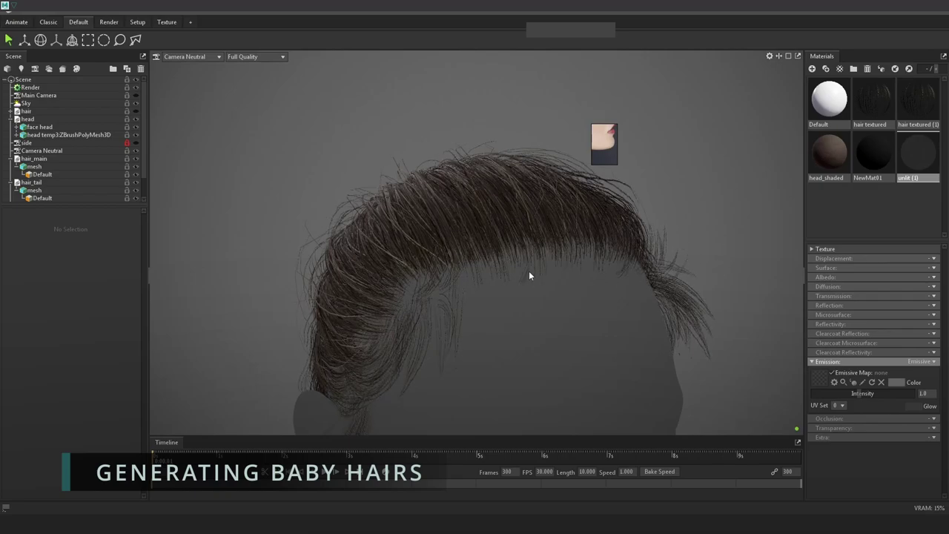
{"action": "left_click_drag", "start_coordinate": [528, 272], "coordinate": [405, 214]}
{"action": "left_click_drag", "start_coordinate": [458, 230], "coordinate": [643, 237]}
{"action": "left_click_drag", "start_coordinate": [656, 205], "coordinate": [375, 316]}
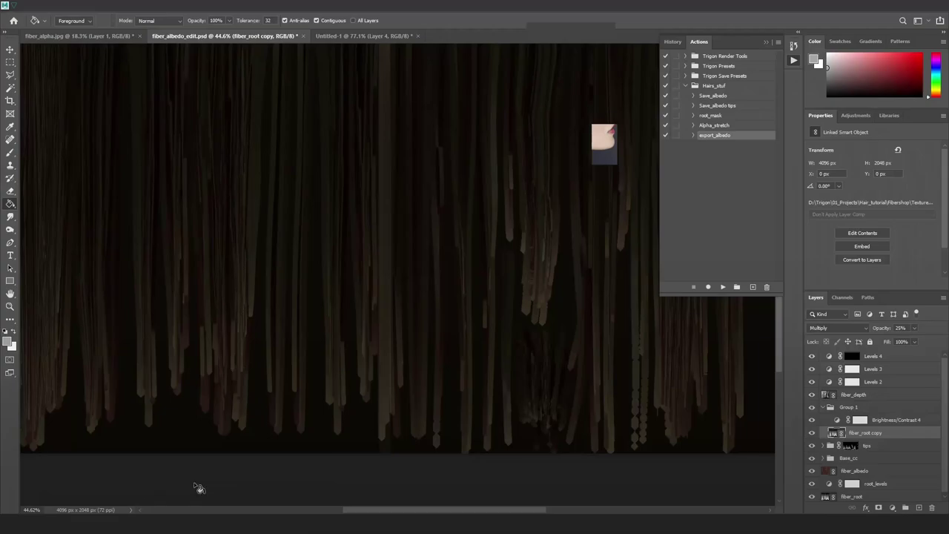
In Photoshop, create a new 4096 × 2048 px document with a white background and add an empty layer for brush sketching
{"action": "key", "text": "ctrl+minus"}
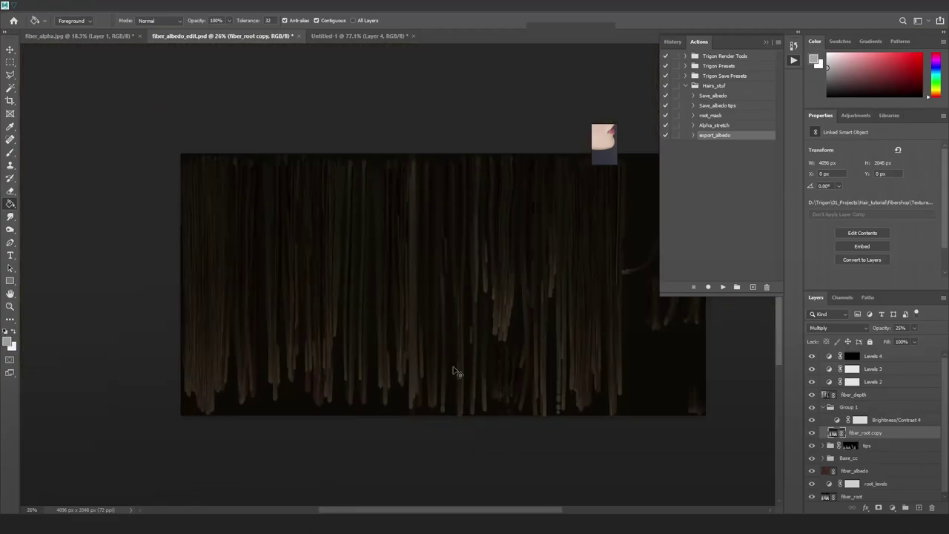
{"action": "key", "text": "ctrl+n"}
{"action": "left_click", "coordinate": [667, 404]}
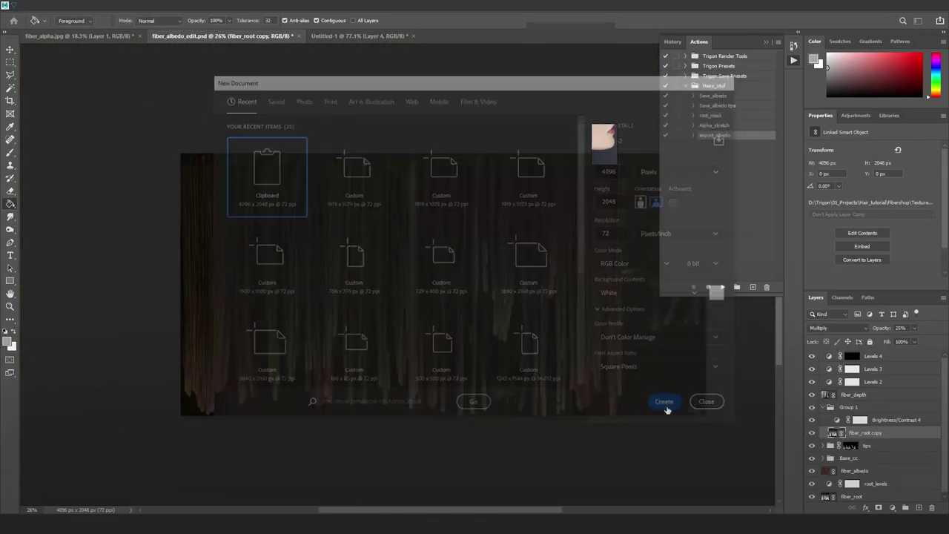
{"action": "key", "text": "ctrl+0"}
{"action": "left_click", "coordinate": [10, 152]}
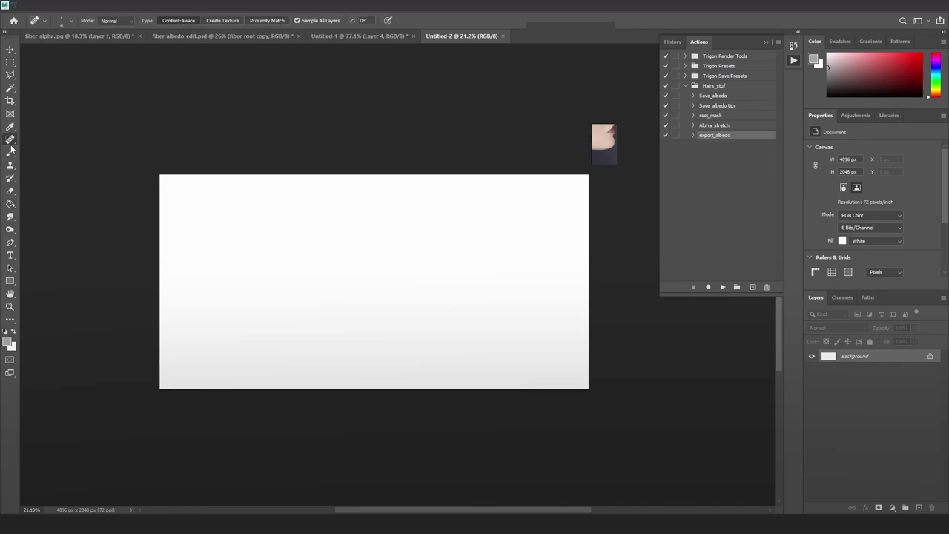
{"action": "key", "text": "ctrl+shift+alt+n"}
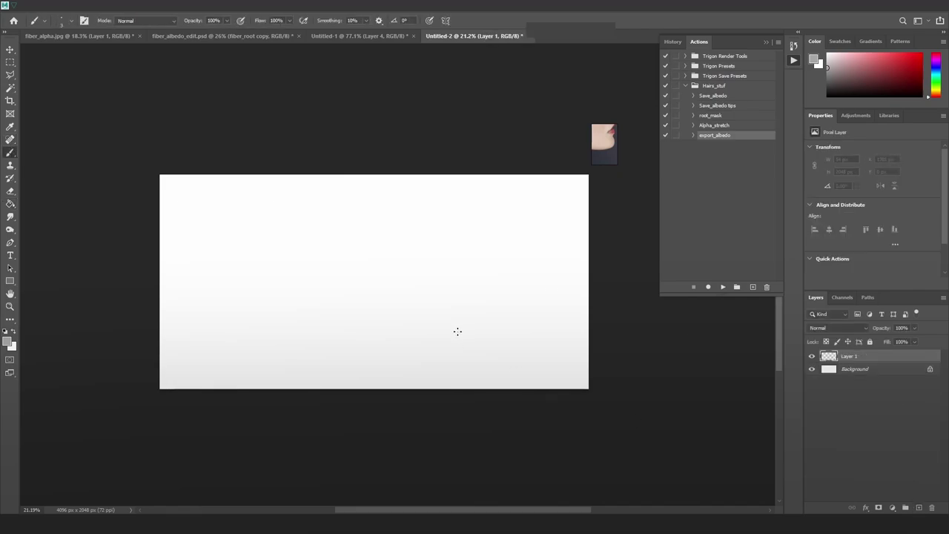
Brush a black straight-sided rectangle about 1103 × 1261 px near the middle of the canvas
{"action": "left_click_drag", "start_coordinate": [267, 260], "coordinate": [263, 343]}
{"action": "key", "text": "d"}
{"action": "mouse_move", "coordinate": [308, 234]}
{"action": "left_mouse_down", "text": "shift"}
{"action": "mouse_move", "coordinate": [300, 359]}
{"action": "mouse_move", "coordinate": [421, 358]}
{"action": "mouse_move", "coordinate": [436, 226]}
{"action": "mouse_move", "coordinate": [307, 233]}
{"action": "left_mouse_up", "text": "shift"}
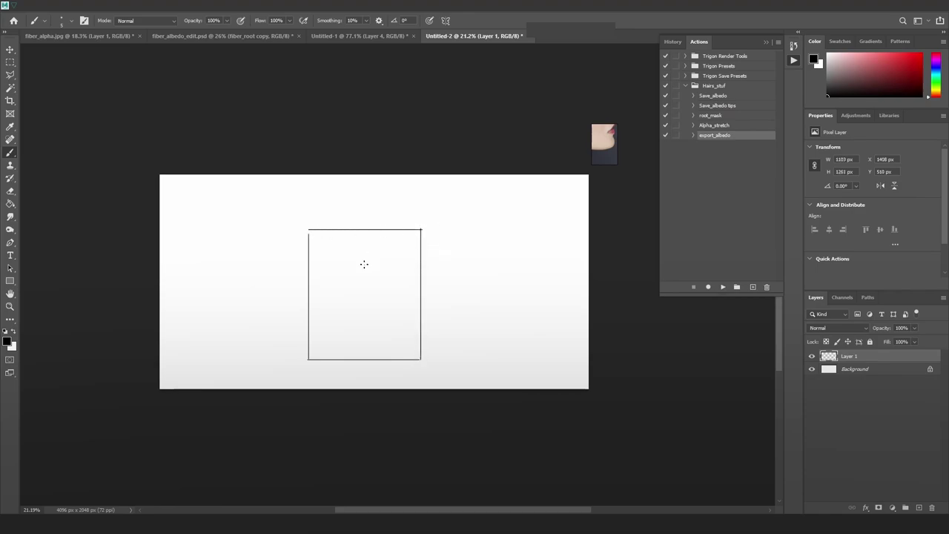
Sketch several overlapping curved hair strands in black inside the rectangle
{"action": "mouse_move", "coordinate": [345, 302]}
{"action": "left_mouse_down"}
{"action": "mouse_move", "coordinate": [373, 311]}
{"action": "mouse_move", "coordinate": [357, 271]}
{"action": "mouse_move", "coordinate": [330, 290]}
{"action": "mouse_move", "coordinate": [370, 261]}
{"action": "left_mouse_up"}
{"action": "key", "text": "ctrl+z"}
{"action": "key", "text": "ctrl+z"}
{"action": "mouse_move", "coordinate": [345, 291]}
{"action": "left_mouse_down"}
{"action": "mouse_move", "coordinate": [403, 284]}
{"action": "mouse_move", "coordinate": [355, 284]}
{"action": "mouse_move", "coordinate": [333, 314]}
{"action": "mouse_move", "coordinate": [376, 243]}
{"action": "mouse_move", "coordinate": [406, 264]}
{"action": "mouse_move", "coordinate": [371, 319]}
{"action": "left_mouse_up"}
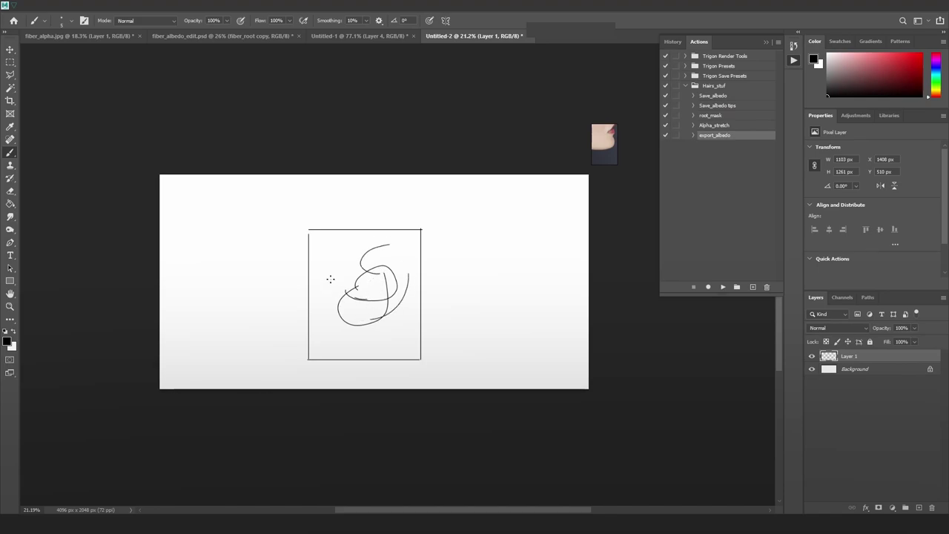
{"action": "mouse_move", "coordinate": [331, 279]}
{"action": "left_mouse_down"}
{"action": "mouse_move", "coordinate": [377, 250]}
{"action": "mouse_move", "coordinate": [371, 326]}
{"action": "left_mouse_up"}
Sketch a round head in profile with a face and hairline to the right of the rectangle
{"action": "scroll", "coordinate": [426, 282], "scroll_direction": "up", "scroll_amount": 2, "text": "alt"}
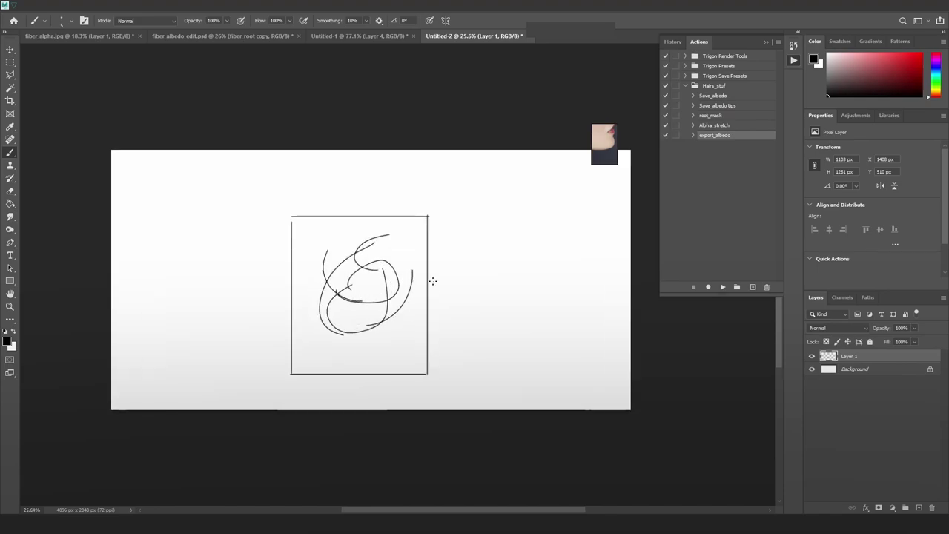
{"action": "mouse_move", "coordinate": [540, 235]}
{"action": "left_mouse_down"}
{"action": "mouse_move", "coordinate": [490, 260]}
{"action": "mouse_move", "coordinate": [564, 278]}
{"action": "mouse_move", "coordinate": [544, 234]}
{"action": "mouse_move", "coordinate": [517, 234]}
{"action": "left_mouse_up"}
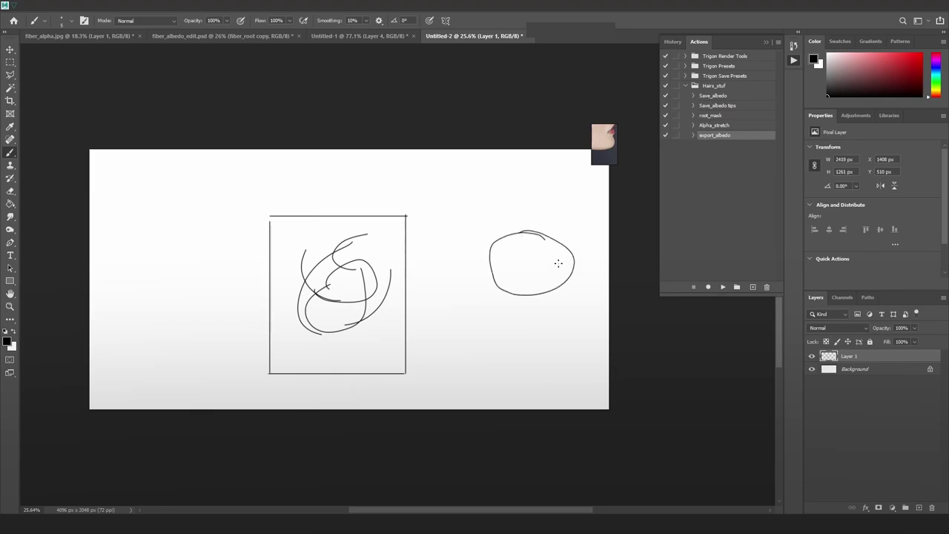
{"action": "left_click_drag", "start_coordinate": [568, 271], "coordinate": [547, 275]}
{"action": "mouse_move", "coordinate": [535, 259]}
{"action": "left_mouse_down"}
{"action": "mouse_move", "coordinate": [524, 300]}
{"action": "mouse_move", "coordinate": [540, 250]}
{"action": "mouse_move", "coordinate": [555, 240]}
{"action": "mouse_move", "coordinate": [503, 232]}
{"action": "mouse_move", "coordinate": [505, 286]}
{"action": "mouse_move", "coordinate": [525, 299]}
{"action": "left_mouse_up"}
With a red brush, mark a cross on the rectangle's upper-left corner and cover the head's hair area with small card outlines
{"action": "left_click", "coordinate": [900, 57]}
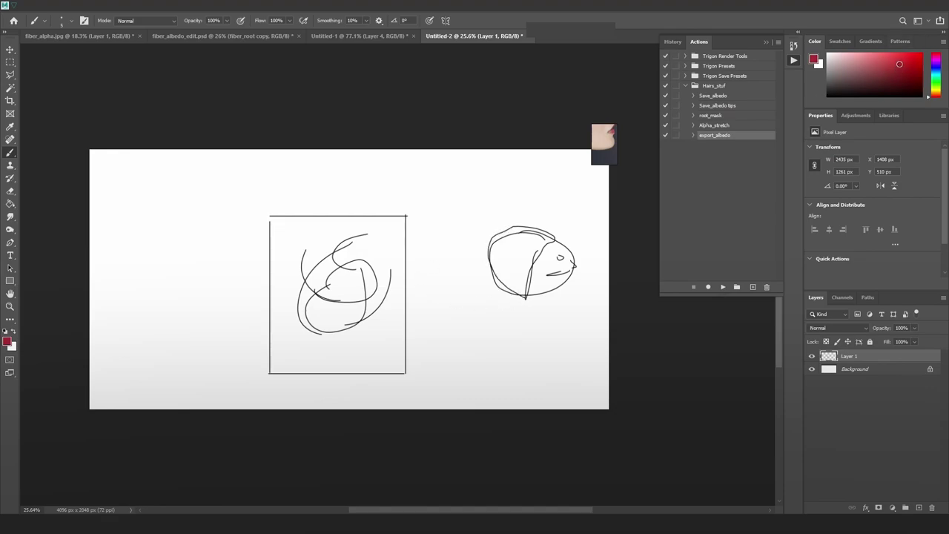
{"action": "left_click_drag", "start_coordinate": [306, 210], "coordinate": [284, 237]}
{"action": "mouse_move", "coordinate": [514, 222]}
{"action": "left_mouse_down"}
{"action": "mouse_move", "coordinate": [528, 212]}
{"action": "mouse_move", "coordinate": [541, 221]}
{"action": "mouse_move", "coordinate": [503, 244]}
{"action": "mouse_move", "coordinate": [519, 246]}
{"action": "mouse_move", "coordinate": [492, 233]}
{"action": "mouse_move", "coordinate": [505, 247]}
{"action": "mouse_move", "coordinate": [556, 243]}
{"action": "mouse_move", "coordinate": [554, 254]}
{"action": "mouse_move", "coordinate": [528, 244]}
{"action": "left_mouse_up"}
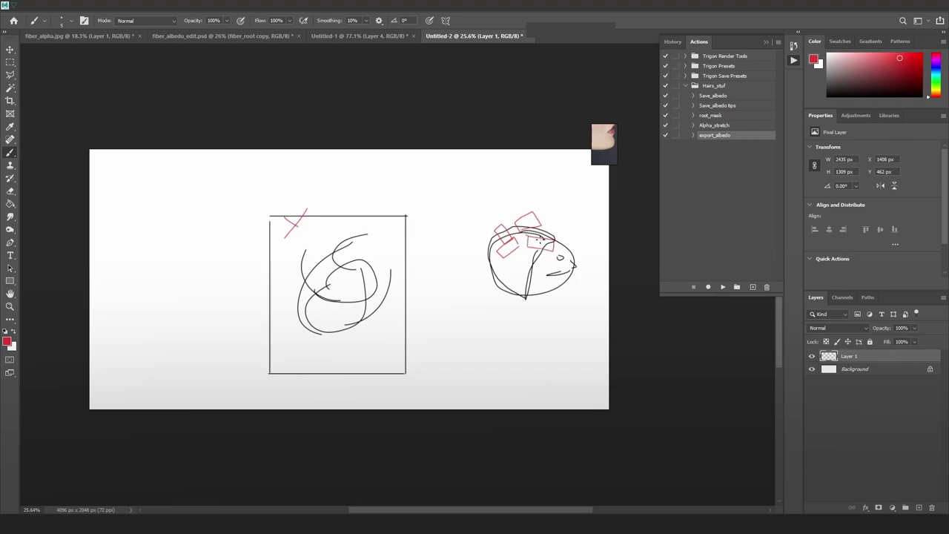
{"action": "mouse_move", "coordinate": [556, 215]}
{"action": "left_mouse_down"}
{"action": "mouse_move", "coordinate": [561, 233]}
{"action": "mouse_move", "coordinate": [538, 238]}
{"action": "mouse_move", "coordinate": [499, 274]}
{"action": "mouse_move", "coordinate": [510, 282]}
{"action": "mouse_move", "coordinate": [524, 272]}
{"action": "mouse_move", "coordinate": [485, 270]}
{"action": "mouse_move", "coordinate": [492, 281]}
{"action": "mouse_move", "coordinate": [503, 267]}
{"action": "mouse_move", "coordinate": [496, 251]}
{"action": "left_mouse_up"}
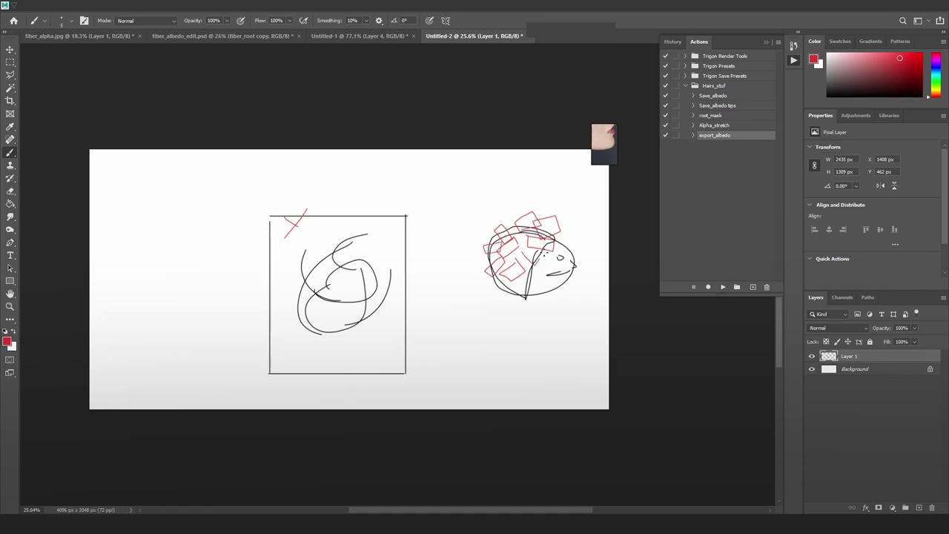
{"action": "mouse_move", "coordinate": [516, 284]}
{"action": "left_mouse_down"}
{"action": "mouse_move", "coordinate": [538, 288]}
{"action": "mouse_move", "coordinate": [508, 295]}
{"action": "mouse_move", "coordinate": [510, 273]}
{"action": "left_mouse_up"}
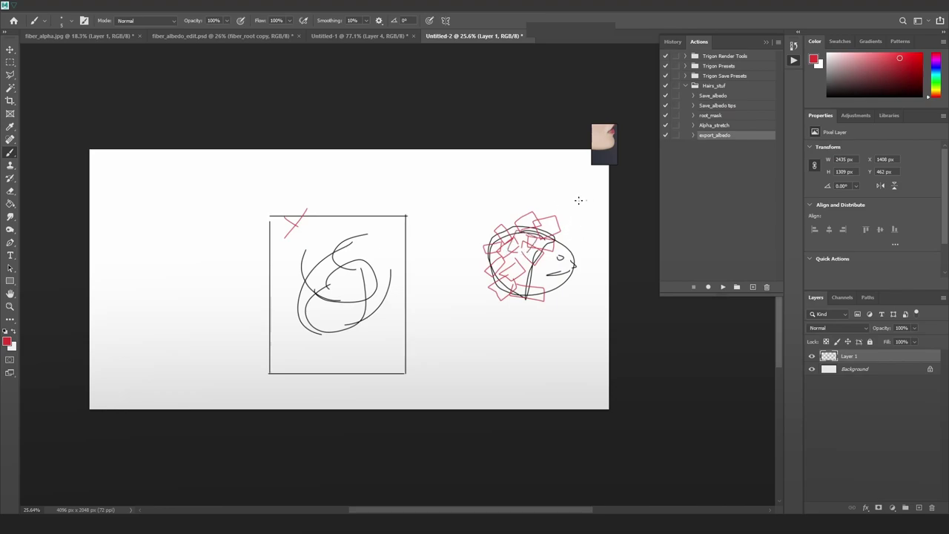
Draw a red arrow pointing at the head's hair cards and handwrite the notes "3K TR" and "100" between the two sketches
{"action": "mouse_move", "coordinate": [586, 200]}
{"action": "left_mouse_down"}
{"action": "mouse_move", "coordinate": [567, 209]}
{"action": "mouse_move", "coordinate": [578, 210]}
{"action": "left_mouse_up"}
{"action": "scroll", "coordinate": [549, 231], "scroll_direction": "up", "scroll_amount": 3, "text": "alt"}
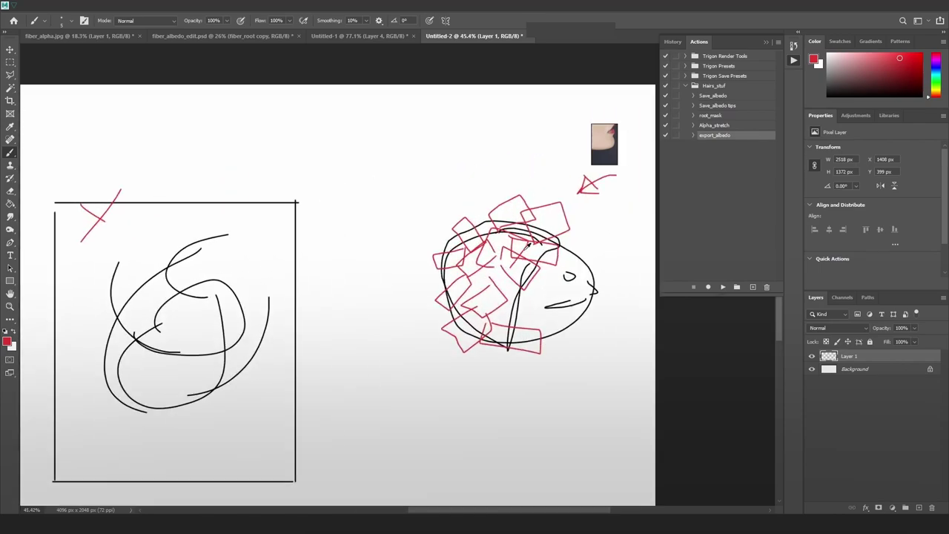
{"action": "scroll", "coordinate": [550, 248], "scroll_direction": "down", "scroll_amount": 3, "text": "alt"}
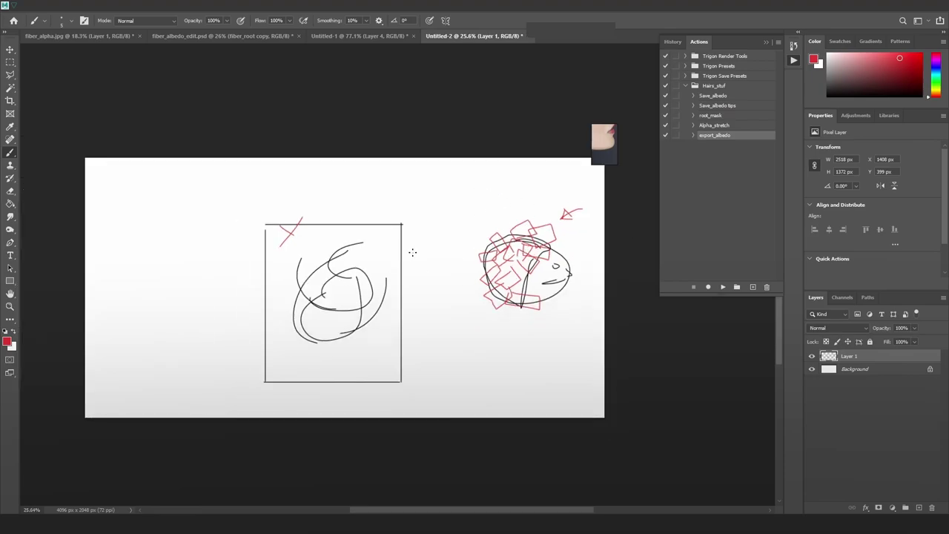
{"action": "mouse_move", "coordinate": [403, 189]}
{"action": "left_mouse_down"}
{"action": "mouse_move", "coordinate": [424, 206]}
{"action": "mouse_move", "coordinate": [404, 212]}
{"action": "mouse_move", "coordinate": [476, 207]}
{"action": "left_mouse_up"}
{"action": "left_click", "coordinate": [434, 209]}
{"action": "left_click_drag", "start_coordinate": [474, 187], "coordinate": [475, 192]}
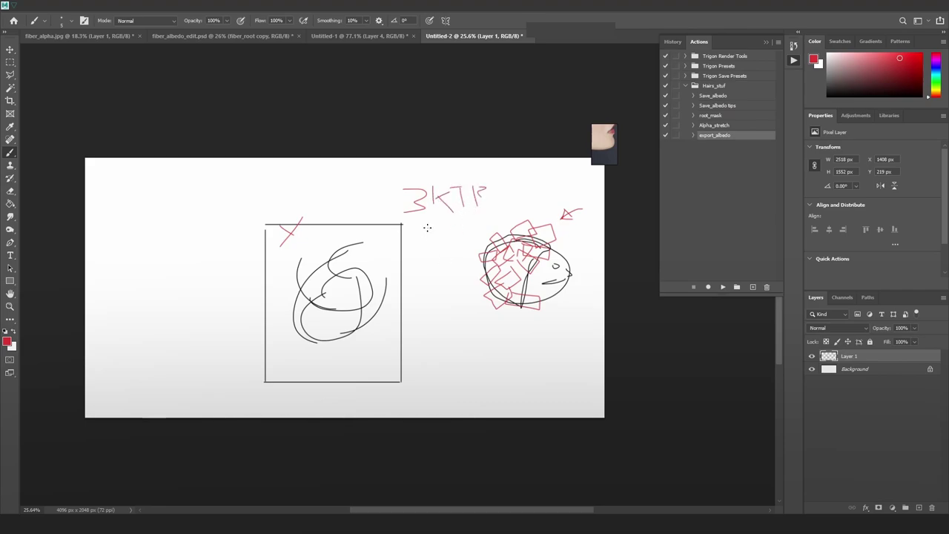
{"action": "mouse_move", "coordinate": [432, 228]}
{"action": "left_mouse_down"}
{"action": "mouse_move", "coordinate": [430, 247]}
{"action": "mouse_move", "coordinate": [440, 232]}
{"action": "mouse_move", "coordinate": [427, 247]}
{"action": "mouse_move", "coordinate": [445, 241]}
{"action": "mouse_move", "coordinate": [421, 255]}
{"action": "left_mouse_up"}
Switch to the Hairs_generate.ma scene in Maya and select the hair_cap mesh
{"action": "mouse_move", "coordinate": [159, 524]}
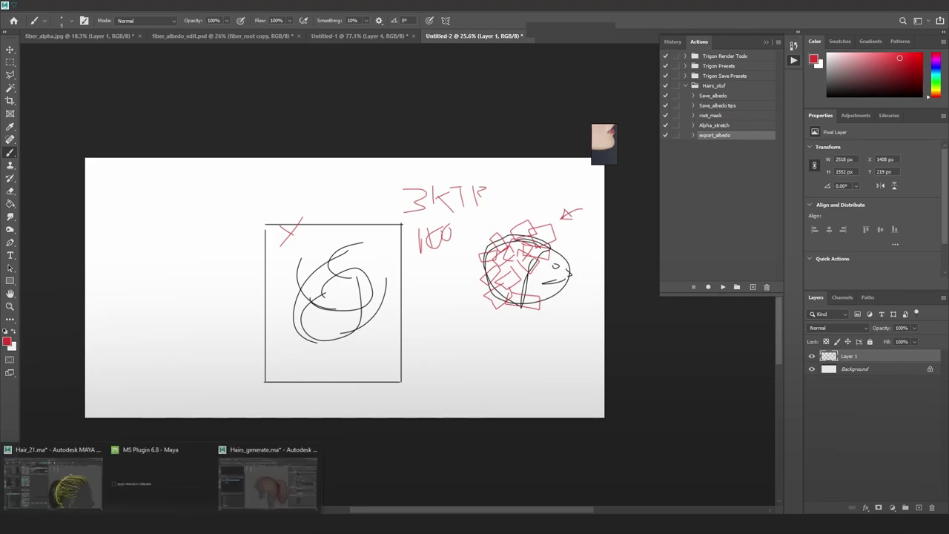
{"action": "left_click", "coordinate": [264, 482]}
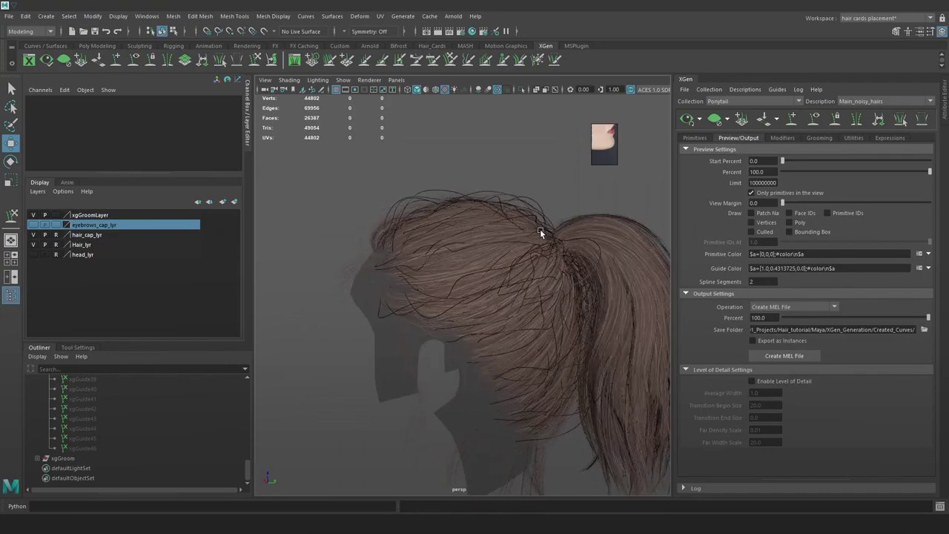
{"action": "scroll", "coordinate": [540, 229], "scroll_direction": "up", "scroll_amount": 3}
{"action": "left_click_drag", "start_coordinate": [576, 222], "coordinate": [472, 239], "text": "alt"}
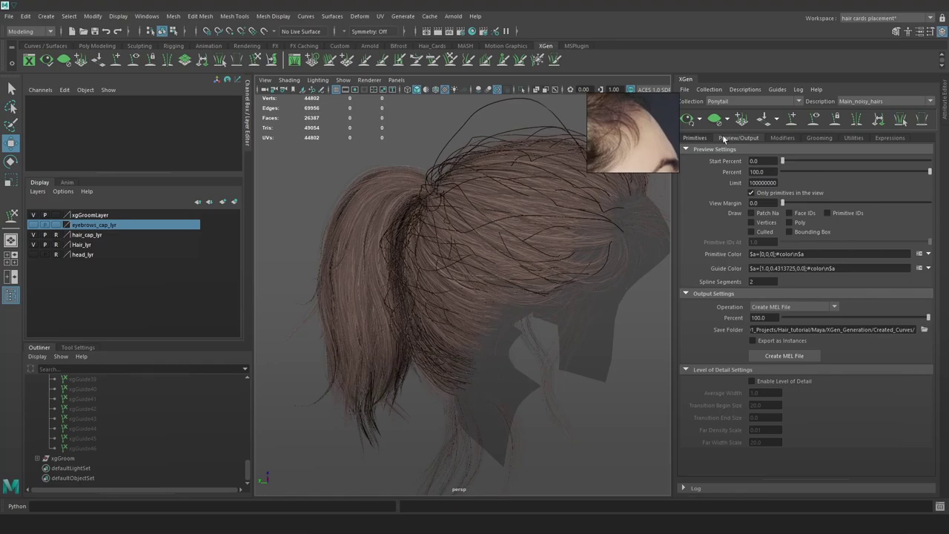
{"action": "left_click_drag", "start_coordinate": [579, 243], "coordinate": [642, 235], "text": "alt"}
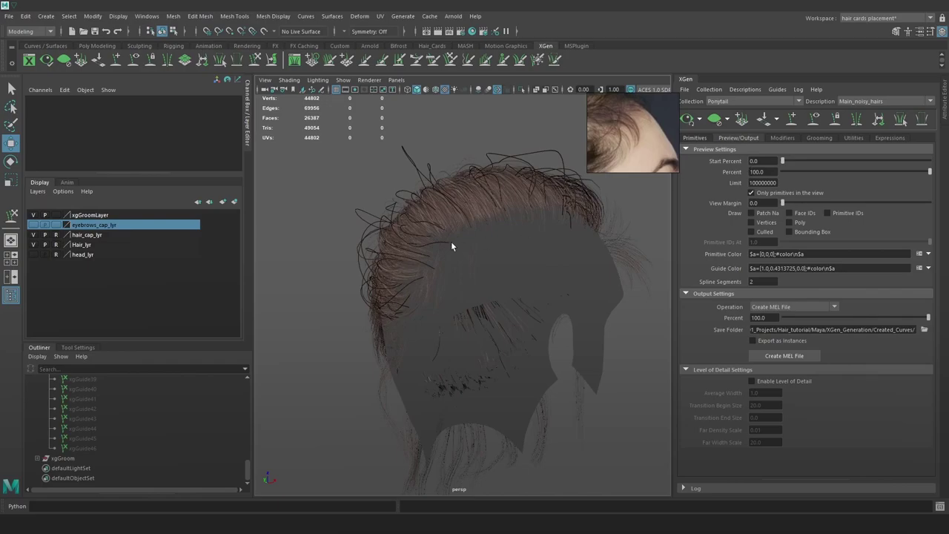
{"action": "scroll", "coordinate": [112, 414], "scroll_direction": "up", "scroll_amount": 15}
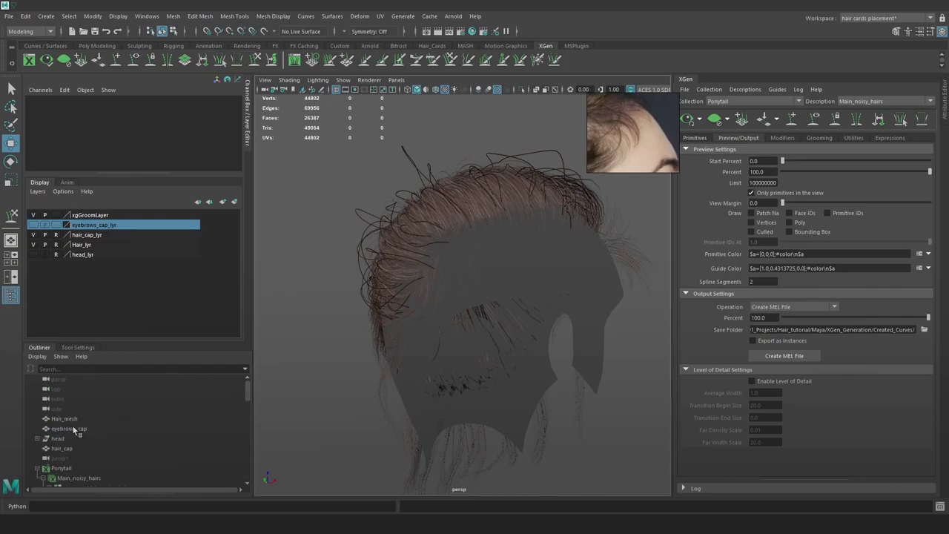
{"action": "left_click", "coordinate": [79, 446]}
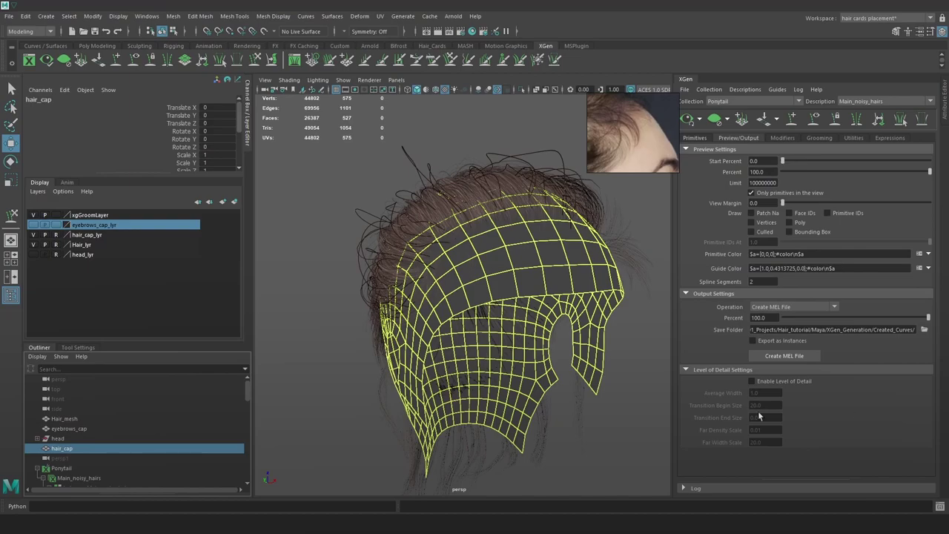
Create an XGen description named Baby_hairs_front in the Ponytail collection, using splines controlled by placing and shaping guides
{"action": "right_click_drag", "start_coordinate": [514, 250], "coordinate": [540, 265], "text": "alt"}
{"action": "left_click_drag", "start_coordinate": [540, 265], "coordinate": [569, 260], "text": "alt"}
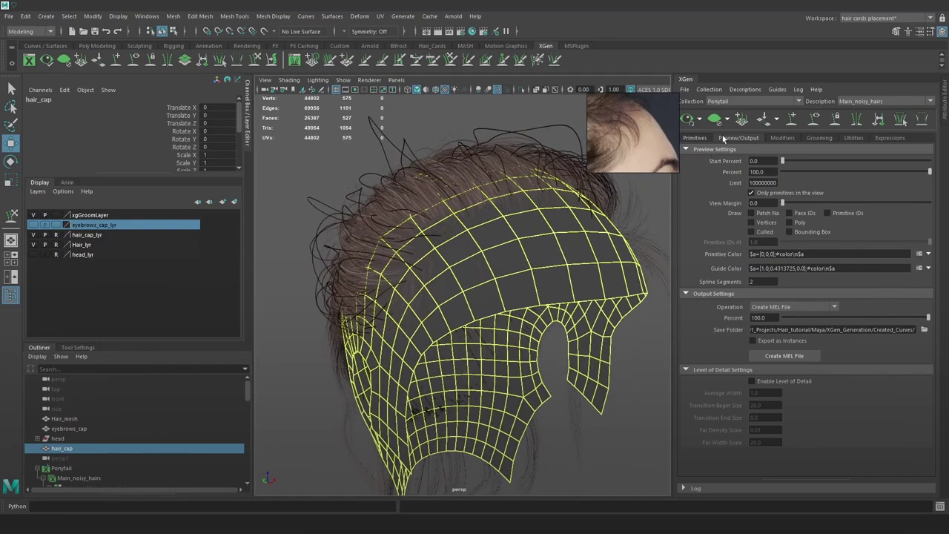
{"action": "left_click", "coordinate": [744, 89]}
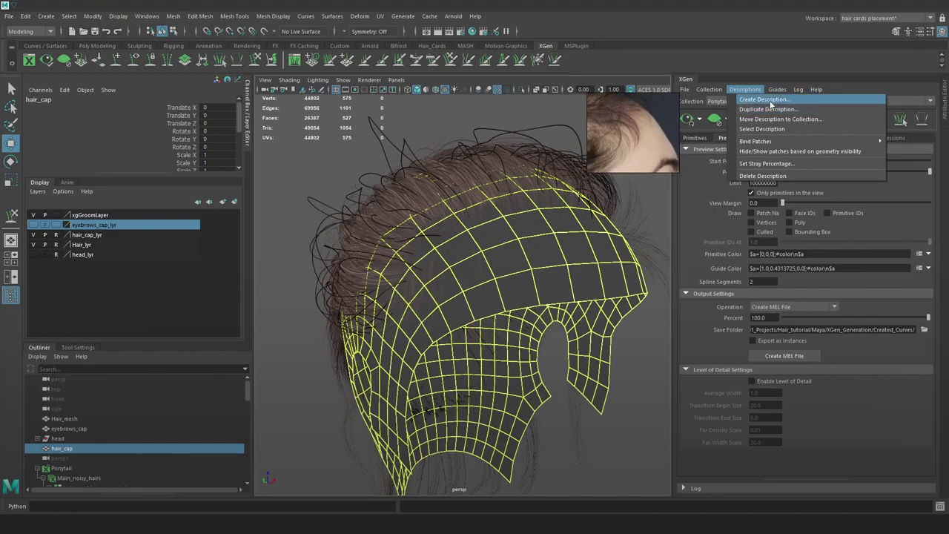
{"action": "left_click", "coordinate": [770, 100]}
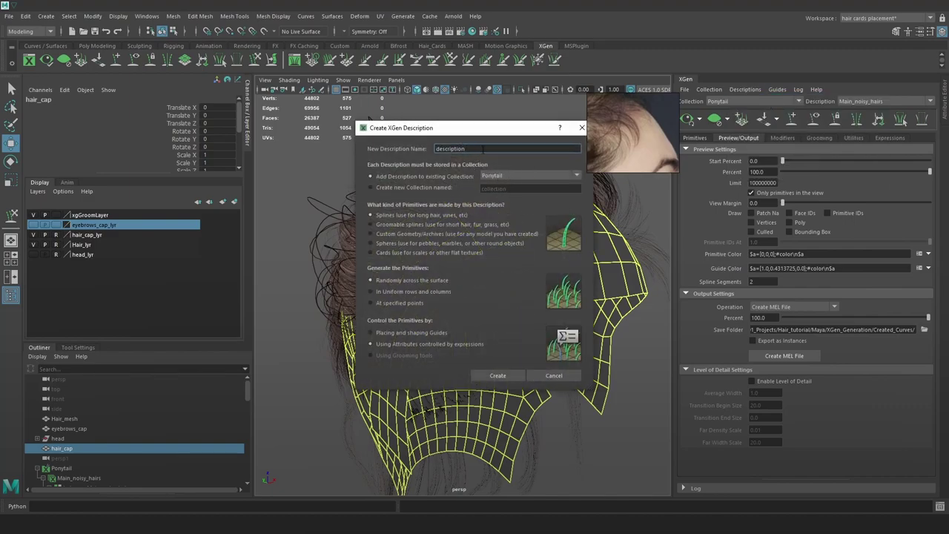
{"action": "double_click", "coordinate": [483, 148]}
{"action": "type", "text": "Baby_hairs_front"}
{"action": "left_click", "coordinate": [398, 334]}
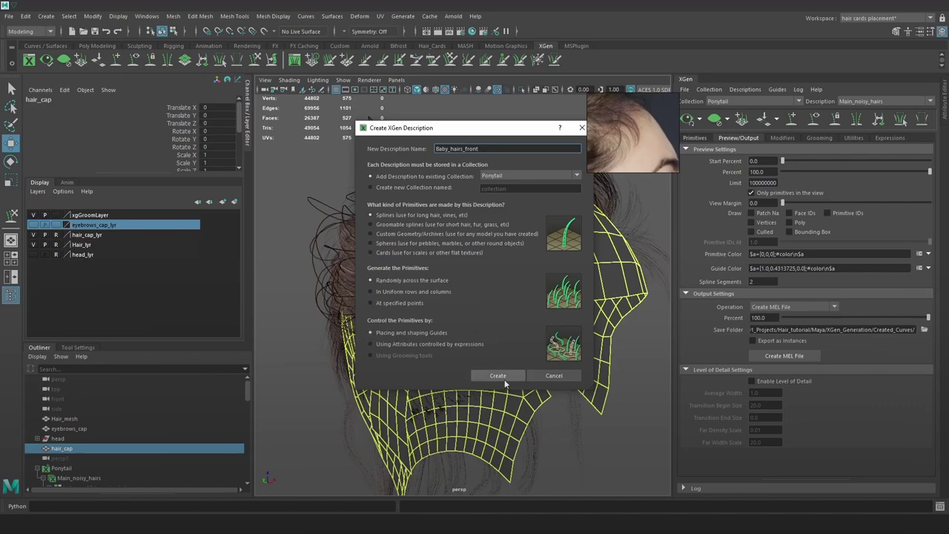
{"action": "left_click", "coordinate": [504, 378]}
Place a guide on the hair cap at the temple hairline and scale it up uniformly to about 3.433
{"action": "scroll", "coordinate": [511, 254], "scroll_direction": "up", "scroll_amount": 3}
{"action": "left_click_drag", "start_coordinate": [509, 257], "coordinate": [595, 261], "text": "alt"}
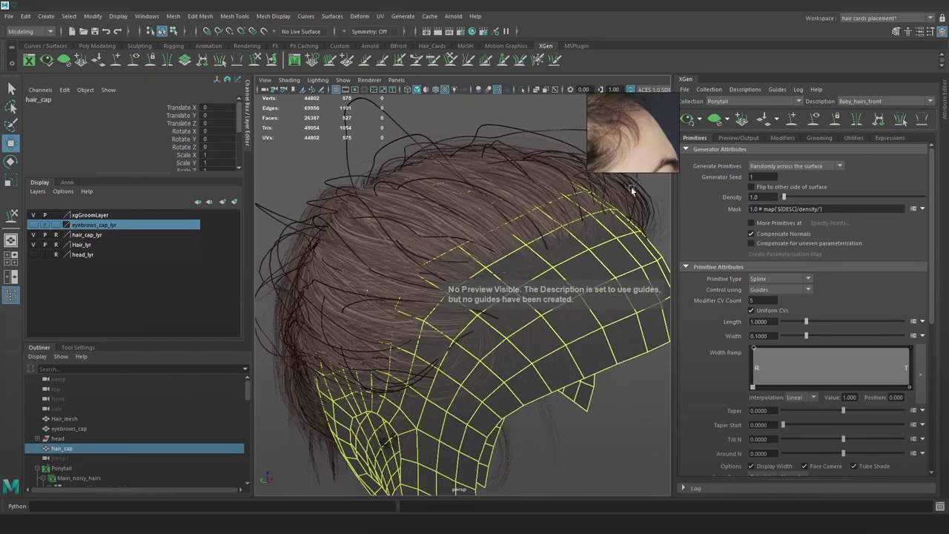
{"action": "left_click", "coordinate": [797, 122]}
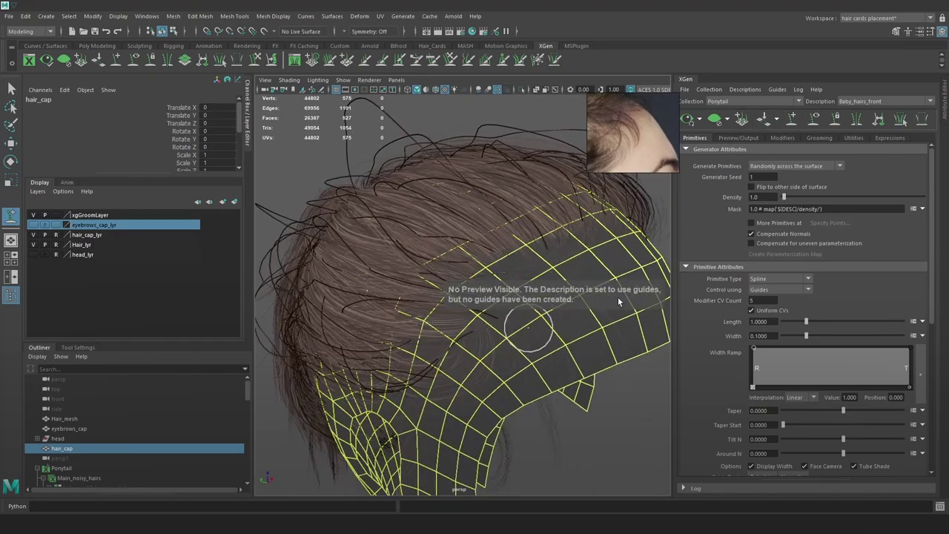
{"action": "mouse_move", "coordinate": [586, 318]}
{"action": "left_mouse_down", "text": "alt"}
{"action": "mouse_move", "coordinate": [623, 311]}
{"action": "mouse_move", "coordinate": [616, 337]}
{"action": "left_mouse_up", "text": "alt"}
{"action": "left_click_drag", "start_coordinate": [581, 270], "coordinate": [552, 252], "text": "alt"}
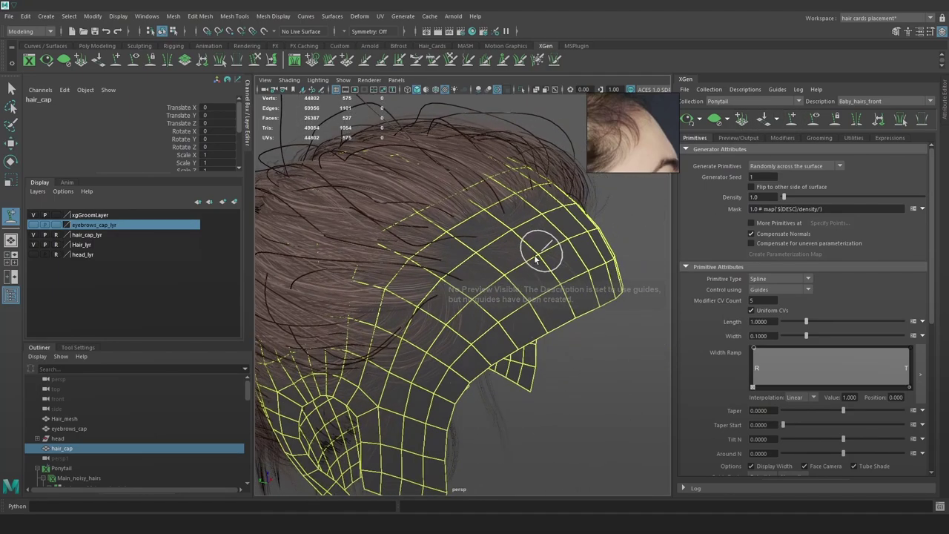
{"action": "left_click", "coordinate": [462, 259]}
{"action": "key", "text": "e"}
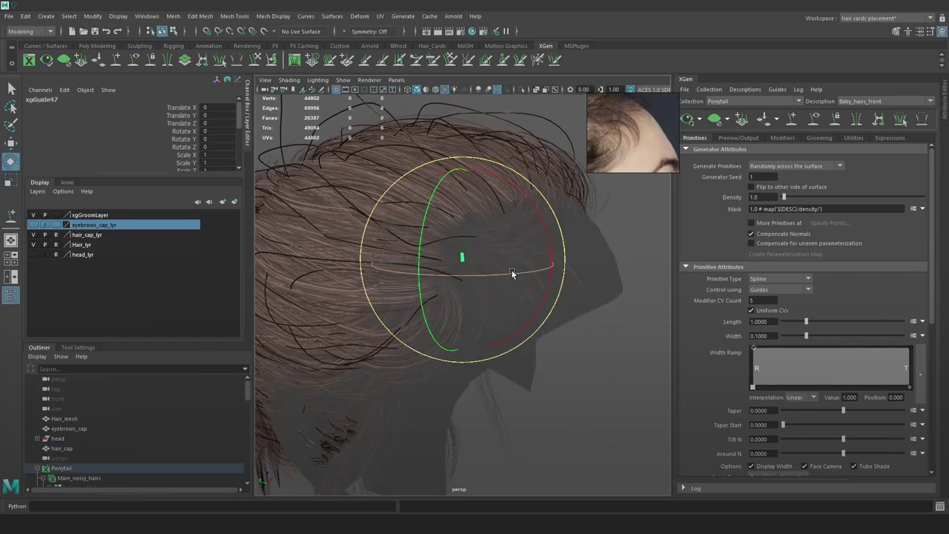
{"action": "key", "text": "r"}
{"action": "left_click_drag", "start_coordinate": [462, 262], "coordinate": [536, 253]}
Sculpt the temple guide into a curve that sweeps forward and down across the forehead
{"action": "left_click_drag", "start_coordinate": [537, 294], "coordinate": [549, 291], "text": "alt"}
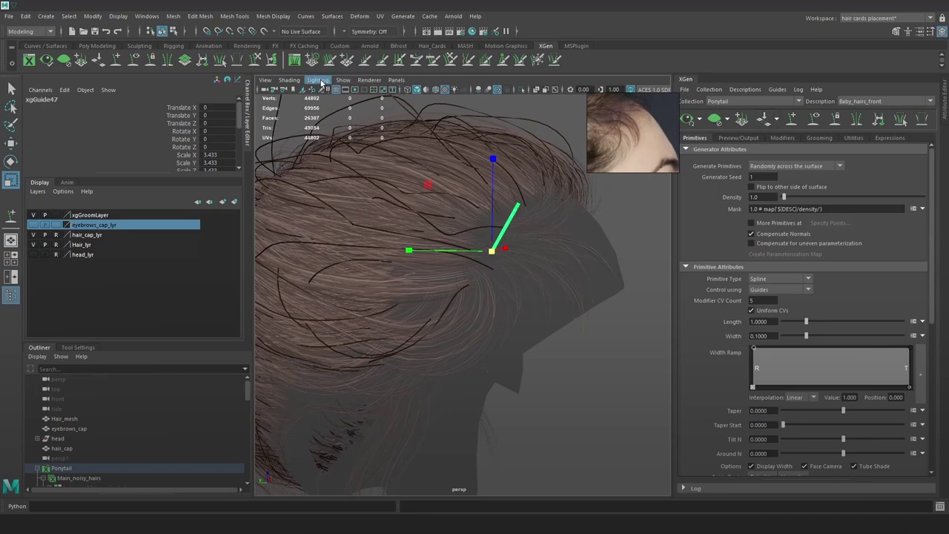
{"action": "mouse_move", "coordinate": [564, 240]}
{"action": "left_mouse_down"}
{"action": "mouse_move", "coordinate": [559, 297]}
{"action": "mouse_move", "coordinate": [571, 275]}
{"action": "mouse_move", "coordinate": [598, 261]}
{"action": "mouse_move", "coordinate": [548, 241]}
{"action": "left_mouse_up"}
{"action": "mouse_move", "coordinate": [551, 276]}
{"action": "left_mouse_down"}
{"action": "mouse_move", "coordinate": [537, 209]}
{"action": "mouse_move", "coordinate": [530, 226]}
{"action": "mouse_move", "coordinate": [541, 282]}
{"action": "mouse_move", "coordinate": [504, 298]}
{"action": "mouse_move", "coordinate": [533, 289]}
{"action": "left_mouse_up"}
{"action": "key", "text": "w"}
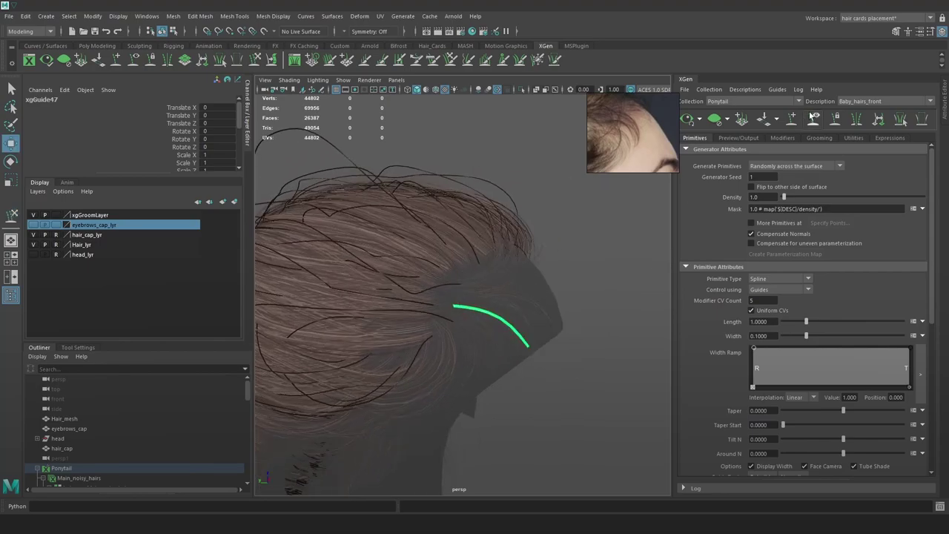
Place a second guide just below the first temple guide and scale it up uniformly to about 3.164
{"action": "left_click", "coordinate": [793, 119]}
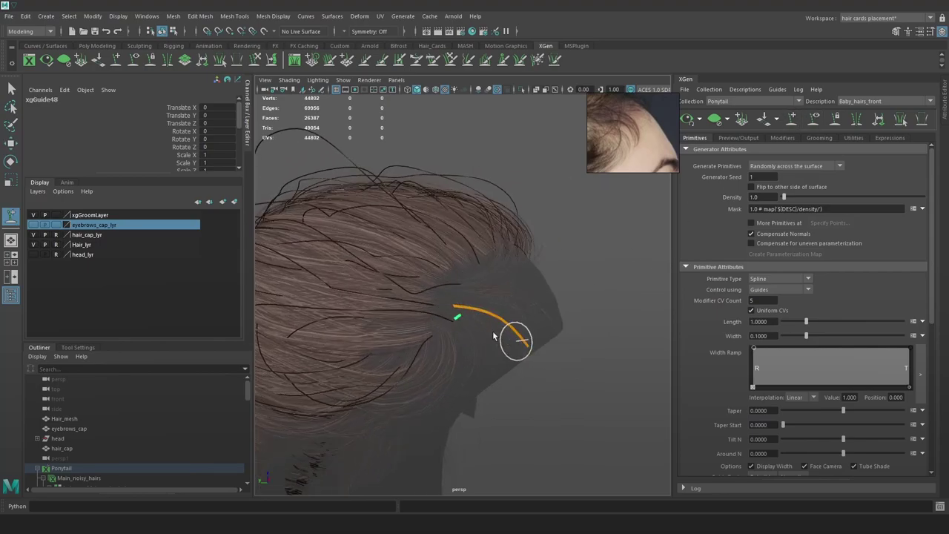
{"action": "key", "text": "r"}
{"action": "left_click_drag", "start_coordinate": [457, 318], "coordinate": [508, 302]}
{"action": "key", "text": "e"}
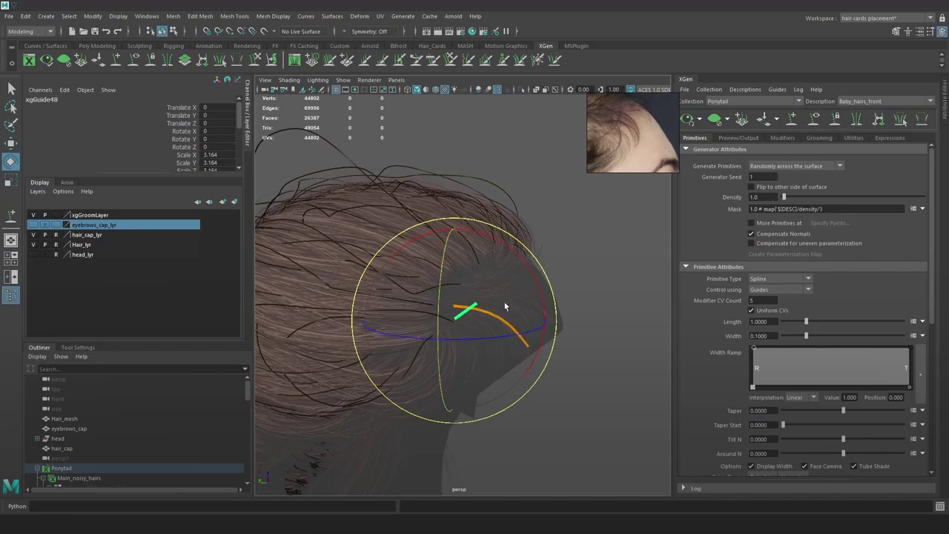
Sculpt the second temple guide into a curve that bends downward and hugs the hair cap
{"action": "left_click", "coordinate": [254, 62]}
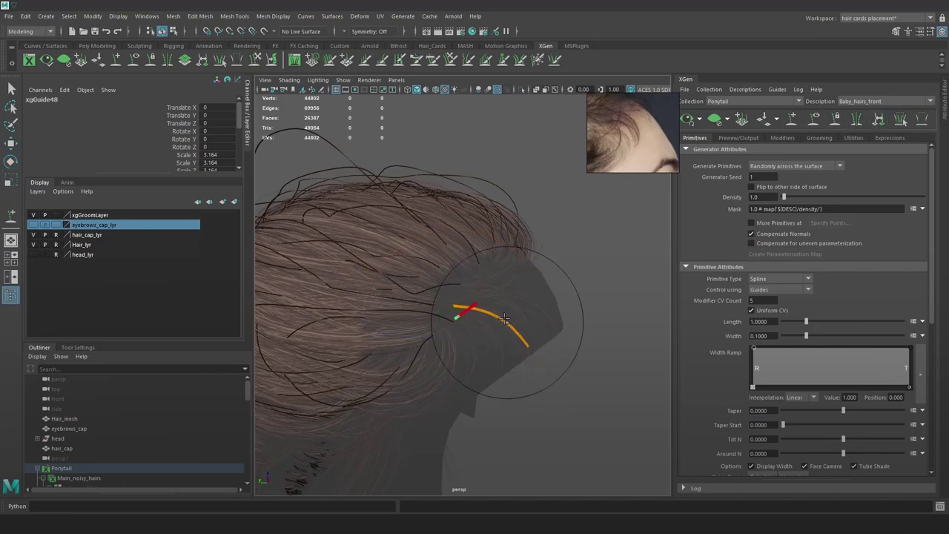
{"action": "mouse_move", "coordinate": [511, 309]}
{"action": "left_mouse_down", "text": "alt"}
{"action": "mouse_move", "coordinate": [535, 328]}
{"action": "mouse_move", "coordinate": [528, 413]}
{"action": "mouse_move", "coordinate": [506, 367]}
{"action": "mouse_move", "coordinate": [473, 363]}
{"action": "mouse_move", "coordinate": [548, 351]}
{"action": "mouse_move", "coordinate": [568, 331]}
{"action": "left_mouse_up", "text": "alt"}
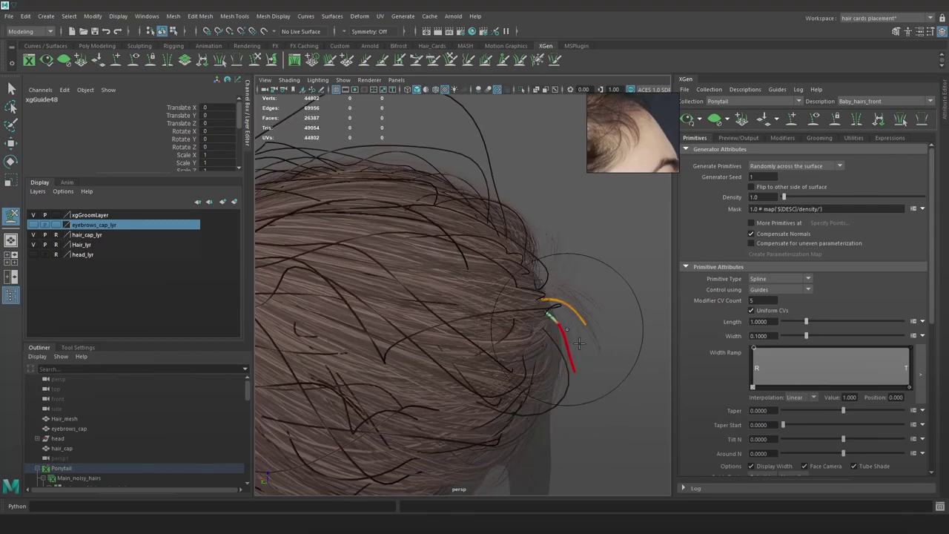
{"action": "mouse_move", "coordinate": [584, 381]}
{"action": "left_mouse_down"}
{"action": "mouse_move", "coordinate": [503, 383]}
{"action": "mouse_move", "coordinate": [554, 378]}
{"action": "mouse_move", "coordinate": [531, 381]}
{"action": "left_mouse_up"}
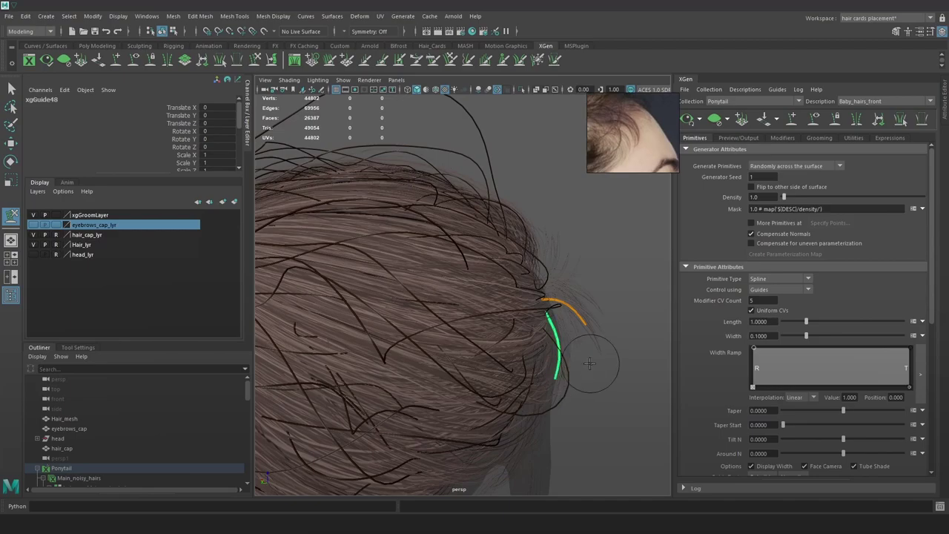
Place a third guide above the first temple guide on the hairline and scale it up uniformly to about 4.952
{"action": "left_click_drag", "start_coordinate": [590, 363], "coordinate": [452, 344], "text": "alt"}
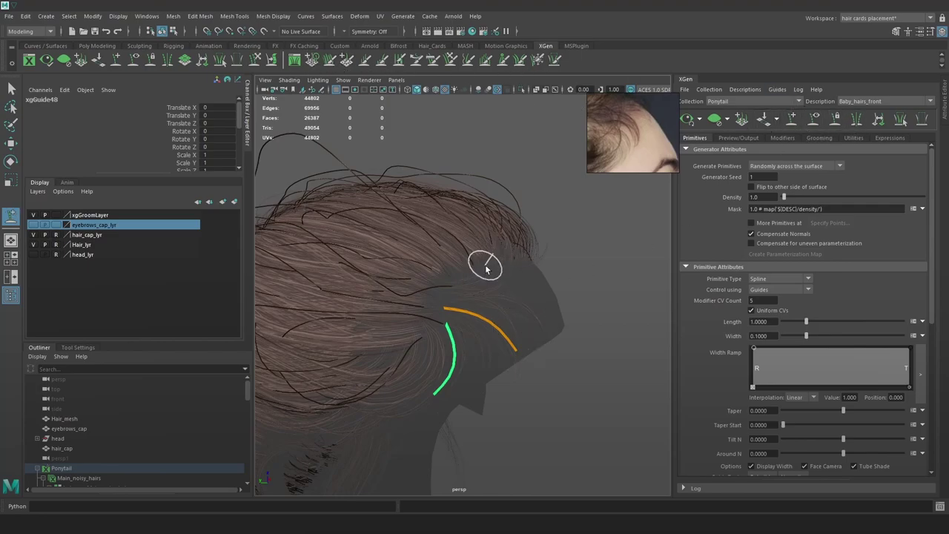
{"action": "key", "text": "r"}
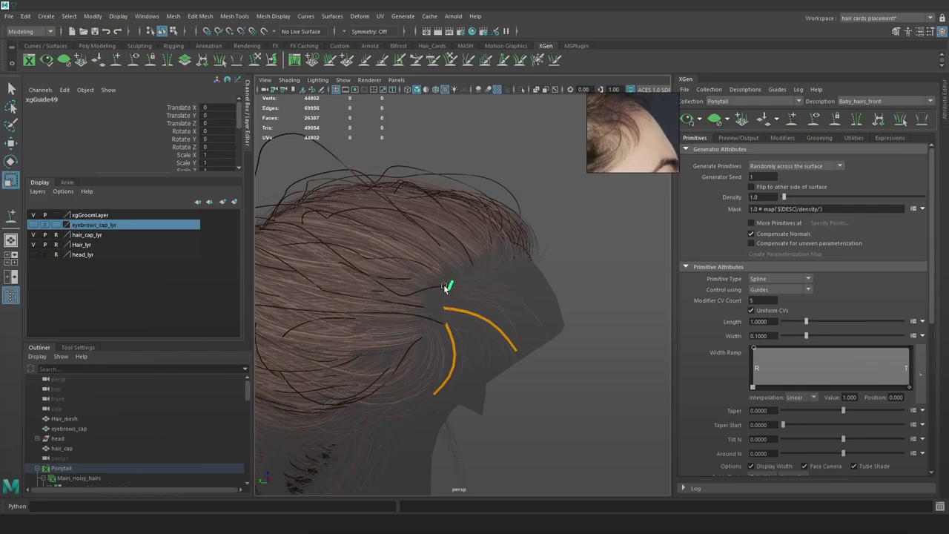
{"action": "left_click_drag", "start_coordinate": [448, 289], "coordinate": [628, 234]}
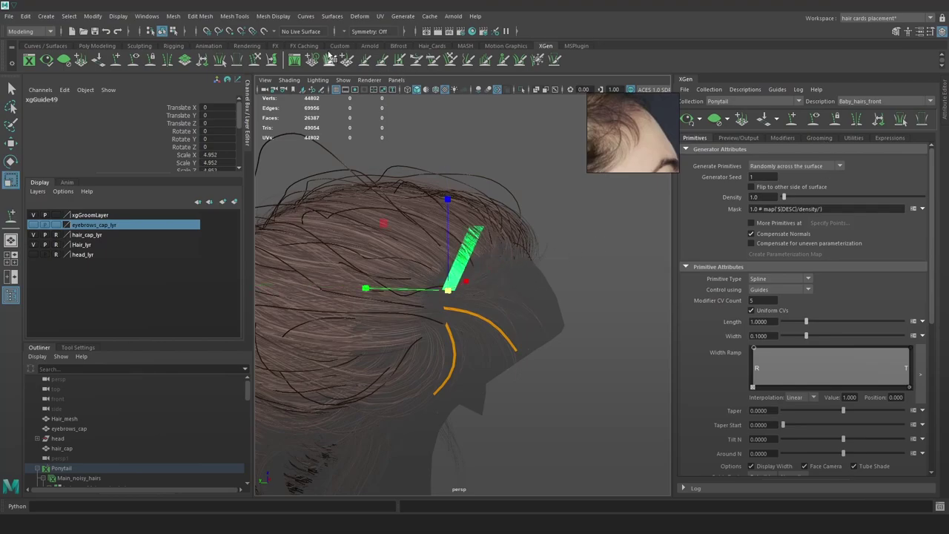
Sculpt the upper guide into an upward-sweeping curve along the hairline and shrink it uniformly to about 0.509
{"action": "left_click", "coordinate": [258, 60]}
{"action": "mouse_move", "coordinate": [472, 233]}
{"action": "left_mouse_down"}
{"action": "mouse_move", "coordinate": [503, 249]}
{"action": "mouse_move", "coordinate": [500, 295]}
{"action": "mouse_move", "coordinate": [493, 256]}
{"action": "mouse_move", "coordinate": [504, 245]}
{"action": "mouse_move", "coordinate": [519, 281]}
{"action": "mouse_move", "coordinate": [475, 290]}
{"action": "mouse_move", "coordinate": [368, 254]}
{"action": "mouse_move", "coordinate": [349, 201]}
{"action": "mouse_move", "coordinate": [330, 193]}
{"action": "mouse_move", "coordinate": [403, 159]}
{"action": "left_mouse_up"}
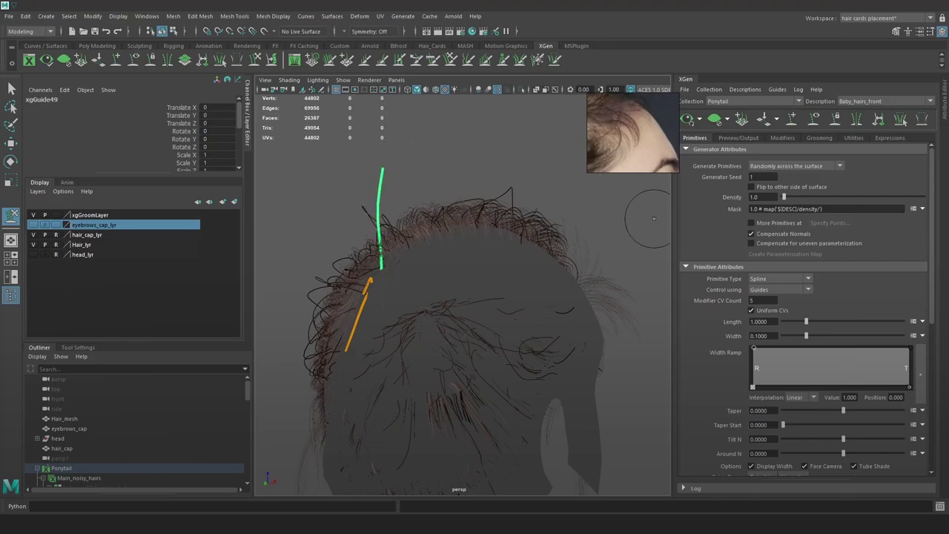
{"action": "left_click_drag", "start_coordinate": [436, 302], "coordinate": [469, 286], "text": "alt"}
{"action": "key", "text": "r"}
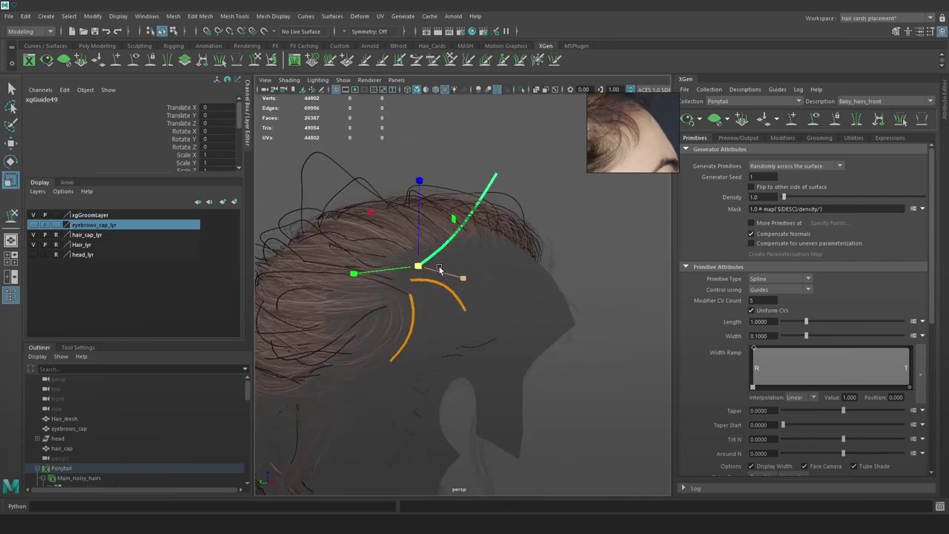
{"action": "left_click_drag", "start_coordinate": [418, 266], "coordinate": [376, 266]}
{"action": "left_click_drag", "start_coordinate": [456, 274], "coordinate": [481, 293], "text": "alt"}
{"action": "scroll", "coordinate": [480, 292], "scroll_direction": "up", "scroll_amount": 2}
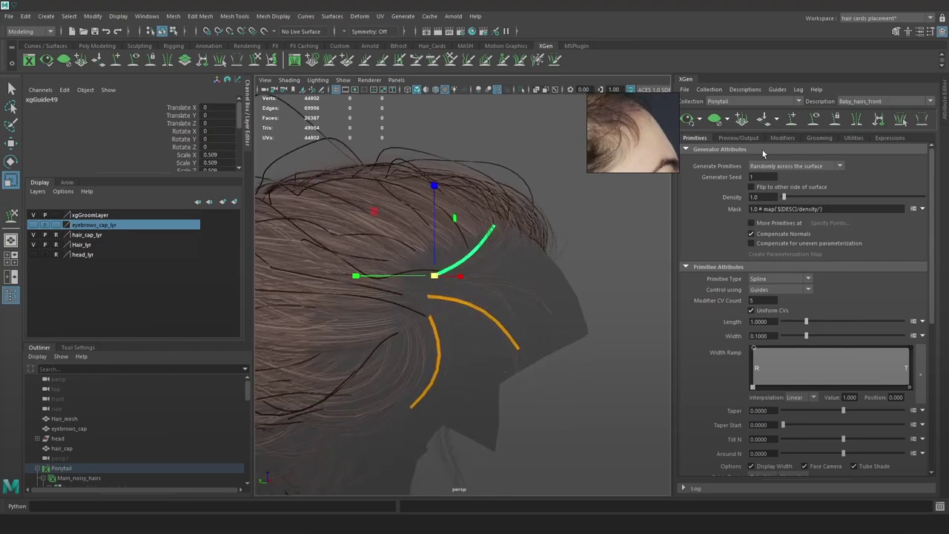
{"action": "key", "text": "y"}
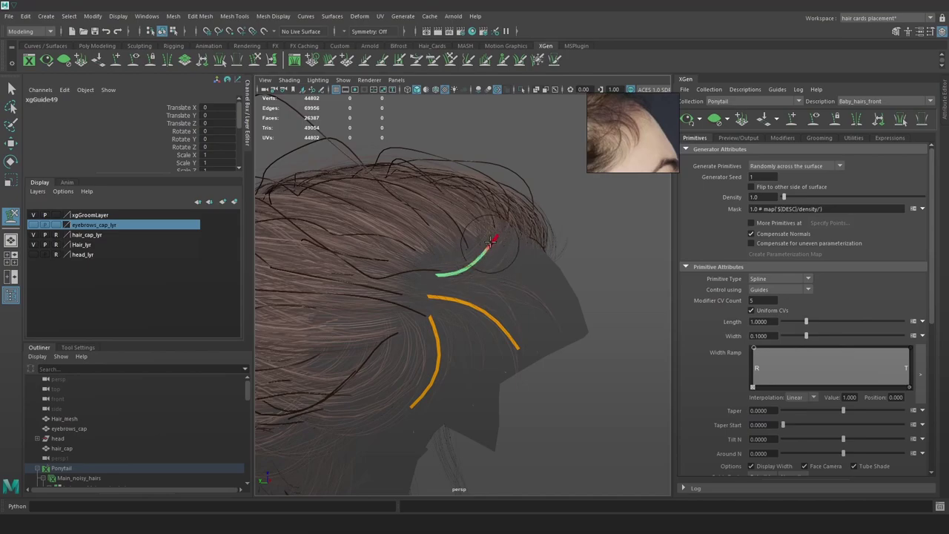
{"action": "key", "text": "w"}
Disable the Coil1 and Noise1 modifiers of the Main_noisy_hairs description and return to Baby_hairs_front
{"action": "left_click", "coordinate": [867, 101]}
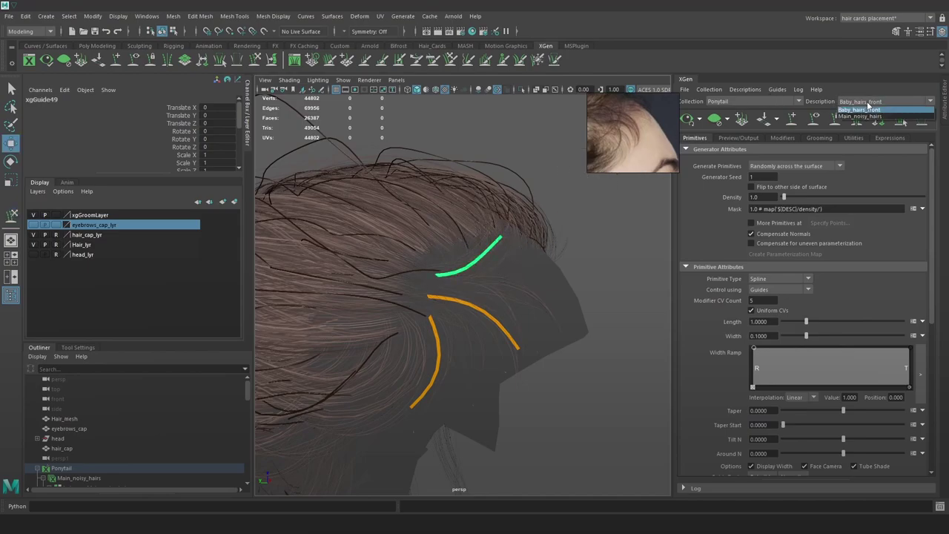
{"action": "left_click", "coordinate": [860, 116]}
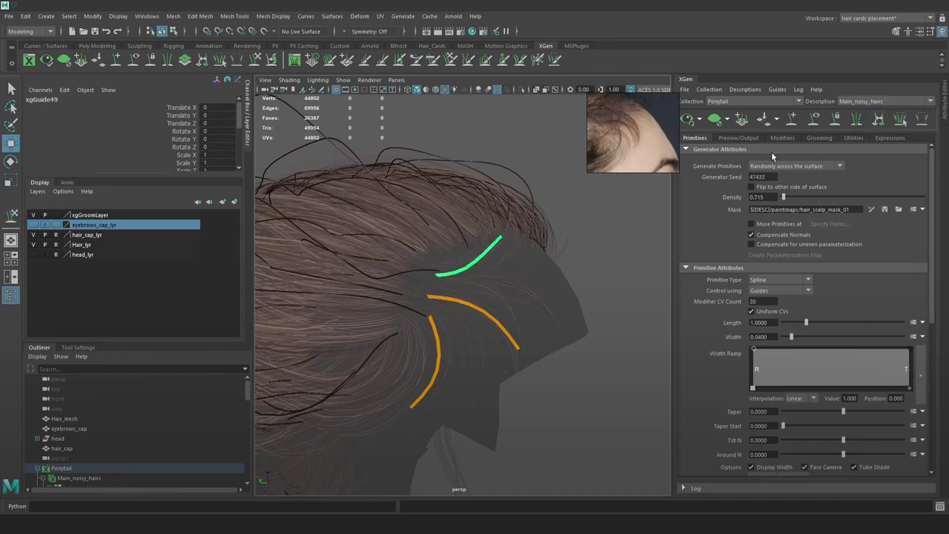
{"action": "left_click", "coordinate": [782, 138]}
{"action": "left_click", "coordinate": [689, 185]}
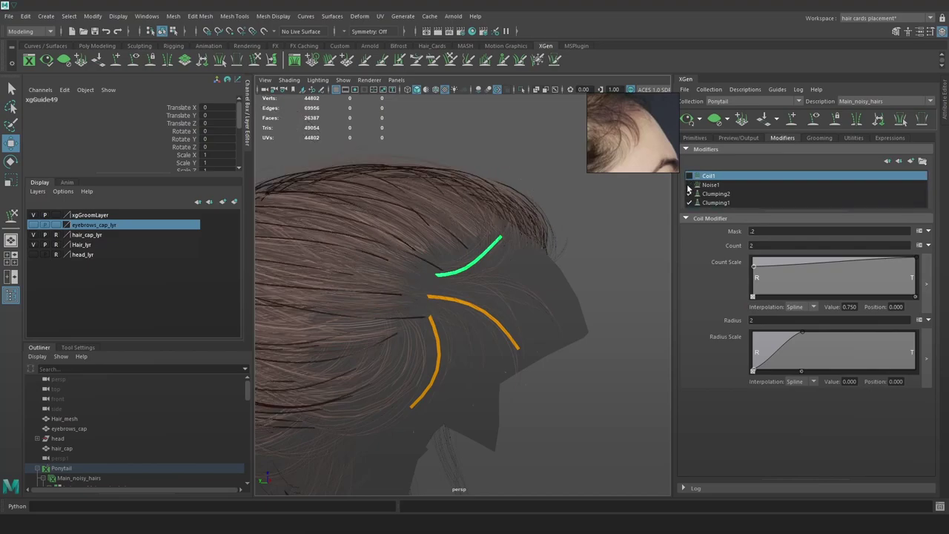
{"action": "left_click", "coordinate": [853, 102]}
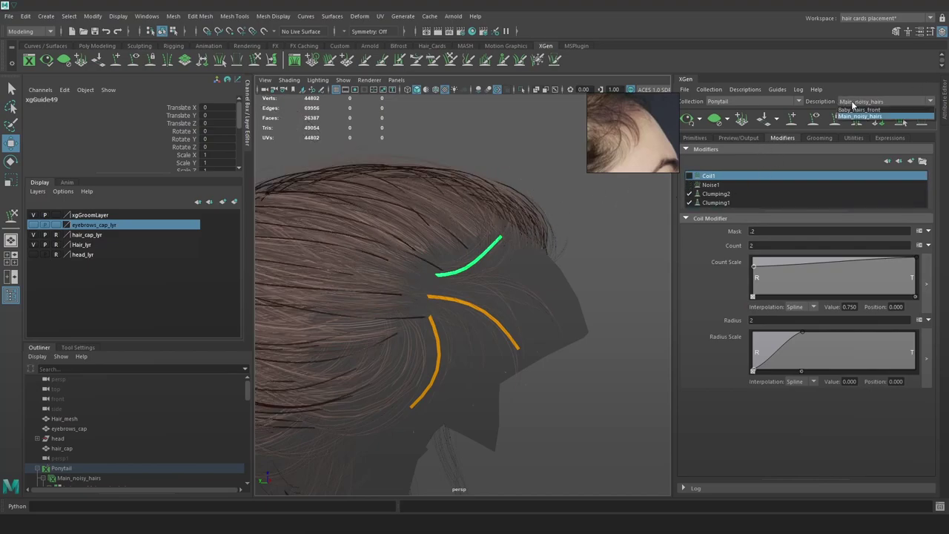
{"action": "left_click", "coordinate": [862, 110]}
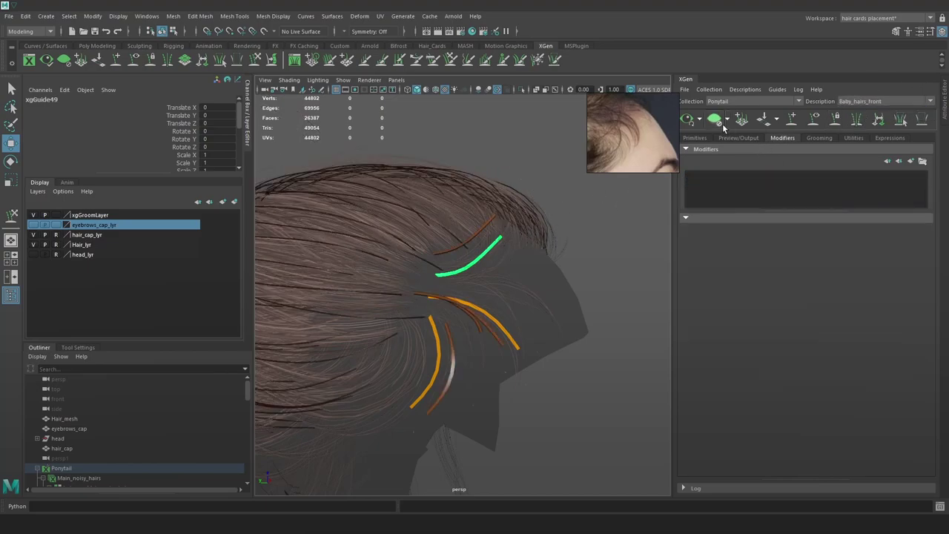
Add a guide on the forehead in front of the upper guides and sculpt it to arc forward and down
{"action": "left_click", "coordinate": [787, 123]}
{"action": "left_click_drag", "start_coordinate": [501, 296], "coordinate": [524, 294], "text": "alt"}
{"action": "left_click", "coordinate": [396, 289]}
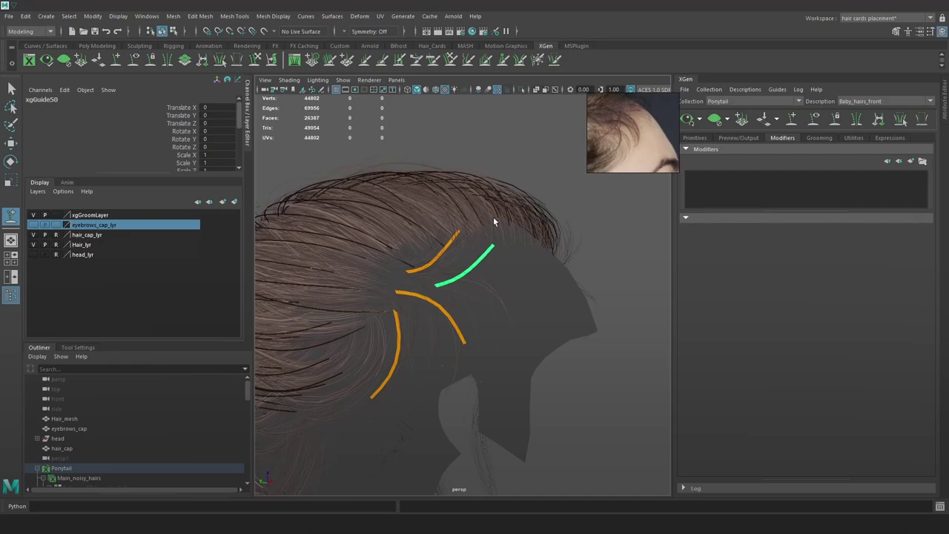
{"action": "left_click_drag", "start_coordinate": [512, 259], "coordinate": [499, 311]}
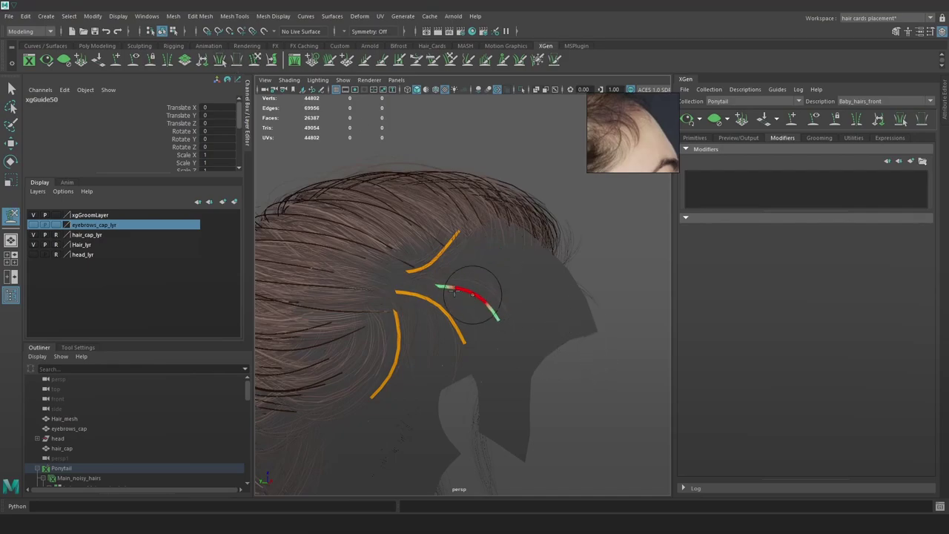
{"action": "mouse_move", "coordinate": [450, 287]}
{"action": "left_mouse_down"}
{"action": "mouse_move", "coordinate": [508, 318]}
{"action": "mouse_move", "coordinate": [357, 306]}
{"action": "mouse_move", "coordinate": [439, 308]}
{"action": "mouse_move", "coordinate": [579, 243]}
{"action": "left_mouse_up"}
Add another guide below the forehead guide and sculpt it into a steeper curve pointing down
{"action": "left_click", "coordinate": [792, 119]}
{"action": "left_click_drag", "start_coordinate": [552, 348], "coordinate": [524, 324], "text": "alt"}
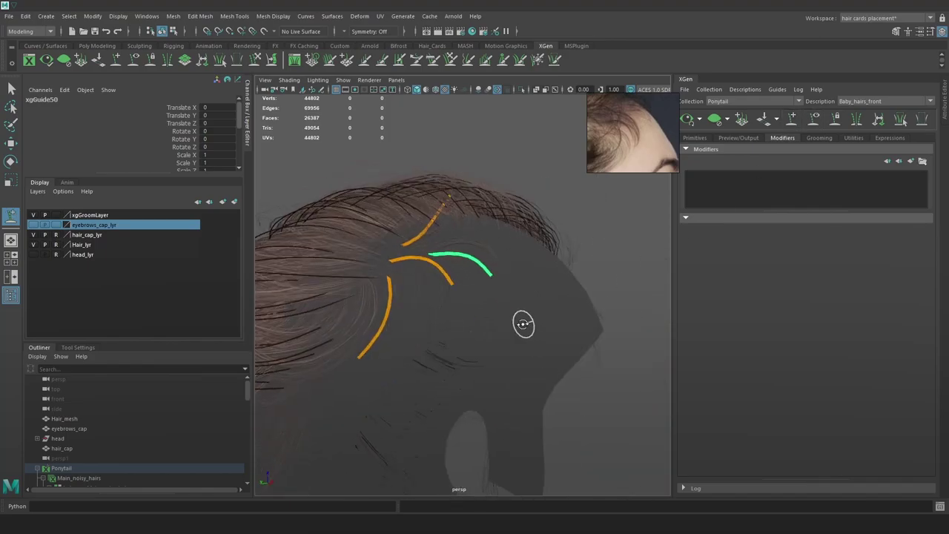
{"action": "left_click", "coordinate": [424, 275]}
{"action": "left_click_drag", "start_coordinate": [446, 292], "coordinate": [471, 324], "text": "alt"}
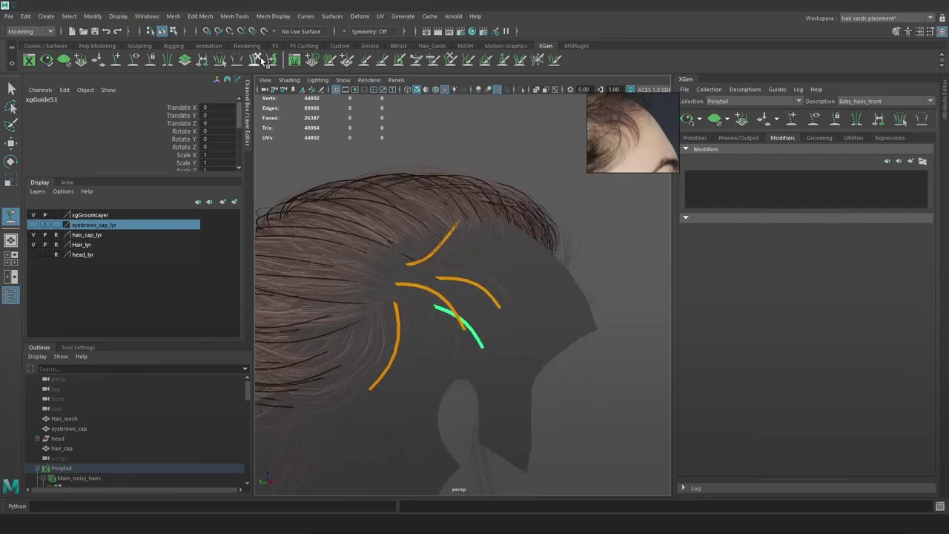
{"action": "mouse_move", "coordinate": [356, 395]}
{"action": "left_mouse_down", "text": "alt"}
{"action": "mouse_move", "coordinate": [481, 408]}
{"action": "mouse_move", "coordinate": [474, 389]}
{"action": "left_mouse_up", "text": "alt"}
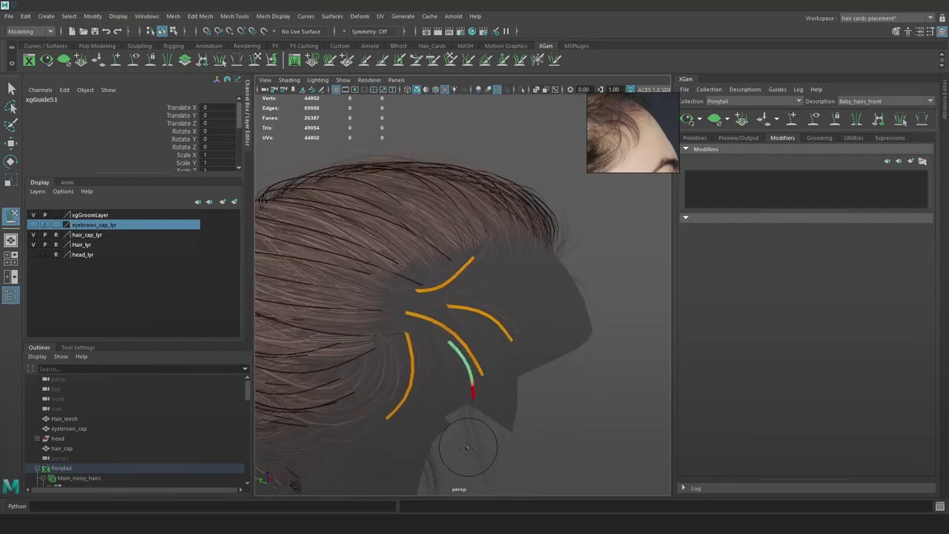
{"action": "mouse_move", "coordinate": [455, 348]}
{"action": "left_mouse_down", "text": "alt"}
{"action": "mouse_move", "coordinate": [485, 336]}
{"action": "mouse_move", "coordinate": [498, 249]}
{"action": "mouse_move", "coordinate": [488, 281]}
{"action": "mouse_move", "coordinate": [519, 259]}
{"action": "left_mouse_up", "text": "alt"}
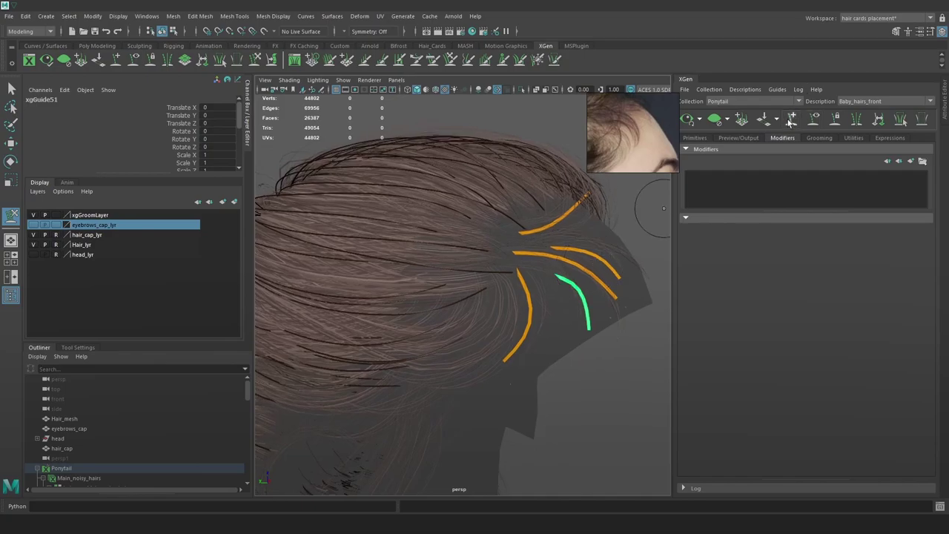
{"action": "left_click", "coordinate": [481, 293]}
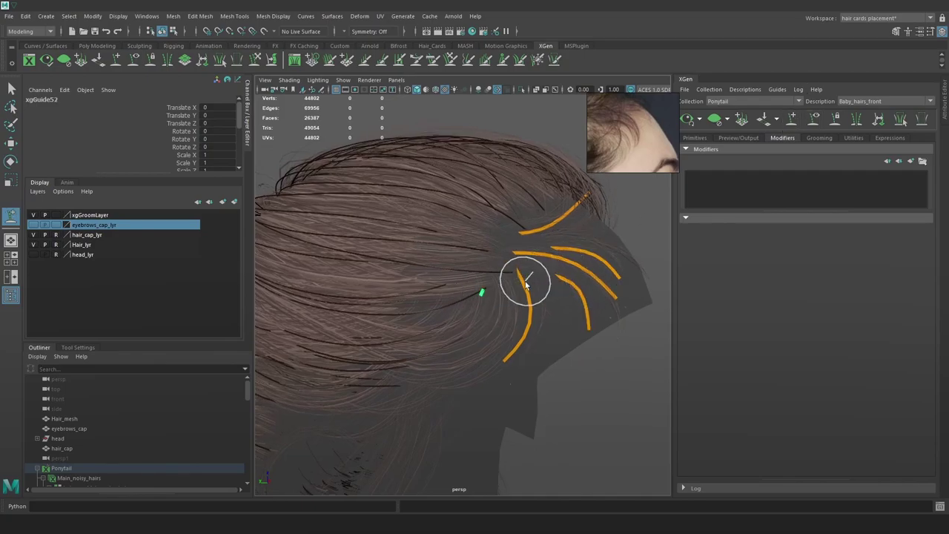
{"action": "key", "text": "Delete"}
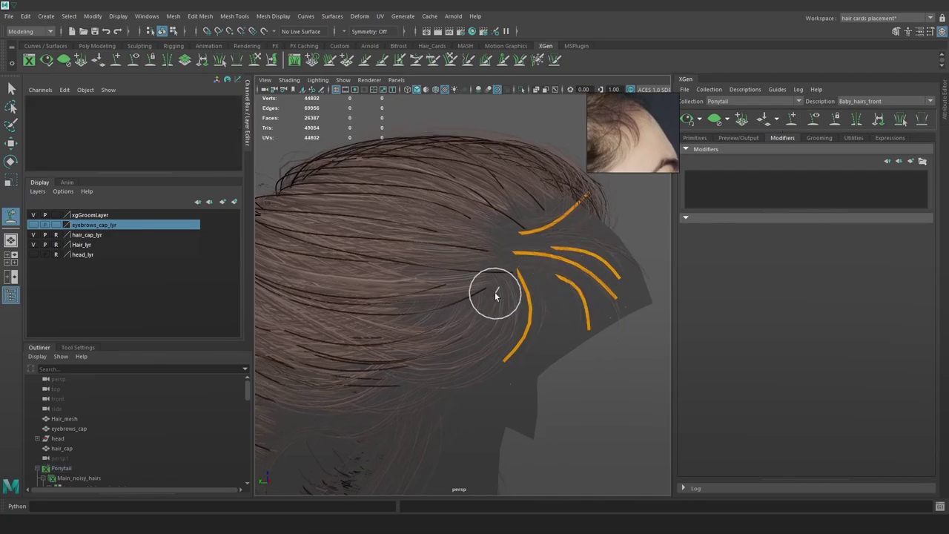
{"action": "left_click", "coordinate": [495, 291]}
{"action": "key", "text": "ctrl+z"}
{"action": "key", "text": "Delete"}
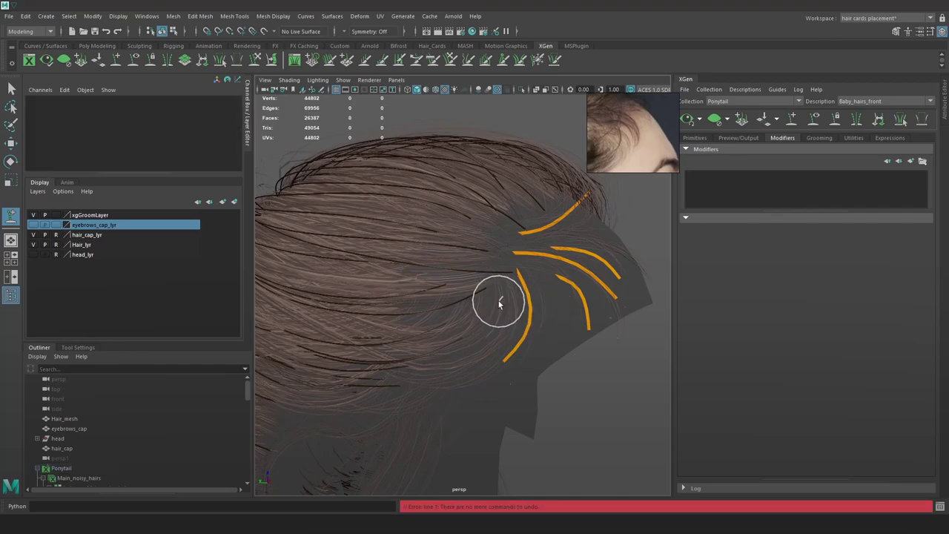
Place a guide farther back on the side hairline and scale it up uniformly to about 4.259
{"action": "left_click", "coordinate": [486, 299]}
{"action": "key", "text": "w"}
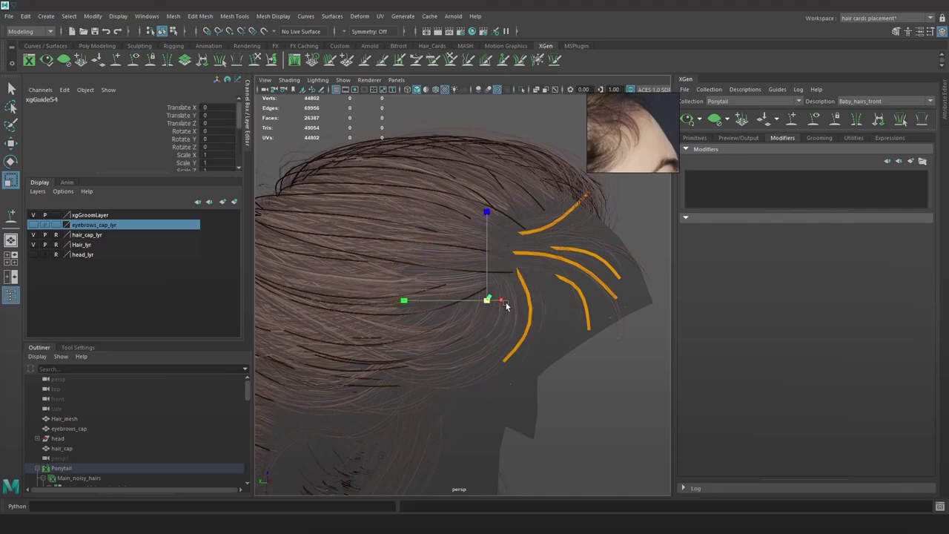
{"action": "left_click_drag", "start_coordinate": [487, 300], "coordinate": [601, 283]}
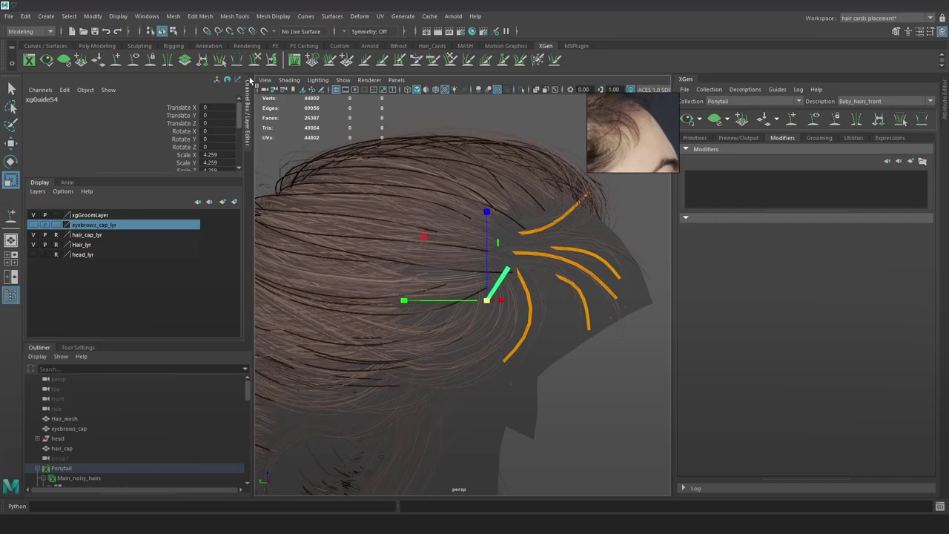
Sculpt the rear side guide into a curve that turns down and sweeps backward
{"action": "left_click", "coordinate": [257, 62]}
{"action": "mouse_move", "coordinate": [509, 271]}
{"action": "left_mouse_down"}
{"action": "mouse_move", "coordinate": [527, 350]}
{"action": "mouse_move", "coordinate": [419, 438]}
{"action": "mouse_move", "coordinate": [356, 464]}
{"action": "left_mouse_up"}
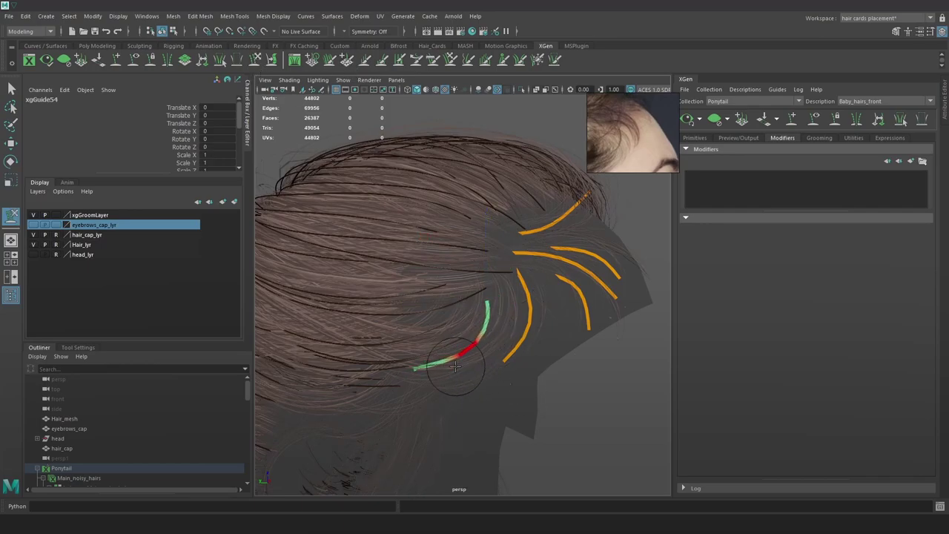
{"action": "left_click_drag", "start_coordinate": [409, 364], "coordinate": [443, 352]}
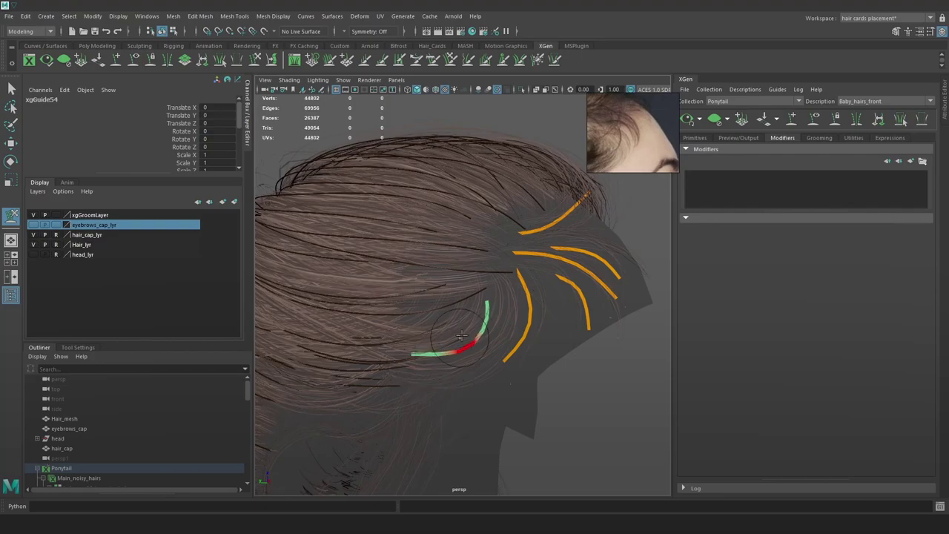
Scale the rear side guide to about 0.643 and rotate it to about X 61.078, Y -21.902, Z -41.128
{"action": "left_click_drag", "start_coordinate": [504, 329], "coordinate": [525, 319], "text": "alt"}
{"action": "key", "text": "w"}
{"action": "key", "text": "e"}
{"action": "left_click_drag", "start_coordinate": [654, 240], "coordinate": [667, 337]}
{"action": "left_click_drag", "start_coordinate": [606, 332], "coordinate": [556, 327]}
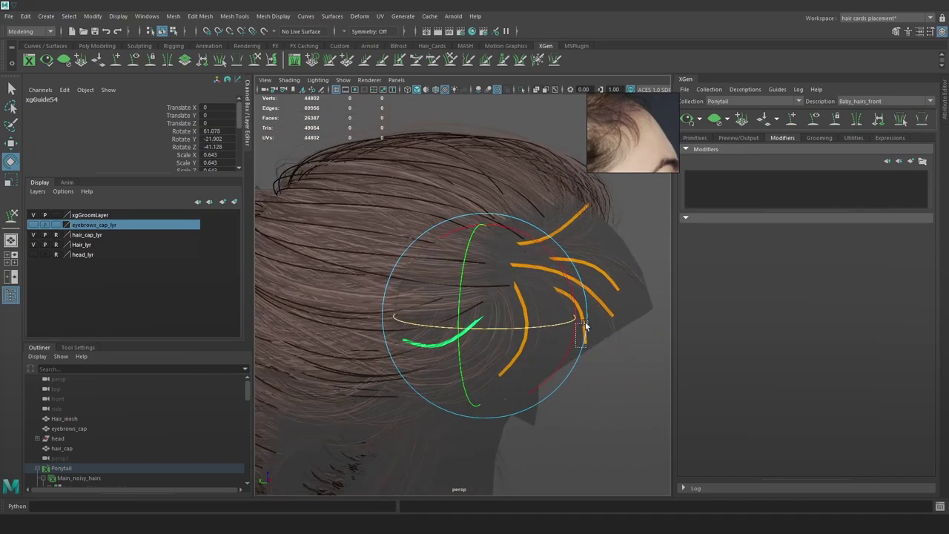
Reselect the rear side guide and refine its curve with the guide sculpting tool
{"action": "key", "text": "w"}
{"action": "left_click", "coordinate": [585, 327]}
{"action": "left_click", "coordinate": [256, 59]}
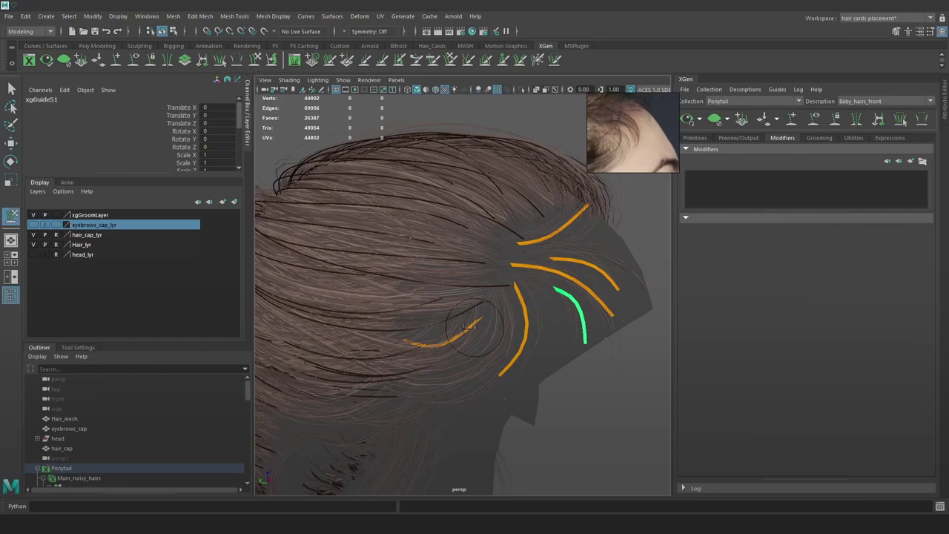
{"action": "left_click", "coordinate": [455, 336]}
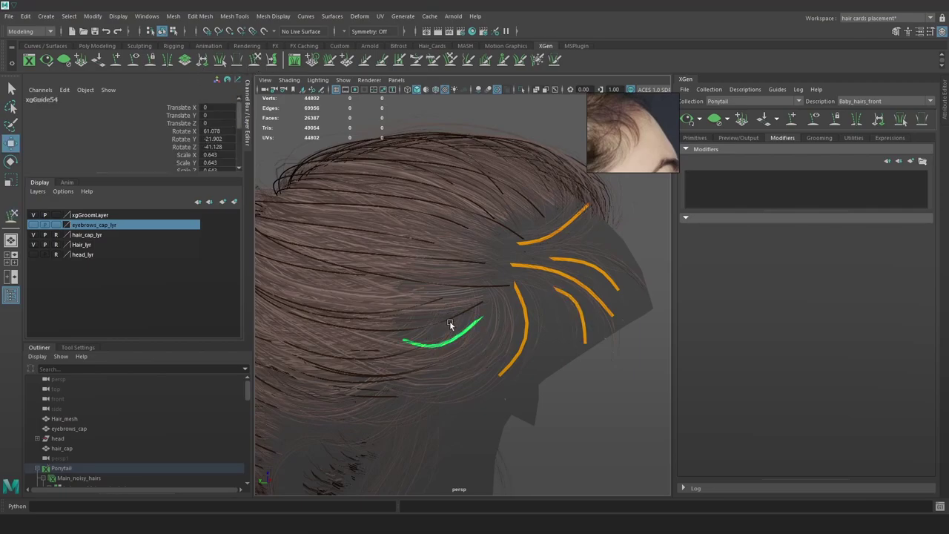
{"action": "left_click", "coordinate": [256, 59]}
{"action": "mouse_move", "coordinate": [459, 338]}
{"action": "left_mouse_down"}
{"action": "mouse_move", "coordinate": [471, 326]}
{"action": "mouse_move", "coordinate": [462, 339]}
{"action": "mouse_move", "coordinate": [419, 339]}
{"action": "mouse_move", "coordinate": [378, 276]}
{"action": "mouse_move", "coordinate": [396, 269]}
{"action": "left_mouse_up"}
Add a short guide between the temple and forehead guides and rotate it to about X -27.709, Y 13.049, Z 11.001
{"action": "key", "text": "w"}
{"action": "left_click", "coordinate": [379, 276]}
{"action": "key", "text": "e"}
{"action": "key", "text": "4"}
{"action": "key", "text": "6"}
{"action": "left_click_drag", "start_coordinate": [452, 276], "coordinate": [408, 261], "text": "alt"}
{"action": "left_click_drag", "start_coordinate": [396, 353], "coordinate": [385, 354]}
{"action": "key", "text": "w"}
{"action": "left_click", "coordinate": [650, 381]}
{"action": "left_click_drag", "start_coordinate": [649, 382], "coordinate": [642, 363], "text": "alt"}
{"action": "key", "text": "e"}
{"action": "left_click", "coordinate": [417, 269]}
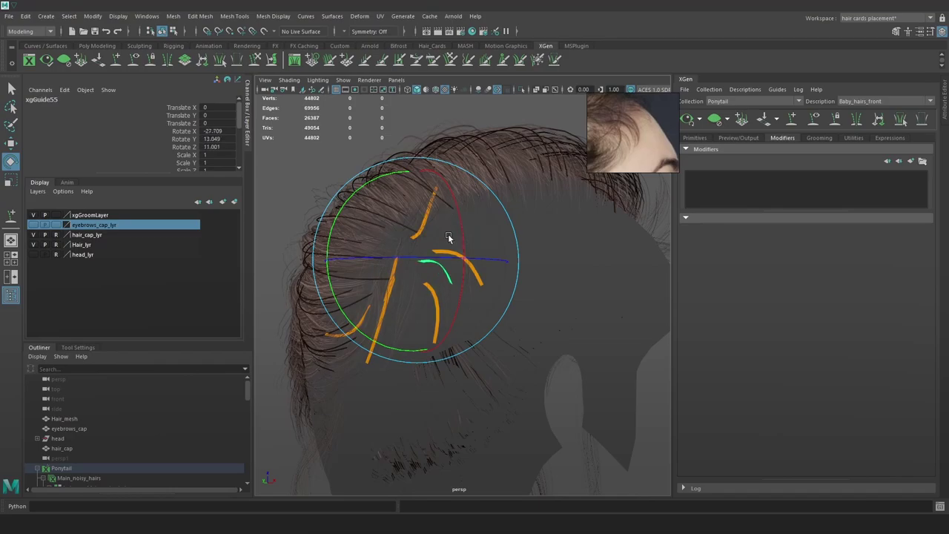
Rotate the short guide between the temple and forehead to about X 146.319, Y -3.028, Z 152.851
{"action": "left_click_drag", "start_coordinate": [280, 212], "coordinate": [283, 213]}
{"action": "left_click_drag", "start_coordinate": [382, 257], "coordinate": [392, 245]}
{"action": "left_click_drag", "start_coordinate": [494, 192], "coordinate": [502, 204]}
{"action": "left_click", "coordinate": [476, 302]}
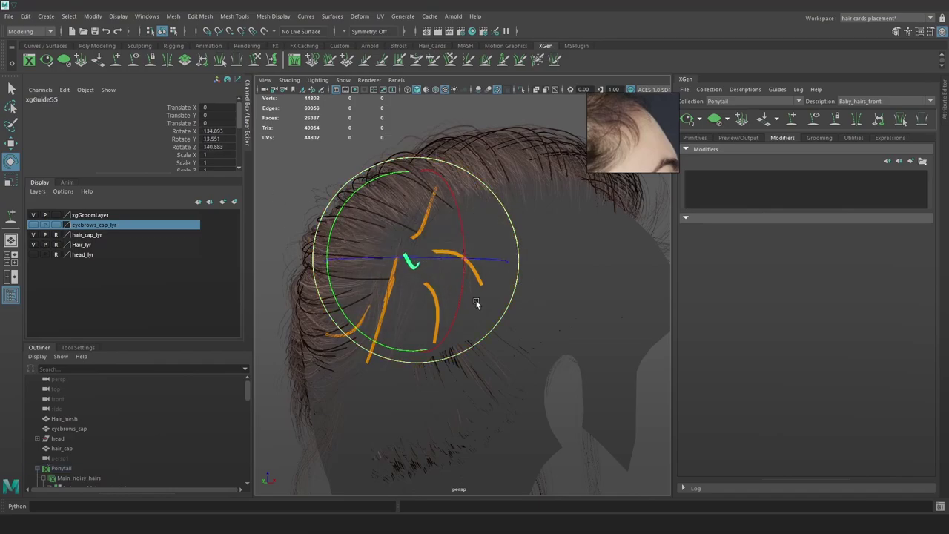
{"action": "key", "text": "4"}
{"action": "left_click", "coordinate": [415, 269]}
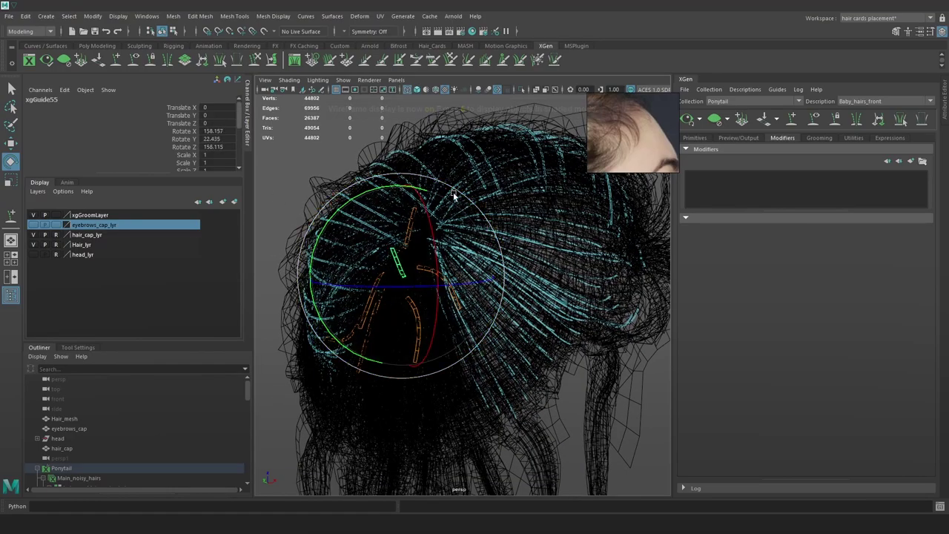
{"action": "key", "text": "6"}
{"action": "left_click_drag", "start_coordinate": [453, 195], "coordinate": [475, 252]}
Set the primitive density of Baby_hairs_front to 3.18
{"action": "left_click", "coordinate": [695, 138]}
{"action": "left_click_drag", "start_coordinate": [783, 198], "coordinate": [786, 198]}
{"action": "left_click_drag", "start_coordinate": [513, 293], "coordinate": [622, 310], "text": "alt"}
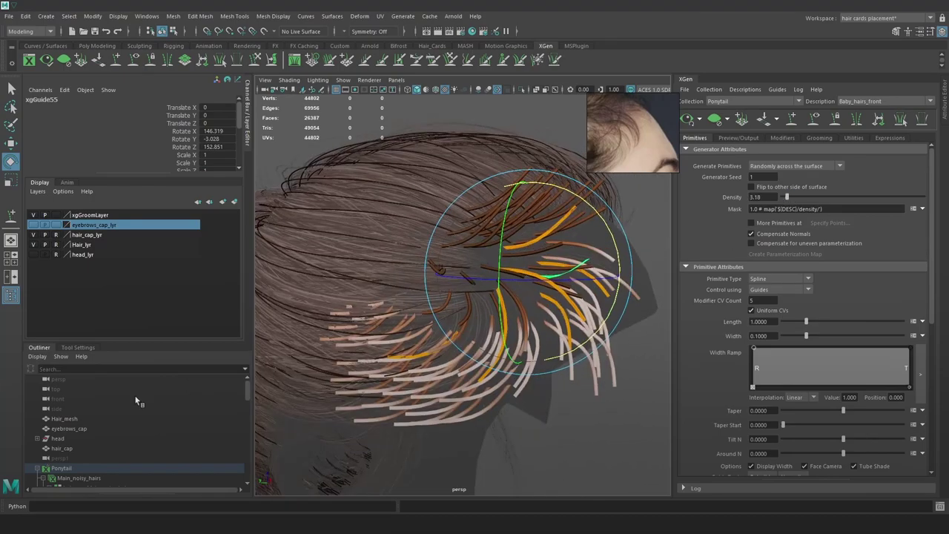
Select the Baby_hairs_front description and assign the existing aiStandardHair1 material to it
{"action": "scroll", "coordinate": [81, 456], "scroll_direction": "down", "scroll_amount": 3}
{"action": "left_click", "coordinate": [49, 409]}
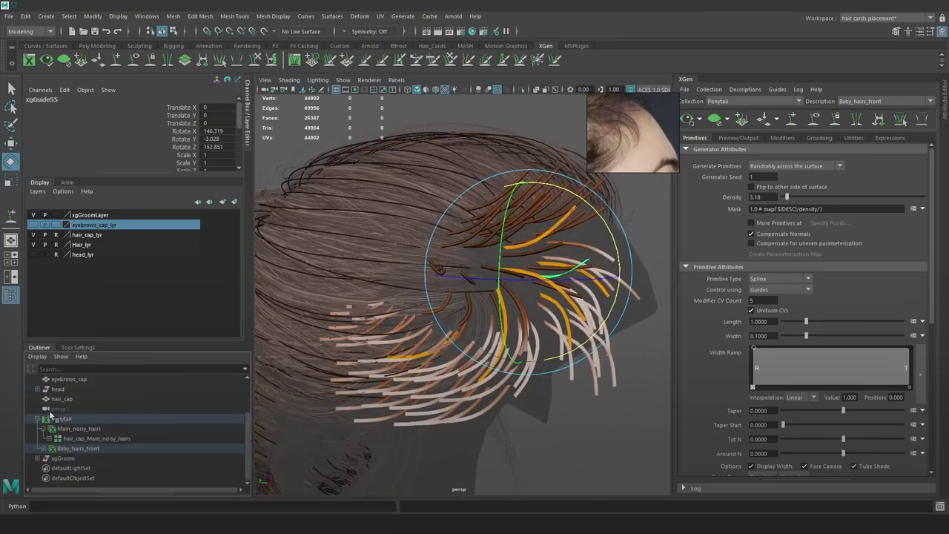
{"action": "left_click", "coordinate": [81, 448]}
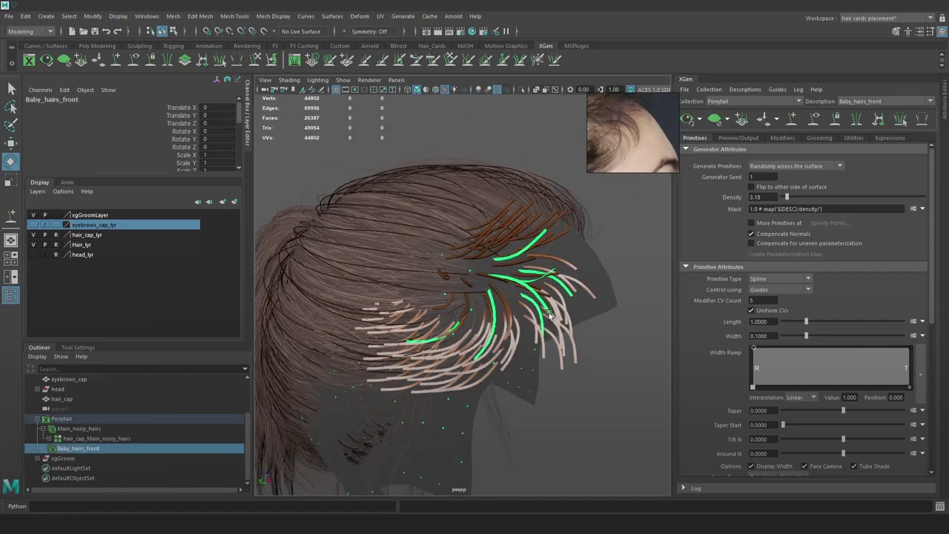
{"action": "key", "text": "space"}
{"action": "left_click", "coordinate": [511, 398]}
{"action": "mouse_move", "coordinate": [586, 270]}
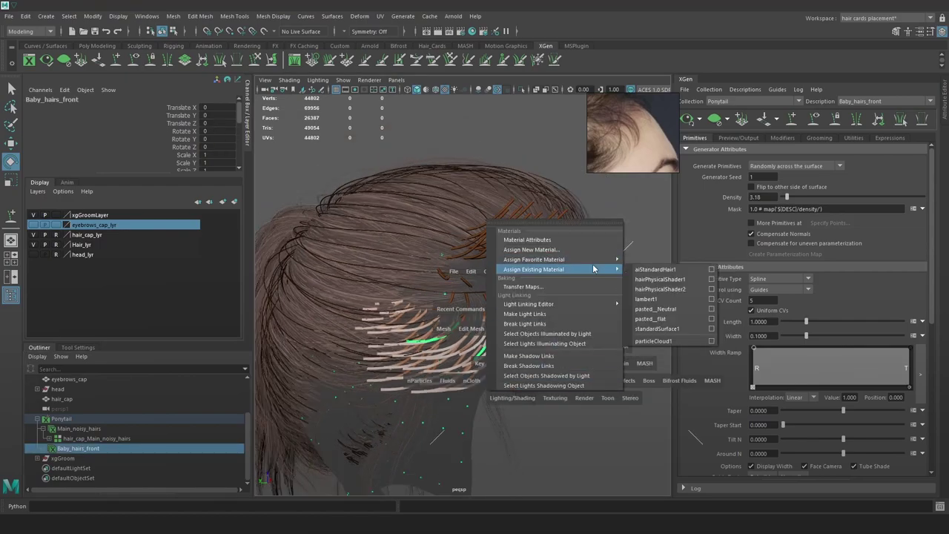
{"action": "left_click", "coordinate": [668, 269]}
{"action": "right_click_drag", "start_coordinate": [595, 268], "coordinate": [613, 309], "text": "alt"}
{"action": "middle_click_drag", "start_coordinate": [613, 308], "coordinate": [593, 287], "text": "alt"}
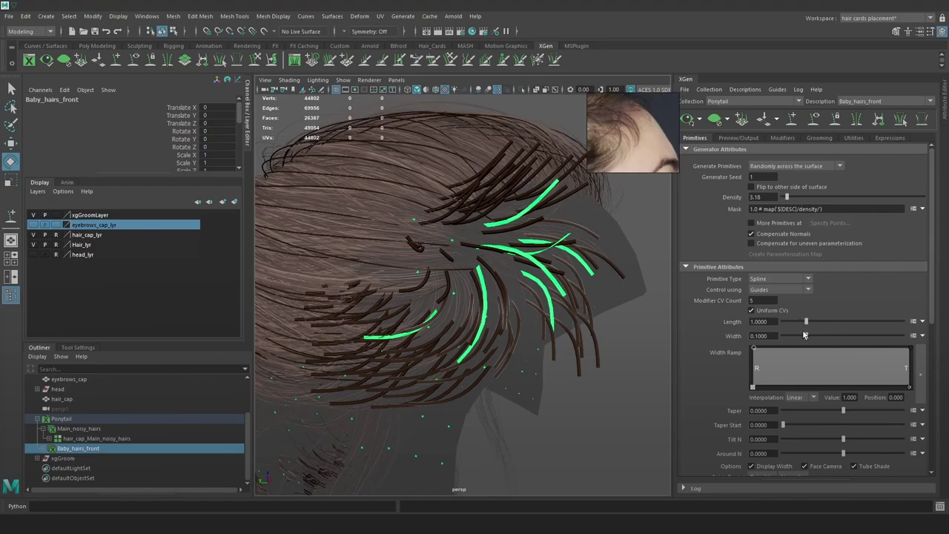
Reduce the baby hair width to 0.04 and set the taper to 0.5
{"action": "left_click_drag", "start_coordinate": [805, 335], "coordinate": [790, 337]}
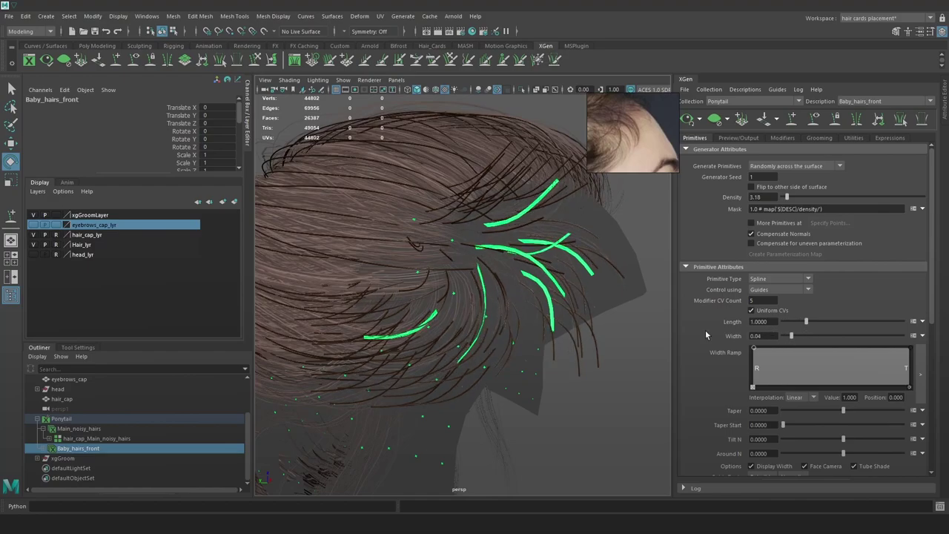
{"action": "left_click_drag", "start_coordinate": [631, 349], "coordinate": [614, 354], "text": "alt"}
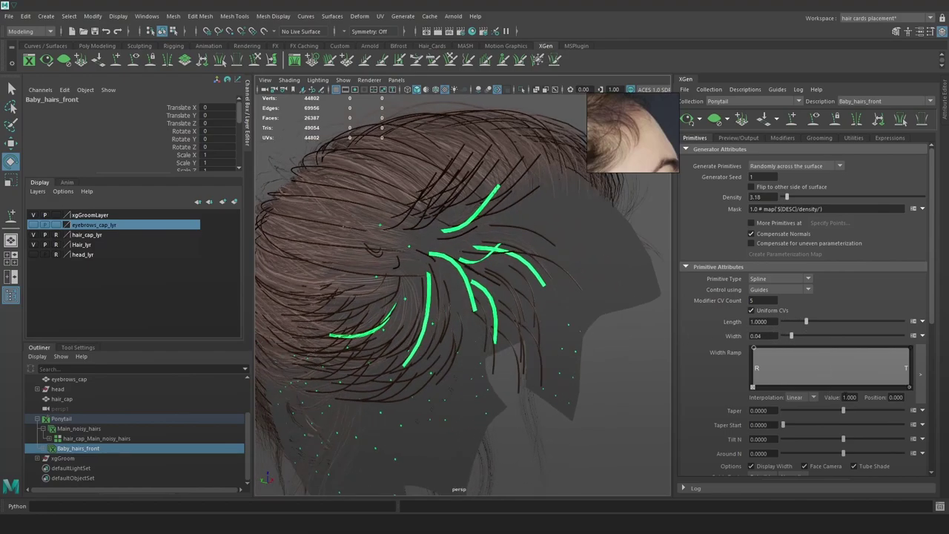
{"action": "left_click_drag", "start_coordinate": [842, 405], "coordinate": [875, 411]}
{"action": "left_click_drag", "start_coordinate": [599, 352], "coordinate": [628, 349], "text": "alt"}
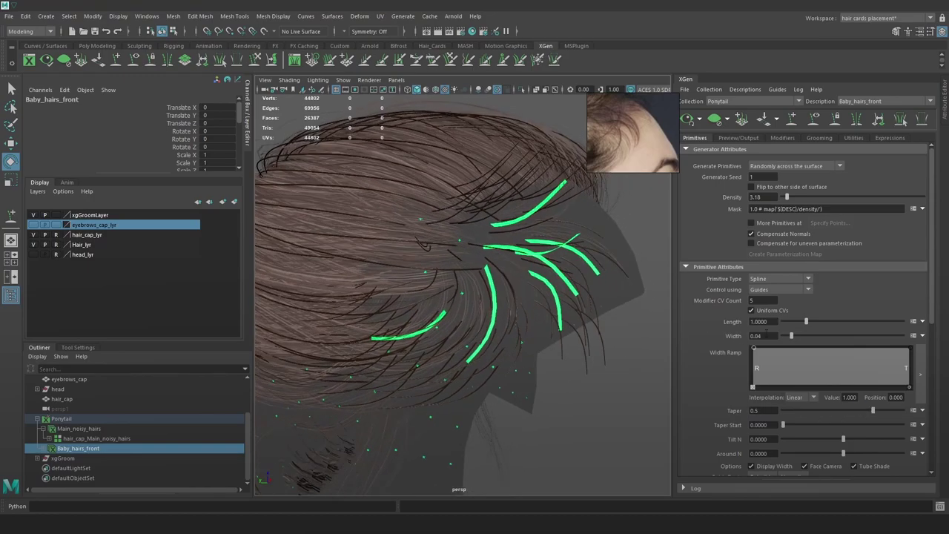
Raise the baby hair density to 17.615 and thin the width to 0.025
{"action": "left_click_drag", "start_coordinate": [792, 340], "coordinate": [790, 338]}
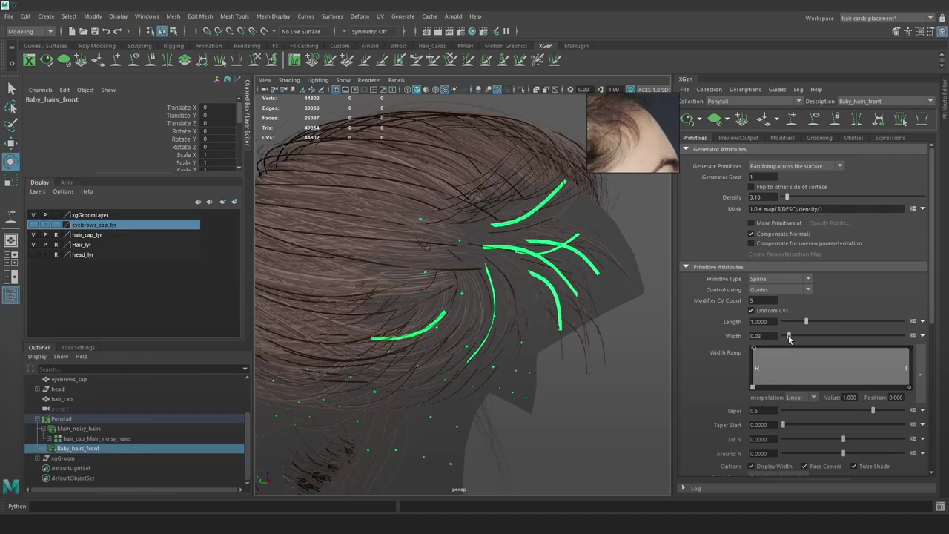
{"action": "left_click_drag", "start_coordinate": [788, 200], "coordinate": [810, 200]}
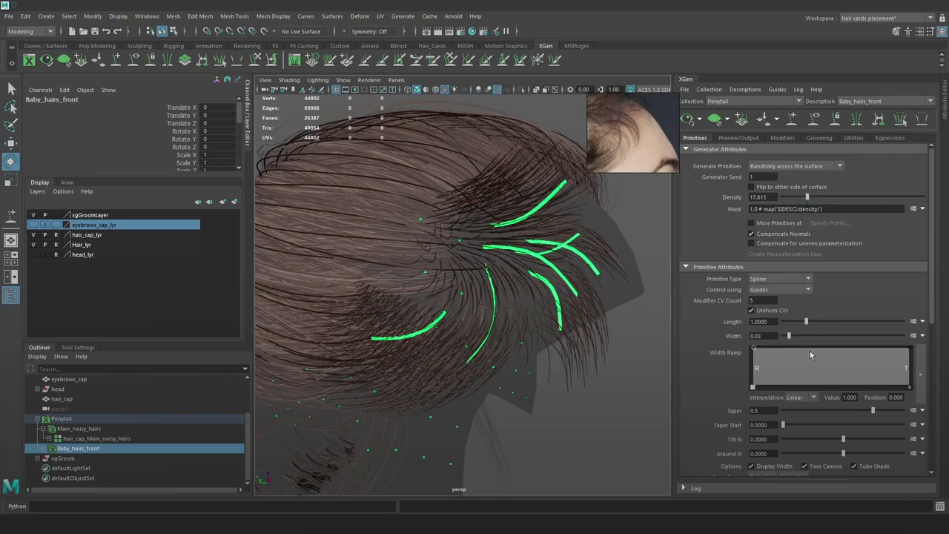
{"action": "left_click_drag", "start_coordinate": [788, 335], "coordinate": [788, 338]}
Select the lower temple guide and rotate it to about X -15.227, Y -0.673, Z -16.51
{"action": "left_click_drag", "start_coordinate": [529, 283], "coordinate": [447, 272], "text": "alt"}
{"action": "left_click", "coordinate": [407, 265]}
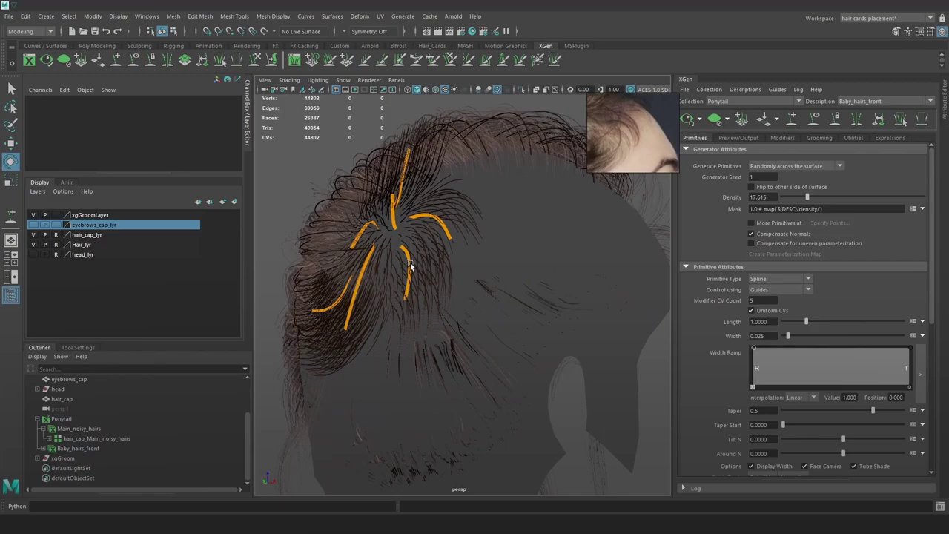
{"action": "key", "text": "4"}
{"action": "left_click", "coordinate": [407, 268]}
{"action": "key", "text": "6"}
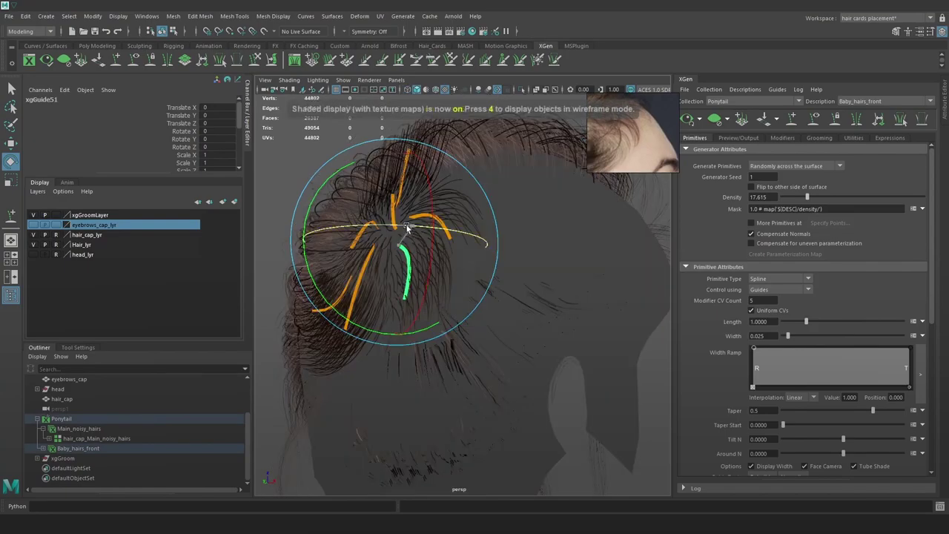
{"action": "left_click_drag", "start_coordinate": [414, 246], "coordinate": [404, 254]}
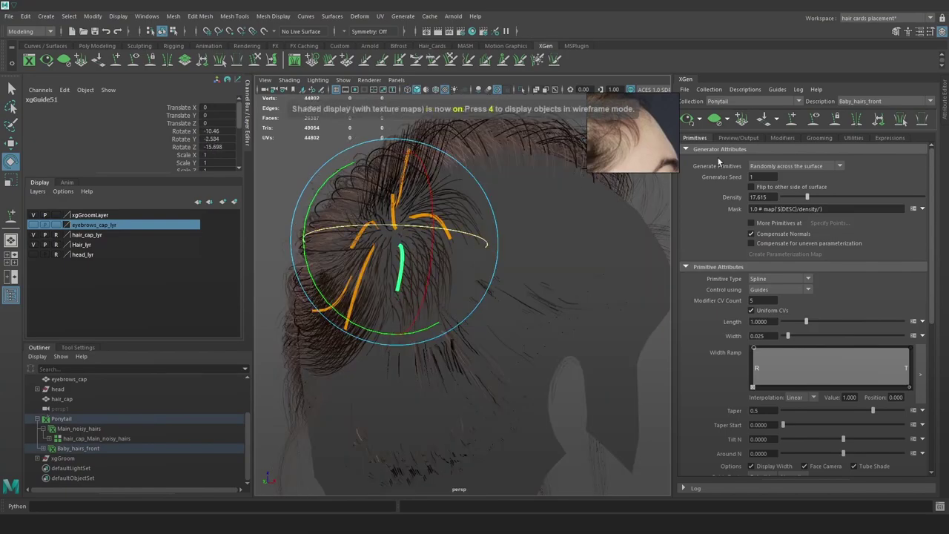
{"action": "left_click_drag", "start_coordinate": [474, 253], "coordinate": [395, 217], "text": "alt"}
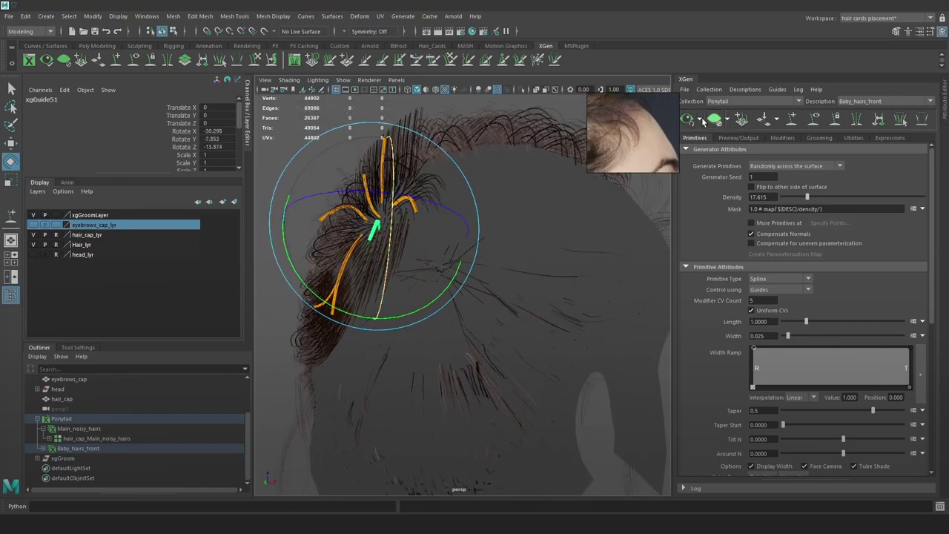
{"action": "left_click_drag", "start_coordinate": [569, 226], "coordinate": [639, 286], "text": "alt"}
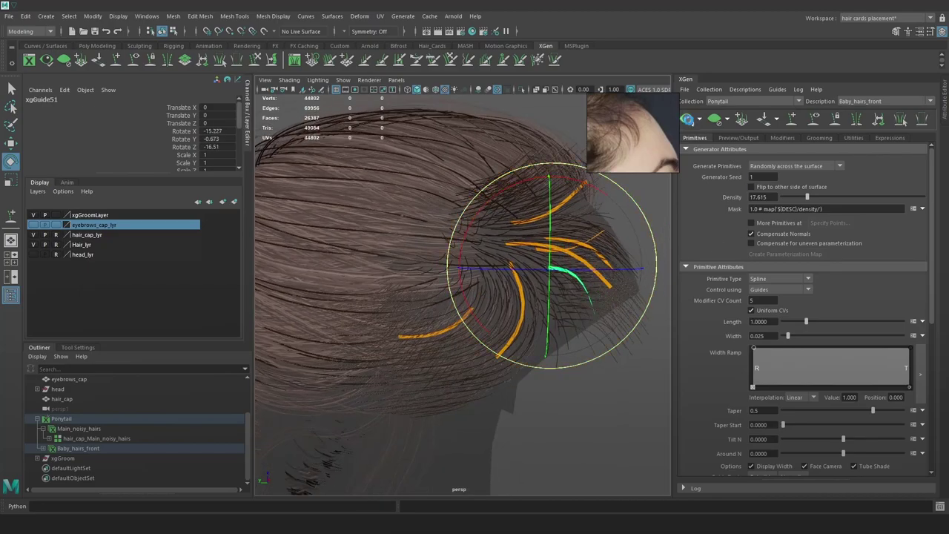
{"action": "left_click_drag", "start_coordinate": [591, 261], "coordinate": [636, 235], "text": "alt"}
{"action": "left_click", "coordinate": [640, 229]}
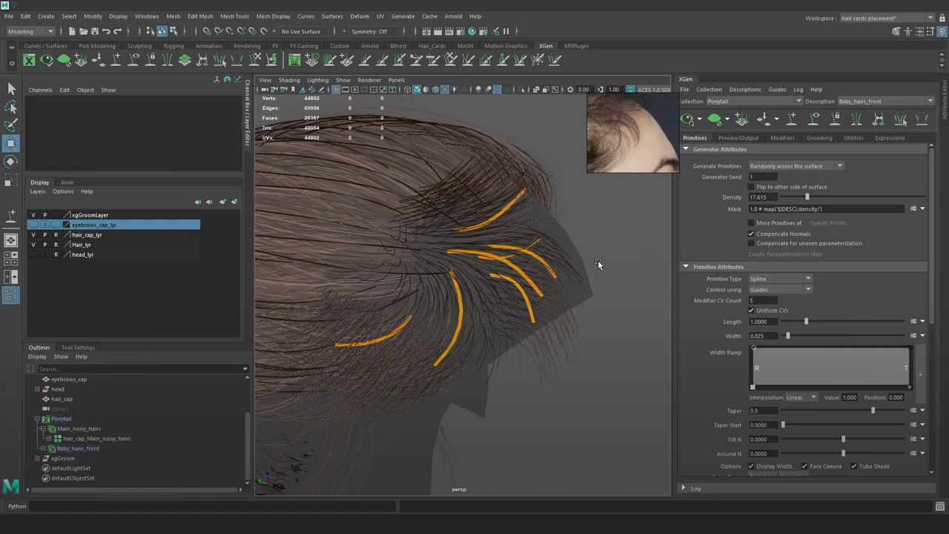
Reselect the lower temple guide and rotate it further to about X -3.278, Y 6.315, Z -19.574
{"action": "right_click_drag", "start_coordinate": [534, 274], "coordinate": [562, 312], "text": "alt"}
{"action": "left_click_drag", "start_coordinate": [561, 313], "coordinate": [578, 296], "text": "alt"}
{"action": "left_click_drag", "start_coordinate": [562, 302], "coordinate": [525, 380], "text": "alt"}
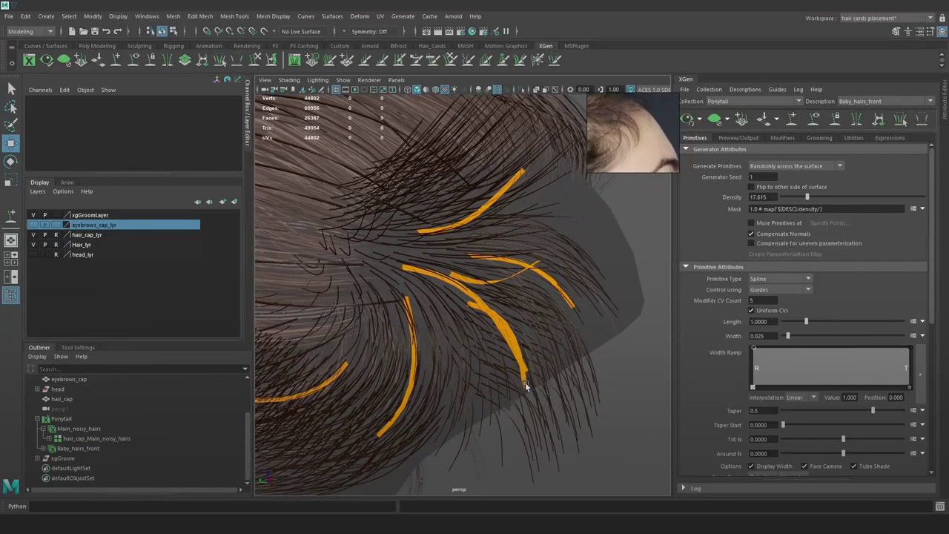
{"action": "key", "text": "4"}
{"action": "left_click_drag", "start_coordinate": [524, 379], "coordinate": [528, 344], "text": "alt"}
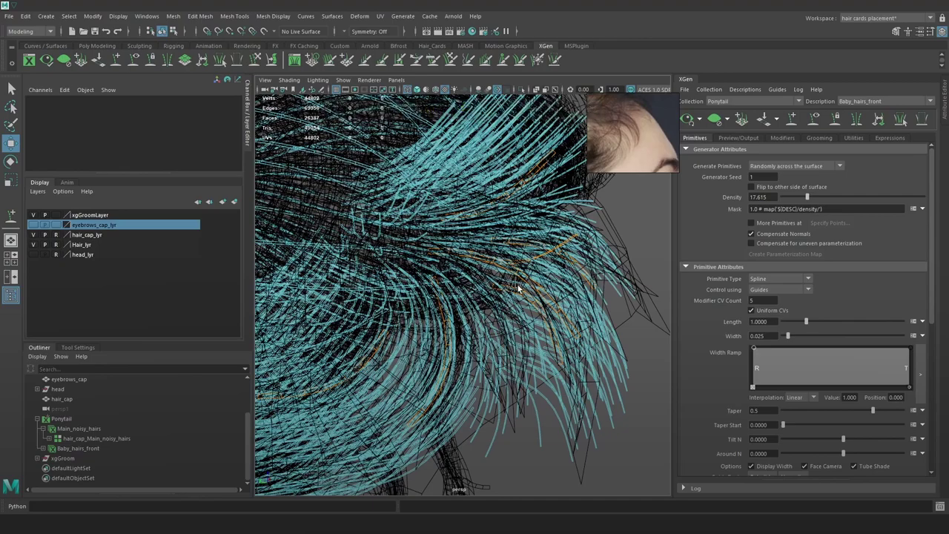
{"action": "left_click_drag", "start_coordinate": [511, 290], "coordinate": [559, 301], "text": "alt"}
{"action": "left_click", "coordinate": [568, 303]}
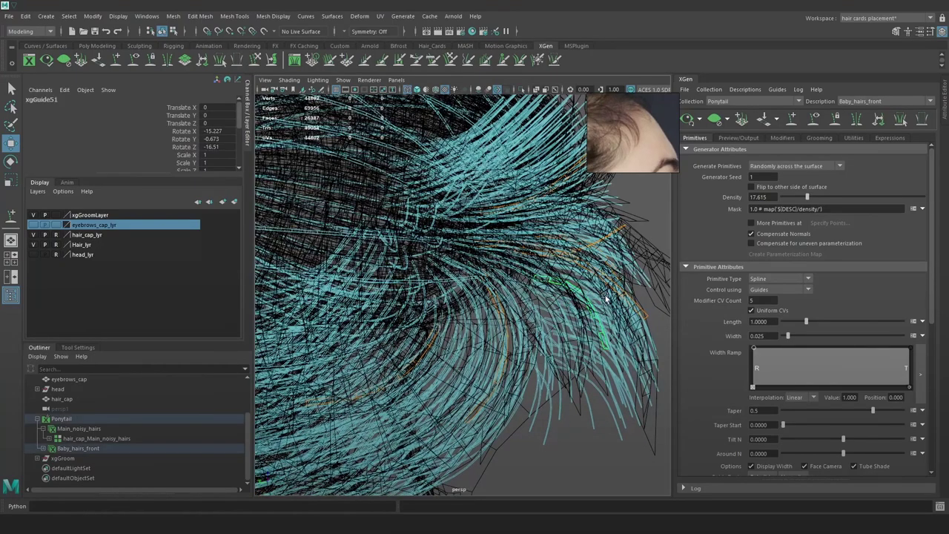
{"action": "key", "text": "6"}
{"action": "key", "text": "e"}
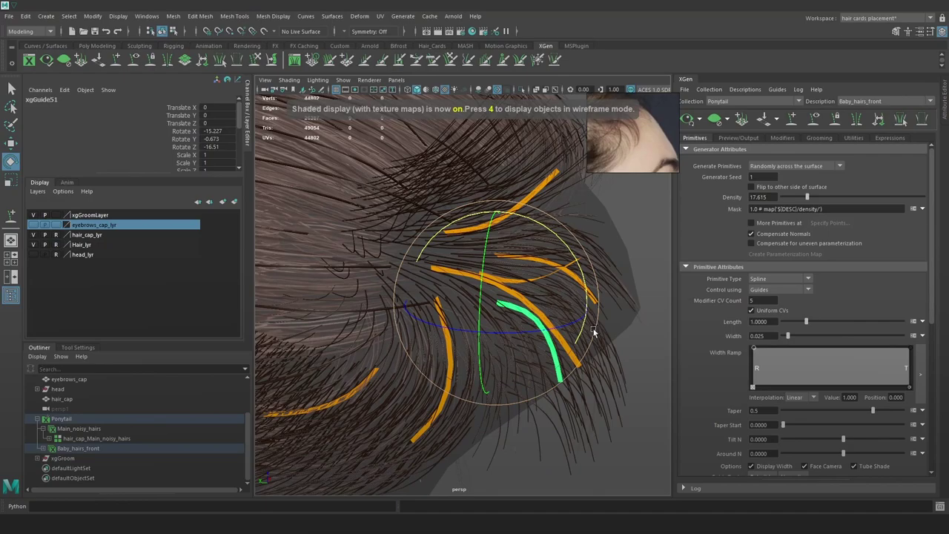
{"action": "left_click_drag", "start_coordinate": [594, 333], "coordinate": [589, 319]}
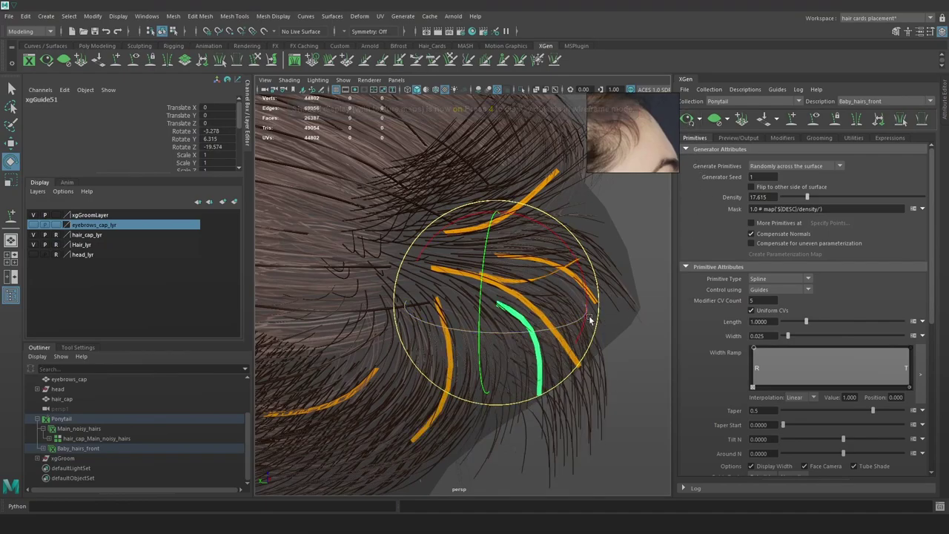
{"action": "scroll", "coordinate": [585, 307], "scroll_direction": "down", "scroll_amount": 5}
{"action": "left_click", "coordinate": [622, 256]}
{"action": "key", "text": "w"}
{"action": "left_click_drag", "start_coordinate": [612, 256], "coordinate": [552, 243], "text": "alt"}
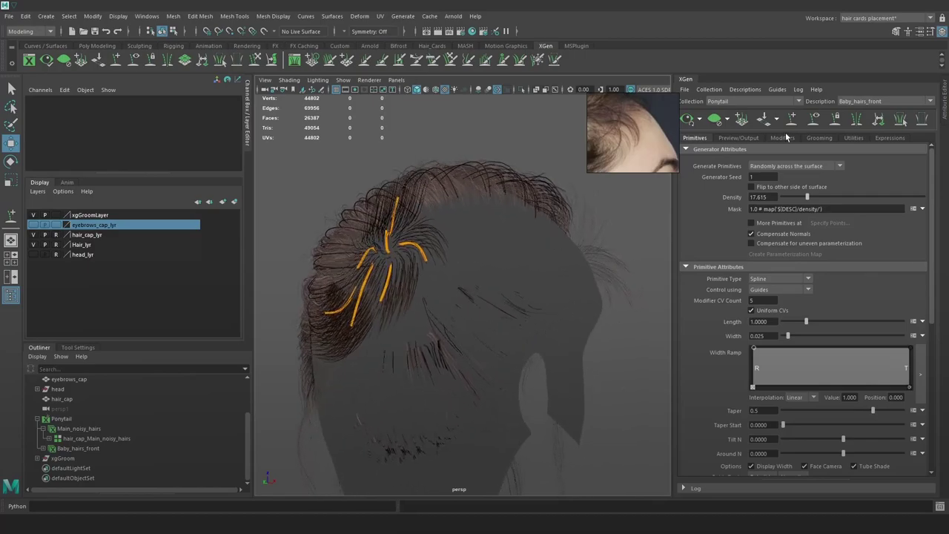
Add a guide at the centre of the temple cluster and rotate it to about X 148.042, Y 54.213, Z 151.567
{"action": "left_click", "coordinate": [763, 119]}
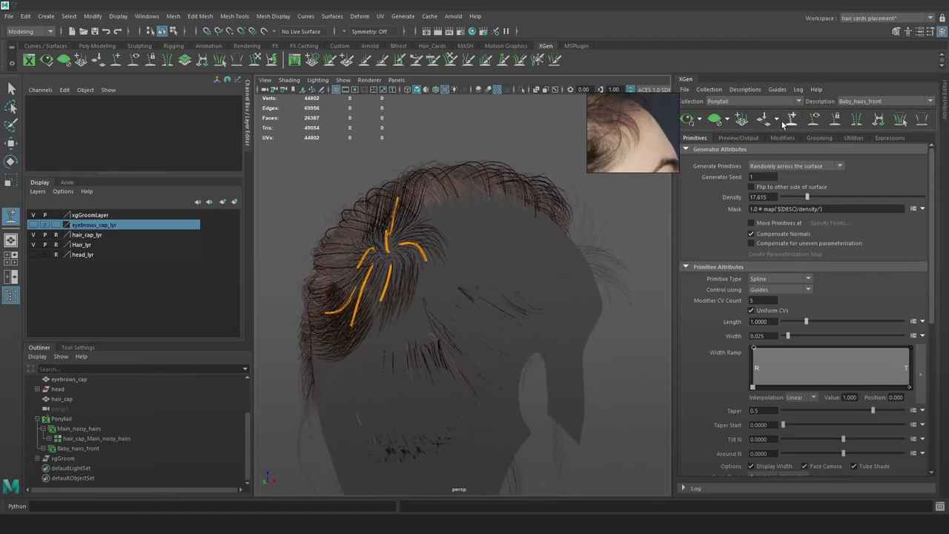
{"action": "left_click", "coordinate": [395, 269]}
{"action": "key", "text": "e"}
{"action": "left_click_drag", "start_coordinate": [376, 347], "coordinate": [321, 225]}
{"action": "left_click_drag", "start_coordinate": [476, 193], "coordinate": [502, 290]}
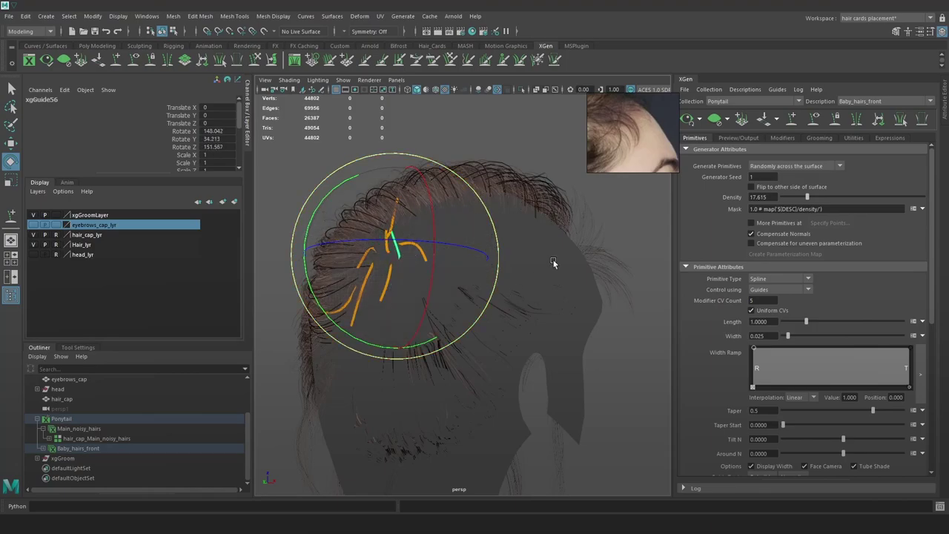
{"action": "left_click", "coordinate": [694, 122]}
Sculpt the new temple guide into a curve that follows the neighbouring guides
{"action": "mouse_move", "coordinate": [468, 257]}
{"action": "left_mouse_down", "text": "alt"}
{"action": "mouse_move", "coordinate": [509, 272]}
{"action": "mouse_move", "coordinate": [541, 243]}
{"action": "mouse_move", "coordinate": [566, 273]}
{"action": "mouse_move", "coordinate": [558, 265]}
{"action": "mouse_move", "coordinate": [590, 255]}
{"action": "mouse_move", "coordinate": [572, 280]}
{"action": "mouse_move", "coordinate": [583, 308]}
{"action": "left_mouse_up", "text": "alt"}
{"action": "key", "text": "y"}
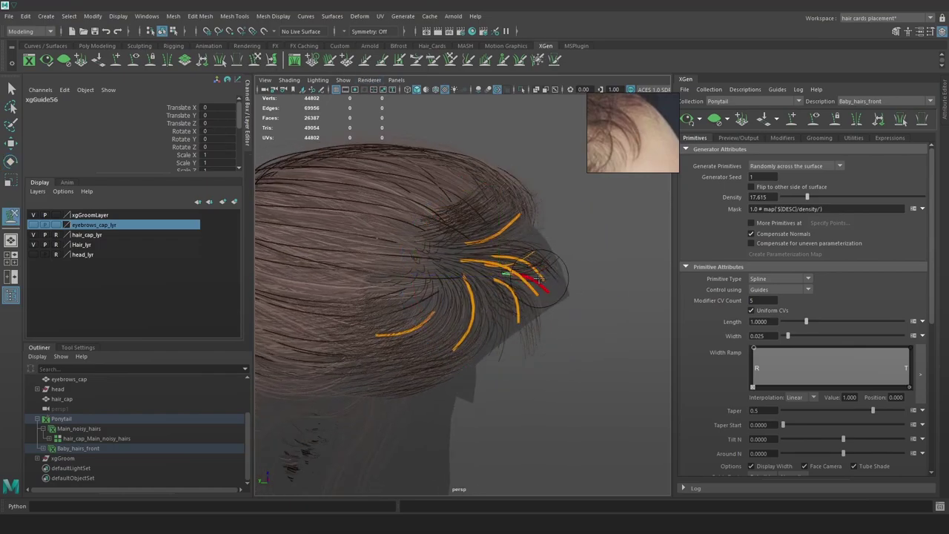
{"action": "left_click_drag", "start_coordinate": [615, 255], "coordinate": [516, 258], "text": "alt"}
{"action": "key", "text": "w"}
{"action": "left_click", "coordinate": [616, 289]}
Select all temple guides, mirror them to the opposite side of the head, and set the density to 15.855
{"action": "mouse_move", "coordinate": [510, 332]}
{"action": "left_mouse_down", "text": "alt"}
{"action": "mouse_move", "coordinate": [541, 337]}
{"action": "mouse_move", "coordinate": [630, 267]}
{"action": "mouse_move", "coordinate": [494, 371]}
{"action": "mouse_move", "coordinate": [505, 353]}
{"action": "left_mouse_up", "text": "alt"}
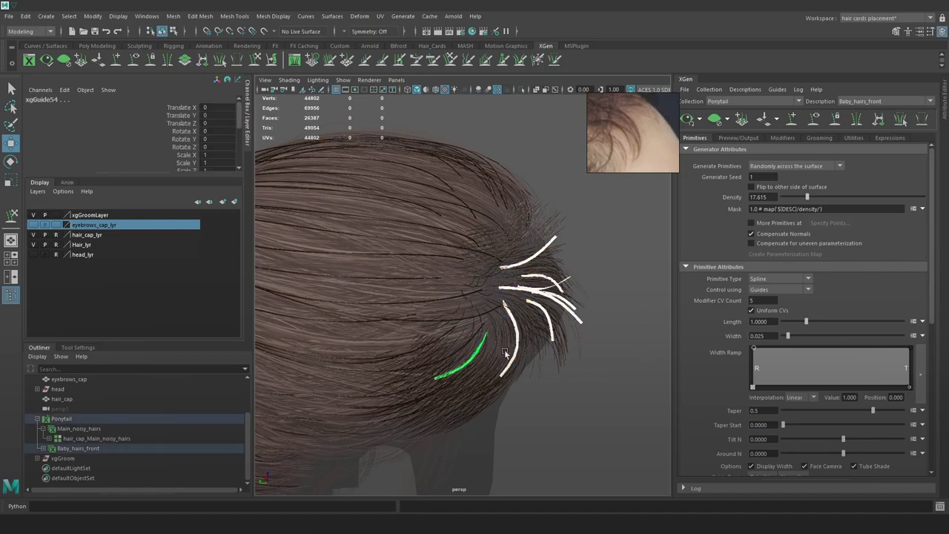
{"action": "left_click", "coordinate": [858, 123]}
{"action": "left_click_drag", "start_coordinate": [598, 283], "coordinate": [489, 268], "text": "alt"}
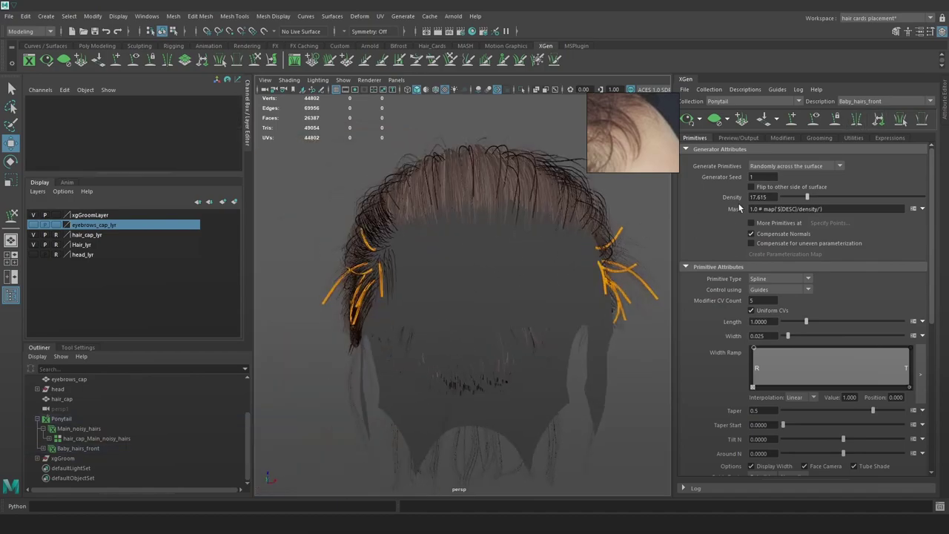
{"action": "left_click_drag", "start_coordinate": [806, 198], "coordinate": [802, 199]}
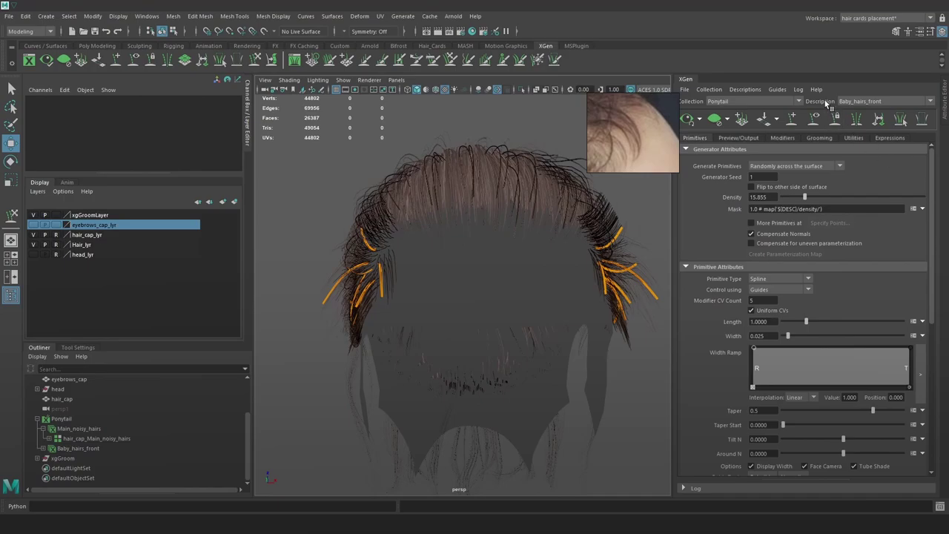
Add a guide on the upper forehead hairline, scale it to about 1.831 and rotate it to about Z 33.311
{"action": "left_click", "coordinate": [792, 120]}
{"action": "mouse_move", "coordinate": [549, 235]}
{"action": "left_mouse_down", "text": "alt"}
{"action": "mouse_move", "coordinate": [470, 240]}
{"action": "mouse_move", "coordinate": [545, 246]}
{"action": "mouse_move", "coordinate": [541, 234]}
{"action": "mouse_move", "coordinate": [502, 213]}
{"action": "mouse_move", "coordinate": [551, 205]}
{"action": "left_mouse_up", "text": "alt"}
{"action": "left_click", "coordinate": [418, 246]}
{"action": "key", "text": "e"}
{"action": "key", "text": "r"}
{"action": "left_click_drag", "start_coordinate": [470, 221], "coordinate": [553, 222]}
Enlarge the hairline reference image and sculpt the upper forehead guide into a downward curve
{"action": "middle_click_drag", "start_coordinate": [643, 135], "coordinate": [647, 183]}
{"action": "left_click_drag", "start_coordinate": [679, 173], "coordinate": [700, 220]}
{"action": "right_click_drag", "start_coordinate": [623, 159], "coordinate": [610, 146]}
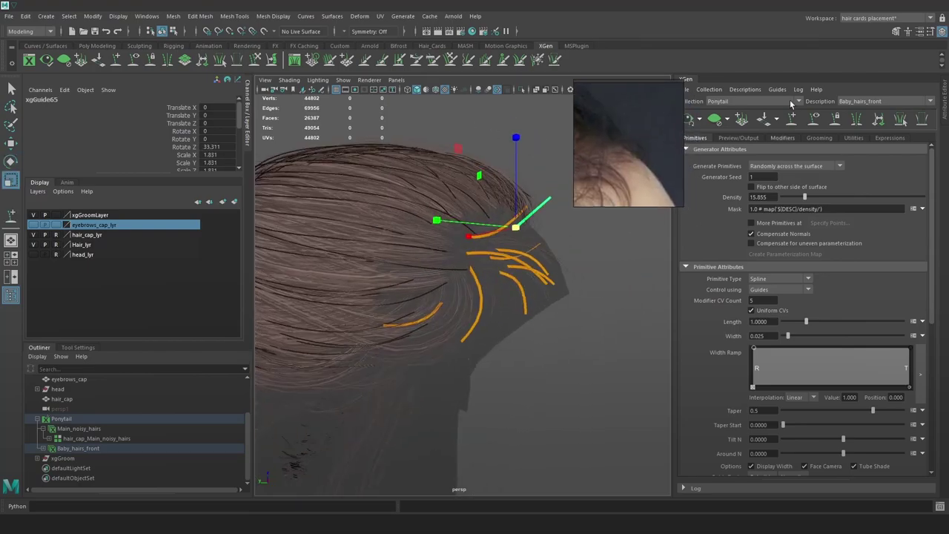
{"action": "left_click_drag", "start_coordinate": [378, 164], "coordinate": [354, 163], "text": "alt"}
{"action": "left_click", "coordinate": [294, 60]}
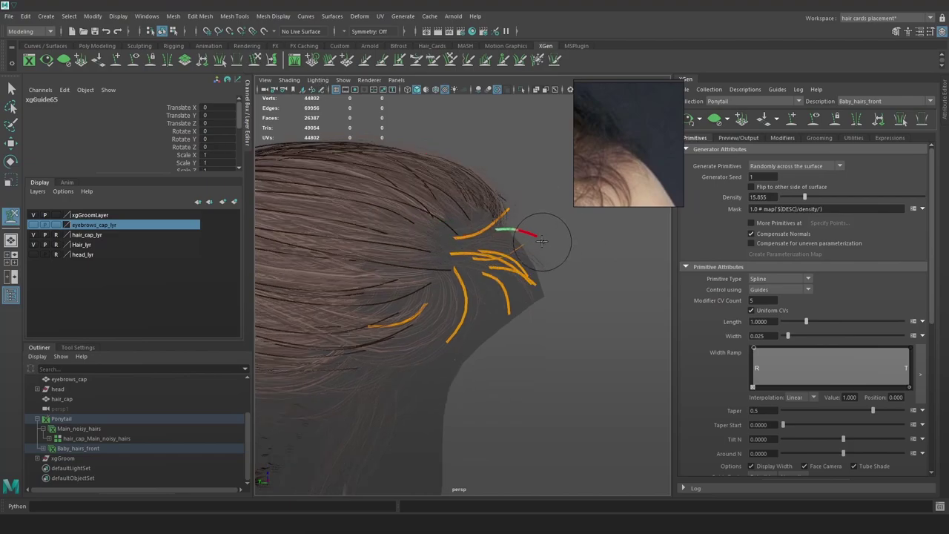
Add a guide at the middle of the front hairline and rotate it to lie along the forehead
{"action": "mouse_move", "coordinate": [533, 233]}
{"action": "left_mouse_down", "text": "alt"}
{"action": "mouse_move", "coordinate": [507, 250]}
{"action": "mouse_move", "coordinate": [443, 260]}
{"action": "left_mouse_up", "text": "alt"}
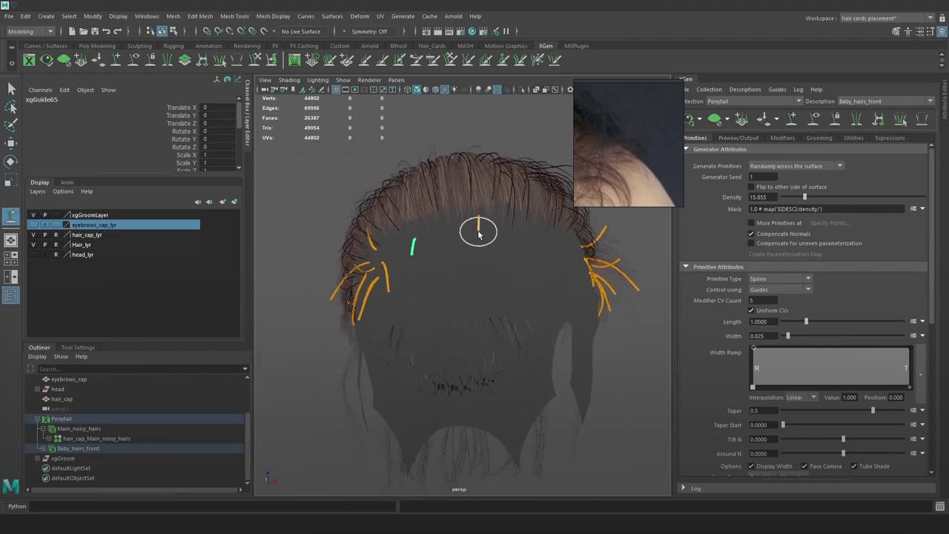
{"action": "left_click_drag", "start_coordinate": [483, 222], "coordinate": [547, 237], "text": "alt"}
{"action": "key", "text": "r"}
{"action": "key", "text": "e"}
{"action": "left_click_drag", "start_coordinate": [558, 308], "coordinate": [545, 271]}
{"action": "key", "text": "w"}
{"action": "left_click", "coordinate": [610, 264]}
Select the upper forehead guide, mirror it to the opposite side, and set the density to 14.095
{"action": "key", "text": "4"}
{"action": "left_click", "coordinate": [420, 246]}
{"action": "left_click", "coordinate": [595, 319]}
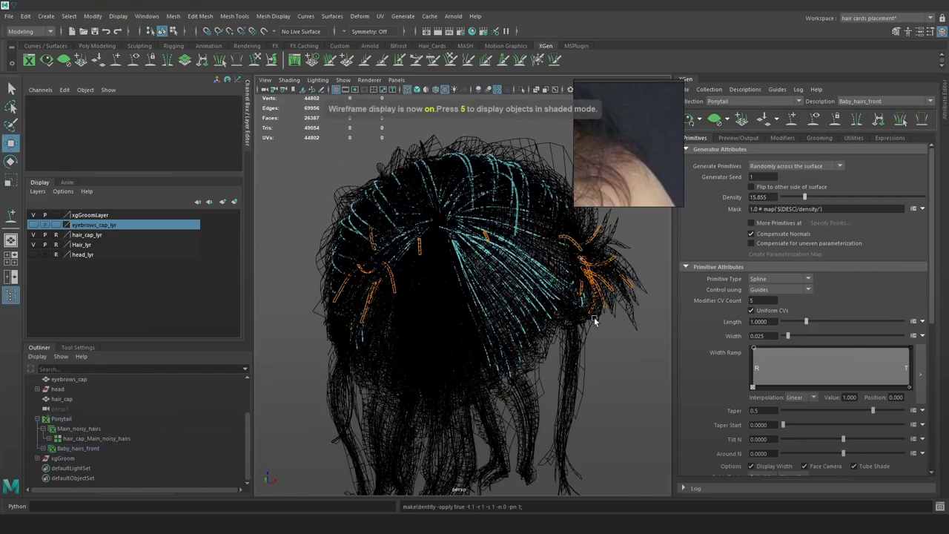
{"action": "key", "text": "6"}
{"action": "left_click", "coordinate": [796, 198]}
{"action": "mouse_move", "coordinate": [564, 237]}
{"action": "left_mouse_down", "text": "alt"}
{"action": "mouse_move", "coordinate": [576, 259]}
{"action": "mouse_move", "coordinate": [613, 257]}
{"action": "mouse_move", "coordinate": [599, 254]}
{"action": "left_mouse_up", "text": "alt"}
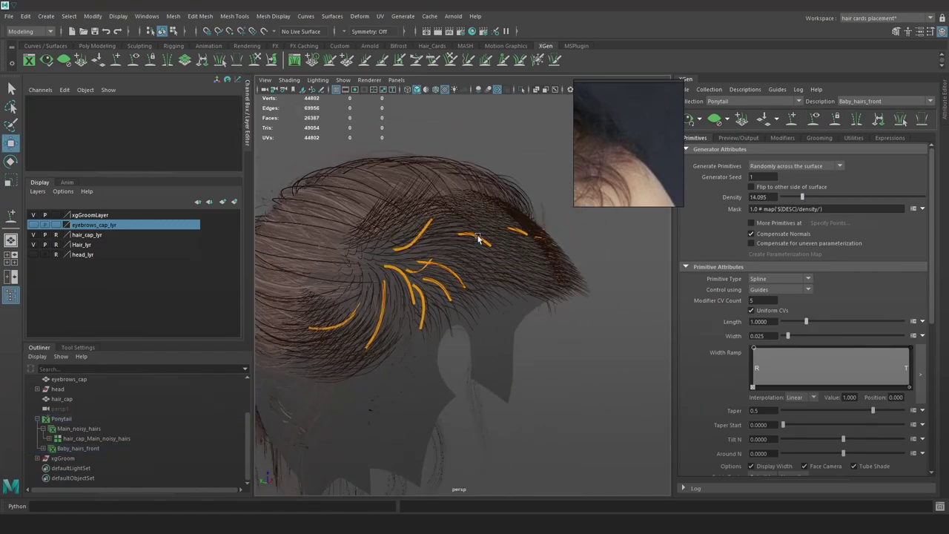
Add a guide on the upper side of the front hairline, rotate it forward, mirror it, and set the density to 9.515
{"action": "left_click", "coordinate": [799, 122]}
{"action": "left_click_drag", "start_coordinate": [418, 256], "coordinate": [395, 260], "text": "alt"}
{"action": "left_click", "coordinate": [436, 231]}
{"action": "key", "text": "e"}
{"action": "left_click_drag", "start_coordinate": [505, 246], "coordinate": [475, 293]}
{"action": "mouse_move", "coordinate": [478, 239]}
{"action": "left_mouse_down", "text": "alt"}
{"action": "mouse_move", "coordinate": [511, 230]}
{"action": "mouse_move", "coordinate": [540, 242]}
{"action": "mouse_move", "coordinate": [519, 231]}
{"action": "left_mouse_up", "text": "alt"}
{"action": "left_click", "coordinate": [273, 60]}
{"action": "key", "text": "w"}
{"action": "left_click", "coordinate": [856, 120]}
{"action": "left_click_drag", "start_coordinate": [803, 198], "coordinate": [795, 197]}
Scale the middle front hairline guide to about 1.797, sculpt it into a downward curve, and set the density to 8.81
{"action": "mouse_move", "coordinate": [620, 290]}
{"action": "left_mouse_down", "text": "alt"}
{"action": "mouse_move", "coordinate": [466, 244]}
{"action": "mouse_move", "coordinate": [534, 237]}
{"action": "left_mouse_up", "text": "alt"}
{"action": "left_click", "coordinate": [471, 236]}
{"action": "left_click", "coordinate": [256, 63]}
{"action": "left_click_drag", "start_coordinate": [580, 211], "coordinate": [604, 255], "text": "alt"}
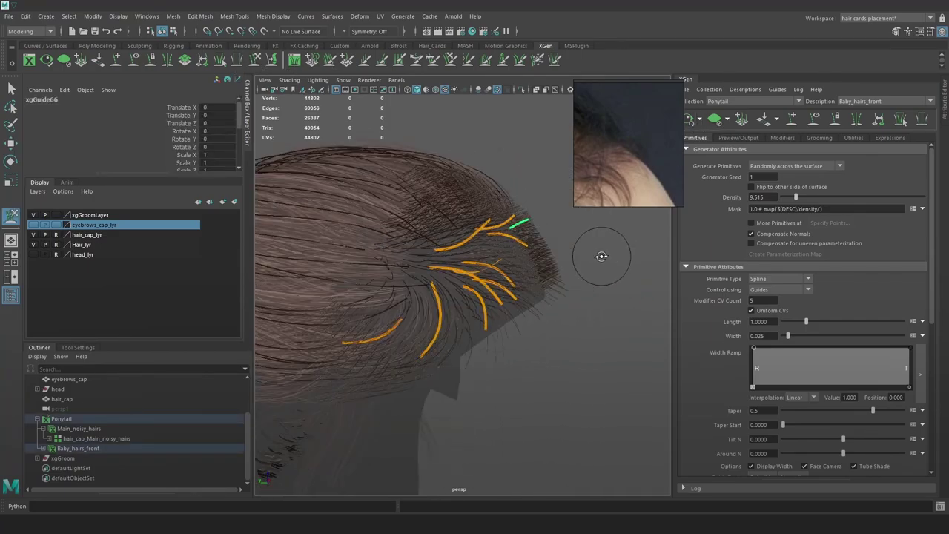
{"action": "key", "text": "w"}
{"action": "left_click", "coordinate": [269, 60]}
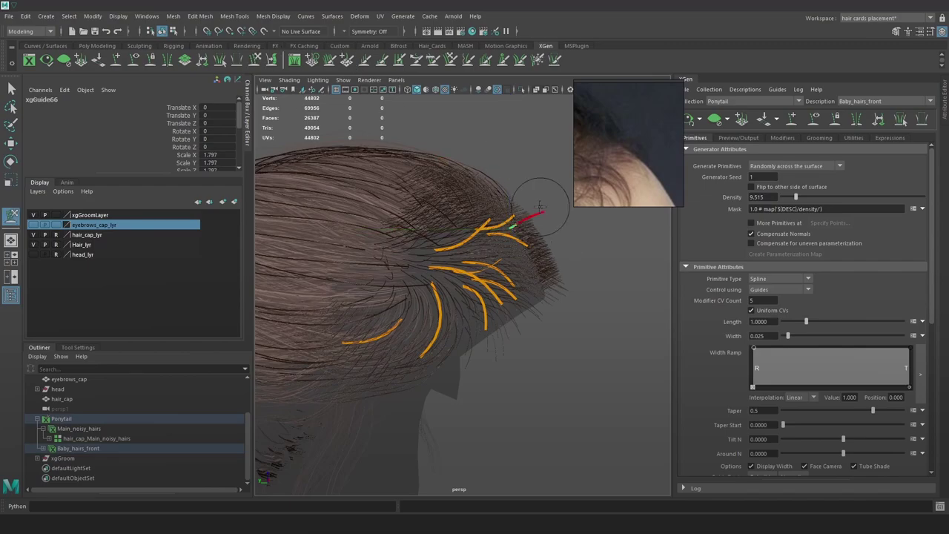
{"action": "left_click", "coordinate": [795, 195]}
{"action": "left_click_drag", "start_coordinate": [586, 289], "coordinate": [631, 256], "text": "alt"}
{"action": "key", "text": "w"}
{"action": "left_click_drag", "start_coordinate": [588, 222], "coordinate": [522, 250], "text": "alt"}
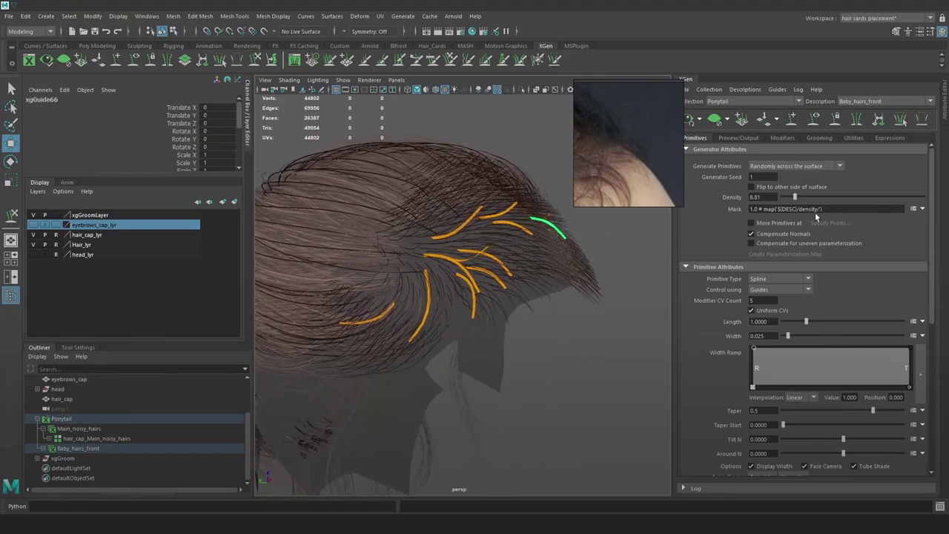
Create a mask map named mask_baby_hairs_01 with resolution 10.0 and a black start color, and save it
{"action": "left_click", "coordinate": [914, 210]}
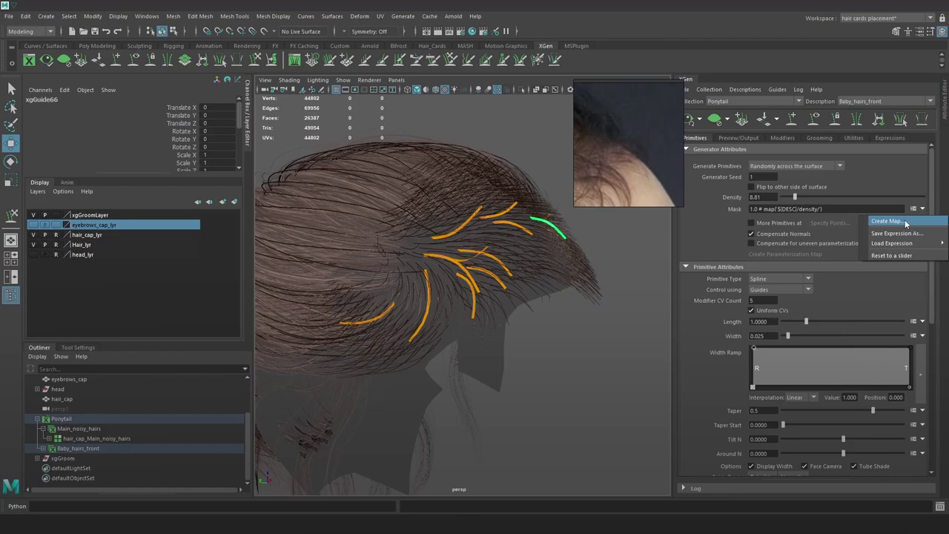
{"action": "left_click", "coordinate": [903, 221]}
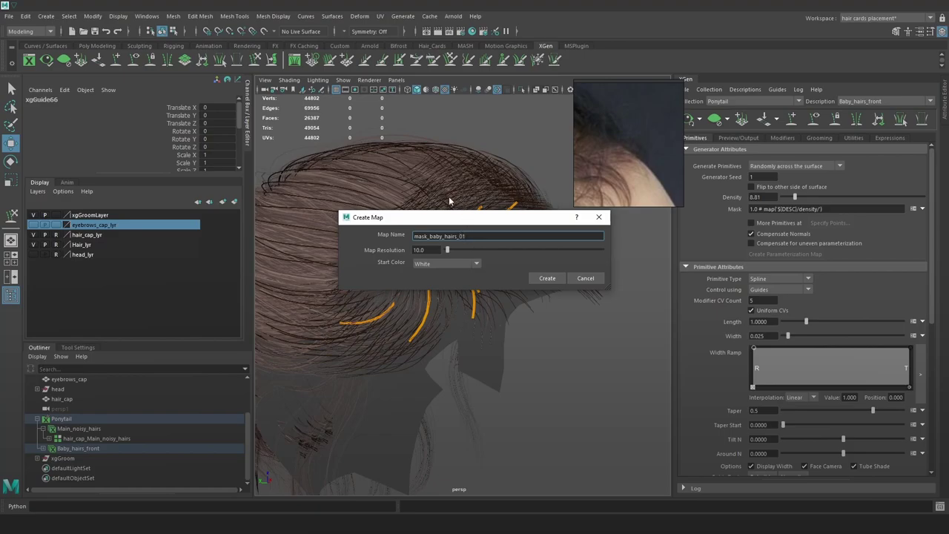
{"action": "left_click", "coordinate": [476, 265]}
{"action": "left_click", "coordinate": [435, 282]}
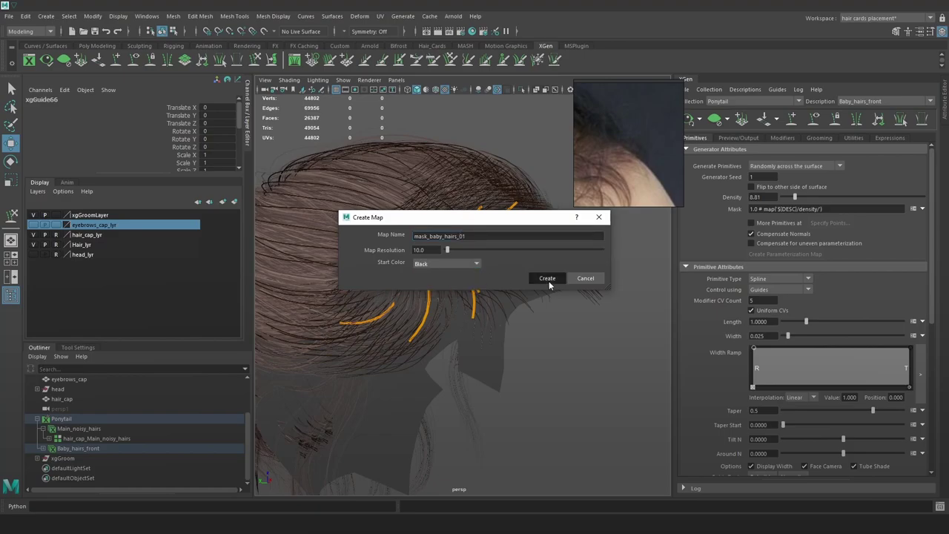
{"action": "left_click", "coordinate": [549, 280]}
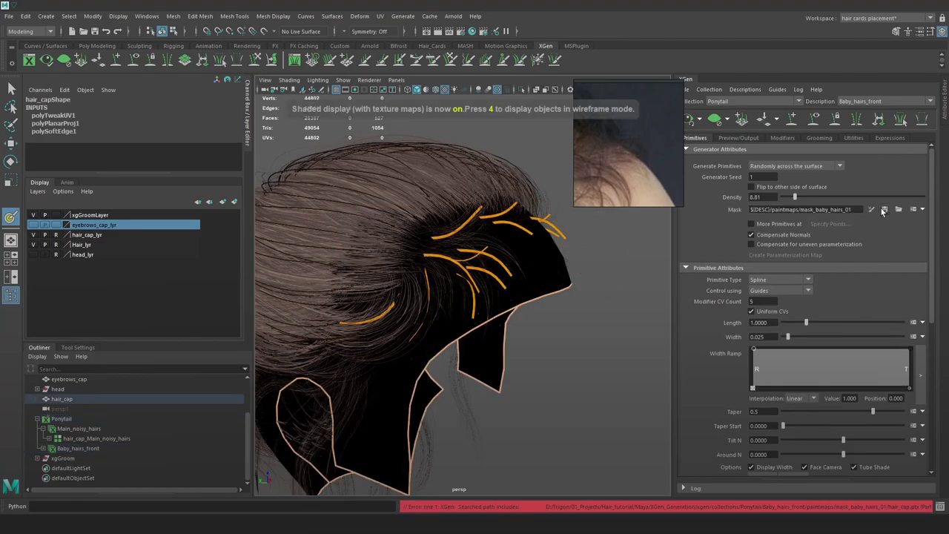
{"action": "left_click", "coordinate": [883, 210]}
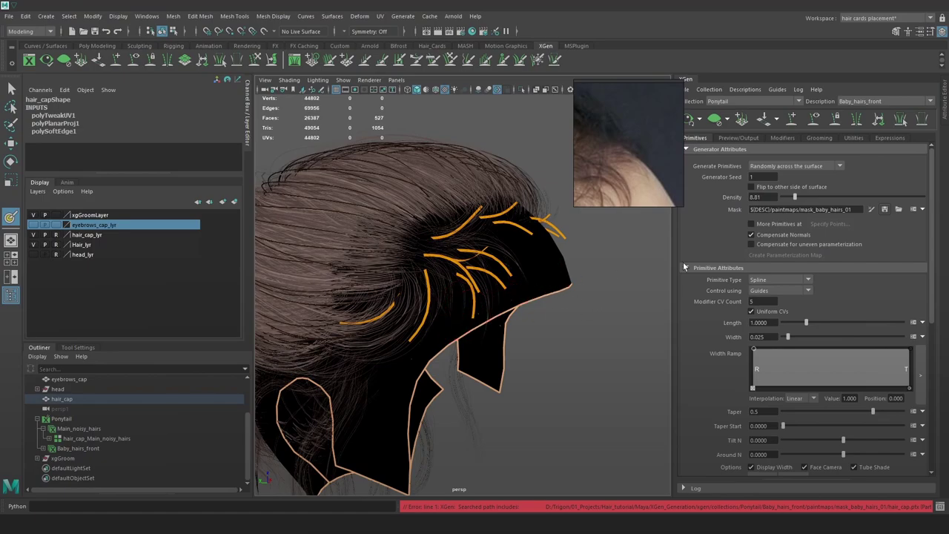
Paint a white band along the front hairline and temples of the mask with the Artisan Paint operation, and save the map
{"action": "left_click", "coordinate": [873, 211]}
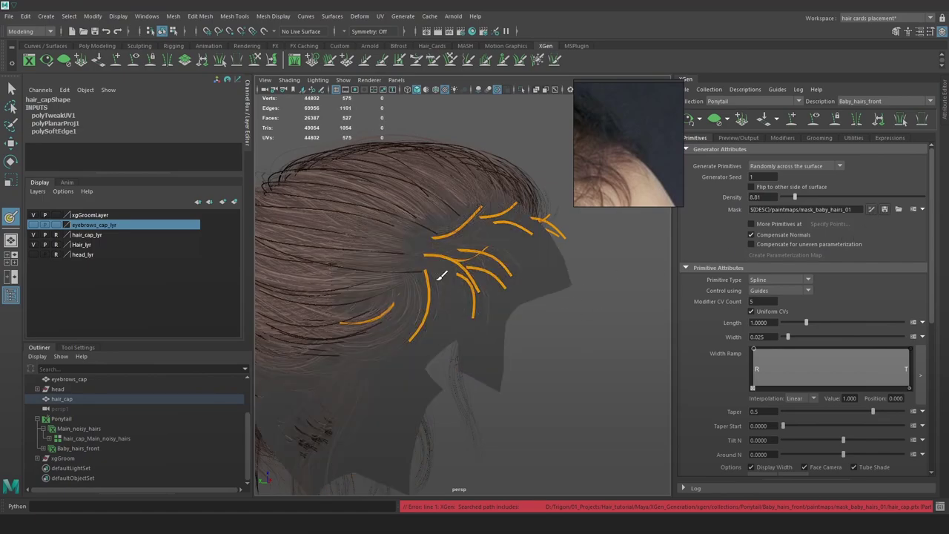
{"action": "left_click", "coordinate": [928, 33]}
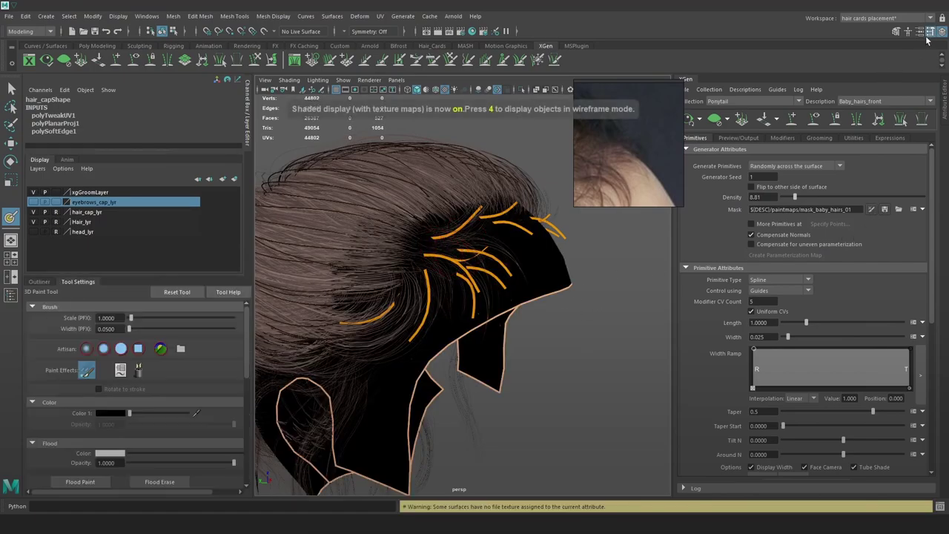
{"action": "left_click_drag", "start_coordinate": [135, 412], "coordinate": [215, 412]}
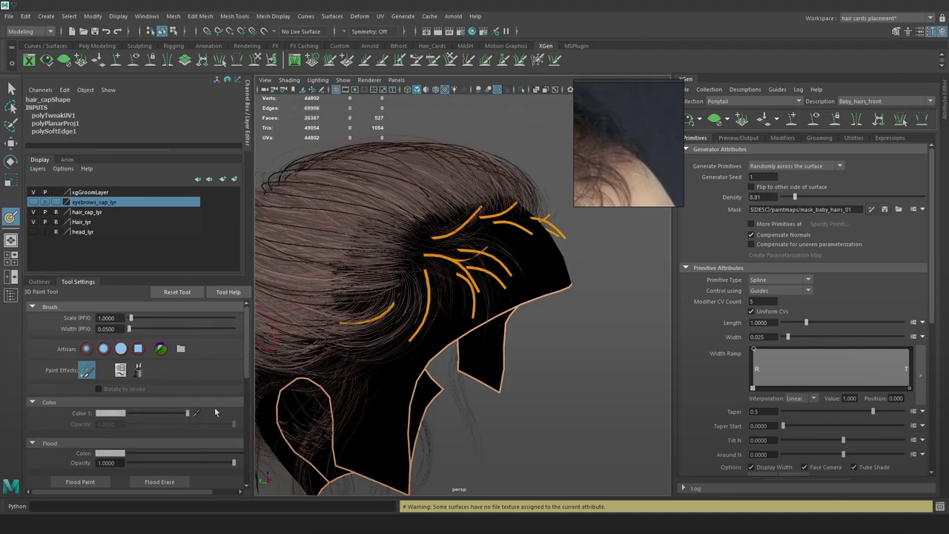
{"action": "scroll", "coordinate": [134, 411], "scroll_direction": "down", "scroll_amount": 3}
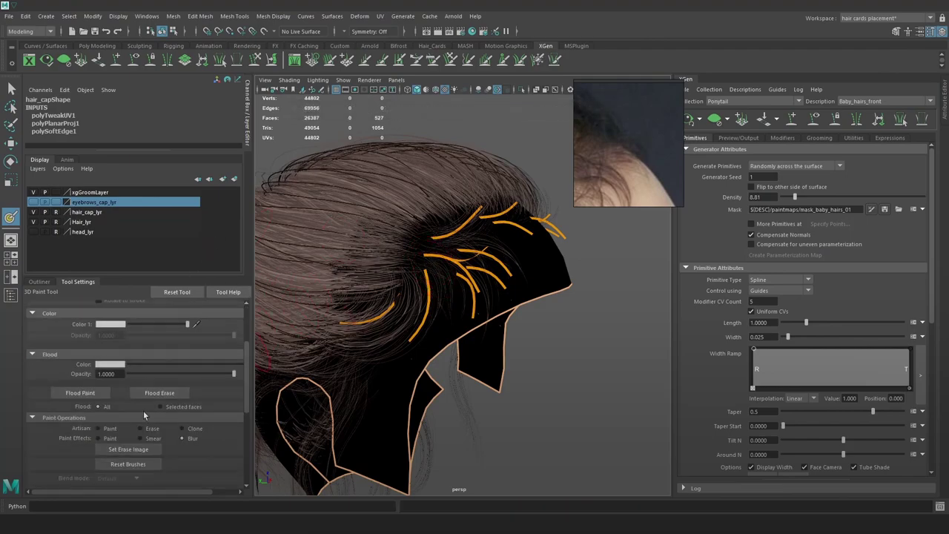
{"action": "left_click", "coordinate": [108, 428]}
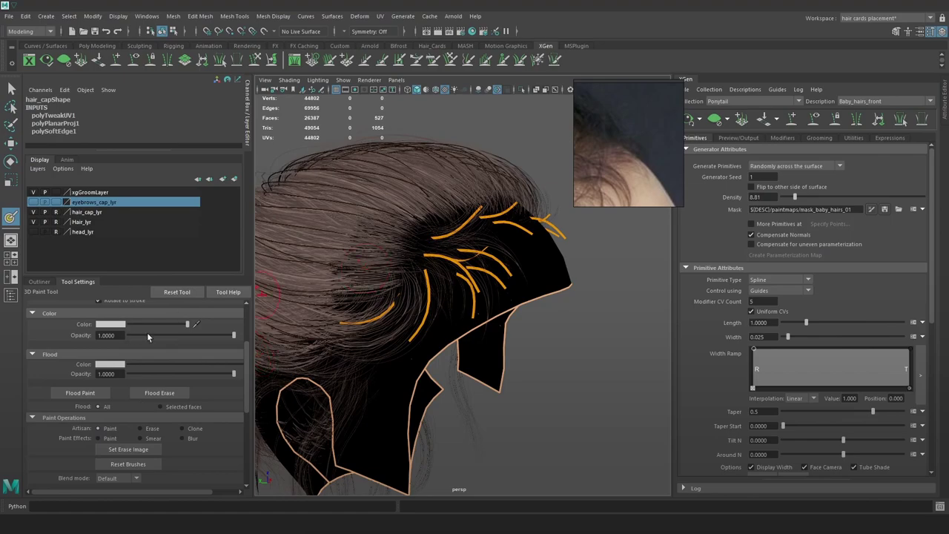
{"action": "mouse_move", "coordinate": [443, 254]}
{"action": "left_mouse_down"}
{"action": "mouse_move", "coordinate": [419, 267]}
{"action": "mouse_move", "coordinate": [454, 271]}
{"action": "mouse_move", "coordinate": [393, 297]}
{"action": "mouse_move", "coordinate": [448, 241]}
{"action": "left_mouse_up"}
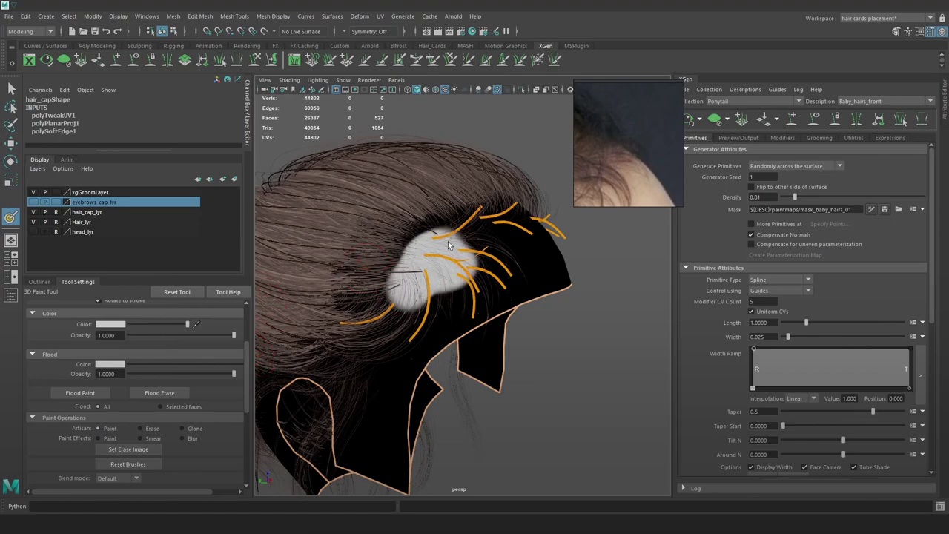
{"action": "mouse_move", "coordinate": [508, 241]}
{"action": "left_mouse_down", "text": "alt"}
{"action": "mouse_move", "coordinate": [416, 237]}
{"action": "mouse_move", "coordinate": [525, 223]}
{"action": "mouse_move", "coordinate": [545, 226]}
{"action": "mouse_move", "coordinate": [461, 233]}
{"action": "mouse_move", "coordinate": [576, 251]}
{"action": "mouse_move", "coordinate": [613, 269]}
{"action": "mouse_move", "coordinate": [511, 245]}
{"action": "mouse_move", "coordinate": [530, 270]}
{"action": "mouse_move", "coordinate": [519, 275]}
{"action": "mouse_move", "coordinate": [487, 241]}
{"action": "mouse_move", "coordinate": [492, 231]}
{"action": "left_mouse_up", "text": "alt"}
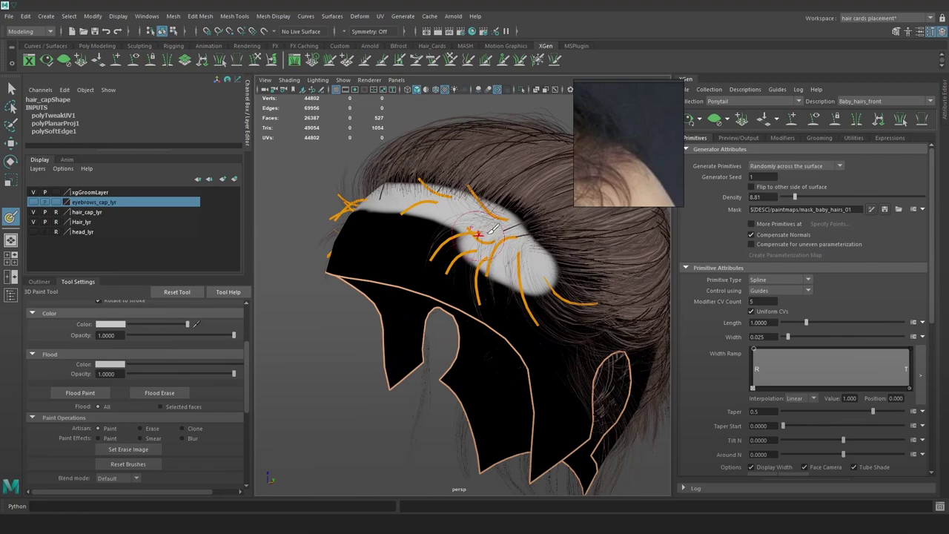
{"action": "left_click", "coordinate": [888, 210]}
Paint black along the lower edge of the mask's white band on both sides of the forehead to narrow it, and save the map
{"action": "mouse_move", "coordinate": [411, 276]}
{"action": "left_mouse_down", "text": "alt"}
{"action": "mouse_move", "coordinate": [502, 273]}
{"action": "mouse_move", "coordinate": [482, 271]}
{"action": "left_mouse_up", "text": "alt"}
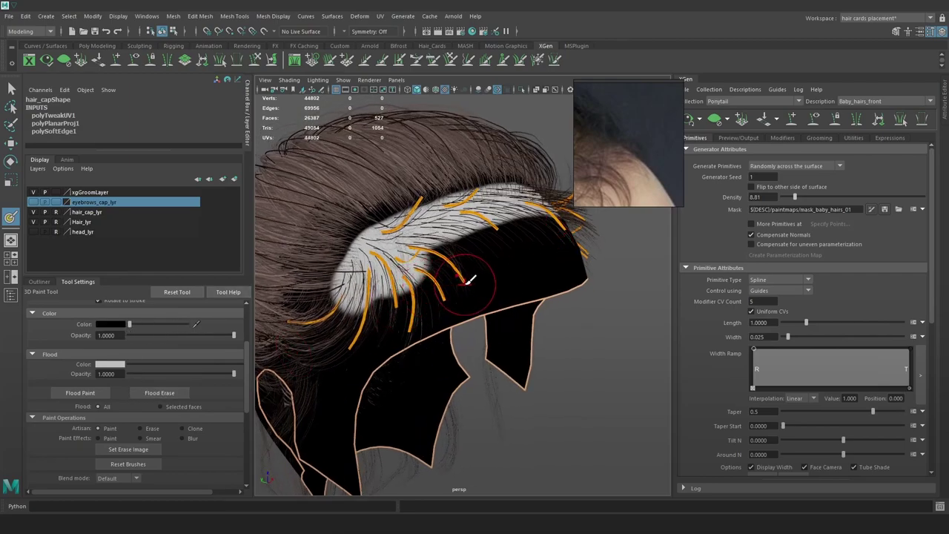
{"action": "key", "text": "b"}
{"action": "left_click_drag", "start_coordinate": [465, 284], "coordinate": [454, 284]}
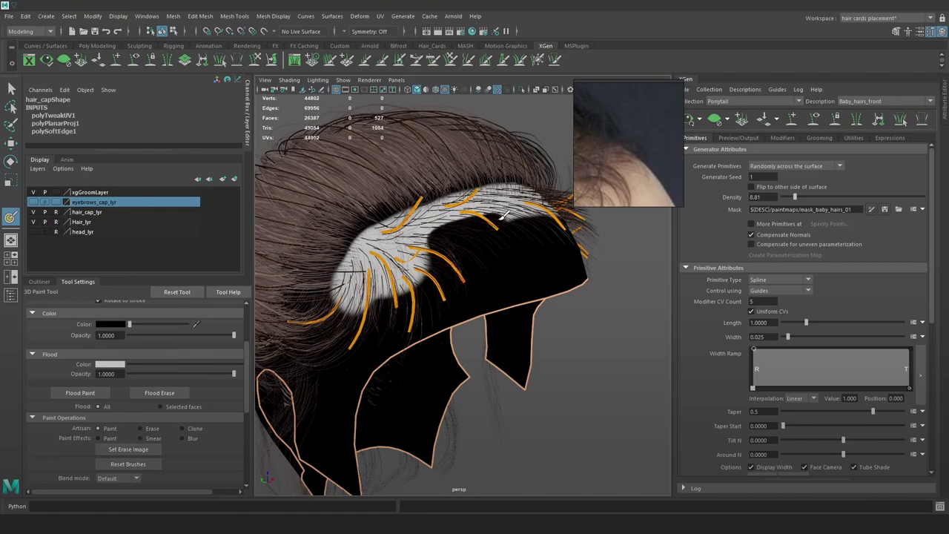
{"action": "mouse_move", "coordinate": [524, 212]}
{"action": "left_mouse_down", "text": "alt"}
{"action": "mouse_move", "coordinate": [445, 240]}
{"action": "mouse_move", "coordinate": [430, 225]}
{"action": "mouse_move", "coordinate": [529, 230]}
{"action": "left_mouse_up", "text": "alt"}
{"action": "left_click_drag", "start_coordinate": [529, 229], "coordinate": [480, 233], "text": "alt"}
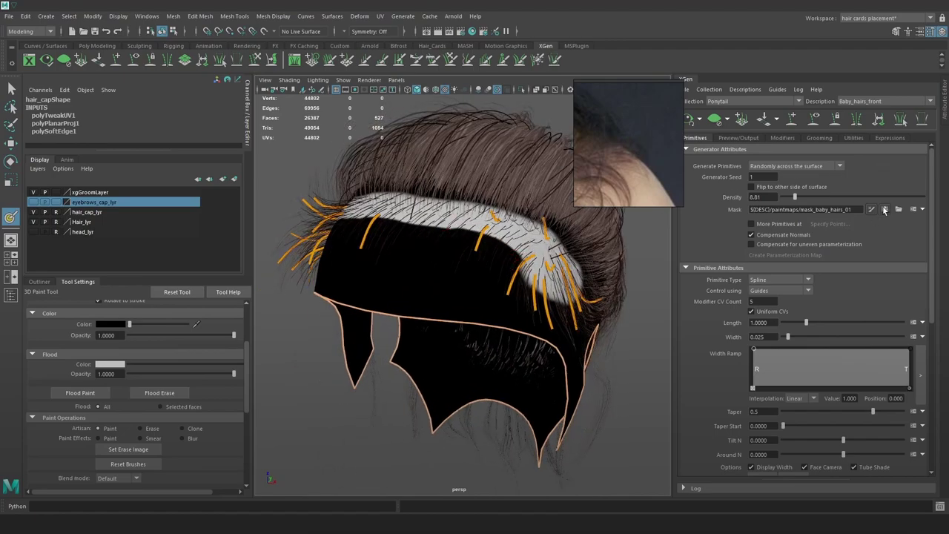
{"action": "left_click_drag", "start_coordinate": [519, 278], "coordinate": [498, 252], "text": "alt"}
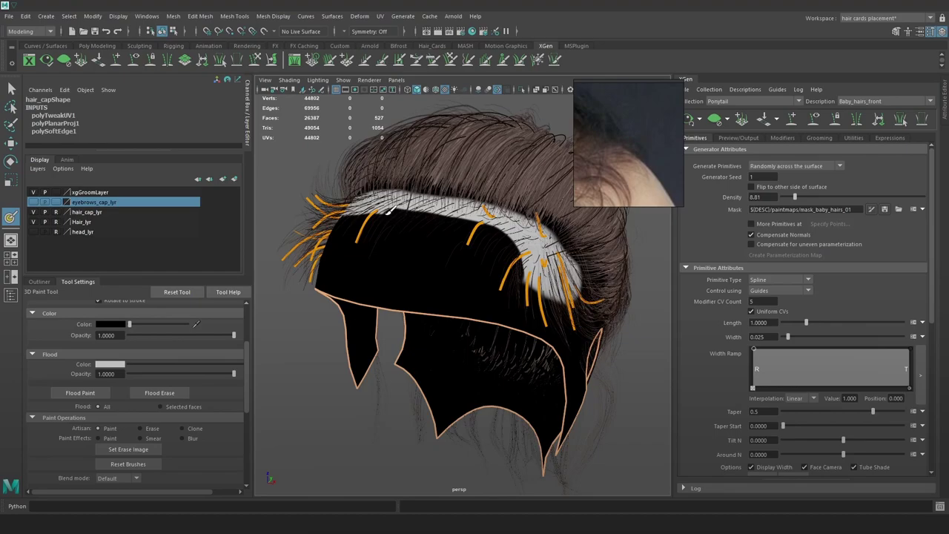
{"action": "left_click_drag", "start_coordinate": [391, 215], "coordinate": [472, 209], "text": "alt"}
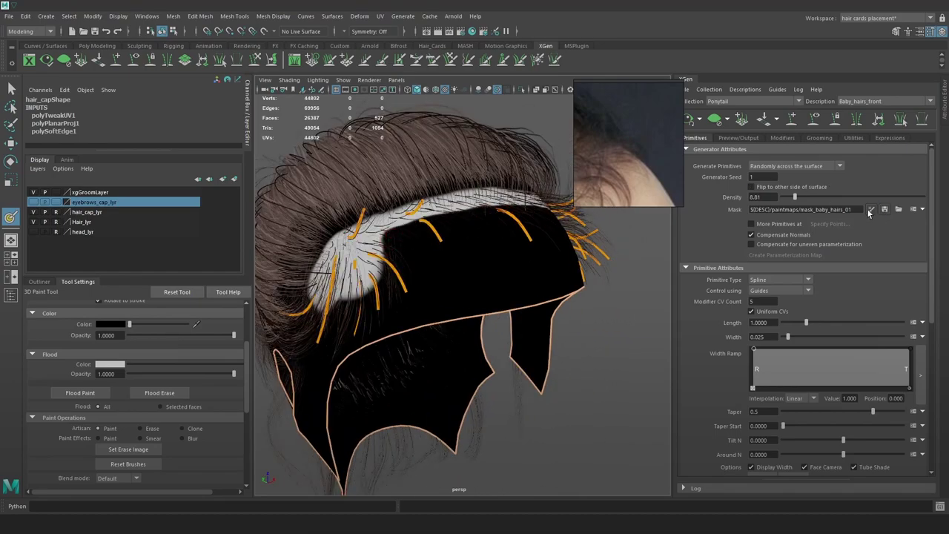
Leave mask painting, deselect the hair cap, and set the primitive density to 5.995
{"action": "mouse_move", "coordinate": [455, 299]}
{"action": "left_mouse_down", "text": "alt"}
{"action": "mouse_move", "coordinate": [479, 282]}
{"action": "mouse_move", "coordinate": [439, 307]}
{"action": "mouse_move", "coordinate": [448, 288]}
{"action": "left_mouse_up", "text": "alt"}
{"action": "key", "text": "w"}
{"action": "left_click", "coordinate": [623, 345]}
{"action": "left_click_drag", "start_coordinate": [587, 345], "coordinate": [584, 323], "text": "alt"}
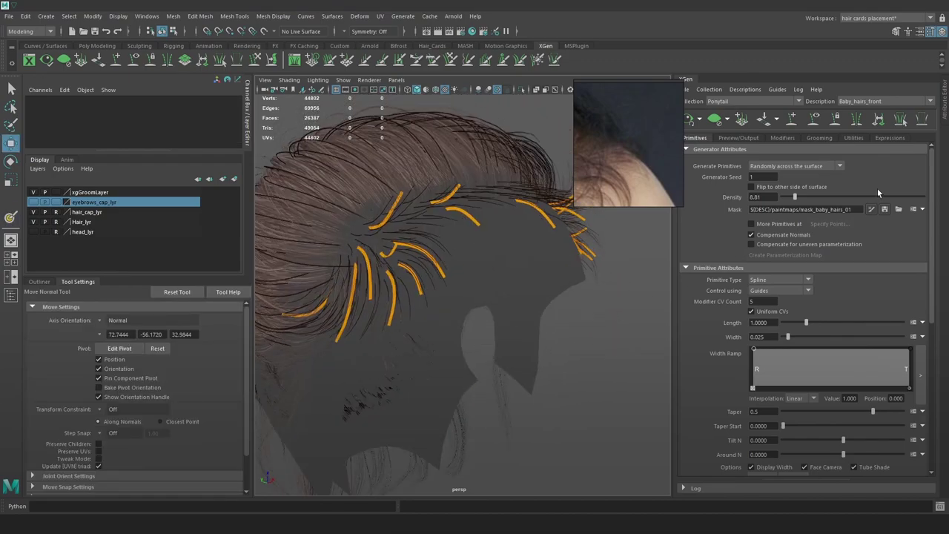
{"action": "left_click_drag", "start_coordinate": [789, 200], "coordinate": [791, 199]}
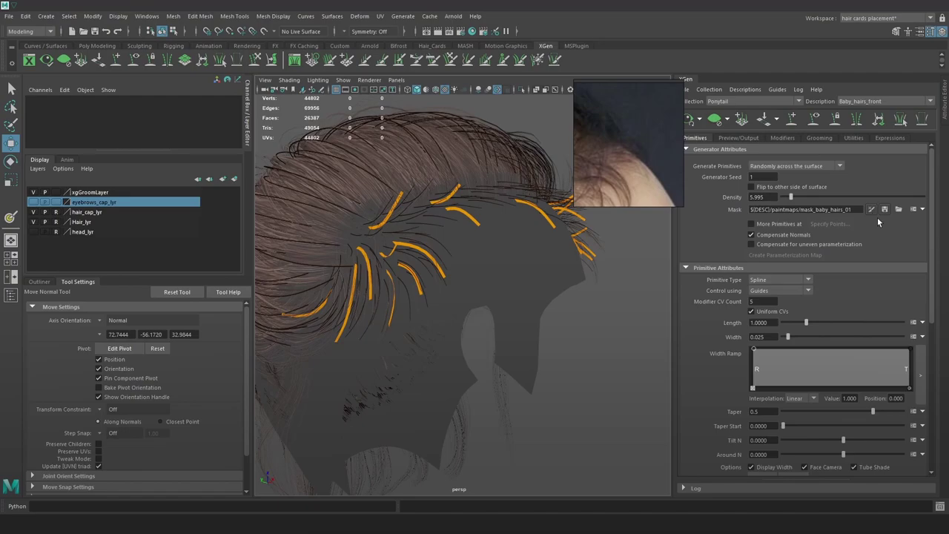
Blur the mask's white band along the hairline and both temples with the Paint Effects Blur operation, and save the map
{"action": "left_click", "coordinate": [871, 210]}
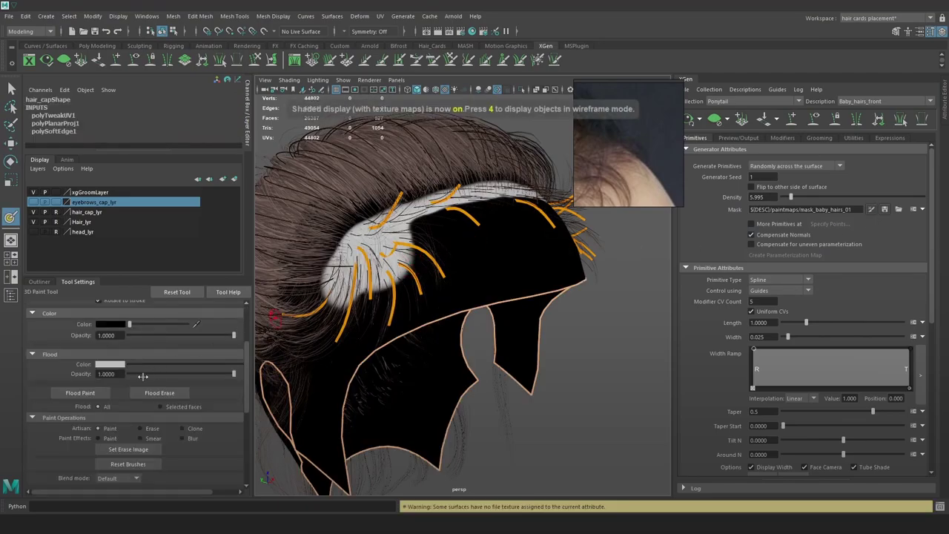
{"action": "scroll", "coordinate": [143, 376], "scroll_direction": "down", "scroll_amount": 4}
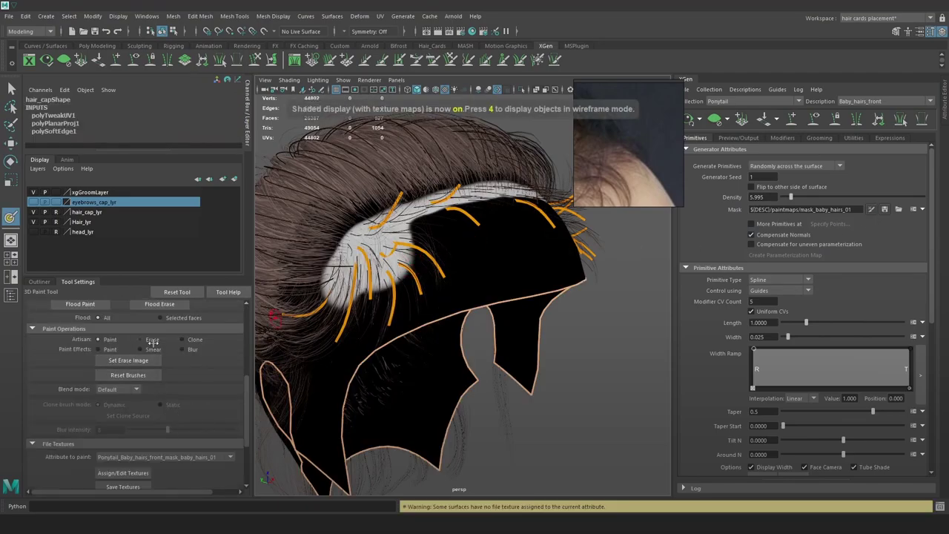
{"action": "left_click", "coordinate": [182, 349]}
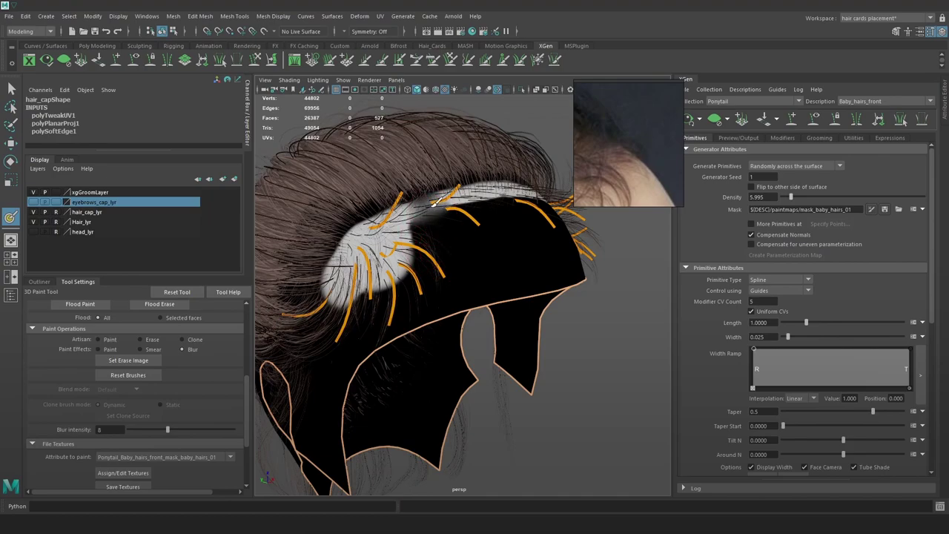
{"action": "mouse_move", "coordinate": [436, 202]}
{"action": "left_mouse_down"}
{"action": "mouse_move", "coordinate": [382, 222]}
{"action": "mouse_move", "coordinate": [397, 267]}
{"action": "mouse_move", "coordinate": [337, 296]}
{"action": "mouse_move", "coordinate": [345, 256]}
{"action": "mouse_move", "coordinate": [338, 268]}
{"action": "mouse_move", "coordinate": [393, 252]}
{"action": "mouse_move", "coordinate": [528, 180]}
{"action": "mouse_move", "coordinate": [472, 209]}
{"action": "mouse_move", "coordinate": [437, 211]}
{"action": "left_mouse_up"}
{"action": "mouse_move", "coordinate": [415, 212]}
{"action": "left_mouse_down"}
{"action": "mouse_move", "coordinate": [490, 212]}
{"action": "mouse_move", "coordinate": [359, 198]}
{"action": "mouse_move", "coordinate": [554, 222]}
{"action": "mouse_move", "coordinate": [560, 236]}
{"action": "left_mouse_up"}
{"action": "left_click_drag", "start_coordinate": [560, 231], "coordinate": [495, 225], "text": "alt"}
{"action": "mouse_move", "coordinate": [482, 215]}
{"action": "left_mouse_down"}
{"action": "mouse_move", "coordinate": [491, 270]}
{"action": "mouse_move", "coordinate": [571, 278]}
{"action": "mouse_move", "coordinate": [510, 220]}
{"action": "mouse_move", "coordinate": [557, 292]}
{"action": "mouse_move", "coordinate": [490, 255]}
{"action": "left_mouse_up"}
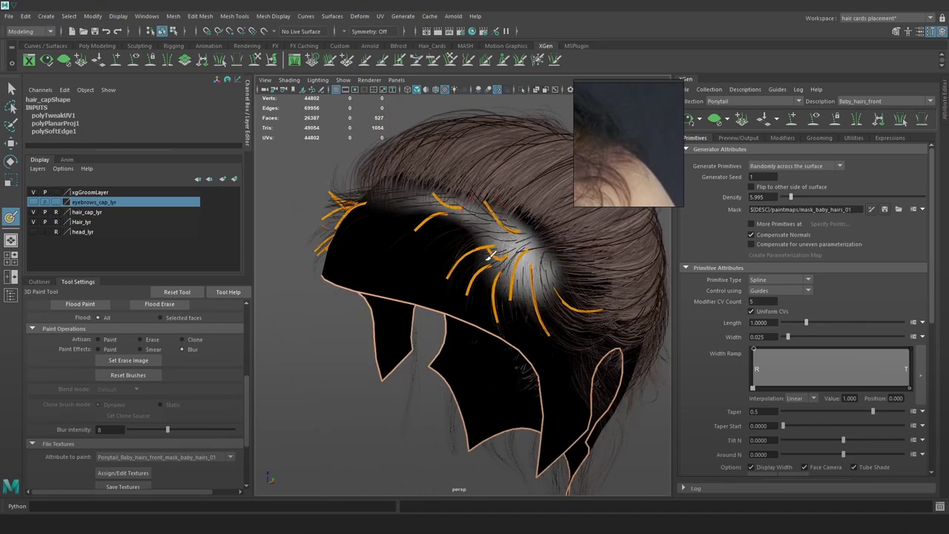
{"action": "left_click", "coordinate": [885, 212]}
Leave mask painting, deselect the hair cap, and set the primitive density to 15.855
{"action": "left_click_drag", "start_coordinate": [371, 243], "coordinate": [422, 249], "text": "alt"}
{"action": "key", "text": "w"}
{"action": "left_click", "coordinate": [582, 295]}
{"action": "mouse_move", "coordinate": [534, 309]}
{"action": "left_mouse_down", "text": "alt"}
{"action": "mouse_move", "coordinate": [598, 317]}
{"action": "mouse_move", "coordinate": [583, 320]}
{"action": "left_mouse_up", "text": "alt"}
{"action": "left_click_drag", "start_coordinate": [792, 198], "coordinate": [805, 198]}
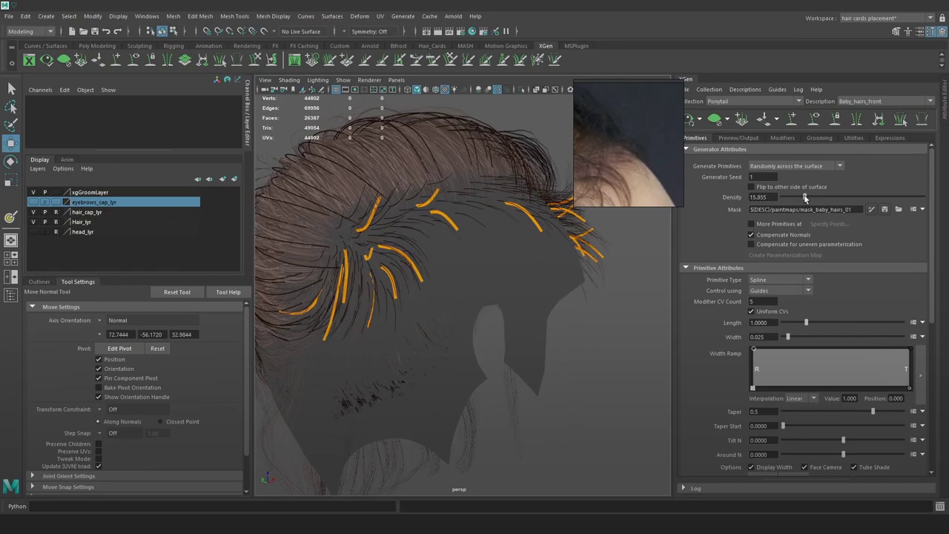
{"action": "left_click_drag", "start_coordinate": [588, 265], "coordinate": [404, 189], "text": "alt"}
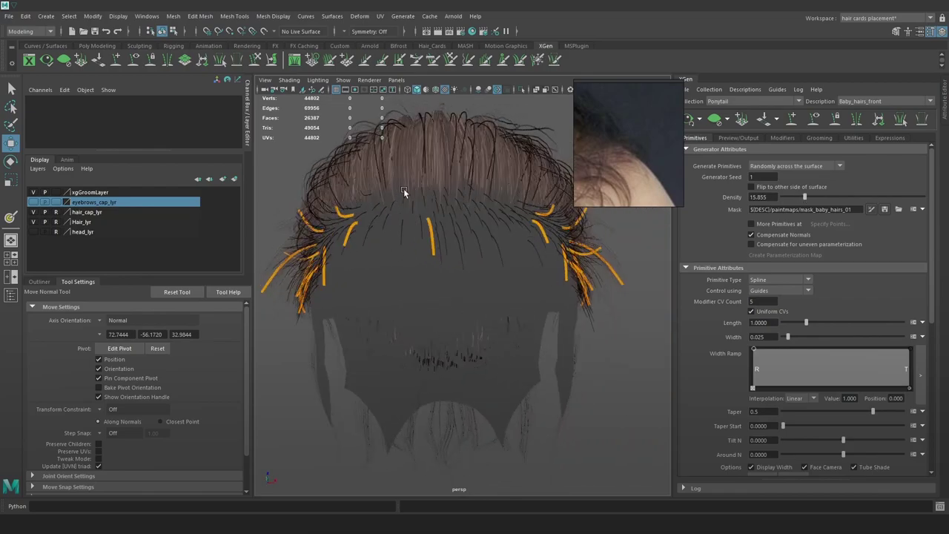
Resume painting the mask with the Artisan Paint operation and paint a white band across the middle of the front hairline
{"action": "left_click", "coordinate": [872, 211]}
{"action": "scroll", "coordinate": [186, 395], "scroll_direction": "up", "scroll_amount": 4}
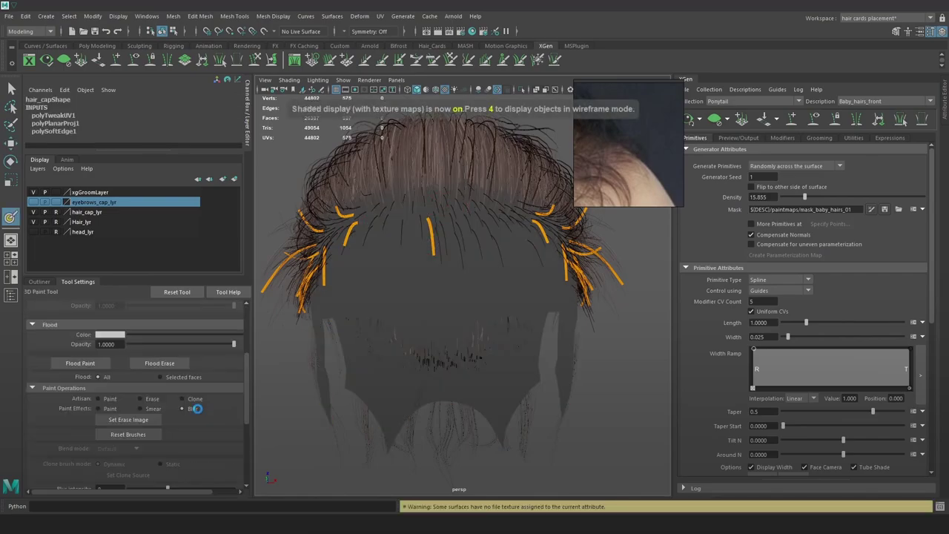
{"action": "mouse_move", "coordinate": [530, 234]}
{"action": "right_mouse_down", "text": "alt"}
{"action": "mouse_move", "coordinate": [510, 237]}
{"action": "mouse_move", "coordinate": [527, 239]}
{"action": "right_mouse_up", "text": "alt"}
{"action": "middle_click_drag", "start_coordinate": [527, 239], "coordinate": [533, 242], "text": "alt"}
{"action": "left_click_drag", "start_coordinate": [532, 242], "coordinate": [539, 247], "text": "alt"}
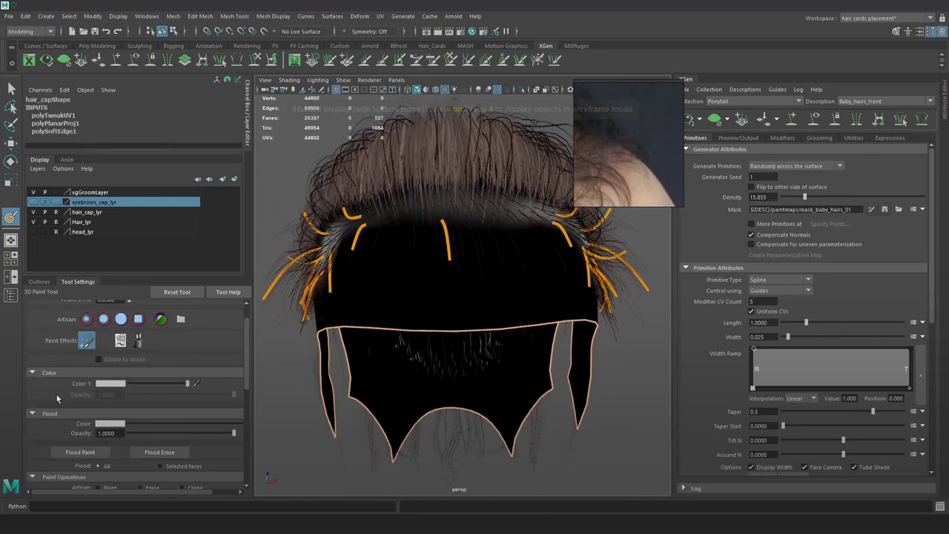
{"action": "scroll", "coordinate": [164, 405], "scroll_direction": "down", "scroll_amount": 3}
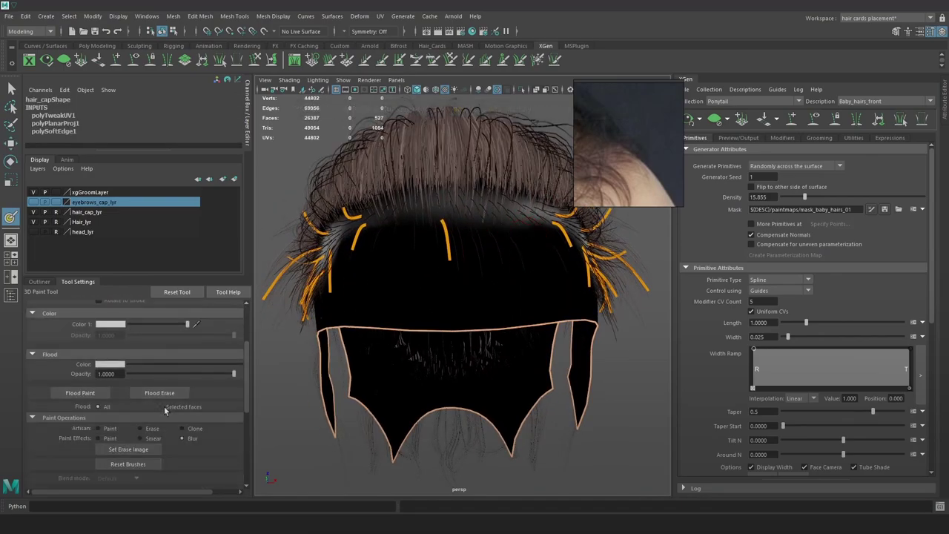
{"action": "left_click", "coordinate": [110, 428]}
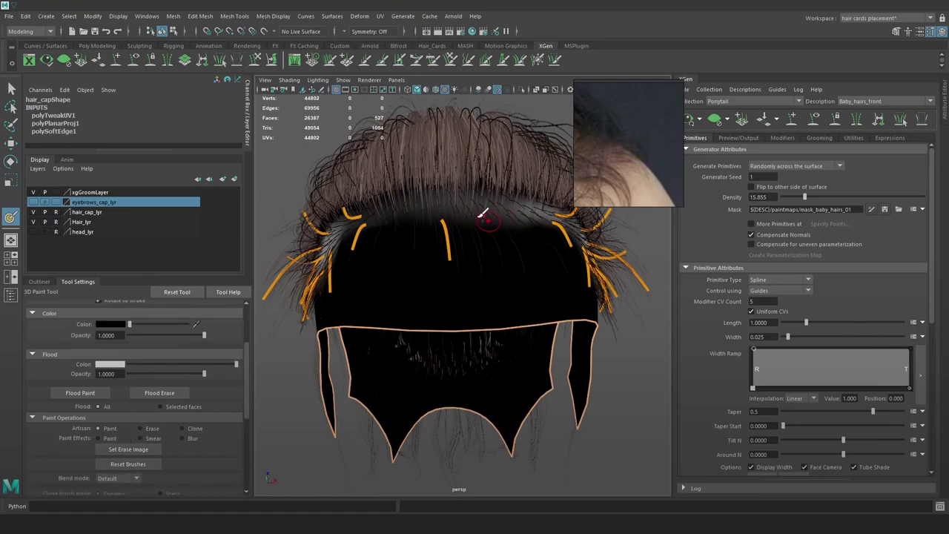
{"action": "left_click_drag", "start_coordinate": [483, 215], "coordinate": [478, 208]}
{"action": "scroll", "coordinate": [143, 375], "scroll_direction": "up", "scroll_amount": 3}
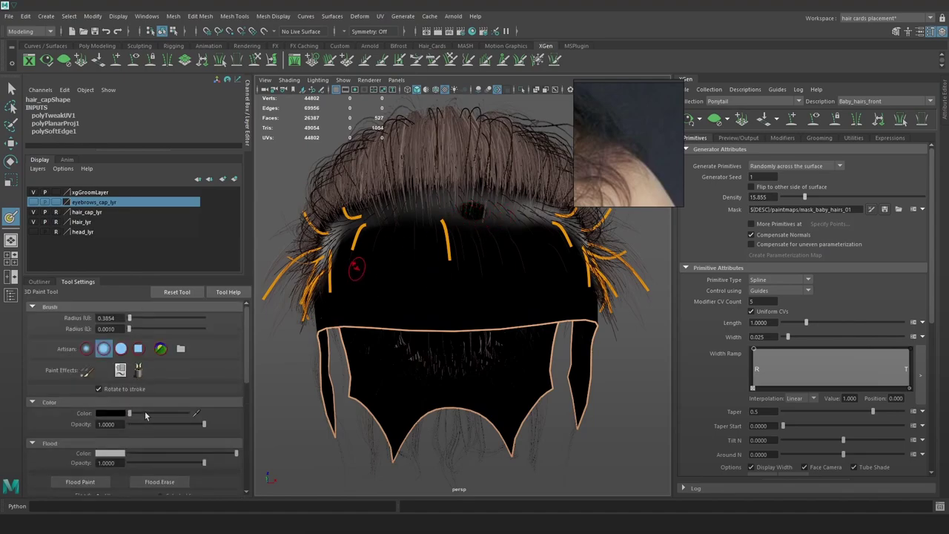
{"action": "left_click_drag", "start_coordinate": [145, 416], "coordinate": [187, 413]}
{"action": "left_click_drag", "start_coordinate": [478, 214], "coordinate": [347, 225]}
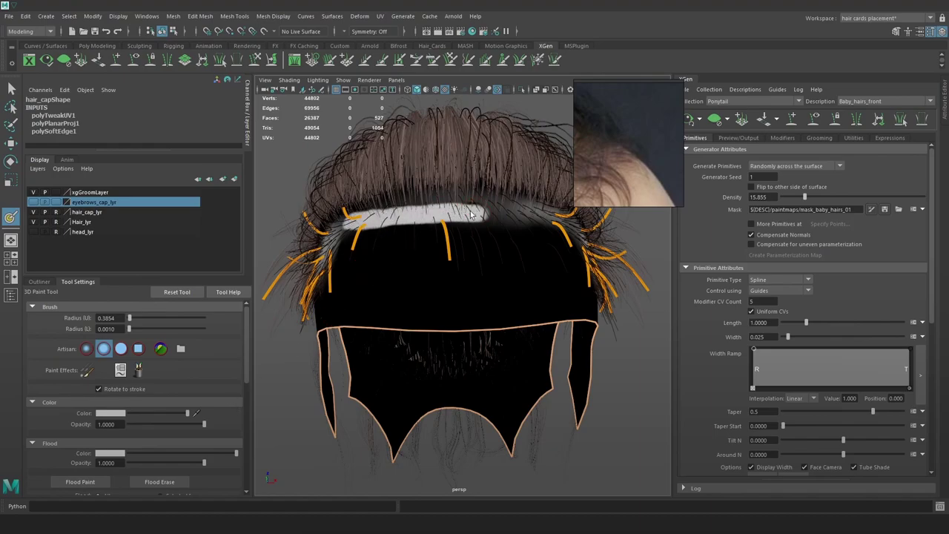
{"action": "left_click_drag", "start_coordinate": [470, 214], "coordinate": [531, 215]}
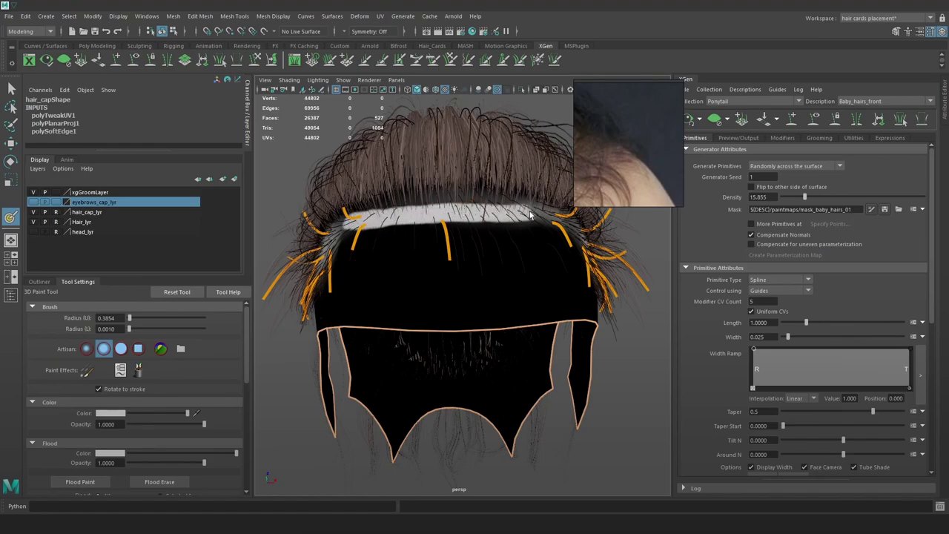
Save the painted mask map, leave mask painting, and deselect the hair cap to check the front hairline
{"action": "left_click", "coordinate": [884, 211]}
{"action": "left_click_drag", "start_coordinate": [439, 255], "coordinate": [500, 256], "text": "alt"}
{"action": "key", "text": "w"}
{"action": "left_click", "coordinate": [639, 303]}
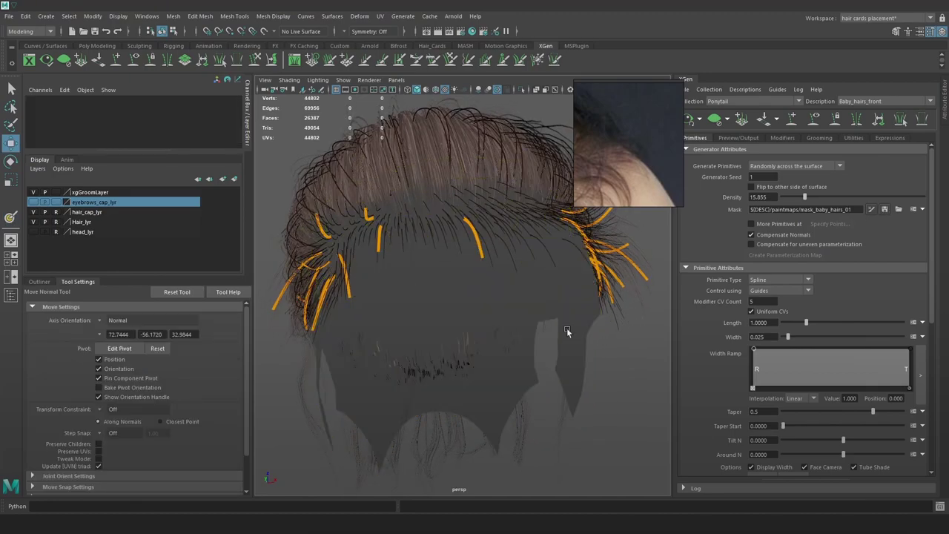
{"action": "left_click_drag", "start_coordinate": [566, 327], "coordinate": [522, 324], "text": "alt"}
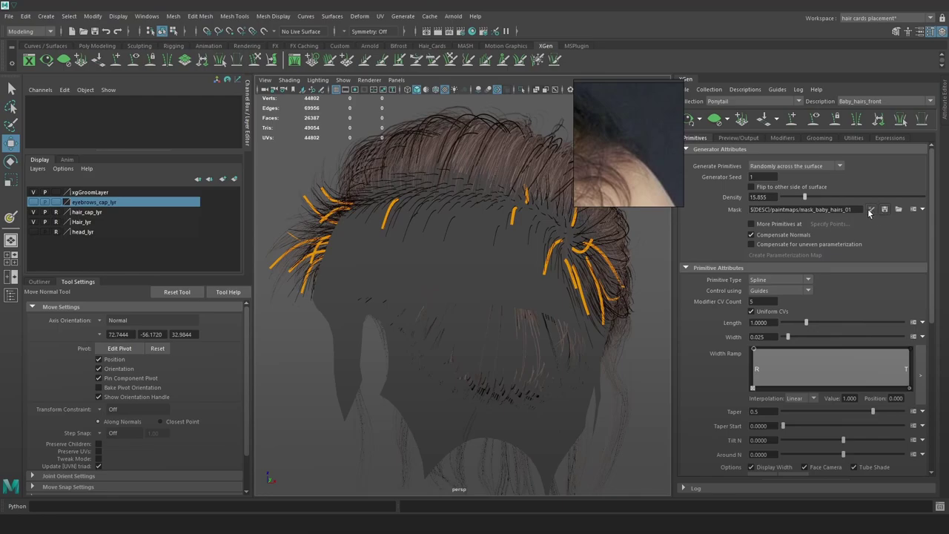
Resume painting the mask, blur the white band across the front hairline with the Paint Effects Blur operation, and leave painting with the cap deselected
{"action": "left_click", "coordinate": [871, 210]}
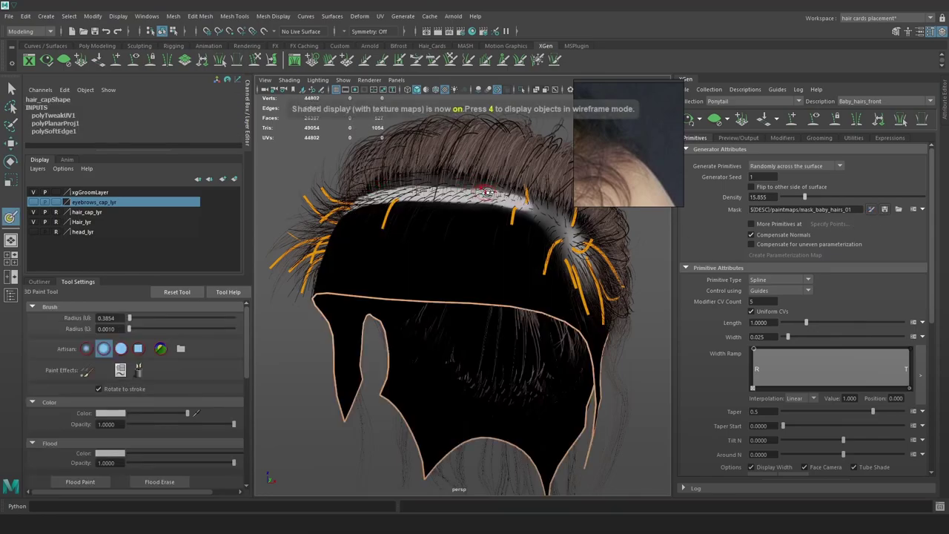
{"action": "scroll", "coordinate": [157, 439], "scroll_direction": "down", "scroll_amount": 5}
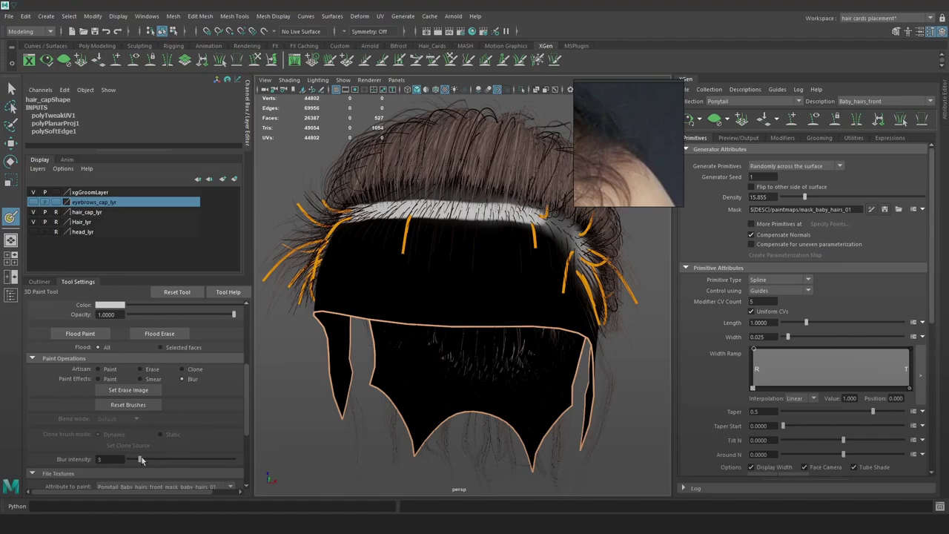
{"action": "left_click_drag", "start_coordinate": [465, 213], "coordinate": [533, 212]}
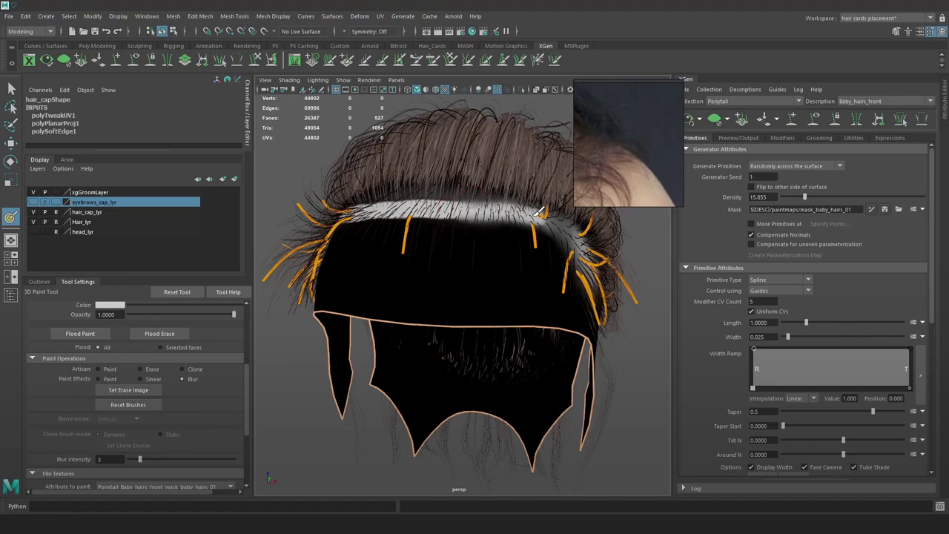
{"action": "left_click_drag", "start_coordinate": [453, 217], "coordinate": [351, 211]}
{"action": "left_click_drag", "start_coordinate": [440, 220], "coordinate": [614, 204], "text": "alt"}
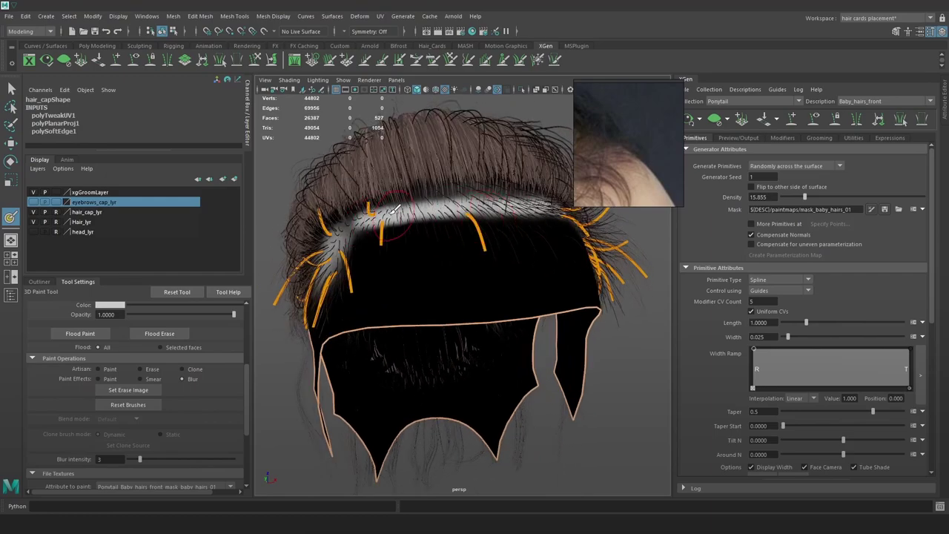
{"action": "left_click_drag", "start_coordinate": [353, 216], "coordinate": [490, 213], "text": "alt"}
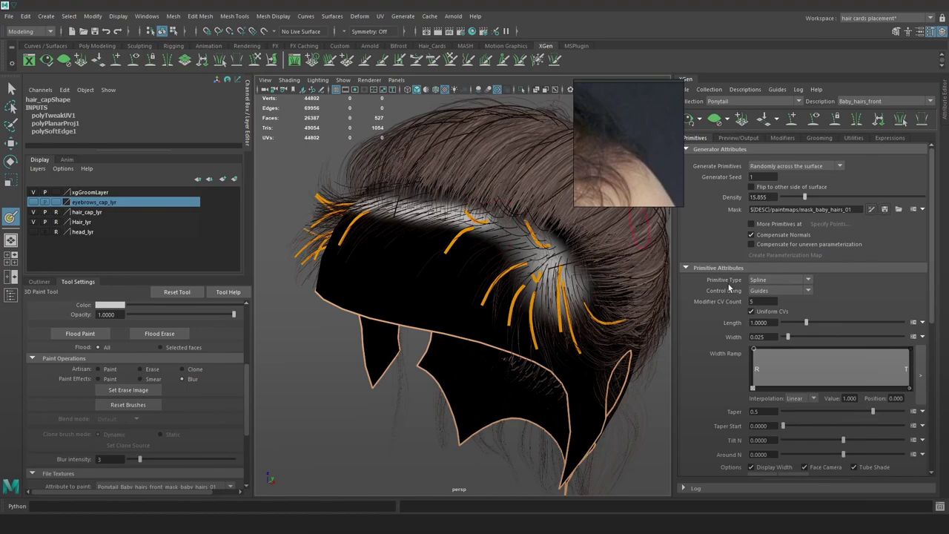
{"action": "key", "text": "w"}
{"action": "left_click", "coordinate": [341, 387]}
Hide all Baby_hairs_front guides from xgGuide47 to xgGuide69 and inspect the baby hairs from both sides
{"action": "left_click_drag", "start_coordinate": [341, 387], "coordinate": [503, 314], "text": "alt"}
{"action": "scroll", "coordinate": [540, 305], "scroll_direction": "down", "scroll_amount": 3}
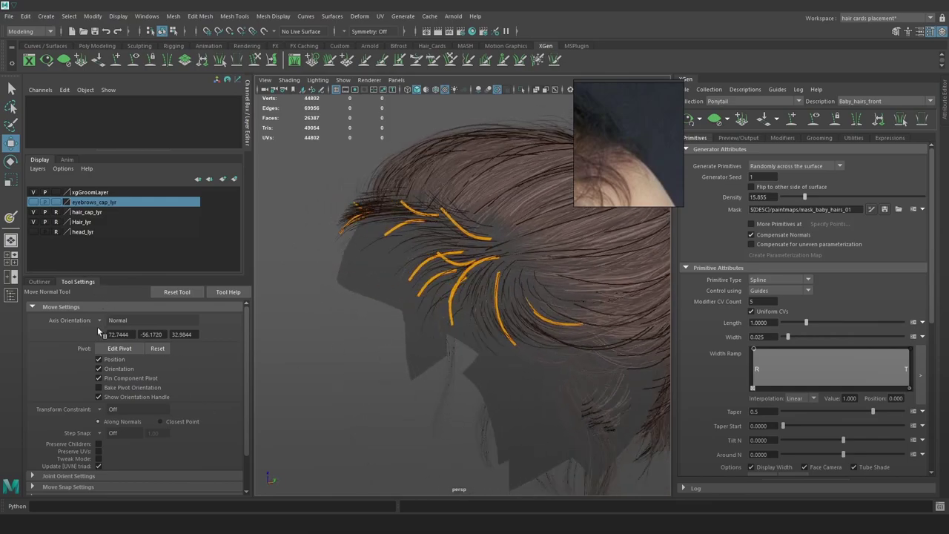
{"action": "left_click", "coordinate": [46, 283]}
{"action": "left_click", "coordinate": [42, 450]}
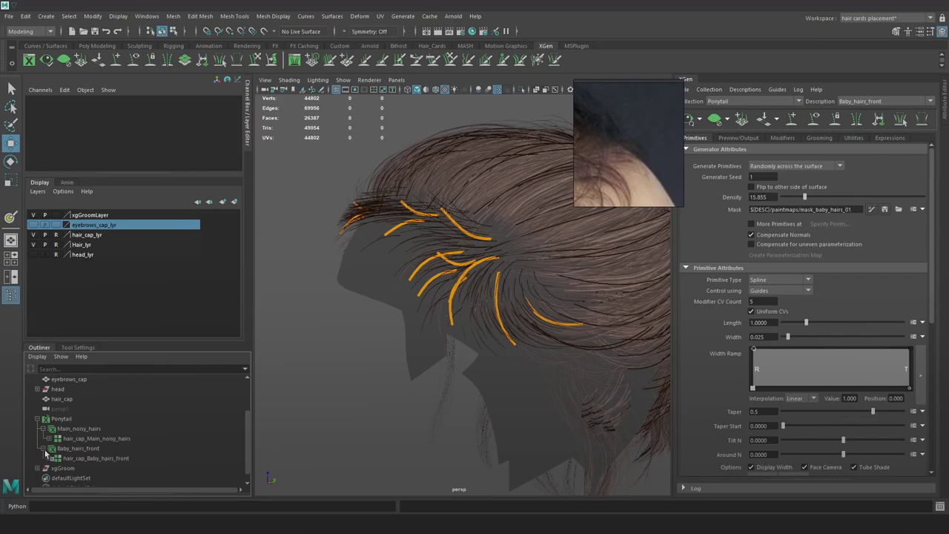
{"action": "left_click", "coordinate": [50, 459]}
{"action": "left_click", "coordinate": [83, 470]}
{"action": "scroll", "coordinate": [129, 447], "scroll_direction": "down", "scroll_amount": 8}
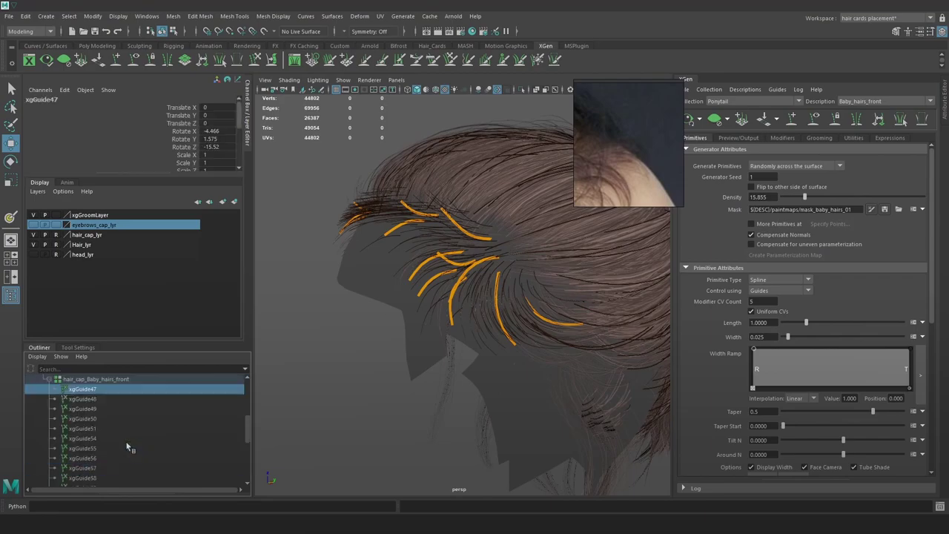
{"action": "left_click", "coordinate": [100, 444], "text": "shift"}
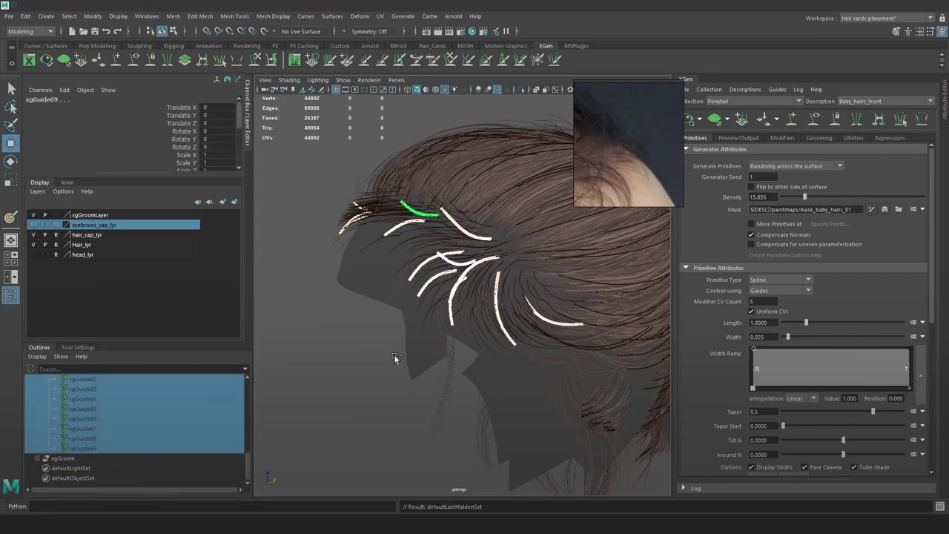
{"action": "key", "text": "ctrl+h"}
{"action": "left_click_drag", "start_coordinate": [462, 275], "coordinate": [647, 271], "text": "alt"}
{"action": "right_click_drag", "start_coordinate": [647, 268], "coordinate": [640, 318], "text": "alt"}
{"action": "left_click_drag", "start_coordinate": [639, 318], "coordinate": [581, 308], "text": "alt"}
Show all hidden Baby_hairs_front guides again and deselect them
{"action": "left_click", "coordinate": [82, 447]}
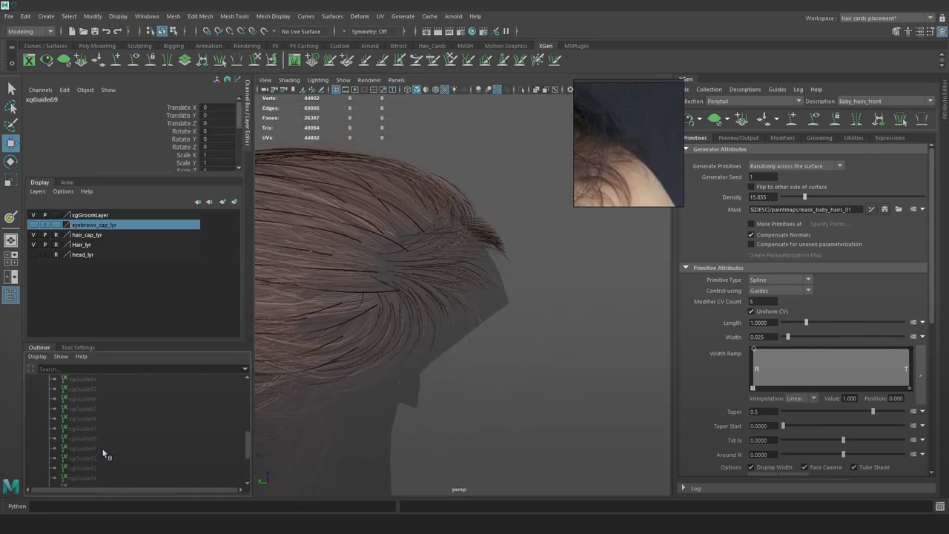
{"action": "scroll", "coordinate": [103, 448], "scroll_direction": "up", "scroll_amount": 5}
{"action": "left_click_drag", "start_coordinate": [102, 413], "coordinate": [281, 422]}
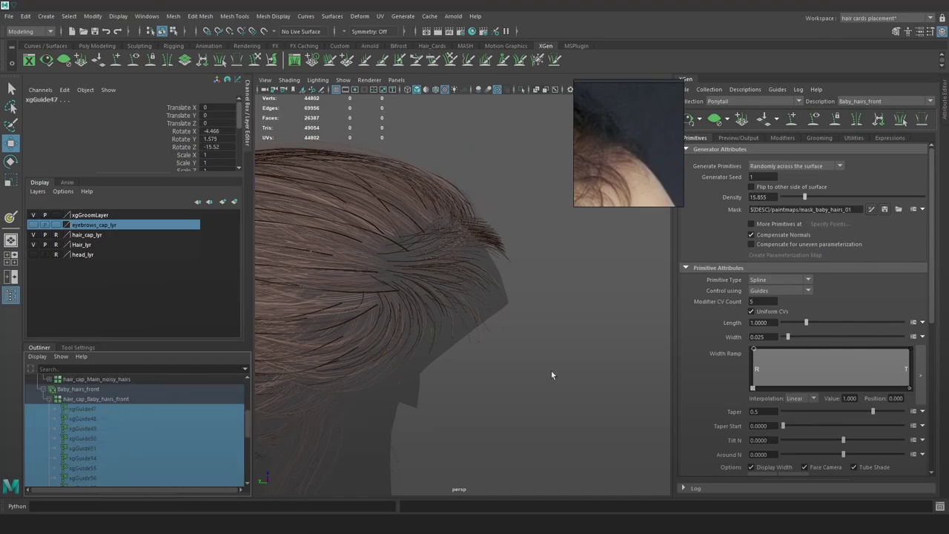
{"action": "key", "text": "h"}
{"action": "left_click", "coordinate": [564, 272]}
{"action": "left_click_drag", "start_coordinate": [564, 272], "coordinate": [479, 277], "text": "alt"}
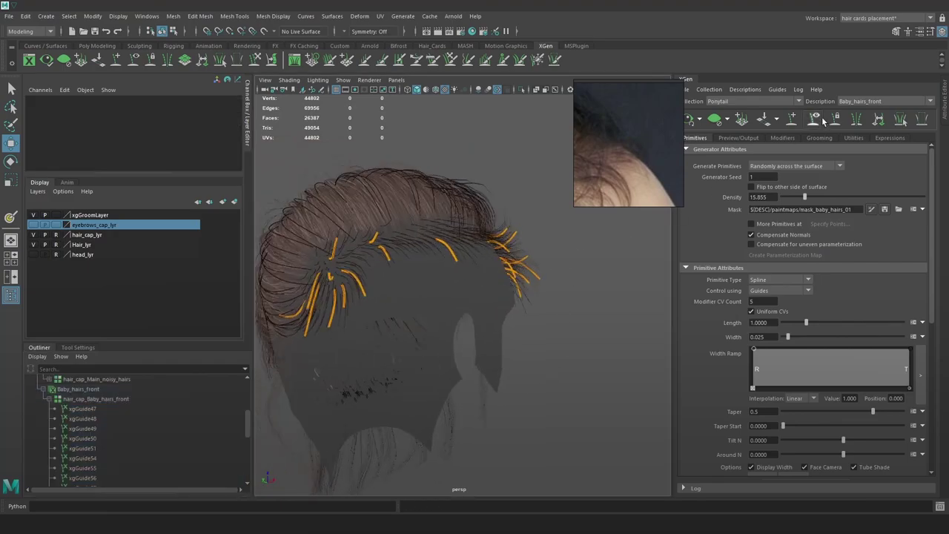
Place a new guide near the middle of the front hairline and rotate it to about -170, -2 and 175 degrees in X, Y and Z
{"action": "left_click", "coordinate": [821, 119]}
{"action": "left_click", "coordinate": [424, 236]}
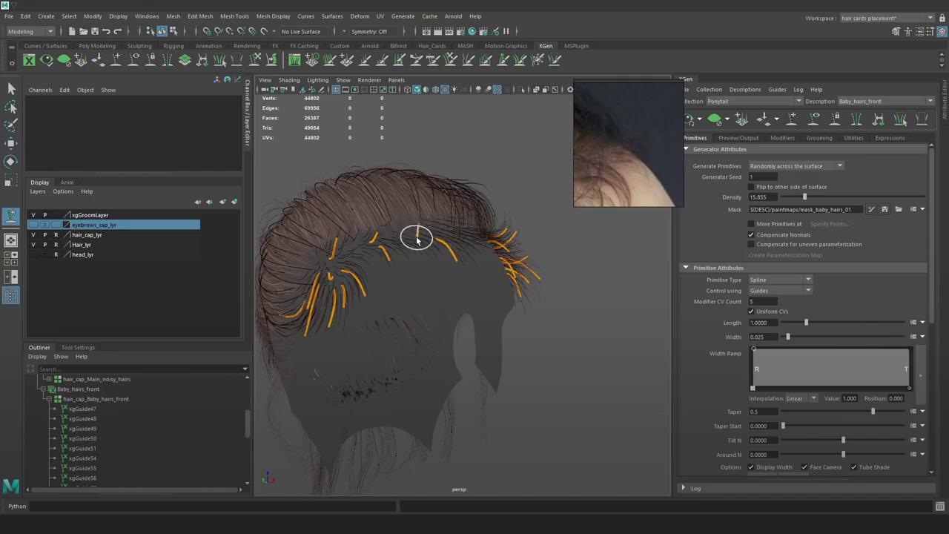
{"action": "key", "text": "e"}
{"action": "left_click_drag", "start_coordinate": [447, 305], "coordinate": [460, 212]}
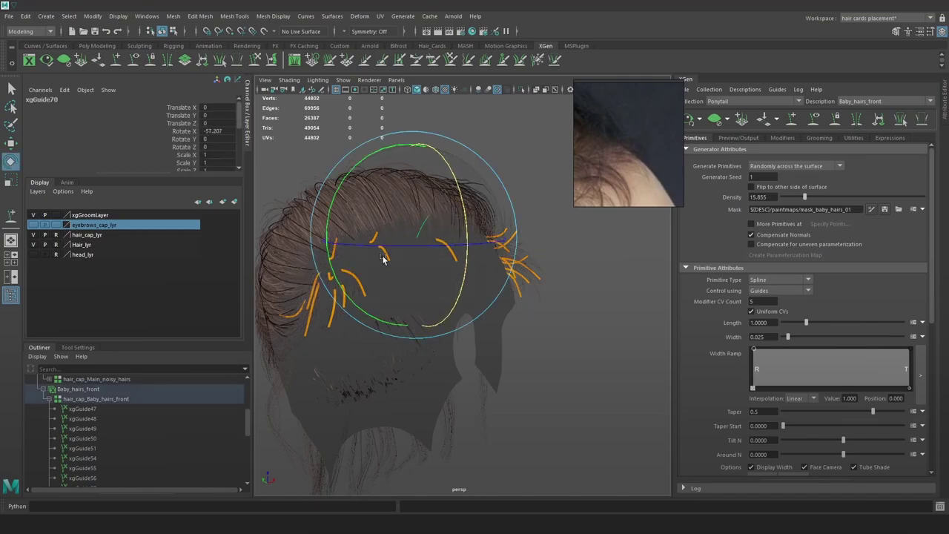
{"action": "left_click_drag", "start_coordinate": [384, 257], "coordinate": [486, 268], "text": "alt"}
{"action": "left_click_drag", "start_coordinate": [472, 233], "coordinate": [563, 345]}
{"action": "left_click_drag", "start_coordinate": [550, 269], "coordinate": [532, 272], "text": "alt"}
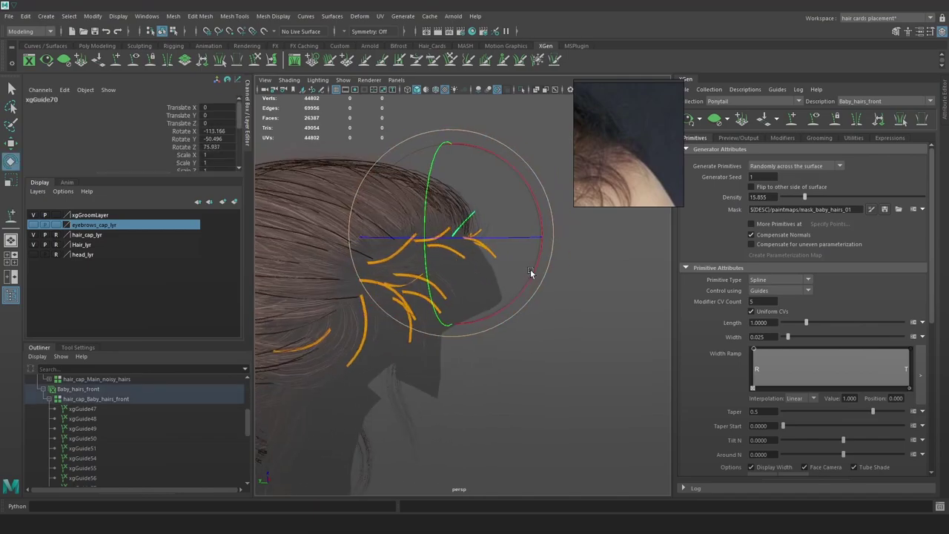
{"action": "left_click_drag", "start_coordinate": [411, 263], "coordinate": [470, 201]}
{"action": "left_click_drag", "start_coordinate": [528, 235], "coordinate": [493, 250], "text": "alt"}
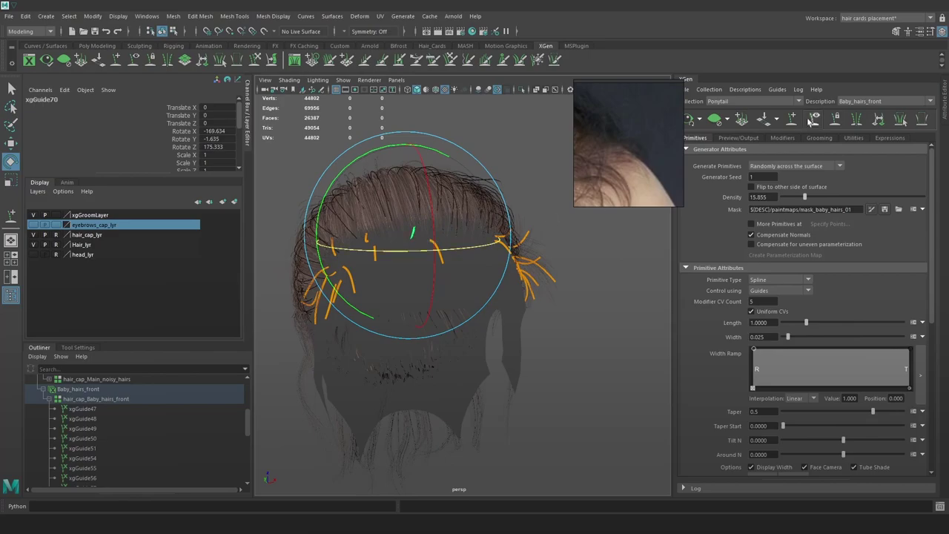
{"action": "left_click", "coordinate": [857, 124]}
Set the primitive density to 23.245 and the length to 1.16 for the baby hairs
{"action": "left_click_drag", "start_coordinate": [805, 196], "coordinate": [810, 201]}
{"action": "left_click_drag", "start_coordinate": [564, 282], "coordinate": [622, 272], "text": "alt"}
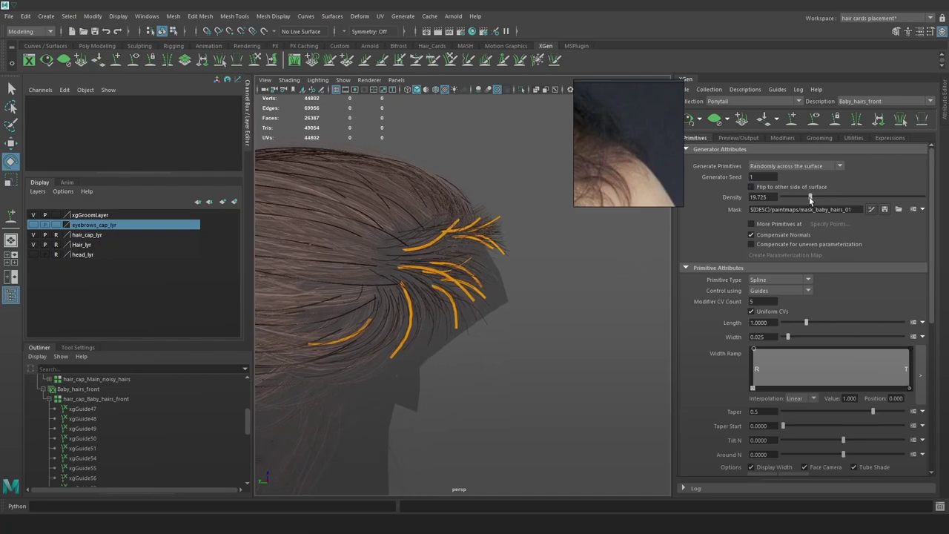
{"action": "left_click_drag", "start_coordinate": [809, 196], "coordinate": [814, 196]}
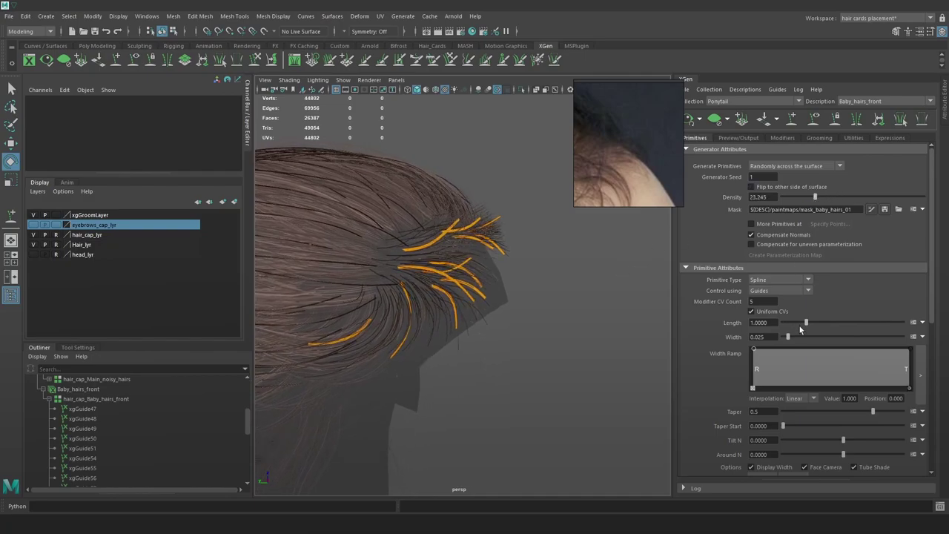
{"action": "left_click_drag", "start_coordinate": [806, 322], "coordinate": [810, 325]}
{"action": "left_click_drag", "start_coordinate": [609, 298], "coordinate": [597, 303], "text": "alt"}
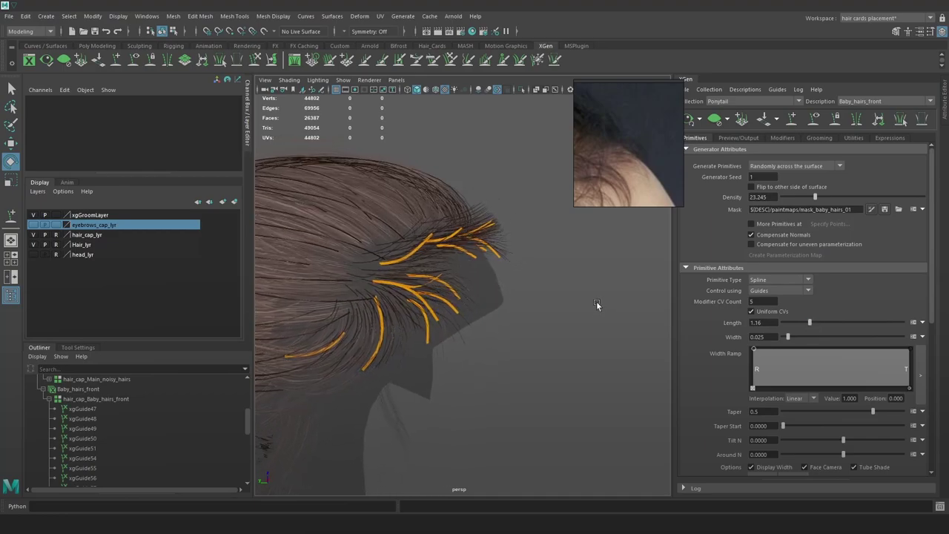
Hide all Baby_hairs_front guides from xgGuide47 to xgGuide71 for a clear view of the hairline
{"action": "left_click", "coordinate": [81, 409]}
{"action": "scroll", "coordinate": [92, 445], "scroll_direction": "down", "scroll_amount": 5}
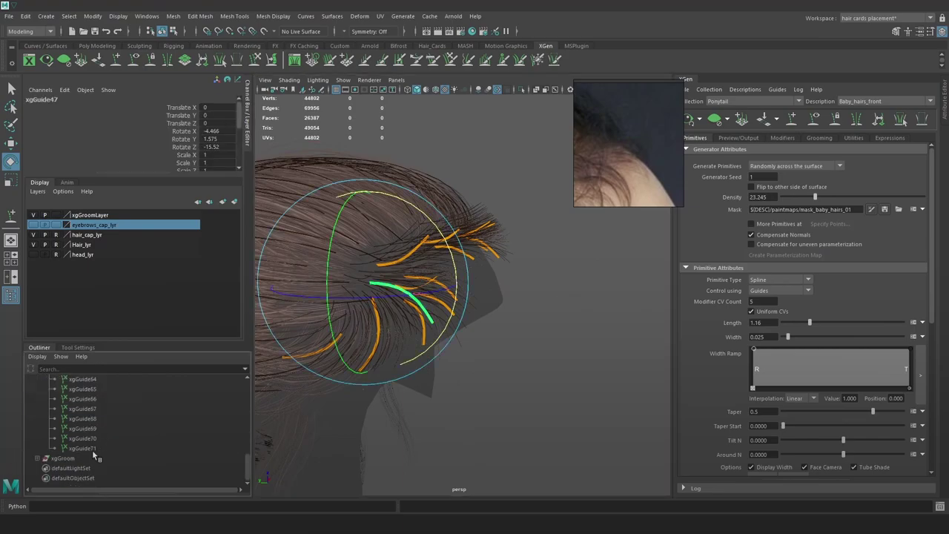
{"action": "left_click", "coordinate": [89, 448], "text": "shift"}
{"action": "key", "text": "ctrl+h"}
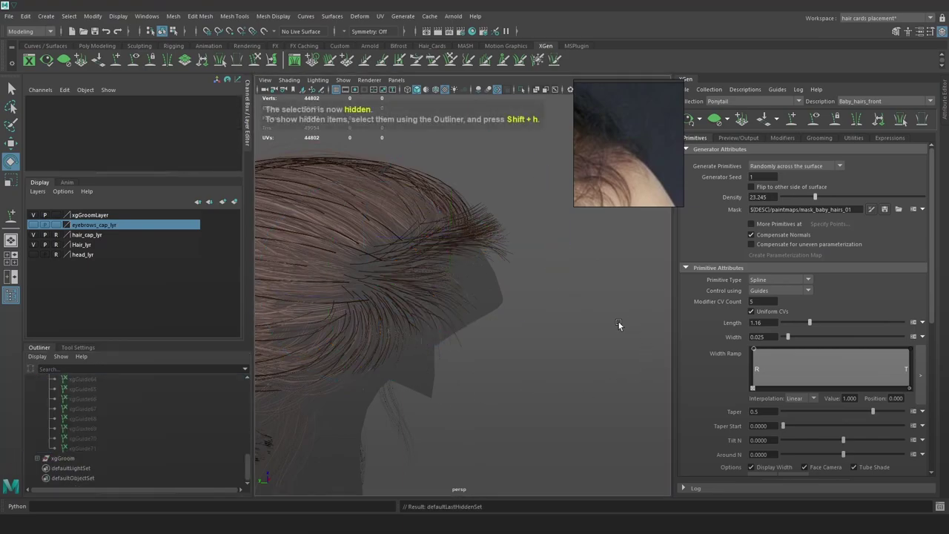
{"action": "left_click_drag", "start_coordinate": [618, 324], "coordinate": [623, 267], "text": "alt"}
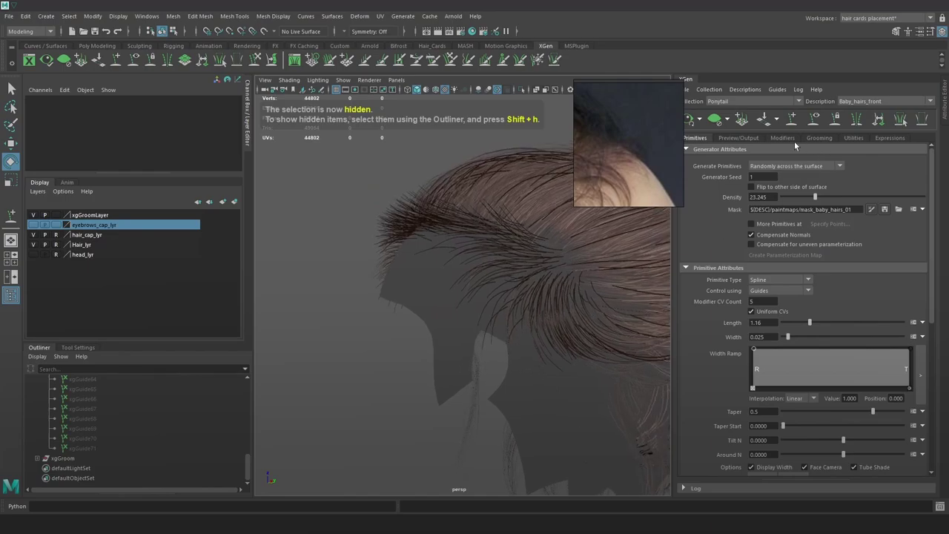
Add a Clumping modifier to Baby_hairs_front, generate its clump points at density 1.0, and save the clumping maps
{"action": "left_click", "coordinate": [782, 138]}
{"action": "left_click", "coordinate": [911, 162]}
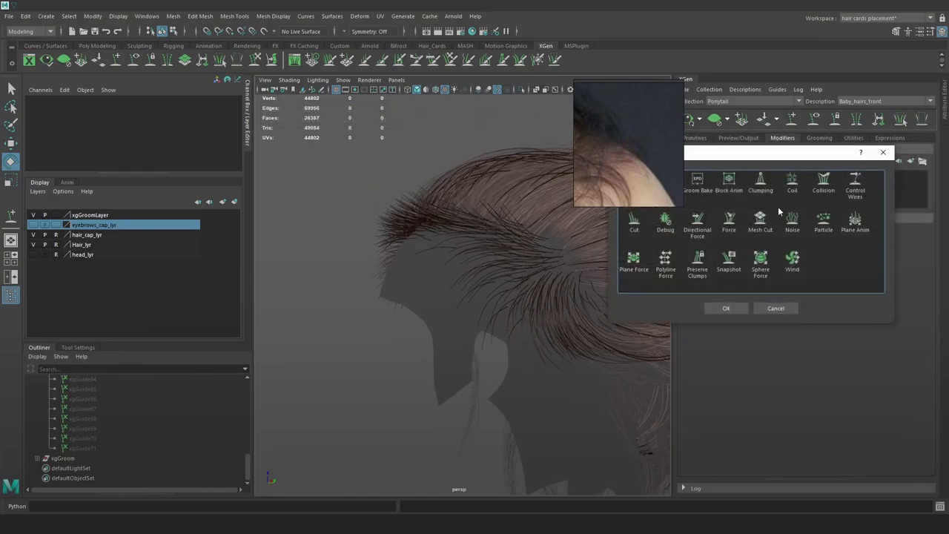
{"action": "left_click", "coordinate": [726, 308]}
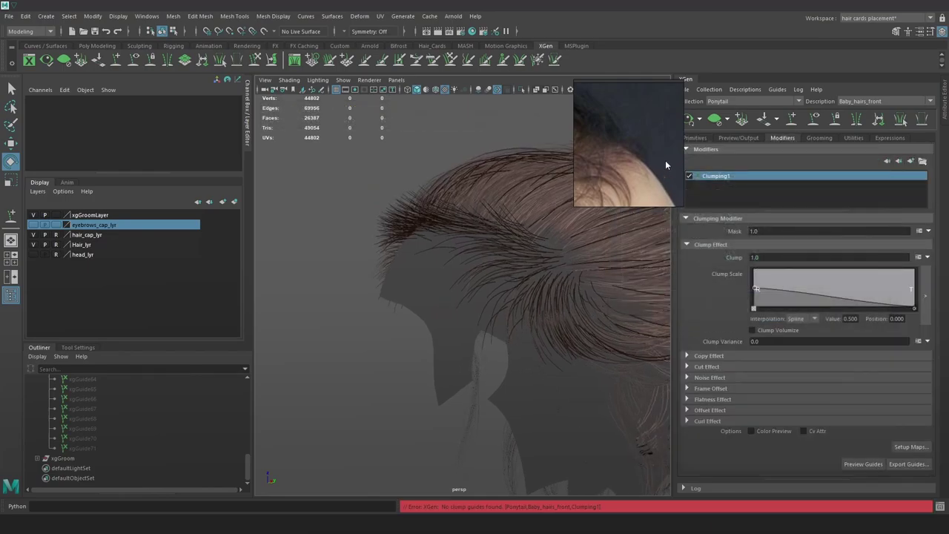
{"action": "left_click", "coordinate": [910, 447]}
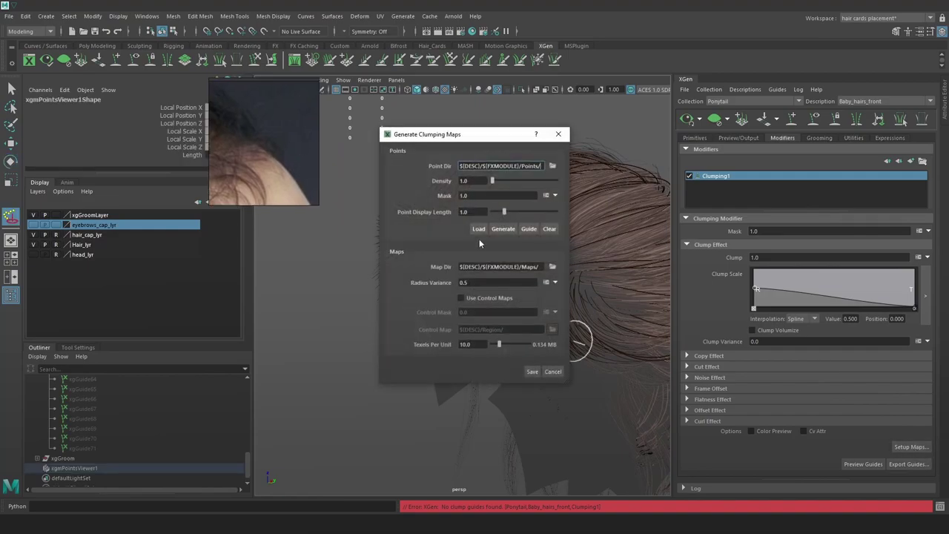
{"action": "left_click", "coordinate": [490, 229]}
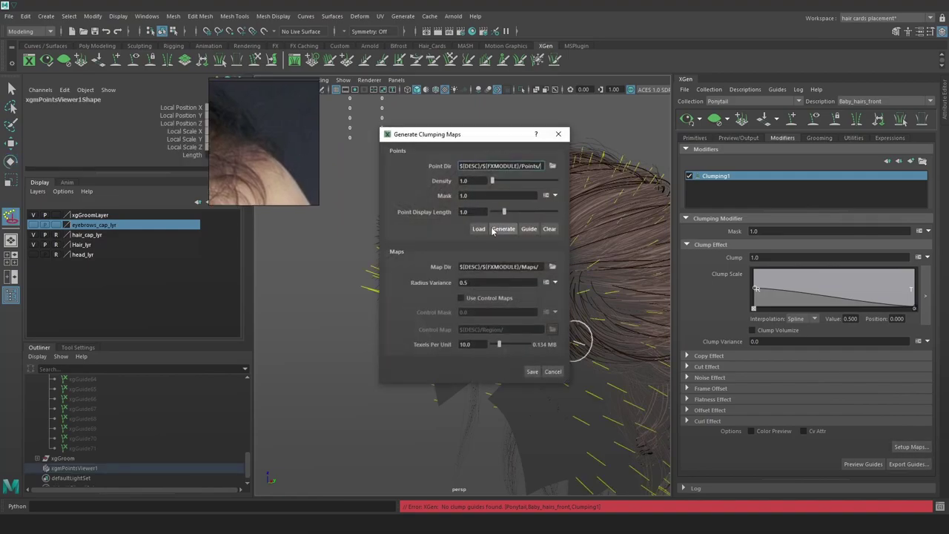
{"action": "left_click", "coordinate": [532, 372]}
{"action": "left_click_drag", "start_coordinate": [538, 312], "coordinate": [593, 273], "text": "alt"}
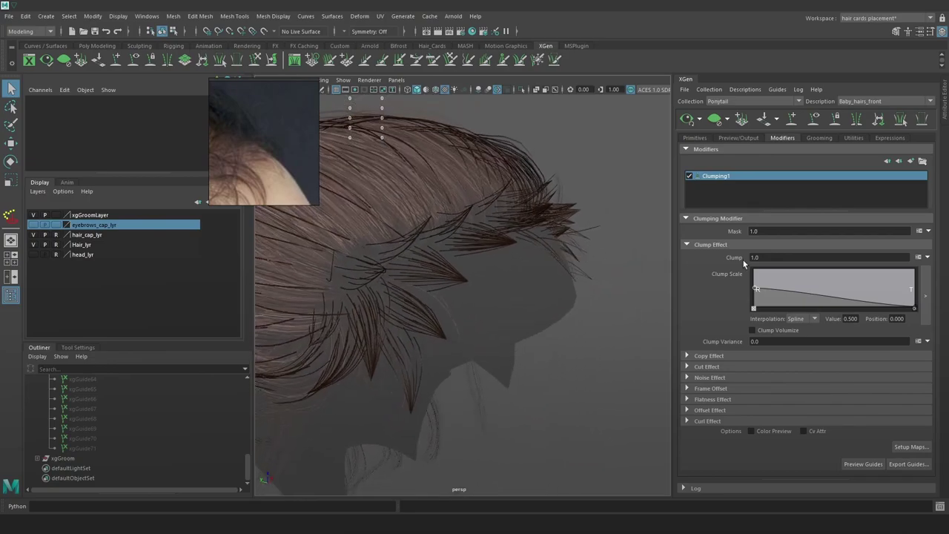
Try clump strengths of .1, .2 and .3 on the Clumping1 modifier and compare the hairline
{"action": "left_click", "coordinate": [756, 257]}
{"action": "type", "text": ".1"}
{"action": "key", "text": "Return"}
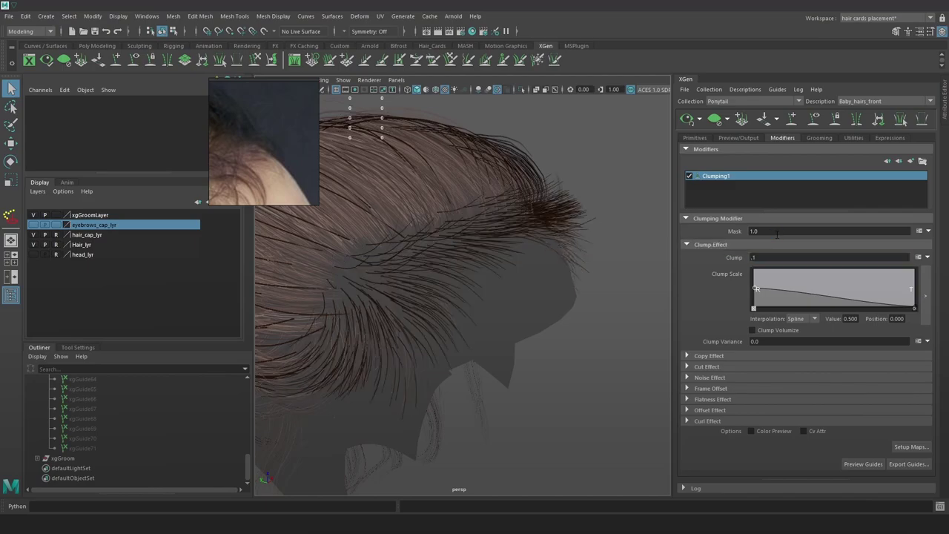
{"action": "left_click", "coordinate": [775, 256]}
{"action": "type", "text": ".2"}
{"action": "key", "text": "Return"}
{"action": "left_click", "coordinate": [776, 256]}
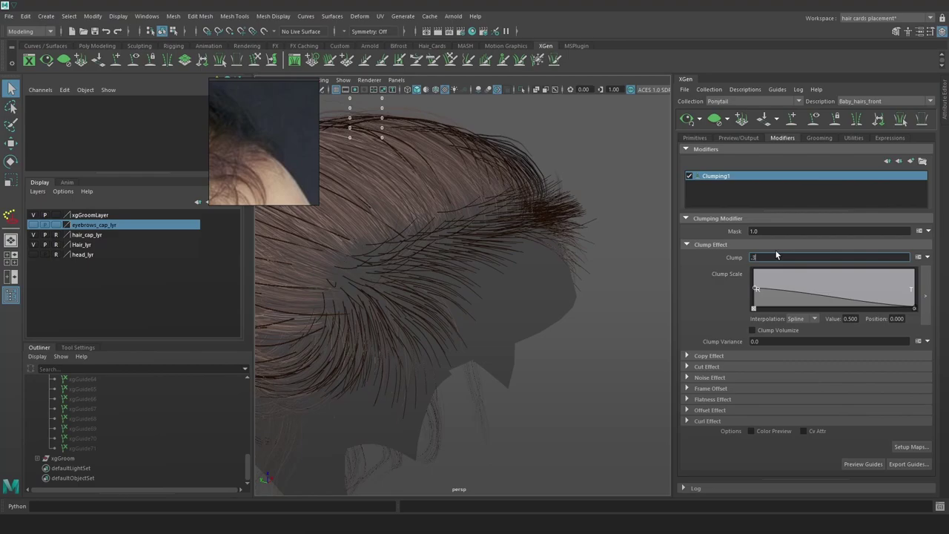
{"action": "left_click_drag", "start_coordinate": [586, 212], "coordinate": [455, 215], "text": "alt"}
Set the Clumping1 modifier's clump strength to .2 and check the side of the hairline
{"action": "left_click", "coordinate": [776, 257]}
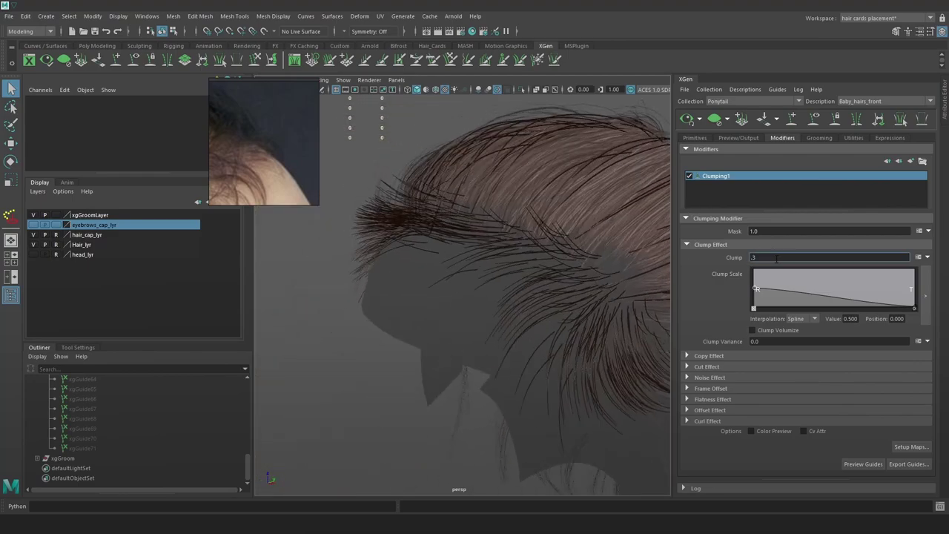
{"action": "type", "text": ".2"}
{"action": "key", "text": "Return"}
{"action": "left_click_drag", "start_coordinate": [554, 295], "coordinate": [594, 271], "text": "alt"}
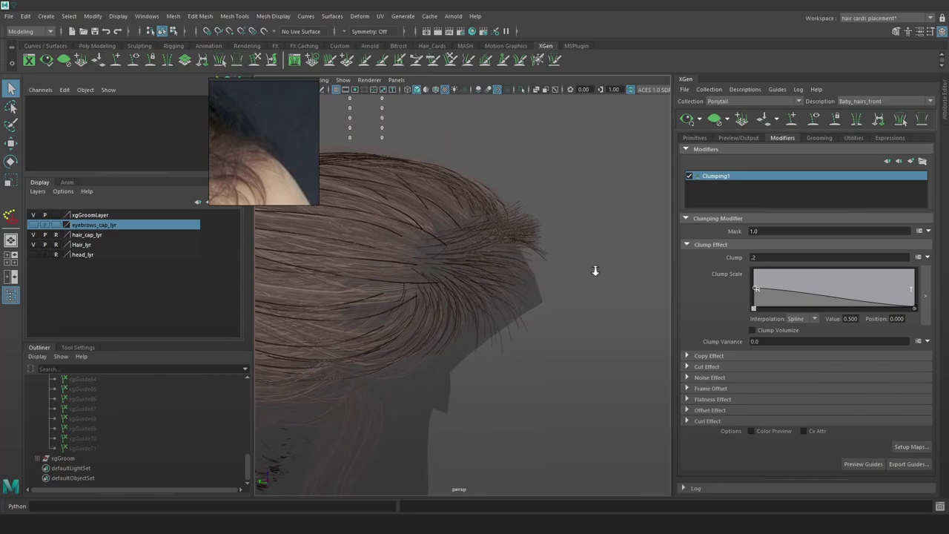
Add a second Clumping modifier to the Baby_hairs_front description
{"action": "left_click", "coordinate": [912, 163]}
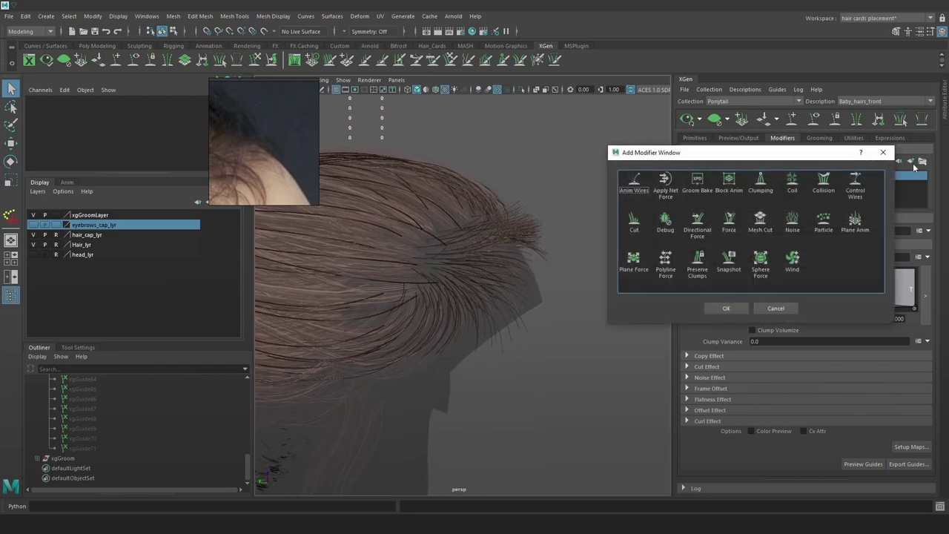
{"action": "left_click", "coordinate": [762, 185]}
{"action": "left_click", "coordinate": [724, 308]}
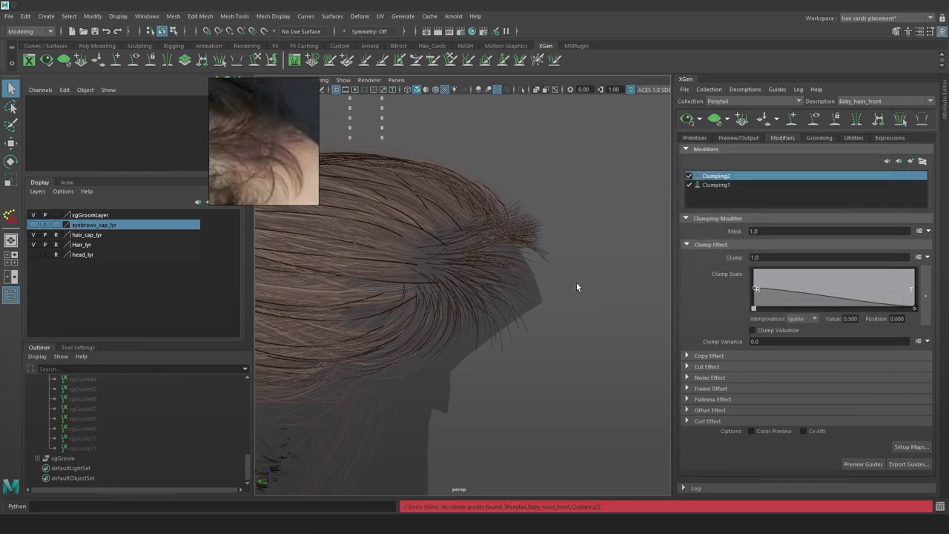
Generate the Clumping2 modifier's clump points at density 10.165, keeping point display length 1.0, and save the clumping maps
{"action": "left_click_drag", "start_coordinate": [576, 286], "coordinate": [463, 290], "text": "alt"}
{"action": "left_click_drag", "start_coordinate": [549, 279], "coordinate": [591, 281], "text": "alt"}
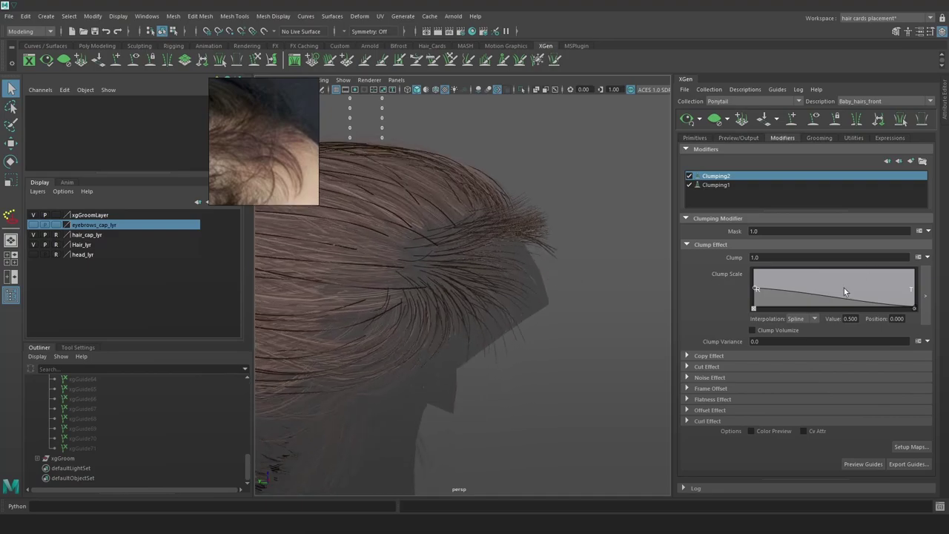
{"action": "left_click", "coordinate": [910, 447]}
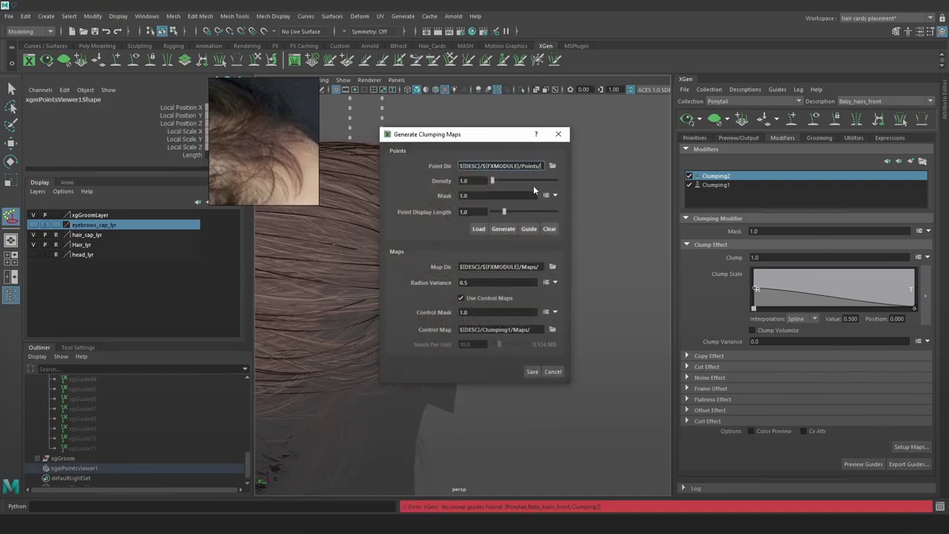
{"action": "left_click_drag", "start_coordinate": [488, 143], "coordinate": [556, 140]}
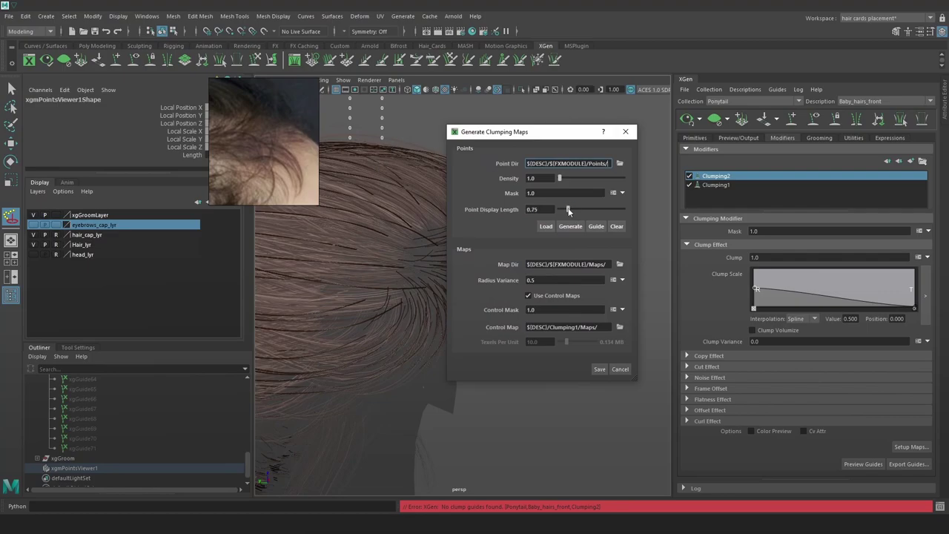
{"action": "double_click", "coordinate": [548, 209]}
{"action": "left_click", "coordinate": [567, 226]}
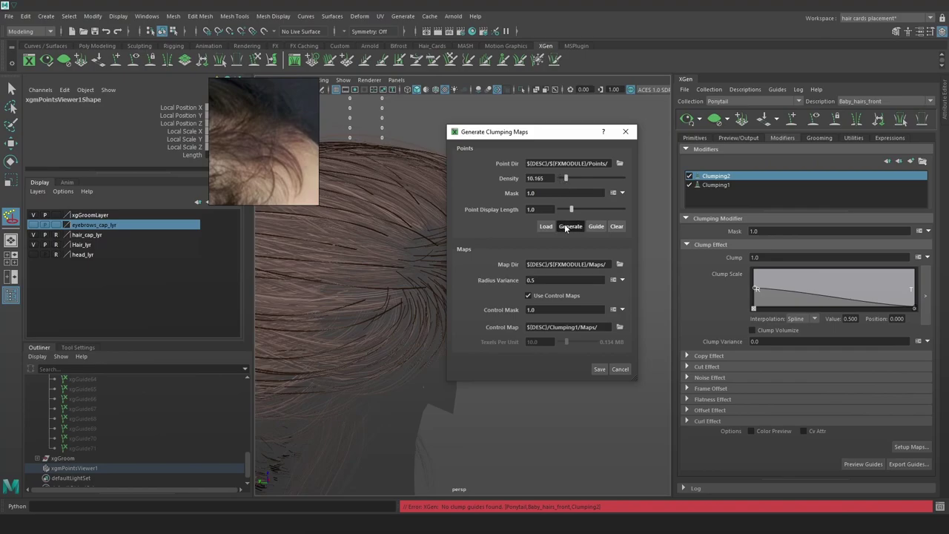
{"action": "left_click", "coordinate": [599, 369]}
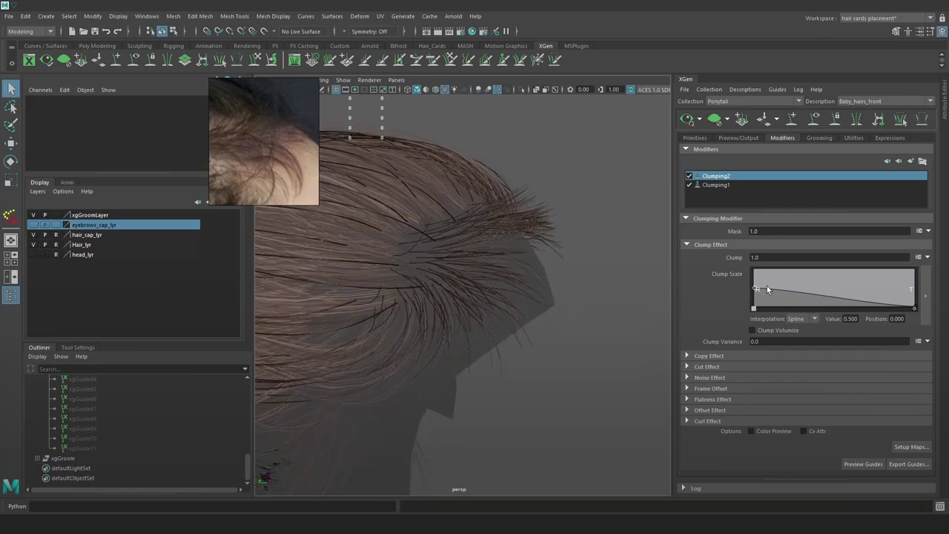
Lower the root value of the Clumping2 clump scale curve to 0.474 and compare the hair with the modifier off and on
{"action": "mouse_move", "coordinate": [753, 288]}
{"action": "left_mouse_down"}
{"action": "mouse_move", "coordinate": [753, 273]}
{"action": "mouse_move", "coordinate": [753, 305]}
{"action": "mouse_move", "coordinate": [752, 289]}
{"action": "left_mouse_up"}
{"action": "left_click", "coordinate": [689, 176]}
{"action": "left_click", "coordinate": [689, 176]}
{"action": "left_click_drag", "start_coordinate": [585, 239], "coordinate": [404, 292], "text": "alt"}
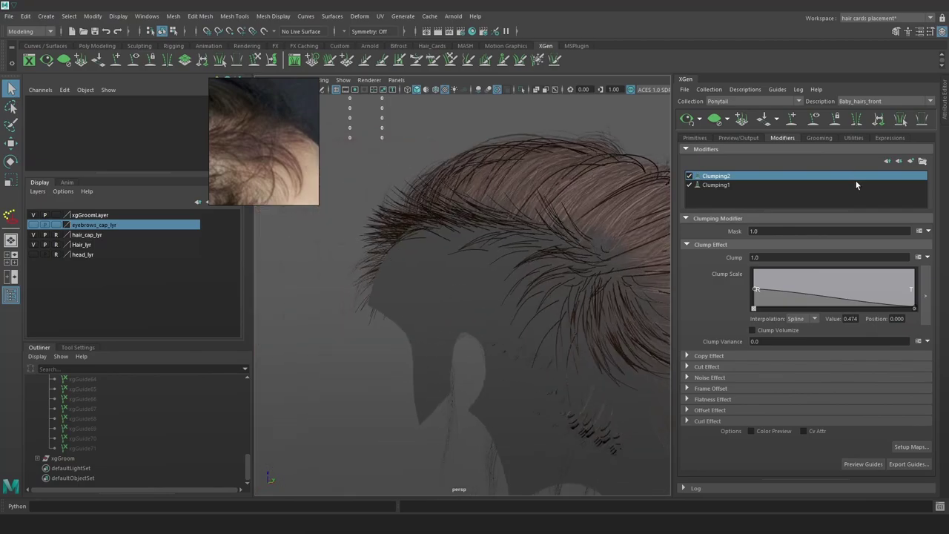
Add a third Clumping modifier, generate its clump points at density 21.885, and save the clumping maps
{"action": "left_click", "coordinate": [922, 161]}
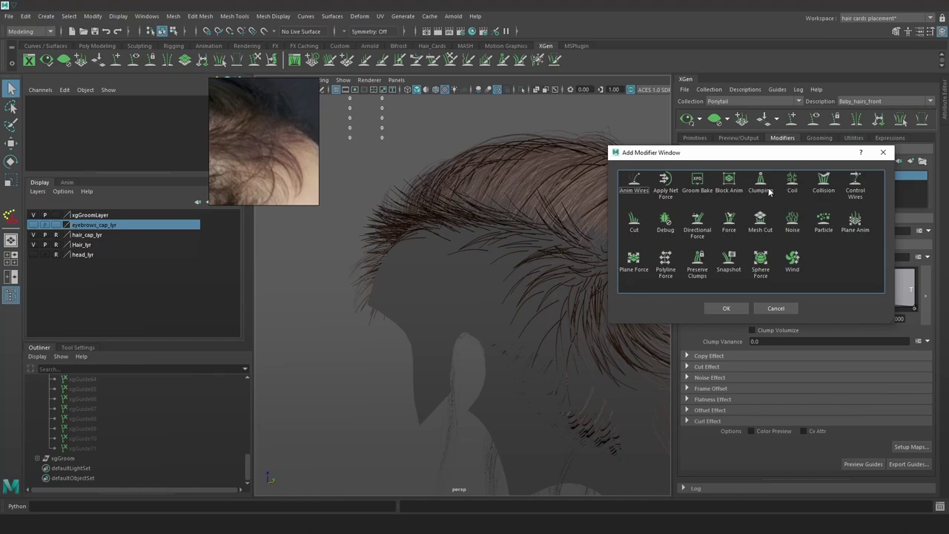
{"action": "left_click", "coordinate": [731, 309]}
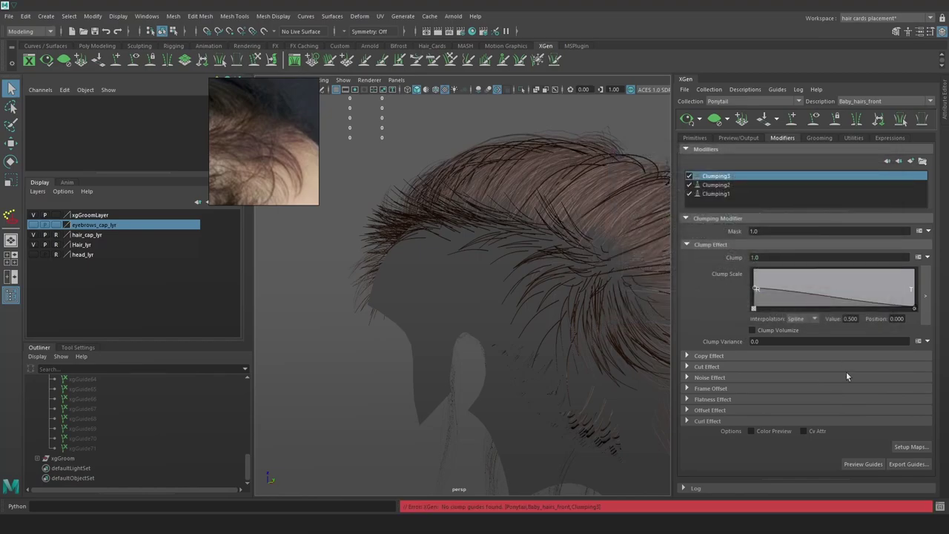
{"action": "left_click", "coordinate": [906, 446]}
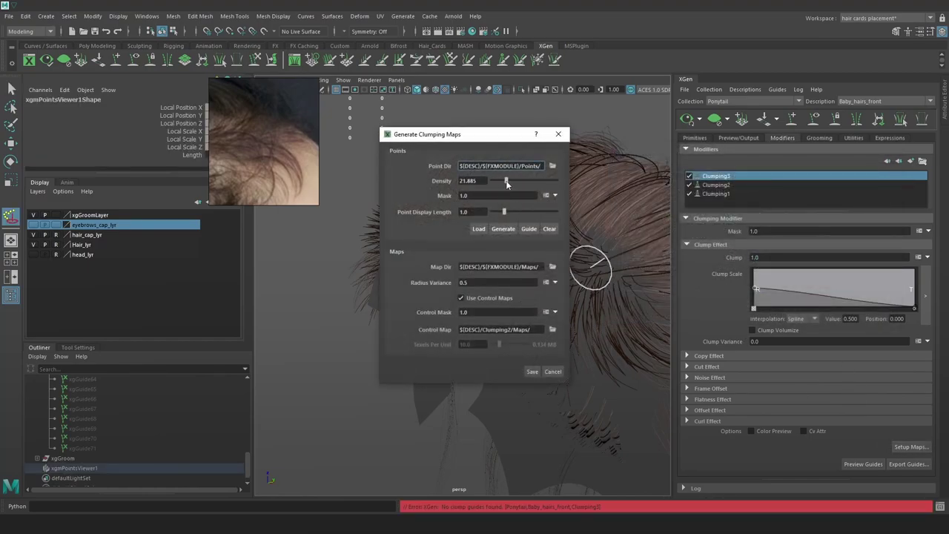
{"action": "left_click", "coordinate": [502, 228]}
{"action": "left_click", "coordinate": [531, 372]}
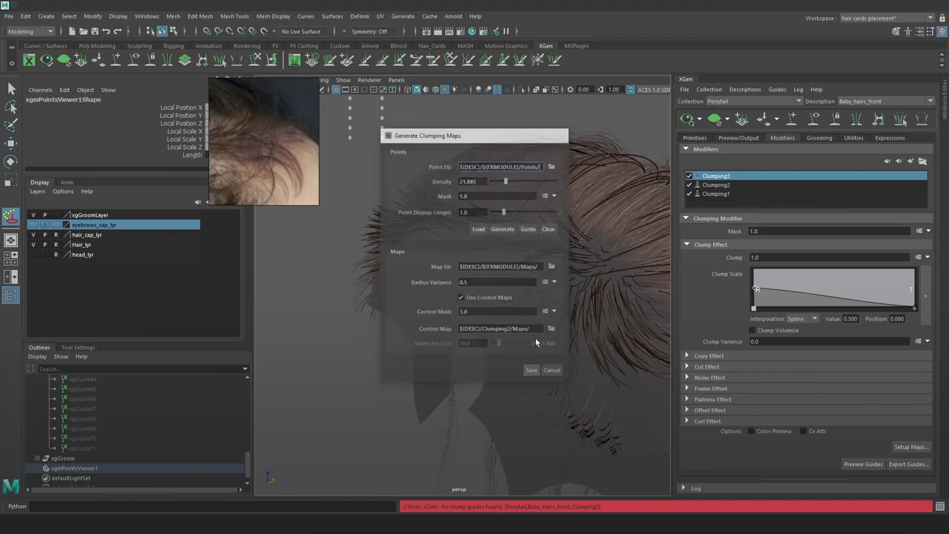
{"action": "left_click_drag", "start_coordinate": [575, 268], "coordinate": [539, 272], "text": "alt"}
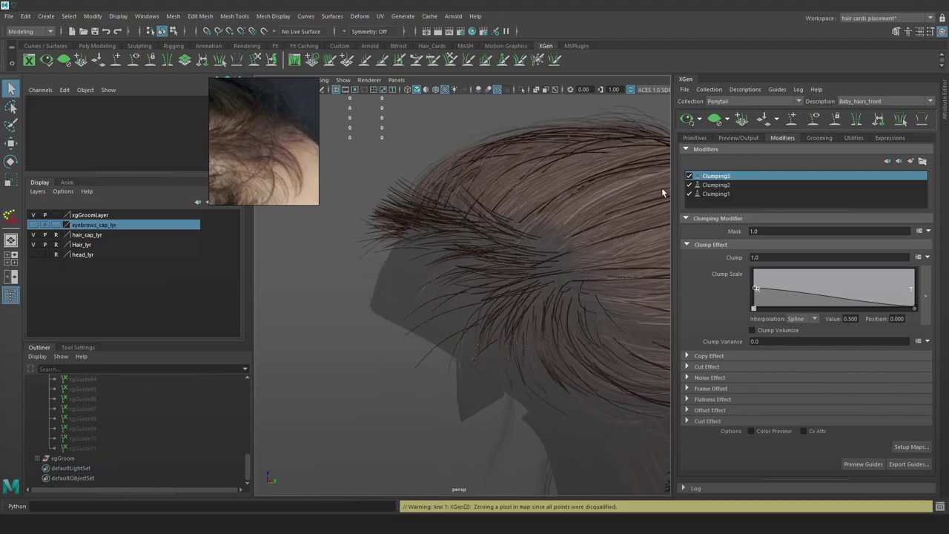
Set the Clumping1 modifier's clump strength to .4 and check the hairline from both sides
{"action": "left_click", "coordinate": [691, 177]}
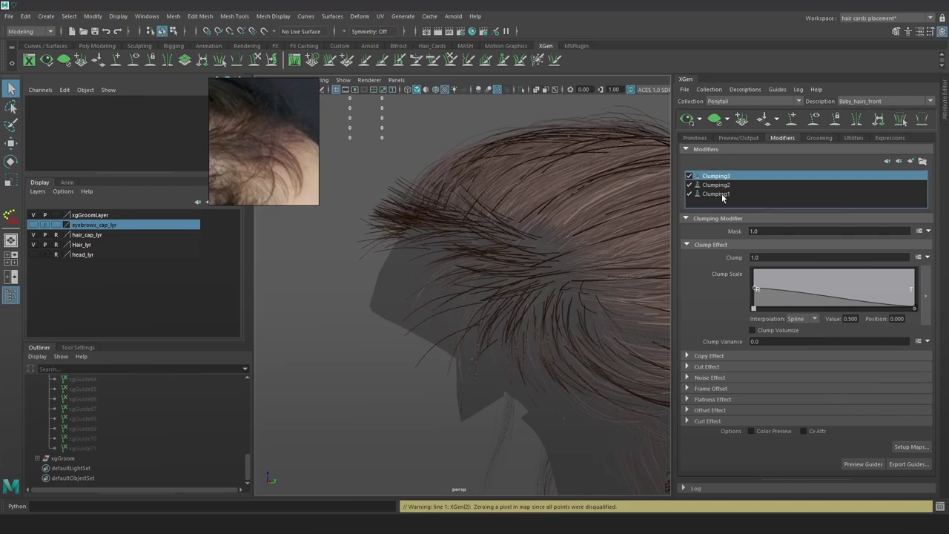
{"action": "left_click", "coordinate": [723, 196]}
{"action": "double_click", "coordinate": [776, 258]}
{"action": "type", "text": ".2"}
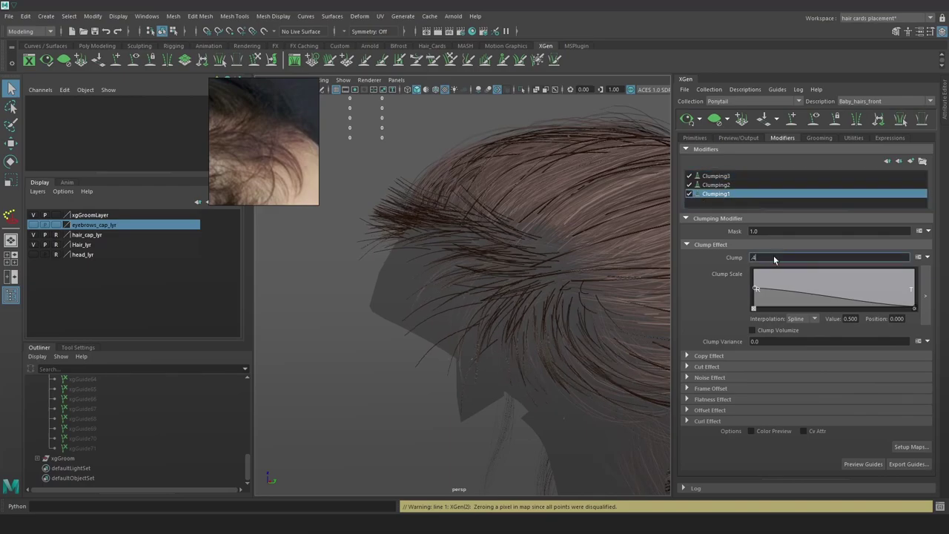
{"action": "key", "text": "Return"}
{"action": "left_click_drag", "start_coordinate": [593, 274], "coordinate": [791, 269], "text": "alt"}
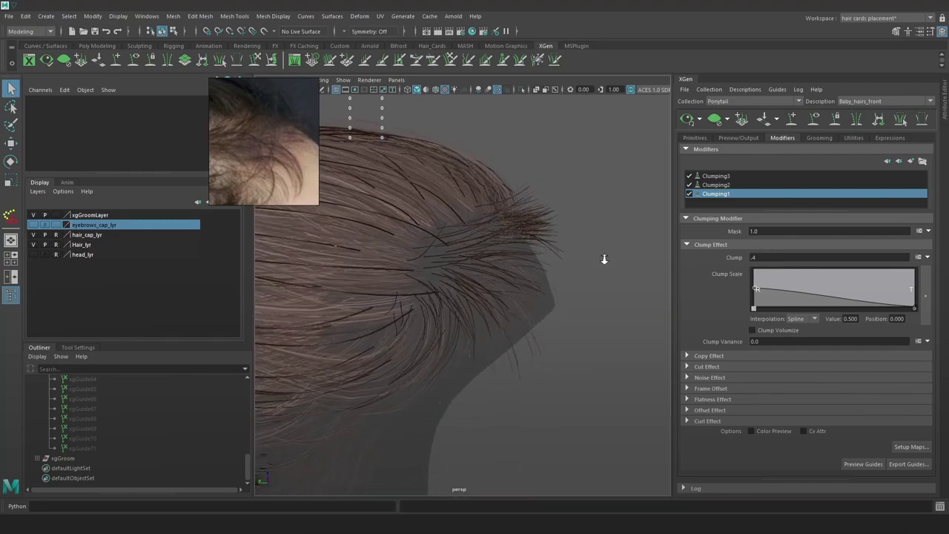
{"action": "mouse_move", "coordinate": [604, 259]}
{"action": "left_mouse_down", "text": "alt"}
{"action": "mouse_move", "coordinate": [635, 257]}
{"action": "mouse_move", "coordinate": [605, 258]}
{"action": "left_mouse_up", "text": "alt"}
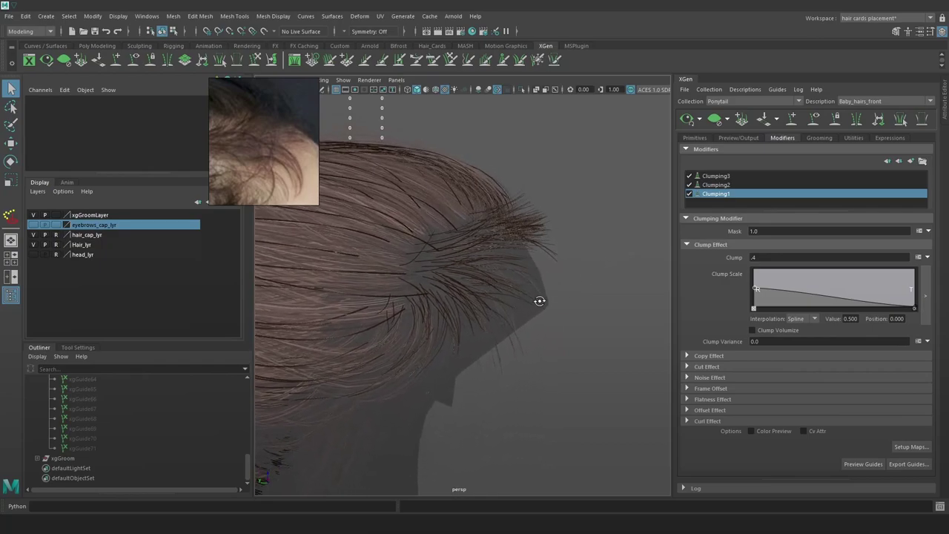
{"action": "left_click_drag", "start_coordinate": [539, 300], "coordinate": [370, 361], "text": "alt"}
Unhide all the guides of the Baby_hairs_front description
{"action": "left_click", "coordinate": [100, 447]}
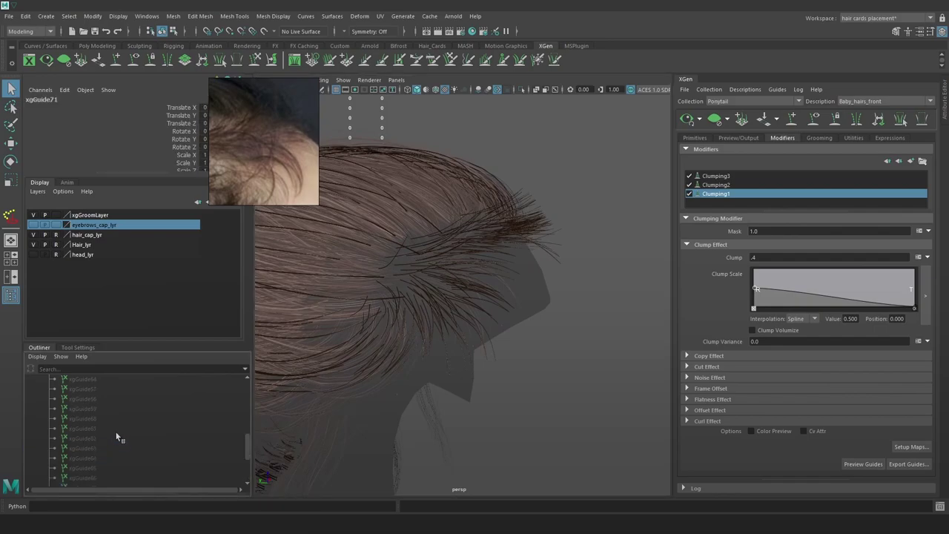
{"action": "scroll", "coordinate": [111, 445], "scroll_direction": "up", "scroll_amount": 20}
{"action": "left_click", "coordinate": [89, 468], "text": "shift"}
{"action": "key", "text": "shift+h"}
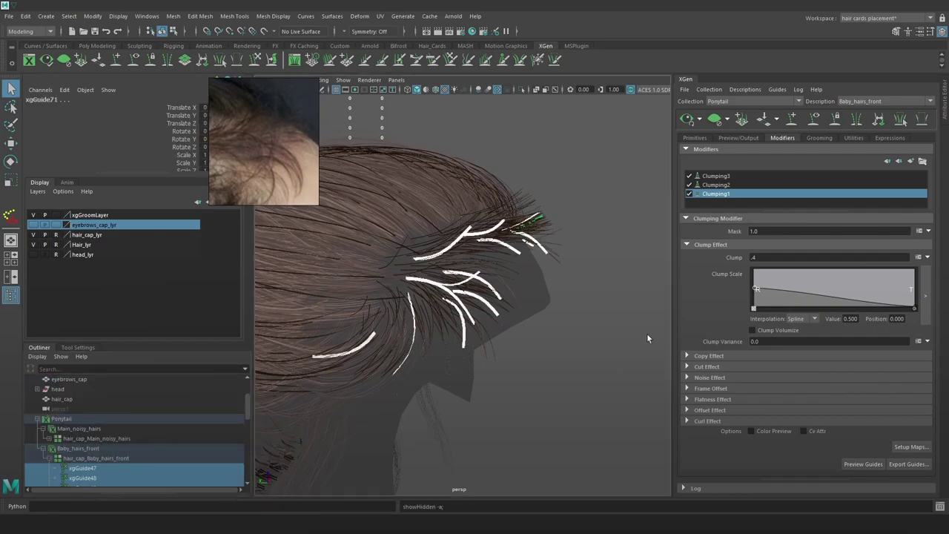
{"action": "left_click", "coordinate": [613, 311]}
Sculpt the upward-curving guide on the side hairline downward to follow its neighbours, and refresh the XGen preview
{"action": "left_click_drag", "start_coordinate": [556, 317], "coordinate": [449, 307], "text": "alt"}
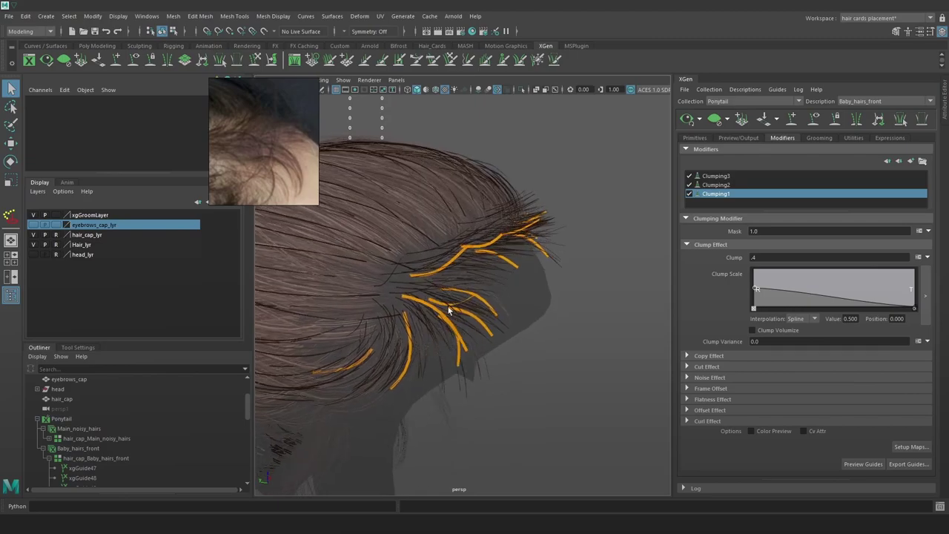
{"action": "key", "text": "4"}
{"action": "left_click", "coordinate": [447, 307]}
{"action": "key", "text": "5"}
{"action": "left_click_drag", "start_coordinate": [562, 299], "coordinate": [614, 257], "text": "alt"}
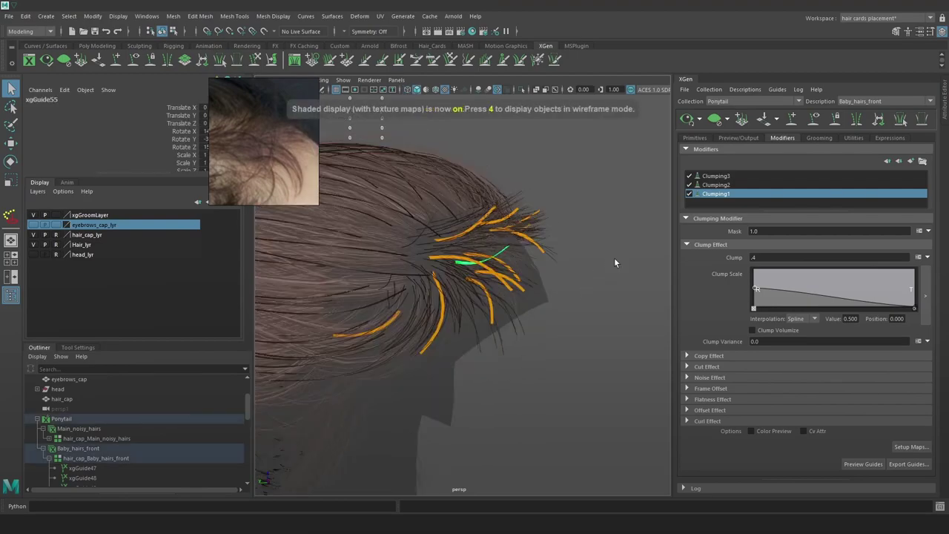
{"action": "left_click", "coordinate": [258, 57]}
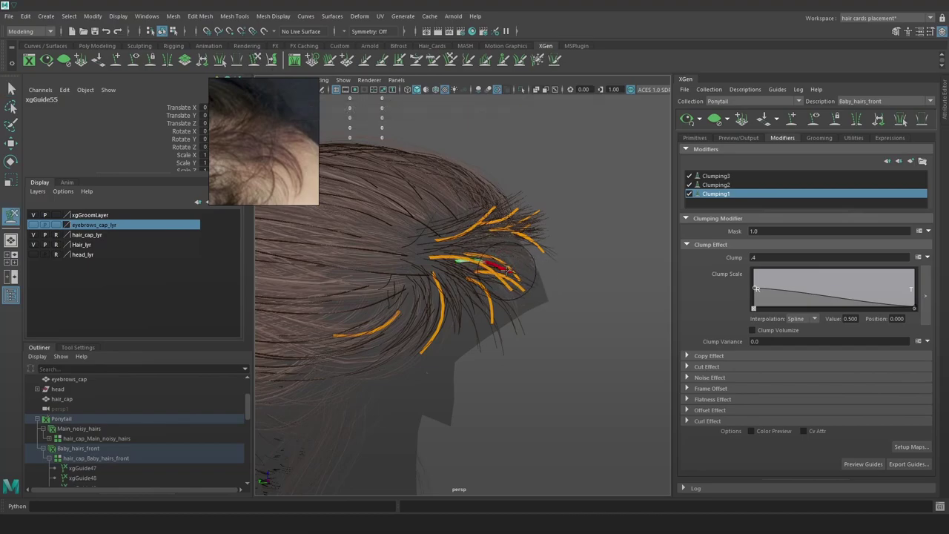
{"action": "left_click", "coordinate": [491, 265]}
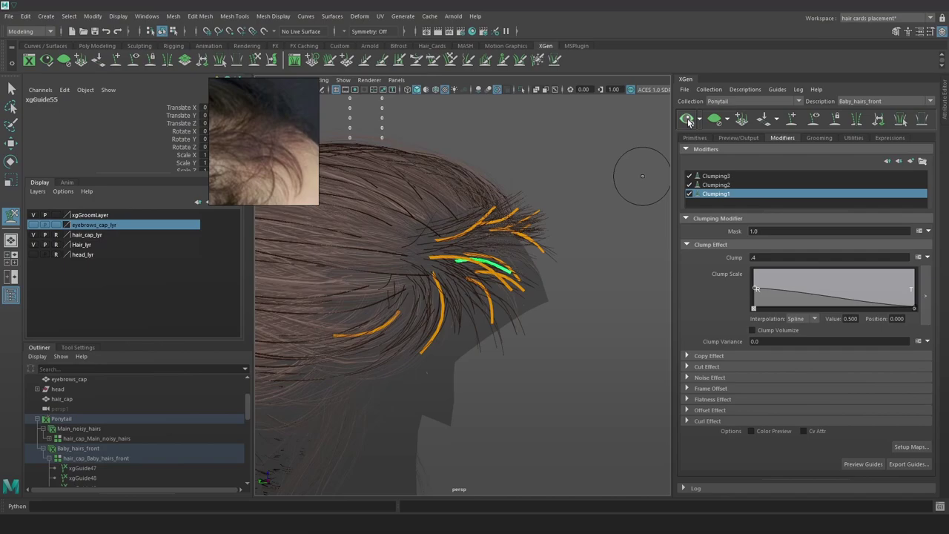
{"action": "left_click", "coordinate": [688, 122]}
Mirror the reshaped side-hairline guide to the opposite side of the head
{"action": "mouse_move", "coordinate": [595, 194]}
{"action": "left_mouse_down", "text": "alt"}
{"action": "mouse_move", "coordinate": [603, 235]}
{"action": "mouse_move", "coordinate": [573, 235]}
{"action": "left_mouse_up", "text": "alt"}
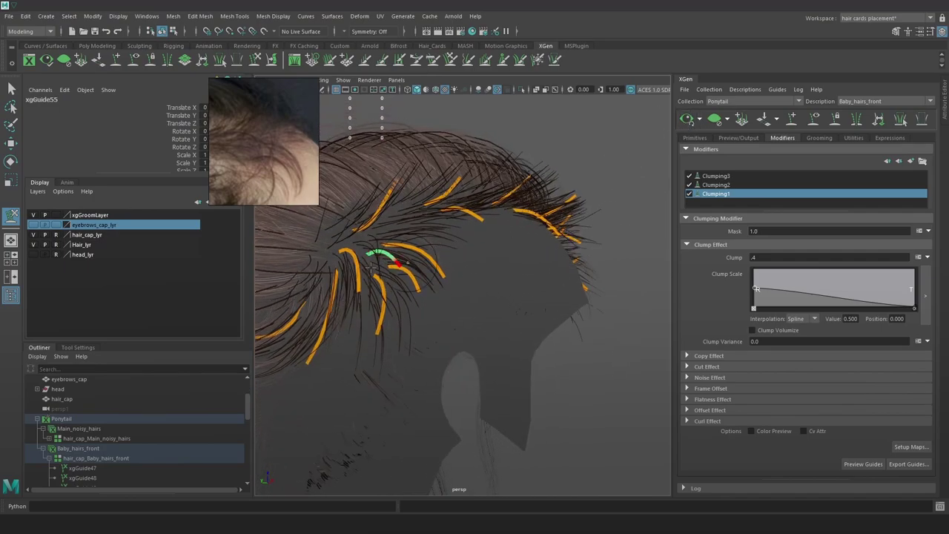
{"action": "key", "text": "w"}
{"action": "left_click_drag", "start_coordinate": [595, 268], "coordinate": [551, 273], "text": "alt"}
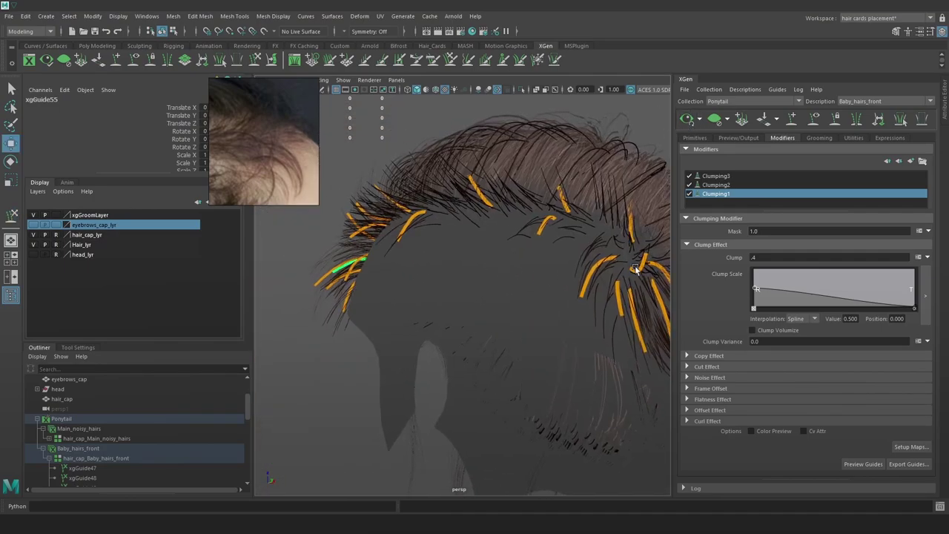
{"action": "left_click", "coordinate": [642, 271]}
{"action": "key", "text": "4"}
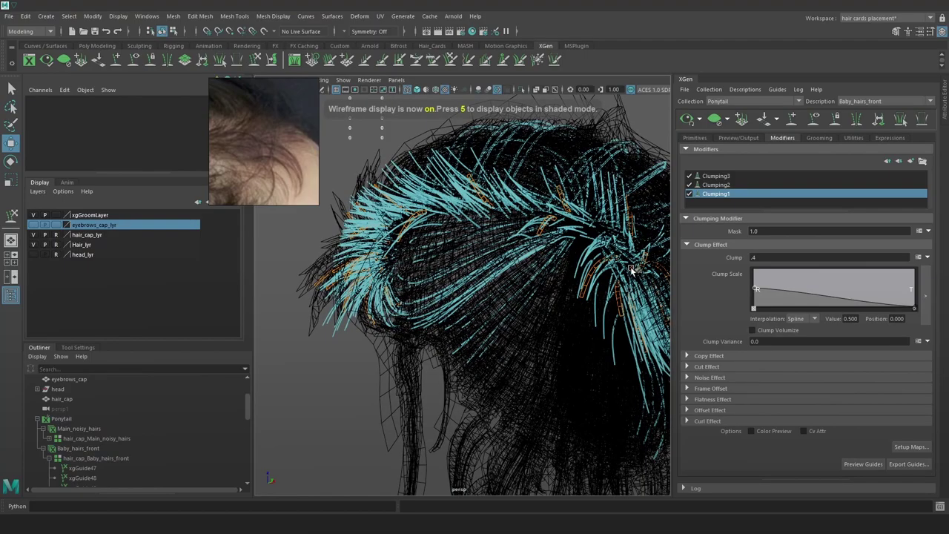
{"action": "left_click", "coordinate": [631, 270]}
{"action": "left_click", "coordinate": [631, 271]}
{"action": "left_click_drag", "start_coordinate": [601, 260], "coordinate": [420, 307], "text": "alt"}
{"action": "key", "text": "6"}
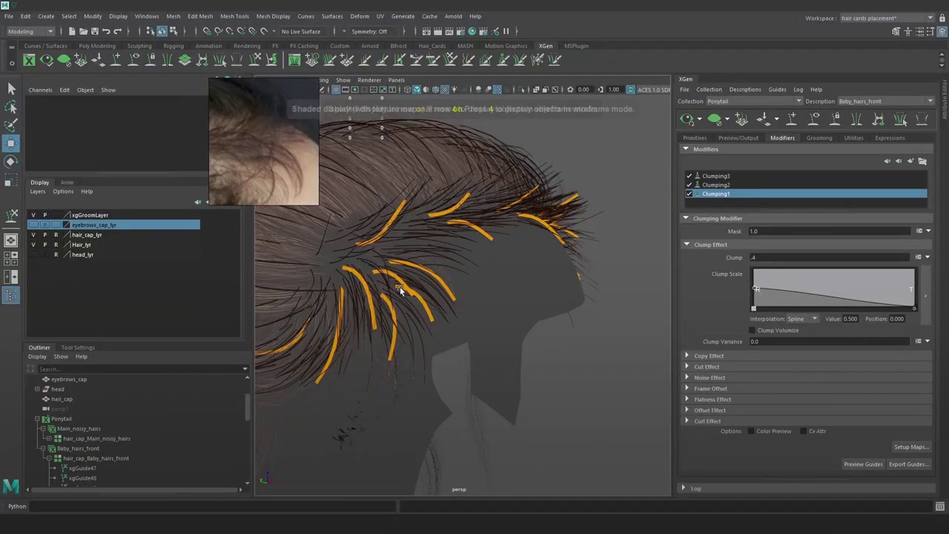
{"action": "key", "text": "4"}
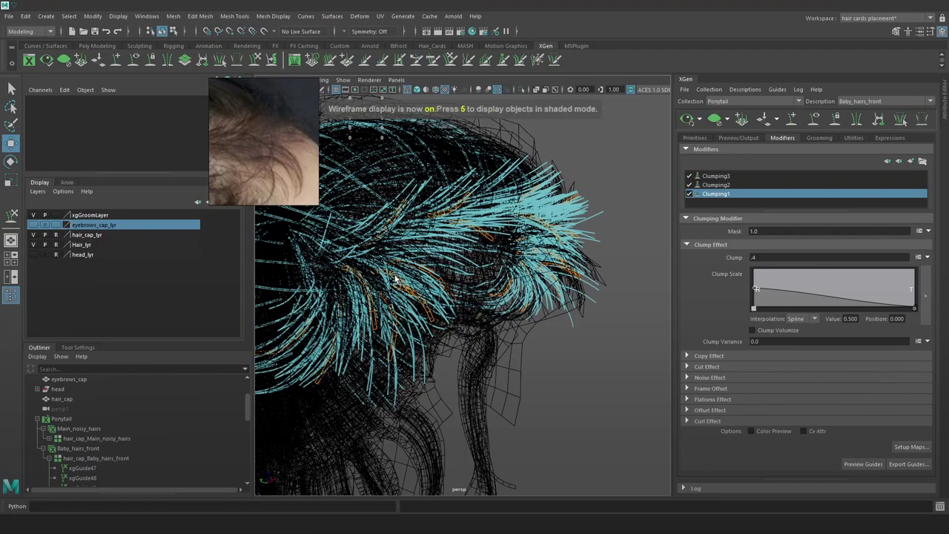
{"action": "left_click", "coordinate": [395, 279]}
{"action": "key", "text": "6"}
{"action": "left_click_drag", "start_coordinate": [603, 277], "coordinate": [493, 276], "text": "alt"}
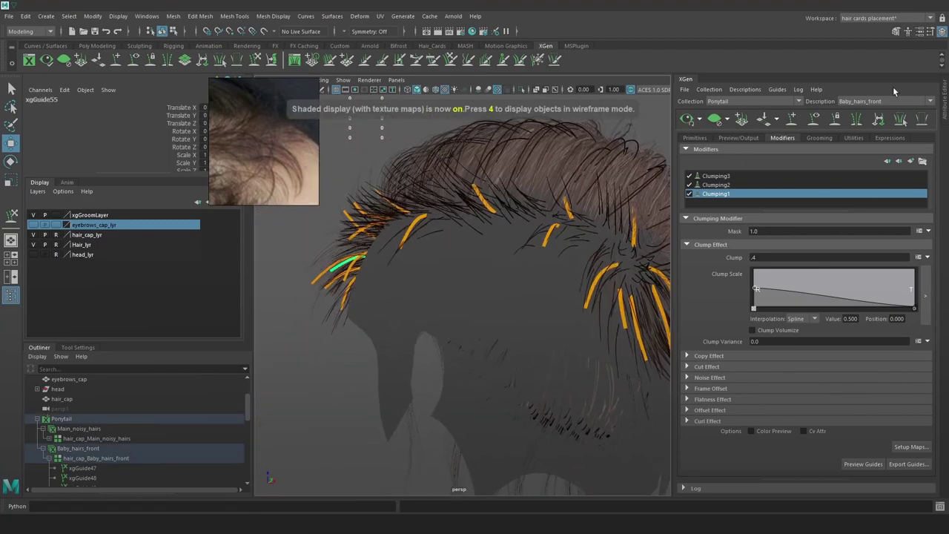
{"action": "left_click", "coordinate": [857, 120]}
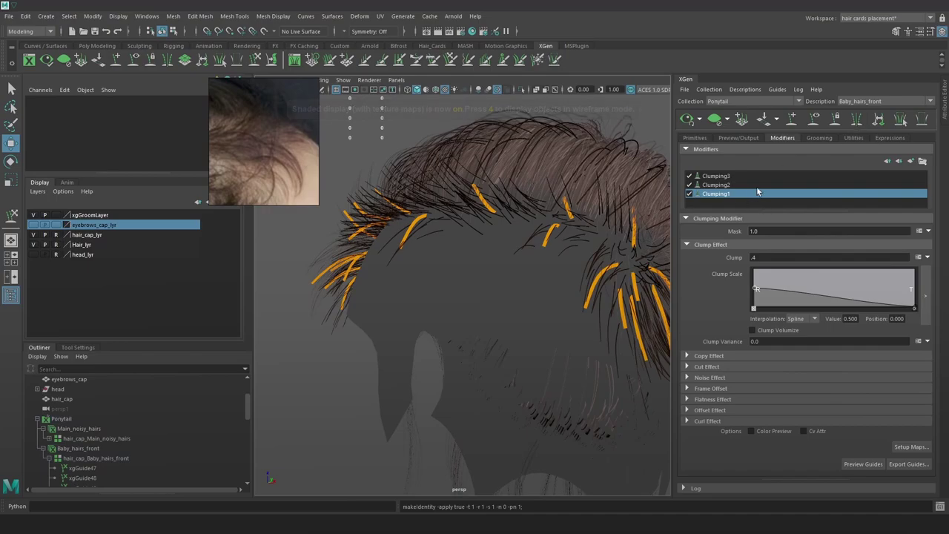
Set the Baby_hairs_front primitive density to 22.19 and hide all of the description's guides
{"action": "left_click", "coordinate": [696, 138]}
{"action": "left_click_drag", "start_coordinate": [814, 196], "coordinate": [813, 198]}
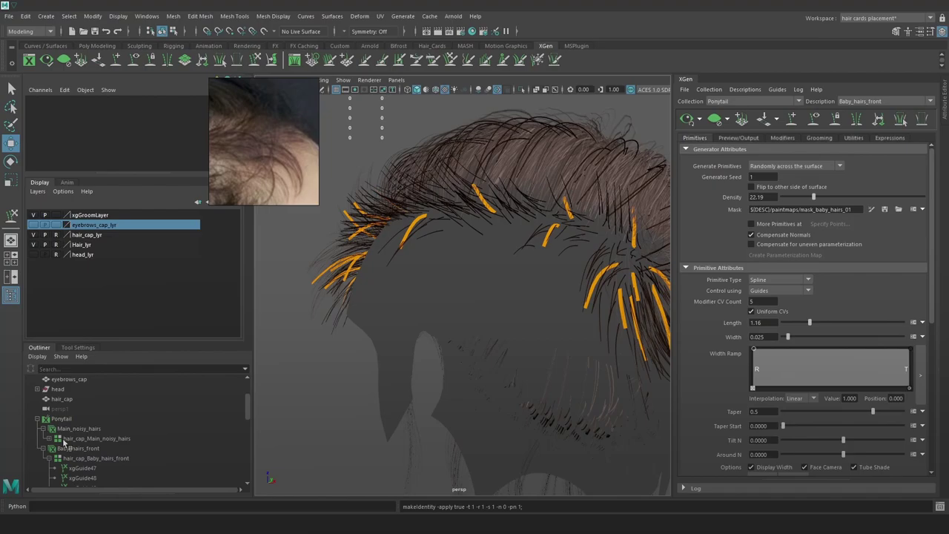
{"action": "left_click", "coordinate": [83, 468]}
{"action": "scroll", "coordinate": [100, 455], "scroll_direction": "down", "scroll_amount": 6}
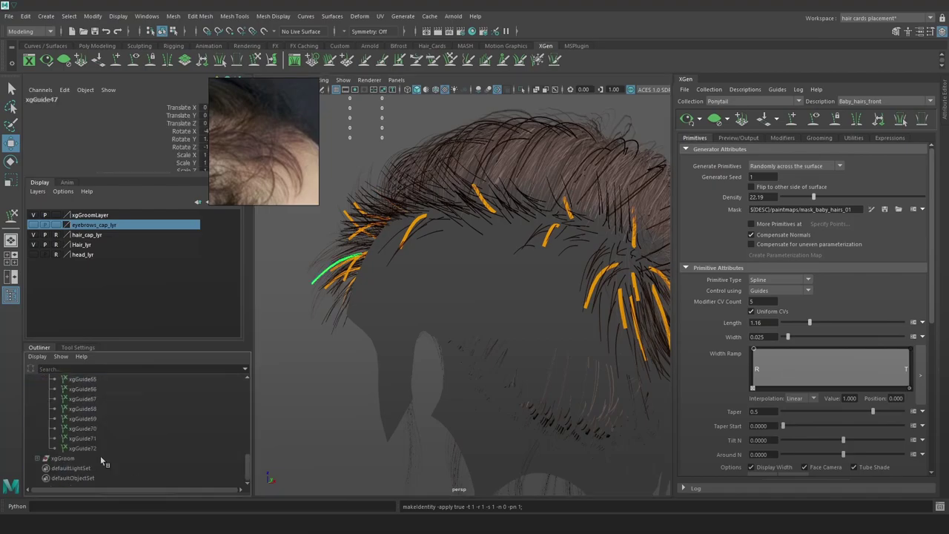
{"action": "left_click", "coordinate": [83, 448], "text": "shift"}
{"action": "key", "text": "ctrl+h"}
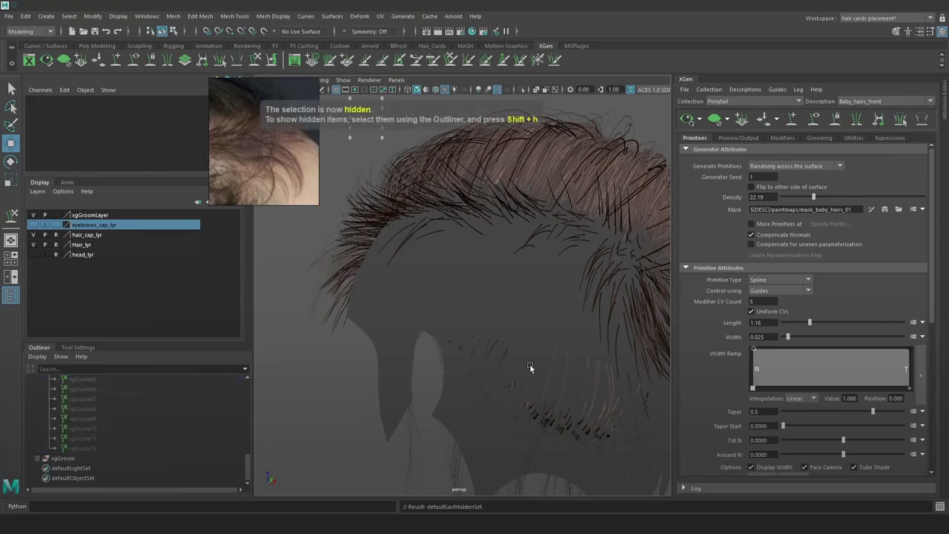
{"action": "left_click_drag", "start_coordinate": [529, 363], "coordinate": [618, 312], "text": "alt"}
Compare the hairline with the Clumping1 modifier turned off and on
{"action": "left_click", "coordinate": [782, 138]}
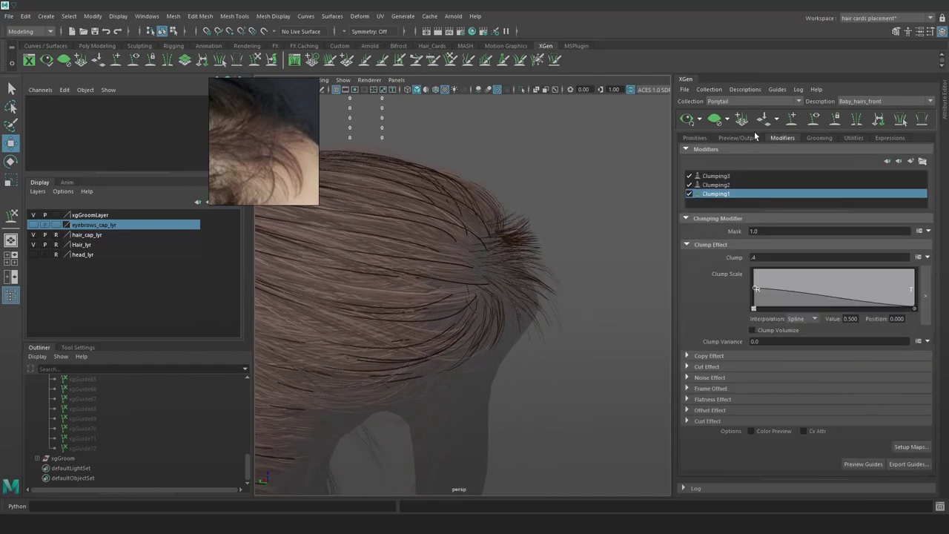
{"action": "left_click", "coordinate": [688, 191]}
{"action": "left_click", "coordinate": [688, 191]}
{"action": "left_click_drag", "start_coordinate": [610, 253], "coordinate": [584, 256], "text": "alt"}
Regenerate the Clumping2 modifier's clump points at density 5 and save the clumping maps
{"action": "left_click", "coordinate": [748, 186]}
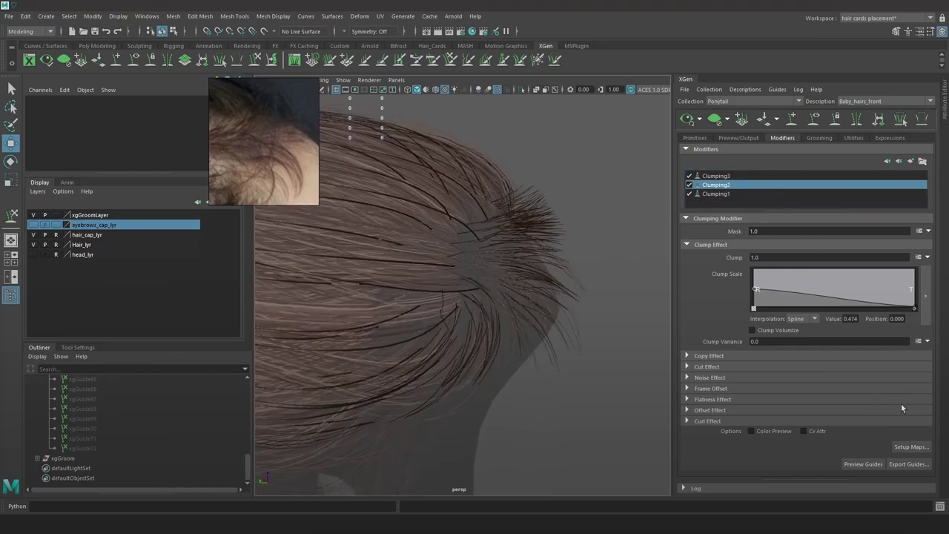
{"action": "left_click", "coordinate": [912, 446]}
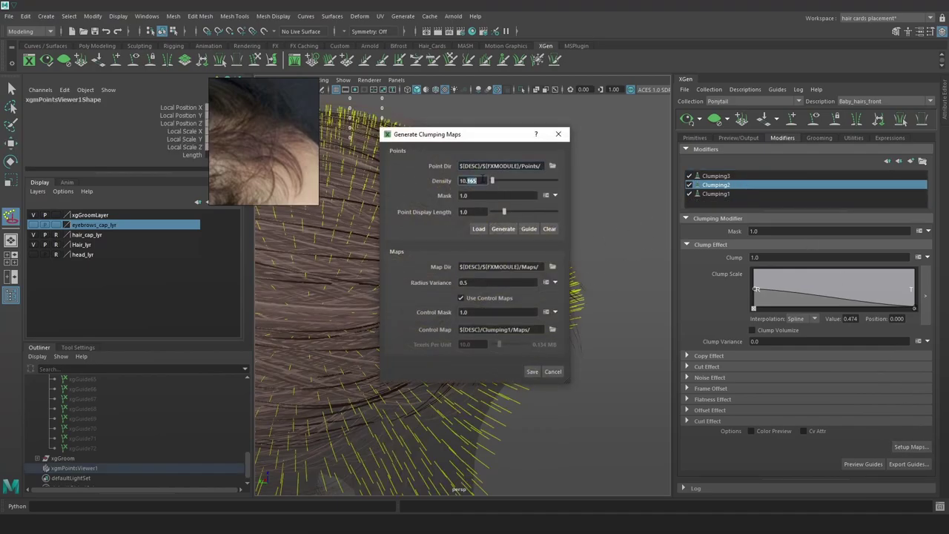
{"action": "double_click", "coordinate": [491, 180]}
{"action": "type", "text": "5"}
{"action": "key", "text": "Return"}
{"action": "left_click", "coordinate": [503, 229]}
{"action": "left_click", "coordinate": [531, 372]}
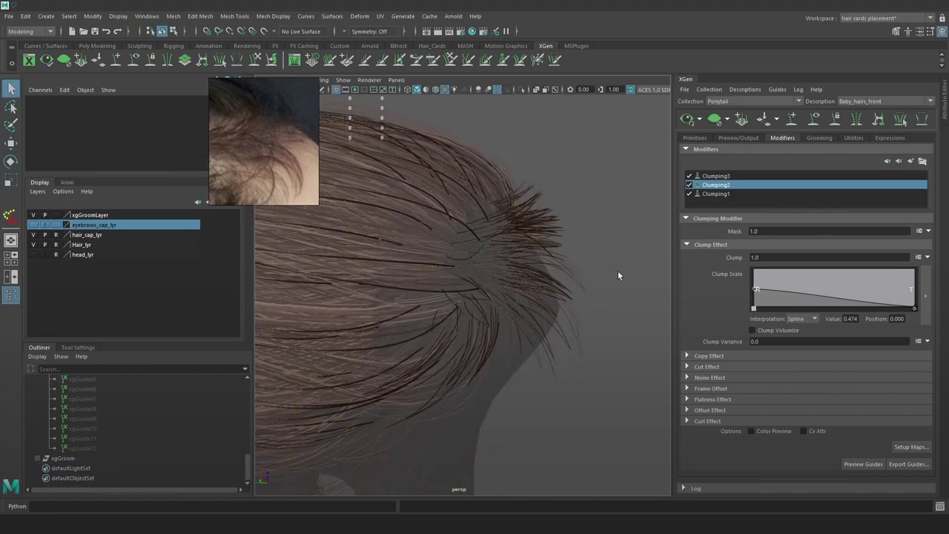
Reshape the Clumping2 clump scale curve with a mid point at value 0.382, position 0.354, and a tip value of 0.132
{"action": "left_click_drag", "start_coordinate": [618, 273], "coordinate": [607, 296], "text": "alt"}
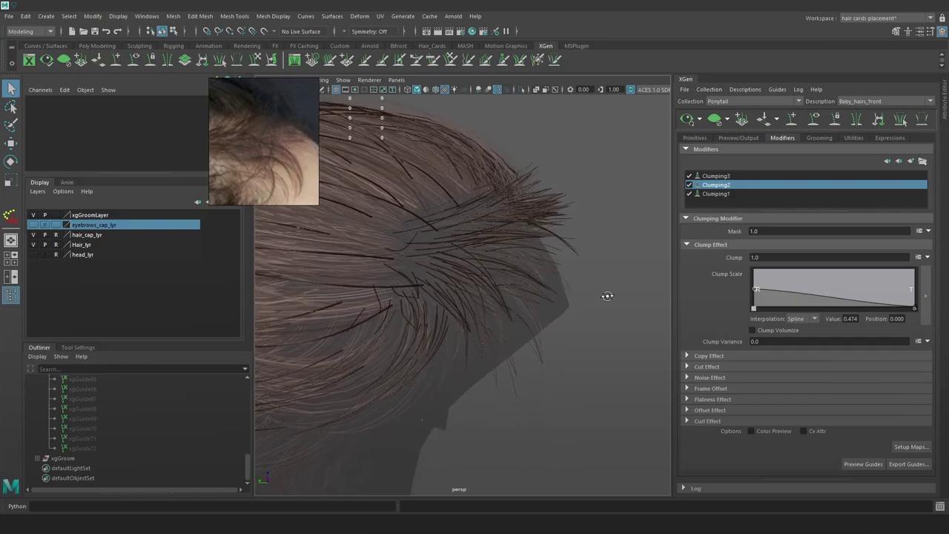
{"action": "left_click_drag", "start_coordinate": [754, 288], "coordinate": [756, 292]}
{"action": "left_click_drag", "start_coordinate": [808, 295], "coordinate": [808, 304]}
{"action": "left_click_drag", "start_coordinate": [596, 276], "coordinate": [631, 262], "text": "alt"}
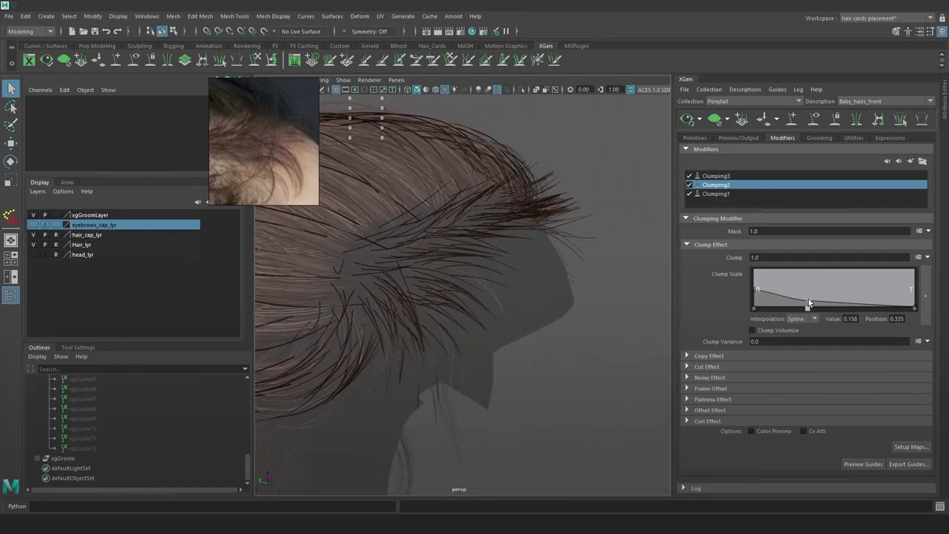
{"action": "left_click_drag", "start_coordinate": [809, 299], "coordinate": [811, 295]}
{"action": "left_click_drag", "start_coordinate": [571, 275], "coordinate": [350, 273], "text": "alt"}
{"action": "left_click_drag", "start_coordinate": [811, 294], "coordinate": [810, 290]}
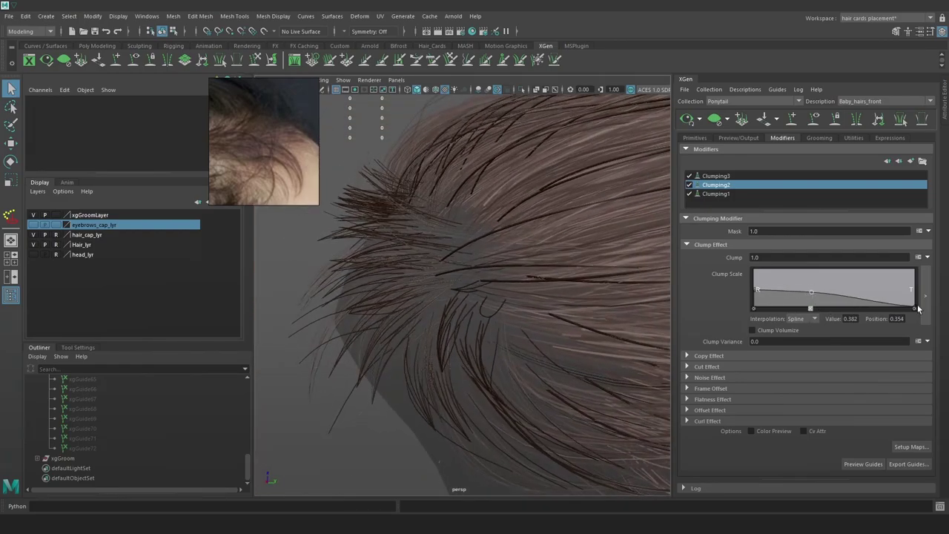
{"action": "left_click_drag", "start_coordinate": [916, 306], "coordinate": [916, 304]}
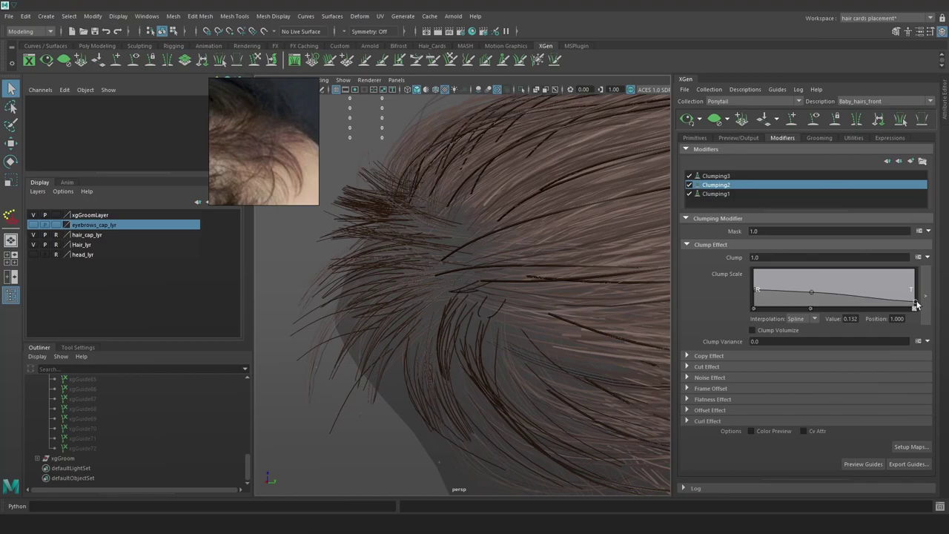
Add a Cut modifier to Baby_hairs_front and set its amount to rand(0.0,1)
{"action": "left_click", "coordinate": [912, 162]}
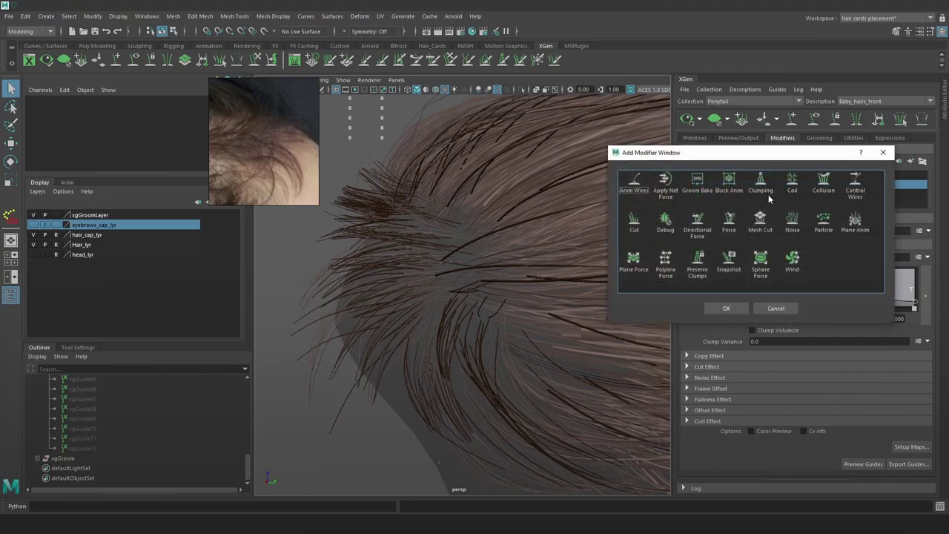
{"action": "left_click", "coordinate": [725, 309]}
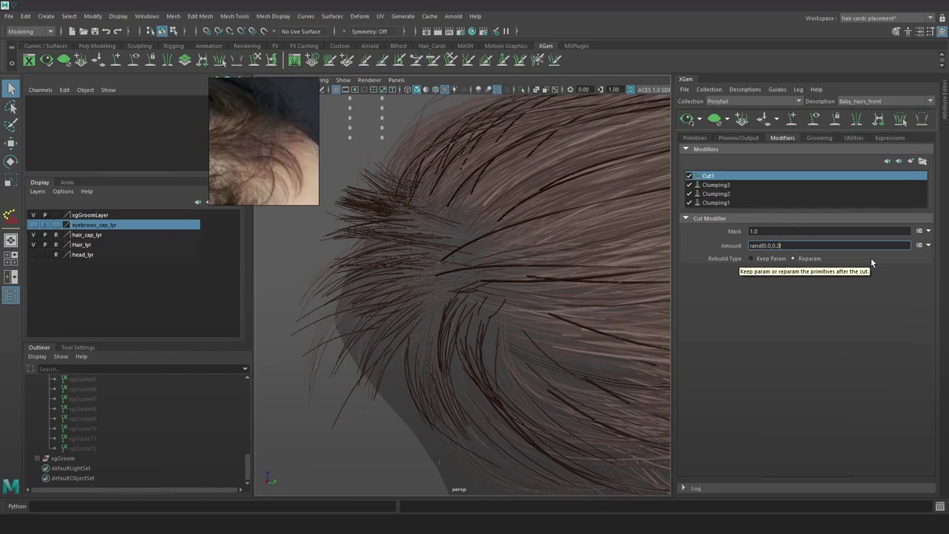
{"action": "key", "text": "BackSpace"}
{"action": "key", "text": "BackSpace"}
{"action": "key", "text": "BackSpace"}
{"action": "type", "text": "1"}
{"action": "key", "text": "Return"}
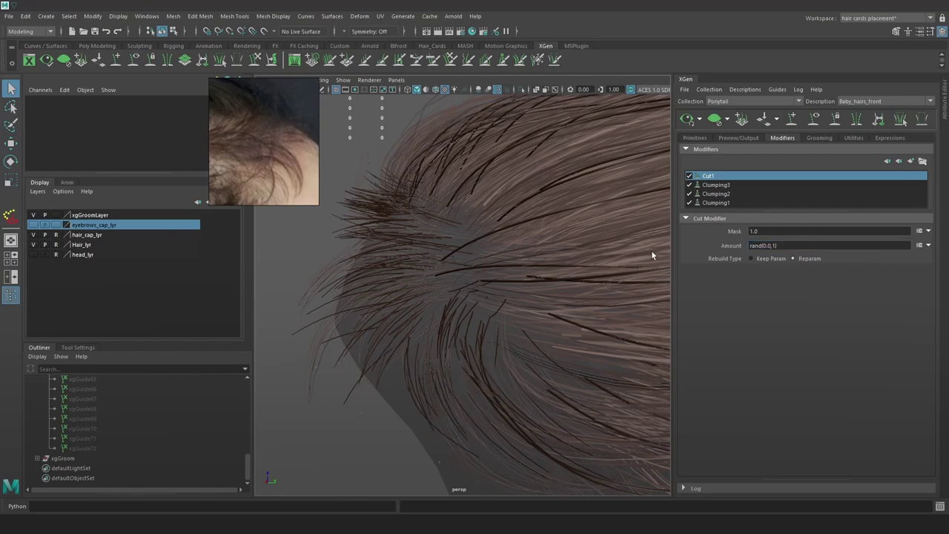
Compare both sides of the hairline with the Cut1 modifier turned off and on
{"action": "left_click_drag", "start_coordinate": [535, 315], "coordinate": [507, 299], "text": "alt"}
{"action": "middle_click_drag", "start_coordinate": [507, 299], "coordinate": [537, 288], "text": "alt"}
{"action": "left_click_drag", "start_coordinate": [538, 288], "coordinate": [539, 287], "text": "alt"}
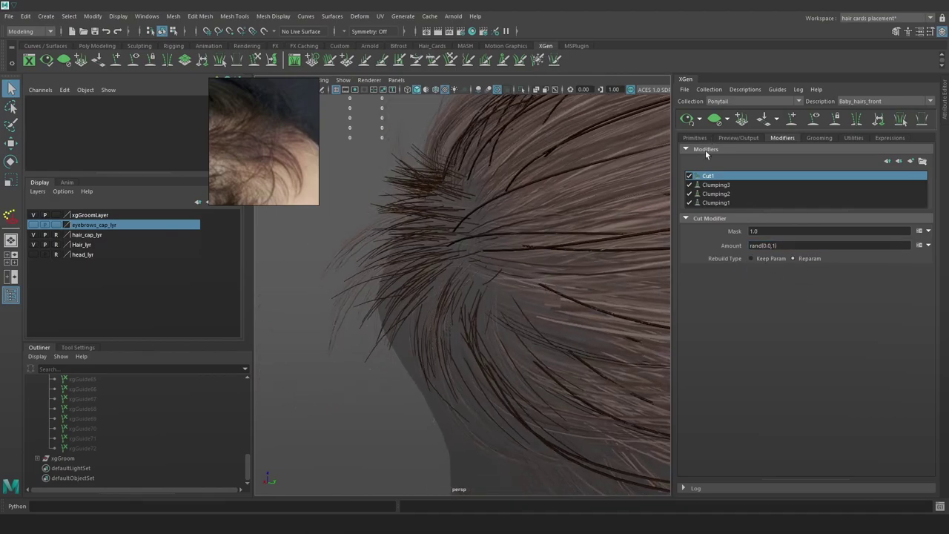
{"action": "left_click", "coordinate": [689, 177]}
{"action": "left_click", "coordinate": [690, 177]}
{"action": "left_click_drag", "start_coordinate": [413, 190], "coordinate": [616, 245], "text": "alt"}
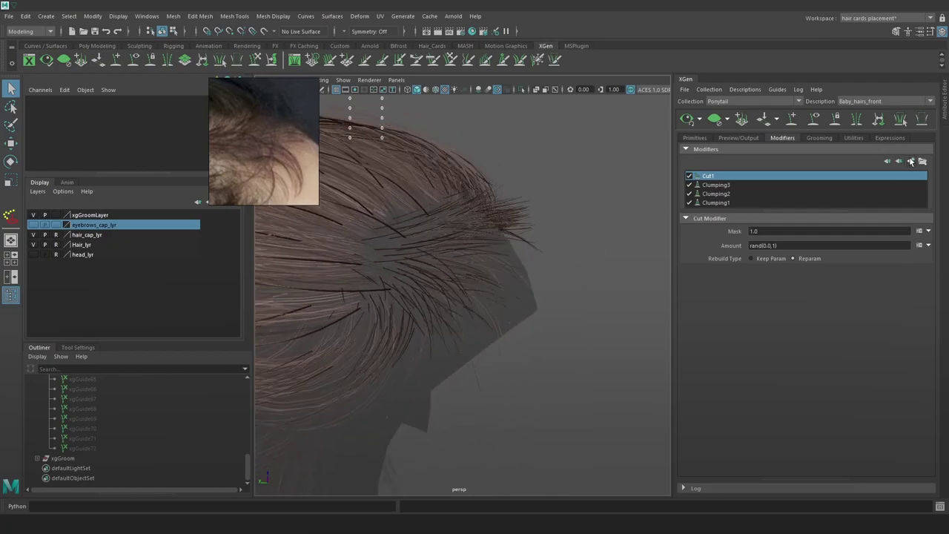
Add a Noise modifier, compare the hairs with it off and on, and set its mask to .3
{"action": "left_click", "coordinate": [911, 161]}
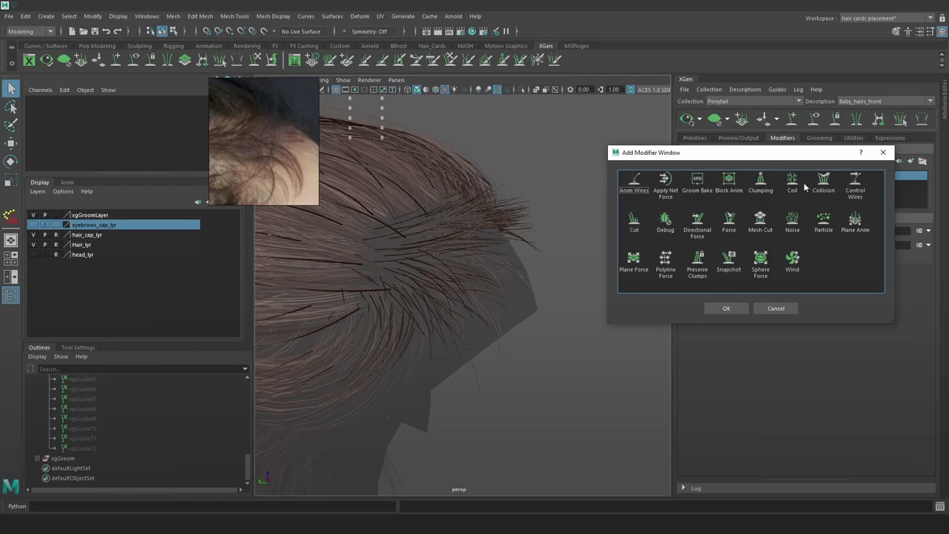
{"action": "left_click", "coordinate": [729, 307]}
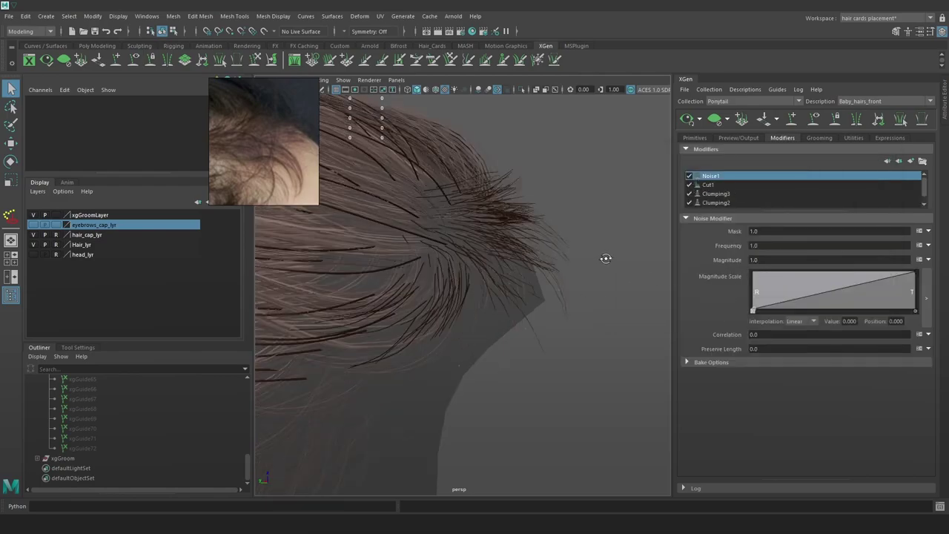
{"action": "left_click", "coordinate": [689, 176]}
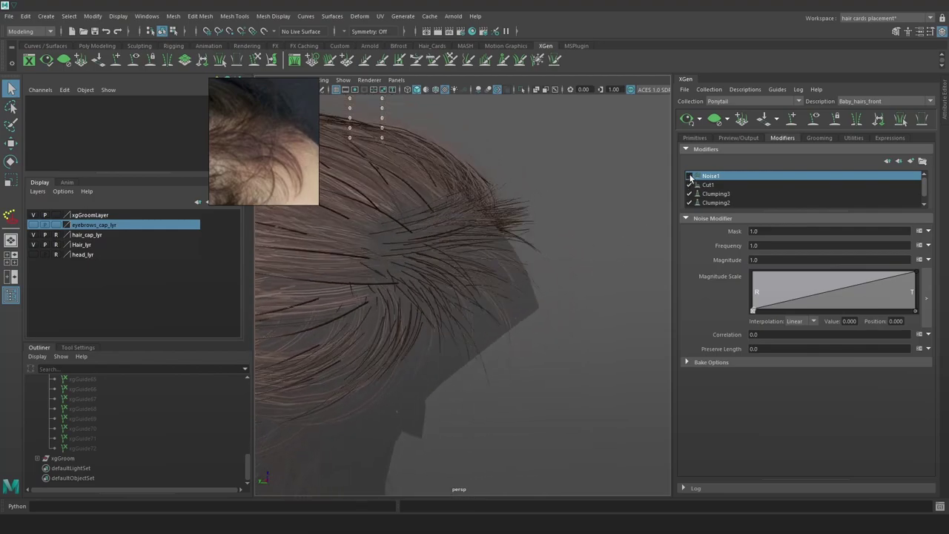
{"action": "left_click", "coordinate": [690, 177]}
{"action": "left_click", "coordinate": [689, 176]}
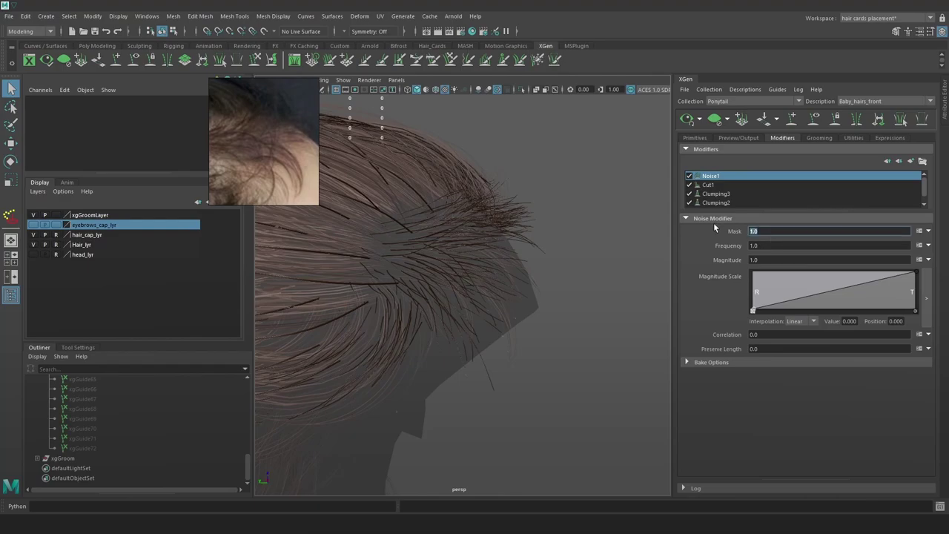
{"action": "type", "text": ".3"}
{"action": "key", "text": "Return"}
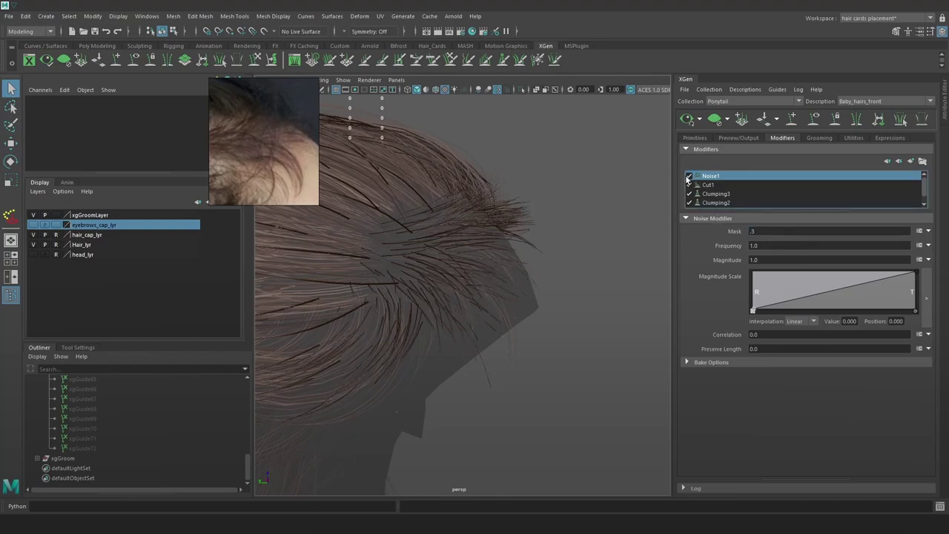
Show all the hidden guides of the Baby_hairs_front description
{"action": "left_click_drag", "start_coordinate": [589, 230], "coordinate": [544, 262], "text": "alt"}
{"action": "left_click", "coordinate": [83, 449]}
{"action": "scroll", "coordinate": [100, 403], "scroll_direction": "up", "scroll_amount": 6}
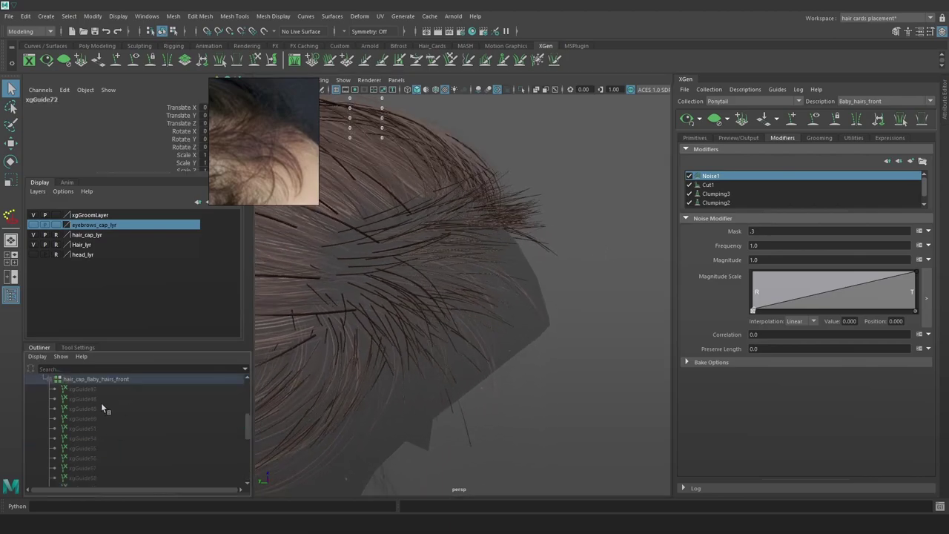
{"action": "left_click", "coordinate": [102, 391], "text": "shift"}
{"action": "key", "text": "h"}
Sculpt the short guide at the upper front hairline so that its tip points upward away from the forehead
{"action": "left_click", "coordinate": [530, 295]}
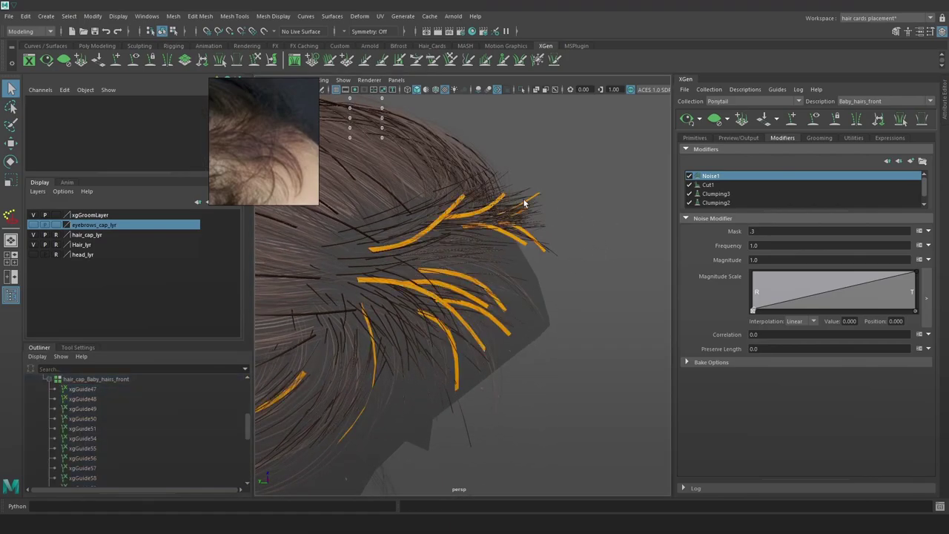
{"action": "left_click", "coordinate": [498, 199]}
{"action": "left_click_drag", "start_coordinate": [533, 202], "coordinate": [668, 169], "text": "alt"}
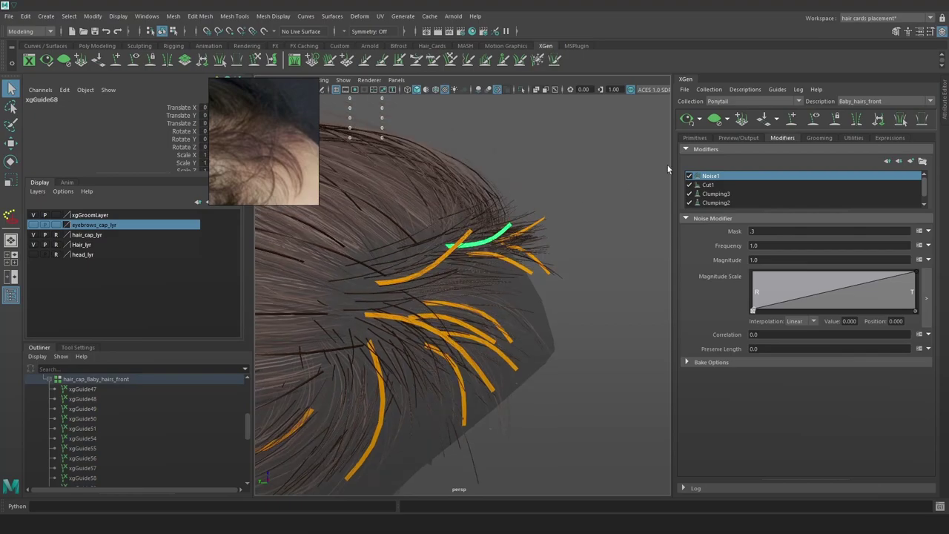
{"action": "left_click", "coordinate": [220, 60]}
{"action": "mouse_move", "coordinate": [489, 230]}
{"action": "left_mouse_down", "text": "alt"}
{"action": "mouse_move", "coordinate": [526, 218]}
{"action": "mouse_move", "coordinate": [517, 186]}
{"action": "mouse_move", "coordinate": [494, 166]}
{"action": "left_mouse_up", "text": "alt"}
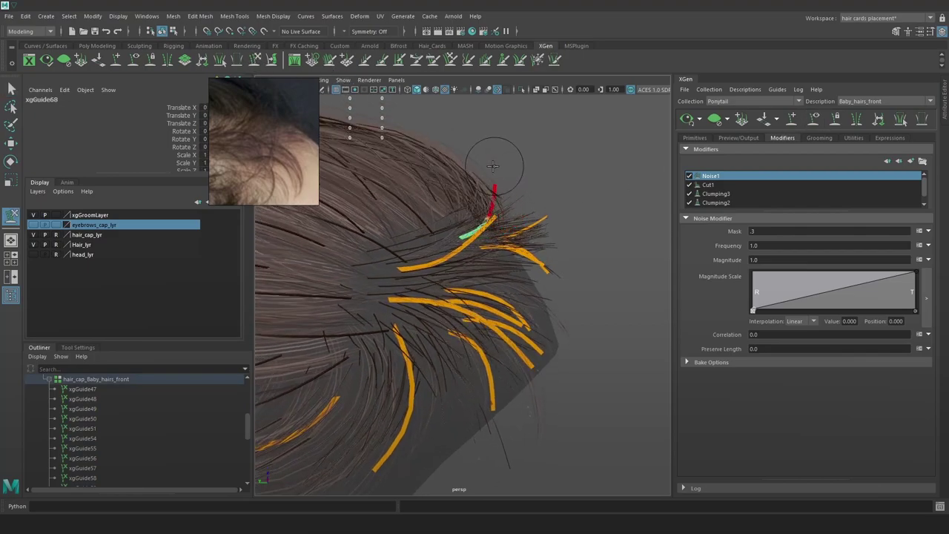
{"action": "mouse_move", "coordinate": [557, 212]}
{"action": "left_mouse_down", "text": "alt"}
{"action": "mouse_move", "coordinate": [381, 212]}
{"action": "mouse_move", "coordinate": [410, 212]}
{"action": "left_mouse_up", "text": "alt"}
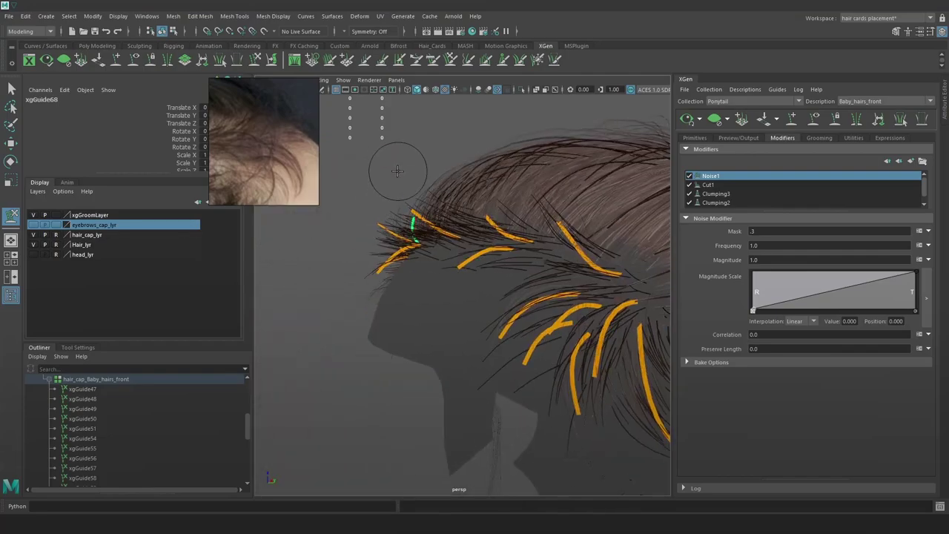
{"action": "left_click", "coordinate": [374, 162]}
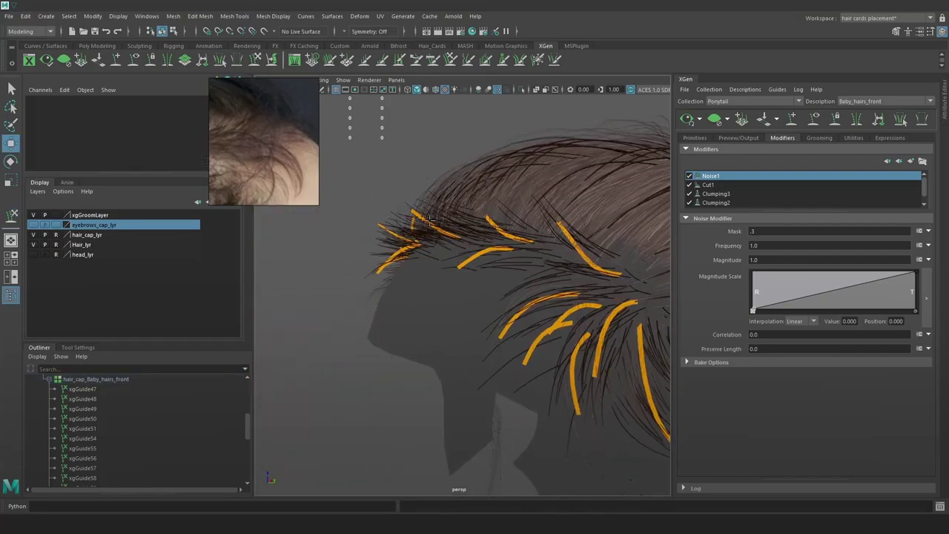
{"action": "mouse_move", "coordinate": [416, 202]}
{"action": "left_mouse_down", "text": "alt"}
{"action": "mouse_move", "coordinate": [445, 207]}
{"action": "mouse_move", "coordinate": [408, 203]}
{"action": "left_mouse_up", "text": "alt"}
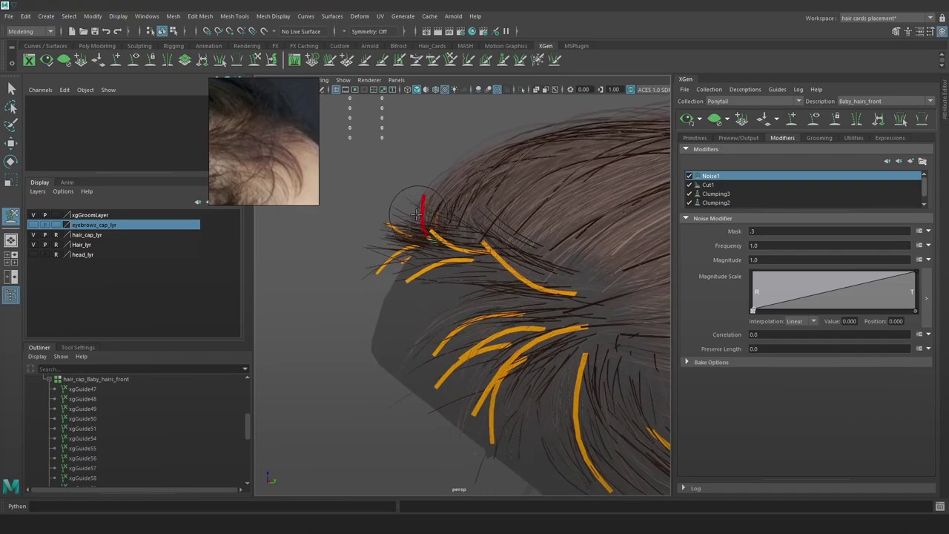
Add a guide at the side of the front hairline and bend it down toward the forehead
{"action": "left_click_drag", "start_coordinate": [567, 160], "coordinate": [612, 191], "text": "alt"}
{"action": "mouse_move", "coordinate": [546, 226]}
{"action": "left_mouse_down", "text": "alt"}
{"action": "mouse_move", "coordinate": [483, 256]}
{"action": "mouse_move", "coordinate": [521, 249]}
{"action": "mouse_move", "coordinate": [532, 244]}
{"action": "mouse_move", "coordinate": [445, 249]}
{"action": "left_mouse_up", "text": "alt"}
{"action": "left_click", "coordinate": [115, 60]}
{"action": "left_click", "coordinate": [461, 253]}
{"action": "left_click", "coordinate": [256, 60]}
{"action": "left_click_drag", "start_coordinate": [506, 252], "coordinate": [547, 304]}
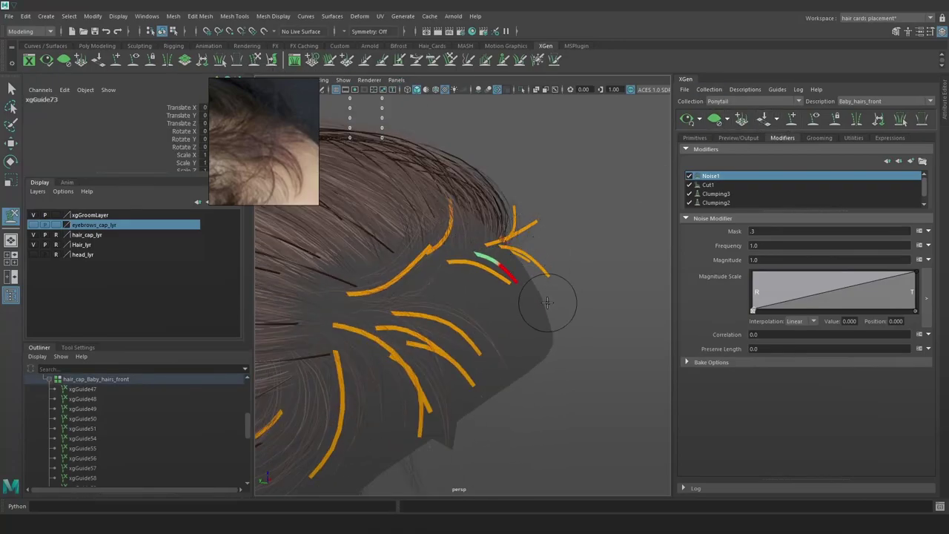
{"action": "left_click", "coordinate": [689, 120]}
Add another guide across the front hairline's centre and sculpt it down toward the forehead
{"action": "mouse_move", "coordinate": [564, 226]}
{"action": "left_mouse_down", "text": "alt"}
{"action": "mouse_move", "coordinate": [502, 233]}
{"action": "mouse_move", "coordinate": [482, 248]}
{"action": "left_mouse_up", "text": "alt"}
{"action": "left_click_drag", "start_coordinate": [394, 282], "coordinate": [383, 89], "text": "alt"}
{"action": "left_click", "coordinate": [489, 257]}
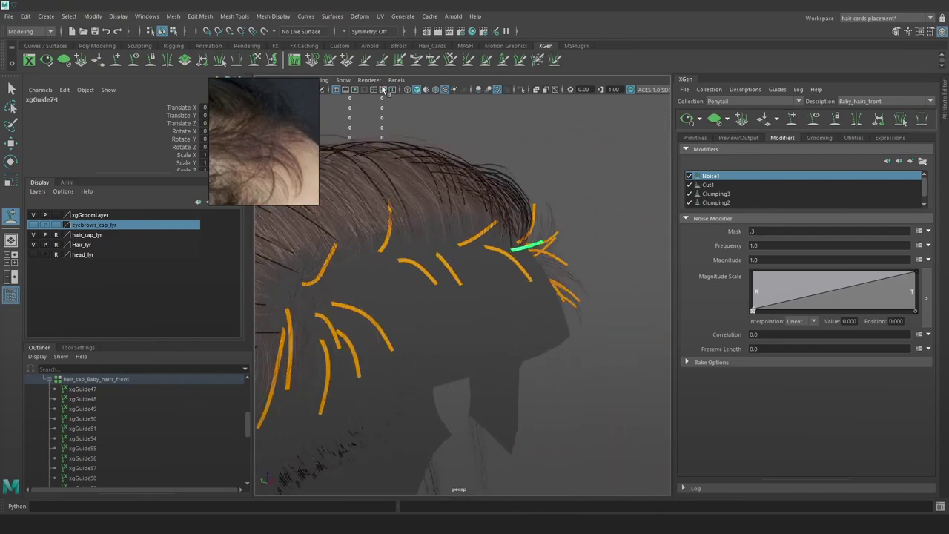
{"action": "left_click", "coordinate": [313, 61]}
{"action": "left_click_drag", "start_coordinate": [655, 175], "coordinate": [419, 204], "text": "alt"}
{"action": "key", "text": "w"}
{"action": "left_click", "coordinate": [338, 259]}
Hide all the Baby_hairs_front guides to inspect the hairline, and show them again
{"action": "left_click", "coordinate": [85, 389]}
{"action": "scroll", "coordinate": [104, 438], "scroll_direction": "down", "scroll_amount": 7}
{"action": "key", "text": "ctrl+h"}
{"action": "left_click_drag", "start_coordinate": [396, 333], "coordinate": [591, 322], "text": "alt"}
{"action": "left_click", "coordinate": [84, 448]}
{"action": "scroll", "coordinate": [115, 419], "scroll_direction": "up", "scroll_amount": 9}
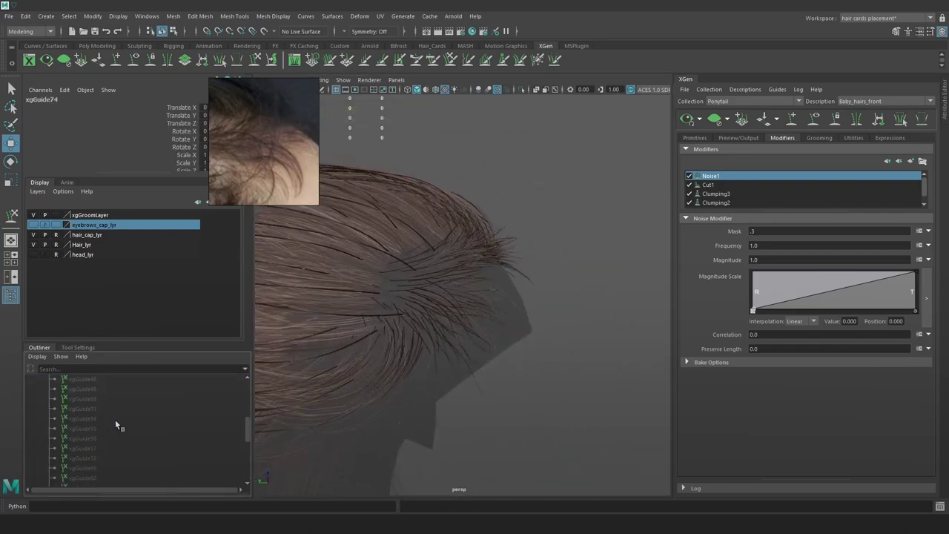
{"action": "left_click", "coordinate": [84, 447], "text": "shift"}
{"action": "key", "text": "shift+h"}
Sculpt the guide at the middle of the front hairline further down over the forehead
{"action": "left_click_drag", "start_coordinate": [544, 270], "coordinate": [546, 134]}
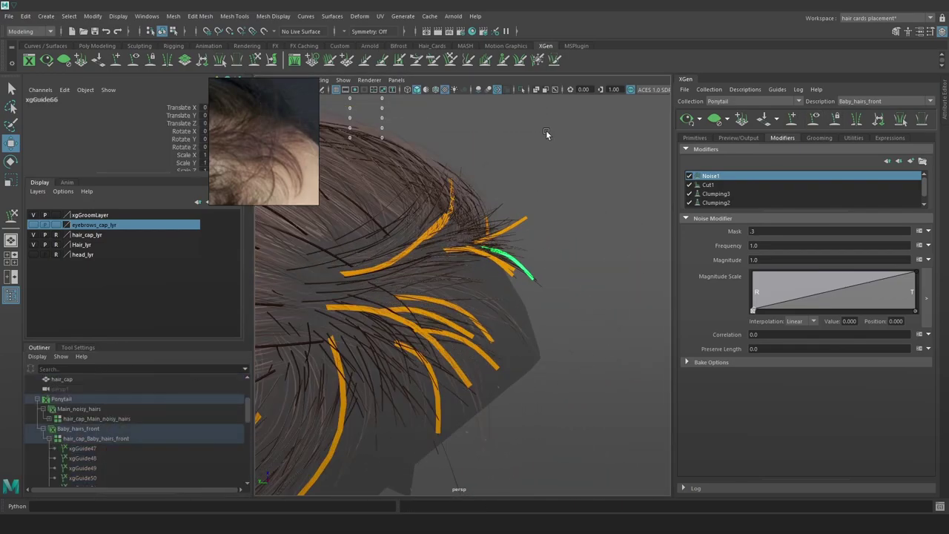
{"action": "left_click", "coordinate": [250, 61]}
{"action": "mouse_move", "coordinate": [512, 289]}
{"action": "left_mouse_down", "text": "alt"}
{"action": "mouse_move", "coordinate": [523, 281]}
{"action": "mouse_move", "coordinate": [532, 313]}
{"action": "left_mouse_up", "text": "alt"}
{"action": "mouse_move", "coordinate": [637, 215]}
{"action": "left_mouse_down", "text": "alt"}
{"action": "mouse_move", "coordinate": [545, 201]}
{"action": "mouse_move", "coordinate": [445, 207]}
{"action": "left_mouse_up", "text": "alt"}
{"action": "key", "text": "w"}
Select the short front-hairline guide beside the temple with the hair cards in wireframe, and sculpt it down toward the forehead
{"action": "left_click", "coordinate": [357, 265]}
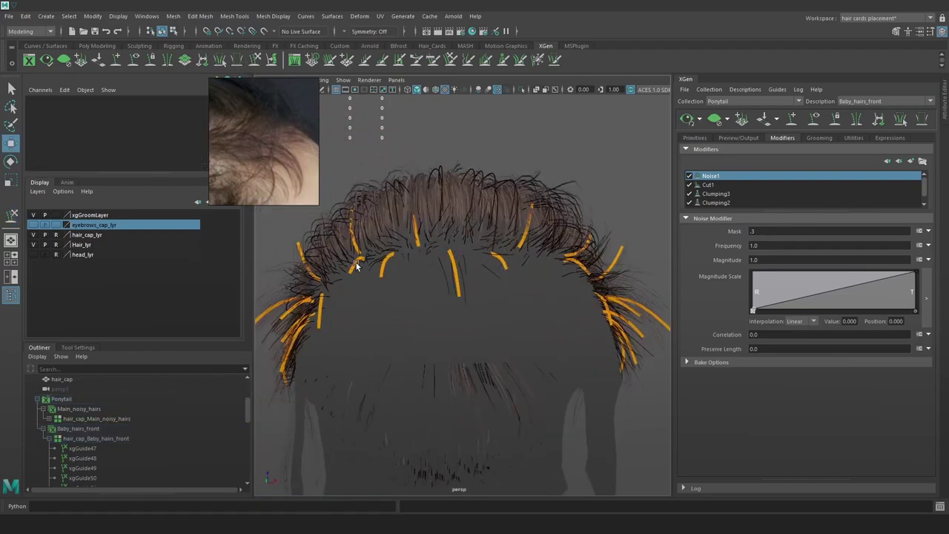
{"action": "key", "text": "4"}
{"action": "left_click", "coordinate": [358, 267]}
{"action": "key", "text": "y"}
{"action": "key", "text": "5"}
{"action": "left_click_drag", "start_coordinate": [358, 267], "coordinate": [485, 271], "text": "alt"}
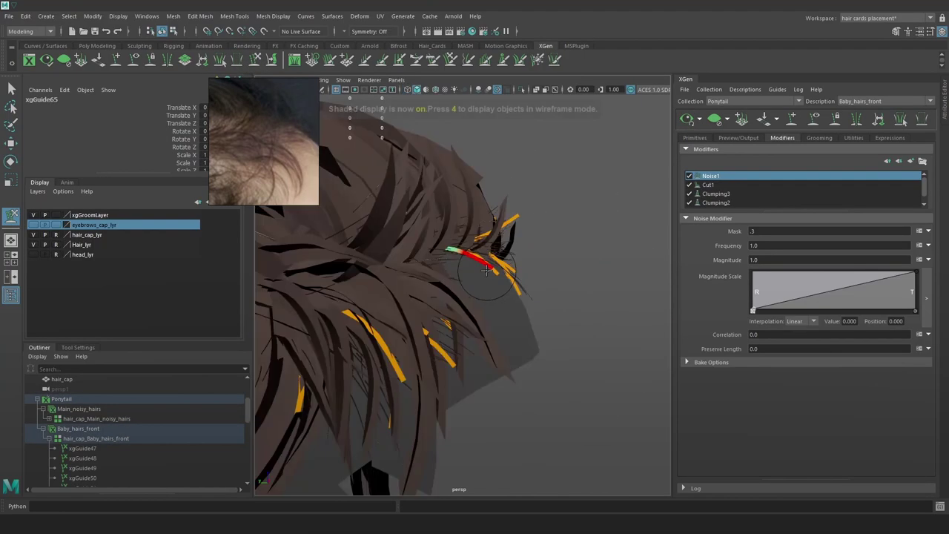
{"action": "key", "text": "6"}
{"action": "mouse_move", "coordinate": [636, 205]}
{"action": "left_mouse_down", "text": "alt"}
{"action": "mouse_move", "coordinate": [450, 241]}
{"action": "mouse_move", "coordinate": [366, 245]}
{"action": "mouse_move", "coordinate": [472, 250]}
{"action": "mouse_move", "coordinate": [594, 206]}
{"action": "left_mouse_up", "text": "alt"}
{"action": "key", "text": "w"}
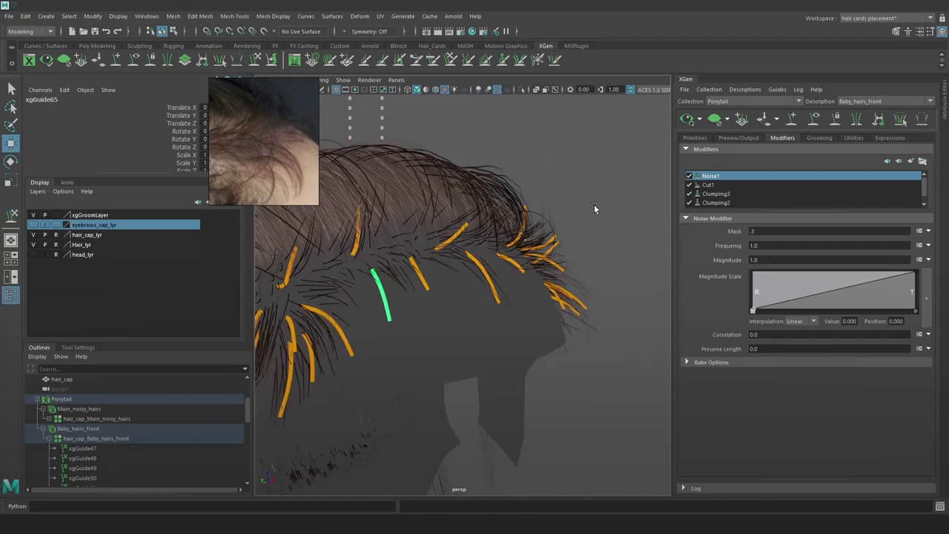
{"action": "left_click", "coordinate": [594, 203]}
Inspect the baby hairs from the front and side with all guides hidden, and unhide the guides
{"action": "left_click", "coordinate": [111, 445]}
{"action": "scroll", "coordinate": [118, 444], "scroll_direction": "down", "scroll_amount": 6}
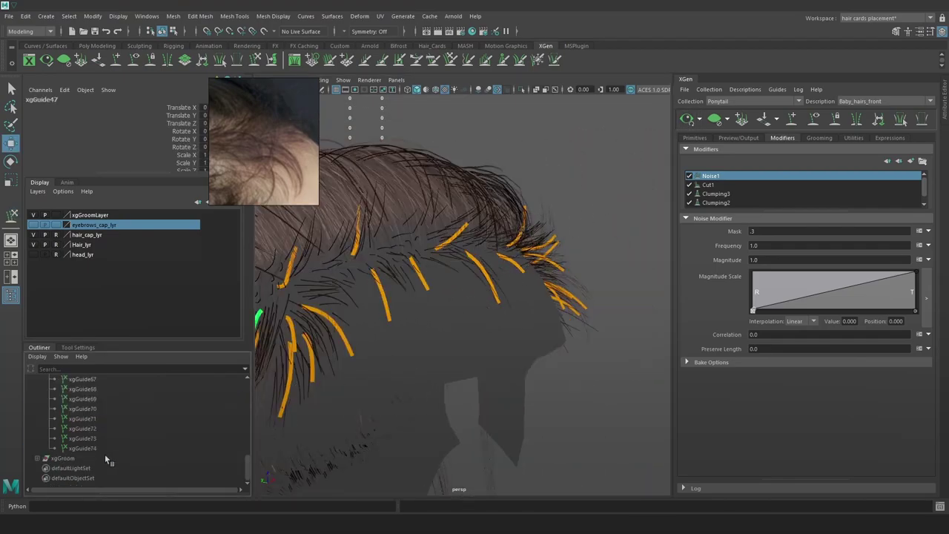
{"action": "left_click", "coordinate": [102, 444], "text": "shift"}
{"action": "key", "text": "ctrl+h"}
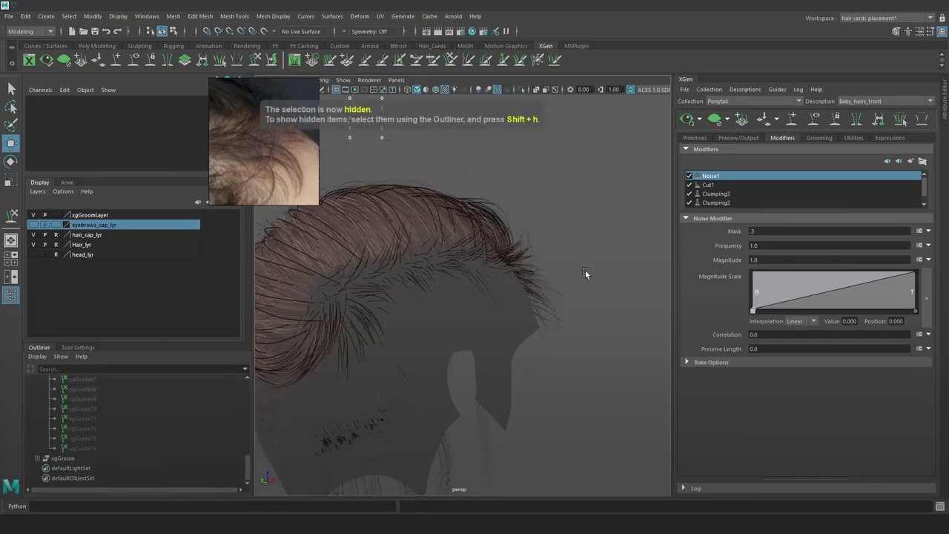
{"action": "left_click_drag", "start_coordinate": [585, 270], "coordinate": [441, 298], "text": "alt"}
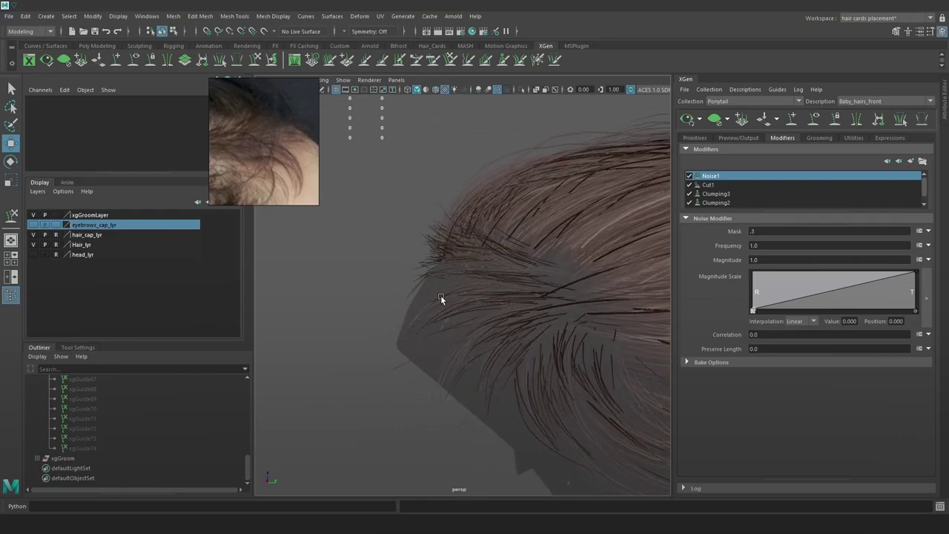
{"action": "left_click", "coordinate": [90, 450]}
{"action": "scroll", "coordinate": [106, 440], "scroll_direction": "up", "scroll_amount": 9}
{"action": "left_click", "coordinate": [101, 449], "text": "shift"}
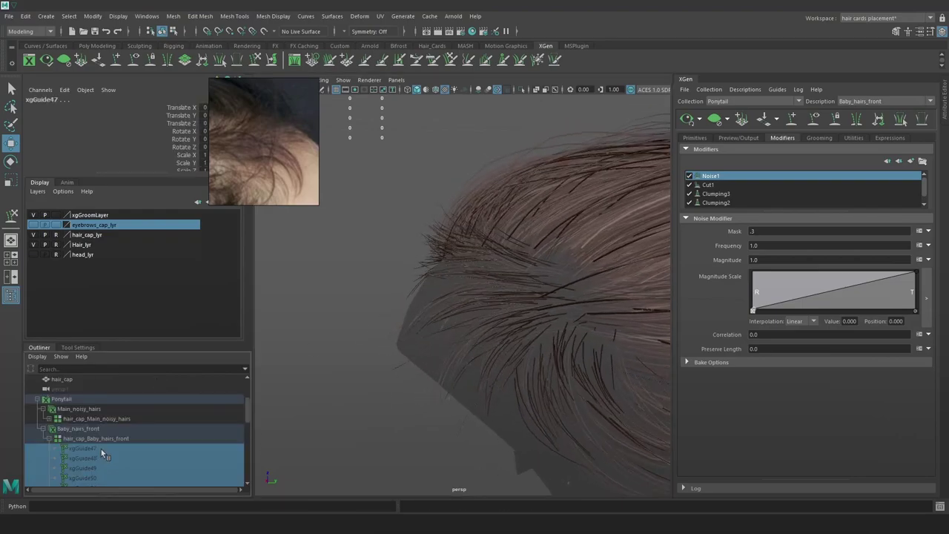
{"action": "key", "text": "shift+h"}
Add a guide in the gap along the front hairline and sculpt it forward and down toward the forehead
{"action": "left_click", "coordinate": [405, 212]}
{"action": "left_click_drag", "start_coordinate": [464, 232], "coordinate": [516, 233], "text": "alt"}
{"action": "left_click", "coordinate": [792, 120]}
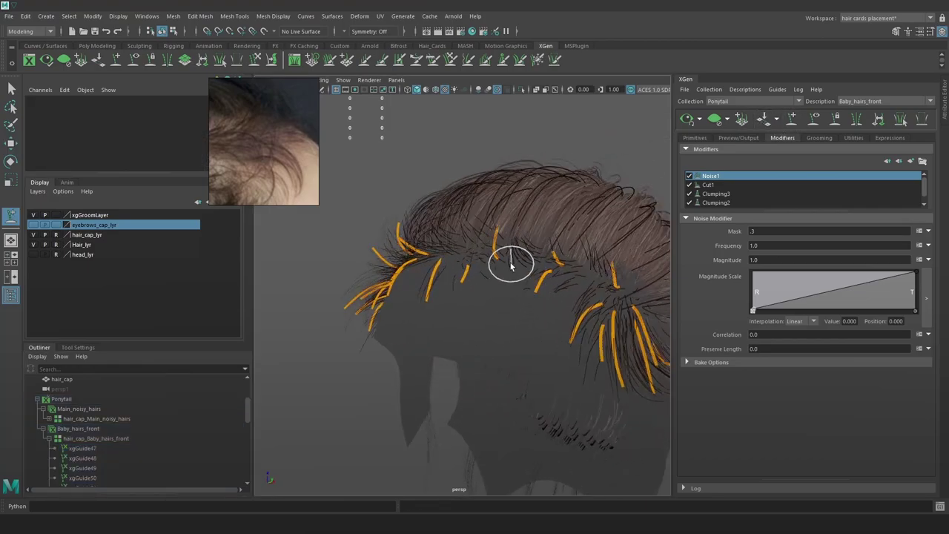
{"action": "left_click", "coordinate": [511, 262]}
{"action": "left_click_drag", "start_coordinate": [561, 280], "coordinate": [532, 284], "text": "alt"}
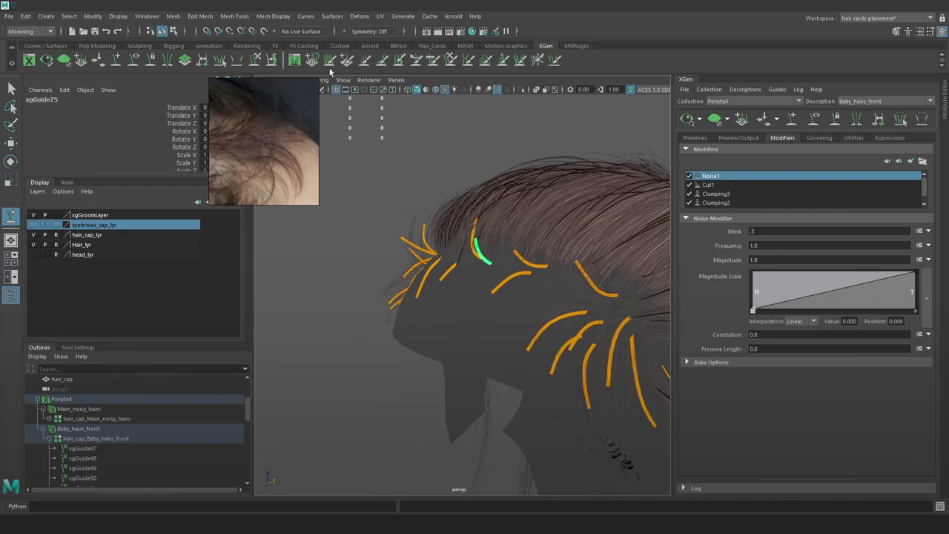
{"action": "mouse_move", "coordinate": [455, 245]}
{"action": "left_mouse_down", "text": "alt"}
{"action": "mouse_move", "coordinate": [430, 227]}
{"action": "mouse_move", "coordinate": [419, 233]}
{"action": "left_mouse_up", "text": "alt"}
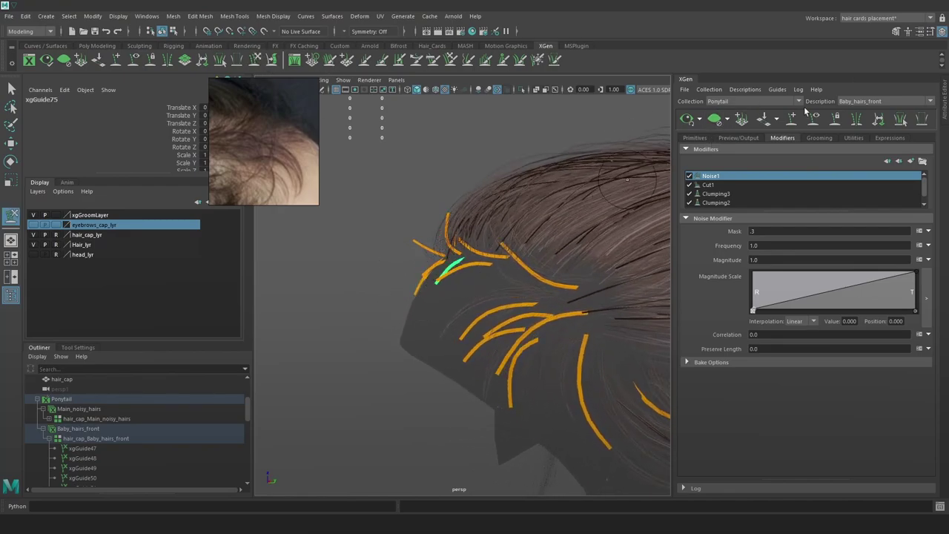
Add a short guide at the front hairline on the opposite side of the head and sculpt it forward
{"action": "mouse_move", "coordinate": [496, 197]}
{"action": "left_mouse_down", "text": "alt"}
{"action": "mouse_move", "coordinate": [445, 212]}
{"action": "mouse_move", "coordinate": [664, 222]}
{"action": "left_mouse_up", "text": "alt"}
{"action": "mouse_move", "coordinate": [419, 250]}
{"action": "left_mouse_down", "text": "alt"}
{"action": "mouse_move", "coordinate": [490, 252]}
{"action": "mouse_move", "coordinate": [490, 235]}
{"action": "left_mouse_up", "text": "alt"}
{"action": "left_click", "coordinate": [256, 60]}
{"action": "mouse_move", "coordinate": [475, 273]}
{"action": "left_mouse_down", "text": "alt"}
{"action": "mouse_move", "coordinate": [620, 189]}
{"action": "mouse_move", "coordinate": [553, 250]}
{"action": "mouse_move", "coordinate": [511, 251]}
{"action": "left_mouse_up", "text": "alt"}
{"action": "left_click_drag", "start_coordinate": [637, 185], "coordinate": [555, 237], "text": "alt"}
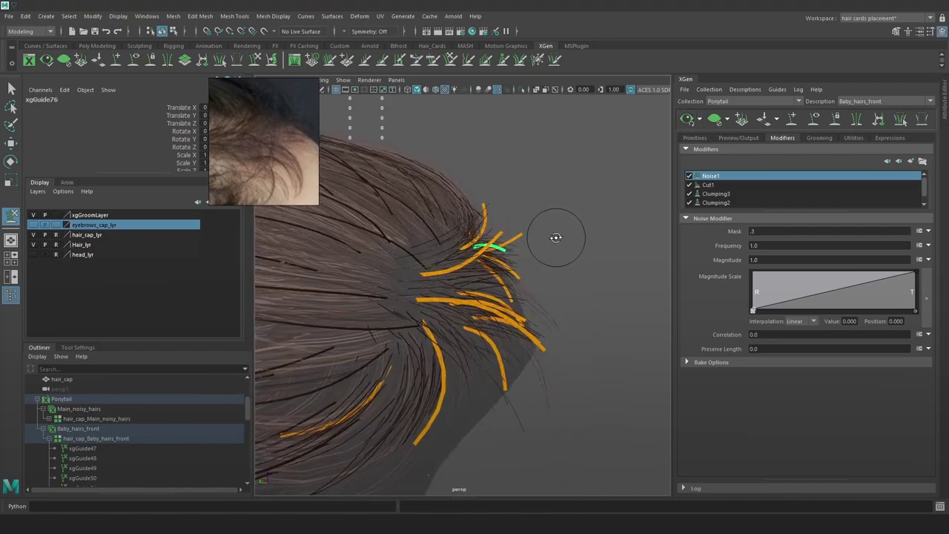
Add a short guide at the middle of the front hairline and check it in wireframe with the Rotate tool active
{"action": "left_click_drag", "start_coordinate": [652, 155], "coordinate": [485, 239], "text": "alt"}
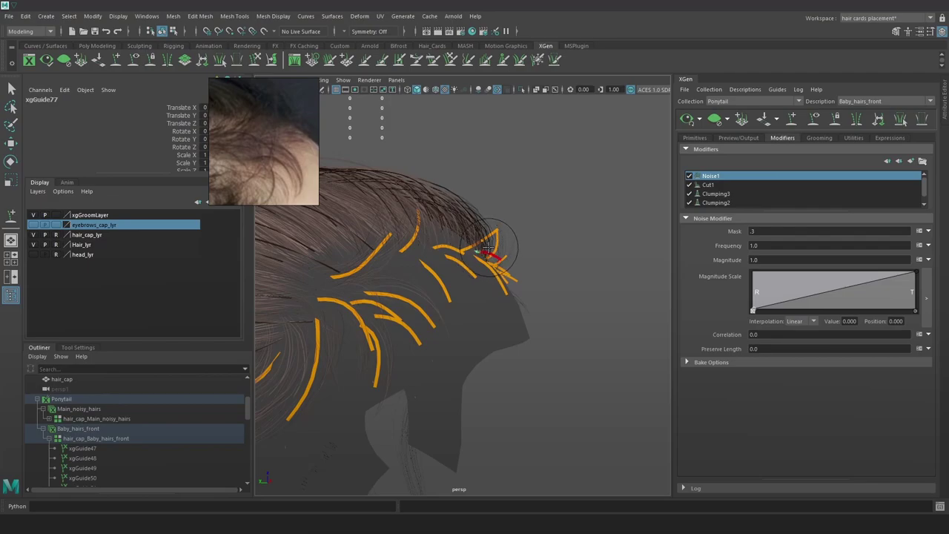
{"action": "mouse_move", "coordinate": [526, 224]}
{"action": "left_mouse_down", "text": "alt"}
{"action": "mouse_move", "coordinate": [642, 165]}
{"action": "mouse_move", "coordinate": [568, 204]}
{"action": "mouse_move", "coordinate": [594, 245]}
{"action": "mouse_move", "coordinate": [474, 255]}
{"action": "mouse_move", "coordinate": [470, 275]}
{"action": "left_mouse_up", "text": "alt"}
{"action": "key", "text": "4"}
{"action": "key", "text": "e"}
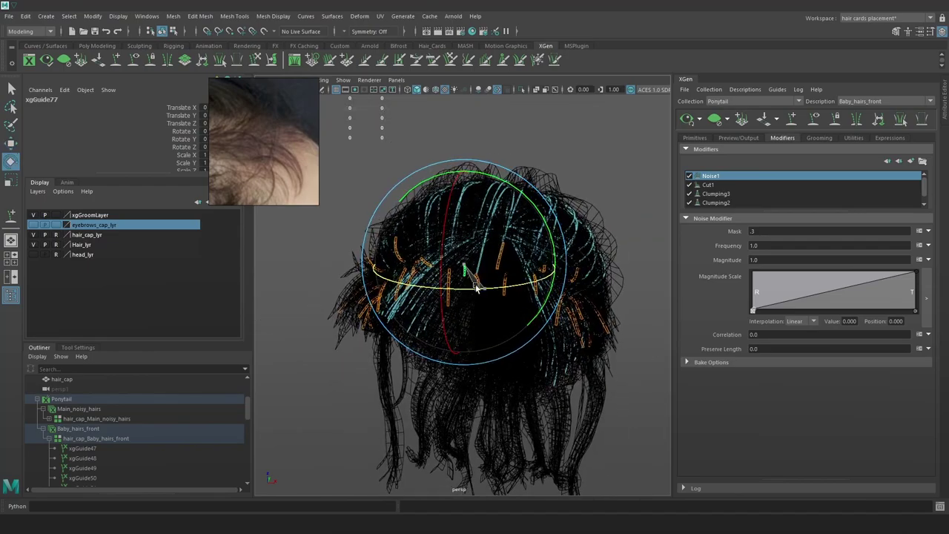
{"action": "key", "text": "6"}
Lower the density of the Baby_hairs_front primitives to 17.615, checking the hairline from several angles
{"action": "left_click", "coordinate": [695, 138]}
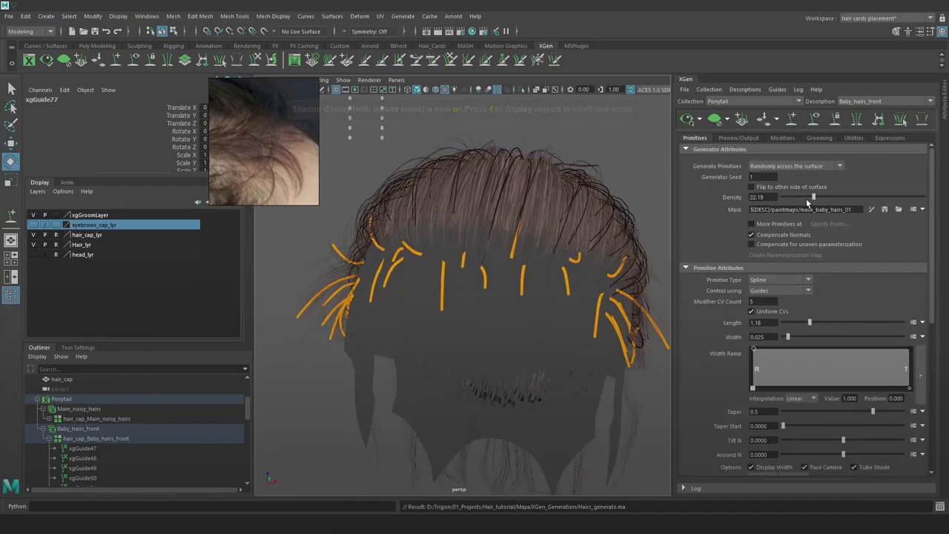
{"action": "scroll", "coordinate": [536, 261], "scroll_direction": "up", "scroll_amount": 3}
{"action": "left_click_drag", "start_coordinate": [537, 261], "coordinate": [502, 253], "text": "alt"}
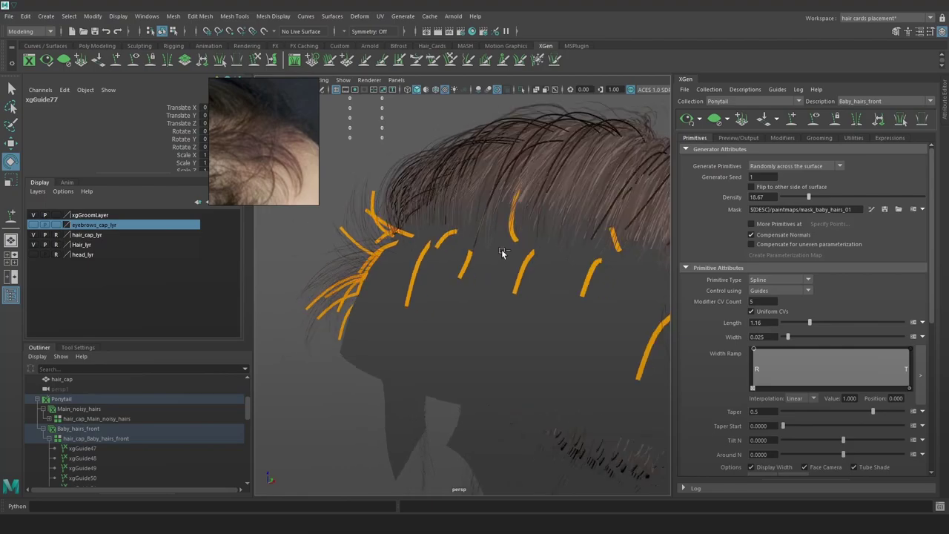
{"action": "left_click_drag", "start_coordinate": [805, 199], "coordinate": [807, 199]}
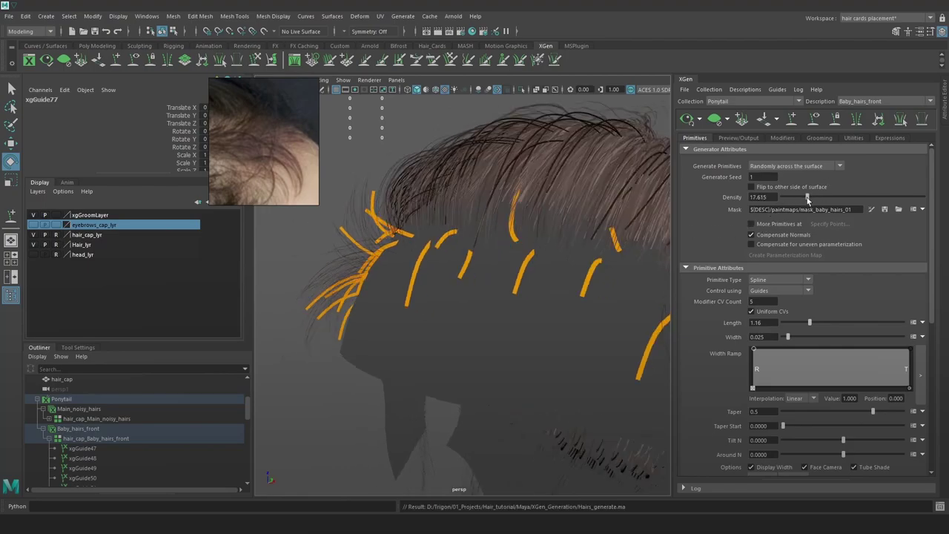
{"action": "scroll", "coordinate": [544, 298], "scroll_direction": "down", "scroll_amount": 3}
{"action": "left_click_drag", "start_coordinate": [544, 298], "coordinate": [578, 254], "text": "alt"}
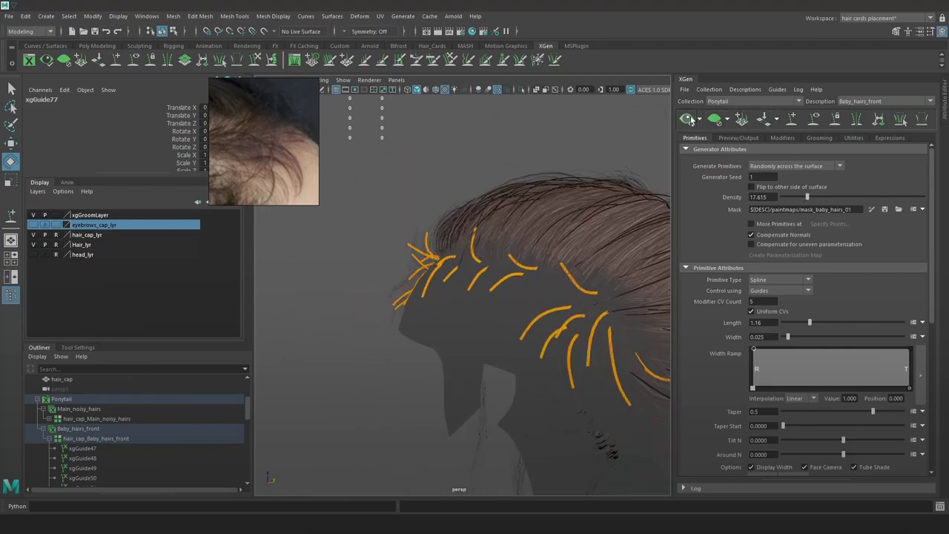
Switch to the Main_noisy_hairs description and slightly reduce its primitive density
{"action": "left_click_drag", "start_coordinate": [452, 261], "coordinate": [595, 242], "text": "alt"}
{"action": "right_click_drag", "start_coordinate": [595, 243], "coordinate": [532, 212], "text": "alt"}
{"action": "left_click", "coordinate": [878, 101]}
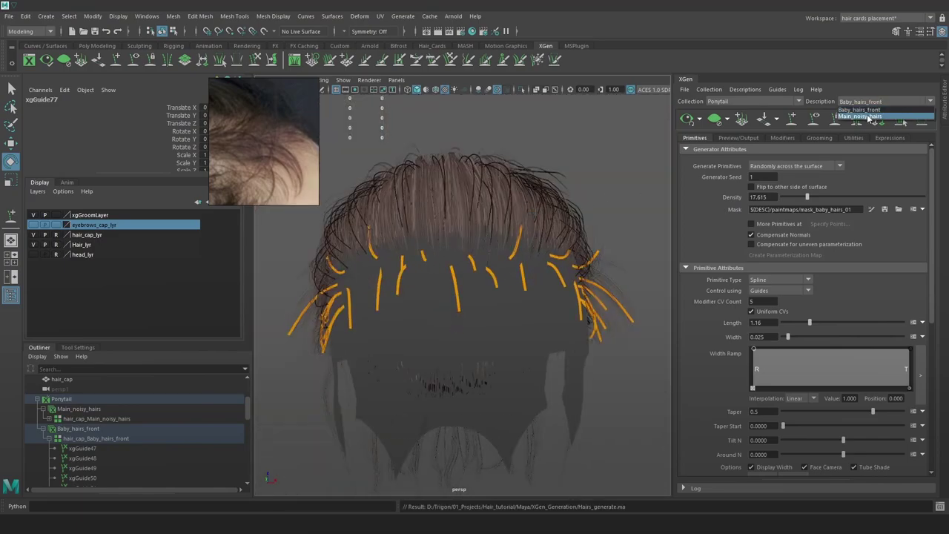
{"action": "left_click", "coordinate": [860, 116]}
{"action": "left_click_drag", "start_coordinate": [787, 197], "coordinate": [785, 197]}
Switch back to the Baby_hairs_front description, set its density to 14.795 and save the scene
{"action": "left_click", "coordinate": [865, 101]}
{"action": "left_click", "coordinate": [863, 114]}
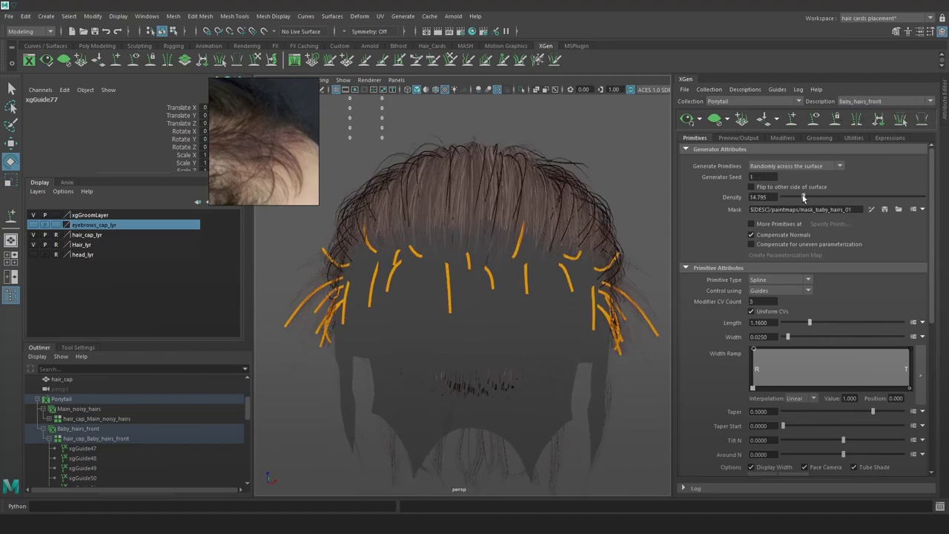
{"action": "key", "text": "ctrl+s"}
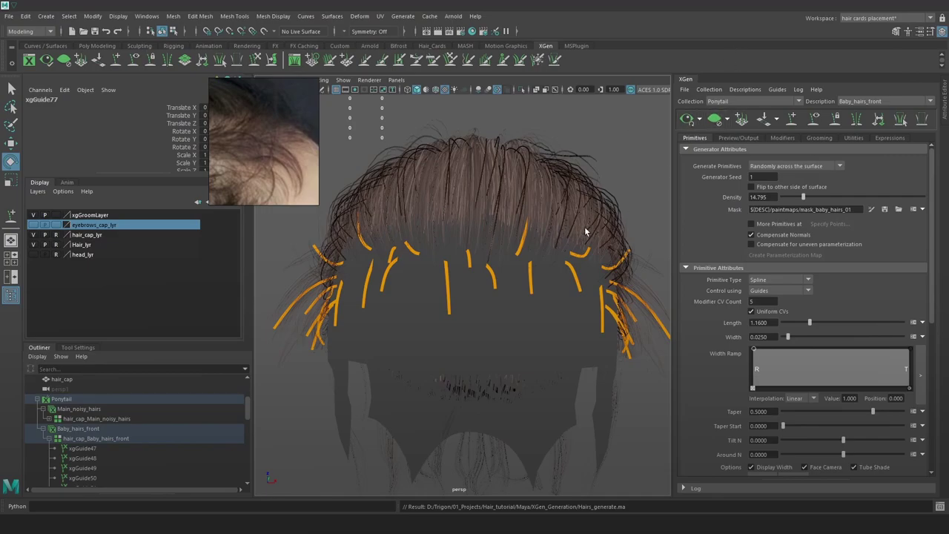
{"action": "scroll", "coordinate": [582, 225], "scroll_direction": "down", "scroll_amount": 2}
{"action": "left_click_drag", "start_coordinate": [582, 223], "coordinate": [583, 216], "text": "alt"}
{"action": "scroll", "coordinate": [583, 215], "scroll_direction": "up", "scroll_amount": 2}
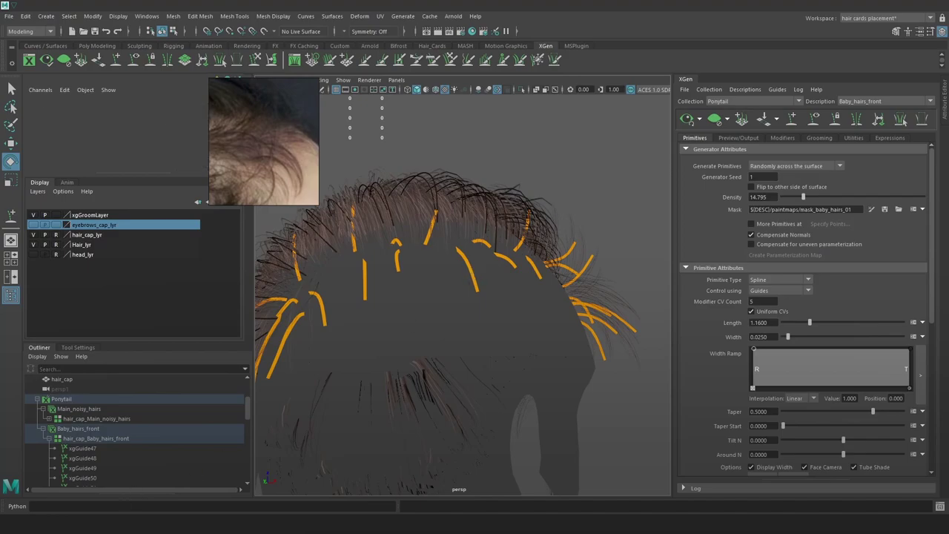
Switch to the Maya window holding the hair cards scene and save it as Hair_22.ma
{"action": "mouse_move", "coordinate": [122, 524]}
{"action": "left_click", "coordinate": [74, 483]}
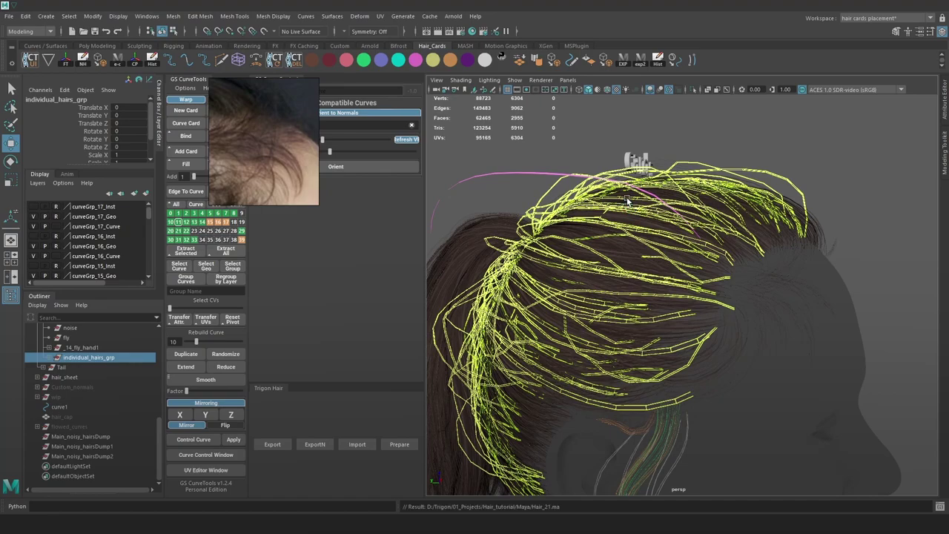
{"action": "left_click", "coordinate": [7, 18]}
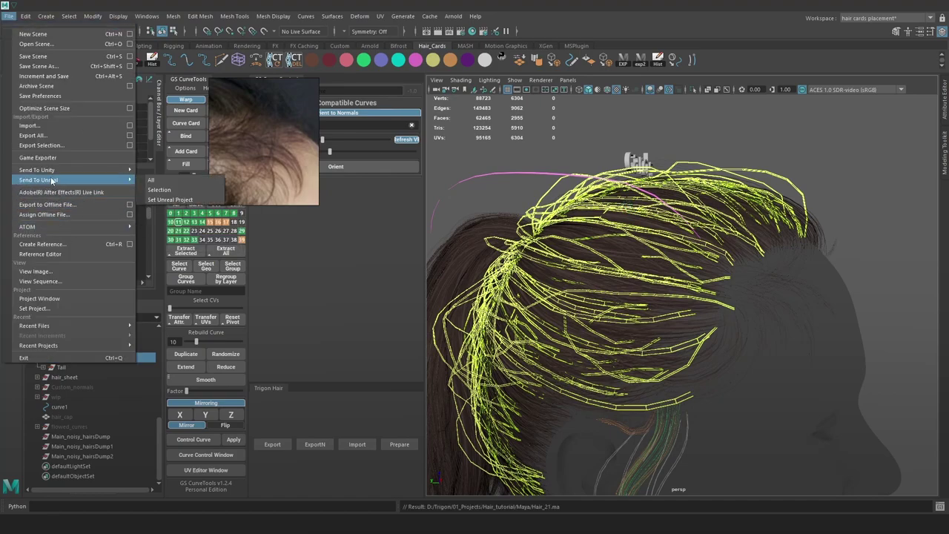
{"action": "left_click", "coordinate": [44, 66]}
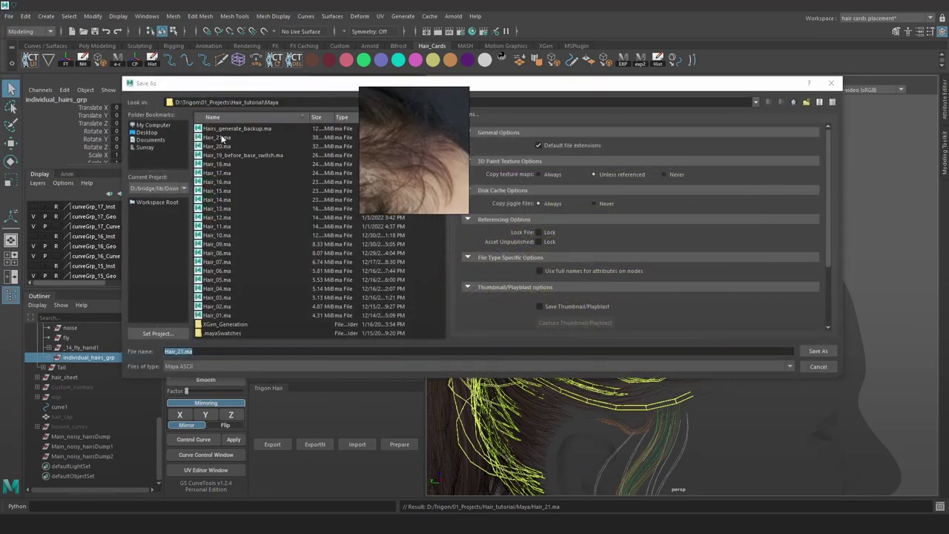
{"action": "left_click", "coordinate": [219, 138]}
{"action": "left_click", "coordinate": [183, 352]}
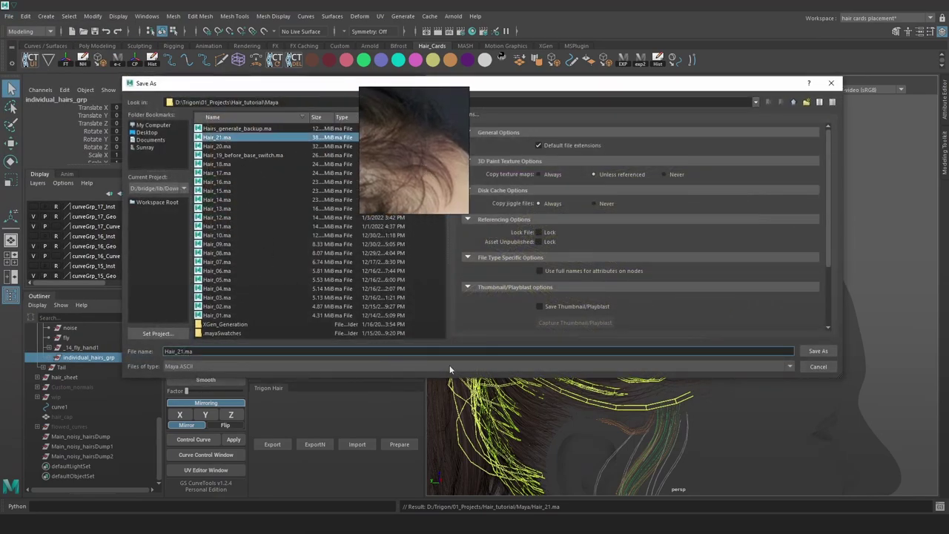
{"action": "key", "text": "BackSpace"}
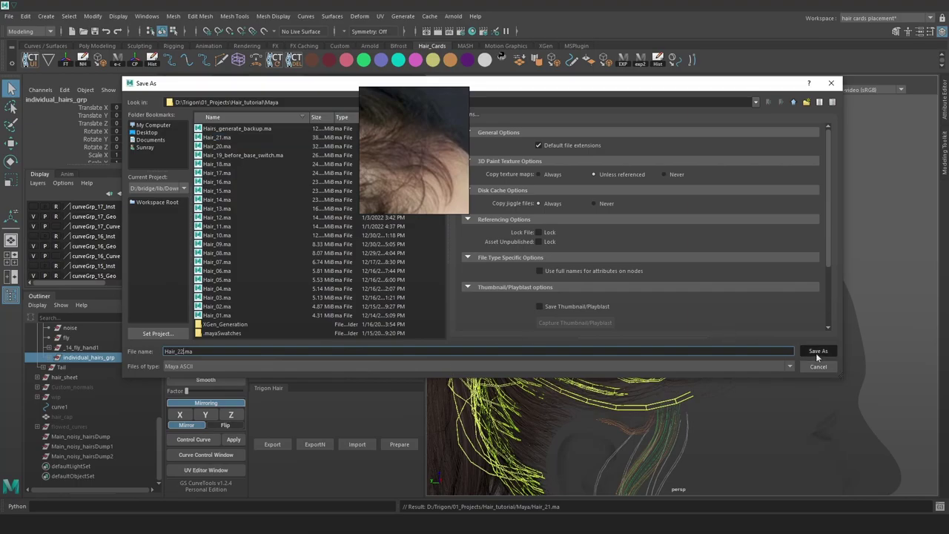
{"action": "left_click", "coordinate": [817, 351]}
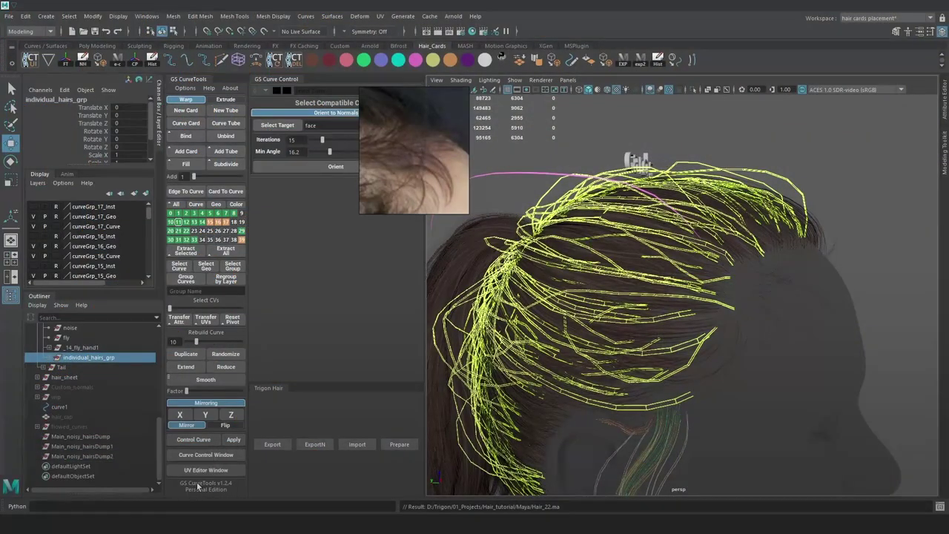
Deselect the hair cards, return to the XGen scene's window and set the baby hairs' density to 13.74
{"action": "left_click_drag", "start_coordinate": [741, 185], "coordinate": [821, 183], "text": "alt"}
{"action": "left_click", "coordinate": [843, 226]}
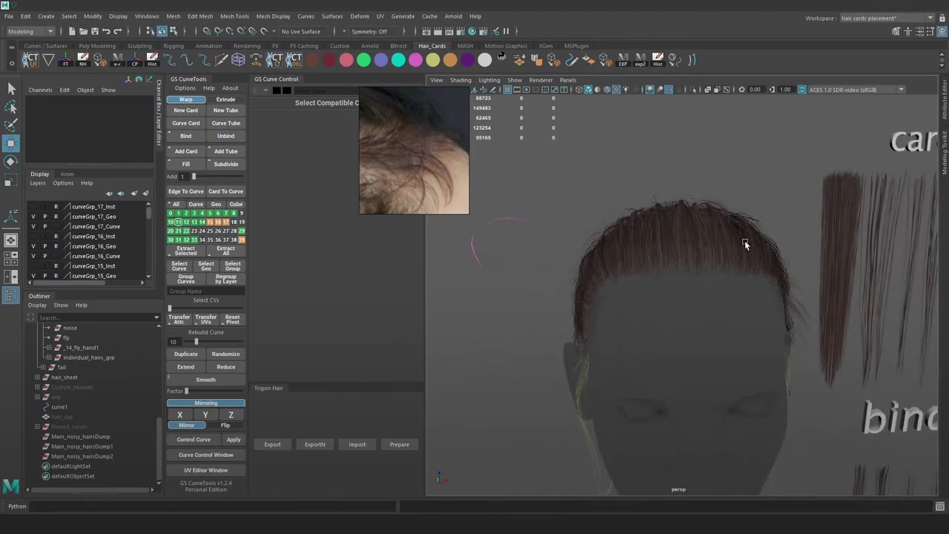
{"action": "key", "text": "alt+Tab"}
{"action": "left_click", "coordinate": [466, 218]}
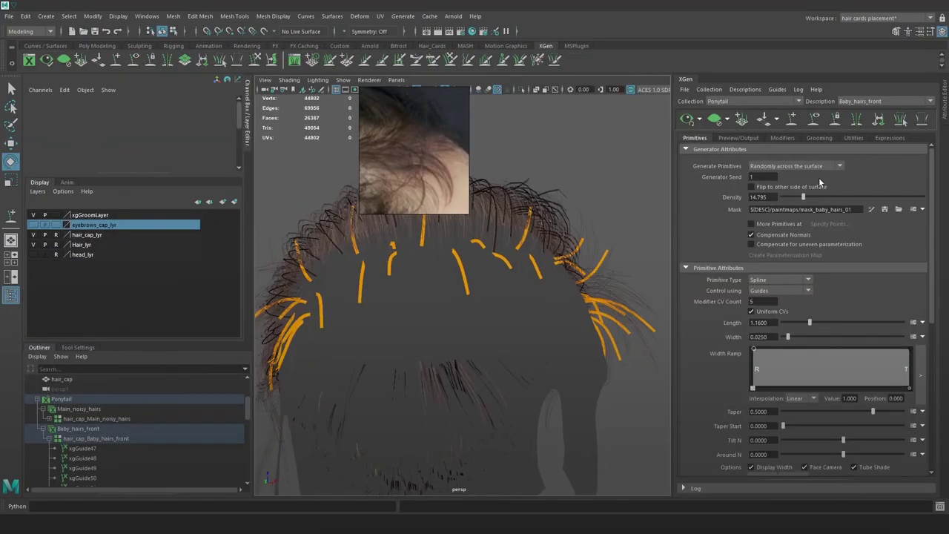
{"action": "left_click_drag", "start_coordinate": [802, 197], "coordinate": [800, 197]}
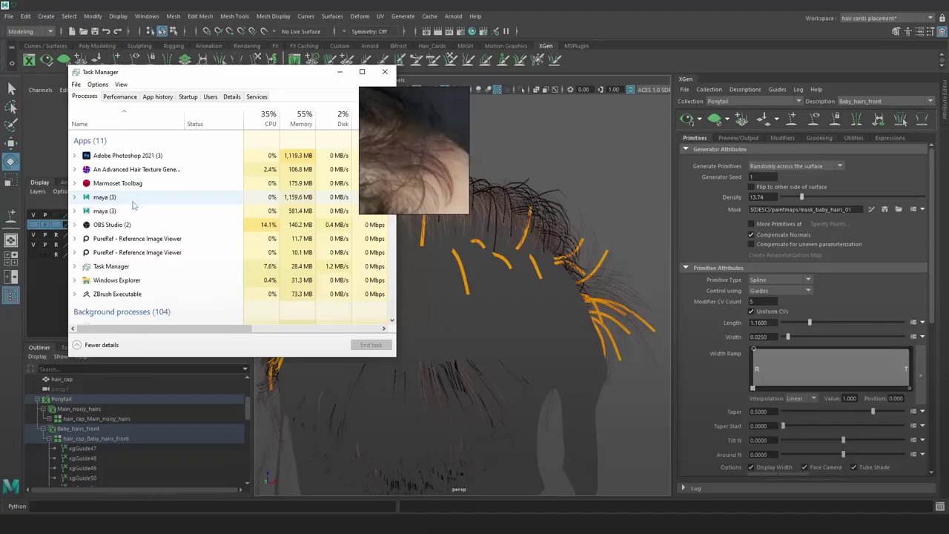
End the Hairs_generate.ma Maya process in Task Manager, close Task Manager and return to the hair cards scene
{"action": "left_click", "coordinate": [133, 212]}
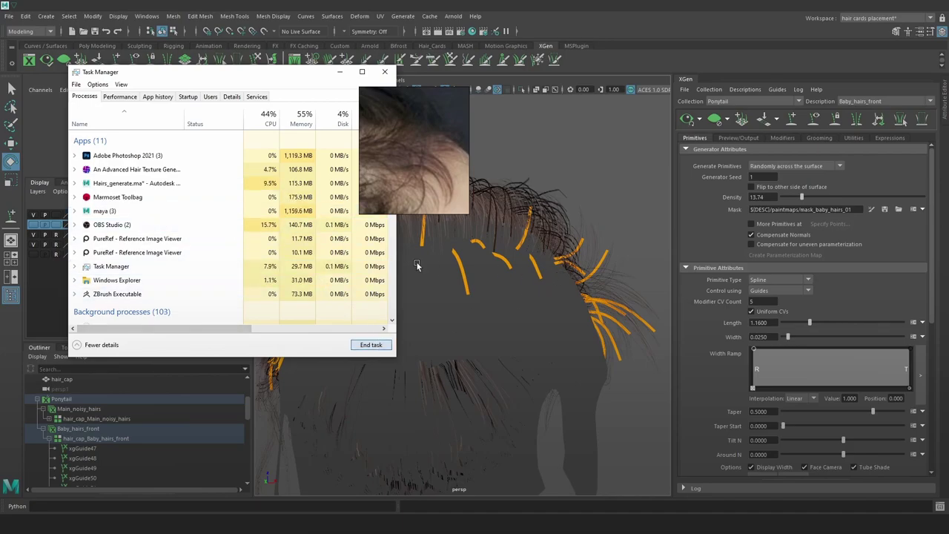
{"action": "left_click", "coordinate": [154, 189]}
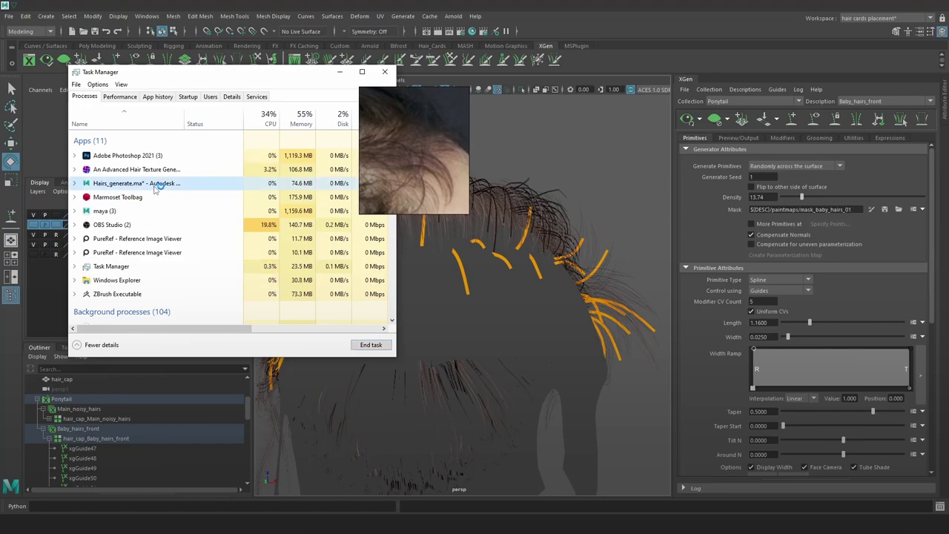
{"action": "left_click", "coordinate": [371, 345]}
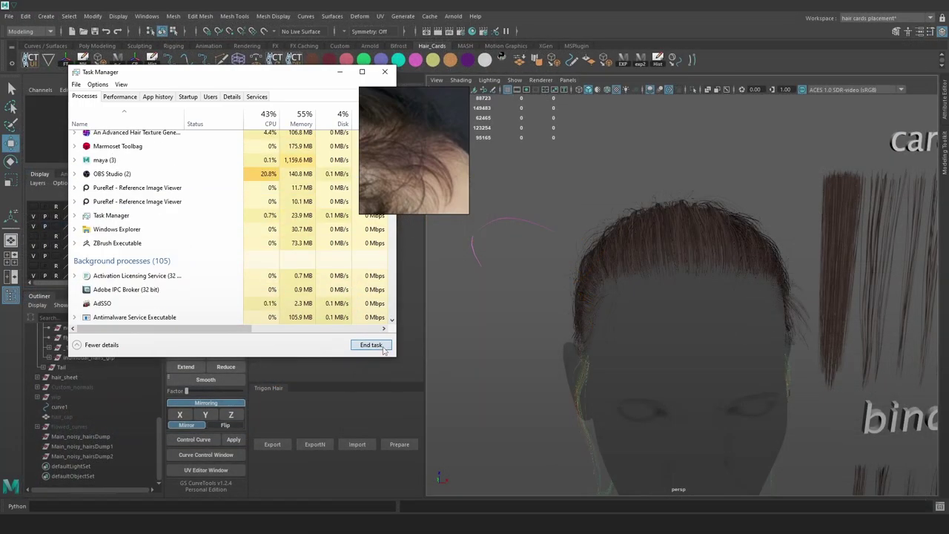
{"action": "left_click", "coordinate": [384, 72]}
{"action": "scroll", "coordinate": [568, 300], "scroll_direction": "down", "scroll_amount": 2}
{"action": "mouse_move", "coordinate": [574, 298]}
{"action": "left_mouse_down", "text": "alt"}
{"action": "mouse_move", "coordinate": [625, 286]}
{"action": "mouse_move", "coordinate": [583, 285]}
{"action": "left_mouse_up", "text": "alt"}
In a new Maya window, open Hairs_generate.ma from D:\Trigon\01_Projects\Hair_tutorial\Maya\XGen_Generation
{"action": "mouse_move", "coordinate": [61, 525]}
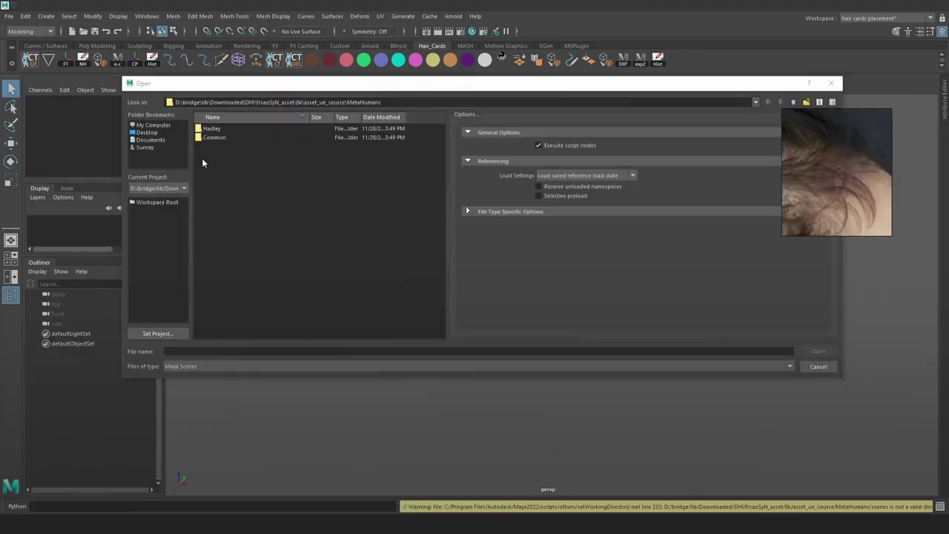
{"action": "left_click", "coordinate": [146, 128]}
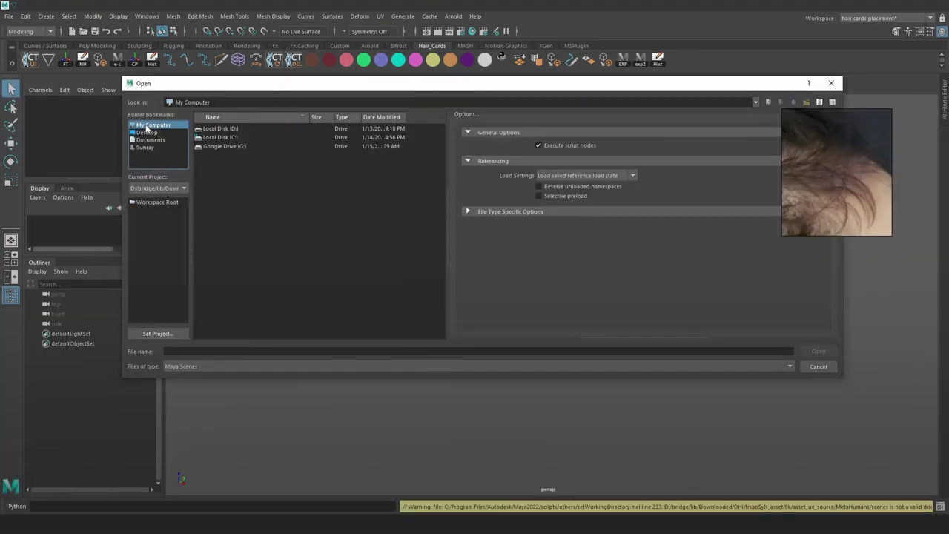
{"action": "double_click", "coordinate": [219, 137]}
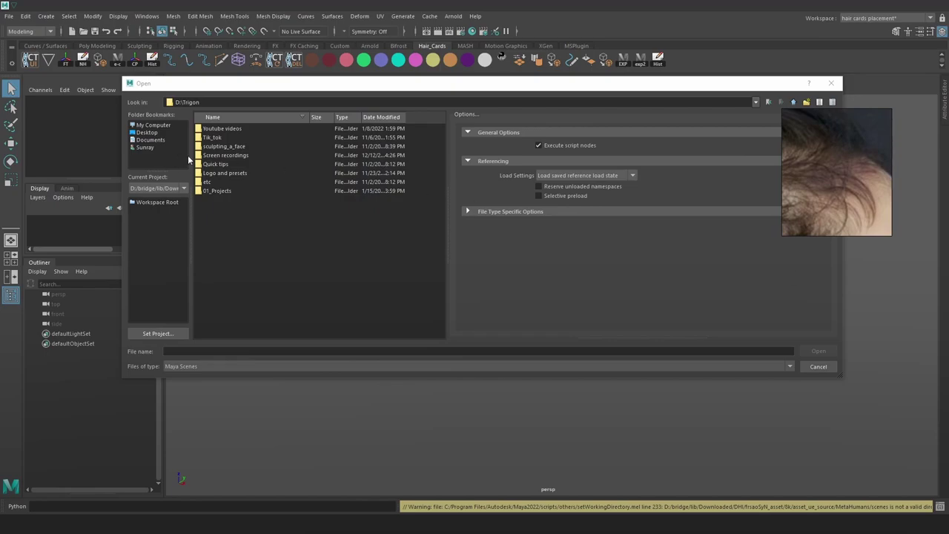
{"action": "double_click", "coordinate": [236, 191]}
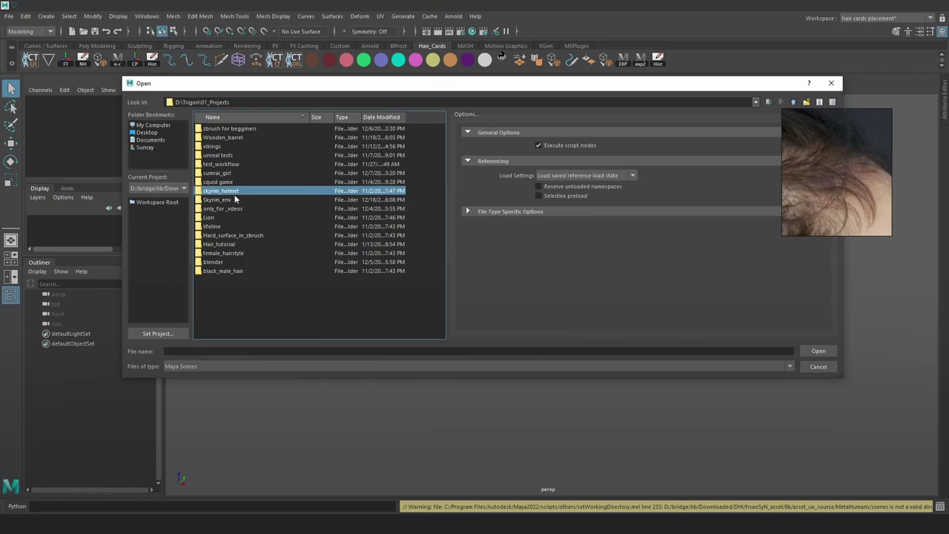
{"action": "left_click", "coordinate": [235, 245]}
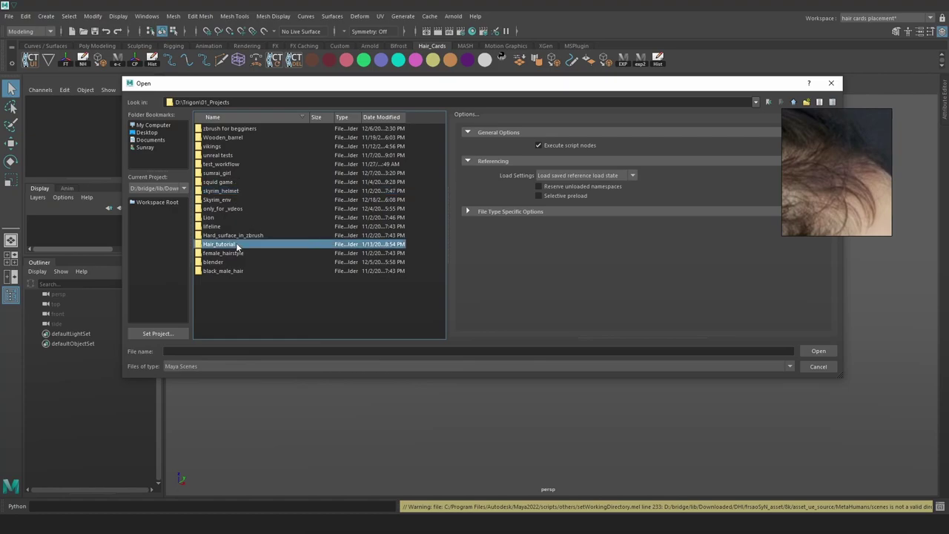
{"action": "double_click", "coordinate": [237, 245]}
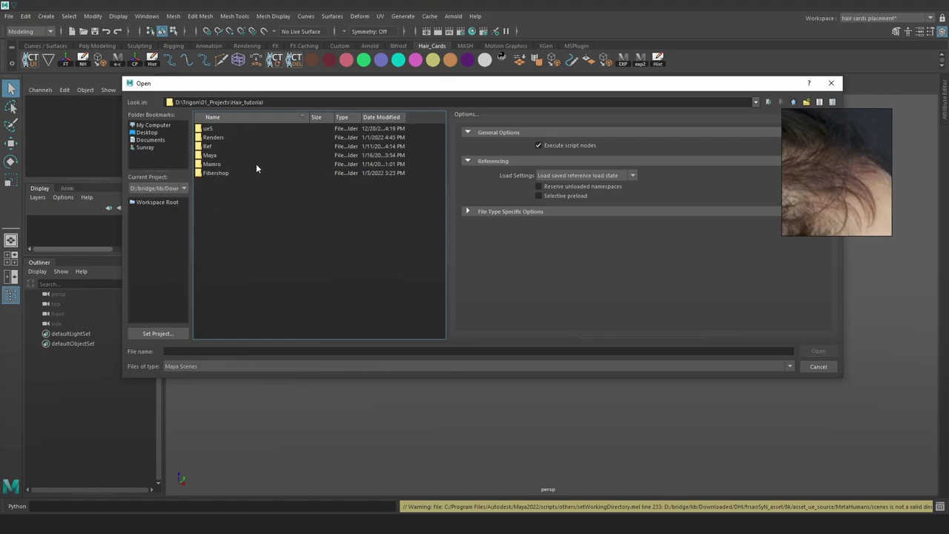
{"action": "double_click", "coordinate": [219, 156]}
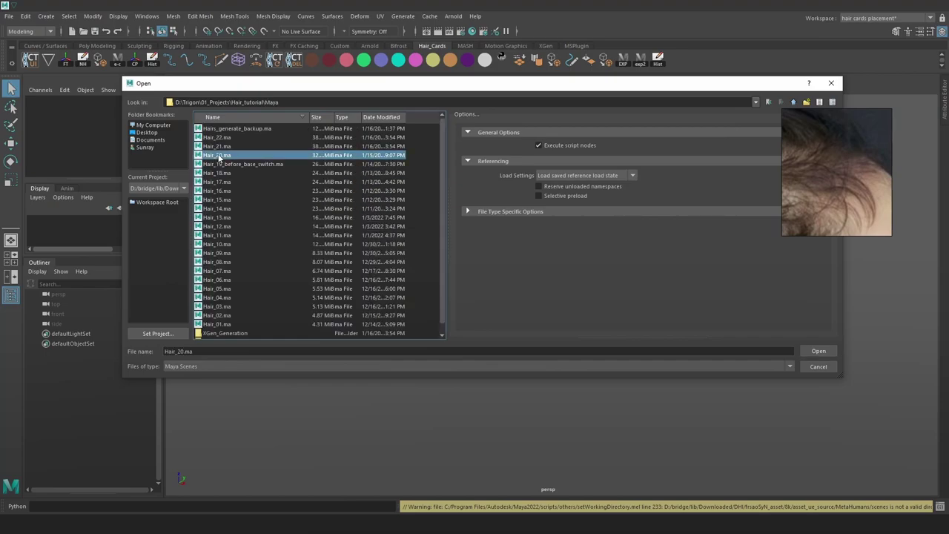
{"action": "double_click", "coordinate": [246, 332]}
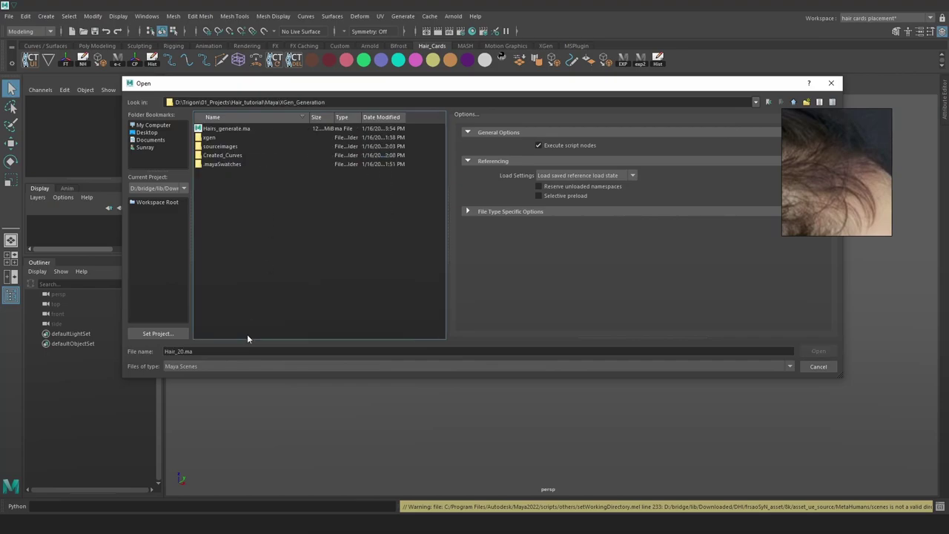
{"action": "double_click", "coordinate": [249, 130]}
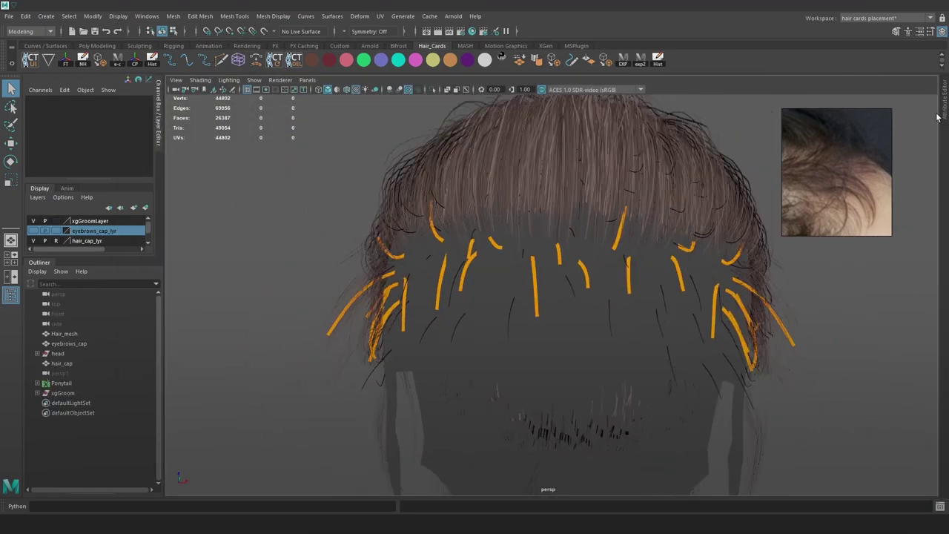
View the reloaded hairline at an angle and open the XGen Editor
{"action": "left_click_drag", "start_coordinate": [750, 394], "coordinate": [833, 200], "text": "alt"}
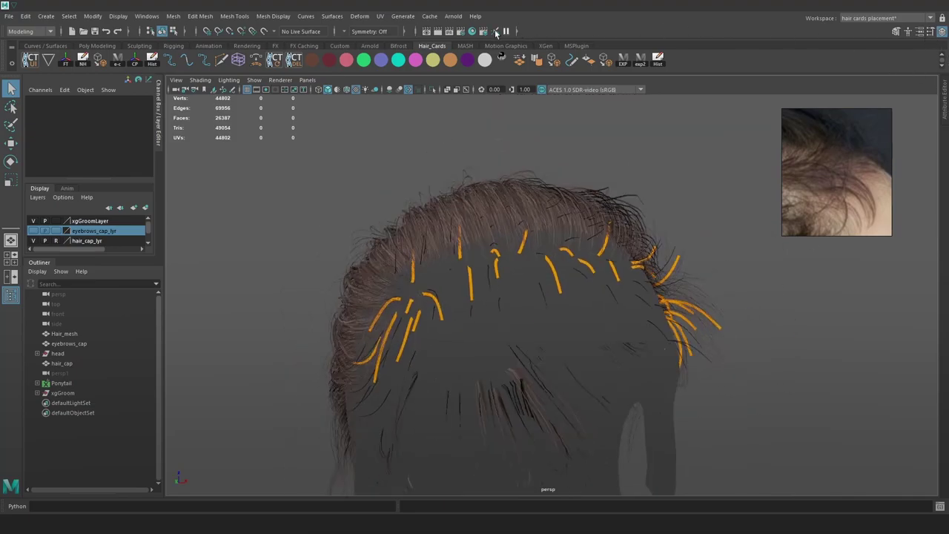
{"action": "left_click", "coordinate": [363, 16]}
{"action": "left_click", "coordinate": [365, 16]}
{"action": "left_click", "coordinate": [403, 16]}
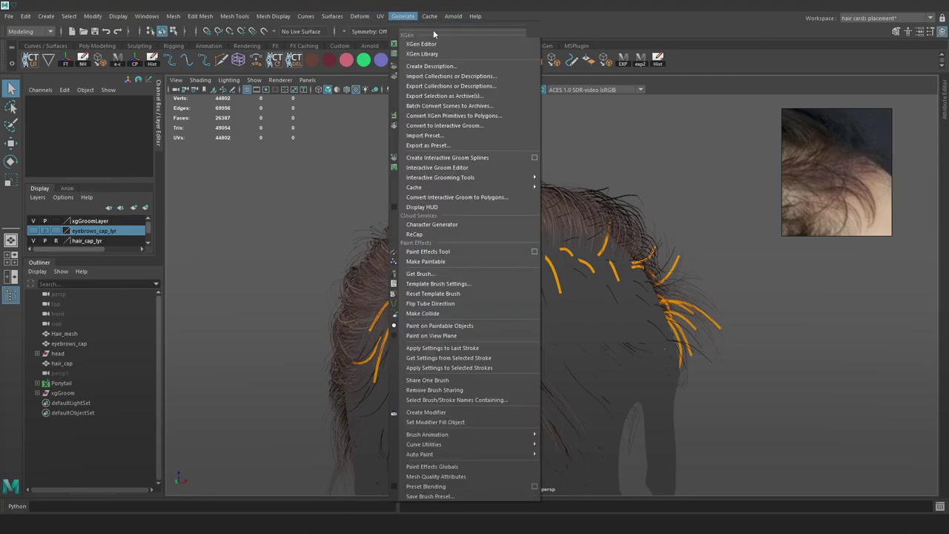
{"action": "left_click", "coordinate": [419, 40]}
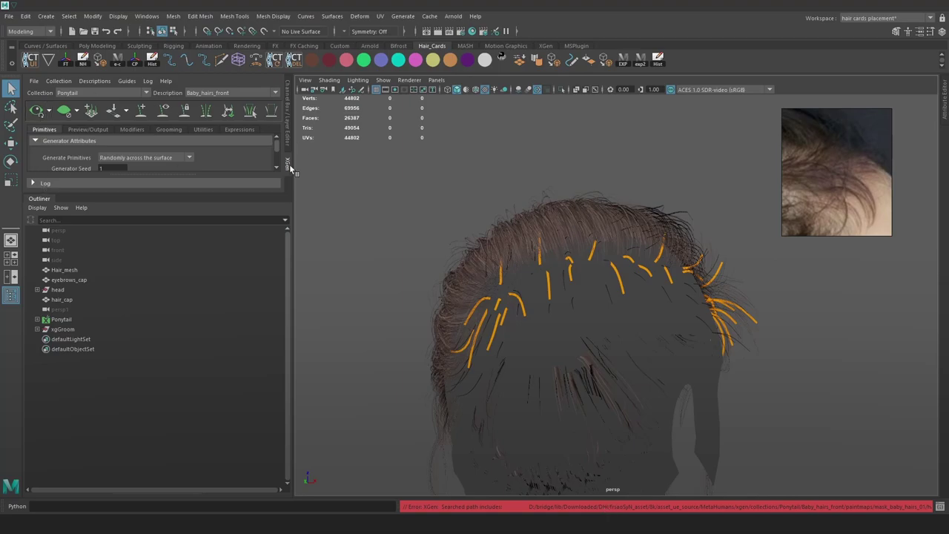
Detach the XGen Editor, shrink the reference image and set the baby hairs' density to 11.16
{"action": "left_click_drag", "start_coordinate": [290, 166], "coordinate": [609, 200]}
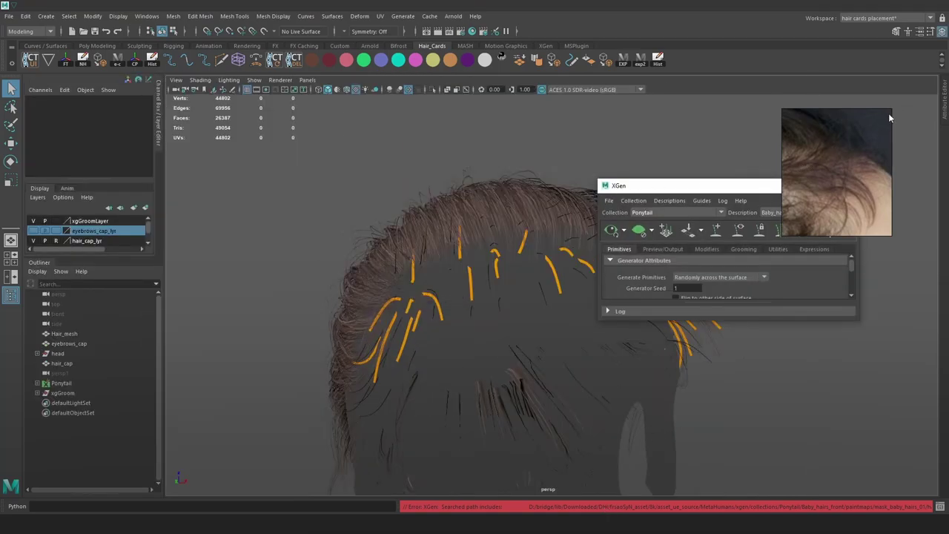
{"action": "left_click_drag", "start_coordinate": [891, 110], "coordinate": [723, 101]}
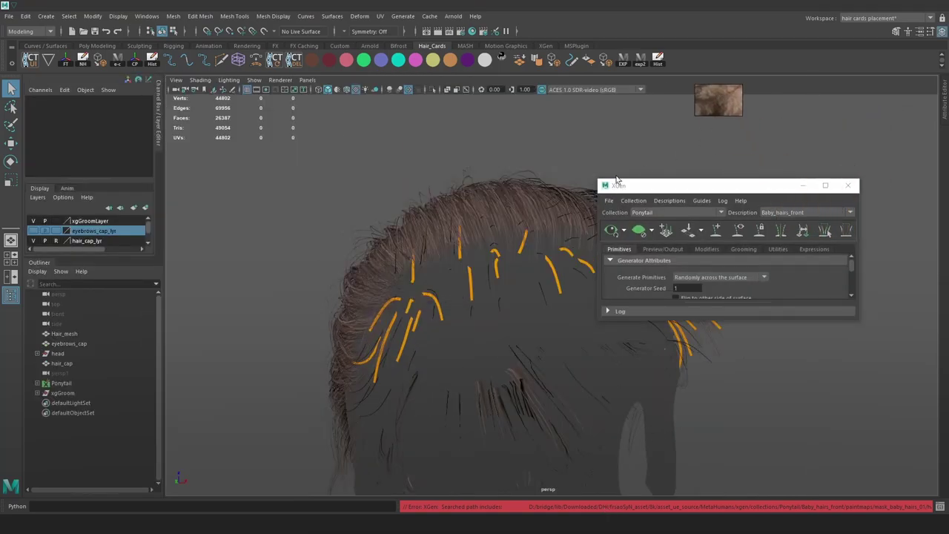
{"action": "left_click_drag", "start_coordinate": [617, 190], "coordinate": [942, 170]}
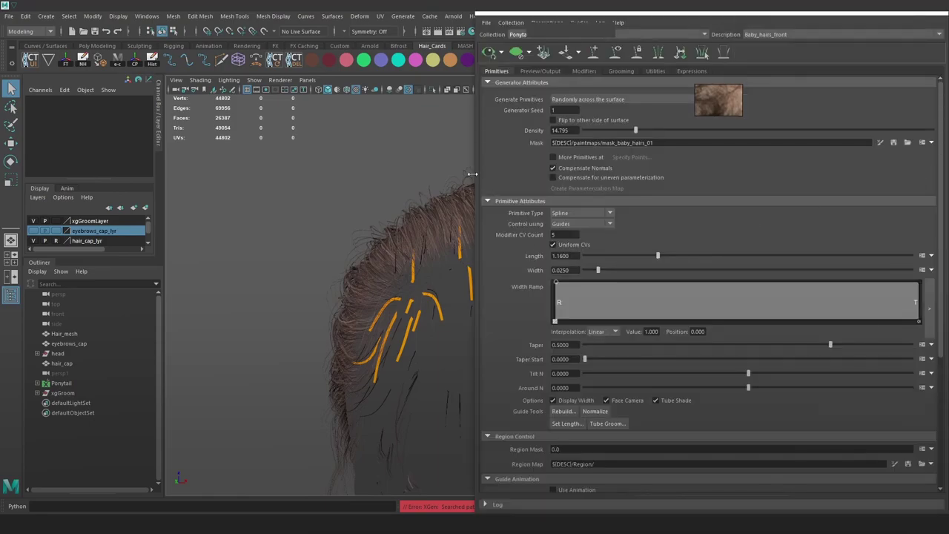
{"action": "left_click_drag", "start_coordinate": [476, 178], "coordinate": [720, 163]}
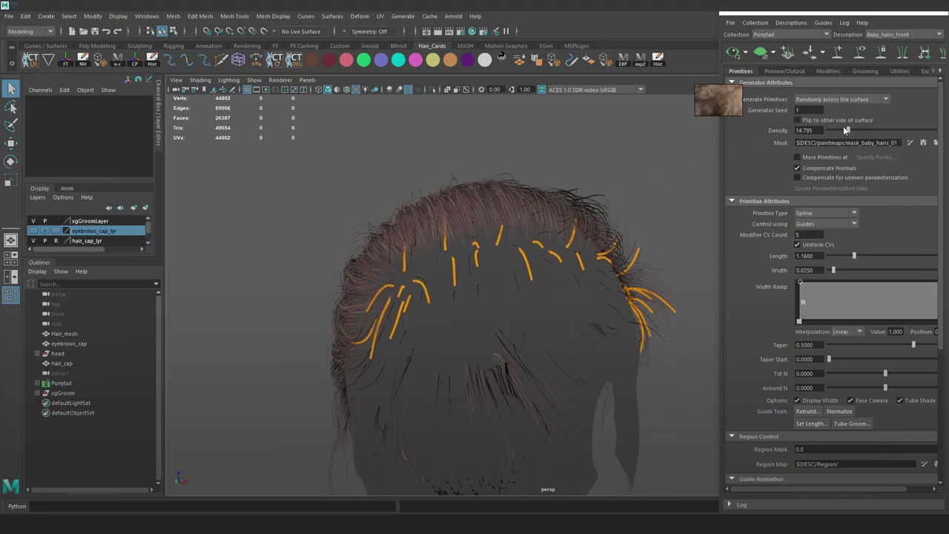
{"action": "left_click_drag", "start_coordinate": [845, 130], "coordinate": [843, 130]}
{"action": "mouse_move", "coordinate": [702, 249]}
{"action": "left_mouse_down", "text": "alt"}
{"action": "mouse_move", "coordinate": [687, 246]}
{"action": "mouse_move", "coordinate": [703, 246]}
{"action": "left_mouse_up", "text": "alt"}
Dock the XGen Editor beside the viewport so its primitive settings stay accessible next to the hair
{"action": "left_click_drag", "start_coordinate": [745, 14], "coordinate": [565, 228]}
{"action": "left_click", "coordinate": [532, 224]}
{"action": "left_click", "coordinate": [823, 206]}
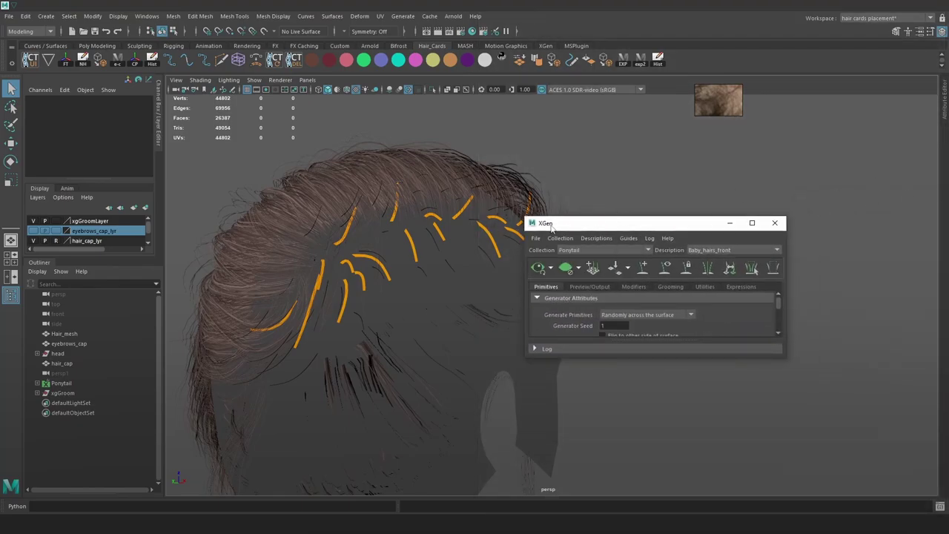
{"action": "double_click", "coordinate": [551, 228]}
{"action": "left_click_drag", "start_coordinate": [552, 6], "coordinate": [766, 265]}
{"action": "left_click_drag", "start_coordinate": [661, 268], "coordinate": [946, 233]}
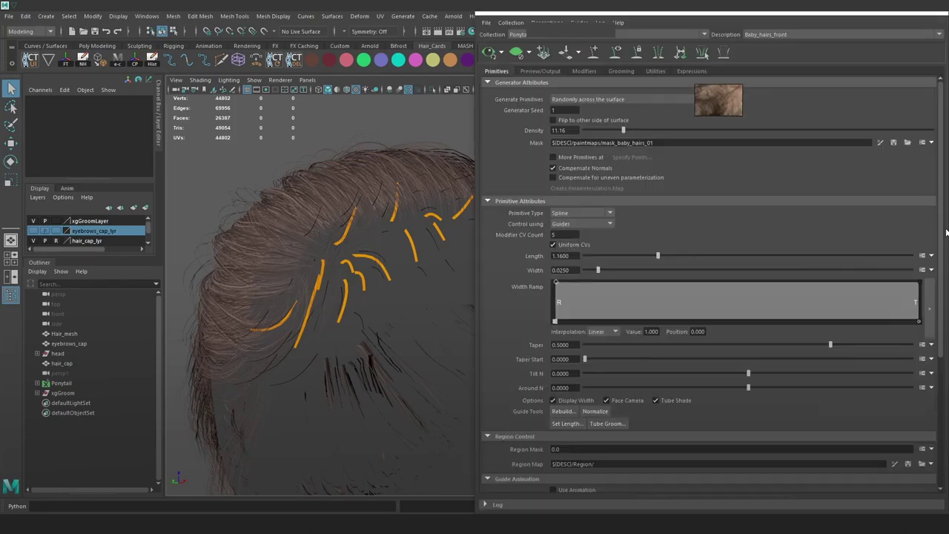
{"action": "left_click_drag", "start_coordinate": [472, 125], "coordinate": [719, 126]}
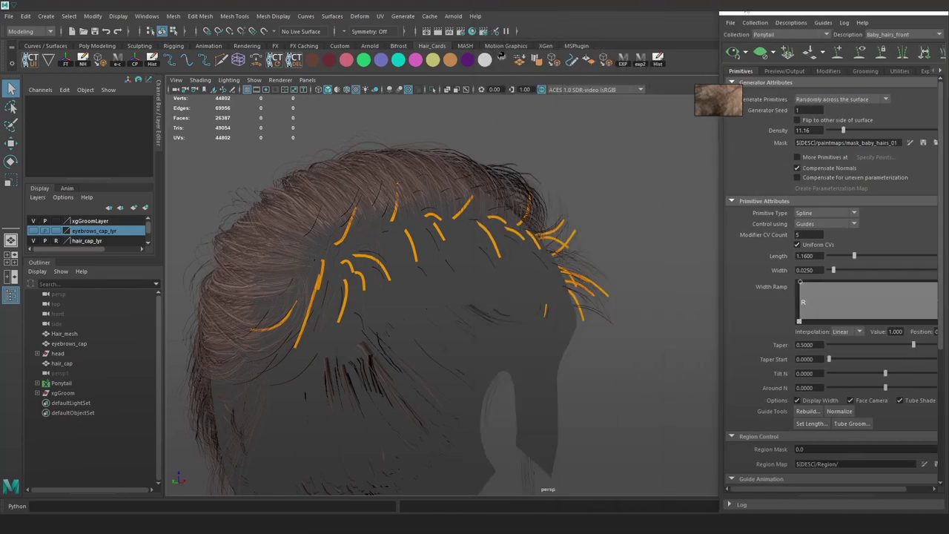
{"action": "left_click_drag", "start_coordinate": [737, 12], "coordinate": [405, 253]}
{"action": "left_click", "coordinate": [304, 261]}
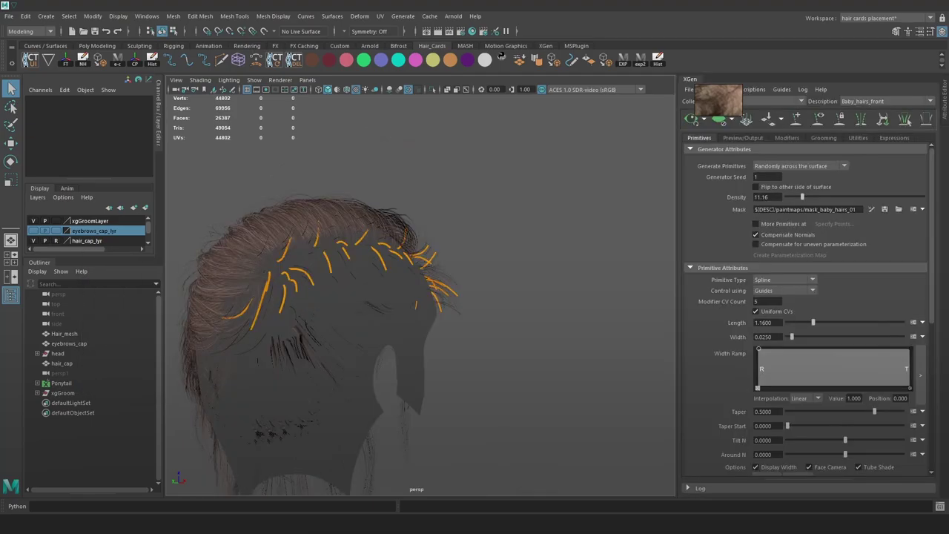
Set the baby hairs' density to 8.375 and examine the searched paths in the Script Editor's XGen errors
{"action": "left_click_drag", "start_coordinate": [486, 198], "coordinate": [598, 199], "text": "alt"}
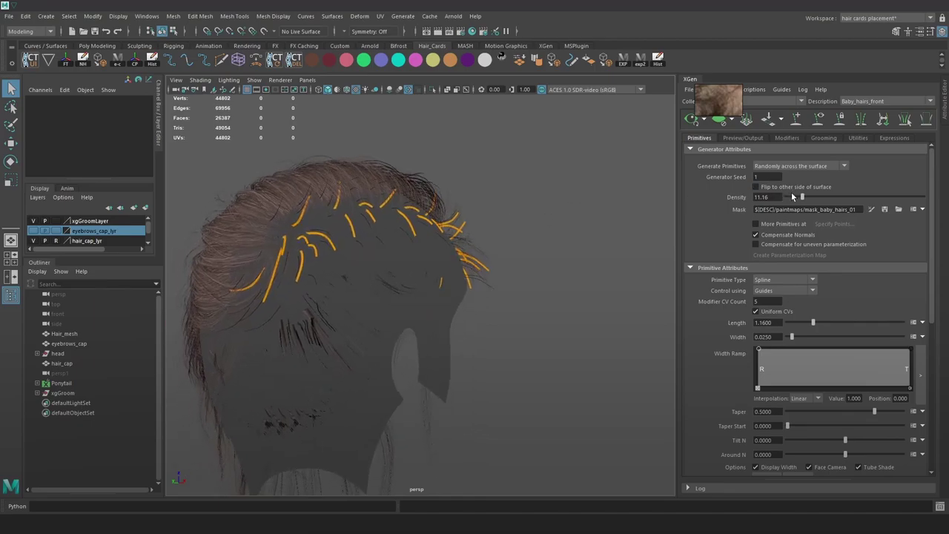
{"action": "left_click_drag", "start_coordinate": [802, 198], "coordinate": [798, 198]}
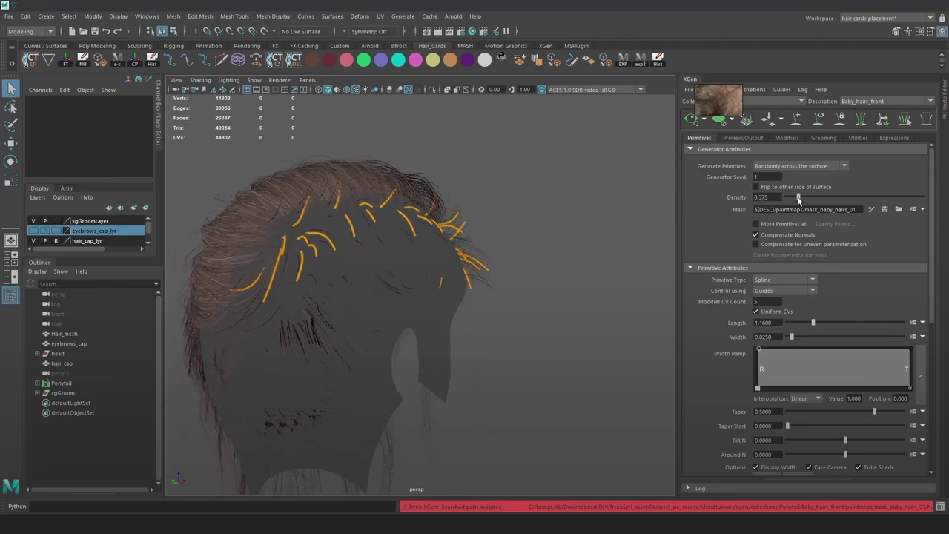
{"action": "left_click", "coordinate": [940, 506]}
{"action": "left_click_drag", "start_coordinate": [358, 259], "coordinate": [875, 410]}
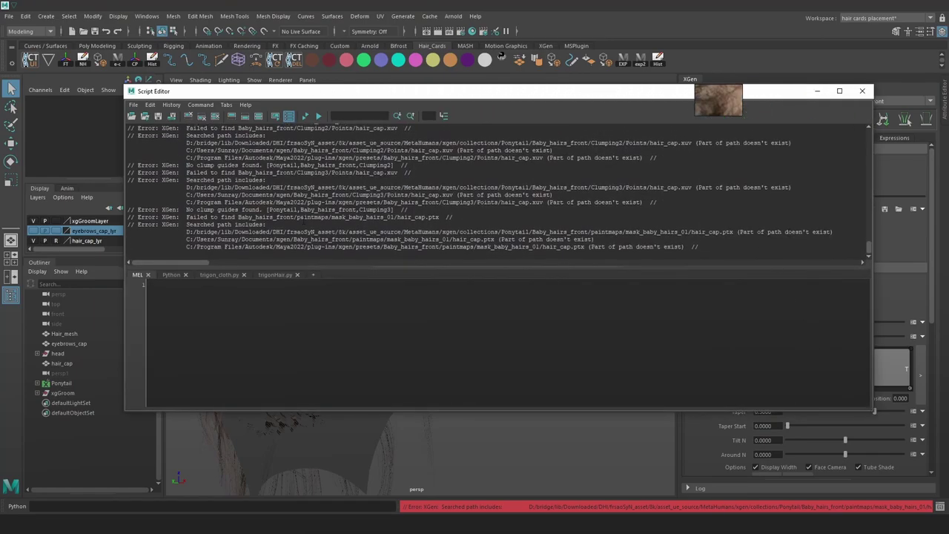
{"action": "left_click_drag", "start_coordinate": [203, 232], "coordinate": [501, 232]}
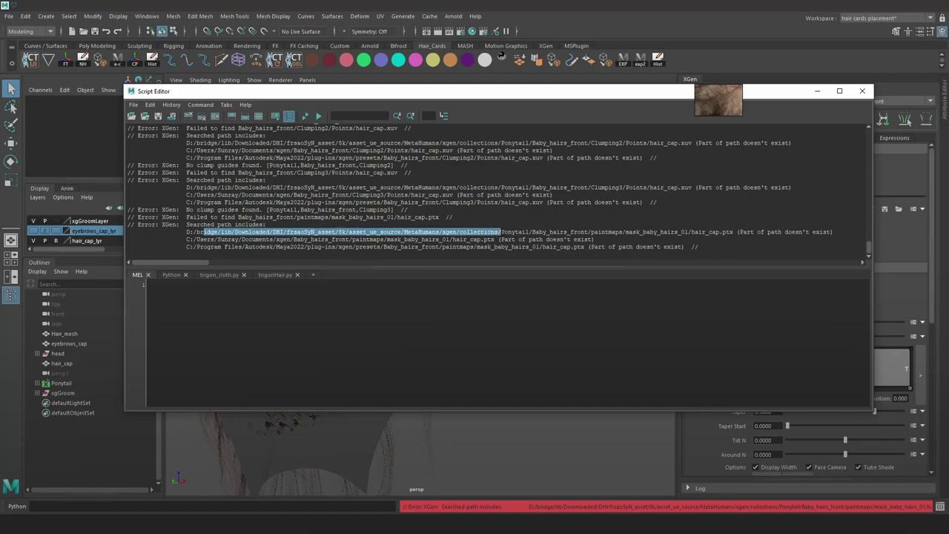
{"action": "left_click", "coordinate": [501, 232]}
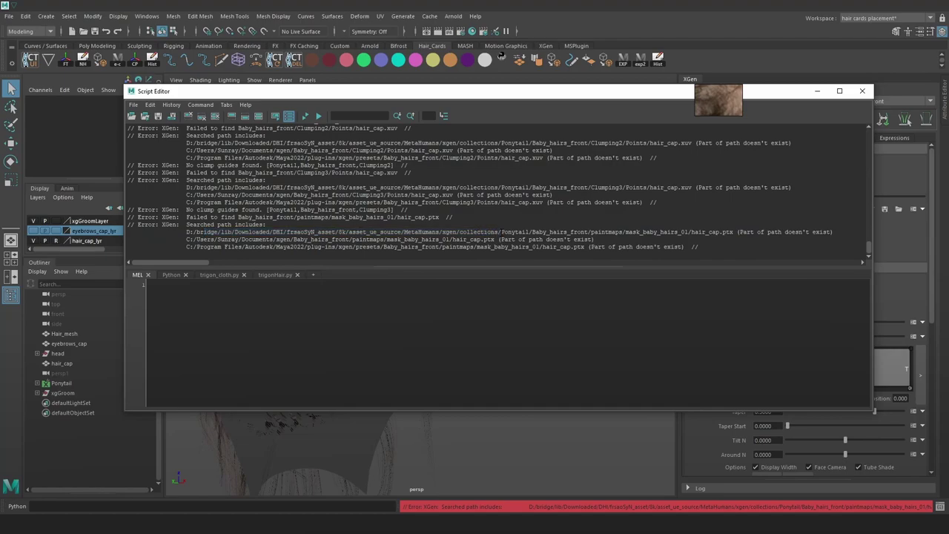
{"action": "left_click_drag", "start_coordinate": [186, 232], "coordinate": [461, 234]}
{"action": "left_click", "coordinate": [862, 91]}
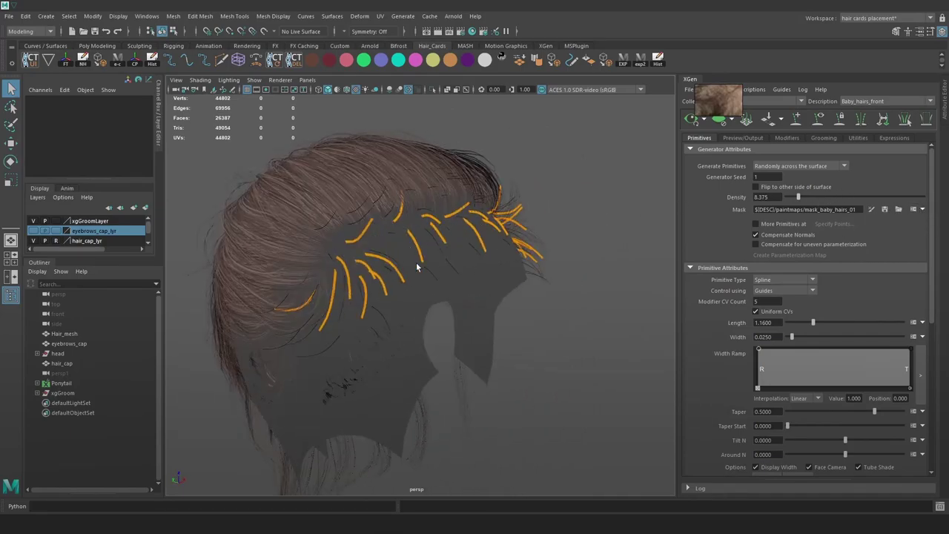
Set the baby hairs' density to 9.465 and set the Maya project to D:\Trigon\01_Projects\Hair_tutorial\Maya\XGen_Generation
{"action": "left_click_drag", "start_coordinate": [798, 197], "coordinate": [800, 201]}
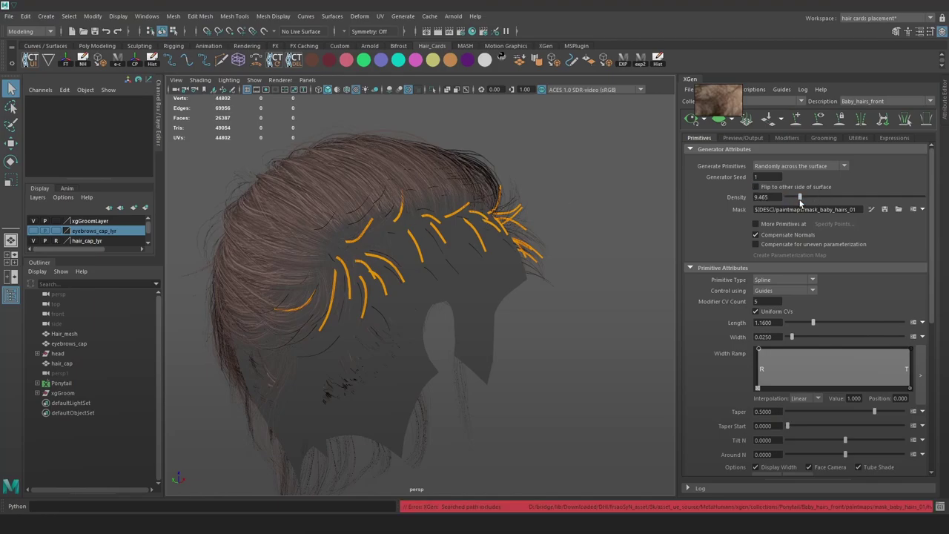
{"action": "left_click", "coordinate": [9, 15]}
{"action": "left_click", "coordinate": [75, 307]}
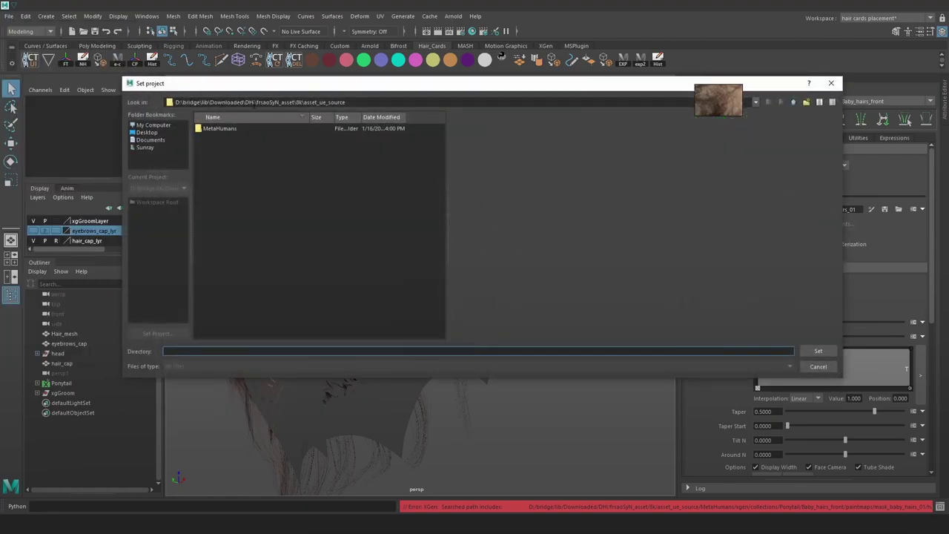
{"action": "left_click", "coordinate": [153, 125]}
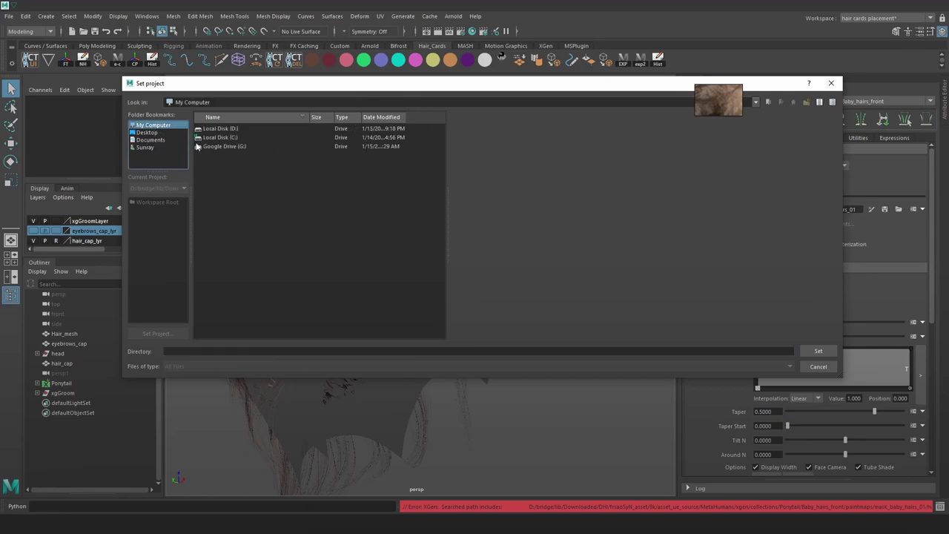
{"action": "double_click", "coordinate": [222, 129]}
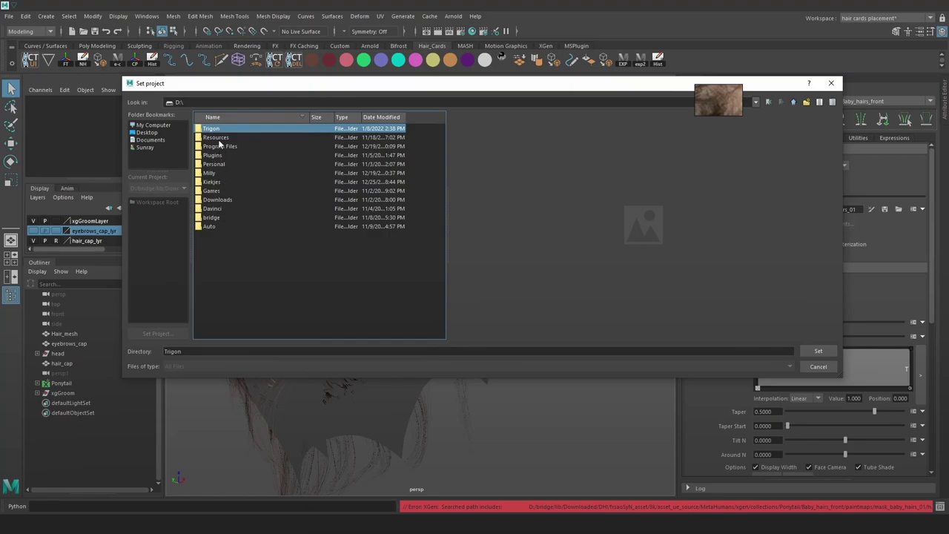
{"action": "double_click", "coordinate": [220, 131]}
{"action": "double_click", "coordinate": [229, 198]}
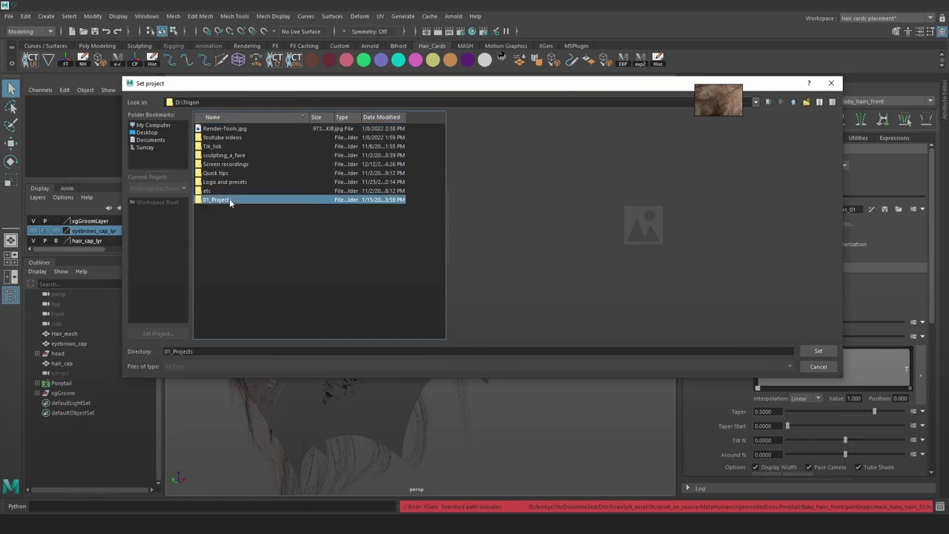
{"action": "double_click", "coordinate": [220, 244]}
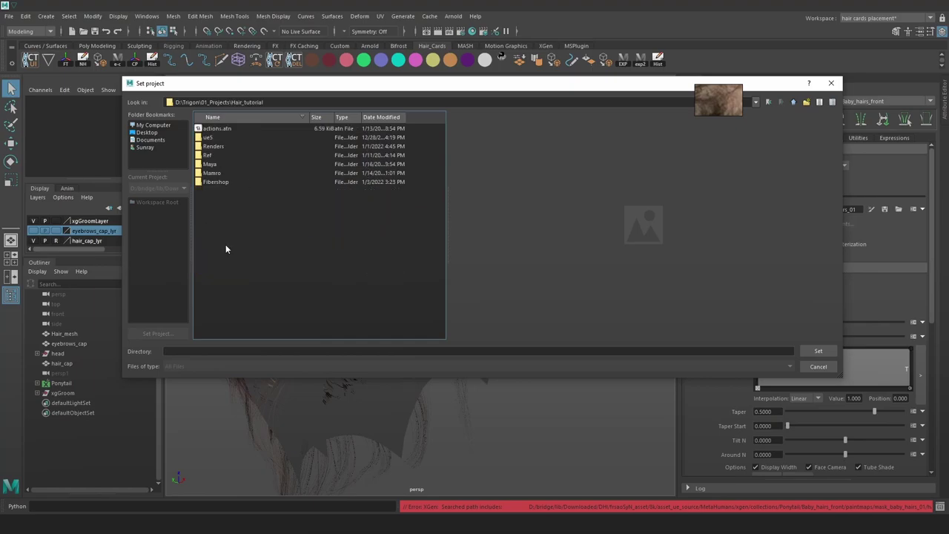
{"action": "double_click", "coordinate": [211, 163]}
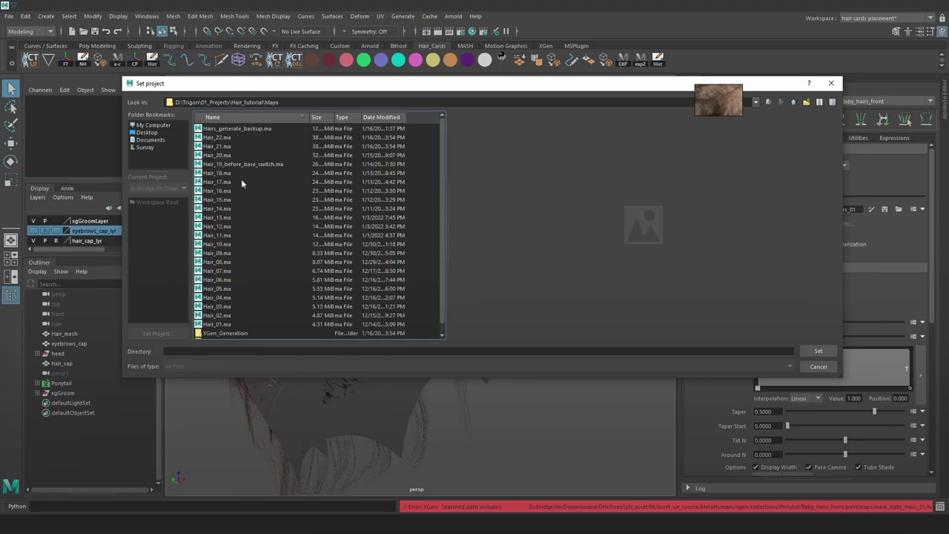
{"action": "double_click", "coordinate": [226, 324]}
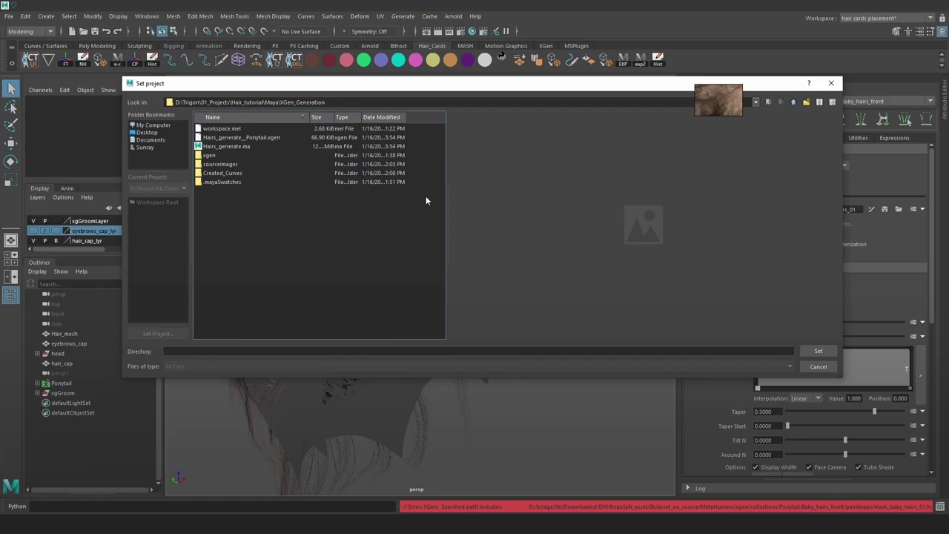
{"action": "left_click", "coordinate": [819, 351]}
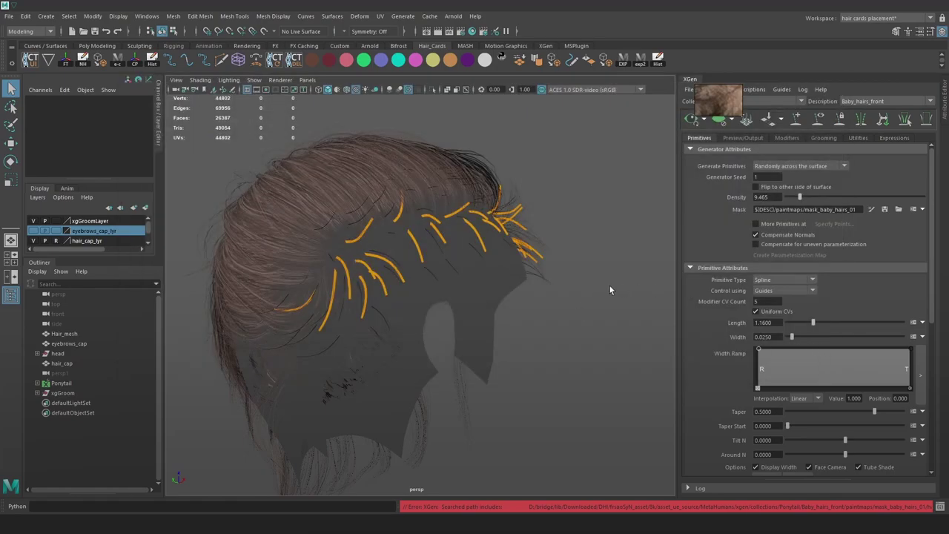
Raise the baby hairs' density to 37.095 and review the XGen path errors in the Script Editor
{"action": "left_click_drag", "start_coordinate": [799, 197], "coordinate": [837, 200]}
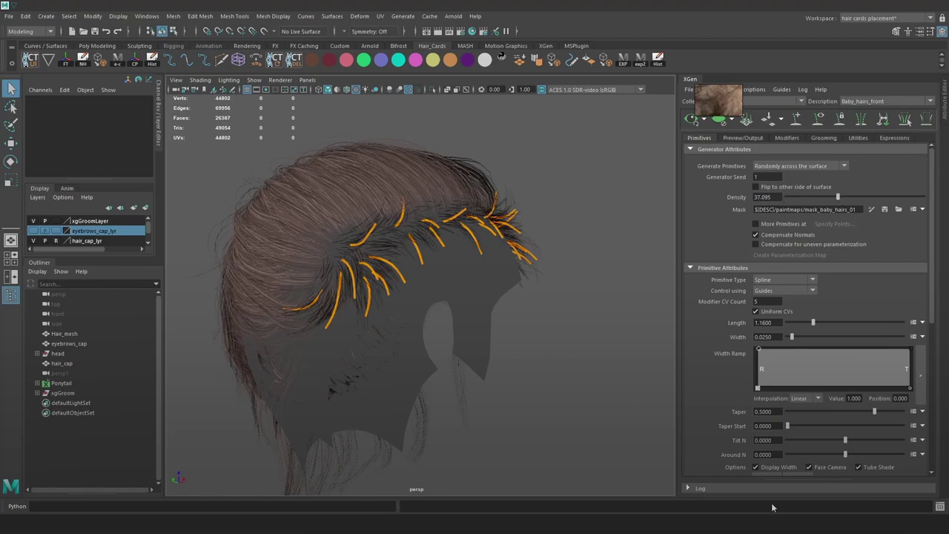
{"action": "left_click", "coordinate": [937, 507]}
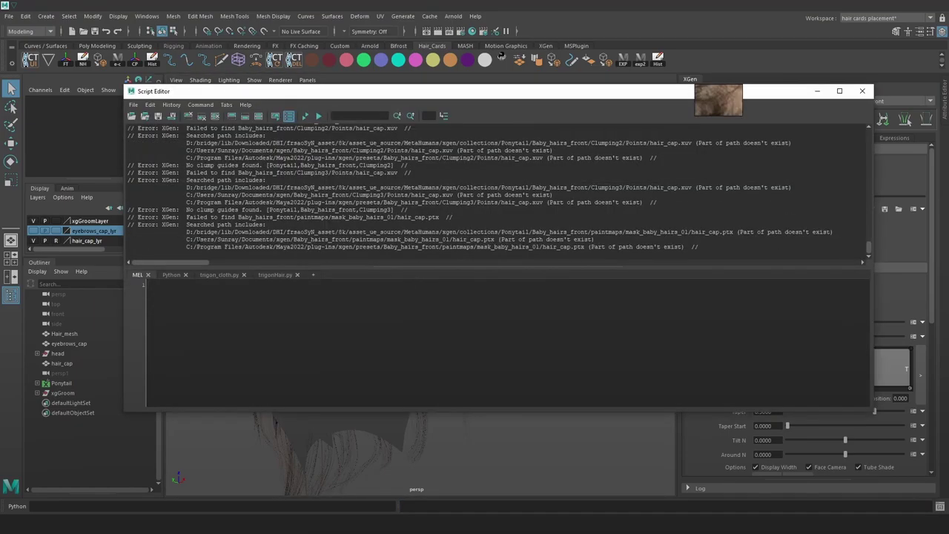
{"action": "left_click_drag", "start_coordinate": [622, 103], "coordinate": [450, 119]}
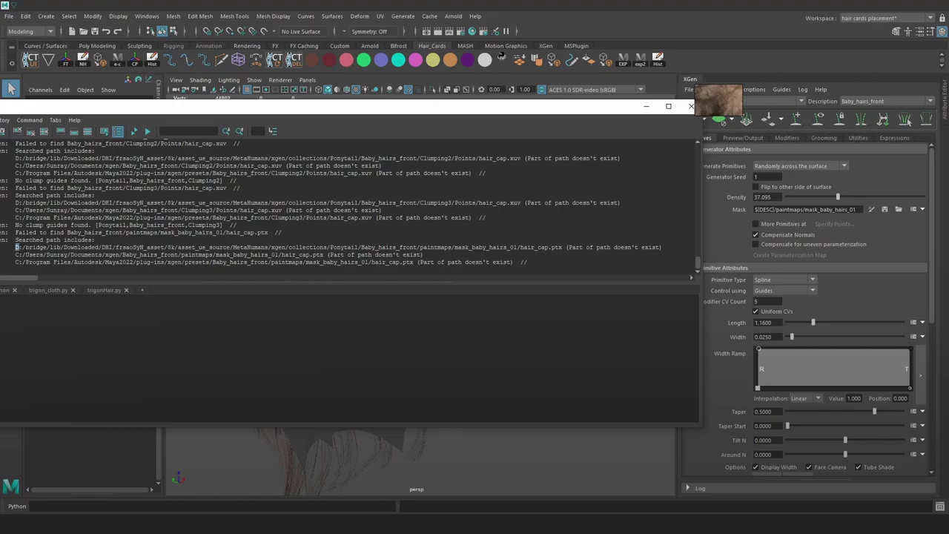
{"action": "left_click_drag", "start_coordinate": [16, 247], "coordinate": [423, 255]}
{"action": "left_click", "coordinate": [688, 107]}
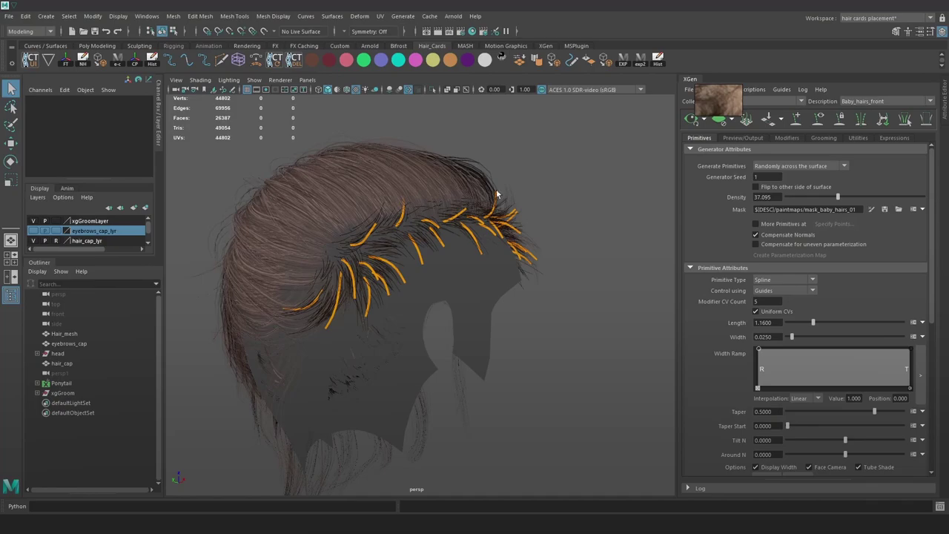
Hide the Baby_hairs_front guides from xgGuide47 to xgGuide77
{"action": "right_click_drag", "start_coordinate": [497, 195], "coordinate": [582, 217], "text": "alt"}
{"action": "left_click_drag", "start_coordinate": [582, 217], "coordinate": [645, 209], "text": "alt"}
{"action": "middle_click_drag", "start_coordinate": [644, 208], "coordinate": [619, 232], "text": "alt"}
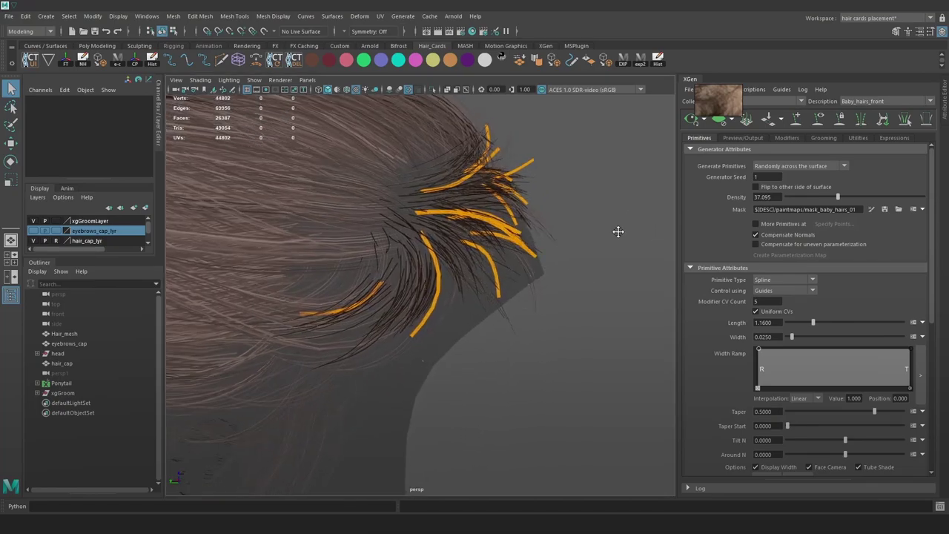
{"action": "left_click_drag", "start_coordinate": [618, 233], "coordinate": [617, 249], "text": "alt"}
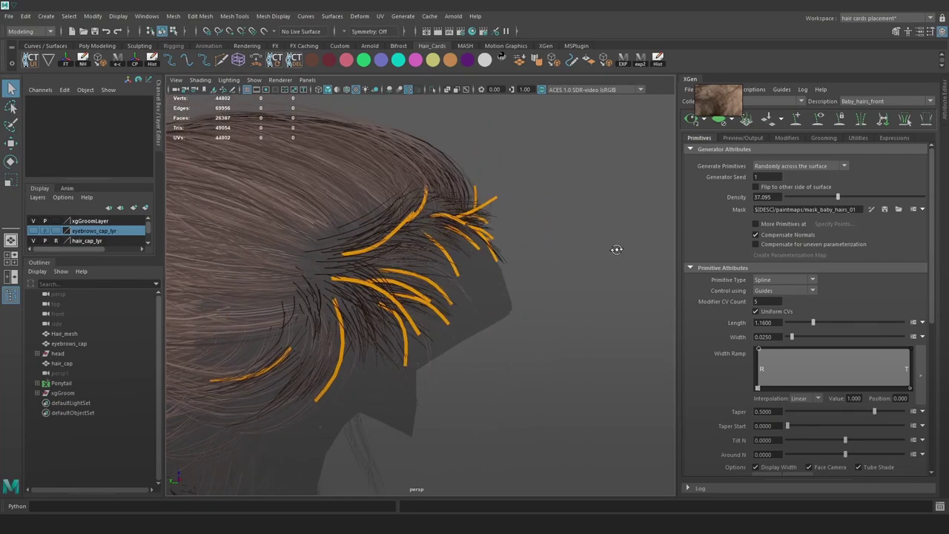
{"action": "left_click", "coordinate": [37, 383]}
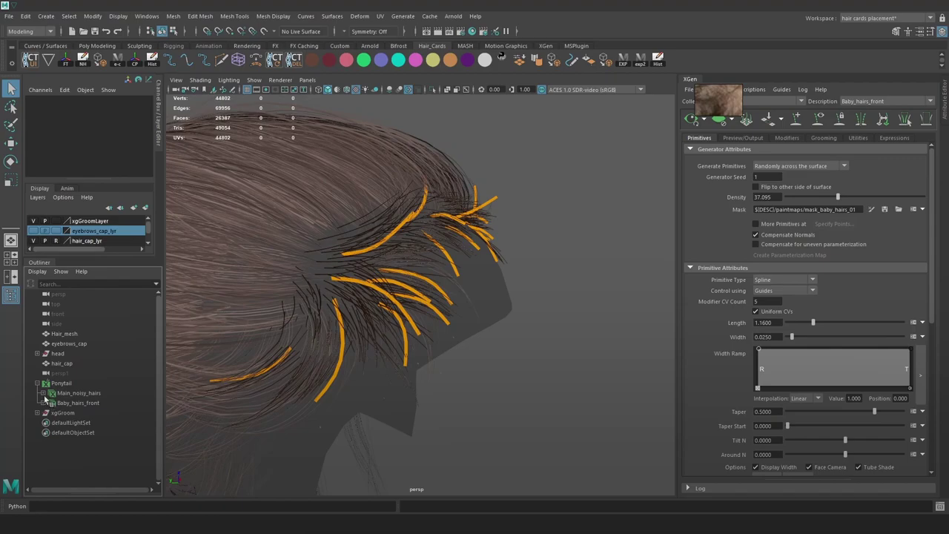
{"action": "left_click", "coordinate": [43, 403]}
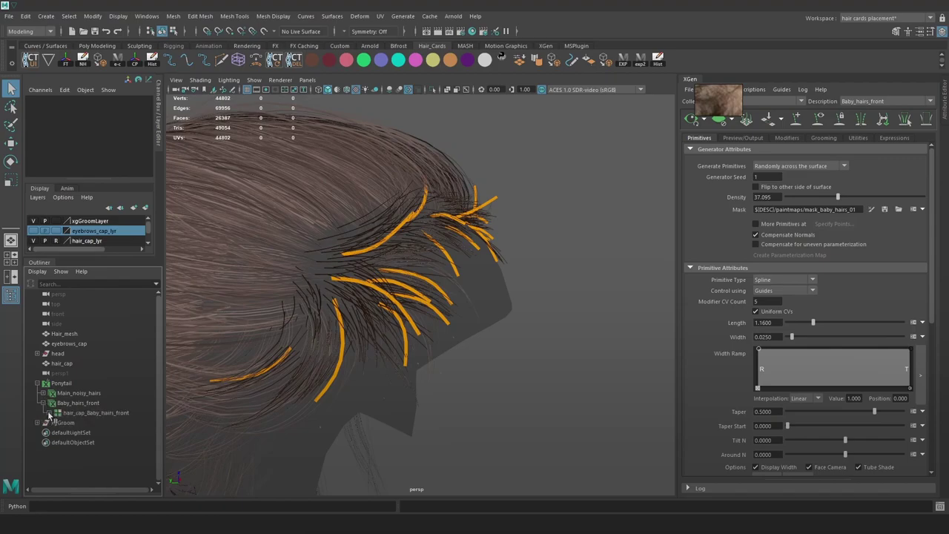
{"action": "left_click", "coordinate": [49, 413]}
{"action": "scroll", "coordinate": [89, 413], "scroll_direction": "down", "scroll_amount": 2}
{"action": "left_click", "coordinate": [96, 343]}
{"action": "scroll", "coordinate": [99, 408], "scroll_direction": "down", "scroll_amount": 5}
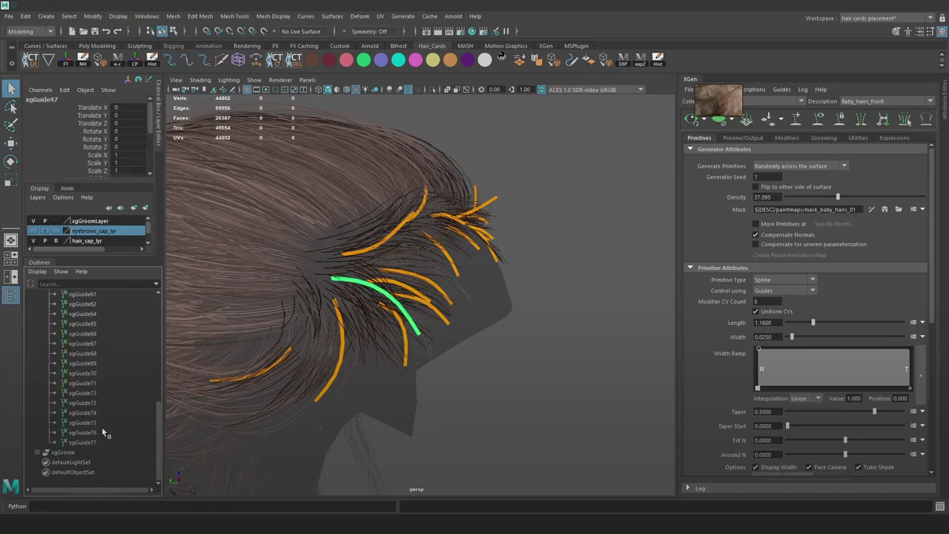
{"action": "left_click", "coordinate": [102, 442], "text": "shift"}
{"action": "key", "text": "ctrl+h"}
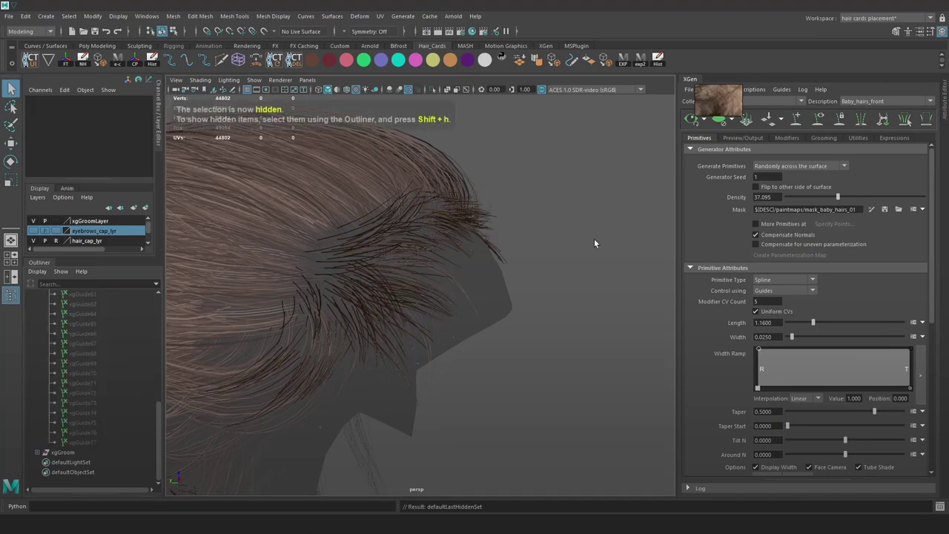
Set the Noise1 modifier's mask to .1 for the Baby_hairs_front description
{"action": "left_click_drag", "start_coordinate": [596, 239], "coordinate": [442, 212], "text": "alt"}
{"action": "left_click", "coordinate": [784, 138]}
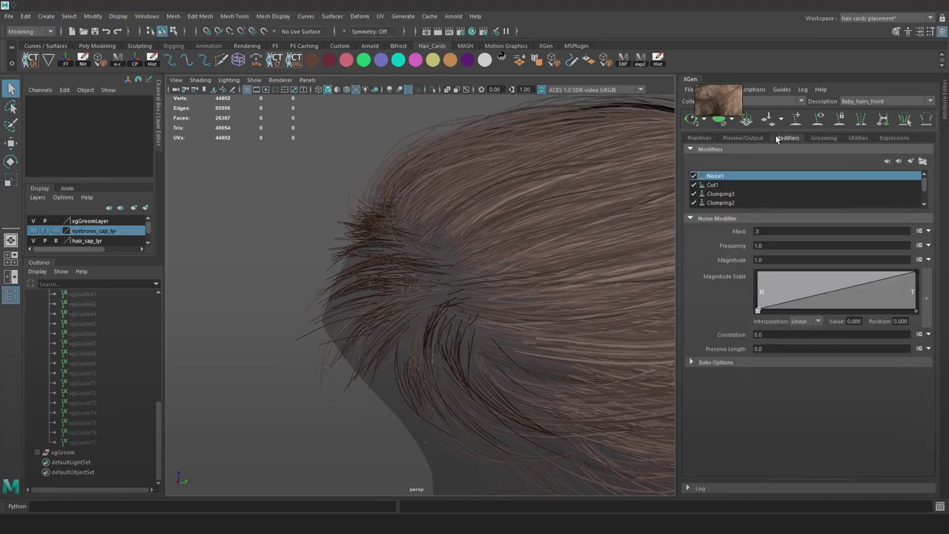
{"action": "left_click", "coordinate": [694, 176]}
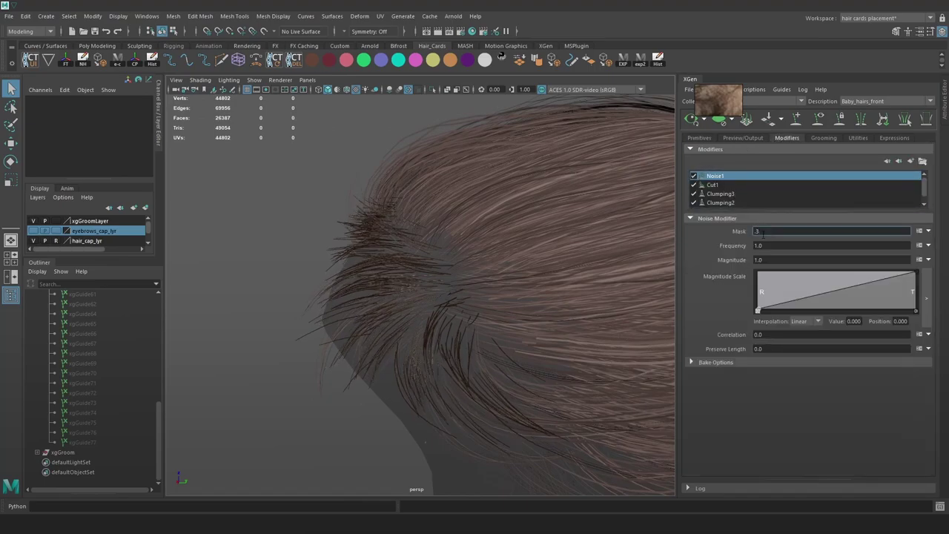
{"action": "key", "text": "Return"}
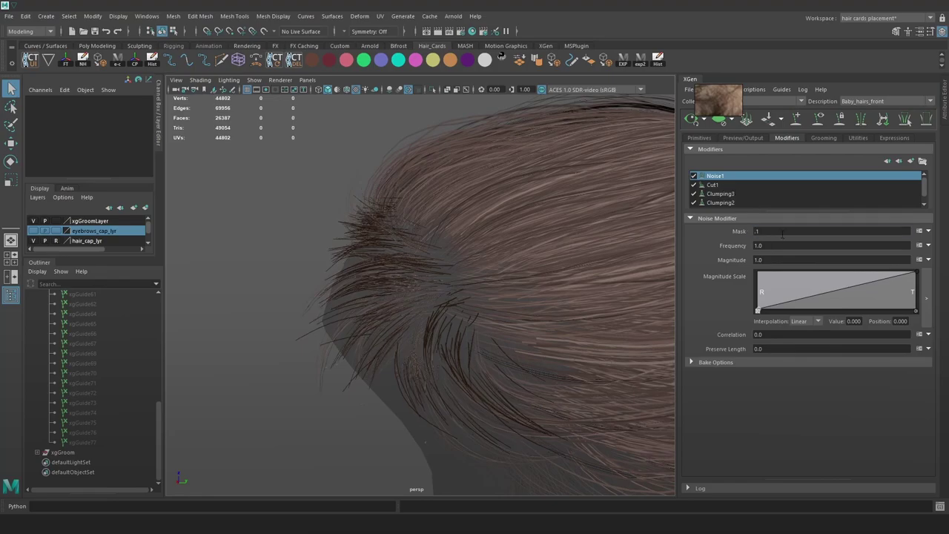
{"action": "left_click", "coordinate": [777, 231]}
{"action": "key", "text": "Return"}
Set the Cut1 modifier's amount to rand(0.0,2) and inspect the front hairline
{"action": "left_click", "coordinate": [728, 186]}
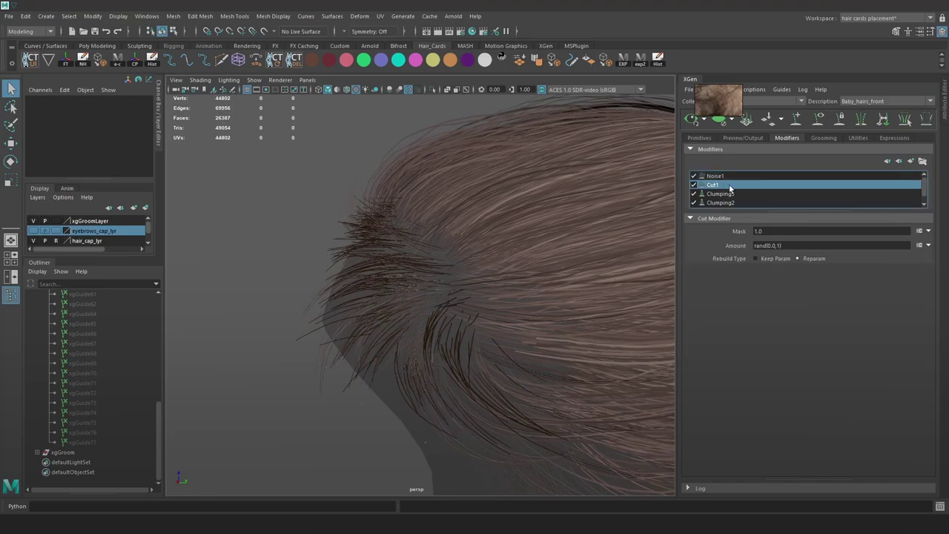
{"action": "left_click", "coordinate": [780, 247]}
{"action": "key", "text": "BackSpace"}
{"action": "type", "text": "2"}
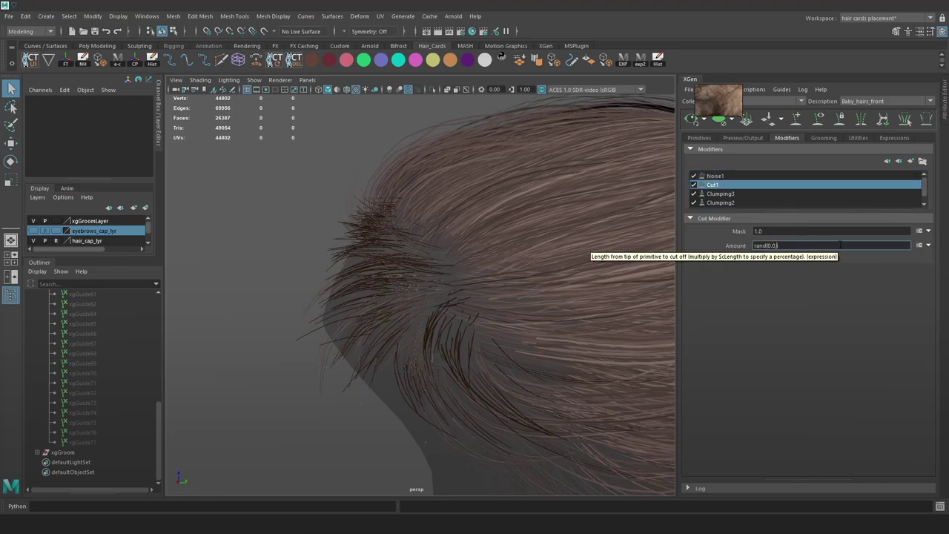
{"action": "key", "text": "Return"}
{"action": "left_click_drag", "start_coordinate": [564, 244], "coordinate": [538, 269], "text": "alt"}
Compare the baby hairs with the Clumping3 modifier on and off, and leave it disabled
{"action": "left_click", "coordinate": [694, 194]}
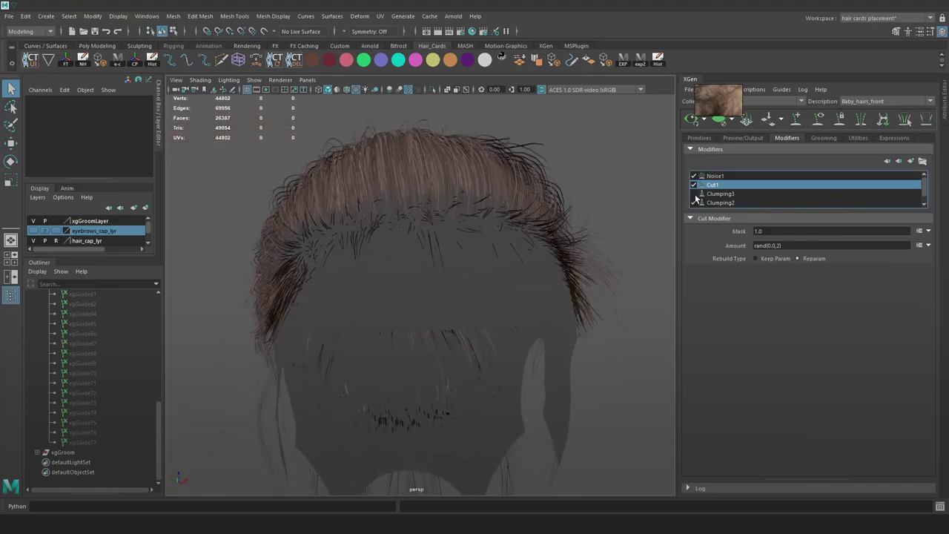
{"action": "left_click_drag", "start_coordinate": [408, 231], "coordinate": [498, 231], "text": "alt"}
{"action": "left_click", "coordinate": [701, 194]}
{"action": "left_click", "coordinate": [695, 194]}
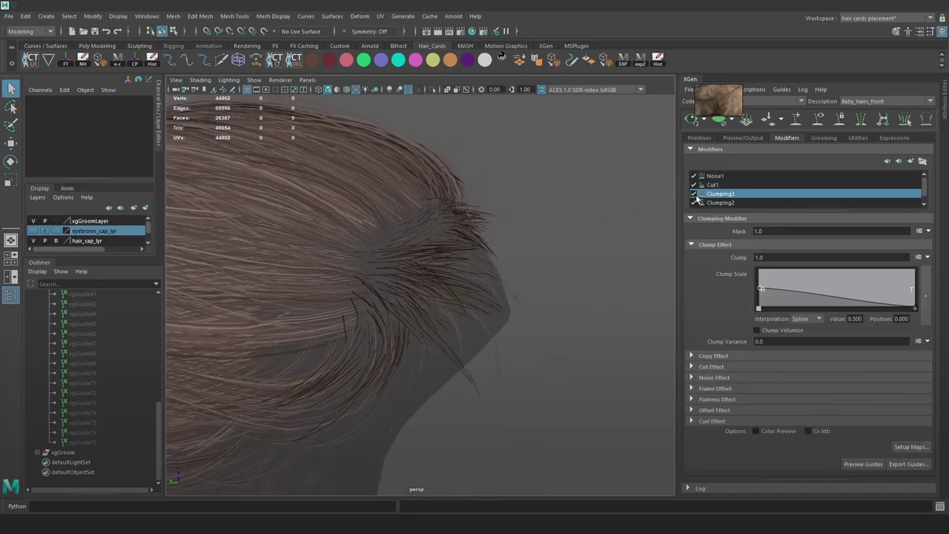
{"action": "left_click", "coordinate": [695, 194]}
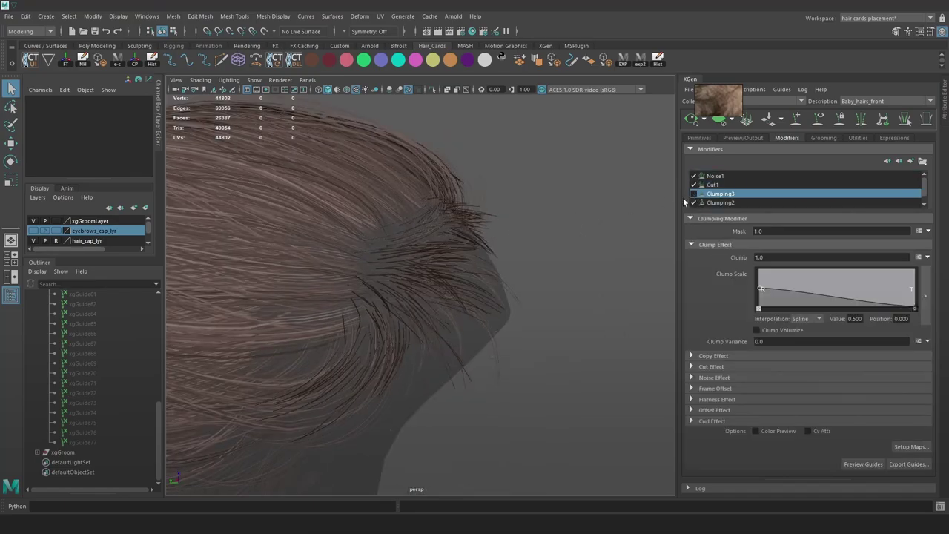
{"action": "left_click_drag", "start_coordinate": [604, 255], "coordinate": [519, 265], "text": "alt"}
Compare the baby hairs with the Clumping1 and Clumping2 modifiers switched off and on
{"action": "scroll", "coordinate": [714, 197], "scroll_direction": "down", "scroll_amount": 1}
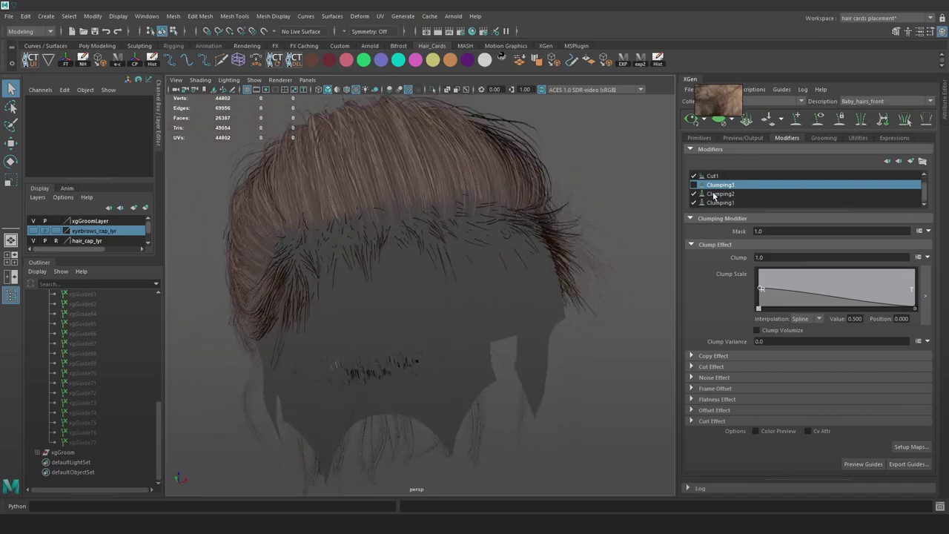
{"action": "left_click", "coordinate": [694, 203]}
{"action": "left_click", "coordinate": [694, 203]}
{"action": "left_click", "coordinate": [695, 194]}
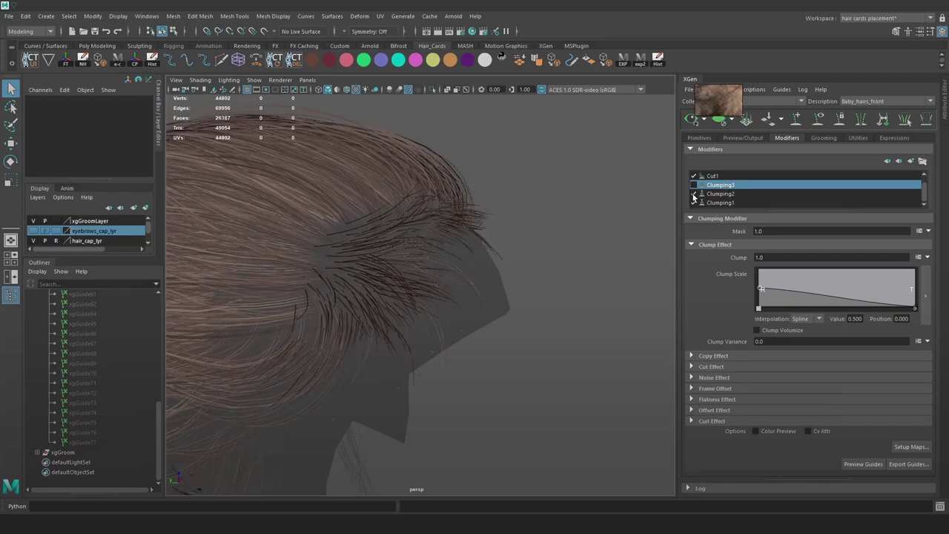
Reshape Clumping2's clump scale ramp by raising the root point and moving the middle point to value 0.487 at position 0.373
{"action": "left_click", "coordinate": [721, 193]}
{"action": "left_click", "coordinate": [914, 304]}
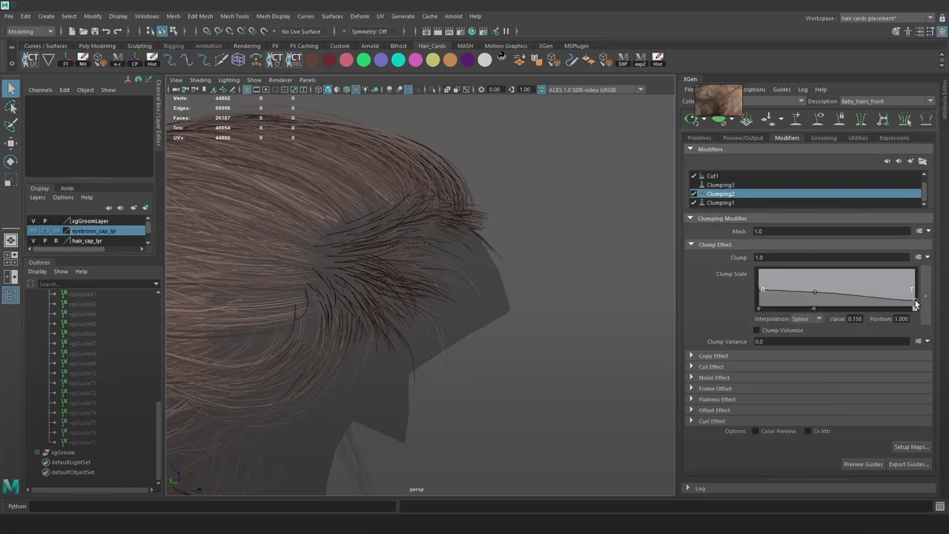
{"action": "left_click_drag", "start_coordinate": [413, 303], "coordinate": [485, 300], "text": "alt"}
{"action": "left_click_drag", "start_coordinate": [759, 291], "coordinate": [760, 282]}
{"action": "mouse_move", "coordinate": [815, 292]}
{"action": "left_mouse_down"}
{"action": "mouse_move", "coordinate": [814, 276]}
{"action": "mouse_move", "coordinate": [815, 287]}
{"action": "left_mouse_up"}
{"action": "left_click_drag", "start_coordinate": [493, 294], "coordinate": [631, 300], "text": "alt"}
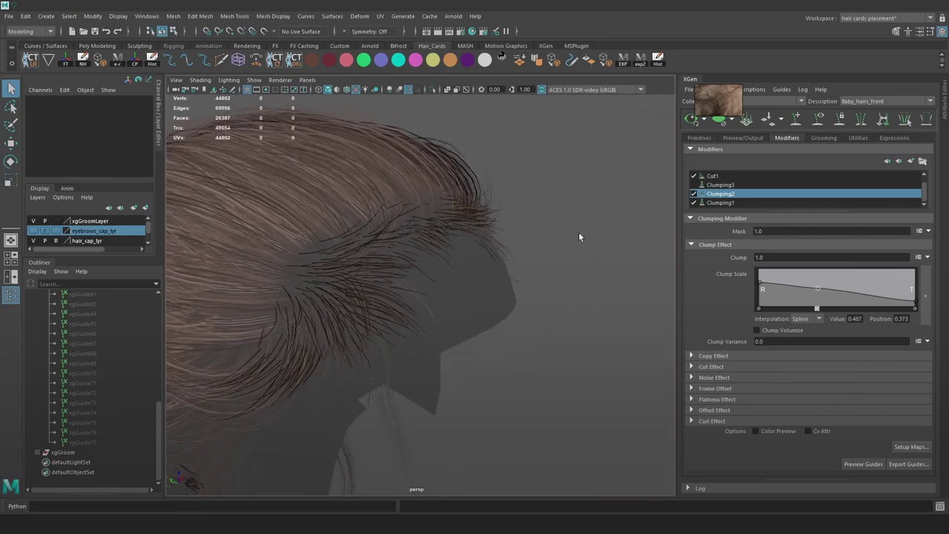
Try a density of 29.1 for the baby hairs and bring it back to 37.095
{"action": "left_click", "coordinate": [699, 138]}
{"action": "mouse_move", "coordinate": [838, 196]}
{"action": "left_mouse_down"}
{"action": "mouse_move", "coordinate": [855, 196]}
{"action": "mouse_move", "coordinate": [827, 196]}
{"action": "left_mouse_up"}
{"action": "mouse_move", "coordinate": [532, 239]}
{"action": "left_mouse_down", "text": "alt"}
{"action": "mouse_move", "coordinate": [468, 240]}
{"action": "mouse_move", "coordinate": [566, 230]}
{"action": "mouse_move", "coordinate": [476, 241]}
{"action": "mouse_move", "coordinate": [514, 235]}
{"action": "left_mouse_up", "text": "alt"}
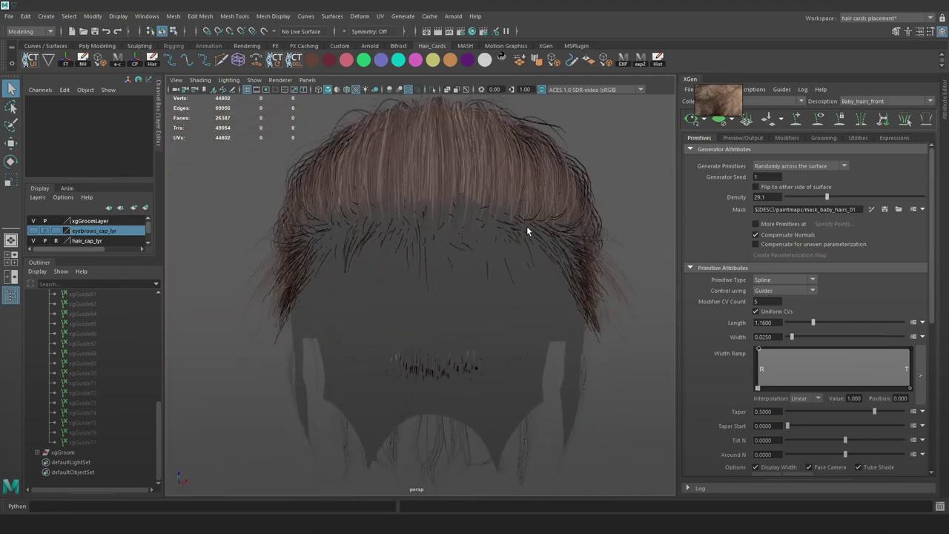
{"action": "left_click_drag", "start_coordinate": [827, 196], "coordinate": [839, 199]}
{"action": "left_click_drag", "start_coordinate": [505, 272], "coordinate": [476, 261], "text": "alt"}
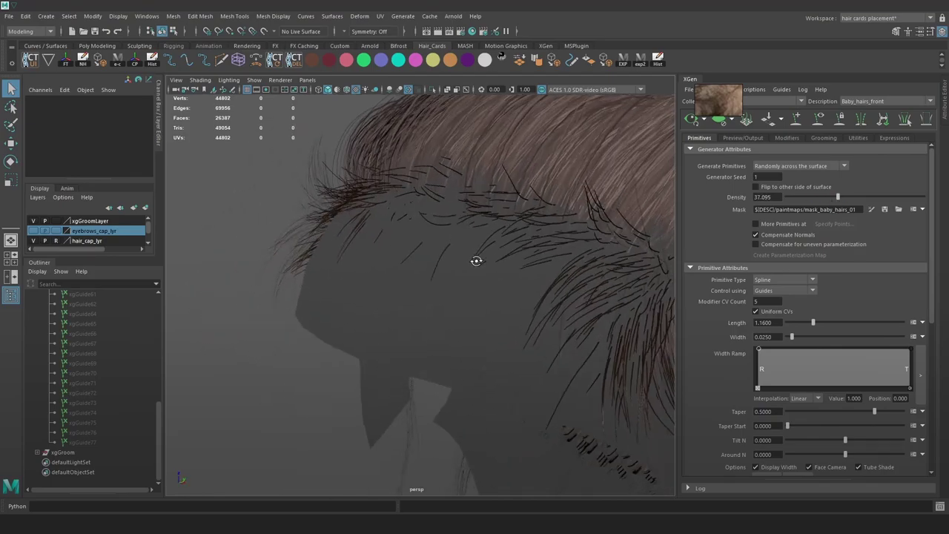
Compare the baby hairs from the front and side with the Cut1 modifier disabled and enabled
{"action": "left_click", "coordinate": [789, 139]}
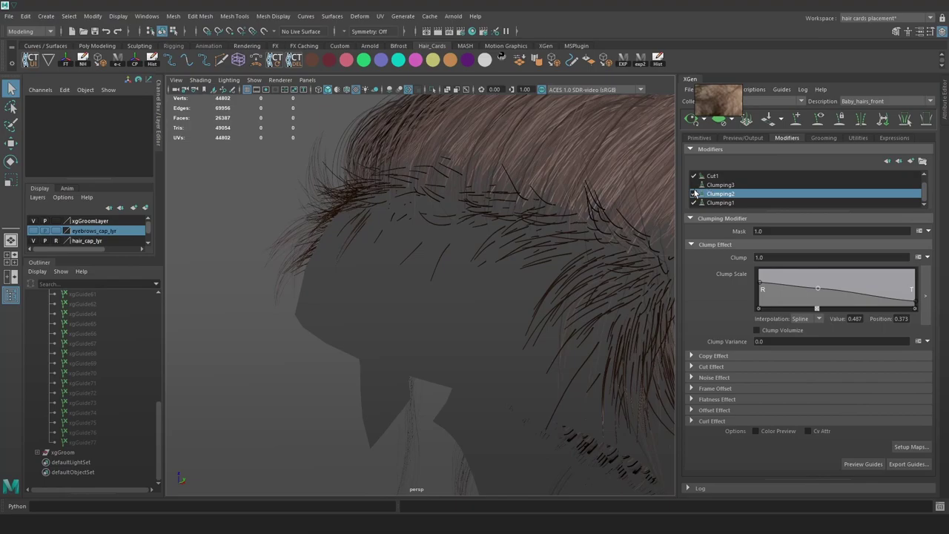
{"action": "left_click", "coordinate": [694, 180]}
{"action": "left_click_drag", "start_coordinate": [408, 205], "coordinate": [679, 196], "text": "alt"}
{"action": "left_click", "coordinate": [693, 177]}
{"action": "left_click", "coordinate": [693, 177]}
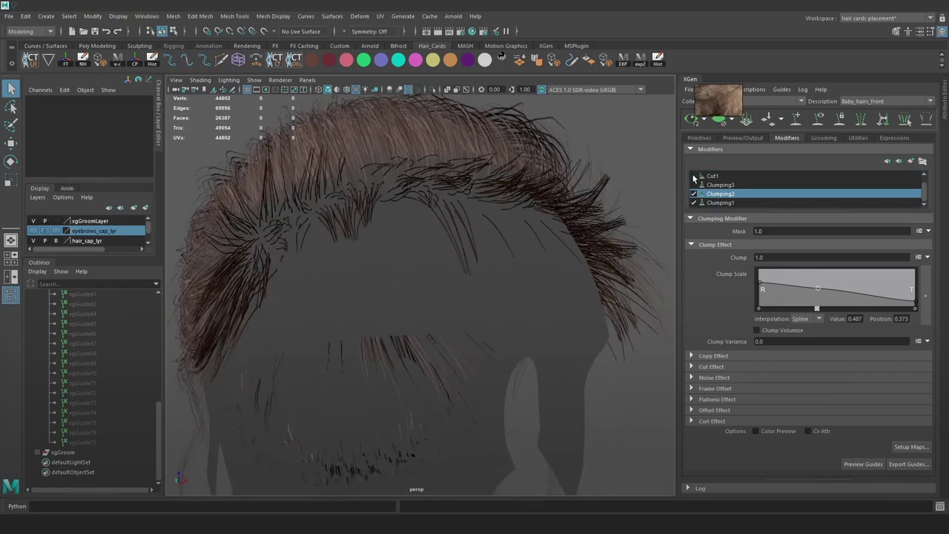
{"action": "left_click_drag", "start_coordinate": [430, 204], "coordinate": [566, 220], "text": "alt"}
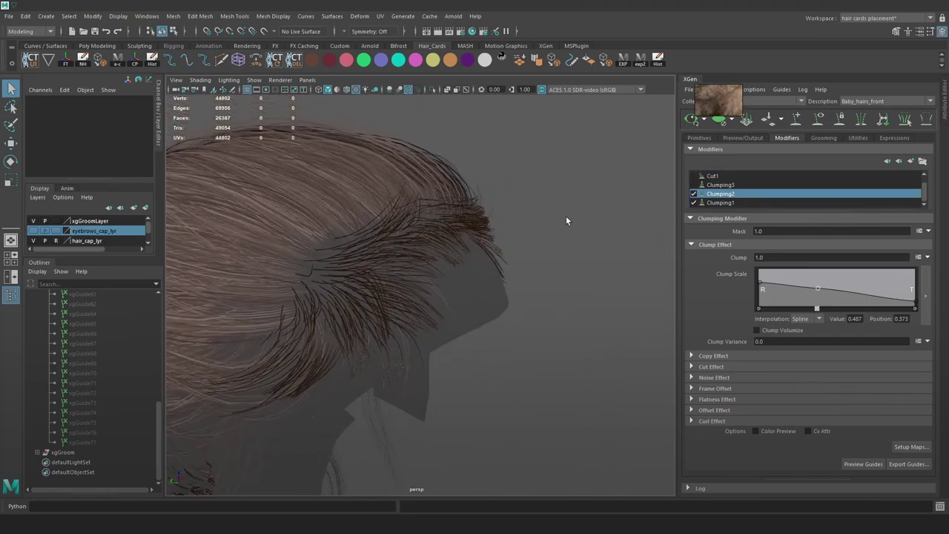
{"action": "left_click", "coordinate": [694, 176]}
Try rand(0.0,15) and rand(0.0,.15) as the Cut1 amount and compare the result with the modifier disabled
{"action": "left_click", "coordinate": [729, 176]}
{"action": "left_click", "coordinate": [844, 245]}
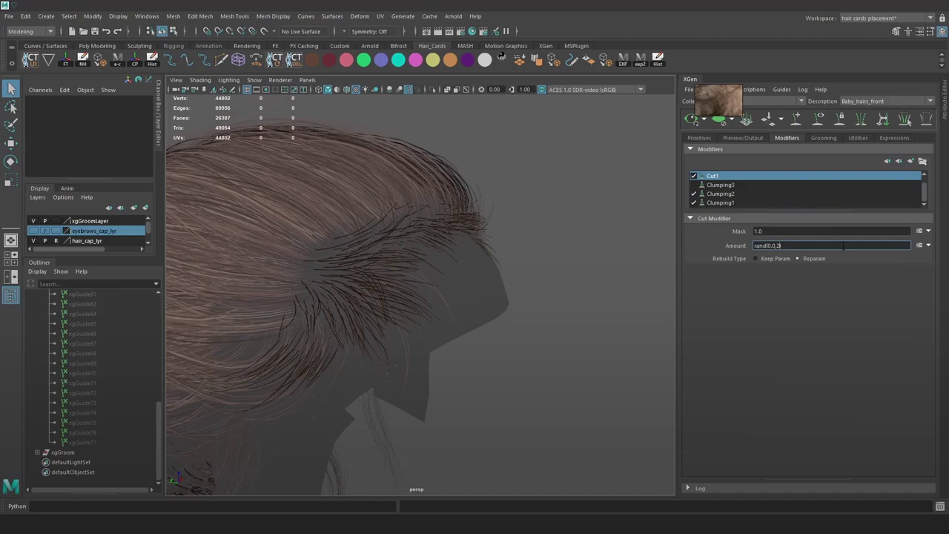
{"action": "key", "text": "BackSpace"}
{"action": "type", "text": "1"}
{"action": "type", "text": "5"}
{"action": "key", "text": "Return"}
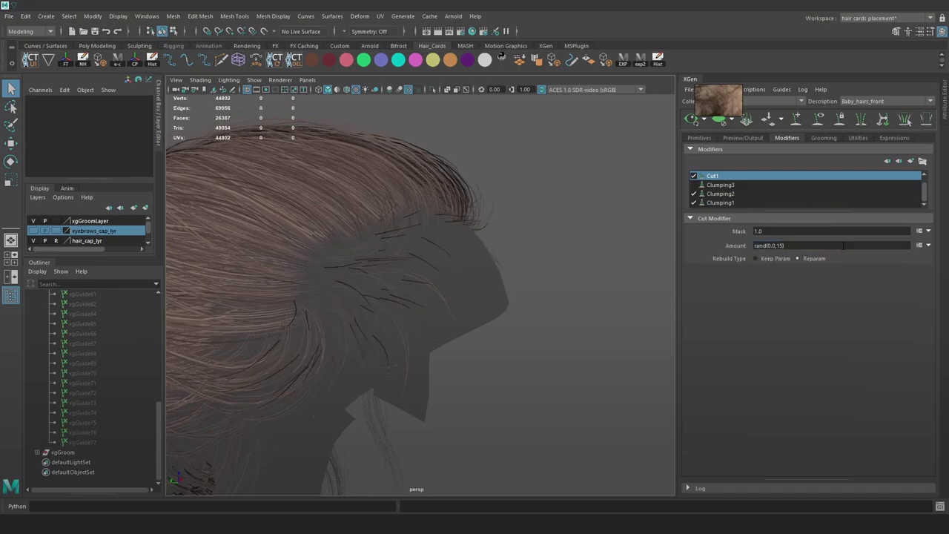
{"action": "left_click", "coordinate": [785, 244]}
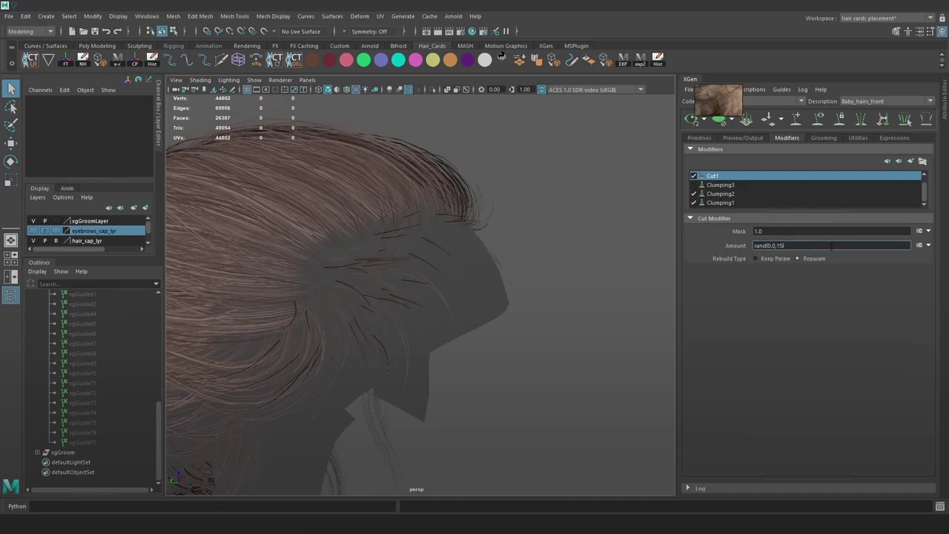
{"action": "key", "text": "Return"}
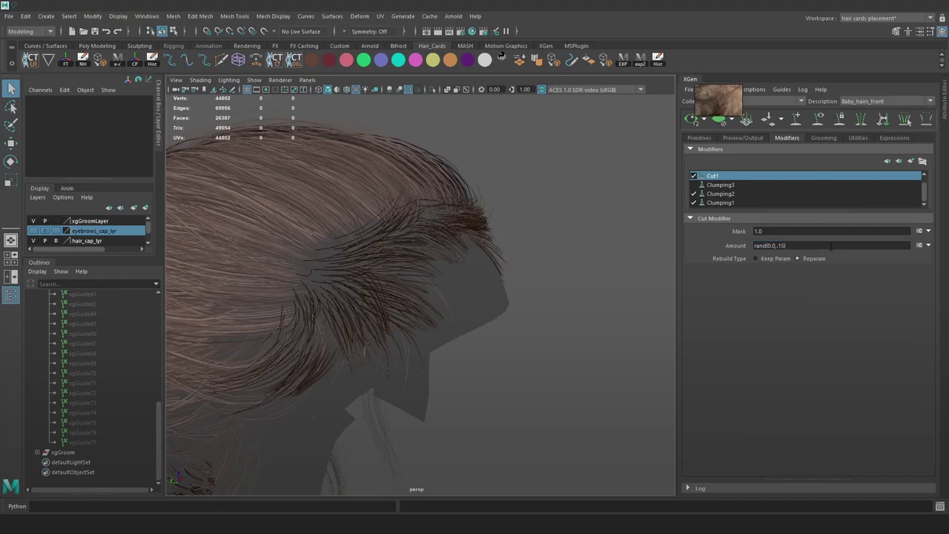
{"action": "left_click", "coordinate": [694, 184]}
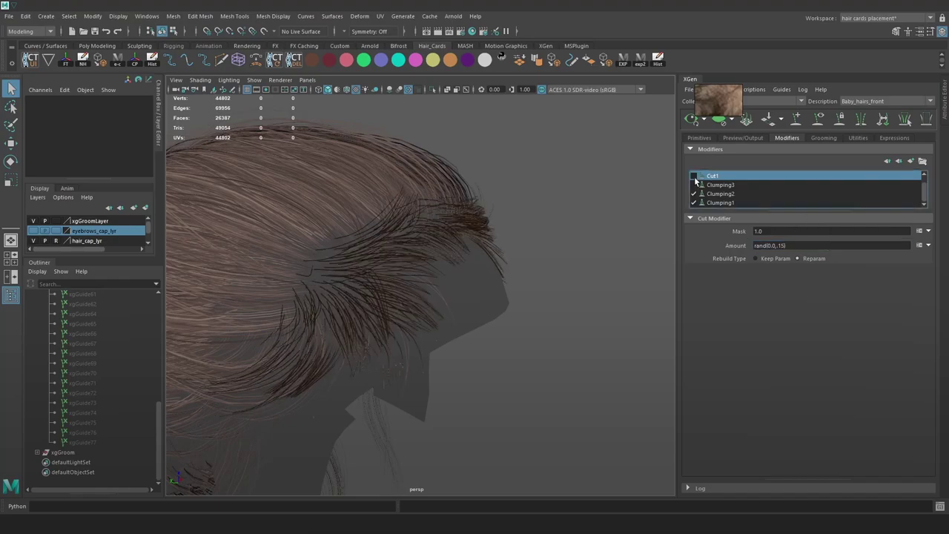
Set the Cut1 modifier's amount to rand(0.0,1)
{"action": "left_click", "coordinate": [814, 248]}
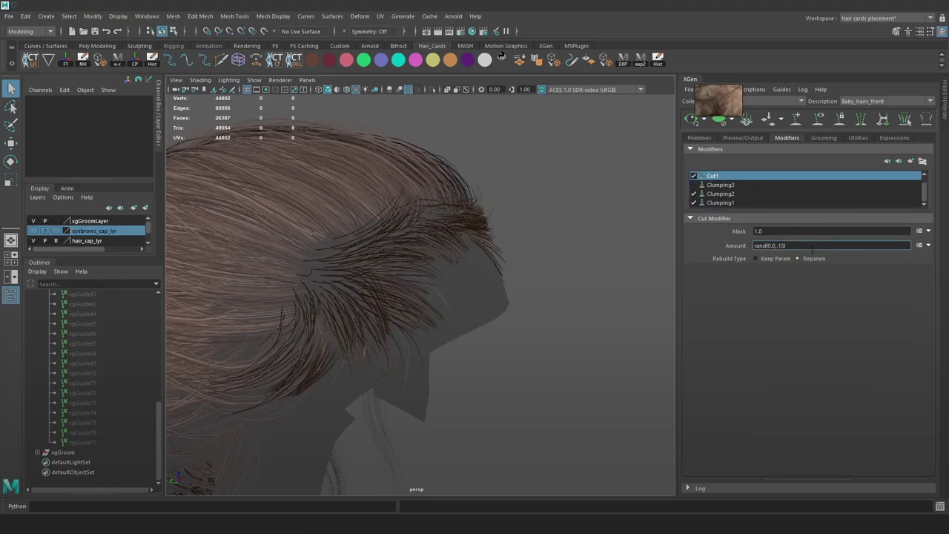
{"action": "type", "text": ")"}
{"action": "key", "text": "Return"}
{"action": "left_click", "coordinate": [782, 245]}
{"action": "key", "text": "Return"}
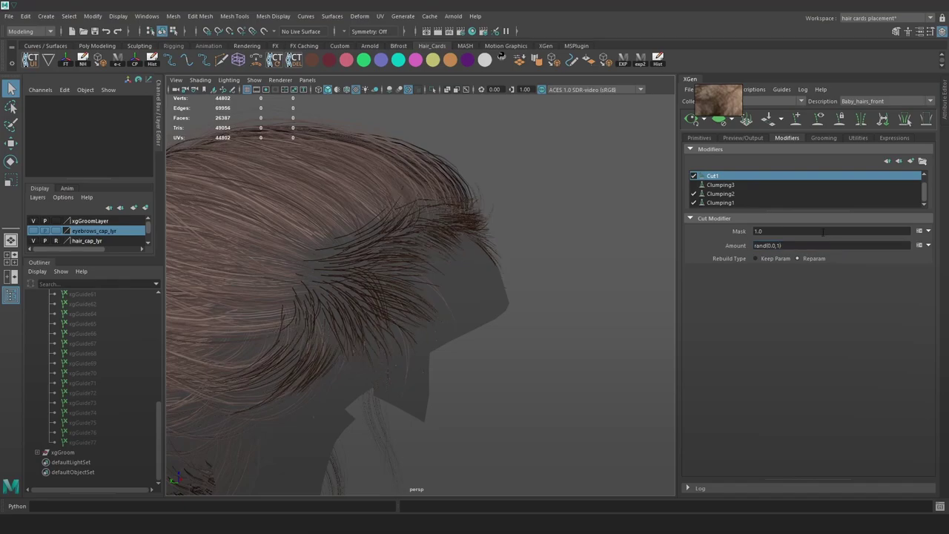
Set the Cut1 amount to rand(0.0,1.5) and compare the hairs with the modifier off and on
{"action": "left_click", "coordinate": [807, 245]}
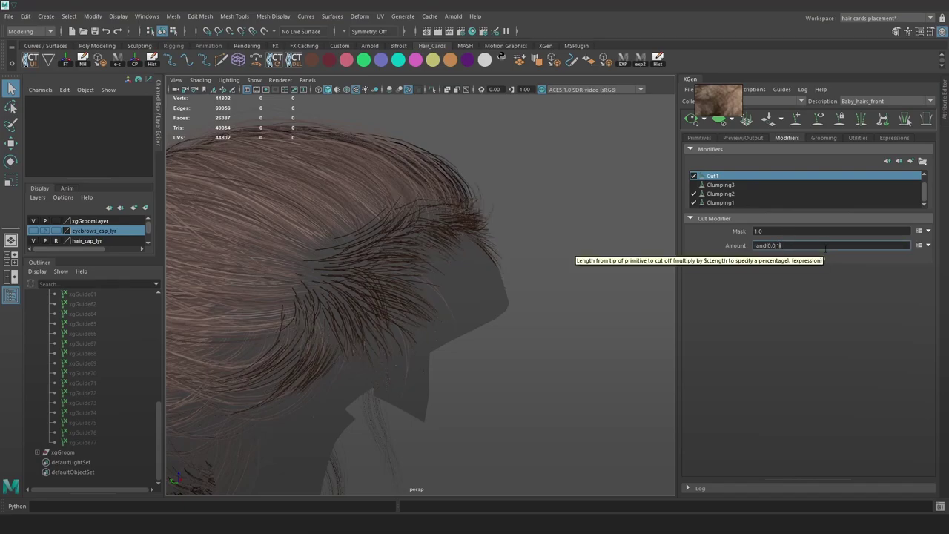
{"action": "type", "text": "5"}
{"action": "key", "text": "Return"}
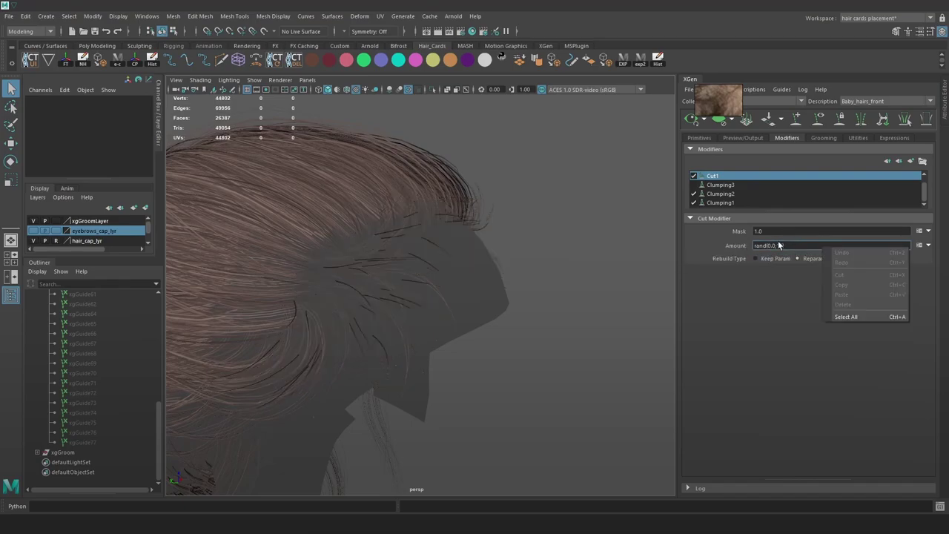
{"action": "left_click", "coordinate": [823, 246]}
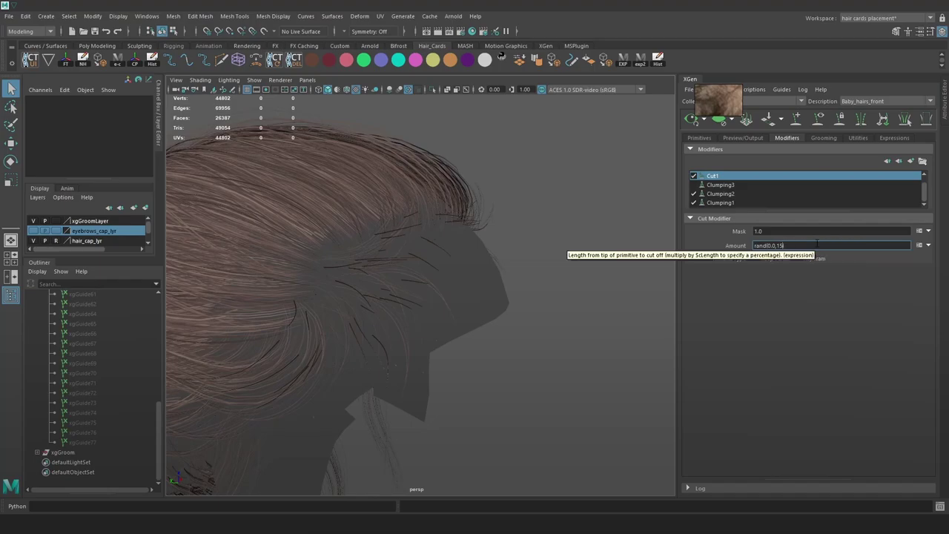
{"action": "key", "text": "Return"}
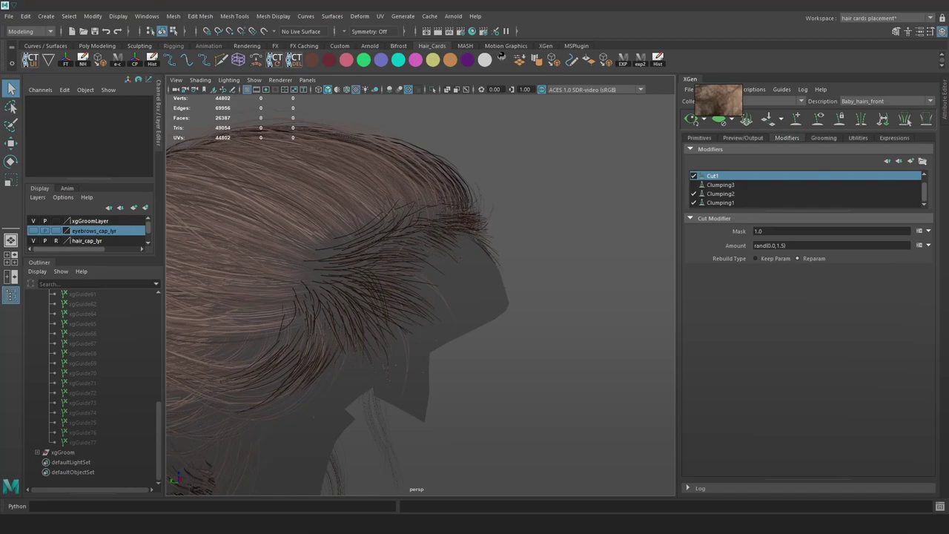
{"action": "left_click", "coordinate": [694, 176]}
{"action": "left_click", "coordinate": [694, 175]}
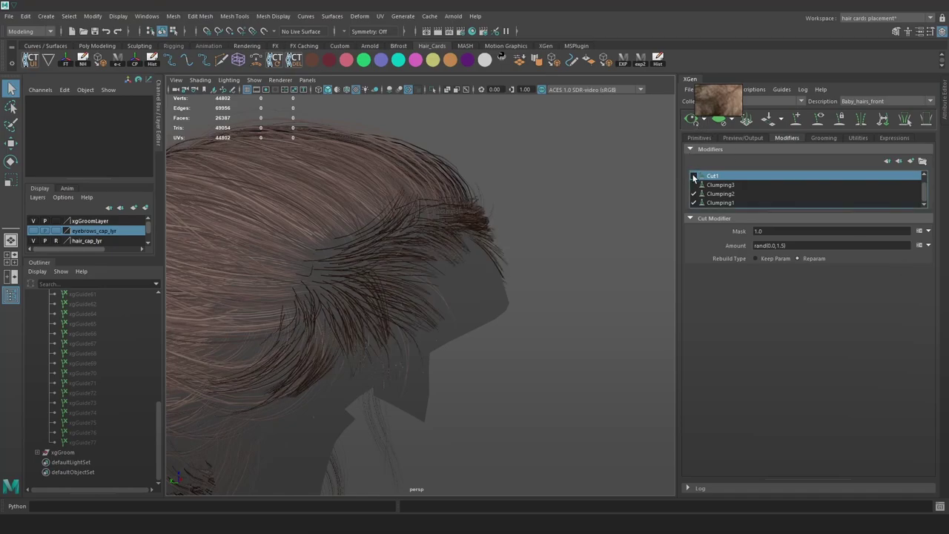
{"action": "left_click_drag", "start_coordinate": [594, 201], "coordinate": [530, 215], "text": "alt"}
Open the mask_baby_hairs_01 density mask for 3D painting and set the brush colour to near-white
{"action": "left_click", "coordinate": [699, 138]}
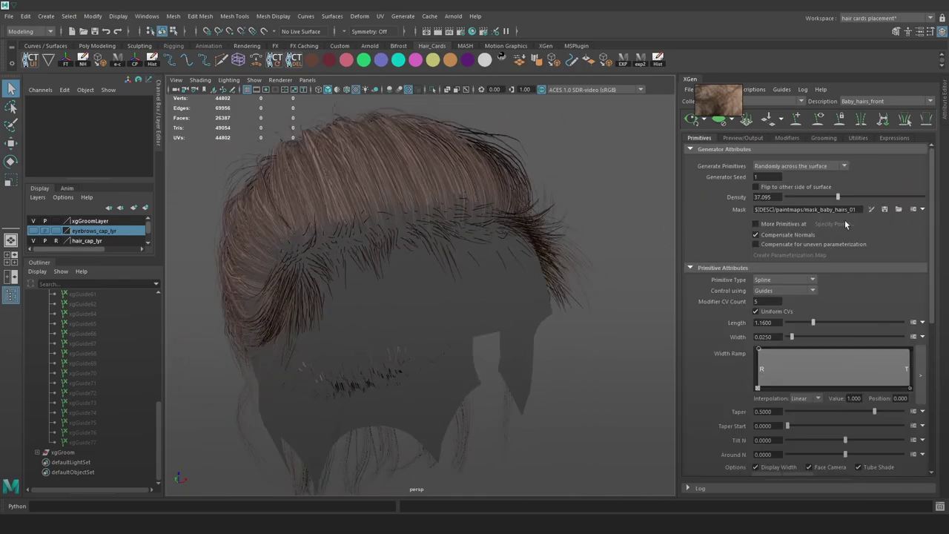
{"action": "left_click", "coordinate": [871, 209]}
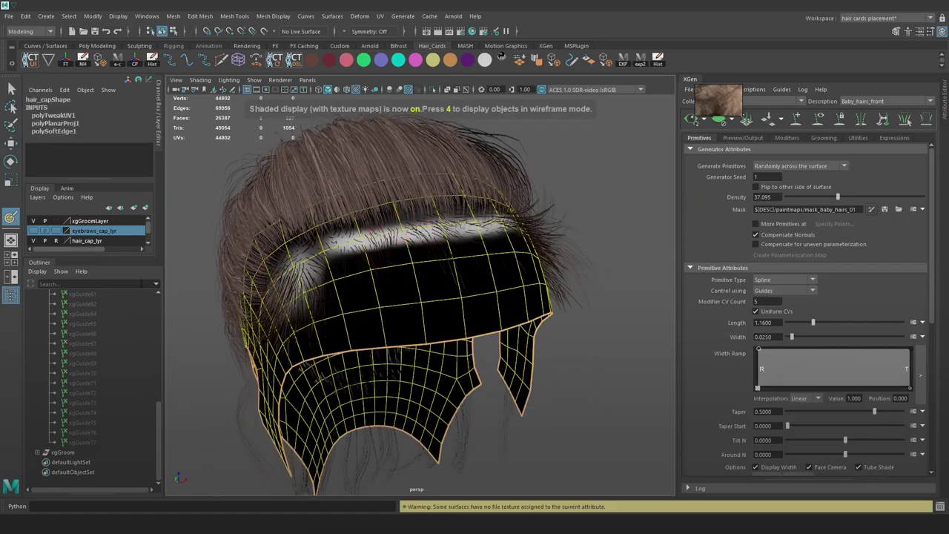
{"action": "left_click", "coordinate": [931, 32]}
{"action": "left_click_drag", "start_coordinate": [258, 103], "coordinate": [137, 102]}
{"action": "left_click_drag", "start_coordinate": [118, 237], "coordinate": [178, 237]}
{"action": "middle_click_drag", "start_coordinate": [515, 246], "coordinate": [588, 249], "text": "alt"}
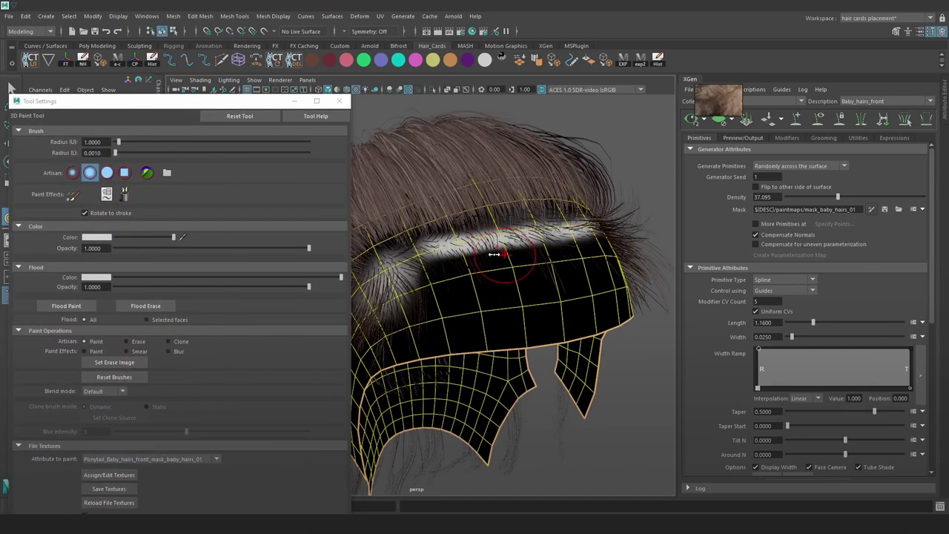
Paint near-white patches along the forehead hairline of the mask with a brush radius of 0.7765, and save the mask
{"action": "mouse_move", "coordinate": [512, 253]}
{"action": "left_mouse_down"}
{"action": "mouse_move", "coordinate": [494, 243]}
{"action": "mouse_move", "coordinate": [544, 246]}
{"action": "left_mouse_up"}
{"action": "left_click", "coordinate": [447, 246]}
{"action": "left_click", "coordinate": [445, 246]}
{"action": "left_click", "coordinate": [445, 247]}
{"action": "left_click", "coordinate": [546, 246]}
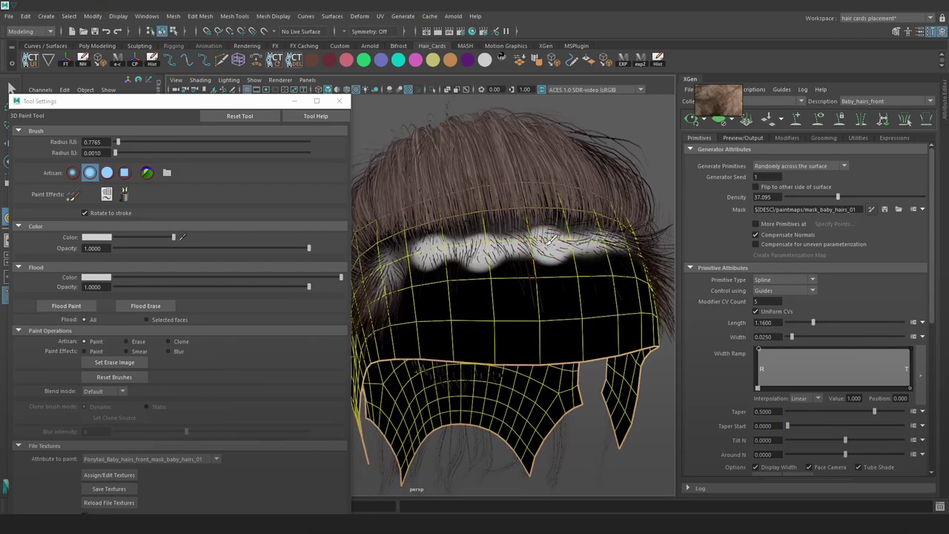
{"action": "left_click", "coordinate": [548, 244]}
{"action": "left_click", "coordinate": [550, 244]}
{"action": "mouse_move", "coordinate": [602, 248]}
{"action": "left_mouse_down", "text": "alt"}
{"action": "mouse_move", "coordinate": [593, 252]}
{"action": "mouse_move", "coordinate": [618, 247]}
{"action": "left_mouse_up", "text": "alt"}
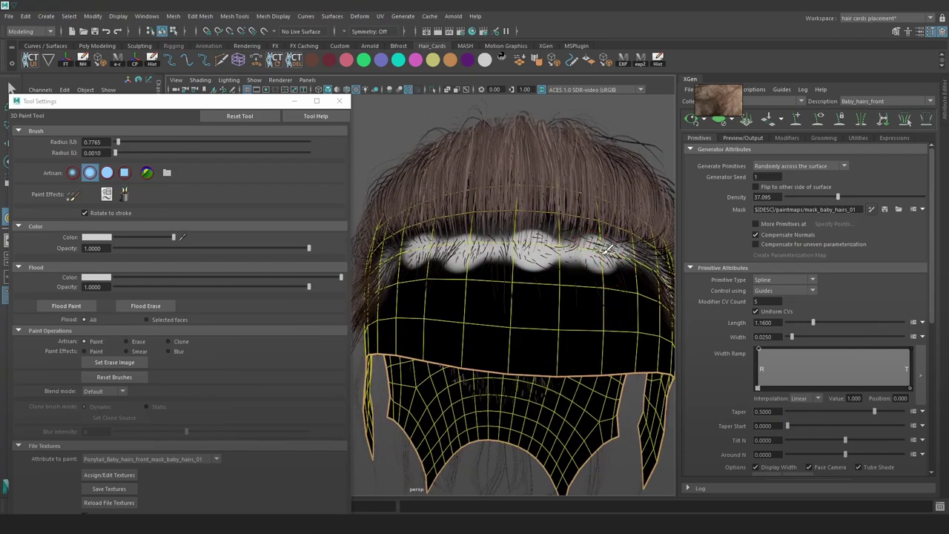
{"action": "left_click", "coordinate": [885, 211]}
{"action": "left_click_drag", "start_coordinate": [456, 248], "coordinate": [521, 221], "text": "alt"}
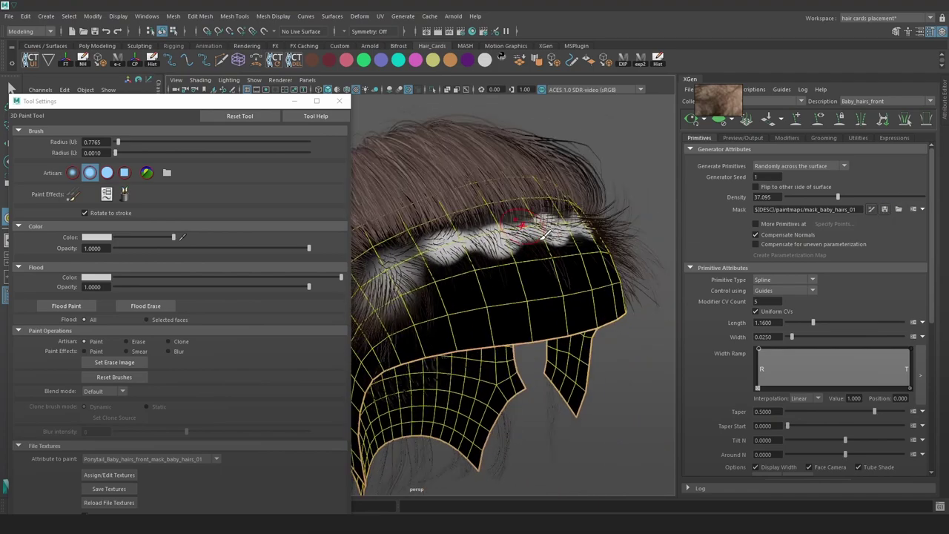
Continue painting near-white patches along the centre of the forehead hairline of the density mask and save the mask
{"action": "key", "text": "w"}
{"action": "left_click", "coordinate": [651, 213]}
{"action": "left_click_drag", "start_coordinate": [651, 217], "coordinate": [531, 250], "text": "alt"}
{"action": "left_click", "coordinate": [871, 209]}
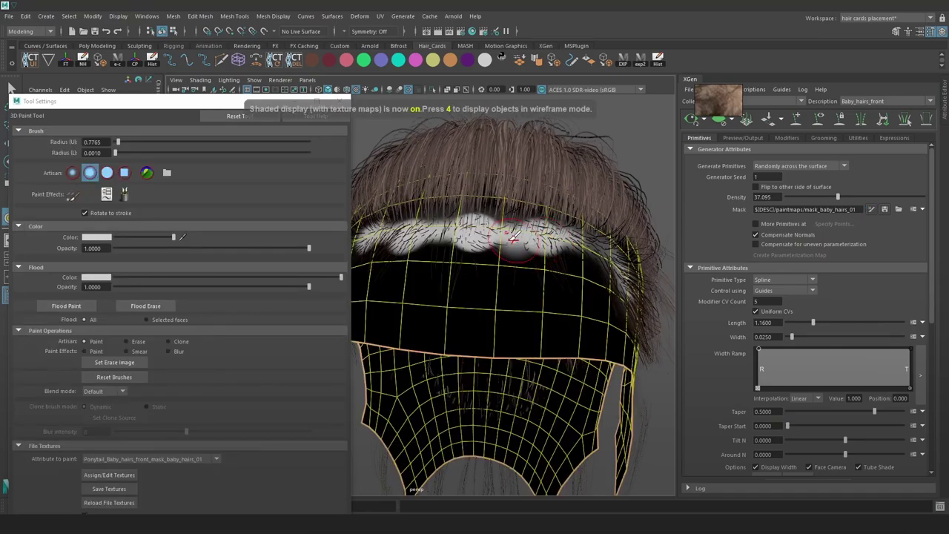
{"action": "left_click", "coordinate": [884, 209]}
{"action": "mouse_move", "coordinate": [640, 156]}
{"action": "left_mouse_down", "text": "alt"}
{"action": "mouse_move", "coordinate": [580, 222]}
{"action": "mouse_move", "coordinate": [520, 221]}
{"action": "mouse_move", "coordinate": [638, 244]}
{"action": "mouse_move", "coordinate": [560, 241]}
{"action": "left_mouse_up", "text": "alt"}
{"action": "scroll", "coordinate": [560, 241], "scroll_direction": "up", "scroll_amount": 1}
Clean up the painted hairline mask with a black brush of radius 0.3126, save the mask and close the paint tool settings
{"action": "left_click", "coordinate": [871, 209]}
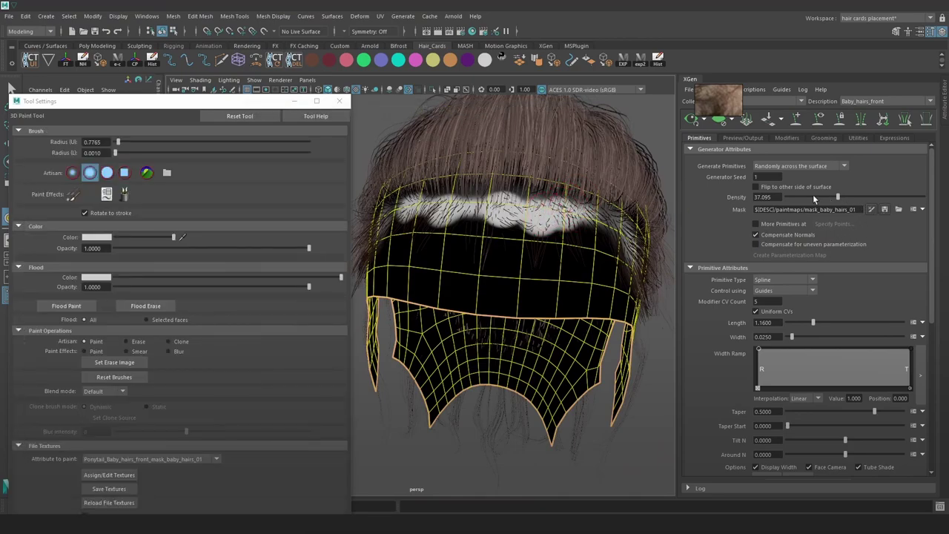
{"action": "left_click_drag", "start_coordinate": [173, 236], "coordinate": [115, 237]}
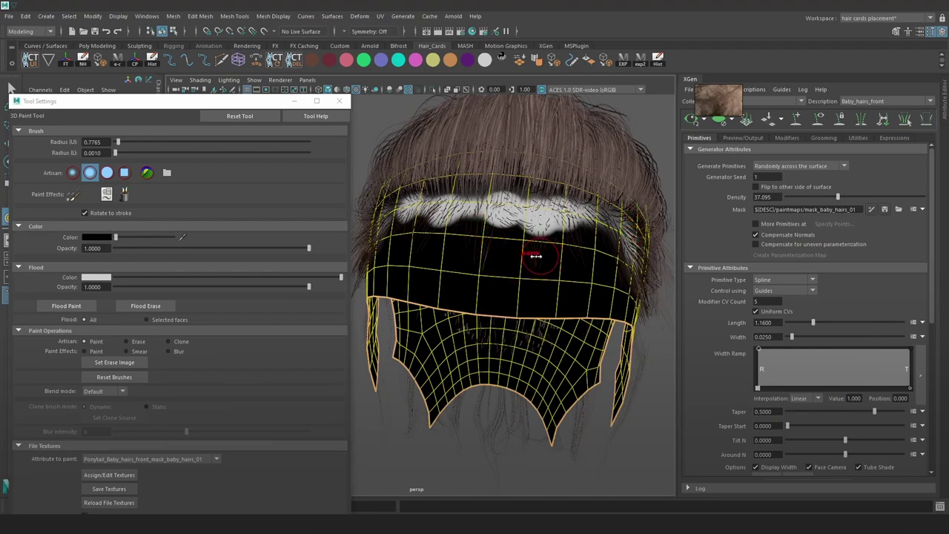
{"action": "left_click", "coordinate": [872, 210]}
{"action": "left_click", "coordinate": [871, 211]}
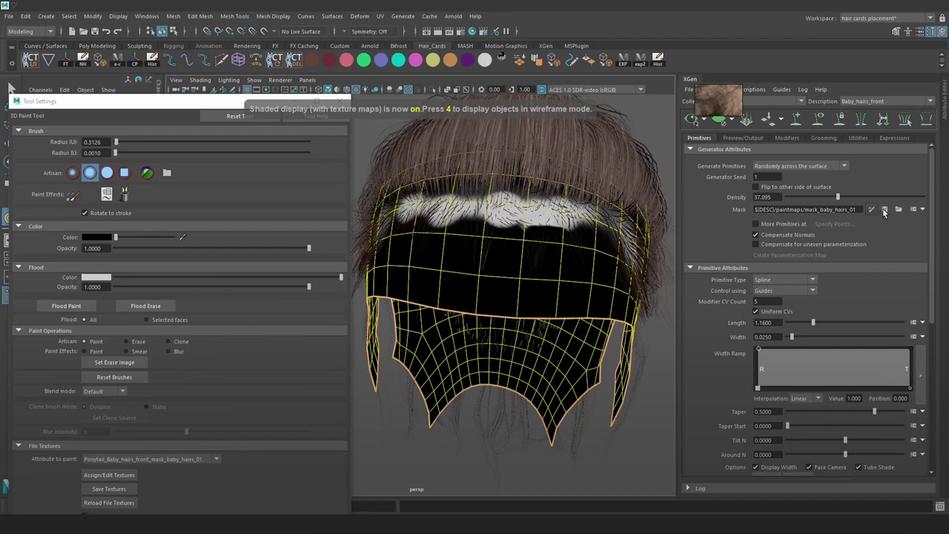
{"action": "key", "text": "w"}
{"action": "left_click_drag", "start_coordinate": [606, 250], "coordinate": [586, 252], "text": "alt"}
{"action": "left_click", "coordinate": [339, 101]}
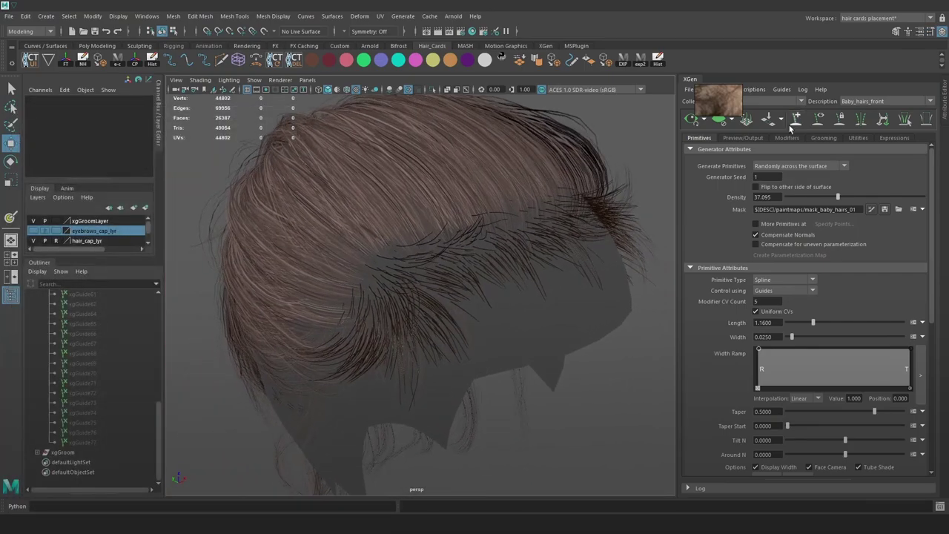
Turn on the Clumping2 modifier and inspect the clumped baby hairs
{"action": "left_click", "coordinate": [787, 137]}
{"action": "left_click", "coordinate": [694, 194]}
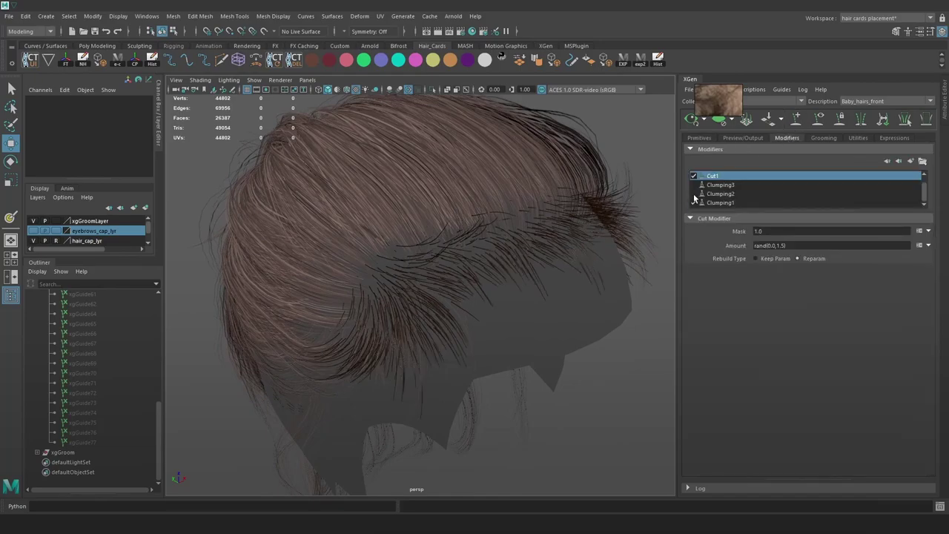
{"action": "left_click_drag", "start_coordinate": [484, 283], "coordinate": [503, 271], "text": "alt"}
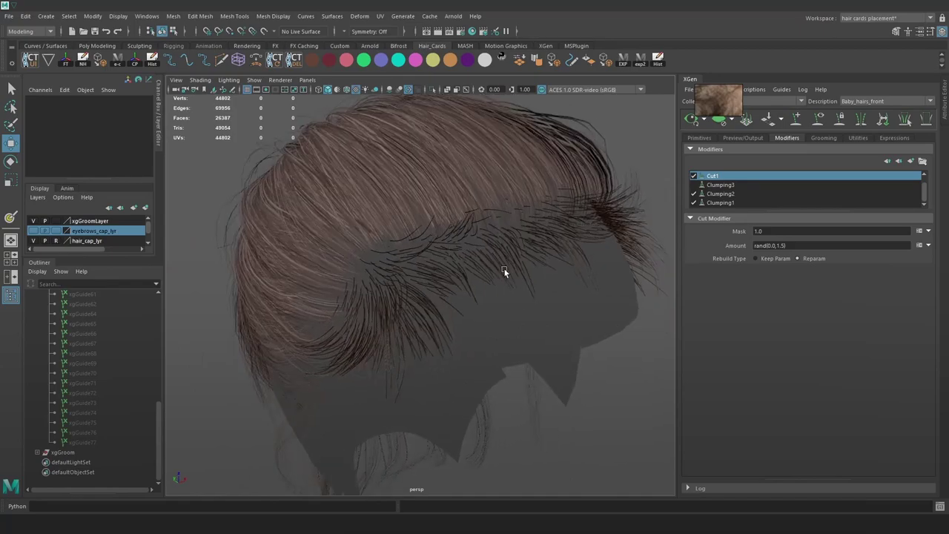
Try an additional Clumping modifier below Cut1, generating its clumping points at a density of 1.0
{"action": "left_click", "coordinate": [911, 161]}
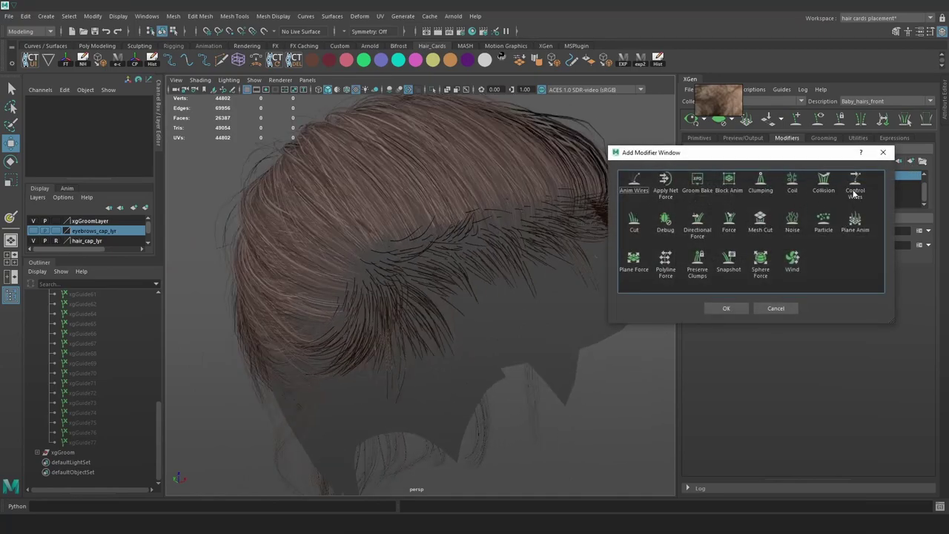
{"action": "left_click", "coordinate": [760, 182]}
{"action": "left_click", "coordinate": [735, 306]}
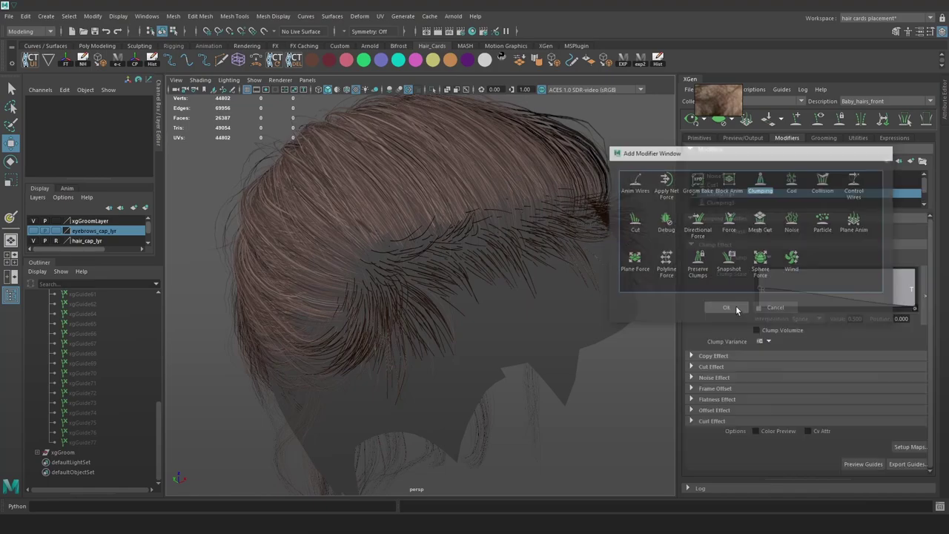
{"action": "left_click", "coordinate": [910, 447]}
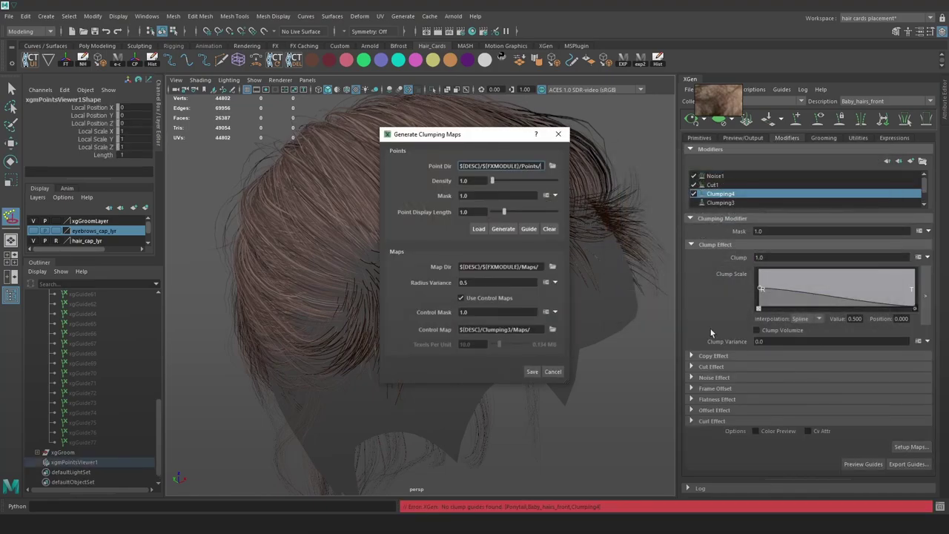
{"action": "left_click", "coordinate": [504, 229]}
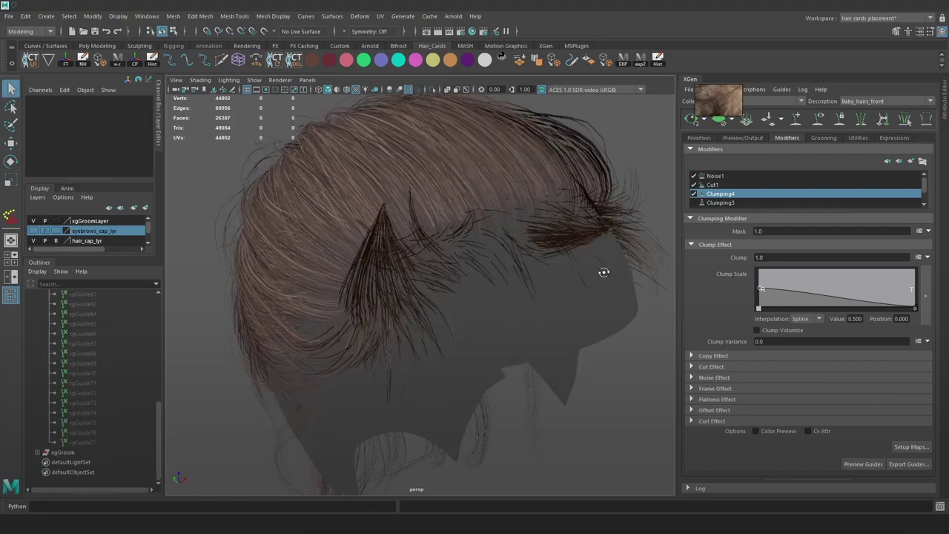
{"action": "left_click_drag", "start_coordinate": [604, 272], "coordinate": [541, 261], "text": "alt"}
{"action": "scroll", "coordinate": [723, 194], "scroll_direction": "down", "scroll_amount": 2}
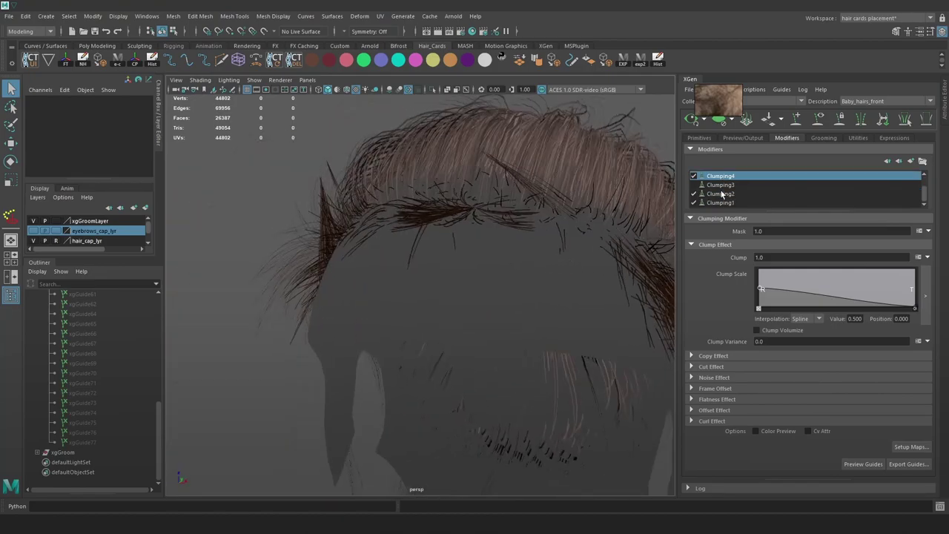
Delete the Clumping4 modifier
{"action": "left_click", "coordinate": [693, 193]}
{"action": "right_click", "coordinate": [803, 174]}
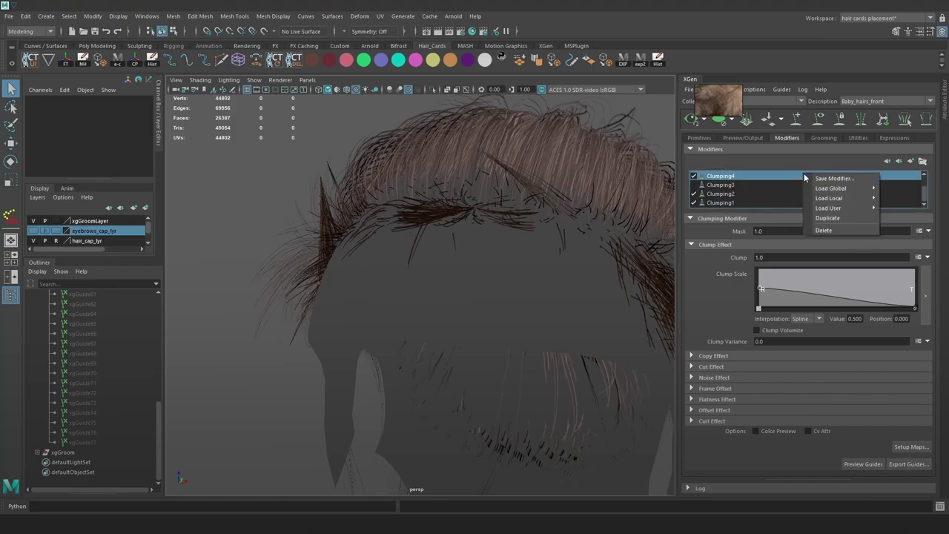
{"action": "left_click", "coordinate": [833, 227]}
{"action": "left_click_drag", "start_coordinate": [588, 221], "coordinate": [657, 222], "text": "alt"}
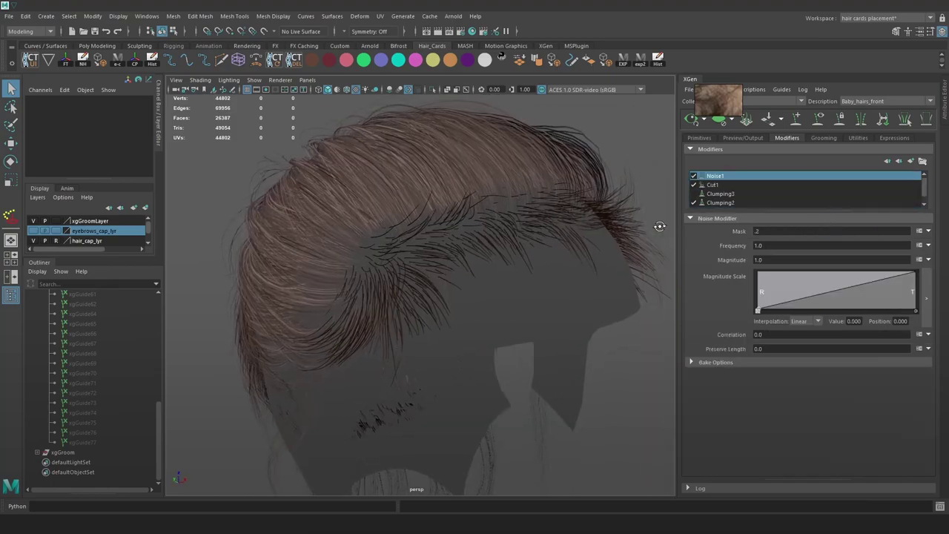
Enable the Clumping3 modifier and lower the root point of its clump scale ramp to about 0.474
{"action": "left_click", "coordinate": [725, 195]}
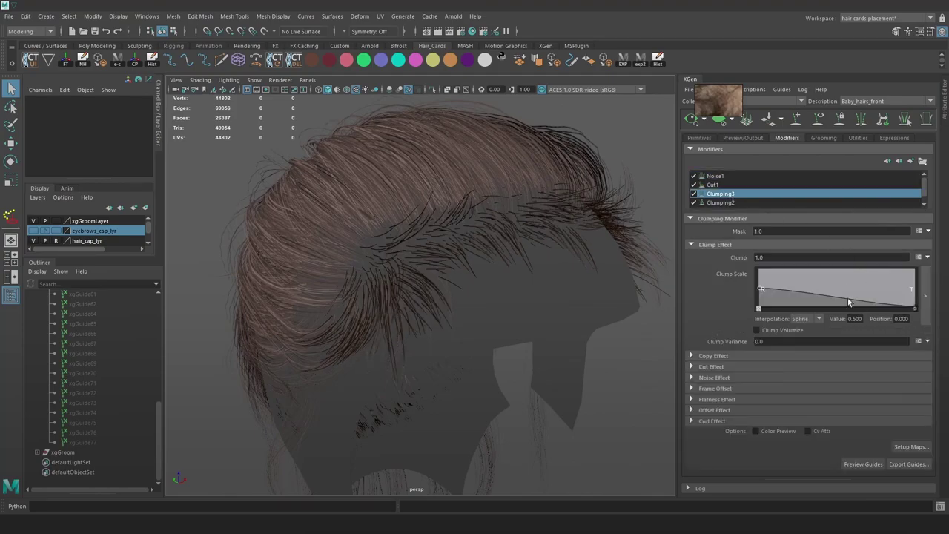
{"action": "mouse_move", "coordinate": [765, 289]}
{"action": "left_mouse_down"}
{"action": "mouse_move", "coordinate": [759, 279]}
{"action": "mouse_move", "coordinate": [759, 288]}
{"action": "left_mouse_up"}
{"action": "left_click_drag", "start_coordinate": [760, 287], "coordinate": [760, 290]}
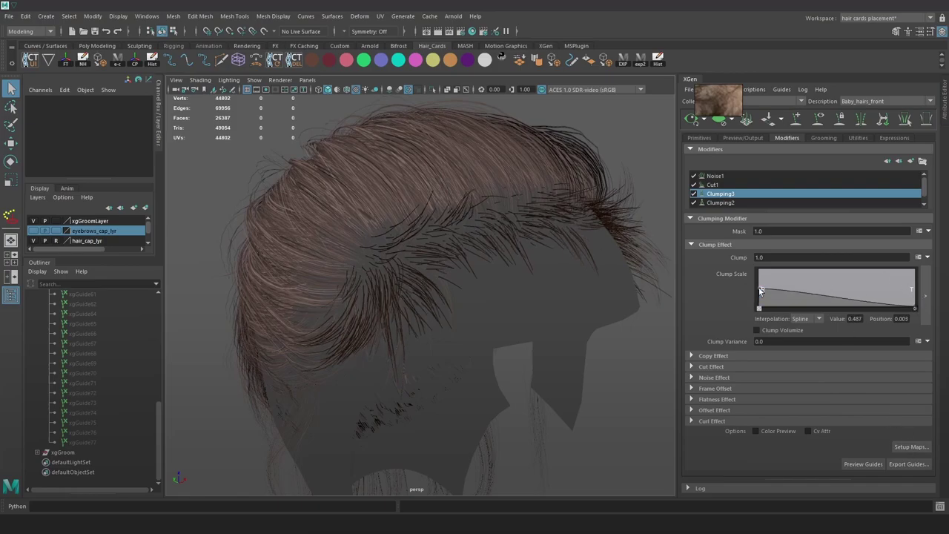
{"action": "left_click", "coordinate": [695, 194]}
{"action": "left_click", "coordinate": [694, 194]}
Regenerate the Clumping3 maps with a point density of 14, save them, and compare the hairs with the modifier off and on
{"action": "left_click", "coordinate": [911, 446]}
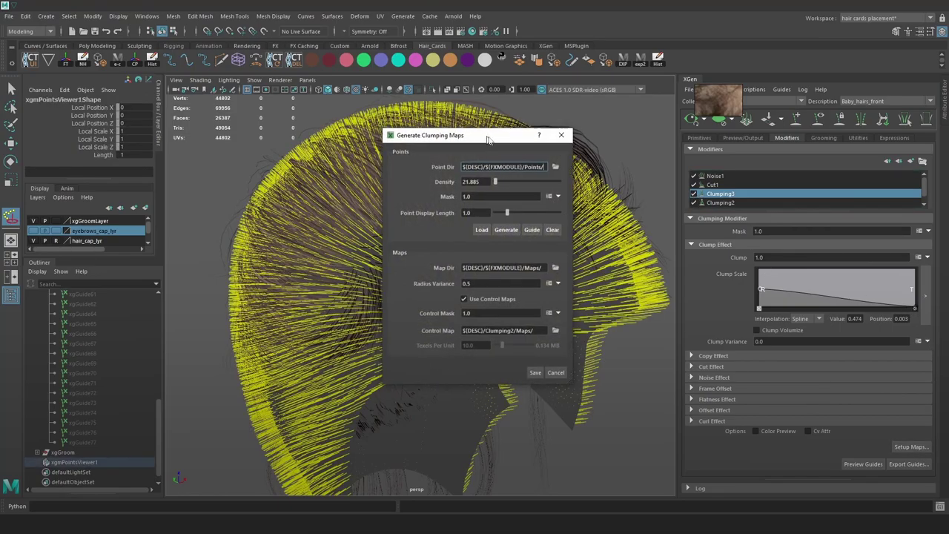
{"action": "left_click_drag", "start_coordinate": [488, 139], "coordinate": [679, 156]}
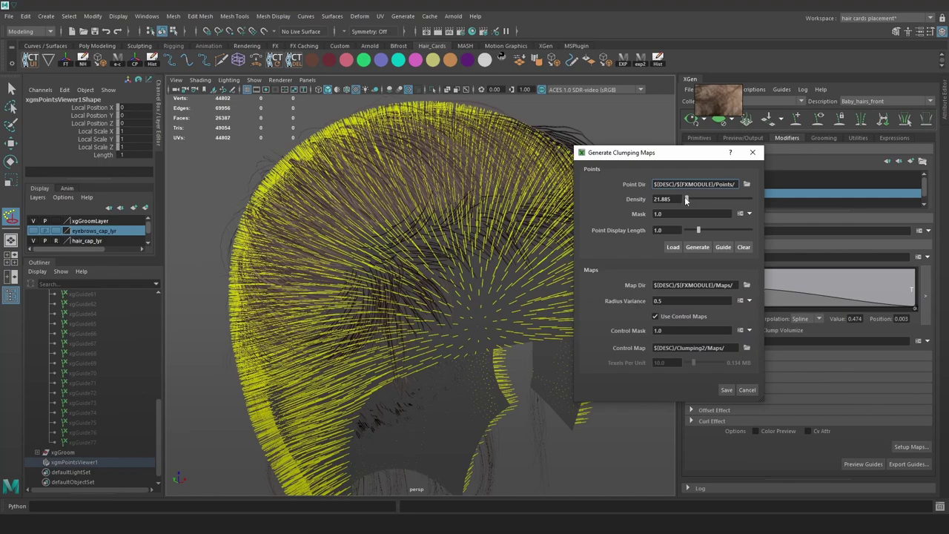
{"action": "double_click", "coordinate": [671, 199]}
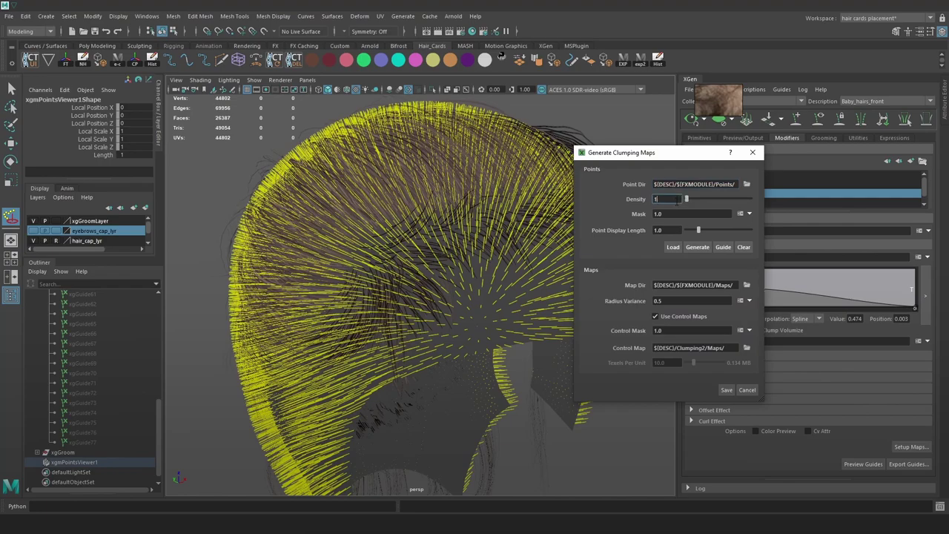
{"action": "type", "text": "14"}
{"action": "key", "text": "Return"}
{"action": "left_click", "coordinate": [698, 247]}
{"action": "left_click", "coordinate": [726, 390]}
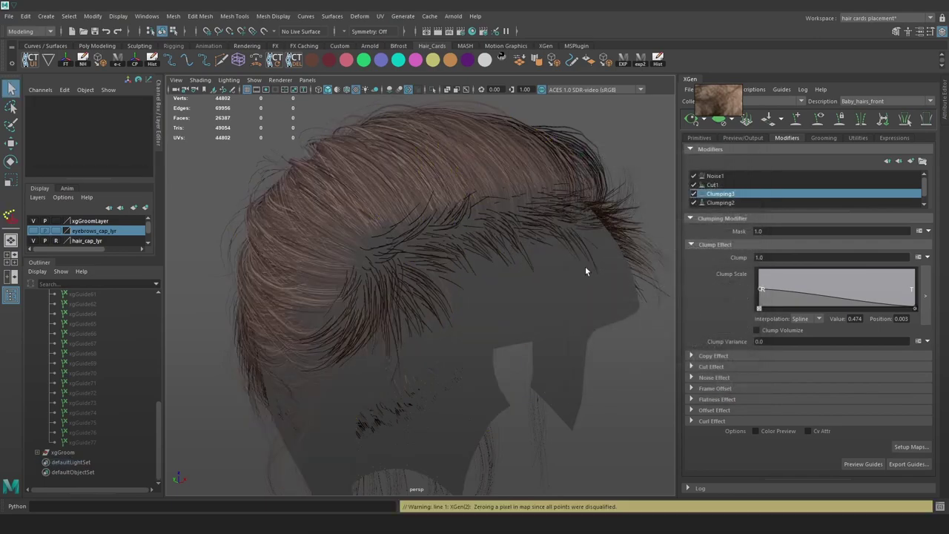
{"action": "left_click_drag", "start_coordinate": [623, 248], "coordinate": [575, 254], "text": "alt"}
{"action": "left_click", "coordinate": [694, 194]}
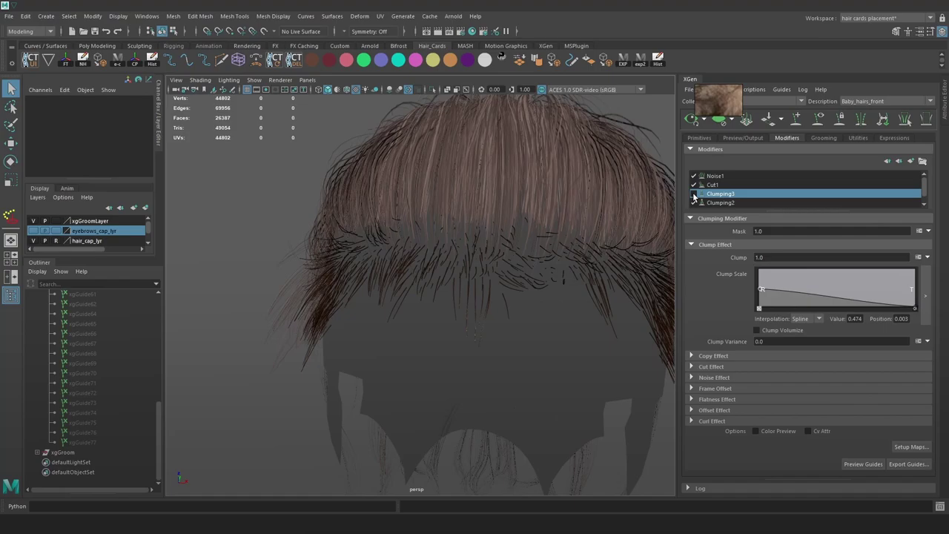
{"action": "left_click", "coordinate": [694, 194]}
Select the Baby_hairs_front guides from xgGuide77 up to xgGuide47 and unhide them
{"action": "left_click_drag", "start_coordinate": [595, 259], "coordinate": [448, 282], "text": "alt"}
{"action": "left_click", "coordinate": [84, 443]}
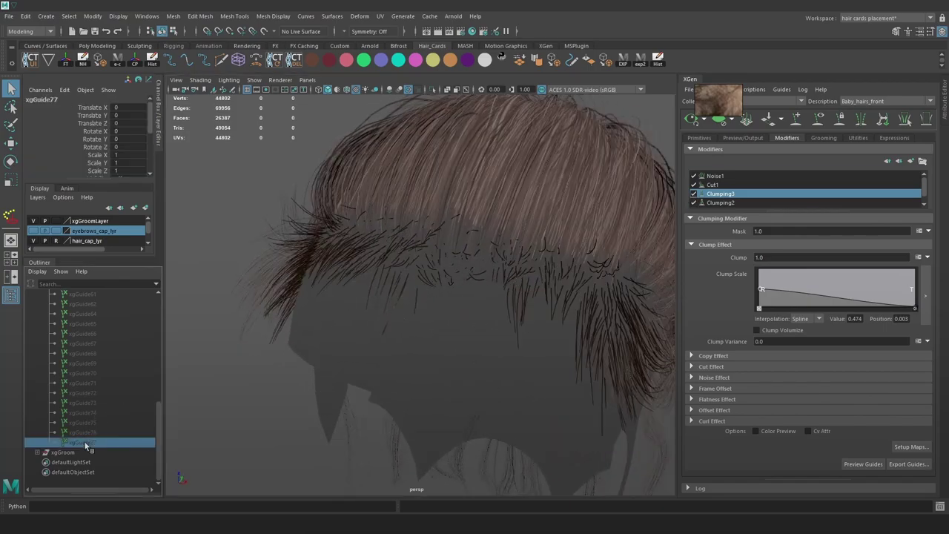
{"action": "scroll", "coordinate": [110, 399], "scroll_direction": "up", "scroll_amount": 5}
{"action": "left_click", "coordinate": [93, 335], "text": "shift"}
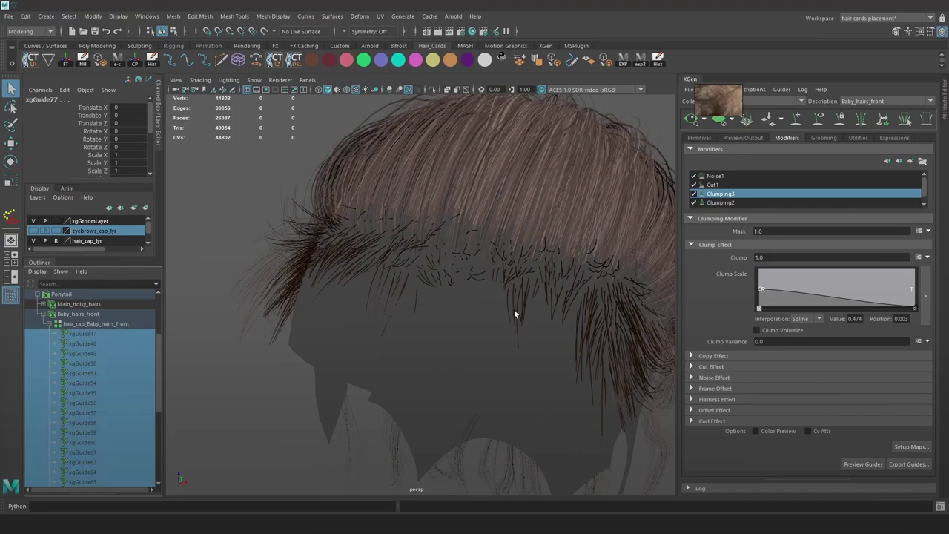
{"action": "key", "text": "shift+h"}
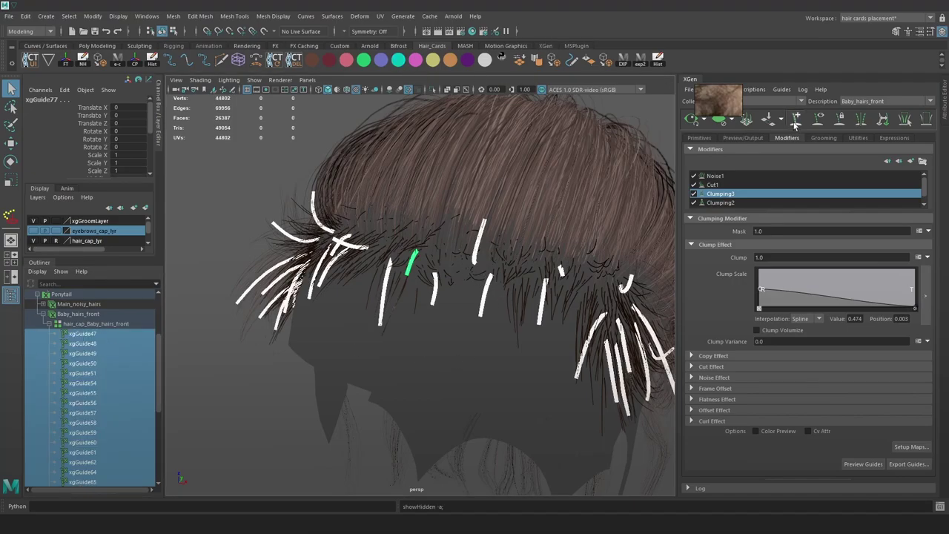
Add a guide at the middle of the forehead hairline, tilt it, scale it to about 1.855 and update the hair preview
{"action": "left_click", "coordinate": [794, 125]}
{"action": "left_click", "coordinate": [451, 280]}
{"action": "key", "text": "e"}
{"action": "left_click_drag", "start_coordinate": [461, 319], "coordinate": [441, 318]}
{"action": "left_click_drag", "start_coordinate": [418, 274], "coordinate": [451, 292]}
{"action": "key", "text": "r"}
{"action": "left_click", "coordinate": [697, 123]}
{"action": "right_click_drag", "start_coordinate": [452, 293], "coordinate": [509, 303], "text": "alt"}
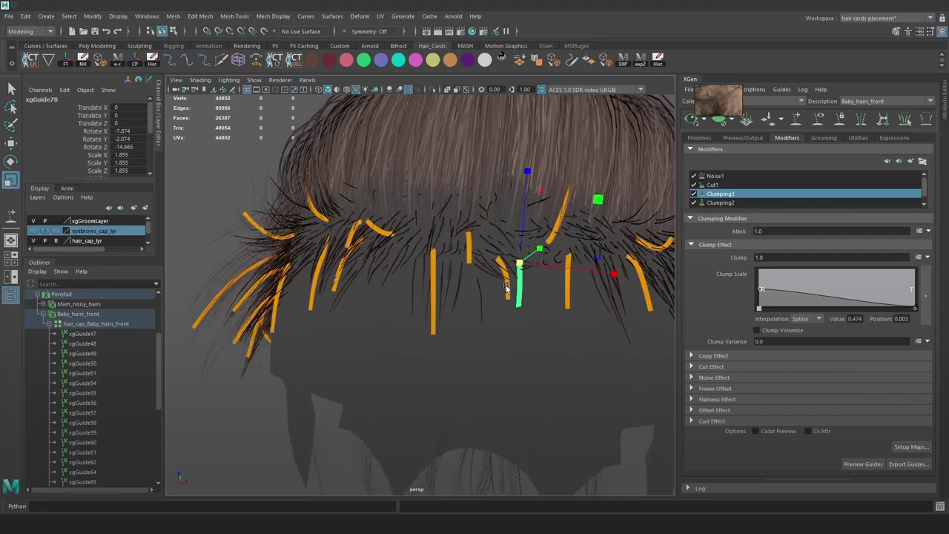
Place another guide just above the short guides at the middle of the forehead hairline
{"action": "left_click", "coordinate": [506, 289]}
{"action": "middle_click_drag", "start_coordinate": [528, 253], "coordinate": [512, 268], "text": "alt"}
{"action": "right_click_drag", "start_coordinate": [512, 269], "coordinate": [559, 269], "text": "alt"}
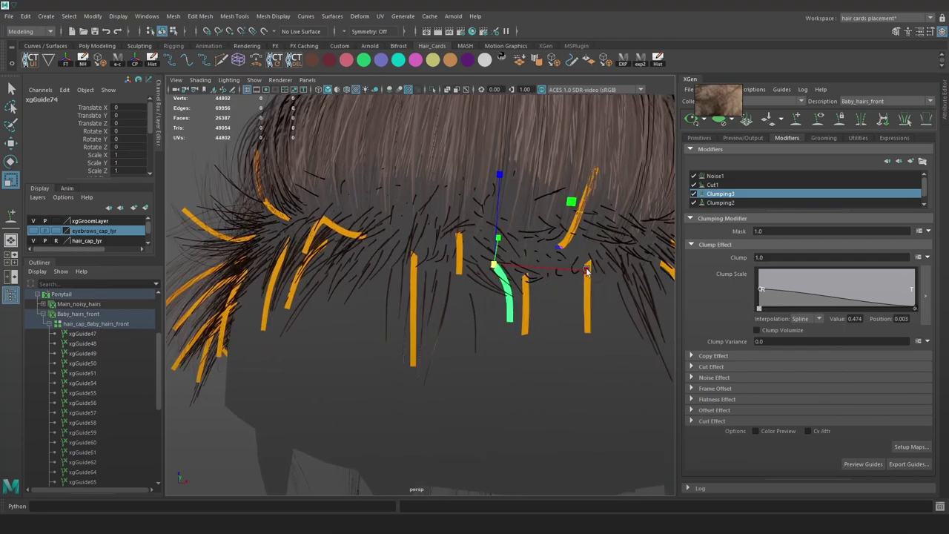
{"action": "left_click_drag", "start_coordinate": [547, 273], "coordinate": [599, 267], "text": "alt"}
{"action": "middle_click_drag", "start_coordinate": [600, 267], "coordinate": [537, 279], "text": "alt"}
{"action": "left_click", "coordinate": [796, 121]}
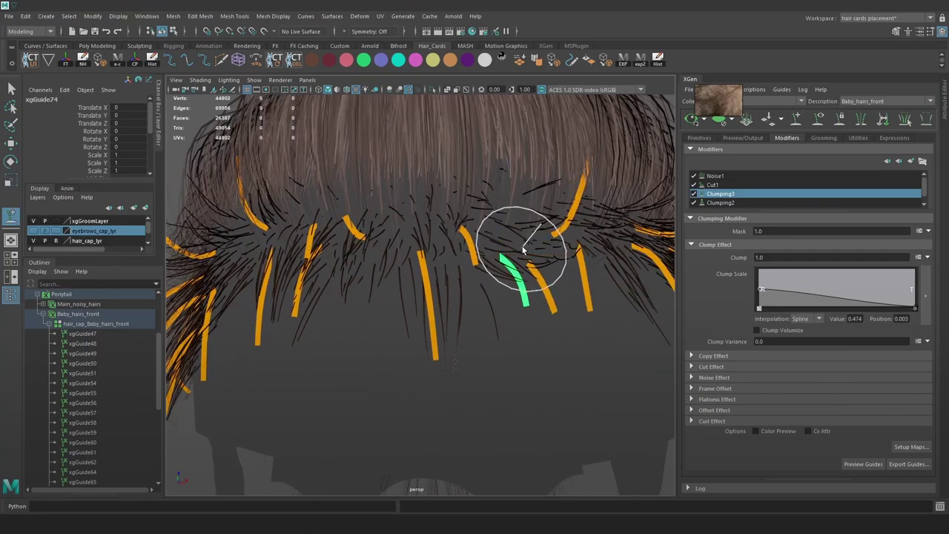
{"action": "left_click", "coordinate": [526, 246]}
Rotate the newly placed guide to about -19.277 in Z, scale it to about 1.706 and update the hair preview
{"action": "key", "text": "r"}
{"action": "key", "text": "e"}
{"action": "left_click_drag", "start_coordinate": [560, 258], "coordinate": [564, 297], "text": "alt"}
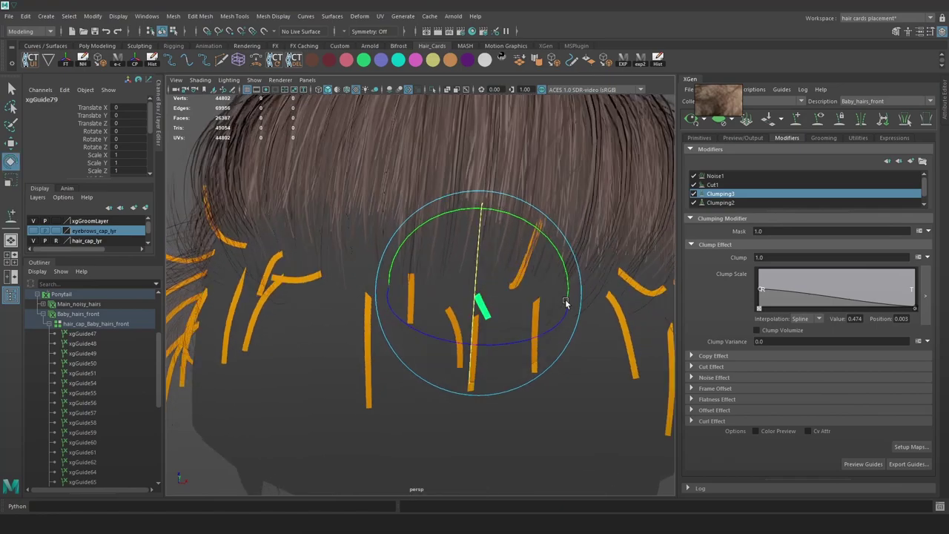
{"action": "mouse_move", "coordinate": [522, 330]}
{"action": "left_mouse_down"}
{"action": "mouse_move", "coordinate": [488, 328]}
{"action": "mouse_move", "coordinate": [533, 323]}
{"action": "left_mouse_up"}
{"action": "key", "text": "r"}
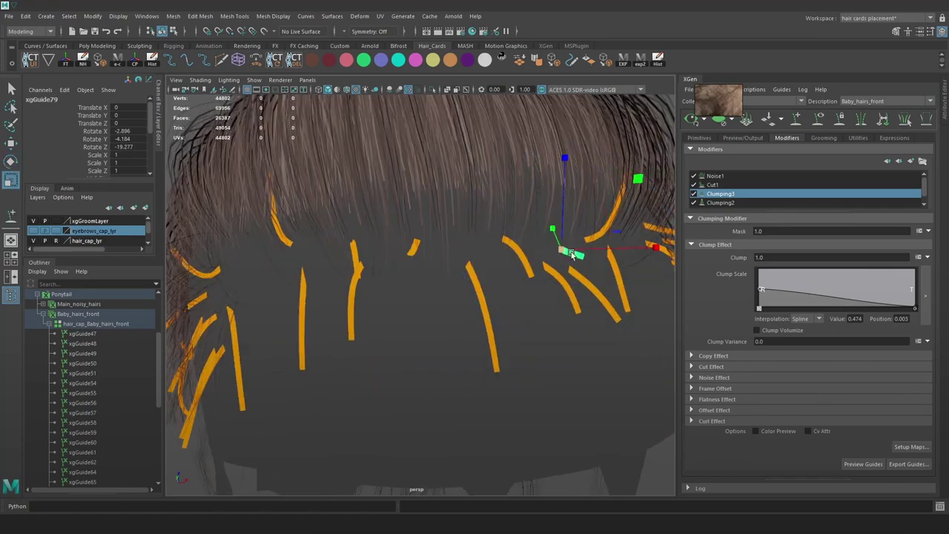
{"action": "left_click_drag", "start_coordinate": [561, 250], "coordinate": [543, 288]}
{"action": "left_click", "coordinate": [691, 124]}
{"action": "left_click_drag", "start_coordinate": [459, 298], "coordinate": [446, 310]}
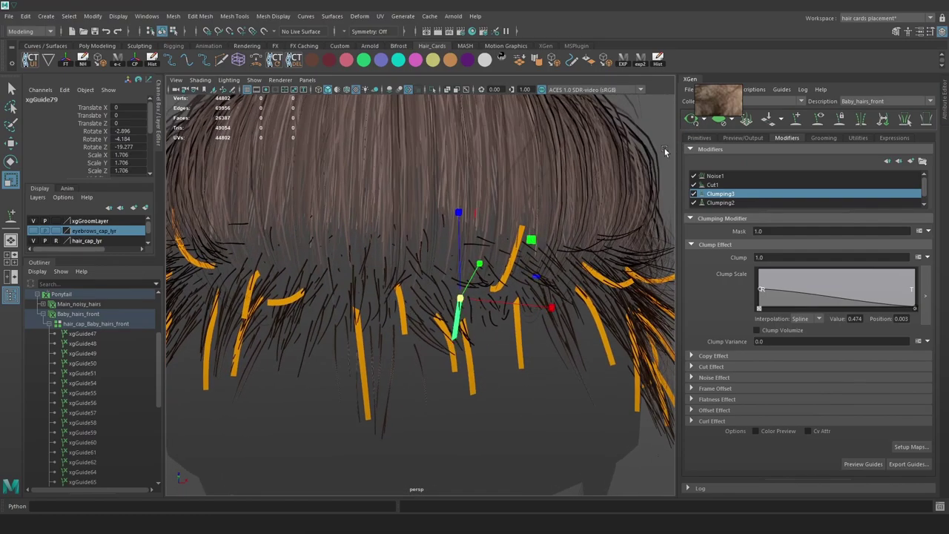
Tilt the same guide further sideways to a Z rotation of about -28.018
{"action": "left_click", "coordinate": [692, 120]}
{"action": "key", "text": "e"}
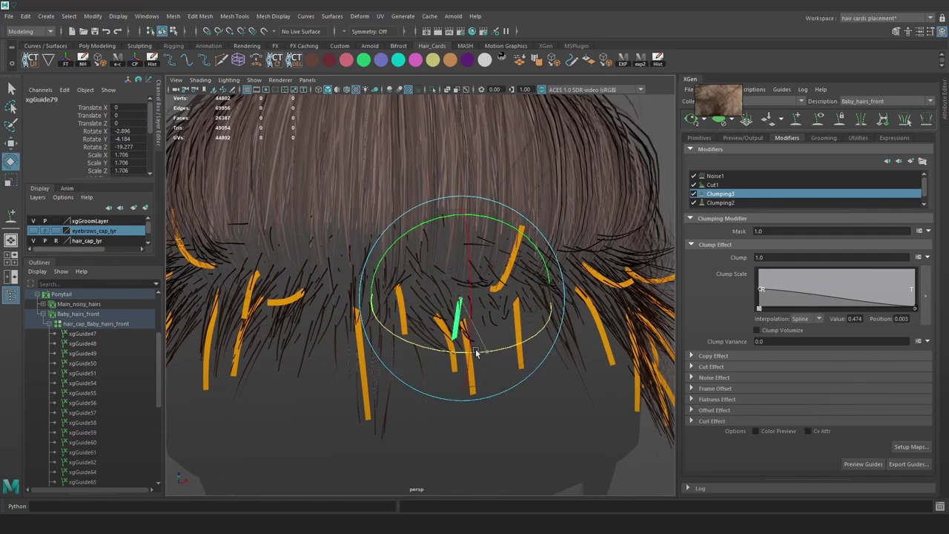
{"action": "left_click_drag", "start_coordinate": [477, 353], "coordinate": [470, 341]}
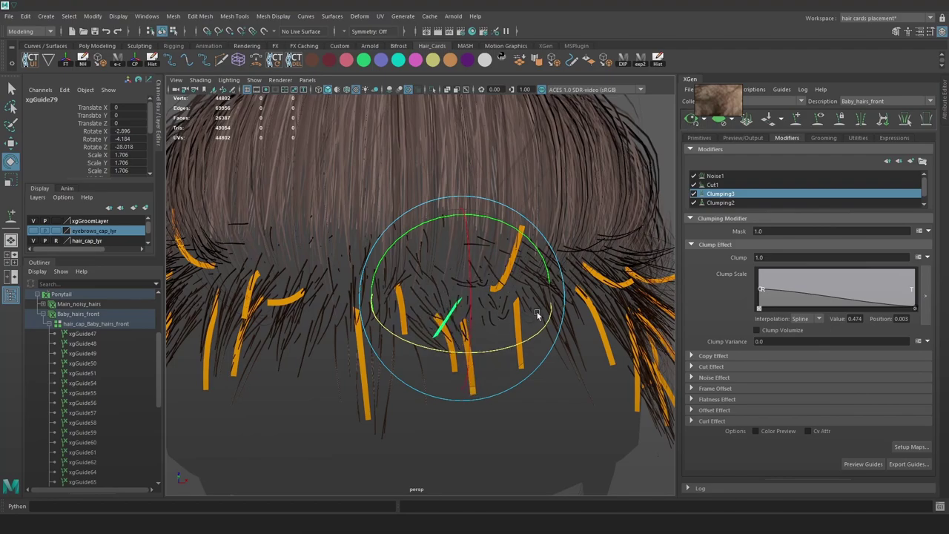
{"action": "left_click_drag", "start_coordinate": [537, 313], "coordinate": [549, 303], "text": "alt"}
{"action": "left_click_drag", "start_coordinate": [441, 290], "coordinate": [490, 290], "text": "alt"}
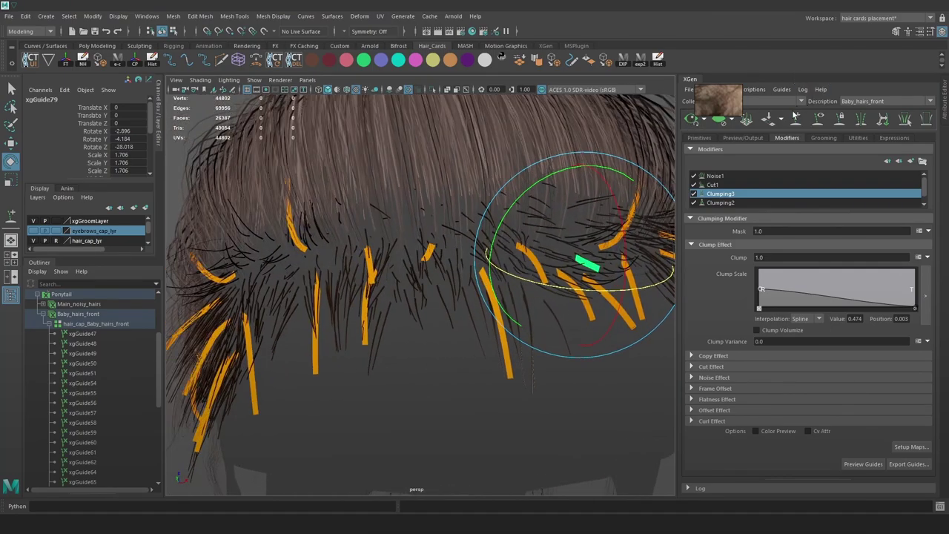
Add a guide below the short middle guide on the forehead, scale it to about 1.467, tilt it to about -10.852 in X and update the preview
{"action": "left_click", "coordinate": [795, 117]}
{"action": "left_click", "coordinate": [423, 304]}
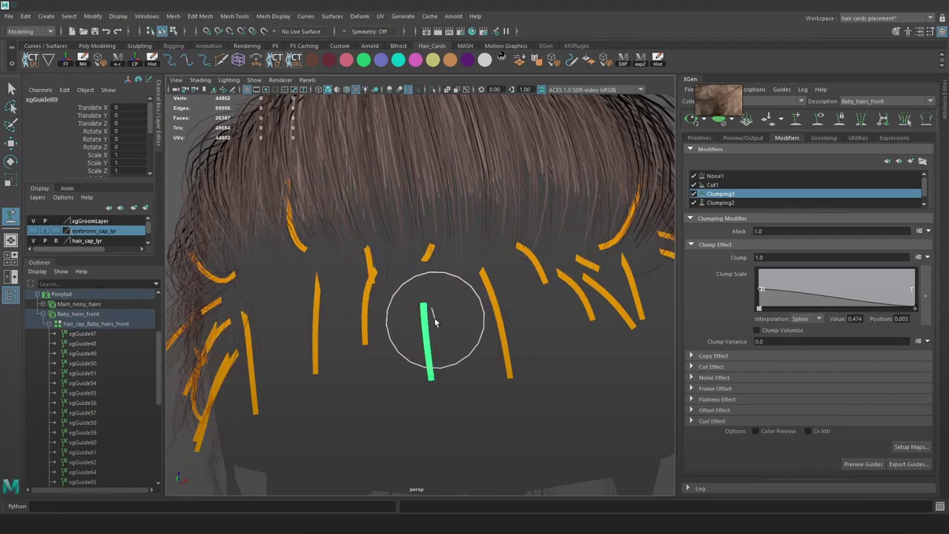
{"action": "key", "text": "r"}
{"action": "left_click_drag", "start_coordinate": [423, 298], "coordinate": [452, 298]}
{"action": "key", "text": "e"}
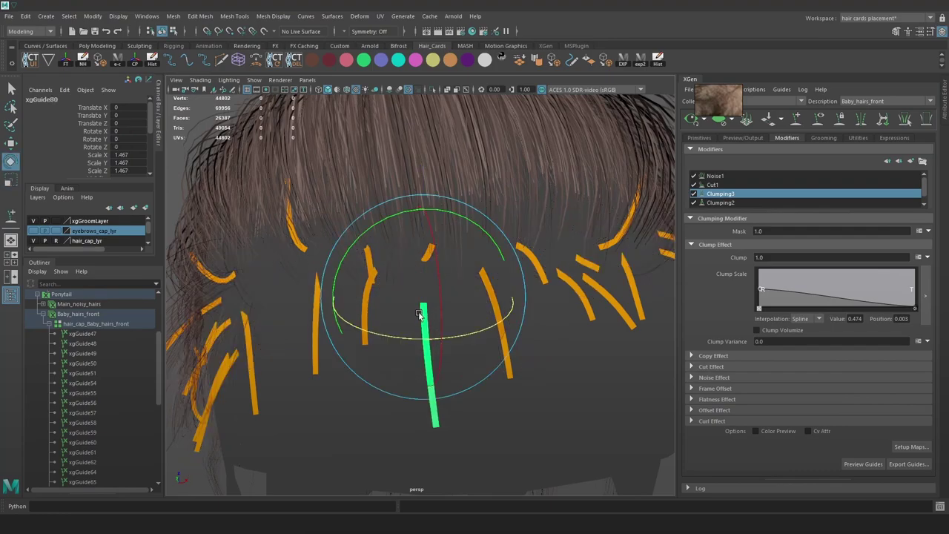
{"action": "left_click_drag", "start_coordinate": [430, 252], "coordinate": [440, 282]}
{"action": "left_click", "coordinate": [695, 122]}
{"action": "key", "text": "w"}
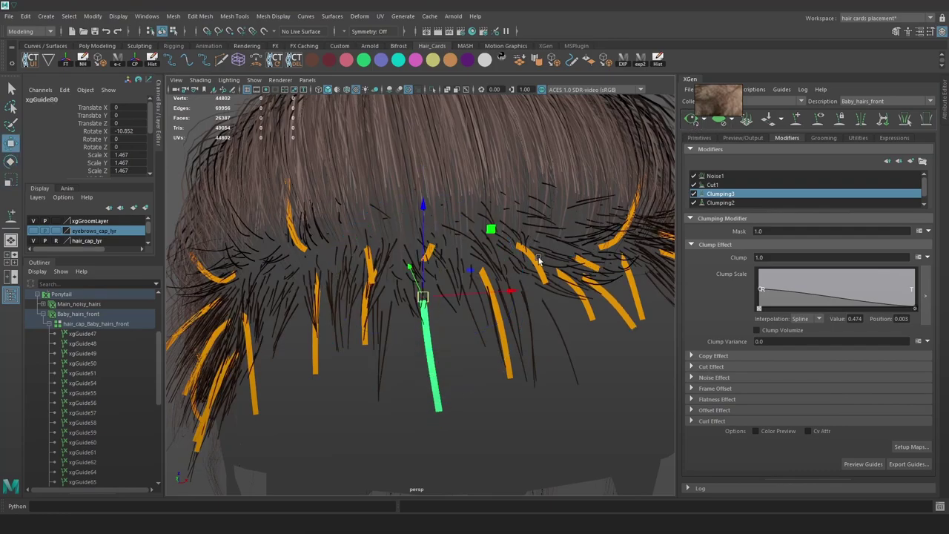
Add another guide among the forehead hairline guides, rotate it to about 11.269, 2.209, -10.95 and update the hair preview
{"action": "right_click_drag", "start_coordinate": [553, 262], "coordinate": [554, 190], "text": "alt"}
{"action": "left_click", "coordinate": [618, 230]}
{"action": "left_click_drag", "start_coordinate": [617, 230], "coordinate": [466, 249], "text": "alt"}
{"action": "left_click", "coordinate": [795, 121]}
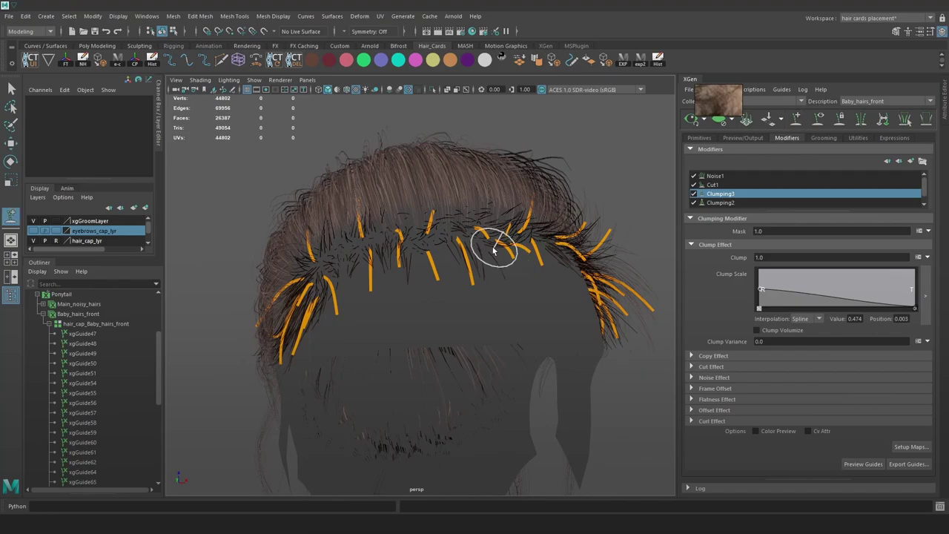
{"action": "left_click", "coordinate": [485, 245]}
{"action": "left_click_drag", "start_coordinate": [534, 272], "coordinate": [498, 312], "text": "alt"}
{"action": "key", "text": "e"}
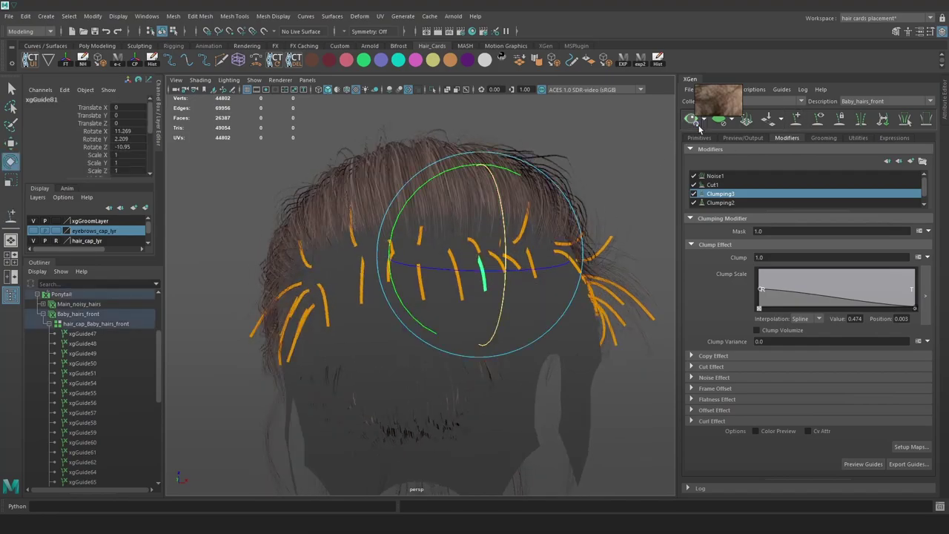
{"action": "left_click", "coordinate": [348, 357]}
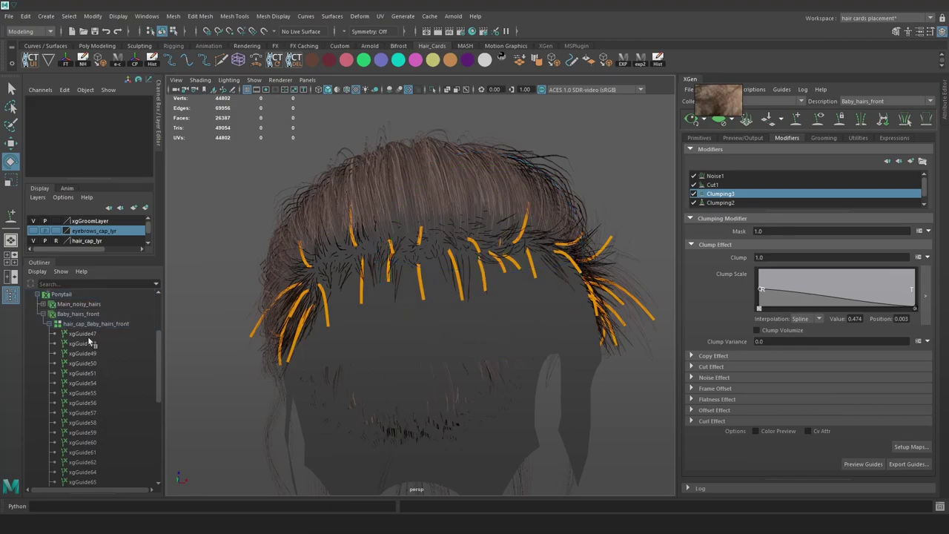
Hide all guides of the Baby_hairs_front description, from xgGuide47 through xgGuide81
{"action": "left_click", "coordinate": [82, 334]}
{"action": "scroll", "coordinate": [89, 401], "scroll_direction": "down", "scroll_amount": 5}
{"action": "left_click", "coordinate": [94, 442], "text": "shift"}
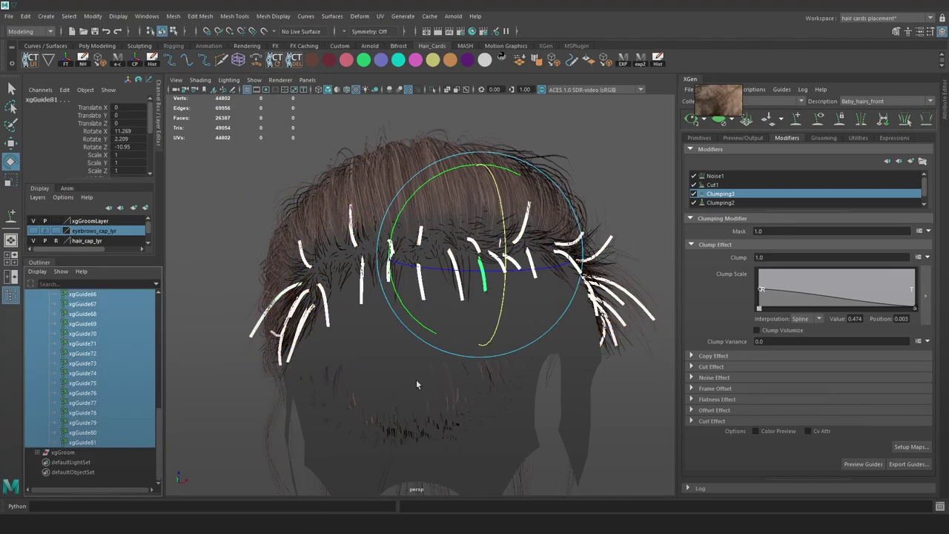
{"action": "key", "text": "ctrl+h"}
{"action": "left_click_drag", "start_coordinate": [645, 271], "coordinate": [402, 268], "text": "alt"}
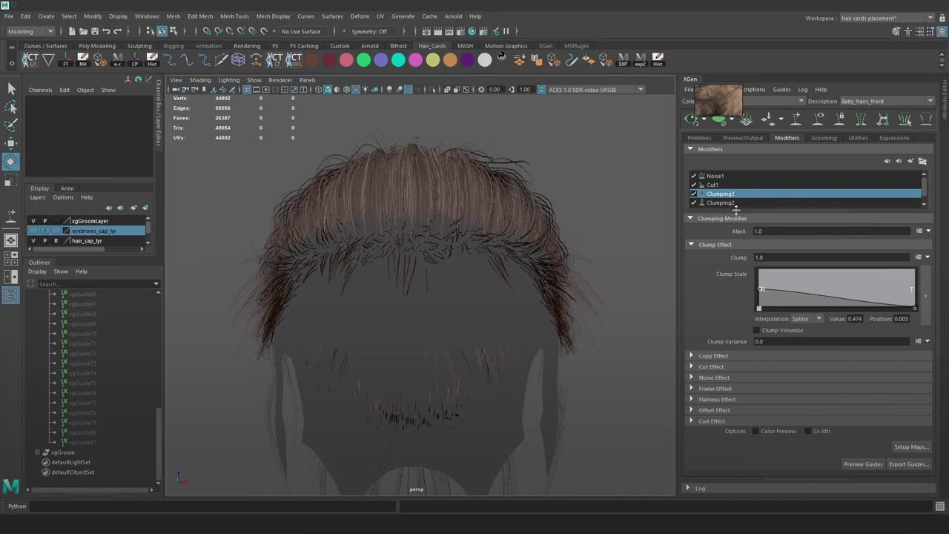
Blur the white hairline band of the mask_baby_hairs_01 density mask with the 3D Paint Tool and save the mask
{"action": "left_click", "coordinate": [701, 138]}
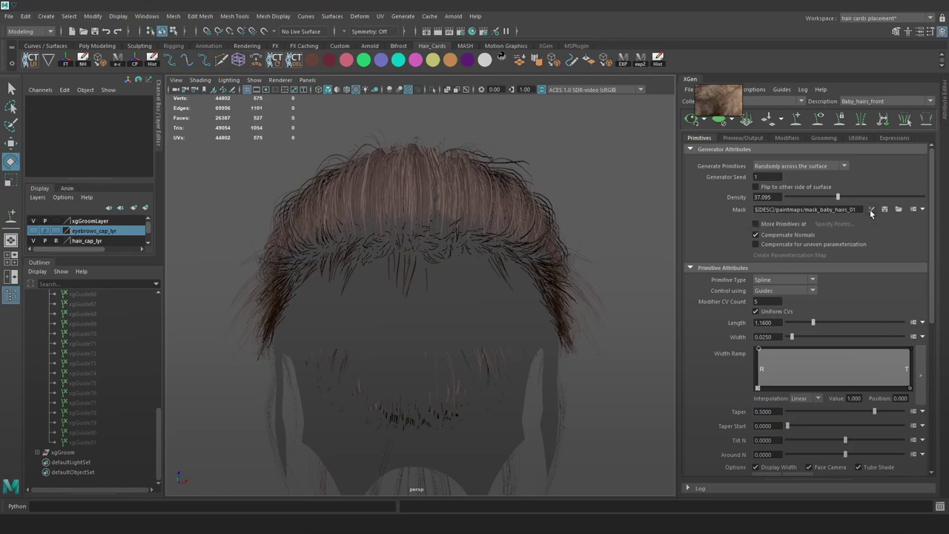
{"action": "key", "text": "6"}
{"action": "left_click", "coordinate": [459, 236]}
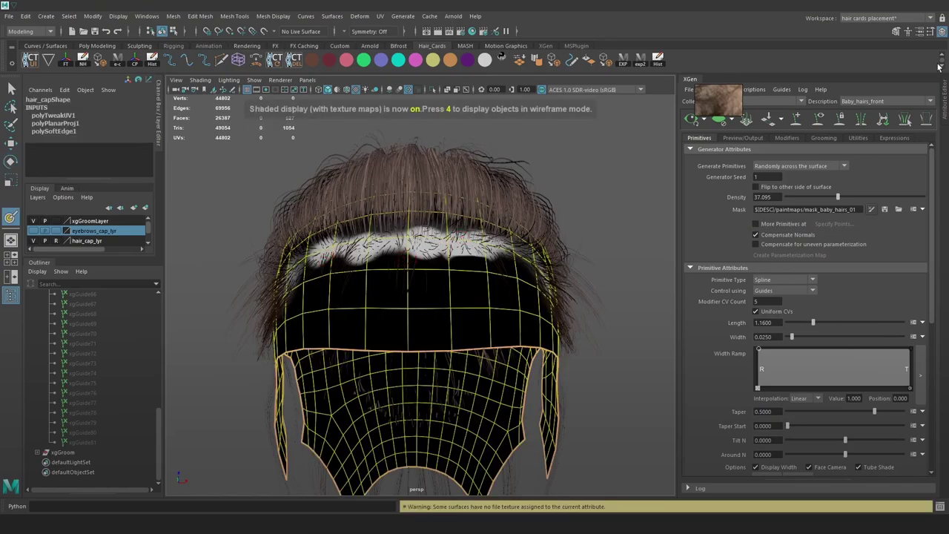
{"action": "left_click", "coordinate": [932, 32]}
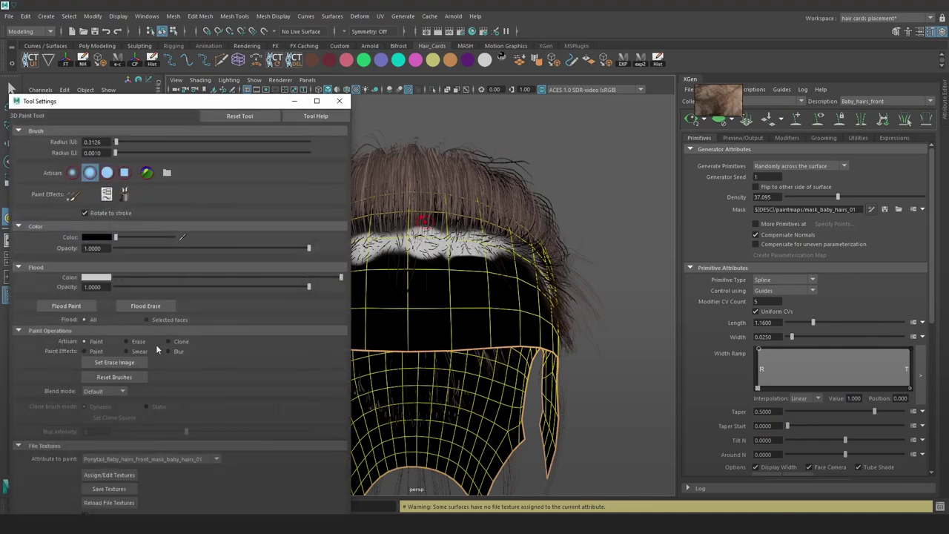
{"action": "left_click", "coordinate": [174, 354]}
{"action": "middle_click_drag", "start_coordinate": [570, 241], "coordinate": [612, 246], "text": "alt"}
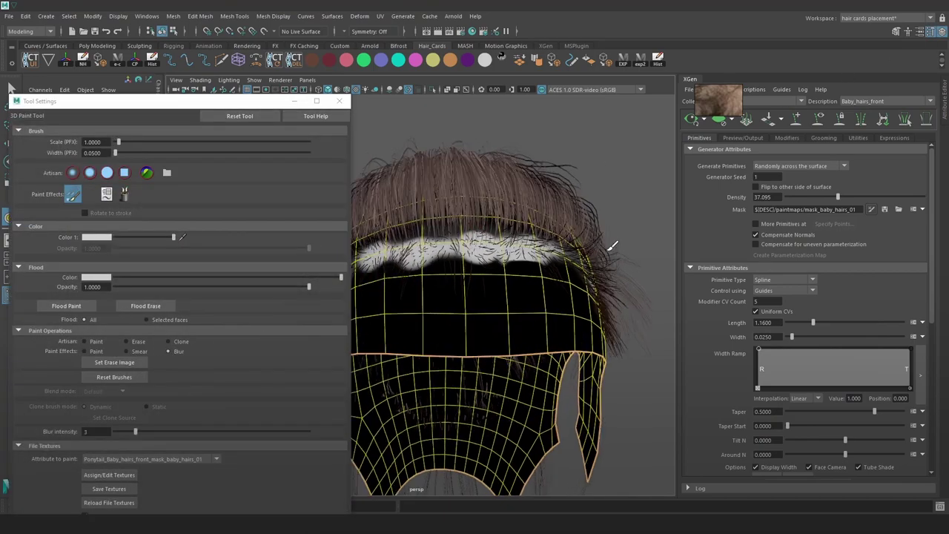
{"action": "scroll", "coordinate": [495, 258], "scroll_direction": "up", "scroll_amount": 2}
{"action": "mouse_move", "coordinate": [494, 258]}
{"action": "left_mouse_down"}
{"action": "mouse_move", "coordinate": [530, 252]}
{"action": "mouse_move", "coordinate": [448, 246]}
{"action": "mouse_move", "coordinate": [552, 255]}
{"action": "mouse_move", "coordinate": [452, 257]}
{"action": "mouse_move", "coordinate": [467, 249]}
{"action": "left_mouse_up"}
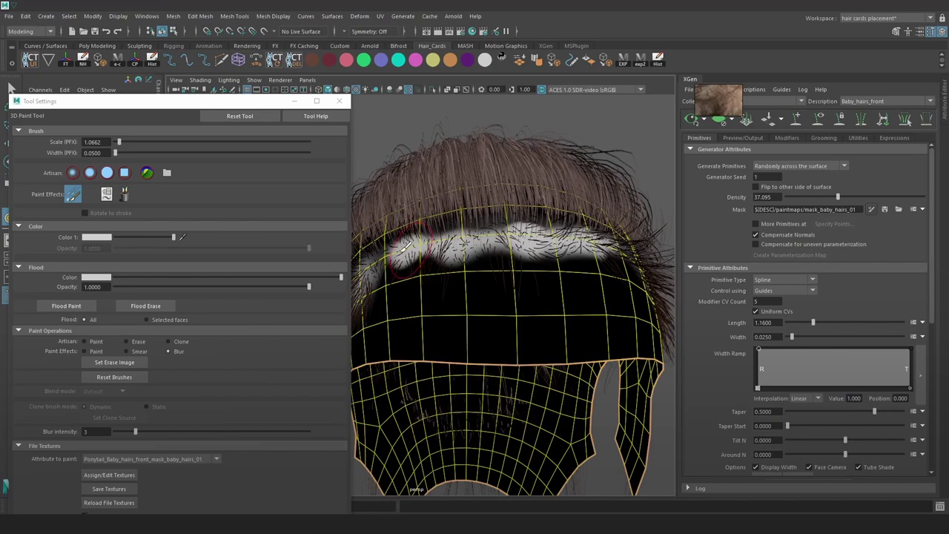
{"action": "left_click", "coordinate": [339, 101]}
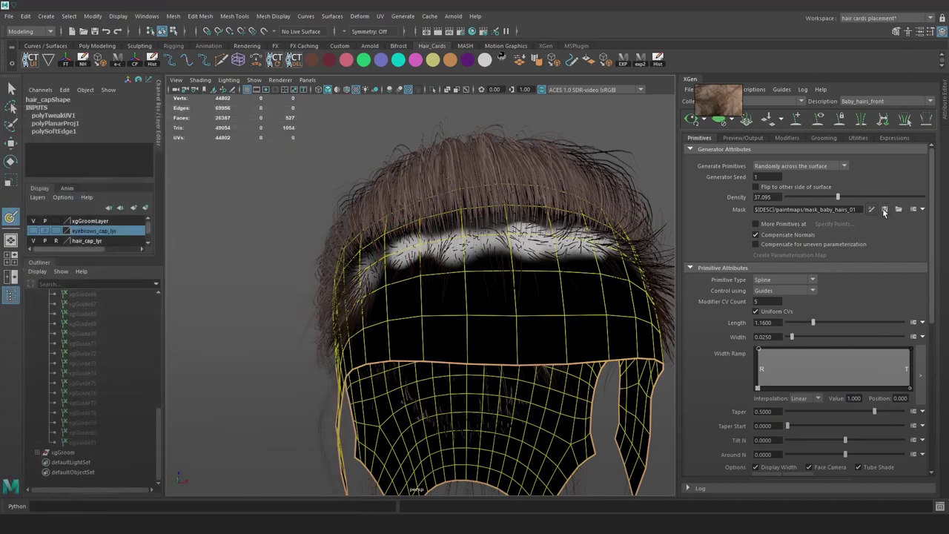
{"action": "left_click", "coordinate": [883, 209]}
{"action": "left_click_drag", "start_coordinate": [513, 215], "coordinate": [611, 215], "text": "alt"}
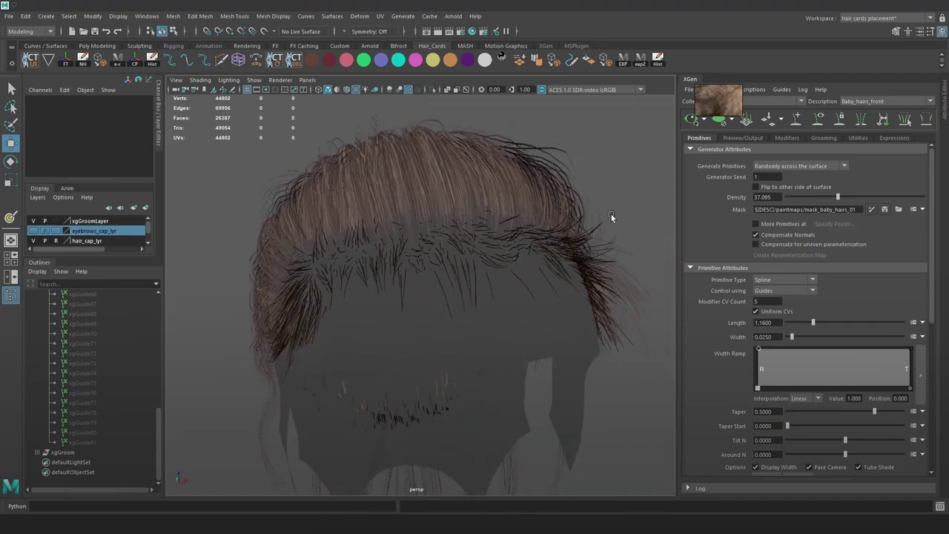
Compare the baby hairs with the Clumping3 modifier off and on, from the front and the side, leaving it enabled
{"action": "left_click", "coordinate": [787, 138]}
{"action": "left_click", "coordinate": [693, 194]}
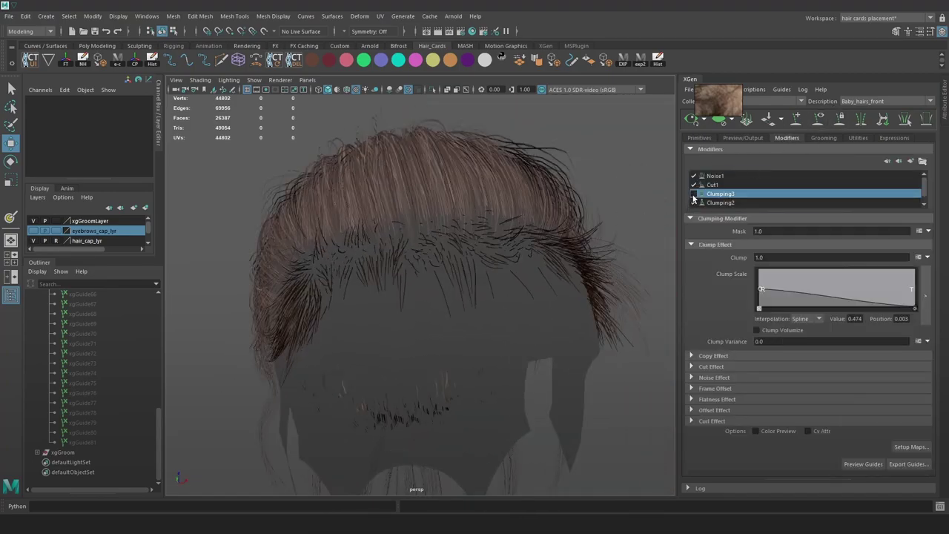
{"action": "left_click", "coordinate": [693, 195]}
{"action": "left_click_drag", "start_coordinate": [660, 206], "coordinate": [586, 237], "text": "alt"}
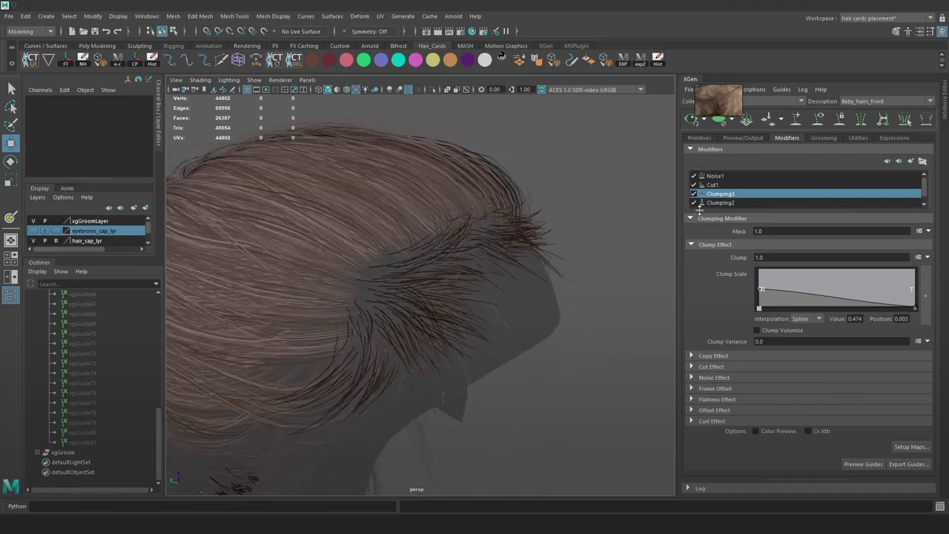
{"action": "left_click", "coordinate": [694, 195]}
{"action": "left_click", "coordinate": [693, 194]}
{"action": "left_click", "coordinate": [693, 194]}
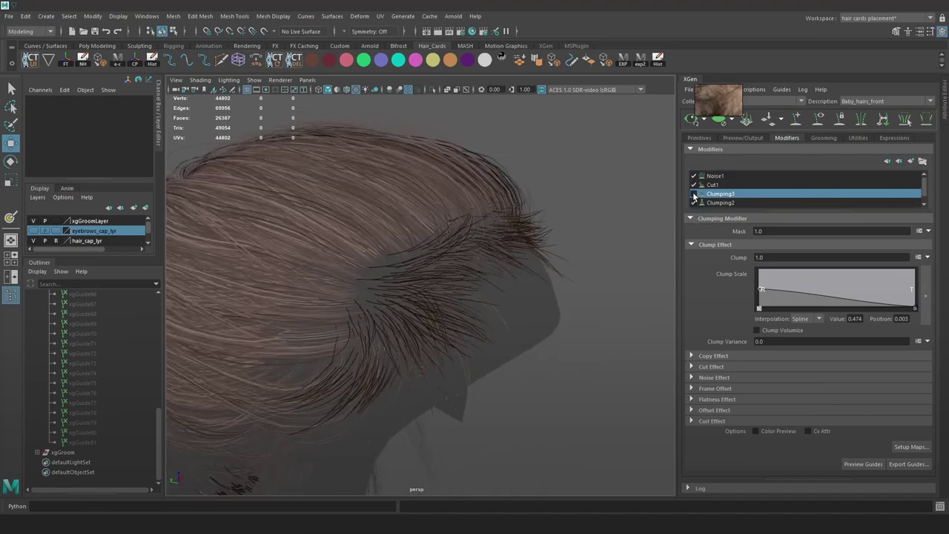
{"action": "left_click", "coordinate": [693, 193]}
{"action": "left_click", "coordinate": [693, 194]}
{"action": "left_click", "coordinate": [694, 195]}
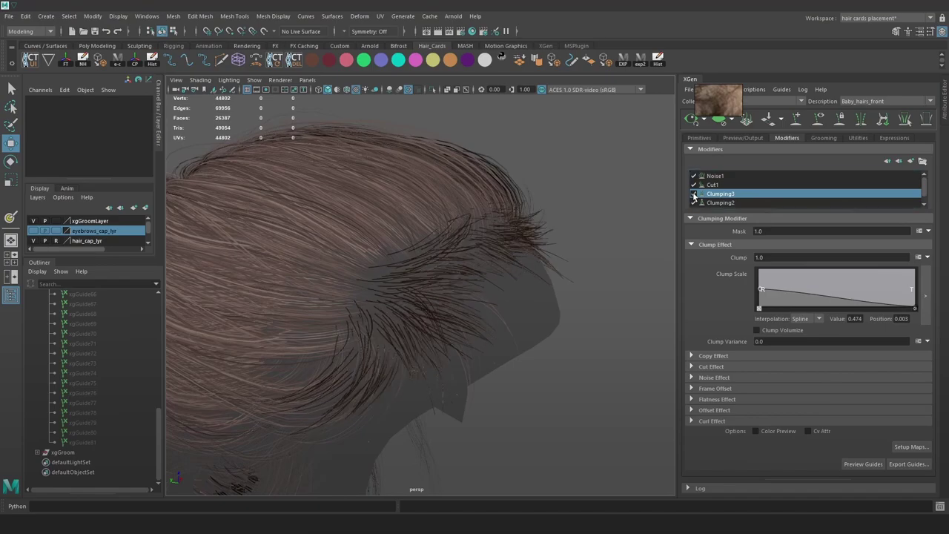
{"action": "left_click_drag", "start_coordinate": [612, 219], "coordinate": [553, 219], "text": "alt"}
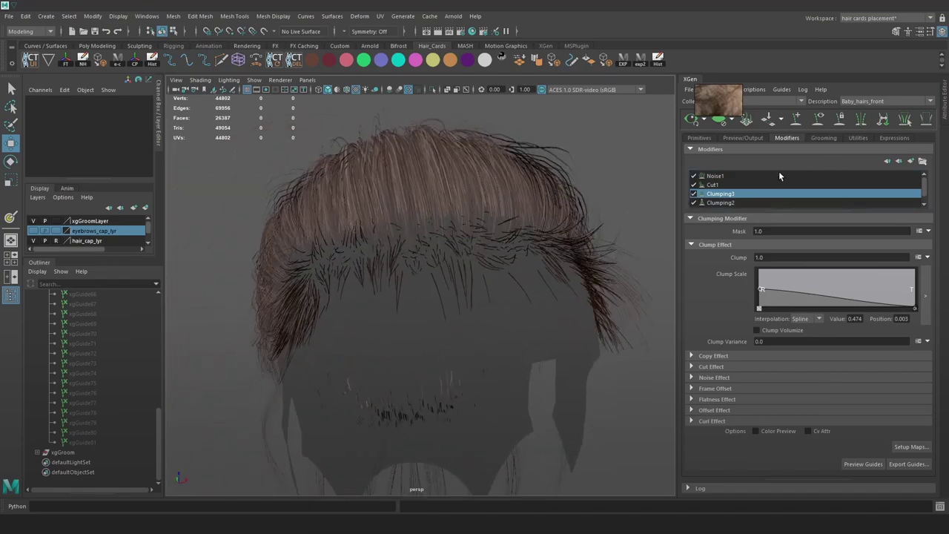
Add another Noise modifier above Noise1 in the Baby_hairs_front description
{"action": "left_click", "coordinate": [716, 176]}
{"action": "left_click", "coordinate": [911, 161]}
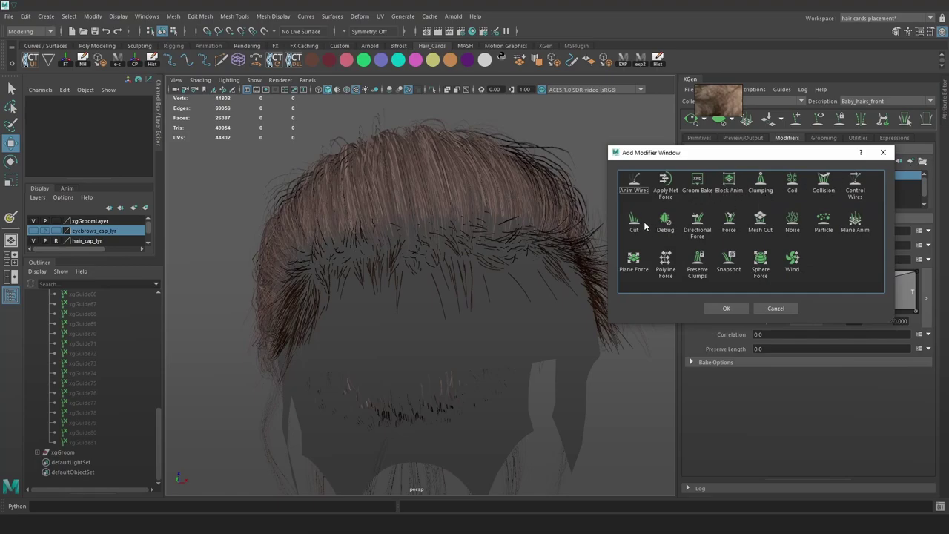
{"action": "left_click", "coordinate": [725, 308]}
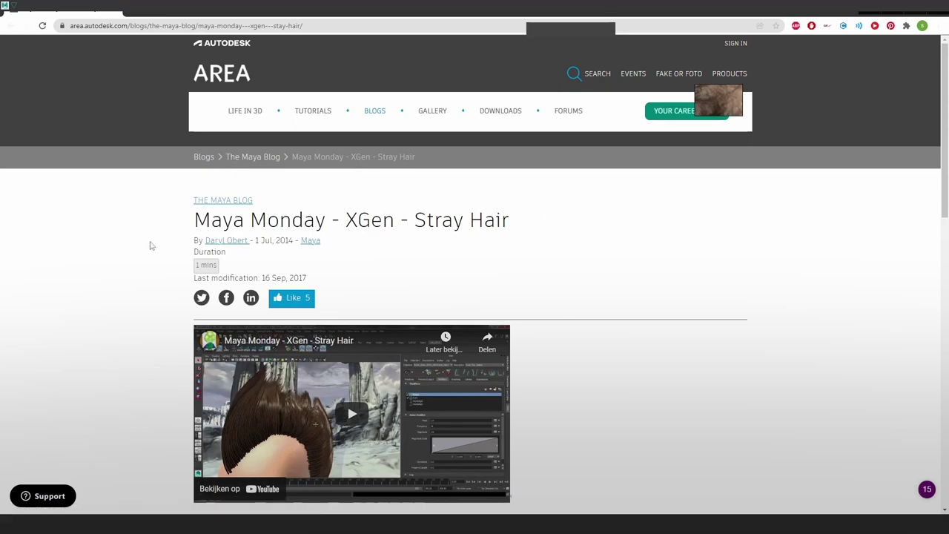
Copy the frequency expression from the Stray Hair blog page in the browser and set Noise2's Frequency in Maya to stray() ? 1 : 10
{"action": "scroll", "coordinate": [152, 248], "scroll_direction": "down", "scroll_amount": 2}
{"action": "left_click_drag", "start_coordinate": [356, 405], "coordinate": [256, 402]}
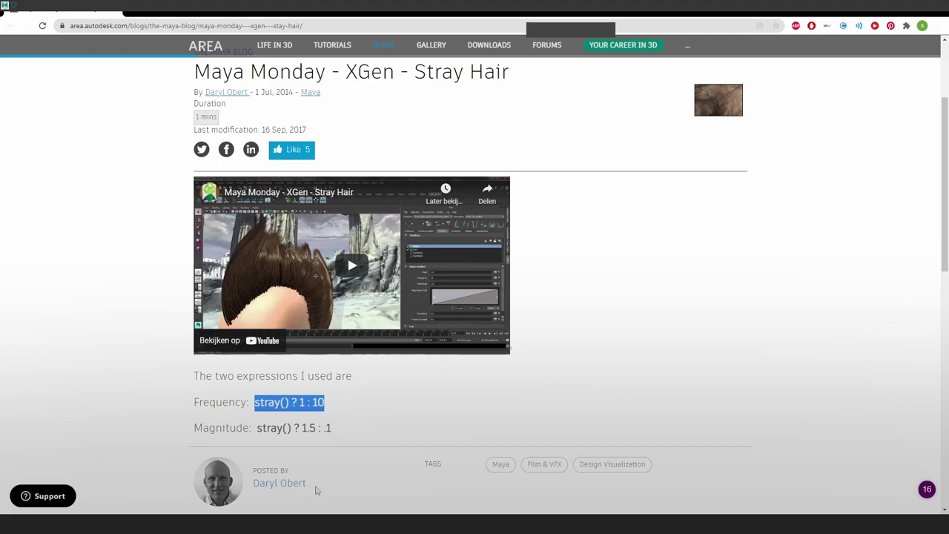
{"action": "left_click", "coordinate": [152, 523]}
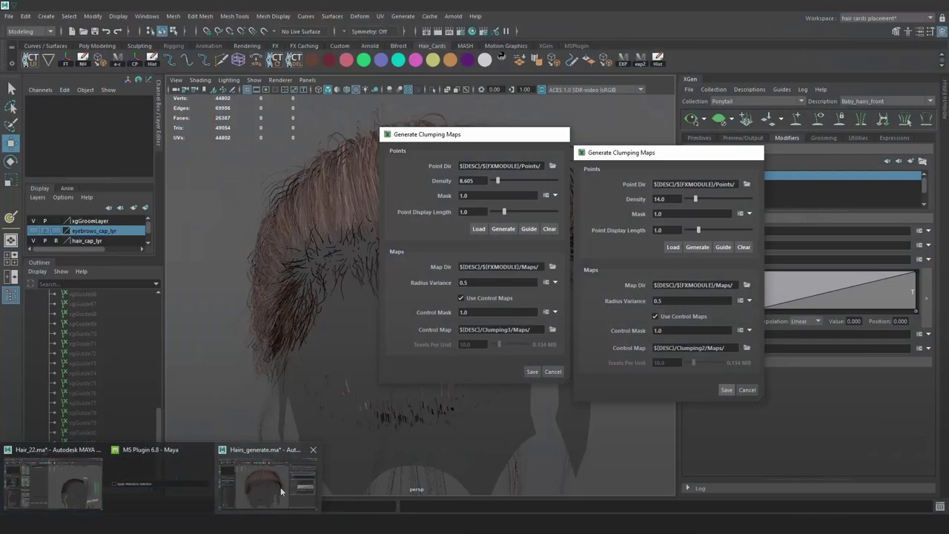
{"action": "left_click", "coordinate": [280, 487]}
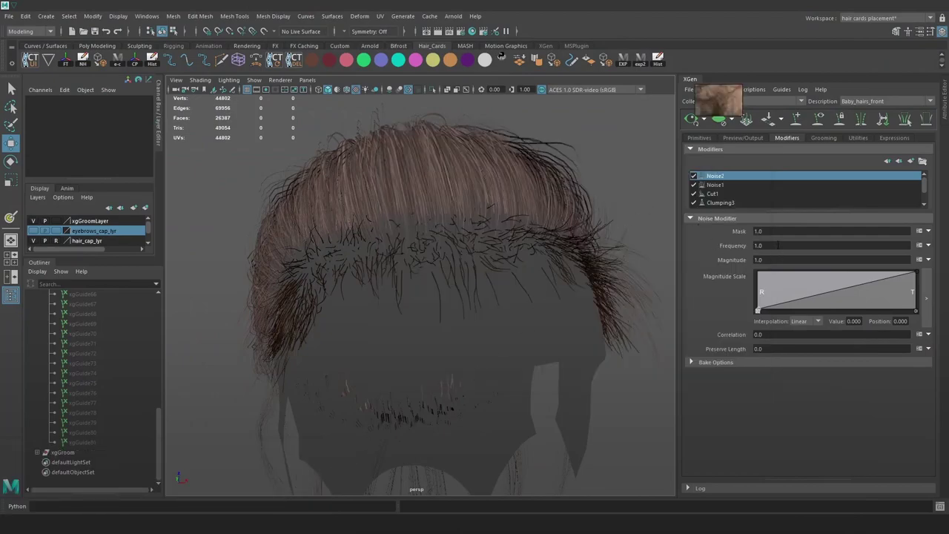
{"action": "left_click_drag", "start_coordinate": [777, 245], "coordinate": [738, 246]}
{"action": "key", "text": "Return"}
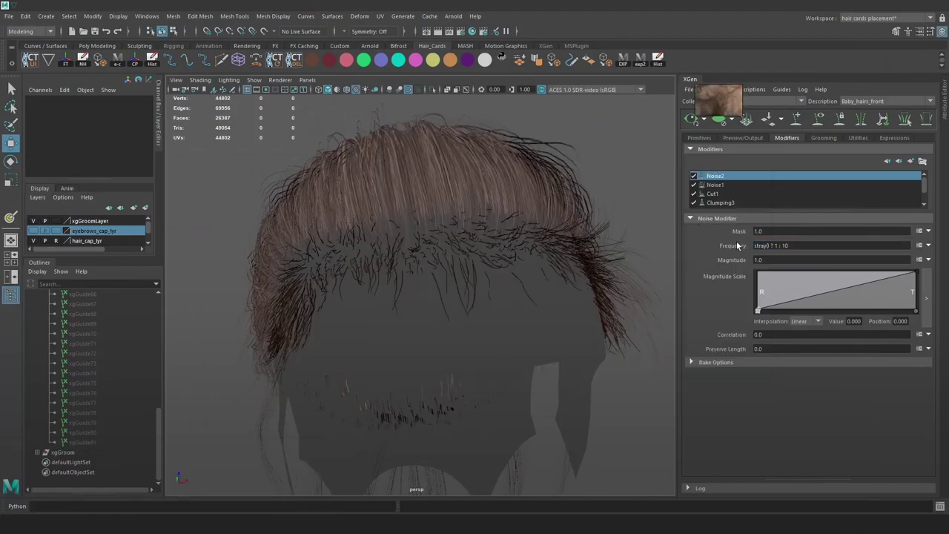
Copy the magnitude expression from the browser blog page and set Noise2's Magnitude in Maya to stray() ? 1.5 : .1
{"action": "key", "text": "alt+Tab"}
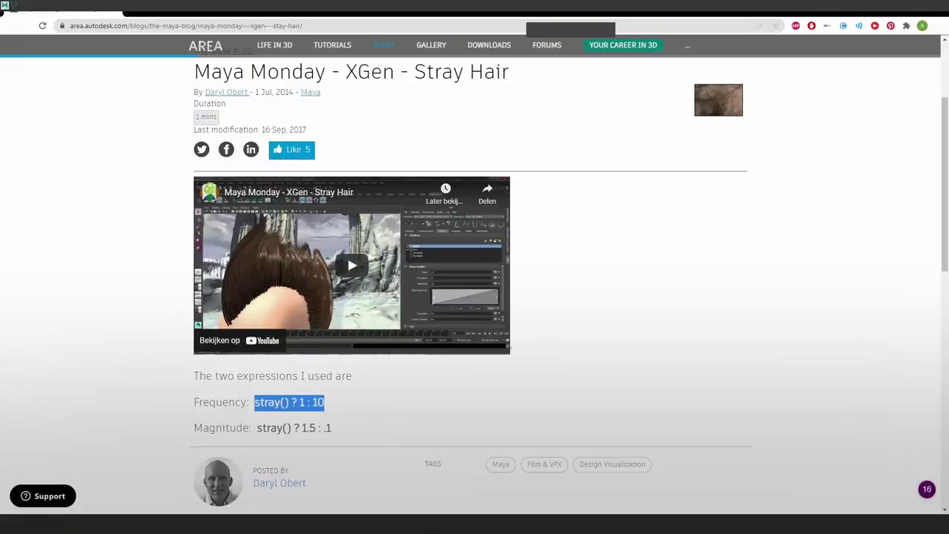
{"action": "left_click_drag", "start_coordinate": [333, 429], "coordinate": [261, 433]}
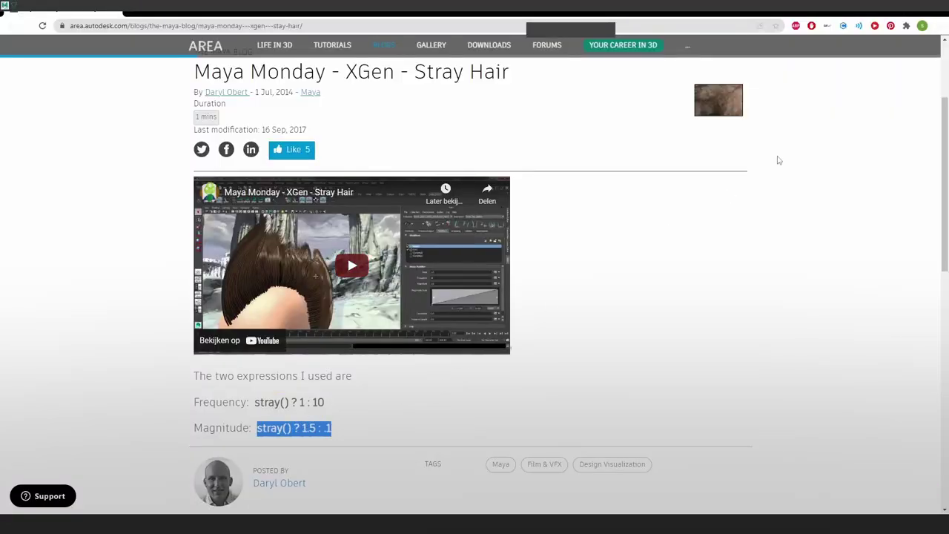
{"action": "key", "text": "alt+Tab"}
{"action": "left_click_drag", "start_coordinate": [791, 261], "coordinate": [719, 257]}
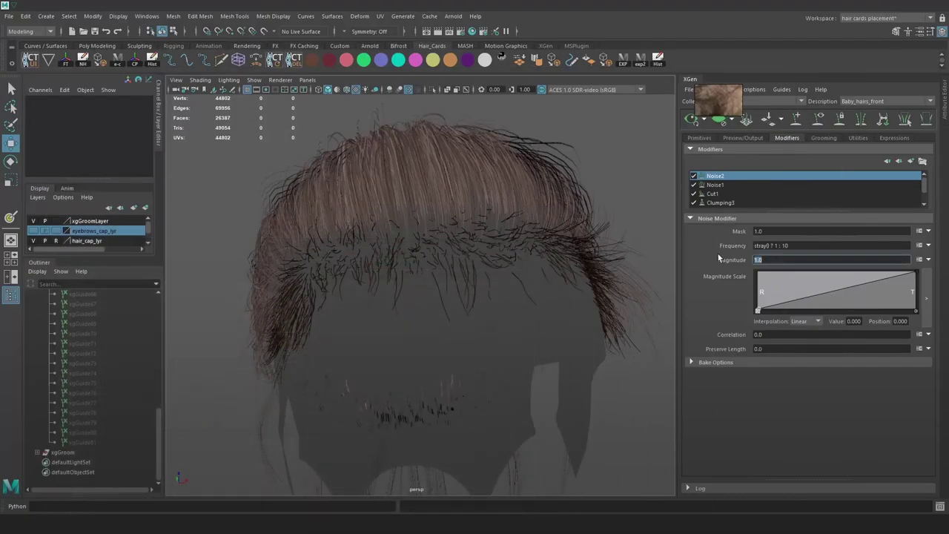
{"action": "type", "text": "stray() ? 1.5 : .1"}
{"action": "key", "text": "Return"}
{"action": "left_click_drag", "start_coordinate": [708, 101], "coordinate": [604, 120]}
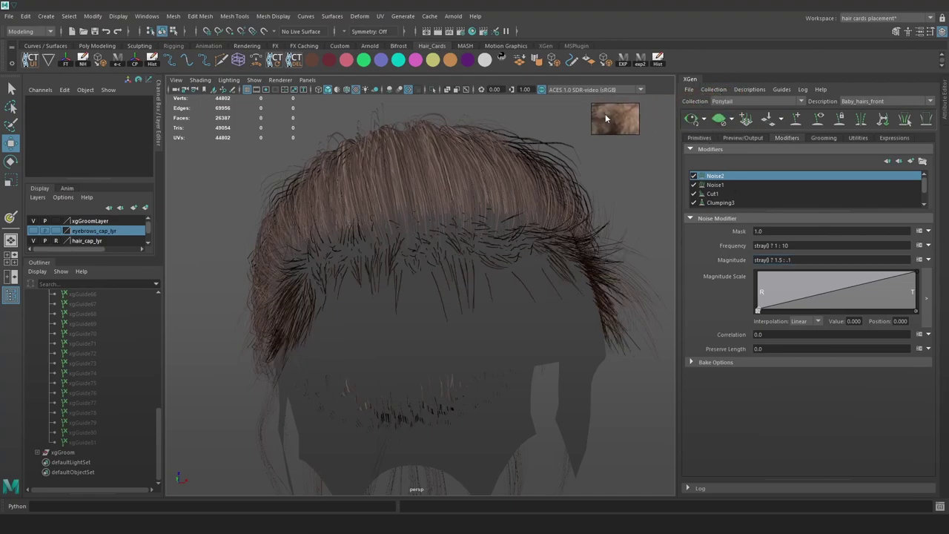
Compare the front baby hairs with Noise2 disabled and enabled, and inspect the hairline from the side
{"action": "left_click", "coordinate": [693, 176]}
{"action": "left_click", "coordinate": [693, 178]}
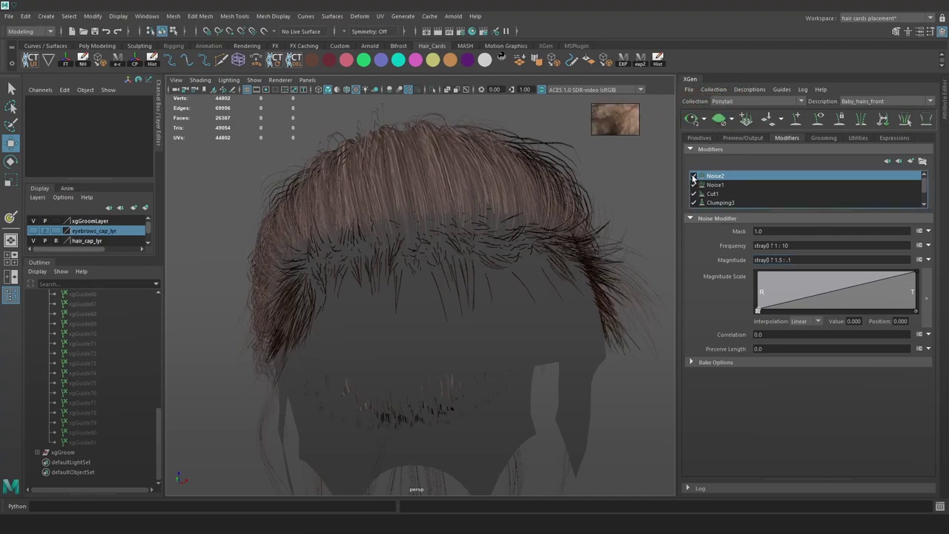
{"action": "left_click", "coordinate": [693, 177]}
{"action": "left_click", "coordinate": [693, 178]}
{"action": "left_click_drag", "start_coordinate": [631, 187], "coordinate": [665, 178], "text": "alt"}
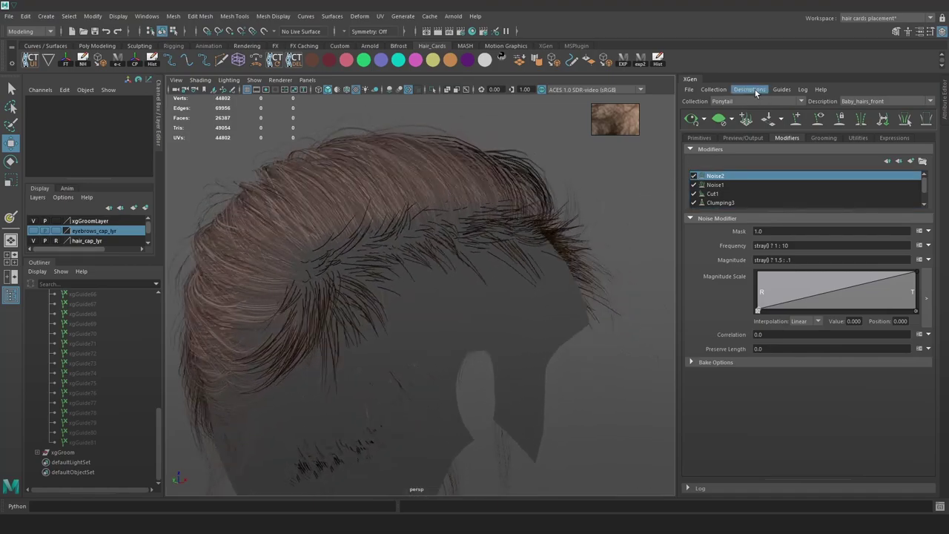
Set the description's stray percentage to 20 and compare the hair with Noise2 off and on
{"action": "left_click", "coordinate": [735, 89]}
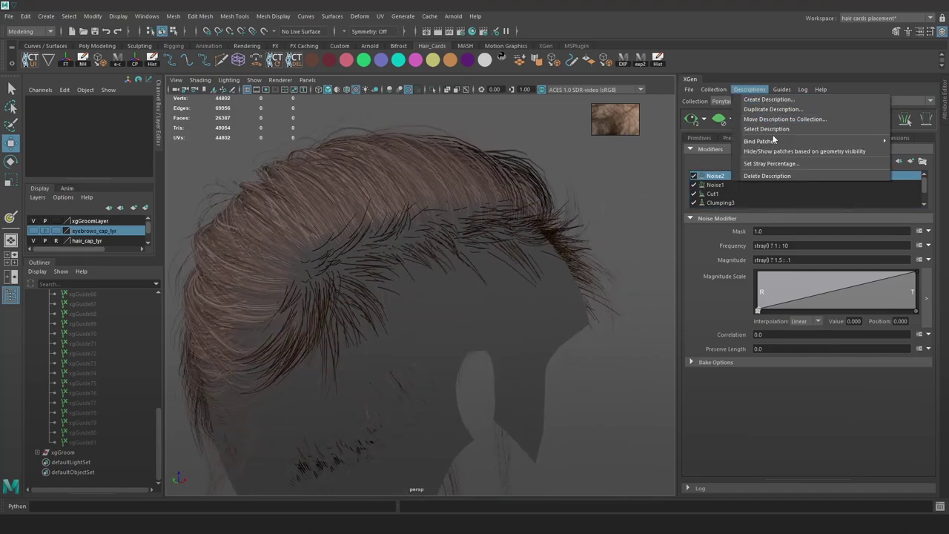
{"action": "left_click", "coordinate": [778, 166]}
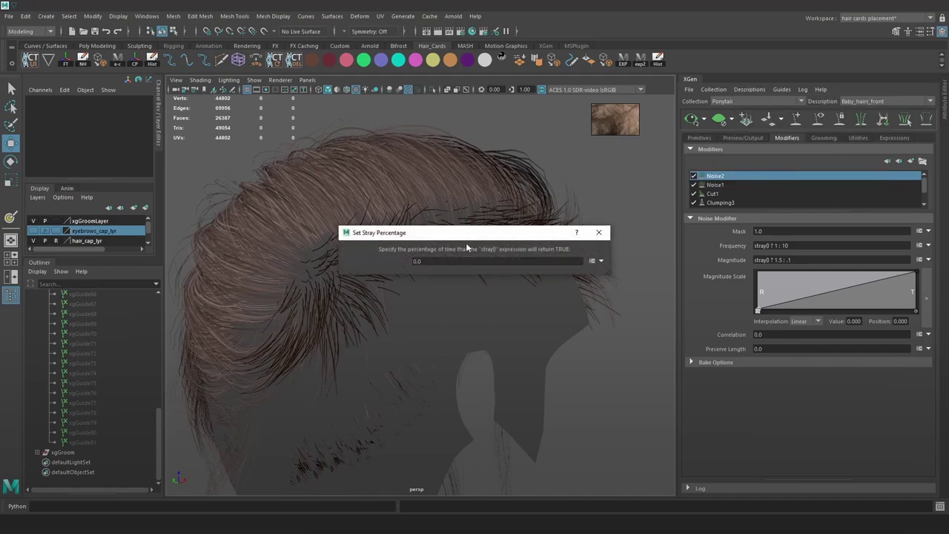
{"action": "left_click_drag", "start_coordinate": [466, 231], "coordinate": [573, 304]}
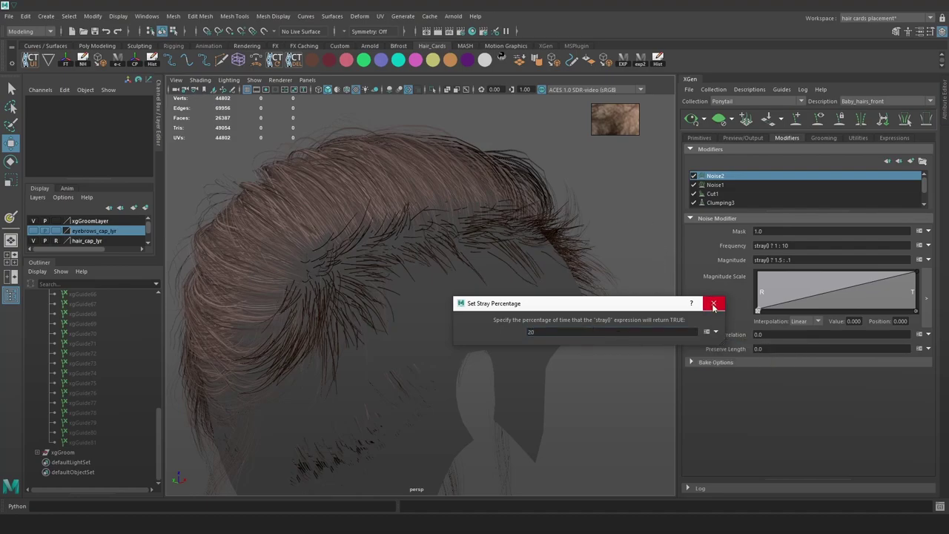
{"action": "left_click", "coordinate": [713, 304]}
{"action": "left_click", "coordinate": [694, 178]}
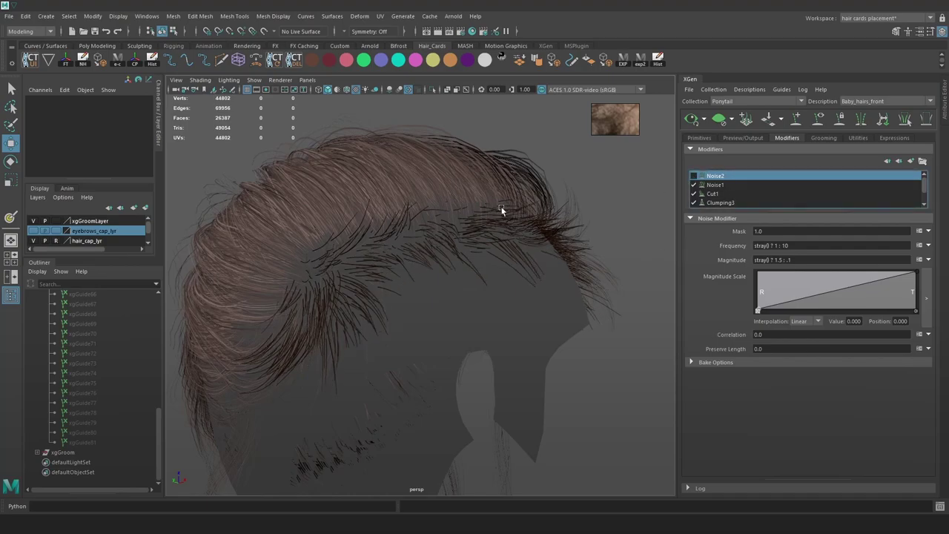
{"action": "left_click", "coordinate": [694, 176]}
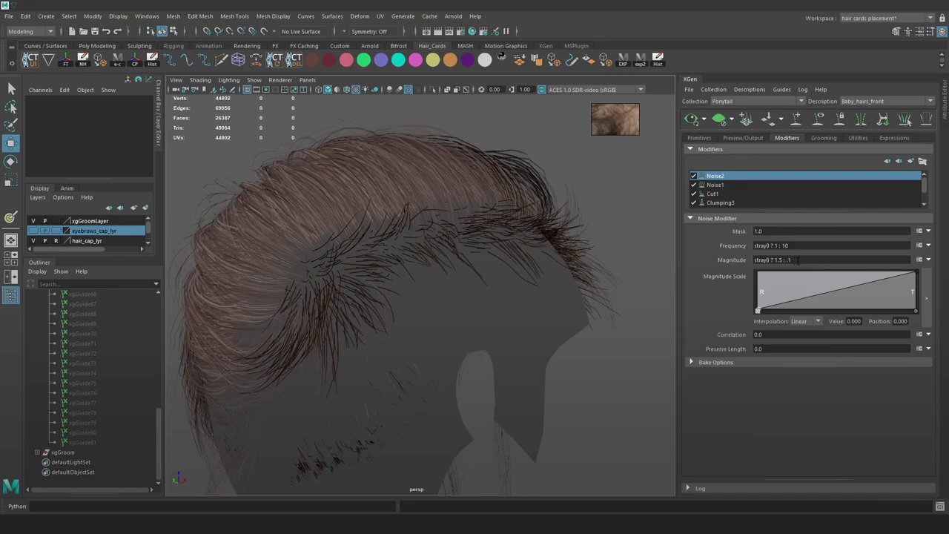
Try .2 and 1 as the non-stray value in Noise2's Magnitude expression, and restore it to .1
{"action": "left_click", "coordinate": [814, 260]}
{"action": "key", "text": "BackSpace"}
{"action": "type", "text": "2"}
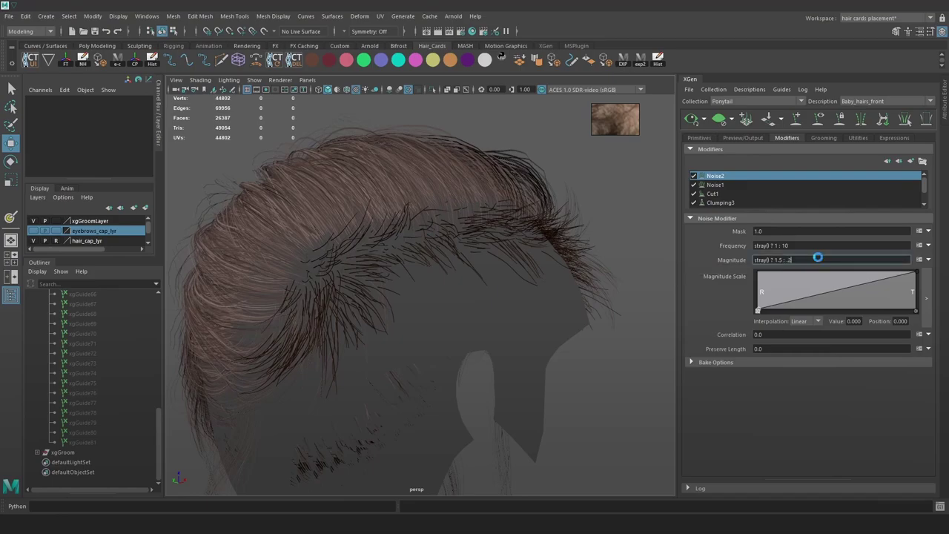
{"action": "key", "text": "Return"}
{"action": "left_click", "coordinate": [823, 257]}
{"action": "key", "text": "Return"}
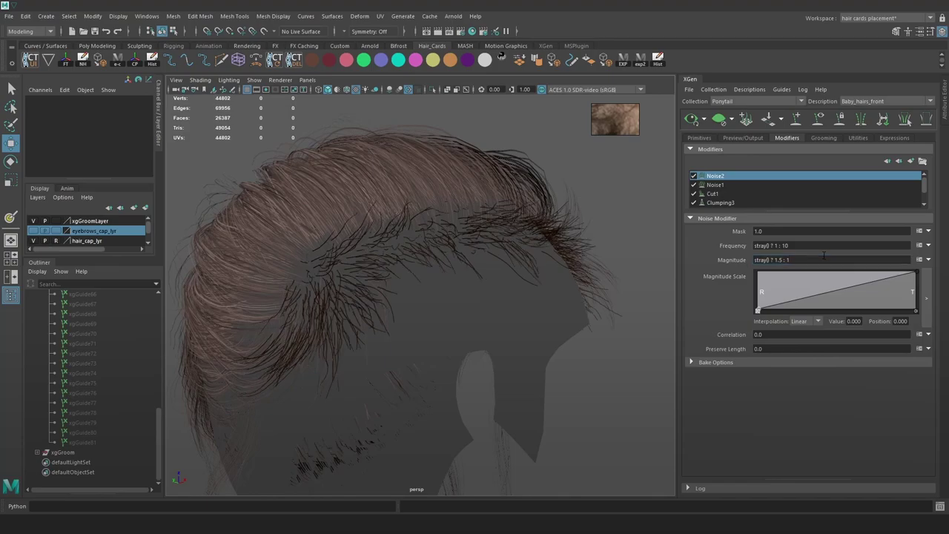
{"action": "left_click", "coordinate": [824, 256]}
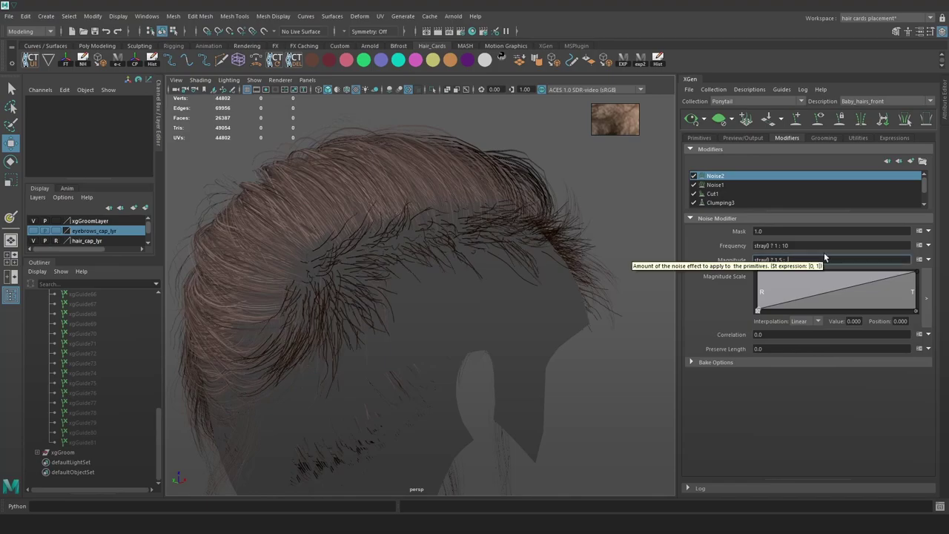
{"action": "key", "text": "Return"}
Try the Frequency expression stray() ? 10 : 10 on Noise2 and compare the hair with the modifier off and on
{"action": "left_click", "coordinate": [795, 247]}
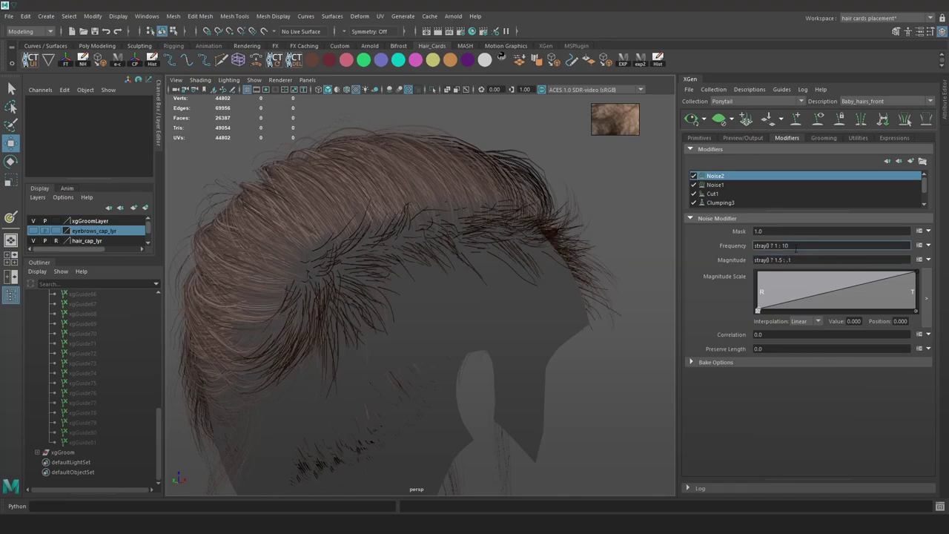
{"action": "key", "text": "Return"}
{"action": "left_click", "coordinate": [796, 247]}
{"action": "key", "text": "Return"}
{"action": "left_click", "coordinate": [779, 245]}
{"action": "key", "text": "Return"}
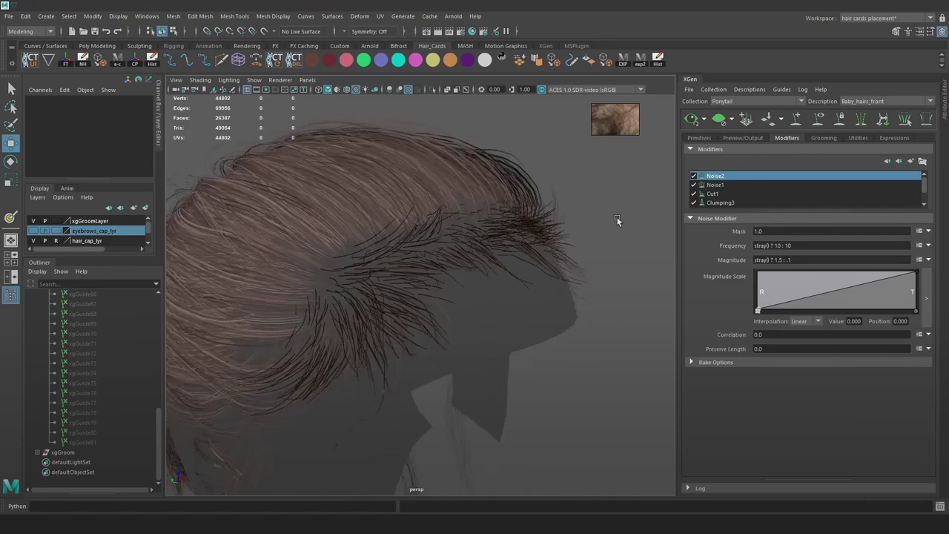
{"action": "left_click", "coordinate": [693, 176]}
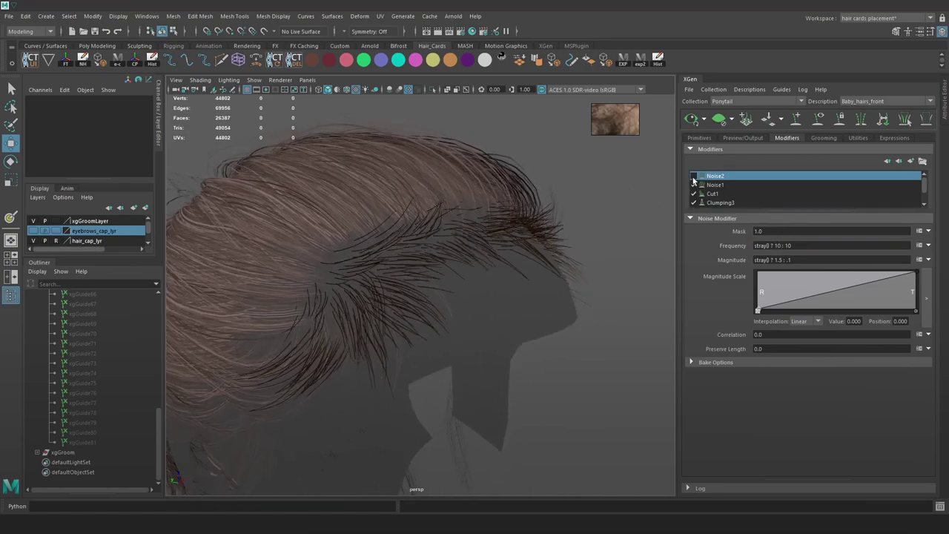
{"action": "left_click", "coordinate": [694, 176]}
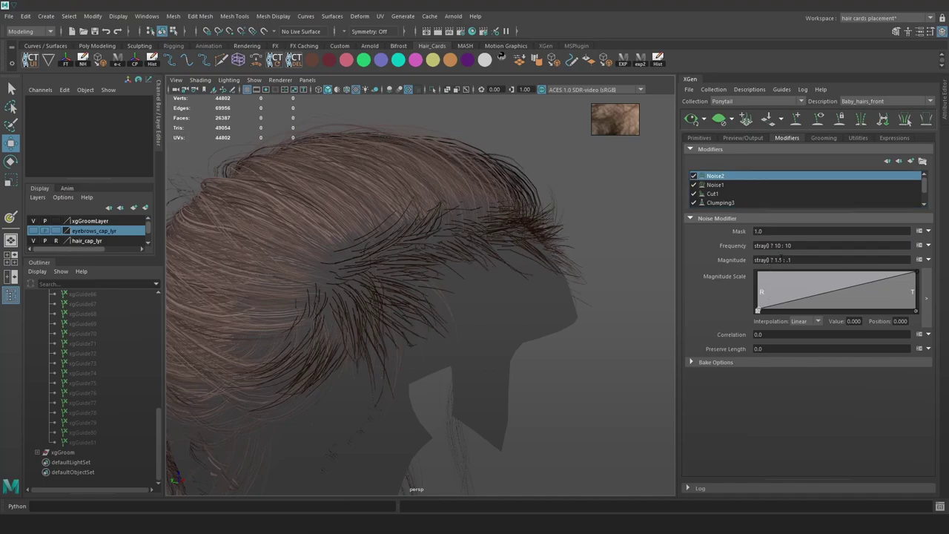
Change Noise2's Magnitude expression to stray() ? 3 : .1
{"action": "left_click", "coordinate": [780, 259]}
{"action": "type", "text": "3"}
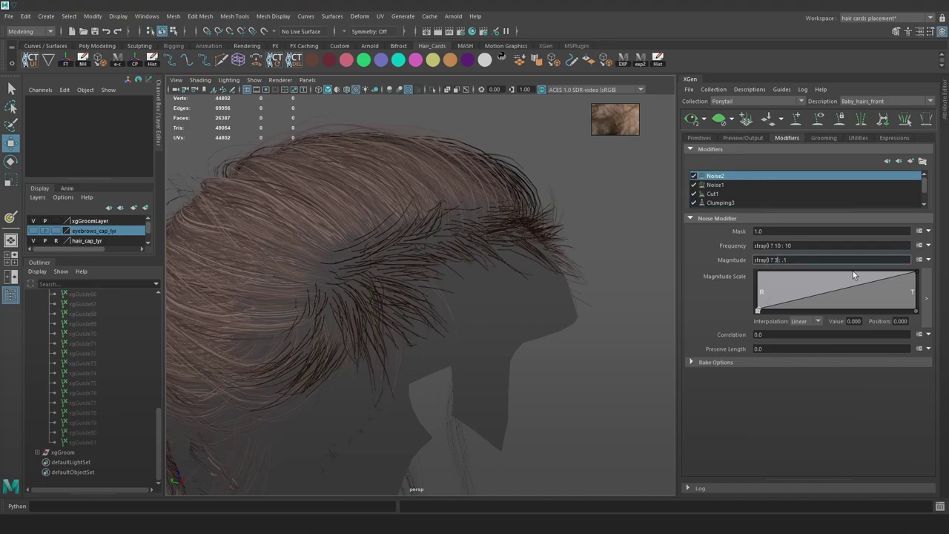
{"action": "key", "text": "Return"}
{"action": "double_click", "coordinate": [777, 259]}
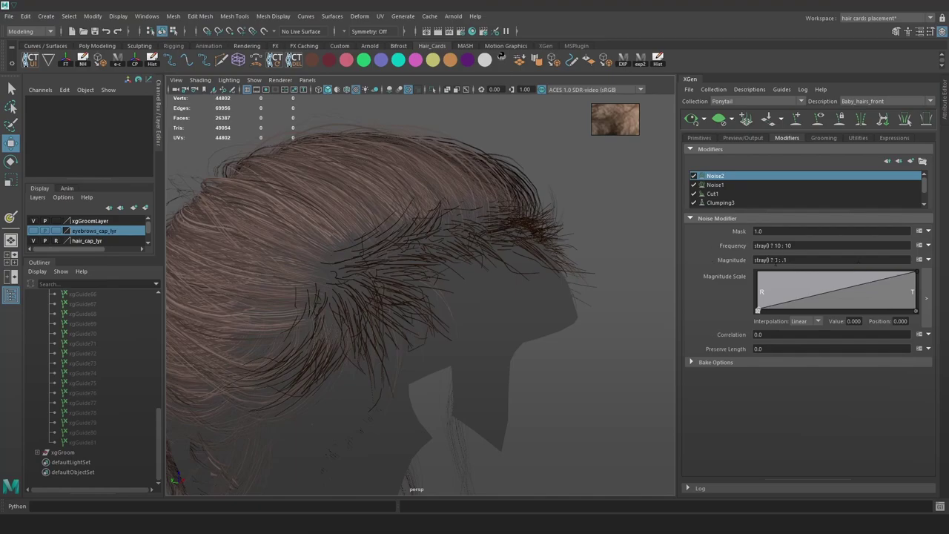
Try 2 as the stray value in Noise2's Frequency expression, and settle on stray() ? 1 : 10
{"action": "left_click", "coordinate": [803, 245]}
{"action": "key", "text": "BackSpace"}
{"action": "key", "text": "BackSpace"}
{"action": "type", "text": "2"}
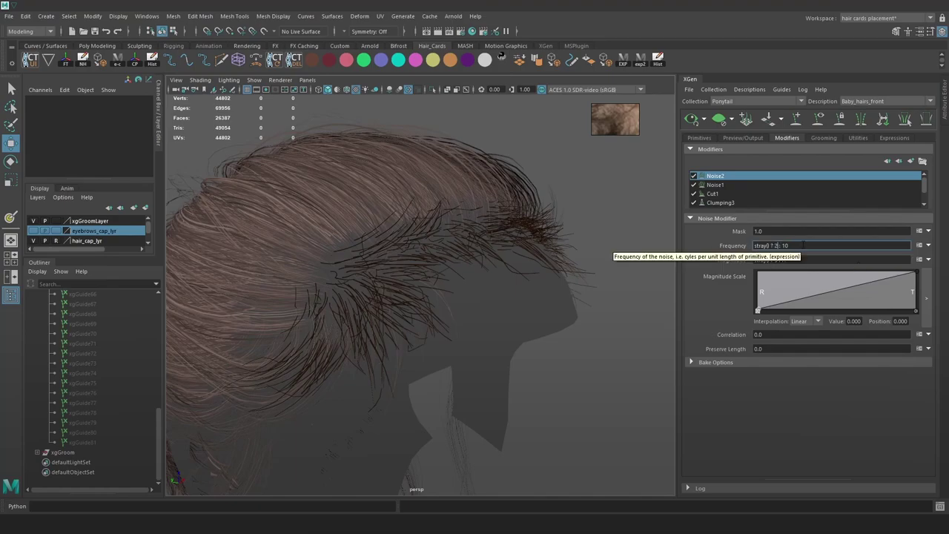
{"action": "key", "text": "Return"}
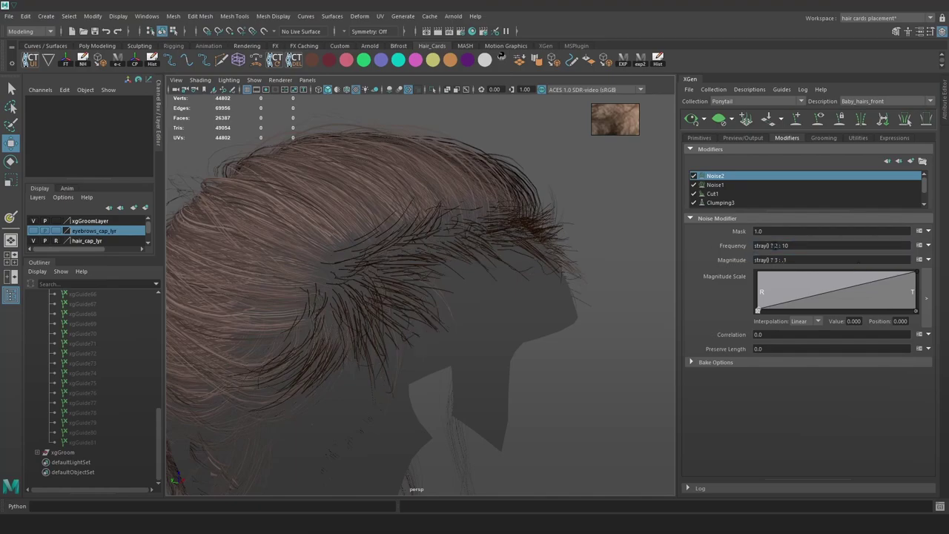
{"action": "left_click", "coordinate": [803, 245]}
{"action": "key", "text": "BackSpace"}
{"action": "type", "text": "1"}
{"action": "key", "text": "Return"}
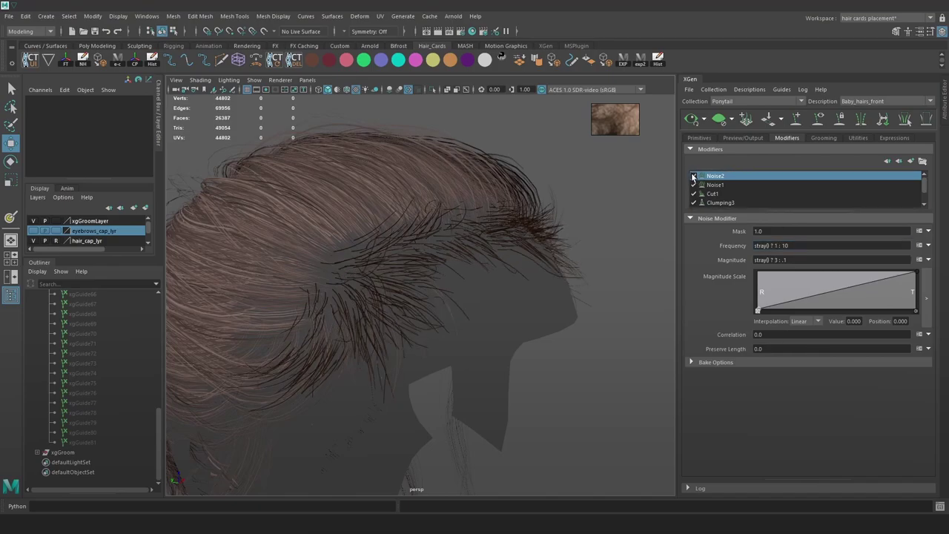
Try a Mask value of .2 on Noise2 and compare the hairline with the modifier off and on
{"action": "left_click_drag", "start_coordinate": [606, 226], "coordinate": [522, 227], "text": "alt"}
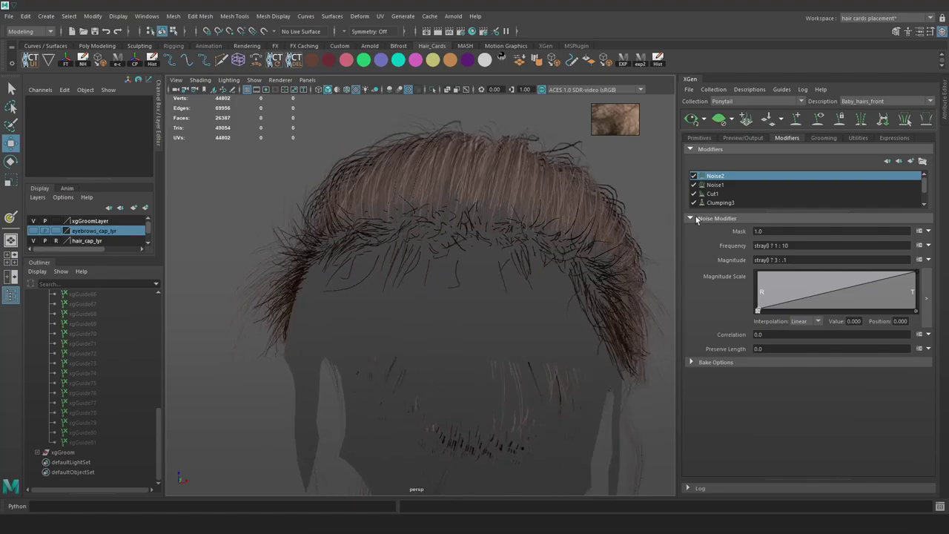
{"action": "left_click", "coordinate": [768, 231]}
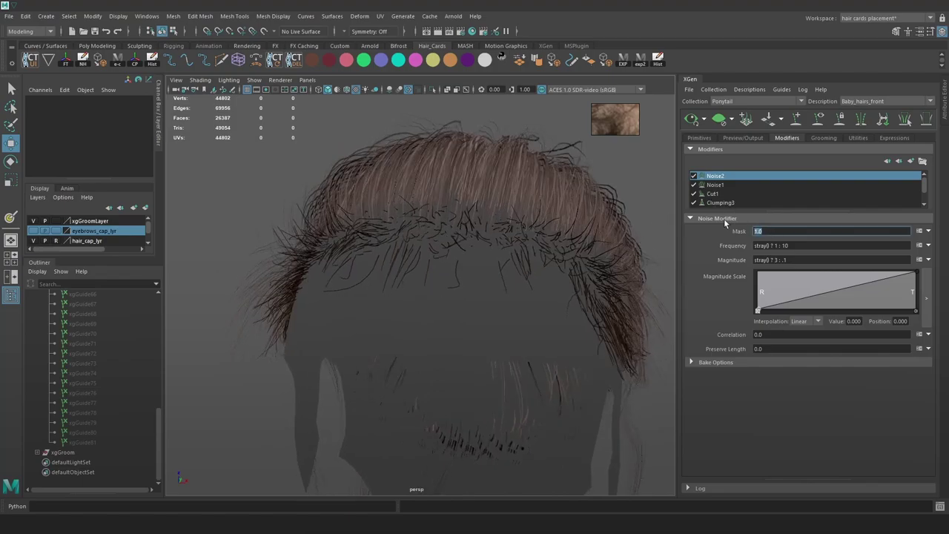
{"action": "type", "text": ".2"}
{"action": "key", "text": "Return"}
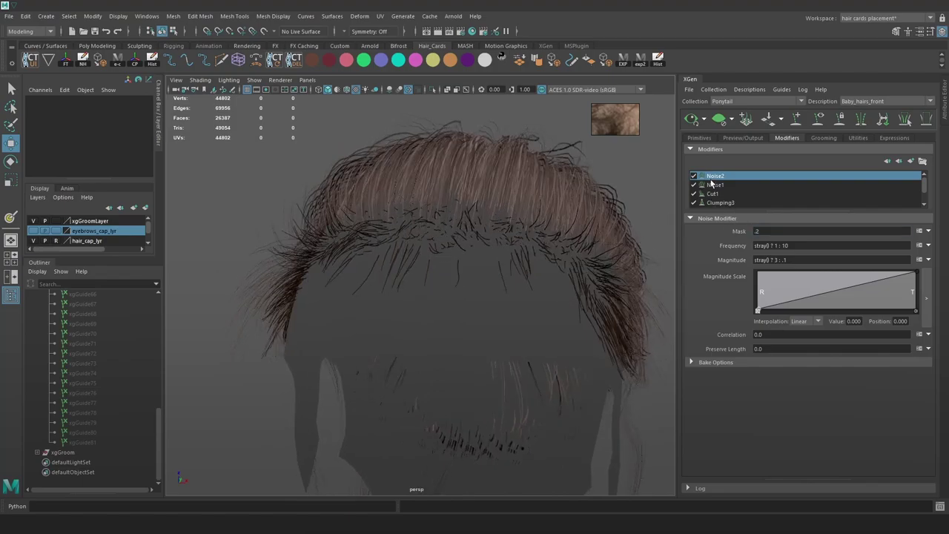
{"action": "left_click_drag", "start_coordinate": [620, 238], "coordinate": [535, 244], "text": "alt"}
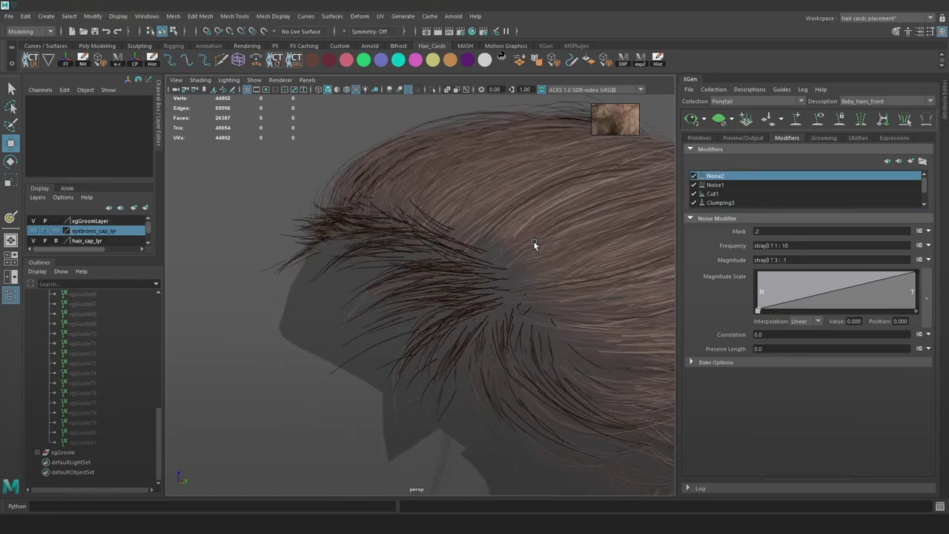
{"action": "left_click", "coordinate": [694, 176]}
{"action": "left_click", "coordinate": [694, 176]}
Set Noise2's Mask to .4 and inspect the baby hairs at the temple
{"action": "left_click", "coordinate": [785, 231]}
{"action": "type", "text": ".4"}
{"action": "key", "text": "Return"}
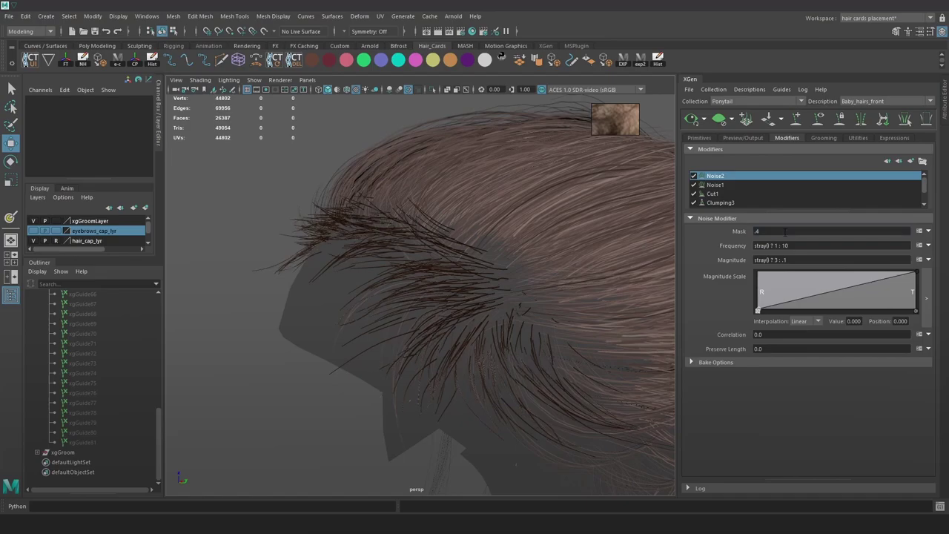
{"action": "left_click_drag", "start_coordinate": [577, 250], "coordinate": [552, 247], "text": "alt"}
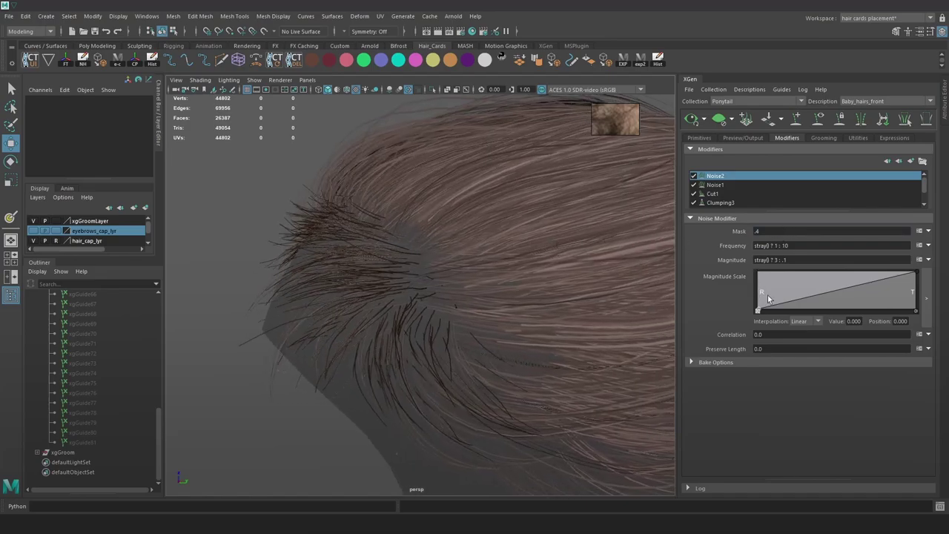
Add two points to Noise2's Magnitude Scale ramp, one at value 0.263 and position 0.550, and compare the hairs with Noise2 off and on
{"action": "left_click_drag", "start_coordinate": [791, 300], "coordinate": [845, 299]}
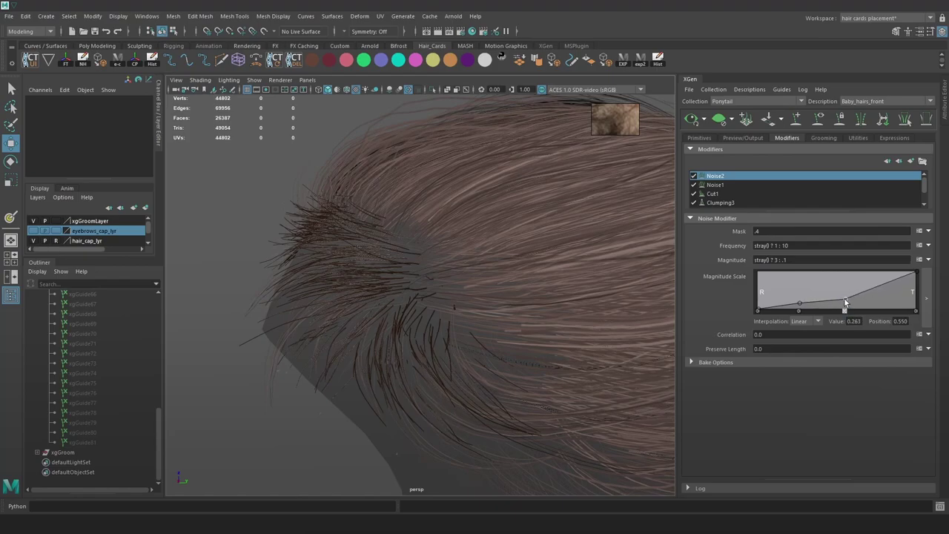
{"action": "left_click", "coordinate": [694, 175]}
{"action": "left_click", "coordinate": [694, 176]}
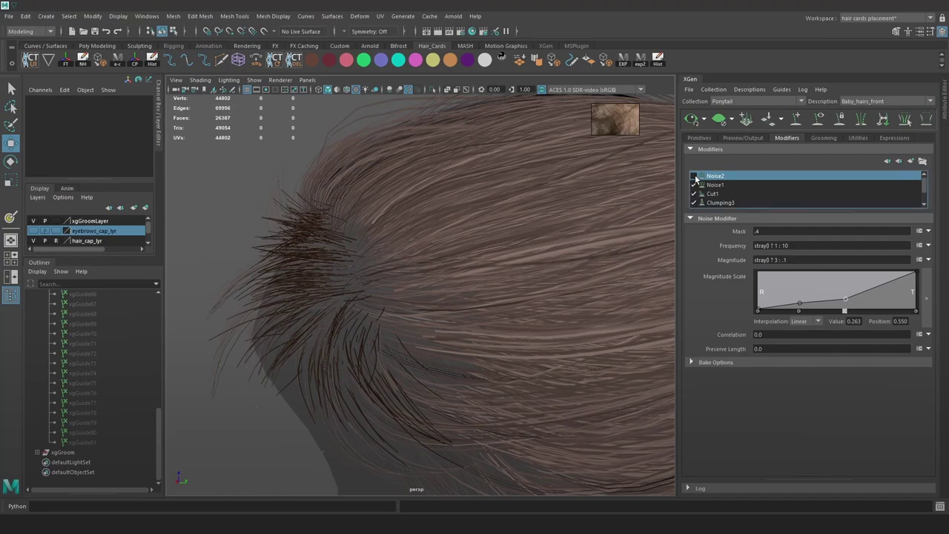
{"action": "left_click", "coordinate": [694, 176]}
{"action": "left_click", "coordinate": [694, 175]}
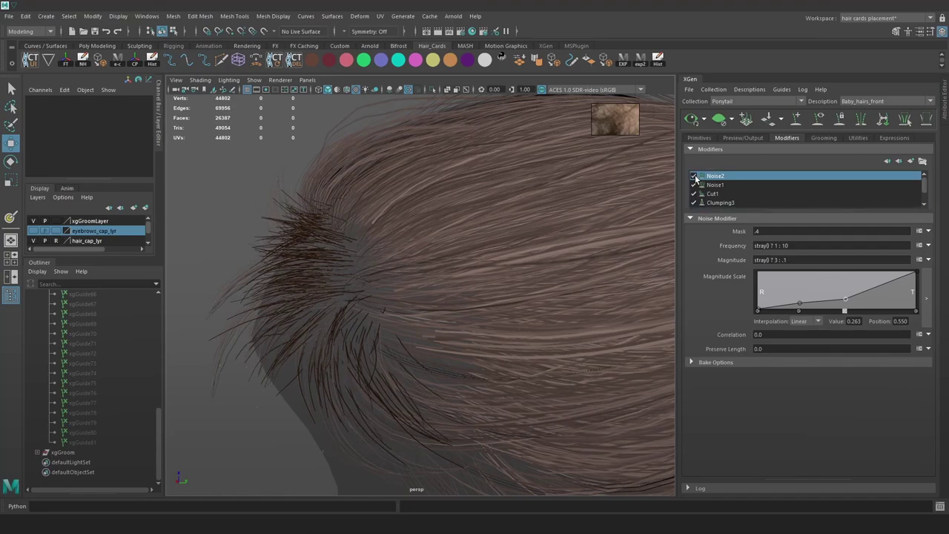
Set Noise2's Mask to .3 and inspect the baby hairs on both sides of the head
{"action": "left_click", "coordinate": [766, 231]}
{"action": "type", "text": ".3"}
{"action": "key", "text": "Return"}
{"action": "left_click_drag", "start_coordinate": [468, 250], "coordinate": [579, 304], "text": "alt"}
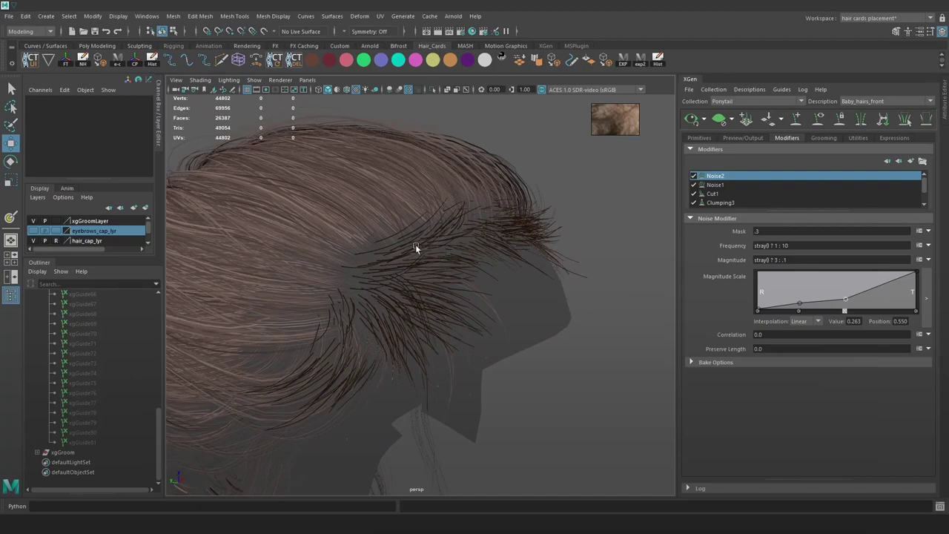
{"action": "left_click_drag", "start_coordinate": [415, 247], "coordinate": [533, 293], "text": "alt"}
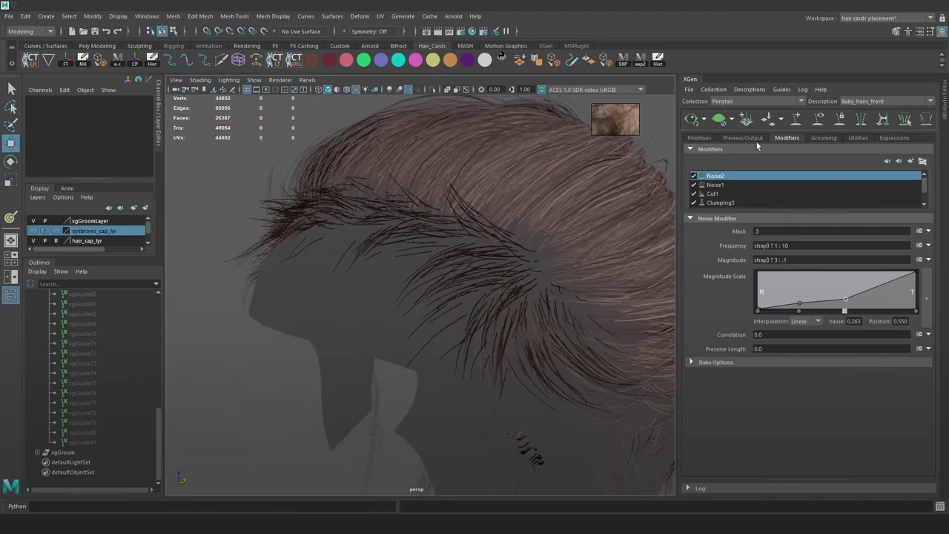
Open the mask_baby_hairs_01 density mask for painting on the hair cap, with textured display and the 3D Paint tool's settings shown
{"action": "left_click", "coordinate": [699, 138]}
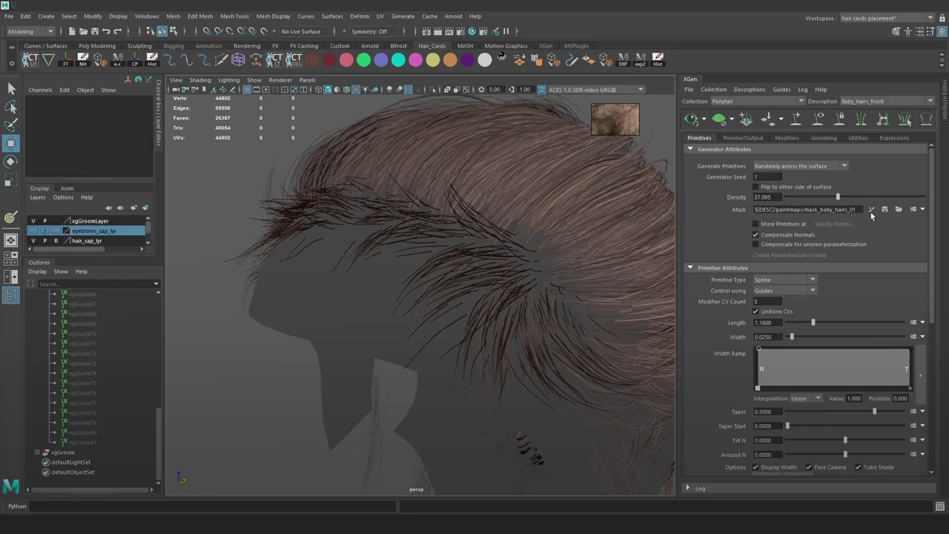
{"action": "left_click", "coordinate": [536, 275]}
{"action": "key", "text": "6"}
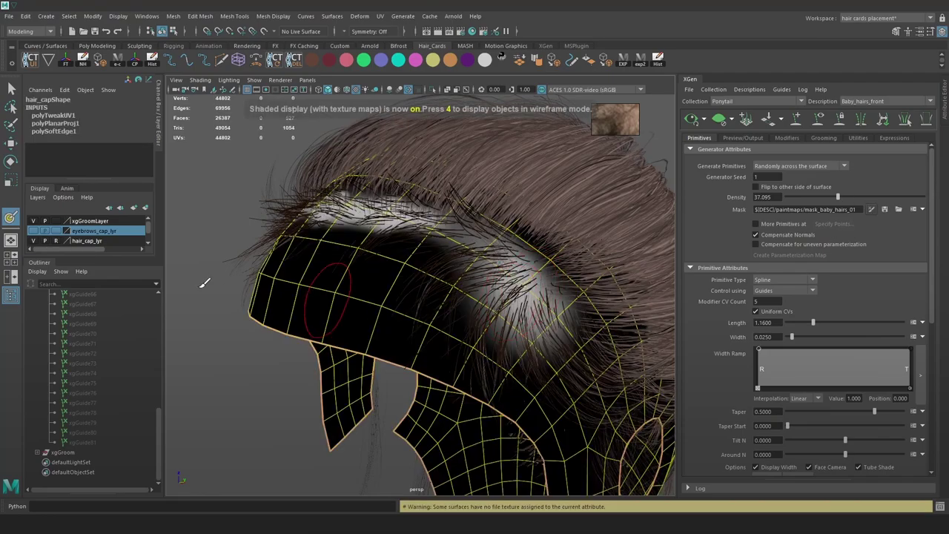
{"action": "left_click", "coordinate": [931, 32]}
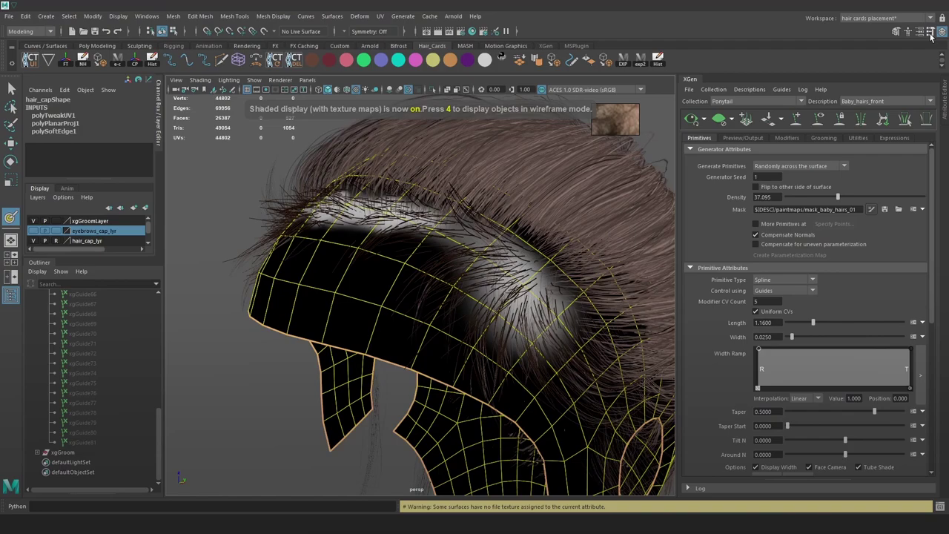
{"action": "left_click_drag", "start_coordinate": [231, 278], "coordinate": [186, 278]}
{"action": "left_click_drag", "start_coordinate": [532, 294], "coordinate": [530, 304]}
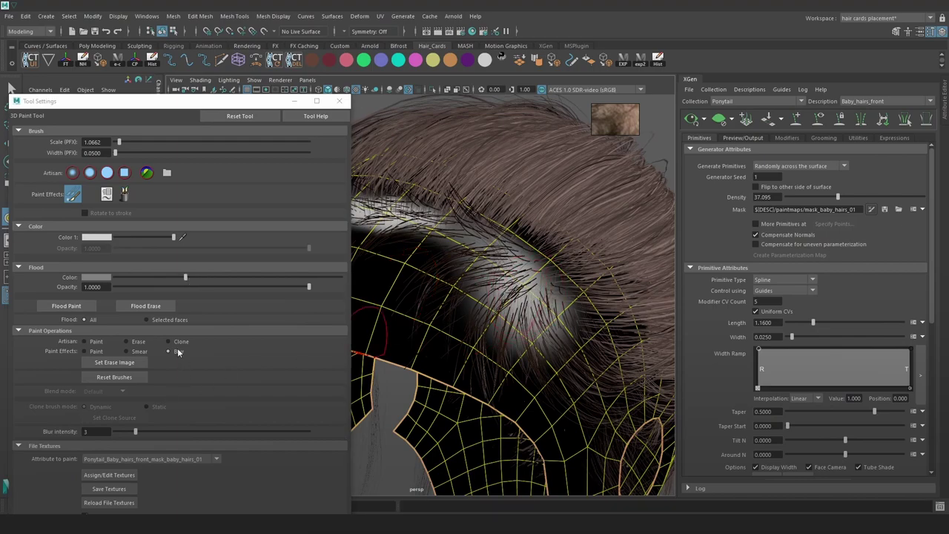
Paint dark grey over the bright temple areas of the mask using the Artisan Paint operation with a brush radius of about 1.39
{"action": "left_click", "coordinate": [109, 343]}
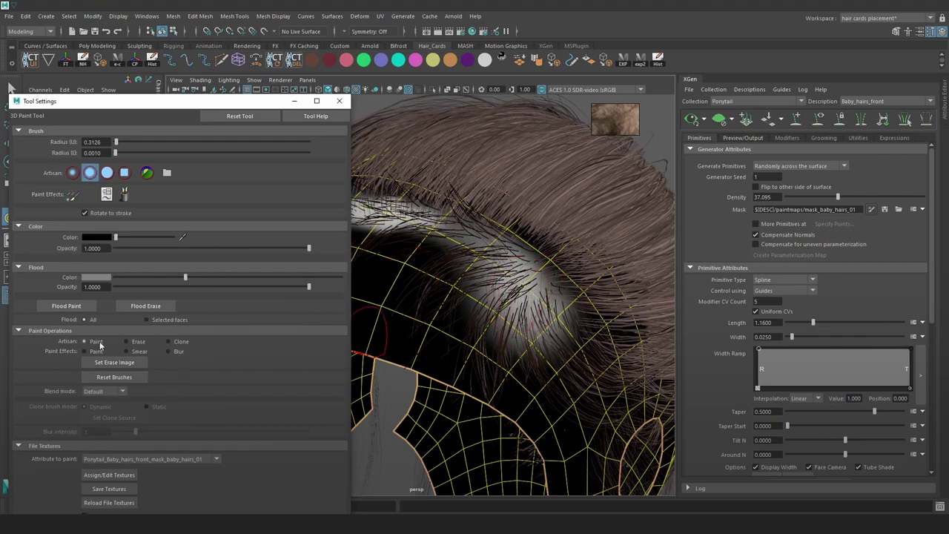
{"action": "key", "text": "b"}
{"action": "left_click_drag", "start_coordinate": [521, 294], "coordinate": [543, 298]}
{"action": "left_click_drag", "start_coordinate": [116, 237], "coordinate": [128, 238]}
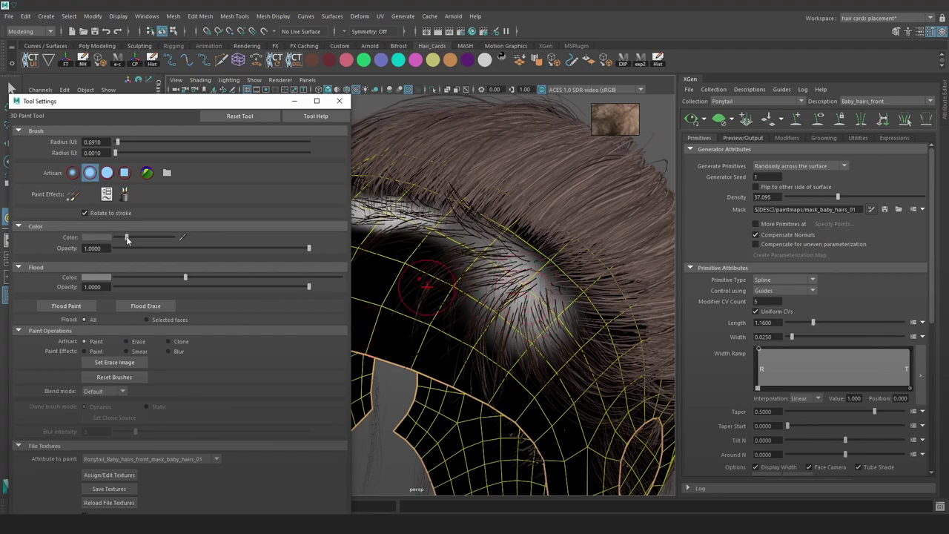
{"action": "key", "text": "b"}
{"action": "mouse_move", "coordinate": [517, 297]}
{"action": "left_mouse_down"}
{"action": "mouse_move", "coordinate": [630, 321]}
{"action": "mouse_move", "coordinate": [574, 294]}
{"action": "left_mouse_up"}
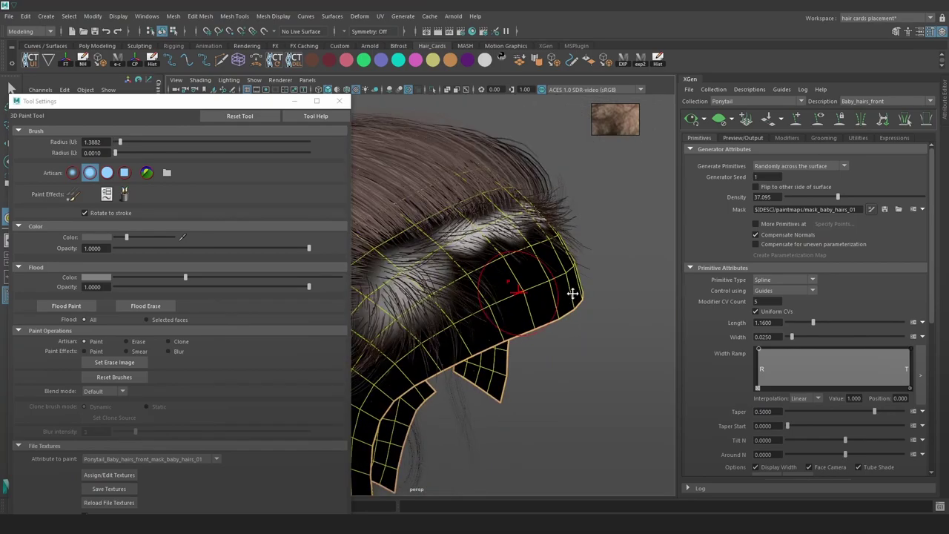
{"action": "middle_click_drag", "start_coordinate": [572, 294], "coordinate": [629, 297], "text": "alt"}
{"action": "left_click", "coordinate": [470, 290]}
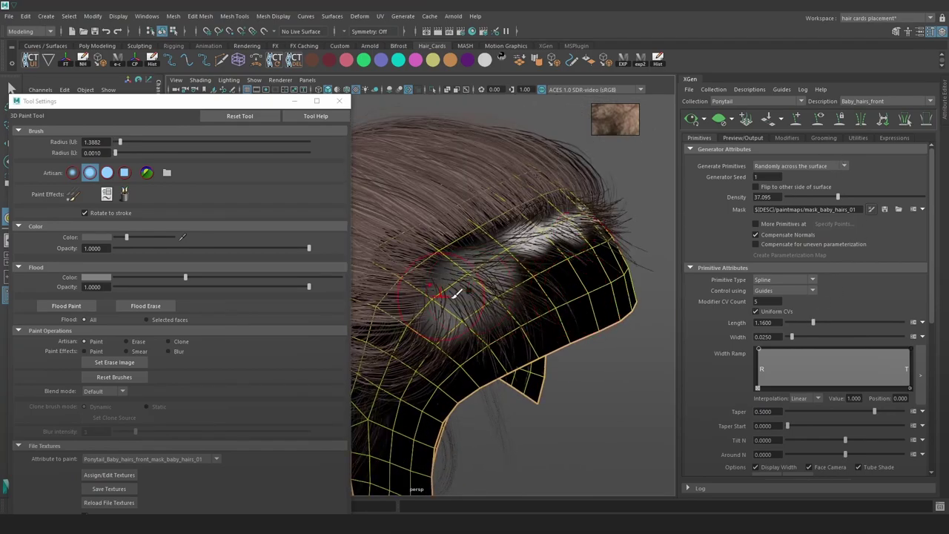
{"action": "mouse_move", "coordinate": [458, 295]}
{"action": "left_mouse_down", "text": "alt"}
{"action": "mouse_move", "coordinate": [508, 301]}
{"action": "mouse_move", "coordinate": [519, 280]}
{"action": "mouse_move", "coordinate": [507, 317]}
{"action": "mouse_move", "coordinate": [496, 296]}
{"action": "mouse_move", "coordinate": [470, 302]}
{"action": "mouse_move", "coordinate": [477, 294]}
{"action": "mouse_move", "coordinate": [481, 310]}
{"action": "mouse_move", "coordinate": [528, 293]}
{"action": "left_mouse_up", "text": "alt"}
Blur the painted grey areas of the mask at both temples and save the map
{"action": "left_click", "coordinate": [175, 350]}
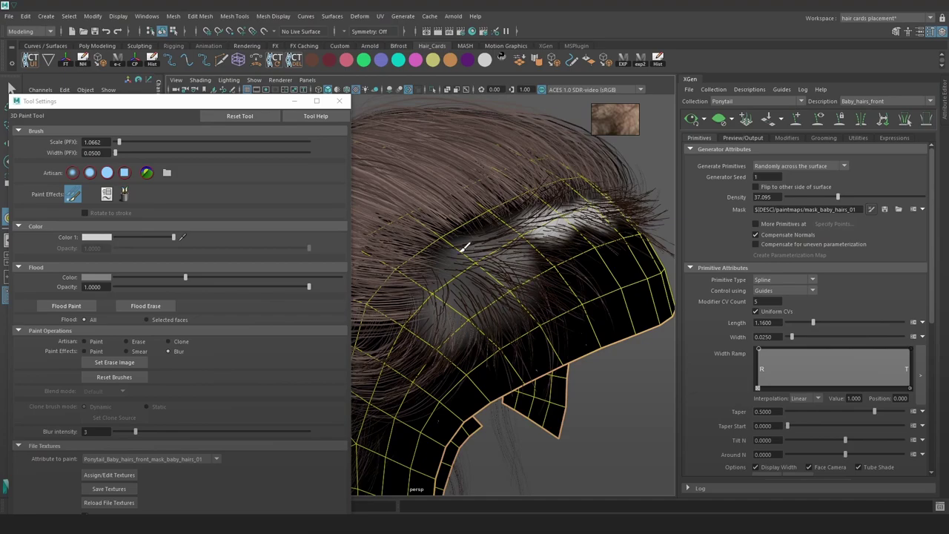
{"action": "left_click_drag", "start_coordinate": [441, 313], "coordinate": [542, 333], "text": "alt"}
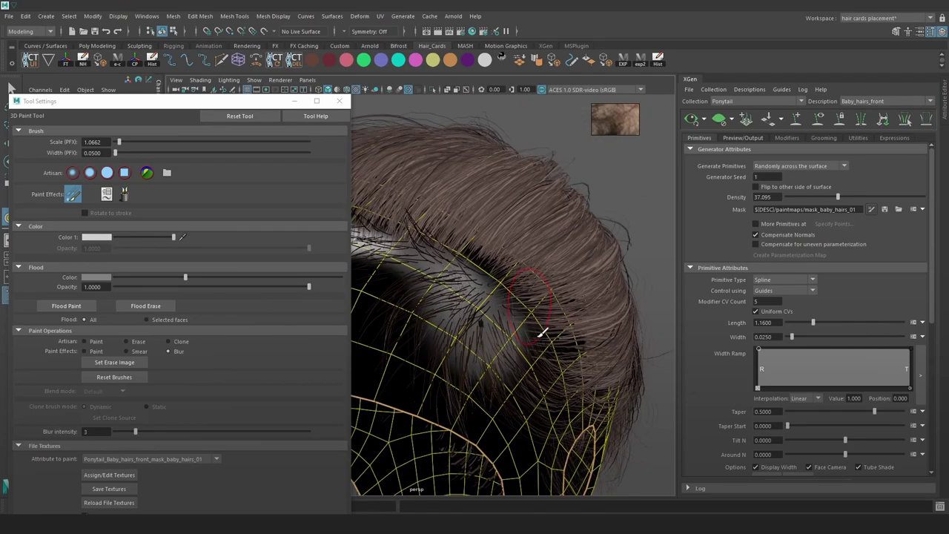
{"action": "left_click_drag", "start_coordinate": [456, 304], "coordinate": [442, 306]}
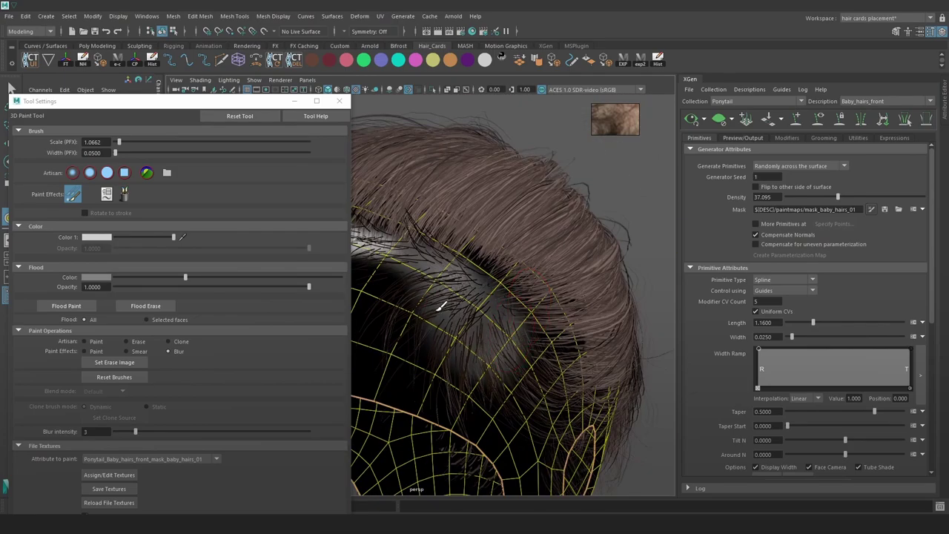
{"action": "left_click", "coordinate": [885, 209]}
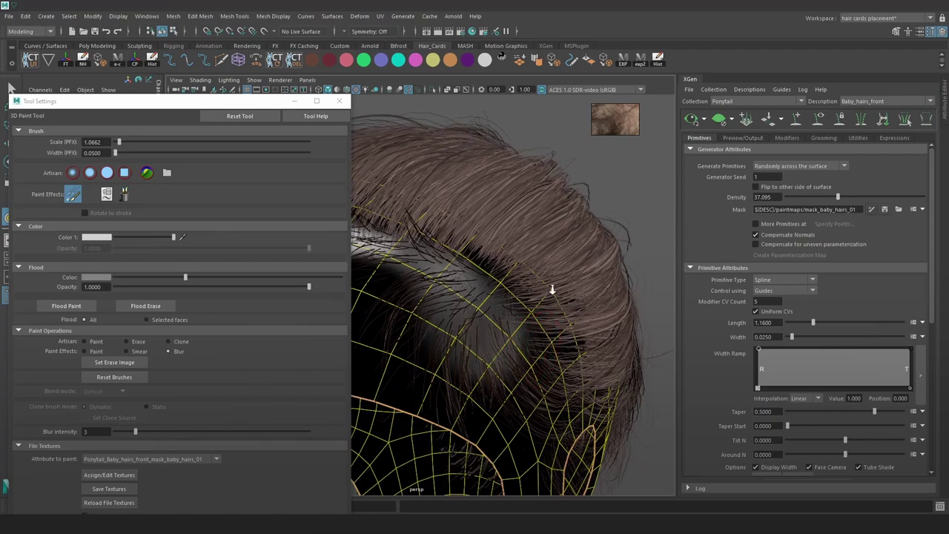
Leave the paint tool, lower the baby hairs' Density to about 18.9 and inspect the hairline
{"action": "scroll", "coordinate": [552, 289], "scroll_direction": "down", "scroll_amount": 3}
{"action": "key", "text": "w"}
{"action": "left_click", "coordinate": [615, 227]}
{"action": "mouse_move", "coordinate": [516, 226]}
{"action": "left_mouse_down", "text": "alt"}
{"action": "mouse_move", "coordinate": [537, 242]}
{"action": "mouse_move", "coordinate": [623, 261]}
{"action": "mouse_move", "coordinate": [590, 255]}
{"action": "mouse_move", "coordinate": [583, 269]}
{"action": "mouse_move", "coordinate": [604, 273]}
{"action": "mouse_move", "coordinate": [593, 275]}
{"action": "left_mouse_up", "text": "alt"}
{"action": "scroll", "coordinate": [586, 268], "scroll_direction": "up", "scroll_amount": 1}
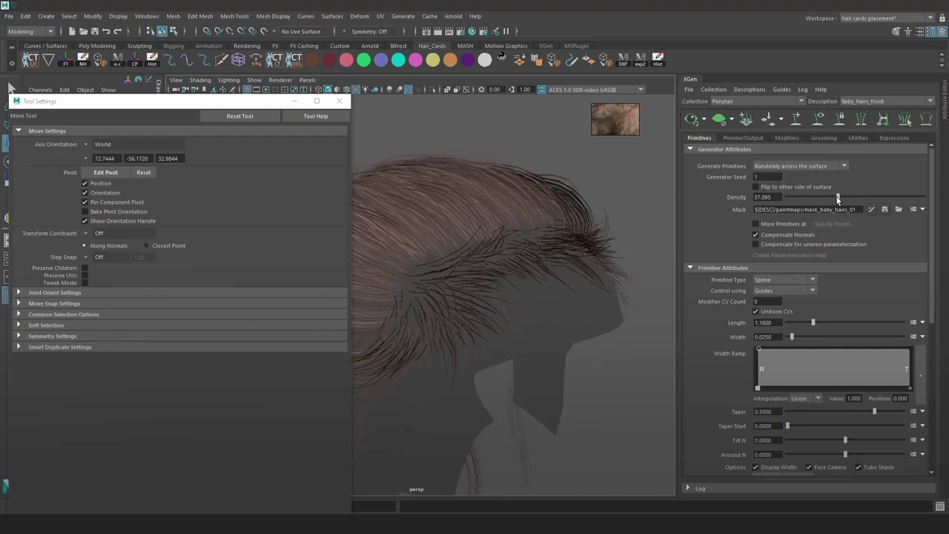
{"action": "left_click_drag", "start_coordinate": [838, 199], "coordinate": [813, 199]}
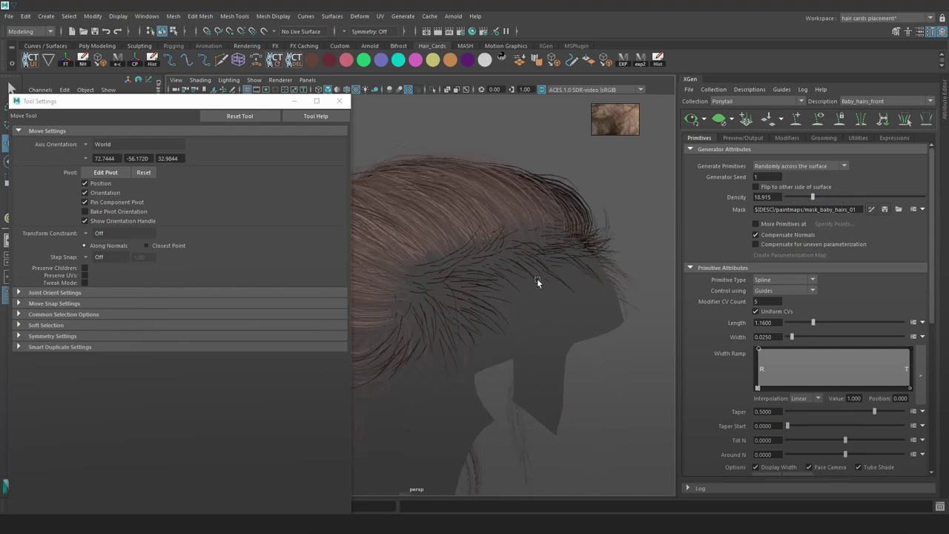
{"action": "left_click_drag", "start_coordinate": [537, 278], "coordinate": [736, 190], "text": "alt"}
Compare the baby hairs at the front hairline with the Cut1 modifier off and on
{"action": "left_click", "coordinate": [788, 138]}
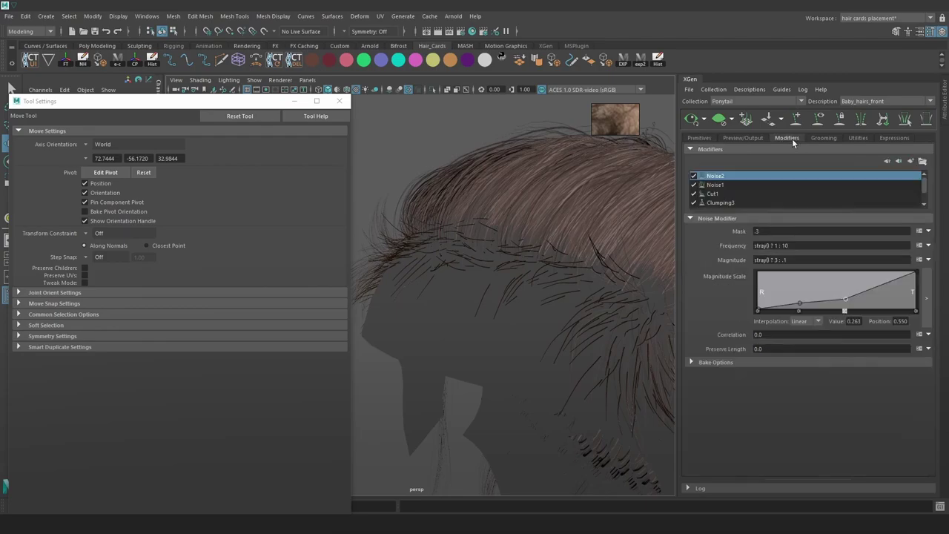
{"action": "left_click", "coordinate": [694, 194]}
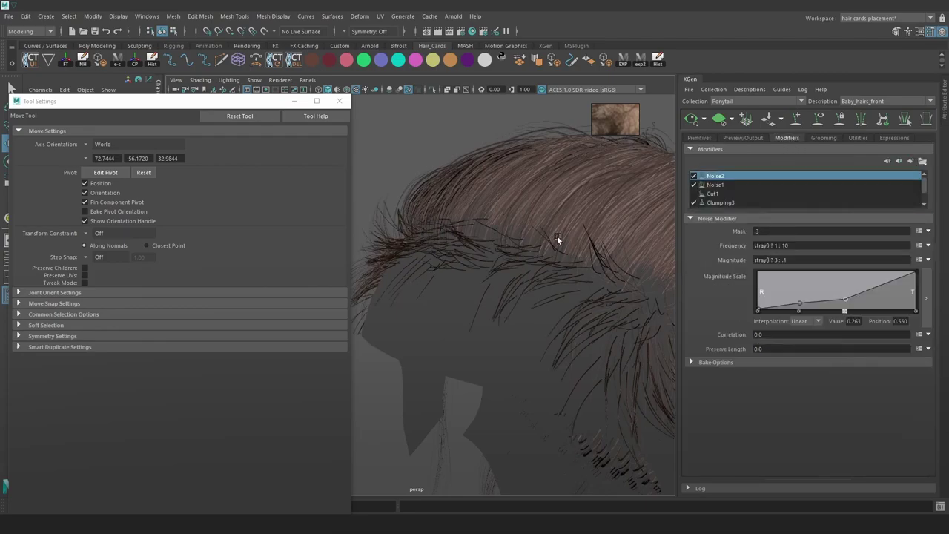
{"action": "left_click_drag", "start_coordinate": [557, 239], "coordinate": [604, 236], "text": "alt"}
{"action": "left_click", "coordinate": [693, 194]}
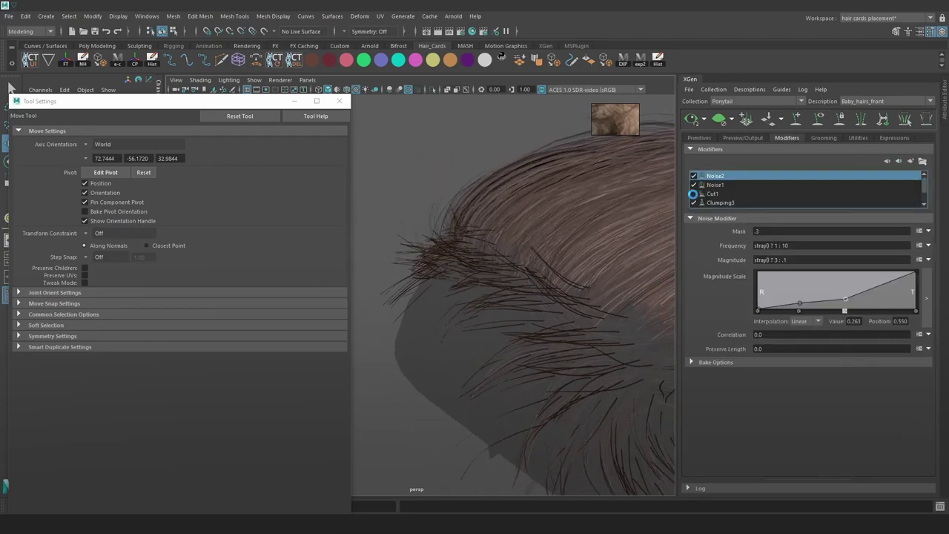
{"action": "left_click", "coordinate": [724, 195]}
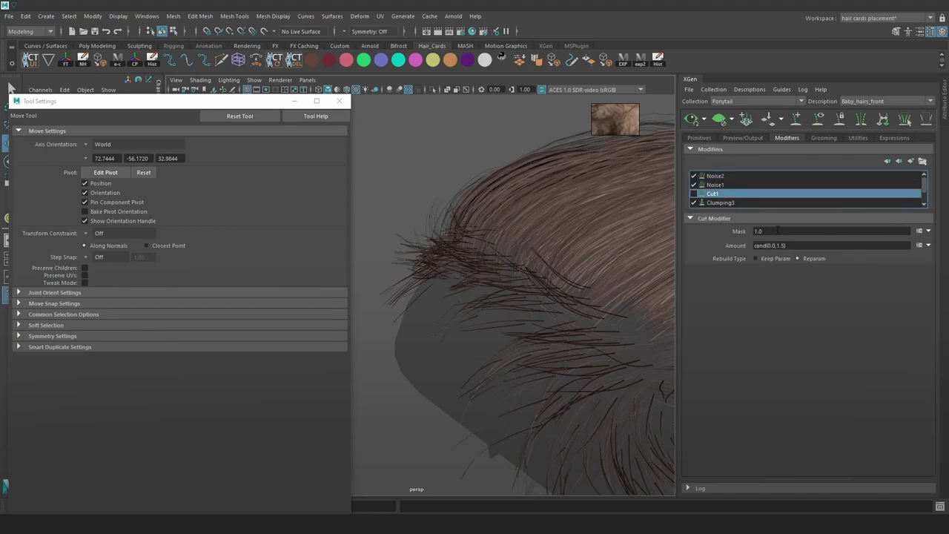
{"action": "left_click", "coordinate": [694, 196]}
Set Cut1's Amount expression to rand(0.0,.5) and compare the hairs with the modifier off and on
{"action": "left_click", "coordinate": [782, 245]}
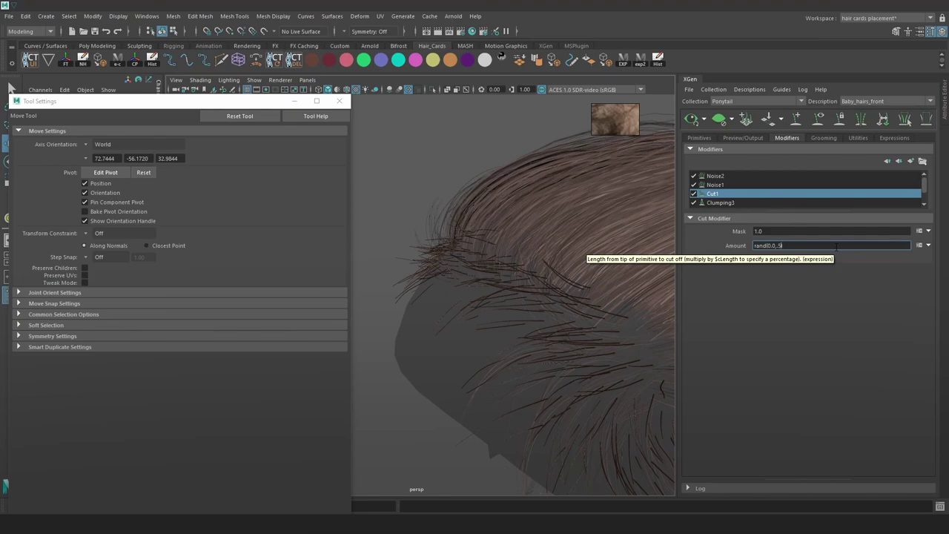
{"action": "key", "text": "Return"}
{"action": "left_click", "coordinate": [694, 195]}
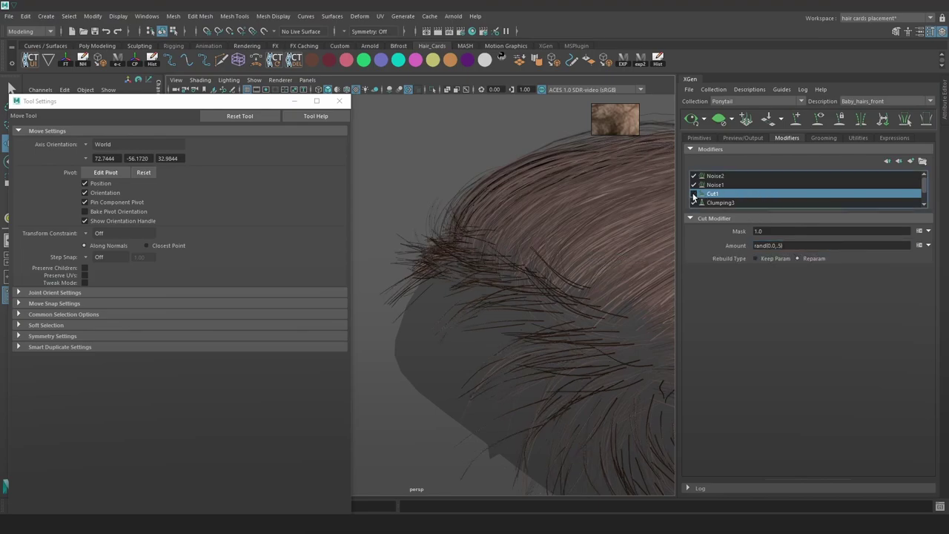
{"action": "left_click", "coordinate": [694, 195]}
{"action": "left_click", "coordinate": [694, 195]}
{"action": "left_click", "coordinate": [694, 195]}
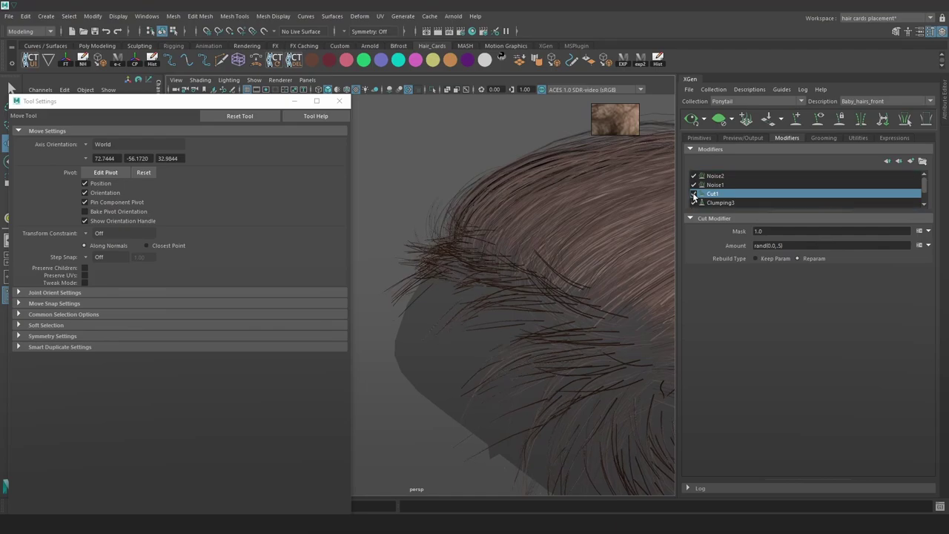
{"action": "left_click", "coordinate": [694, 195]}
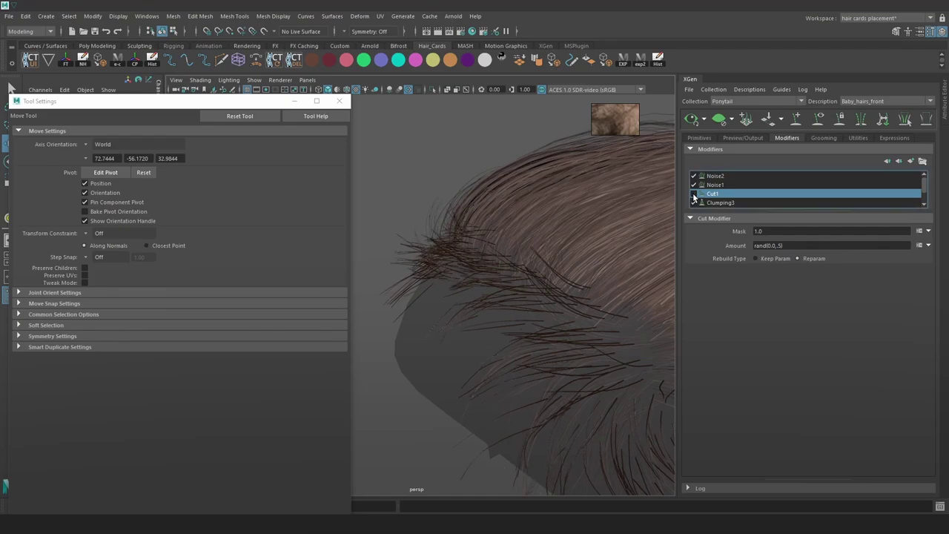
{"action": "left_click", "coordinate": [694, 195]}
Set the baby hairs' Taper to 1.0 and their Length to about 1.61
{"action": "left_click", "coordinate": [699, 138]}
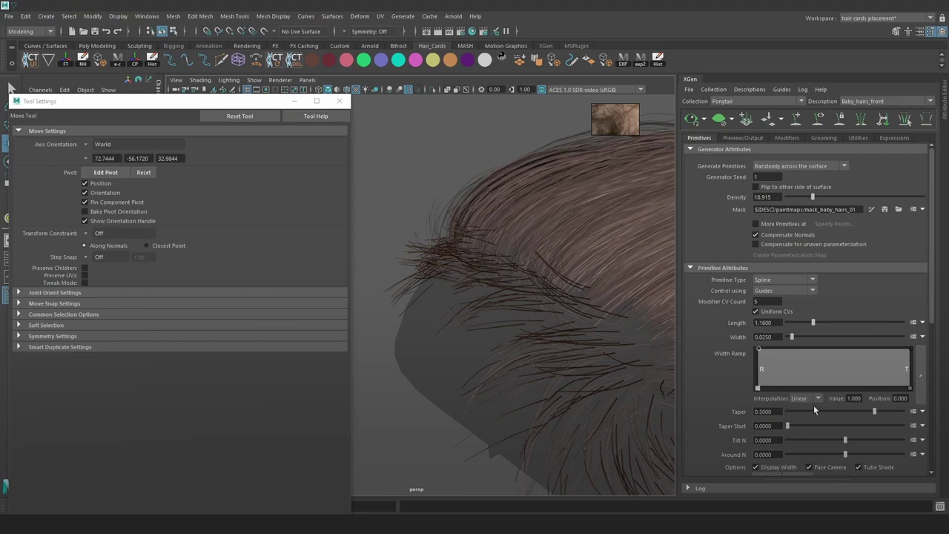
{"action": "left_click_drag", "start_coordinate": [897, 410], "coordinate": [900, 409]}
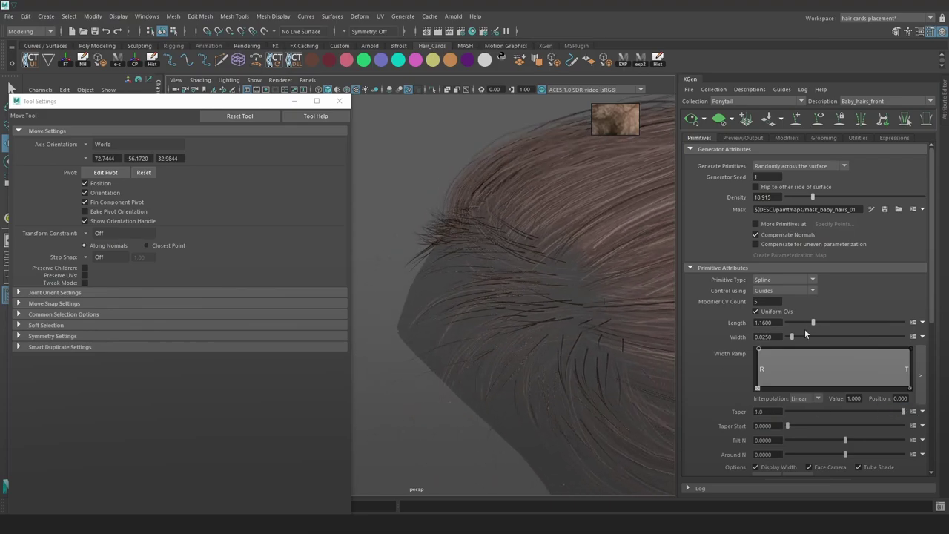
{"action": "left_click_drag", "start_coordinate": [814, 322], "coordinate": [826, 322]}
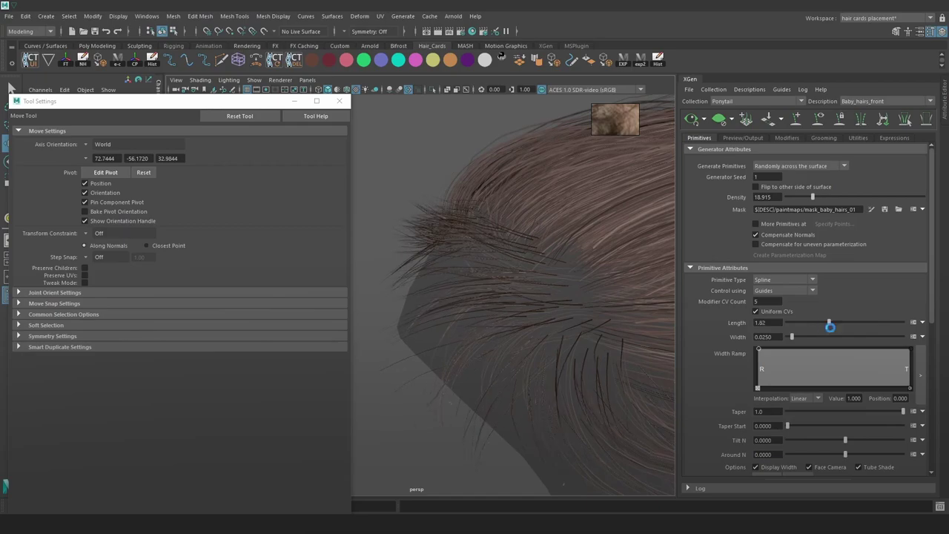
{"action": "left_click_drag", "start_coordinate": [511, 312], "coordinate": [615, 318], "text": "alt"}
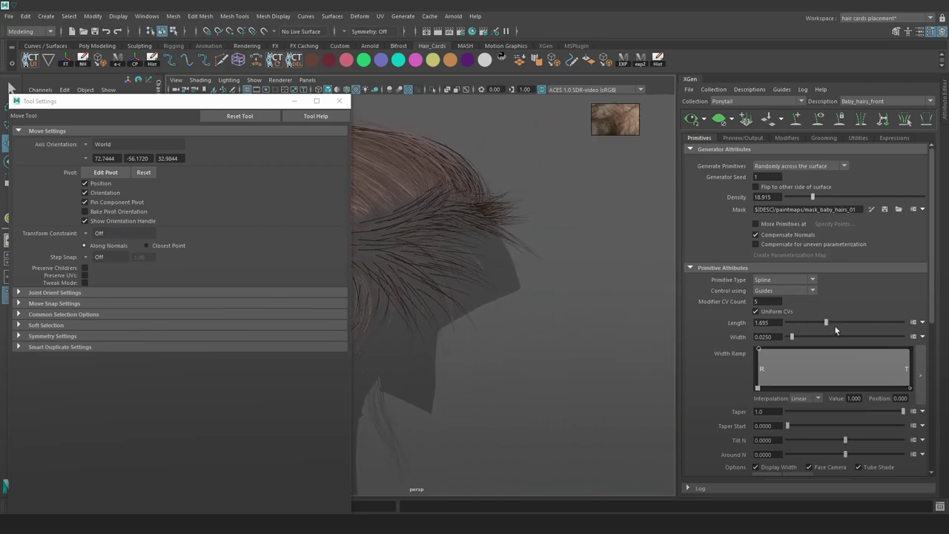
{"action": "left_click_drag", "start_coordinate": [512, 311], "coordinate": [545, 317], "text": "alt"}
Close the tool settings, then select and unhide all guides of the Baby_hairs_front description
{"action": "left_click", "coordinate": [341, 101]}
{"action": "left_click", "coordinate": [90, 440]}
{"action": "scroll", "coordinate": [93, 426], "scroll_direction": "up", "scroll_amount": 10}
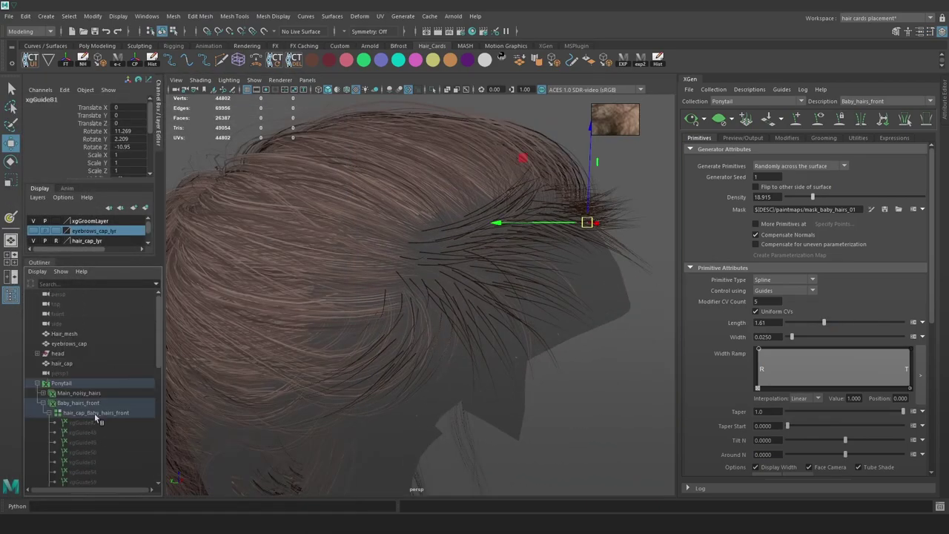
{"action": "left_click", "coordinate": [91, 423], "text": "shift"}
{"action": "left_click", "coordinate": [639, 310]}
{"action": "middle_click_drag", "start_coordinate": [640, 309], "coordinate": [485, 341], "text": "alt"}
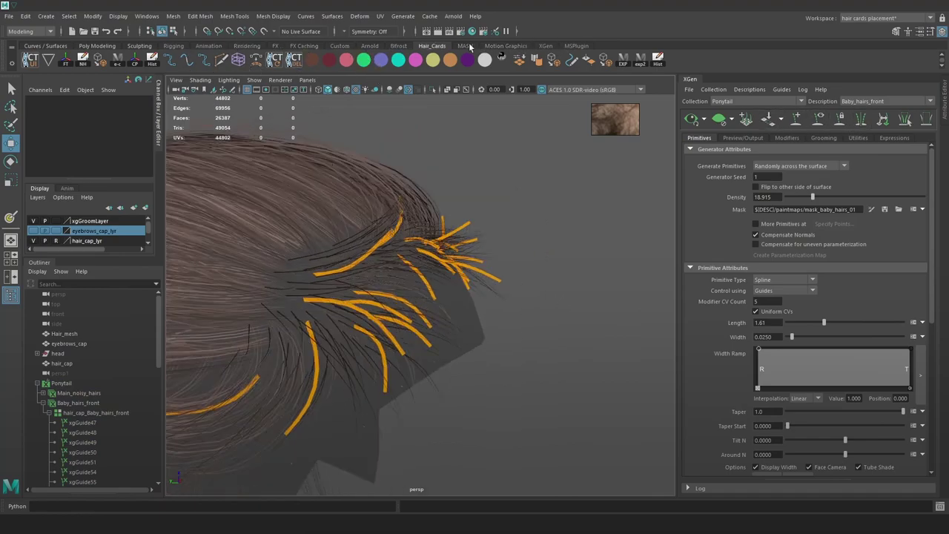
Resculpt the baby hair guides at the side of the front hairline with the Sculpt Guides tool and refresh the XGen preview
{"action": "left_click", "coordinate": [548, 46]}
{"action": "left_click", "coordinate": [261, 59]}
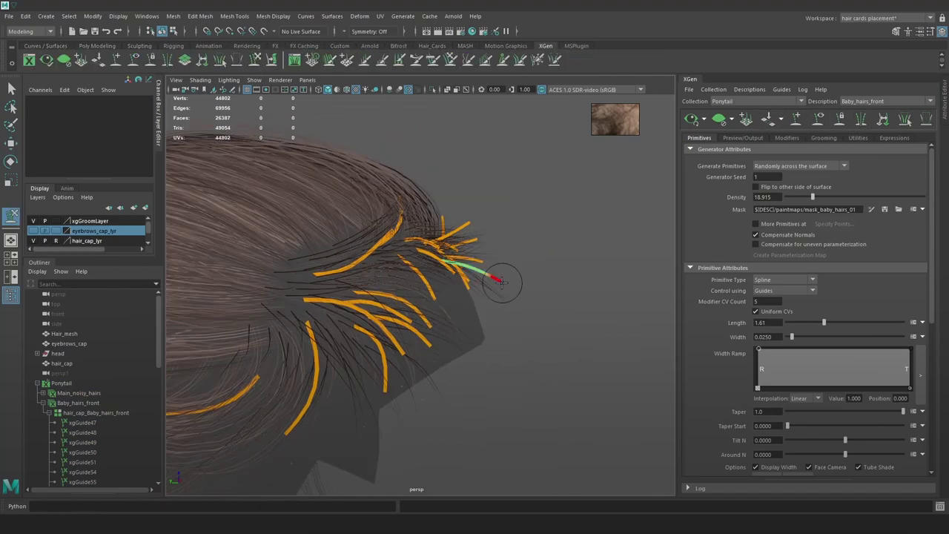
{"action": "left_click", "coordinate": [697, 121]}
{"action": "mouse_move", "coordinate": [512, 293]}
{"action": "left_mouse_down", "text": "alt"}
{"action": "mouse_move", "coordinate": [427, 296]}
{"action": "mouse_move", "coordinate": [428, 312]}
{"action": "left_mouse_up", "text": "alt"}
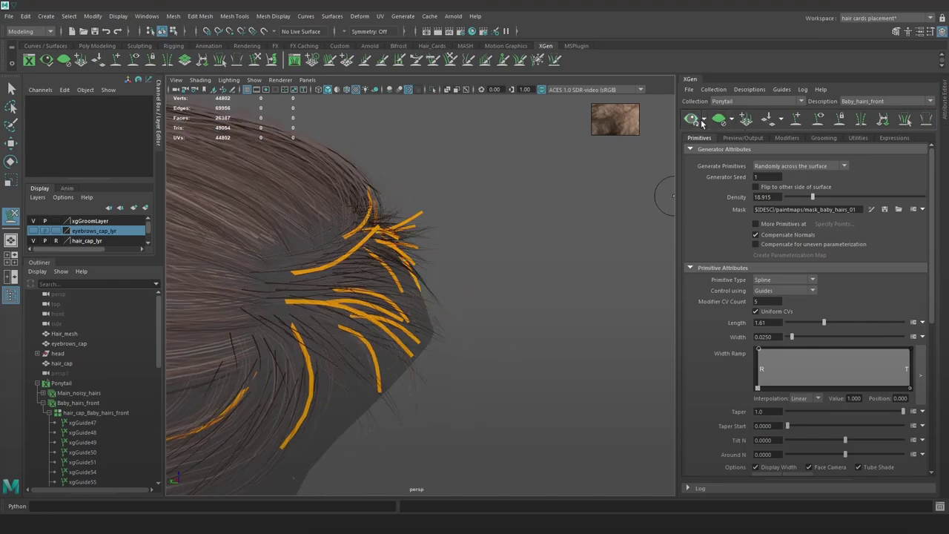
{"action": "left_click", "coordinate": [697, 121]}
{"action": "mouse_move", "coordinate": [416, 278]}
{"action": "left_mouse_down", "text": "alt"}
{"action": "mouse_move", "coordinate": [475, 296]}
{"action": "mouse_move", "coordinate": [400, 334]}
{"action": "mouse_move", "coordinate": [417, 345]}
{"action": "mouse_move", "coordinate": [416, 304]}
{"action": "left_mouse_up", "text": "alt"}
{"action": "left_click", "coordinate": [691, 121]}
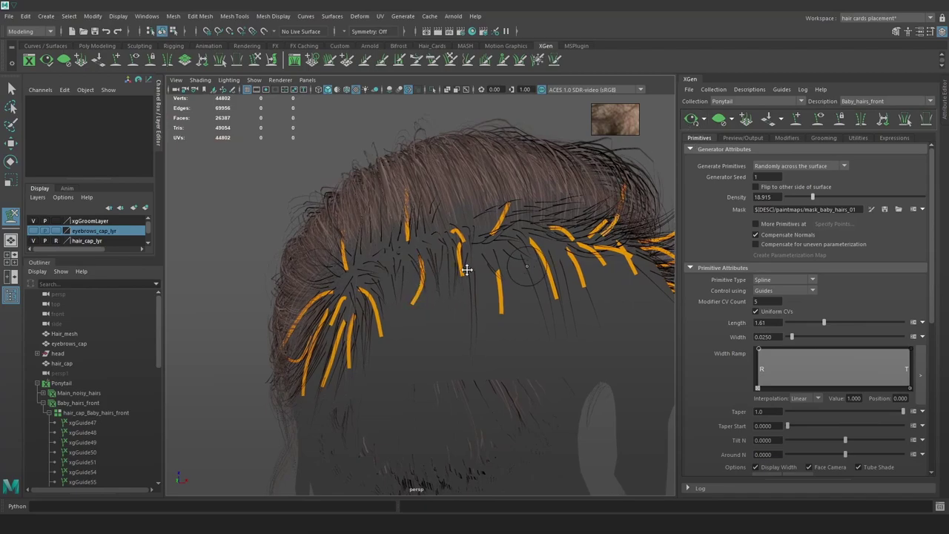
Bend the guides along the middle of the forehead hairline sideways and update the preview
{"action": "left_click_drag", "start_coordinate": [467, 270], "coordinate": [427, 274], "text": "alt"}
{"action": "left_click_drag", "start_coordinate": [487, 301], "coordinate": [511, 298]}
{"action": "mouse_move", "coordinate": [489, 263]}
{"action": "left_mouse_down"}
{"action": "mouse_move", "coordinate": [467, 281]}
{"action": "mouse_move", "coordinate": [521, 279]}
{"action": "left_mouse_up"}
{"action": "left_click", "coordinate": [691, 121]}
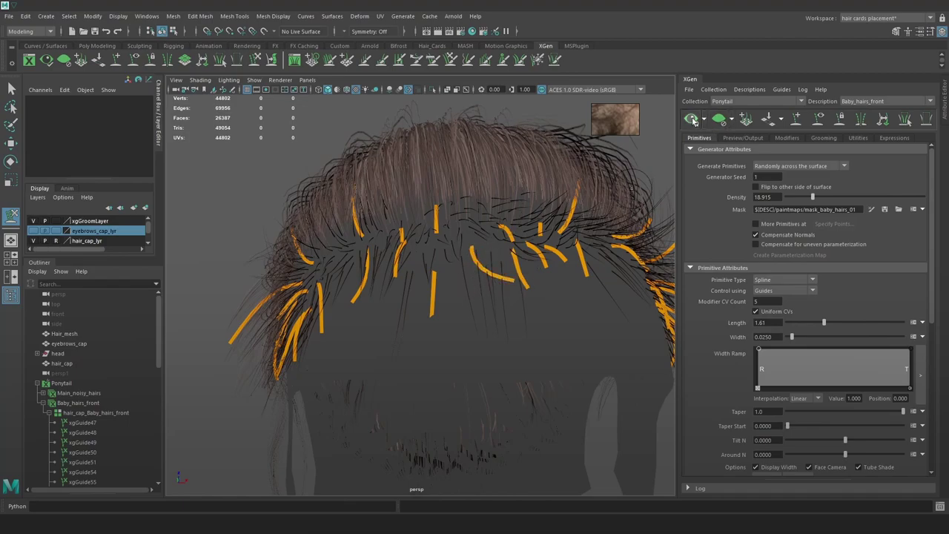
Resculpt the guides towards the opposite temple, refresh the preview, and set the baby hairs' Length to about 1.245
{"action": "left_click_drag", "start_coordinate": [466, 254], "coordinate": [463, 286], "text": "alt"}
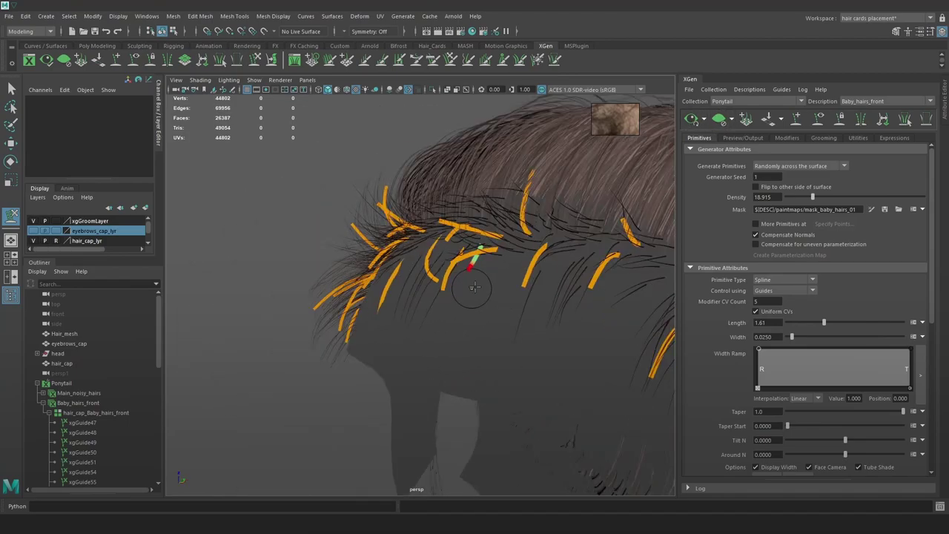
{"action": "left_click_drag", "start_coordinate": [545, 287], "coordinate": [501, 259], "text": "alt"}
{"action": "left_click", "coordinate": [694, 121]}
{"action": "left_click_drag", "start_coordinate": [557, 273], "coordinate": [539, 261], "text": "alt"}
{"action": "left_click_drag", "start_coordinate": [823, 323], "coordinate": [815, 325]}
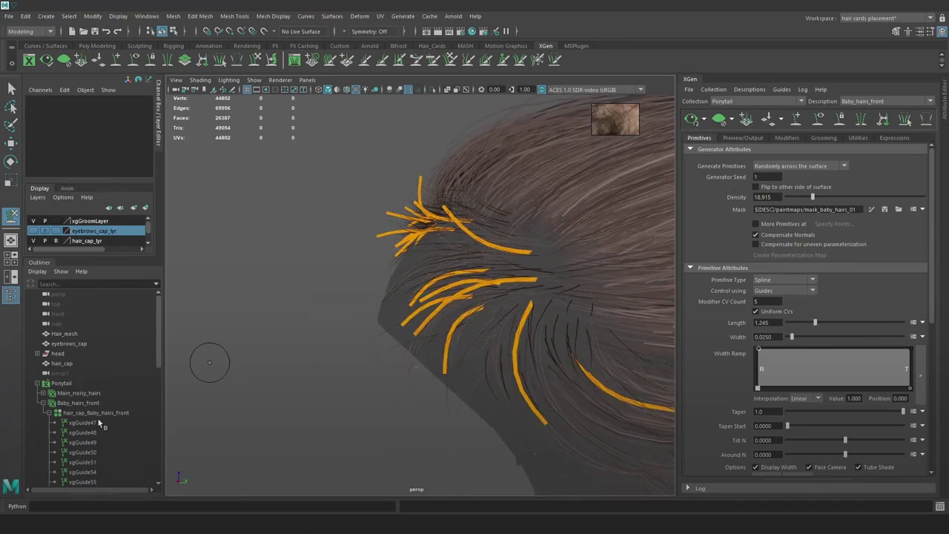
Select and hide all Baby_hairs_front guides, and examine the shortened baby hairs around the hairline
{"action": "left_click_drag", "start_coordinate": [415, 320], "coordinate": [482, 221], "text": "alt"}
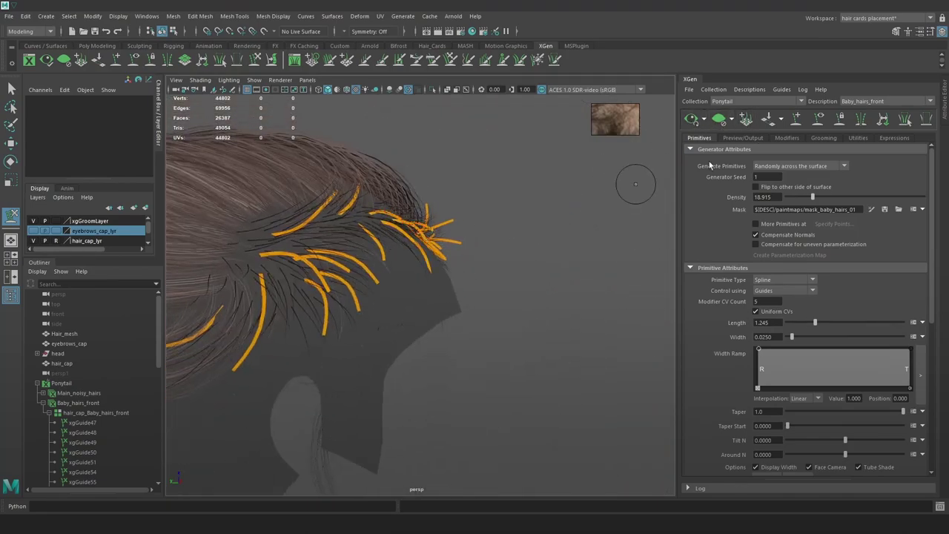
{"action": "left_click_drag", "start_coordinate": [562, 218], "coordinate": [468, 234], "text": "alt"}
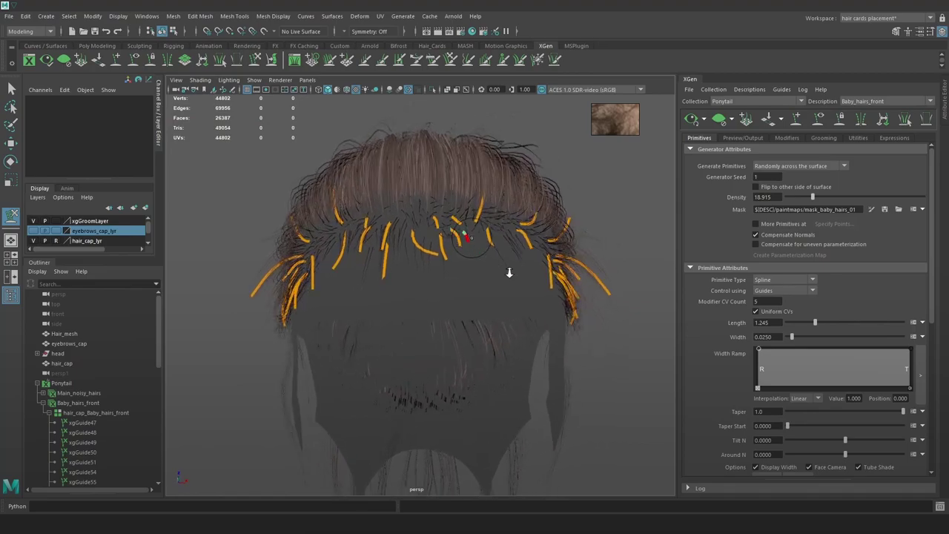
{"action": "right_click_drag", "start_coordinate": [509, 271], "coordinate": [558, 278], "text": "alt"}
{"action": "left_click_drag", "start_coordinate": [398, 199], "coordinate": [340, 218], "text": "alt"}
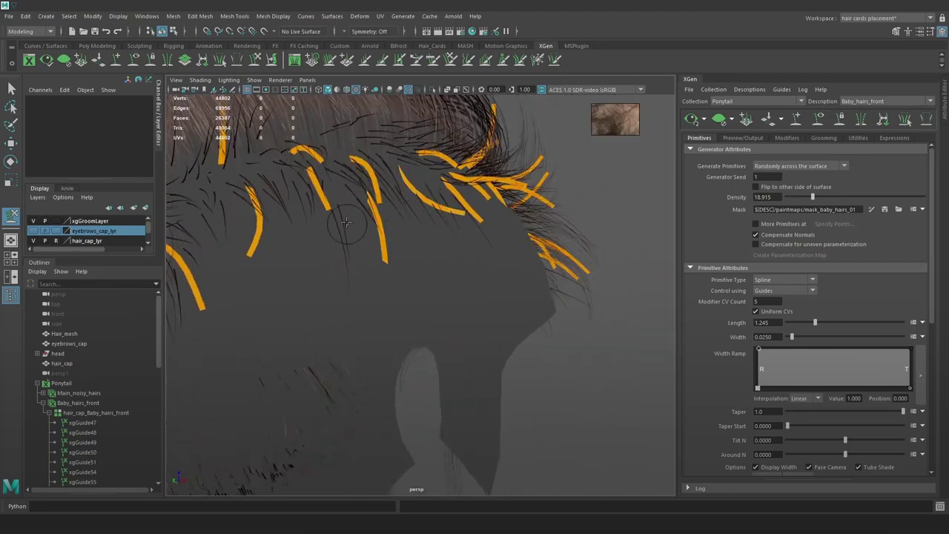
{"action": "left_click_drag", "start_coordinate": [496, 216], "coordinate": [568, 218], "text": "alt"}
{"action": "left_click_drag", "start_coordinate": [444, 221], "coordinate": [519, 215], "text": "alt"}
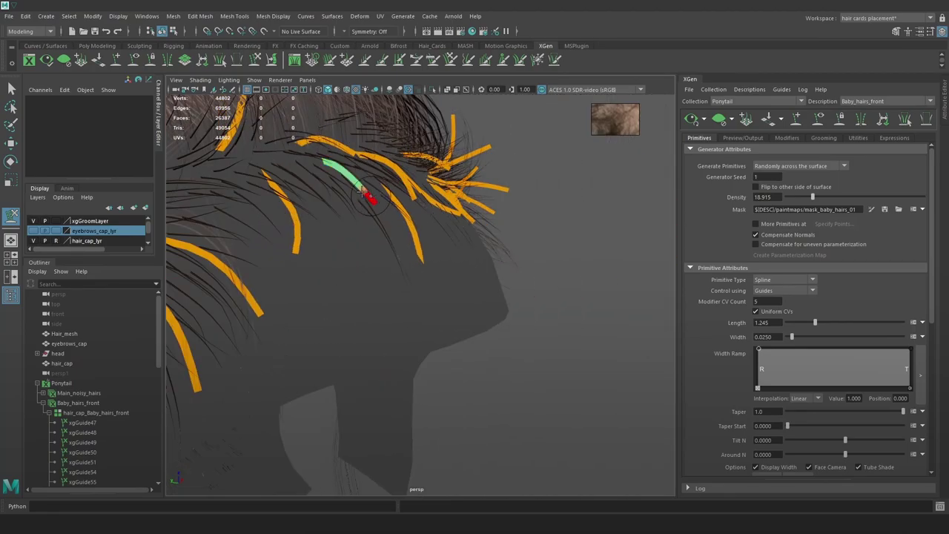
{"action": "key", "text": "w"}
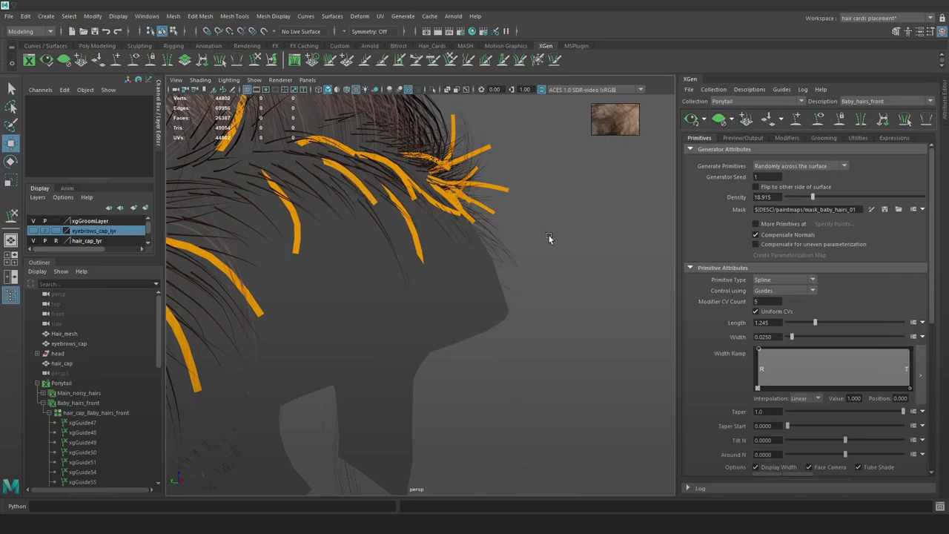
{"action": "left_click", "coordinate": [90, 421]}
{"action": "scroll", "coordinate": [93, 430], "scroll_direction": "down", "scroll_amount": 5}
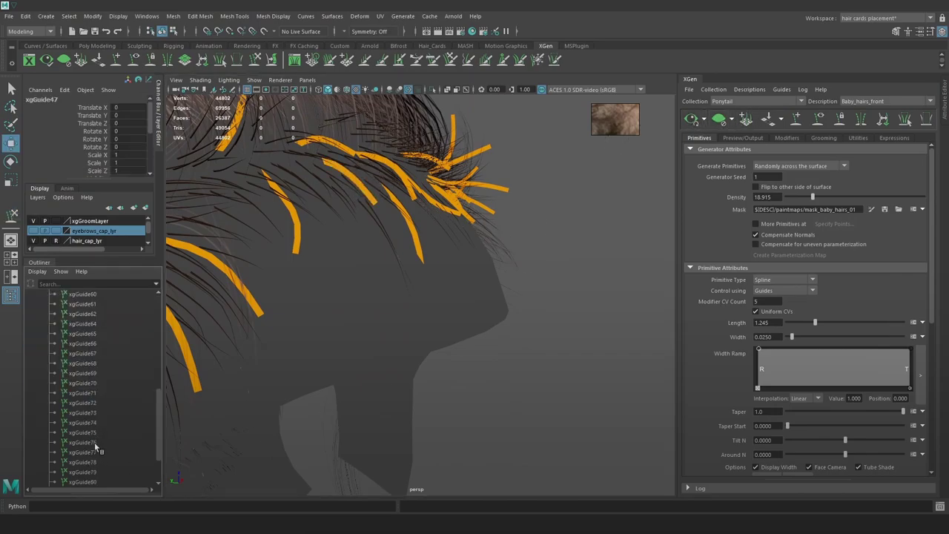
{"action": "left_click", "coordinate": [101, 442], "text": "shift"}
{"action": "key", "text": "ctrl+h"}
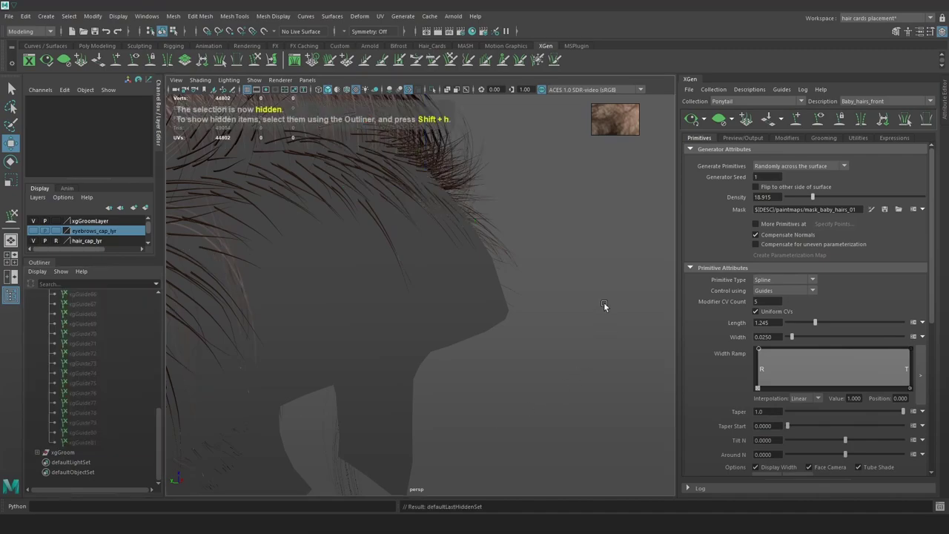
{"action": "left_click_drag", "start_coordinate": [604, 305], "coordinate": [408, 243], "text": "alt"}
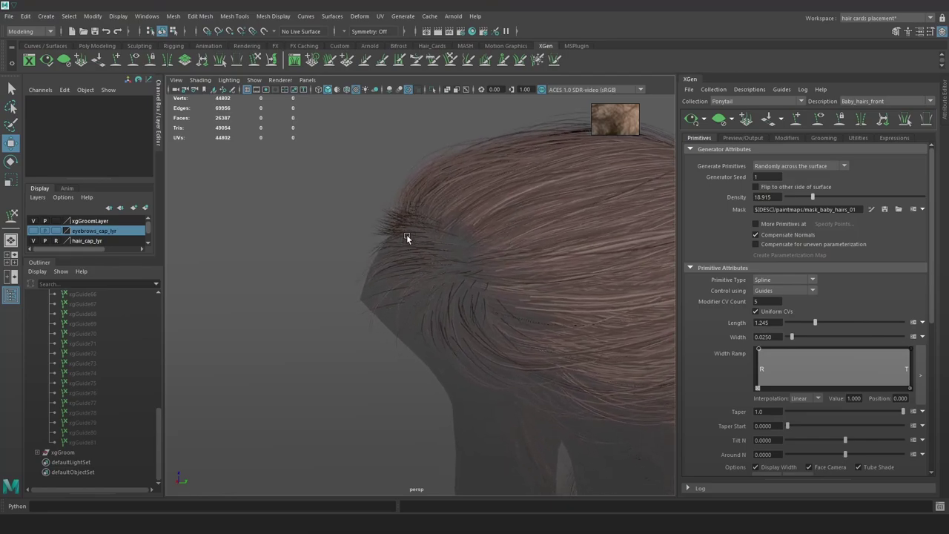
Select all hidden guides of the Baby_hairs_front description and unhide them
{"action": "left_click", "coordinate": [90, 441]}
{"action": "scroll", "coordinate": [92, 400], "scroll_direction": "up", "scroll_amount": 10}
{"action": "left_click", "coordinate": [77, 423], "text": "shift"}
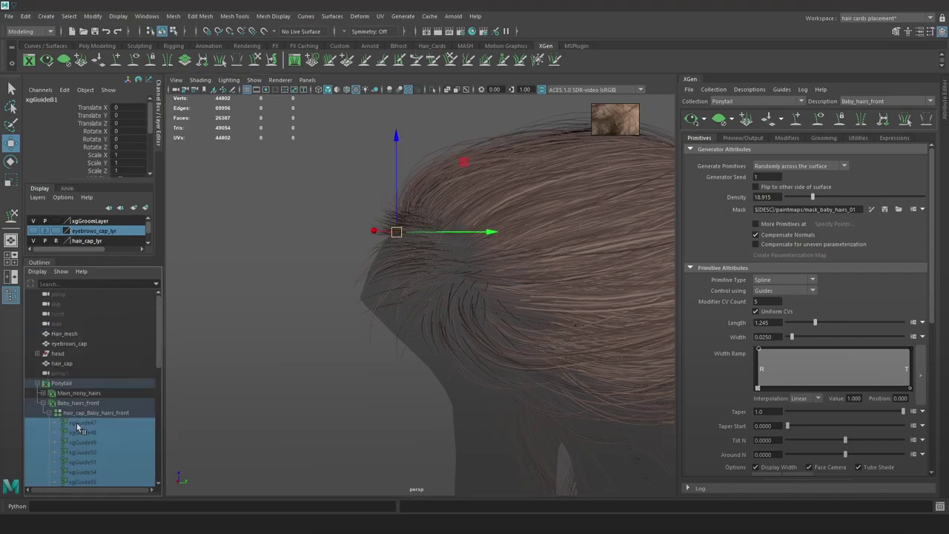
{"action": "key", "text": "shift+h"}
{"action": "left_click", "coordinate": [326, 222]}
{"action": "middle_click_drag", "start_coordinate": [327, 222], "coordinate": [459, 254], "text": "alt"}
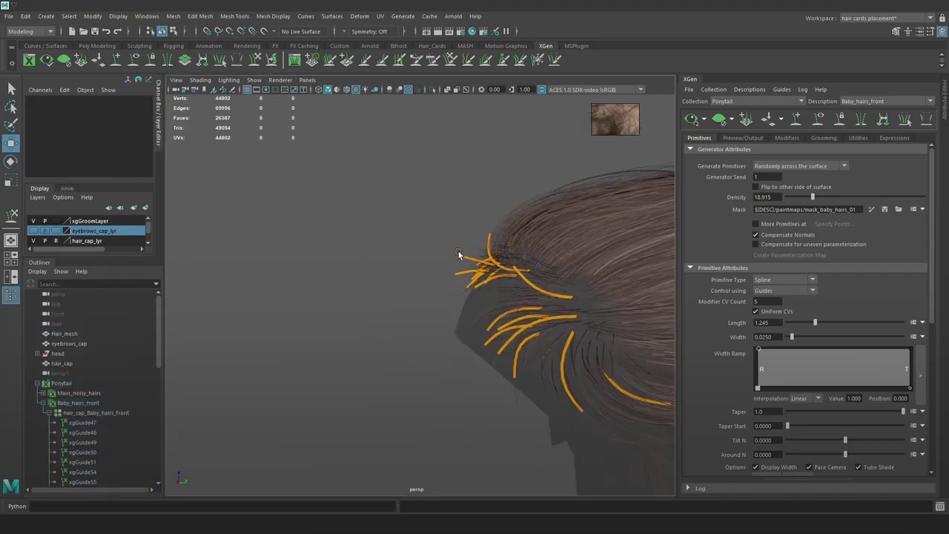
{"action": "mouse_move", "coordinate": [458, 254]}
{"action": "left_mouse_down", "text": "alt"}
{"action": "mouse_move", "coordinate": [590, 279]}
{"action": "mouse_move", "coordinate": [486, 239]}
{"action": "left_mouse_up", "text": "alt"}
Sculpt the protruding guides at the front hairline downward so they follow the curve of the forehead
{"action": "left_click", "coordinate": [594, 274]}
{"action": "left_click", "coordinate": [255, 60]}
{"action": "left_click_drag", "start_coordinate": [562, 255], "coordinate": [451, 222], "text": "alt"}
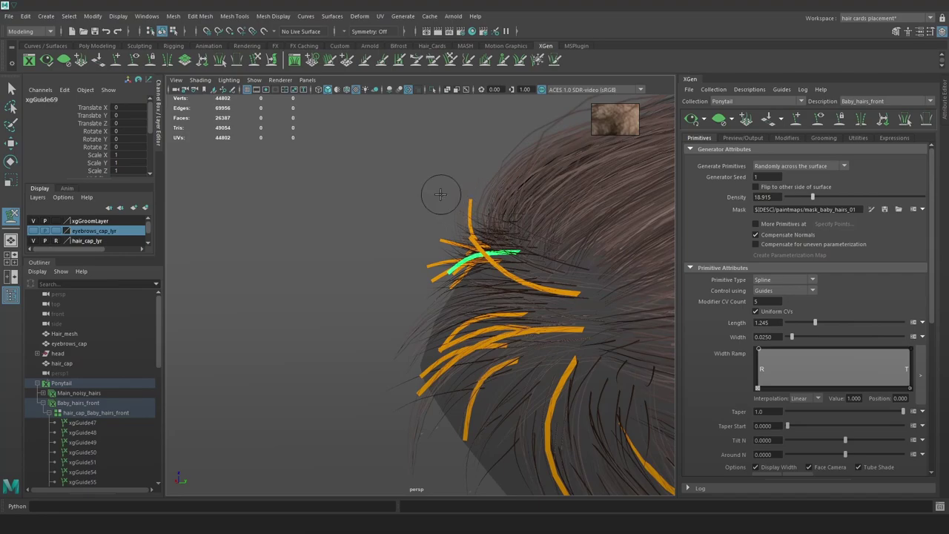
{"action": "key", "text": "w"}
{"action": "left_click", "coordinate": [424, 181]}
{"action": "left_click", "coordinate": [255, 60]}
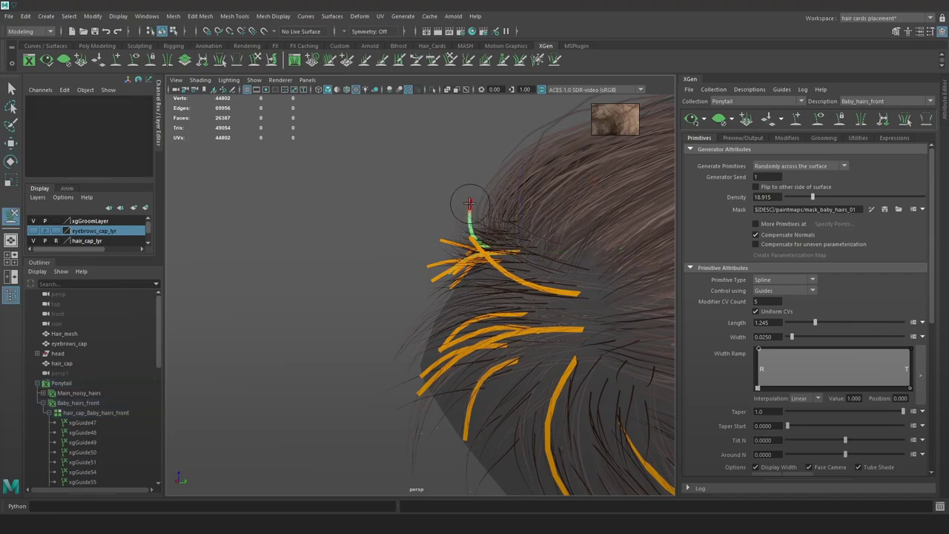
{"action": "mouse_move", "coordinate": [403, 271]}
{"action": "left_mouse_down", "text": "alt"}
{"action": "mouse_move", "coordinate": [515, 260]}
{"action": "mouse_move", "coordinate": [491, 252]}
{"action": "mouse_move", "coordinate": [403, 282]}
{"action": "mouse_move", "coordinate": [544, 227]}
{"action": "mouse_move", "coordinate": [403, 260]}
{"action": "left_mouse_up", "text": "alt"}
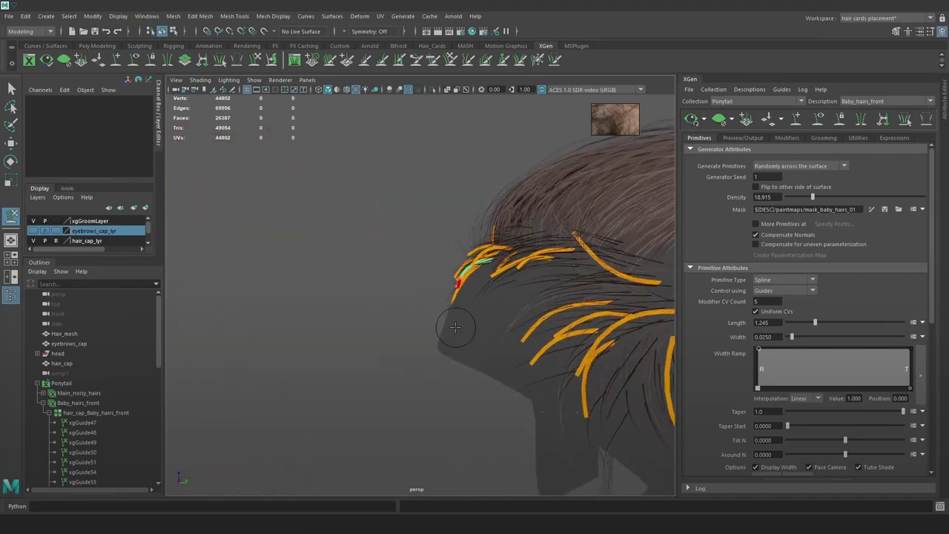
{"action": "left_click_drag", "start_coordinate": [454, 327], "coordinate": [516, 235], "text": "alt"}
Hide all Baby_hairs_front guides and examine the resculpted baby hairs from the side
{"action": "key", "text": "w"}
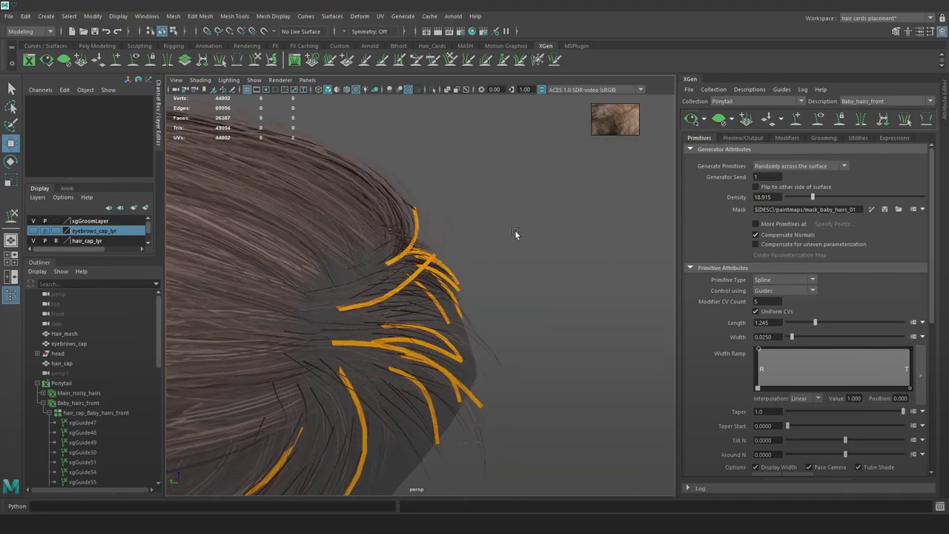
{"action": "left_click", "coordinate": [85, 424]}
{"action": "scroll", "coordinate": [92, 439], "scroll_direction": "down", "scroll_amount": 10}
{"action": "left_click", "coordinate": [95, 442], "text": "shift"}
{"action": "key", "text": "ctrl+h"}
{"action": "left_click_drag", "start_coordinate": [561, 289], "coordinate": [479, 240], "text": "alt"}
Unhide the full range of Baby_hairs_front guides, view them from the front, and clear the selection
{"action": "left_click", "coordinate": [80, 442]}
{"action": "scroll", "coordinate": [98, 430], "scroll_direction": "up", "scroll_amount": 10}
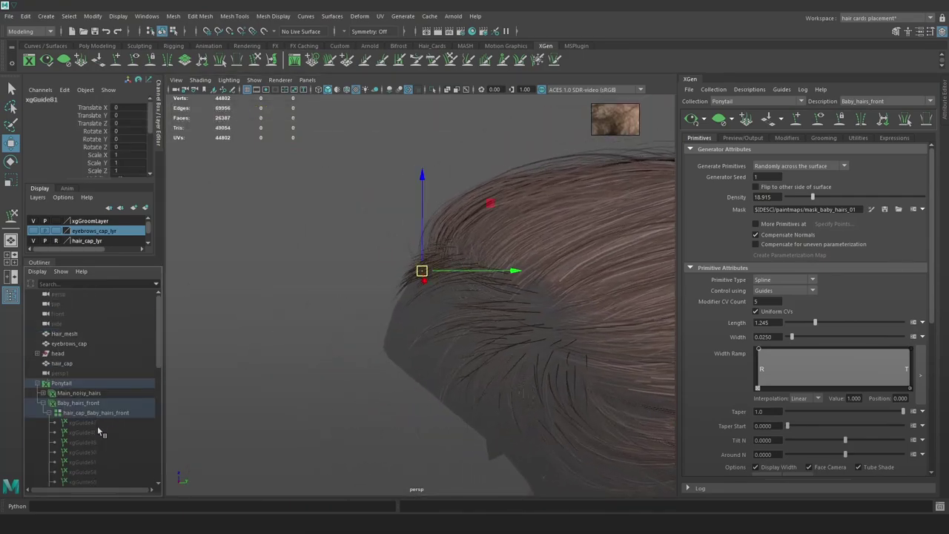
{"action": "left_click", "coordinate": [97, 426], "text": "shift"}
{"action": "key", "text": "shift+h"}
{"action": "left_click_drag", "start_coordinate": [402, 275], "coordinate": [429, 288], "text": "alt"}
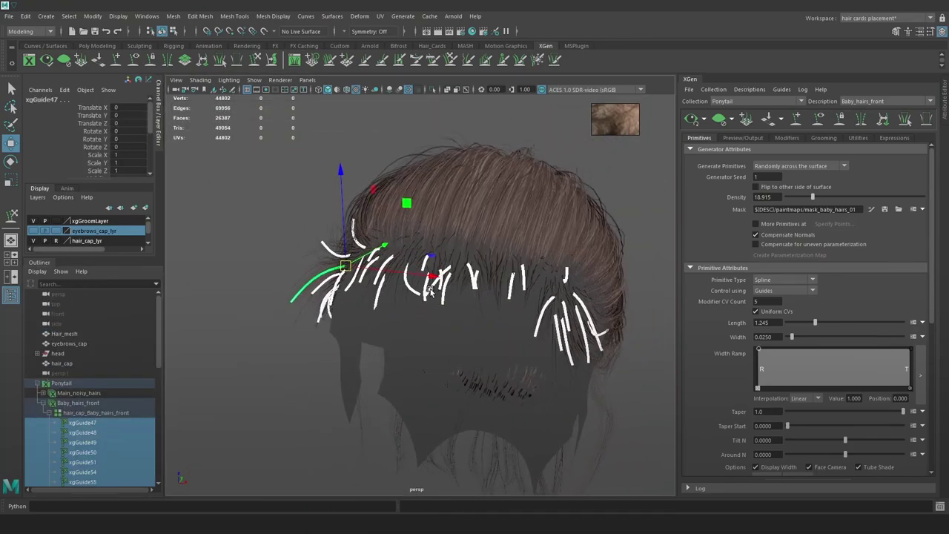
{"action": "left_click", "coordinate": [428, 289]}
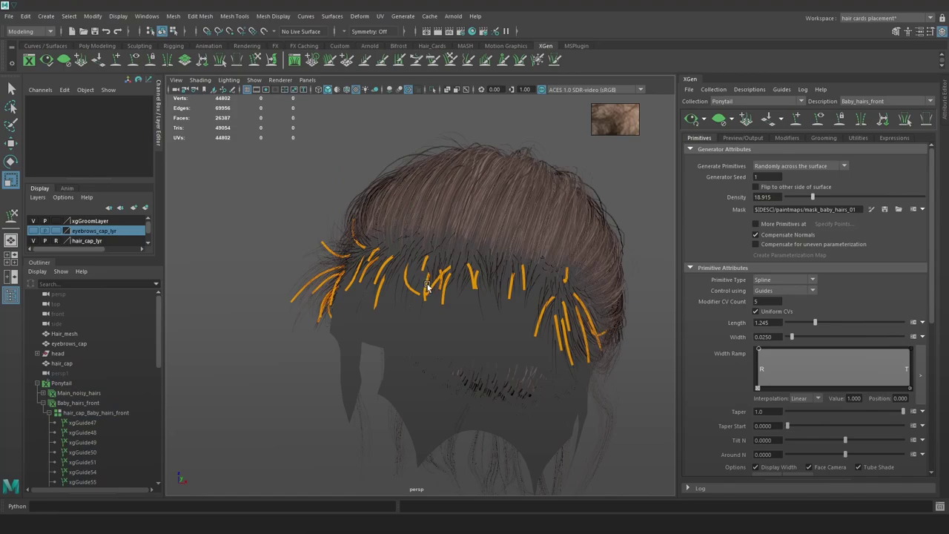
Scale two short forehead guides up uniformly to about 1.725 and 1.704, and refresh the preview
{"action": "left_click", "coordinate": [428, 289]}
{"action": "mouse_move", "coordinate": [437, 278]}
{"action": "left_mouse_down", "text": "alt"}
{"action": "mouse_move", "coordinate": [456, 264]}
{"action": "mouse_move", "coordinate": [452, 273]}
{"action": "left_mouse_up", "text": "alt"}
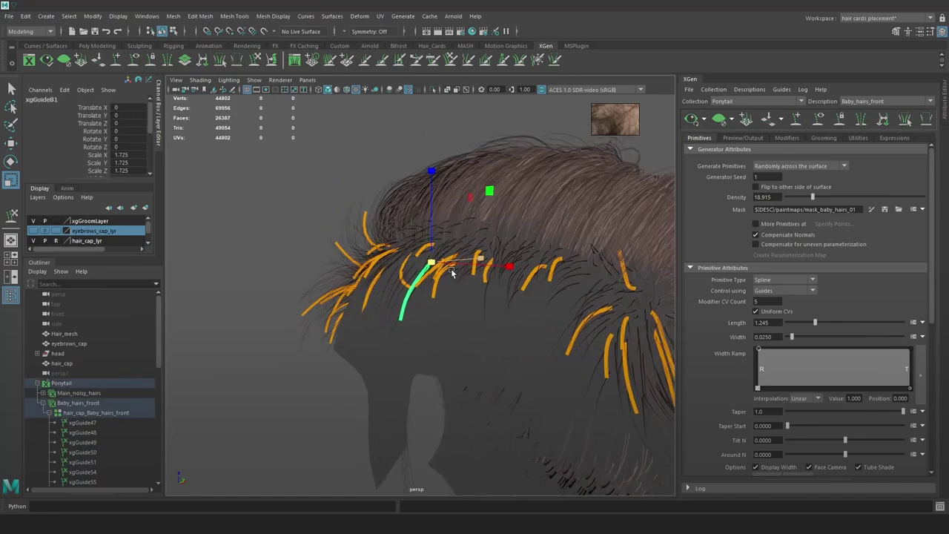
{"action": "left_click", "coordinate": [484, 280]}
{"action": "left_click", "coordinate": [488, 270]}
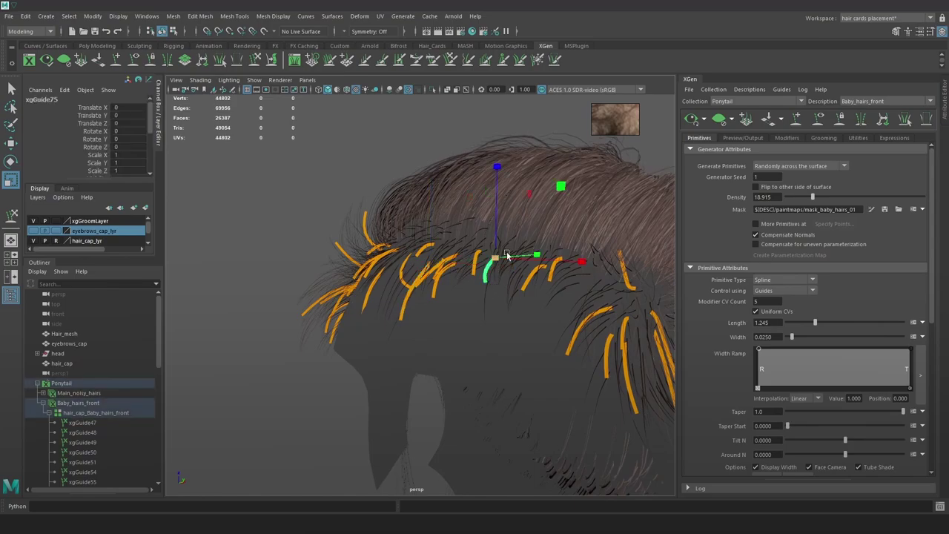
{"action": "left_click_drag", "start_coordinate": [507, 255], "coordinate": [537, 257]}
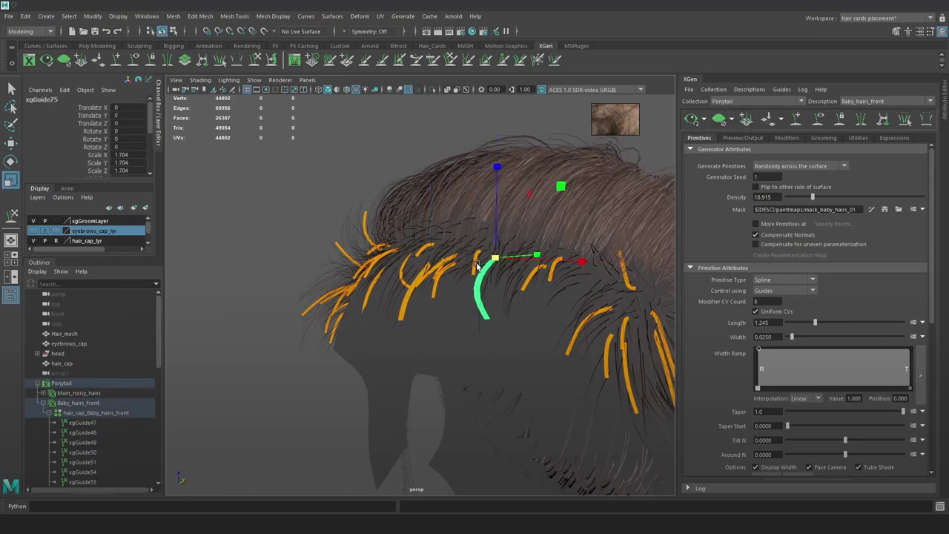
{"action": "mouse_move", "coordinate": [478, 266]}
{"action": "left_mouse_down", "text": "alt"}
{"action": "mouse_move", "coordinate": [445, 252]}
{"action": "mouse_move", "coordinate": [498, 289]}
{"action": "mouse_move", "coordinate": [477, 255]}
{"action": "left_mouse_up", "text": "alt"}
{"action": "key", "text": "e"}
{"action": "left_click", "coordinate": [691, 120]}
Select and hide all Baby_hairs_front guides and examine the hairs with the lengthened forehead guides
{"action": "left_click_drag", "start_coordinate": [314, 274], "coordinate": [562, 220], "text": "alt"}
{"action": "left_click", "coordinate": [336, 274]}
{"action": "left_click", "coordinate": [562, 219]}
{"action": "left_click", "coordinate": [100, 423]}
{"action": "scroll", "coordinate": [101, 426], "scroll_direction": "down", "scroll_amount": 10}
{"action": "left_click", "coordinate": [96, 443], "text": "shift"}
{"action": "key", "text": "ctrl+h"}
{"action": "left_click_drag", "start_coordinate": [602, 298], "coordinate": [511, 273], "text": "alt"}
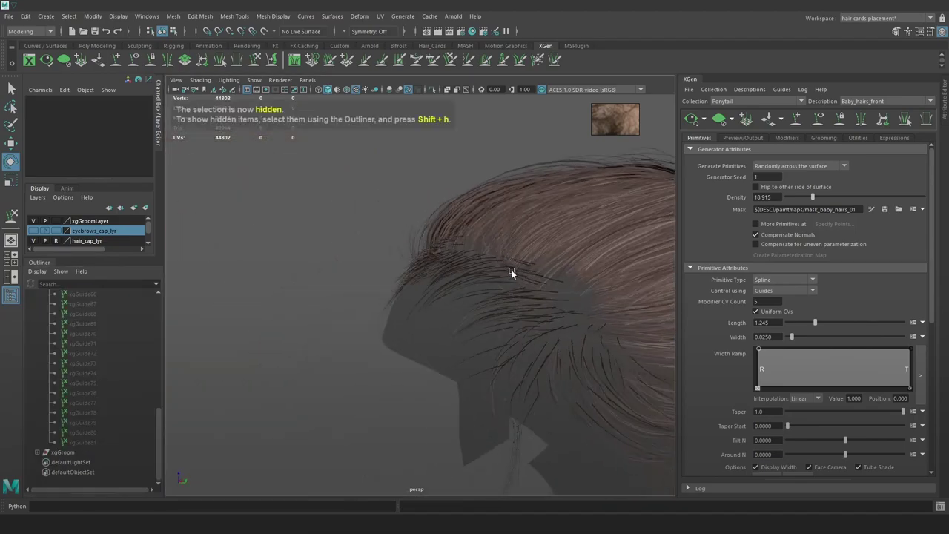
Set the baby hairs' Length to about 1.33 and fine-tune their Density
{"action": "mouse_move", "coordinate": [815, 323]}
{"action": "left_mouse_down"}
{"action": "mouse_move", "coordinate": [791, 323]}
{"action": "mouse_move", "coordinate": [816, 324]}
{"action": "left_mouse_up"}
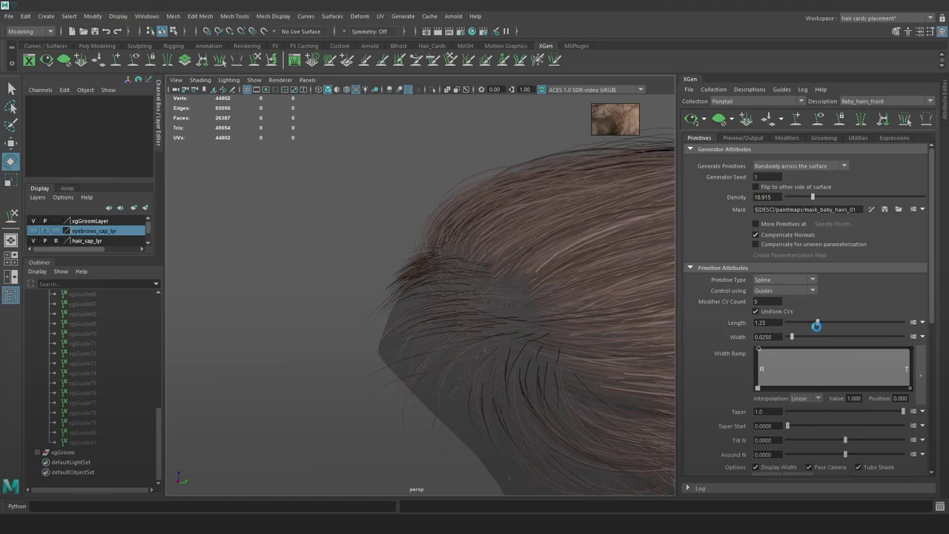
{"action": "left_click_drag", "start_coordinate": [487, 282], "coordinate": [584, 295], "text": "alt"}
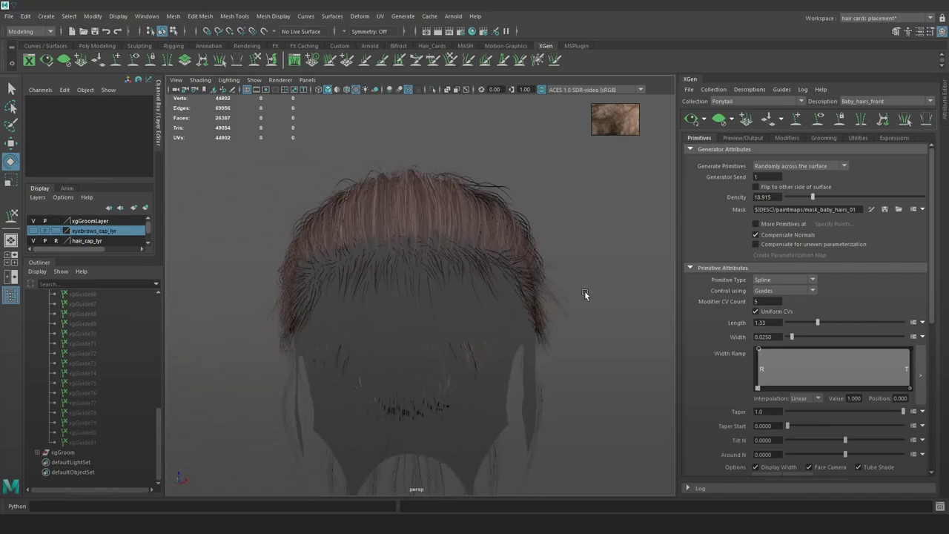
{"action": "mouse_move", "coordinate": [809, 198]}
{"action": "left_mouse_down"}
{"action": "mouse_move", "coordinate": [795, 198]}
{"action": "mouse_move", "coordinate": [809, 198]}
{"action": "left_mouse_up"}
Set the Clump value of the Clumping1 modifier to .1
{"action": "left_click", "coordinate": [793, 138]}
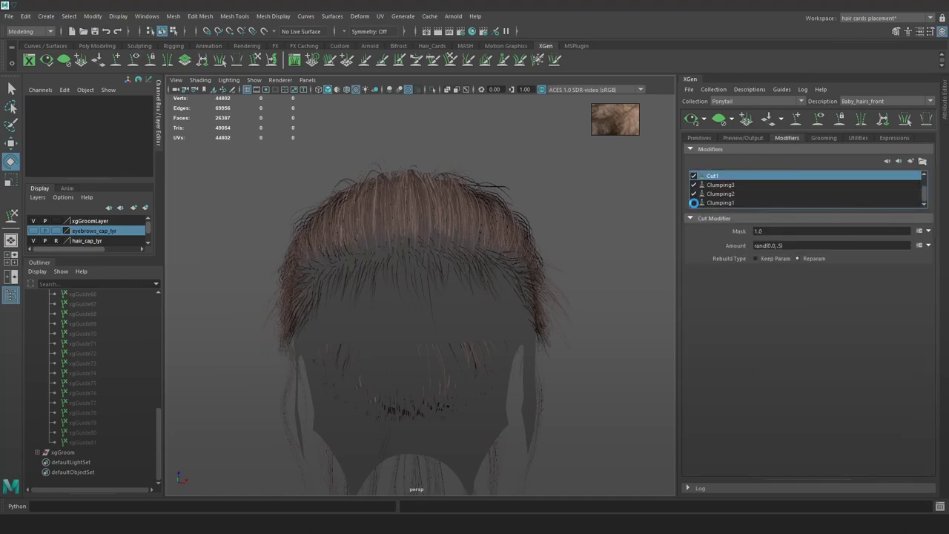
{"action": "left_click", "coordinate": [717, 201]}
{"action": "left_click", "coordinate": [777, 256]}
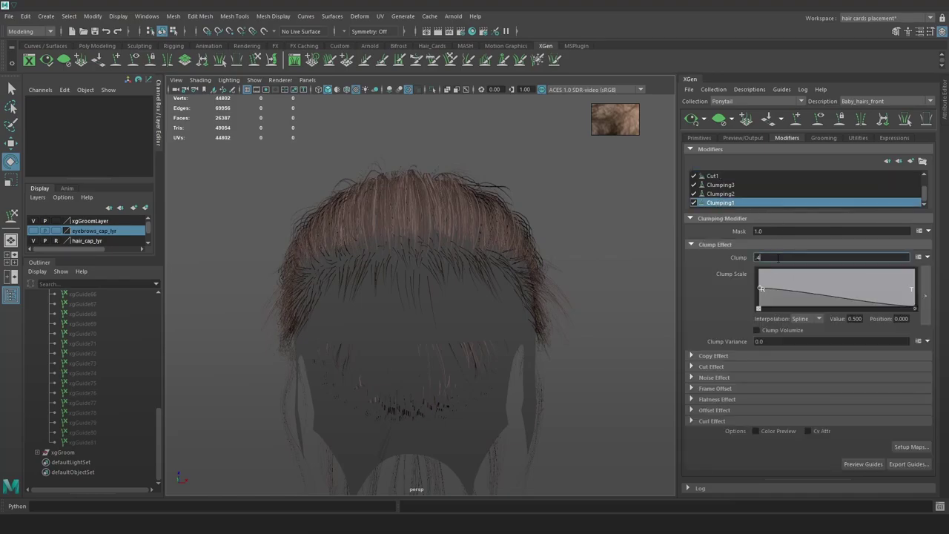
{"action": "type", "text": ".1"}
{"action": "key", "text": "Return"}
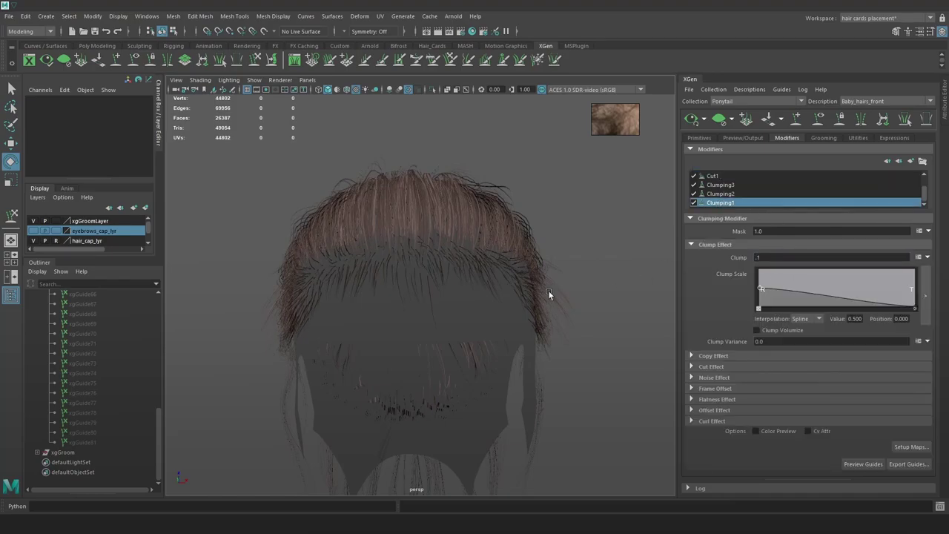
Select all hidden Baby_hairs_front guides, unhide them, and clear the selection
{"action": "left_click_drag", "start_coordinate": [547, 292], "coordinate": [491, 291], "text": "alt"}
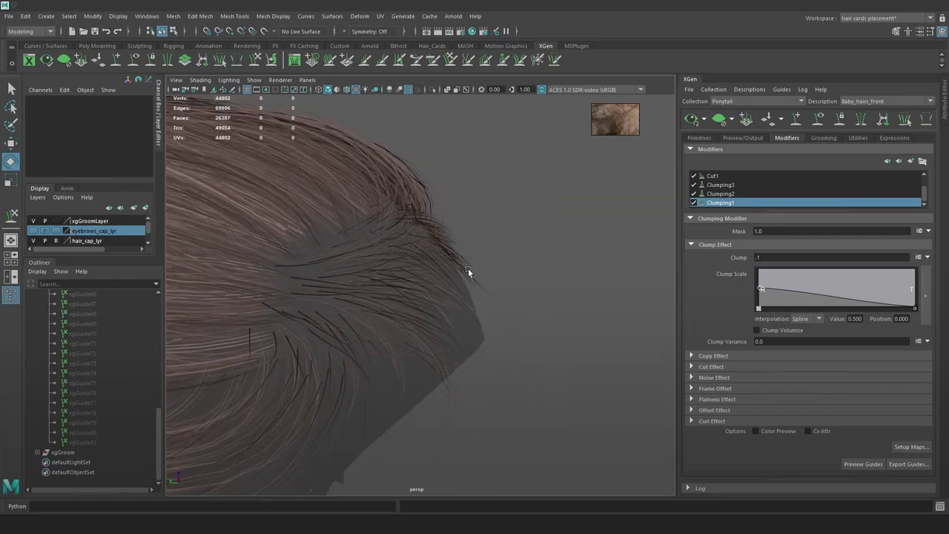
{"action": "left_click", "coordinate": [88, 439]}
{"action": "scroll", "coordinate": [105, 390], "scroll_direction": "up", "scroll_amount": 9}
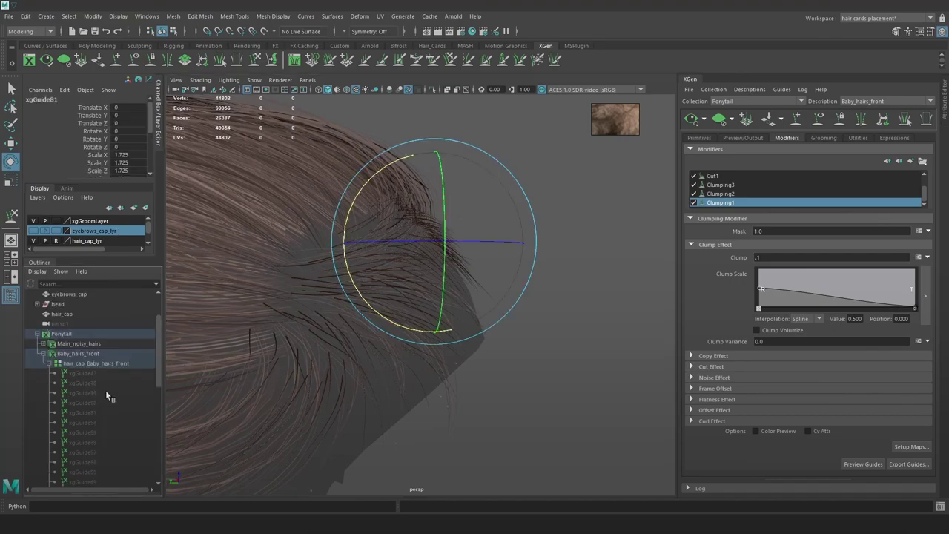
{"action": "left_click", "coordinate": [105, 373], "text": "shift"}
{"action": "key", "text": "shift+h"}
{"action": "left_click", "coordinate": [559, 300]}
Select the foremost forehead guide, adjust it with the Sculpt Guides tool, and clear the selection
{"action": "mouse_move", "coordinate": [420, 287]}
{"action": "left_mouse_down", "text": "alt"}
{"action": "mouse_move", "coordinate": [559, 300]}
{"action": "mouse_move", "coordinate": [519, 293]}
{"action": "mouse_move", "coordinate": [504, 274]}
{"action": "left_mouse_up", "text": "alt"}
{"action": "left_click", "coordinate": [482, 282]}
{"action": "left_click", "coordinate": [256, 61]}
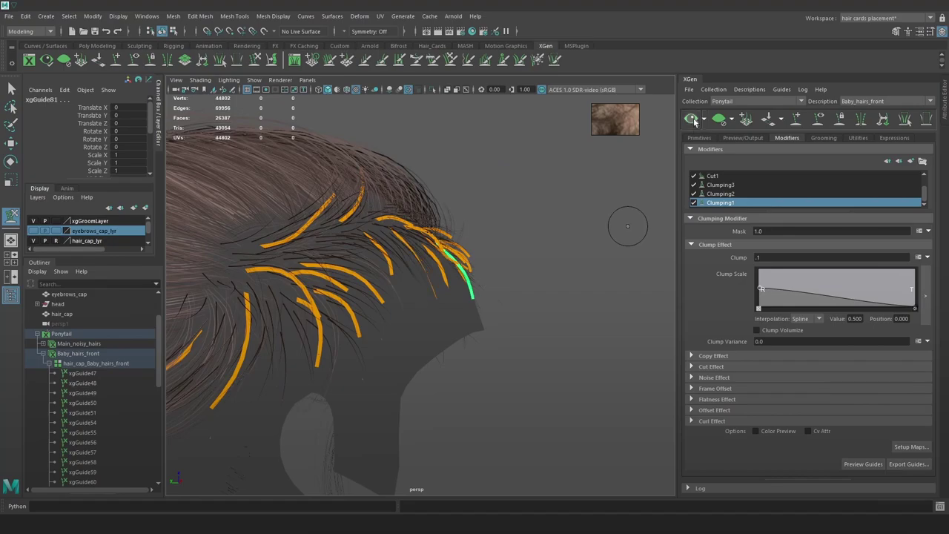
{"action": "mouse_move", "coordinate": [627, 222]}
{"action": "left_mouse_down", "text": "alt"}
{"action": "mouse_move", "coordinate": [402, 301]}
{"action": "mouse_move", "coordinate": [322, 299]}
{"action": "mouse_move", "coordinate": [334, 301]}
{"action": "left_mouse_up", "text": "alt"}
{"action": "key", "text": "w"}
{"action": "left_click", "coordinate": [203, 355]}
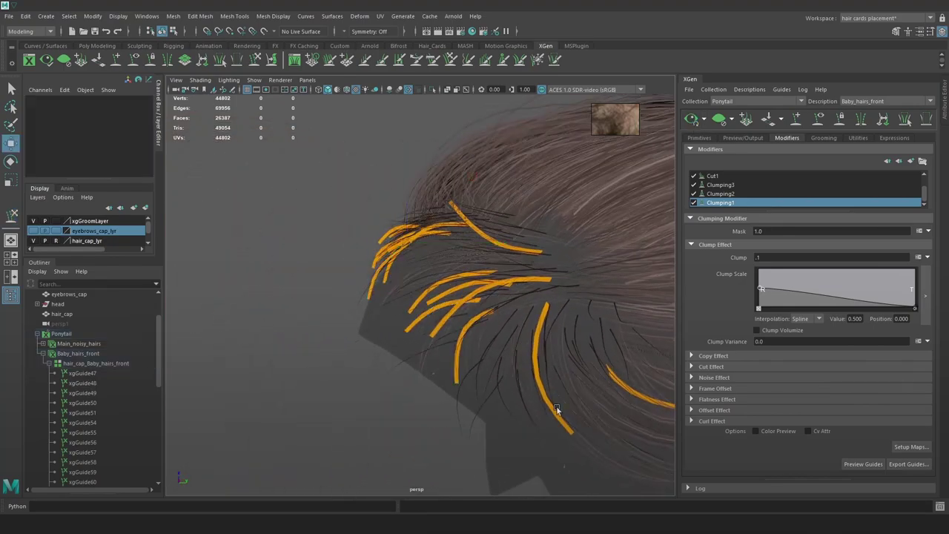
Select all guides of the Baby_hairs_front description, hide them, and save the scene
{"action": "left_click", "coordinate": [89, 373]}
{"action": "scroll", "coordinate": [97, 416], "scroll_direction": "down", "scroll_amount": 9}
{"action": "left_click", "coordinate": [94, 443], "text": "shift"}
{"action": "key", "text": "ctrl+h"}
{"action": "left_click_drag", "start_coordinate": [458, 279], "coordinate": [496, 267], "text": "alt"}
{"action": "key", "text": "ctrl+s"}
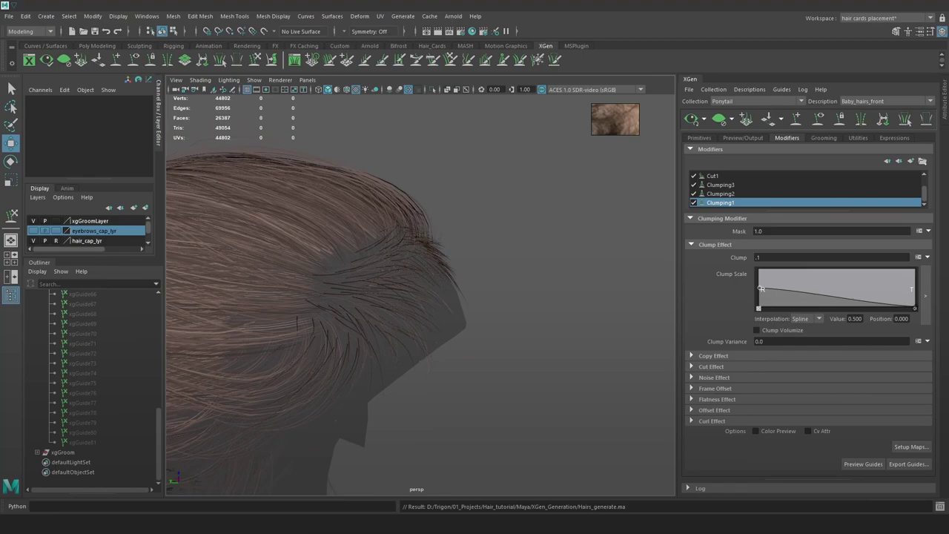
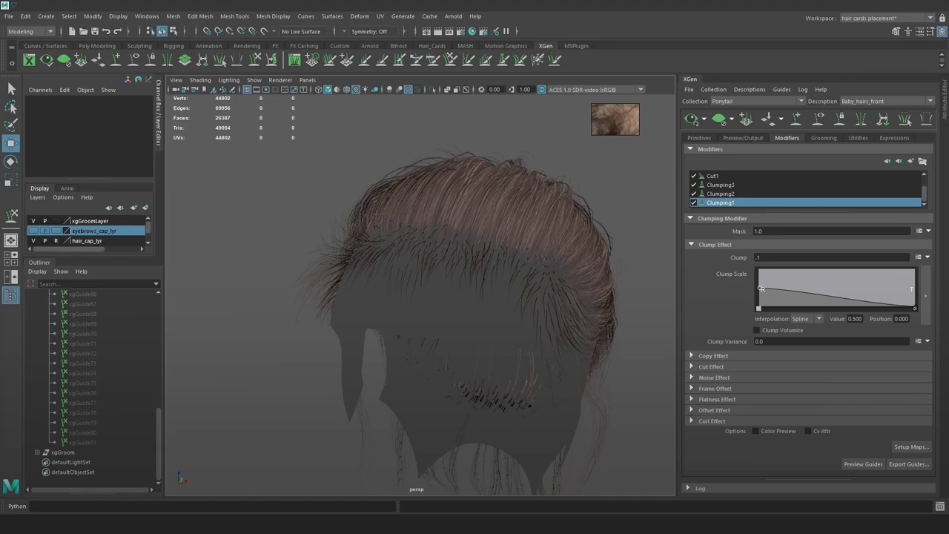
Set the Baby_hairs_front output operation to Create MEL File
{"action": "scroll", "coordinate": [552, 267], "scroll_direction": "up", "scroll_amount": 6}
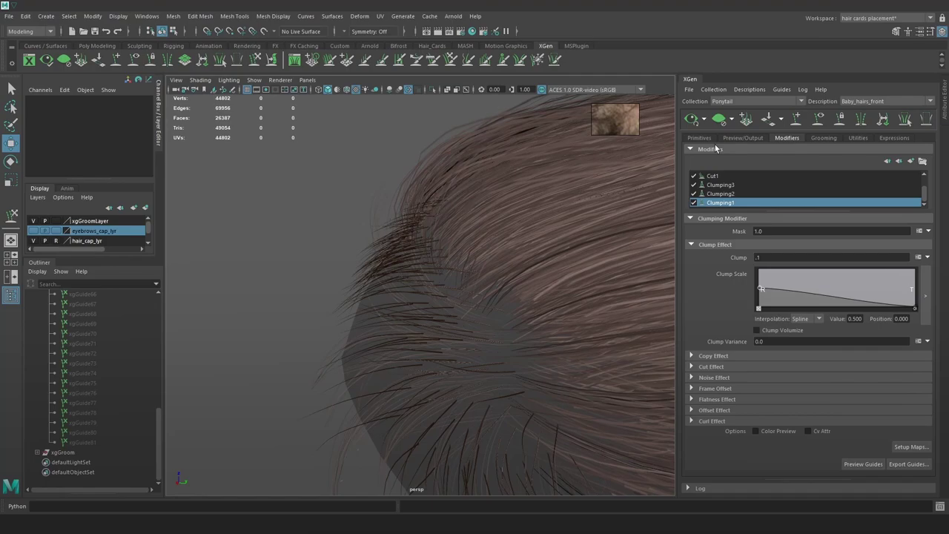
{"action": "mouse_move", "coordinate": [536, 275]}
{"action": "left_mouse_down", "text": "alt"}
{"action": "mouse_move", "coordinate": [599, 269]}
{"action": "mouse_move", "coordinate": [576, 259]}
{"action": "mouse_move", "coordinate": [515, 267]}
{"action": "mouse_move", "coordinate": [526, 268]}
{"action": "left_mouse_up", "text": "alt"}
{"action": "left_click", "coordinate": [743, 138]}
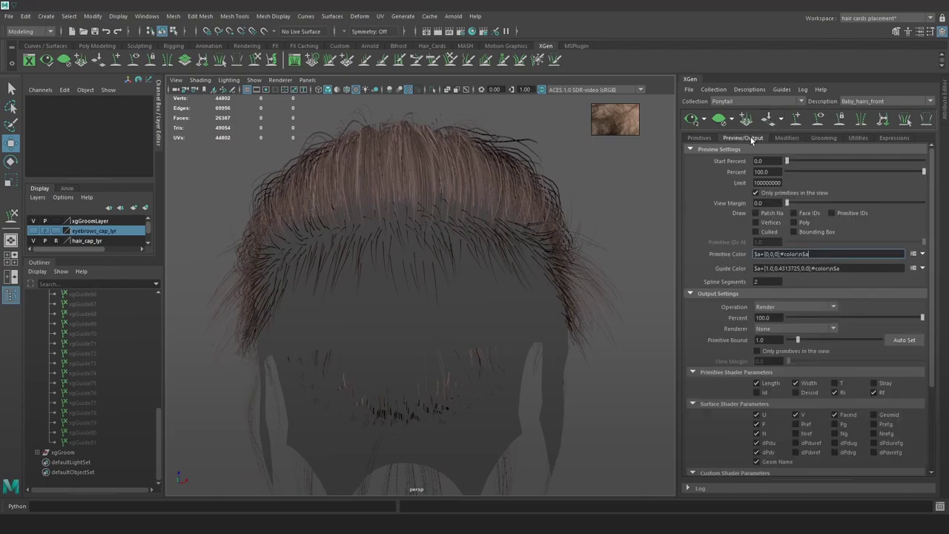
{"action": "left_click", "coordinate": [815, 307]}
{"action": "left_click", "coordinate": [801, 331]}
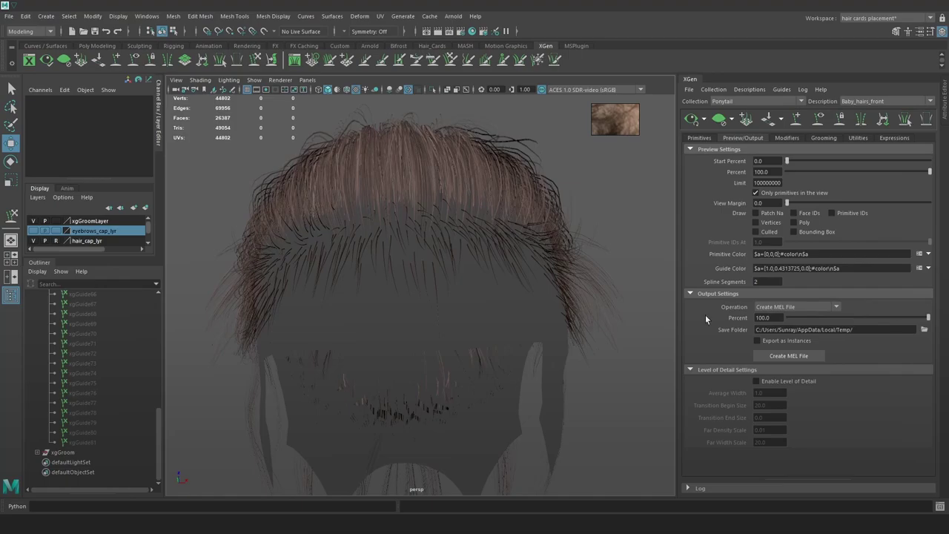
Copy the Created_Curves folder path from the file browser and set that folder as the MEL file's save folder
{"action": "key", "text": "alt+Tab"}
{"action": "left_click", "coordinate": [728, 276]}
{"action": "left_click_drag", "start_coordinate": [756, 178], "coordinate": [459, 154]}
{"action": "left_click", "coordinate": [444, 180]}
{"action": "left_click", "coordinate": [925, 330]}
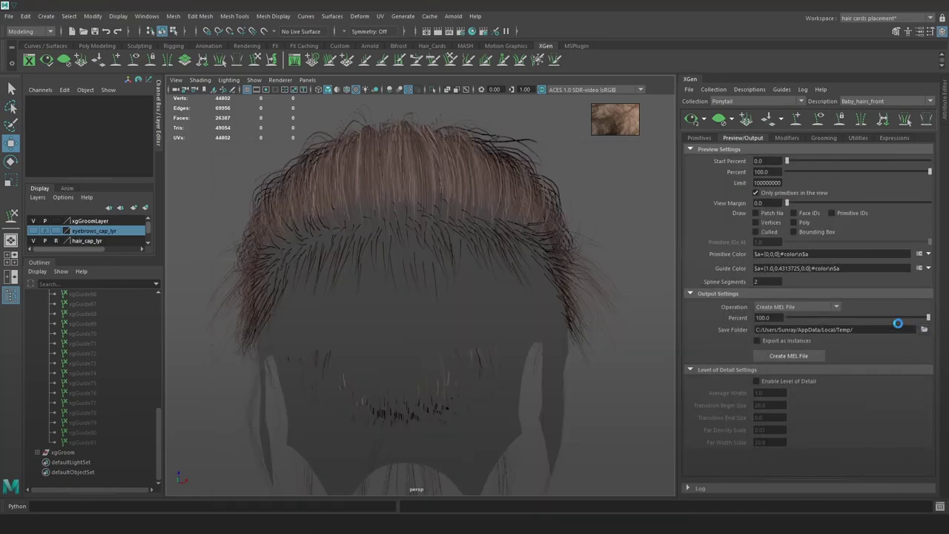
{"action": "type", "text": "D:\\Trigon\\01_Projects\\Hair_tutorial\\Maya\\XGen_Generation\\Created_Curves"}
{"action": "key", "text": "Return"}
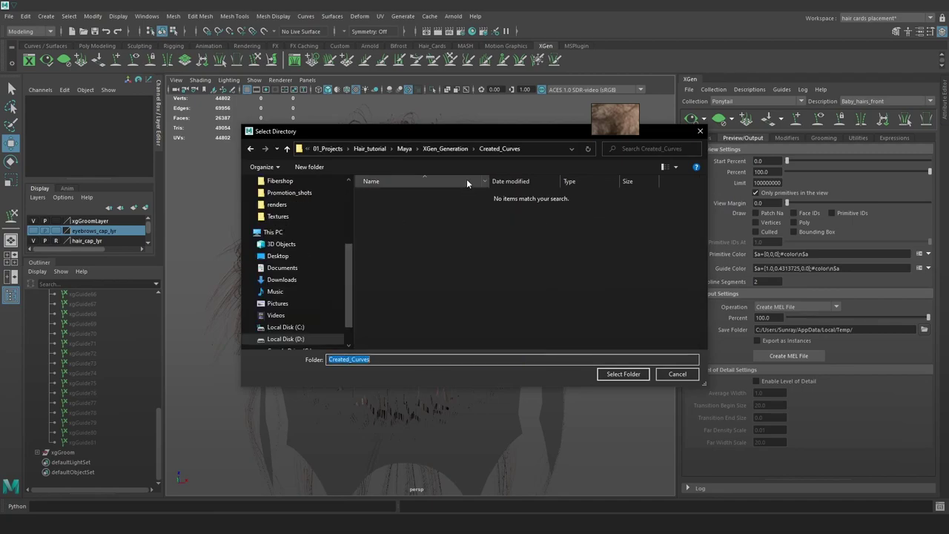
{"action": "left_click", "coordinate": [622, 374]}
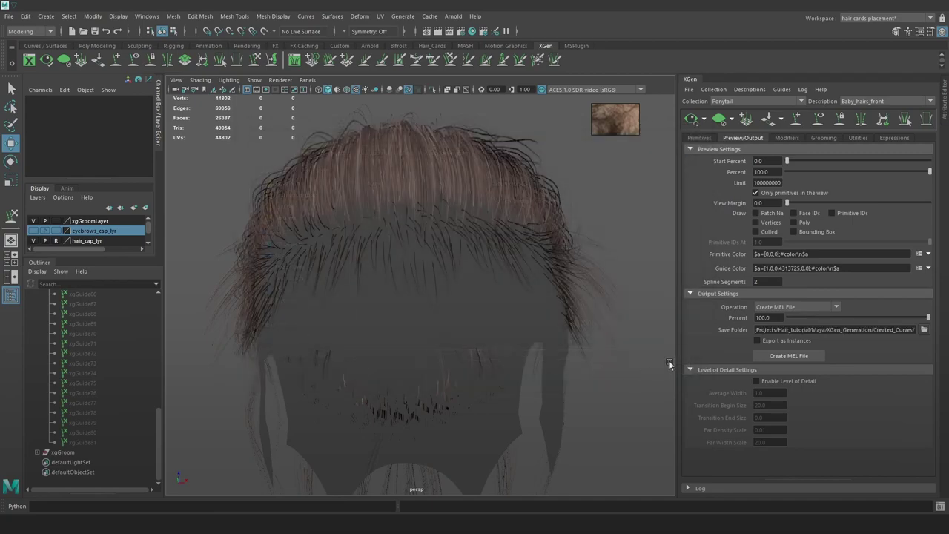
Create the MEL file and load Baby_hairs_front.mel from the Created_Curves folder into the Maya scene containing the hair cards
{"action": "left_click", "coordinate": [792, 359]}
{"action": "key", "text": "alt+Tab"}
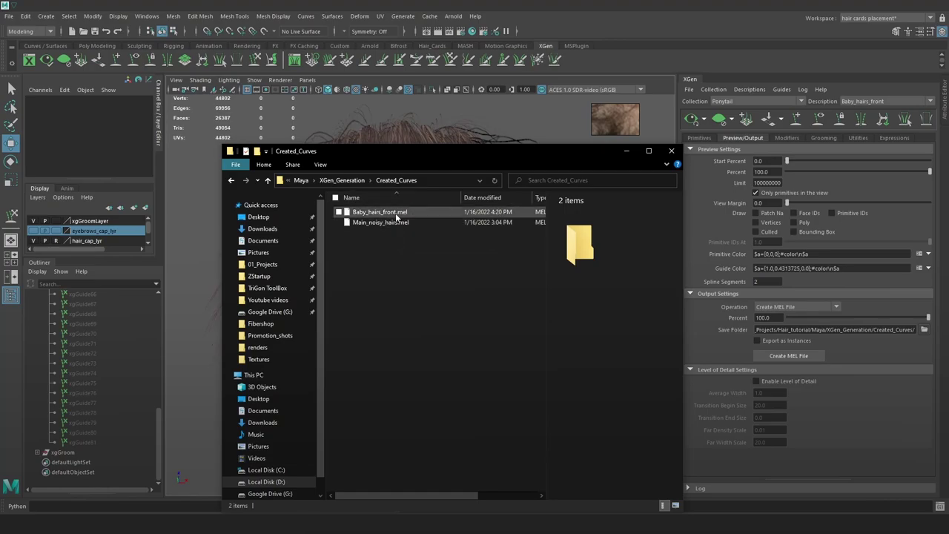
{"action": "left_click", "coordinate": [395, 213]}
{"action": "left_click_drag", "start_coordinate": [450, 152], "coordinate": [632, 128]}
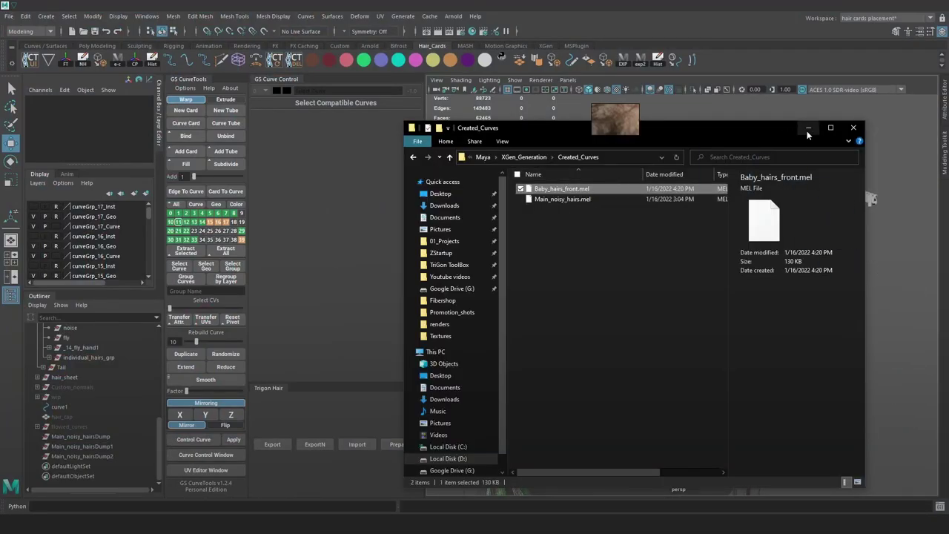
{"action": "left_click", "coordinate": [808, 129]}
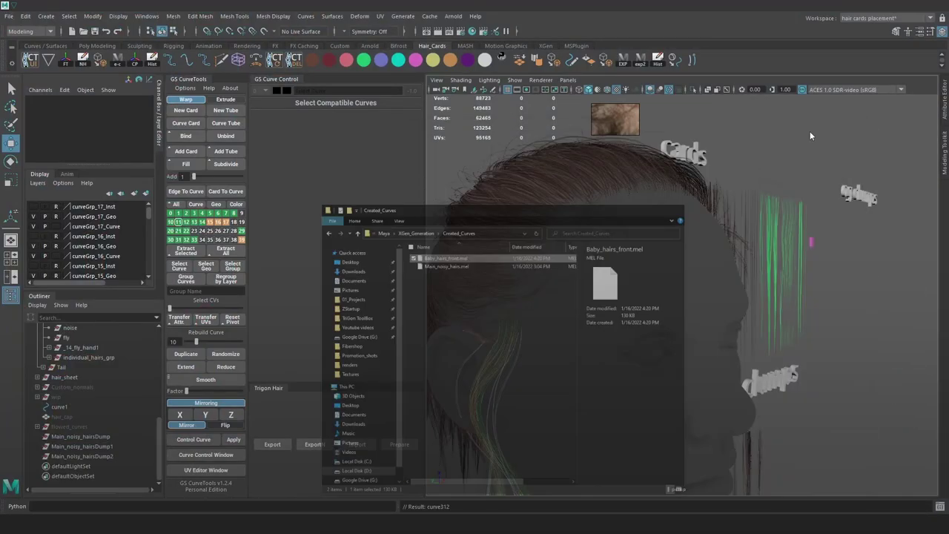
Isolate the imported baby hair curves and delete the stray curves hanging lowest on the forehead
{"action": "scroll", "coordinate": [715, 327], "scroll_direction": "down", "scroll_amount": 8}
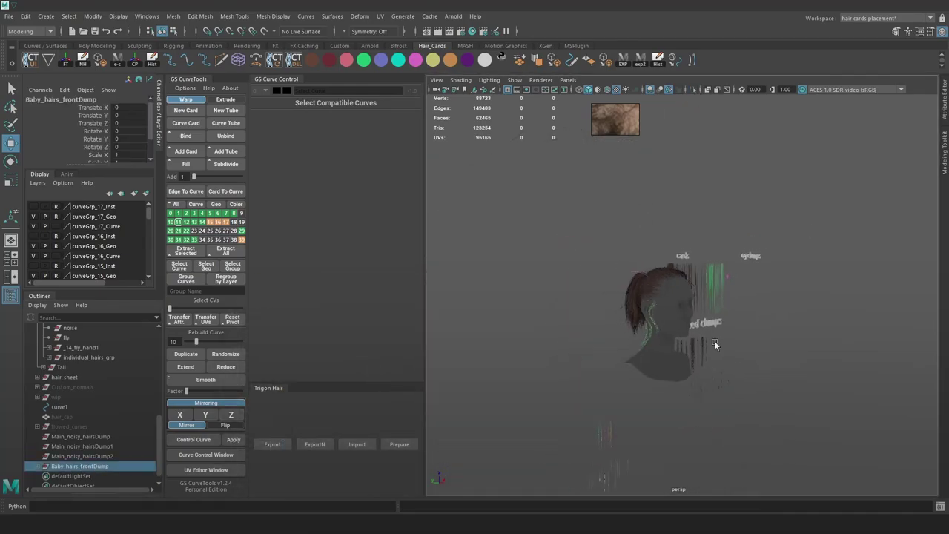
{"action": "scroll", "coordinate": [741, 328], "scroll_direction": "up", "scroll_amount": 8}
{"action": "left_click_drag", "start_coordinate": [742, 327], "coordinate": [716, 288], "text": "alt"}
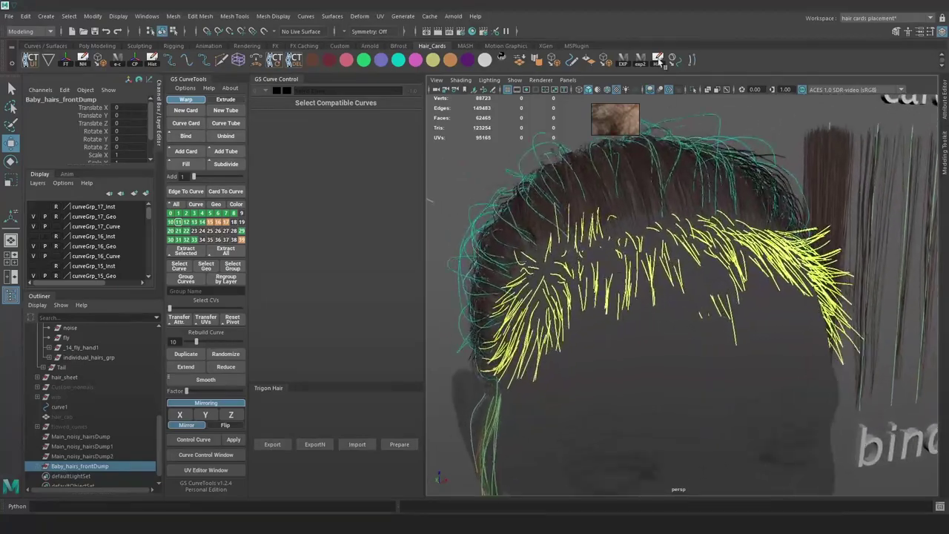
{"action": "left_click", "coordinate": [692, 89]}
{"action": "left_click_drag", "start_coordinate": [741, 383], "coordinate": [674, 333]}
{"action": "key", "text": "Delete"}
Center the pivots of the curves at mid-forehead, move a duplicate to about 1.157 in X, and end the isolation
{"action": "left_click_drag", "start_coordinate": [670, 331], "coordinate": [647, 299]}
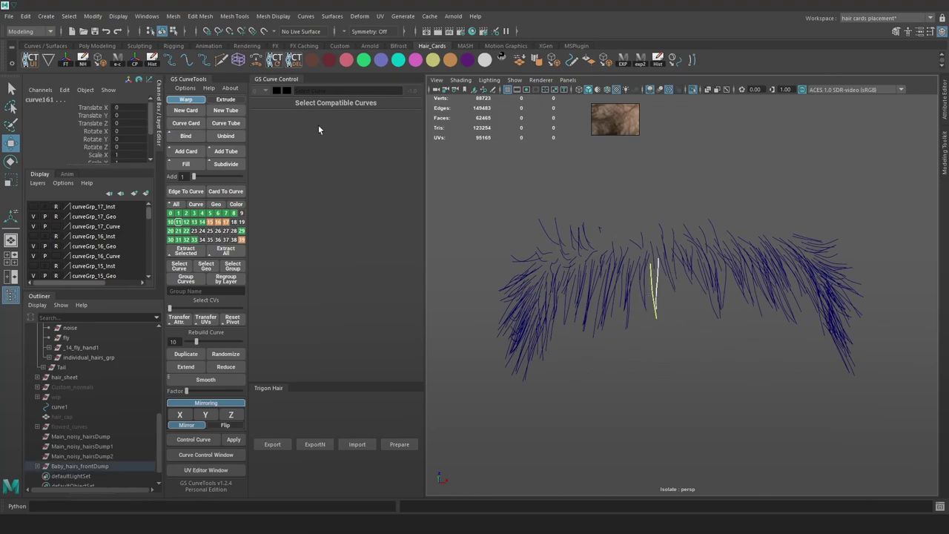
{"action": "left_click", "coordinate": [136, 61]}
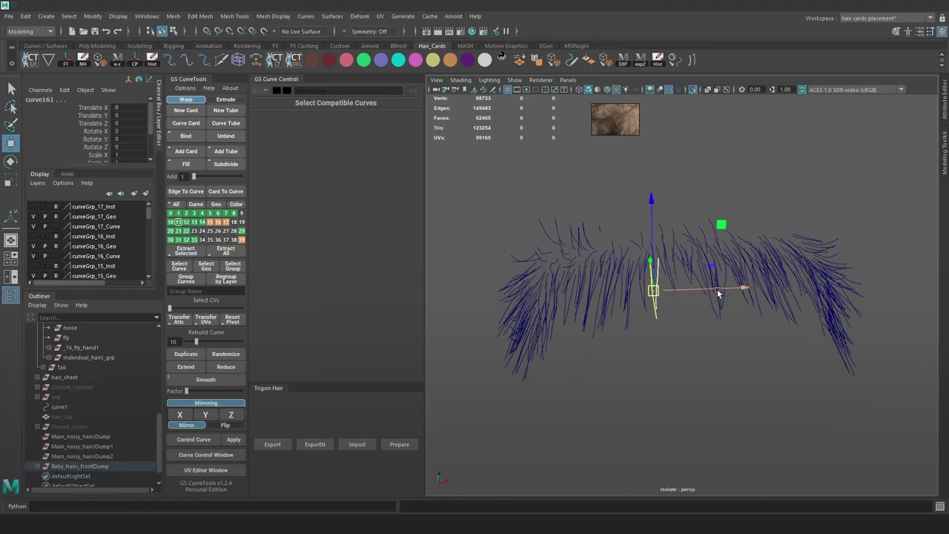
{"action": "left_click_drag", "start_coordinate": [718, 293], "coordinate": [738, 257]}
{"action": "left_click", "coordinate": [691, 90]}
{"action": "key", "text": "f"}
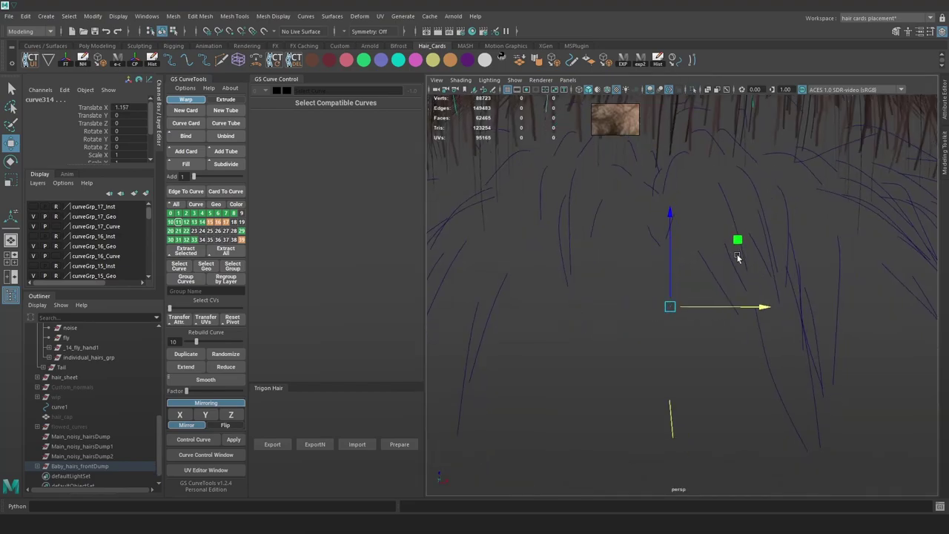
Lower the duplicated forehead curve slightly, duplicate it again, and shift the new copy to about 0.457 in X
{"action": "right_click_drag", "start_coordinate": [737, 258], "coordinate": [674, 249], "text": "alt"}
{"action": "left_click_drag", "start_coordinate": [681, 217], "coordinate": [679, 233]}
{"action": "left_click_drag", "start_coordinate": [685, 269], "coordinate": [657, 319], "text": "alt"}
{"action": "key", "text": "ctrl+d"}
{"action": "left_click_drag", "start_coordinate": [739, 303], "coordinate": [667, 310]}
Isolate the Baby_hairs_frontDump curves together with the head and restore the textured shaded display
{"action": "left_click_drag", "start_coordinate": [659, 301], "coordinate": [609, 256], "text": "alt"}
{"action": "left_click", "coordinate": [584, 343]}
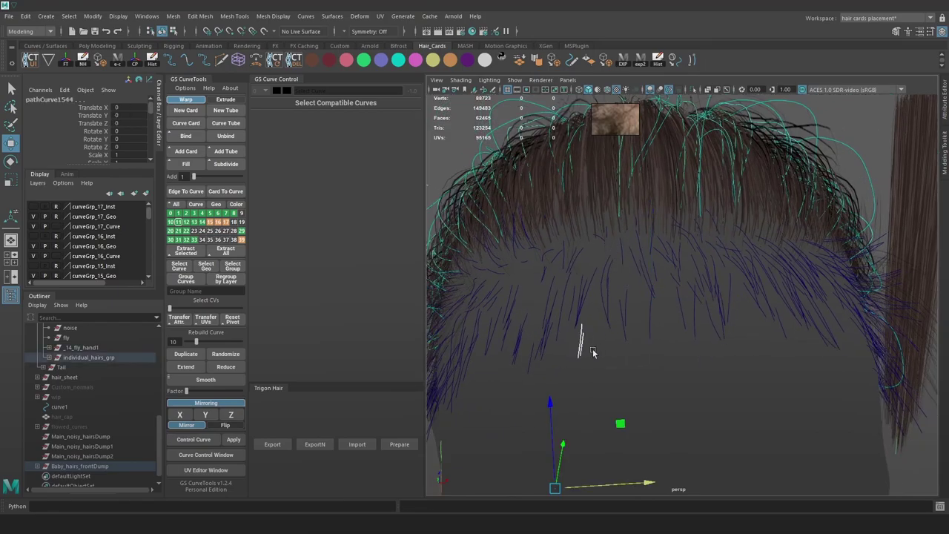
{"action": "key", "text": "4"}
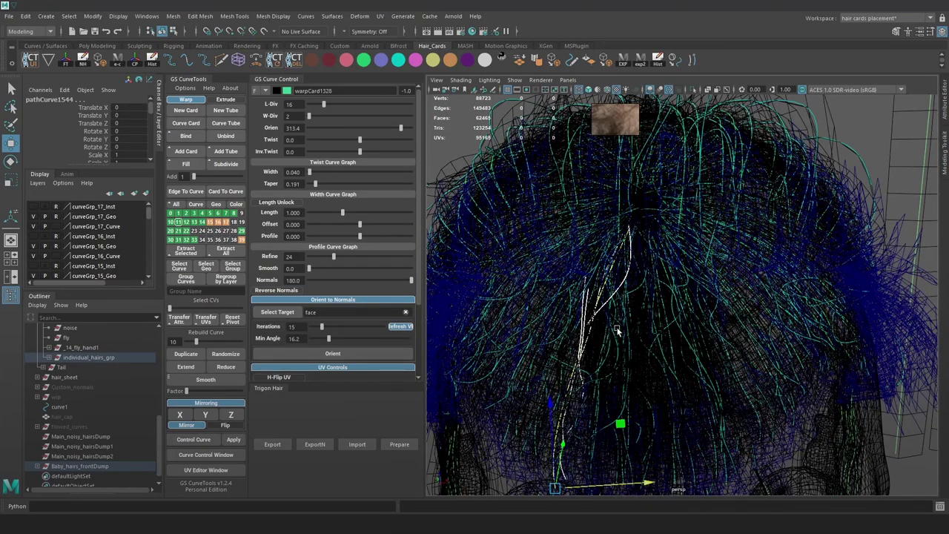
{"action": "left_click_drag", "start_coordinate": [618, 331], "coordinate": [565, 335], "text": "alt"}
{"action": "left_click", "coordinate": [94, 466]}
{"action": "scroll", "coordinate": [80, 415], "scroll_direction": "up", "scroll_amount": 8}
{"action": "left_click", "coordinate": [69, 377], "text": "ctrl"}
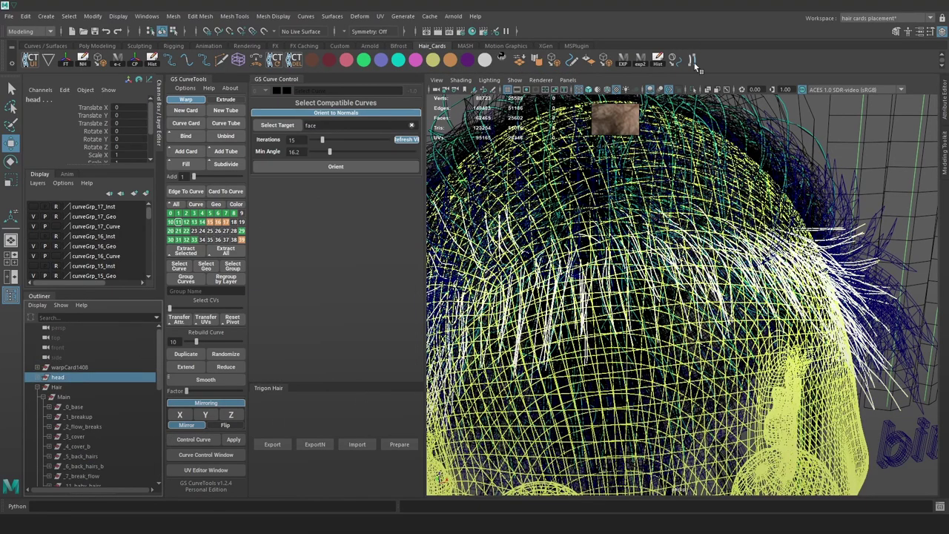
{"action": "left_click", "coordinate": [692, 89]}
{"action": "left_click", "coordinate": [801, 163]}
{"action": "key", "text": "6"}
Examine how the isolated baby hair curves lie along the head's hairline from several angles
{"action": "left_click_drag", "start_coordinate": [686, 334], "coordinate": [648, 353], "text": "alt"}
{"action": "left_click_drag", "start_coordinate": [642, 354], "coordinate": [608, 339]}
{"action": "mouse_move", "coordinate": [565, 244]}
{"action": "left_mouse_down", "text": "alt"}
{"action": "mouse_move", "coordinate": [553, 245]}
{"action": "mouse_move", "coordinate": [583, 263]}
{"action": "mouse_move", "coordinate": [624, 211]}
{"action": "mouse_move", "coordinate": [596, 215]}
{"action": "left_mouse_up", "text": "alt"}
{"action": "left_click", "coordinate": [595, 222]}
{"action": "left_click_drag", "start_coordinate": [740, 233], "coordinate": [820, 296], "text": "alt"}
{"action": "left_click", "coordinate": [715, 235]}
{"action": "left_click", "coordinate": [741, 233]}
Expand the Baby_hairs_frontDump group to list its curves, end the isolation, and clear the selection
{"action": "scroll", "coordinate": [69, 428], "scroll_direction": "down", "scroll_amount": 10}
{"action": "left_click", "coordinate": [71, 447]}
{"action": "left_click", "coordinate": [38, 447]}
{"action": "scroll", "coordinate": [74, 430], "scroll_direction": "down", "scroll_amount": 20}
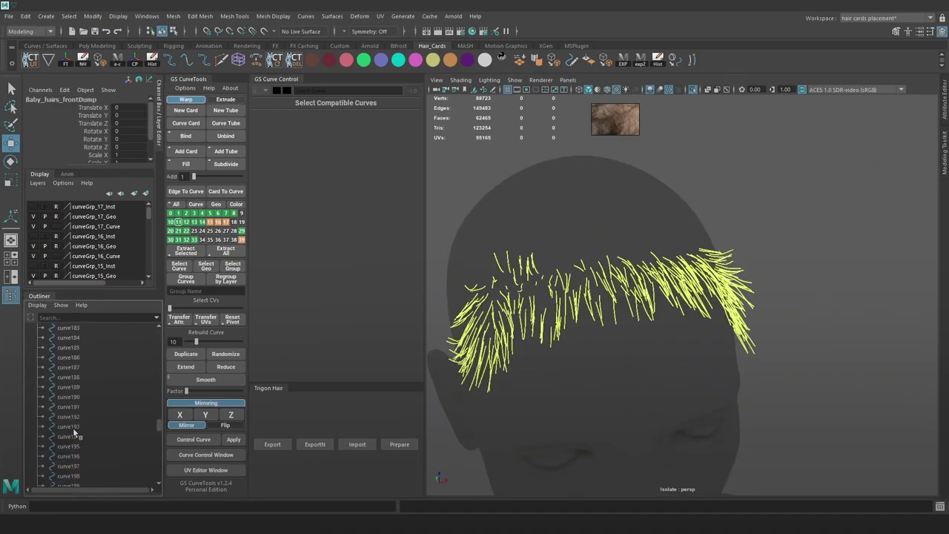
{"action": "scroll", "coordinate": [74, 433], "scroll_direction": "up", "scroll_amount": 15}
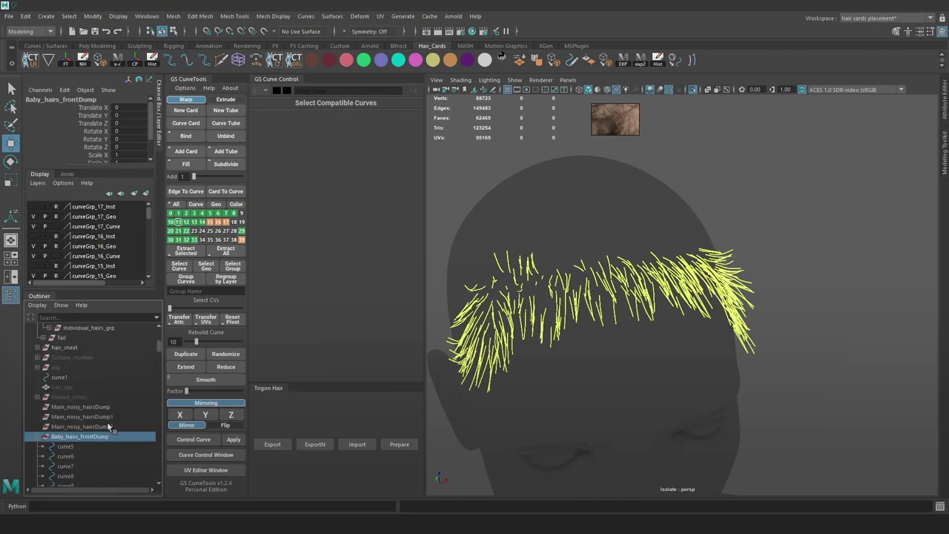
{"action": "scroll", "coordinate": [107, 424], "scroll_direction": "up", "scroll_amount": 8}
{"action": "scroll", "coordinate": [87, 425], "scroll_direction": "down", "scroll_amount": 8}
{"action": "left_click", "coordinate": [694, 90]}
{"action": "left_click_drag", "start_coordinate": [805, 237], "coordinate": [742, 311], "text": "alt"}
{"action": "left_click", "coordinate": [778, 240]}
{"action": "left_click", "coordinate": [693, 343]}
{"action": "key", "text": "e"}
Select every curve from curve5 to curve315 in Baby_hairs_frontDump and rebuild them with a Rebuild Curve value of 4
{"action": "left_click", "coordinate": [96, 446]}
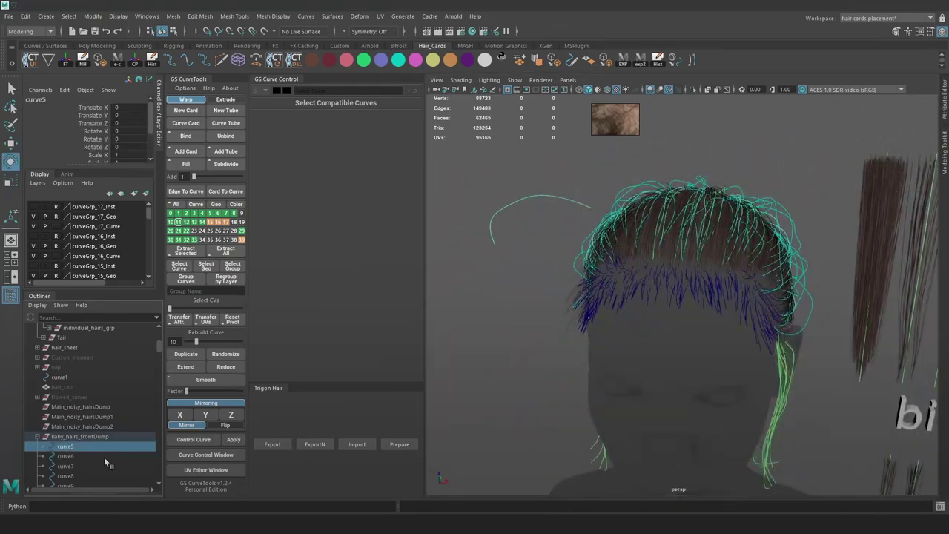
{"action": "left_click_drag", "start_coordinate": [158, 347], "coordinate": [152, 478]}
{"action": "left_click", "coordinate": [81, 455], "text": "shift"}
{"action": "scroll", "coordinate": [682, 297], "scroll_direction": "up", "scroll_amount": 3}
{"action": "mouse_move", "coordinate": [682, 297]}
{"action": "left_mouse_down", "text": "alt"}
{"action": "mouse_move", "coordinate": [667, 315]}
{"action": "mouse_move", "coordinate": [663, 293]}
{"action": "left_mouse_up", "text": "alt"}
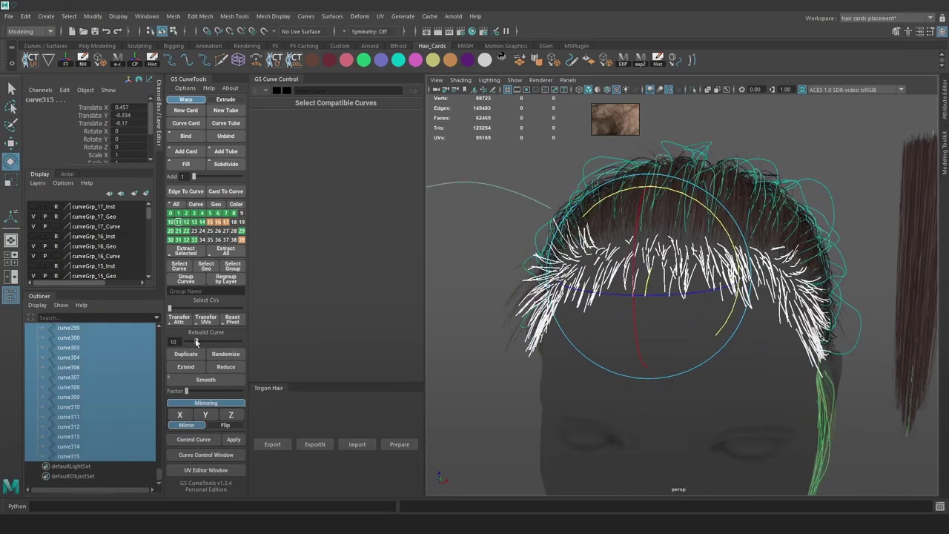
{"action": "left_click_drag", "start_coordinate": [196, 339], "coordinate": [189, 344]}
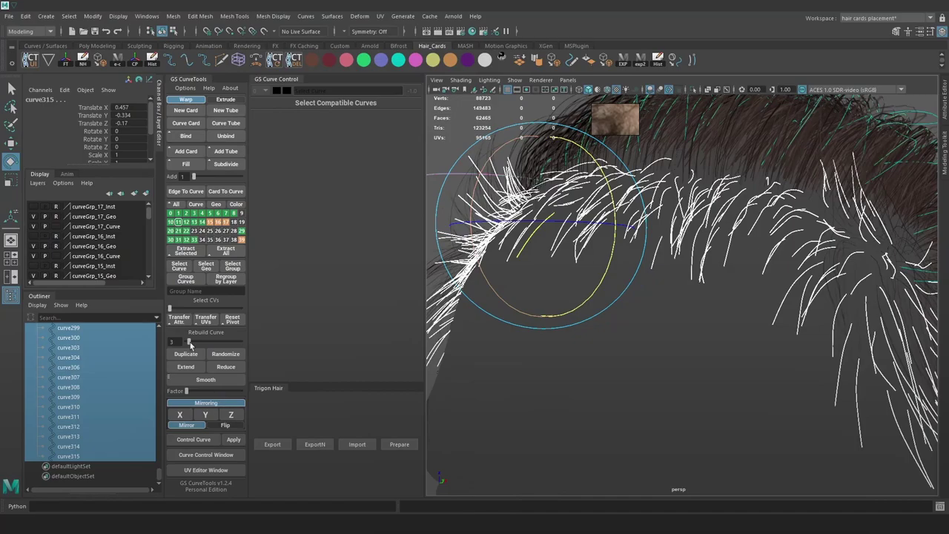
{"action": "left_click_drag", "start_coordinate": [190, 342], "coordinate": [190, 345]}
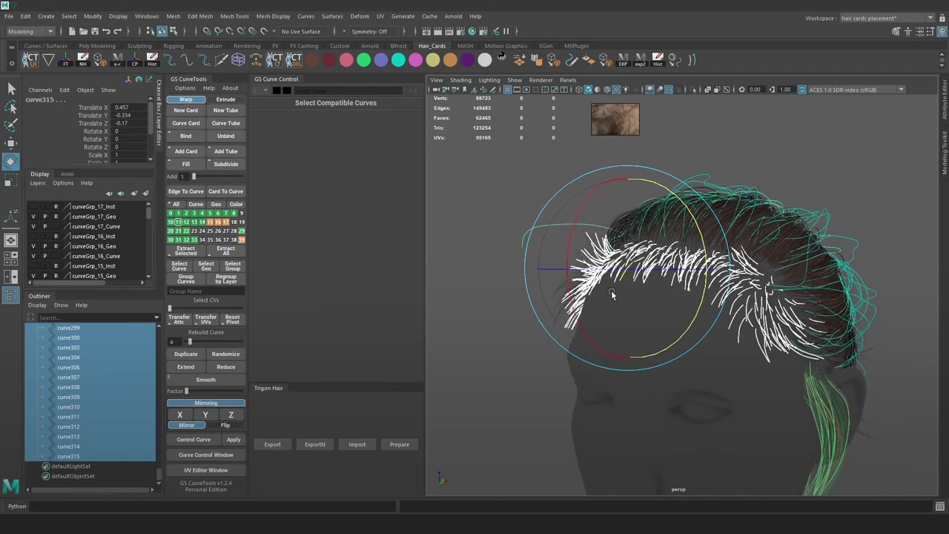
Reselect all rebuilt curves in Baby_hairs_frontDump, from curve315 back to curve5, and convert them to warp cards
{"action": "left_click_drag", "start_coordinate": [611, 290], "coordinate": [779, 282], "text": "alt"}
{"action": "left_click", "coordinate": [579, 178]}
{"action": "left_click", "coordinate": [752, 233]}
{"action": "left_click", "coordinate": [822, 232]}
{"action": "left_click", "coordinate": [72, 457]}
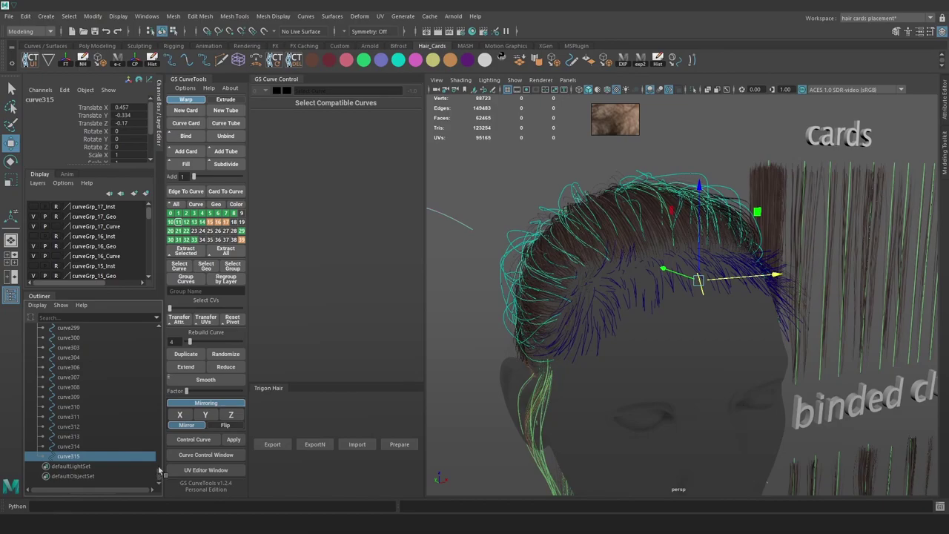
{"action": "left_click_drag", "start_coordinate": [159, 470], "coordinate": [164, 340]}
{"action": "scroll", "coordinate": [129, 413], "scroll_direction": "down", "scroll_amount": 5}
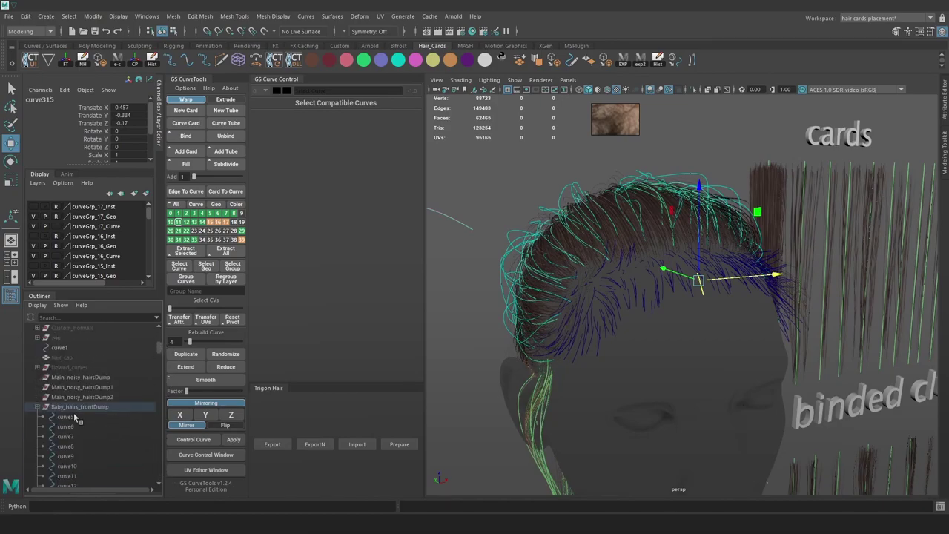
{"action": "left_click", "coordinate": [71, 417], "text": "shift"}
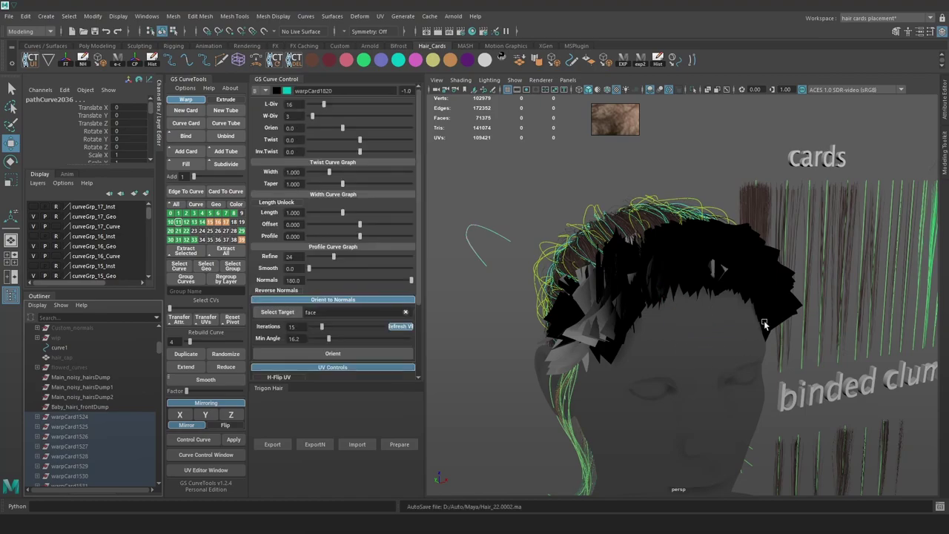
Select the parent objects of all new baby hair warp cards and put them in one group
{"action": "left_click_drag", "start_coordinate": [710, 315], "coordinate": [662, 317], "text": "alt"}
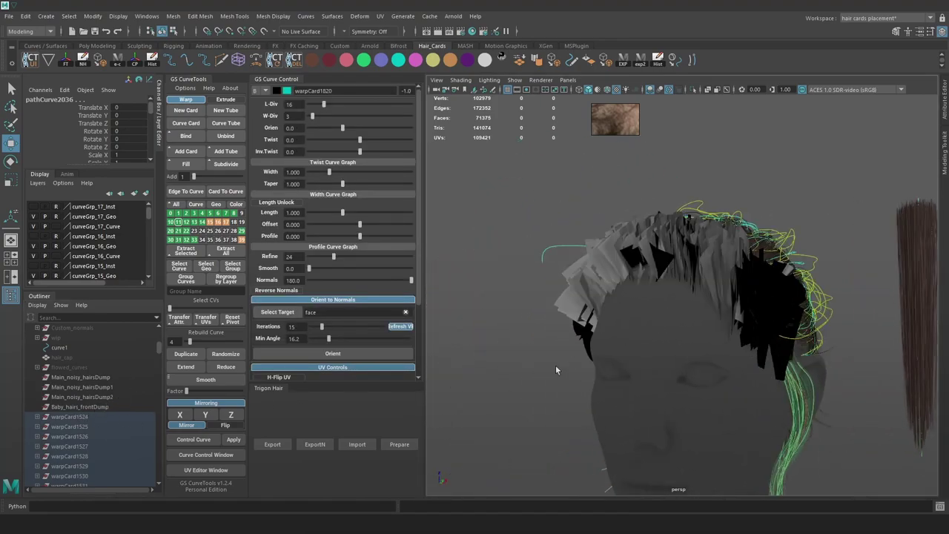
{"action": "key", "text": "Up"}
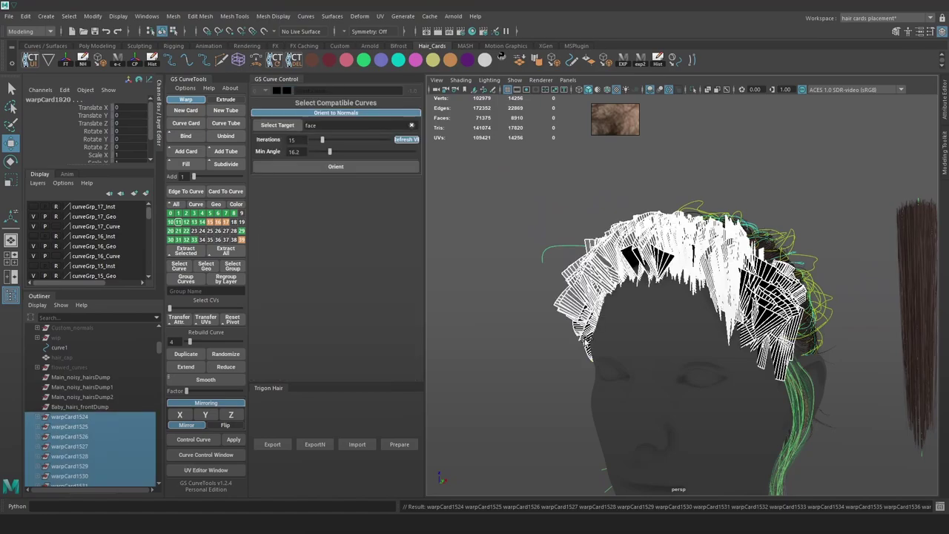
{"action": "key", "text": "ctrl+g"}
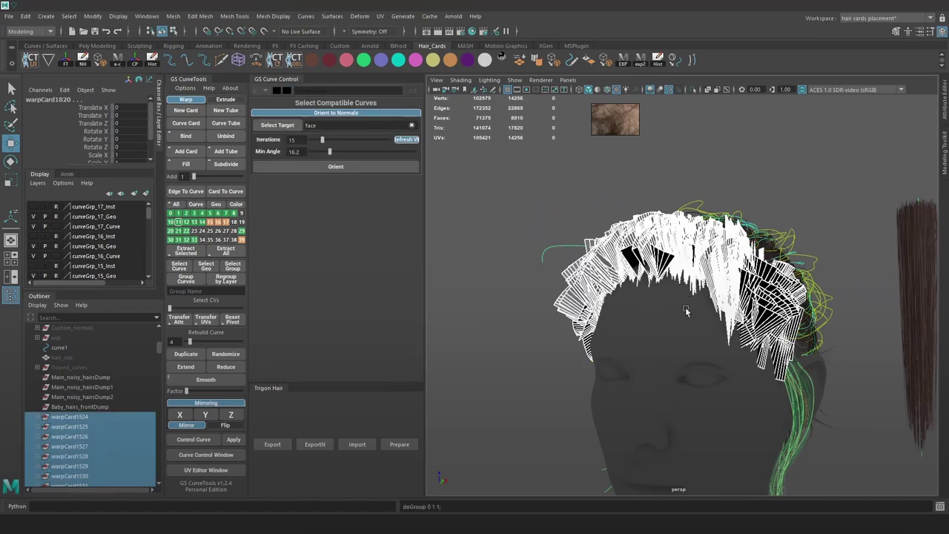
{"action": "left_click_drag", "start_coordinate": [691, 286], "coordinate": [745, 331], "text": "alt"}
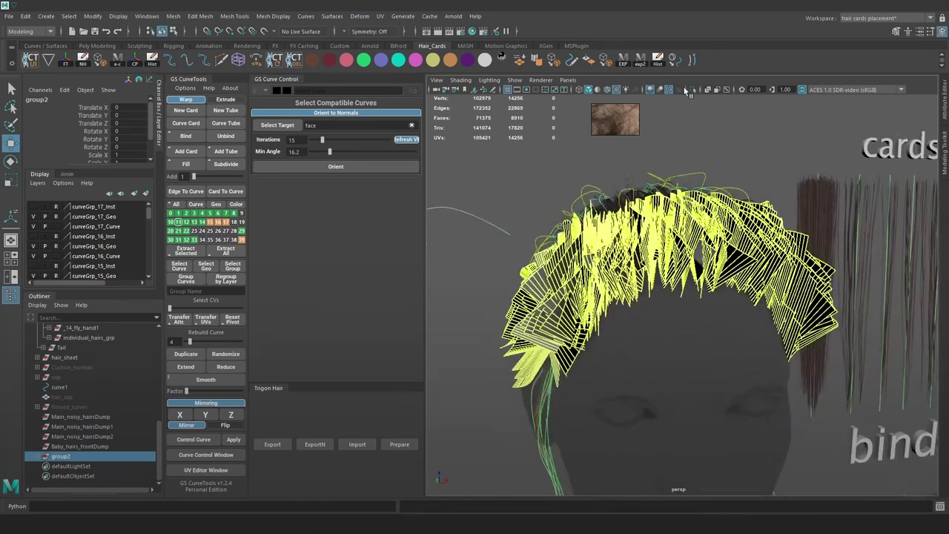
Isolate the new card group, expand it, and select all of its warp cards down to warpCard1820
{"action": "left_click", "coordinate": [693, 90]}
{"action": "left_click", "coordinate": [524, 239]}
{"action": "left_click", "coordinate": [37, 457]}
{"action": "left_click", "coordinate": [71, 465]}
{"action": "left_click_drag", "start_coordinate": [159, 339], "coordinate": [159, 478]}
{"action": "left_click", "coordinate": [92, 448], "text": "shift"}
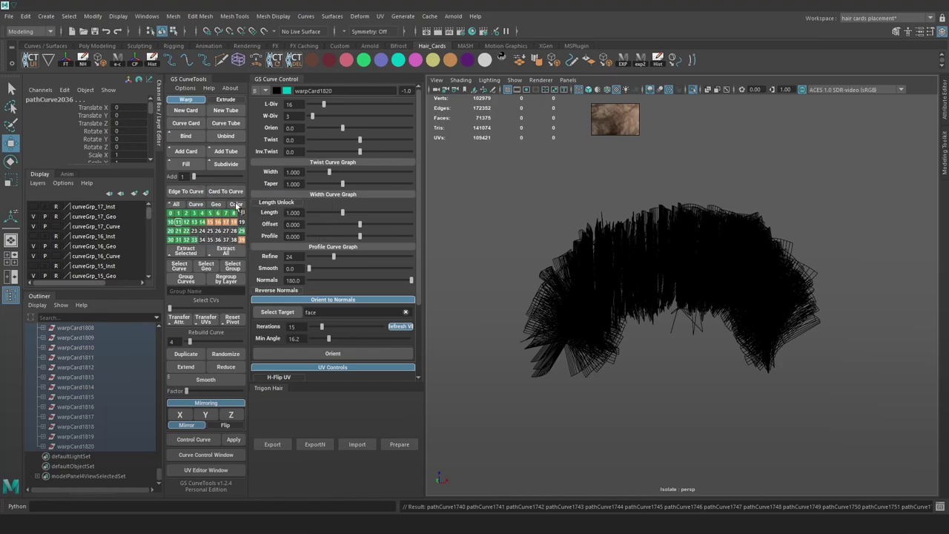
Select all the new baby hair warp cards and set their L-Div to 4 and W-Div to 2
{"action": "left_click", "coordinate": [834, 370]}
{"action": "left_click_drag", "start_coordinate": [876, 422], "coordinate": [500, 160]}
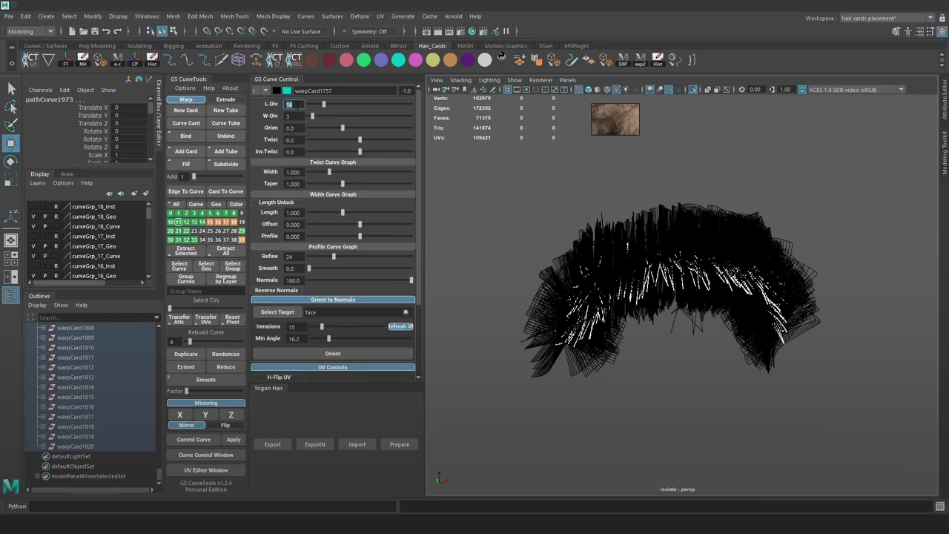
{"action": "key", "text": "Return"}
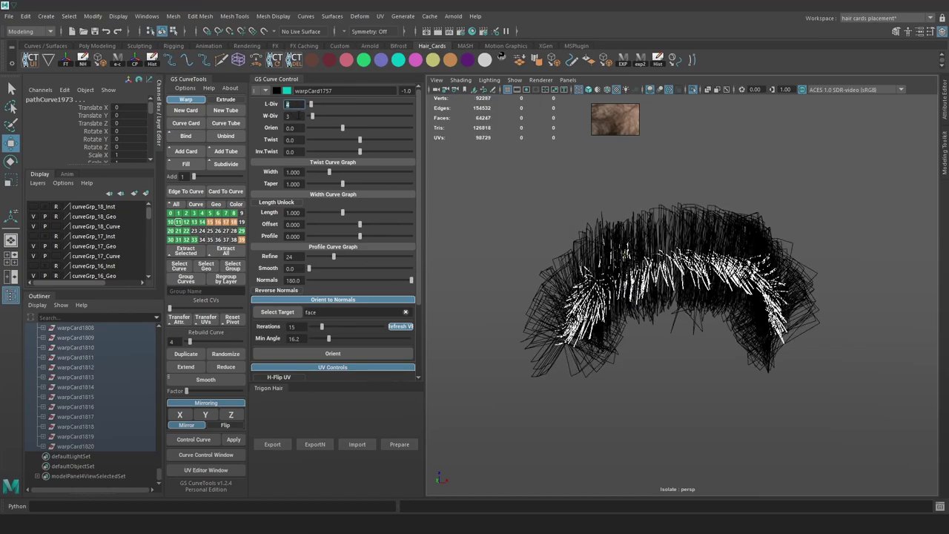
{"action": "left_click", "coordinate": [311, 117]}
{"action": "scroll", "coordinate": [559, 227], "scroll_direction": "up", "scroll_amount": 3}
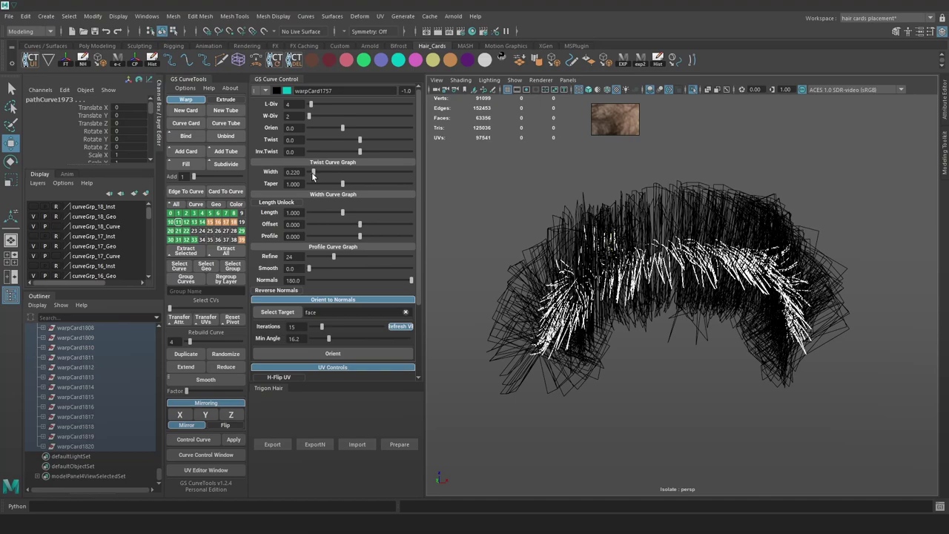
Narrow all the selected baby hair cards to a Width of 0.02
{"action": "left_click_drag", "start_coordinate": [313, 175], "coordinate": [311, 176]}
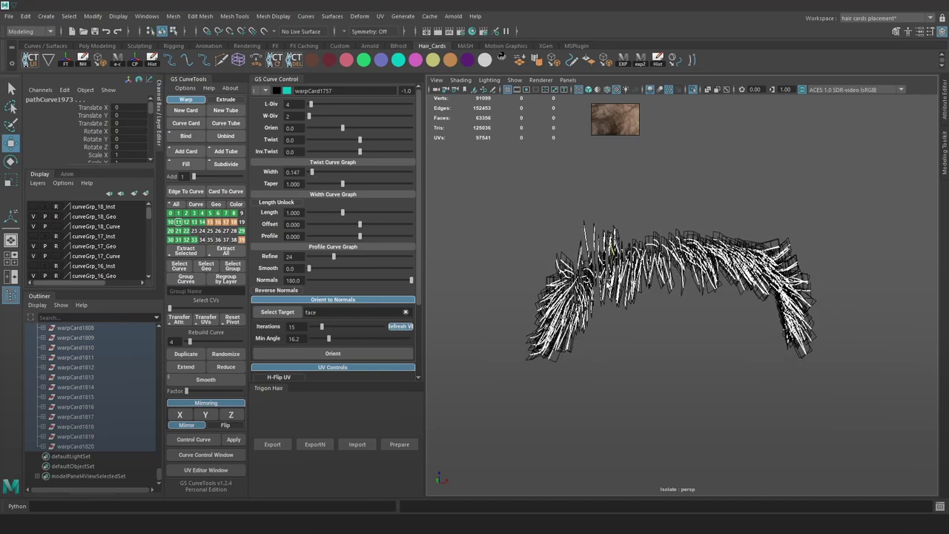
{"action": "left_click_drag", "start_coordinate": [663, 241], "coordinate": [511, 228], "text": "alt"}
{"action": "left_click", "coordinate": [302, 172]}
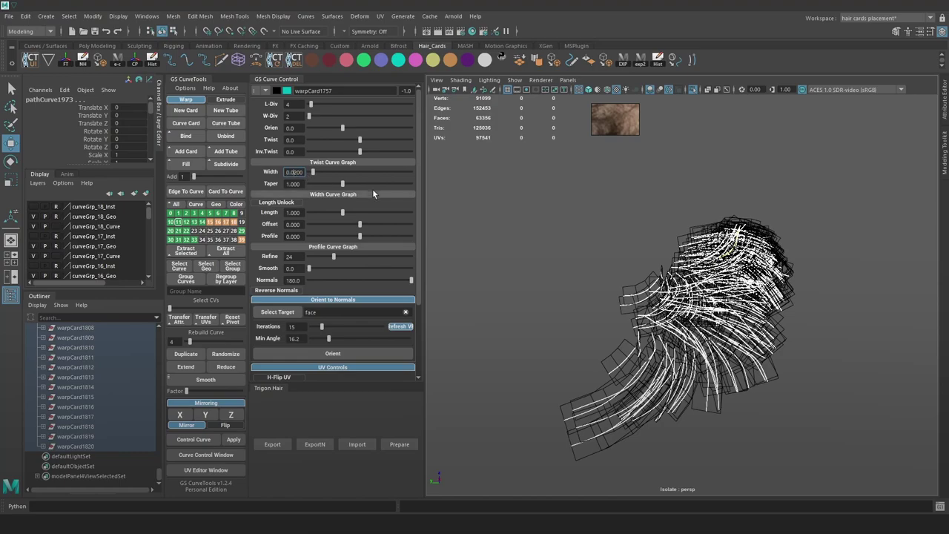
{"action": "type", "text": "0.02"}
{"action": "key", "text": "Return"}
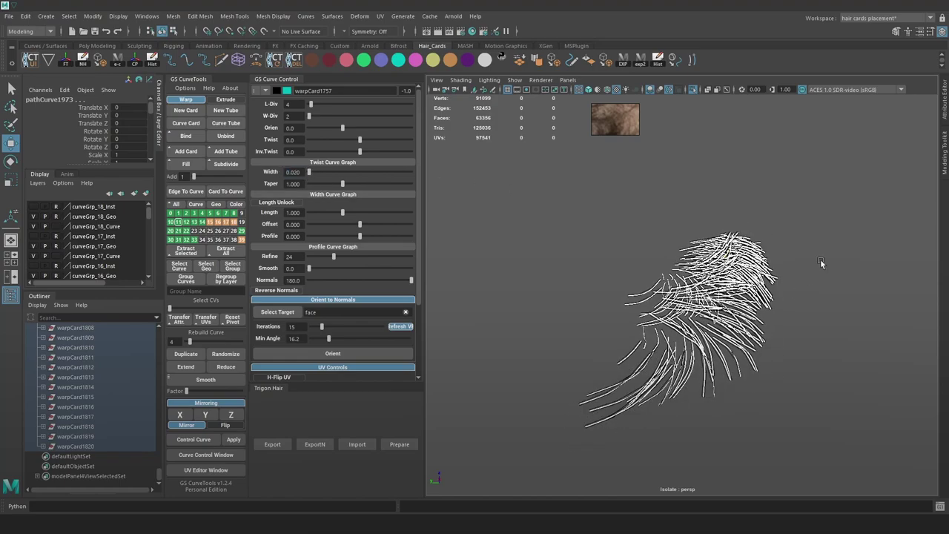
Orient all the selected baby hair cards to the normals of the face target
{"action": "middle_click_drag", "start_coordinate": [822, 265], "coordinate": [769, 252], "text": "alt"}
{"action": "mouse_move", "coordinate": [757, 244]}
{"action": "left_mouse_down", "text": "alt"}
{"action": "mouse_move", "coordinate": [826, 298]}
{"action": "mouse_move", "coordinate": [746, 304]}
{"action": "mouse_move", "coordinate": [707, 294]}
{"action": "mouse_move", "coordinate": [761, 294]}
{"action": "mouse_move", "coordinate": [705, 352]}
{"action": "left_mouse_up", "text": "alt"}
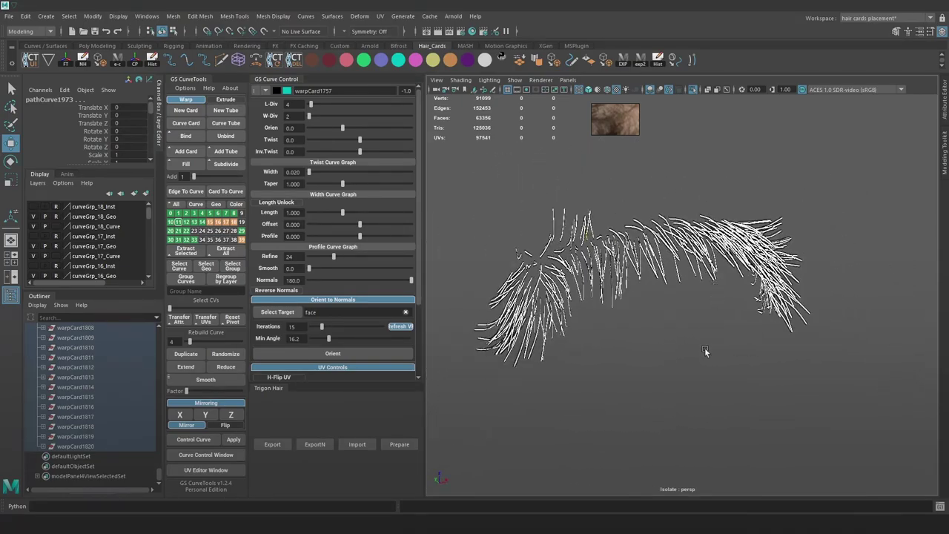
{"action": "left_click", "coordinate": [332, 354]}
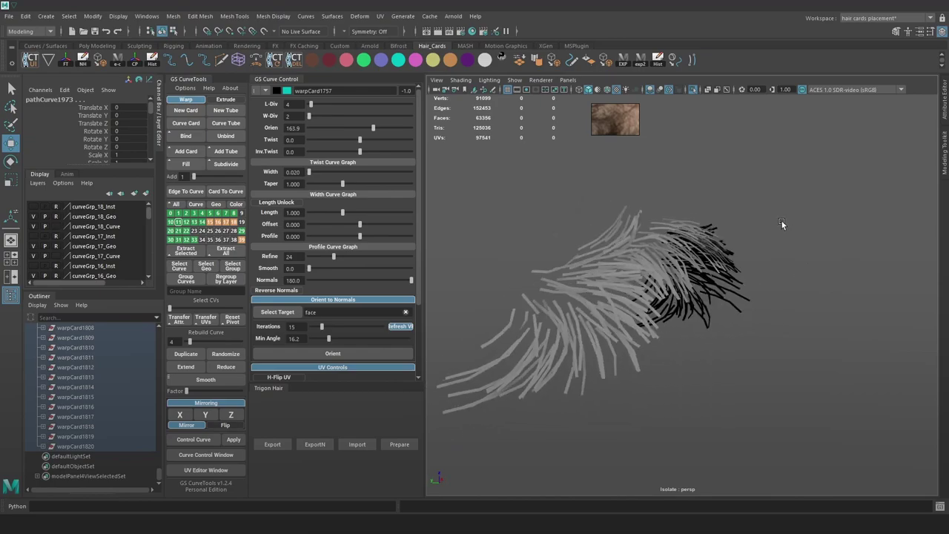
Leave isolation and examine how the new baby hair cards sit along the hairline with the rest of the hair
{"action": "left_click", "coordinate": [695, 91]}
{"action": "left_click_drag", "start_coordinate": [728, 203], "coordinate": [685, 194], "text": "alt"}
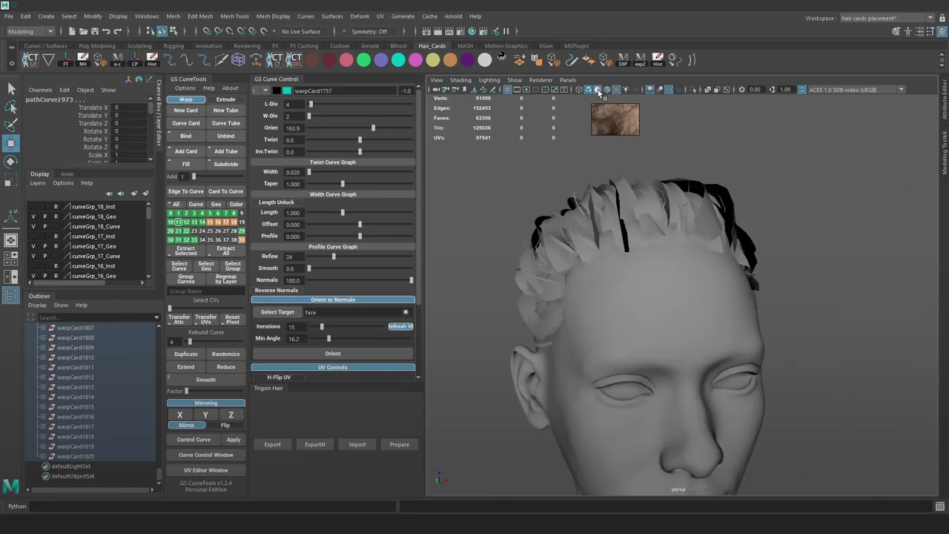
{"action": "left_click_drag", "start_coordinate": [733, 209], "coordinate": [854, 282], "text": "alt"}
{"action": "scroll", "coordinate": [853, 282], "scroll_direction": "up", "scroll_amount": 2}
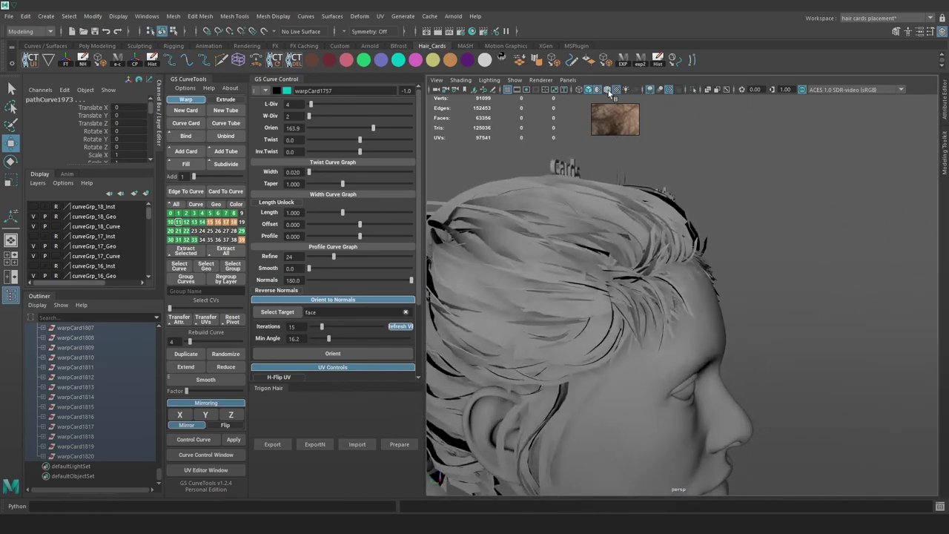
{"action": "left_click", "coordinate": [610, 92]}
{"action": "left_click", "coordinate": [610, 92]}
{"action": "left_click_drag", "start_coordinate": [698, 264], "coordinate": [705, 272], "text": "alt"}
{"action": "scroll", "coordinate": [107, 423], "scroll_direction": "up", "scroll_amount": 16}
{"action": "scroll", "coordinate": [109, 420], "scroll_direction": "up", "scroll_amount": 5}
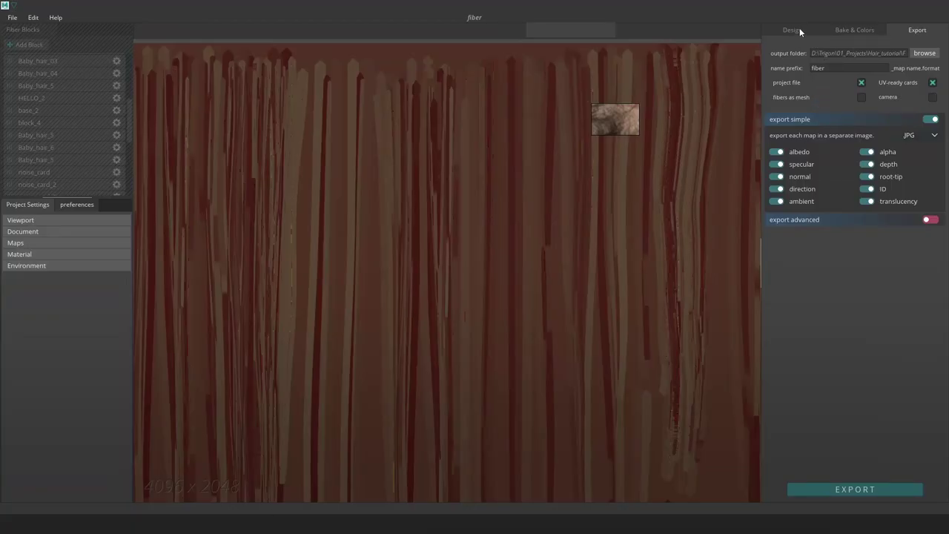
In Fibershop, examine the card layout and baked albedo around the small baby hair blocks and the free space near them
{"action": "left_click", "coordinate": [794, 31]}
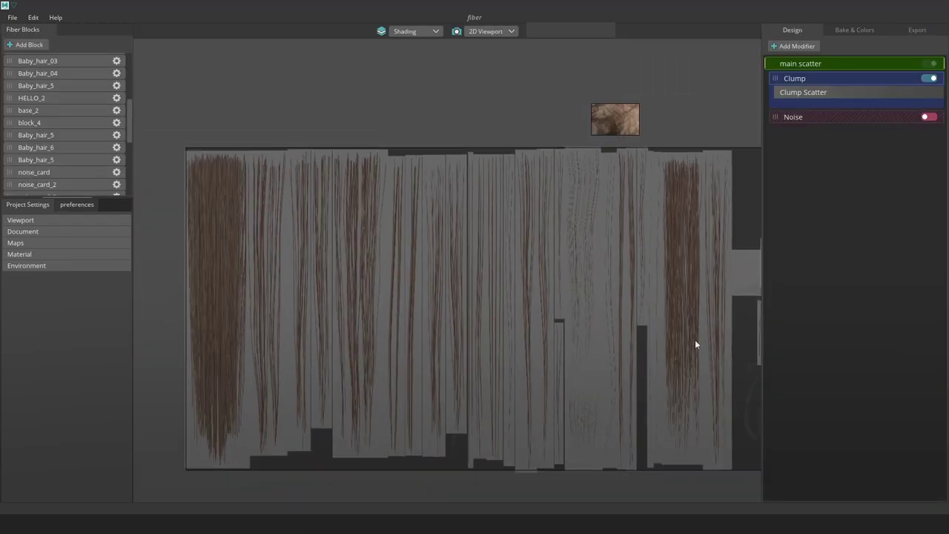
{"action": "middle_click_drag", "start_coordinate": [695, 340], "coordinate": [465, 276]}
{"action": "scroll", "coordinate": [604, 352], "scroll_direction": "up", "scroll_amount": 2}
{"action": "middle_click_drag", "start_coordinate": [641, 324], "coordinate": [596, 352]}
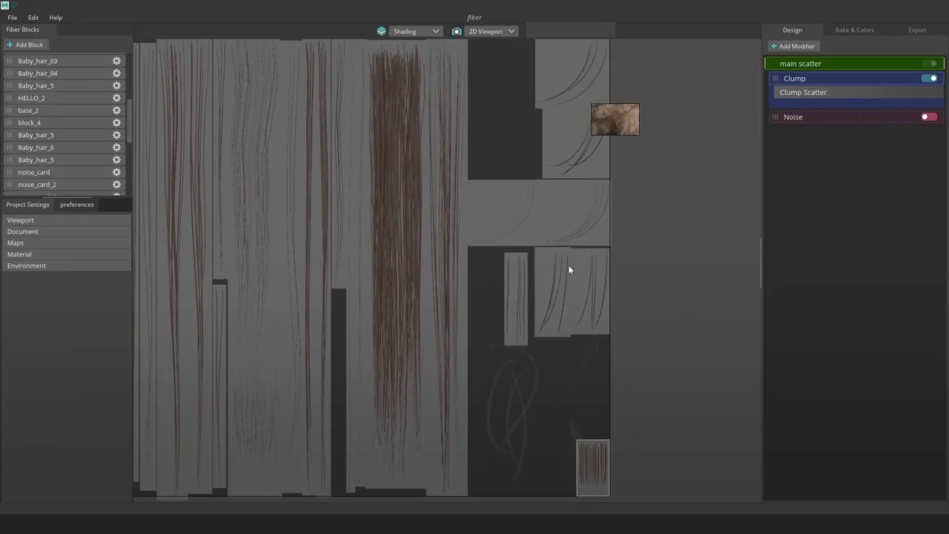
{"action": "scroll", "coordinate": [557, 276], "scroll_direction": "up", "scroll_amount": 3}
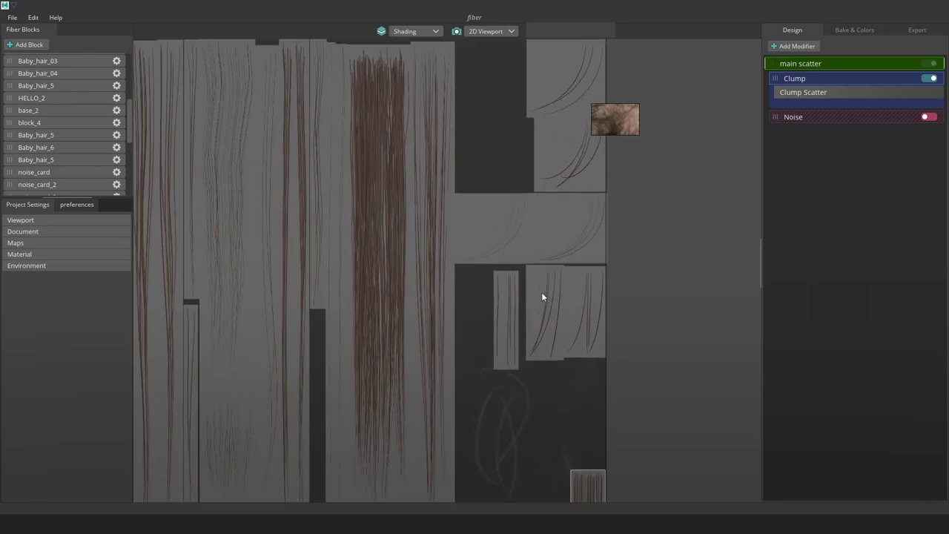
{"action": "left_click", "coordinate": [853, 30]}
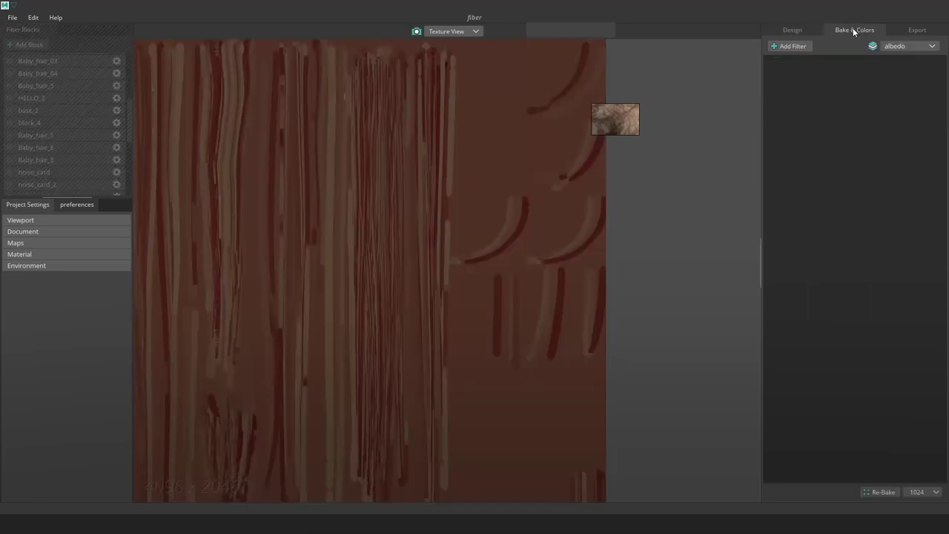
{"action": "left_click", "coordinate": [799, 29]}
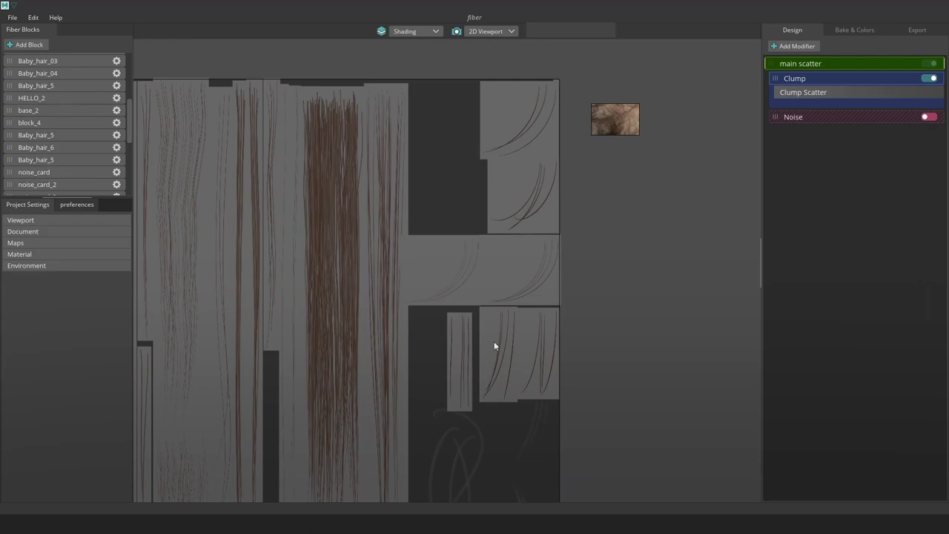
{"action": "scroll", "coordinate": [491, 307], "scroll_direction": "up", "scroll_amount": 4}
Duplicate the short block of straight baby hair strands and open the copy's block settings
{"action": "left_click", "coordinate": [499, 312]}
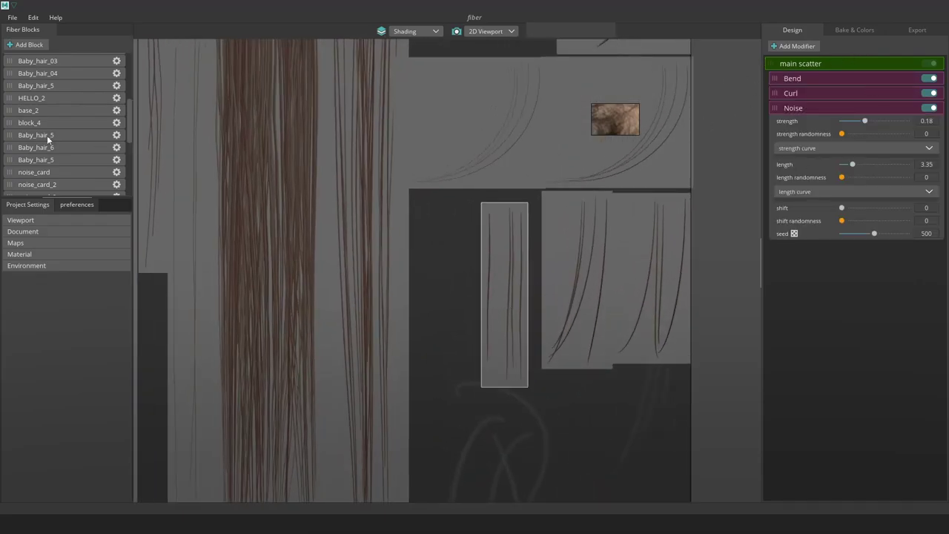
{"action": "scroll", "coordinate": [49, 139], "scroll_direction": "down", "scroll_amount": 6}
{"action": "left_click_drag", "start_coordinate": [128, 163], "coordinate": [130, 59]}
{"action": "left_click", "coordinate": [85, 83]}
{"action": "left_click", "coordinate": [117, 86]}
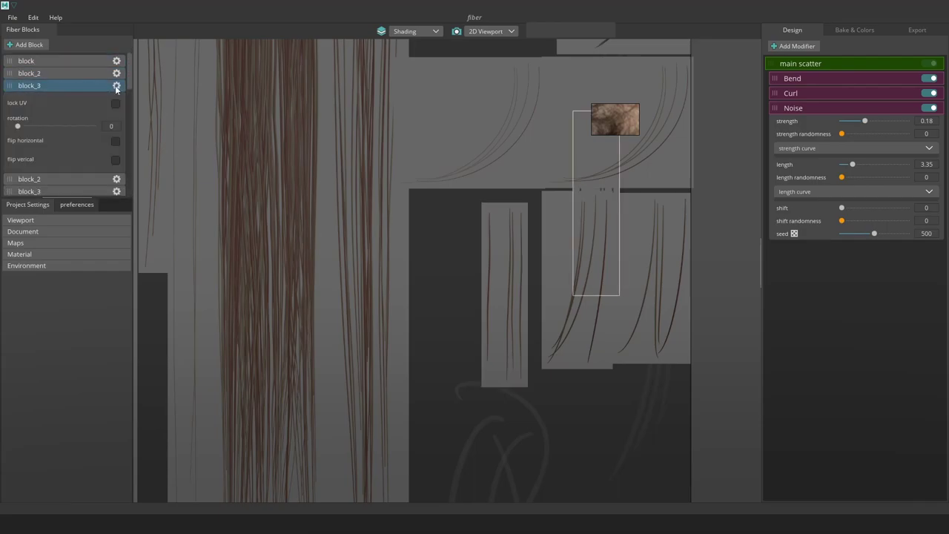
Move the curved baby hair block to the layout's right edge above the small dense block, and place the straight block's copy beside its original
{"action": "left_click_drag", "start_coordinate": [590, 196], "coordinate": [553, 236]}
{"action": "scroll", "coordinate": [553, 236], "scroll_direction": "down", "scroll_amount": 3}
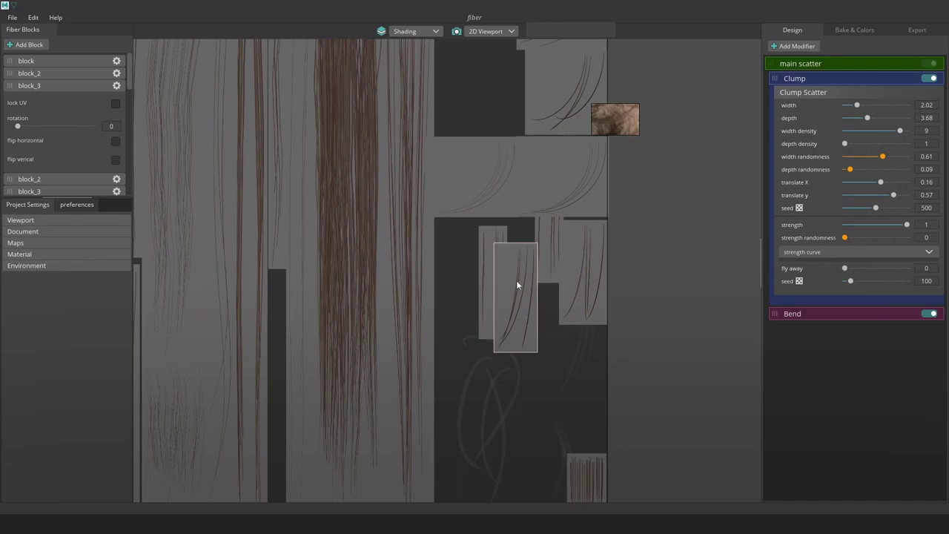
{"action": "left_click_drag", "start_coordinate": [517, 280], "coordinate": [587, 367]}
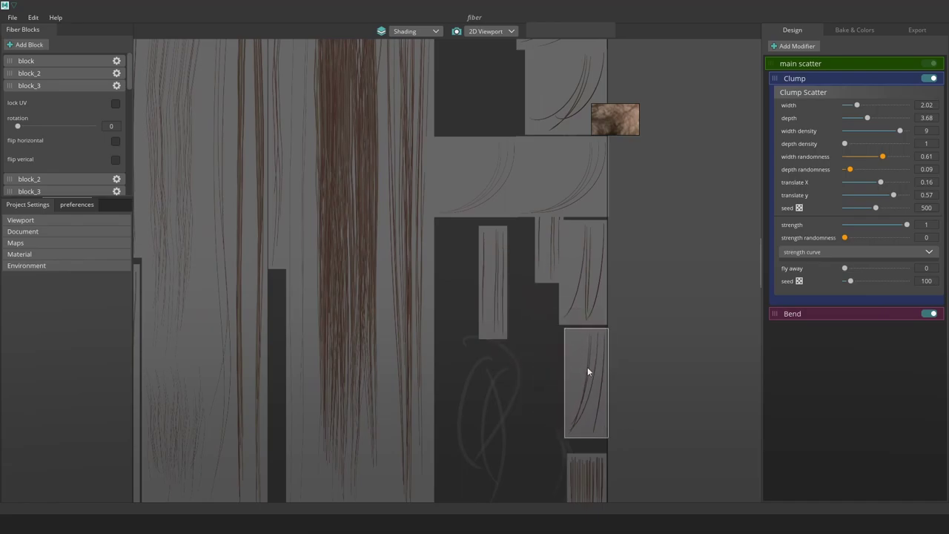
{"action": "left_click_drag", "start_coordinate": [496, 276], "coordinate": [498, 287]}
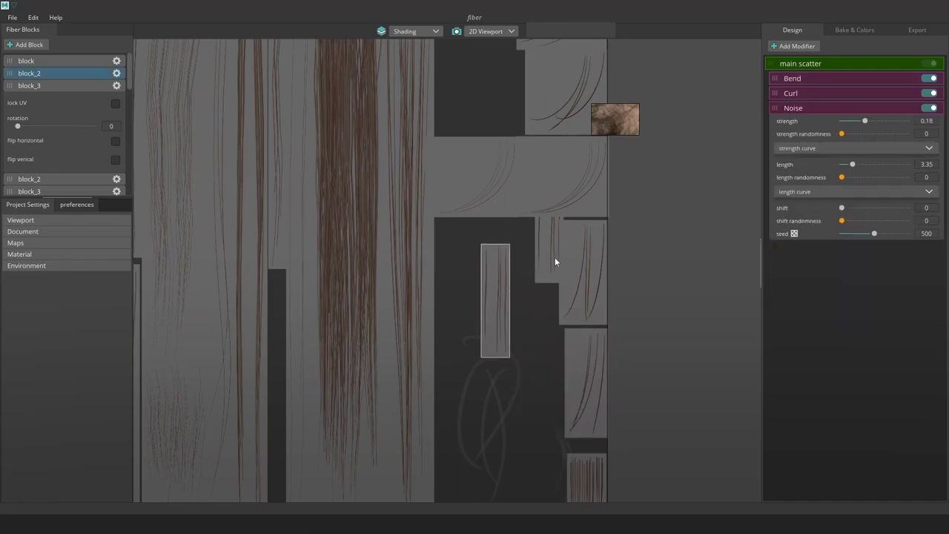
{"action": "left_click_drag", "start_coordinate": [553, 267], "coordinate": [537, 342]}
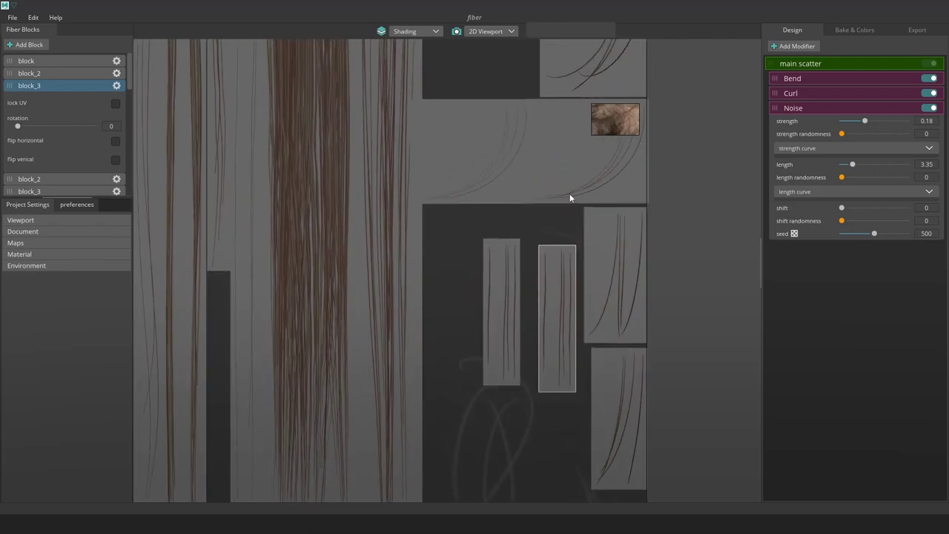
Reduce the copied straight block's main scatter width to 0.01 and place it at the left edge of the empty area
{"action": "left_click", "coordinate": [570, 194]}
{"action": "left_click", "coordinate": [559, 308]}
{"action": "left_click", "coordinate": [774, 65]}
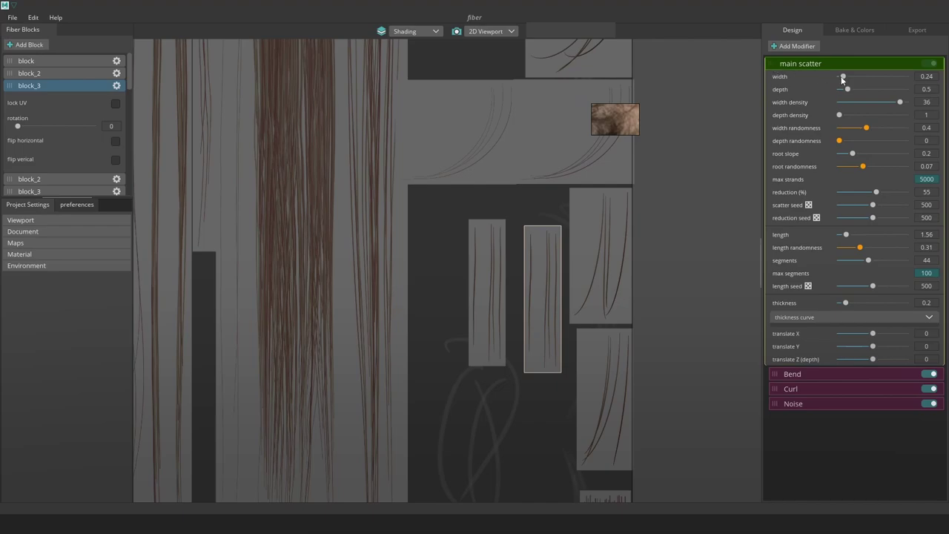
{"action": "left_click_drag", "start_coordinate": [843, 77], "coordinate": [832, 77]}
{"action": "scroll", "coordinate": [559, 309], "scroll_direction": "up", "scroll_amount": 2}
{"action": "left_click_drag", "start_coordinate": [557, 307], "coordinate": [512, 265]}
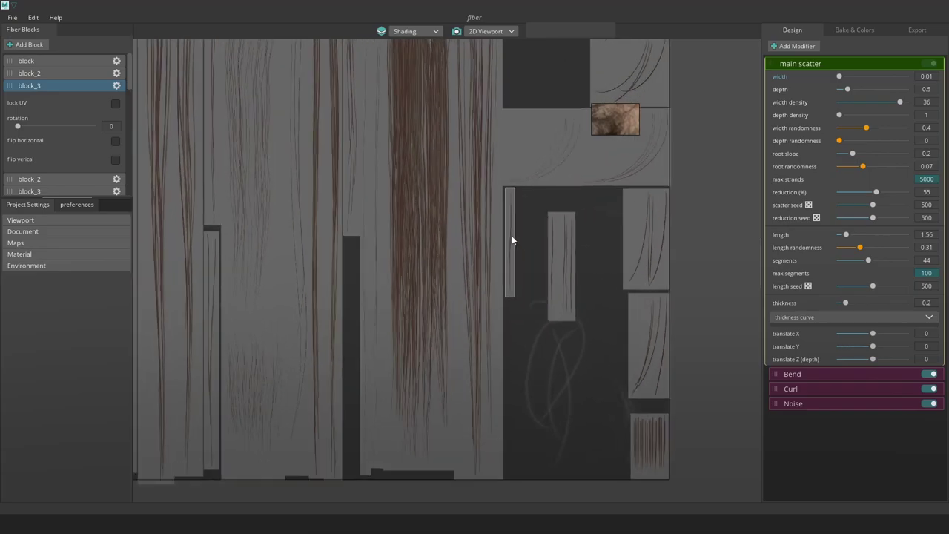
Turn on lock UV for the narrow block_3 copy and show its thickness curve
{"action": "left_click", "coordinate": [116, 85]}
{"action": "left_click", "coordinate": [117, 86]}
{"action": "scroll", "coordinate": [530, 233], "scroll_direction": "up", "scroll_amount": 5}
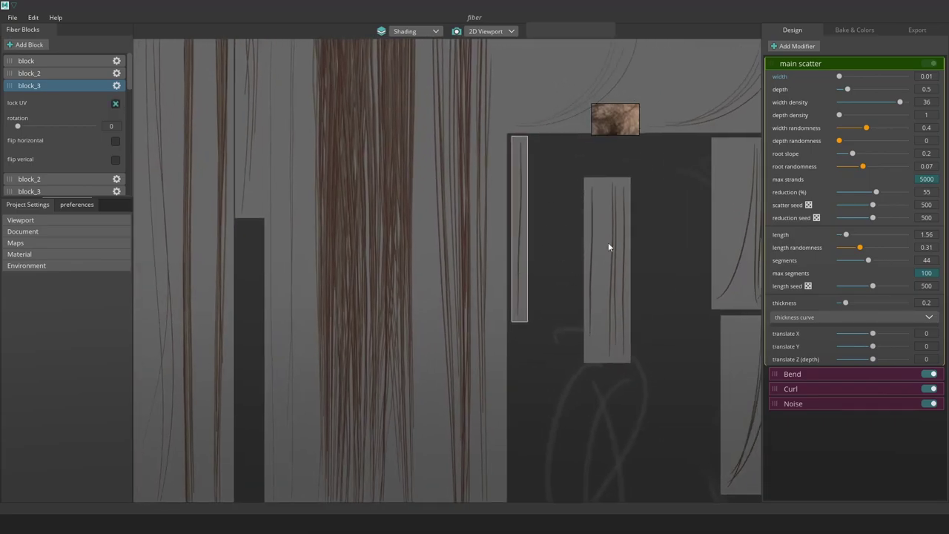
{"action": "left_click", "coordinate": [926, 317]}
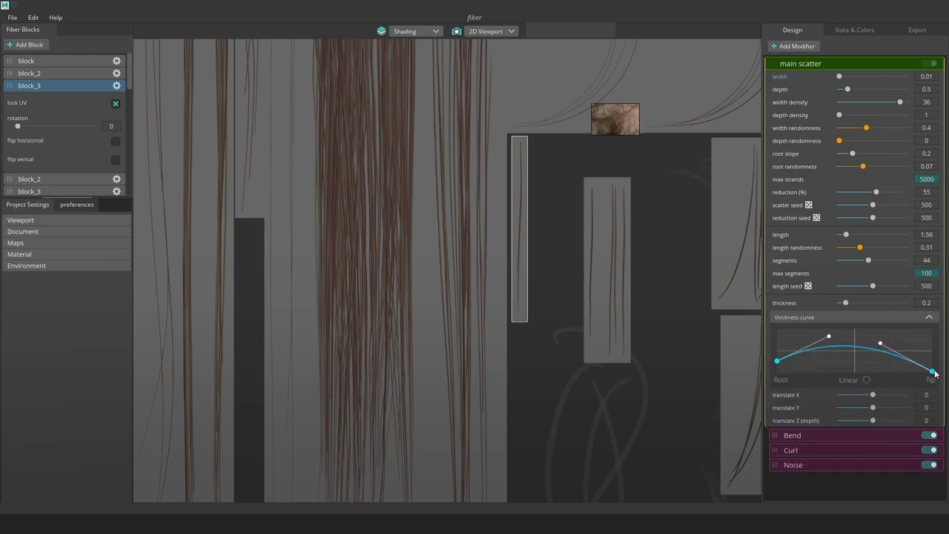
Rebake the hair maps at a resolution of 4096 and export them as separate JPG images with the fiber prefix
{"action": "left_click", "coordinate": [855, 30]}
{"action": "left_click", "coordinate": [840, 222]}
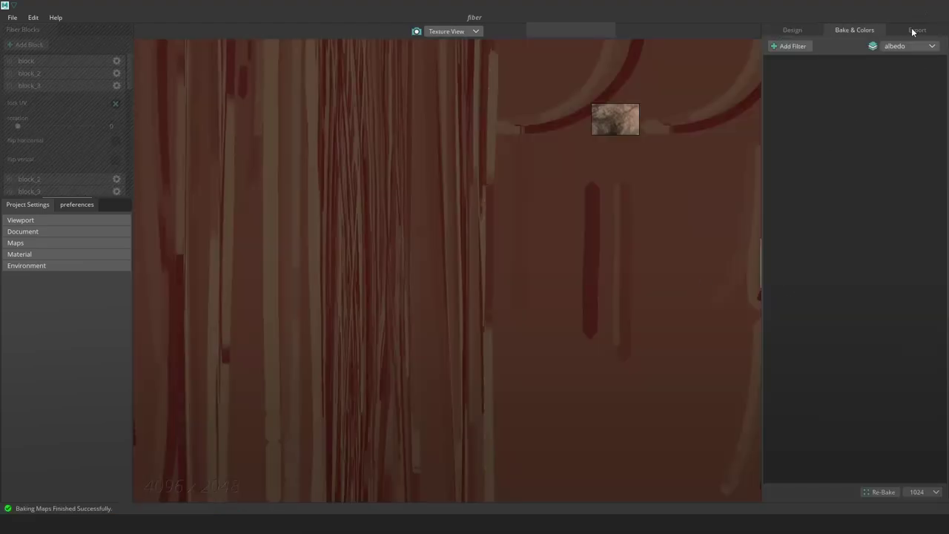
{"action": "left_click", "coordinate": [918, 493]}
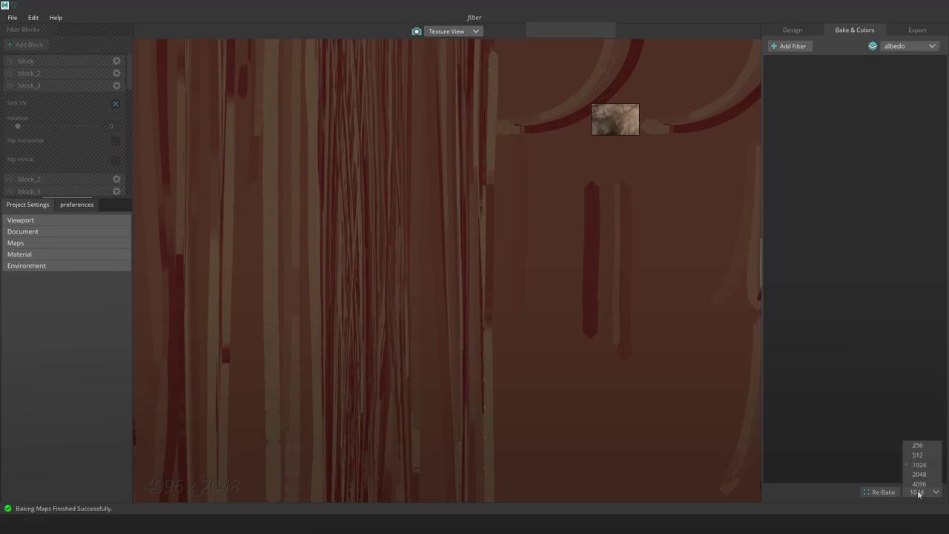
{"action": "left_click", "coordinate": [919, 484]}
{"action": "left_click", "coordinate": [883, 492]}
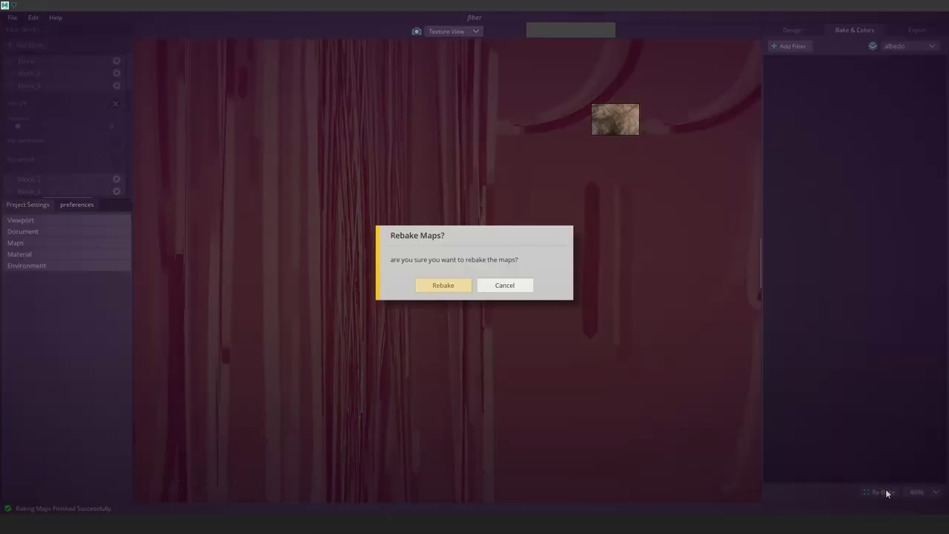
{"action": "left_click", "coordinate": [439, 289]}
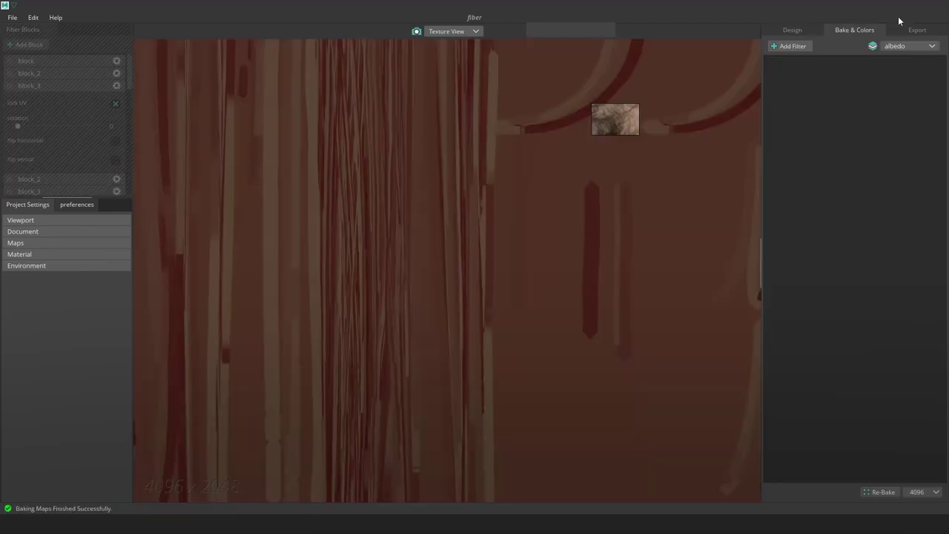
{"action": "left_click", "coordinate": [916, 29]}
{"action": "left_click", "coordinate": [851, 488]}
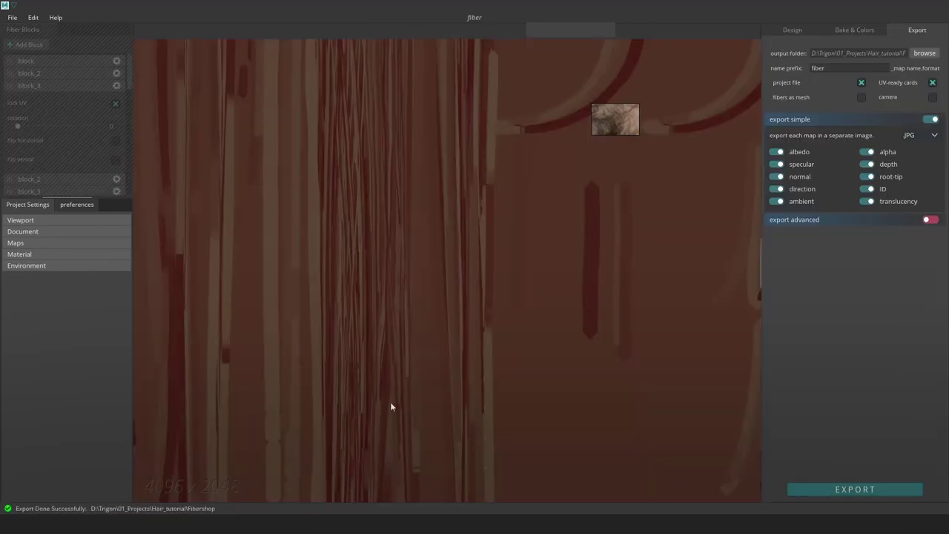
Switch to Photoshop and run the export_albedo action on fiber_albedo_edit.psd
{"action": "key", "text": "alt+Tab"}
{"action": "left_click", "coordinate": [193, 36]}
{"action": "left_click", "coordinate": [467, 41]}
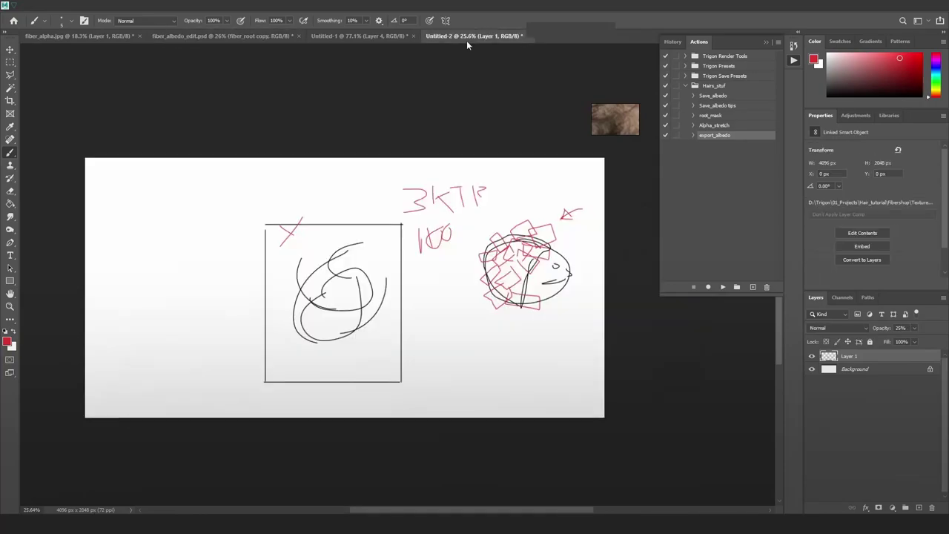
{"action": "left_click", "coordinate": [223, 36]}
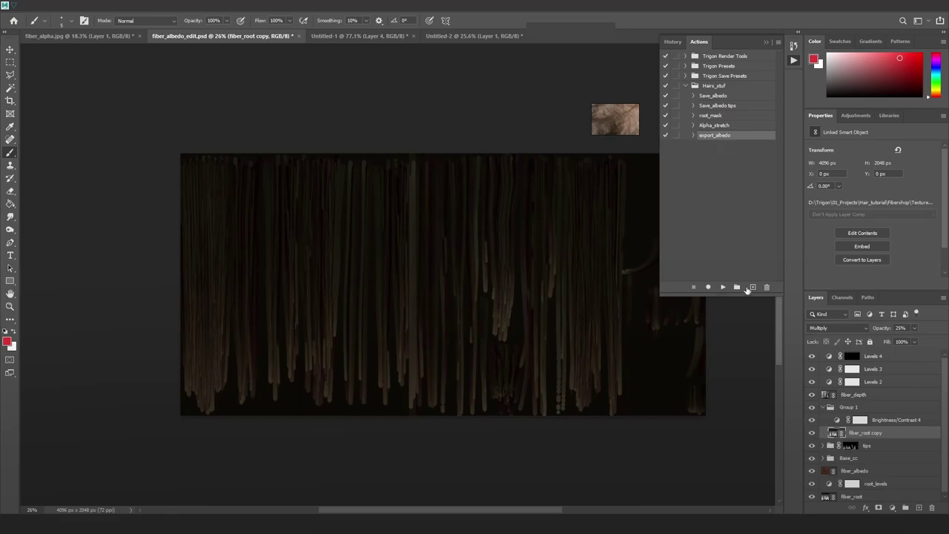
{"action": "left_click", "coordinate": [723, 287]}
Run the Alpha_stretch action and update fiber_alpha.jpg from its changed disk copy
{"action": "left_click", "coordinate": [725, 126]}
{"action": "left_click", "coordinate": [723, 287]}
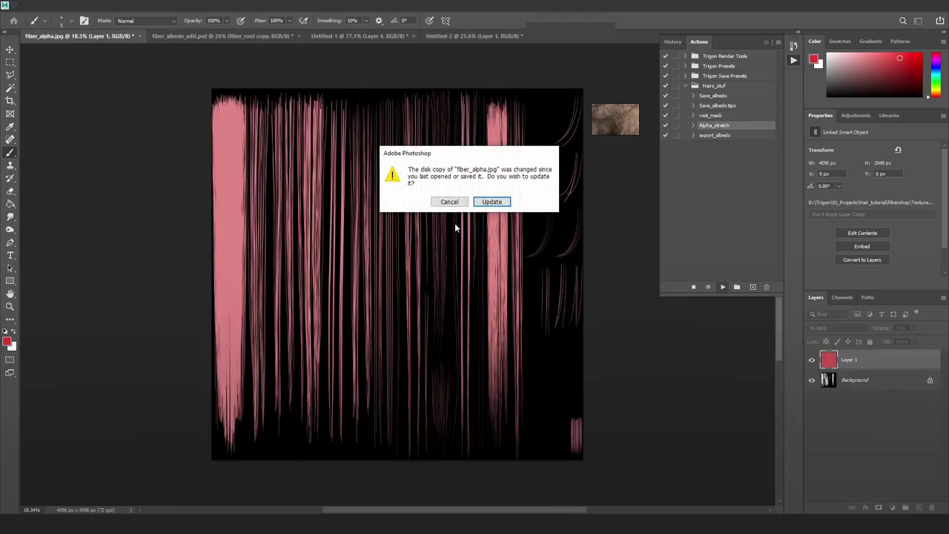
{"action": "left_click", "coordinate": [489, 202]}
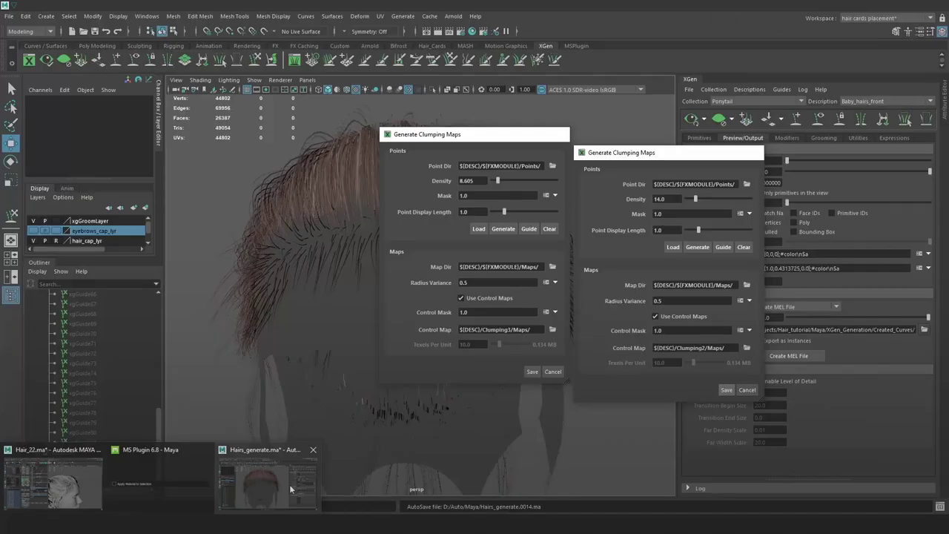
Switch to the Hair_22.ma Maya scene and rename the group of new hairline cards to baby_hairs
{"action": "left_click", "coordinate": [268, 482]}
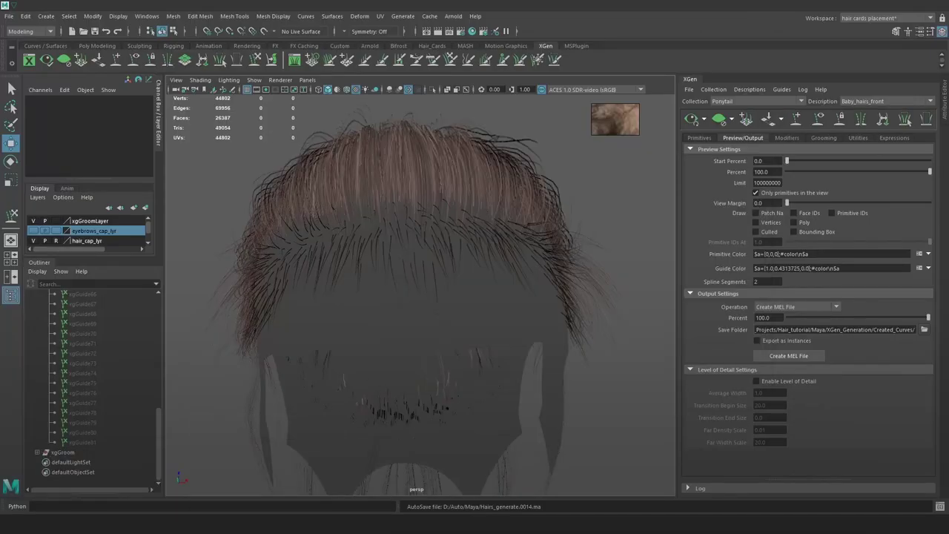
{"action": "left_click", "coordinate": [53, 475]}
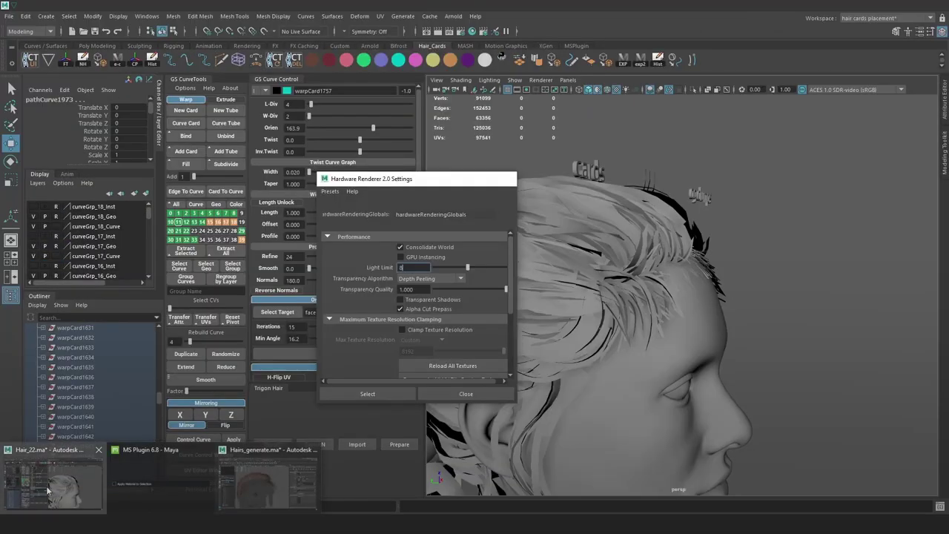
{"action": "left_click_drag", "start_coordinate": [742, 253], "coordinate": [660, 275], "text": "alt"}
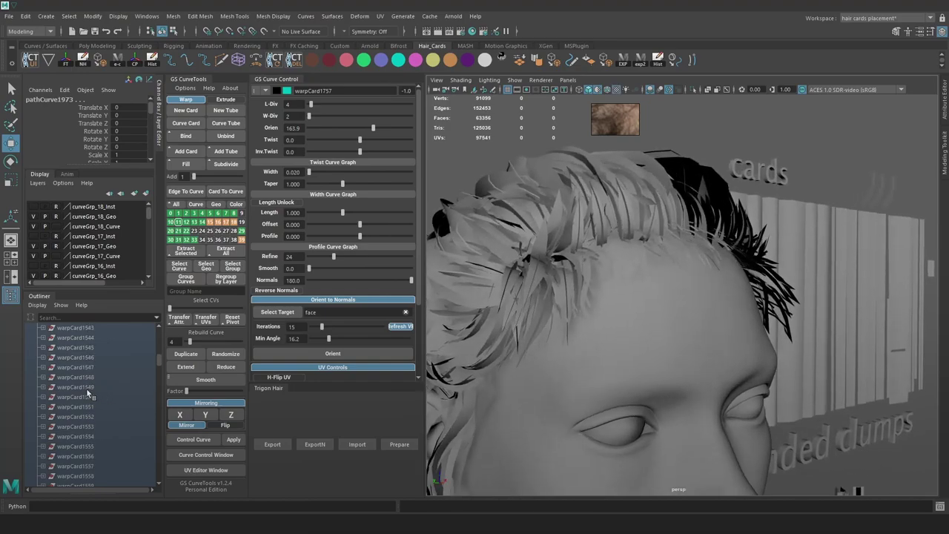
{"action": "scroll", "coordinate": [88, 397], "scroll_direction": "up", "scroll_amount": 10}
{"action": "left_click", "coordinate": [74, 446]}
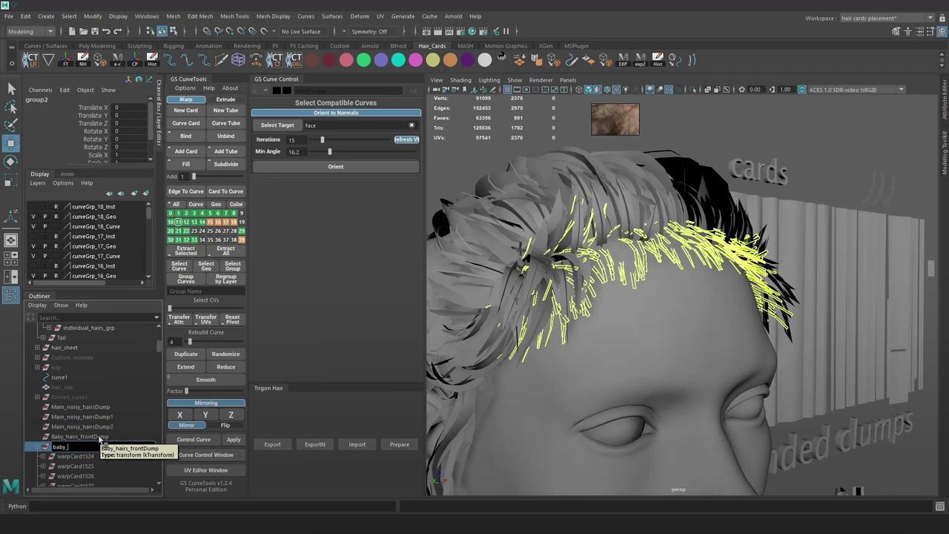
{"action": "key", "text": "Return"}
Isolate the baby_hairs group in the viewport and clear the selection to view its cards
{"action": "left_click", "coordinate": [694, 91]}
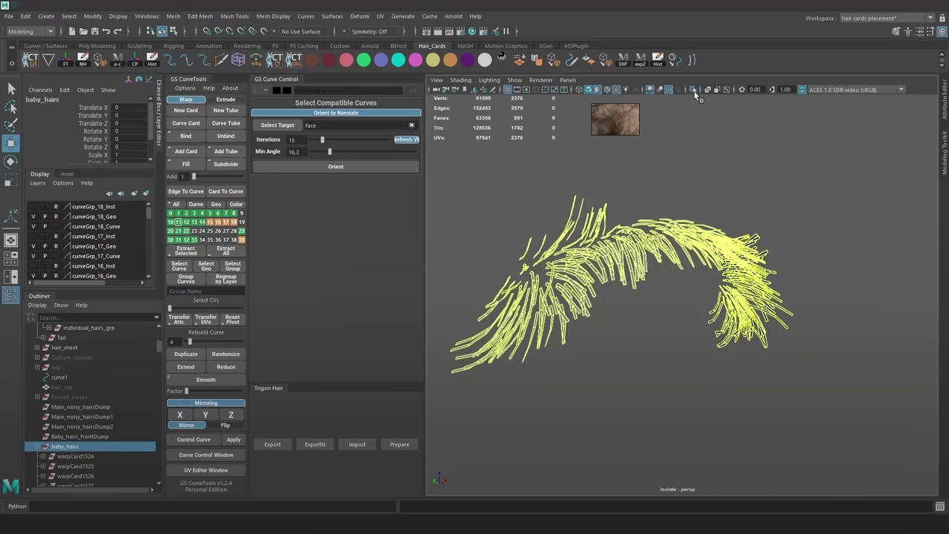
{"action": "left_click", "coordinate": [694, 91]}
{"action": "left_click", "coordinate": [694, 91]}
{"action": "left_click_drag", "start_coordinate": [682, 267], "coordinate": [616, 275], "text": "alt"}
{"action": "left_click", "coordinate": [593, 326]}
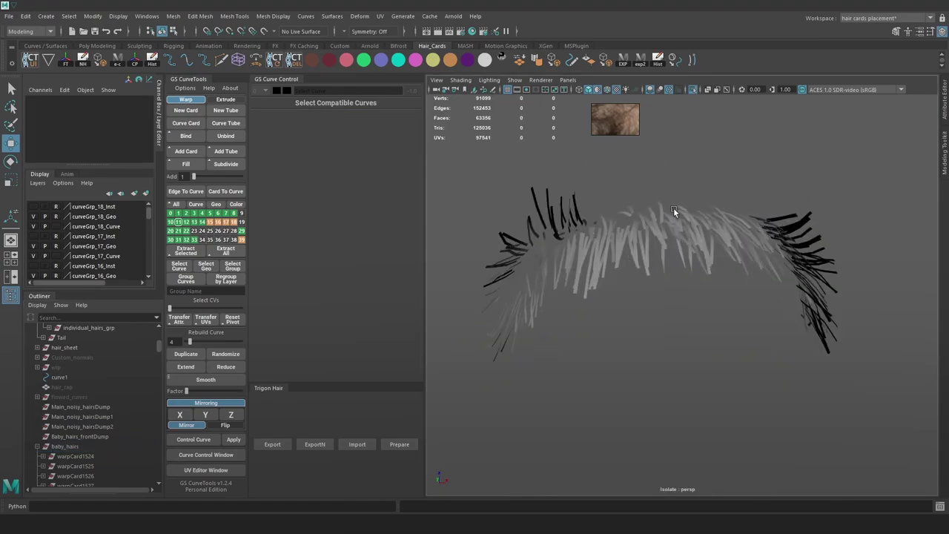
{"action": "middle_click_drag", "start_coordinate": [688, 191], "coordinate": [679, 213], "text": "alt"}
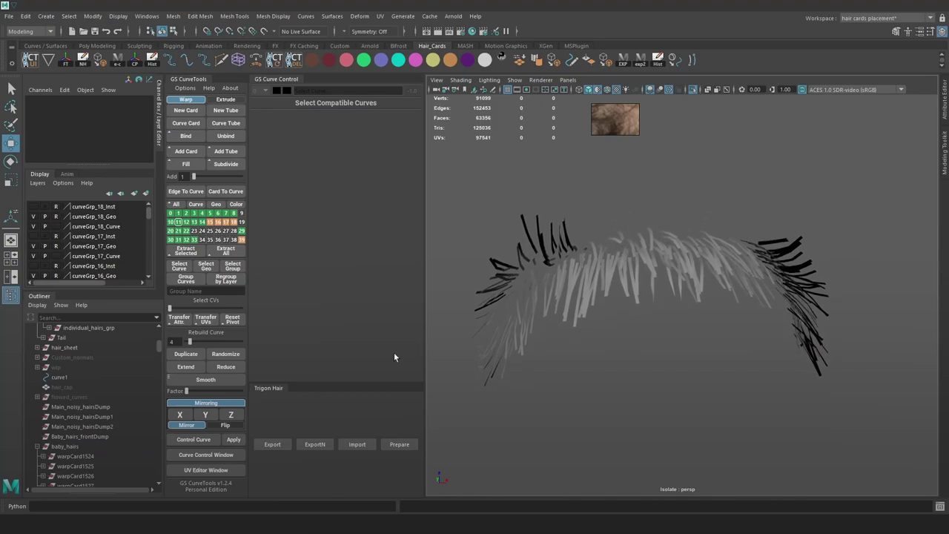
Display the curves of the baby_hairs cards and select the warpCard1524 curve at the middle of the hairline
{"action": "left_click", "coordinate": [84, 447]}
{"action": "key", "text": "F9"}
{"action": "scroll", "coordinate": [671, 355], "scroll_direction": "up", "scroll_amount": 4}
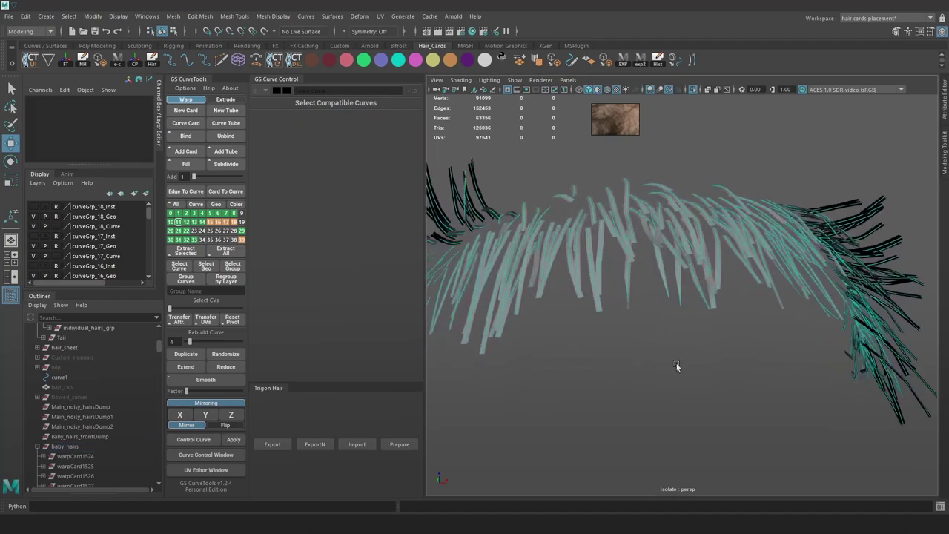
{"action": "left_click_drag", "start_coordinate": [677, 367], "coordinate": [617, 224], "text": "alt"}
{"action": "left_click", "coordinate": [705, 256]}
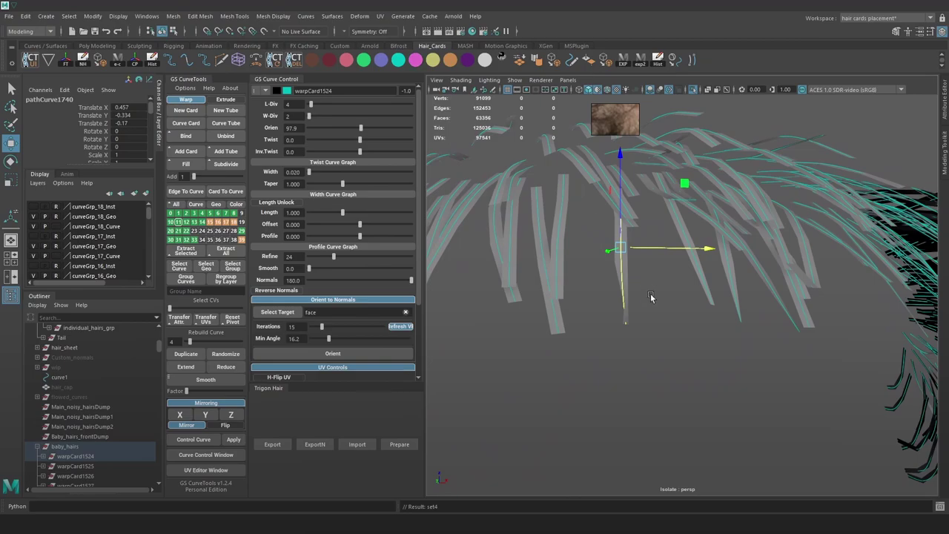
Try moving the warpCard1524 curve sideways, undo the move and deselect the curve
{"action": "left_click_drag", "start_coordinate": [650, 294], "coordinate": [665, 304], "text": "alt"}
{"action": "left_click_drag", "start_coordinate": [643, 266], "coordinate": [655, 269], "text": "alt"}
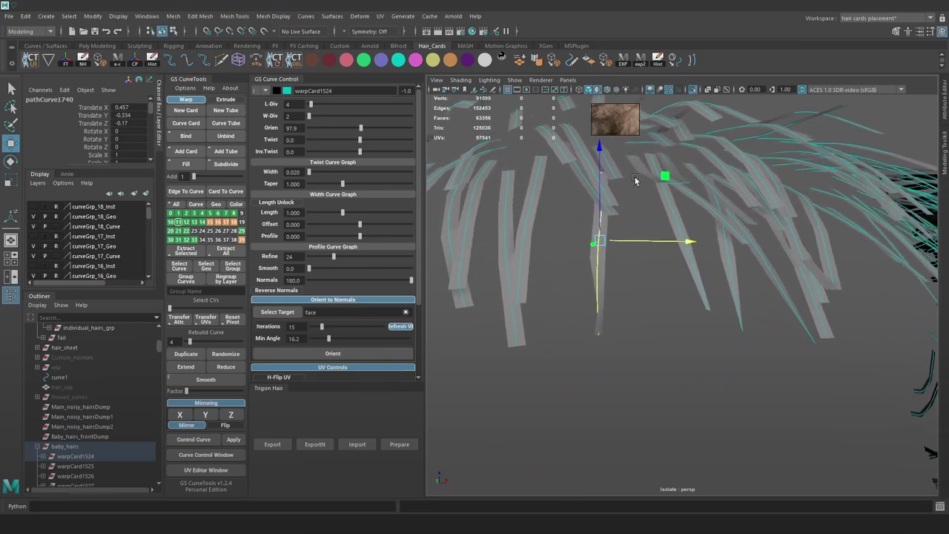
{"action": "key", "text": "ctrl+z"}
{"action": "key", "text": "ctrl+z"}
{"action": "key", "text": "ctrl+z"}
{"action": "key", "text": "ctrl+z"}
{"action": "key", "text": "ctrl+z"}
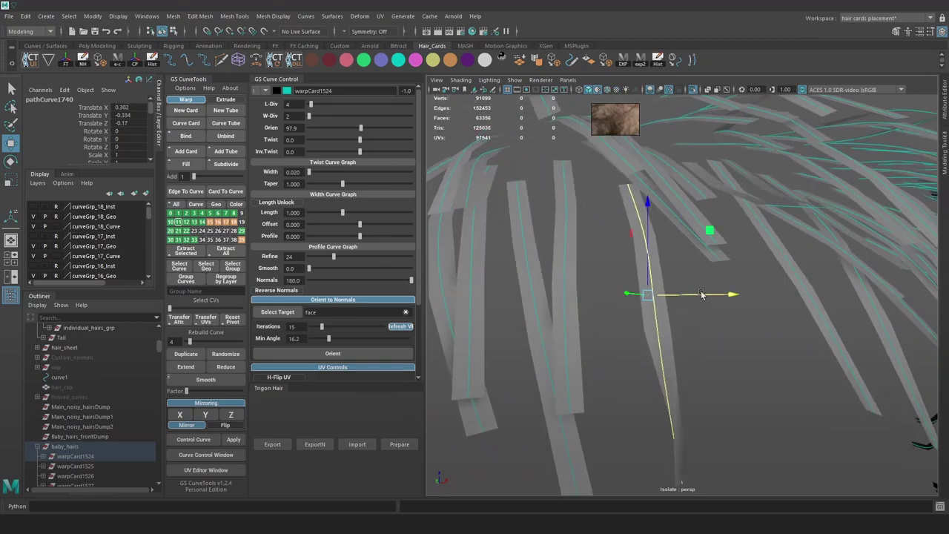
{"action": "left_click", "coordinate": [610, 189]}
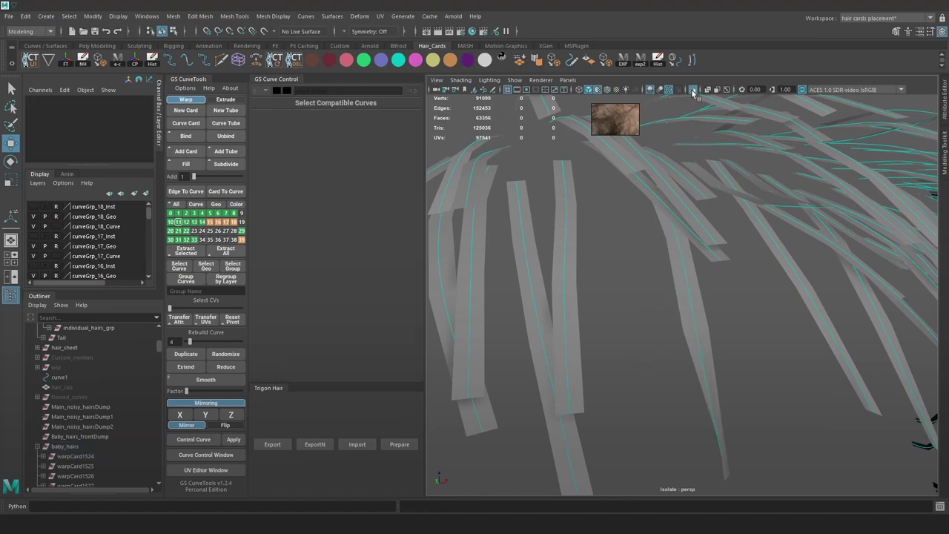
Exit isolation and turn off the default material so the viewport shows the assigned hair materials
{"action": "left_click", "coordinate": [694, 90]}
{"action": "scroll", "coordinate": [647, 214], "scroll_direction": "down", "scroll_amount": 10}
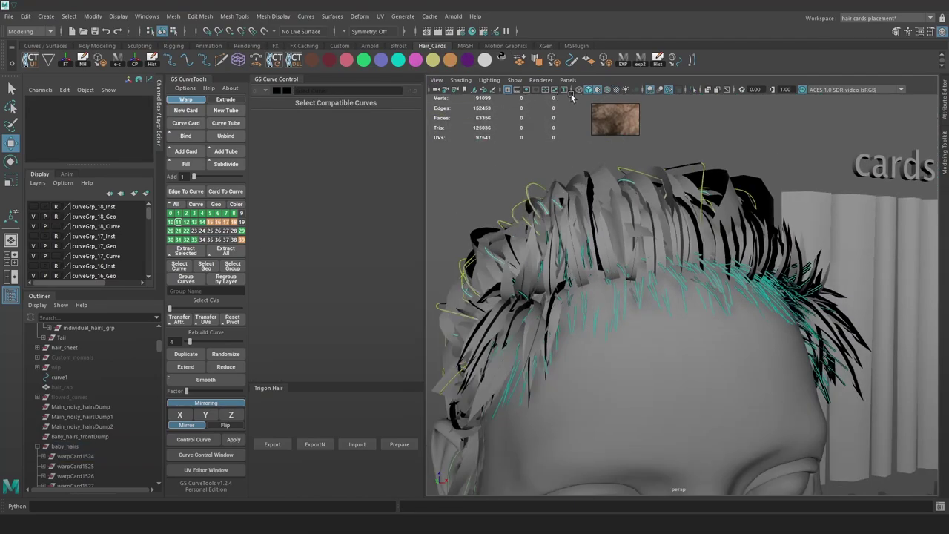
{"action": "left_click", "coordinate": [597, 91]}
{"action": "scroll", "coordinate": [822, 406], "scroll_direction": "up", "scroll_amount": 10}
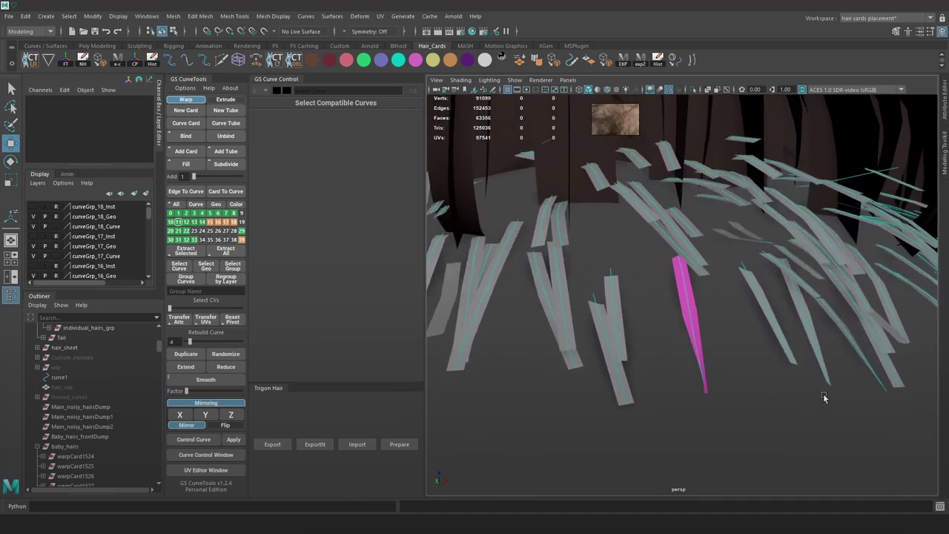
Isolate warpCard1524, select its curve and open the GS Curve Tools UV Editor
{"action": "left_click", "coordinate": [686, 304]}
{"action": "key", "text": "Up"}
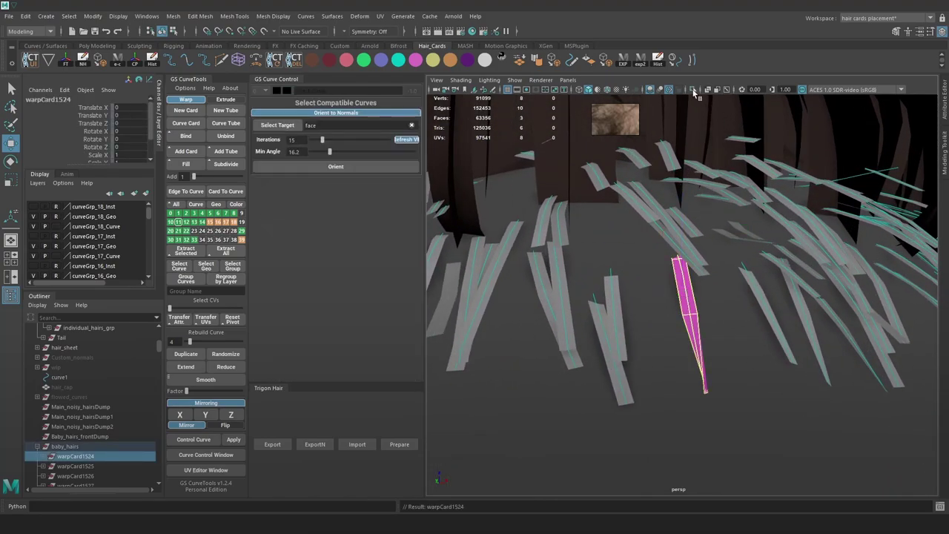
{"action": "left_click", "coordinate": [693, 90]}
{"action": "left_click", "coordinate": [708, 215]}
{"action": "left_click", "coordinate": [682, 275]}
{"action": "left_click", "coordinate": [217, 470]}
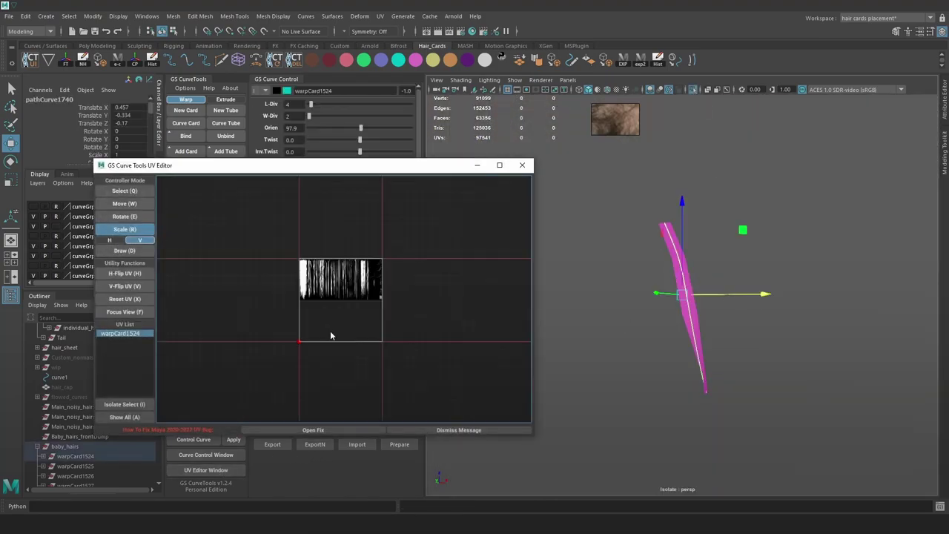
Reload warpCard1524 in the UV editor, then move and narrow its UV shell over the side of the hair texture
{"action": "left_click", "coordinate": [510, 64]}
{"action": "scroll", "coordinate": [467, 382], "scroll_direction": "up", "scroll_amount": 2}
{"action": "scroll", "coordinate": [357, 291], "scroll_direction": "up", "scroll_amount": 6}
{"action": "left_click", "coordinate": [752, 344]}
{"action": "left_click", "coordinate": [693, 323]}
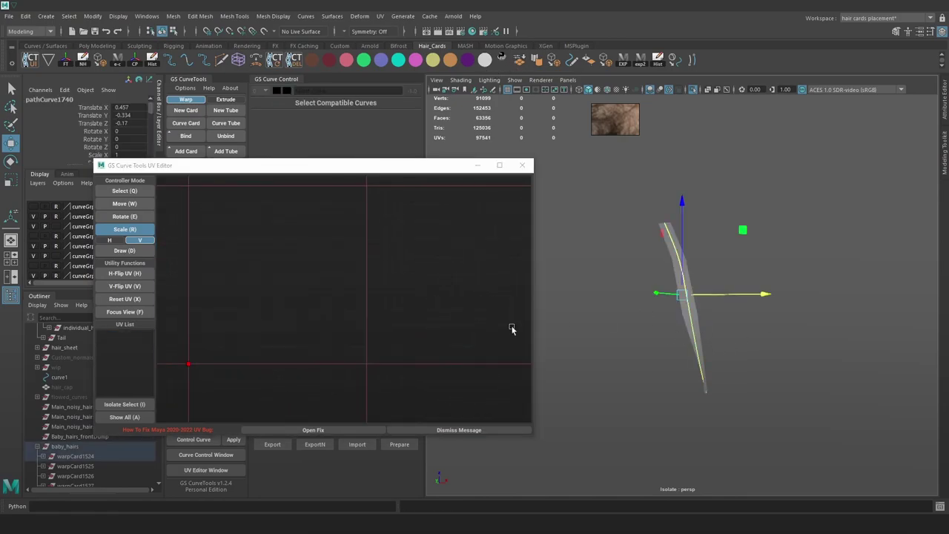
{"action": "key", "text": "w"}
{"action": "left_click_drag", "start_coordinate": [326, 298], "coordinate": [373, 302]}
{"action": "key", "text": "r"}
{"action": "key", "text": "r"}
{"action": "left_click_drag", "start_coordinate": [380, 305], "coordinate": [339, 310]}
{"action": "key", "text": "e"}
{"action": "mouse_move", "coordinate": [342, 309]}
{"action": "left_mouse_down"}
{"action": "mouse_move", "coordinate": [322, 351]}
{"action": "mouse_move", "coordinate": [274, 261]}
{"action": "mouse_move", "coordinate": [342, 331]}
{"action": "mouse_move", "coordinate": [324, 349]}
{"action": "mouse_move", "coordinate": [361, 313]}
{"action": "mouse_move", "coordinate": [359, 303]}
{"action": "mouse_move", "coordinate": [340, 338]}
{"action": "mouse_move", "coordinate": [343, 327]}
{"action": "left_mouse_up"}
Shrink the UV shell further and place it in the gap beside the dense hair clumps
{"action": "key", "text": "w"}
{"action": "key", "text": "r"}
{"action": "key", "text": "w"}
{"action": "key", "text": "r"}
{"action": "scroll", "coordinate": [348, 285], "scroll_direction": "up", "scroll_amount": 3}
{"action": "key", "text": "w"}
{"action": "scroll", "coordinate": [343, 330], "scroll_direction": "up", "scroll_amount": 3}
{"action": "key", "text": "r"}
{"action": "key", "text": "w"}
{"action": "left_click_drag", "start_coordinate": [342, 369], "coordinate": [343, 356]}
{"action": "key", "text": "r"}
{"action": "left_click_drag", "start_coordinate": [342, 378], "coordinate": [343, 324]}
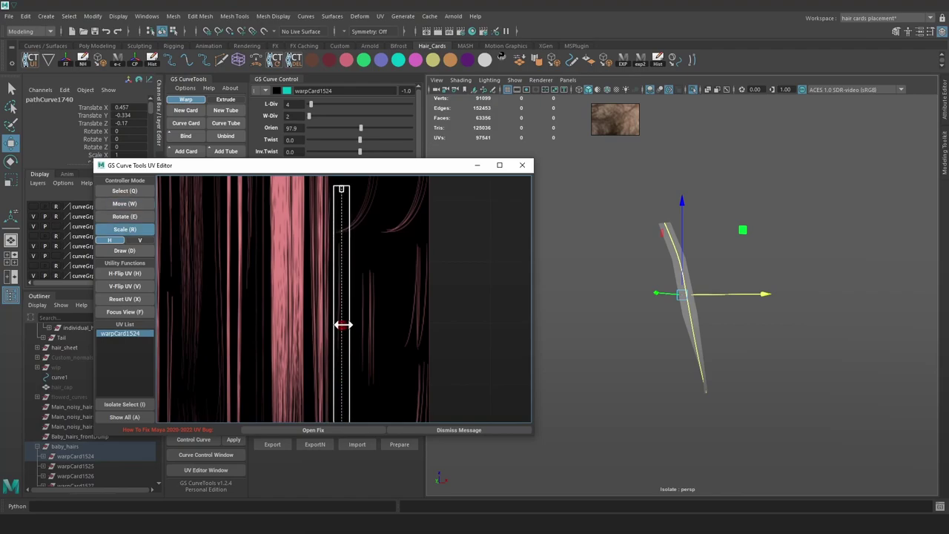
Shorten the UV shell and move it over the new single strand, below the curved strands
{"action": "scroll", "coordinate": [347, 342], "scroll_direction": "down", "scroll_amount": 3}
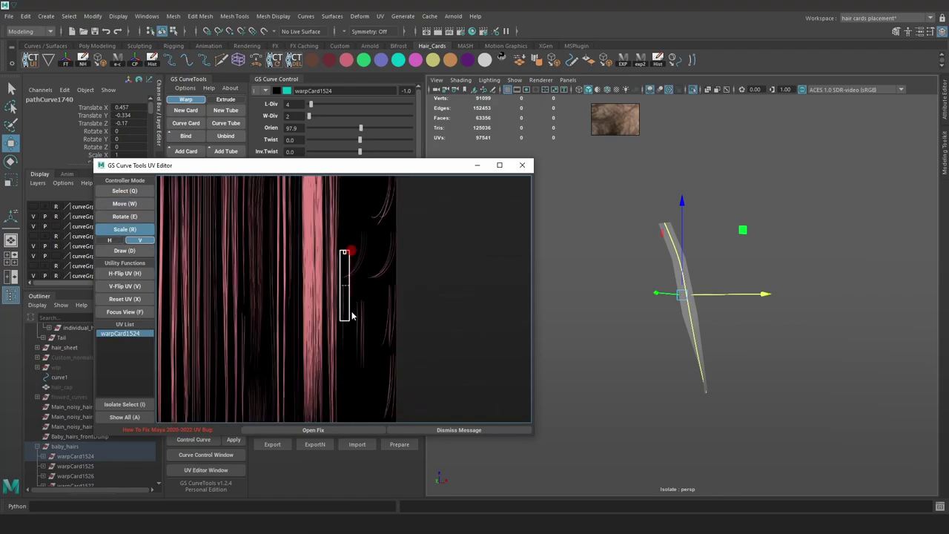
{"action": "scroll", "coordinate": [352, 316], "scroll_direction": "up", "scroll_amount": 3}
{"action": "key", "text": "w"}
{"action": "left_click_drag", "start_coordinate": [350, 292], "coordinate": [349, 334]}
{"action": "scroll", "coordinate": [349, 276], "scroll_direction": "up", "scroll_amount": 3}
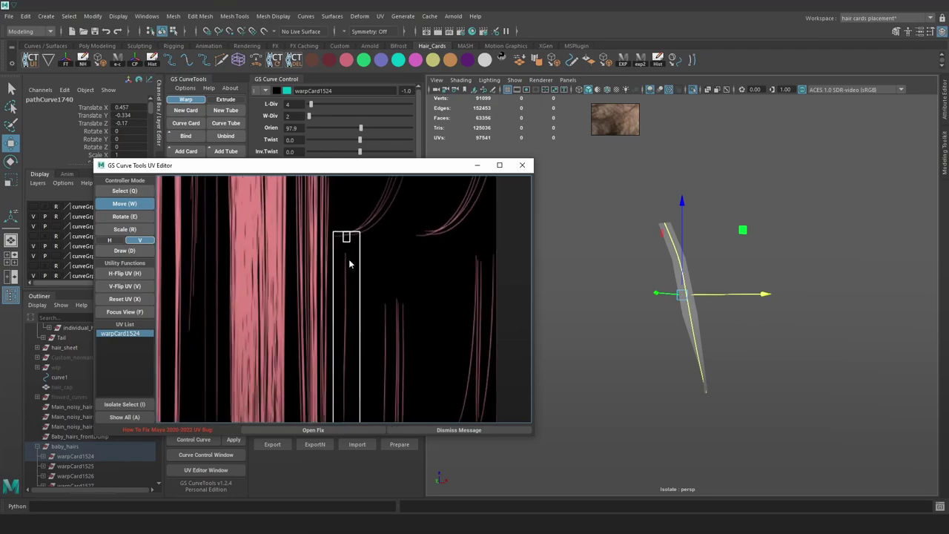
{"action": "scroll", "coordinate": [350, 263], "scroll_direction": "up", "scroll_amount": 2}
{"action": "left_click_drag", "start_coordinate": [350, 263], "coordinate": [347, 290]}
{"action": "scroll", "coordinate": [352, 305], "scroll_direction": "down", "scroll_amount": 2}
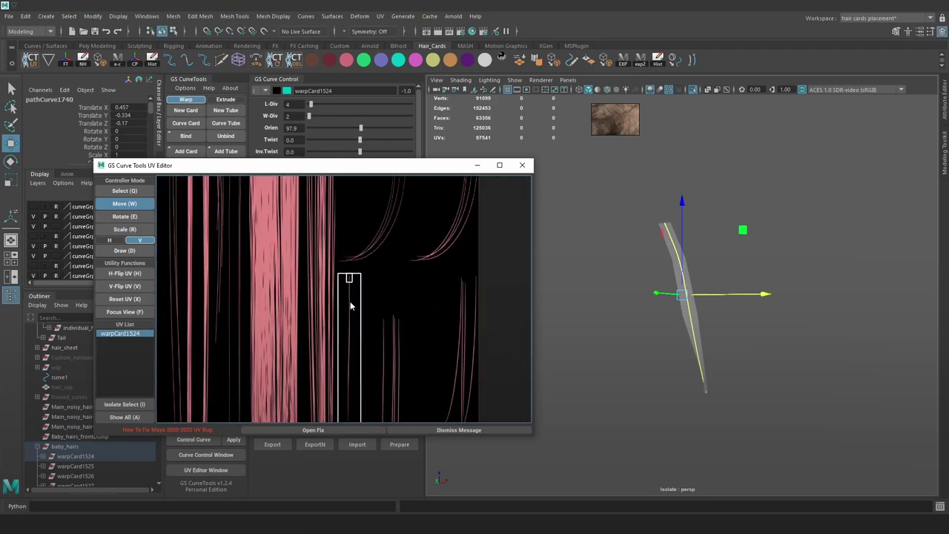
Narrow the UV shell horizontally so it closely frames the single strand
{"action": "middle_click_drag", "start_coordinate": [351, 389], "coordinate": [358, 318]}
{"action": "key", "text": "r"}
{"action": "scroll", "coordinate": [357, 352], "scroll_direction": "up", "scroll_amount": 3}
{"action": "left_click_drag", "start_coordinate": [374, 335], "coordinate": [360, 335]}
{"action": "middle_click_drag", "start_coordinate": [376, 283], "coordinate": [378, 356]}
{"action": "middle_click_drag", "start_coordinate": [373, 249], "coordinate": [375, 287]}
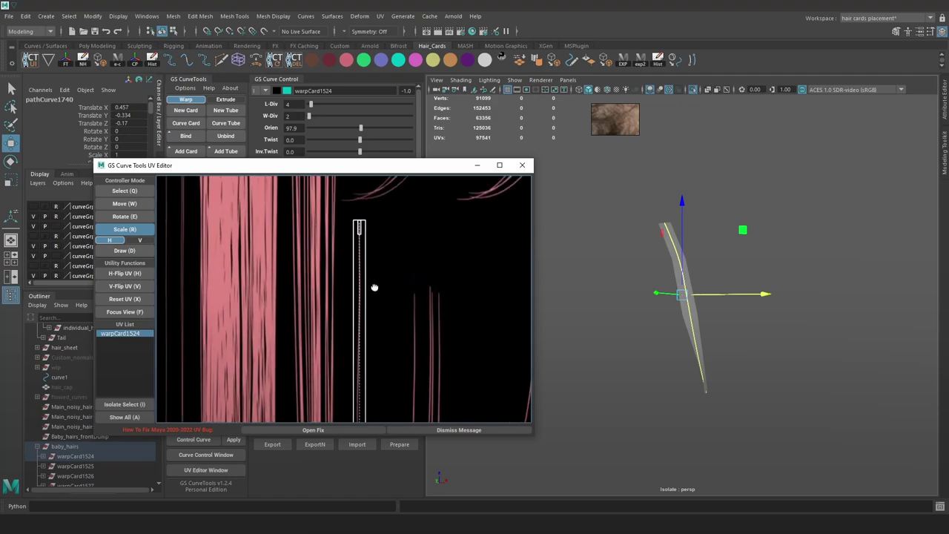
Center the UV shell on the single strand and align its top edge with the strand's upper end
{"action": "scroll", "coordinate": [360, 238], "scroll_direction": "down", "scroll_amount": 3}
{"action": "key", "text": "w"}
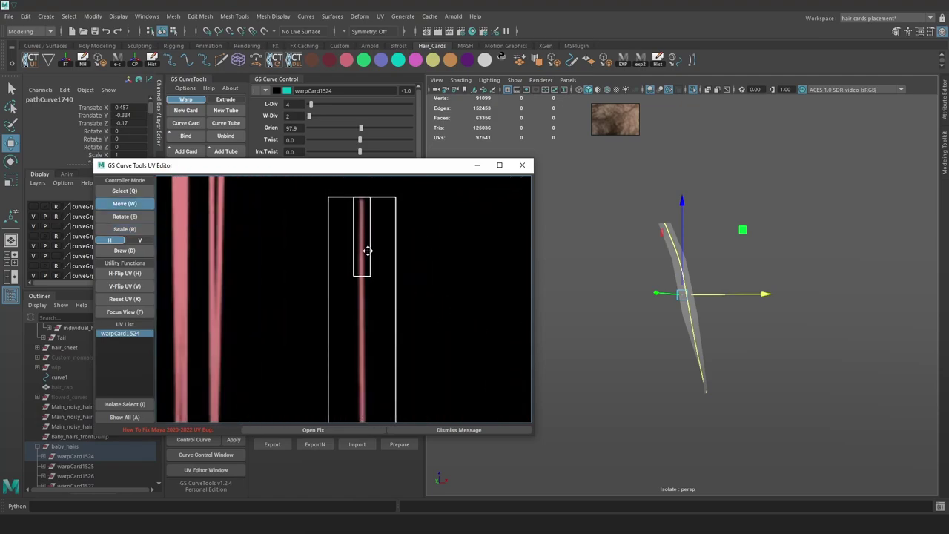
{"action": "scroll", "coordinate": [360, 331], "scroll_direction": "down", "scroll_amount": 4}
{"action": "middle_click_drag", "start_coordinate": [360, 330], "coordinate": [362, 257]}
{"action": "left_click_drag", "start_coordinate": [363, 257], "coordinate": [361, 263]}
{"action": "middle_click_drag", "start_coordinate": [367, 214], "coordinate": [366, 235]}
{"action": "scroll", "coordinate": [344, 332], "scroll_direction": "down", "scroll_amount": 1}
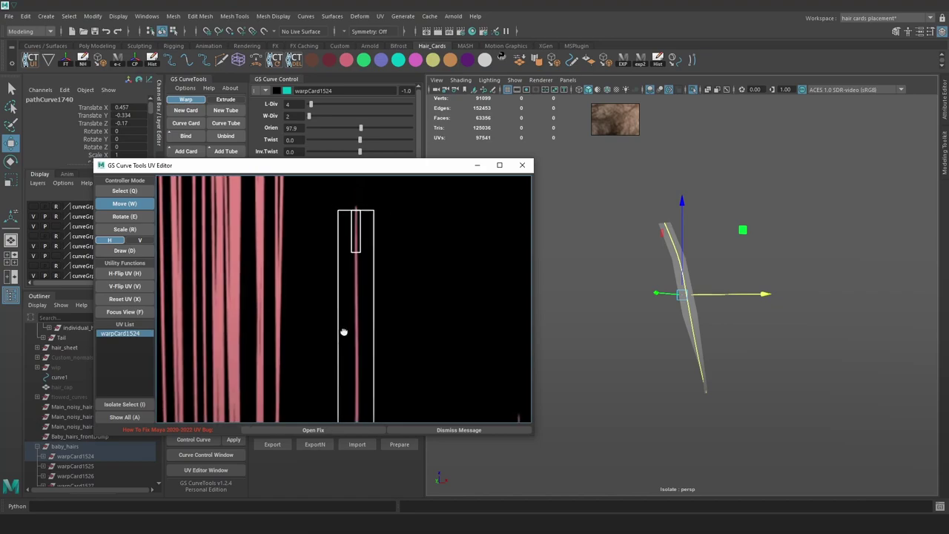
Scale the UV shell vertically to fit the single strand's lower tip and close the UV editor
{"action": "middle_click_drag", "start_coordinate": [344, 332], "coordinate": [377, 201]}
{"action": "scroll", "coordinate": [382, 290], "scroll_direction": "up", "scroll_amount": 2}
{"action": "middle_click_drag", "start_coordinate": [400, 338], "coordinate": [405, 242]}
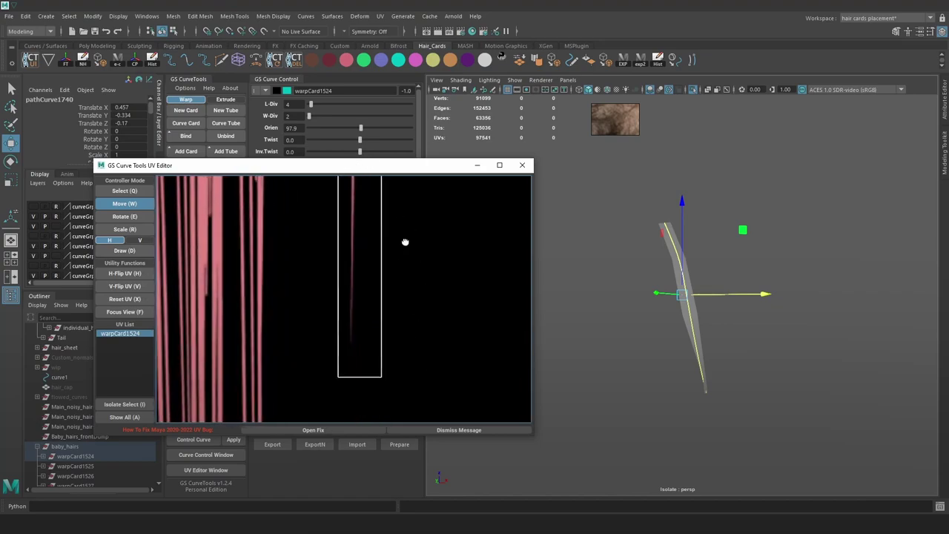
{"action": "key", "text": "r"}
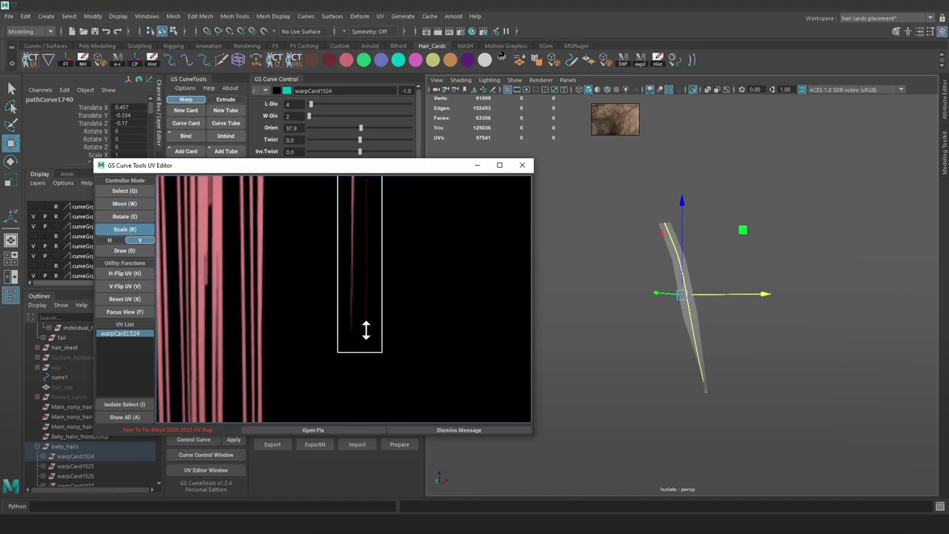
{"action": "left_click", "coordinate": [522, 165]}
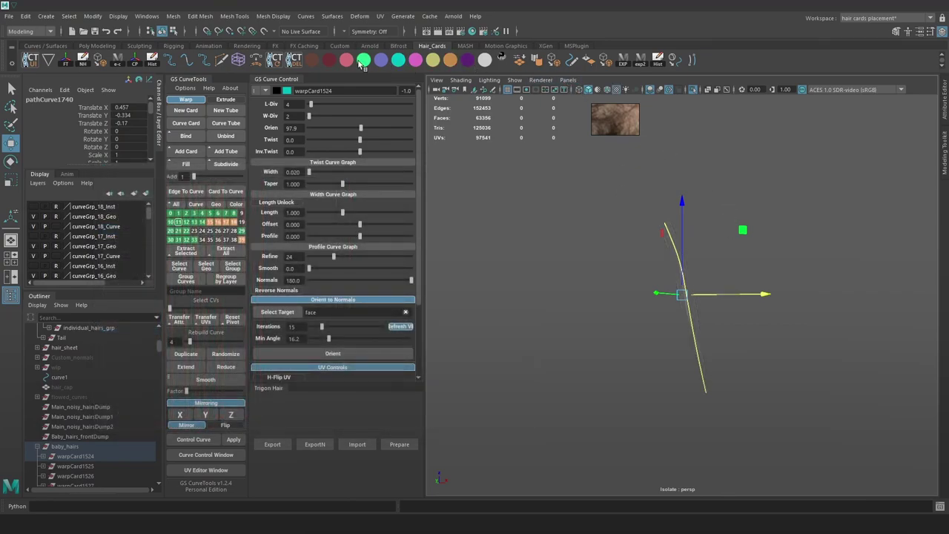
Check the remapped card, then isolate the whole baby_hairs group and reselect the warpCard1524 curve
{"action": "left_click", "coordinate": [786, 260]}
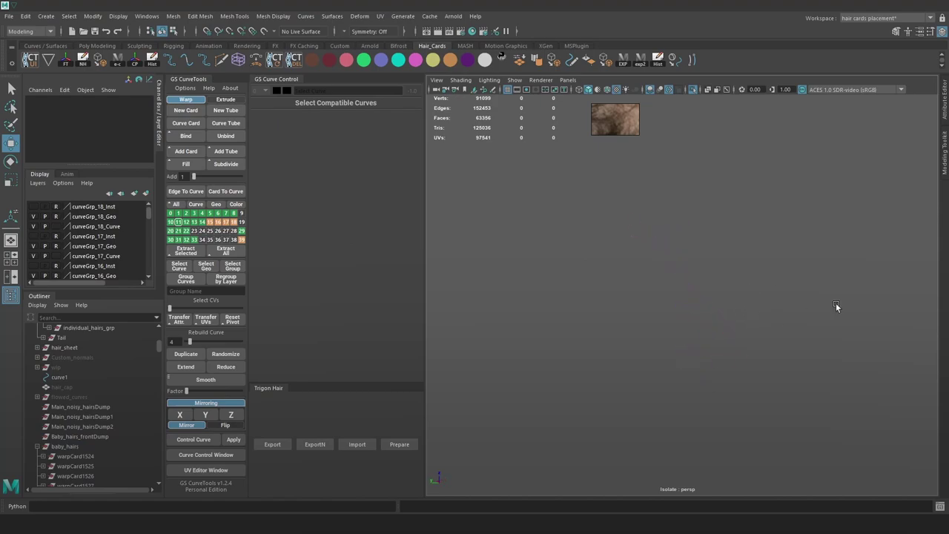
{"action": "left_click", "coordinate": [689, 320]}
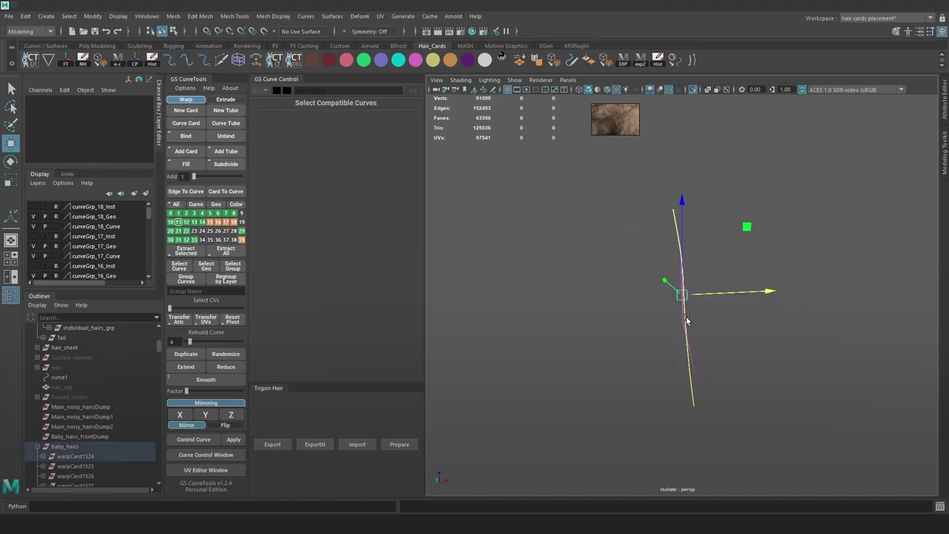
{"action": "left_click", "coordinate": [696, 89]}
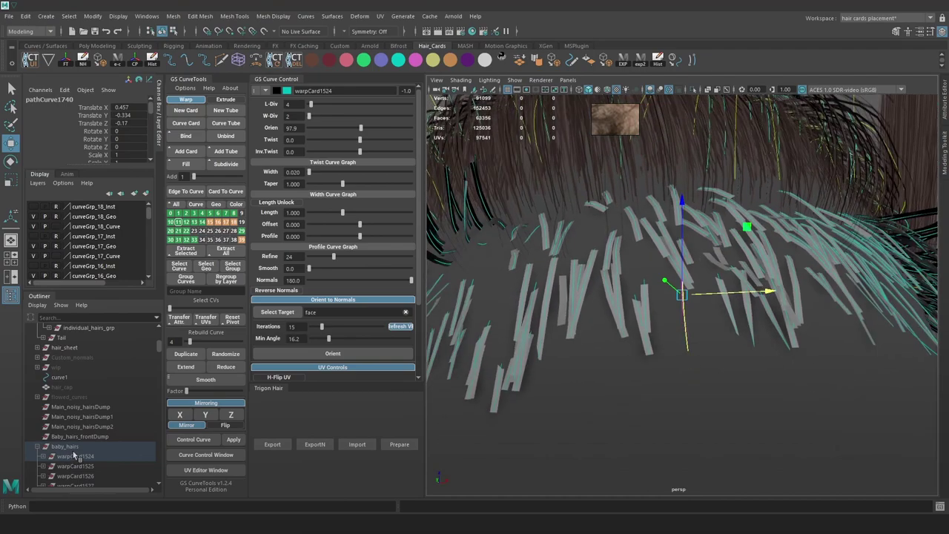
{"action": "left_click", "coordinate": [72, 447]}
{"action": "left_click", "coordinate": [694, 90]}
{"action": "left_click", "coordinate": [684, 307]}
{"action": "left_click", "coordinate": [685, 307]}
Try to box-select all the baby hair cards in wireframe display, then undo the last selection
{"action": "key", "text": "4"}
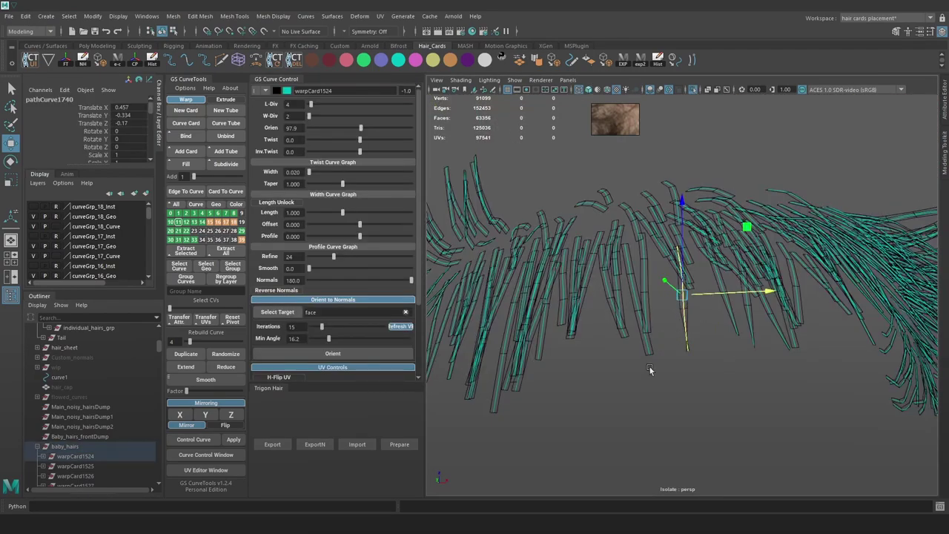
{"action": "scroll", "coordinate": [649, 370], "scroll_direction": "down", "scroll_amount": 5}
{"action": "left_click_drag", "start_coordinate": [474, 229], "coordinate": [674, 415]}
{"action": "scroll", "coordinate": [650, 195], "scroll_direction": "up", "scroll_amount": 5}
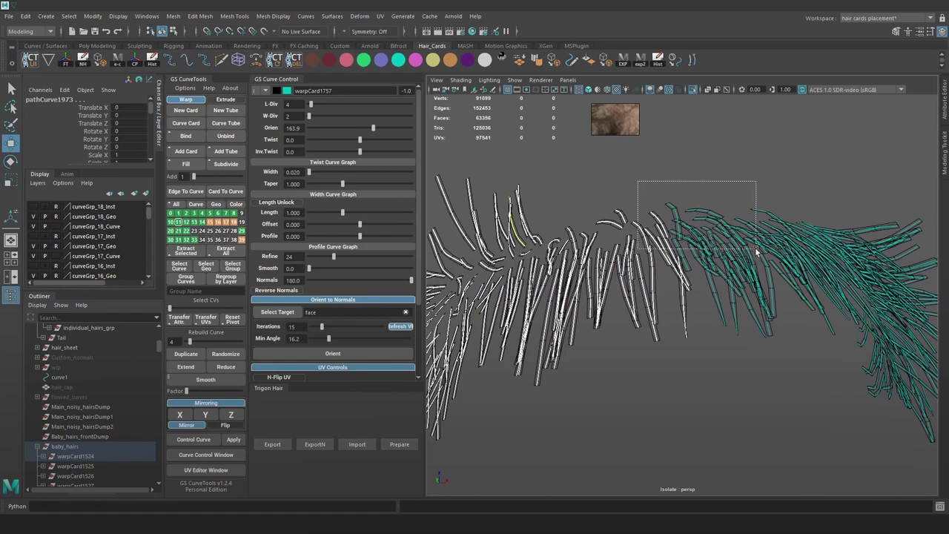
{"action": "left_click_drag", "start_coordinate": [755, 250], "coordinate": [757, 250], "text": "shift"}
{"action": "left_click_drag", "start_coordinate": [856, 424], "coordinate": [703, 181], "text": "shift"}
{"action": "middle_click_drag", "start_coordinate": [832, 351], "coordinate": [788, 339], "text": "alt"}
{"action": "key", "text": "ctrl+z"}
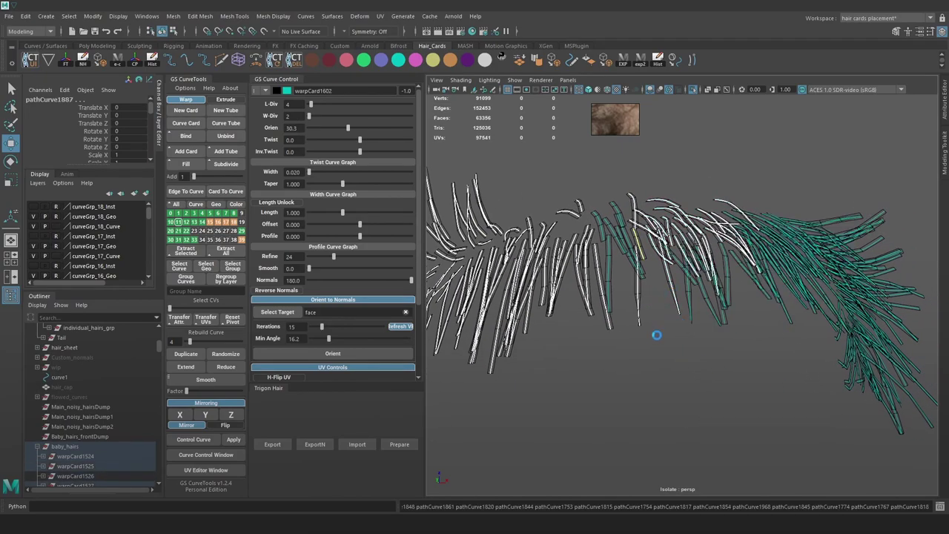
Select the warpCard1524 curve in untextured shaded display and add all the other baby hair curves along the hairline to the selection
{"action": "left_click", "coordinate": [644, 312]}
{"action": "key", "text": "5"}
{"action": "left_click", "coordinate": [644, 311]}
{"action": "scroll", "coordinate": [656, 325], "scroll_direction": "down", "scroll_amount": 3}
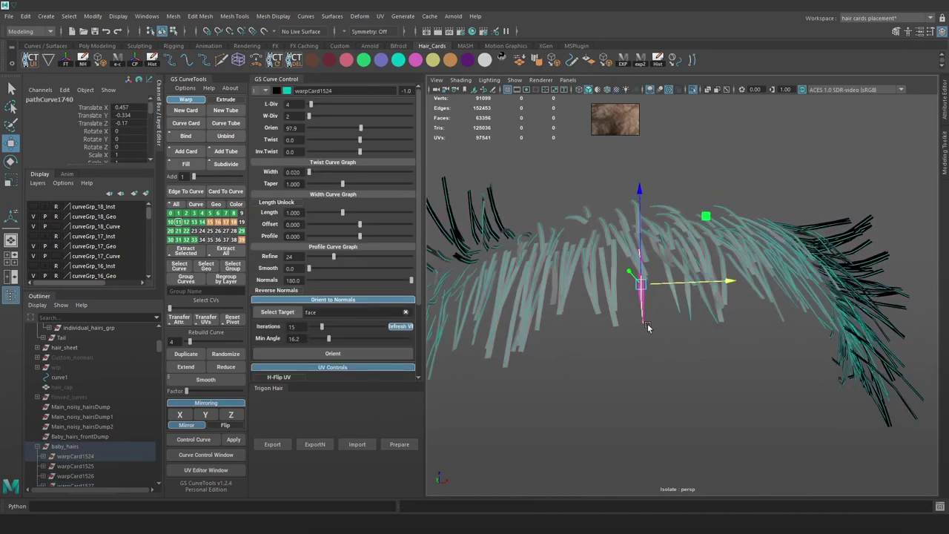
{"action": "left_click_drag", "start_coordinate": [473, 177], "coordinate": [534, 206]}
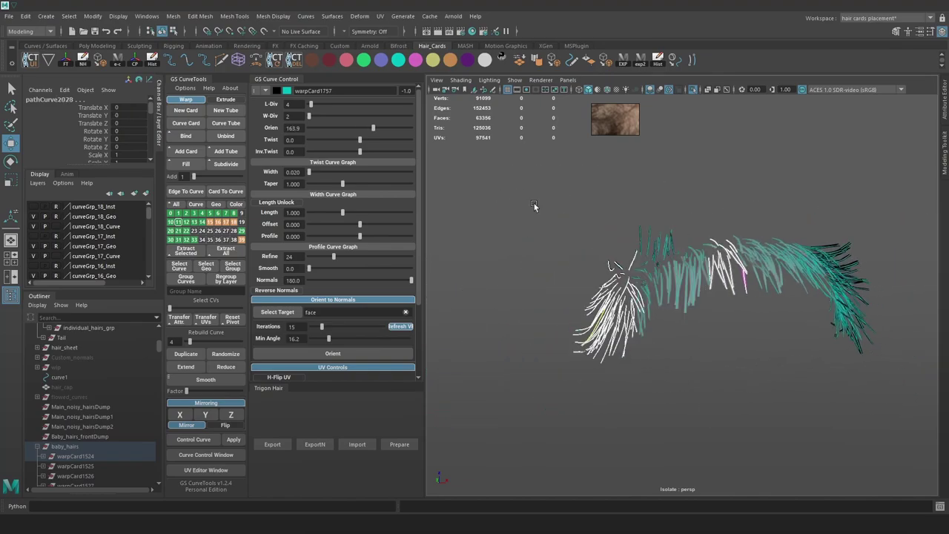
{"action": "left_click_drag", "start_coordinate": [676, 268], "coordinate": [716, 302]}
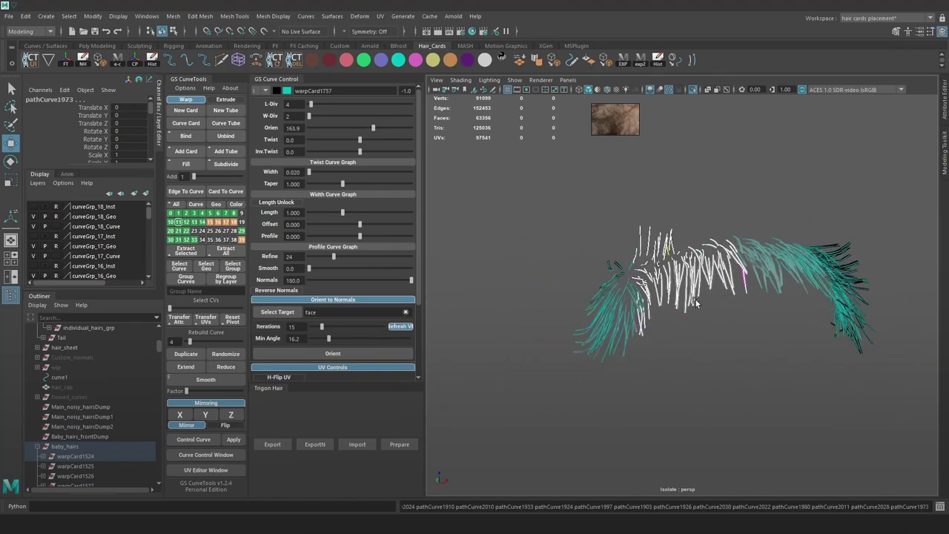
{"action": "left_click_drag", "start_coordinate": [702, 359], "coordinate": [536, 149], "text": "ctrl+shift"}
{"action": "left_click_drag", "start_coordinate": [775, 276], "coordinate": [730, 324], "text": "alt"}
{"action": "scroll", "coordinate": [729, 325], "scroll_direction": "up", "scroll_amount": 4}
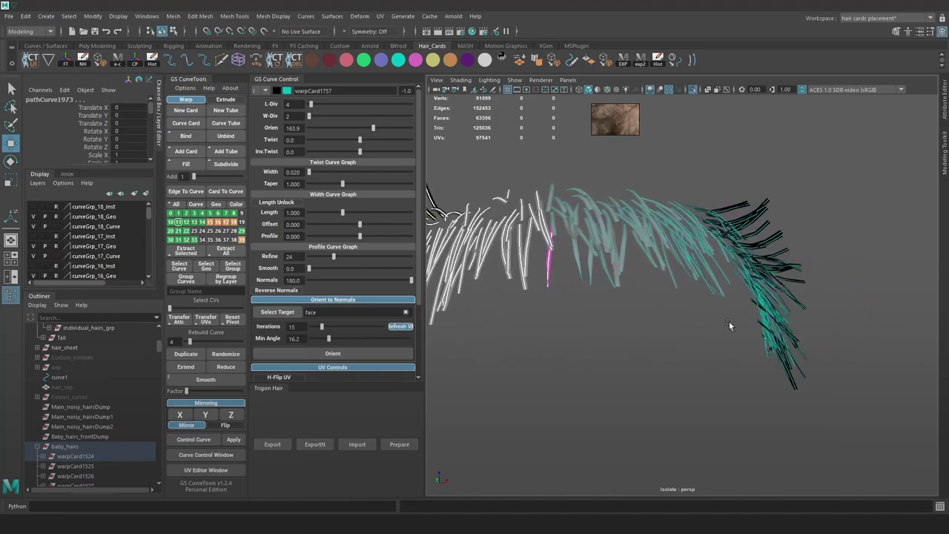
{"action": "left_click_drag", "start_coordinate": [893, 189], "coordinate": [565, 408]}
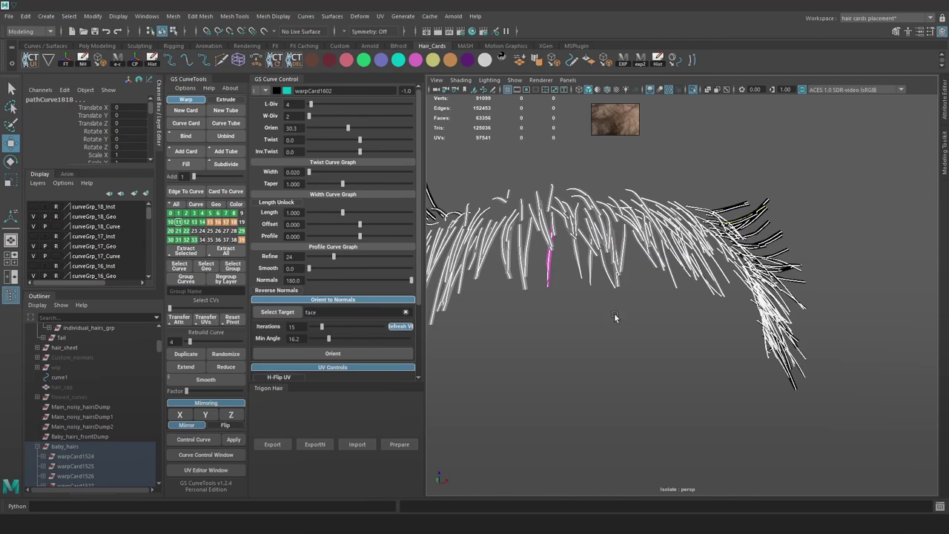
{"action": "left_click", "coordinate": [615, 316]}
{"action": "right_click_drag", "start_coordinate": [615, 316], "coordinate": [630, 197], "text": "alt"}
{"action": "left_click_drag", "start_coordinate": [786, 386], "coordinate": [461, 56]}
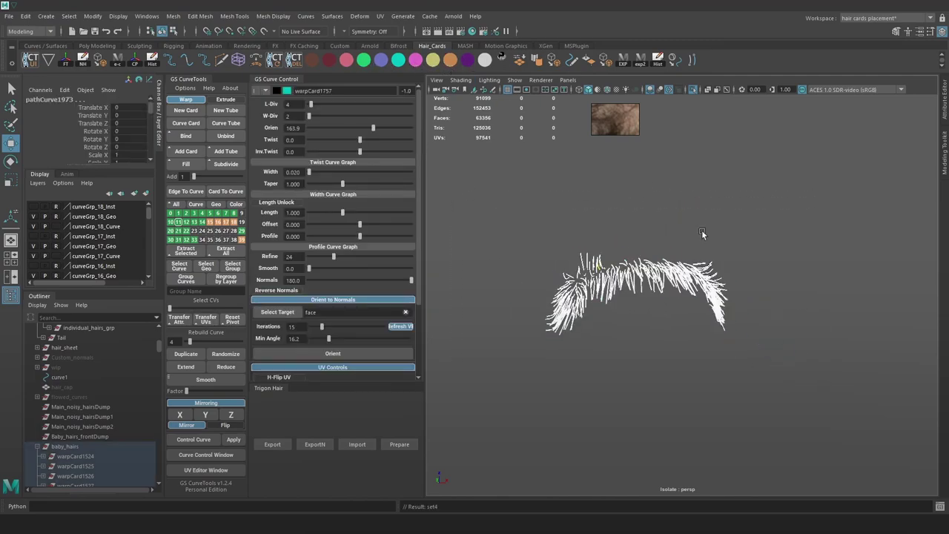
Clear the selection and examine the isolated baby hair strands in wireframe and textured display, close up and from the side
{"action": "right_click_drag", "start_coordinate": [702, 233], "coordinate": [630, 328], "text": "alt"}
{"action": "left_click", "coordinate": [629, 329]}
{"action": "key", "text": "4"}
{"action": "key", "text": "6"}
{"action": "right_click_drag", "start_coordinate": [637, 271], "coordinate": [717, 361], "text": "alt"}
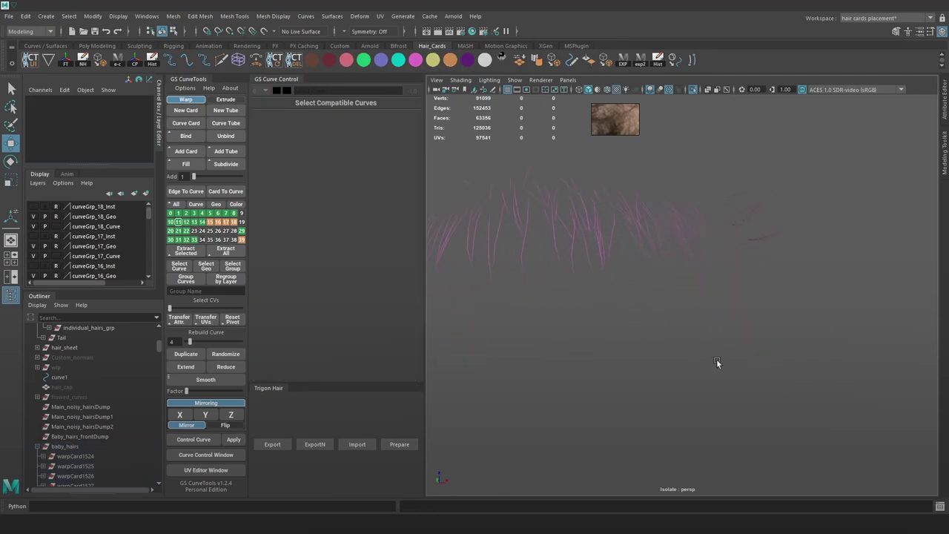
{"action": "left_click_drag", "start_coordinate": [717, 361], "coordinate": [770, 262], "text": "alt"}
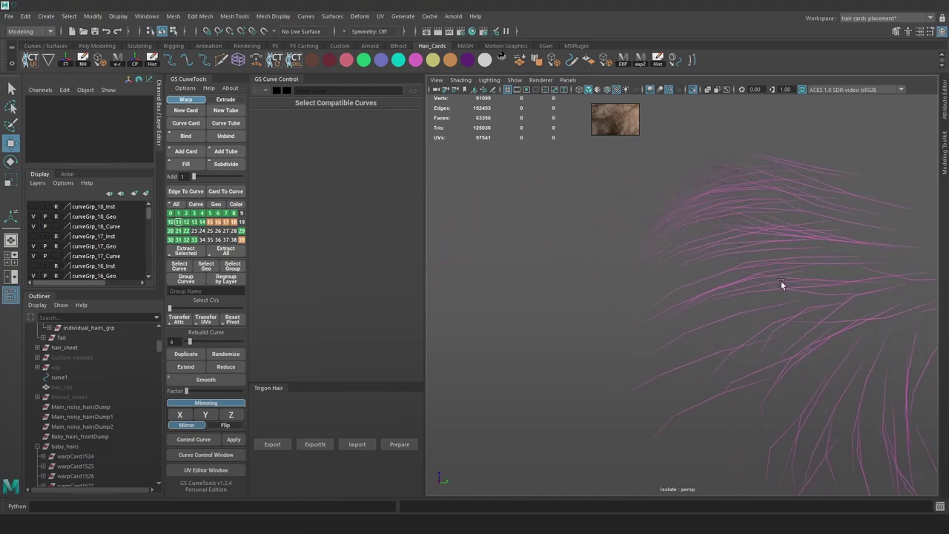
{"action": "key", "text": "ctrl+z"}
{"action": "scroll", "coordinate": [683, 225], "scroll_direction": "down", "scroll_amount": 3}
{"action": "key", "text": "6"}
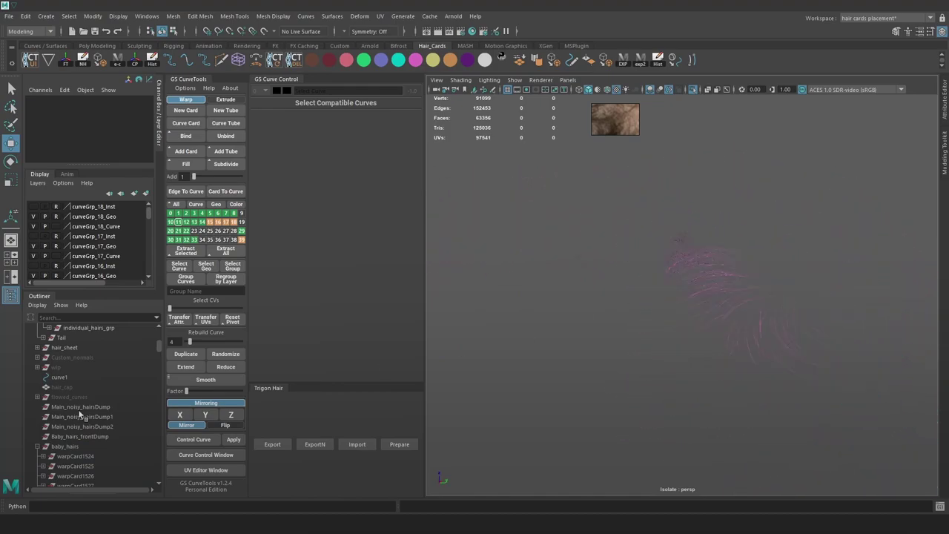
Select the whole baby_hairs group, check its cards, and turn off isolation to show them on the head
{"action": "double_click", "coordinate": [66, 446]}
{"action": "left_click_drag", "start_coordinate": [564, 239], "coordinate": [635, 260], "text": "alt"}
{"action": "right_click_drag", "start_coordinate": [635, 259], "coordinate": [673, 295], "text": "alt"}
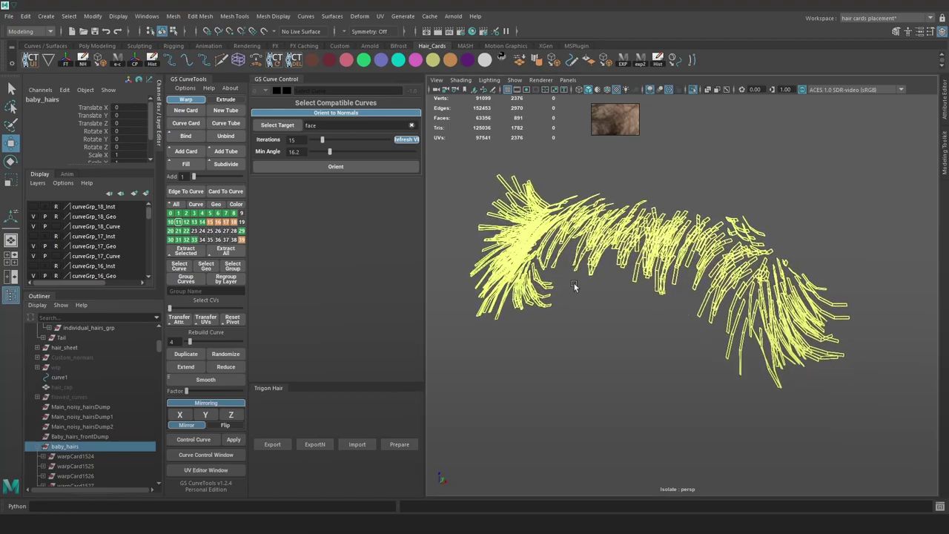
{"action": "left_click_drag", "start_coordinate": [576, 286], "coordinate": [654, 244], "text": "alt"}
{"action": "scroll", "coordinate": [713, 108], "scroll_direction": "down", "scroll_amount": 3}
{"action": "left_click", "coordinate": [695, 90]}
{"action": "left_click", "coordinate": [738, 279]}
Collapse the baby_hairs group and parent it under individual_hairs_grp
{"action": "scroll", "coordinate": [653, 244], "scroll_direction": "down", "scroll_amount": 5}
{"action": "left_click", "coordinate": [38, 446]}
{"action": "left_click", "coordinate": [82, 456]}
{"action": "middle_click_drag", "start_coordinate": [83, 458], "coordinate": [99, 331]}
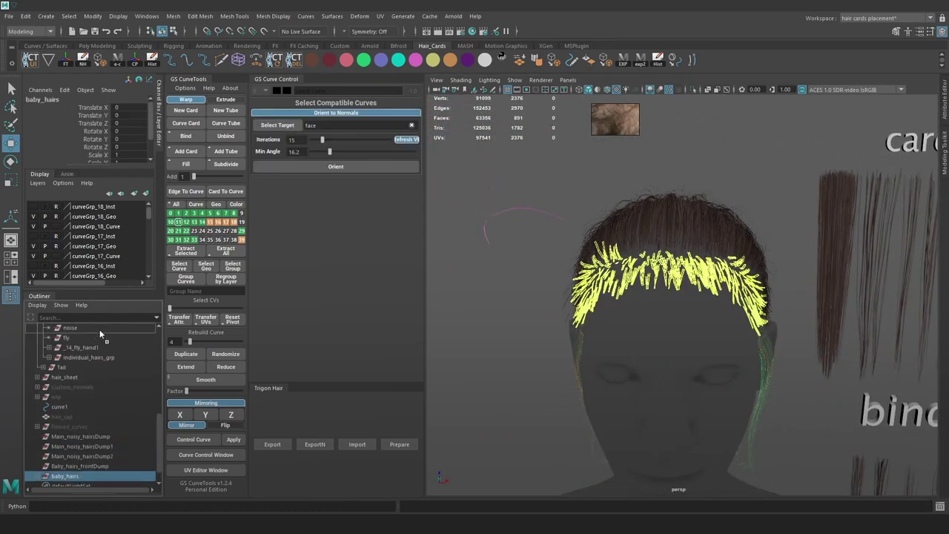
{"action": "scroll", "coordinate": [101, 335], "scroll_direction": "up", "scroll_amount": 1}
{"action": "middle_click_drag", "start_coordinate": [109, 368], "coordinate": [105, 366]}
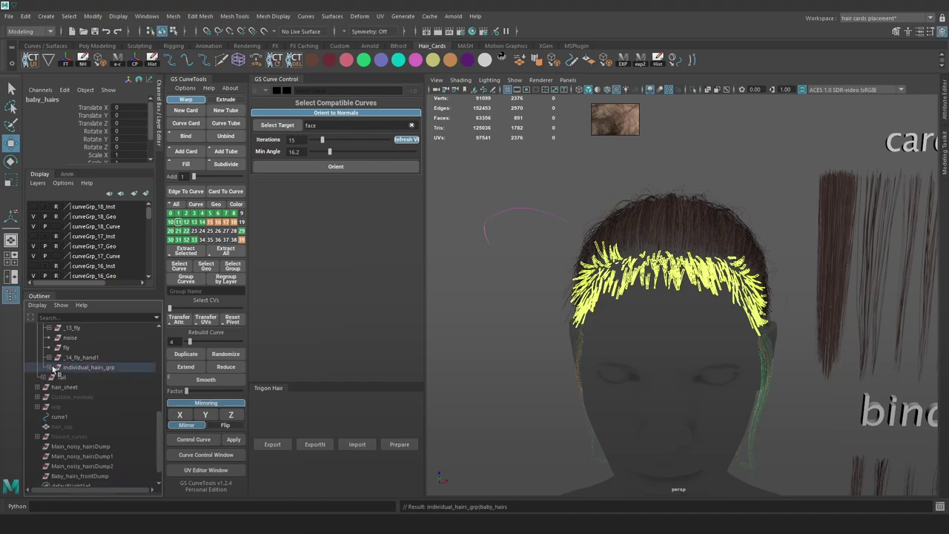
Expand individual_hairs_grp, rename the baby_hairs group as _18_baby_hairs, and clear the selection
{"action": "left_click", "coordinate": [49, 367]}
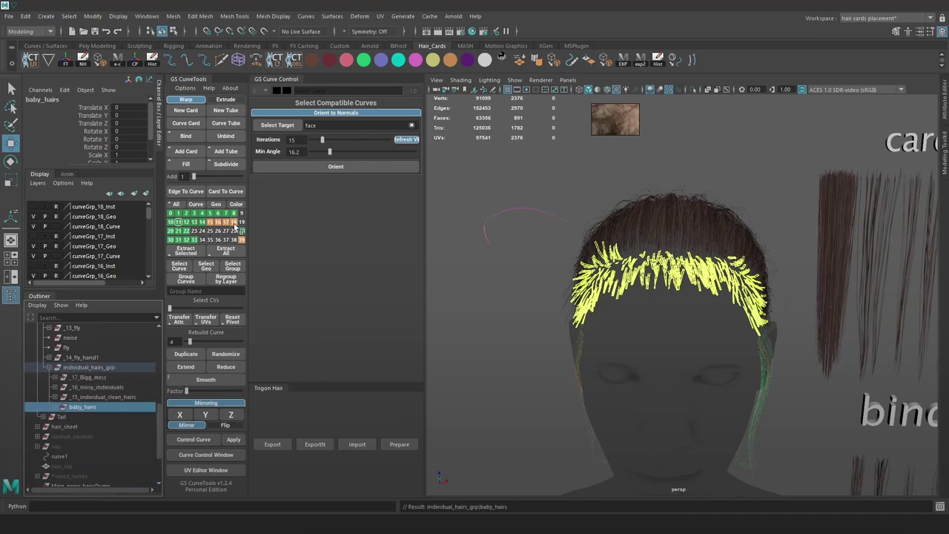
{"action": "double_click", "coordinate": [83, 407]}
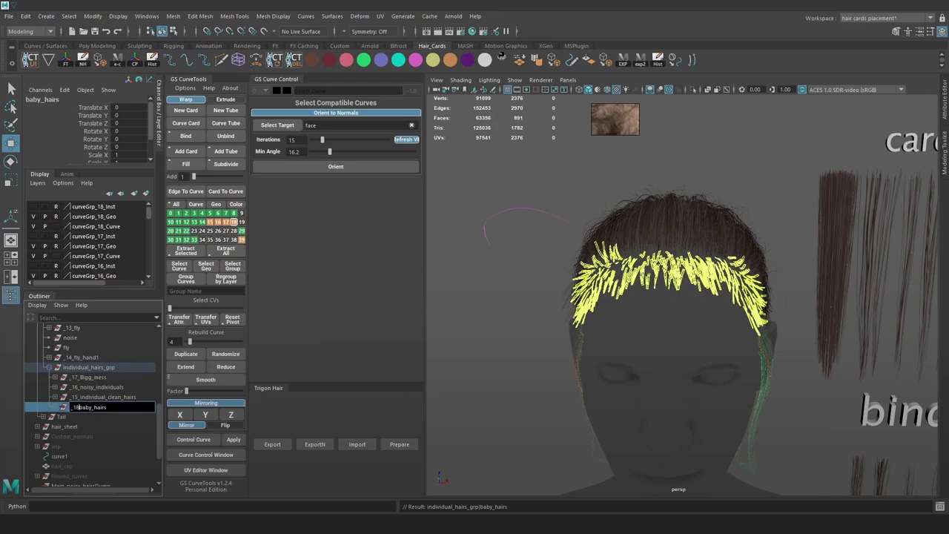
{"action": "key", "text": "Return"}
{"action": "left_click", "coordinate": [509, 265]}
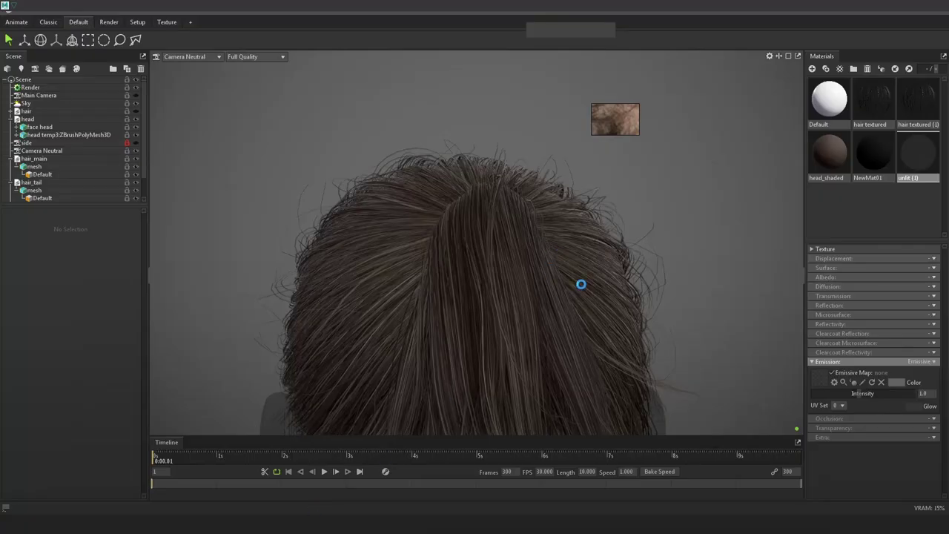
Orbit the Marmoset Toolbag render to a side view of the hairline and paste its screenshot into a new Photoshop document
{"action": "left_click_drag", "start_coordinate": [581, 284], "coordinate": [637, 307]}
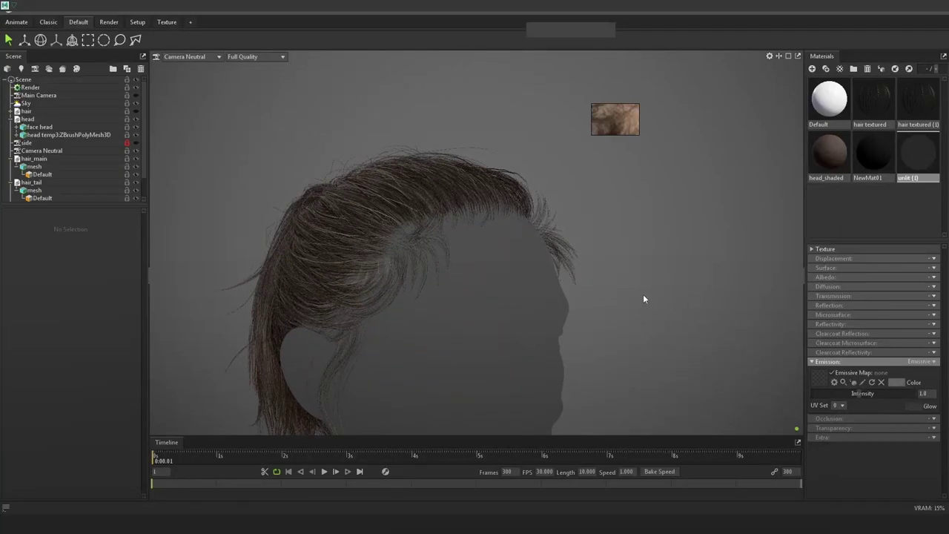
{"action": "left_click_drag", "start_coordinate": [643, 294], "coordinate": [657, 270]}
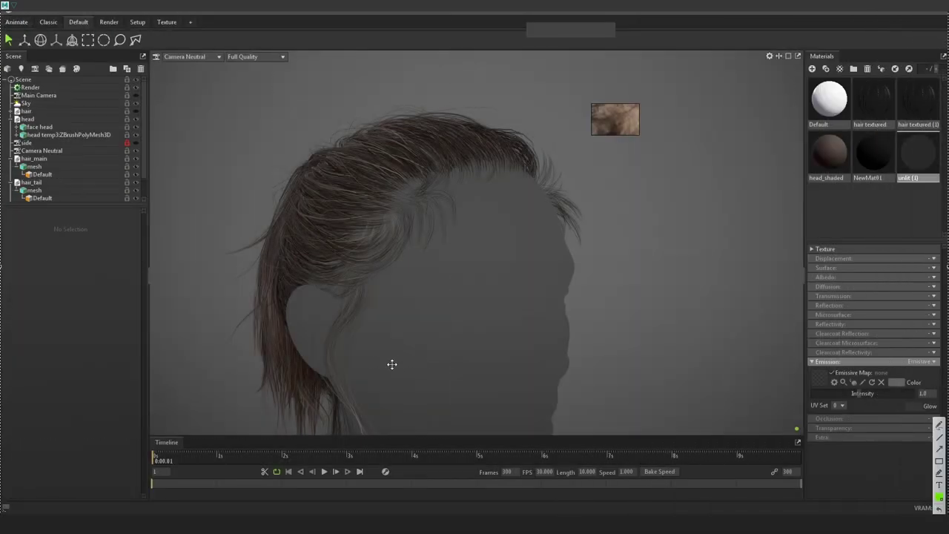
{"action": "key", "text": "alt+Tab"}
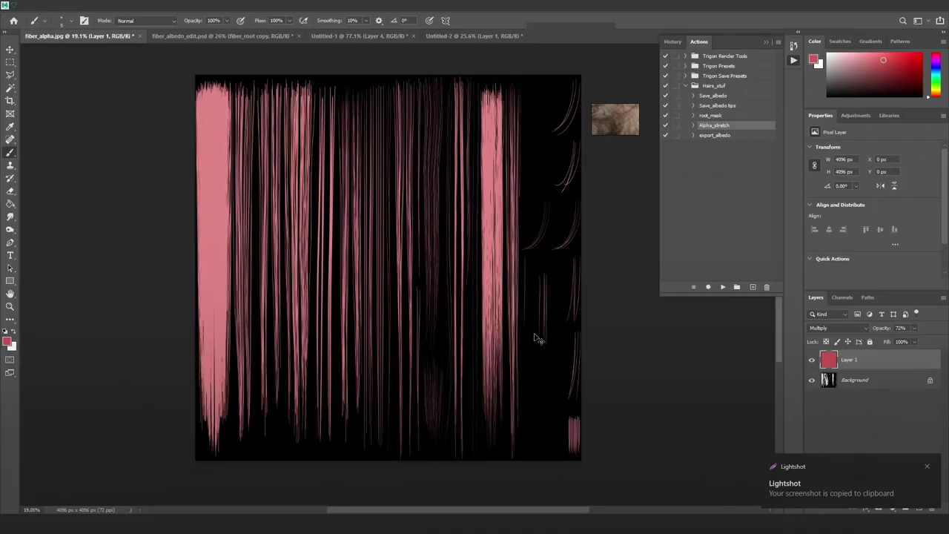
{"action": "key", "text": "ctrl+n"}
{"action": "key", "text": "Return"}
{"action": "key", "text": "ctrl+v"}
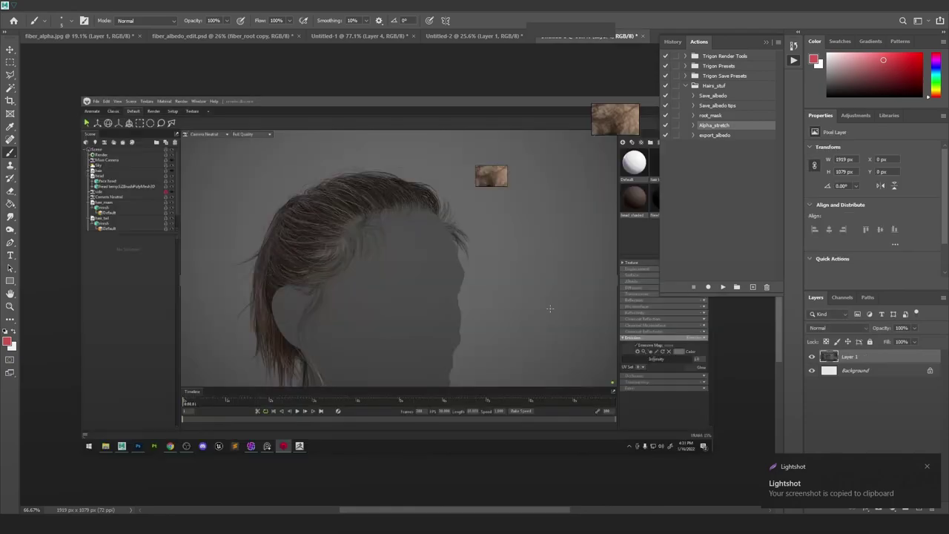
Return to the Hair_22 scene in Maya and examine the baby hairs at the temple and forehead, comparing them with the Marmoset Toolbag render
{"action": "key", "text": "alt+Tab"}
{"action": "key", "text": "alt+Tab"}
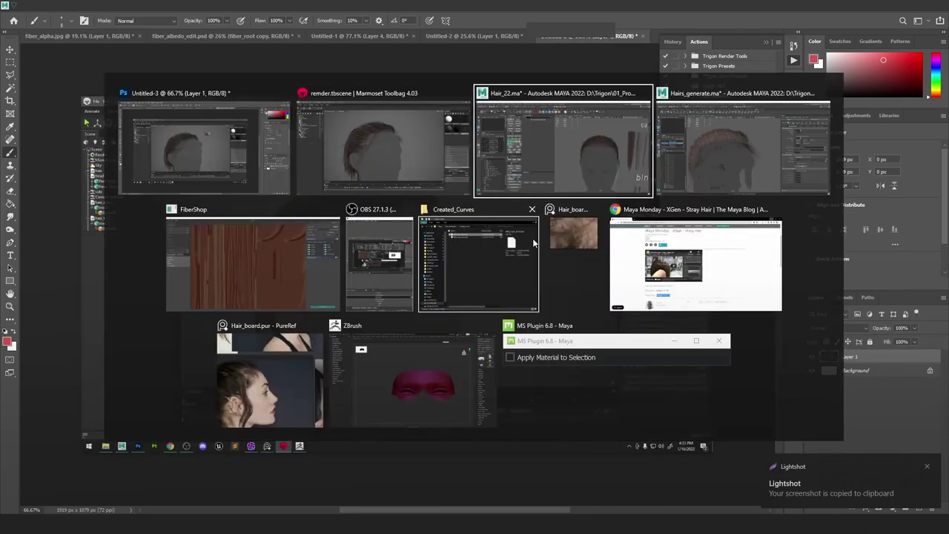
{"action": "scroll", "coordinate": [685, 364], "scroll_direction": "up", "scroll_amount": 5}
{"action": "left_click_drag", "start_coordinate": [653, 281], "coordinate": [735, 275], "text": "alt"}
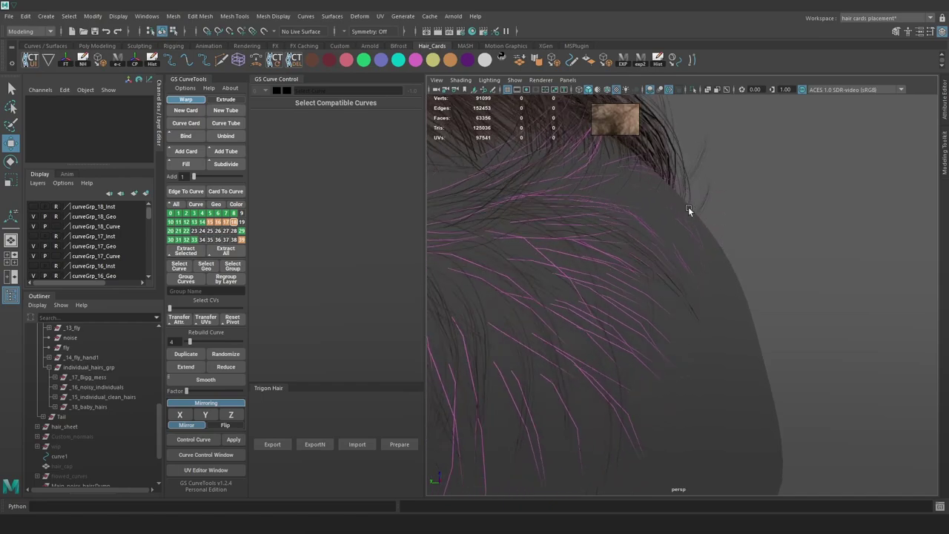
{"action": "left_click_drag", "start_coordinate": [689, 211], "coordinate": [724, 230], "text": "alt"}
{"action": "left_click_drag", "start_coordinate": [664, 227], "coordinate": [781, 229], "text": "alt"}
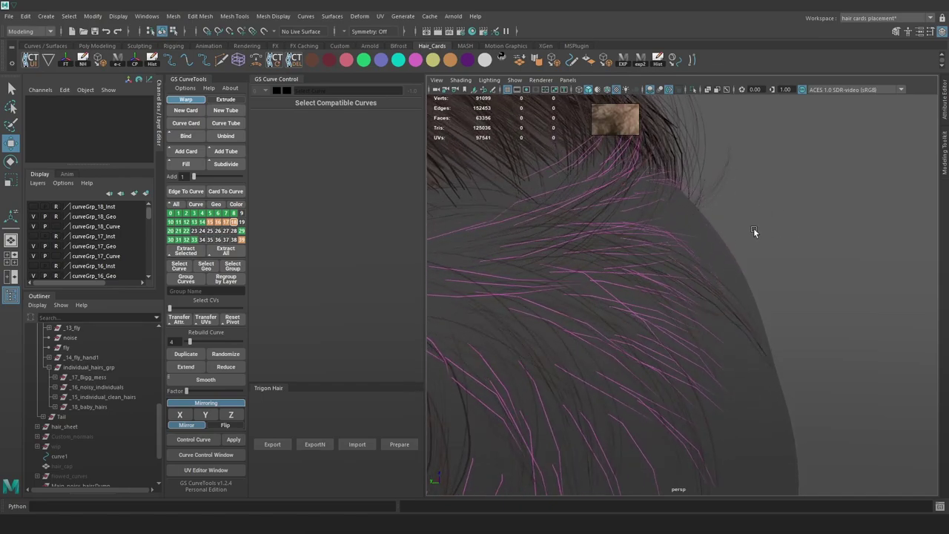
{"action": "left_click_drag", "start_coordinate": [886, 318], "coordinate": [673, 300], "text": "alt"}
{"action": "scroll", "coordinate": [658, 309], "scroll_direction": "up", "scroll_amount": 5}
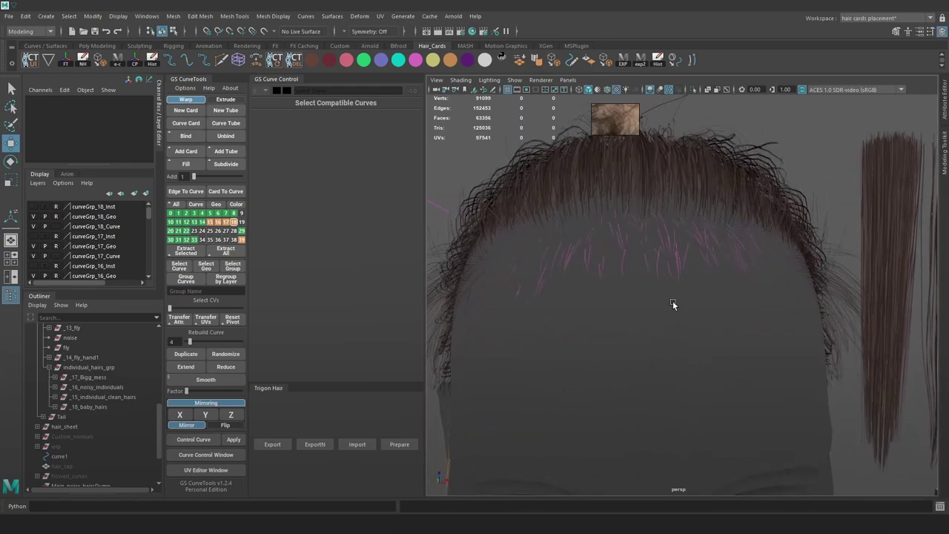
{"action": "scroll", "coordinate": [672, 301], "scroll_direction": "down", "scroll_amount": 2}
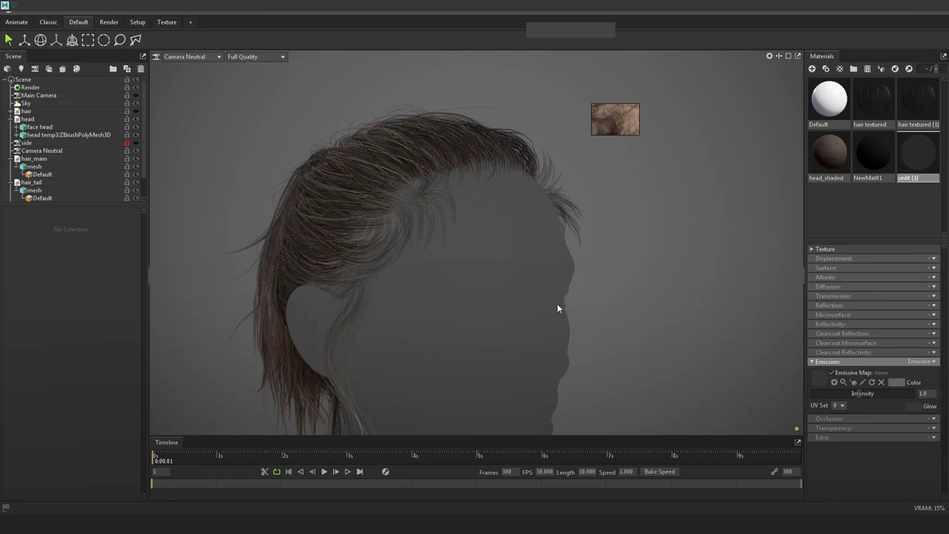
{"action": "left_click_drag", "start_coordinate": [558, 300], "coordinate": [609, 293], "text": "alt"}
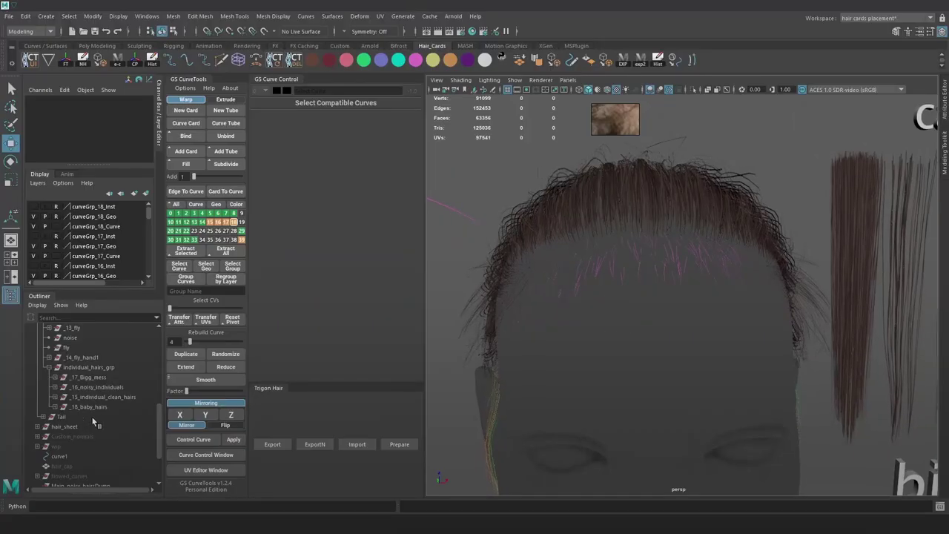
Check the _18_baby_hairs group in the scene, then examine the rendered hairline from both sides in Marmoset Toolbag
{"action": "left_click", "coordinate": [93, 409]}
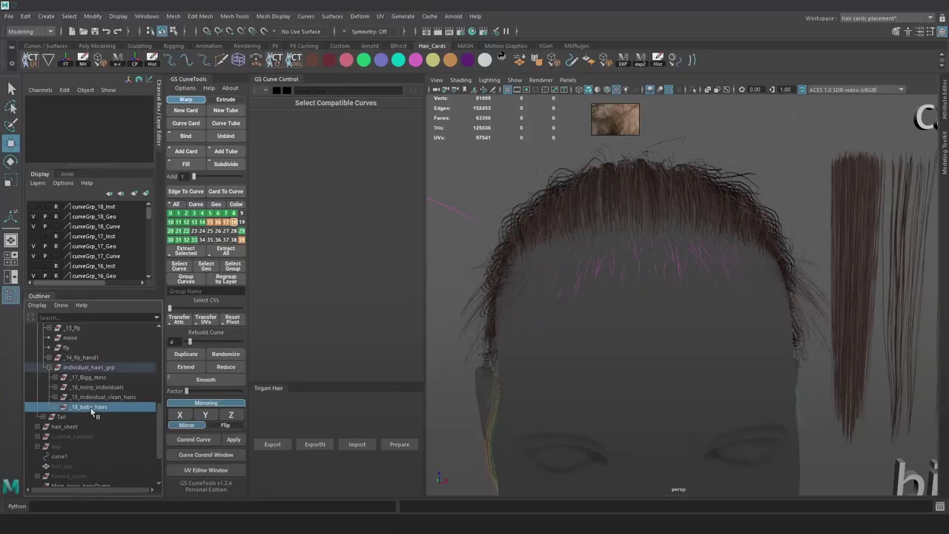
{"action": "left_click", "coordinate": [764, 138]}
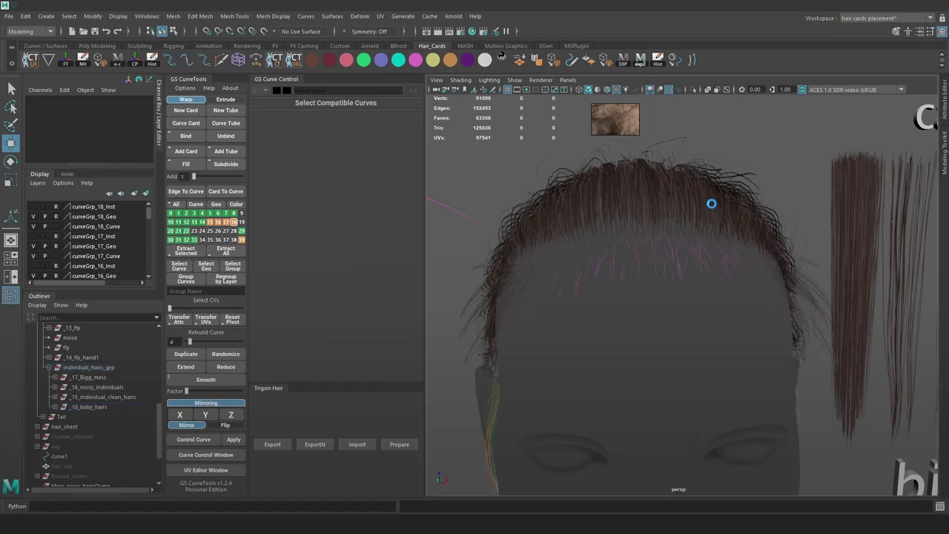
{"action": "key", "text": "alt+Tab"}
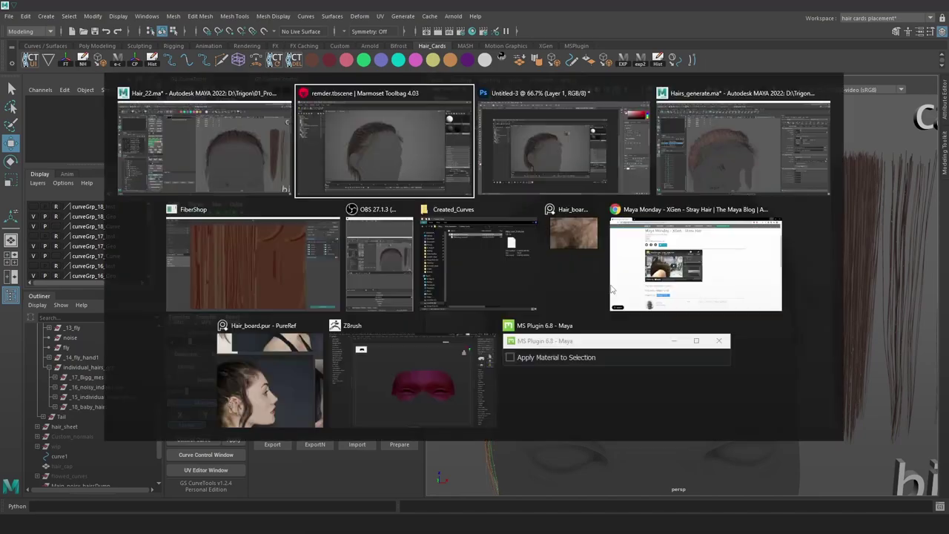
{"action": "left_click_drag", "start_coordinate": [624, 265], "coordinate": [746, 286]}
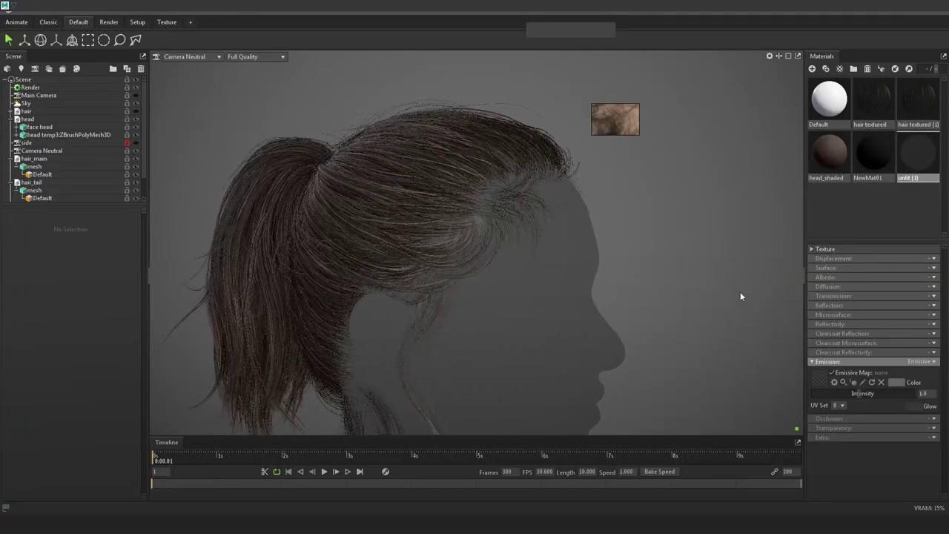
{"action": "scroll", "coordinate": [731, 294], "scroll_direction": "up", "scroll_amount": 5}
{"action": "scroll", "coordinate": [697, 292], "scroll_direction": "down", "scroll_amount": 6}
{"action": "left_click_drag", "start_coordinate": [629, 257], "coordinate": [556, 318]}
{"action": "scroll", "coordinate": [639, 319], "scroll_direction": "down", "scroll_amount": 3}
{"action": "left_click_drag", "start_coordinate": [829, 153], "coordinate": [445, 281]}
{"action": "left_click_drag", "start_coordinate": [504, 278], "coordinate": [563, 275]}
{"action": "left_click_drag", "start_coordinate": [918, 157], "coordinate": [457, 266]}
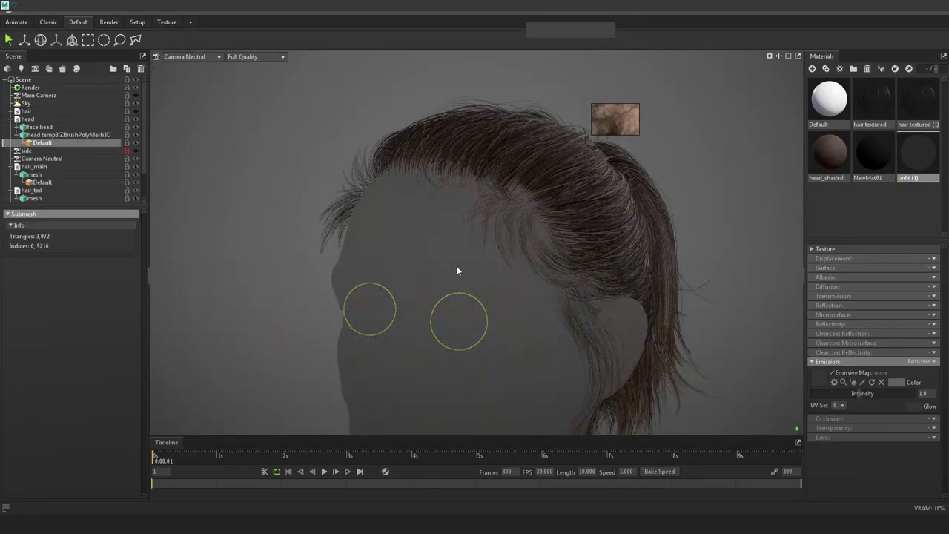
Switch to FiberShop, rebake the hair texture maps, and export them as separate JPG images with the name prefix fiber
{"action": "left_click", "coordinate": [901, 10]}
{"action": "left_click_drag", "start_coordinate": [608, 258], "coordinate": [439, 417], "text": "alt"}
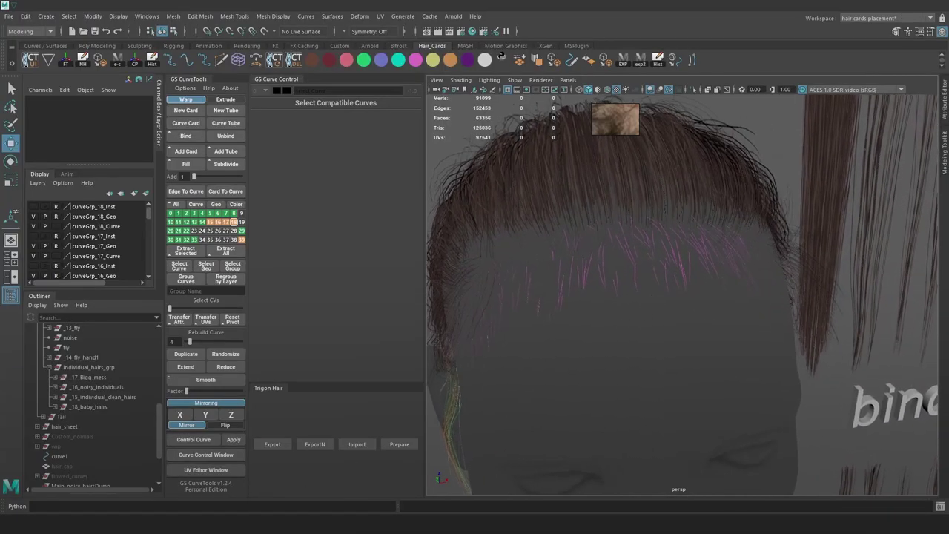
{"action": "left_click", "coordinate": [302, 524]}
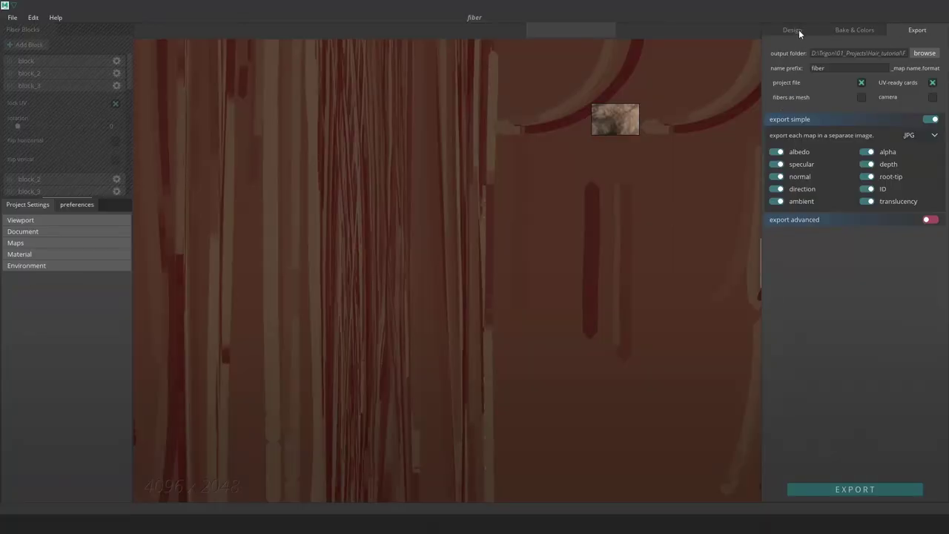
{"action": "left_click", "coordinate": [793, 30]}
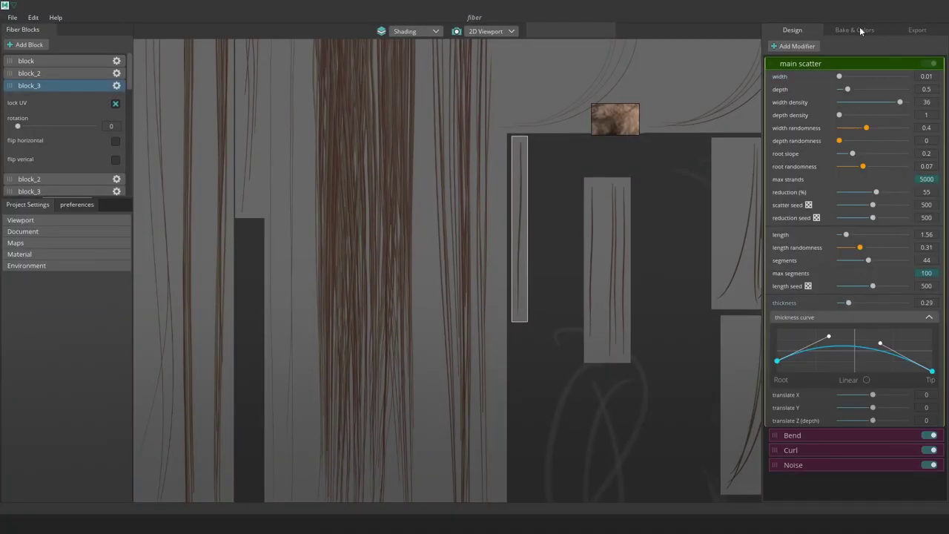
{"action": "left_click", "coordinate": [860, 30]}
{"action": "left_click", "coordinate": [832, 218]}
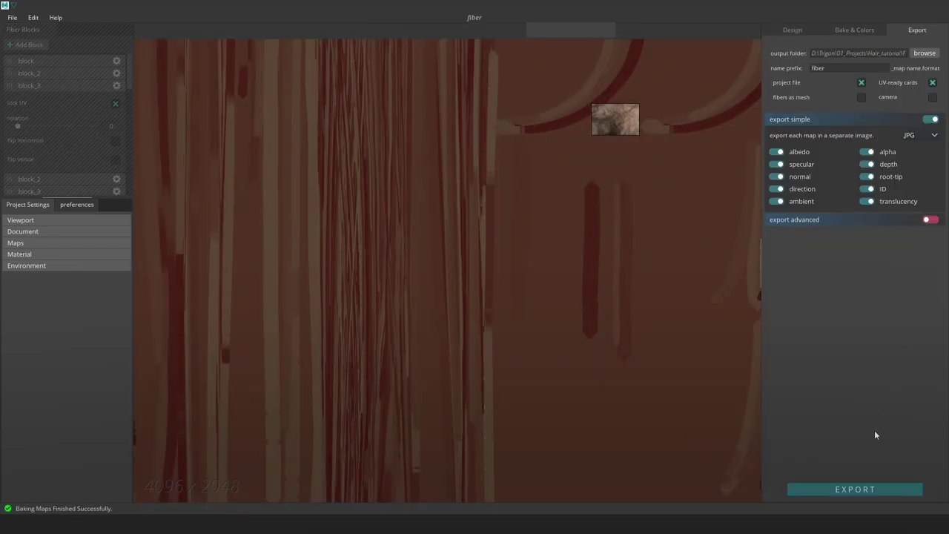
{"action": "left_click", "coordinate": [878, 489]}
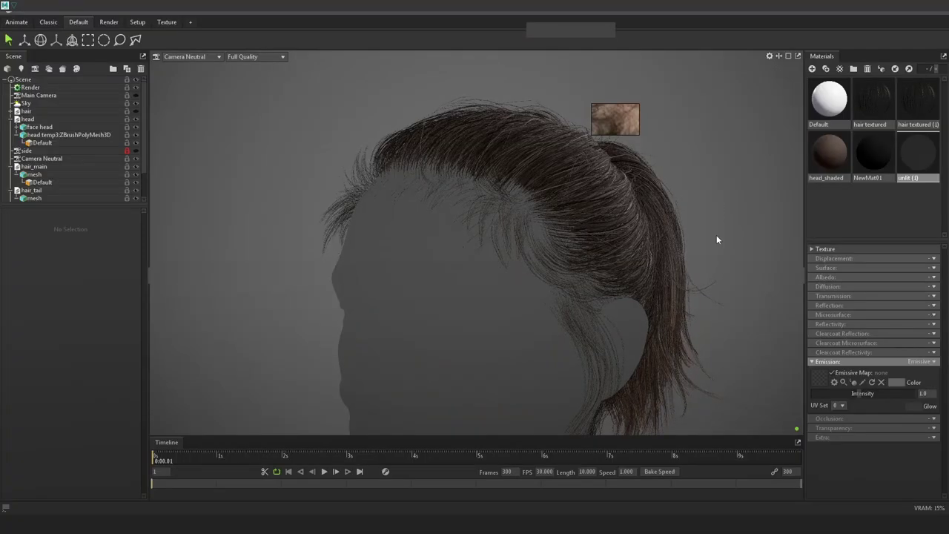
Examine the baby hairs along the temples and forehead in the Marmoset Toolbag render from the side and front
{"action": "left_click_drag", "start_coordinate": [716, 238], "coordinate": [617, 230]}
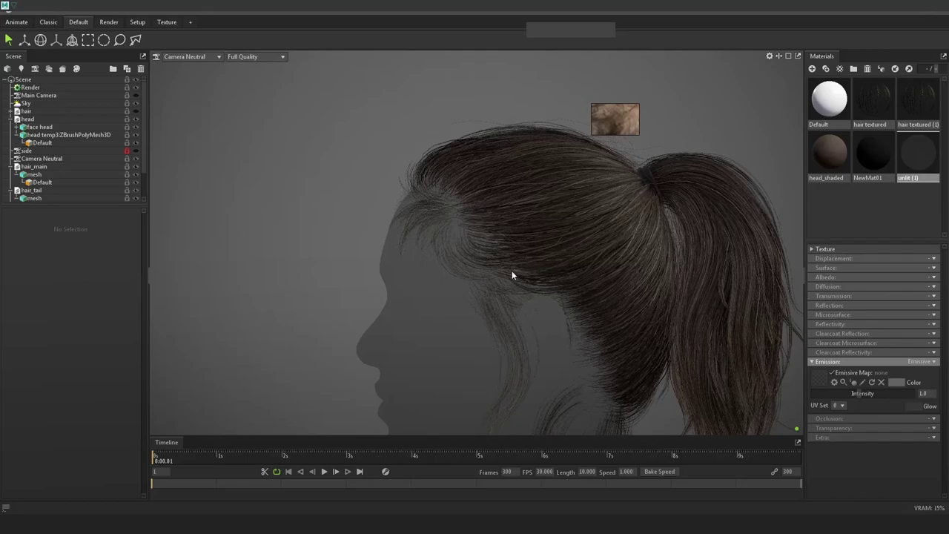
{"action": "left_click_drag", "start_coordinate": [441, 269], "coordinate": [582, 284]}
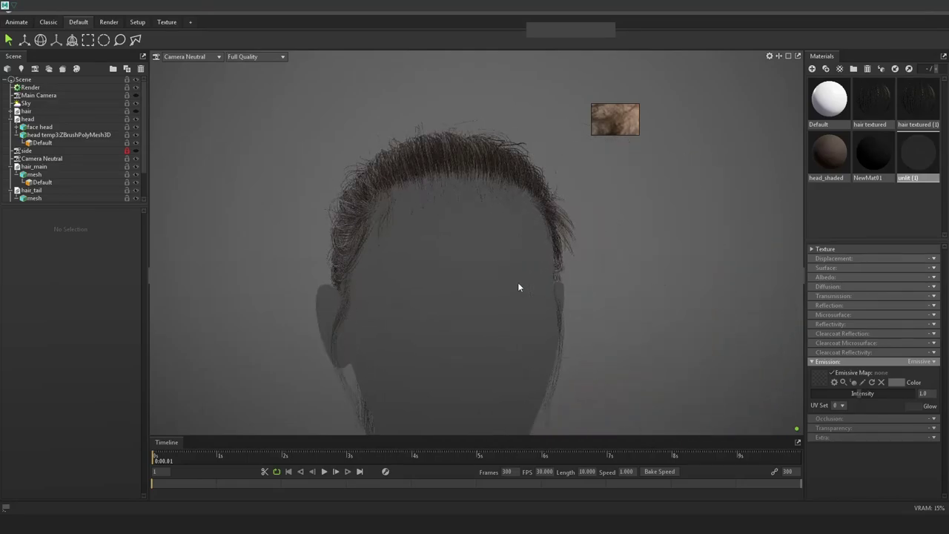
{"action": "left_click_drag", "start_coordinate": [518, 283], "coordinate": [579, 294]}
Switch to the Hair_22 scene in Maya and isolate the _18_baby_hairs group in the viewport
{"action": "key", "text": "alt+Tab"}
{"action": "key", "text": "alt+Tab"}
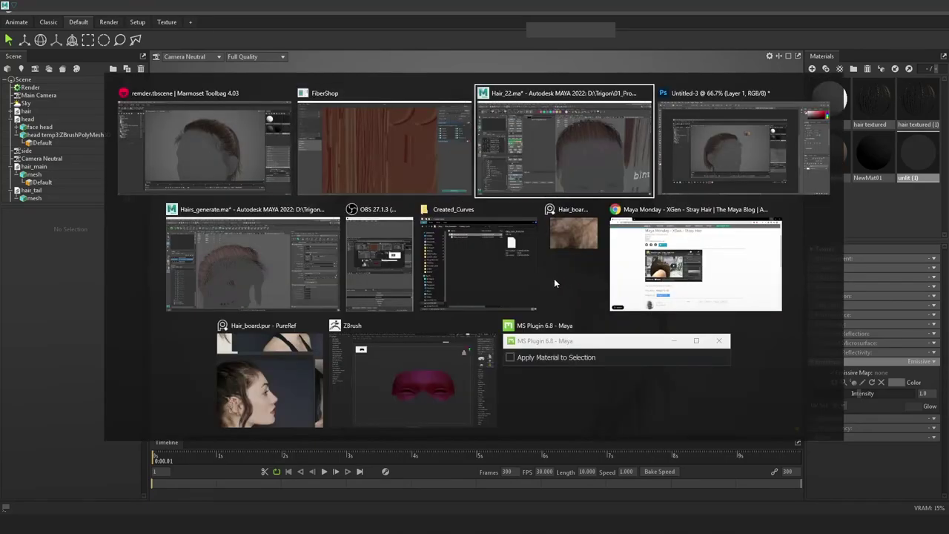
{"action": "left_click_drag", "start_coordinate": [647, 281], "coordinate": [624, 268], "text": "alt"}
{"action": "left_click_drag", "start_coordinate": [695, 299], "coordinate": [619, 253]}
{"action": "left_click", "coordinate": [89, 407]}
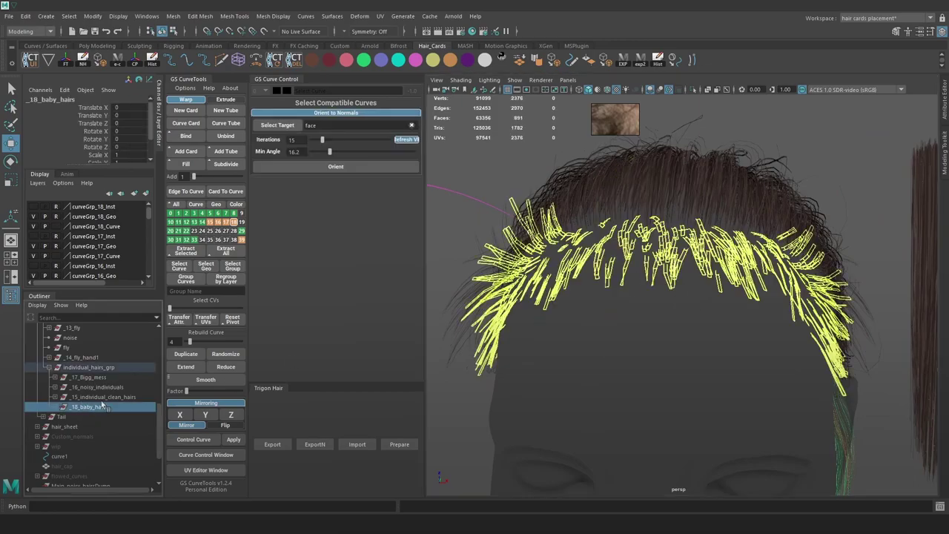
{"action": "left_click", "coordinate": [693, 90]}
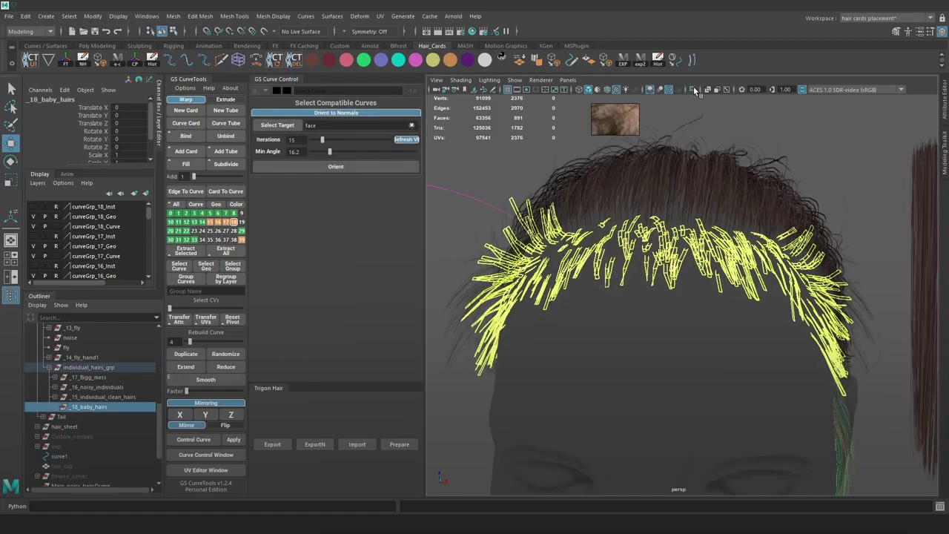
{"action": "left_click", "coordinate": [695, 89]}
Select the baby hair curves along the forehead, restore the full scene, and try a lattice deformer around them
{"action": "left_click", "coordinate": [697, 324]}
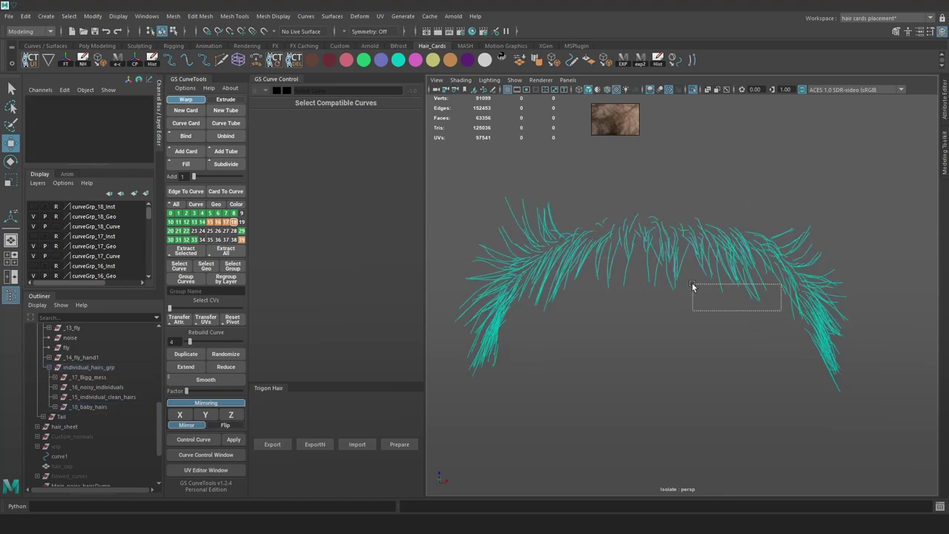
{"action": "left_click_drag", "start_coordinate": [693, 284], "coordinate": [692, 285]}
{"action": "left_click_drag", "start_coordinate": [735, 316], "coordinate": [704, 292], "text": "ctrl+shift"}
{"action": "left_click", "coordinate": [558, 276], "text": "shift"}
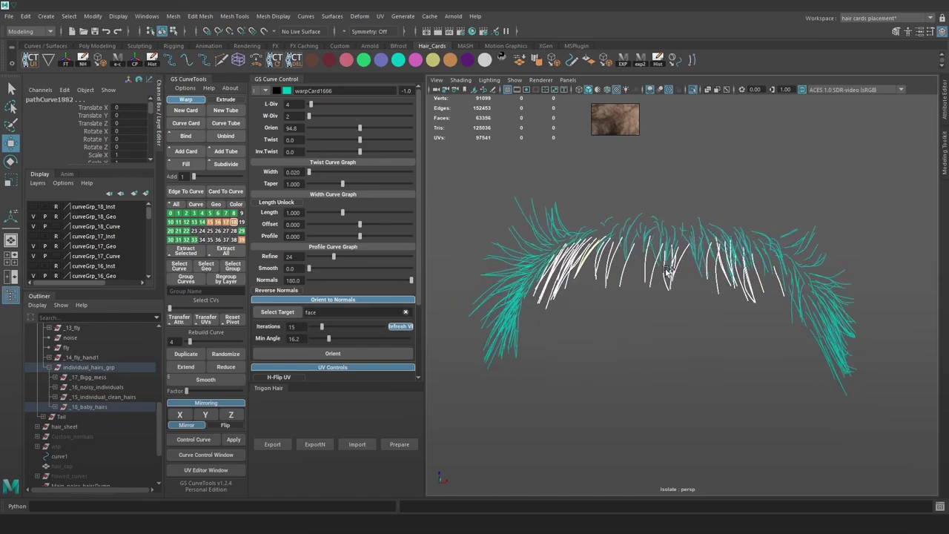
{"action": "left_click", "coordinate": [693, 90]}
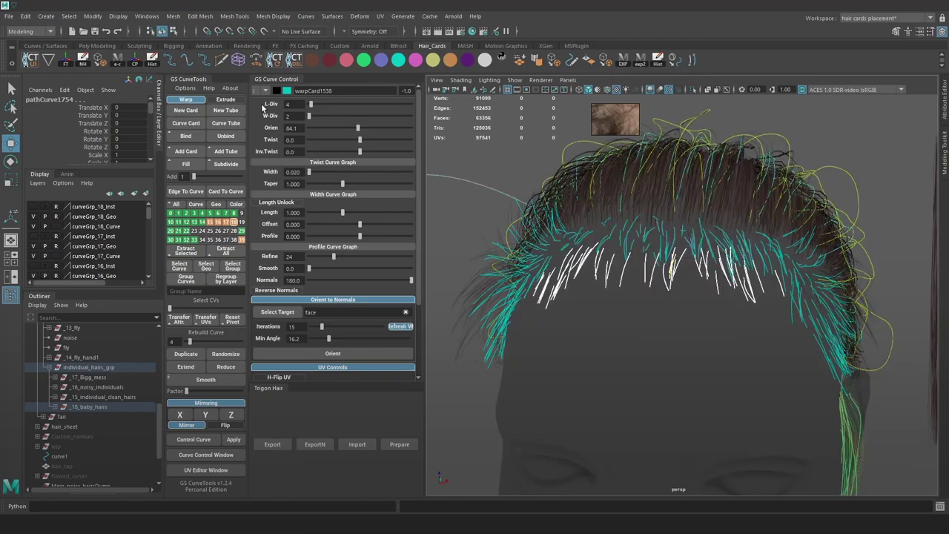
{"action": "left_click_drag", "start_coordinate": [726, 245], "coordinate": [693, 195], "text": "alt"}
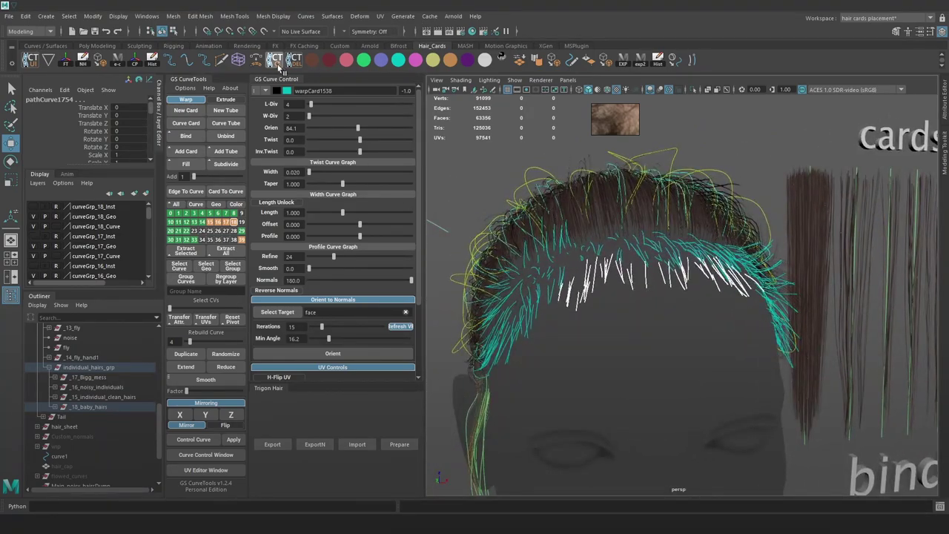
{"action": "left_click", "coordinate": [240, 62]}
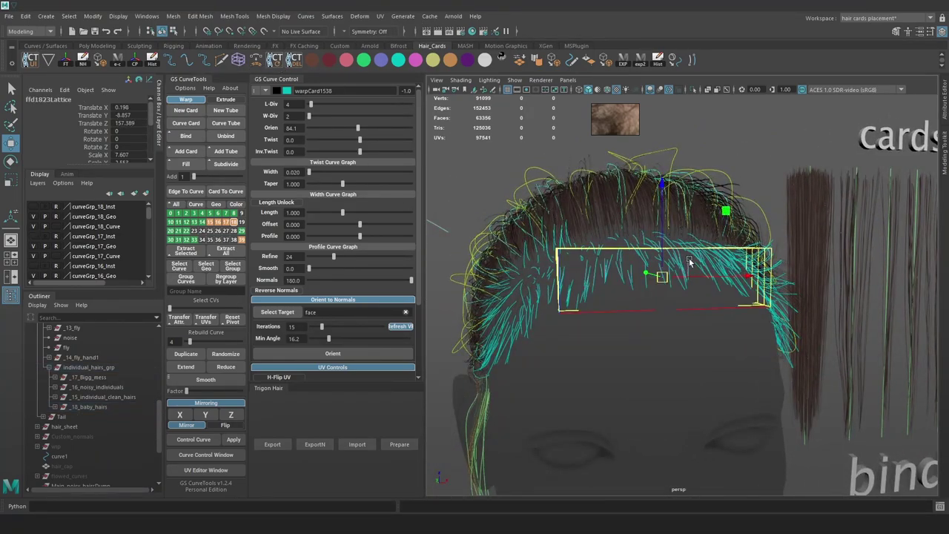
{"action": "left_click_drag", "start_coordinate": [688, 259], "coordinate": [643, 235], "text": "alt"}
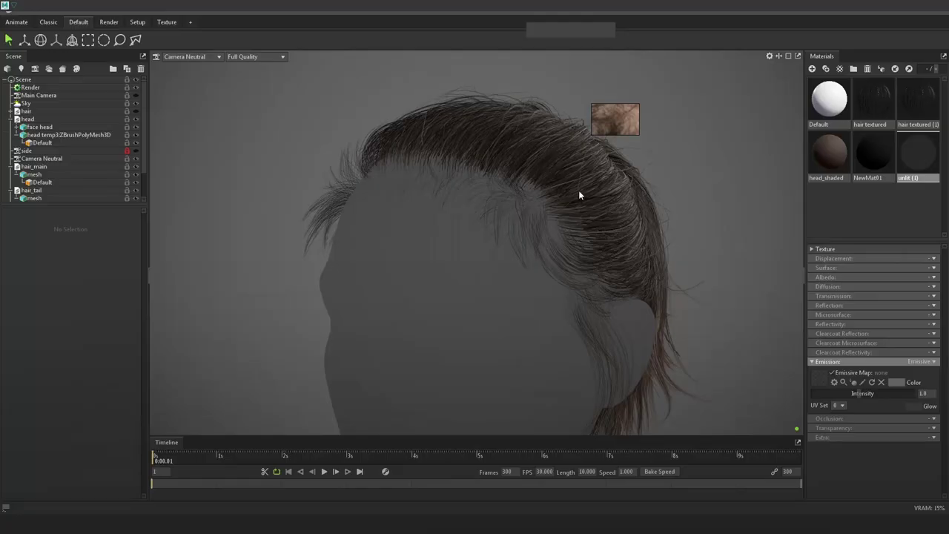
Return to Marmoset Toolbag and examine the rendered hairline at the forehead and both temples
{"action": "mouse_move", "coordinate": [579, 195]}
{"action": "left_mouse_down"}
{"action": "mouse_move", "coordinate": [621, 233]}
{"action": "mouse_move", "coordinate": [490, 259]}
{"action": "mouse_move", "coordinate": [550, 257]}
{"action": "mouse_move", "coordinate": [434, 254]}
{"action": "mouse_move", "coordinate": [568, 267]}
{"action": "mouse_move", "coordinate": [454, 260]}
{"action": "mouse_move", "coordinate": [502, 230]}
{"action": "left_mouse_up"}
{"action": "right_click_drag", "start_coordinate": [502, 230], "coordinate": [464, 193]}
{"action": "left_click_drag", "start_coordinate": [465, 193], "coordinate": [482, 215]}
{"action": "right_click_drag", "start_coordinate": [481, 215], "coordinate": [489, 265]}
{"action": "left_click_drag", "start_coordinate": [398, 188], "coordinate": [580, 227]}
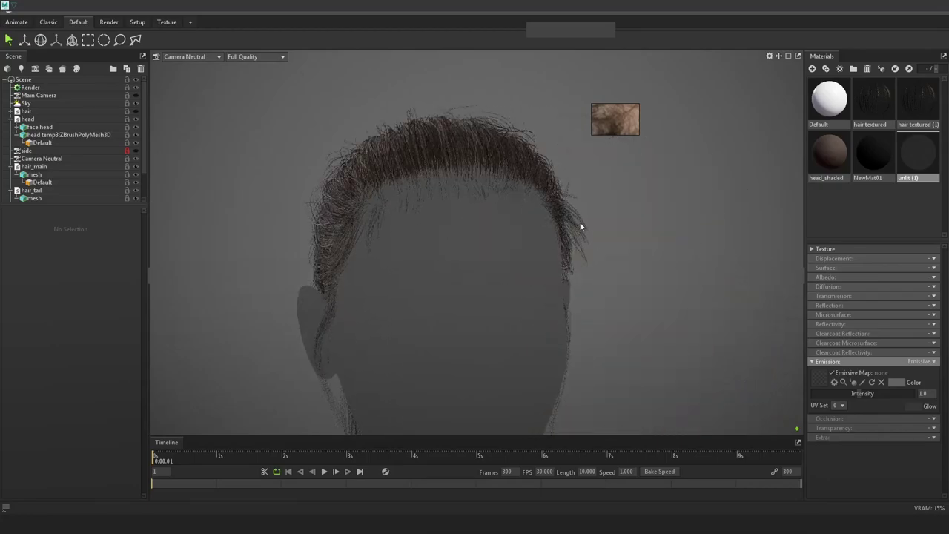
{"action": "left_click_drag", "start_coordinate": [584, 274], "coordinate": [680, 269]}
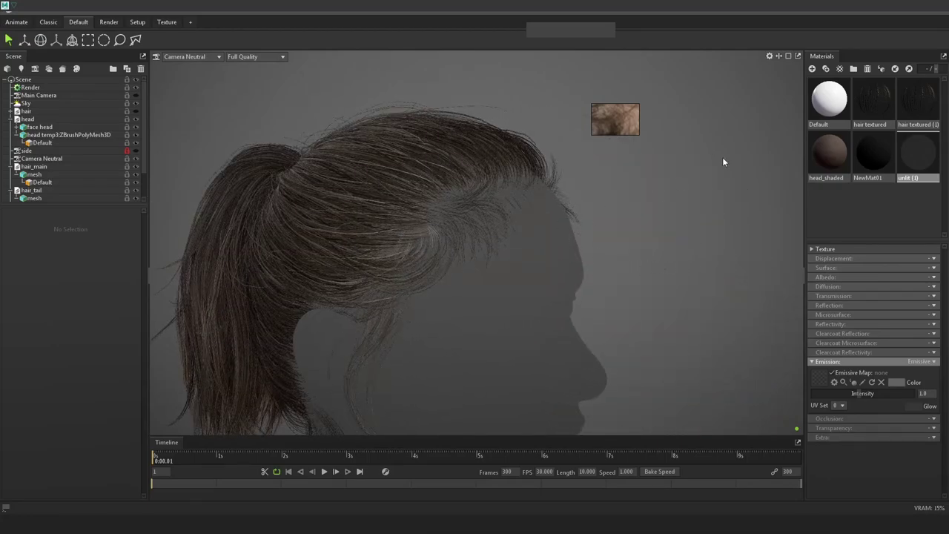
{"action": "left_click_drag", "start_coordinate": [612, 215], "coordinate": [548, 208]}
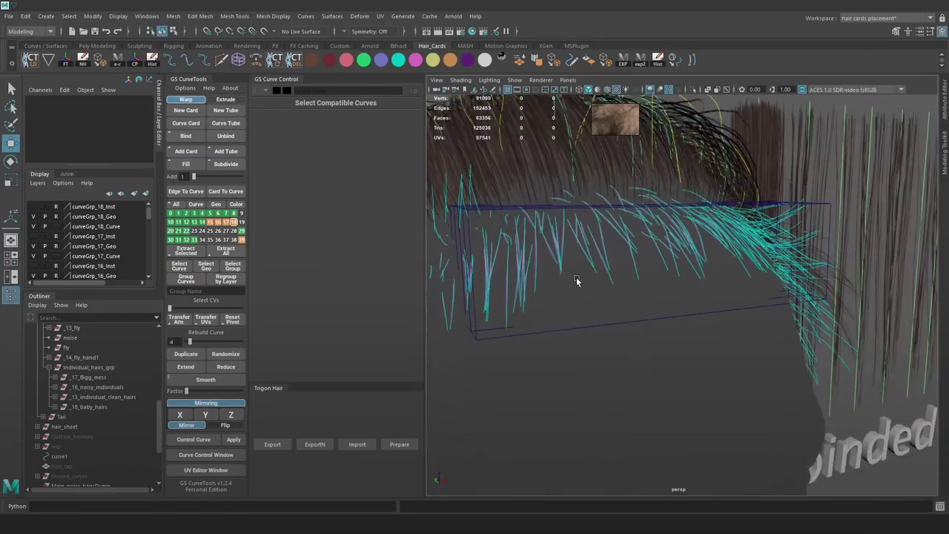
Return to Maya, isolate the _18_baby_hairs group again, and select a single curve at the forehead
{"action": "left_click", "coordinate": [141, 406]}
{"action": "left_click", "coordinate": [691, 89]}
{"action": "key", "text": "f"}
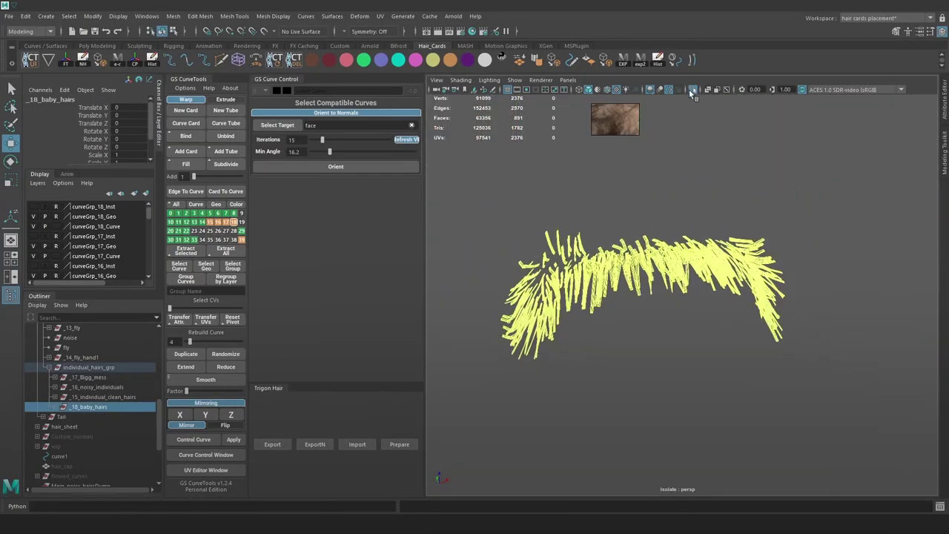
{"action": "left_click", "coordinate": [448, 177]}
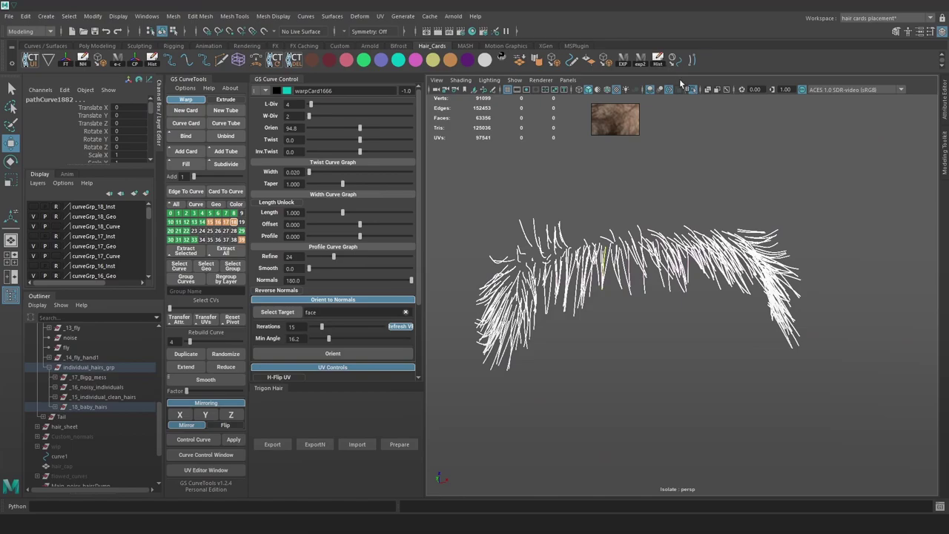
{"action": "left_click", "coordinate": [568, 292]}
{"action": "left_click", "coordinate": [568, 247]}
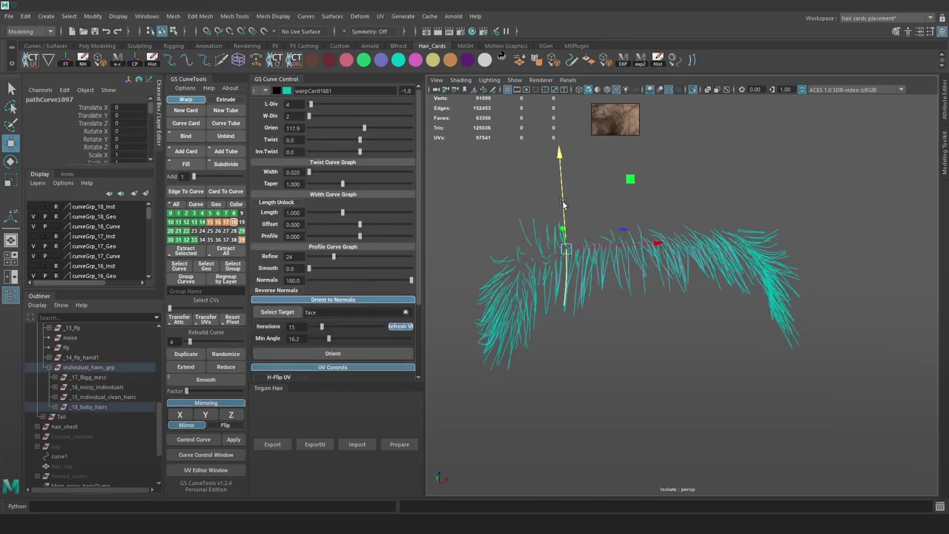
Try to select all the isolated baby hair curves, undo that selection, and bring back the whole scene
{"action": "left_click_drag", "start_coordinate": [563, 200], "coordinate": [652, 212], "text": "alt"}
{"action": "left_click_drag", "start_coordinate": [582, 210], "coordinate": [735, 356]}
{"action": "left_click", "coordinate": [624, 161]}
{"action": "key", "text": "alt+1"}
{"action": "left_click", "coordinate": [649, 265]}
{"action": "scroll", "coordinate": [735, 356], "scroll_direction": "down", "scroll_amount": 5}
{"action": "left_click_drag", "start_coordinate": [775, 219], "coordinate": [441, 387]}
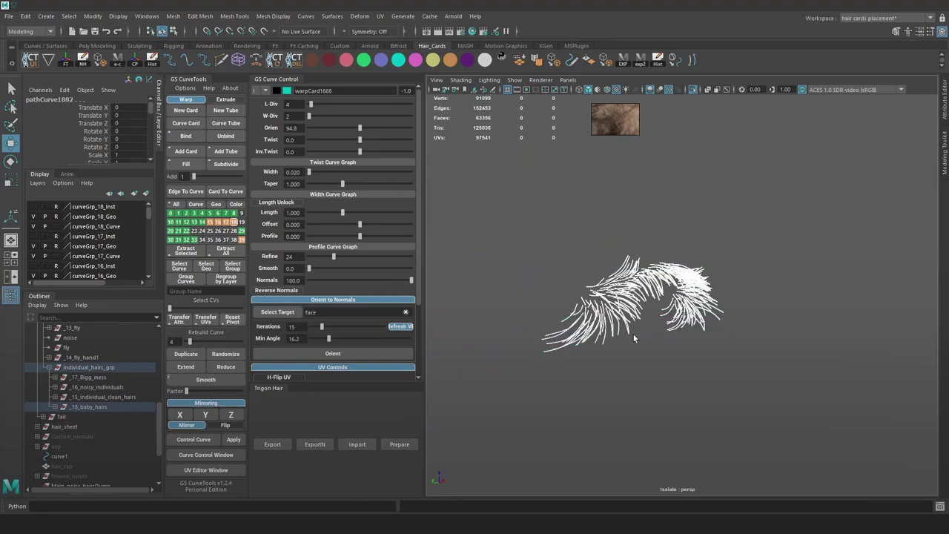
{"action": "key", "text": "ctrl+z"}
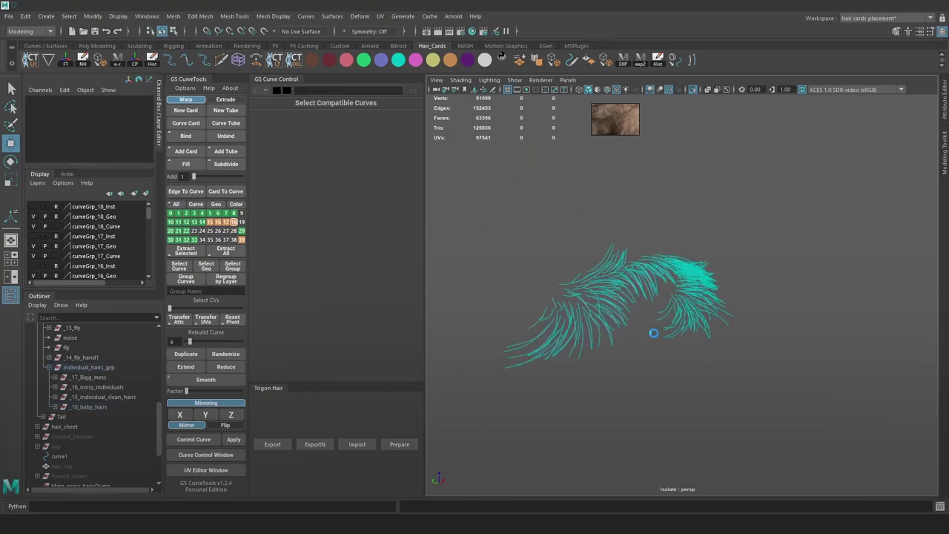
{"action": "mouse_move", "coordinate": [682, 279]}
{"action": "left_mouse_down", "text": "alt"}
{"action": "mouse_move", "coordinate": [685, 300]}
{"action": "mouse_move", "coordinate": [720, 241]}
{"action": "mouse_move", "coordinate": [662, 239]}
{"action": "left_mouse_up", "text": "alt"}
{"action": "key", "text": "ctrl+1"}
{"action": "key", "text": "alt+x"}
{"action": "key", "text": "alt+x"}
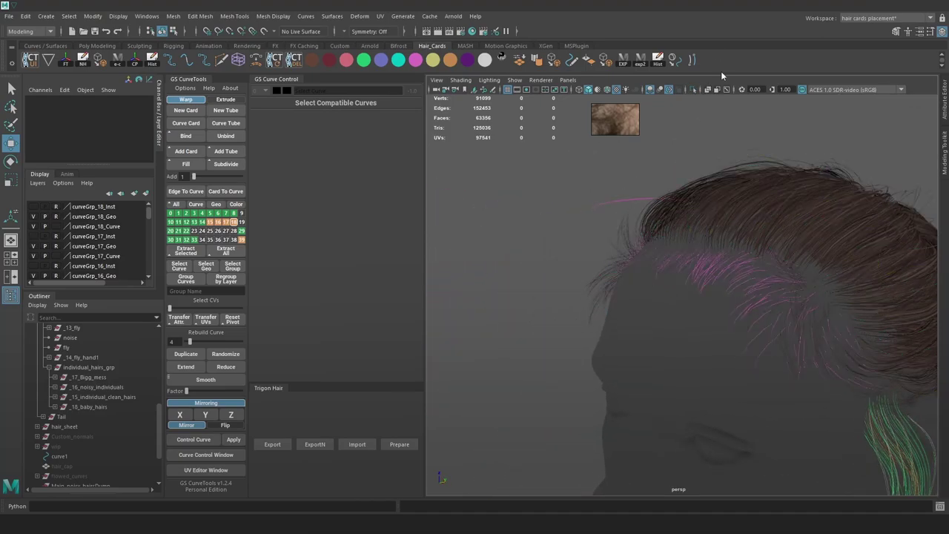
Check the baby hairs in the Marmoset Toolbag render once more from both sides of the head
{"action": "left_click_drag", "start_coordinate": [520, 250], "coordinate": [409, 212]}
{"action": "left_click_drag", "start_coordinate": [546, 210], "coordinate": [499, 212]}
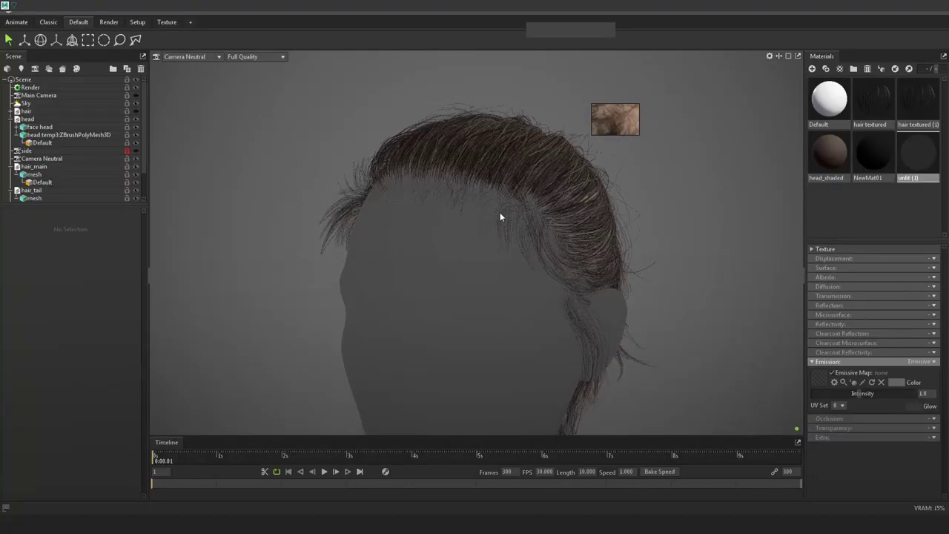
{"action": "left_click_drag", "start_coordinate": [427, 224], "coordinate": [478, 217]}
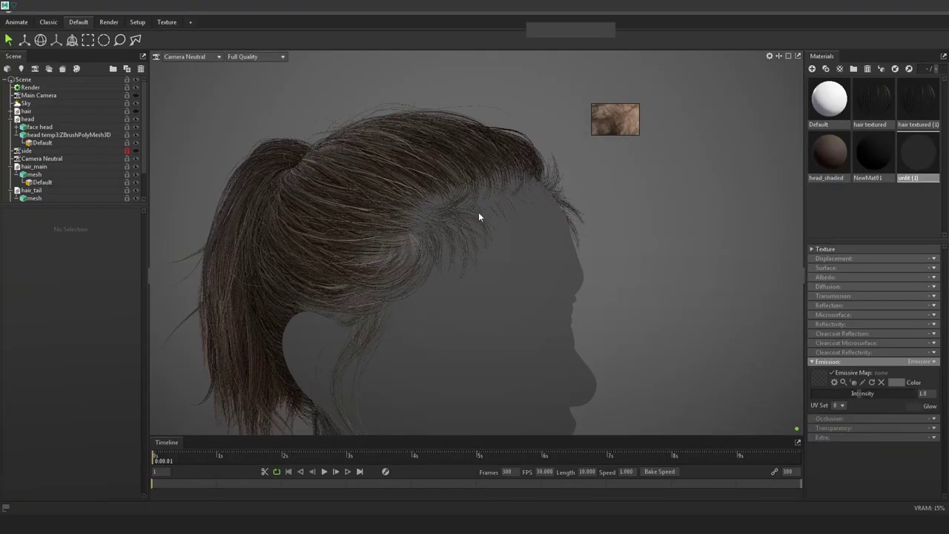
Go back to Maya and isolate the _18_baby_hairs group, viewed from the front
{"action": "left_click", "coordinate": [910, 15]}
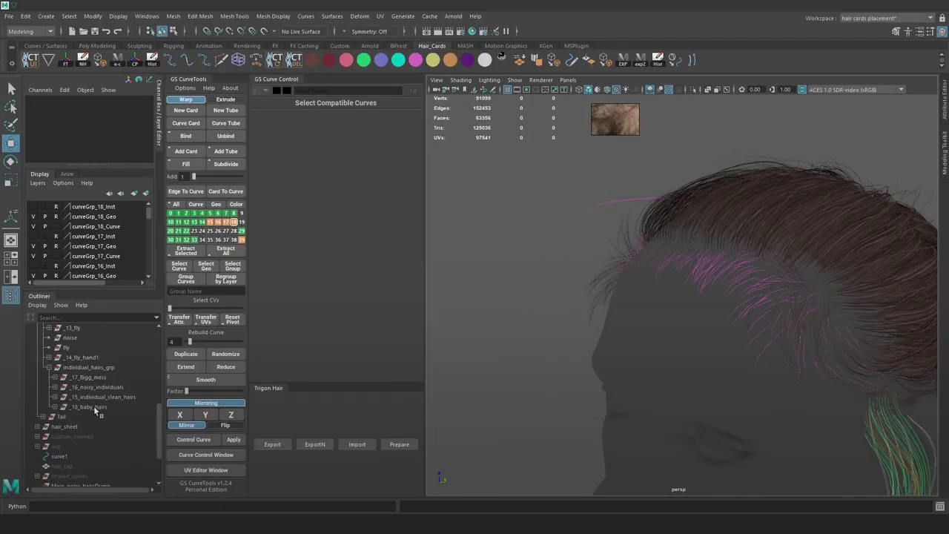
{"action": "left_click", "coordinate": [94, 408]}
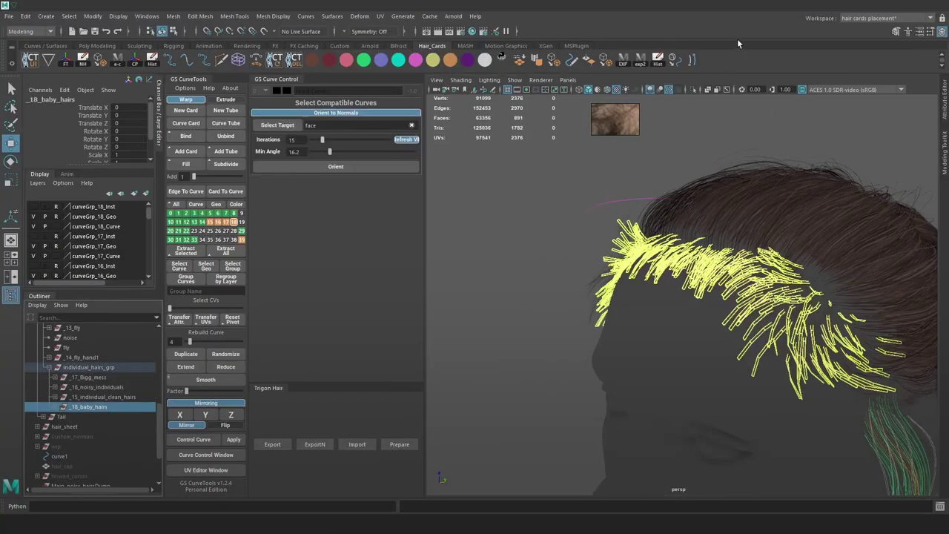
{"action": "left_click", "coordinate": [693, 90]}
{"action": "left_click_drag", "start_coordinate": [672, 195], "coordinate": [720, 204], "text": "alt"}
{"action": "left_click", "coordinate": [734, 235]}
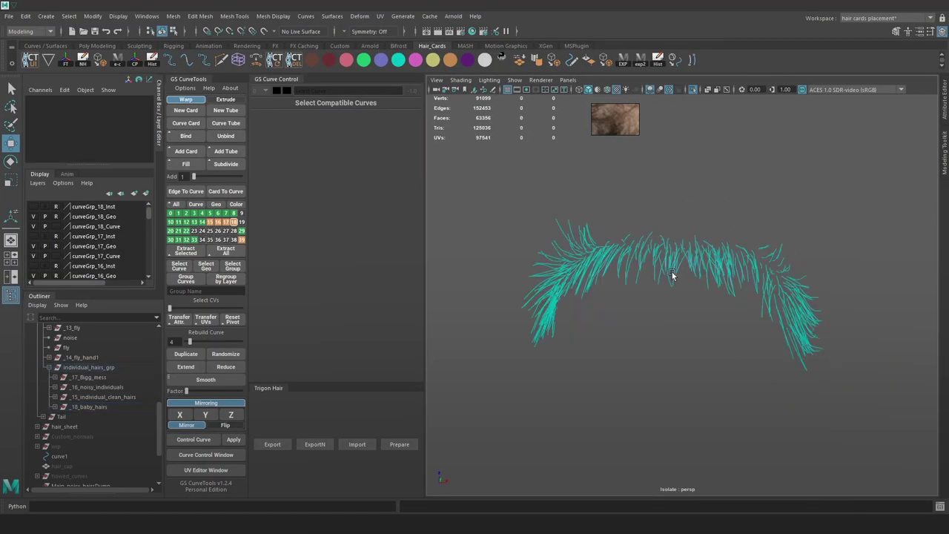
{"action": "left_click_drag", "start_coordinate": [672, 276], "coordinate": [676, 278], "text": "alt"}
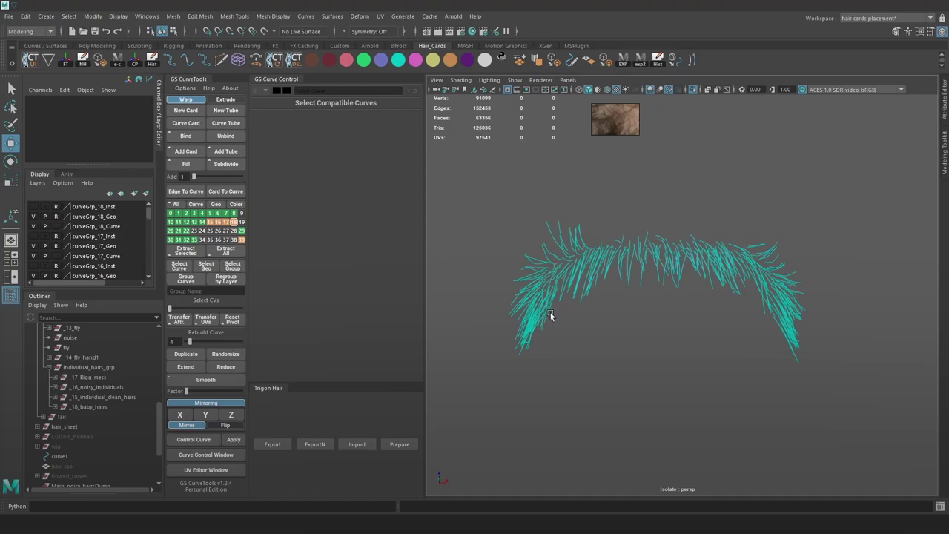
Select the baby hair curves across the forehead, excluding the temple hairs, and add a lattice deformer around them
{"action": "left_click_drag", "start_coordinate": [550, 316], "coordinate": [513, 245]}
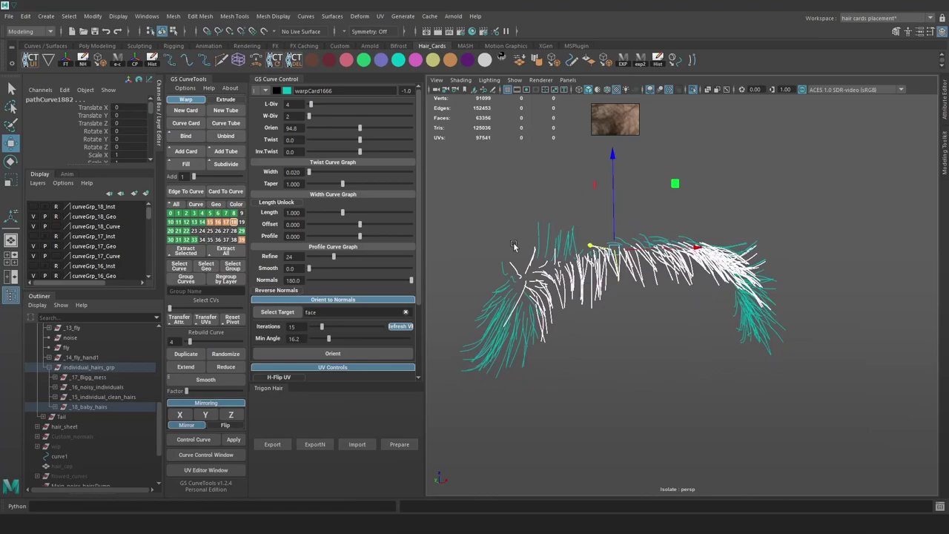
{"action": "left_click_drag", "start_coordinate": [460, 233], "coordinate": [752, 321], "text": "ctrl"}
{"action": "left_click_drag", "start_coordinate": [765, 320], "coordinate": [844, 311], "text": "alt"}
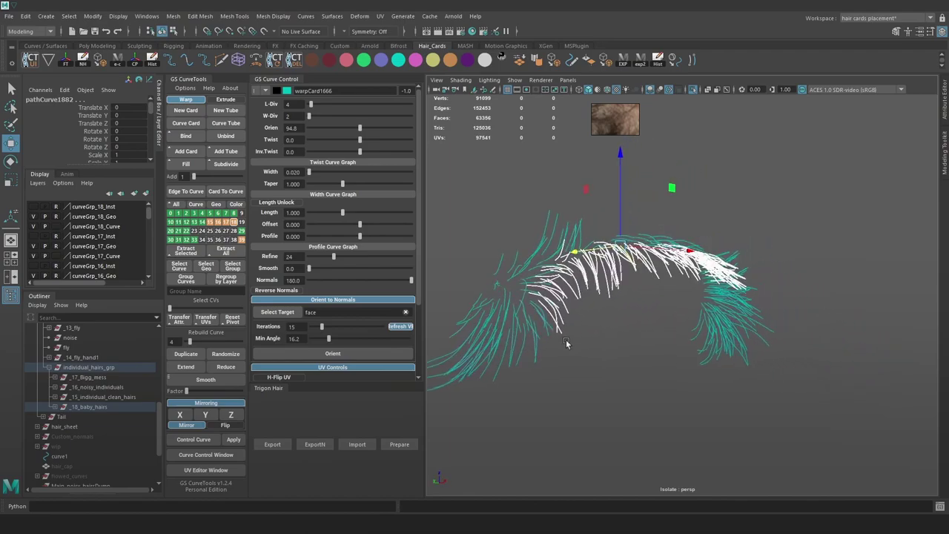
{"action": "left_click_drag", "start_coordinate": [568, 331], "coordinate": [550, 305], "text": "alt"}
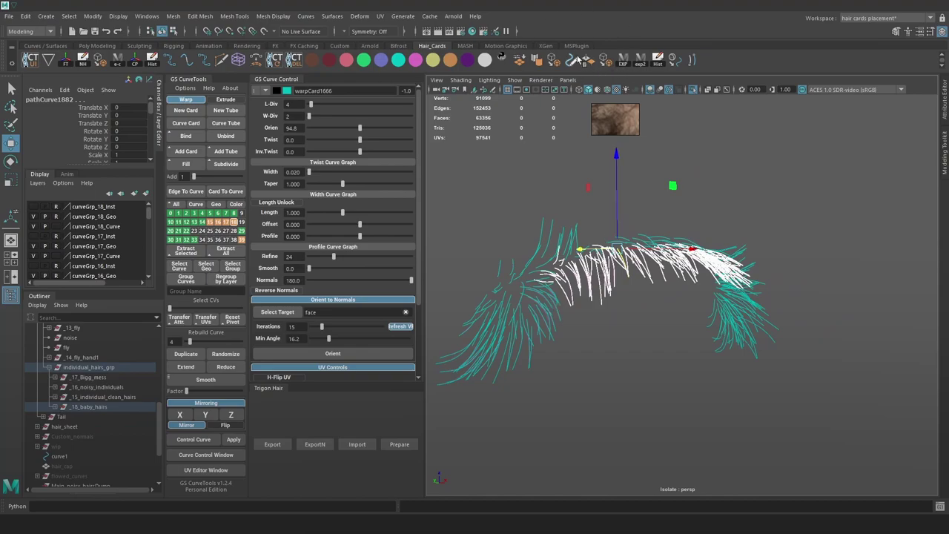
{"action": "left_click", "coordinate": [242, 60]}
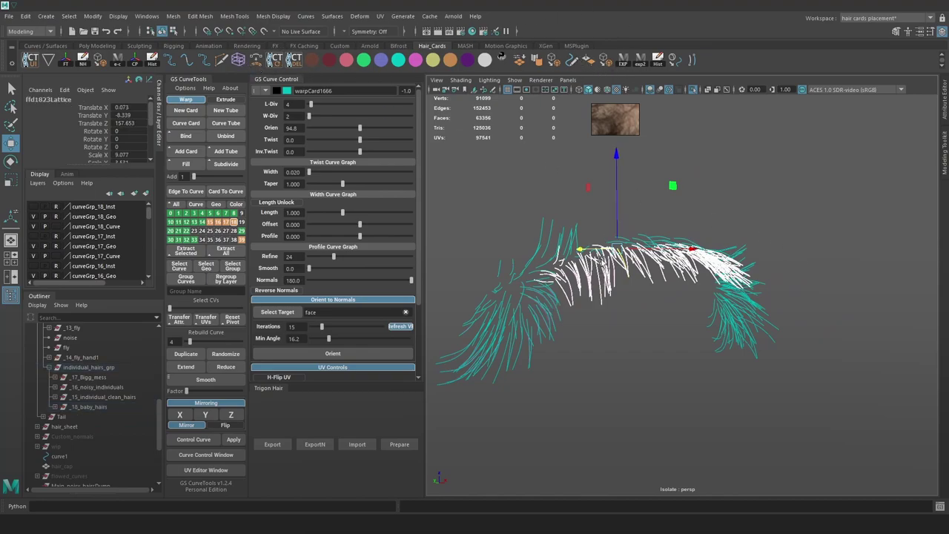
{"action": "left_click_drag", "start_coordinate": [660, 234], "coordinate": [807, 265], "text": "alt"}
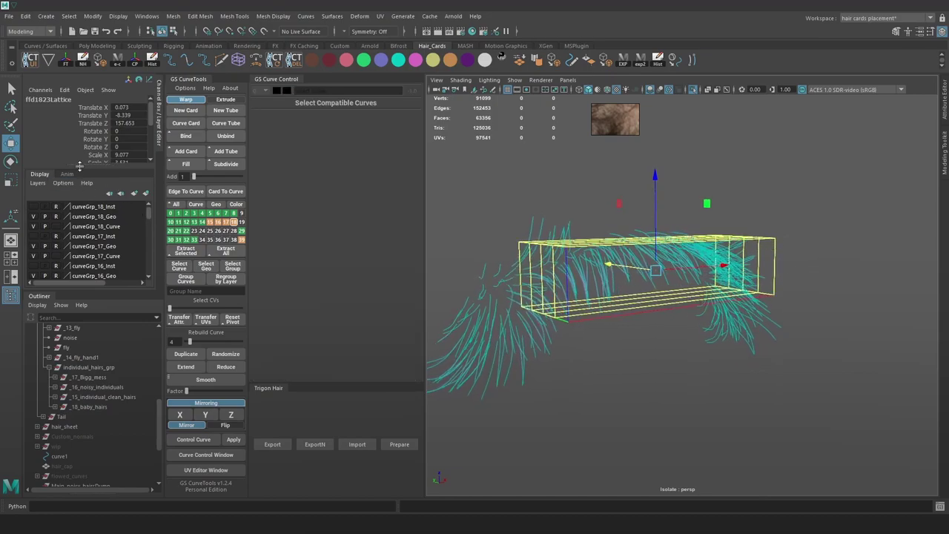
Set the S, T and U divisions of the forehead lattice to 8
{"action": "left_click_drag", "start_coordinate": [79, 166], "coordinate": [99, 287]}
{"action": "left_click_drag", "start_coordinate": [133, 216], "coordinate": [133, 204]}
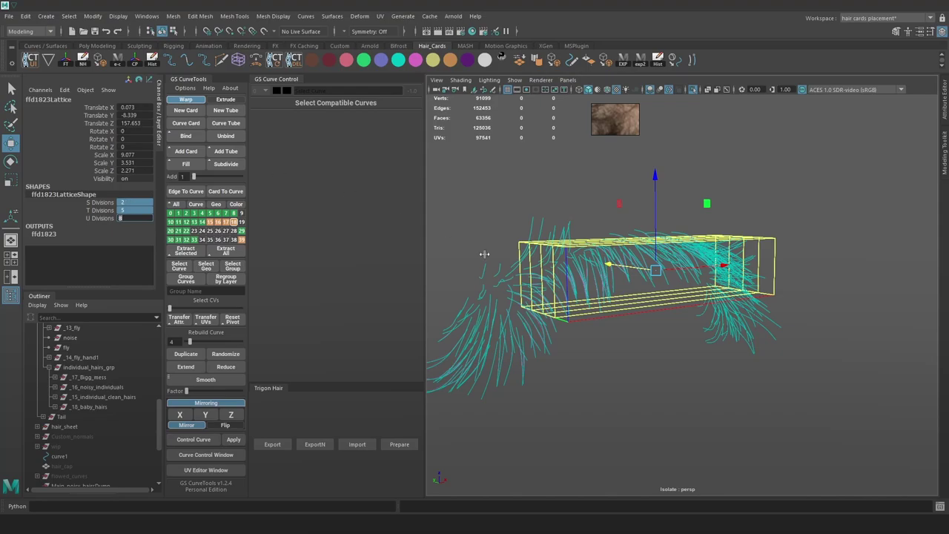
{"action": "type", "text": "8"}
{"action": "key", "text": "Return"}
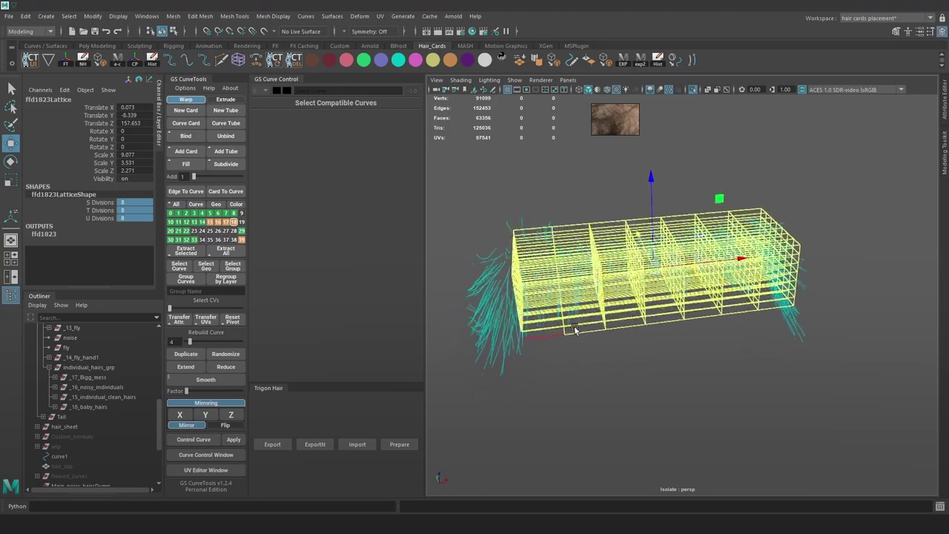
Switch the forehead lattice to lattice point editing and turn off the isolation to work against the whole head
{"action": "left_click_drag", "start_coordinate": [574, 330], "coordinate": [585, 324], "text": "alt"}
{"action": "left_click", "coordinate": [625, 357]}
{"action": "left_click", "coordinate": [596, 331]}
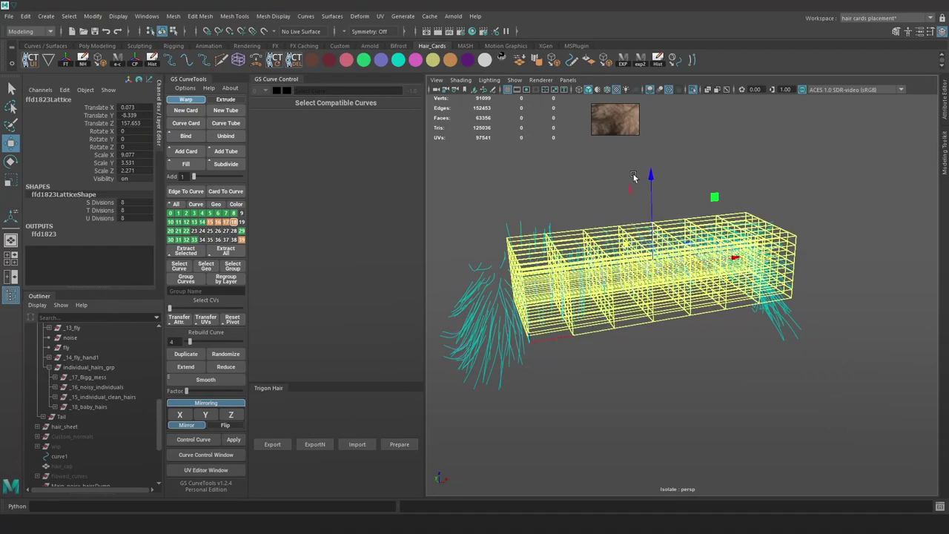
{"action": "right_click_drag", "start_coordinate": [697, 170], "coordinate": [684, 133]}
{"action": "middle_click_drag", "start_coordinate": [628, 211], "coordinate": [697, 195], "text": "alt"}
{"action": "right_click_drag", "start_coordinate": [697, 195], "coordinate": [695, 312], "text": "alt"}
{"action": "left_click_drag", "start_coordinate": [695, 311], "coordinate": [687, 299], "text": "alt"}
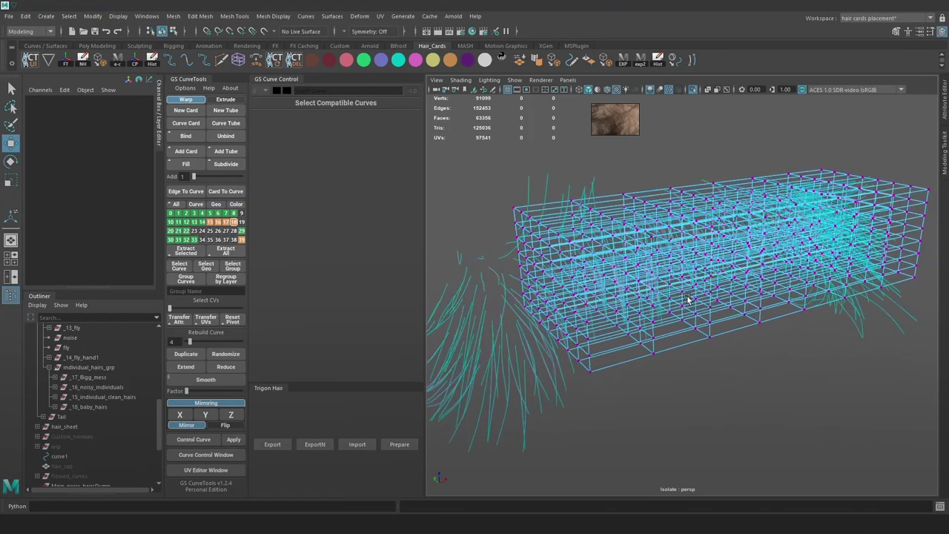
{"action": "double_click", "coordinate": [692, 90]}
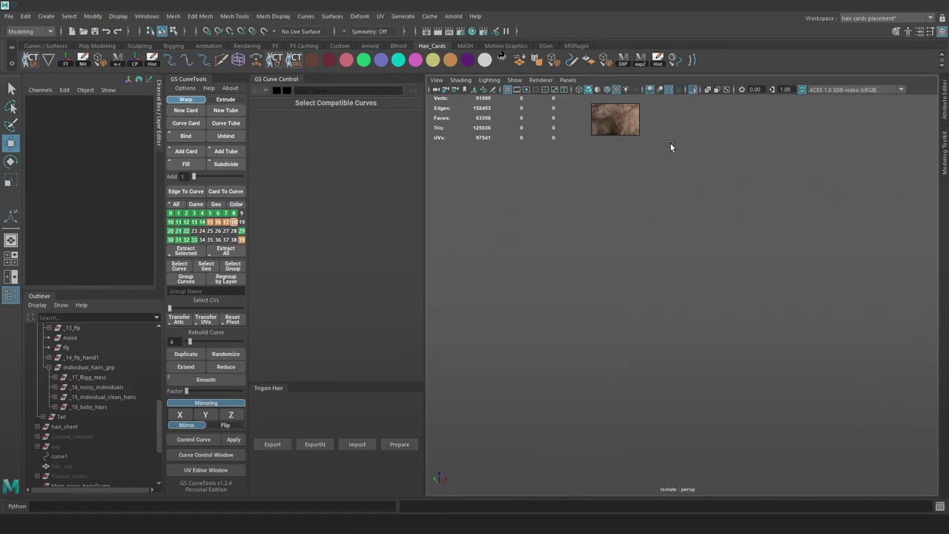
{"action": "left_click", "coordinate": [692, 90]}
Select the lower lattice points on the character's right side of the forehead and move them down
{"action": "left_click", "coordinate": [638, 312]}
{"action": "left_click_drag", "start_coordinate": [647, 312], "coordinate": [702, 311], "text": "alt"}
{"action": "left_click", "coordinate": [699, 324]}
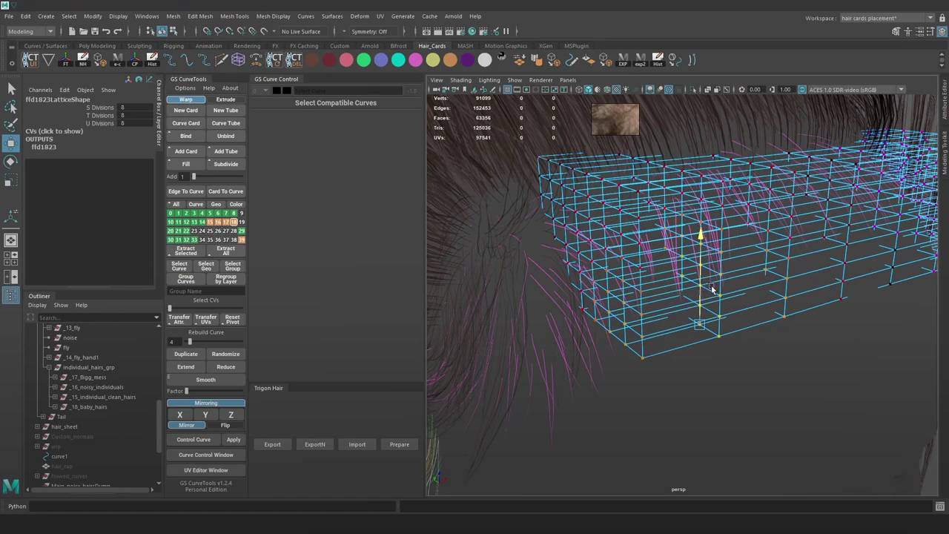
{"action": "left_click_drag", "start_coordinate": [704, 252], "coordinate": [701, 277]}
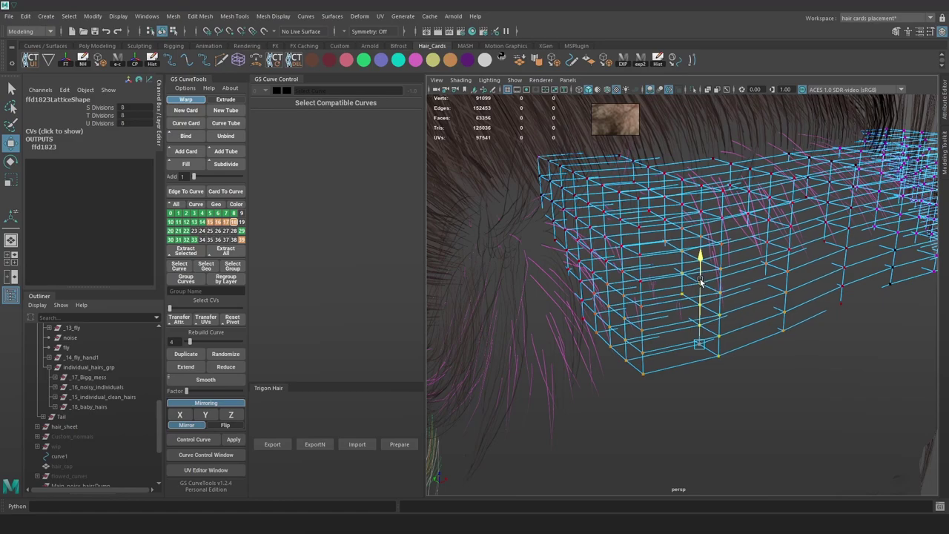
{"action": "left_click_drag", "start_coordinate": [699, 285], "coordinate": [668, 269]}
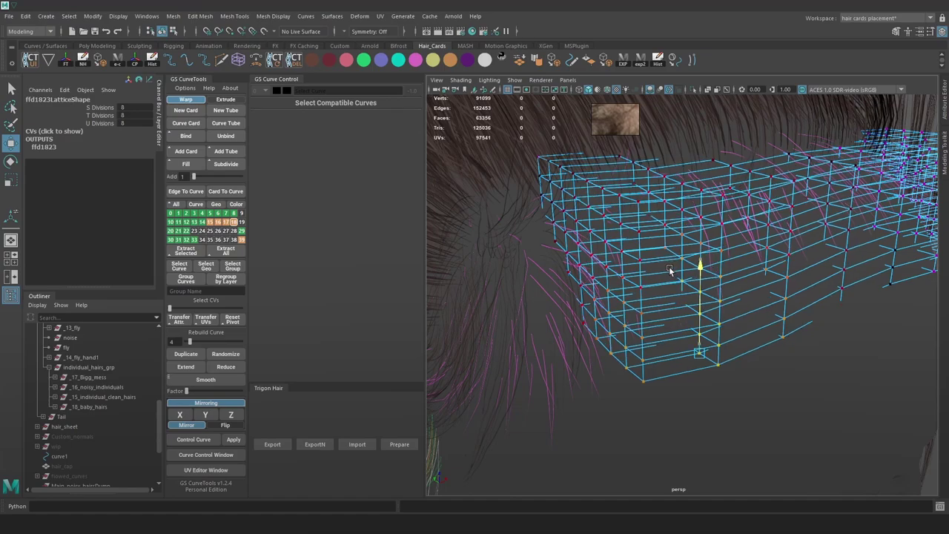
{"action": "key", "text": "4"}
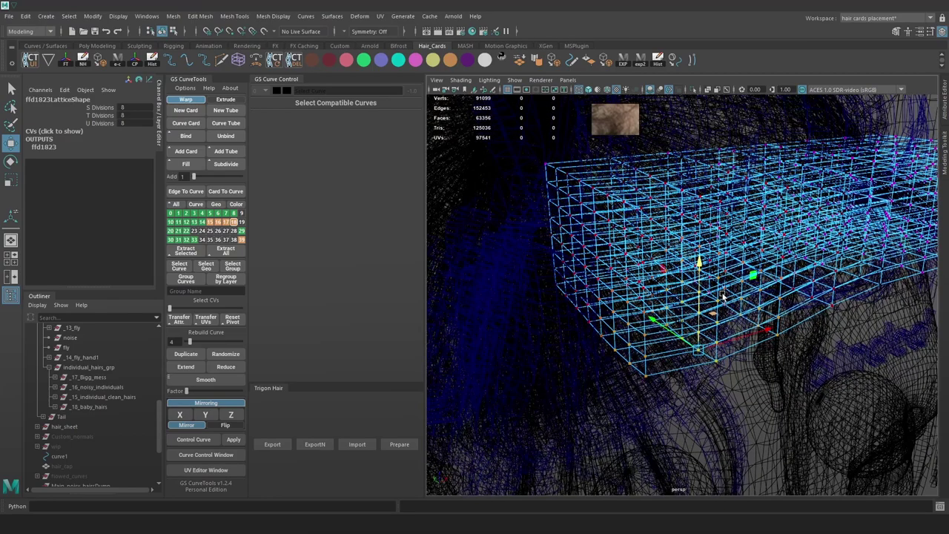
{"action": "key", "text": "5"}
{"action": "key", "text": "e"}
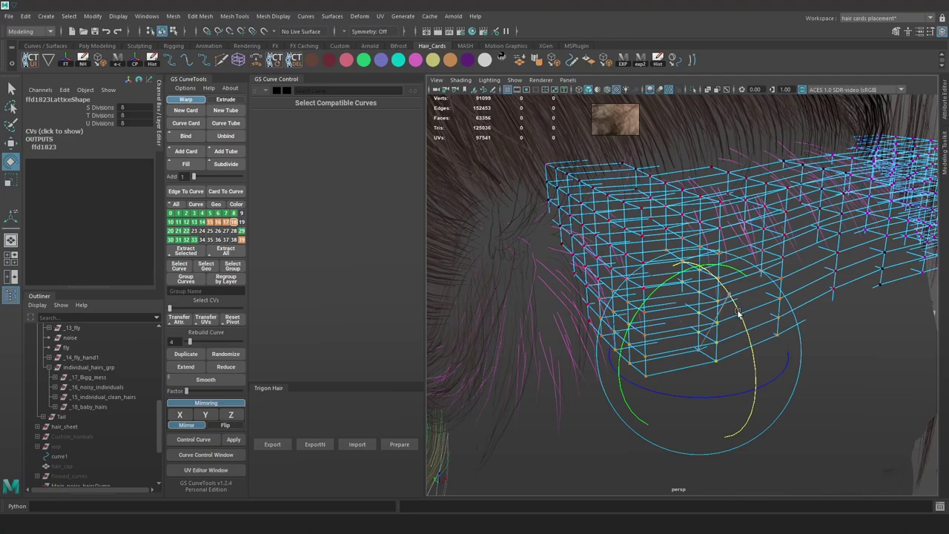
{"action": "left_click_drag", "start_coordinate": [759, 273], "coordinate": [644, 66], "text": "alt"}
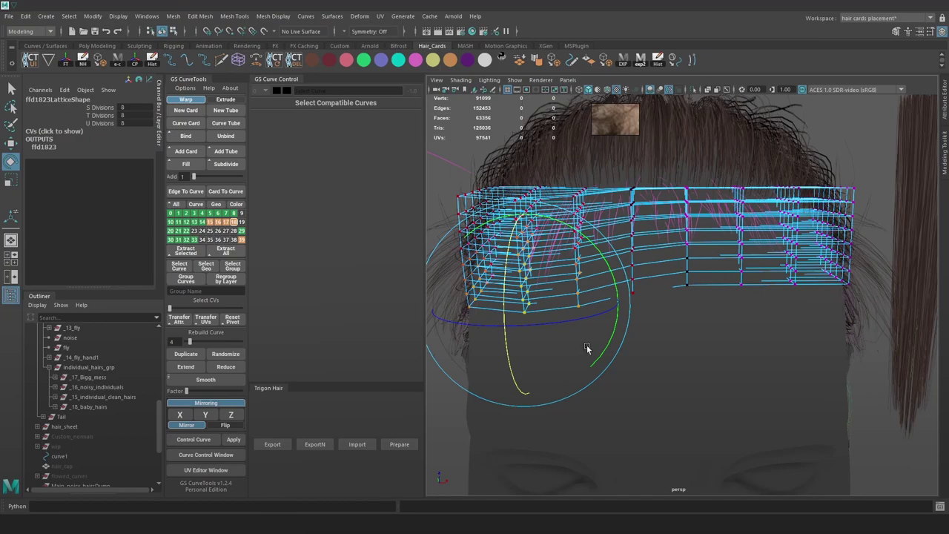
Switch to Marmoset Toolbag and examine the forehead baby hairs from the side and front
{"action": "left_click", "coordinate": [527, 376]}
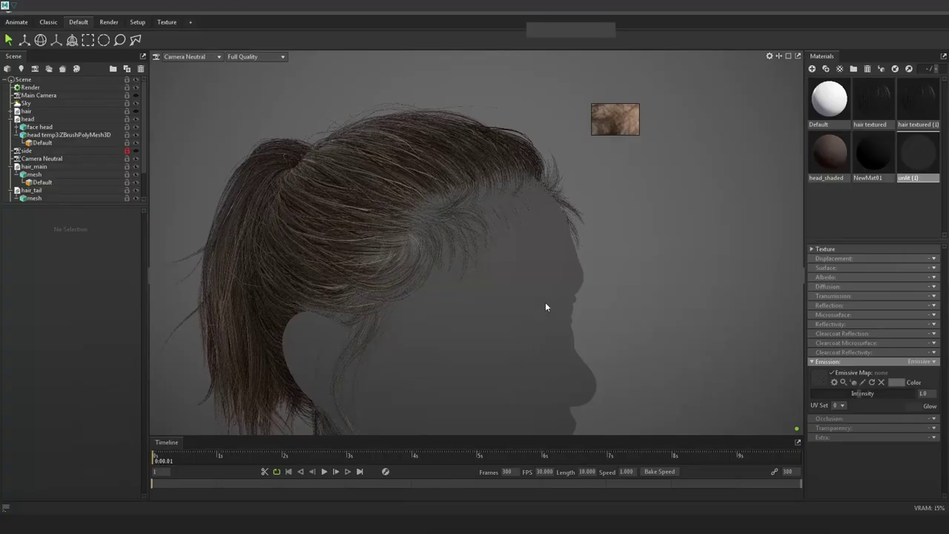
{"action": "left_click_drag", "start_coordinate": [545, 304], "coordinate": [475, 264]}
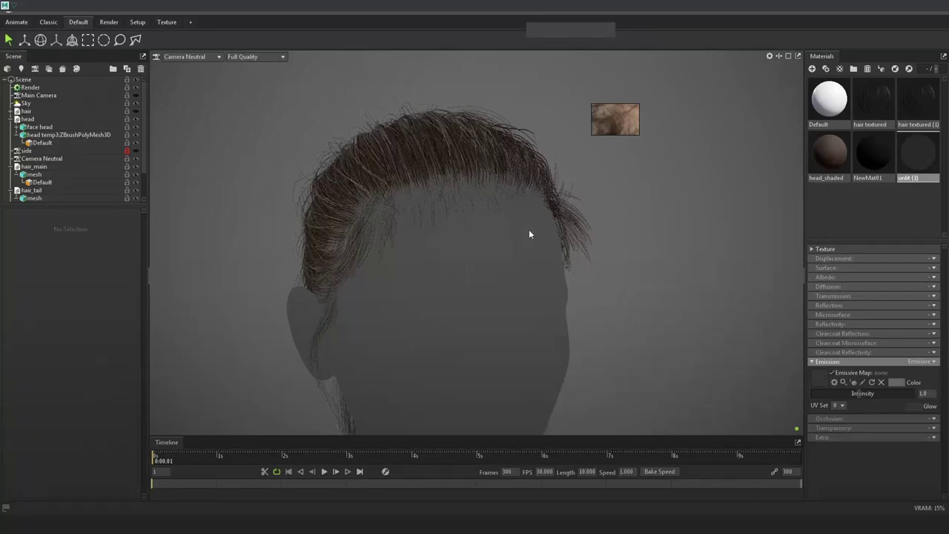
{"action": "left_click_drag", "start_coordinate": [529, 233], "coordinate": [474, 225]}
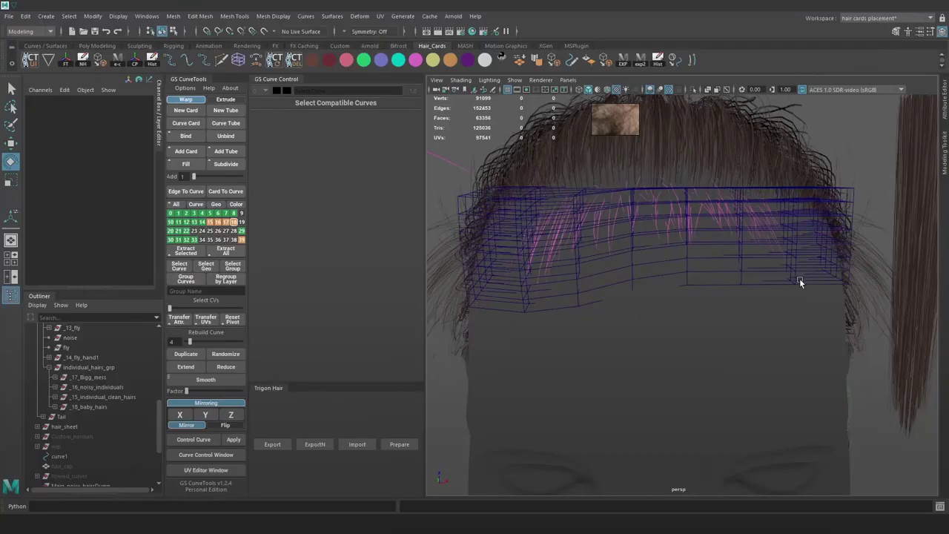
Return to Maya and lower the lattice points on the character's left side of the forehead
{"action": "middle_click_drag", "start_coordinate": [799, 280], "coordinate": [775, 284], "text": "alt"}
{"action": "left_click", "coordinate": [790, 272]}
{"action": "middle_click_drag", "start_coordinate": [848, 217], "coordinate": [825, 215], "text": "alt"}
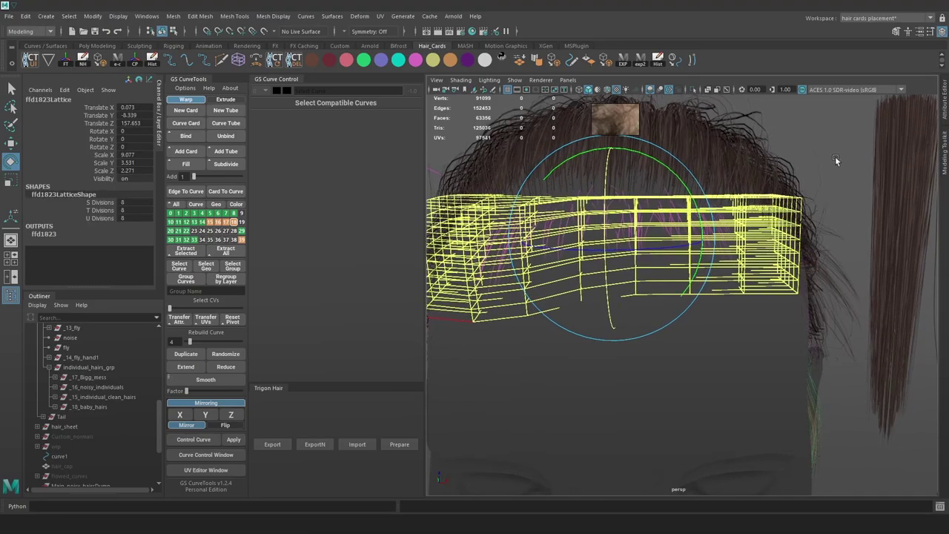
{"action": "right_click_drag", "start_coordinate": [835, 156], "coordinate": [837, 132]}
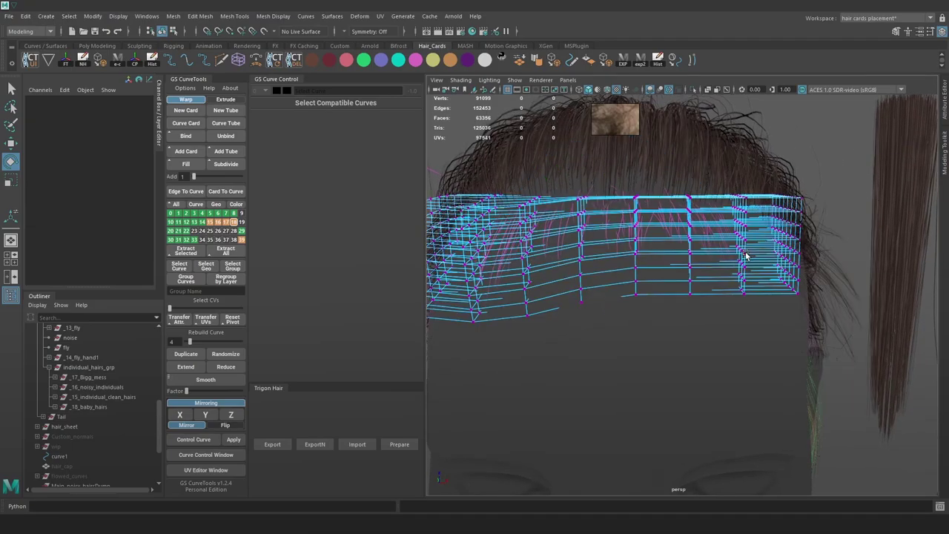
{"action": "left_click", "coordinate": [744, 253]}
{"action": "left_click_drag", "start_coordinate": [771, 277], "coordinate": [707, 266], "text": "alt"}
{"action": "key", "text": "w"}
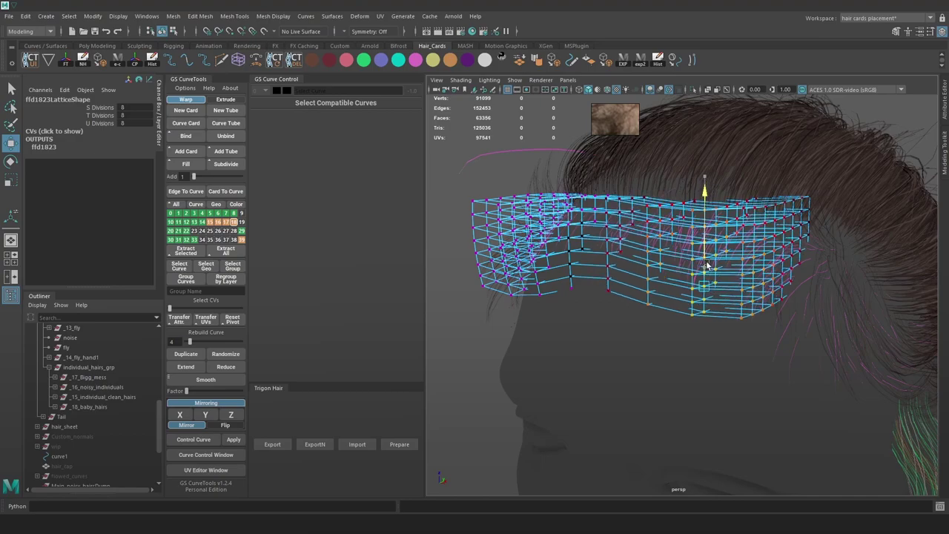
Rotate the selected lattice points on the character's left side to angle the hairs there
{"action": "right_click_drag", "start_coordinate": [686, 250], "coordinate": [737, 265], "text": "alt"}
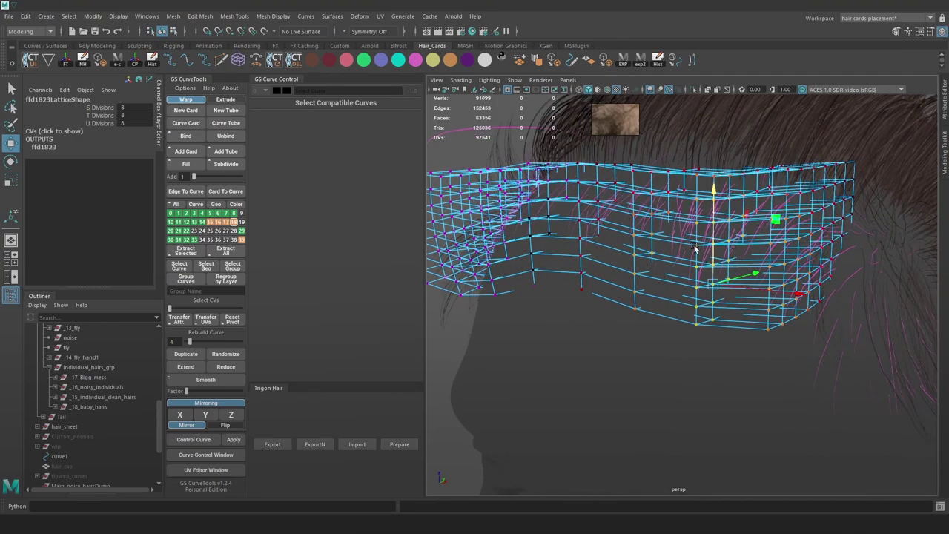
{"action": "left_click_drag", "start_coordinate": [678, 273], "coordinate": [663, 232], "text": "alt"}
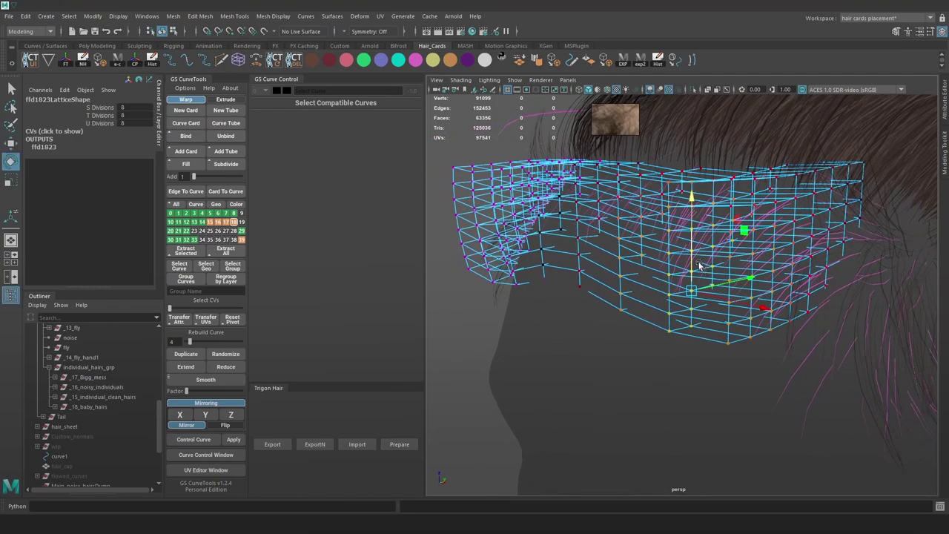
{"action": "key", "text": "e"}
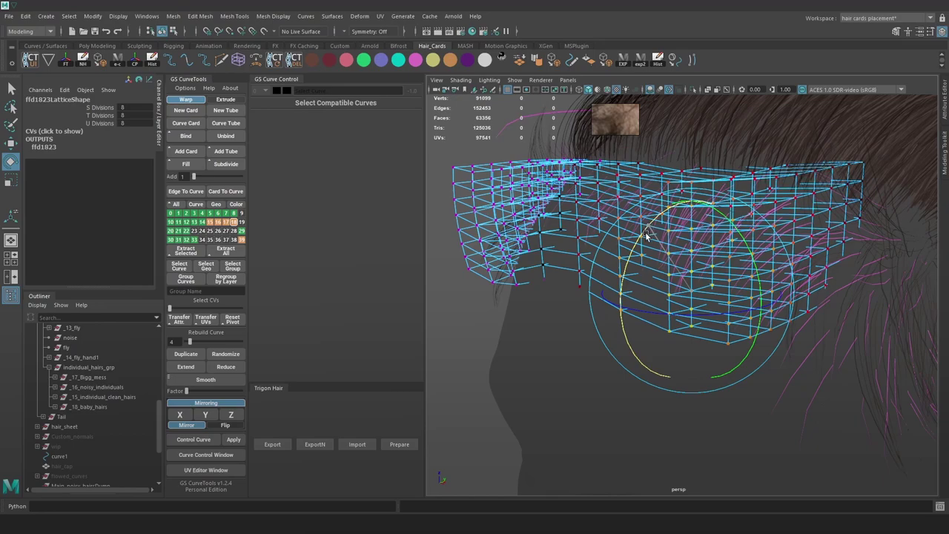
{"action": "left_click_drag", "start_coordinate": [646, 234], "coordinate": [623, 220]}
Select the lower lattice points at the middle of the forehead and move them slightly down with a soft falloff
{"action": "key", "text": "w"}
{"action": "left_click_drag", "start_coordinate": [835, 258], "coordinate": [578, 305], "text": "alt"}
{"action": "left_click", "coordinate": [578, 305]}
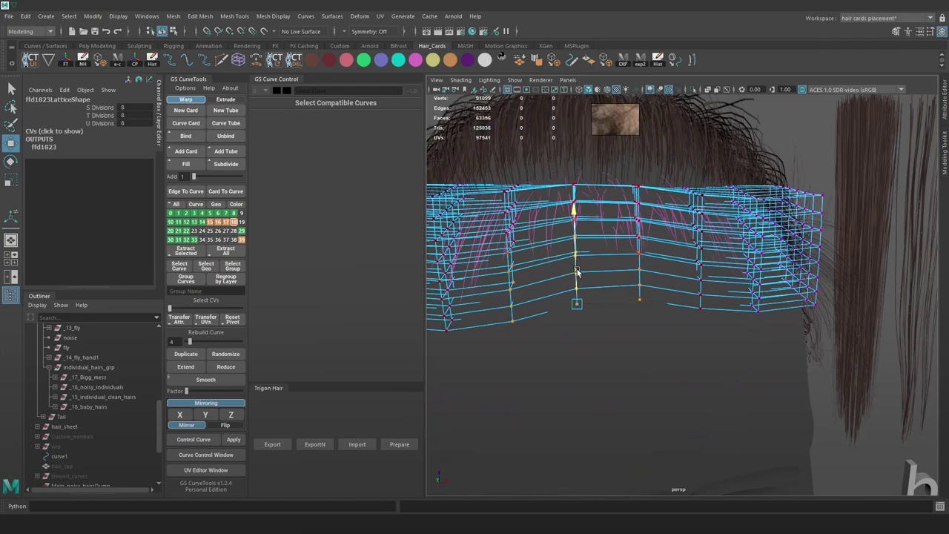
{"action": "left_click_drag", "start_coordinate": [578, 272], "coordinate": [577, 276]}
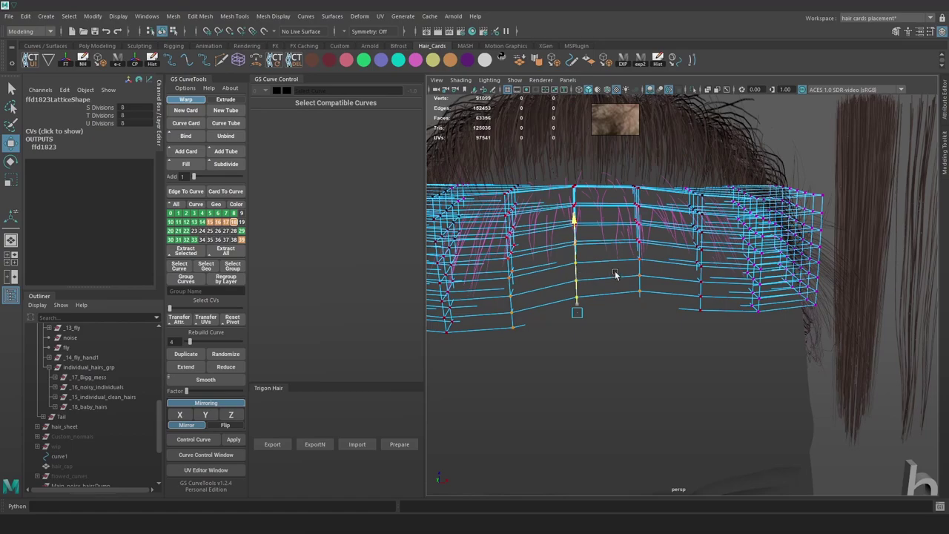
{"action": "middle_click_drag", "start_coordinate": [614, 274], "coordinate": [615, 276]}
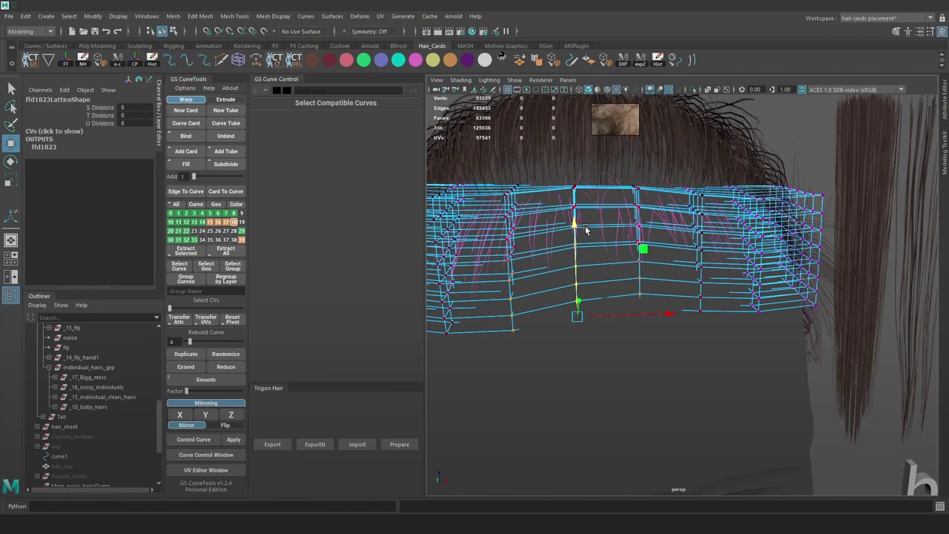
Switch to Marmoset Toolbag and check the hairline from the front and the character's left profile
{"action": "left_click", "coordinate": [493, 371]}
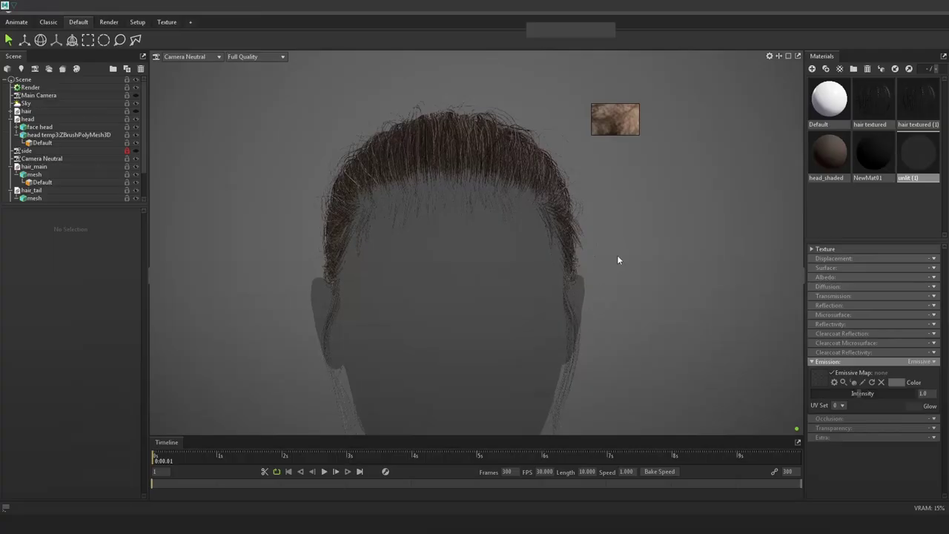
{"action": "left_click_drag", "start_coordinate": [659, 246], "coordinate": [557, 242], "text": "alt"}
{"action": "left_click_drag", "start_coordinate": [686, 267], "coordinate": [610, 286], "text": "alt"}
{"action": "left_click_drag", "start_coordinate": [453, 295], "coordinate": [442, 239]}
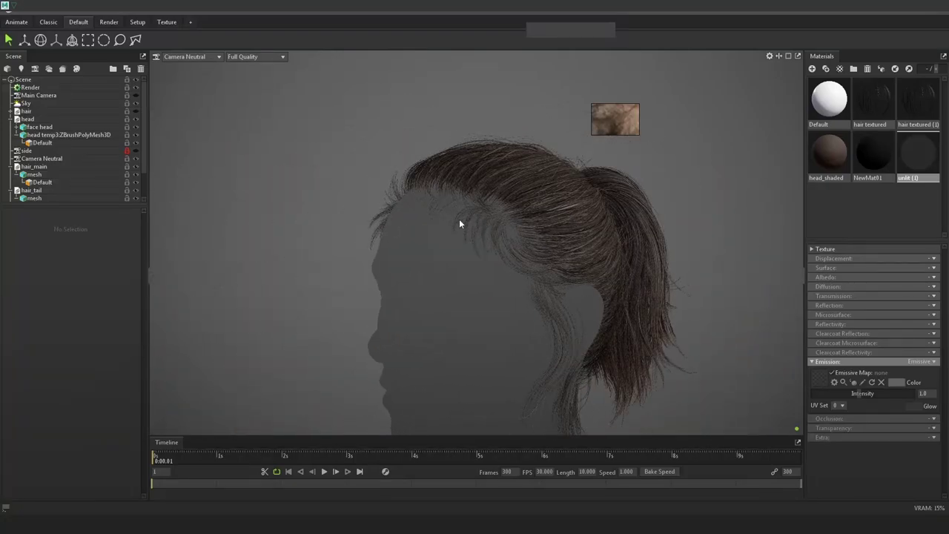
{"action": "right_click_drag", "start_coordinate": [459, 220], "coordinate": [467, 180]}
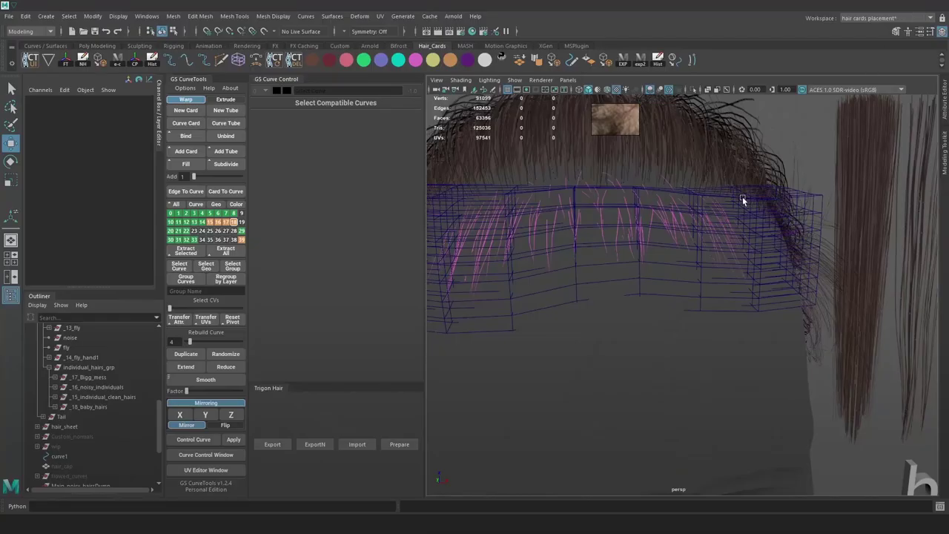
Back in Maya, isolate the _18_baby_hairs group, select all its curves and delete their history to bake in the lattice deformation
{"action": "left_click_drag", "start_coordinate": [744, 197], "coordinate": [290, 378], "text": "alt"}
{"action": "left_click", "coordinate": [88, 407]}
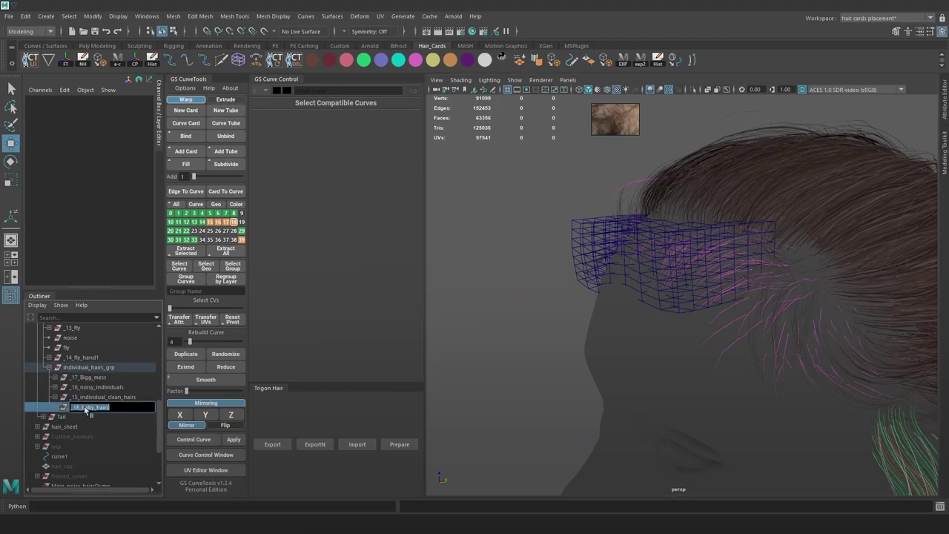
{"action": "left_click", "coordinate": [695, 90]}
{"action": "scroll", "coordinate": [694, 206], "scroll_direction": "down", "scroll_amount": 3}
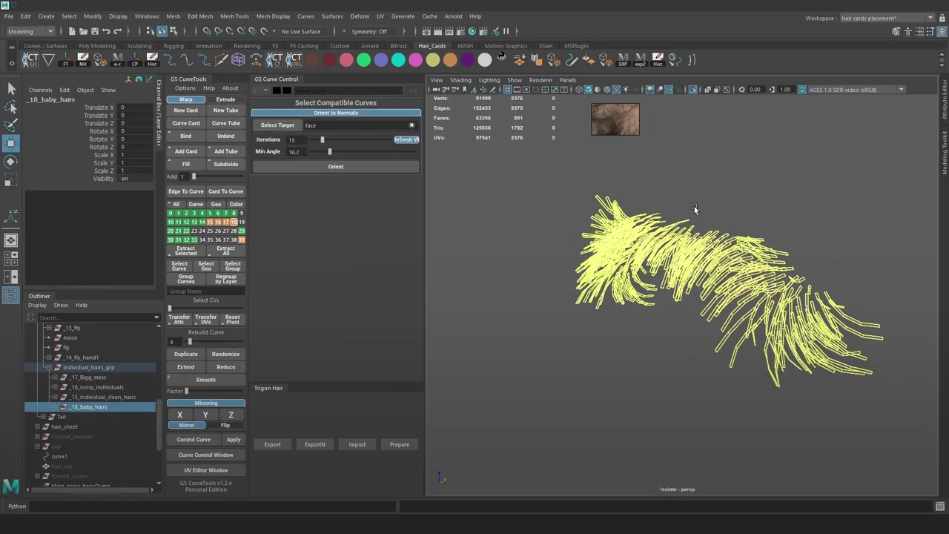
{"action": "left_click", "coordinate": [887, 414]}
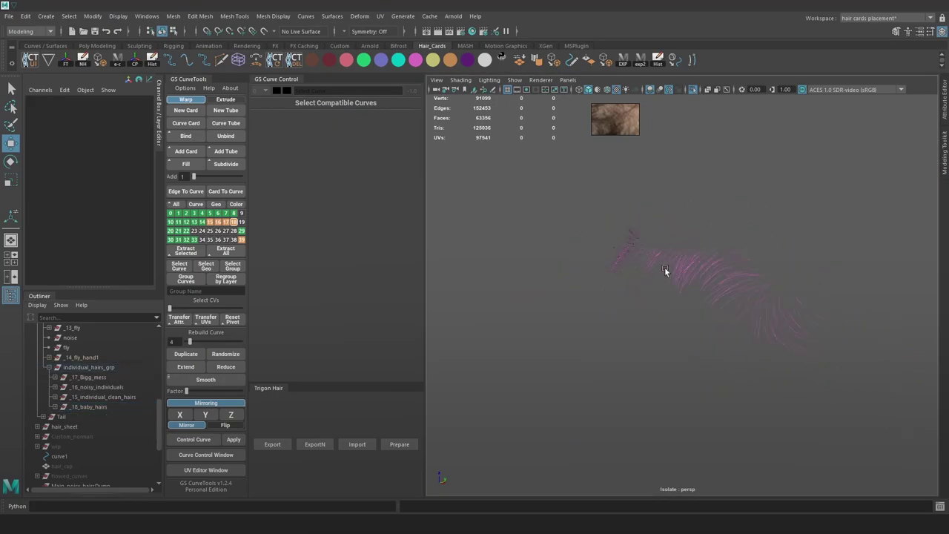
{"action": "left_click_drag", "start_coordinate": [875, 455], "coordinate": [479, 164]}
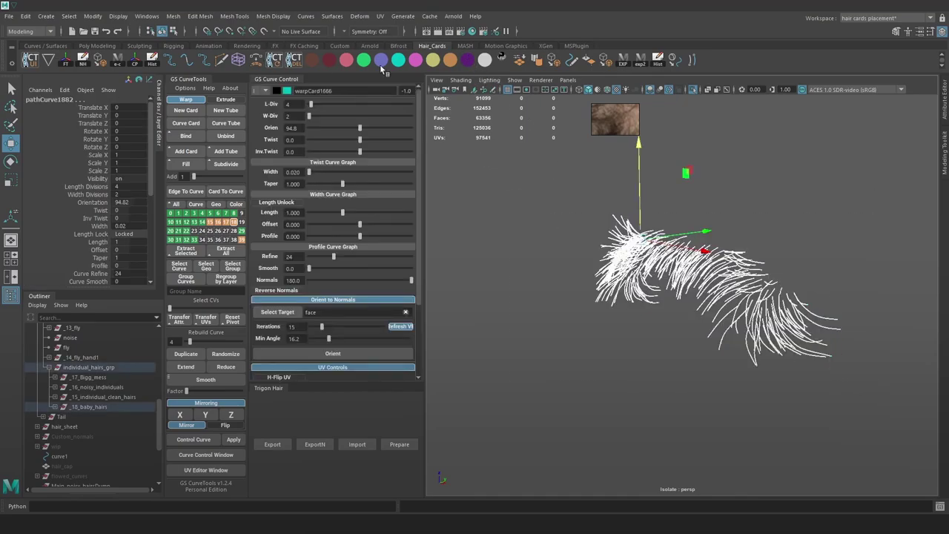
{"action": "left_click", "coordinate": [658, 63]}
{"action": "scroll", "coordinate": [800, 275], "scroll_direction": "up", "scroll_amount": 4}
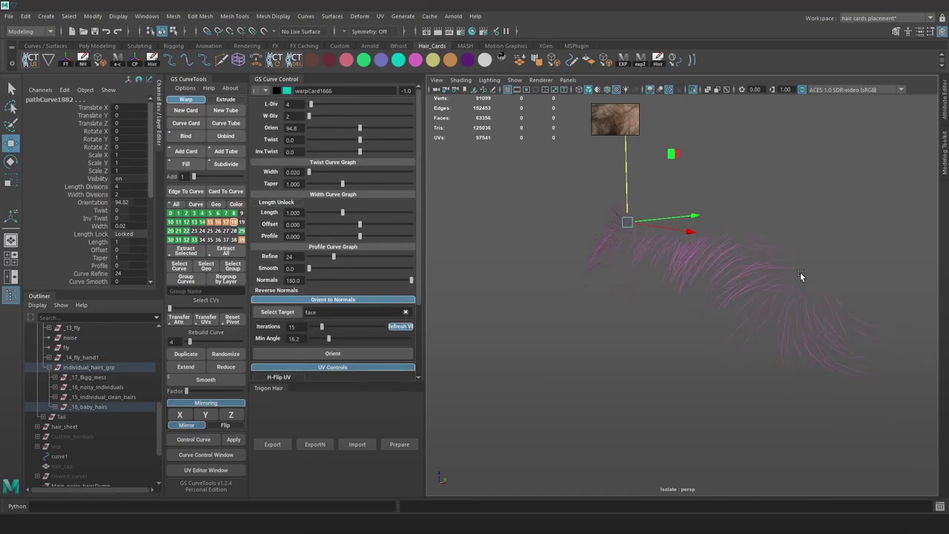
Turn on the display of all curve layers and keep the selected baby hairs isolated
{"action": "left_click", "coordinate": [690, 90]}
{"action": "left_click", "coordinate": [691, 91]}
{"action": "left_click", "coordinate": [690, 90]}
{"action": "left_click", "coordinate": [177, 204]}
{"action": "left_click", "coordinate": [693, 90]}
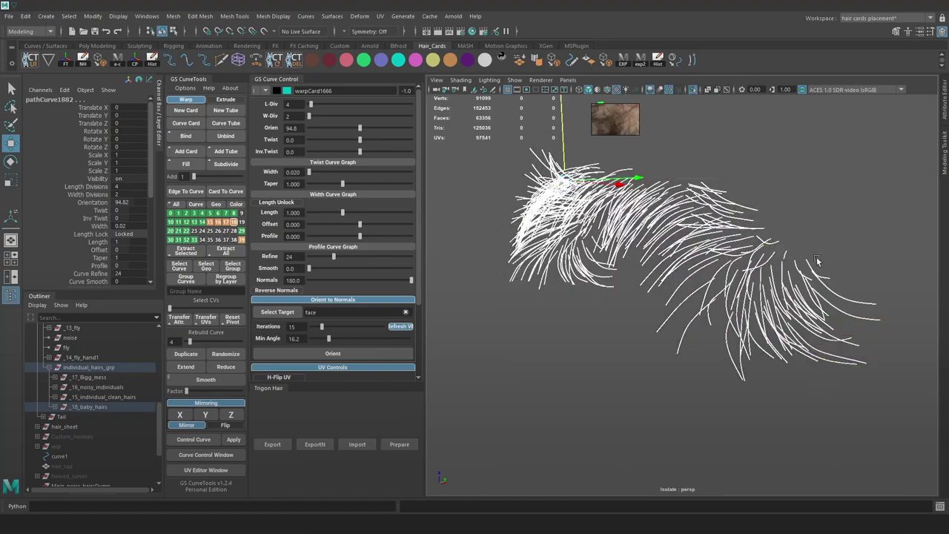
Select the baby hair curves at the character's left temple, deselect the forehead and rear ones, and add a lattice deformer
{"action": "left_click", "coordinate": [913, 319]}
{"action": "left_click_drag", "start_coordinate": [900, 395], "coordinate": [709, 202]}
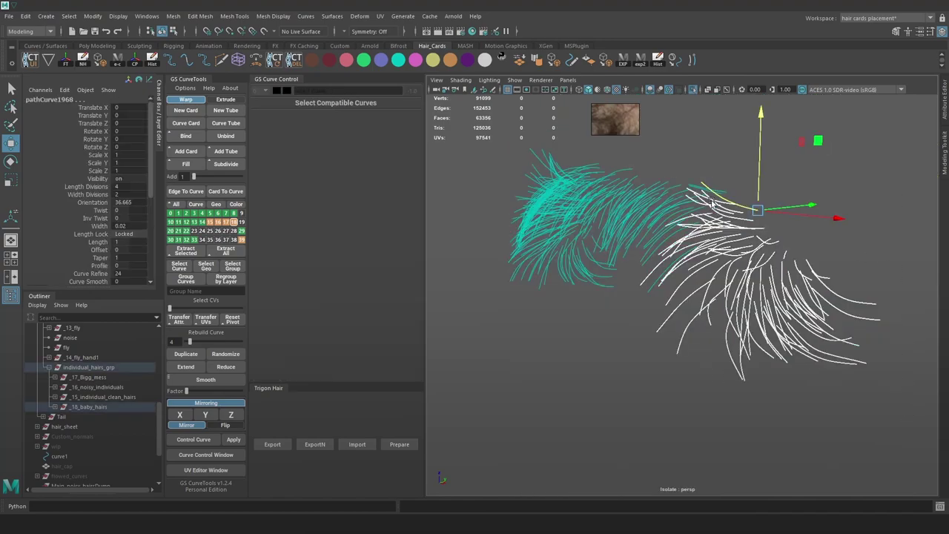
{"action": "left_click", "coordinate": [691, 90]}
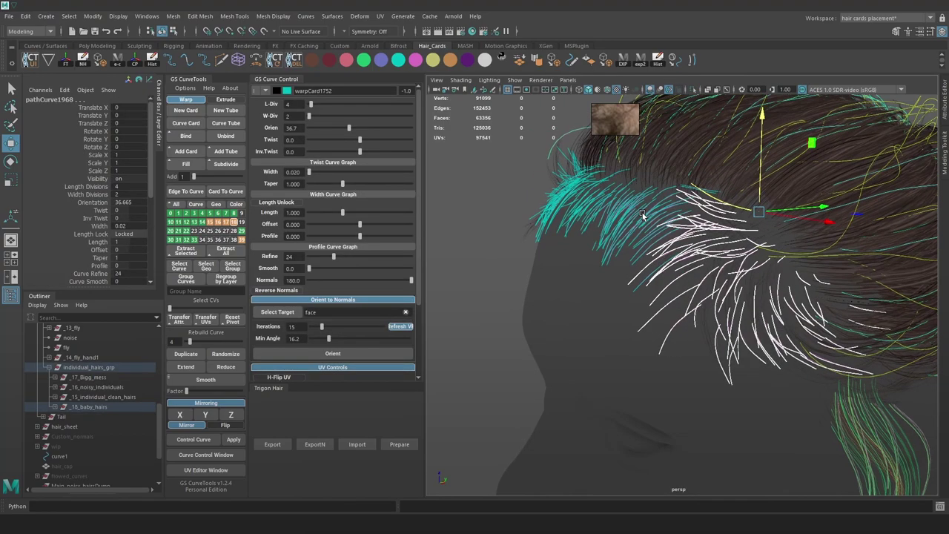
{"action": "left_click_drag", "start_coordinate": [642, 216], "coordinate": [744, 258], "text": "alt"}
{"action": "left_click_drag", "start_coordinate": [538, 150], "coordinate": [867, 296], "text": "ctrl"}
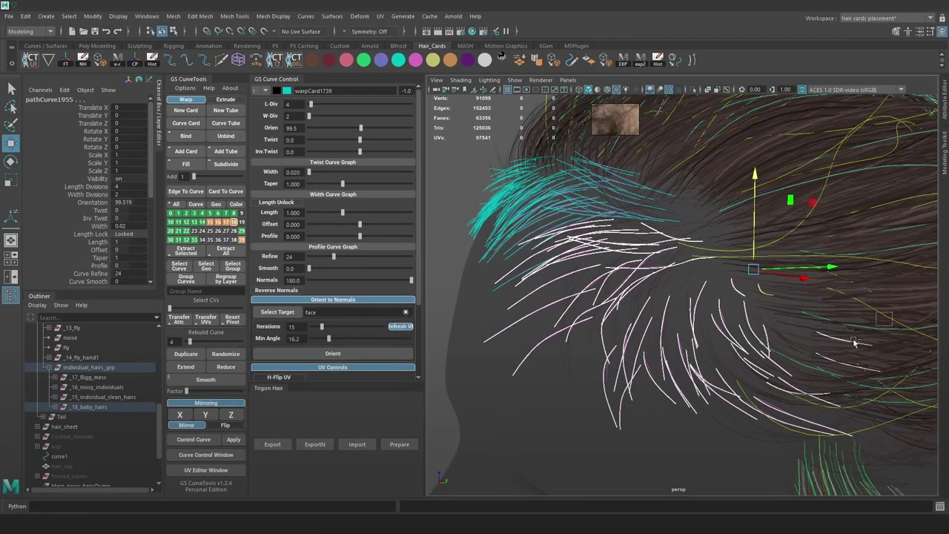
{"action": "left_click_drag", "start_coordinate": [734, 417], "coordinate": [758, 393], "text": "alt"}
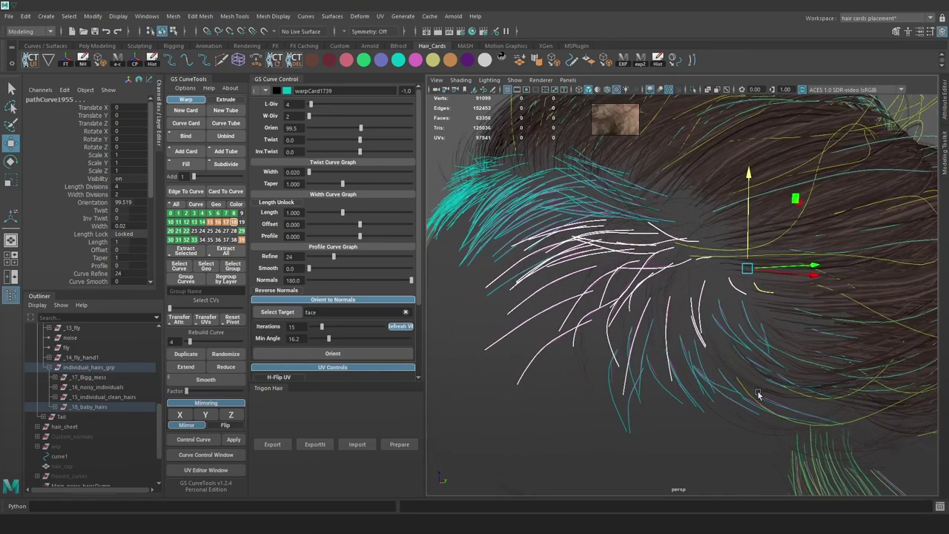
{"action": "left_click", "coordinate": [238, 59]}
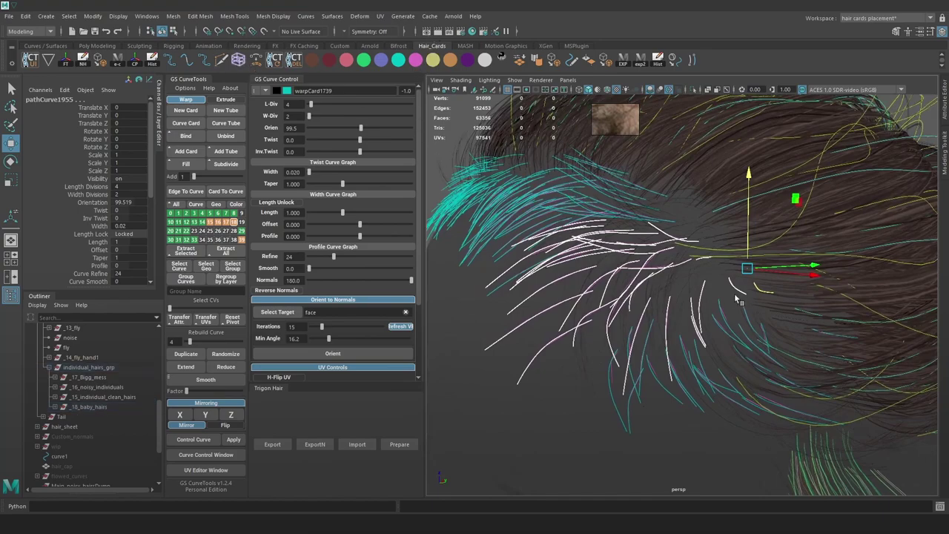
Set the left temple lattice's S, T and U divisions all to 4
{"action": "left_click_drag", "start_coordinate": [711, 298], "coordinate": [687, 276], "text": "alt"}
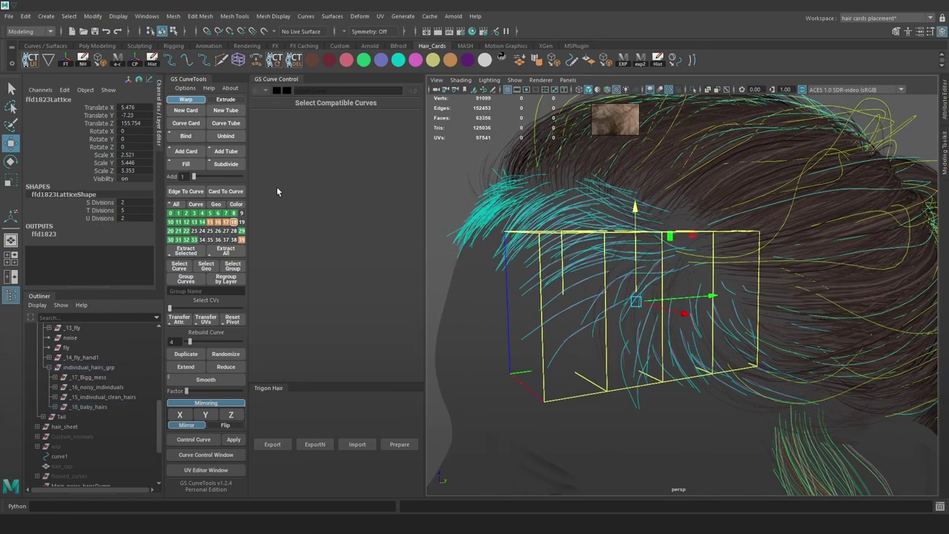
{"action": "left_click_drag", "start_coordinate": [133, 215], "coordinate": [136, 200]}
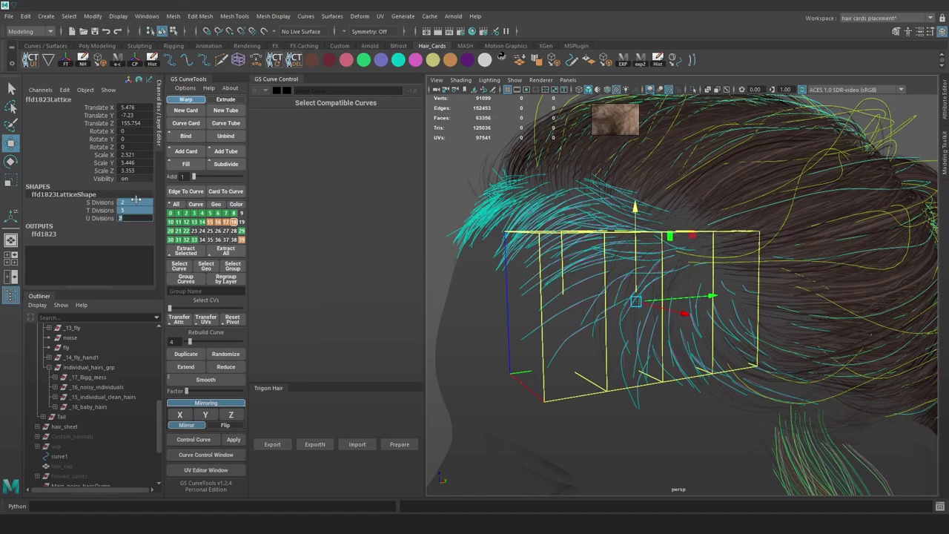
{"action": "key", "text": "Return"}
{"action": "left_click_drag", "start_coordinate": [583, 392], "coordinate": [519, 296], "text": "alt"}
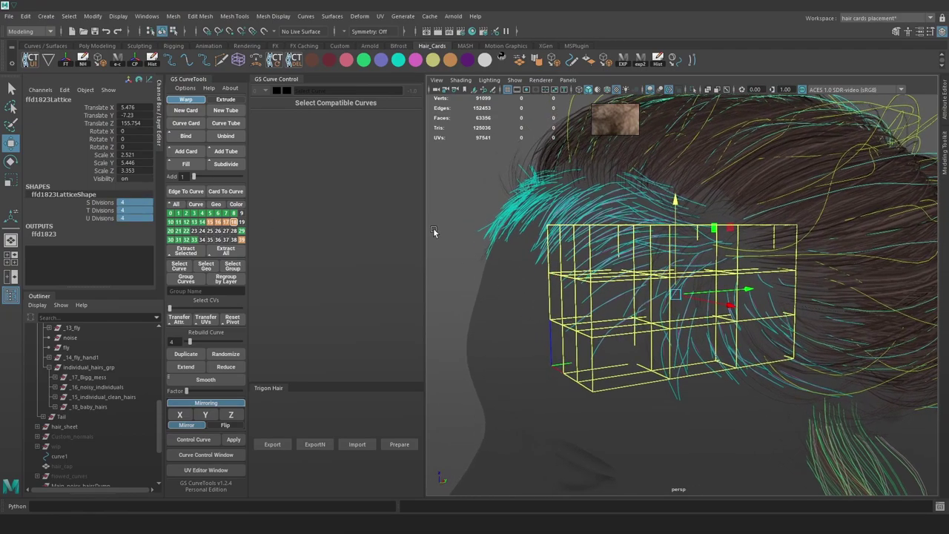
Select the points at the temple lattice's lower front corner and rotate them to bend the hair tips downward
{"action": "key", "text": "F9"}
{"action": "left_click_drag", "start_coordinate": [538, 351], "coordinate": [632, 420]}
{"action": "key", "text": "e"}
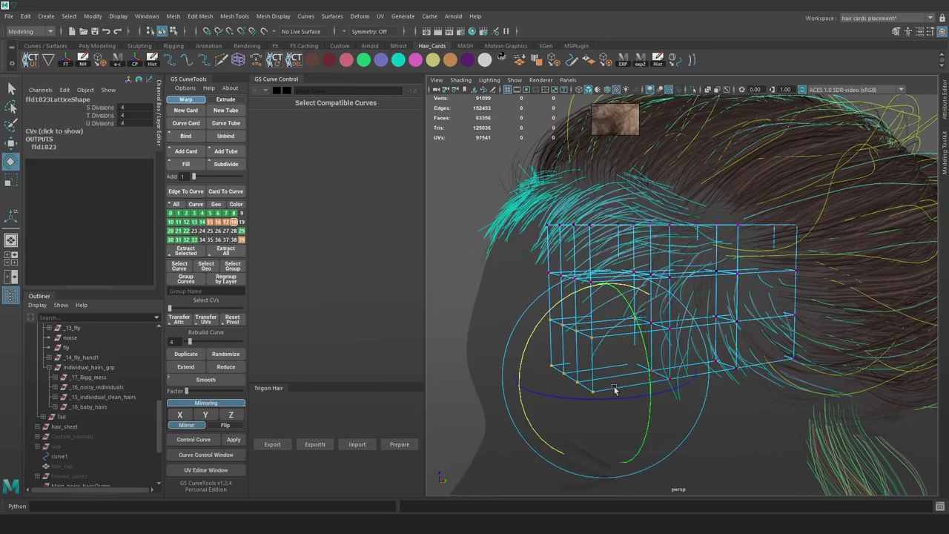
{"action": "left_click_drag", "start_coordinate": [624, 386], "coordinate": [630, 395]}
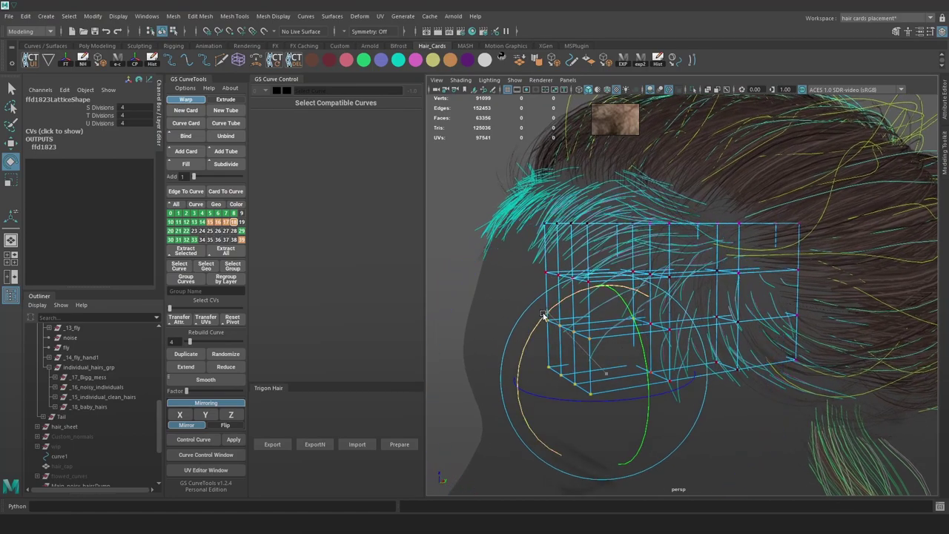
{"action": "left_click_drag", "start_coordinate": [534, 331], "coordinate": [533, 346]}
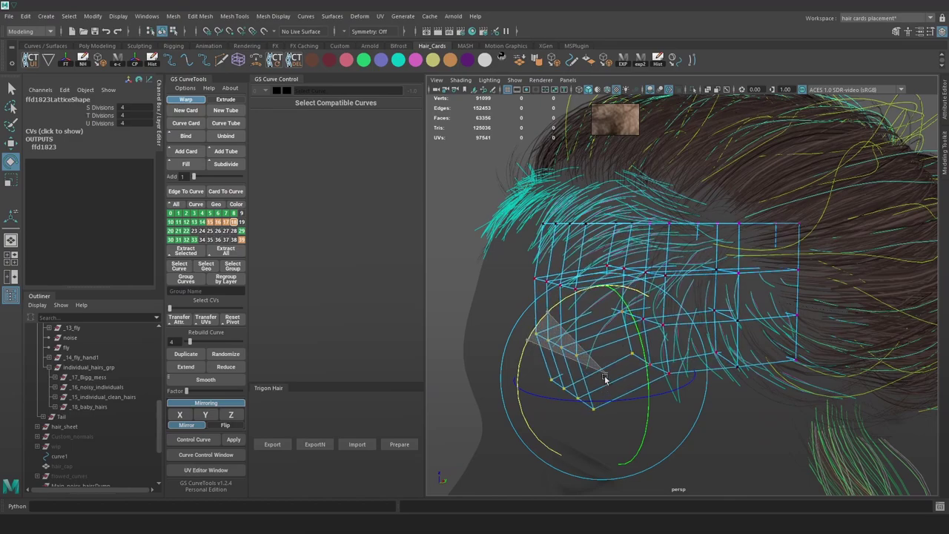
Shift the lower front lattice points back toward the ear, adjusting their rotation slightly to curve the temple hairs
{"action": "key", "text": "w"}
{"action": "left_click_drag", "start_coordinate": [607, 374], "coordinate": [627, 381]}
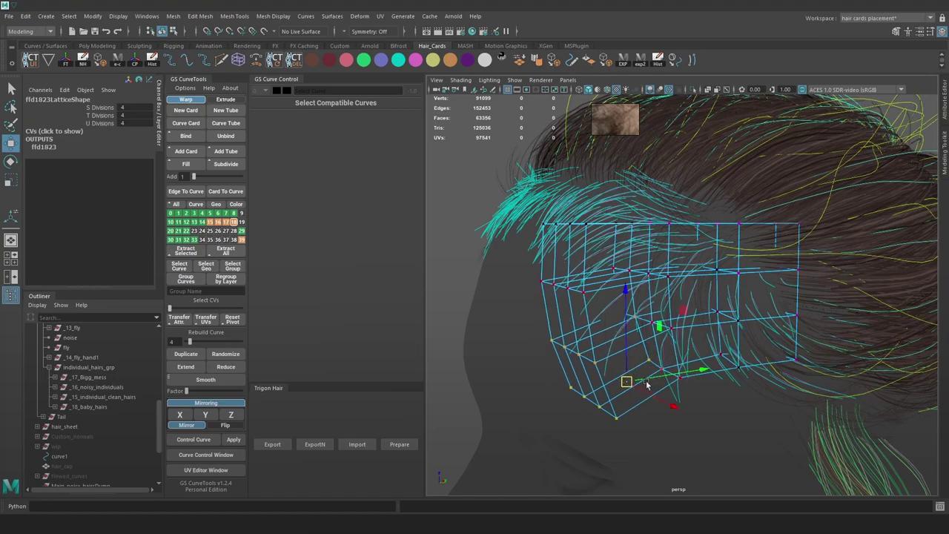
{"action": "key", "text": "e"}
{"action": "left_click_drag", "start_coordinate": [680, 290], "coordinate": [675, 289]}
{"action": "key", "text": "w"}
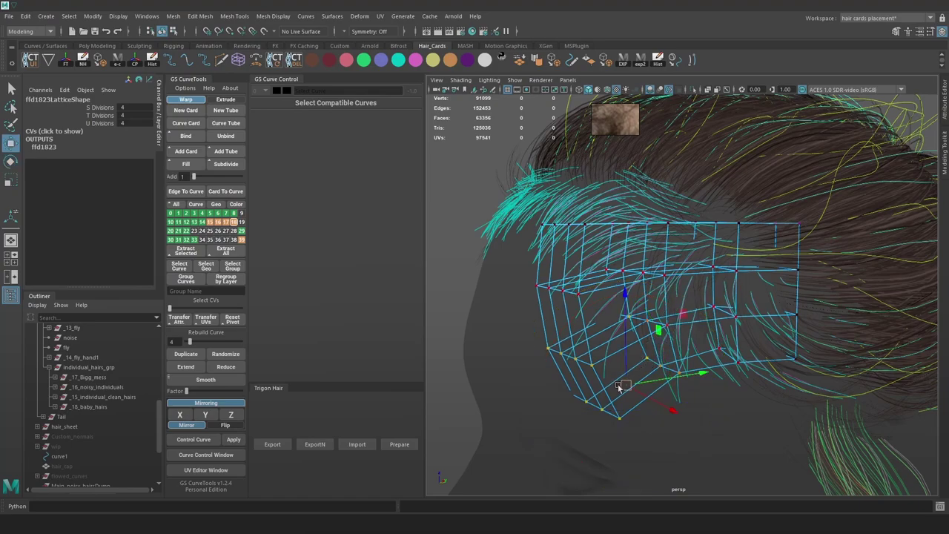
{"action": "left_click_drag", "start_coordinate": [626, 389], "coordinate": [633, 388]}
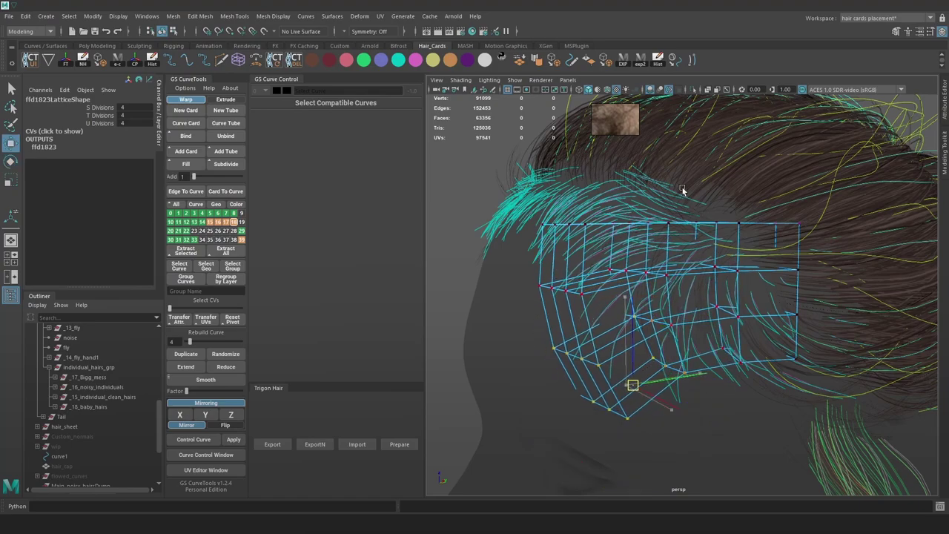
Export the updated hair and switch to Marmoset Toolbag to check the temple baby hairs in the render
{"action": "left_click", "coordinate": [640, 61]}
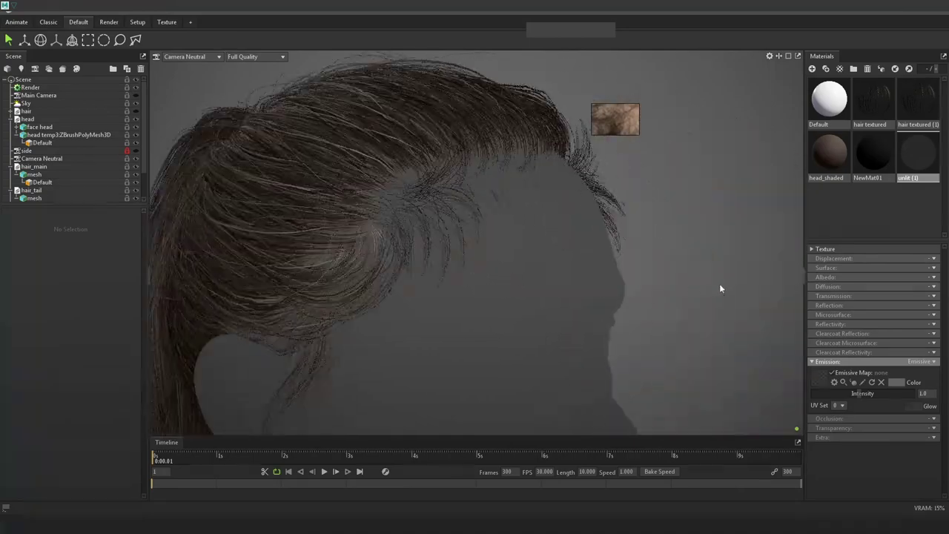
{"action": "left_click_drag", "start_coordinate": [719, 288], "coordinate": [525, 276]}
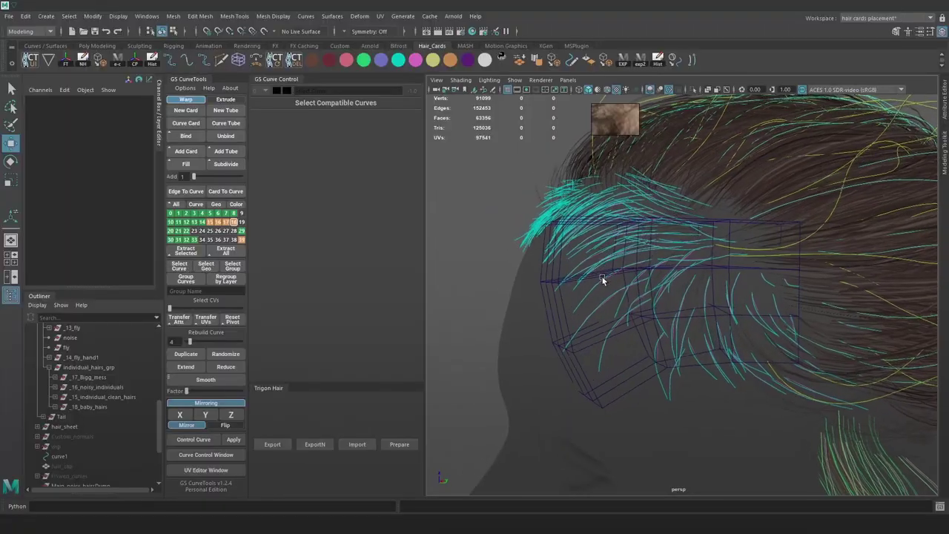
Back in Maya, reselect the left temple lattice and select the points in its lower front area
{"action": "scroll", "coordinate": [615, 300], "scroll_direction": "up", "scroll_amount": 3}
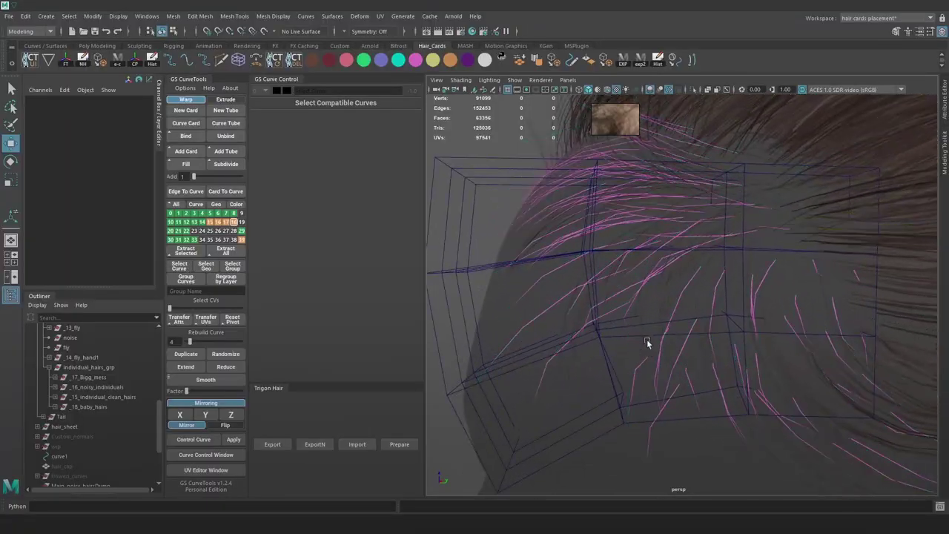
{"action": "left_click", "coordinate": [605, 342]}
{"action": "scroll", "coordinate": [612, 341], "scroll_direction": "down", "scroll_amount": 2}
{"action": "scroll", "coordinate": [625, 341], "scroll_direction": "up", "scroll_amount": 1}
{"action": "key", "text": "F9"}
{"action": "left_click_drag", "start_coordinate": [649, 362], "coordinate": [616, 399]}
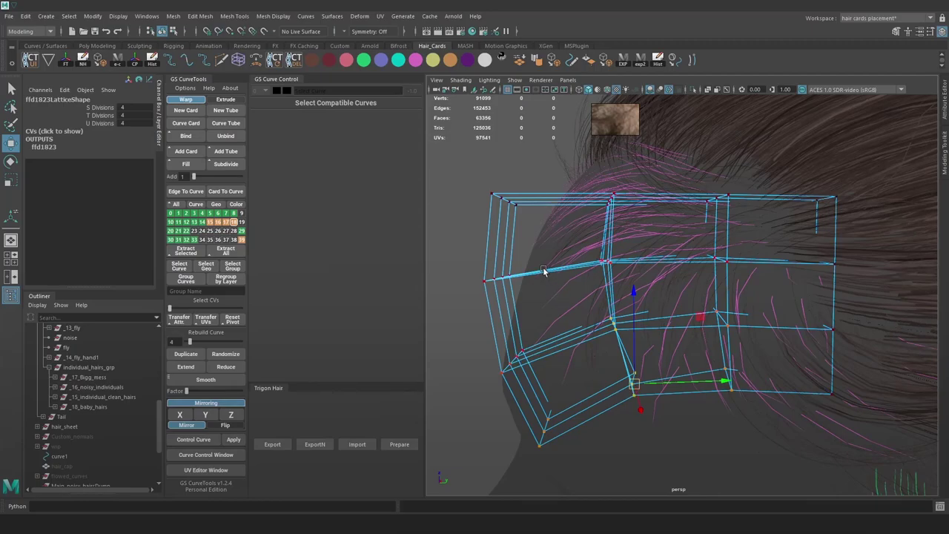
Toggle soft selection and reposition the points along the temple lattice's front edge at mid height
{"action": "left_click_drag", "start_coordinate": [543, 271], "coordinate": [479, 291]}
{"action": "key", "text": "b"}
{"action": "left_click_drag", "start_coordinate": [521, 311], "coordinate": [491, 286]}
{"action": "left_click_drag", "start_coordinate": [586, 278], "coordinate": [598, 249]}
{"action": "key", "text": "e"}
{"action": "key", "text": "w"}
{"action": "left_click_drag", "start_coordinate": [508, 275], "coordinate": [522, 302]}
Select the temple lattice's lowest front row of points and move it back toward the ear
{"action": "left_click_drag", "start_coordinate": [562, 410], "coordinate": [546, 449]}
{"action": "left_click_drag", "start_coordinate": [617, 433], "coordinate": [643, 430]}
{"action": "left_click_drag", "start_coordinate": [704, 354], "coordinate": [831, 318], "text": "alt"}
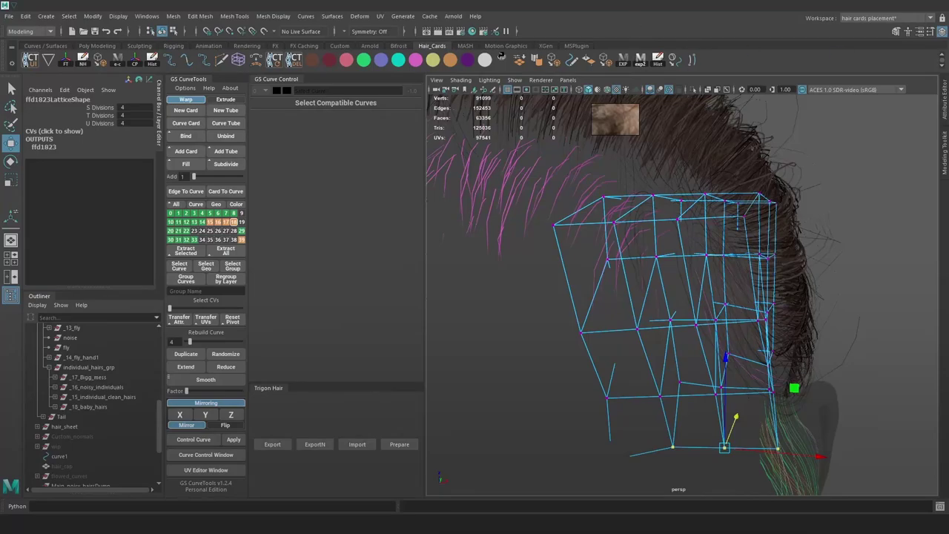
Clear the selection and switch to Marmoset Toolbag to examine the reshaped temple hairs around the left profile
{"action": "key", "text": "alt+d"}
{"action": "left_click_drag", "start_coordinate": [746, 260], "coordinate": [321, 505], "text": "alt"}
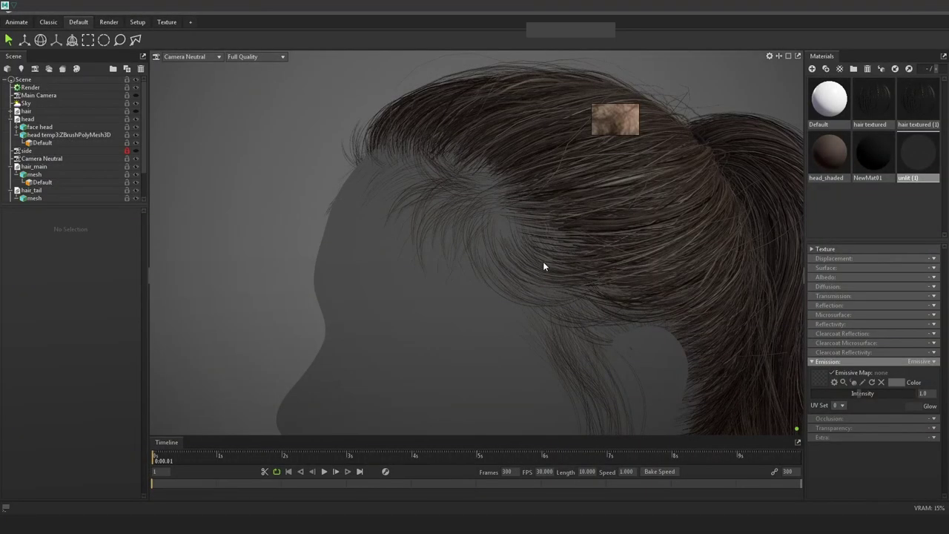
{"action": "left_click_drag", "start_coordinate": [454, 264], "coordinate": [586, 261], "text": "alt"}
{"action": "left_click_drag", "start_coordinate": [519, 253], "coordinate": [635, 259], "text": "alt"}
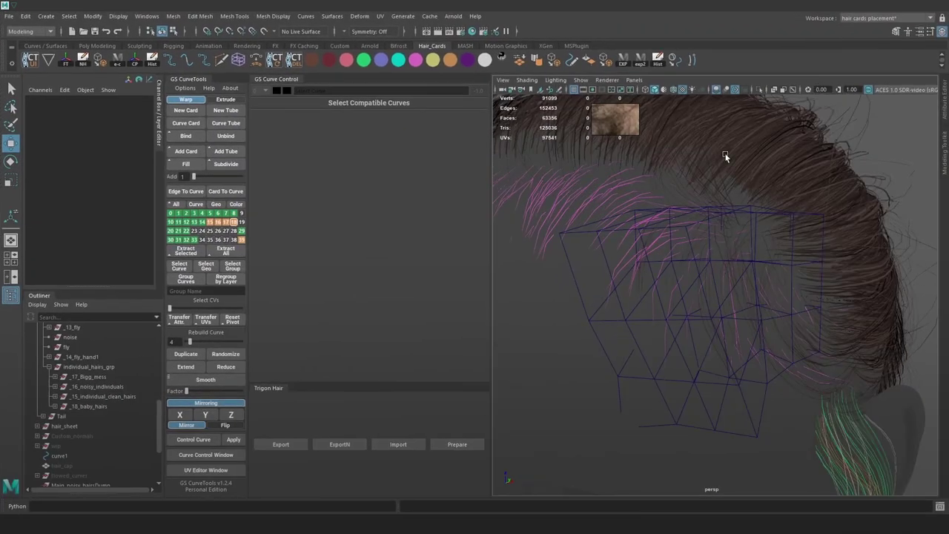
Back in Maya, isolate _18_baby_hairs, select all its curves, delete their history to bake the lattice deformation, and exit isolation
{"action": "right_click_drag", "start_coordinate": [725, 156], "coordinate": [654, 182], "text": "alt"}
{"action": "left_click_drag", "start_coordinate": [654, 183], "coordinate": [739, 292], "text": "alt"}
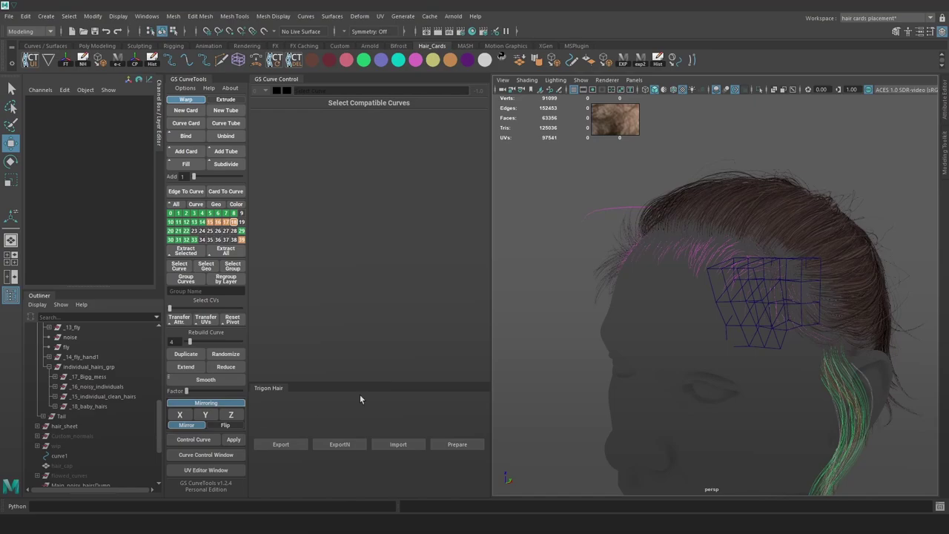
{"action": "left_click", "coordinate": [87, 406]}
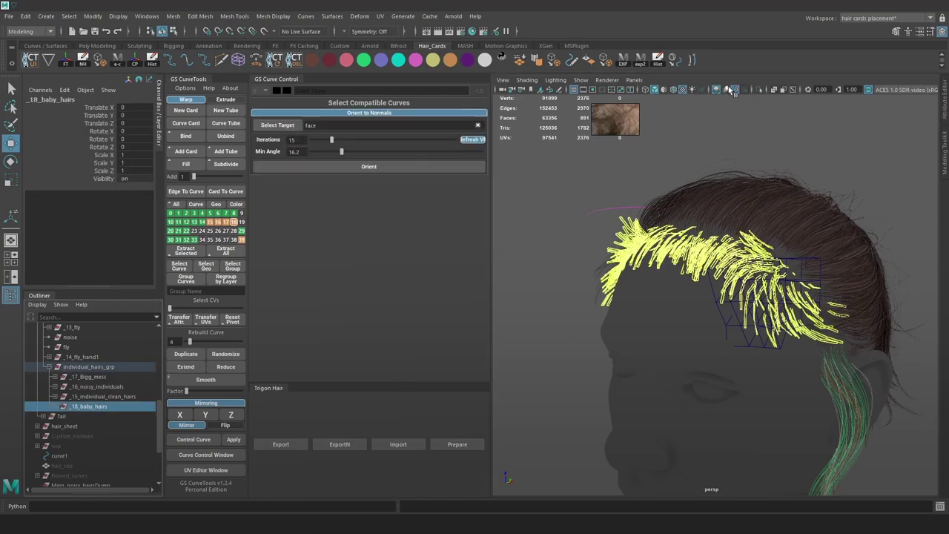
{"action": "left_click", "coordinate": [759, 90]}
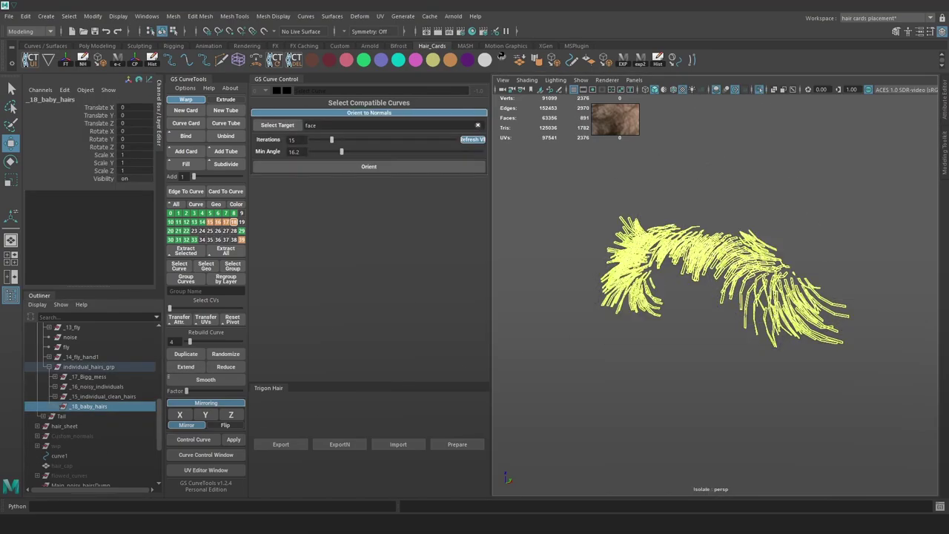
{"action": "left_click", "coordinate": [861, 402]}
{"action": "left_click", "coordinate": [685, 274]}
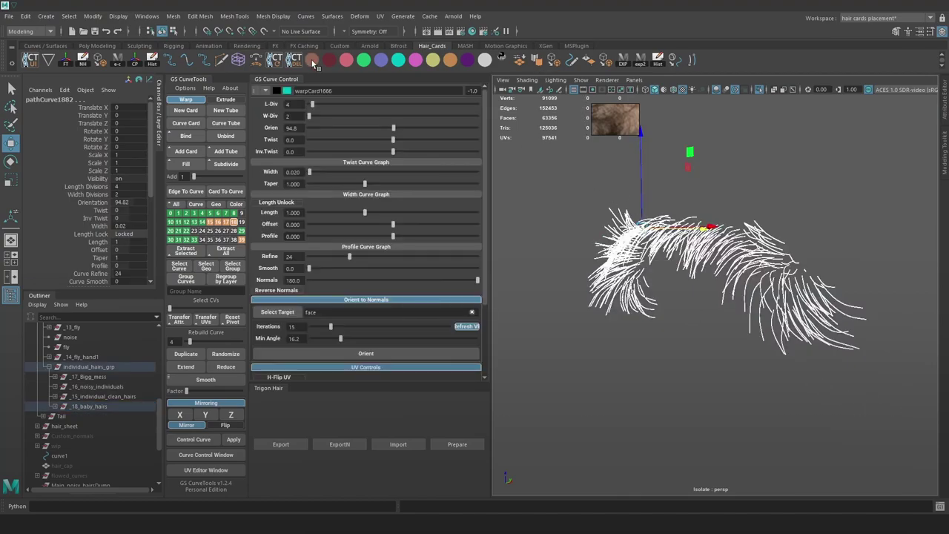
{"action": "left_click", "coordinate": [760, 90]}
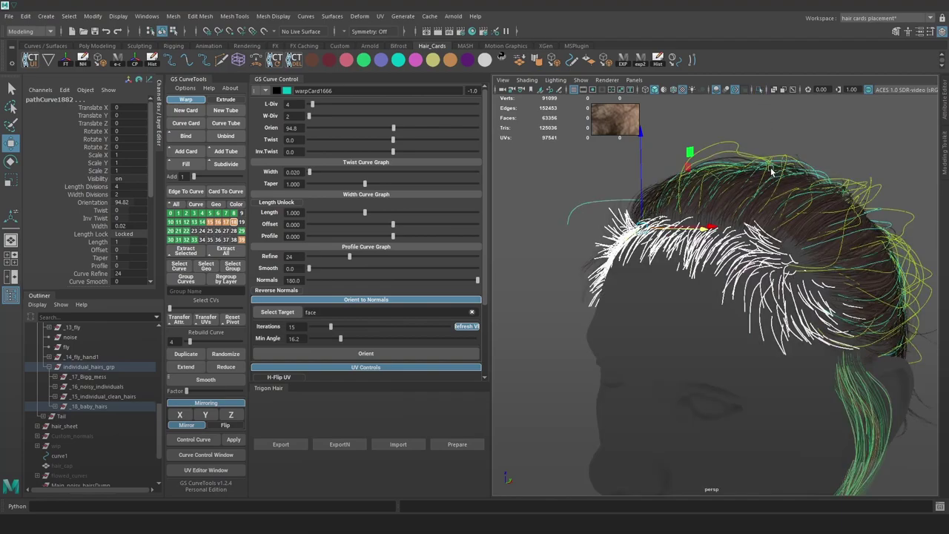
Expand and isolate the _18_baby_hairs group, select all its curves again, and exit isolation to inspect the left profile
{"action": "left_click", "coordinate": [553, 225]}
{"action": "left_click_drag", "start_coordinate": [563, 230], "coordinate": [669, 217], "text": "alt"}
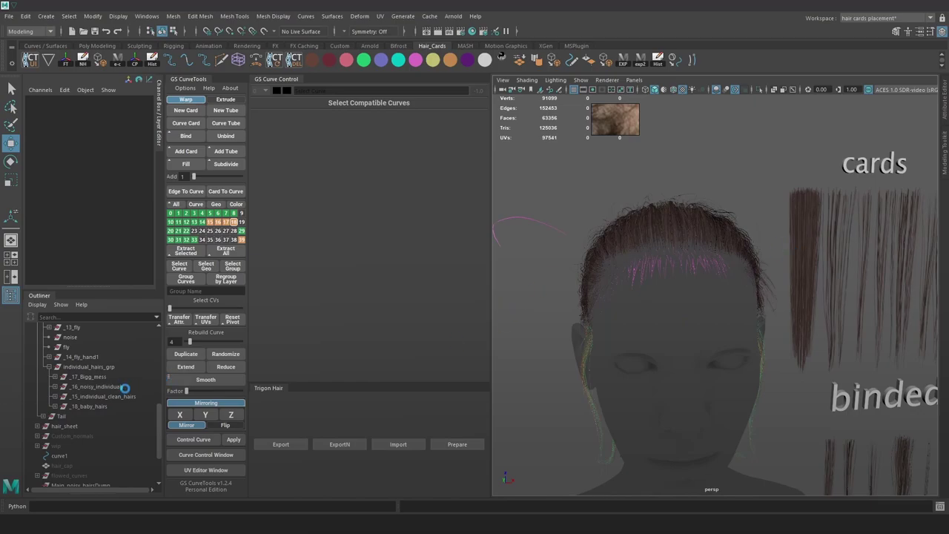
{"action": "left_click", "coordinate": [82, 406]}
{"action": "left_click", "coordinate": [55, 406]}
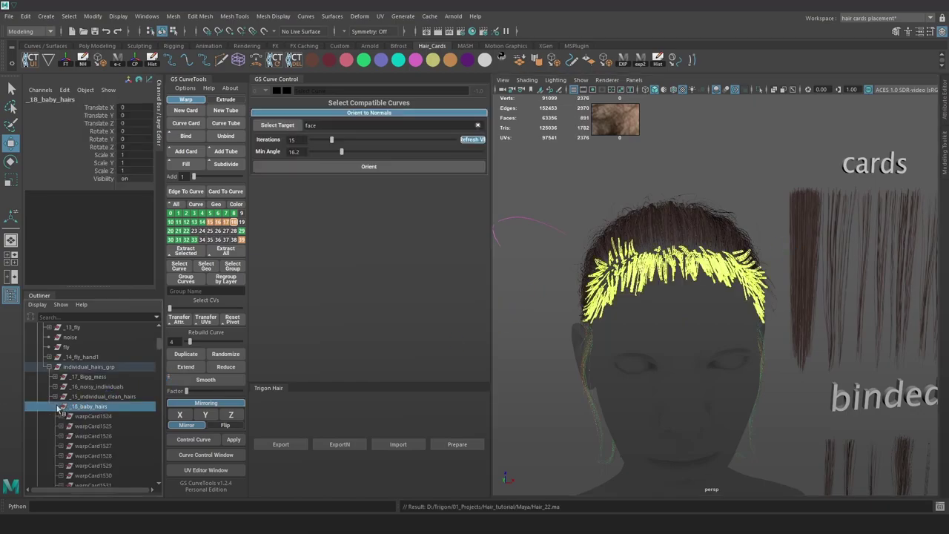
{"action": "left_click", "coordinate": [760, 89]}
{"action": "left_click", "coordinate": [846, 378]}
{"action": "left_click_drag", "start_coordinate": [845, 378], "coordinate": [430, 75]}
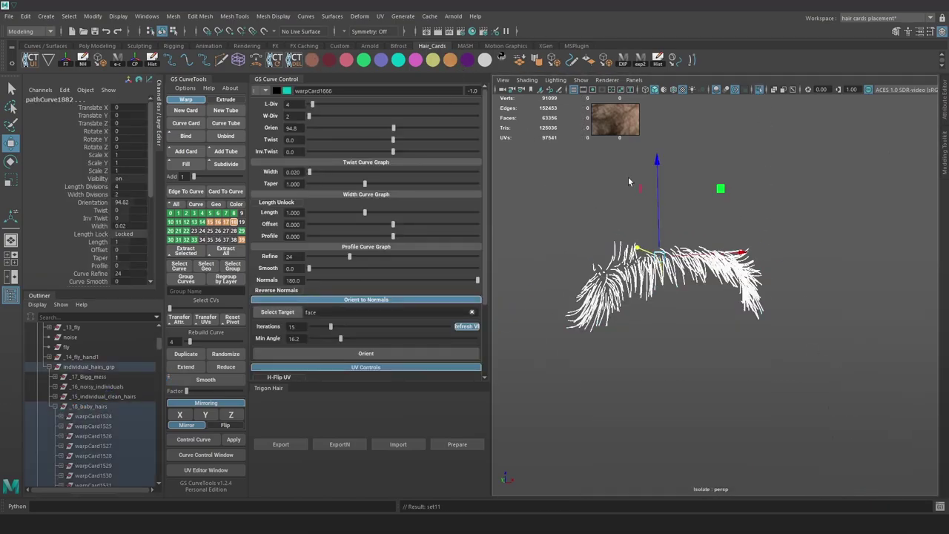
{"action": "scroll", "coordinate": [629, 182], "scroll_direction": "up", "scroll_amount": 3}
{"action": "left_click", "coordinate": [759, 90]}
{"action": "left_click_drag", "start_coordinate": [749, 200], "coordinate": [662, 261], "text": "alt"}
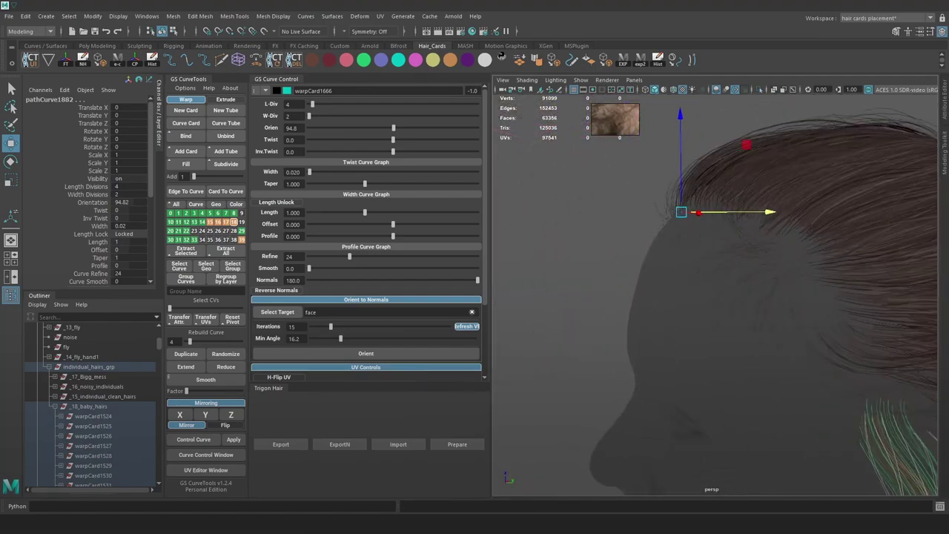
{"action": "left_click", "coordinate": [644, 265]}
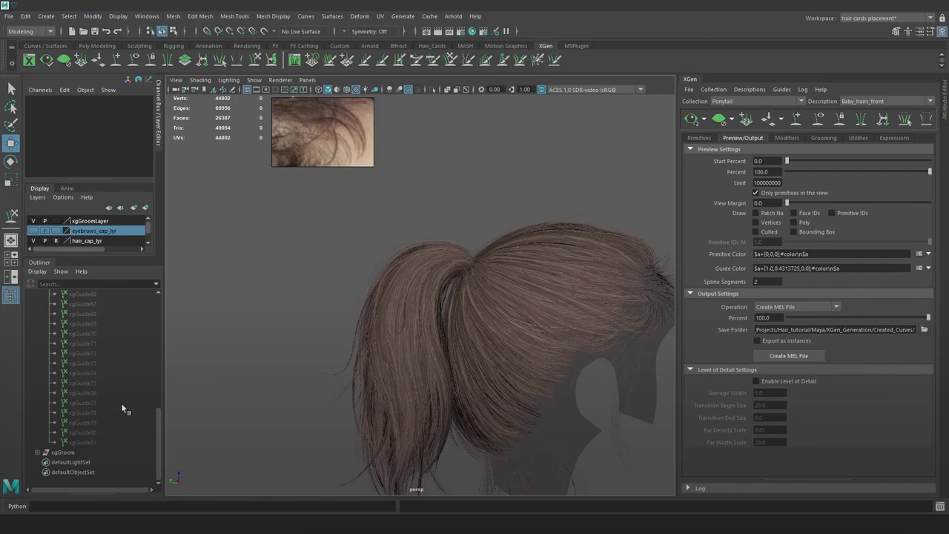
In the XGen scene, collapse the Baby_hairs_front guide list in the Outliner and select the hair_cap mesh
{"action": "scroll", "coordinate": [80, 417], "scroll_direction": "up", "scroll_amount": 10}
{"action": "left_click", "coordinate": [48, 413]}
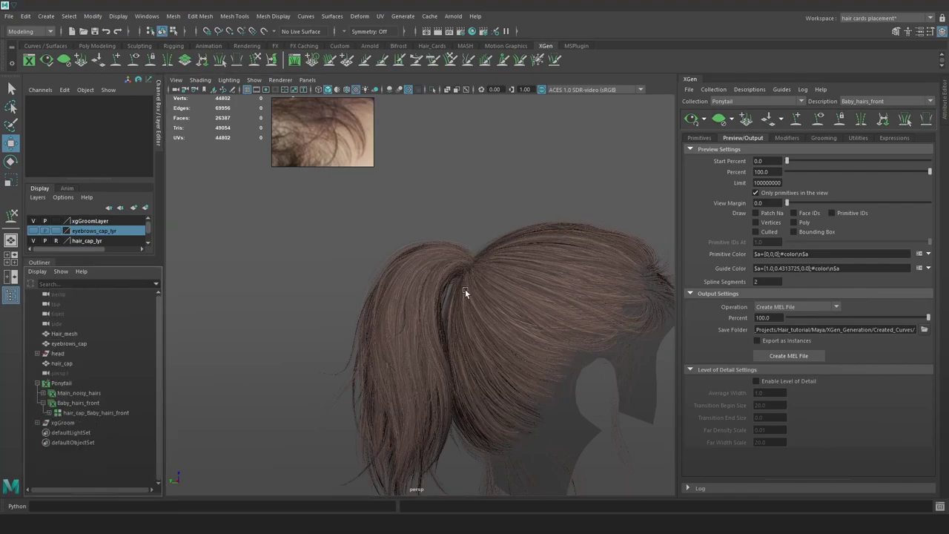
{"action": "scroll", "coordinate": [548, 322], "scroll_direction": "up", "scroll_amount": 5}
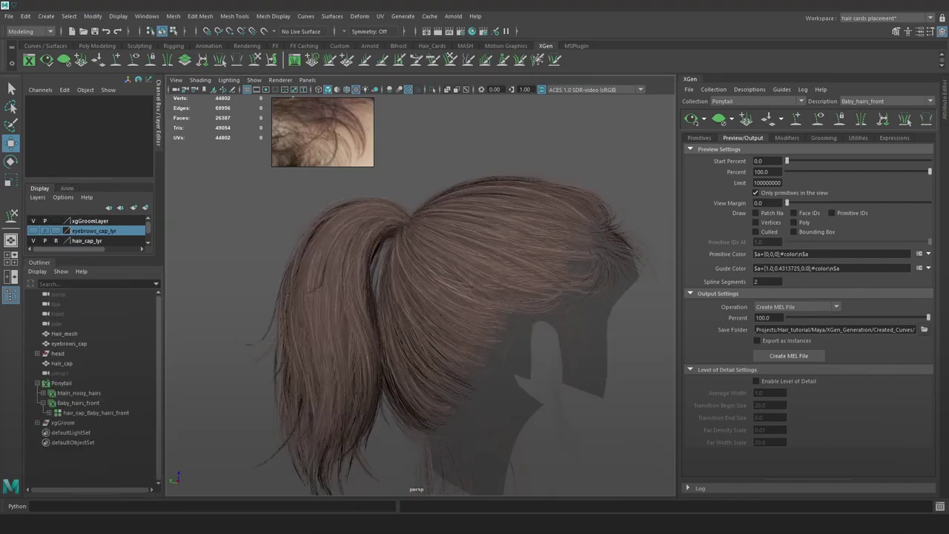
{"action": "left_click", "coordinate": [67, 343]}
{"action": "left_click", "coordinate": [66, 334]}
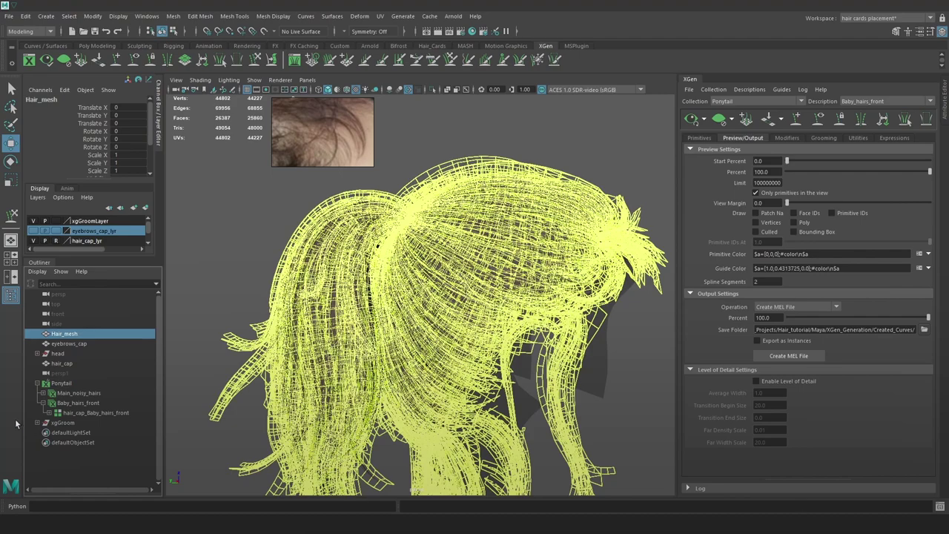
{"action": "left_click", "coordinate": [145, 363]}
{"action": "right_click_drag", "start_coordinate": [503, 326], "coordinate": [573, 360], "text": "alt"}
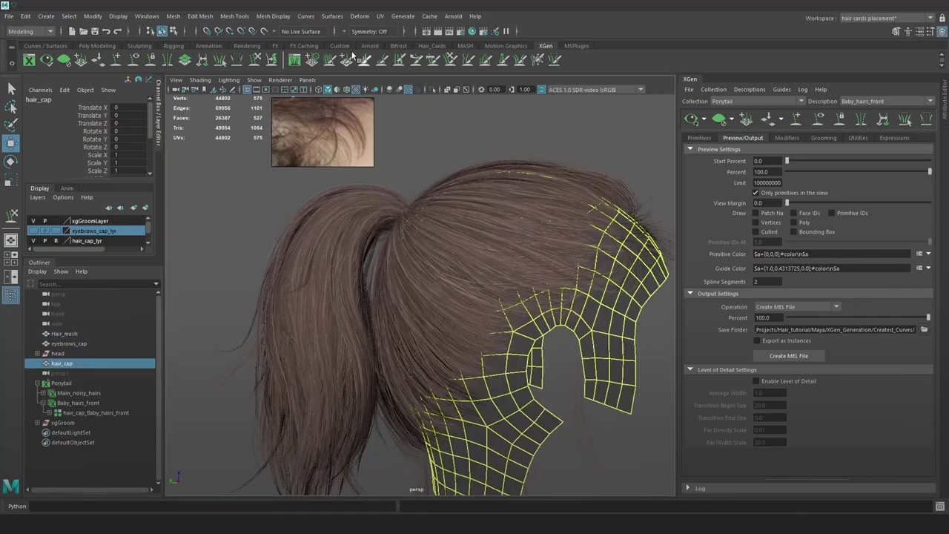
Create an XGen spline description named Ponytail in the existing Ponytail collection, generated randomly across the surface and controlled by guides
{"action": "left_click", "coordinate": [403, 16]}
{"action": "left_click", "coordinate": [443, 67]}
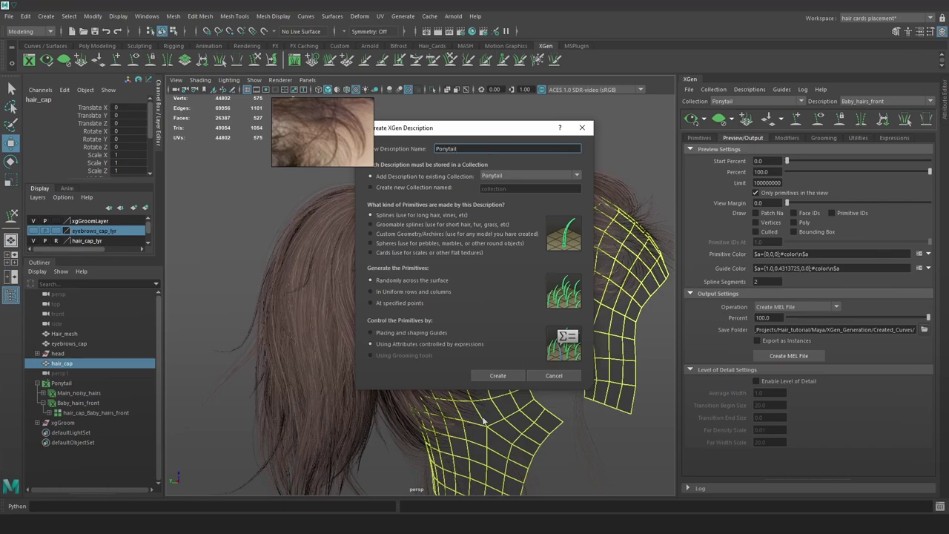
{"action": "left_click", "coordinate": [399, 333]}
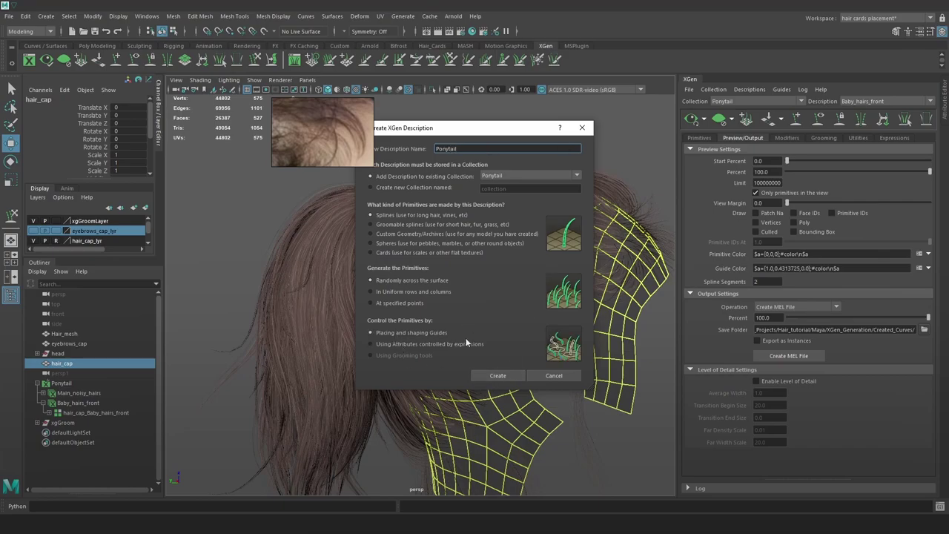
{"action": "left_click", "coordinate": [498, 376]}
Place an XGen guide on the hair cap at the base of the ponytail
{"action": "left_click_drag", "start_coordinate": [420, 284], "coordinate": [502, 304], "text": "alt"}
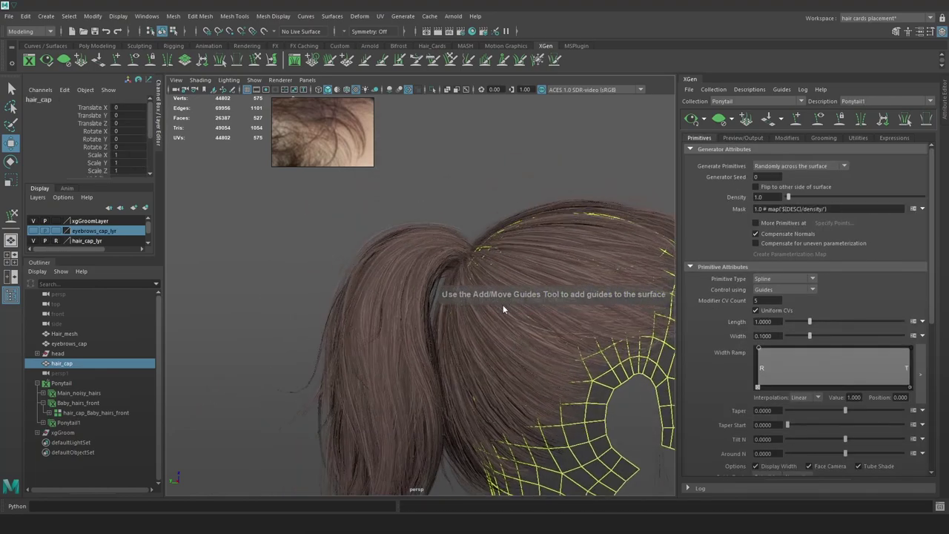
{"action": "left_click_drag", "start_coordinate": [577, 341], "coordinate": [712, 119], "text": "alt"}
{"action": "left_click", "coordinate": [795, 119]}
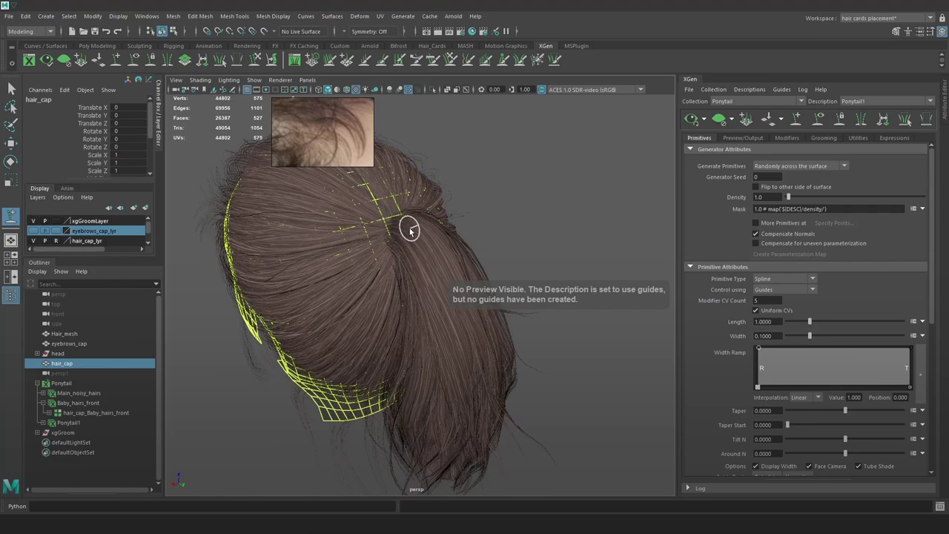
{"action": "left_click", "coordinate": [412, 230]}
{"action": "scroll", "coordinate": [568, 225], "scroll_direction": "up", "scroll_amount": 5}
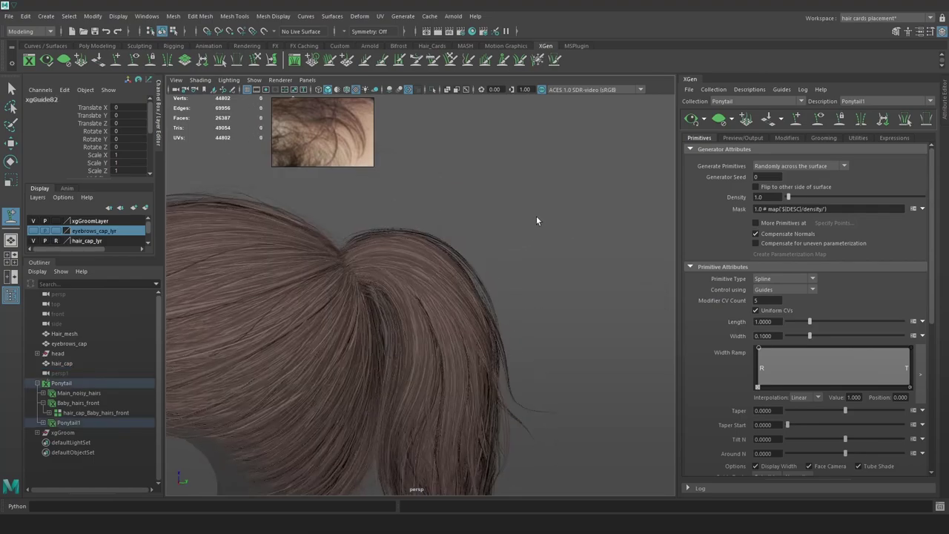
In wireframe display, scale up the ponytail guide and sculpt it to follow the ponytail's upper arc
{"action": "key", "text": "4"}
{"action": "key", "text": "r"}
{"action": "left_click_drag", "start_coordinate": [346, 269], "coordinate": [438, 249]}
{"action": "scroll", "coordinate": [460, 256], "scroll_direction": "down", "scroll_amount": 3}
{"action": "left_click_drag", "start_coordinate": [467, 270], "coordinate": [545, 250], "text": "alt"}
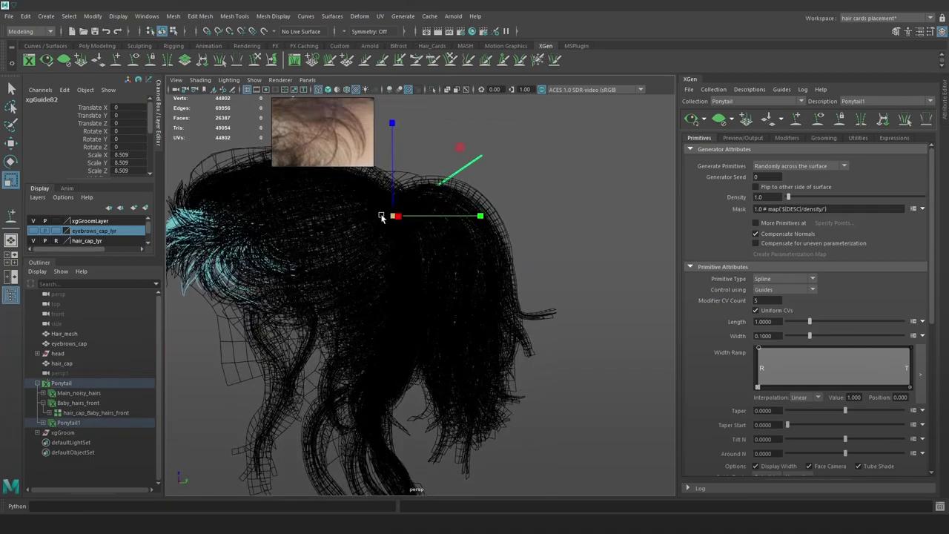
{"action": "left_click_drag", "start_coordinate": [393, 216], "coordinate": [449, 211]}
{"action": "left_click", "coordinate": [255, 61]}
{"action": "mouse_move", "coordinate": [559, 104]}
{"action": "left_mouse_down"}
{"action": "mouse_move", "coordinate": [567, 144]}
{"action": "mouse_move", "coordinate": [439, 240]}
{"action": "left_mouse_up"}
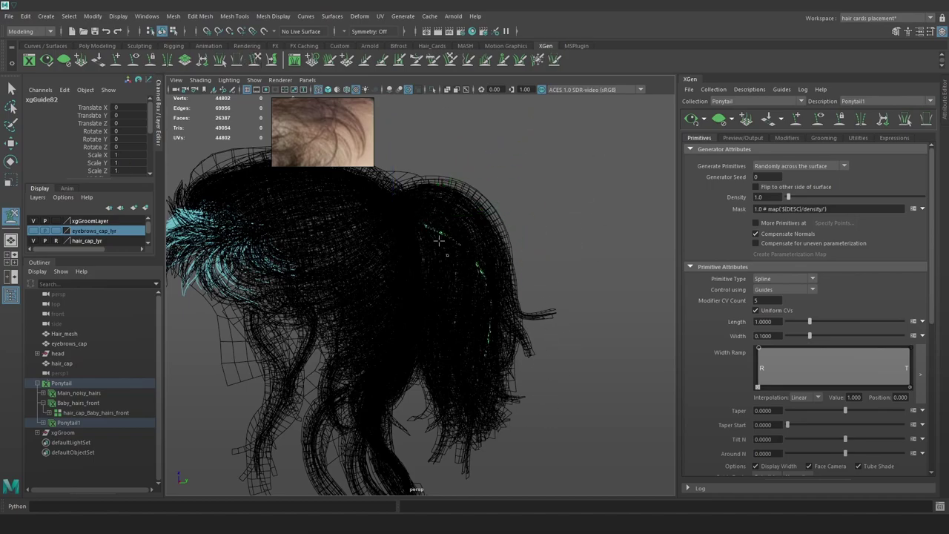
Rebuild the ponytail guide with 12 CVs
{"action": "scroll", "coordinate": [741, 311], "scroll_direction": "down", "scroll_amount": 3}
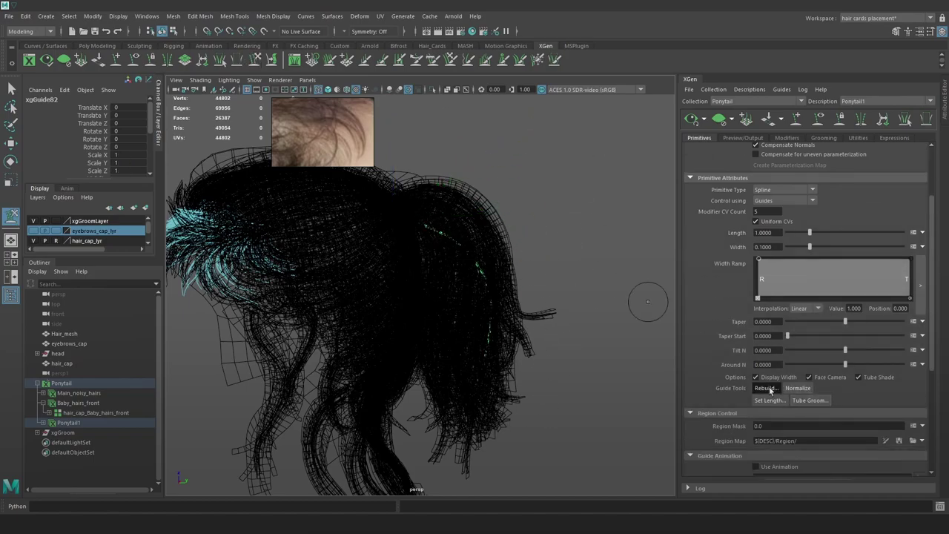
{"action": "left_click", "coordinate": [765, 388]}
{"action": "type", "text": "12"}
{"action": "key", "text": "Return"}
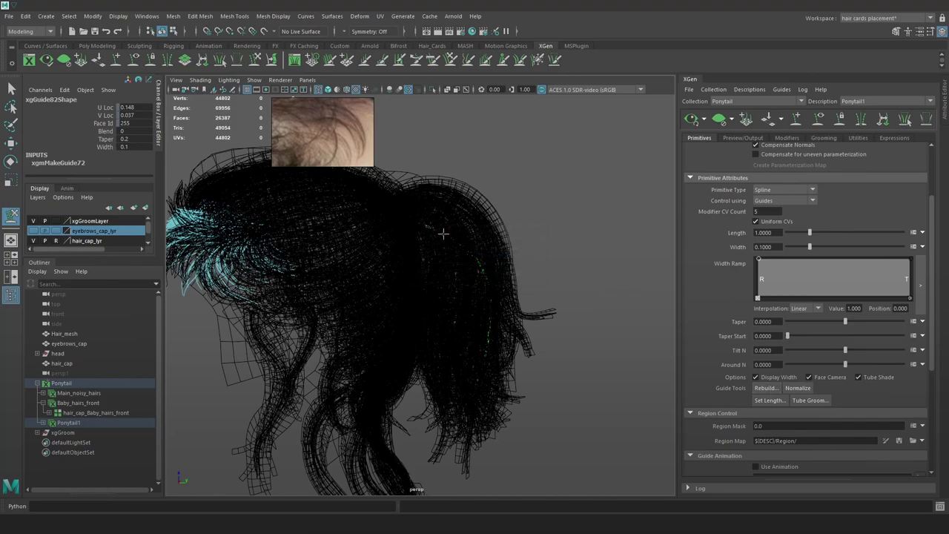
Sculpt the rebuilt guide down along the ponytail and check its alignment from the back of the head
{"action": "left_click_drag", "start_coordinate": [500, 245], "coordinate": [478, 236], "text": "alt"}
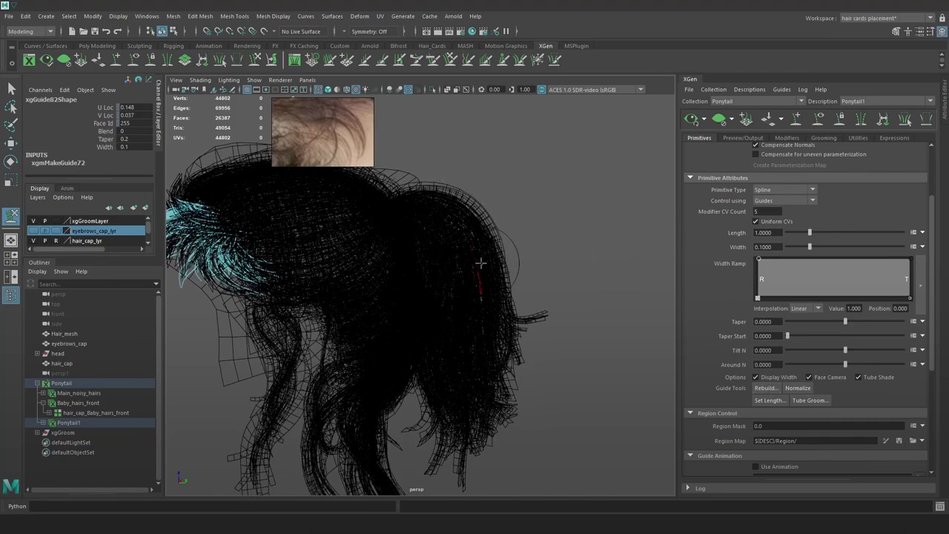
{"action": "key", "text": "r"}
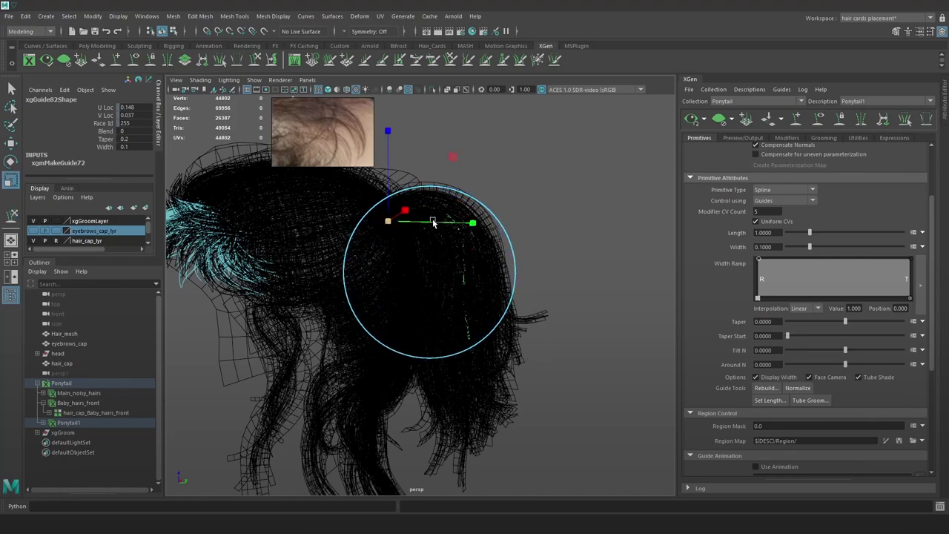
{"action": "left_click_drag", "start_coordinate": [427, 215], "coordinate": [600, 253], "text": "alt"}
{"action": "key", "text": "w"}
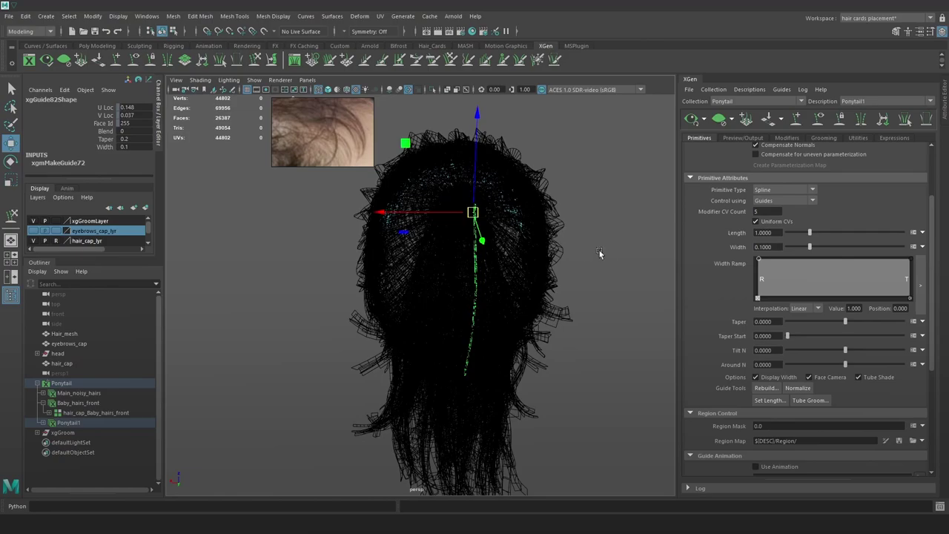
Reset the Move tool to its default settings, check the Scale tool's settings and close the tool settings
{"action": "middle_click", "coordinate": [467, 281]}
{"action": "left_click", "coordinate": [929, 33]}
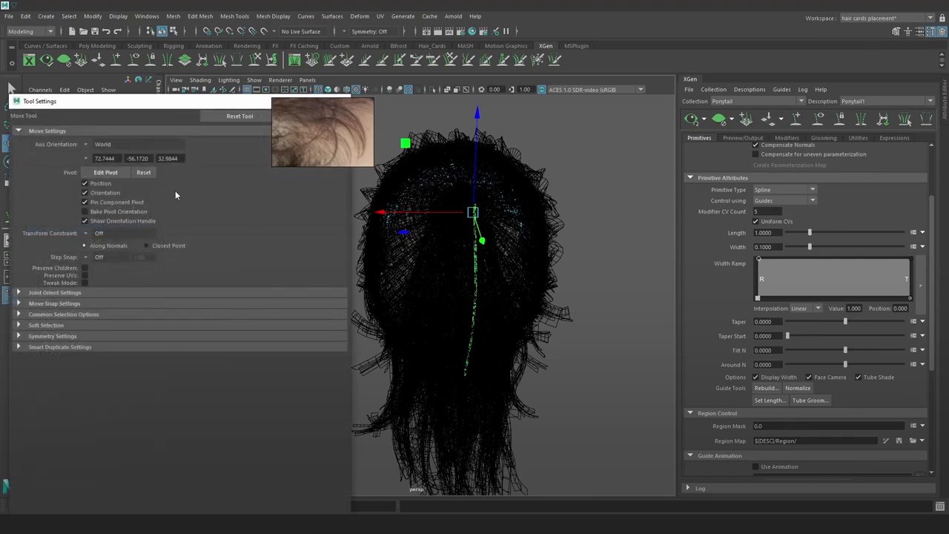
{"action": "left_click", "coordinate": [245, 116]}
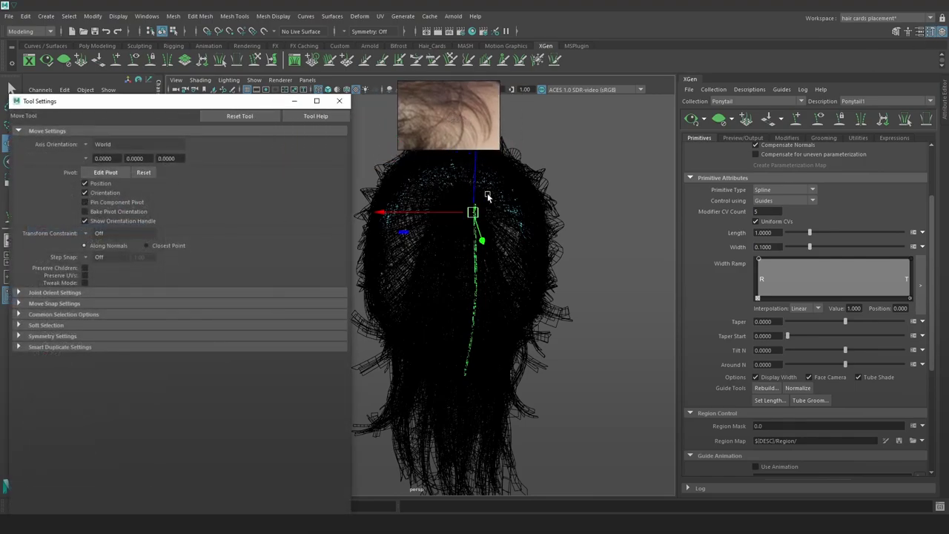
{"action": "left_click", "coordinate": [426, 213]}
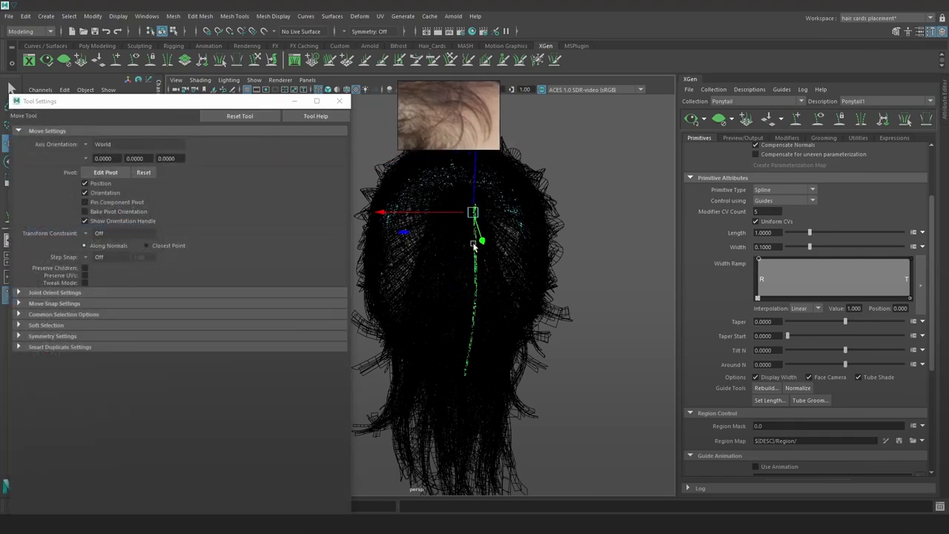
{"action": "key", "text": "r"}
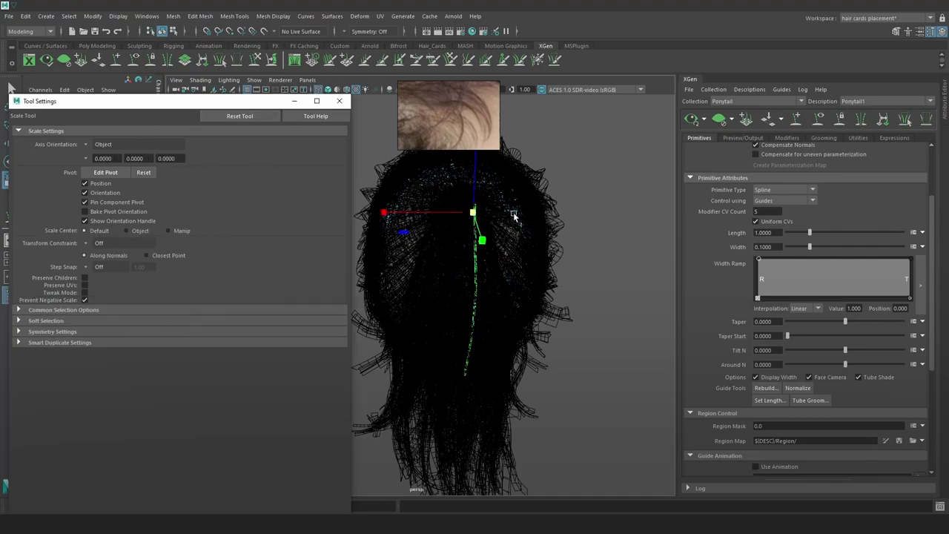
{"action": "left_click", "coordinate": [339, 101]}
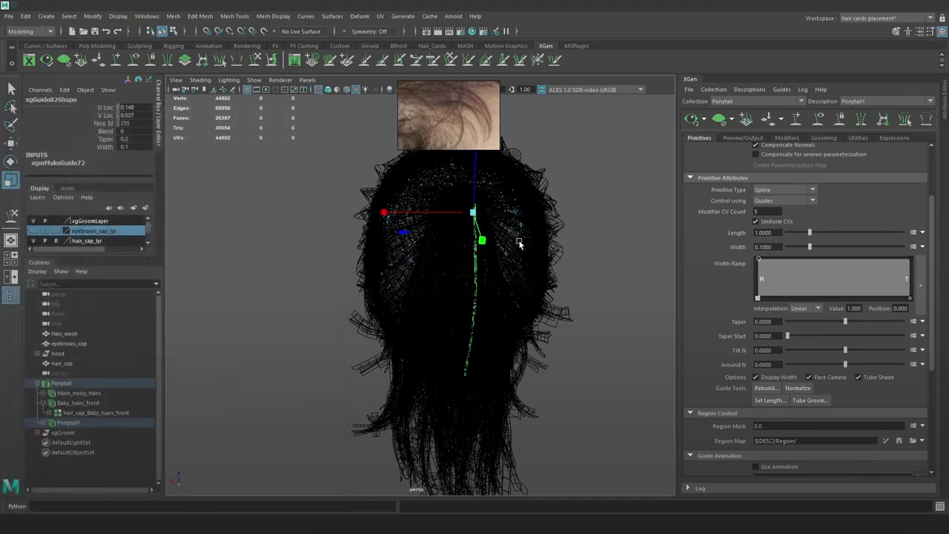
Reselect the ponytail guide and try a length of 15, followed by a longer one
{"action": "left_click", "coordinate": [797, 121]}
{"action": "left_click_drag", "start_coordinate": [434, 262], "coordinate": [538, 229], "text": "alt"}
{"action": "left_click", "coordinate": [475, 226]}
{"action": "key", "text": "w"}
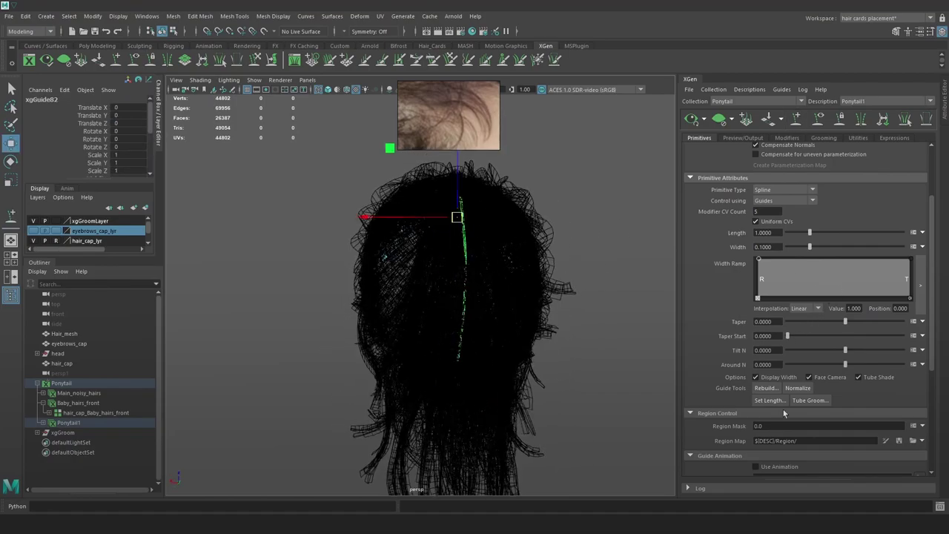
{"action": "left_click", "coordinate": [775, 402]}
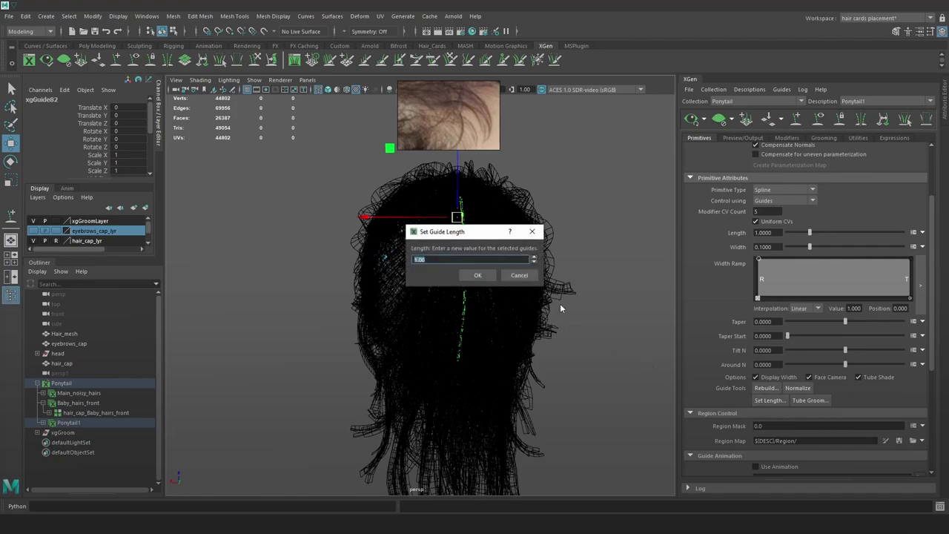
{"action": "type", "text": "15"}
{"action": "left_click", "coordinate": [483, 277]}
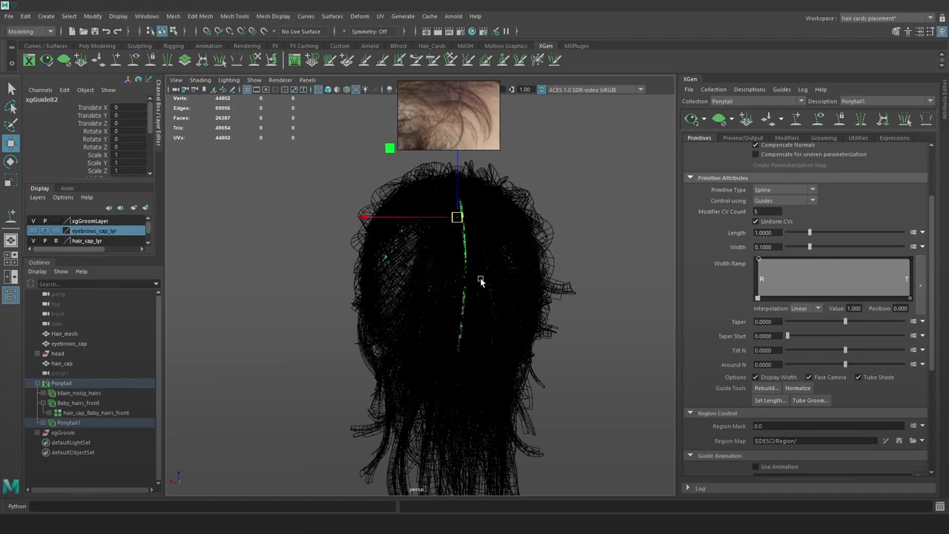
{"action": "left_click", "coordinate": [766, 400]}
{"action": "type", "text": "3"}
{"action": "key", "text": "Return"}
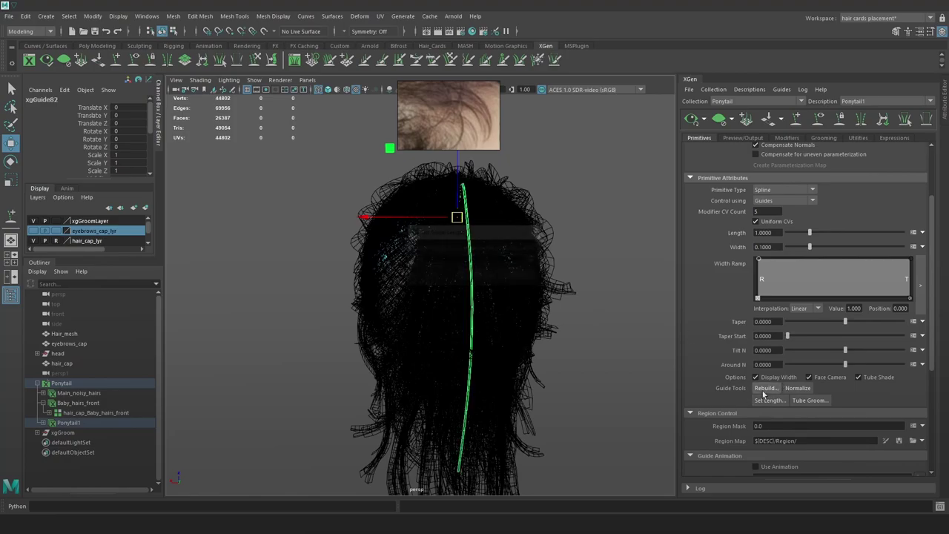
Set the ponytail guide's length to 20
{"action": "left_click_drag", "start_coordinate": [615, 269], "coordinate": [561, 280], "text": "alt"}
{"action": "key", "text": "r"}
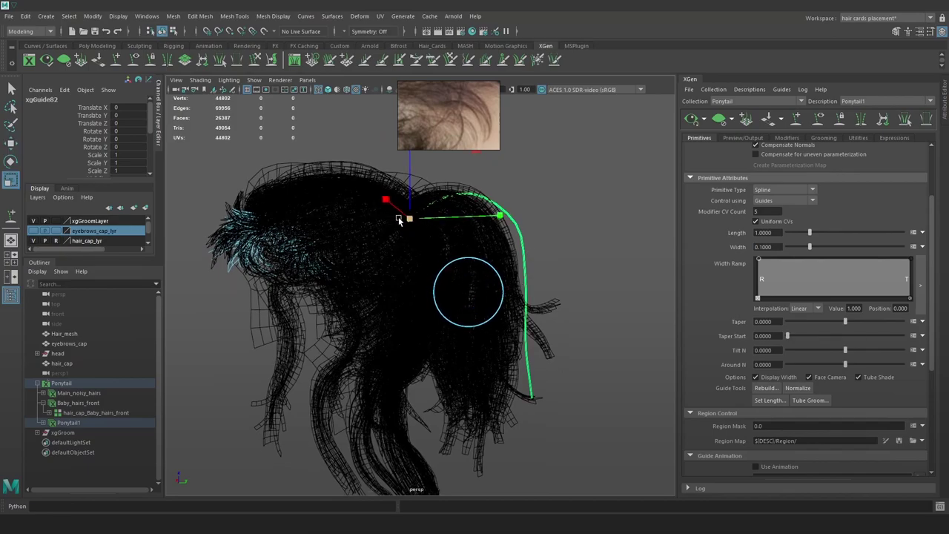
{"action": "left_click", "coordinate": [770, 400]}
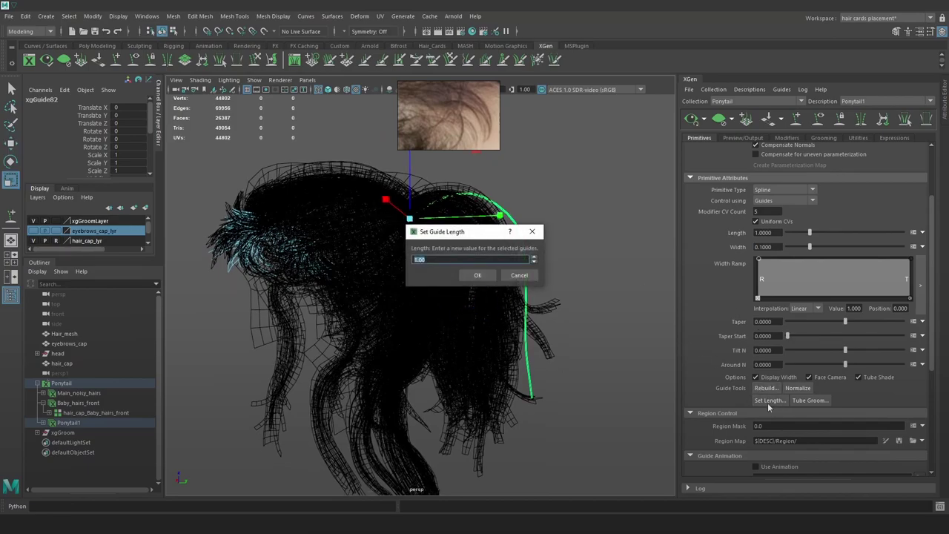
{"action": "type", "text": "20"}
{"action": "key", "text": "Return"}
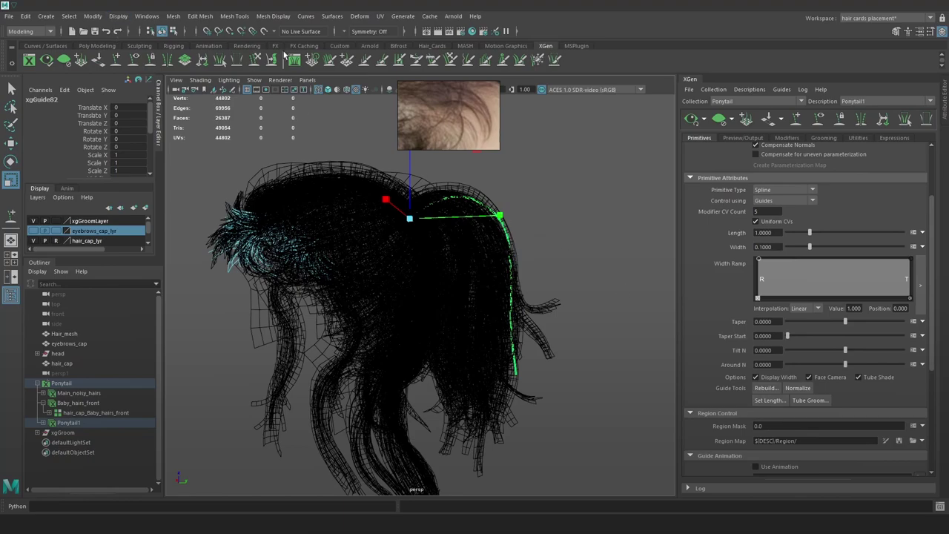
Sculpt the lengthened guide from the side and back so it bends down inside the ponytail volume
{"action": "key", "text": "y"}
{"action": "left_click_drag", "start_coordinate": [528, 314], "coordinate": [559, 315], "text": "alt"}
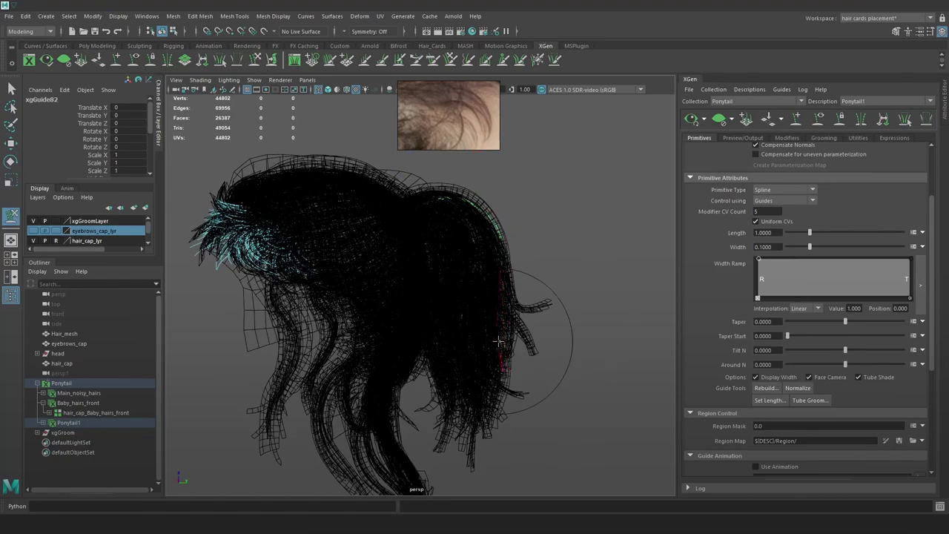
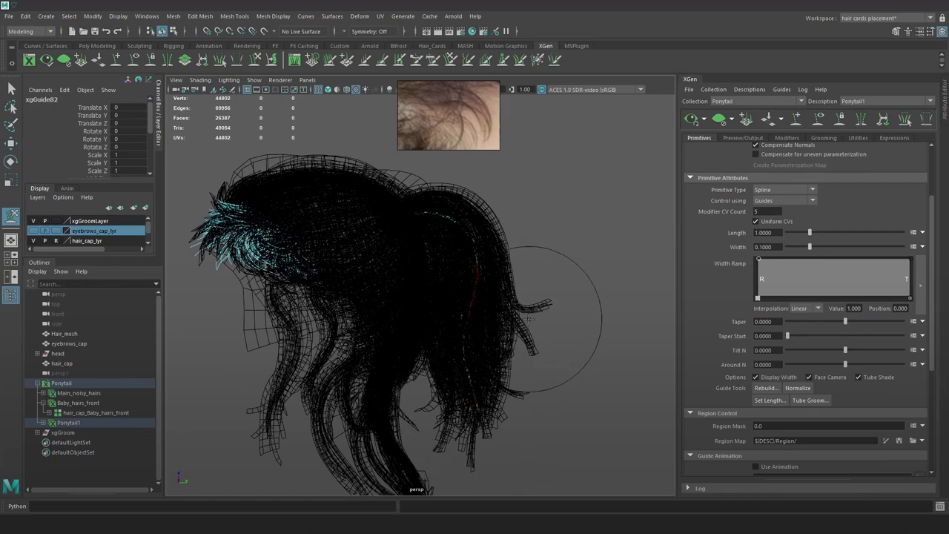
{"action": "left_click_drag", "start_coordinate": [562, 212], "coordinate": [429, 318], "text": "alt"}
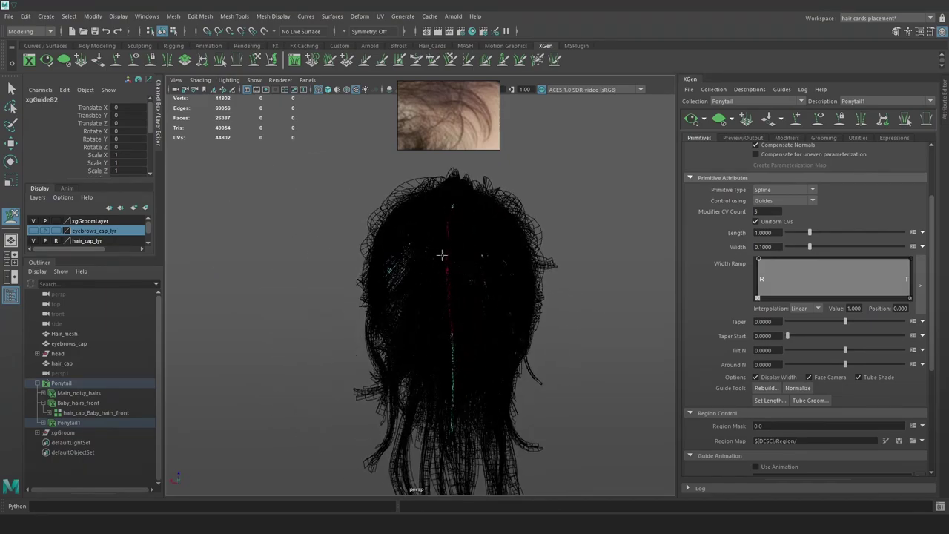
{"action": "left_click_drag", "start_coordinate": [442, 255], "coordinate": [439, 257]}
{"action": "left_click_drag", "start_coordinate": [457, 361], "coordinate": [466, 360]}
{"action": "left_click_drag", "start_coordinate": [472, 316], "coordinate": [572, 304], "text": "alt"}
Try to place and scale a second guide beside the first at the ponytail base
{"action": "key", "text": "w"}
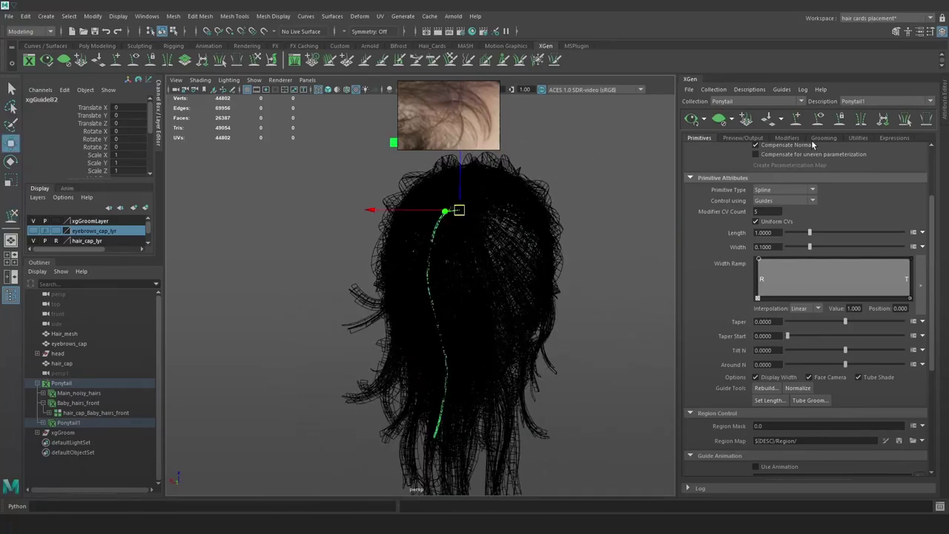
{"action": "left_click", "coordinate": [791, 122]}
{"action": "left_click", "coordinate": [467, 211]}
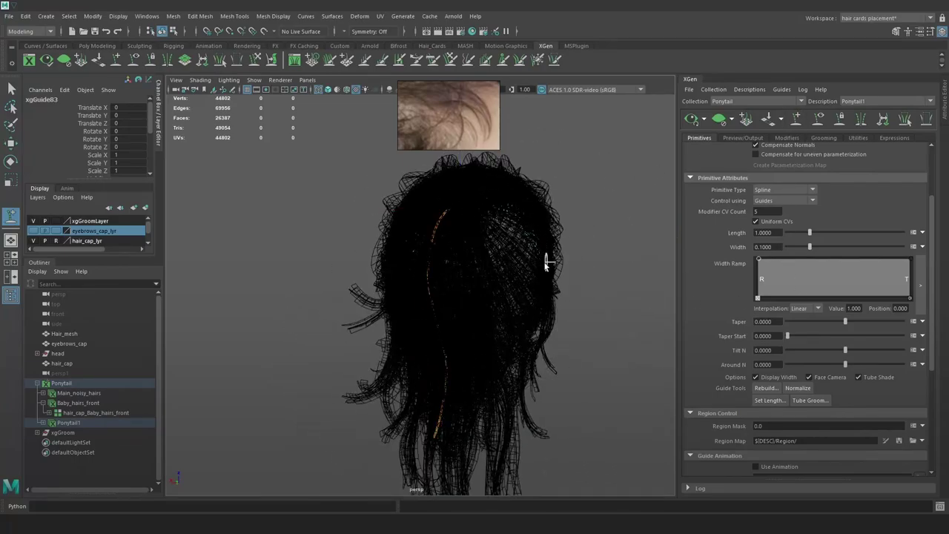
{"action": "mouse_move", "coordinate": [493, 246]}
{"action": "left_mouse_down", "text": "alt"}
{"action": "mouse_move", "coordinate": [519, 267]}
{"action": "mouse_move", "coordinate": [497, 253]}
{"action": "left_mouse_up", "text": "alt"}
{"action": "key", "text": "w"}
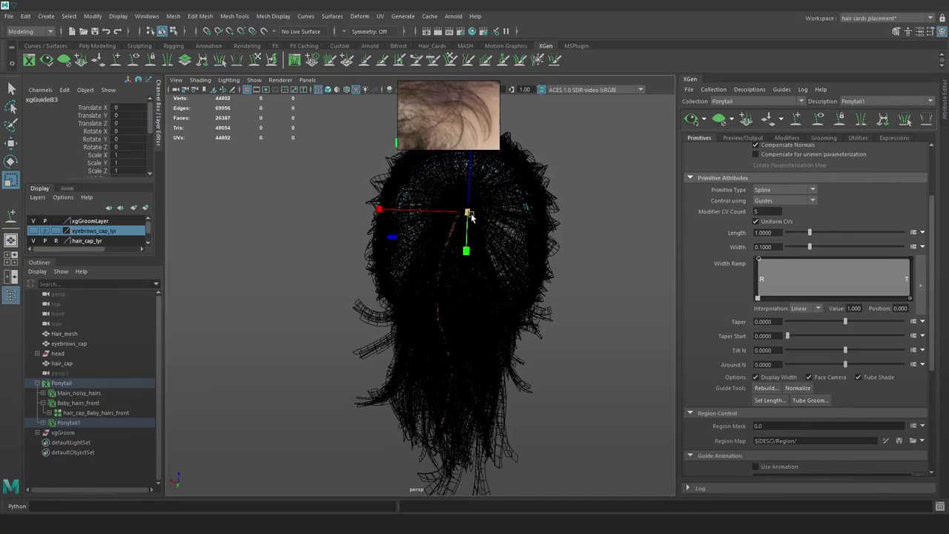
{"action": "left_click", "coordinate": [469, 215]}
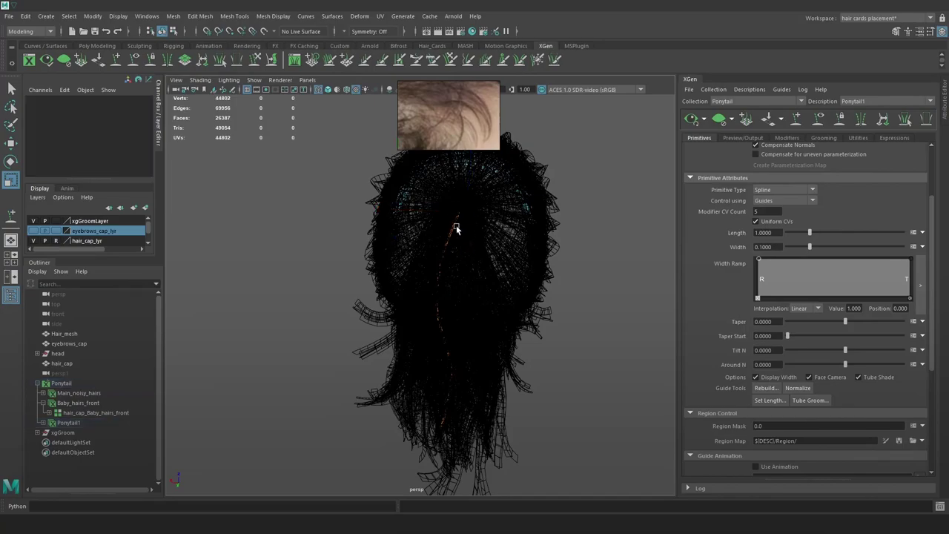
{"action": "key", "text": "4"}
{"action": "key", "text": "w"}
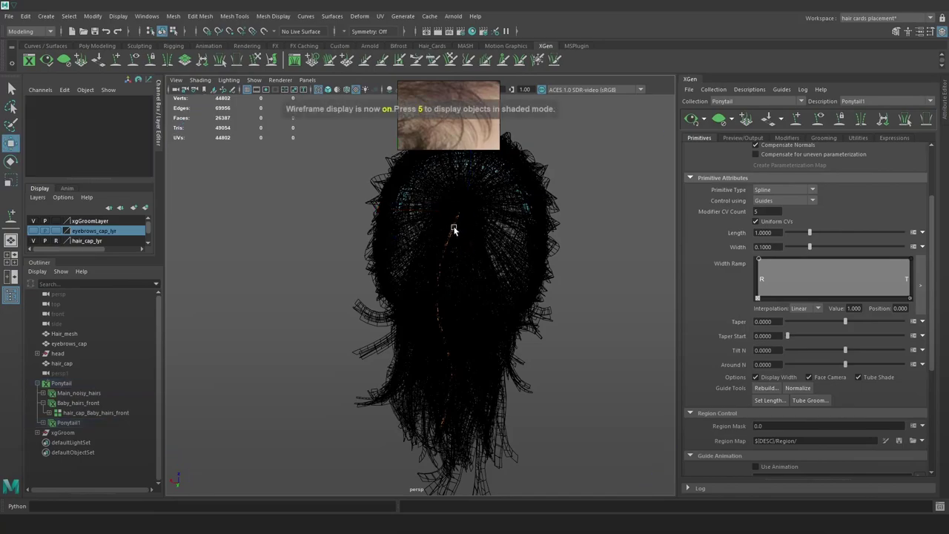
Select the sculpted guide xgGuide82 under the Ponytail1 description in the Outliner and mirror it across the X-axis
{"action": "left_click_drag", "start_coordinate": [277, 246], "coordinate": [472, 242], "text": "alt"}
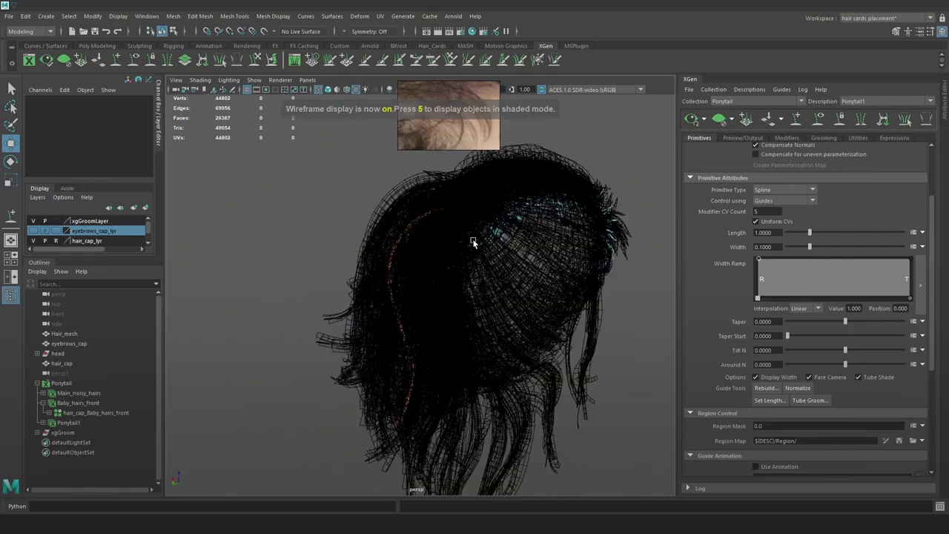
{"action": "key", "text": "ctrl"}
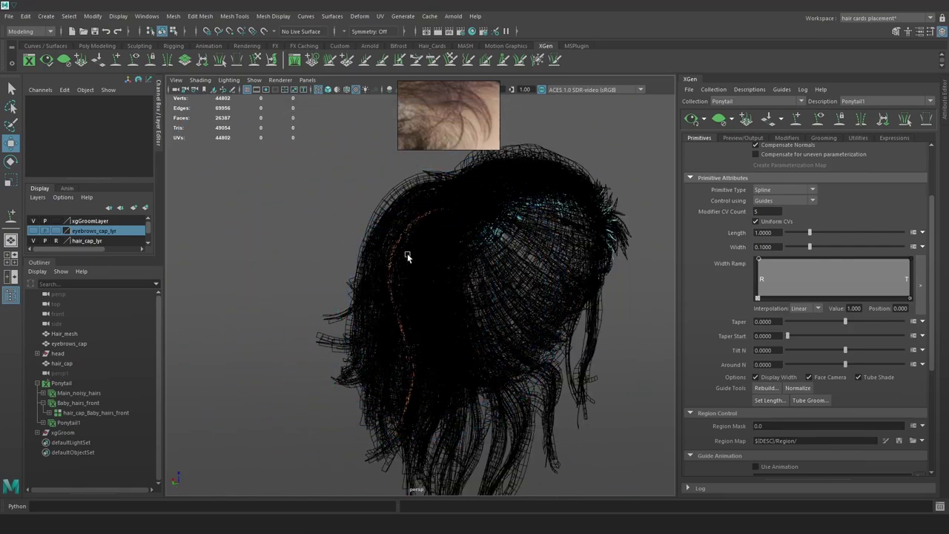
{"action": "left_click", "coordinate": [68, 423]}
{"action": "left_click", "coordinate": [43, 423]}
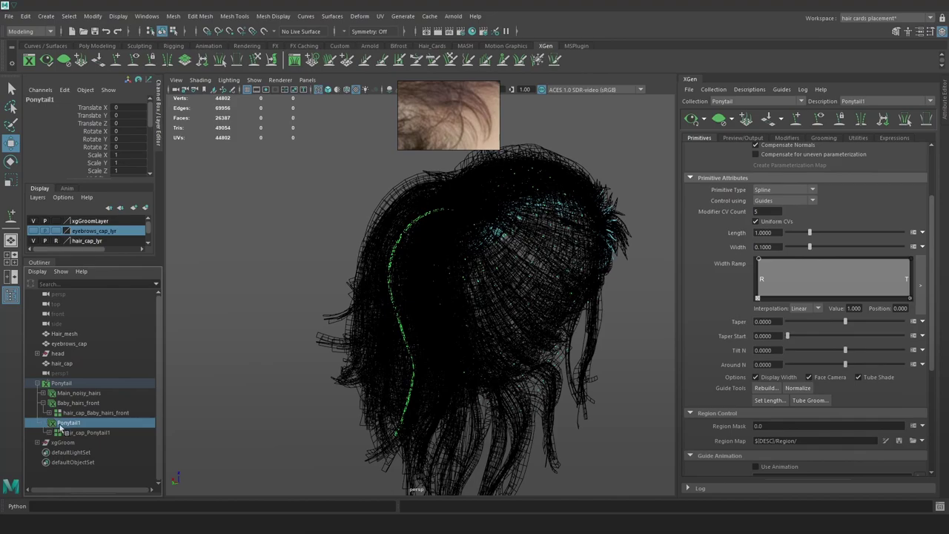
{"action": "left_click", "coordinate": [82, 433]}
{"action": "right_click_drag", "start_coordinate": [310, 272], "coordinate": [367, 314], "text": "alt"}
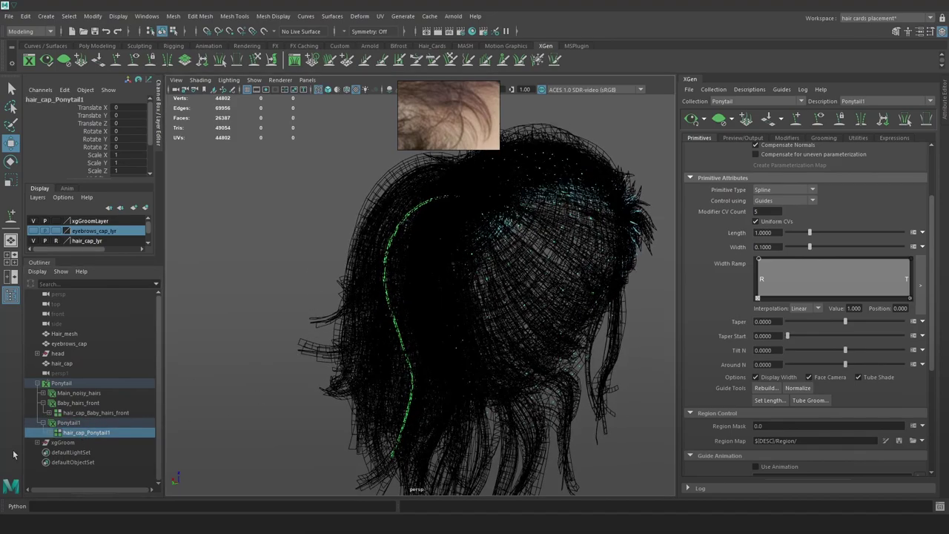
{"action": "left_click", "coordinate": [48, 433]}
{"action": "left_click", "coordinate": [81, 442]}
{"action": "left_click_drag", "start_coordinate": [473, 324], "coordinate": [523, 310], "text": "alt"}
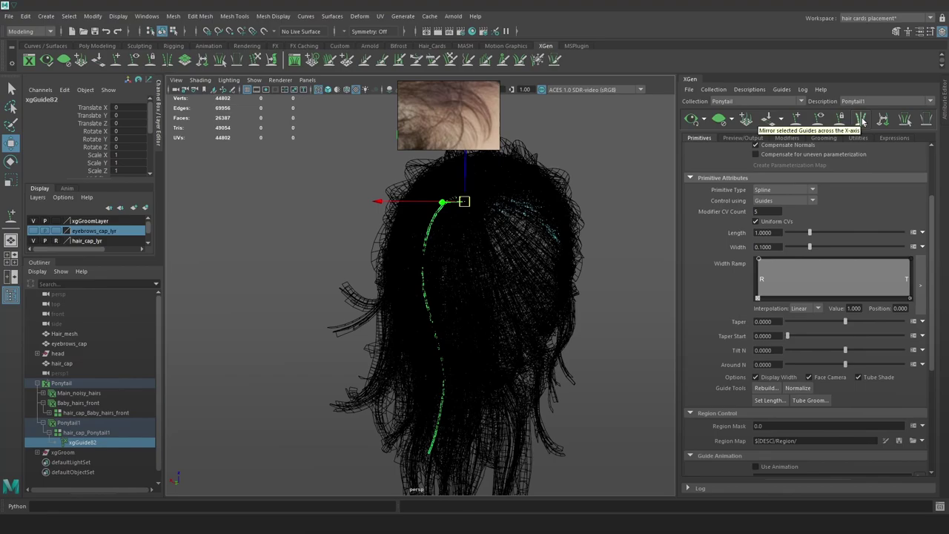
{"action": "left_click", "coordinate": [860, 119]}
{"action": "left_click_drag", "start_coordinate": [484, 243], "coordinate": [497, 248], "text": "alt"}
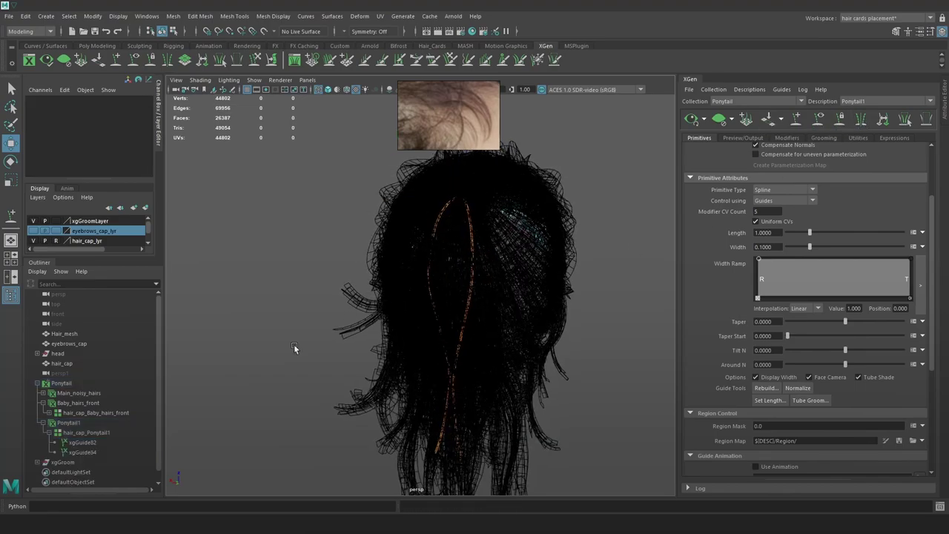
Sculpt the mirrored guide xgGuide84 so it arcs from the ponytail base and runs down along the ponytail's outer side
{"action": "left_click", "coordinate": [69, 454]}
{"action": "left_click", "coordinate": [257, 60]}
{"action": "mouse_move", "coordinate": [483, 365]}
{"action": "left_mouse_down", "text": "alt"}
{"action": "mouse_move", "coordinate": [496, 377]}
{"action": "mouse_move", "coordinate": [522, 319]}
{"action": "mouse_move", "coordinate": [547, 320]}
{"action": "left_mouse_up", "text": "alt"}
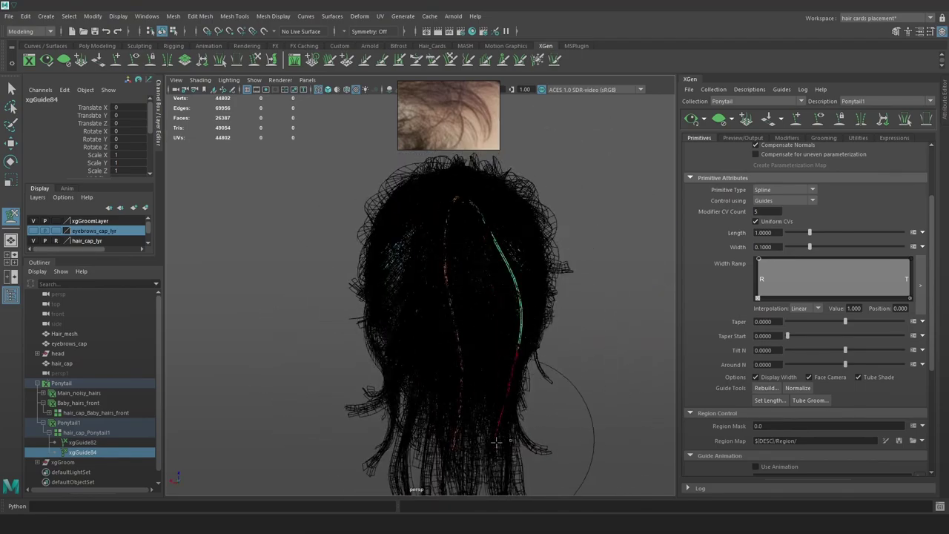
{"action": "left_click_drag", "start_coordinate": [503, 447], "coordinate": [472, 448]}
{"action": "left_click_drag", "start_coordinate": [492, 213], "coordinate": [458, 208], "text": "alt"}
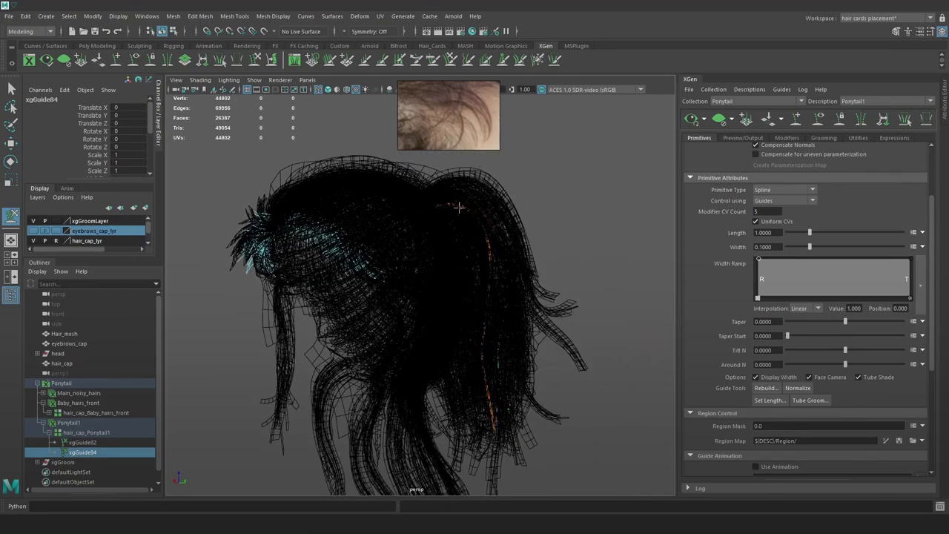
{"action": "left_click_drag", "start_coordinate": [459, 169], "coordinate": [493, 175], "text": "alt"}
{"action": "left_click_drag", "start_coordinate": [398, 257], "coordinate": [510, 246], "text": "alt"}
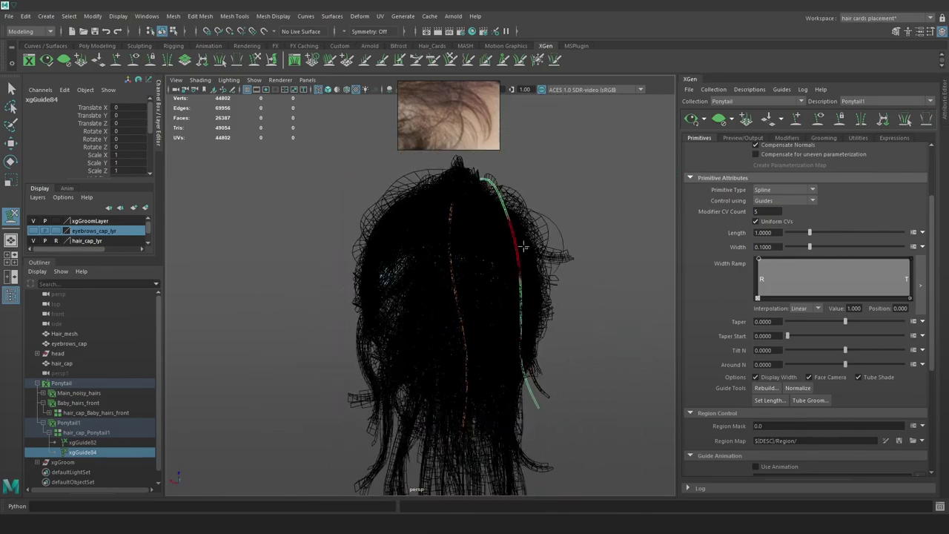
{"action": "key", "text": "5"}
{"action": "key", "text": "6"}
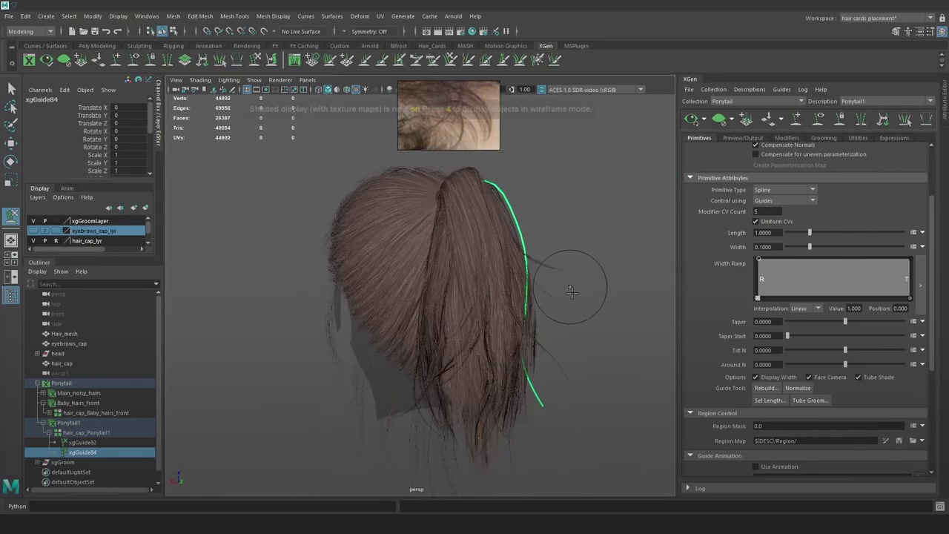
{"action": "mouse_move", "coordinate": [544, 312]}
{"action": "left_mouse_down", "text": "alt"}
{"action": "mouse_move", "coordinate": [441, 314]}
{"action": "mouse_move", "coordinate": [490, 332]}
{"action": "mouse_move", "coordinate": [568, 316]}
{"action": "mouse_move", "coordinate": [506, 224]}
{"action": "mouse_move", "coordinate": [532, 224]}
{"action": "left_mouse_up", "text": "alt"}
{"action": "key", "text": "b"}
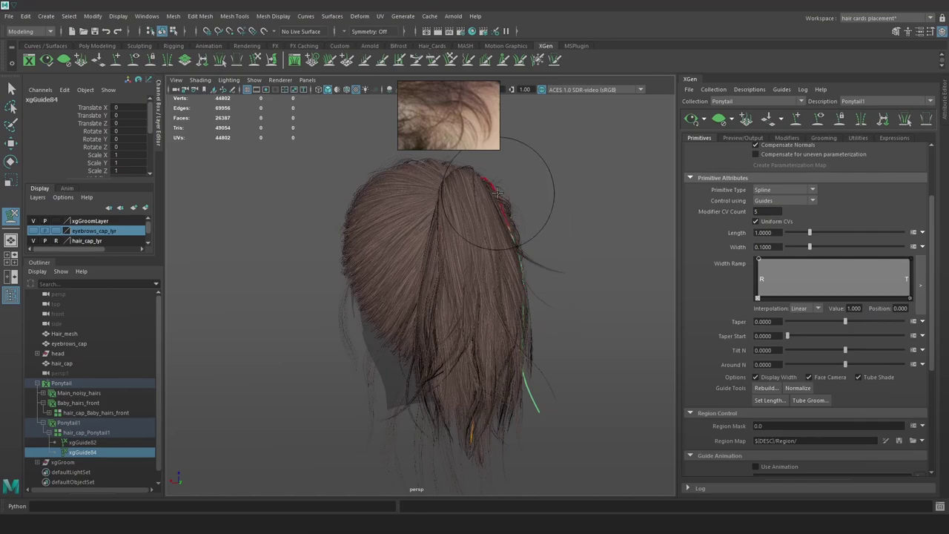
Mirror the sculpted xgGuide84 across the X-axis and select the new copy xgGuide85 in the Outliner
{"action": "key", "text": "w"}
{"action": "left_click", "coordinate": [860, 120]}
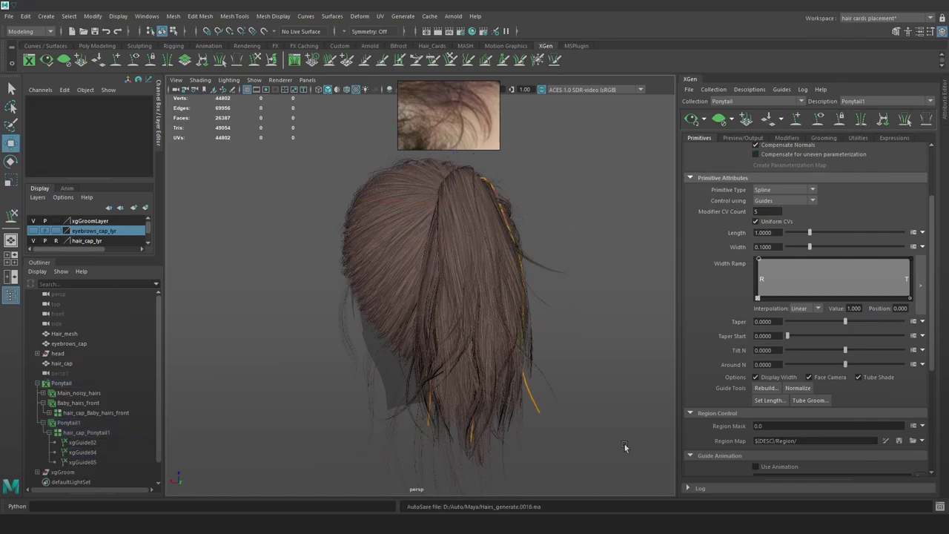
{"action": "left_click", "coordinate": [80, 461]}
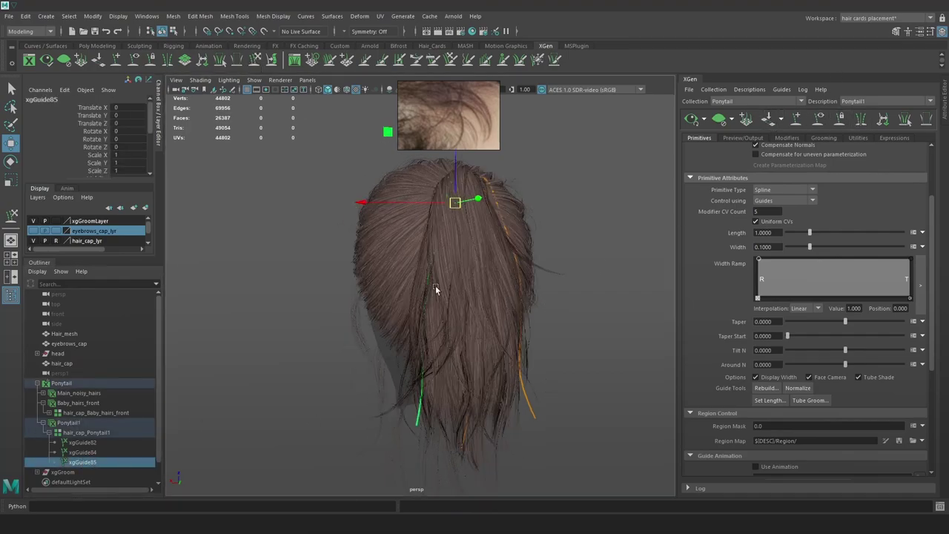
Sculpt xgGuide85 to follow the opposite outer side of the ponytail, with its tip flaring outward
{"action": "key", "text": "4"}
{"action": "key", "text": "y"}
{"action": "mouse_move", "coordinate": [436, 253]}
{"action": "left_mouse_down", "text": "alt"}
{"action": "mouse_move", "coordinate": [425, 219]}
{"action": "mouse_move", "coordinate": [449, 253]}
{"action": "mouse_move", "coordinate": [433, 195]}
{"action": "left_mouse_up", "text": "alt"}
{"action": "mouse_move", "coordinate": [441, 393]}
{"action": "left_mouse_down", "text": "alt"}
{"action": "mouse_move", "coordinate": [380, 414]}
{"action": "mouse_move", "coordinate": [337, 398]}
{"action": "left_mouse_up", "text": "alt"}
{"action": "key", "text": "6"}
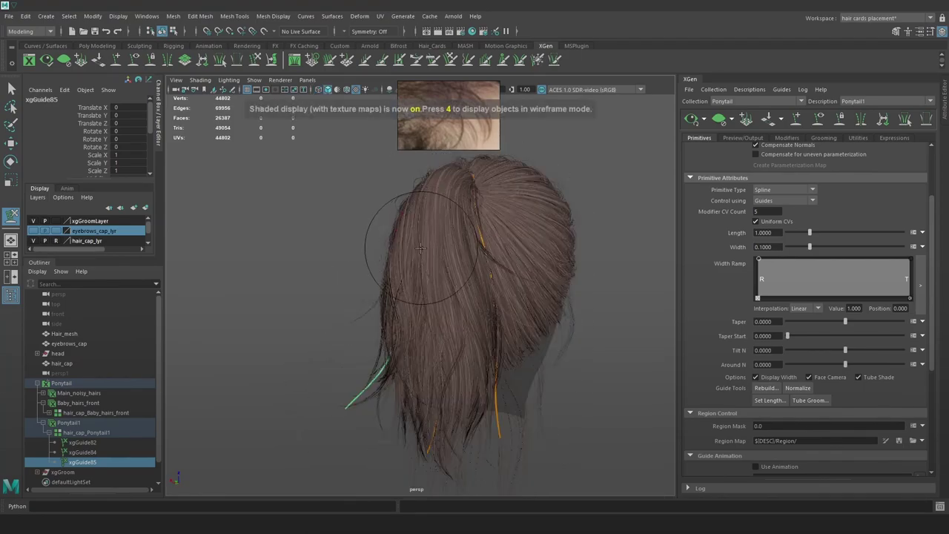
{"action": "left_click_drag", "start_coordinate": [402, 241], "coordinate": [601, 241], "text": "alt"}
{"action": "mouse_move", "coordinate": [497, 201]}
{"action": "left_mouse_down", "text": "alt"}
{"action": "mouse_move", "coordinate": [526, 259]}
{"action": "mouse_move", "coordinate": [420, 244]}
{"action": "mouse_move", "coordinate": [405, 230]}
{"action": "mouse_move", "coordinate": [415, 218]}
{"action": "mouse_move", "coordinate": [480, 339]}
{"action": "left_mouse_up", "text": "alt"}
{"action": "key", "text": "w"}
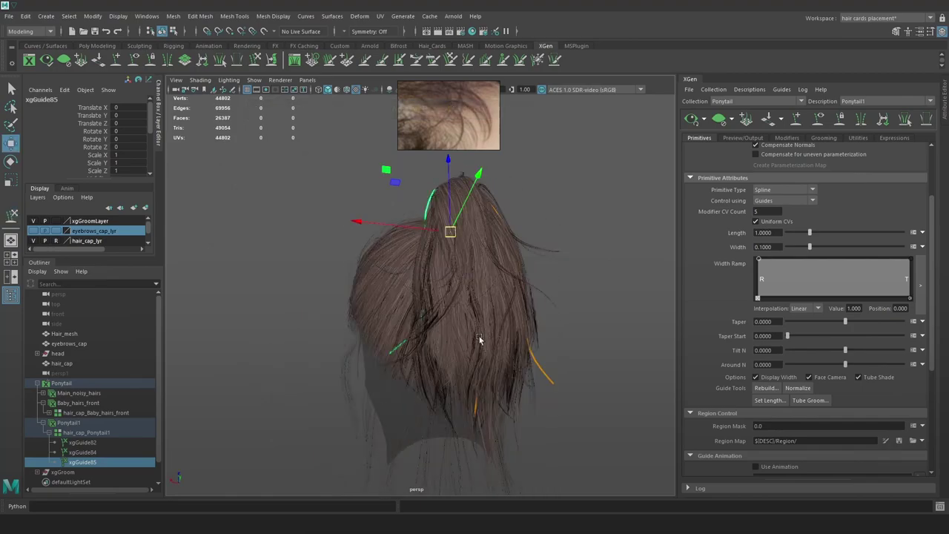
{"action": "left_click_drag", "start_coordinate": [561, 262], "coordinate": [550, 264], "text": "alt"}
{"action": "key", "text": "4"}
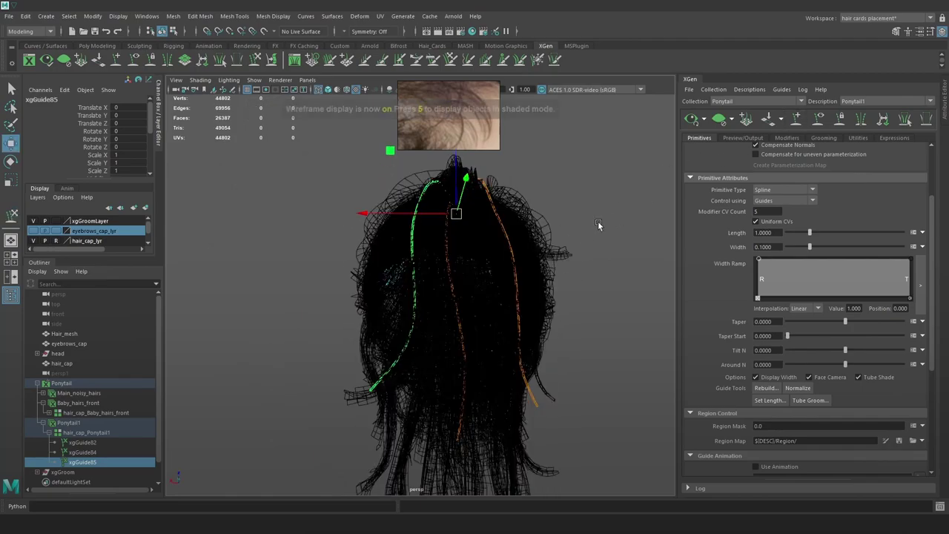
Place a new guide at the ponytail base on the scalp, replacing the first misplaced attempt
{"action": "left_click", "coordinate": [797, 119]}
{"action": "mouse_move", "coordinate": [477, 227]}
{"action": "left_mouse_down", "text": "alt"}
{"action": "mouse_move", "coordinate": [467, 204]}
{"action": "mouse_move", "coordinate": [509, 239]}
{"action": "mouse_move", "coordinate": [531, 244]}
{"action": "left_mouse_up", "text": "alt"}
{"action": "left_click", "coordinate": [462, 190]}
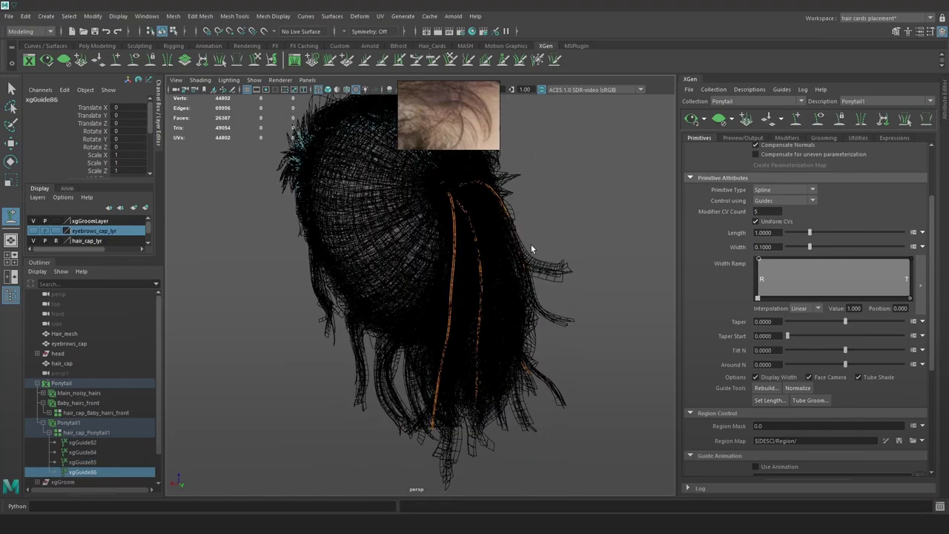
{"action": "key", "text": "ctrl+z"}
{"action": "left_click_drag", "start_coordinate": [415, 197], "coordinate": [470, 329], "text": "alt"}
{"action": "left_click", "coordinate": [460, 201]}
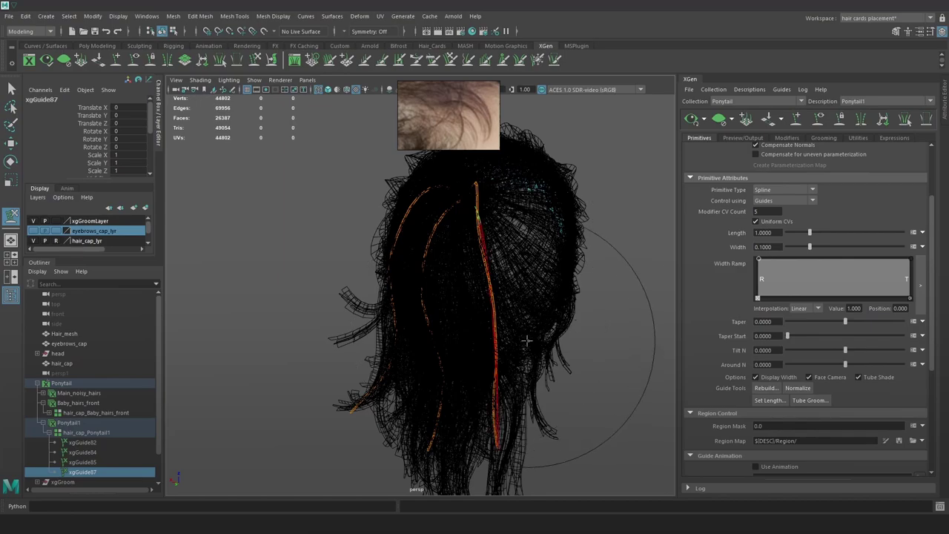
Sculpt the newly placed xgGuide87 so it arcs over the top and down the back surface of the ponytail
{"action": "left_click_drag", "start_coordinate": [576, 327], "coordinate": [509, 222], "text": "alt"}
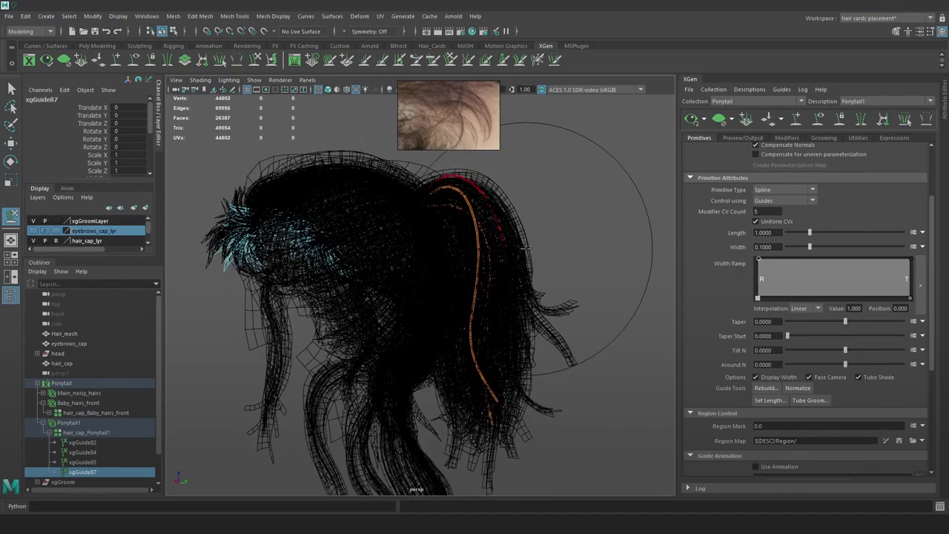
{"action": "left_click_drag", "start_coordinate": [500, 269], "coordinate": [440, 364], "text": "alt"}
{"action": "left_click_drag", "start_coordinate": [429, 278], "coordinate": [467, 211], "text": "alt"}
{"action": "left_click", "coordinate": [462, 203]}
{"action": "key", "text": "w"}
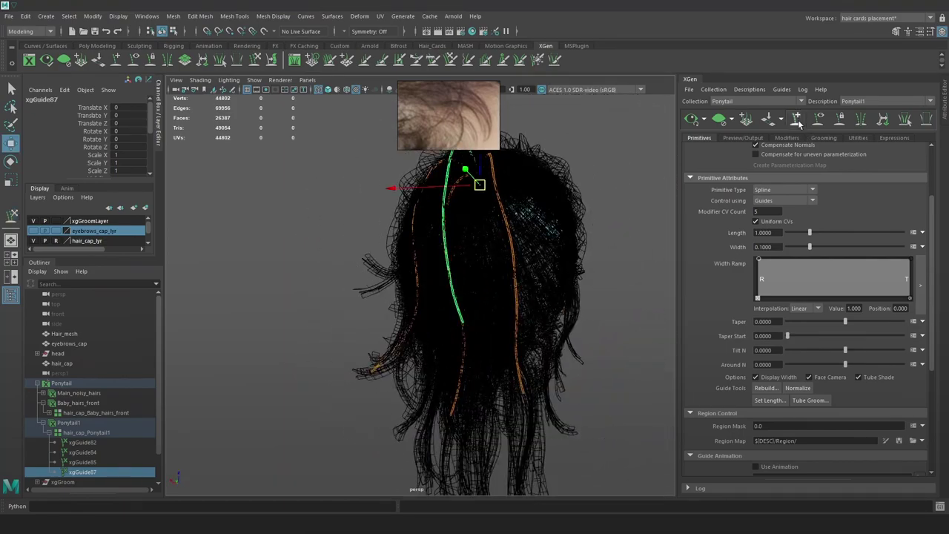
Try to add further guides around the ponytail base and delete the extra ones
{"action": "left_click", "coordinate": [491, 191]}
{"action": "left_click_drag", "start_coordinate": [495, 216], "coordinate": [539, 226], "text": "alt"}
{"action": "middle_click_drag", "start_coordinate": [538, 226], "coordinate": [547, 283], "text": "alt"}
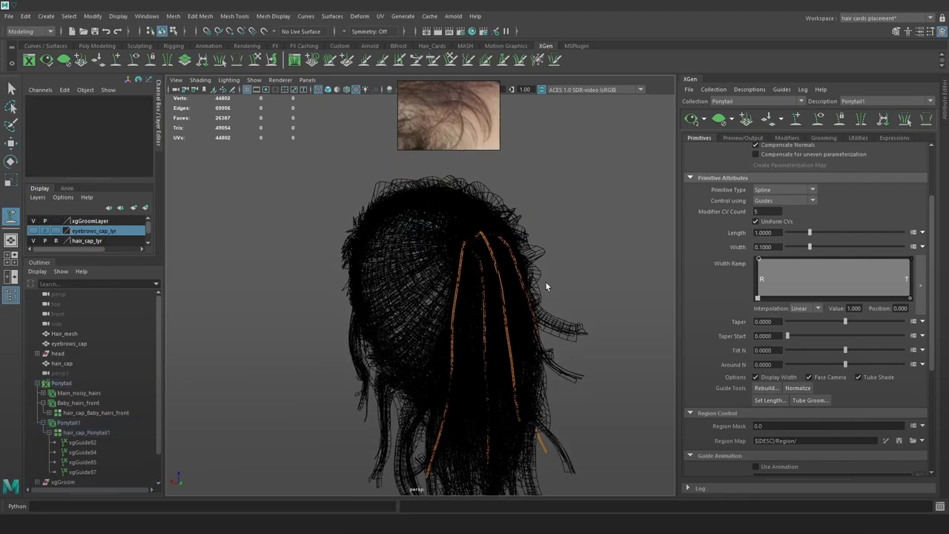
{"action": "left_click", "coordinate": [467, 247]}
{"action": "left_click_drag", "start_coordinate": [556, 304], "coordinate": [490, 281], "text": "alt"}
{"action": "key", "text": "4"}
{"action": "left_click_drag", "start_coordinate": [544, 303], "coordinate": [472, 292], "text": "alt"}
{"action": "key", "text": "Delete"}
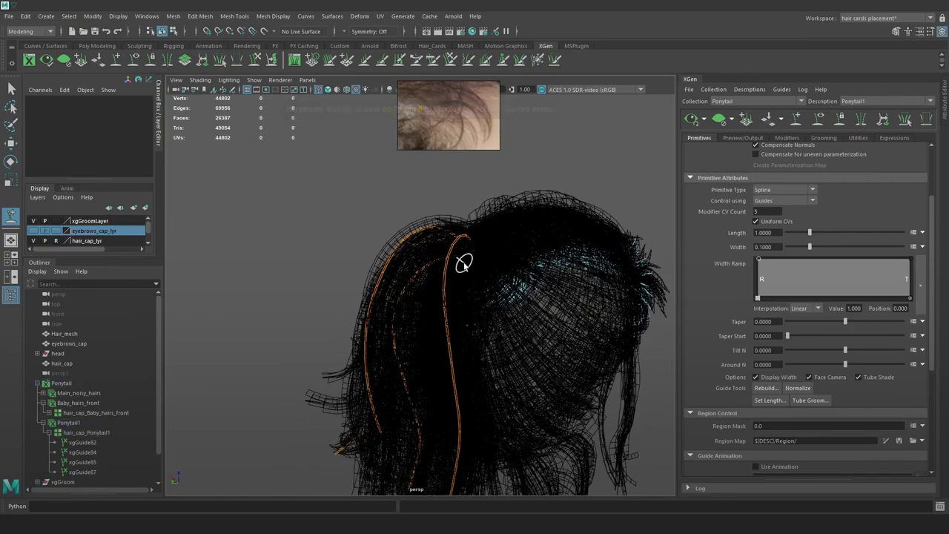
{"action": "left_click", "coordinate": [465, 267]}
{"action": "key", "text": "Delete"}
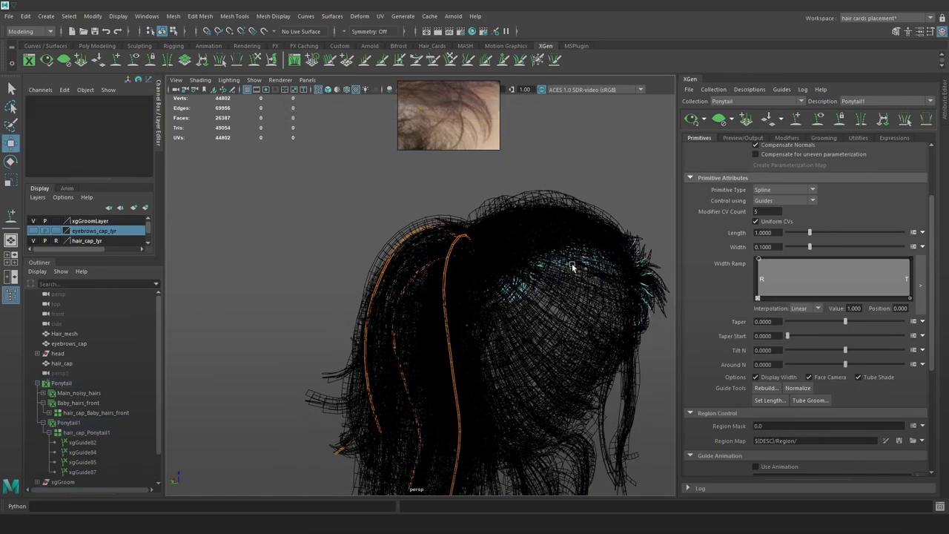
Raise the Ponytail1 description's density to 500 and check the generated hairs in wireframe and textured shading
{"action": "scroll", "coordinate": [835, 181], "scroll_direction": "up", "scroll_amount": 3}
{"action": "left_click_drag", "start_coordinate": [790, 196], "coordinate": [883, 207]}
{"action": "left_click_drag", "start_coordinate": [455, 301], "coordinate": [548, 265], "text": "alt"}
{"action": "key", "text": "6"}
{"action": "left_click_drag", "start_coordinate": [540, 302], "coordinate": [549, 286], "text": "alt"}
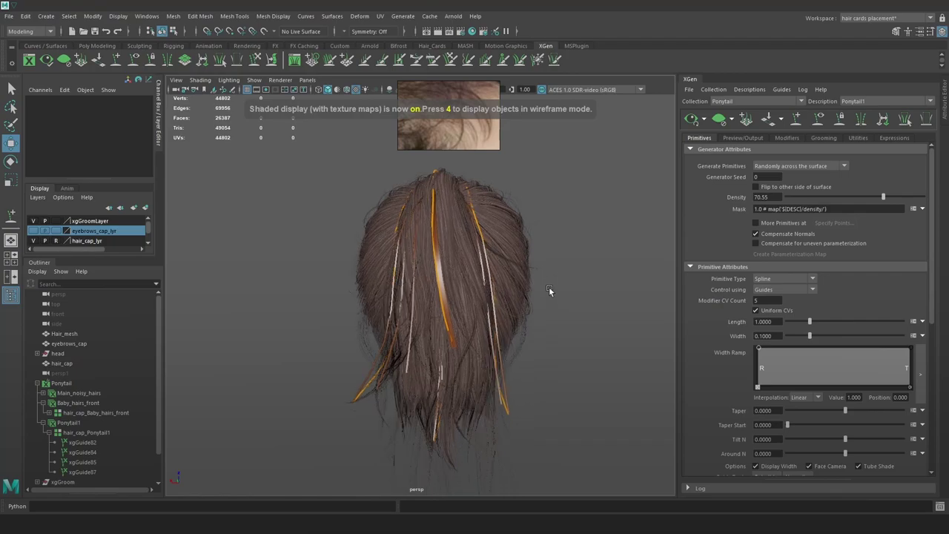
{"action": "mouse_move", "coordinate": [642, 254]}
{"action": "left_mouse_down", "text": "alt"}
{"action": "mouse_move", "coordinate": [576, 258]}
{"action": "mouse_move", "coordinate": [529, 292]}
{"action": "mouse_move", "coordinate": [567, 320]}
{"action": "mouse_move", "coordinate": [754, 223]}
{"action": "left_mouse_up", "text": "alt"}
{"action": "key", "text": "4"}
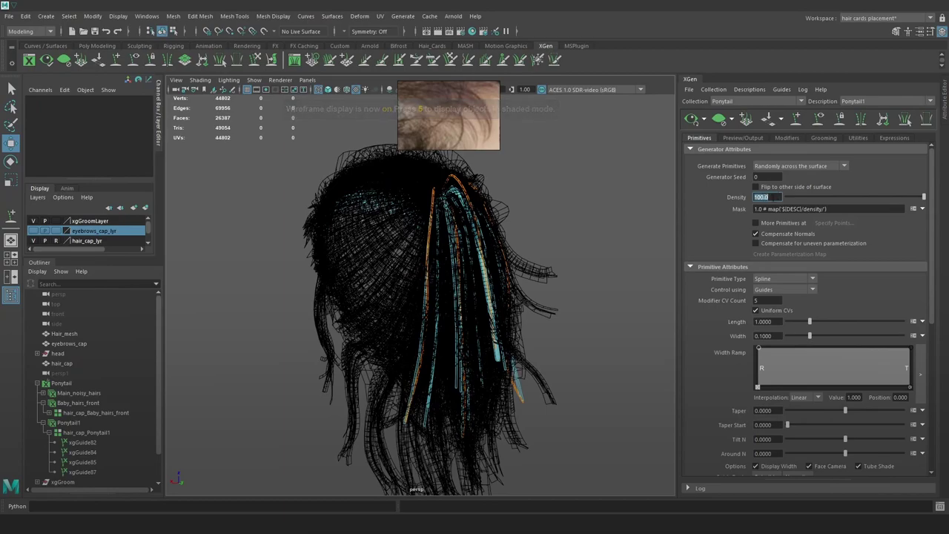
{"action": "key", "text": "Return"}
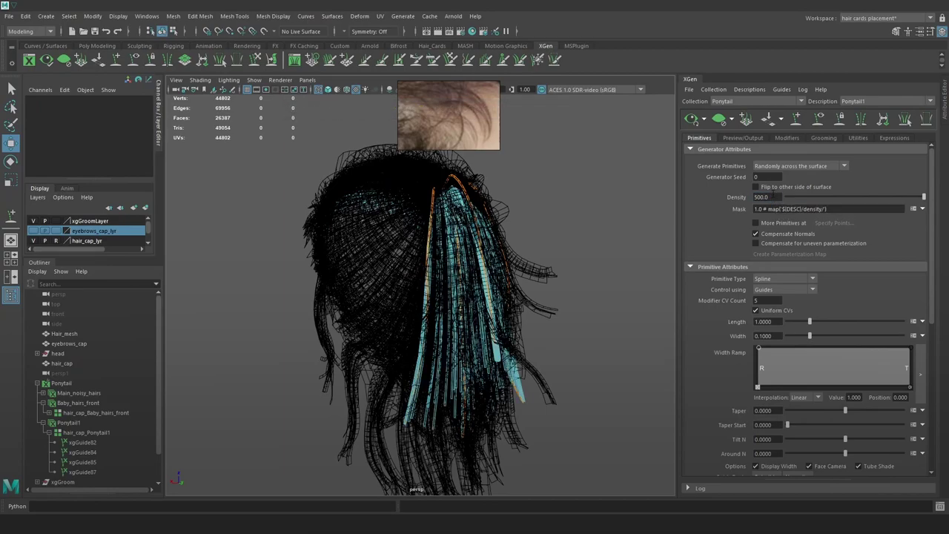
{"action": "mouse_move", "coordinate": [583, 329]}
{"action": "left_mouse_down", "text": "alt"}
{"action": "mouse_move", "coordinate": [577, 298]}
{"action": "mouse_move", "coordinate": [553, 300]}
{"action": "mouse_move", "coordinate": [531, 288]}
{"action": "mouse_move", "coordinate": [502, 317]}
{"action": "mouse_move", "coordinate": [466, 317]}
{"action": "left_mouse_up", "text": "alt"}
{"action": "key", "text": "6"}
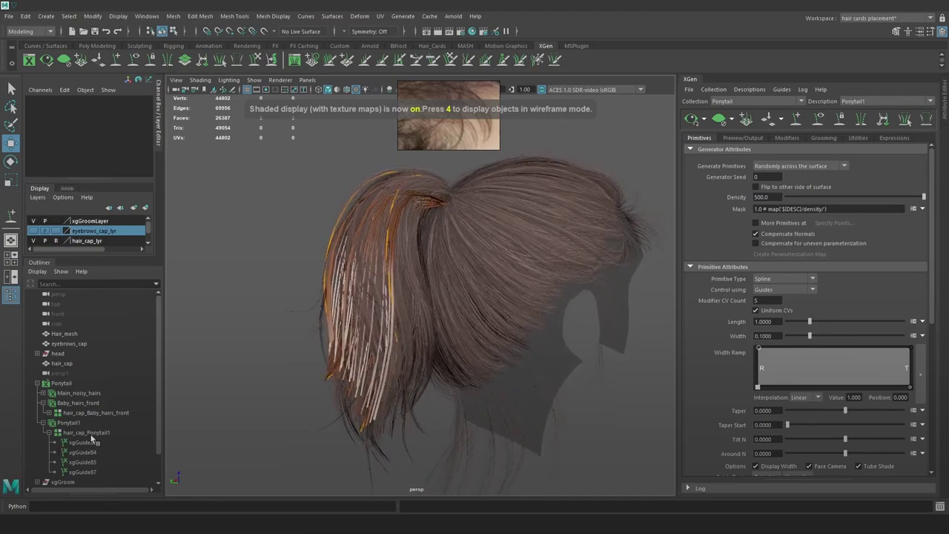
Select the hair_cap_Ponytail1 patch and bring up the existing materials for assignment
{"action": "left_click", "coordinate": [92, 436]}
{"action": "key", "text": "space"}
{"action": "left_click", "coordinate": [312, 351]}
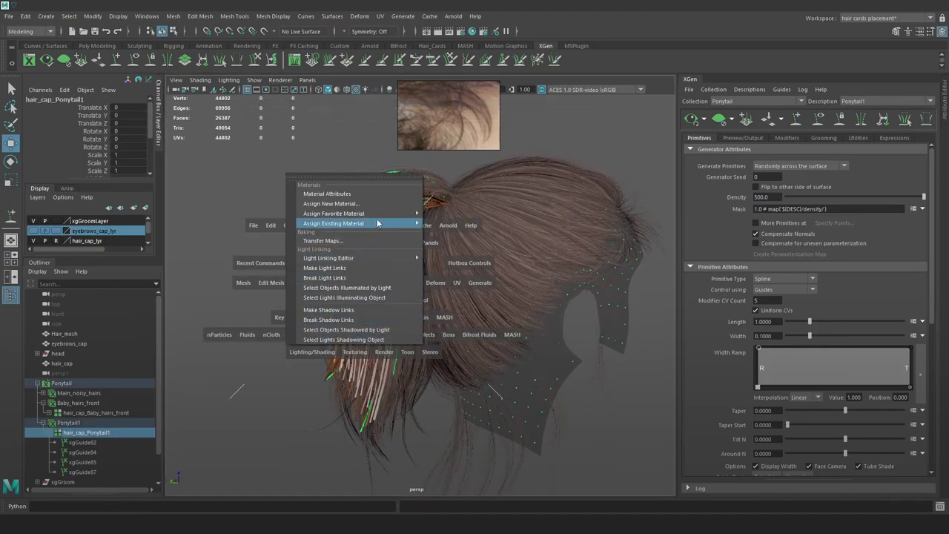
Assign an existing material to the hair_cap_Ponytail1 description so its splines match the hair
{"action": "mouse_move", "coordinate": [378, 223]}
{"action": "left_click", "coordinate": [440, 226]}
{"action": "middle_click_drag", "start_coordinate": [319, 273], "coordinate": [390, 279], "text": "alt"}
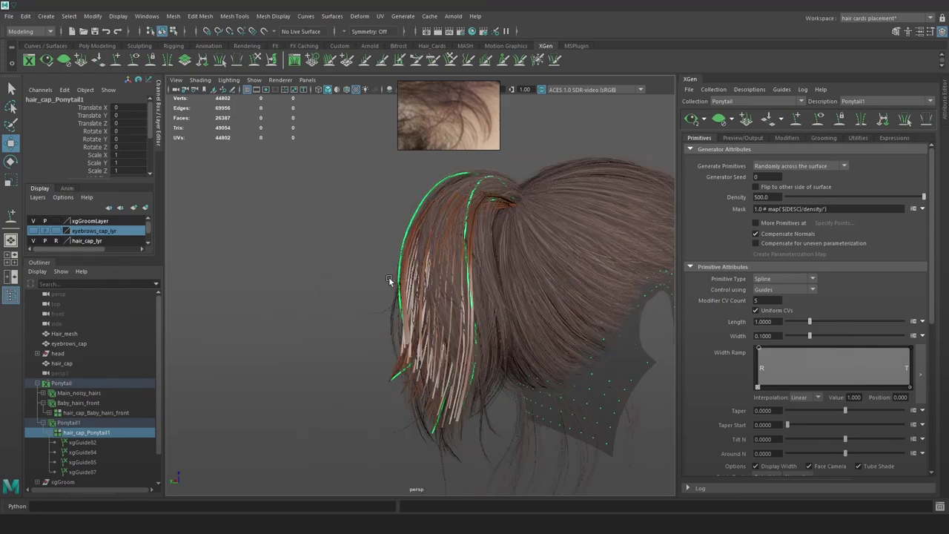
{"action": "key", "text": "space"}
{"action": "left_click", "coordinate": [179, 478]}
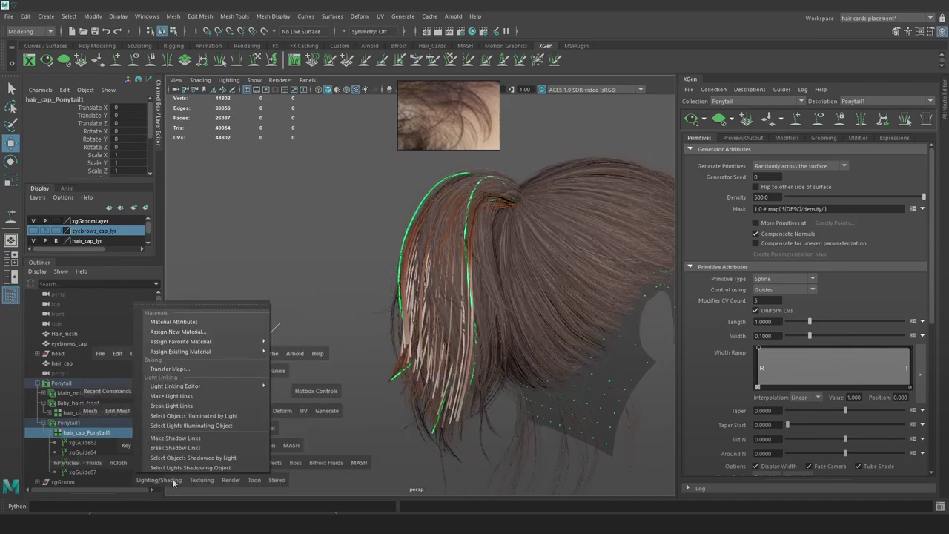
{"action": "mouse_move", "coordinate": [221, 352]}
{"action": "left_click", "coordinate": [304, 352]}
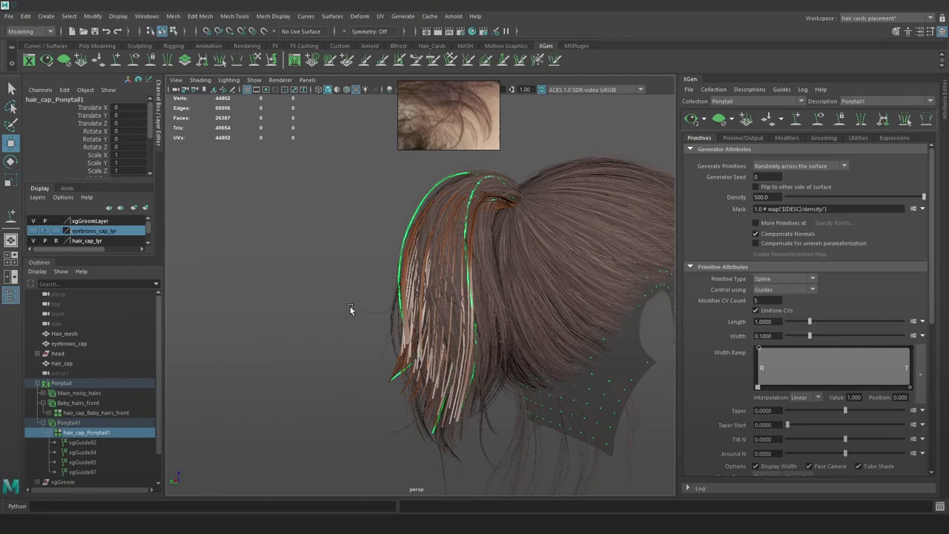
{"action": "left_click_drag", "start_coordinate": [352, 311], "coordinate": [591, 339], "text": "alt"}
{"action": "scroll", "coordinate": [593, 342], "scroll_direction": "up", "scroll_amount": 6}
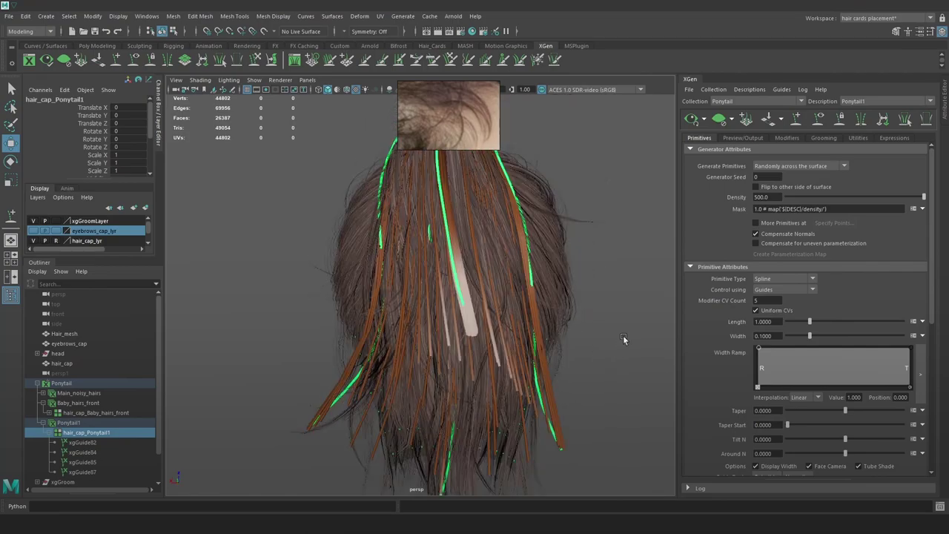
Lower the Ponytail1 density to 98.19 and close the scene, saving the changes to Hairs_generate.ma
{"action": "left_click_drag", "start_coordinate": [870, 197], "coordinate": [814, 198]}
{"action": "key", "text": "4"}
{"action": "left_click_drag", "start_coordinate": [568, 245], "coordinate": [534, 319], "text": "alt"}
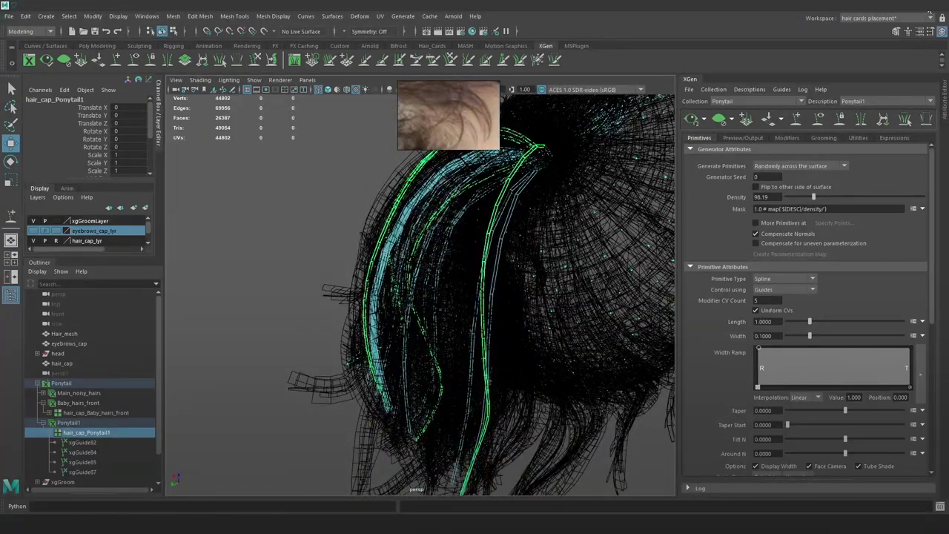
{"action": "left_click", "coordinate": [930, 10]}
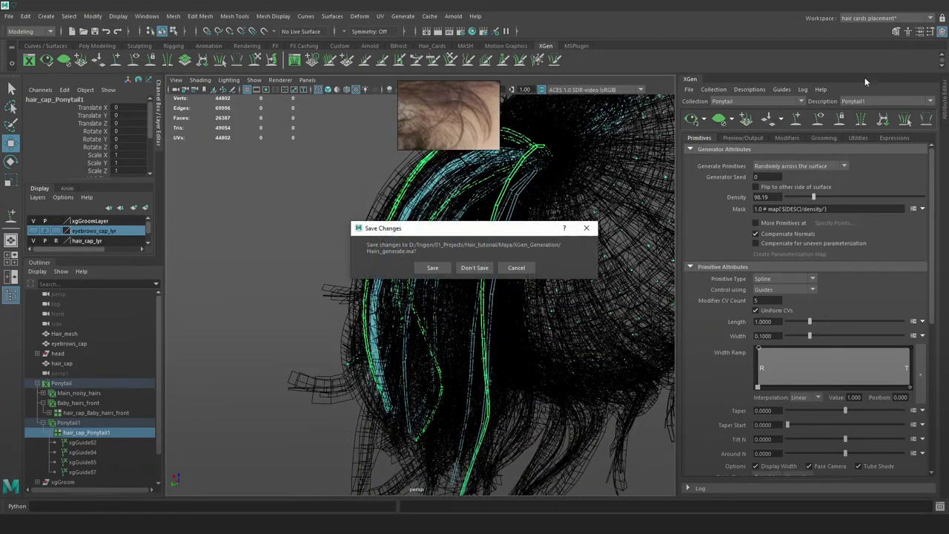
{"action": "left_click", "coordinate": [420, 270]}
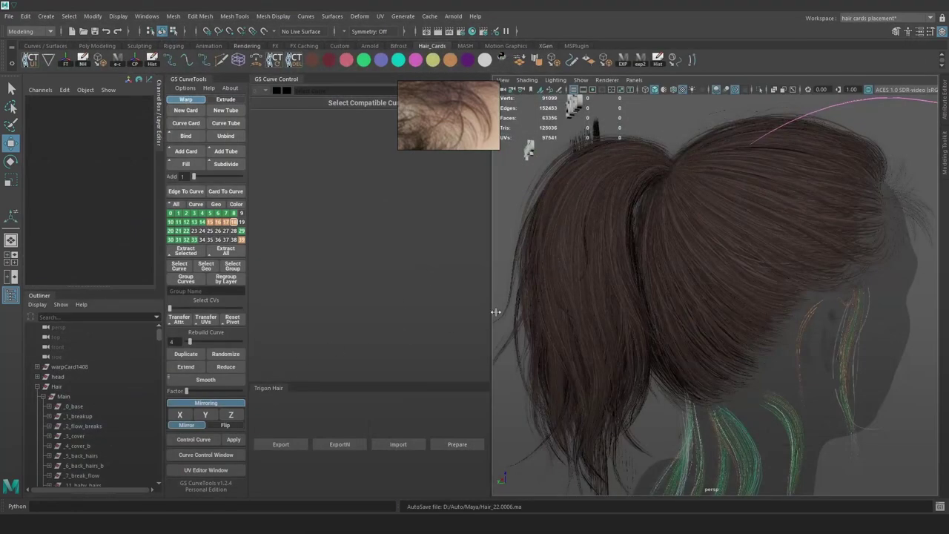
In the hair cards scene, try moving and scaling the warpCard1408 curve above the forehead, undoing each change
{"action": "scroll", "coordinate": [783, 160], "scroll_direction": "down", "scroll_amount": 5}
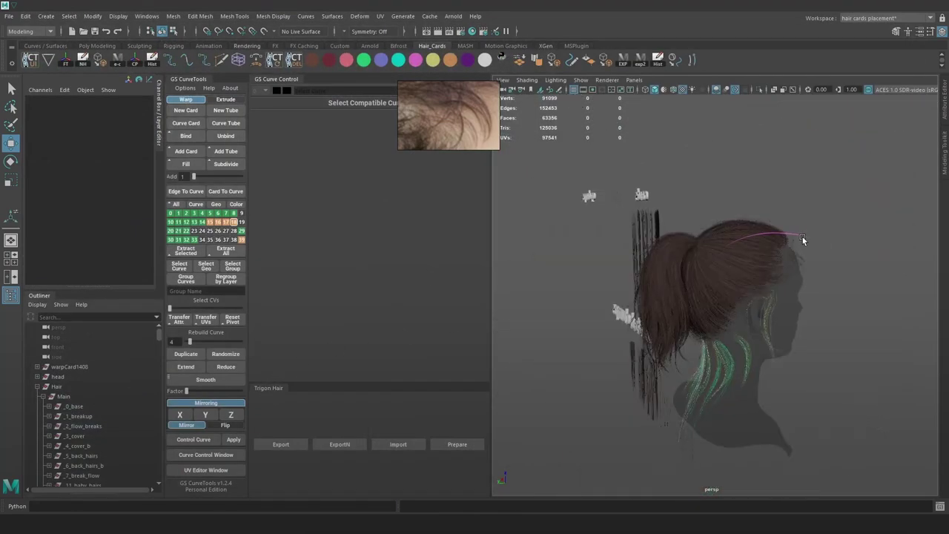
{"action": "left_click", "coordinate": [696, 230]}
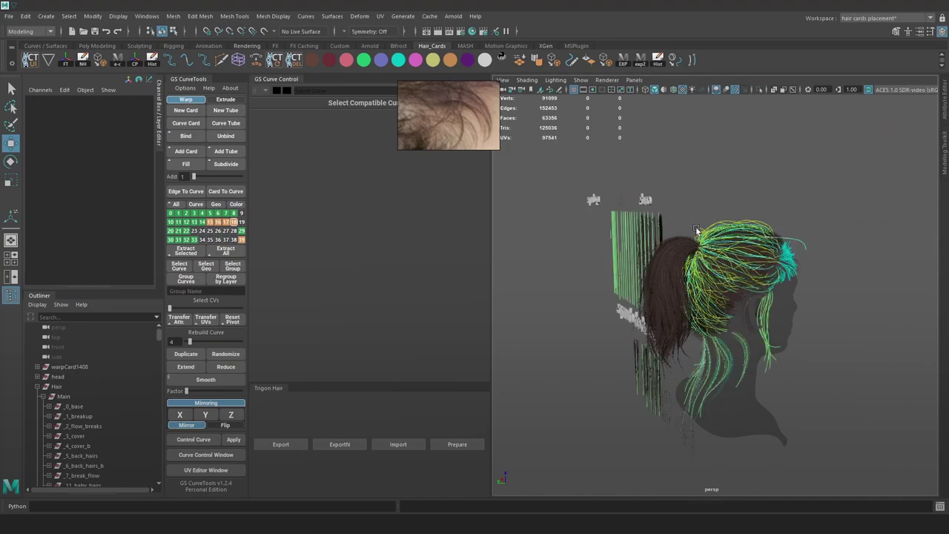
{"action": "left_click", "coordinate": [793, 243]}
{"action": "key", "text": "ctrl+z"}
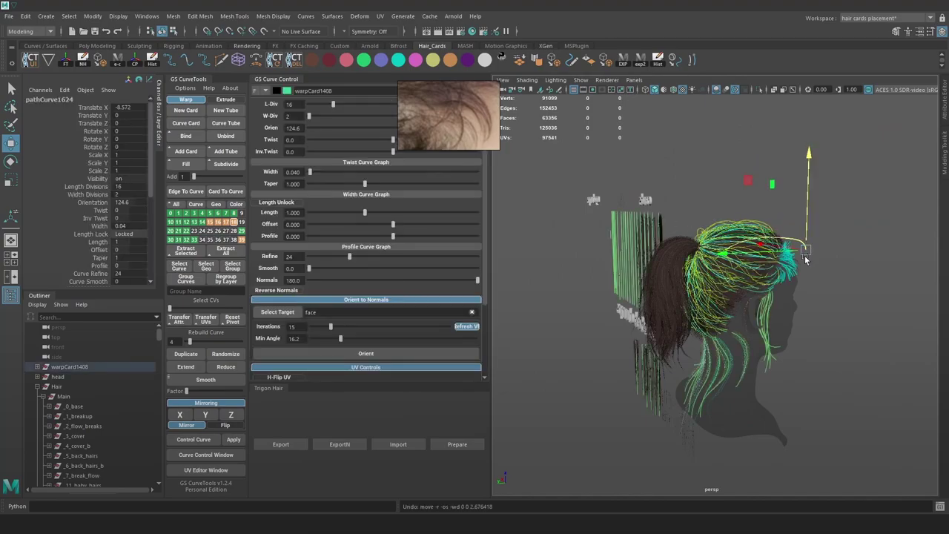
{"action": "key", "text": "r"}
{"action": "key", "text": "w"}
{"action": "key", "text": "r"}
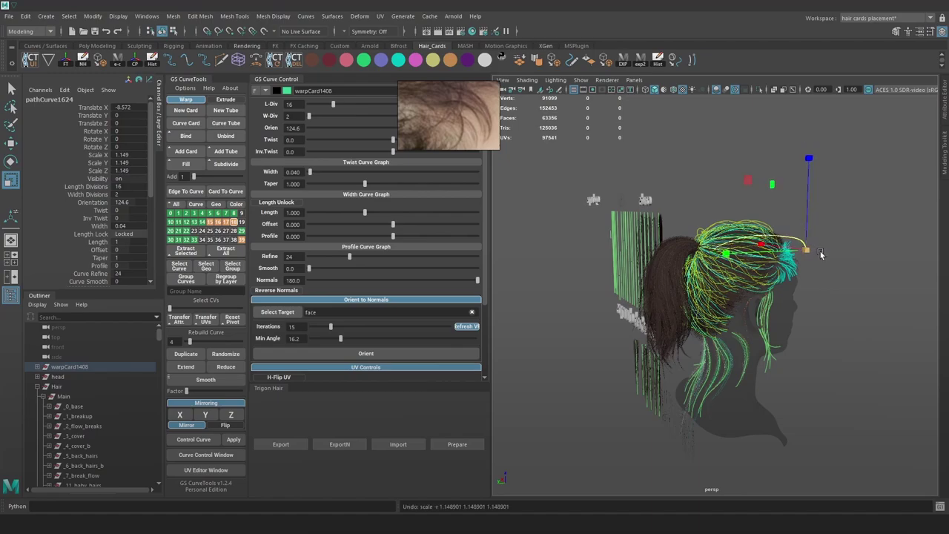
{"action": "key", "text": "w"}
{"action": "left_click", "coordinate": [619, 364]}
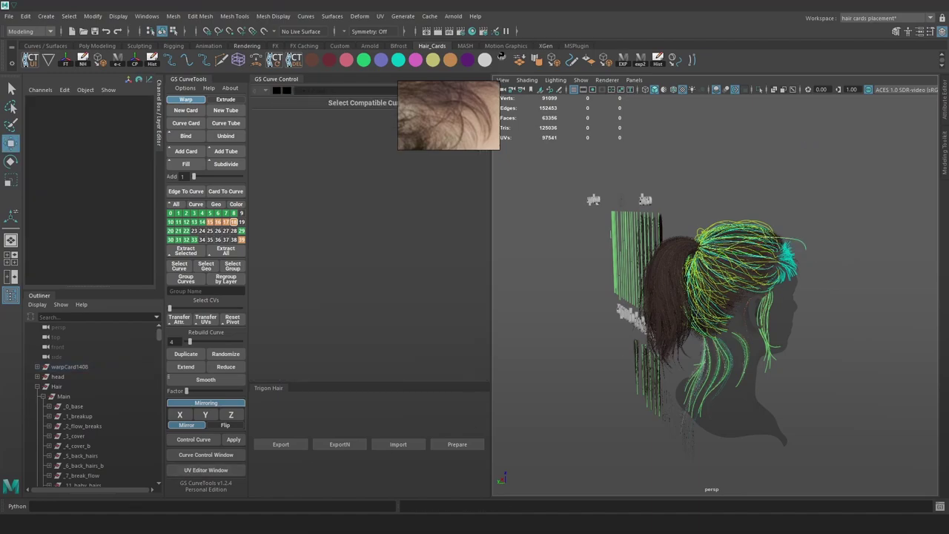
Switch to the XGen scene and scale the ponytail guide xgGuide84 uniformly to 1.02
{"action": "mouse_move", "coordinate": [61, 525]}
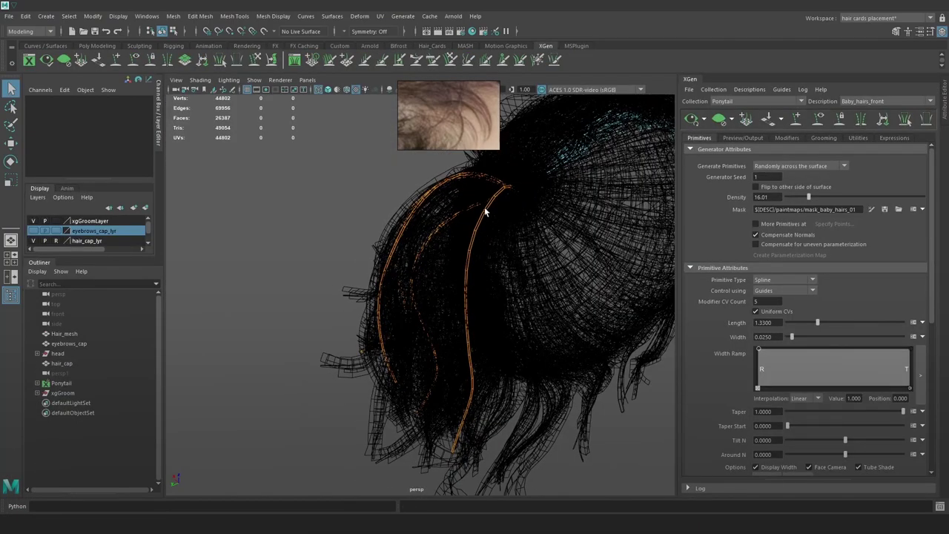
{"action": "left_click", "coordinate": [497, 205]}
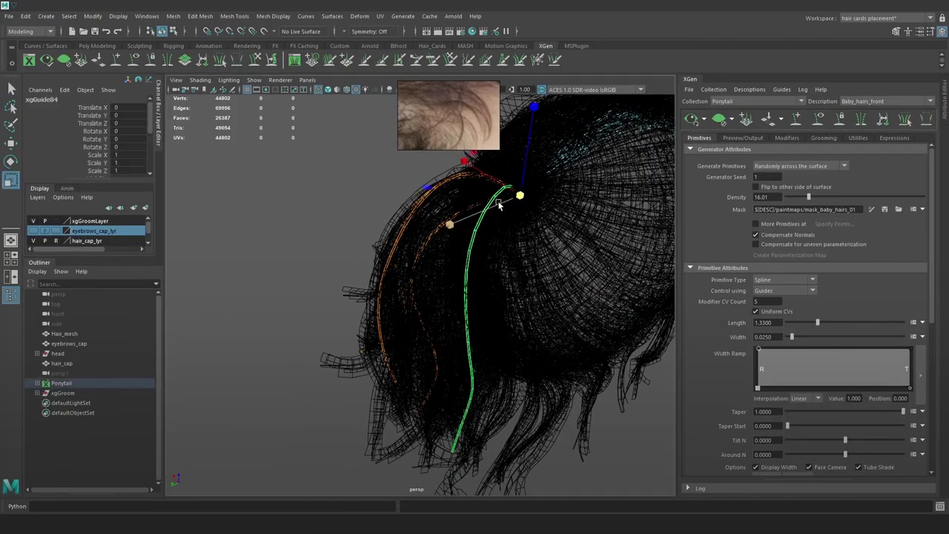
{"action": "left_click_drag", "start_coordinate": [522, 197], "coordinate": [590, 228]}
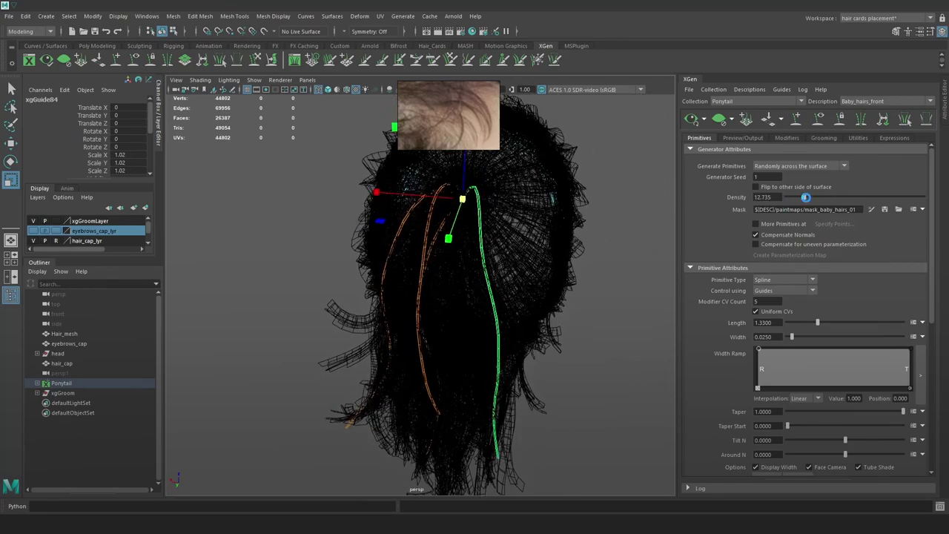
Make Ponytail1 the active description and set its density to 82.185
{"action": "left_click", "coordinate": [882, 101]}
{"action": "left_click", "coordinate": [860, 120]}
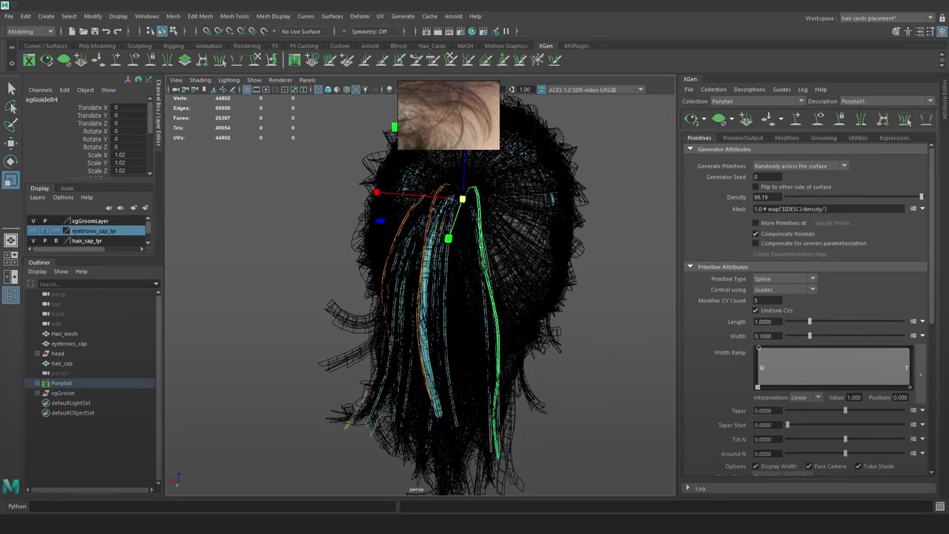
{"action": "left_click_drag", "start_coordinate": [813, 198], "coordinate": [899, 197]}
Set the Ponytail1 modifier CV count to 24
{"action": "left_click_drag", "start_coordinate": [522, 265], "coordinate": [574, 284], "text": "alt"}
{"action": "right_click_drag", "start_coordinate": [574, 283], "coordinate": [612, 290], "text": "alt"}
{"action": "left_click_drag", "start_coordinate": [612, 290], "coordinate": [431, 287], "text": "alt"}
{"action": "left_click_drag", "start_coordinate": [415, 229], "coordinate": [398, 263], "text": "alt"}
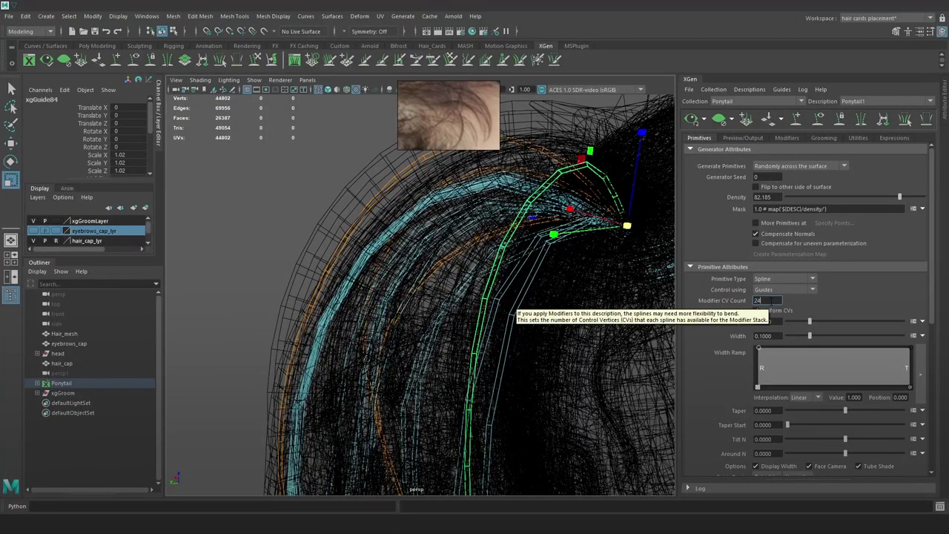
{"action": "key", "text": "Return"}
Enlarge the display layer list and hide the Hair_lyr layer to isolate the ponytail splines
{"action": "left_click_drag", "start_coordinate": [552, 277], "coordinate": [601, 275], "text": "alt"}
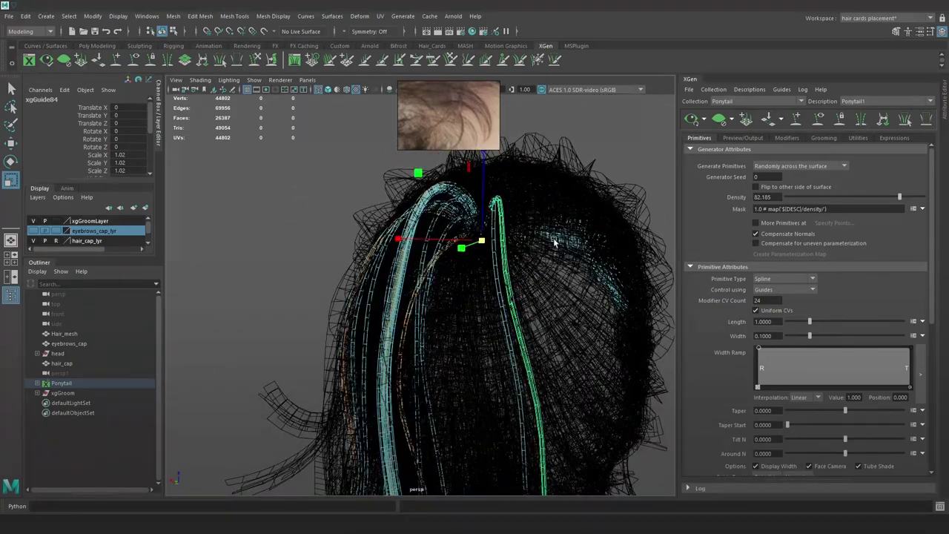
{"action": "key", "text": "4"}
{"action": "left_click_drag", "start_coordinate": [556, 242], "coordinate": [230, 330], "text": "alt"}
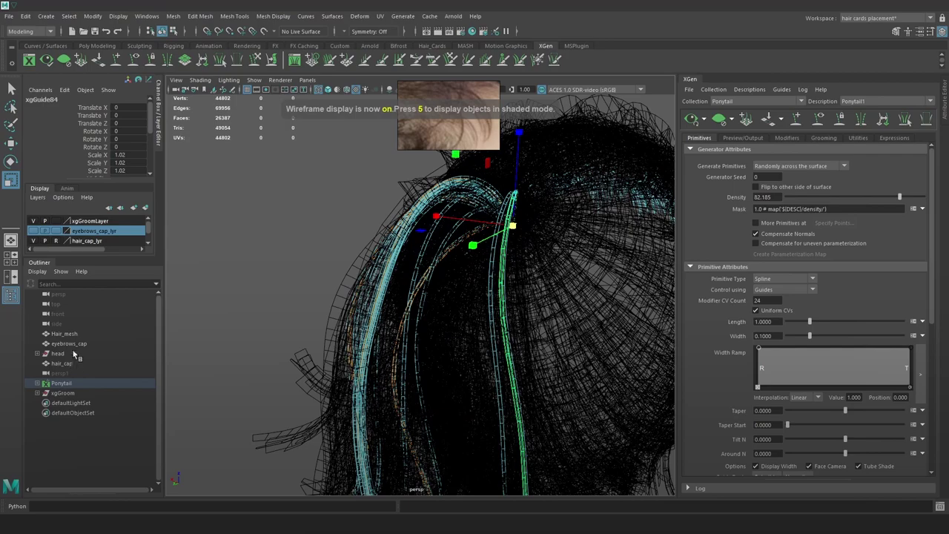
{"action": "left_click_drag", "start_coordinate": [119, 257], "coordinate": [115, 308]}
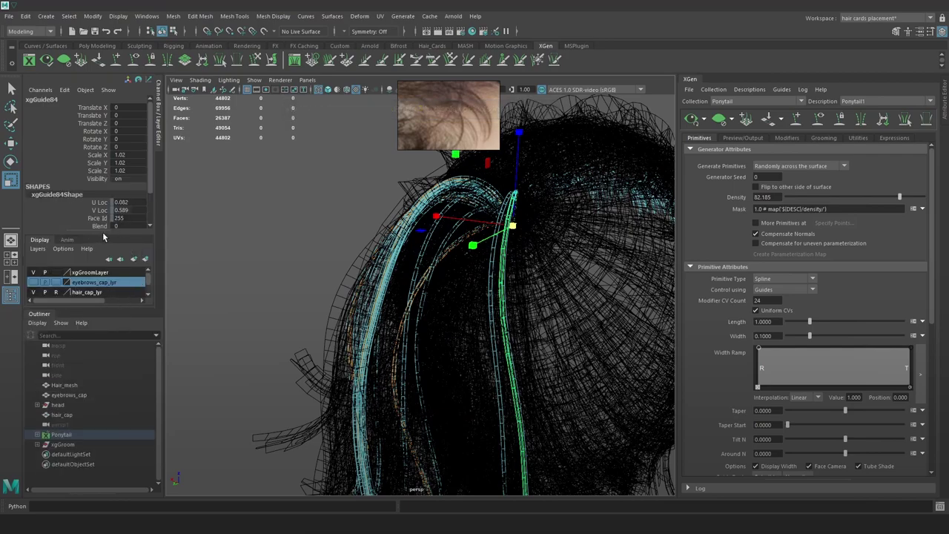
{"action": "left_click_drag", "start_coordinate": [121, 231], "coordinate": [116, 169]}
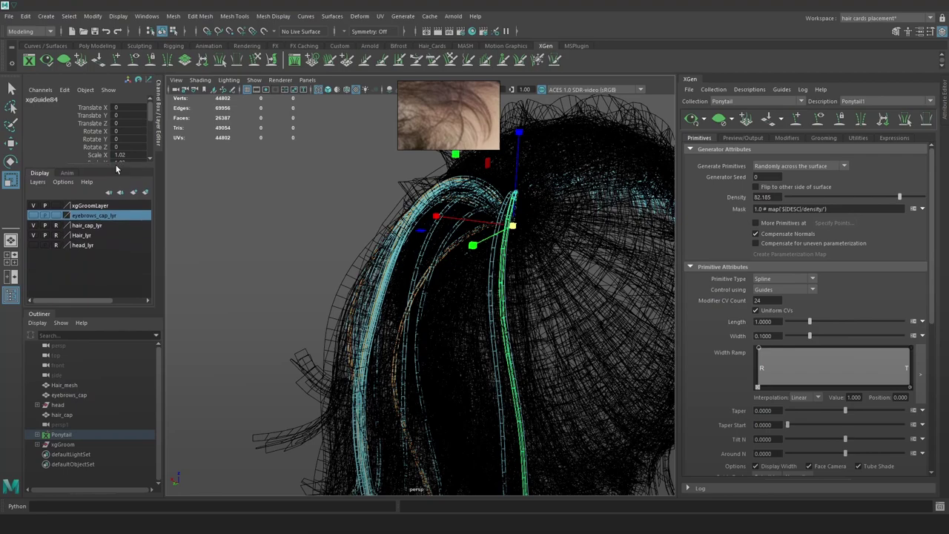
{"action": "left_click", "coordinate": [34, 236]}
{"action": "left_click_drag", "start_coordinate": [429, 266], "coordinate": [448, 261], "text": "alt"}
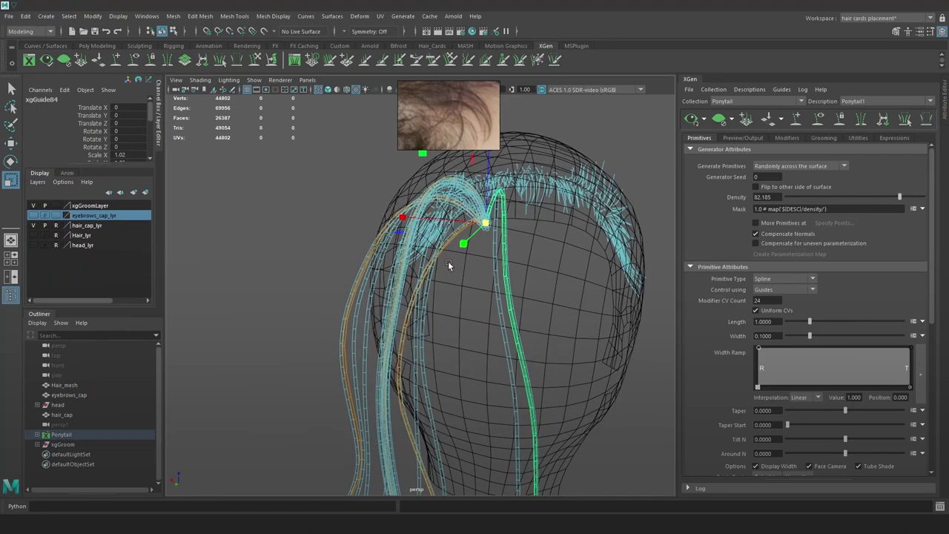
Show the ponytail splines in textured shading and activate XGen's tool for adding or moving guides
{"action": "key", "text": "6"}
{"action": "left_click_drag", "start_coordinate": [565, 294], "coordinate": [526, 320], "text": "alt"}
{"action": "right_click_drag", "start_coordinate": [526, 319], "coordinate": [590, 283], "text": "alt"}
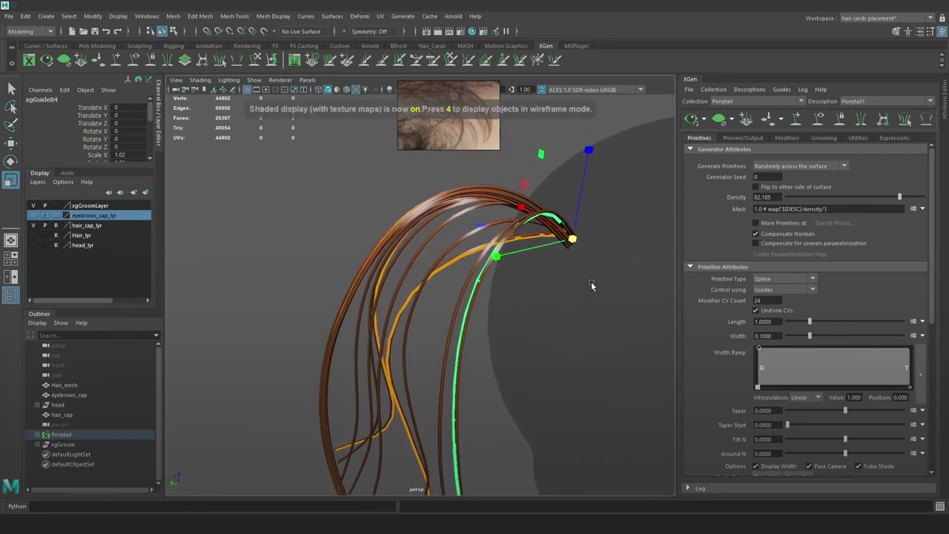
{"action": "middle_click_drag", "start_coordinate": [591, 282], "coordinate": [520, 300], "text": "alt"}
{"action": "right_click_drag", "start_coordinate": [521, 300], "coordinate": [571, 360], "text": "alt"}
{"action": "mouse_move", "coordinate": [572, 360]}
{"action": "left_mouse_down", "text": "alt"}
{"action": "mouse_move", "coordinate": [545, 324]}
{"action": "mouse_move", "coordinate": [528, 351]}
{"action": "mouse_move", "coordinate": [529, 373]}
{"action": "mouse_move", "coordinate": [606, 374]}
{"action": "mouse_move", "coordinate": [634, 311]}
{"action": "mouse_move", "coordinate": [588, 286]}
{"action": "mouse_move", "coordinate": [430, 253]}
{"action": "mouse_move", "coordinate": [417, 233]}
{"action": "mouse_move", "coordinate": [430, 218]}
{"action": "left_mouse_up", "text": "alt"}
{"action": "left_click", "coordinate": [795, 121]}
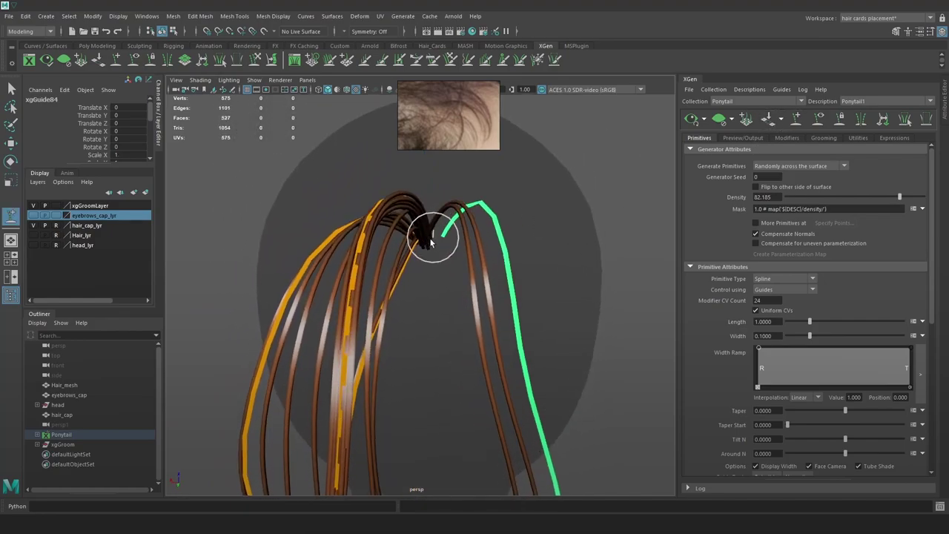
In wireframe display, try to reposition the root of the central ponytail guide xgGuide82 and undo the change
{"action": "key", "text": "w"}
{"action": "left_click", "coordinate": [418, 243]}
{"action": "key", "text": "4"}
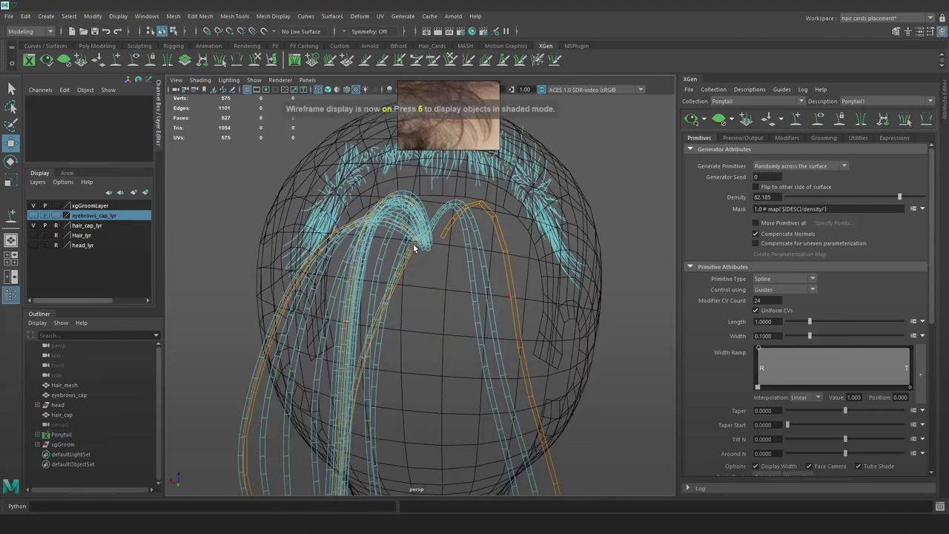
{"action": "mouse_move", "coordinate": [420, 241]}
{"action": "left_mouse_down"}
{"action": "mouse_move", "coordinate": [406, 251]}
{"action": "mouse_move", "coordinate": [426, 238]}
{"action": "left_mouse_up"}
{"action": "key", "text": "y"}
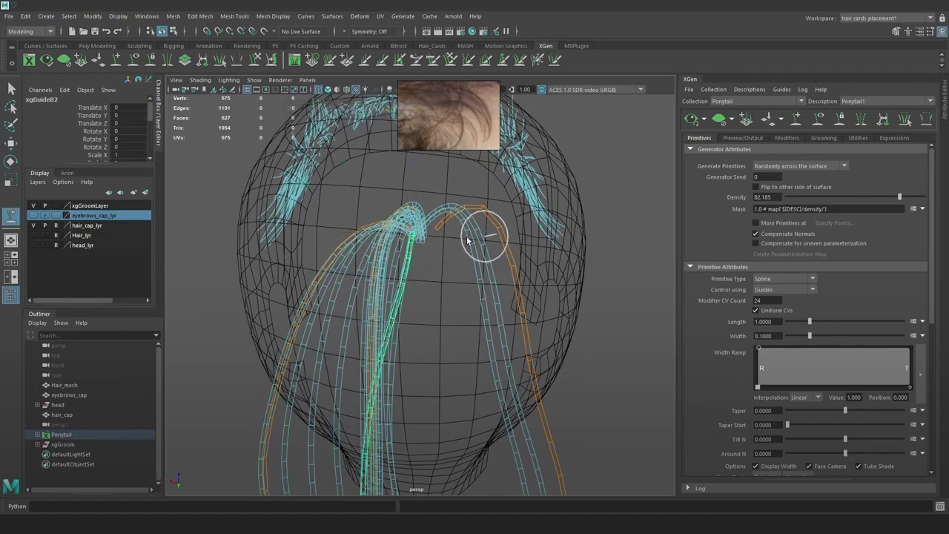
{"action": "left_click", "coordinate": [426, 246]}
{"action": "key", "text": "ctrl+z"}
Move the root of guide xgGuide82 lower on the scalp cap, below the other ponytail guide roots
{"action": "key", "text": "w"}
{"action": "left_click", "coordinate": [398, 283]}
{"action": "left_click", "coordinate": [404, 281]}
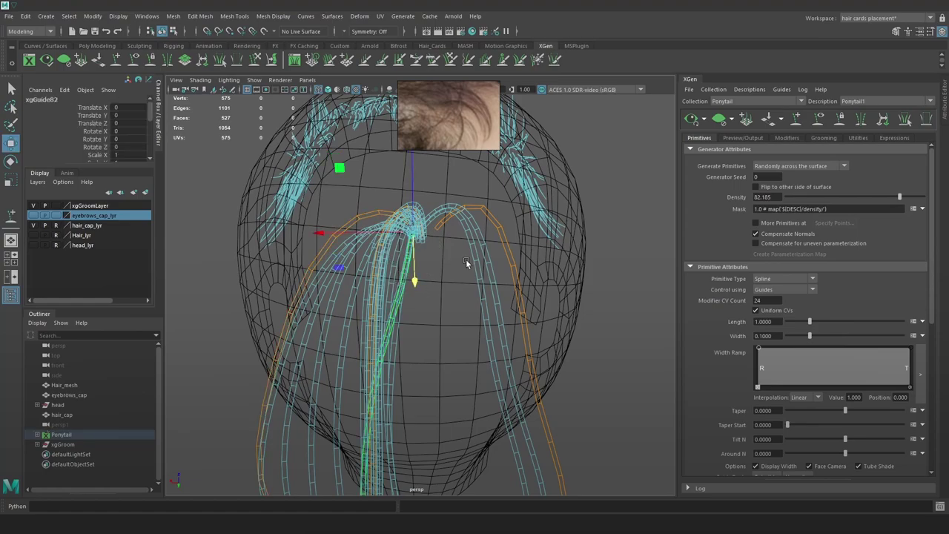
{"action": "key", "text": "y"}
{"action": "scroll", "coordinate": [433, 212], "scroll_direction": "up", "scroll_amount": 3}
{"action": "left_click_drag", "start_coordinate": [420, 206], "coordinate": [438, 211]}
{"action": "scroll", "coordinate": [437, 211], "scroll_direction": "down", "scroll_amount": 3}
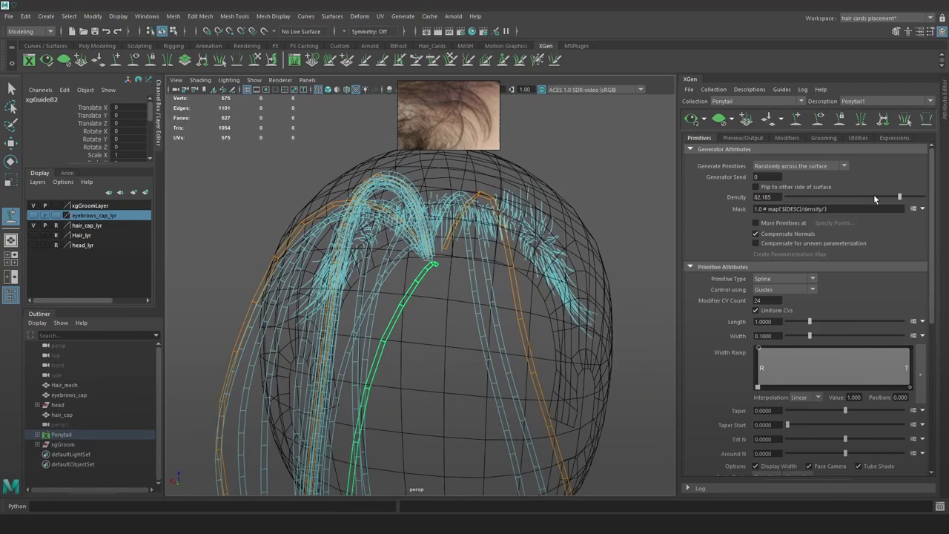
Lower the Ponytail1 density to 6.555
{"action": "mouse_move", "coordinate": [899, 197]}
{"action": "left_mouse_down"}
{"action": "mouse_move", "coordinate": [772, 202]}
{"action": "mouse_move", "coordinate": [794, 201]}
{"action": "left_mouse_up"}
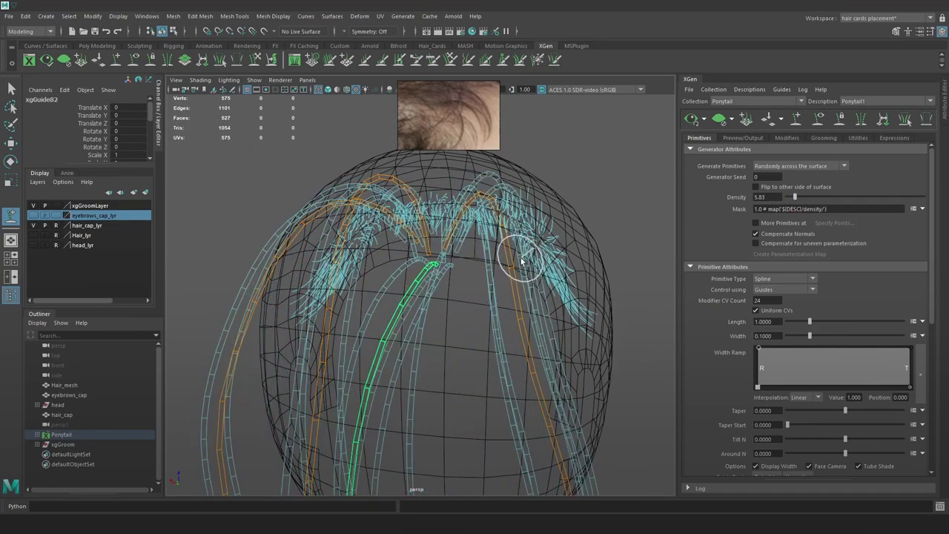
{"action": "left_click_drag", "start_coordinate": [521, 261], "coordinate": [570, 256], "text": "alt"}
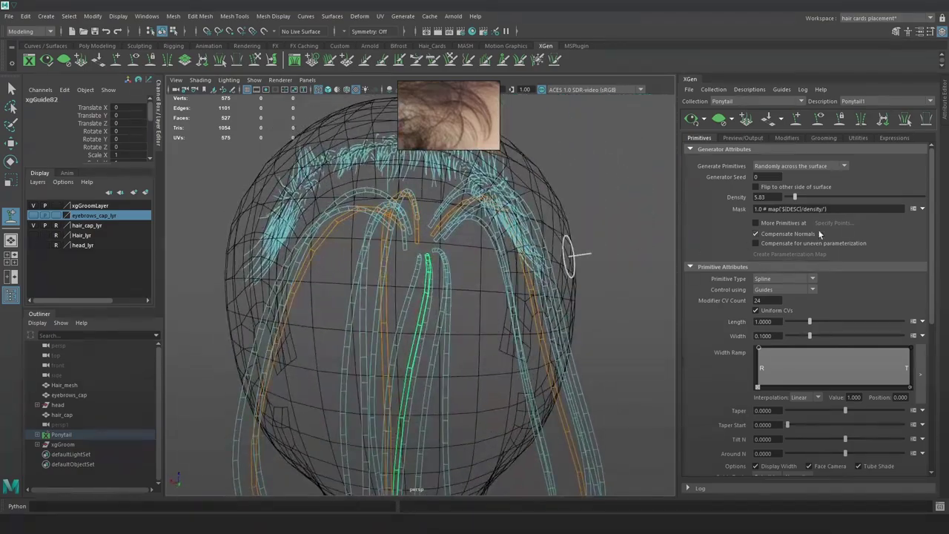
{"action": "left_click_drag", "start_coordinate": [798, 197], "coordinate": [800, 197]}
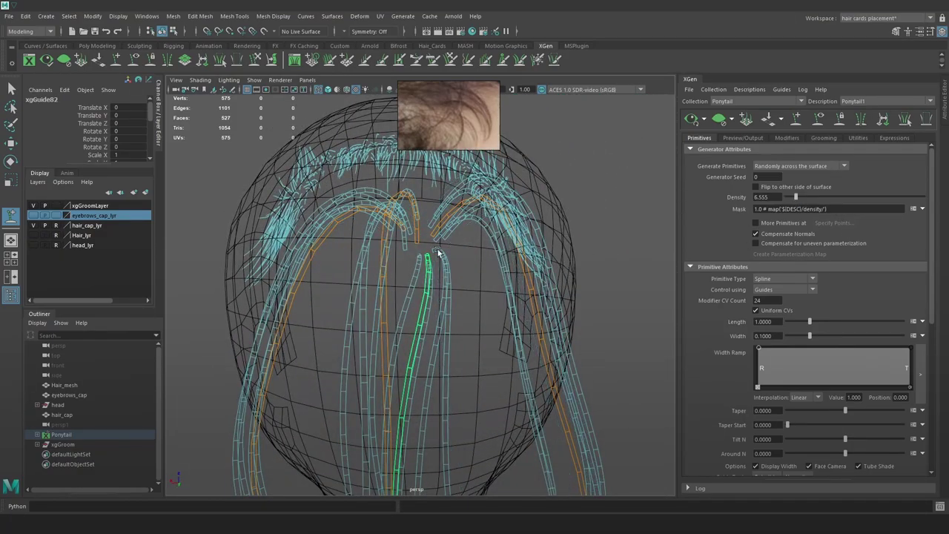
Reposition the root of guide xgGuide87 on the scalp cap and raise the Ponytail1 density to 14.92
{"action": "left_click_drag", "start_coordinate": [411, 253], "coordinate": [410, 257]}
{"action": "mouse_move", "coordinate": [437, 300]}
{"action": "left_mouse_down", "text": "alt"}
{"action": "mouse_move", "coordinate": [447, 262]}
{"action": "mouse_move", "coordinate": [443, 270]}
{"action": "left_mouse_up", "text": "alt"}
{"action": "left_click", "coordinate": [796, 119]}
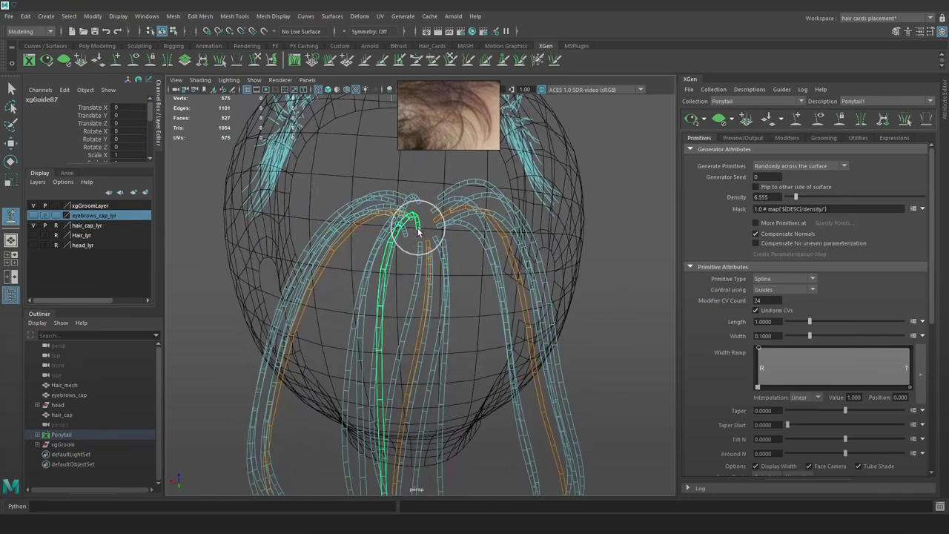
{"action": "left_click_drag", "start_coordinate": [419, 228], "coordinate": [441, 234]}
{"action": "left_click_drag", "start_coordinate": [798, 197], "coordinate": [806, 197]}
Move the reference picture clear of the ponytail and show the Hair_lyr layer again to compare the splines with the hair mesh
{"action": "left_click_drag", "start_coordinate": [470, 244], "coordinate": [555, 199], "text": "alt"}
{"action": "left_click_drag", "start_coordinate": [463, 122], "coordinate": [199, 148]}
{"action": "left_click", "coordinate": [433, 90]}
{"action": "left_click", "coordinate": [433, 90]}
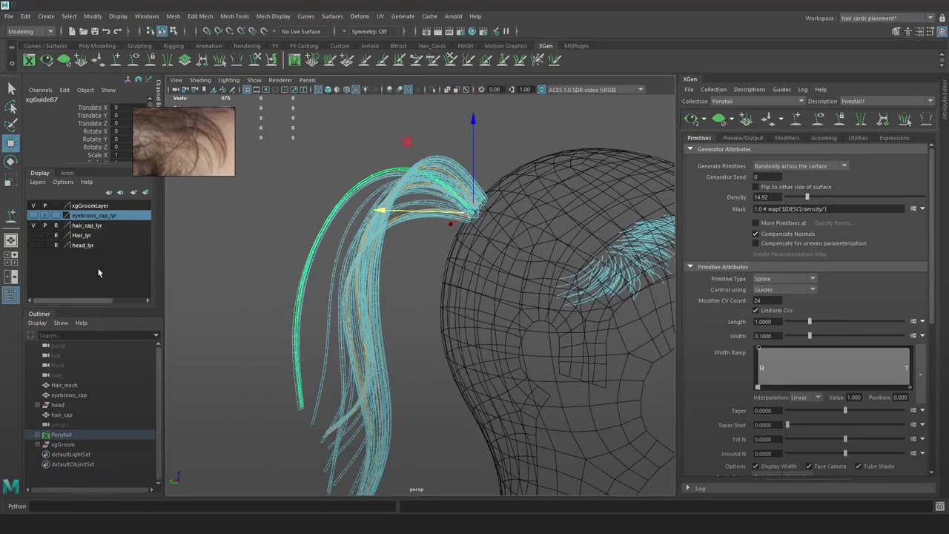
{"action": "left_click", "coordinate": [33, 235]}
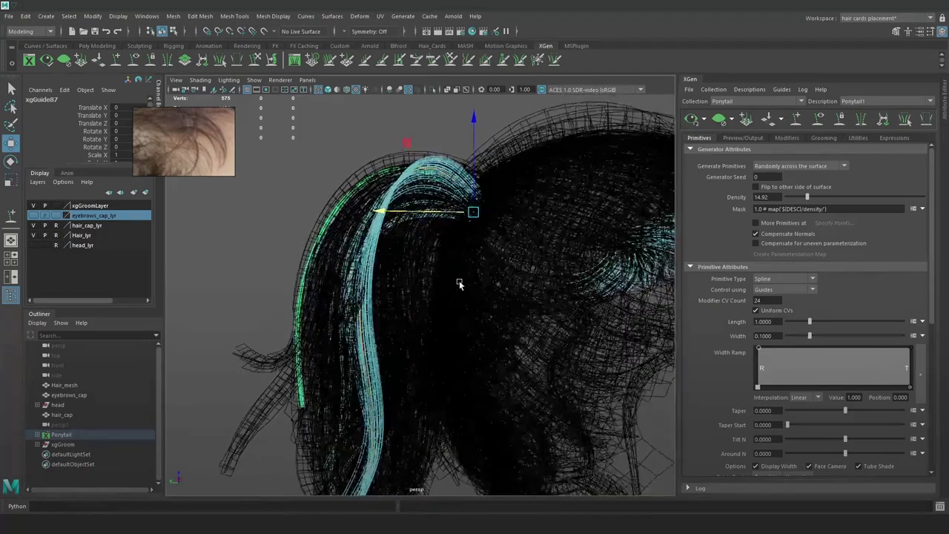
{"action": "left_click_drag", "start_coordinate": [429, 286], "coordinate": [649, 211], "text": "alt"}
{"action": "left_click", "coordinate": [649, 211]}
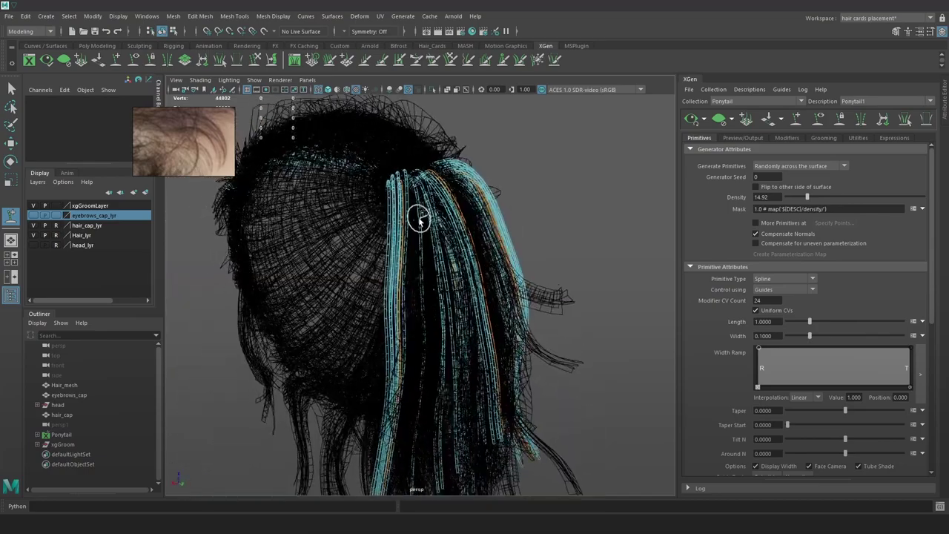
Add a guide at the ponytail's root on the scalp cap, scale it up and rebuild its CVs
{"action": "left_click", "coordinate": [417, 216]}
{"action": "scroll", "coordinate": [578, 301], "scroll_direction": "down", "scroll_amount": 2}
{"action": "scroll", "coordinate": [786, 402], "scroll_direction": "down", "scroll_amount": 2}
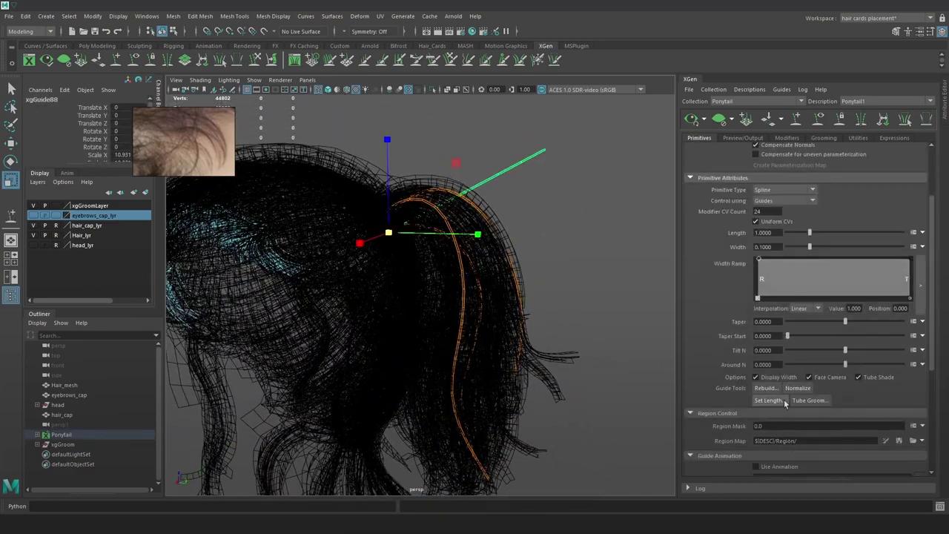
{"action": "left_click", "coordinate": [773, 390]}
{"action": "key", "text": "Return"}
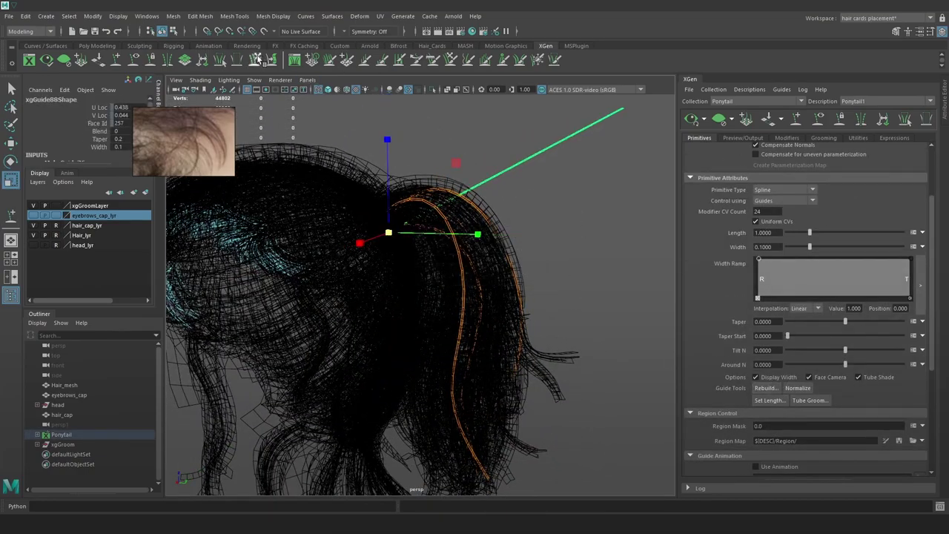
Sculpt the new guide so it curves down along the hair card ponytail
{"action": "left_click", "coordinate": [260, 61]}
{"action": "left_click_drag", "start_coordinate": [525, 187], "coordinate": [571, 187], "text": "alt"}
{"action": "left_click_drag", "start_coordinate": [499, 299], "coordinate": [419, 314], "text": "alt"}
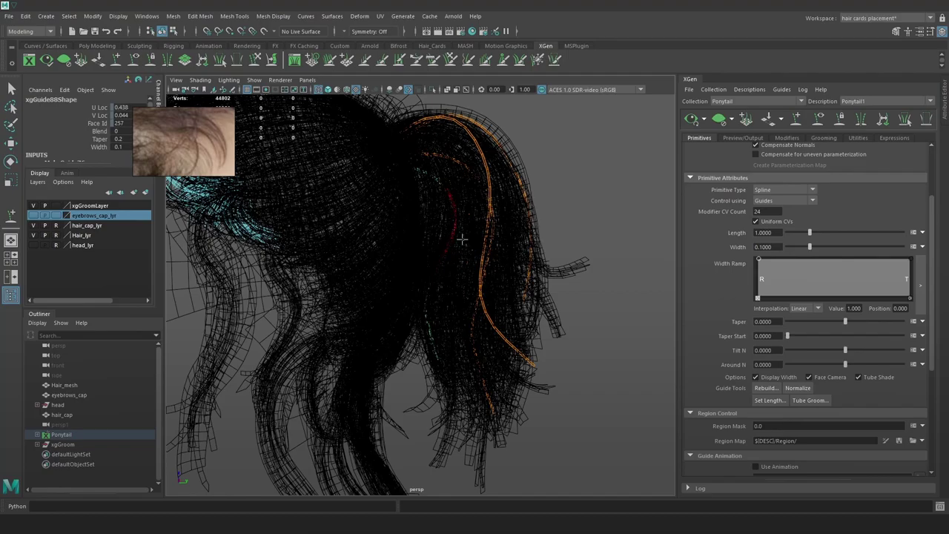
{"action": "left_click_drag", "start_coordinate": [464, 239], "coordinate": [274, 256], "text": "alt"}
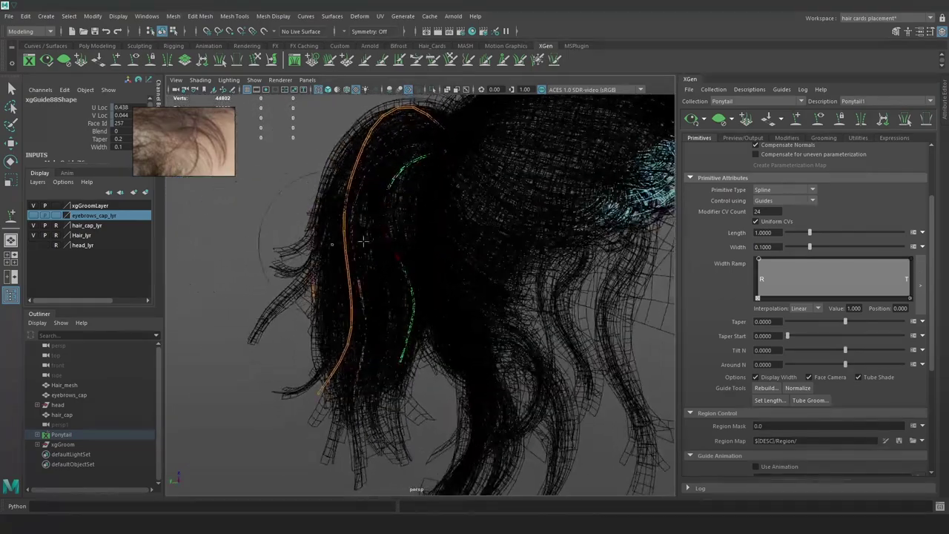
Set the Ponytail1 density to 13.465 and compare the ponytail with the hair cards in textured shading
{"action": "scroll", "coordinate": [822, 206], "scroll_direction": "up", "scroll_amount": 3}
{"action": "mouse_move", "coordinate": [808, 198]}
{"action": "left_mouse_down"}
{"action": "mouse_move", "coordinate": [798, 200]}
{"action": "mouse_move", "coordinate": [820, 199]}
{"action": "left_mouse_up"}
{"action": "key", "text": "w"}
{"action": "left_click_drag", "start_coordinate": [287, 249], "coordinate": [445, 236], "text": "alt"}
{"action": "mouse_move", "coordinate": [809, 195]}
{"action": "left_mouse_down"}
{"action": "mouse_move", "coordinate": [787, 198]}
{"action": "mouse_move", "coordinate": [805, 196]}
{"action": "left_mouse_up"}
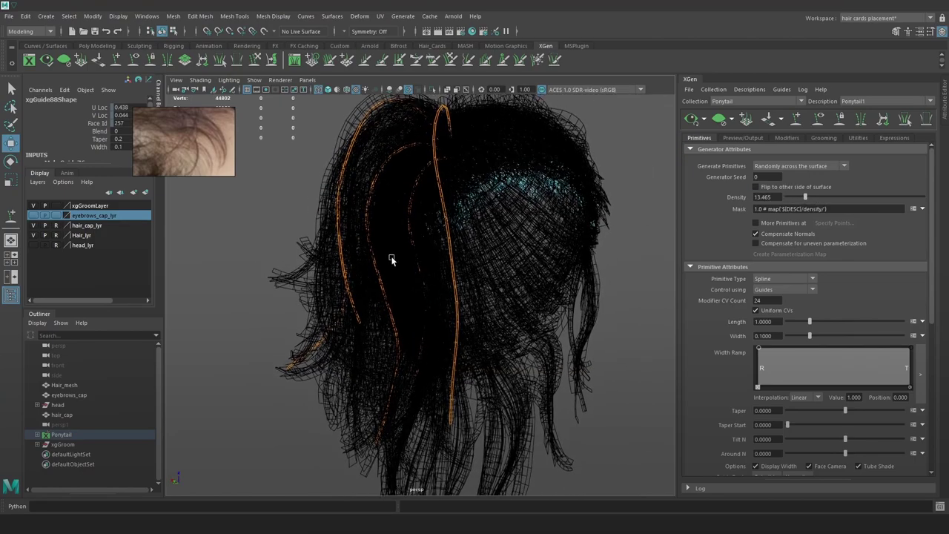
{"action": "key", "text": "5"}
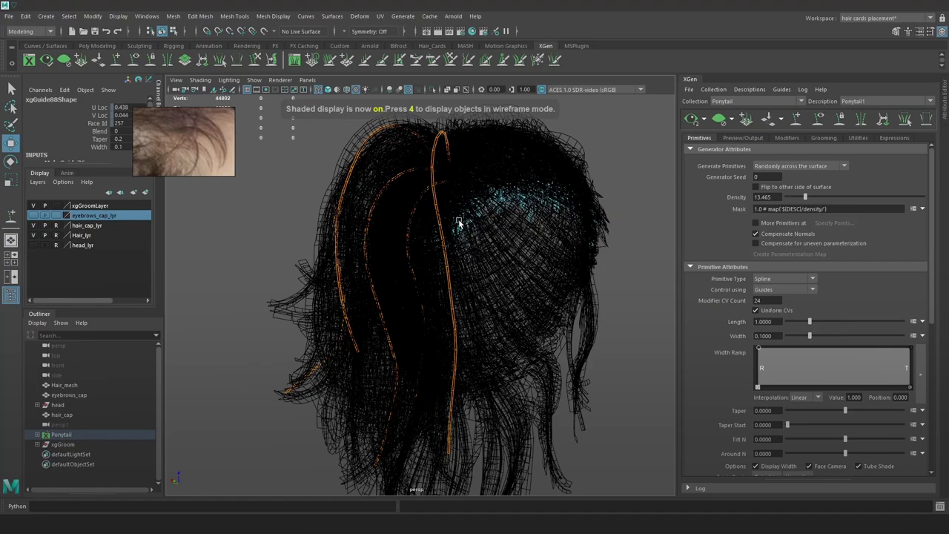
{"action": "key", "text": "6"}
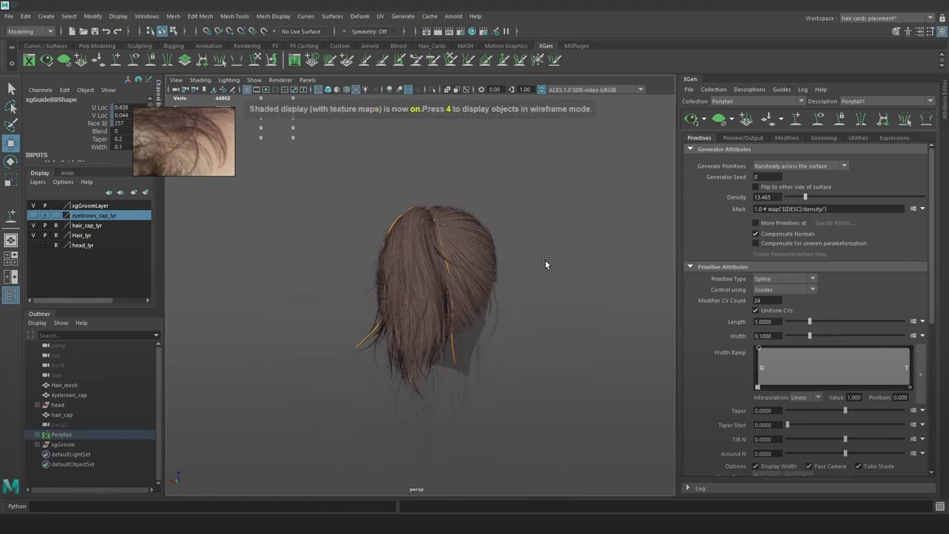
{"action": "scroll", "coordinate": [546, 264], "scroll_direction": "up", "scroll_amount": 2}
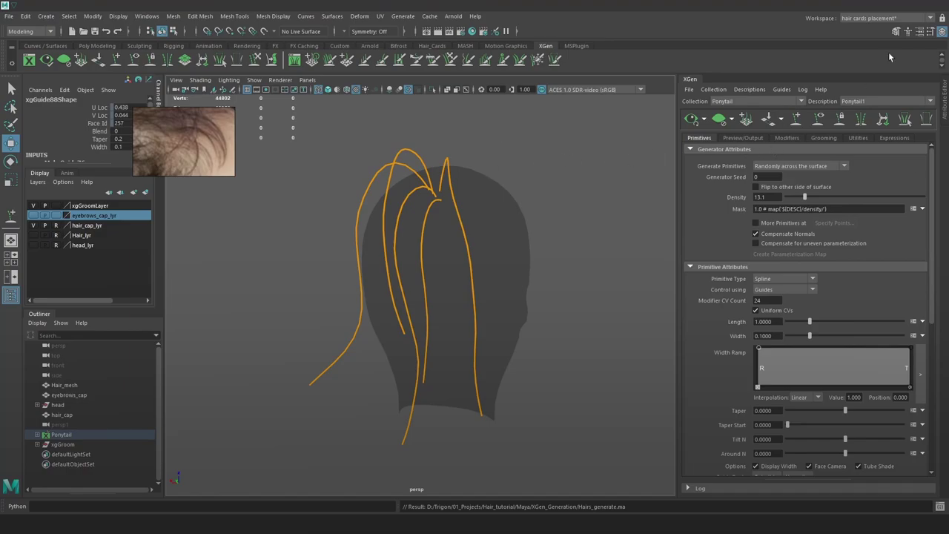
Switch to the Hair_22.ma scene, save it as Hair_23.ma and return to the Hairs_generate.ma scene
{"action": "left_click", "coordinate": [599, 367]}
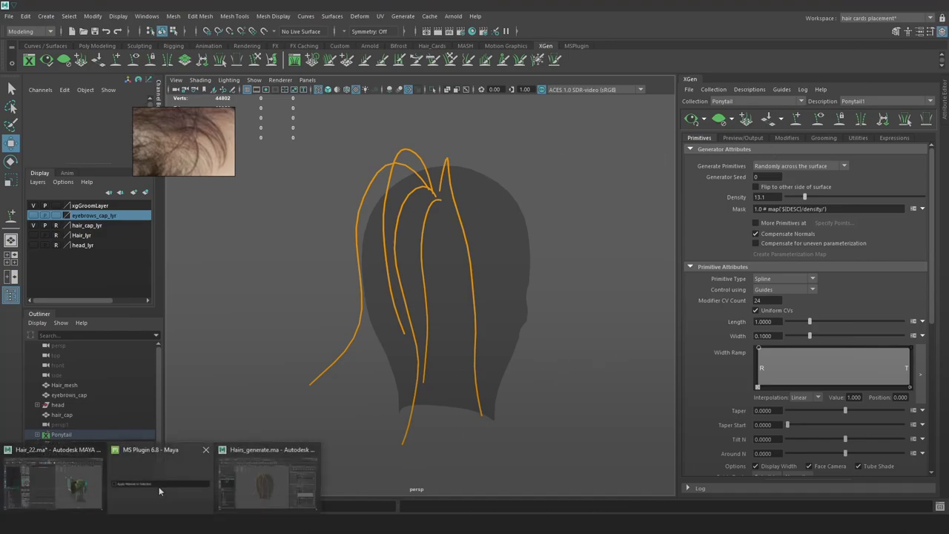
{"action": "left_click", "coordinate": [53, 483]}
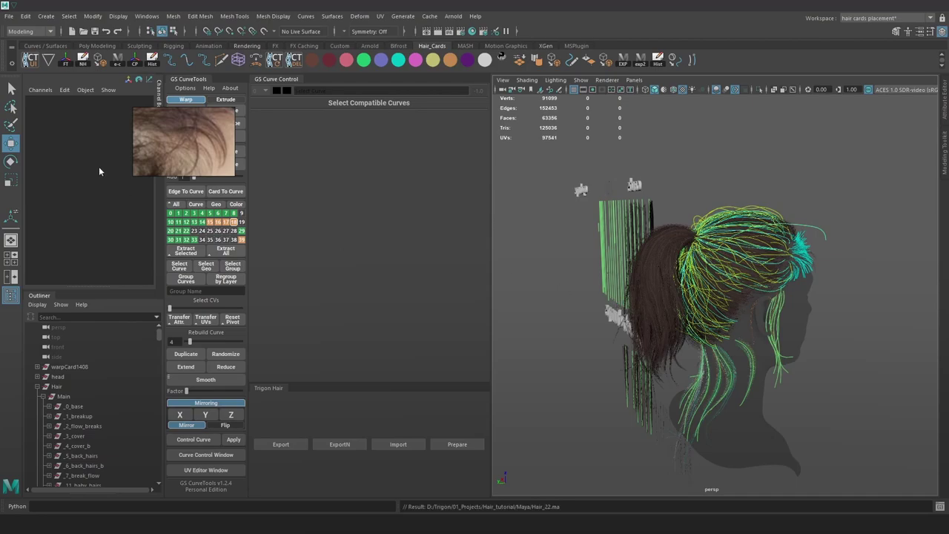
{"action": "left_click", "coordinate": [8, 15]}
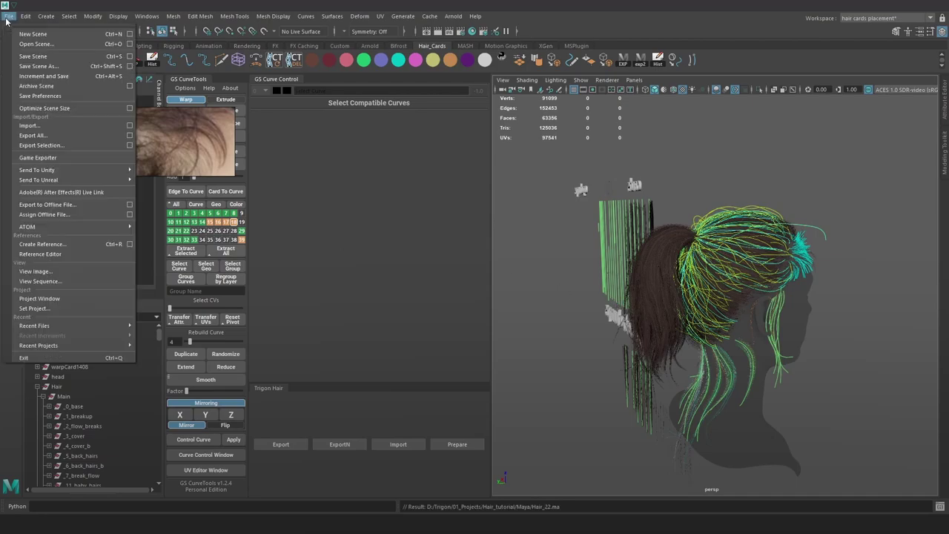
{"action": "left_click", "coordinate": [48, 68]}
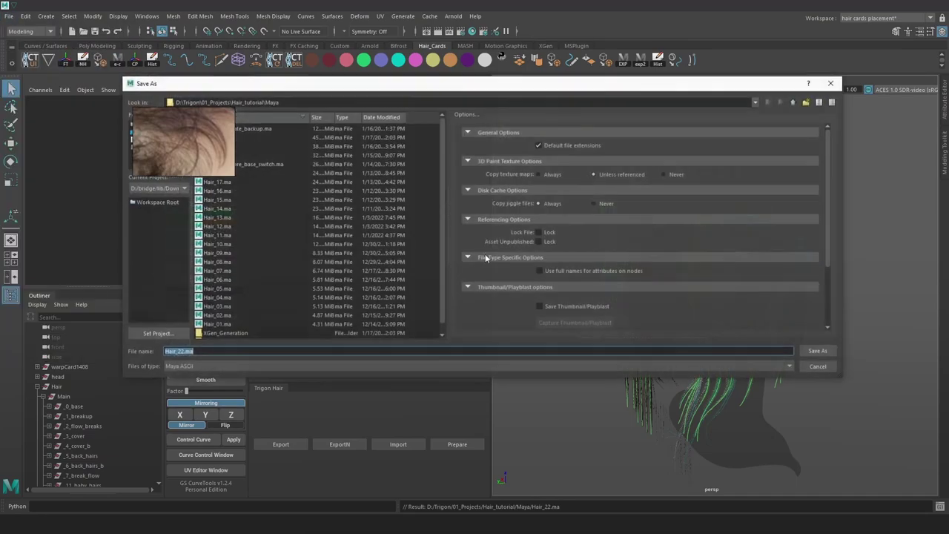
{"action": "left_click", "coordinate": [184, 351]}
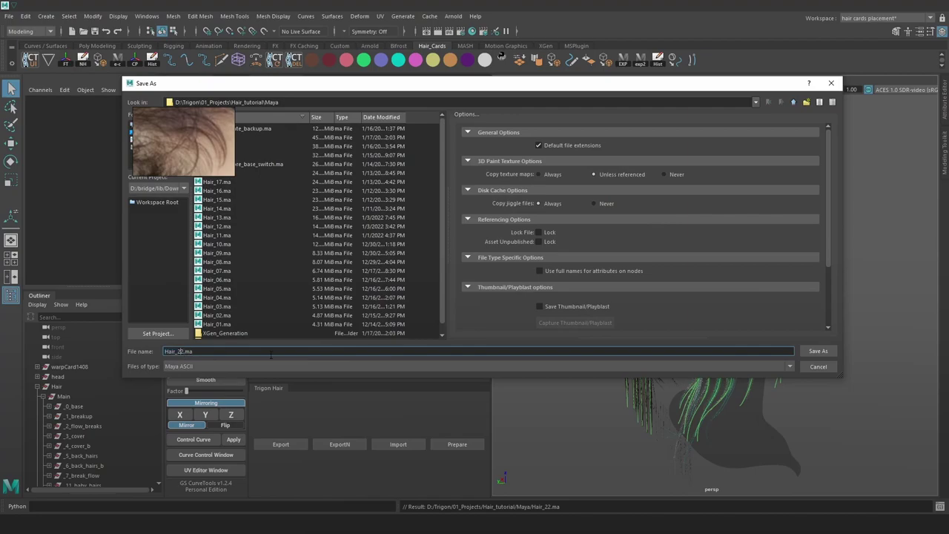
{"action": "key", "text": "Return"}
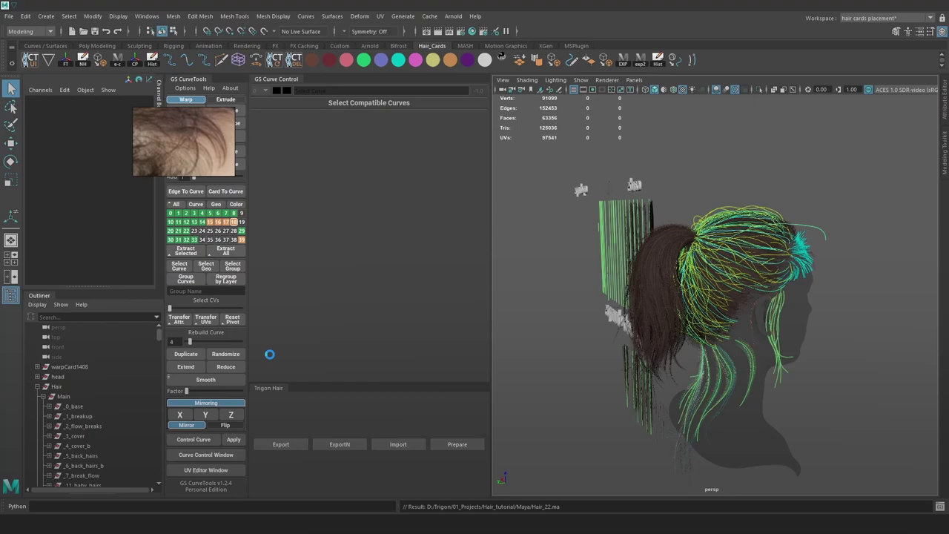
{"action": "key", "text": "w"}
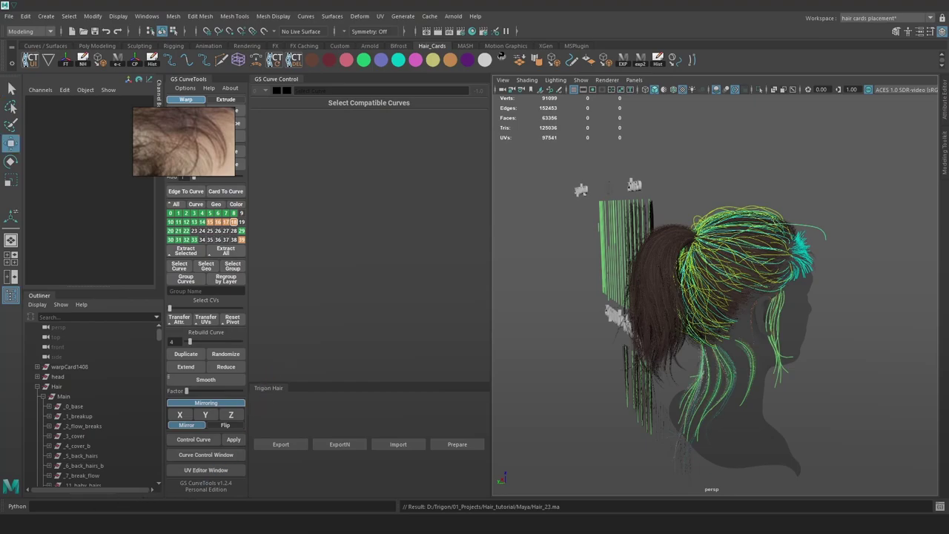
{"action": "left_click", "coordinate": [270, 469]}
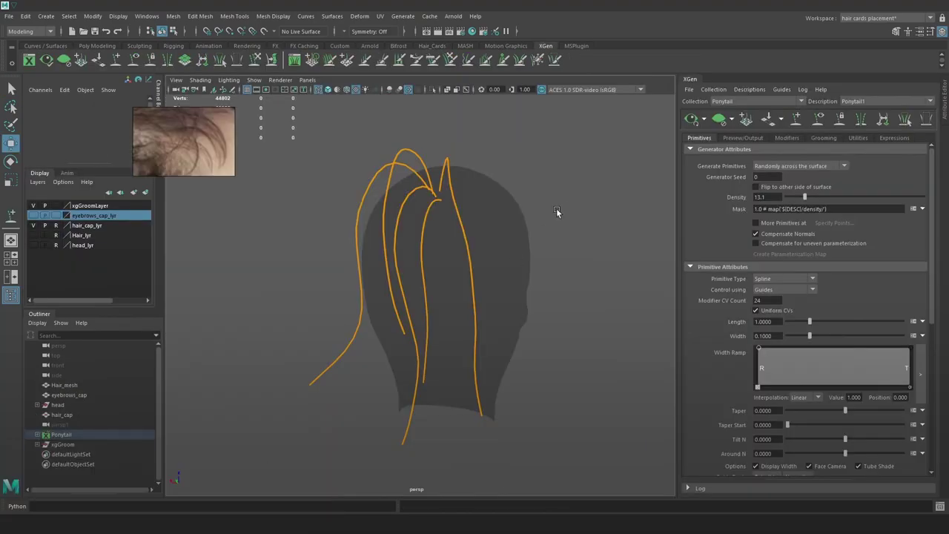
End the maya process in Task Manager and reopen the XGen hair scene
{"action": "right_click_drag", "start_coordinate": [557, 210], "coordinate": [616, 242], "text": "alt"}
{"action": "left_click_drag", "start_coordinate": [617, 242], "coordinate": [621, 220], "text": "alt"}
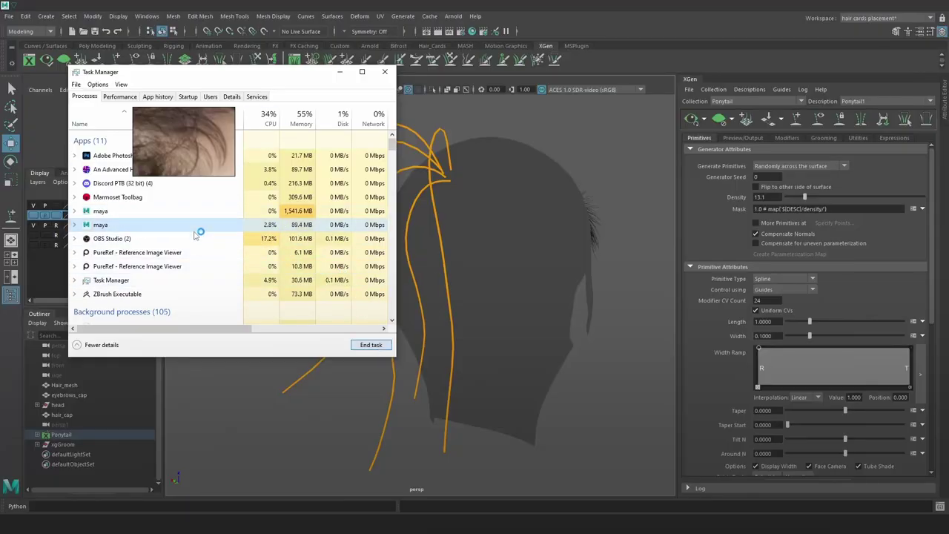
{"action": "left_click", "coordinate": [197, 230]}
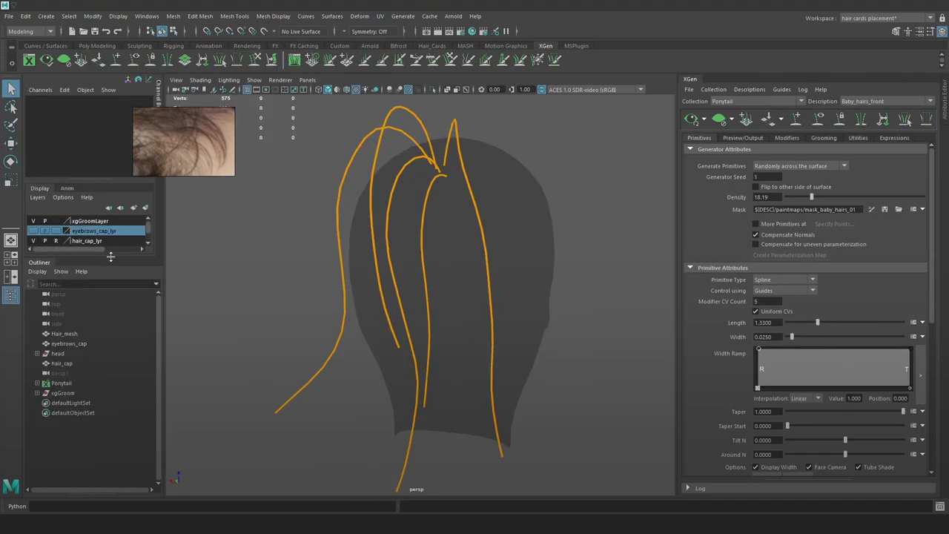
Enlarge the display layer list and show the Hair_lyr layer
{"action": "left_click_drag", "start_coordinate": [111, 256], "coordinate": [110, 299]}
{"action": "left_click_drag", "start_coordinate": [105, 221], "coordinate": [106, 165]}
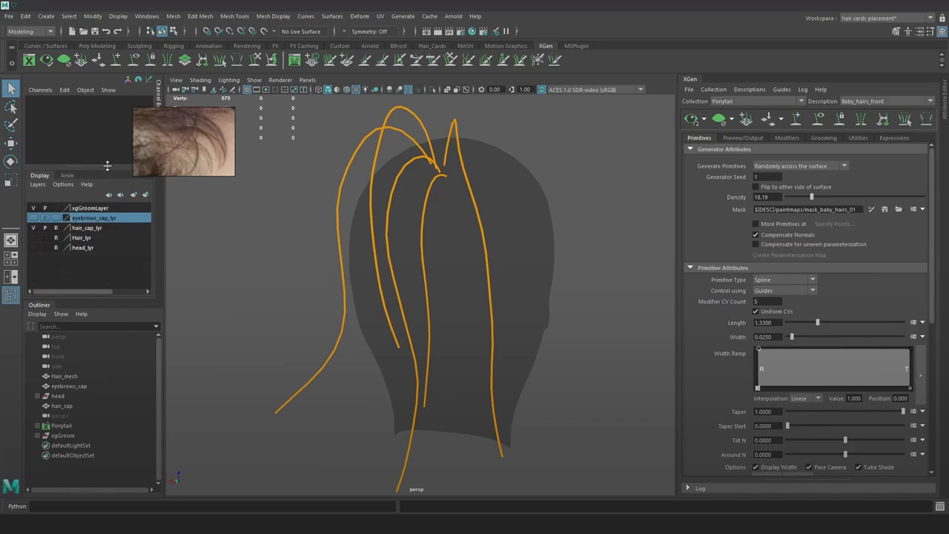
{"action": "left_click", "coordinate": [32, 237]}
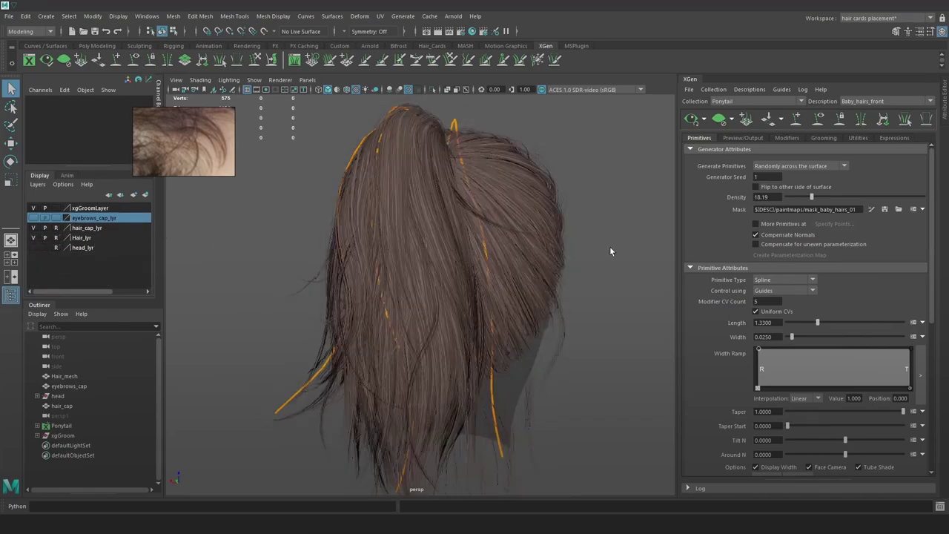
Set the Baby_hairs_front density to 21.825 and display the hair in wireframe
{"action": "left_click_drag", "start_coordinate": [609, 246], "coordinate": [648, 231], "text": "alt"}
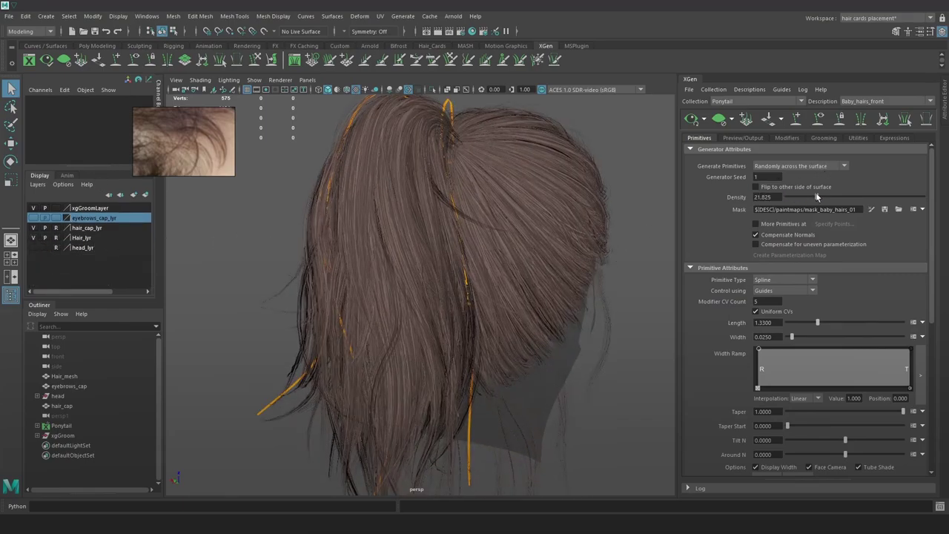
{"action": "scroll", "coordinate": [532, 209], "scroll_direction": "down", "scroll_amount": 3}
{"action": "key", "text": "5"}
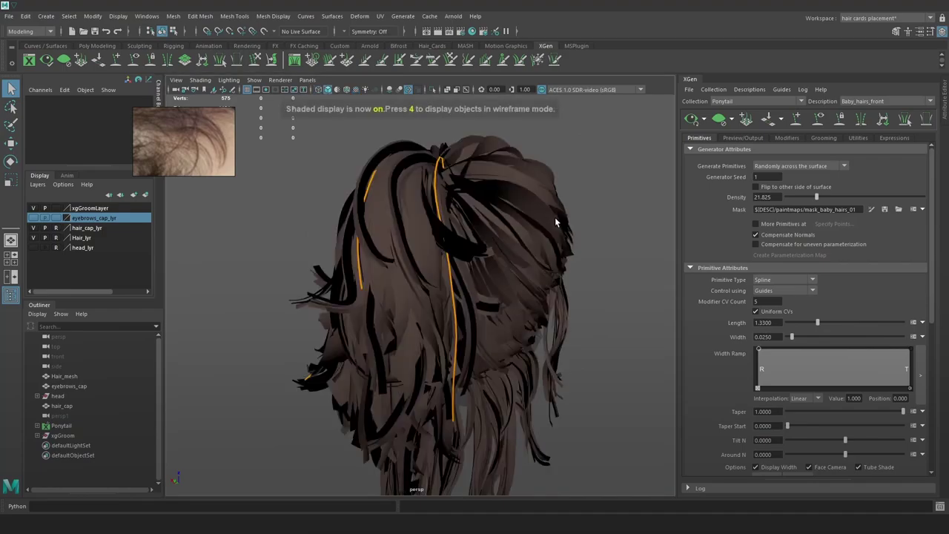
{"action": "key", "text": "4"}
Make Ponytail1 the active XGen description and set its density to 18.19
{"action": "left_click", "coordinate": [860, 101]}
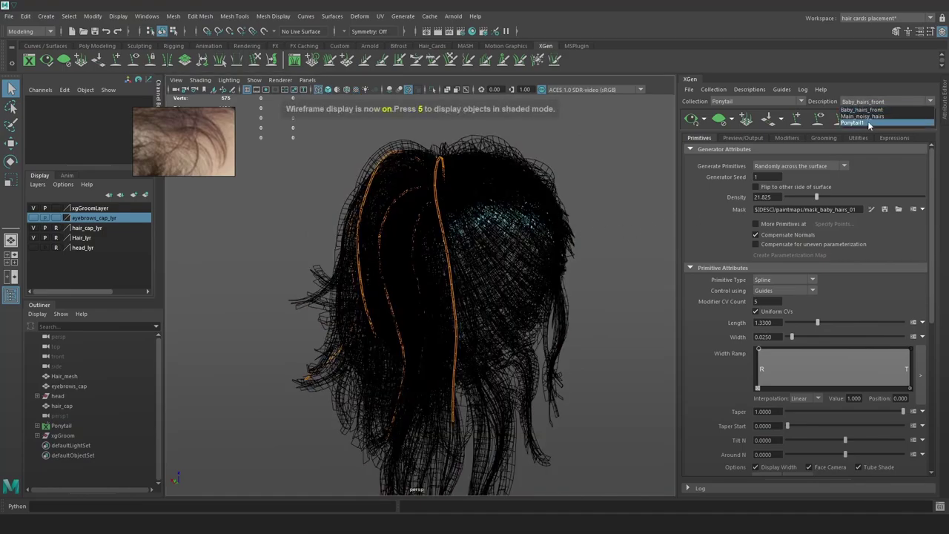
{"action": "left_click", "coordinate": [853, 122]}
{"action": "left_click_drag", "start_coordinate": [797, 199], "coordinate": [799, 200]}
{"action": "mouse_move", "coordinate": [575, 245]}
{"action": "left_mouse_down", "text": "alt"}
{"action": "mouse_move", "coordinate": [610, 250]}
{"action": "mouse_move", "coordinate": [569, 260]}
{"action": "left_mouse_up", "text": "alt"}
{"action": "left_click_drag", "start_coordinate": [798, 200], "coordinate": [811, 197]}
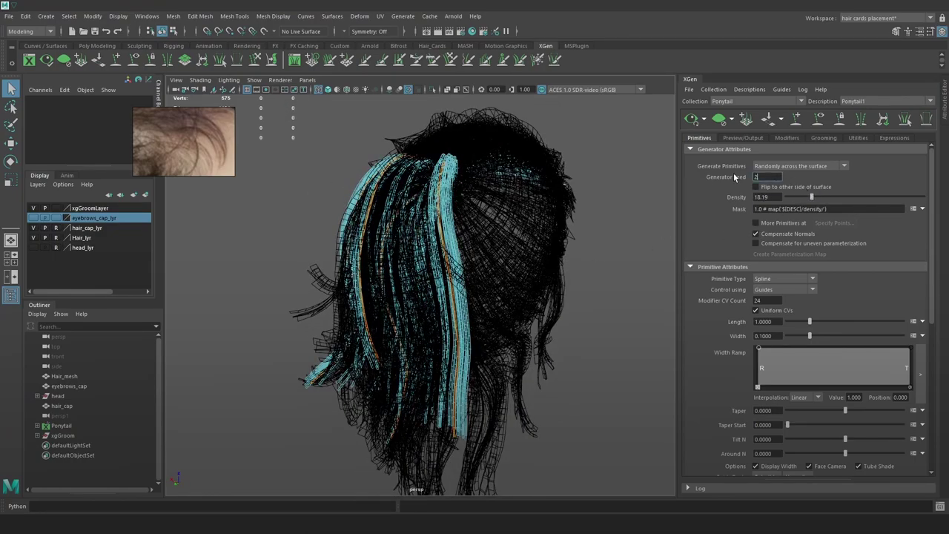
Try generator seed 2 on Ponytail1 and test flipping its primitives to the other side of the surface
{"action": "type", "text": "2"}
{"action": "key", "text": "Return"}
{"action": "left_click", "coordinate": [770, 186]}
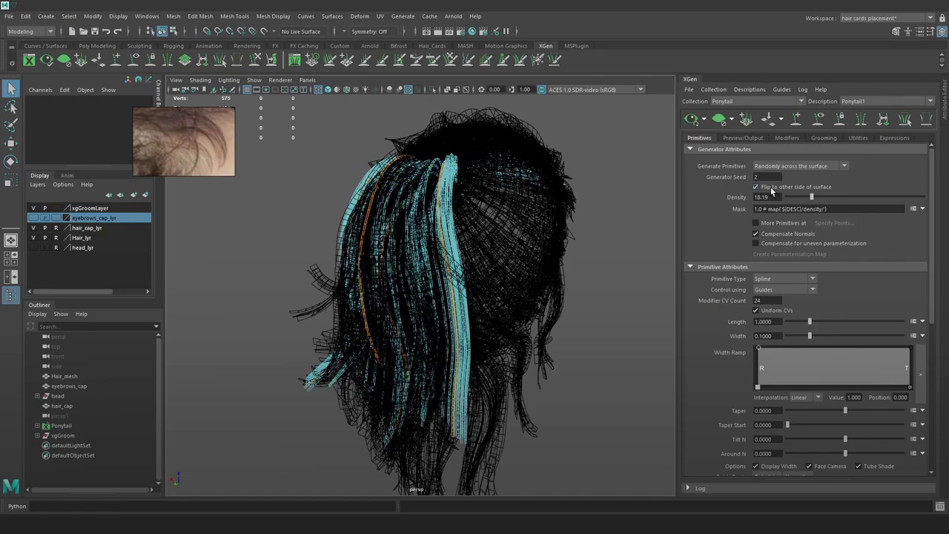
{"action": "left_click", "coordinate": [770, 186]}
Set the Ponytail1 generator seed to 45 and check the spline distribution around the ponytail
{"action": "left_click_drag", "start_coordinate": [564, 256], "coordinate": [736, 232], "text": "alt"}
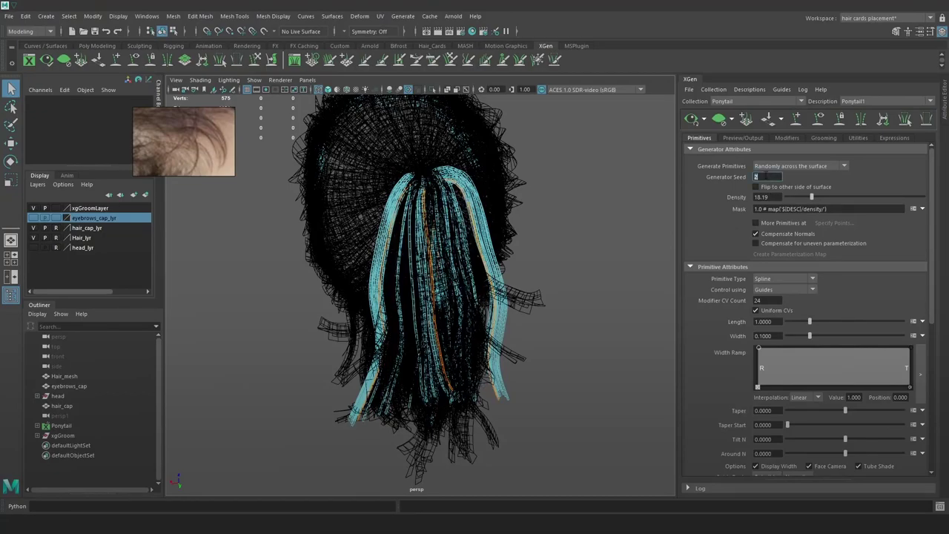
{"action": "key", "text": "Return"}
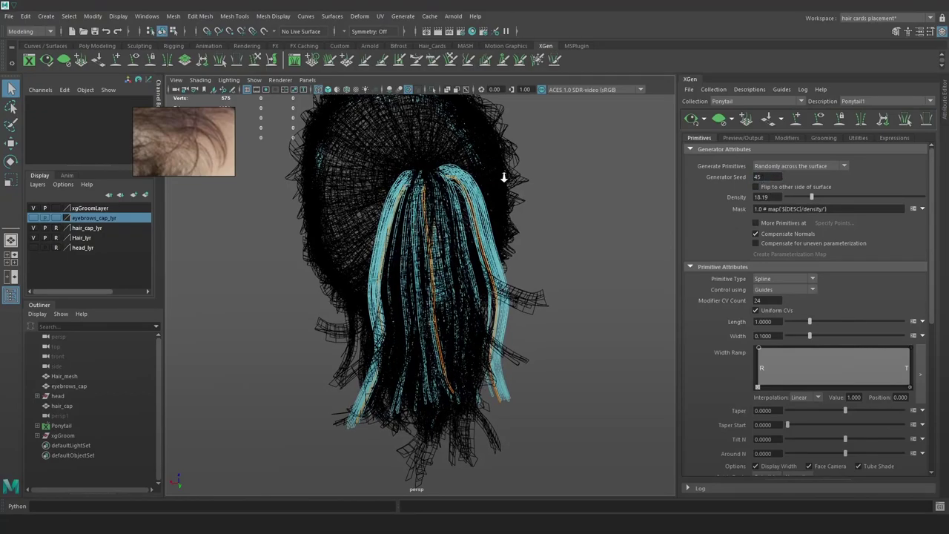
{"action": "scroll", "coordinate": [502, 176], "scroll_direction": "up", "scroll_amount": 5}
{"action": "middle_click_drag", "start_coordinate": [542, 178], "coordinate": [549, 257], "text": "alt"}
{"action": "left_click_drag", "start_coordinate": [549, 256], "coordinate": [487, 199], "text": "alt"}
{"action": "scroll", "coordinate": [538, 265], "scroll_direction": "down", "scroll_amount": 3}
{"action": "left_click_drag", "start_coordinate": [538, 265], "coordinate": [583, 267], "text": "alt"}
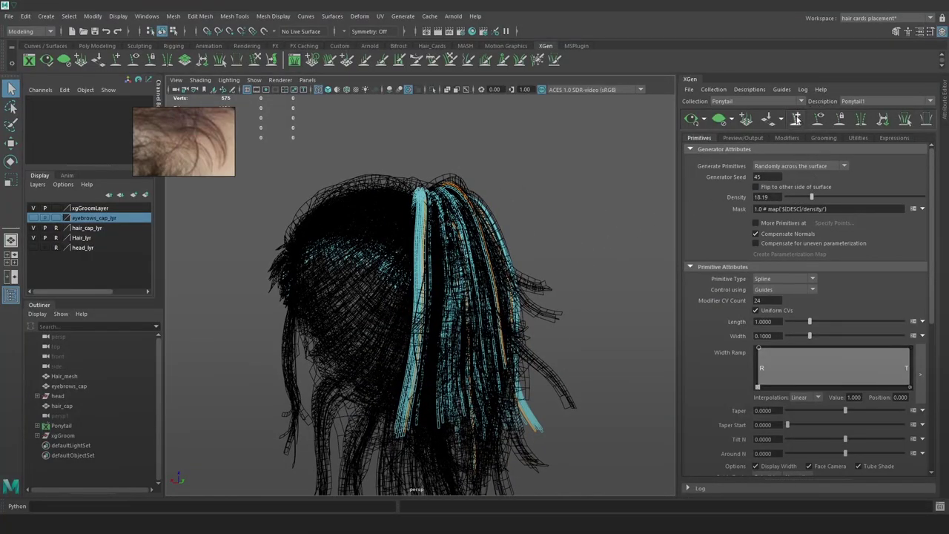
Add another guide at the ponytail's root and sculpt it along the outer back of the hair card ponytail
{"action": "left_click", "coordinate": [797, 120]}
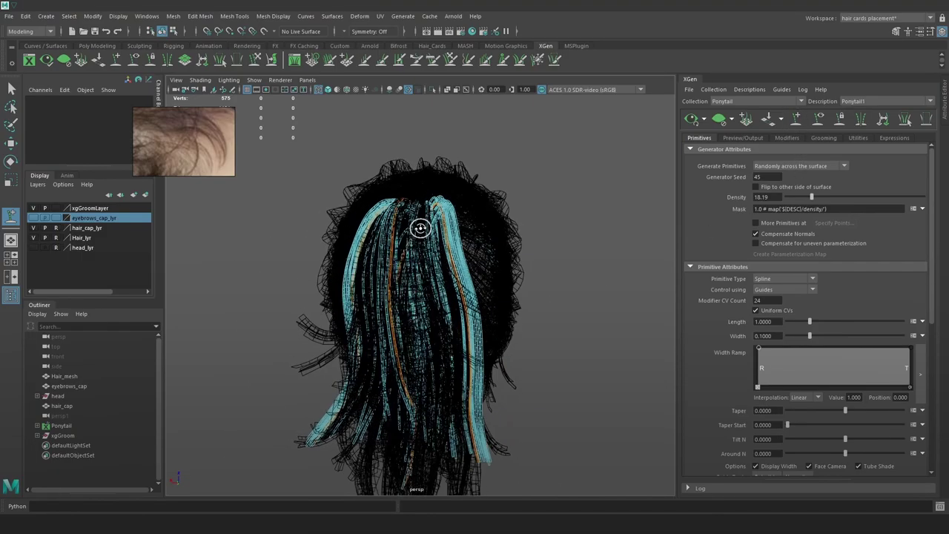
{"action": "left_click", "coordinate": [417, 220]}
{"action": "left_click_drag", "start_coordinate": [527, 277], "coordinate": [463, 244], "text": "alt"}
{"action": "key", "text": "w"}
{"action": "left_click", "coordinate": [254, 58]}
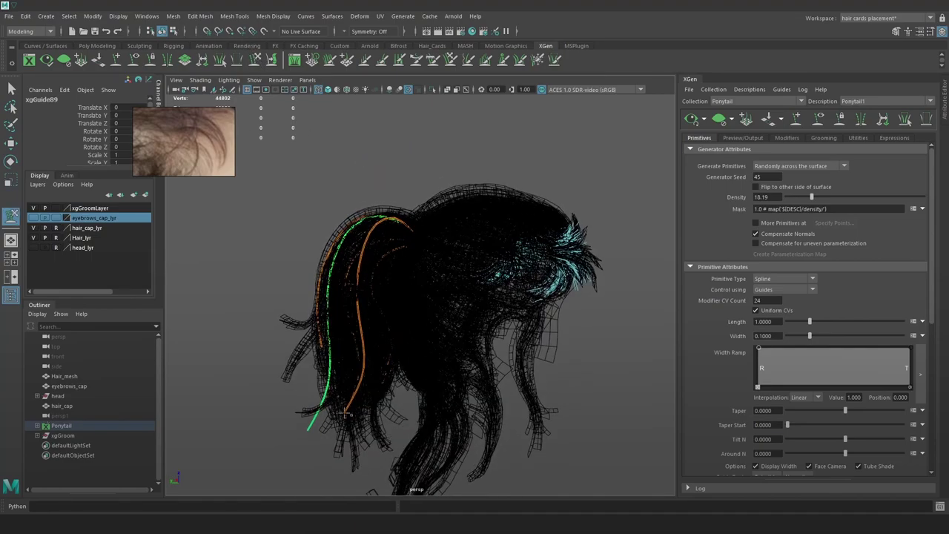
{"action": "left_click_drag", "start_coordinate": [337, 421], "coordinate": [518, 334], "text": "alt"}
Raise the Ponytail1 density to 46.55 and view the splines in textured shading
{"action": "left_click_drag", "start_coordinate": [811, 196], "coordinate": [851, 196]}
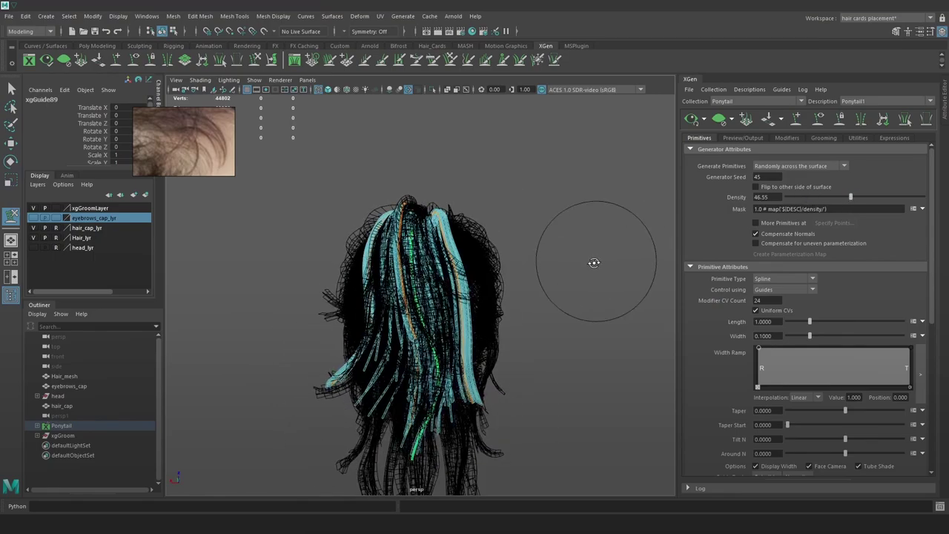
{"action": "key", "text": "w"}
{"action": "left_click_drag", "start_coordinate": [595, 263], "coordinate": [588, 257], "text": "alt"}
{"action": "scroll", "coordinate": [585, 260], "scroll_direction": "up", "scroll_amount": 2}
{"action": "key", "text": "6"}
{"action": "middle_click_drag", "start_coordinate": [564, 275], "coordinate": [563, 252], "text": "alt"}
Select the Ponytail1 description inside the Ponytail collection and assign it the existing aiStandardHair1 material
{"action": "left_click", "coordinate": [55, 426]}
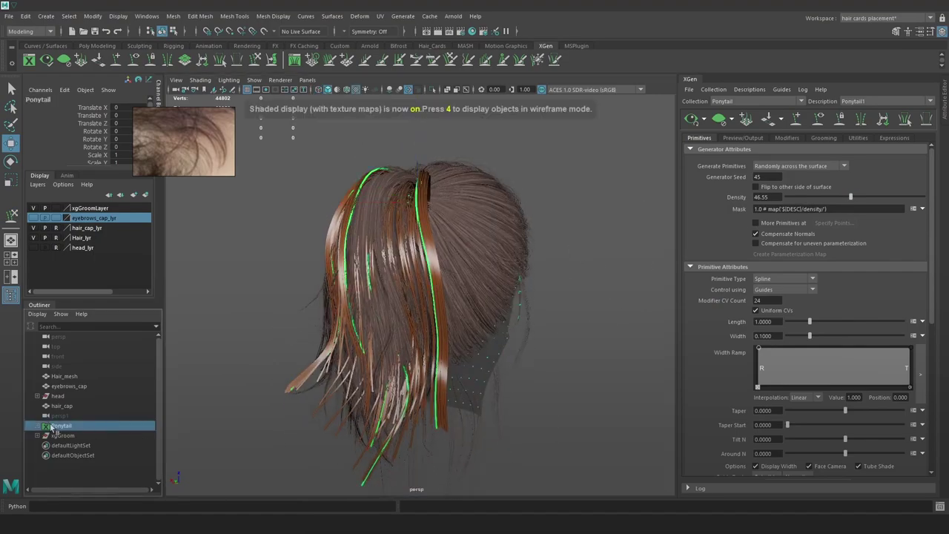
{"action": "left_click", "coordinate": [37, 426]}
{"action": "left_click", "coordinate": [74, 444]}
{"action": "key", "text": "space"}
{"action": "left_click", "coordinate": [364, 361]}
{"action": "mouse_move", "coordinate": [459, 234]}
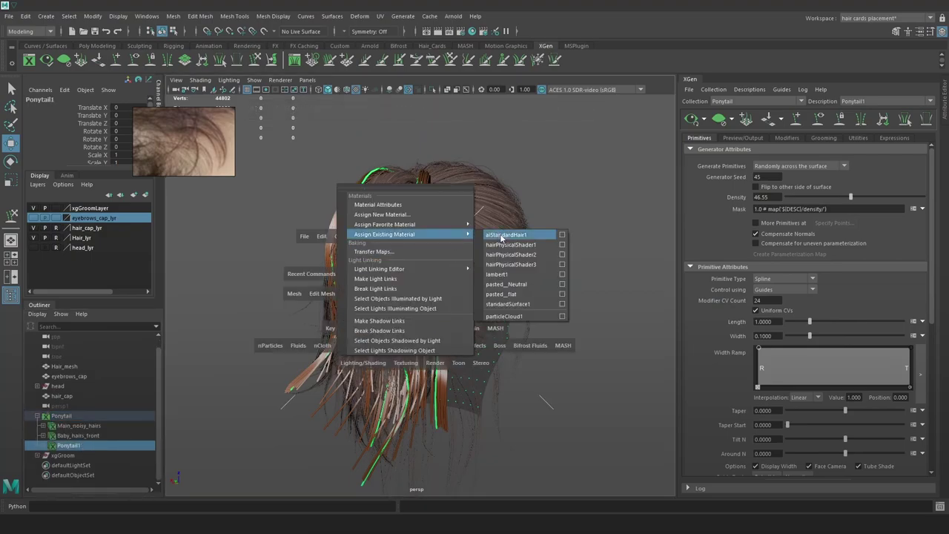
{"action": "left_click", "coordinate": [499, 235]}
Lower the Ponytail1 density to 21.1 and inspect the splines against the hair mesh in wireframe
{"action": "mouse_move", "coordinate": [489, 256]}
{"action": "left_mouse_down", "text": "alt"}
{"action": "mouse_move", "coordinate": [514, 277]}
{"action": "mouse_move", "coordinate": [490, 298]}
{"action": "mouse_move", "coordinate": [520, 334]}
{"action": "left_mouse_up", "text": "alt"}
{"action": "scroll", "coordinate": [474, 279], "scroll_direction": "up", "scroll_amount": 4}
{"action": "left_click_drag", "start_coordinate": [850, 197], "coordinate": [815, 198]}
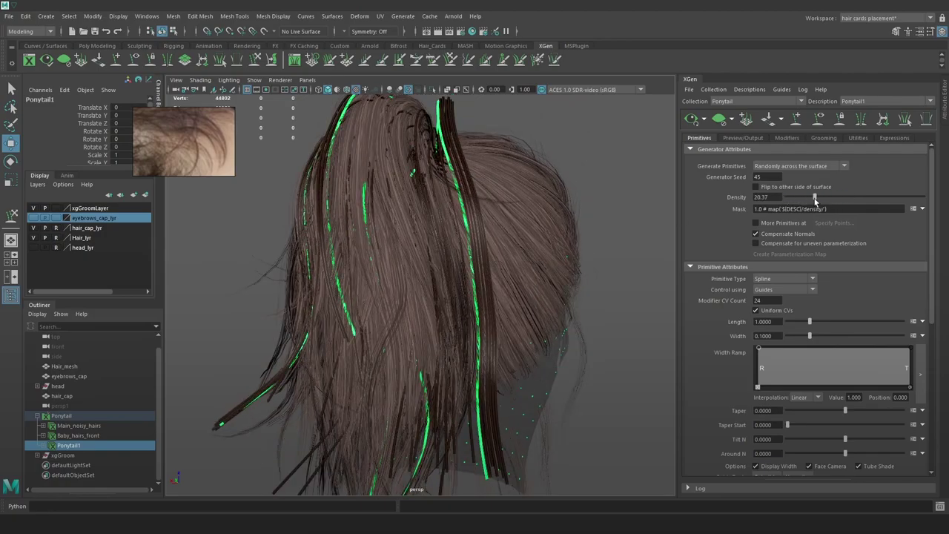
{"action": "middle_click_drag", "start_coordinate": [589, 210], "coordinate": [588, 273], "text": "alt"}
{"action": "key", "text": "4"}
{"action": "left_click_drag", "start_coordinate": [572, 225], "coordinate": [477, 207], "text": "alt"}
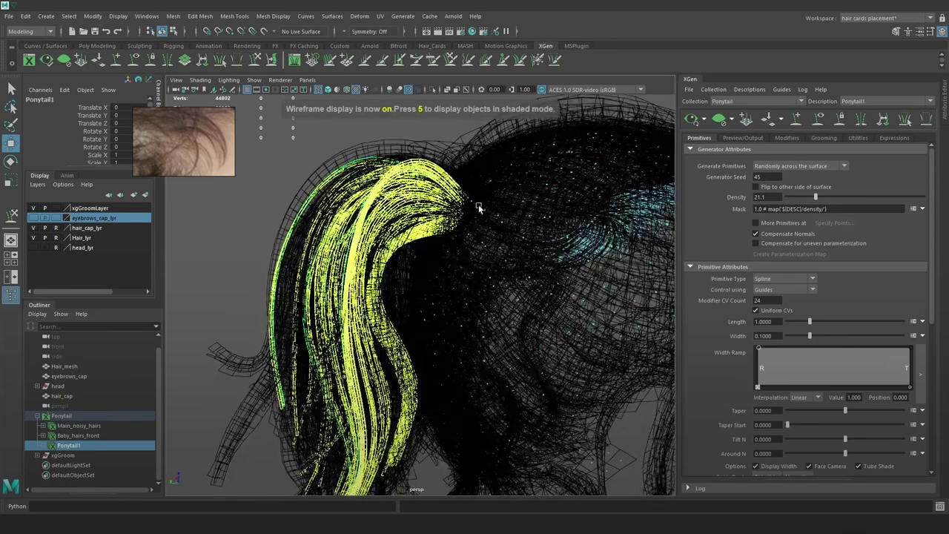
Set Ponytail1's density to 67.275, its taper to 0.545 and its width to 0.05
{"action": "right_click_drag", "start_coordinate": [477, 207], "coordinate": [585, 341], "text": "alt"}
{"action": "mouse_move", "coordinate": [585, 341]}
{"action": "left_mouse_down", "text": "alt"}
{"action": "mouse_move", "coordinate": [542, 295]}
{"action": "mouse_move", "coordinate": [586, 312]}
{"action": "mouse_move", "coordinate": [641, 260]}
{"action": "mouse_move", "coordinate": [599, 255]}
{"action": "mouse_move", "coordinate": [578, 278]}
{"action": "mouse_move", "coordinate": [546, 286]}
{"action": "mouse_move", "coordinate": [598, 304]}
{"action": "mouse_move", "coordinate": [636, 296]}
{"action": "mouse_move", "coordinate": [639, 285]}
{"action": "left_mouse_up", "text": "alt"}
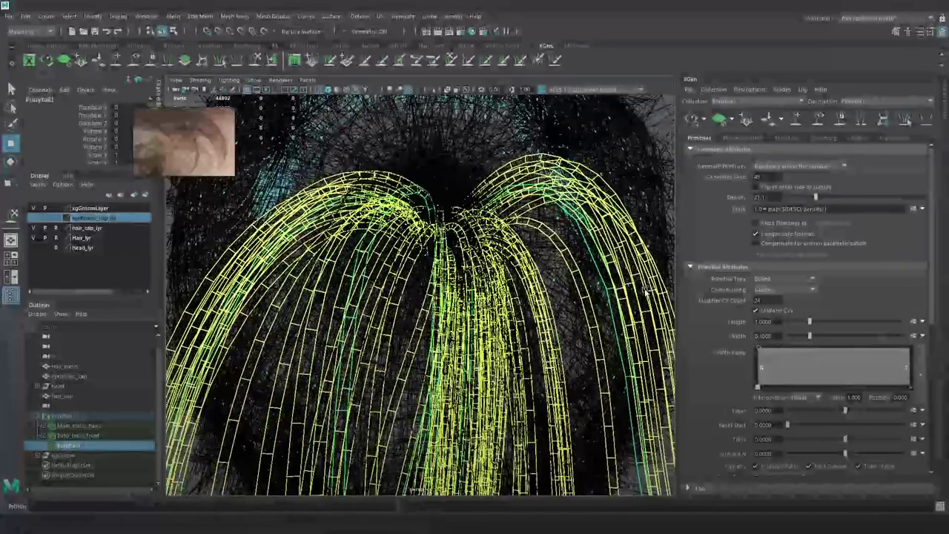
{"action": "right_click_drag", "start_coordinate": [639, 285], "coordinate": [553, 253], "text": "alt"}
{"action": "key", "text": "5"}
{"action": "mouse_move", "coordinate": [557, 303]}
{"action": "left_mouse_down", "text": "alt"}
{"action": "mouse_move", "coordinate": [543, 196]}
{"action": "mouse_move", "coordinate": [572, 278]}
{"action": "mouse_move", "coordinate": [572, 264]}
{"action": "mouse_move", "coordinate": [605, 251]}
{"action": "left_mouse_up", "text": "alt"}
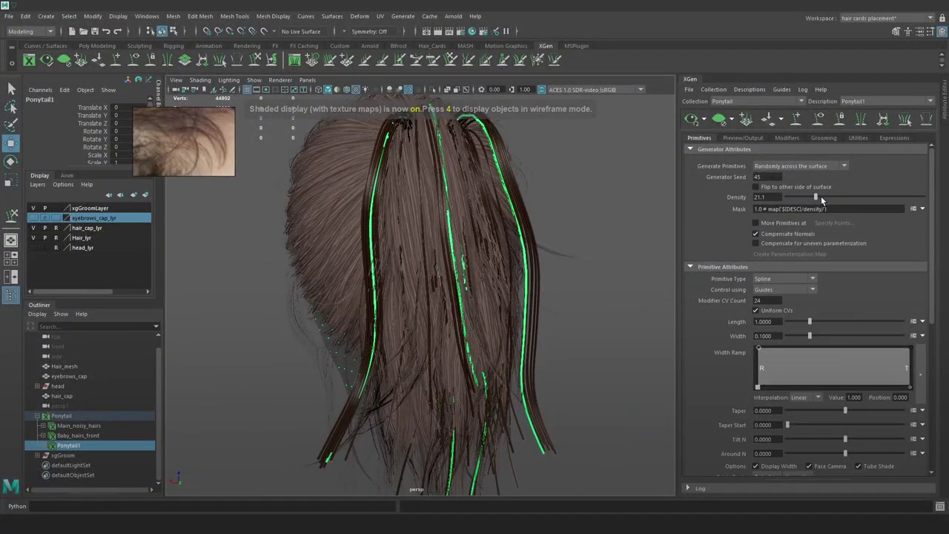
{"action": "left_click_drag", "start_coordinate": [818, 196], "coordinate": [879, 197]}
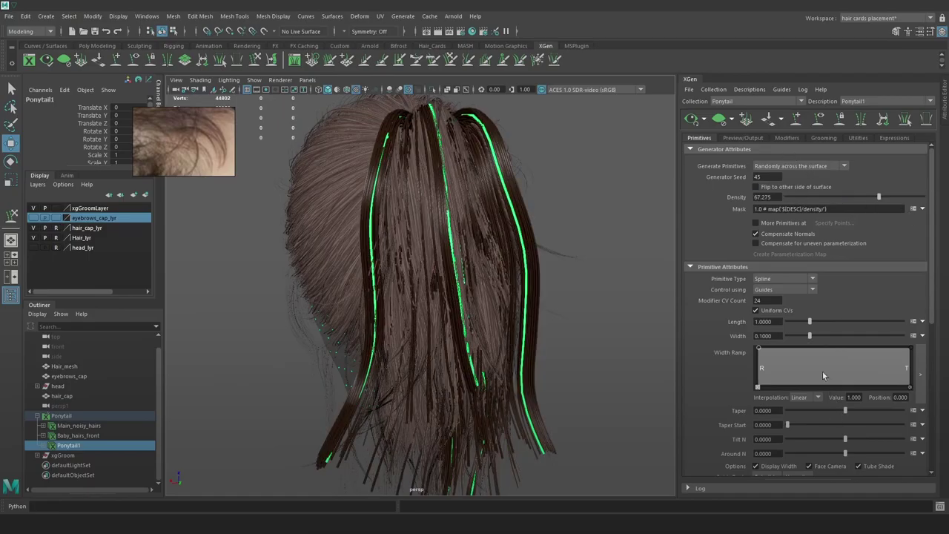
{"action": "left_click_drag", "start_coordinate": [845, 410], "coordinate": [876, 410]}
{"action": "left_click_drag", "start_coordinate": [809, 335], "coordinate": [798, 335]}
Inspect the Ponytail1 splines against the hair mesh from several angles in wireframe and textured shading
{"action": "mouse_move", "coordinate": [519, 297]}
{"action": "left_mouse_down", "text": "alt"}
{"action": "mouse_move", "coordinate": [539, 314]}
{"action": "mouse_move", "coordinate": [497, 259]}
{"action": "mouse_move", "coordinate": [511, 294]}
{"action": "mouse_move", "coordinate": [545, 302]}
{"action": "mouse_move", "coordinate": [534, 260]}
{"action": "left_mouse_up", "text": "alt"}
{"action": "key", "text": "4"}
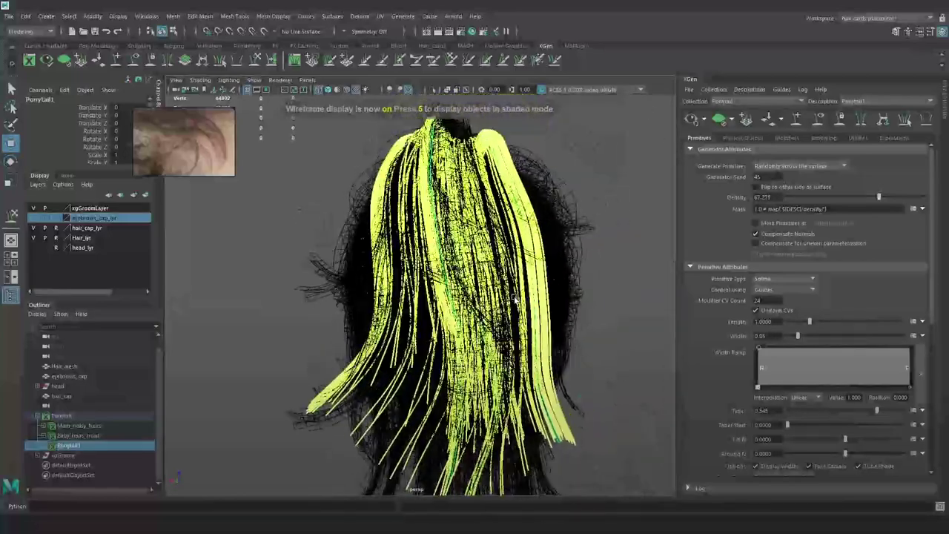
{"action": "key", "text": "6"}
{"action": "left_click_drag", "start_coordinate": [508, 225], "coordinate": [491, 297], "text": "alt"}
{"action": "mouse_move", "coordinate": [556, 249]}
{"action": "left_mouse_down", "text": "alt"}
{"action": "mouse_move", "coordinate": [517, 267]}
{"action": "mouse_move", "coordinate": [466, 268]}
{"action": "mouse_move", "coordinate": [426, 290]}
{"action": "left_mouse_up", "text": "alt"}
{"action": "key", "text": "4"}
{"action": "key", "text": "6"}
{"action": "mouse_move", "coordinate": [426, 290]}
{"action": "right_mouse_down", "text": "alt"}
{"action": "mouse_move", "coordinate": [530, 297]}
{"action": "mouse_move", "coordinate": [500, 298]}
{"action": "right_mouse_up", "text": "alt"}
{"action": "left_click_drag", "start_coordinate": [500, 298], "coordinate": [605, 306], "text": "alt"}
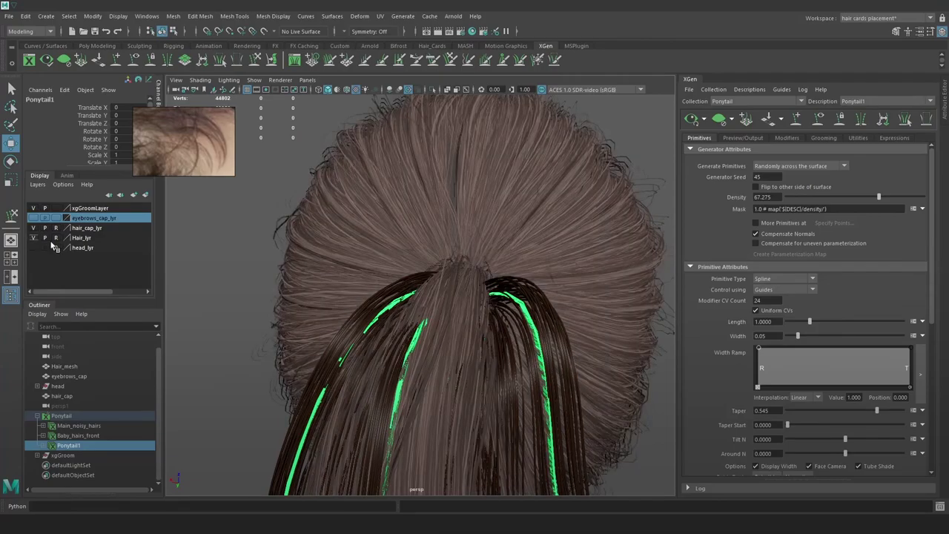
{"action": "left_click_drag", "start_coordinate": [441, 287], "coordinate": [477, 280], "text": "alt"}
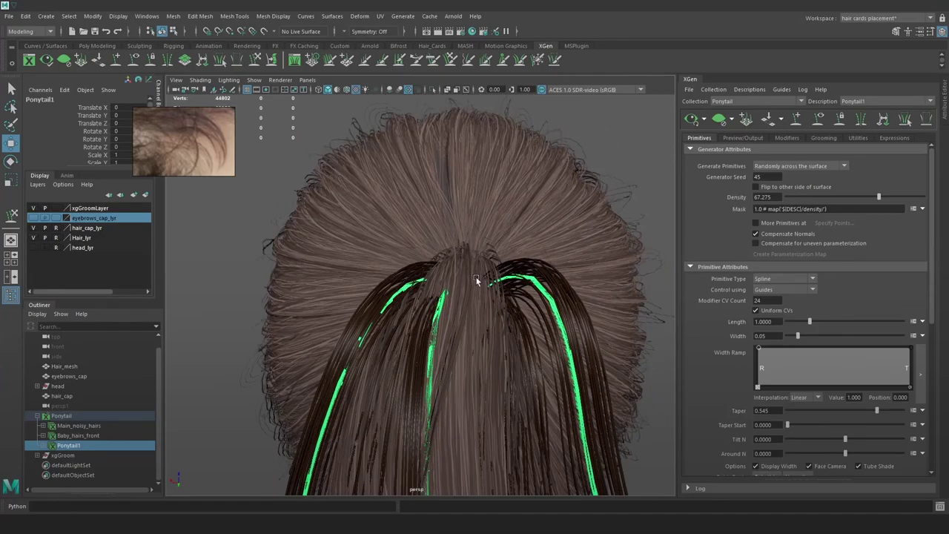
Hide Hair_lyr and create a density mask map for Ponytail1 named ponytail_mask_01 with resolution 10 and a black start color
{"action": "left_click", "coordinate": [33, 237]}
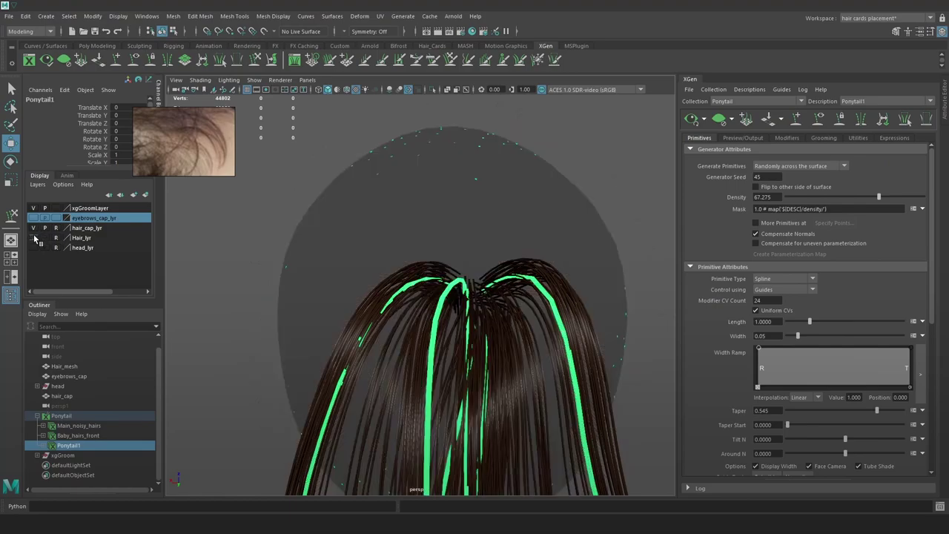
{"action": "left_click", "coordinate": [922, 210]}
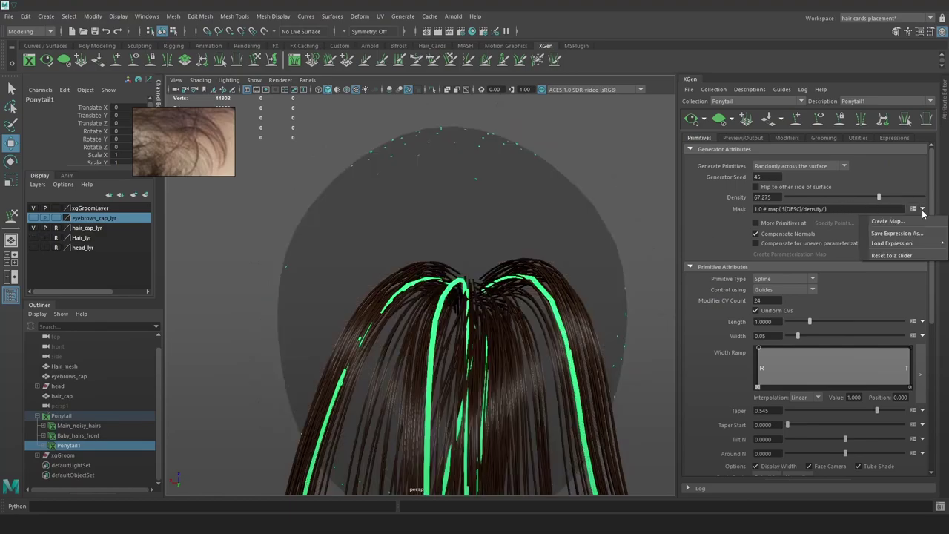
{"action": "left_click", "coordinate": [902, 224]}
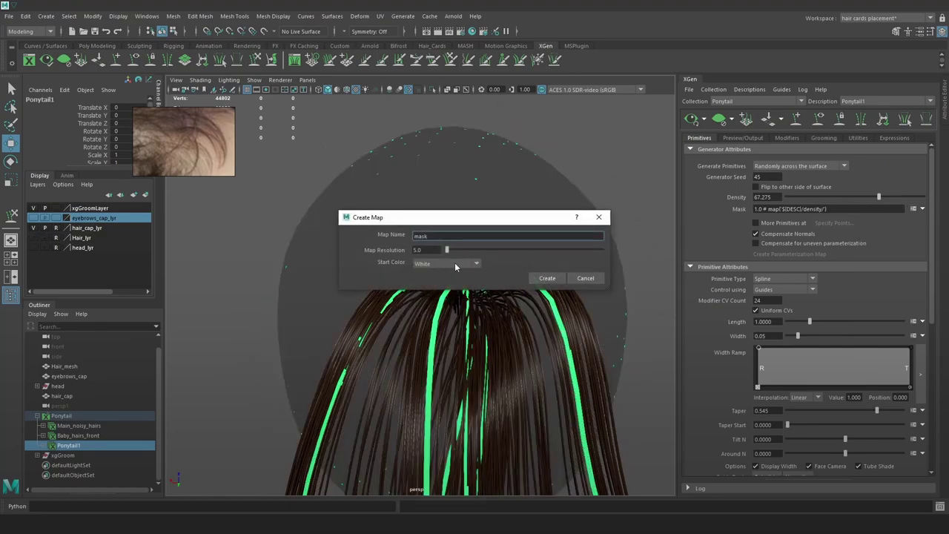
{"action": "left_click", "coordinate": [454, 264]}
{"action": "left_click", "coordinate": [439, 286]}
{"action": "double_click", "coordinate": [419, 250]}
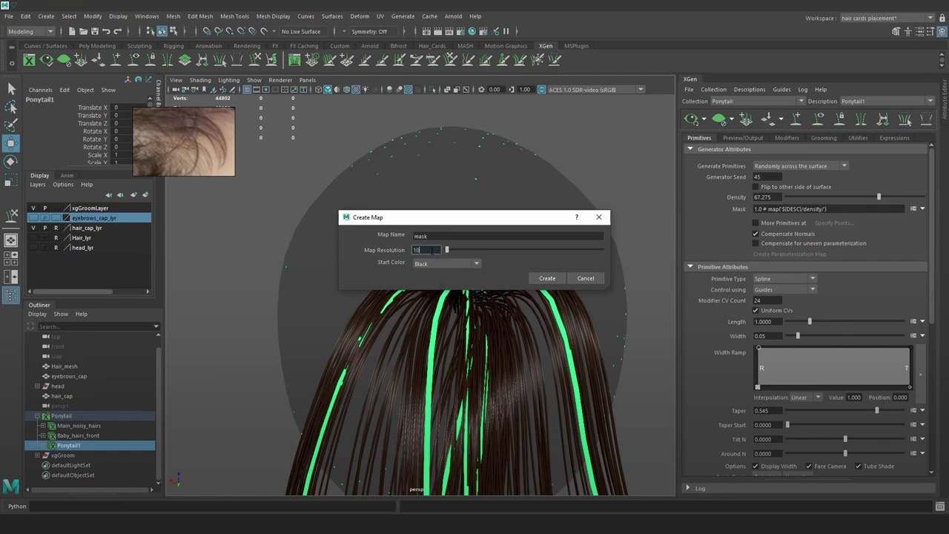
{"action": "double_click", "coordinate": [445, 235]}
{"action": "left_click", "coordinate": [841, 328]}
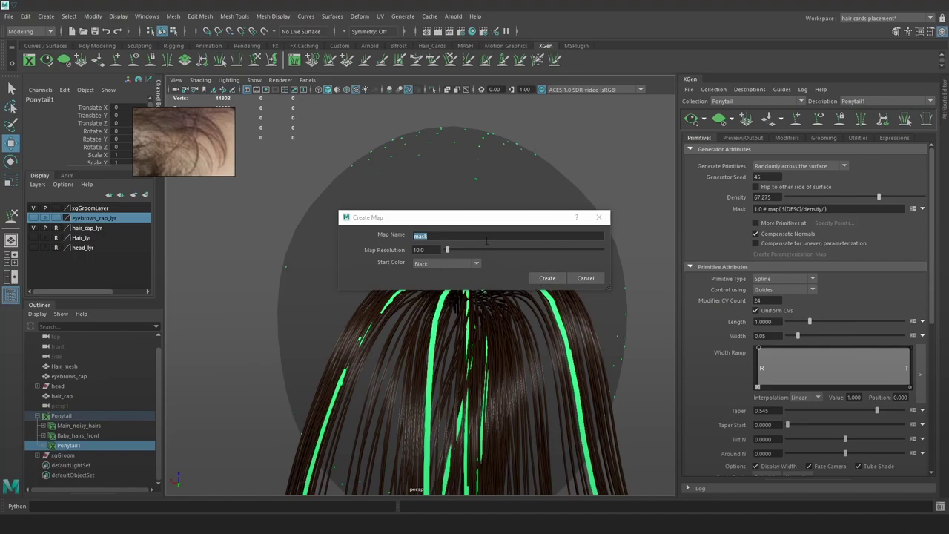
{"action": "left_click", "coordinate": [460, 234]}
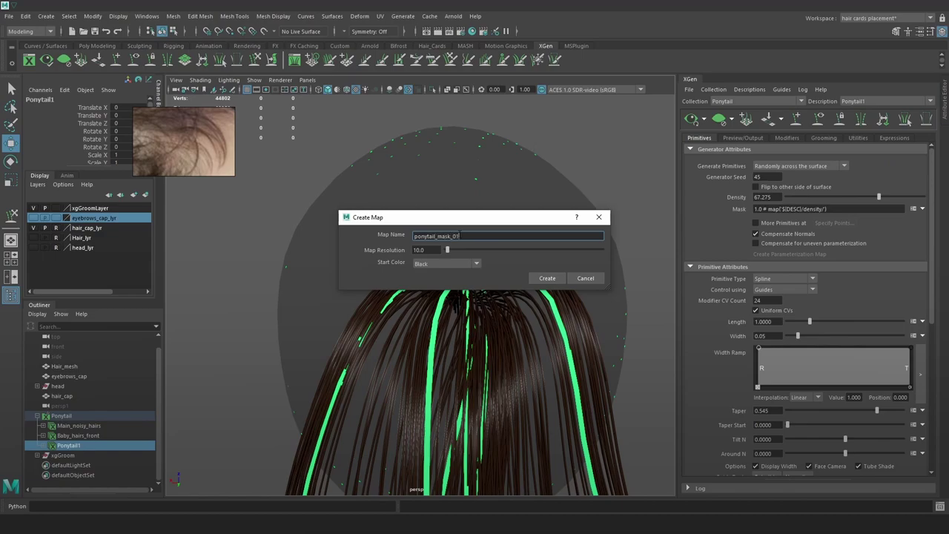
{"action": "left_click", "coordinate": [550, 279]}
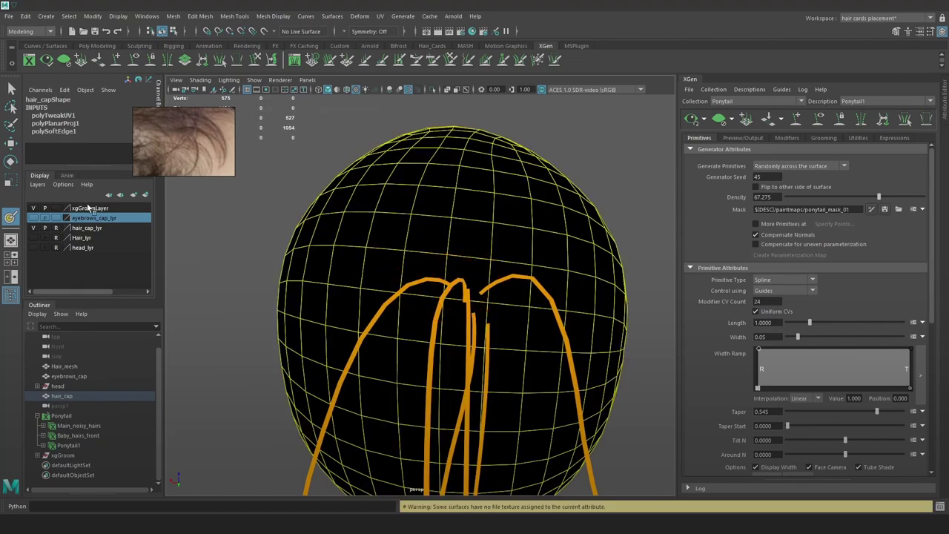
Paint a white spot on the hair cap around the ponytail's root and save the mask map
{"action": "left_click_drag", "start_coordinate": [115, 236], "coordinate": [222, 237]}
{"action": "left_click", "coordinate": [295, 101]}
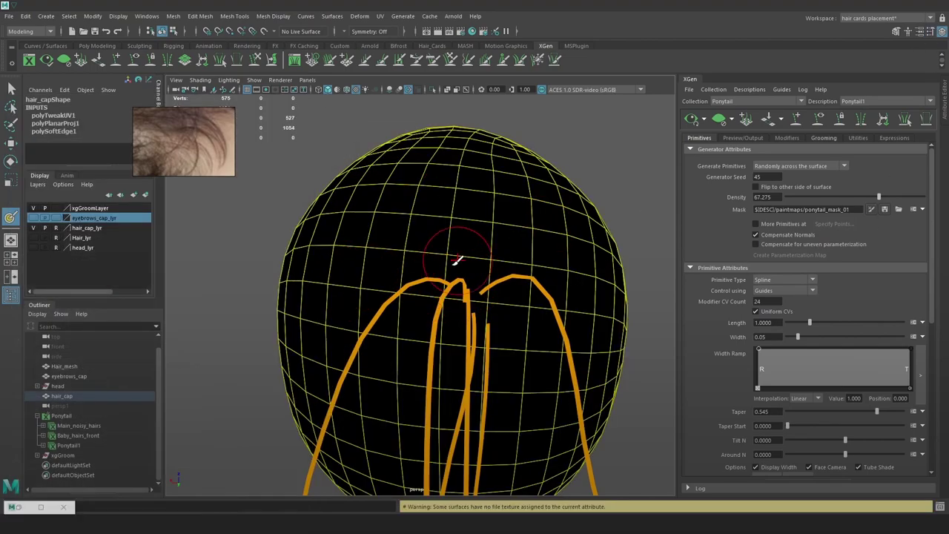
{"action": "left_click", "coordinate": [461, 280]}
{"action": "left_click_drag", "start_coordinate": [462, 286], "coordinate": [461, 288]}
{"action": "left_click", "coordinate": [885, 210]}
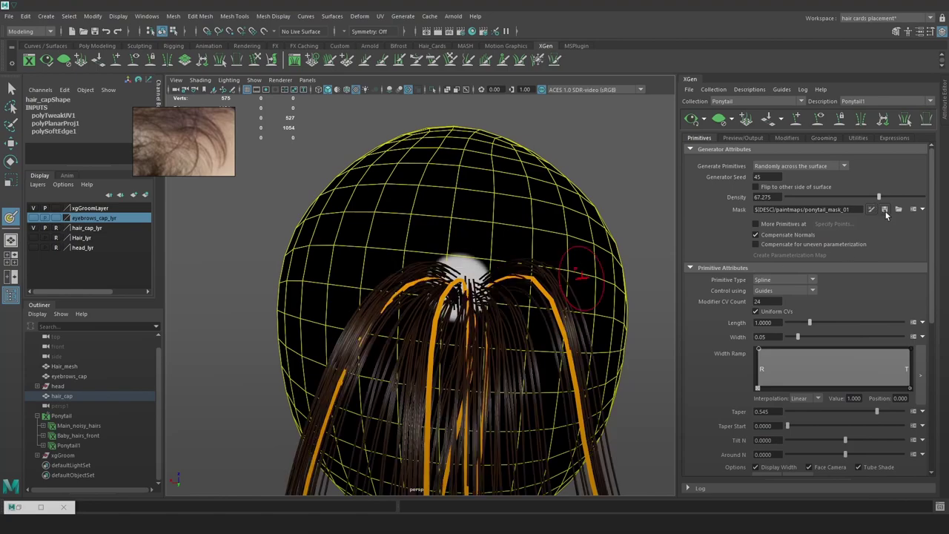
Toggle Hair_lyr on and off repeatedly to compare the masked splines with the hair card ponytail
{"action": "left_click_drag", "start_coordinate": [594, 289], "coordinate": [549, 293], "text": "alt"}
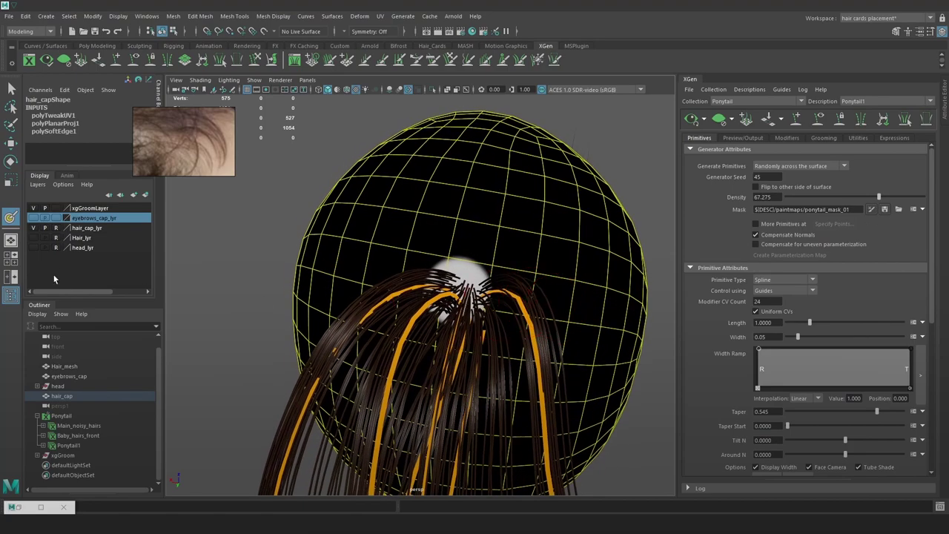
{"action": "left_click", "coordinate": [32, 238]}
{"action": "left_click", "coordinate": [32, 238]}
{"action": "left_click", "coordinate": [32, 238]}
{"action": "left_click", "coordinate": [32, 238]}
{"action": "left_click", "coordinate": [32, 238]}
{"action": "left_click", "coordinate": [32, 238]}
{"action": "left_click", "coordinate": [32, 238]}
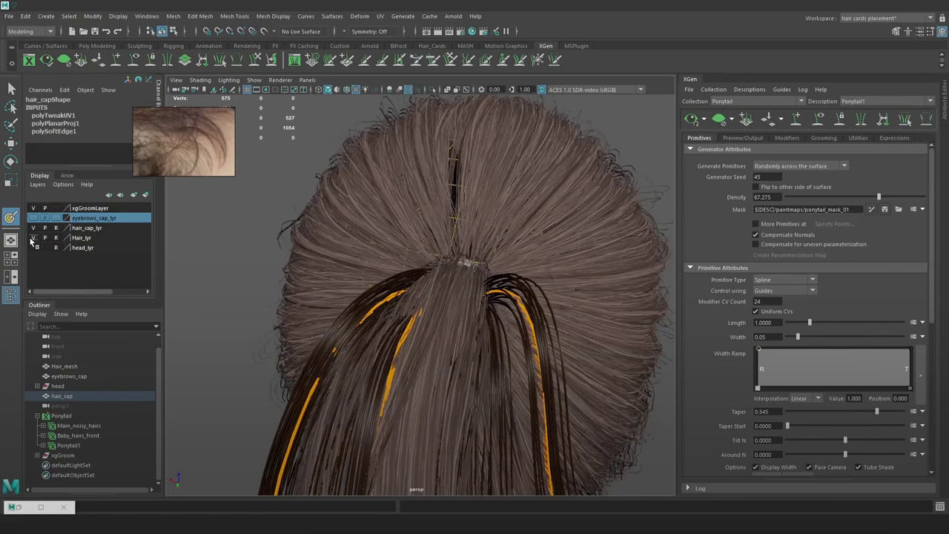
{"action": "left_click", "coordinate": [32, 238]}
{"action": "scroll", "coordinate": [616, 196], "scroll_direction": "down", "scroll_amount": 1}
Add a guide at the upper edge of the ponytail's root, scale it to about 11.3 and rebuild its CVs
{"action": "left_click", "coordinate": [796, 120]}
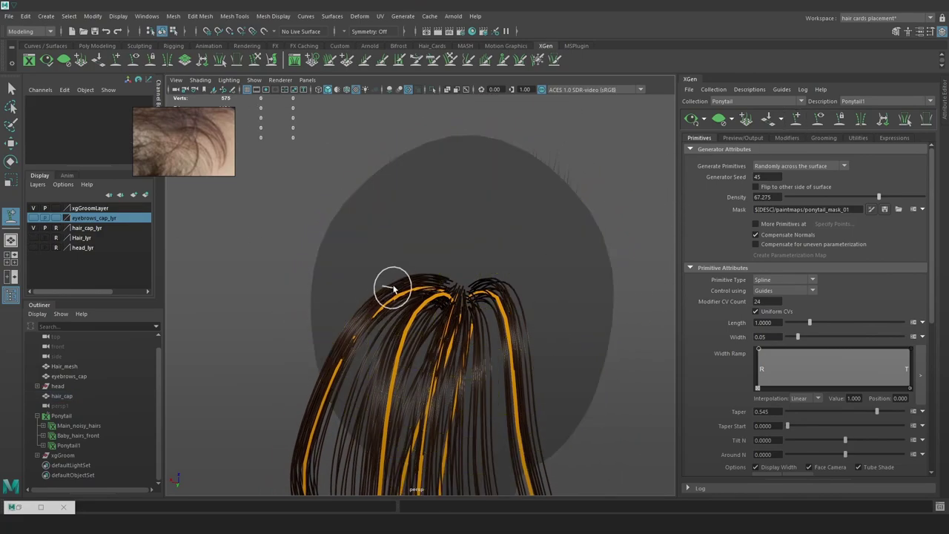
{"action": "left_click", "coordinate": [453, 269]}
{"action": "left_click_drag", "start_coordinate": [542, 294], "coordinate": [611, 245], "text": "alt"}
{"action": "key", "text": "r"}
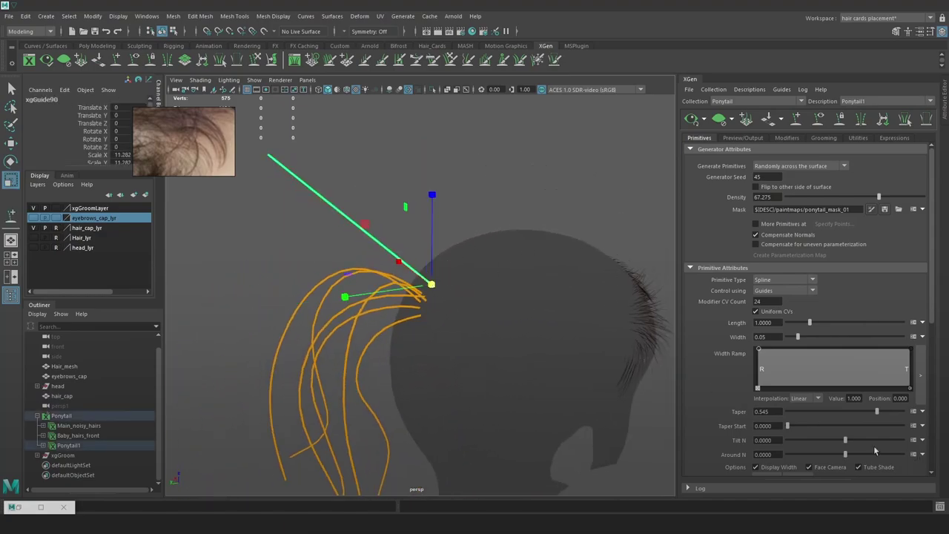
{"action": "scroll", "coordinate": [764, 421], "scroll_direction": "down", "scroll_amount": 4}
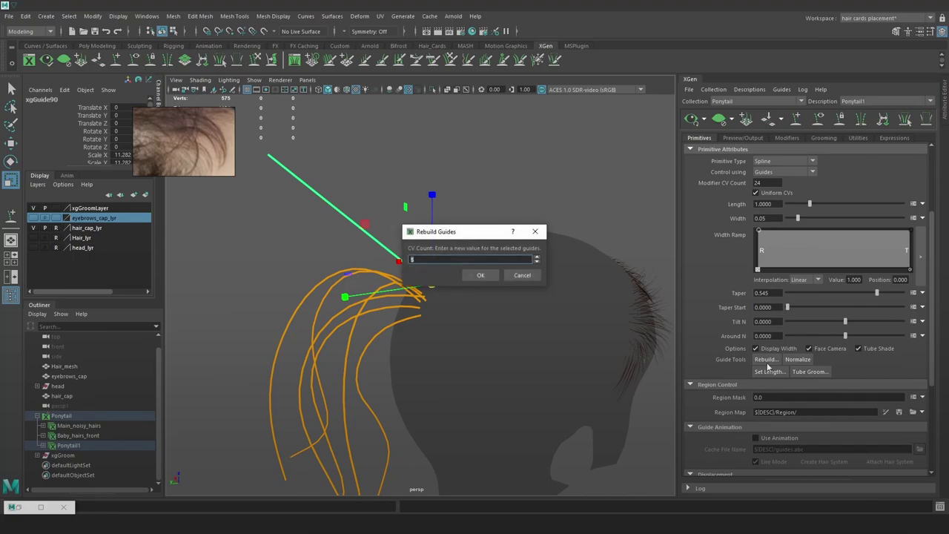
{"action": "key", "text": "Return"}
Sculpt the new straight guide into an arc that falls down the back of the ponytail alongside the existing guides
{"action": "left_click_drag", "start_coordinate": [498, 175], "coordinate": [483, 240], "text": "alt"}
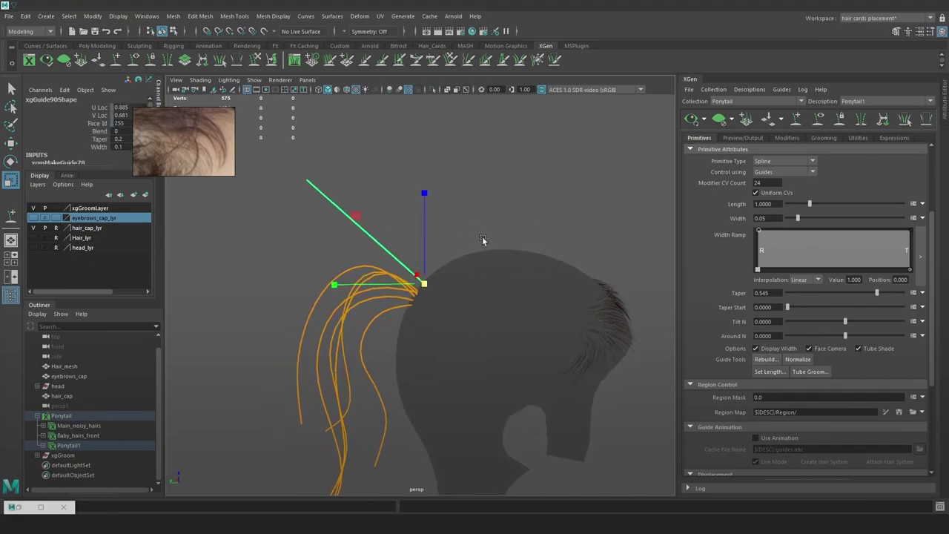
{"action": "middle_click_drag", "start_coordinate": [483, 240], "coordinate": [539, 228], "text": "alt"}
{"action": "key", "text": "y"}
{"action": "left_click_drag", "start_coordinate": [375, 171], "coordinate": [348, 289]}
{"action": "left_click_drag", "start_coordinate": [349, 191], "coordinate": [316, 450]}
{"action": "key", "text": "r"}
{"action": "left_click_drag", "start_coordinate": [480, 270], "coordinate": [506, 262]}
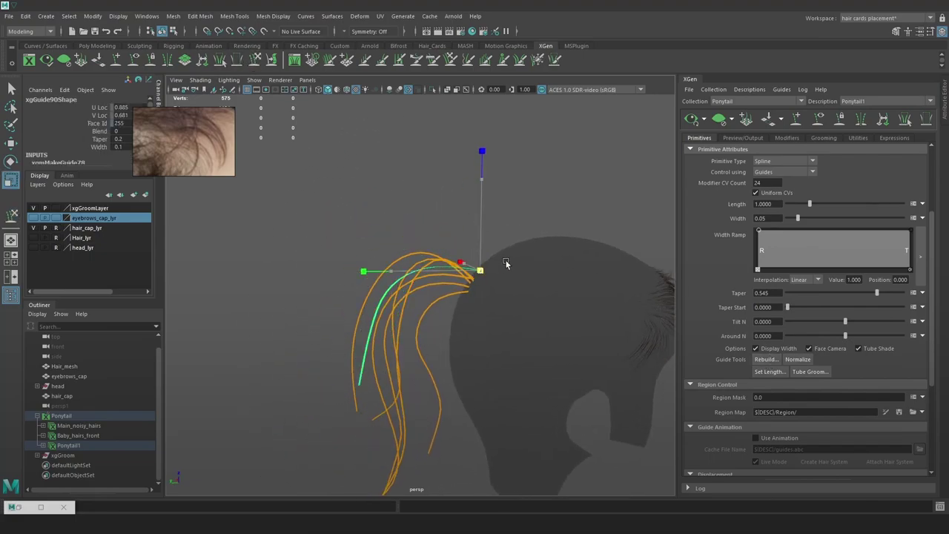
{"action": "left_click", "coordinate": [270, 61]}
{"action": "left_click_drag", "start_coordinate": [377, 371], "coordinate": [504, 326], "text": "alt"}
{"action": "key", "text": "w"}
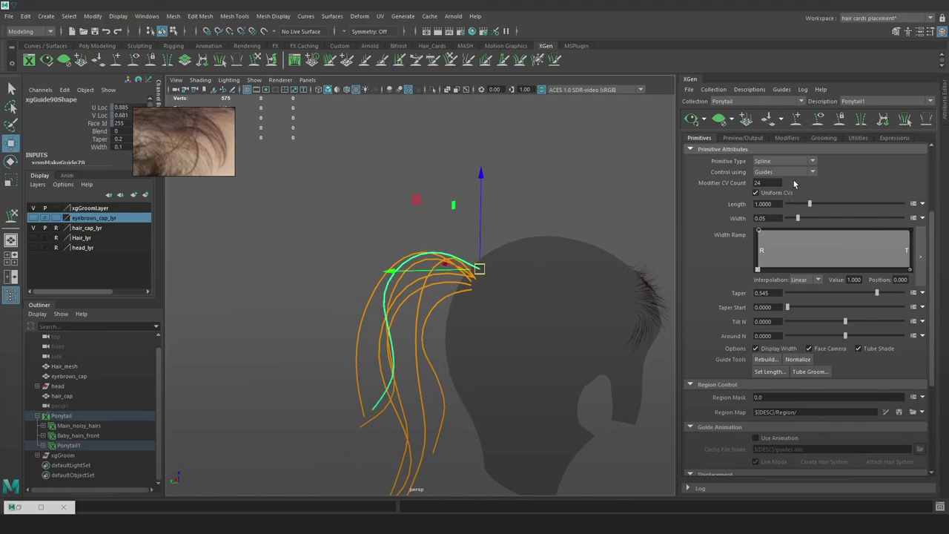
Lower the Ponytail1 density to 38.915
{"action": "scroll", "coordinate": [817, 210], "scroll_direction": "up", "scroll_amount": 4}
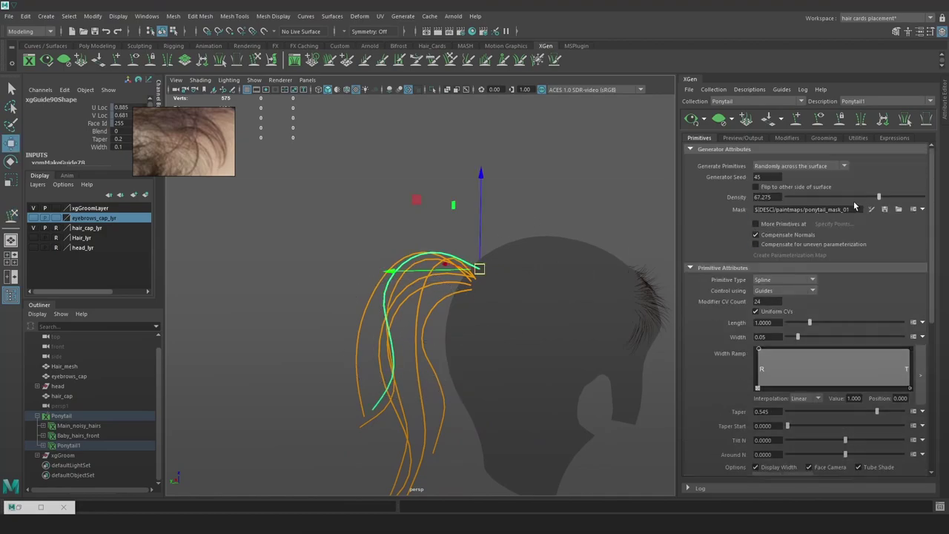
{"action": "left_click_drag", "start_coordinate": [879, 197], "coordinate": [840, 198]}
{"action": "left_click_drag", "start_coordinate": [563, 296], "coordinate": [586, 301], "text": "alt"}
Soften the painted ponytail_mask_01 spot at the root using Paint Effects Blur with intensity 4, and save the map
{"action": "left_click", "coordinate": [873, 210]}
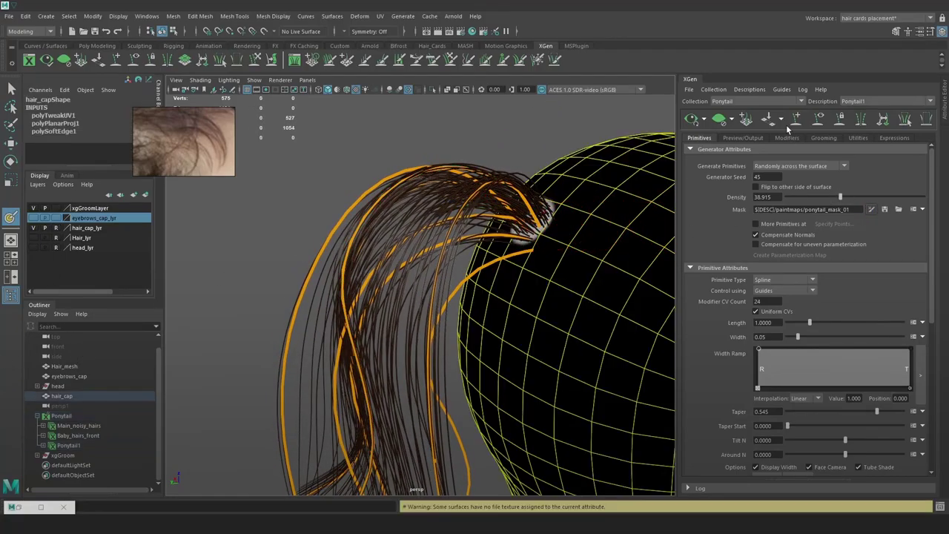
{"action": "left_click", "coordinate": [931, 29]}
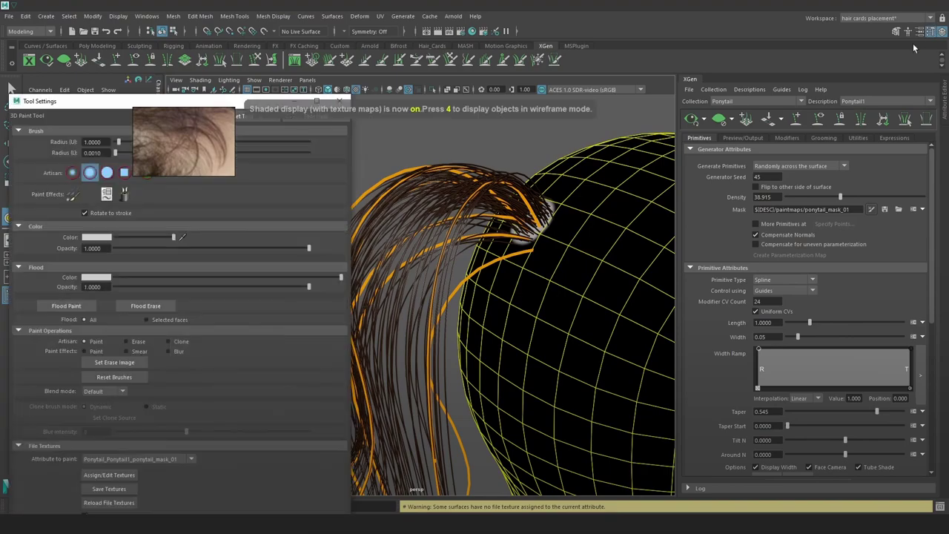
{"action": "left_click", "coordinate": [172, 350]}
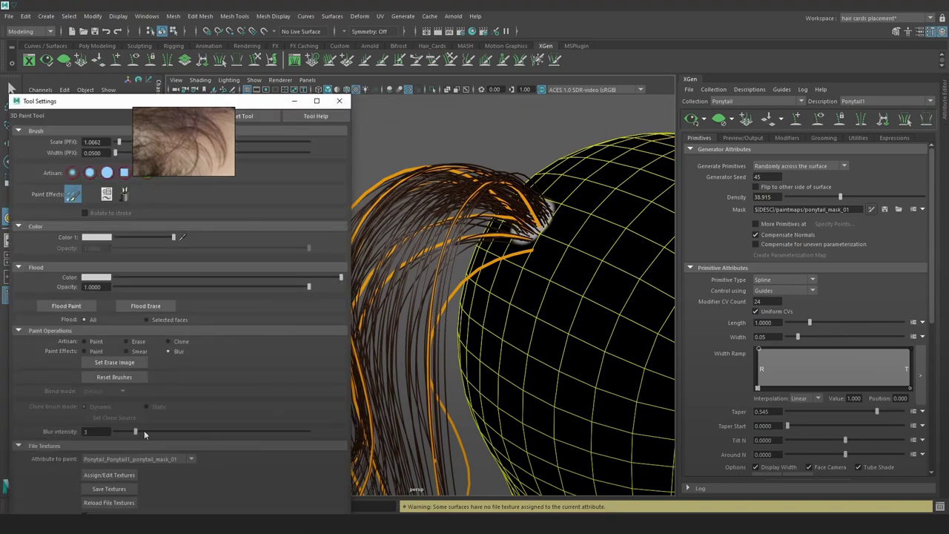
{"action": "left_click_drag", "start_coordinate": [549, 211], "coordinate": [527, 182], "text": "alt"}
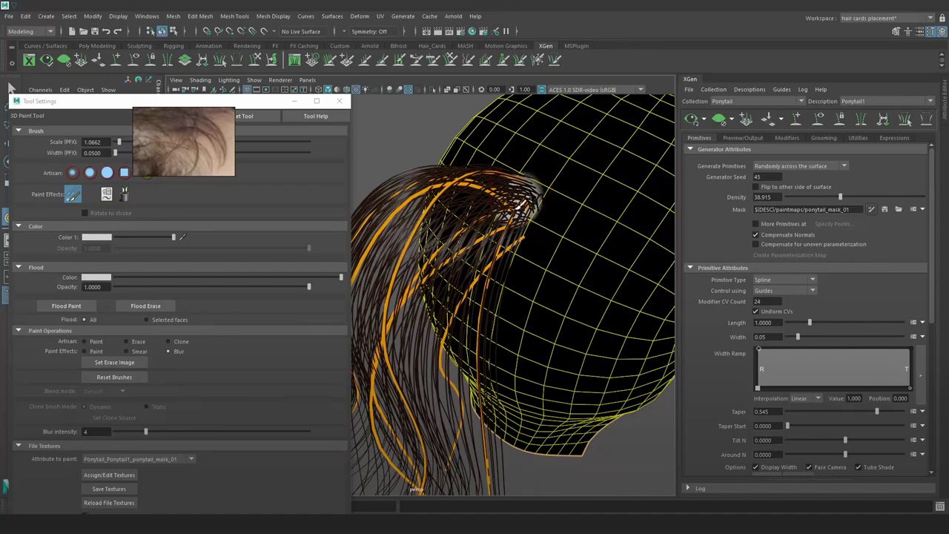
{"action": "left_click", "coordinate": [885, 209]}
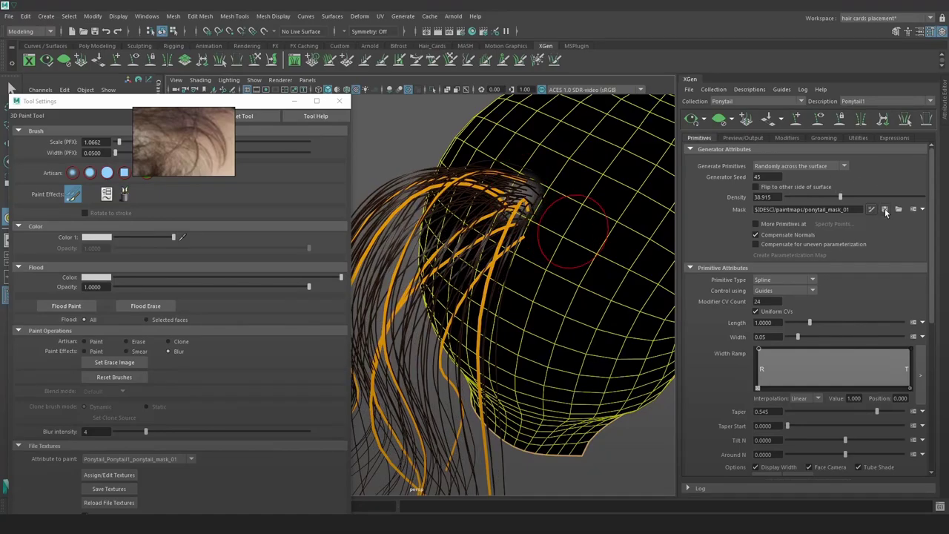
Exit mask painting, close the paint tool settings and set the Ponytail1 density to 39.28
{"action": "key", "text": "w"}
{"action": "left_click", "coordinate": [415, 141]}
{"action": "mouse_move", "coordinate": [437, 200]}
{"action": "left_mouse_down", "text": "alt"}
{"action": "mouse_move", "coordinate": [585, 231]}
{"action": "mouse_move", "coordinate": [614, 182]}
{"action": "mouse_move", "coordinate": [594, 222]}
{"action": "mouse_move", "coordinate": [545, 212]}
{"action": "mouse_move", "coordinate": [598, 227]}
{"action": "mouse_move", "coordinate": [630, 218]}
{"action": "mouse_move", "coordinate": [416, 261]}
{"action": "left_mouse_up", "text": "alt"}
{"action": "mouse_move", "coordinate": [462, 181]}
{"action": "left_mouse_down", "text": "alt"}
{"action": "mouse_move", "coordinate": [423, 194]}
{"action": "mouse_move", "coordinate": [460, 189]}
{"action": "left_mouse_up", "text": "alt"}
{"action": "left_click_drag", "start_coordinate": [837, 196], "coordinate": [840, 197]}
{"action": "left_click", "coordinate": [340, 101]}
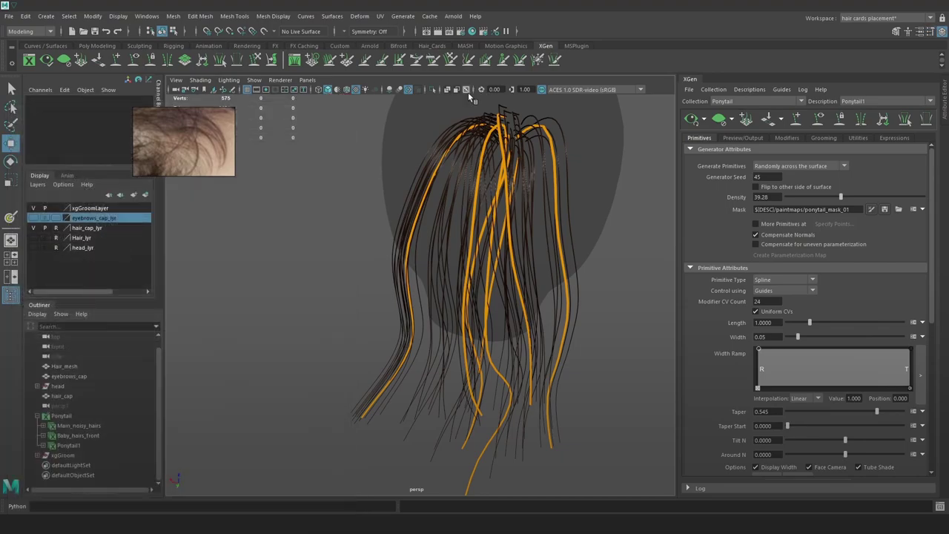
Show Hair_lyr again and set the Ponytail1 length to 1.01
{"action": "left_click", "coordinate": [33, 238]}
{"action": "left_click_drag", "start_coordinate": [454, 199], "coordinate": [463, 308], "text": "alt"}
{"action": "left_click_drag", "start_coordinate": [810, 323], "coordinate": [814, 322]}
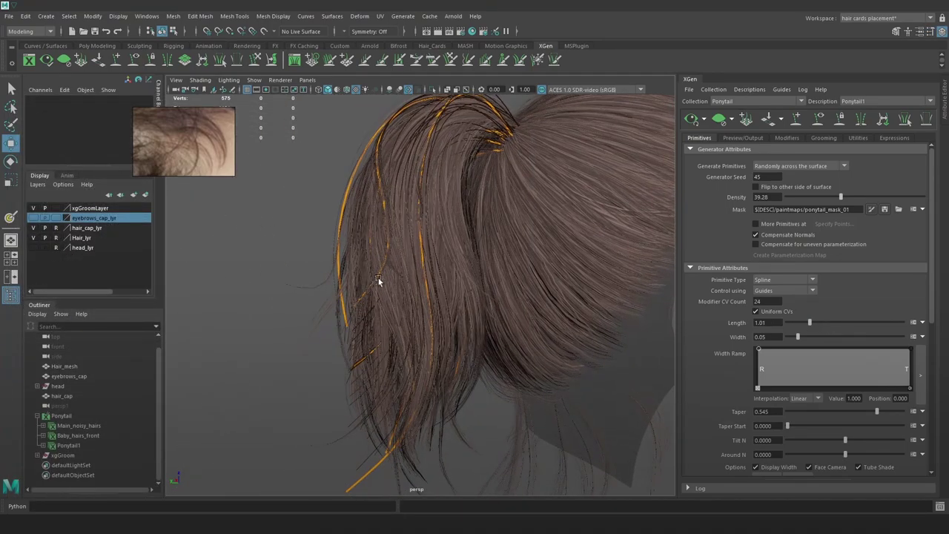
Select the guide along the ponytail's upper back, sculpt its tip down over the hair cards and scale it to about 1.2
{"action": "left_click", "coordinate": [371, 287]}
{"action": "left_click", "coordinate": [370, 288]}
{"action": "left_click_drag", "start_coordinate": [377, 158], "coordinate": [419, 148], "text": "alt"}
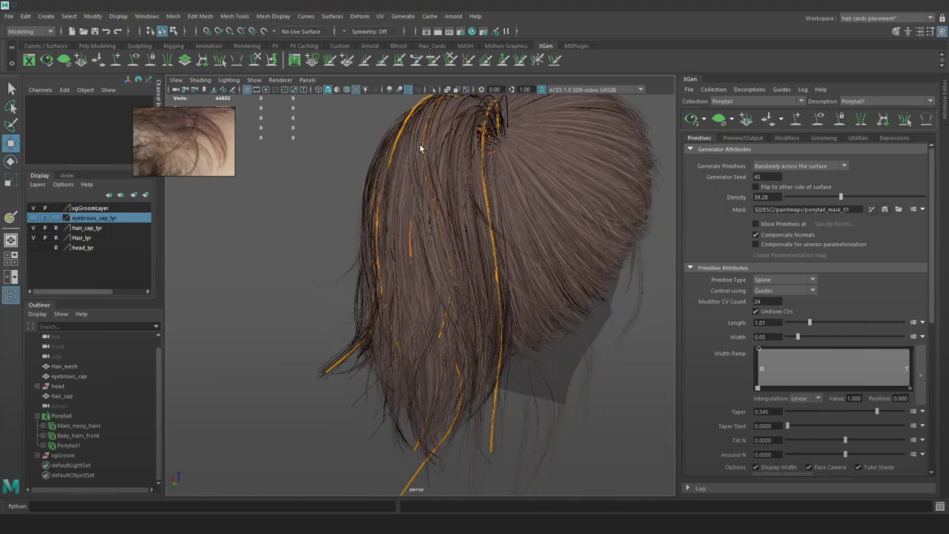
{"action": "key", "text": "4"}
{"action": "left_click", "coordinate": [424, 154]}
{"action": "key", "text": "6"}
{"action": "scroll", "coordinate": [445, 174], "scroll_direction": "down", "scroll_amount": 3}
{"action": "mouse_move", "coordinate": [452, 177]}
{"action": "left_mouse_down", "text": "alt"}
{"action": "mouse_move", "coordinate": [506, 182]}
{"action": "mouse_move", "coordinate": [486, 187]}
{"action": "left_mouse_up", "text": "alt"}
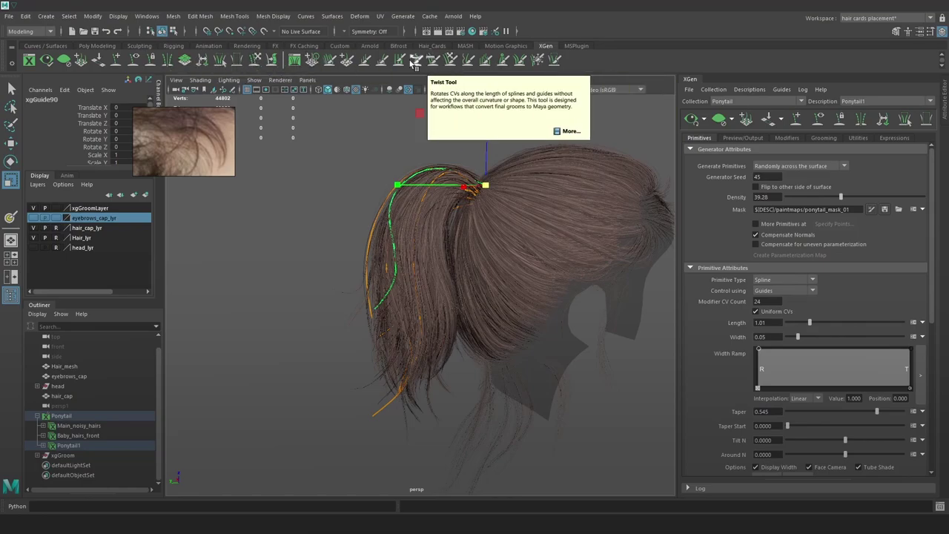
{"action": "left_click", "coordinate": [275, 61]}
{"action": "left_click_drag", "start_coordinate": [382, 306], "coordinate": [384, 354]}
{"action": "key", "text": "r"}
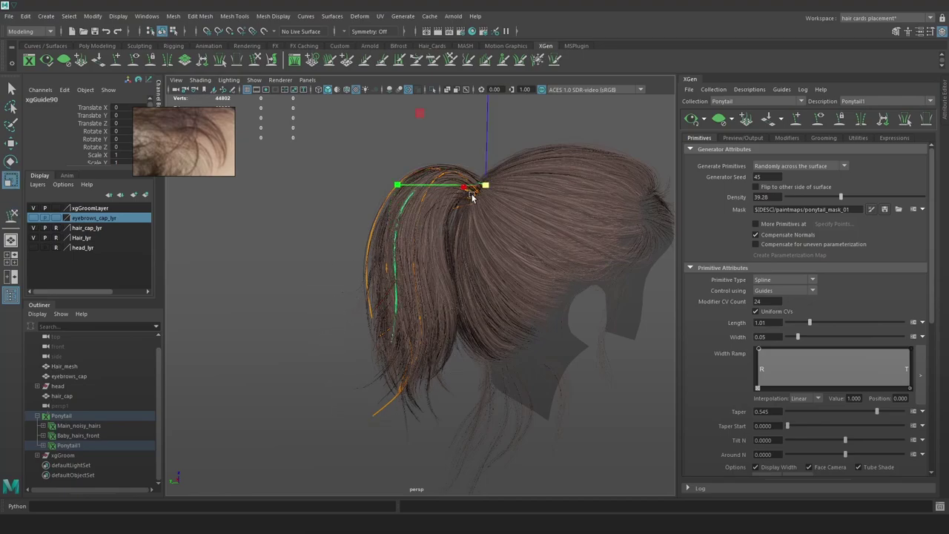
{"action": "left_click_drag", "start_coordinate": [486, 185], "coordinate": [514, 181]}
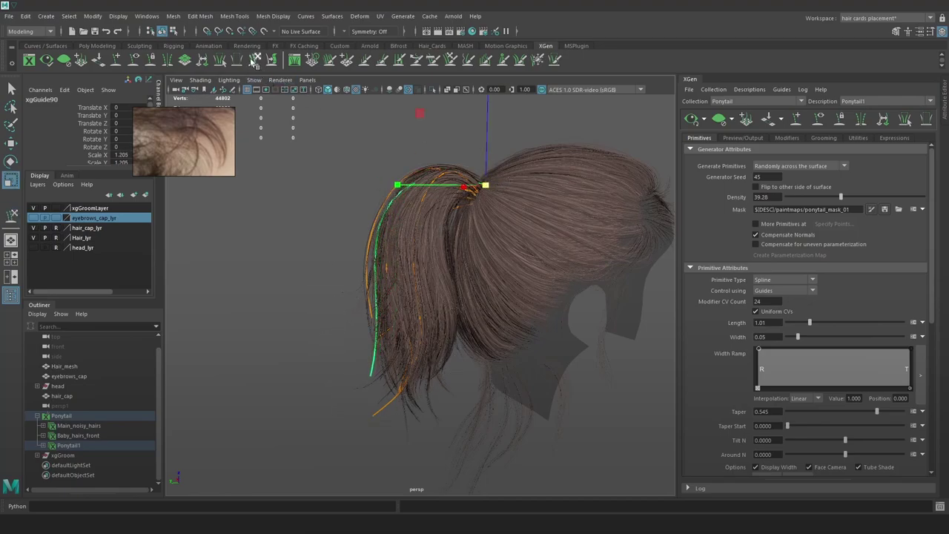
Sculpt the selected upper-back guide to follow the hair cards down to its tip, and set the Ponytail1 density to 34.55
{"action": "left_click", "coordinate": [254, 61]}
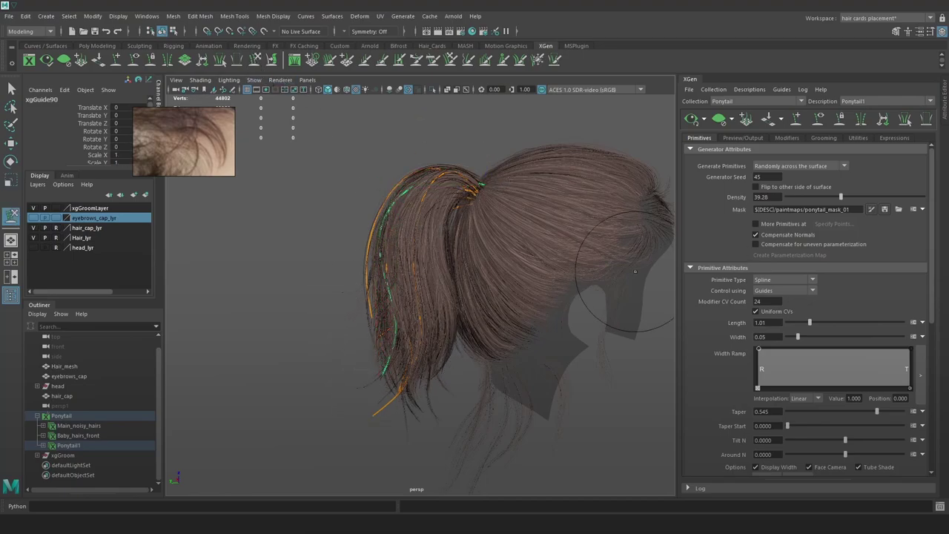
{"action": "left_click_drag", "start_coordinate": [841, 198], "coordinate": [832, 198]}
{"action": "mouse_move", "coordinate": [564, 264]}
{"action": "left_mouse_down", "text": "alt"}
{"action": "mouse_move", "coordinate": [504, 262]}
{"action": "mouse_move", "coordinate": [585, 253]}
{"action": "mouse_move", "coordinate": [645, 287]}
{"action": "left_mouse_up", "text": "alt"}
{"action": "left_click_drag", "start_coordinate": [465, 360], "coordinate": [509, 357], "text": "alt"}
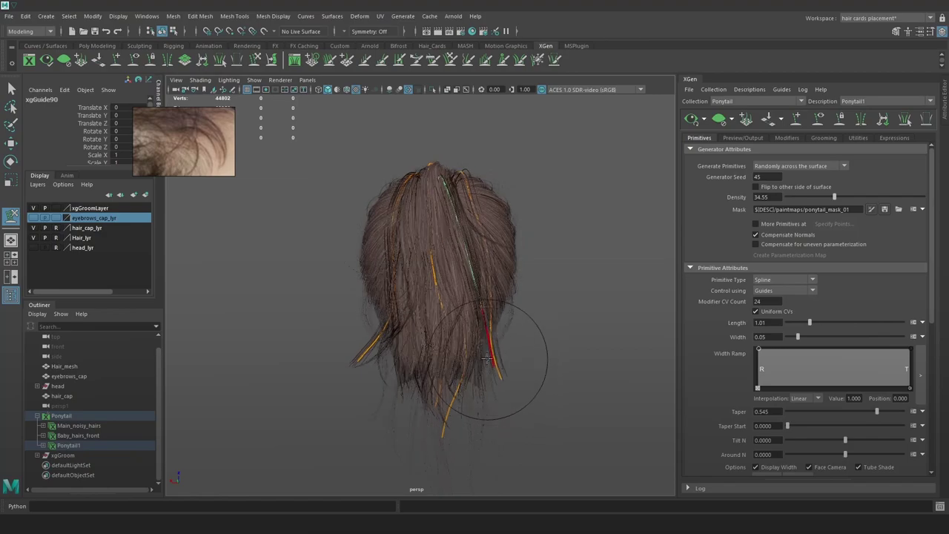
{"action": "scroll", "coordinate": [474, 348], "scroll_direction": "up", "scroll_amount": 3}
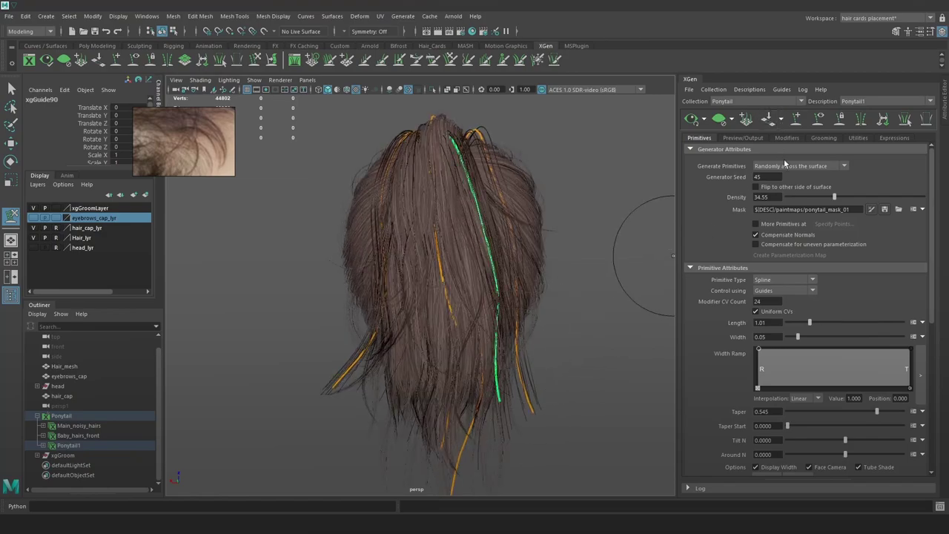
{"action": "left_click_drag", "start_coordinate": [834, 197], "coordinate": [835, 197]}
{"action": "mouse_move", "coordinate": [597, 285]}
{"action": "left_mouse_down", "text": "alt"}
{"action": "mouse_move", "coordinate": [536, 276]}
{"action": "mouse_move", "coordinate": [333, 286]}
{"action": "mouse_move", "coordinate": [351, 329]}
{"action": "mouse_move", "coordinate": [354, 395]}
{"action": "left_mouse_up", "text": "alt"}
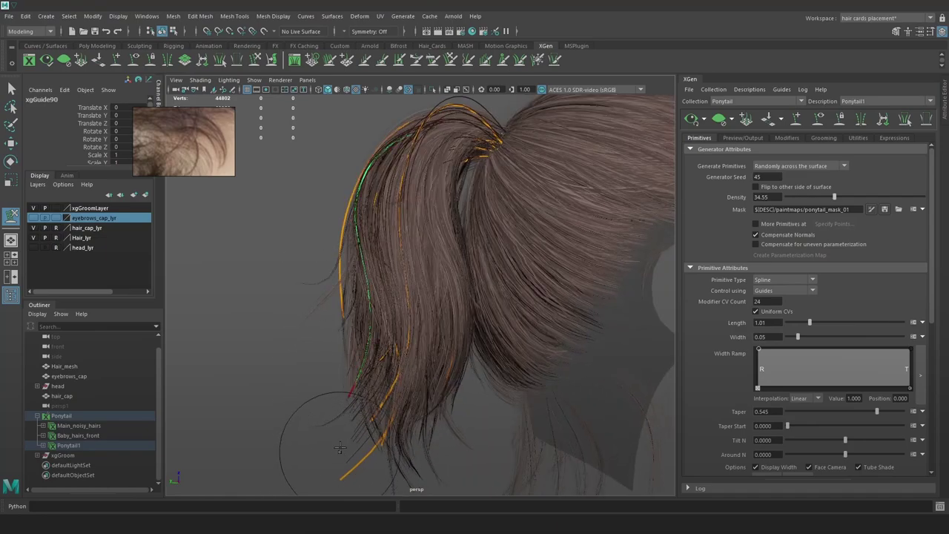
{"action": "middle_click_drag", "start_coordinate": [340, 448], "coordinate": [363, 374], "text": "alt"}
Select the guide curling outward at the ponytail's lower end and sculpt its tip straight down
{"action": "key", "text": "w"}
{"action": "left_click", "coordinate": [402, 372]}
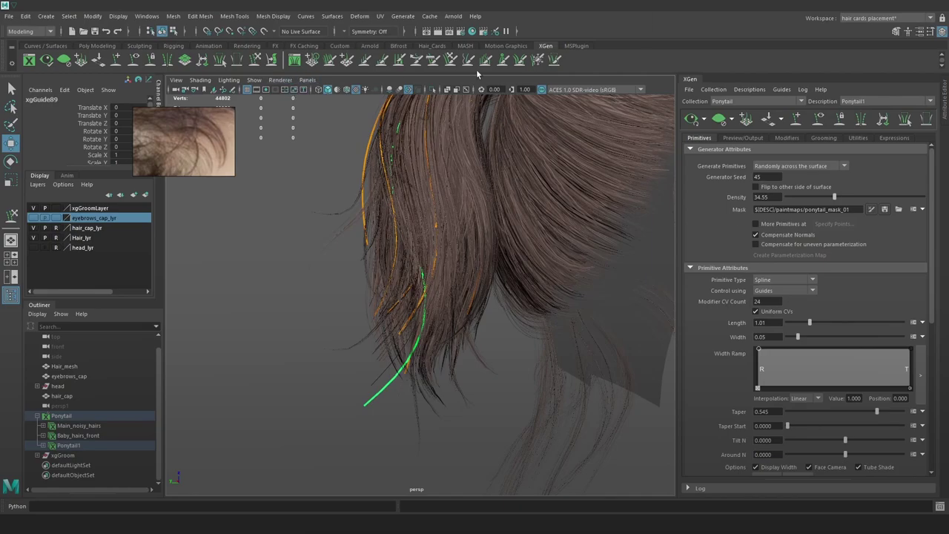
{"action": "left_click", "coordinate": [256, 61]}
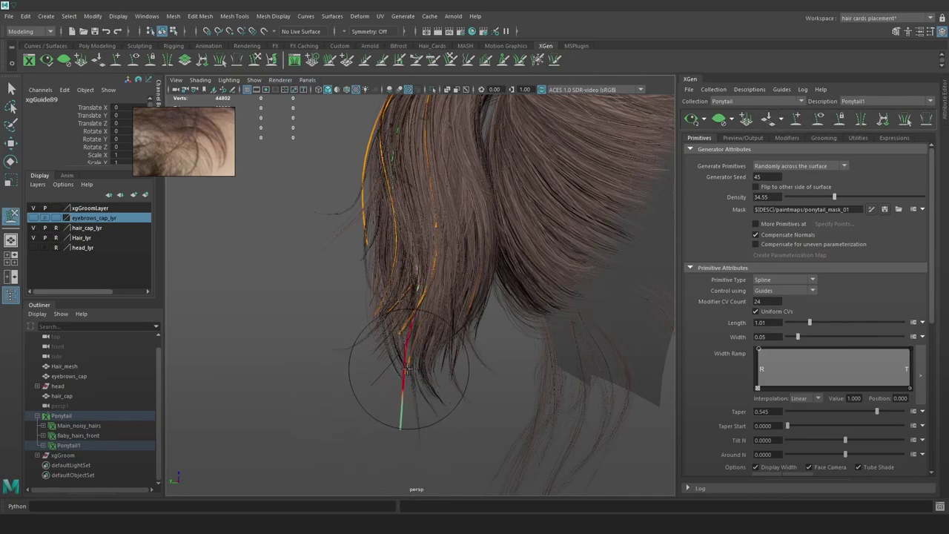
Set the Ponytail1 density to 60.37 and check the hair coverage in wireframe and shaded display
{"action": "left_click_drag", "start_coordinate": [834, 197], "coordinate": [830, 195]}
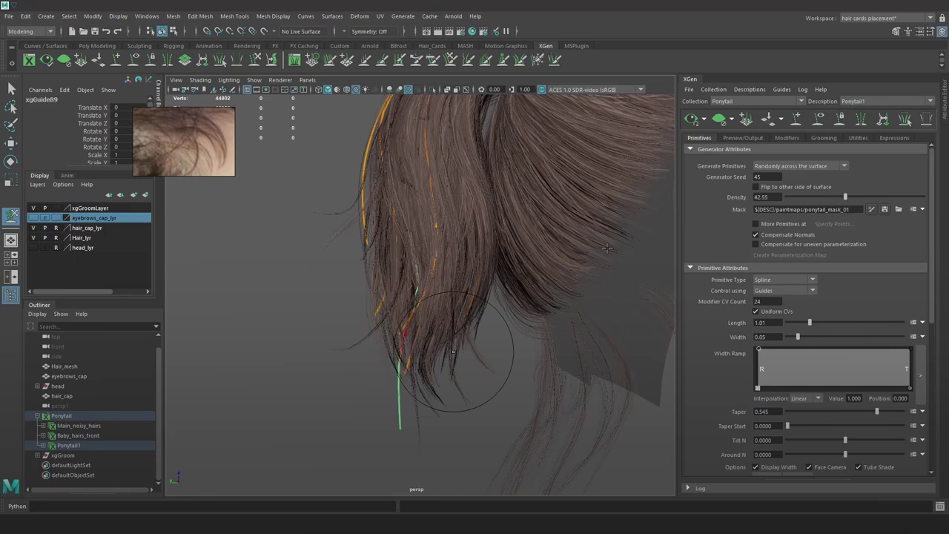
{"action": "left_click_drag", "start_coordinate": [453, 352], "coordinate": [483, 290], "text": "alt"}
{"action": "key", "text": "4"}
{"action": "mouse_move", "coordinate": [845, 196]}
{"action": "left_mouse_down"}
{"action": "mouse_move", "coordinate": [826, 198]}
{"action": "mouse_move", "coordinate": [869, 197]}
{"action": "left_mouse_up"}
{"action": "key", "text": "6"}
{"action": "mouse_move", "coordinate": [541, 326]}
{"action": "left_mouse_down", "text": "alt"}
{"action": "mouse_move", "coordinate": [492, 328]}
{"action": "mouse_move", "coordinate": [464, 311]}
{"action": "mouse_move", "coordinate": [600, 312]}
{"action": "mouse_move", "coordinate": [568, 282]}
{"action": "mouse_move", "coordinate": [572, 303]}
{"action": "left_mouse_up", "text": "alt"}
{"action": "key", "text": "w"}
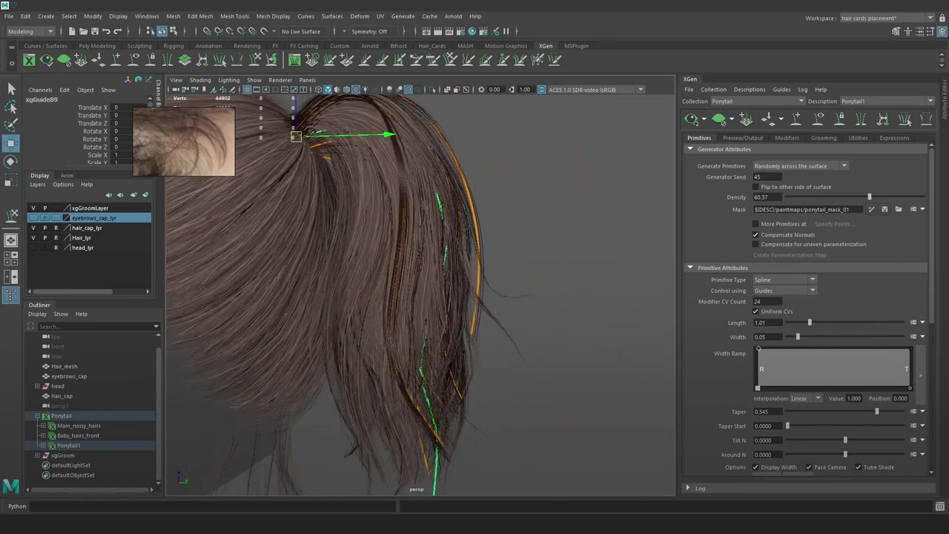
{"action": "mouse_move", "coordinate": [549, 269]}
{"action": "left_mouse_down", "text": "alt"}
{"action": "mouse_move", "coordinate": [571, 309]}
{"action": "mouse_move", "coordinate": [555, 317]}
{"action": "mouse_move", "coordinate": [587, 231]}
{"action": "mouse_move", "coordinate": [573, 263]}
{"action": "mouse_move", "coordinate": [272, 393]}
{"action": "mouse_move", "coordinate": [326, 286]}
{"action": "mouse_move", "coordinate": [398, 304]}
{"action": "mouse_move", "coordinate": [396, 252]}
{"action": "left_mouse_up", "text": "alt"}
{"action": "key", "text": "4"}
{"action": "key", "text": "5"}
Edit the aiStandardHair1 material in Hypershade: base 1, base color white and melanin 0
{"action": "left_click", "coordinate": [477, 32]}
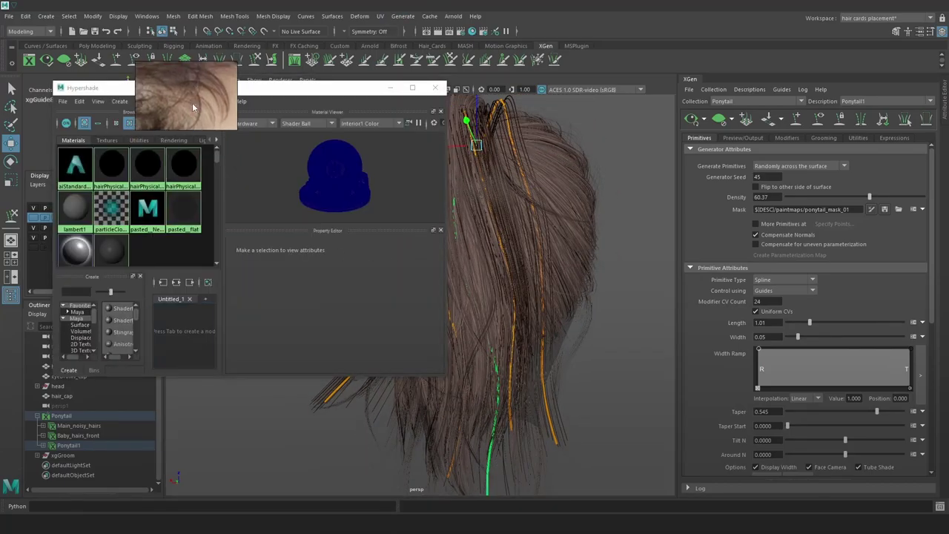
{"action": "double_click", "coordinate": [74, 176]}
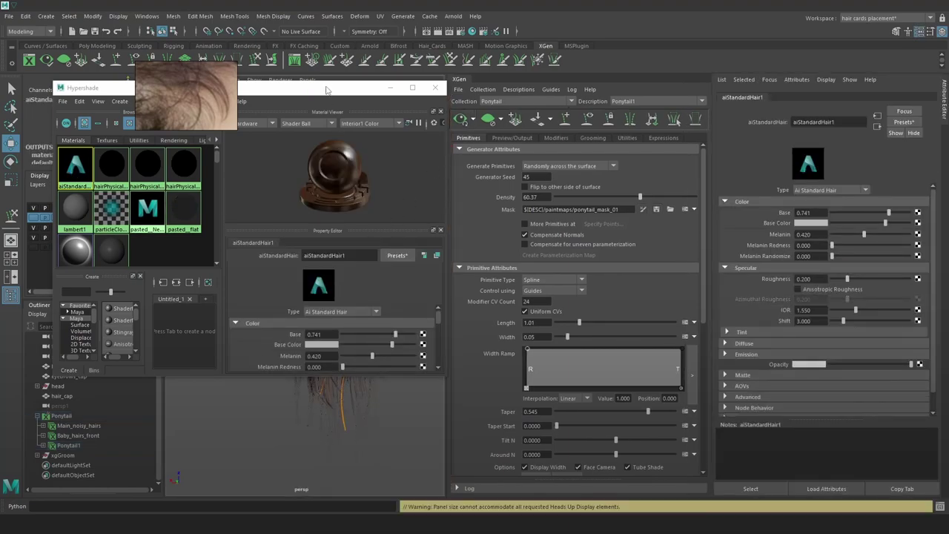
{"action": "left_click_drag", "start_coordinate": [329, 94], "coordinate": [768, 103]}
{"action": "right_click_drag", "start_coordinate": [270, 284], "coordinate": [350, 339], "text": "alt"}
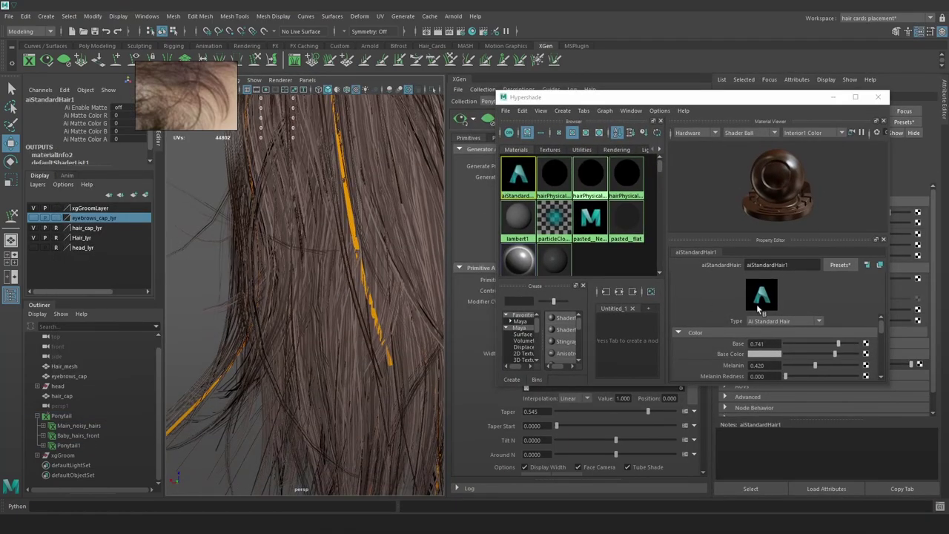
{"action": "left_click_drag", "start_coordinate": [837, 345], "coordinate": [870, 343]}
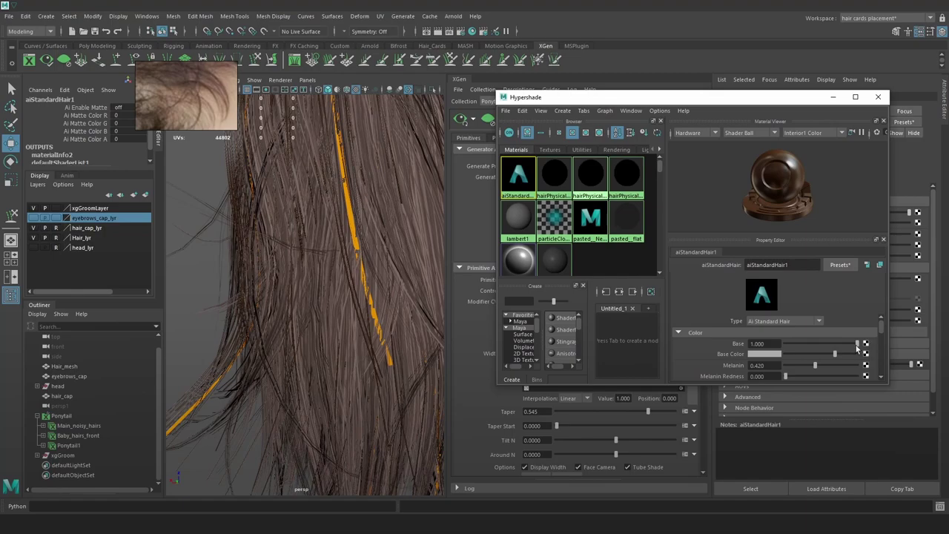
{"action": "left_click_drag", "start_coordinate": [824, 369], "coordinate": [756, 366]}
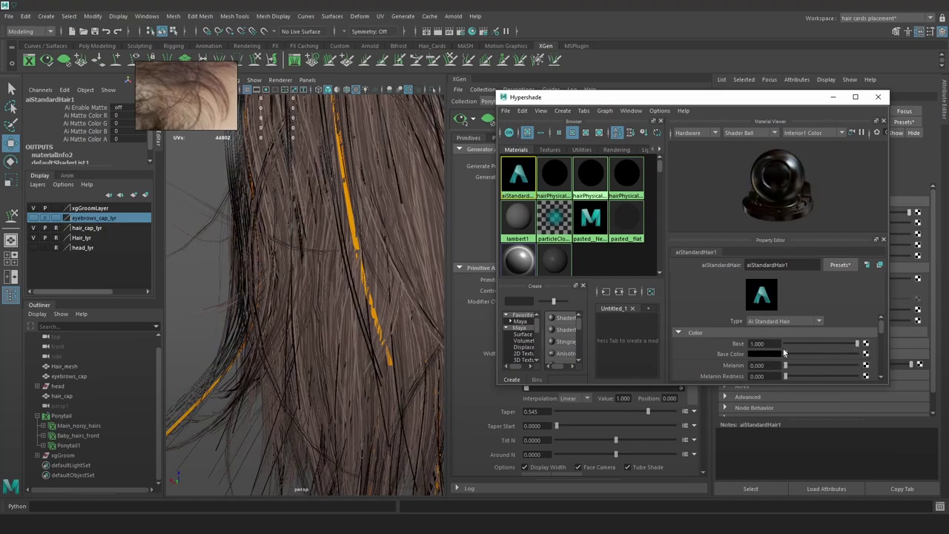
{"action": "left_click", "coordinate": [878, 97]}
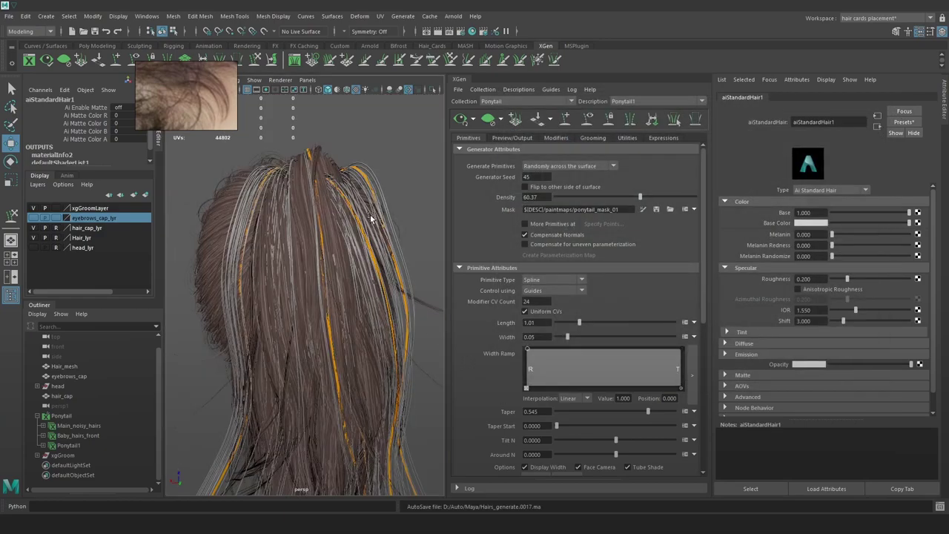
Close the material's attributes and set the Ponytail1 density to 21.745
{"action": "left_click_drag", "start_coordinate": [370, 219], "coordinate": [393, 226], "text": "alt"}
{"action": "left_click", "coordinate": [943, 100]}
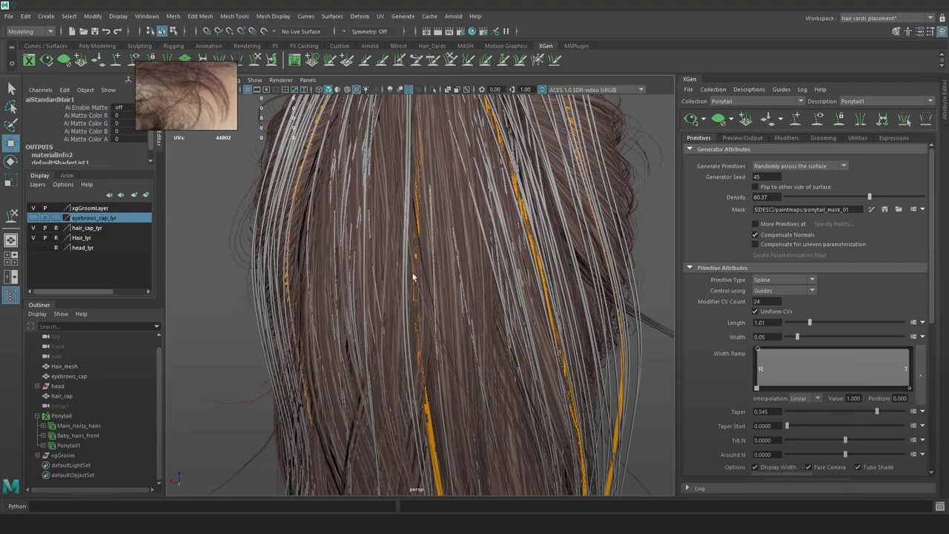
{"action": "scroll", "coordinate": [562, 307], "scroll_direction": "down", "scroll_amount": 5}
{"action": "left_click_drag", "start_coordinate": [870, 198], "coordinate": [816, 201]}
{"action": "left_click_drag", "start_coordinate": [425, 321], "coordinate": [378, 218], "text": "alt"}
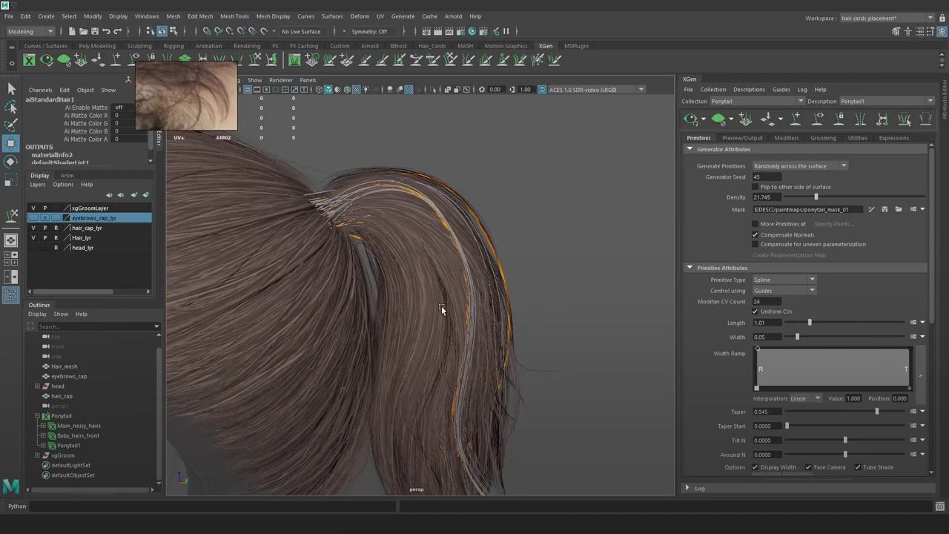
Add a guide on the side of the ponytail's root in wireframe display, scale it up and rebuild its CVs
{"action": "key", "text": "4"}
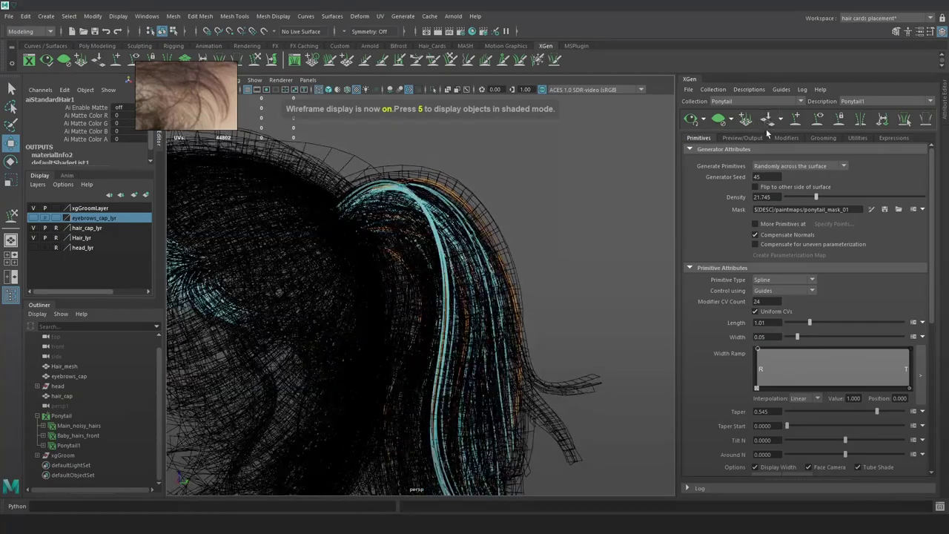
{"action": "left_click", "coordinate": [343, 243]}
{"action": "left_click_drag", "start_coordinate": [393, 278], "coordinate": [453, 293], "text": "alt"}
{"action": "key", "text": "r"}
{"action": "left_click_drag", "start_coordinate": [334, 229], "coordinate": [527, 267]}
{"action": "scroll", "coordinate": [509, 265], "scroll_direction": "down", "scroll_amount": 3}
{"action": "scroll", "coordinate": [808, 364], "scroll_direction": "down", "scroll_amount": 3}
{"action": "left_click", "coordinate": [771, 360]}
{"action": "key", "text": "Return"}
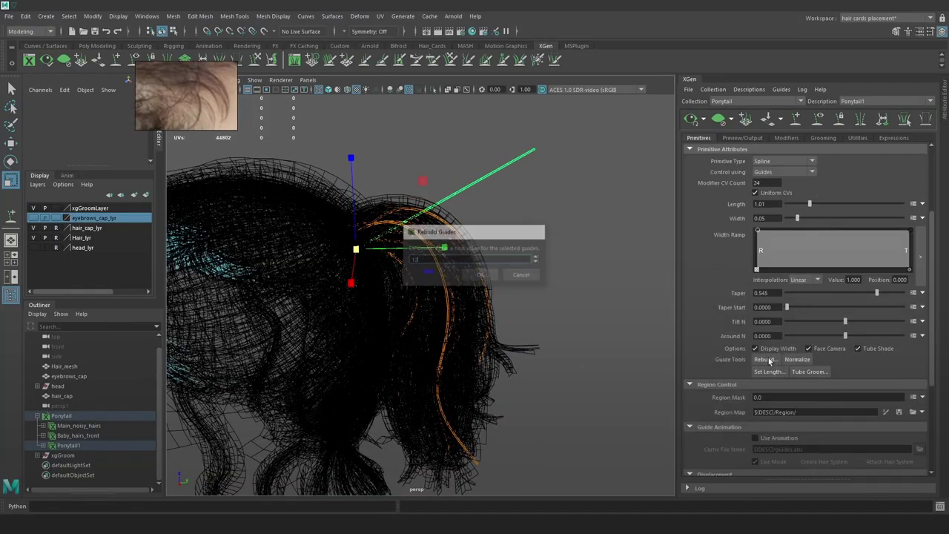
Sculpt the new side guide down along the ponytail's hair cards and scale it up slightly
{"action": "left_click", "coordinate": [258, 61]}
{"action": "left_click_drag", "start_coordinate": [530, 164], "coordinate": [522, 530]}
{"action": "left_click_drag", "start_coordinate": [452, 296], "coordinate": [430, 315]}
{"action": "left_click_drag", "start_coordinate": [512, 327], "coordinate": [404, 326], "text": "alt"}
{"action": "left_click_drag", "start_coordinate": [401, 349], "coordinate": [355, 370]}
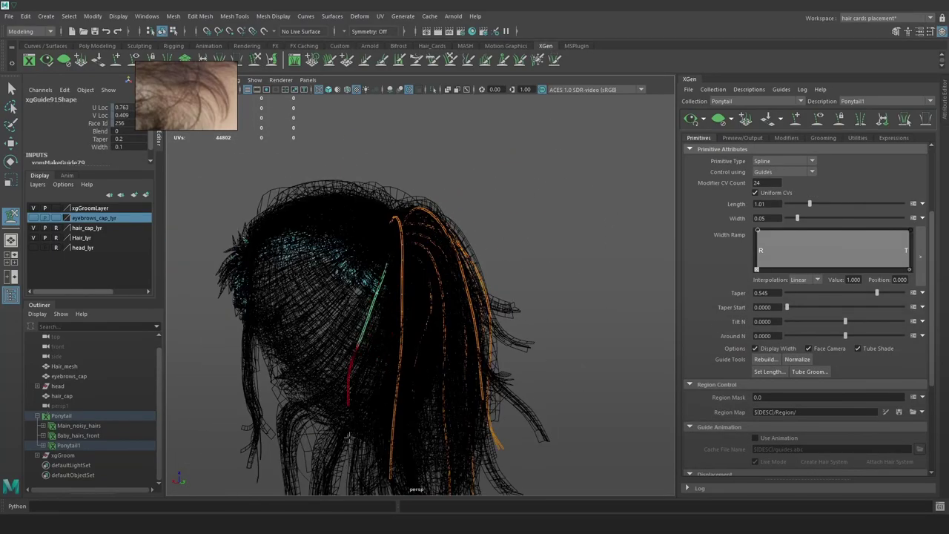
{"action": "left_click_drag", "start_coordinate": [354, 319], "coordinate": [460, 311], "text": "alt"}
{"action": "key", "text": "r"}
{"action": "left_click_drag", "start_coordinate": [358, 248], "coordinate": [380, 249]}
{"action": "key", "text": "y"}
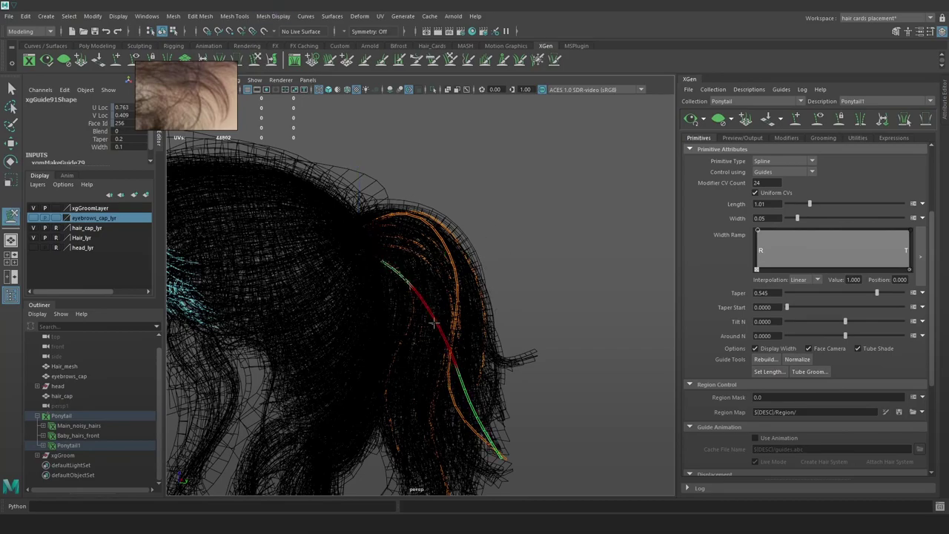
{"action": "mouse_move", "coordinate": [434, 324]}
{"action": "left_mouse_down", "text": "alt"}
{"action": "mouse_move", "coordinate": [515, 286]}
{"action": "mouse_move", "coordinate": [413, 277]}
{"action": "mouse_move", "coordinate": [392, 324]}
{"action": "mouse_move", "coordinate": [401, 445]}
{"action": "mouse_move", "coordinate": [503, 338]}
{"action": "left_mouse_up", "text": "alt"}
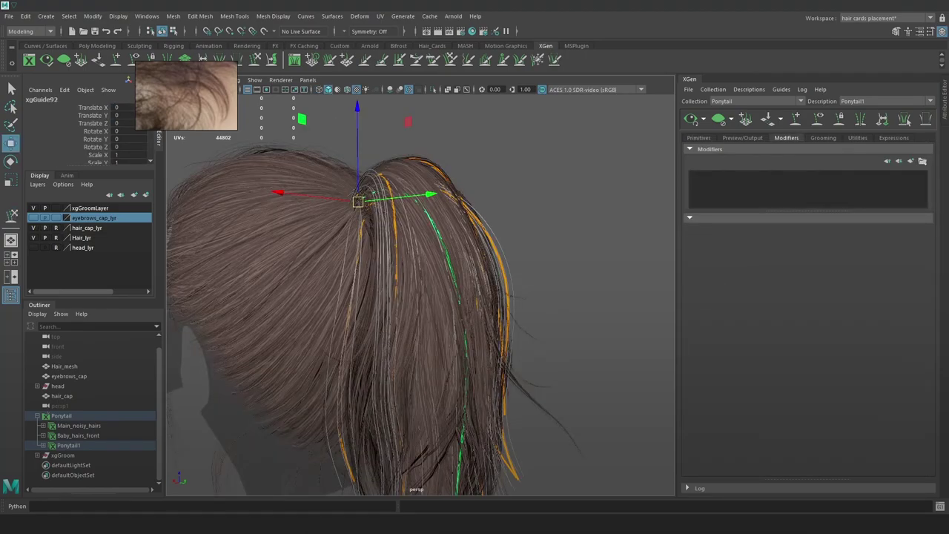
Add a Clumping modifier to Ponytail1, then generate and save its clumping maps with a point density of 1
{"action": "left_click", "coordinate": [911, 162]}
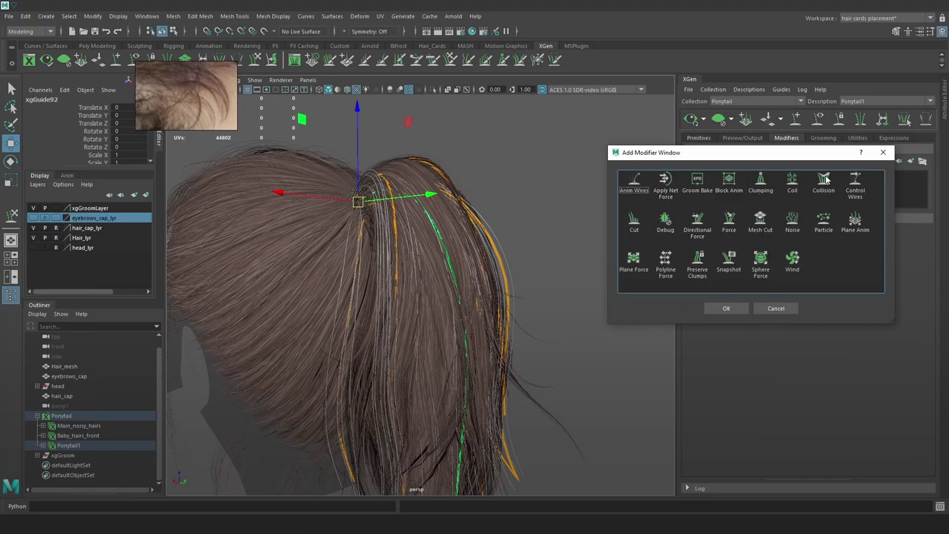
{"action": "left_click", "coordinate": [723, 309]}
{"action": "left_click", "coordinate": [905, 449]}
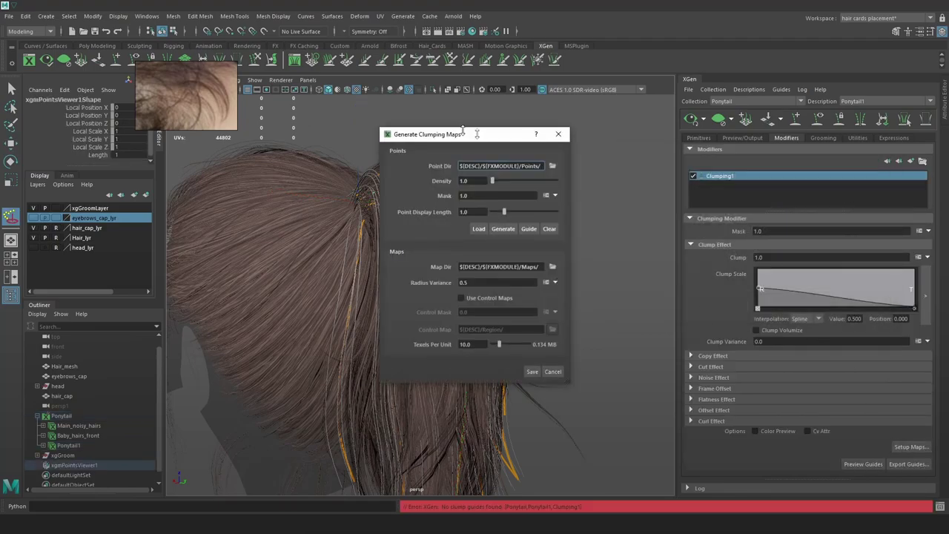
{"action": "left_click", "coordinate": [503, 228]}
{"action": "left_click", "coordinate": [531, 372]}
{"action": "left_click_drag", "start_coordinate": [543, 317], "coordinate": [593, 271], "text": "alt"}
Set the Ponytail1 density to 19.575 and return to the Clumping1 settings
{"action": "left_click", "coordinate": [697, 137]}
{"action": "left_click_drag", "start_coordinate": [849, 170], "coordinate": [812, 169]}
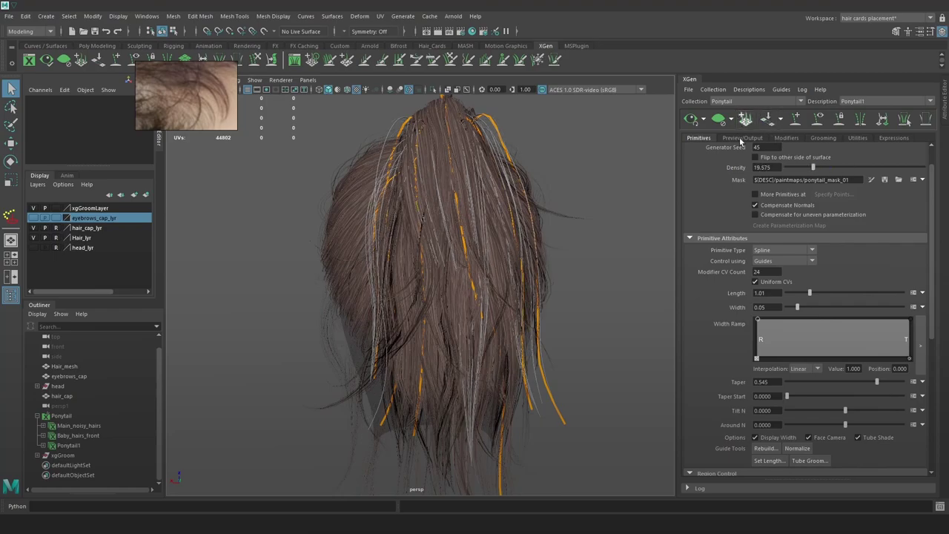
{"action": "left_click", "coordinate": [742, 139]}
{"action": "left_click", "coordinate": [787, 138]}
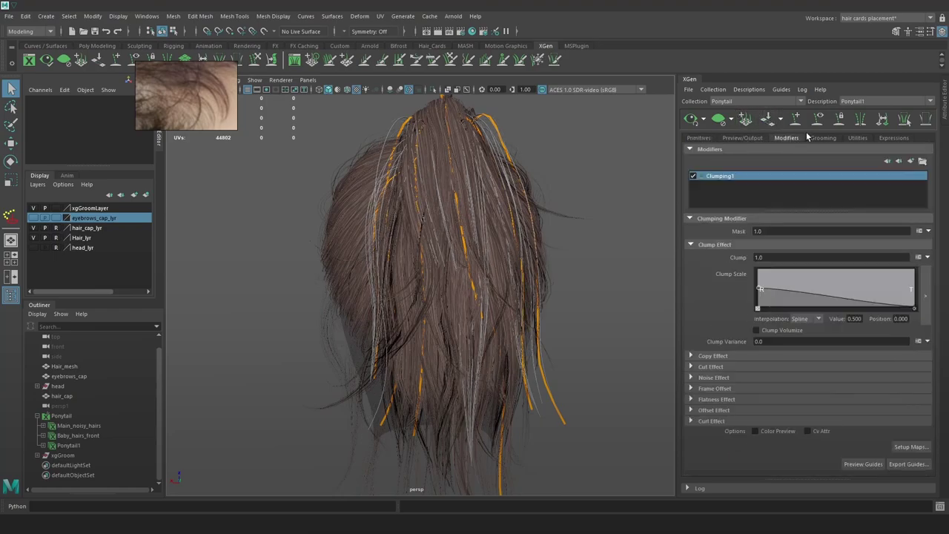
Regenerate and save the Clumping1 maps with a point density of 3
{"action": "left_click", "coordinate": [912, 447]}
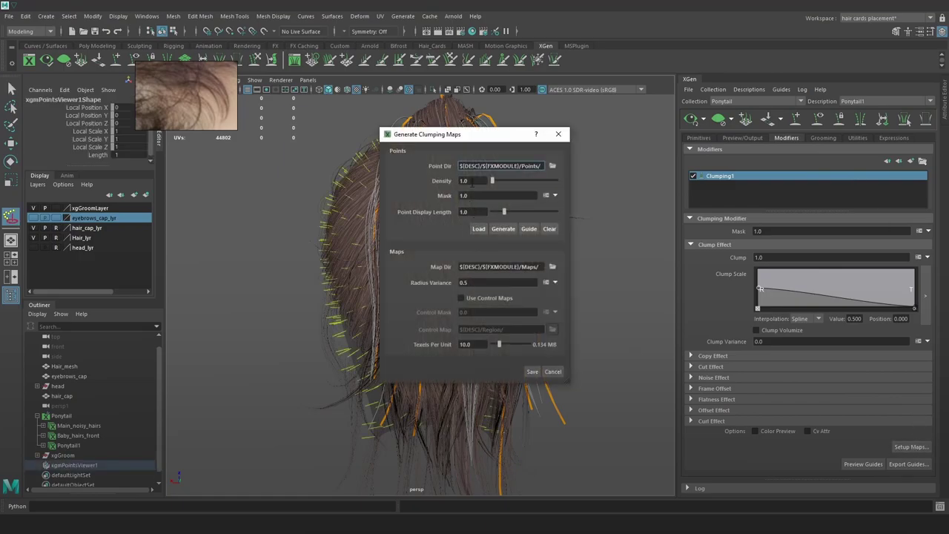
{"action": "left_click", "coordinate": [502, 228]}
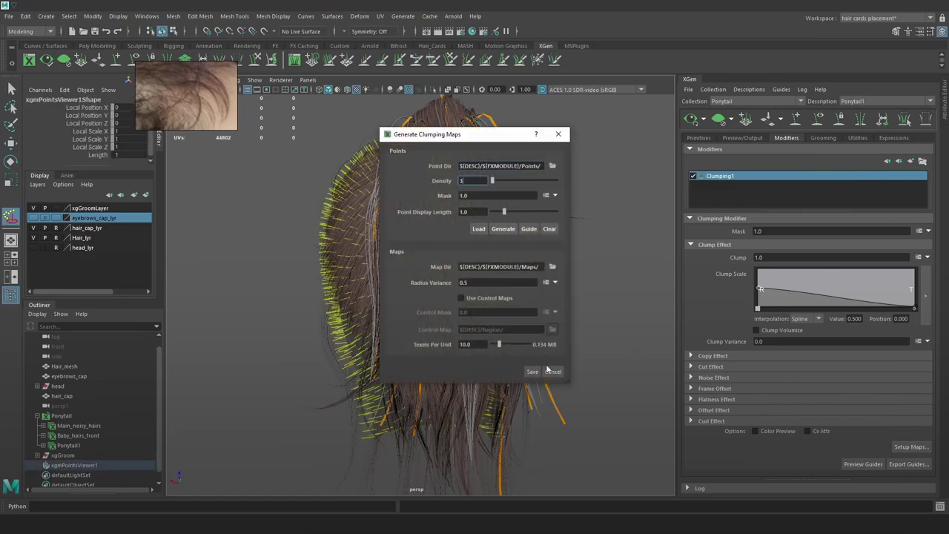
{"action": "left_click", "coordinate": [532, 371]}
{"action": "left_click_drag", "start_coordinate": [532, 371], "coordinate": [564, 334], "text": "alt"}
Regenerate the Clumping1 maps with a point density of 2 and save the maps again
{"action": "left_click", "coordinate": [906, 447]}
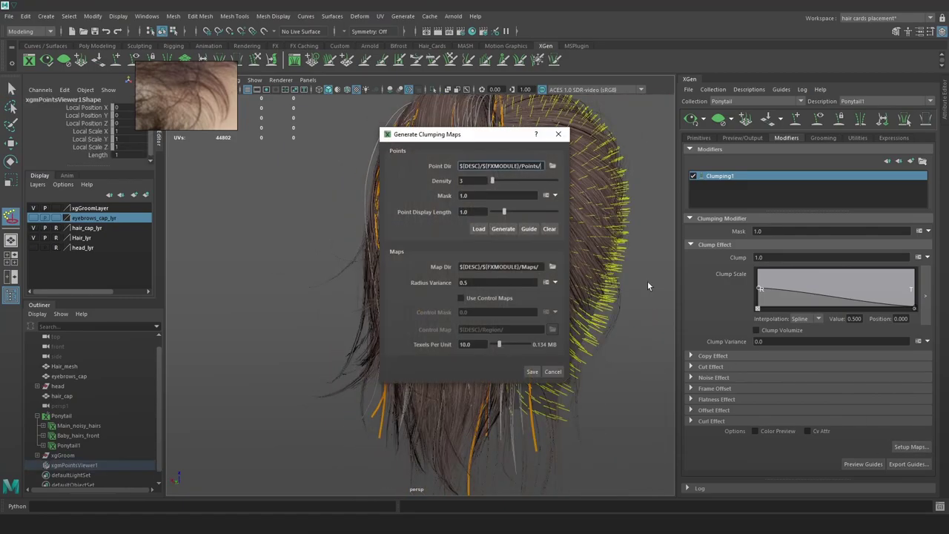
{"action": "left_click", "coordinate": [503, 229]}
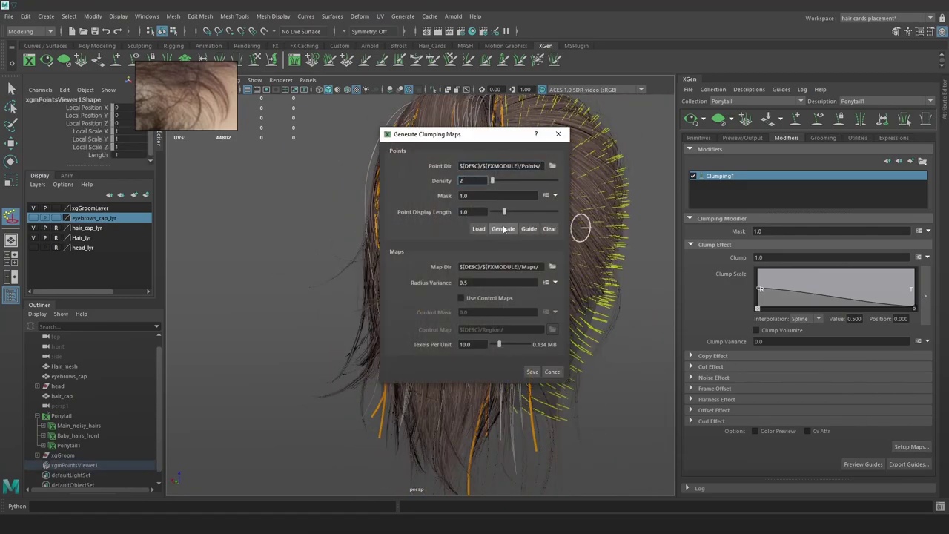
{"action": "left_click", "coordinate": [532, 370]}
{"action": "left_click_drag", "start_coordinate": [533, 317], "coordinate": [596, 241], "text": "alt"}
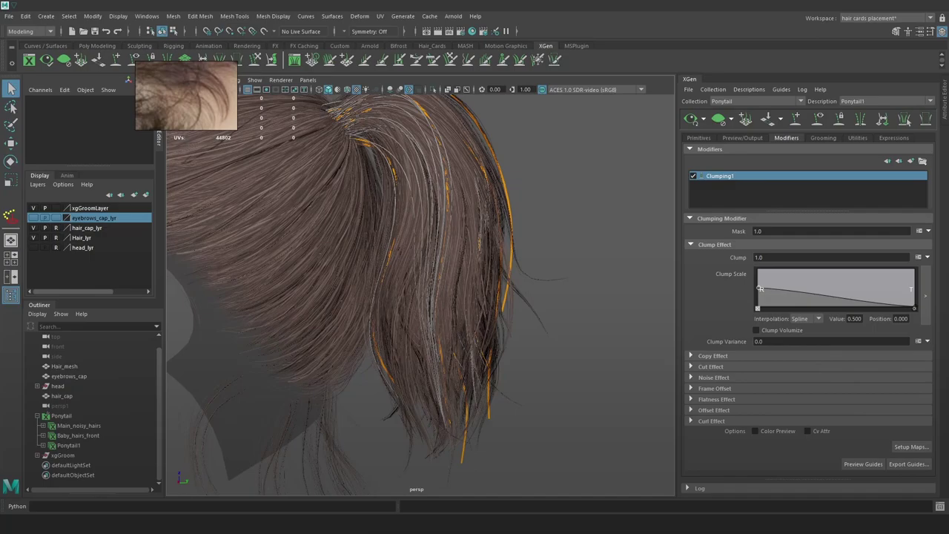
{"action": "left_click", "coordinate": [910, 446]}
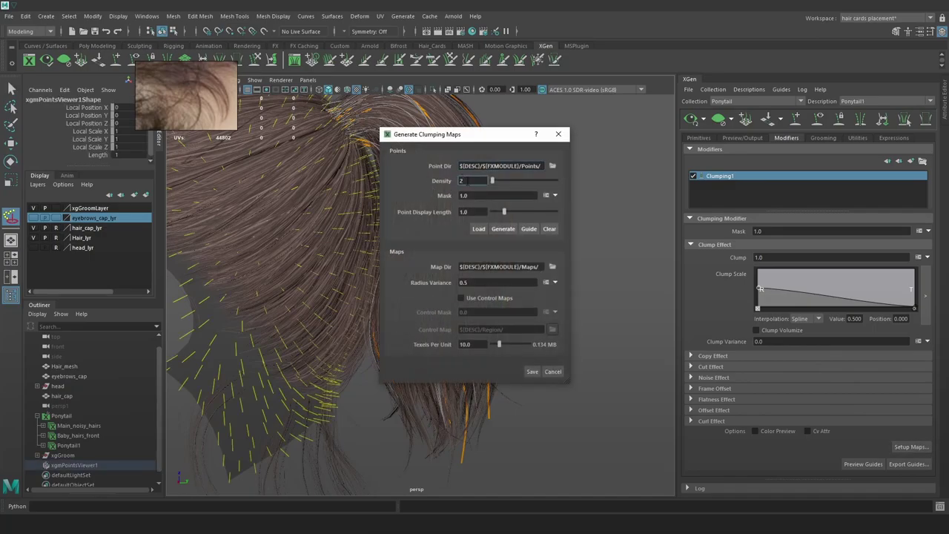
{"action": "left_click", "coordinate": [532, 371]}
{"action": "left_click_drag", "start_coordinate": [609, 325], "coordinate": [559, 285], "text": "alt"}
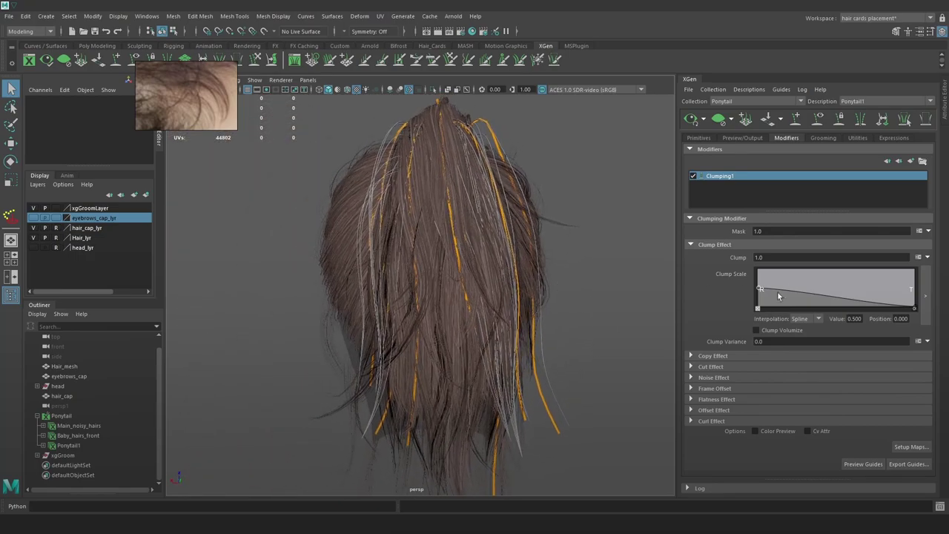
Add a middle point to the Clumping1 clump scale ramp and set the tip point's value to 0.211
{"action": "mouse_move", "coordinate": [760, 286]}
{"action": "left_mouse_down"}
{"action": "mouse_move", "coordinate": [775, 293]}
{"action": "mouse_move", "coordinate": [757, 288]}
{"action": "left_mouse_up"}
{"action": "left_click", "coordinate": [776, 308]}
{"action": "left_click", "coordinate": [839, 285]}
{"action": "left_click_drag", "start_coordinate": [914, 304], "coordinate": [917, 300]}
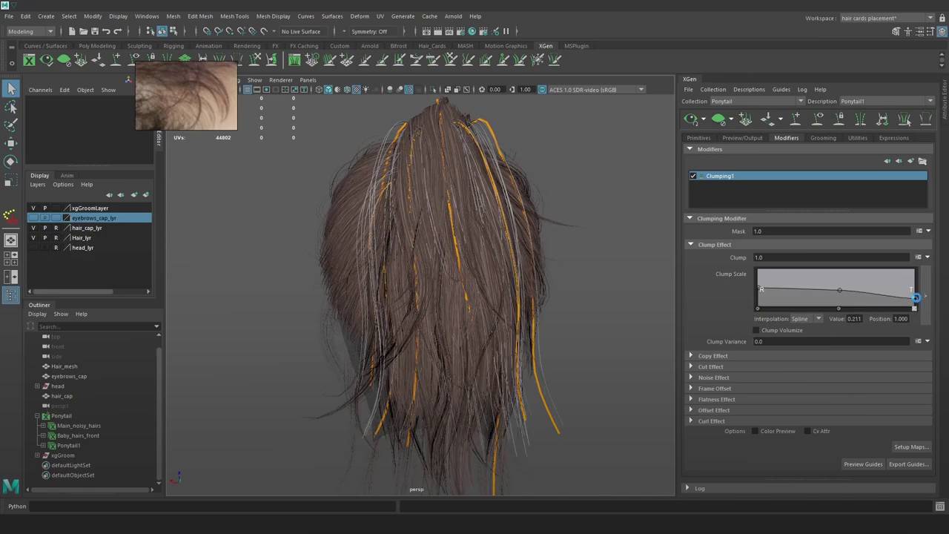
{"action": "left_click_drag", "start_coordinate": [511, 304], "coordinate": [567, 276], "text": "alt"}
Add a second Clumping modifier, generate its maps with a point density of 9.385 and save them
{"action": "left_click", "coordinate": [911, 161]}
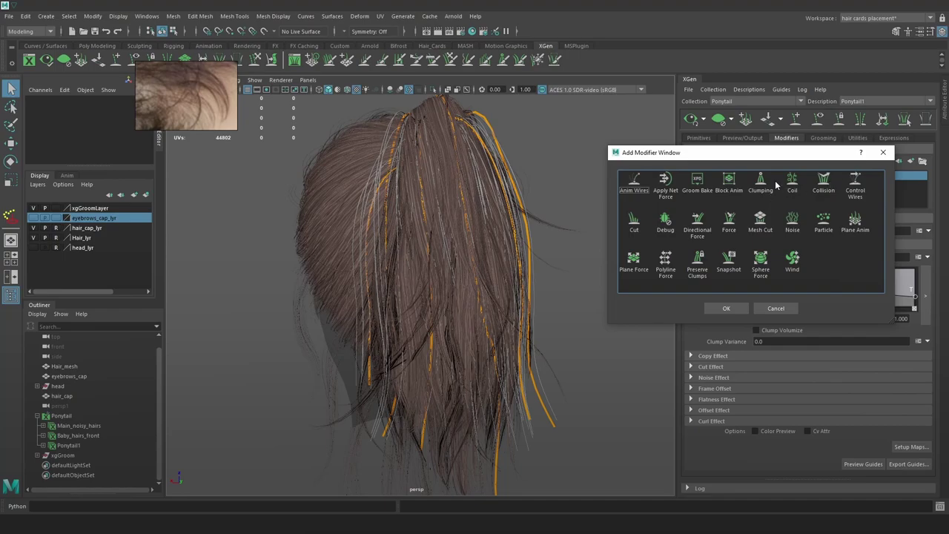
{"action": "left_click", "coordinate": [726, 308]}
{"action": "left_click", "coordinate": [911, 446]}
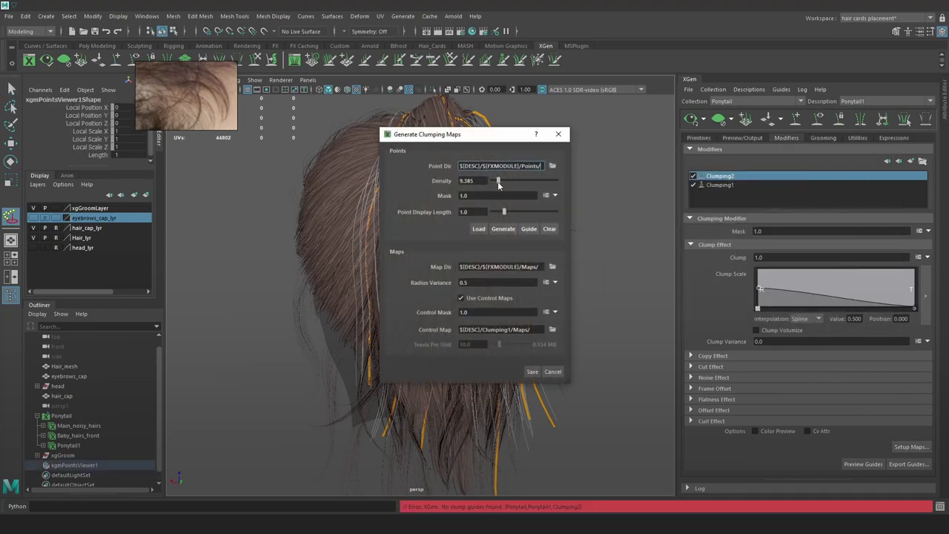
{"action": "left_click", "coordinate": [503, 229]}
{"action": "left_click", "coordinate": [532, 372]}
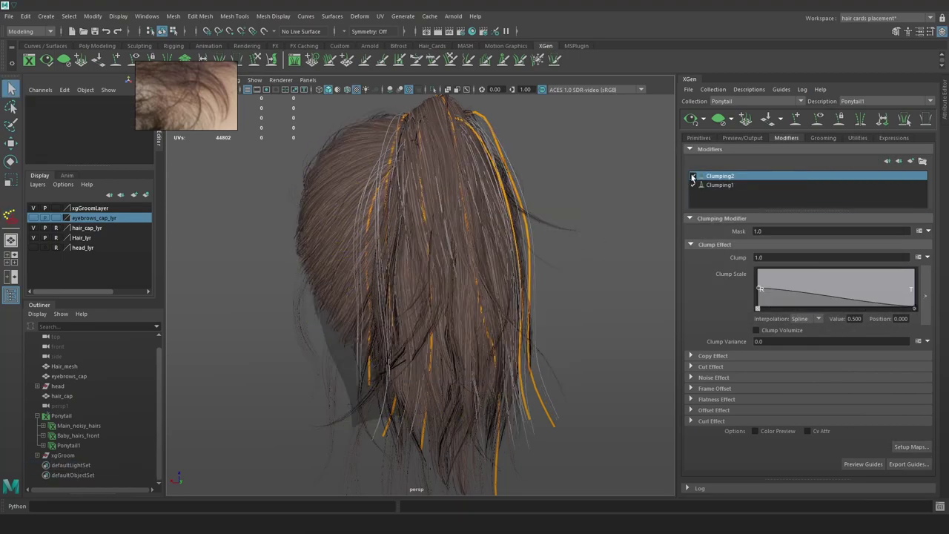
Compare the hair with Clumping2 off and on, and set its clump amount to .5
{"action": "scroll", "coordinate": [512, 236], "scroll_direction": "up", "scroll_amount": 5}
{"action": "left_click", "coordinate": [694, 176]}
{"action": "left_click", "coordinate": [693, 176]}
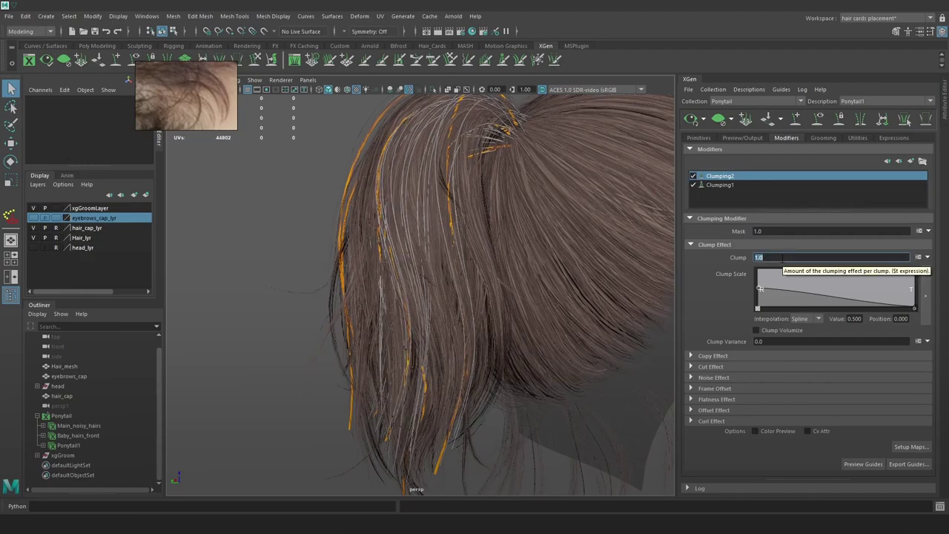
{"action": "key", "text": "Return"}
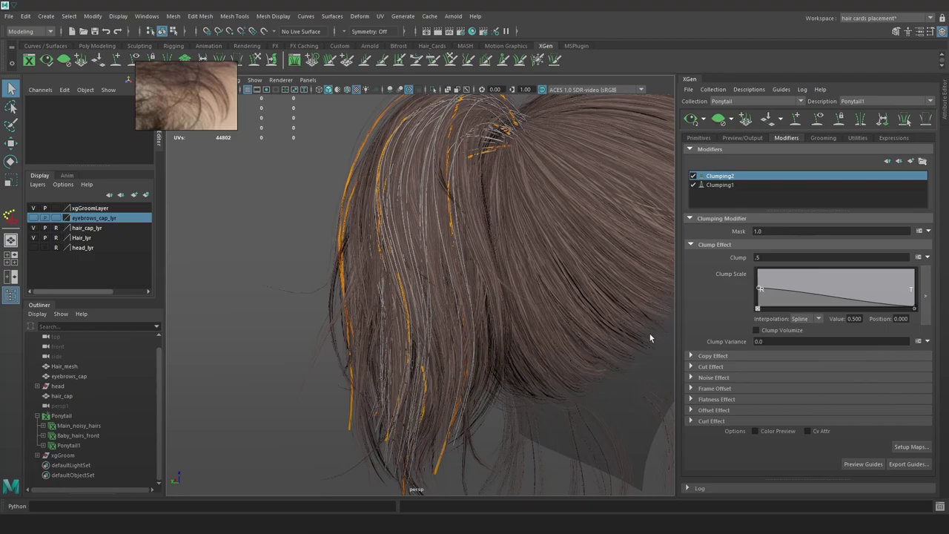
{"action": "left_click_drag", "start_coordinate": [534, 324], "coordinate": [589, 324], "text": "alt"}
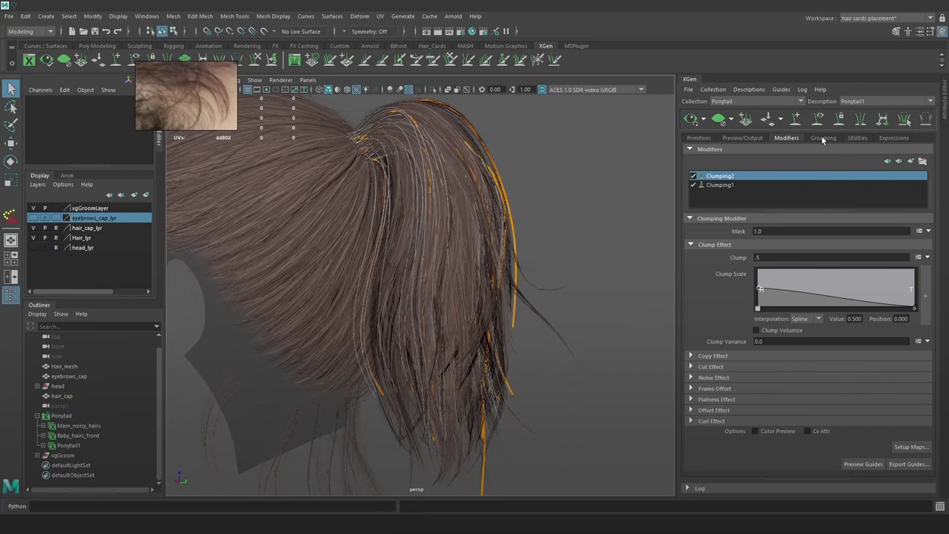
Add a Cut modifier with a rand expression as its amount, and return to the primitive settings
{"action": "left_click", "coordinate": [910, 161]}
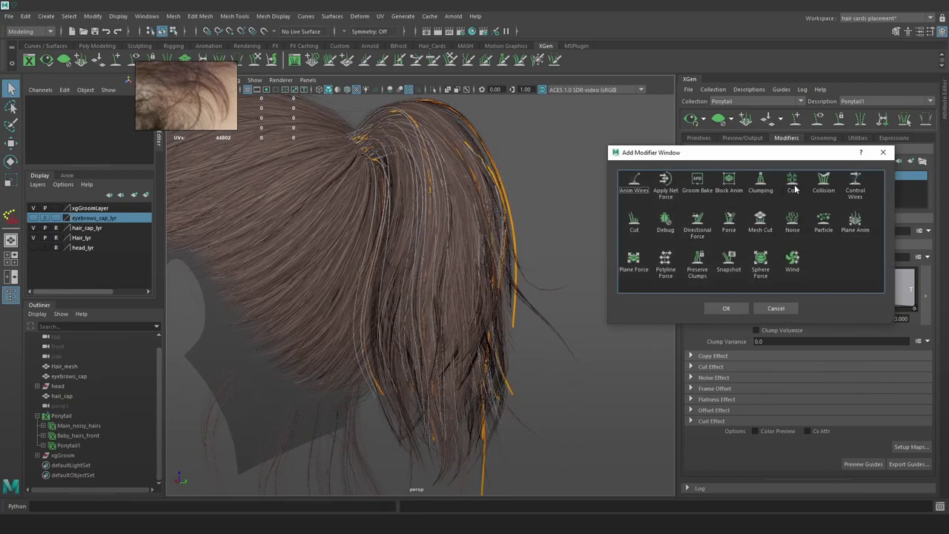
{"action": "left_click", "coordinate": [725, 309]}
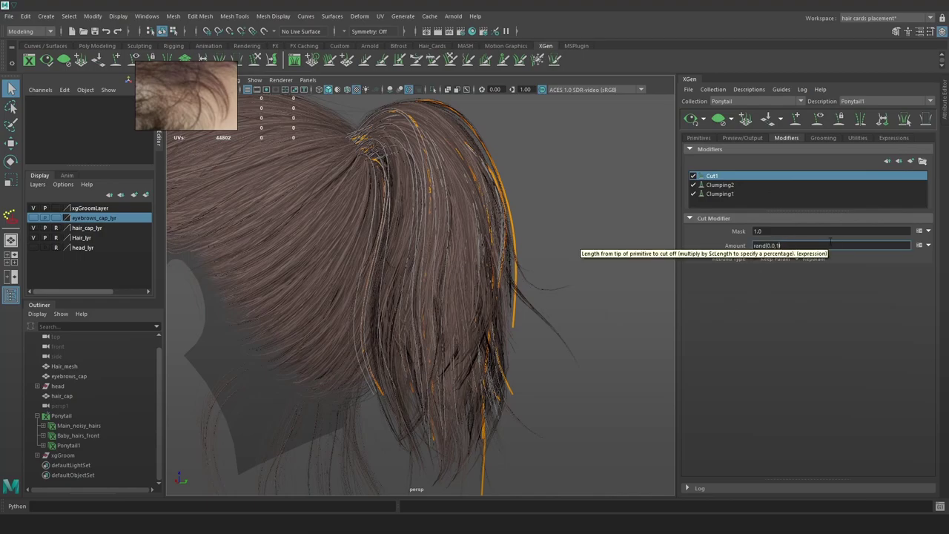
{"action": "left_click", "coordinate": [699, 138]}
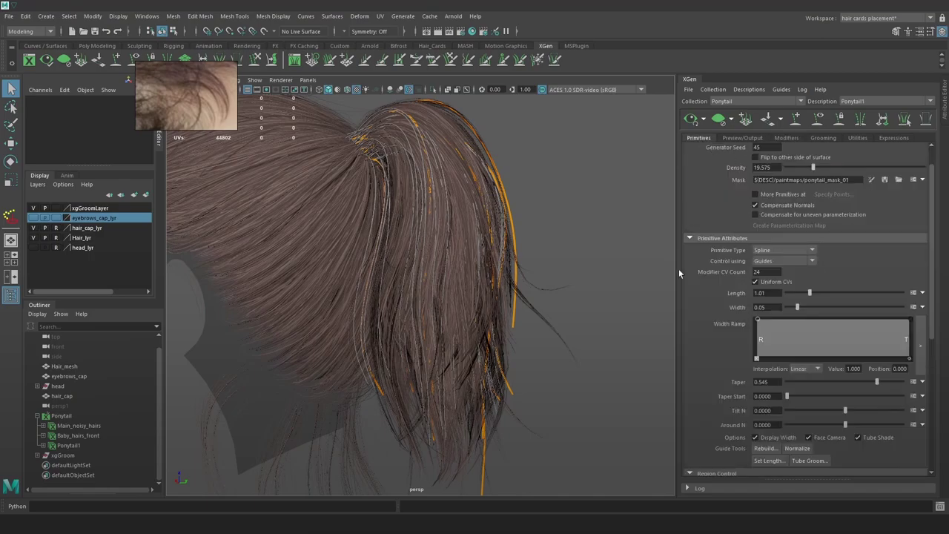
Select the ponytail guides, scale them up to about 1.078 and rotate them to about -2.899, -0.251, 0.111
{"action": "left_click_drag", "start_coordinate": [586, 309], "coordinate": [602, 307], "text": "alt"}
{"action": "right_click_drag", "start_coordinate": [601, 307], "coordinate": [553, 280], "text": "alt"}
{"action": "left_click_drag", "start_coordinate": [355, 331], "coordinate": [356, 332]}
{"action": "key", "text": "r"}
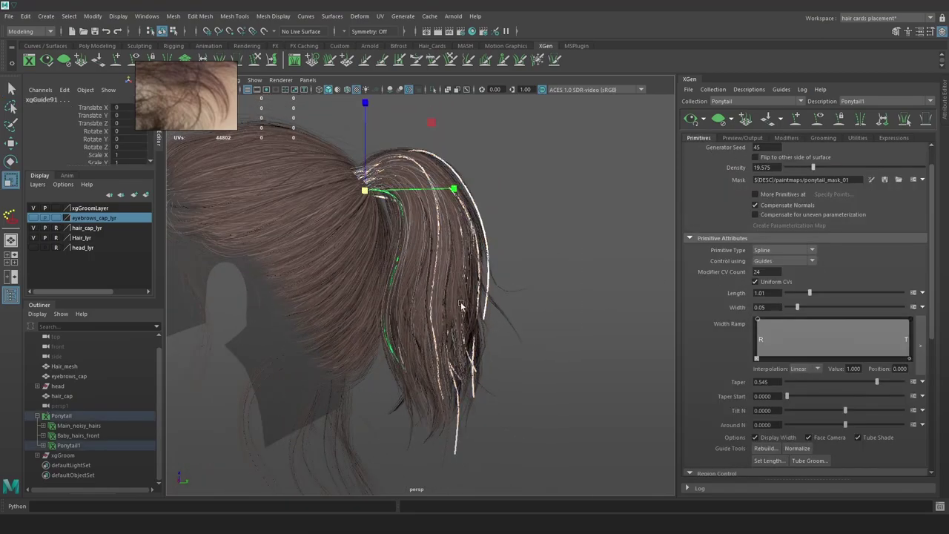
{"action": "left_click_drag", "start_coordinate": [369, 192], "coordinate": [382, 193]}
{"action": "key", "text": "e"}
{"action": "left_click_drag", "start_coordinate": [464, 177], "coordinate": [465, 183]}
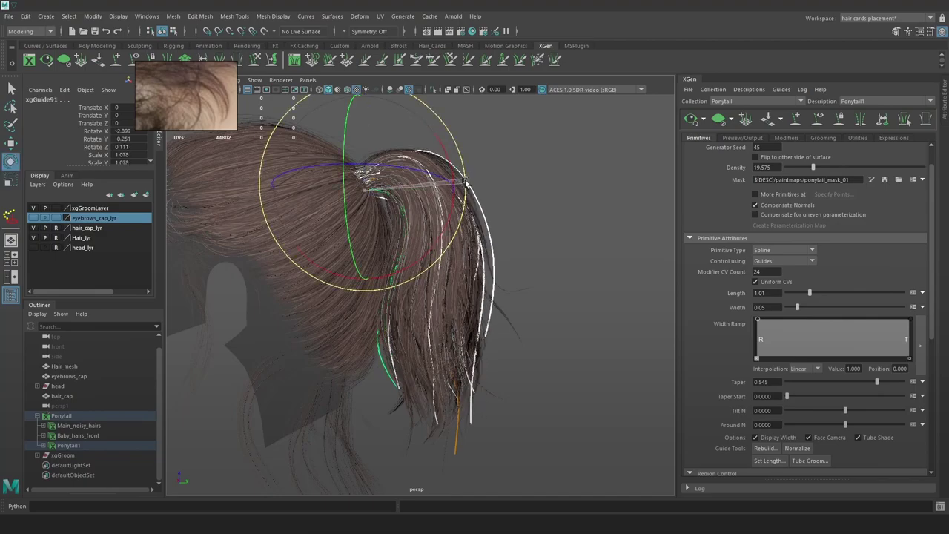
Sculpt the single guide xgGuide91 on the side of the ponytail and update the hair preview
{"action": "left_click", "coordinate": [575, 268]}
{"action": "left_click_drag", "start_coordinate": [575, 268], "coordinate": [447, 295], "text": "alt"}
{"action": "left_click", "coordinate": [384, 284]}
{"action": "left_click", "coordinate": [258, 61]}
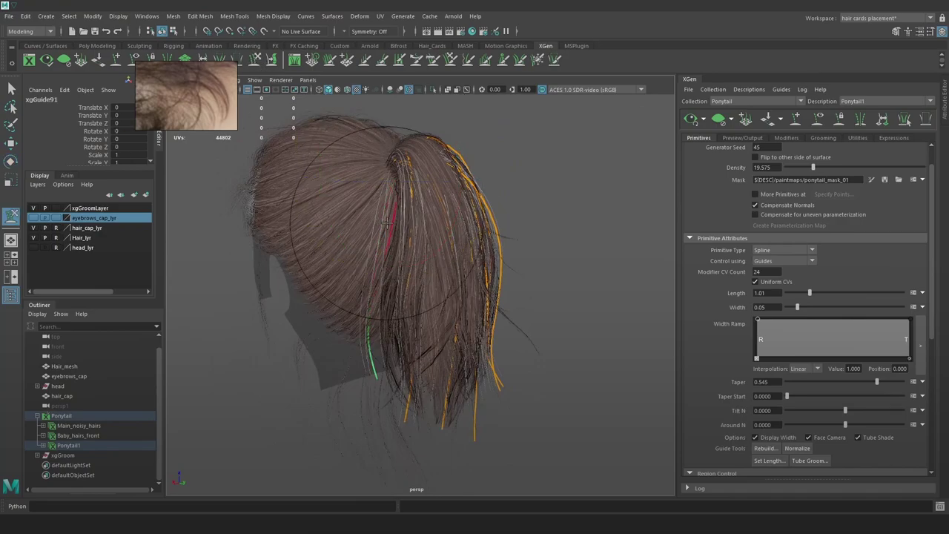
{"action": "left_click_drag", "start_coordinate": [360, 378], "coordinate": [384, 362]}
{"action": "left_click", "coordinate": [691, 120]}
Select the outer side guide xgGuide84, reshape its upper bend near the hair tie and update the preview
{"action": "left_click_drag", "start_coordinate": [582, 224], "coordinate": [516, 215], "text": "alt"}
{"action": "key", "text": "w"}
{"action": "left_click", "coordinate": [503, 249]}
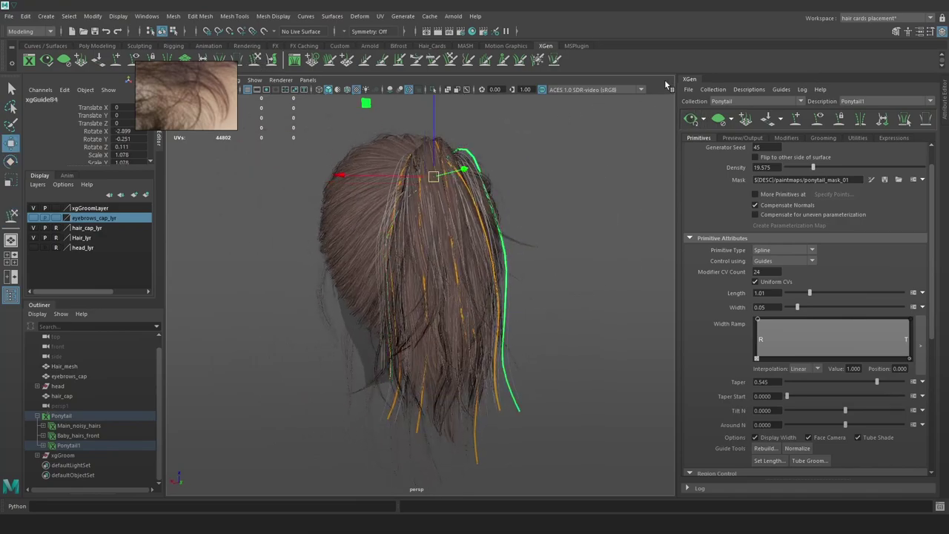
{"action": "mouse_move", "coordinate": [567, 189]}
{"action": "left_mouse_down", "text": "alt"}
{"action": "mouse_move", "coordinate": [512, 188]}
{"action": "mouse_move", "coordinate": [545, 184]}
{"action": "left_mouse_up", "text": "alt"}
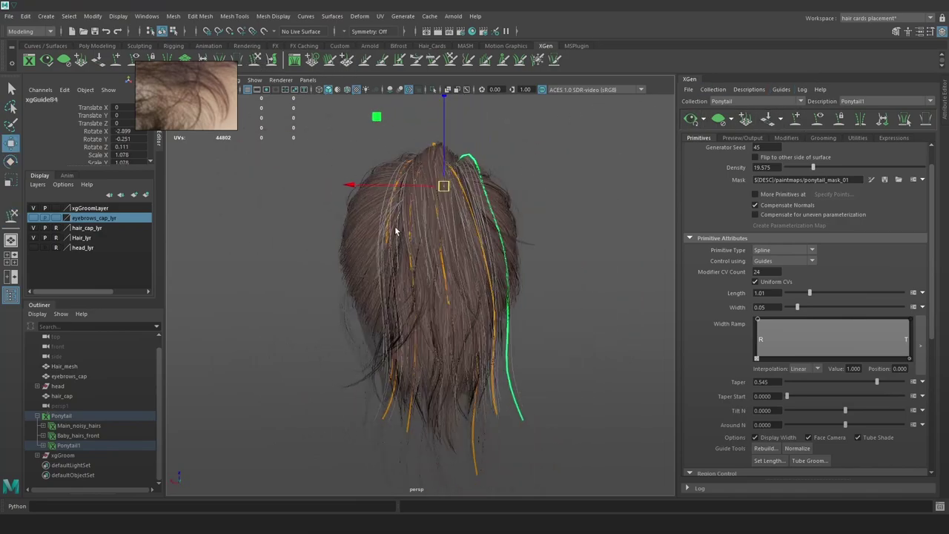
{"action": "right_click_drag", "start_coordinate": [395, 231], "coordinate": [410, 271], "text": "alt"}
{"action": "mouse_move", "coordinate": [385, 270]}
{"action": "left_mouse_down", "text": "alt"}
{"action": "mouse_move", "coordinate": [373, 271]}
{"action": "mouse_move", "coordinate": [371, 256]}
{"action": "left_mouse_up", "text": "alt"}
{"action": "middle_click_drag", "start_coordinate": [384, 141], "coordinate": [389, 256], "text": "alt"}
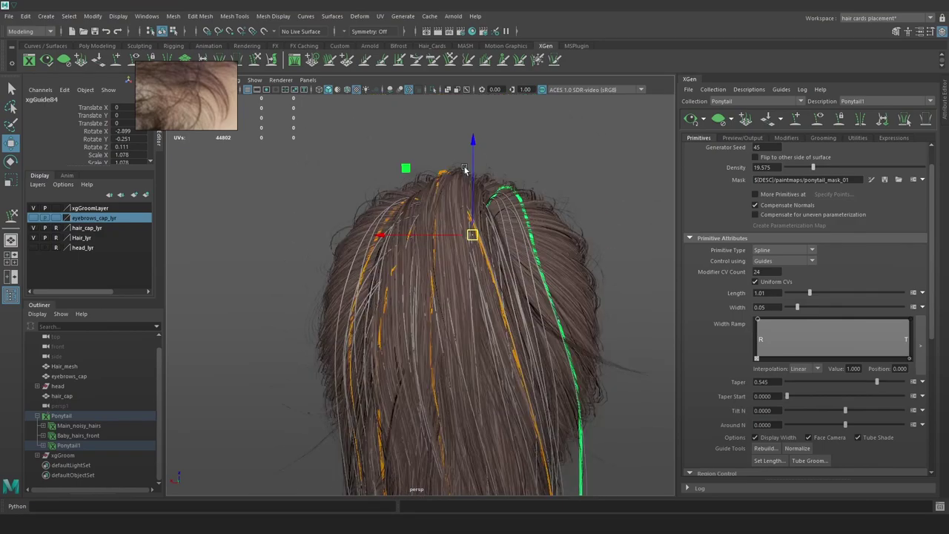
{"action": "left_click_drag", "start_coordinate": [543, 236], "coordinate": [540, 231], "text": "alt"}
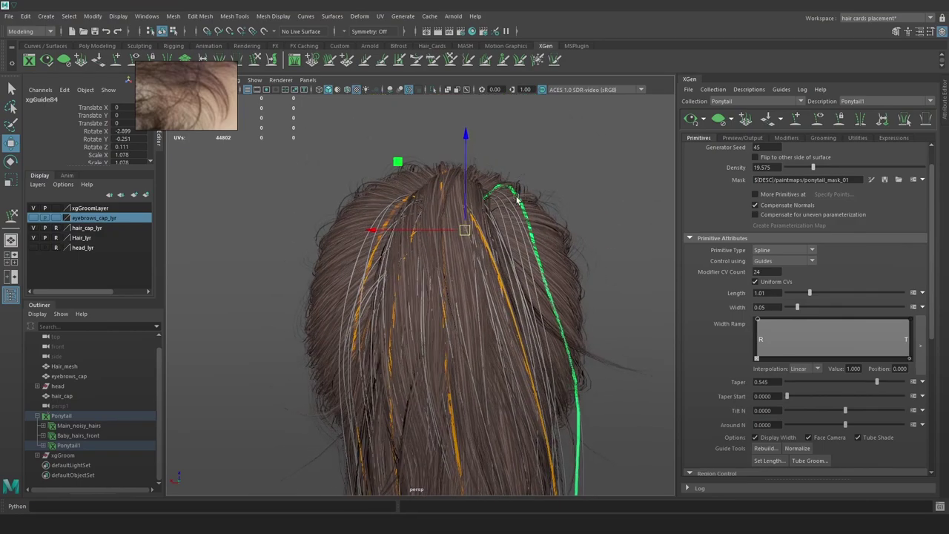
{"action": "left_click", "coordinate": [272, 61]}
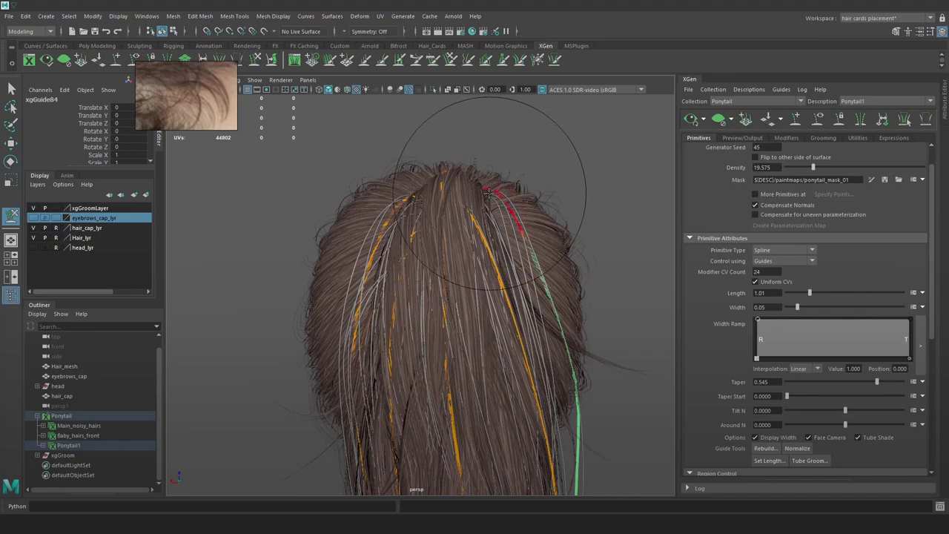
{"action": "left_click", "coordinate": [696, 120]}
{"action": "left_click_drag", "start_coordinate": [566, 249], "coordinate": [457, 195], "text": "alt"}
{"action": "left_click", "coordinate": [461, 182]}
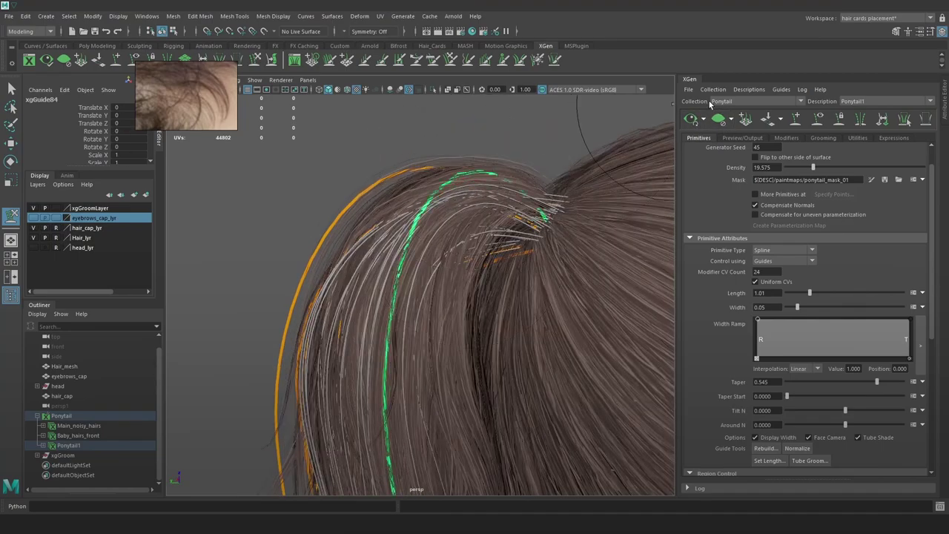
{"action": "key", "text": "w"}
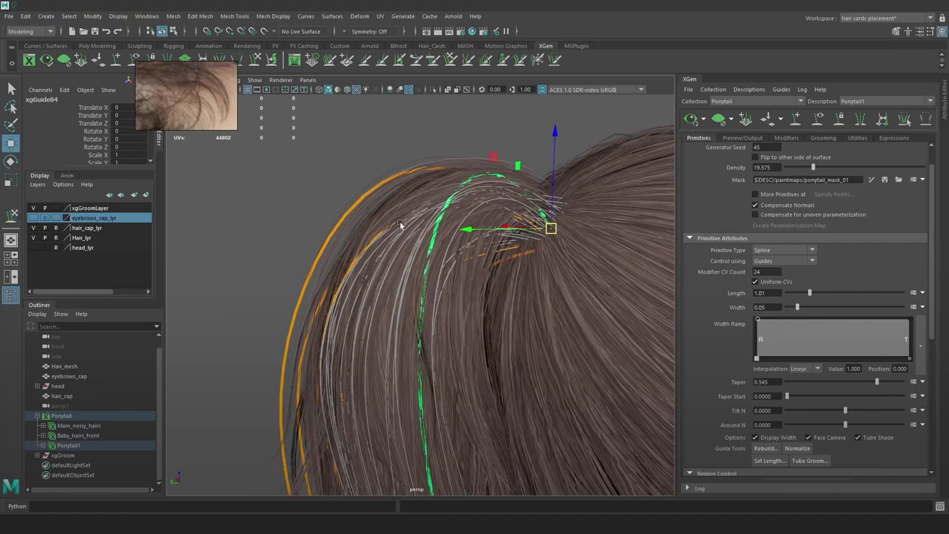
Select xgGuide90 together with a neighbouring guide and sculpt their upper bends near the ponytail root
{"action": "left_click", "coordinate": [398, 220]}
{"action": "key", "text": "4"}
{"action": "left_click", "coordinate": [492, 182]}
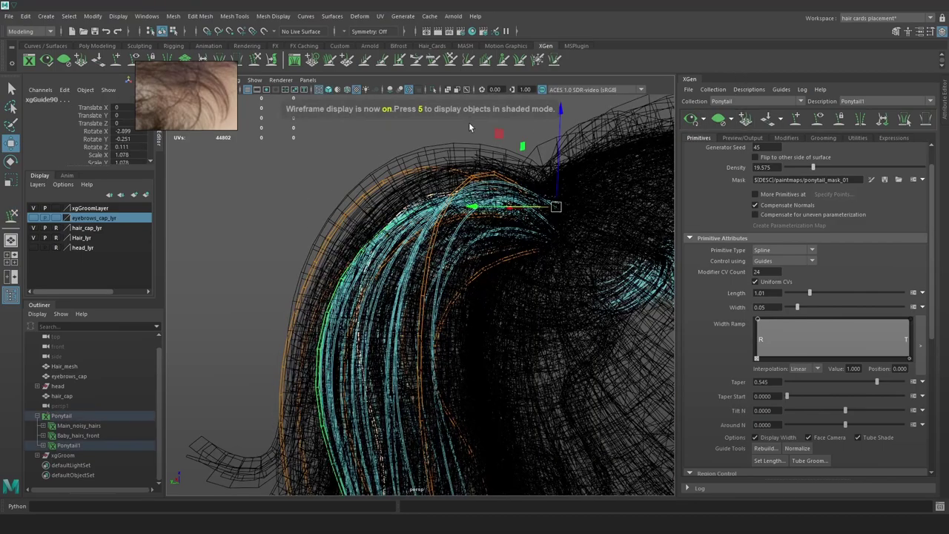
{"action": "key", "text": "6"}
{"action": "key", "text": "y"}
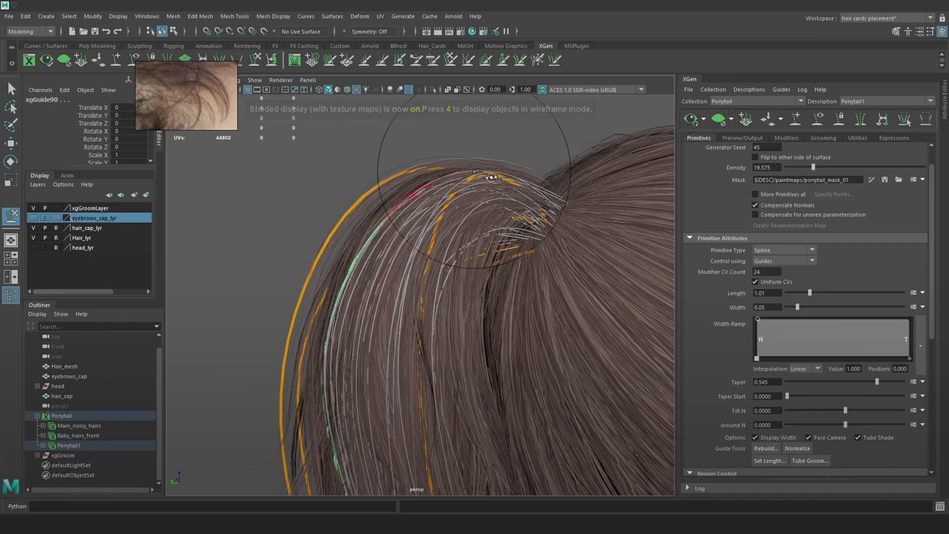
{"action": "mouse_move", "coordinate": [487, 212]}
{"action": "left_mouse_down", "text": "alt"}
{"action": "mouse_move", "coordinate": [577, 182]}
{"action": "mouse_move", "coordinate": [649, 175]}
{"action": "left_mouse_up", "text": "alt"}
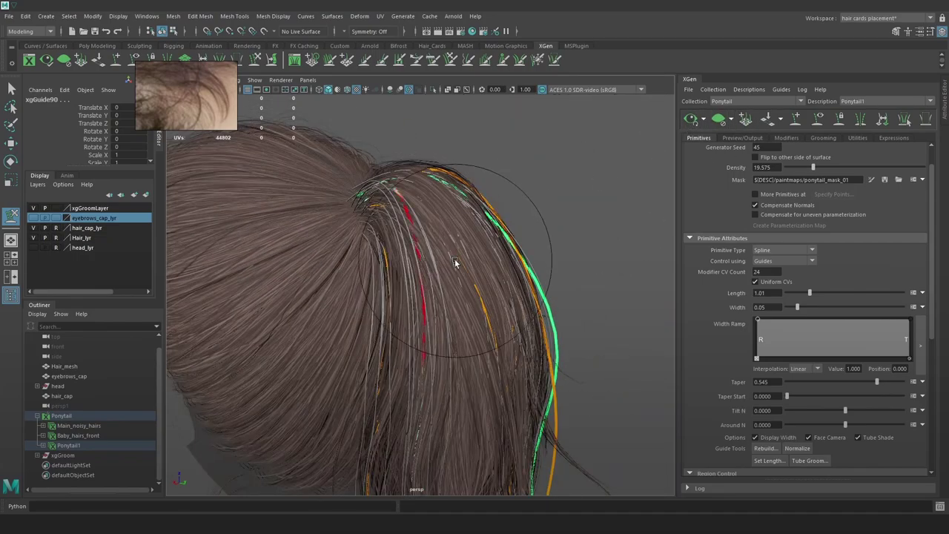
Select xgGuide92 in wireframe display, sculpt its upper part, update the preview and restore textured shading
{"action": "key", "text": "w"}
{"action": "left_click", "coordinate": [453, 251]}
{"action": "key", "text": "4"}
{"action": "left_click", "coordinate": [454, 260]}
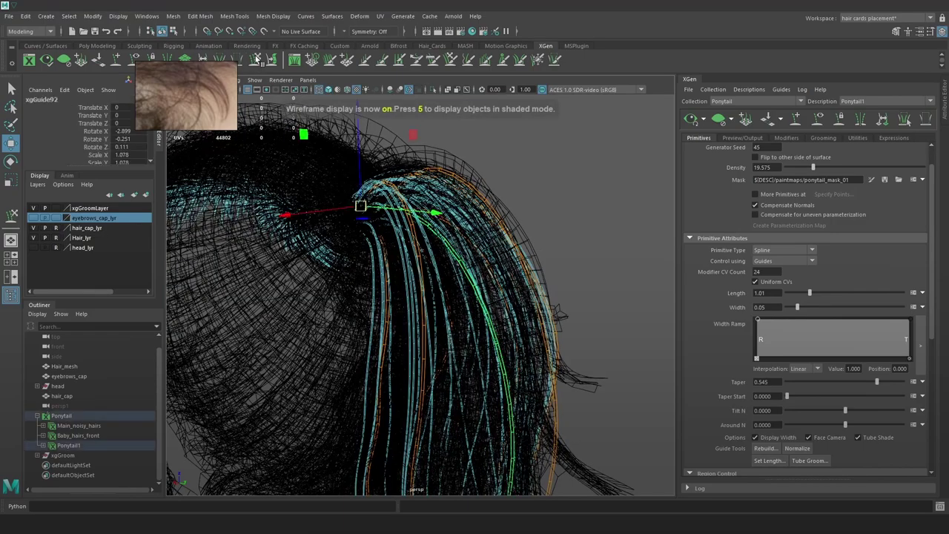
{"action": "left_click", "coordinate": [258, 61]}
{"action": "mouse_move", "coordinate": [411, 166]}
{"action": "left_mouse_down", "text": "alt"}
{"action": "mouse_move", "coordinate": [451, 195]}
{"action": "mouse_move", "coordinate": [445, 182]}
{"action": "left_mouse_up", "text": "alt"}
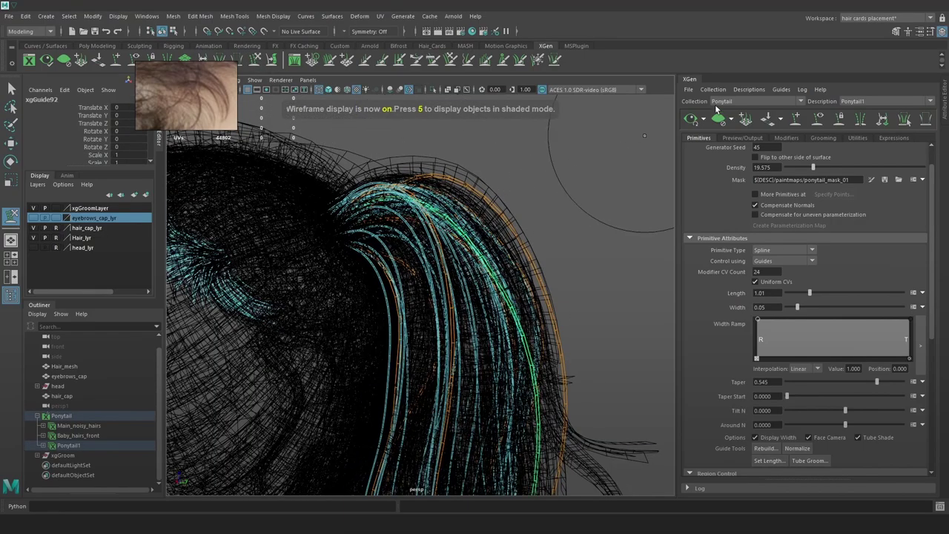
{"action": "left_click", "coordinate": [694, 121]}
{"action": "left_click_drag", "start_coordinate": [565, 181], "coordinate": [593, 215], "text": "alt"}
{"action": "key", "text": "6"}
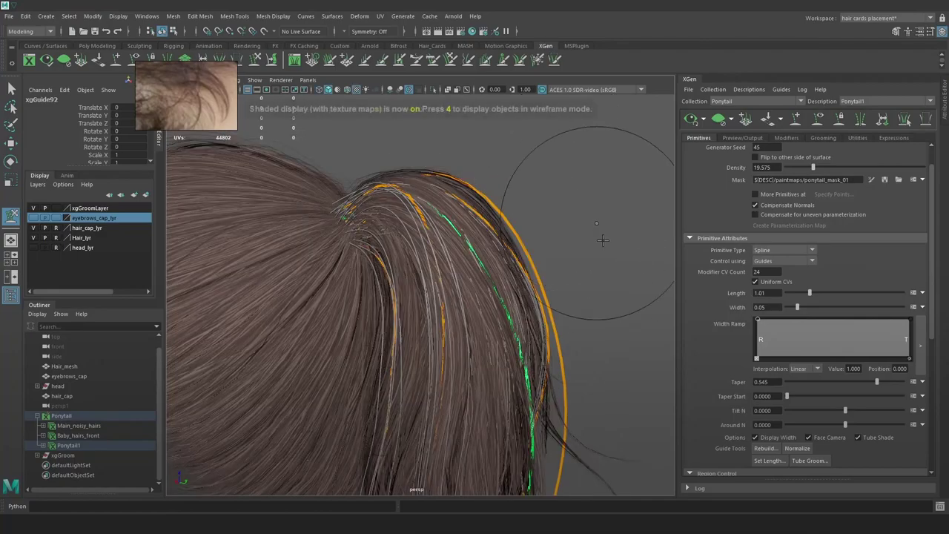
Expand the Ponytail1 description and hide its guides xgGuide84 to xgGuide92
{"action": "right_click_drag", "start_coordinate": [563, 180], "coordinate": [592, 231], "text": "alt"}
{"action": "left_click_drag", "start_coordinate": [591, 230], "coordinate": [540, 214], "text": "alt"}
{"action": "key", "text": "w"}
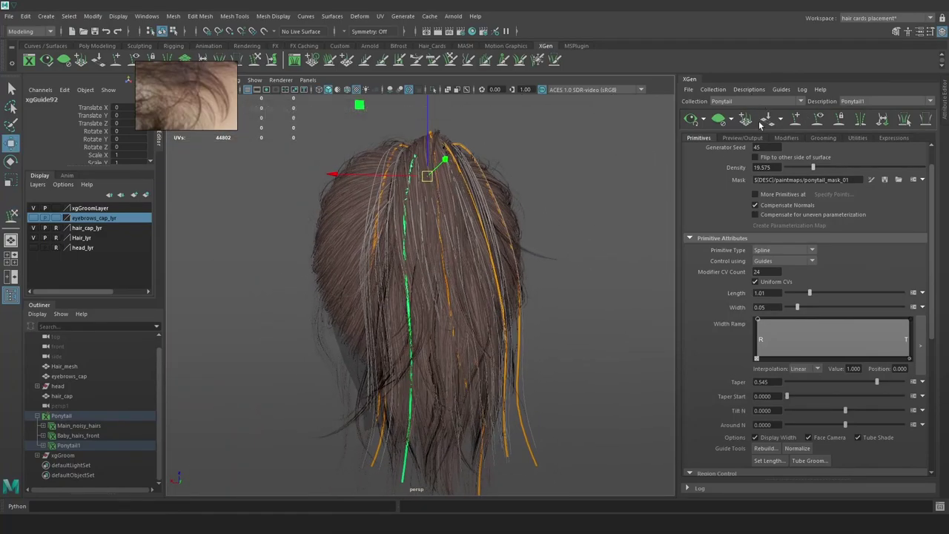
{"action": "left_click", "coordinate": [42, 445]}
{"action": "left_click", "coordinate": [50, 446]}
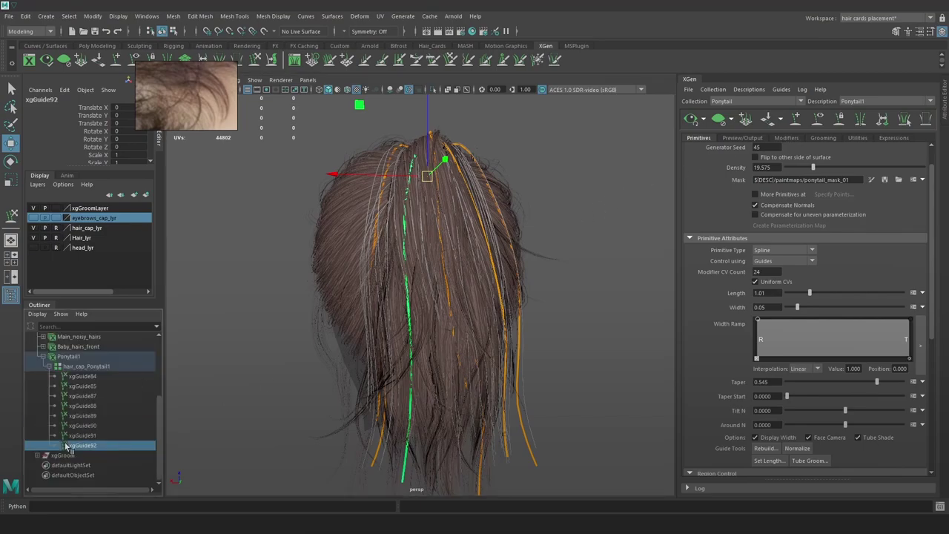
{"action": "left_click", "coordinate": [96, 377]}
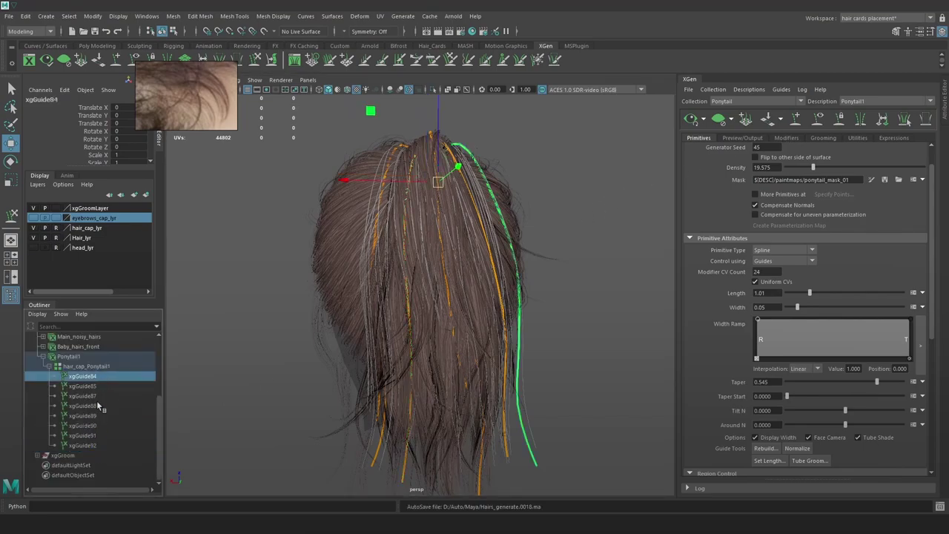
{"action": "left_click", "coordinate": [96, 446], "text": "shift"}
{"action": "key", "text": "ctrl+h"}
Set the Ponytail1 density to 16.675, try generator seed 44, and settle on seed 23
{"action": "left_click_drag", "start_coordinate": [572, 281], "coordinate": [667, 253], "text": "alt"}
{"action": "scroll", "coordinate": [470, 287], "scroll_direction": "up", "scroll_amount": 2}
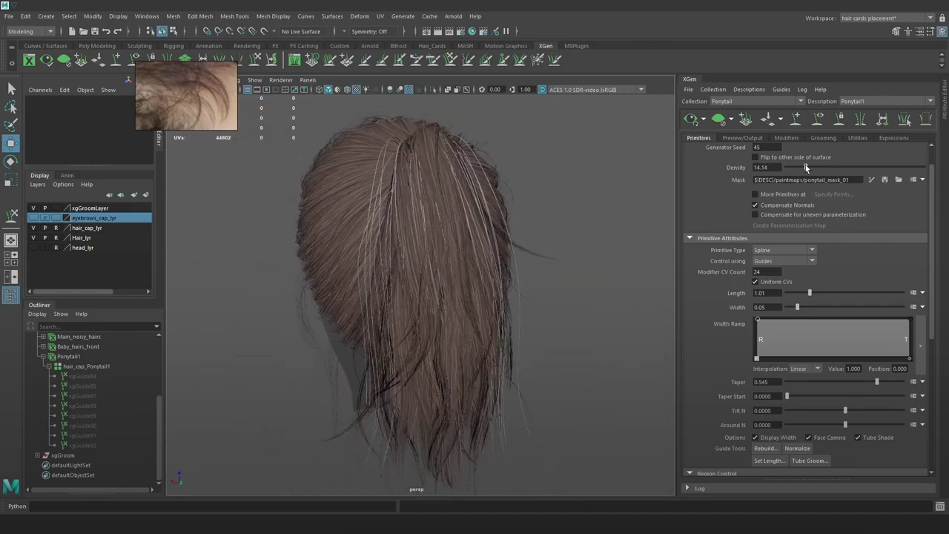
{"action": "left_click_drag", "start_coordinate": [811, 166], "coordinate": [808, 167]}
{"action": "scroll", "coordinate": [783, 171], "scroll_direction": "up", "scroll_amount": 1}
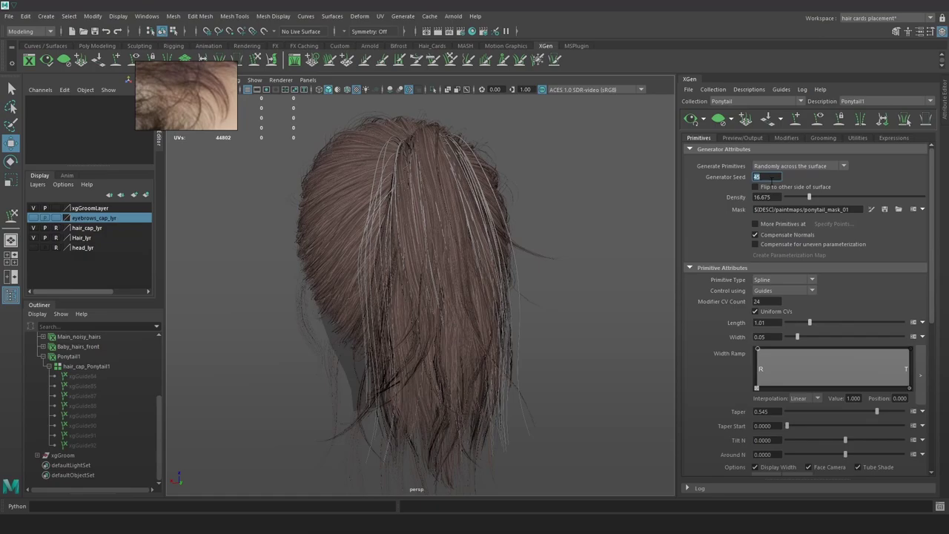
{"action": "type", "text": "4"}
{"action": "key", "text": "Return"}
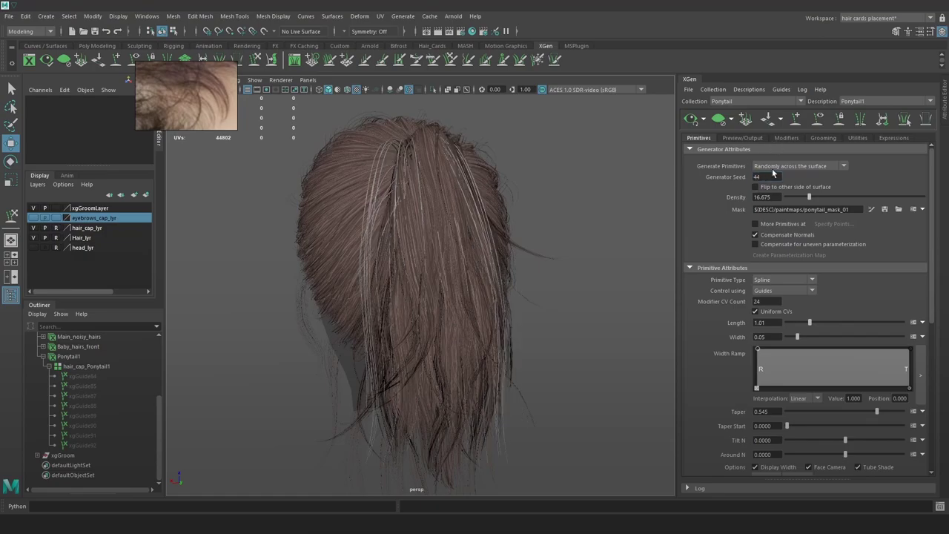
{"action": "type", "text": "3"}
{"action": "key", "text": "Return"}
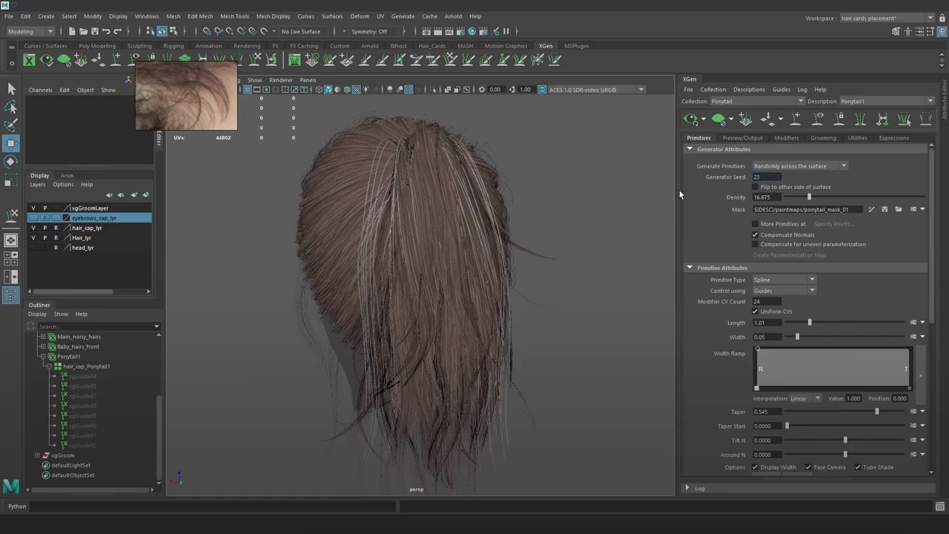
Select all the hidden Ponytail1 guides and show them again
{"action": "left_click_drag", "start_coordinate": [616, 260], "coordinate": [482, 239], "text": "alt"}
{"action": "scroll", "coordinate": [490, 267], "scroll_direction": "up", "scroll_amount": 3}
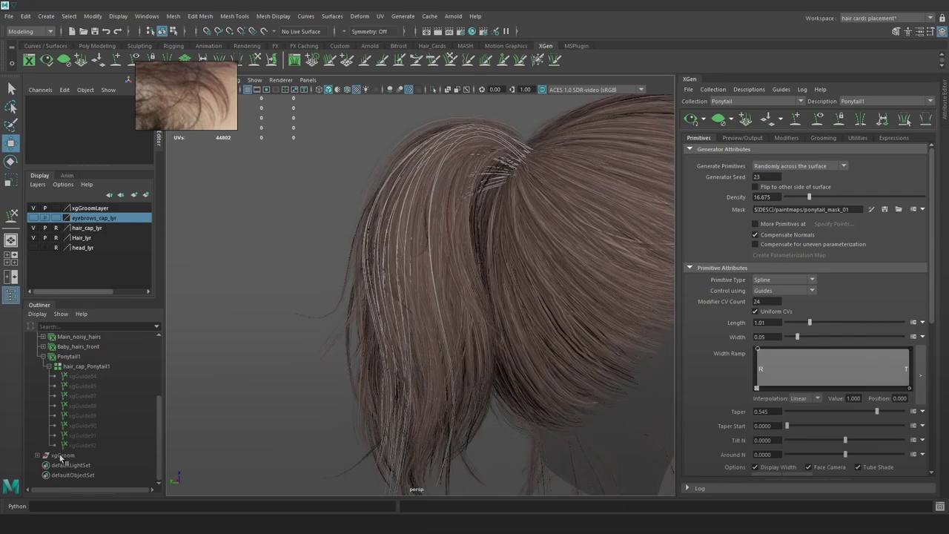
{"action": "left_click", "coordinate": [82, 444]}
{"action": "left_click", "coordinate": [99, 375], "text": "shift"}
{"action": "key", "text": "shift+h"}
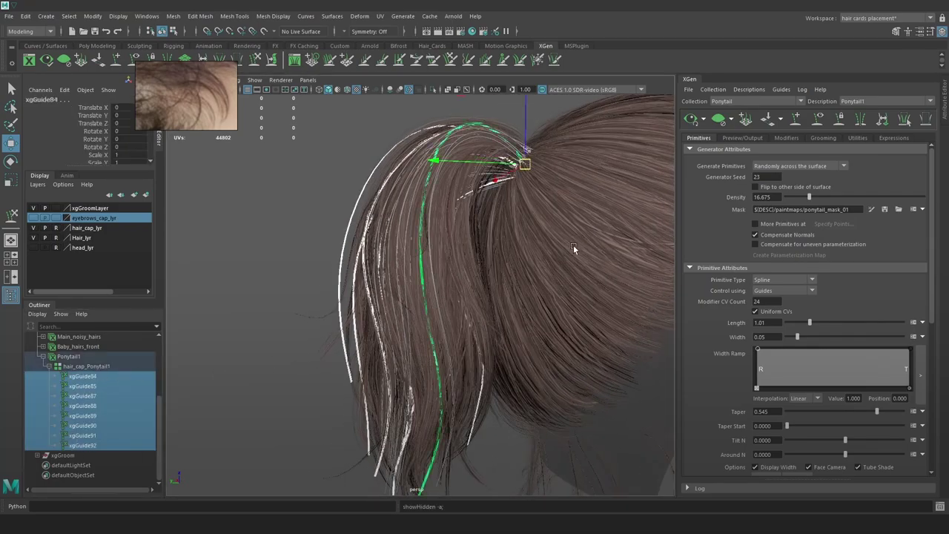
Add a new guide at the lower edge of the ponytail root on the hair cap and rotate it toward the ponytail
{"action": "left_click", "coordinate": [796, 120]}
{"action": "mouse_move", "coordinate": [504, 202]}
{"action": "left_mouse_down", "text": "alt"}
{"action": "mouse_move", "coordinate": [468, 206]}
{"action": "mouse_move", "coordinate": [472, 136]}
{"action": "mouse_move", "coordinate": [494, 163]}
{"action": "mouse_move", "coordinate": [505, 215]}
{"action": "mouse_move", "coordinate": [535, 257]}
{"action": "mouse_move", "coordinate": [539, 219]}
{"action": "mouse_move", "coordinate": [556, 243]}
{"action": "mouse_move", "coordinate": [540, 234]}
{"action": "mouse_move", "coordinate": [633, 211]}
{"action": "mouse_move", "coordinate": [581, 217]}
{"action": "left_mouse_up", "text": "alt"}
{"action": "left_click", "coordinate": [518, 176]}
{"action": "key", "text": "e"}
{"action": "key", "text": "y"}
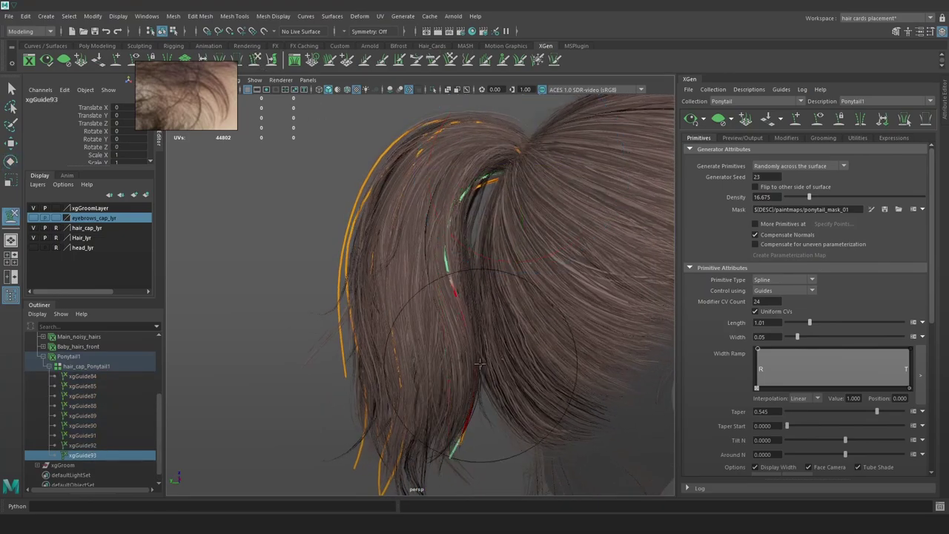
Sculpt the new guide so that its length follows the inner side of the ponytail hair cards
{"action": "mouse_move", "coordinate": [479, 186]}
{"action": "left_mouse_down", "text": "alt"}
{"action": "mouse_move", "coordinate": [435, 175]}
{"action": "mouse_move", "coordinate": [534, 206]}
{"action": "mouse_move", "coordinate": [541, 222]}
{"action": "mouse_move", "coordinate": [529, 212]}
{"action": "mouse_move", "coordinate": [511, 269]}
{"action": "left_mouse_up", "text": "alt"}
{"action": "key", "text": "5"}
{"action": "key", "text": "6"}
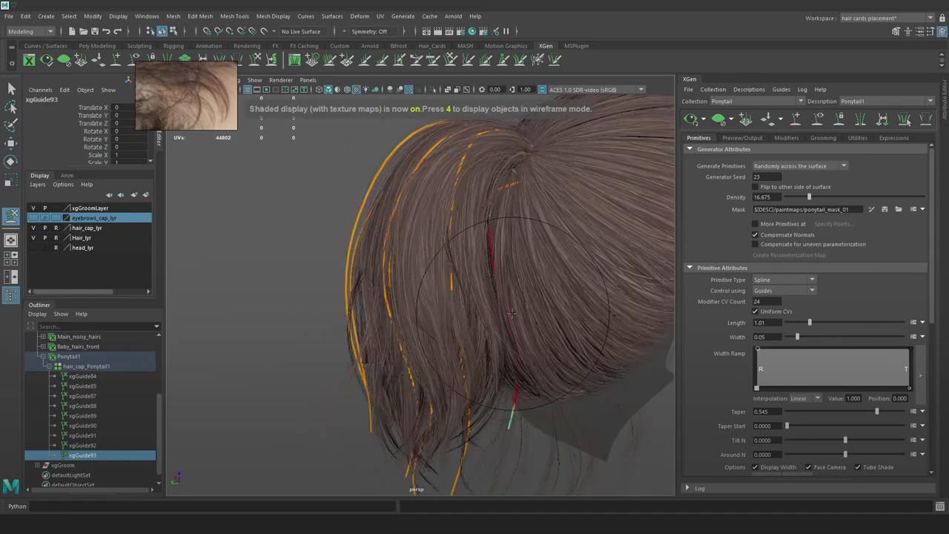
{"action": "left_click_drag", "start_coordinate": [511, 309], "coordinate": [471, 333], "text": "alt"}
{"action": "mouse_move", "coordinate": [469, 180]}
{"action": "left_mouse_down", "text": "alt"}
{"action": "mouse_move", "coordinate": [552, 206]}
{"action": "mouse_move", "coordinate": [507, 198]}
{"action": "left_mouse_up", "text": "alt"}
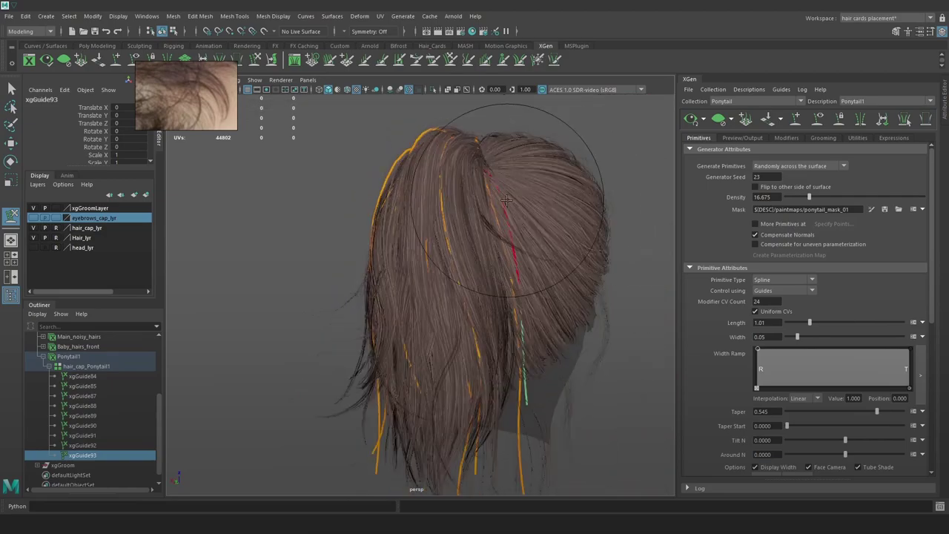
{"action": "left_click_drag", "start_coordinate": [547, 334], "coordinate": [525, 396], "text": "alt"}
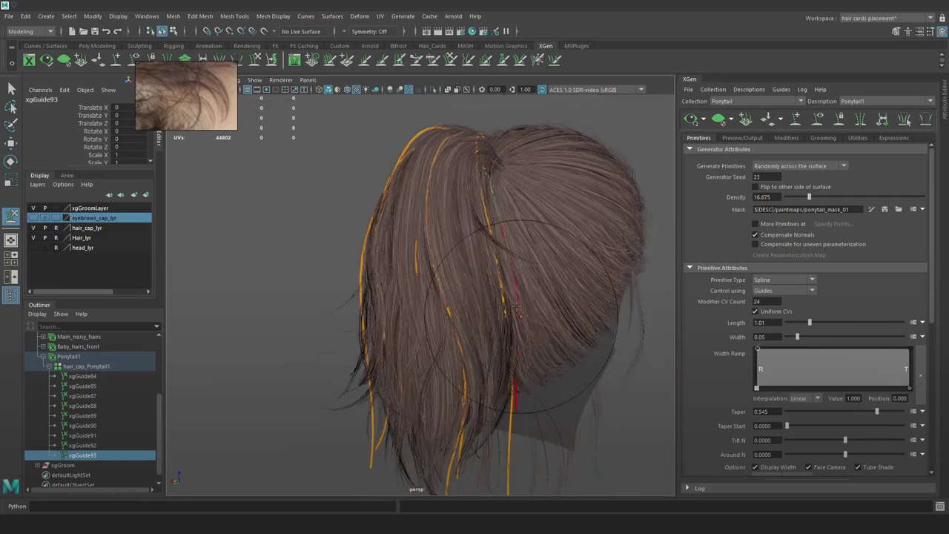
Raise the Ponytail1 density to 54.35 and check the hairs against the hair cards in wireframe display
{"action": "left_click_drag", "start_coordinate": [808, 196], "coordinate": [814, 196]}
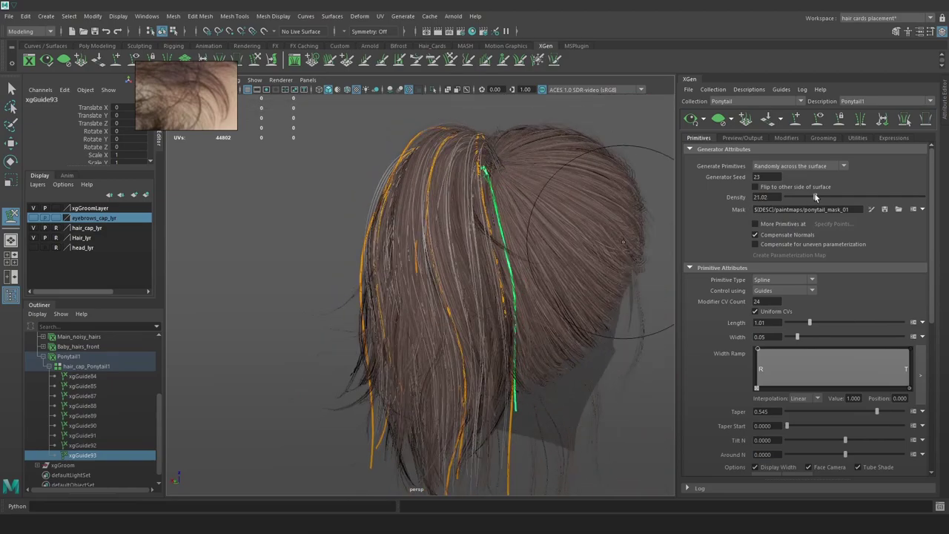
{"action": "left_click_drag", "start_coordinate": [653, 241], "coordinate": [562, 293], "text": "alt"}
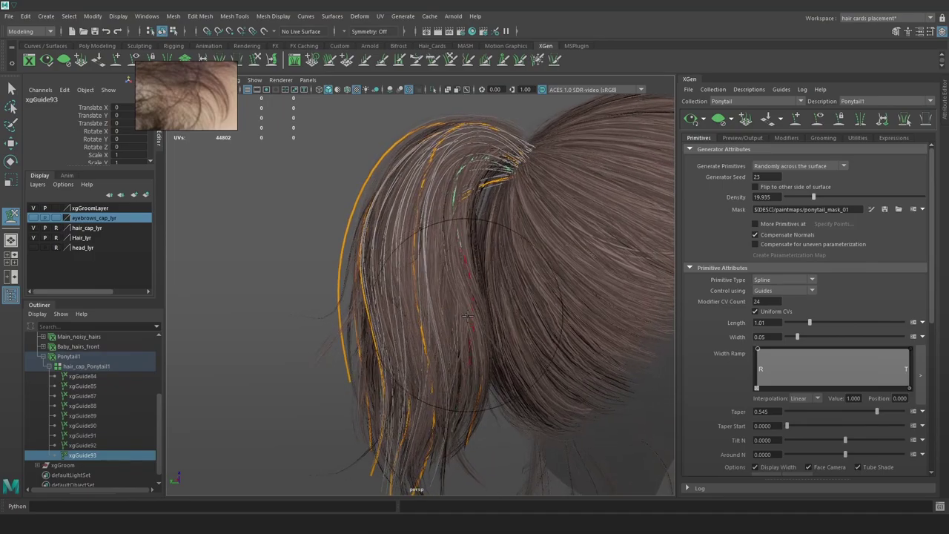
{"action": "left_click_drag", "start_coordinate": [813, 198], "coordinate": [861, 196]}
{"action": "mouse_move", "coordinate": [480, 246]}
{"action": "left_mouse_down", "text": "alt"}
{"action": "mouse_move", "coordinate": [483, 195]}
{"action": "mouse_move", "coordinate": [560, 255]}
{"action": "mouse_move", "coordinate": [529, 216]}
{"action": "left_mouse_up", "text": "alt"}
{"action": "key", "text": "4"}
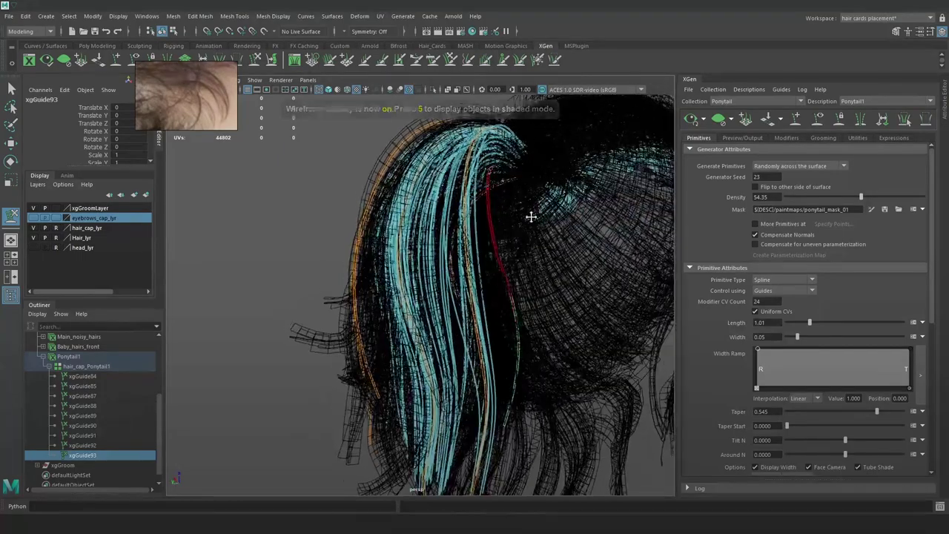
{"action": "middle_click_drag", "start_coordinate": [530, 215], "coordinate": [493, 225], "text": "alt"}
Start painting the ponytail_mask_01 density mask with textured shading on and hide the Hair_lyr layer
{"action": "left_click", "coordinate": [872, 211]}
{"action": "left_click_drag", "start_coordinate": [502, 158], "coordinate": [530, 194], "text": "alt"}
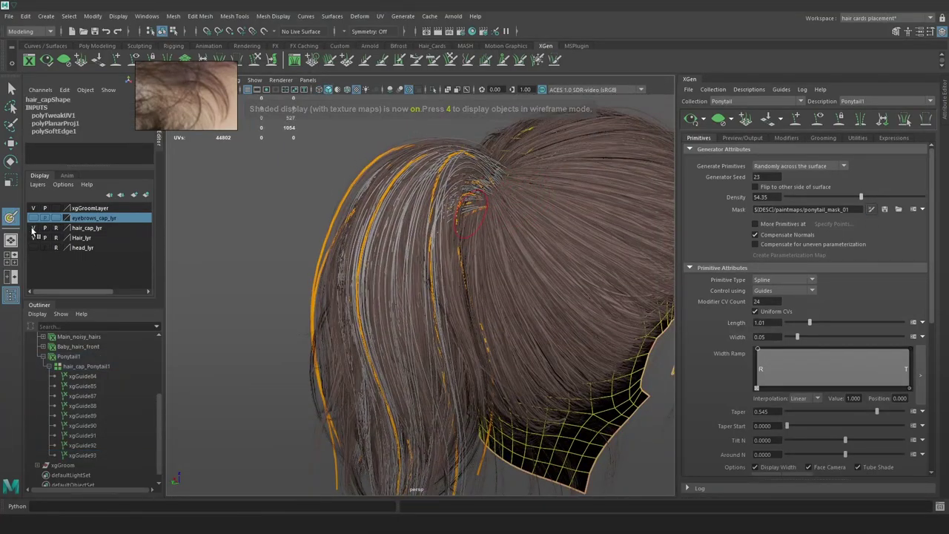
{"action": "left_click", "coordinate": [33, 238]}
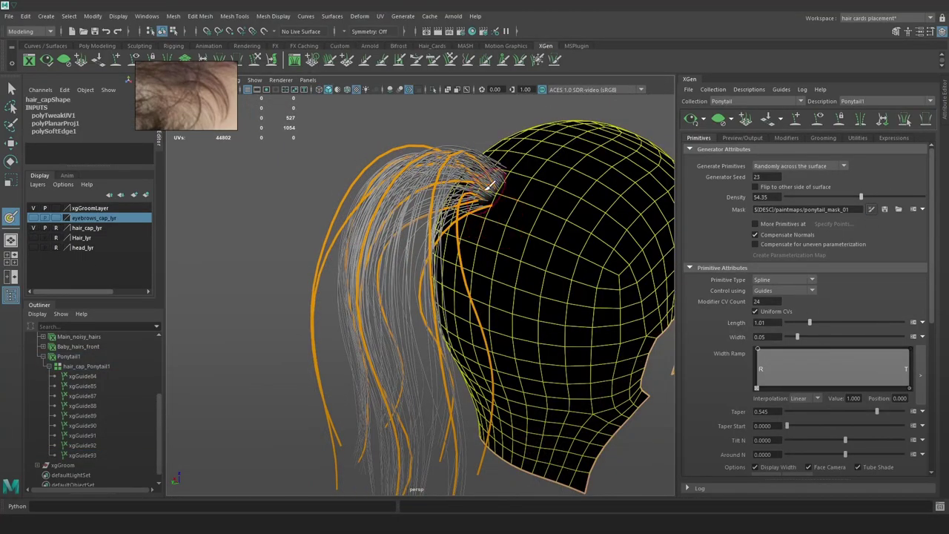
{"action": "right_click_drag", "start_coordinate": [491, 197], "coordinate": [519, 228], "text": "alt"}
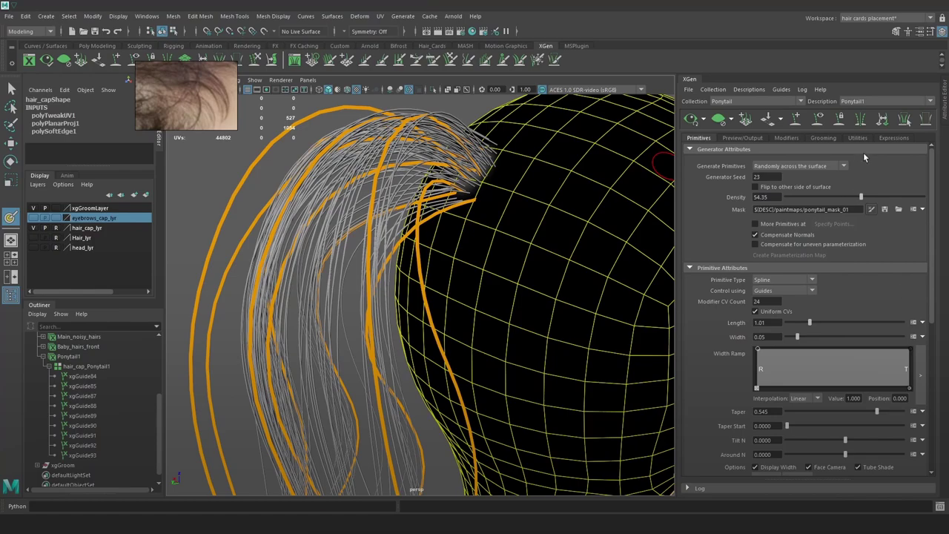
Paint and blur the density mask around the lower ponytail root on the cap, and save it
{"action": "left_click", "coordinate": [929, 32]}
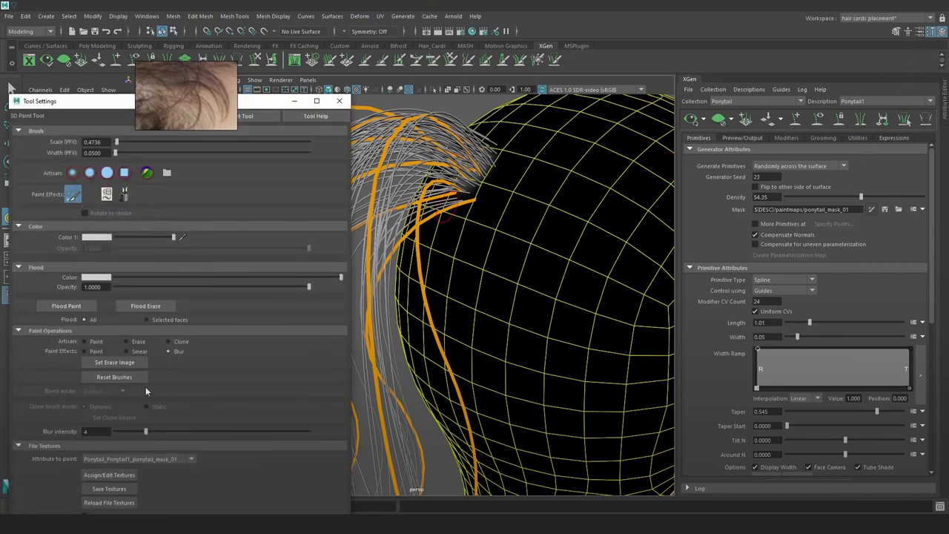
{"action": "left_click", "coordinate": [83, 341]}
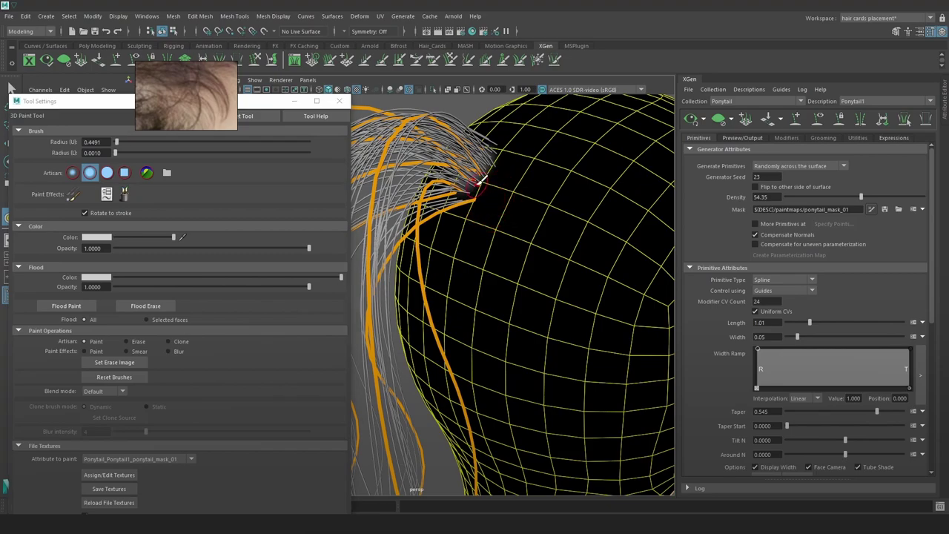
{"action": "left_click", "coordinate": [170, 351]}
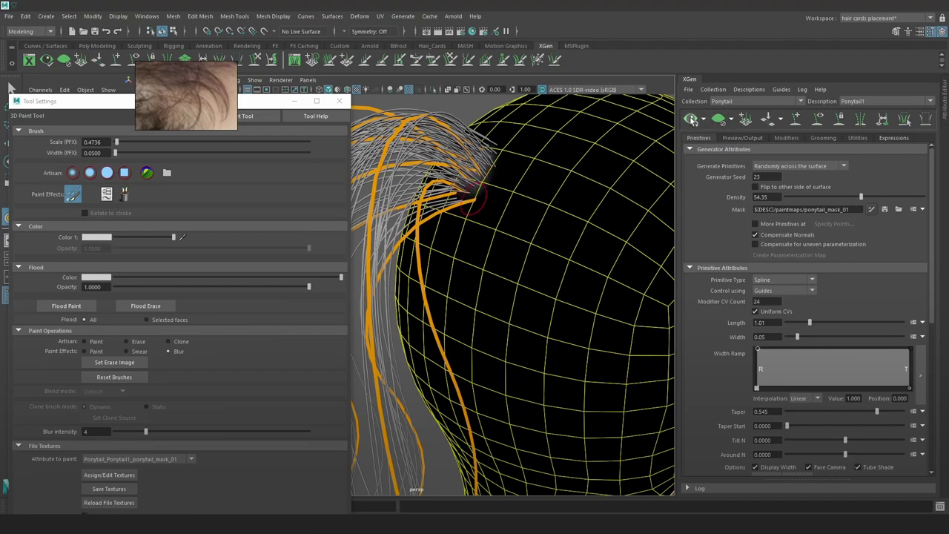
{"action": "left_click", "coordinate": [882, 210]}
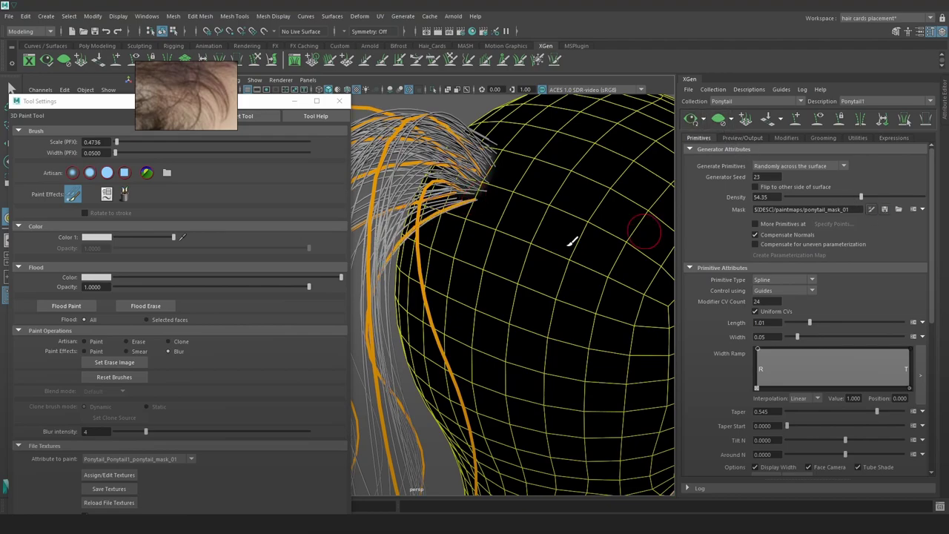
Select guide xgGuide89, close the paint tool settings, and show the Hair_lyr layer again
{"action": "mouse_move", "coordinate": [572, 241]}
{"action": "left_mouse_down", "text": "alt"}
{"action": "mouse_move", "coordinate": [516, 218]}
{"action": "mouse_move", "coordinate": [487, 233]}
{"action": "mouse_move", "coordinate": [564, 209]}
{"action": "mouse_move", "coordinate": [535, 180]}
{"action": "mouse_move", "coordinate": [512, 223]}
{"action": "mouse_move", "coordinate": [603, 155]}
{"action": "mouse_move", "coordinate": [567, 186]}
{"action": "mouse_move", "coordinate": [568, 208]}
{"action": "mouse_move", "coordinate": [597, 239]}
{"action": "mouse_move", "coordinate": [586, 222]}
{"action": "mouse_move", "coordinate": [609, 237]}
{"action": "mouse_move", "coordinate": [598, 233]}
{"action": "mouse_move", "coordinate": [494, 322]}
{"action": "left_mouse_up", "text": "alt"}
{"action": "key", "text": "w"}
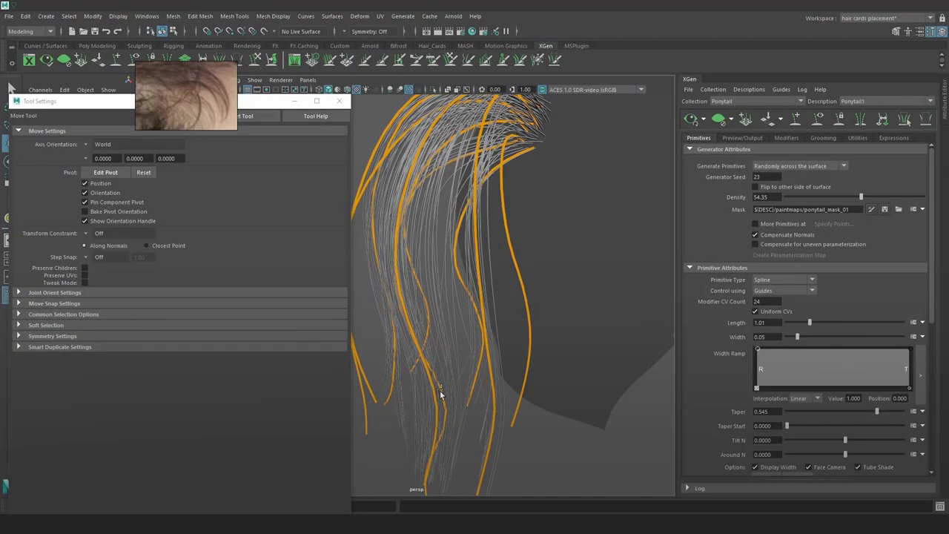
{"action": "left_click", "coordinate": [440, 393]}
{"action": "left_click_drag", "start_coordinate": [440, 393], "coordinate": [539, 239], "text": "alt"}
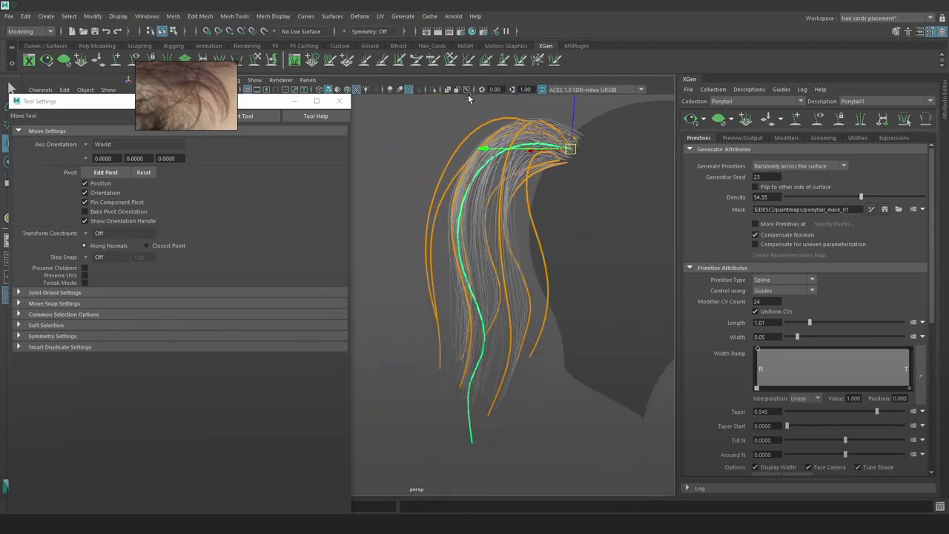
{"action": "left_click", "coordinate": [339, 102]}
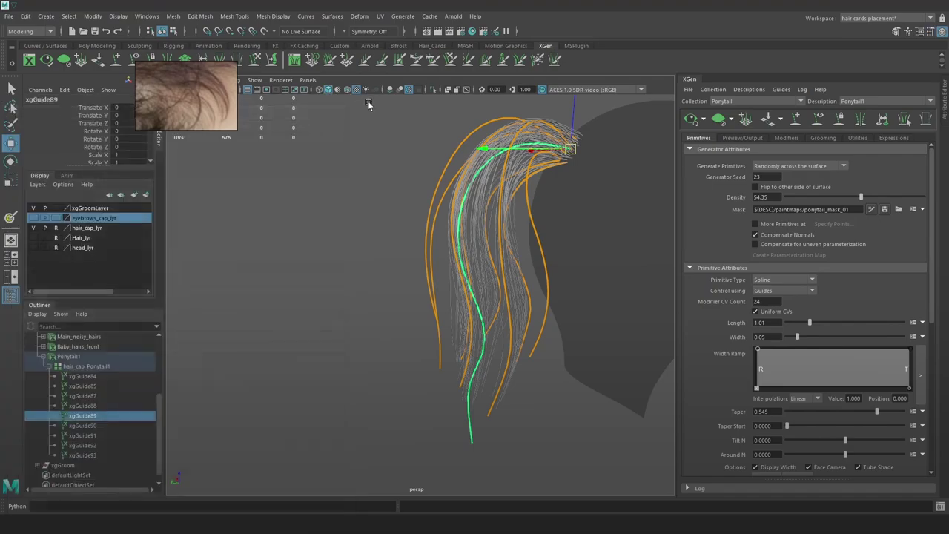
{"action": "left_click", "coordinate": [34, 238]}
Sculpt the lower part of xgGuide89 toward the outer hair cards and update the preview
{"action": "left_click_drag", "start_coordinate": [426, 306], "coordinate": [631, 289], "text": "alt"}
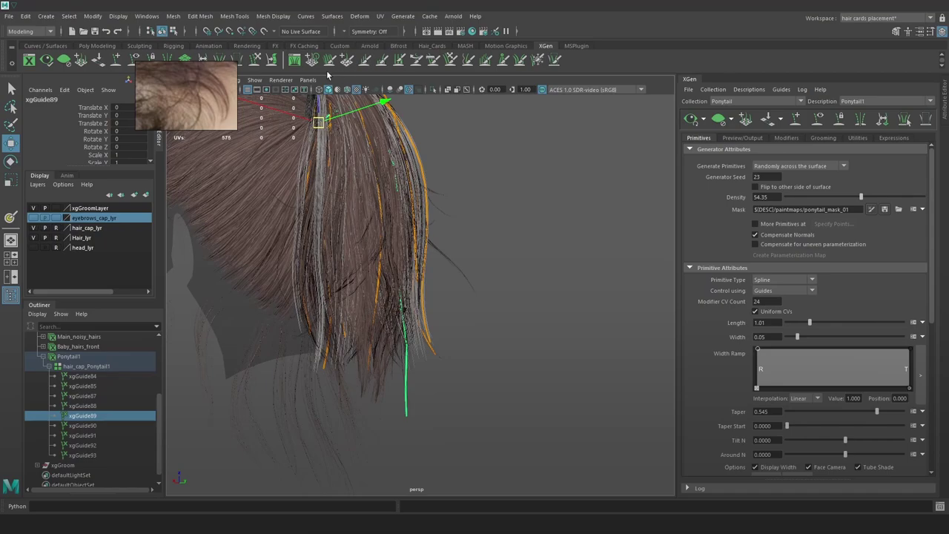
{"action": "left_click", "coordinate": [261, 61]}
{"action": "mouse_move", "coordinate": [537, 265]}
{"action": "left_mouse_down", "text": "alt"}
{"action": "mouse_move", "coordinate": [449, 260]}
{"action": "mouse_move", "coordinate": [460, 268]}
{"action": "left_mouse_up", "text": "alt"}
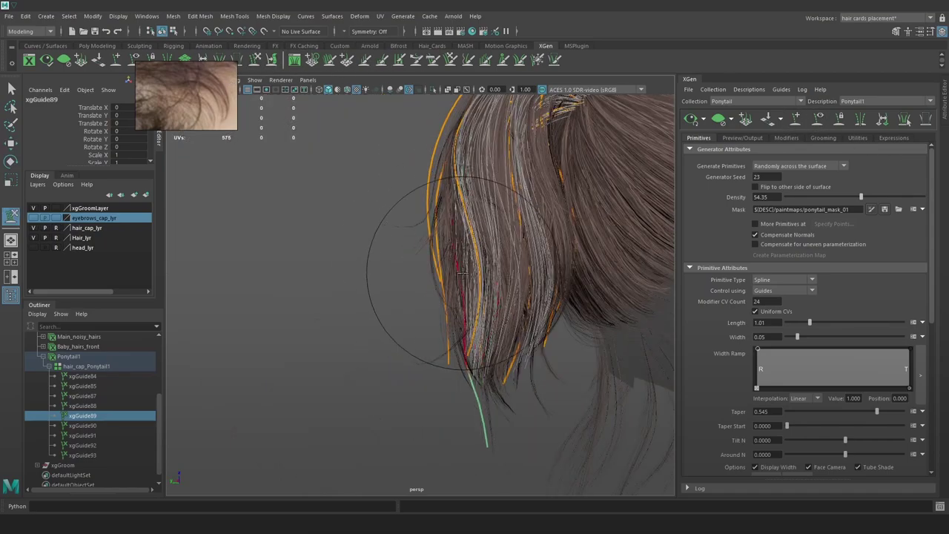
{"action": "left_click_drag", "start_coordinate": [491, 424], "coordinate": [481, 430]}
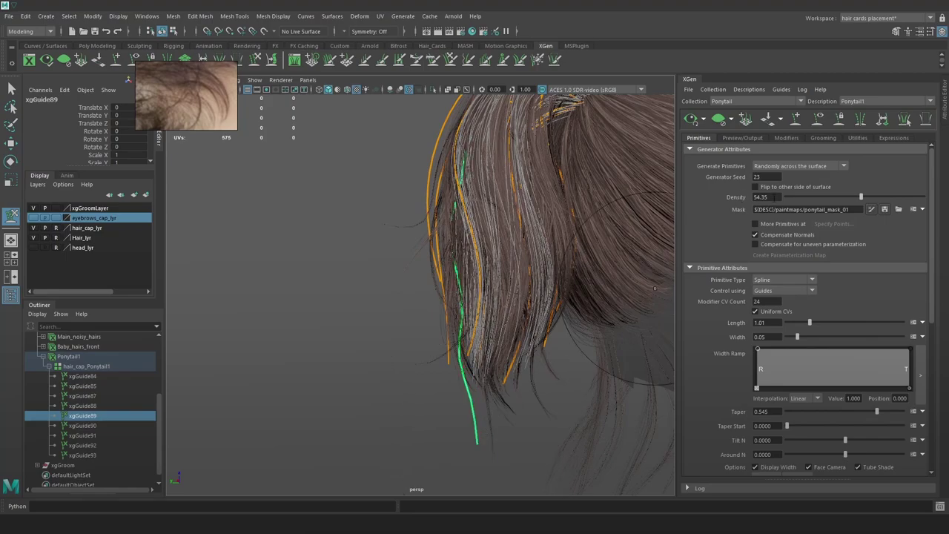
{"action": "left_click", "coordinate": [695, 121]}
Refine the lower end of xgGuide89 from several sides, bend its tip sideways, and update the preview
{"action": "middle_click_drag", "start_coordinate": [444, 280], "coordinate": [425, 350], "text": "alt"}
{"action": "mouse_move", "coordinate": [524, 334]}
{"action": "left_mouse_down", "text": "alt"}
{"action": "mouse_move", "coordinate": [615, 331]}
{"action": "mouse_move", "coordinate": [488, 403]}
{"action": "left_mouse_up", "text": "alt"}
{"action": "left_click_drag", "start_coordinate": [435, 381], "coordinate": [424, 361]}
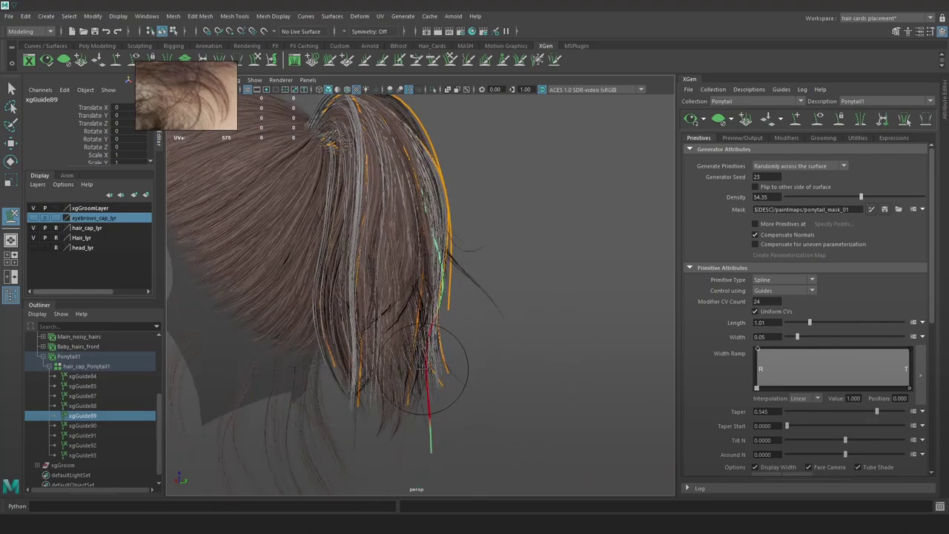
{"action": "mouse_move", "coordinate": [511, 275]}
{"action": "left_mouse_down", "text": "alt"}
{"action": "mouse_move", "coordinate": [413, 296]}
{"action": "mouse_move", "coordinate": [310, 297]}
{"action": "mouse_move", "coordinate": [447, 151]}
{"action": "left_mouse_up", "text": "alt"}
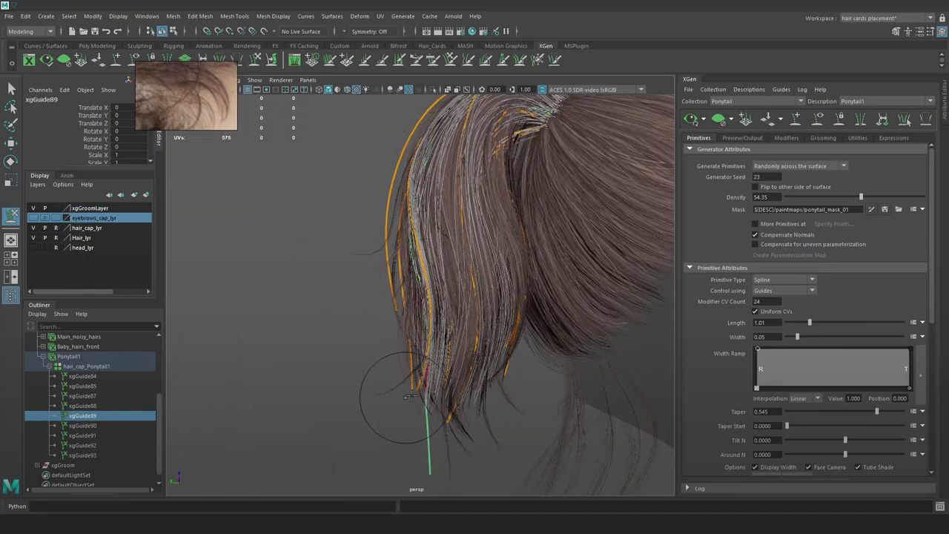
{"action": "left_click", "coordinate": [691, 120]}
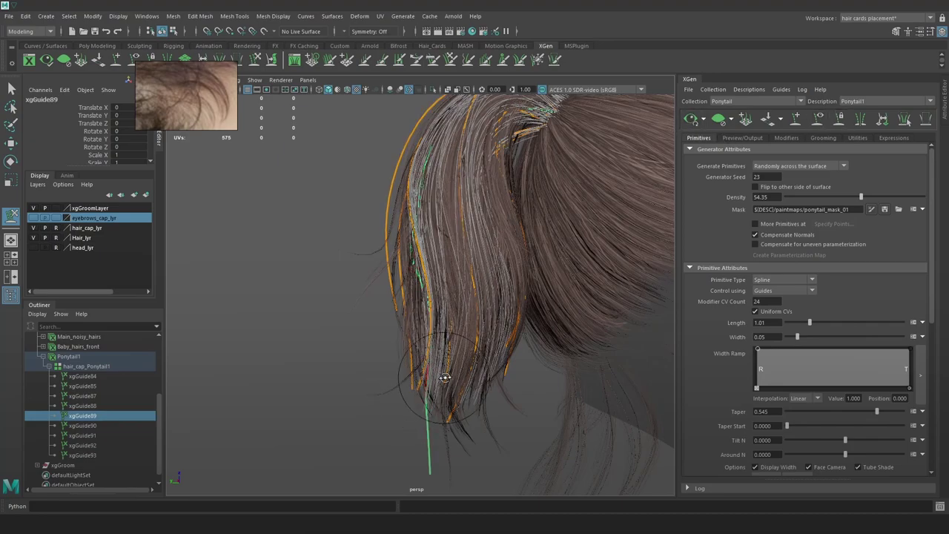
{"action": "left_click_drag", "start_coordinate": [444, 378], "coordinate": [523, 398], "text": "alt"}
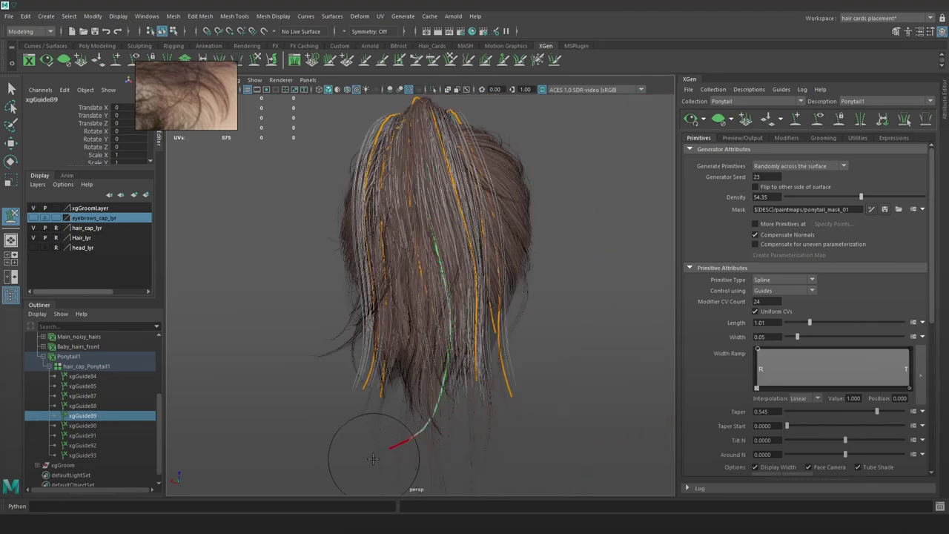
{"action": "left_click", "coordinate": [691, 120]}
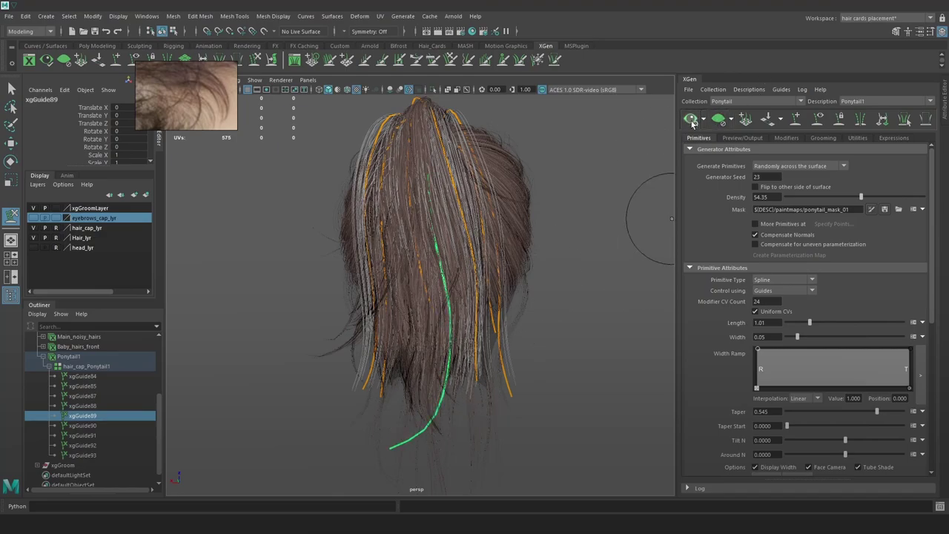
Examine the ponytail hair with guides xgGuide84 to xgGuide93 hidden, and show the guides again
{"action": "key", "text": "w"}
{"action": "left_click", "coordinate": [331, 328]}
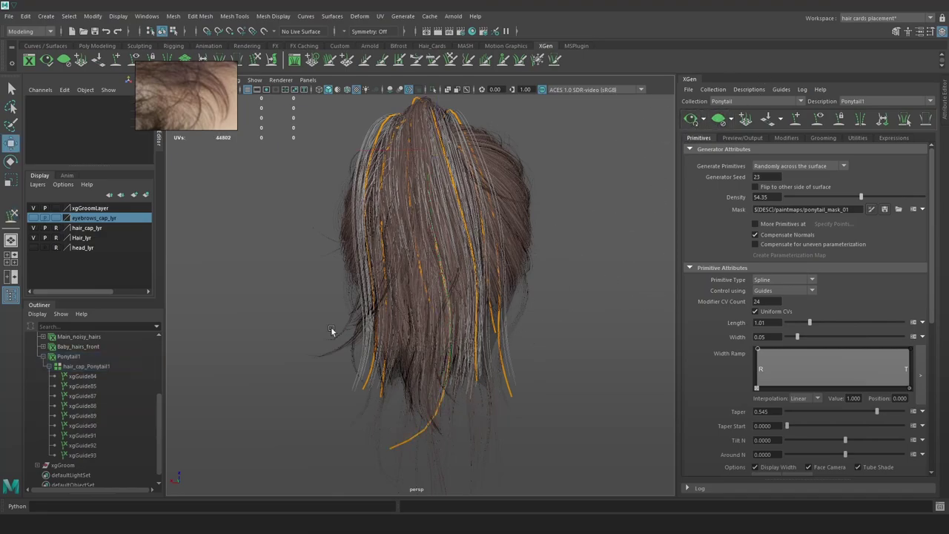
{"action": "left_click", "coordinate": [97, 452]}
{"action": "left_click", "coordinate": [96, 379], "text": "shift"}
{"action": "key", "text": "ctrl+h"}
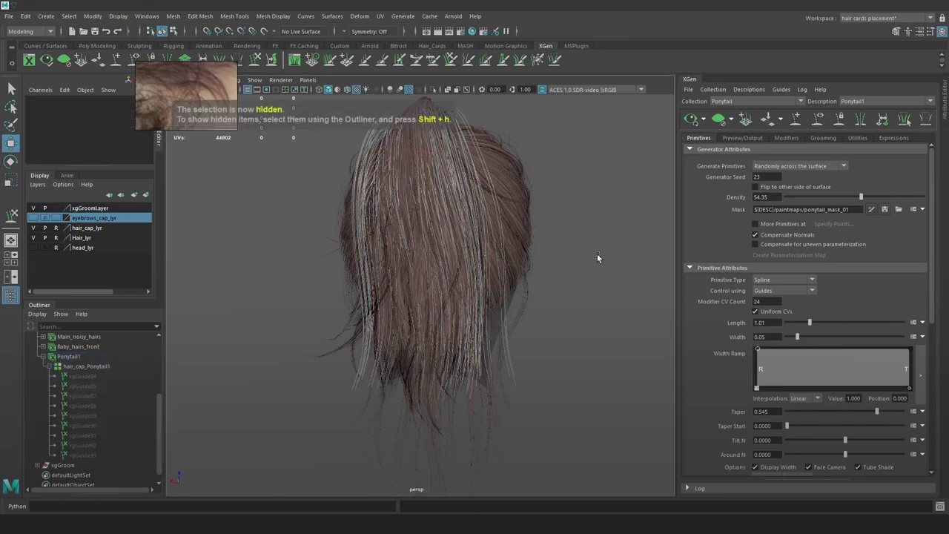
{"action": "left_click_drag", "start_coordinate": [598, 255], "coordinate": [393, 215], "text": "alt"}
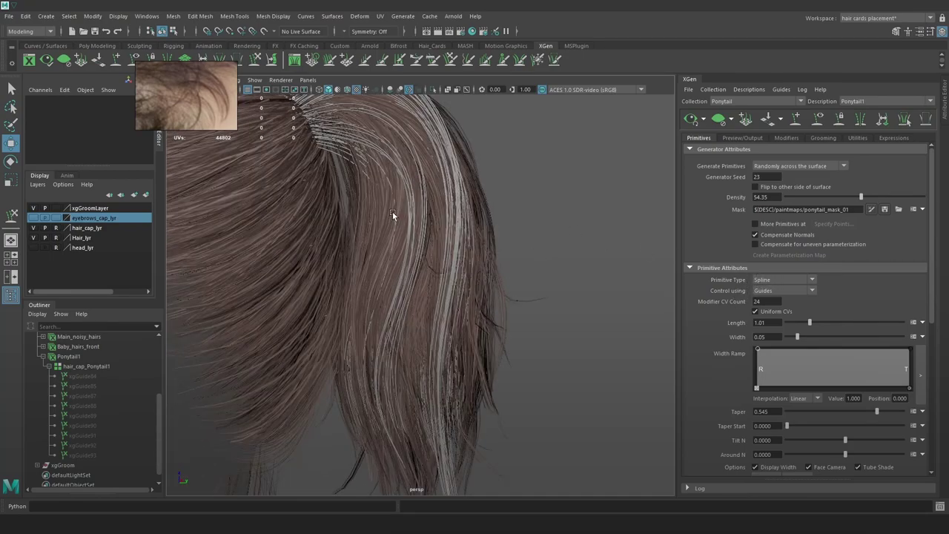
{"action": "left_click", "coordinate": [80, 457]}
{"action": "left_click", "coordinate": [94, 377], "text": "shift"}
{"action": "key", "text": "shift+h"}
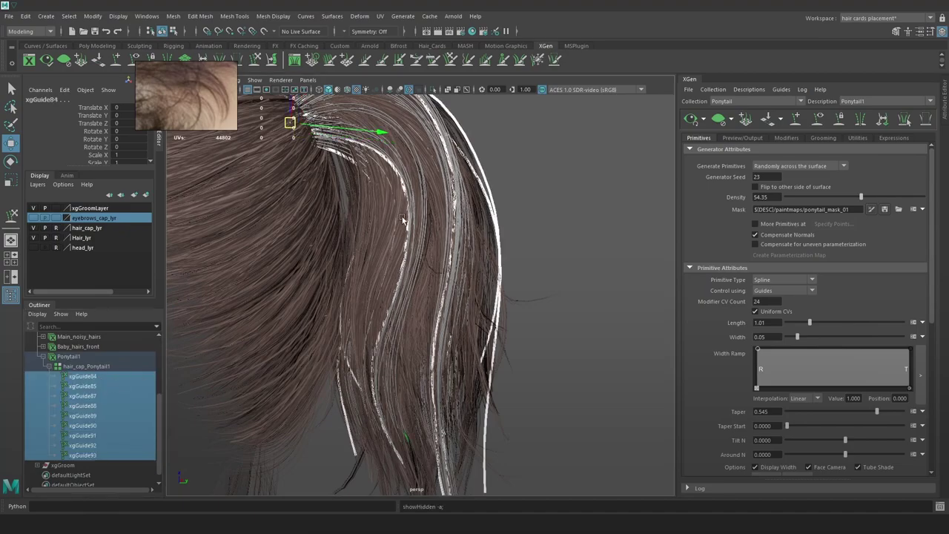
Add another guide at the opposite side of the ponytail root, rotate it into line, and scale it to 1.102
{"action": "left_click_drag", "start_coordinate": [403, 221], "coordinate": [630, 152], "text": "alt"}
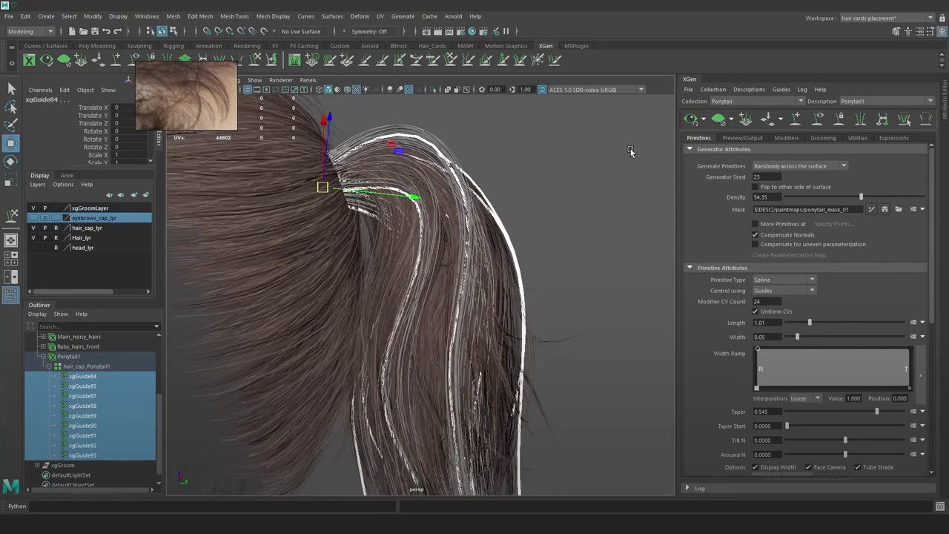
{"action": "left_click", "coordinate": [795, 121]}
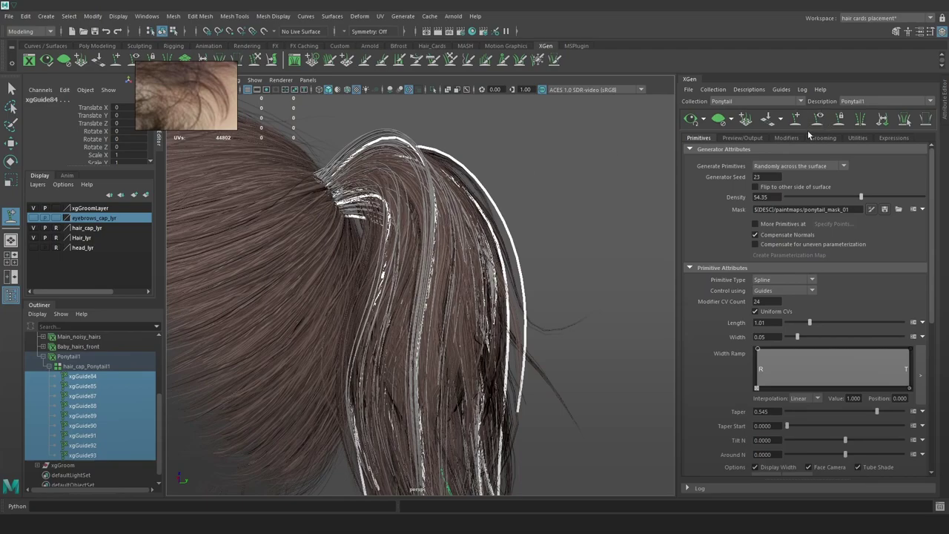
{"action": "left_click_drag", "start_coordinate": [358, 215], "coordinate": [353, 195], "text": "alt"}
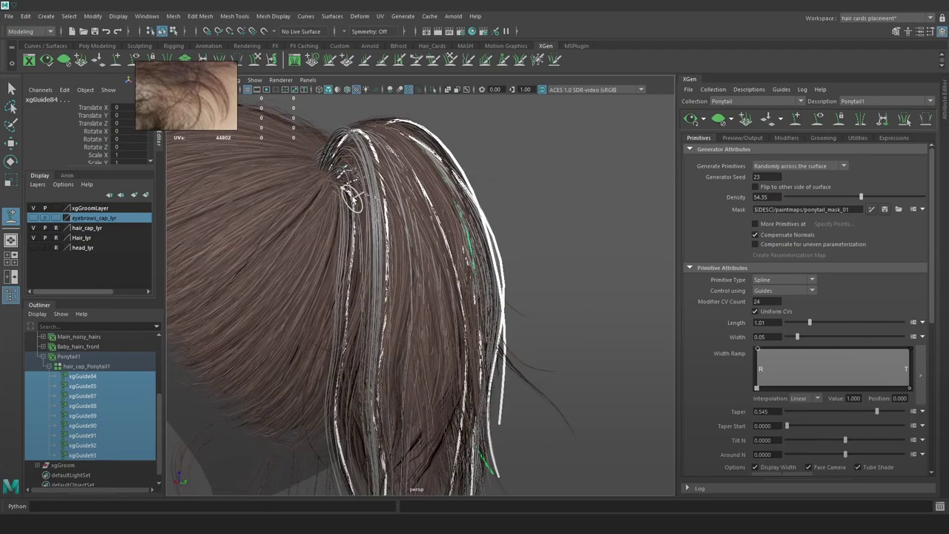
{"action": "left_click", "coordinate": [344, 195]}
{"action": "left_click_drag", "start_coordinate": [381, 229], "coordinate": [333, 230], "text": "alt"}
{"action": "key", "text": "e"}
{"action": "mouse_move", "coordinate": [364, 256]}
{"action": "left_mouse_down", "text": "alt"}
{"action": "mouse_move", "coordinate": [384, 259]}
{"action": "mouse_move", "coordinate": [360, 257]}
{"action": "mouse_move", "coordinate": [371, 243]}
{"action": "left_mouse_up", "text": "alt"}
{"action": "key", "text": "r"}
{"action": "left_click_drag", "start_coordinate": [351, 143], "coordinate": [369, 143]}
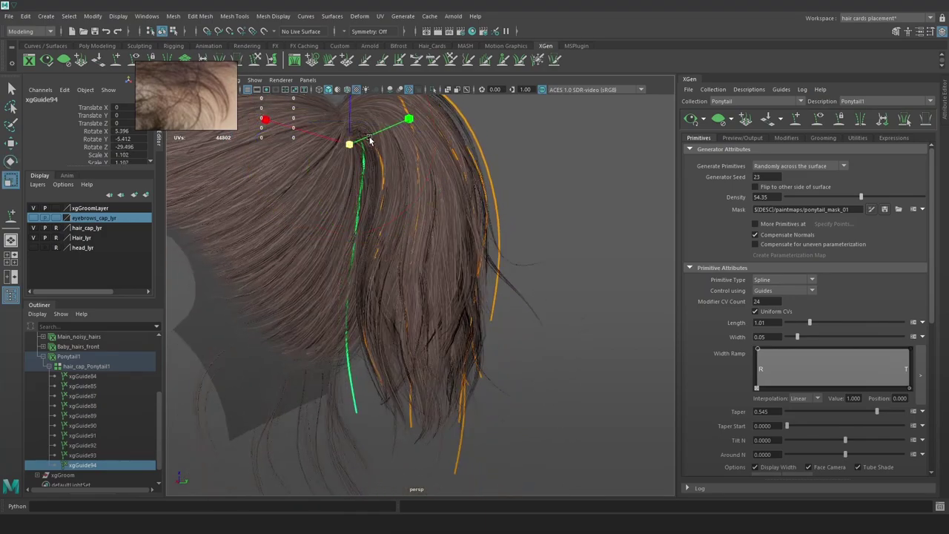
Sculpt the new guide, adjusting the brush size, so that it curves out of the root and follows the ponytail's inner edge
{"action": "left_click", "coordinate": [257, 61]}
{"action": "left_click_drag", "start_coordinate": [397, 188], "coordinate": [434, 125], "text": "alt"}
{"action": "left_click_drag", "start_coordinate": [358, 245], "coordinate": [379, 261]}
{"action": "left_click_drag", "start_coordinate": [379, 262], "coordinate": [362, 328], "text": "alt"}
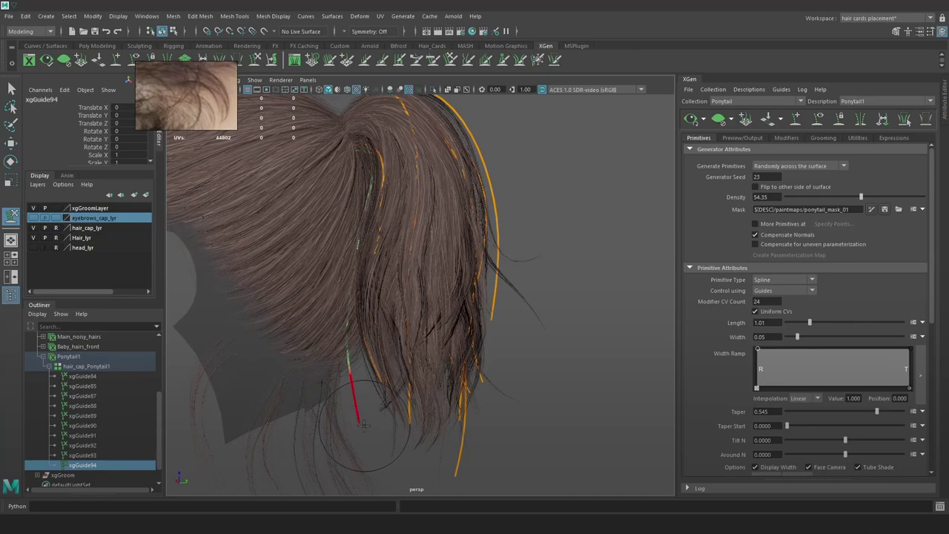
{"action": "mouse_move", "coordinate": [364, 426]}
{"action": "left_mouse_down", "text": "alt"}
{"action": "mouse_move", "coordinate": [335, 391]}
{"action": "mouse_move", "coordinate": [381, 404]}
{"action": "left_mouse_up", "text": "alt"}
{"action": "key", "text": "b"}
{"action": "mouse_move", "coordinate": [344, 294]}
{"action": "left_mouse_down", "text": "alt"}
{"action": "mouse_move", "coordinate": [425, 294]}
{"action": "mouse_move", "coordinate": [400, 289]}
{"action": "mouse_move", "coordinate": [378, 155]}
{"action": "left_mouse_up", "text": "alt"}
{"action": "left_click_drag", "start_coordinate": [344, 117], "coordinate": [554, 148], "text": "alt"}
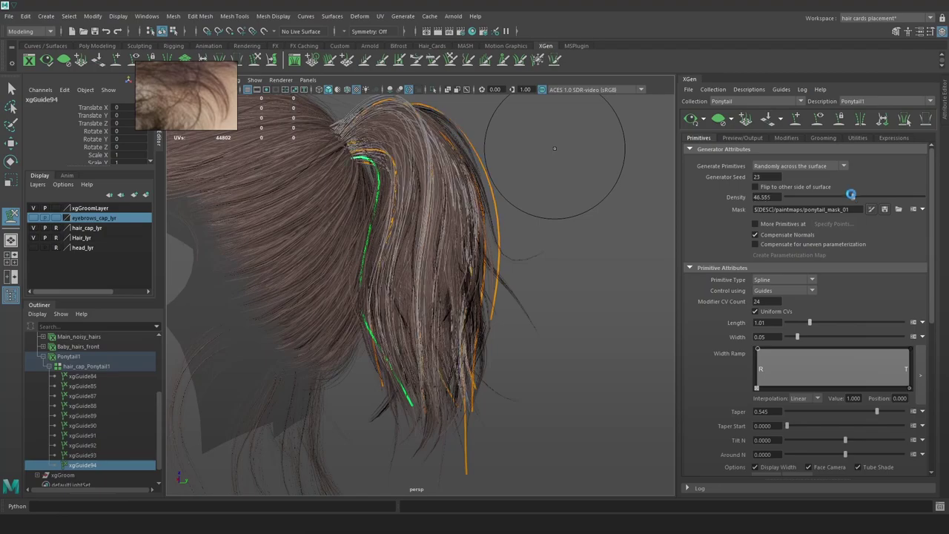
Raise the ponytail's density to 49.645 and set the primitive length to 1.0
{"action": "left_click_drag", "start_coordinate": [852, 199], "coordinate": [855, 197]}
{"action": "mouse_move", "coordinate": [567, 240]}
{"action": "left_mouse_down", "text": "alt"}
{"action": "mouse_move", "coordinate": [598, 248]}
{"action": "mouse_move", "coordinate": [569, 256]}
{"action": "mouse_move", "coordinate": [597, 245]}
{"action": "mouse_move", "coordinate": [572, 245]}
{"action": "left_mouse_up", "text": "alt"}
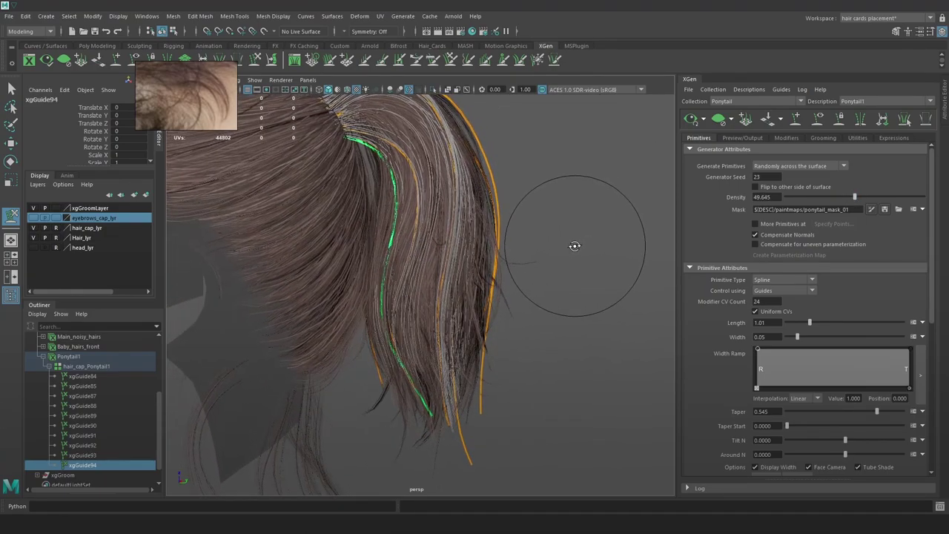
{"action": "left_click_drag", "start_coordinate": [813, 327], "coordinate": [808, 329]}
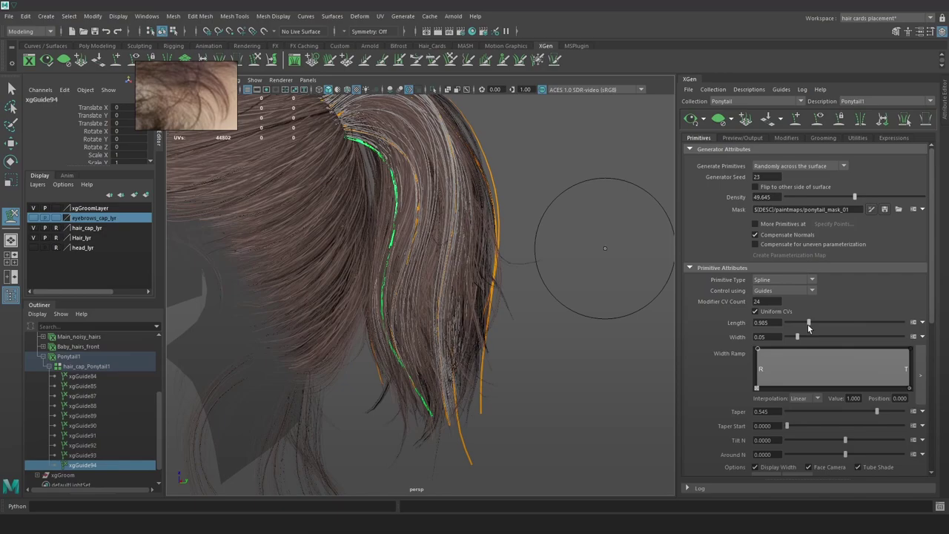
{"action": "key", "text": "Return"}
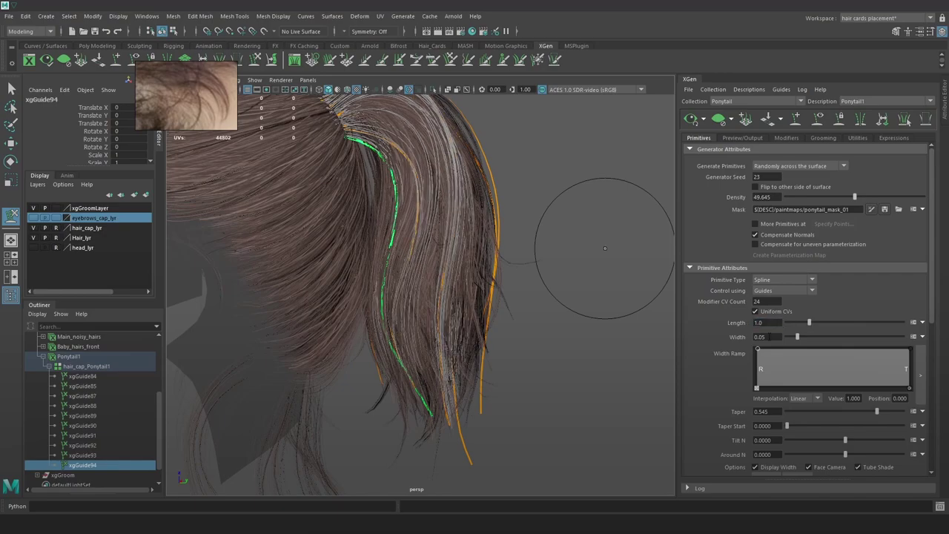
Scale all ponytail guides together to 1.078, rotate them to -2.241, 0.464, -0.191, and update the preview
{"action": "key", "text": "w"}
{"action": "scroll", "coordinate": [542, 242], "scroll_direction": "down", "scroll_amount": 4}
{"action": "left_click_drag", "start_coordinate": [586, 240], "coordinate": [390, 353]}
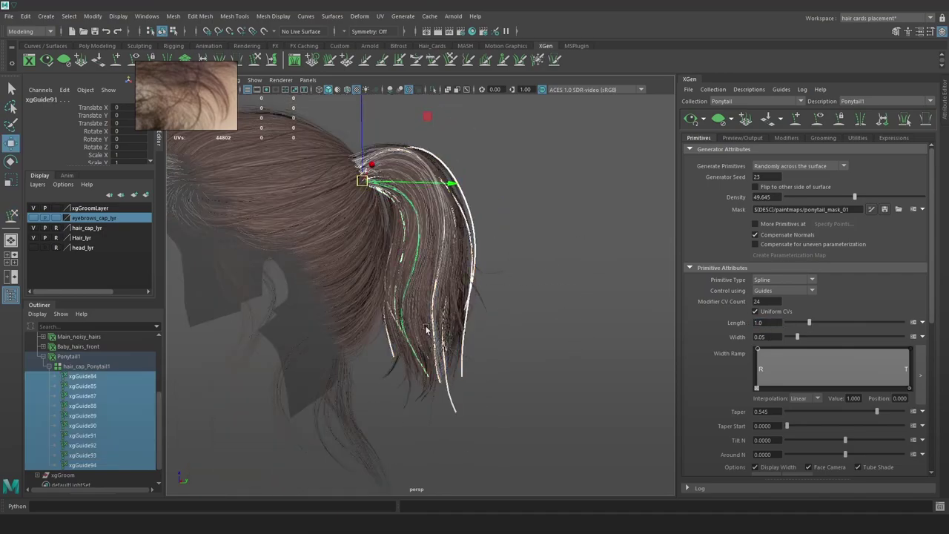
{"action": "key", "text": "r"}
{"action": "left_click_drag", "start_coordinate": [365, 182], "coordinate": [378, 187]}
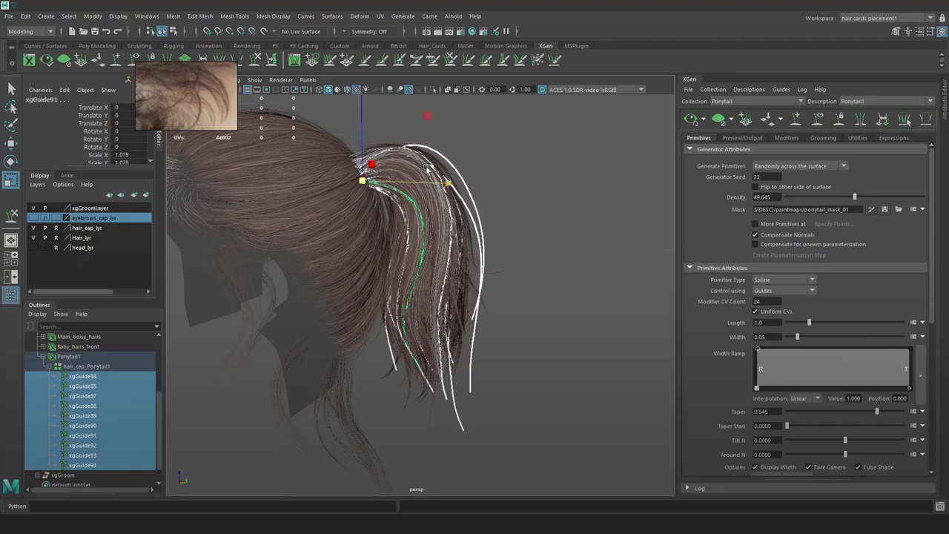
{"action": "key", "text": "e"}
{"action": "left_click_drag", "start_coordinate": [452, 135], "coordinate": [458, 136]}
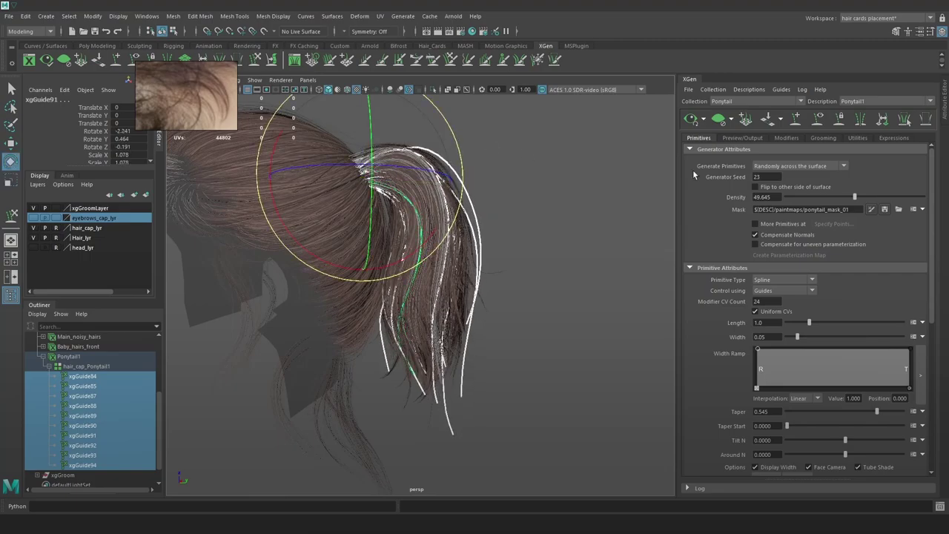
{"action": "left_click", "coordinate": [689, 120]}
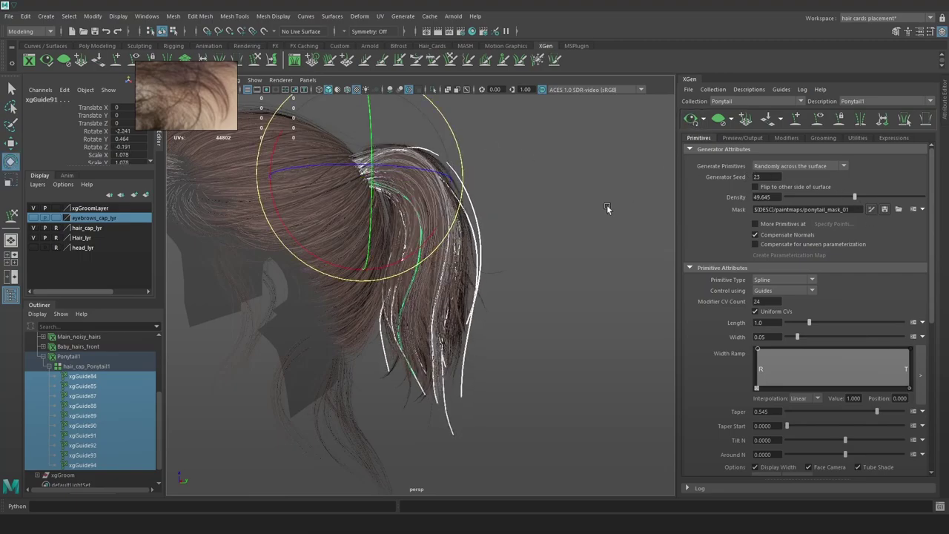
Sculpt the lower end of xgGuide85 inward toward the middle of the ponytail and update the preview
{"action": "left_click_drag", "start_coordinate": [606, 210], "coordinate": [568, 333], "text": "alt"}
{"action": "left_click", "coordinate": [364, 415]}
{"action": "middle_click_drag", "start_coordinate": [365, 424], "coordinate": [373, 392], "text": "alt"}
{"action": "right_click_drag", "start_coordinate": [372, 391], "coordinate": [399, 394], "text": "alt"}
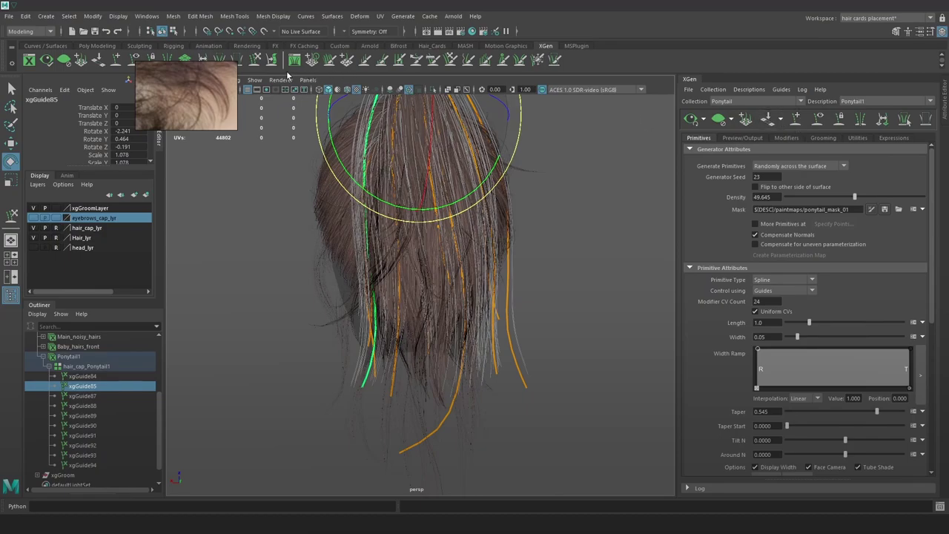
{"action": "left_click", "coordinate": [259, 64]}
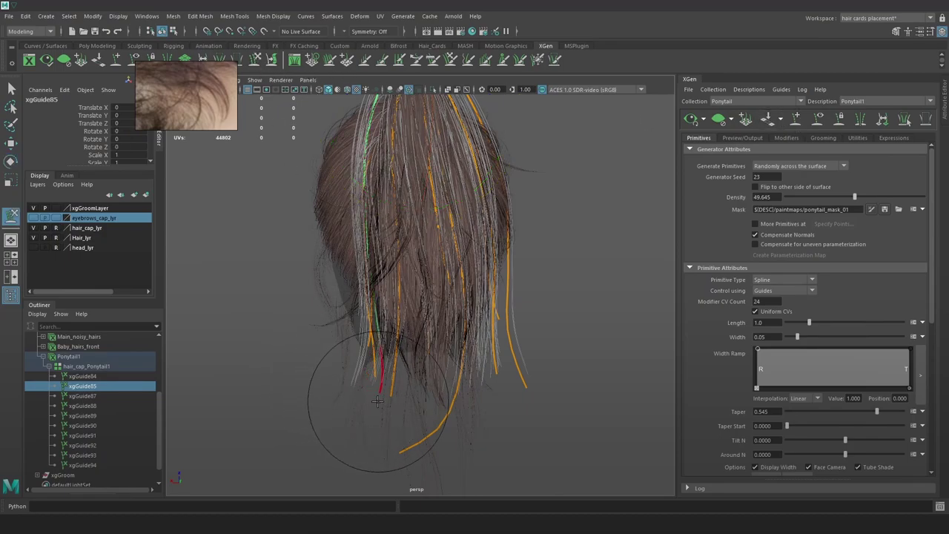
{"action": "left_click_drag", "start_coordinate": [384, 371], "coordinate": [379, 366]}
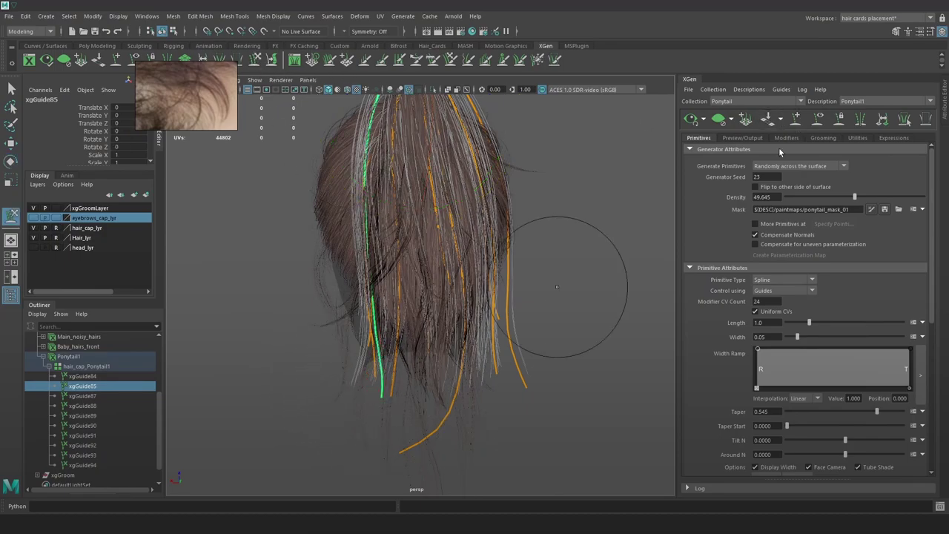
{"action": "left_click", "coordinate": [686, 126]}
{"action": "left_click_drag", "start_coordinate": [514, 294], "coordinate": [533, 296], "text": "alt"}
{"action": "key", "text": "w"}
Set the Cut1 modifier's amount to rand(0.0,5)
{"action": "left_click", "coordinate": [799, 137]}
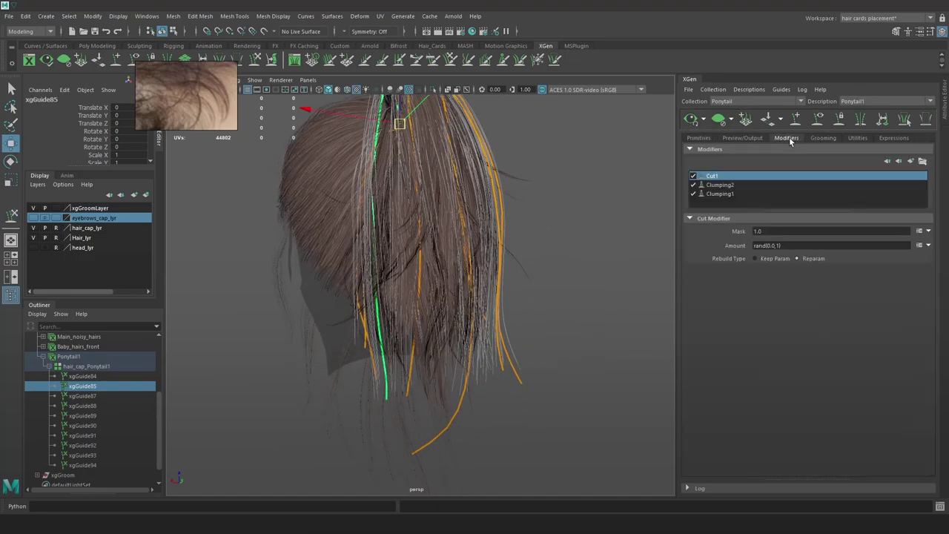
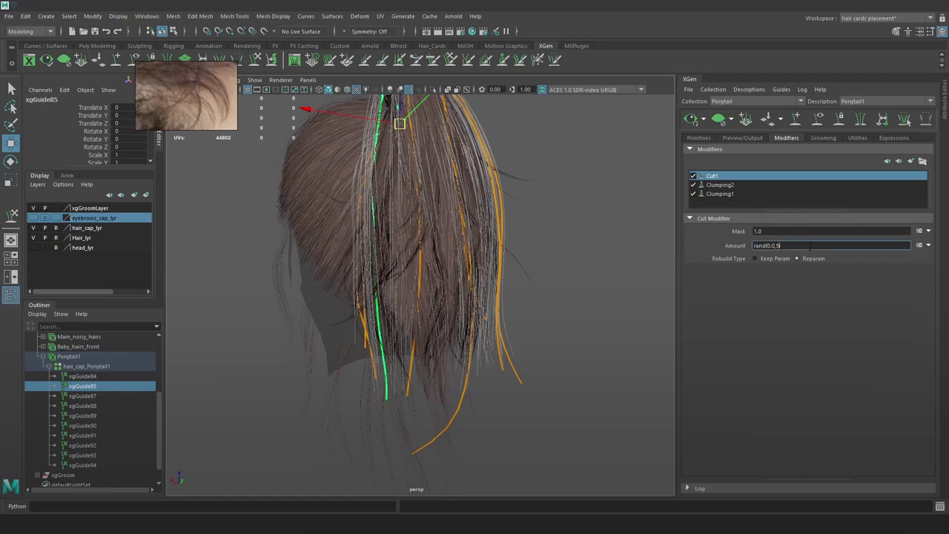
{"action": "type", "text": ")"}
{"action": "key", "text": "Return"}
{"action": "left_click", "coordinate": [541, 290]}
Examine the ponytail from the back with guides xgGuide84 to xgGuide94 hidden, and show the guides again
{"action": "left_click", "coordinate": [97, 465]}
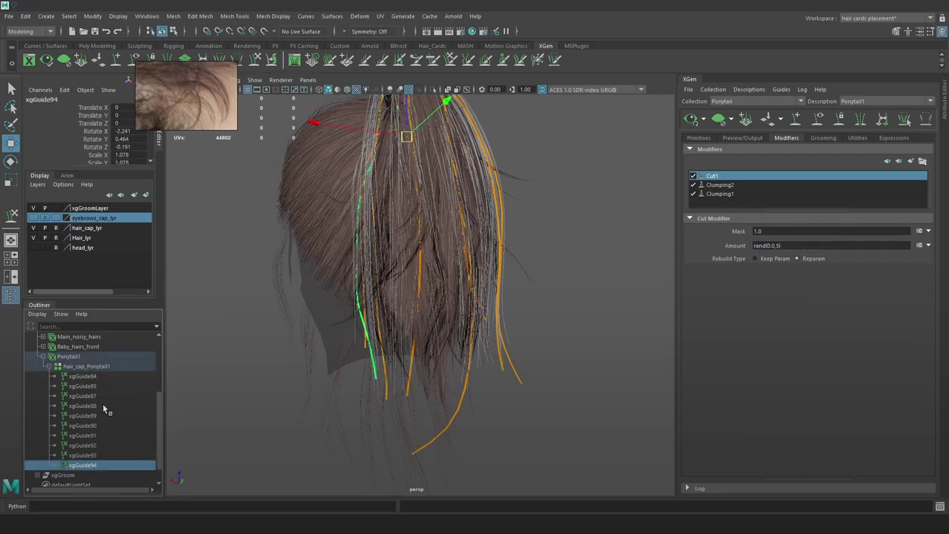
{"action": "left_click", "coordinate": [96, 373], "text": "shift"}
{"action": "key", "text": "ctrl+h"}
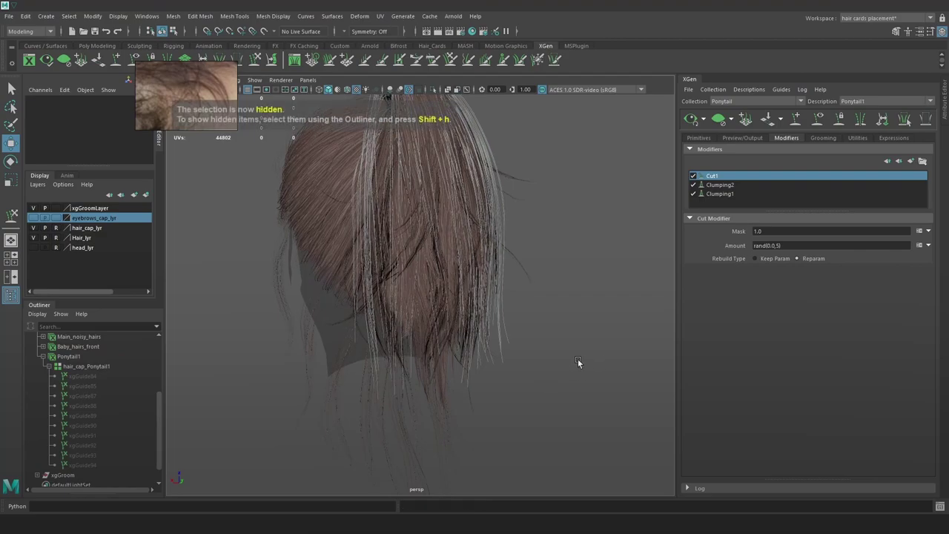
{"action": "left_click_drag", "start_coordinate": [578, 359], "coordinate": [297, 400], "text": "alt"}
{"action": "left_click_drag", "start_coordinate": [90, 464], "coordinate": [98, 374]}
{"action": "key", "text": "shift+h"}
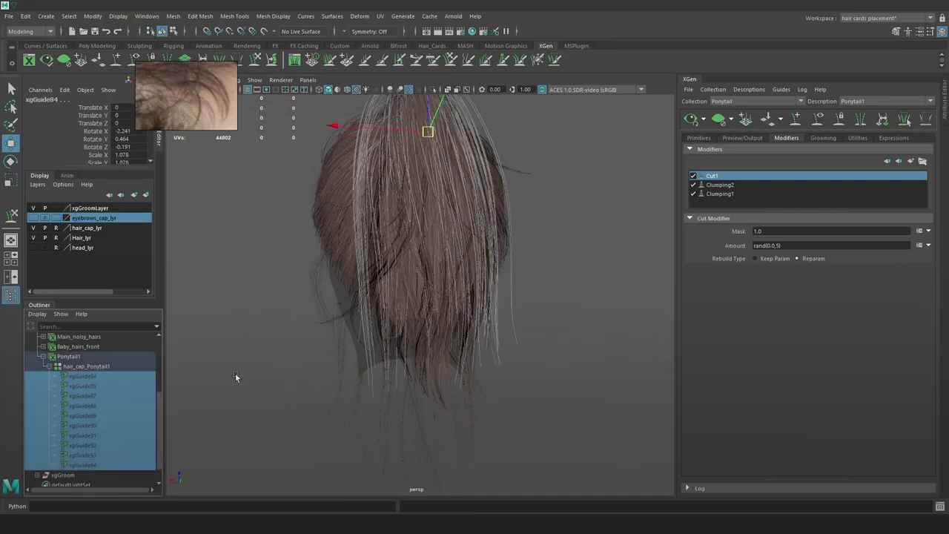
{"action": "left_click", "coordinate": [609, 359]}
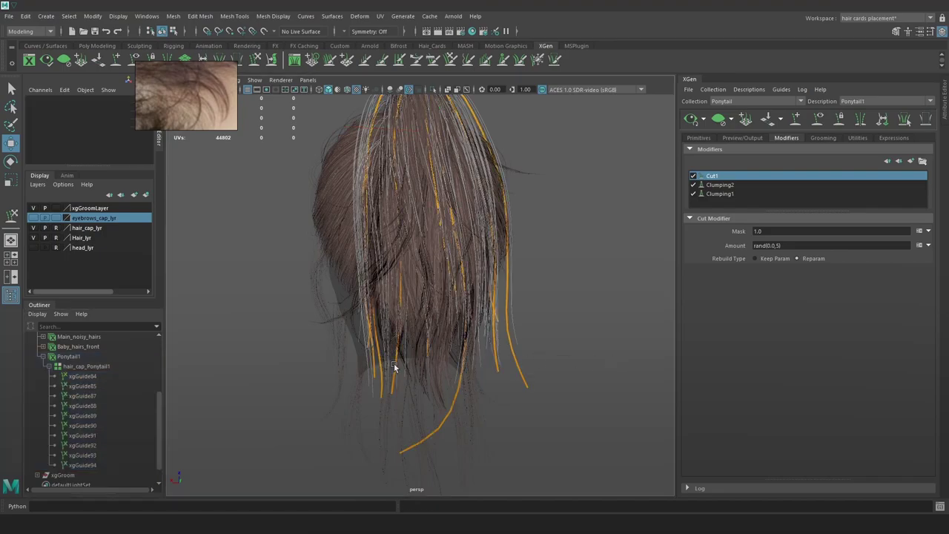
Shorten xgGuide92 by scaling it uniformly to 1.041
{"action": "left_click", "coordinate": [395, 367]}
{"action": "key", "text": "r"}
{"action": "left_click_drag", "start_coordinate": [416, 127], "coordinate": [413, 127]}
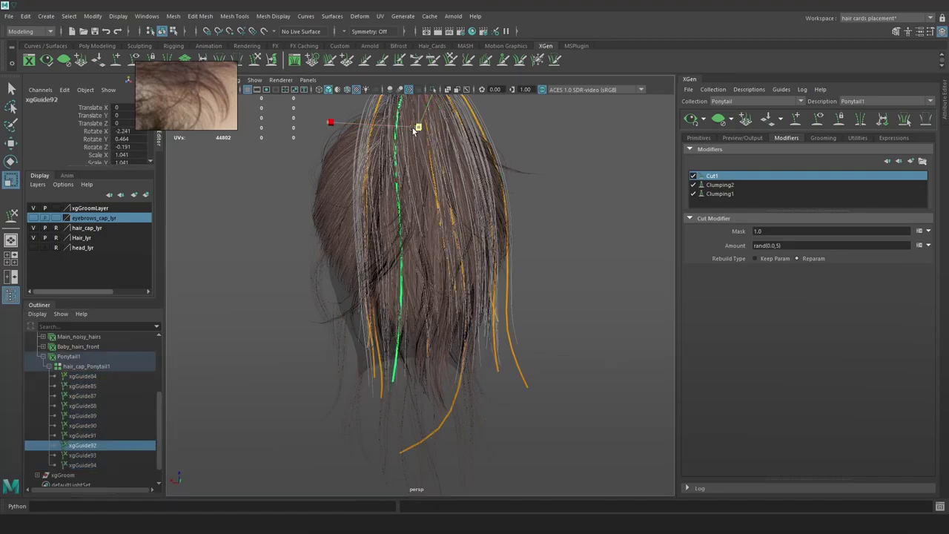
{"action": "left_click", "coordinate": [559, 316]}
Lower the ponytail's density to 21.745 with all guides hidden to judge the hair, and show the guides again
{"action": "left_click", "coordinate": [88, 465]}
{"action": "left_click", "coordinate": [93, 377], "text": "shift"}
{"action": "key", "text": "ctrl+h"}
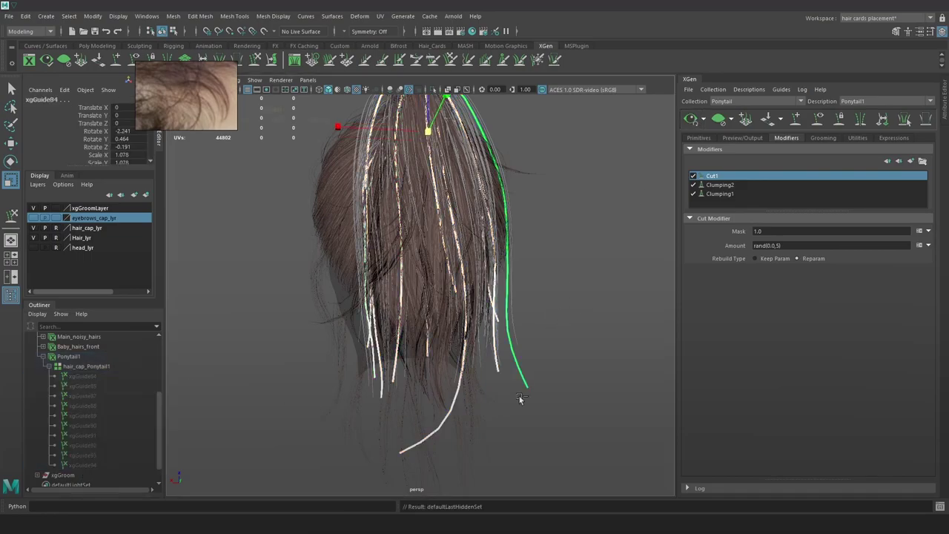
{"action": "left_click_drag", "start_coordinate": [580, 339], "coordinate": [648, 334], "text": "alt"}
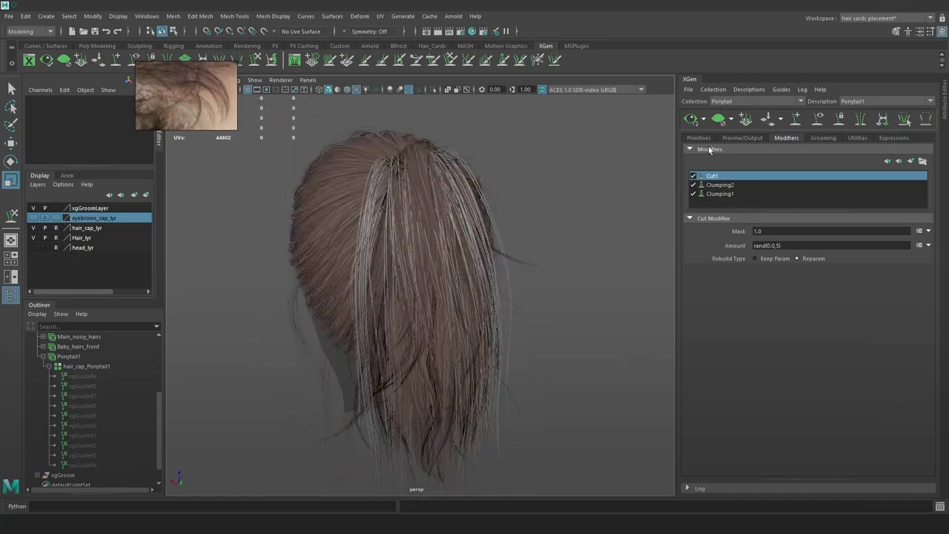
{"action": "left_click", "coordinate": [703, 138]}
{"action": "left_click_drag", "start_coordinate": [852, 197], "coordinate": [815, 194]}
{"action": "left_click_drag", "start_coordinate": [652, 217], "coordinate": [432, 307], "text": "alt"}
{"action": "left_click_drag", "start_coordinate": [104, 376], "coordinate": [100, 464]}
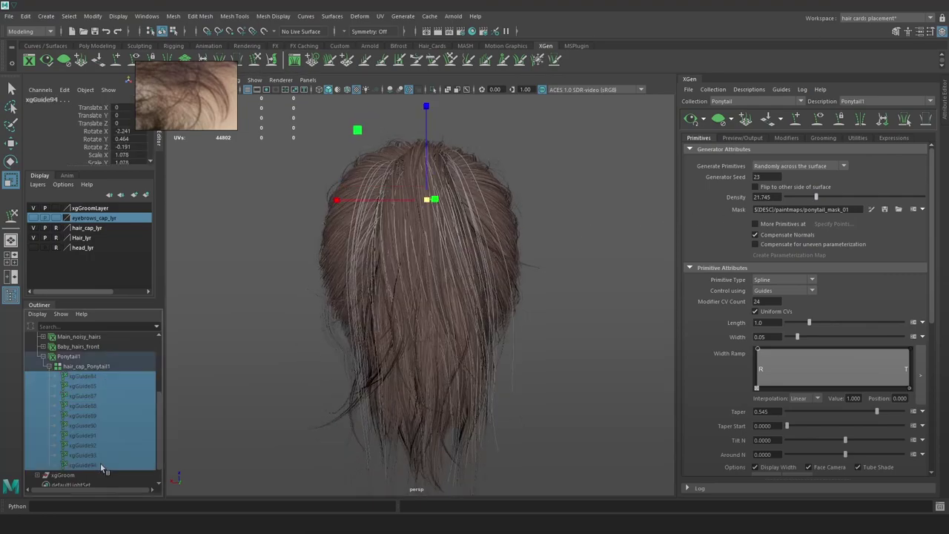
{"action": "key", "text": "shift+h"}
{"action": "left_click", "coordinate": [301, 232]}
Sculpt the upper and lower parts of xgGuide85 inward in several passes, checking from different sides, and update the preview
{"action": "left_click", "coordinate": [379, 161]}
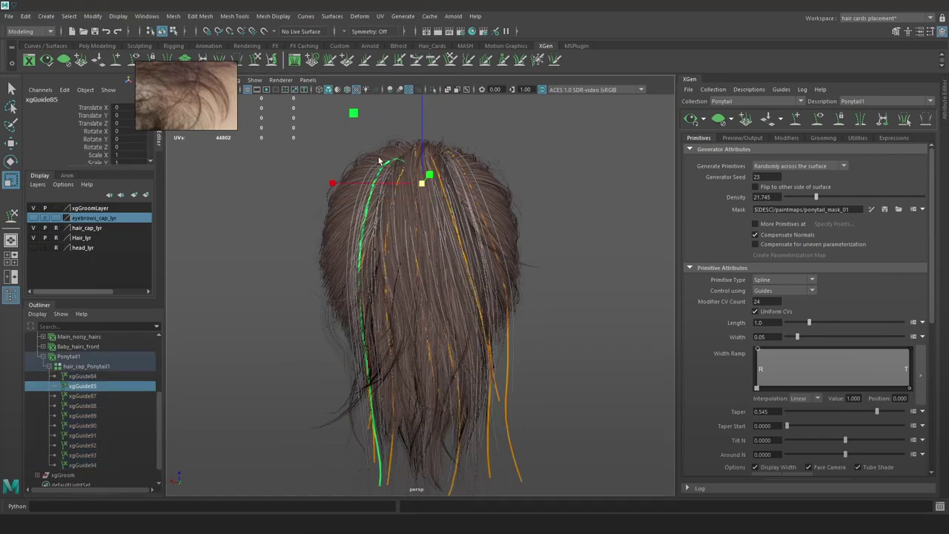
{"action": "key", "text": "y"}
{"action": "left_click_drag", "start_coordinate": [396, 204], "coordinate": [397, 170], "text": "alt"}
{"action": "left_click_drag", "start_coordinate": [364, 259], "coordinate": [374, 260]}
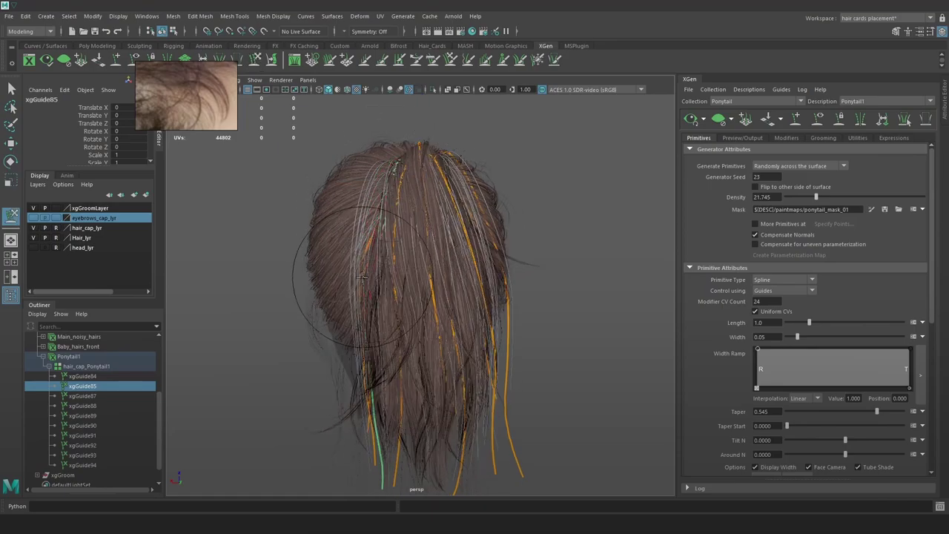
{"action": "left_click", "coordinate": [691, 120]}
{"action": "left_click_drag", "start_coordinate": [365, 293], "coordinate": [378, 297]}
{"action": "left_click", "coordinate": [691, 124]}
{"action": "left_click", "coordinate": [691, 122]}
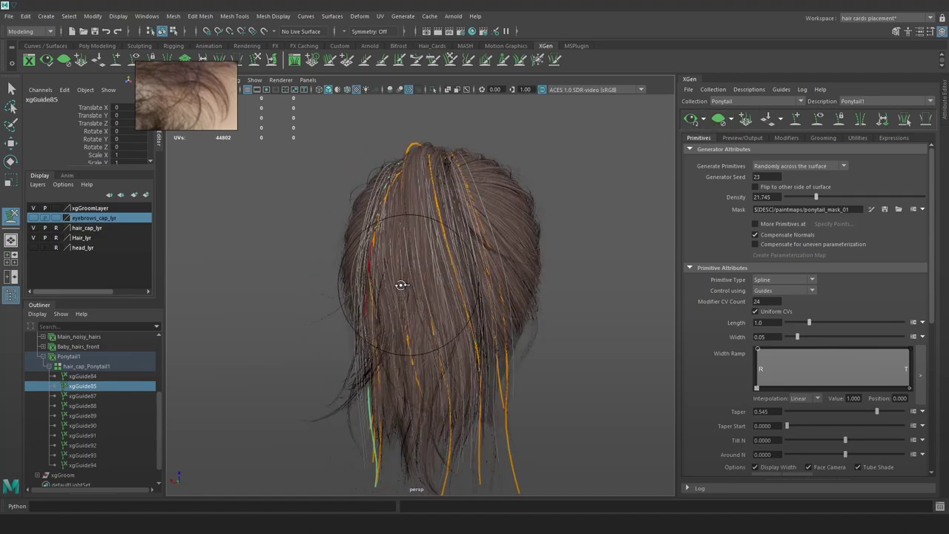
{"action": "left_click_drag", "start_coordinate": [369, 396], "coordinate": [382, 395]}
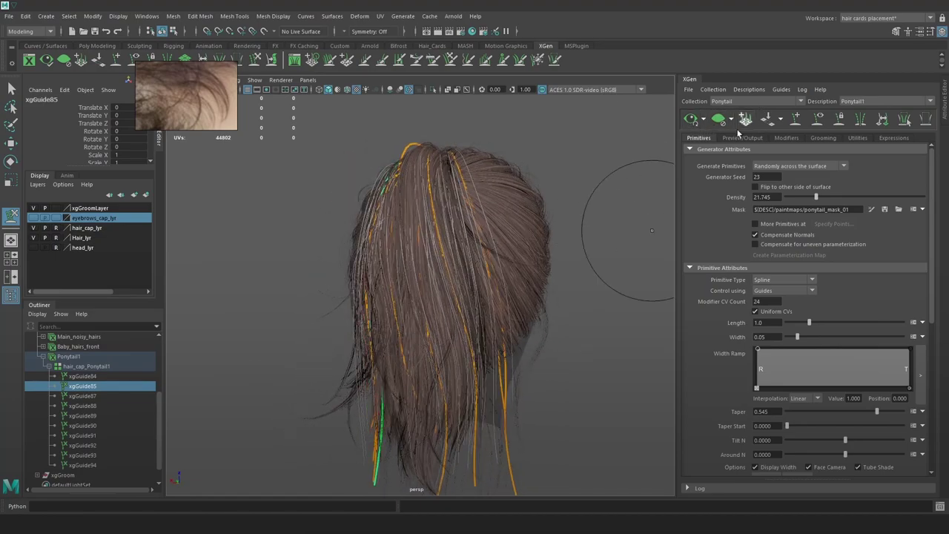
{"action": "left_click", "coordinate": [691, 125]}
{"action": "left_click_drag", "start_coordinate": [496, 323], "coordinate": [547, 301], "text": "alt"}
{"action": "key", "text": "w"}
{"action": "left_click", "coordinate": [562, 310]}
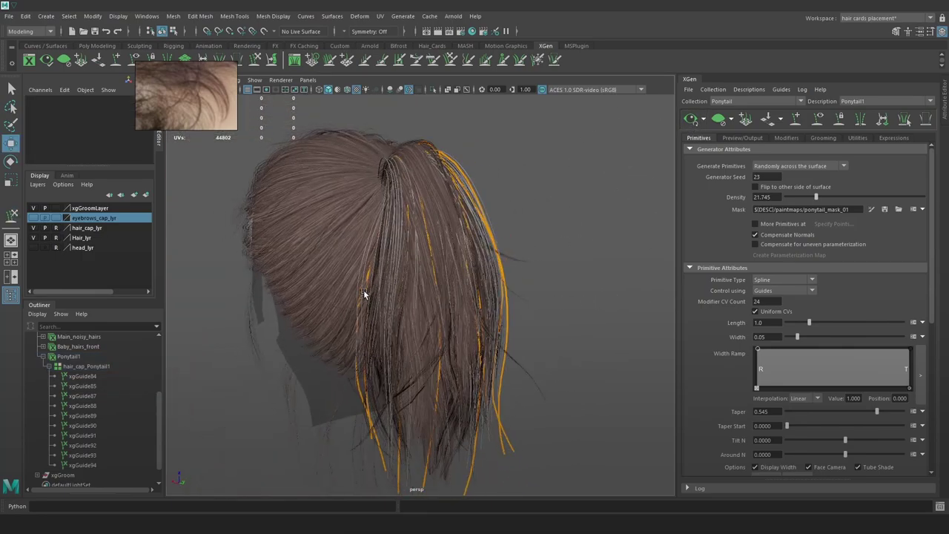
Sculpt the lower part of xgGuide94 slightly outward from the ponytail's side edge and update the preview
{"action": "left_click", "coordinate": [363, 291]}
{"action": "mouse_move", "coordinate": [366, 291]}
{"action": "left_mouse_down", "text": "alt"}
{"action": "mouse_move", "coordinate": [441, 295]}
{"action": "mouse_move", "coordinate": [377, 274]}
{"action": "left_mouse_up", "text": "alt"}
{"action": "left_click", "coordinate": [276, 60]}
{"action": "left_click_drag", "start_coordinate": [468, 267], "coordinate": [406, 273], "text": "alt"}
{"action": "left_click_drag", "start_coordinate": [372, 381], "coordinate": [361, 384]}
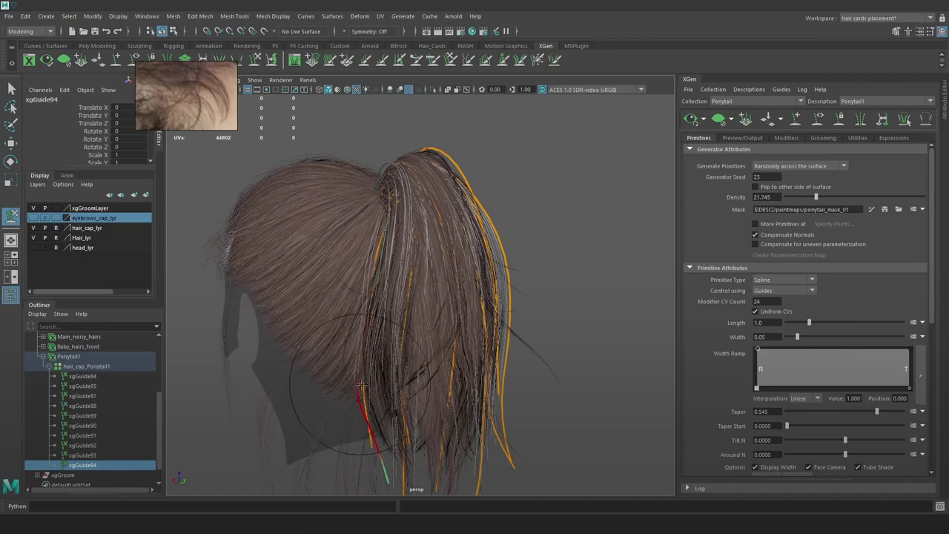
{"action": "left_click", "coordinate": [691, 125]}
{"action": "left_click_drag", "start_coordinate": [543, 227], "coordinate": [361, 218], "text": "alt"}
{"action": "key", "text": "w"}
Viewing the ponytail from below, sculpt the middle section of xgGuide84 toward the hair card mass
{"action": "mouse_move", "coordinate": [360, 217]}
{"action": "left_mouse_down", "text": "alt"}
{"action": "mouse_move", "coordinate": [387, 180]}
{"action": "mouse_move", "coordinate": [387, 199]}
{"action": "left_mouse_up", "text": "alt"}
{"action": "left_click", "coordinate": [258, 61]}
{"action": "left_click_drag", "start_coordinate": [347, 248], "coordinate": [356, 266]}
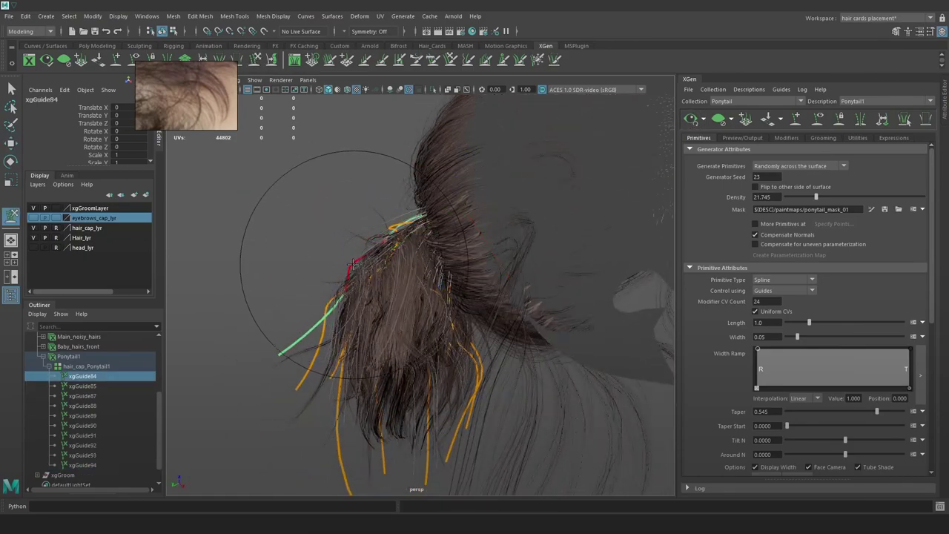
{"action": "mouse_move", "coordinate": [519, 245]}
{"action": "left_mouse_down", "text": "alt"}
{"action": "mouse_move", "coordinate": [447, 267]}
{"action": "mouse_move", "coordinate": [591, 312]}
{"action": "mouse_move", "coordinate": [566, 291]}
{"action": "mouse_move", "coordinate": [409, 242]}
{"action": "mouse_move", "coordinate": [381, 249]}
{"action": "mouse_move", "coordinate": [426, 252]}
{"action": "mouse_move", "coordinate": [445, 239]}
{"action": "mouse_move", "coordinate": [429, 224]}
{"action": "mouse_move", "coordinate": [393, 222]}
{"action": "left_mouse_up", "text": "alt"}
{"action": "key", "text": "w"}
{"action": "left_click", "coordinate": [394, 221]}
Sculpt the upper section of xgGuide91 in wireframe display, update the preview, and return to textured shading
{"action": "key", "text": "4"}
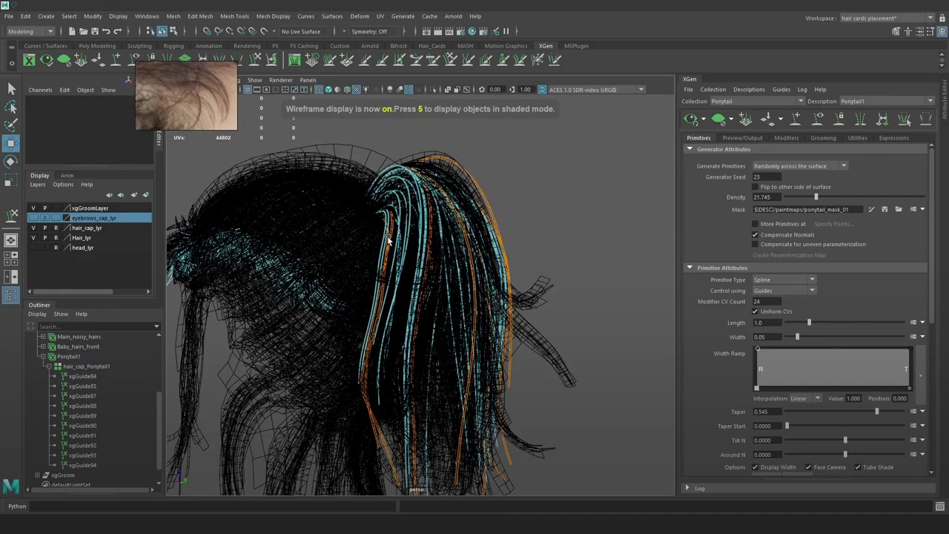
{"action": "left_click", "coordinate": [387, 240]}
{"action": "left_click_drag", "start_coordinate": [387, 240], "coordinate": [449, 233], "text": "alt"}
{"action": "left_click", "coordinate": [257, 59]}
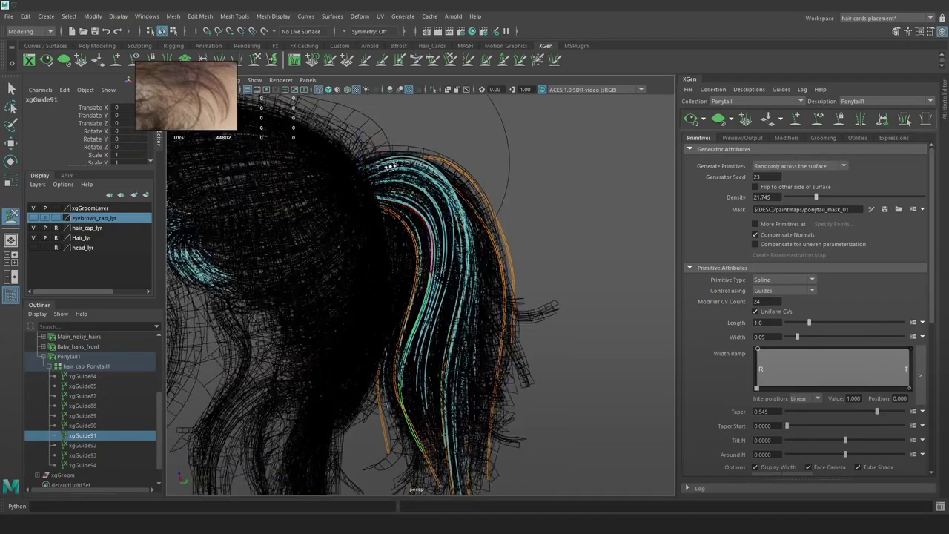
{"action": "left_click_drag", "start_coordinate": [445, 210], "coordinate": [401, 211], "text": "alt"}
{"action": "left_click", "coordinate": [691, 121]}
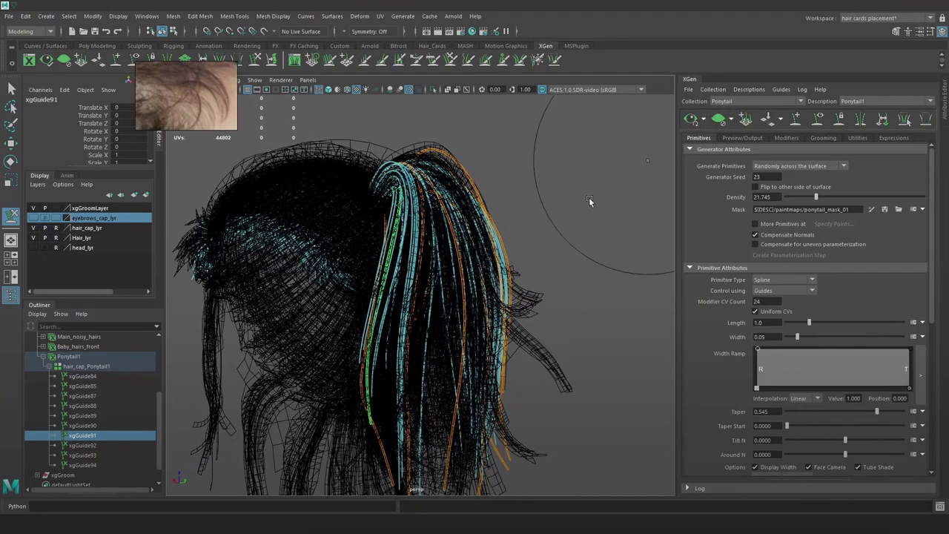
{"action": "key", "text": "w"}
{"action": "left_click", "coordinate": [588, 192]}
{"action": "mouse_move", "coordinate": [589, 193]}
{"action": "left_mouse_down", "text": "alt"}
{"action": "mouse_move", "coordinate": [492, 206]}
{"action": "mouse_move", "coordinate": [529, 207]}
{"action": "left_mouse_up", "text": "alt"}
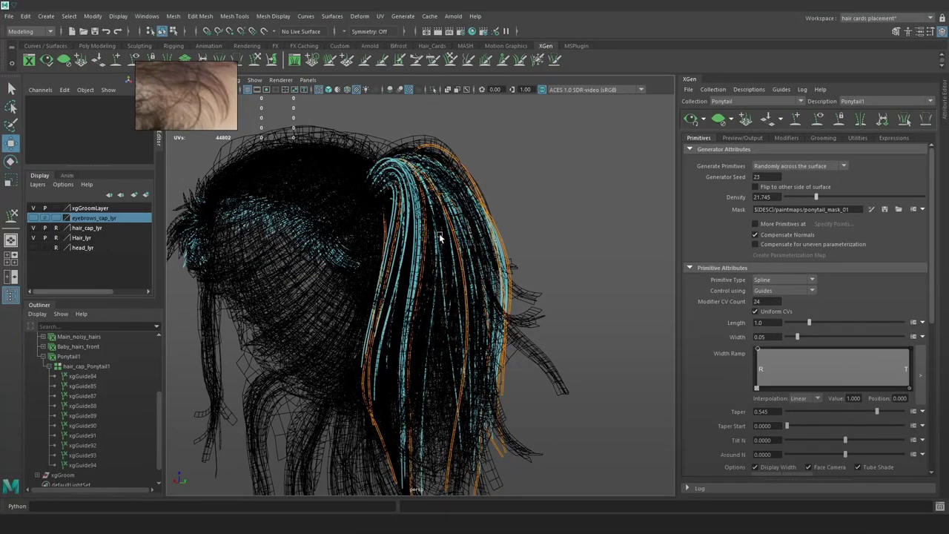
{"action": "key", "text": "6"}
{"action": "left_click_drag", "start_coordinate": [562, 227], "coordinate": [511, 233], "text": "alt"}
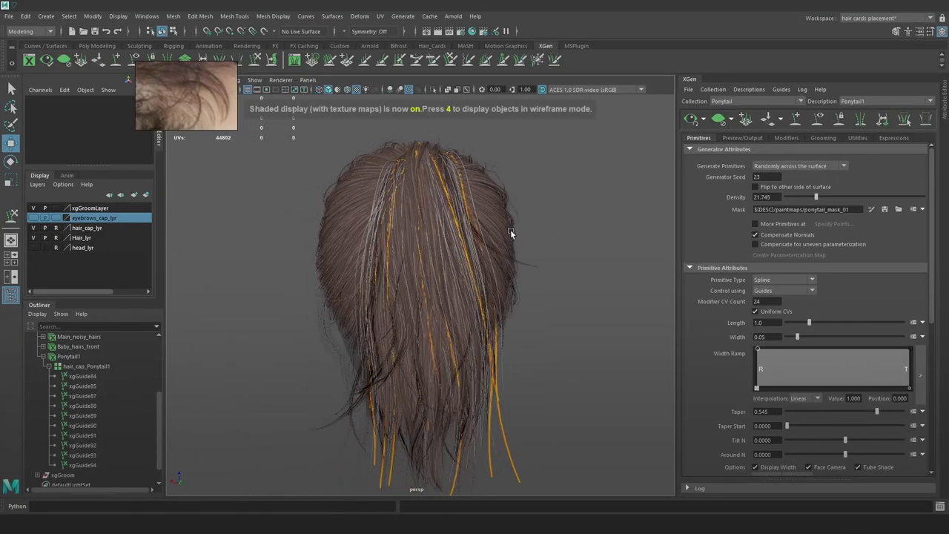
Add a Coil modifier to the ponytail description and set its count to 5
{"action": "left_click", "coordinate": [788, 138]}
{"action": "left_click", "coordinate": [773, 175]}
{"action": "left_click", "coordinate": [910, 162]}
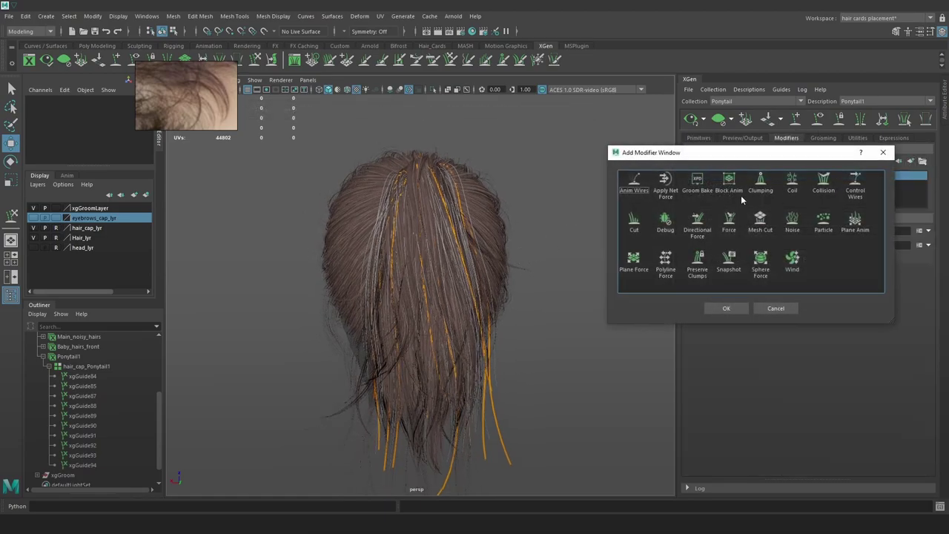
{"action": "left_click", "coordinate": [726, 308]}
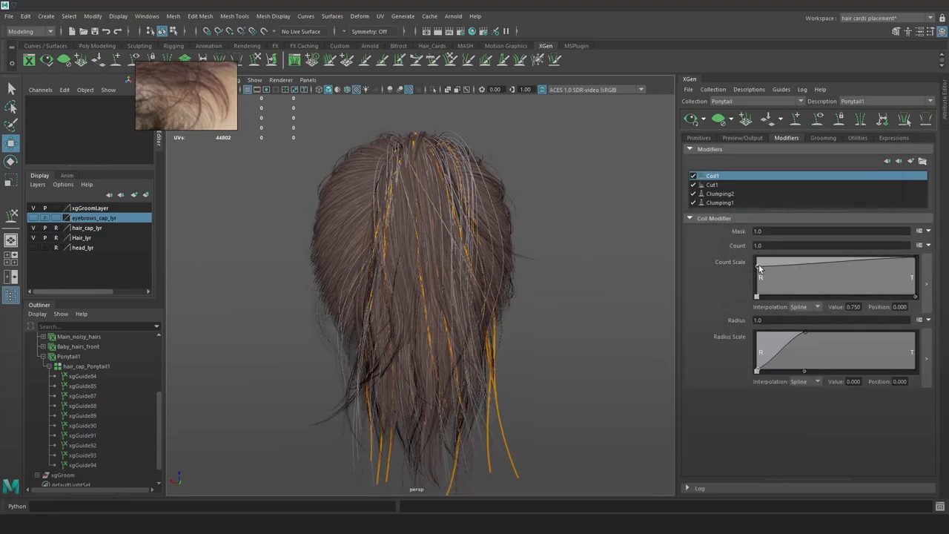
{"action": "double_click", "coordinate": [784, 245]}
{"action": "type", "text": "5"}
{"action": "key", "text": "Return"}
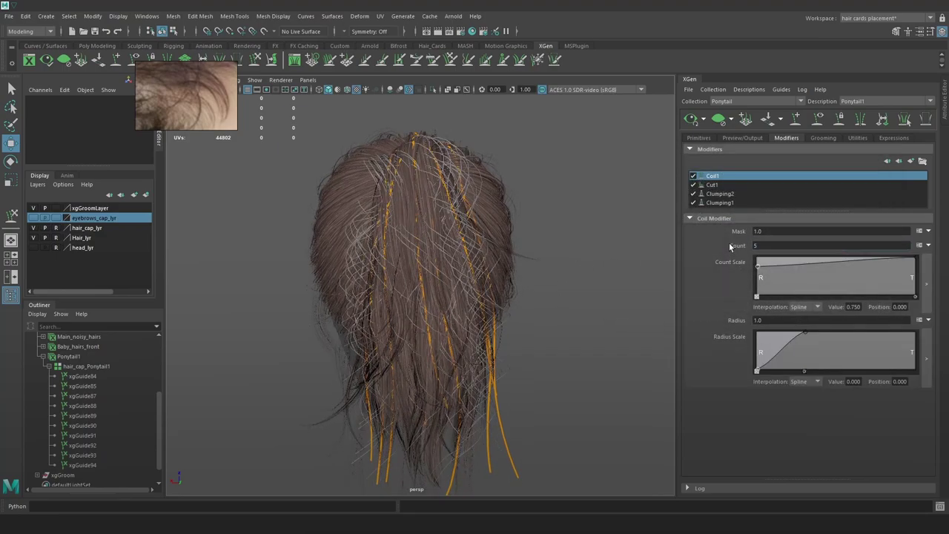
Try a radius of 5 on the ponytail's Coil modifier, and reduce the radius to .2
{"action": "left_click_drag", "start_coordinate": [575, 261], "coordinate": [468, 278], "text": "alt"}
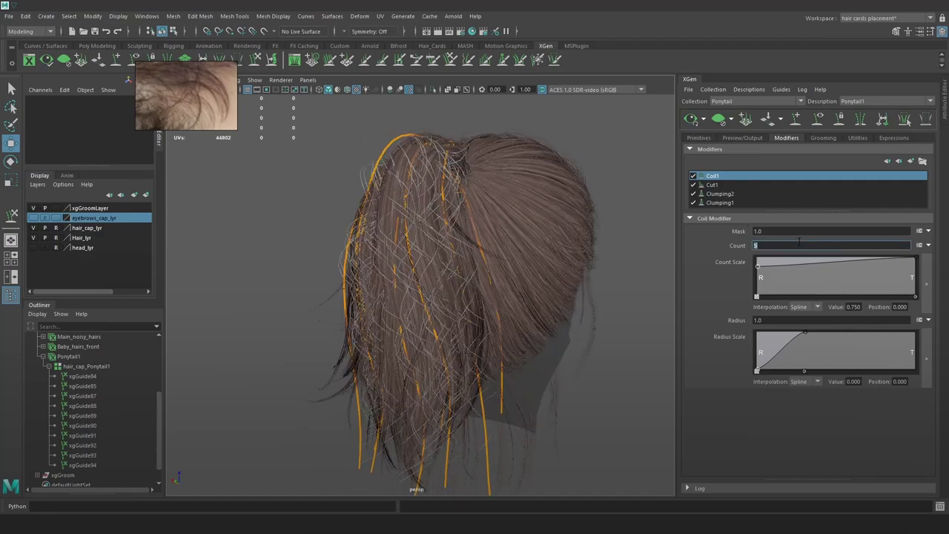
{"action": "double_click", "coordinate": [773, 321]}
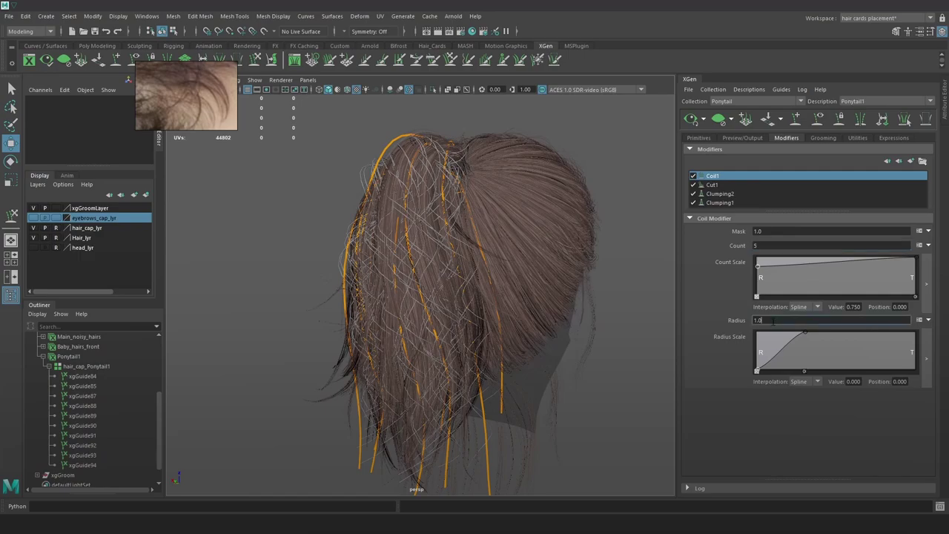
{"action": "key", "text": "Return"}
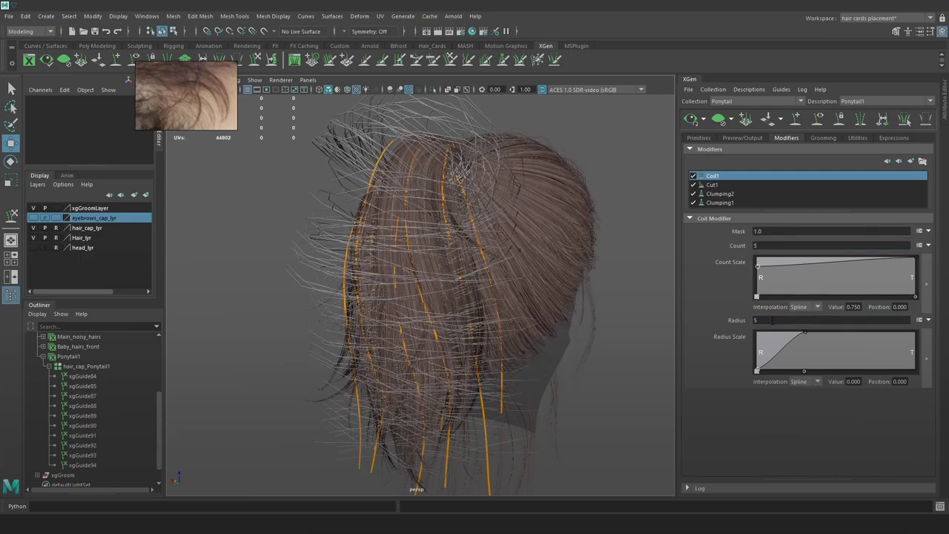
{"action": "left_click_drag", "start_coordinate": [526, 225], "coordinate": [524, 173], "text": "alt"}
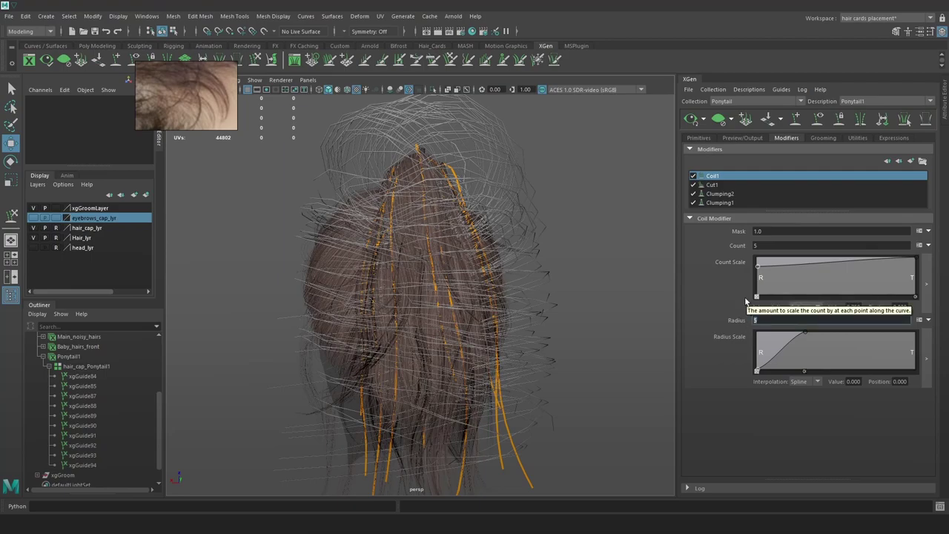
{"action": "type", "text": ".2"}
{"action": "key", "text": "Return"}
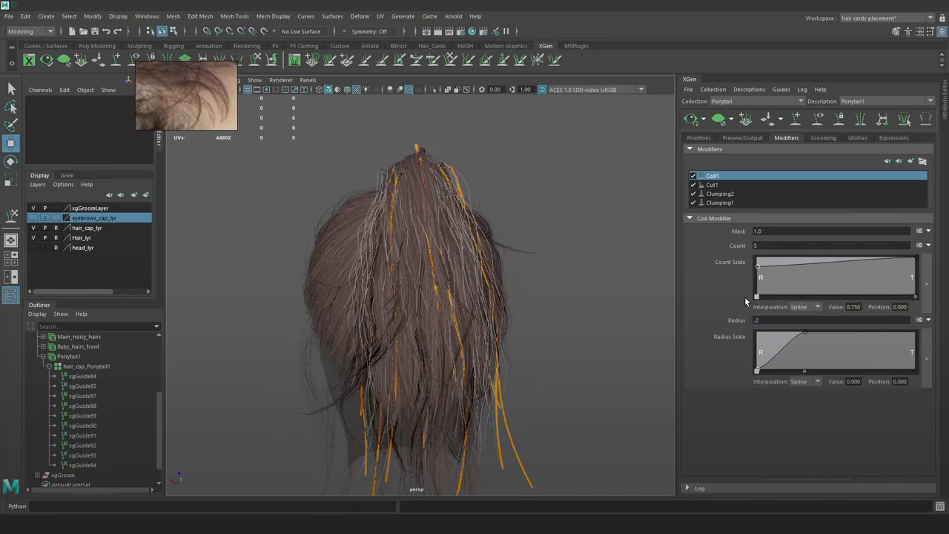
Try a coil count of 2 on the ponytail, and set the count to 3
{"action": "left_click_drag", "start_coordinate": [539, 277], "coordinate": [637, 289], "text": "alt"}
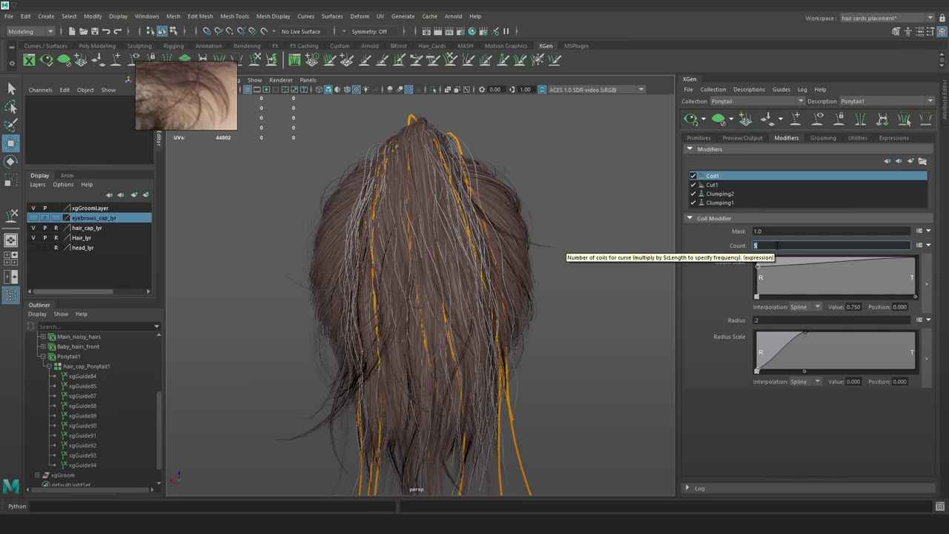
{"action": "type", "text": "2"}
{"action": "key", "text": "Return"}
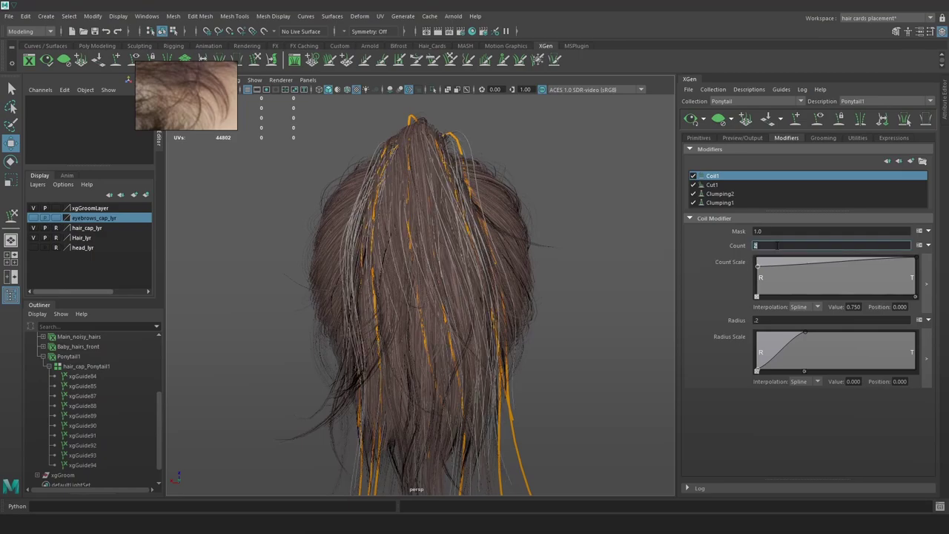
{"action": "type", "text": "3"}
{"action": "key", "text": "Return"}
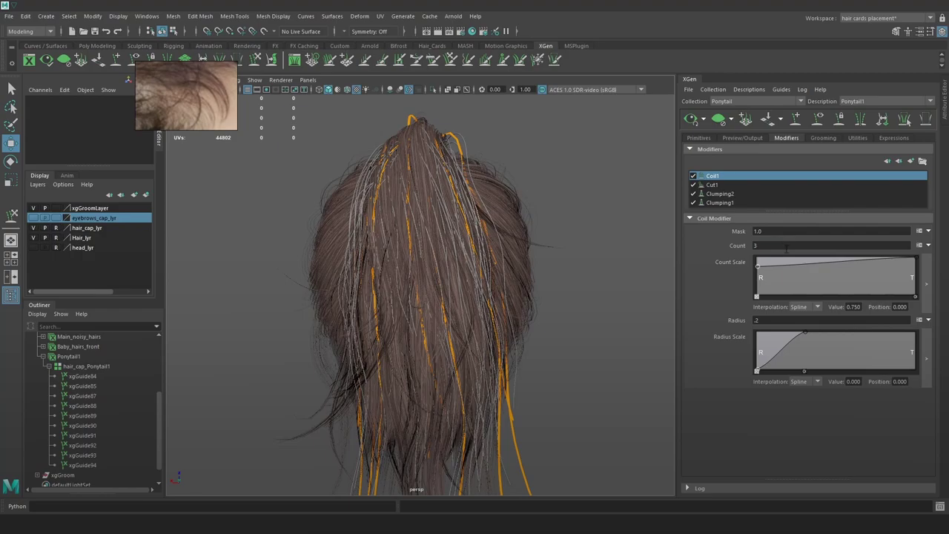
Try a mask of .3 on the Coil modifier, and set the mask to .6
{"action": "mouse_move", "coordinate": [621, 284]}
{"action": "left_mouse_down", "text": "alt"}
{"action": "mouse_move", "coordinate": [509, 281]}
{"action": "mouse_move", "coordinate": [617, 292]}
{"action": "left_mouse_up", "text": "alt"}
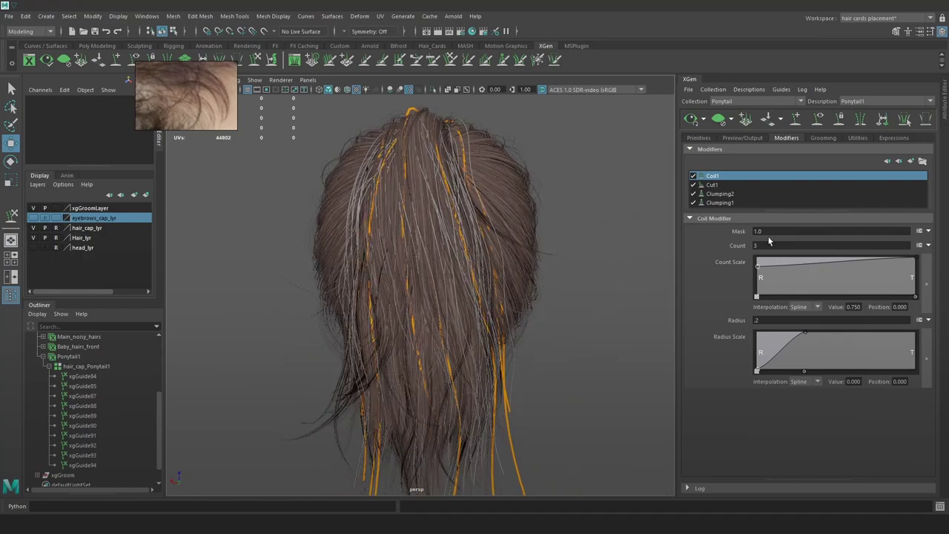
{"action": "left_click_drag", "start_coordinate": [764, 231], "coordinate": [747, 232]}
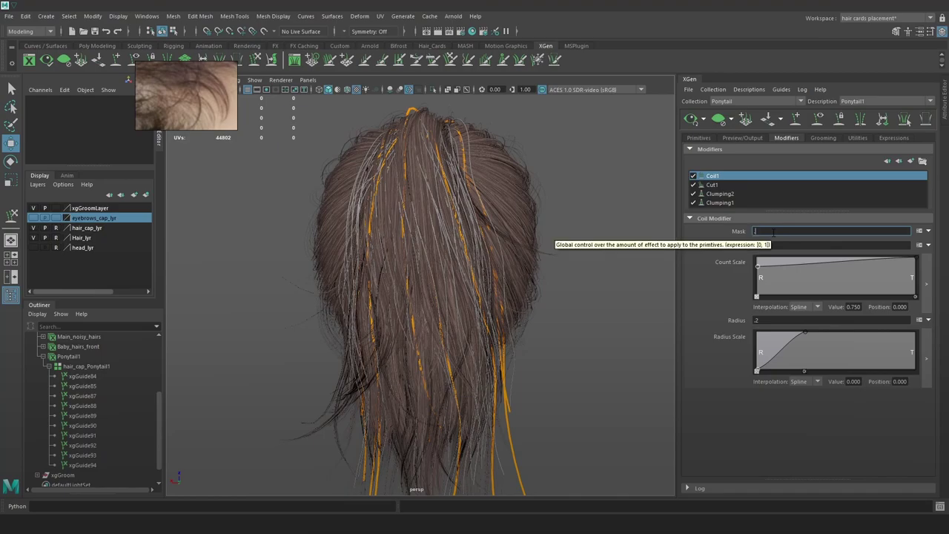
{"action": "type", "text": ".3"}
{"action": "key", "text": "Return"}
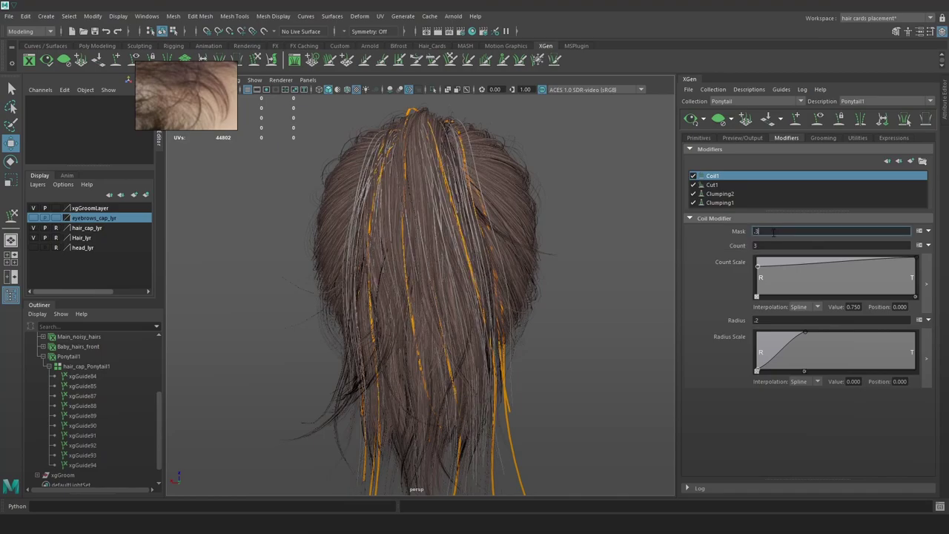
{"action": "key", "text": "Return"}
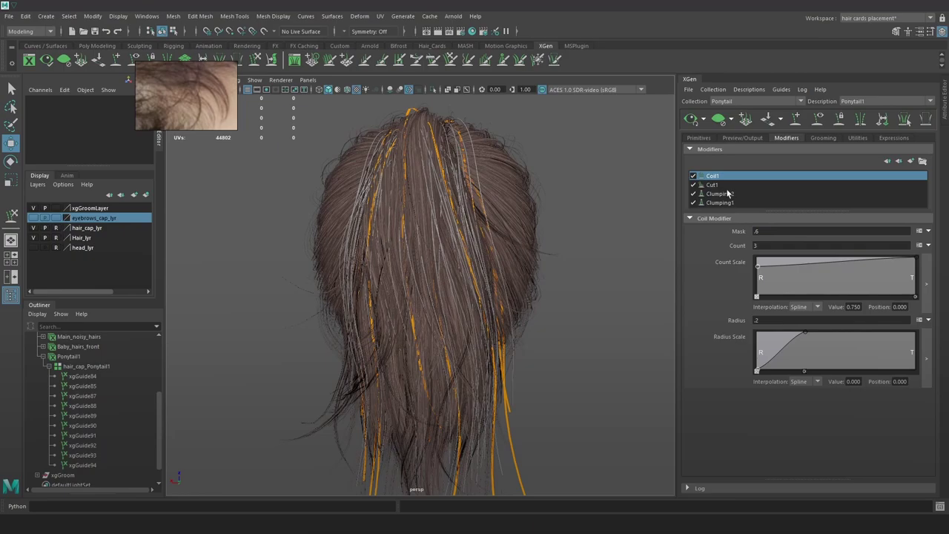
Compare the ponytail with the Coil modifier disabled and enabled, leaving it enabled
{"action": "left_click", "coordinate": [693, 176]}
{"action": "left_click", "coordinate": [693, 176]}
{"action": "left_click", "coordinate": [693, 177]}
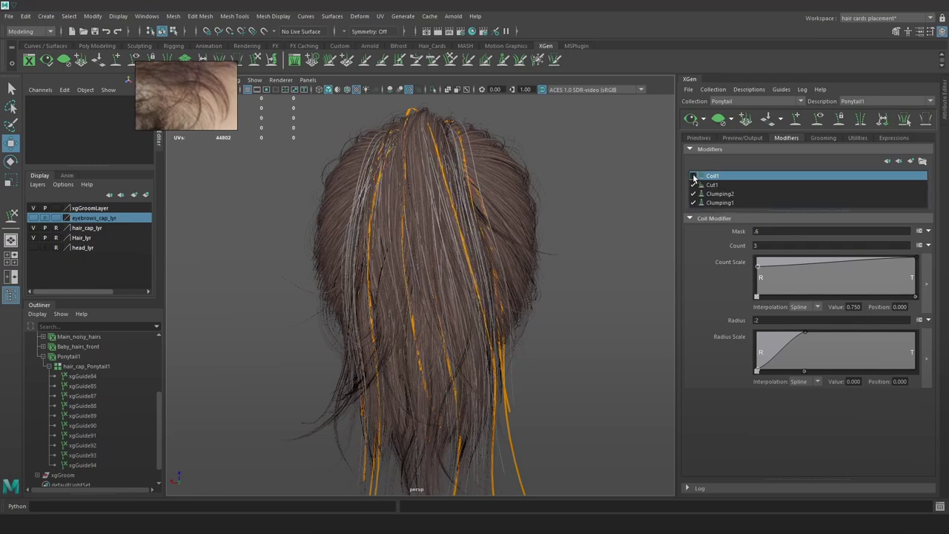
{"action": "left_click", "coordinate": [693, 177]}
{"action": "mouse_move", "coordinate": [588, 246]}
{"action": "left_mouse_down", "text": "alt"}
{"action": "mouse_move", "coordinate": [729, 237]}
{"action": "mouse_move", "coordinate": [588, 250]}
{"action": "left_mouse_up", "text": "alt"}
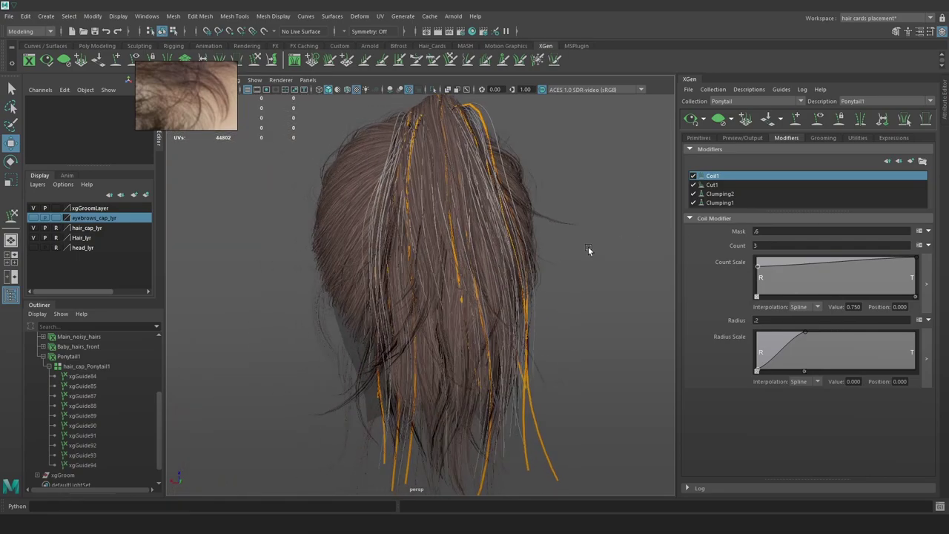
Darken the base color of the aiStandardHair1 material in Hypershade
{"action": "left_click", "coordinate": [472, 32]}
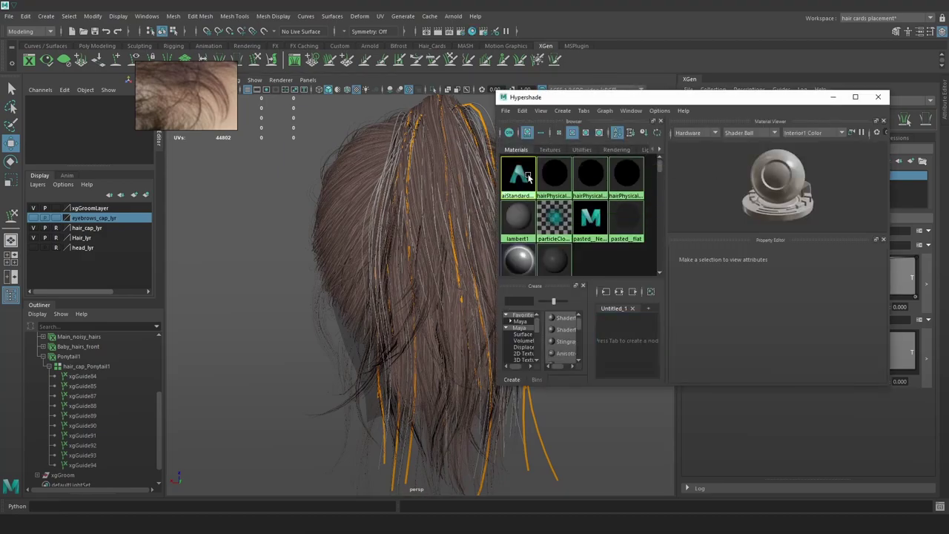
{"action": "left_click", "coordinate": [528, 175]}
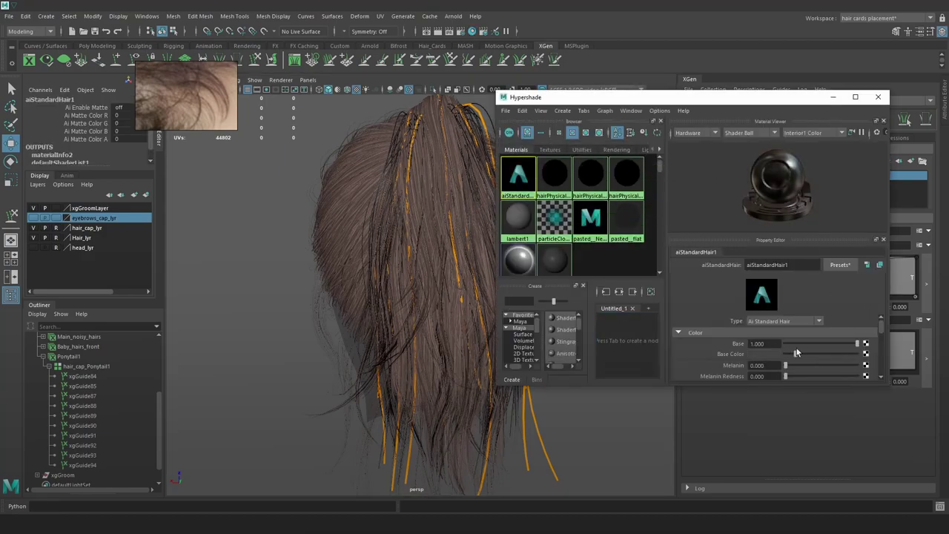
{"action": "left_click", "coordinate": [878, 97]}
Hide all ponytail guides from xgGuide84 to xgGuide94, and compare the hair from the side with the Coil modifier off and on
{"action": "left_click", "coordinate": [118, 376], "text": "shift"}
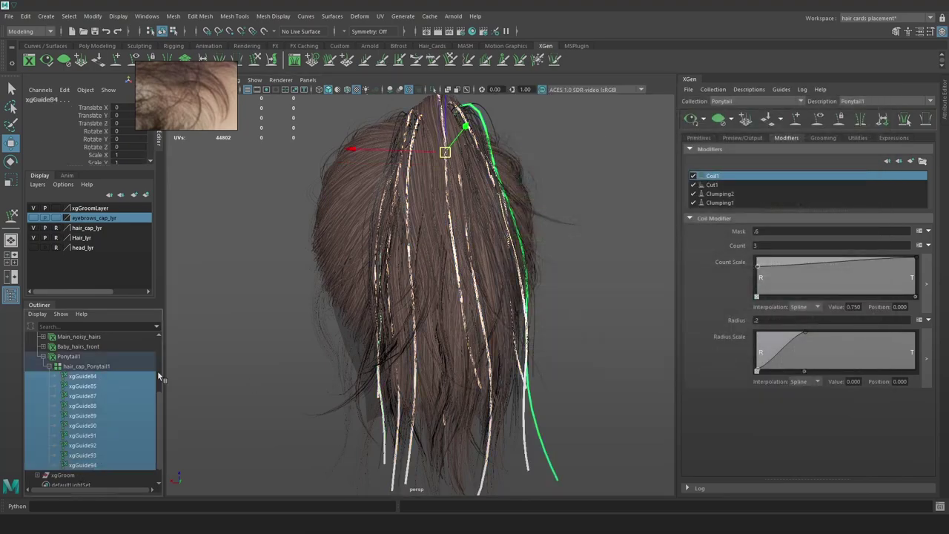
{"action": "key", "text": "ctrl+h"}
{"action": "left_click_drag", "start_coordinate": [596, 311], "coordinate": [718, 146], "text": "alt"}
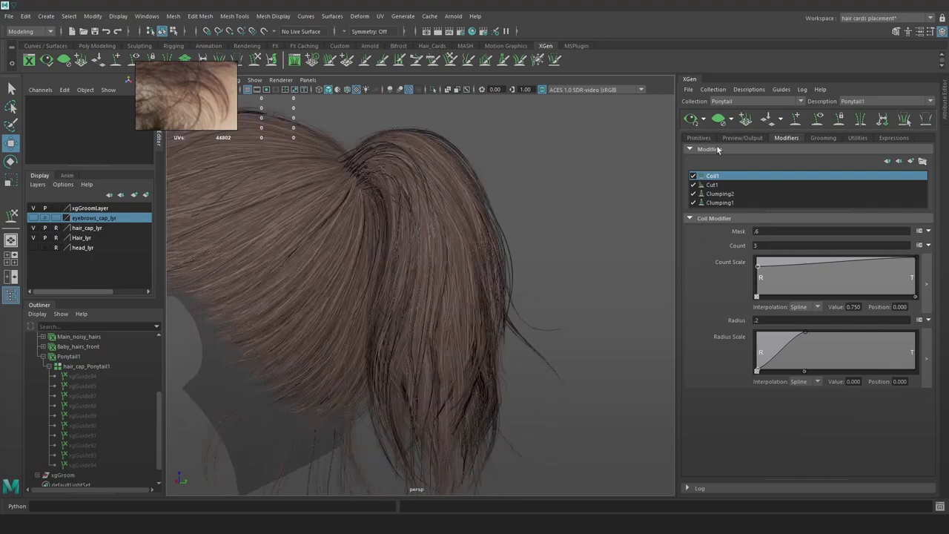
{"action": "left_click", "coordinate": [692, 176]}
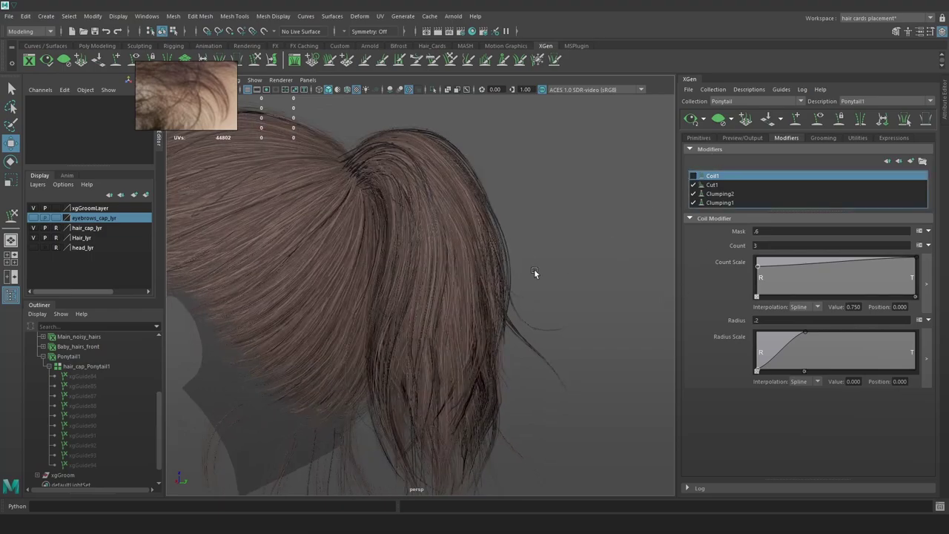
{"action": "left_click", "coordinate": [692, 176]}
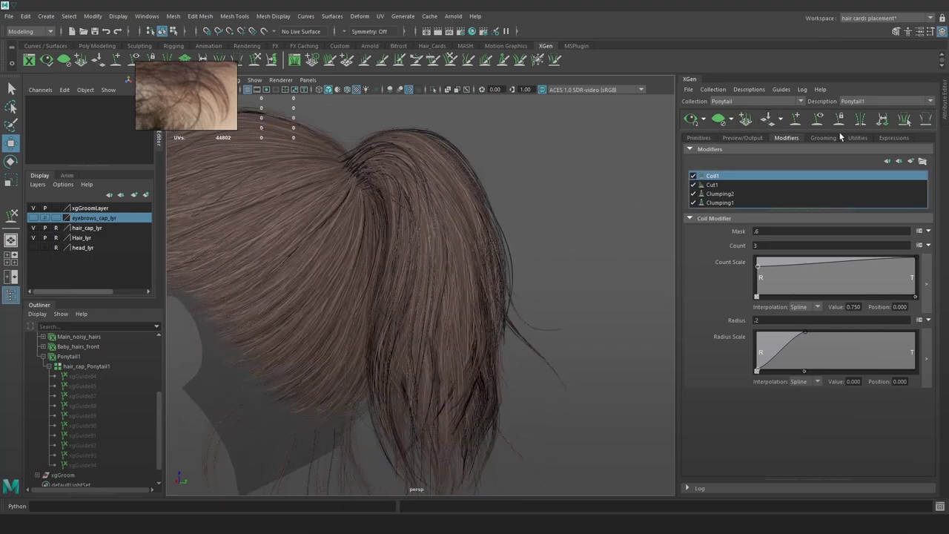
Add a Noise modifier to the Ponytail1 description
{"action": "left_click", "coordinate": [904, 161]}
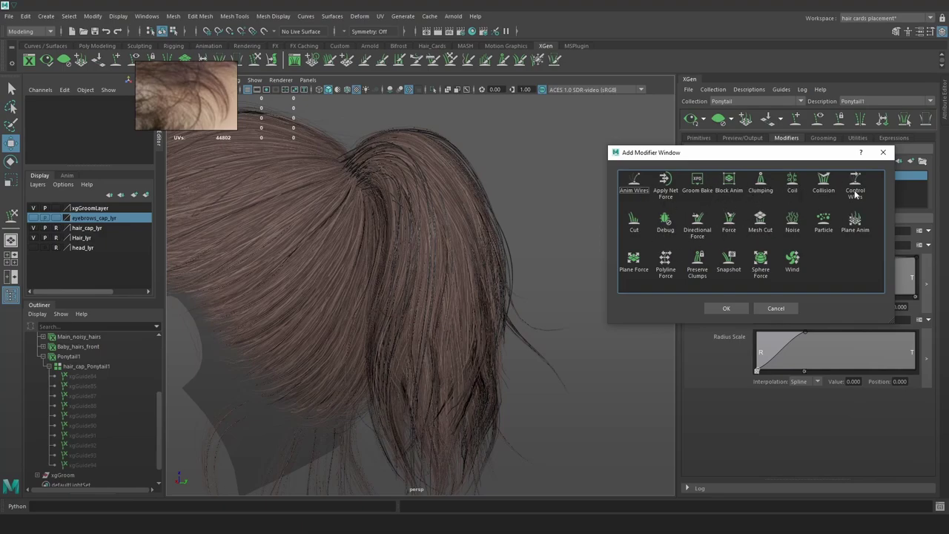
{"action": "left_click", "coordinate": [791, 221]}
{"action": "left_click", "coordinate": [726, 307]}
Copy the Noise2 frequency expression "stray() ? 1 : 10" from Baby_hairs_front into the frequency of Ponytail1's Noise modifier
{"action": "scroll", "coordinate": [567, 249], "scroll_direction": "up", "scroll_amount": 5}
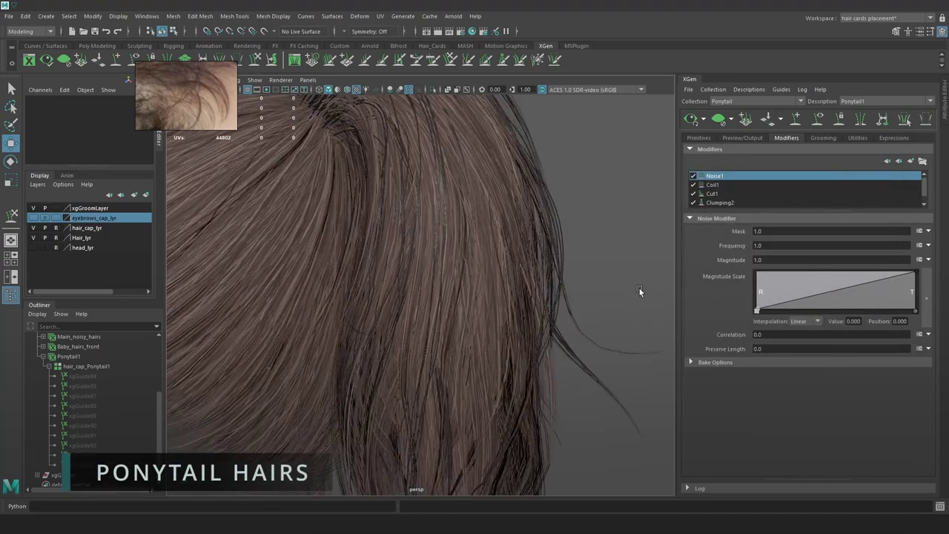
{"action": "left_click_drag", "start_coordinate": [588, 289], "coordinate": [543, 249], "text": "alt"}
{"action": "left_click", "coordinate": [895, 99]}
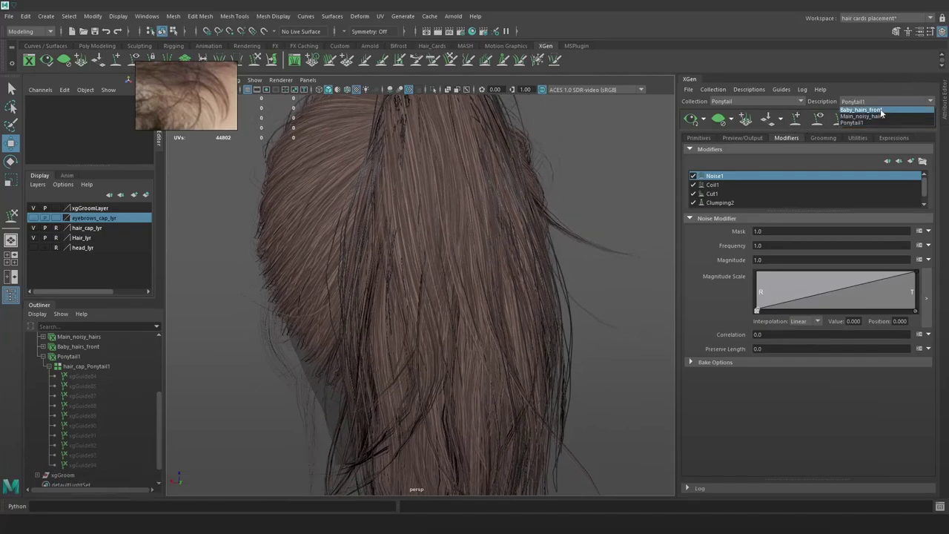
{"action": "left_click", "coordinate": [860, 109]}
{"action": "left_click_drag", "start_coordinate": [804, 241], "coordinate": [727, 242]}
{"action": "key", "text": "ctrl+c"}
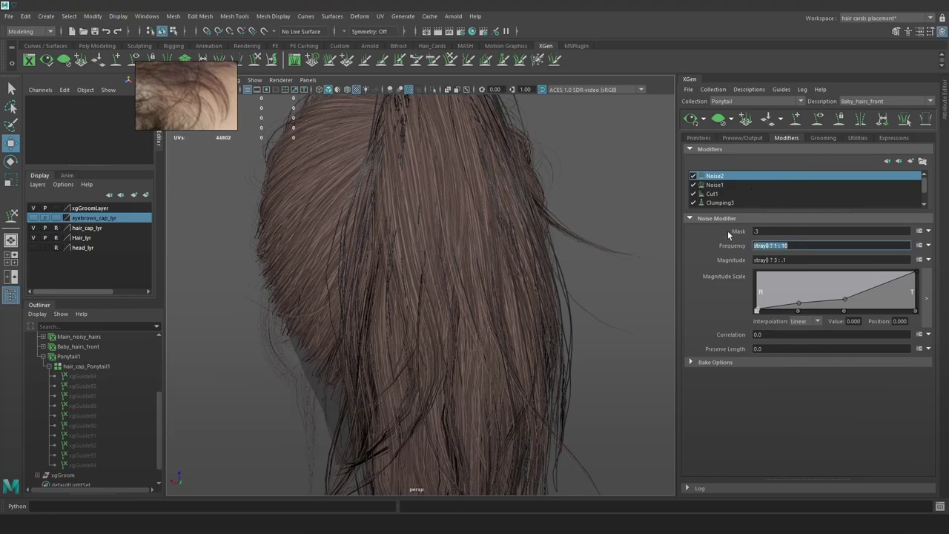
{"action": "left_click", "coordinate": [879, 100]}
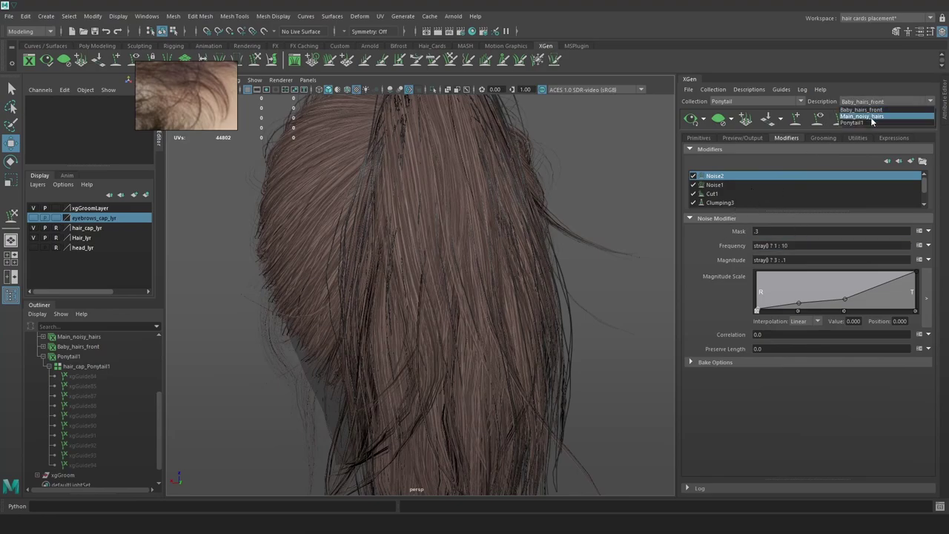
{"action": "left_click", "coordinate": [864, 121]}
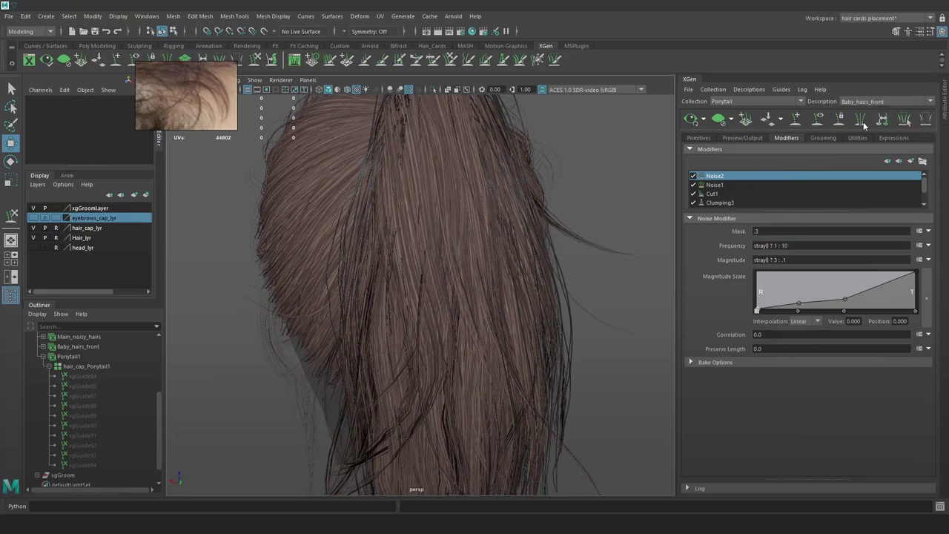
{"action": "left_click", "coordinate": [793, 246]}
{"action": "key", "text": "ctrl+v"}
{"action": "key", "text": "Return"}
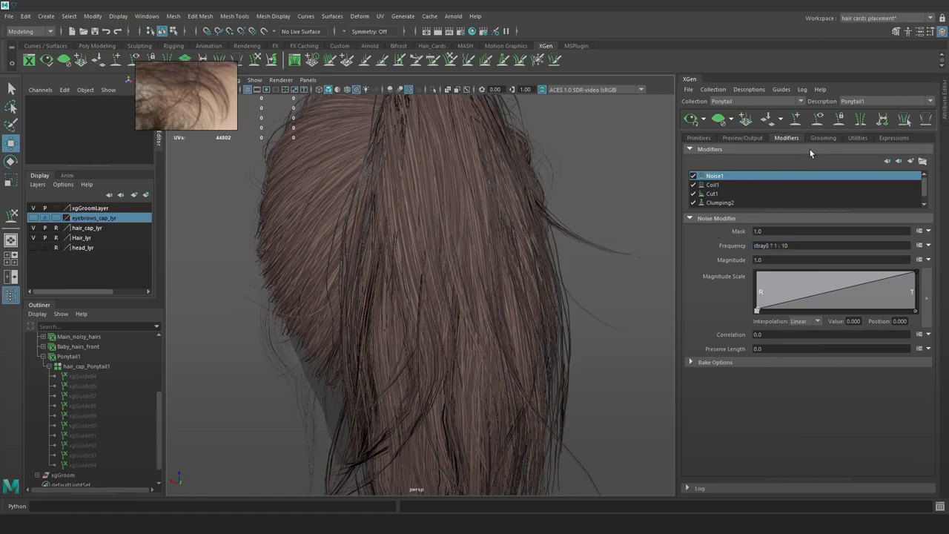
Copy the Noise2 magnitude expression "stray() ? 3 : .1" from Baby_hairs_front into the magnitude of Ponytail1's Noise modifier
{"action": "left_click", "coordinate": [867, 101]}
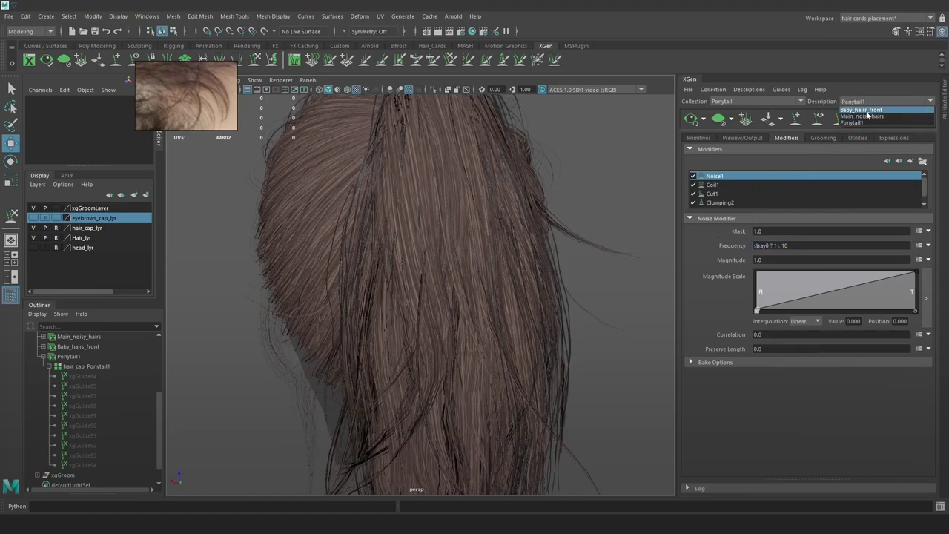
{"action": "left_click", "coordinate": [860, 108]}
{"action": "left_click_drag", "start_coordinate": [821, 259], "coordinate": [752, 260]}
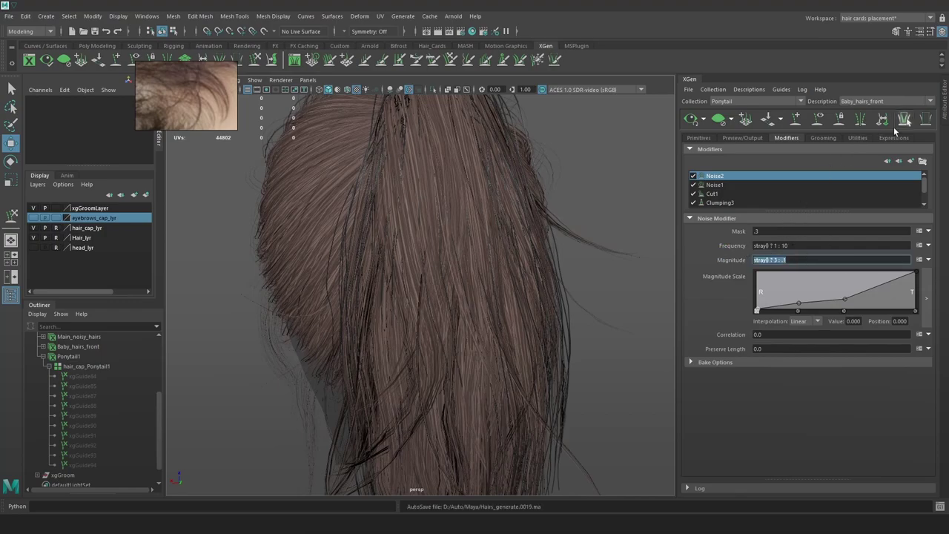
{"action": "left_click", "coordinate": [889, 101]}
{"action": "left_click", "coordinate": [868, 119]}
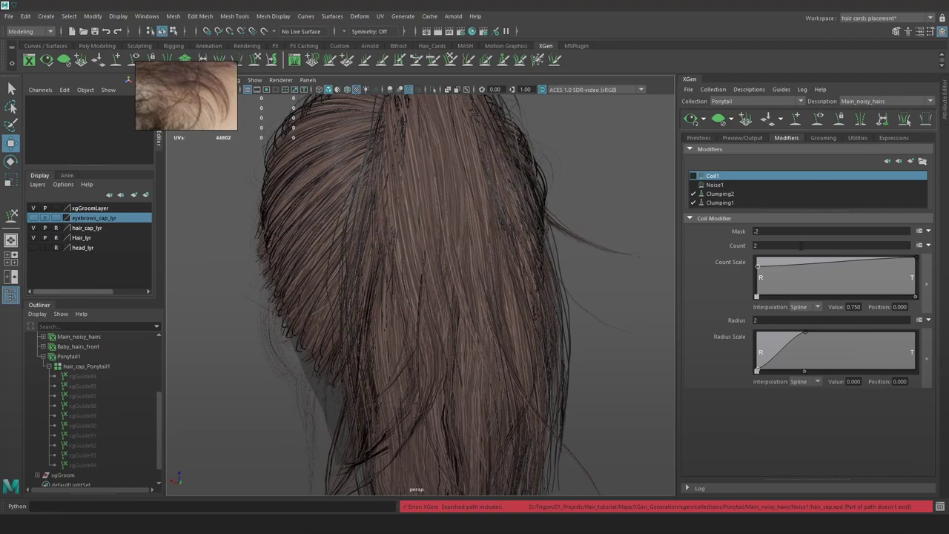
{"action": "left_click", "coordinate": [890, 101]}
{"action": "left_click", "coordinate": [866, 122]}
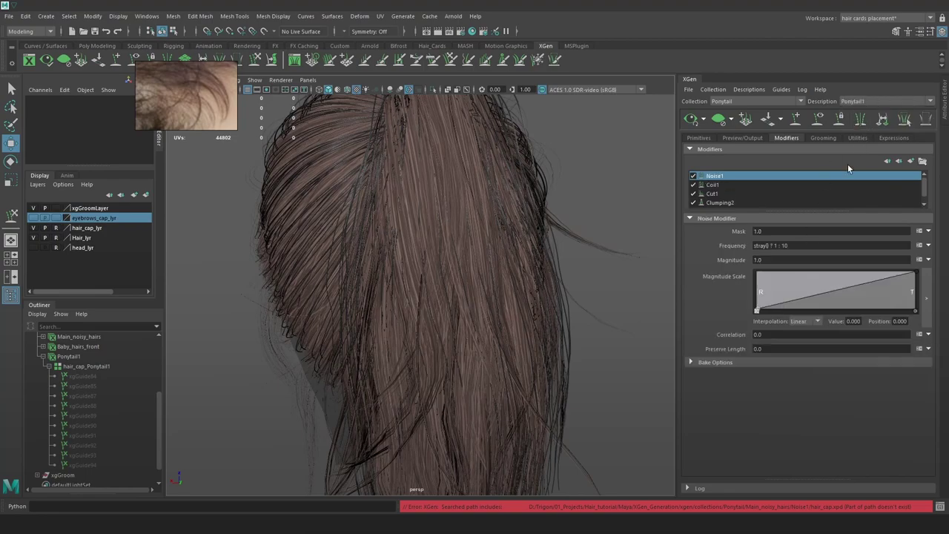
{"action": "left_click_drag", "start_coordinate": [789, 261], "coordinate": [710, 246]}
{"action": "type", "text": "stray() ? 3 : .1"}
{"action": "key", "text": "Return"}
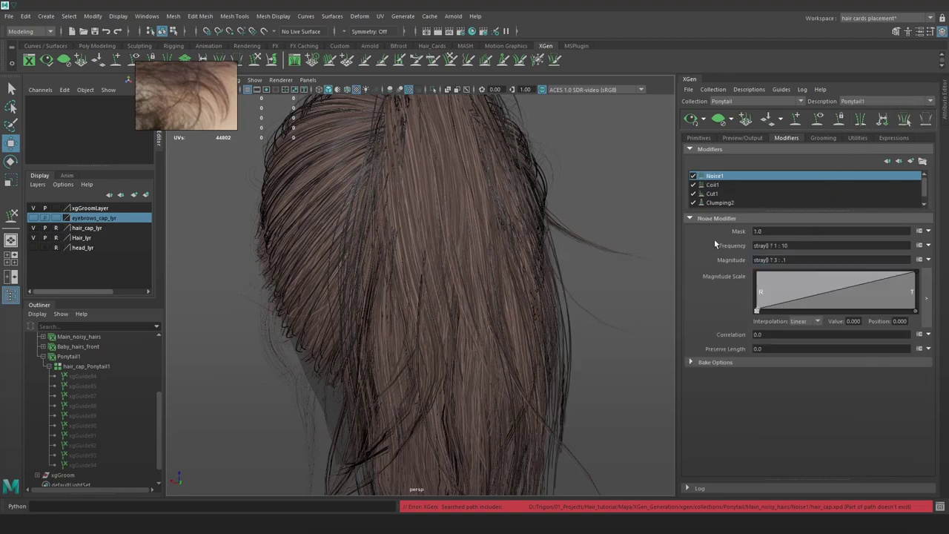
Set the stray percentage of the Ponytail1 description to 25
{"action": "right_click_drag", "start_coordinate": [669, 277], "coordinate": [614, 259], "text": "alt"}
{"action": "left_click_drag", "start_coordinate": [614, 259], "coordinate": [567, 255], "text": "alt"}
{"action": "right_click_drag", "start_coordinate": [567, 255], "coordinate": [630, 223], "text": "alt"}
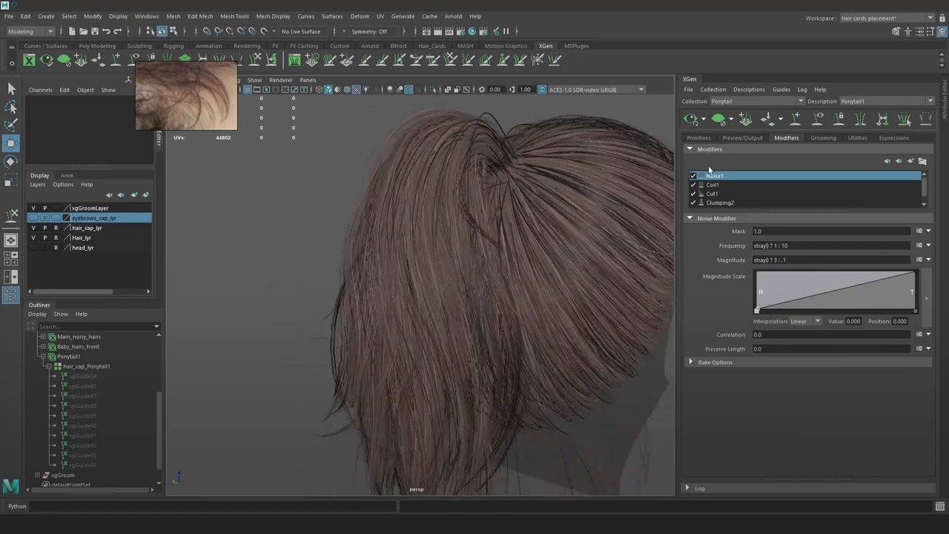
{"action": "left_click", "coordinate": [763, 90]}
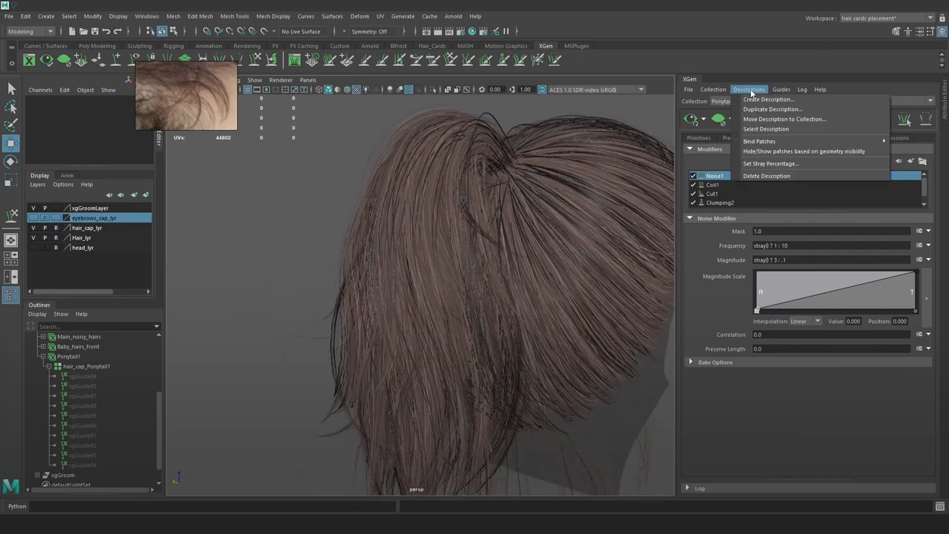
{"action": "left_click", "coordinate": [771, 164]}
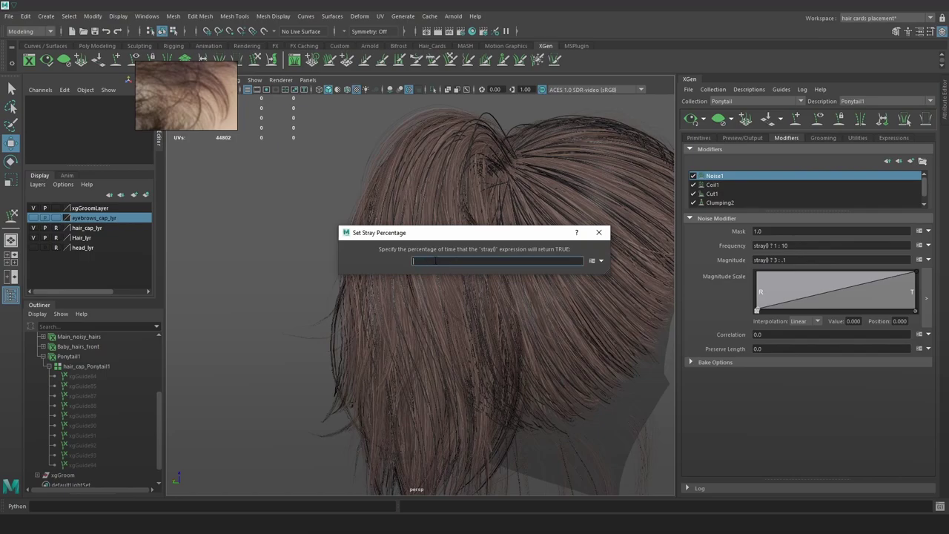
{"action": "key", "text": "Return"}
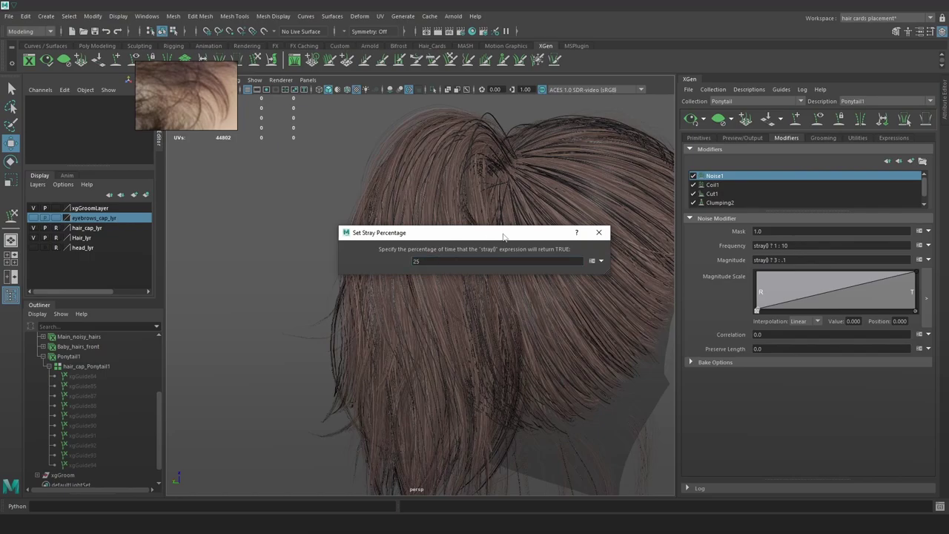
{"action": "left_click", "coordinate": [599, 232]}
Try the expression "stray() ? 30 : .1" as the Noise modifier's magnitude and inspect the stray hairs from the side
{"action": "left_click_drag", "start_coordinate": [600, 269], "coordinate": [587, 254], "text": "alt"}
{"action": "left_click", "coordinate": [693, 176]}
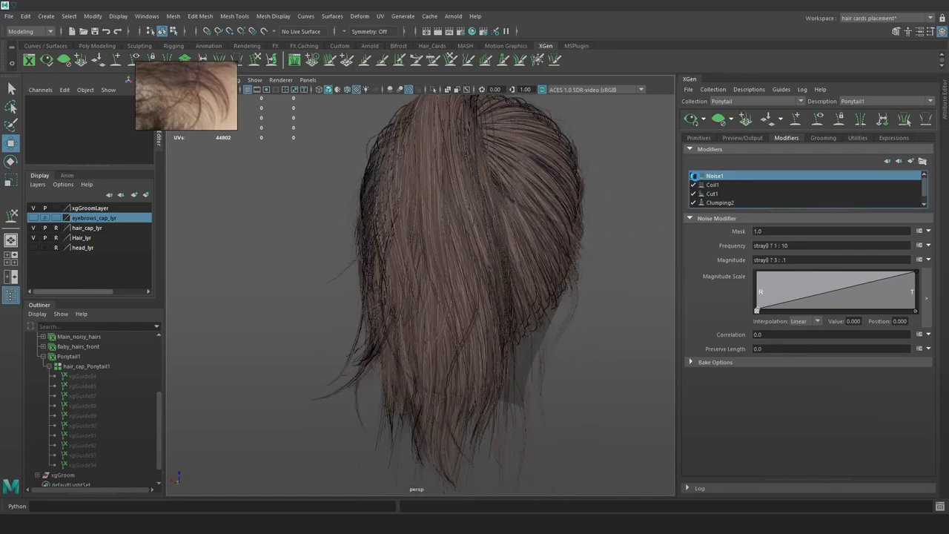
{"action": "left_click", "coordinate": [775, 259]}
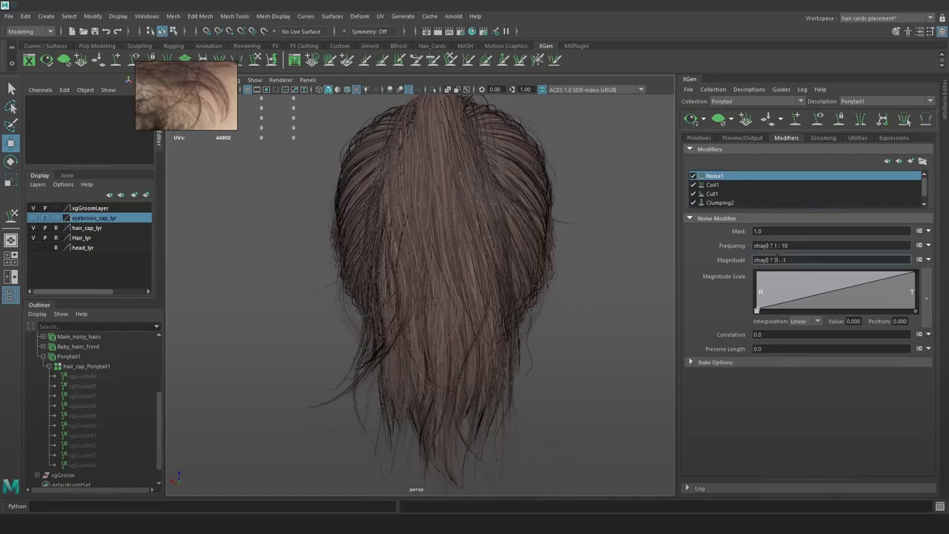
{"action": "type", "text": "0"}
{"action": "key", "text": "Return"}
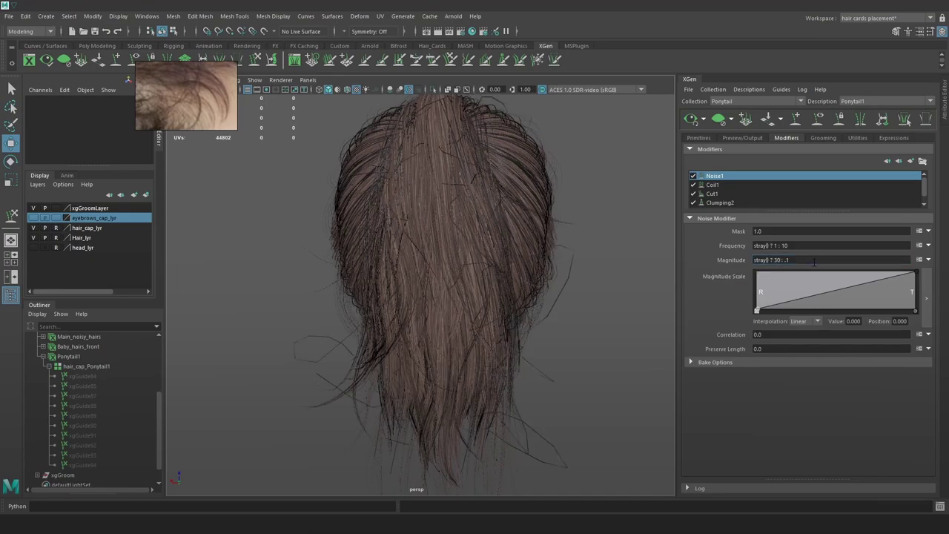
{"action": "left_click_drag", "start_coordinate": [618, 247], "coordinate": [541, 254], "text": "alt"}
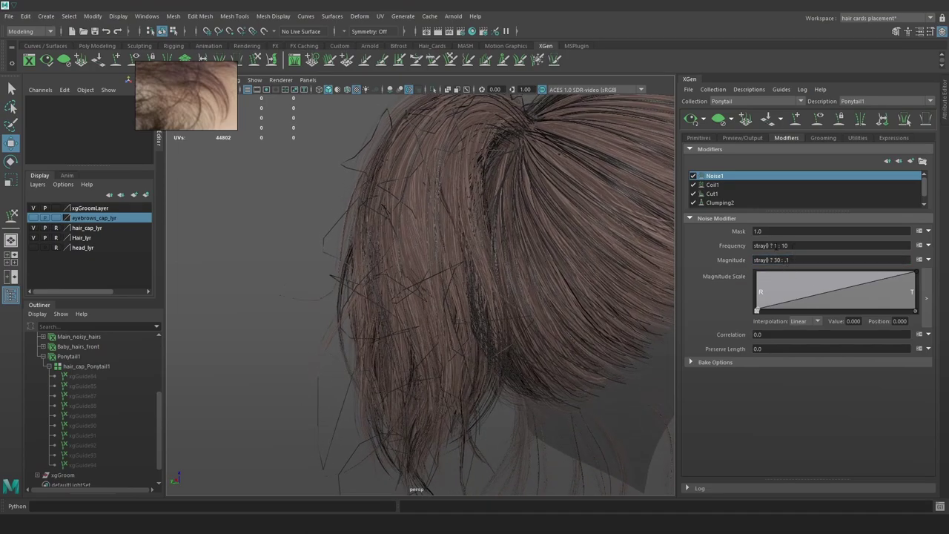
Try the expression "stray() ? .1 : 10" as the Noise modifier's frequency and inspect the ponytail from behind
{"action": "left_click", "coordinate": [776, 245]}
{"action": "type", "text": "."}
{"action": "key", "text": "Return"}
{"action": "scroll", "coordinate": [542, 304], "scroll_direction": "down", "scroll_amount": 4}
{"action": "left_click_drag", "start_coordinate": [545, 304], "coordinate": [630, 278], "text": "alt"}
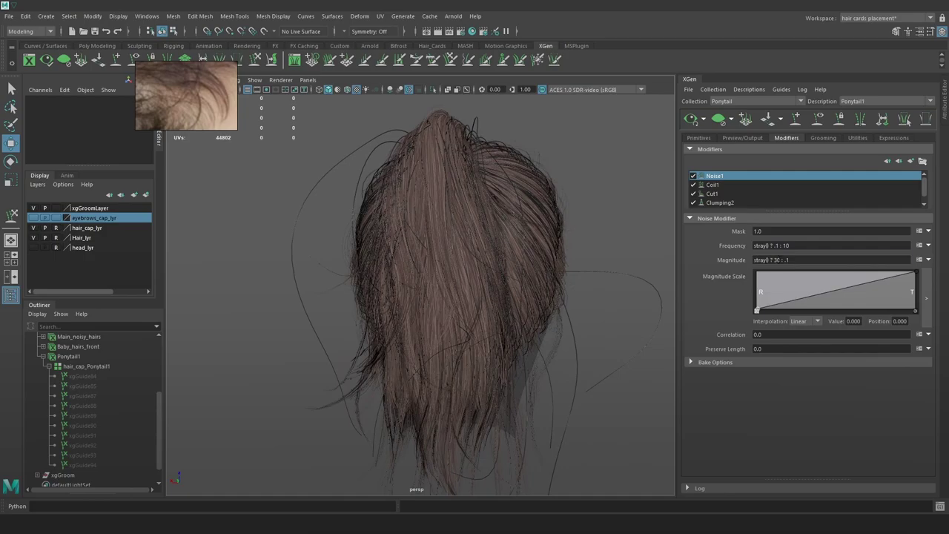
Try the expression "stray() ? 10 : .1" as the Noise modifier's magnitude
{"action": "left_click", "coordinate": [777, 260]}
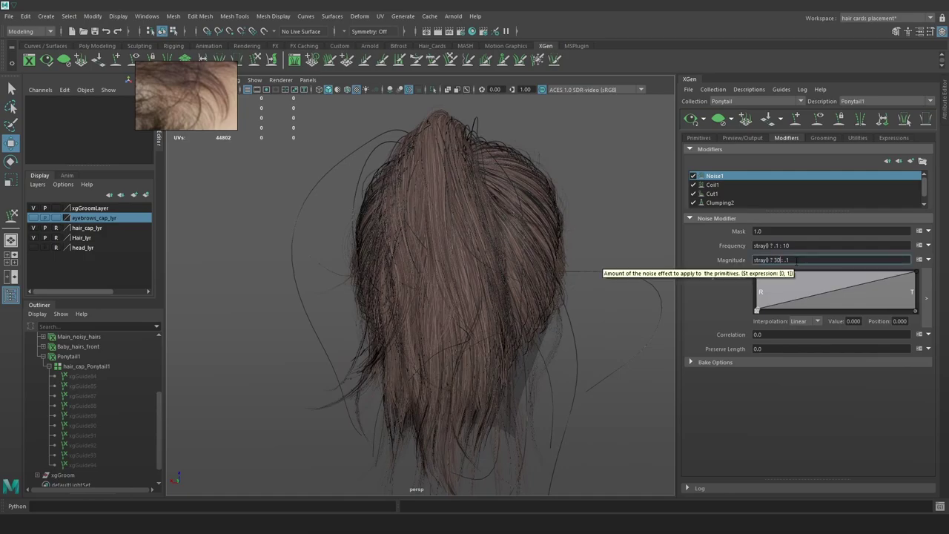
{"action": "type", "text": "10"}
{"action": "key", "text": "Return"}
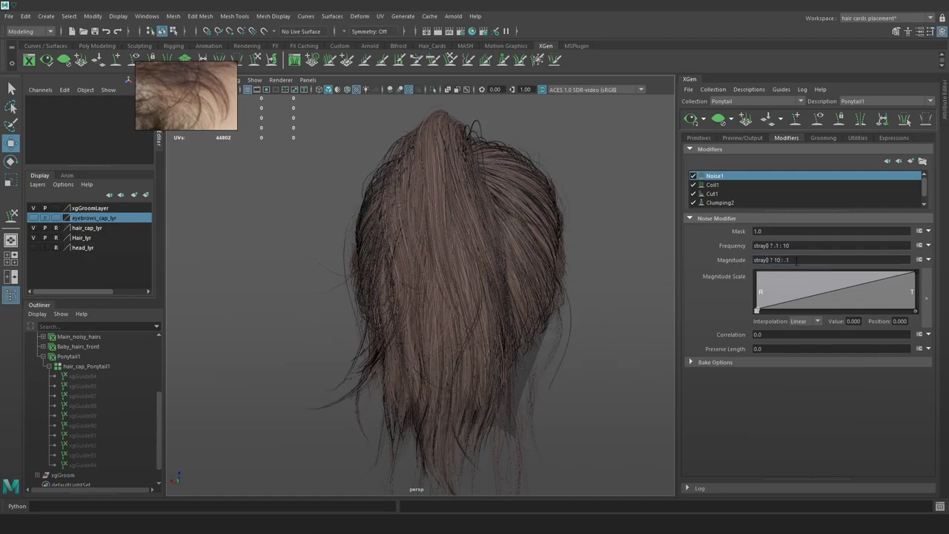
{"action": "mouse_move", "coordinate": [581, 218]}
{"action": "left_mouse_down", "text": "alt"}
{"action": "mouse_move", "coordinate": [593, 212]}
{"action": "mouse_move", "coordinate": [579, 210]}
{"action": "left_mouse_up", "text": "alt"}
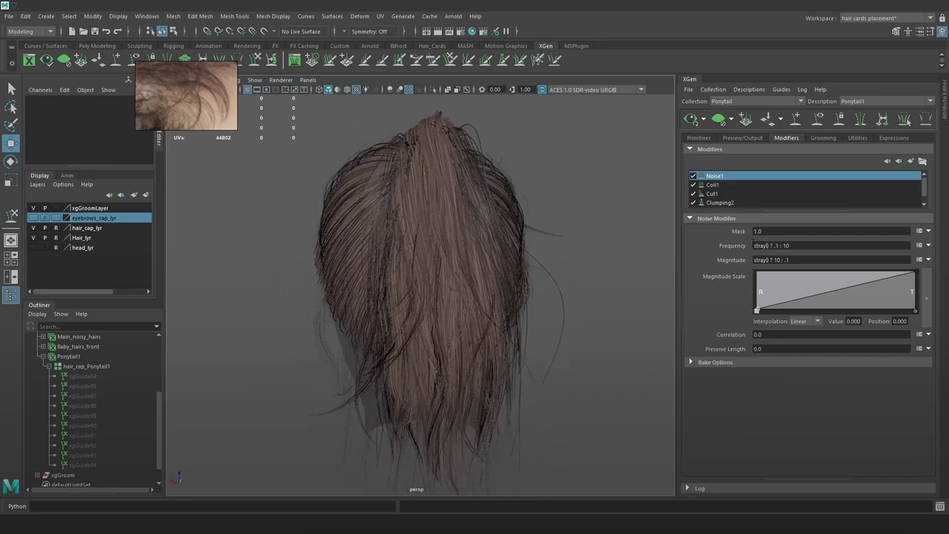
Try the expression "stray() ? 5 : .1" as the Noise modifier's magnitude and inspect the ponytail from the side
{"action": "left_click", "coordinate": [782, 260]}
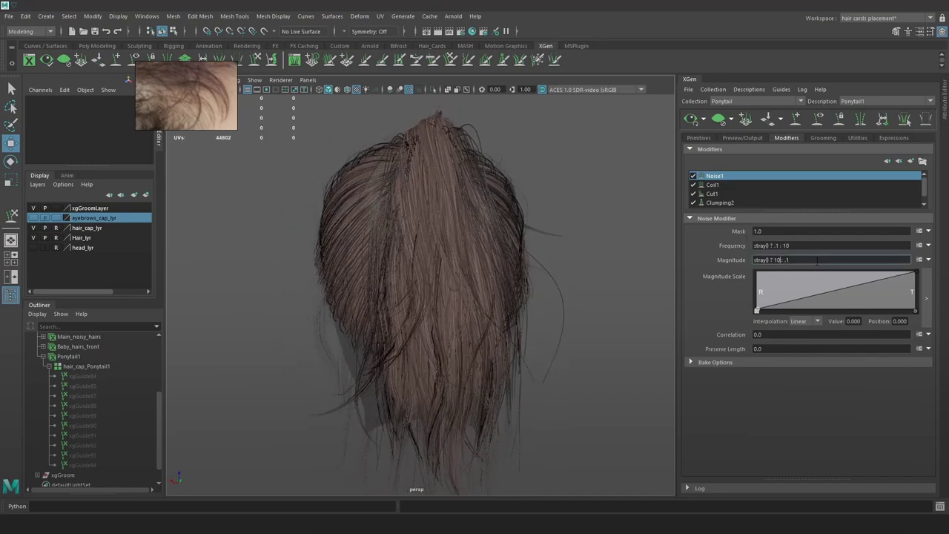
{"action": "key", "text": "BackSpace"}
{"action": "key", "text": "BackSpace"}
{"action": "type", "text": "5"}
{"action": "key", "text": "Return"}
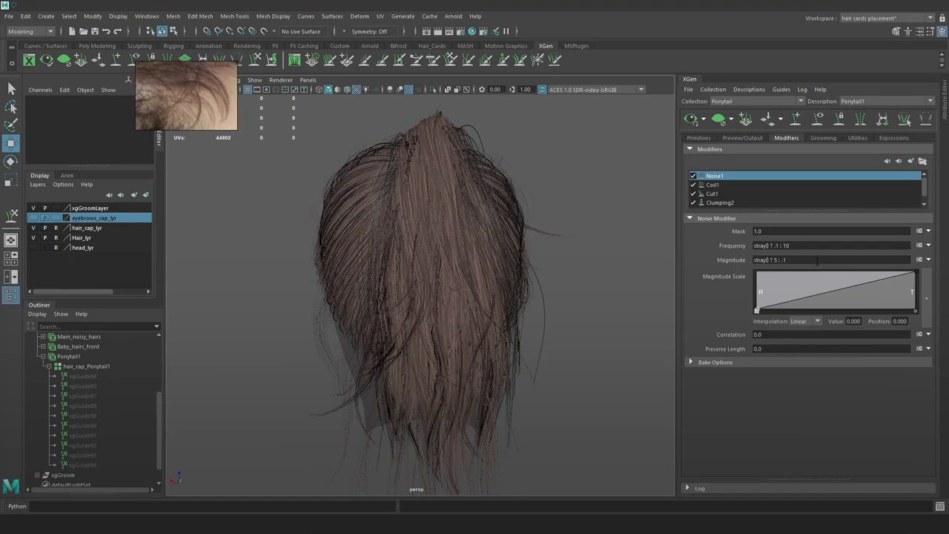
{"action": "left_click_drag", "start_coordinate": [531, 195], "coordinate": [593, 230], "text": "alt"}
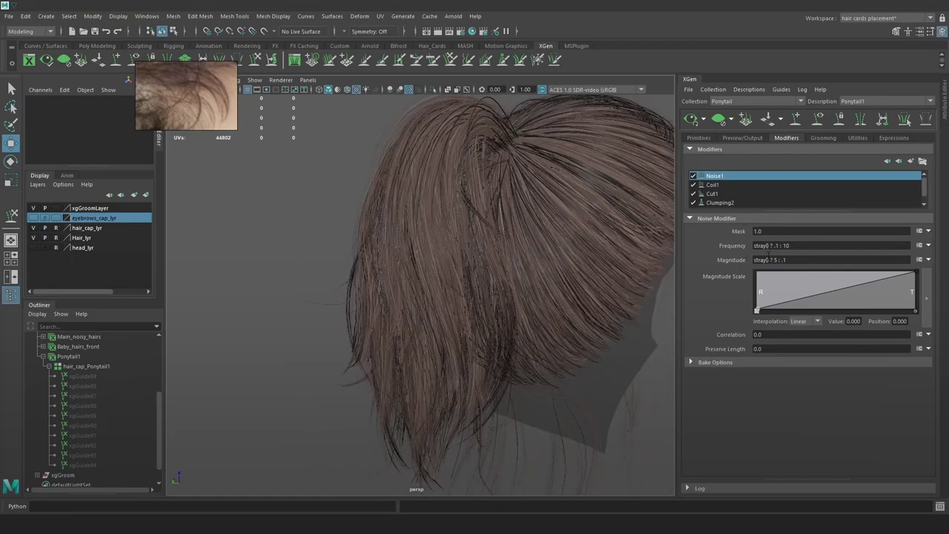
Try the noise magnitude expression "stray() ? 3 : .1" and compare the ponytail with the Noise modifier off and on
{"action": "left_click", "coordinate": [777, 259]}
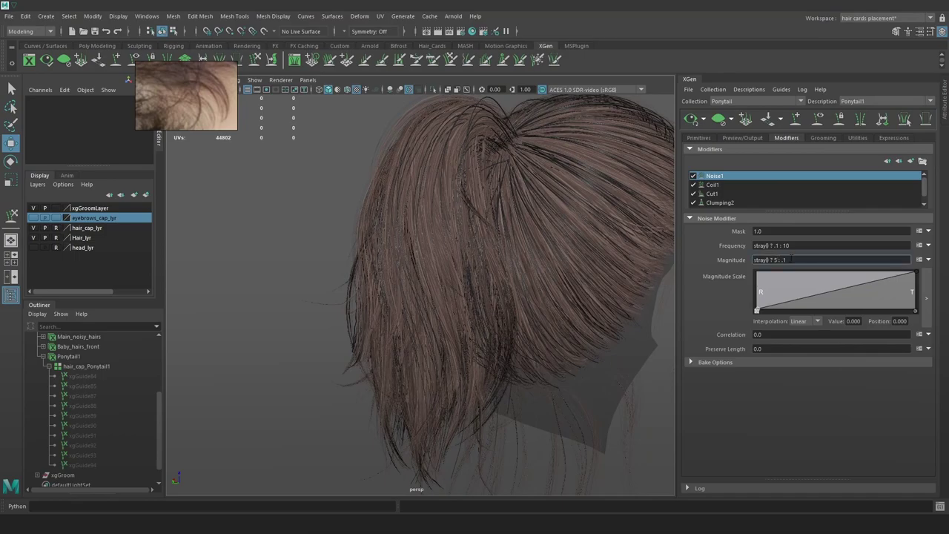
{"action": "key", "text": "Return"}
{"action": "left_click_drag", "start_coordinate": [560, 279], "coordinate": [489, 275], "text": "alt"}
{"action": "left_click", "coordinate": [694, 176]}
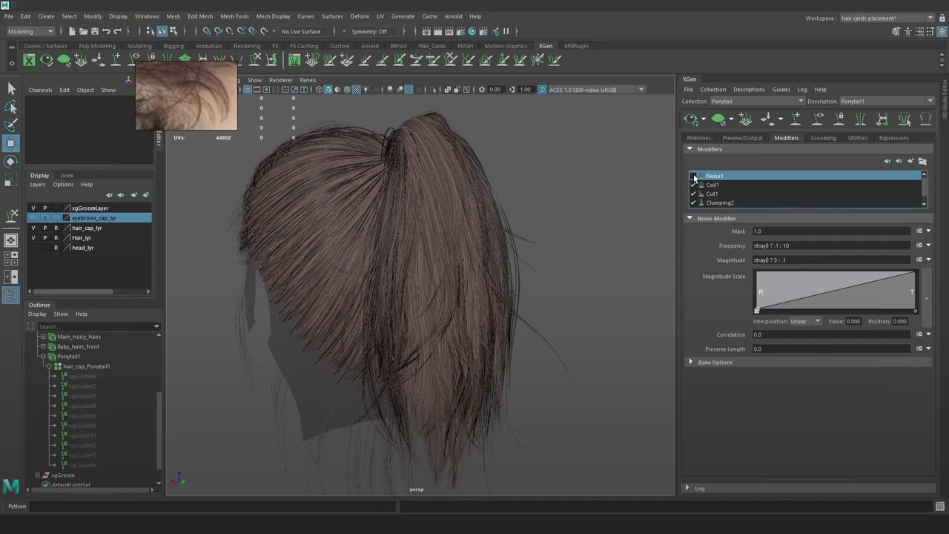
{"action": "left_click", "coordinate": [694, 176]}
{"action": "left_click", "coordinate": [694, 176]}
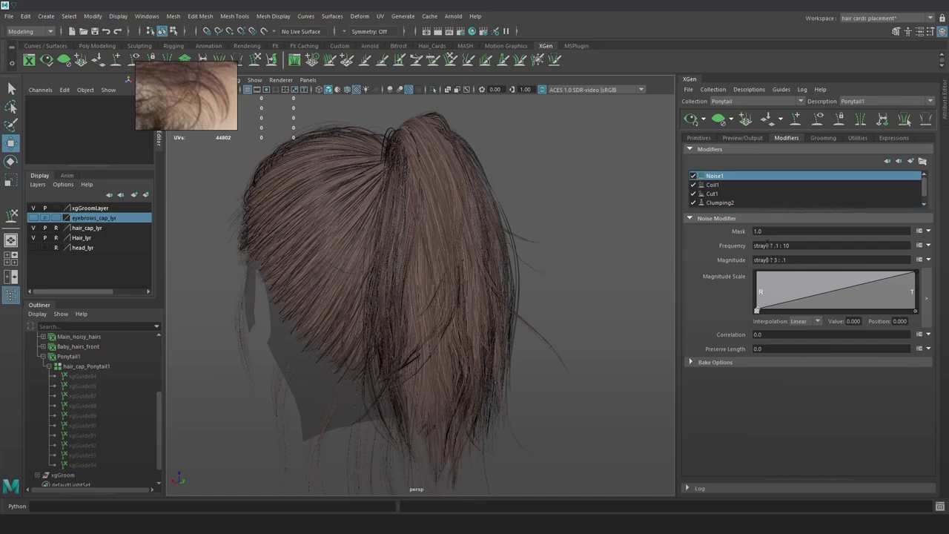
Try the expression "stray() ? .2 : 10" as the Noise modifier's frequency
{"action": "left_click", "coordinate": [779, 249]}
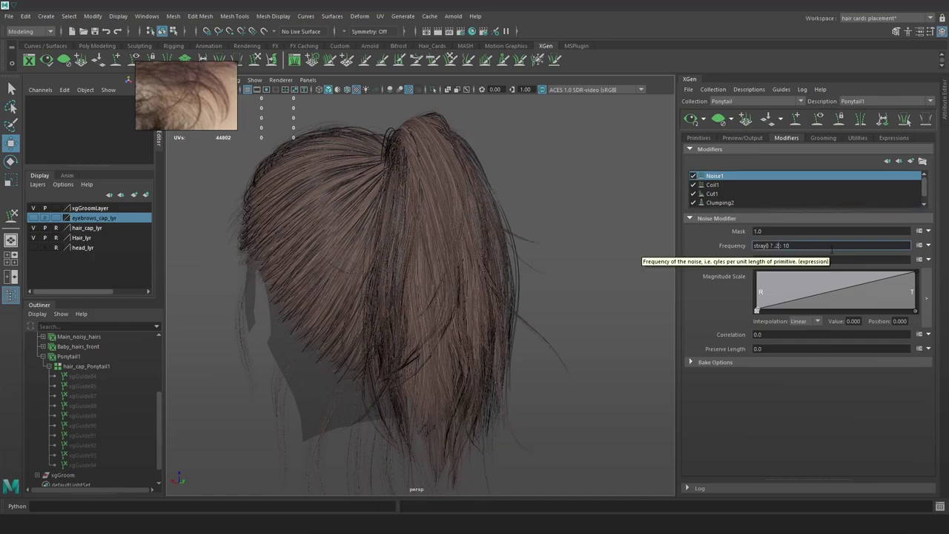
{"action": "key", "text": "BackSpace"}
{"action": "type", "text": "2"}
{"action": "key", "text": "Return"}
{"action": "mouse_move", "coordinate": [602, 232]}
{"action": "left_mouse_down", "text": "alt"}
{"action": "mouse_move", "coordinate": [555, 233]}
{"action": "mouse_move", "coordinate": [585, 238]}
{"action": "left_mouse_up", "text": "alt"}
Try the noise magnitude expression "stray() ? 6 : .1" and compare the hair with the Noise modifier off and on
{"action": "left_click", "coordinate": [777, 259]}
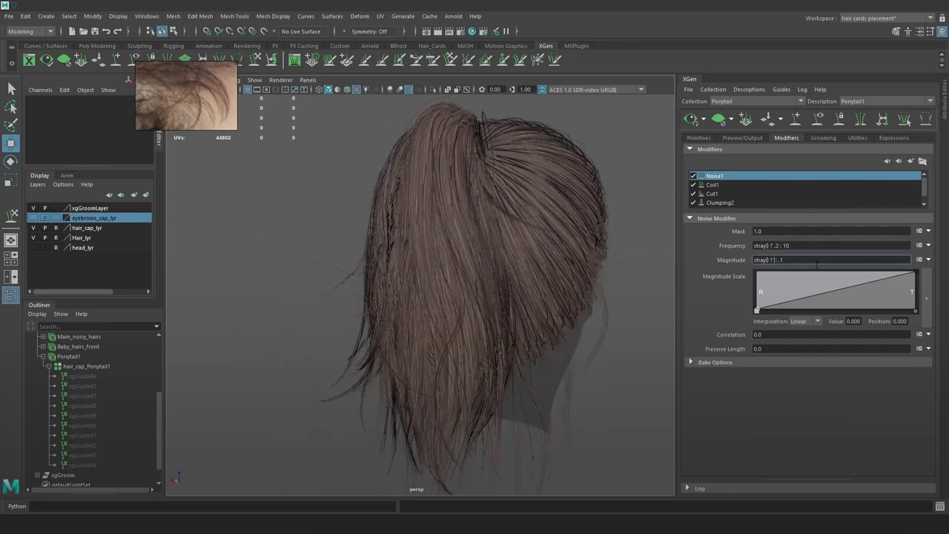
{"action": "type", "text": "6"}
{"action": "key", "text": "Return"}
{"action": "left_click_drag", "start_coordinate": [568, 264], "coordinate": [523, 264], "text": "alt"}
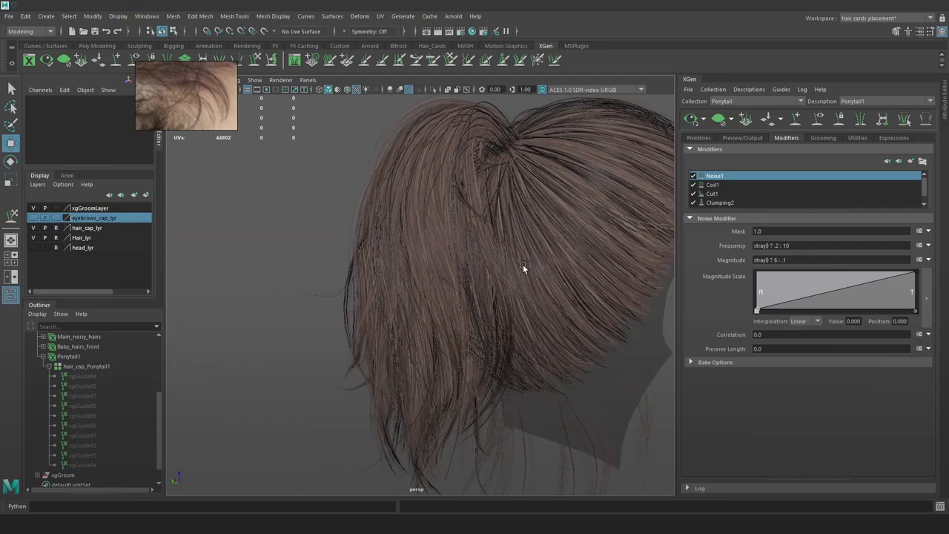
{"action": "left_click", "coordinate": [694, 177]}
{"action": "left_click", "coordinate": [693, 176]}
{"action": "left_click_drag", "start_coordinate": [562, 254], "coordinate": [602, 261], "text": "alt"}
Set the Noise modifier's magnitude expression to "stray() ? 4 : .1"
{"action": "left_click", "coordinate": [777, 261]}
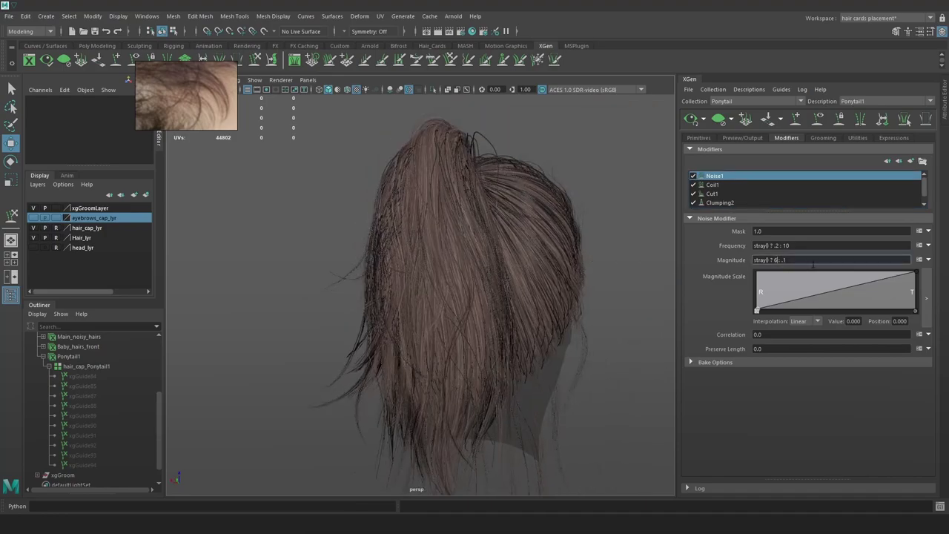
{"action": "key", "text": "BackSpace"}
{"action": "type", "text": "4"}
{"action": "key", "text": "Return"}
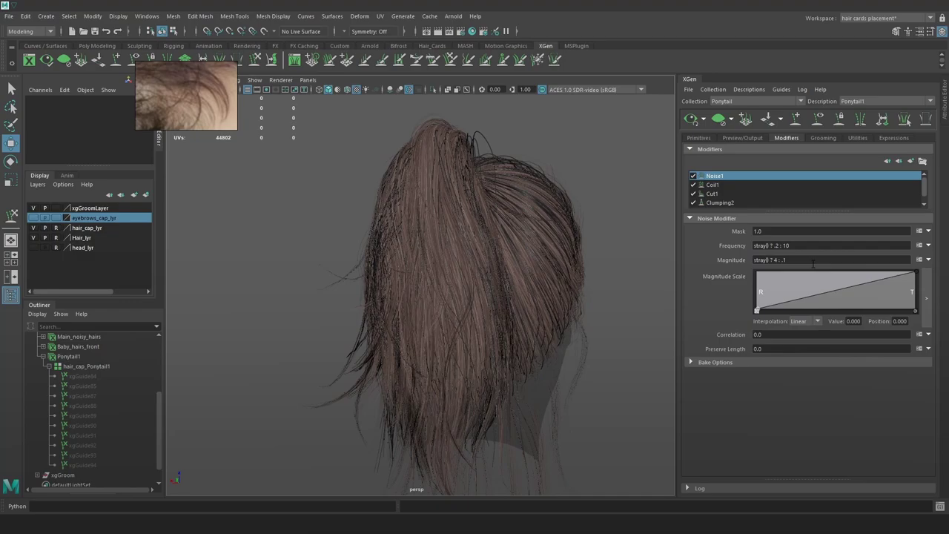
Set the noise frequency expression to "stray() ? .15 : 10" and compare the ponytail with the Noise modifier off and on
{"action": "left_click", "coordinate": [779, 244]}
{"action": "type", "text": "5"}
{"action": "key", "text": "Return"}
{"action": "left_click", "coordinate": [694, 177]}
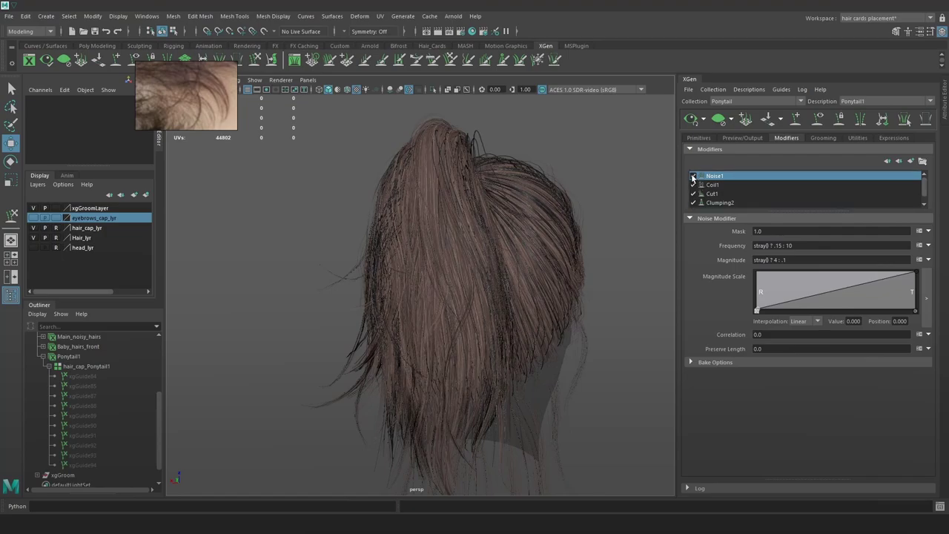
{"action": "left_click", "coordinate": [693, 176]}
{"action": "left_click_drag", "start_coordinate": [571, 215], "coordinate": [451, 218], "text": "alt"}
{"action": "scroll", "coordinate": [452, 218], "scroll_direction": "up", "scroll_amount": 4}
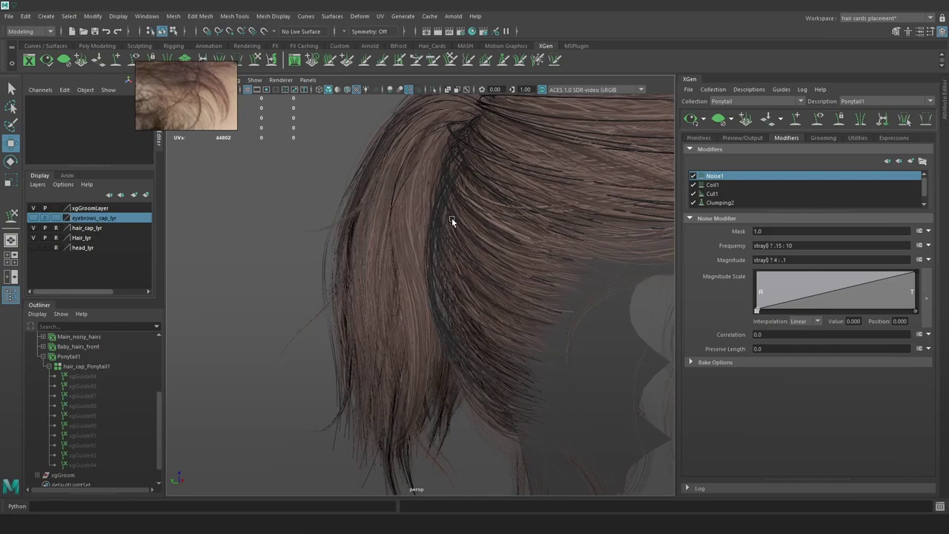
{"action": "left_click", "coordinate": [692, 177]}
{"action": "left_click", "coordinate": [691, 177]}
Compare the ponytail tips with the Cut modifier off and on, and set its amount to rand(0.0,6)
{"action": "left_click", "coordinate": [717, 196]}
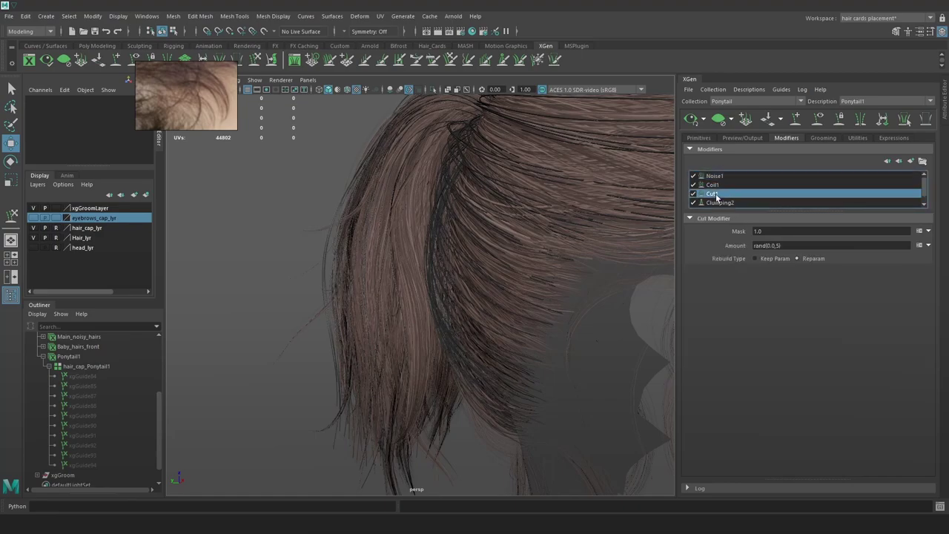
{"action": "left_click", "coordinate": [780, 245]}
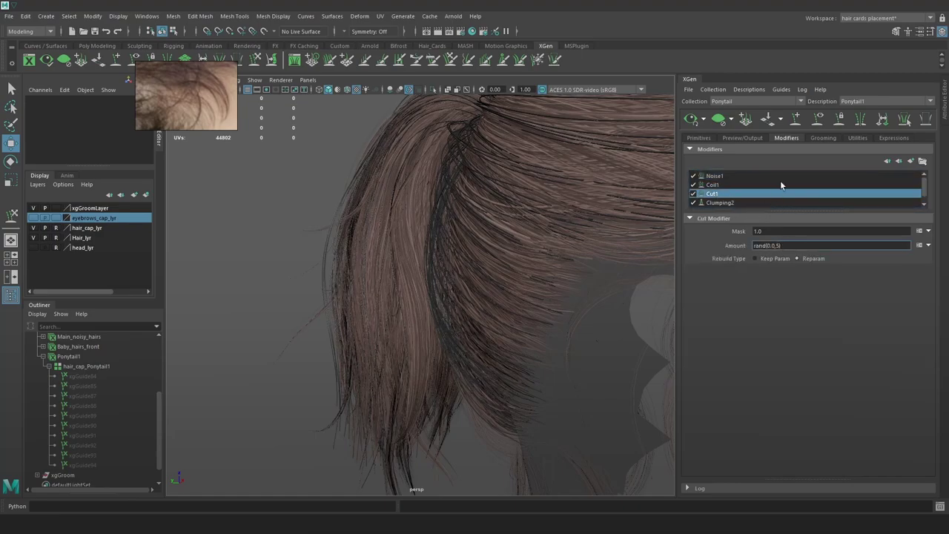
{"action": "left_click", "coordinate": [694, 194]}
{"action": "left_click", "coordinate": [694, 194]}
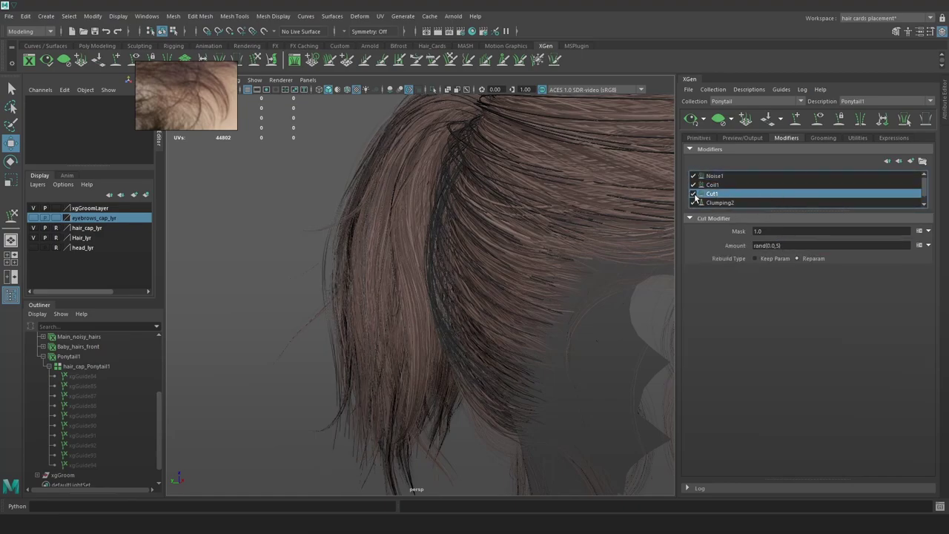
{"action": "left_click", "coordinate": [811, 244]}
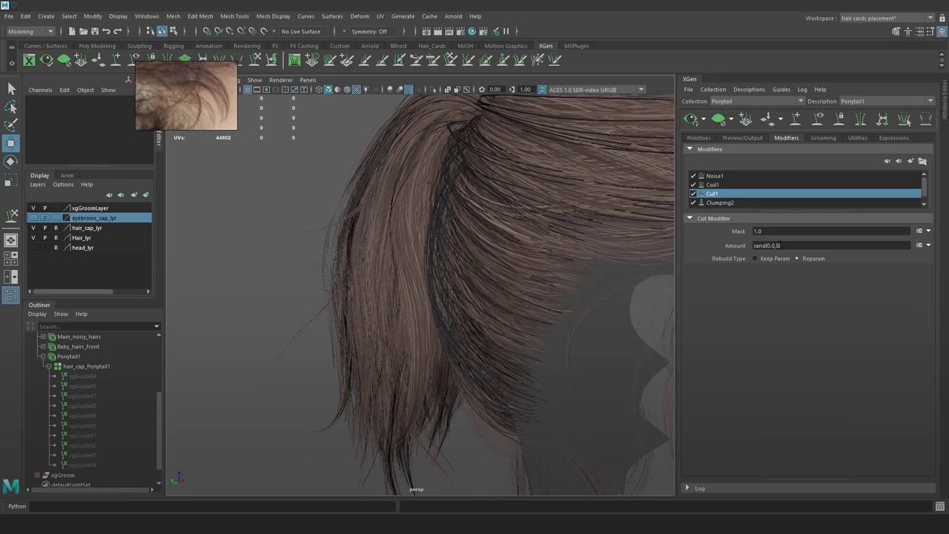
{"action": "left_click", "coordinate": [811, 246]}
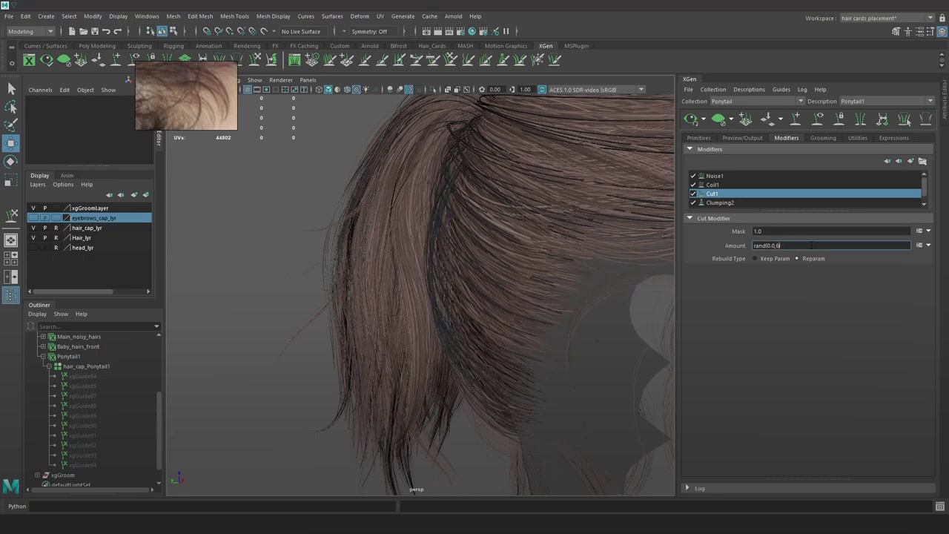
{"action": "type", "text": ")"}
{"action": "key", "text": "Return"}
{"action": "scroll", "coordinate": [364, 405], "scroll_direction": "down", "scroll_amount": 5}
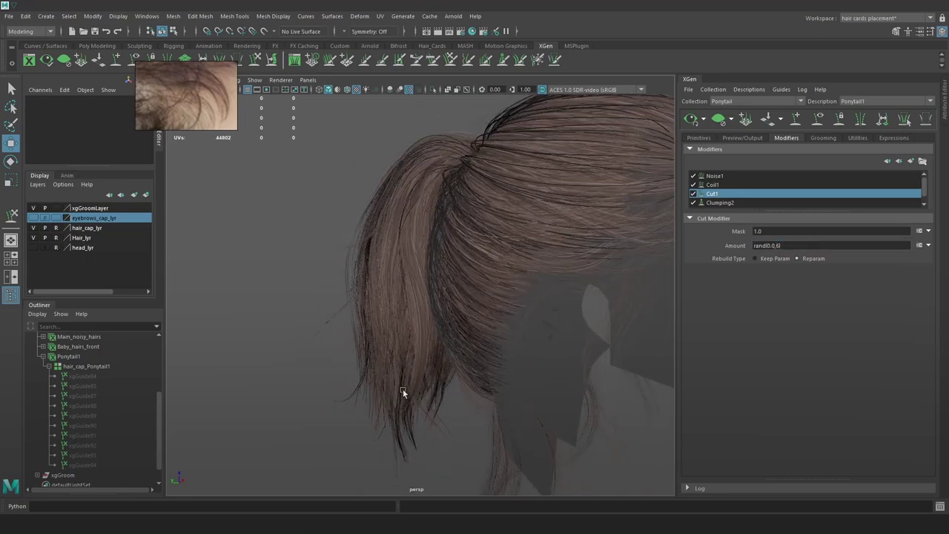
In wireframe display, clear the previews of the Main_noisy_hairs and Baby_hairs_front descriptions, and make Ponytail1 the active description again
{"action": "left_click_drag", "start_coordinate": [403, 388], "coordinate": [661, 199], "text": "alt"}
{"action": "key", "text": "4"}
{"action": "left_click_drag", "start_coordinate": [610, 252], "coordinate": [616, 201], "text": "alt"}
{"action": "left_click", "coordinate": [877, 101]}
{"action": "left_click", "coordinate": [861, 116]}
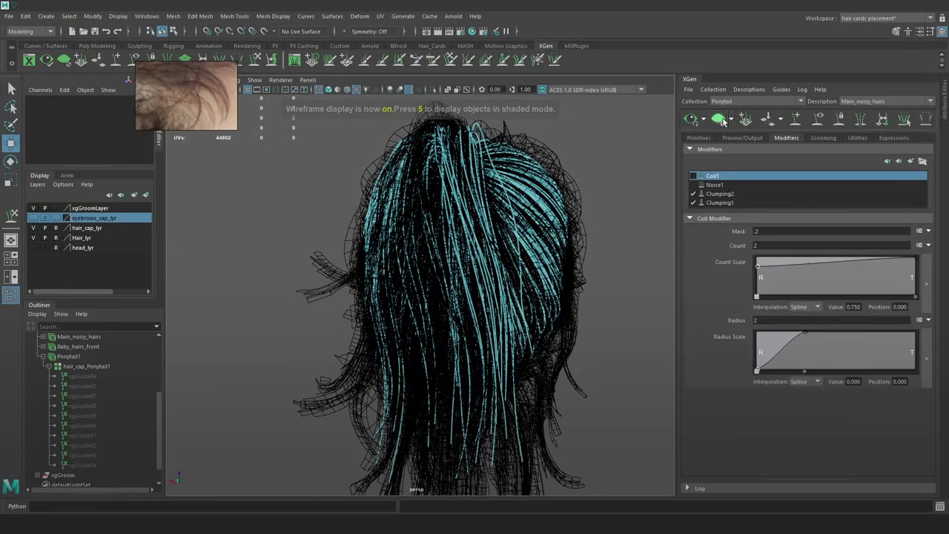
{"action": "left_click", "coordinate": [887, 102]}
{"action": "left_click", "coordinate": [861, 110]}
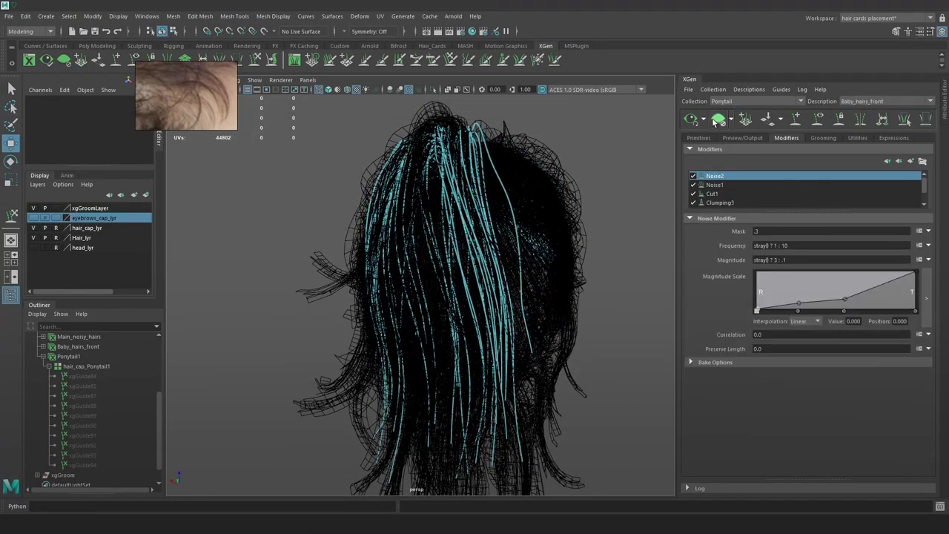
{"action": "left_click", "coordinate": [860, 102]}
{"action": "left_click", "coordinate": [868, 123]}
Return to textured shading, and clear and regenerate the Ponytail1 preview to compare the groom with the hair underneath
{"action": "mouse_move", "coordinate": [585, 234]}
{"action": "left_mouse_down", "text": "alt"}
{"action": "mouse_move", "coordinate": [471, 239]}
{"action": "mouse_move", "coordinate": [527, 248]}
{"action": "mouse_move", "coordinate": [575, 276]}
{"action": "mouse_move", "coordinate": [612, 247]}
{"action": "left_mouse_up", "text": "alt"}
{"action": "key", "text": "6"}
{"action": "left_click", "coordinate": [718, 120]}
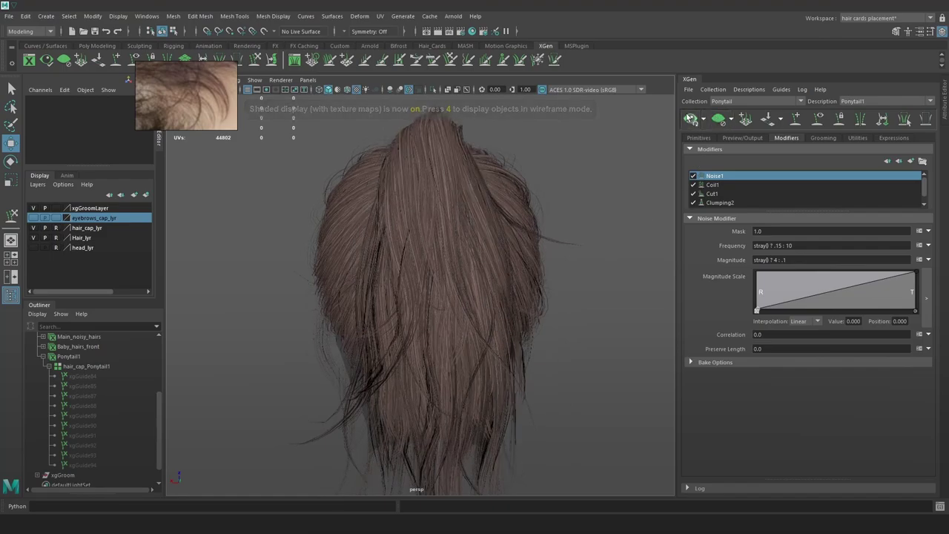
{"action": "left_click", "coordinate": [691, 119]}
{"action": "left_click", "coordinate": [718, 119]}
{"action": "left_click", "coordinate": [691, 118]}
{"action": "left_click", "coordinate": [691, 119]}
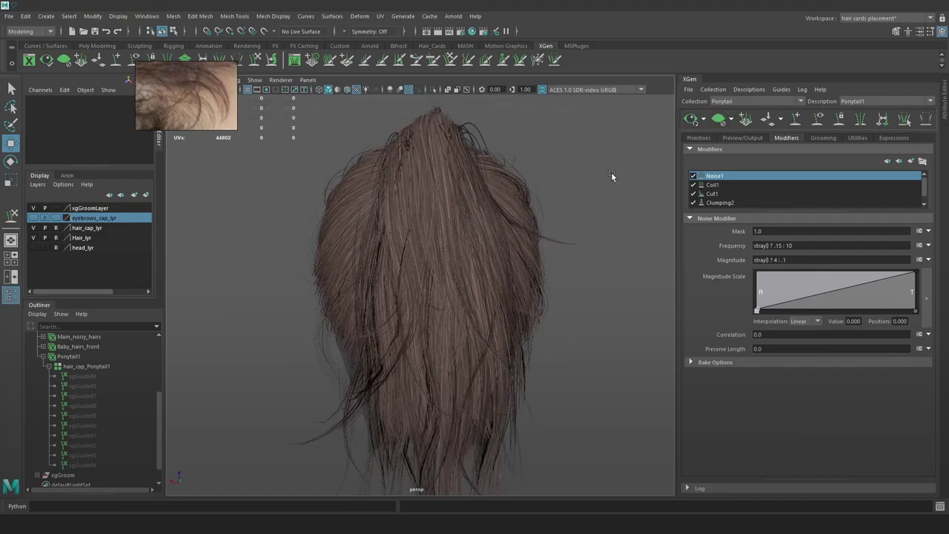
From a side angle, compare the groom with the Ponytail1 preview repeatedly cleared and regenerated
{"action": "left_click_drag", "start_coordinate": [562, 182], "coordinate": [694, 198], "text": "alt"}
{"action": "left_click", "coordinate": [717, 120]}
{"action": "left_click", "coordinate": [694, 120]}
{"action": "left_click", "coordinate": [717, 119]}
{"action": "left_click", "coordinate": [690, 119]}
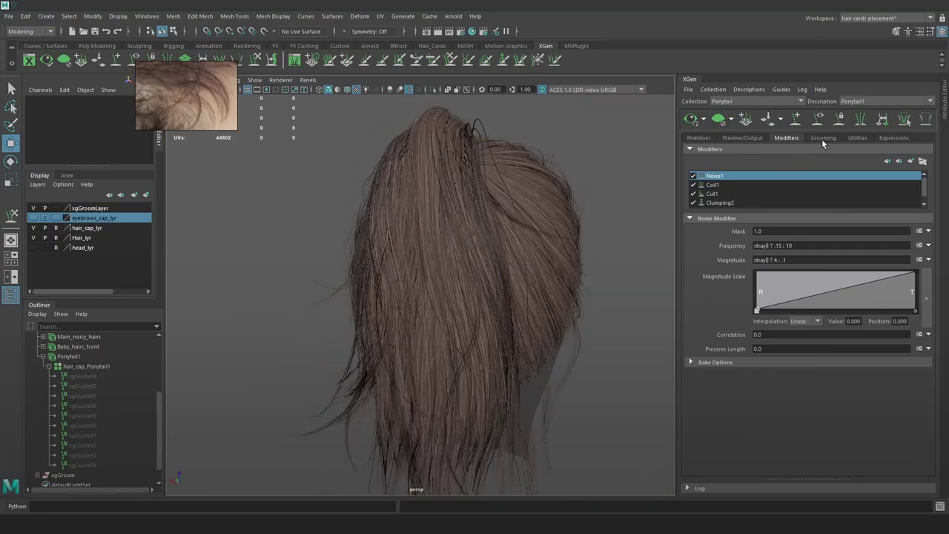
Try a second Coil modifier on Ponytail1 with a count of .5 and a radius of 2
{"action": "left_click", "coordinate": [910, 161]}
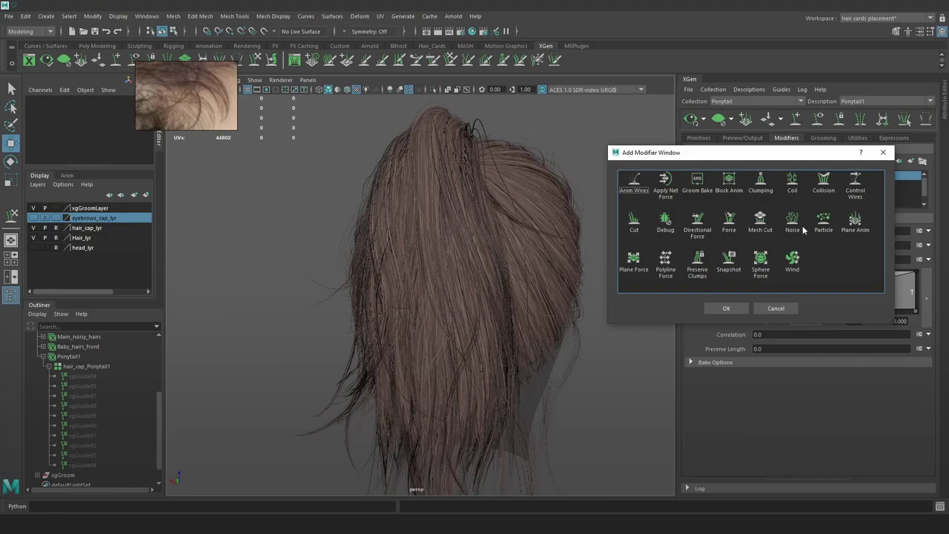
{"action": "left_click", "coordinate": [790, 183]}
{"action": "left_click", "coordinate": [725, 309]}
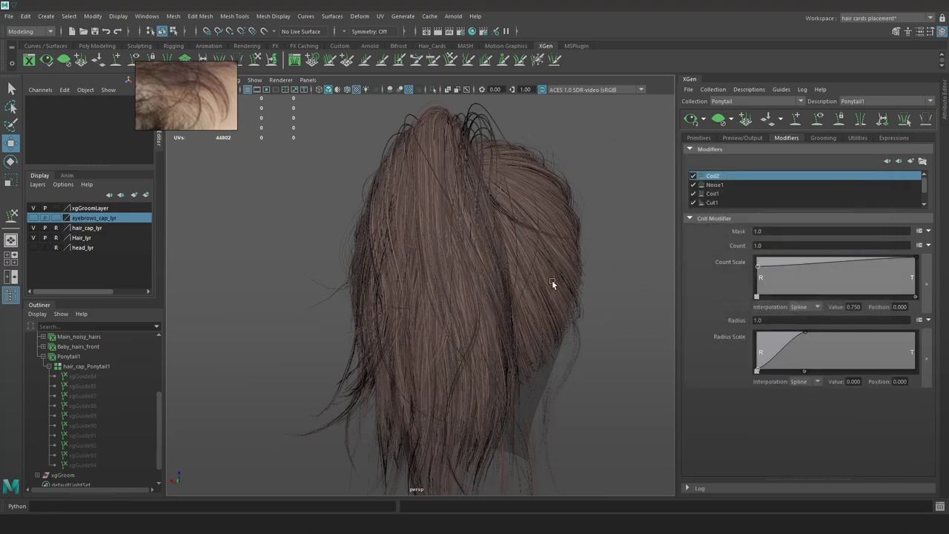
{"action": "mouse_move", "coordinate": [592, 277]}
{"action": "left_mouse_down", "text": "alt"}
{"action": "mouse_move", "coordinate": [603, 277]}
{"action": "mouse_move", "coordinate": [587, 278]}
{"action": "left_mouse_up", "text": "alt"}
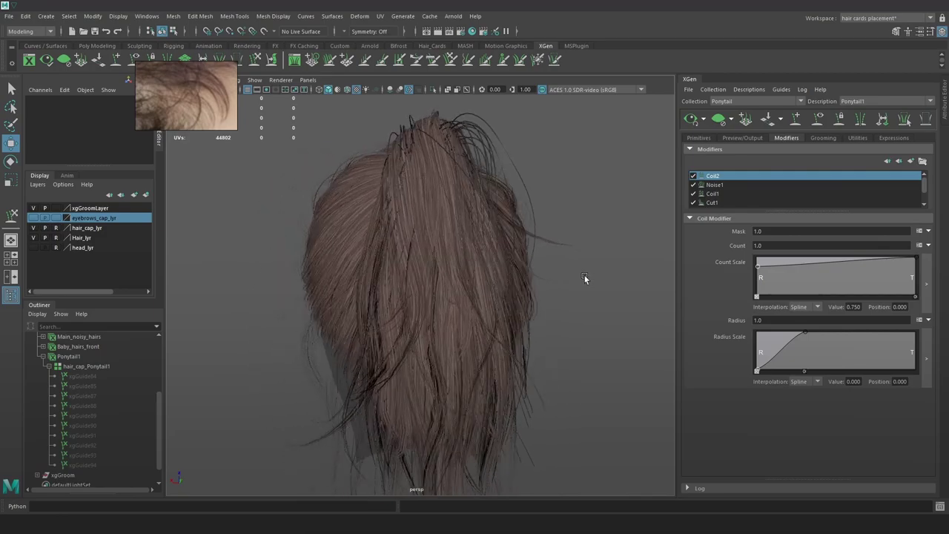
{"action": "left_click", "coordinate": [770, 246]}
{"action": "type", "text": ".5"}
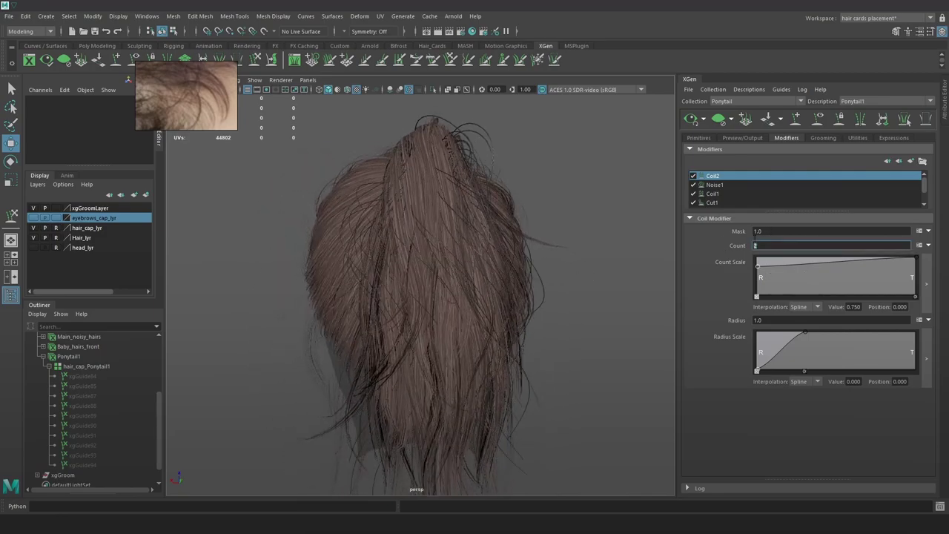
{"action": "key", "text": "Return"}
{"action": "key", "text": "Return"}
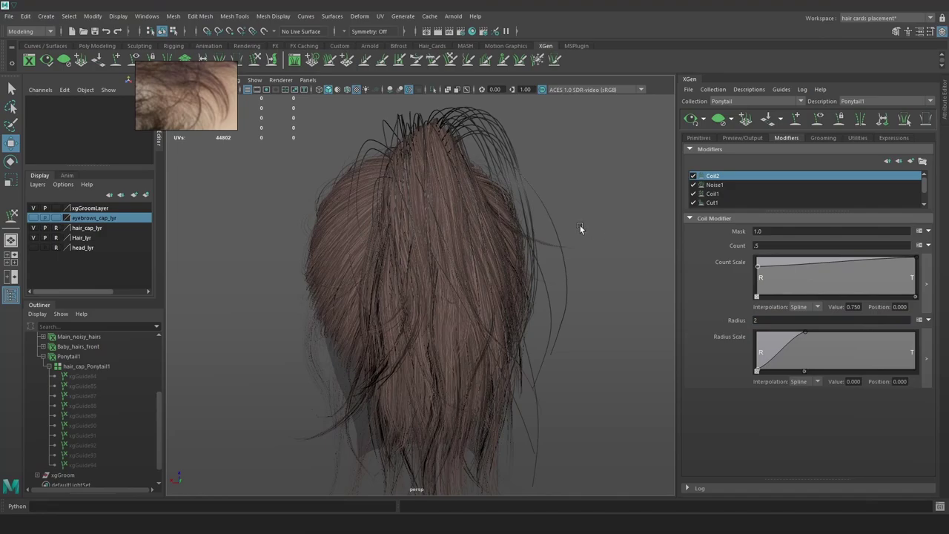
Lower Coil2's root Count Scale to 0.618, keep its Radius Scale near zero up to position 0.408, and compare the modifier off and on
{"action": "left_click_drag", "start_coordinate": [757, 266], "coordinate": [754, 276]}
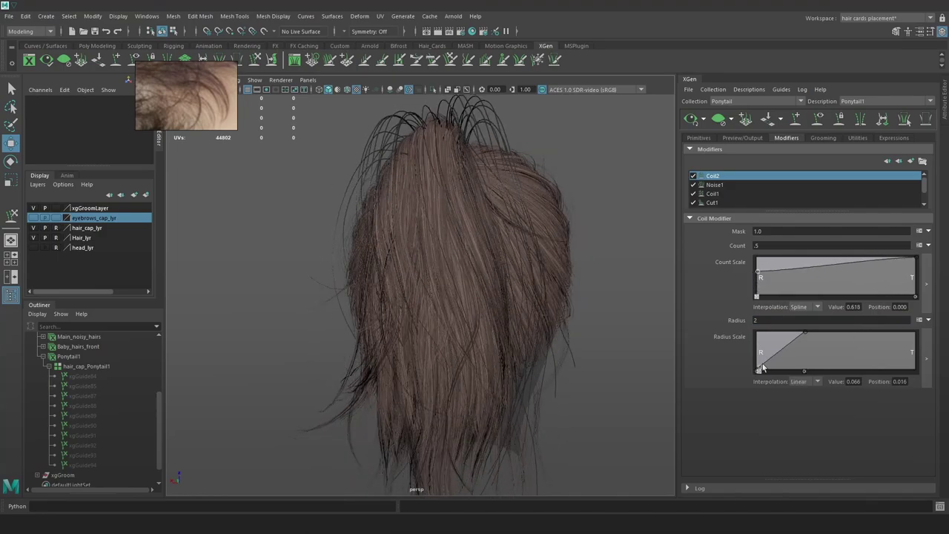
{"action": "left_click_drag", "start_coordinate": [805, 333], "coordinate": [821, 368]}
{"action": "left_click_drag", "start_coordinate": [909, 368], "coordinate": [902, 353]}
{"action": "left_click", "coordinate": [821, 369]}
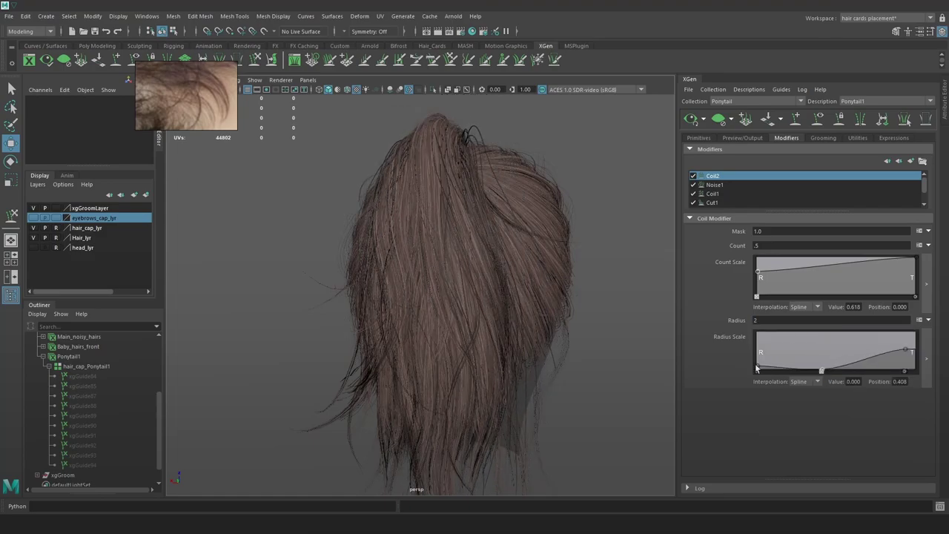
{"action": "left_click", "coordinate": [693, 176]}
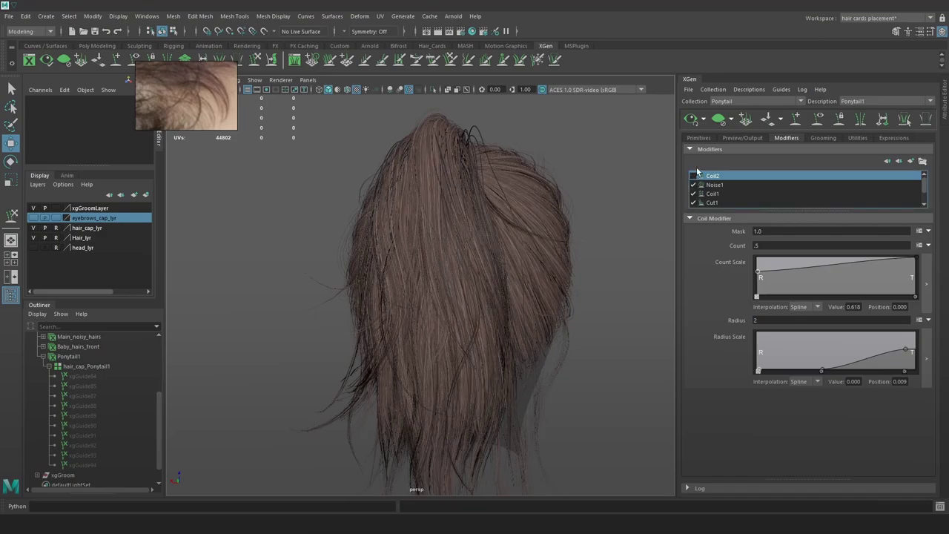
{"action": "left_click", "coordinate": [694, 175]}
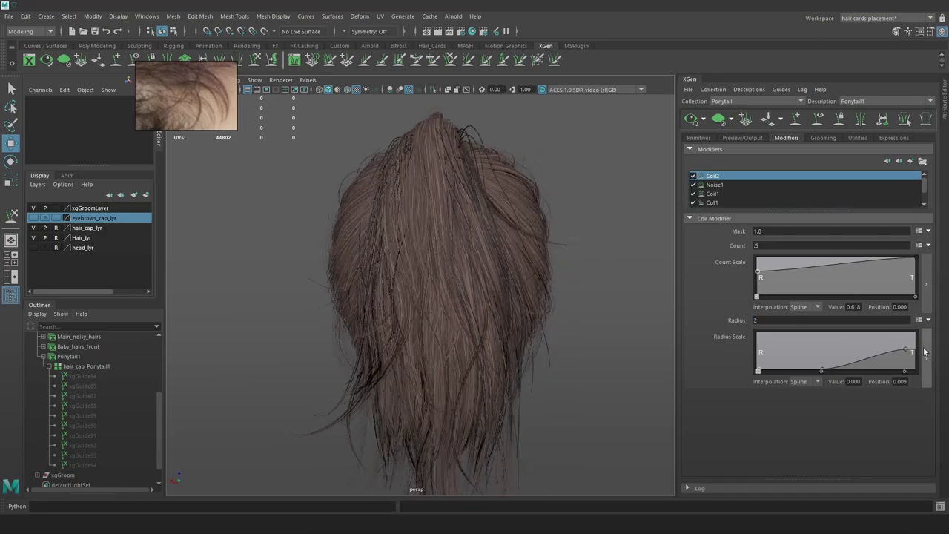
Set Coil2's tip Radius Scale to 0.487, and shape its Count Scale from zero at the root through 0.171 to 0.592 at the tip
{"action": "mouse_move", "coordinate": [906, 350]}
{"action": "left_mouse_down"}
{"action": "mouse_move", "coordinate": [912, 337]}
{"action": "mouse_move", "coordinate": [912, 361]}
{"action": "mouse_move", "coordinate": [914, 351]}
{"action": "left_mouse_up"}
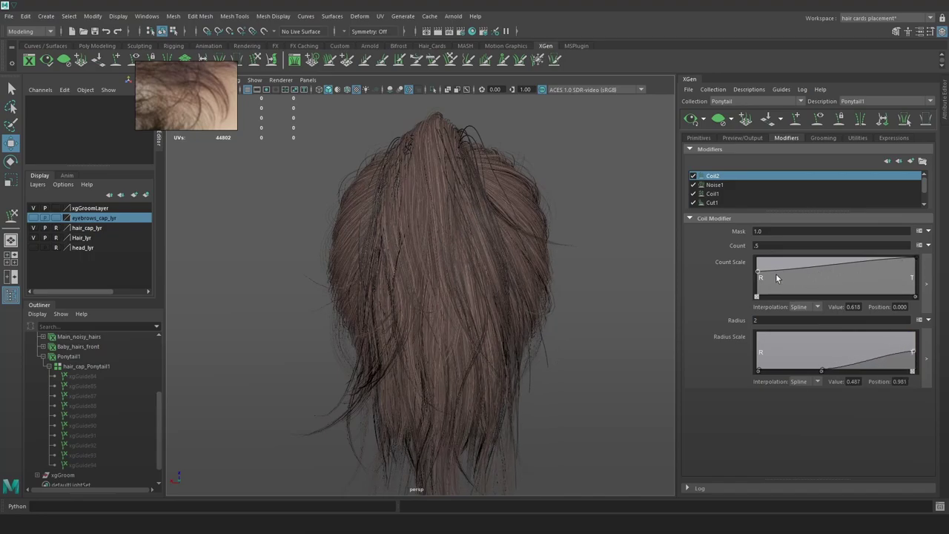
{"action": "left_click_drag", "start_coordinate": [757, 275], "coordinate": [757, 296]}
{"action": "left_click_drag", "start_coordinate": [851, 264], "coordinate": [856, 291]}
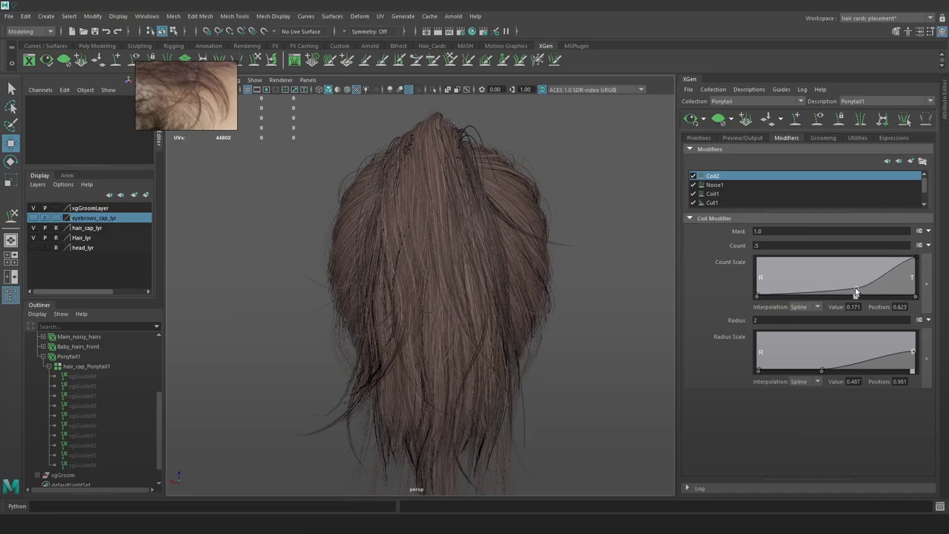
{"action": "mouse_move", "coordinate": [917, 263]}
{"action": "left_mouse_down"}
{"action": "mouse_move", "coordinate": [914, 288]}
{"action": "mouse_move", "coordinate": [913, 275]}
{"action": "left_mouse_up"}
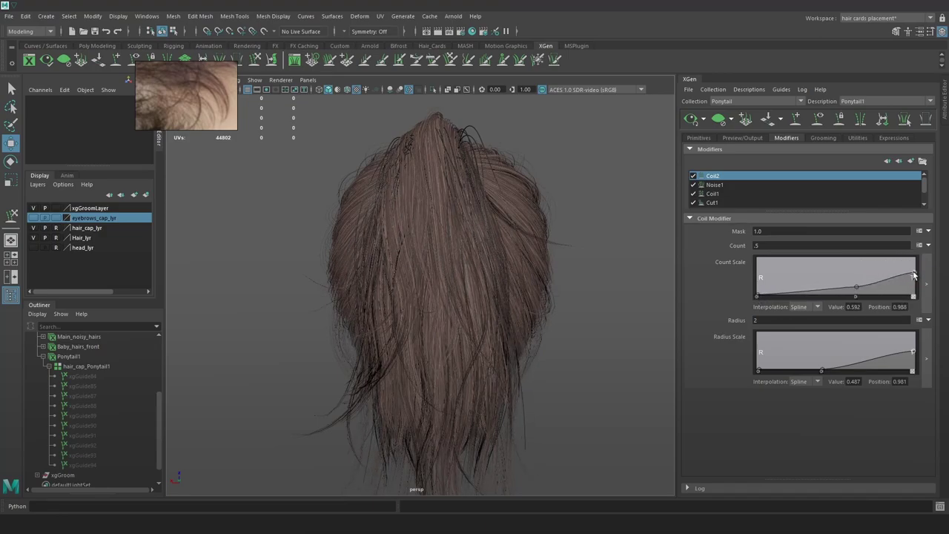
Compare the ponytail strands and tips with the Coil2 modifier off and on from several angles
{"action": "left_click", "coordinate": [692, 177]}
{"action": "left_click", "coordinate": [692, 176]}
{"action": "left_click_drag", "start_coordinate": [594, 251], "coordinate": [666, 243], "text": "alt"}
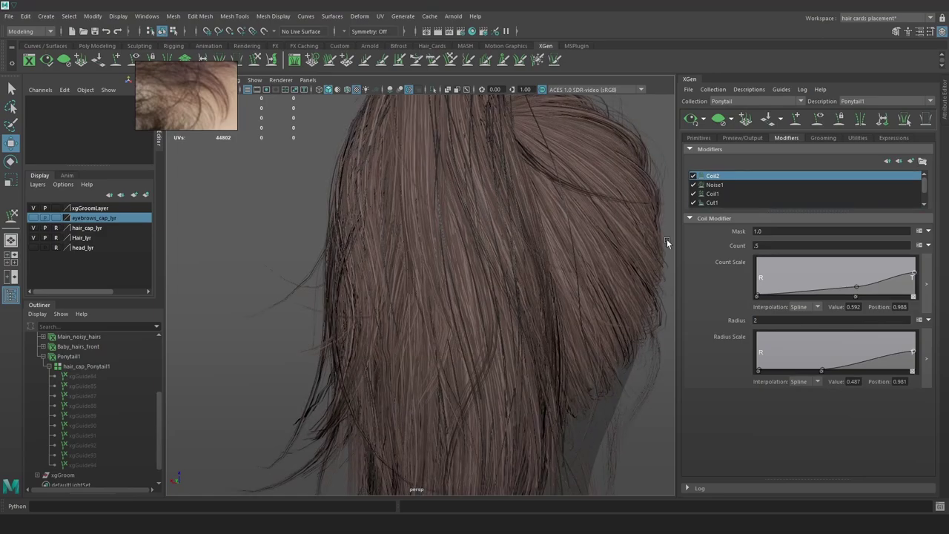
{"action": "left_click", "coordinate": [692, 177]}
{"action": "left_click", "coordinate": [693, 176]}
{"action": "left_click", "coordinate": [693, 177]}
{"action": "left_click", "coordinate": [693, 176]}
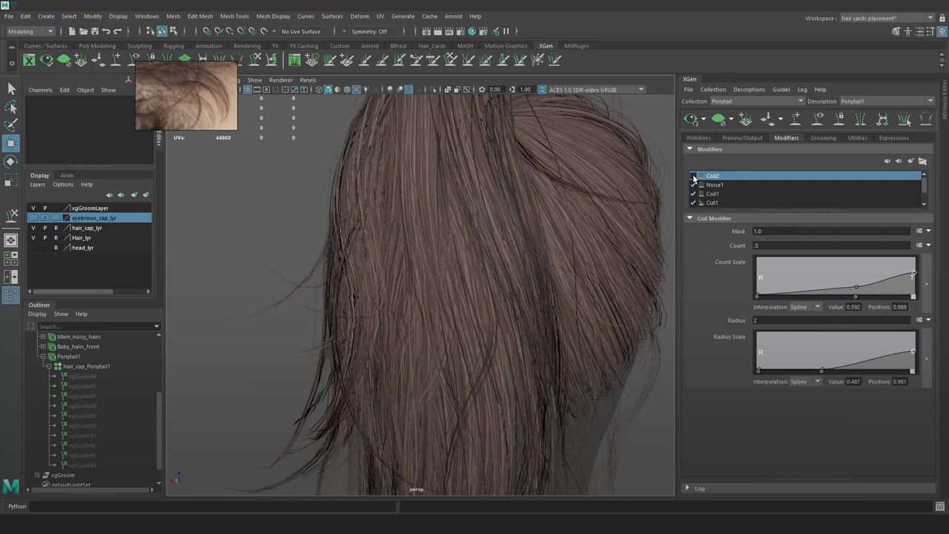
{"action": "left_click", "coordinate": [692, 177]}
{"action": "left_click_drag", "start_coordinate": [571, 261], "coordinate": [663, 219], "text": "alt"}
{"action": "left_click", "coordinate": [692, 177]}
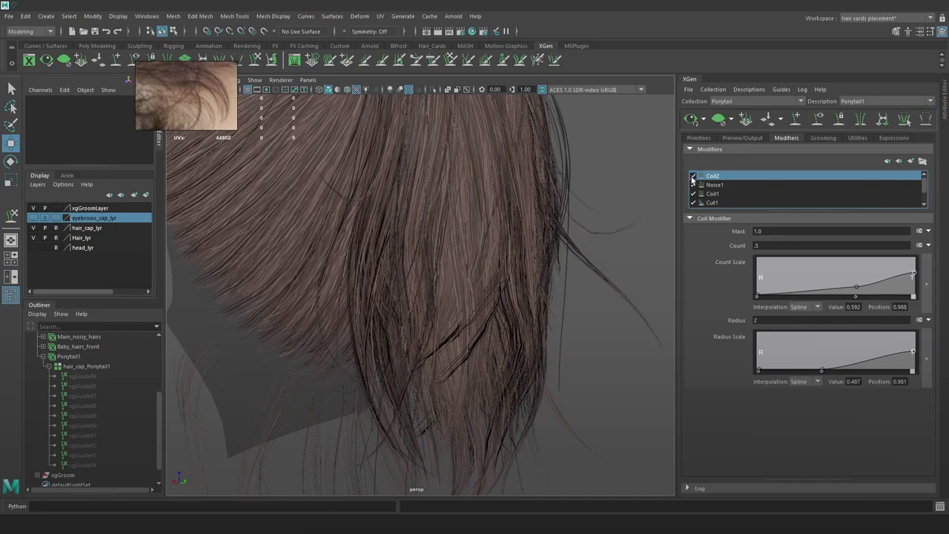
{"action": "left_click", "coordinate": [693, 177]}
{"action": "left_click", "coordinate": [693, 177]}
{"action": "left_click", "coordinate": [693, 177]}
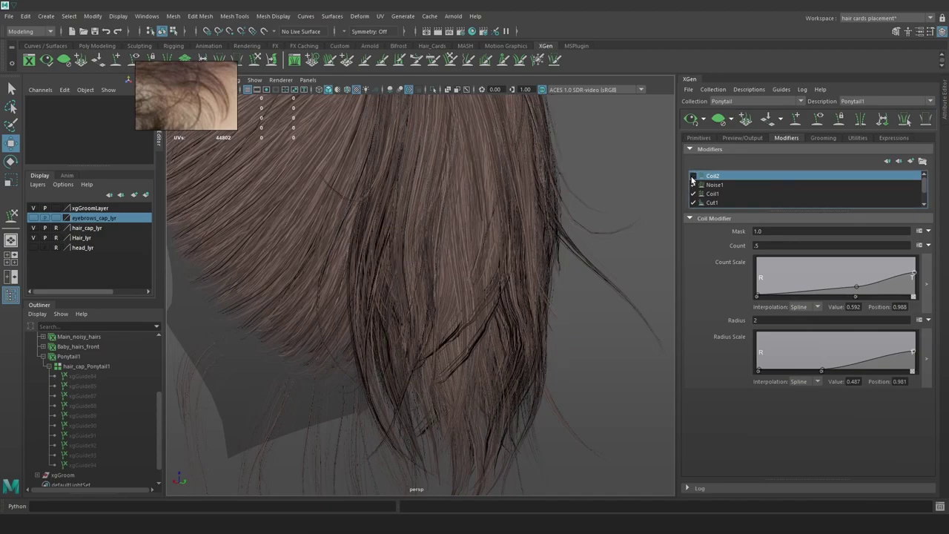
{"action": "left_click", "coordinate": [693, 176]}
{"action": "scroll", "coordinate": [563, 279], "scroll_direction": "down", "scroll_amount": 3}
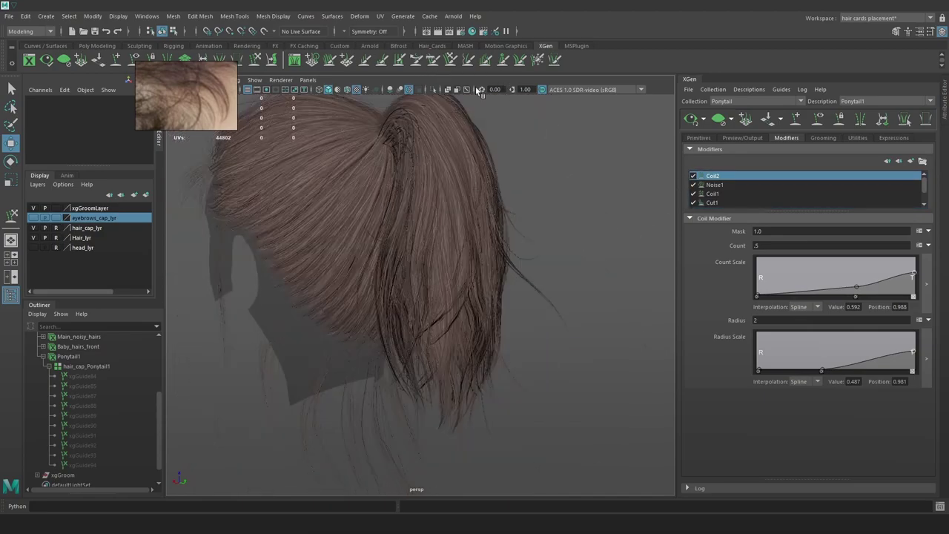
In the Hypershade, lighten the base color of the aiStandardHair1 material to near white
{"action": "left_click", "coordinate": [472, 31]}
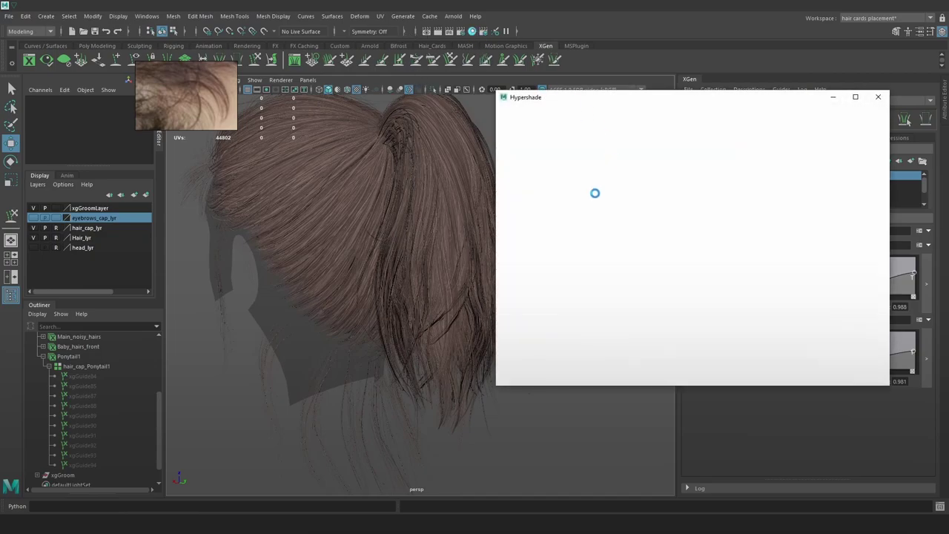
{"action": "left_click", "coordinate": [519, 178]}
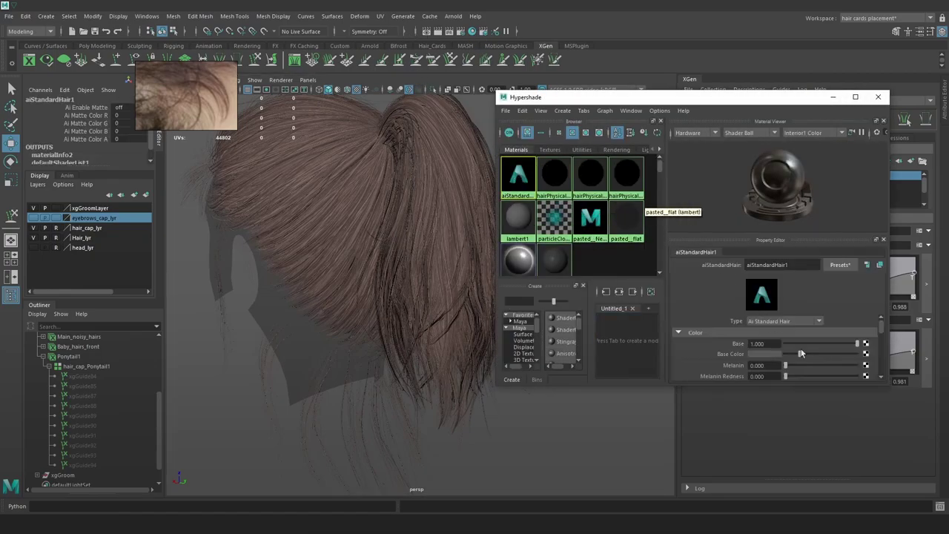
{"action": "left_click_drag", "start_coordinate": [811, 359], "coordinate": [871, 350]}
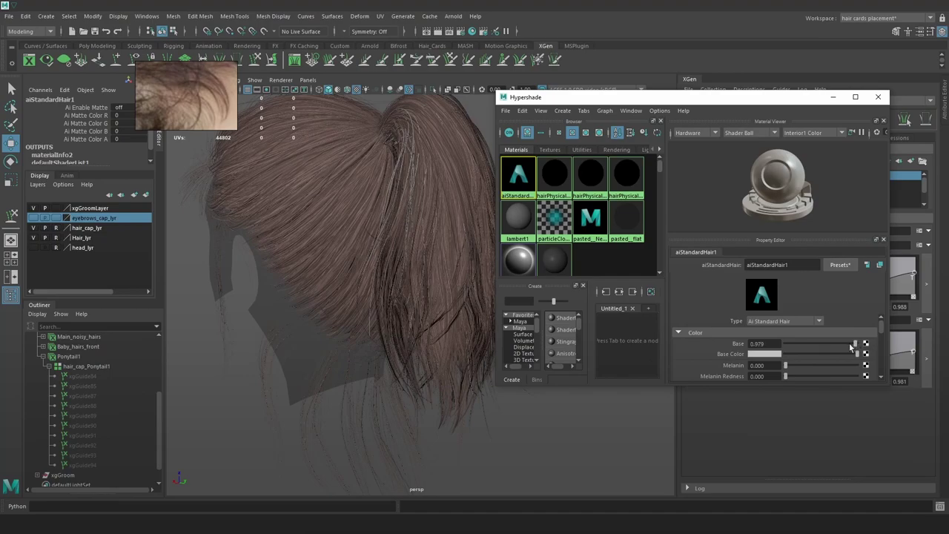
{"action": "left_click", "coordinate": [878, 97]}
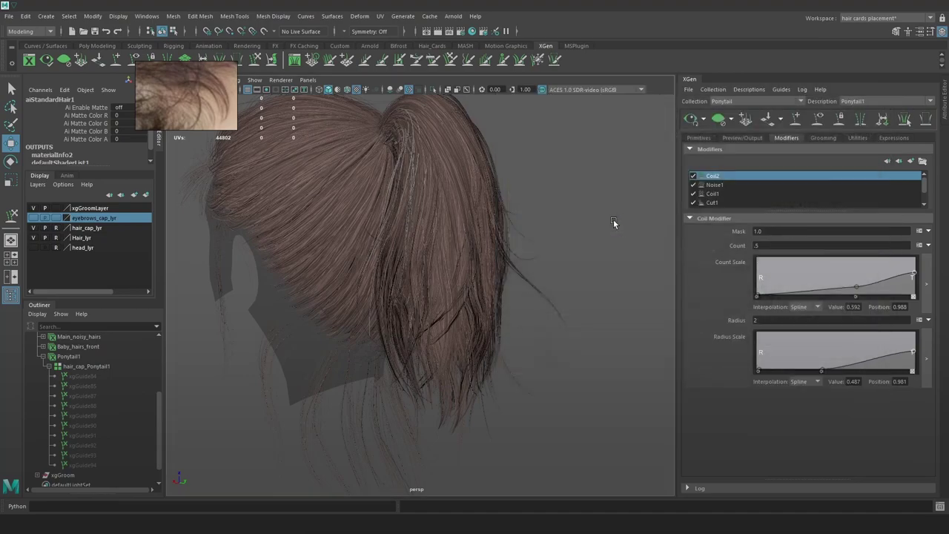
Compare the lightened ponytail with Coil2 off and on, and delete the Coil2 modifier
{"action": "left_click_drag", "start_coordinate": [613, 220], "coordinate": [636, 227], "text": "alt"}
{"action": "left_click", "coordinate": [693, 177]}
{"action": "left_click", "coordinate": [693, 177]}
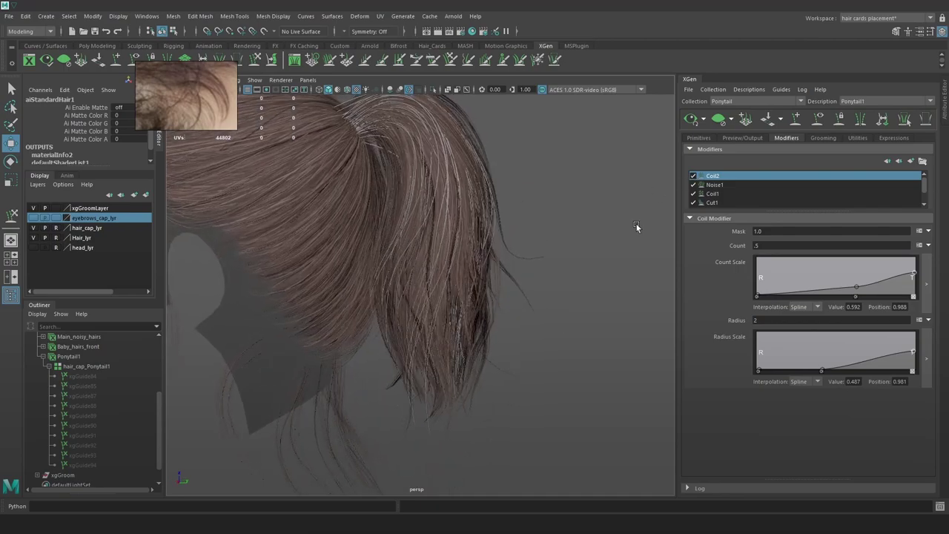
{"action": "left_click", "coordinate": [692, 177]}
{"action": "right_click", "coordinate": [822, 176]}
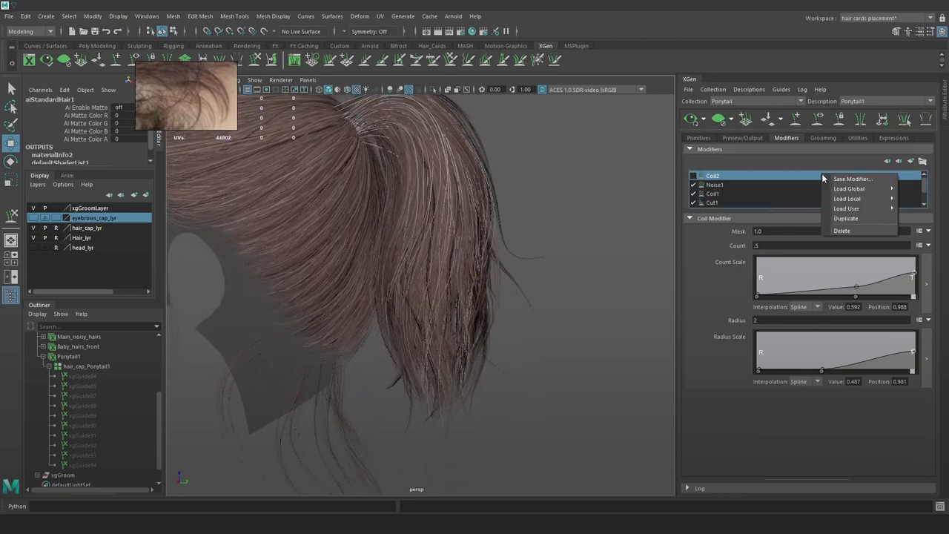
{"action": "left_click", "coordinate": [843, 230]}
{"action": "left_click_drag", "start_coordinate": [623, 262], "coordinate": [532, 258], "text": "alt"}
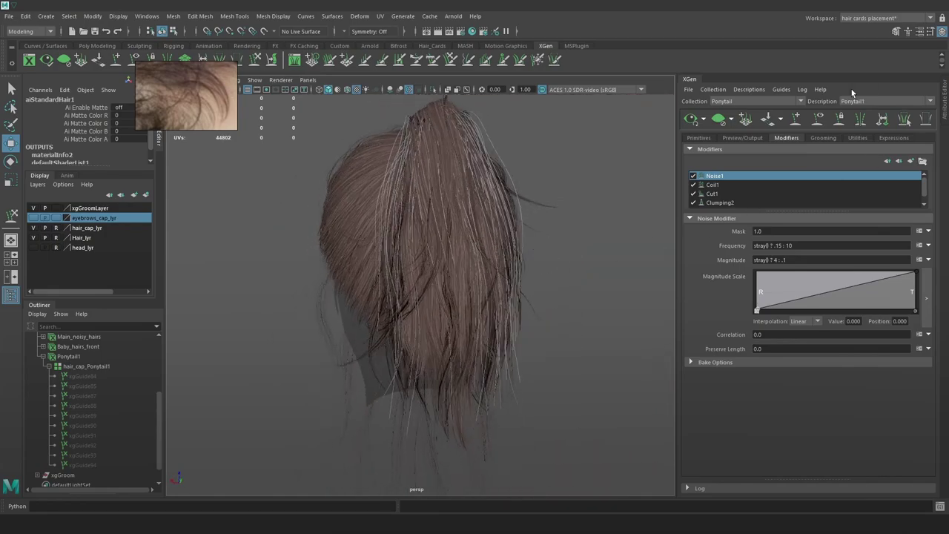
Try Ponytail1 densities of 22.11 and 21.385, and return the density to 21.745
{"action": "left_click", "coordinate": [743, 138]}
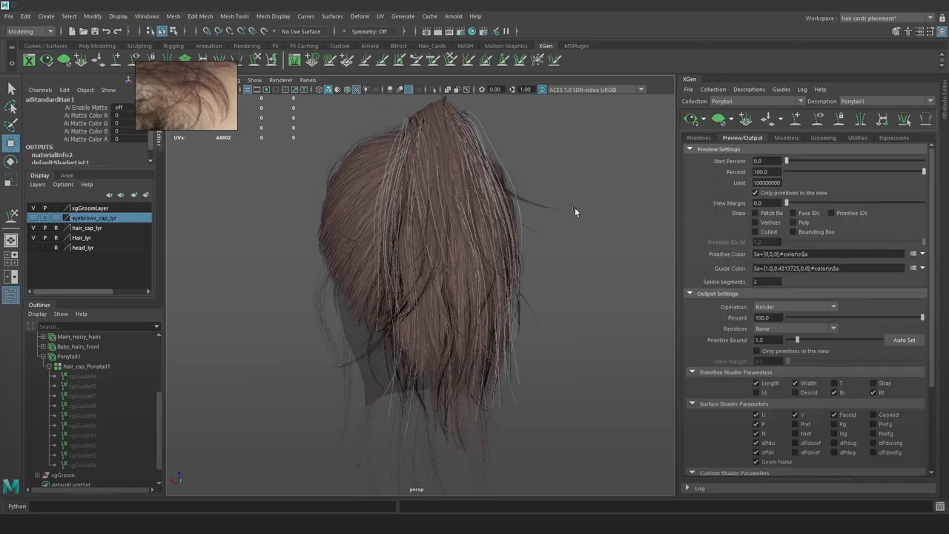
{"action": "left_click", "coordinate": [699, 138]}
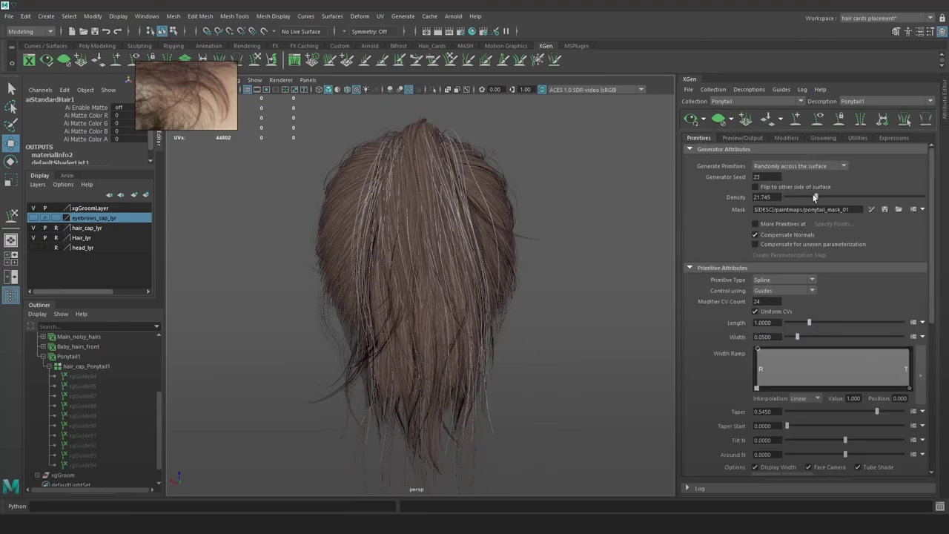
{"action": "mouse_move", "coordinate": [812, 196]}
{"action": "left_mouse_down"}
{"action": "mouse_move", "coordinate": [858, 199]}
{"action": "mouse_move", "coordinate": [773, 198]}
{"action": "mouse_move", "coordinate": [831, 198]}
{"action": "mouse_move", "coordinate": [813, 200]}
{"action": "left_mouse_up"}
{"action": "left_click_drag", "start_coordinate": [622, 235], "coordinate": [600, 232], "text": "alt"}
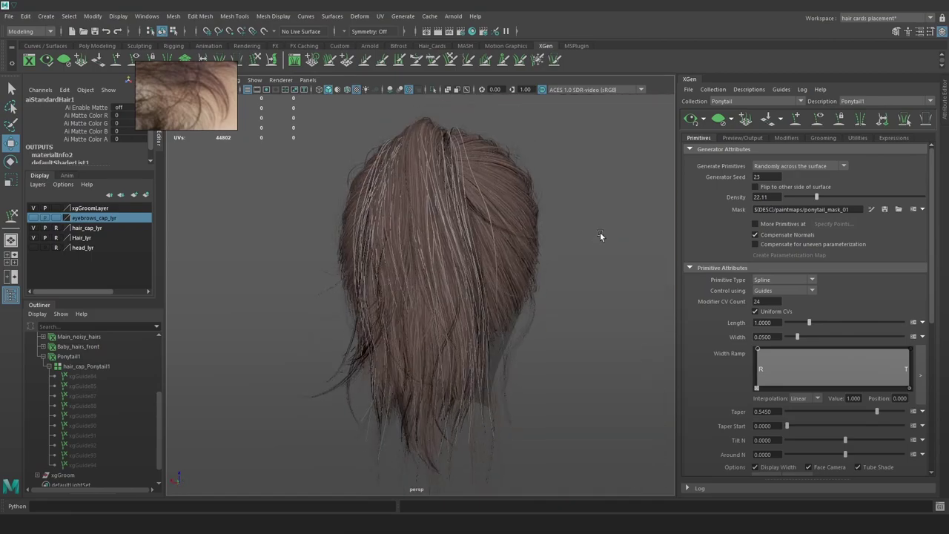
{"action": "left_click_drag", "start_coordinate": [817, 198], "coordinate": [815, 199]}
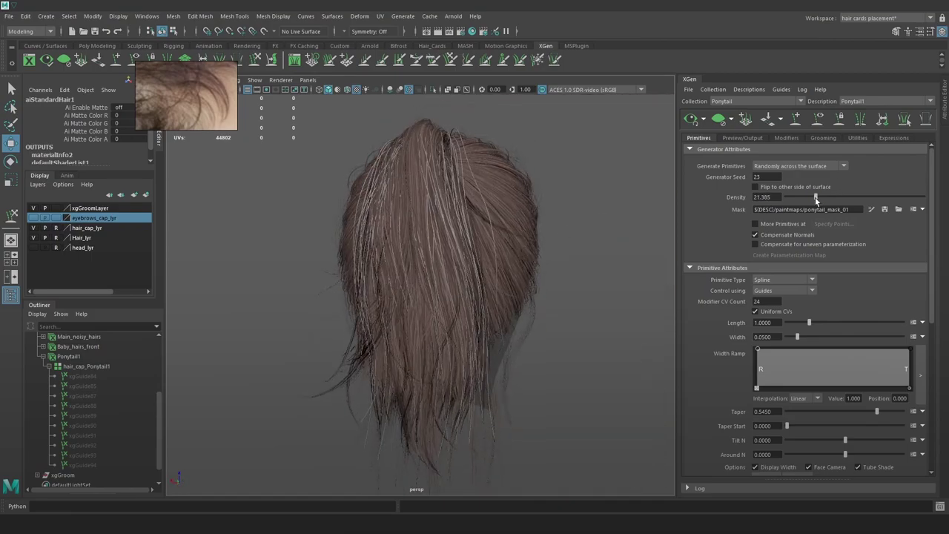
{"action": "left_click_drag", "start_coordinate": [515, 217], "coordinate": [630, 215], "text": "alt"}
{"action": "mouse_move", "coordinate": [816, 198]}
{"action": "left_mouse_down"}
{"action": "mouse_move", "coordinate": [826, 195]}
{"action": "mouse_move", "coordinate": [816, 198]}
{"action": "left_mouse_up"}
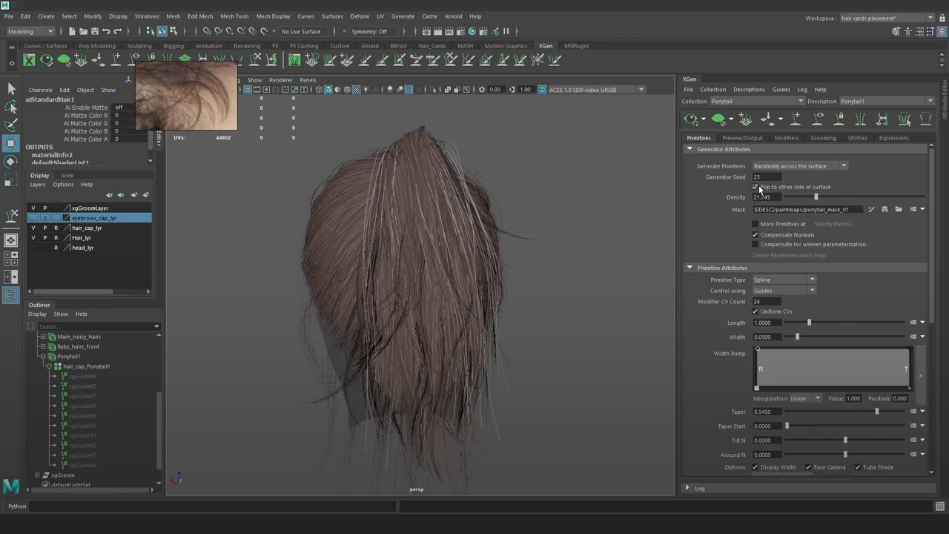
{"action": "left_click_drag", "start_coordinate": [623, 226], "coordinate": [556, 227], "text": "alt"}
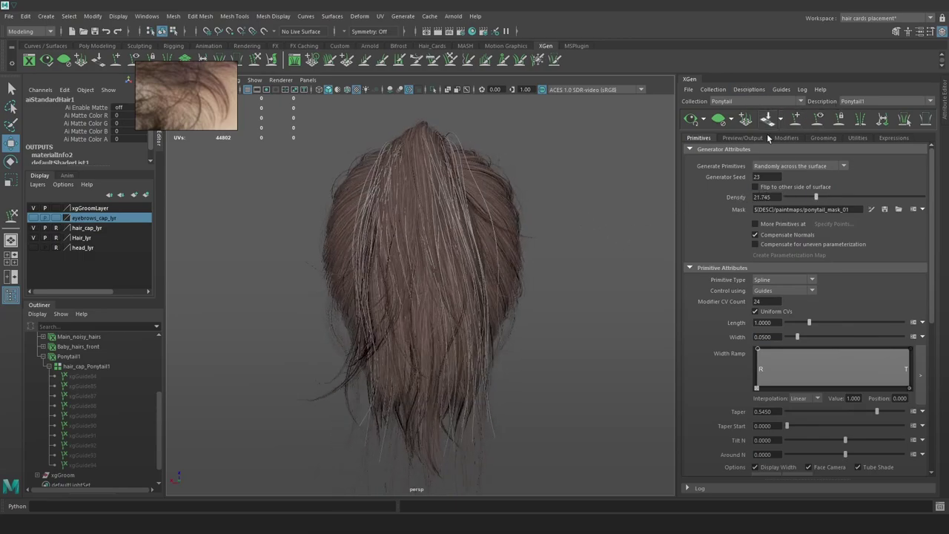
Set the Ponytail1 output operation to Create MEL File
{"action": "left_click", "coordinate": [743, 138]}
{"action": "left_click", "coordinate": [795, 306]}
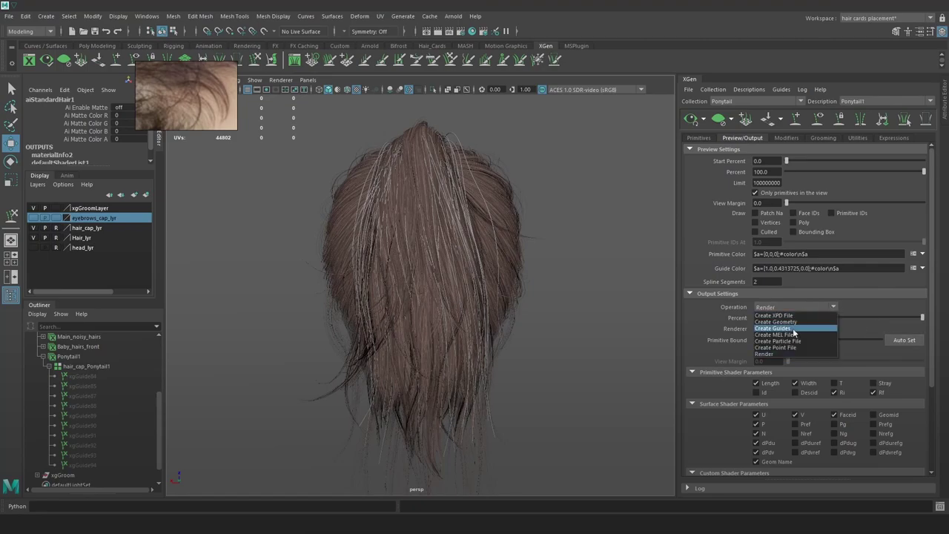
{"action": "left_click", "coordinate": [791, 334]}
Set the MEL export's save folder to Hair_tutorial/Maya/XGen_Generation/Created_Curves
{"action": "left_click", "coordinate": [923, 328]}
{"action": "scroll", "coordinate": [306, 252], "scroll_direction": "down", "scroll_amount": 1}
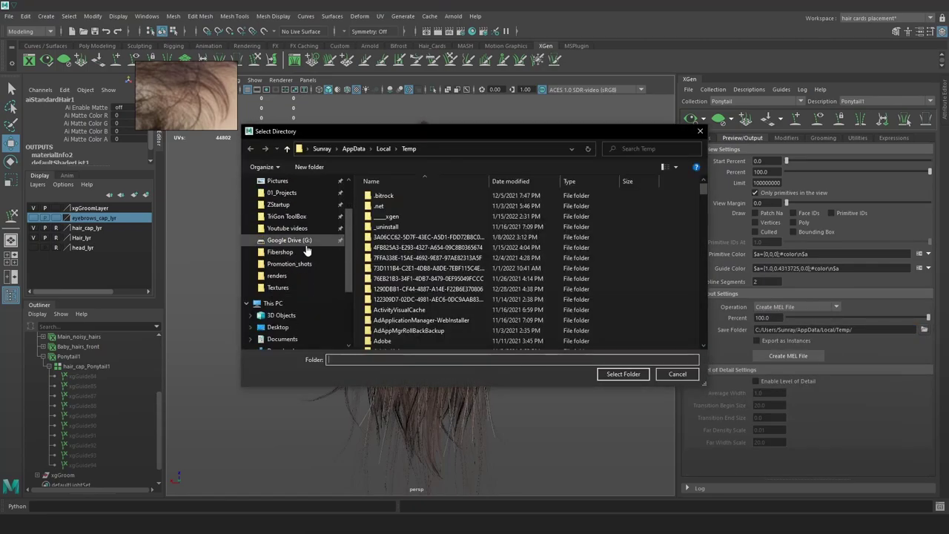
{"action": "left_click", "coordinate": [287, 253]}
{"action": "left_click", "coordinate": [436, 150]}
{"action": "key", "text": "alt+Left"}
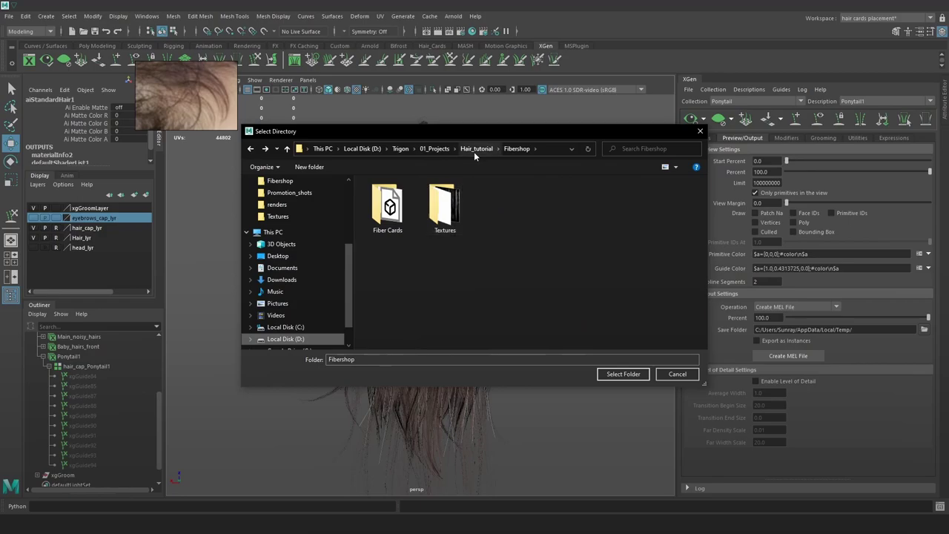
{"action": "left_click", "coordinate": [476, 148]}
{"action": "double_click", "coordinate": [392, 213]}
{"action": "double_click", "coordinate": [398, 208]}
{"action": "double_click", "coordinate": [401, 213]}
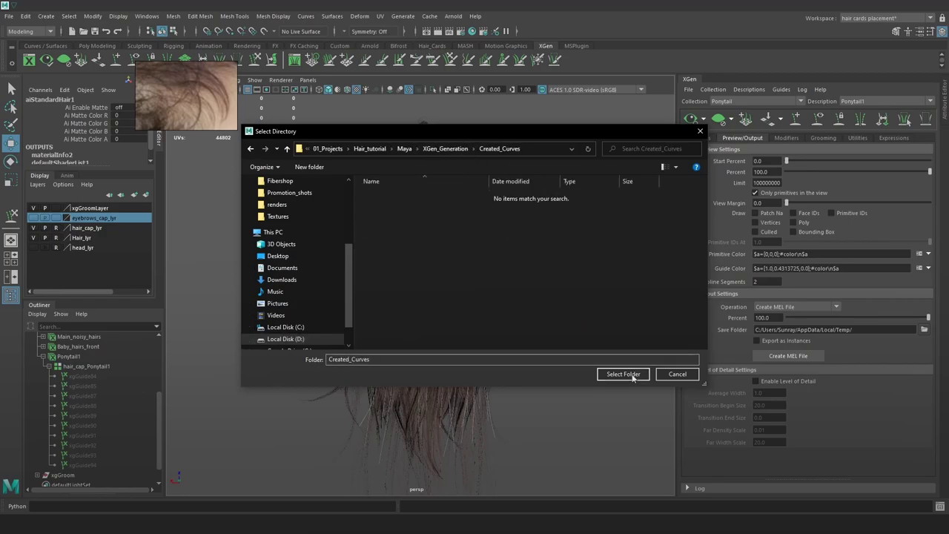
{"action": "left_click", "coordinate": [623, 374]}
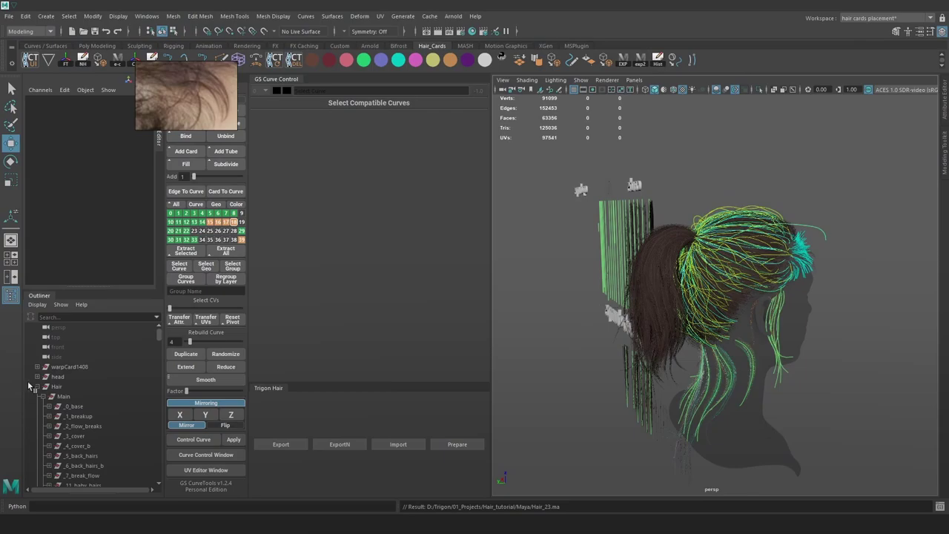
In the Hair_23 scene, delete the three Main_noisy_hairsDump groups and the Baby_hairs_frontDump group
{"action": "left_click", "coordinate": [37, 386]}
{"action": "scroll", "coordinate": [82, 429], "scroll_direction": "down", "scroll_amount": 2}
{"action": "left_click_drag", "start_coordinate": [93, 456], "coordinate": [104, 426]}
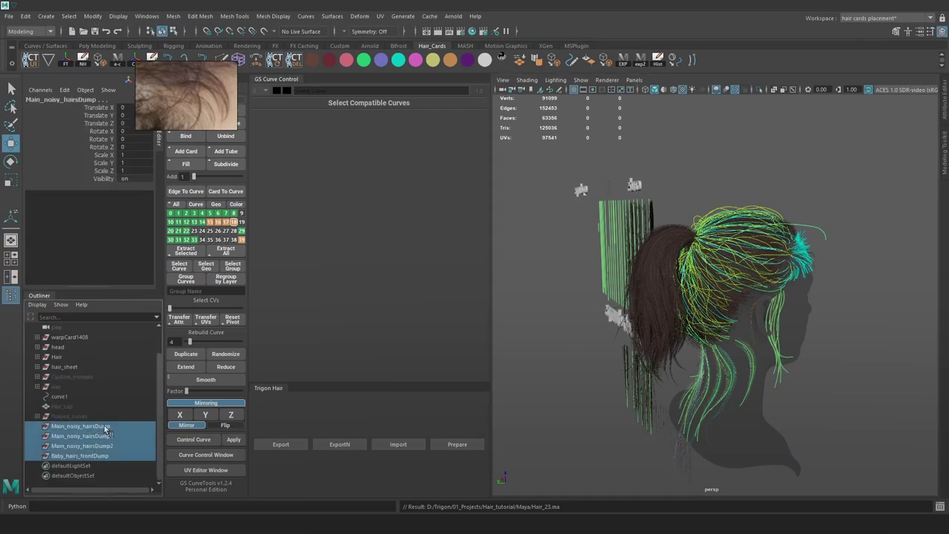
{"action": "key", "text": "Delete"}
In File Explorer, open the Created_Curves folder inside Hair_tutorial/Maya/XGen_Generation, keeping its window beside the Maya viewport
{"action": "scroll", "coordinate": [788, 290], "scroll_direction": "up", "scroll_amount": 4}
{"action": "left_click_drag", "start_coordinate": [707, 238], "coordinate": [775, 285], "text": "alt"}
{"action": "key", "text": "super+e"}
{"action": "left_click", "coordinate": [46, 177]}
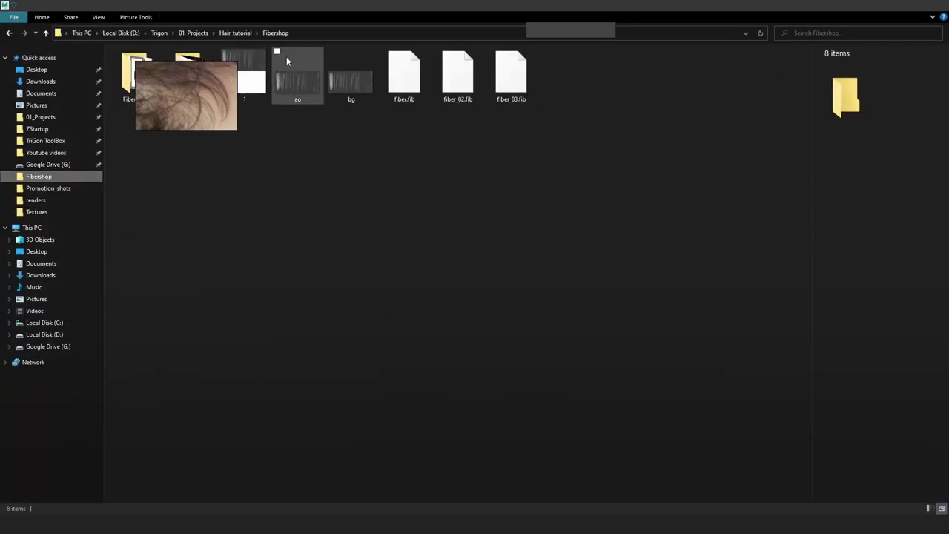
{"action": "left_click", "coordinate": [229, 34]}
{"action": "left_click_drag", "start_coordinate": [345, 6], "coordinate": [646, 117]}
{"action": "double_click", "coordinate": [702, 200]}
{"action": "double_click", "coordinate": [709, 190]}
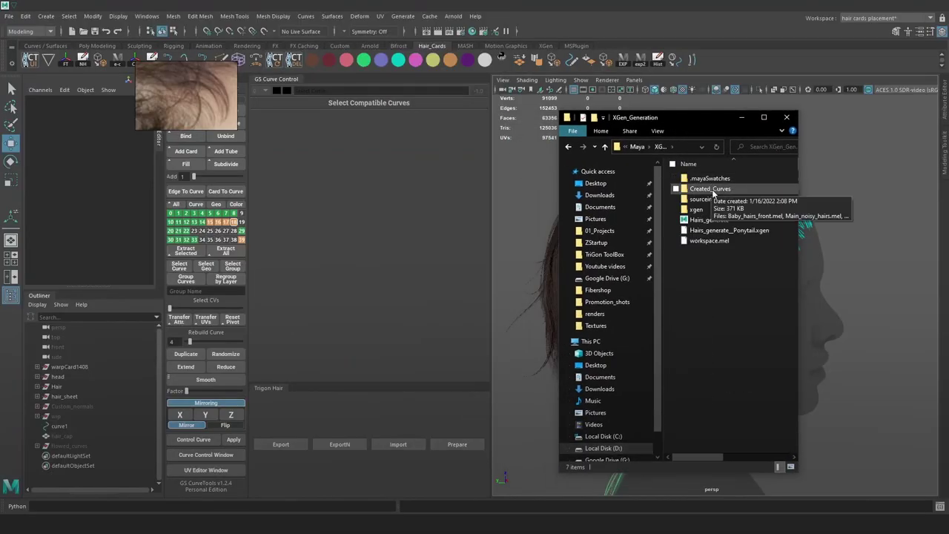
{"action": "double_click", "coordinate": [714, 190]}
Load Ponytail1.mel from the folder into the Maya scene and close the folder window
{"action": "double_click", "coordinate": [724, 200]}
{"action": "left_click", "coordinate": [731, 284]}
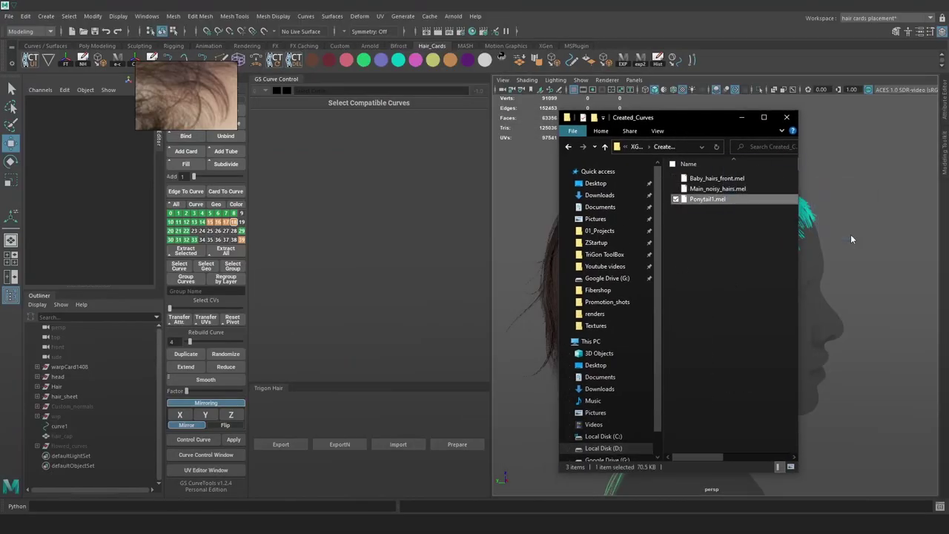
{"action": "left_click_drag", "start_coordinate": [708, 199], "coordinate": [852, 239]}
{"action": "left_click", "coordinate": [787, 117]}
Select all curves in the Ponytail1Dump group and rebuild them with a Rebuild Curve value of 9
{"action": "mouse_move", "coordinate": [630, 229]}
{"action": "left_mouse_down", "text": "alt"}
{"action": "mouse_move", "coordinate": [663, 261]}
{"action": "mouse_move", "coordinate": [627, 239]}
{"action": "left_mouse_up", "text": "alt"}
{"action": "key", "text": "Up"}
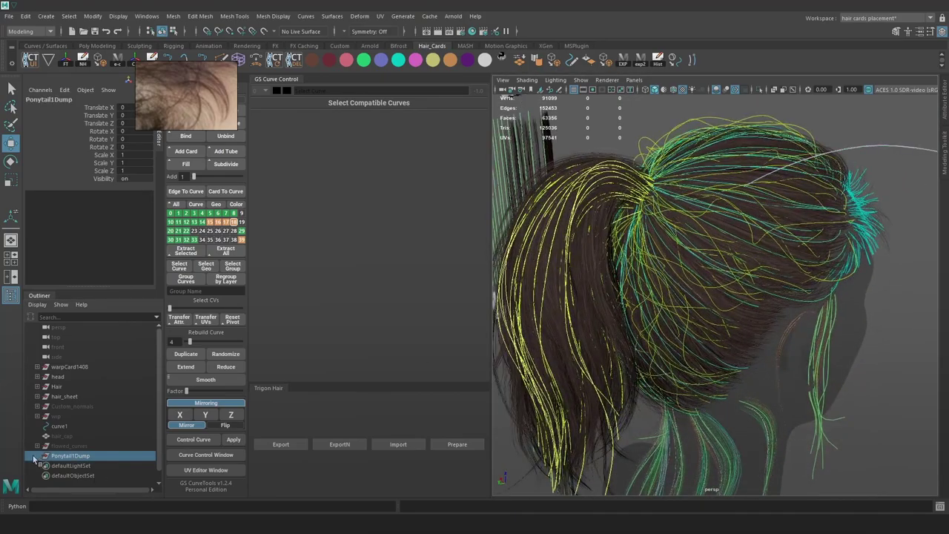
{"action": "left_click", "coordinate": [36, 456]}
{"action": "scroll", "coordinate": [59, 456], "scroll_direction": "down", "scroll_amount": 10}
{"action": "left_click", "coordinate": [72, 456]}
{"action": "scroll", "coordinate": [76, 415], "scroll_direction": "up", "scroll_amount": 10}
{"action": "left_click", "coordinate": [75, 386], "text": "shift"}
{"action": "left_click_drag", "start_coordinate": [682, 278], "coordinate": [786, 293], "text": "alt"}
{"action": "left_click_drag", "start_coordinate": [191, 342], "coordinate": [195, 343]}
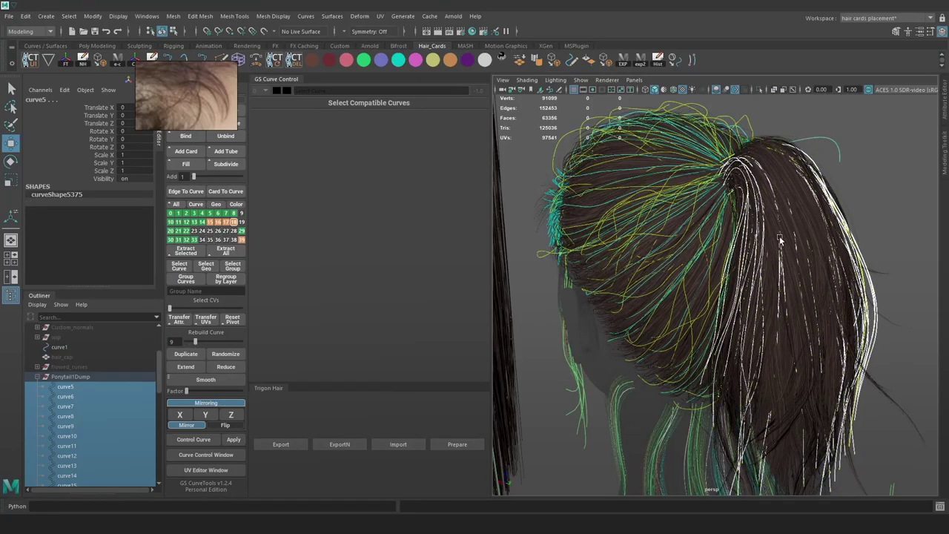
{"action": "mouse_move", "coordinate": [785, 258]}
{"action": "left_mouse_down", "text": "alt"}
{"action": "mouse_move", "coordinate": [690, 271]}
{"action": "mouse_move", "coordinate": [688, 243]}
{"action": "mouse_move", "coordinate": [796, 261]}
{"action": "mouse_move", "coordinate": [807, 247]}
{"action": "left_mouse_up", "text": "alt"}
{"action": "key", "text": "4"}
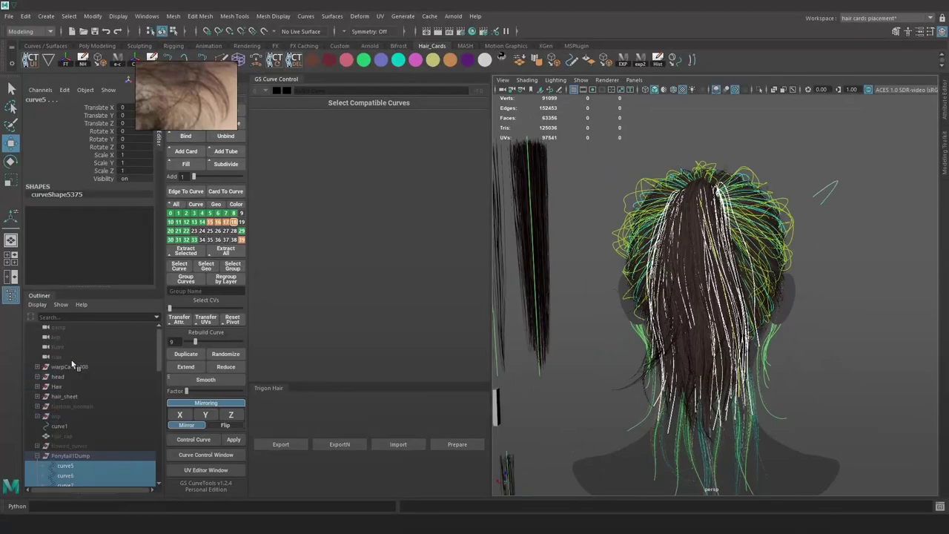
Hide the hair_sheet group and check the imported ponytail curves from the side
{"action": "left_click", "coordinate": [70, 396]}
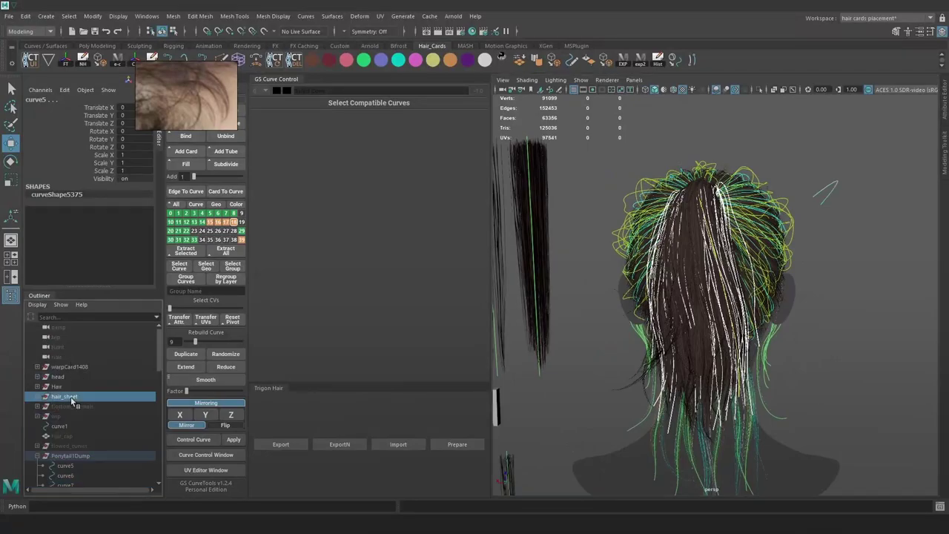
{"action": "key", "text": "ctrl+h"}
{"action": "left_click", "coordinate": [815, 347]}
{"action": "left_click_drag", "start_coordinate": [814, 347], "coordinate": [718, 346], "text": "alt"}
{"action": "scroll", "coordinate": [717, 346], "scroll_direction": "down", "scroll_amount": 3}
Isolate the Ponytail1Dump curves, convert them into warp cards, and end the isolation
{"action": "scroll", "coordinate": [84, 415], "scroll_direction": "down", "scroll_amount": 3}
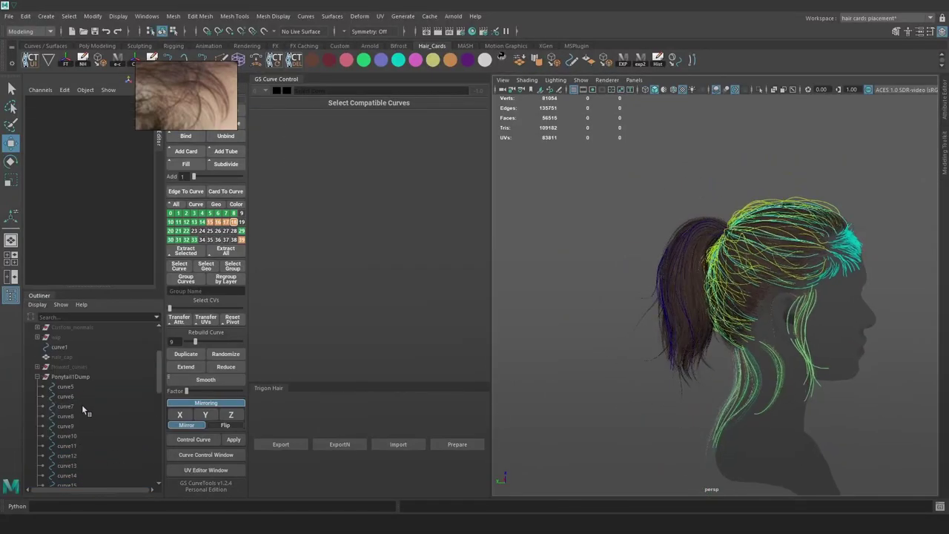
{"action": "left_click", "coordinate": [74, 387]}
{"action": "scroll", "coordinate": [77, 438], "scroll_direction": "down", "scroll_amount": 10}
{"action": "left_click", "coordinate": [77, 446], "text": "shift"}
{"action": "key", "text": "f"}
{"action": "key", "text": "ctrl+1"}
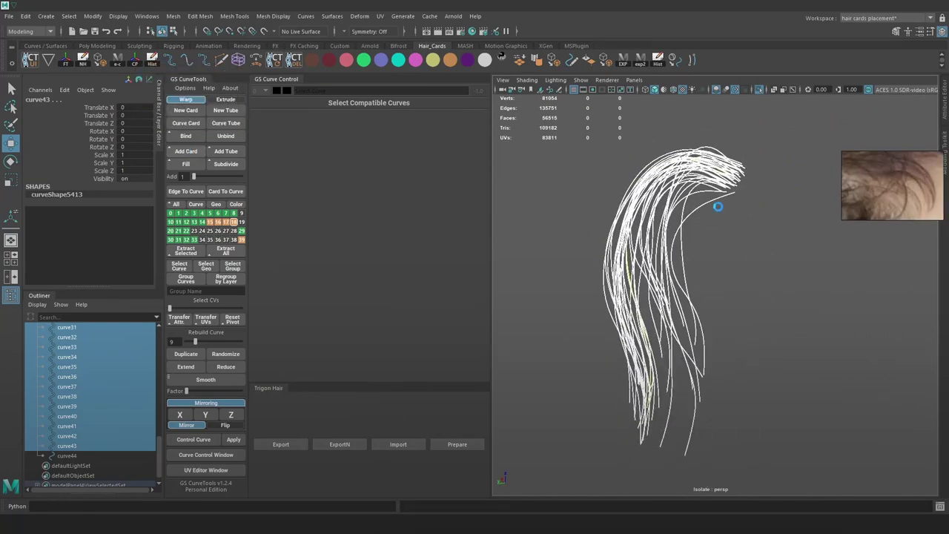
{"action": "left_click_drag", "start_coordinate": [717, 207], "coordinate": [765, 218], "text": "alt"}
{"action": "left_click", "coordinate": [759, 89]}
Group the new warp cards and assign all of them to GS CurveTools layer 23
{"action": "scroll", "coordinate": [94, 457], "scroll_direction": "down", "scroll_amount": 3}
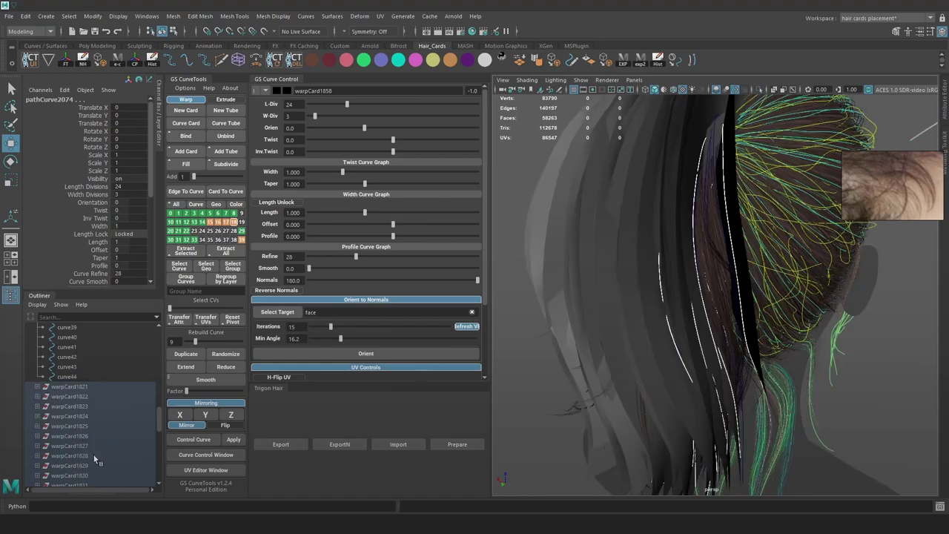
{"action": "key", "text": "ctrl+g"}
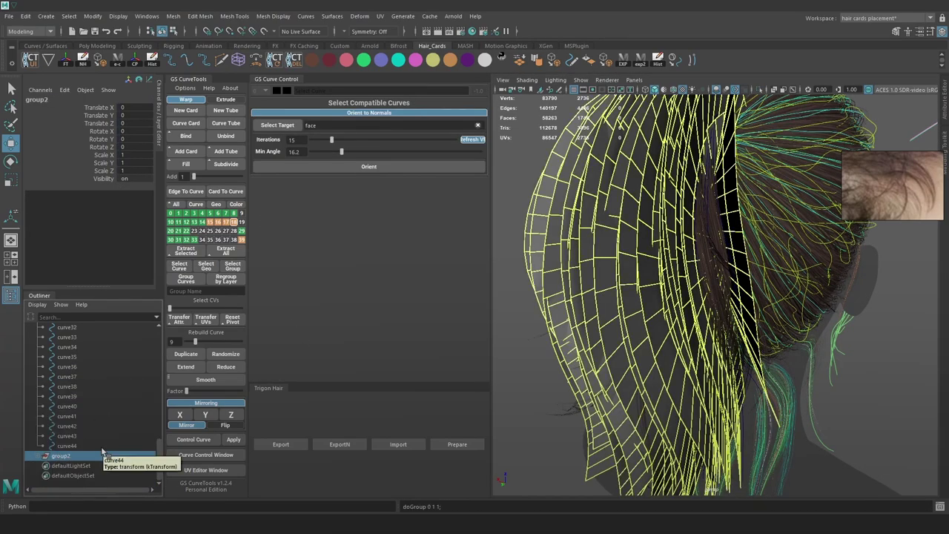
{"action": "left_click", "coordinate": [35, 456]}
{"action": "left_click", "coordinate": [86, 466]}
{"action": "scroll", "coordinate": [89, 461], "scroll_direction": "down", "scroll_amount": 12}
{"action": "left_click", "coordinate": [90, 457], "text": "shift"}
{"action": "key", "text": "Down"}
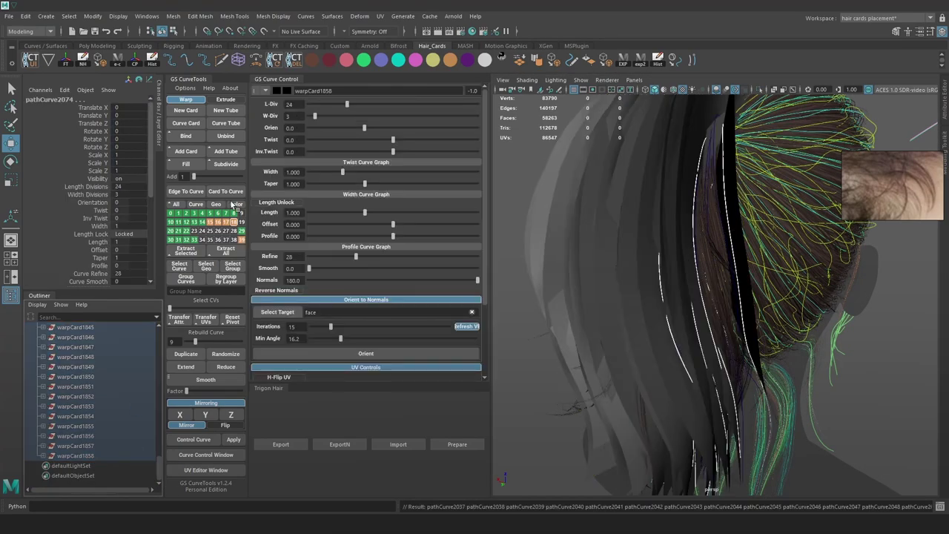
{"action": "right_click_drag", "start_coordinate": [193, 230], "coordinate": [198, 218]}
Collapse the Ponytail1Dump group and rename the new card group to ponytail_indu_hairs
{"action": "scroll", "coordinate": [81, 445], "scroll_direction": "up", "scroll_amount": 10}
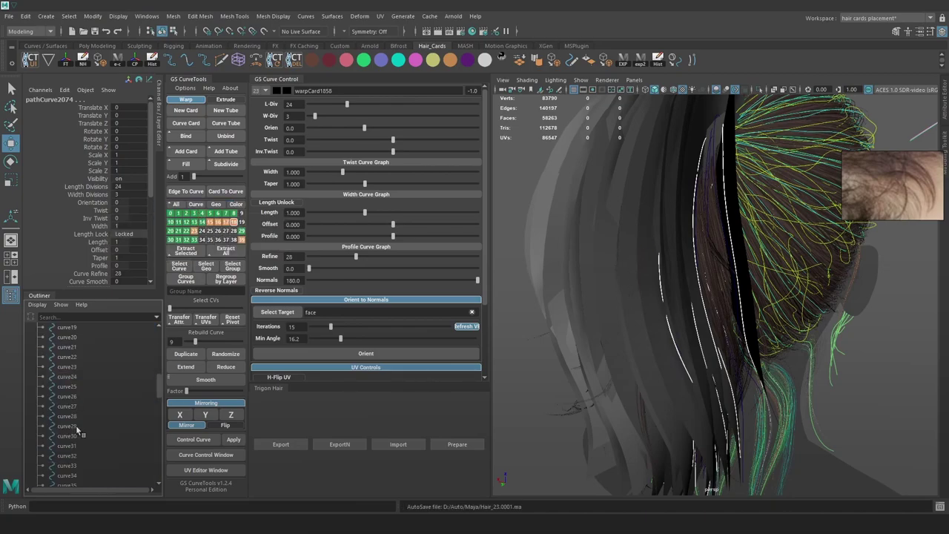
{"action": "left_click", "coordinate": [37, 337]}
{"action": "double_click", "coordinate": [62, 347]}
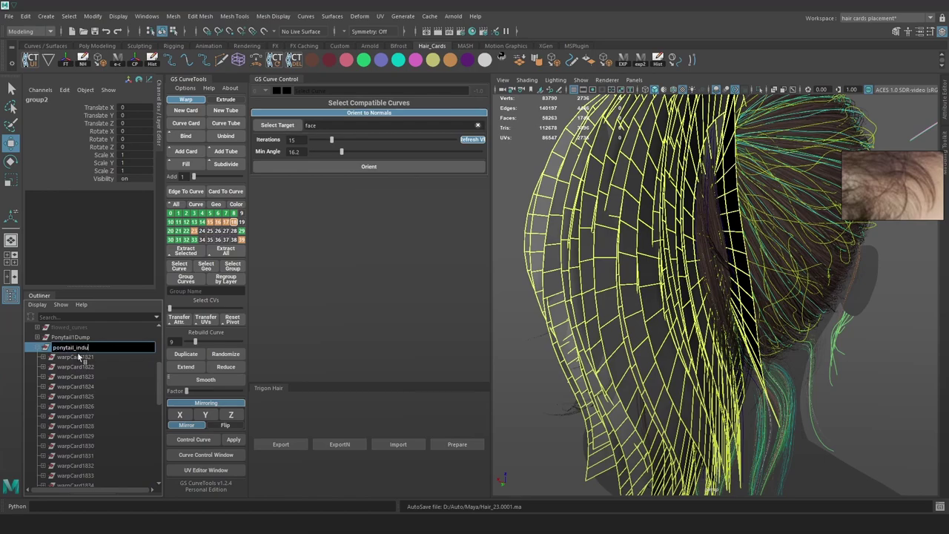
{"action": "type", "text": "ponytail_indu_hairs"}
{"action": "key", "text": "Return"}
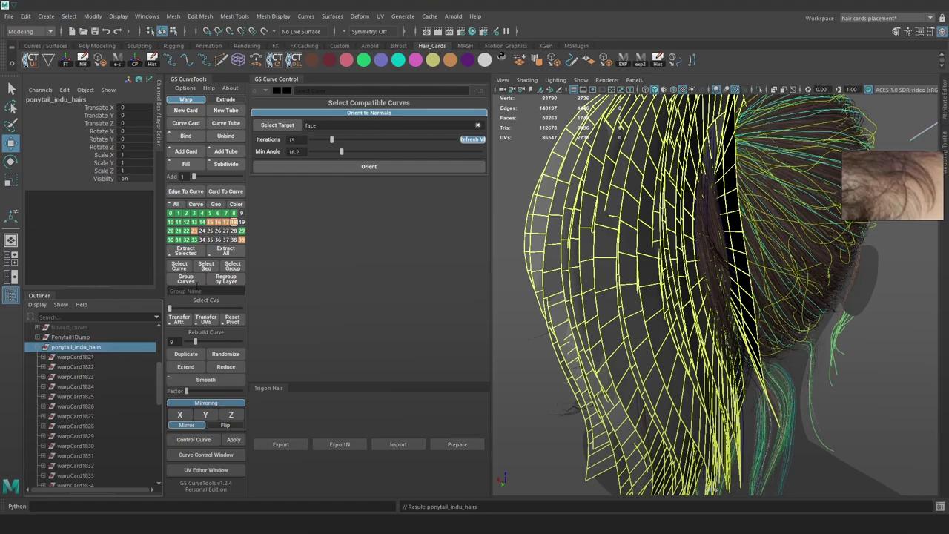
Isolate the ponytail_indu_hairs group and select the path curves of all its cards
{"action": "key", "text": "f"}
{"action": "left_click_drag", "start_coordinate": [722, 272], "coordinate": [701, 262], "text": "alt"}
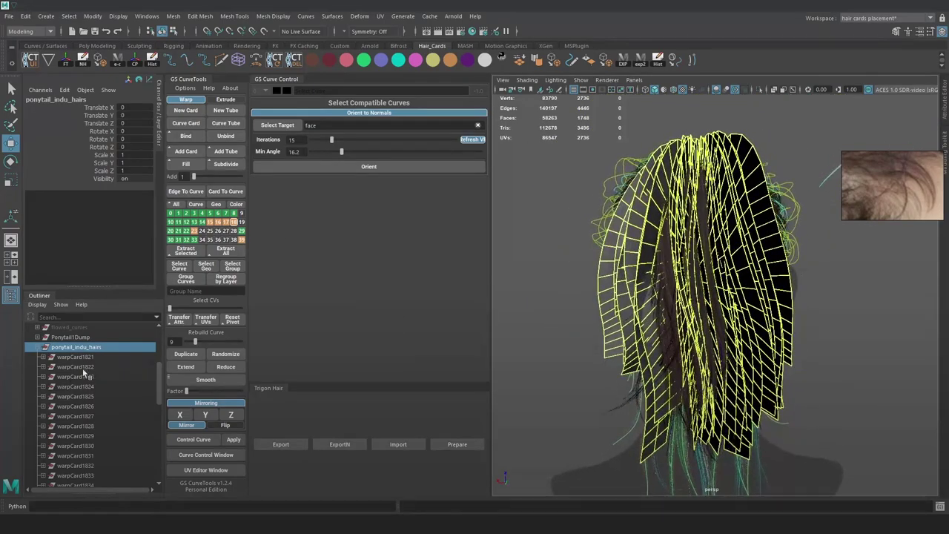
{"action": "left_click", "coordinate": [758, 90]}
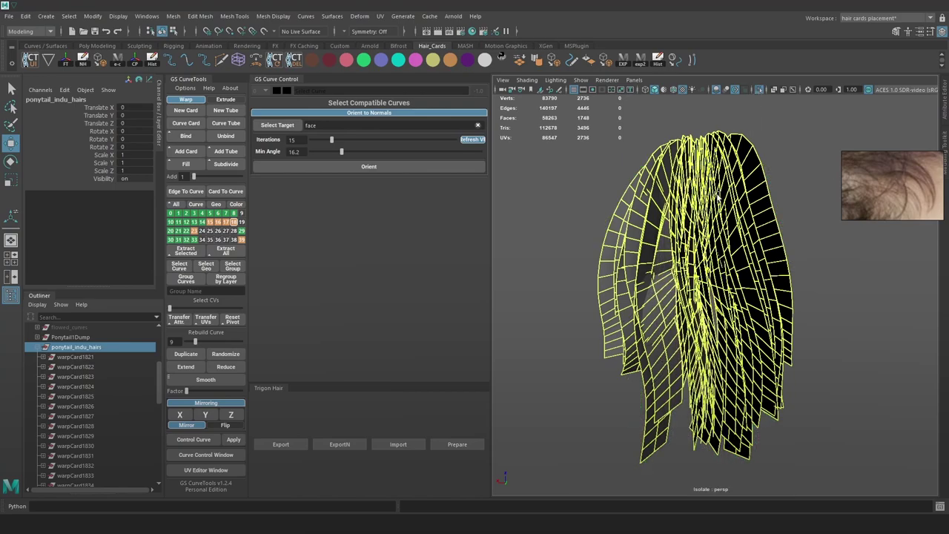
{"action": "left_click", "coordinate": [82, 358]}
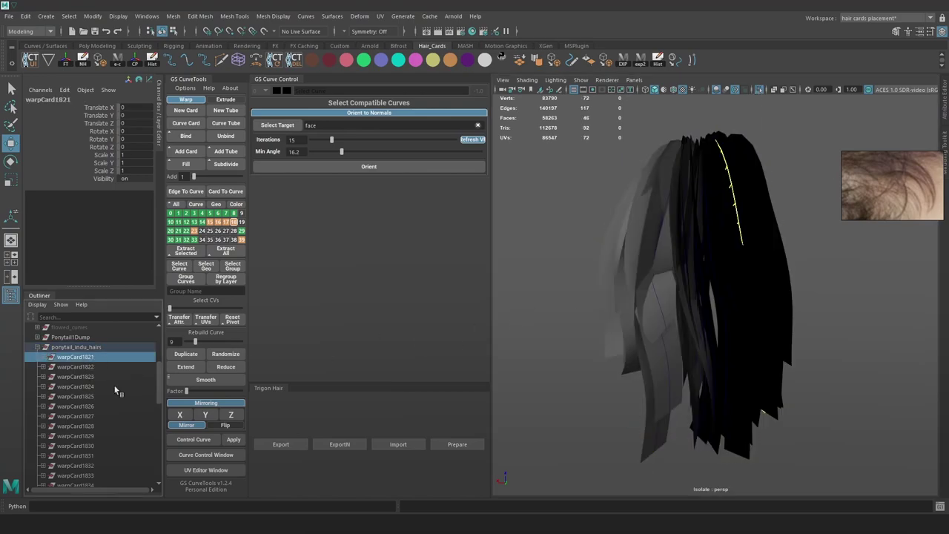
{"action": "left_click", "coordinate": [823, 352]}
{"action": "key", "text": "4"}
{"action": "left_click_drag", "start_coordinate": [875, 445], "coordinate": [552, 122]}
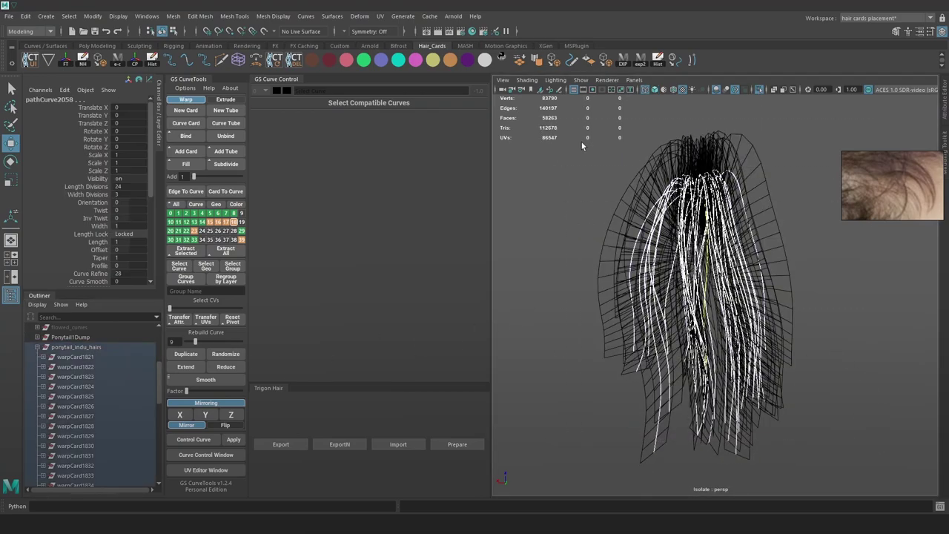
Set the selected ponytail cards to 16 length divisions, 2 width divisions and a width of 0.04
{"action": "key", "text": "5"}
{"action": "scroll", "coordinate": [766, 226], "scroll_direction": "up", "scroll_amount": 1}
{"action": "left_click_drag", "start_coordinate": [765, 233], "coordinate": [750, 239], "text": "alt"}
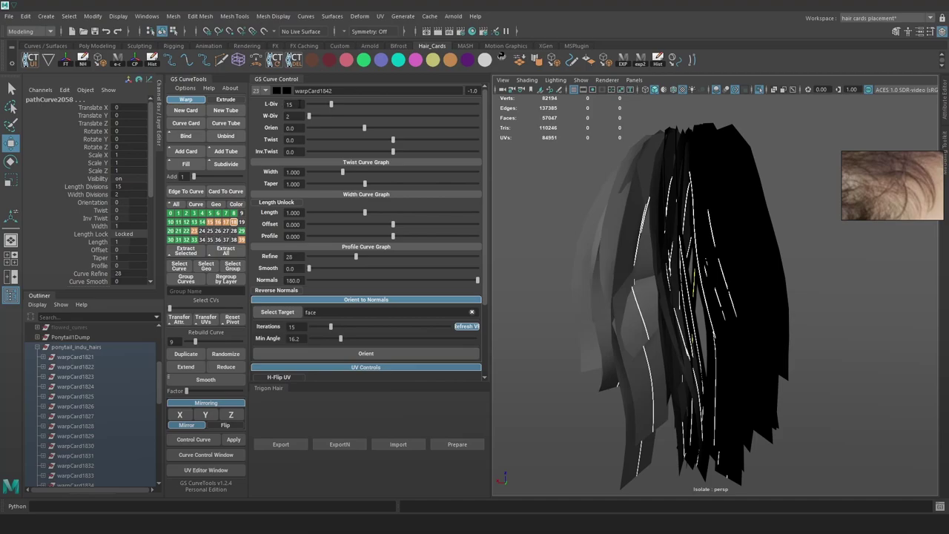
{"action": "type", "text": "16"}
{"action": "key", "text": "Return"}
{"action": "key", "text": "Return"}
{"action": "right_click_drag", "start_coordinate": [705, 188], "coordinate": [791, 284], "text": "alt"}
{"action": "left_click_drag", "start_coordinate": [791, 284], "coordinate": [712, 236], "text": "alt"}
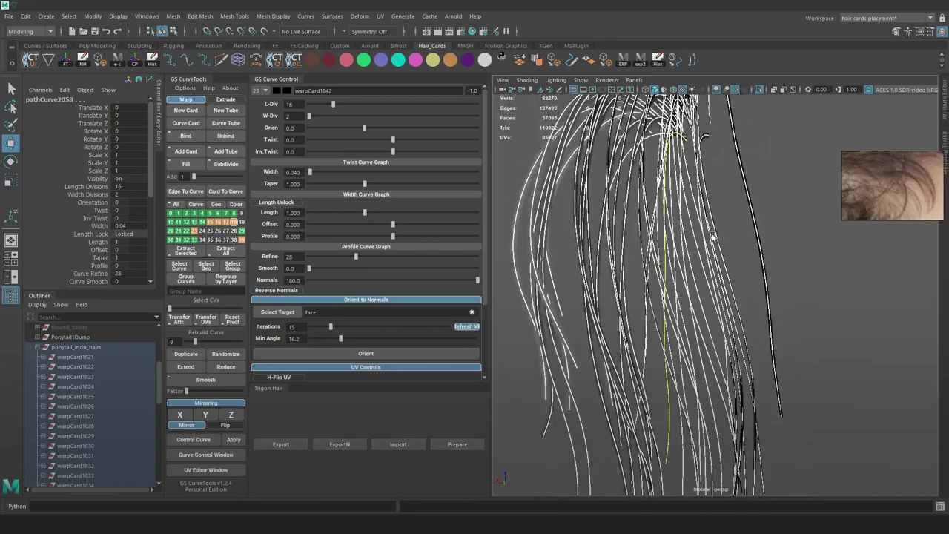
Orient the thin ponytail cards to the normals of the face target and inspect them from several sides
{"action": "right_click_drag", "start_coordinate": [712, 236], "coordinate": [660, 220], "text": "alt"}
{"action": "left_click", "coordinate": [799, 260]}
{"action": "left_click_drag", "start_coordinate": [775, 259], "coordinate": [747, 258], "text": "alt"}
{"action": "left_click_drag", "start_coordinate": [809, 242], "coordinate": [564, 352]}
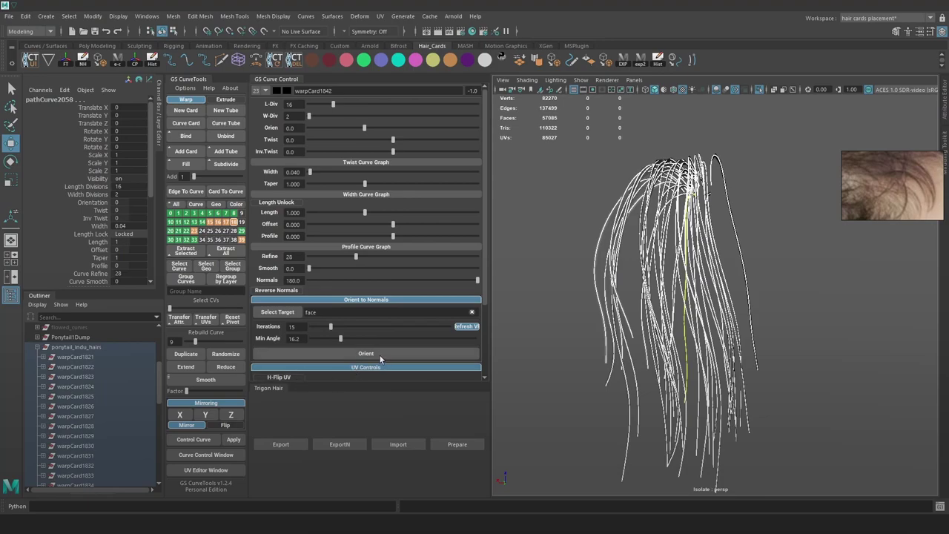
{"action": "scroll", "coordinate": [380, 358], "scroll_direction": "down", "scroll_amount": 4}
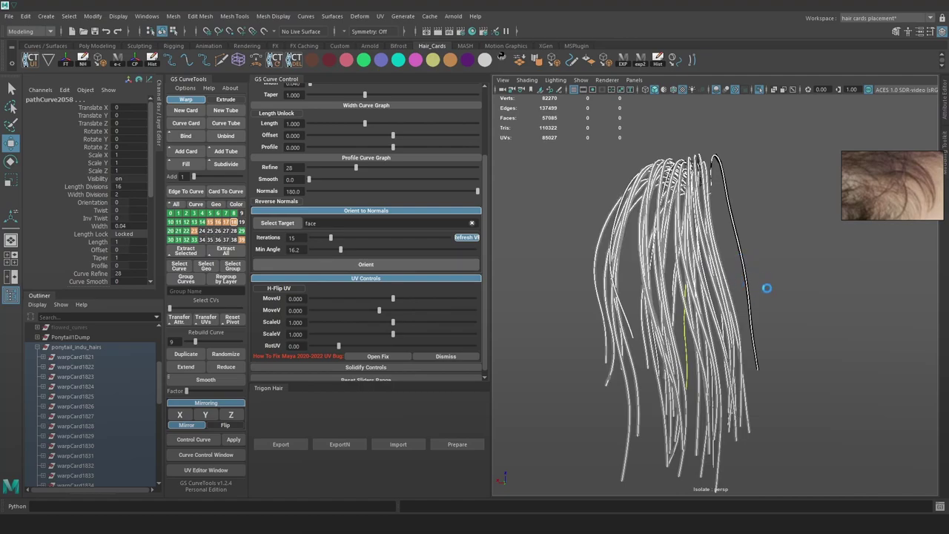
{"action": "left_click", "coordinate": [802, 307]}
{"action": "left_click_drag", "start_coordinate": [802, 307], "coordinate": [750, 311], "text": "alt"}
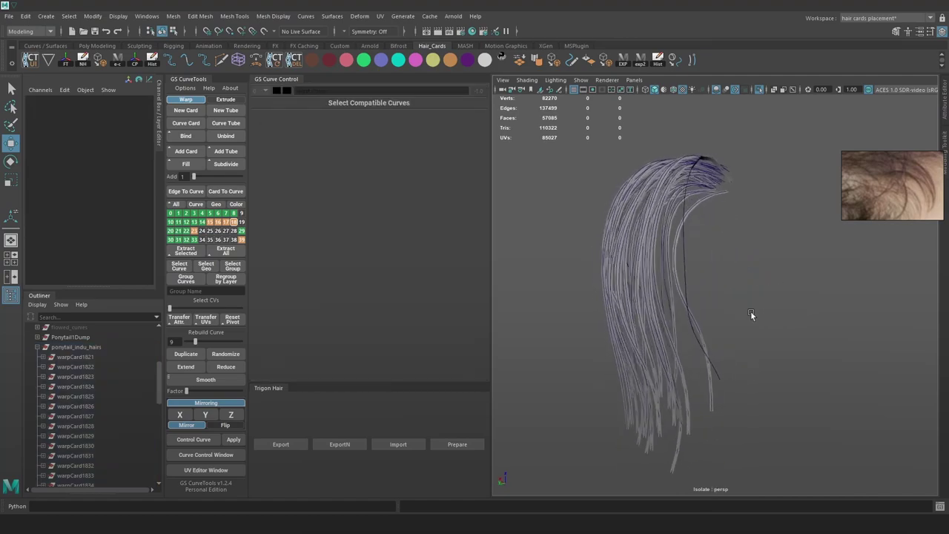
{"action": "right_click_drag", "start_coordinate": [750, 310], "coordinate": [800, 356], "text": "alt"}
{"action": "left_click_drag", "start_coordinate": [800, 357], "coordinate": [779, 309], "text": "alt"}
{"action": "right_click_drag", "start_coordinate": [778, 309], "coordinate": [751, 243], "text": "alt"}
{"action": "scroll", "coordinate": [751, 239], "scroll_direction": "up", "scroll_amount": 3}
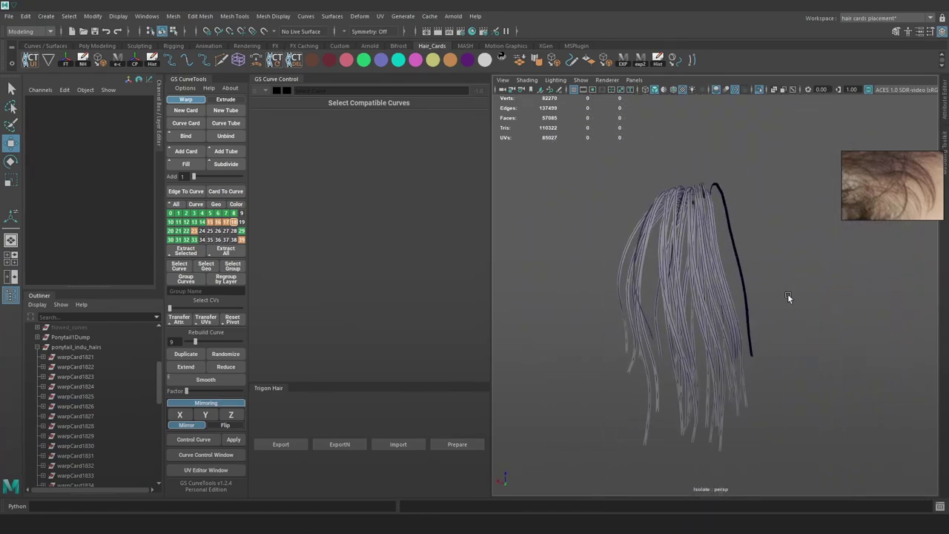
End the isolation and create a polygon cube
{"action": "left_click", "coordinate": [758, 89]}
{"action": "left_click_drag", "start_coordinate": [699, 196], "coordinate": [605, 171], "text": "alt"}
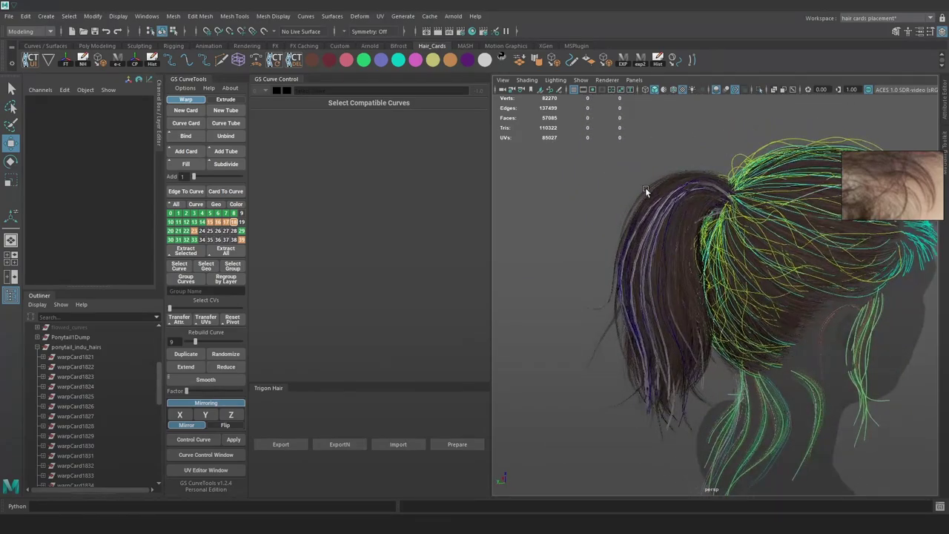
{"action": "key", "text": "space"}
{"action": "left_click", "coordinate": [528, 118]}
{"action": "mouse_move", "coordinate": [586, 151]}
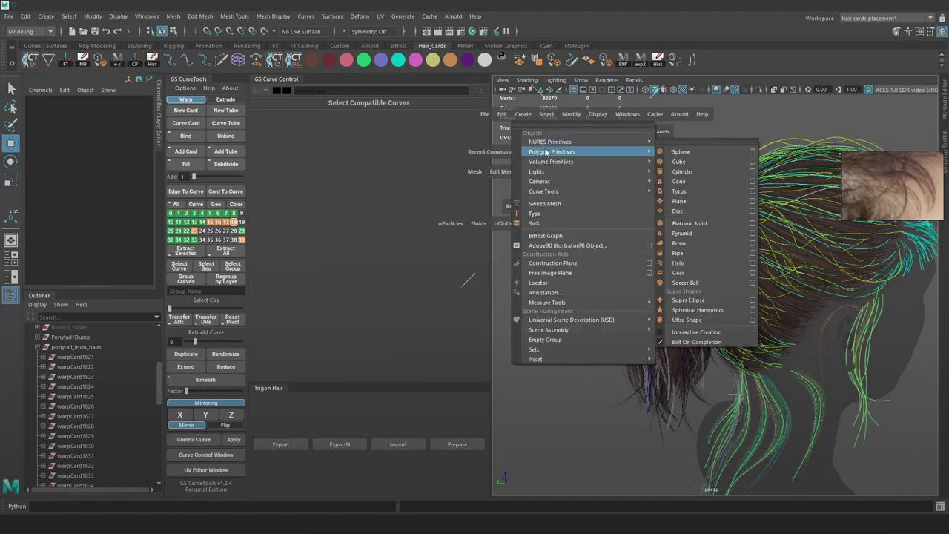
{"action": "left_click", "coordinate": [693, 165]}
Move the new cube up to the root of the ponytail at the back of the head
{"action": "scroll", "coordinate": [759, 260], "scroll_direction": "down", "scroll_amount": 7}
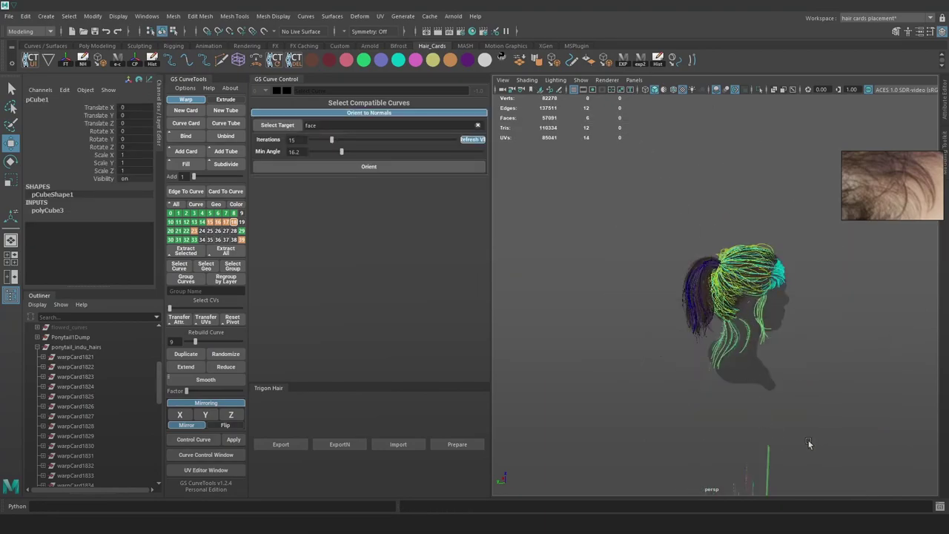
{"action": "right_click_drag", "start_coordinate": [808, 443], "coordinate": [716, 410], "text": "alt"}
{"action": "left_click_drag", "start_coordinate": [697, 230], "coordinate": [699, 221]}
{"action": "right_click_drag", "start_coordinate": [699, 221], "coordinate": [762, 283], "text": "alt"}
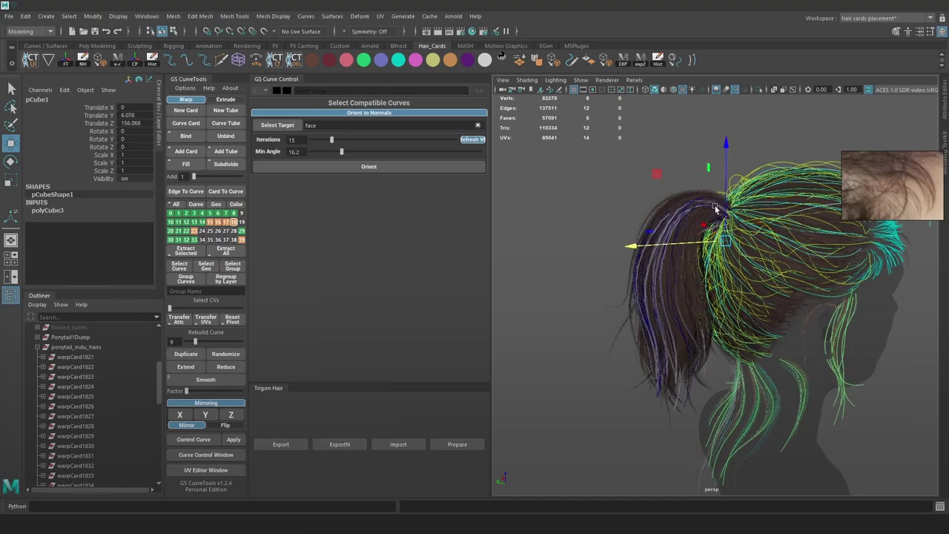
Scale the cube uniformly to 1.86 and tilt it to match the direction of the ponytail's root
{"action": "key", "text": "r"}
{"action": "left_click_drag", "start_coordinate": [727, 210], "coordinate": [747, 208]}
{"action": "key", "text": "e"}
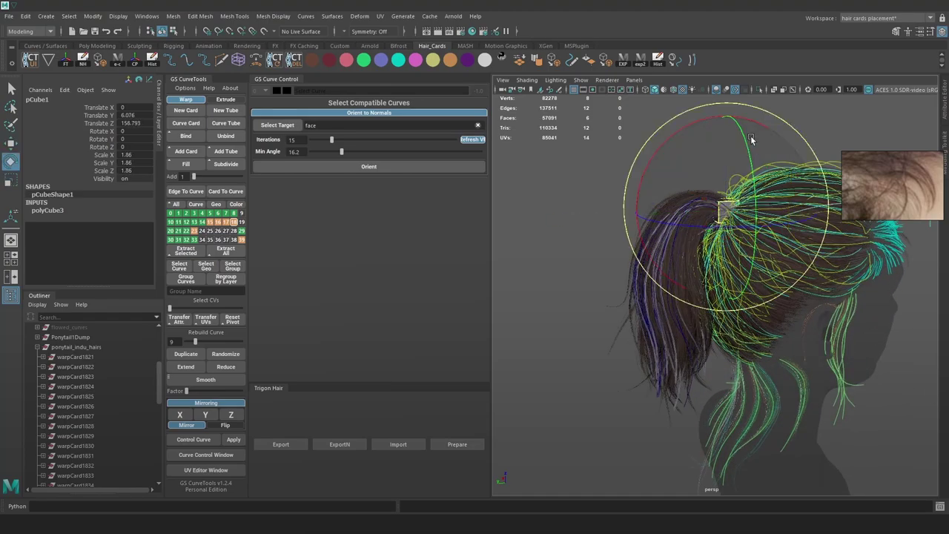
{"action": "left_click_drag", "start_coordinate": [751, 120], "coordinate": [782, 140]}
{"action": "key", "text": "w"}
Select the cube's back face and pull it outward along the start of the ponytail
{"action": "left_click_drag", "start_coordinate": [765, 201], "coordinate": [731, 236], "text": "alt"}
{"action": "right_click_drag", "start_coordinate": [672, 146], "coordinate": [673, 156]}
{"action": "left_click", "coordinate": [672, 167]}
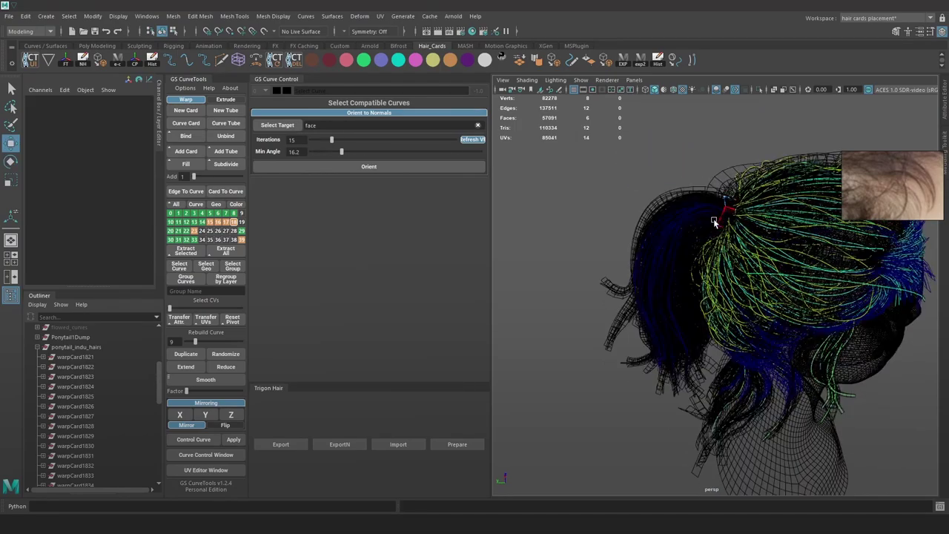
{"action": "left_click", "coordinate": [714, 222]}
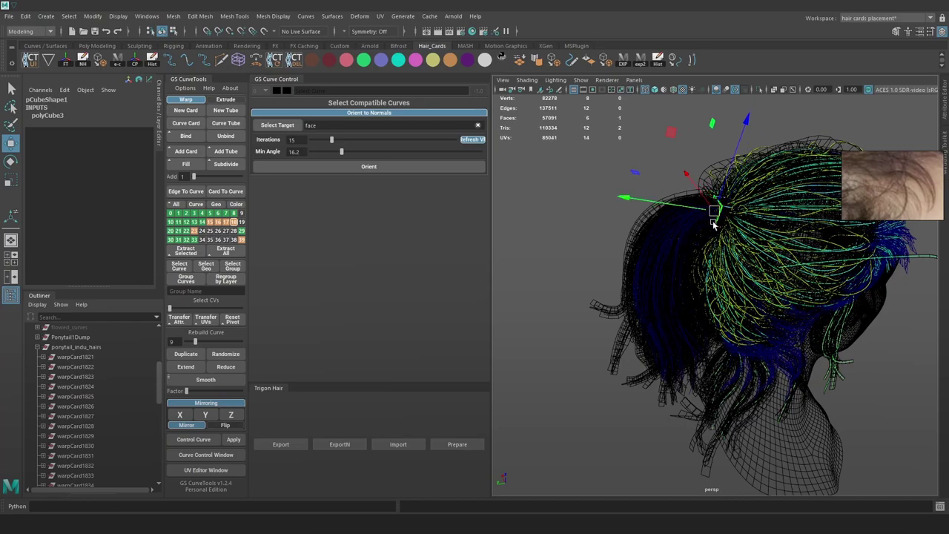
{"action": "left_click_drag", "start_coordinate": [667, 210], "coordinate": [641, 208]}
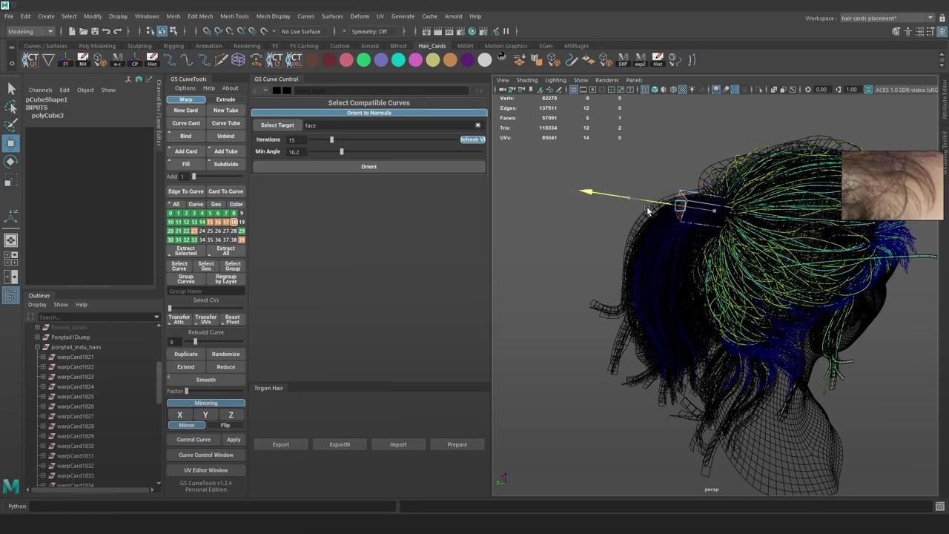
{"action": "left_click_drag", "start_coordinate": [686, 197], "coordinate": [685, 198]}
Rotate the pulled-out end face and shift it to follow the ponytail's bend
{"action": "left_click_drag", "start_coordinate": [690, 199], "coordinate": [660, 189], "text": "alt"}
{"action": "key", "text": "e"}
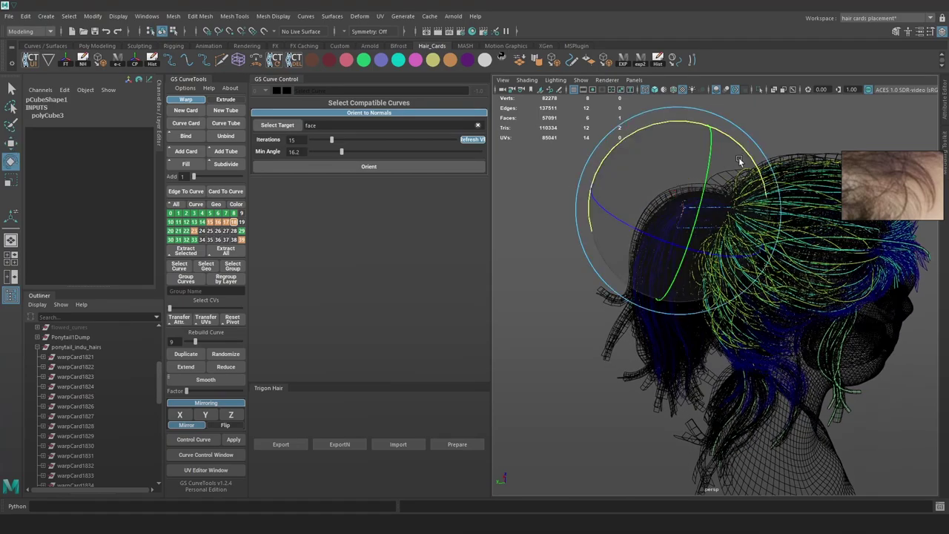
{"action": "left_click_drag", "start_coordinate": [745, 150], "coordinate": [676, 138]}
{"action": "key", "text": "w"}
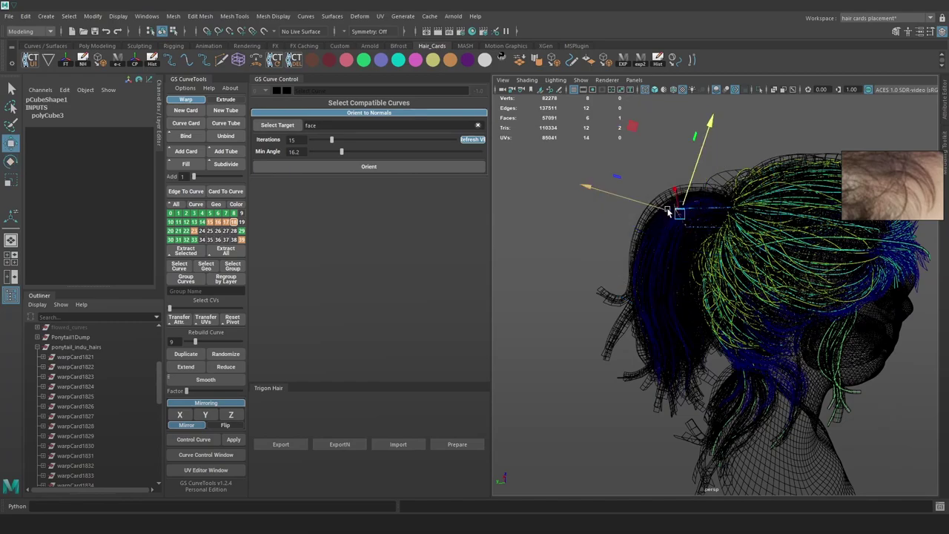
{"action": "left_click_drag", "start_coordinate": [669, 209], "coordinate": [645, 213]}
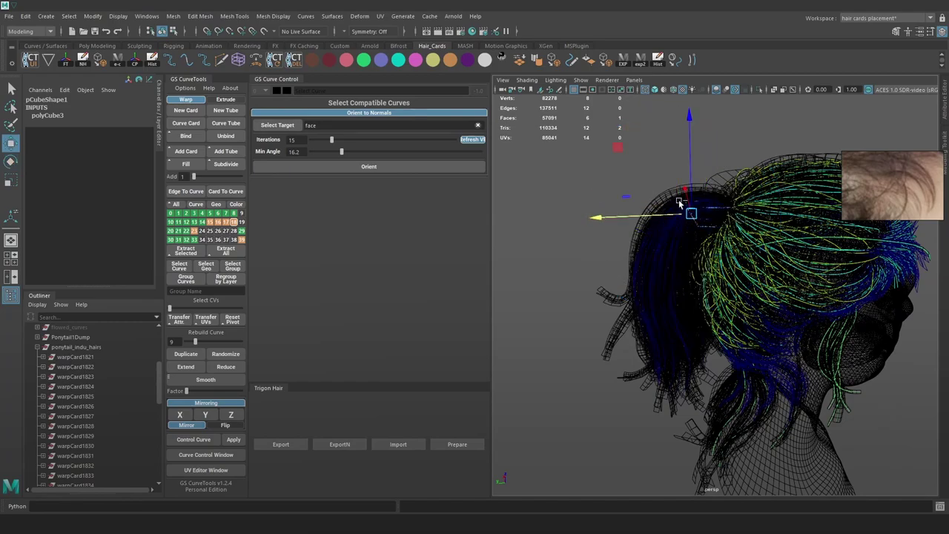
Extrude the end face down and back over the ponytail's bend and rotate it to point downward
{"action": "key", "text": "ctrl+e"}
{"action": "key", "text": "w"}
{"action": "left_click_drag", "start_coordinate": [693, 215], "coordinate": [679, 246]}
{"action": "key", "text": "e"}
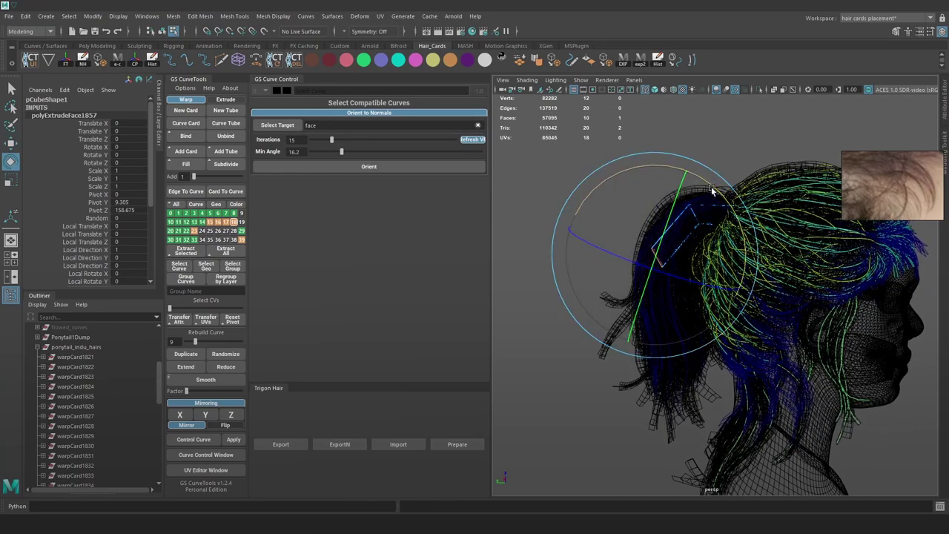
{"action": "left_click_drag", "start_coordinate": [710, 183], "coordinate": [645, 168]}
Extrude the end face in two further segments down to the ponytail's tips and align it with the strands
{"action": "key", "text": "w"}
{"action": "left_click_drag", "start_coordinate": [657, 263], "coordinate": [665, 341]}
{"action": "key", "text": "ctrl+e"}
{"action": "key", "text": "w"}
{"action": "key", "text": "ctrl+e"}
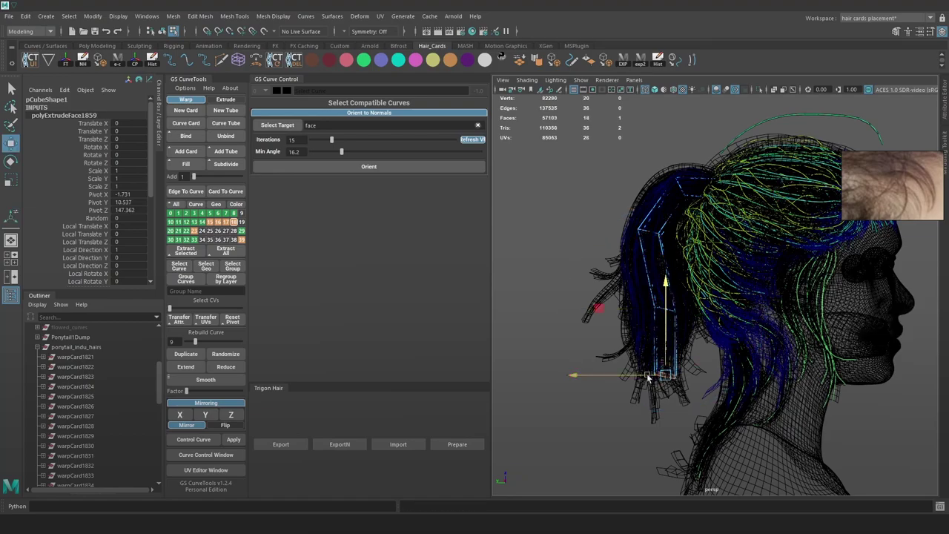
{"action": "left_click_drag", "start_coordinate": [650, 376], "coordinate": [636, 375]}
Select the tube's upper edge loop and shift it to centre it on the ponytail
{"action": "left_click_drag", "start_coordinate": [653, 324], "coordinate": [705, 254]}
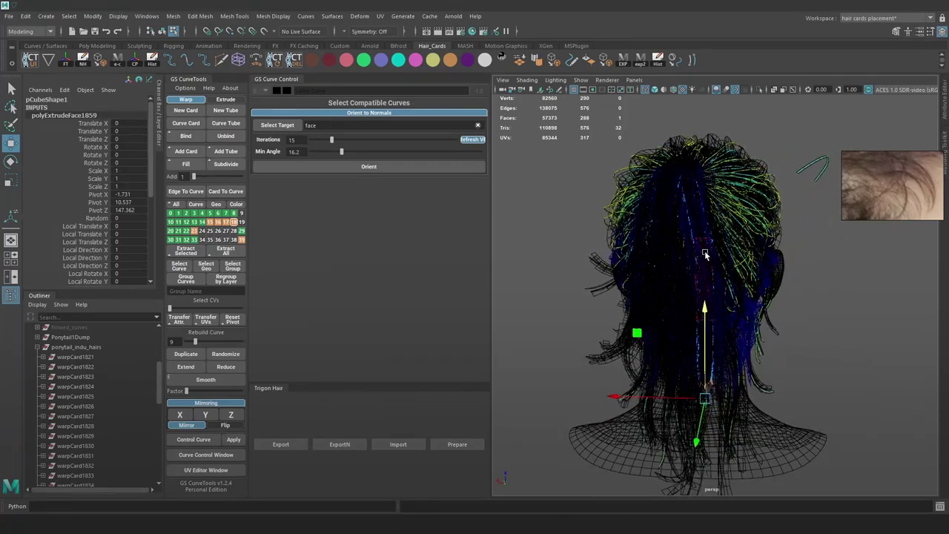
{"action": "right_click_drag", "start_coordinate": [844, 279], "coordinate": [844, 252]}
{"action": "double_click", "coordinate": [703, 239]}
{"action": "left_click_drag", "start_coordinate": [671, 235], "coordinate": [677, 185]}
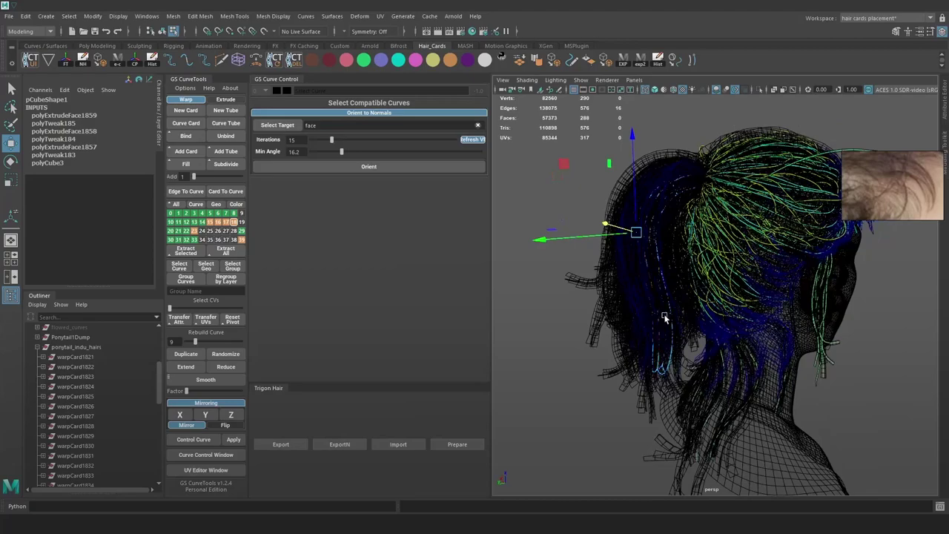
Shift the tube's lower edge loop and its end face sideways to line up with the ponytail in back view
{"action": "double_click", "coordinate": [663, 318]}
{"action": "left_click_drag", "start_coordinate": [663, 319], "coordinate": [721, 300], "text": "alt"}
{"action": "right_click_drag", "start_coordinate": [852, 252], "coordinate": [853, 298]}
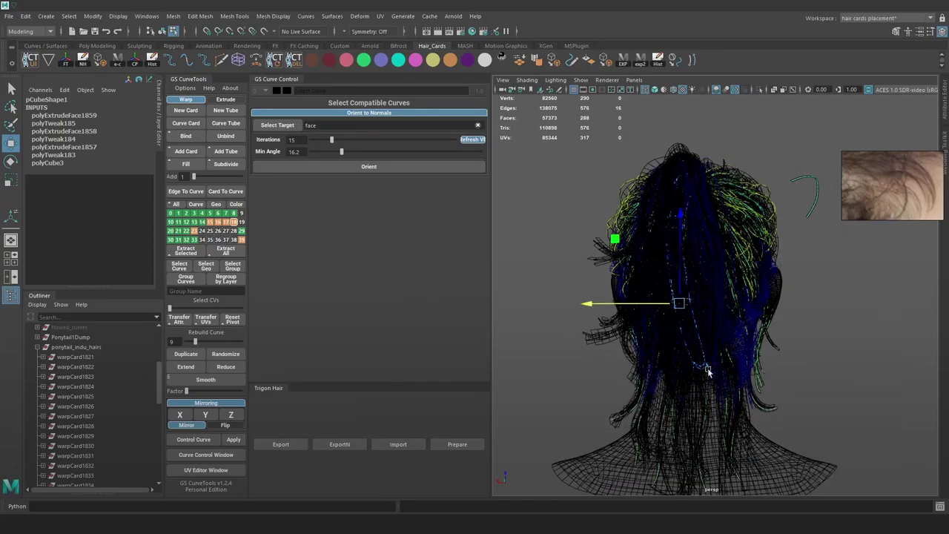
{"action": "left_click_drag", "start_coordinate": [655, 382], "coordinate": [682, 362]}
Fine-tune the lower edge loop's sideways position and scale the tube's edge loops to fit the ponytail's volume
{"action": "right_click_drag", "start_coordinate": [846, 281], "coordinate": [845, 256]}
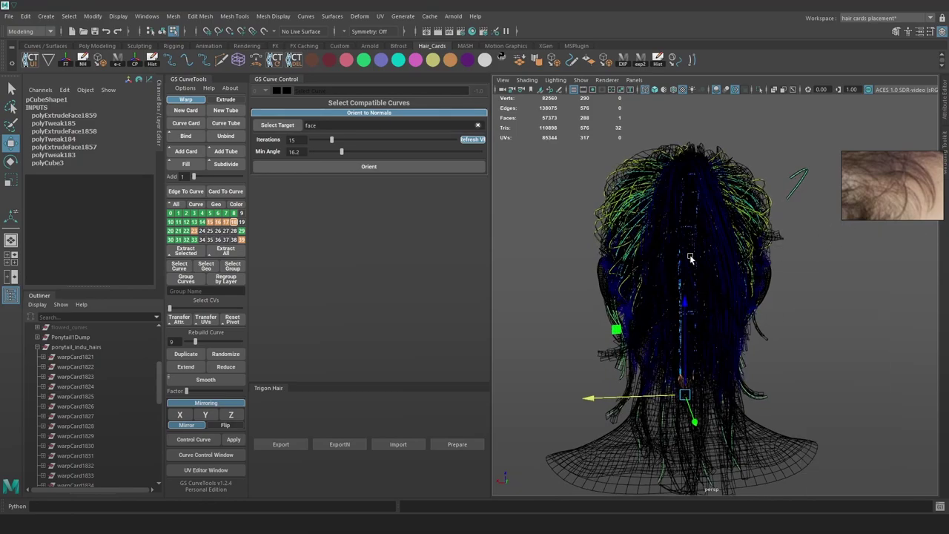
{"action": "double_click", "coordinate": [690, 318]}
{"action": "left_click_drag", "start_coordinate": [657, 316], "coordinate": [659, 315]}
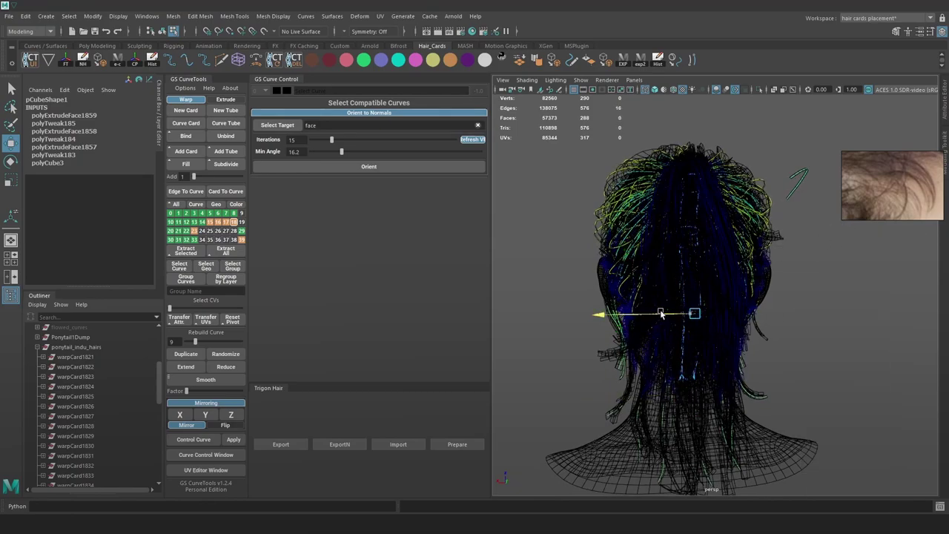
{"action": "left_click_drag", "start_coordinate": [825, 263], "coordinate": [813, 285], "text": "alt"}
{"action": "key", "text": "r"}
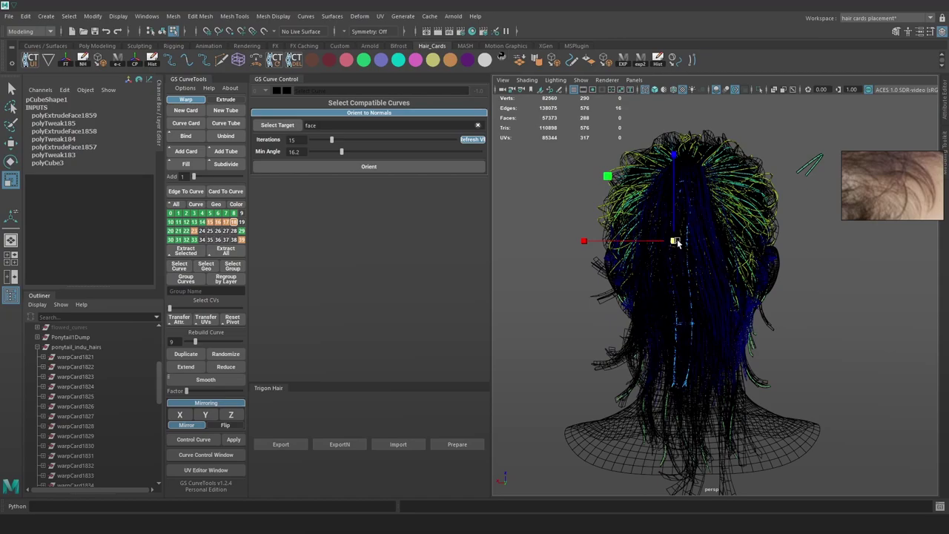
{"action": "left_click_drag", "start_coordinate": [738, 288], "coordinate": [618, 314], "text": "alt"}
{"action": "key", "text": "w"}
Delete the cap faces at the tip and root ends of the ponytail tube
{"action": "right_click_drag", "start_coordinate": [563, 181], "coordinate": [561, 203]}
{"action": "left_click_drag", "start_coordinate": [660, 302], "coordinate": [653, 364], "text": "alt"}
{"action": "left_click", "coordinate": [651, 374]}
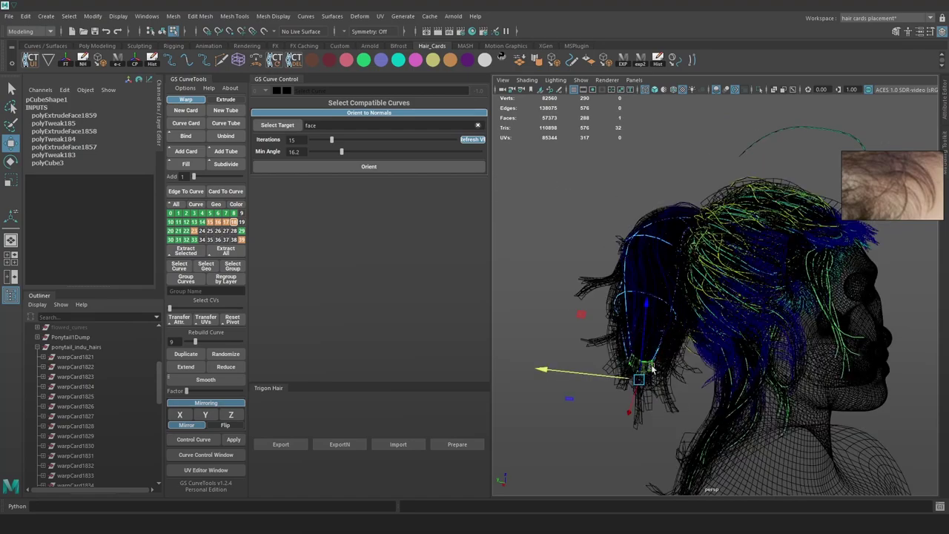
{"action": "key", "text": "Delete"}
{"action": "left_click_drag", "start_coordinate": [708, 225], "coordinate": [766, 227], "text": "alt"}
{"action": "scroll", "coordinate": [769, 216], "scroll_direction": "up", "scroll_amount": 4}
{"action": "left_click_drag", "start_coordinate": [745, 170], "coordinate": [695, 169], "text": "alt"}
{"action": "left_click", "coordinate": [727, 218]}
{"action": "key", "text": "Delete"}
Rotate, move and scale the edge loop near the root so the tube follows the ponytail's outer shape
{"action": "scroll", "coordinate": [728, 220], "scroll_direction": "down", "scroll_amount": 4}
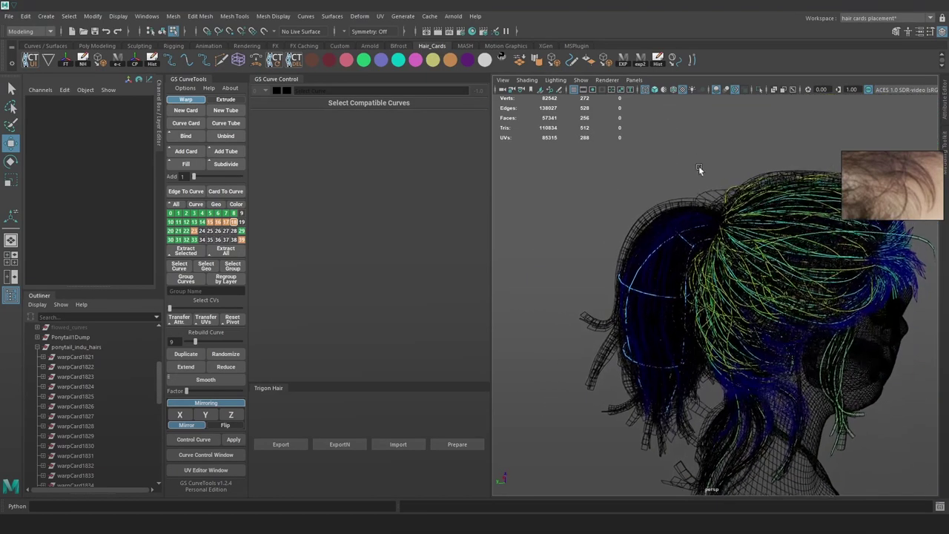
{"action": "scroll", "coordinate": [656, 152], "scroll_direction": "up", "scroll_amount": 3}
{"action": "left_click", "coordinate": [671, 214]}
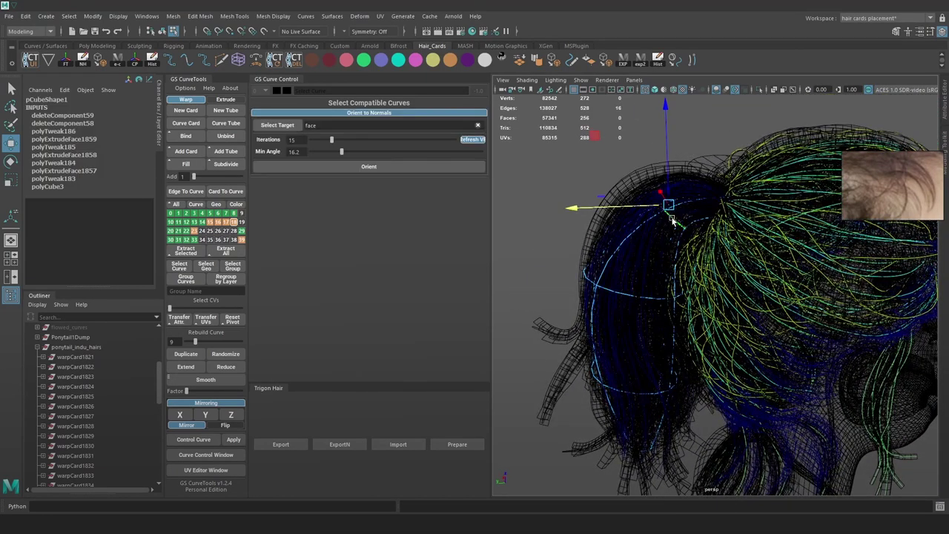
{"action": "key", "text": "e"}
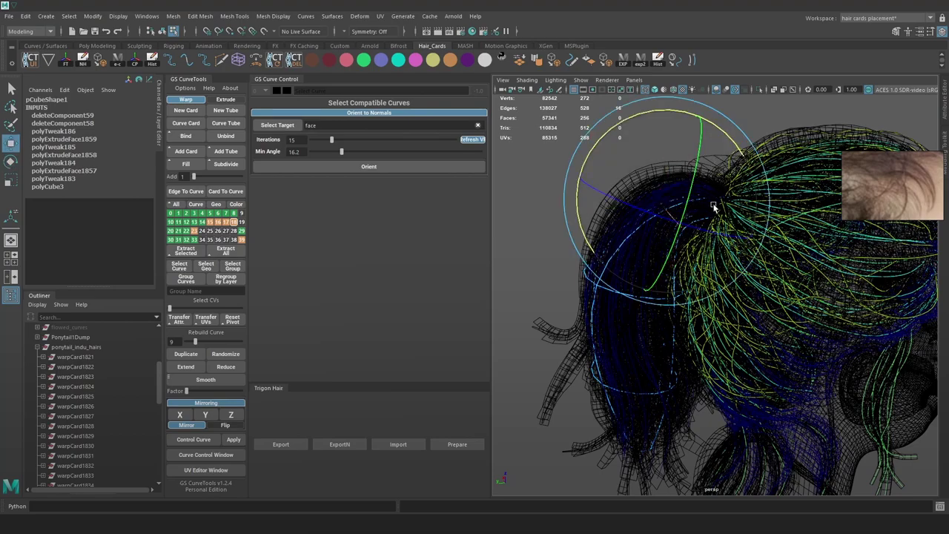
{"action": "key", "text": "w"}
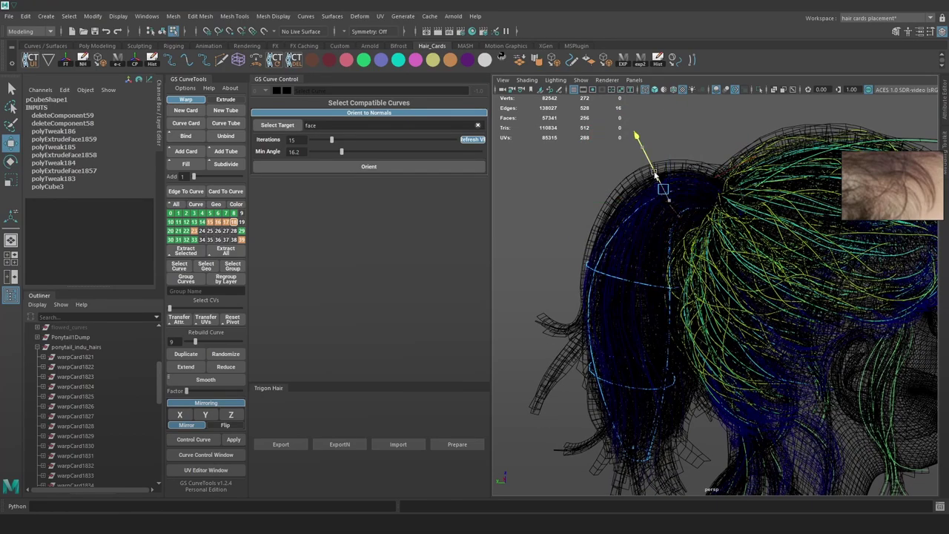
{"action": "key", "text": "r"}
{"action": "left_click_drag", "start_coordinate": [663, 191], "coordinate": [706, 178]}
{"action": "scroll", "coordinate": [694, 254], "scroll_direction": "down", "scroll_amount": 3}
{"action": "left_click_drag", "start_coordinate": [693, 258], "coordinate": [647, 440], "text": "alt"}
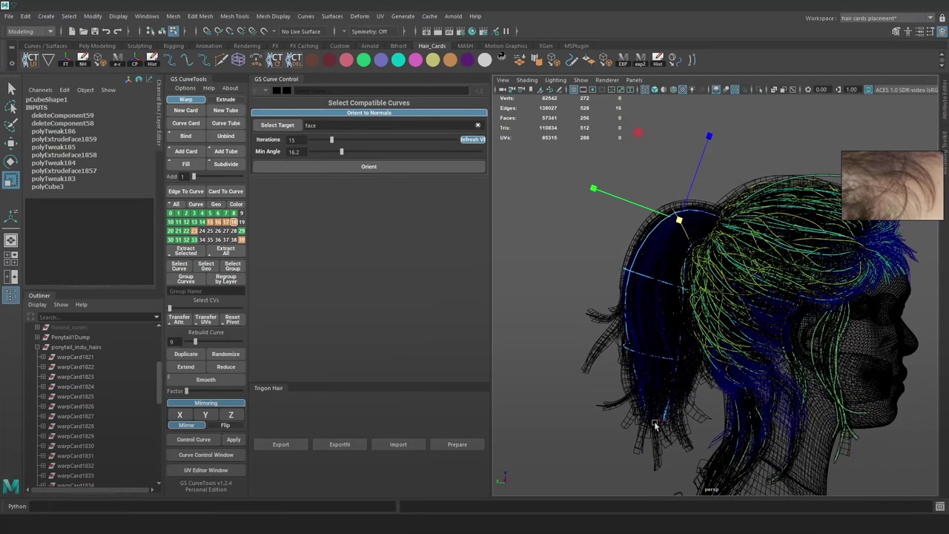
Select the open edge loop at the tube's lower end and move it to the ponytail's tips
{"action": "left_click", "coordinate": [655, 422]}
{"action": "key", "text": "w"}
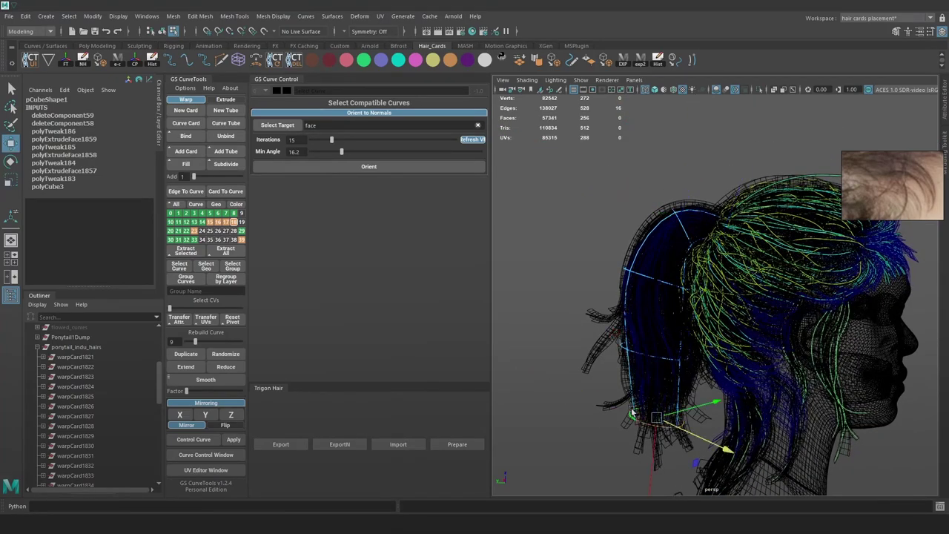
Narrow the edge loop at the lower end of the ponytail cage and shift it slightly towards the head
{"action": "key", "text": "r"}
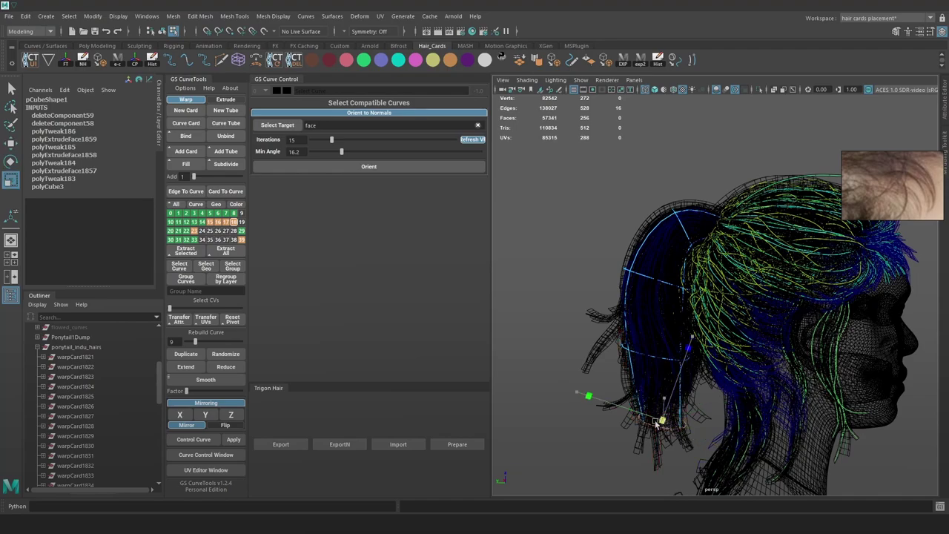
{"action": "key", "text": "e"}
{"action": "key", "text": "w"}
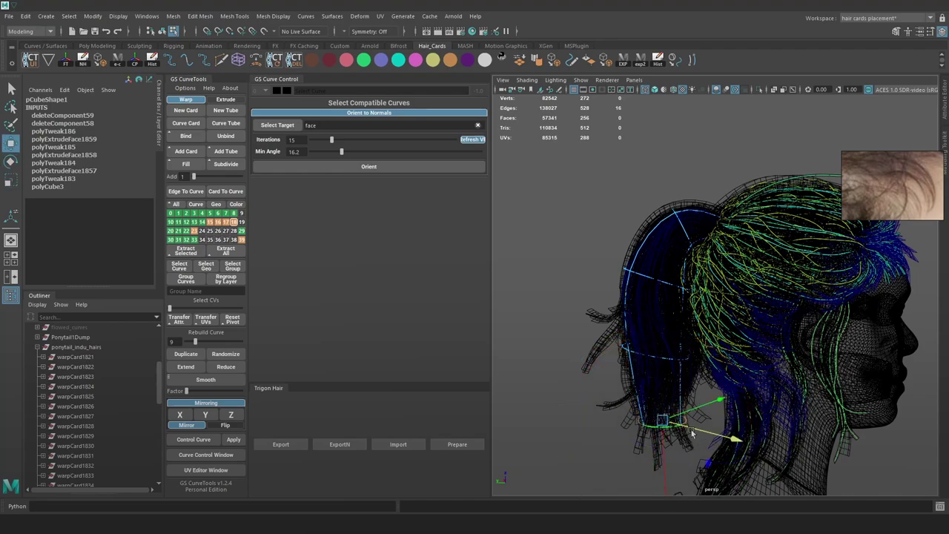
{"action": "left_click_drag", "start_coordinate": [698, 351], "coordinate": [703, 246], "text": "alt"}
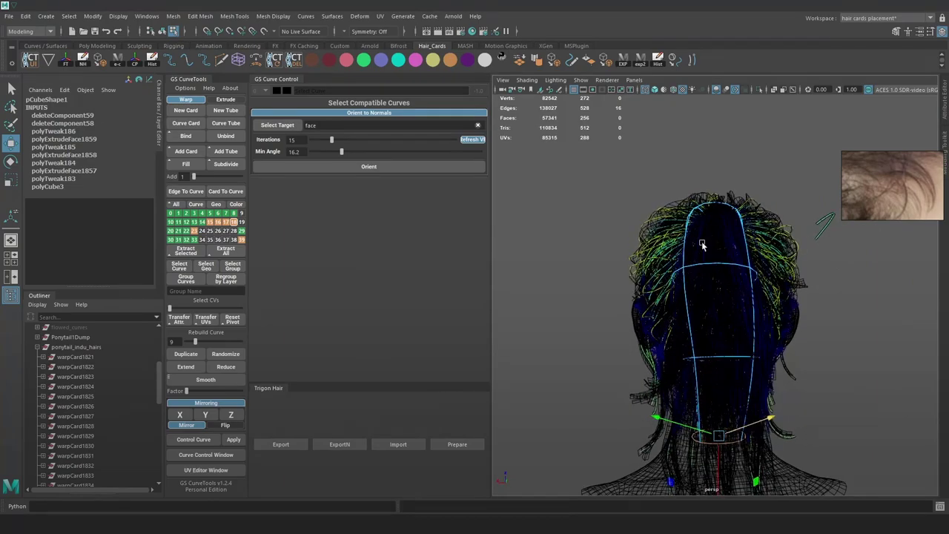
Scale the upper edge loop of the ponytail cage narrower where the cage starts bending down
{"action": "left_click", "coordinate": [711, 208]}
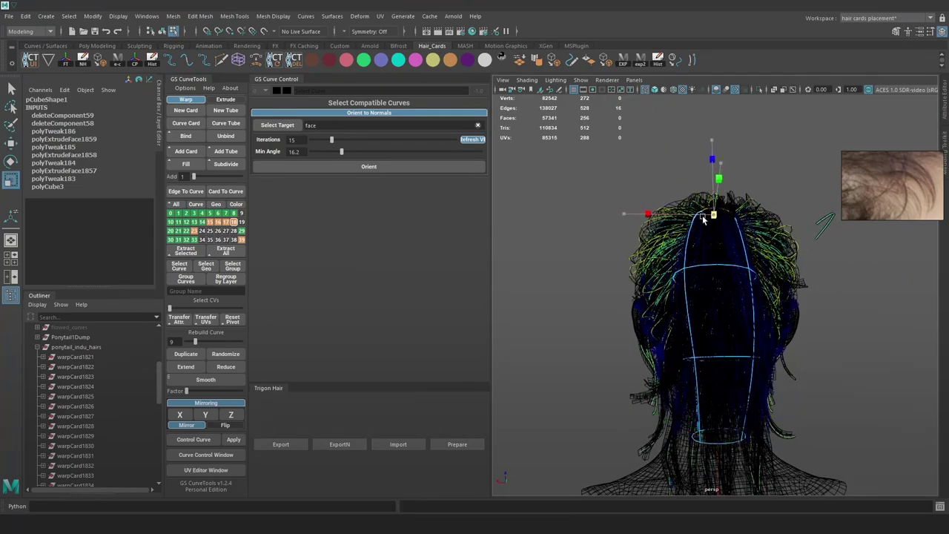
{"action": "right_click_drag", "start_coordinate": [709, 218], "coordinate": [691, 216], "text": "ctrl+shift"}
{"action": "left_click_drag", "start_coordinate": [691, 216], "coordinate": [692, 217]}
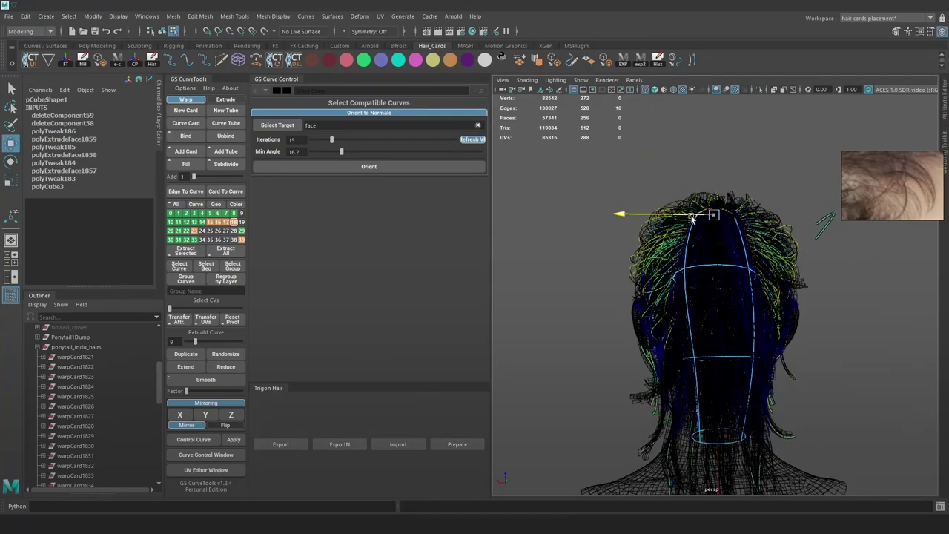
{"action": "left_click_drag", "start_coordinate": [735, 290], "coordinate": [654, 204], "text": "alt"}
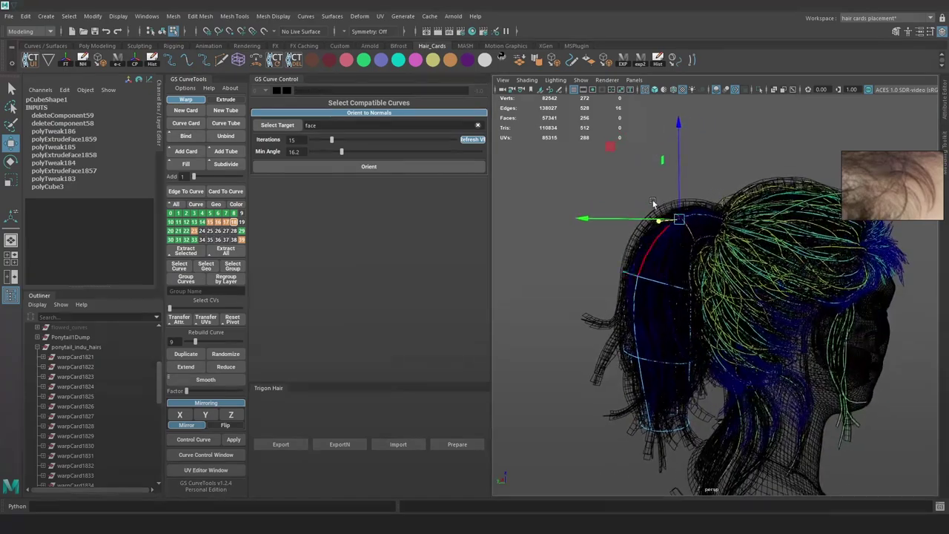
Raise the upper edges at the ponytail cage's bend slightly and display the scene shaded
{"action": "left_click", "coordinate": [670, 189]}
{"action": "double_click", "coordinate": [676, 216]}
{"action": "right_click_drag", "start_coordinate": [675, 200], "coordinate": [737, 178], "text": "ctrl+shift"}
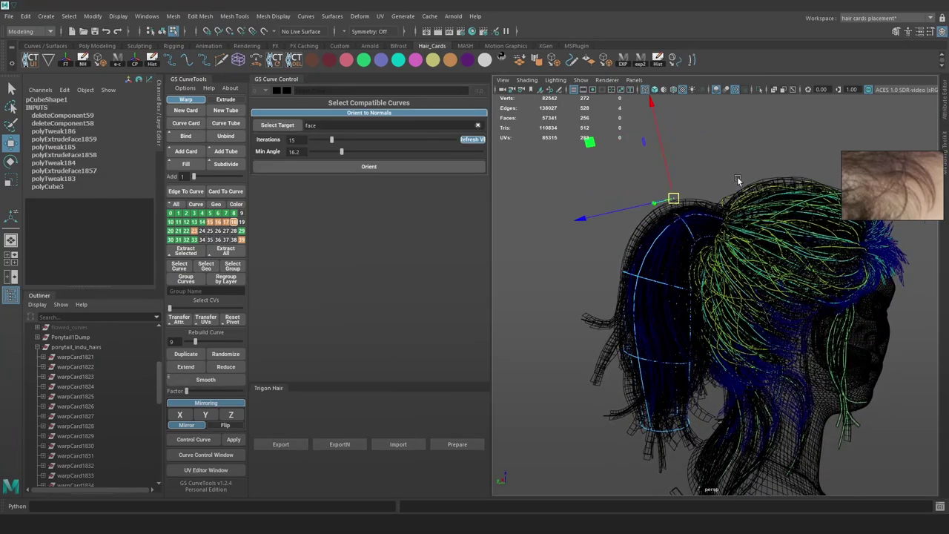
{"action": "left_click_drag", "start_coordinate": [669, 182], "coordinate": [668, 180]}
{"action": "key", "text": "5"}
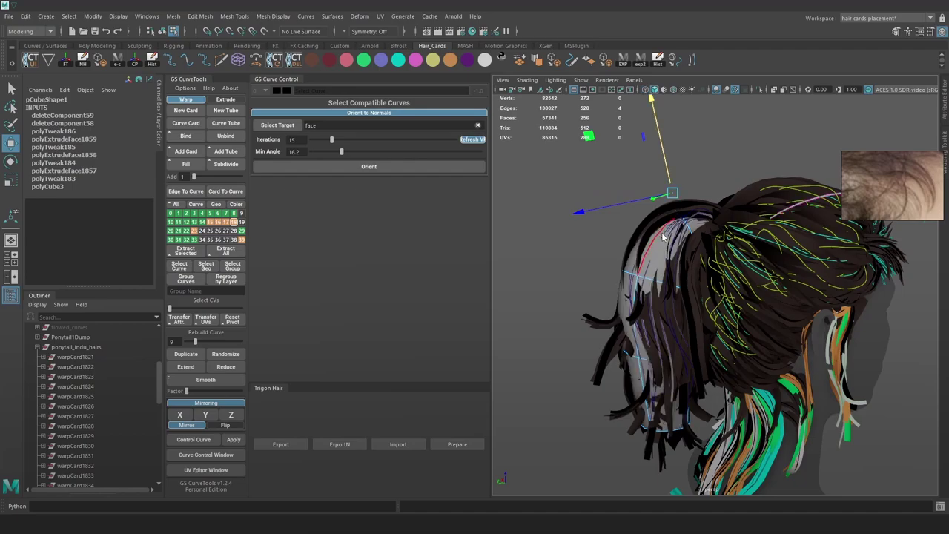
Return to object mode, isolate the ponytail cage pCube1 and check its shape from several sides
{"action": "key", "text": "F8"}
{"action": "left_click", "coordinate": [760, 90]}
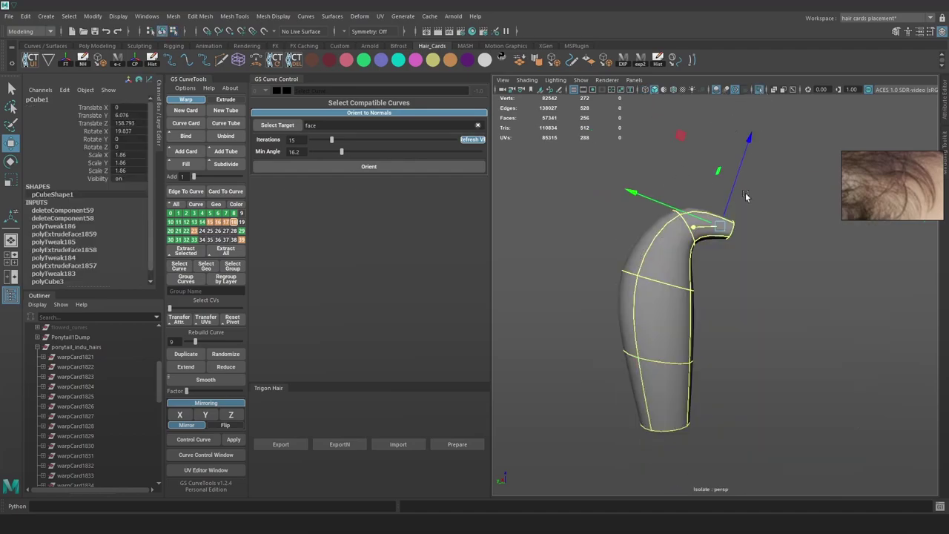
{"action": "left_click_drag", "start_coordinate": [745, 197], "coordinate": [675, 193], "text": "alt"}
{"action": "left_click", "coordinate": [807, 314]}
{"action": "left_click_drag", "start_coordinate": [807, 315], "coordinate": [889, 335], "text": "alt"}
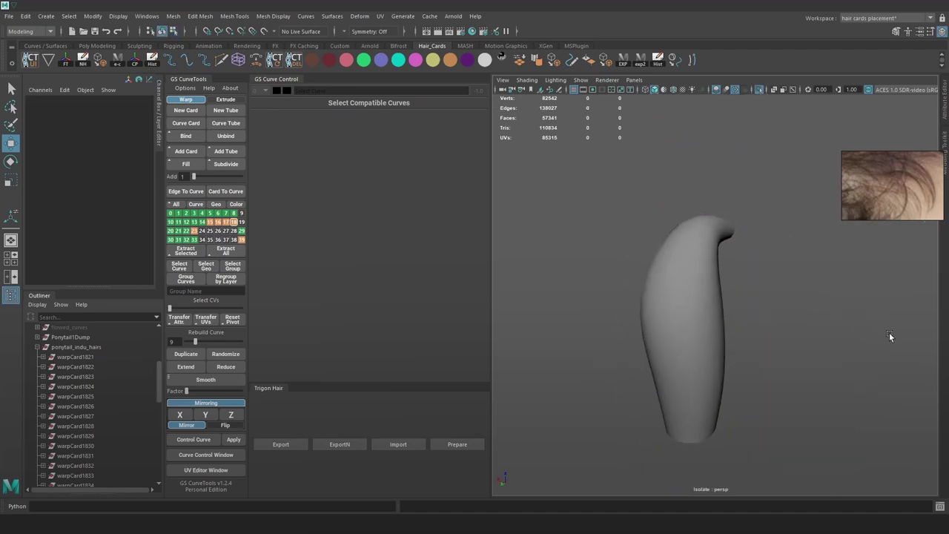
{"action": "left_click", "coordinate": [677, 289]}
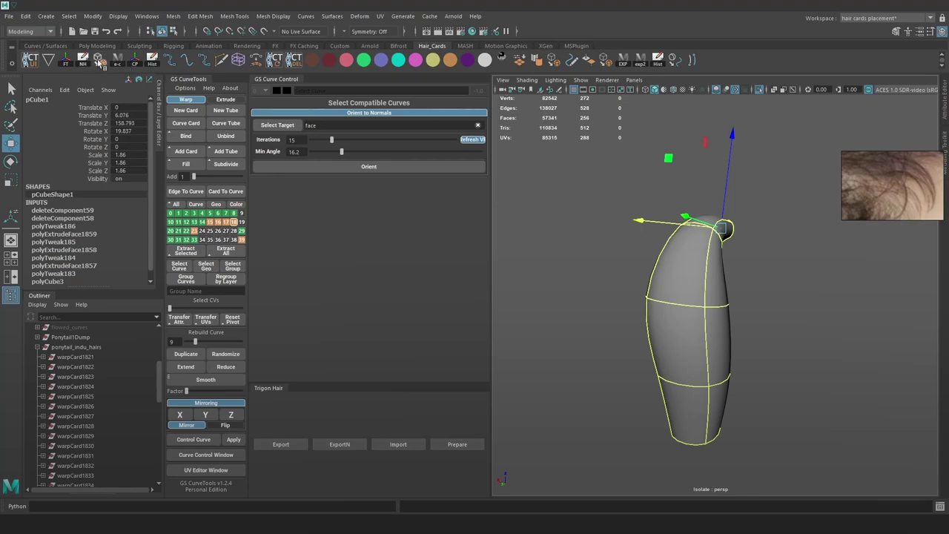
Smooth the ponytail cage twice to turn it into a dense, rounded mesh
{"action": "left_click", "coordinate": [99, 63]}
{"action": "left_click", "coordinate": [617, 227]}
{"action": "left_click_drag", "start_coordinate": [704, 309], "coordinate": [690, 307], "text": "alt"}
{"action": "left_click", "coordinate": [689, 307]}
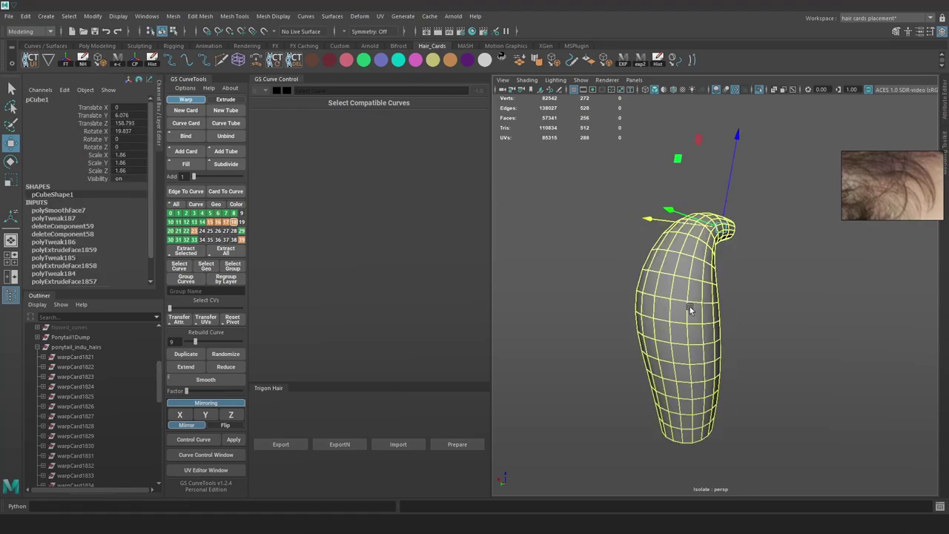
{"action": "key", "text": "3"}
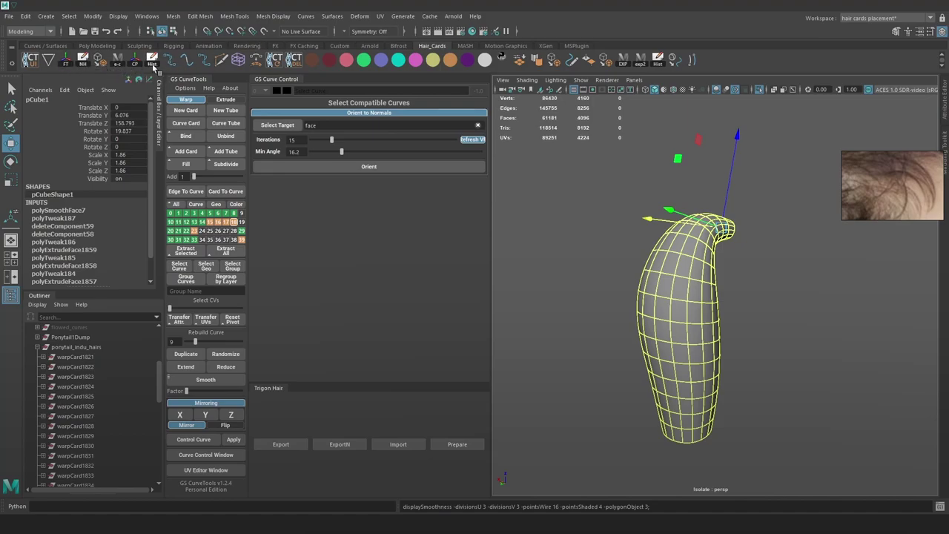
{"action": "left_click", "coordinate": [100, 62]}
{"action": "left_click", "coordinate": [811, 339]}
{"action": "left_click", "coordinate": [699, 291]}
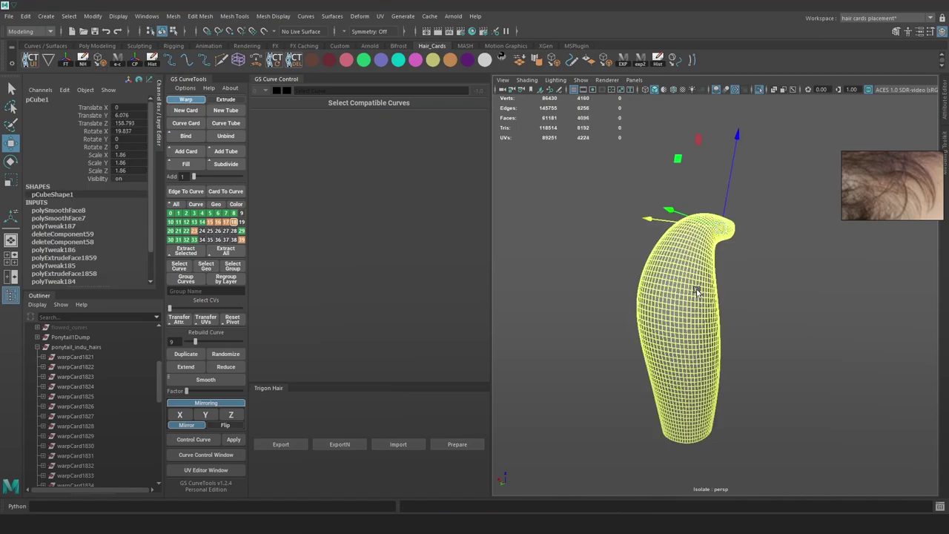
Soften the edges of the smoothed ponytail cage
{"action": "middle_click_drag", "start_coordinate": [679, 246], "coordinate": [666, 228], "text": "alt"}
{"action": "scroll", "coordinate": [667, 230], "scroll_direction": "up", "scroll_amount": 3}
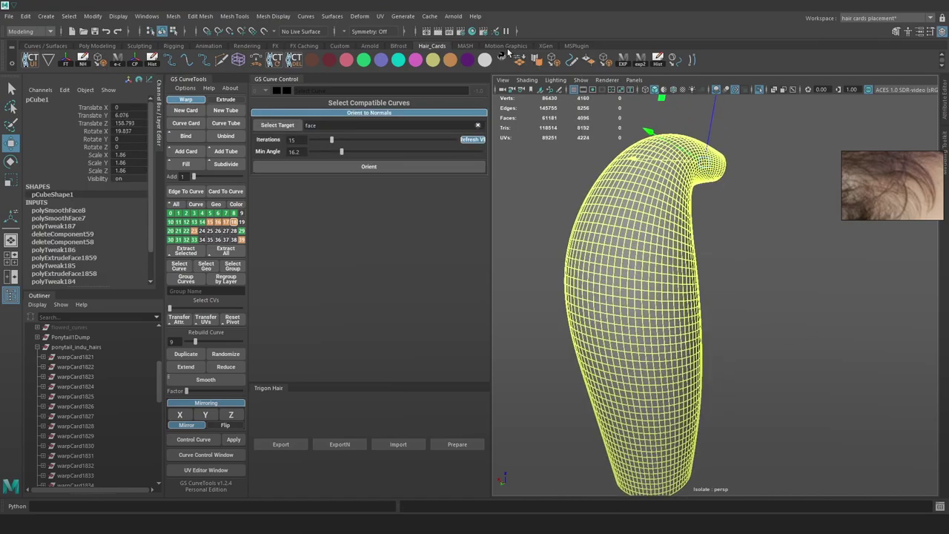
{"action": "left_click", "coordinate": [537, 64]}
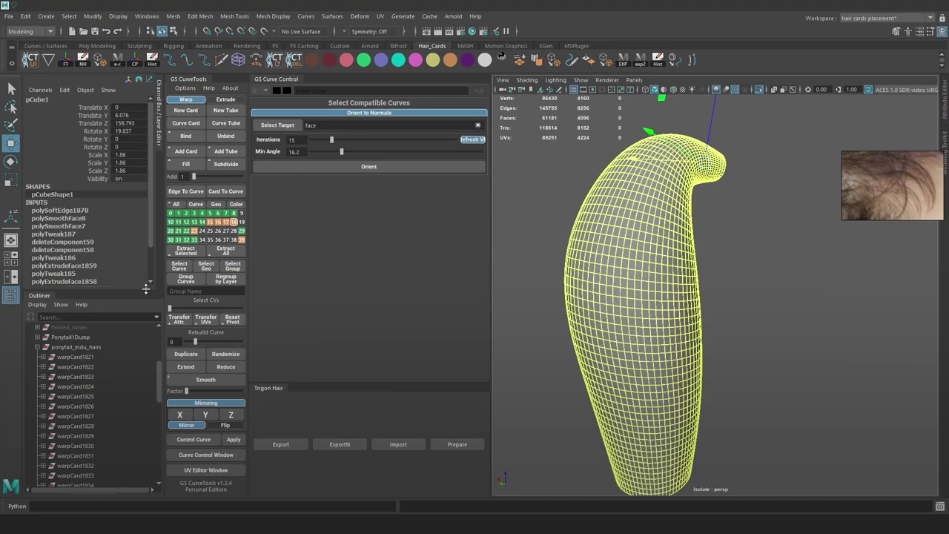
Rename pCube1 as tail_normal_direction
{"action": "scroll", "coordinate": [81, 397], "scroll_direction": "down", "scroll_amount": 8}
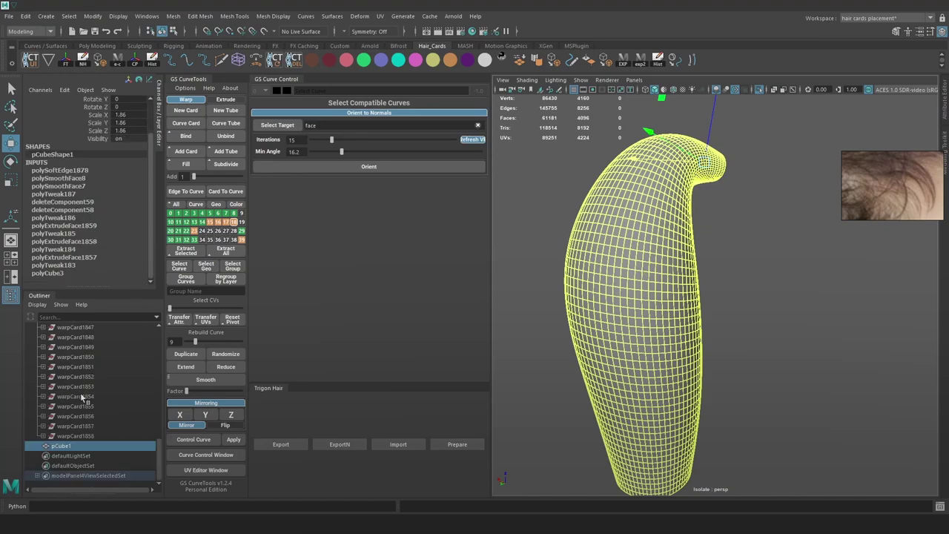
{"action": "double_click", "coordinate": [78, 439]}
{"action": "double_click", "coordinate": [73, 448]}
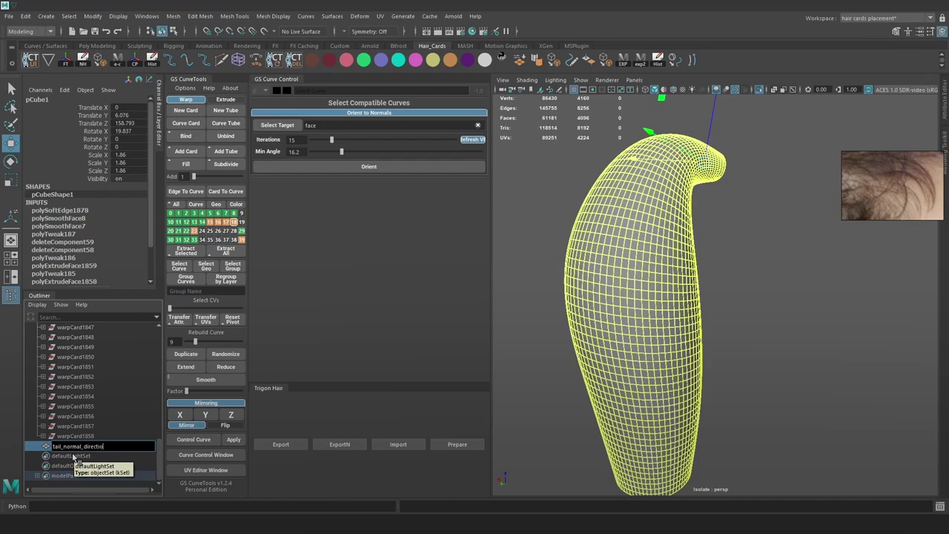
{"action": "type", "text": "n"}
{"action": "key", "text": "Return"}
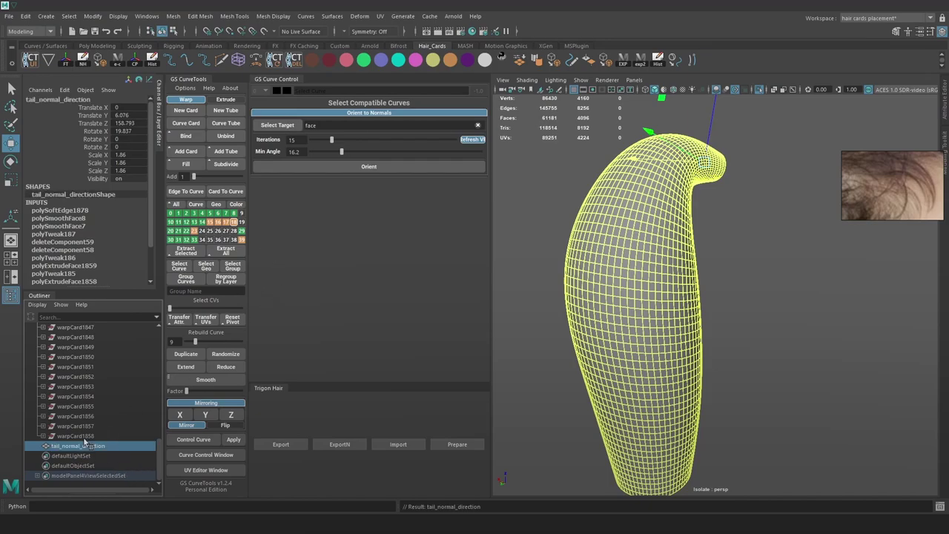
Leave isolation, add the ponytail_indu_hairs group to the selected tail_normal_direction mesh and isolate both together
{"action": "scroll", "coordinate": [158, 441], "scroll_direction": "up", "scroll_amount": 3}
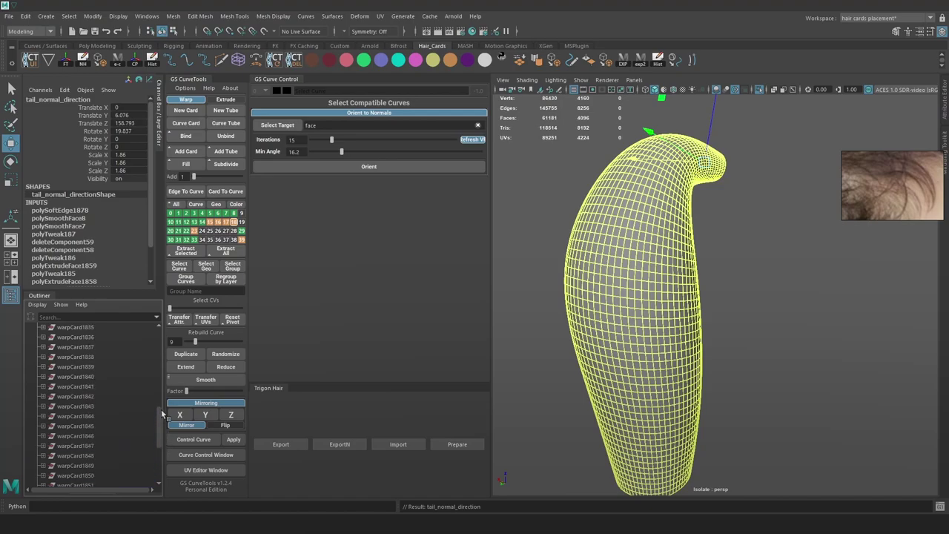
{"action": "left_click_drag", "start_coordinate": [163, 429], "coordinate": [163, 436]}
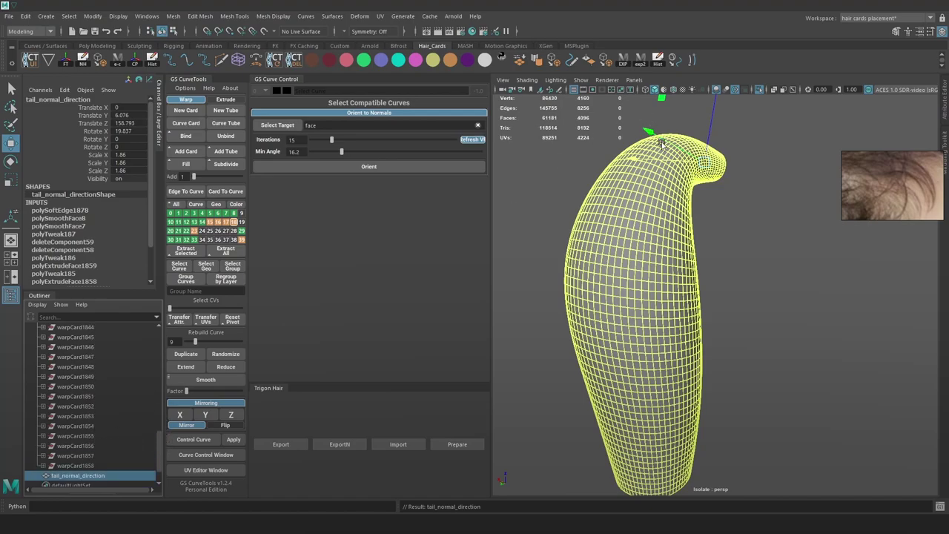
{"action": "left_click", "coordinate": [759, 90]}
{"action": "scroll", "coordinate": [71, 450], "scroll_direction": "up", "scroll_amount": 5}
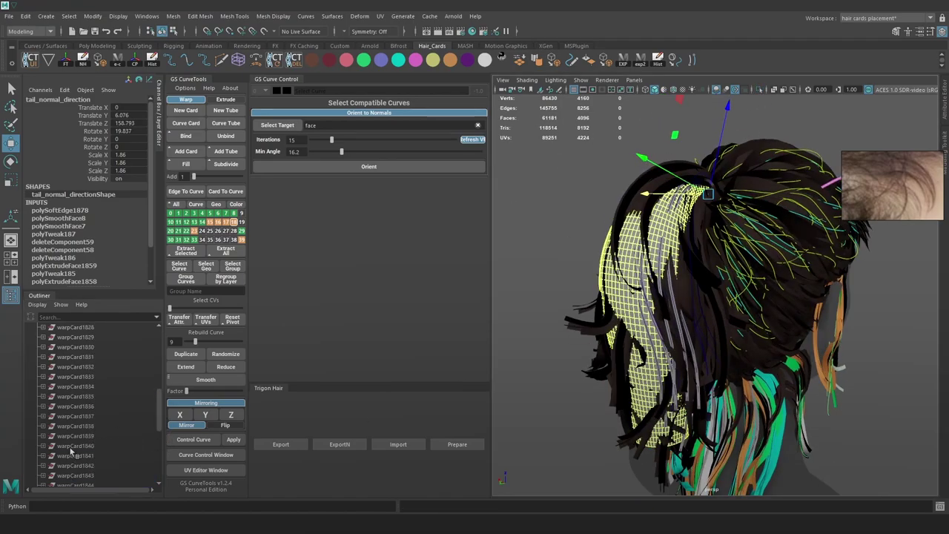
{"action": "scroll", "coordinate": [74, 445], "scroll_direction": "up", "scroll_amount": 10}
{"action": "left_click", "coordinate": [75, 466]}
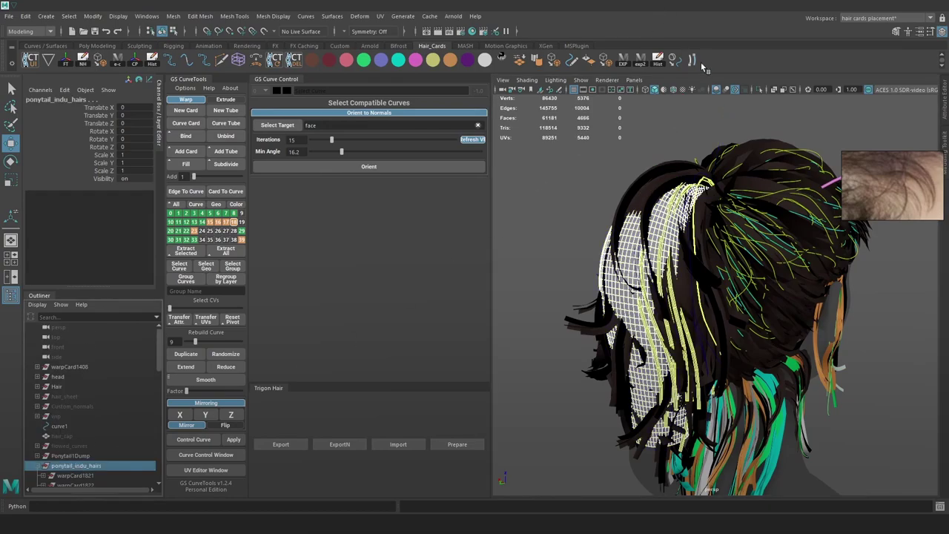
{"action": "left_click", "coordinate": [761, 91]}
{"action": "scroll", "coordinate": [738, 227], "scroll_direction": "up", "scroll_amount": 5}
{"action": "left_click_drag", "start_coordinate": [739, 227], "coordinate": [717, 289], "text": "alt"}
{"action": "left_click", "coordinate": [717, 289]}
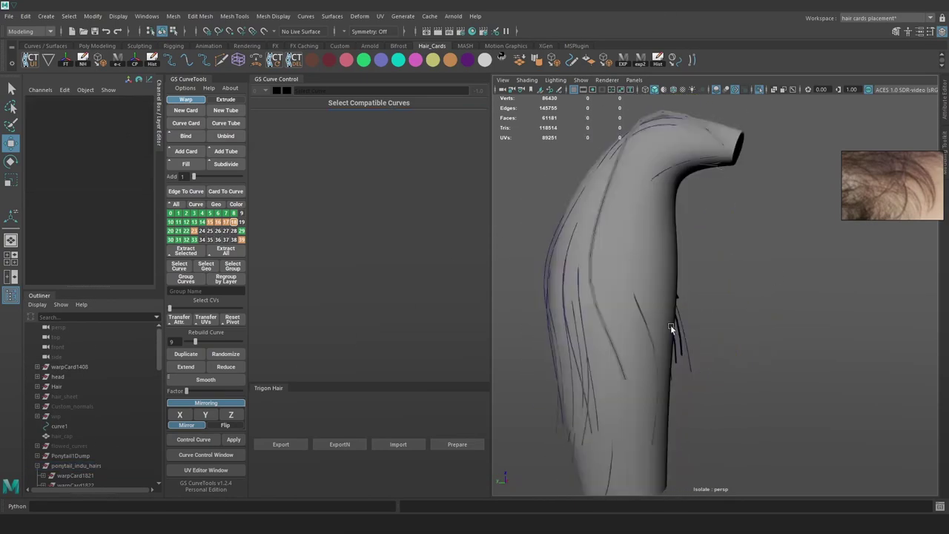
Set the tail_normal_direction mesh as the Orient to Normals target in place of face
{"action": "left_click", "coordinate": [613, 352]}
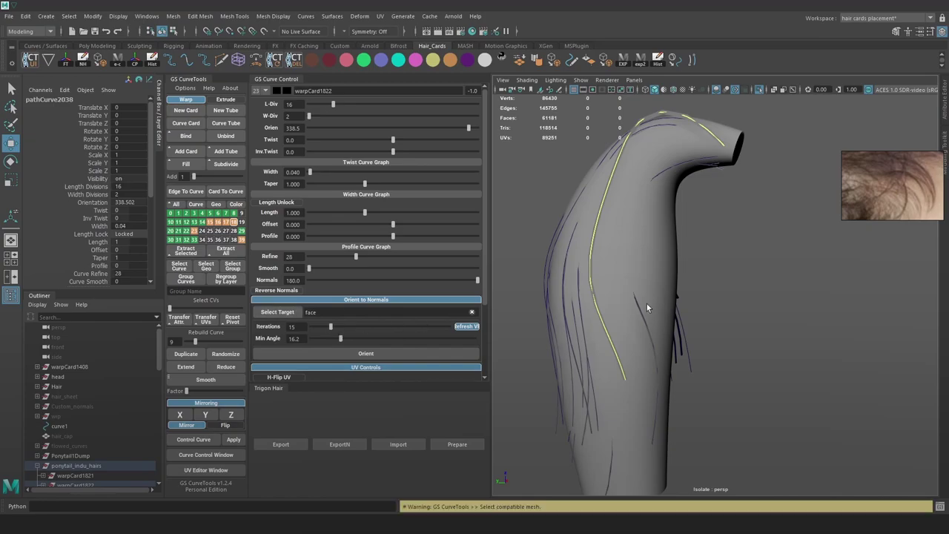
{"action": "left_click", "coordinate": [625, 401]}
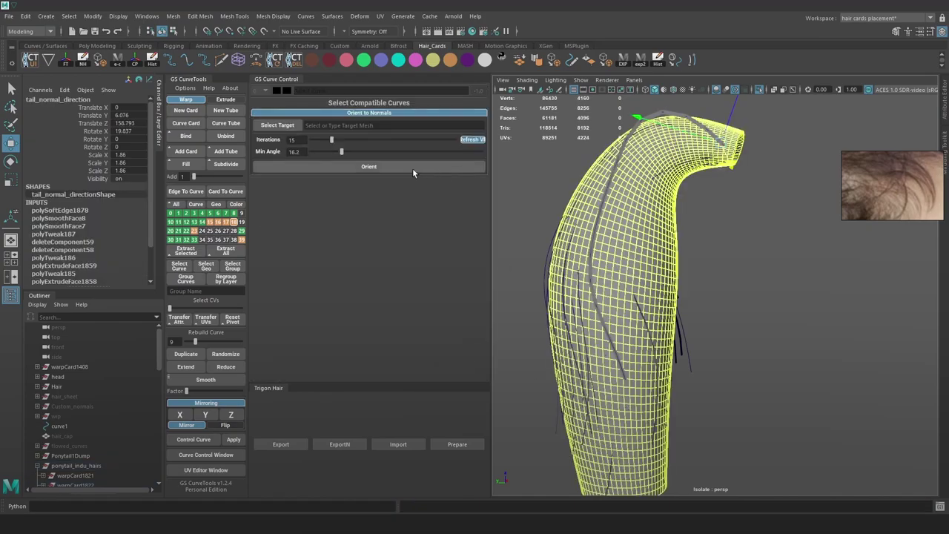
{"action": "left_click_drag", "start_coordinate": [698, 238], "coordinate": [849, 331], "text": "alt"}
{"action": "left_click", "coordinate": [796, 311]}
{"action": "right_click_drag", "start_coordinate": [849, 331], "coordinate": [768, 267], "text": "alt"}
{"action": "left_click_drag", "start_coordinate": [768, 269], "coordinate": [691, 347], "text": "alt"}
{"action": "left_click", "coordinate": [691, 347]}
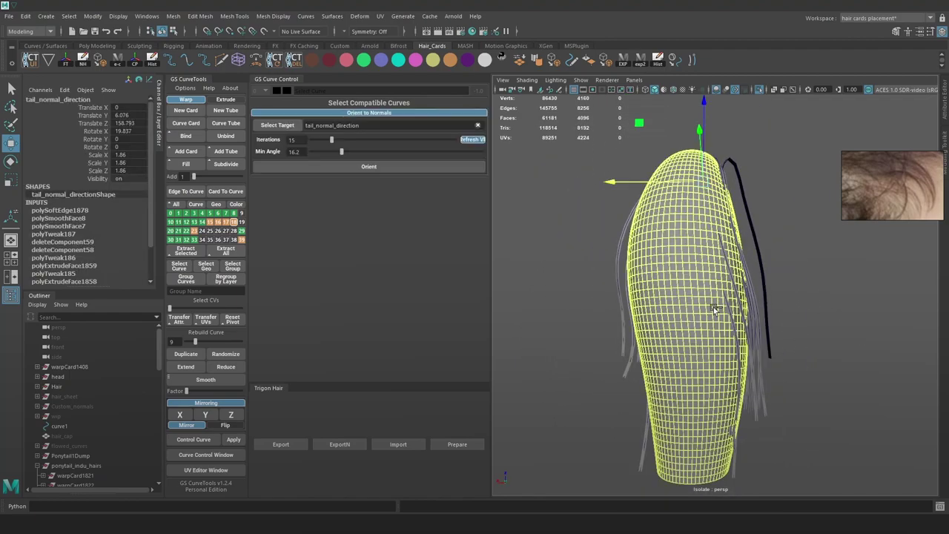
Hide the tail_normal_direction mesh, select all the ponytail hair curves and orient their cards to the target's normals
{"action": "key", "text": "ctrl+h"}
{"action": "left_click_drag", "start_coordinate": [800, 324], "coordinate": [787, 319], "text": "alt"}
{"action": "left_click_drag", "start_coordinate": [781, 255], "coordinate": [589, 319]}
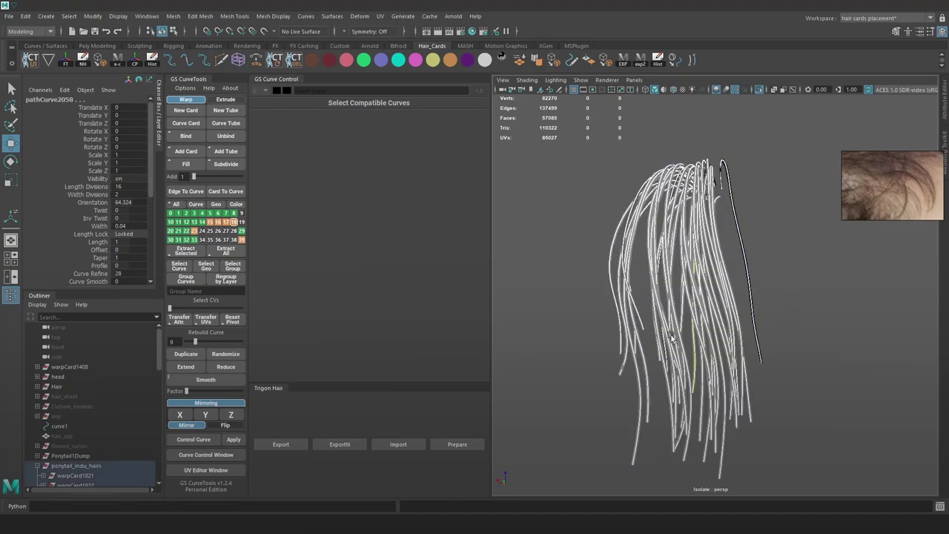
{"action": "left_click", "coordinate": [344, 354]}
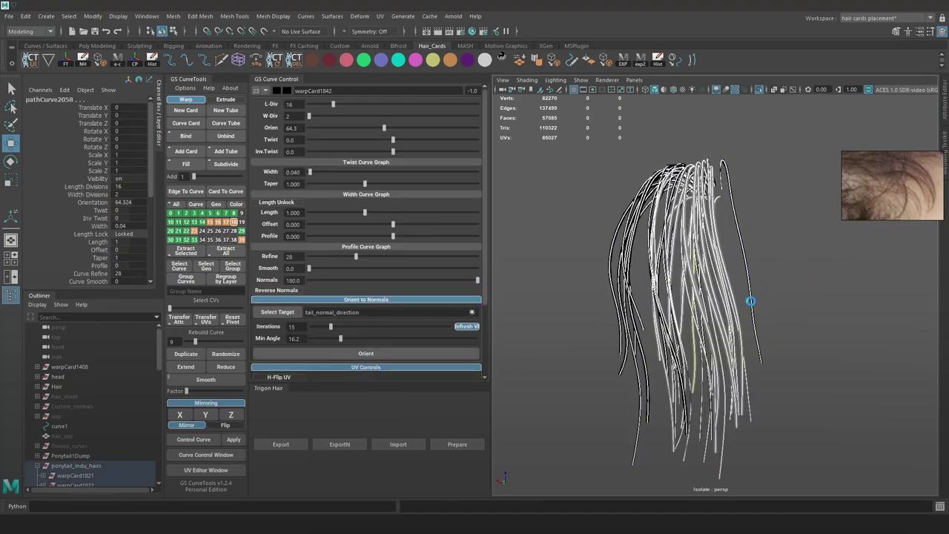
{"action": "right_click_drag", "start_coordinate": [757, 312], "coordinate": [807, 354], "text": "alt"}
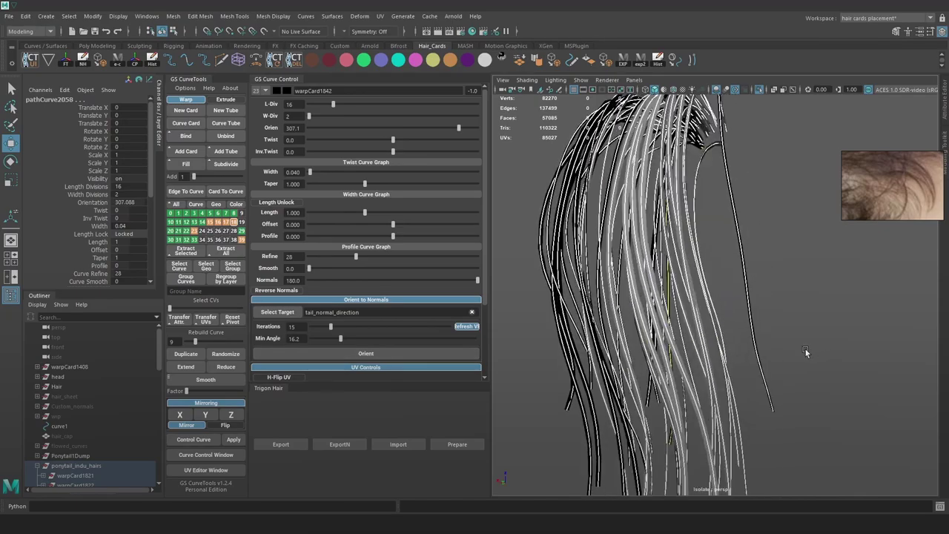
{"action": "mouse_move", "coordinate": [807, 353]}
{"action": "left_mouse_down", "text": "alt"}
{"action": "mouse_move", "coordinate": [750, 356]}
{"action": "mouse_move", "coordinate": [883, 344]}
{"action": "mouse_move", "coordinate": [556, 340]}
{"action": "mouse_move", "coordinate": [697, 340]}
{"action": "left_mouse_up", "text": "alt"}
{"action": "key", "text": "alt+1"}
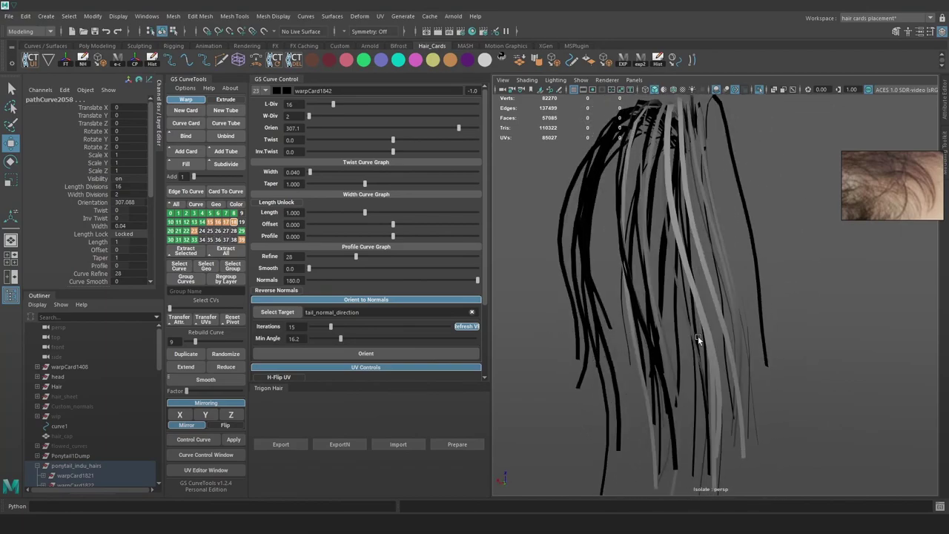
{"action": "key", "text": "alt+1"}
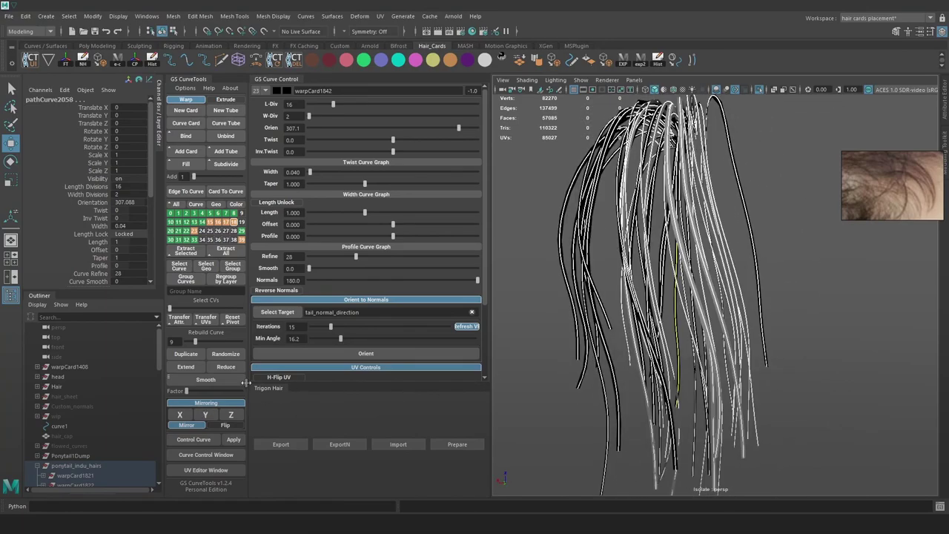
Unhide the tail_normal_direction mesh and display it with the hair cards in wireframe
{"action": "scroll", "coordinate": [93, 450], "scroll_direction": "down", "scroll_amount": 10}
{"action": "left_click", "coordinate": [89, 445]}
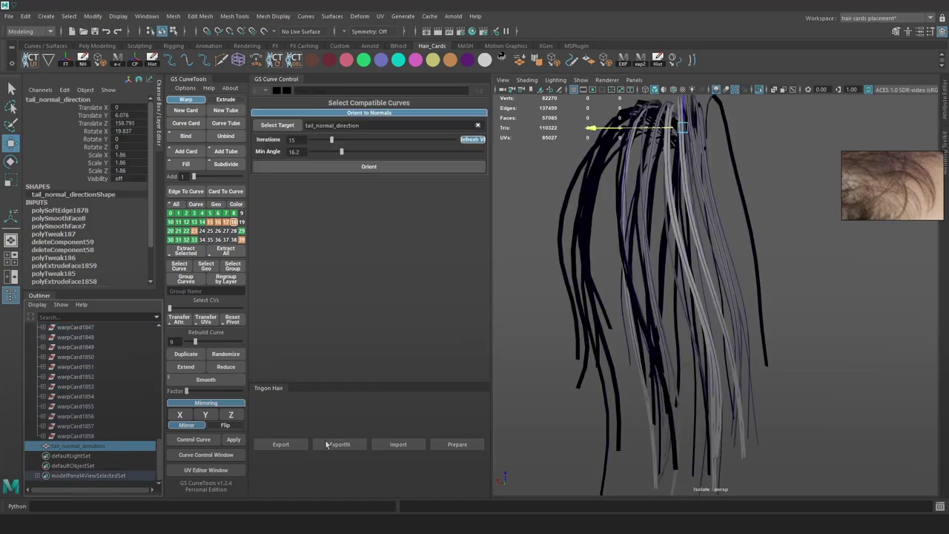
{"action": "key", "text": "shift+h"}
{"action": "left_click", "coordinate": [836, 321]}
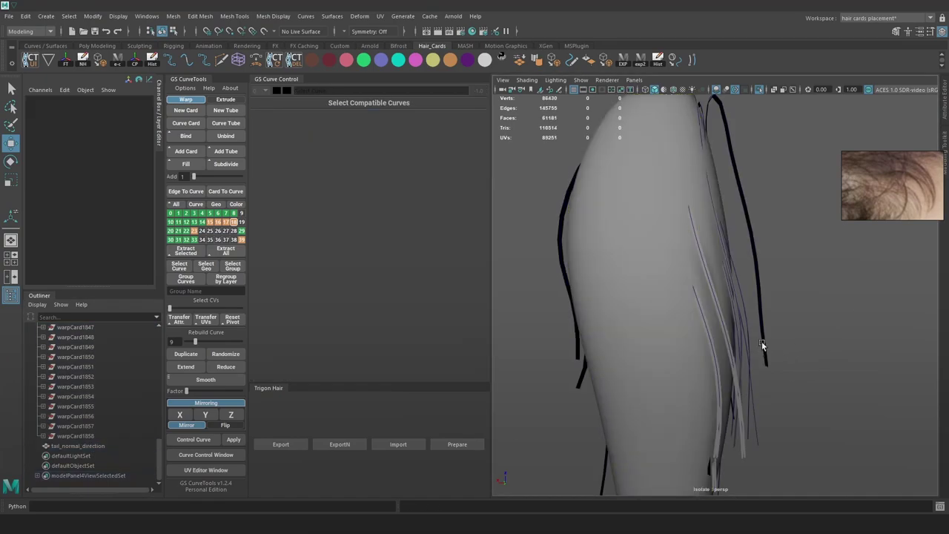
{"action": "key", "text": "6"}
{"action": "key", "text": "4"}
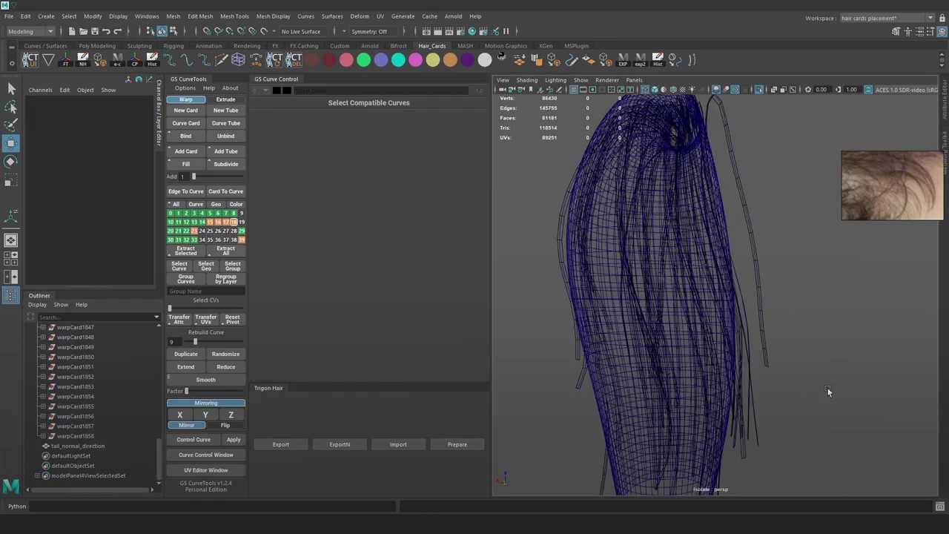
Examine the ponytail hair curves against the guide mesh, selecting everything except tail_normal_direction, and clear the selection
{"action": "right_click_drag", "start_coordinate": [827, 390], "coordinate": [827, 290], "text": "alt"}
{"action": "left_click_drag", "start_coordinate": [827, 290], "coordinate": [562, 407]}
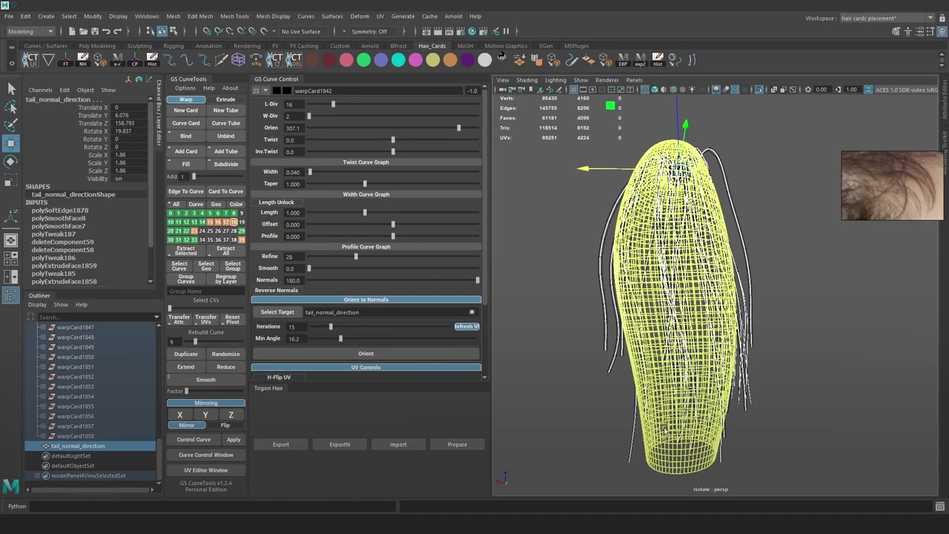
{"action": "left_click", "coordinate": [686, 463], "text": "ctrl"}
{"action": "left_click_drag", "start_coordinate": [786, 360], "coordinate": [759, 359], "text": "alt"}
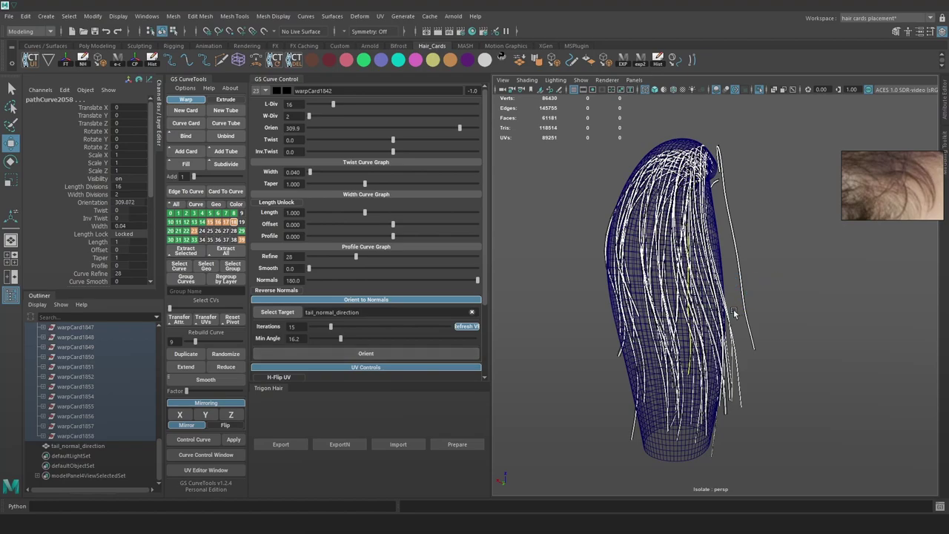
{"action": "left_click_drag", "start_coordinate": [734, 313], "coordinate": [780, 311], "text": "alt"}
{"action": "left_click", "coordinate": [778, 311]}
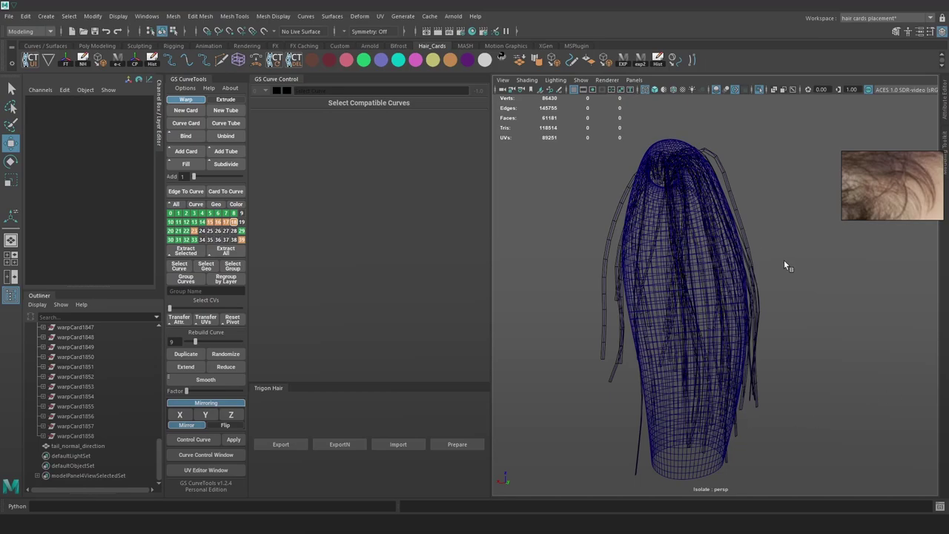
Return to textured display and delete the tail_normal_direction guide mesh from around the ponytail cards
{"action": "scroll", "coordinate": [786, 260], "scroll_direction": "up", "scroll_amount": 1}
{"action": "key", "text": "6"}
{"action": "mouse_move", "coordinate": [772, 287]}
{"action": "left_mouse_down", "text": "alt"}
{"action": "mouse_move", "coordinate": [762, 279]}
{"action": "mouse_move", "coordinate": [948, 287]}
{"action": "mouse_move", "coordinate": [781, 291]}
{"action": "mouse_move", "coordinate": [797, 301]}
{"action": "mouse_move", "coordinate": [731, 326]}
{"action": "mouse_move", "coordinate": [667, 332]}
{"action": "mouse_move", "coordinate": [735, 336]}
{"action": "mouse_move", "coordinate": [636, 339]}
{"action": "mouse_move", "coordinate": [701, 324]}
{"action": "left_mouse_up", "text": "alt"}
{"action": "left_click", "coordinate": [780, 291]}
{"action": "key", "text": "Delete"}
{"action": "left_click_drag", "start_coordinate": [775, 285], "coordinate": [764, 265], "text": "alt"}
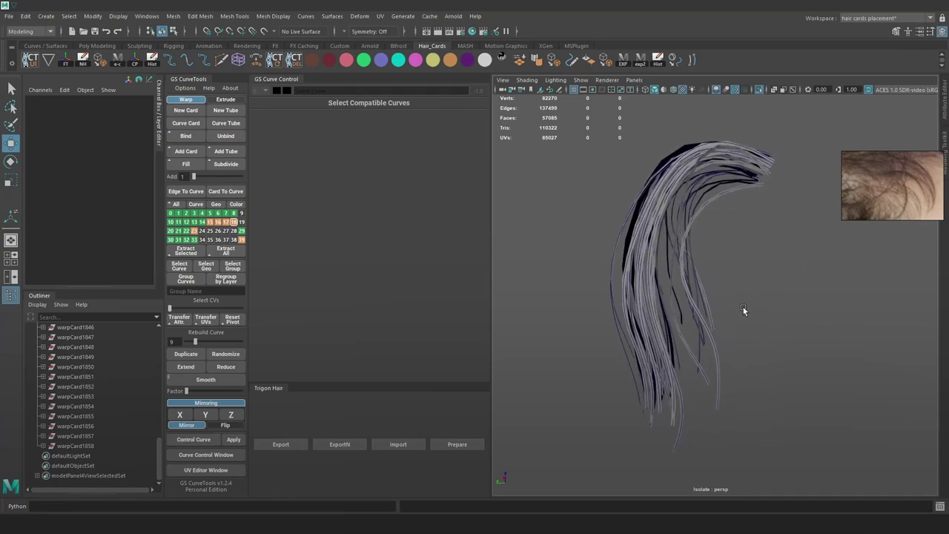
{"action": "left_click_drag", "start_coordinate": [743, 308], "coordinate": [749, 251], "text": "alt"}
{"action": "key", "text": "space"}
{"action": "middle_click_drag", "start_coordinate": [770, 258], "coordinate": [761, 249], "text": "alt"}
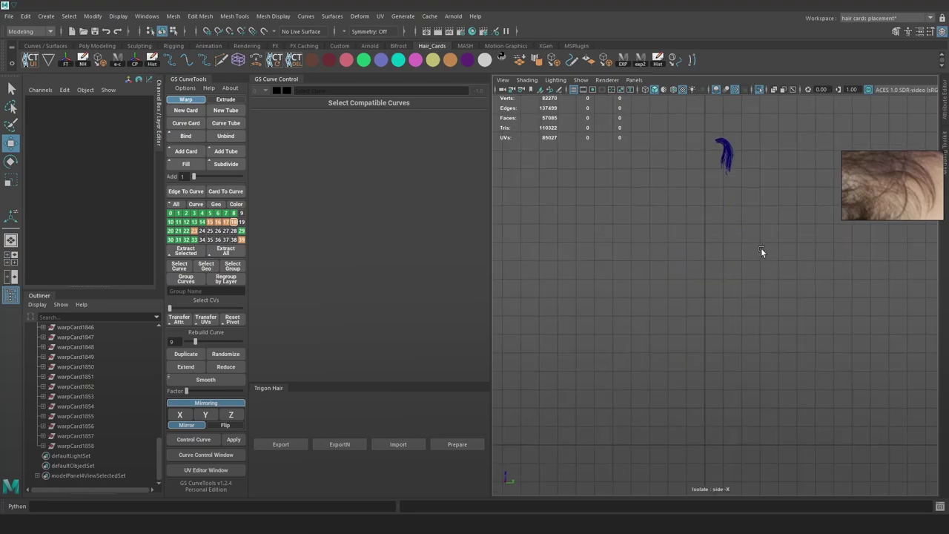
{"action": "key", "text": "space"}
{"action": "left_click_drag", "start_coordinate": [773, 223], "coordinate": [721, 209]}
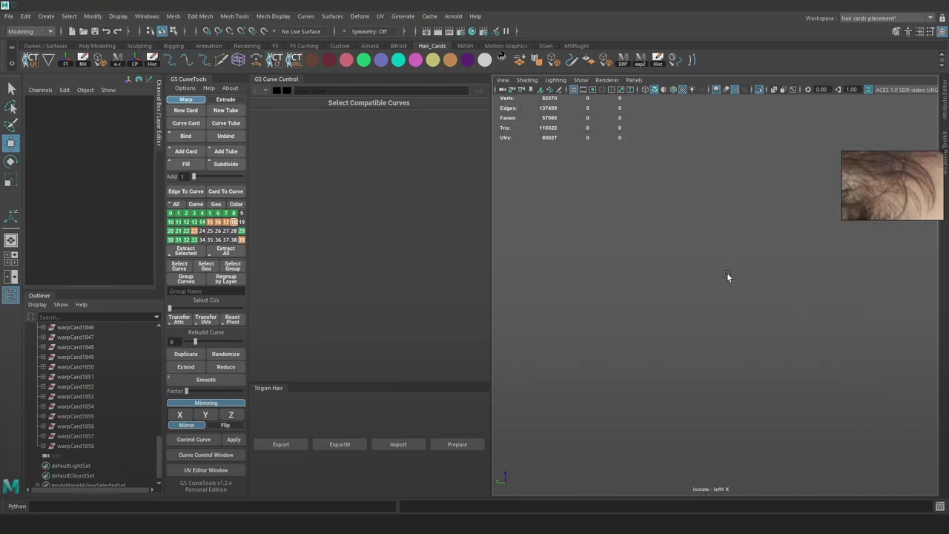
{"action": "key", "text": "space"}
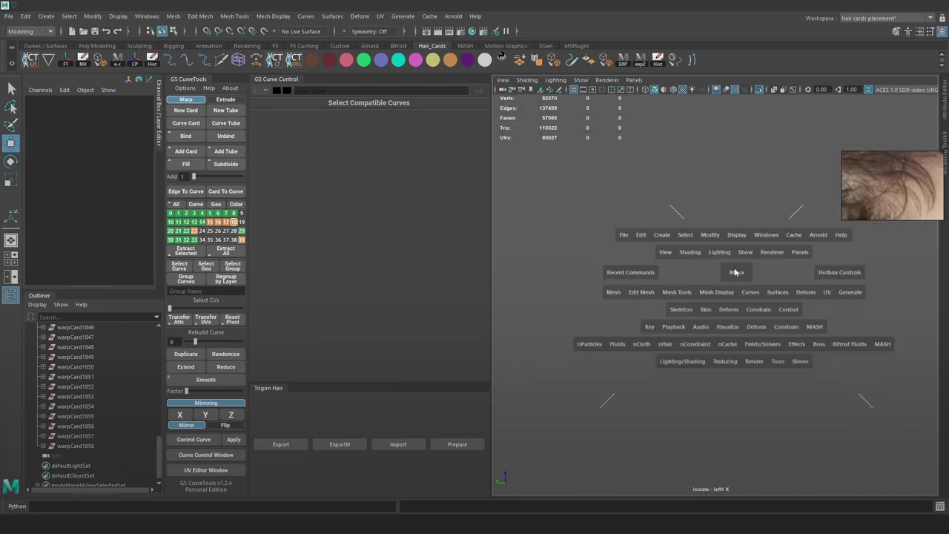
{"action": "key", "text": "space"}
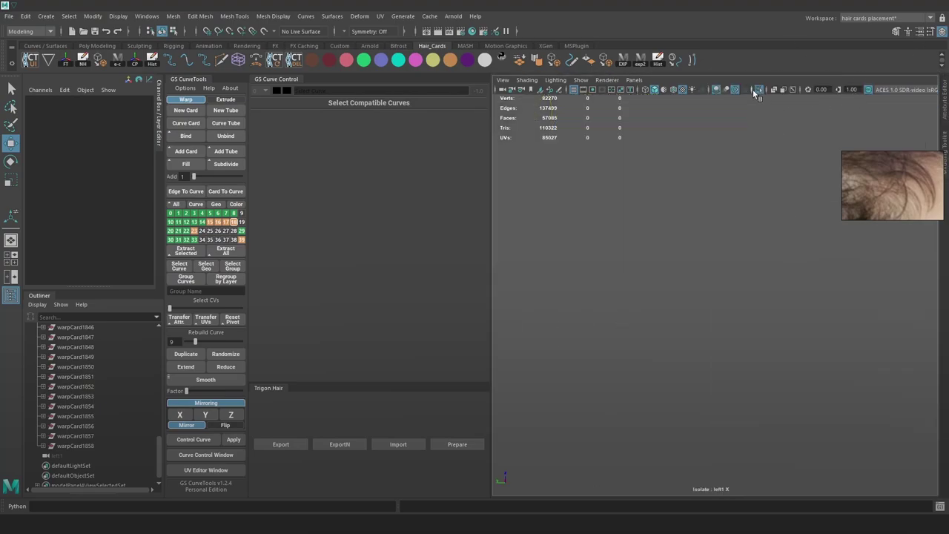
Leave isolation and frame the ponytail with the head in the orthographic side view
{"action": "key", "text": "space"}
{"action": "left_click_drag", "start_coordinate": [734, 273], "coordinate": [689, 226]}
{"action": "key", "text": "space"}
{"action": "right_click_drag", "start_coordinate": [679, 224], "coordinate": [732, 225]}
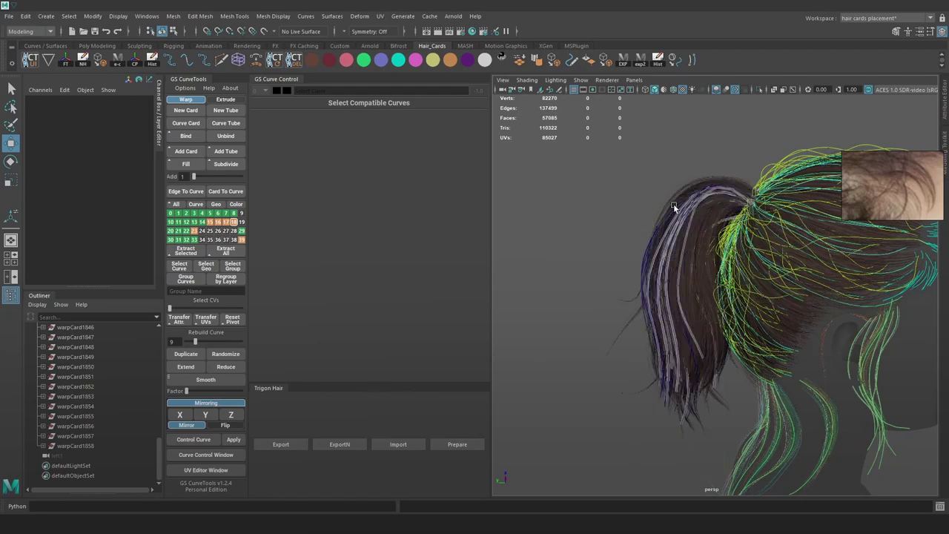
{"action": "key", "text": "space"}
{"action": "left_click_drag", "start_coordinate": [690, 209], "coordinate": [728, 239]}
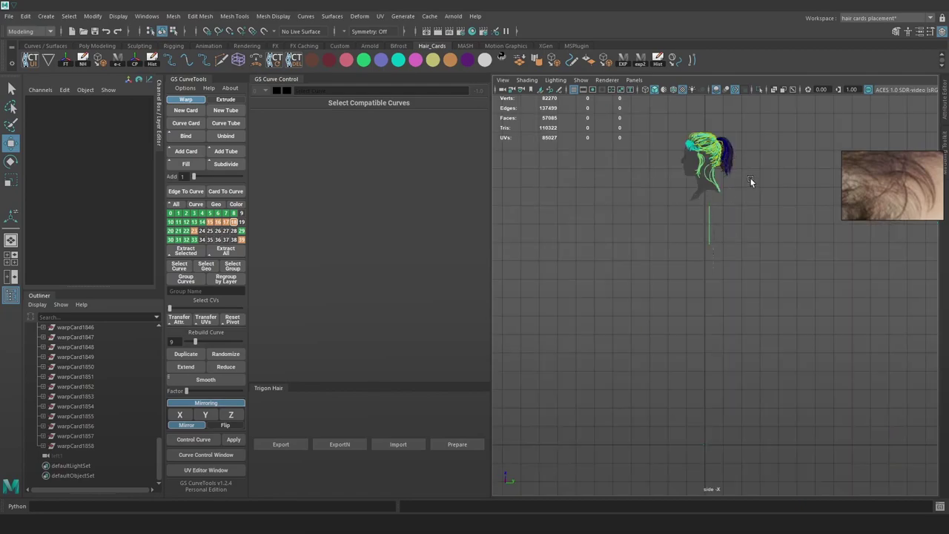
{"action": "middle_click_drag", "start_coordinate": [751, 182], "coordinate": [727, 289], "text": "alt"}
{"action": "right_click_drag", "start_coordinate": [727, 290], "coordinate": [916, 386], "text": "alt"}
{"action": "middle_click_drag", "start_coordinate": [743, 197], "coordinate": [785, 305], "text": "alt"}
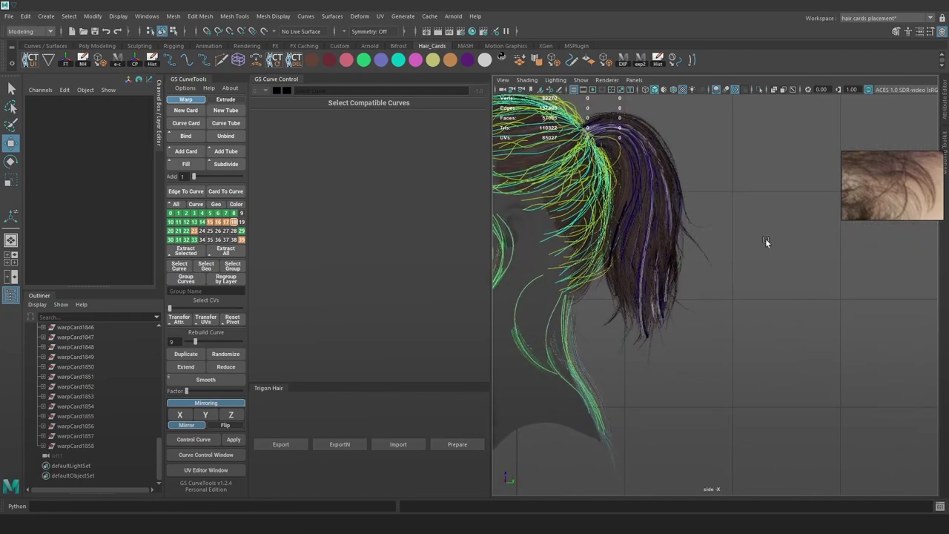
{"action": "middle_click_drag", "start_coordinate": [766, 239], "coordinate": [774, 290], "text": "alt"}
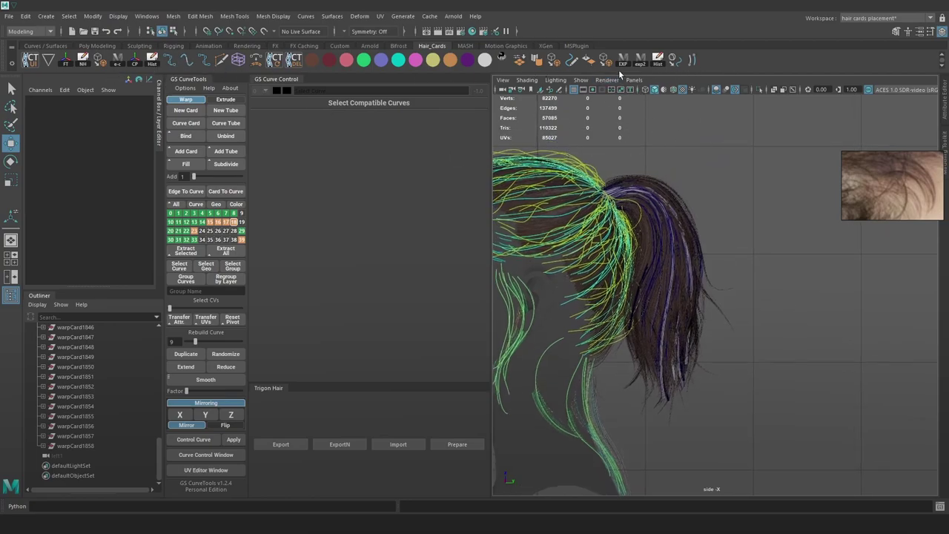
Draw a pencil curve through the middle of the ponytail from the hair tie to the tips and return to perspective
{"action": "key", "text": "y"}
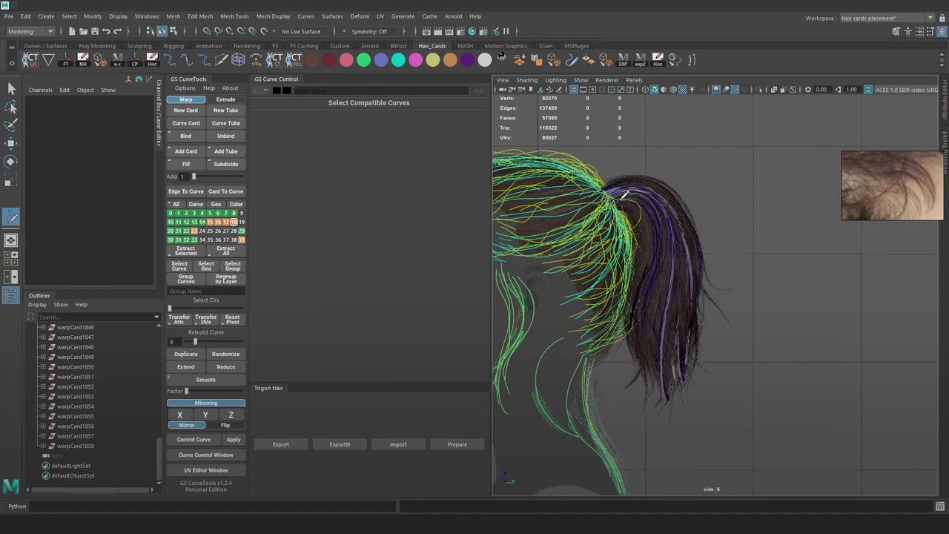
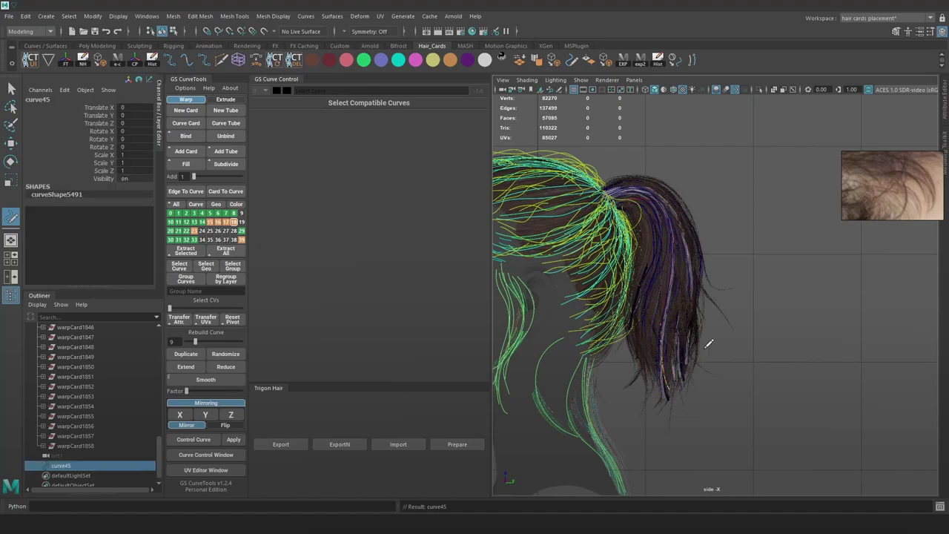
{"action": "key", "text": "w"}
{"action": "key", "text": "space"}
{"action": "mouse_move", "coordinate": [739, 308]}
{"action": "left_mouse_down"}
{"action": "mouse_move", "coordinate": [738, 268]}
{"action": "mouse_move", "coordinate": [746, 300]}
{"action": "left_mouse_up"}
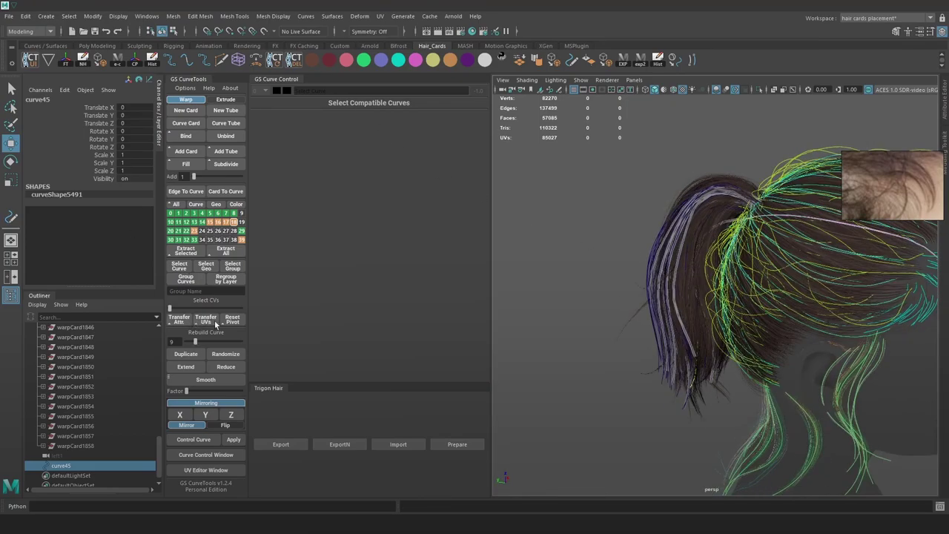
Undo the trial move of the drawn curve, display the scene in wireframe and rebuild the curve with a value of 6
{"action": "left_click_drag", "start_coordinate": [703, 211], "coordinate": [623, 217]}
{"action": "key", "text": "ctrl+z"}
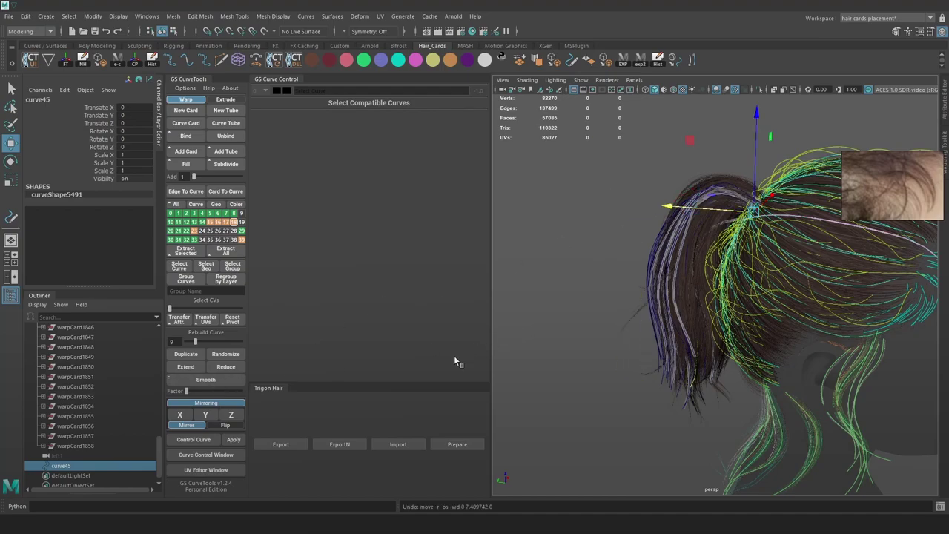
{"action": "key", "text": "4"}
{"action": "left_click_drag", "start_coordinate": [646, 328], "coordinate": [652, 319], "text": "alt"}
{"action": "scroll", "coordinate": [652, 318], "scroll_direction": "up", "scroll_amount": 3}
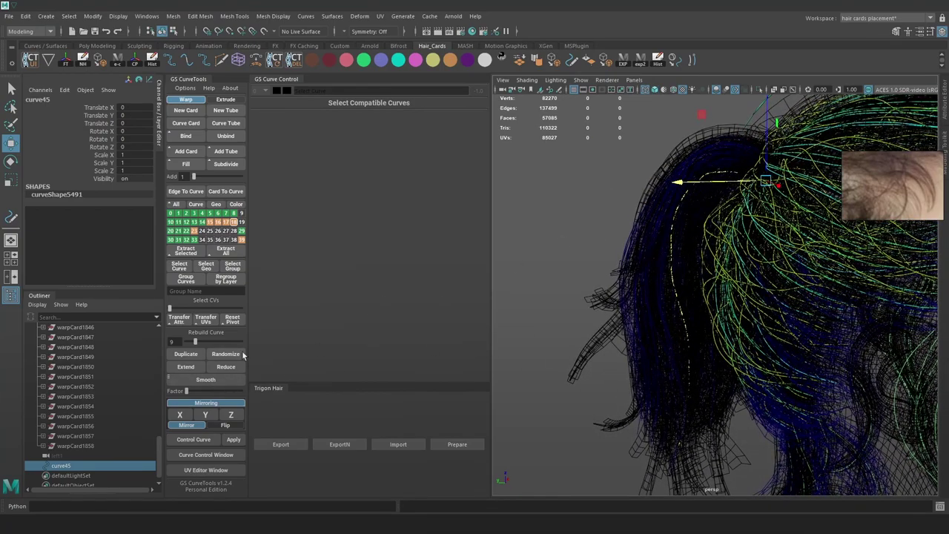
{"action": "left_click_drag", "start_coordinate": [193, 342], "coordinate": [193, 344]}
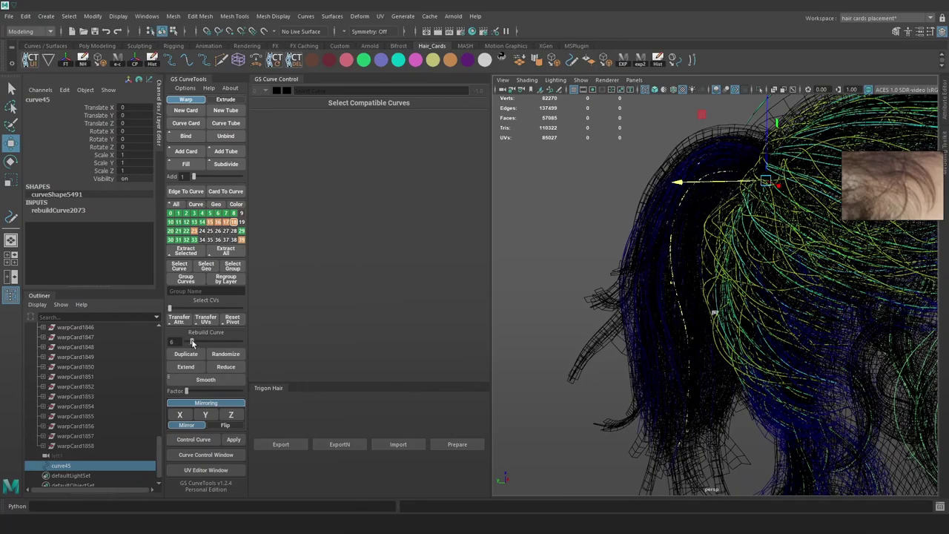
Move the drawn curve sideways to Translate X 0.521 to center it in the ponytail from behind
{"action": "left_click_drag", "start_coordinate": [564, 285], "coordinate": [676, 257], "text": "alt"}
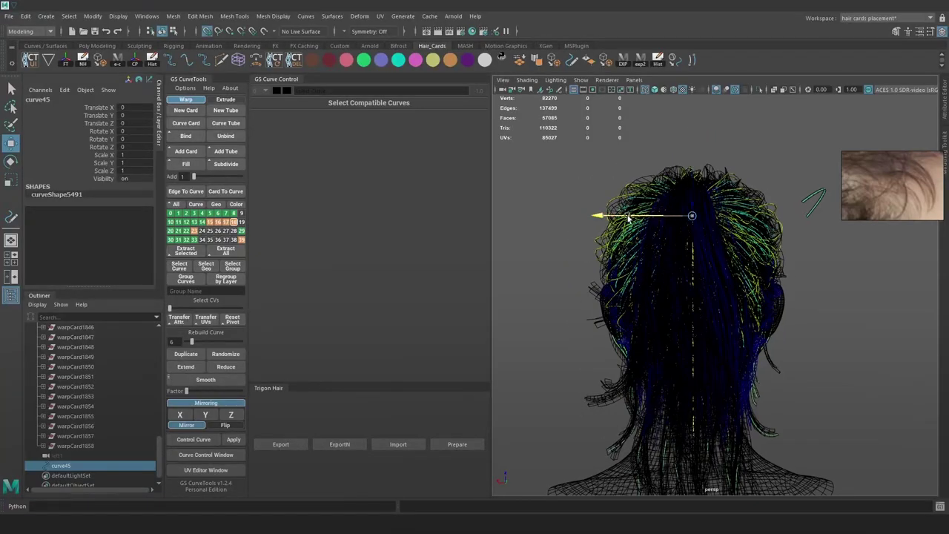
{"action": "left_click_drag", "start_coordinate": [628, 218], "coordinate": [665, 218]}
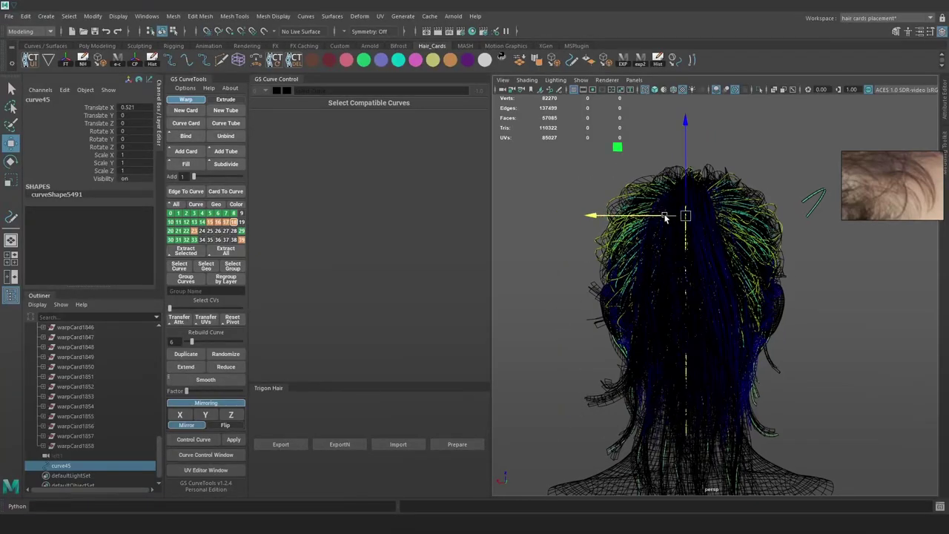
{"action": "left_click_drag", "start_coordinate": [713, 252], "coordinate": [743, 268], "text": "alt"}
Simplify the ponytail curve further by rebuilding it with a value of 4
{"action": "right_click_drag", "start_coordinate": [843, 272], "coordinate": [799, 270]}
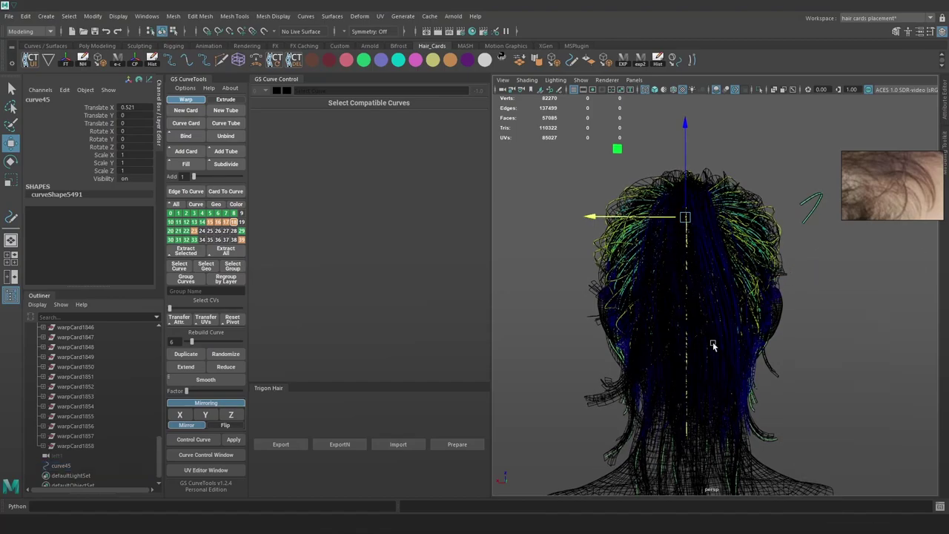
{"action": "left_click_drag", "start_coordinate": [701, 354], "coordinate": [669, 401]}
{"action": "left_click_drag", "start_coordinate": [192, 341], "coordinate": [190, 342]}
Try to shift the ponytail curve's middle control vertex sideways as seen from behind
{"action": "right_click_drag", "start_coordinate": [856, 281], "coordinate": [795, 280]}
{"action": "left_click_drag", "start_coordinate": [725, 370], "coordinate": [660, 359], "text": "alt"}
{"action": "left_click_drag", "start_coordinate": [693, 343], "coordinate": [656, 364]}
{"action": "left_click_drag", "start_coordinate": [655, 364], "coordinate": [720, 364], "text": "alt"}
{"action": "left_click_drag", "start_coordinate": [657, 355], "coordinate": [647, 355]}
{"action": "key", "text": "ctrl+z"}
{"action": "left_click_drag", "start_coordinate": [723, 355], "coordinate": [708, 354], "text": "alt"}
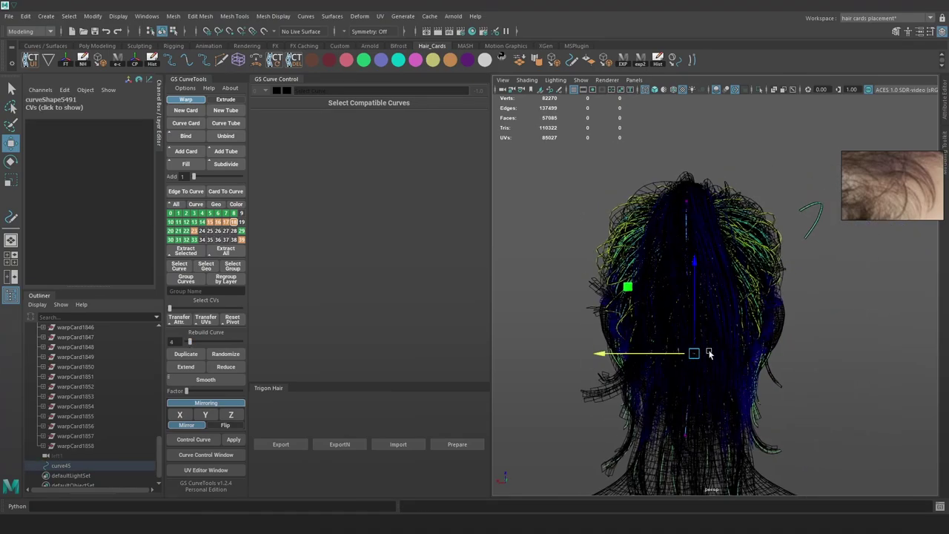
Nudge the ponytail curve's uppermost control vertex slightly sideways and check the lowest one from behind
{"action": "left_click", "coordinate": [687, 201]}
{"action": "key", "text": "d"}
{"action": "left_click", "coordinate": [650, 203]}
{"action": "key", "text": "ctrl+z"}
{"action": "left_click_drag", "start_coordinate": [649, 201], "coordinate": [642, 201]}
{"action": "left_click_drag", "start_coordinate": [688, 360], "coordinate": [680, 361], "text": "alt"}
{"action": "left_click", "coordinate": [683, 435]}
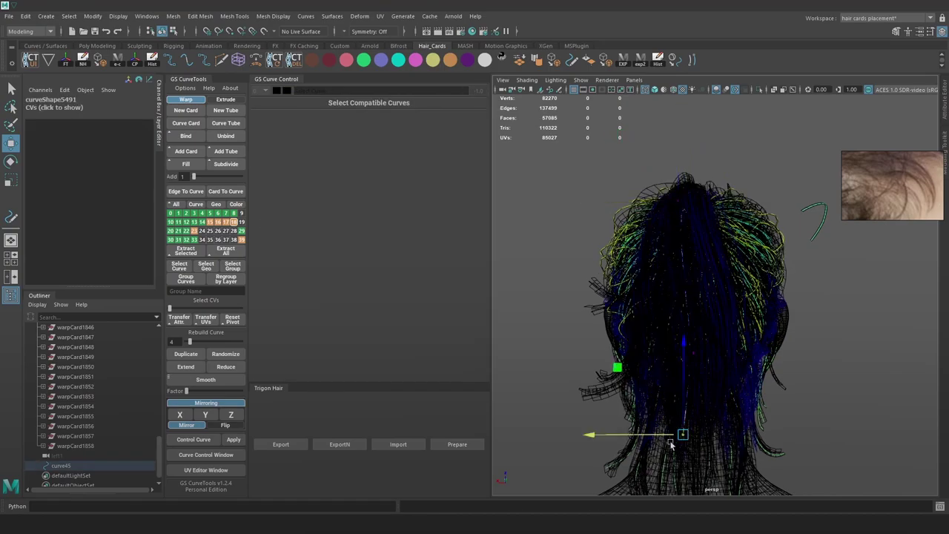
{"action": "left_click_drag", "start_coordinate": [670, 443], "coordinate": [651, 438], "text": "alt"}
Adjust the curve's root control vertex at the hair tie from the side and return to object mode
{"action": "left_click", "coordinate": [90, 466]}
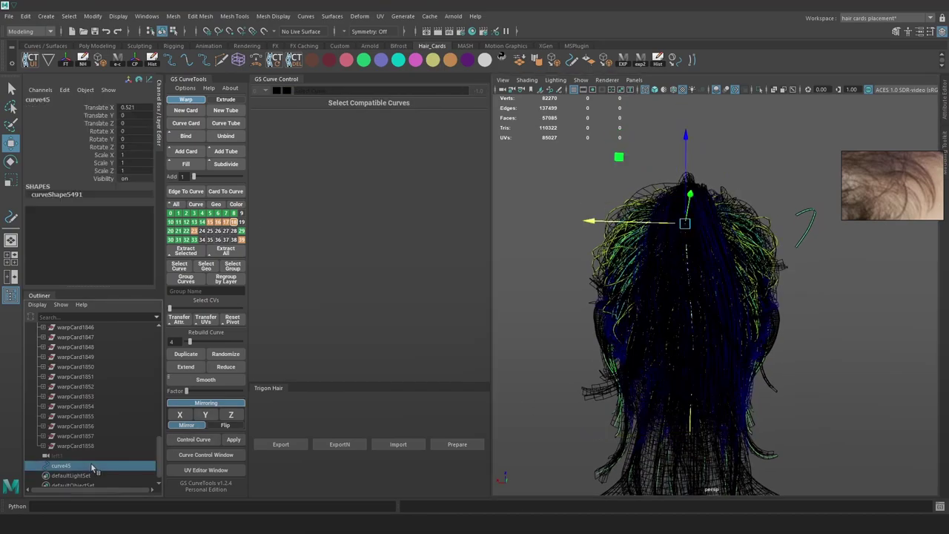
{"action": "left_click_drag", "start_coordinate": [614, 310], "coordinate": [566, 279], "text": "alt"}
{"action": "scroll", "coordinate": [649, 250], "scroll_direction": "up", "scroll_amount": 3}
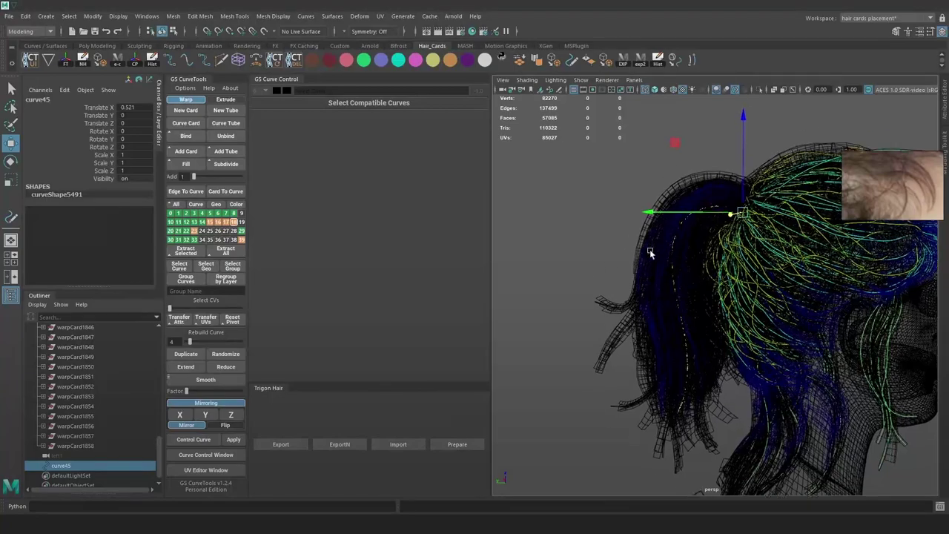
{"action": "left_click", "coordinate": [752, 200]}
{"action": "left_click", "coordinate": [751, 206]}
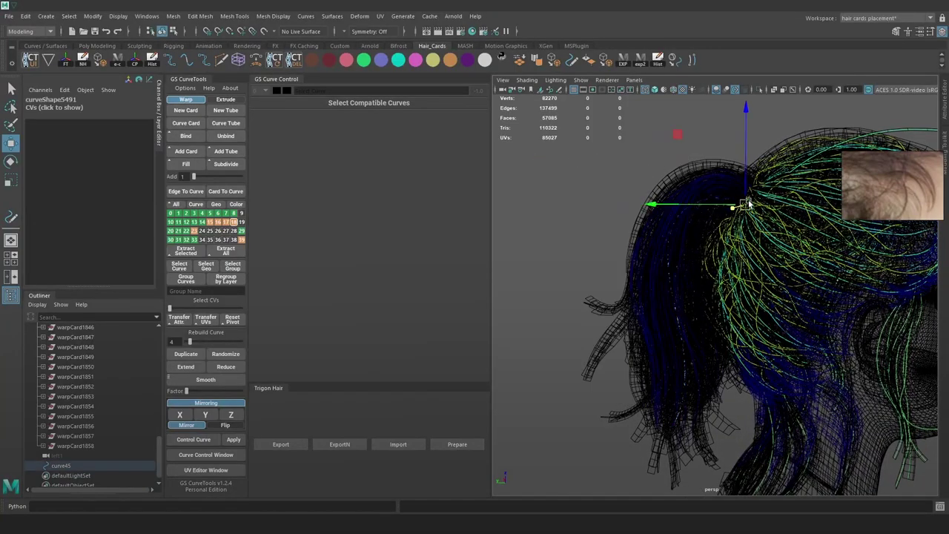
{"action": "key", "text": "6"}
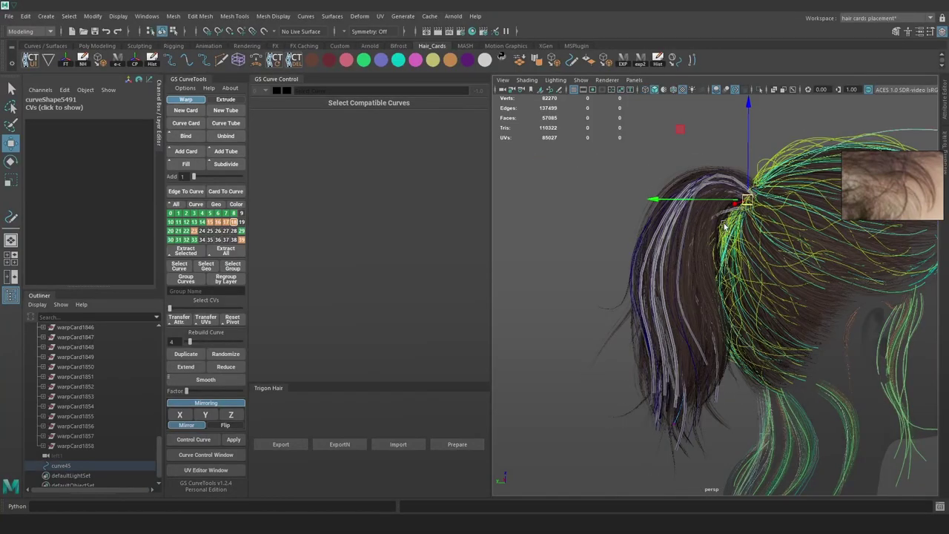
{"action": "key", "text": "4"}
{"action": "left_click_drag", "start_coordinate": [748, 195], "coordinate": [747, 194]}
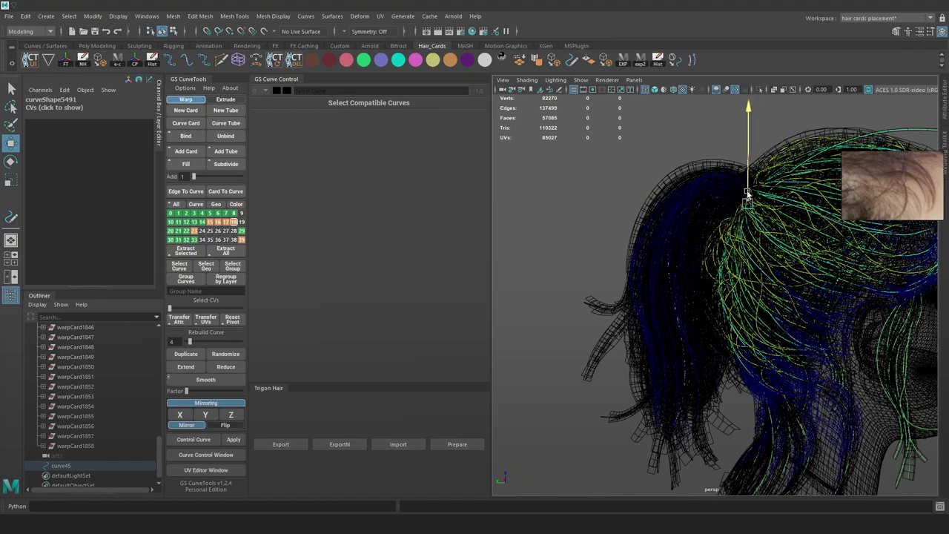
{"action": "right_click_drag", "start_coordinate": [566, 170], "coordinate": [633, 164]}
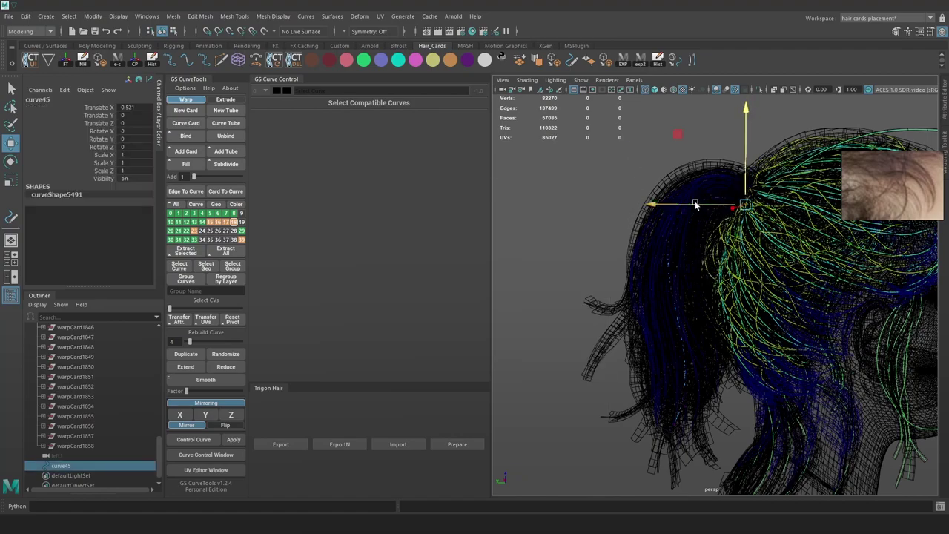
Create a Sweep Mesh along the ponytail curve curve45 and select the resulting tube mesh
{"action": "left_click_drag", "start_coordinate": [695, 205], "coordinate": [589, 237]}
{"action": "left_click", "coordinate": [673, 324]}
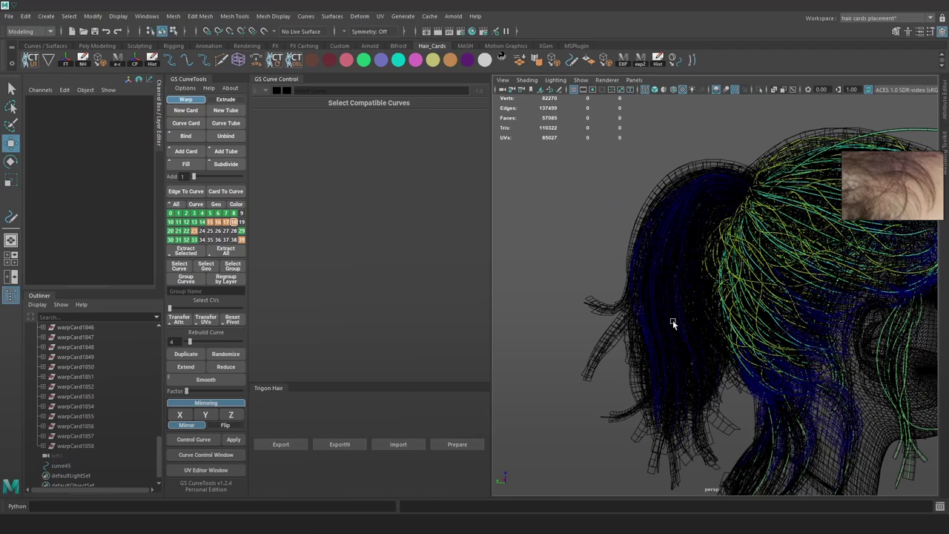
{"action": "left_click", "coordinate": [74, 465]}
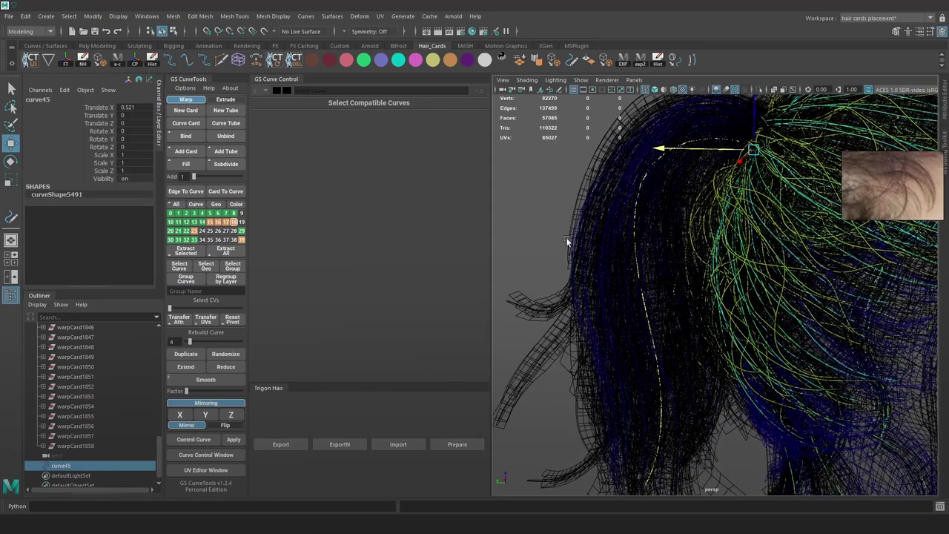
{"action": "left_click", "coordinate": [46, 15]}
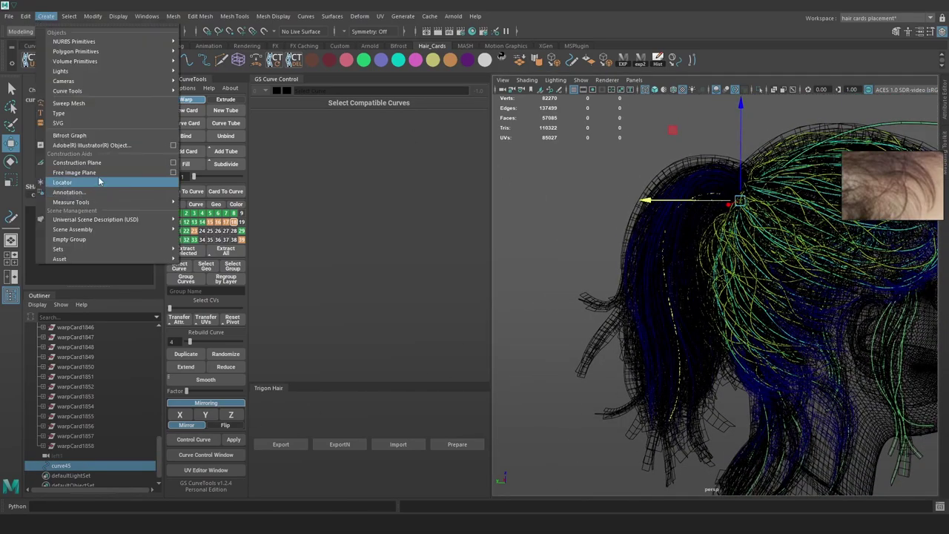
{"action": "left_click", "coordinate": [90, 108]}
{"action": "left_click_drag", "start_coordinate": [638, 273], "coordinate": [647, 363], "text": "alt"}
{"action": "right_click_drag", "start_coordinate": [647, 363], "coordinate": [714, 229], "text": "alt"}
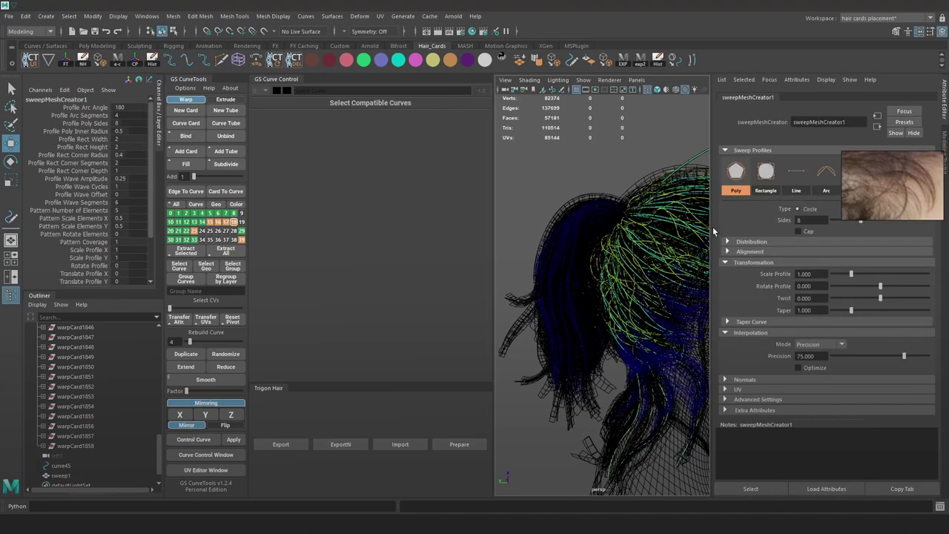
{"action": "left_click_drag", "start_coordinate": [681, 313], "coordinate": [639, 347], "text": "alt"}
{"action": "scroll", "coordinate": [84, 436], "scroll_direction": "down", "scroll_amount": 1}
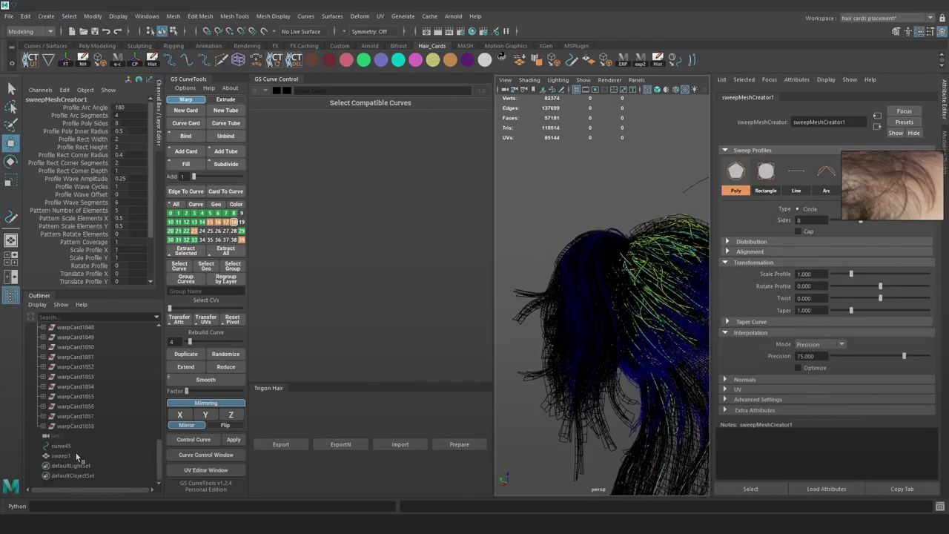
{"action": "left_click", "coordinate": [76, 455]}
{"action": "left_click_drag", "start_coordinate": [586, 266], "coordinate": [644, 242], "text": "alt"}
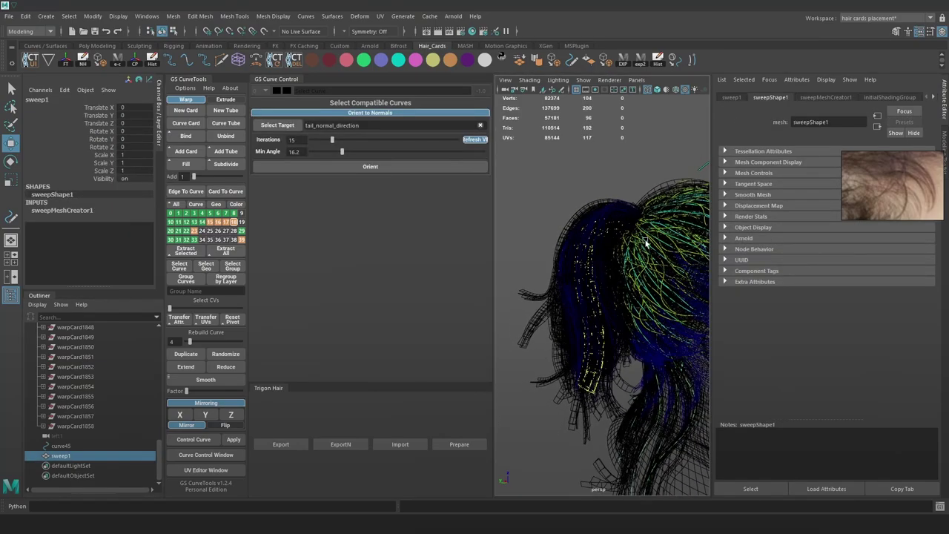
Set the ponytail sweep mesh to 50 sides and reduce its profile scale to about 0.208
{"action": "left_click", "coordinate": [825, 97]}
{"action": "scroll", "coordinate": [601, 256], "scroll_direction": "up", "scroll_amount": 5}
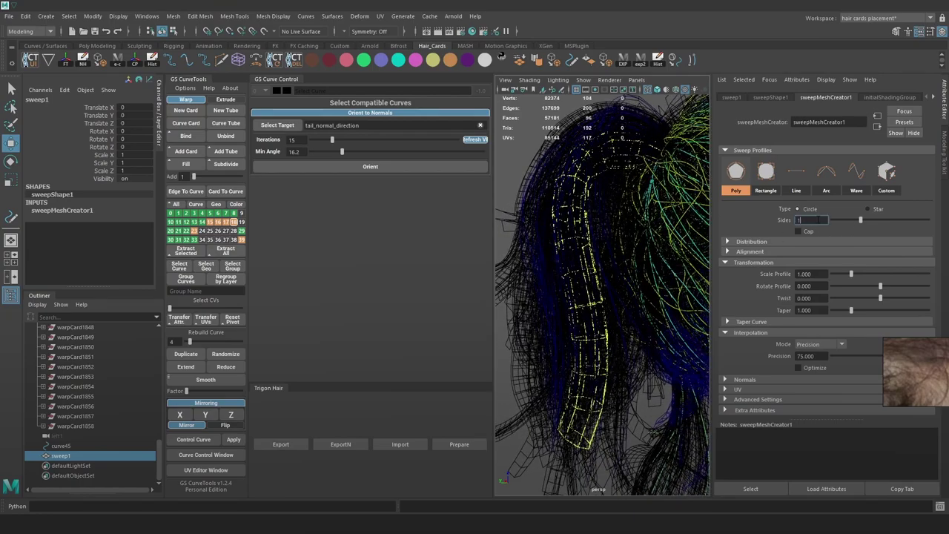
{"action": "type", "text": "6"}
{"action": "key", "text": "Return"}
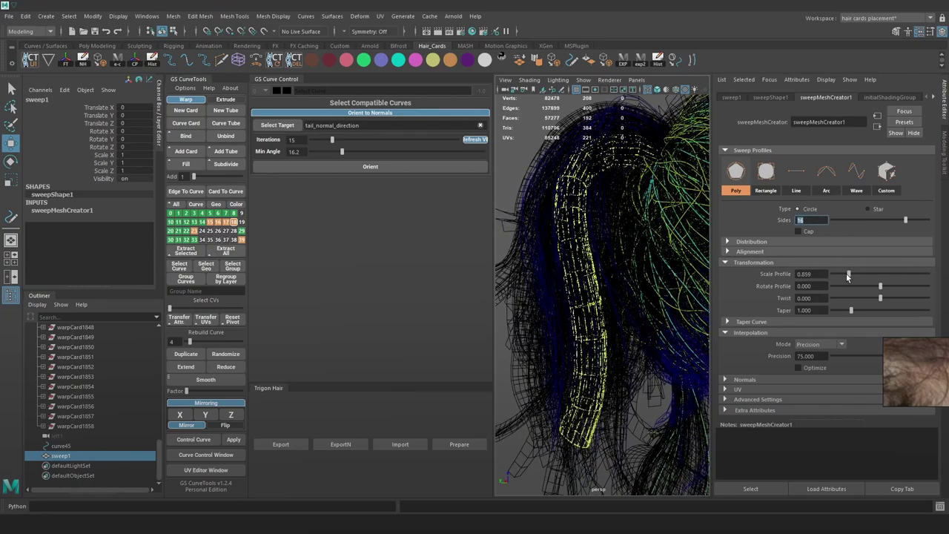
{"action": "left_click_drag", "start_coordinate": [846, 273], "coordinate": [833, 276]}
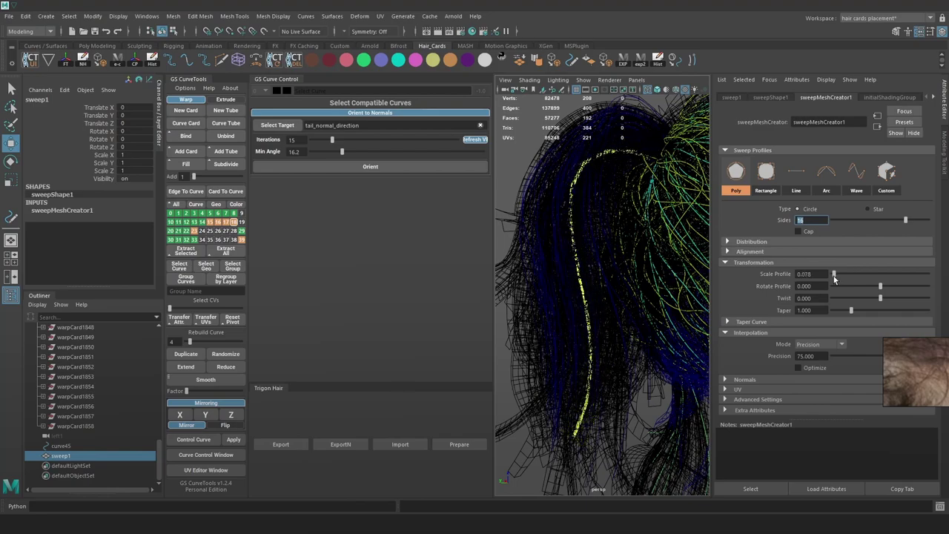
{"action": "left_click_drag", "start_coordinate": [600, 358], "coordinate": [838, 274], "text": "alt"}
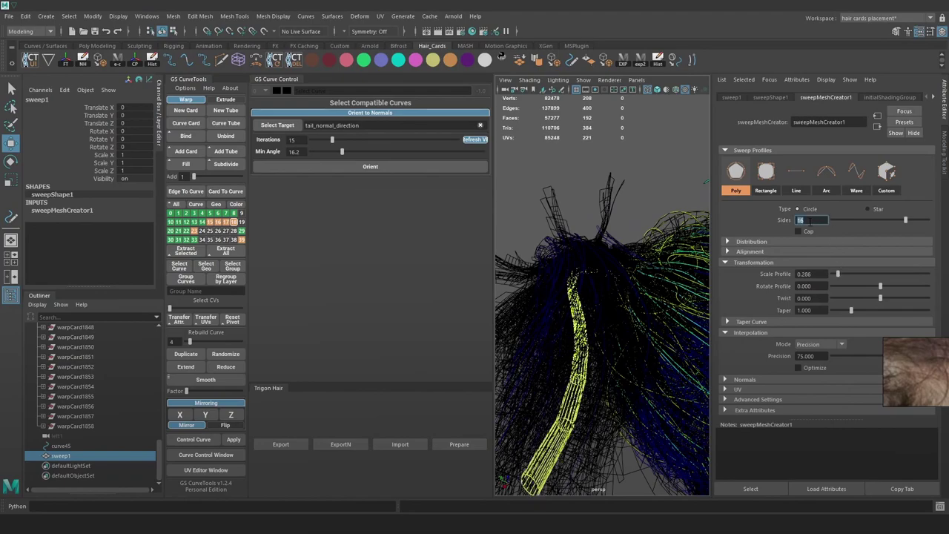
{"action": "key", "text": "Return"}
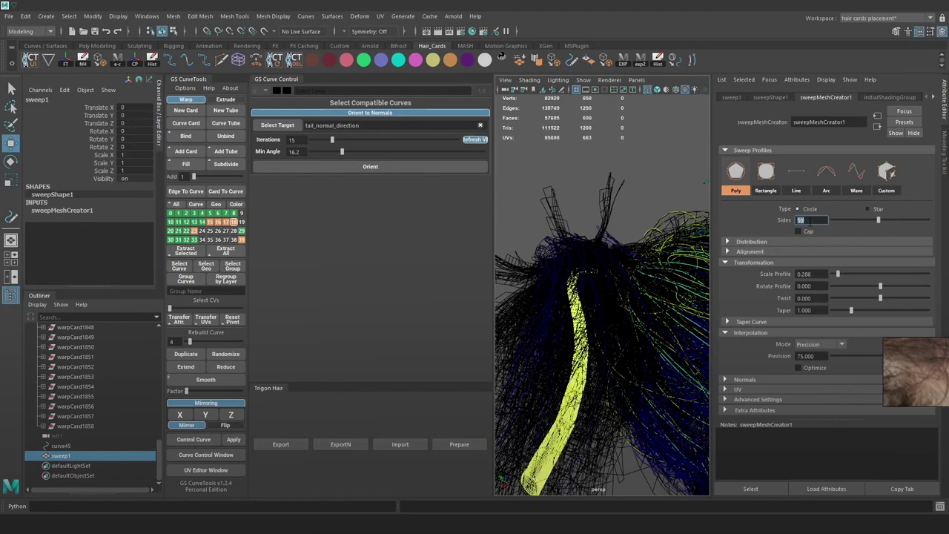
{"action": "left_click_drag", "start_coordinate": [642, 279], "coordinate": [836, 274], "text": "alt"}
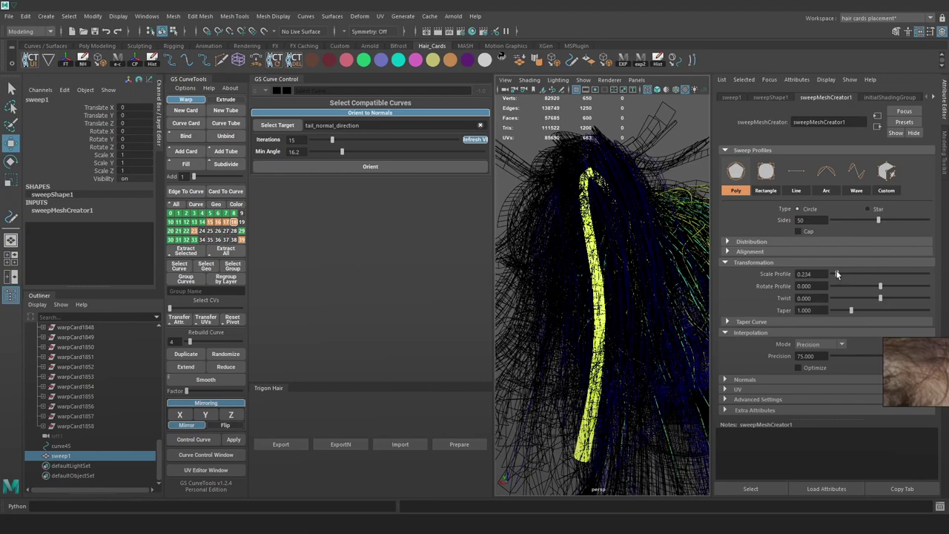
{"action": "left_click_drag", "start_coordinate": [568, 296], "coordinate": [164, 328], "text": "alt"}
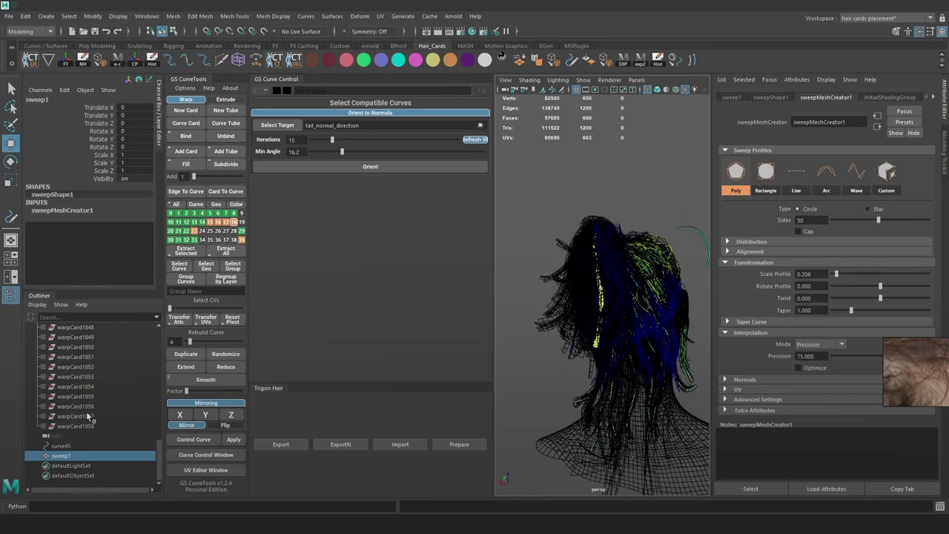
Isolate the ponytail_indu_hairs group together with the sweep tube in an enlarged viewport, and clear the selection
{"action": "scroll", "coordinate": [86, 408], "scroll_direction": "up", "scroll_amount": 10}
{"action": "left_click", "coordinate": [71, 387]}
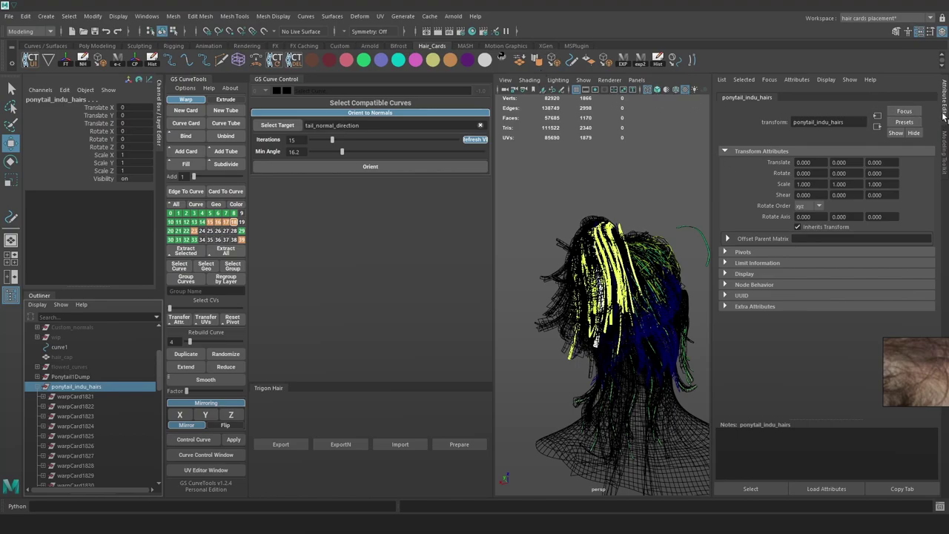
{"action": "left_click", "coordinate": [944, 111]}
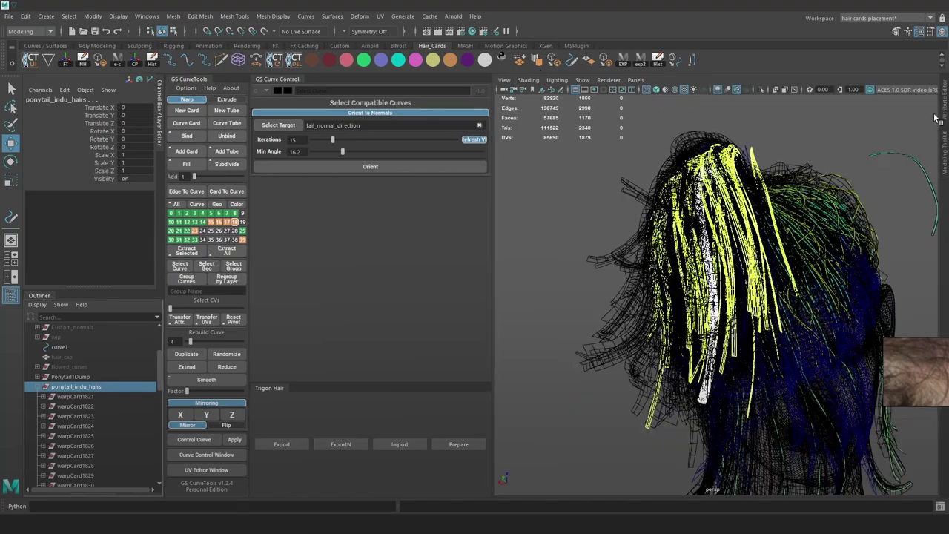
{"action": "left_click", "coordinate": [761, 88]}
{"action": "left_click", "coordinate": [844, 256]}
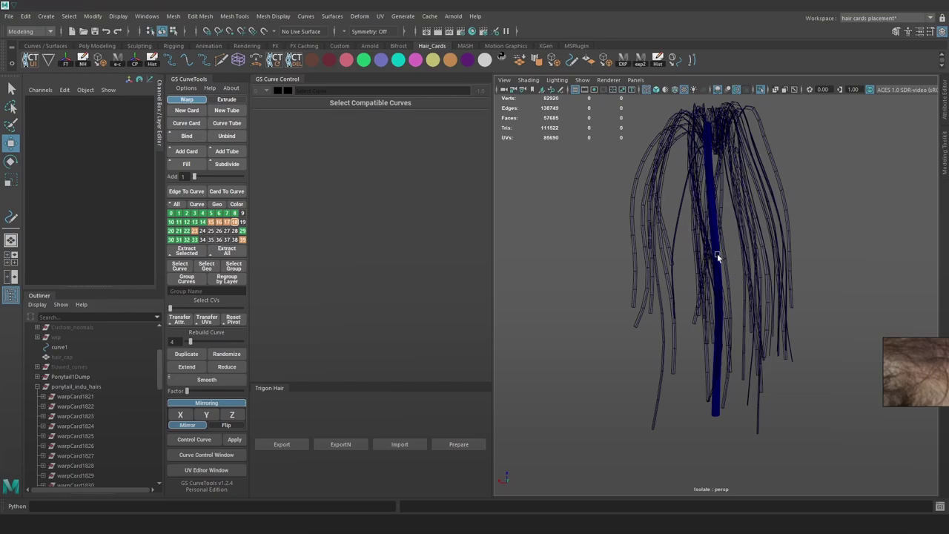
Show the isolated hairs shaded and assign the sweep1 tube as the Orient to Normals target
{"action": "key", "text": "5"}
{"action": "scroll", "coordinate": [744, 354], "scroll_direction": "up", "scroll_amount": 6}
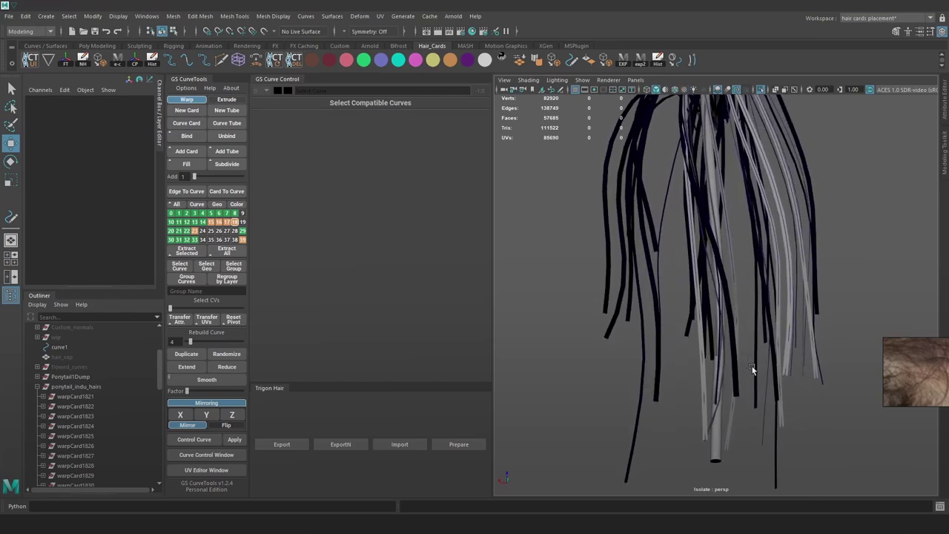
{"action": "scroll", "coordinate": [752, 366], "scroll_direction": "down", "scroll_amount": 5}
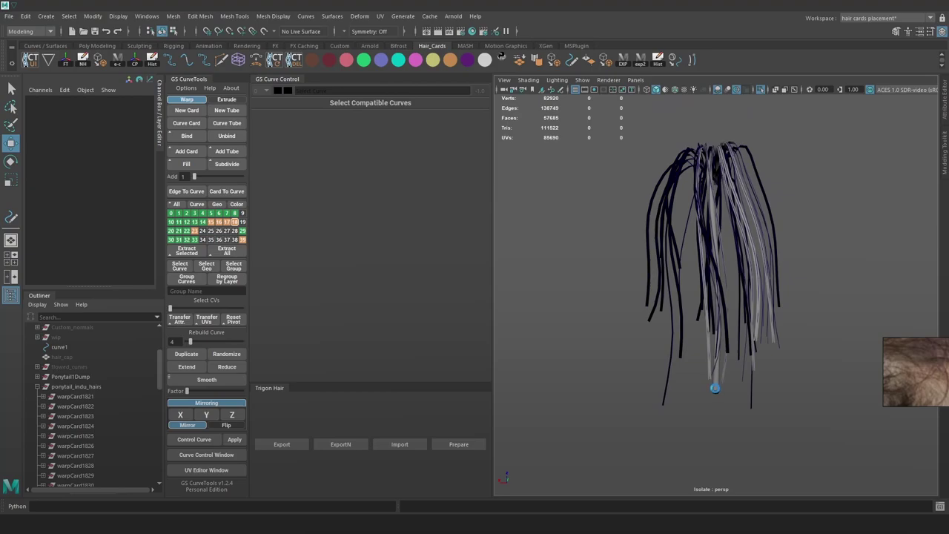
{"action": "left_click", "coordinate": [715, 387]}
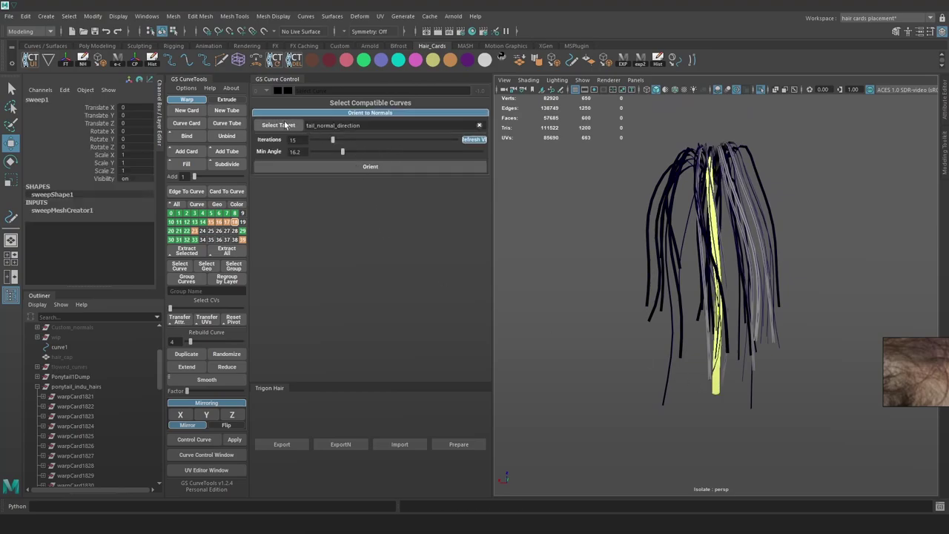
{"action": "left_click", "coordinate": [611, 238]}
Select all ponytail_indu_hairs cards without the tube, orient them to the sweep1 normals, and inspect them from several sides
{"action": "key", "text": "4"}
{"action": "scroll", "coordinate": [786, 363], "scroll_direction": "up", "scroll_amount": 2}
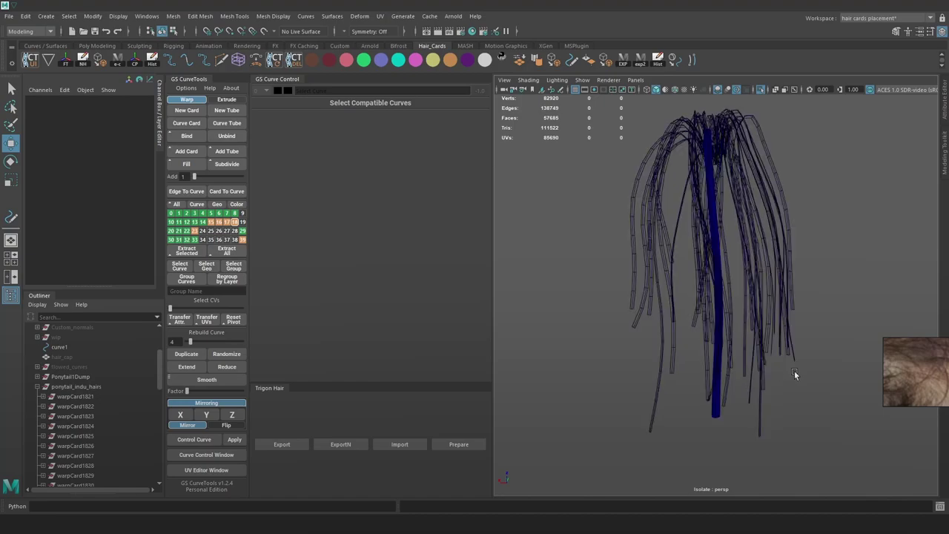
{"action": "left_click", "coordinate": [725, 417]}
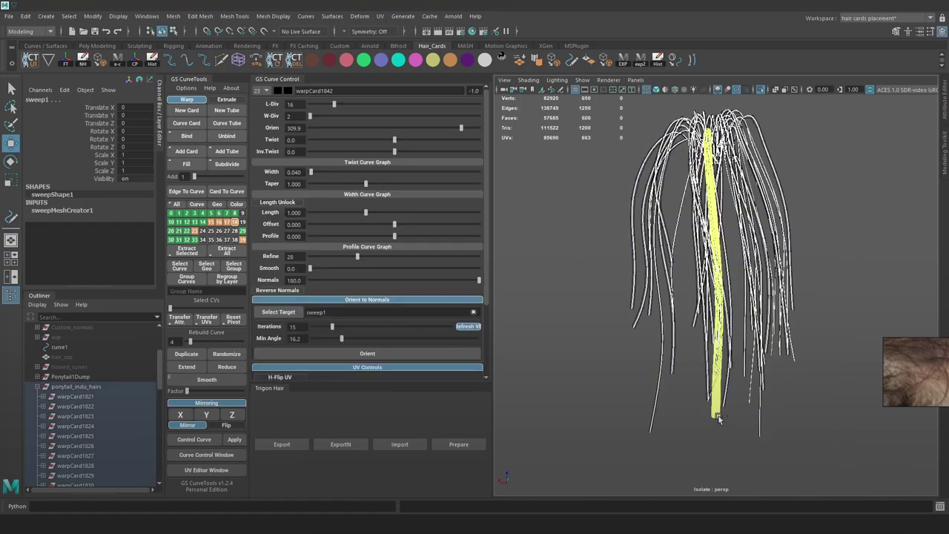
{"action": "left_click", "coordinate": [717, 418]}
{"action": "scroll", "coordinate": [719, 337], "scroll_direction": "up", "scroll_amount": 3}
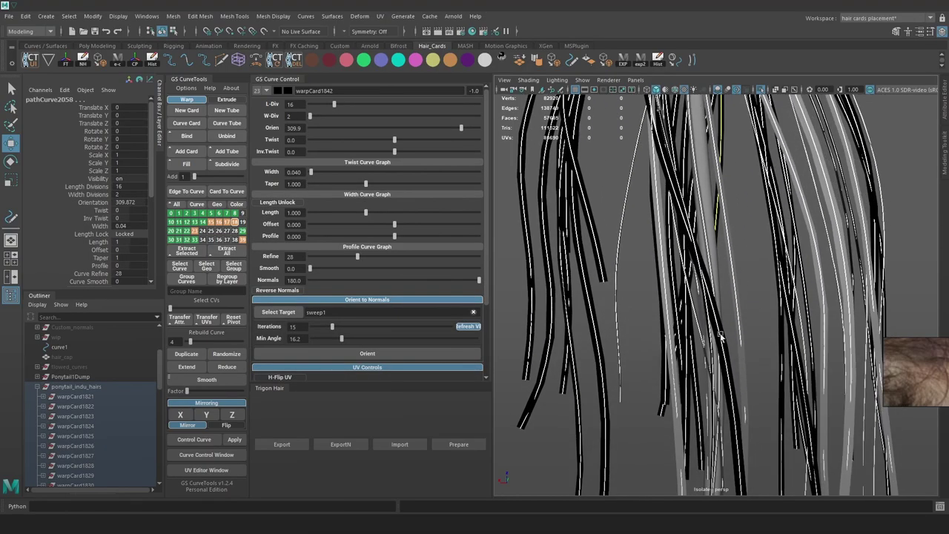
{"action": "scroll", "coordinate": [671, 267], "scroll_direction": "down", "scroll_amount": 4}
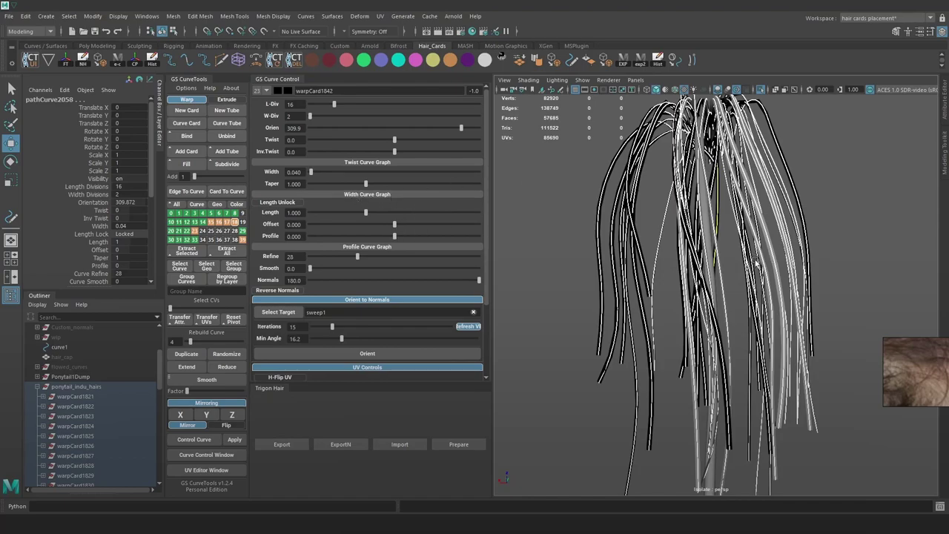
{"action": "left_click_drag", "start_coordinate": [756, 263], "coordinate": [726, 266], "text": "alt"}
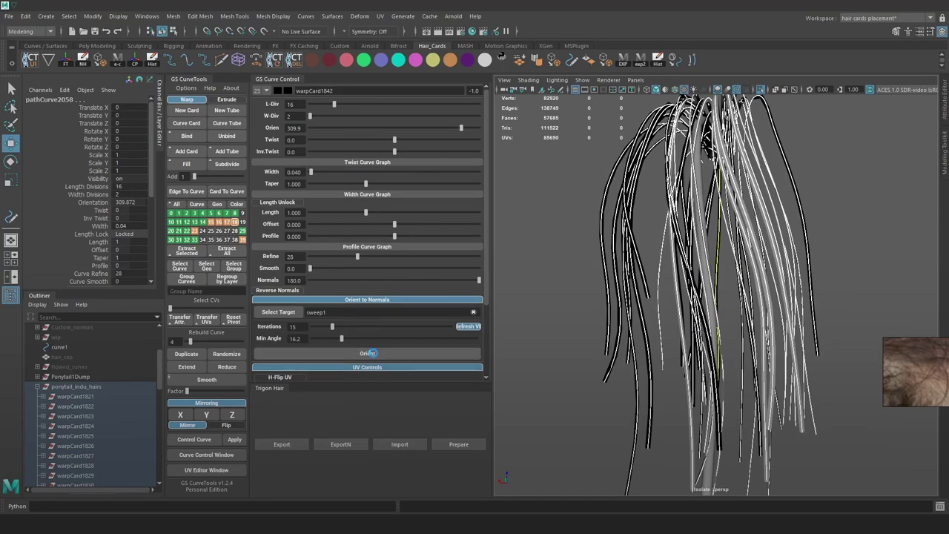
{"action": "left_click", "coordinate": [371, 354]}
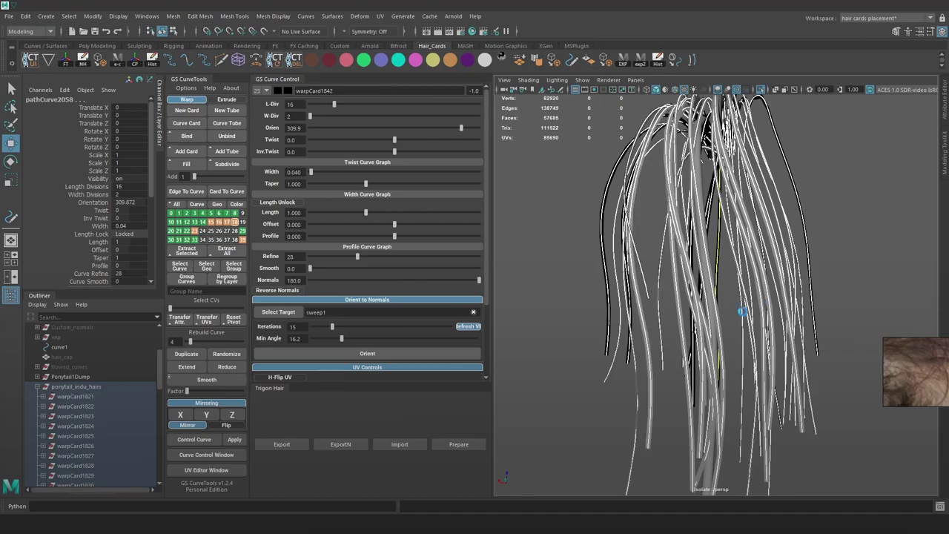
{"action": "left_click_drag", "start_coordinate": [674, 318], "coordinate": [796, 319], "text": "alt"}
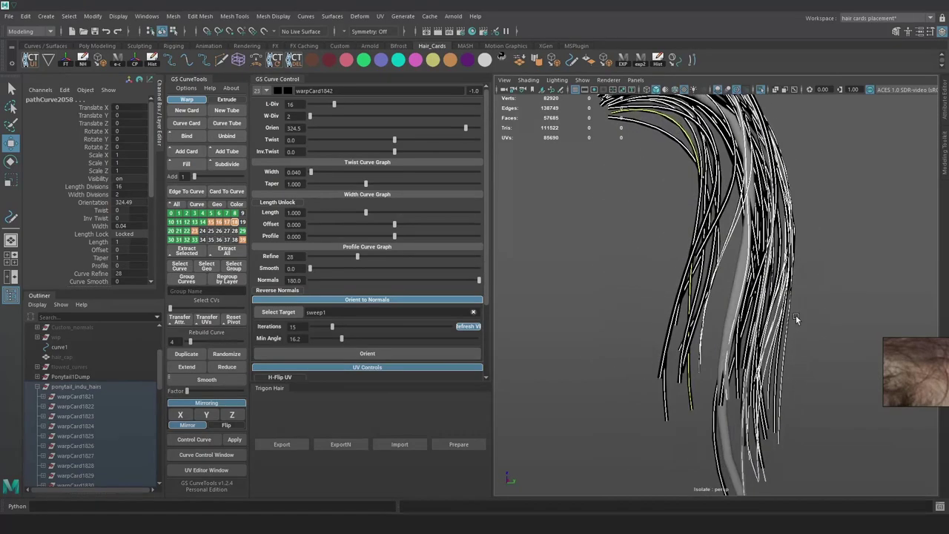
{"action": "key", "text": "alt+1"}
{"action": "left_click_drag", "start_coordinate": [847, 301], "coordinate": [723, 276], "text": "alt"}
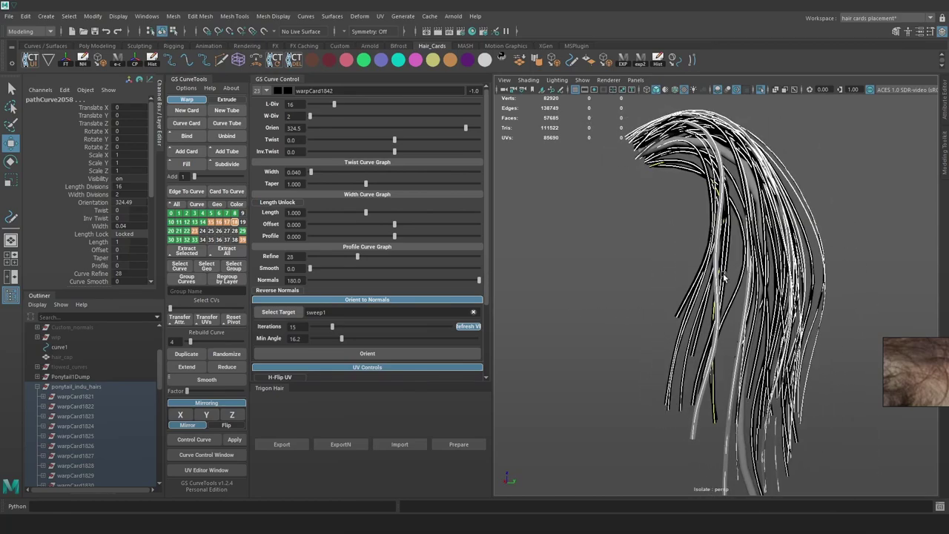
Select the single card warpCard1842 beside the tube and turn its orientation to about 283.5
{"action": "left_click", "coordinate": [891, 268]}
{"action": "left_click_drag", "start_coordinate": [881, 279], "coordinate": [721, 312], "text": "alt"}
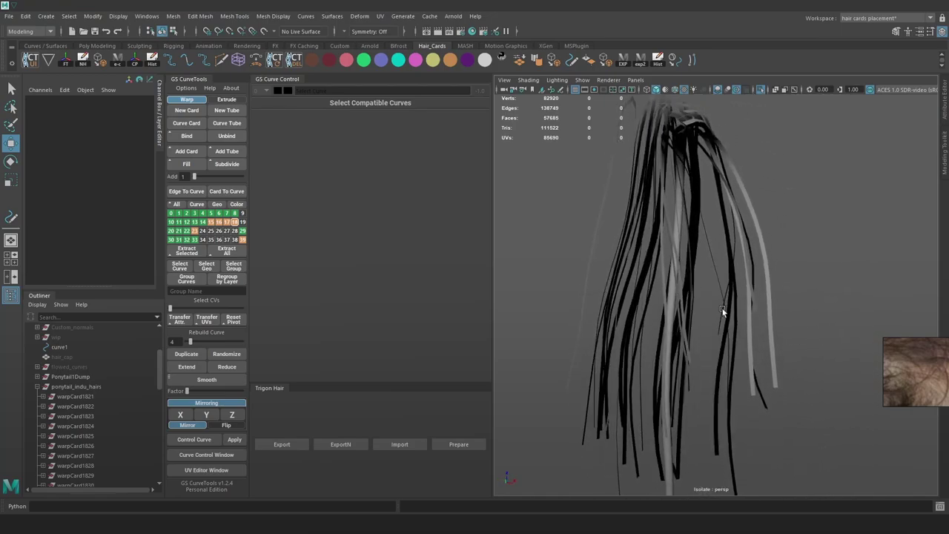
{"action": "left_click", "coordinate": [660, 260]}
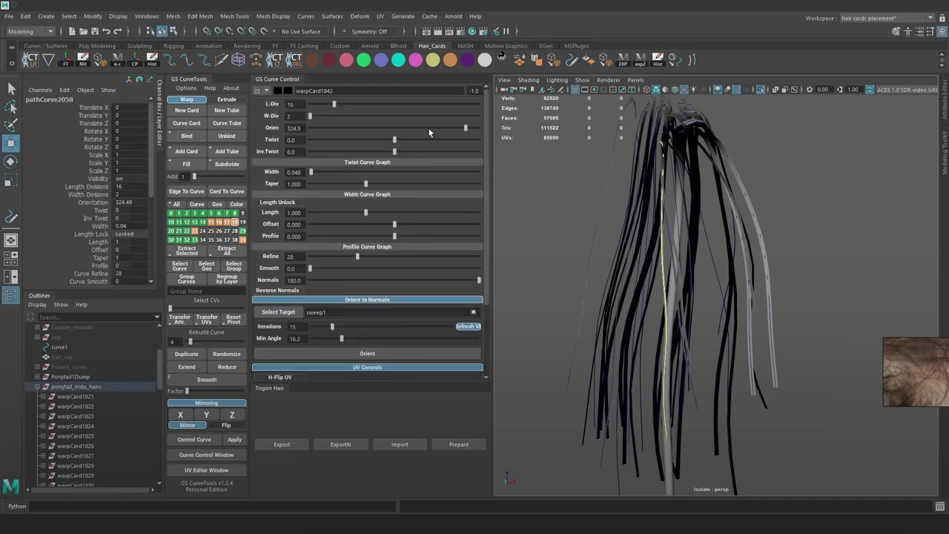
{"action": "left_click_drag", "start_coordinate": [453, 129], "coordinate": [735, 360]}
Turn the two outer cards, warpCard1853 and its neighbour, to an orientation of about 175.7
{"action": "left_click", "coordinate": [741, 388], "text": "shift"}
{"action": "scroll", "coordinate": [734, 360], "scroll_direction": "up", "scroll_amount": 3}
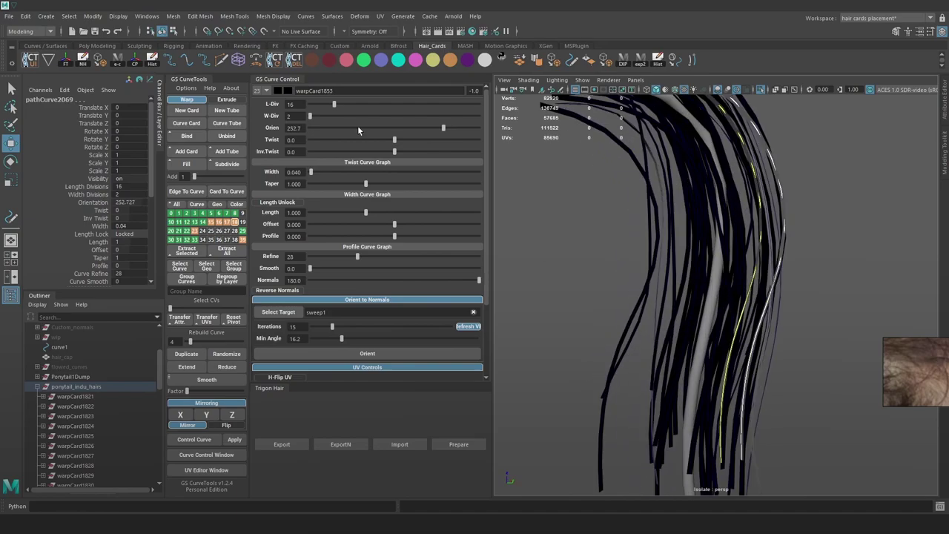
{"action": "left_click_drag", "start_coordinate": [444, 129], "coordinate": [419, 130]}
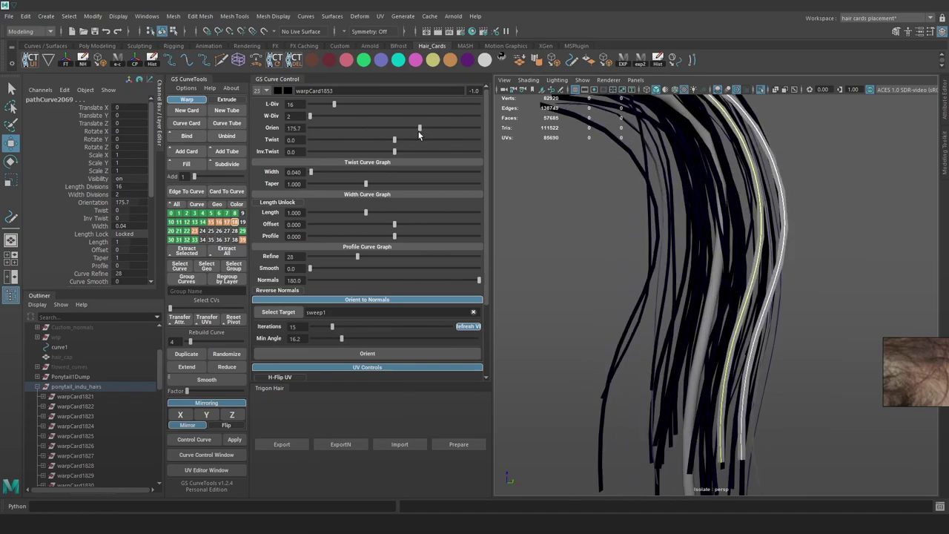
{"action": "left_click_drag", "start_coordinate": [688, 294], "coordinate": [670, 295], "text": "alt"}
Select the group of cards on the ponytail's inner side and turn their orientation to about 174.1
{"action": "left_click_drag", "start_coordinate": [662, 354], "coordinate": [668, 399], "text": "alt"}
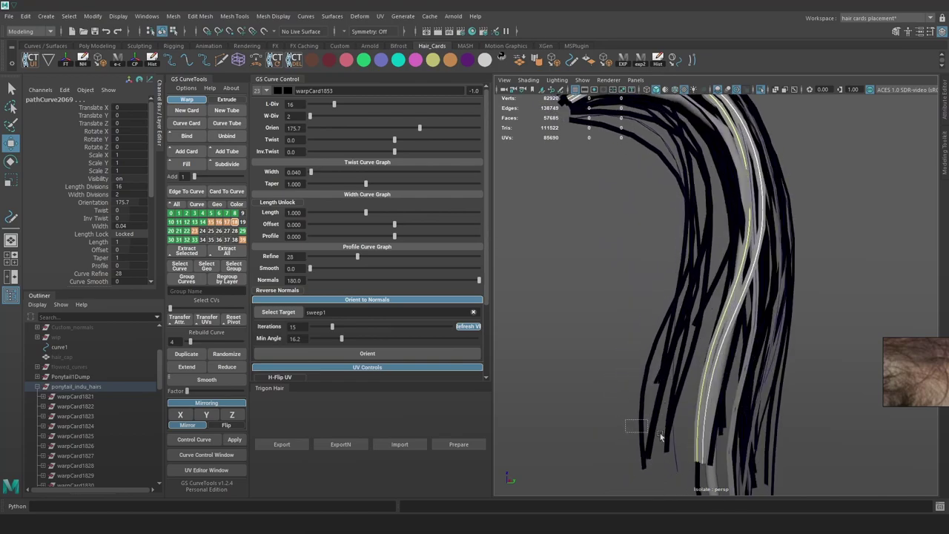
{"action": "left_click_drag", "start_coordinate": [662, 437], "coordinate": [683, 436]}
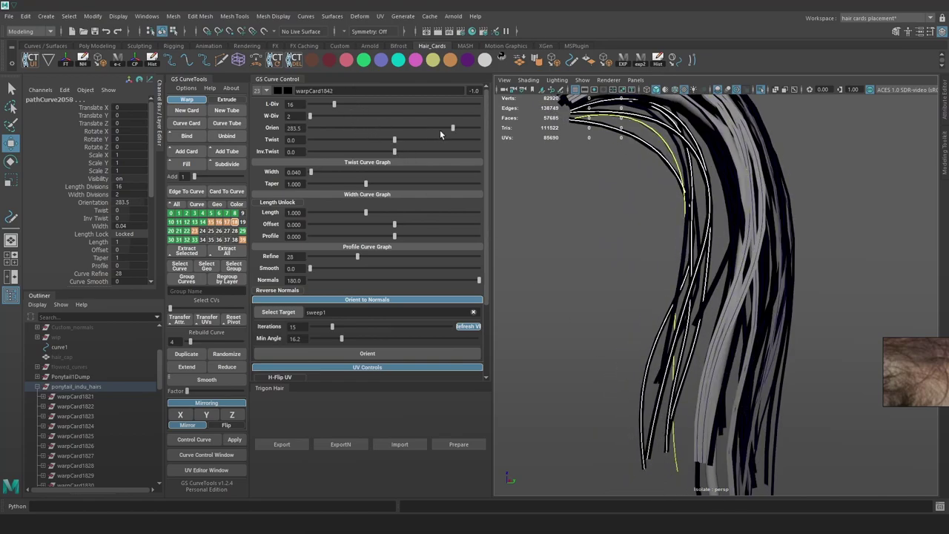
{"action": "left_click_drag", "start_coordinate": [452, 128], "coordinate": [419, 128]}
{"action": "left_click", "coordinate": [645, 264]}
{"action": "left_click_drag", "start_coordinate": [645, 265], "coordinate": [692, 206], "text": "alt"}
Turn the card warpCard1844 to an orientation of about 83.9
{"action": "left_click", "coordinate": [692, 206]}
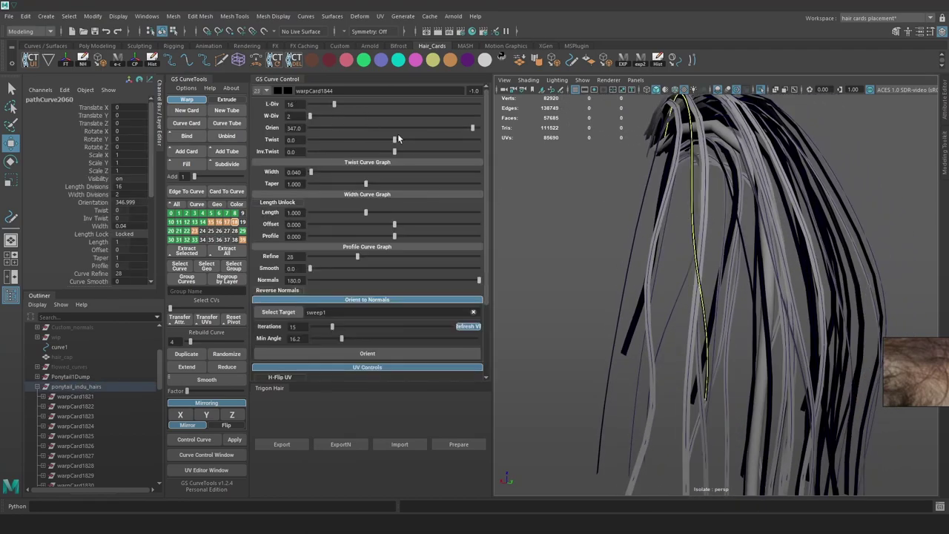
{"action": "left_click_drag", "start_coordinate": [459, 128], "coordinate": [388, 124]}
{"action": "left_click_drag", "start_coordinate": [617, 214], "coordinate": [679, 221], "text": "alt"}
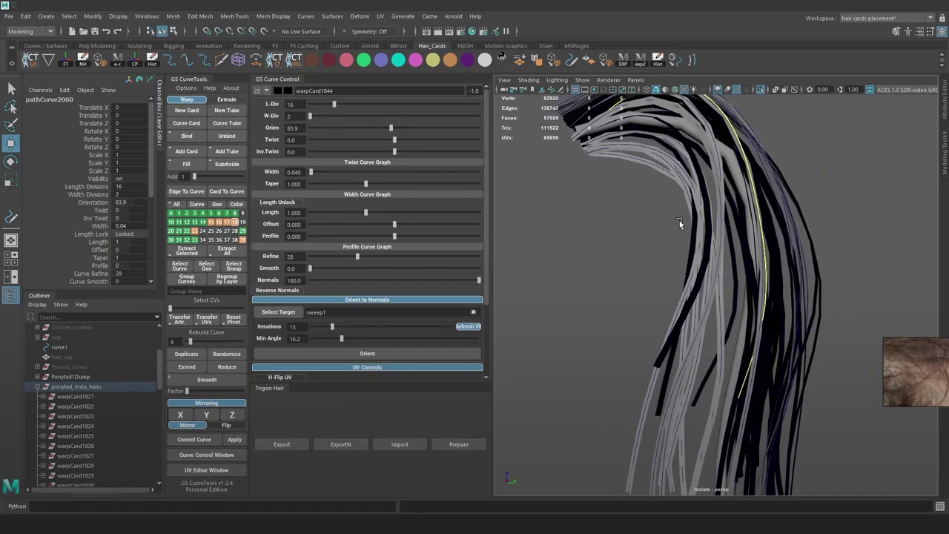
Lower the orientation of another dark card on the ponytail's inner side
{"action": "left_click", "coordinate": [690, 307]}
{"action": "left_click_drag", "start_coordinate": [453, 128], "coordinate": [403, 127]}
Select further wrongly facing cards near the tube, including warpCard1850, and turn their orientation to about -23.9
{"action": "left_click_drag", "start_coordinate": [752, 224], "coordinate": [697, 341], "text": "alt"}
{"action": "left_click", "coordinate": [708, 347]}
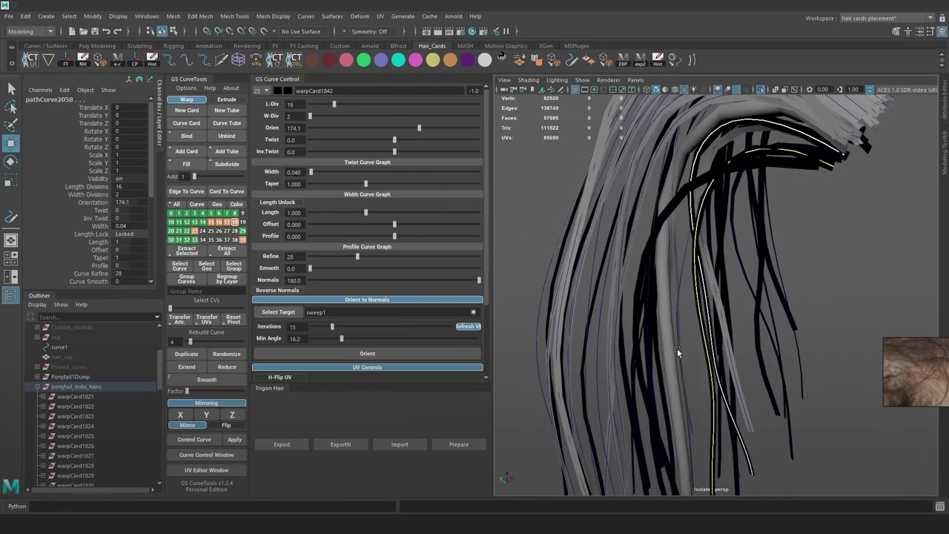
{"action": "left_click", "coordinate": [644, 356], "text": "shift"}
{"action": "left_click_drag", "start_coordinate": [419, 128], "coordinate": [358, 129]}
{"action": "left_click_drag", "start_coordinate": [752, 191], "coordinate": [657, 246], "text": "alt"}
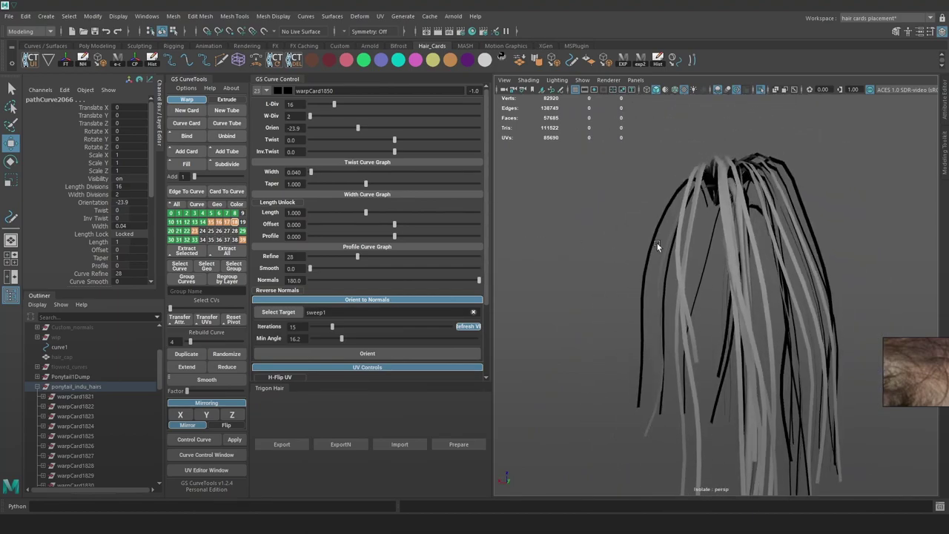
Collapse the ponytail_indu_hairs group, end the isolation to show the whole head, and select the group for viewing from the side
{"action": "left_click", "coordinate": [37, 387]}
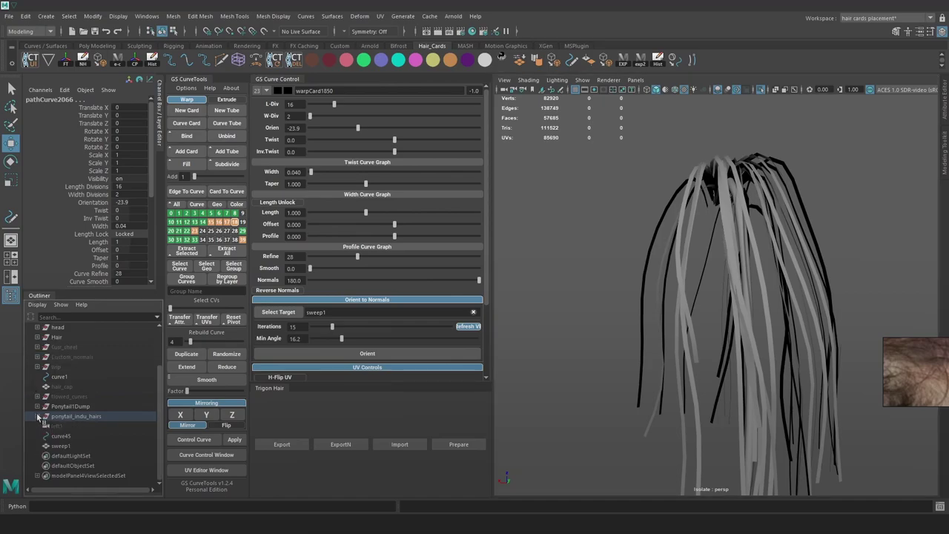
{"action": "left_click", "coordinate": [769, 87]}
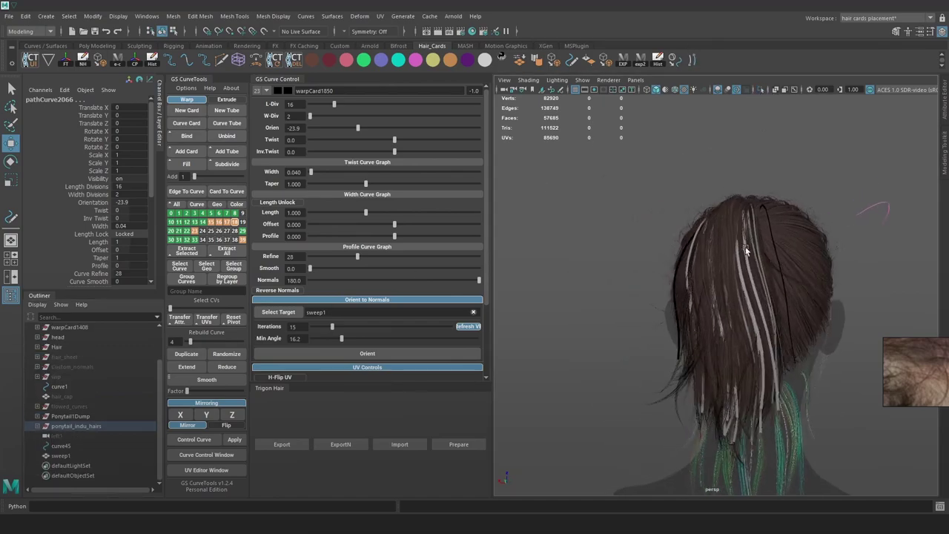
{"action": "left_click_drag", "start_coordinate": [795, 254], "coordinate": [741, 254], "text": "alt"}
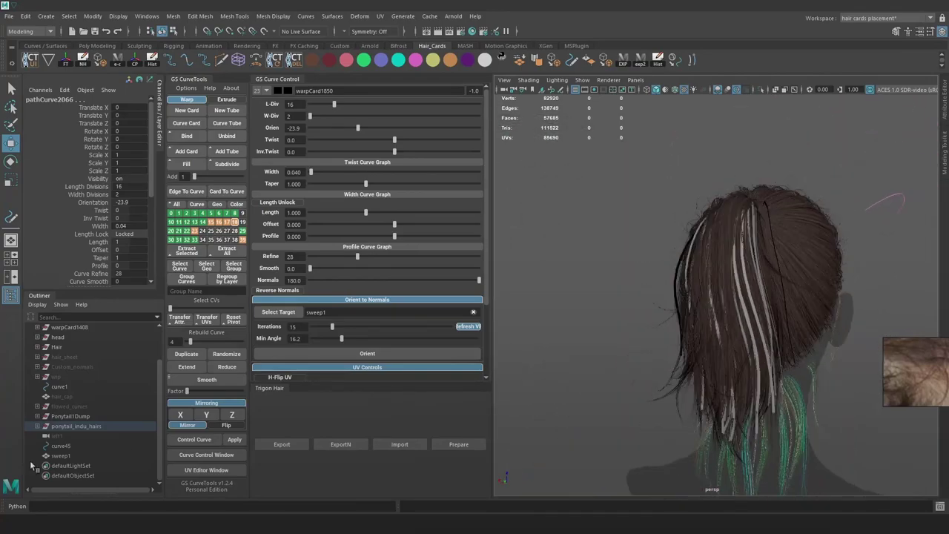
{"action": "left_click", "coordinate": [75, 427]}
{"action": "right_click_drag", "start_coordinate": [763, 231], "coordinate": [665, 232], "text": "alt"}
{"action": "mouse_move", "coordinate": [760, 254]}
{"action": "left_mouse_down", "text": "alt"}
{"action": "mouse_move", "coordinate": [703, 245]}
{"action": "mouse_move", "coordinate": [756, 267]}
{"action": "left_mouse_up", "text": "alt"}
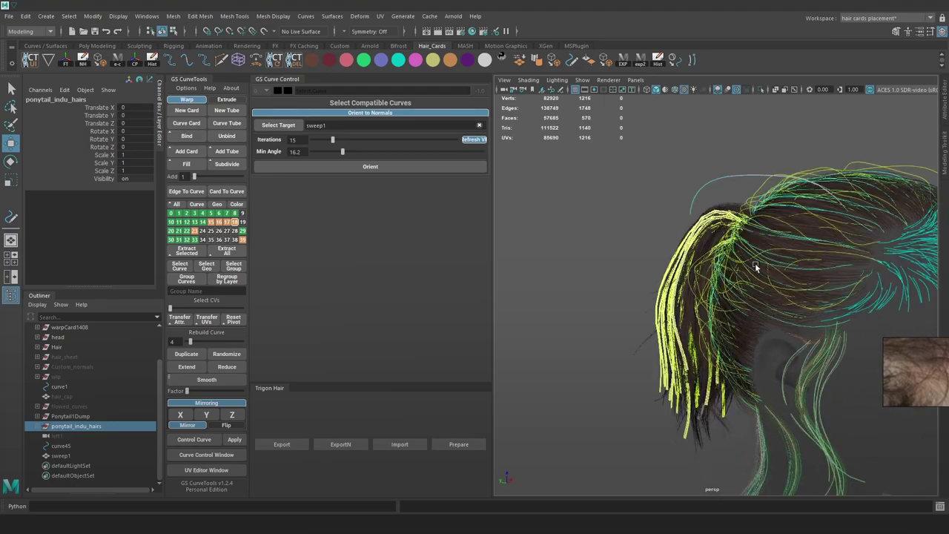
Isolate the ponytail_indu_hairs group together with warpCard1408, then select warpCard1408 and all the isolated ponytail cards
{"action": "left_click", "coordinate": [779, 178], "text": "shift"}
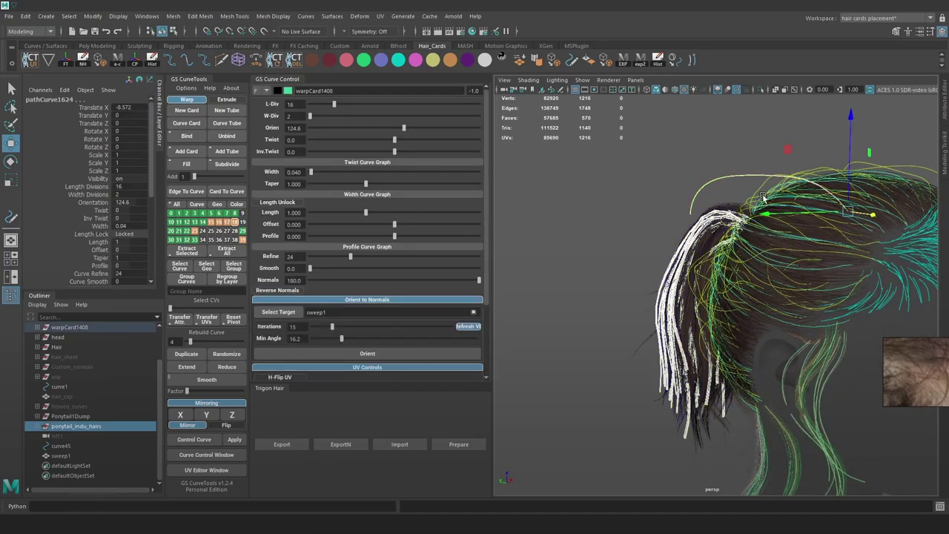
{"action": "left_click", "coordinate": [762, 92]}
{"action": "left_click_drag", "start_coordinate": [786, 144], "coordinate": [819, 176], "text": "alt"}
{"action": "left_click", "coordinate": [843, 238]}
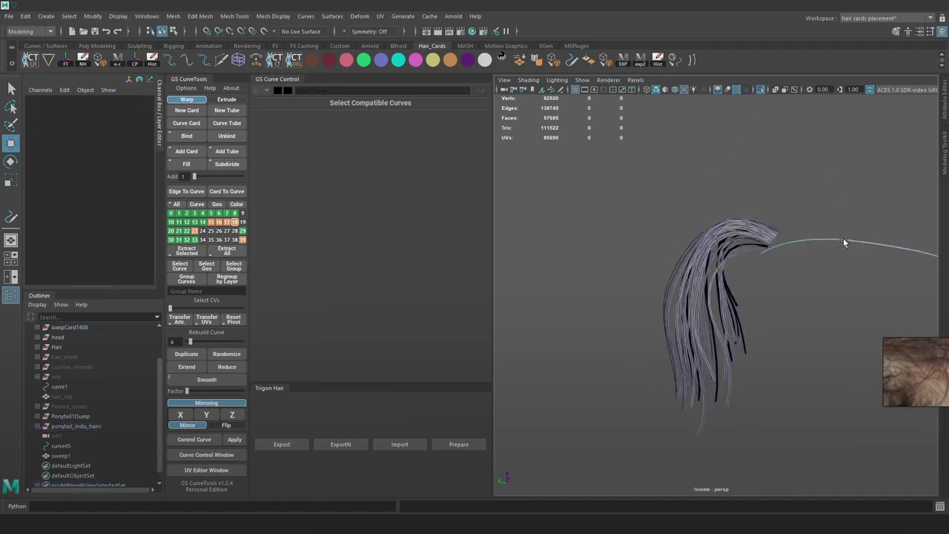
{"action": "left_click", "coordinate": [831, 239]}
{"action": "left_click_drag", "start_coordinate": [788, 340], "coordinate": [816, 341], "text": "alt"}
{"action": "left_click_drag", "start_coordinate": [817, 396], "coordinate": [616, 230], "text": "shift"}
{"action": "right_click_drag", "start_coordinate": [616, 229], "coordinate": [487, 290], "text": "alt"}
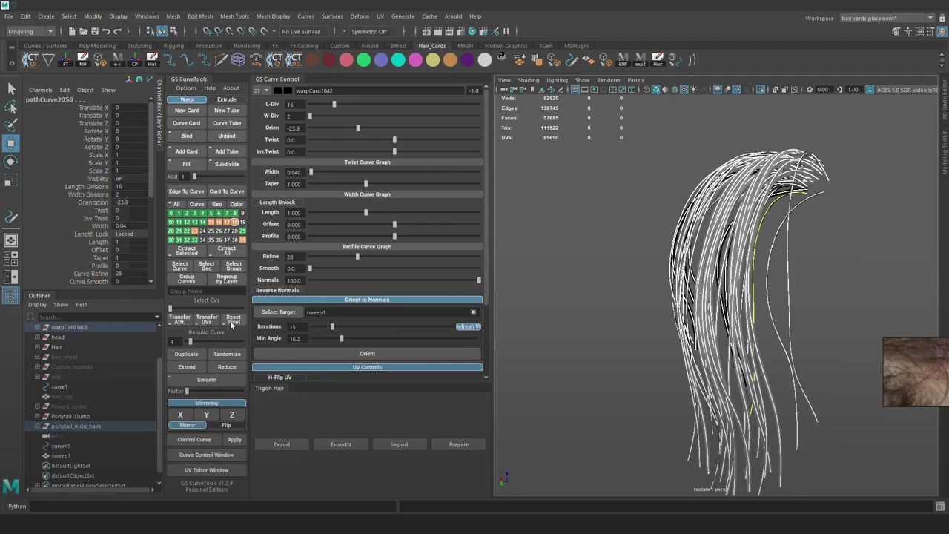
Select all the isolated ponytail cards and colour them magenta
{"action": "left_click_drag", "start_coordinate": [835, 244], "coordinate": [811, 272], "text": "alt"}
{"action": "left_click", "coordinate": [835, 330]}
{"action": "left_click_drag", "start_coordinate": [839, 337], "coordinate": [603, 99]}
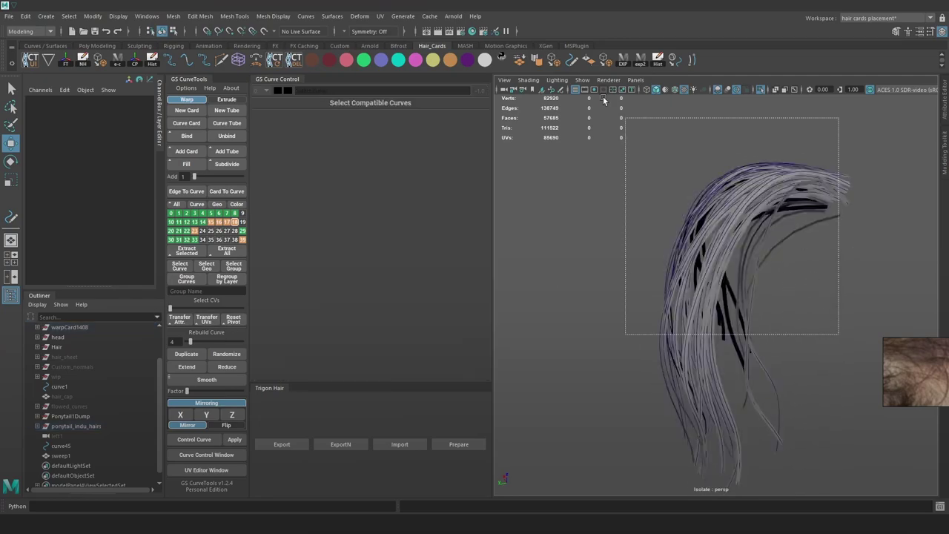
{"action": "left_click", "coordinate": [417, 59]}
{"action": "left_click", "coordinate": [824, 257]}
{"action": "left_click_drag", "start_coordinate": [776, 274], "coordinate": [746, 238], "text": "alt"}
{"action": "scroll", "coordinate": [769, 243], "scroll_direction": "up", "scroll_amount": 5}
{"action": "scroll", "coordinate": [780, 268], "scroll_direction": "down", "scroll_amount": 6}
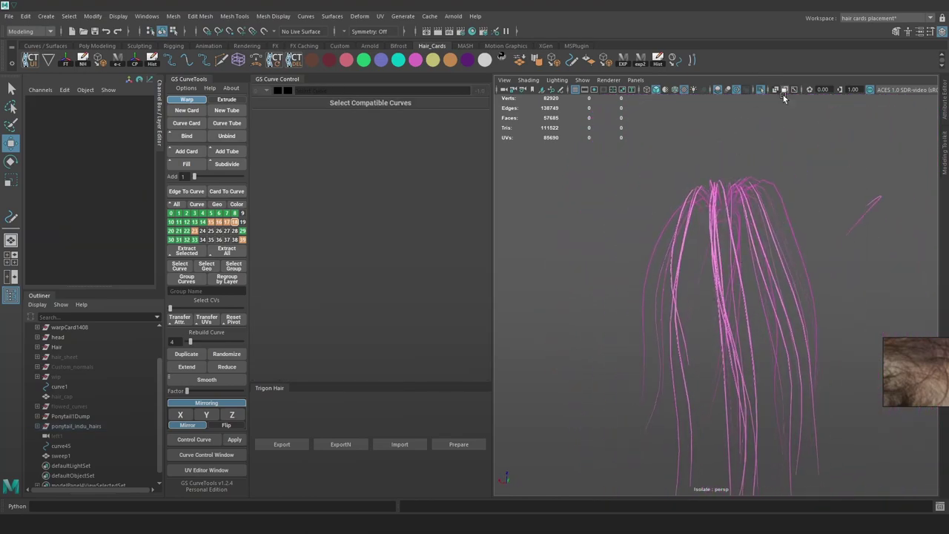
End the isolation to show the whole hairstyle with the ponytail from behind
{"action": "left_click", "coordinate": [759, 91]}
{"action": "left_click_drag", "start_coordinate": [779, 189], "coordinate": [818, 201], "text": "alt"}
{"action": "scroll", "coordinate": [674, 201], "scroll_direction": "down", "scroll_amount": 3}
{"action": "middle_click_drag", "start_coordinate": [755, 460], "coordinate": [741, 381], "text": "alt"}
{"action": "scroll", "coordinate": [648, 399], "scroll_direction": "up", "scroll_amount": 4}
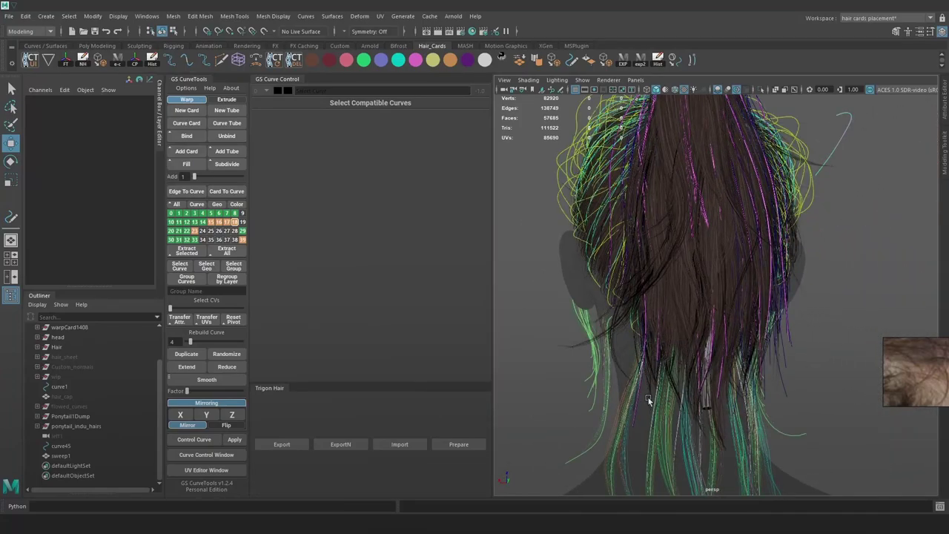
Select the warpCard1858 curve at the ponytail's side and move its lower control vertices in toward the ponytail
{"action": "left_click", "coordinate": [636, 397]}
{"action": "left_click_drag", "start_coordinate": [636, 397], "coordinate": [592, 336], "text": "alt"}
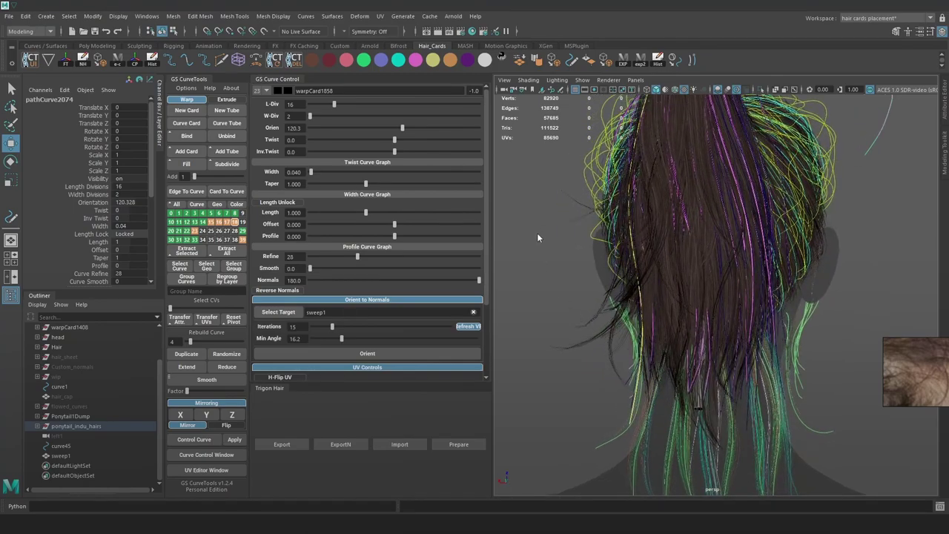
{"action": "right_click_drag", "start_coordinate": [539, 237], "coordinate": [517, 236]}
{"action": "left_click_drag", "start_coordinate": [603, 435], "coordinate": [651, 418]}
{"action": "key", "text": "b"}
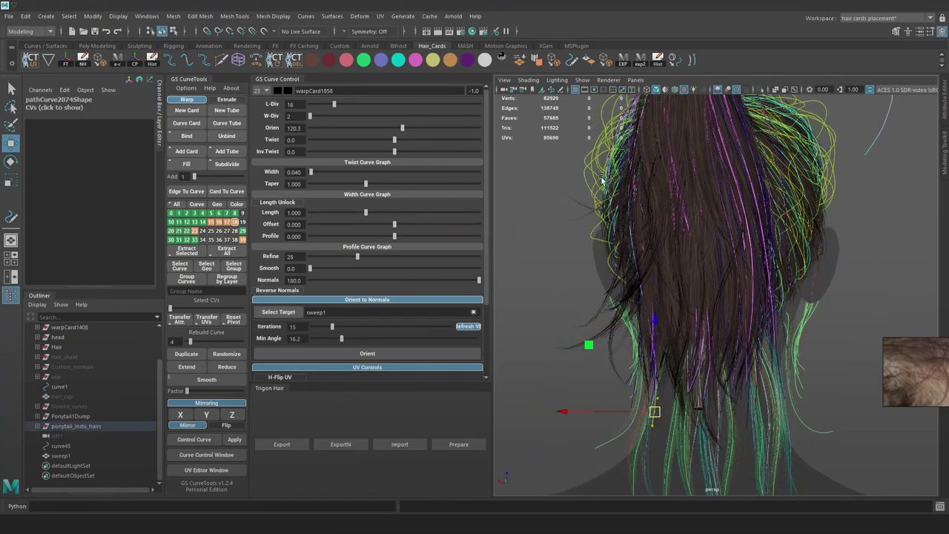
Hide the guide curves and inspect the ponytail_indu_hairs cards against the rest of the ponytail from several sides
{"action": "left_click", "coordinate": [573, 183]}
{"action": "key", "text": "ctrl+h"}
{"action": "left_click_drag", "start_coordinate": [629, 222], "coordinate": [604, 247], "text": "alt"}
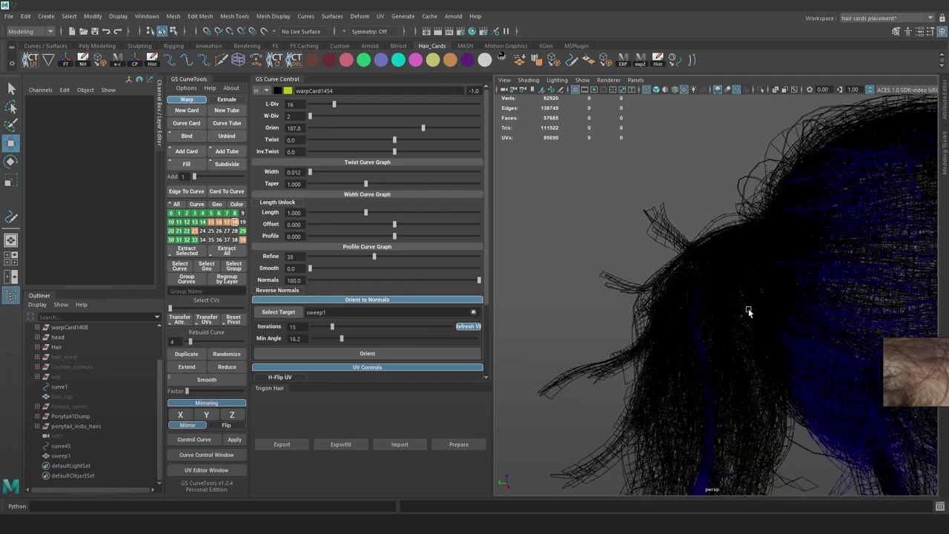
{"action": "left_click_drag", "start_coordinate": [748, 311], "coordinate": [763, 331], "text": "alt"}
{"action": "key", "text": "5"}
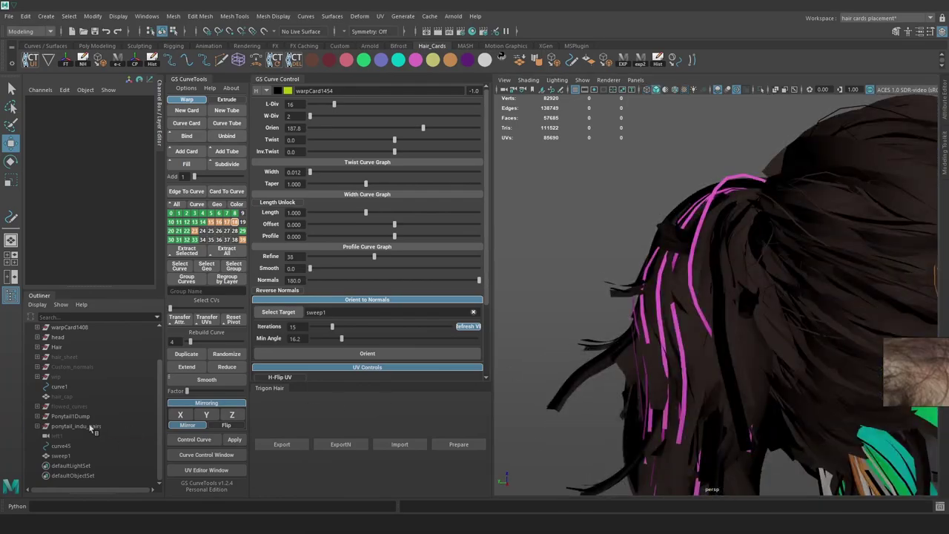
{"action": "left_click", "coordinate": [92, 426]}
{"action": "mouse_move", "coordinate": [697, 304]}
{"action": "left_mouse_down", "text": "alt"}
{"action": "mouse_move", "coordinate": [748, 297]}
{"action": "mouse_move", "coordinate": [734, 382]}
{"action": "mouse_move", "coordinate": [767, 392]}
{"action": "mouse_move", "coordinate": [740, 274]}
{"action": "left_mouse_up", "text": "alt"}
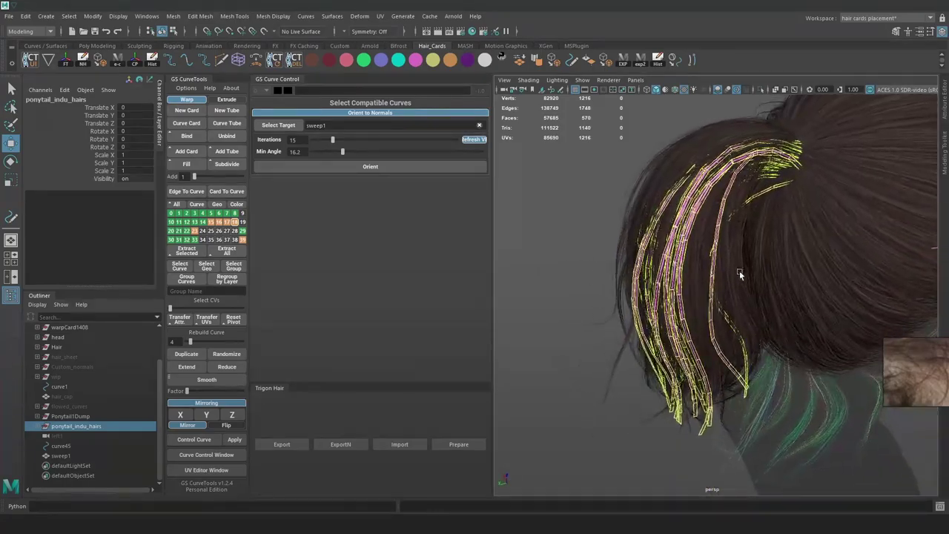
{"action": "left_click_drag", "start_coordinate": [768, 339], "coordinate": [718, 291], "text": "alt"}
{"action": "left_click_drag", "start_coordinate": [804, 201], "coordinate": [689, 174], "text": "alt"}
{"action": "left_click", "coordinate": [689, 174]}
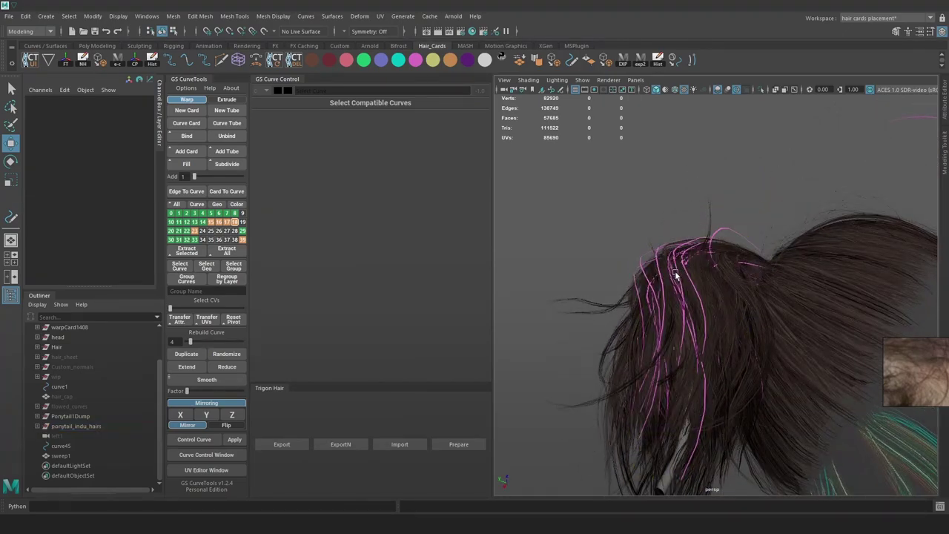
Reshape the warpCard1825 curve by moving a control vertex in its middle section
{"action": "left_click", "coordinate": [680, 270]}
{"action": "left_click_drag", "start_coordinate": [687, 249], "coordinate": [668, 267], "text": "alt"}
{"action": "right_click_drag", "start_coordinate": [617, 154], "coordinate": [591, 154]}
{"action": "left_click", "coordinate": [667, 295]}
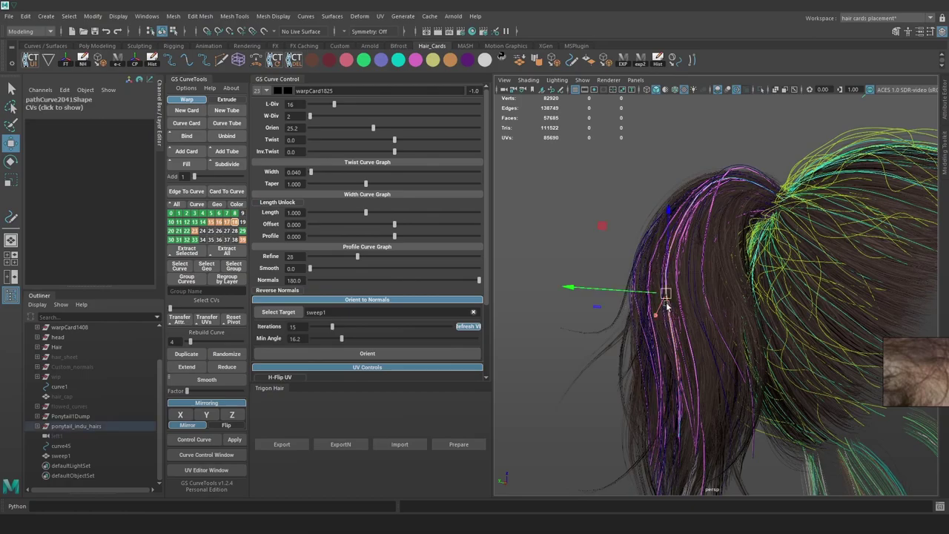
{"action": "left_click_drag", "start_coordinate": [673, 296], "coordinate": [691, 350]}
{"action": "key", "text": "F8"}
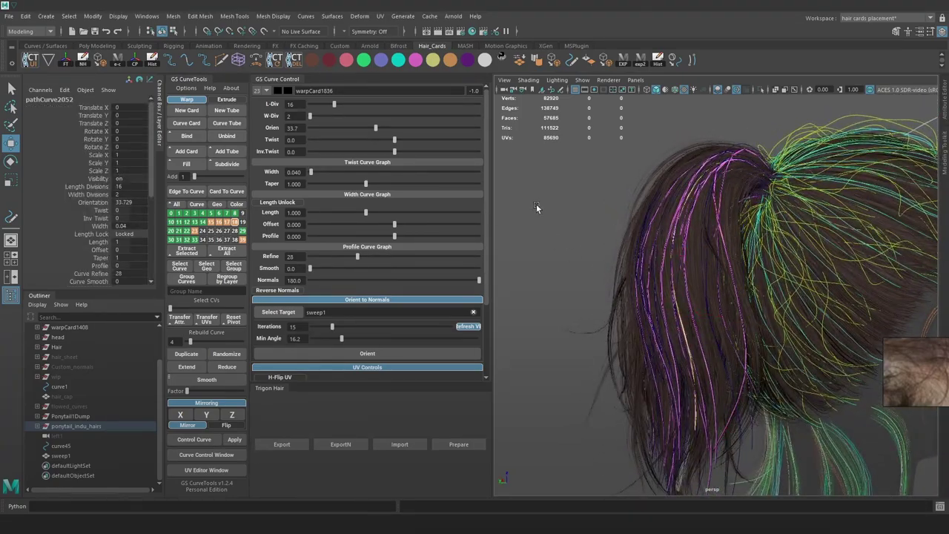
Select the warpCard1836 curve and move its middle control vertex toward the head
{"action": "left_click", "coordinate": [502, 197]}
{"action": "left_click", "coordinate": [691, 354]}
{"action": "key", "text": "F8"}
{"action": "left_click", "coordinate": [653, 335]}
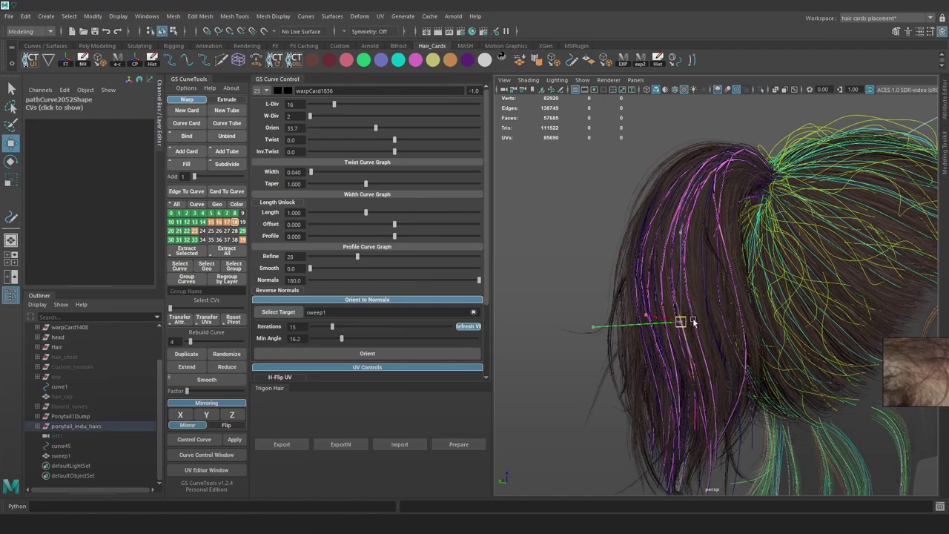
{"action": "left_click_drag", "start_coordinate": [683, 323], "coordinate": [736, 321]}
Adjust the upper control vertices of the warpCard1836 curve with soft selection to shape its bend near the ponytail root
{"action": "key", "text": "4"}
{"action": "left_click", "coordinate": [710, 172]}
{"action": "key", "text": "6"}
{"action": "key", "text": "b"}
{"action": "left_click_drag", "start_coordinate": [699, 186], "coordinate": [663, 187]}
{"action": "left_click_drag", "start_coordinate": [746, 190], "coordinate": [758, 172], "text": "alt"}
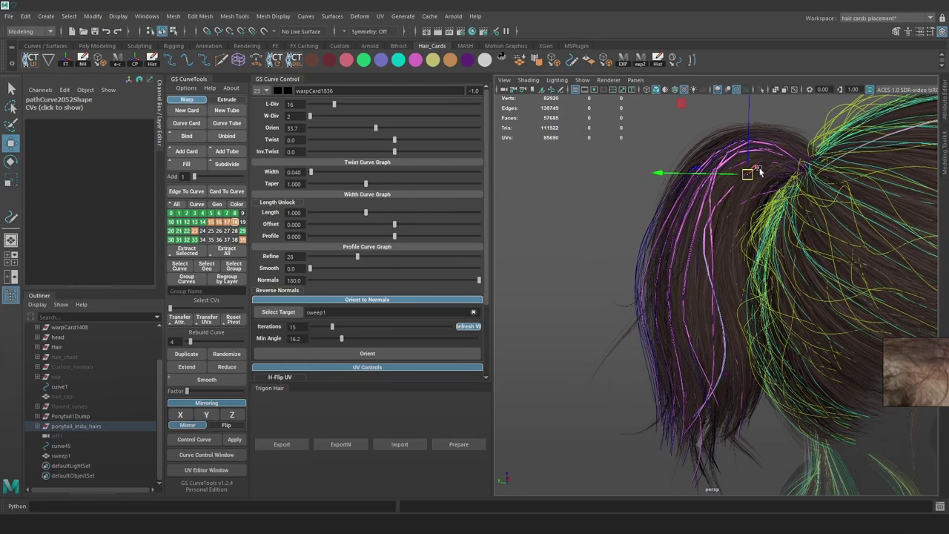
{"action": "mouse_move", "coordinate": [719, 247]}
{"action": "left_mouse_down", "text": "alt"}
{"action": "mouse_move", "coordinate": [714, 229]}
{"action": "mouse_move", "coordinate": [712, 253]}
{"action": "mouse_move", "coordinate": [733, 251]}
{"action": "mouse_move", "coordinate": [717, 258]}
{"action": "left_mouse_up", "text": "alt"}
{"action": "left_click", "coordinate": [707, 232]}
{"action": "key", "text": "b"}
{"action": "mouse_move", "coordinate": [739, 262]}
{"action": "left_mouse_down"}
{"action": "mouse_move", "coordinate": [751, 269]}
{"action": "mouse_move", "coordinate": [734, 258]}
{"action": "mouse_move", "coordinate": [737, 243]}
{"action": "mouse_move", "coordinate": [769, 252]}
{"action": "mouse_move", "coordinate": [749, 294]}
{"action": "mouse_move", "coordinate": [712, 289]}
{"action": "mouse_move", "coordinate": [864, 289]}
{"action": "left_mouse_up"}
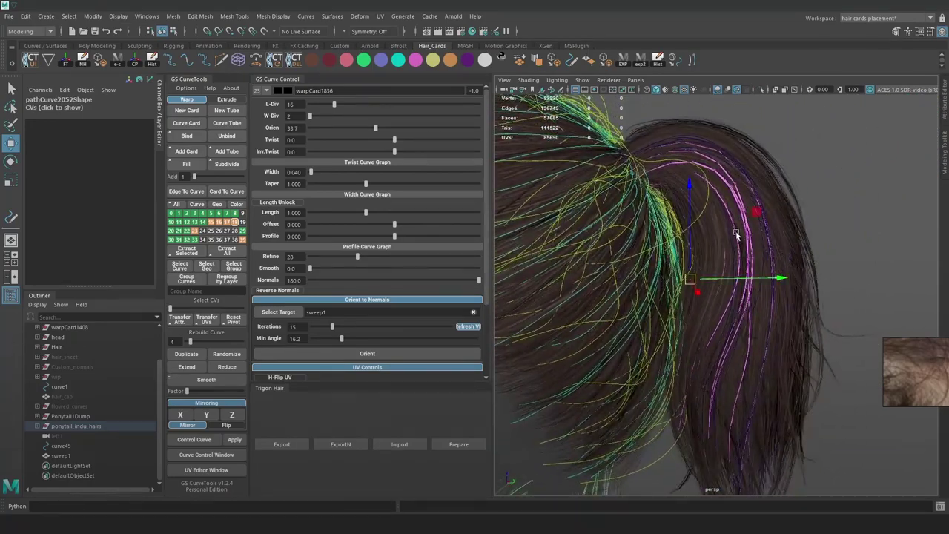
Select the warpCard1854 curve and move its middle and lower control vertices toward the ponytail's inner side
{"action": "key", "text": "4"}
{"action": "left_click", "coordinate": [736, 232]}
{"action": "key", "text": "6"}
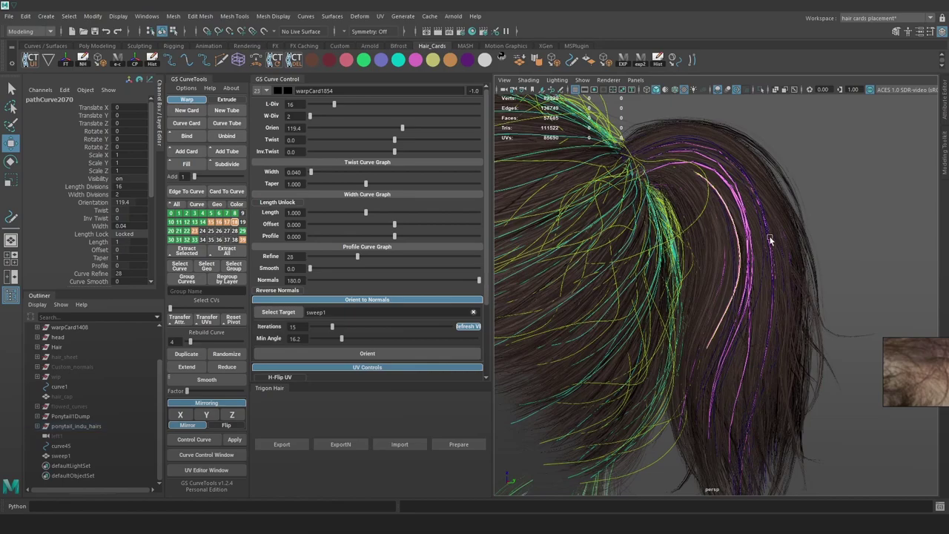
{"action": "key", "text": "F8"}
{"action": "left_click", "coordinate": [742, 274]}
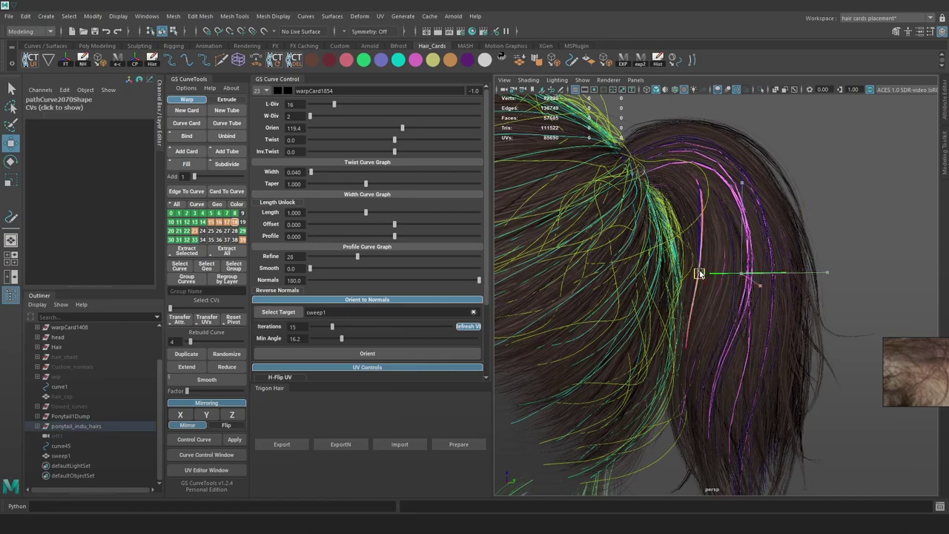
{"action": "left_click", "coordinate": [689, 349]}
{"action": "key", "text": "b"}
{"action": "left_click_drag", "start_coordinate": [689, 352], "coordinate": [649, 355]}
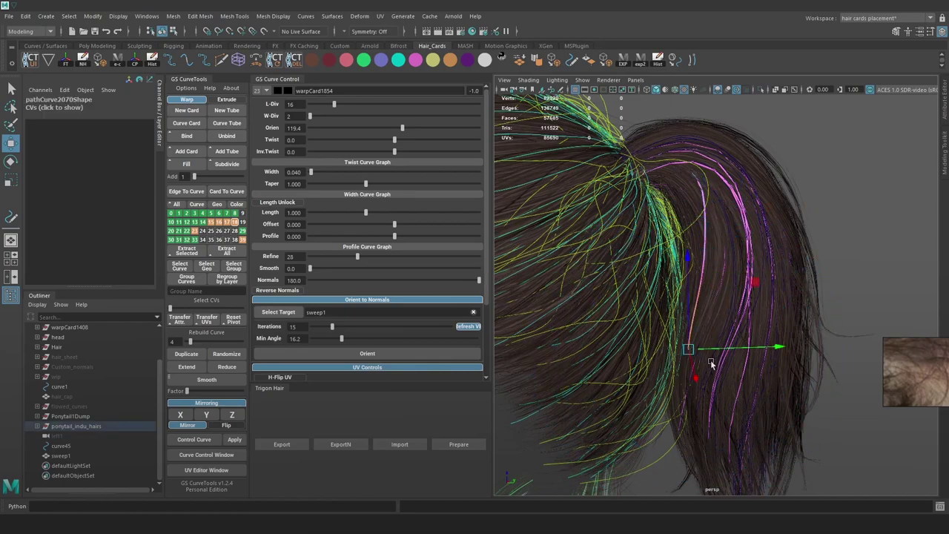
Rotate the lower end of the warpCard1854 curve slightly so it hangs along the ponytail's inner edge
{"action": "scroll", "coordinate": [690, 333], "scroll_direction": "down", "scroll_amount": 5}
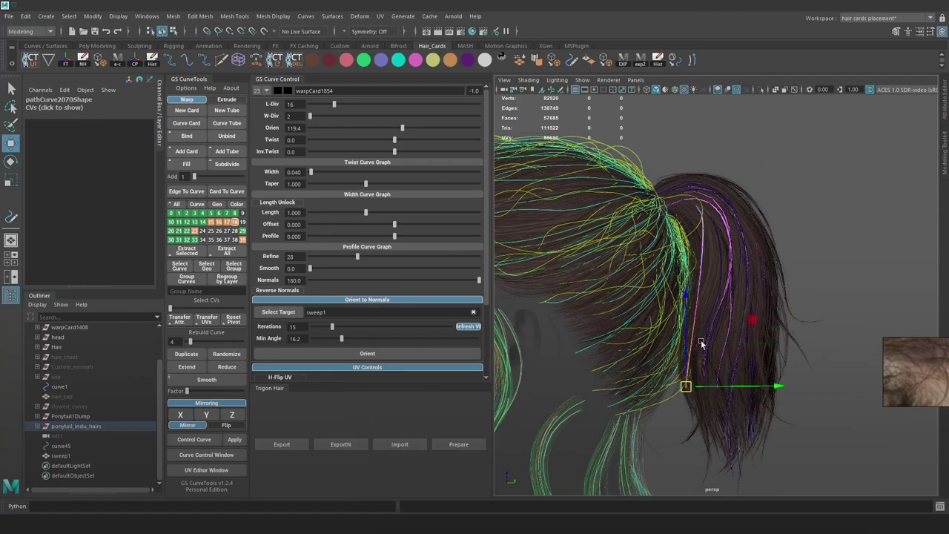
{"action": "key", "text": "e"}
{"action": "mouse_move", "coordinate": [723, 307]}
{"action": "left_mouse_down"}
{"action": "mouse_move", "coordinate": [731, 313]}
{"action": "mouse_move", "coordinate": [722, 306]}
{"action": "left_mouse_up"}
{"action": "key", "text": "w"}
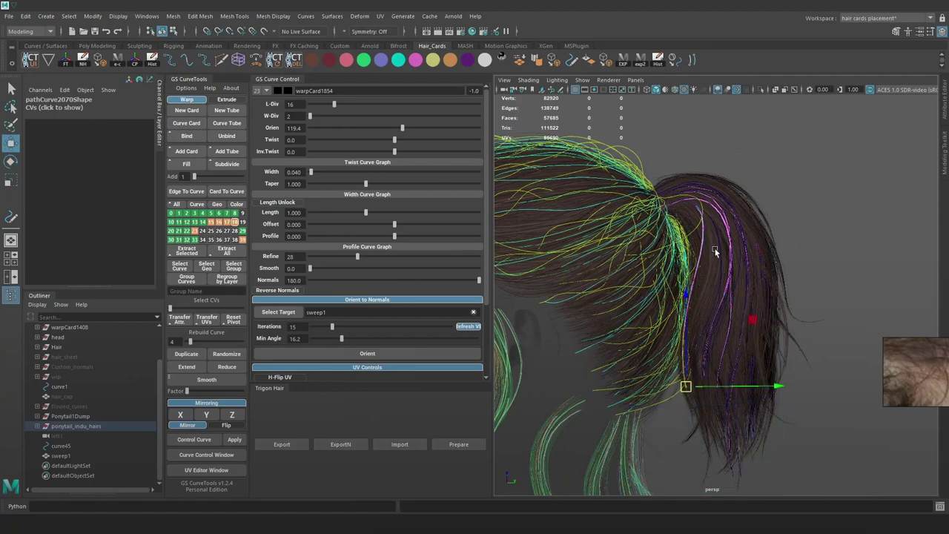
Move an upper control vertex of the warpCard1854 curve slightly outward and down with soft selection
{"action": "key", "text": "4"}
{"action": "left_click", "coordinate": [703, 229]}
{"action": "key", "text": "6"}
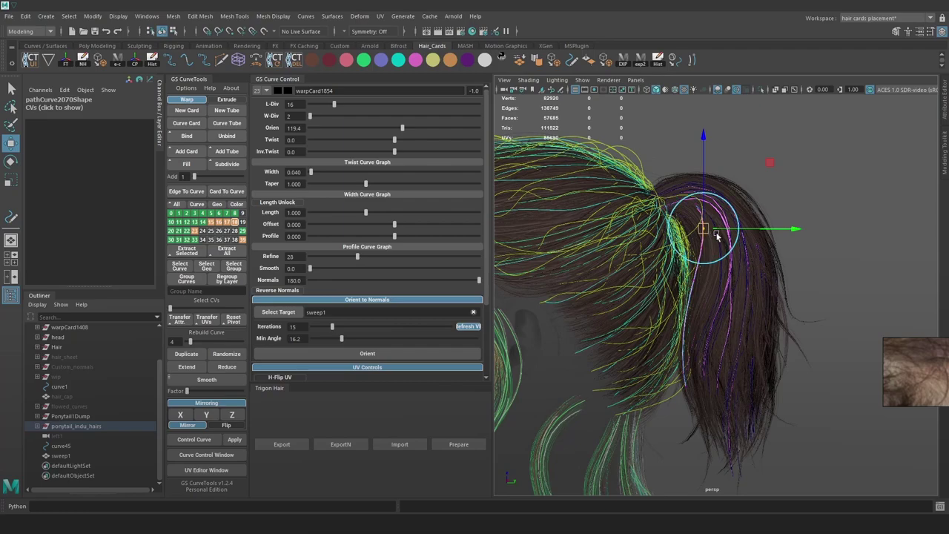
{"action": "left_click_drag", "start_coordinate": [703, 229], "coordinate": [714, 246]}
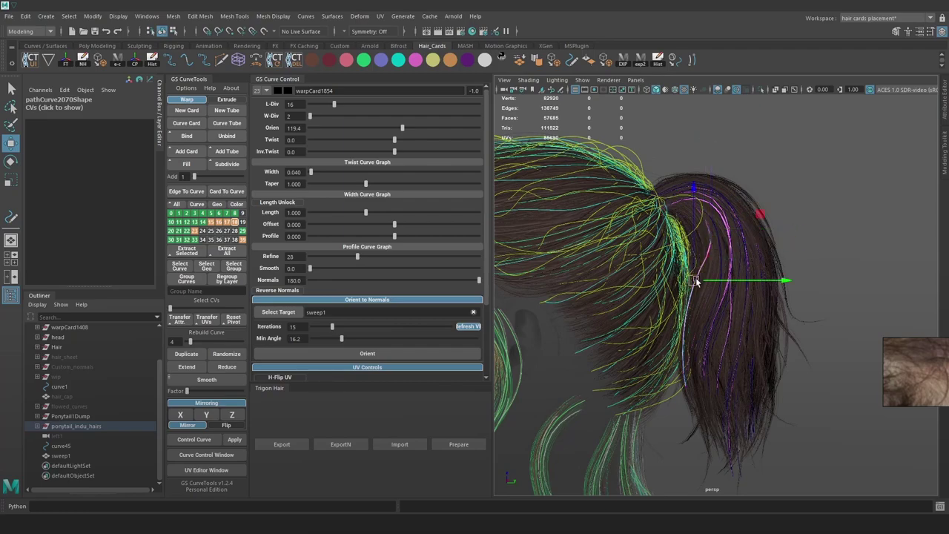
{"action": "left_click_drag", "start_coordinate": [690, 293], "coordinate": [669, 321], "text": "alt"}
{"action": "right_click_drag", "start_coordinate": [670, 322], "coordinate": [705, 324], "text": "alt"}
{"action": "left_click_drag", "start_coordinate": [705, 324], "coordinate": [720, 321], "text": "alt"}
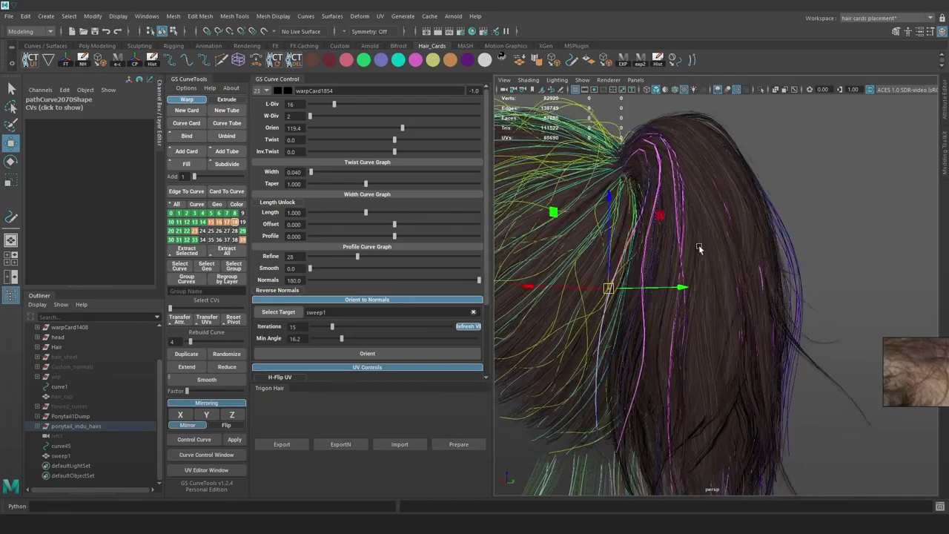
Select curve11 in the Ponytail1Dump group and move its control vertices outward with soft selection
{"action": "key", "text": "4"}
{"action": "left_click_drag", "start_coordinate": [709, 240], "coordinate": [652, 157], "text": "alt"}
{"action": "left_click", "coordinate": [700, 218]}
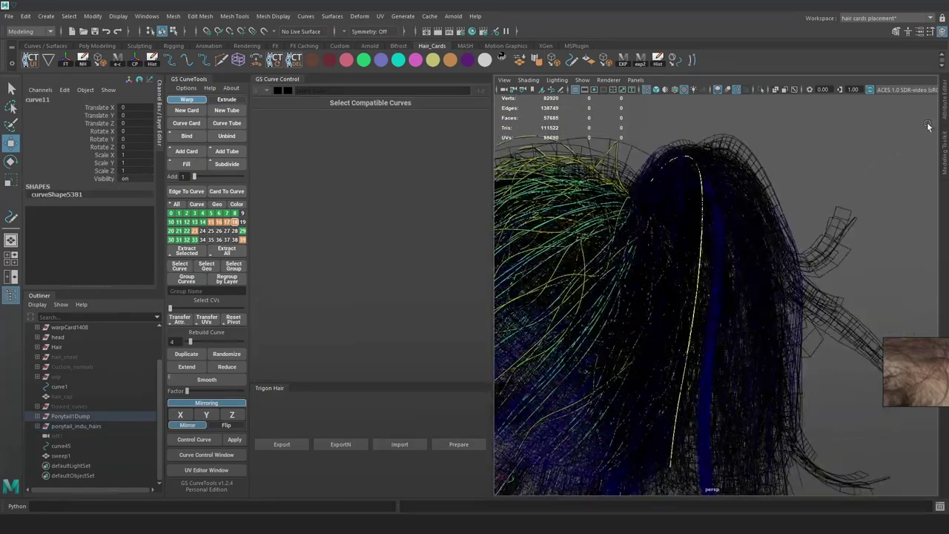
{"action": "right_click", "coordinate": [858, 124]}
{"action": "right_click_drag", "start_coordinate": [857, 123], "coordinate": [809, 126]}
{"action": "left_click_drag", "start_coordinate": [810, 127], "coordinate": [813, 183], "text": "alt"}
{"action": "key", "text": "6"}
{"action": "mouse_move", "coordinate": [695, 261]}
{"action": "left_mouse_down"}
{"action": "mouse_move", "coordinate": [662, 285]}
{"action": "mouse_move", "coordinate": [698, 333]}
{"action": "mouse_move", "coordinate": [726, 346]}
{"action": "left_mouse_up"}
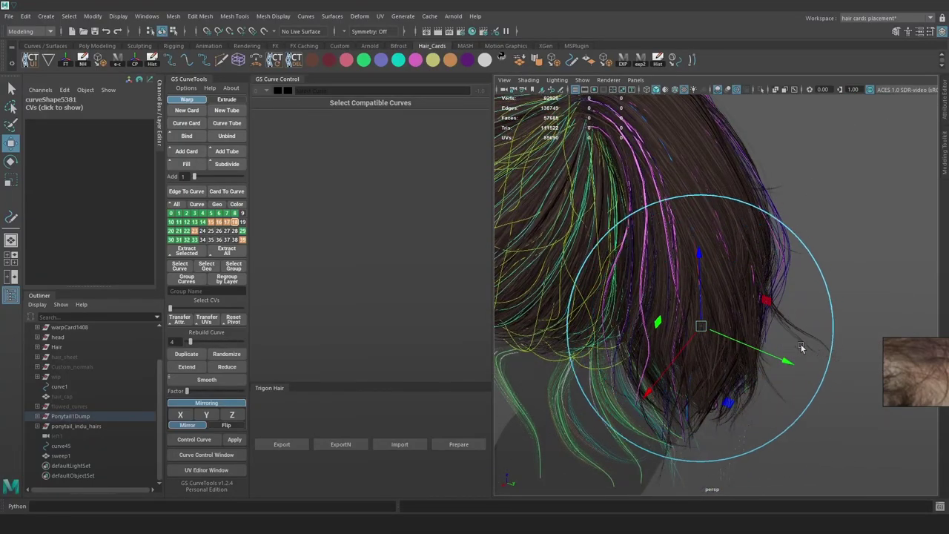
{"action": "left_click_drag", "start_coordinate": [739, 400], "coordinate": [636, 278]}
Refine curve11 by moving its lower and upper control vertices so it arcs along the ponytail's outer silhouette
{"action": "key", "text": "4"}
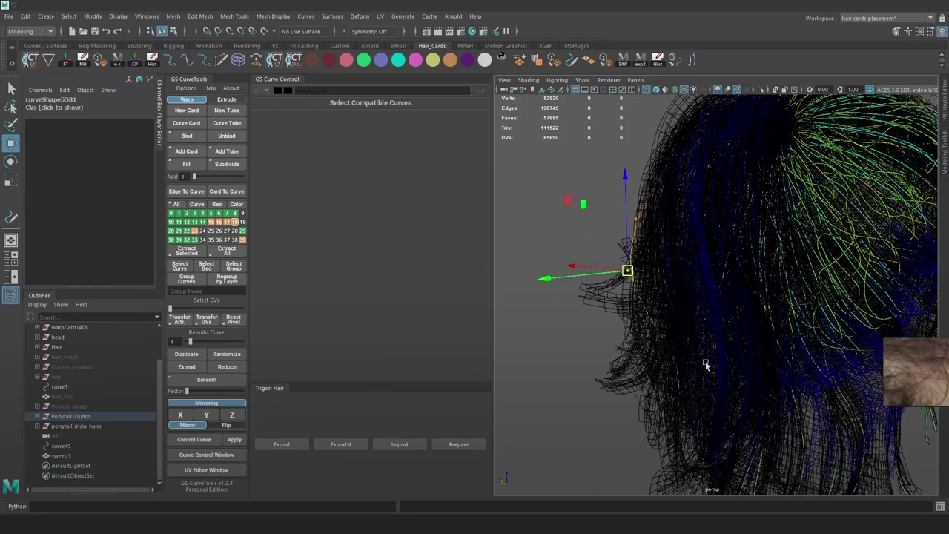
{"action": "left_click_drag", "start_coordinate": [639, 423], "coordinate": [638, 423]}
{"action": "key", "text": "6"}
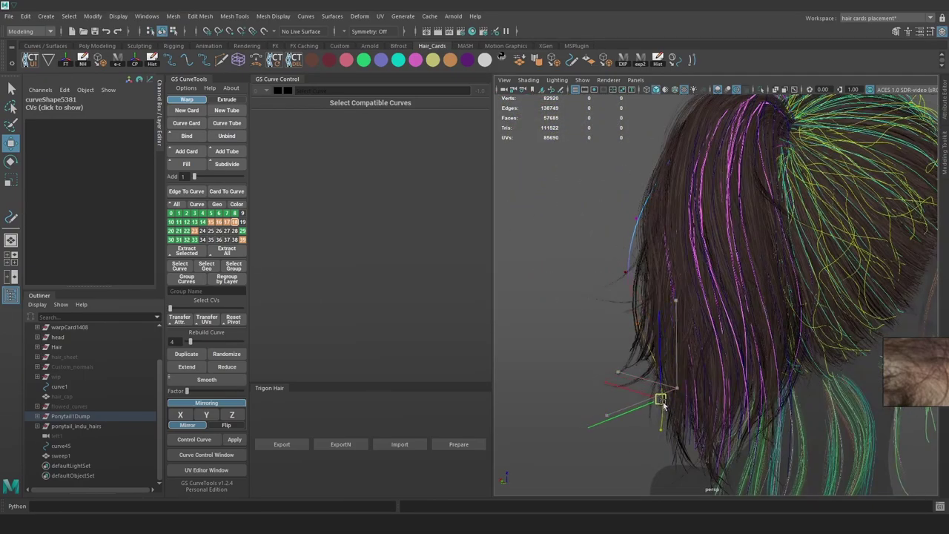
{"action": "key", "text": "4"}
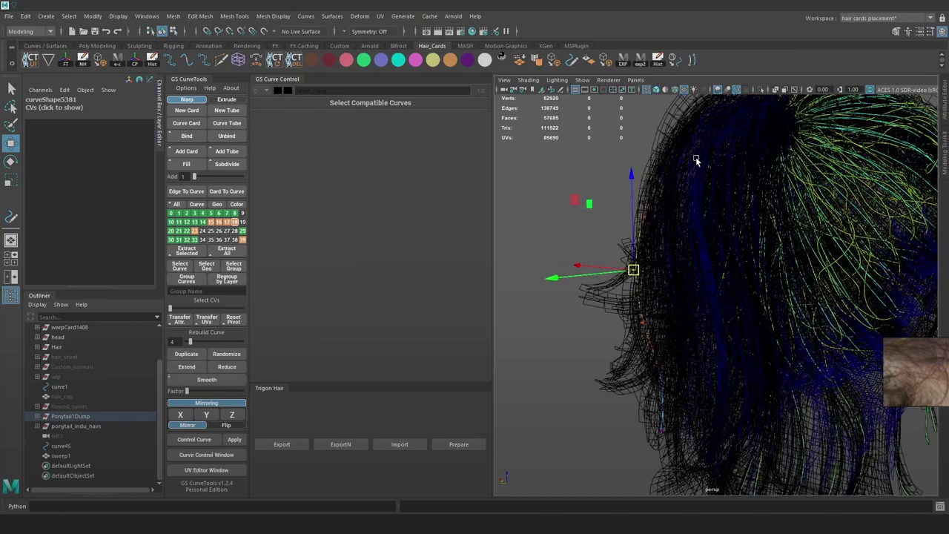
{"action": "middle_click_drag", "start_coordinate": [696, 160], "coordinate": [679, 214], "text": "alt"}
{"action": "mouse_move", "coordinate": [684, 171]}
{"action": "left_mouse_down"}
{"action": "mouse_move", "coordinate": [650, 208]}
{"action": "mouse_move", "coordinate": [663, 158]}
{"action": "left_mouse_up"}
{"action": "key", "text": "6"}
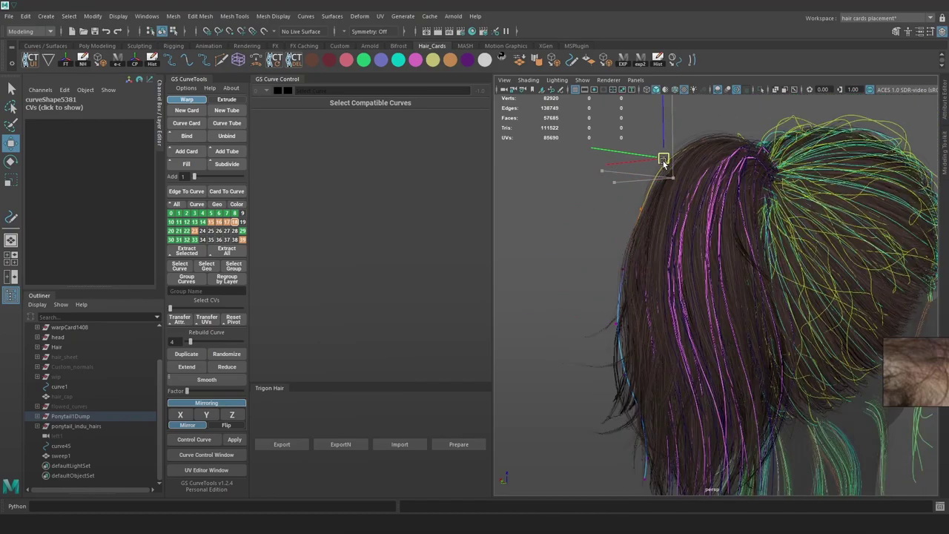
{"action": "left_click", "coordinate": [640, 213]}
{"action": "left_click_drag", "start_coordinate": [647, 207], "coordinate": [751, 293]}
{"action": "left_click", "coordinate": [662, 180]}
Move the ponytail_indu_hairs group into the Tail group under Hair
{"action": "key", "text": "alt+1"}
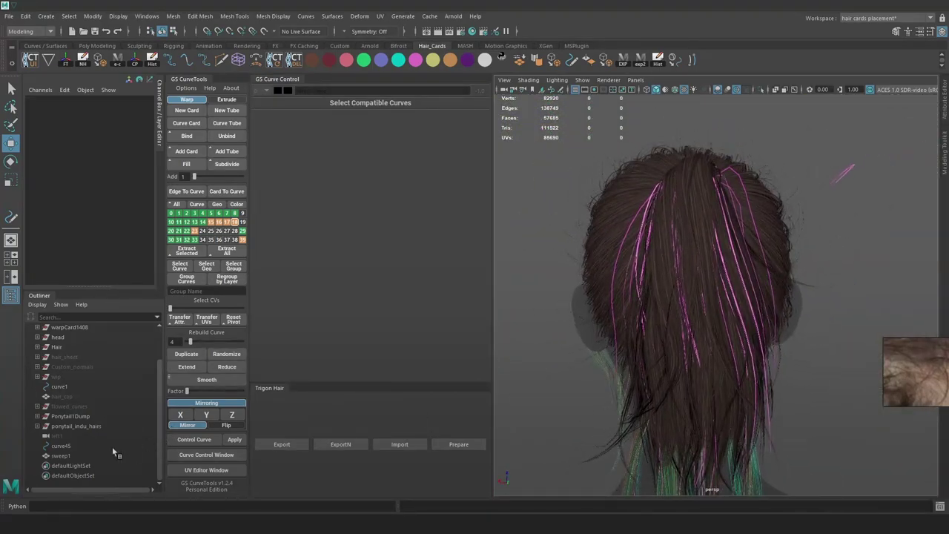
{"action": "left_click", "coordinate": [73, 427]}
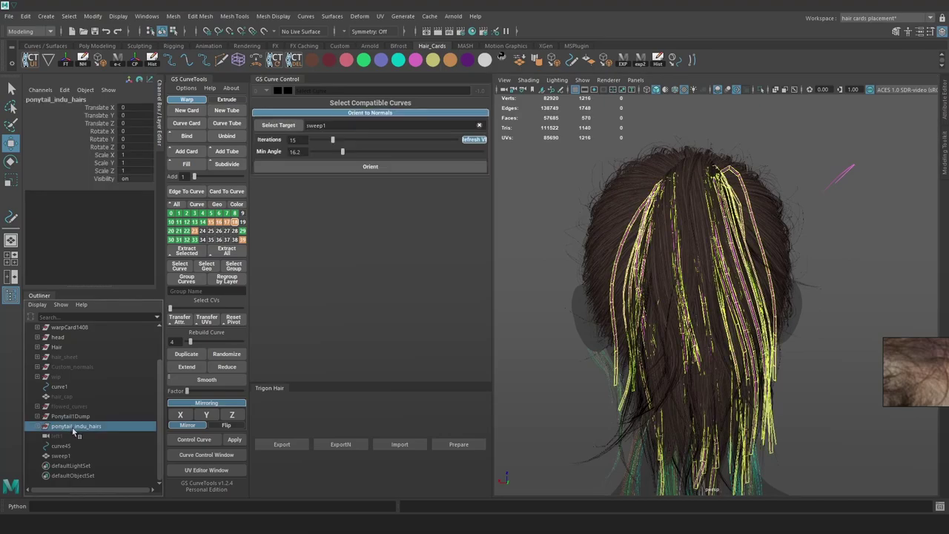
{"action": "left_click", "coordinate": [37, 347]}
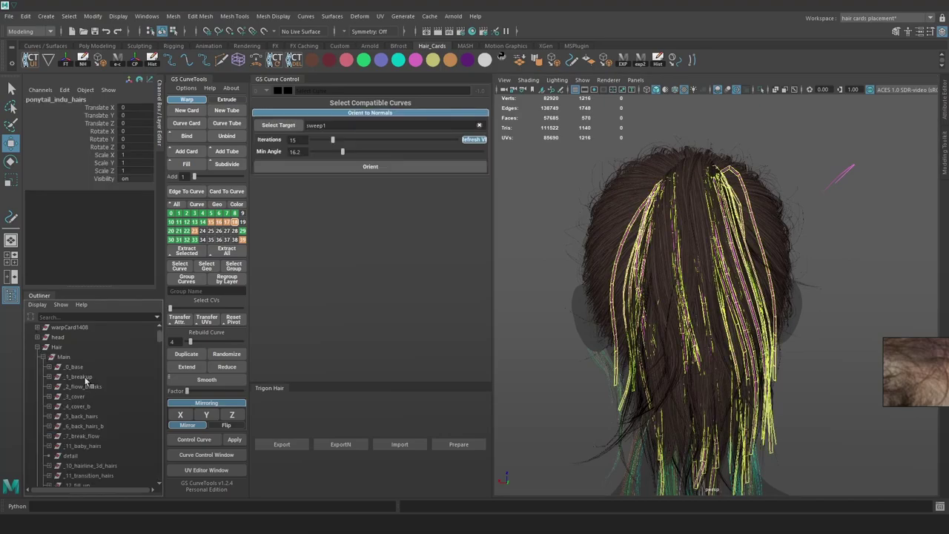
{"action": "left_click", "coordinate": [43, 358]}
{"action": "left_click", "coordinate": [43, 367]}
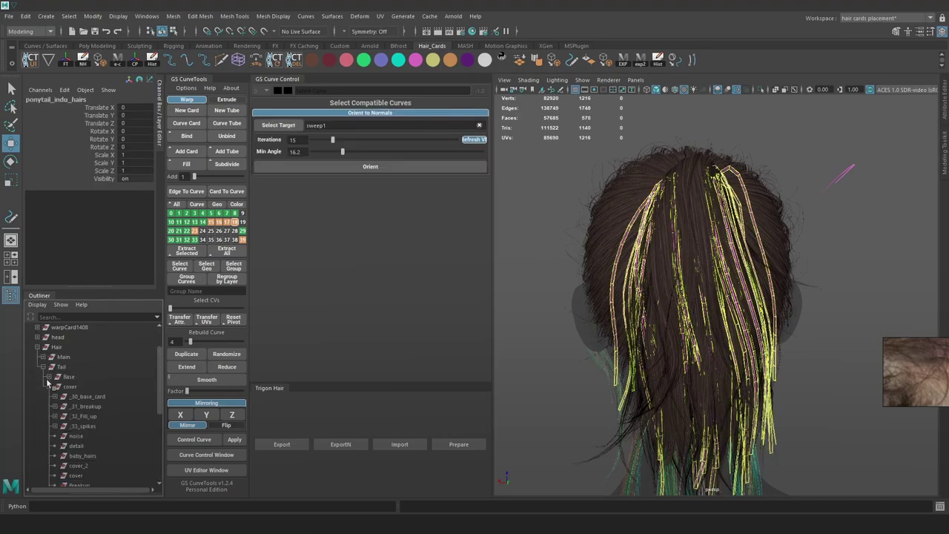
{"action": "left_click", "coordinate": [48, 387]}
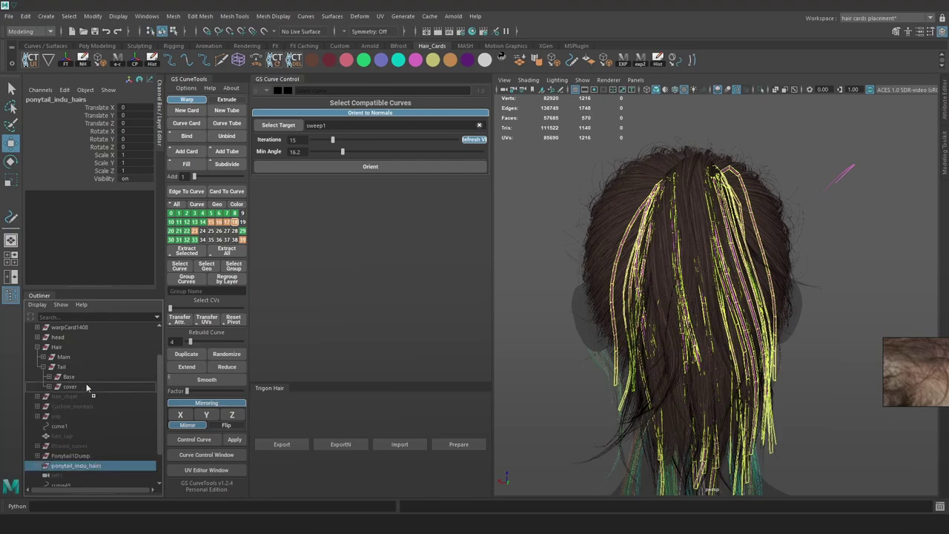
{"action": "left_click_drag", "start_coordinate": [87, 387], "coordinate": [85, 370]}
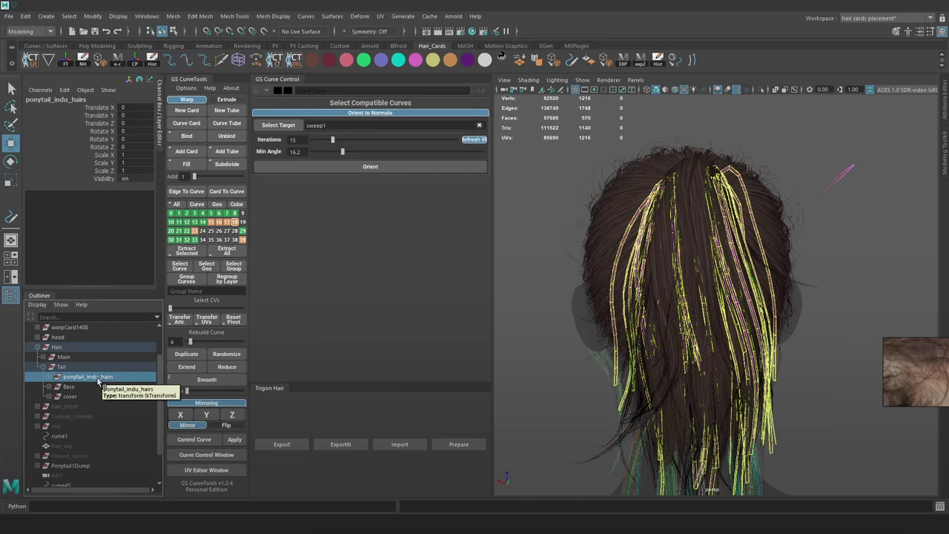
Group ponytail_indu_hairs inside Tail, name the new group individuals, and clear the selection
{"action": "key", "text": "ctrl+g"}
{"action": "double_click", "coordinate": [75, 397]}
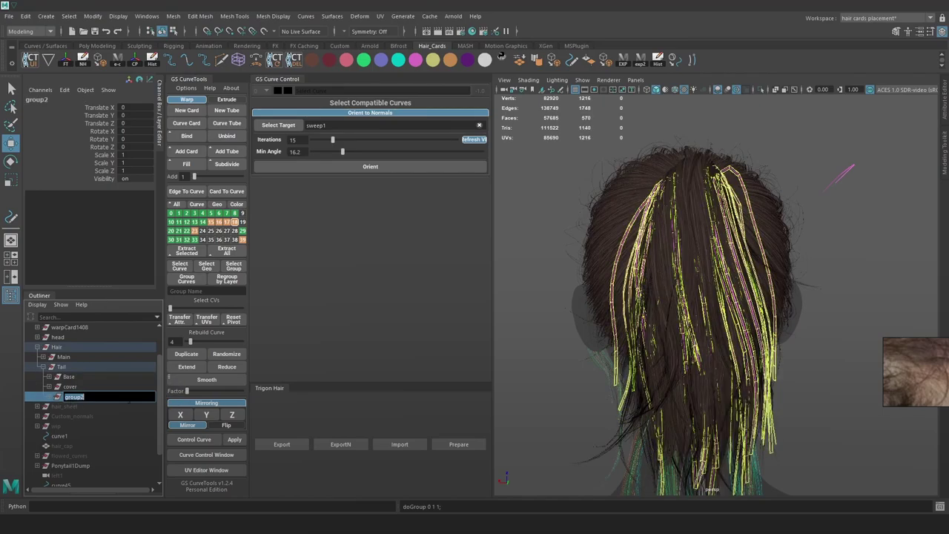
{"action": "type", "text": "indi"}
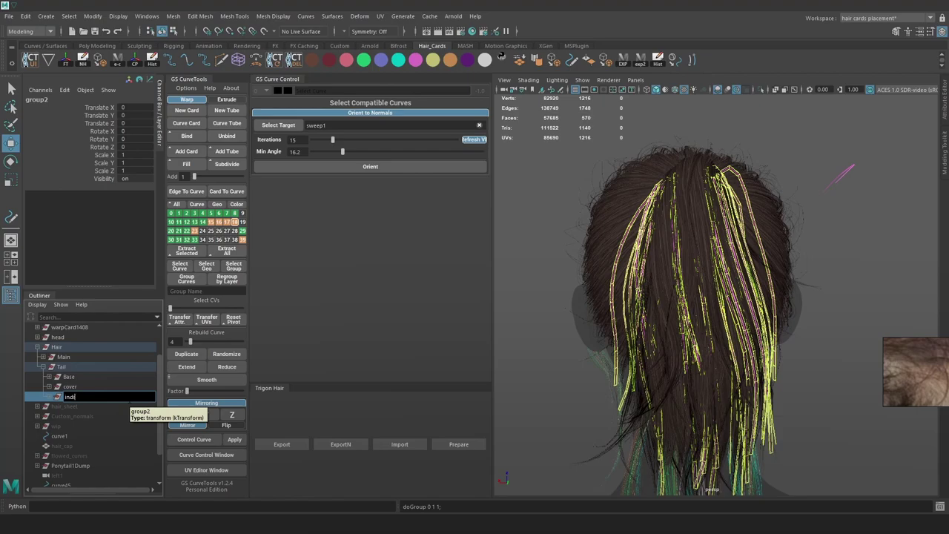
{"action": "type", "text": "viduals"}
{"action": "key", "text": "Return"}
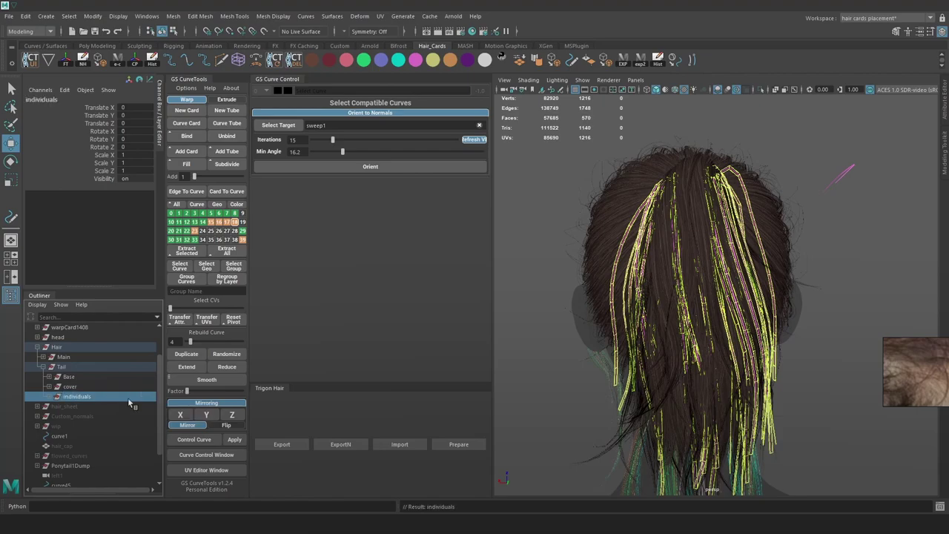
{"action": "left_click", "coordinate": [845, 260]}
Switch to Marmoset Toolbag, frame the ponytail from behind, and copy a full-screen capture of the render
{"action": "middle_click_drag", "start_coordinate": [782, 264], "coordinate": [756, 216], "text": "alt"}
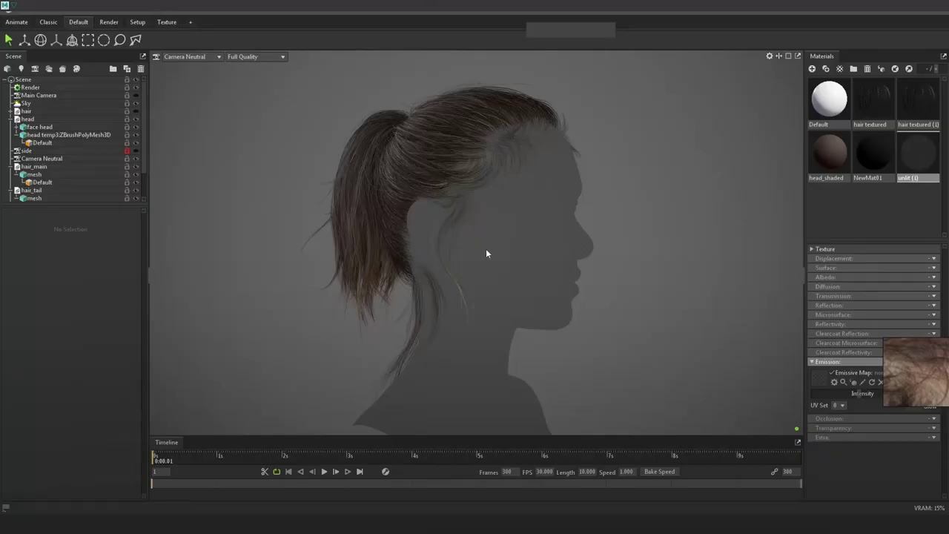
{"action": "left_click_drag", "start_coordinate": [486, 253], "coordinate": [645, 276]}
{"action": "right_click_drag", "start_coordinate": [645, 276], "coordinate": [674, 282]}
{"action": "middle_click_drag", "start_coordinate": [673, 282], "coordinate": [673, 302]}
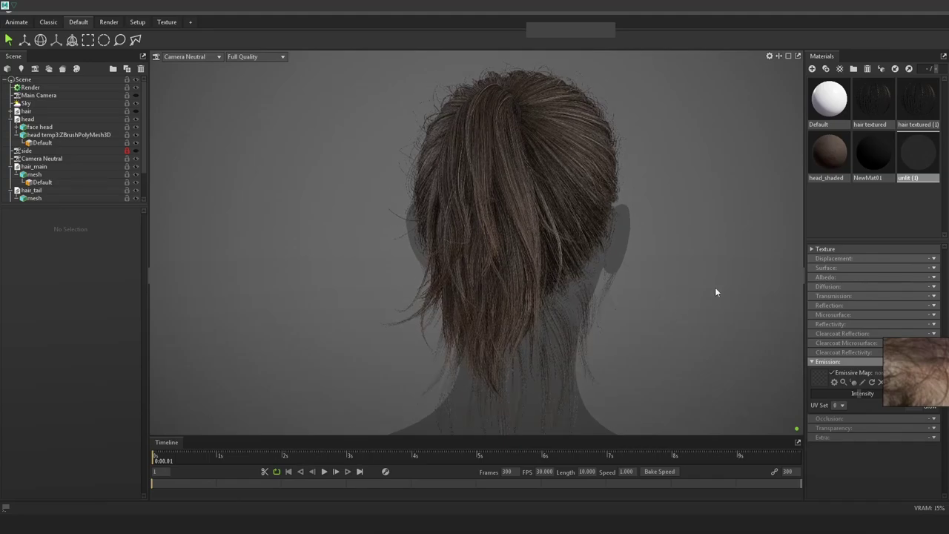
{"action": "key", "text": "Print"}
{"action": "left_click_drag", "start_coordinate": [0, 12], "coordinate": [947, 513]}
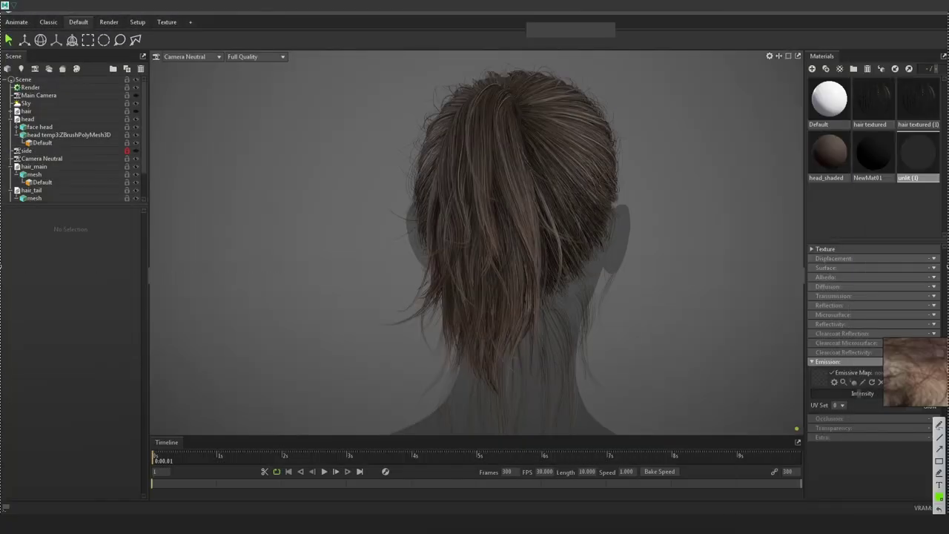
{"action": "key", "text": "ctrl+c"}
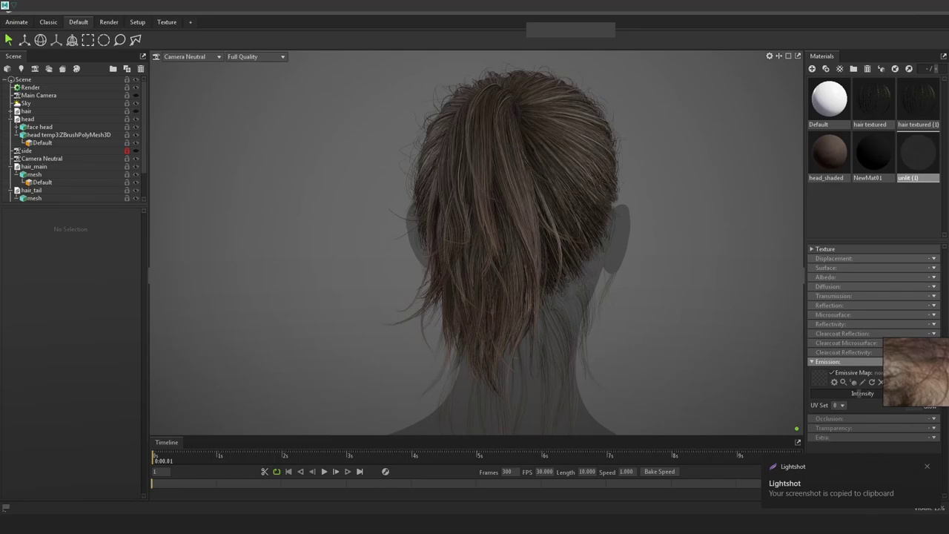
Switch to Photoshop, paste the capture as a new layer in the comparison document, and collapse the Actions panel
{"action": "key", "text": "alt+Tab"}
{"action": "key", "text": "ctrl+v"}
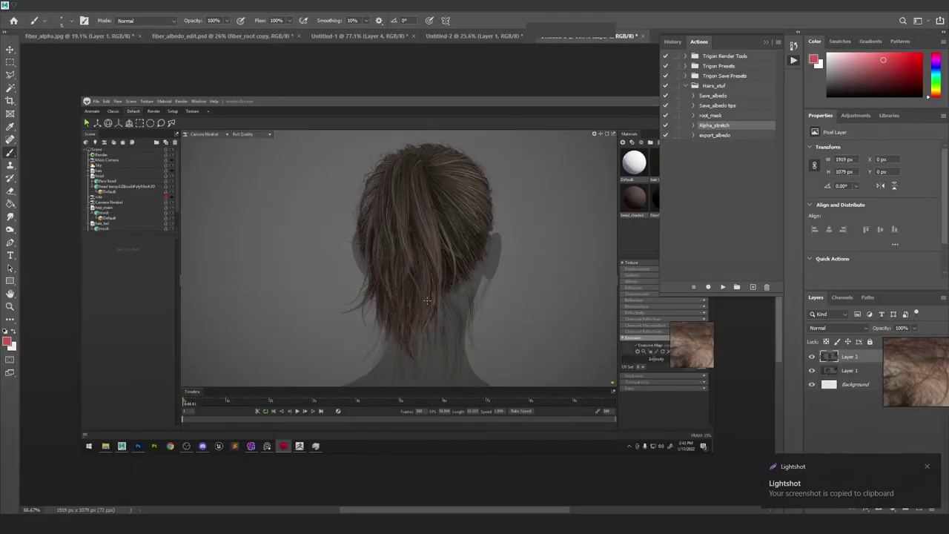
{"action": "left_click", "coordinate": [766, 41]}
Capture the back view in Marmoset Toolbag again and paste it above the earlier capture in the Photoshop document
{"action": "key", "text": "alt+Tab"}
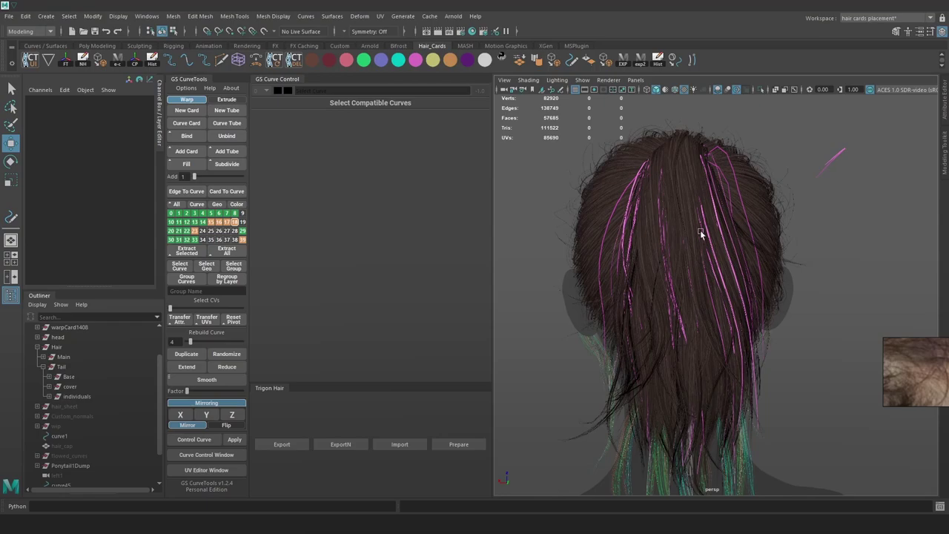
{"action": "key", "text": "alt+Tab"}
{"action": "key", "text": "alt+Tab"}
{"action": "key", "text": "Tab"}
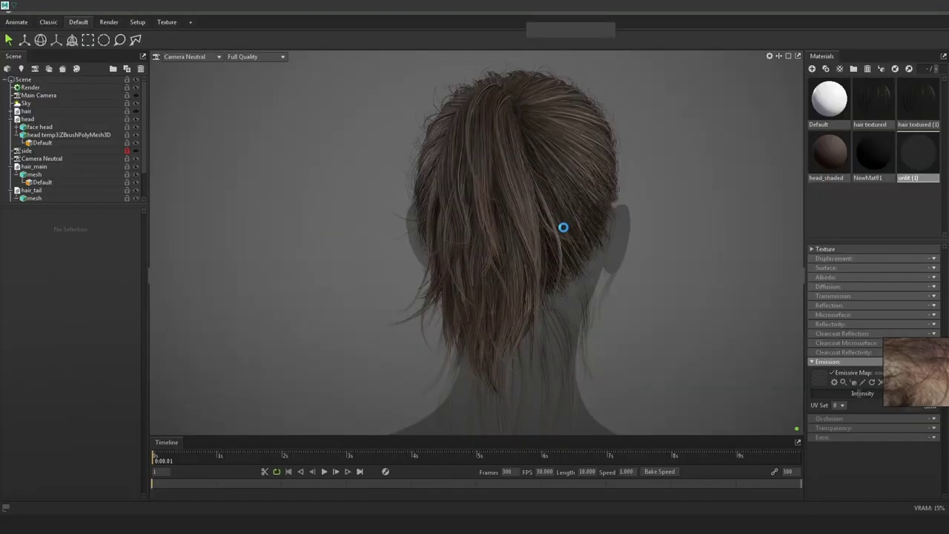
{"action": "key", "text": "Print"}
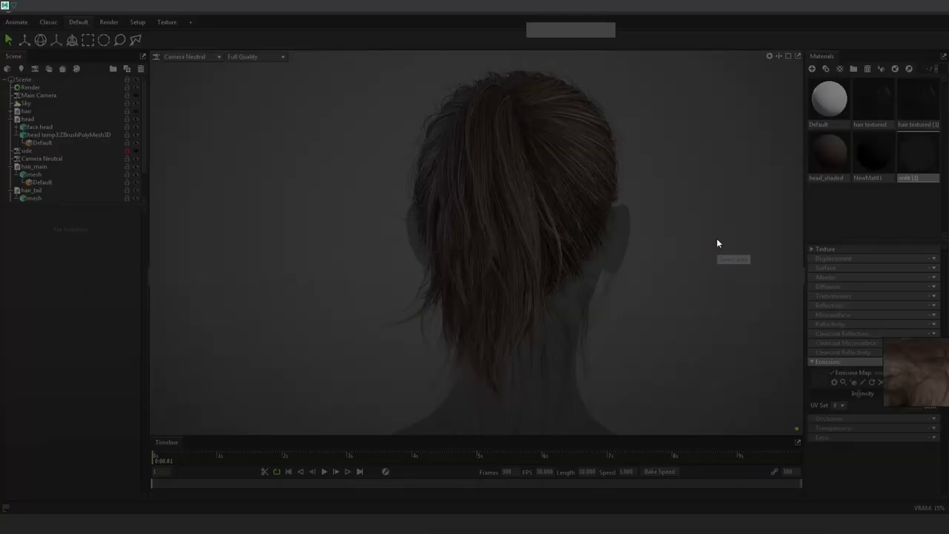
{"action": "mouse_move", "coordinate": [1, 11]}
{"action": "left_mouse_down"}
{"action": "mouse_move", "coordinate": [743, 513]}
{"action": "mouse_move", "coordinate": [948, 515]}
{"action": "left_mouse_up"}
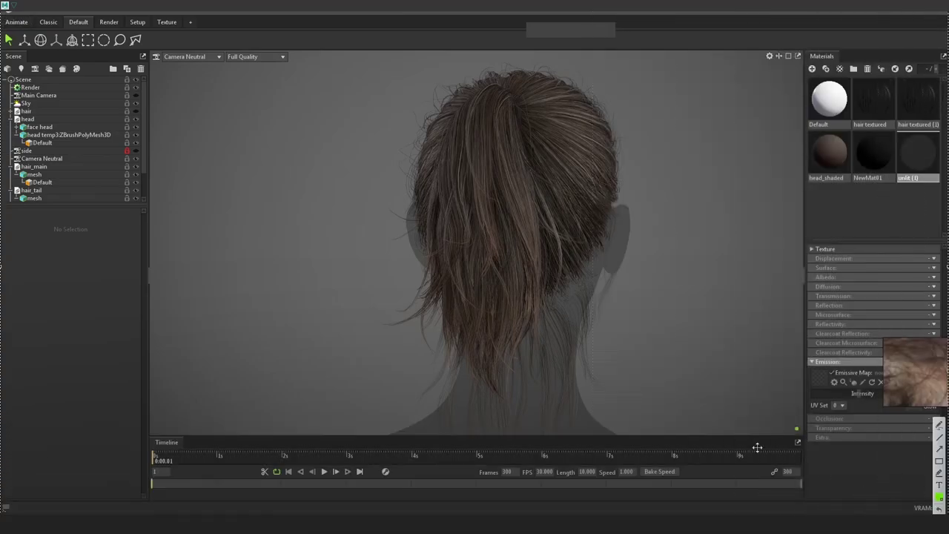
{"action": "key", "text": "ctrl+c"}
{"action": "key", "text": "alt+Tab"}
{"action": "key", "text": "ctrl+v"}
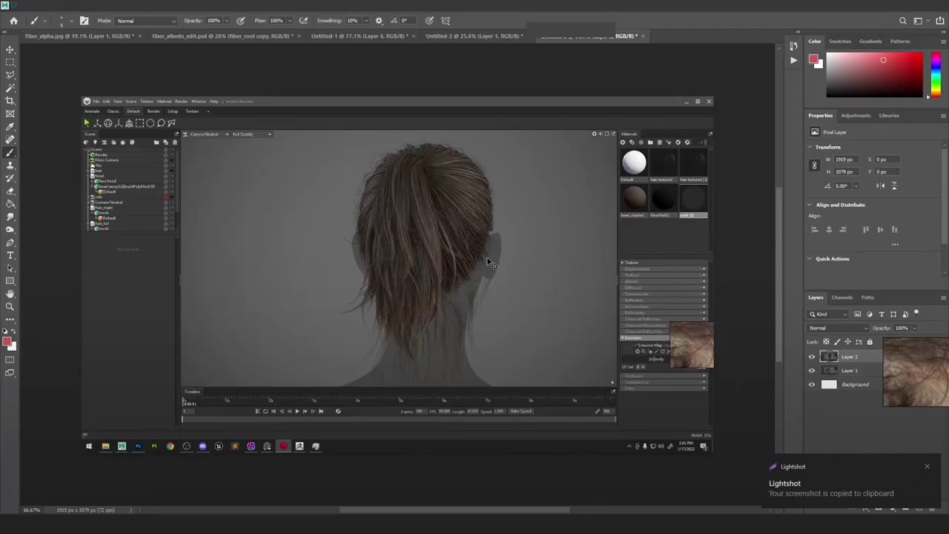
Compare the two ponytail captures by repeatedly hiding and showing Layer 3 over the upper and lower hair
{"action": "scroll", "coordinate": [413, 192], "scroll_direction": "up", "scroll_amount": 5, "text": "alt"}
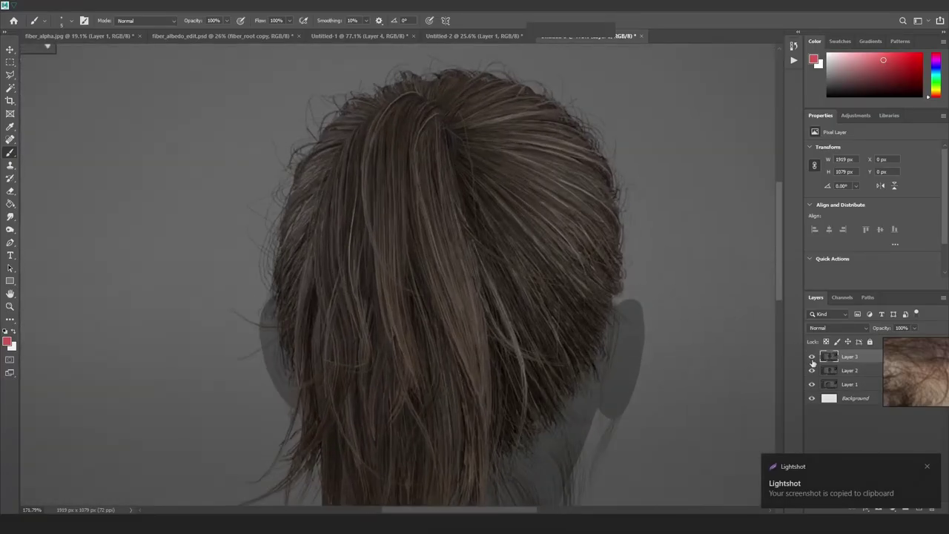
{"action": "left_click", "coordinate": [812, 360]}
{"action": "left_click", "coordinate": [812, 360]}
{"action": "left_click", "coordinate": [812, 361]}
{"action": "left_click", "coordinate": [812, 360]}
{"action": "left_click", "coordinate": [812, 360]}
{"action": "left_click", "coordinate": [811, 358]}
{"action": "scroll", "coordinate": [546, 235], "scroll_direction": "down", "scroll_amount": 5}
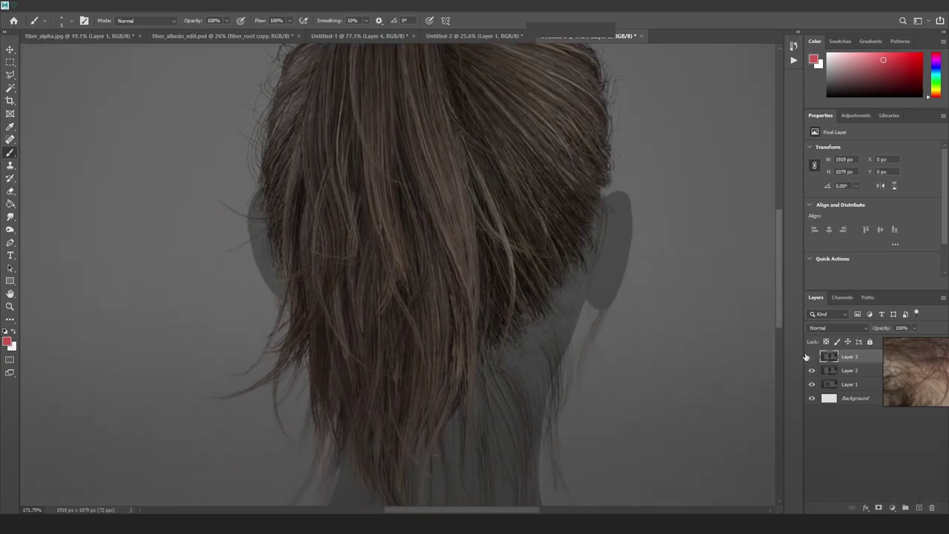
{"action": "left_click", "coordinate": [810, 358]}
{"action": "left_click", "coordinate": [810, 358]}
{"action": "left_click", "coordinate": [810, 358]}
{"action": "left_click", "coordinate": [810, 358]}
Try marking the hair strands at the ponytail's middle and beside its base with red brush strokes, and undo them
{"action": "left_click_drag", "start_coordinate": [501, 257], "coordinate": [517, 386]}
{"action": "scroll", "coordinate": [424, 313], "scroll_direction": "up", "scroll_amount": 3, "text": "alt"}
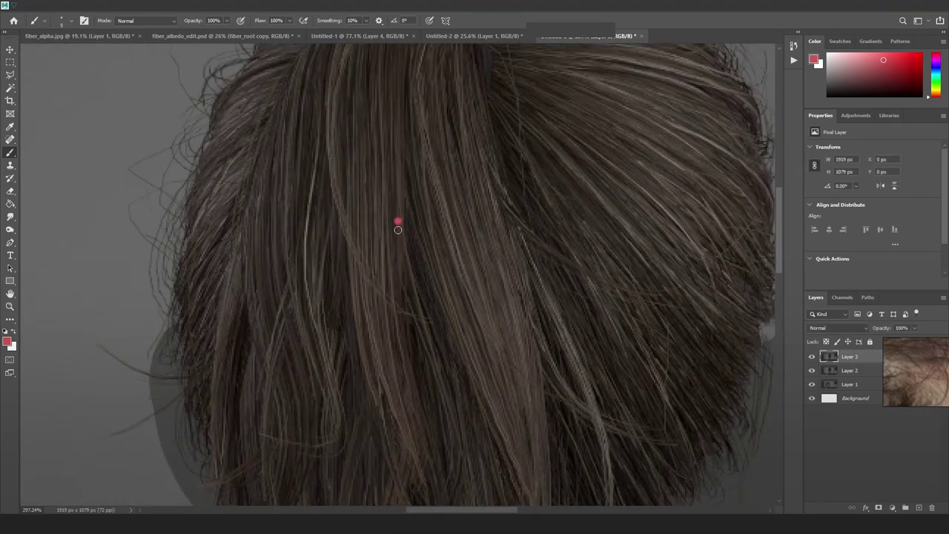
{"action": "left_click_drag", "start_coordinate": [397, 222], "coordinate": [427, 400]}
{"action": "key", "text": "ctrl+z"}
{"action": "left_click_drag", "start_coordinate": [542, 187], "coordinate": [562, 308]}
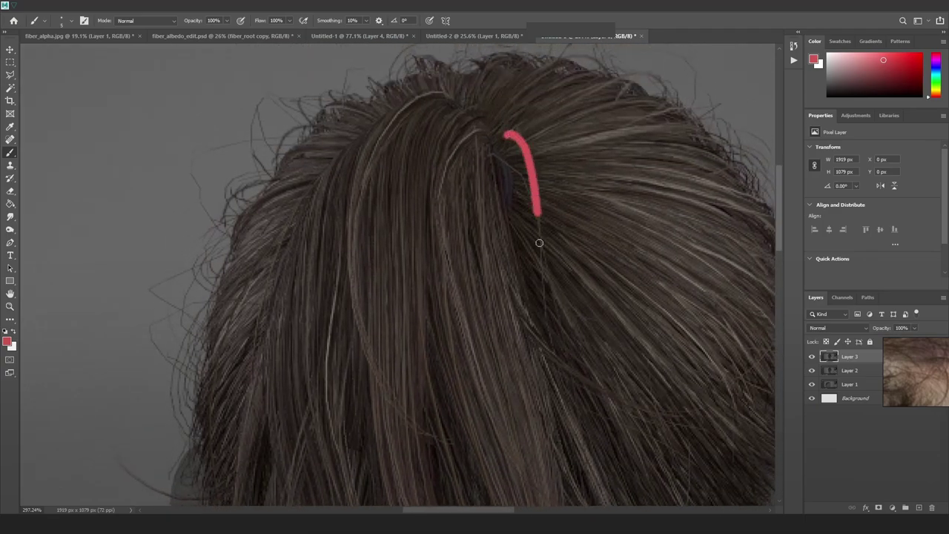
{"action": "left_click_drag", "start_coordinate": [539, 243], "coordinate": [534, 316]}
{"action": "key", "text": "ctrl+z"}
{"action": "key", "text": "ctrl+z"}
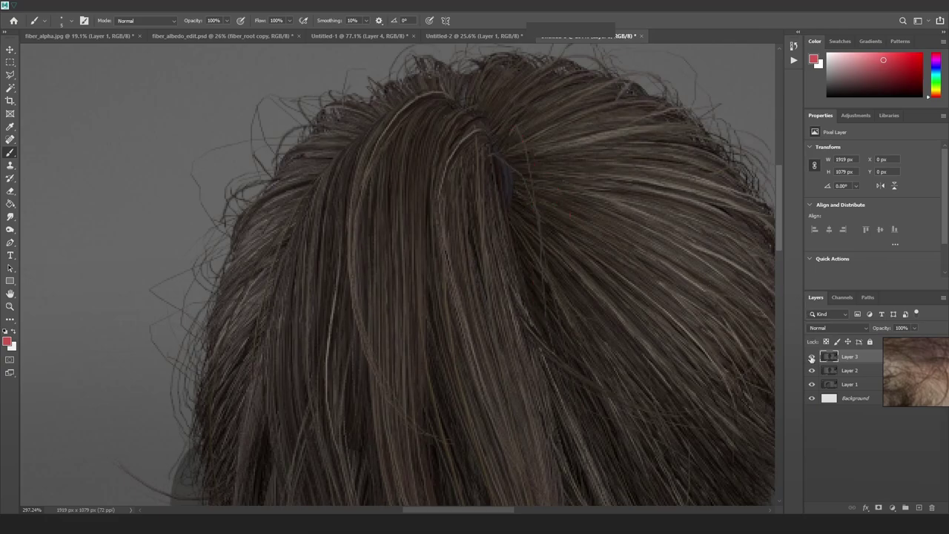
Toggle Layer 3's visibility to compare the hair around the ponytail's base between the two captures
{"action": "left_click", "coordinate": [812, 359]}
{"action": "left_click", "coordinate": [811, 358]}
{"action": "left_click", "coordinate": [812, 358]}
{"action": "left_click", "coordinate": [811, 358]}
Try marking the hair flow along the ponytail's outer edge with red brush strokes, and undo them
{"action": "left_click_drag", "start_coordinate": [316, 177], "coordinate": [278, 359]}
{"action": "mouse_move", "coordinate": [260, 419]}
{"action": "left_mouse_down"}
{"action": "mouse_move", "coordinate": [262, 299]}
{"action": "mouse_move", "coordinate": [291, 236]}
{"action": "left_mouse_up"}
{"action": "left_click_drag", "start_coordinate": [210, 463], "coordinate": [267, 273]}
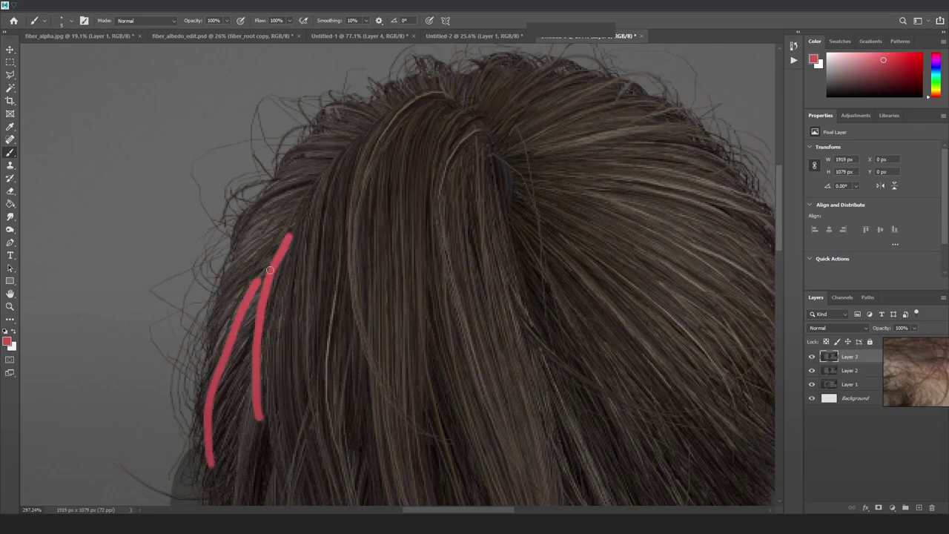
{"action": "scroll", "coordinate": [384, 327], "scroll_direction": "down", "scroll_amount": 3, "text": "alt"}
{"action": "scroll", "coordinate": [467, 363], "scroll_direction": "down", "scroll_amount": 3}
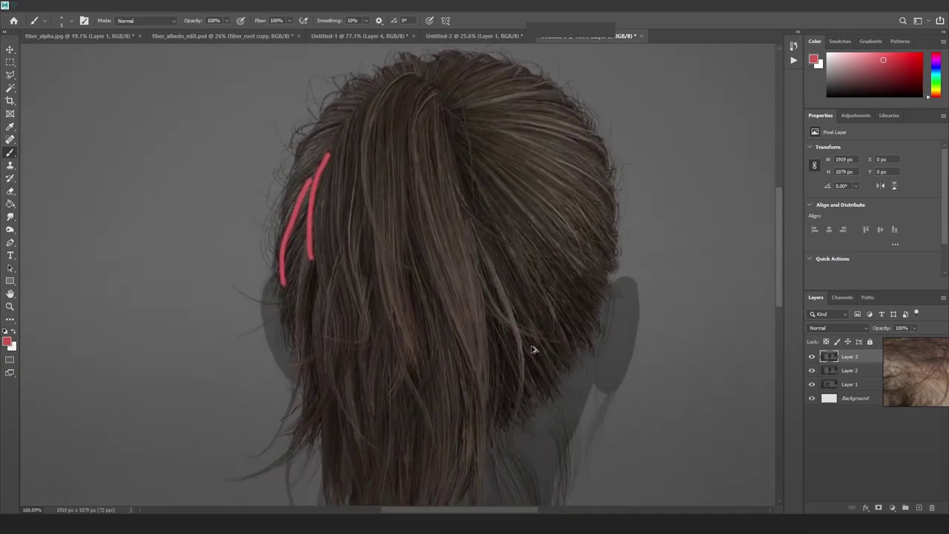
{"action": "key", "text": "ctrl+z"}
{"action": "key", "text": "ctrl+z"}
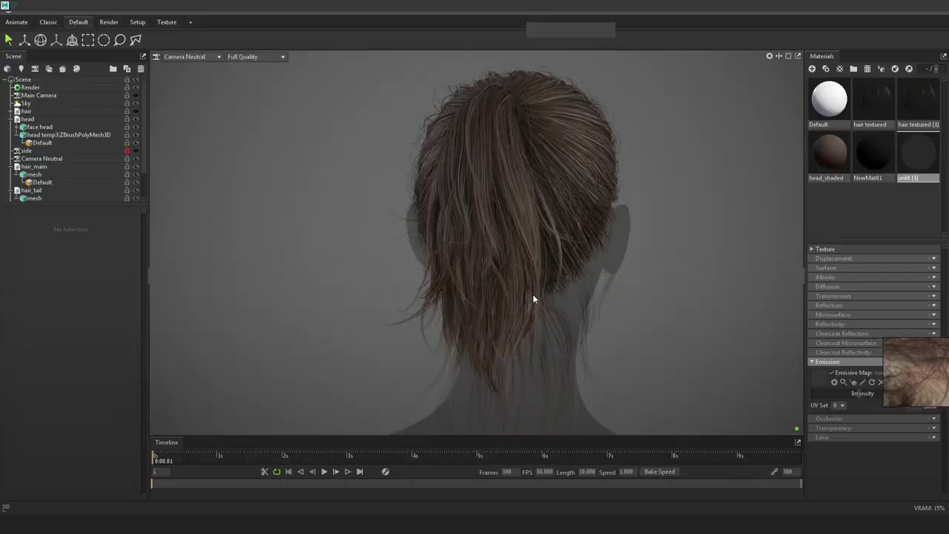
Examine the rendered ponytail up close in Marmoset Toolbag and compare it with the XGen groom in the other Maya scene
{"action": "scroll", "coordinate": [660, 328], "scroll_direction": "up", "scroll_amount": 3}
{"action": "left_click_drag", "start_coordinate": [660, 328], "coordinate": [646, 239]}
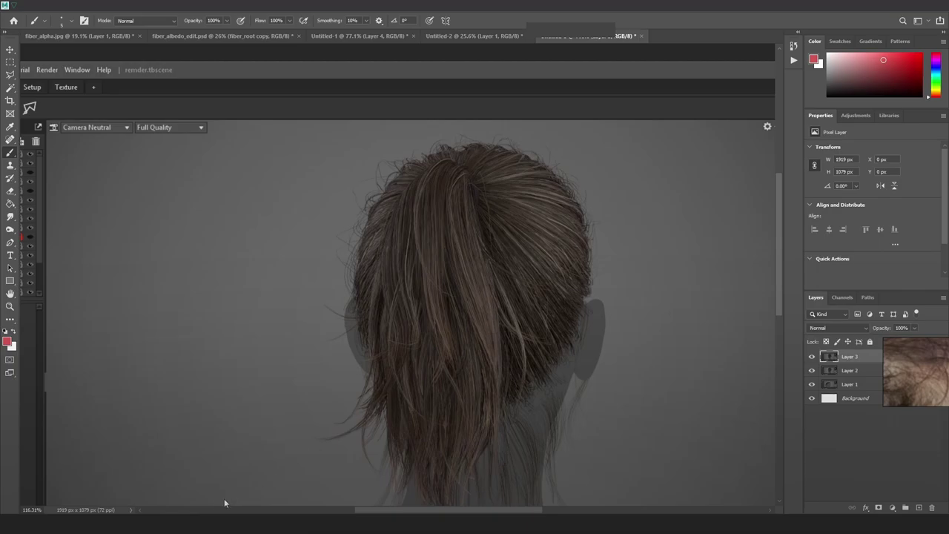
{"action": "left_click", "coordinate": [253, 478]}
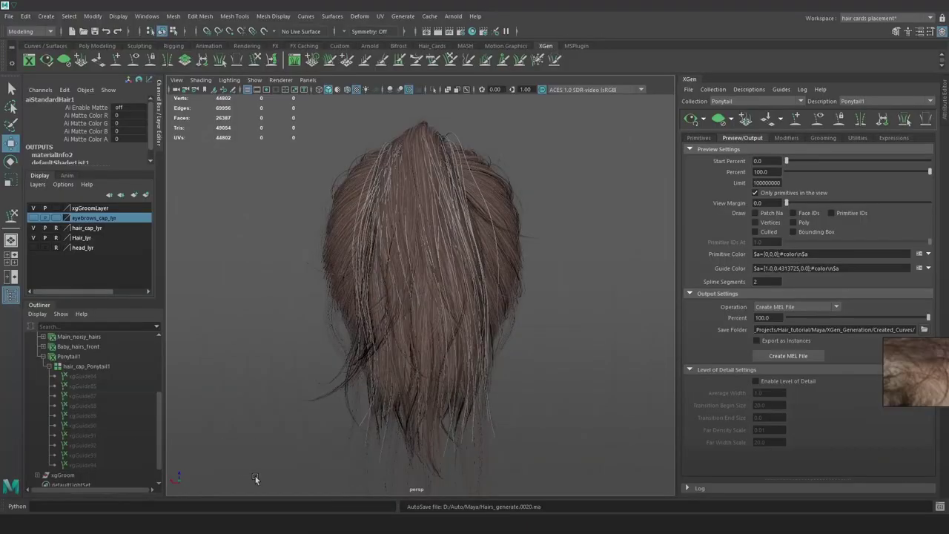
{"action": "left_click_drag", "start_coordinate": [472, 393], "coordinate": [424, 362], "text": "alt"}
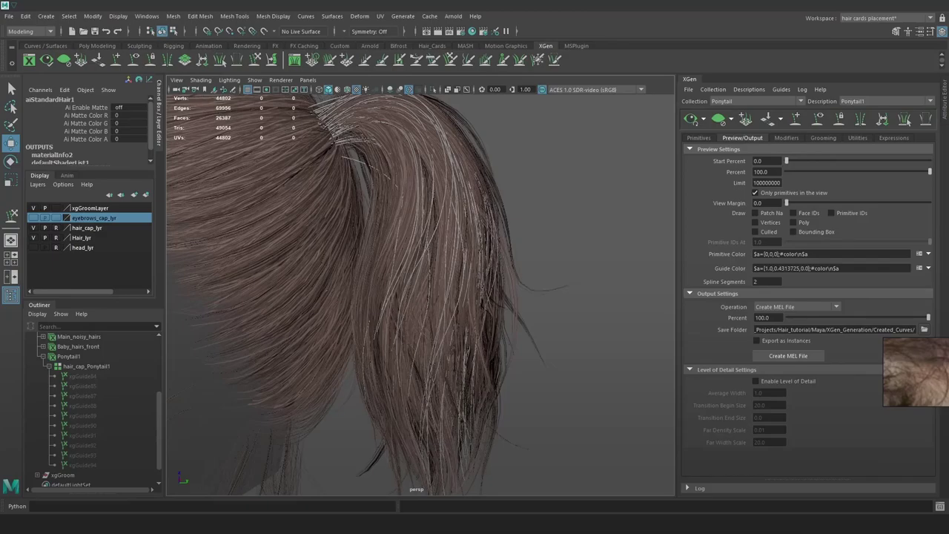
Return to the hair card scene and rotate the lower control vertex of the warpCard1853 curve with soft selection
{"action": "left_click", "coordinate": [62, 489]}
{"action": "left_click_drag", "start_coordinate": [665, 235], "coordinate": [635, 304], "text": "alt"}
{"action": "left_click", "coordinate": [655, 271]}
{"action": "key", "text": "b"}
{"action": "left_click", "coordinate": [661, 338]}
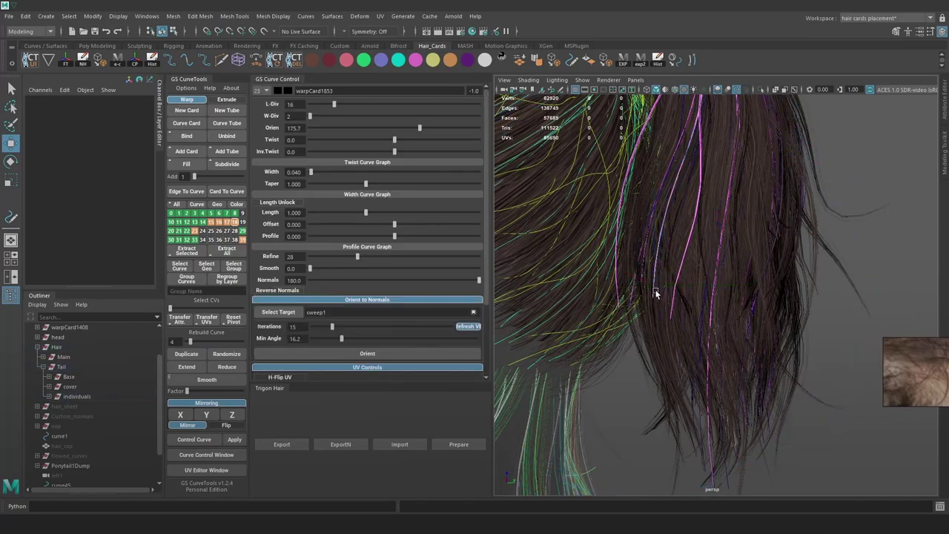
{"action": "left_click", "coordinate": [656, 293]}
{"action": "key", "text": "e"}
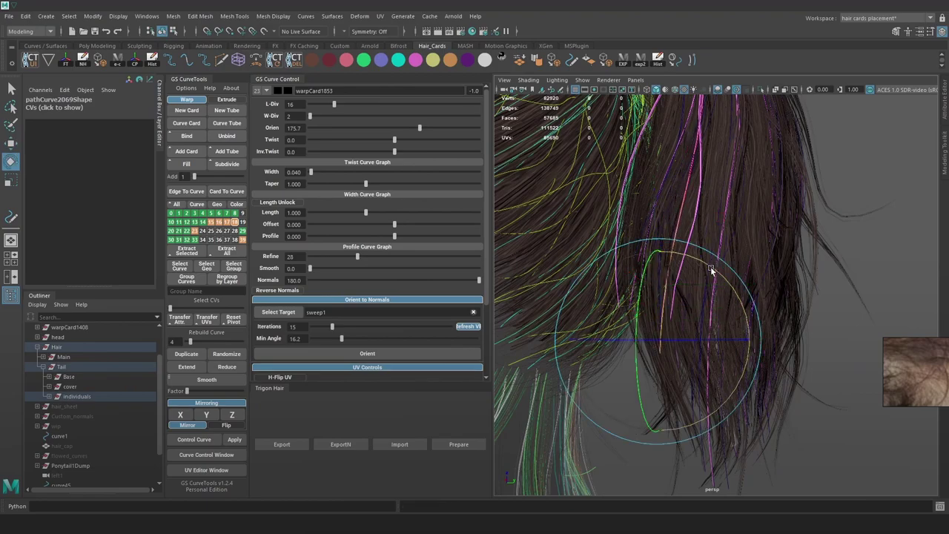
{"action": "left_click_drag", "start_coordinate": [710, 270], "coordinate": [682, 269]}
{"action": "key", "text": "w"}
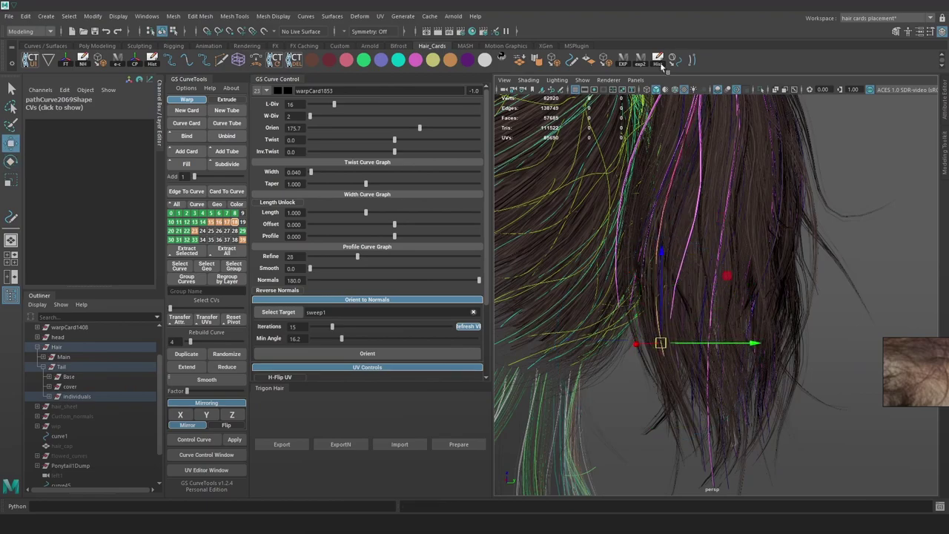
Export the updated hair with the exp2 script and inspect the ponytail's side in Marmoset Toolbag
{"action": "left_click", "coordinate": [639, 61]}
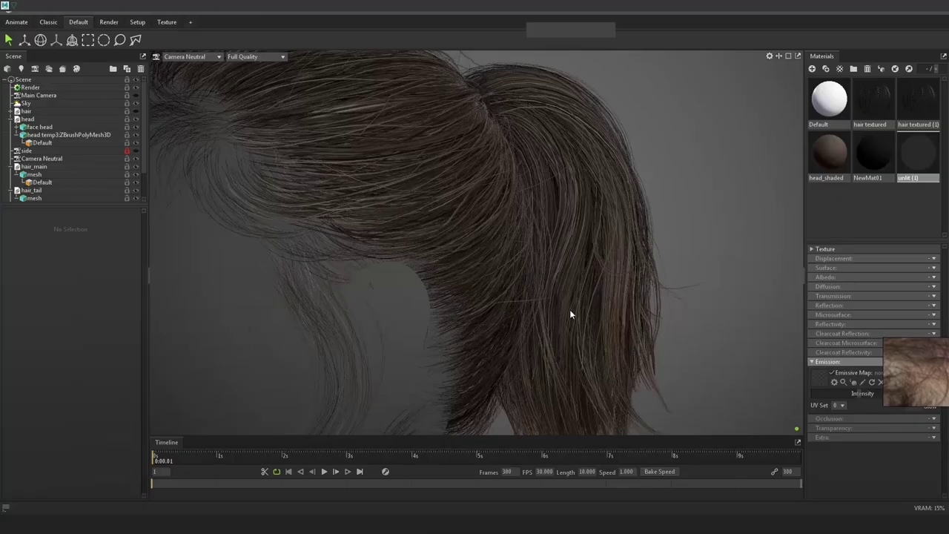
{"action": "left_click_drag", "start_coordinate": [570, 312], "coordinate": [539, 334]}
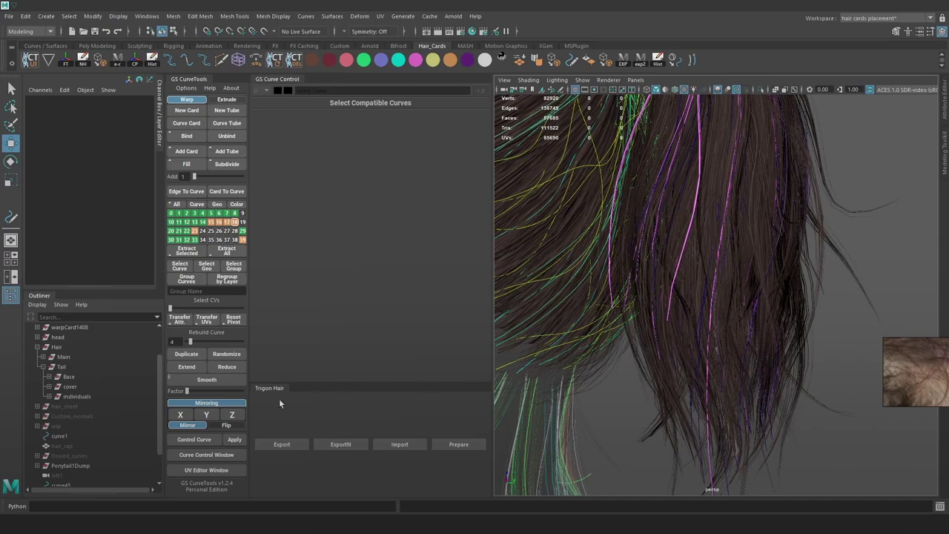
Isolate the Tail's individuals group in the viewport and frame it with textured shading
{"action": "key", "text": "4"}
{"action": "scroll", "coordinate": [728, 299], "scroll_direction": "down", "scroll_amount": 4}
{"action": "left_click", "coordinate": [72, 398]}
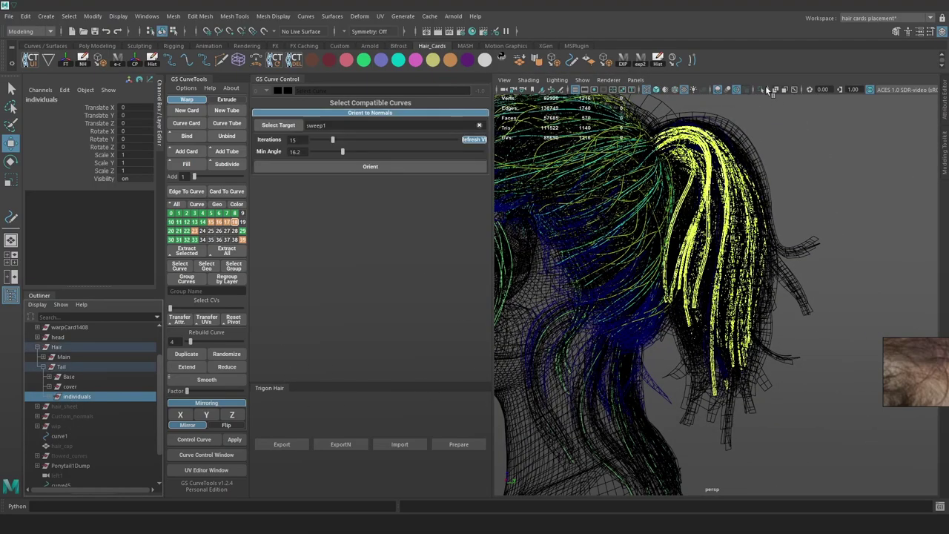
{"action": "left_click", "coordinate": [761, 89]}
{"action": "key", "text": "f"}
{"action": "key", "text": "6"}
Set the Taper of the selected individual hair cards to about 0.424 and inspect their ends
{"action": "mouse_move", "coordinate": [775, 334]}
{"action": "middle_mouse_down", "text": "alt"}
{"action": "mouse_move", "coordinate": [757, 317]}
{"action": "mouse_move", "coordinate": [739, 263]}
{"action": "middle_mouse_up", "text": "alt"}
{"action": "scroll", "coordinate": [739, 263], "scroll_direction": "up", "scroll_amount": 5}
{"action": "left_click_drag", "start_coordinate": [366, 184], "coordinate": [330, 187]}
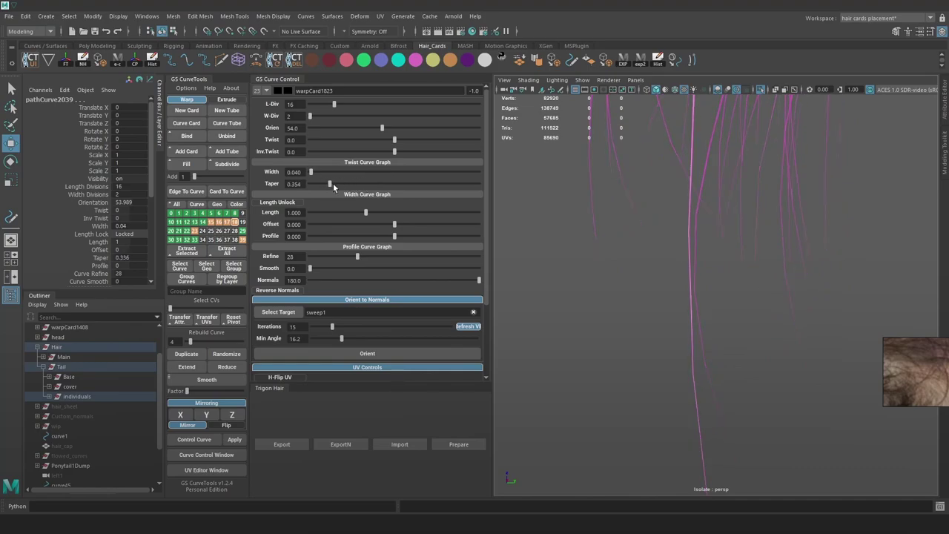
{"action": "scroll", "coordinate": [695, 214], "scroll_direction": "down", "scroll_amount": 5}
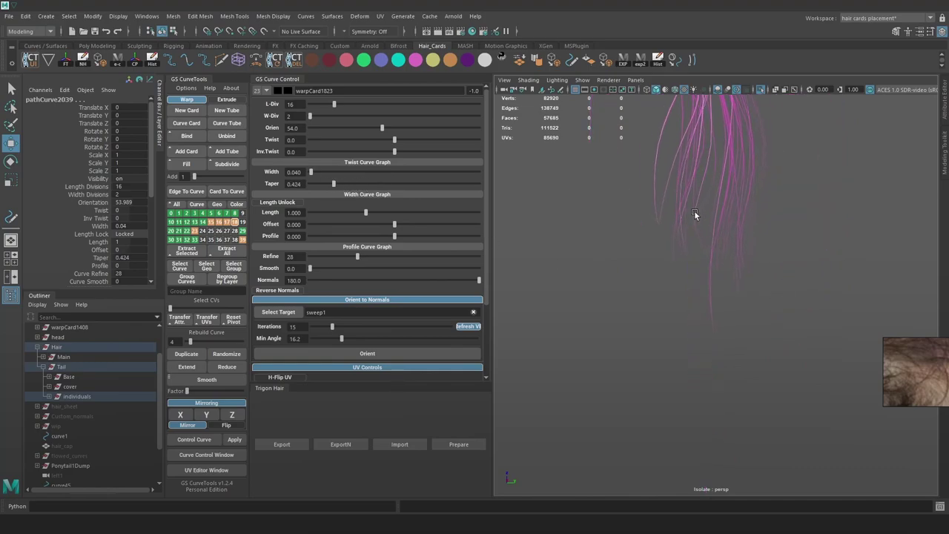
{"action": "left_click_drag", "start_coordinate": [694, 214], "coordinate": [733, 264], "text": "alt"}
{"action": "left_click", "coordinate": [644, 64]}
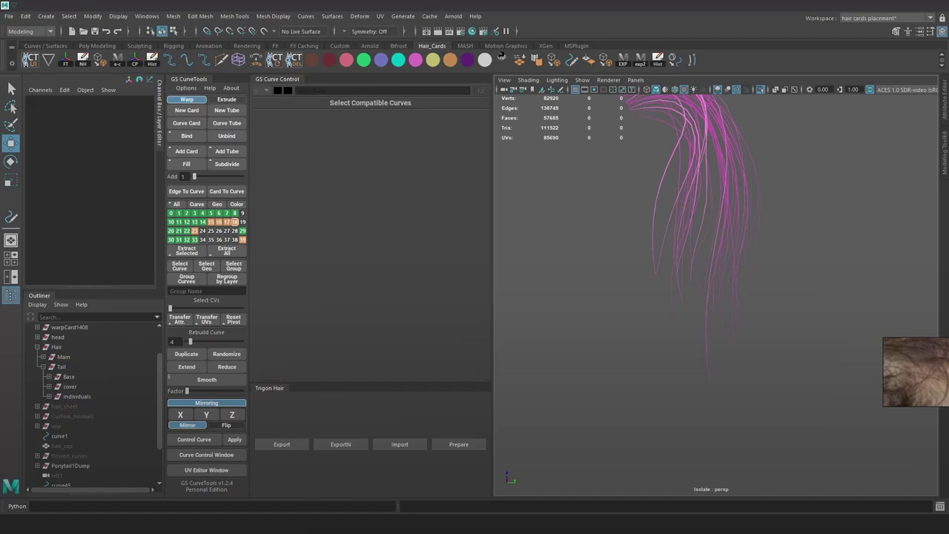
Switch to Marmoset Toolbag and examine the ponytail from the side and back against the reference photo
{"action": "key", "text": "alt+Tab"}
{"action": "left_click_drag", "start_coordinate": [579, 316], "coordinate": [475, 338], "text": "alt"}
{"action": "scroll", "coordinate": [611, 354], "scroll_direction": "down", "scroll_amount": 3}
{"action": "left_click_drag", "start_coordinate": [557, 316], "coordinate": [486, 315]}
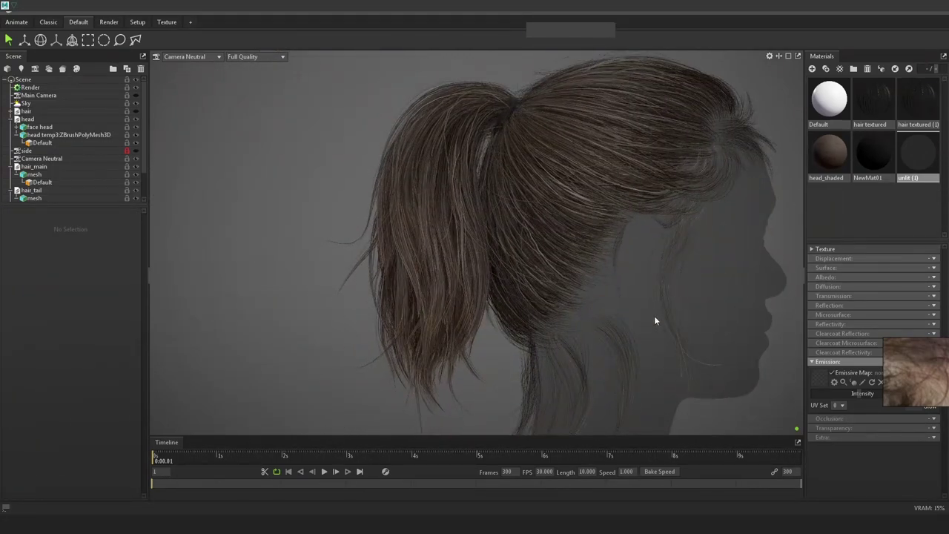
{"action": "left_click_drag", "start_coordinate": [655, 317], "coordinate": [650, 290]}
{"action": "left_click_drag", "start_coordinate": [673, 232], "coordinate": [591, 234]}
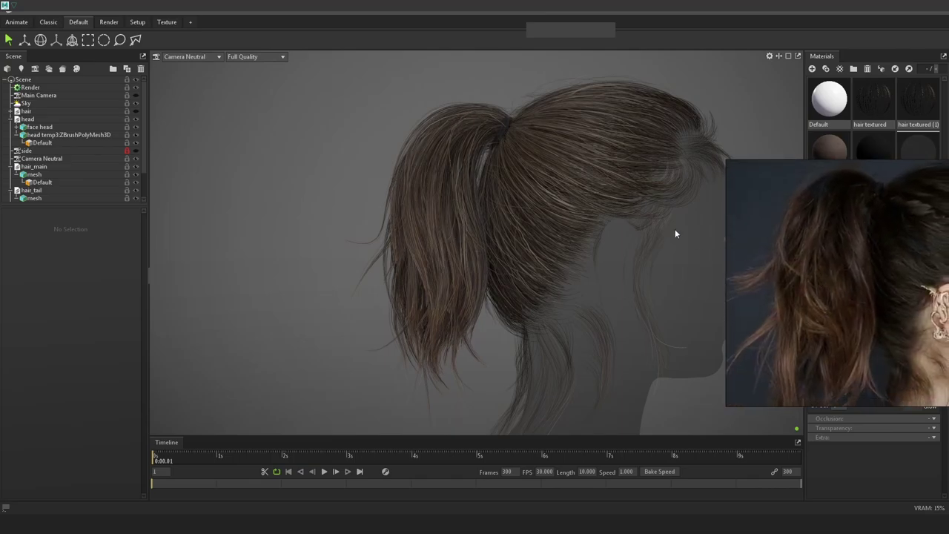
{"action": "left_click", "coordinate": [529, 221]}
{"action": "left_click_drag", "start_coordinate": [531, 225], "coordinate": [550, 217]}
{"action": "right_click_drag", "start_coordinate": [550, 216], "coordinate": [573, 251]}
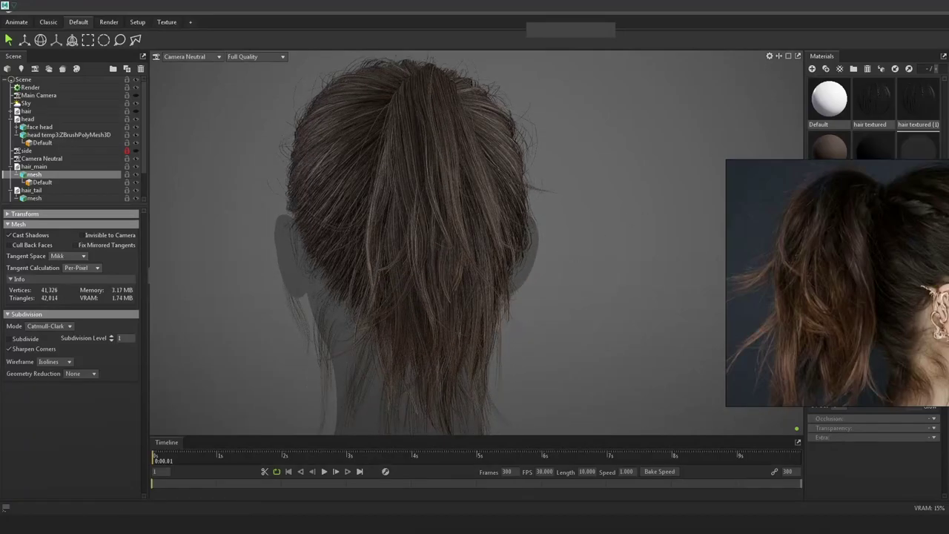
Switch to the Hairs_generate Maya scene, show the Ponytail1 description's modifiers, and shrink the reference photo
{"action": "mouse_move", "coordinate": [113, 524]}
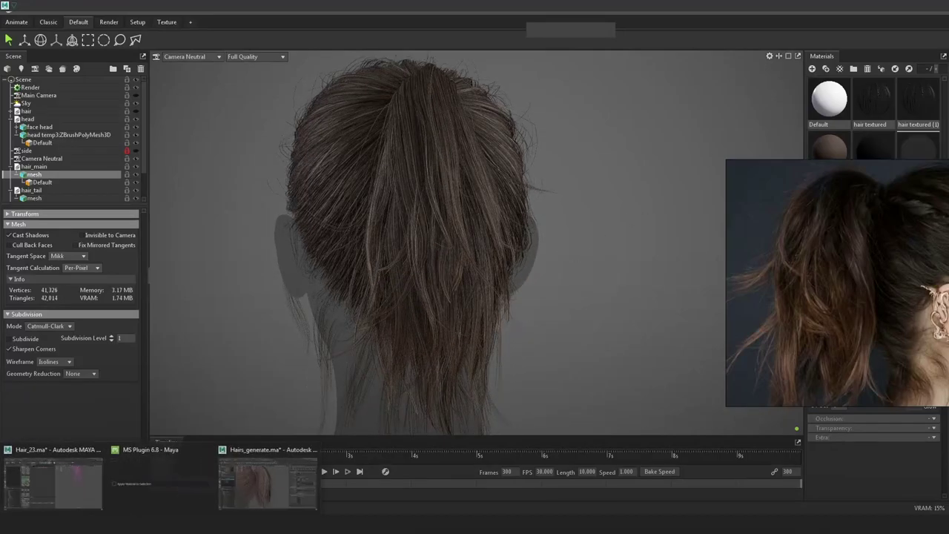
{"action": "left_click", "coordinate": [247, 500]}
{"action": "left_click_drag", "start_coordinate": [633, 273], "coordinate": [557, 276], "text": "alt"}
{"action": "right_click_drag", "start_coordinate": [819, 283], "coordinate": [566, 400]}
{"action": "left_click", "coordinate": [786, 138]}
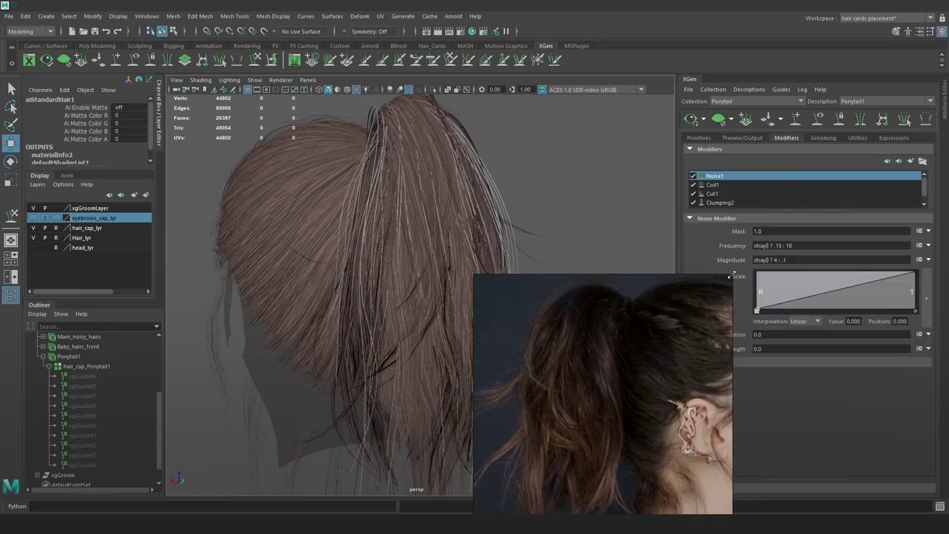
{"action": "left_click_drag", "start_coordinate": [730, 276], "coordinate": [550, 468]}
{"action": "right_click_drag", "start_coordinate": [550, 468], "coordinate": [635, 302]}
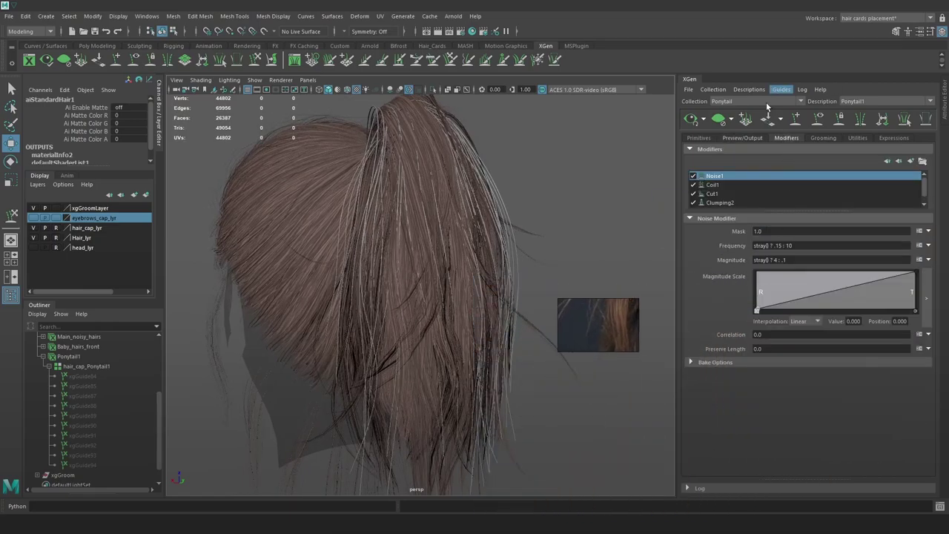
Compare the ponytail groom with the Coil1 modifier off and on, leaving the modifier enabled
{"action": "left_click", "coordinate": [693, 185]}
{"action": "left_click", "coordinate": [694, 185]}
{"action": "left_click", "coordinate": [693, 185]}
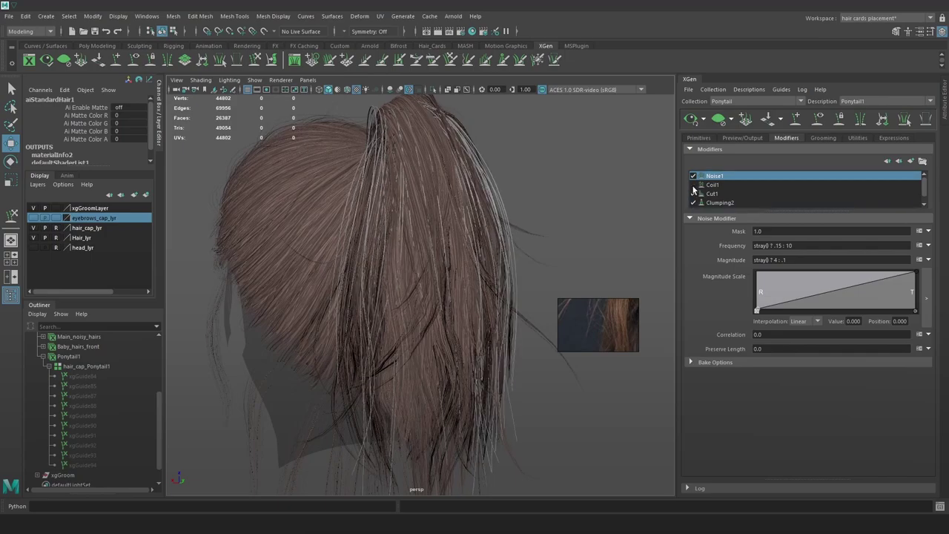
{"action": "left_click", "coordinate": [694, 185]}
{"action": "left_click", "coordinate": [693, 186]}
{"action": "left_click_drag", "start_coordinate": [585, 195], "coordinate": [546, 206], "text": "alt"}
{"action": "left_click", "coordinate": [694, 186]}
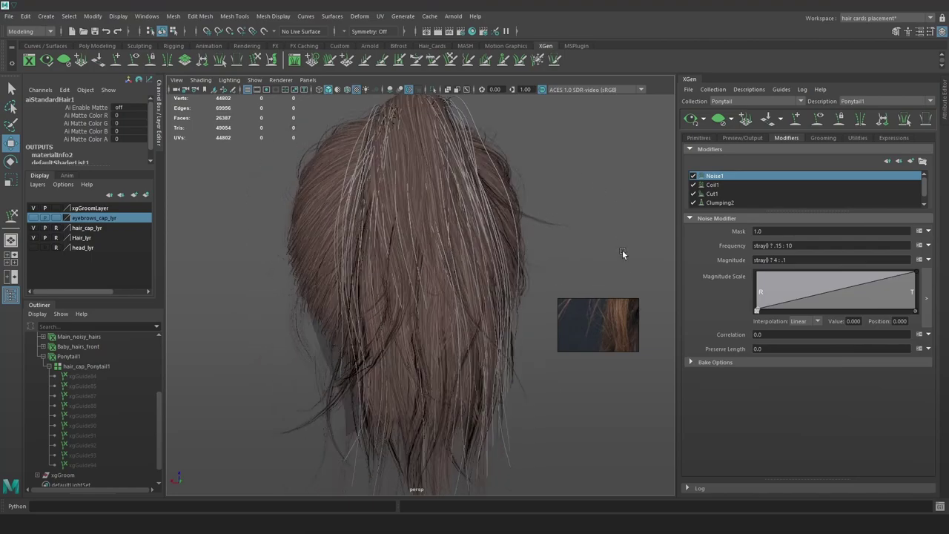
Try generator seeds 100 and 1003 for the Ponytail1 description and settle on 2223
{"action": "right_click_drag", "start_coordinate": [622, 250], "coordinate": [597, 243], "text": "alt"}
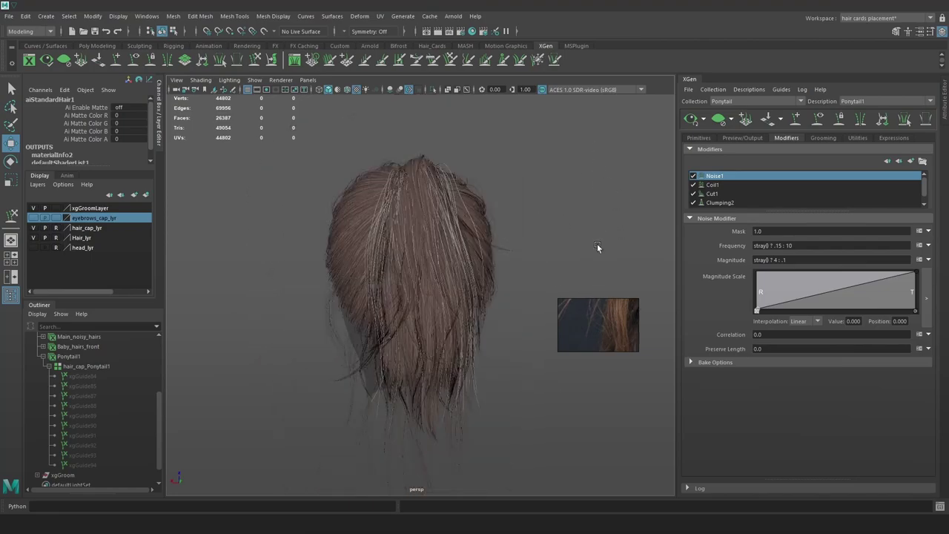
{"action": "left_click", "coordinate": [698, 138]}
{"action": "double_click", "coordinate": [763, 177]}
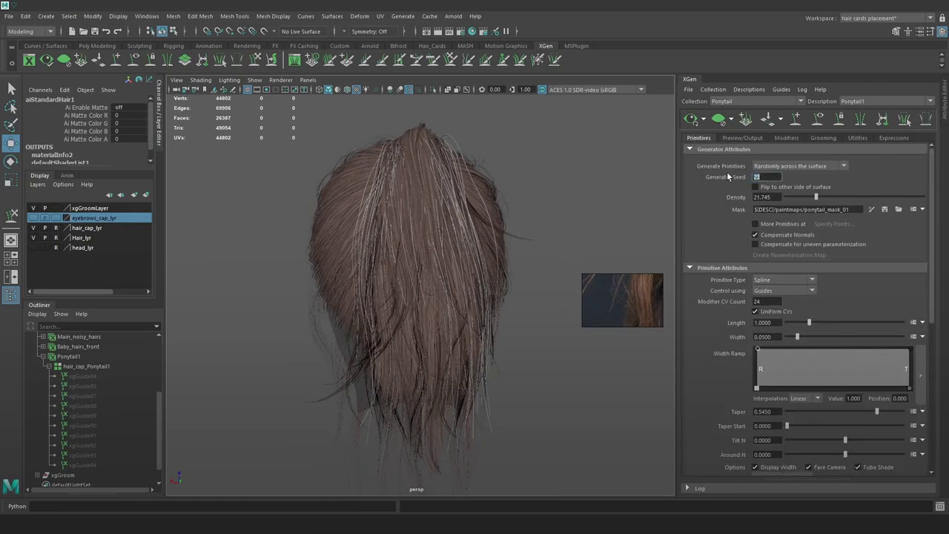
{"action": "key", "text": "Return"}
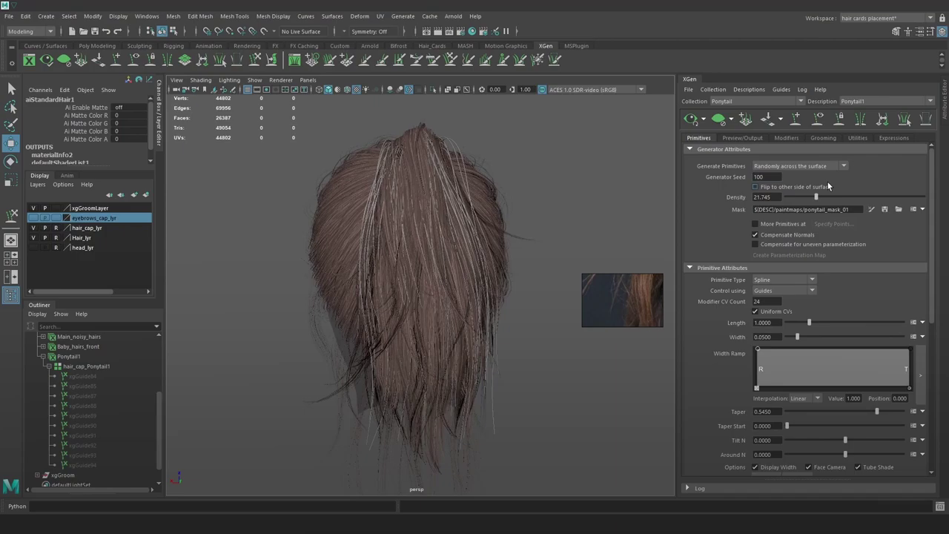
{"action": "type", "text": "3"}
{"action": "key", "text": "Return"}
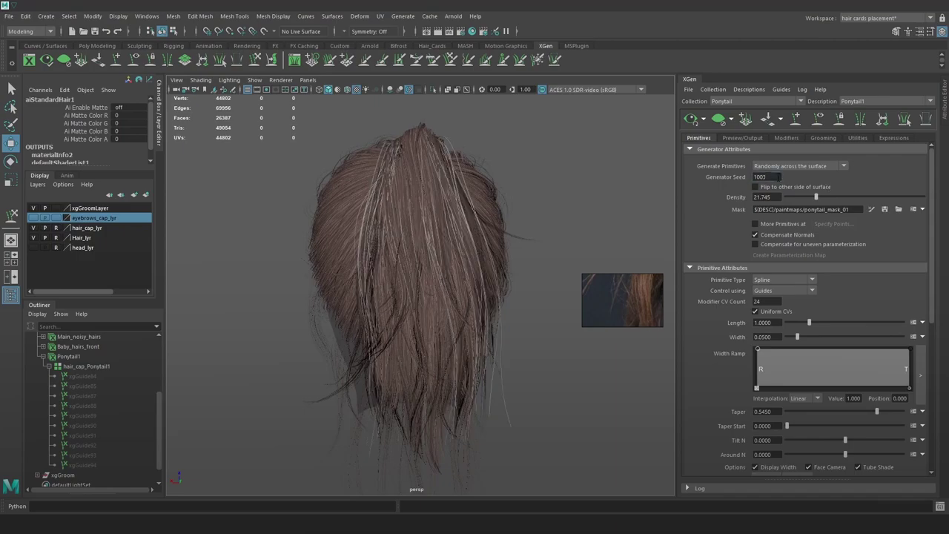
{"action": "double_click", "coordinate": [775, 176]}
{"action": "type", "text": "2223"}
{"action": "key", "text": "Return"}
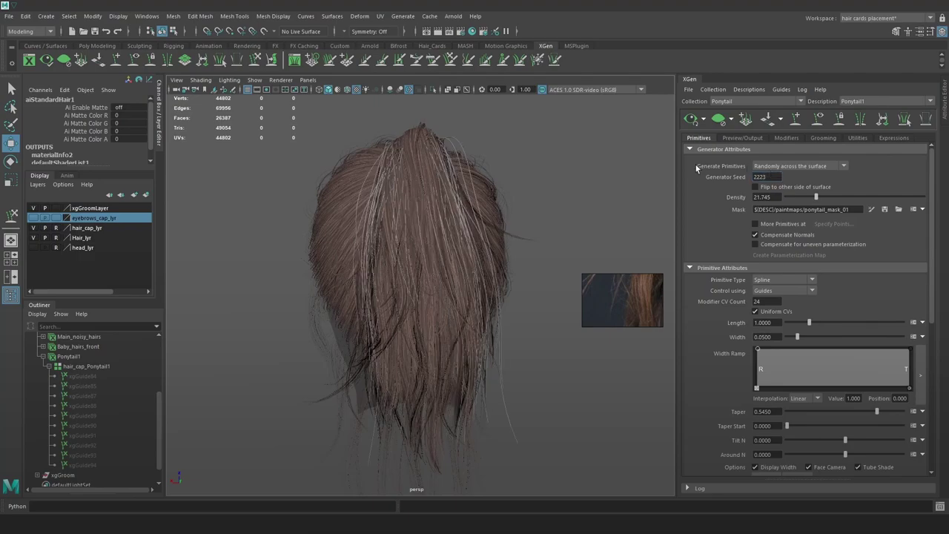
Lower the Ponytail1 description's density to about 20.66
{"action": "left_click_drag", "start_coordinate": [654, 191], "coordinate": [550, 206], "text": "alt"}
{"action": "scroll", "coordinate": [548, 206], "scroll_direction": "up", "scroll_amount": 3}
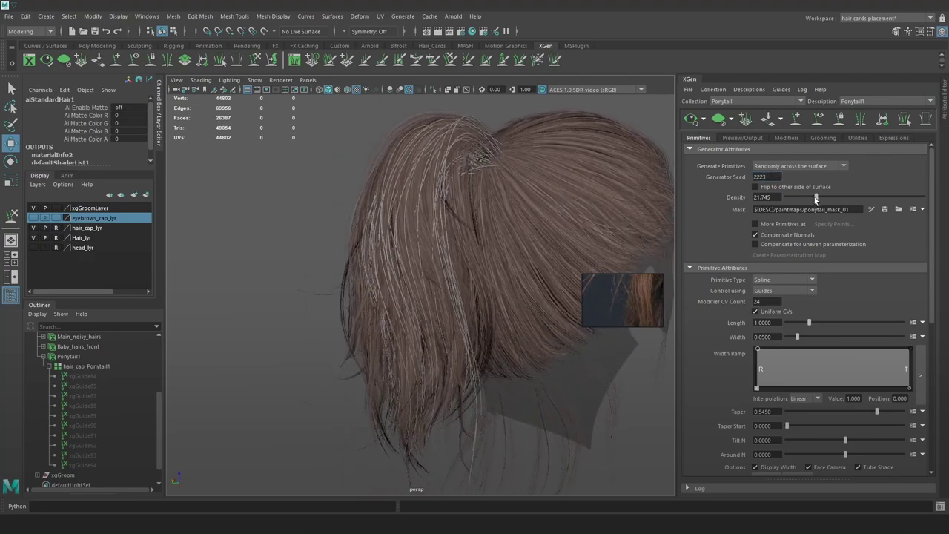
{"action": "left_click_drag", "start_coordinate": [816, 199], "coordinate": [814, 197]}
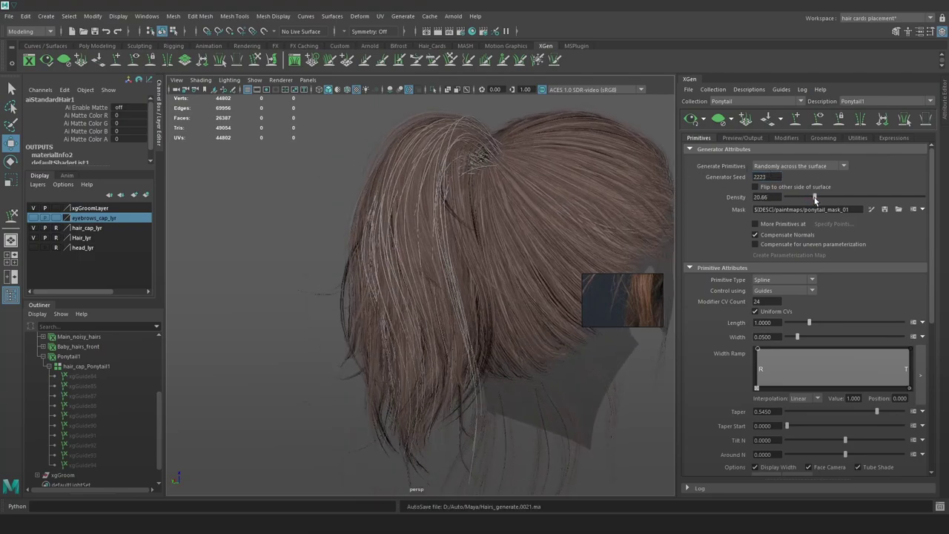
Add another Coil modifier to the Ponytail1 description
{"action": "left_click", "coordinate": [789, 139]}
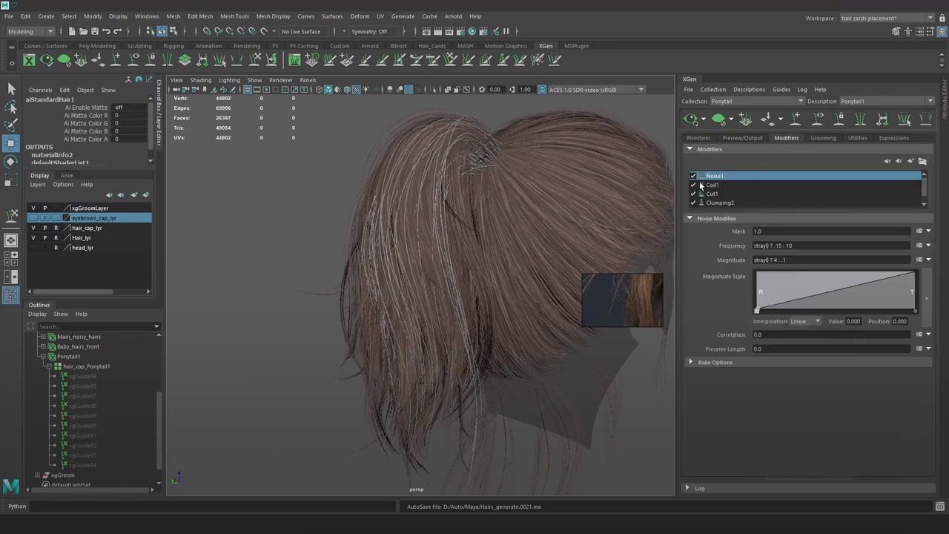
{"action": "left_click", "coordinate": [913, 162]}
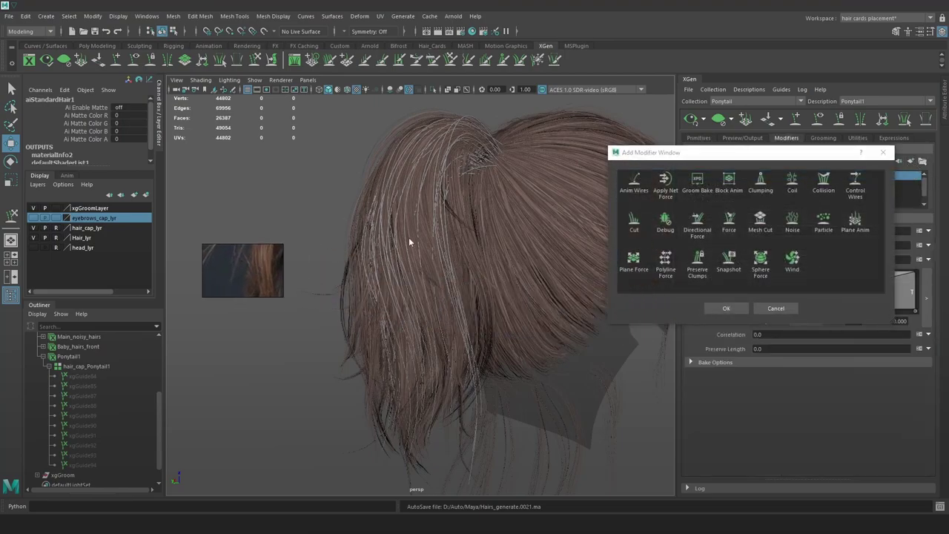
{"action": "left_click", "coordinate": [795, 187]}
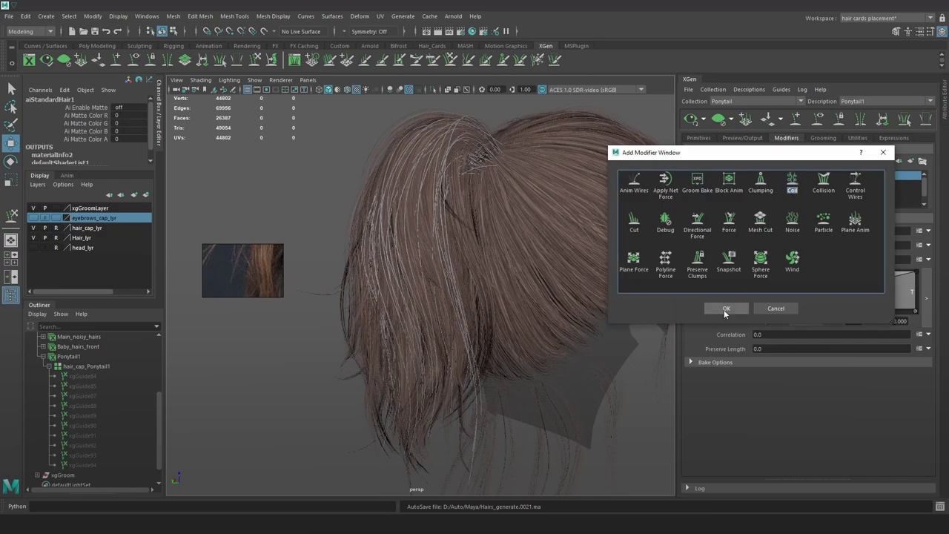
{"action": "left_click", "coordinate": [723, 308]}
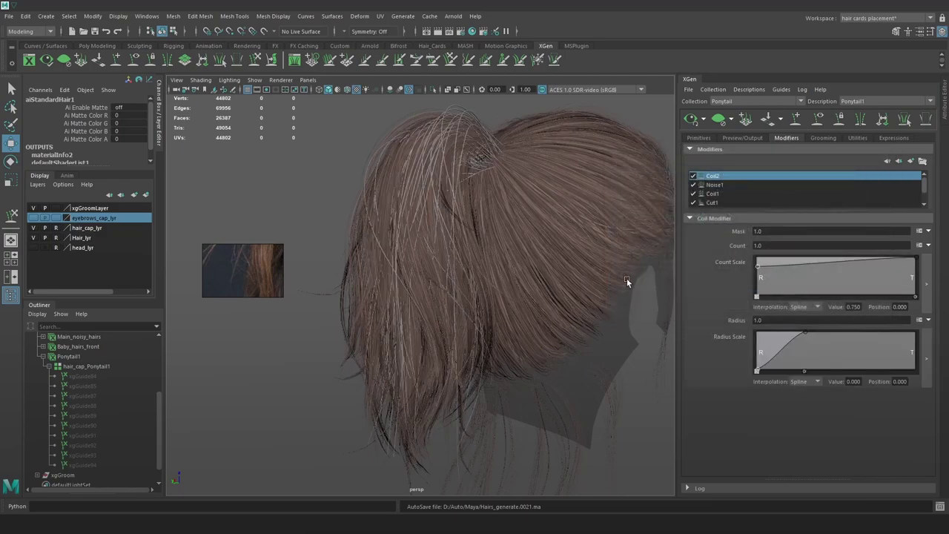
Try a Count of 3 on the new Coil modifier with Radius values of 2 and 5
{"action": "left_click", "coordinate": [773, 244]}
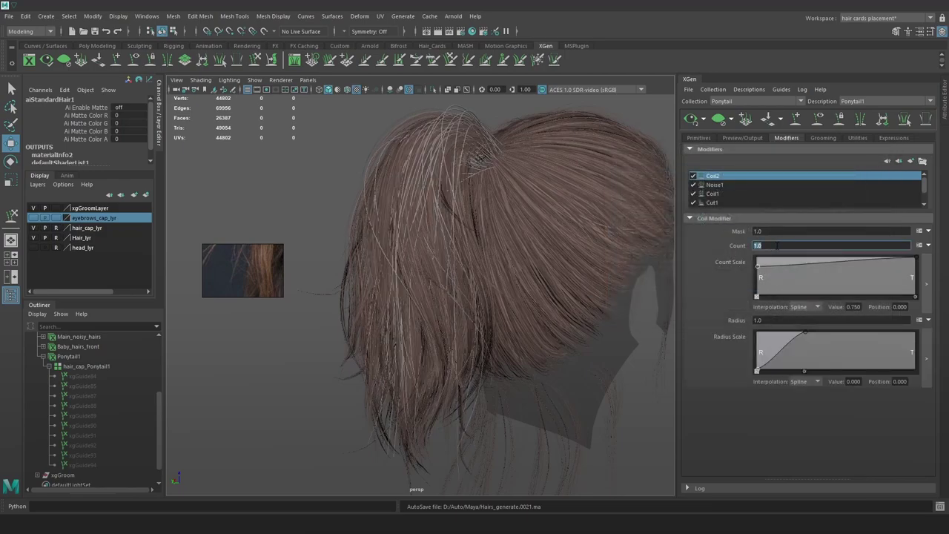
{"action": "type", "text": "3"}
{"action": "key", "text": "Return"}
{"action": "left_click", "coordinate": [764, 321]}
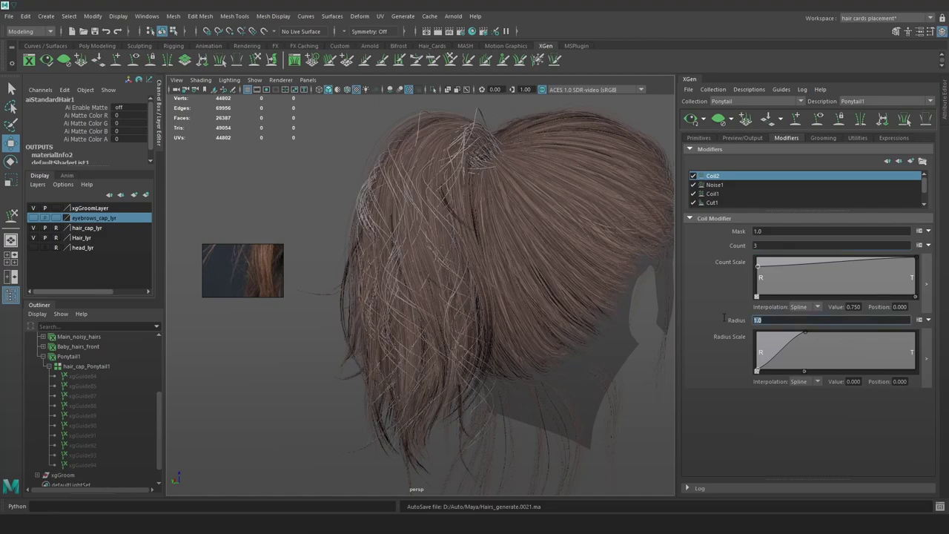
{"action": "type", "text": "2"}
{"action": "key", "text": "Return"}
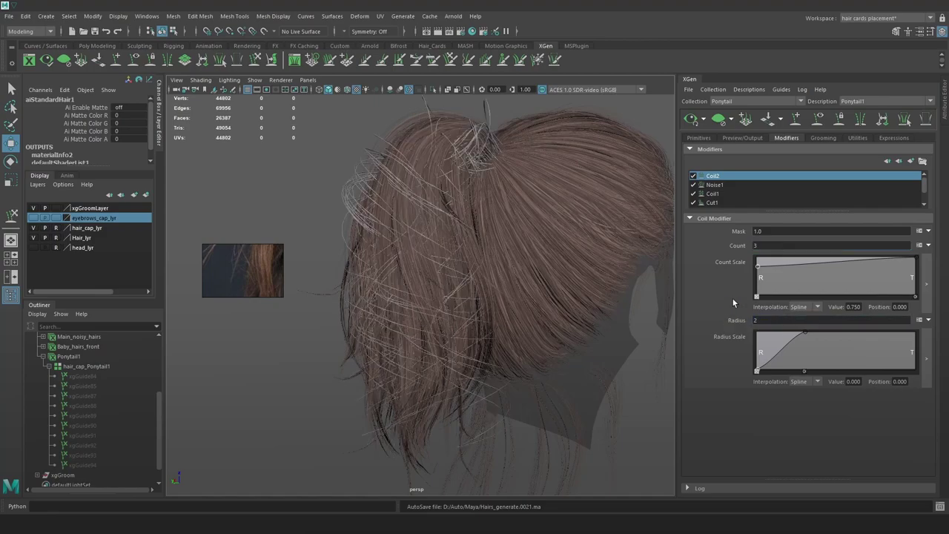
{"action": "left_click", "coordinate": [773, 318]}
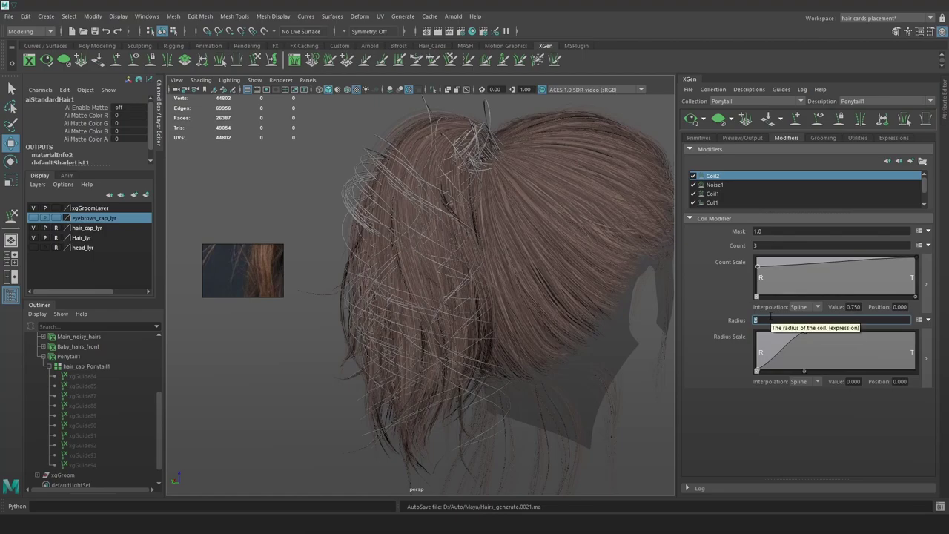
{"action": "type", "text": "5"}
{"action": "key", "text": "Return"}
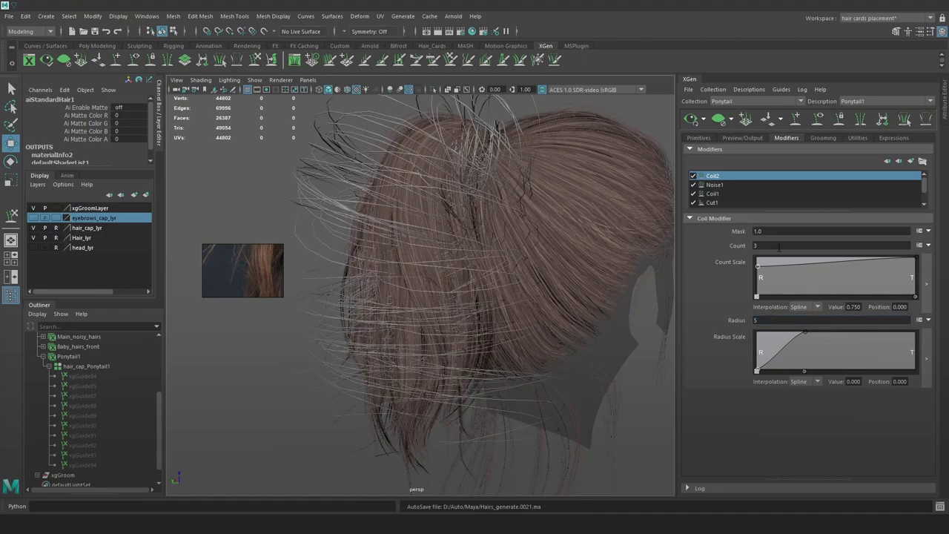
Try lower Count values such as .1 on the new Coil modifier and settle on 1
{"action": "left_click", "coordinate": [777, 250]}
{"action": "key", "text": "Return"}
{"action": "left_click", "coordinate": [772, 245]}
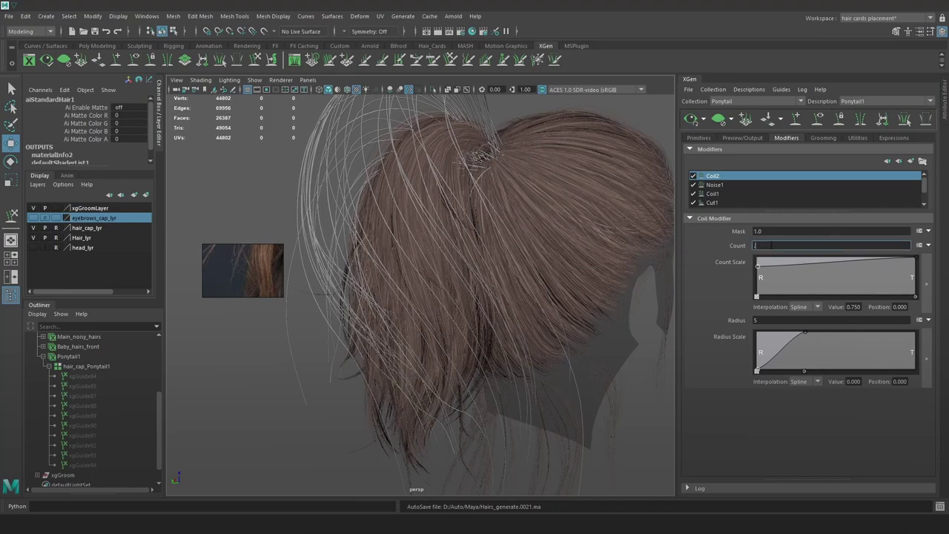
{"action": "key", "text": "Return"}
{"action": "left_click", "coordinate": [775, 246]}
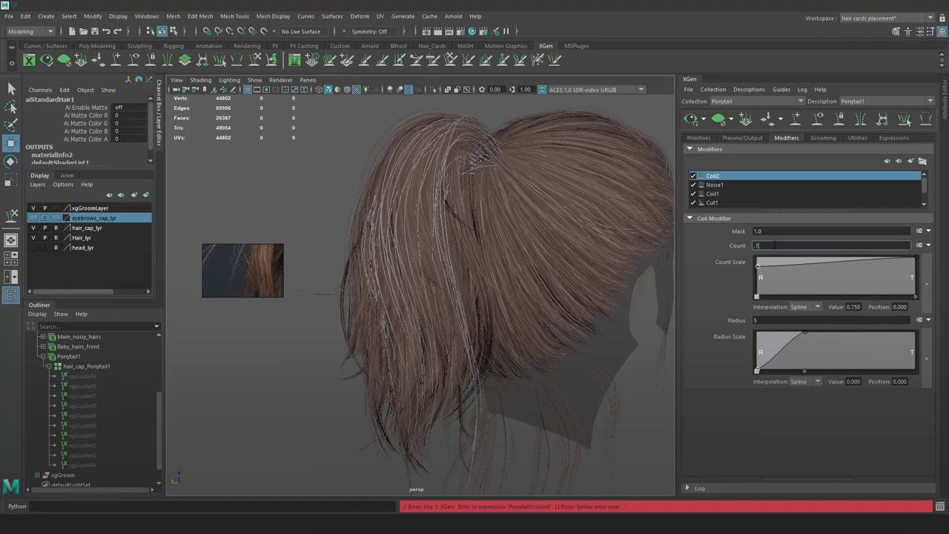
{"action": "key", "text": "Return"}
{"action": "left_click", "coordinate": [793, 246]}
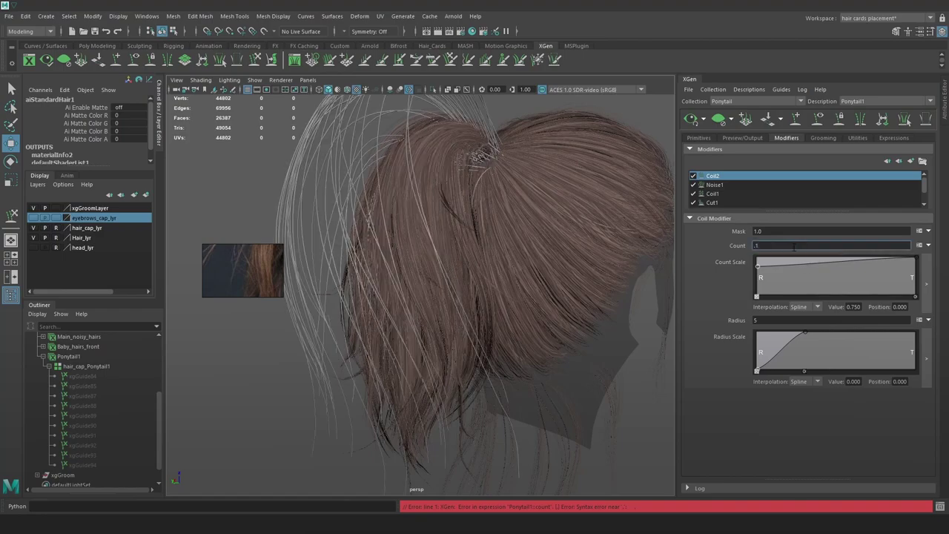
{"action": "type", "text": "1"}
{"action": "key", "text": "Return"}
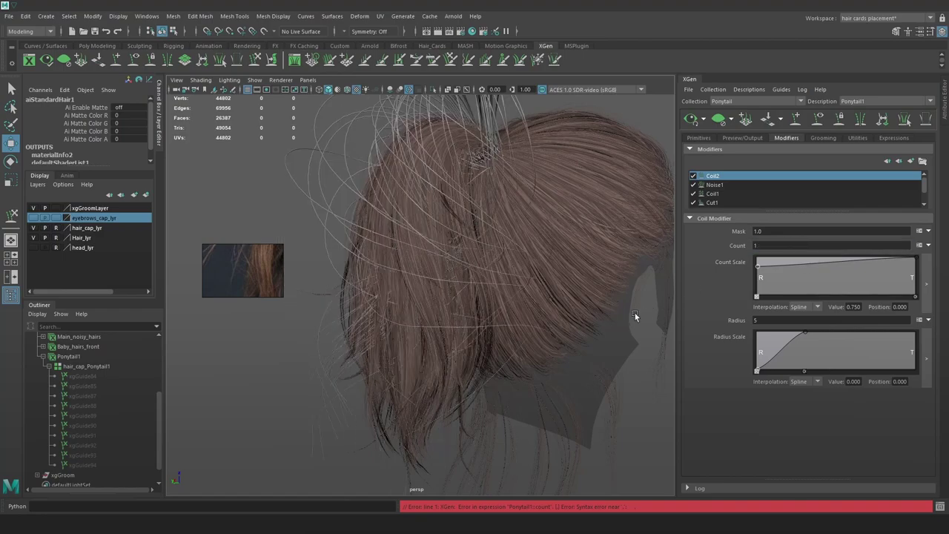
Try smaller Radius values such as .5 and 2 on the newest Coil modifier of the Ponytail1 description
{"action": "left_click", "coordinate": [769, 320]}
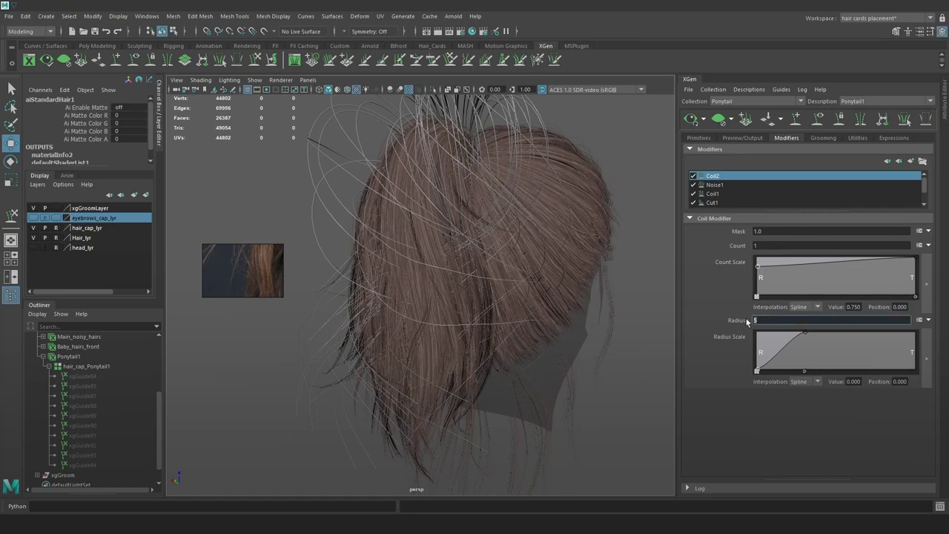
{"action": "key", "text": "BackSpace"}
{"action": "type", "text": "5"}
{"action": "key", "text": "Return"}
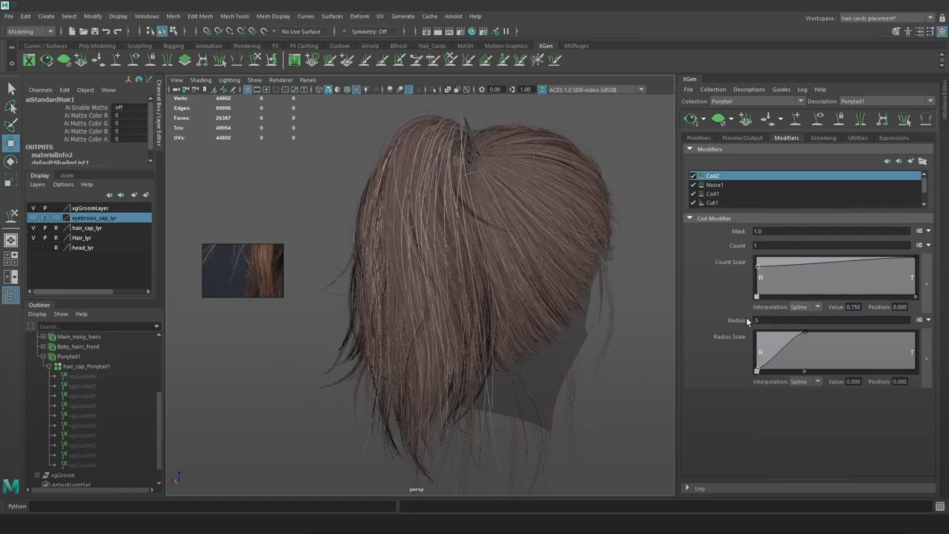
{"action": "left_click", "coordinate": [771, 321]}
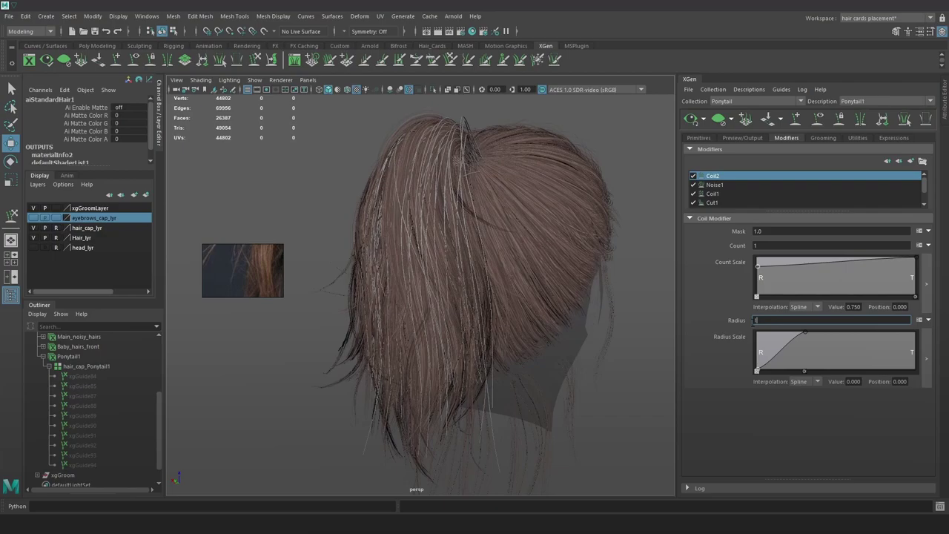
{"action": "key", "text": "Return"}
{"action": "left_click", "coordinate": [766, 319]}
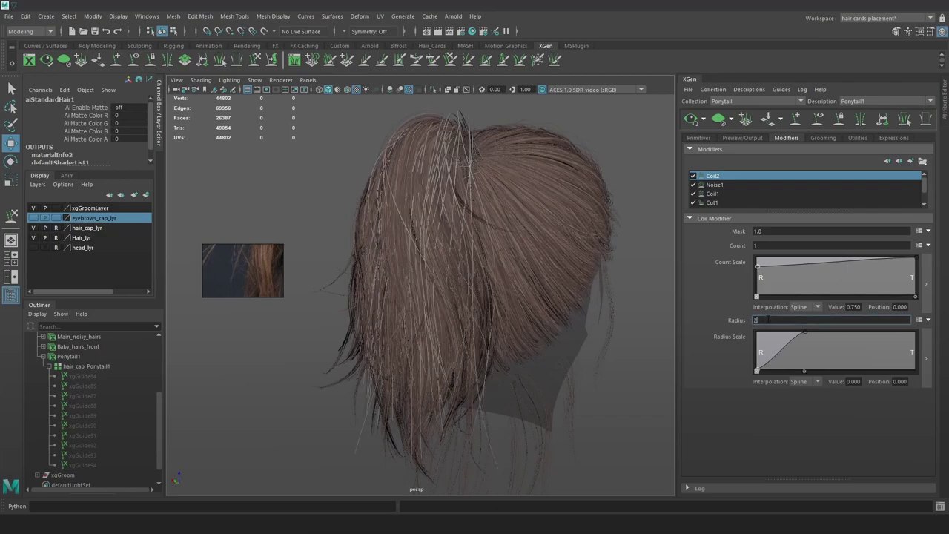
{"action": "key", "text": "Return"}
{"action": "left_click_drag", "start_coordinate": [457, 199], "coordinate": [540, 201], "text": "alt"}
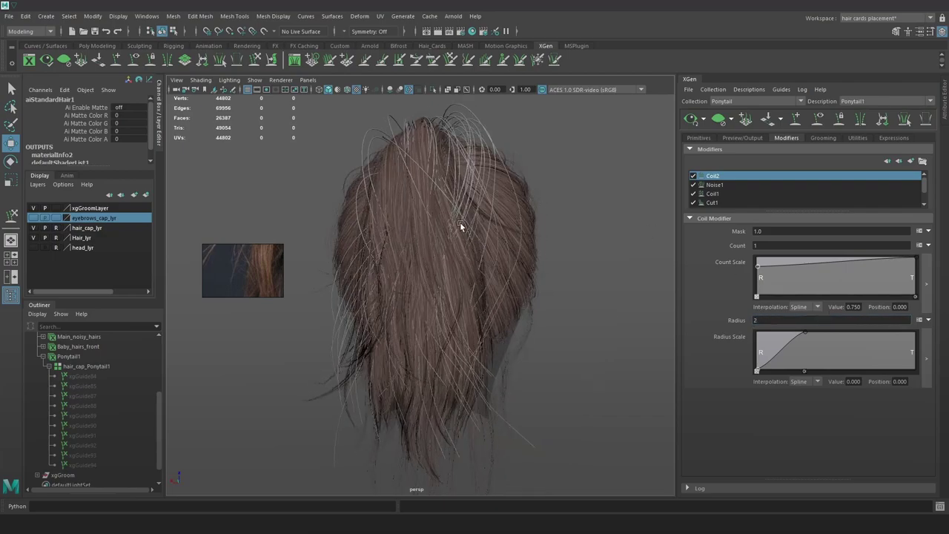
Enlarge the hair reference image and frame the full head of loose hair in it for comparison with the ponytail
{"action": "left_click_drag", "start_coordinate": [283, 247], "coordinate": [357, 127]}
{"action": "scroll", "coordinate": [290, 214], "scroll_direction": "down", "scroll_amount": 4}
{"action": "scroll", "coordinate": [289, 205], "scroll_direction": "up", "scroll_amount": 4}
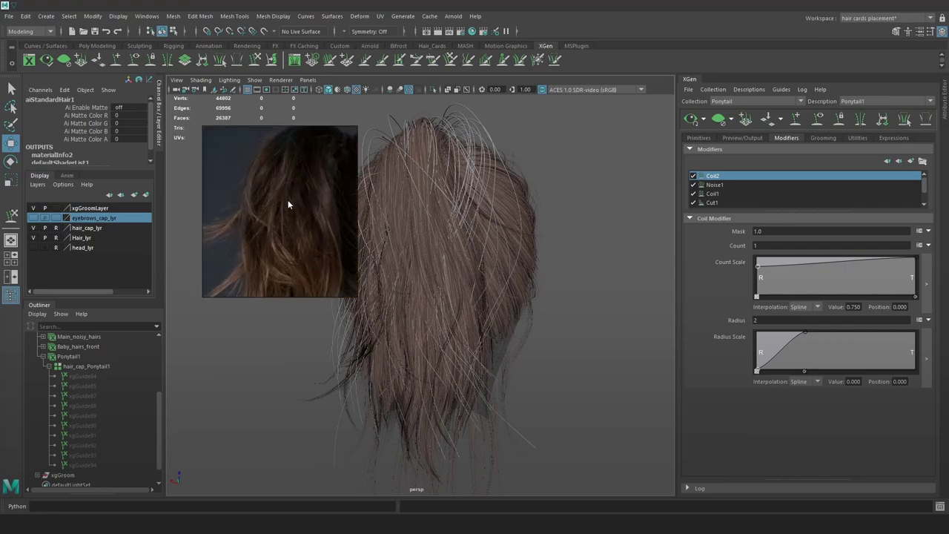
{"action": "middle_click_drag", "start_coordinate": [288, 199], "coordinate": [289, 201]}
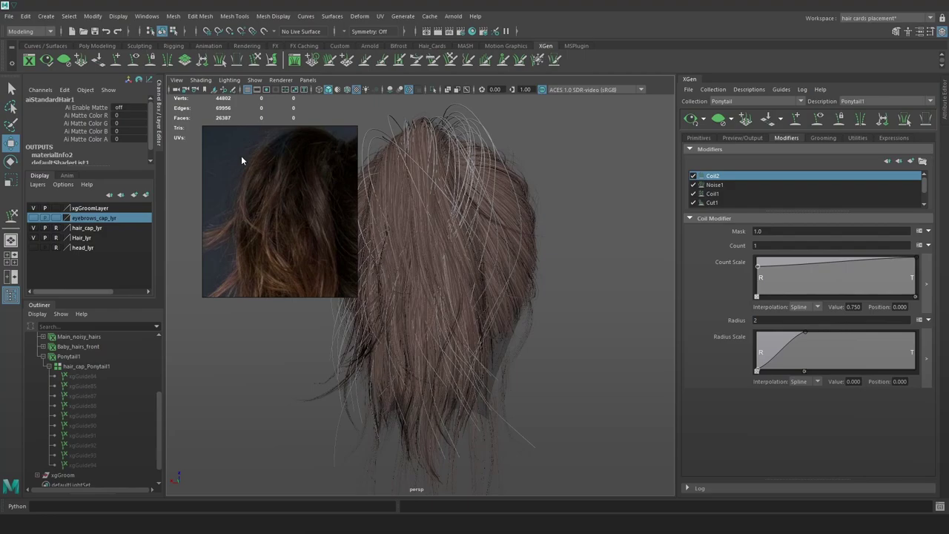
Delete the newest Coil modifier from the Ponytail1 description and add a second Noise modifier in its place
{"action": "left_click_drag", "start_coordinate": [424, 229], "coordinate": [595, 227], "text": "alt"}
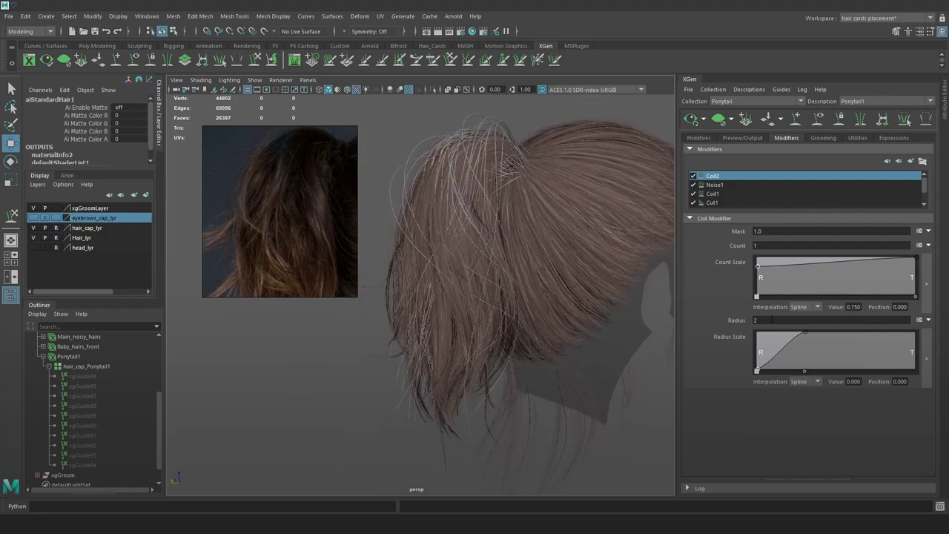
{"action": "right_click", "coordinate": [850, 175]}
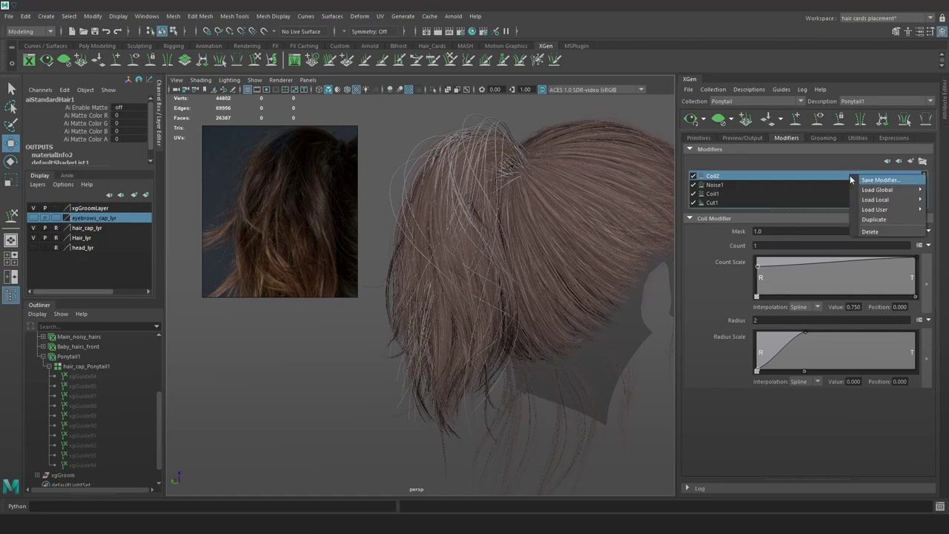
{"action": "left_click", "coordinate": [881, 235]}
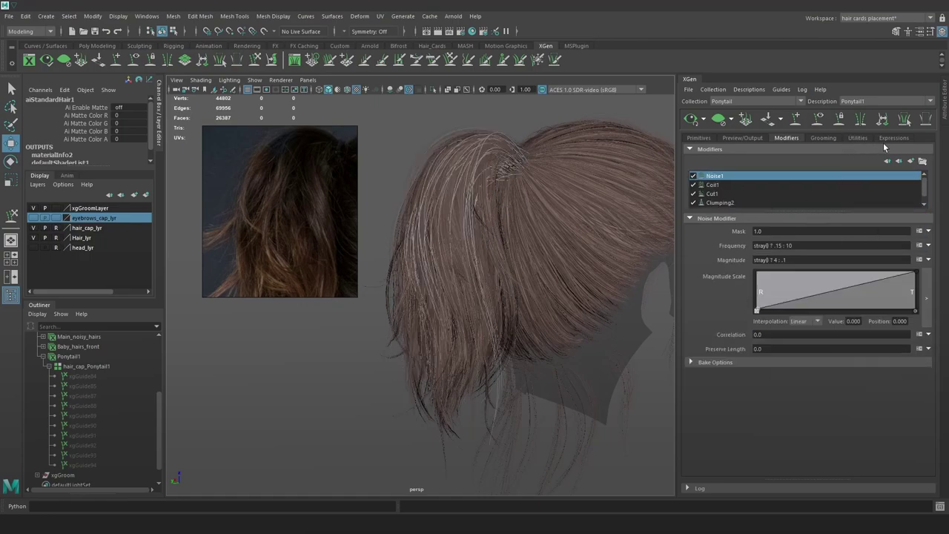
{"action": "left_click", "coordinate": [911, 161]}
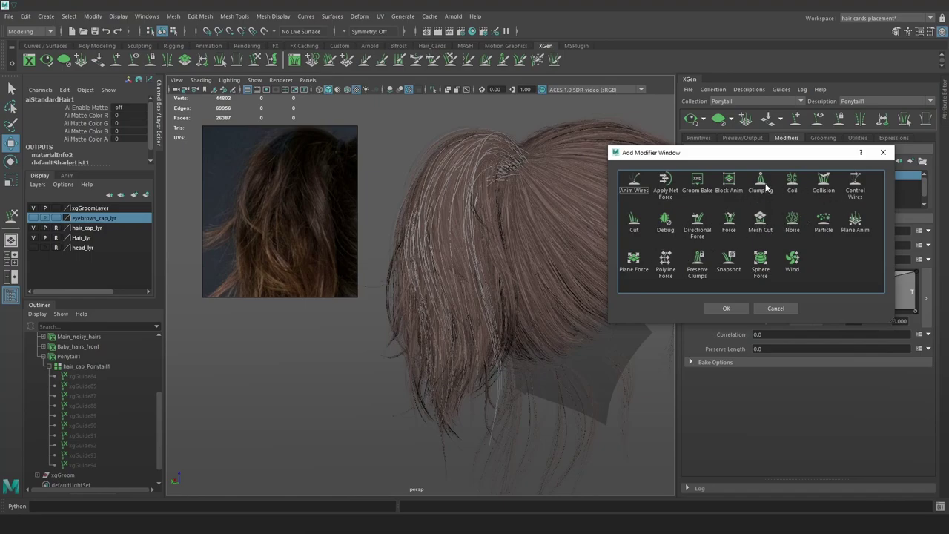
{"action": "left_click", "coordinate": [792, 219]}
{"action": "left_click", "coordinate": [727, 309]}
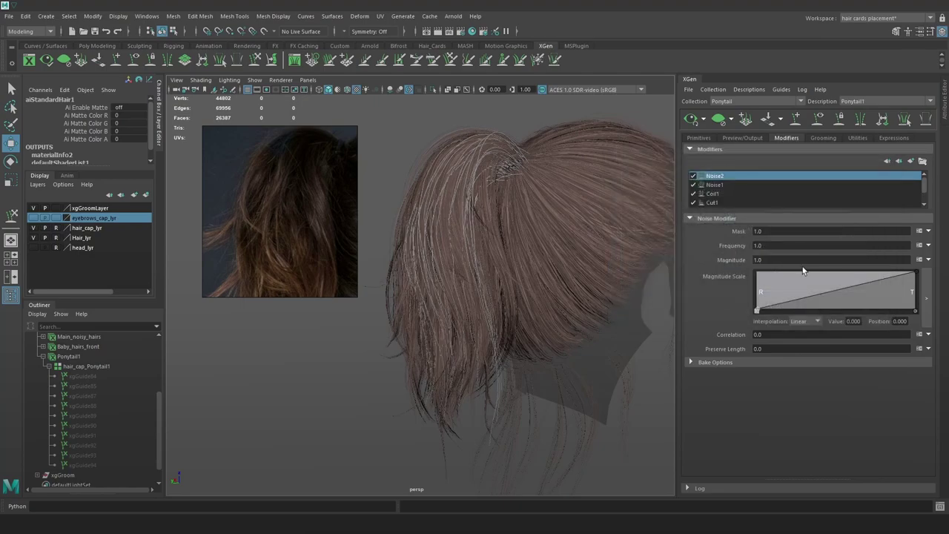
Set the new Noise modifier's Magnitude to 4 and try Frequency values of 2 and 20
{"action": "left_click", "coordinate": [791, 259]}
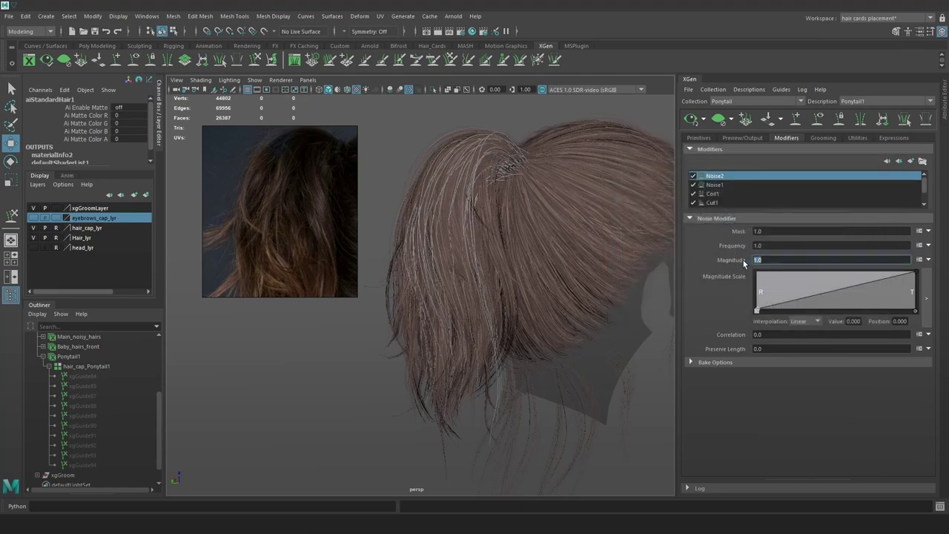
{"action": "type", "text": "4"}
{"action": "key", "text": "Return"}
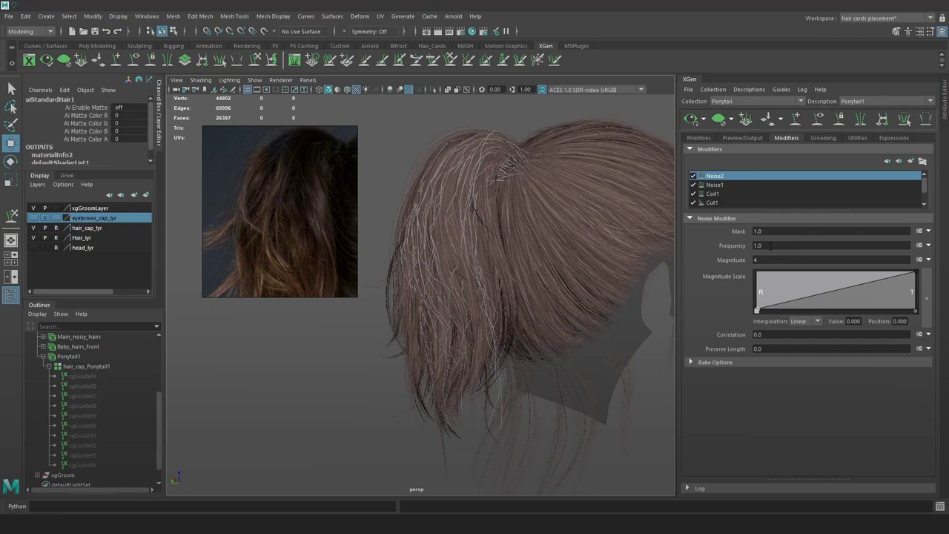
{"action": "left_click", "coordinate": [771, 246]}
{"action": "key", "text": "Return"}
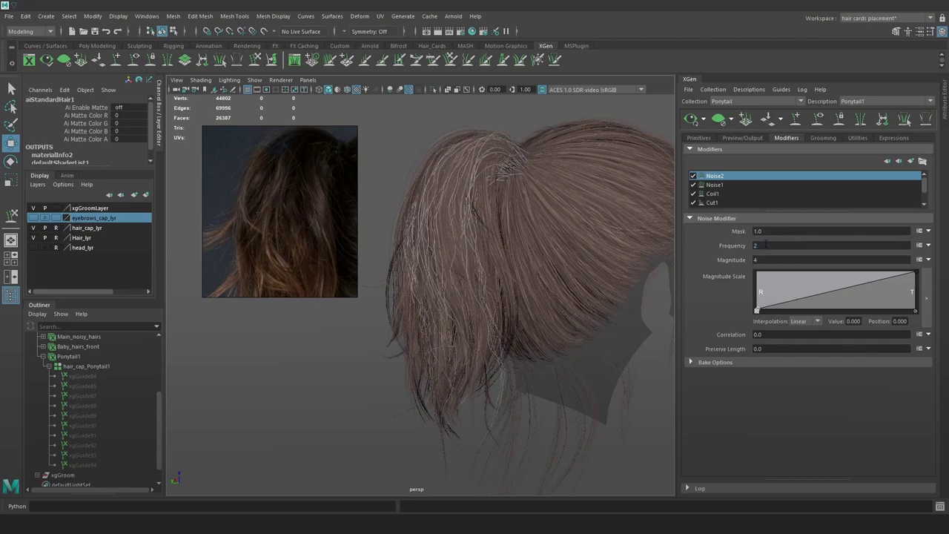
{"action": "left_click", "coordinate": [775, 243]}
{"action": "type", "text": "20"}
{"action": "key", "text": "Return"}
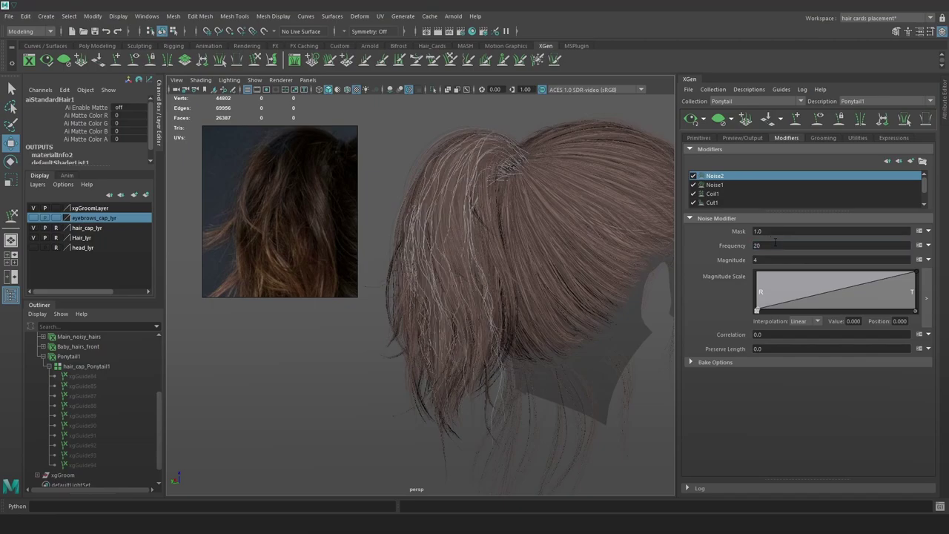
Raise the new Noise modifier's Magnitude to 40 and check the ponytail from behind
{"action": "left_click", "coordinate": [778, 244]}
{"action": "left_click", "coordinate": [778, 260]}
{"action": "type", "text": "0"}
{"action": "key", "text": "Return"}
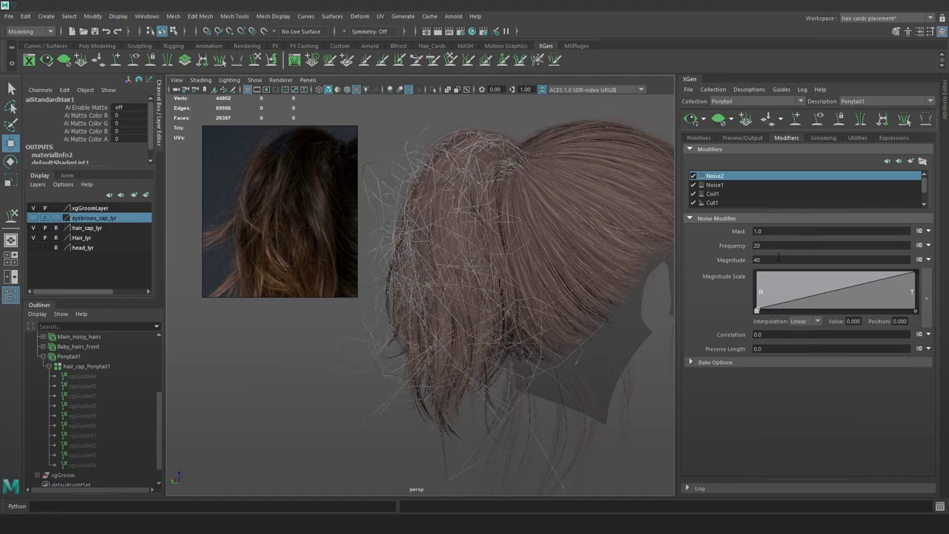
{"action": "mouse_move", "coordinate": [551, 239]}
{"action": "left_mouse_down", "text": "alt"}
{"action": "mouse_move", "coordinate": [614, 229]}
{"action": "mouse_move", "coordinate": [568, 244]}
{"action": "left_mouse_up", "text": "alt"}
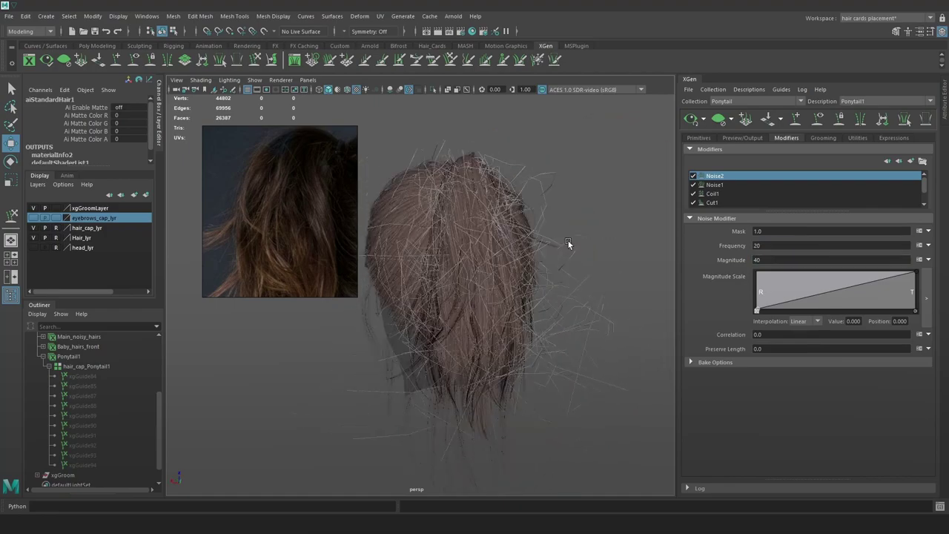
Try Frequency values of 10, 1 and 100 on the new Noise modifier
{"action": "double_click", "coordinate": [773, 245]}
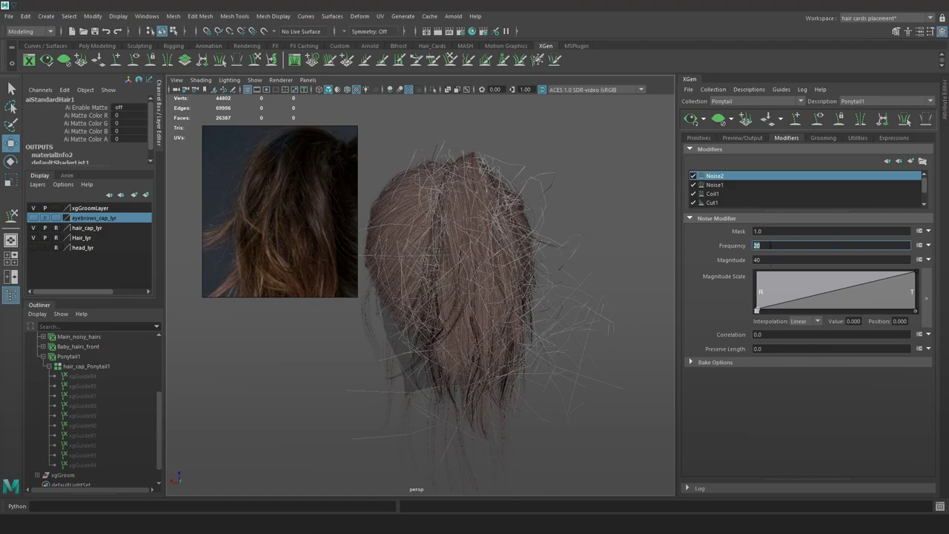
{"action": "type", "text": "10"}
{"action": "key", "text": "Return"}
{"action": "double_click", "coordinate": [769, 246]}
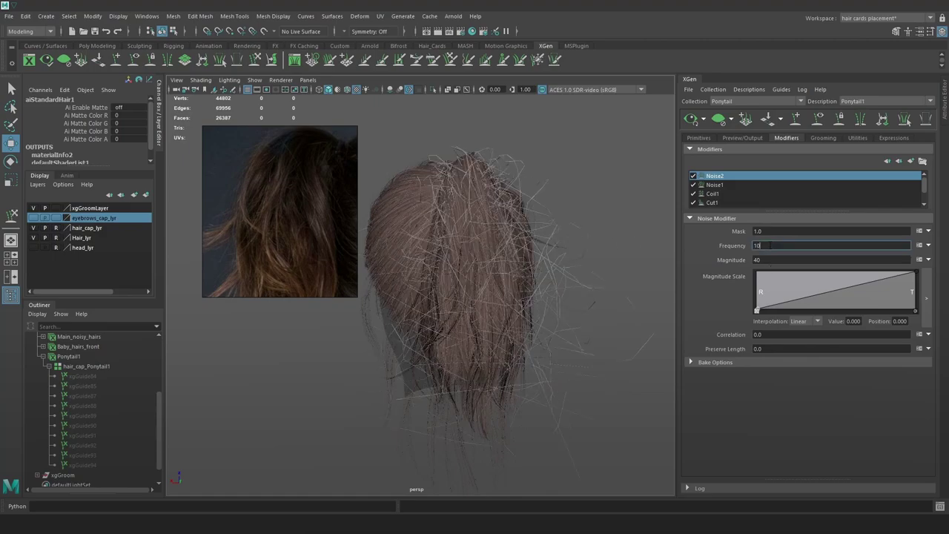
{"action": "type", "text": "1"}
{"action": "key", "text": "Return"}
{"action": "double_click", "coordinate": [770, 245]}
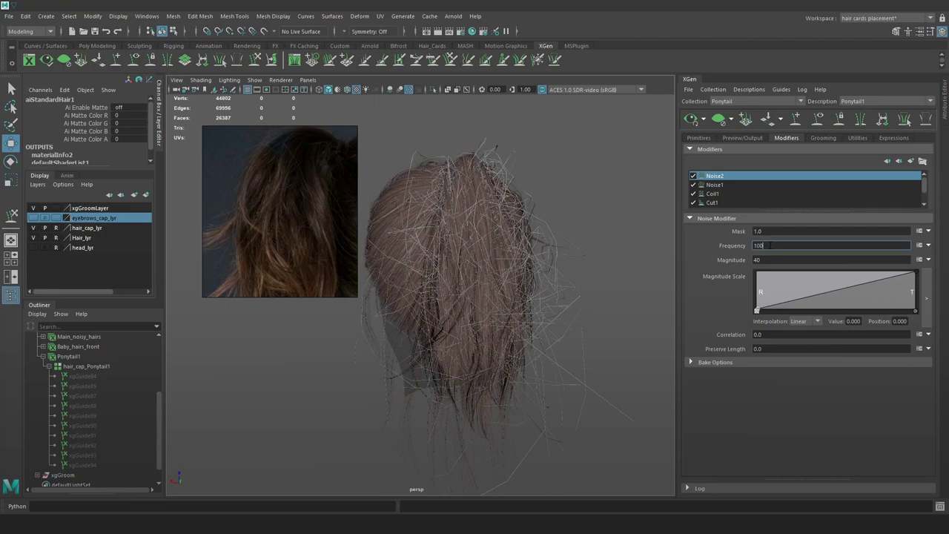
{"action": "type", "text": "100"}
{"action": "key", "text": "Return"}
Lower the new Noise modifier's Frequency to 10, then try 40
{"action": "double_click", "coordinate": [771, 245]}
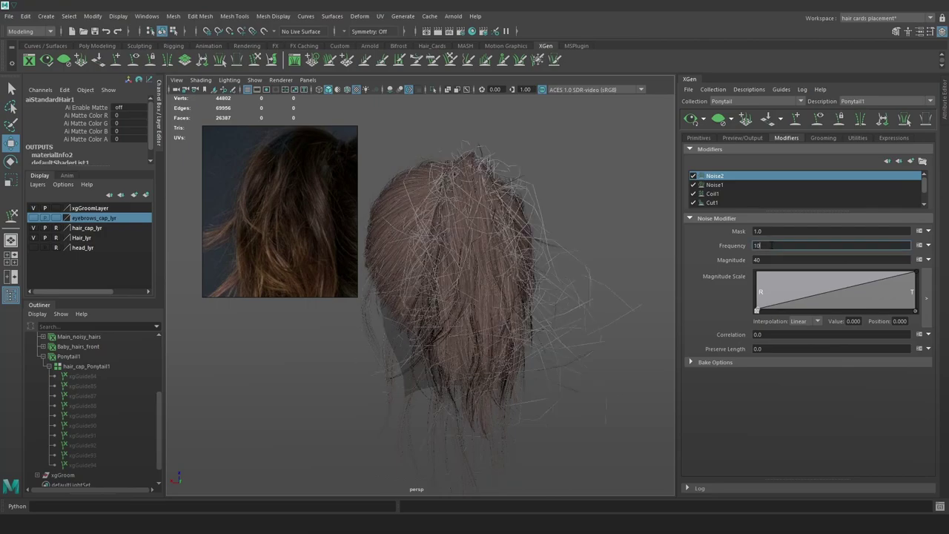
{"action": "key", "text": "Return"}
{"action": "double_click", "coordinate": [777, 246]}
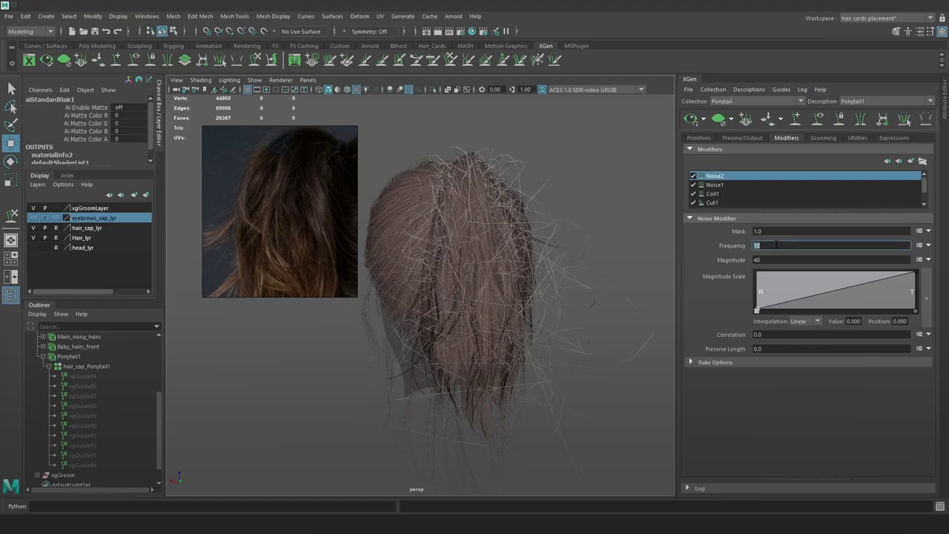
{"action": "type", "text": "40"}
{"action": "key", "text": "Return"}
Try Magnitude values of 10 and 100 on the new Noise modifier, checking the ponytail from the side
{"action": "double_click", "coordinate": [780, 260]}
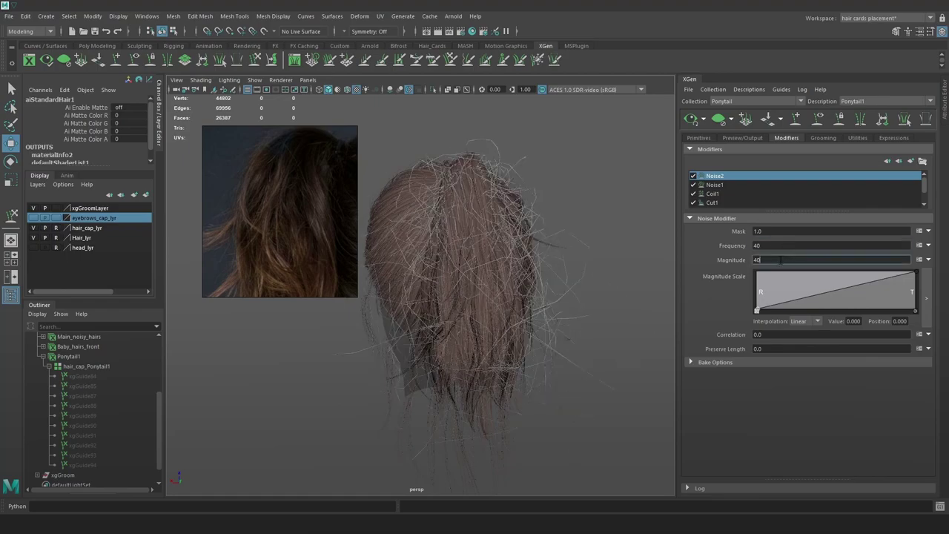
{"action": "type", "text": "10"}
{"action": "key", "text": "Return"}
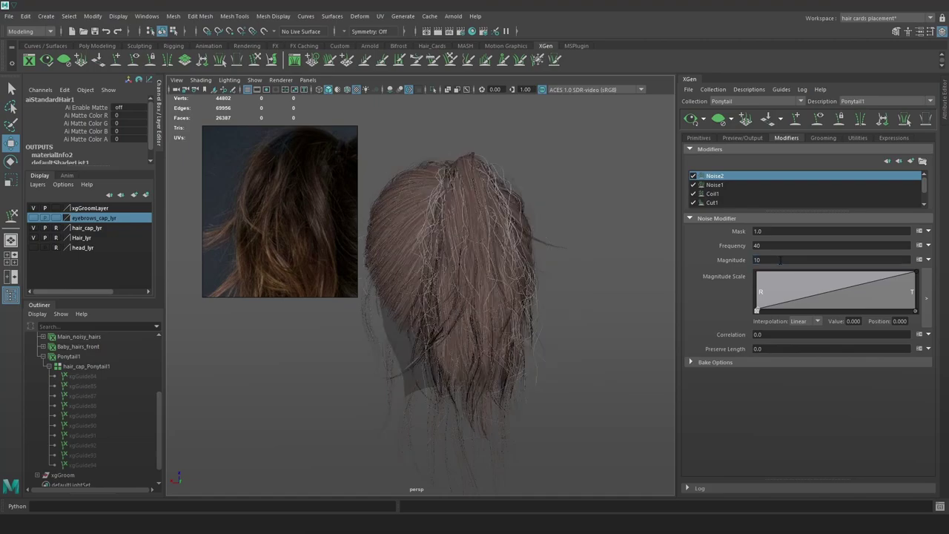
{"action": "mouse_move", "coordinate": [589, 264]}
{"action": "left_mouse_down", "text": "alt"}
{"action": "mouse_move", "coordinate": [568, 269]}
{"action": "mouse_move", "coordinate": [615, 281]}
{"action": "mouse_move", "coordinate": [582, 280]}
{"action": "left_mouse_up", "text": "alt"}
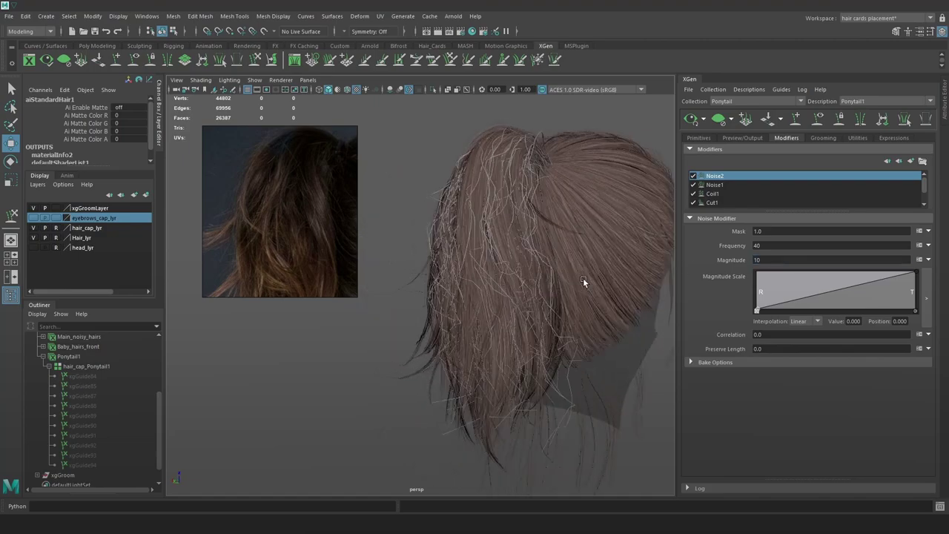
{"action": "double_click", "coordinate": [775, 260]}
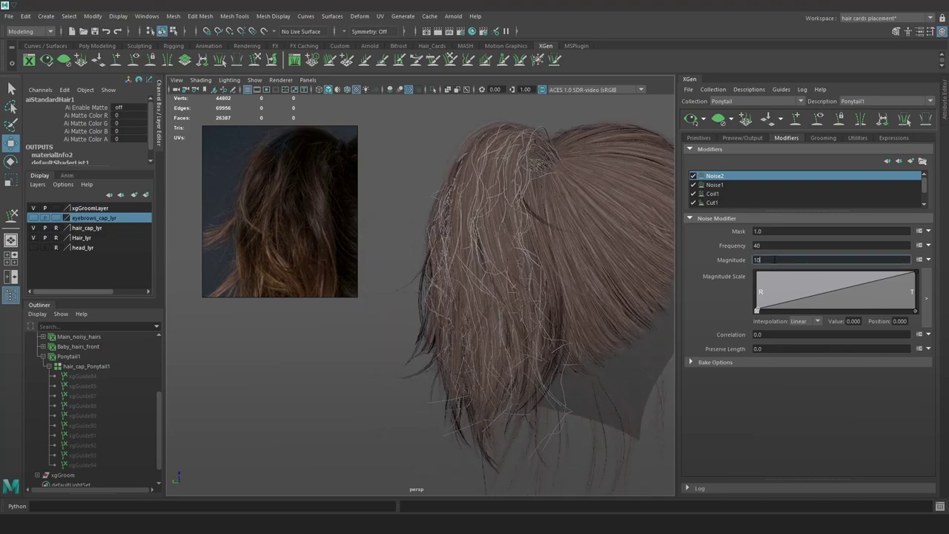
{"action": "type", "text": "0"}
{"action": "key", "text": "Return"}
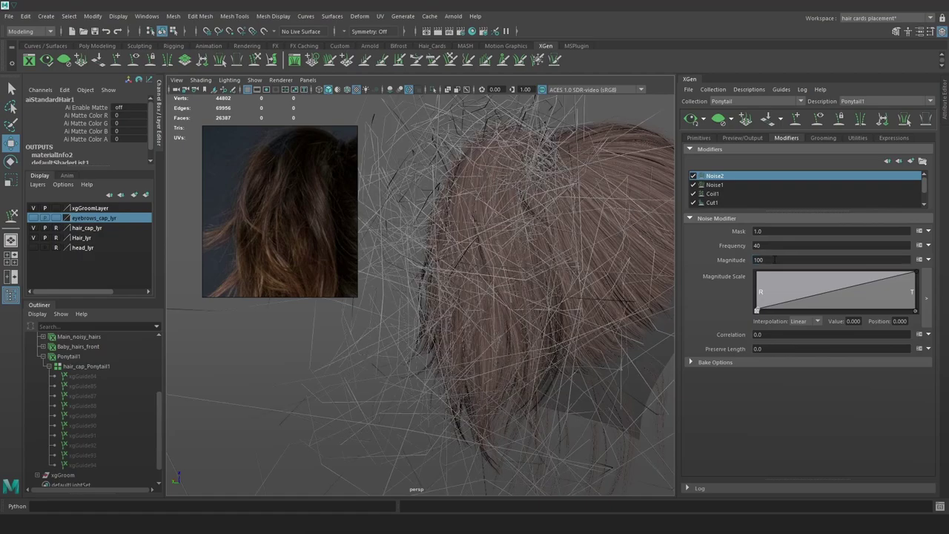
Test Magnitude values of 4 and 12 on the new Noise modifier
{"action": "double_click", "coordinate": [774, 260]}
{"action": "type", "text": "4"}
{"action": "key", "text": "Return"}
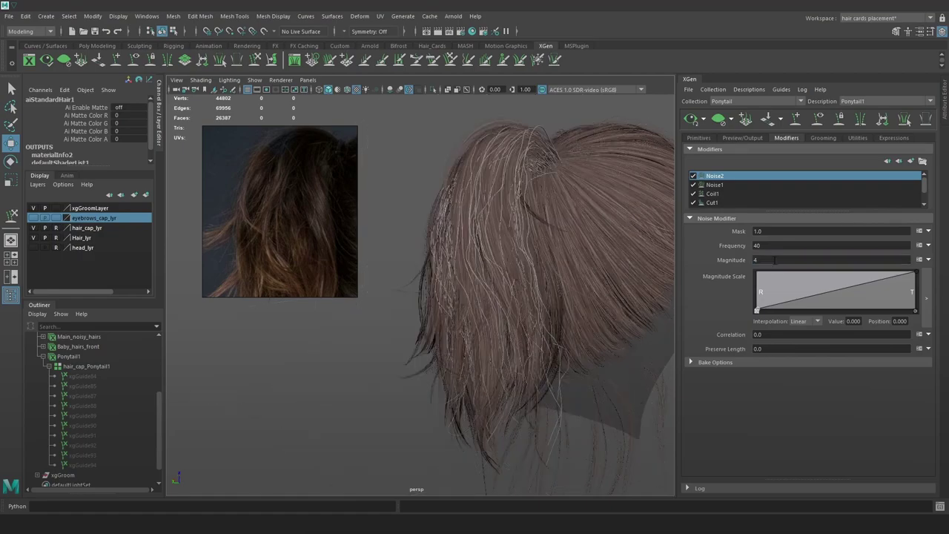
{"action": "double_click", "coordinate": [775, 260]}
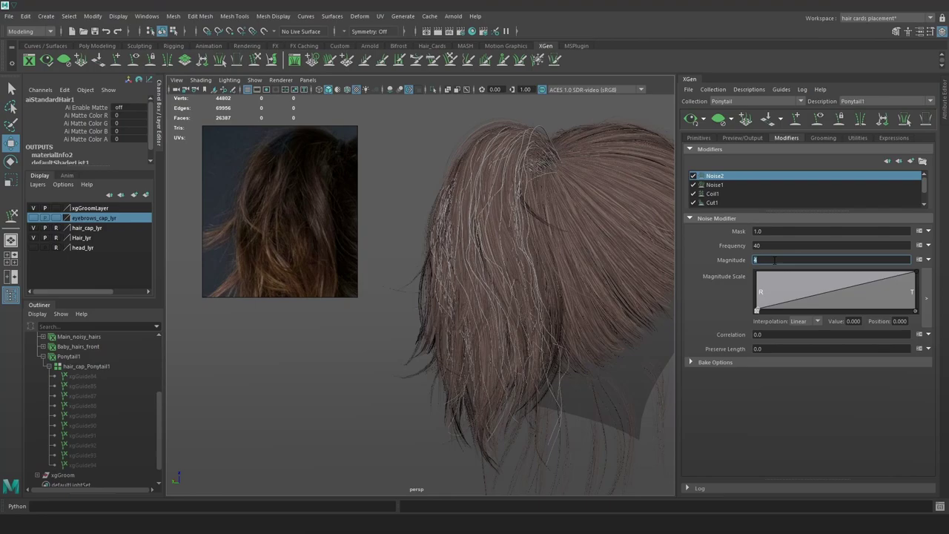
{"action": "type", "text": "12"}
{"action": "key", "text": "Return"}
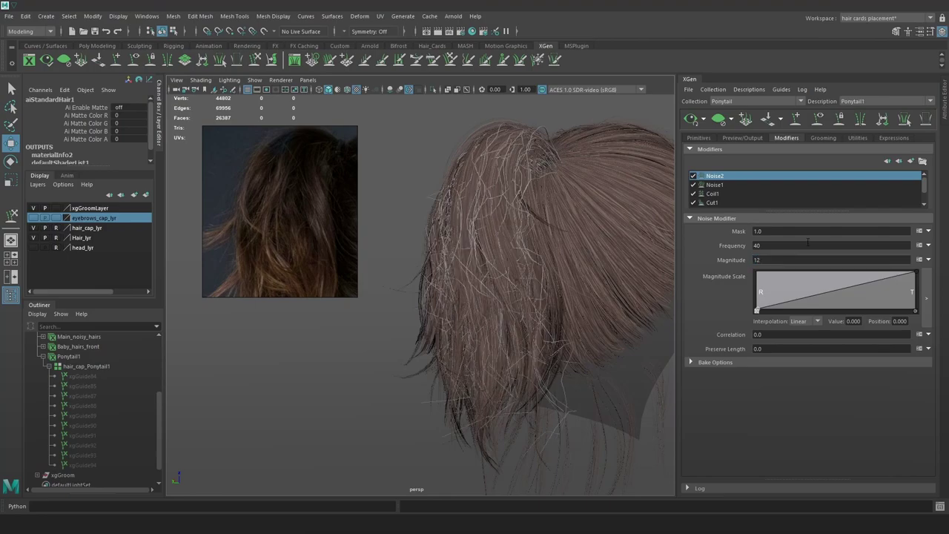
Set the new Noise modifier's Magnitude to 20 and lower its Frequency to 20, then to 10
{"action": "double_click", "coordinate": [799, 258]}
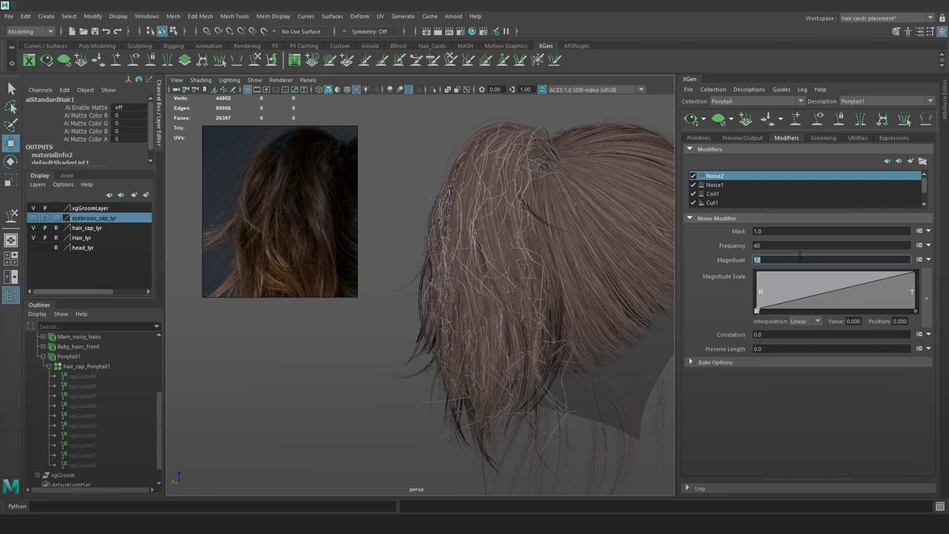
{"action": "type", "text": "20"}
{"action": "key", "text": "Return"}
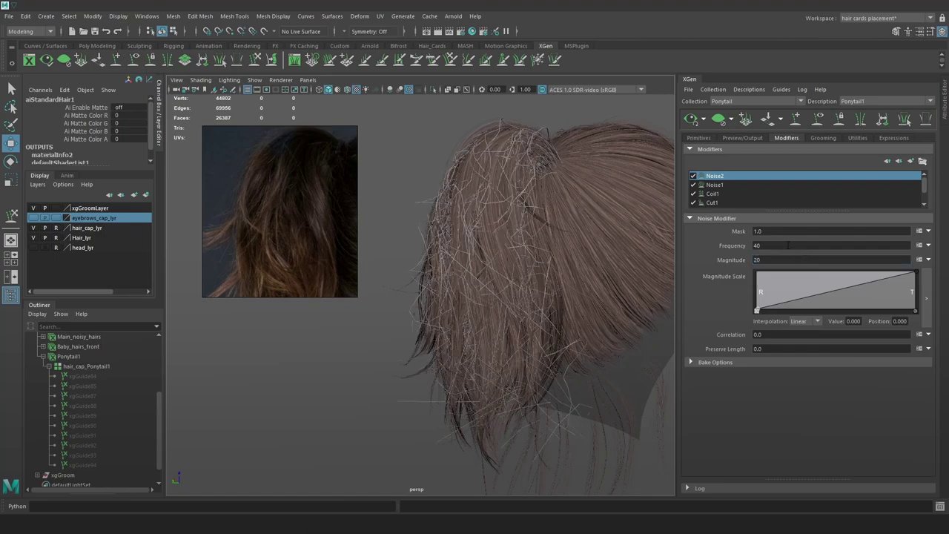
{"action": "double_click", "coordinate": [788, 246]}
{"action": "type", "text": "20"}
{"action": "key", "text": "Return"}
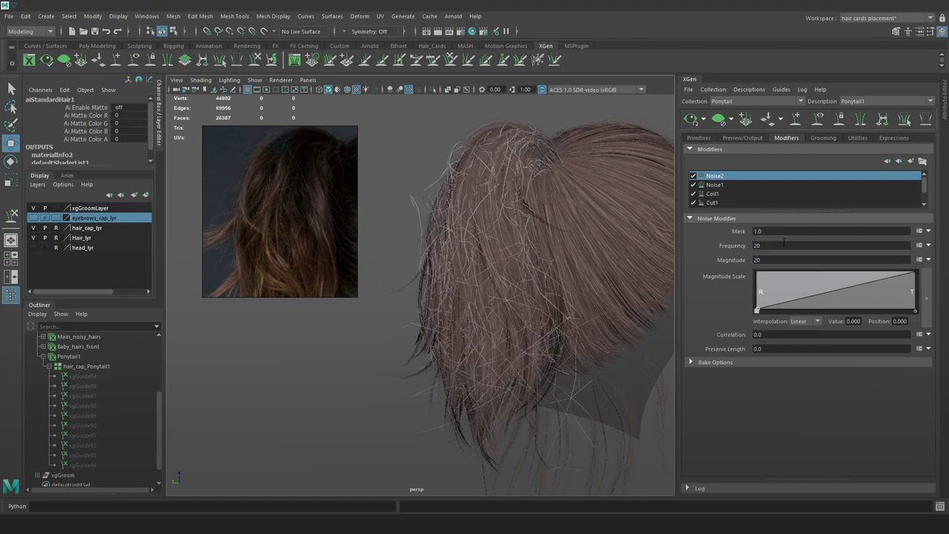
{"action": "double_click", "coordinate": [775, 244]}
{"action": "type", "text": "10"}
{"action": "key", "text": "Return"}
{"action": "mouse_move", "coordinate": [577, 243]}
{"action": "left_mouse_down", "text": "alt"}
{"action": "mouse_move", "coordinate": [555, 242]}
{"action": "mouse_move", "coordinate": [584, 244]}
{"action": "left_mouse_up", "text": "alt"}
Reduce the Length of the Ponytail1 hair primitives to 0.965 and check the ponytail from behind
{"action": "left_click", "coordinate": [699, 138]}
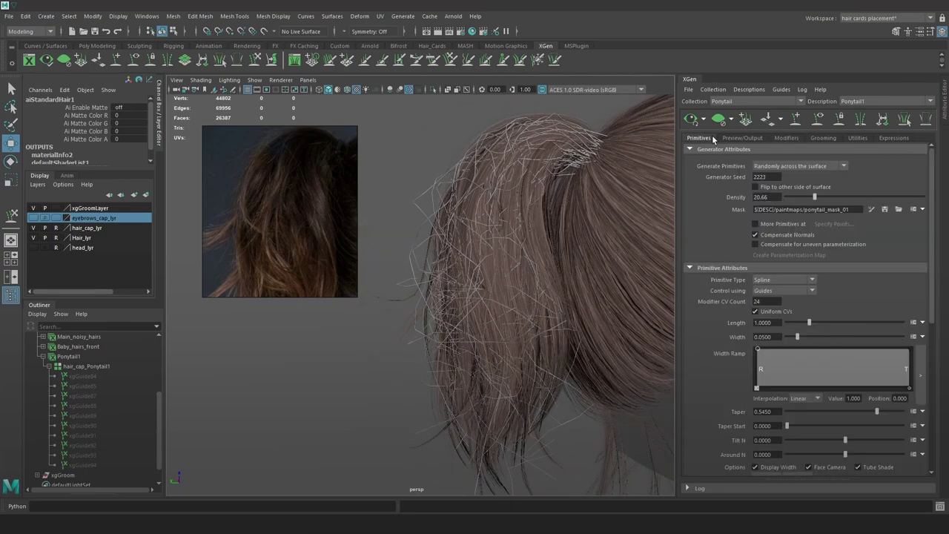
{"action": "left_click_drag", "start_coordinate": [809, 323], "coordinate": [807, 322]}
{"action": "left_click_drag", "start_coordinate": [575, 291], "coordinate": [663, 302], "text": "alt"}
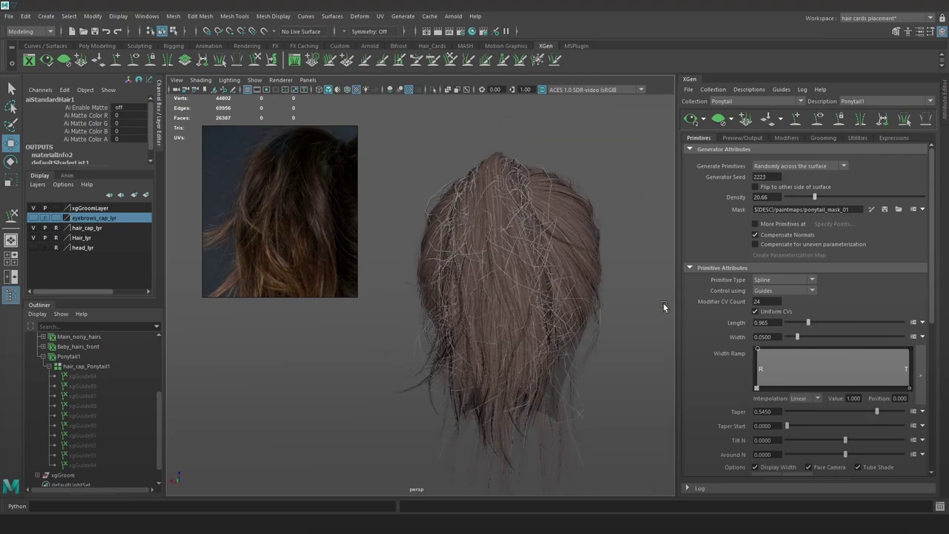
Enlarge the modifier list of the Ponytail1 description and add a new Cut modifier
{"action": "left_click", "coordinate": [784, 137]}
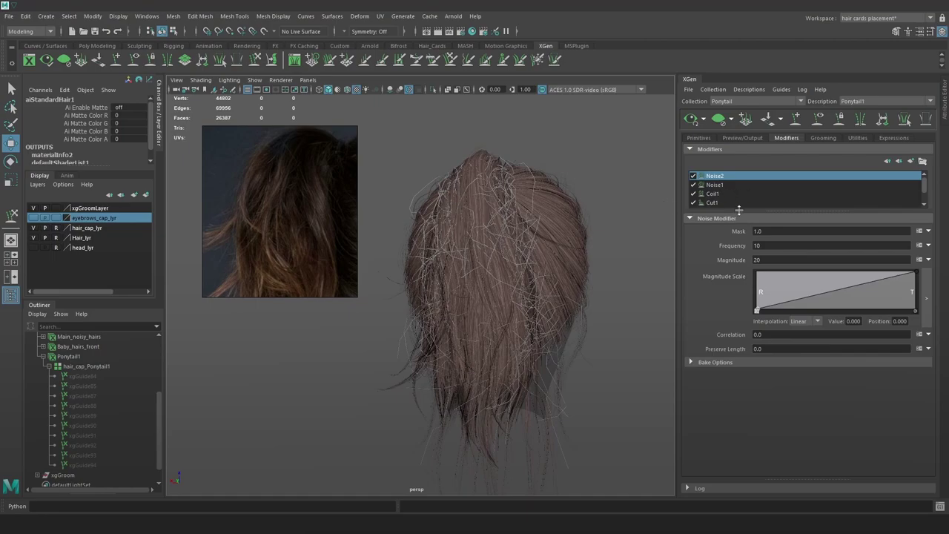
{"action": "left_click_drag", "start_coordinate": [739, 211], "coordinate": [735, 252]}
{"action": "left_click_drag", "start_coordinate": [589, 256], "coordinate": [551, 276], "text": "alt"}
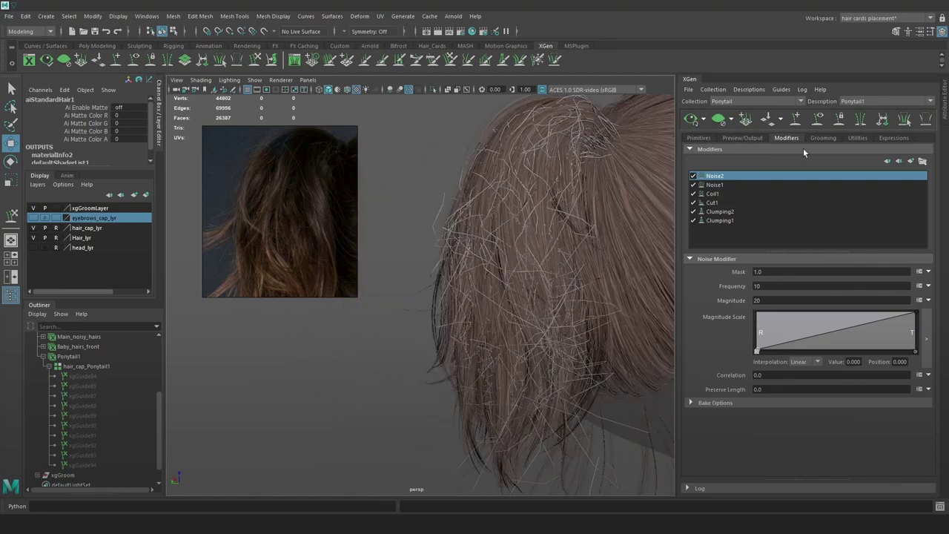
{"action": "left_click", "coordinate": [922, 161]}
{"action": "left_click", "coordinate": [634, 221]}
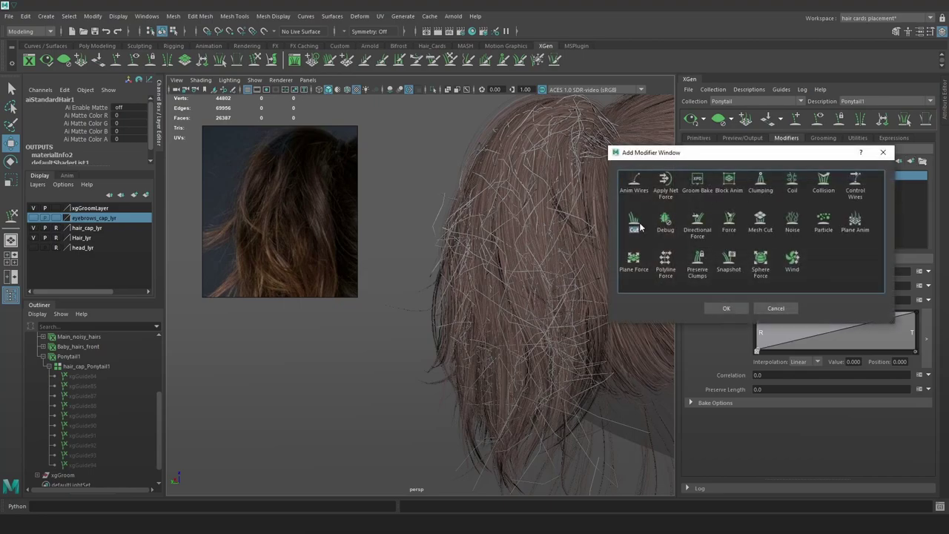
{"action": "left_click", "coordinate": [727, 308]}
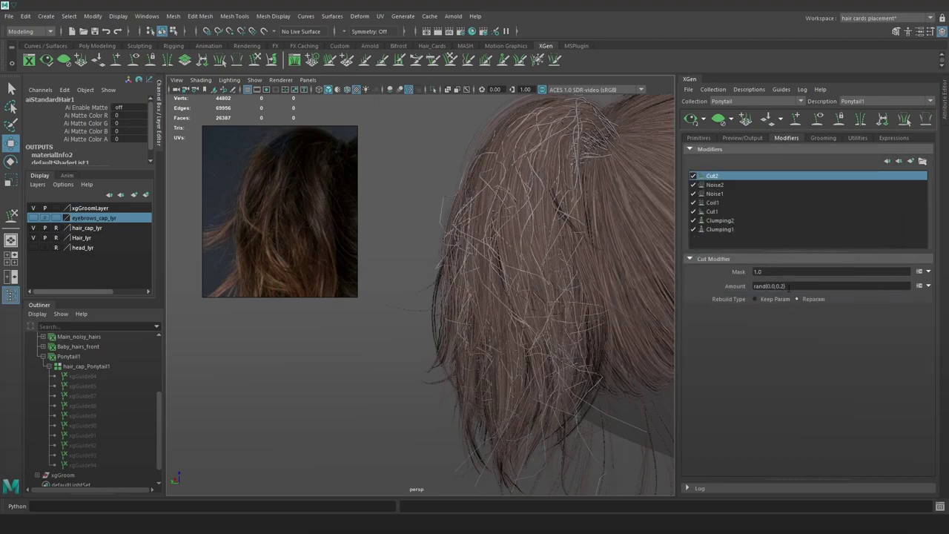
Try Amount values of 1 and 10 on the new Cut modifier, then set it to 20
{"action": "left_click_drag", "start_coordinate": [788, 286], "coordinate": [753, 286]}
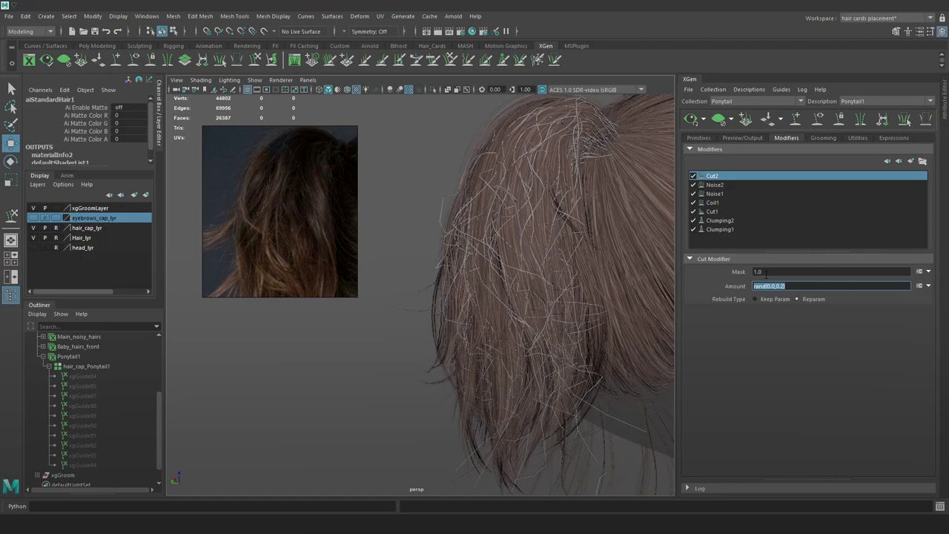
{"action": "type", "text": "1"}
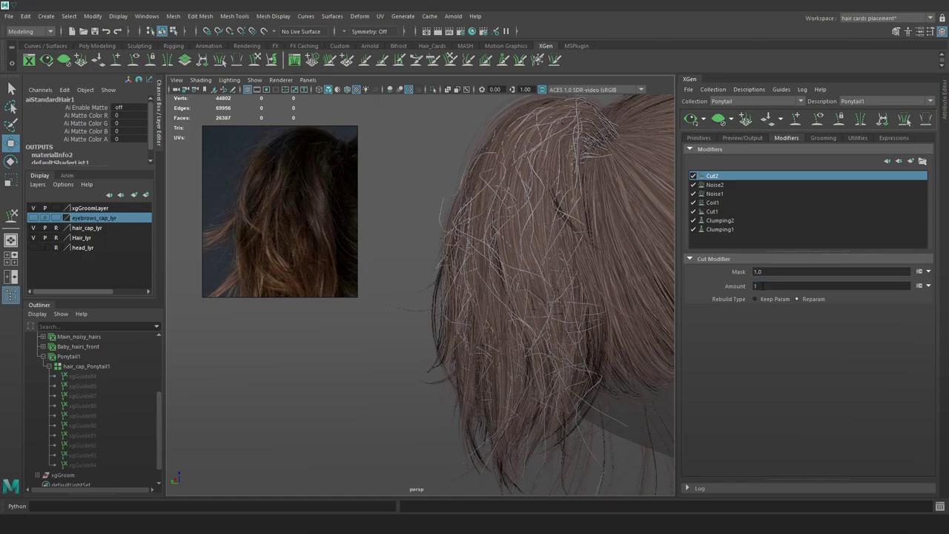
{"action": "double_click", "coordinate": [762, 286]}
{"action": "type", "text": "10"}
{"action": "key", "text": "Return"}
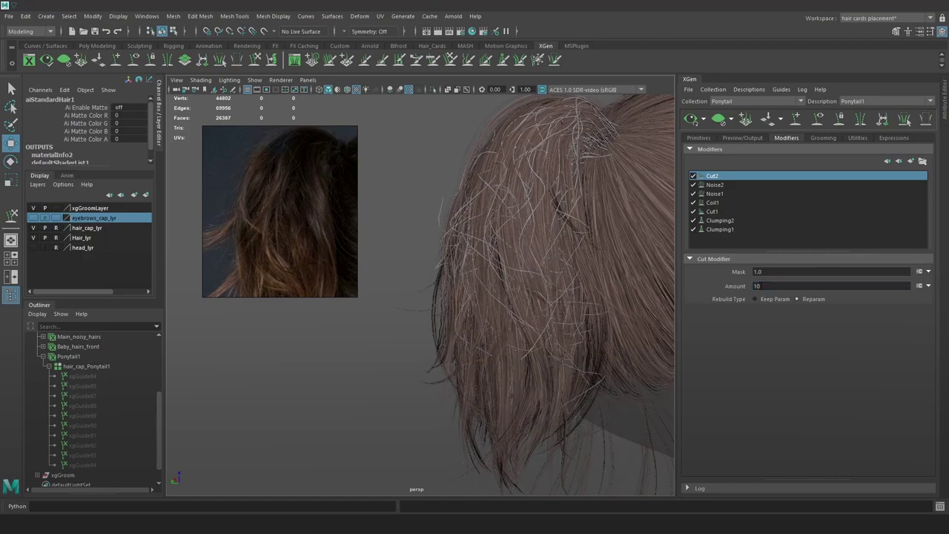
{"action": "double_click", "coordinate": [763, 286]}
{"action": "type", "text": "20"}
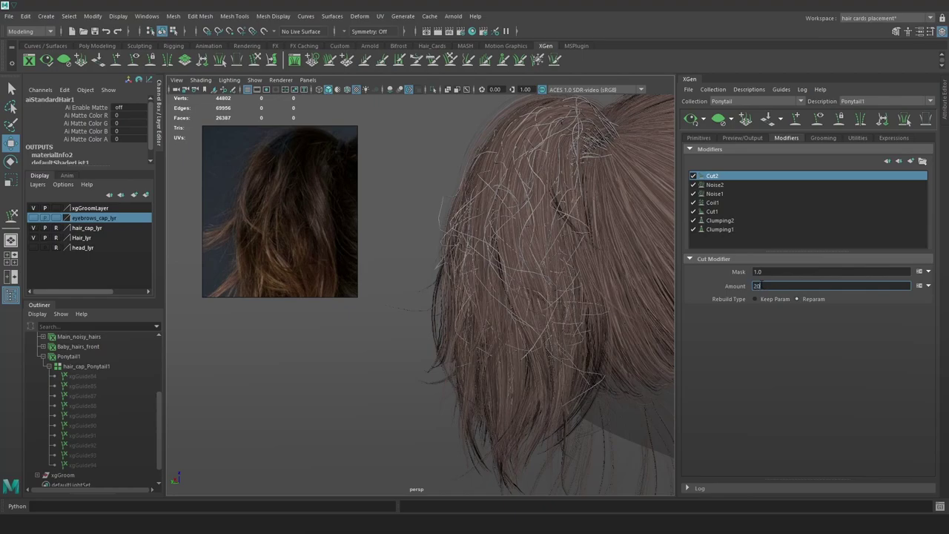
{"action": "key", "text": "Return"}
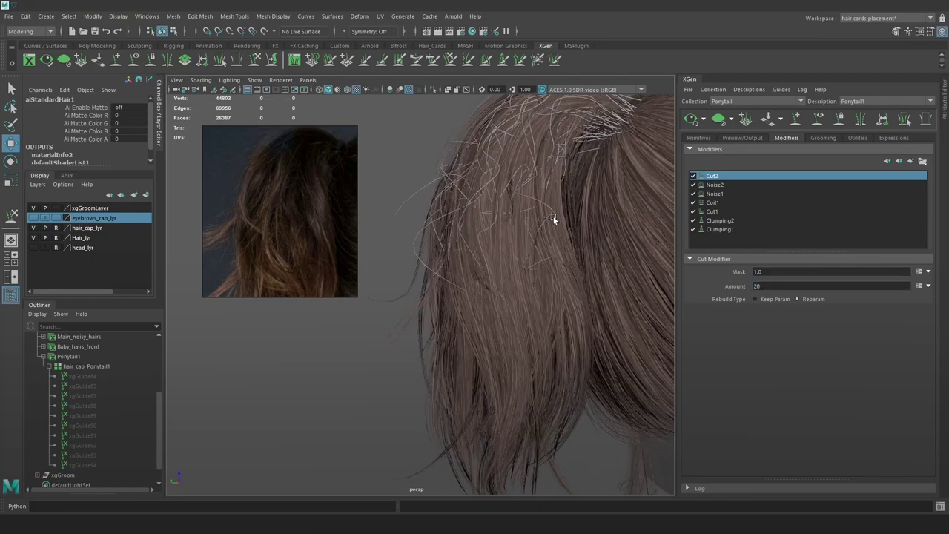
Try an Amount of 40 on the new Cut modifier, then return it to 20
{"action": "double_click", "coordinate": [764, 285]}
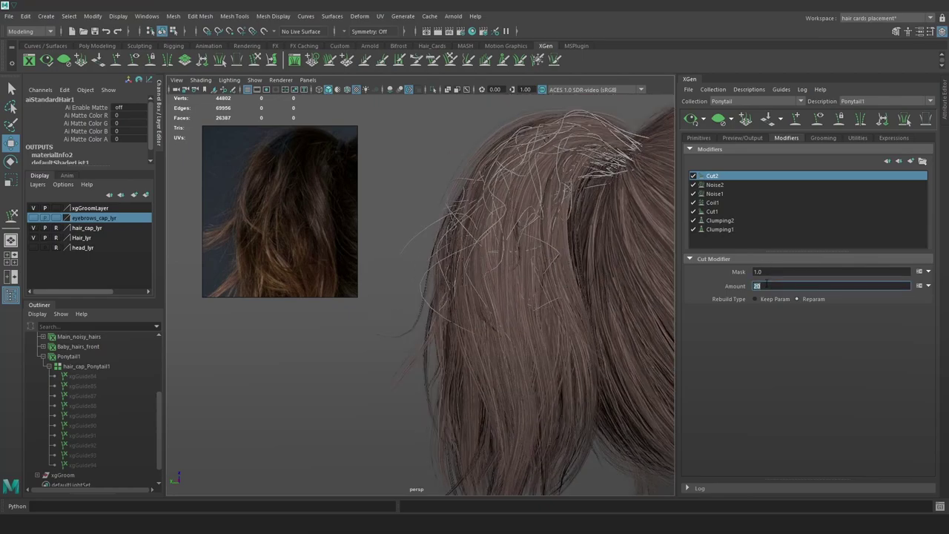
{"action": "type", "text": "40"}
{"action": "key", "text": "Return"}
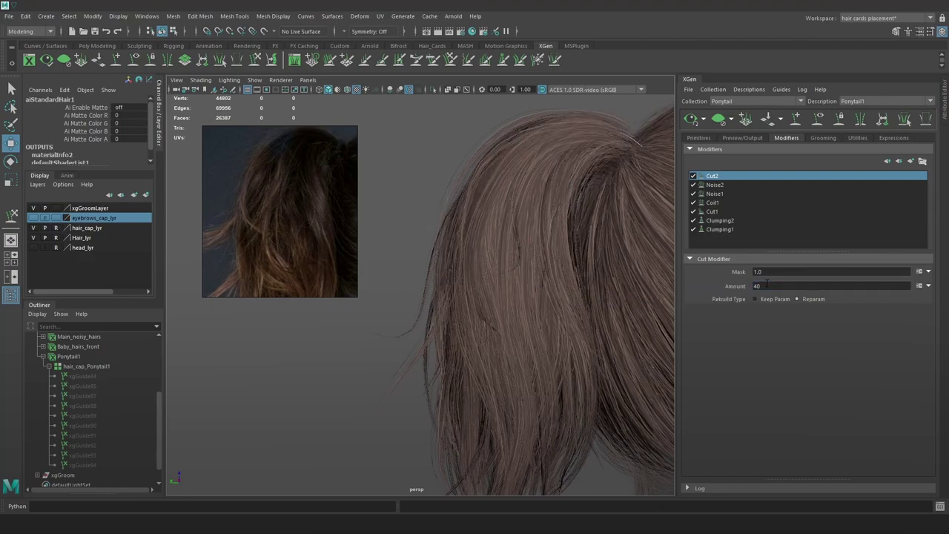
{"action": "double_click", "coordinate": [766, 285]}
{"action": "type", "text": "20"}
{"action": "key", "text": "Return"}
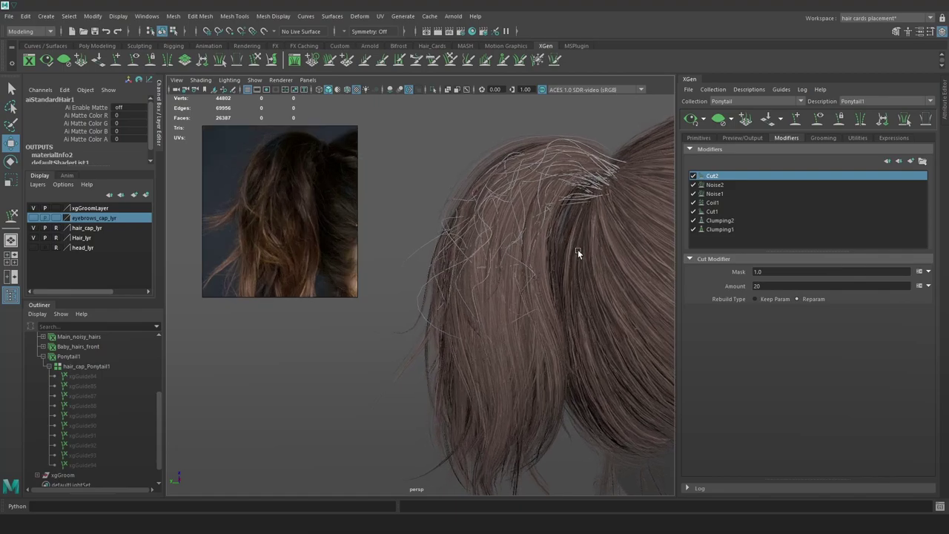
Toggle the Cut2, Noise2, Noise1 and Coil1 modifiers off and on to compare their effect on the stray hairs
{"action": "left_click", "coordinate": [693, 176]}
{"action": "left_click", "coordinate": [694, 176]}
{"action": "left_click", "coordinate": [693, 187]}
{"action": "left_click", "coordinate": [693, 195]}
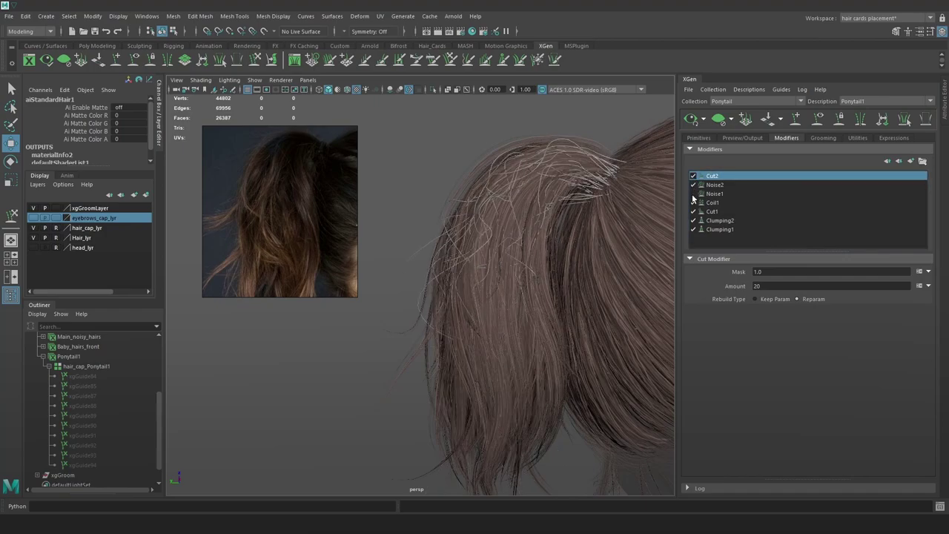
{"action": "left_click", "coordinate": [694, 195]}
{"action": "left_click", "coordinate": [694, 204]}
{"action": "left_click", "coordinate": [693, 203]}
Compare the ponytail with the Cut1 and Clumping2 modifiers off and on, from the side and from behind
{"action": "left_click", "coordinate": [693, 211]}
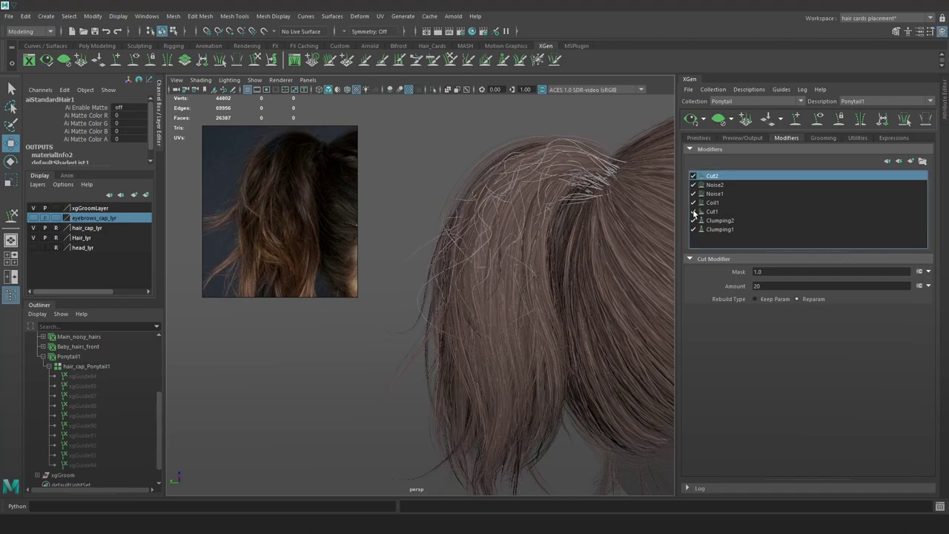
{"action": "left_click", "coordinate": [693, 211]}
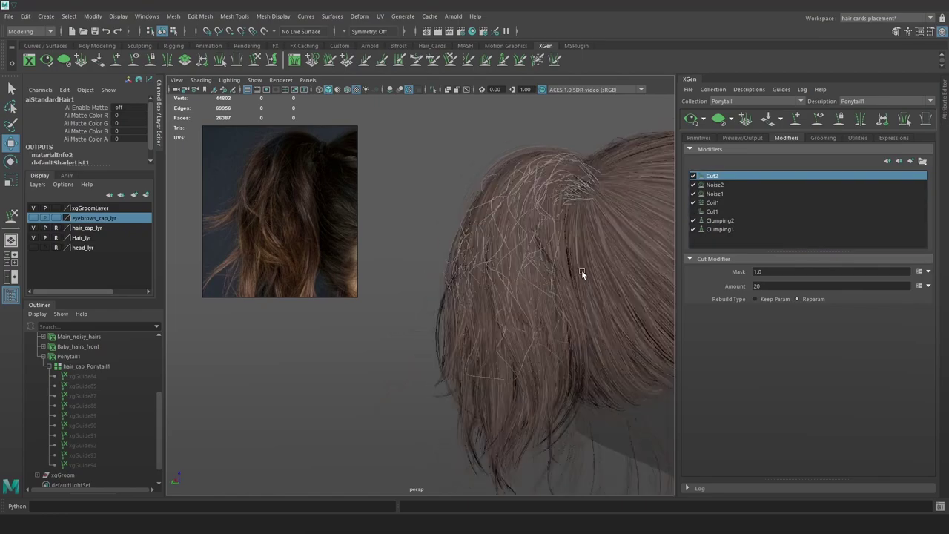
{"action": "mouse_move", "coordinate": [582, 270]}
{"action": "left_mouse_down", "text": "alt"}
{"action": "mouse_move", "coordinate": [646, 266]}
{"action": "mouse_move", "coordinate": [572, 271]}
{"action": "mouse_move", "coordinate": [580, 266]}
{"action": "left_mouse_up", "text": "alt"}
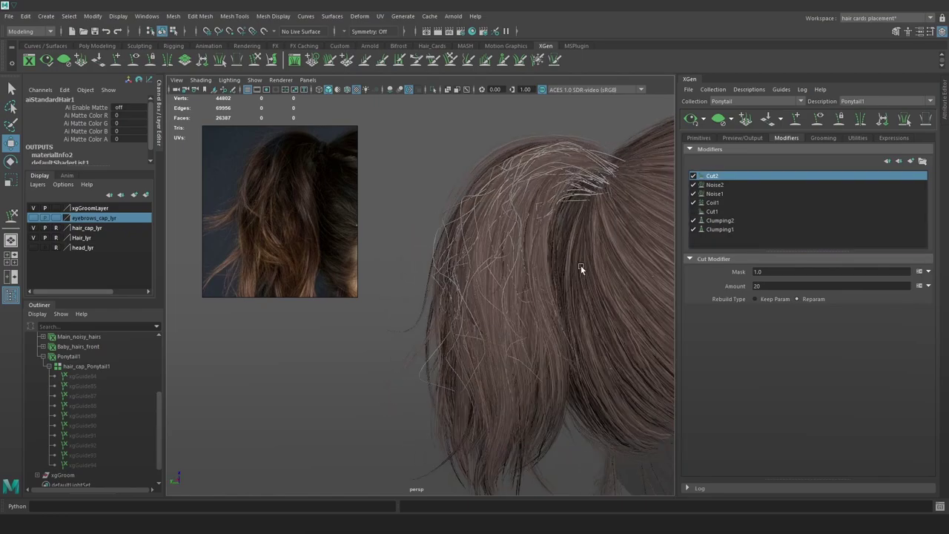
{"action": "left_click", "coordinate": [692, 221]}
{"action": "left_click", "coordinate": [694, 221]}
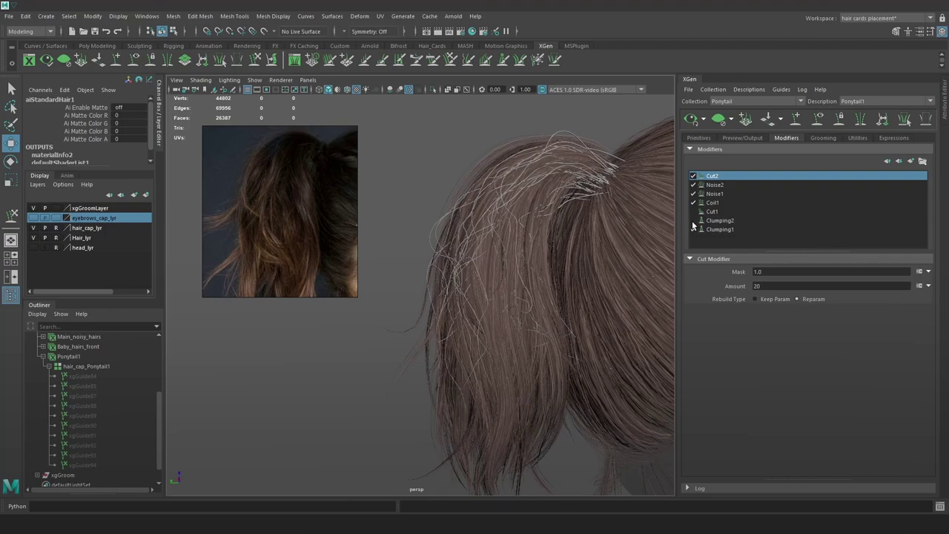
{"action": "left_click", "coordinate": [693, 221]}
{"action": "left_click", "coordinate": [693, 212]}
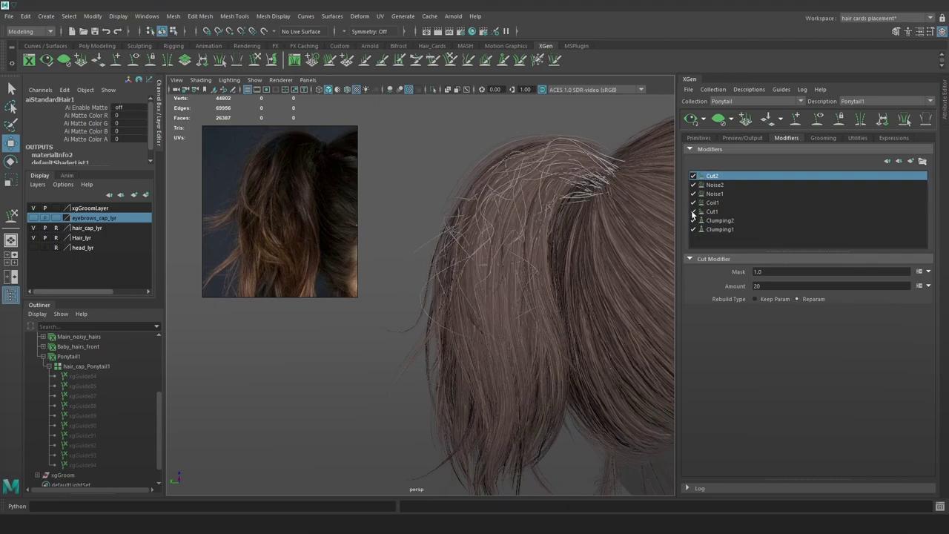
{"action": "left_click", "coordinate": [693, 212]}
{"action": "left_click_drag", "start_coordinate": [553, 249], "coordinate": [708, 247], "text": "alt"}
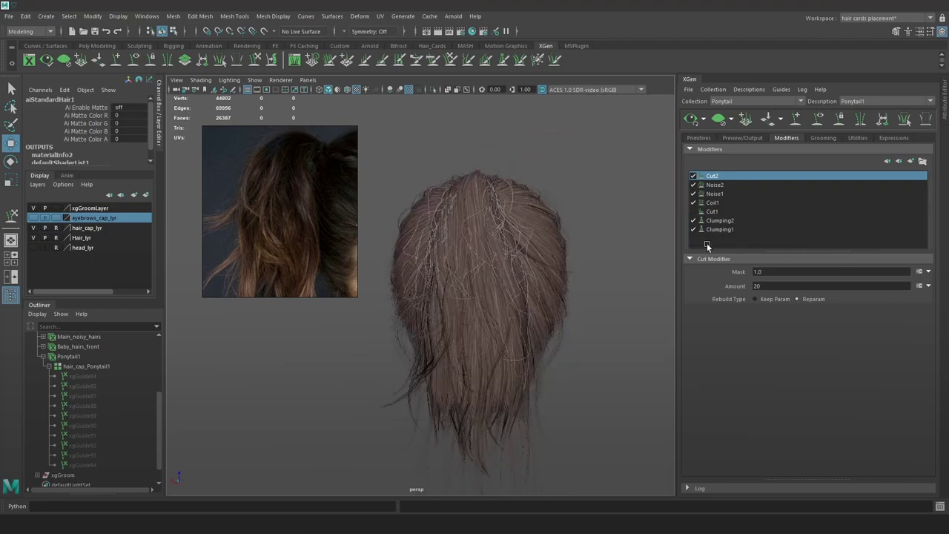
{"action": "left_click", "coordinate": [693, 212]}
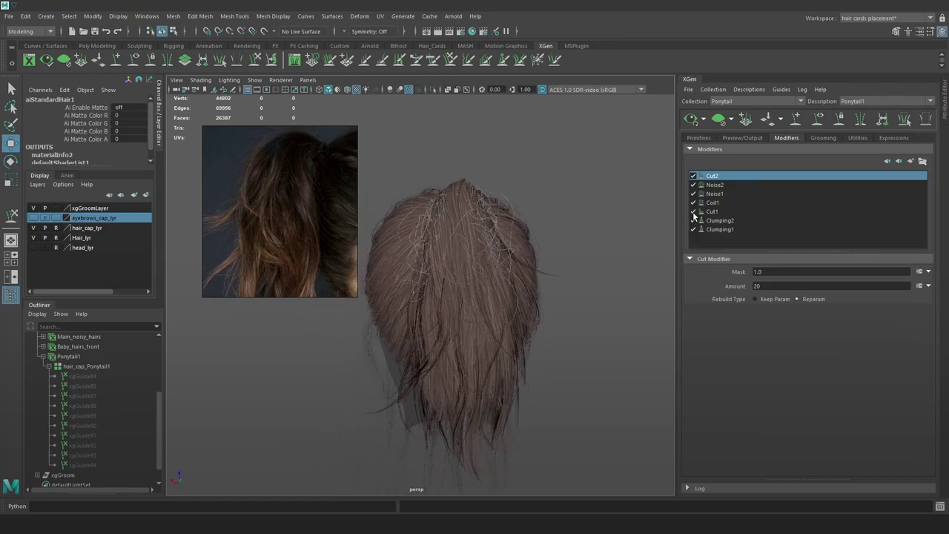
Set the Cut1 modifier's Amount to rand(0.0,3) and check the hair ends up close
{"action": "left_click", "coordinate": [712, 211]}
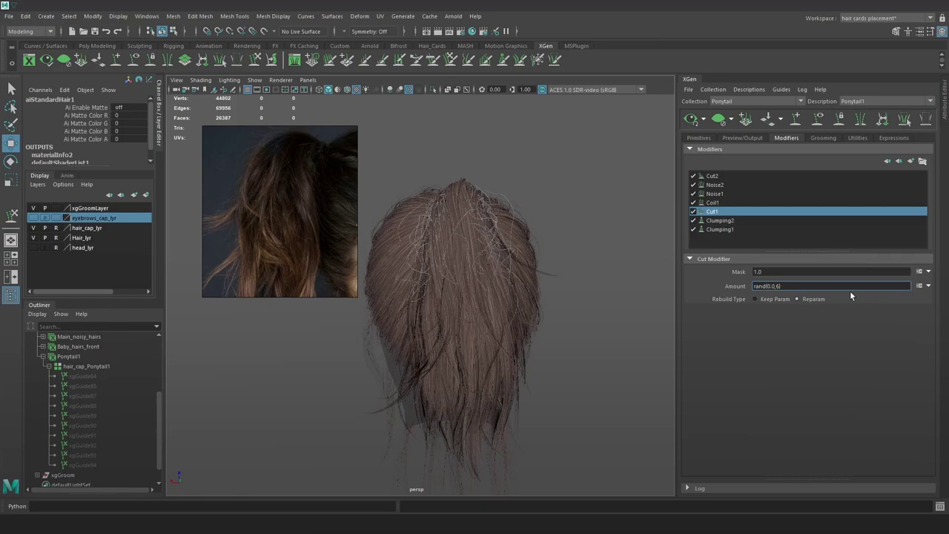
{"action": "type", "text": "3"}
{"action": "key", "text": "Return"}
{"action": "left_click_drag", "start_coordinate": [634, 279], "coordinate": [500, 289], "text": "alt"}
{"action": "scroll", "coordinate": [500, 289], "scroll_direction": "up", "scroll_amount": 3}
{"action": "scroll", "coordinate": [519, 289], "scroll_direction": "up", "scroll_amount": 1}
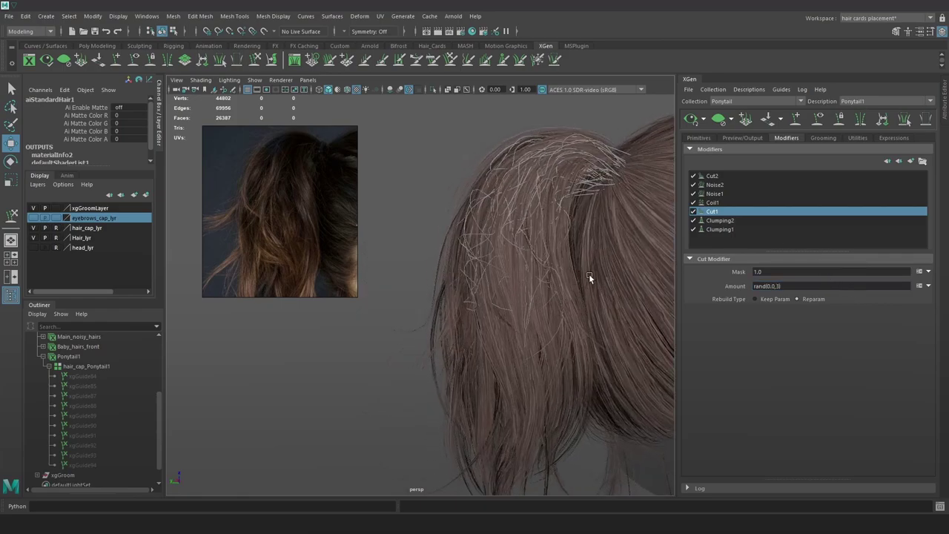
{"action": "middle_click_drag", "start_coordinate": [588, 274], "coordinate": [573, 269], "text": "alt"}
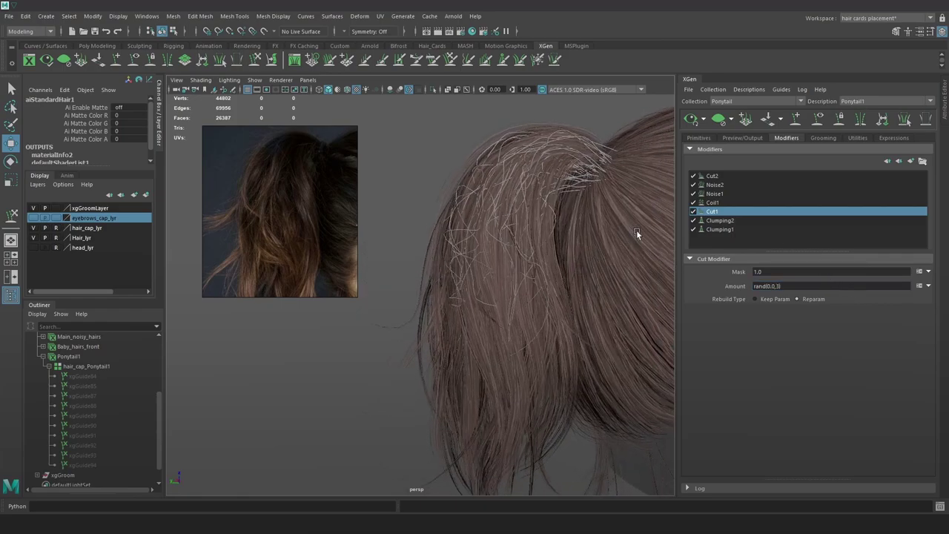
Toggle the Clumping2 and Clumping1 modifiers off and on to compare their effect on the ponytail
{"action": "left_click", "coordinate": [693, 222]}
{"action": "left_click", "coordinate": [692, 222]}
{"action": "left_click", "coordinate": [693, 229]}
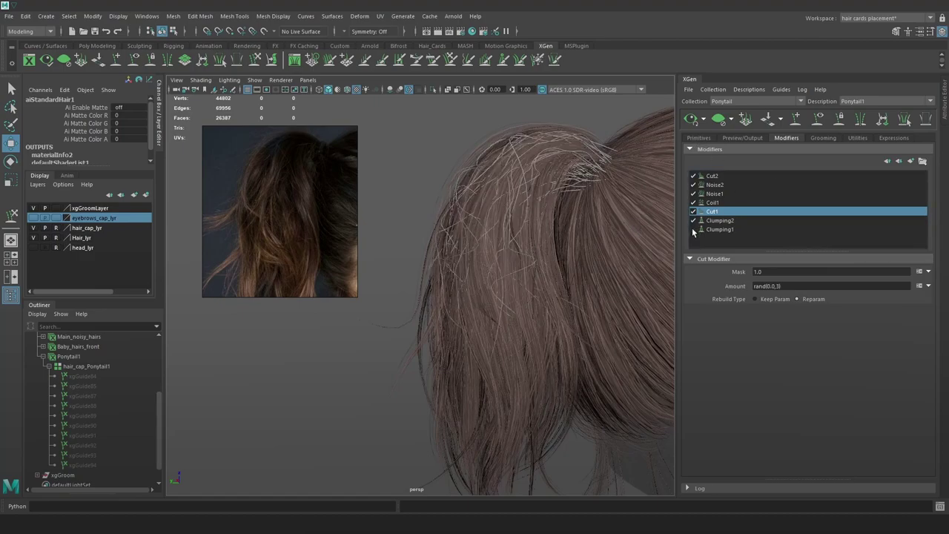
{"action": "left_click", "coordinate": [693, 230]}
{"action": "left_click", "coordinate": [693, 231]}
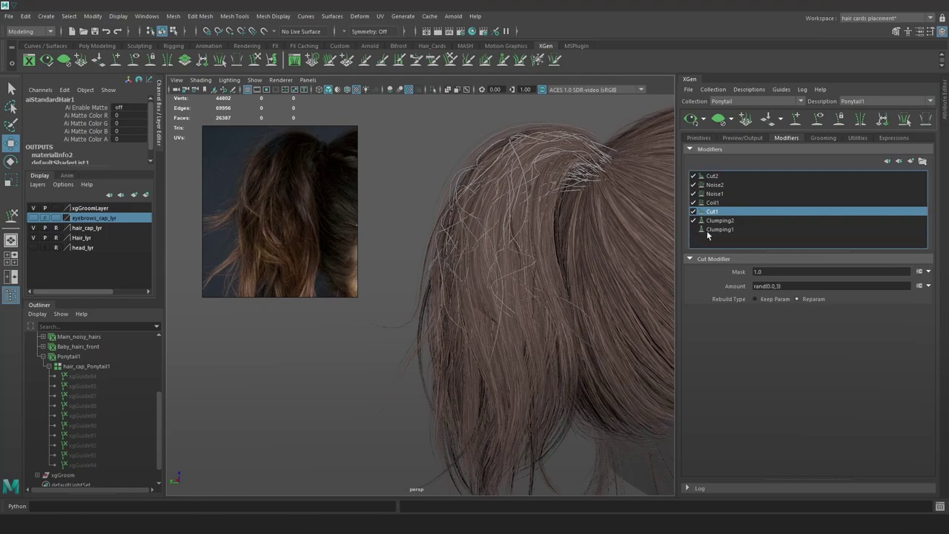
{"action": "left_click", "coordinate": [693, 231]}
Set the Clumping1 modifier's Mask to .4 and check the ponytail from behind
{"action": "left_click", "coordinate": [720, 230]}
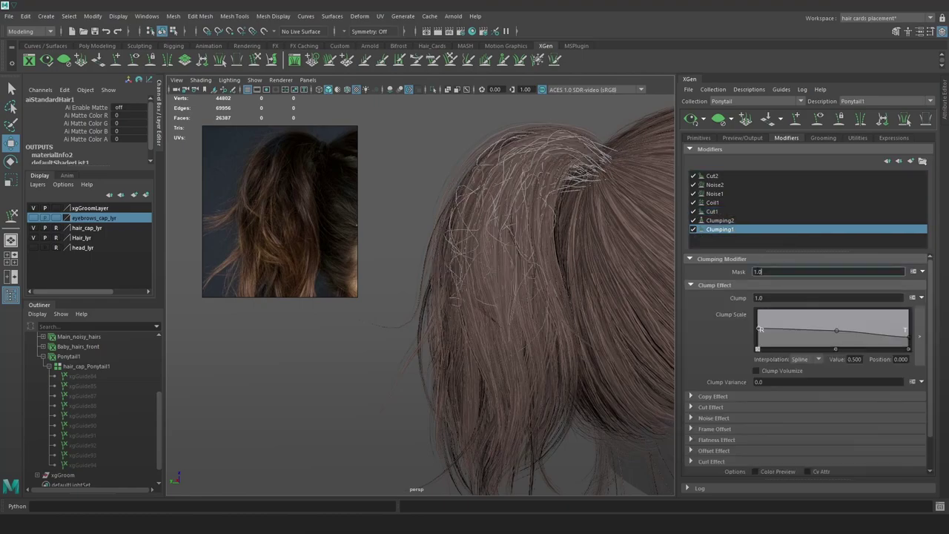
{"action": "type", "text": ".4"}
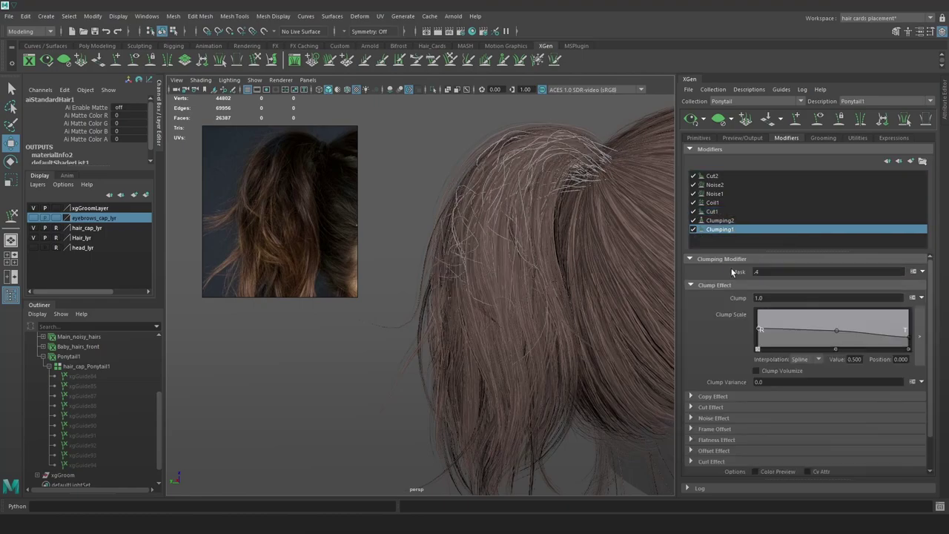
{"action": "left_click_drag", "start_coordinate": [574, 217], "coordinate": [579, 239], "text": "alt"}
{"action": "right_click_drag", "start_coordinate": [579, 239], "coordinate": [532, 242], "text": "alt"}
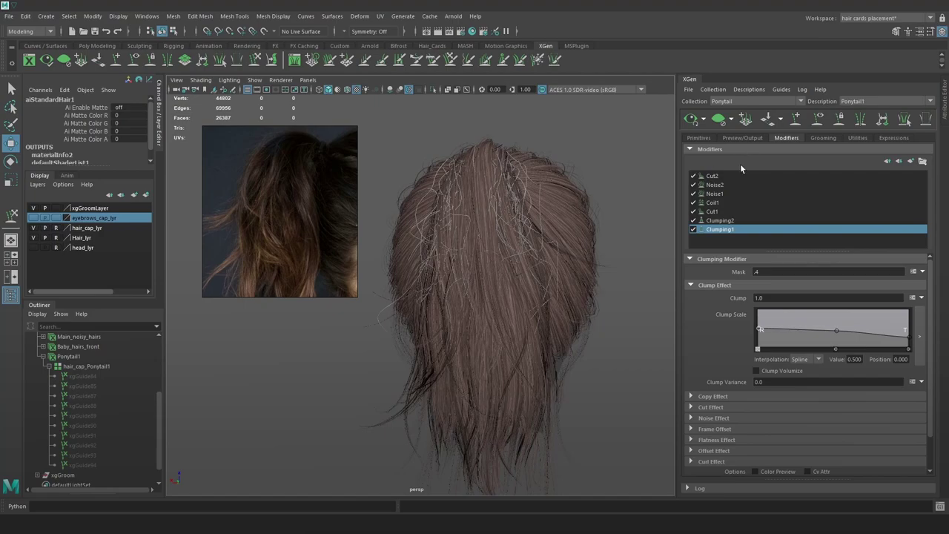
Compare the hair with the Noise2 modifier off and on, then try Magnitude values of 10 and 16
{"action": "left_click", "coordinate": [710, 185]}
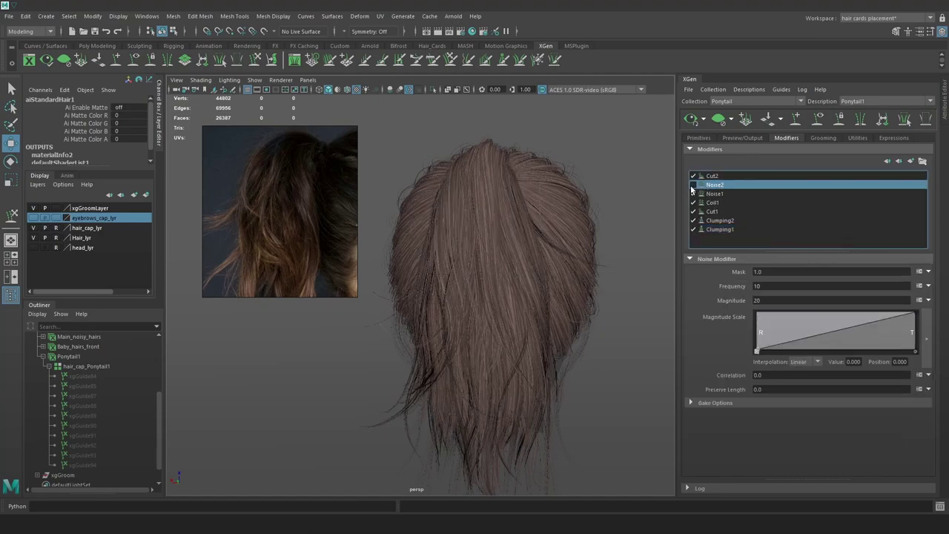
{"action": "left_click", "coordinate": [782, 300]}
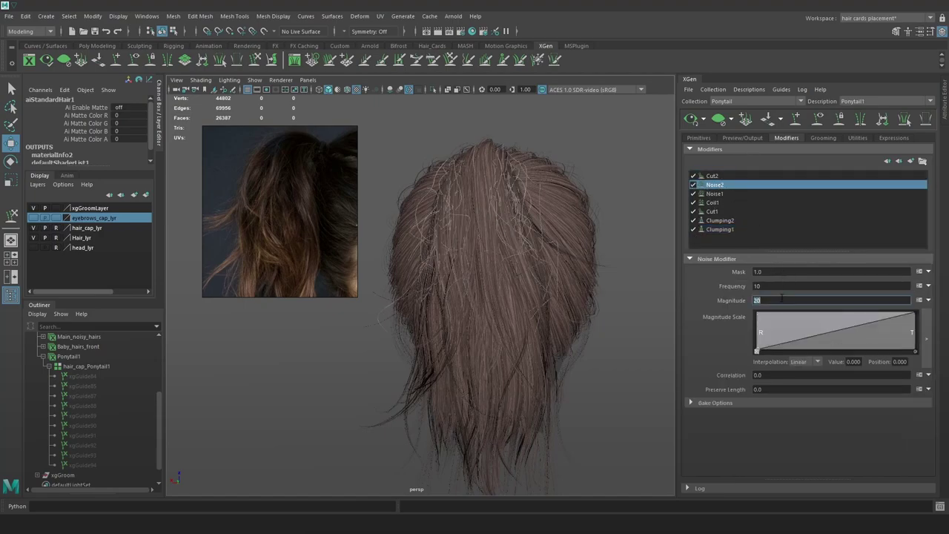
{"action": "type", "text": "10"}
{"action": "key", "text": "Return"}
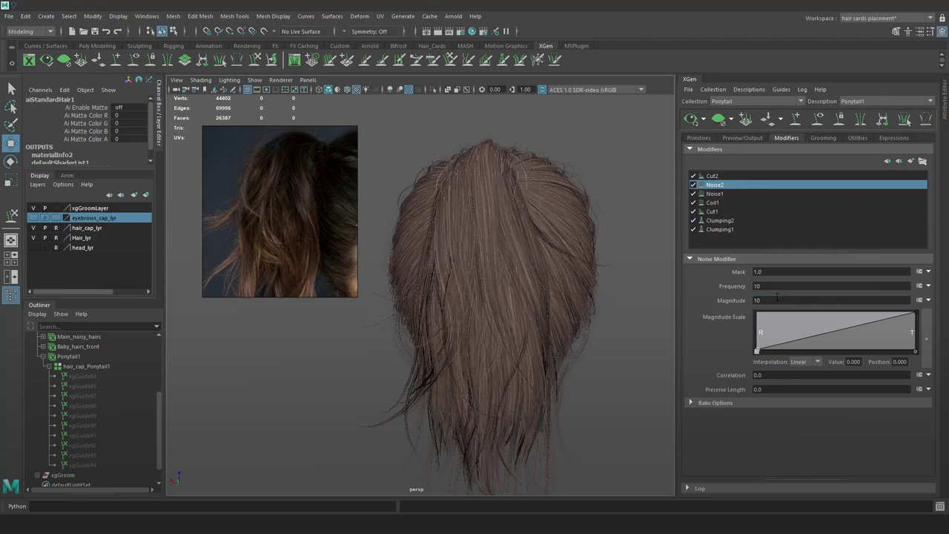
{"action": "left_click", "coordinate": [777, 298]}
{"action": "type", "text": "1"}
{"action": "key", "text": "Return"}
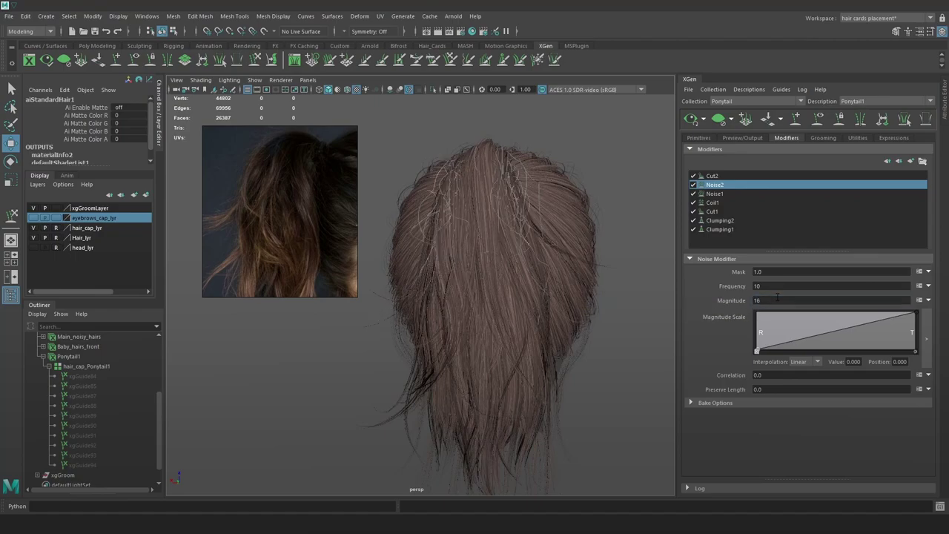
Set the Noise2 modifier's Magnitude to 20 while viewing the ponytail up close
{"action": "left_click_drag", "start_coordinate": [545, 243], "coordinate": [469, 254], "text": "alt"}
{"action": "left_click_drag", "start_coordinate": [771, 300], "coordinate": [725, 292]}
{"action": "type", "text": "20"}
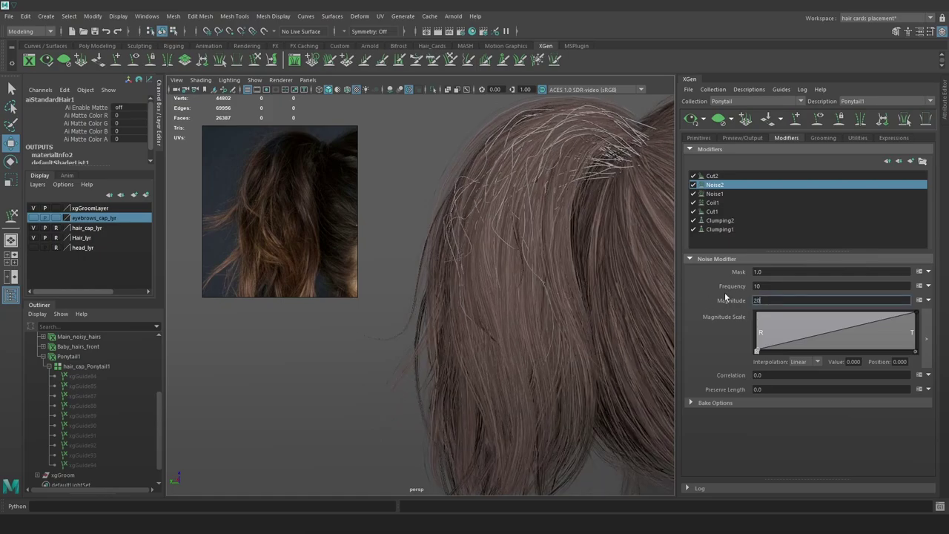
{"action": "key", "text": "Return"}
Try Frequency values of 6 and 2 on the Noise2 modifier, checking the ponytail from behind
{"action": "left_click", "coordinate": [768, 286]}
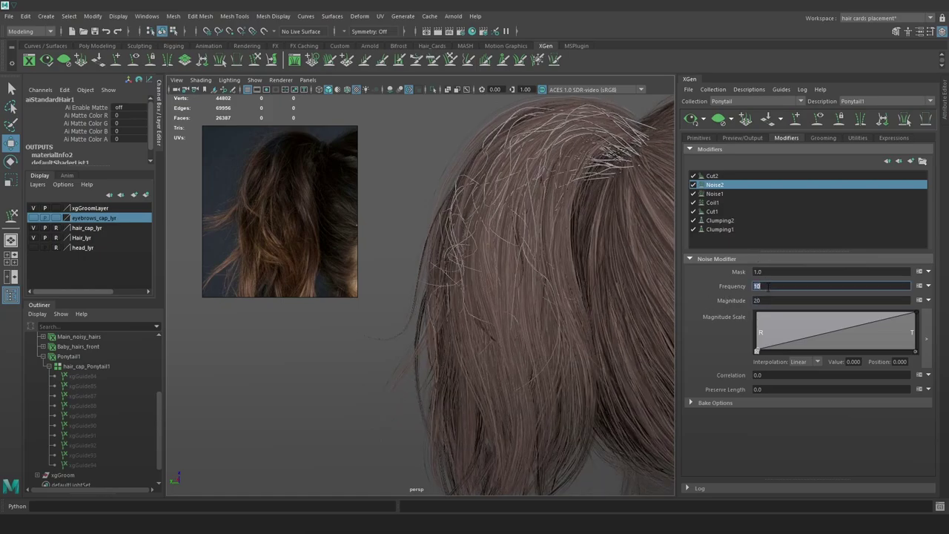
{"action": "type", "text": "6"}
{"action": "key", "text": "Return"}
{"action": "left_click_drag", "start_coordinate": [513, 222], "coordinate": [612, 237], "text": "alt"}
{"action": "left_click", "coordinate": [752, 287]}
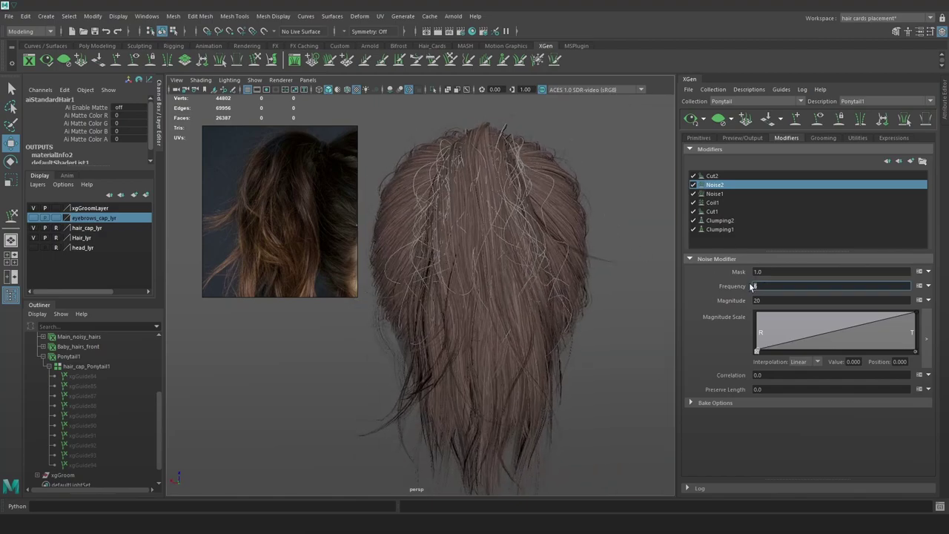
{"action": "type", "text": "2"}
{"action": "key", "text": "Return"}
Set the Noise2 Frequency to 3 and add a low point to its Magnitude Scale curve, keeping the tip at full value
{"action": "left_click", "coordinate": [774, 286]}
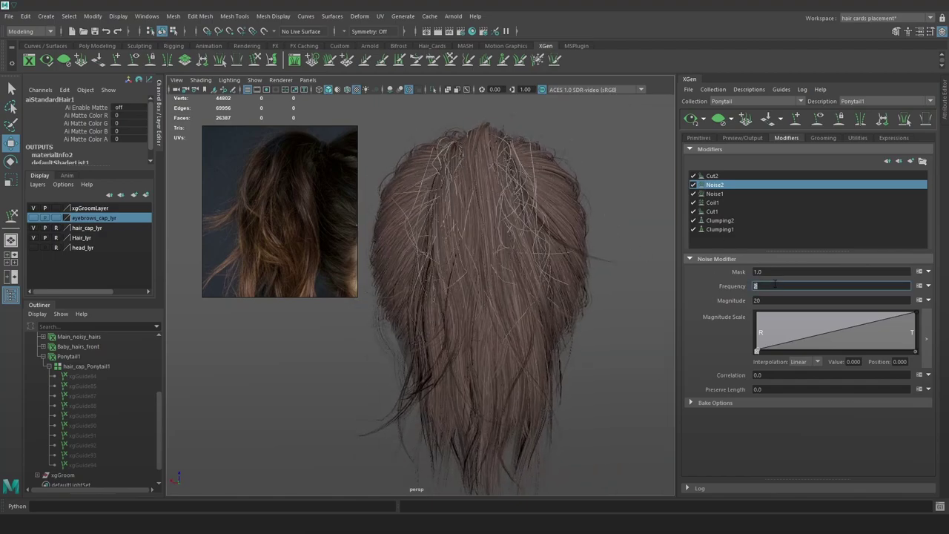
{"action": "key", "text": "Return"}
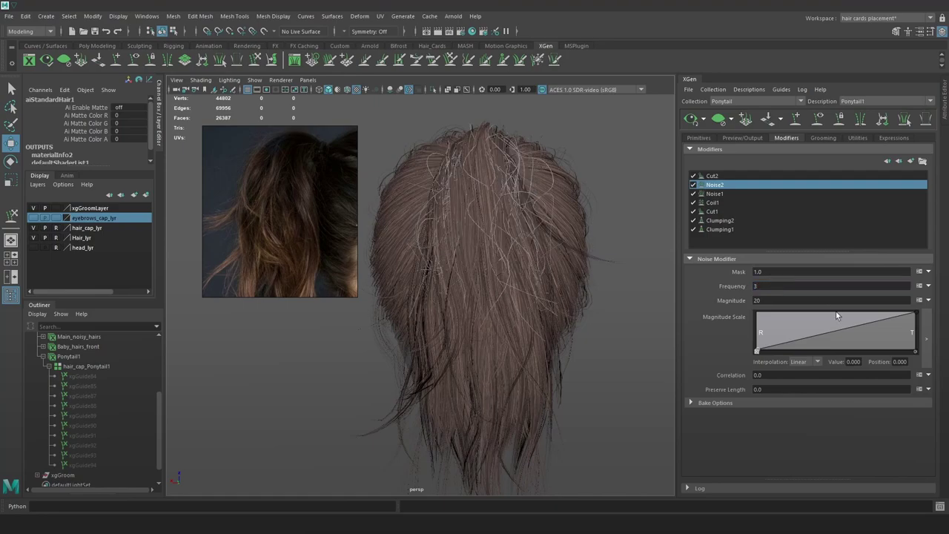
{"action": "left_click", "coordinate": [809, 343]}
{"action": "mouse_move", "coordinate": [915, 313]}
{"action": "left_mouse_down"}
{"action": "mouse_move", "coordinate": [920, 326]}
{"action": "mouse_move", "coordinate": [928, 315]}
{"action": "left_mouse_up"}
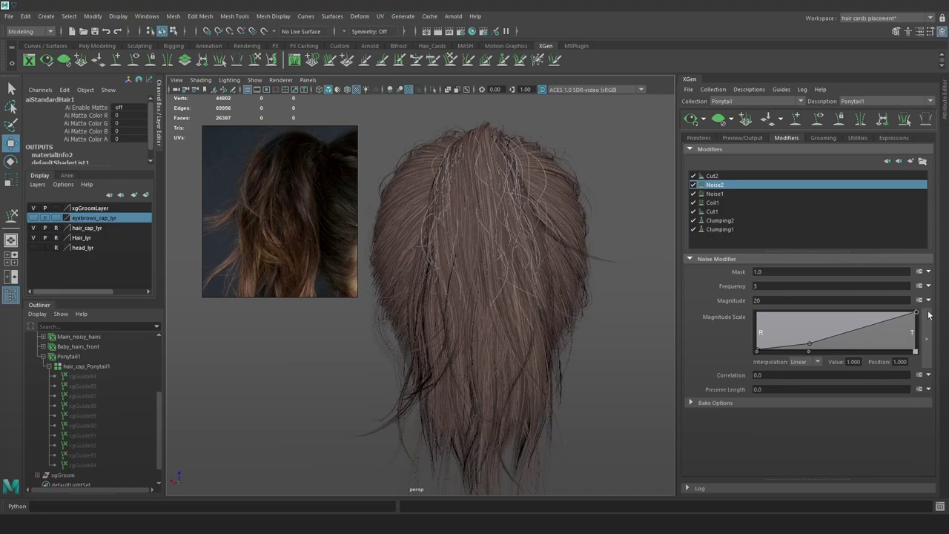
Compare the hair with the Cut2 modifier off and on, then try Amount values of 15, 18 and 20
{"action": "left_click", "coordinate": [712, 176]}
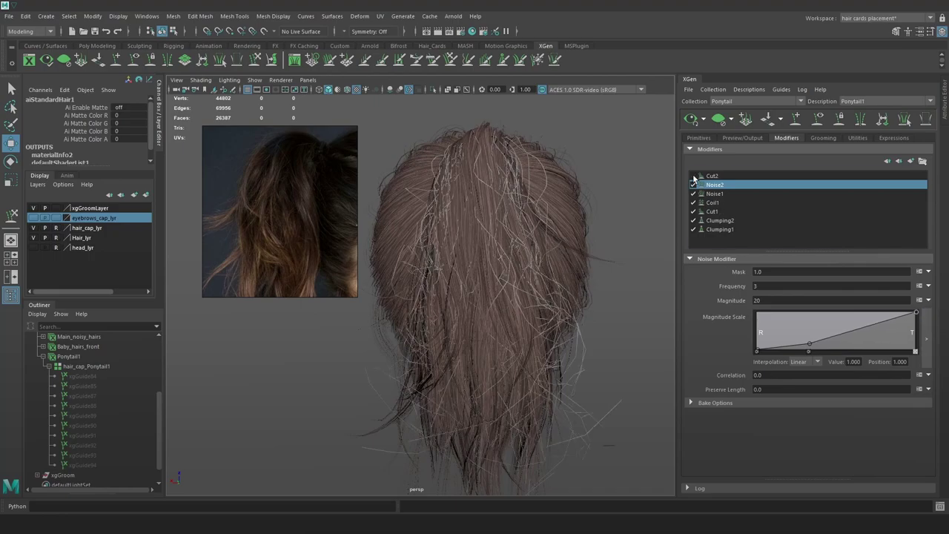
{"action": "left_click", "coordinate": [756, 286]}
{"action": "type", "text": "15"}
{"action": "key", "text": "Return"}
{"action": "left_click_drag", "start_coordinate": [664, 286], "coordinate": [600, 290], "text": "alt"}
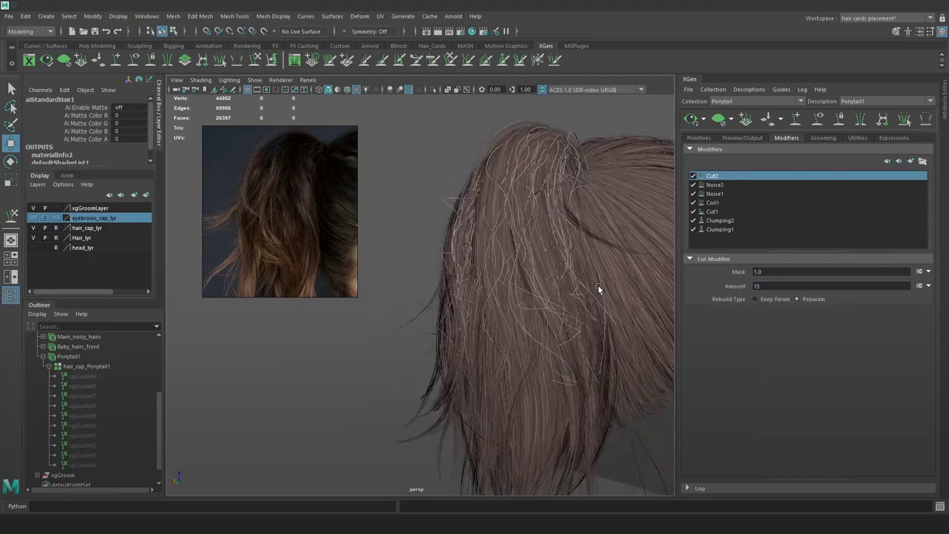
{"action": "right_click_drag", "start_coordinate": [600, 290], "coordinate": [652, 283], "text": "alt"}
{"action": "left_click_drag", "start_coordinate": [762, 286], "coordinate": [737, 280]}
{"action": "type", "text": "18"}
{"action": "key", "text": "Return"}
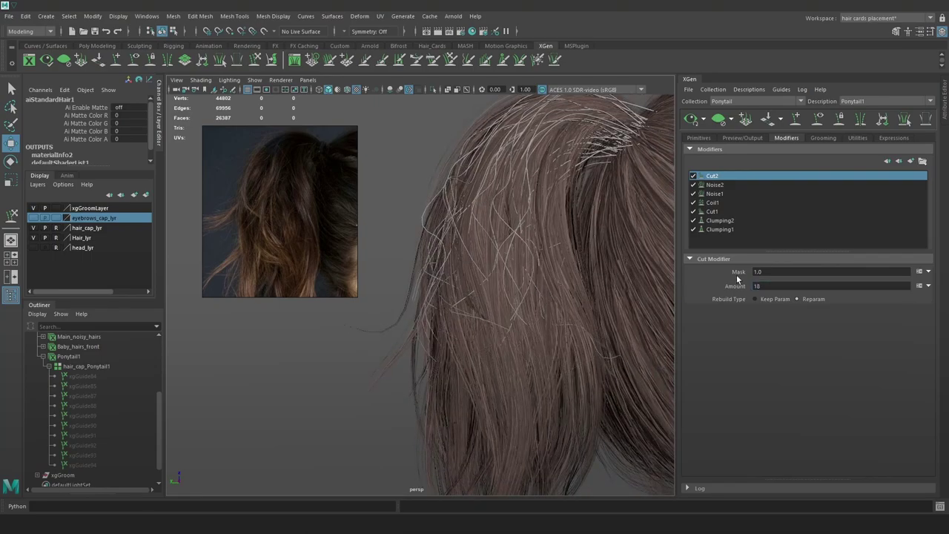
{"action": "double_click", "coordinate": [770, 287]}
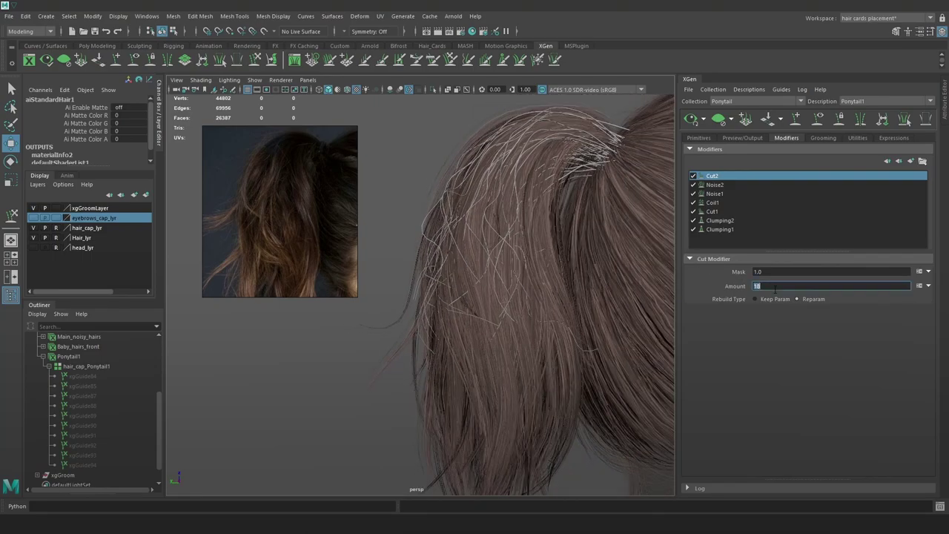
{"action": "type", "text": "20"}
{"action": "key", "text": "Return"}
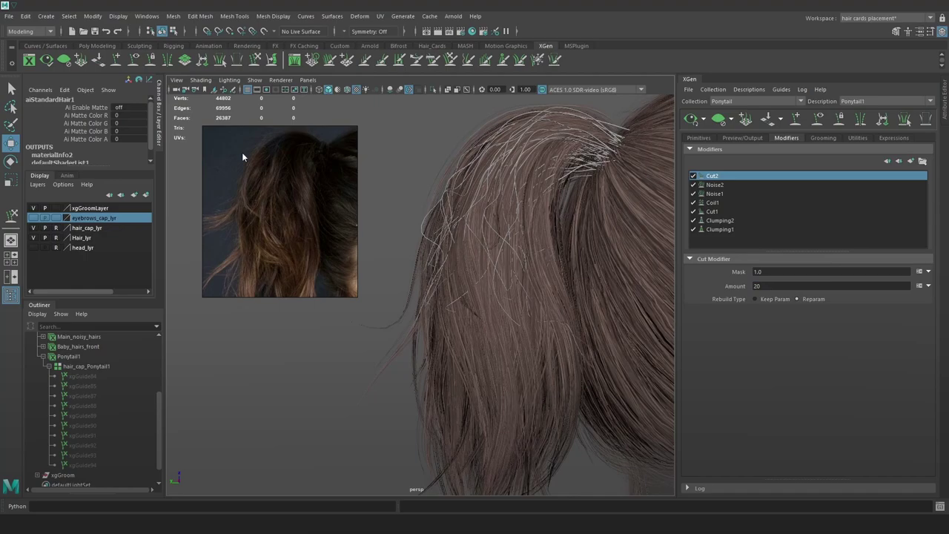
Add a second Coil modifier to the ponytail and lower its Count Scale to 0 at the root
{"action": "left_click", "coordinate": [910, 161]}
{"action": "left_click", "coordinate": [792, 184]}
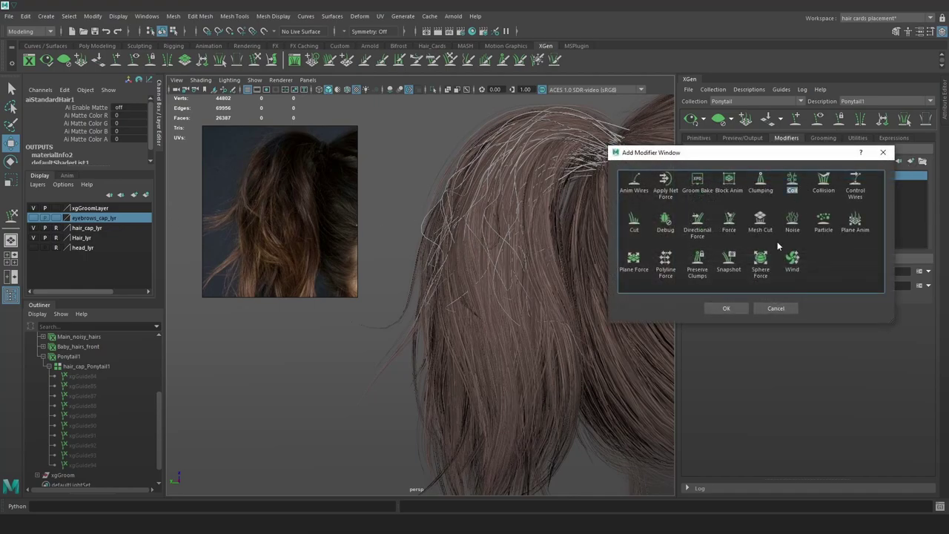
{"action": "left_click", "coordinate": [726, 308]}
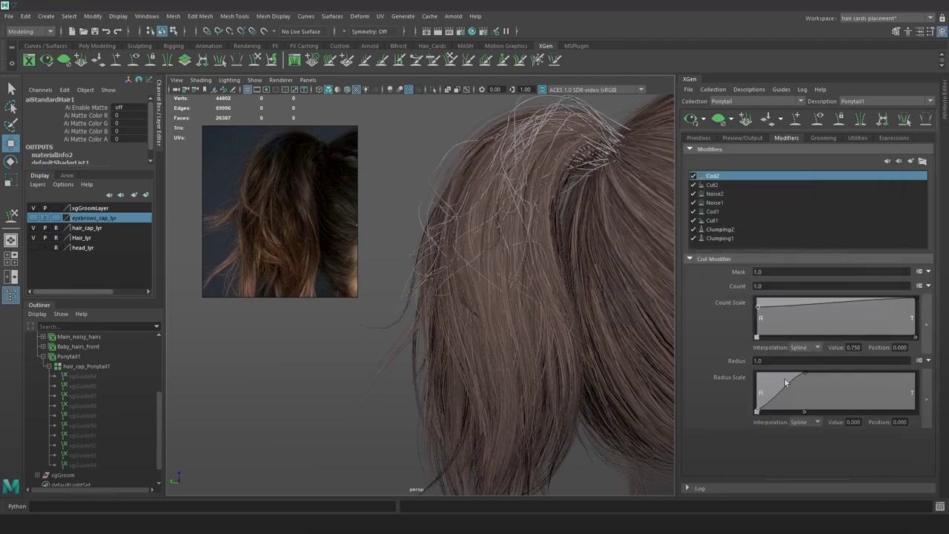
{"action": "left_click_drag", "start_coordinate": [758, 307], "coordinate": [750, 343]}
Reshape the Coil2 Radius Scale curve to stay low past the middle and rise to 1.0 at the tip
{"action": "left_click_drag", "start_coordinate": [811, 377], "coordinate": [919, 375]}
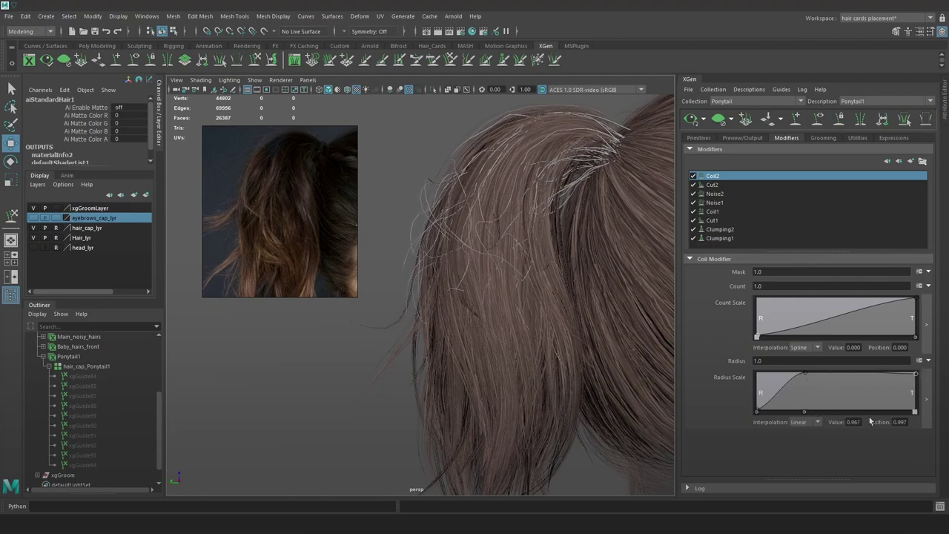
{"action": "left_click", "coordinate": [916, 414]}
{"action": "left_click_drag", "start_coordinate": [805, 373], "coordinate": [916, 372]}
{"action": "left_click", "coordinate": [879, 384]}
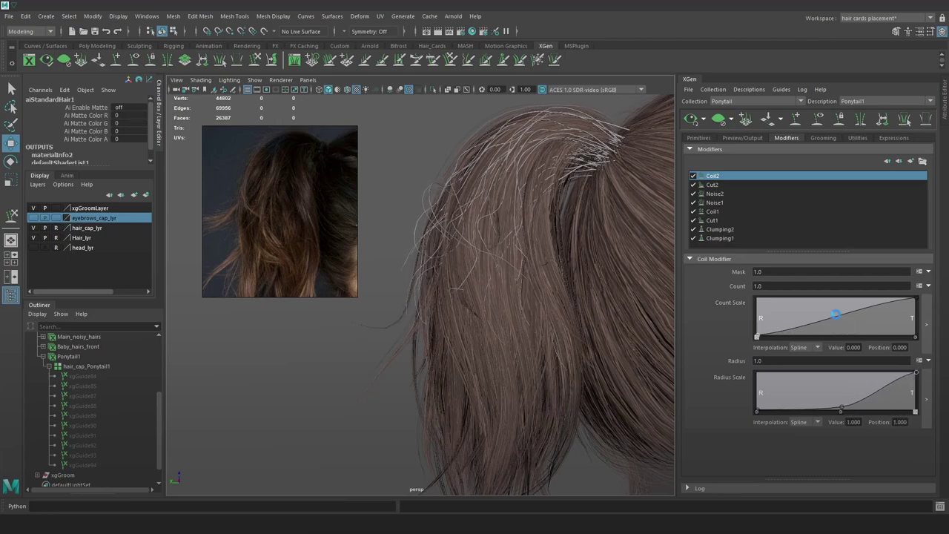
Add a low point of about 0.2 near the middle of the Coil2 Count Scale, keeping the tip at 1.0
{"action": "left_click_drag", "start_coordinate": [836, 315], "coordinate": [844, 331]}
{"action": "left_click_drag", "start_coordinate": [845, 329], "coordinate": [844, 327]}
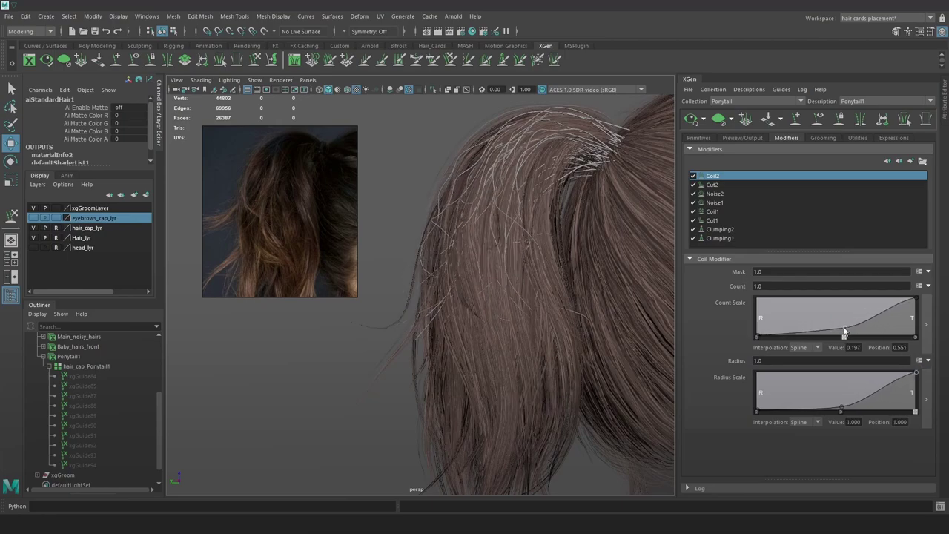
{"action": "mouse_move", "coordinate": [916, 298]}
{"action": "left_mouse_down"}
{"action": "mouse_move", "coordinate": [917, 315]}
{"action": "mouse_move", "coordinate": [915, 290]}
{"action": "left_mouse_up"}
Try different Radius values on the Coil2 modifier, including 2 and 5
{"action": "left_click_drag", "start_coordinate": [768, 361], "coordinate": [717, 346]}
{"action": "type", "text": "2"}
{"action": "key", "text": "Return"}
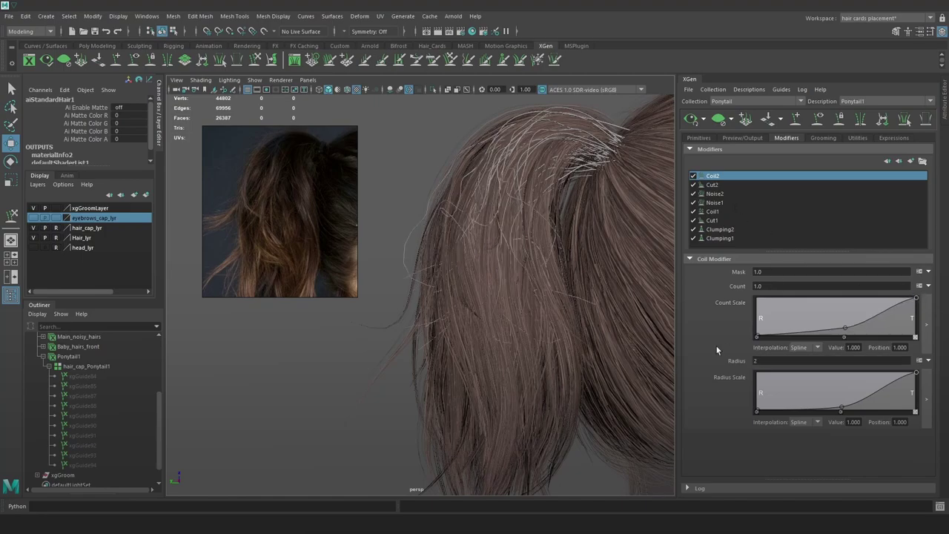
{"action": "left_click", "coordinate": [776, 360]}
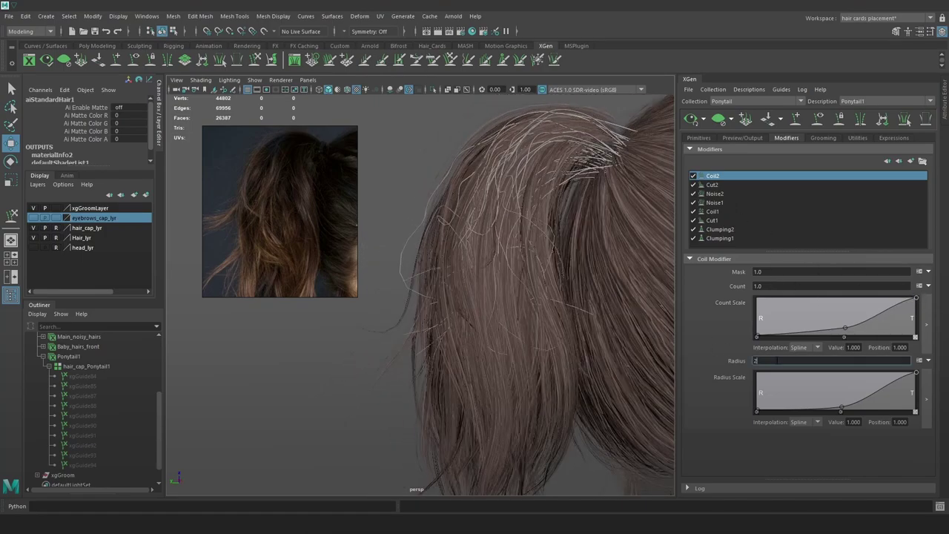
{"action": "type", "text": "0"}
{"action": "key", "text": "Return"}
{"action": "left_click_drag", "start_coordinate": [771, 361], "coordinate": [743, 349]}
{"action": "type", "text": "5"}
{"action": "key", "text": "Return"}
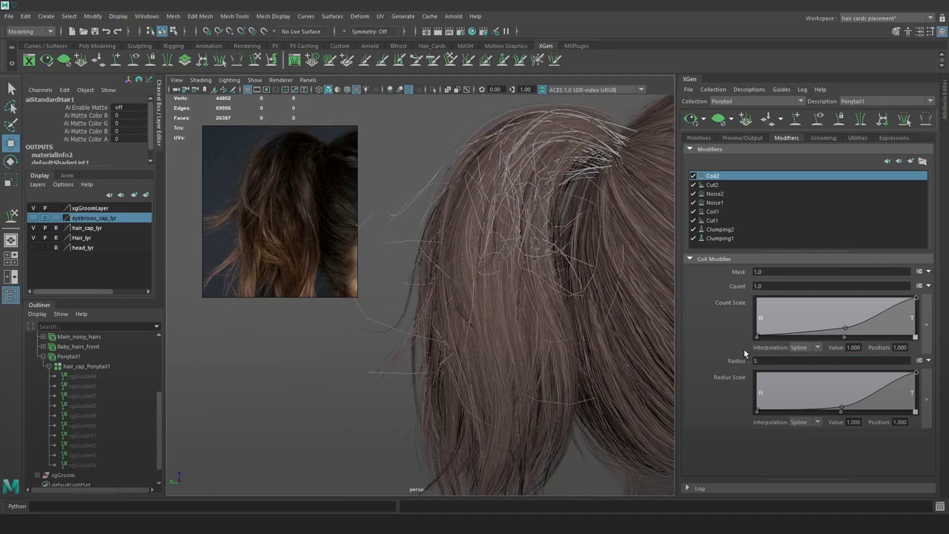
Try Coil2 Count values of .4 and 2 on the ponytail seen from behind, then restore the Count to 1
{"action": "scroll", "coordinate": [603, 276], "scroll_direction": "down", "scroll_amount": 5}
{"action": "left_click_drag", "start_coordinate": [603, 276], "coordinate": [660, 280], "text": "alt"}
{"action": "left_click_drag", "start_coordinate": [771, 286], "coordinate": [736, 287]}
{"action": "type", "text": ".4"}
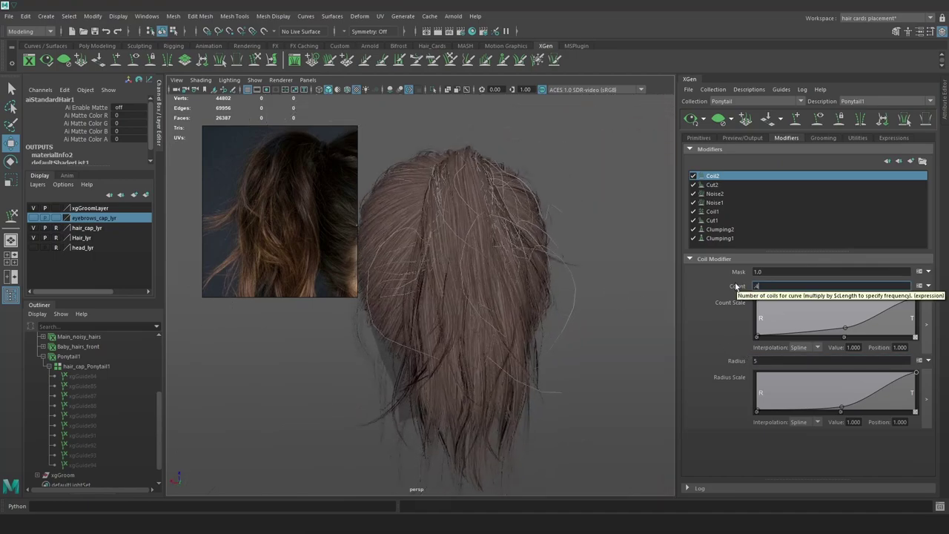
{"action": "key", "text": "Return"}
{"action": "double_click", "coordinate": [789, 286]}
{"action": "type", "text": "2"}
{"action": "key", "text": "Return"}
{"action": "left_click", "coordinate": [790, 286]}
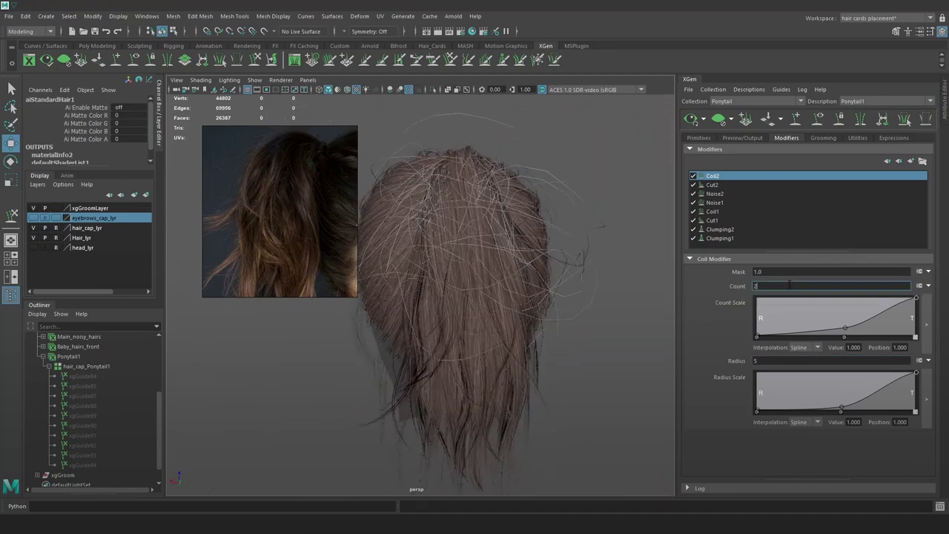
{"action": "type", "text": "1"}
{"action": "key", "text": "Return"}
Try a Coil2 Radius of 8, then set it to 4 and check the stray hairs from the side
{"action": "double_click", "coordinate": [768, 361]}
{"action": "type", "text": "8"}
{"action": "key", "text": "Return"}
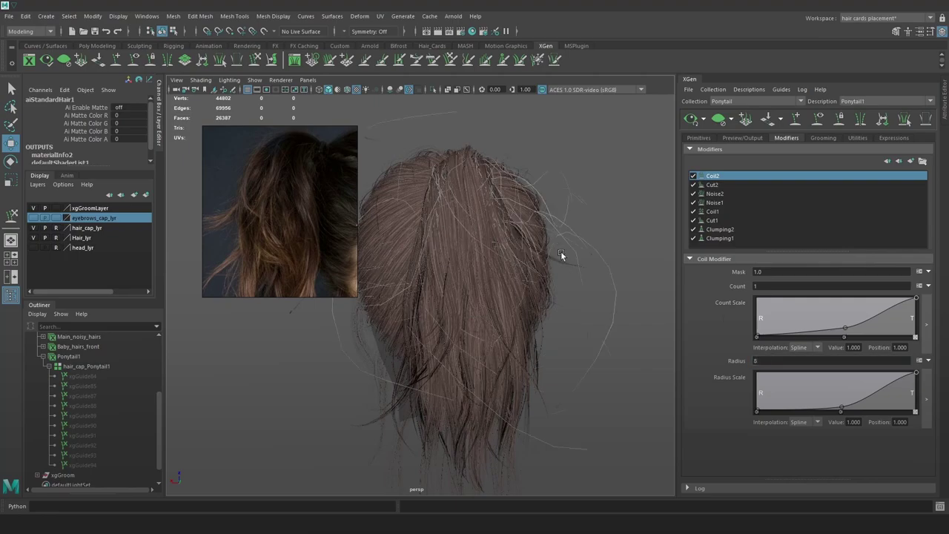
{"action": "scroll", "coordinate": [415, 271], "scroll_direction": "up", "scroll_amount": 4}
{"action": "left_click_drag", "start_coordinate": [561, 257], "coordinate": [404, 274], "text": "alt"}
{"action": "double_click", "coordinate": [766, 360]}
{"action": "type", "text": "4"}
{"action": "key", "text": "Return"}
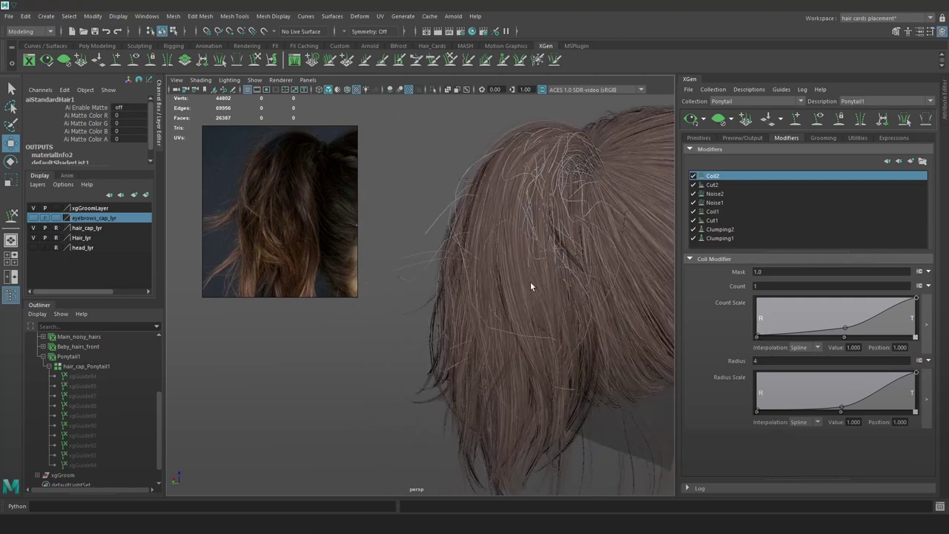
Compare the hair with Coil2 off and on, then try a Mask of .4 and set it to .7
{"action": "left_click_drag", "start_coordinate": [532, 284], "coordinate": [637, 280], "text": "alt"}
{"action": "scroll", "coordinate": [638, 281], "scroll_direction": "down", "scroll_amount": 4}
{"action": "left_click", "coordinate": [693, 177]}
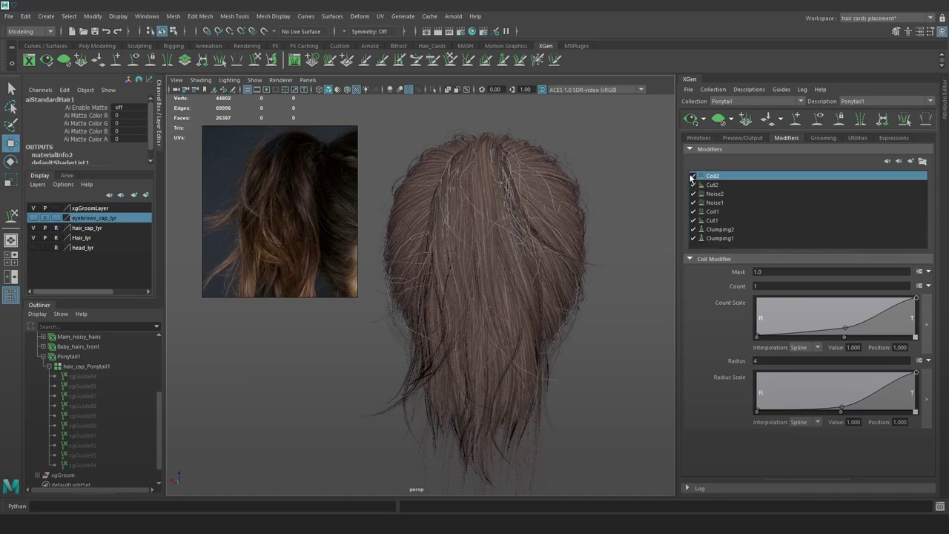
{"action": "left_click", "coordinate": [772, 272]}
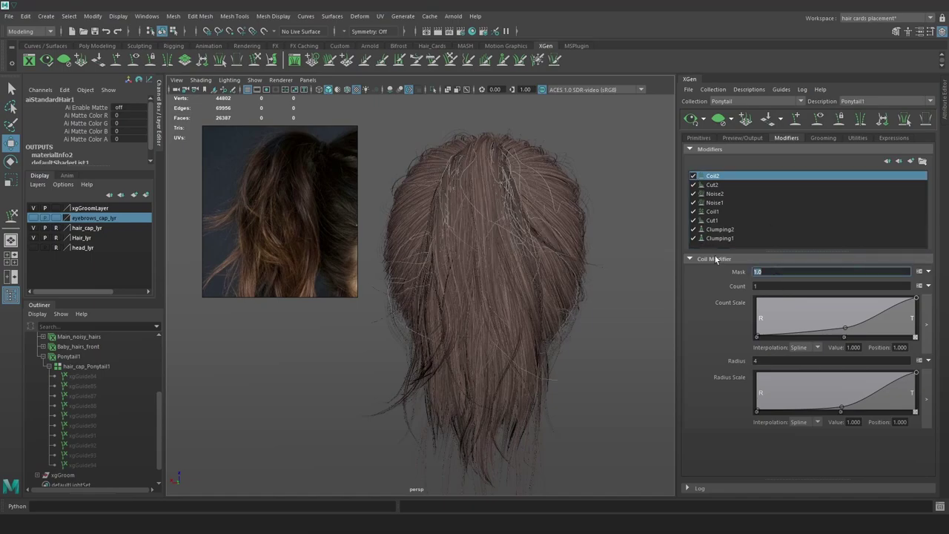
{"action": "key", "text": "Return"}
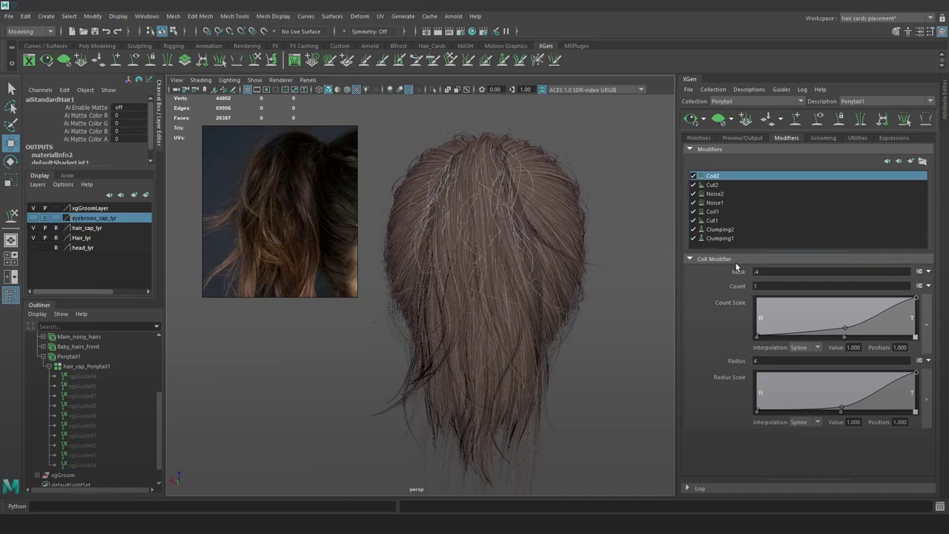
{"action": "left_click", "coordinate": [777, 271]}
{"action": "key", "text": "Return"}
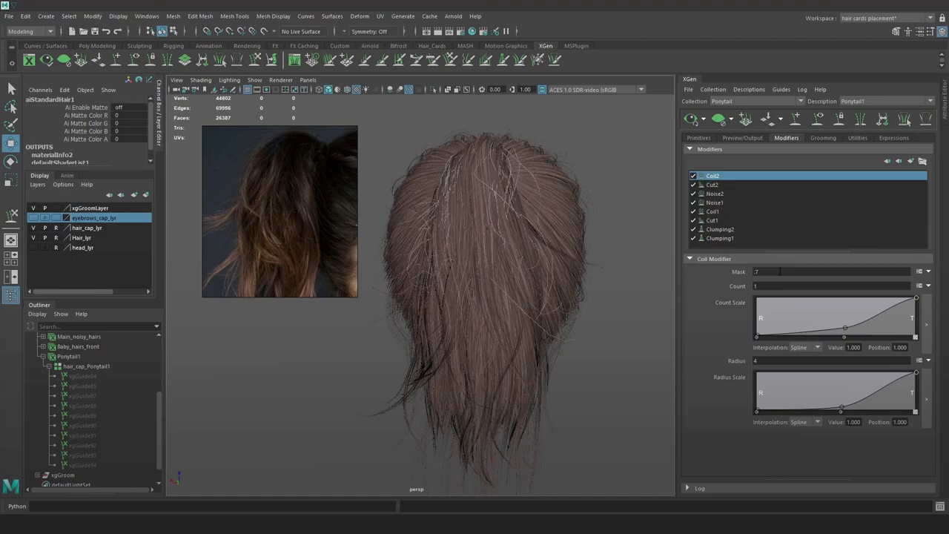
Lower Coil2's middle Count Scale point to about 0.17 and raise the Radius Scale curve with extra points between root and tip
{"action": "left_click_drag", "start_coordinate": [657, 219], "coordinate": [519, 260], "text": "alt"}
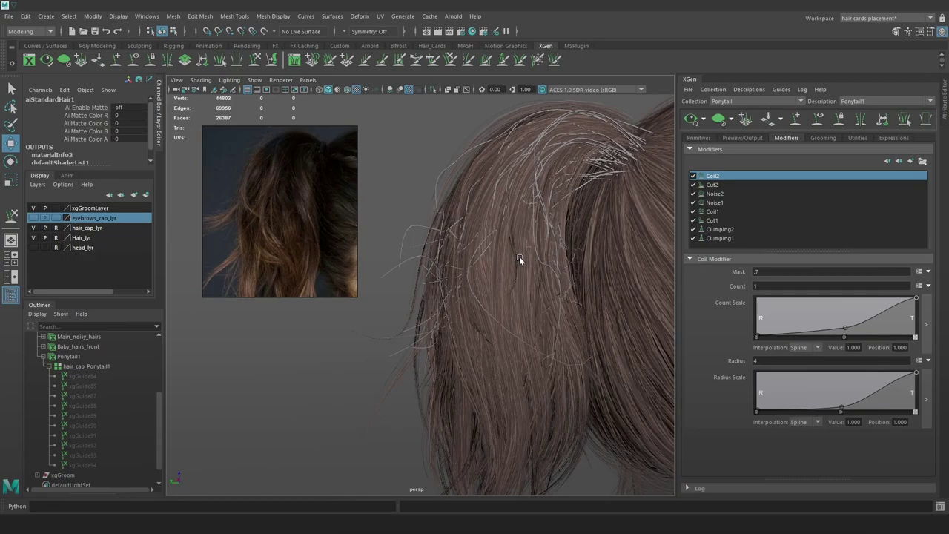
{"action": "mouse_move", "coordinate": [844, 328]}
{"action": "left_mouse_down"}
{"action": "mouse_move", "coordinate": [841, 314]}
{"action": "mouse_move", "coordinate": [840, 332]}
{"action": "left_mouse_up"}
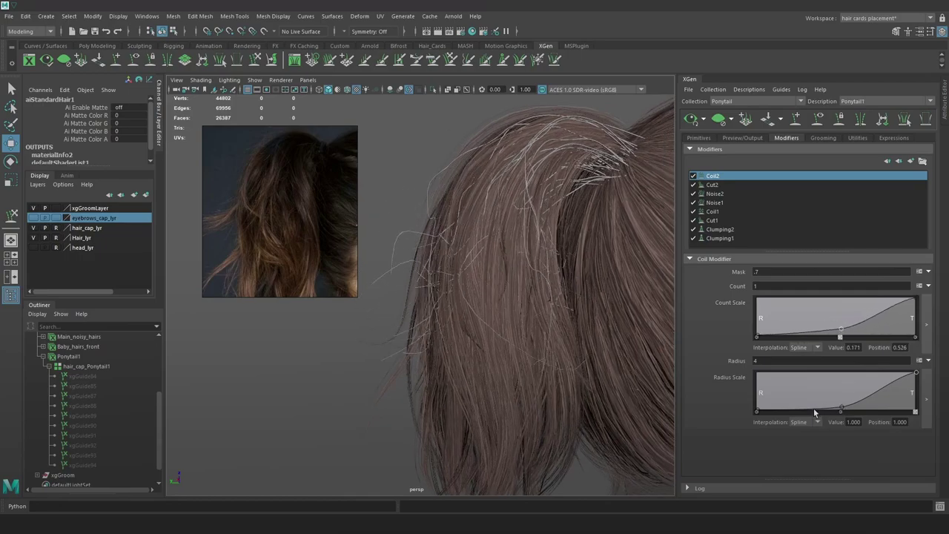
{"action": "left_click_drag", "start_coordinate": [814, 408], "coordinate": [806, 394]}
{"action": "left_click", "coordinate": [847, 406]}
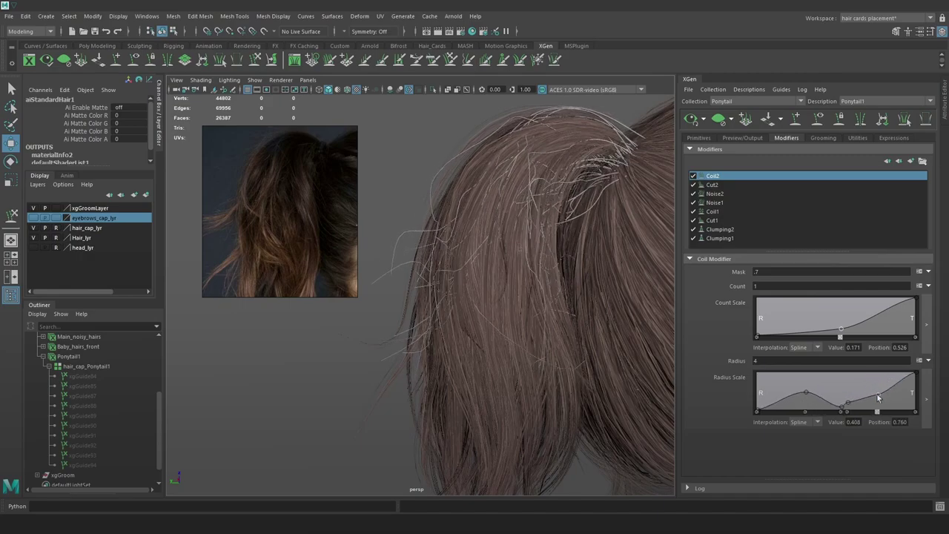
{"action": "left_click", "coordinate": [876, 392]}
{"action": "left_click_drag", "start_coordinate": [841, 407], "coordinate": [835, 397]}
{"action": "left_click_drag", "start_coordinate": [619, 326], "coordinate": [787, 359], "text": "alt"}
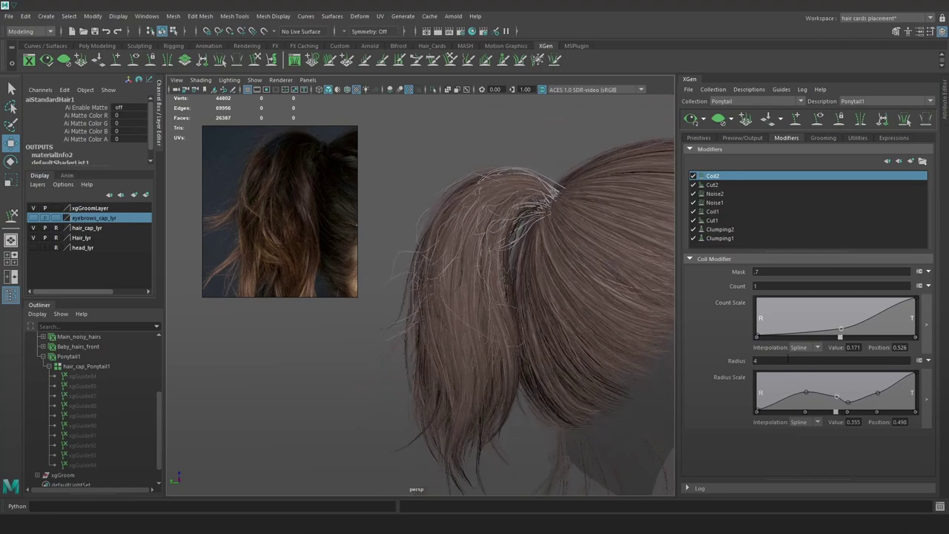
{"action": "left_click_drag", "start_coordinate": [850, 405], "coordinate": [852, 404]}
Compare the hair with the Cut2 modifier off and on, then set its Amount to 10 and inspect the ponytail
{"action": "left_click", "coordinate": [723, 211]}
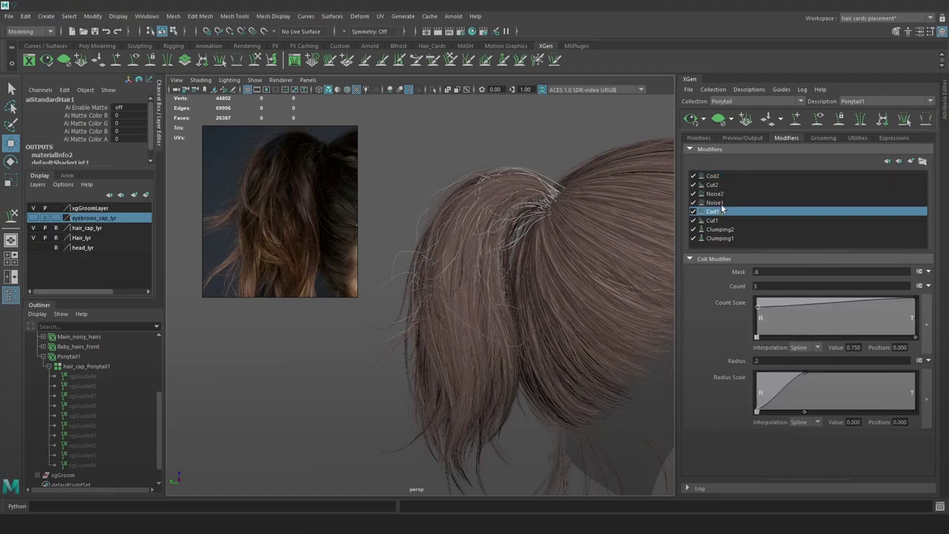
{"action": "left_click", "coordinate": [693, 185]}
{"action": "left_click", "coordinate": [693, 185]}
{"action": "left_click", "coordinate": [727, 193]}
{"action": "left_click", "coordinate": [725, 184]}
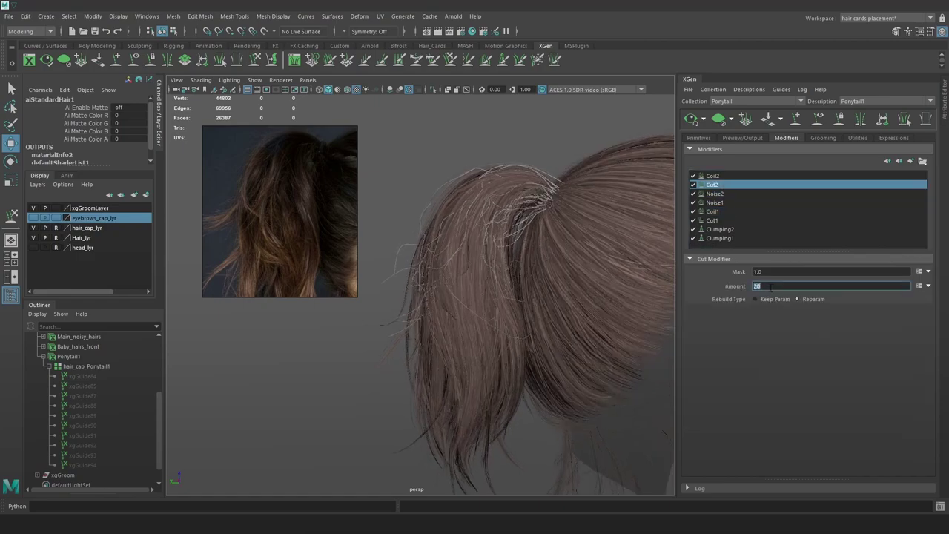
{"action": "key", "text": "Return"}
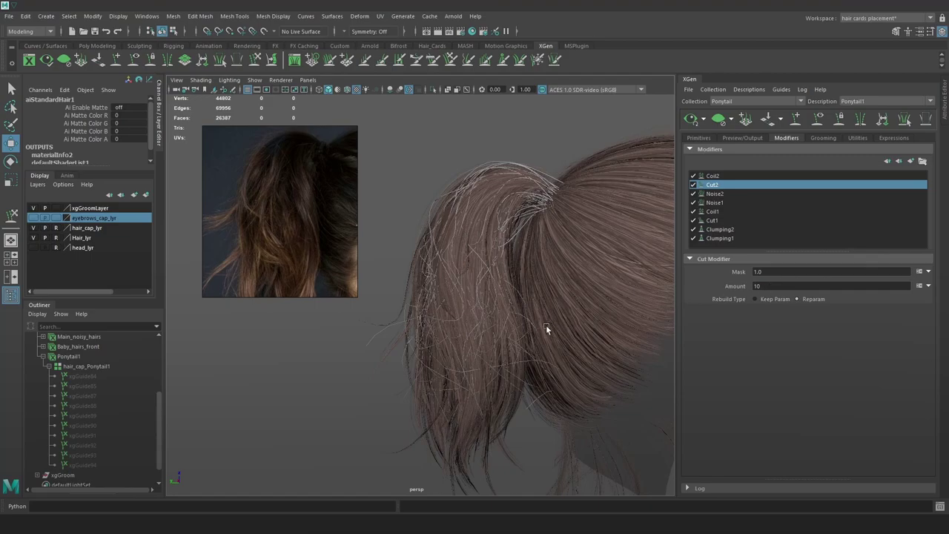
{"action": "left_click_drag", "start_coordinate": [546, 325], "coordinate": [652, 351], "text": "alt"}
{"action": "right_click_drag", "start_coordinate": [653, 352], "coordinate": [694, 399], "text": "alt"}
{"action": "left_click_drag", "start_coordinate": [690, 391], "coordinate": [602, 361], "text": "alt"}
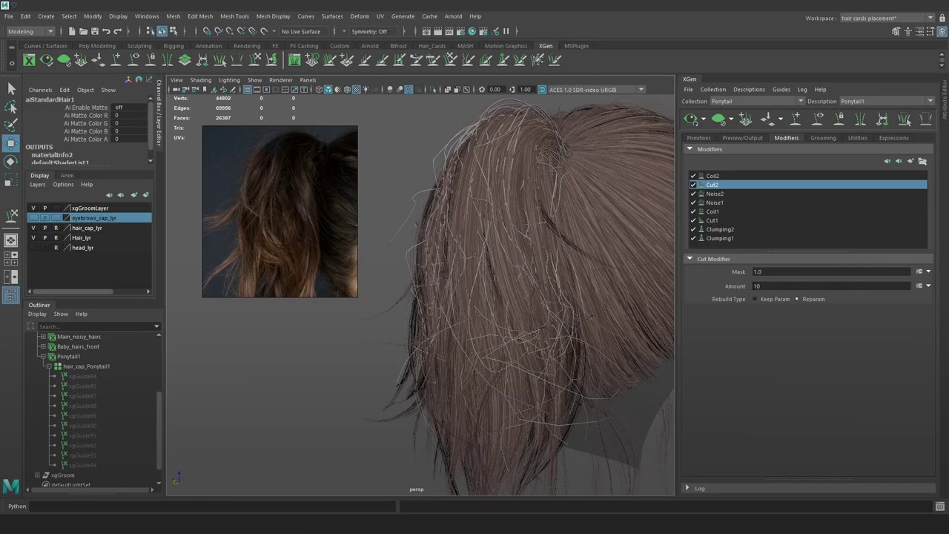
Try a Cut2 Amount of -10, then set it back to 10 and inspect the ponytail from behind
{"action": "left_click", "coordinate": [789, 288]}
{"action": "type", "text": "-"}
{"action": "key", "text": "Return"}
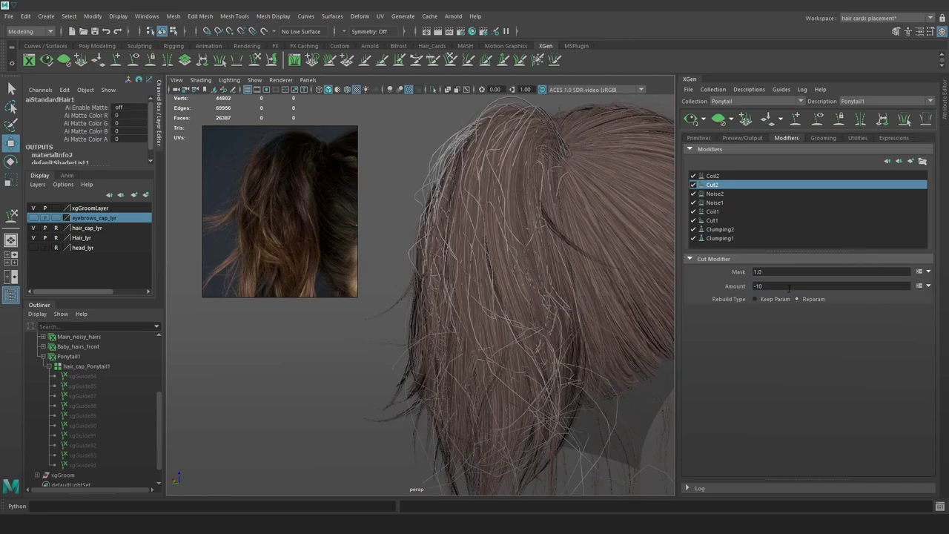
{"action": "right_click_drag", "start_coordinate": [563, 357], "coordinate": [525, 287], "text": "alt"}
{"action": "left_click_drag", "start_coordinate": [525, 287], "coordinate": [599, 310], "text": "alt"}
{"action": "double_click", "coordinate": [791, 288]}
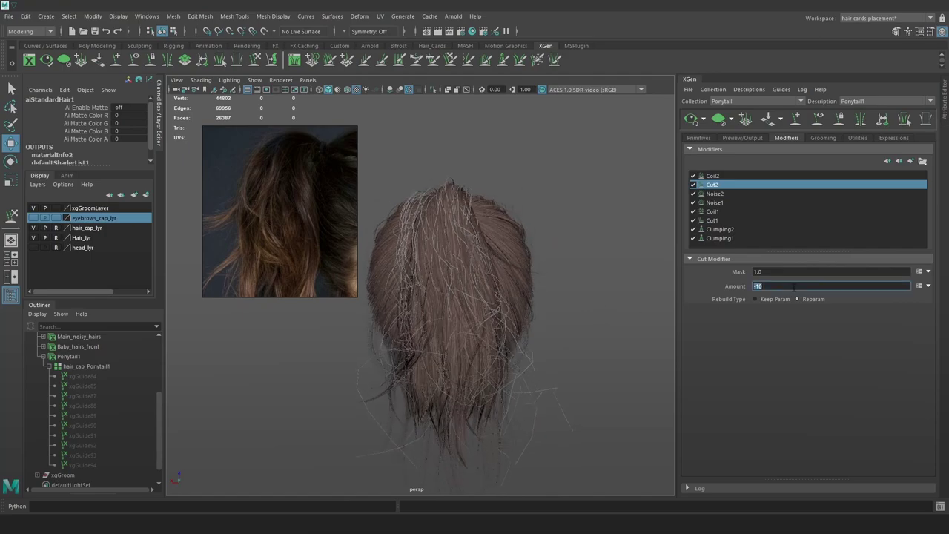
{"action": "type", "text": "10"}
{"action": "key", "text": "Return"}
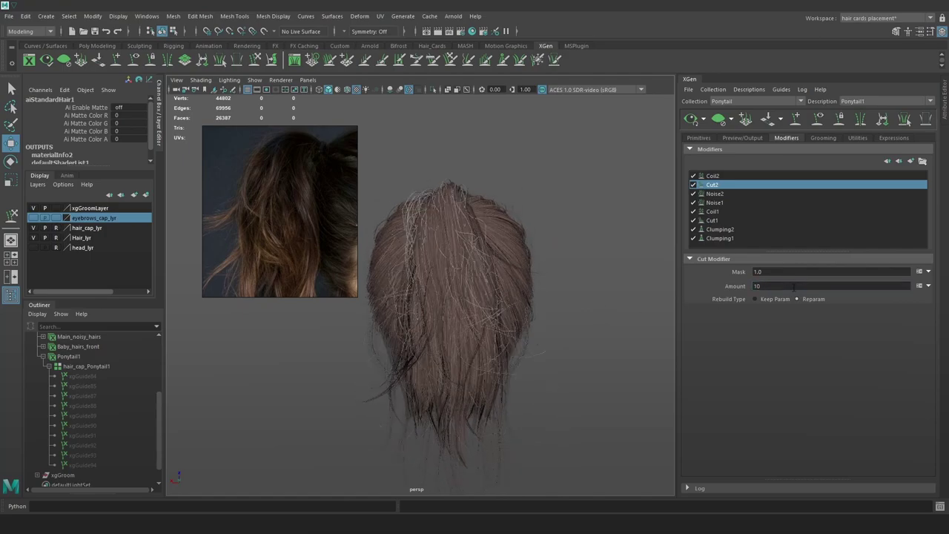
{"action": "mouse_move", "coordinate": [522, 348]}
{"action": "left_mouse_down", "text": "alt"}
{"action": "mouse_move", "coordinate": [509, 343]}
{"action": "mouse_move", "coordinate": [561, 346]}
{"action": "mouse_move", "coordinate": [512, 353]}
{"action": "left_mouse_up", "text": "alt"}
{"action": "right_click_drag", "start_coordinate": [512, 353], "coordinate": [561, 367], "text": "alt"}
{"action": "middle_click_drag", "start_coordinate": [561, 366], "coordinate": [583, 355], "text": "alt"}
{"action": "left_click_drag", "start_coordinate": [583, 355], "coordinate": [597, 357], "text": "alt"}
Try a Cut2 Amount of 15, then set it to 13 and check the stray hairs from the side and behind
{"action": "double_click", "coordinate": [782, 285]}
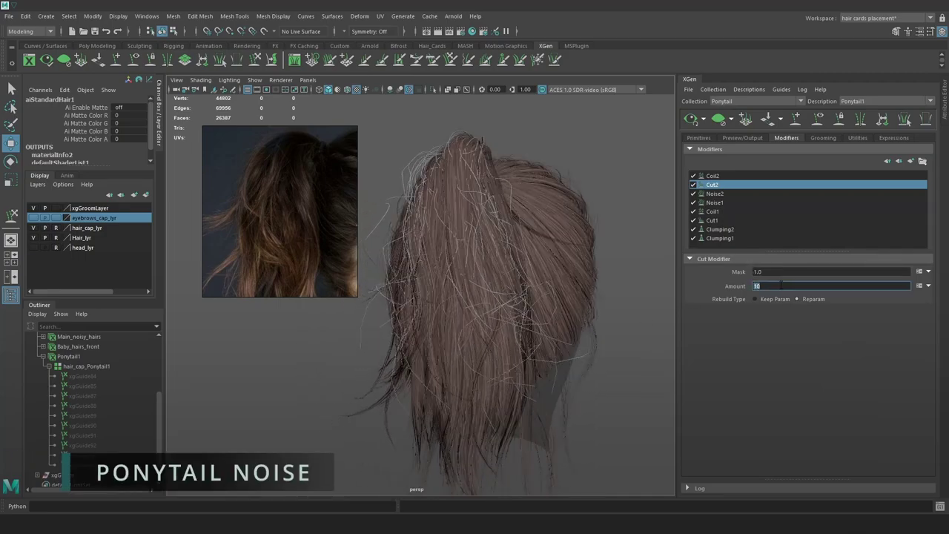
{"action": "type", "text": "15"}
{"action": "key", "text": "Return"}
{"action": "right_click_drag", "start_coordinate": [619, 282], "coordinate": [593, 282], "text": "alt"}
{"action": "left_click_drag", "start_coordinate": [593, 282], "coordinate": [523, 286], "text": "alt"}
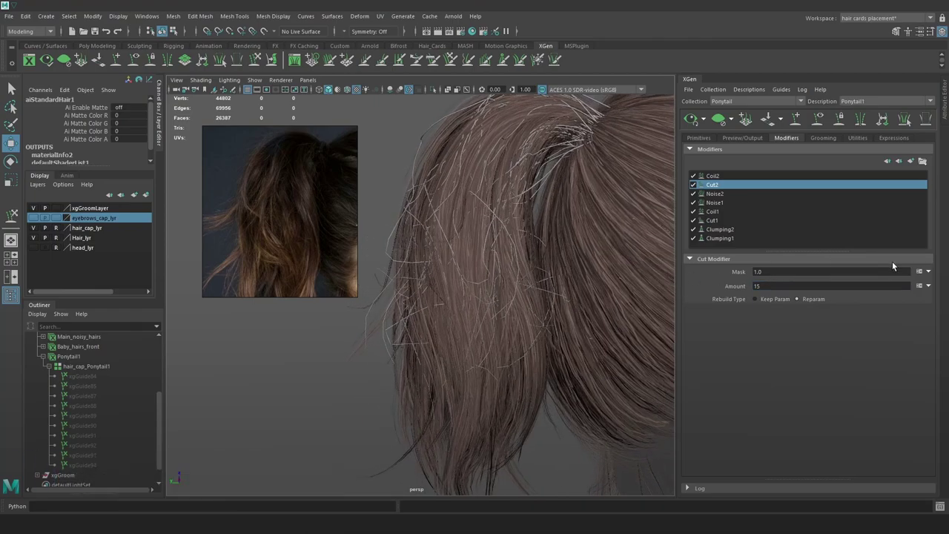
{"action": "left_click_drag", "start_coordinate": [540, 274], "coordinate": [564, 276], "text": "alt"}
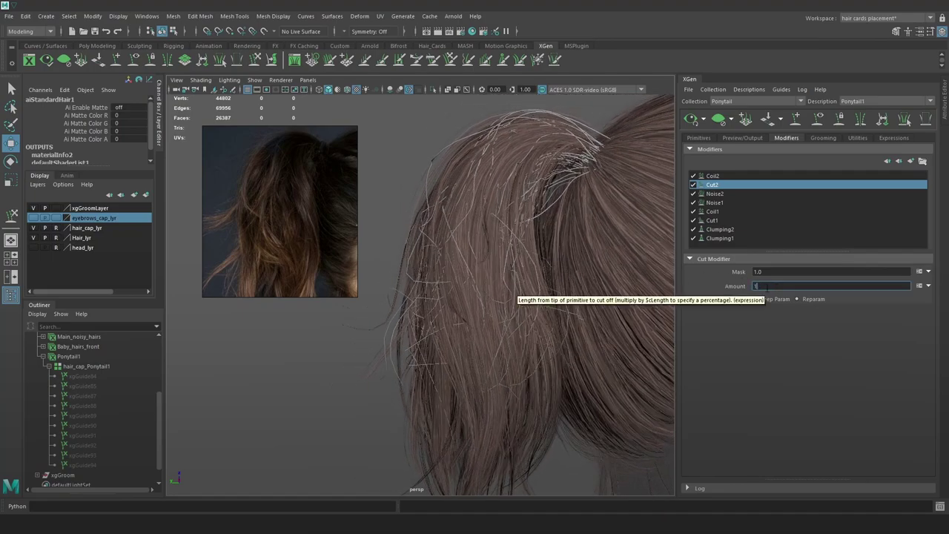
{"action": "key", "text": "Return"}
{"action": "left_click_drag", "start_coordinate": [517, 290], "coordinate": [618, 300], "text": "alt"}
Compare the ponytail with the Cut2, Noise2 and Noise1 modifiers each switched off and on
{"action": "left_click", "coordinate": [694, 185]}
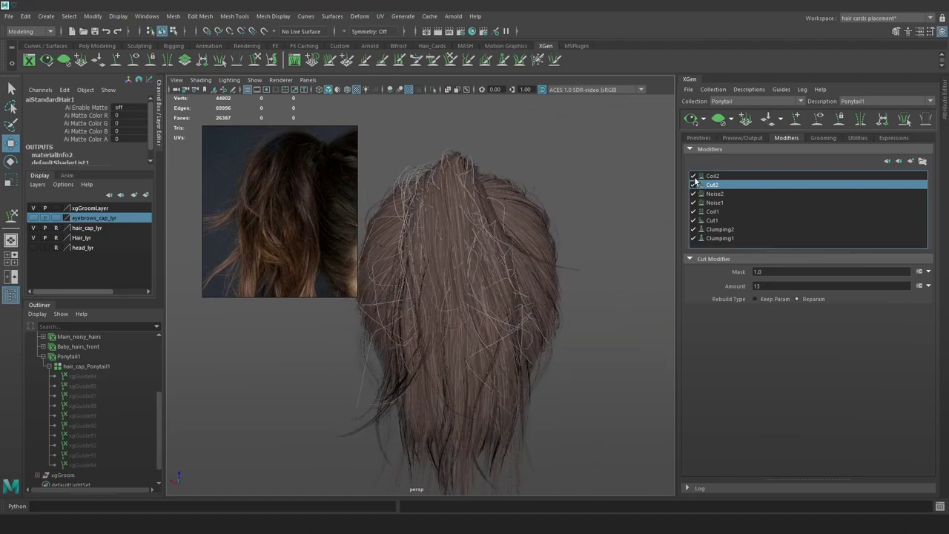
{"action": "left_click", "coordinate": [694, 184]}
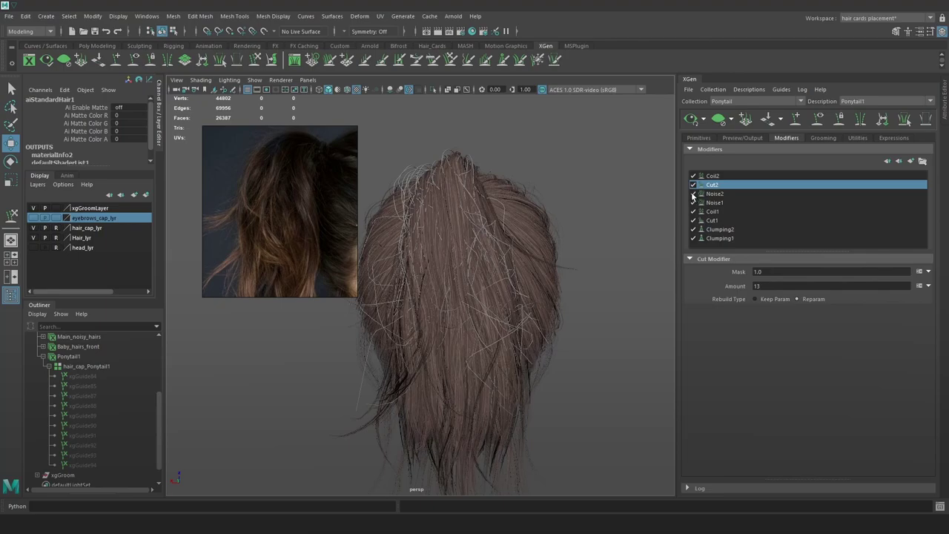
{"action": "left_click", "coordinate": [692, 194]}
{"action": "left_click", "coordinate": [692, 194]}
{"action": "left_click", "coordinate": [694, 203]}
{"action": "left_click", "coordinate": [693, 203]}
{"action": "left_click", "coordinate": [693, 203]}
{"action": "left_click_drag", "start_coordinate": [610, 250], "coordinate": [540, 250], "text": "alt"}
{"action": "right_click_drag", "start_coordinate": [540, 250], "coordinate": [672, 209], "text": "alt"}
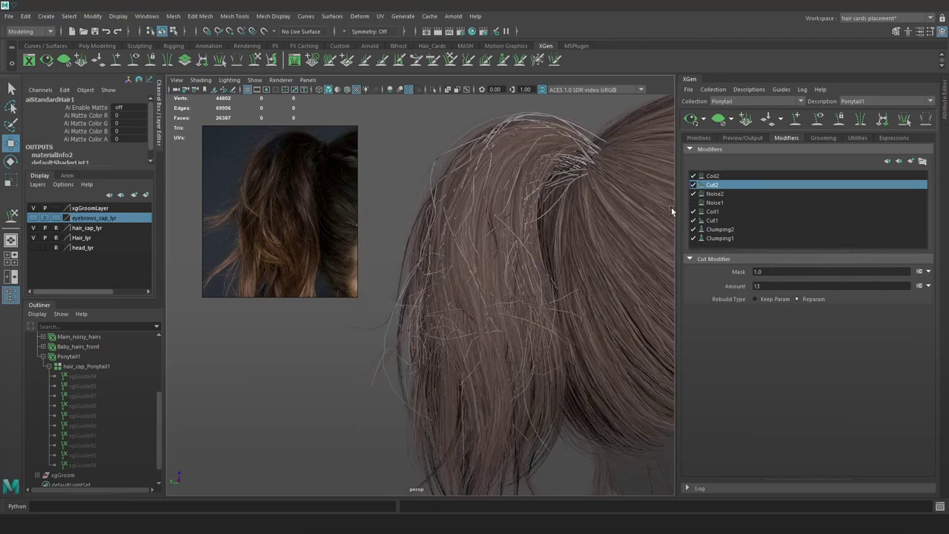
{"action": "left_click", "coordinate": [694, 204]}
{"action": "left_click", "coordinate": [693, 204]}
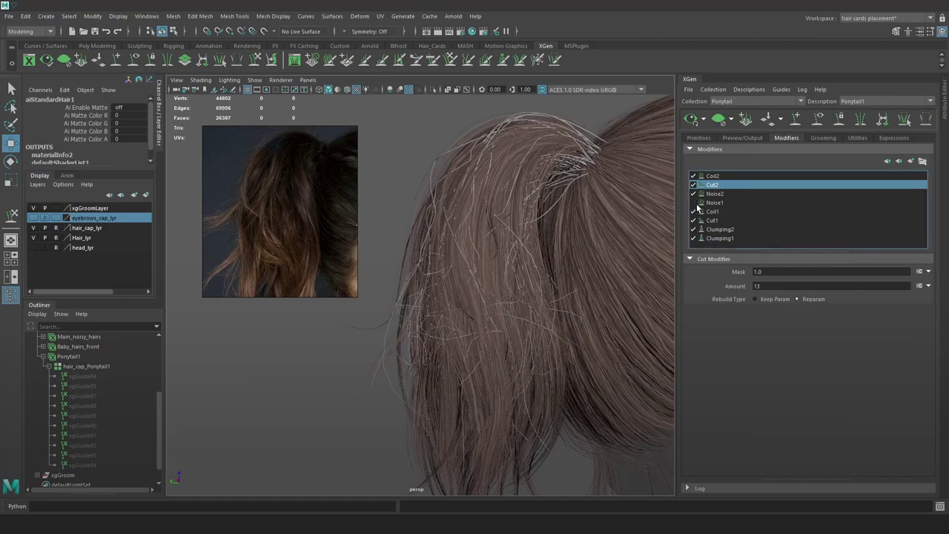
{"action": "left_click", "coordinate": [693, 202]}
Set Noise1's Mask to .6 and inspect the ponytail from the side and behind
{"action": "left_click", "coordinate": [725, 202]}
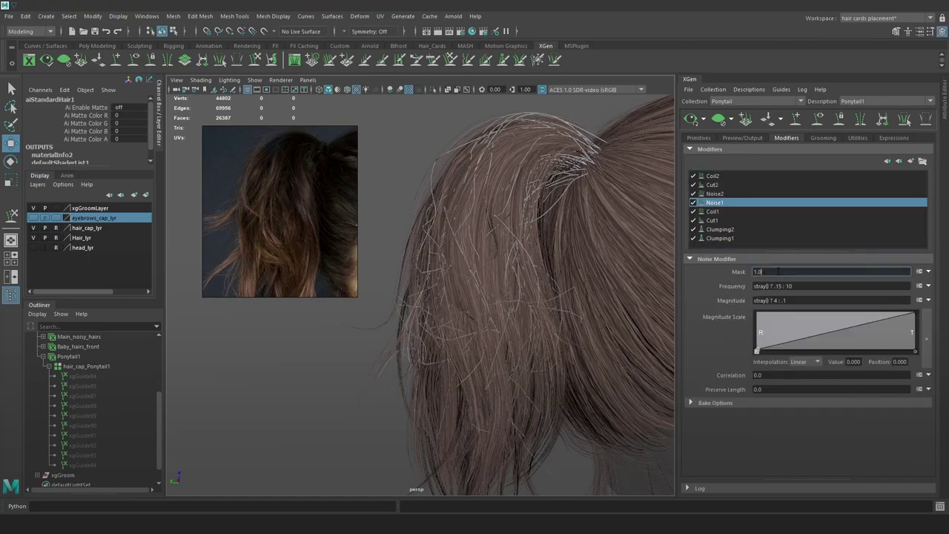
{"action": "type", "text": ".6"}
{"action": "key", "text": "Return"}
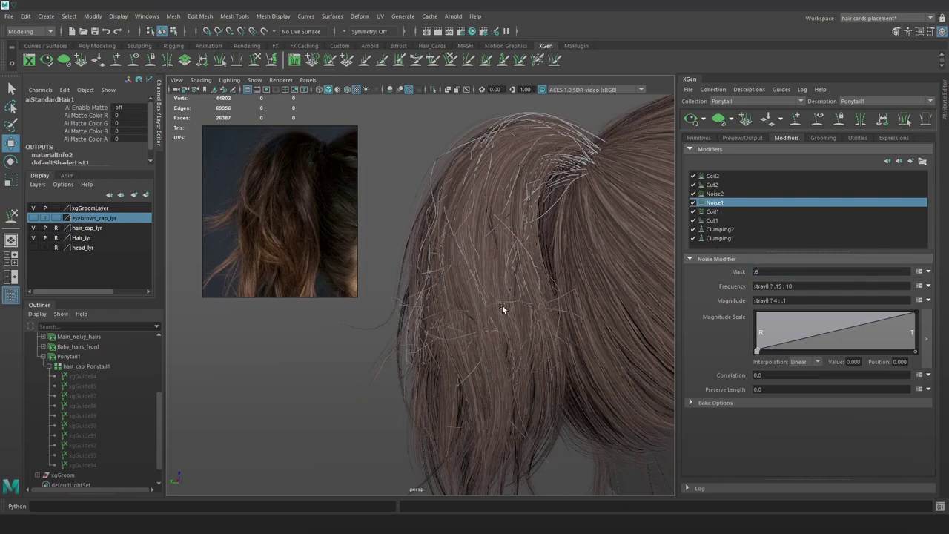
{"action": "left_click_drag", "start_coordinate": [502, 305], "coordinate": [582, 303], "text": "alt"}
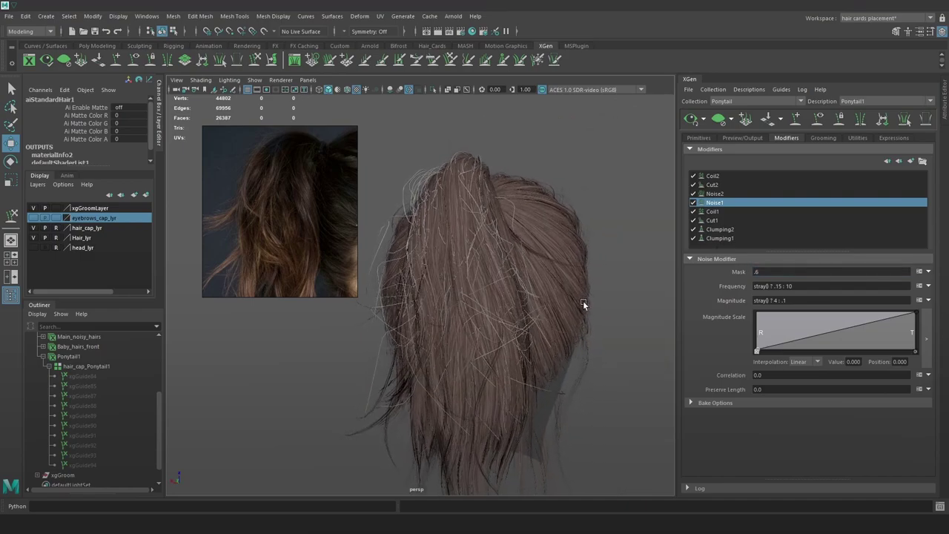
Compare the stray hairs with the Noise2 modifier off and on
{"action": "left_click", "coordinate": [694, 194]}
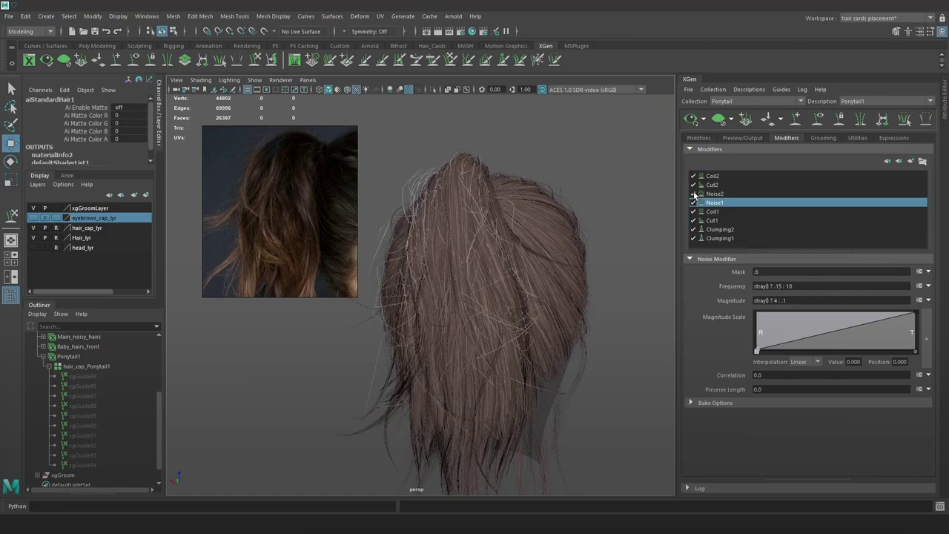
{"action": "left_click", "coordinate": [694, 194]}
{"action": "left_click", "coordinate": [694, 194]}
{"action": "left_click", "coordinate": [693, 193]}
Shape Noise2's Magnitude Scale curve with a point of about 0.395 near position 0.32 and a higher one near 0.77
{"action": "left_click", "coordinate": [716, 193]}
{"action": "left_click_drag", "start_coordinate": [809, 340], "coordinate": [811, 347]}
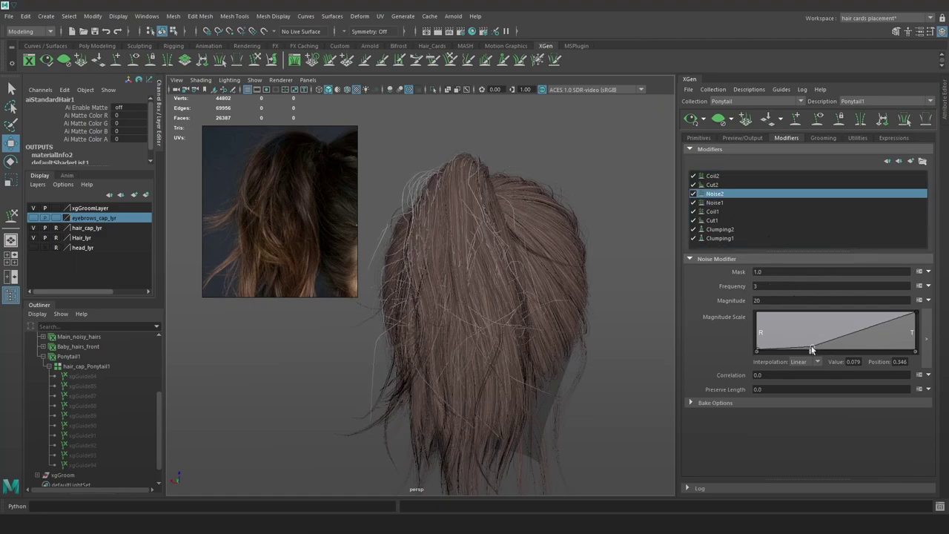
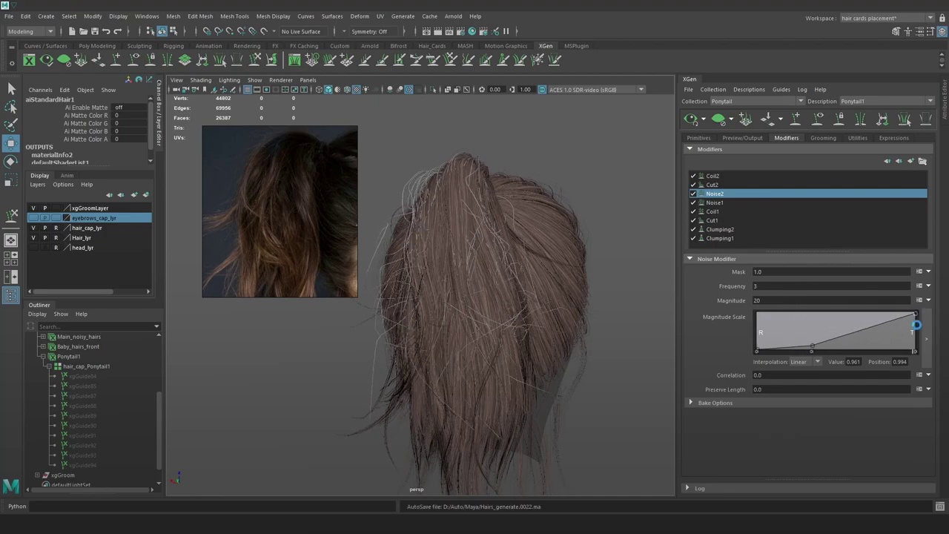
{"action": "left_click_drag", "start_coordinate": [916, 324], "coordinate": [917, 312]}
{"action": "left_click", "coordinate": [881, 329]}
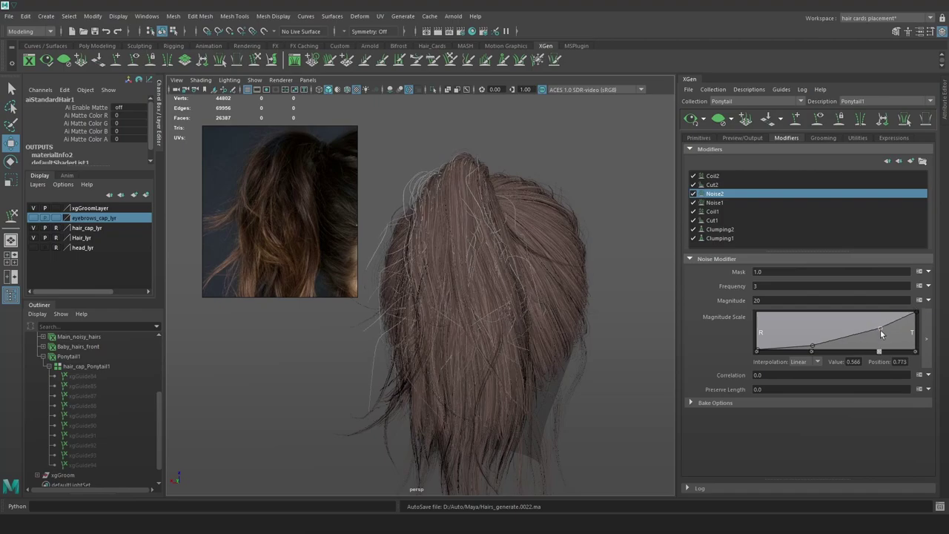
{"action": "left_click", "coordinate": [808, 335]}
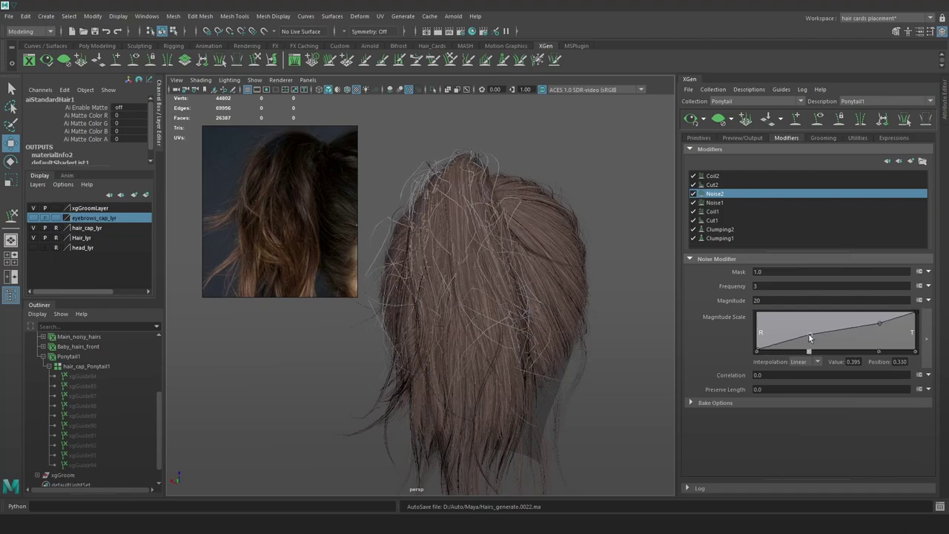
{"action": "scroll", "coordinate": [530, 322], "scroll_direction": "up", "scroll_amount": 8}
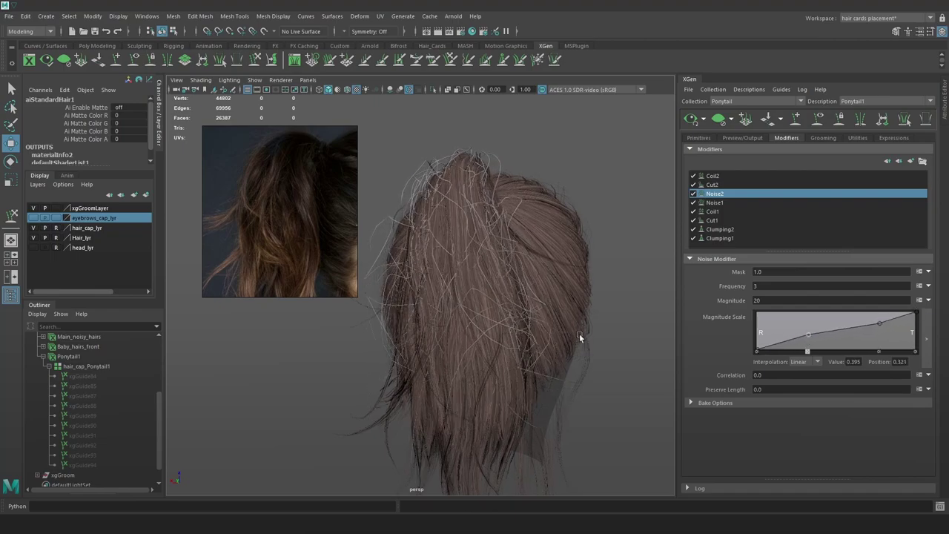
{"action": "left_click_drag", "start_coordinate": [501, 345], "coordinate": [626, 341], "text": "alt"}
{"action": "middle_click_drag", "start_coordinate": [527, 217], "coordinate": [577, 235], "text": "alt"}
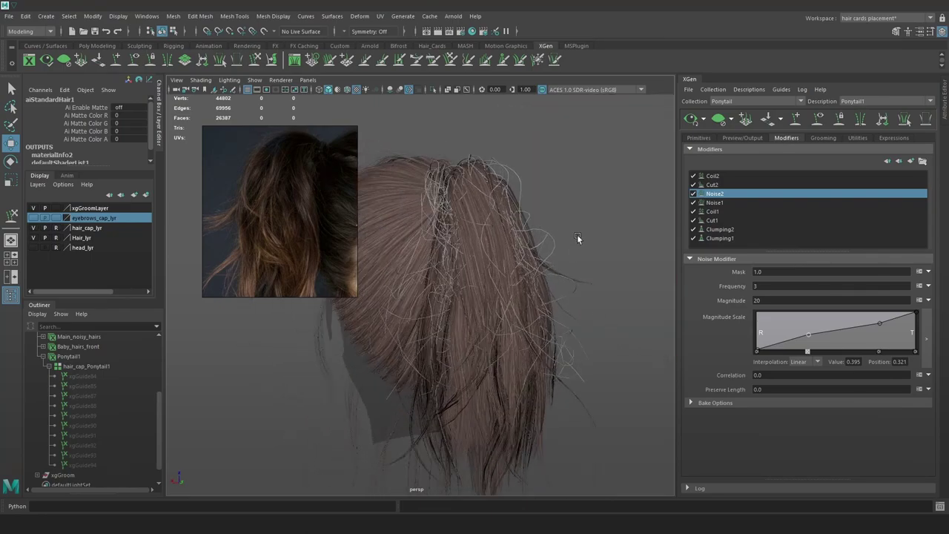
Set Ponytail1's Generator Seed to 3433 and raise its Density to about 25.7
{"action": "left_click", "coordinate": [708, 139]}
{"action": "left_click_drag", "start_coordinate": [526, 224], "coordinate": [453, 167], "text": "alt"}
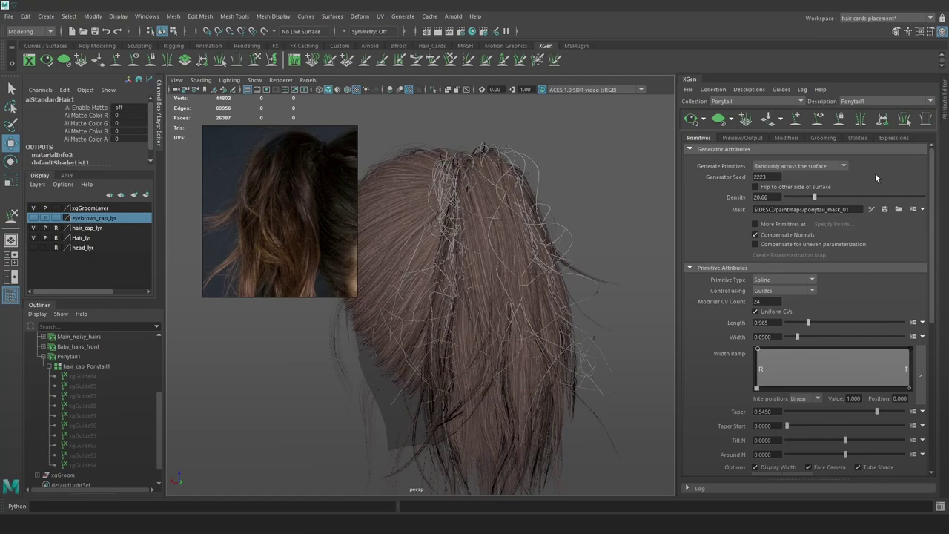
{"action": "mouse_move", "coordinate": [819, 195]}
{"action": "left_mouse_down"}
{"action": "mouse_move", "coordinate": [810, 195]}
{"action": "mouse_move", "coordinate": [837, 194]}
{"action": "mouse_move", "coordinate": [816, 195]}
{"action": "left_mouse_up"}
{"action": "key", "text": "Return"}
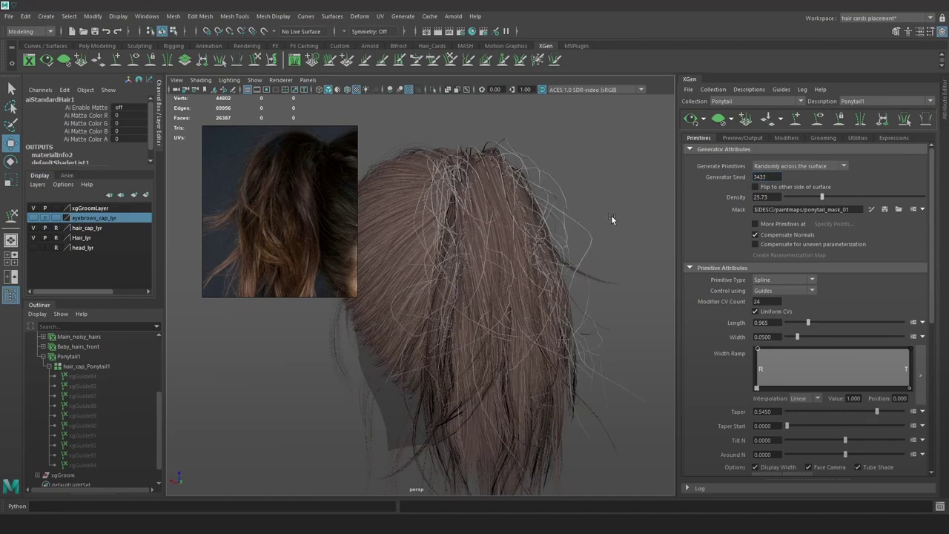
{"action": "left_click_drag", "start_coordinate": [611, 219], "coordinate": [634, 209], "text": "alt"}
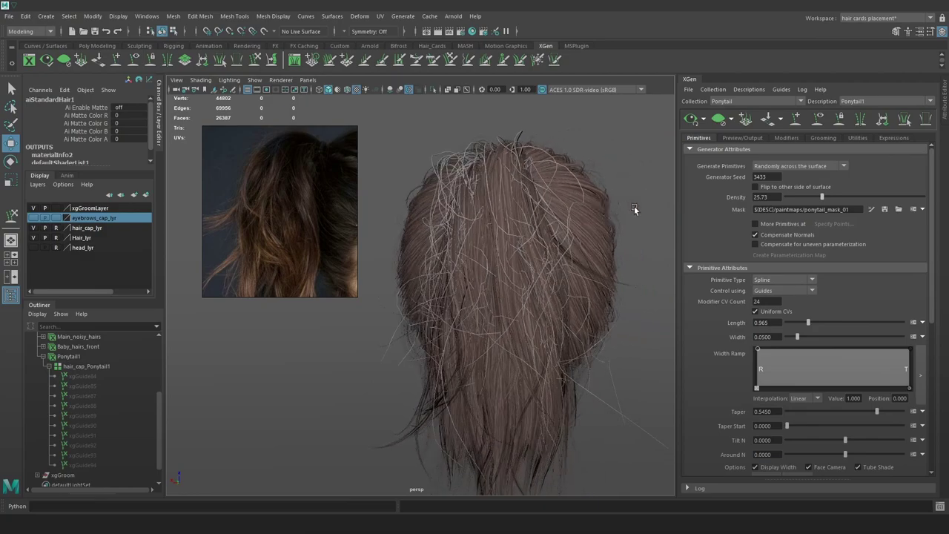
Try Densities of about 11.2 and 16.7, comparing the stray hairs with the reference photo from several angles
{"action": "left_click_drag", "start_coordinate": [826, 202], "coordinate": [801, 200]}
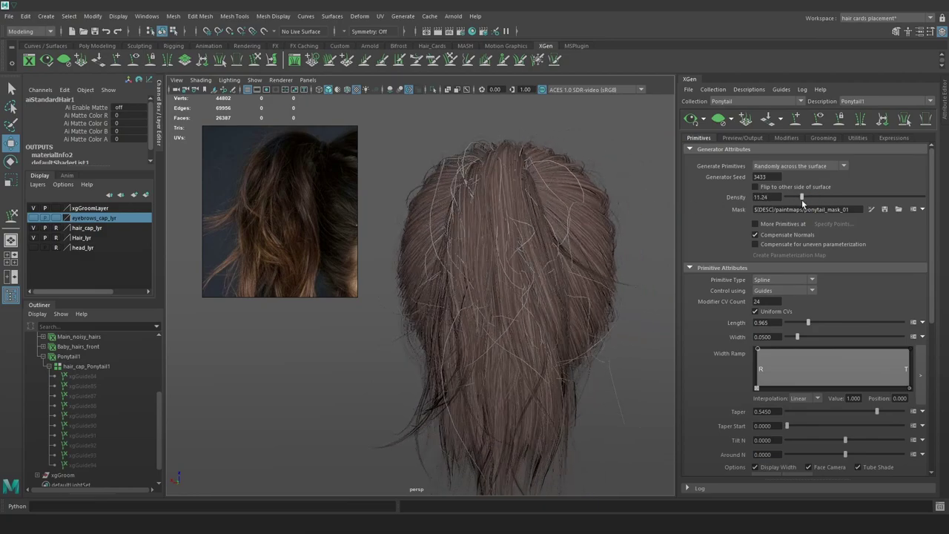
{"action": "scroll", "coordinate": [546, 250], "scroll_direction": "up", "scroll_amount": 2}
{"action": "left_click_drag", "start_coordinate": [546, 250], "coordinate": [581, 165], "text": "alt"}
{"action": "key", "text": "4"}
{"action": "key", "text": "6"}
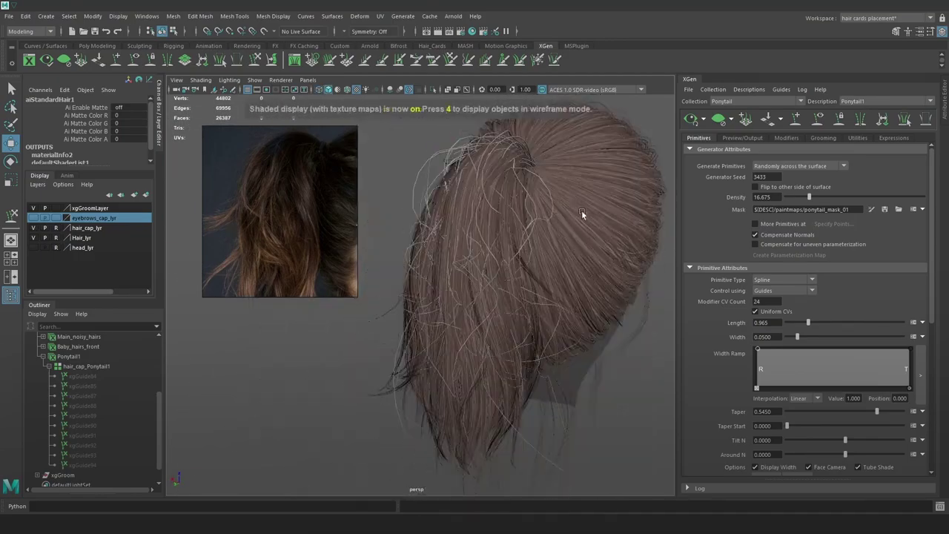
{"action": "mouse_move", "coordinate": [581, 210]}
{"action": "left_mouse_down", "text": "alt"}
{"action": "mouse_move", "coordinate": [560, 201]}
{"action": "mouse_move", "coordinate": [514, 284]}
{"action": "mouse_move", "coordinate": [512, 270]}
{"action": "mouse_move", "coordinate": [498, 267]}
{"action": "mouse_move", "coordinate": [519, 250]}
{"action": "mouse_move", "coordinate": [458, 186]}
{"action": "left_mouse_up", "text": "alt"}
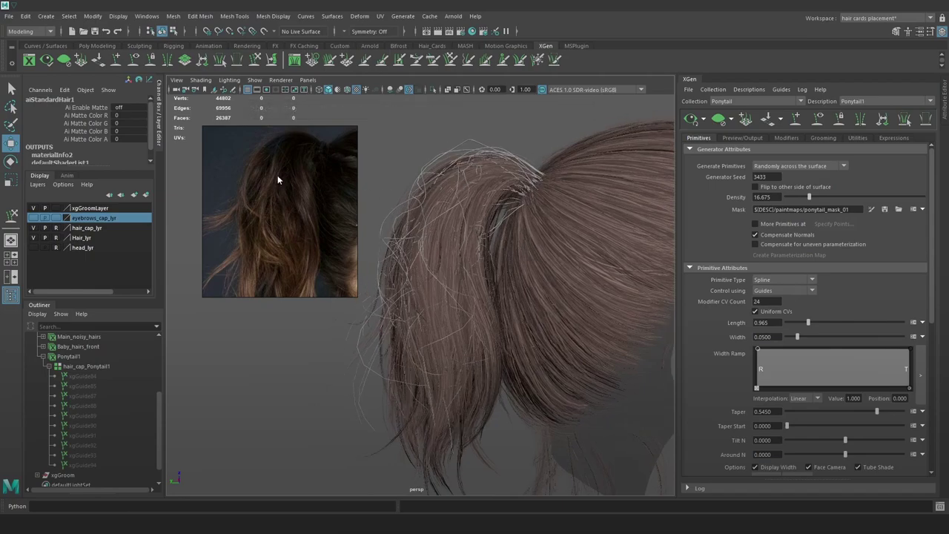
{"action": "scroll", "coordinate": [277, 175], "scroll_direction": "down", "scroll_amount": 4}
{"action": "scroll", "coordinate": [275, 174], "scroll_direction": "up", "scroll_amount": 4}
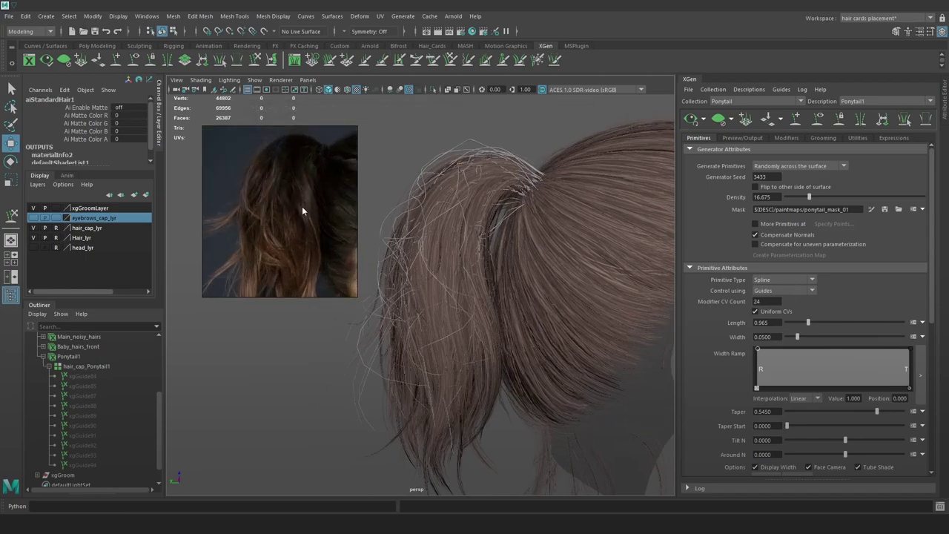
{"action": "left_click_drag", "start_coordinate": [488, 235], "coordinate": [511, 236], "text": "alt"}
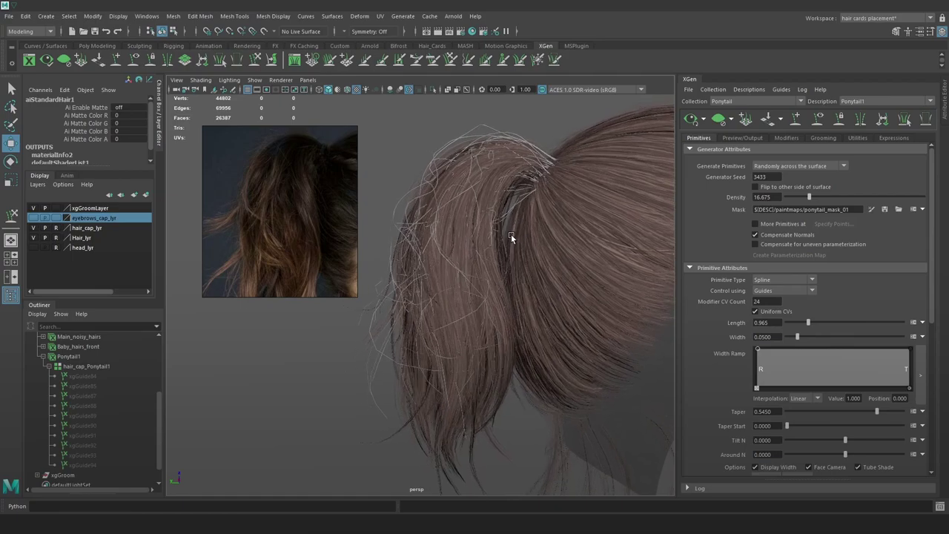
Try Densities of about 6.5 and 15.2, then set the Density to about 10.2 and check the ponytail all around
{"action": "mouse_move", "coordinate": [804, 196]}
{"action": "left_mouse_down"}
{"action": "mouse_move", "coordinate": [774, 196]}
{"action": "mouse_move", "coordinate": [796, 199]}
{"action": "left_mouse_up"}
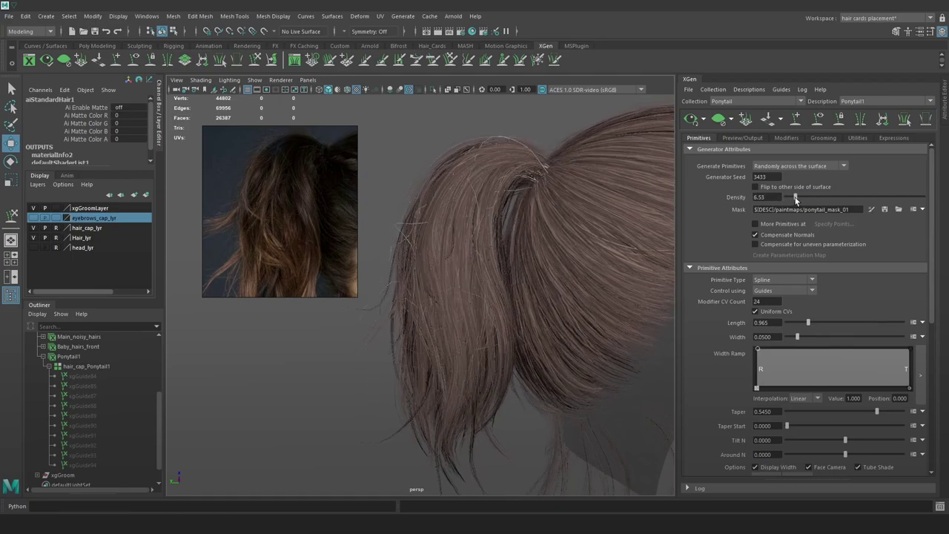
{"action": "left_click_drag", "start_coordinate": [652, 229], "coordinate": [285, 168], "text": "alt"}
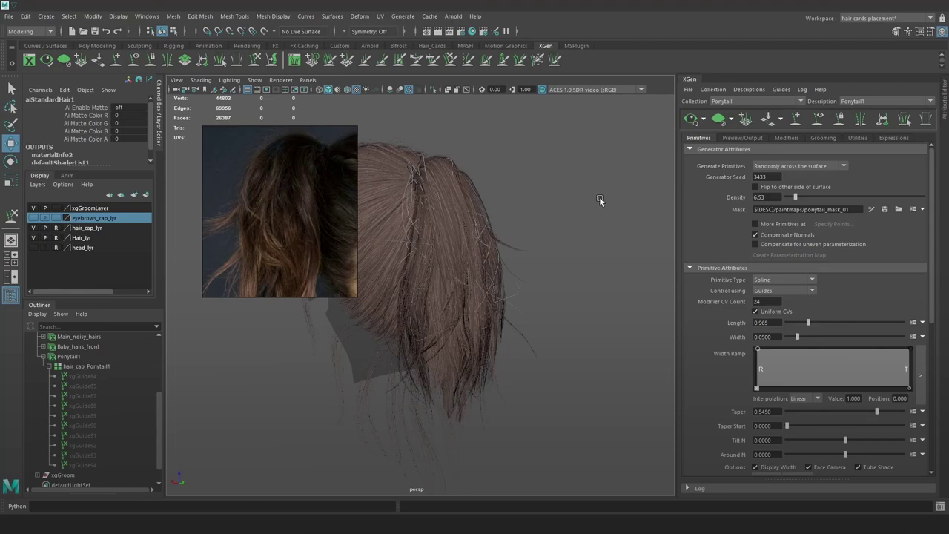
{"action": "left_click_drag", "start_coordinate": [599, 198], "coordinate": [504, 207], "text": "alt"}
{"action": "scroll", "coordinate": [504, 207], "scroll_direction": "up", "scroll_amount": 2}
{"action": "left_click_drag", "start_coordinate": [796, 196], "coordinate": [810, 196]}
{"action": "left_click_drag", "start_coordinate": [567, 241], "coordinate": [525, 241], "text": "alt"}
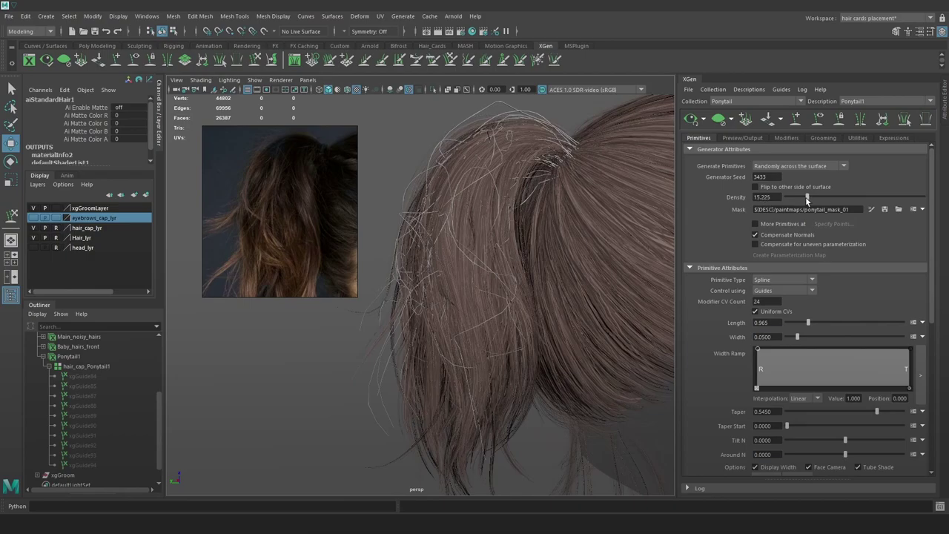
{"action": "left_click_drag", "start_coordinate": [806, 197], "coordinate": [801, 207]}
{"action": "left_click_drag", "start_coordinate": [601, 230], "coordinate": [756, 228], "text": "alt"}
Try flipping the stray hairs to the other side of the surface, then turn the flip off again
{"action": "left_click", "coordinate": [755, 235]}
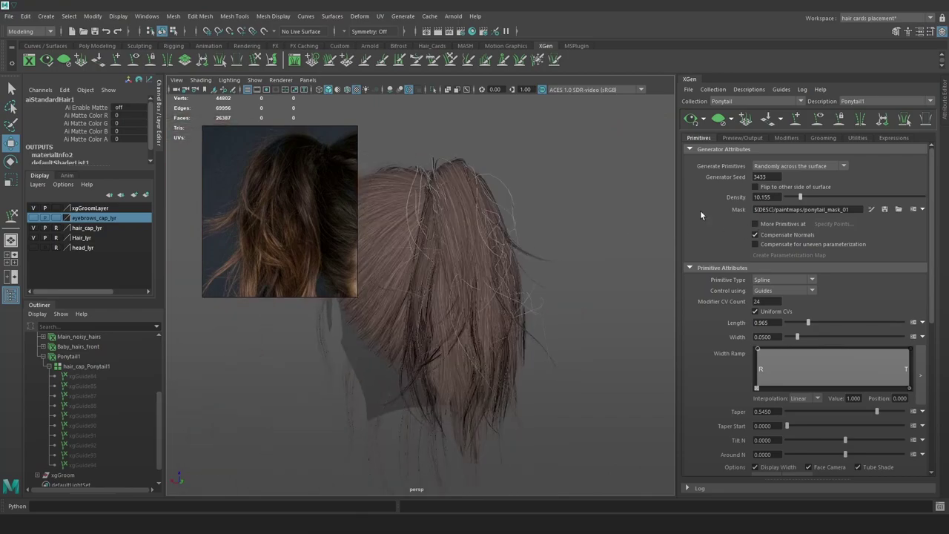
{"action": "left_click", "coordinate": [756, 187]}
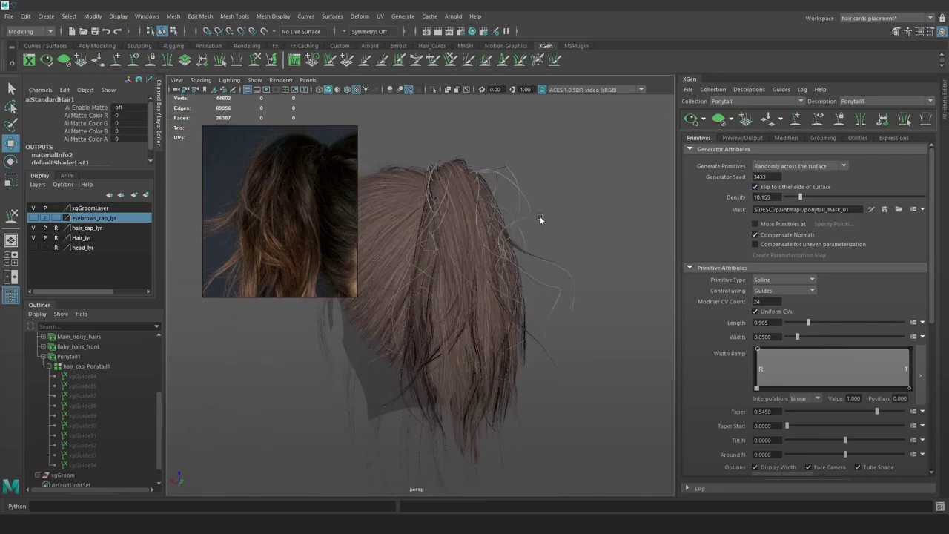
{"action": "left_click", "coordinate": [765, 192]}
Shorten the stray hairs to a Length of about 0.175 and inspect them near the ponytail's base
{"action": "left_click_drag", "start_coordinate": [642, 252], "coordinate": [664, 256], "text": "alt"}
{"action": "left_click_drag", "start_coordinate": [808, 321], "coordinate": [791, 324]}
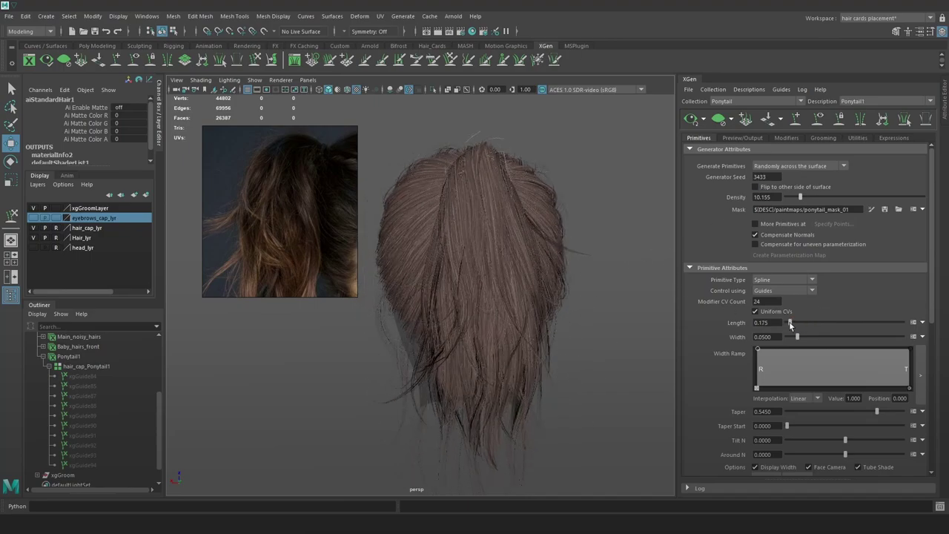
{"action": "left_click_drag", "start_coordinate": [610, 277], "coordinate": [543, 284], "text": "alt"}
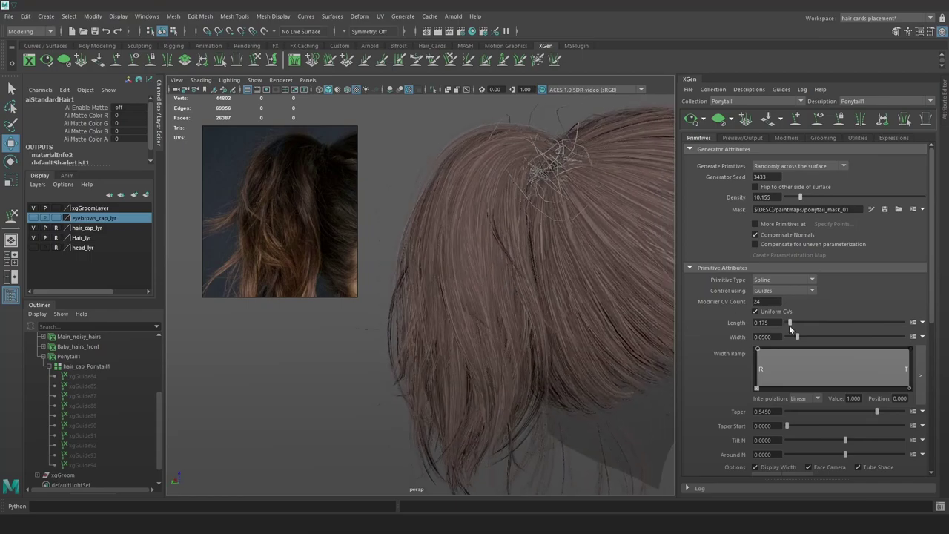
Try stray-hair Lengths of about 0.94 and 1.07, checking the ponytail from the back and side
{"action": "left_click_drag", "start_coordinate": [789, 324], "coordinate": [807, 328]}
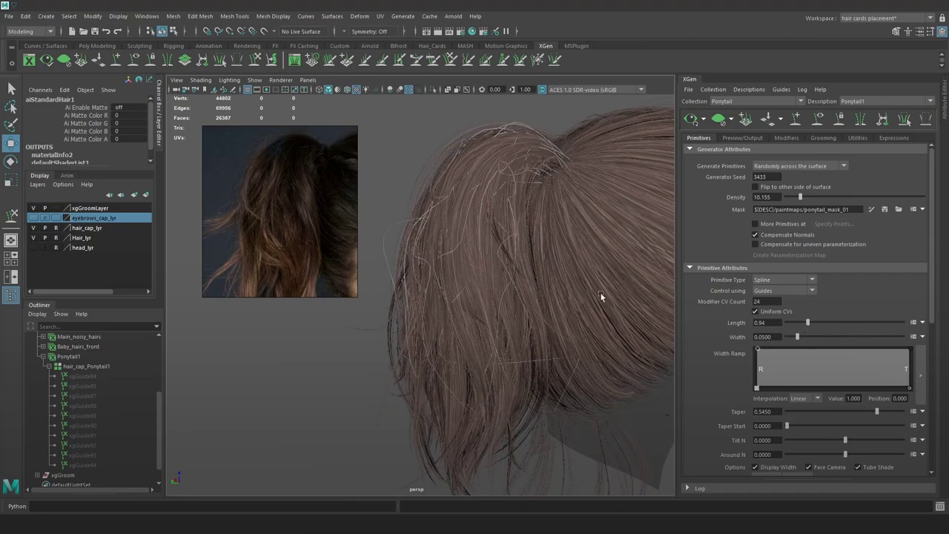
{"action": "left_click_drag", "start_coordinate": [601, 297], "coordinate": [656, 296], "text": "alt"}
{"action": "left_click_drag", "start_coordinate": [808, 324], "coordinate": [808, 324]}
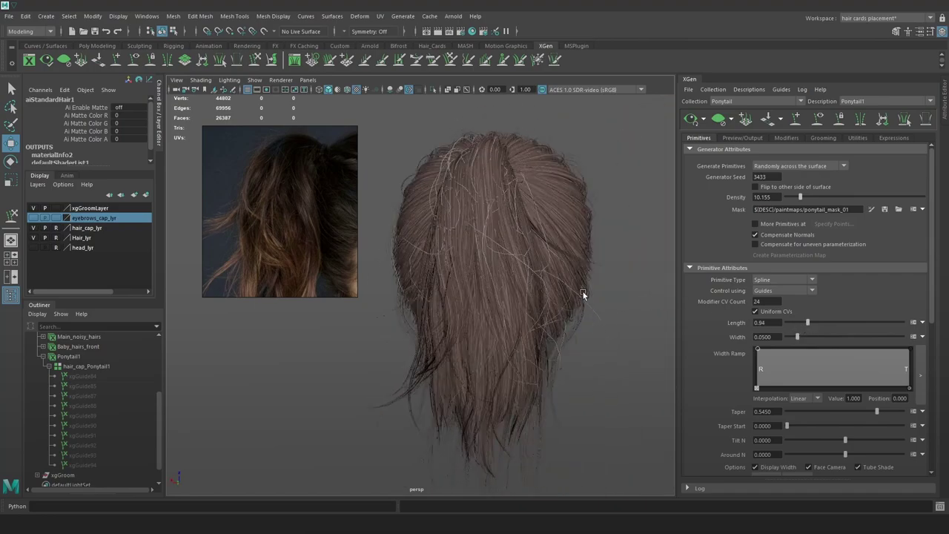
{"action": "mouse_move", "coordinate": [583, 294]}
{"action": "left_mouse_down", "text": "alt"}
{"action": "mouse_move", "coordinate": [599, 282]}
{"action": "mouse_move", "coordinate": [591, 285]}
{"action": "left_mouse_up", "text": "alt"}
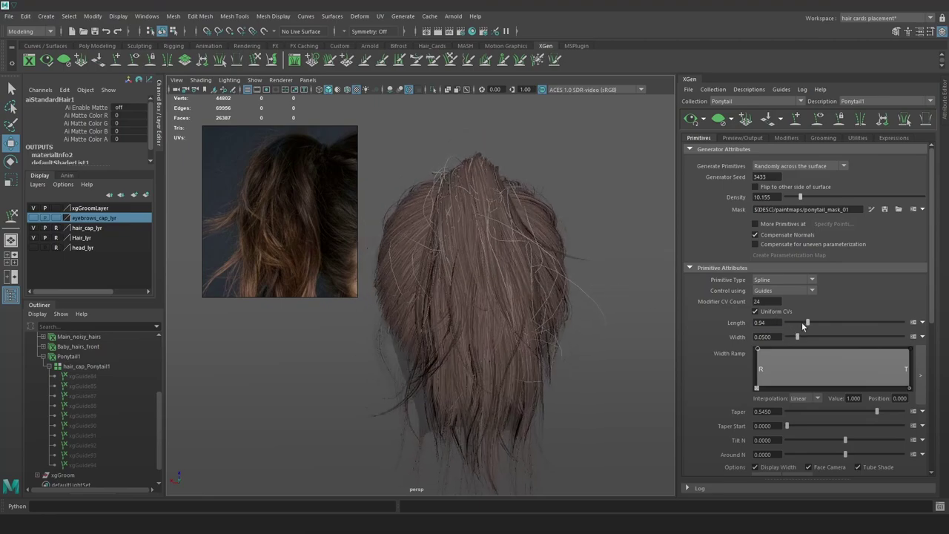
{"action": "left_click_drag", "start_coordinate": [808, 323], "coordinate": [810, 322]}
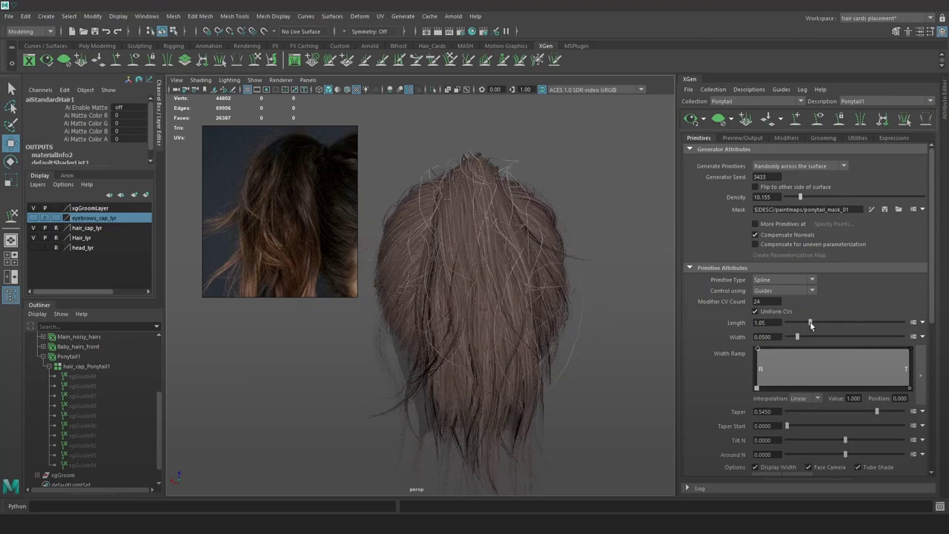
{"action": "left_click_drag", "start_coordinate": [606, 311], "coordinate": [535, 310], "text": "alt"}
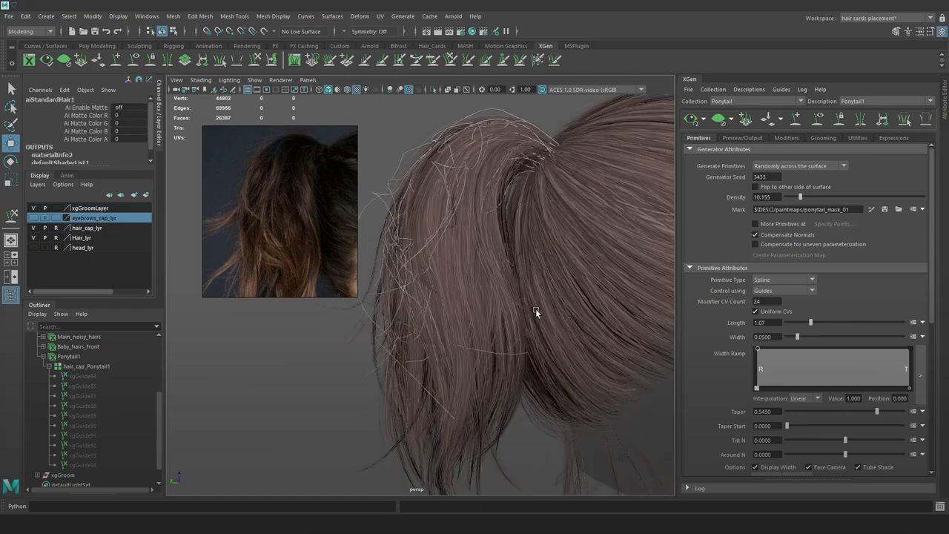
Try a stray-hair Length of 1.0 and inspect the ponytail from the side
{"action": "left_click", "coordinate": [773, 323]}
{"action": "type", "text": "1"}
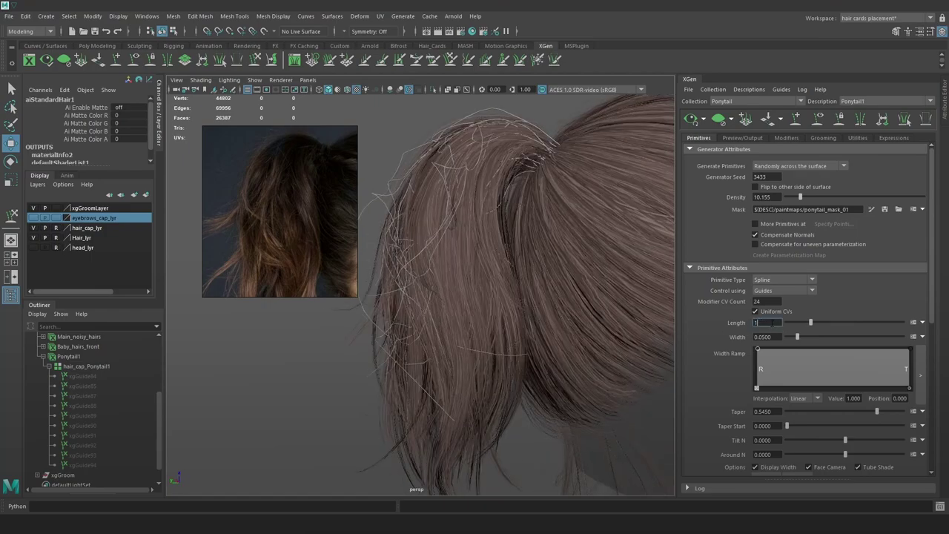
{"action": "type", "text": ".0"}
{"action": "key", "text": "Return"}
{"action": "left_click_drag", "start_coordinate": [537, 344], "coordinate": [514, 315], "text": "alt"}
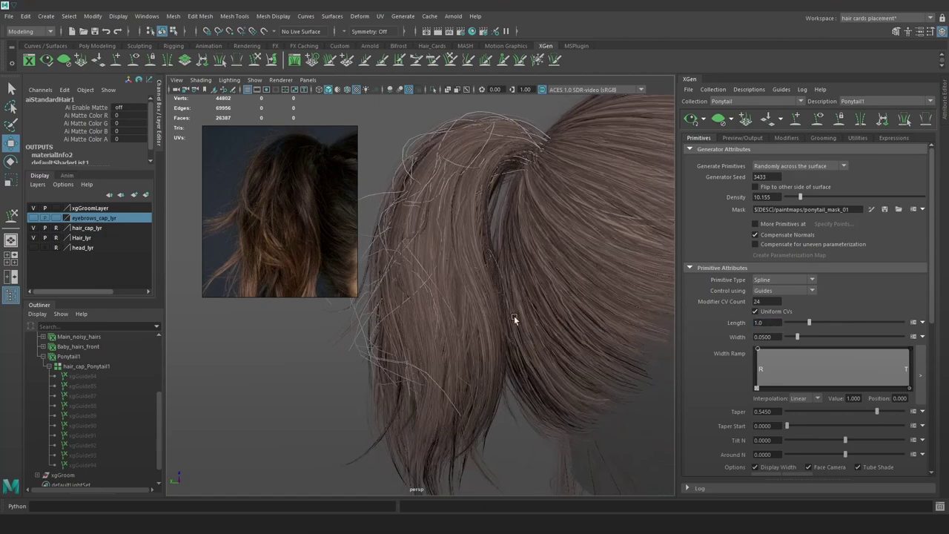
Set the stray hairs' Length to about 0.92 and raise their Density to about 13.8
{"action": "left_click_drag", "start_coordinate": [812, 319], "coordinate": [807, 324]}
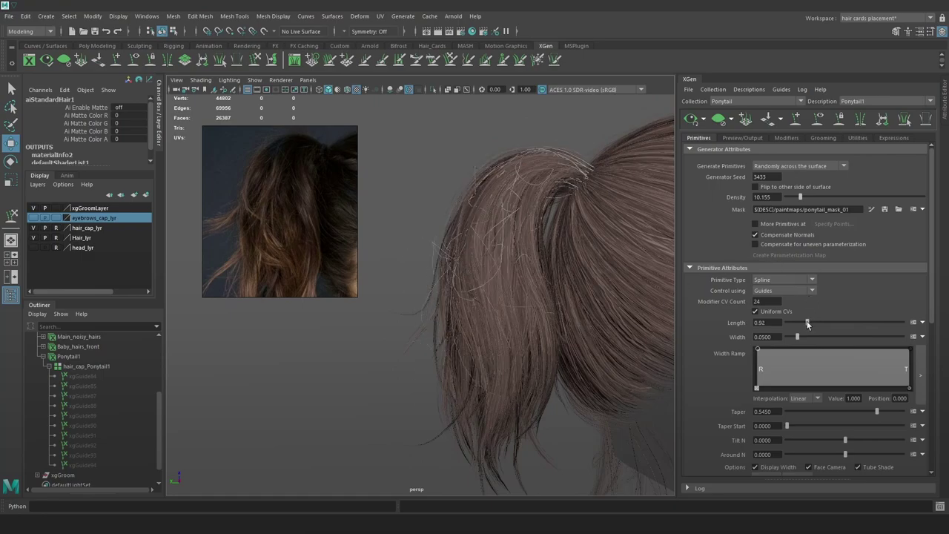
{"action": "left_click_drag", "start_coordinate": [615, 317], "coordinate": [669, 340], "text": "alt"}
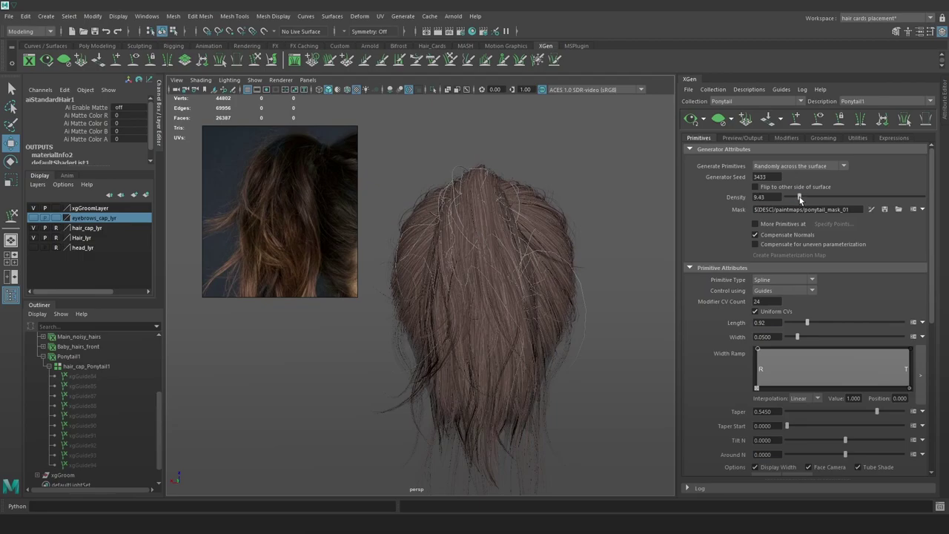
{"action": "left_click_drag", "start_coordinate": [799, 198], "coordinate": [804, 196]}
{"action": "left_click_drag", "start_coordinate": [627, 270], "coordinate": [580, 298], "text": "alt"}
{"action": "scroll", "coordinate": [529, 273], "scroll_direction": "up", "scroll_amount": 3}
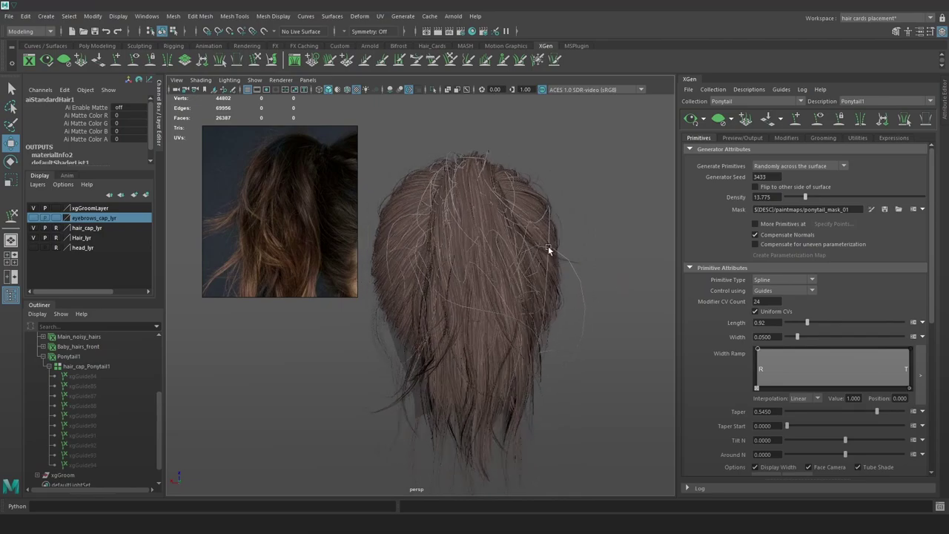
Try several new Generator Seeds for the stray hairs, including 234243
{"action": "double_click", "coordinate": [762, 177]}
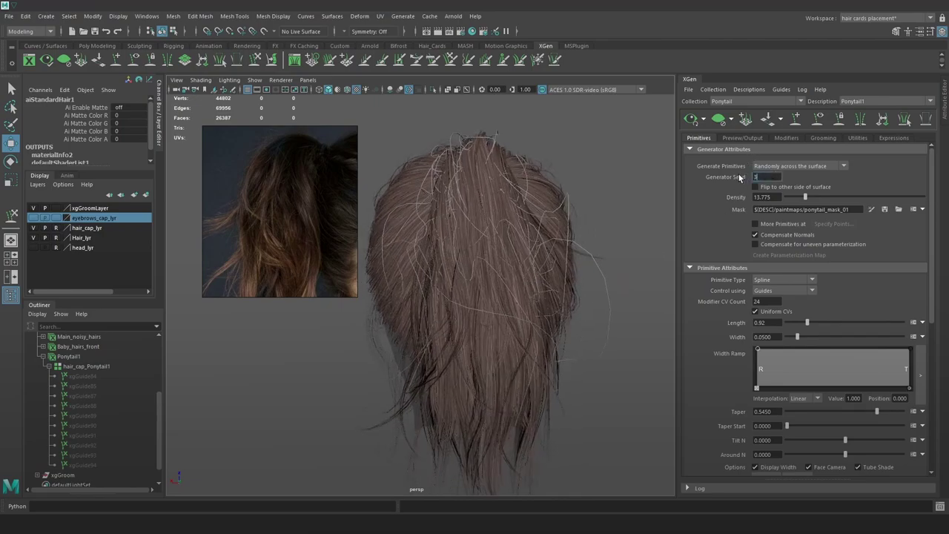
{"action": "key", "text": "Return"}
{"action": "left_click_drag", "start_coordinate": [752, 178], "coordinate": [773, 177]}
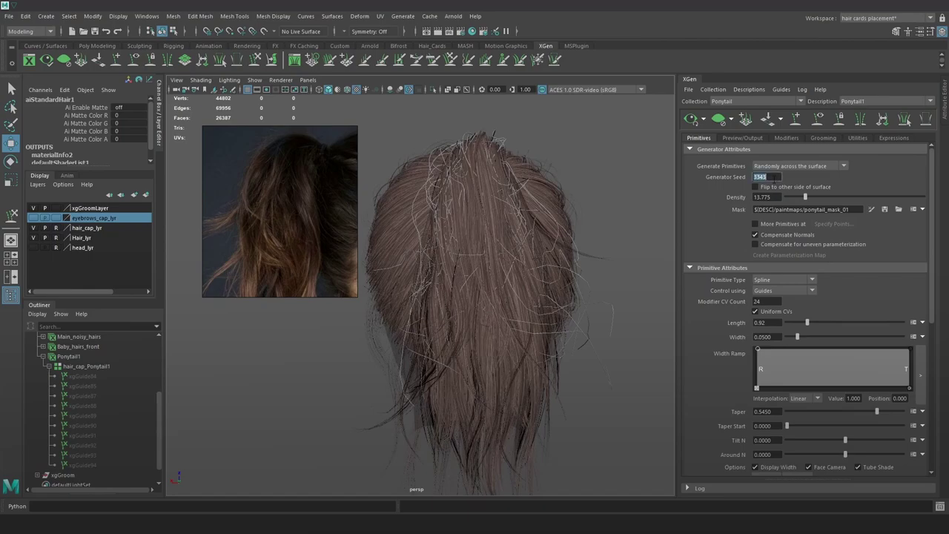
{"action": "type", "text": "234243"}
{"action": "key", "text": "Return"}
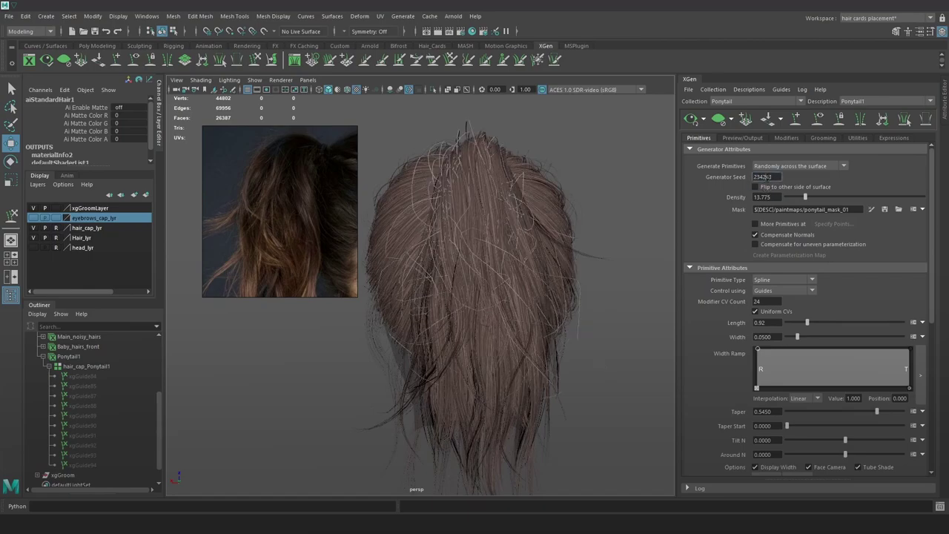
{"action": "left_click", "coordinate": [767, 177]}
{"action": "type", "text": "3"}
{"action": "key", "text": "Return"}
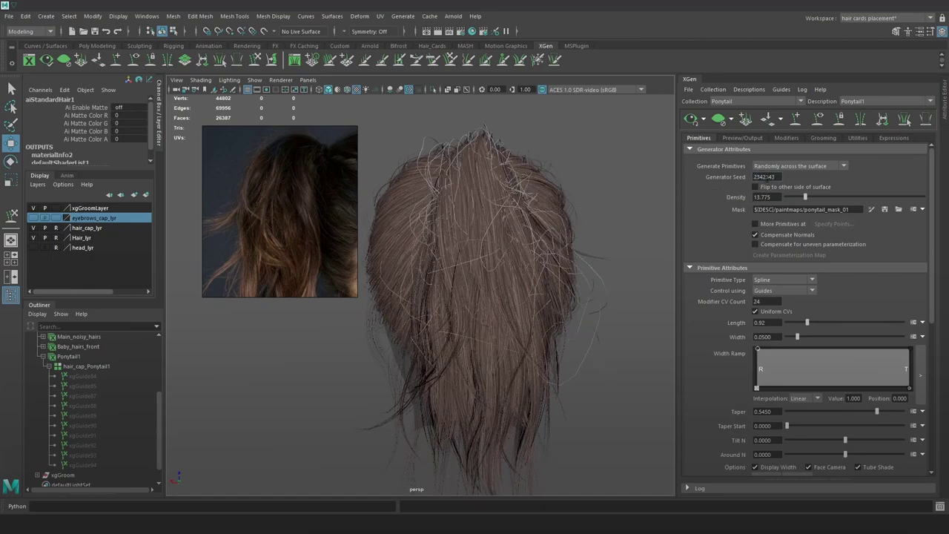
Try Generator Seed 23321 and examine the hair distribution around the ponytail
{"action": "double_click", "coordinate": [768, 177]}
{"action": "type", "text": "2332"}
{"action": "key", "text": "Return"}
{"action": "left_click_drag", "start_coordinate": [597, 249], "coordinate": [472, 237], "text": "alt"}
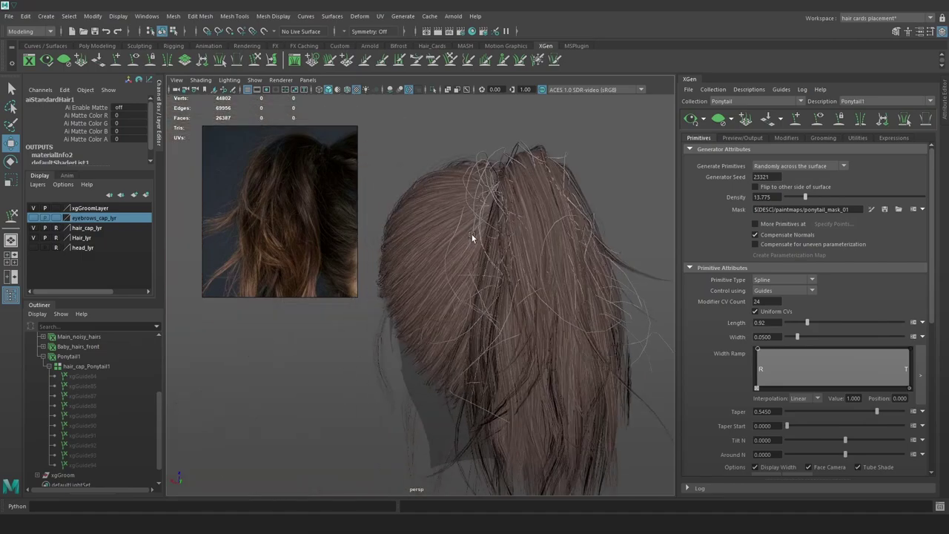
Try a Density of about 12.3 with Generator Seed 53634, checking the ponytail from both sides
{"action": "left_click_drag", "start_coordinate": [806, 198], "coordinate": [748, 177]}
{"action": "type", "text": "53634"}
{"action": "key", "text": "Return"}
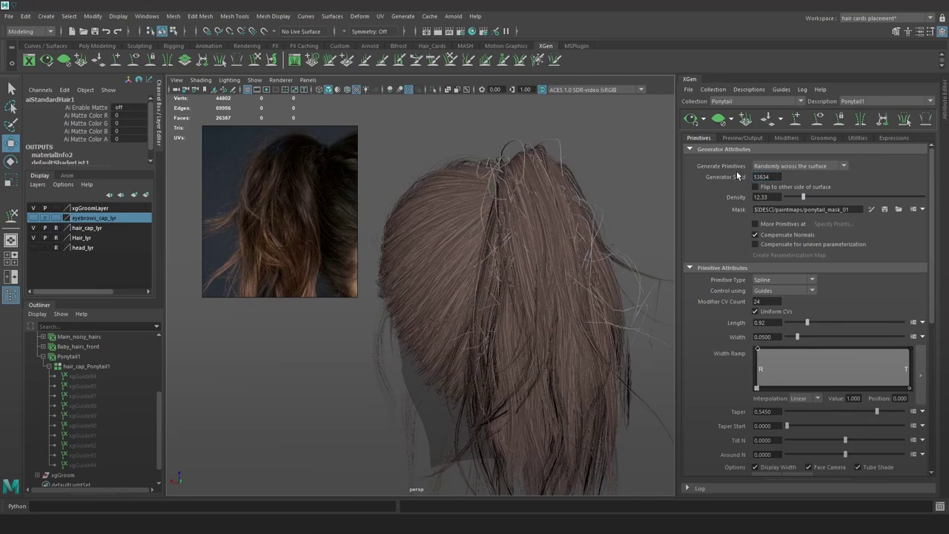
{"action": "mouse_move", "coordinate": [614, 257]}
{"action": "left_mouse_down", "text": "alt"}
{"action": "mouse_move", "coordinate": [559, 256]}
{"action": "mouse_move", "coordinate": [532, 230]}
{"action": "mouse_move", "coordinate": [505, 226]}
{"action": "mouse_move", "coordinate": [530, 249]}
{"action": "mouse_move", "coordinate": [500, 252]}
{"action": "mouse_move", "coordinate": [620, 245]}
{"action": "left_mouse_up", "text": "alt"}
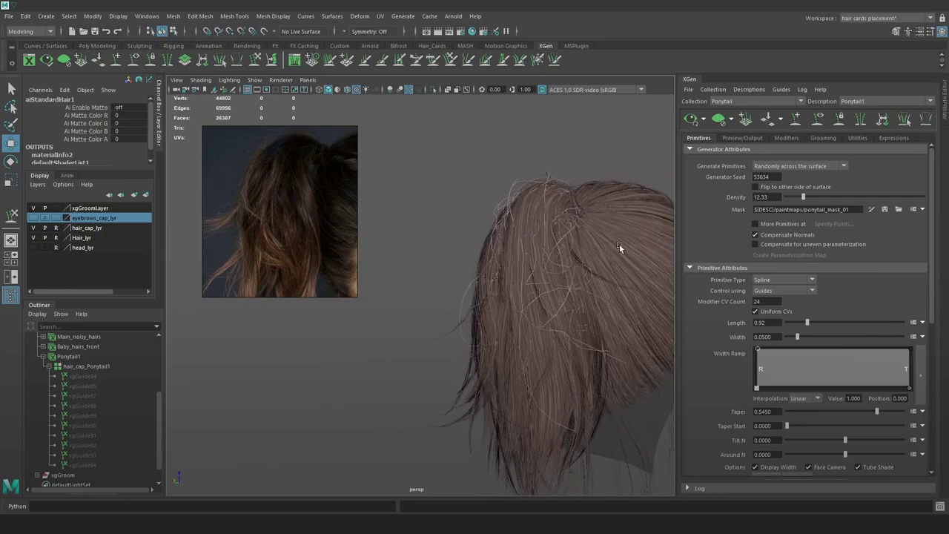
Try more Generator Seeds, including 324321 and 3242323, comparing the stray hairs from the side and back
{"action": "double_click", "coordinate": [772, 176]}
{"action": "type", "text": "324321"}
{"action": "key", "text": "Return"}
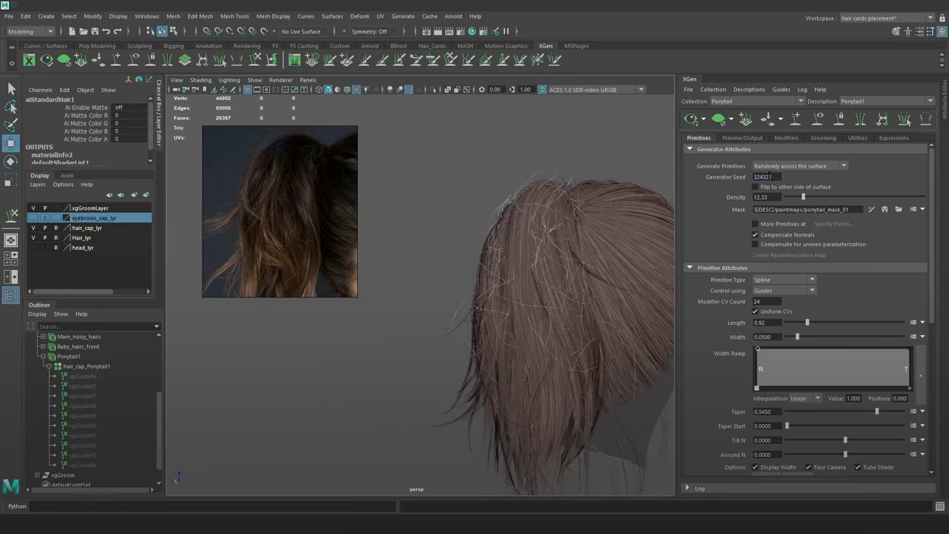
{"action": "mouse_move", "coordinate": [600, 223]}
{"action": "left_mouse_down", "text": "alt"}
{"action": "mouse_move", "coordinate": [612, 223]}
{"action": "mouse_move", "coordinate": [597, 225]}
{"action": "left_mouse_up", "text": "alt"}
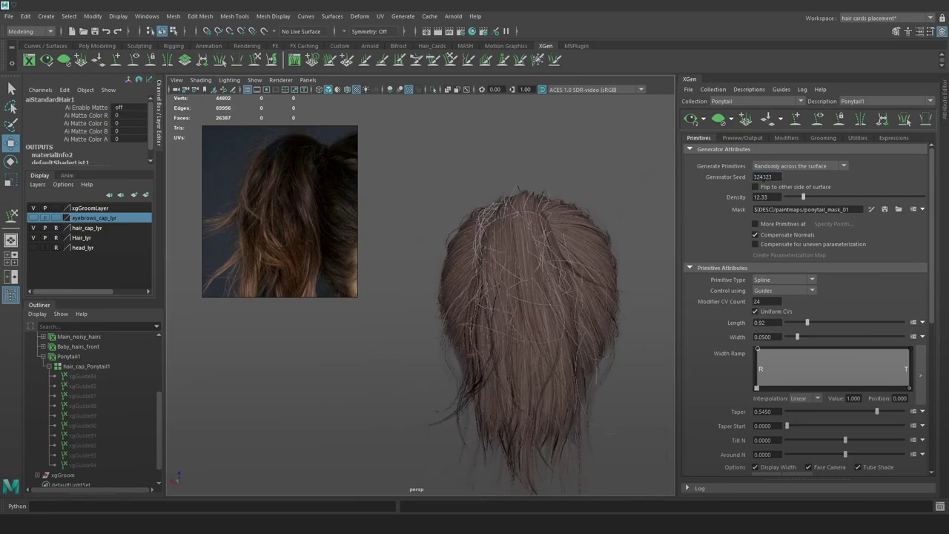
{"action": "left_click", "coordinate": [763, 177]}
{"action": "type", "text": "2"}
{"action": "key", "text": "Return"}
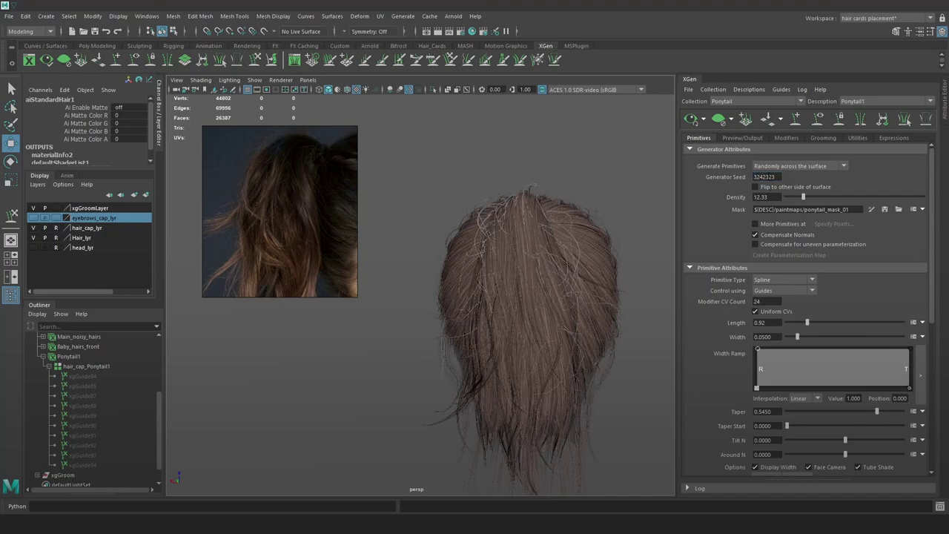
{"action": "type", "text": "2"}
{"action": "key", "text": "Return"}
Try Generator Seeds 4321 and 43231 and check the stray hairs around the back of the head
{"action": "left_click", "coordinate": [770, 176]}
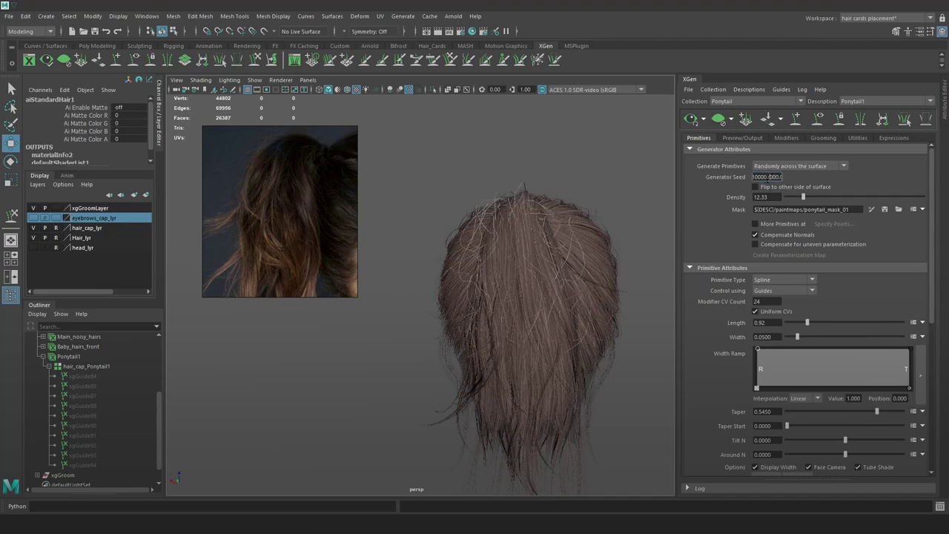
{"action": "key", "text": "BackSpace"}
{"action": "key", "text": "BackSpace"}
{"action": "key", "text": "BackSpace"}
{"action": "left_click_drag", "start_coordinate": [779, 177], "coordinate": [751, 178]}
{"action": "type", "text": "4321"}
{"action": "key", "text": "Return"}
{"action": "left_click", "coordinate": [757, 176]}
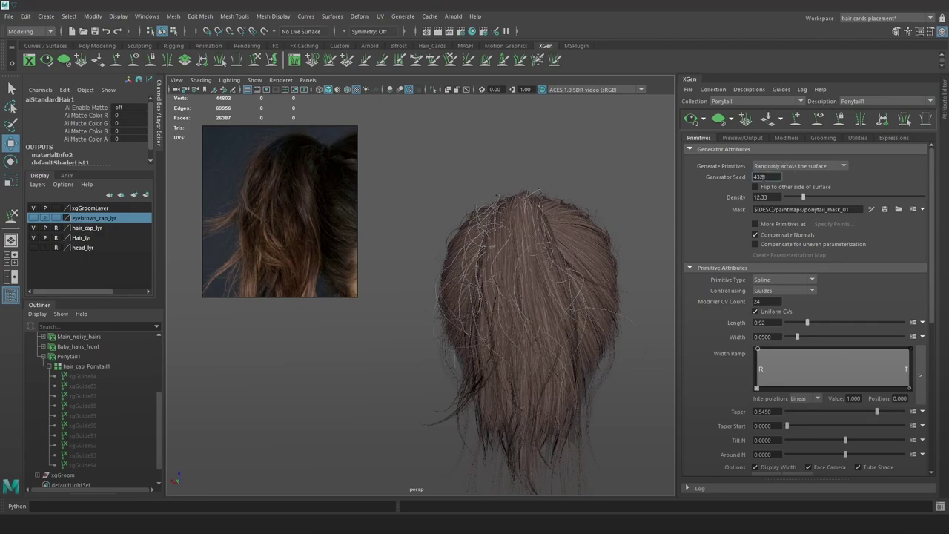
{"action": "type", "text": "3"}
{"action": "key", "text": "Return"}
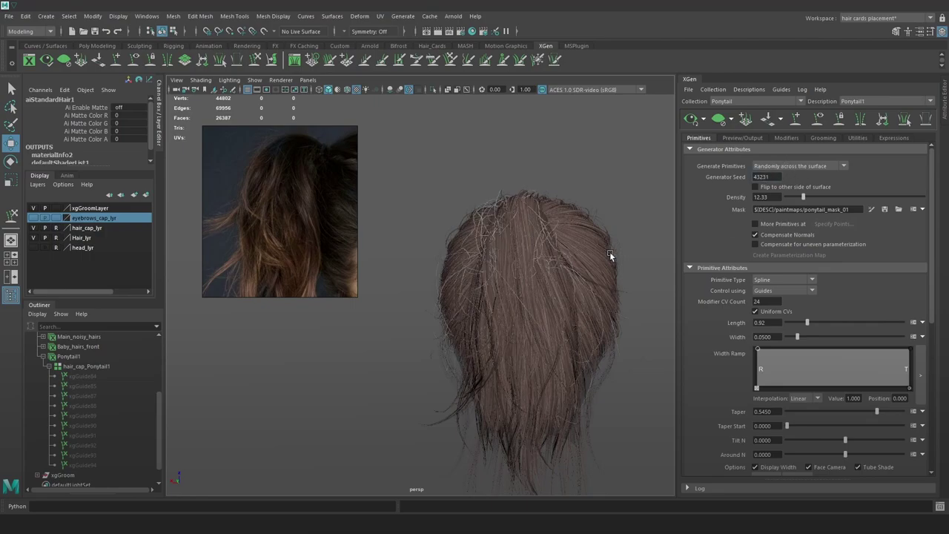
{"action": "scroll", "coordinate": [543, 255], "scroll_direction": "up", "scroll_amount": 3}
{"action": "scroll", "coordinate": [526, 254], "scroll_direction": "down", "scroll_amount": 5}
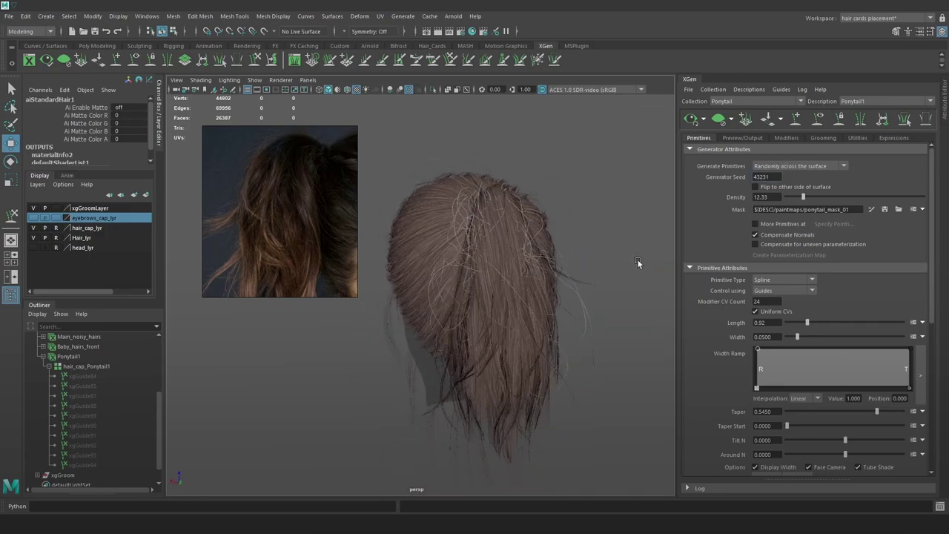
Set the Generator Seed to 4131 and inspect the stray hairs around the ponytail
{"action": "left_click", "coordinate": [762, 177]}
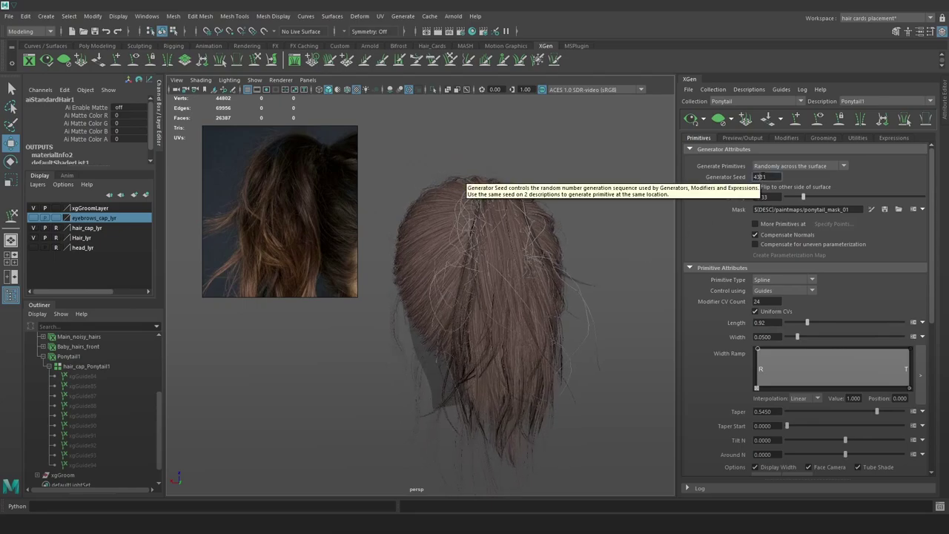
{"action": "key", "text": "Return"}
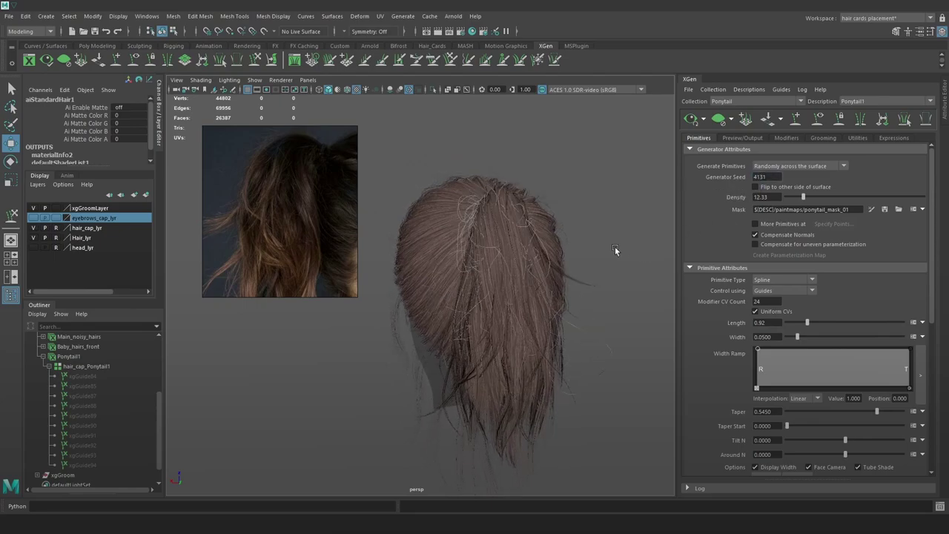
{"action": "left_click_drag", "start_coordinate": [616, 248], "coordinate": [488, 241], "text": "alt"}
{"action": "scroll", "coordinate": [488, 239], "scroll_direction": "down", "scroll_amount": 6}
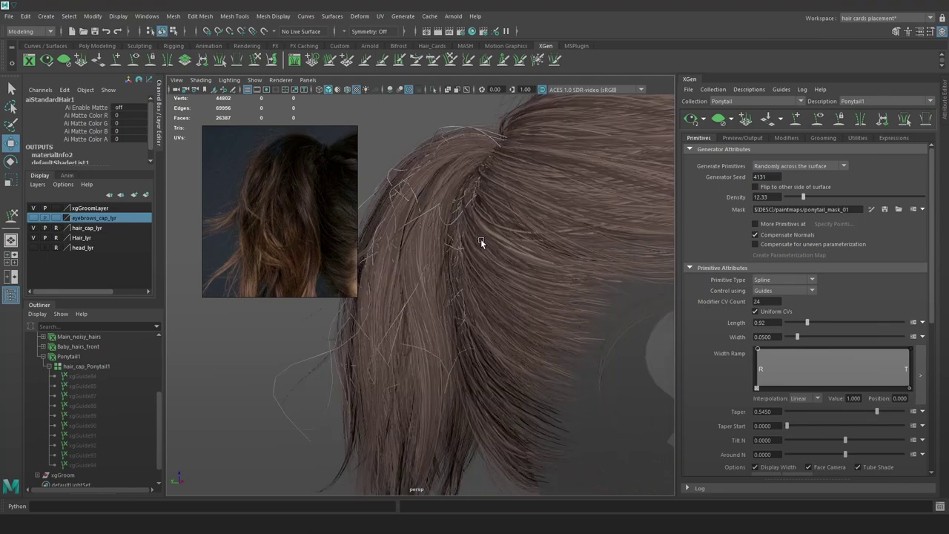
{"action": "scroll", "coordinate": [583, 239], "scroll_direction": "up", "scroll_amount": 3}
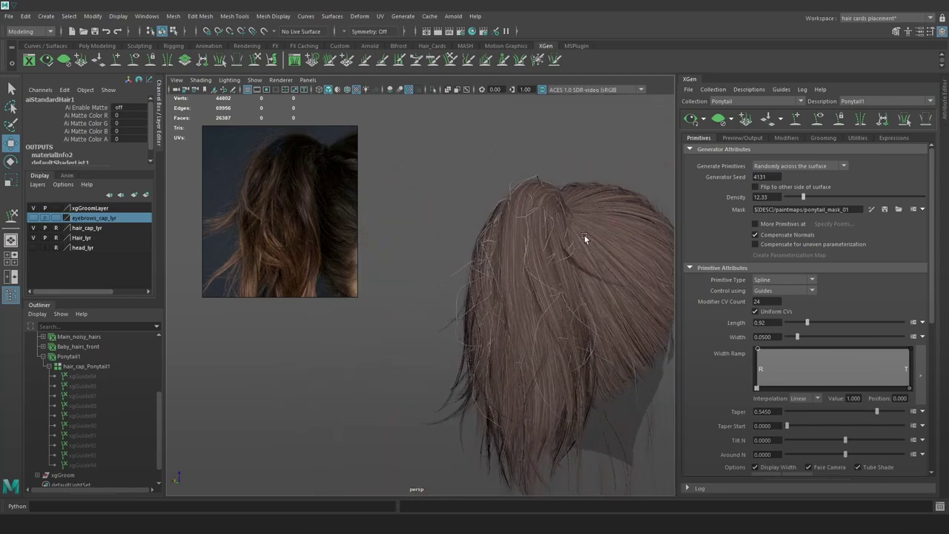
Try a Density of about 22.8, then set the stray hairs' Density to about 15.6
{"action": "left_click_drag", "start_coordinate": [803, 198], "coordinate": [816, 196]}
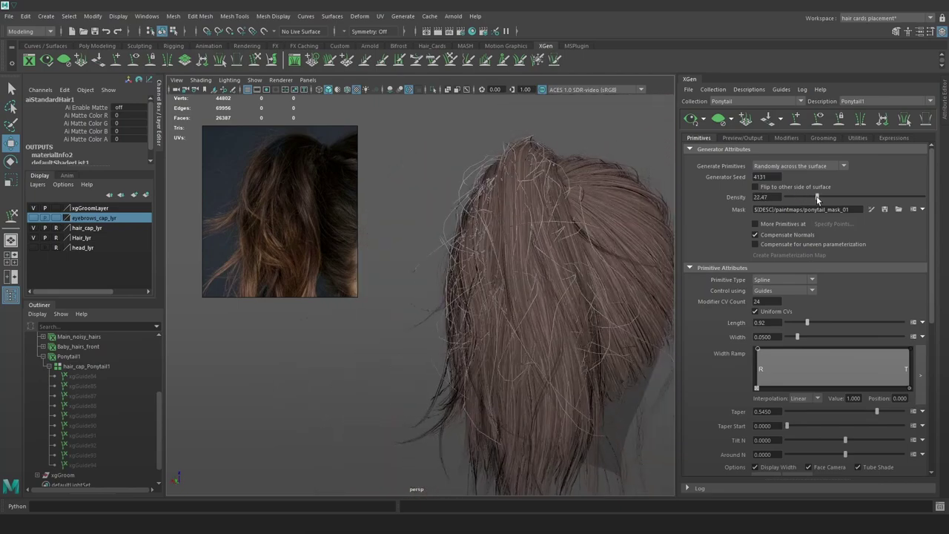
{"action": "left_click_drag", "start_coordinate": [640, 250], "coordinate": [570, 250], "text": "alt"}
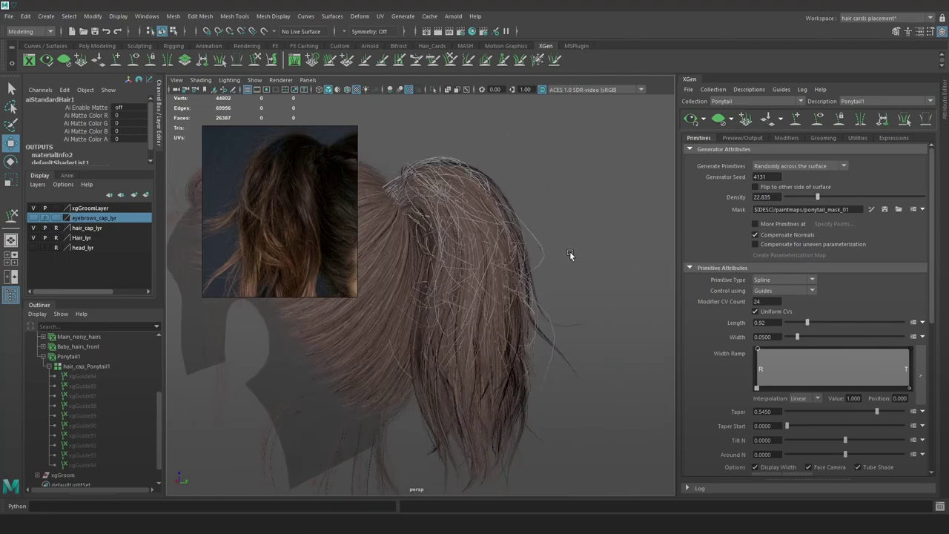
{"action": "mouse_move", "coordinate": [816, 197]}
{"action": "left_mouse_down"}
{"action": "mouse_move", "coordinate": [769, 195]}
{"action": "mouse_move", "coordinate": [807, 193]}
{"action": "left_mouse_up"}
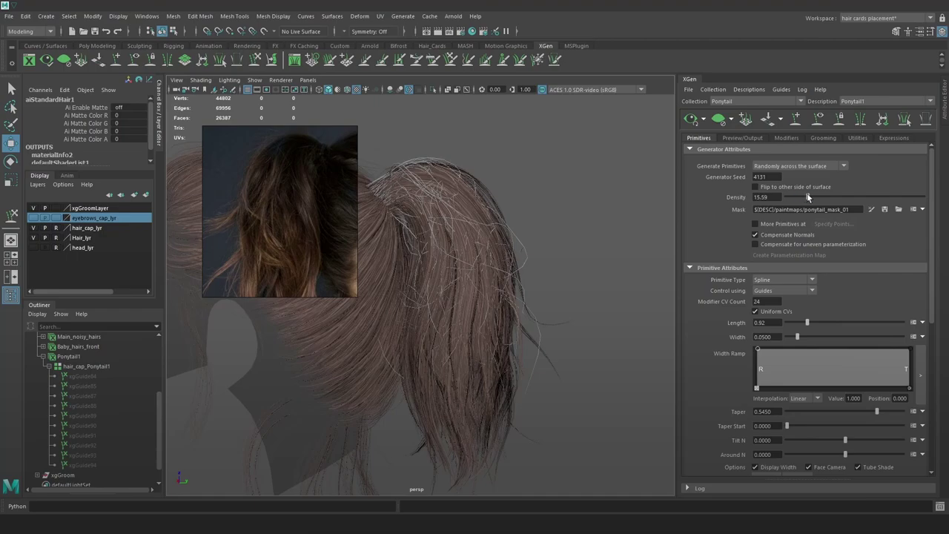
{"action": "left_click_drag", "start_coordinate": [586, 259], "coordinate": [430, 261], "text": "alt"}
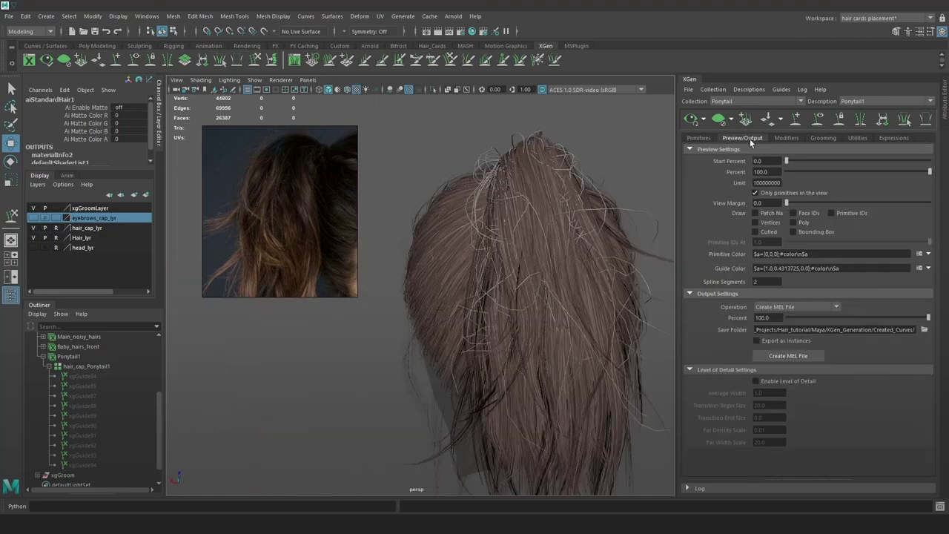
Toggle the Noise2 and Cut2 modifiers off and back on to compare their effect on the stray hairs
{"action": "left_click", "coordinate": [786, 138]}
{"action": "left_click", "coordinate": [694, 194]}
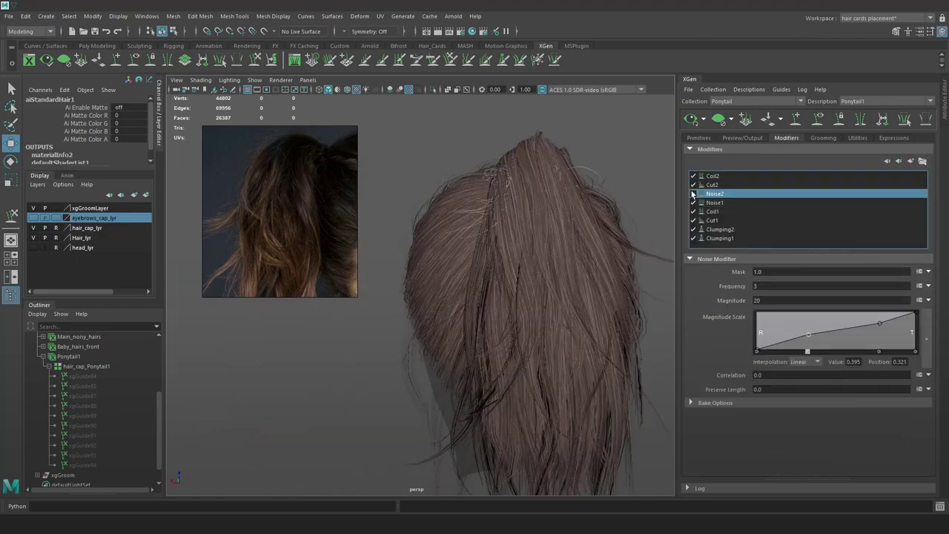
{"action": "left_click", "coordinate": [694, 194]}
{"action": "left_click_drag", "start_coordinate": [547, 308], "coordinate": [598, 326], "text": "alt"}
{"action": "scroll", "coordinate": [519, 252], "scroll_direction": "down", "scroll_amount": 3}
{"action": "left_click", "coordinate": [693, 185]}
{"action": "left_click", "coordinate": [694, 185]}
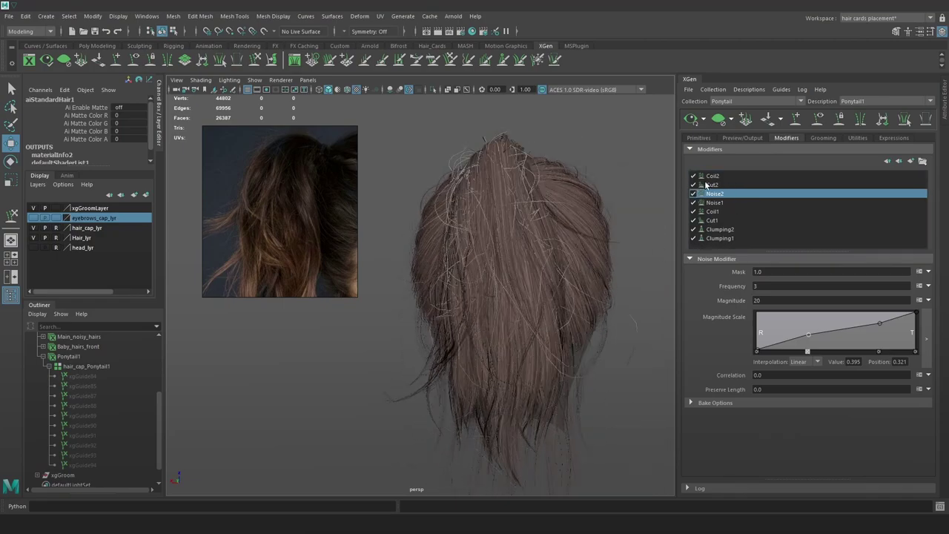
Try Cut2 Amounts of 10 and 8 on the stray hairs and inspect the ponytail from the side
{"action": "left_click", "coordinate": [732, 186]}
{"action": "left_click", "coordinate": [784, 287]}
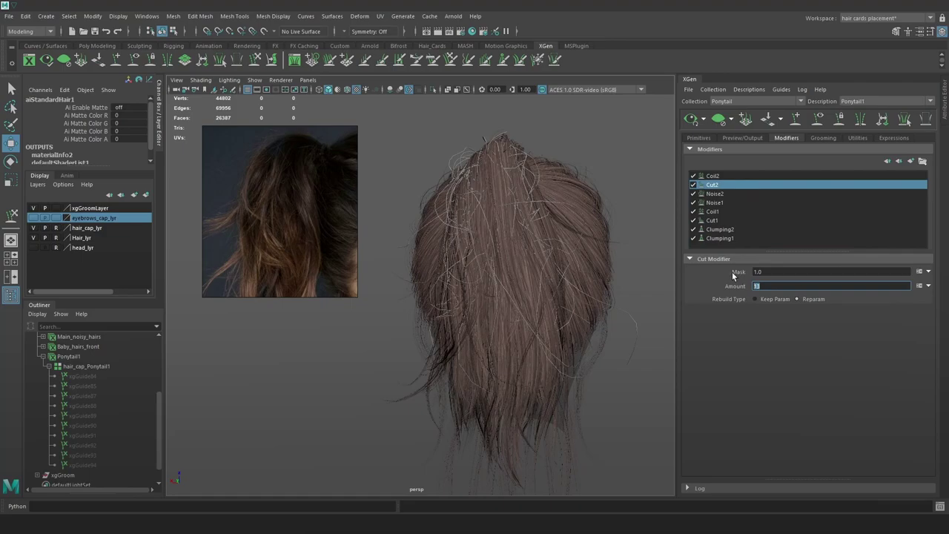
{"action": "key", "text": "Return"}
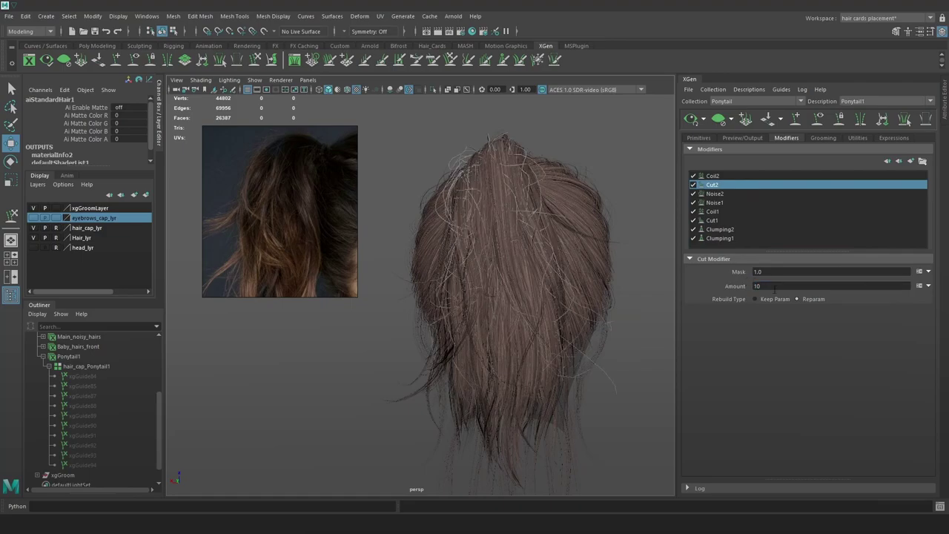
{"action": "left_click", "coordinate": [774, 287]}
{"action": "type", "text": "8"}
{"action": "key", "text": "Return"}
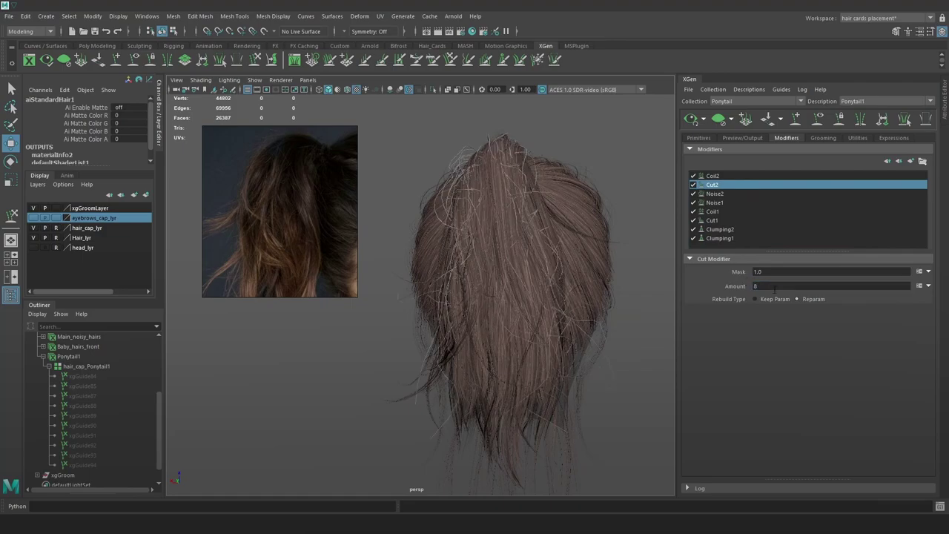
{"action": "mouse_move", "coordinate": [525, 353]}
{"action": "left_mouse_down", "text": "alt"}
{"action": "mouse_move", "coordinate": [458, 346]}
{"action": "mouse_move", "coordinate": [526, 364]}
{"action": "mouse_move", "coordinate": [559, 348]}
{"action": "mouse_move", "coordinate": [537, 340]}
{"action": "left_mouse_up", "text": "alt"}
{"action": "scroll", "coordinate": [458, 346], "scroll_direction": "up", "scroll_amount": 3}
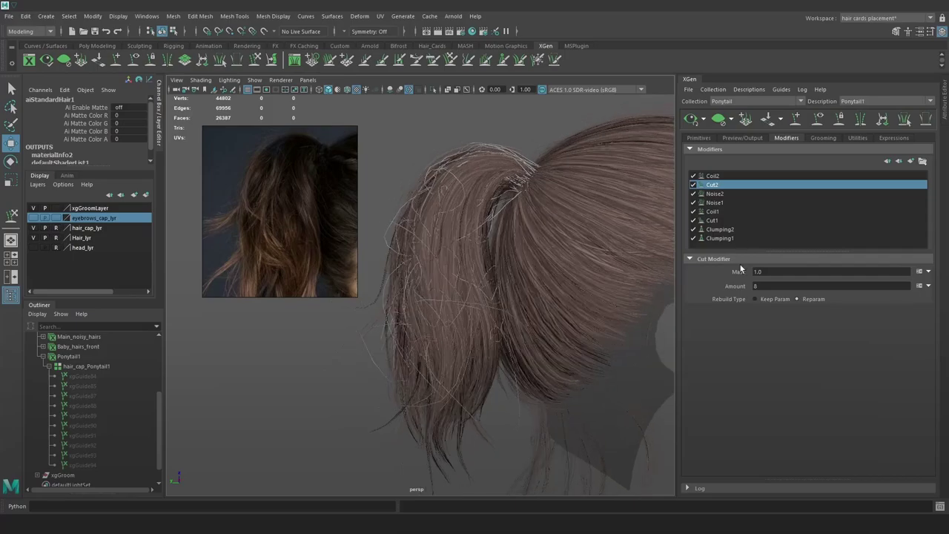
Try a Cut2 Amount of 0, then set it to 4 and check the stray hairs from the back
{"action": "double_click", "coordinate": [761, 285]}
{"action": "type", "text": "0"}
{"action": "key", "text": "Return"}
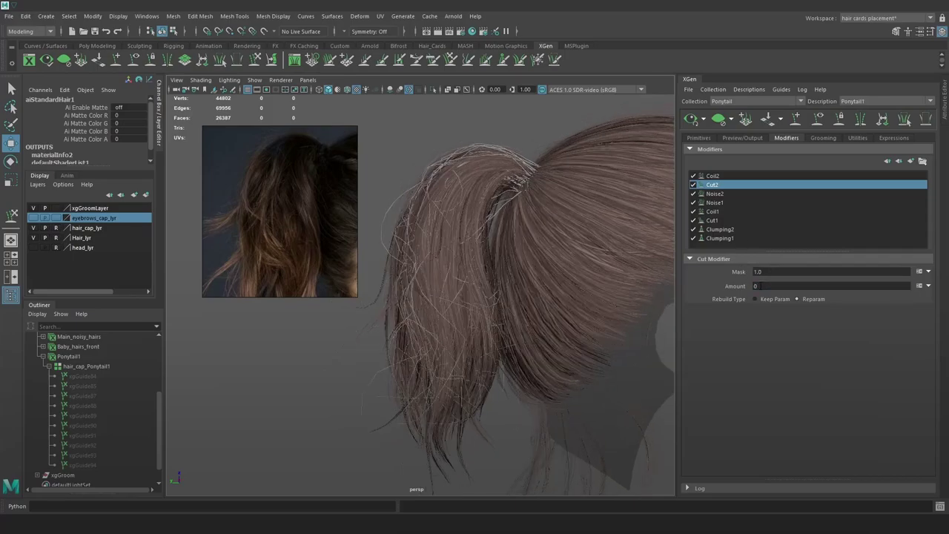
{"action": "double_click", "coordinate": [762, 285]}
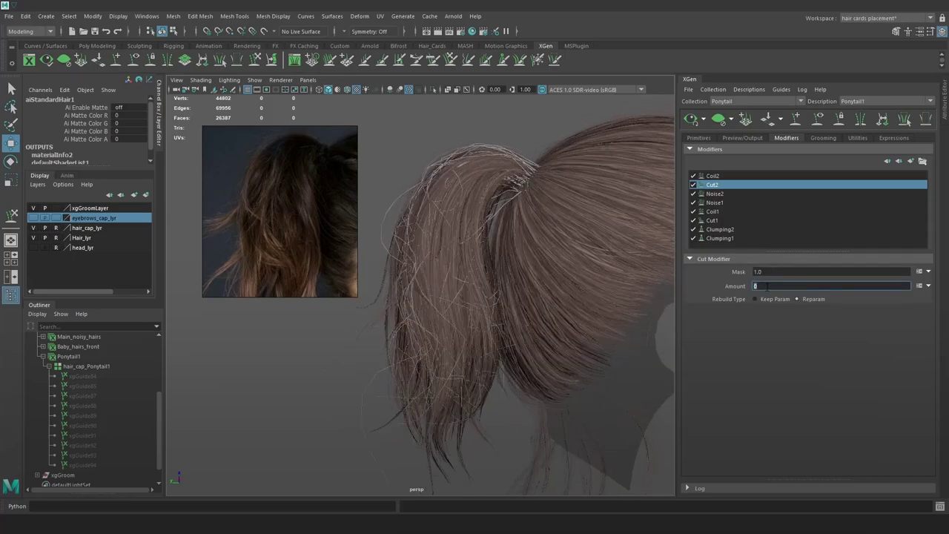
{"action": "type", "text": "4"}
{"action": "key", "text": "Return"}
{"action": "left_click_drag", "start_coordinate": [547, 330], "coordinate": [617, 317], "text": "alt"}
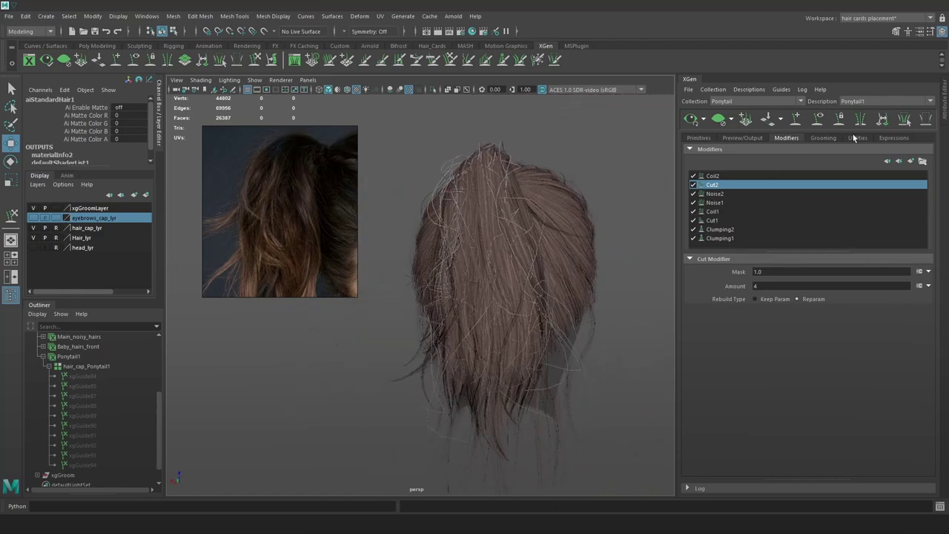
Add another Cut modifier above Coil2 and set its Amount to rand(0.0,1)
{"action": "left_click", "coordinate": [718, 177]}
{"action": "left_click", "coordinate": [912, 162]}
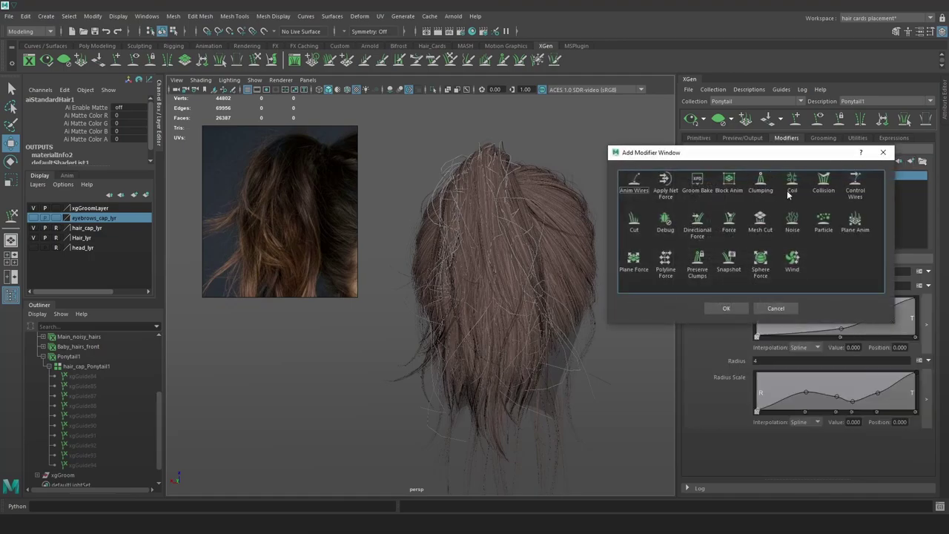
{"action": "left_click", "coordinate": [634, 226]}
{"action": "left_click", "coordinate": [726, 308]}
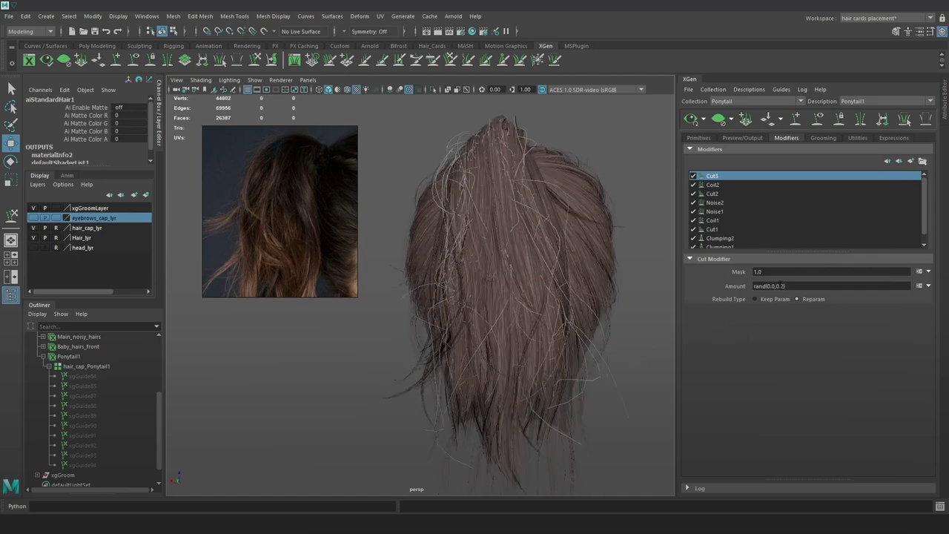
{"action": "left_click", "coordinate": [801, 286]}
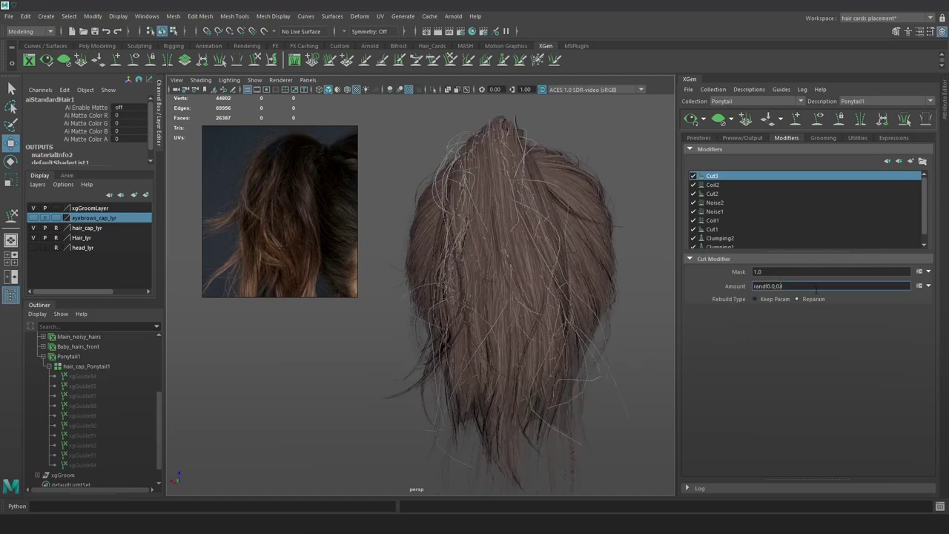
{"action": "key", "text": "Return"}
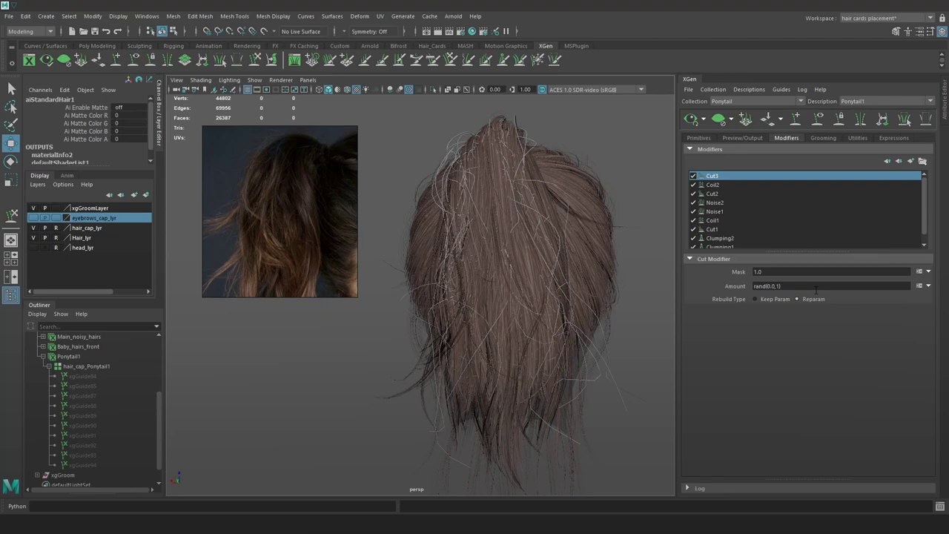
Try Cut3 Amounts with the random upper limit at 6 and at 3, the latter as rand(0.0,3)
{"action": "left_click", "coordinate": [778, 286]}
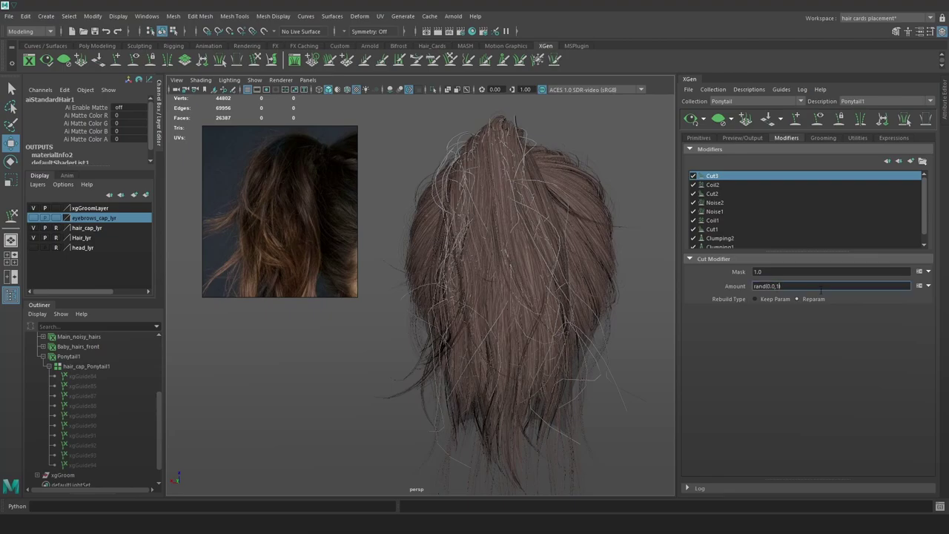
{"action": "type", "text": "6"}
{"action": "key", "text": "Return"}
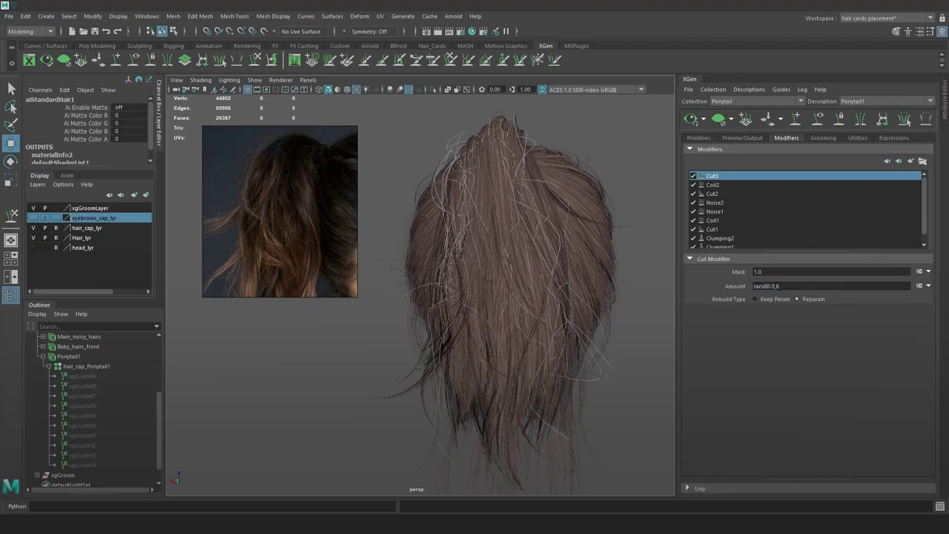
{"action": "left_click", "coordinate": [799, 287]}
{"action": "key", "text": "BackSpace"}
{"action": "type", "text": "3"}
{"action": "key", "text": "Return"}
Toggle the Cut3 modifier off and on to compare its effect on the stray hairs around the ponytail
{"action": "left_click", "coordinate": [693, 177]}
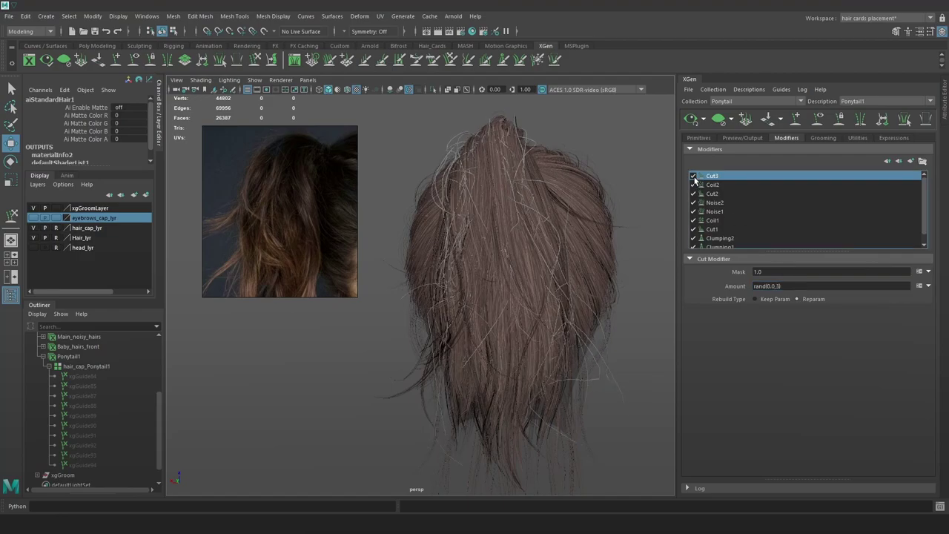
{"action": "left_click_drag", "start_coordinate": [596, 272], "coordinate": [617, 271], "text": "alt"}
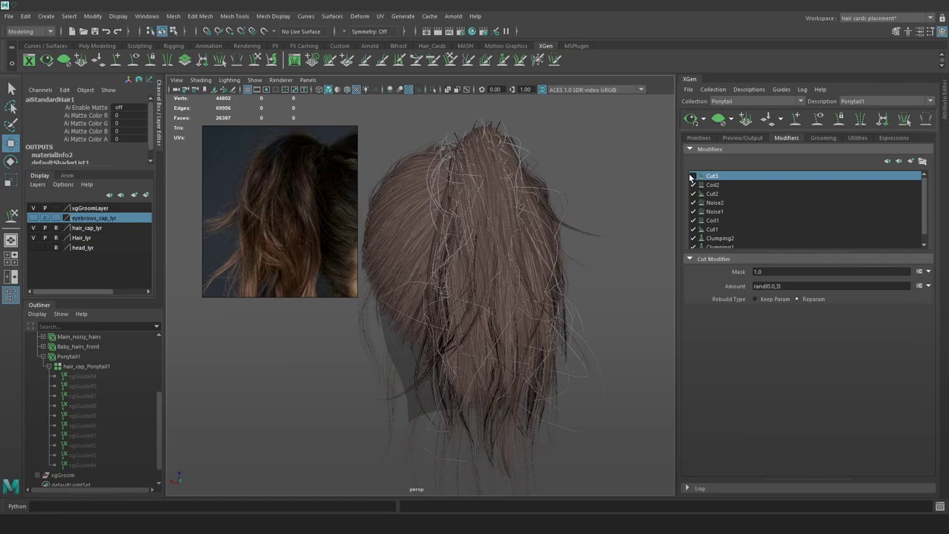
{"action": "left_click", "coordinate": [692, 177]}
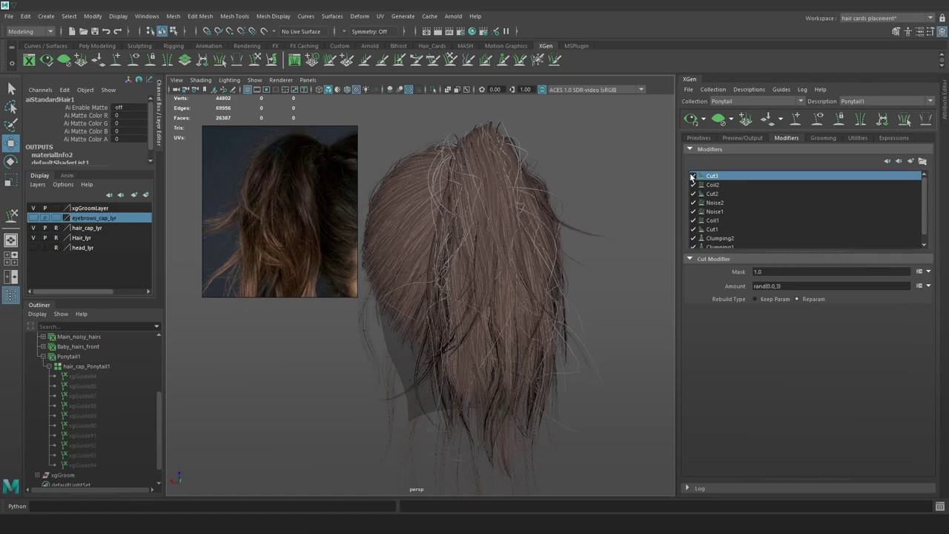
{"action": "left_click", "coordinate": [693, 177]}
{"action": "left_click", "coordinate": [692, 177]}
Try a Cut3 Amount of rand(0.0,1) and toggle the modifier to compare the stray hairs from the side
{"action": "left_click", "coordinate": [779, 287]}
{"action": "type", "text": "1"}
{"action": "key", "text": "Return"}
{"action": "left_click", "coordinate": [693, 176]}
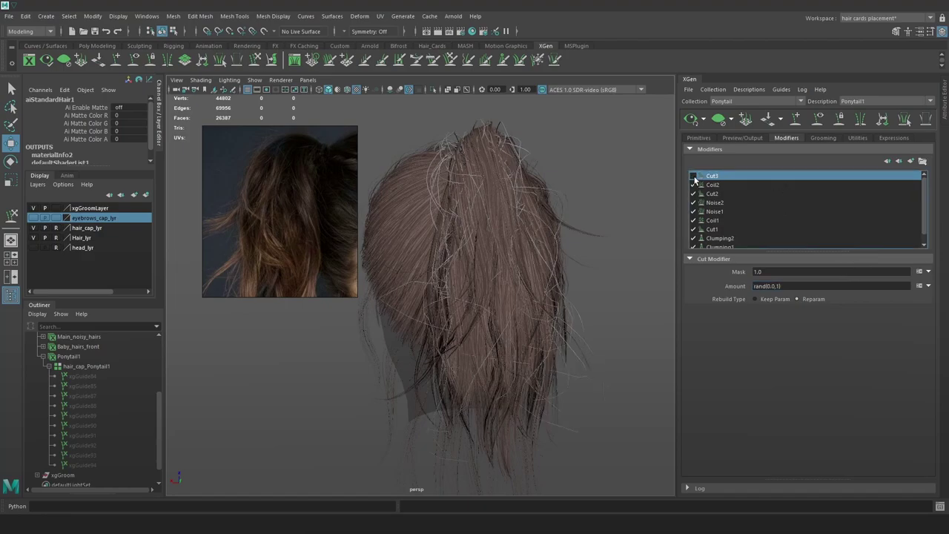
{"action": "left_click_drag", "start_coordinate": [596, 225], "coordinate": [556, 227], "text": "alt"}
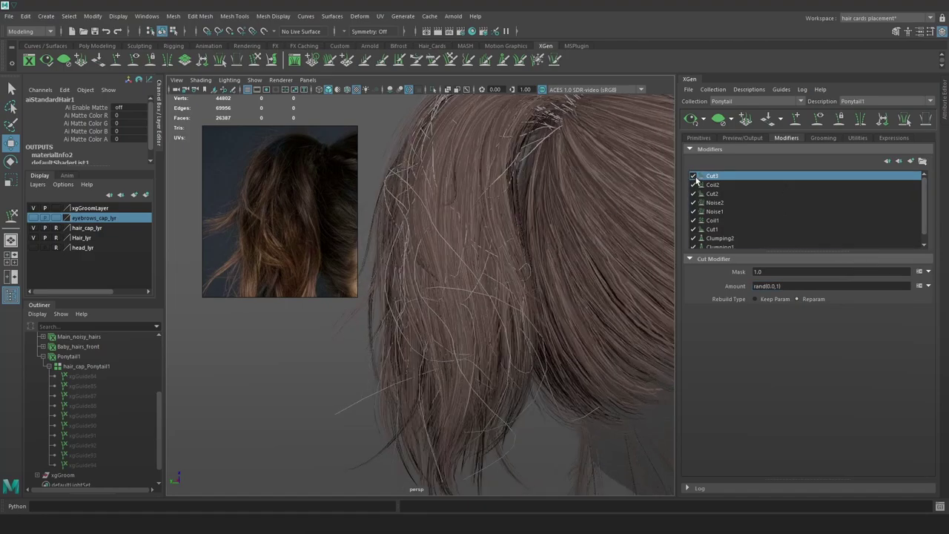
{"action": "left_click", "coordinate": [694, 177]}
Set the Cut3 modifier's Amount to rand(0.0,.5)
{"action": "left_click", "coordinate": [777, 286]}
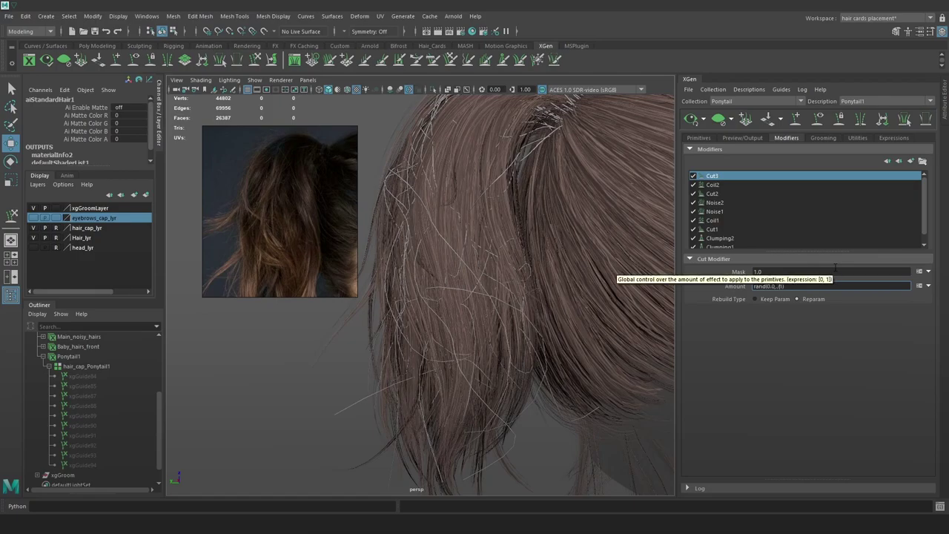
{"action": "key", "text": "BackSpace"}
{"action": "type", "text": "5"}
{"action": "key", "text": "Return"}
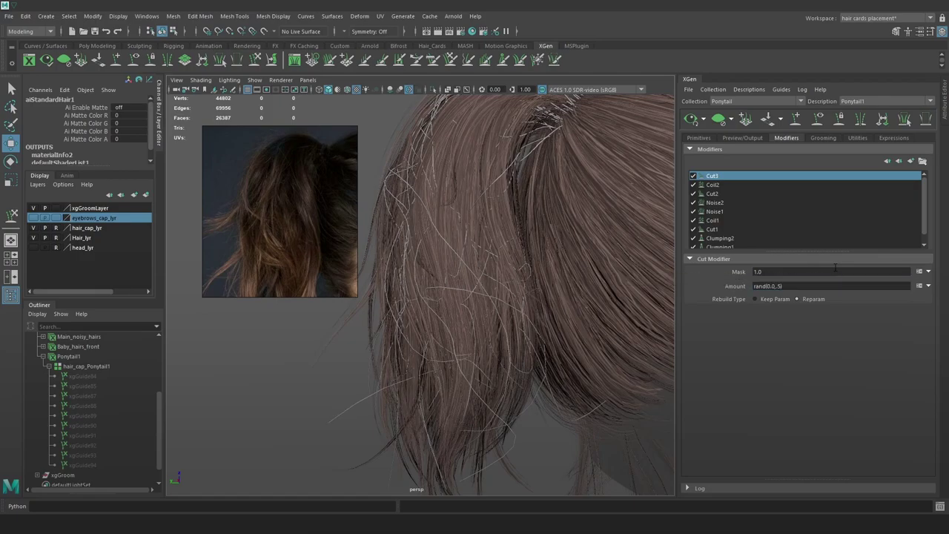
Disable the Cut3 modifier, inspect the ponytail from the back and open the modifier's list of actions
{"action": "left_click", "coordinate": [694, 177]}
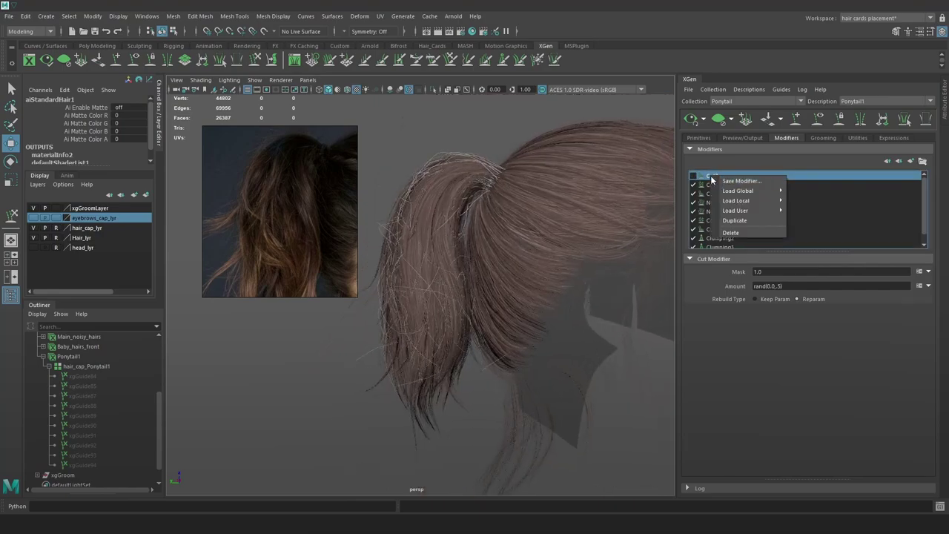
{"action": "left_click", "coordinate": [693, 177]}
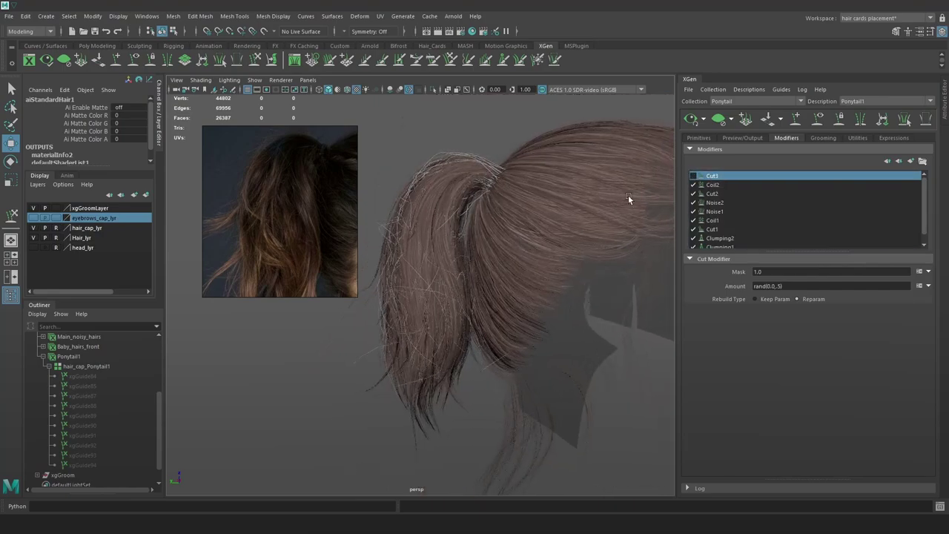
{"action": "left_click_drag", "start_coordinate": [561, 233], "coordinate": [609, 234], "text": "alt"}
{"action": "right_click", "coordinate": [731, 181]}
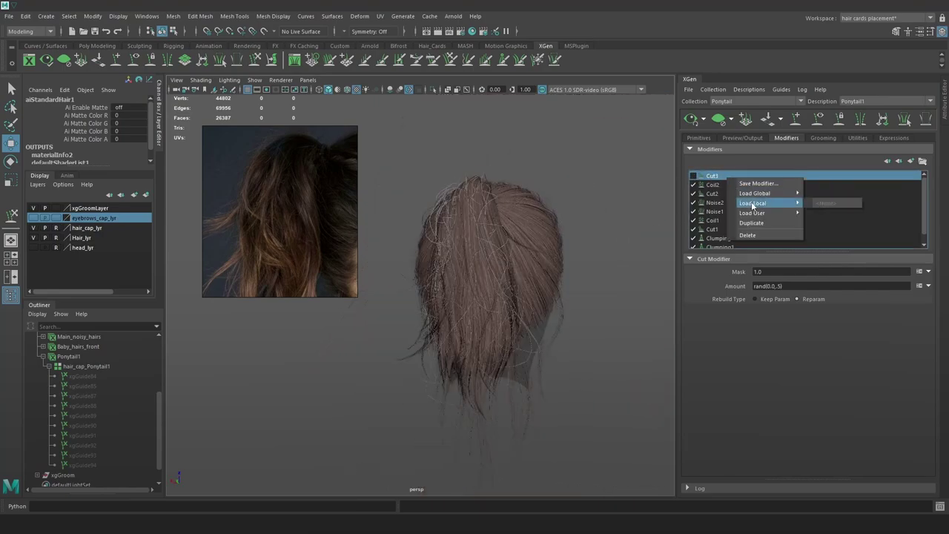
Delete the Cut3 modifier from the Ponytail1 description and export its hairs as a MEL file
{"action": "left_click", "coordinate": [748, 236]}
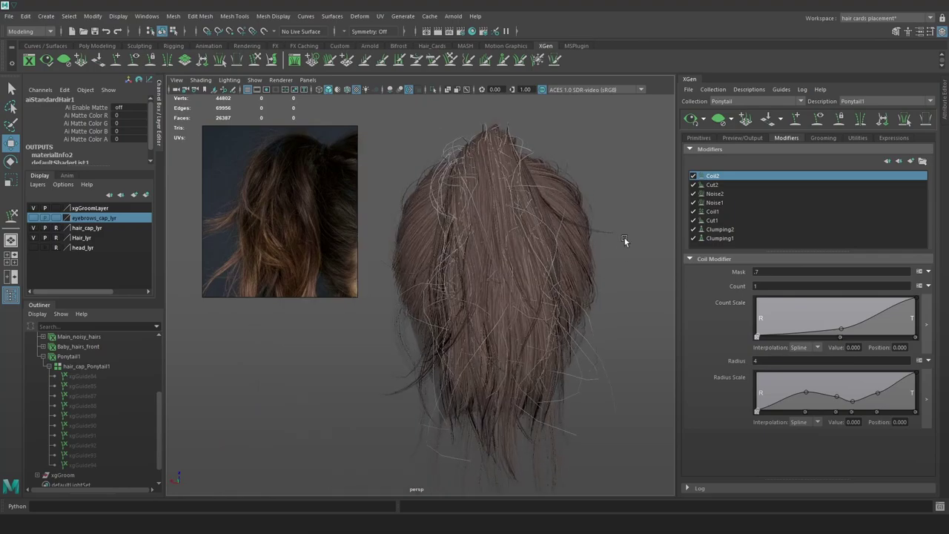
{"action": "left_click", "coordinate": [743, 138]}
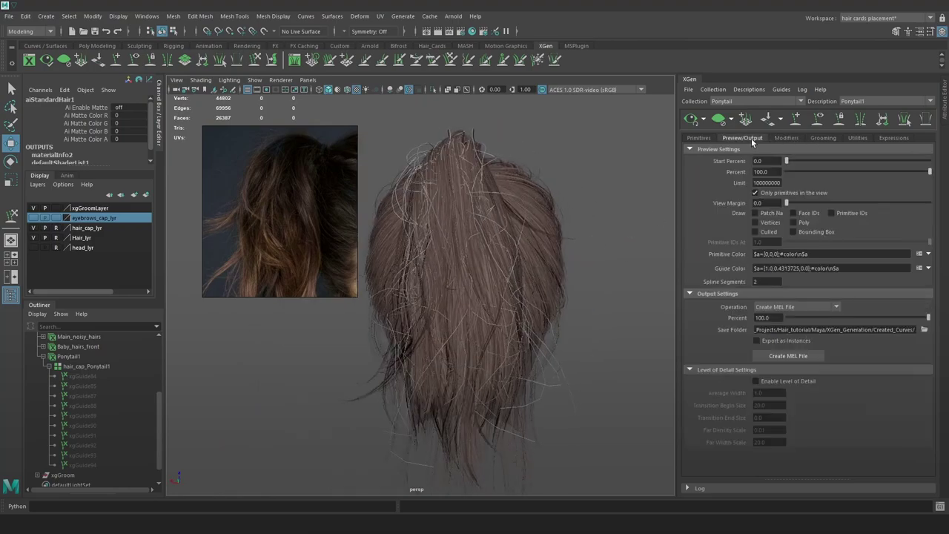
{"action": "left_click", "coordinate": [798, 356]}
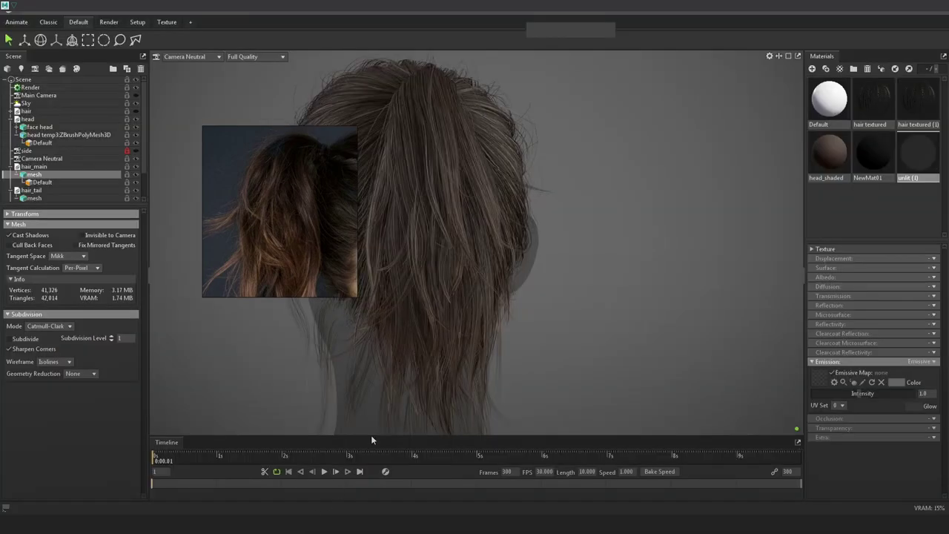
Switch to the Maya scene with the hair cards and move the reference photo clear of the ponytail curves
{"action": "left_click_drag", "start_coordinate": [317, 232], "coordinate": [726, 177]}
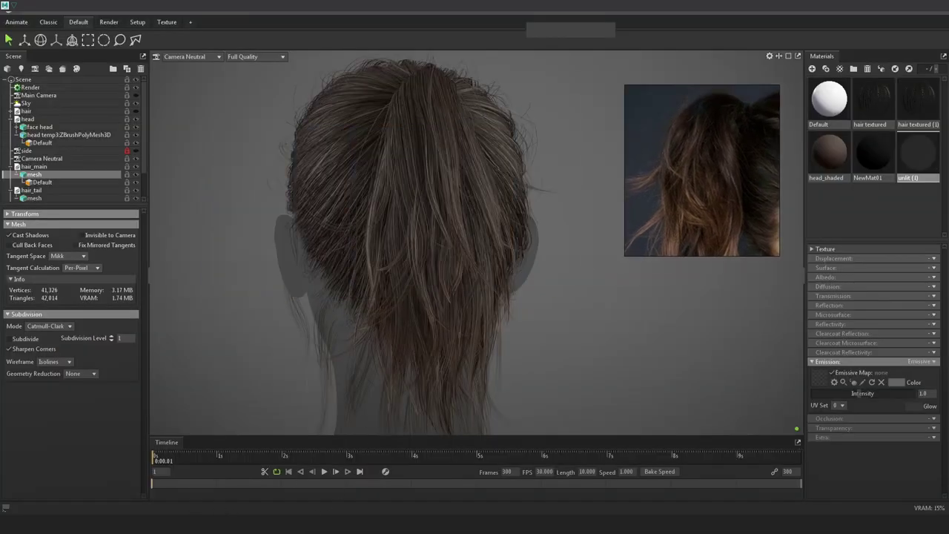
{"action": "left_click", "coordinate": [288, 480]}
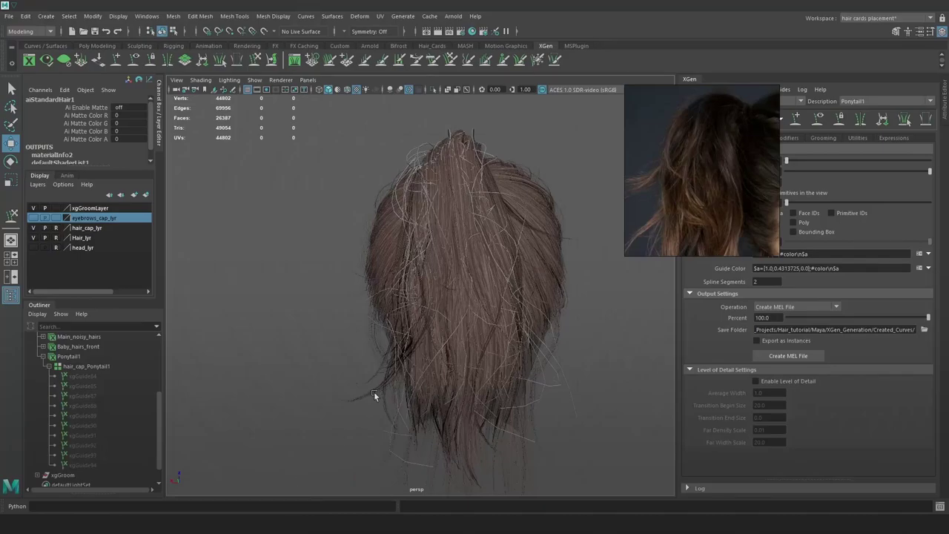
{"action": "left_click", "coordinate": [57, 493]}
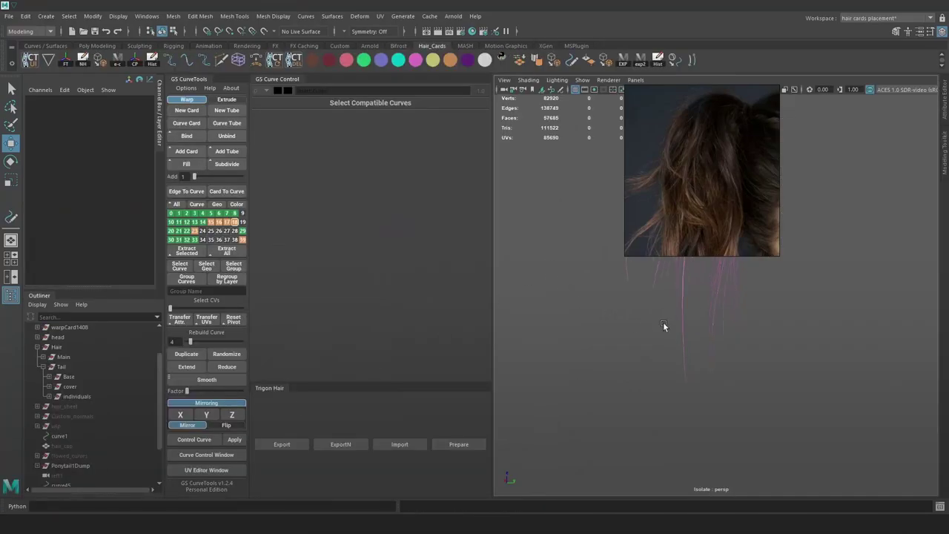
{"action": "left_click_drag", "start_coordinate": [758, 148], "coordinate": [859, 180]}
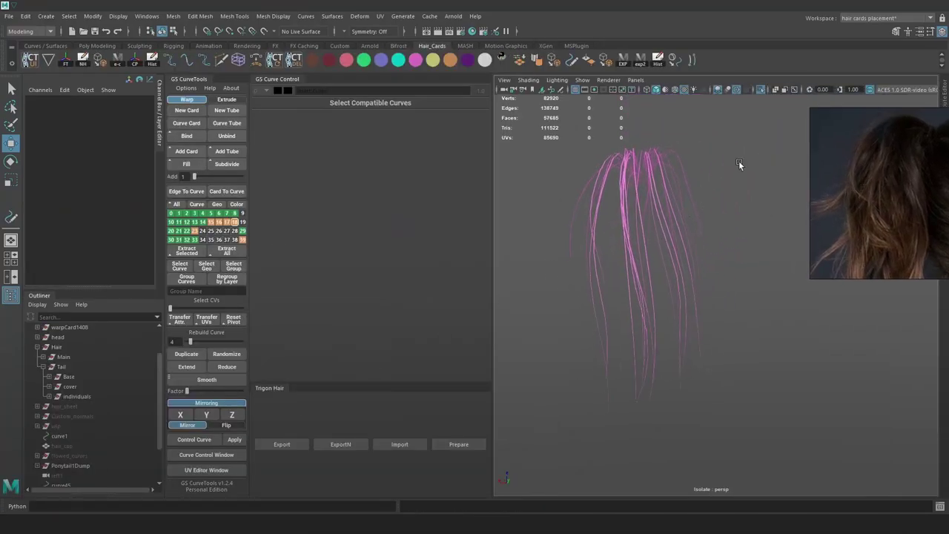
Exit isolation and delete the old Ponytail1Dump group with its curves
{"action": "left_click", "coordinate": [760, 90]}
{"action": "left_click", "coordinate": [38, 466]}
{"action": "left_click", "coordinate": [67, 466]}
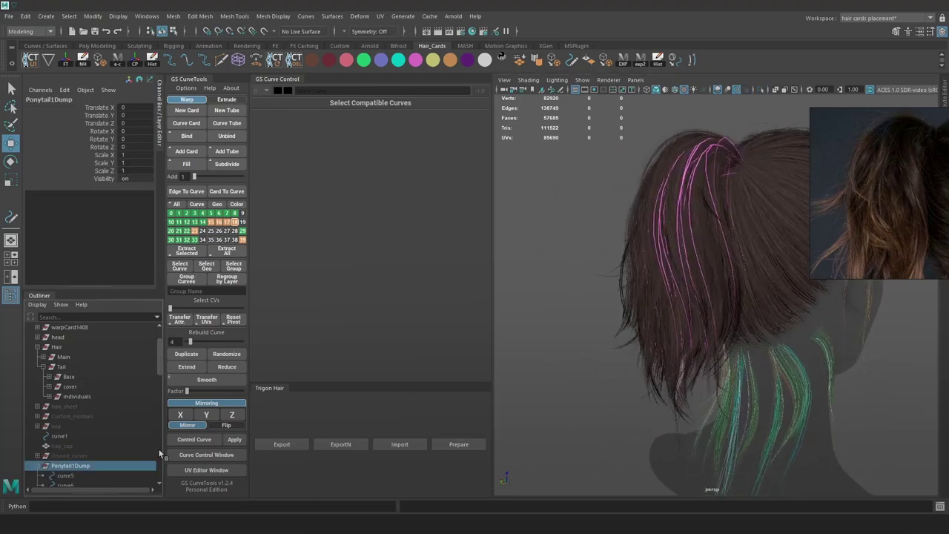
{"action": "key", "text": "Delete"}
Import the newly exported ponytail curves into the scene from the MEL file
{"action": "left_click", "coordinate": [62, 525]}
{"action": "left_click_drag", "start_coordinate": [708, 201], "coordinate": [531, 225]}
{"action": "left_click", "coordinate": [741, 116]}
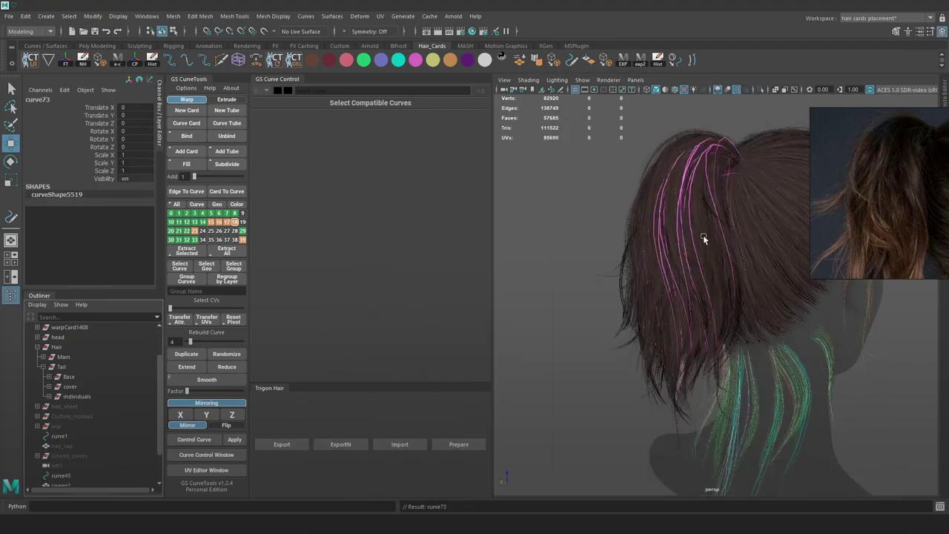
Isolate the imported Ponytail1Dump curves and convert them to hair cards with Curve Card
{"action": "left_click_drag", "start_coordinate": [706, 239], "coordinate": [708, 256], "text": "alt"}
{"action": "scroll", "coordinate": [82, 463], "scroll_direction": "down", "scroll_amount": 2}
{"action": "left_click", "coordinate": [74, 455]}
{"action": "left_click", "coordinate": [760, 89]}
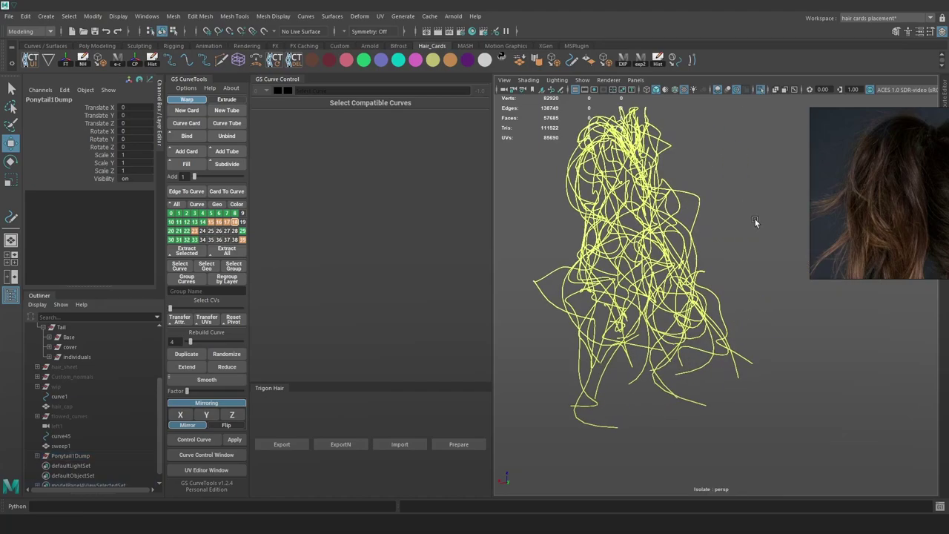
{"action": "scroll", "coordinate": [694, 251], "scroll_direction": "down", "scroll_amount": 1}
{"action": "left_click", "coordinate": [193, 123]}
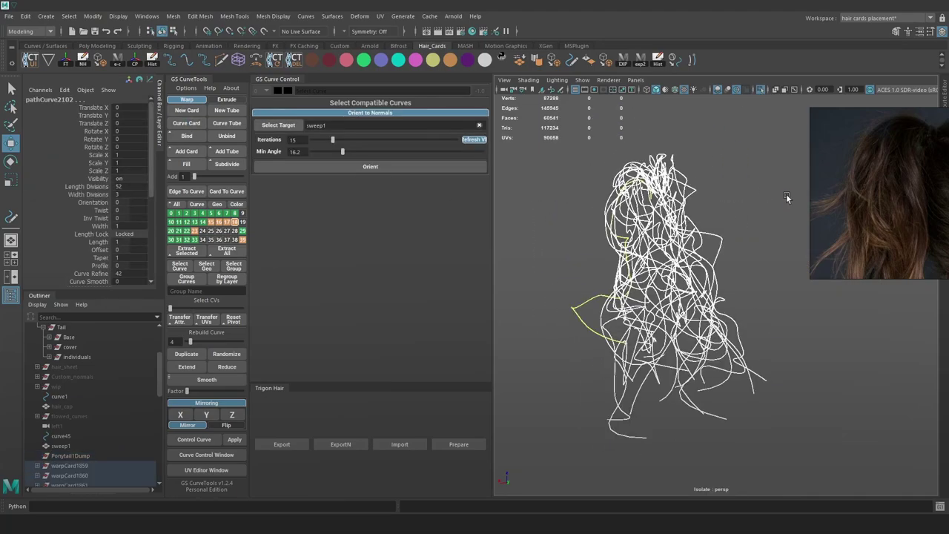
Exit isolation and assign the new ponytail cards to curve layer 24
{"action": "left_click", "coordinate": [760, 89]}
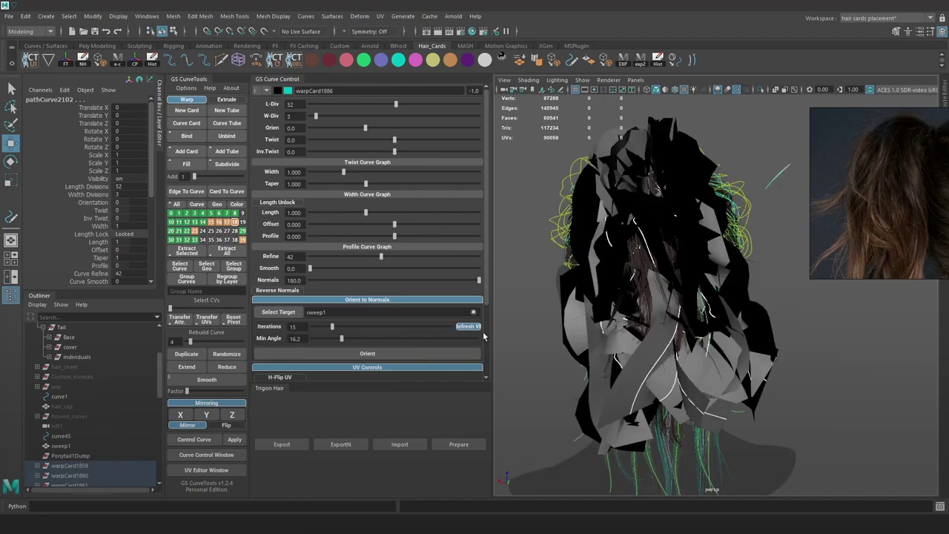
{"action": "key", "text": "Down"}
{"action": "left_click_drag", "start_coordinate": [591, 254], "coordinate": [342, 256], "text": "alt"}
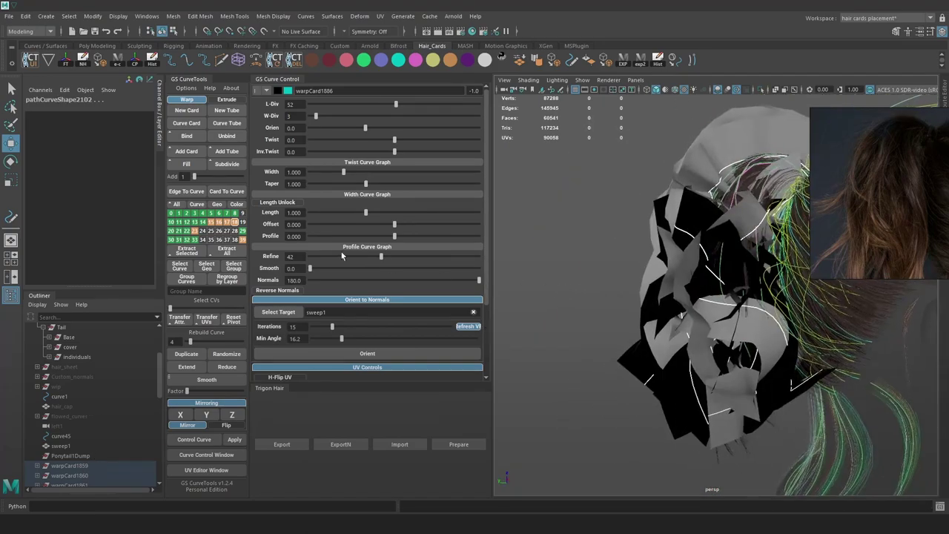
{"action": "left_click", "coordinate": [209, 212]}
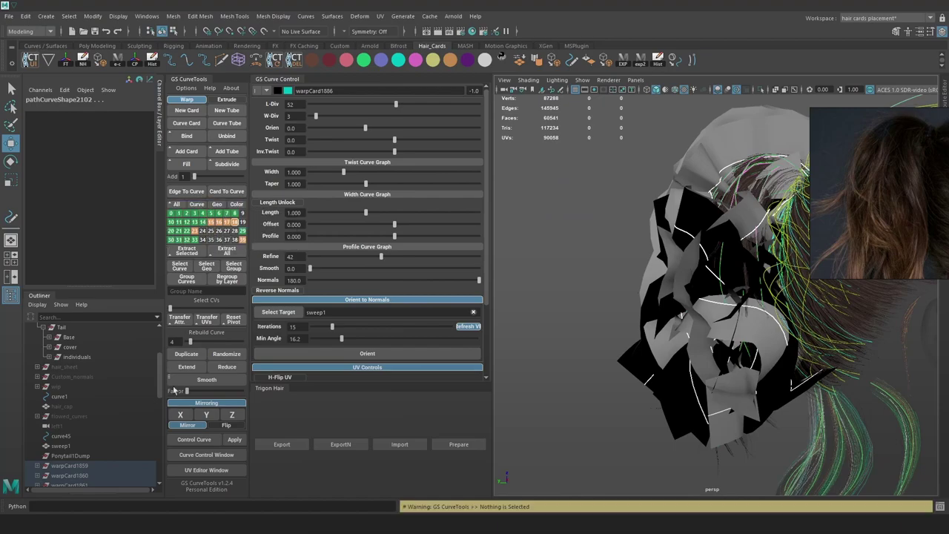
{"action": "scroll", "coordinate": [581, 309], "scroll_direction": "down", "scroll_amount": 1}
{"action": "key", "text": "Up"}
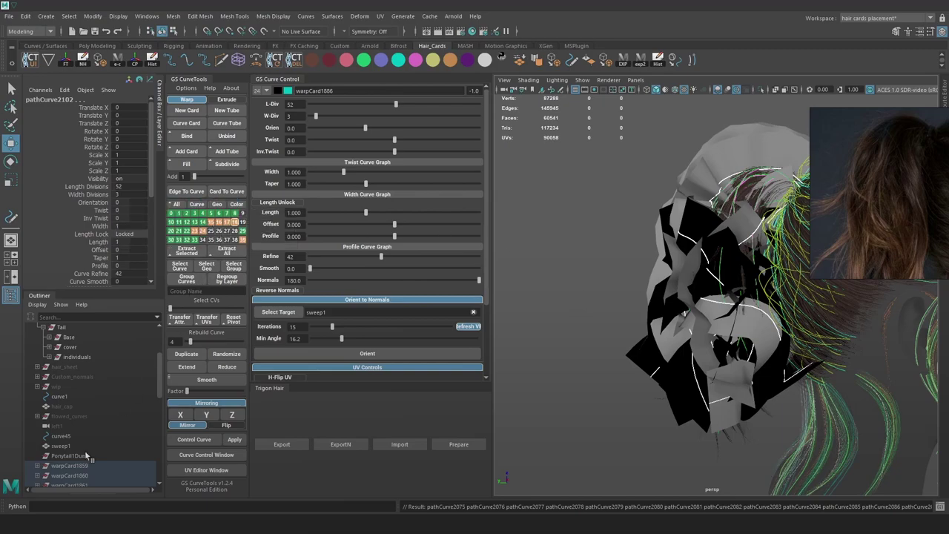
Select the parent nodes of all the new warp cards and put them into one group
{"action": "scroll", "coordinate": [643, 349], "scroll_direction": "up", "scroll_amount": 2}
{"action": "key", "text": "Up"}
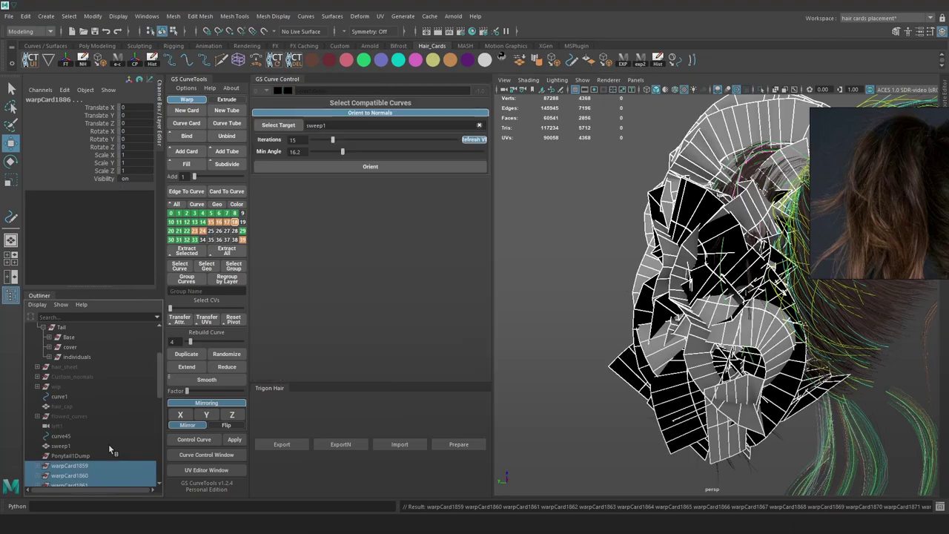
{"action": "key", "text": "ctrl+g"}
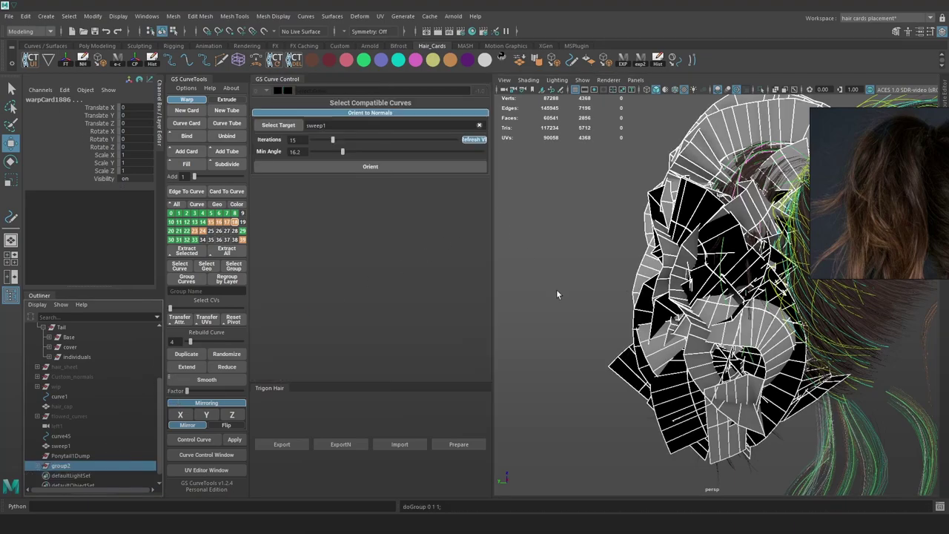
Isolate the new card group, select all its curves and set L-Div to 21, W-Div to 2 and Width to 0.03
{"action": "left_click", "coordinate": [759, 89]}
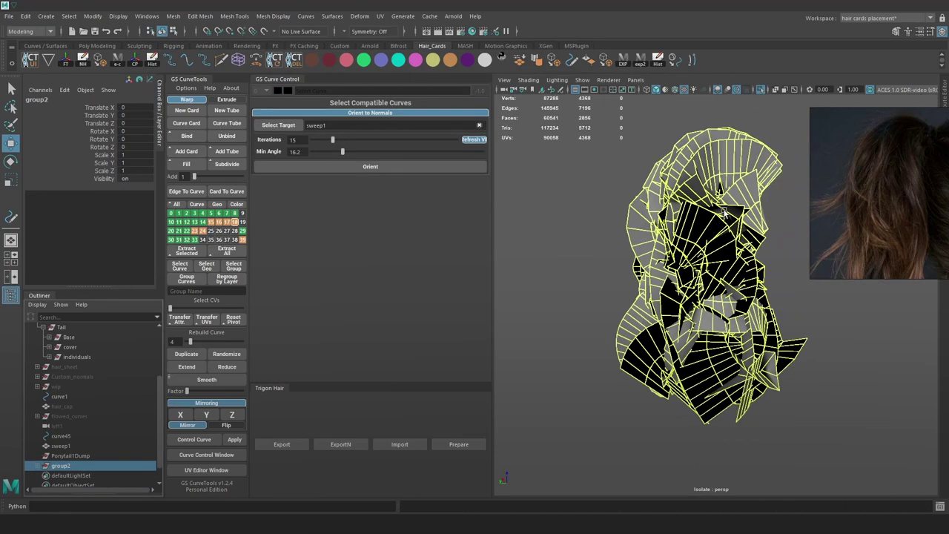
{"action": "left_click", "coordinate": [819, 424]}
{"action": "key", "text": "4"}
{"action": "left_click_drag", "start_coordinate": [805, 451], "coordinate": [550, 116]}
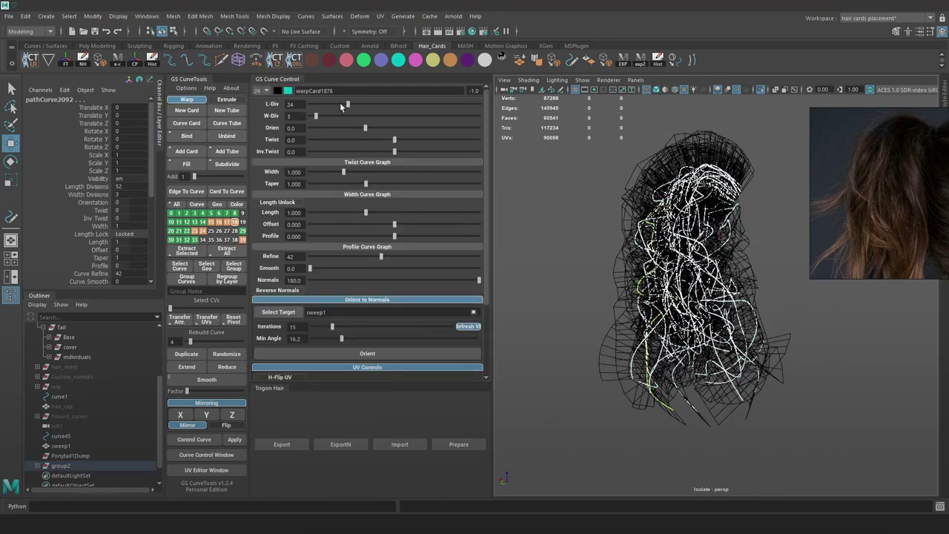
{"action": "left_click_drag", "start_coordinate": [341, 108], "coordinate": [334, 124]}
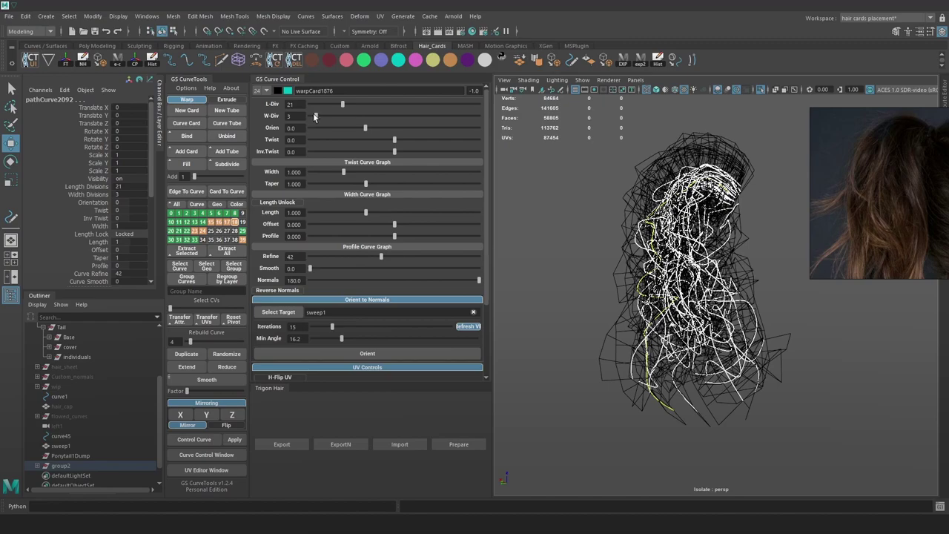
{"action": "left_click_drag", "start_coordinate": [343, 172], "coordinate": [326, 172]}
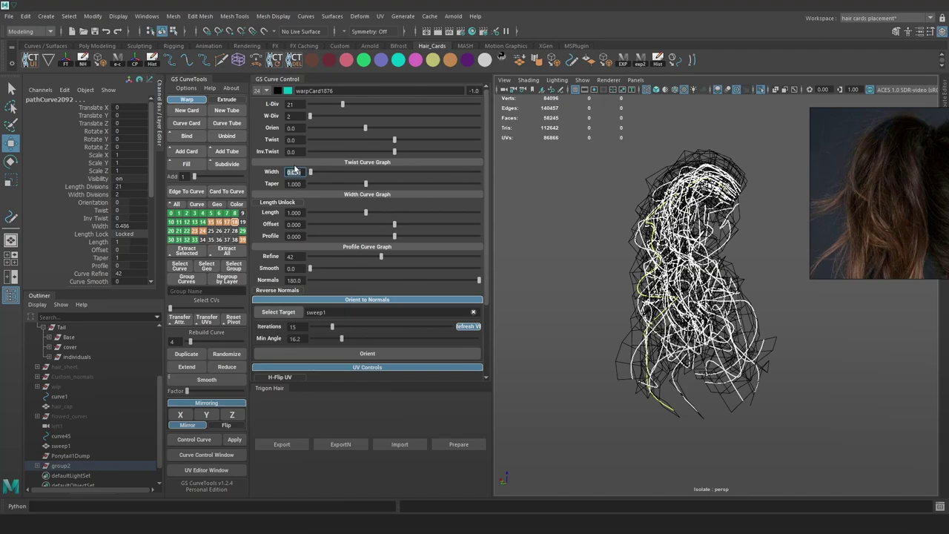
Hide the selection highlighting on the narrowed cards and set their L-Div to 32
{"action": "right_click_drag", "start_coordinate": [587, 252], "coordinate": [710, 294], "text": "alt"}
{"action": "key", "text": "alt+1"}
{"action": "left_click_drag", "start_coordinate": [735, 245], "coordinate": [720, 247], "text": "alt"}
{"action": "left_click_drag", "start_coordinate": [343, 105], "coordinate": [364, 109]}
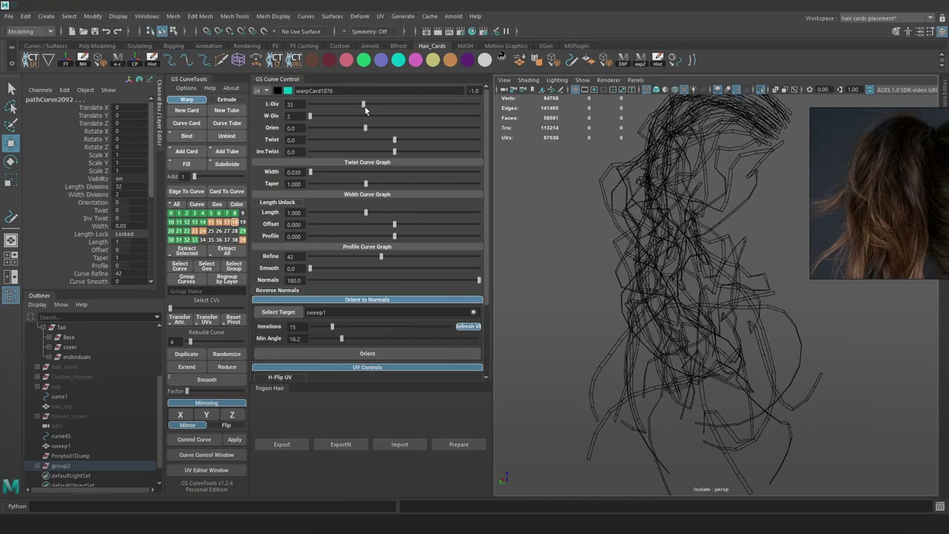
{"action": "left_click_drag", "start_coordinate": [730, 239], "coordinate": [790, 240], "text": "alt"}
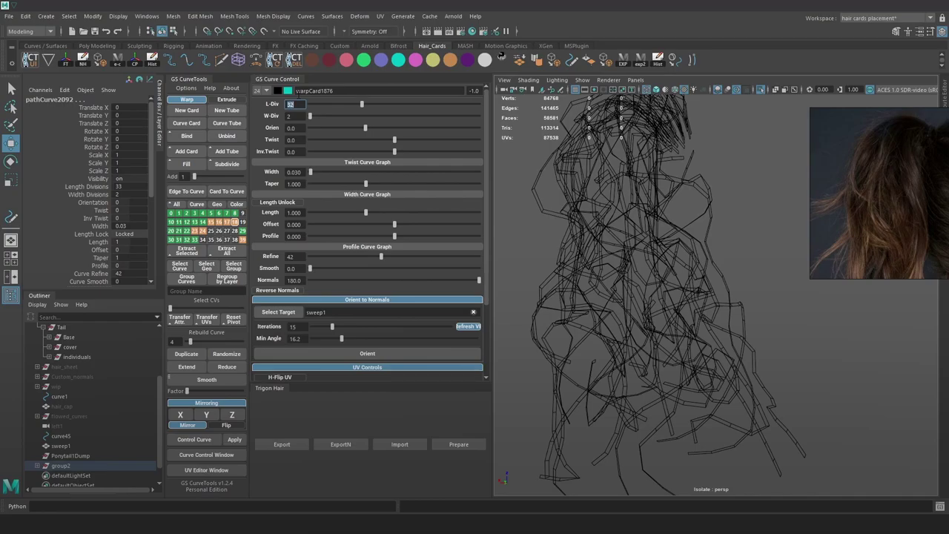
{"action": "key", "text": "Return"}
Orient the cards to the normals of the sweep1 target and check them against the full hair outside isolation
{"action": "left_click_drag", "start_coordinate": [782, 385], "coordinate": [485, 307], "text": "alt"}
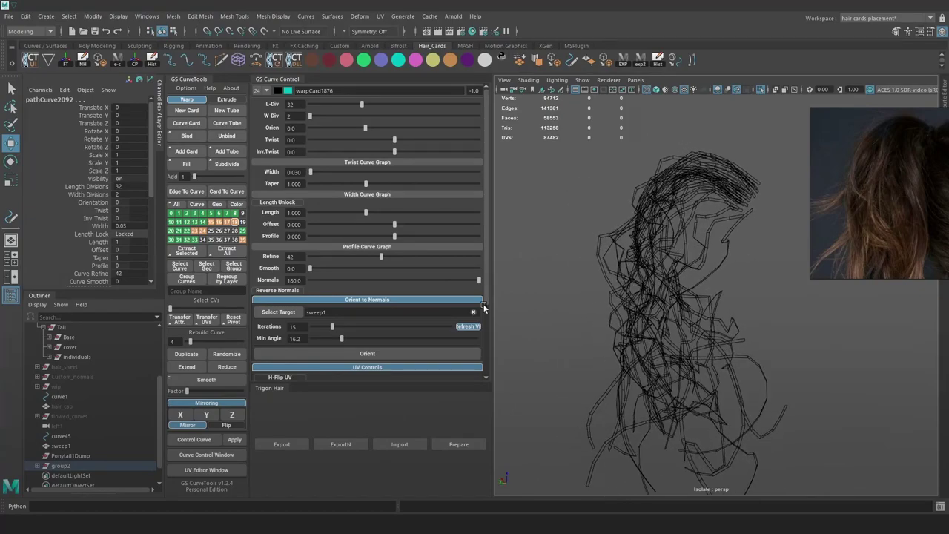
{"action": "left_click", "coordinate": [404, 354]}
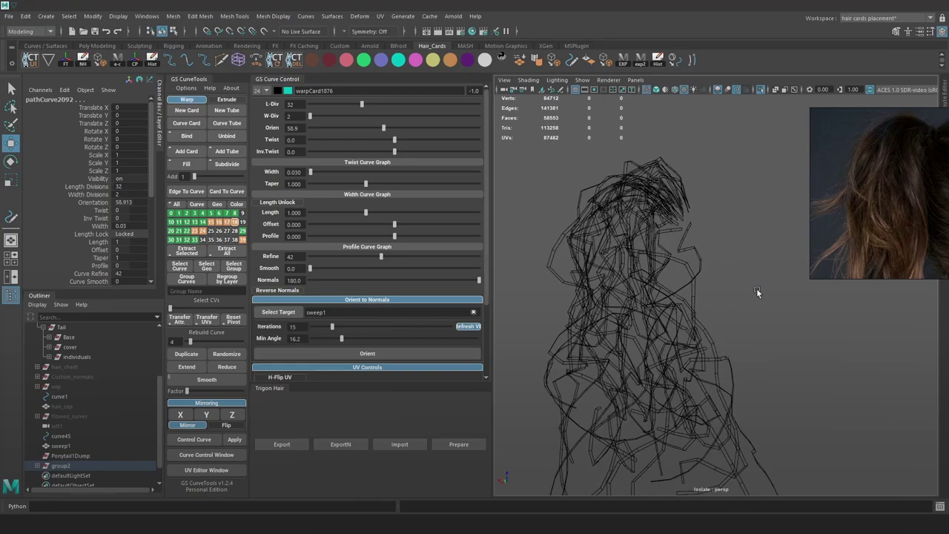
{"action": "left_click_drag", "start_coordinate": [757, 293], "coordinate": [650, 342], "text": "alt"}
{"action": "key", "text": "alt+1"}
{"action": "key", "text": "alt+1"}
{"action": "left_click", "coordinate": [760, 90]}
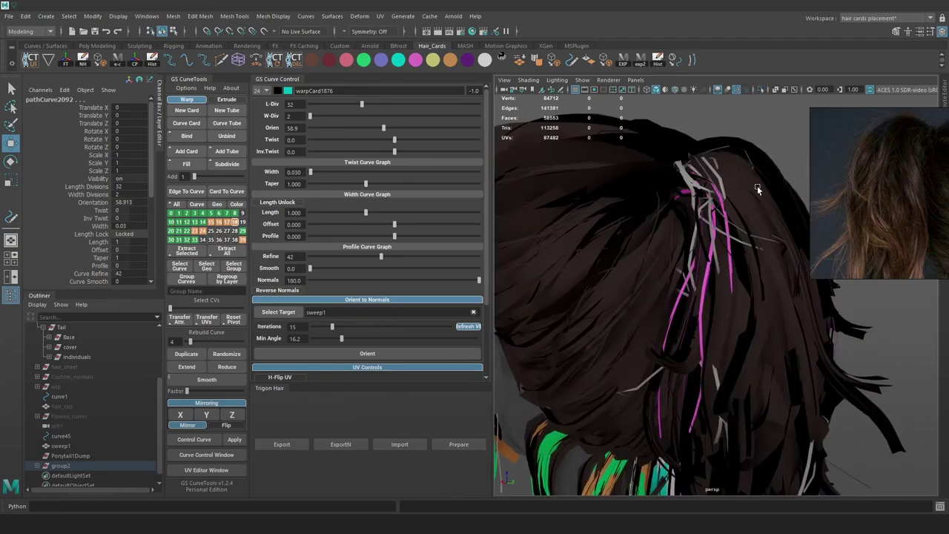
{"action": "left_click_drag", "start_coordinate": [788, 334], "coordinate": [882, 332], "text": "alt"}
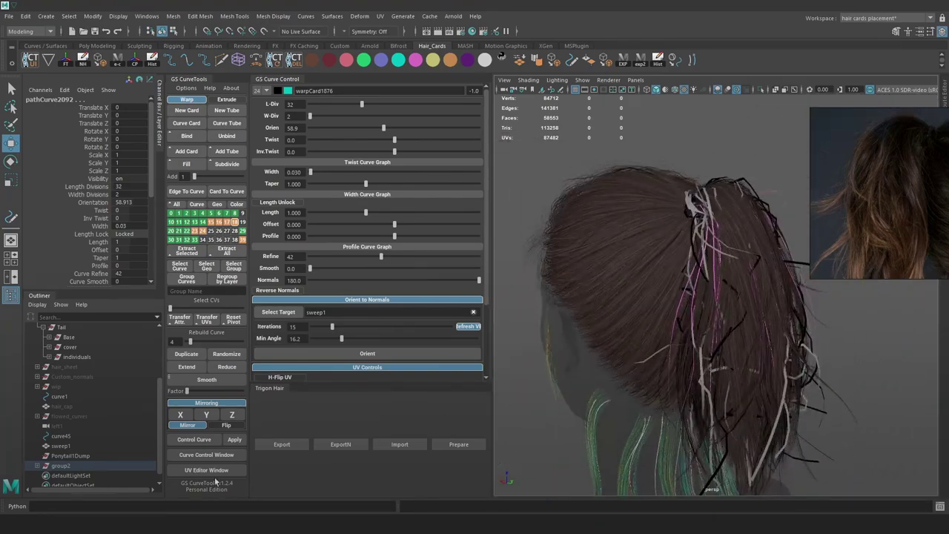
Isolate group2 again in shaded display, select all its card curves and set their orientation to 127.4
{"action": "left_click", "coordinate": [60, 465]}
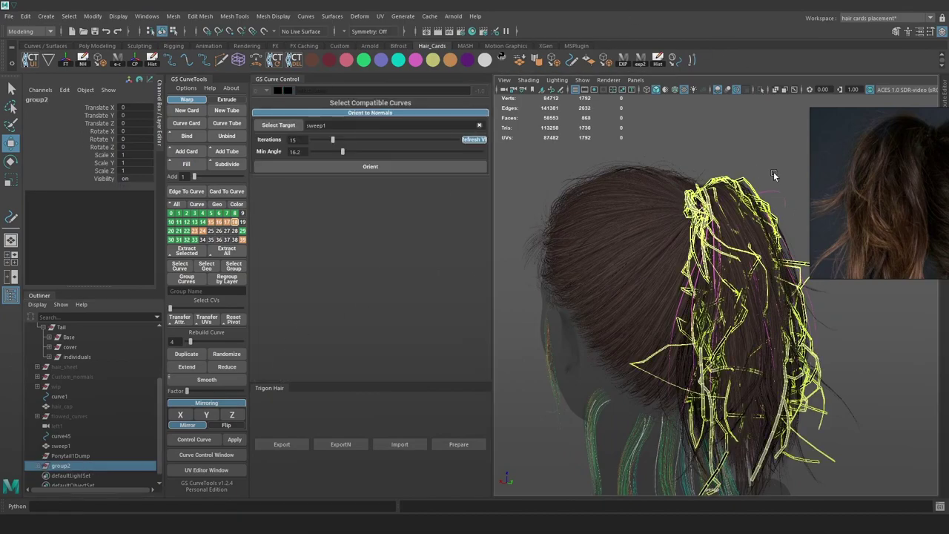
{"action": "left_click", "coordinate": [760, 89]}
{"action": "left_click", "coordinate": [833, 341]}
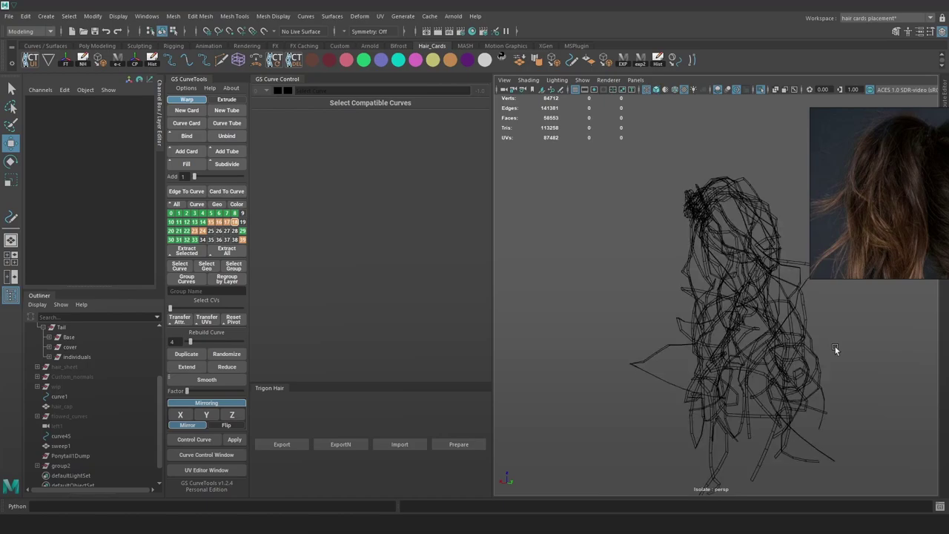
{"action": "key", "text": "5"}
{"action": "left_click_drag", "start_coordinate": [884, 428], "coordinate": [596, 279]}
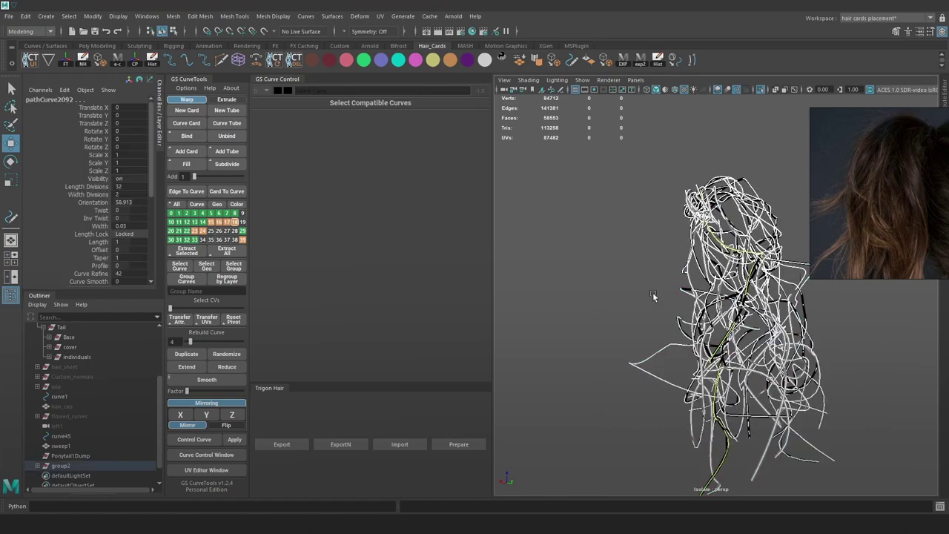
{"action": "right_click_drag", "start_coordinate": [657, 299], "coordinate": [749, 331], "text": "alt"}
{"action": "left_click_drag", "start_coordinate": [748, 331], "coordinate": [728, 329], "text": "alt"}
{"action": "left_click", "coordinate": [520, 185]}
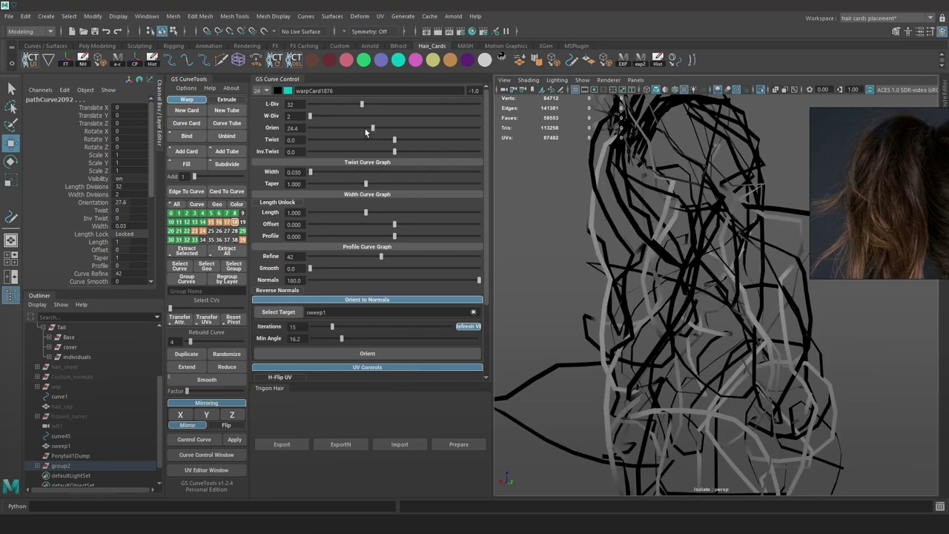
{"action": "left_click_drag", "start_coordinate": [374, 130], "coordinate": [404, 134]}
Set the Twist of the selected ponytail cards to 105.9
{"action": "scroll", "coordinate": [705, 289], "scroll_direction": "down", "scroll_amount": 5}
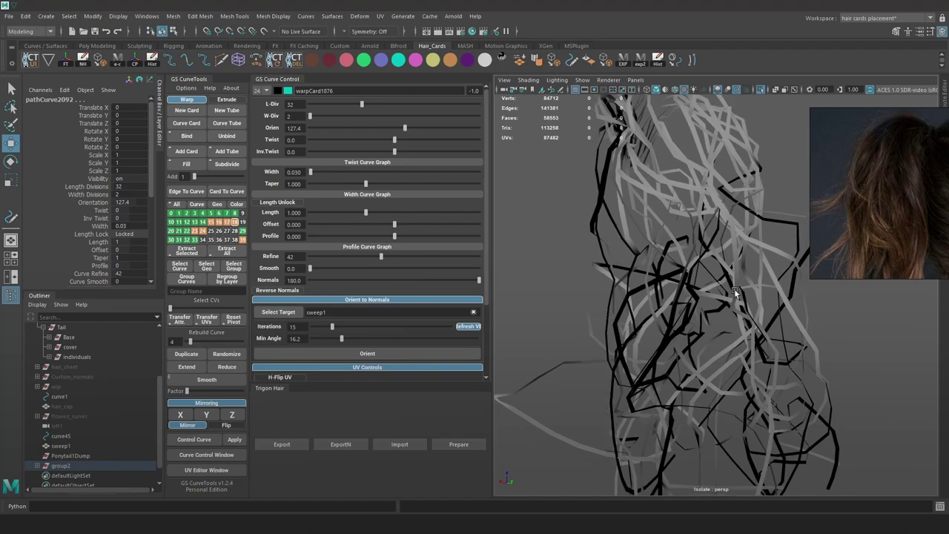
{"action": "left_click_drag", "start_coordinate": [705, 288], "coordinate": [638, 289], "text": "alt"}
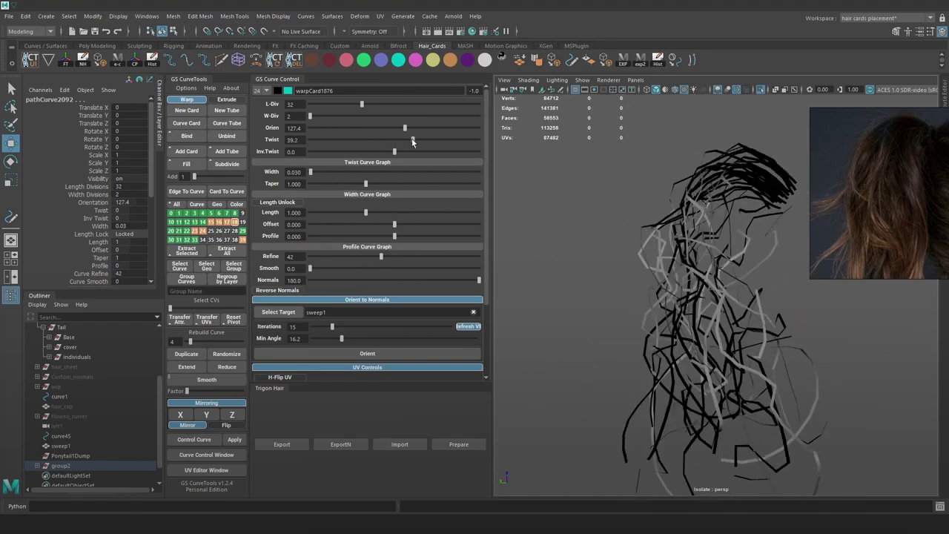
{"action": "left_click_drag", "start_coordinate": [413, 140], "coordinate": [443, 140]}
Reselect all the ponytail card curves and set their orientation to -15.8
{"action": "left_click_drag", "start_coordinate": [693, 268], "coordinate": [640, 299], "text": "alt"}
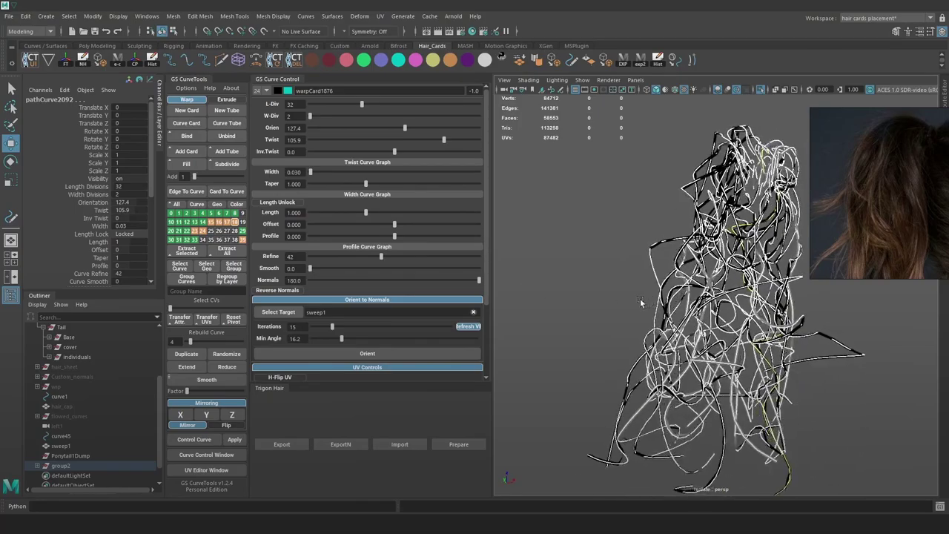
{"action": "left_click_drag", "start_coordinate": [634, 258], "coordinate": [649, 267]}
{"action": "key", "text": "ctrl+z"}
{"action": "left_click_drag", "start_coordinate": [716, 310], "coordinate": [694, 305], "text": "alt"}
{"action": "left_click_drag", "start_coordinate": [375, 127], "coordinate": [361, 130]}
Select several of the ponytail card curves and set their orientation to 24.4 and twist to 7.4
{"action": "left_click_drag", "start_coordinate": [660, 288], "coordinate": [718, 288], "text": "alt"}
{"action": "middle_click_drag", "start_coordinate": [802, 484], "coordinate": [750, 410], "text": "alt"}
{"action": "left_click_drag", "start_coordinate": [750, 411], "coordinate": [676, 413]}
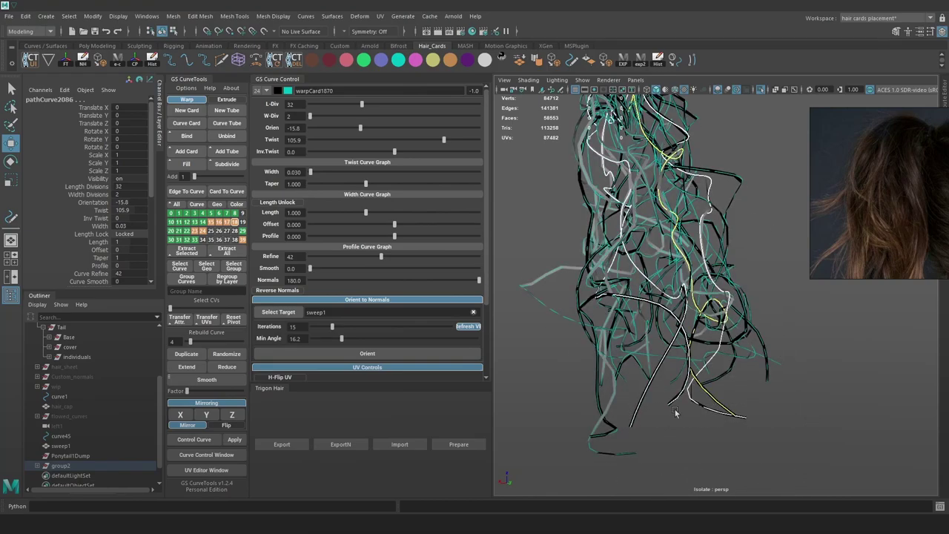
{"action": "left_click_drag", "start_coordinate": [361, 128], "coordinate": [396, 128]}
{"action": "left_click", "coordinate": [398, 140]}
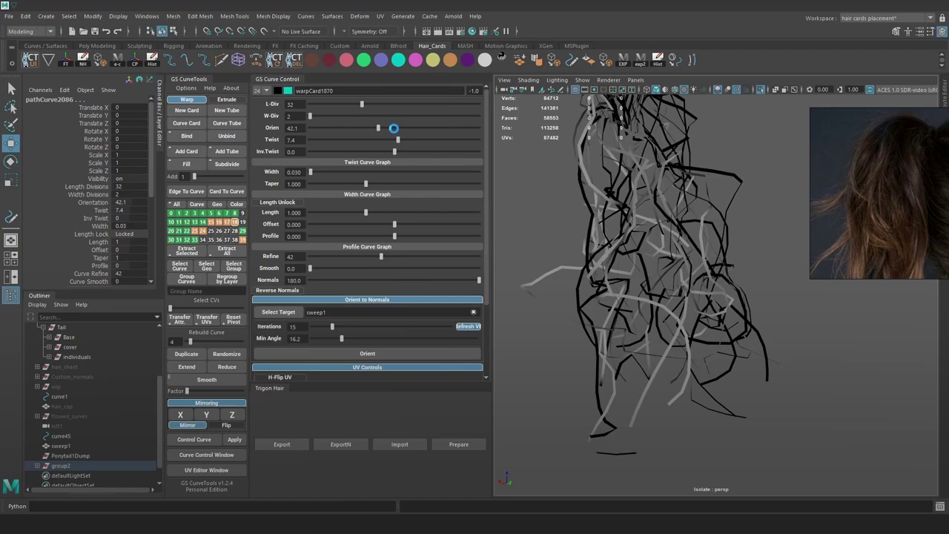
{"action": "mouse_move", "coordinate": [390, 127]}
{"action": "left_mouse_down"}
{"action": "mouse_move", "coordinate": [410, 127]}
{"action": "mouse_move", "coordinate": [345, 127]}
{"action": "mouse_move", "coordinate": [375, 132]}
{"action": "left_mouse_up"}
Examine the orientation and twist of the isolated ponytail cards from several angles, with the curves hidden and shown
{"action": "middle_click_drag", "start_coordinate": [738, 202], "coordinate": [734, 258], "text": "alt"}
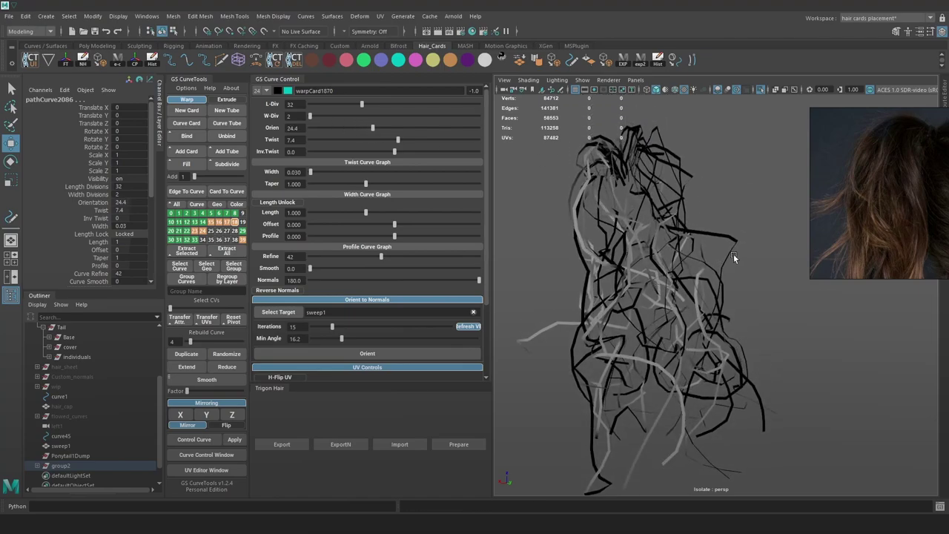
{"action": "left_click_drag", "start_coordinate": [734, 258], "coordinate": [578, 246], "text": "alt"}
{"action": "right_click_drag", "start_coordinate": [578, 246], "coordinate": [682, 256], "text": "alt"}
{"action": "left_click_drag", "start_coordinate": [682, 256], "coordinate": [715, 248], "text": "alt"}
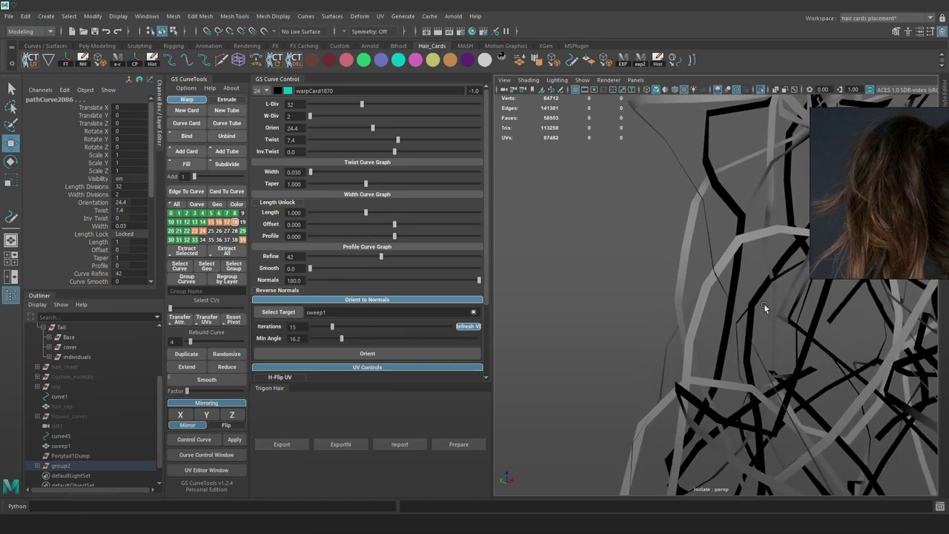
{"action": "right_click_drag", "start_coordinate": [765, 307], "coordinate": [700, 225], "text": "alt"}
{"action": "left_click_drag", "start_coordinate": [699, 225], "coordinate": [768, 297], "text": "alt"}
{"action": "key", "text": "alt+1"}
{"action": "right_click_drag", "start_coordinate": [823, 356], "coordinate": [789, 339], "text": "alt"}
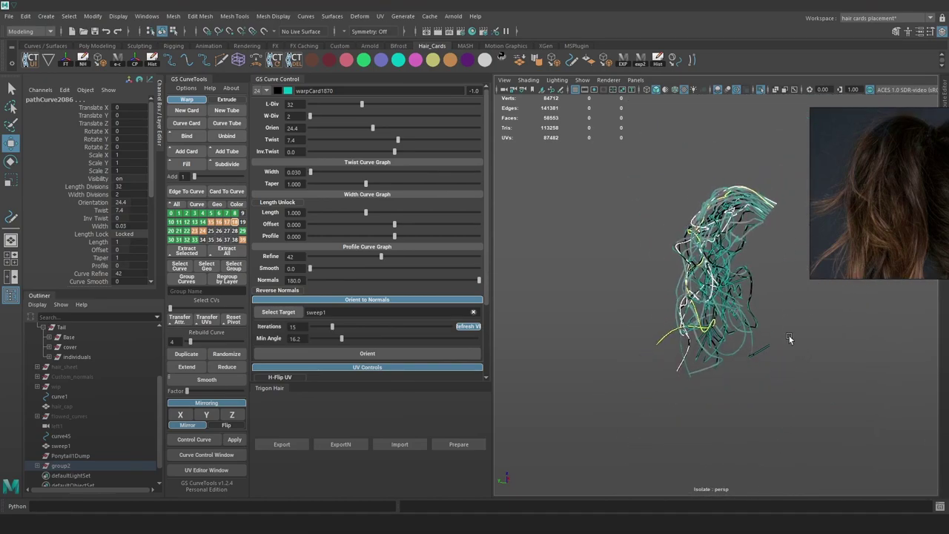
Select all the ponytail card curves and check them against the full hair outside isolation
{"action": "left_click", "coordinate": [843, 423]}
{"action": "left_click_drag", "start_coordinate": [843, 423], "coordinate": [595, 180]}
{"action": "right_click_drag", "start_coordinate": [595, 180], "coordinate": [749, 207], "text": "alt"}
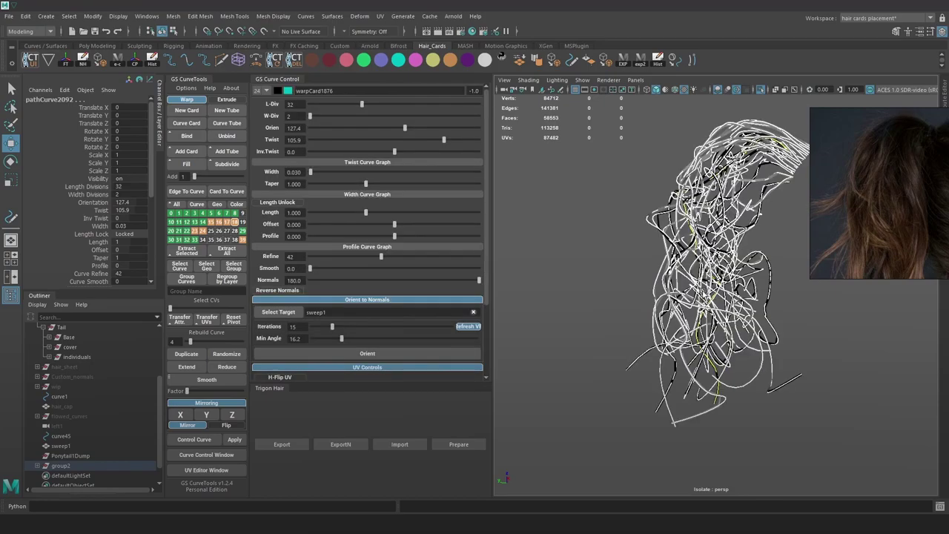
{"action": "left_click", "coordinate": [762, 92]}
{"action": "middle_click_drag", "start_coordinate": [730, 215], "coordinate": [688, 326], "text": "alt"}
{"action": "right_click_drag", "start_coordinate": [687, 326], "coordinate": [633, 222], "text": "alt"}
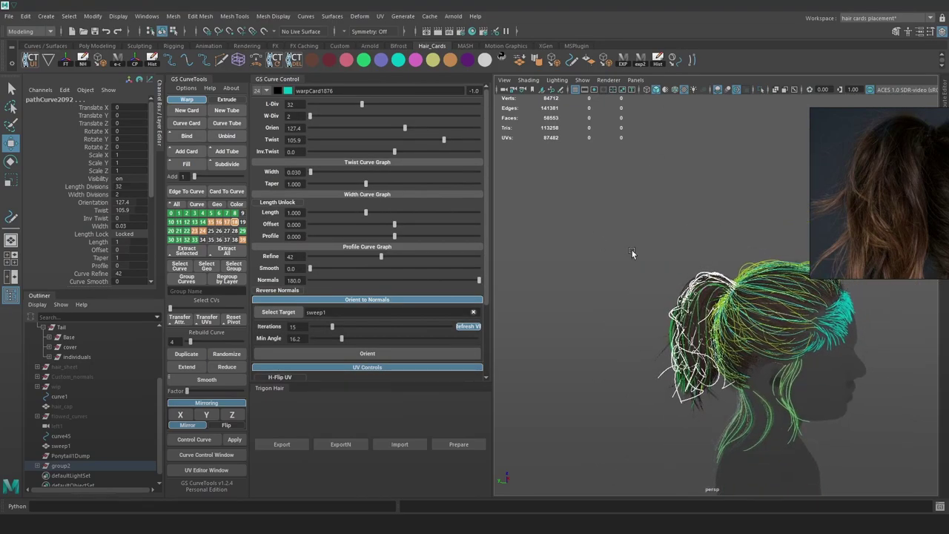
{"action": "left_click_drag", "start_coordinate": [631, 254], "coordinate": [775, 260], "text": "alt"}
Isolate group2 together with warpCard1408
{"action": "left_click", "coordinate": [81, 465]}
{"action": "scroll", "coordinate": [91, 447], "scroll_direction": "up", "scroll_amount": 3}
{"action": "left_click", "coordinate": [85, 366], "text": "ctrl"}
{"action": "left_click", "coordinate": [761, 91]}
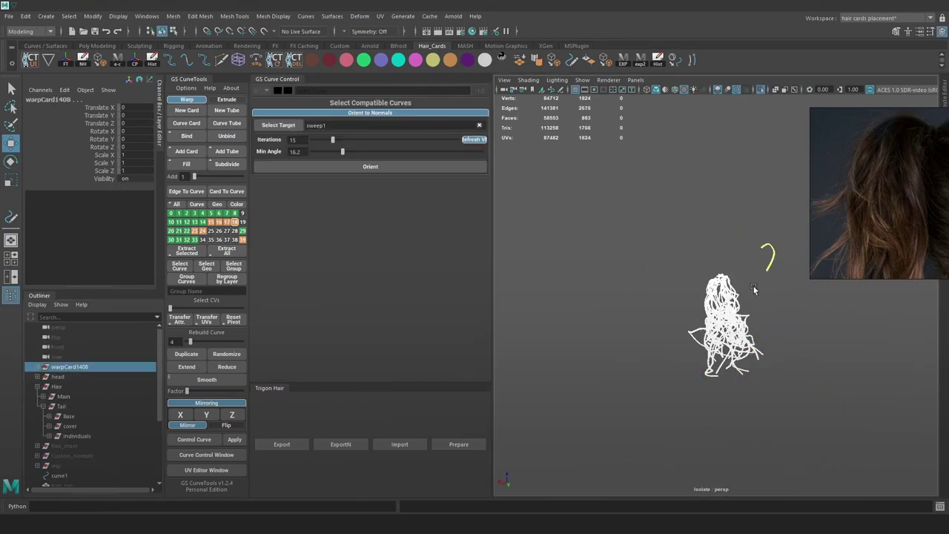
Transfer the UVs of warpCard1408 to all the ponytail card curves
{"action": "middle_click_drag", "start_coordinate": [754, 290], "coordinate": [686, 261], "text": "alt"}
{"action": "right_click_drag", "start_coordinate": [686, 261], "coordinate": [747, 267], "text": "alt"}
{"action": "left_click", "coordinate": [747, 267]}
{"action": "left_click_drag", "start_coordinate": [747, 267], "coordinate": [681, 172]}
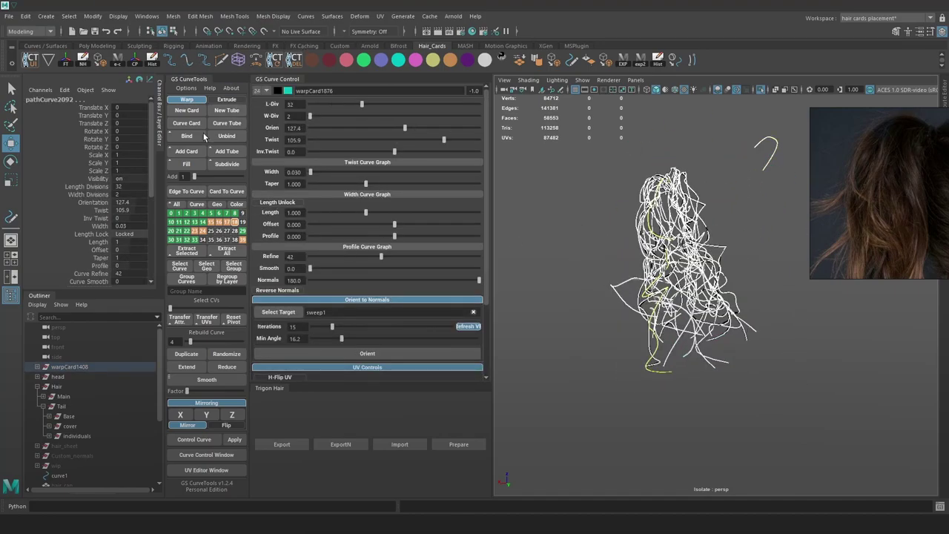
{"action": "left_click", "coordinate": [212, 321]}
{"action": "left_click", "coordinate": [737, 245]}
Reselect all the ponytail card curves, assign the pink material to them and inspect the cards up close
{"action": "right_click_drag", "start_coordinate": [673, 252], "coordinate": [704, 250], "text": "alt"}
{"action": "left_click_drag", "start_coordinate": [809, 406], "coordinate": [546, 193]}
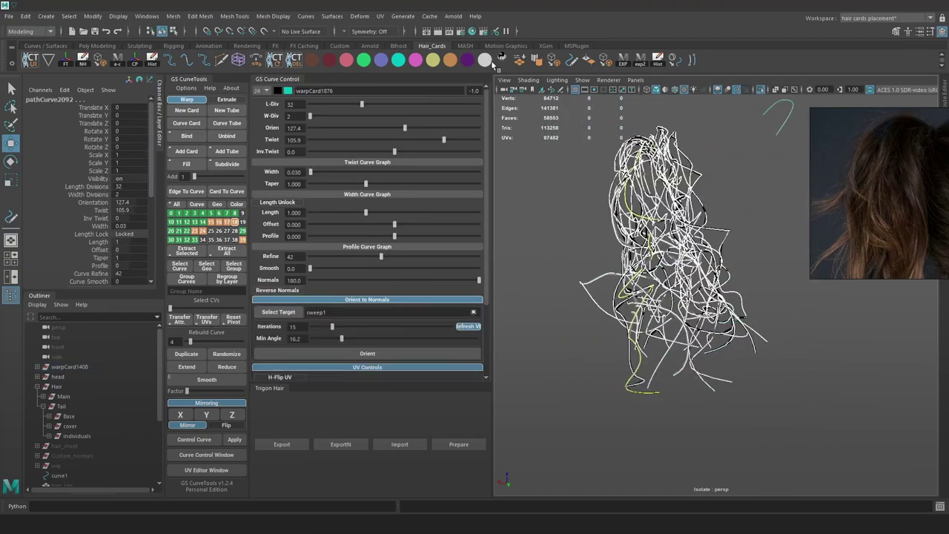
{"action": "left_click", "coordinate": [415, 61]}
{"action": "left_click", "coordinate": [710, 191]}
{"action": "right_click_drag", "start_coordinate": [709, 191], "coordinate": [774, 298], "text": "alt"}
{"action": "left_click_drag", "start_coordinate": [773, 297], "coordinate": [632, 270], "text": "alt"}
{"action": "scroll", "coordinate": [645, 274], "scroll_direction": "up", "scroll_amount": 5}
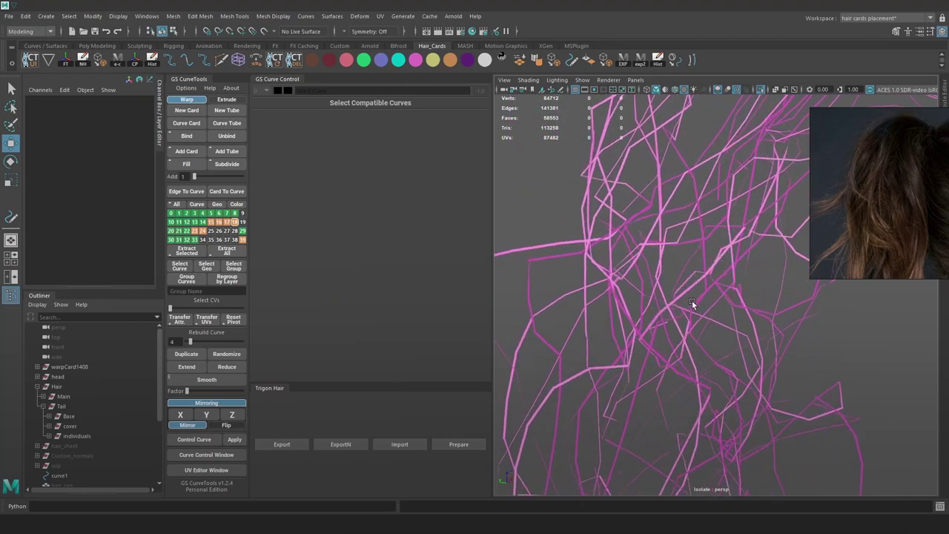
{"action": "scroll", "coordinate": [703, 329], "scroll_direction": "down", "scroll_amount": 8}
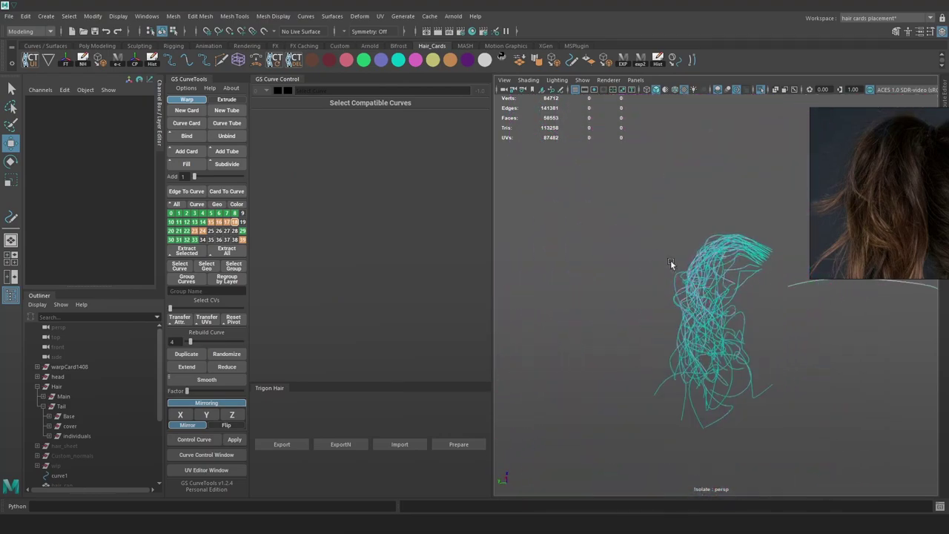
{"action": "scroll", "coordinate": [83, 438], "scroll_direction": "down", "scroll_amount": 3}
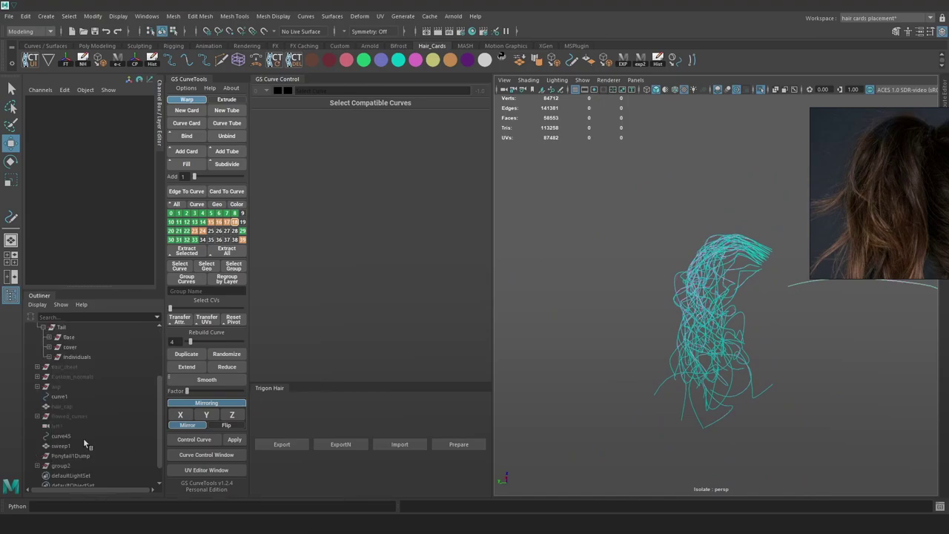
Select all card curves of group2 and set their length divisions to 24
{"action": "left_click", "coordinate": [62, 464]}
{"action": "key", "text": "f"}
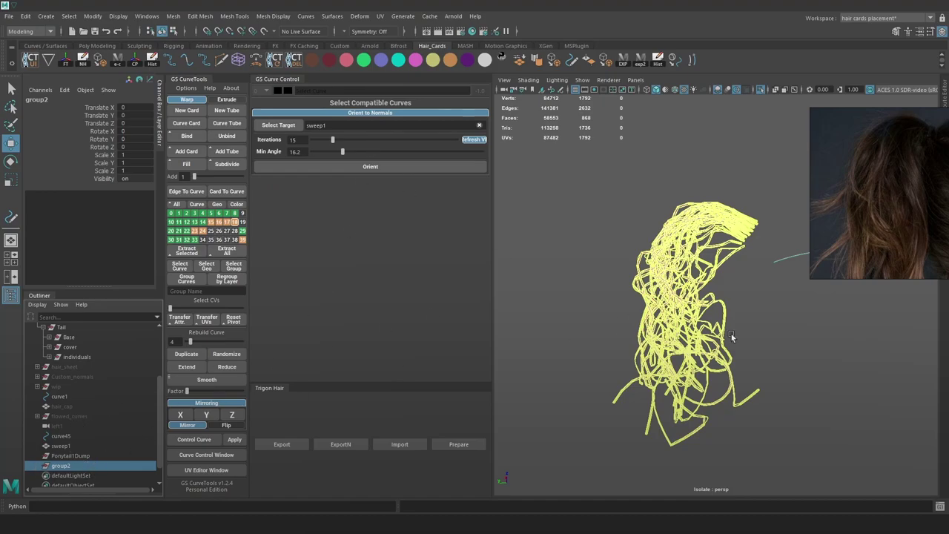
{"action": "left_click", "coordinate": [759, 340]}
{"action": "left_click_drag", "start_coordinate": [765, 340], "coordinate": [577, 370]}
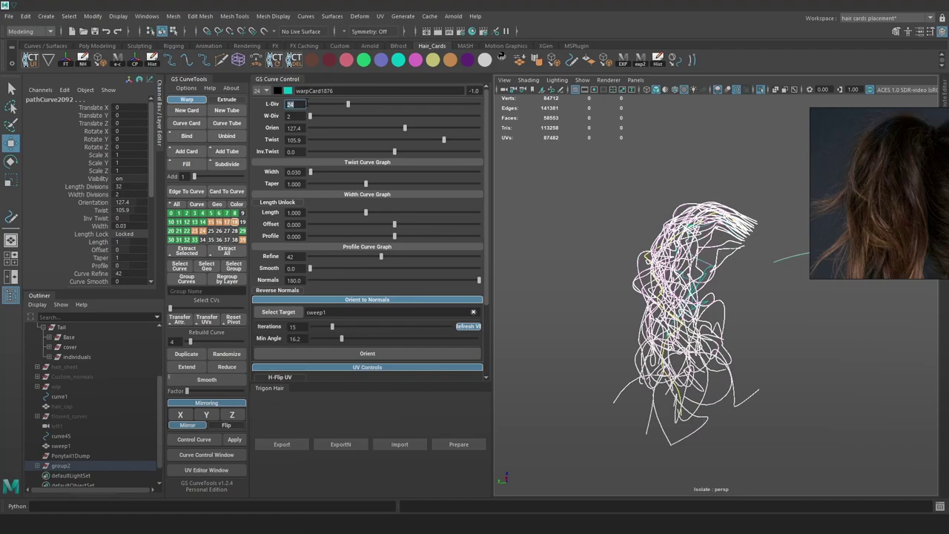
{"action": "key", "text": "Return"}
{"action": "left_click", "coordinate": [799, 324]}
{"action": "scroll", "coordinate": [785, 376], "scroll_direction": "up", "scroll_amount": 5}
{"action": "left_click_drag", "start_coordinate": [785, 376], "coordinate": [705, 326], "text": "alt"}
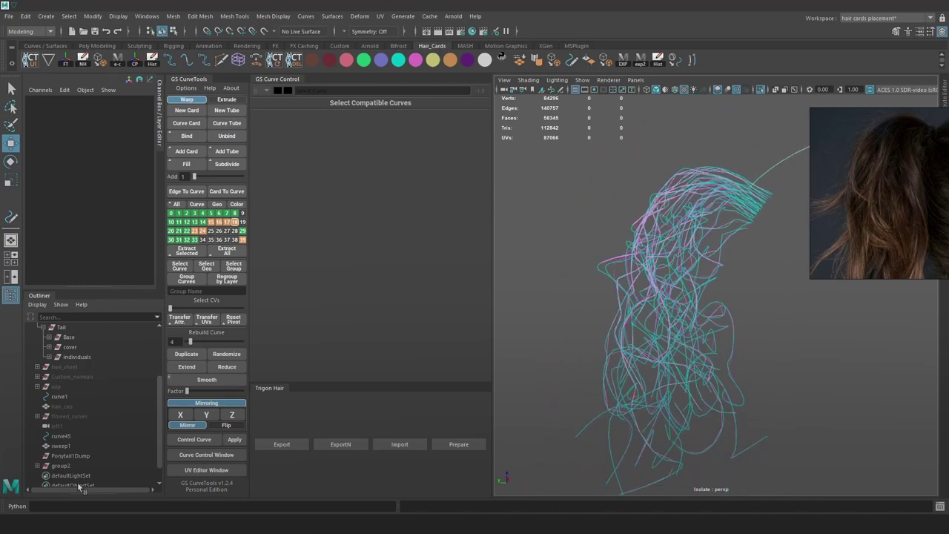
Move group2 into the individuals group under Tail
{"action": "left_click", "coordinate": [61, 465]}
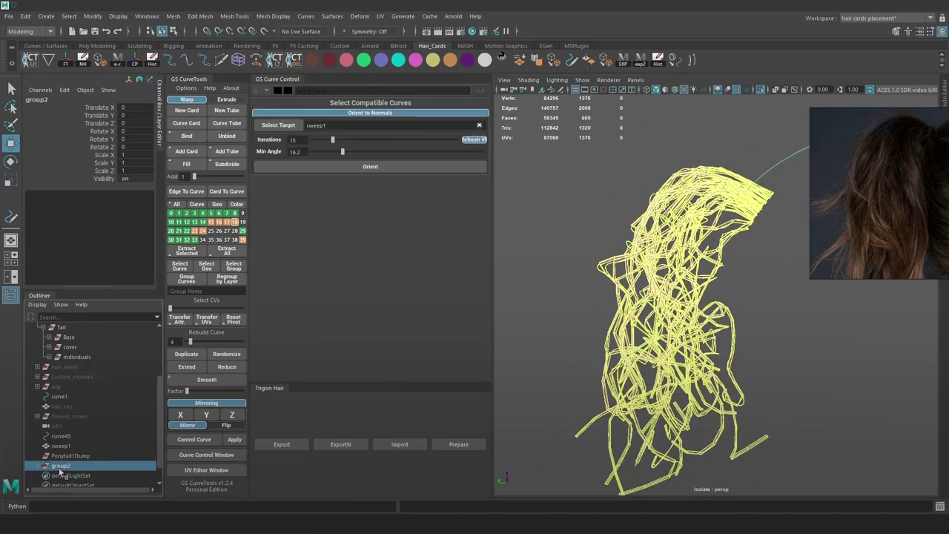
{"action": "middle_click_drag", "start_coordinate": [83, 443], "coordinate": [97, 358]}
{"action": "left_click", "coordinate": [50, 358]}
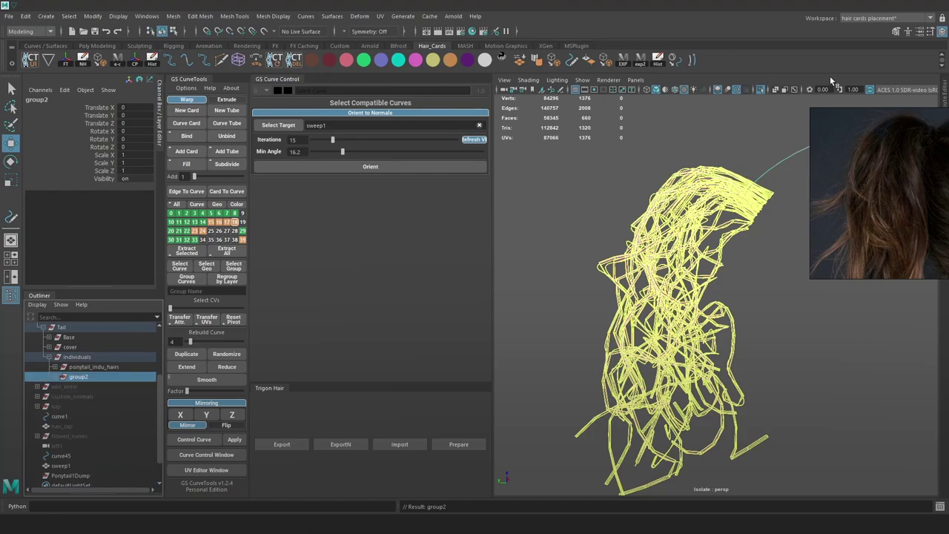
Leave isolation to check the cards on the full ponytail and compare with the hair render in Marmoset Toolbag
{"action": "left_click", "coordinate": [762, 89]}
{"action": "left_click", "coordinate": [617, 169]}
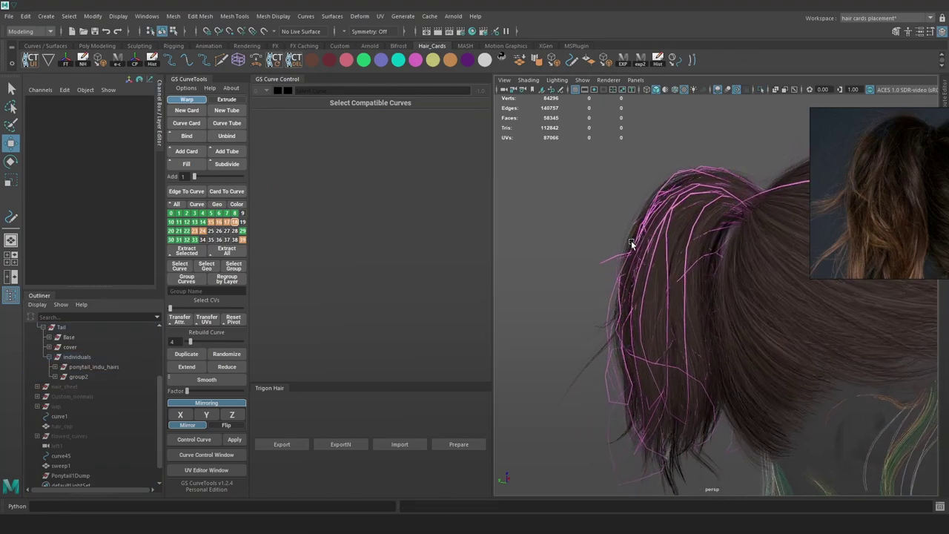
{"action": "left_click_drag", "start_coordinate": [630, 243], "coordinate": [762, 234], "text": "alt"}
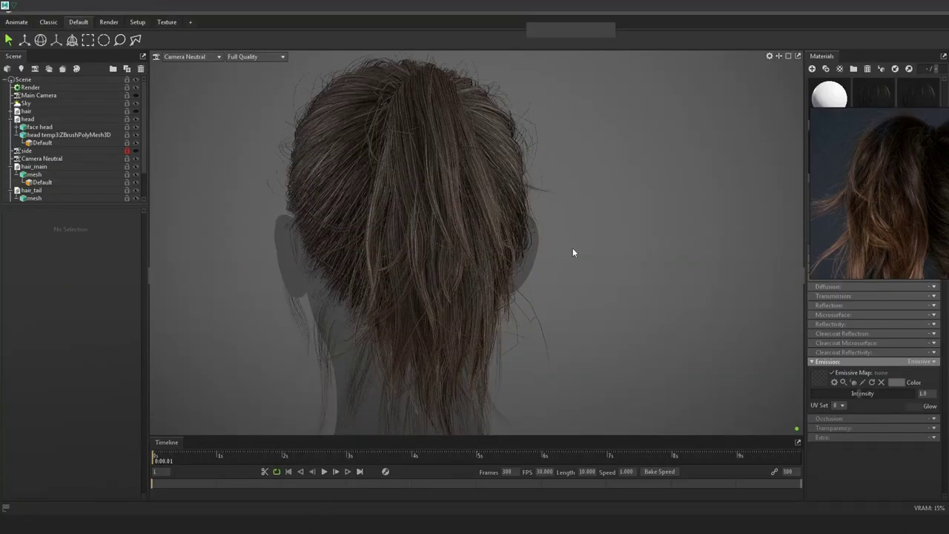
{"action": "left_click_drag", "start_coordinate": [572, 252], "coordinate": [488, 282]}
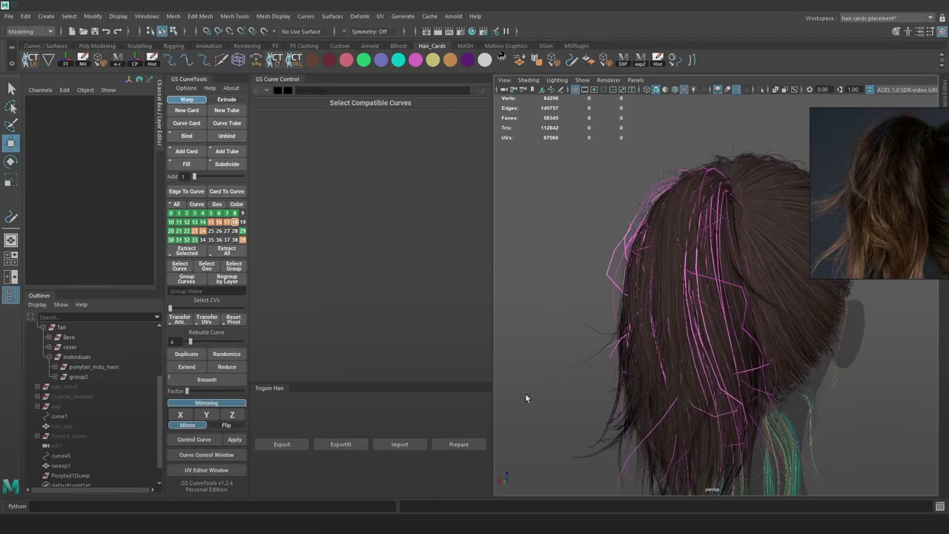
Isolate group2 again in Maya, select all its card curves and set their width to 0.015
{"action": "left_click", "coordinate": [77, 377]}
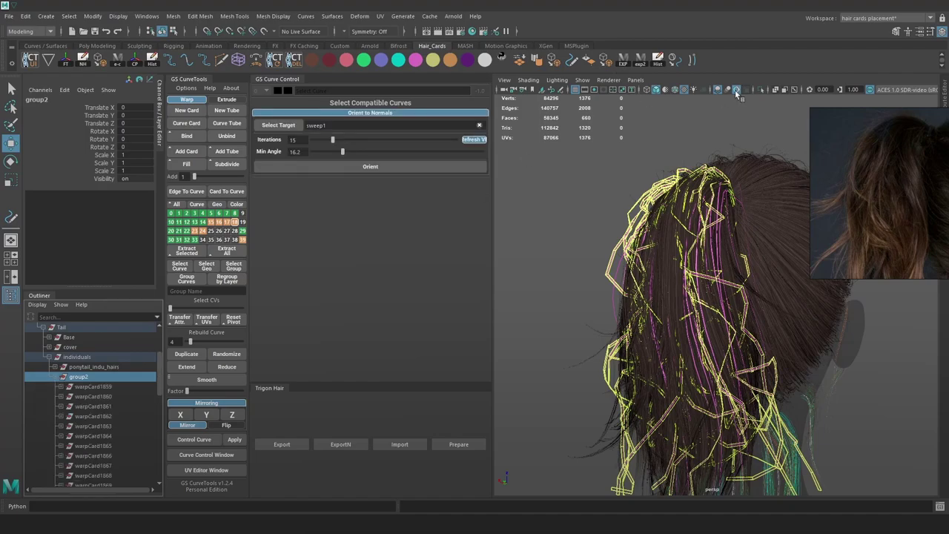
{"action": "left_click", "coordinate": [760, 90]}
{"action": "scroll", "coordinate": [665, 224], "scroll_direction": "down", "scroll_amount": 5}
{"action": "left_click", "coordinate": [758, 331]}
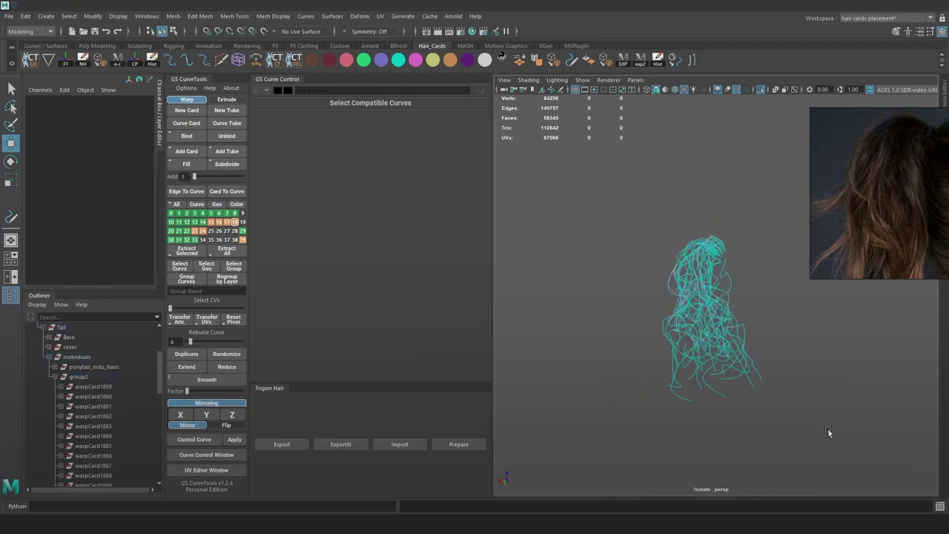
{"action": "left_click_drag", "start_coordinate": [829, 432], "coordinate": [608, 248], "text": "alt"}
{"action": "scroll", "coordinate": [705, 304], "scroll_direction": "up", "scroll_amount": 5}
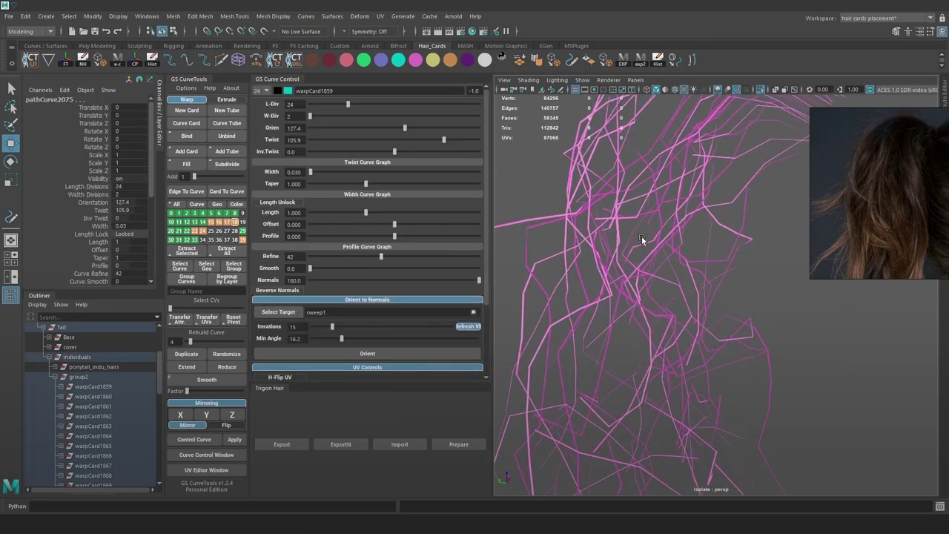
{"action": "middle_click_drag", "start_coordinate": [642, 238], "coordinate": [685, 243], "text": "alt"}
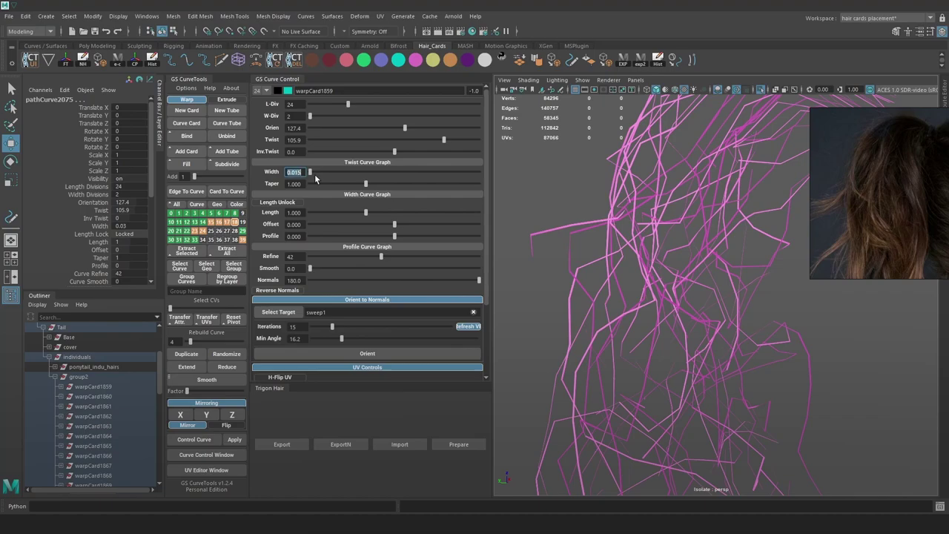
{"action": "key", "text": "Return"}
Set the length divisions of the selected ponytail cards to 32
{"action": "left_click_drag", "start_coordinate": [693, 213], "coordinate": [795, 273], "text": "alt"}
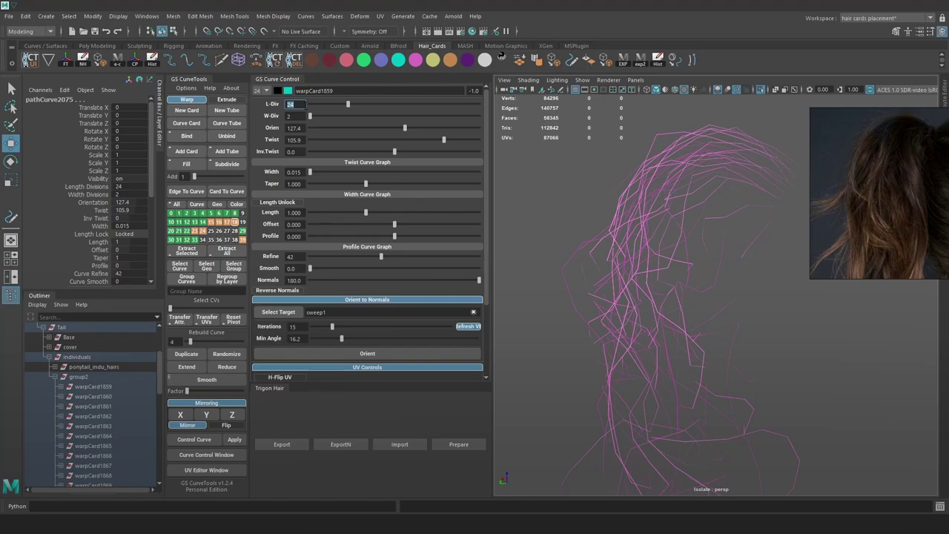
{"action": "key", "text": "Return"}
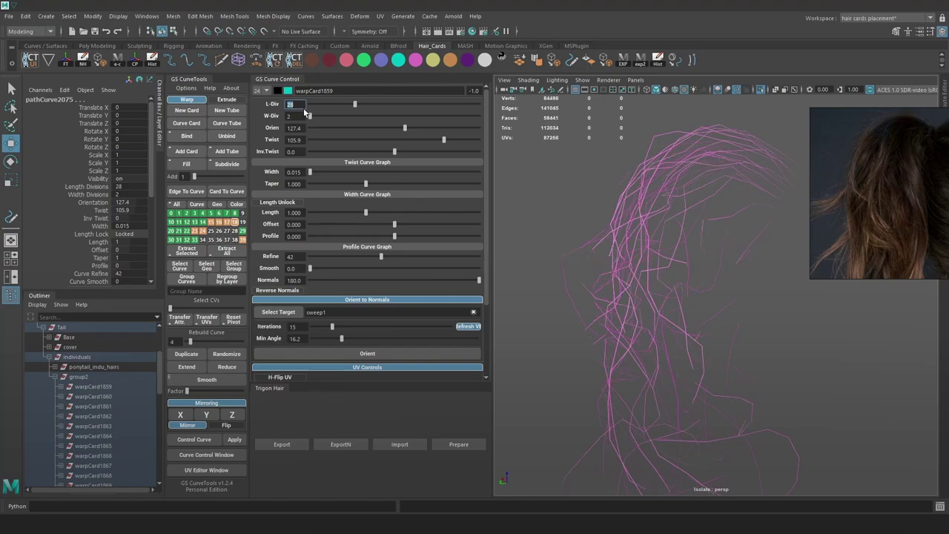
{"action": "key", "text": "Return"}
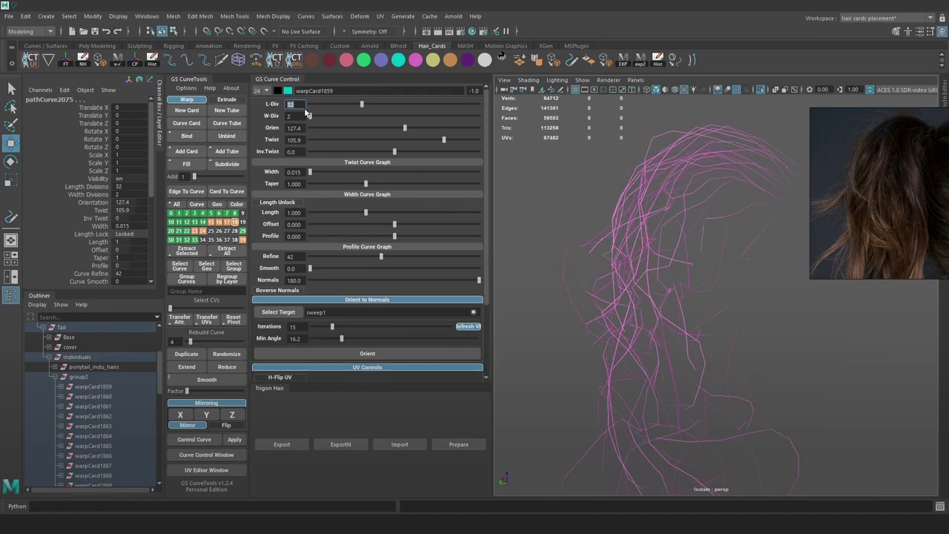
Leave isolation, deselect the curves and inspect the thinner cards against the full ponytail from several angles
{"action": "left_click_drag", "start_coordinate": [718, 211], "coordinate": [729, 229], "text": "alt"}
{"action": "left_click", "coordinate": [760, 90]}
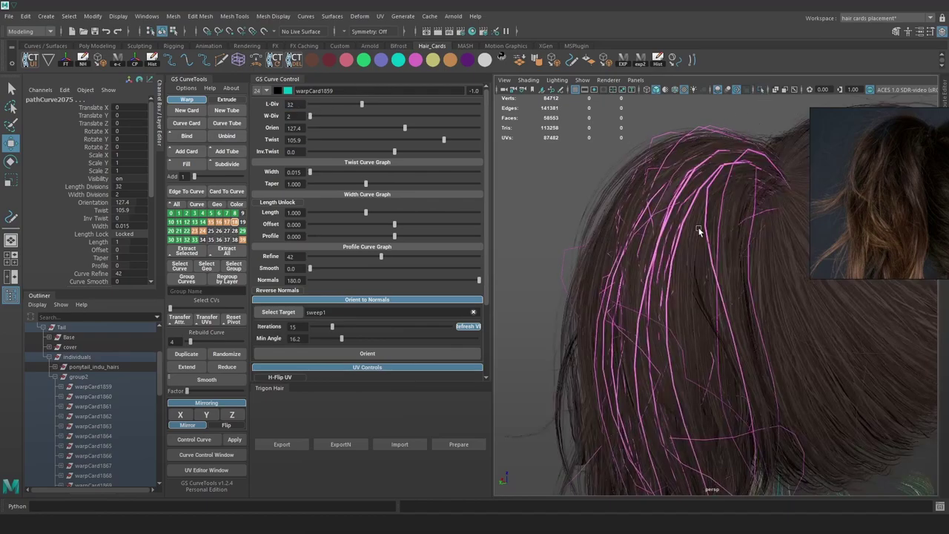
{"action": "right_click_drag", "start_coordinate": [699, 229], "coordinate": [604, 216], "text": "alt"}
{"action": "left_click", "coordinate": [604, 216]}
{"action": "left_click_drag", "start_coordinate": [604, 216], "coordinate": [662, 216], "text": "alt"}
{"action": "right_click_drag", "start_coordinate": [662, 216], "coordinate": [753, 266], "text": "alt"}
{"action": "mouse_move", "coordinate": [753, 266]}
{"action": "left_mouse_down", "text": "alt"}
{"action": "mouse_move", "coordinate": [643, 263]}
{"action": "mouse_move", "coordinate": [677, 191]}
{"action": "mouse_move", "coordinate": [715, 215]}
{"action": "mouse_move", "coordinate": [681, 205]}
{"action": "mouse_move", "coordinate": [651, 213]}
{"action": "mouse_move", "coordinate": [665, 203]}
{"action": "left_mouse_up", "text": "alt"}
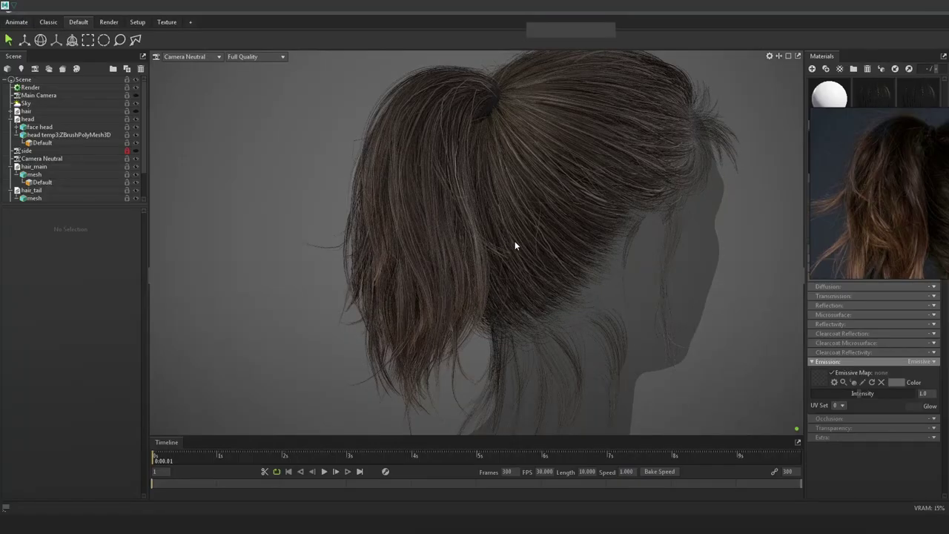
Examine the rendered ponytail in Marmoset Toolbag from the back and side, both close up and at full-head distance
{"action": "scroll", "coordinate": [515, 241], "scroll_direction": "up", "scroll_amount": 5}
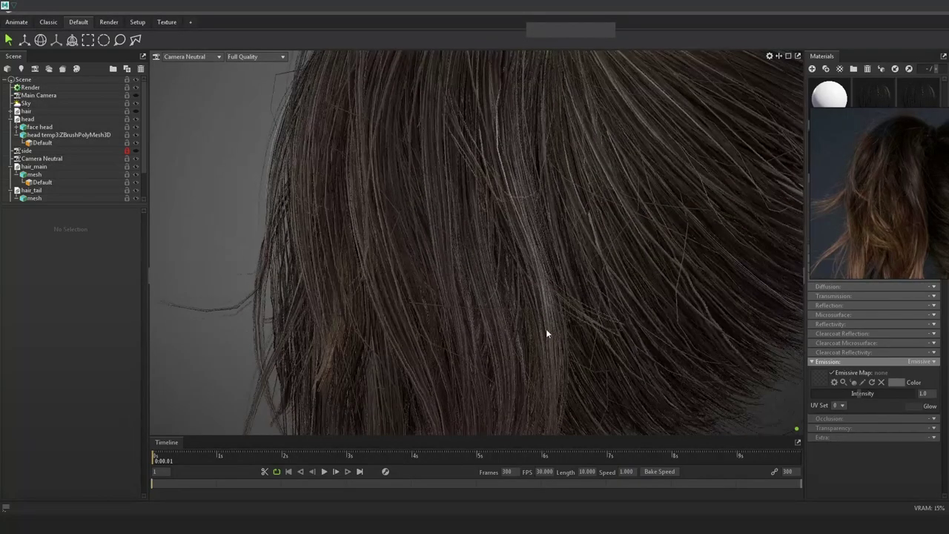
{"action": "left_click_drag", "start_coordinate": [546, 334], "coordinate": [512, 247]}
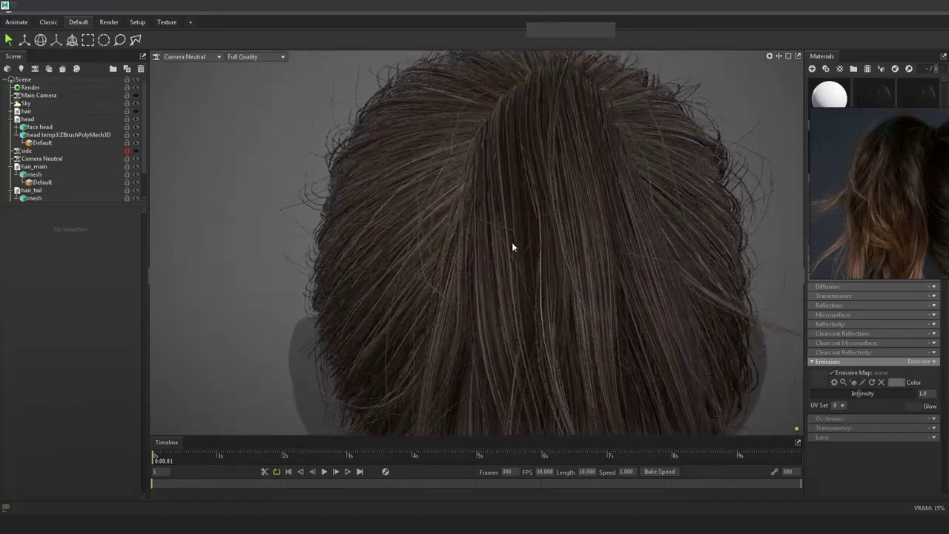
{"action": "scroll", "coordinate": [593, 241], "scroll_direction": "down", "scroll_amount": 5}
{"action": "middle_click_drag", "start_coordinate": [643, 260], "coordinate": [616, 220]}
{"action": "left_click_drag", "start_coordinate": [617, 220], "coordinate": [614, 291]}
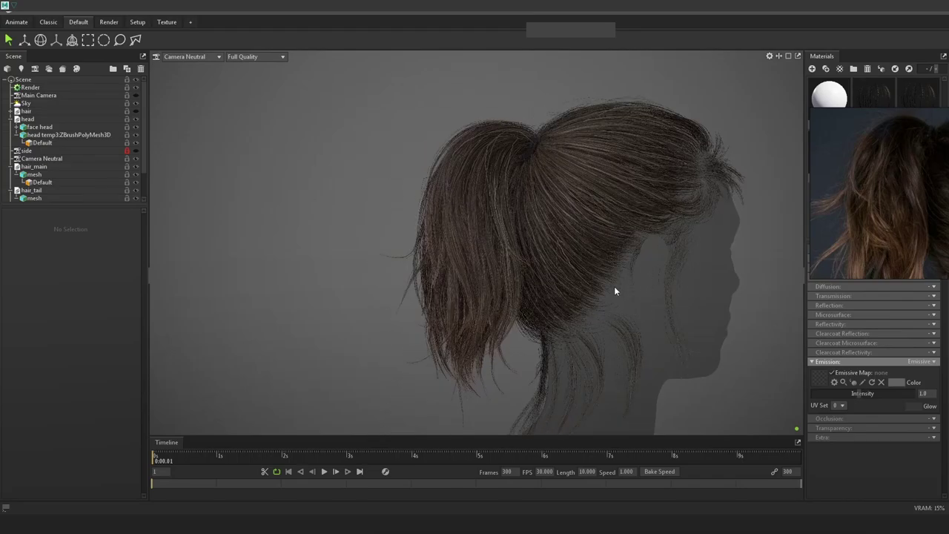
{"action": "left_click_drag", "start_coordinate": [482, 293], "coordinate": [556, 304]}
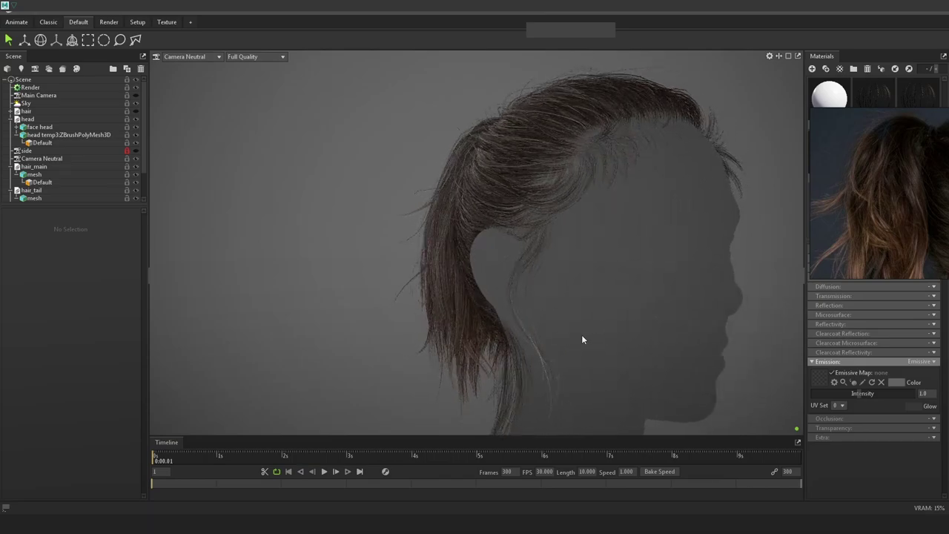
{"action": "left_click_drag", "start_coordinate": [598, 337], "coordinate": [586, 350]}
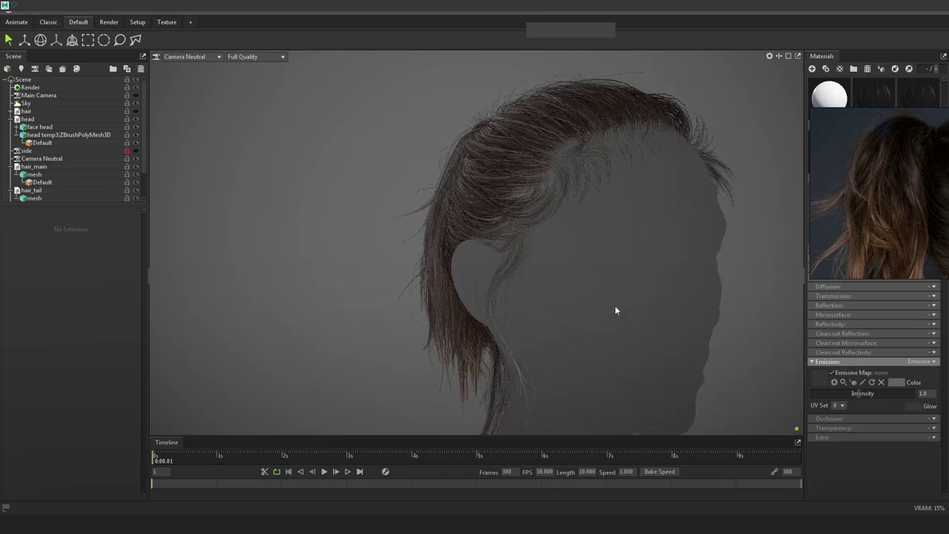
Compare the rendered ponytail with the reference photo from the back and both sides of the head
{"action": "left_click_drag", "start_coordinate": [616, 310], "coordinate": [519, 322]}
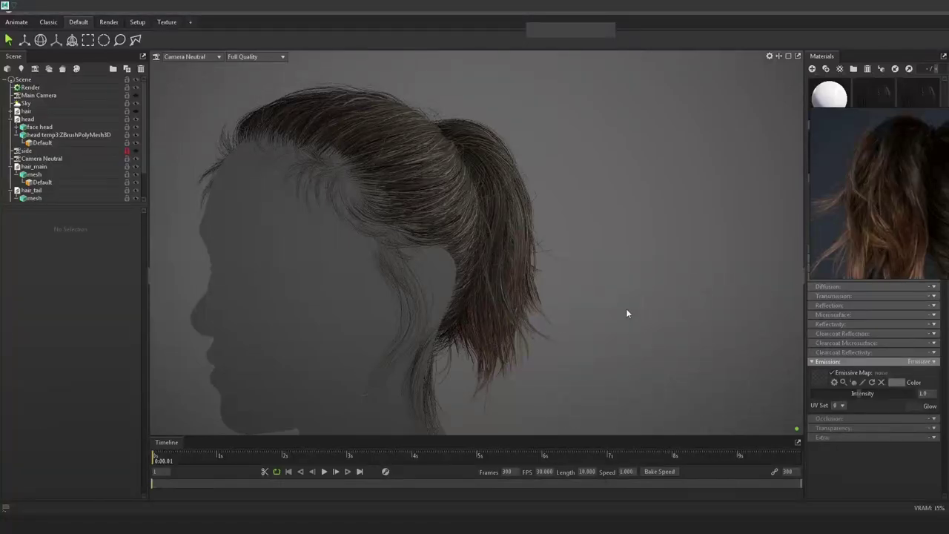
{"action": "left_click_drag", "start_coordinate": [625, 313], "coordinate": [518, 261]}
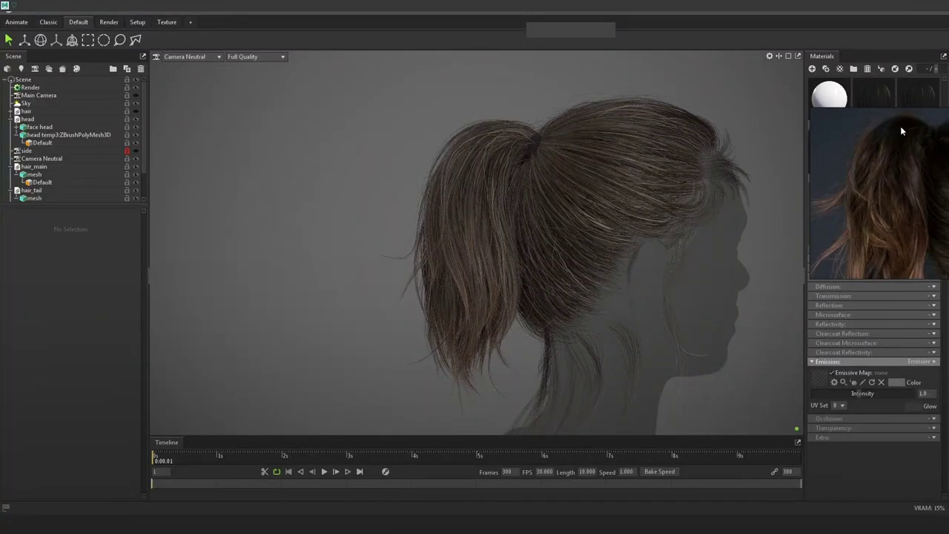
{"action": "middle_click_drag", "start_coordinate": [901, 126], "coordinate": [892, 155]}
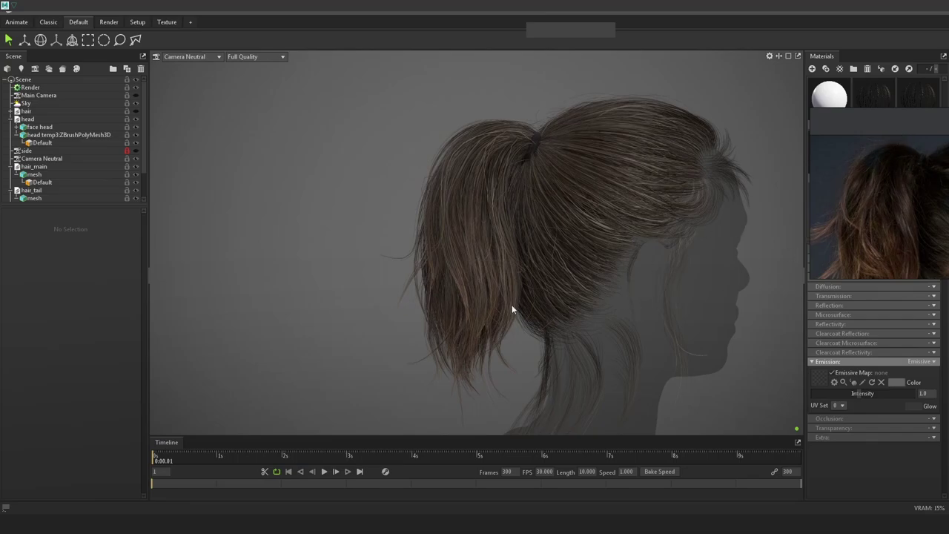
Switch to the Hairs_generate scene in Maya and move the reference photo beside the ponytail, clear of the XGen settings
{"action": "key", "text": "alt+Tab"}
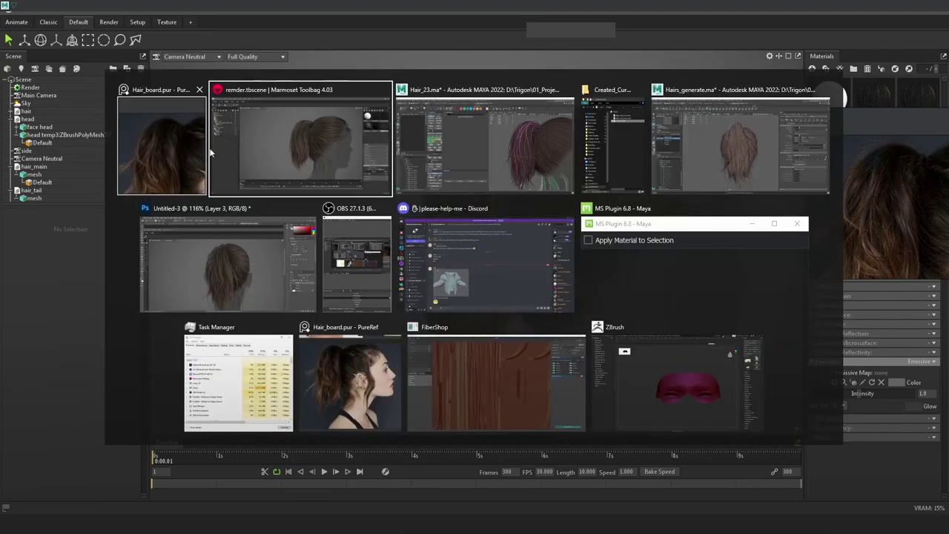
{"action": "left_click", "coordinate": [300, 153]}
{"action": "key", "text": "alt+Tab"}
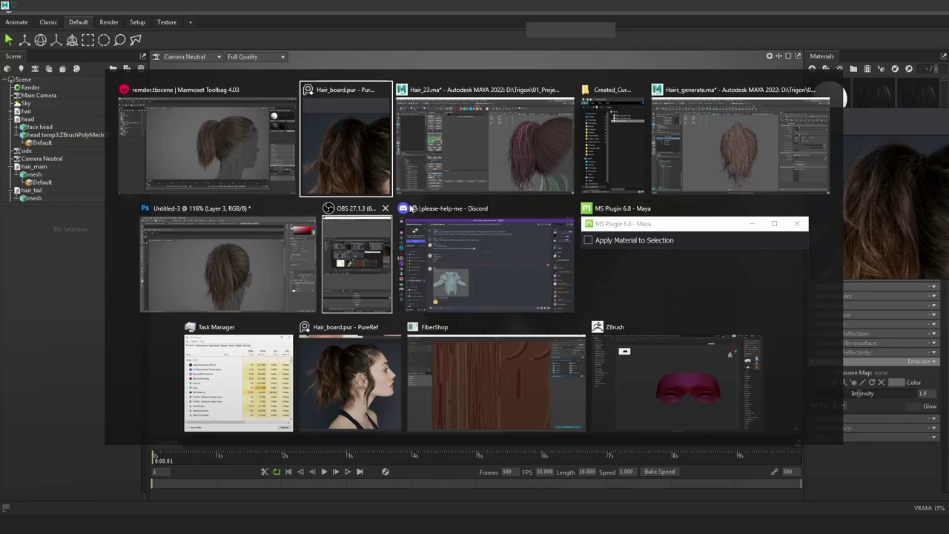
{"action": "left_click", "coordinate": [704, 146]}
{"action": "left_click_drag", "start_coordinate": [620, 250], "coordinate": [602, 245], "text": "alt"}
{"action": "right_click_drag", "start_coordinate": [910, 191], "coordinate": [264, 204]}
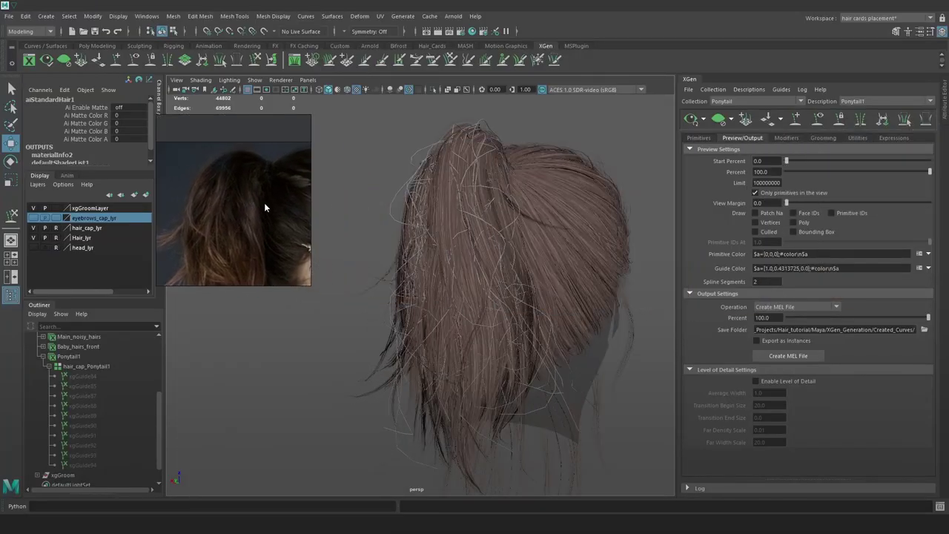
{"action": "left_click_drag", "start_coordinate": [264, 202], "coordinate": [231, 200]}
Set the Cut2 modifier's amount on the Ponytail1 description to 50, then to 30
{"action": "left_click", "coordinate": [794, 138]}
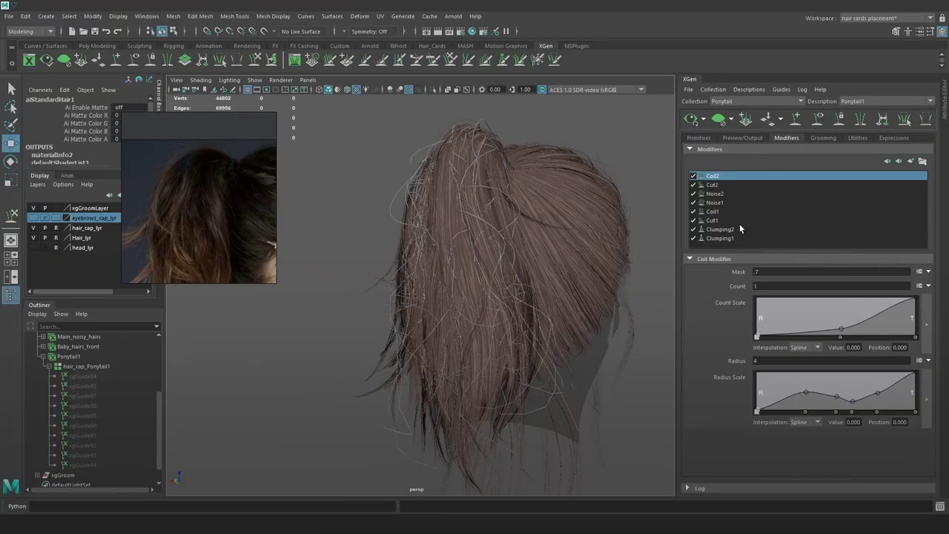
{"action": "left_click", "coordinate": [714, 184]}
{"action": "left_click", "coordinate": [791, 284]}
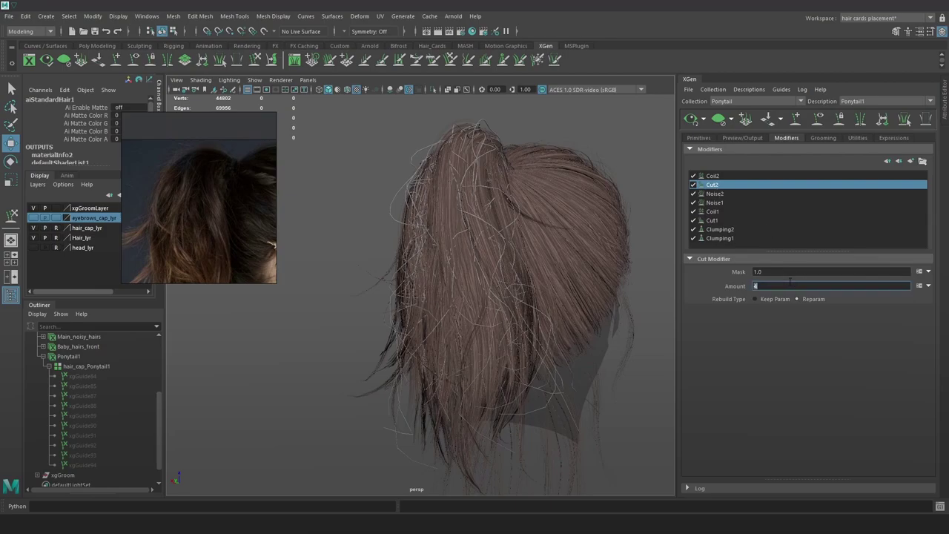
{"action": "type", "text": "50"}
{"action": "key", "text": "Return"}
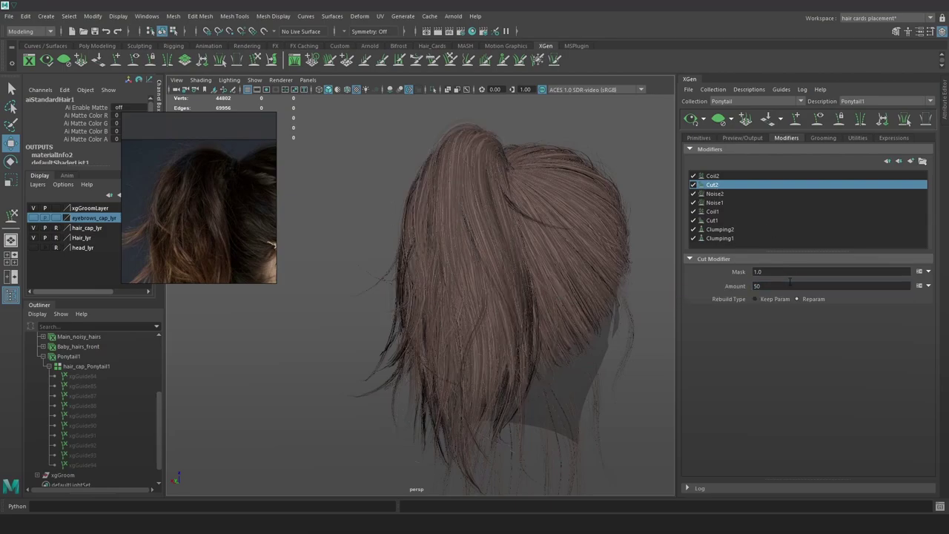
{"action": "left_click", "coordinate": [785, 285]}
{"action": "type", "text": "30"}
{"action": "key", "text": "Return"}
Check the short hairs at the ponytail's base, try Cut2 amounts of 34 and 26, and return to 30
{"action": "scroll", "coordinate": [476, 245], "scroll_direction": "up", "scroll_amount": 6}
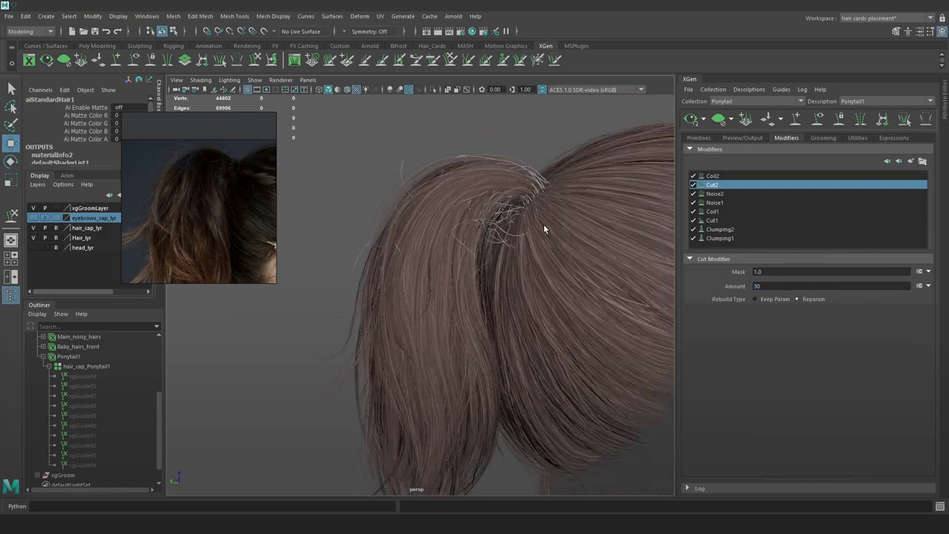
{"action": "key", "text": "4"}
{"action": "scroll", "coordinate": [547, 230], "scroll_direction": "up", "scroll_amount": 1}
{"action": "key", "text": "5"}
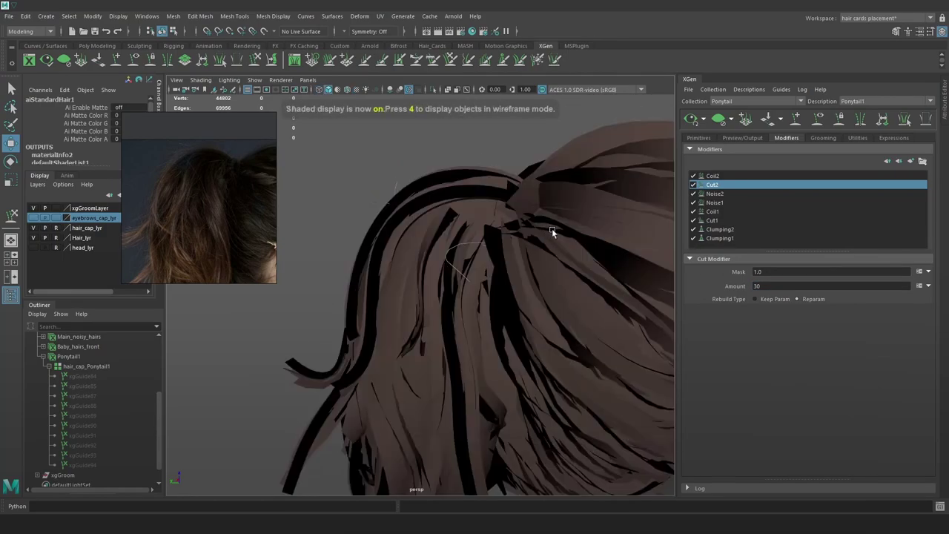
{"action": "key", "text": "6"}
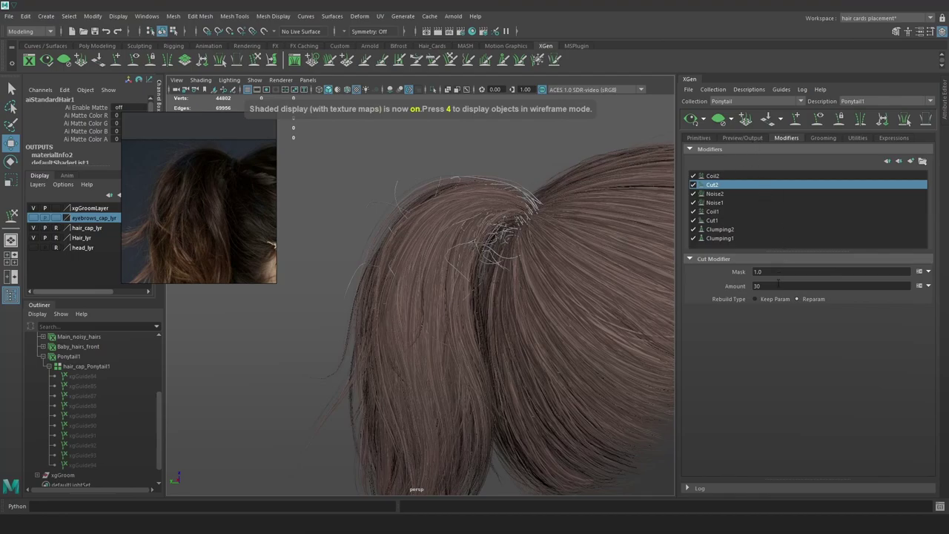
{"action": "double_click", "coordinate": [778, 285]}
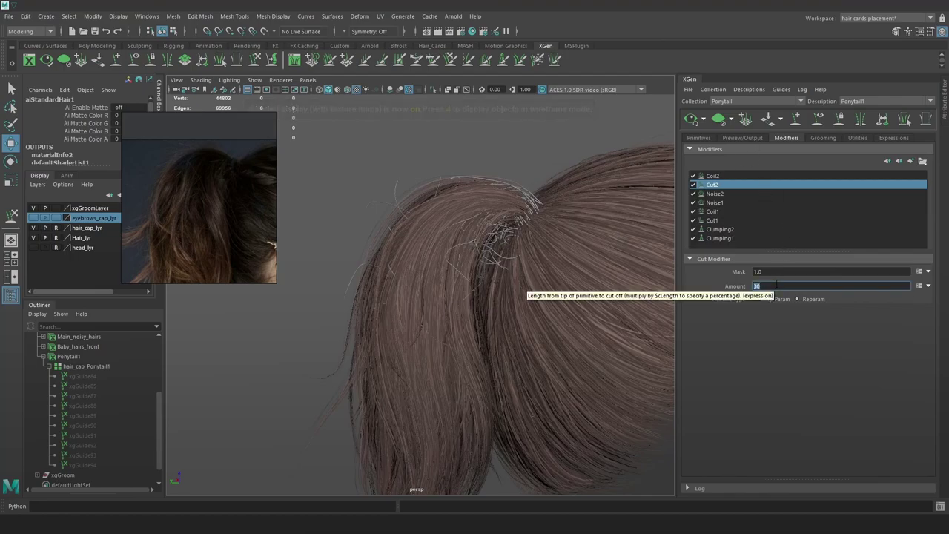
{"action": "type", "text": "34"}
{"action": "key", "text": "Return"}
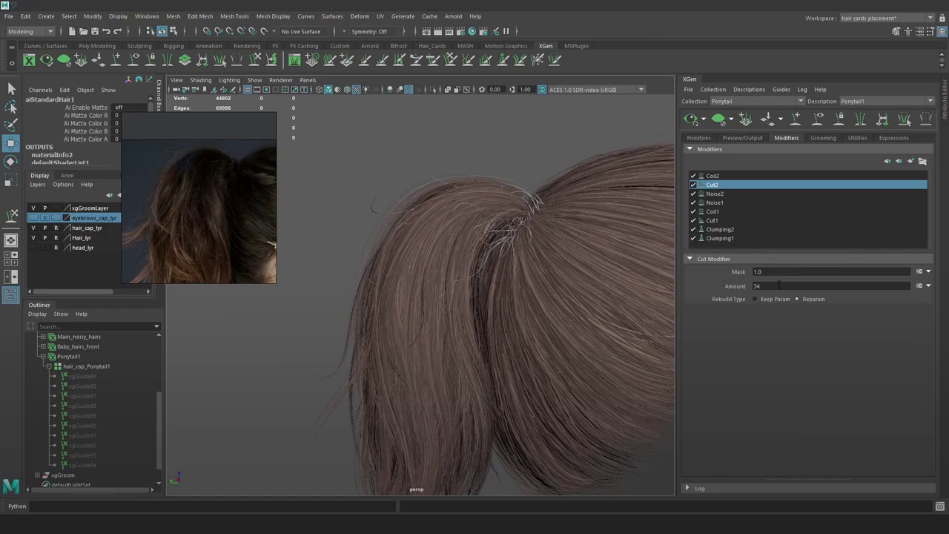
{"action": "double_click", "coordinate": [778, 286]}
{"action": "key", "text": "Return"}
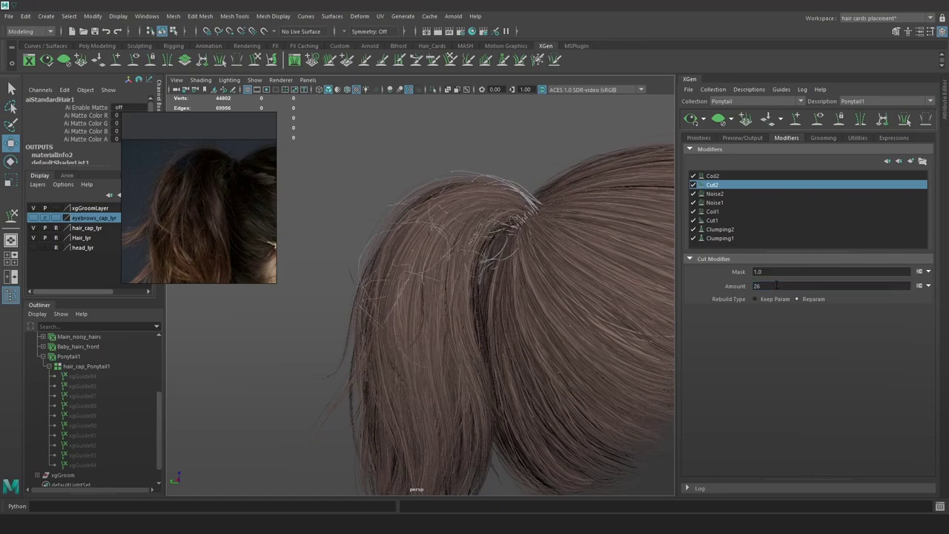
{"action": "double_click", "coordinate": [778, 285]}
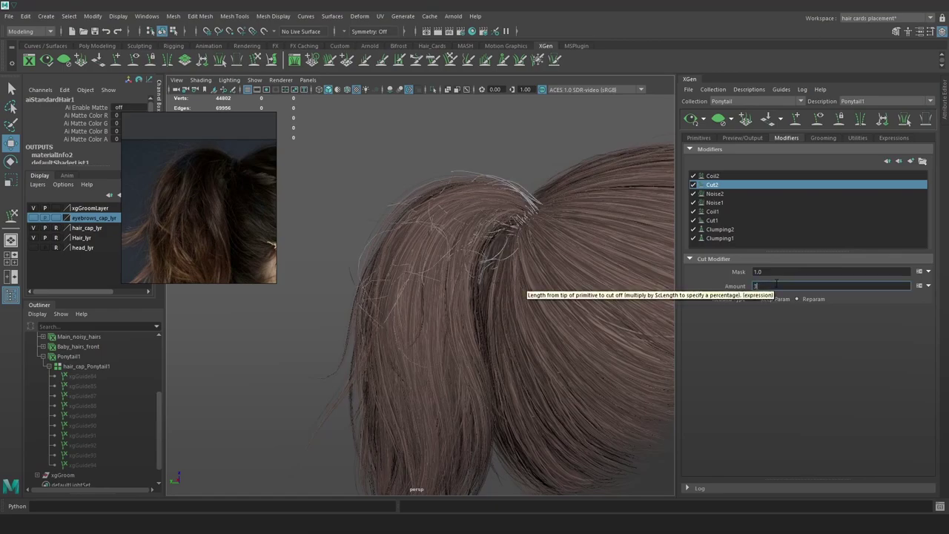
{"action": "type", "text": "30"}
{"action": "key", "text": "Return"}
Raise the Noise2 magnitude scale curve to about 0.855 at position 0.327 and 1.0 at position 0.763
{"action": "left_click", "coordinate": [712, 176]}
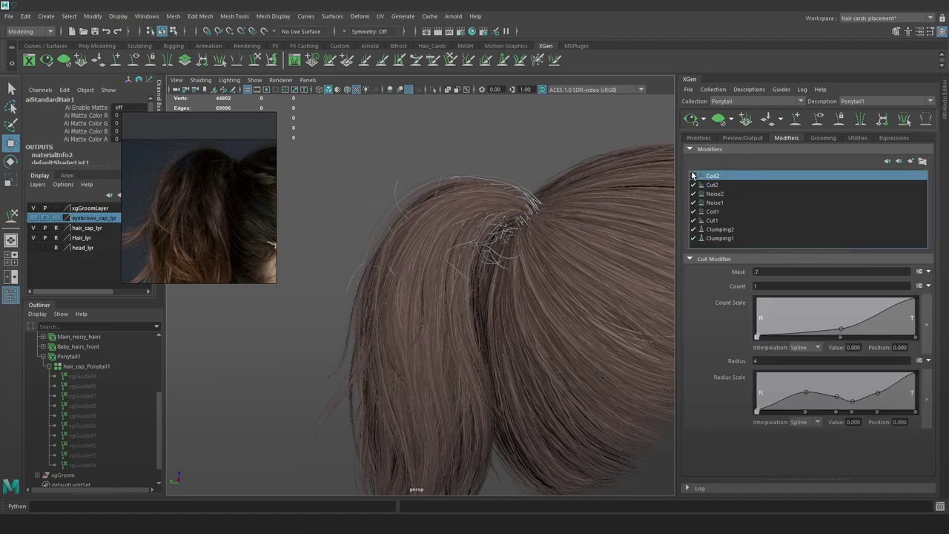
{"action": "left_click", "coordinate": [694, 178]}
{"action": "left_click", "coordinate": [694, 177]}
{"action": "left_click", "coordinate": [693, 195]}
{"action": "left_click", "coordinate": [719, 194]}
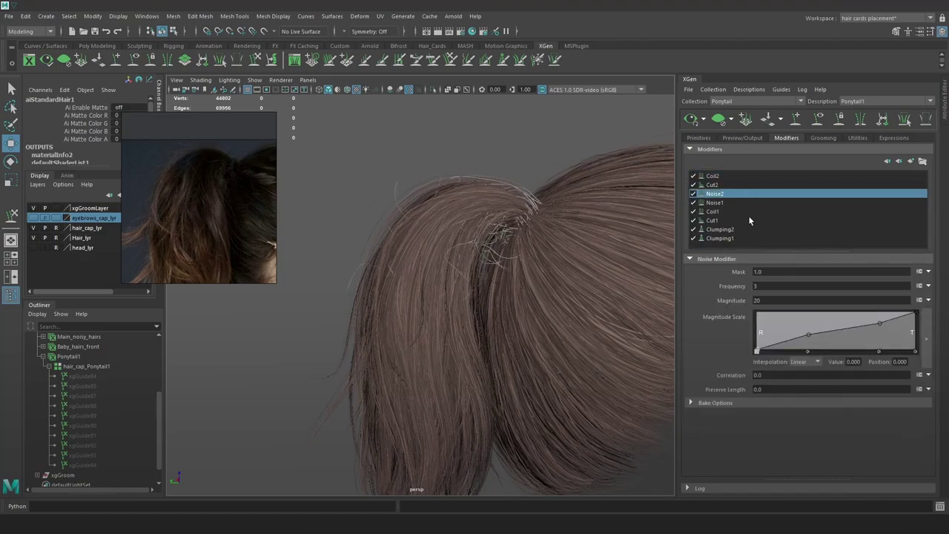
{"action": "left_click_drag", "start_coordinate": [809, 336], "coordinate": [809, 321]}
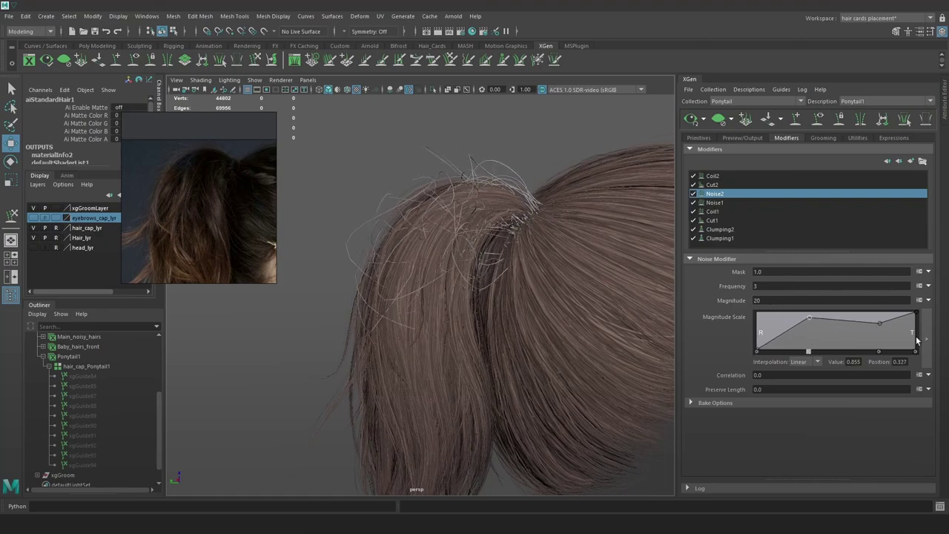
{"action": "left_click_drag", "start_coordinate": [881, 324], "coordinate": [877, 306]}
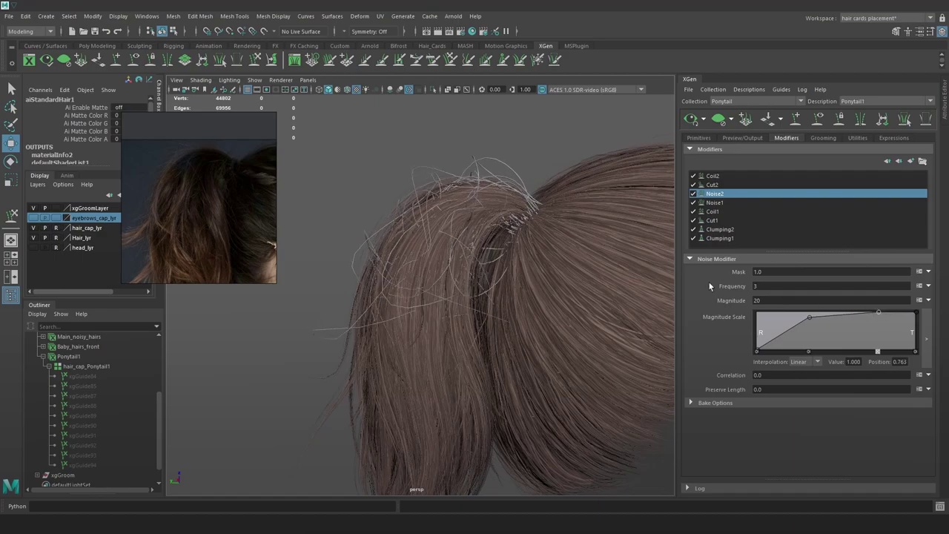
Test amounts of 35 and 40 on the Cut2 modifier and settle on 35
{"action": "left_click", "coordinate": [726, 185]}
{"action": "double_click", "coordinate": [786, 286]}
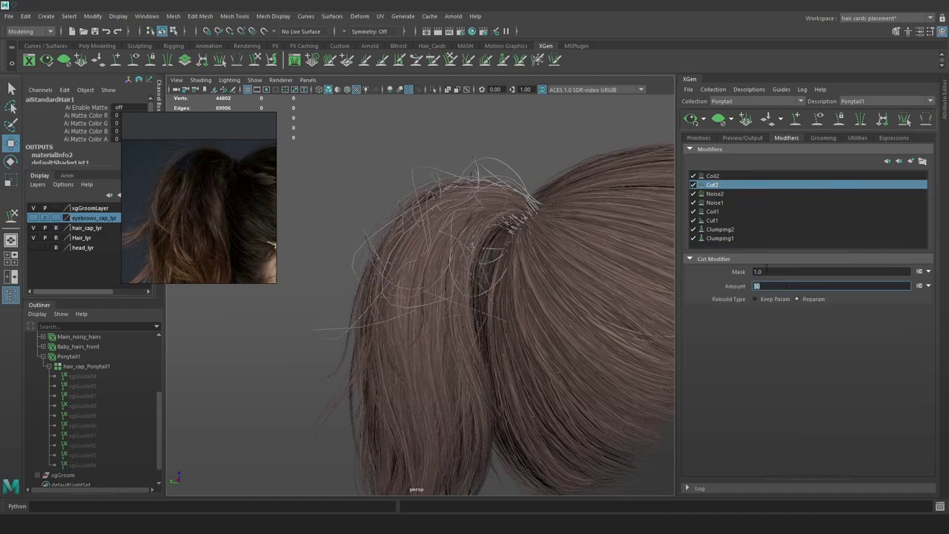
{"action": "type", "text": "35"}
{"action": "key", "text": "Return"}
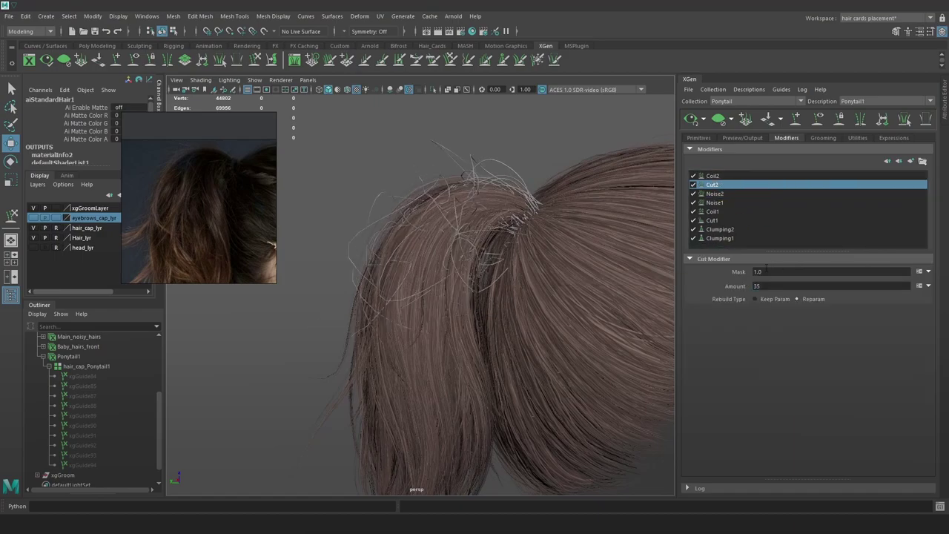
{"action": "double_click", "coordinate": [765, 286]}
{"action": "type", "text": "40"}
{"action": "key", "text": "Return"}
{"action": "left_click", "coordinate": [769, 287]}
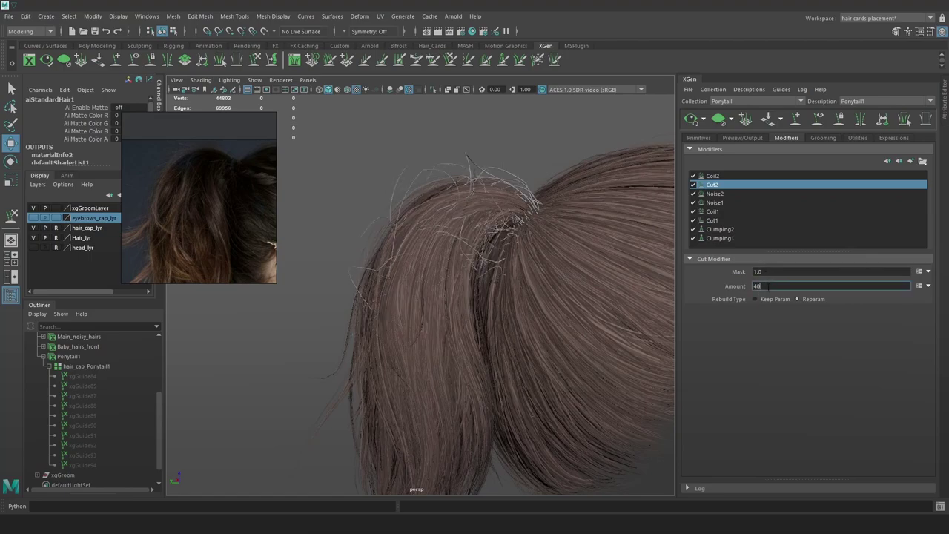
{"action": "double_click", "coordinate": [768, 287]}
{"action": "type", "text": "35"}
{"action": "key", "text": "Return"}
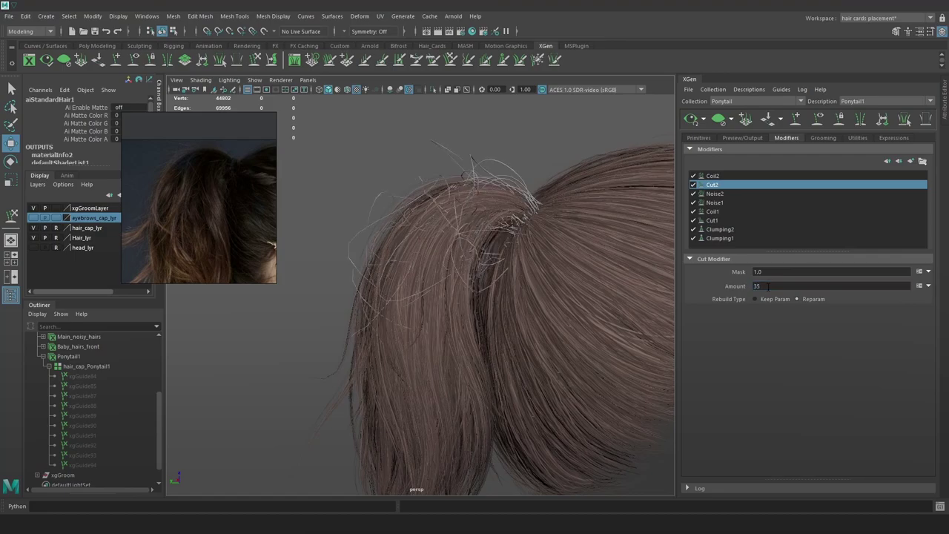
Toggle Noise2 to compare its effect, try magnitudes of 10 and 18, and set it back to 20
{"action": "left_click_drag", "start_coordinate": [544, 243], "coordinate": [641, 216], "text": "alt"}
{"action": "left_click", "coordinate": [693, 195]}
{"action": "left_click", "coordinate": [694, 195]}
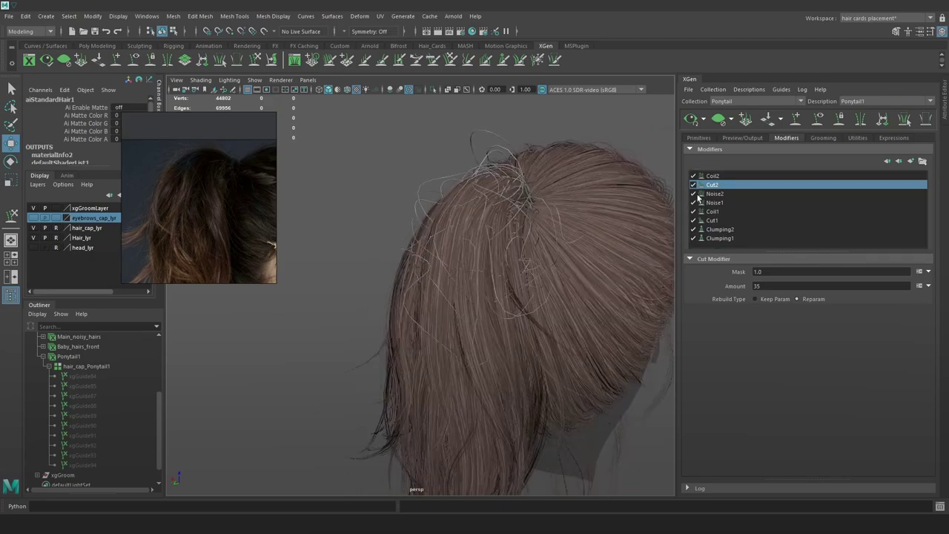
{"action": "left_click", "coordinate": [715, 195]}
{"action": "left_click_drag", "start_coordinate": [777, 300], "coordinate": [724, 296]}
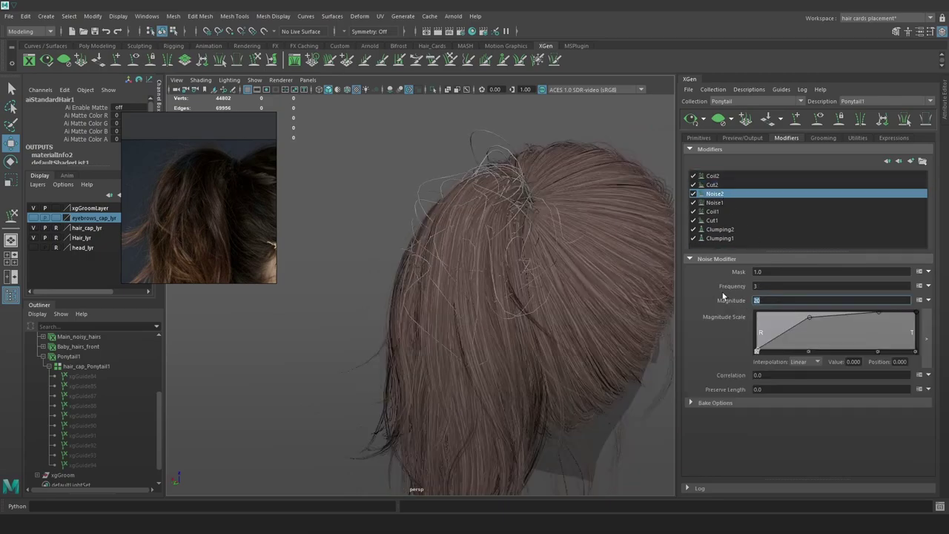
{"action": "type", "text": "10"}
{"action": "key", "text": "Return"}
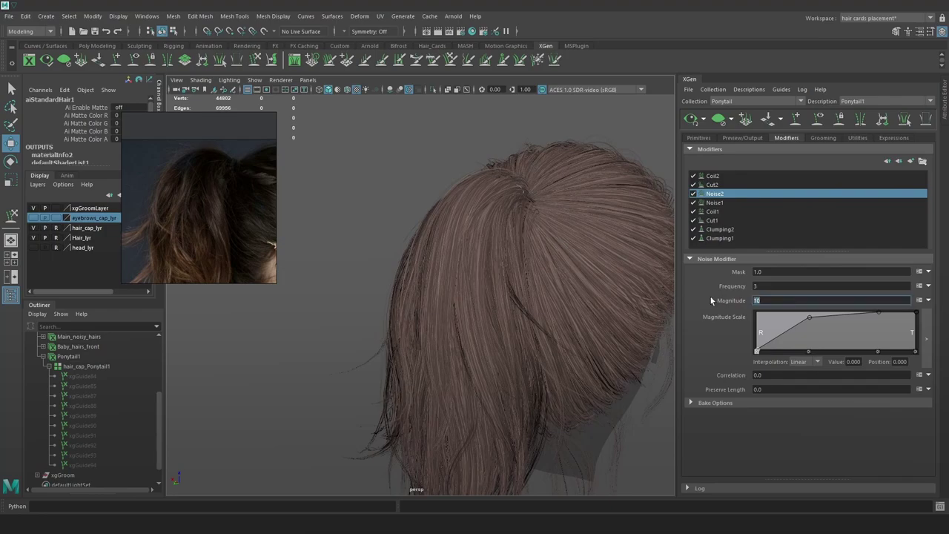
{"action": "type", "text": "18"}
{"action": "key", "text": "Return"}
{"action": "left_click", "coordinate": [762, 299]}
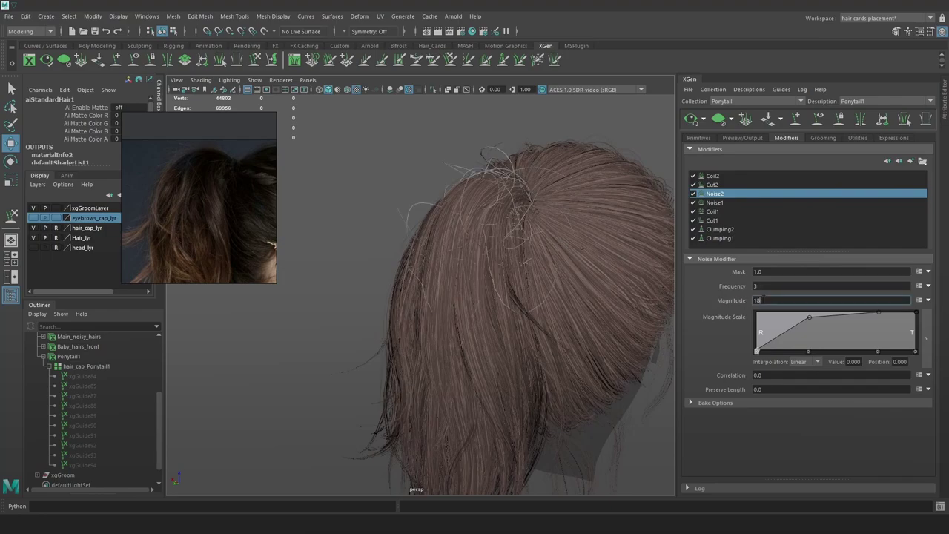
{"action": "key", "text": "Return"}
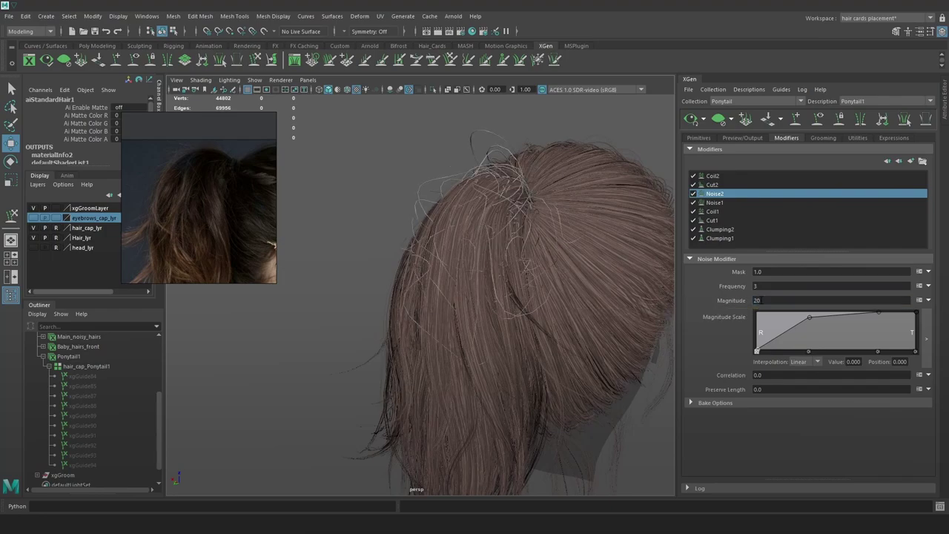
Try Noise2 mask values of .7 and .8 on the ponytail flyaways
{"action": "left_click_drag", "start_coordinate": [625, 288], "coordinate": [583, 285], "text": "alt"}
{"action": "left_click", "coordinate": [780, 273]}
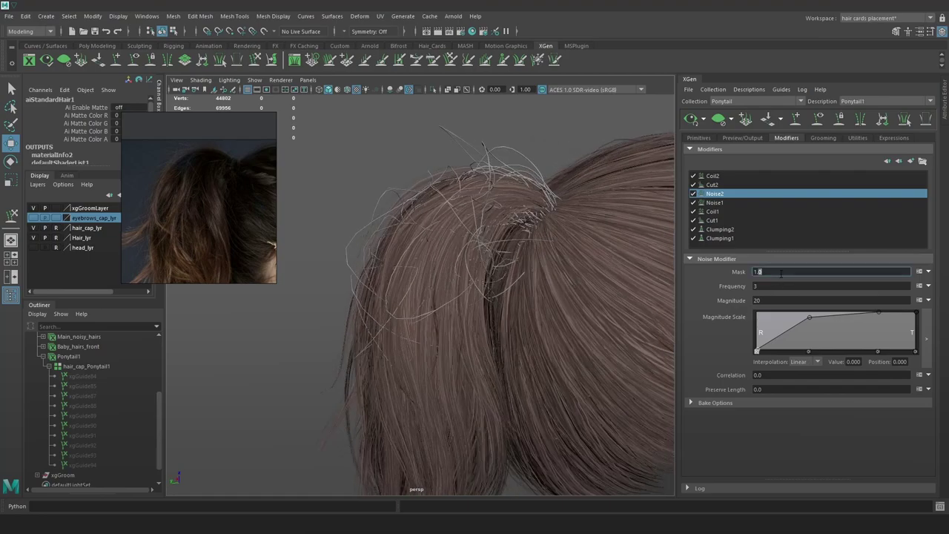
{"action": "type", "text": ".7"}
{"action": "key", "text": "Return"}
{"action": "left_click", "coordinate": [787, 272]}
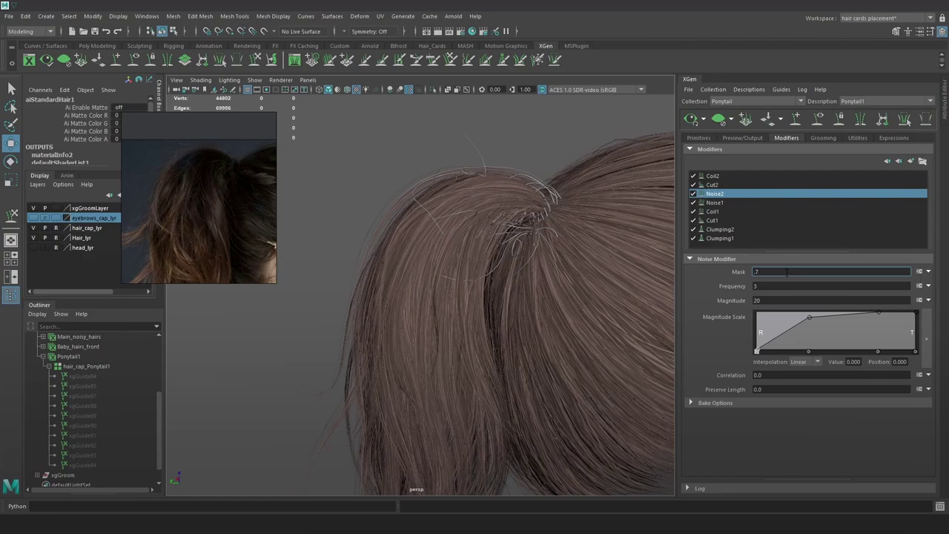
{"action": "type", "text": ".8"}
{"action": "key", "text": "Return"}
Inspect the flyaways in wireframe and textured display, and set the Noise2 mask to .9
{"action": "mouse_move", "coordinate": [659, 237]}
{"action": "left_mouse_down", "text": "alt"}
{"action": "mouse_move", "coordinate": [434, 244]}
{"action": "mouse_move", "coordinate": [602, 242]}
{"action": "mouse_move", "coordinate": [617, 233]}
{"action": "mouse_move", "coordinate": [593, 227]}
{"action": "mouse_move", "coordinate": [564, 266]}
{"action": "mouse_move", "coordinate": [528, 286]}
{"action": "mouse_move", "coordinate": [543, 288]}
{"action": "mouse_move", "coordinate": [568, 261]}
{"action": "mouse_move", "coordinate": [628, 252]}
{"action": "left_mouse_up", "text": "alt"}
{"action": "key", "text": "4"}
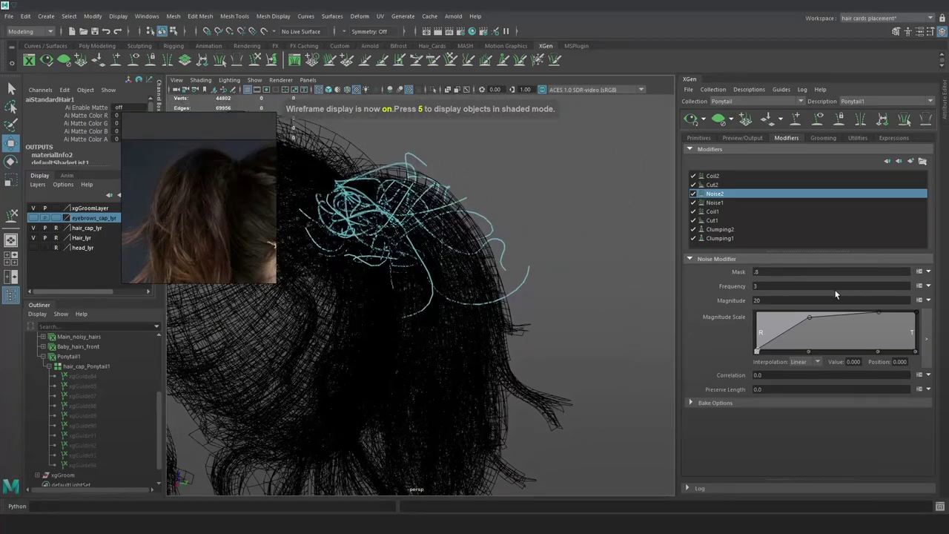
{"action": "key", "text": "6"}
{"action": "left_click", "coordinate": [775, 272]}
{"action": "key", "text": "BackSpace"}
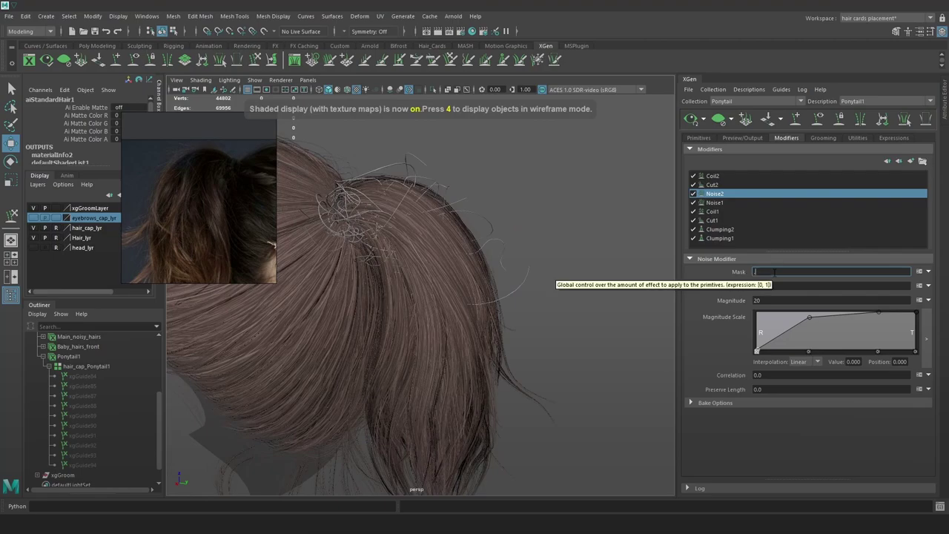
{"action": "type", "text": "9"}
{"action": "key", "text": "Return"}
Unhide all the Ponytail1 guides, from xgGuide84 to xgGuide94, with the flyaways shown in wireframe
{"action": "left_click_drag", "start_coordinate": [502, 237], "coordinate": [575, 277], "text": "alt"}
{"action": "scroll", "coordinate": [344, 230], "scroll_direction": "up", "scroll_amount": 5}
{"action": "key", "text": "4"}
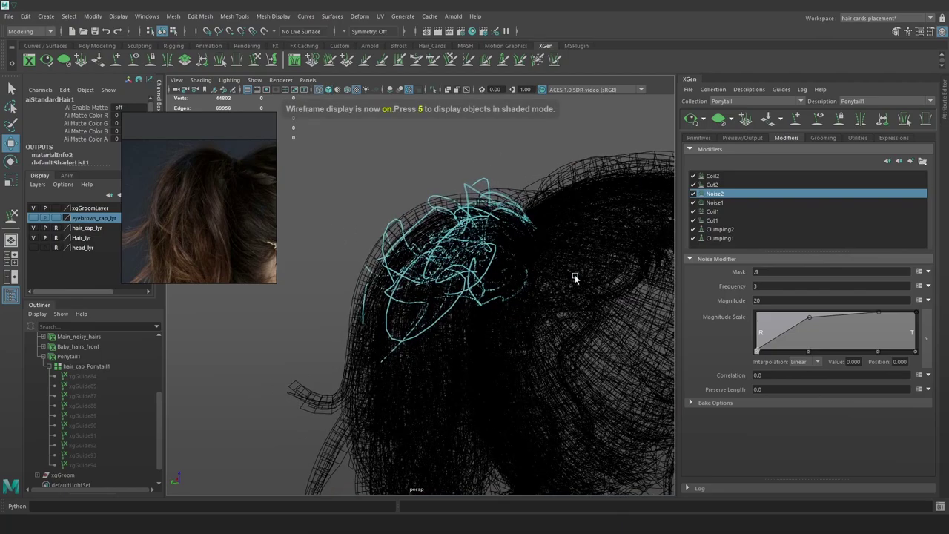
{"action": "left_click", "coordinate": [94, 463]}
{"action": "left_click", "coordinate": [95, 387], "text": "shift"}
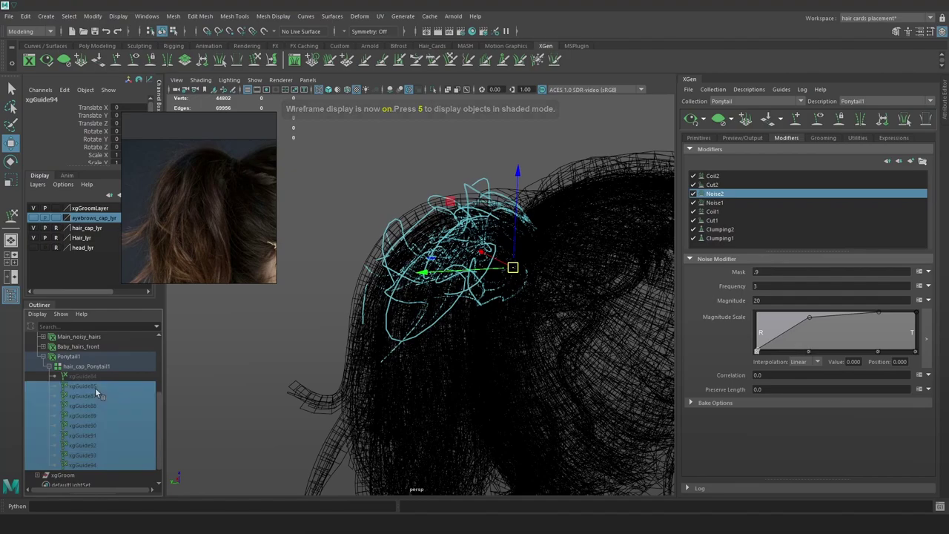
{"action": "key", "text": "shift+h"}
{"action": "left_click", "coordinate": [106, 378]}
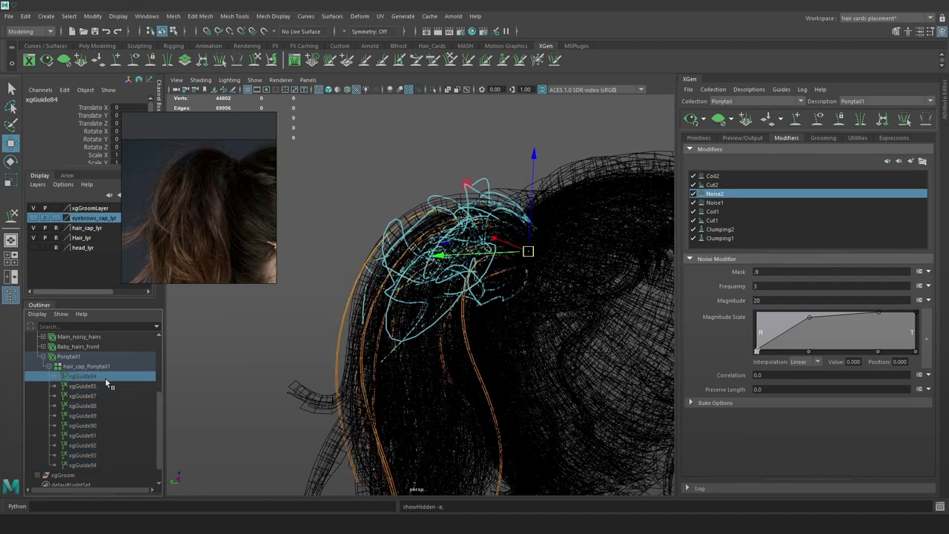
Remove the Cut2, Coil2 and Noise2 modifiers from the Ponytail1 description
{"action": "left_click", "coordinate": [730, 178]}
{"action": "left_click", "coordinate": [716, 221]}
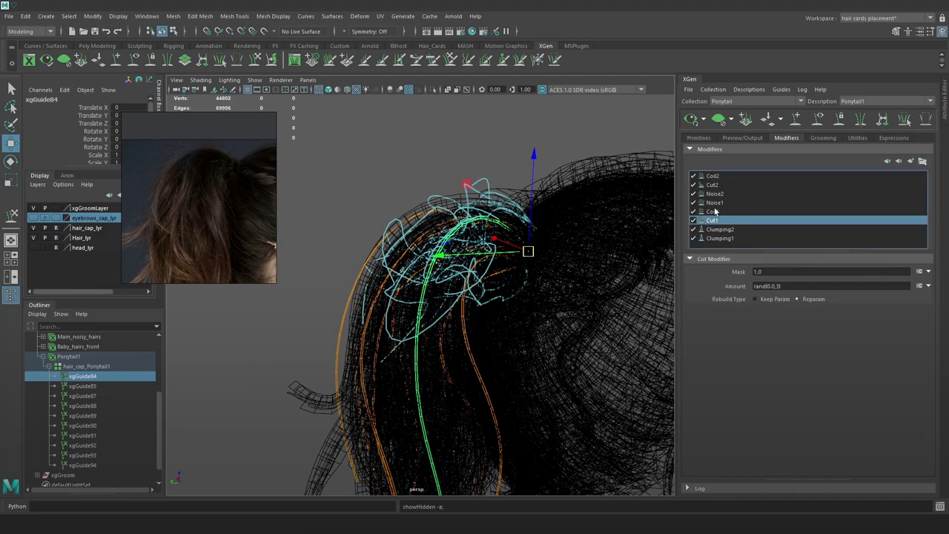
{"action": "right_click", "coordinate": [713, 184]}
{"action": "left_click", "coordinate": [740, 244]}
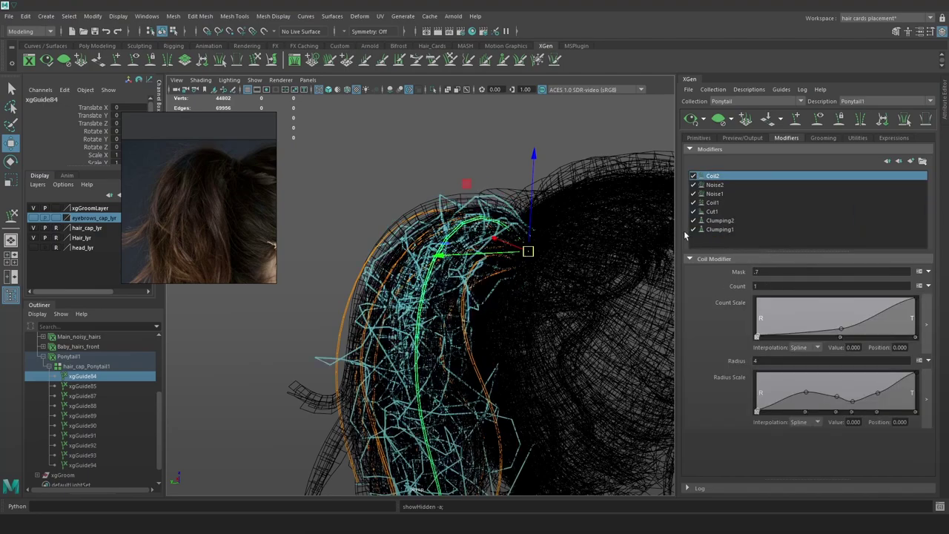
{"action": "right_click", "coordinate": [709, 180]}
{"action": "left_click", "coordinate": [738, 234]}
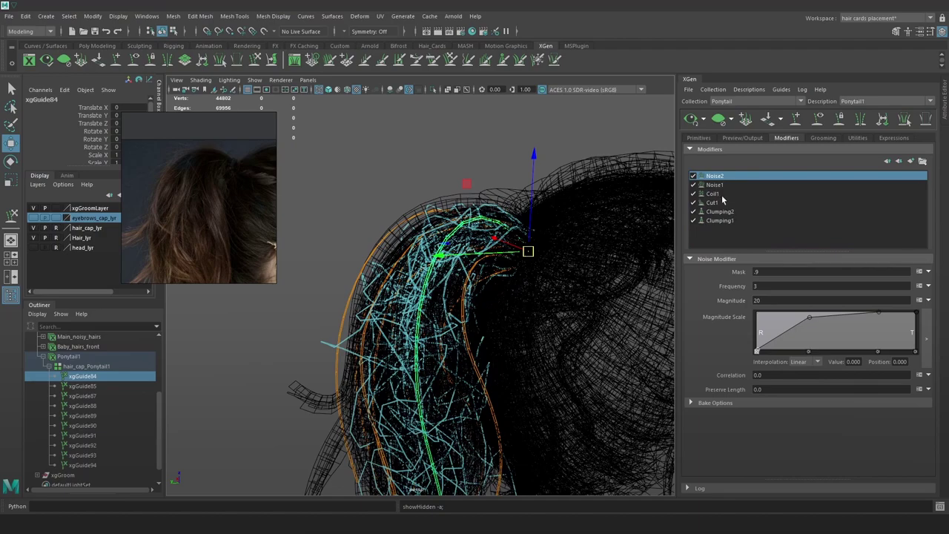
{"action": "right_click", "coordinate": [719, 181]}
{"action": "left_click", "coordinate": [738, 233]}
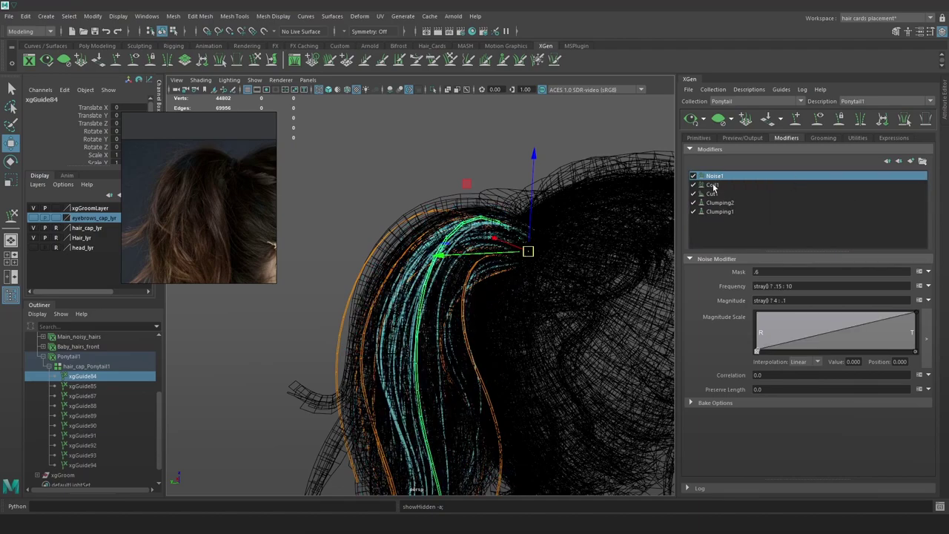
{"action": "right_click", "coordinate": [718, 190]}
Select all the Ponytail1 guides and scale them down uniformly into short strands at the ponytail's base
{"action": "left_click", "coordinate": [396, 143]}
{"action": "right_click_drag", "start_coordinate": [556, 178], "coordinate": [467, 337], "text": "alt"}
{"action": "left_click_drag", "start_coordinate": [459, 375], "coordinate": [365, 397], "text": "alt"}
{"action": "left_click_drag", "start_coordinate": [504, 369], "coordinate": [507, 313], "text": "alt"}
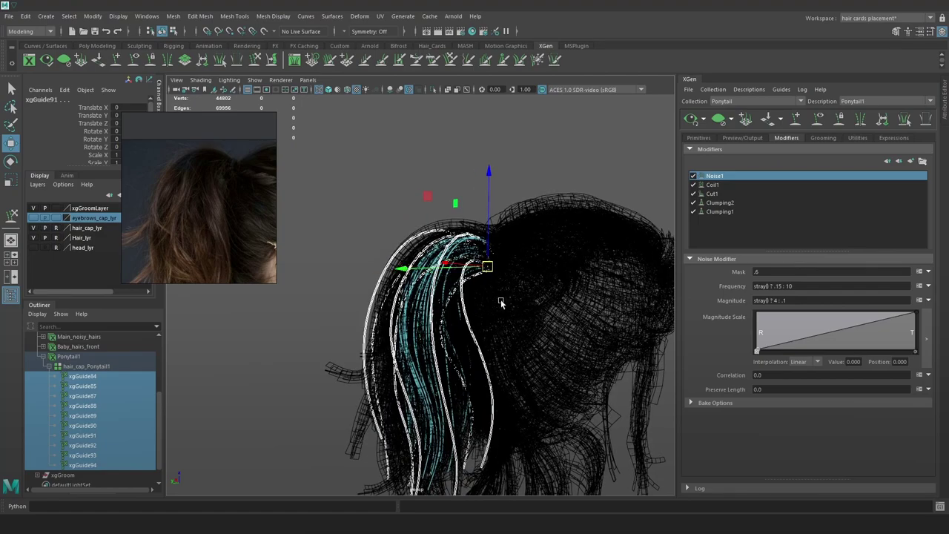
{"action": "key", "text": "r"}
{"action": "left_click_drag", "start_coordinate": [490, 268], "coordinate": [371, 300]}
Rotate the shortened guides so their tips lift away from the ponytail, and turn them sideways from the back view
{"action": "key", "text": "e"}
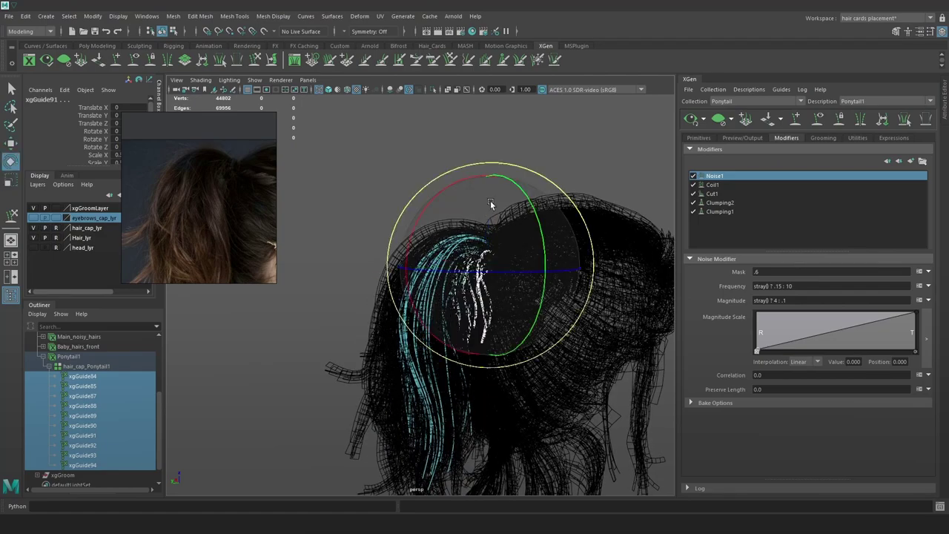
{"action": "left_click_drag", "start_coordinate": [490, 200], "coordinate": [602, 196]}
{"action": "left_click_drag", "start_coordinate": [533, 189], "coordinate": [550, 203]}
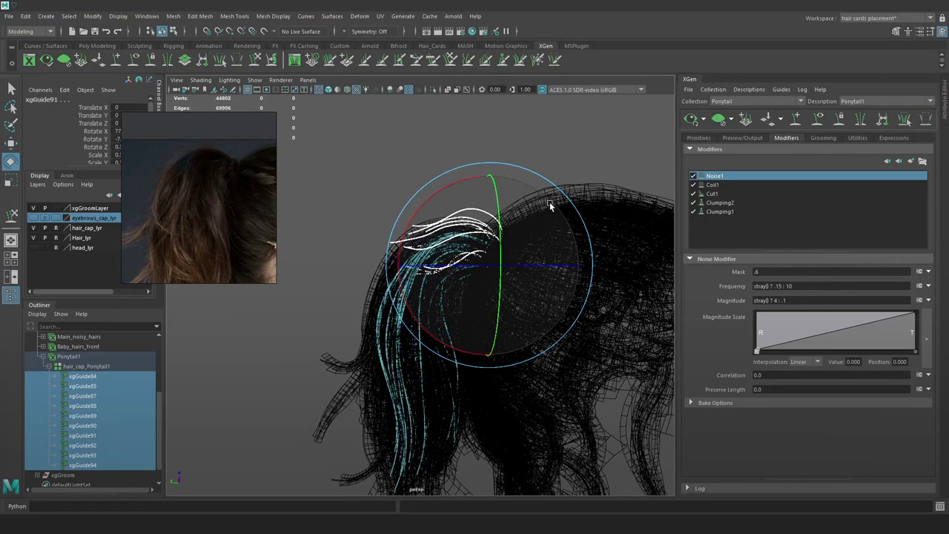
{"action": "left_click", "coordinate": [523, 141]}
{"action": "left_click_drag", "start_coordinate": [522, 142], "coordinate": [612, 203], "text": "alt"}
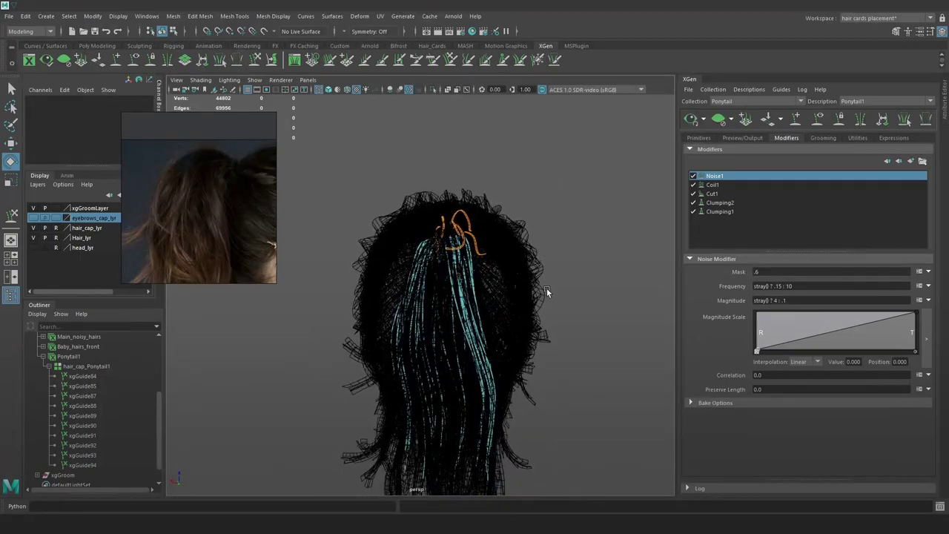
{"action": "left_click_drag", "start_coordinate": [546, 288], "coordinate": [363, 154]}
{"action": "left_click_drag", "start_coordinate": [487, 273], "coordinate": [455, 269]}
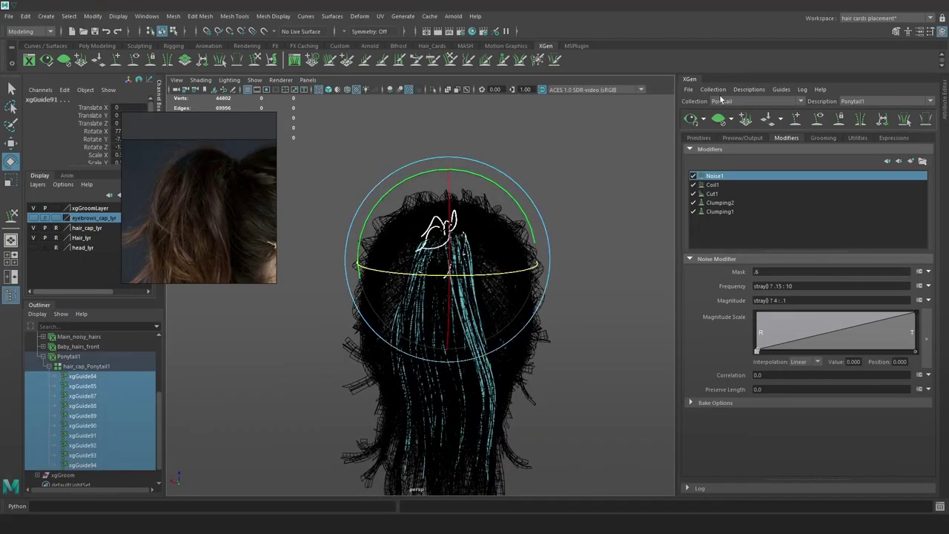
Update the XGen preview and inspect the short flyaways from the side in wireframe and textured display
{"action": "left_click", "coordinate": [703, 121]}
{"action": "left_click", "coordinate": [692, 122]}
{"action": "left_click", "coordinate": [688, 125]}
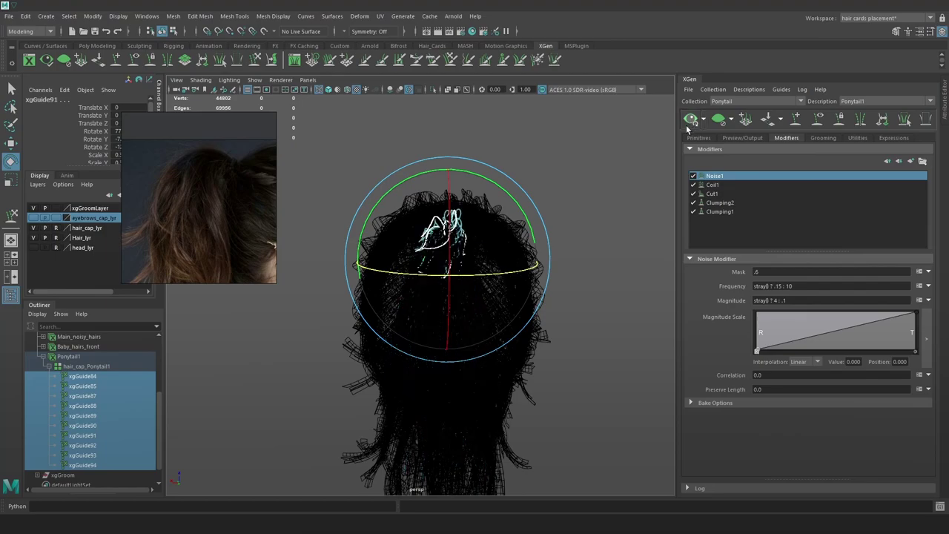
{"action": "left_click_drag", "start_coordinate": [477, 216], "coordinate": [543, 202], "text": "alt"}
{"action": "key", "text": "4"}
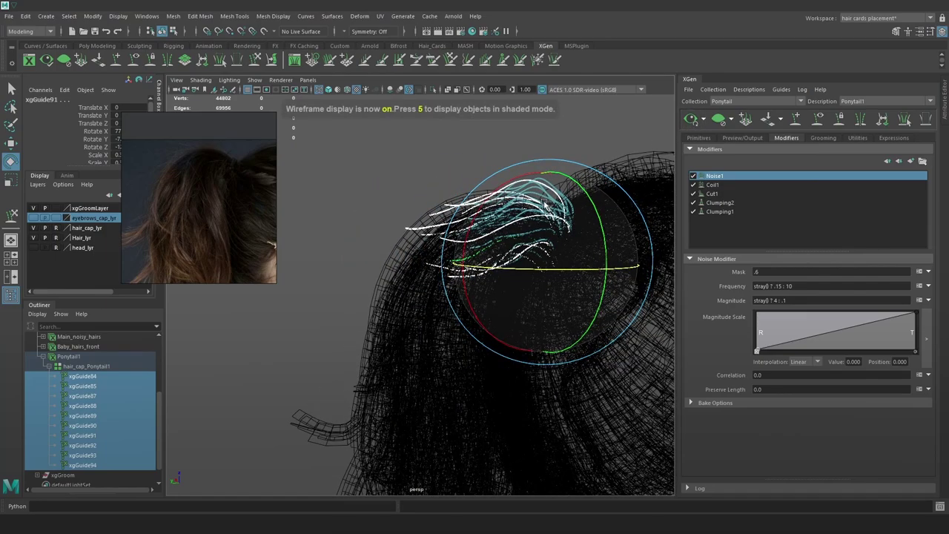
{"action": "left_click", "coordinate": [413, 159]}
{"action": "key", "text": "6"}
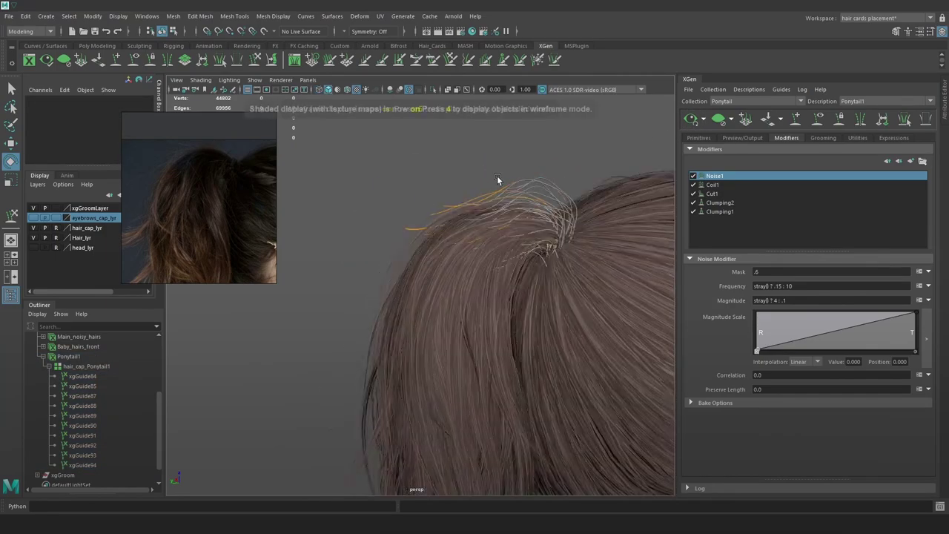
{"action": "left_click_drag", "start_coordinate": [505, 189], "coordinate": [515, 201], "text": "alt"}
Select all the guides, rotate them down toward the ponytail and lengthen them slightly along its direction
{"action": "left_click_drag", "start_coordinate": [529, 157], "coordinate": [345, 276]}
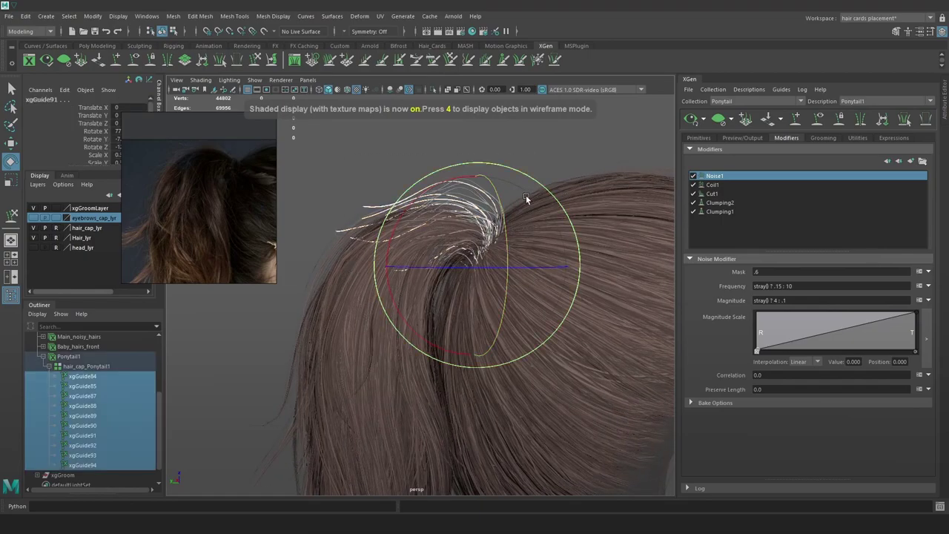
{"action": "mouse_move", "coordinate": [526, 195]}
{"action": "left_mouse_down"}
{"action": "mouse_move", "coordinate": [525, 174]}
{"action": "mouse_move", "coordinate": [542, 177]}
{"action": "left_mouse_up"}
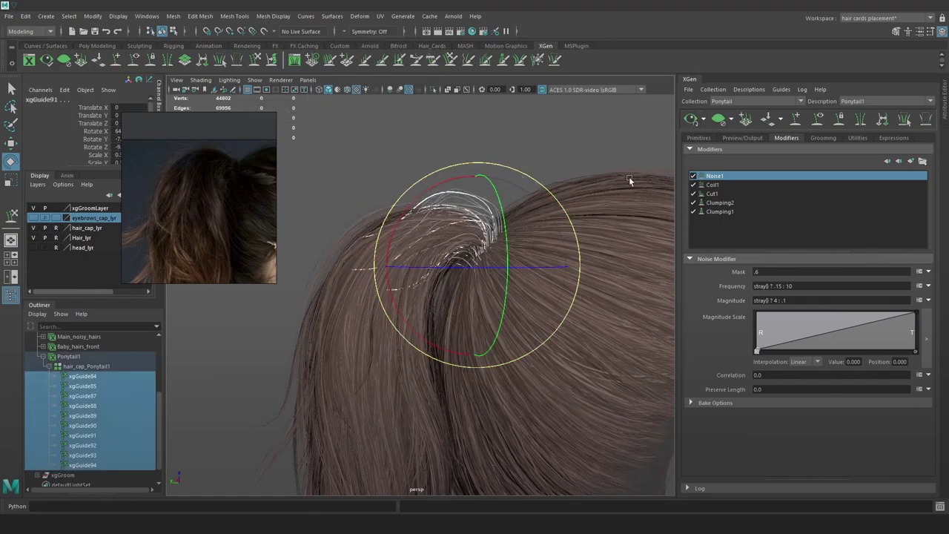
{"action": "key", "text": "r"}
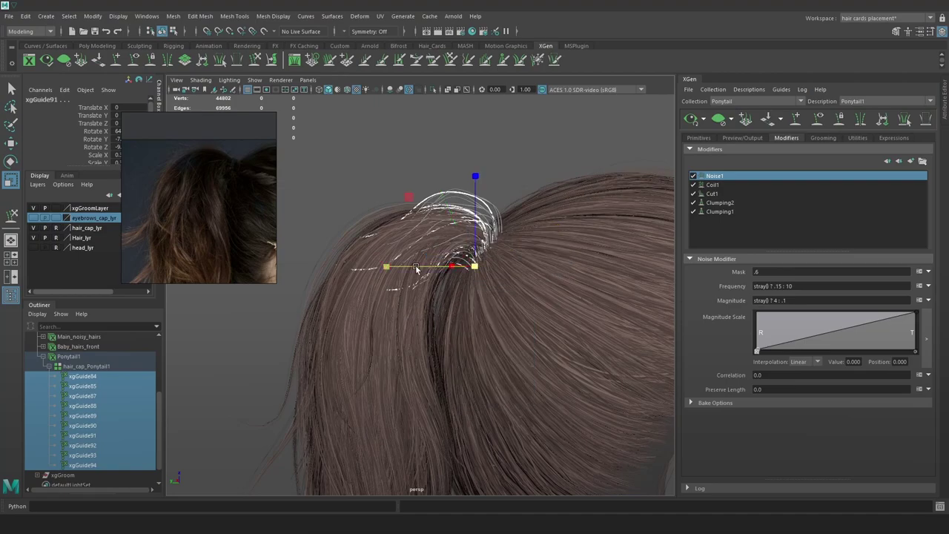
{"action": "left_click_drag", "start_coordinate": [416, 267], "coordinate": [388, 260]}
{"action": "key", "text": "e"}
{"action": "left_click_drag", "start_coordinate": [534, 185], "coordinate": [513, 169]}
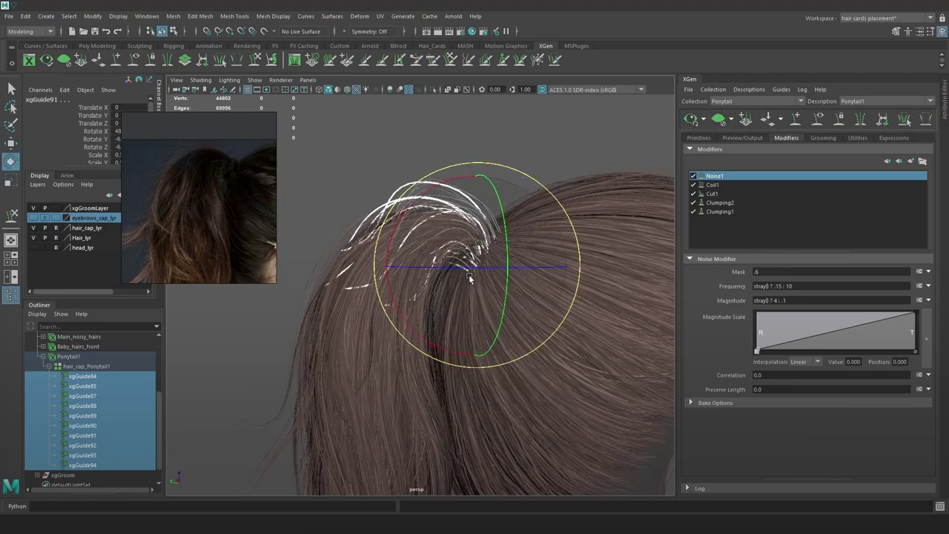
Stretch the guides farther out along the ponytail, rotate them down onto the hair and refresh the XGen preview
{"action": "key", "text": "r"}
{"action": "left_click_drag", "start_coordinate": [449, 268], "coordinate": [376, 268]}
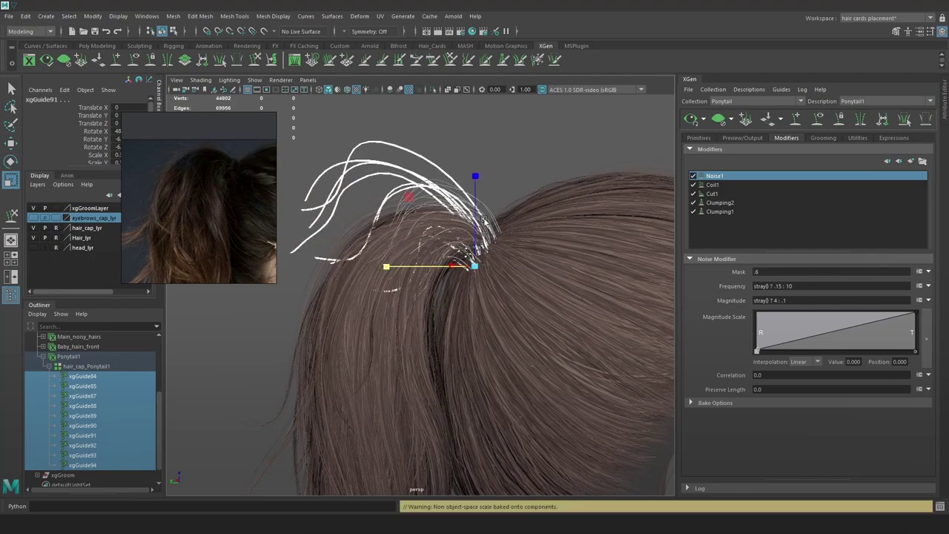
{"action": "key", "text": "e"}
{"action": "left_click_drag", "start_coordinate": [526, 199], "coordinate": [547, 153]}
{"action": "left_click", "coordinate": [688, 120]}
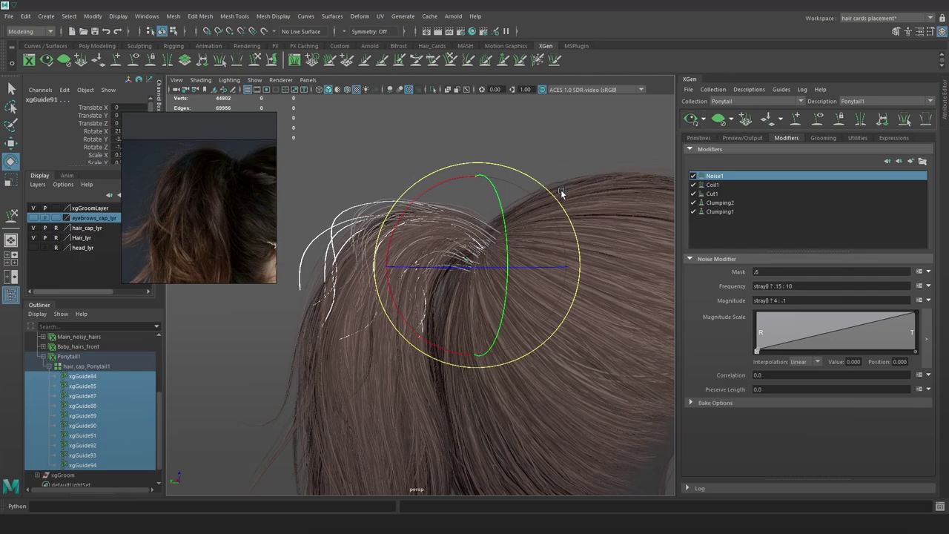
Shorten the guides along the ponytail's direction and rotate them back up over its crown
{"action": "key", "text": "r"}
{"action": "left_click_drag", "start_coordinate": [387, 267], "coordinate": [453, 267]}
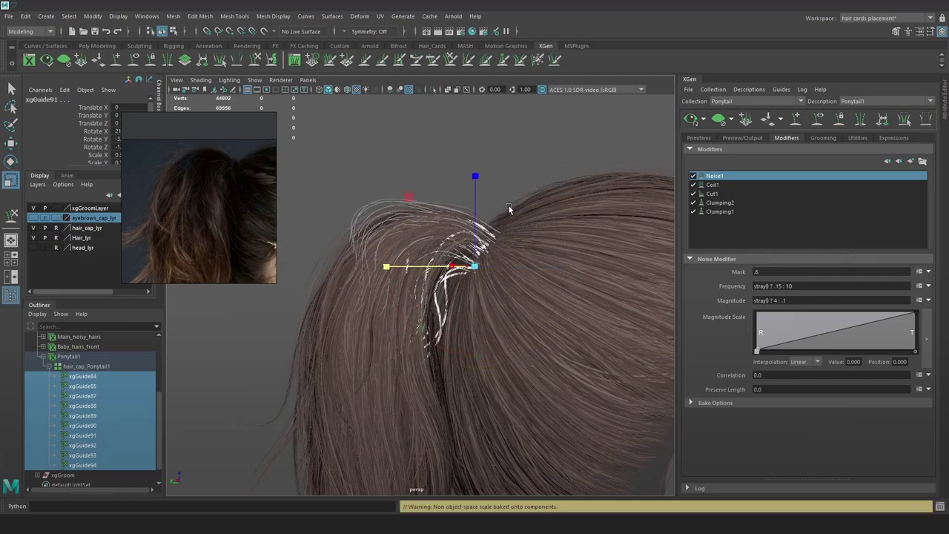
{"action": "key", "text": "e"}
{"action": "left_click_drag", "start_coordinate": [538, 178], "coordinate": [525, 134]}
Sculpt the guides outward to follow the ponytail's upper curve and update the XGen preview
{"action": "key", "text": "4"}
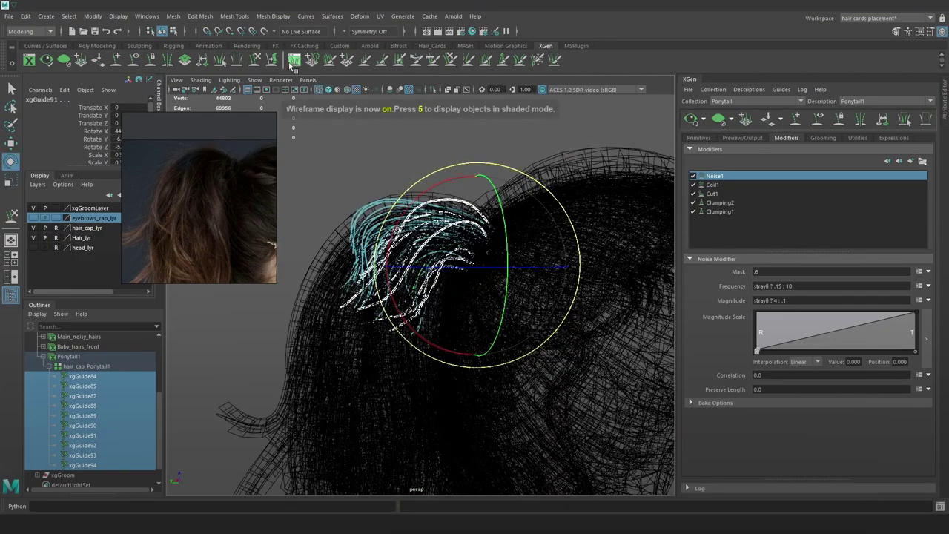
{"action": "left_click", "coordinate": [256, 59]}
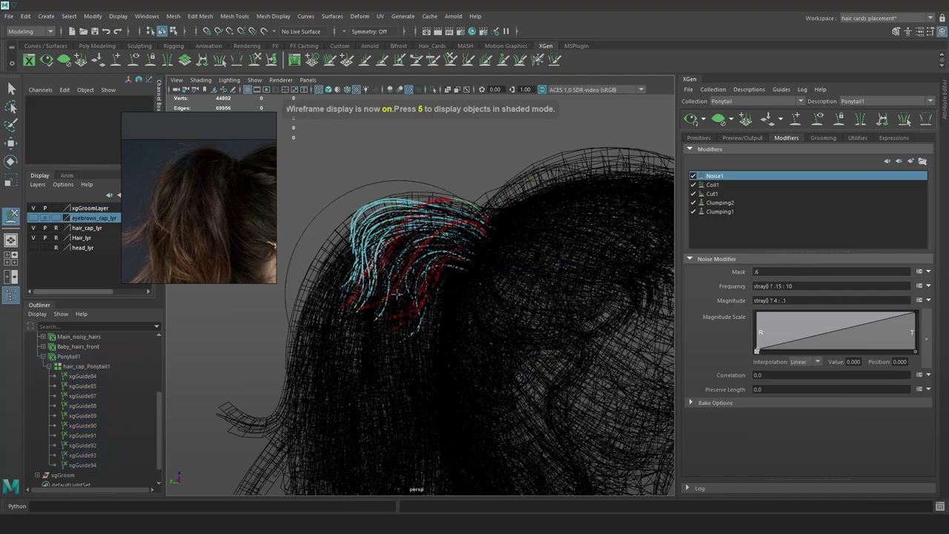
{"action": "left_click_drag", "start_coordinate": [399, 287], "coordinate": [350, 267]}
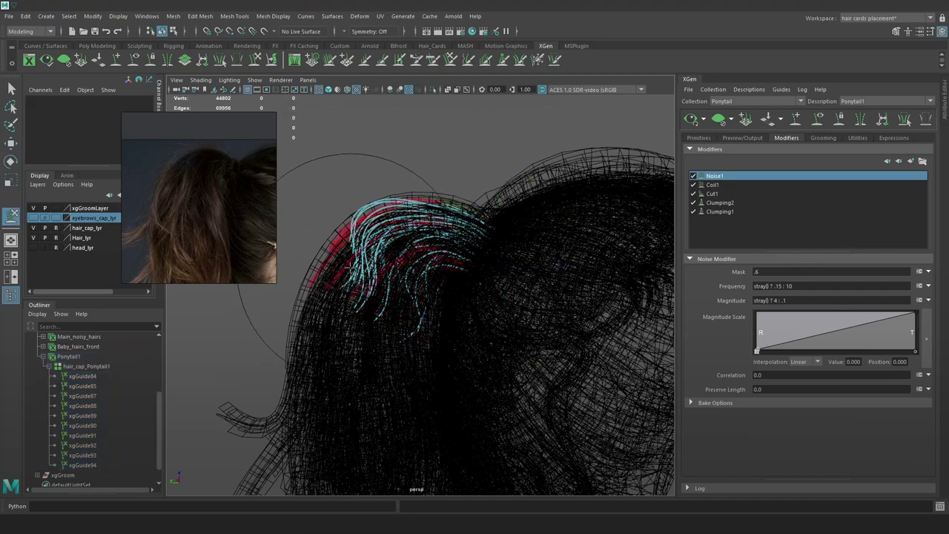
{"action": "left_click", "coordinate": [695, 122]}
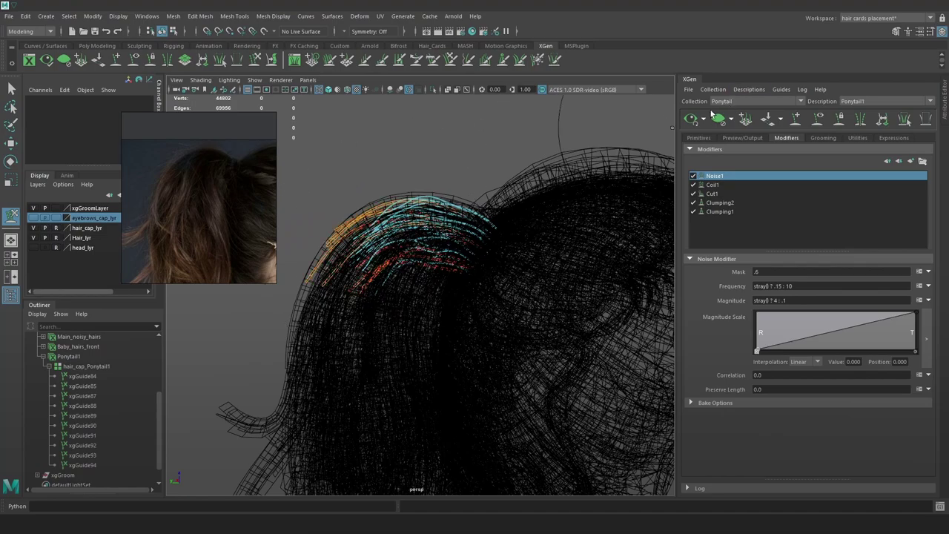
{"action": "left_click", "coordinate": [691, 119]}
{"action": "key", "text": "w"}
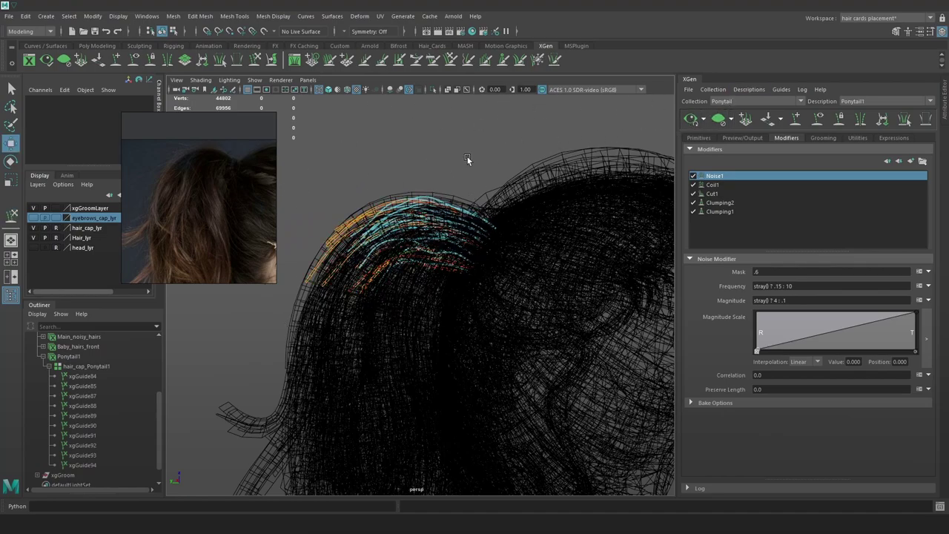
{"action": "right_click_drag", "start_coordinate": [467, 157], "coordinate": [480, 188], "text": "alt"}
{"action": "key", "text": "6"}
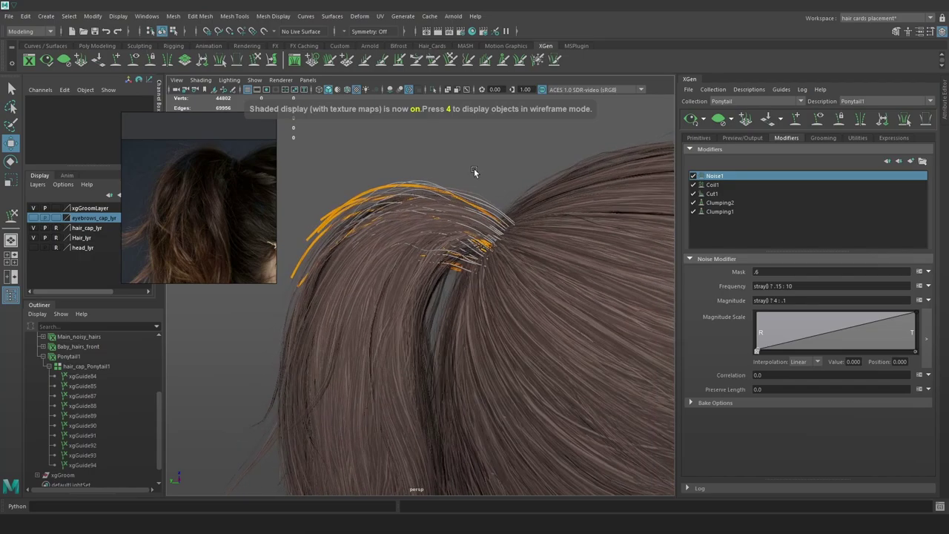
Toggle Cut1 and Noise1 to compare their effect on the flyaways, and disable the Coil1 modifier
{"action": "left_click", "coordinate": [693, 195]}
{"action": "left_click", "coordinate": [694, 194]}
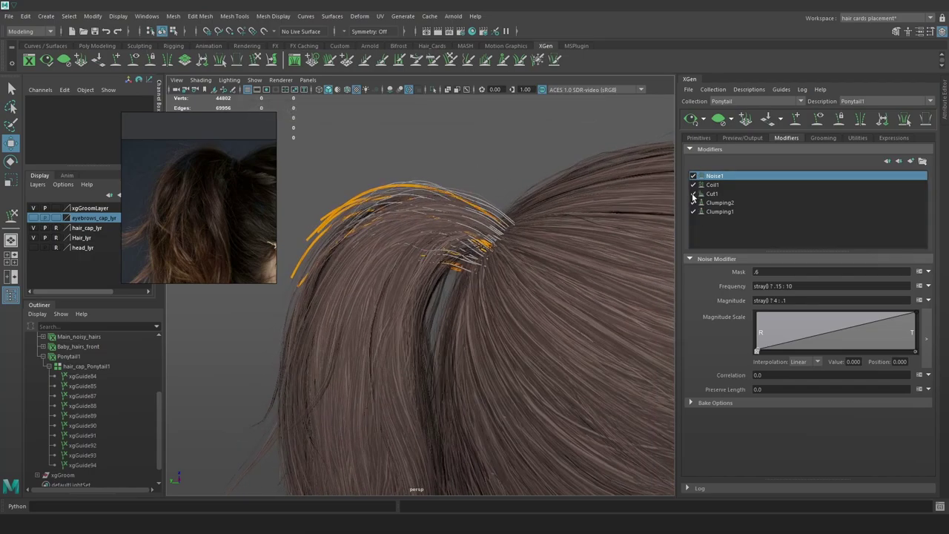
{"action": "left_click", "coordinate": [694, 194]}
{"action": "left_click", "coordinate": [694, 193]}
{"action": "left_click", "coordinate": [694, 193]}
{"action": "left_click", "coordinate": [693, 176]}
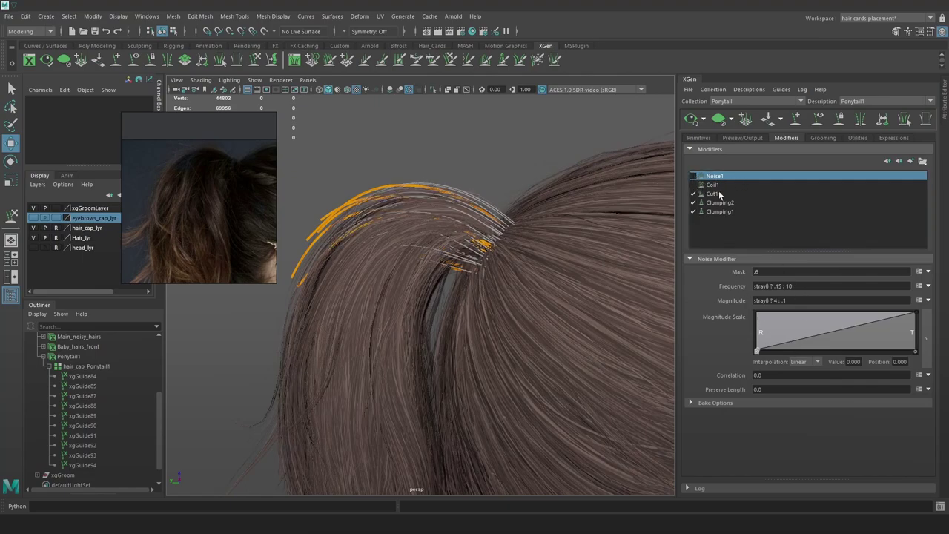
{"action": "left_click", "coordinate": [693, 177]}
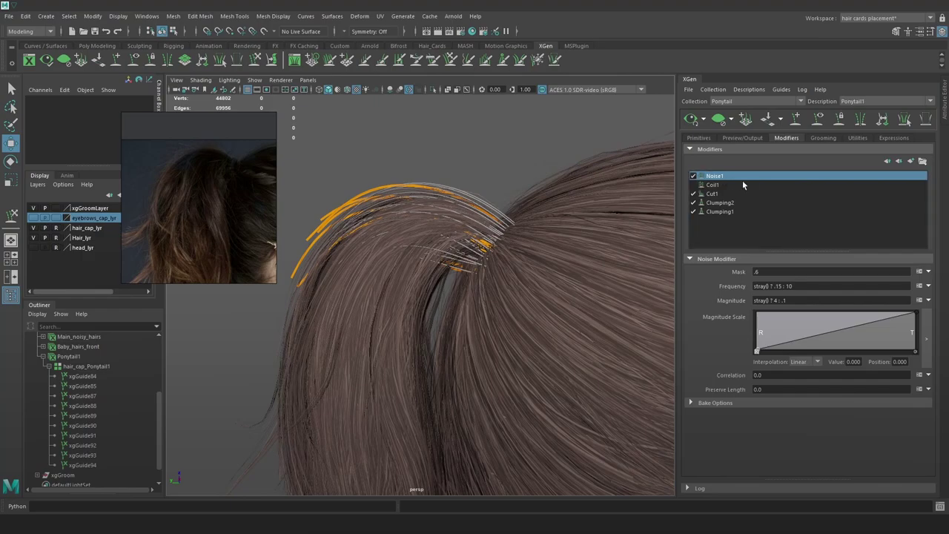
Add a second Noise modifier to the Ponytail1 description and set its magnitude to 3
{"action": "left_click", "coordinate": [911, 161]}
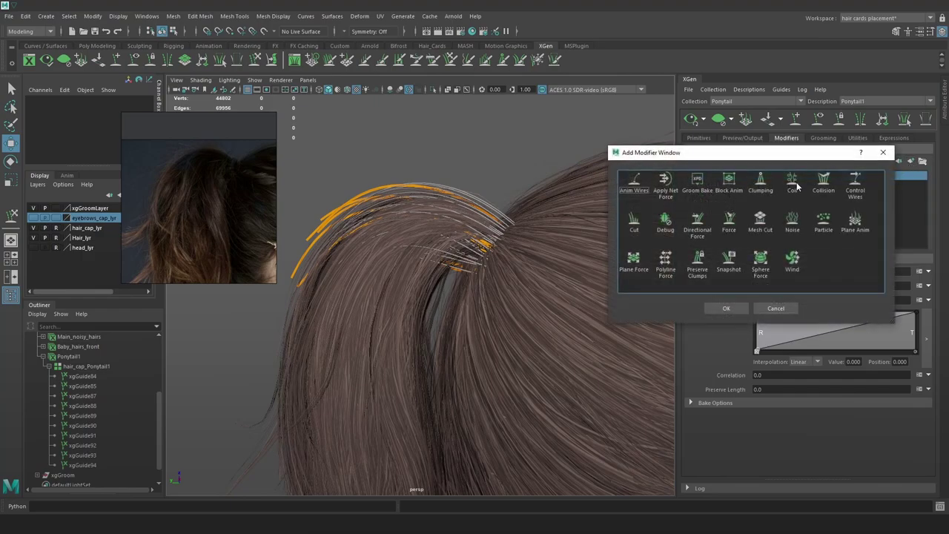
{"action": "left_click", "coordinate": [792, 221]}
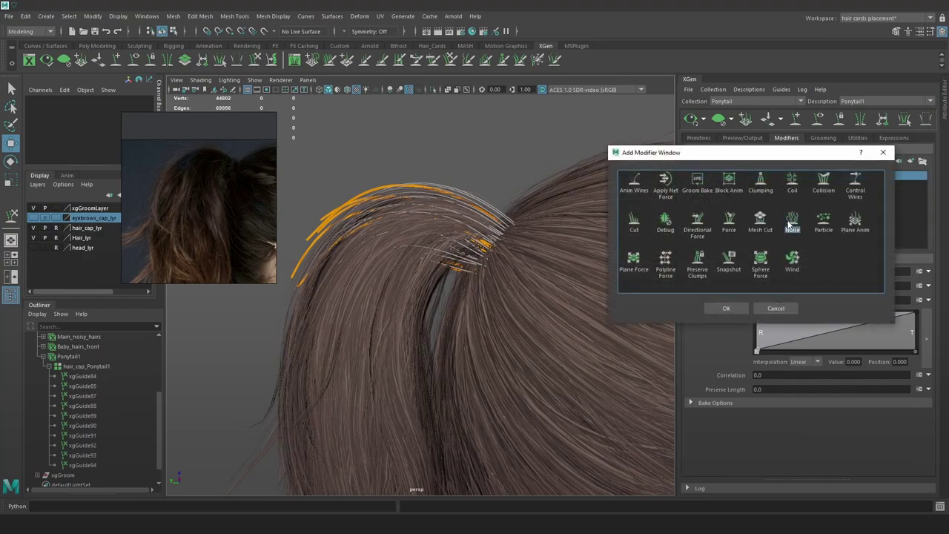
{"action": "left_click", "coordinate": [726, 308]}
{"action": "left_click", "coordinate": [782, 300]}
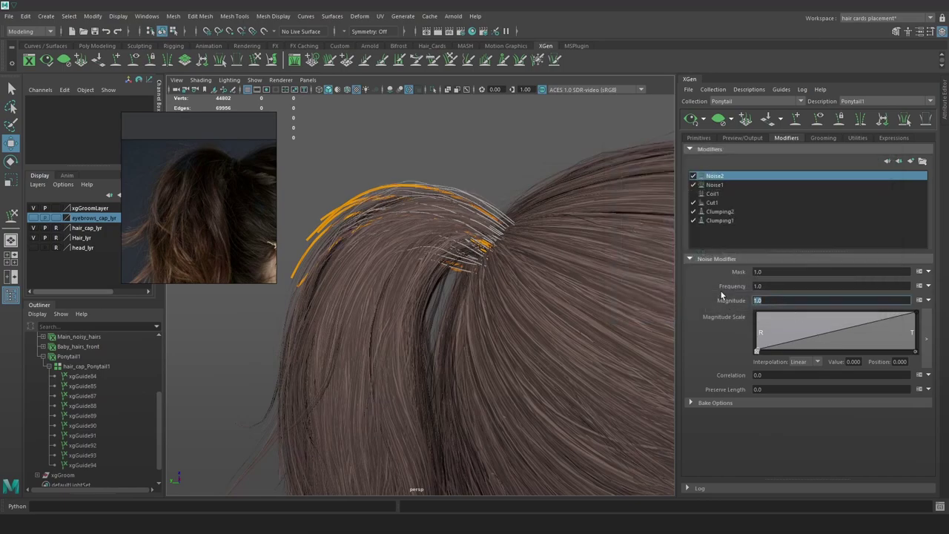
{"action": "type", "text": "3"}
{"action": "key", "text": "Return"}
Try Noise2 magnitudes of 14 and 7, settle on 14, and set its frequency to .2
{"action": "left_click", "coordinate": [782, 300]}
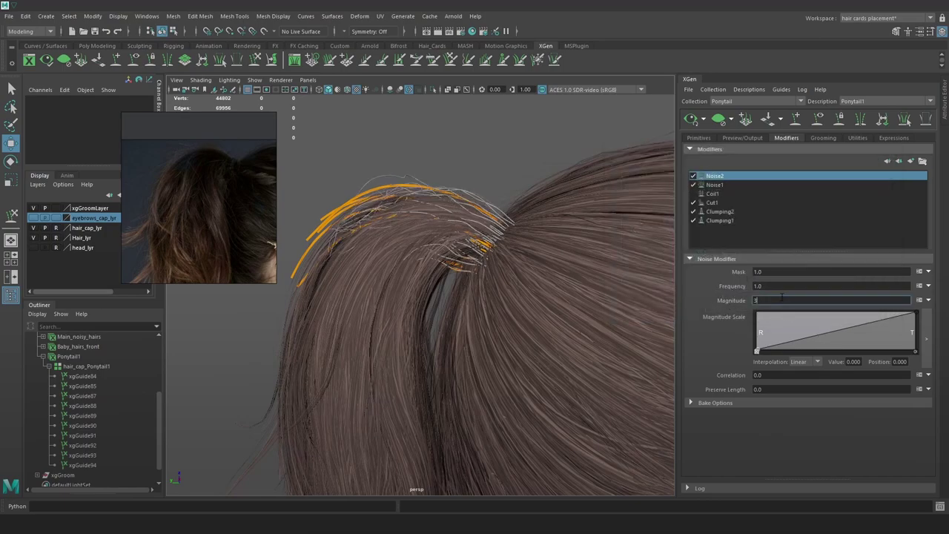
{"action": "type", "text": "14"}
{"action": "key", "text": "Return"}
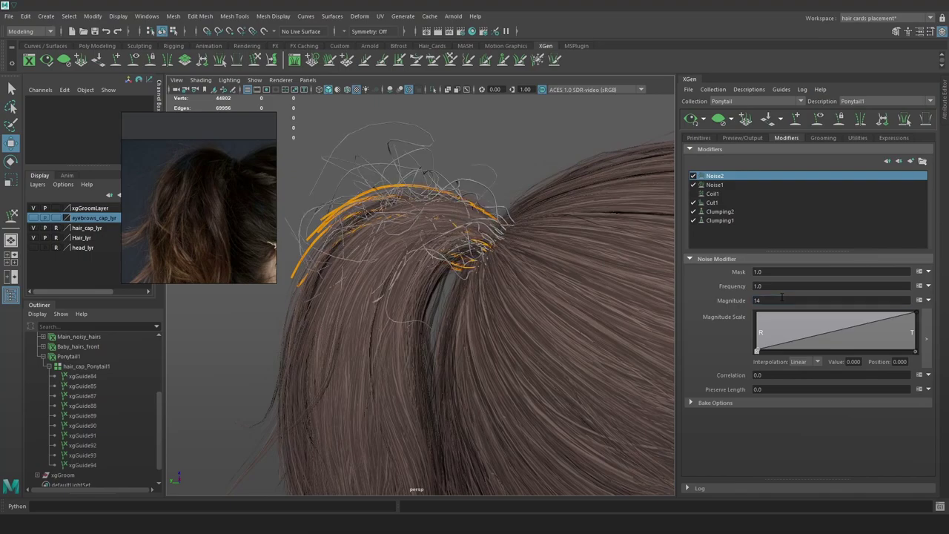
{"action": "type", "text": "1"}
{"action": "key", "text": "Return"}
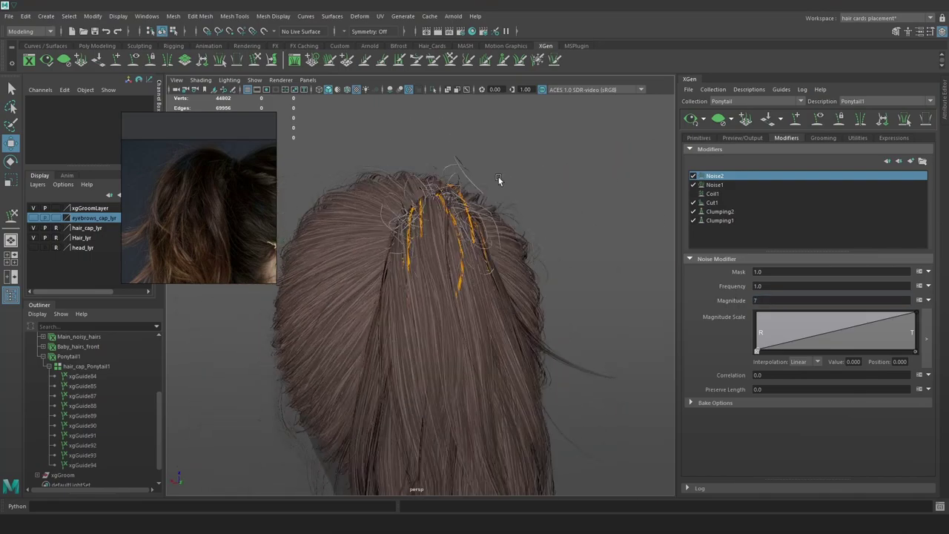
{"action": "left_click_drag", "start_coordinate": [500, 181], "coordinate": [326, 201], "text": "alt"}
{"action": "left_click_drag", "start_coordinate": [771, 299], "coordinate": [702, 282]}
{"action": "type", "text": "14"}
{"action": "key", "text": "Return"}
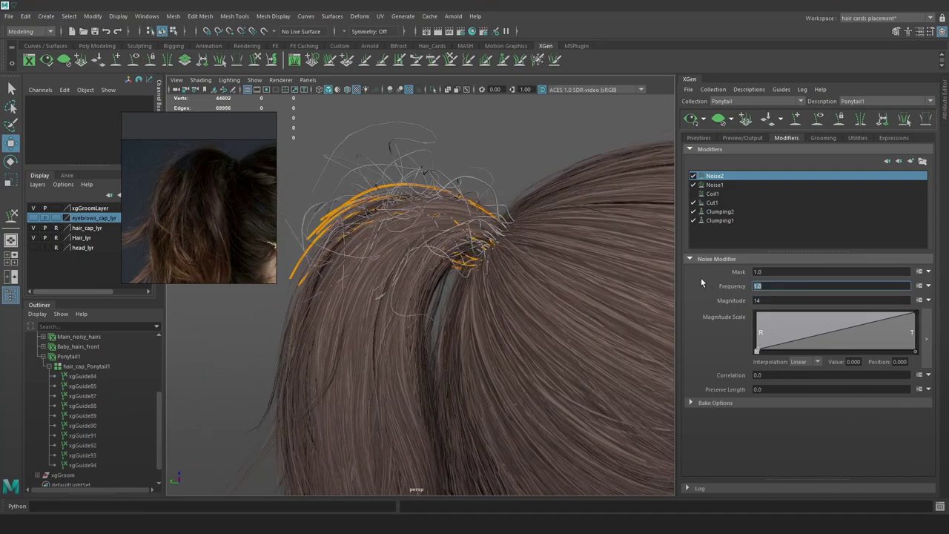
{"action": "type", "text": ".2"}
{"action": "key", "text": "Return"}
Select all the Ponytail1 guides, rotate them at the ponytail base and refresh the XGen preview
{"action": "mouse_move", "coordinate": [458, 246]}
{"action": "left_mouse_down", "text": "alt"}
{"action": "mouse_move", "coordinate": [653, 232]}
{"action": "mouse_move", "coordinate": [504, 269]}
{"action": "left_mouse_up", "text": "alt"}
{"action": "key", "text": "4"}
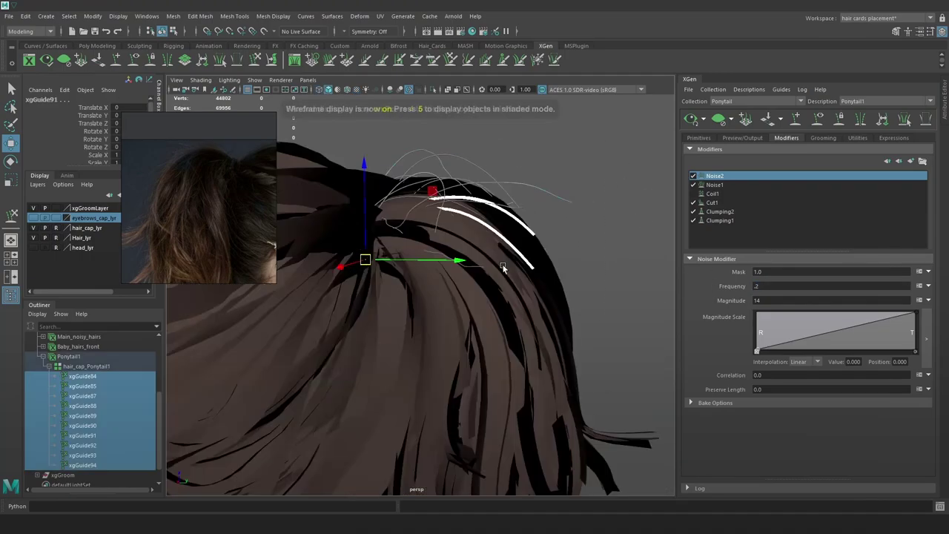
{"action": "key", "text": "6"}
{"action": "key", "text": "e"}
{"action": "left_click", "coordinate": [691, 120]}
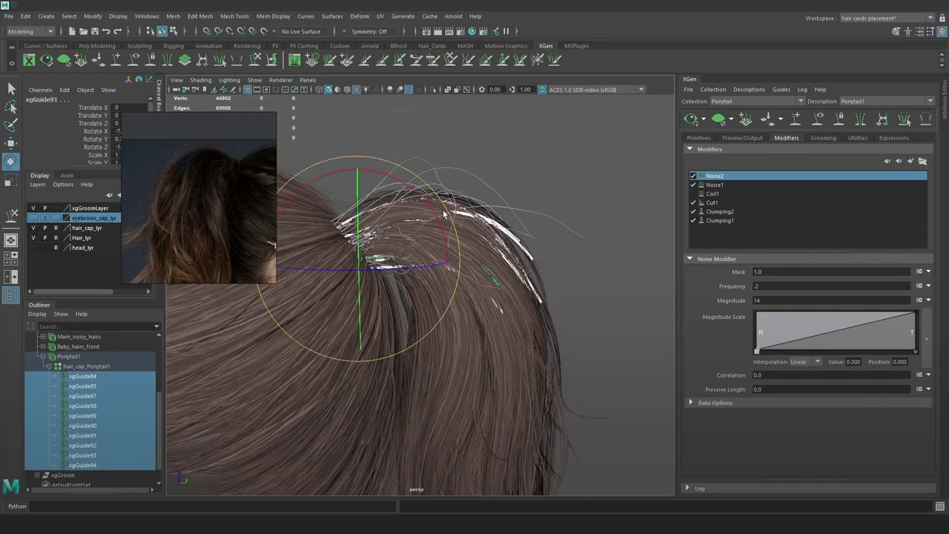
Rotate the guides further down onto the ponytail from the back and side, refreshing the XGen preview
{"action": "left_click_drag", "start_coordinate": [521, 254], "coordinate": [481, 218], "text": "alt"}
{"action": "left_click_drag", "start_coordinate": [441, 251], "coordinate": [488, 264]}
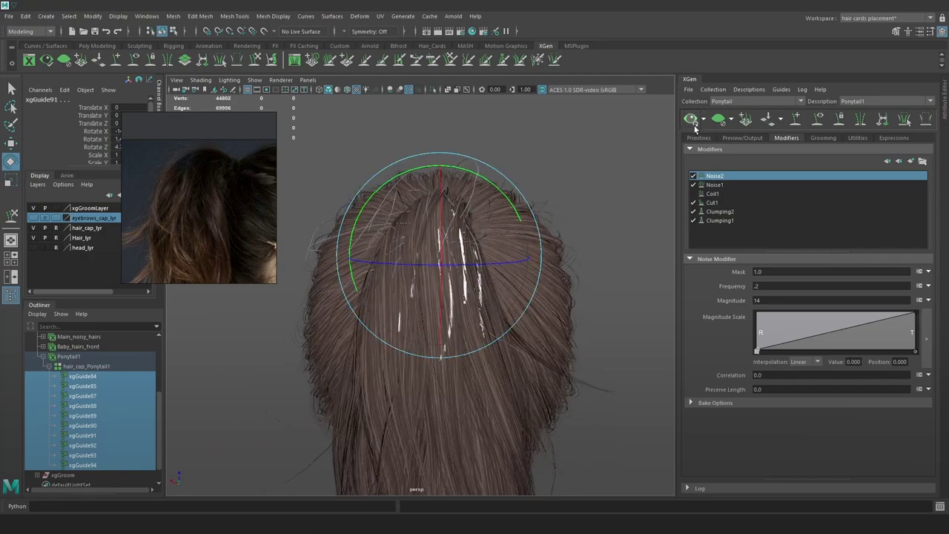
{"action": "left_click", "coordinate": [692, 121]}
{"action": "left_click_drag", "start_coordinate": [545, 216], "coordinate": [434, 241], "text": "alt"}
{"action": "left_click_drag", "start_coordinate": [583, 246], "coordinate": [578, 235]}
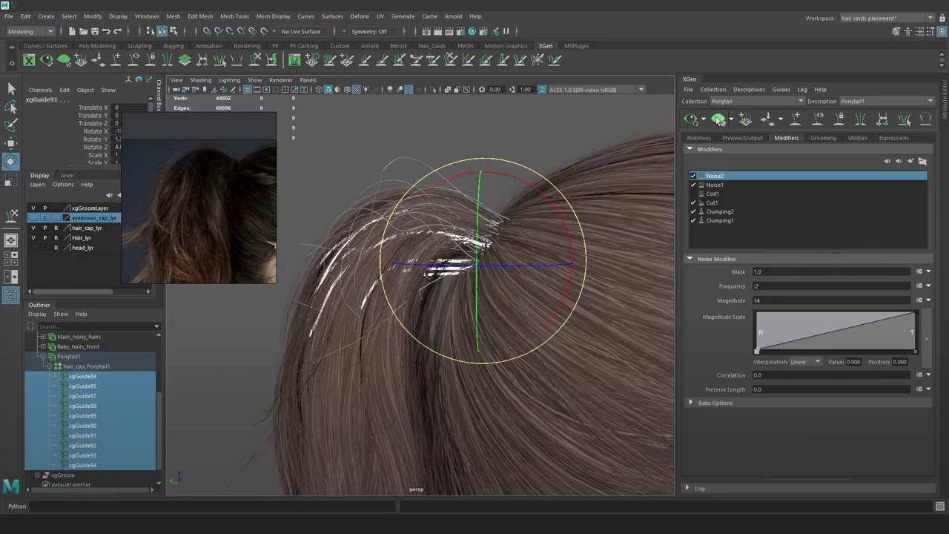
{"action": "left_click", "coordinate": [692, 120]}
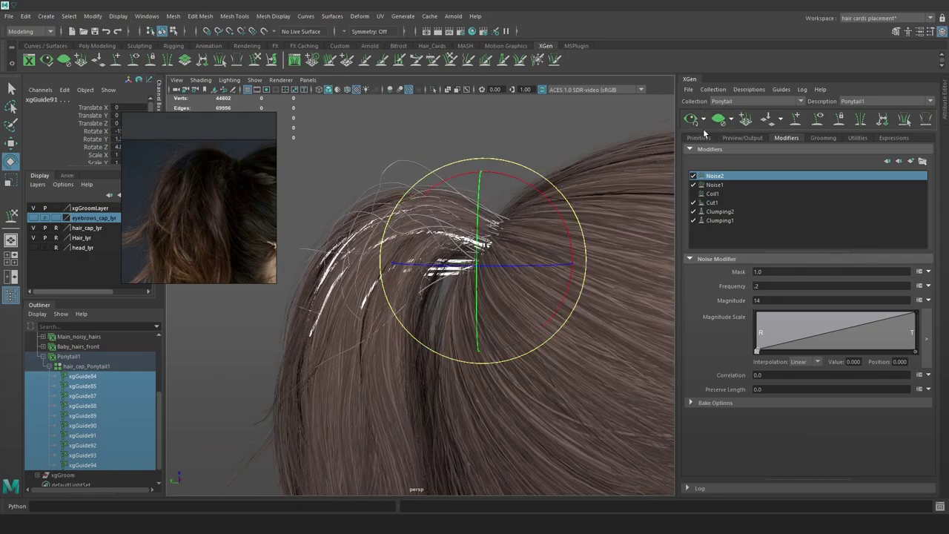
Raise the density of the Ponytail1 primitives to about 25
{"action": "left_click", "coordinate": [699, 138]}
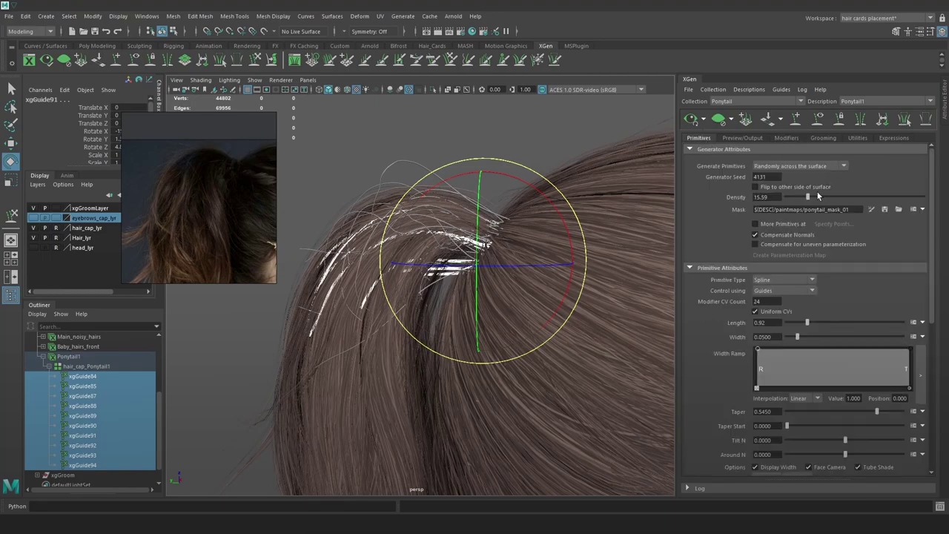
{"action": "mouse_move", "coordinate": [818, 195]}
{"action": "left_mouse_down"}
{"action": "mouse_move", "coordinate": [867, 198]}
{"action": "mouse_move", "coordinate": [817, 201]}
{"action": "left_mouse_up"}
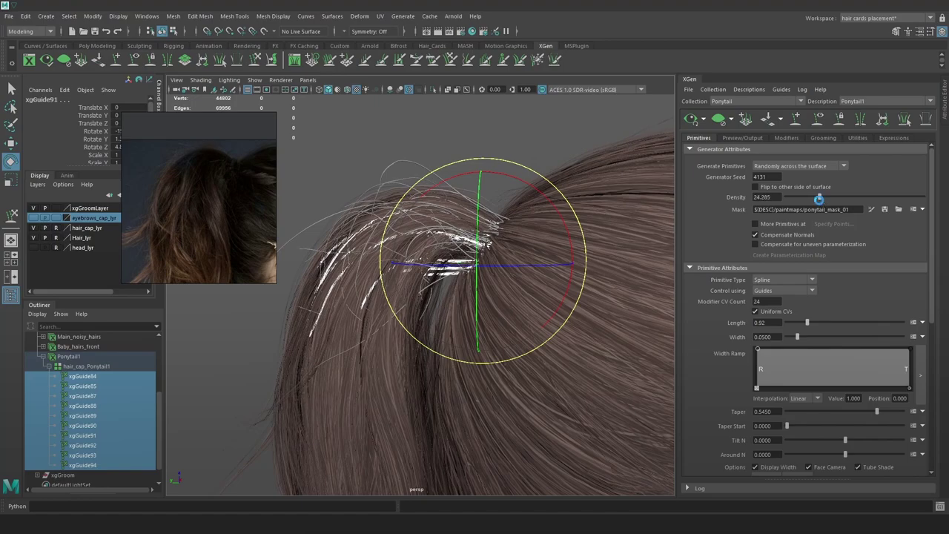
{"action": "left_click_drag", "start_coordinate": [460, 212], "coordinate": [549, 185], "text": "alt"}
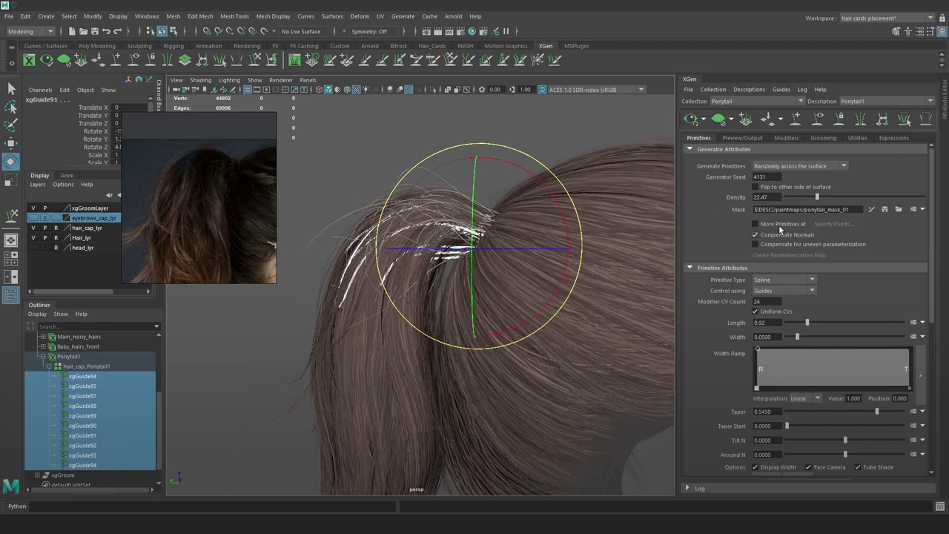
{"action": "mouse_move", "coordinate": [831, 197]}
{"action": "left_mouse_down"}
{"action": "mouse_move", "coordinate": [844, 197]}
{"action": "mouse_move", "coordinate": [815, 196]}
{"action": "left_mouse_up"}
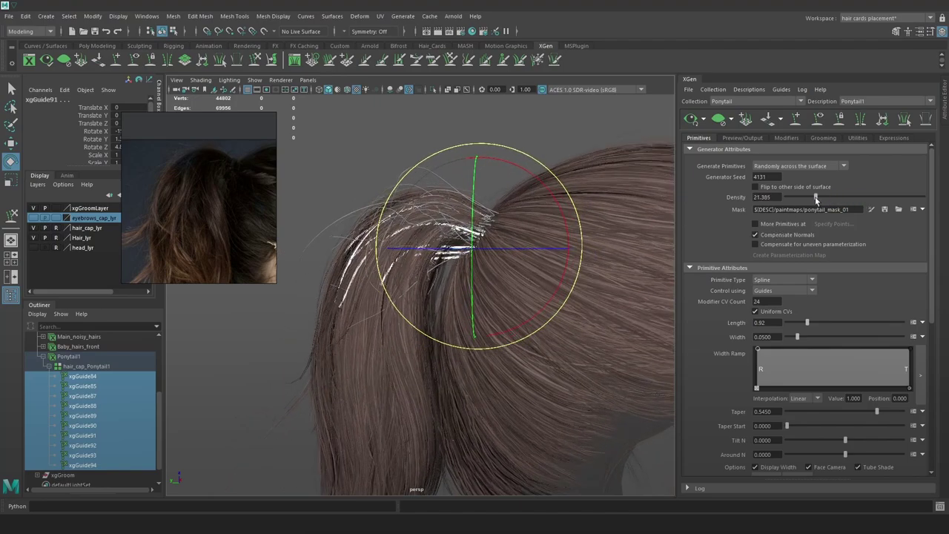
Inspect the guides and flyaway curves from behind in wireframe, then clear the selection and restore textured shading
{"action": "mouse_move", "coordinate": [651, 221]}
{"action": "left_mouse_down", "text": "alt"}
{"action": "mouse_move", "coordinate": [619, 231]}
{"action": "mouse_move", "coordinate": [708, 238]}
{"action": "mouse_move", "coordinate": [582, 270]}
{"action": "left_mouse_up", "text": "alt"}
{"action": "key", "text": "4"}
{"action": "left_click", "coordinate": [584, 282]}
{"action": "mouse_move", "coordinate": [455, 360]}
{"action": "left_mouse_down"}
{"action": "mouse_move", "coordinate": [413, 335]}
{"action": "mouse_move", "coordinate": [418, 361]}
{"action": "mouse_move", "coordinate": [406, 354]}
{"action": "left_mouse_up"}
{"action": "left_click", "coordinate": [256, 62]}
{"action": "mouse_move", "coordinate": [413, 305]}
{"action": "left_mouse_down"}
{"action": "mouse_move", "coordinate": [402, 305]}
{"action": "mouse_move", "coordinate": [475, 337]}
{"action": "mouse_move", "coordinate": [449, 330]}
{"action": "left_mouse_up"}
{"action": "key", "text": "w"}
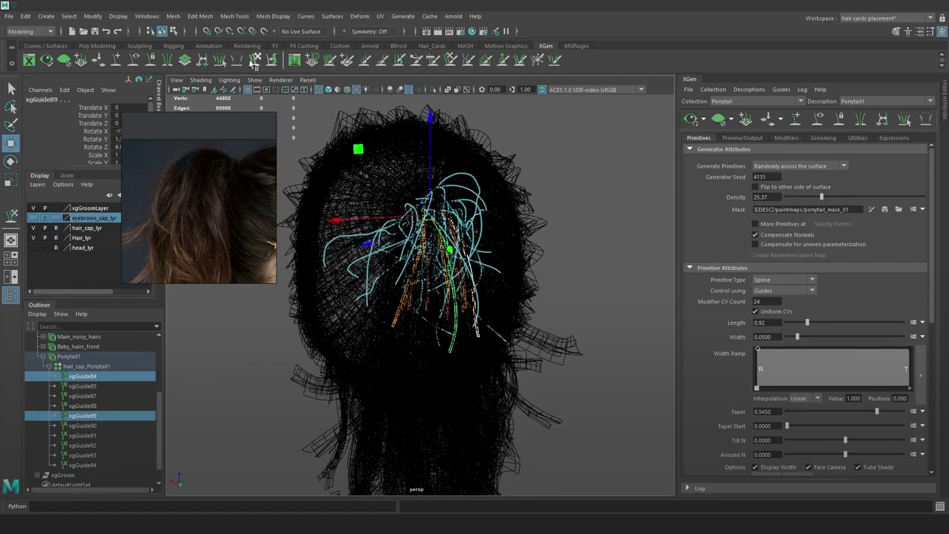
{"action": "left_click", "coordinate": [600, 286]}
{"action": "key", "text": "6"}
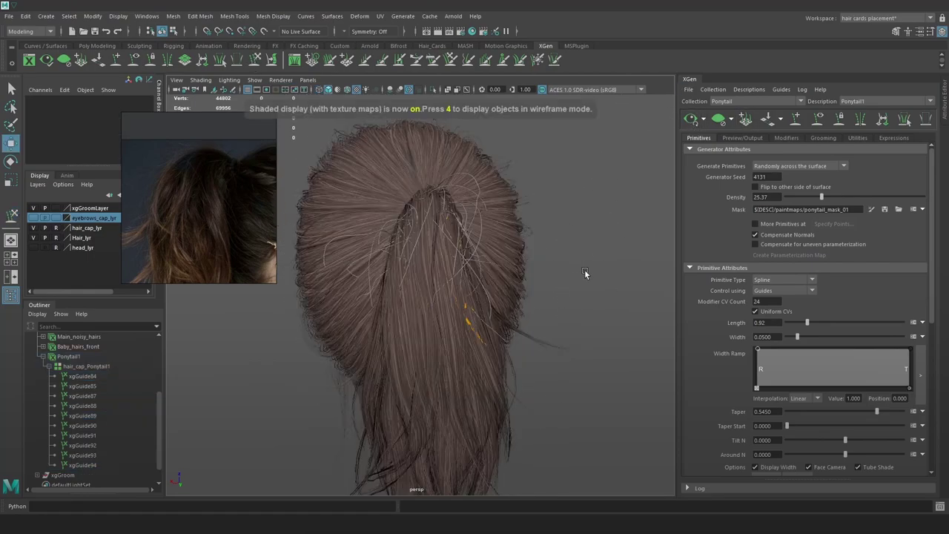
Set the Ponytail1 primitives' density to 24.645 and their length to 1.025
{"action": "left_click_drag", "start_coordinate": [584, 273], "coordinate": [437, 274], "text": "alt"}
{"action": "mouse_move", "coordinate": [822, 197]}
{"action": "left_mouse_down"}
{"action": "mouse_move", "coordinate": [812, 199]}
{"action": "mouse_move", "coordinate": [827, 199]}
{"action": "left_mouse_up"}
{"action": "left_click_drag", "start_coordinate": [808, 322], "coordinate": [811, 321]}
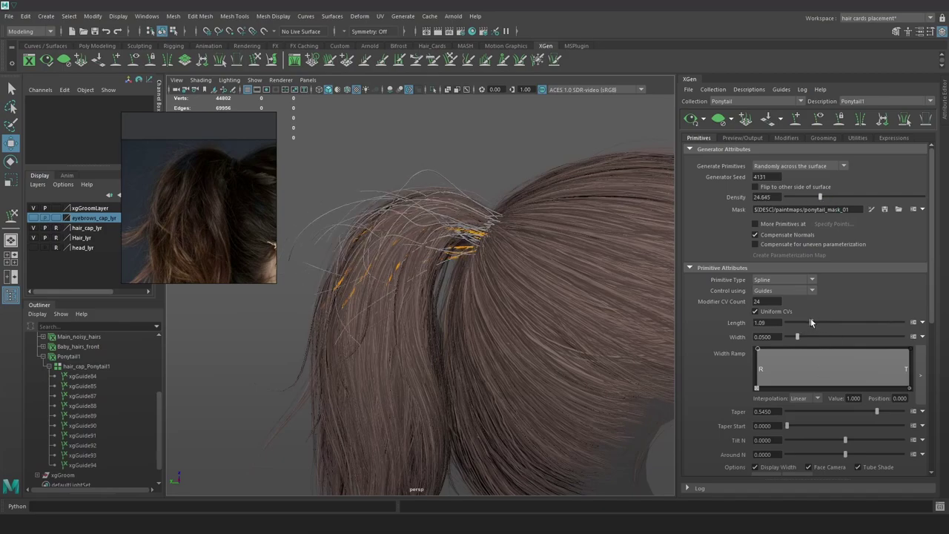
{"action": "left_click_drag", "start_coordinate": [424, 261], "coordinate": [623, 242], "text": "alt"}
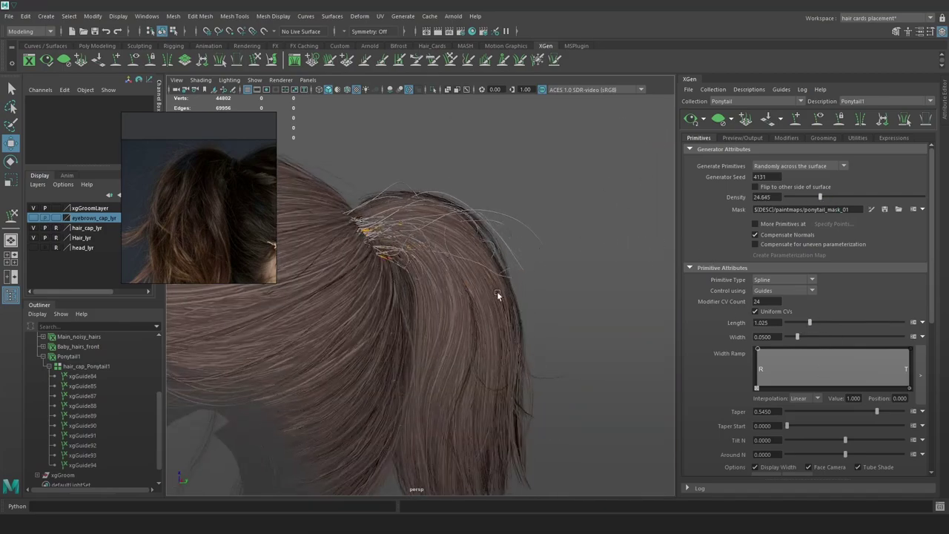
Toggle the Noise2 and Noise1 modifiers to compare their effect on the ponytail flyaways
{"action": "left_click_drag", "start_coordinate": [499, 295], "coordinate": [535, 294], "text": "alt"}
{"action": "left_click", "coordinate": [785, 139]}
{"action": "left_click", "coordinate": [693, 176]}
{"action": "left_click", "coordinate": [694, 176]}
{"action": "left_click", "coordinate": [693, 186]}
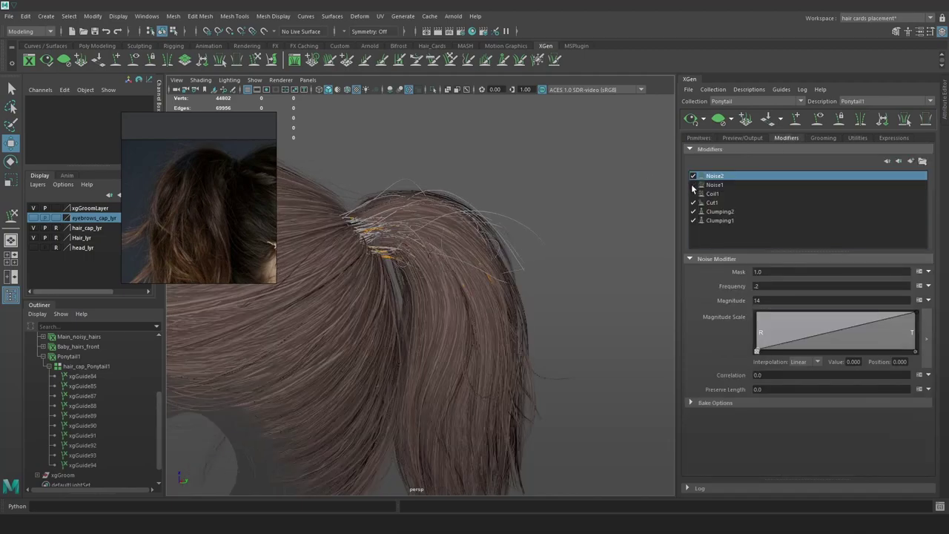
Try stray magnitudes of 40 and 30 in the Noise1 expression, using stray() ? 30 : .1 for the latter
{"action": "left_click", "coordinate": [714, 185]}
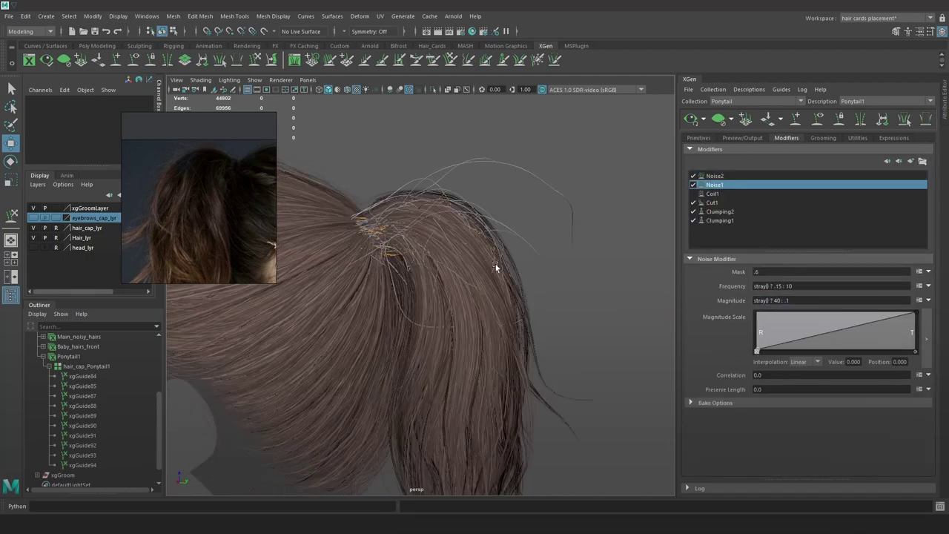
{"action": "left_click_drag", "start_coordinate": [495, 264], "coordinate": [461, 271], "text": "alt"}
{"action": "left_click", "coordinate": [770, 300]}
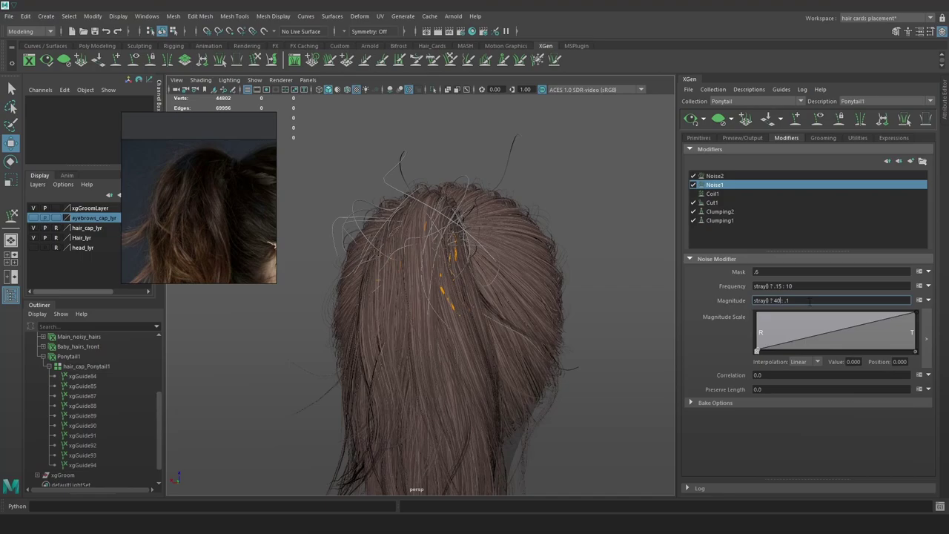
{"action": "key", "text": "Return"}
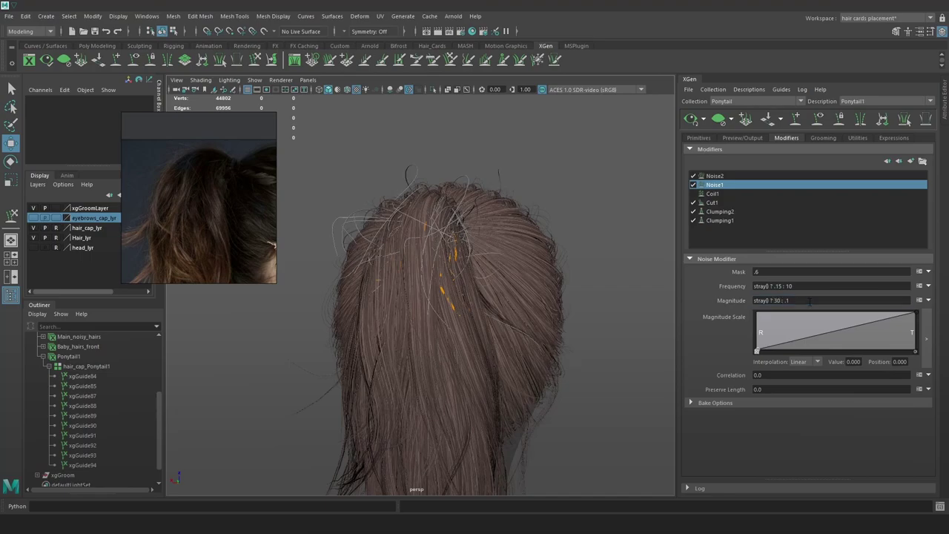
Set the description's stray percentage to 40 and check the flyaways from the side
{"action": "left_click", "coordinate": [749, 89]}
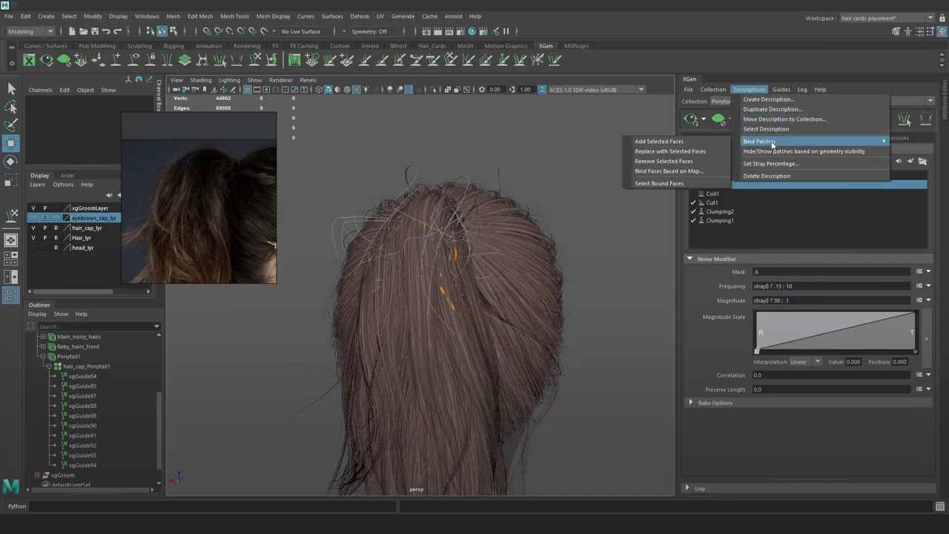
{"action": "left_click", "coordinate": [779, 165]}
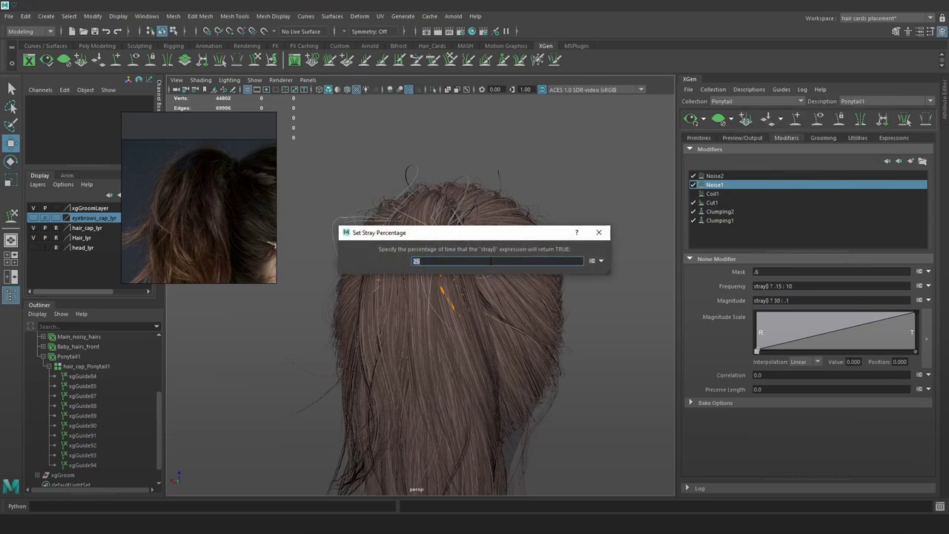
{"action": "type", "text": "40"}
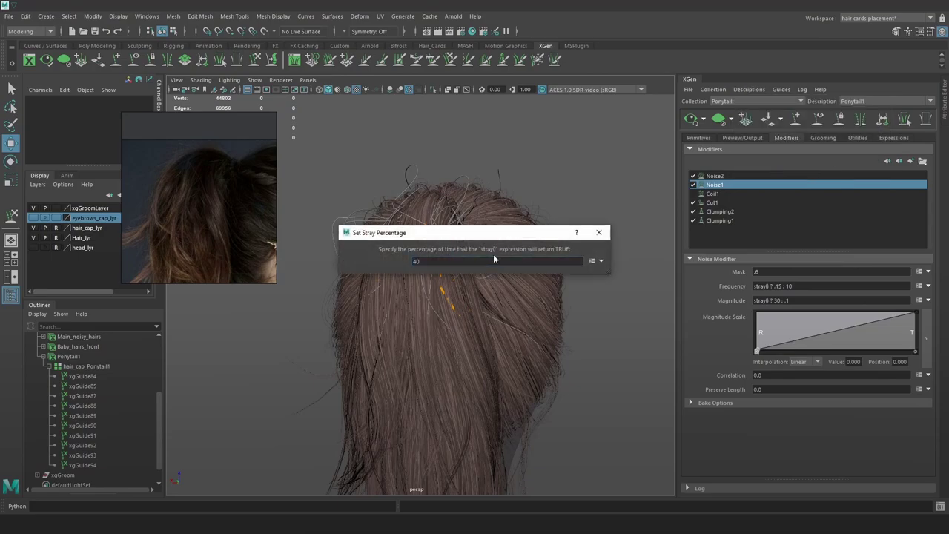
{"action": "left_click_drag", "start_coordinate": [478, 232], "coordinate": [624, 235]}
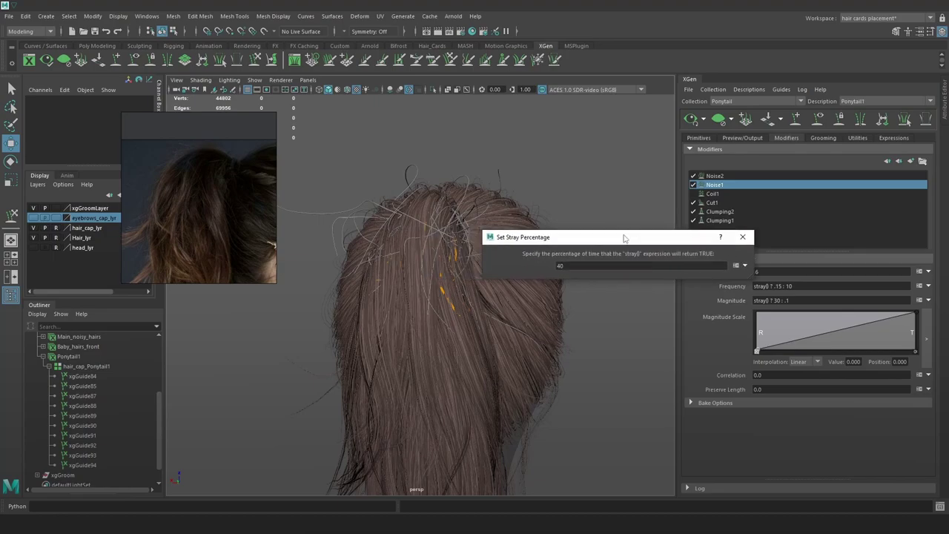
{"action": "left_click", "coordinate": [743, 235]}
{"action": "left_click_drag", "start_coordinate": [560, 255], "coordinate": [778, 297], "text": "alt"}
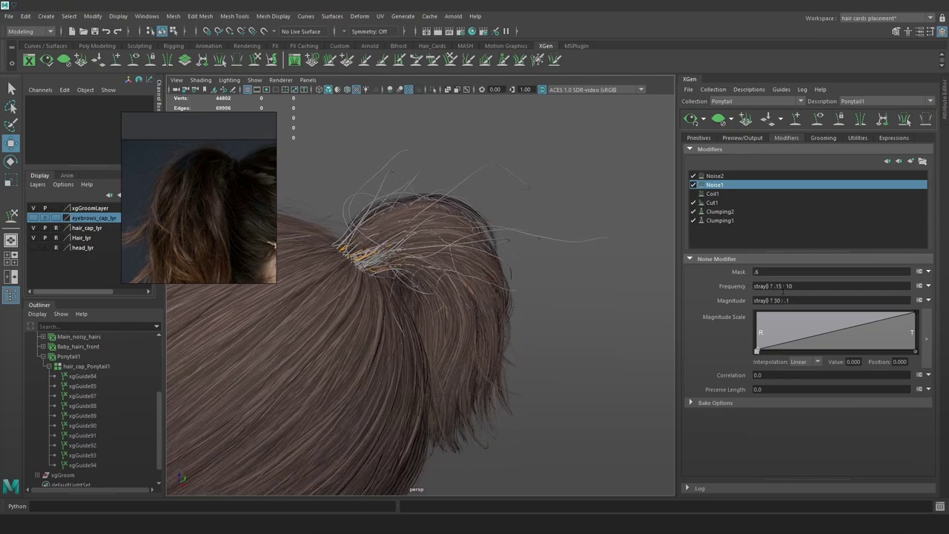
Set the Noise1 magnitude expression to stray() ? 20 : .1
{"action": "left_click", "coordinate": [778, 301]}
{"action": "type", "text": "2"}
{"action": "key", "text": "Return"}
Toggle the noise modifiers to compare the flyaways, and enable the Coil1 modifier
{"action": "left_click_drag", "start_coordinate": [555, 229], "coordinate": [482, 270], "text": "alt"}
{"action": "left_click", "coordinate": [693, 185]}
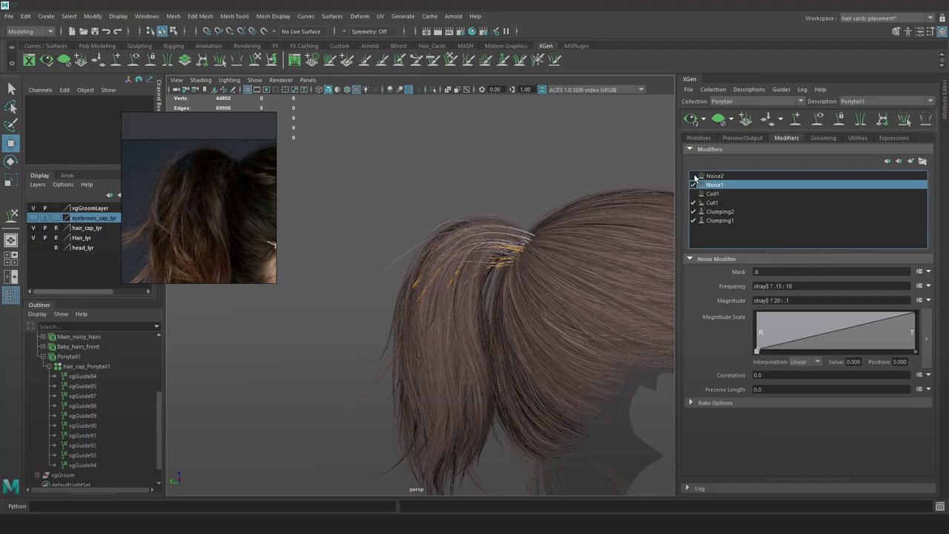
{"action": "left_click", "coordinate": [694, 195]}
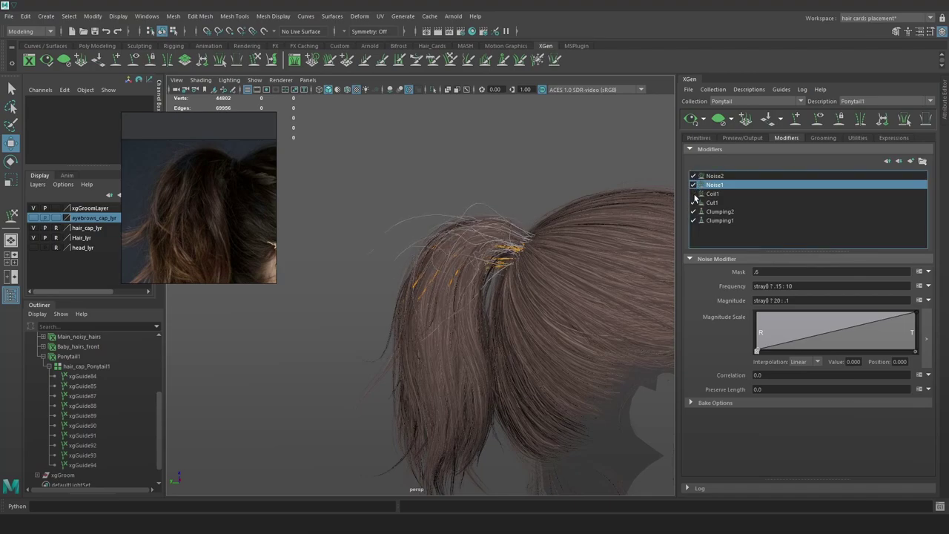
{"action": "left_click_drag", "start_coordinate": [578, 243], "coordinate": [595, 253], "text": "alt"}
Compare the flyaways with Cut1 and Noise1 switched off and on, and check them in wireframe display
{"action": "left_click", "coordinate": [693, 202]}
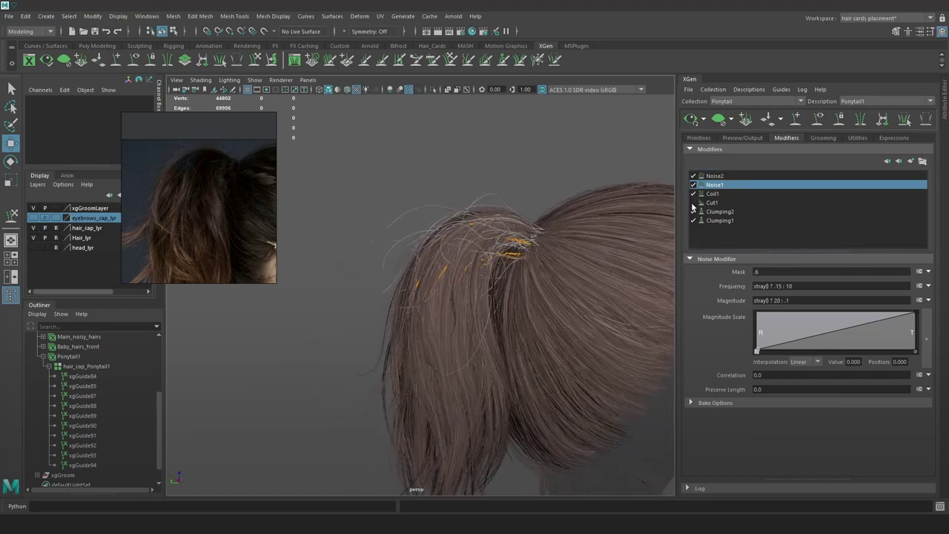
{"action": "left_click", "coordinate": [694, 203]}
{"action": "key", "text": "4"}
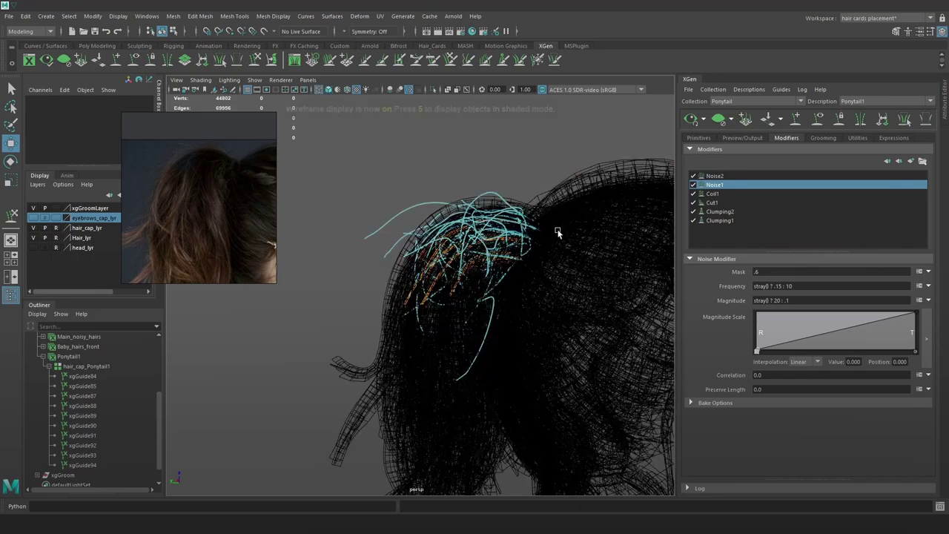
{"action": "key", "text": "5"}
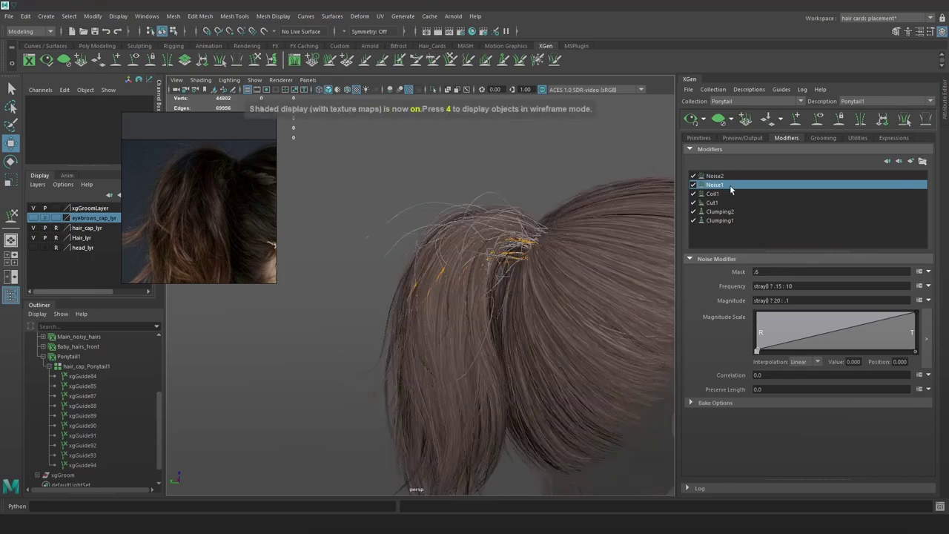
{"action": "left_click", "coordinate": [727, 188]}
{"action": "left_click", "coordinate": [692, 187]}
{"action": "left_click", "coordinate": [692, 187]}
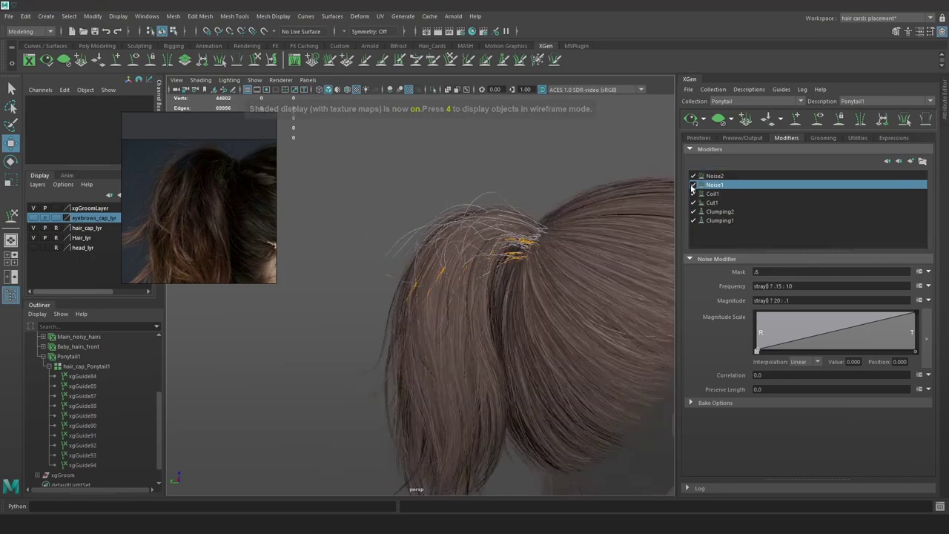
Try .10 as the stray value in Noise1's frequency expression, and settle on stray() ? .20 : 10
{"action": "left_click", "coordinate": [781, 286]}
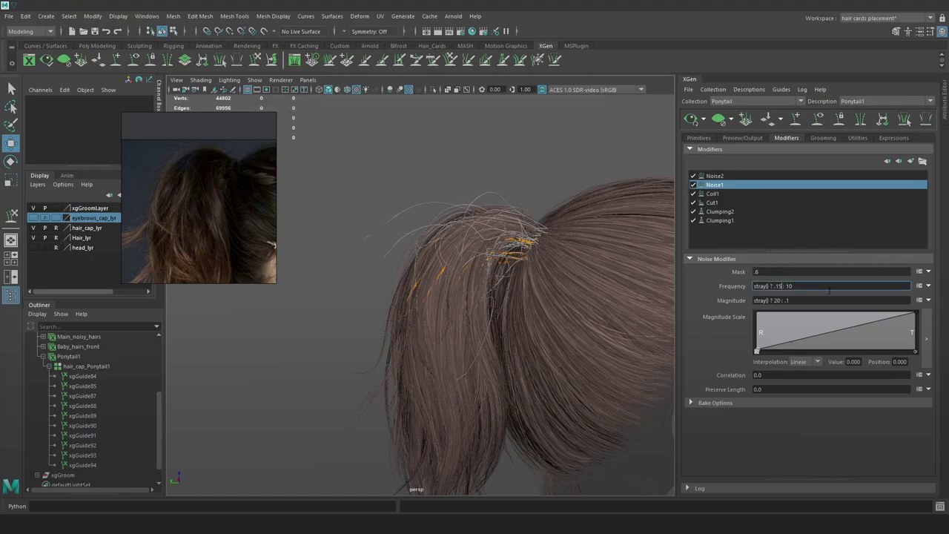
{"action": "key", "text": "Return"}
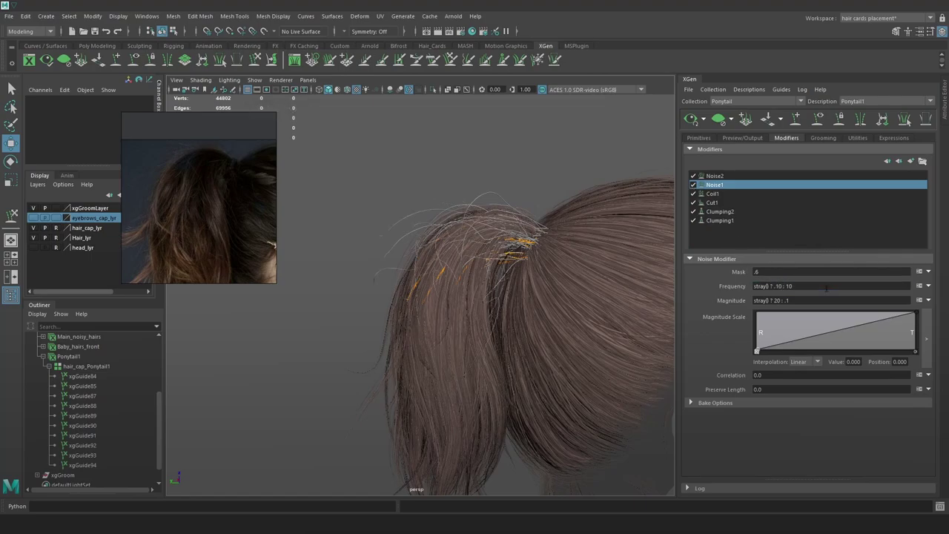
{"action": "mouse_move", "coordinate": [624, 313]}
{"action": "left_mouse_down", "text": "alt"}
{"action": "mouse_move", "coordinate": [530, 318]}
{"action": "mouse_move", "coordinate": [615, 316]}
{"action": "left_mouse_up", "text": "alt"}
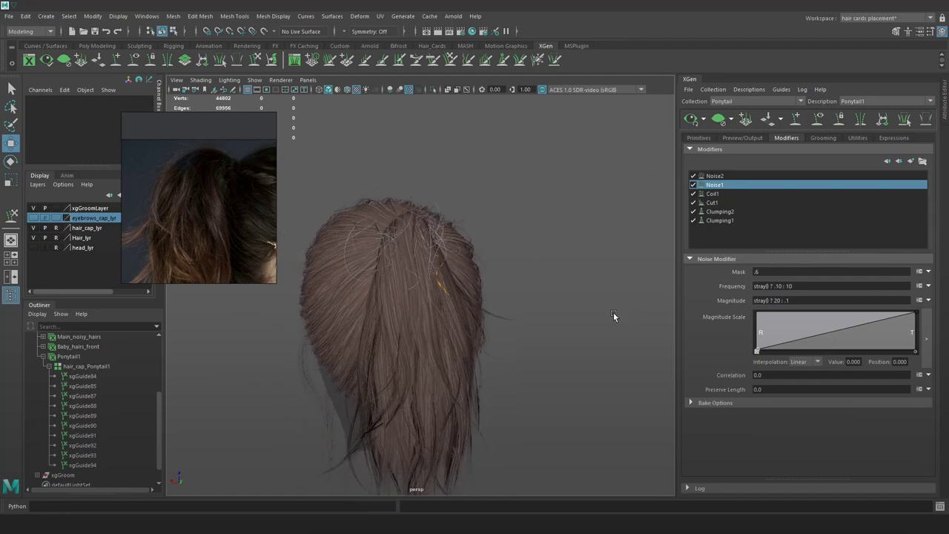
{"action": "left_click", "coordinate": [780, 286]}
{"action": "type", "text": "2"}
{"action": "key", "text": "Return"}
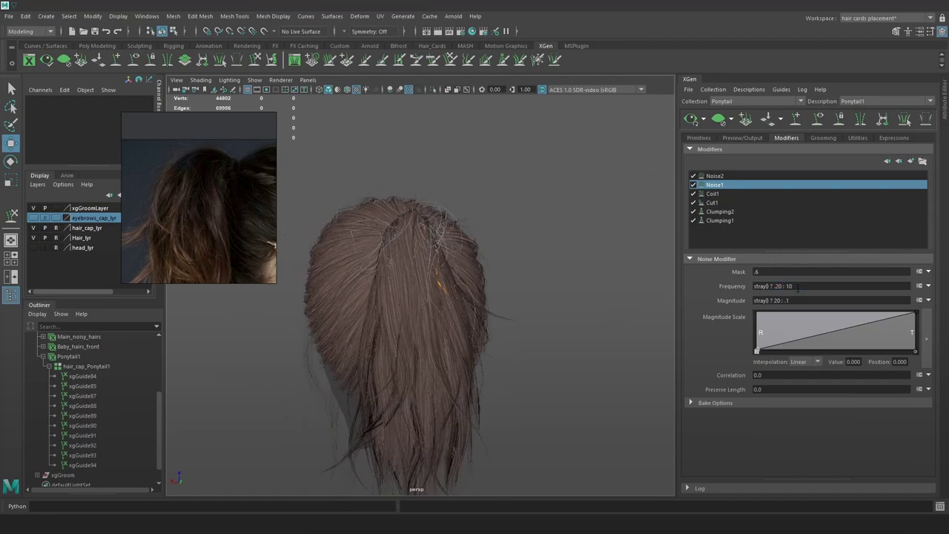
{"action": "left_click_drag", "start_coordinate": [616, 259], "coordinate": [367, 243], "text": "alt"}
{"action": "scroll", "coordinate": [367, 243], "scroll_direction": "up", "scroll_amount": 4}
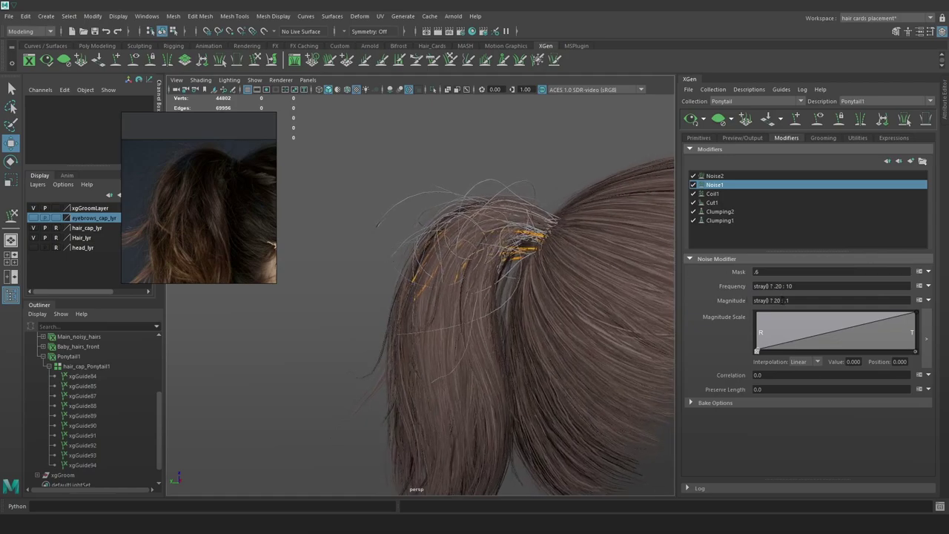
Set the Noise1 magnitude expression to stray() ? 14 : .1 and check the flyaways from the side
{"action": "left_click", "coordinate": [777, 300]}
{"action": "type", "text": "14"}
{"action": "key", "text": "Return"}
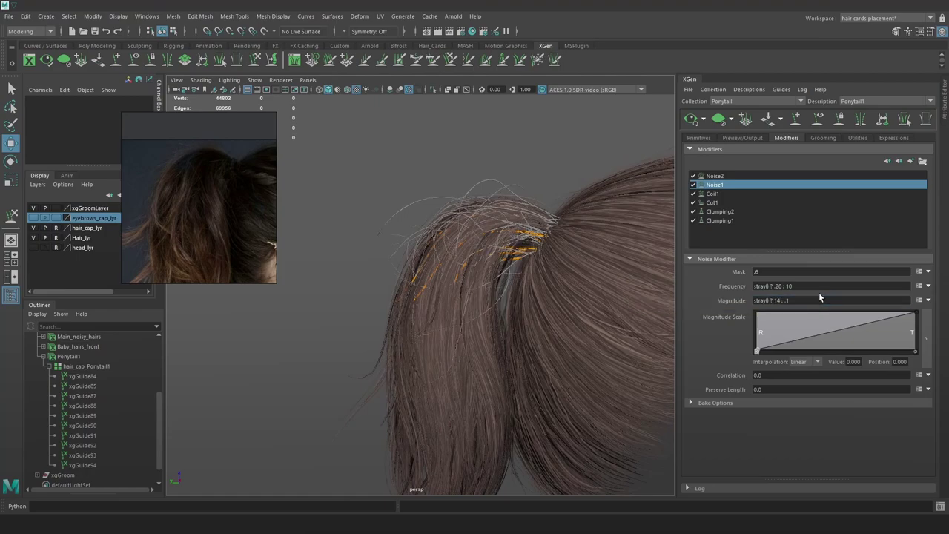
{"action": "mouse_move", "coordinate": [527, 277]}
{"action": "left_mouse_down", "text": "alt"}
{"action": "mouse_move", "coordinate": [640, 283]}
{"action": "mouse_move", "coordinate": [496, 290]}
{"action": "mouse_move", "coordinate": [526, 295]}
{"action": "left_mouse_up", "text": "alt"}
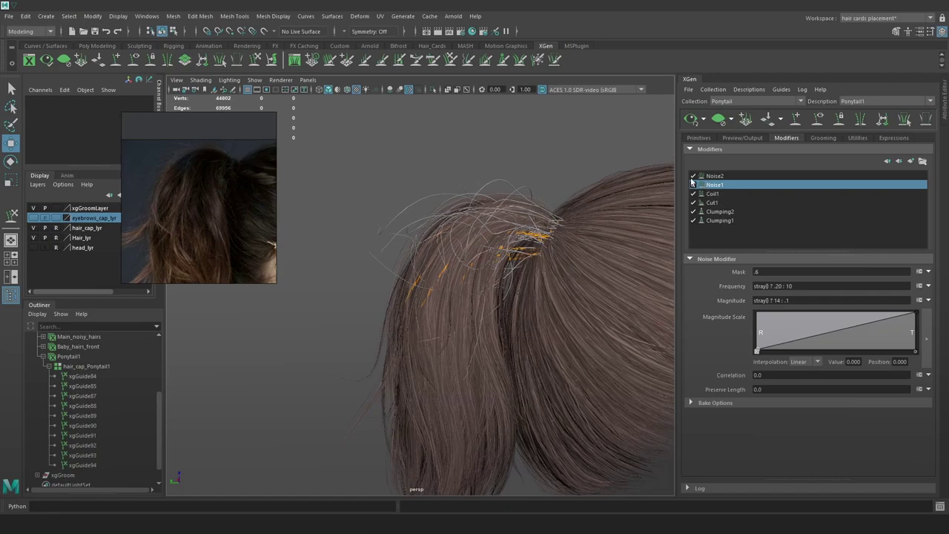
Try Noise2 magnitudes of 12 and 10, and set the value back to 14
{"action": "left_click", "coordinate": [713, 176]}
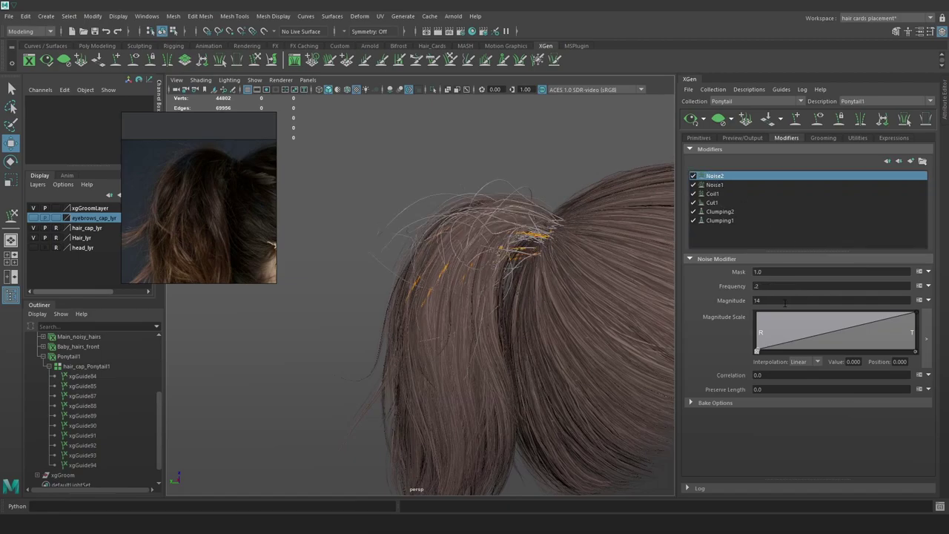
{"action": "left_click_drag", "start_coordinate": [785, 301], "coordinate": [719, 296]}
{"action": "type", "text": "12"}
{"action": "key", "text": "Return"}
{"action": "type", "text": "10\\"}
{"action": "key", "text": "Return"}
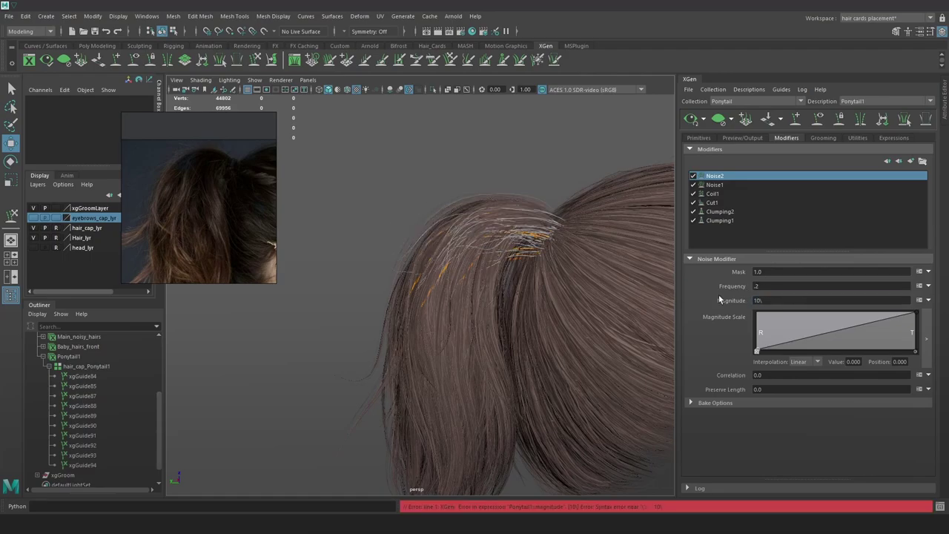
{"action": "left_click", "coordinate": [776, 300]}
{"action": "key", "text": "BackSpace"}
{"action": "key", "text": "Return"}
{"action": "left_click_drag", "start_coordinate": [551, 257], "coordinate": [516, 261], "text": "alt"}
{"action": "left_click", "coordinate": [760, 299]}
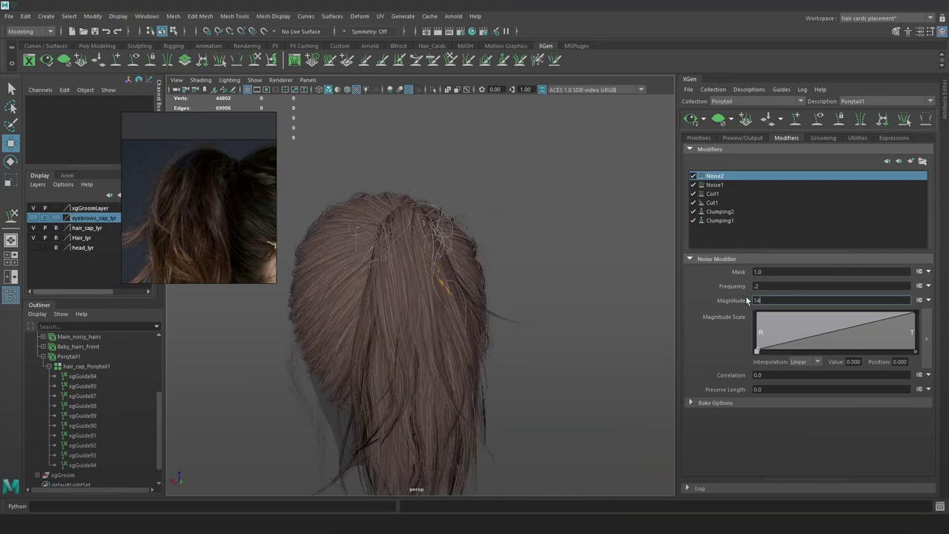
{"action": "key", "text": "Return"}
Rotate a selection of the Ponytail1 guides around the ponytail base and update the XGen preview
{"action": "left_click_drag", "start_coordinate": [593, 236], "coordinate": [560, 235], "text": "alt"}
{"action": "key", "text": "e"}
{"action": "left_click_drag", "start_coordinate": [453, 269], "coordinate": [664, 190]}
{"action": "left_click_drag", "start_coordinate": [405, 252], "coordinate": [380, 249]}
{"action": "left_click", "coordinate": [691, 120]}
Rotate xgGuide85, xgGuide91 and xgGuide94 sideways, update the preview and inspect the flyaways from the side
{"action": "left_click", "coordinate": [383, 326]}
{"action": "left_click_drag", "start_coordinate": [384, 327], "coordinate": [415, 297]}
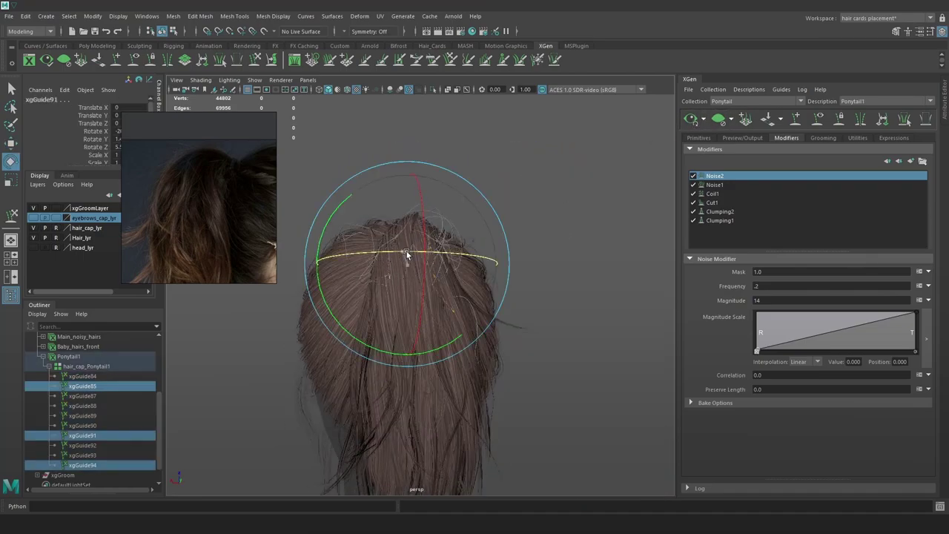
{"action": "left_click_drag", "start_coordinate": [406, 254], "coordinate": [423, 253]}
{"action": "left_click", "coordinate": [691, 119]}
{"action": "left_click_drag", "start_coordinate": [552, 199], "coordinate": [418, 214], "text": "alt"}
{"action": "left_click", "coordinate": [416, 214]}
{"action": "left_click_drag", "start_coordinate": [567, 241], "coordinate": [528, 254], "text": "alt"}
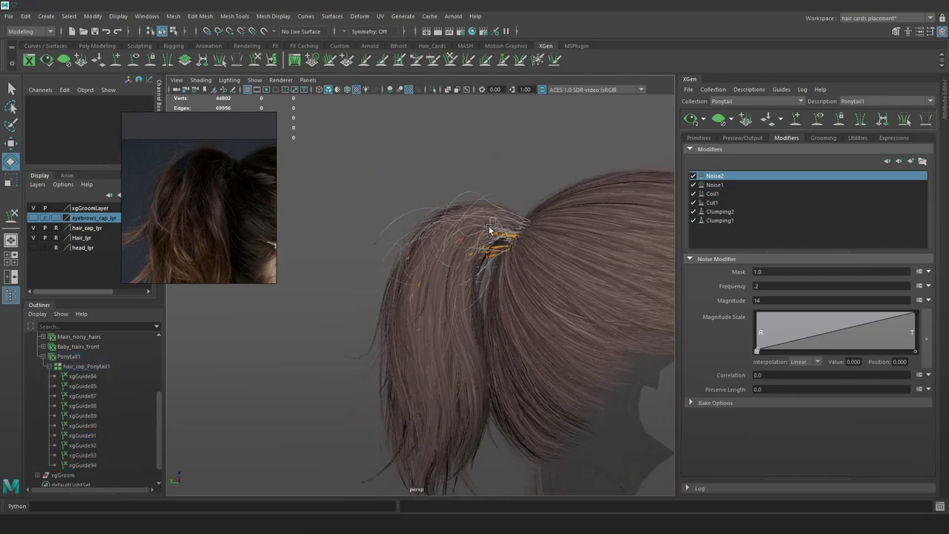
Select the upper ponytail guides, sculpt their ends slightly inward toward the ponytail, and update the XGen preview
{"action": "left_click_drag", "start_coordinate": [489, 228], "coordinate": [517, 239]}
{"action": "left_click_drag", "start_coordinate": [567, 129], "coordinate": [582, 137]}
{"action": "left_click", "coordinate": [691, 119]}
{"action": "left_click", "coordinate": [255, 60]}
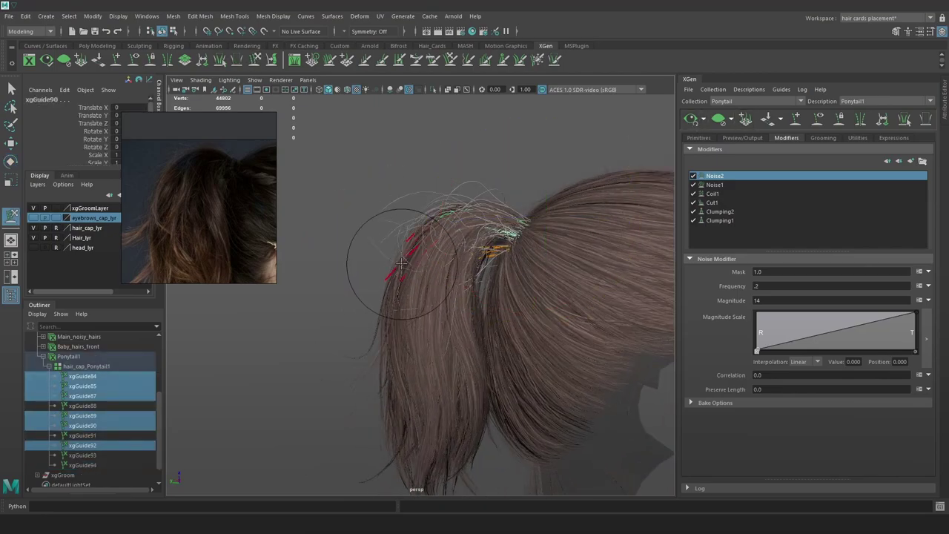
{"action": "mouse_move", "coordinate": [401, 263]}
{"action": "left_mouse_down"}
{"action": "mouse_move", "coordinate": [412, 267]}
{"action": "mouse_move", "coordinate": [423, 252]}
{"action": "left_mouse_up"}
{"action": "left_click", "coordinate": [691, 119]}
{"action": "left_click", "coordinate": [690, 120]}
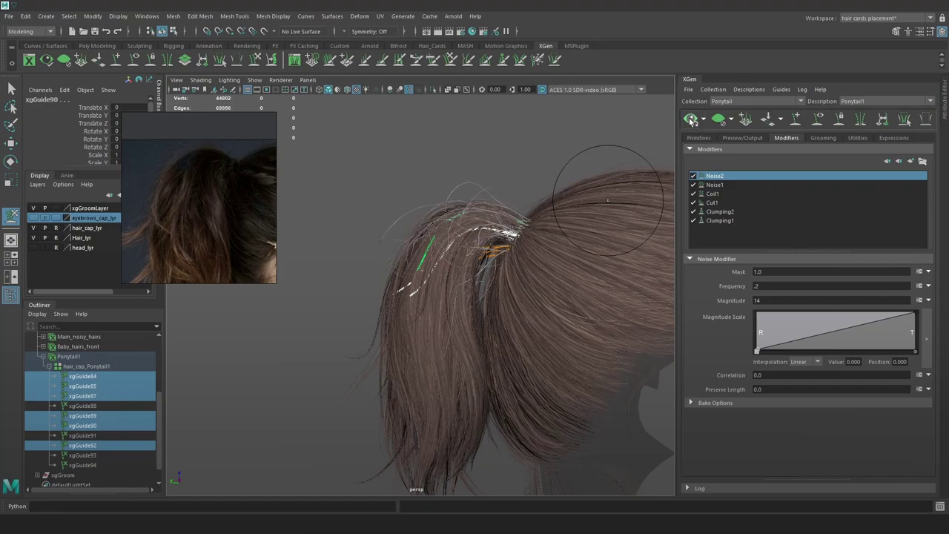
{"action": "mouse_move", "coordinate": [534, 144]}
{"action": "left_mouse_down", "text": "alt"}
{"action": "mouse_move", "coordinate": [502, 159]}
{"action": "mouse_move", "coordinate": [658, 158]}
{"action": "left_mouse_up", "text": "alt"}
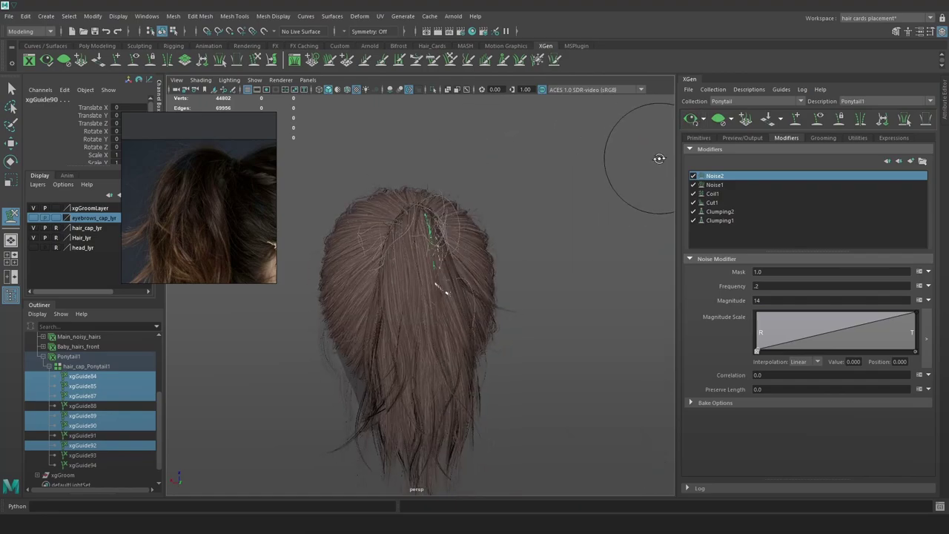
{"action": "key", "text": "w"}
{"action": "left_click", "coordinate": [574, 182]}
{"action": "left_click_drag", "start_coordinate": [570, 197], "coordinate": [295, 202], "text": "alt"}
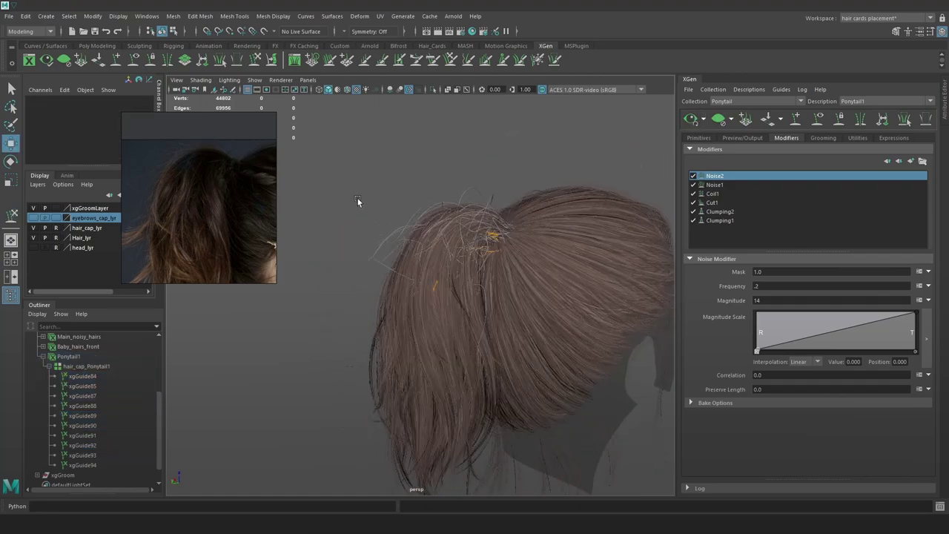
Compare the flyaways with Noise1, Cut1 and Clumping2 switched off and on, viewing them from the back and side
{"action": "left_click_drag", "start_coordinate": [358, 198], "coordinate": [652, 249], "text": "alt"}
{"action": "left_click", "coordinate": [693, 185]}
{"action": "left_click", "coordinate": [692, 186]}
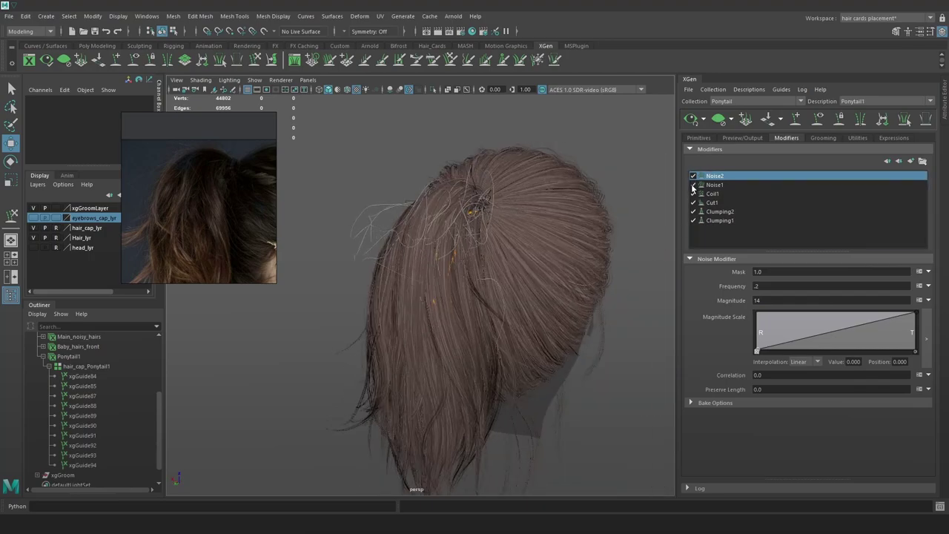
{"action": "left_click", "coordinate": [693, 202]}
{"action": "scroll", "coordinate": [557, 226], "scroll_direction": "up", "scroll_amount": 5}
{"action": "left_click", "coordinate": [693, 211]}
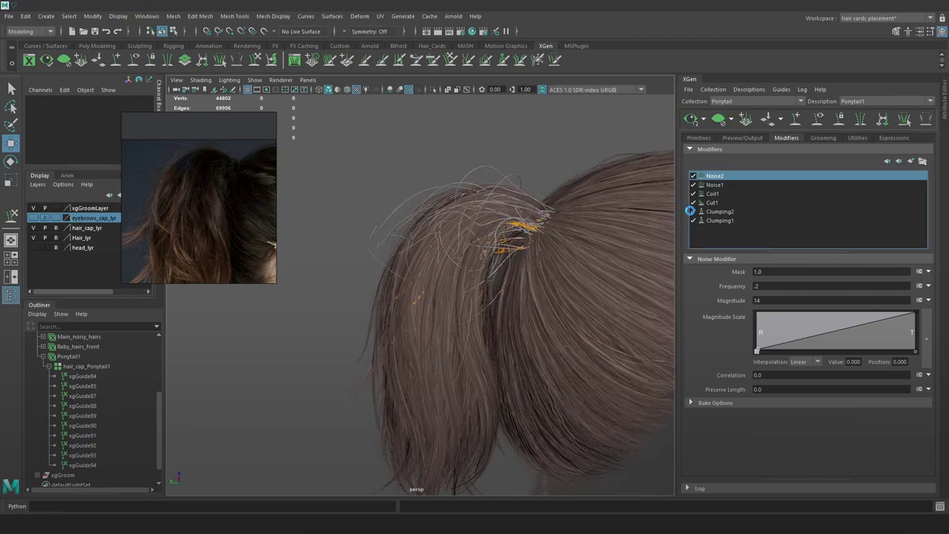
{"action": "left_click", "coordinate": [692, 212]}
{"action": "left_click_drag", "start_coordinate": [561, 231], "coordinate": [648, 249], "text": "alt"}
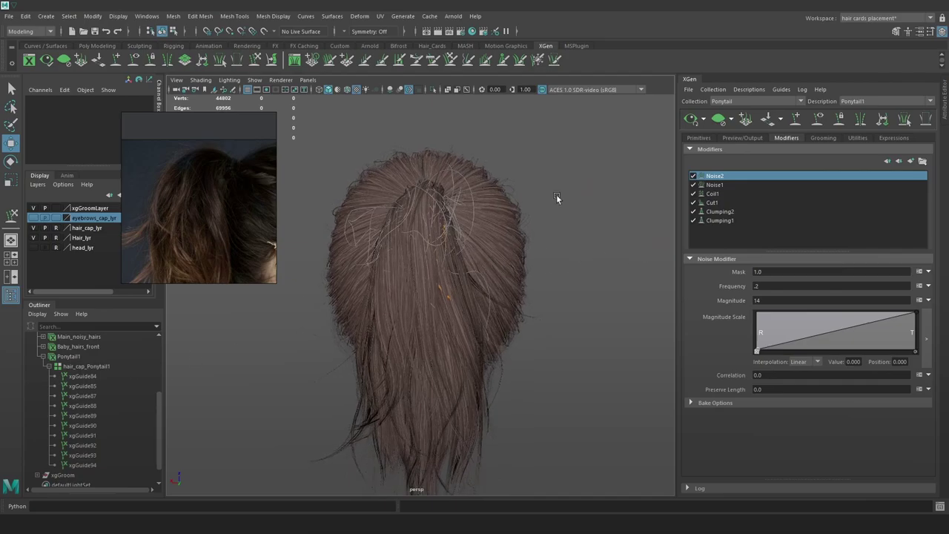
Reduce the Ponytail1 primitive density to 22.11 and check the flyaways from the opposite side
{"action": "left_click", "coordinate": [746, 138]}
{"action": "left_click", "coordinate": [699, 139]}
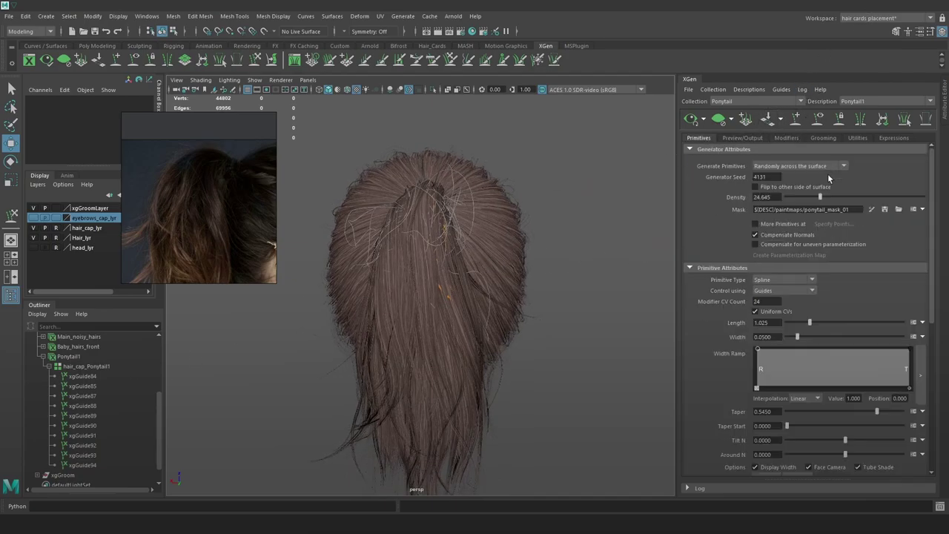
{"action": "left_click_drag", "start_coordinate": [820, 198], "coordinate": [925, 197]}
{"action": "left_click_drag", "start_coordinate": [454, 224], "coordinate": [584, 223], "text": "alt"}
{"action": "mouse_move", "coordinate": [819, 197]}
{"action": "left_mouse_down"}
{"action": "mouse_move", "coordinate": [801, 196]}
{"action": "mouse_move", "coordinate": [816, 198]}
{"action": "left_mouse_up"}
{"action": "left_click_drag", "start_coordinate": [654, 257], "coordinate": [680, 256], "text": "alt"}
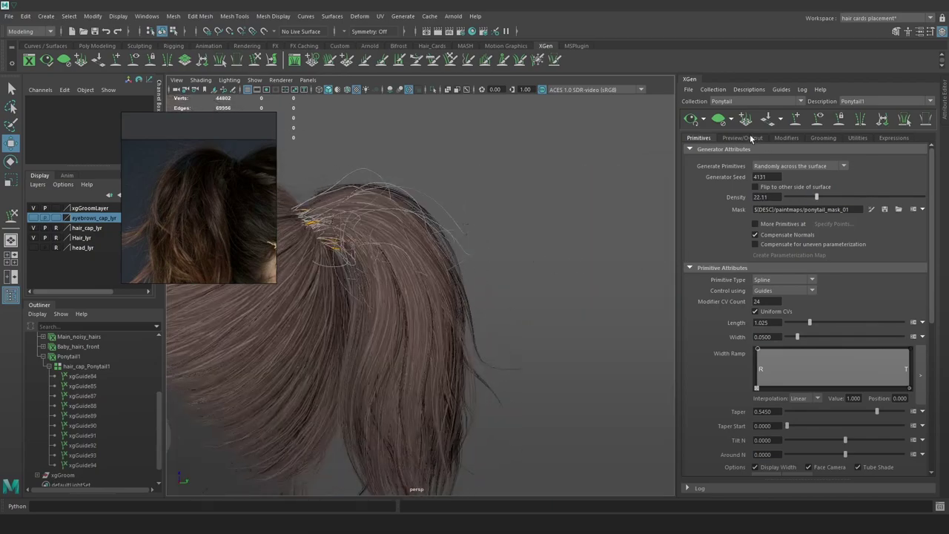
Bring up Ponytail1's MEL output settings, and load Ponytail1.mel from the Created_Curves folder into the Hair_23 scene
{"action": "left_click", "coordinate": [750, 137]}
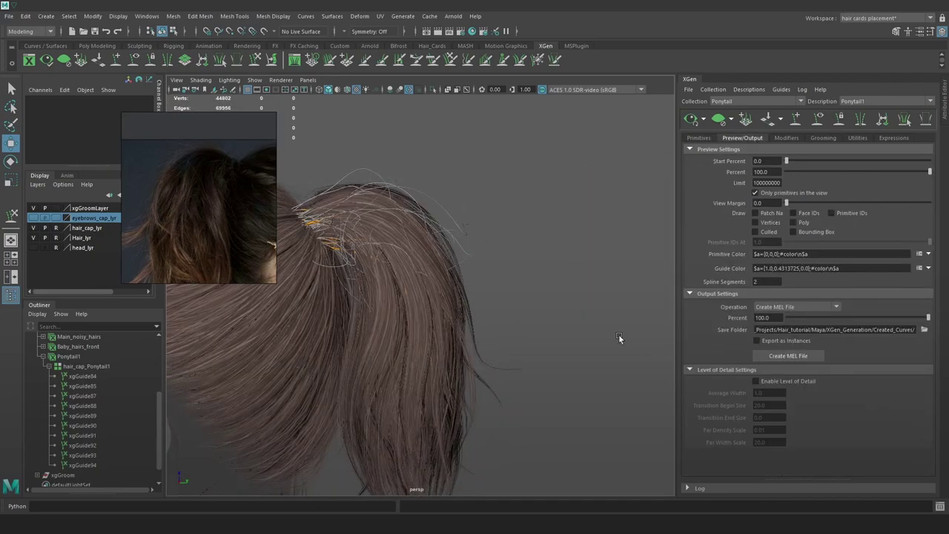
{"action": "mouse_move", "coordinate": [159, 524]}
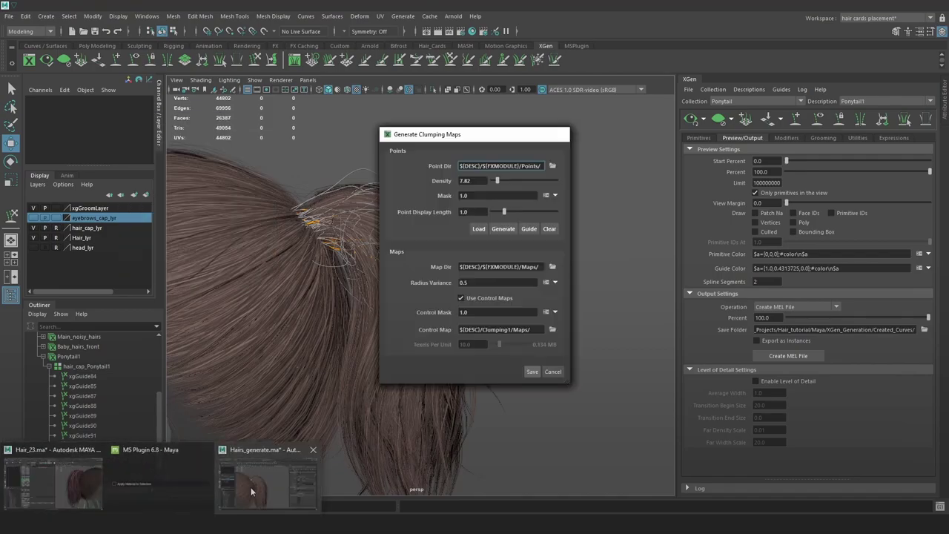
{"action": "left_click", "coordinate": [250, 491]}
{"action": "scroll", "coordinate": [610, 292], "scroll_direction": "down", "scroll_amount": 4}
{"action": "right_click_drag", "start_coordinate": [230, 230], "coordinate": [220, 200]}
{"action": "left_click", "coordinate": [356, 524]}
{"action": "left_click_drag", "start_coordinate": [715, 203], "coordinate": [547, 235]}
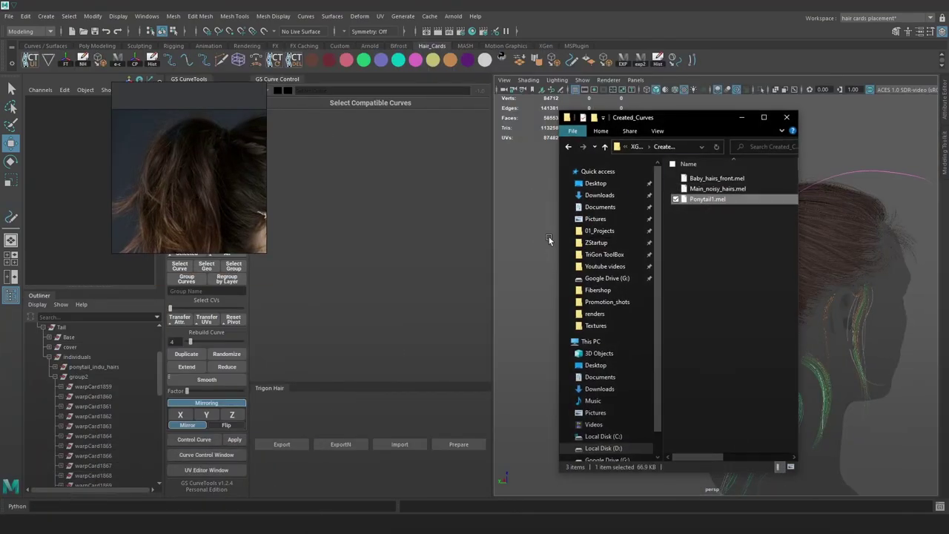
{"action": "left_click", "coordinate": [742, 118]}
Delete the superseded object from the scene hierarchy and isolate the imported Ponytail1Dump1 curve group
{"action": "left_click", "coordinate": [49, 357]}
{"action": "scroll", "coordinate": [90, 431], "scroll_direction": "down", "scroll_amount": 3}
{"action": "left_click", "coordinate": [89, 447]}
{"action": "key", "text": "Delete"}
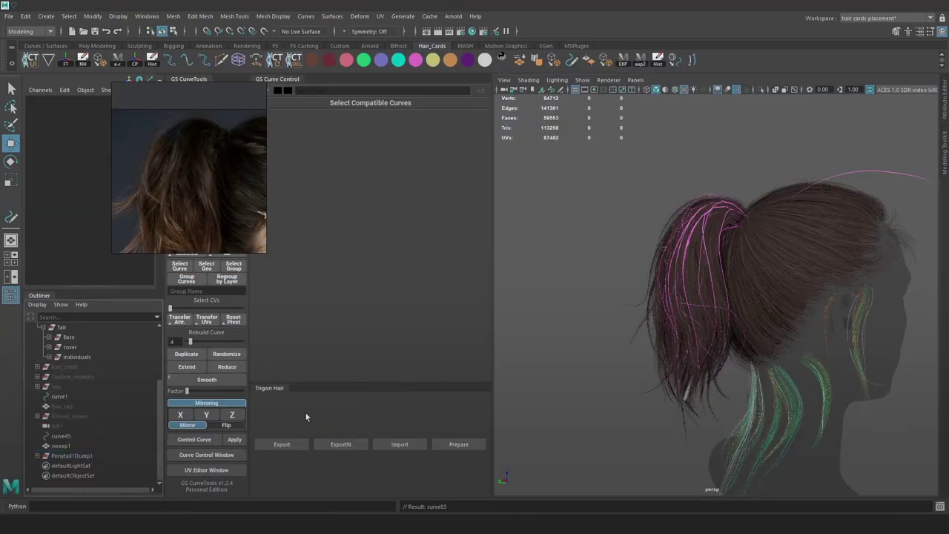
{"action": "left_click", "coordinate": [87, 457]}
{"action": "left_click", "coordinate": [761, 89]}
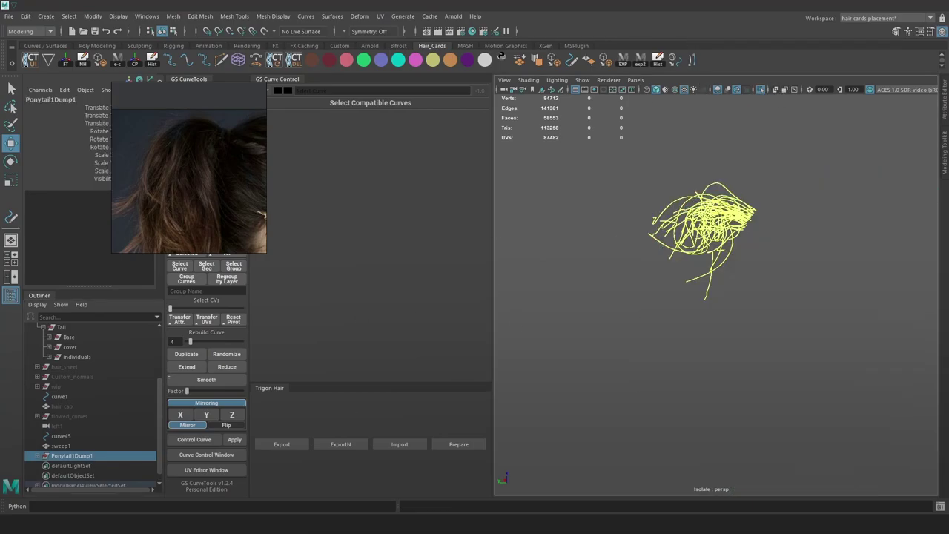
Select all the isolated ponytail curves and convert them into warp cards with GS CurveTools
{"action": "scroll", "coordinate": [664, 282], "scroll_direction": "up", "scroll_amount": 3}
{"action": "left_click", "coordinate": [815, 304]}
{"action": "left_click_drag", "start_coordinate": [815, 303], "coordinate": [838, 343], "text": "alt"}
{"action": "left_click_drag", "start_coordinate": [838, 344], "coordinate": [582, 141]}
{"action": "right_click_drag", "start_coordinate": [211, 167], "coordinate": [419, 198]}
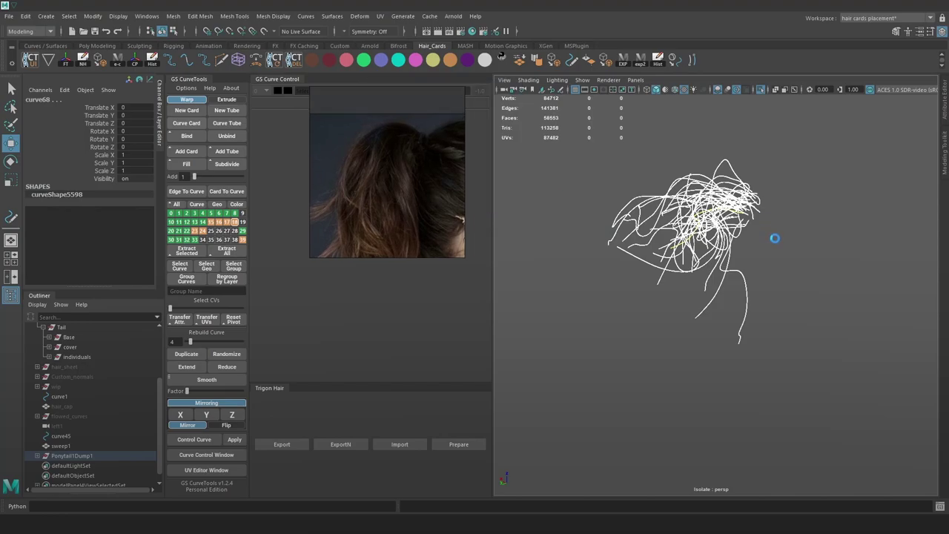
{"action": "scroll", "coordinate": [759, 238], "scroll_direction": "up", "scroll_amount": 3}
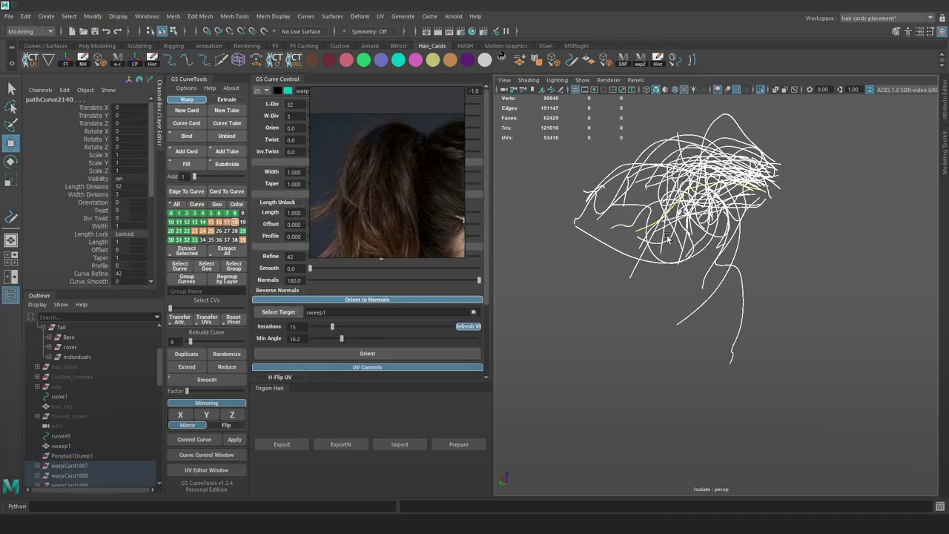
{"action": "scroll", "coordinate": [768, 293], "scroll_direction": "down", "scroll_amount": 2}
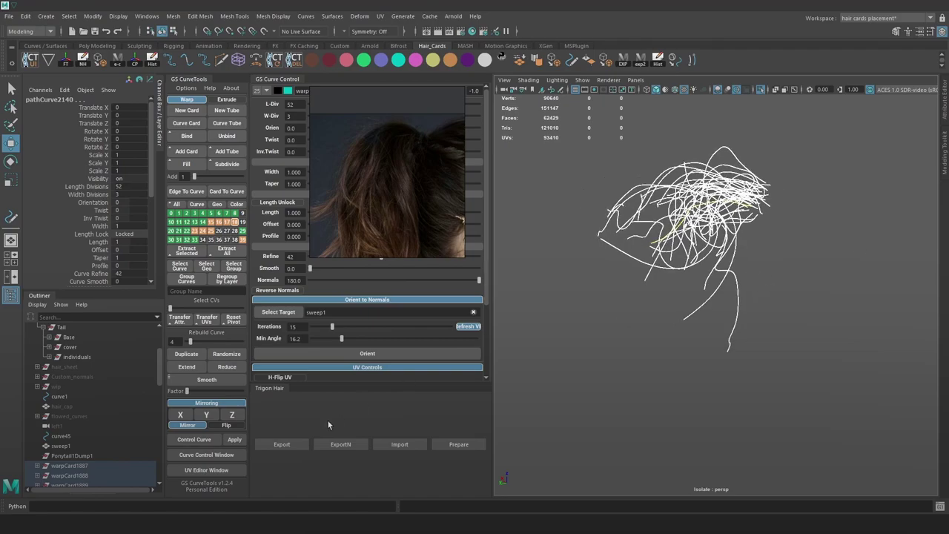
Group warpCard1887 through warpCard1924 and isolate the new group
{"action": "left_click", "coordinate": [760, 91]}
{"action": "left_click", "coordinate": [77, 467]}
{"action": "scroll", "coordinate": [77, 467], "scroll_direction": "down", "scroll_amount": 10}
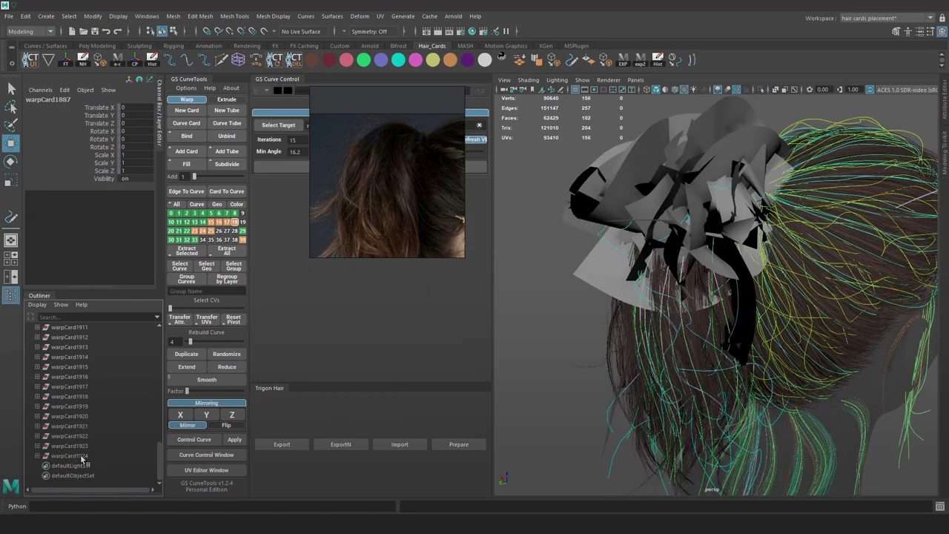
{"action": "left_click", "coordinate": [83, 455], "text": "shift"}
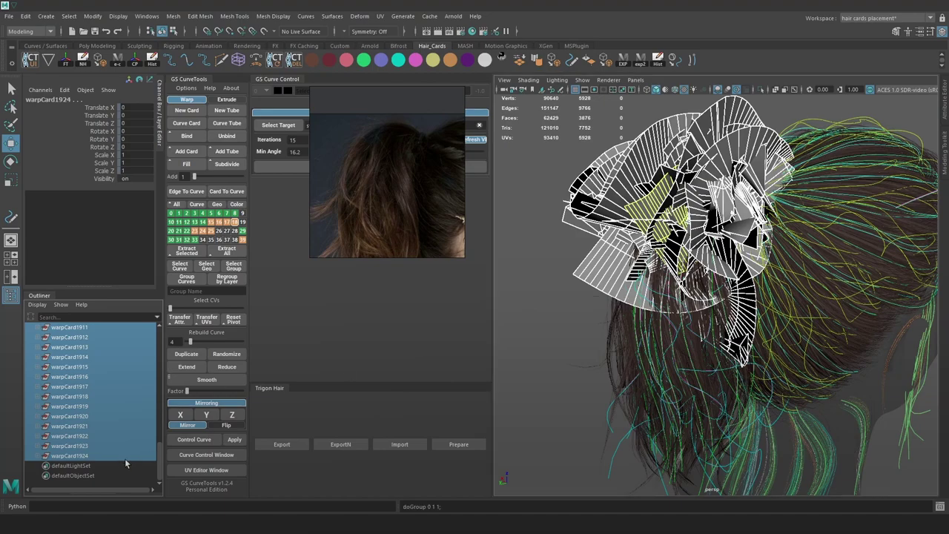
{"action": "key", "text": "ctrl+g"}
{"action": "left_click", "coordinate": [761, 89]}
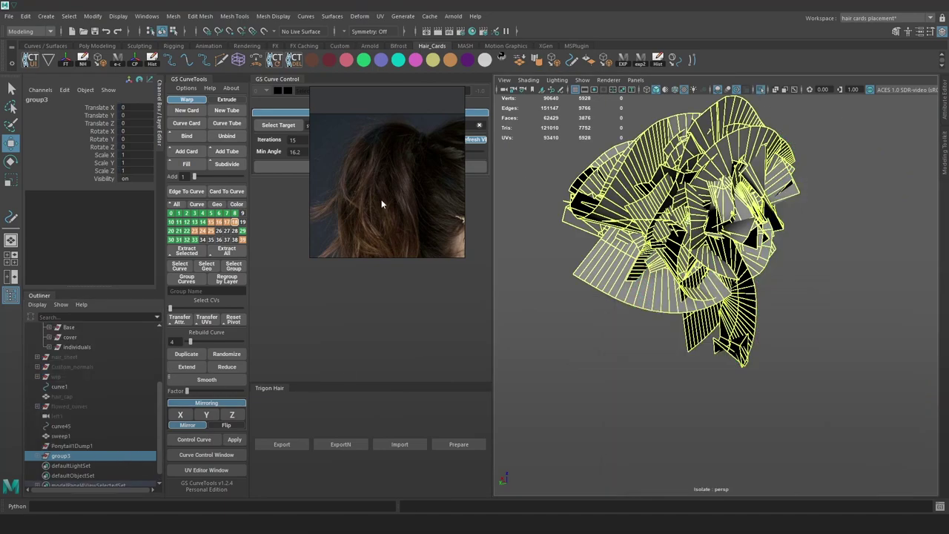
{"action": "left_click", "coordinate": [771, 390]}
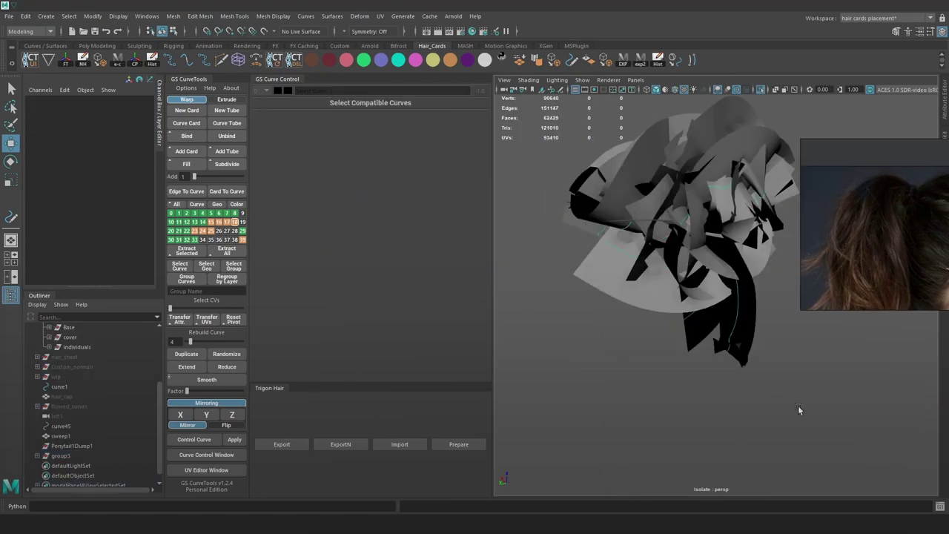
Select all the isolated warp cards and set their width to 0.02
{"action": "scroll", "coordinate": [789, 377], "scroll_direction": "down", "scroll_amount": 4}
{"action": "left_click_drag", "start_coordinate": [788, 377], "coordinate": [570, 97]}
{"action": "scroll", "coordinate": [642, 241], "scroll_direction": "up", "scroll_amount": 3}
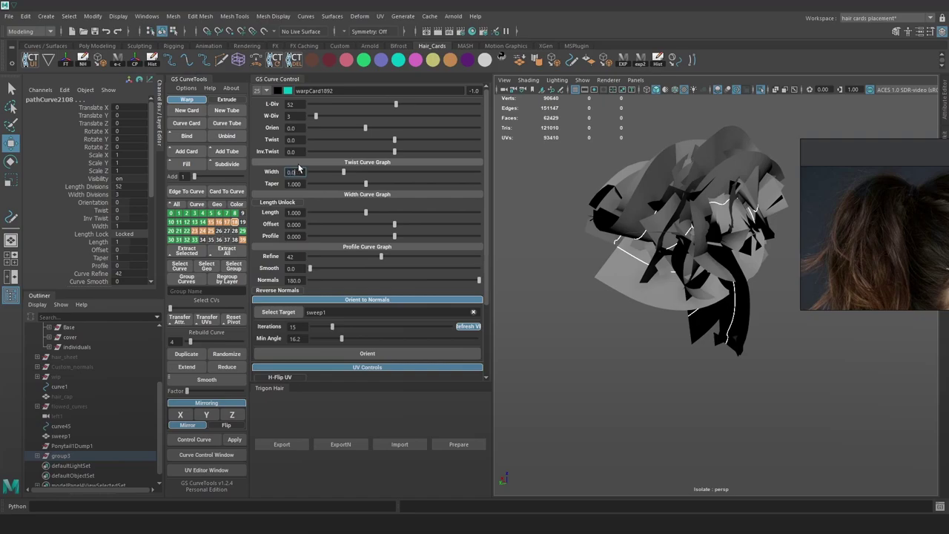
{"action": "scroll", "coordinate": [699, 250], "scroll_direction": "up", "scroll_amount": 4}
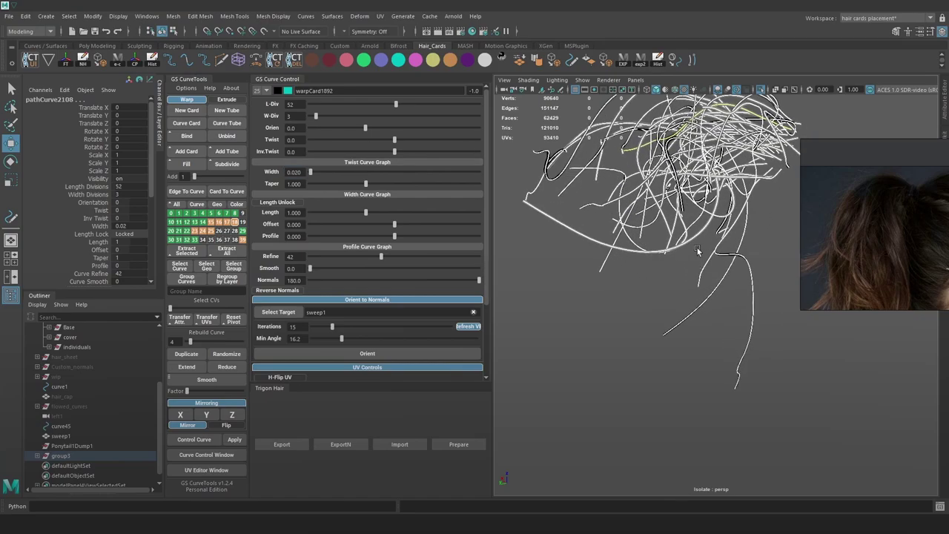
Orient the selected warp cards to the normals of the sweep1 target with 15 iterations and a 16.2 minimum angle
{"action": "left_click_drag", "start_coordinate": [699, 249], "coordinate": [701, 263], "text": "alt"}
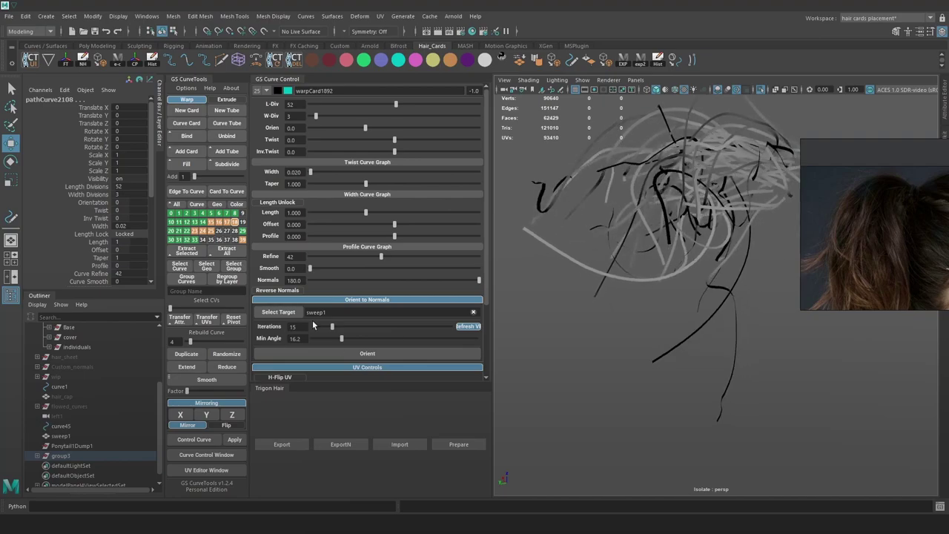
{"action": "left_click", "coordinate": [364, 300]}
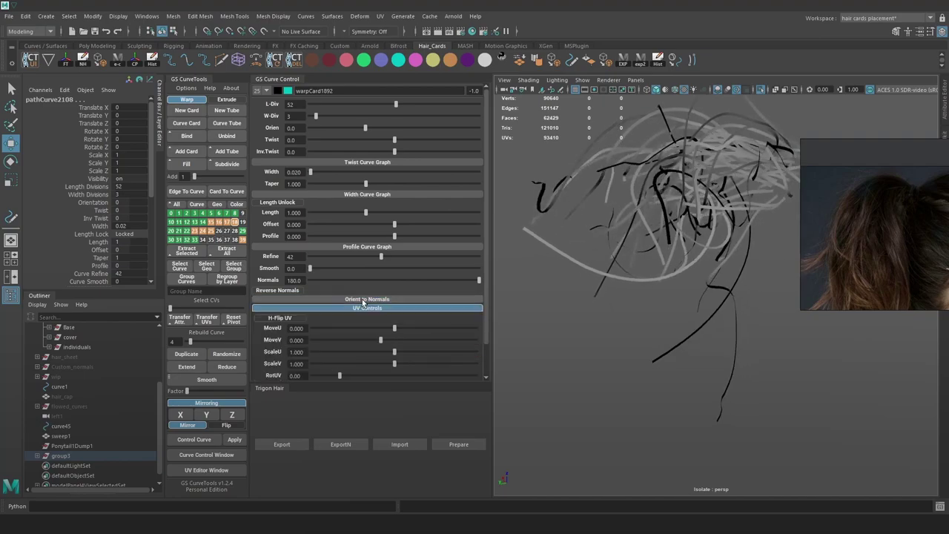
{"action": "left_click", "coordinate": [364, 301]}
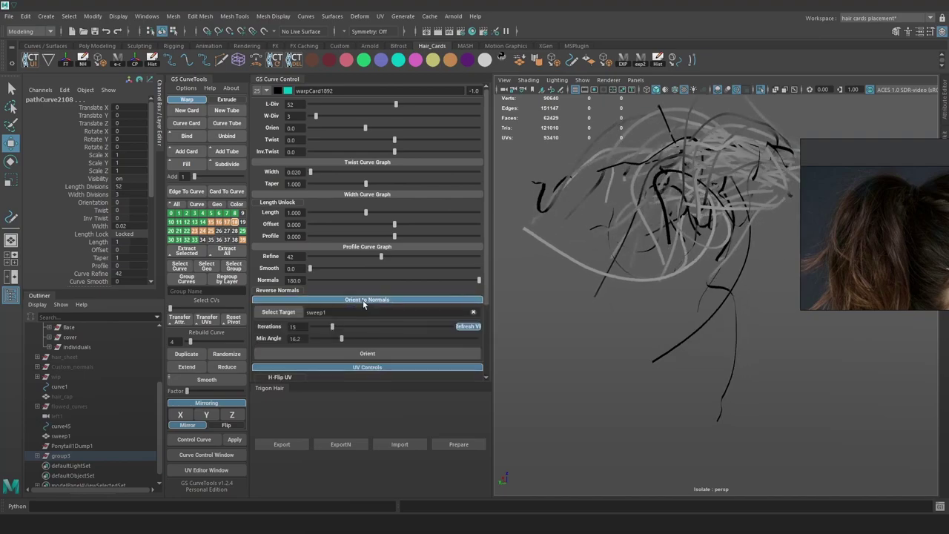
{"action": "left_click", "coordinate": [390, 348]}
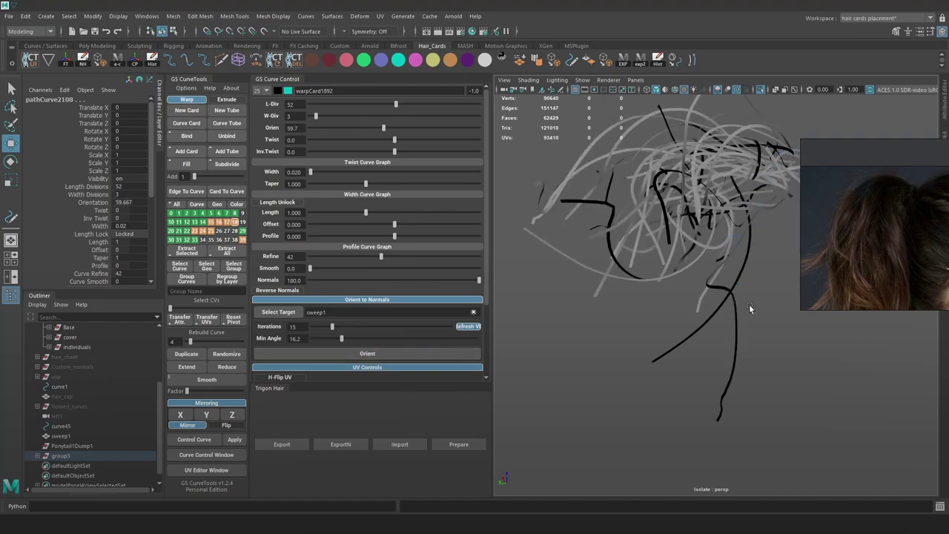
Select all the isolated warp cards and set their orientation to -180
{"action": "left_click_drag", "start_coordinate": [749, 308], "coordinate": [873, 308], "text": "alt"}
{"action": "left_click_drag", "start_coordinate": [660, 245], "coordinate": [579, 203], "text": "alt"}
{"action": "left_click_drag", "start_coordinate": [525, 153], "coordinate": [729, 300]}
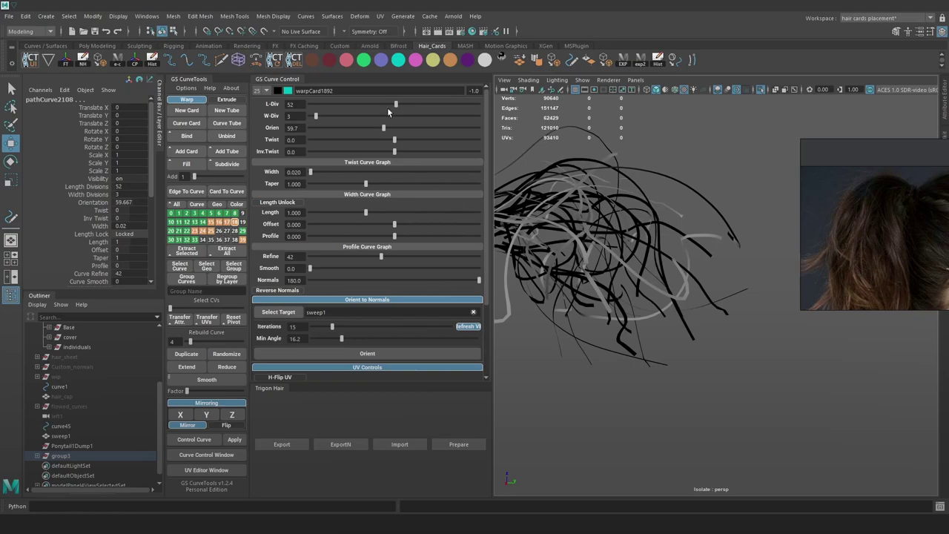
{"action": "left_click_drag", "start_coordinate": [374, 124], "coordinate": [295, 126]}
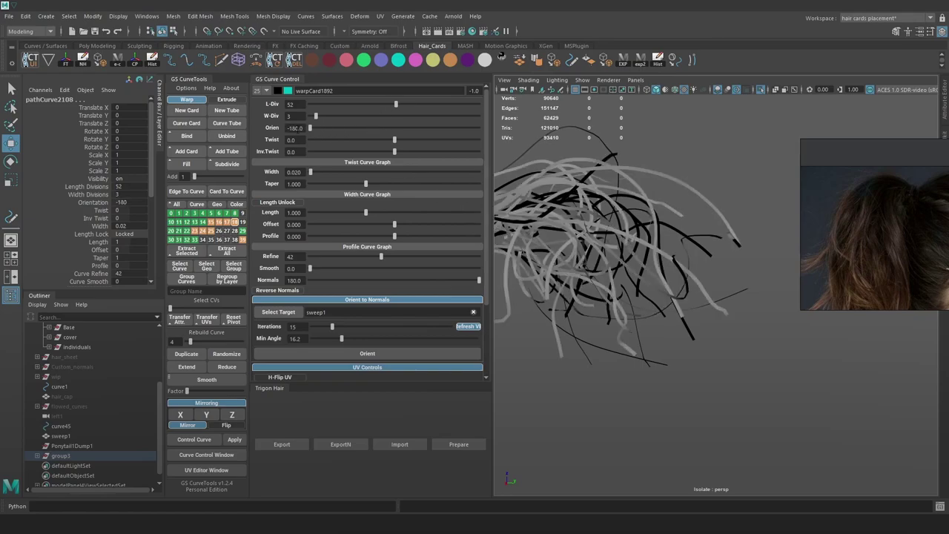
Try an orientation of 30.8 on part of the warp cards and undo it
{"action": "left_click_drag", "start_coordinate": [661, 201], "coordinate": [594, 229], "text": "alt"}
{"action": "left_click", "coordinate": [735, 223]}
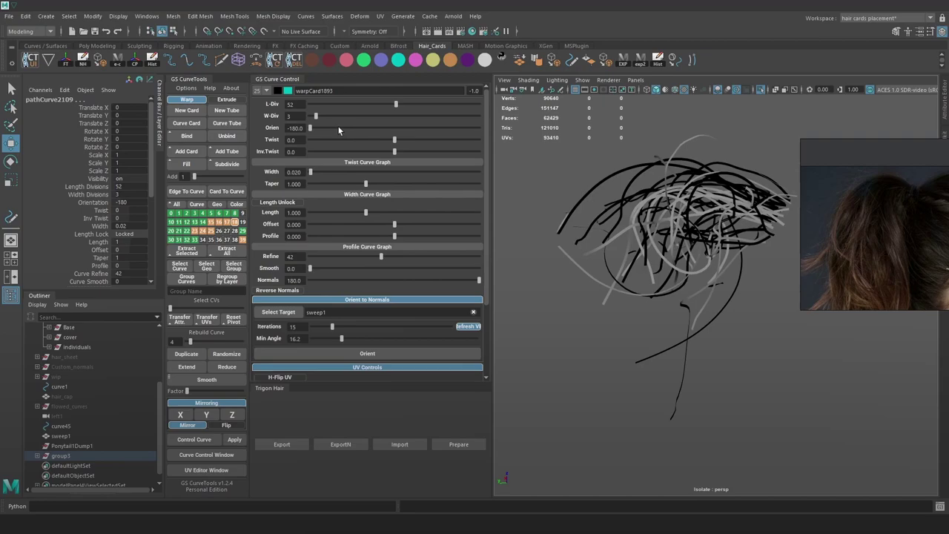
{"action": "left_click_drag", "start_coordinate": [340, 126], "coordinate": [376, 125]}
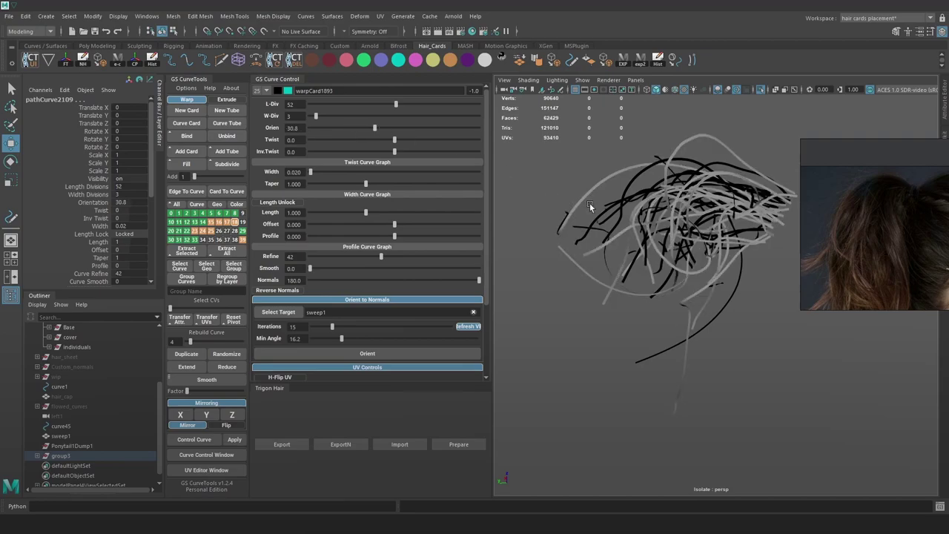
{"action": "left_click_drag", "start_coordinate": [677, 246], "coordinate": [775, 252], "text": "alt"}
{"action": "key", "text": "alt+h"}
{"action": "left_click_drag", "start_coordinate": [827, 418], "coordinate": [471, 118]}
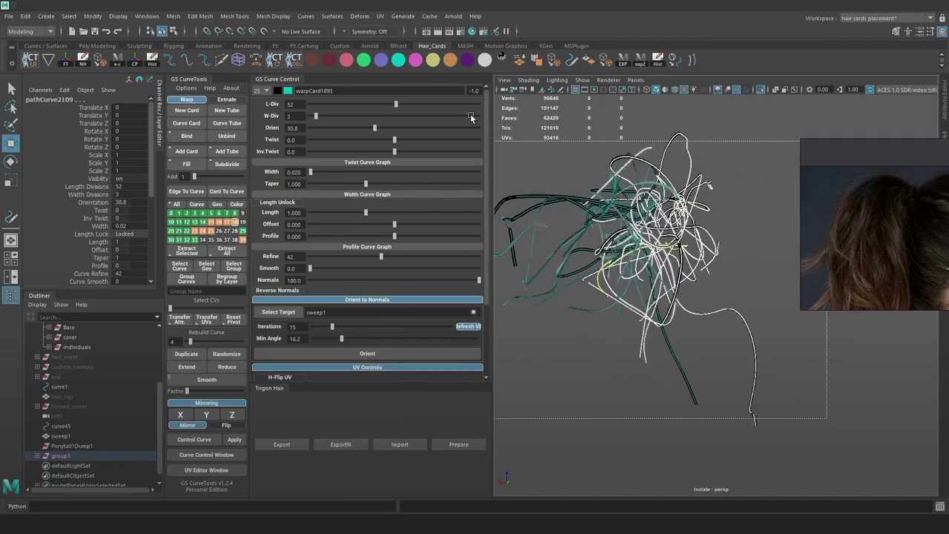
{"action": "key", "text": "ctrl+z"}
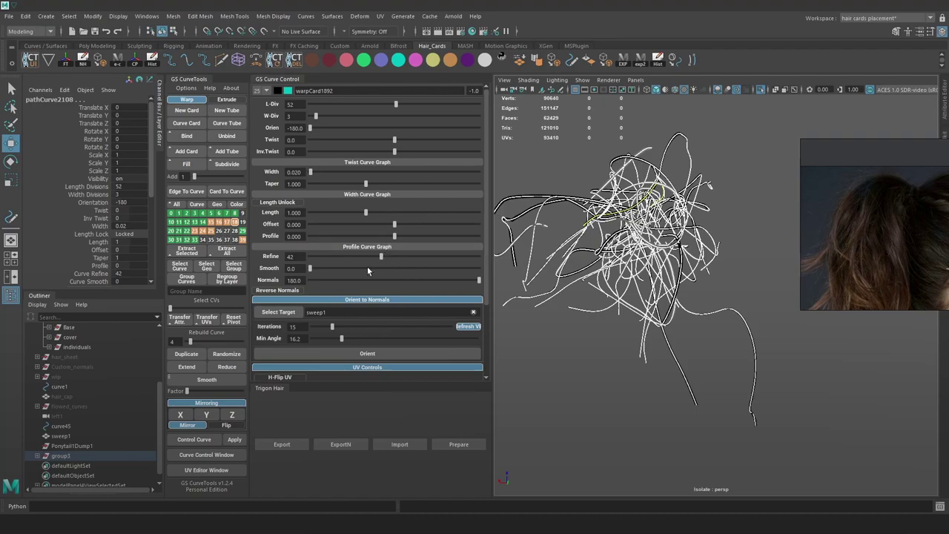
Set the taper of the selected flyaway warp cards to 0.671 and their twist to -88.9
{"action": "left_click", "coordinate": [384, 184]}
{"action": "left_click", "coordinate": [346, 184]}
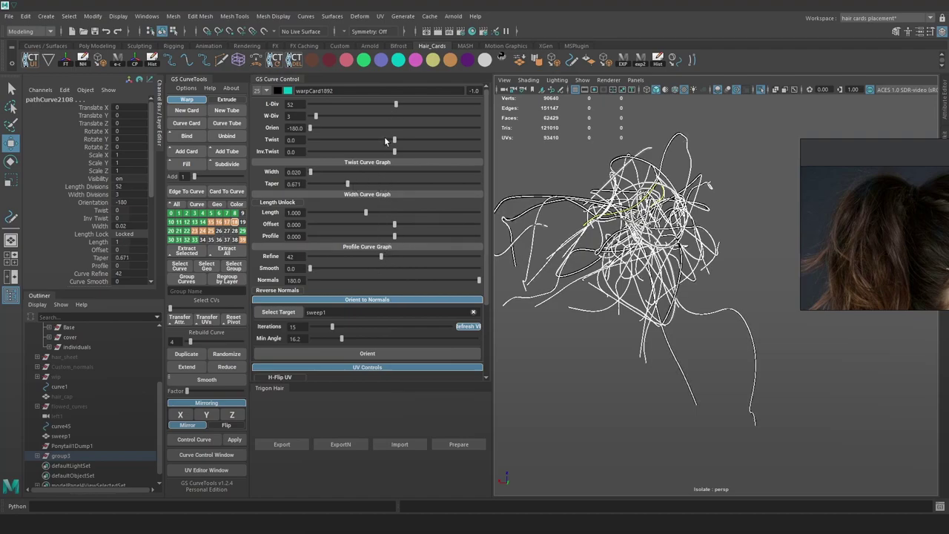
{"action": "left_click_drag", "start_coordinate": [393, 140], "coordinate": [352, 139]}
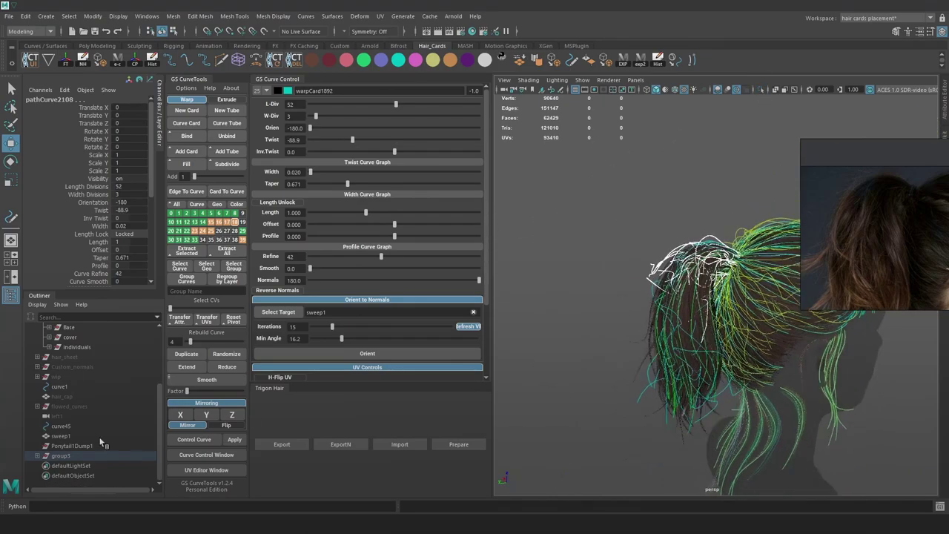
{"action": "left_click", "coordinate": [736, 206]}
{"action": "key", "text": "ctrl+1"}
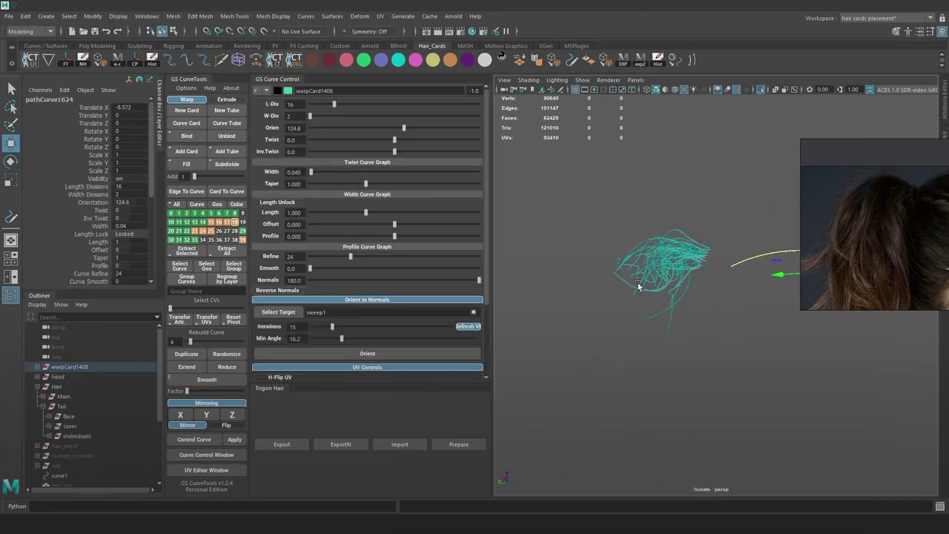
{"action": "scroll", "coordinate": [608, 275], "scroll_direction": "up", "scroll_amount": 2}
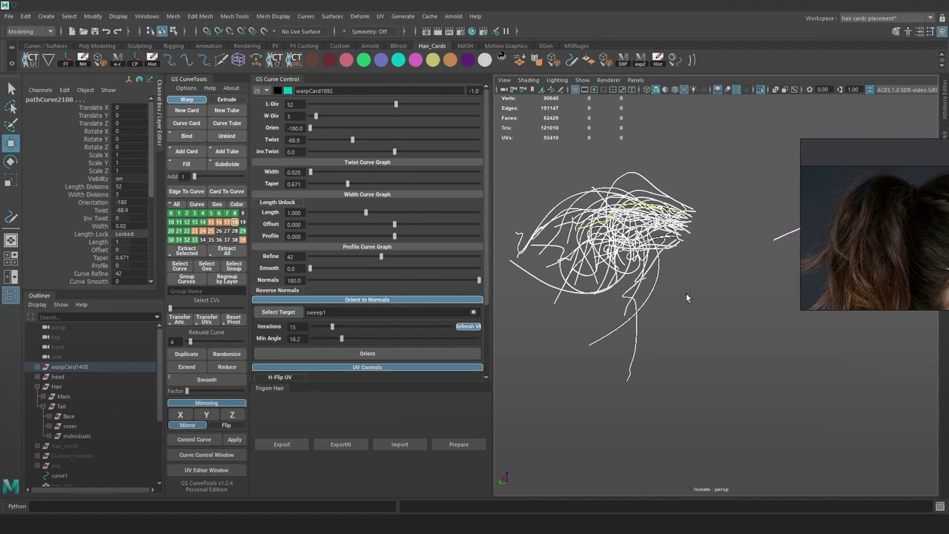
{"action": "left_click", "coordinate": [734, 322]}
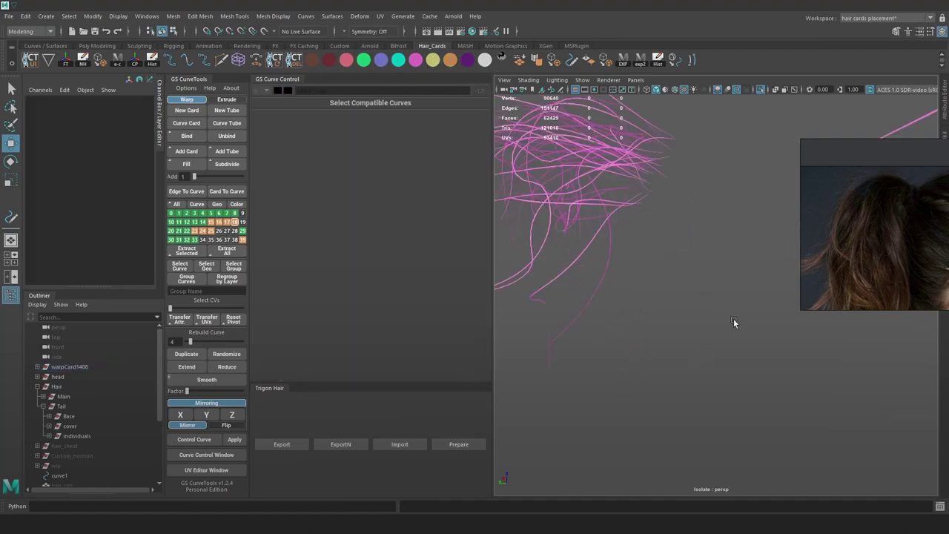
{"action": "left_click_drag", "start_coordinate": [734, 321], "coordinate": [739, 250], "text": "alt"}
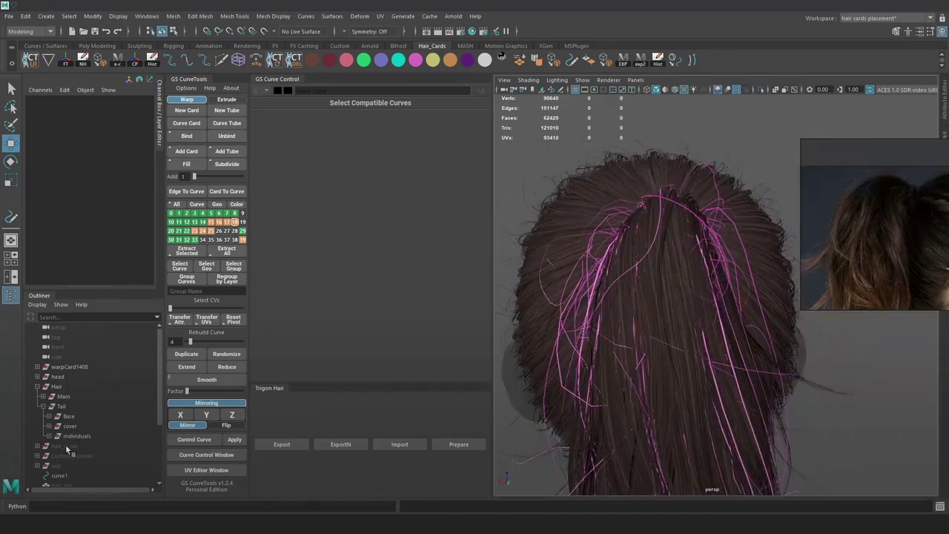
Select group3 in the scene hierarchy and isolate it
{"action": "scroll", "coordinate": [66, 449], "scroll_direction": "down", "scroll_amount": 3}
{"action": "left_click", "coordinate": [64, 465]}
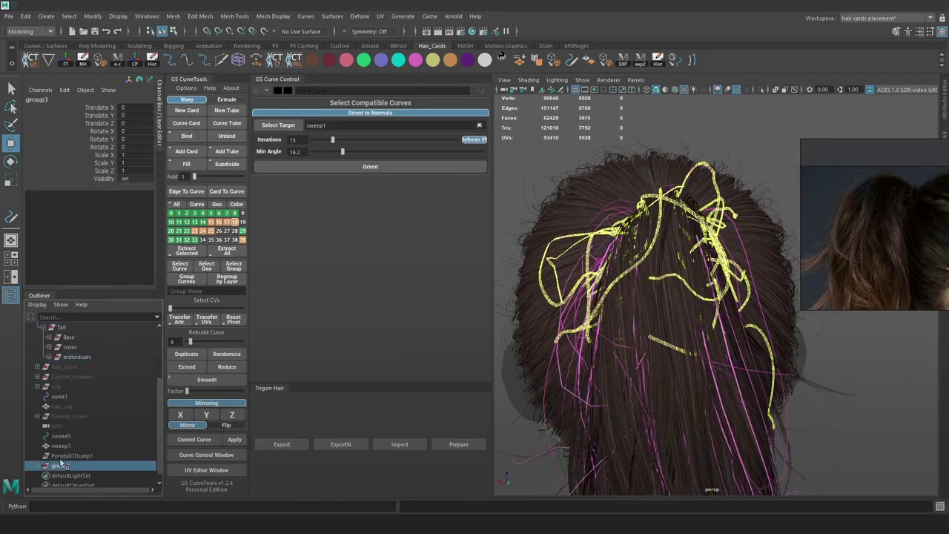
{"action": "left_click", "coordinate": [760, 90]}
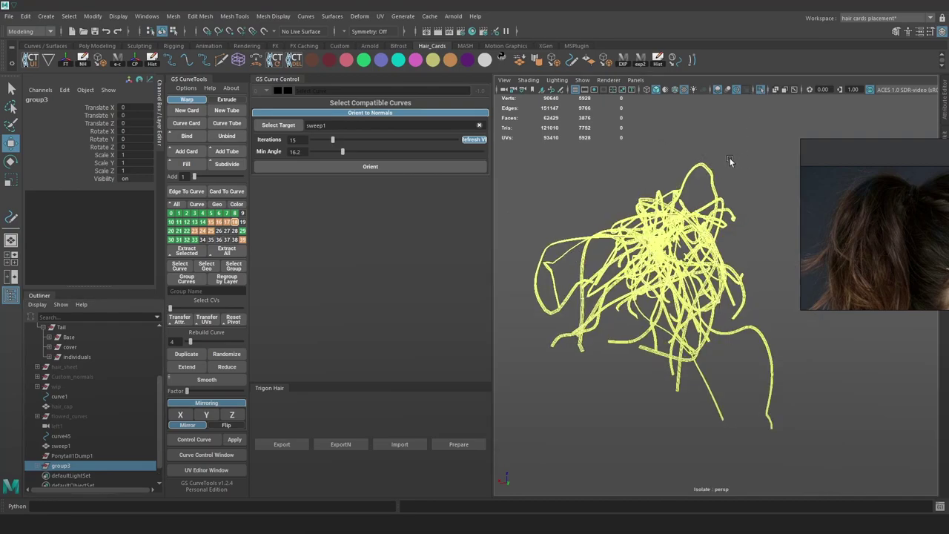
Select all the warp cards of group3 and reduce them to 8 length divisions and 2 width divisions
{"action": "left_click_drag", "start_coordinate": [729, 158], "coordinate": [676, 156], "text": "alt"}
{"action": "left_click", "coordinate": [749, 333]}
{"action": "left_click_drag", "start_coordinate": [788, 443], "coordinate": [543, 140]}
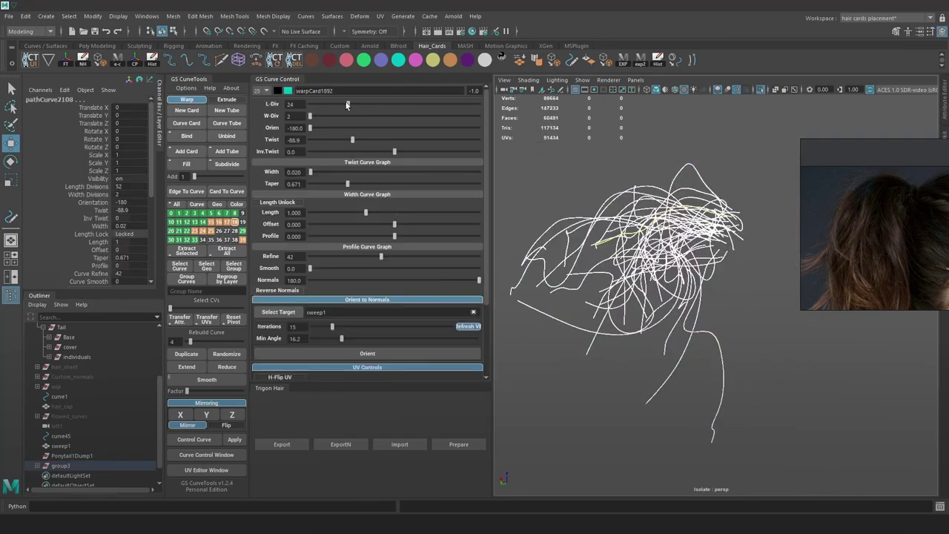
{"action": "left_click_drag", "start_coordinate": [338, 104], "coordinate": [321, 105]}
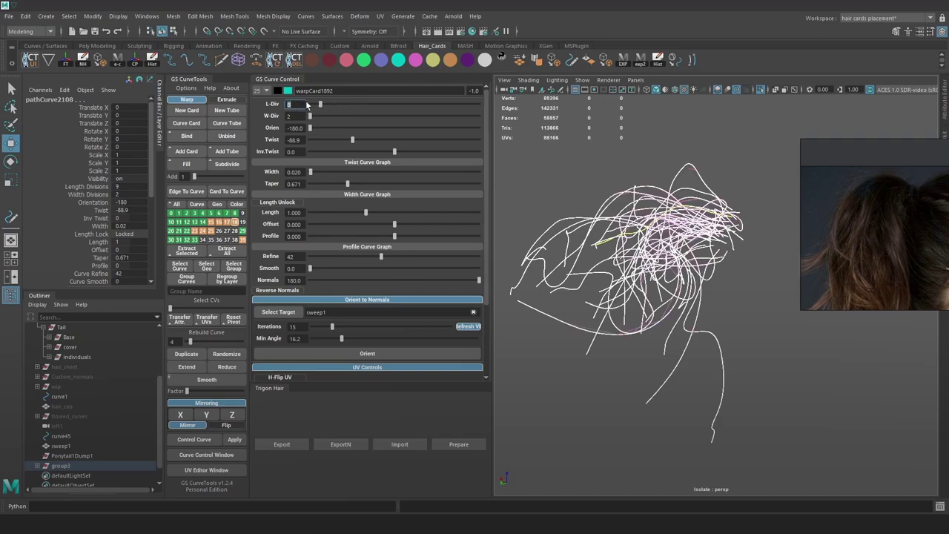
{"action": "key", "text": "Return"}
{"action": "left_click", "coordinate": [746, 307]}
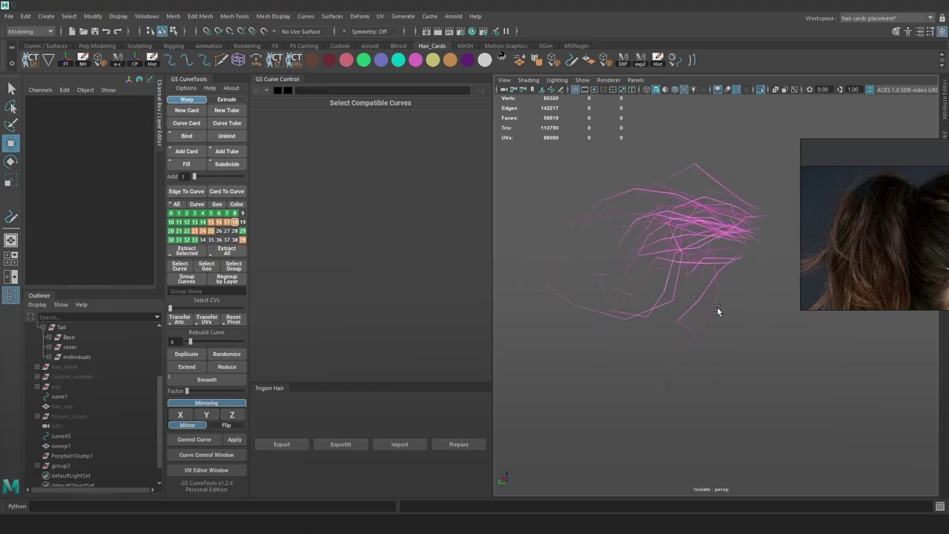
Move group3 into the individuals group under Tail in the scene hierarchy and clear the selection
{"action": "left_click_drag", "start_coordinate": [717, 311], "coordinate": [706, 312], "text": "alt"}
{"action": "left_click", "coordinate": [77, 464]}
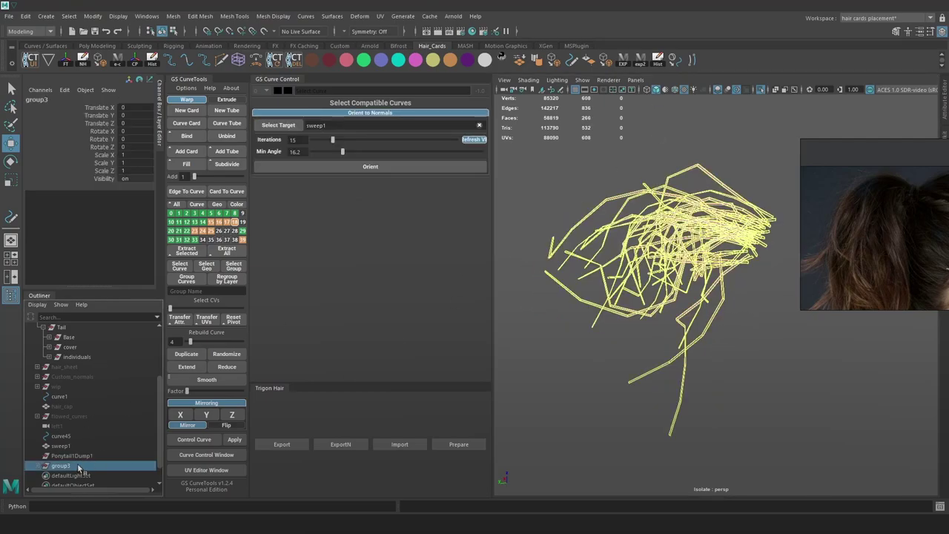
{"action": "left_click_drag", "start_coordinate": [77, 466], "coordinate": [102, 363]}
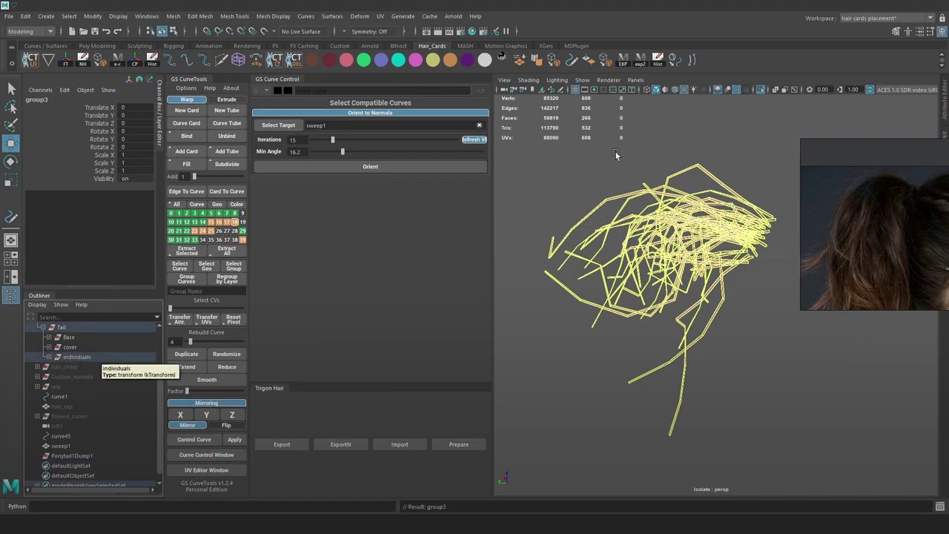
{"action": "left_click", "coordinate": [651, 167]}
Switch to Marmoset Toolbag, capture the hair from behind the head and paste the screenshot into the open Photoshop document
{"action": "key", "text": "alt+Tab"}
{"action": "key", "text": "alt+Tab"}
{"action": "key", "text": "alt+Tab"}
{"action": "key", "text": "alt+Tab"}
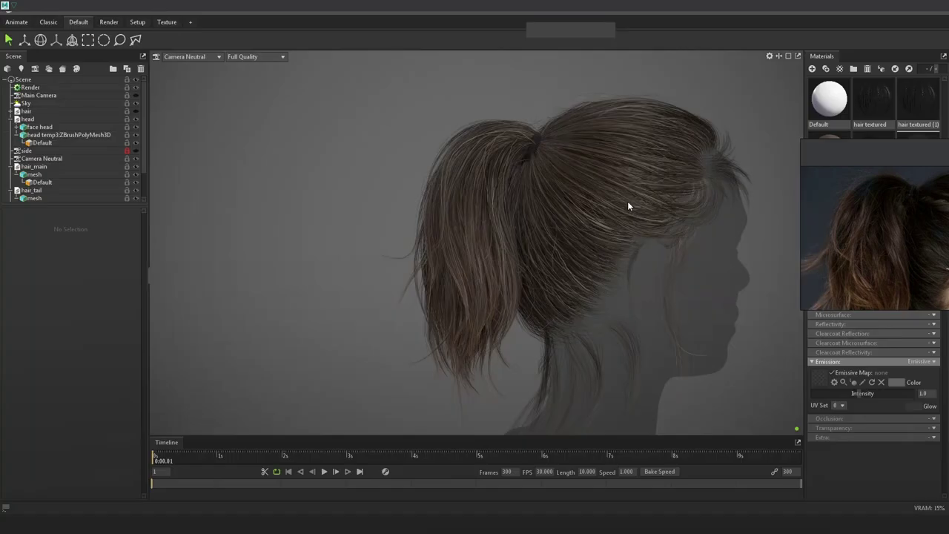
{"action": "left_click_drag", "start_coordinate": [628, 202], "coordinate": [656, 271]}
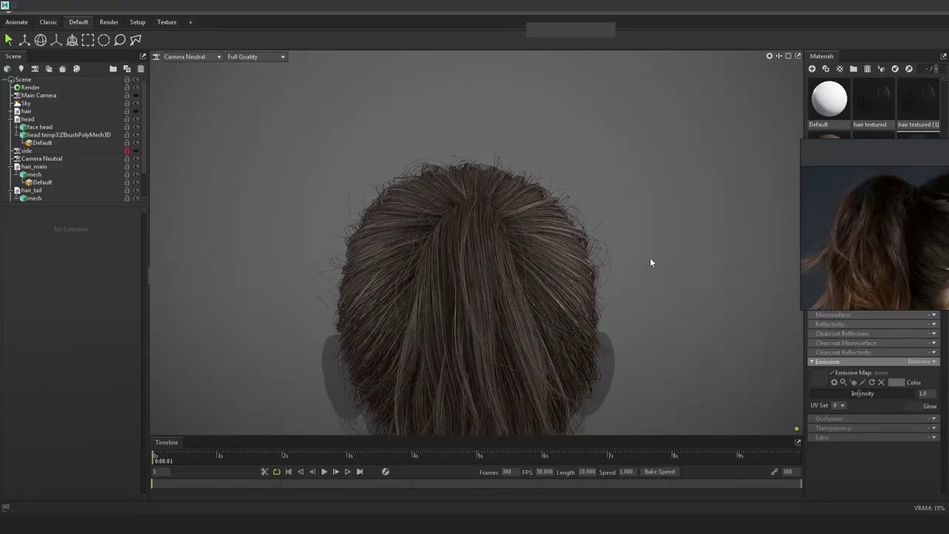
{"action": "key", "text": "Print"}
{"action": "left_click_drag", "start_coordinate": [1, 5], "coordinate": [948, 531]}
{"action": "key", "text": "ctrl+c"}
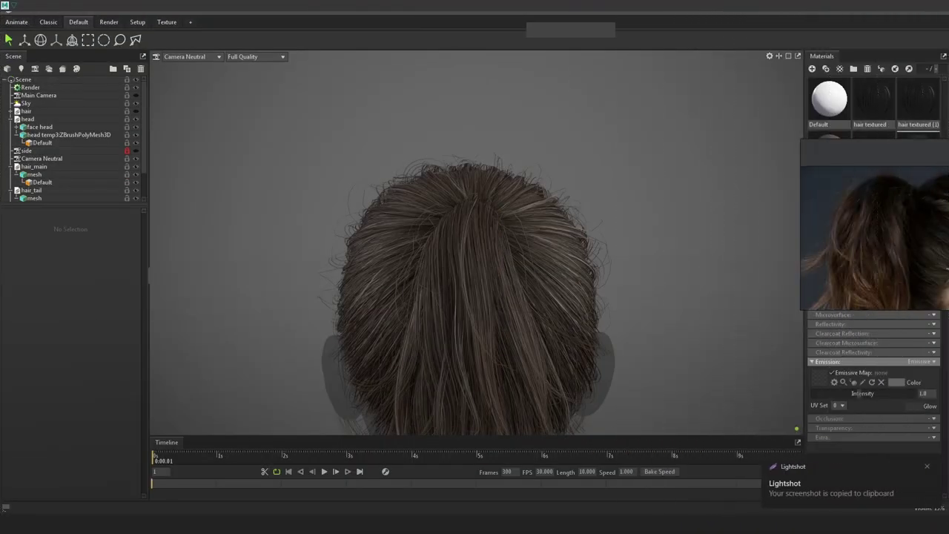
{"action": "left_click", "coordinate": [202, 525]}
{"action": "key", "text": "ctrl+v"}
Switch to Maya, re-export the updated hair and return to Marmoset Toolbag
{"action": "key", "text": "alt+Tab"}
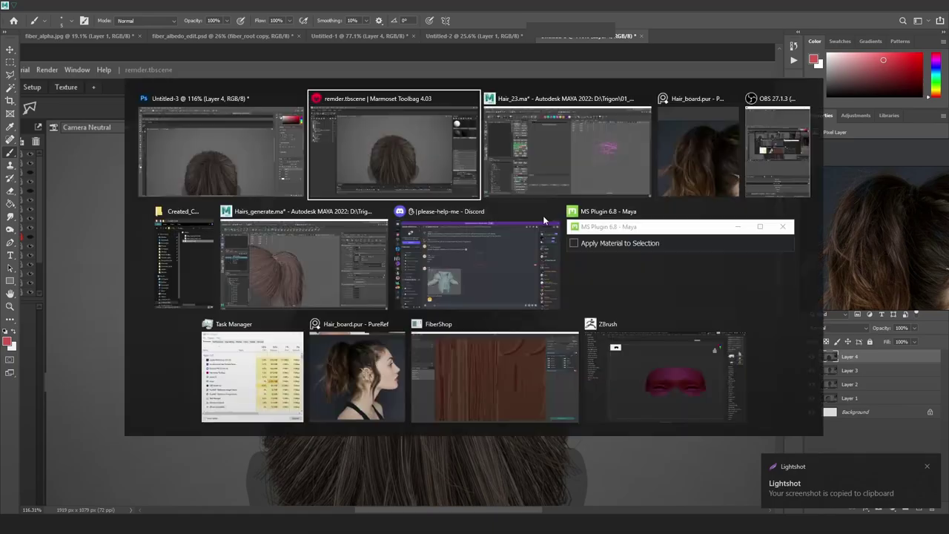
{"action": "key", "text": "alt+Tab"}
{"action": "key", "text": "Tab"}
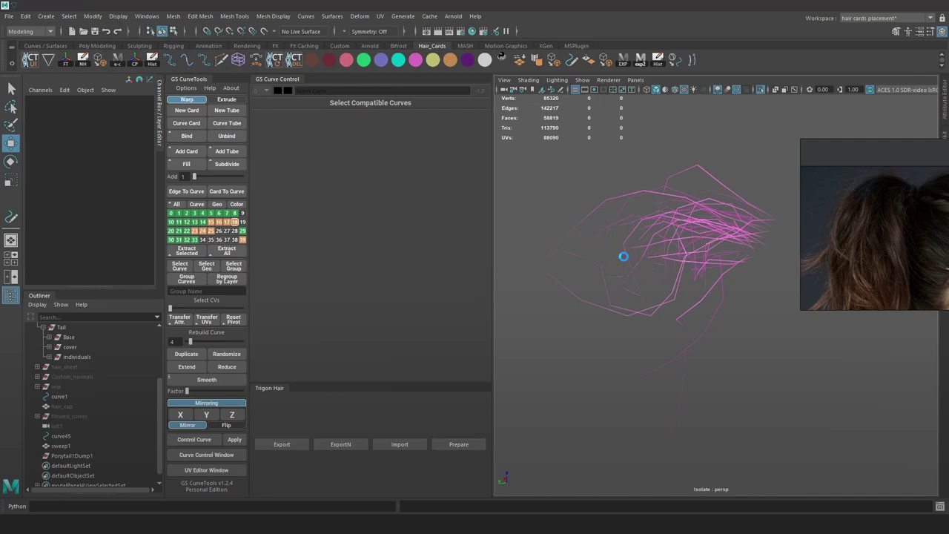
{"action": "key", "text": "alt+Tab"}
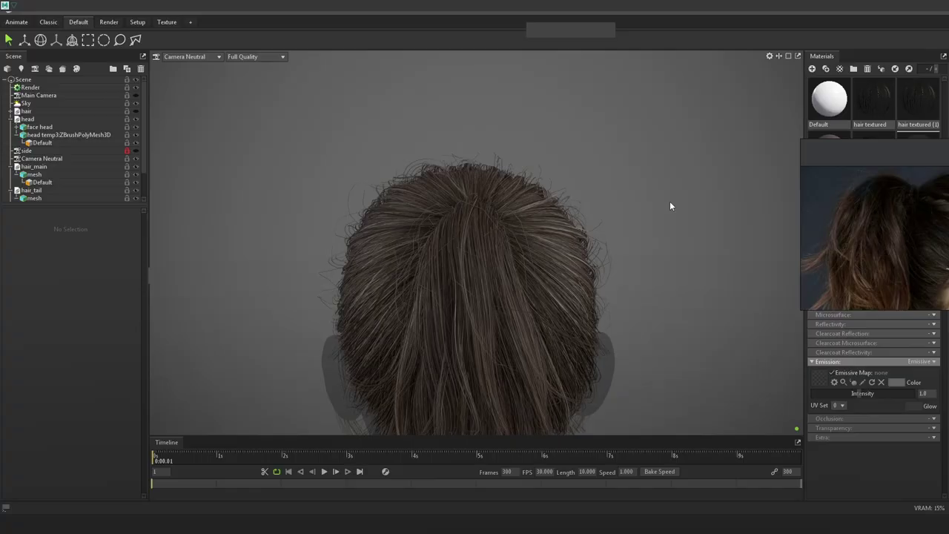
Capture the updated back view of the hair and paste it into the Photoshop document as a new layer
{"action": "key", "text": "Print"}
{"action": "left_click_drag", "start_coordinate": [0, 0], "coordinate": [948, 533]}
{"action": "key", "text": "ctrl+c"}
{"action": "key", "text": "alt+Tab"}
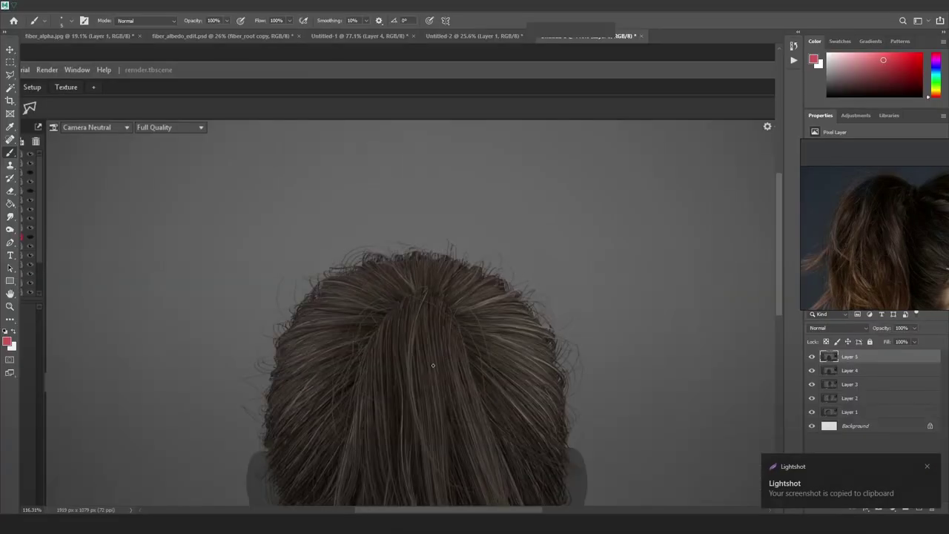
Compare the hair before and after the new flyaways by toggling the visibility of Layer 5
{"action": "scroll", "coordinate": [433, 365], "scroll_direction": "up", "scroll_amount": 3, "text": "alt"}
{"action": "left_click", "coordinate": [813, 359]}
{"action": "left_click", "coordinate": [812, 359]}
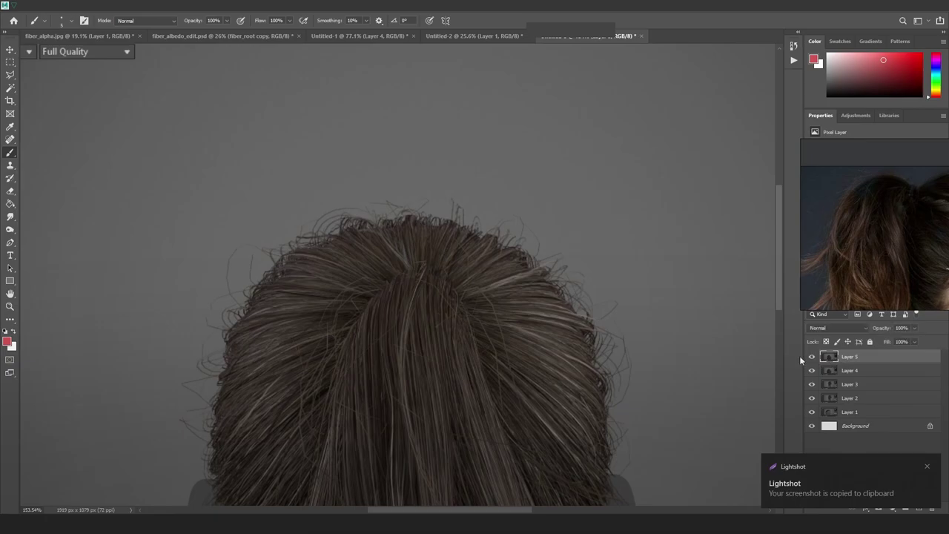
{"action": "left_click_drag", "start_coordinate": [447, 323], "coordinate": [459, 235]}
{"action": "left_click_drag", "start_coordinate": [573, 319], "coordinate": [559, 229]}
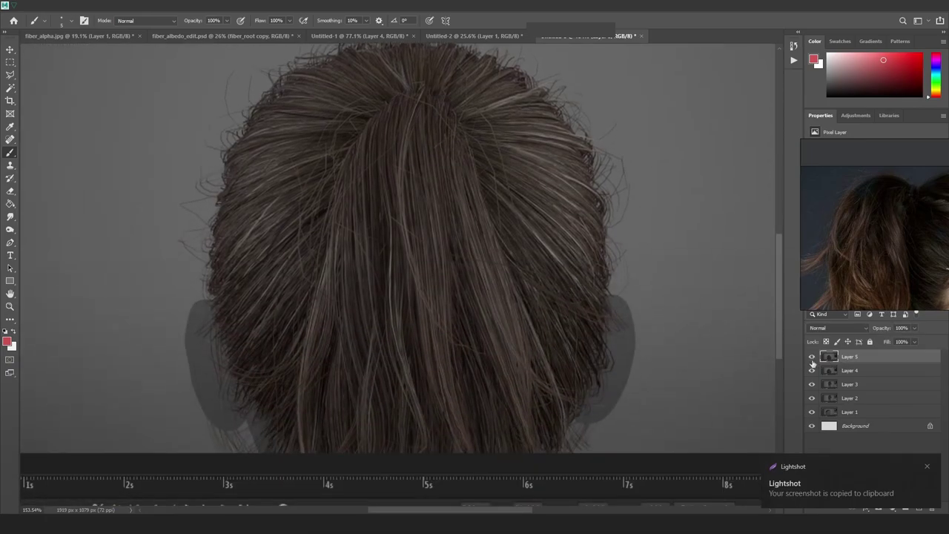
{"action": "left_click", "coordinate": [812, 359]}
{"action": "left_click", "coordinate": [813, 360]}
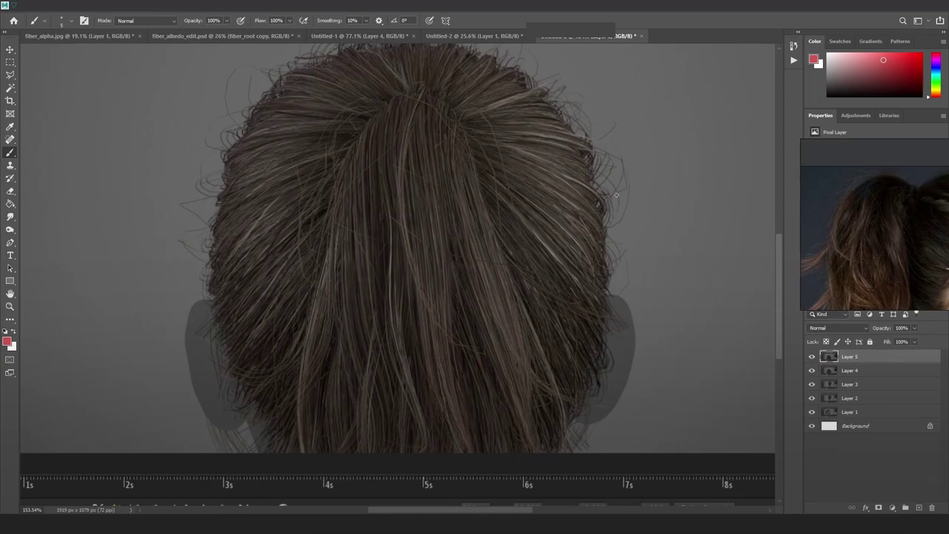
Switch to Marmoset Toolbag and examine the ponytail and its flyaways from both sides of the head
{"action": "key", "text": "alt+Tab"}
{"action": "left_click_drag", "start_coordinate": [644, 263], "coordinate": [553, 283], "text": "alt"}
{"action": "scroll", "coordinate": [577, 272], "scroll_direction": "down", "scroll_amount": 2}
{"action": "middle_click_drag", "start_coordinate": [576, 271], "coordinate": [585, 231], "text": "alt"}
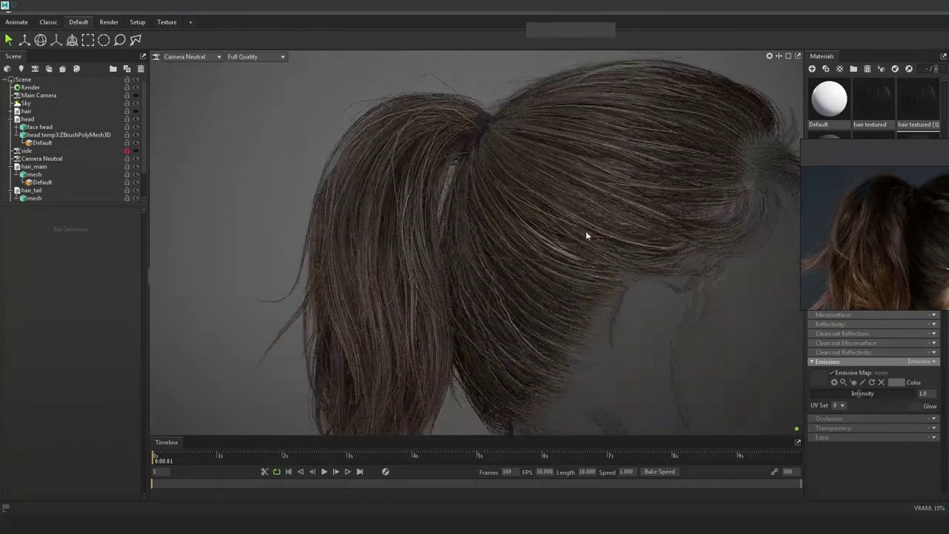
{"action": "scroll", "coordinate": [586, 230], "scroll_direction": "down", "scroll_amount": 5}
{"action": "left_click_drag", "start_coordinate": [554, 202], "coordinate": [485, 250]}
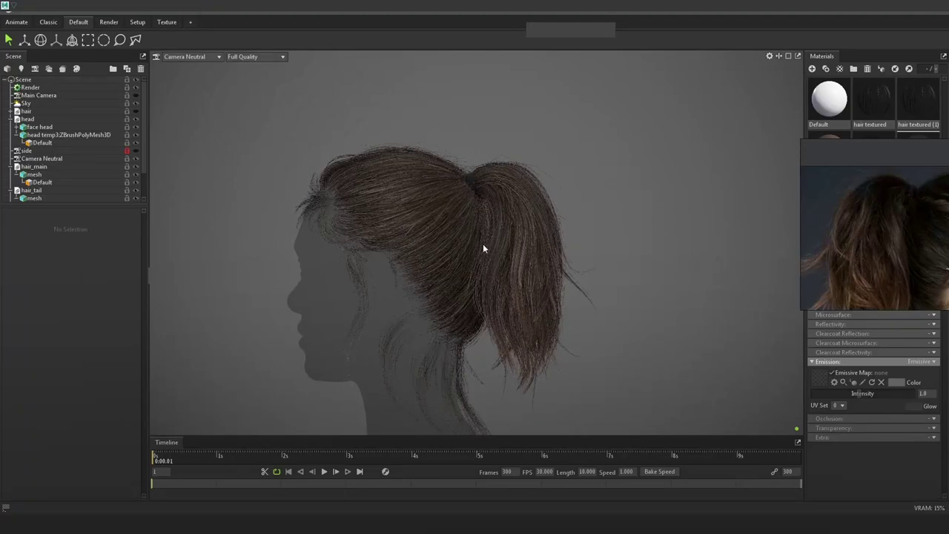
Examine the ponytail's outline close up for angular flyaway cards from both sides of the head
{"action": "right_click", "coordinate": [567, 239]}
{"action": "left_click", "coordinate": [566, 239]}
{"action": "right_click_drag", "start_coordinate": [585, 246], "coordinate": [626, 217], "text": "alt"}
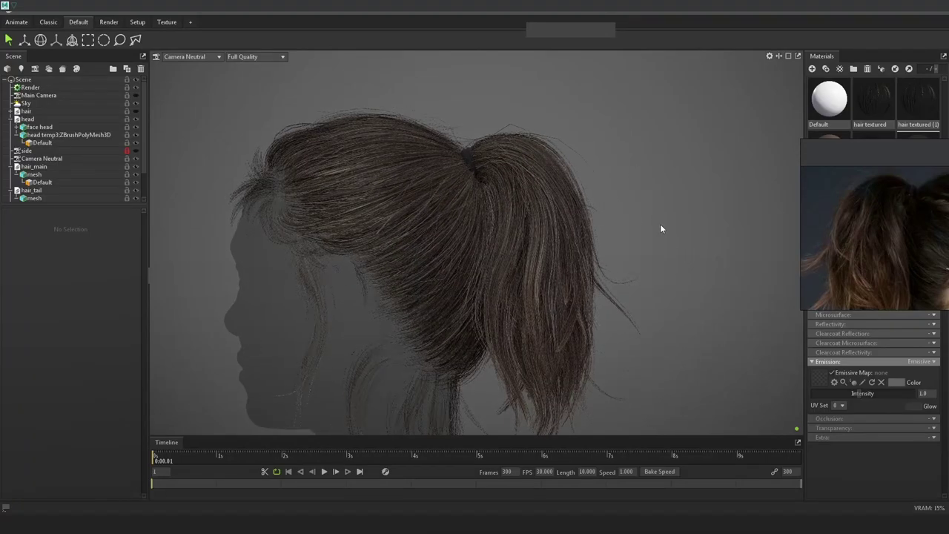
{"action": "left_click_drag", "start_coordinate": [660, 228], "coordinate": [695, 229], "text": "alt"}
{"action": "left_click_drag", "start_coordinate": [719, 289], "coordinate": [445, 279]}
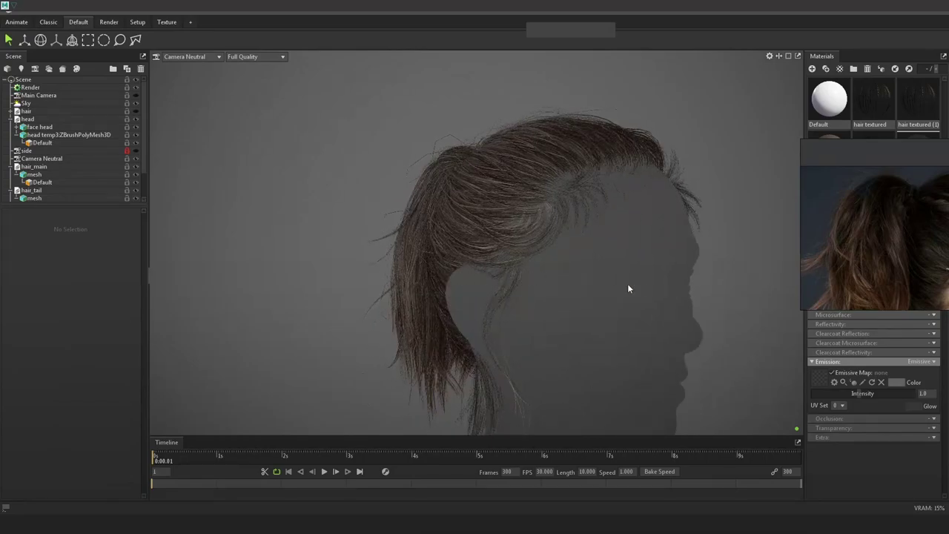
{"action": "left_click_drag", "start_coordinate": [628, 289], "coordinate": [496, 264]}
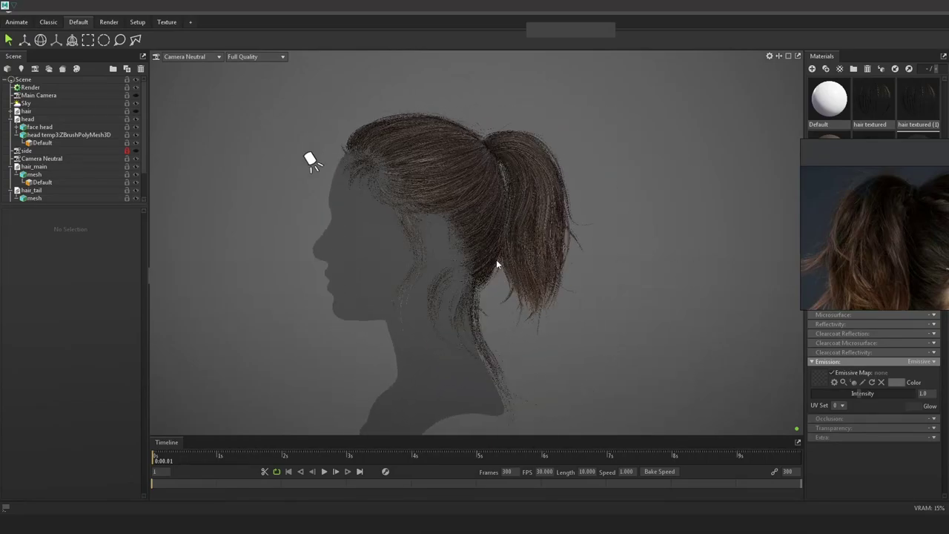
Switch to Maya, show the full hair again, enable geometry editing for curve layer 25 and select the arched flyaway card above the ponytail
{"action": "key", "text": "alt+Tab"}
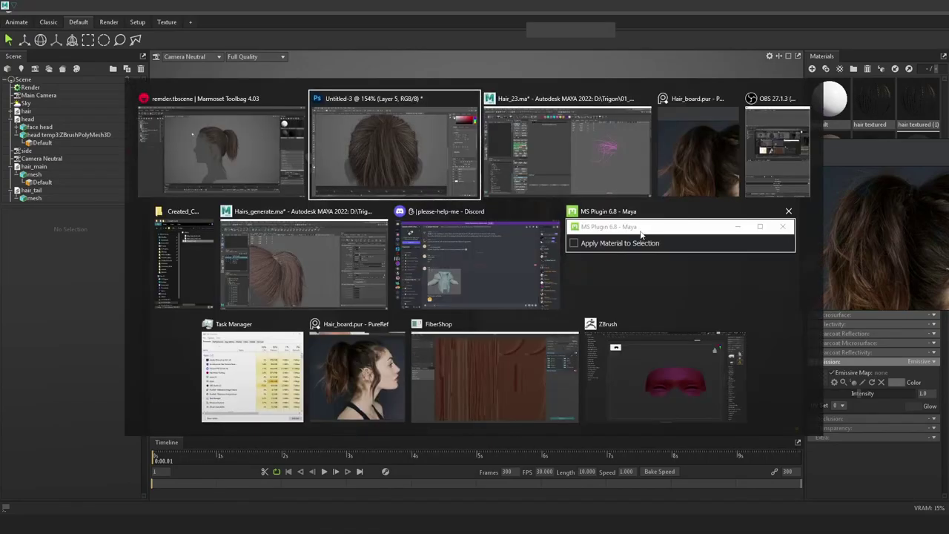
{"action": "key", "text": "alt+Tab"}
{"action": "middle_click_drag", "start_coordinate": [678, 194], "coordinate": [639, 229], "text": "alt"}
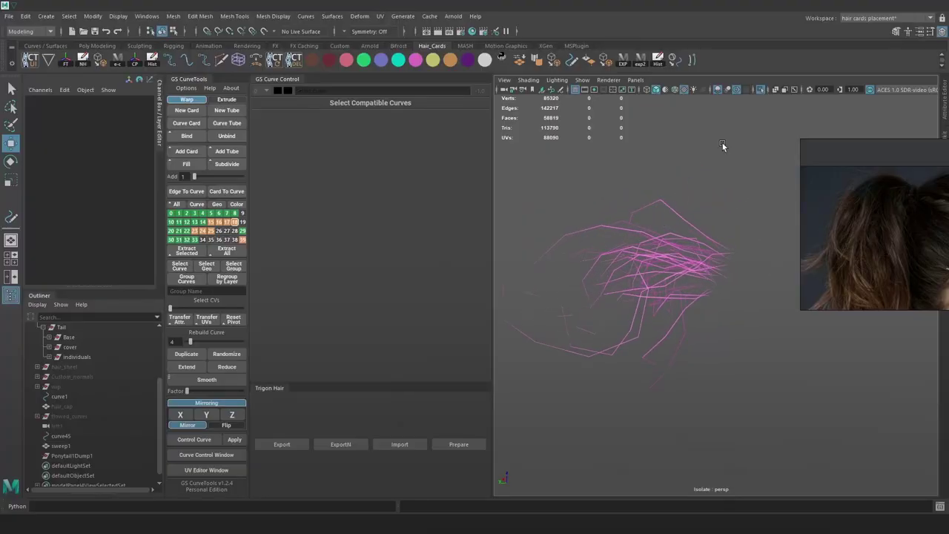
{"action": "left_click", "coordinate": [762, 90]}
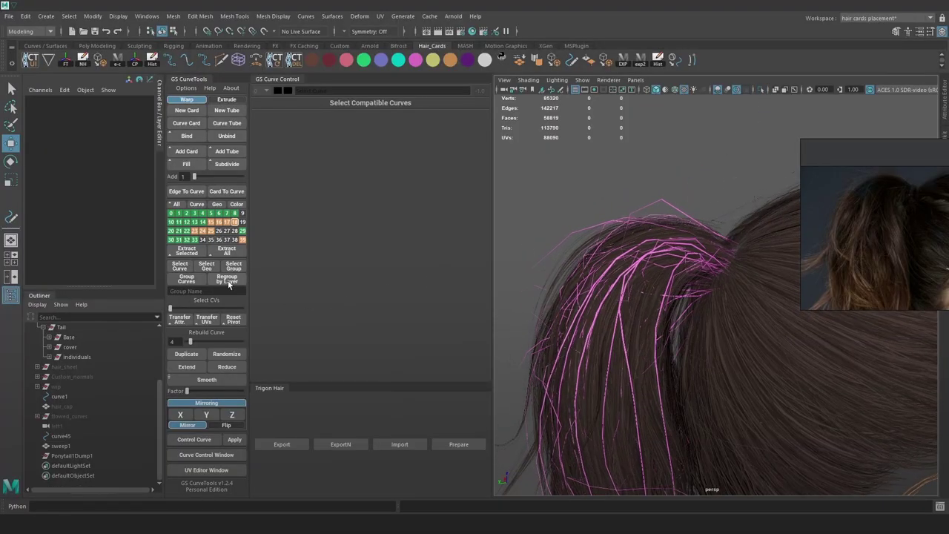
{"action": "right_click", "coordinate": [211, 230]}
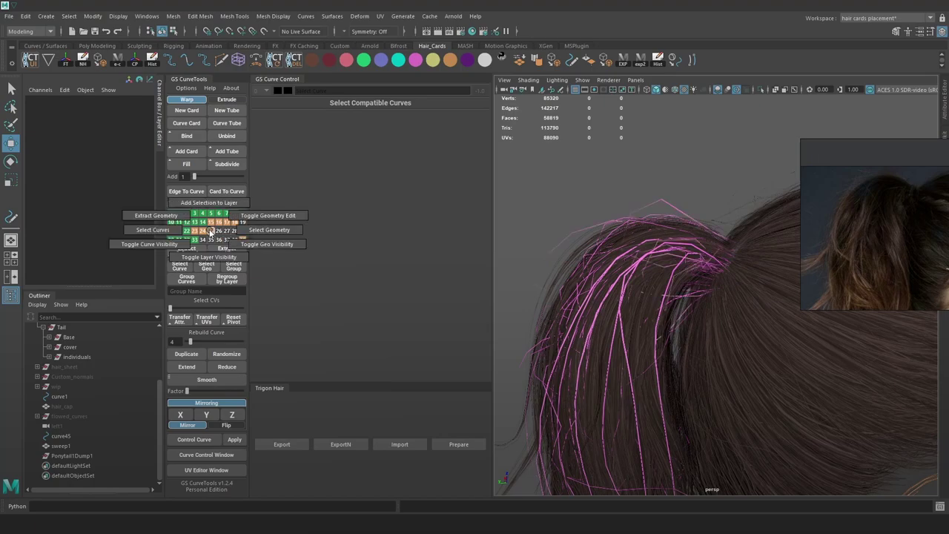
{"action": "left_click", "coordinate": [268, 215]}
{"action": "left_click", "coordinate": [665, 199]}
{"action": "key", "text": "f"}
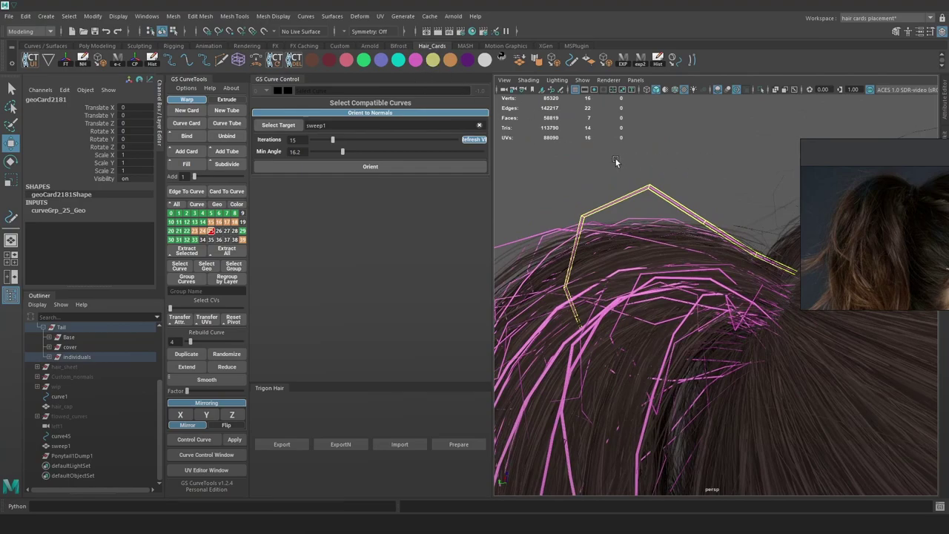
Activate the Multi-Cut tool with Edge Flow enabled
{"action": "left_click", "coordinate": [217, 58]}
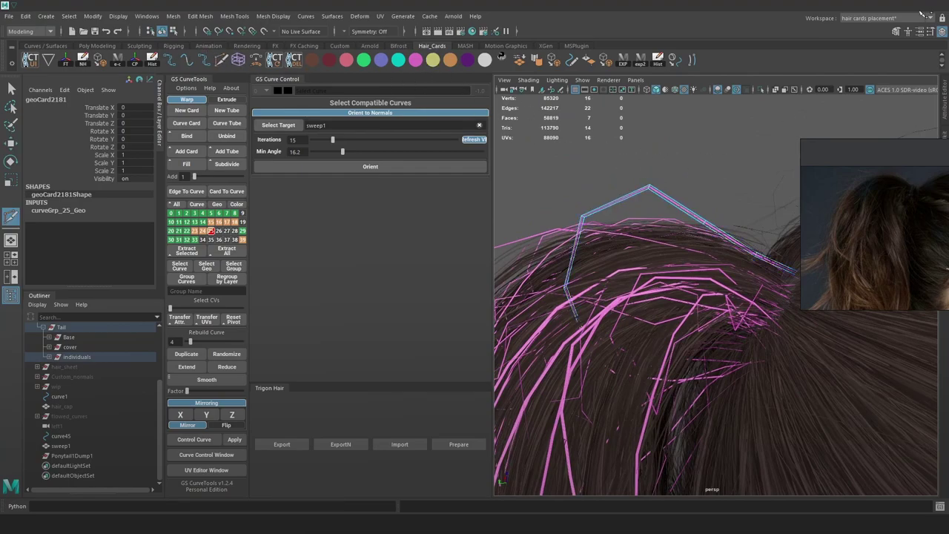
{"action": "left_click", "coordinate": [931, 32]}
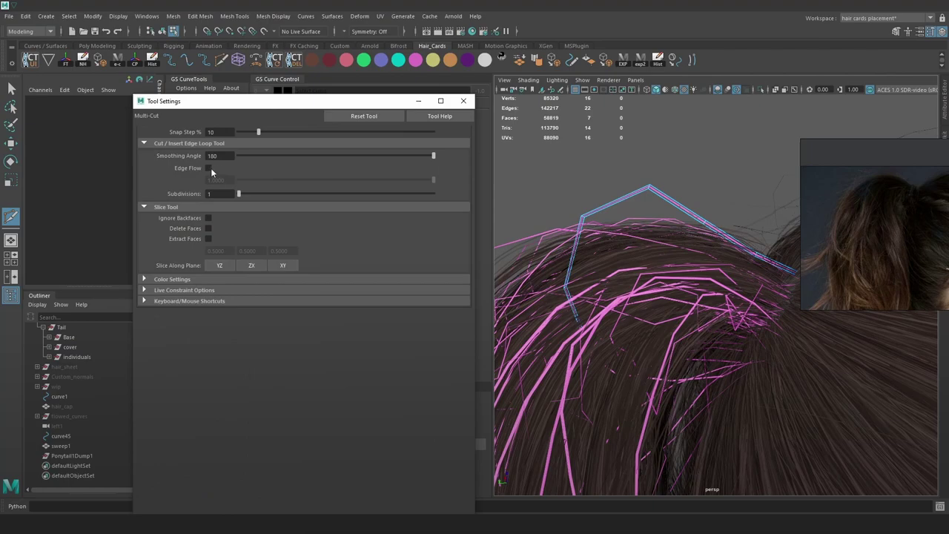
{"action": "left_click", "coordinate": [210, 169]}
{"action": "left_click", "coordinate": [464, 101]}
Round off the arched flyaway card above the ponytail by inserting six edge loops along its bends, then return to object selection
{"action": "left_click", "coordinate": [612, 201], "text": "ctrl"}
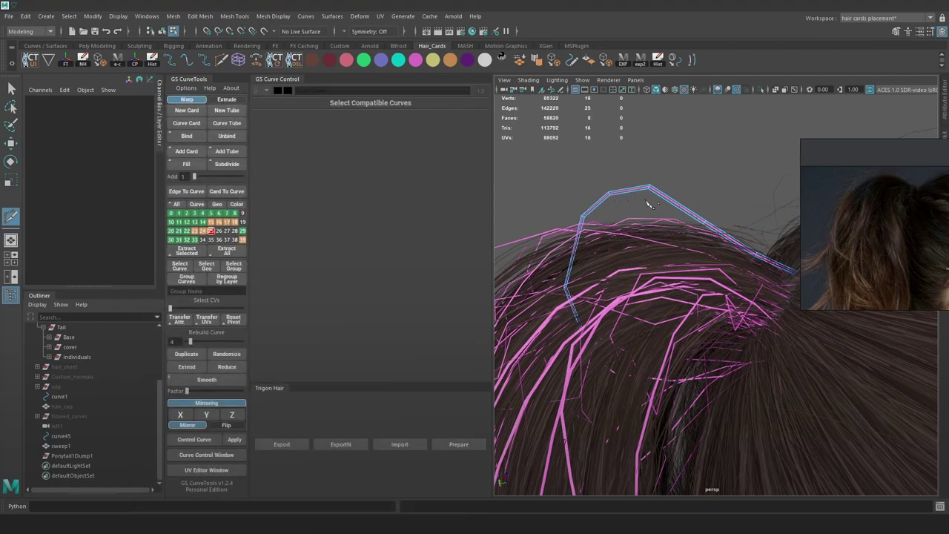
{"action": "left_click", "coordinate": [675, 205], "text": "ctrl"}
{"action": "left_click", "coordinate": [622, 186], "text": "ctrl"}
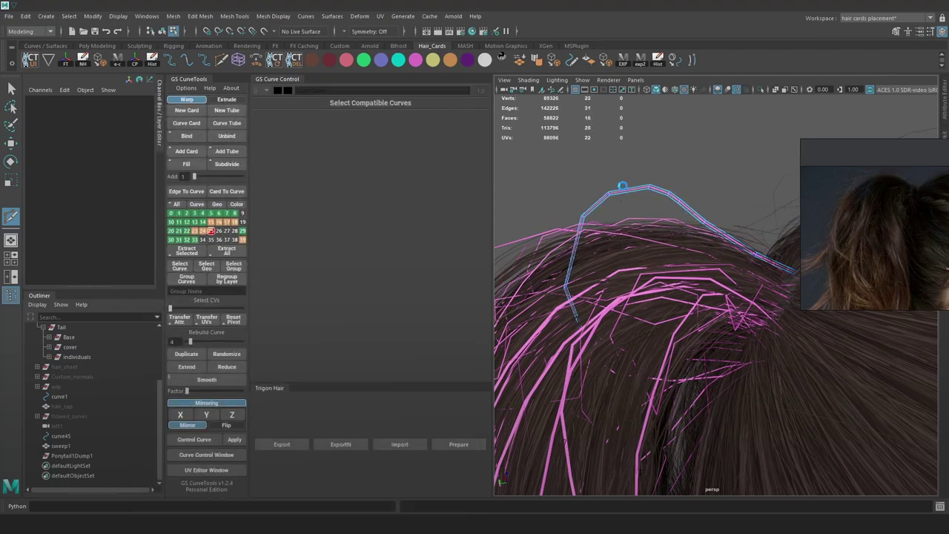
{"action": "left_click", "coordinate": [629, 190], "text": "ctrl"}
{"action": "left_click", "coordinate": [575, 243], "text": "ctrl"}
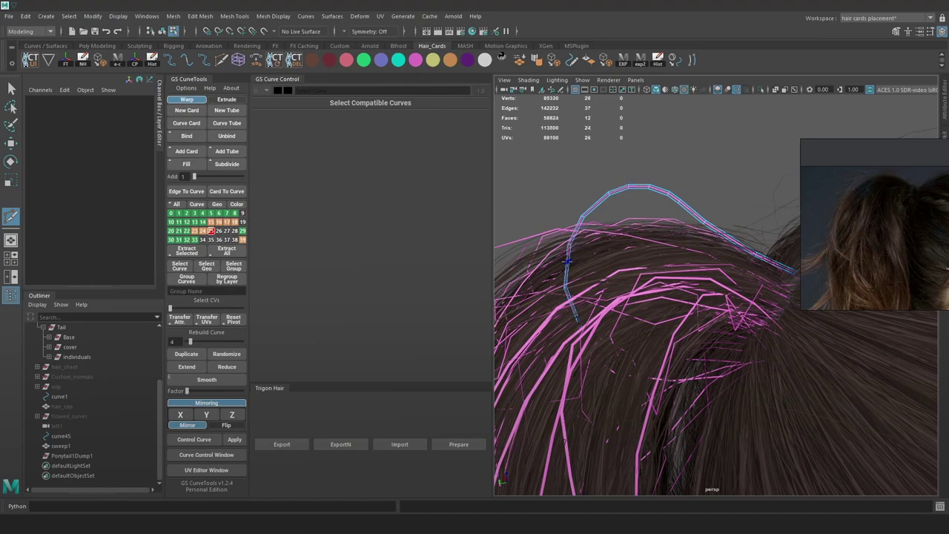
{"action": "left_click", "coordinate": [567, 263], "text": "ctrl"}
{"action": "middle_click_drag", "start_coordinate": [674, 231], "coordinate": [743, 225], "text": "alt"}
{"action": "key", "text": "w"}
{"action": "right_click_drag", "start_coordinate": [665, 202], "coordinate": [749, 139]}
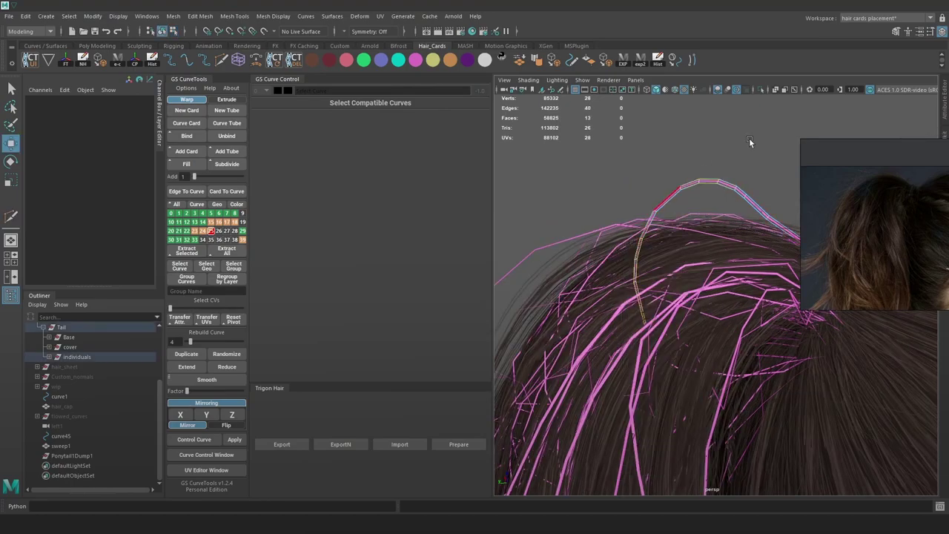
{"action": "left_click", "coordinate": [749, 139]}
Smooth the angular flyaway card on the ponytail's outer silhouette by inserting two edge loops
{"action": "left_click", "coordinate": [550, 243]}
{"action": "left_click_drag", "start_coordinate": [550, 242], "coordinate": [690, 193], "text": "alt"}
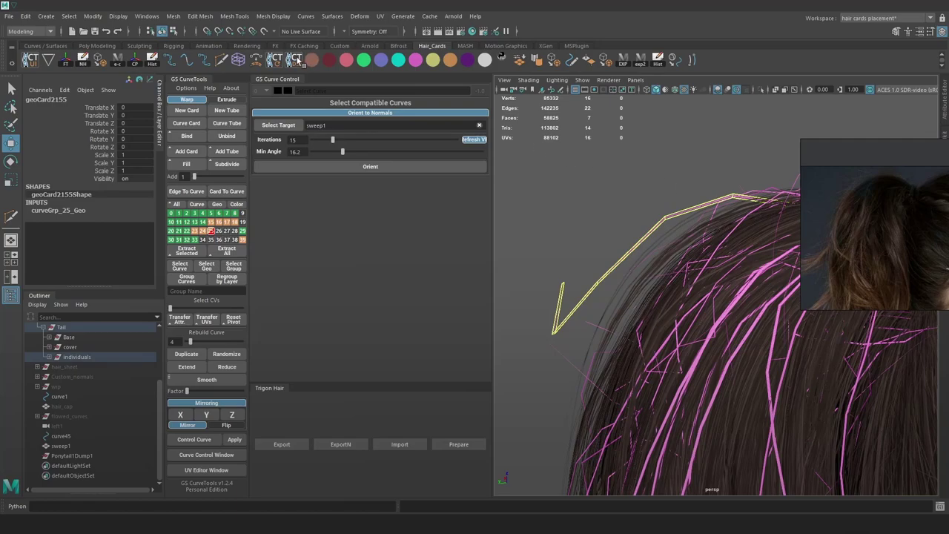
{"action": "left_click", "coordinate": [222, 60]}
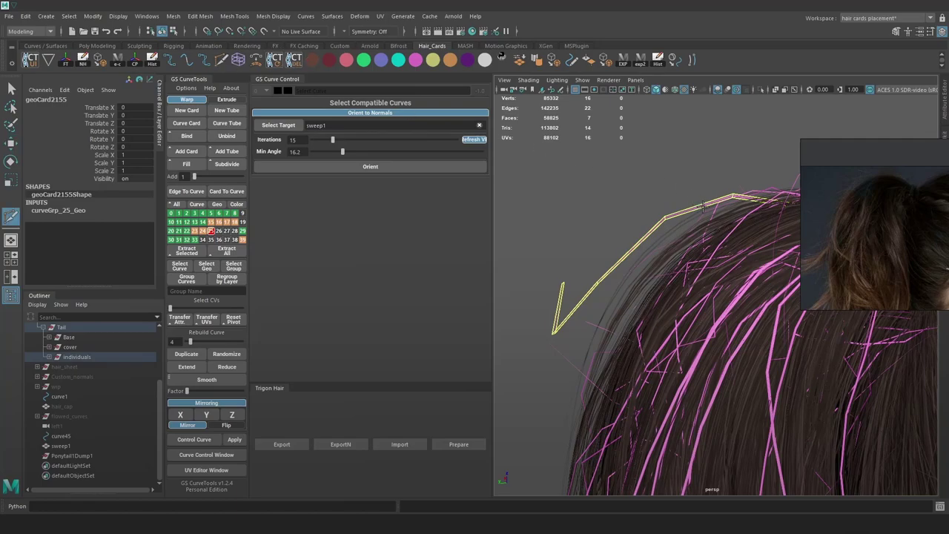
{"action": "left_click", "coordinate": [625, 254], "text": "ctrl"}
{"action": "scroll", "coordinate": [738, 249], "scroll_direction": "down", "scroll_amount": 3}
{"action": "key", "text": "w"}
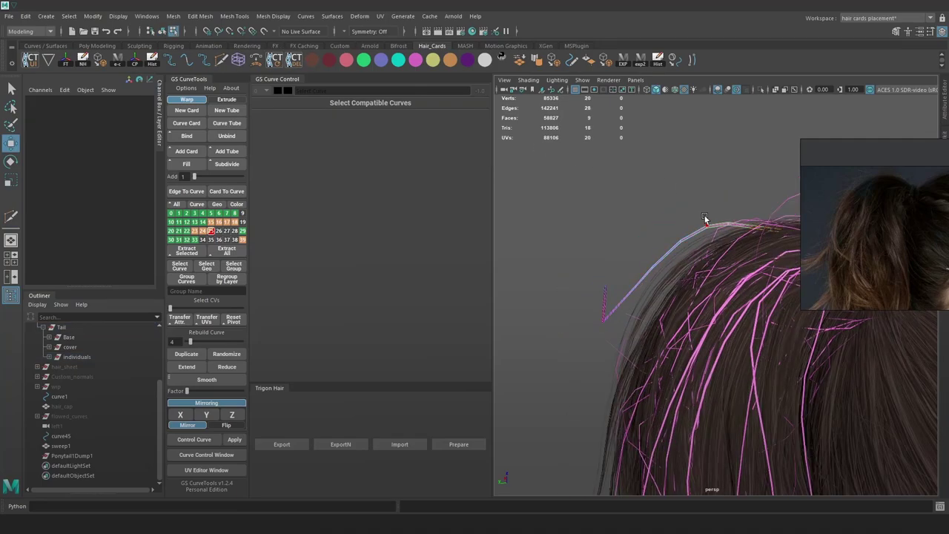
{"action": "right_click_drag", "start_coordinate": [705, 221], "coordinate": [756, 179]}
{"action": "left_click", "coordinate": [759, 178]}
Insert one edge loop into the angular flyaway card on the opposite side of the ponytail
{"action": "left_click_drag", "start_coordinate": [760, 178], "coordinate": [706, 282], "text": "alt"}
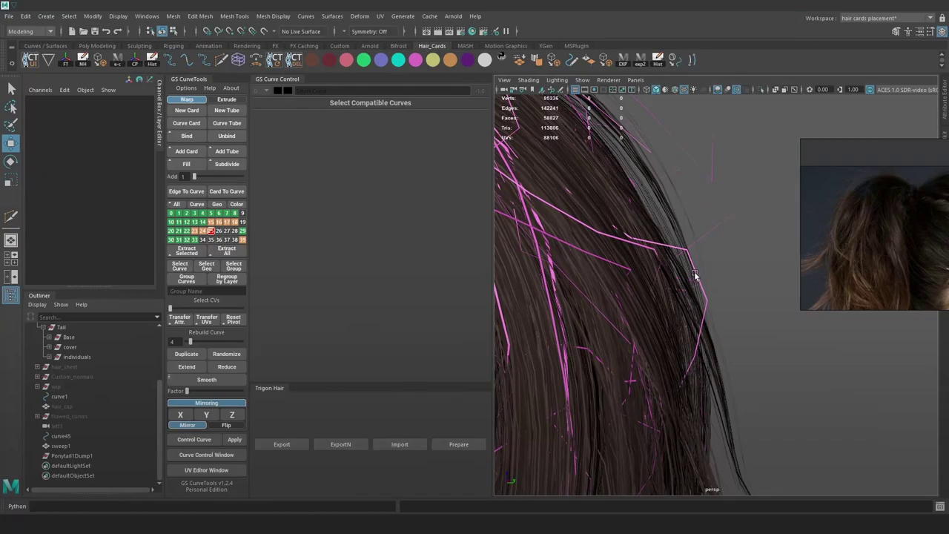
{"action": "left_click_drag", "start_coordinate": [681, 249], "coordinate": [726, 243], "text": "alt"}
{"action": "left_click", "coordinate": [721, 205]}
{"action": "left_click_drag", "start_coordinate": [721, 205], "coordinate": [715, 209], "text": "alt"}
{"action": "left_click", "coordinate": [221, 60]}
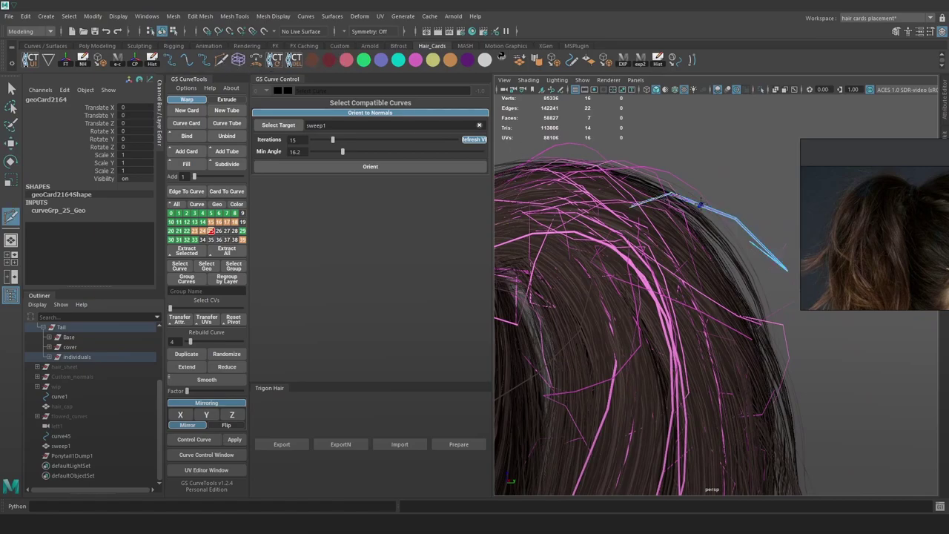
{"action": "left_click", "coordinate": [703, 204], "text": "ctrl"}
{"action": "key", "text": "w"}
{"action": "key", "text": "F8"}
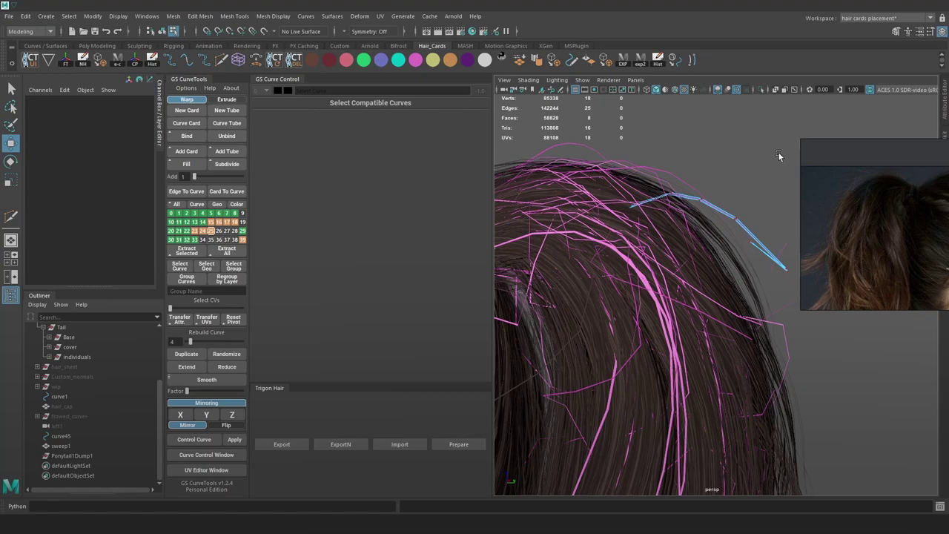
Re-export the refined hair from Maya and inspect the smoothed flyaways from both sides in Marmoset Toolbag
{"action": "left_click_drag", "start_coordinate": [778, 155], "coordinate": [704, 204], "text": "alt"}
{"action": "left_click", "coordinate": [691, 244]}
{"action": "key", "text": "Delete"}
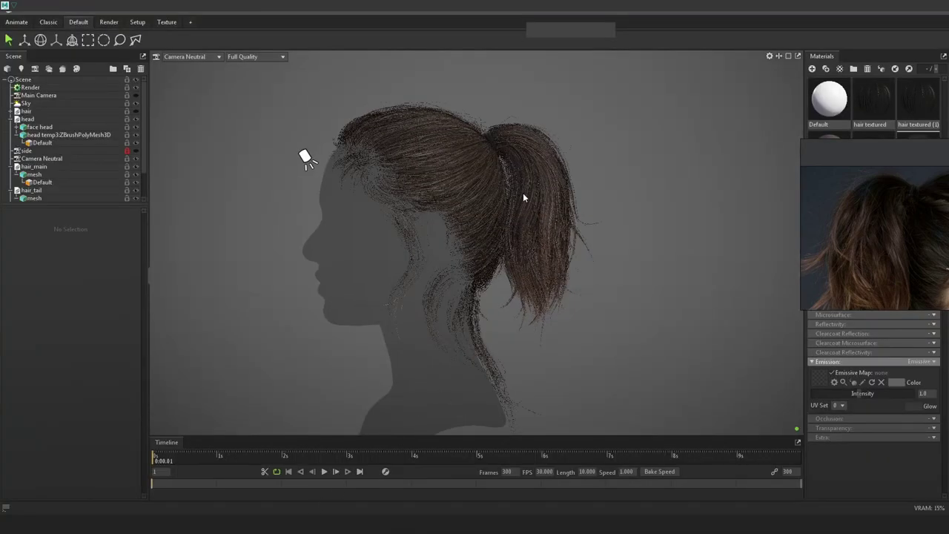
{"action": "scroll", "coordinate": [522, 196], "scroll_direction": "up", "scroll_amount": 5}
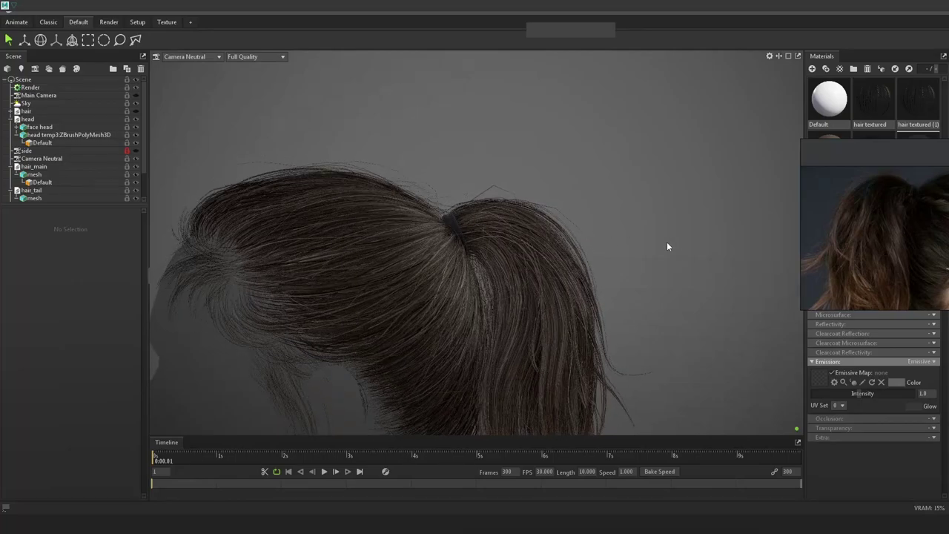
{"action": "key", "text": "alt+Tab"}
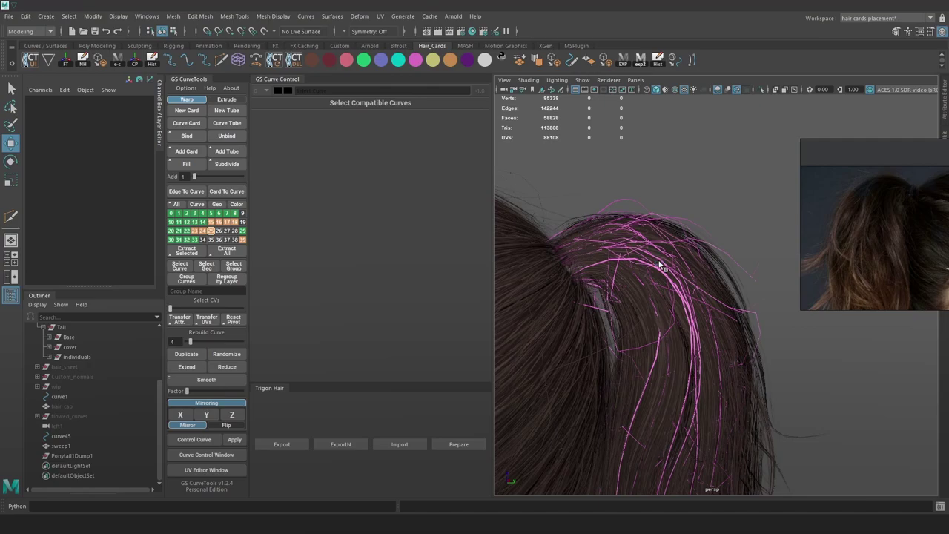
{"action": "key", "text": "alt+Tab"}
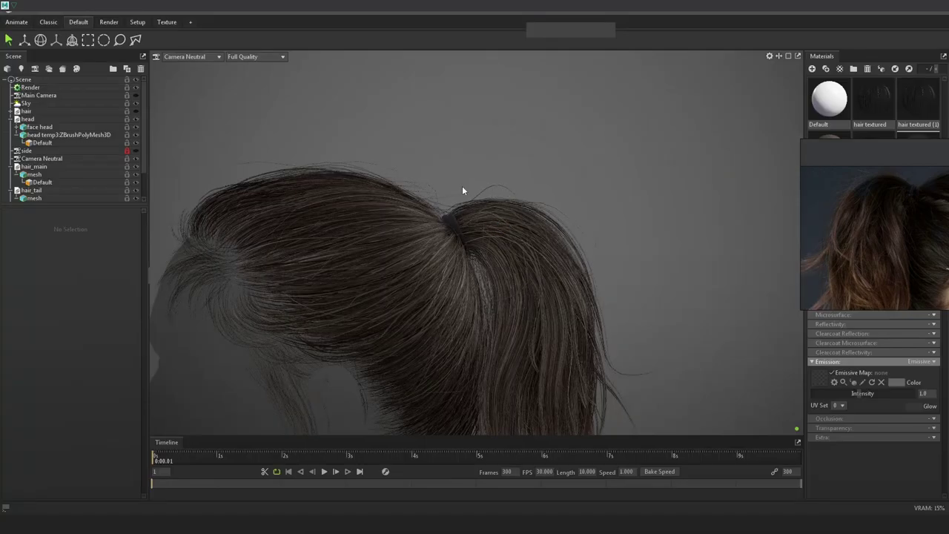
{"action": "left_click_drag", "start_coordinate": [599, 218], "coordinate": [500, 227]}
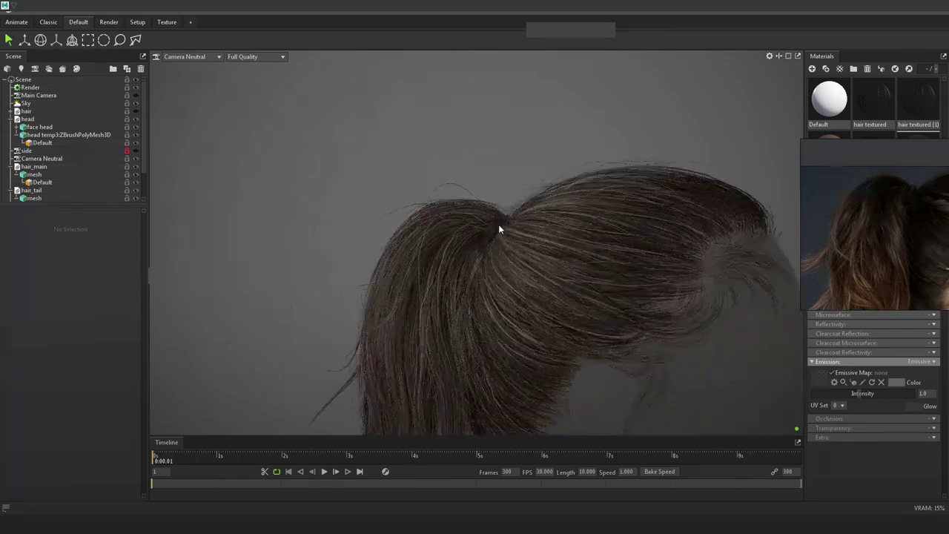
{"action": "scroll", "coordinate": [534, 207], "scroll_direction": "down", "scroll_amount": 5}
{"action": "scroll", "coordinate": [578, 196], "scroll_direction": "up", "scroll_amount": 3}
{"action": "left_click_drag", "start_coordinate": [651, 214], "coordinate": [696, 215]}
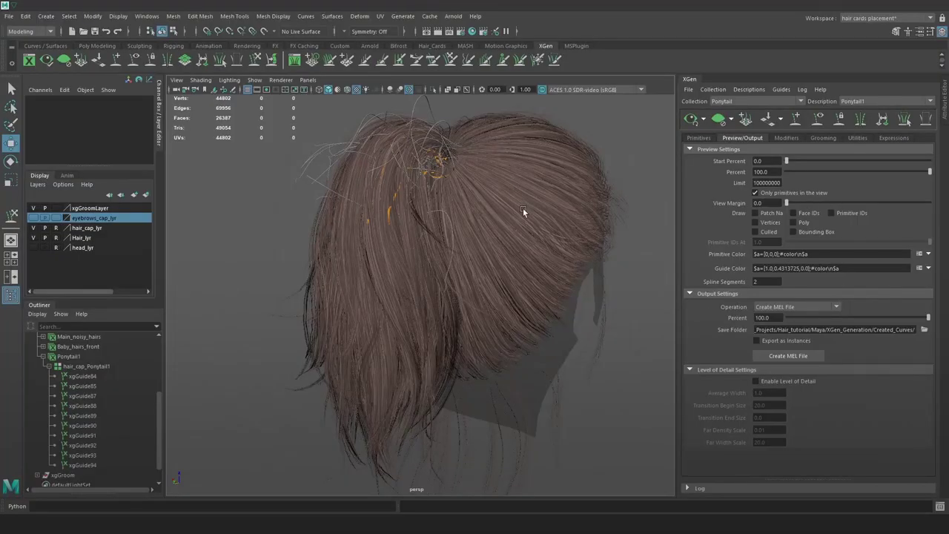
In the Hairs_generate Maya scene, create a guide-controlled spline XGen description named Long_baby_hairs on hair_cap, in the Ponytail collection
{"action": "left_click_drag", "start_coordinate": [523, 212], "coordinate": [546, 255], "text": "alt"}
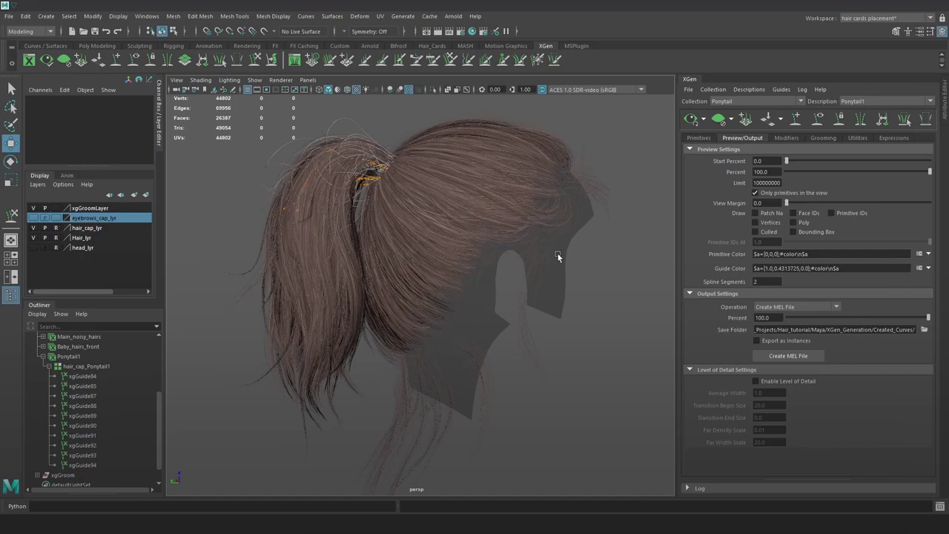
{"action": "left_click_drag", "start_coordinate": [559, 257], "coordinate": [493, 342], "text": "alt"}
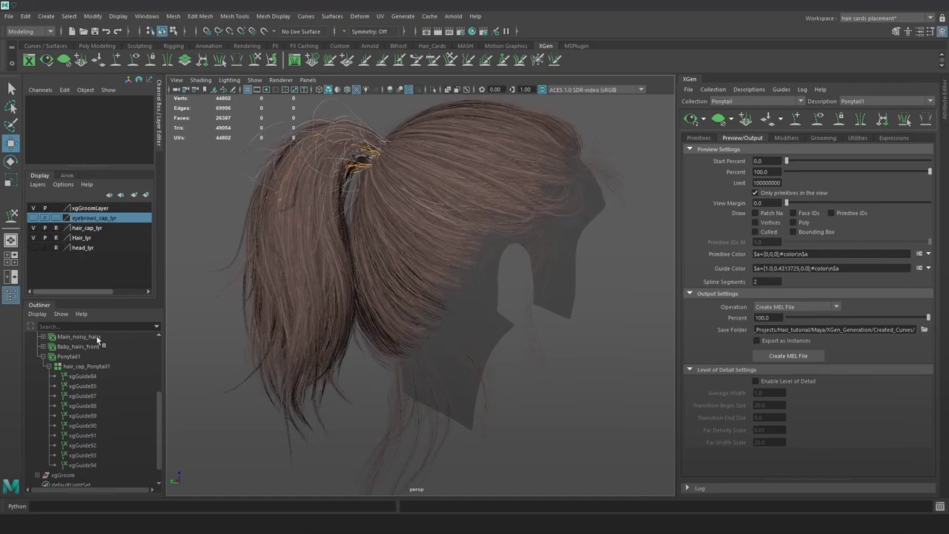
{"action": "scroll", "coordinate": [111, 364], "scroll_direction": "up", "scroll_amount": 3}
{"action": "left_click", "coordinate": [75, 405]}
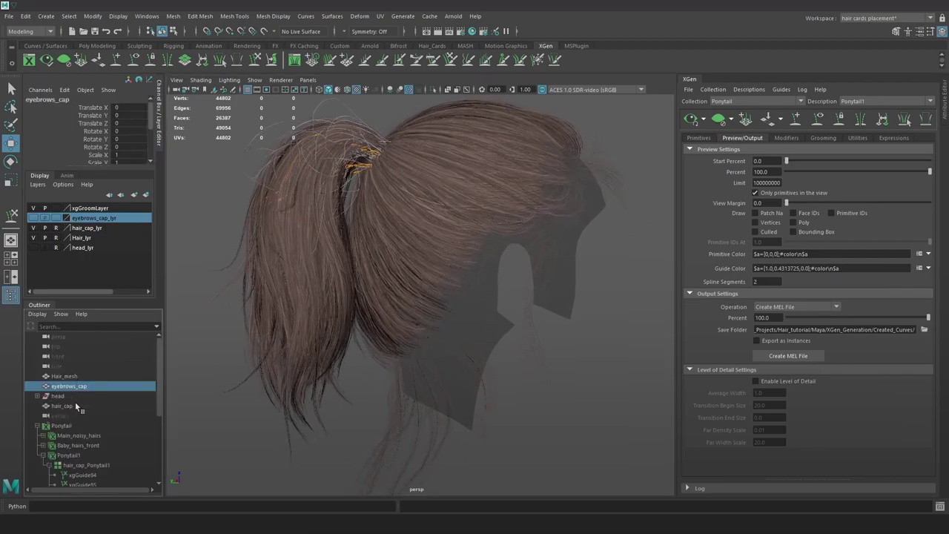
{"action": "left_click", "coordinate": [213, 18]}
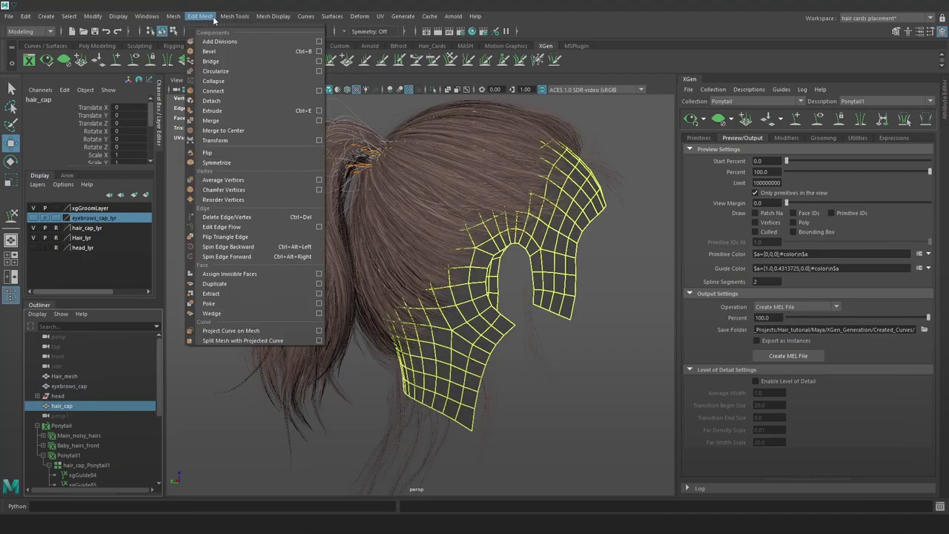
{"action": "mouse_move", "coordinate": [402, 17]}
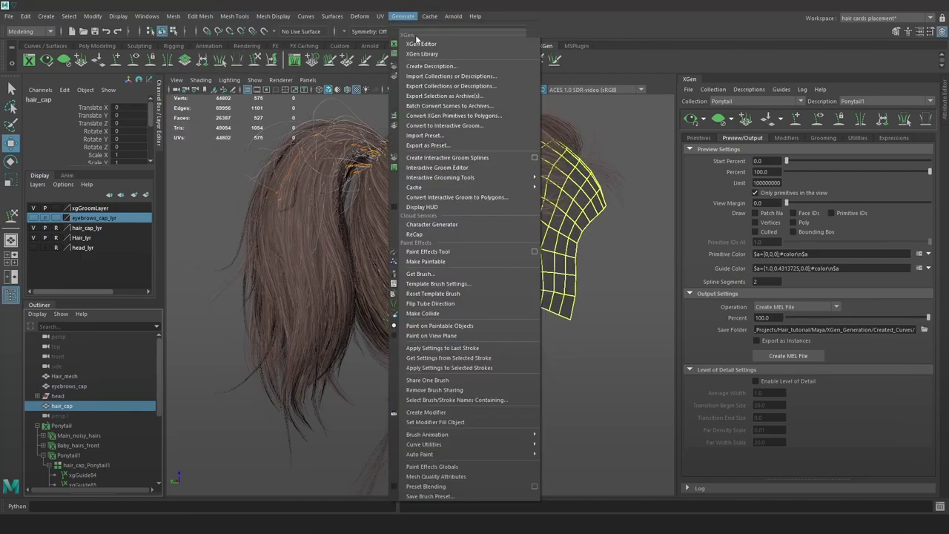
{"action": "left_click", "coordinate": [433, 67]}
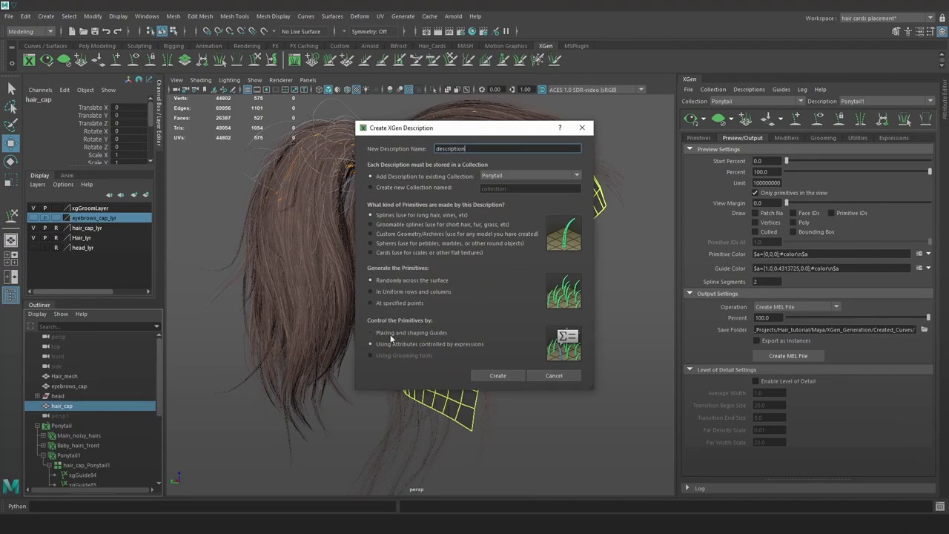
{"action": "double_click", "coordinate": [490, 148]}
{"action": "type", "text": "Long_baby_hairs"}
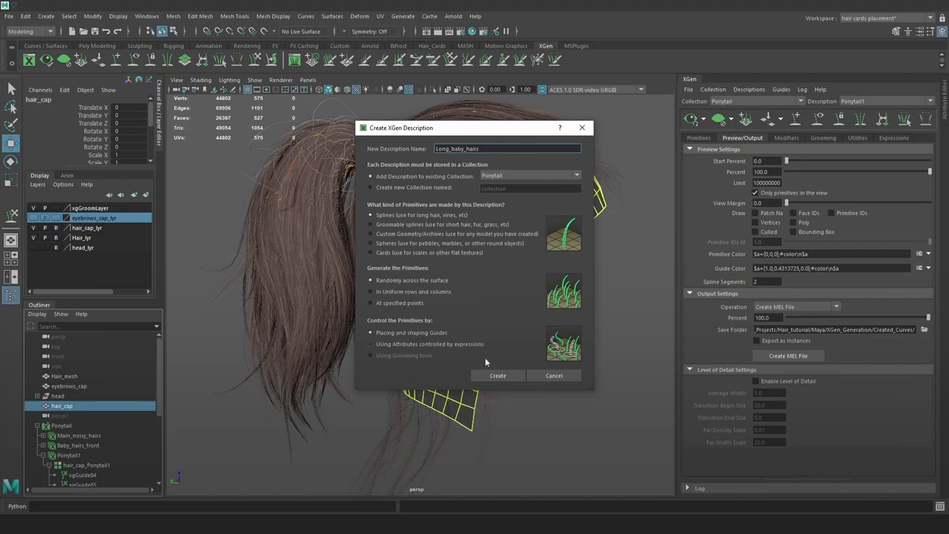
{"action": "left_click", "coordinate": [498, 375]}
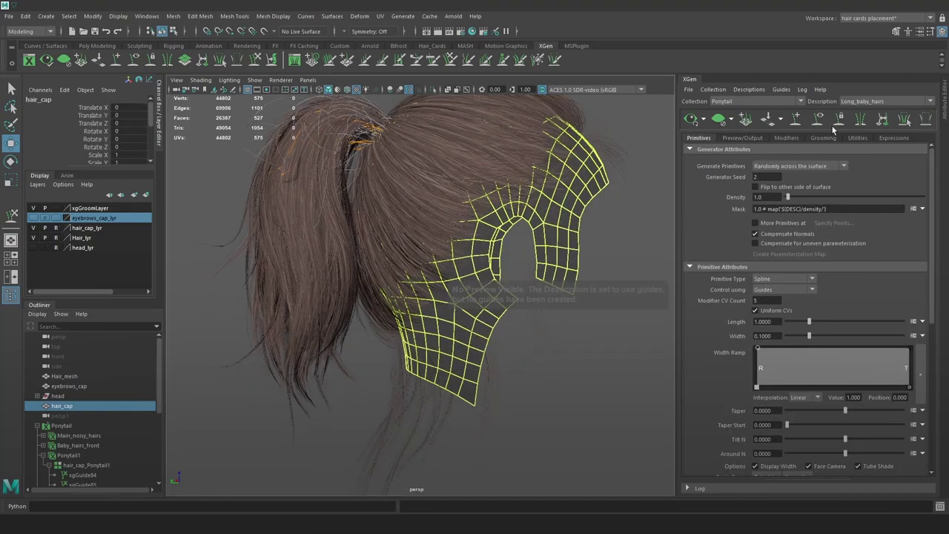
Add a guide for Long_baby_hairs on the hair cap, just in front of the ear cutout
{"action": "left_click_drag", "start_coordinate": [584, 228], "coordinate": [571, 287], "text": "alt"}
{"action": "scroll", "coordinate": [571, 255], "scroll_direction": "up", "scroll_amount": 5}
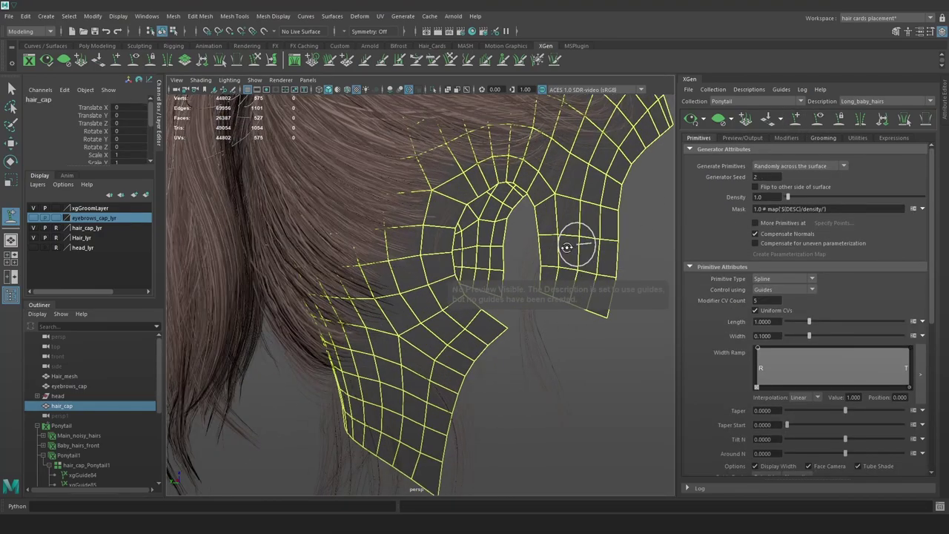
{"action": "left_click_drag", "start_coordinate": [560, 248], "coordinate": [545, 220], "text": "alt"}
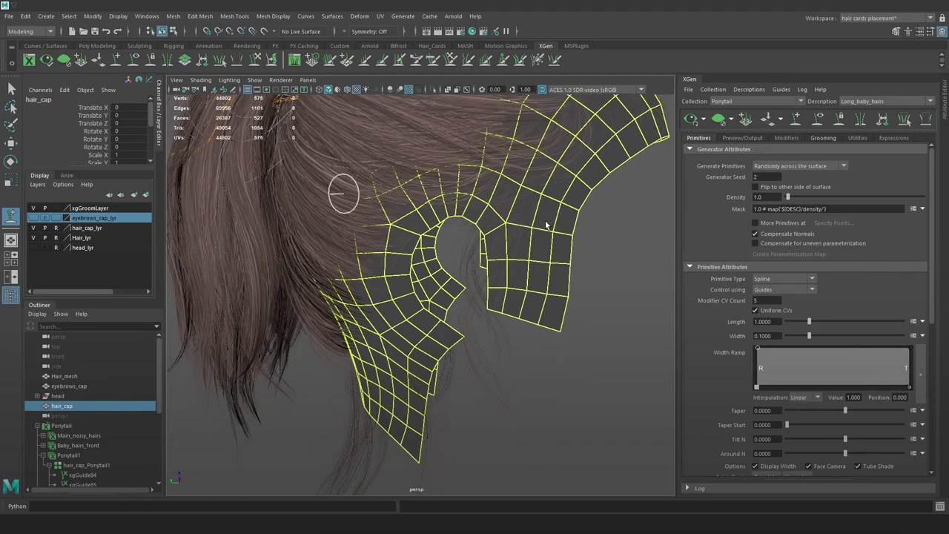
{"action": "left_click", "coordinate": [523, 229]}
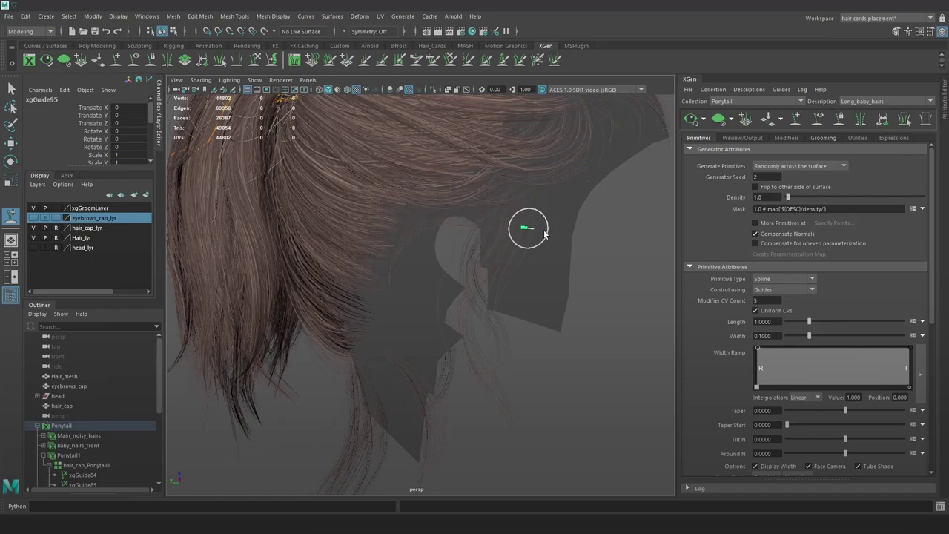
Deselect the new guide and switch the viewport background to black
{"action": "left_click", "coordinate": [621, 273]}
{"action": "key", "text": "alt+b"}
{"action": "key", "text": "alt+b"}
{"action": "key", "text": "alt+b"}
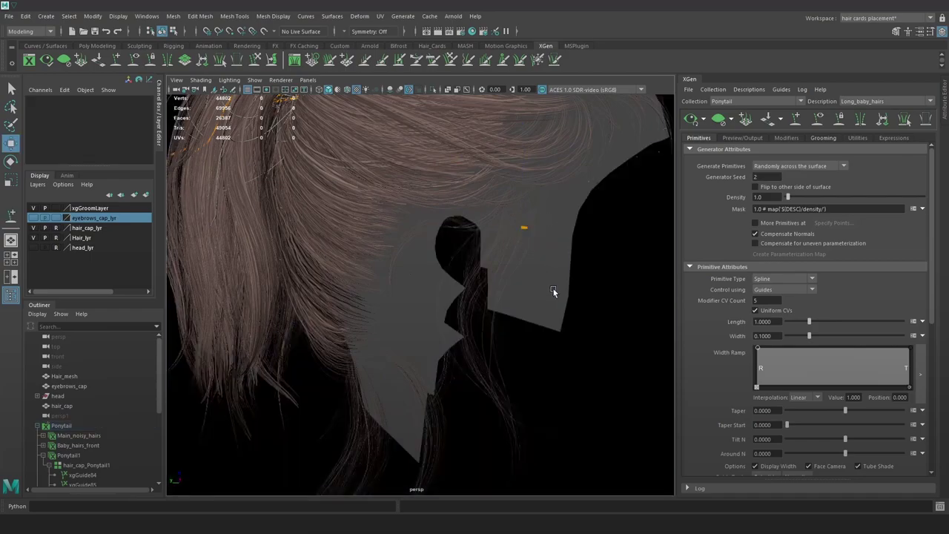
{"action": "key", "text": "alt+b"}
{"action": "key", "text": "alt+b"}
{"action": "key", "text": "alt+b"}
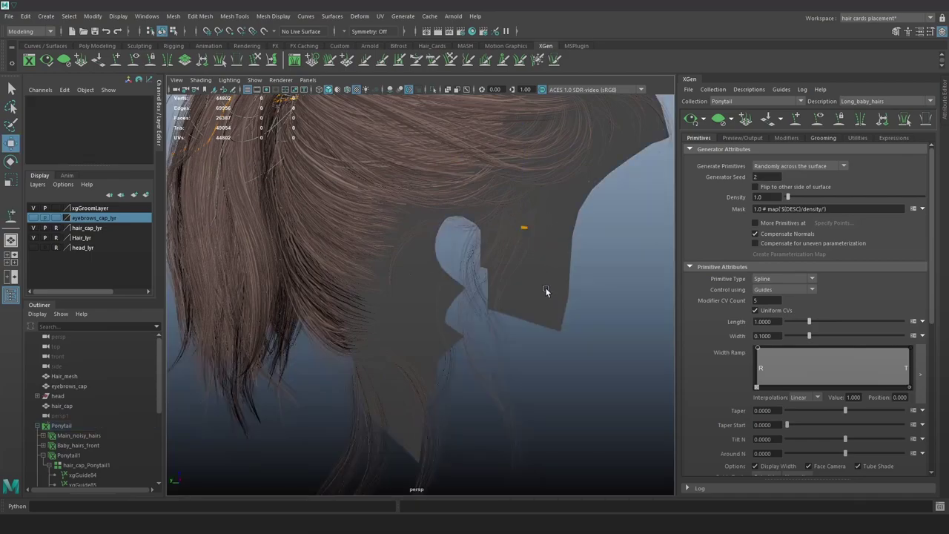
{"action": "key", "text": "alt+b"}
Scale the new guide to about 4.9 and sculpt it to hang downward past the ear
{"action": "left_click_drag", "start_coordinate": [566, 289], "coordinate": [610, 220], "text": "alt"}
{"action": "left_click", "coordinate": [519, 226]}
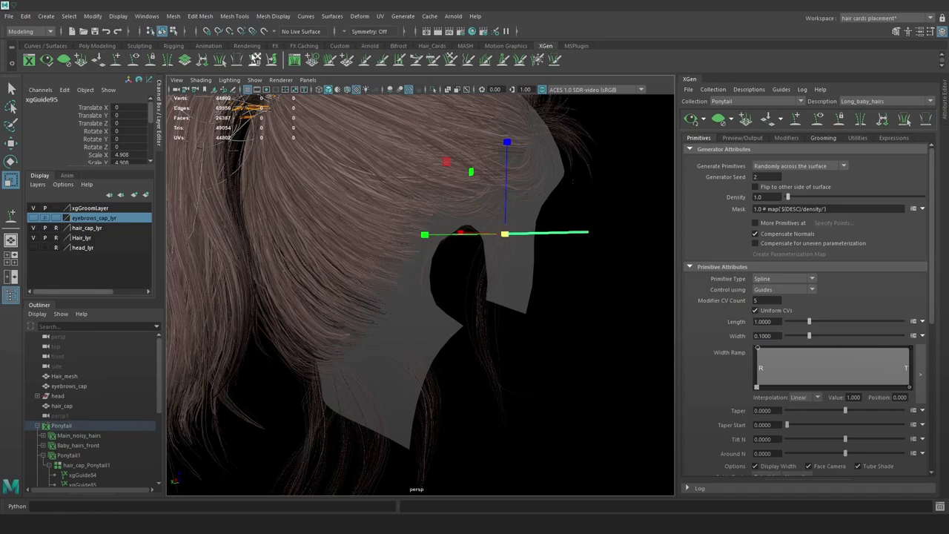
{"action": "left_click", "coordinate": [254, 58]}
{"action": "left_click_drag", "start_coordinate": [609, 276], "coordinate": [545, 280], "text": "alt"}
{"action": "mouse_move", "coordinate": [580, 232]}
{"action": "left_mouse_down"}
{"action": "mouse_move", "coordinate": [585, 263]}
{"action": "mouse_move", "coordinate": [556, 402]}
{"action": "left_mouse_up"}
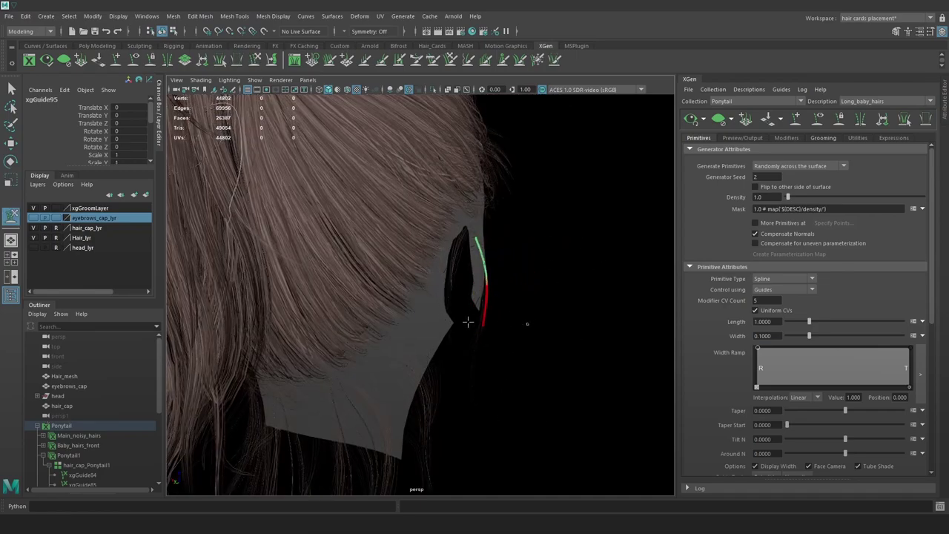
{"action": "mouse_move", "coordinate": [530, 324]}
{"action": "left_mouse_down", "text": "alt"}
{"action": "mouse_move", "coordinate": [445, 326]}
{"action": "mouse_move", "coordinate": [446, 293]}
{"action": "left_mouse_up", "text": "alt"}
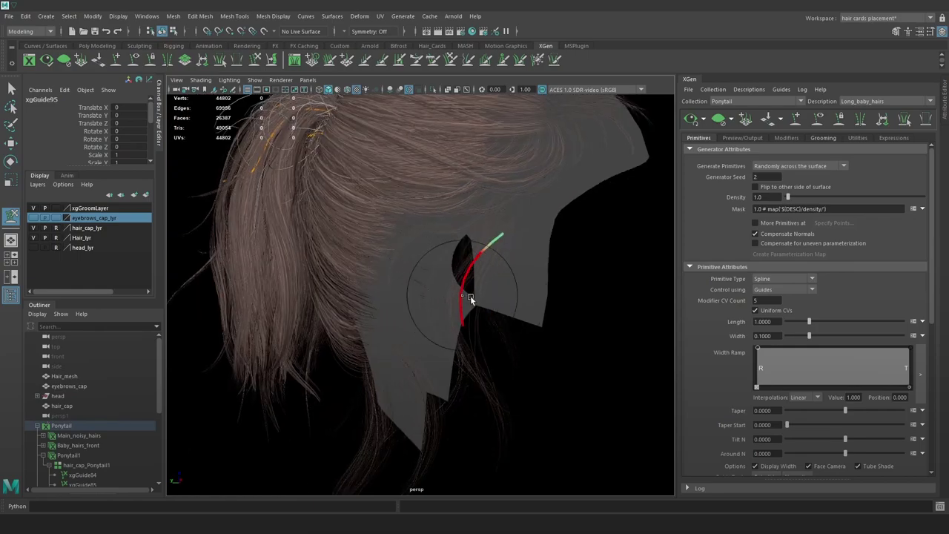
Lengthen the guide with successive scales of about 1.9 and 1.26, sweeping its lower part forward in between
{"action": "left_click_drag", "start_coordinate": [503, 235], "coordinate": [574, 195]}
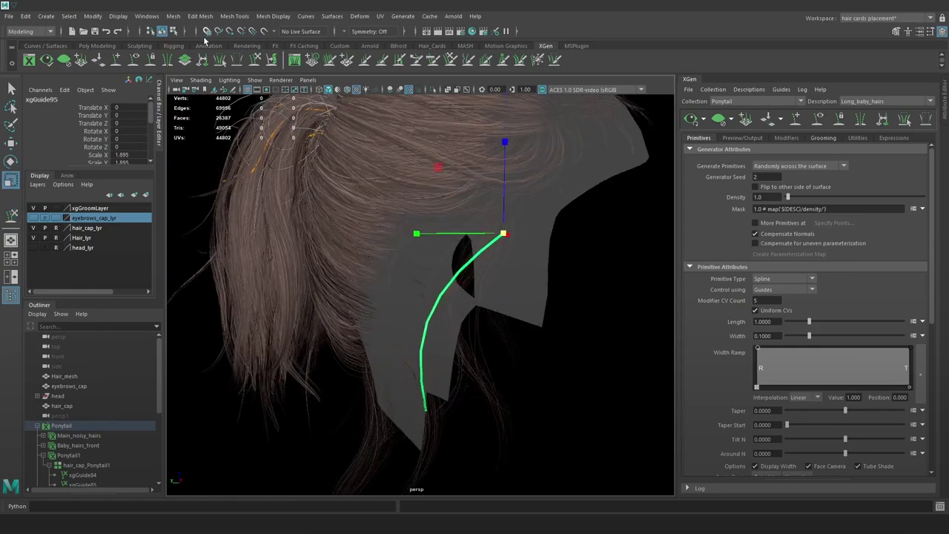
{"action": "middle_click_drag", "start_coordinate": [533, 356], "coordinate": [531, 315], "text": "alt"}
{"action": "left_click", "coordinate": [254, 59]}
{"action": "mouse_move", "coordinate": [424, 370]}
{"action": "left_mouse_down"}
{"action": "mouse_move", "coordinate": [419, 383]}
{"action": "mouse_move", "coordinate": [524, 446]}
{"action": "left_mouse_up"}
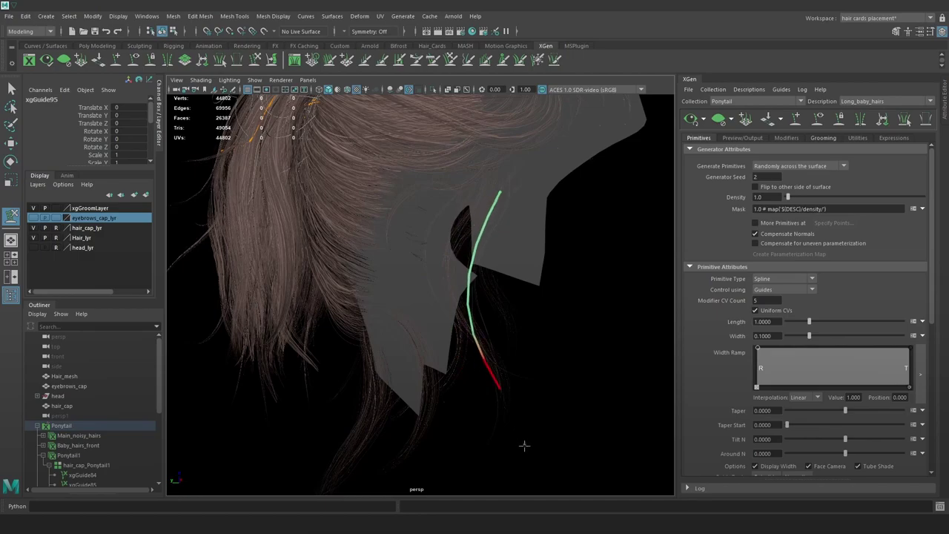
{"action": "mouse_move", "coordinate": [475, 293]}
{"action": "left_mouse_down"}
{"action": "mouse_move", "coordinate": [457, 250]}
{"action": "mouse_move", "coordinate": [462, 221]}
{"action": "mouse_move", "coordinate": [528, 185]}
{"action": "mouse_move", "coordinate": [495, 195]}
{"action": "left_mouse_up"}
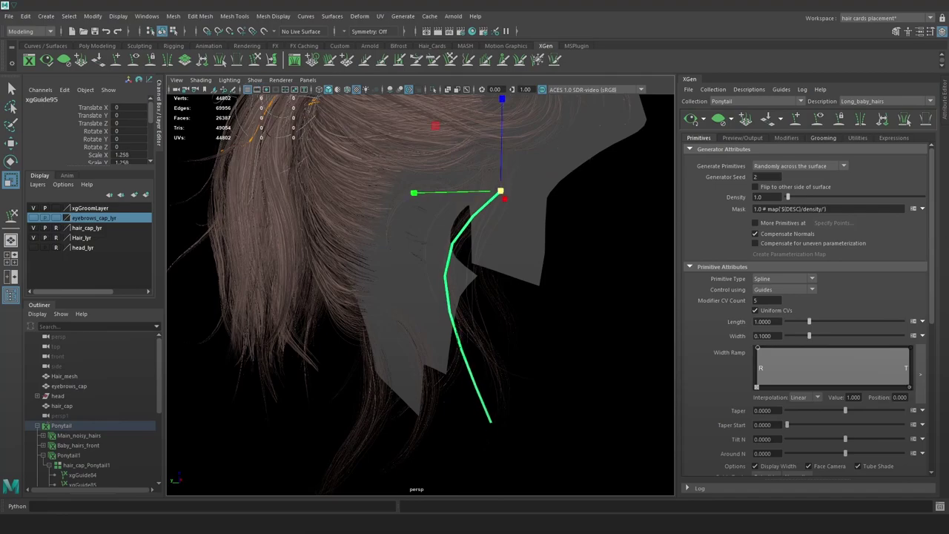
Sculpt the guide's middle and tip forward to soften its bend beside the ear cutout
{"action": "left_click", "coordinate": [253, 63]}
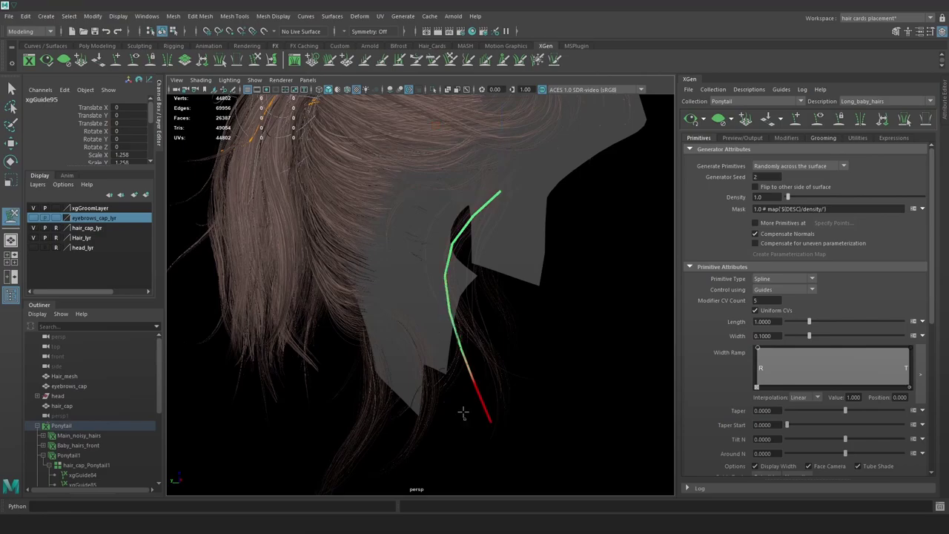
{"action": "left_click_drag", "start_coordinate": [456, 324], "coordinate": [475, 320]}
{"action": "left_click_drag", "start_coordinate": [491, 405], "coordinate": [510, 403]}
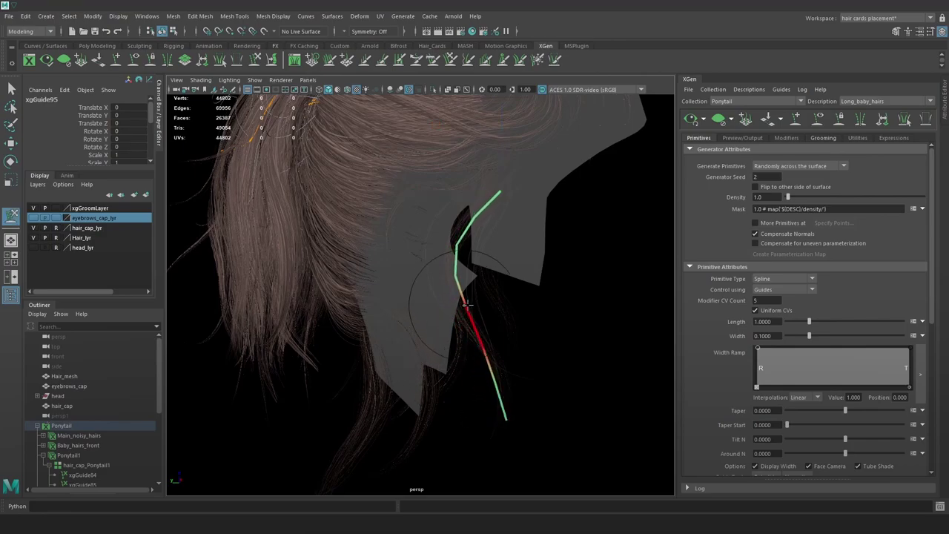
{"action": "left_click_drag", "start_coordinate": [467, 302], "coordinate": [449, 263]}
Rebuild the selected guide with a new CV count to smooth its curve
{"action": "key", "text": "w"}
{"action": "scroll", "coordinate": [797, 409], "scroll_direction": "down", "scroll_amount": 3}
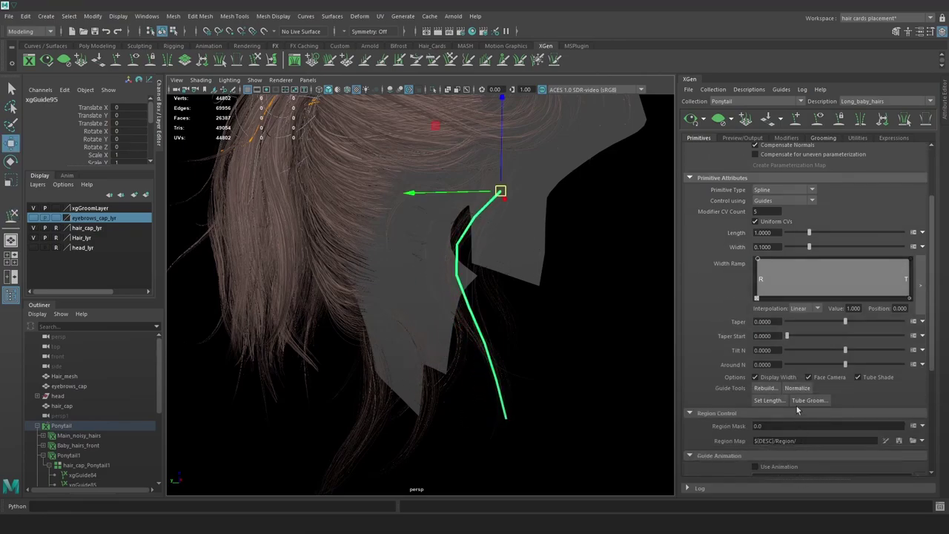
{"action": "left_click", "coordinate": [767, 387]}
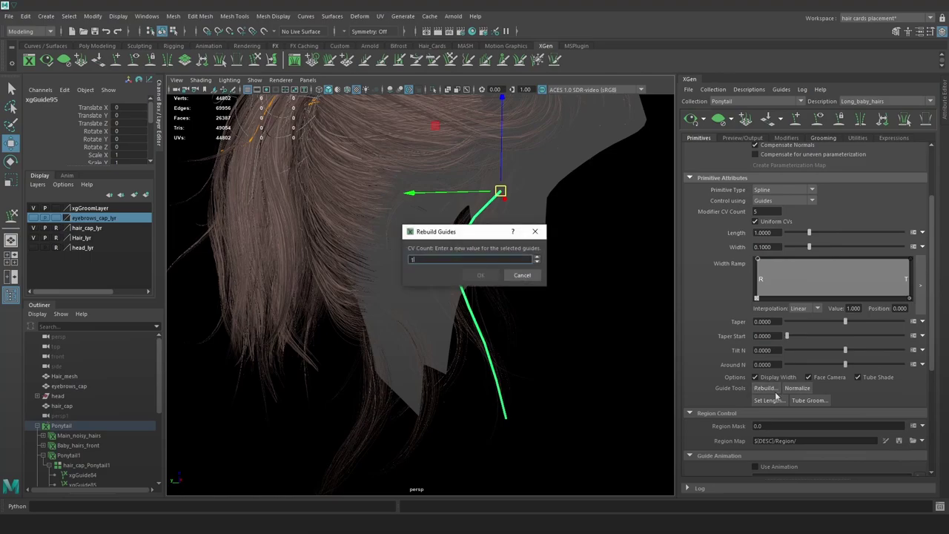
{"action": "key", "text": "Return"}
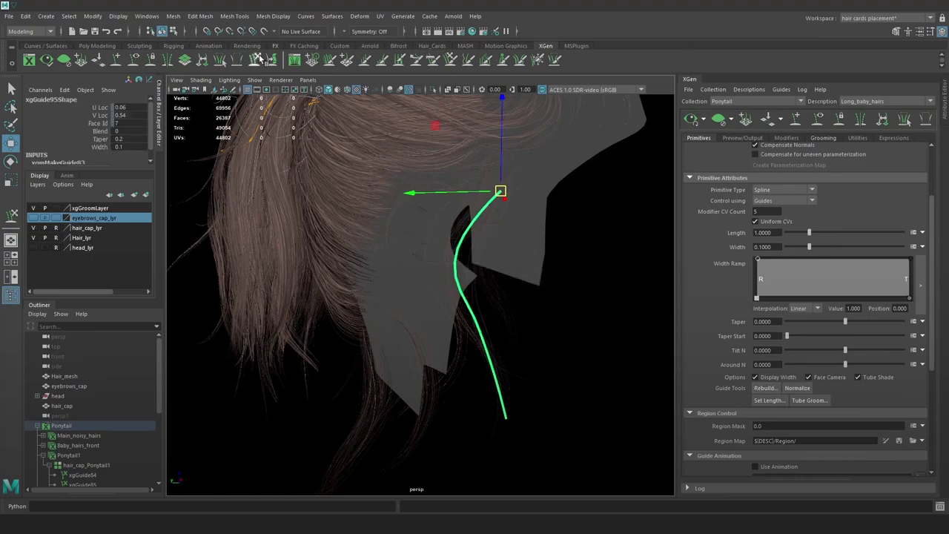
Sculpt the rebuilt guide into a soft S-curve from the side and back views, and deselect it
{"action": "double_click", "coordinate": [259, 59]}
{"action": "left_click", "coordinate": [340, 101]}
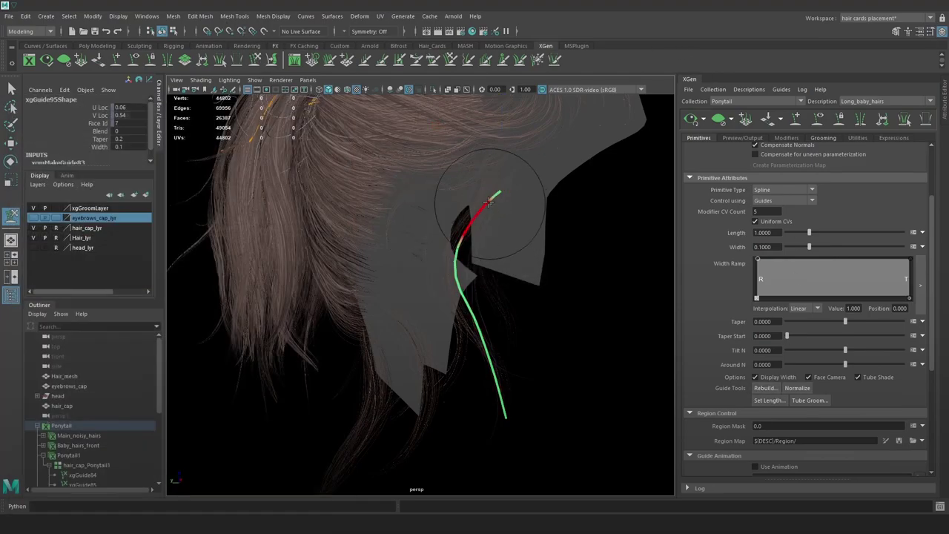
{"action": "mouse_move", "coordinate": [481, 317]}
{"action": "left_mouse_down"}
{"action": "mouse_move", "coordinate": [505, 333]}
{"action": "mouse_move", "coordinate": [500, 375]}
{"action": "mouse_move", "coordinate": [513, 383]}
{"action": "left_mouse_up"}
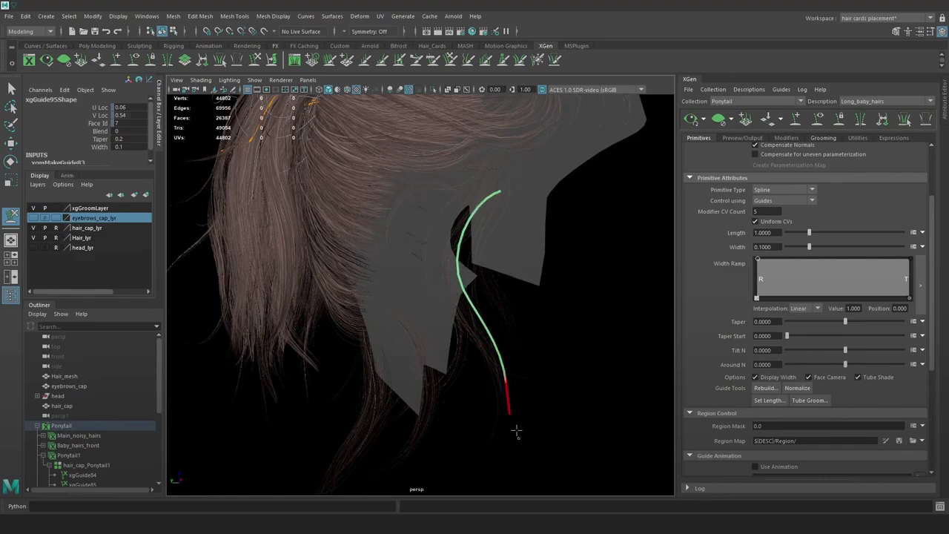
{"action": "left_click_drag", "start_coordinate": [516, 431], "coordinate": [500, 423]}
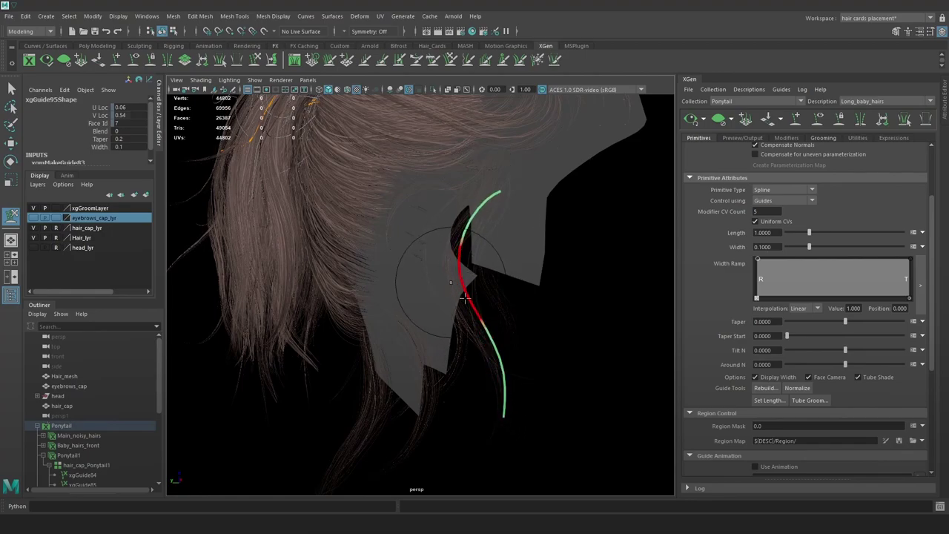
{"action": "left_click_drag", "start_coordinate": [464, 297], "coordinate": [495, 283], "text": "alt"}
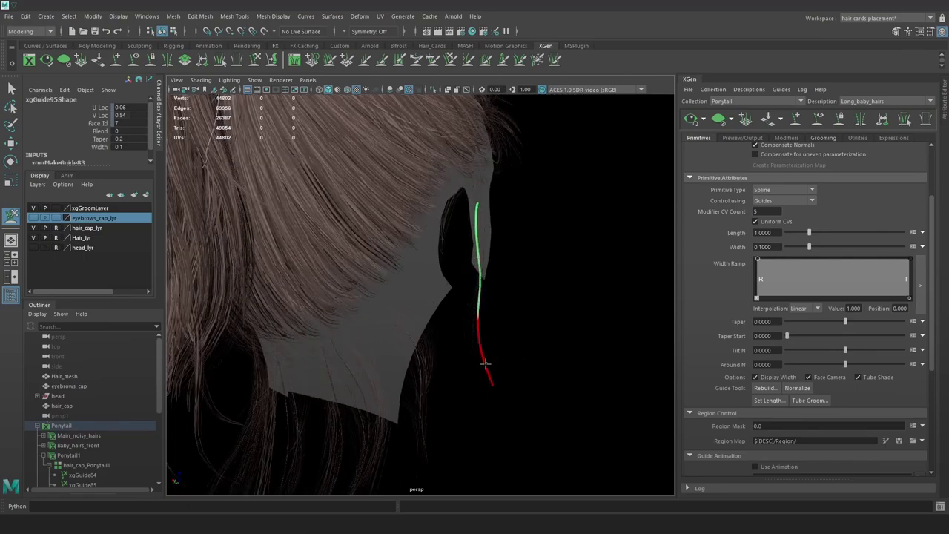
{"action": "key", "text": "w"}
{"action": "left_click", "coordinate": [529, 327]}
{"action": "key", "text": "alt+b"}
{"action": "key", "text": "alt+b"}
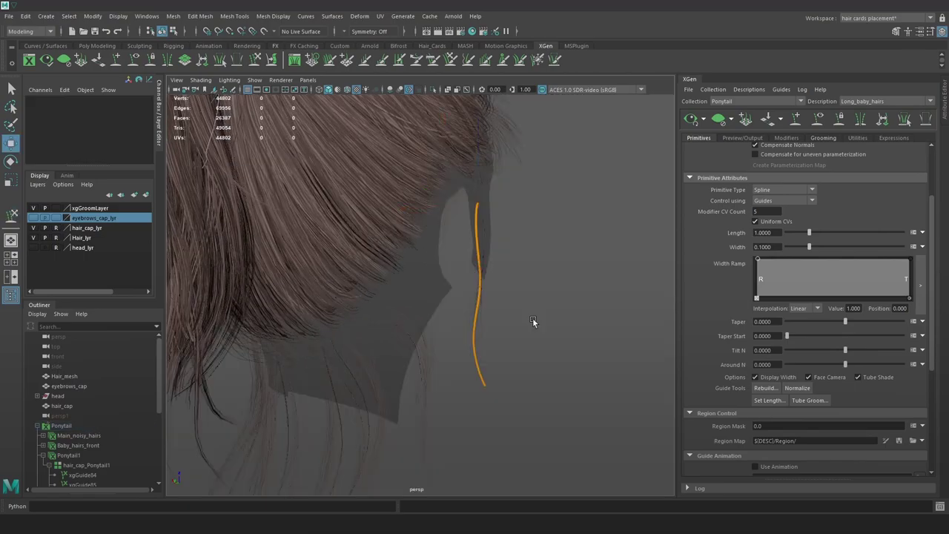
{"action": "key", "text": "alt+b"}
{"action": "key", "text": "alt+b"}
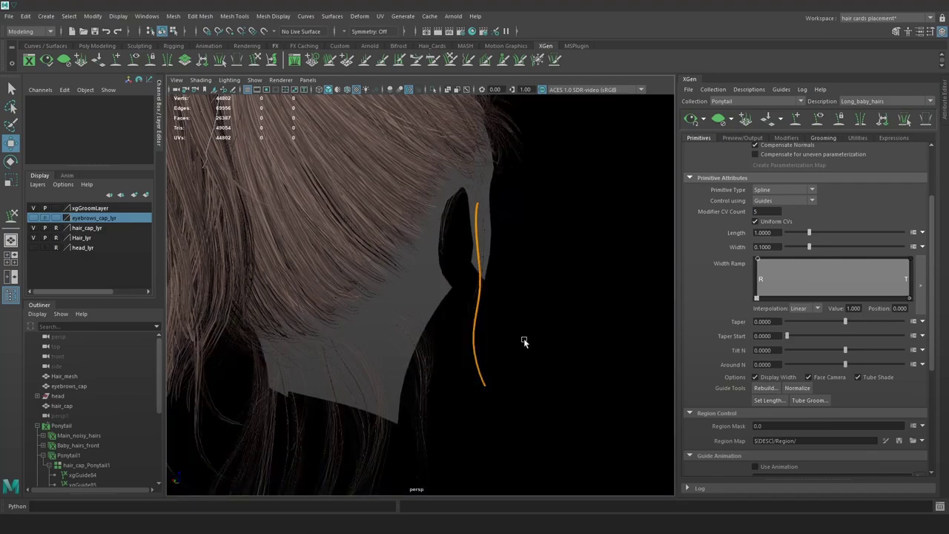
Scale the guide to about 1.19 and sculpt its lower half forward while keeping a smooth bend around the ear
{"action": "left_click_drag", "start_coordinate": [489, 289], "coordinate": [496, 362], "text": "alt"}
{"action": "left_click", "coordinate": [473, 399]}
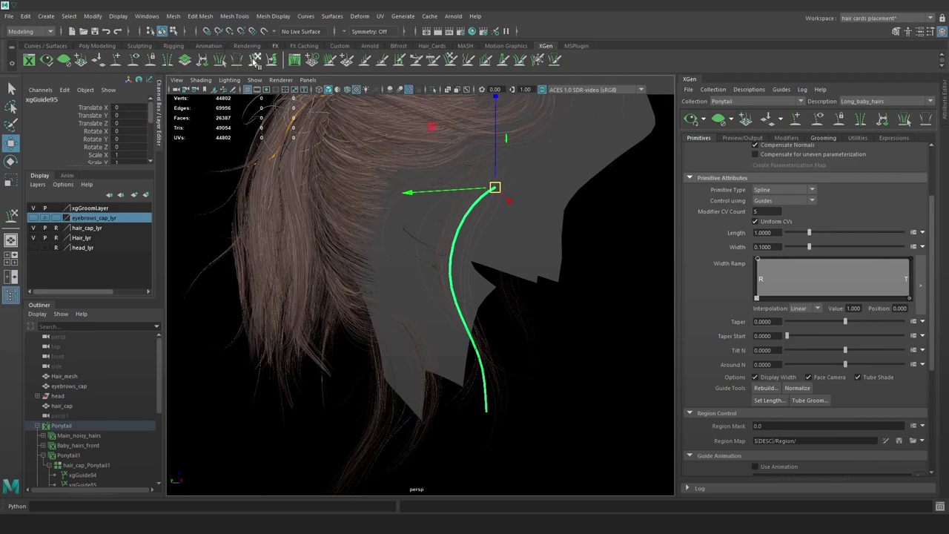
{"action": "left_click", "coordinate": [256, 60]}
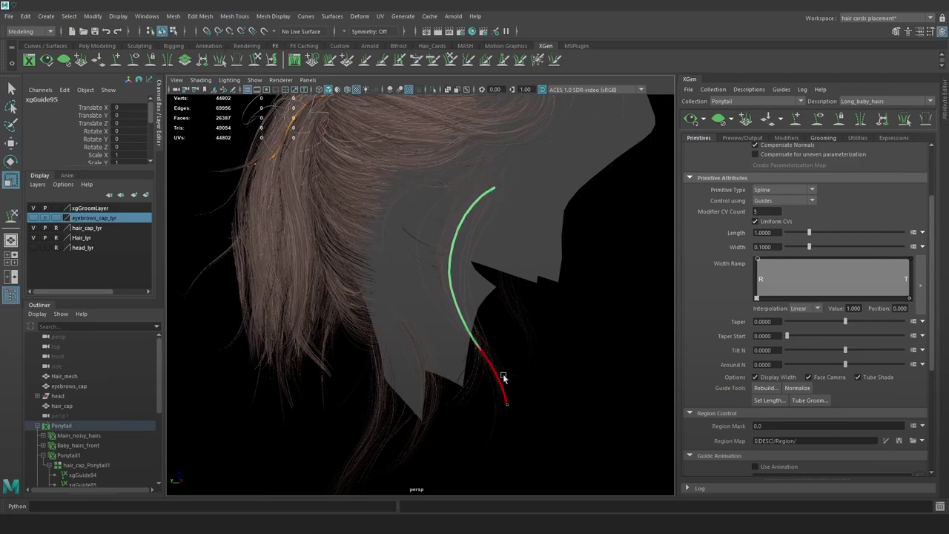
{"action": "middle_click_drag", "start_coordinate": [504, 175], "coordinate": [532, 175]}
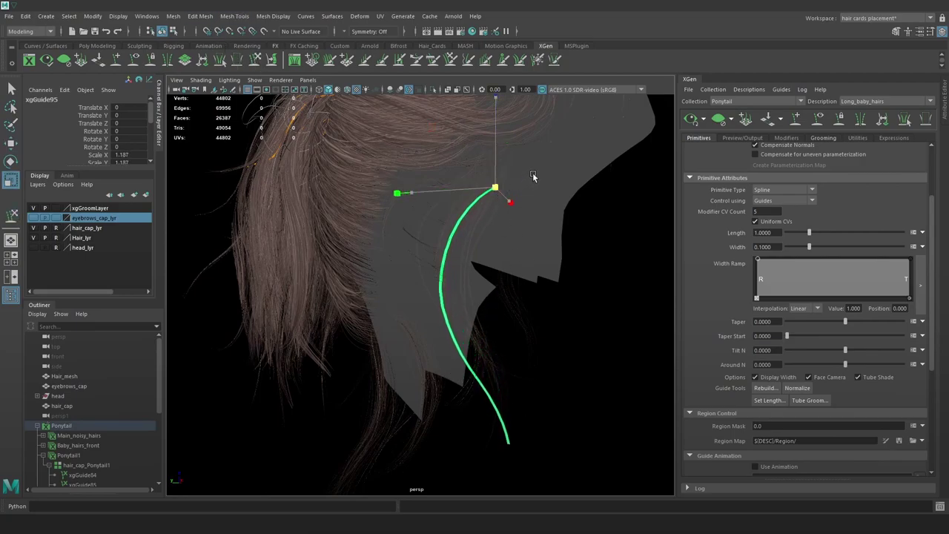
{"action": "left_click", "coordinate": [256, 61]}
{"action": "left_click_drag", "start_coordinate": [453, 243], "coordinate": [449, 259]}
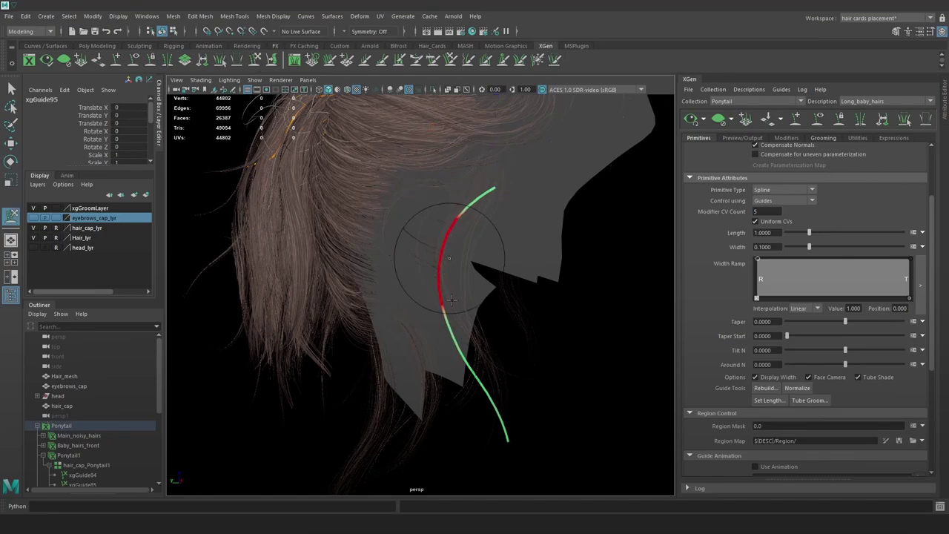
{"action": "mouse_move", "coordinate": [453, 318]}
{"action": "left_mouse_down"}
{"action": "mouse_move", "coordinate": [466, 306]}
{"action": "mouse_move", "coordinate": [453, 386]}
{"action": "mouse_move", "coordinate": [508, 420]}
{"action": "mouse_move", "coordinate": [570, 419]}
{"action": "mouse_move", "coordinate": [528, 412]}
{"action": "left_mouse_up"}
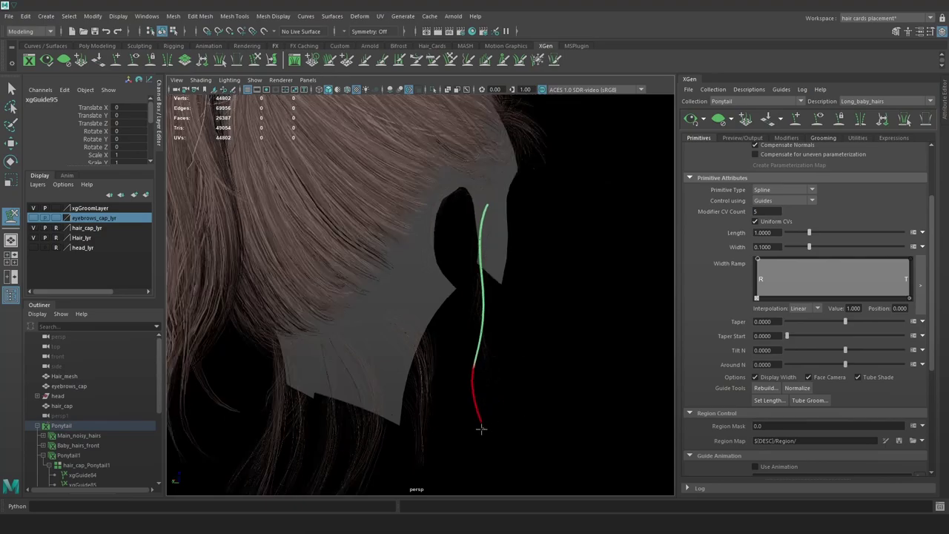
Sculpt the guide's tip outward, away from the neck, in a close-up from behind
{"action": "middle_click_drag", "start_coordinate": [513, 409], "coordinate": [502, 369], "text": "alt"}
{"action": "right_click_drag", "start_coordinate": [502, 368], "coordinate": [566, 396], "text": "alt"}
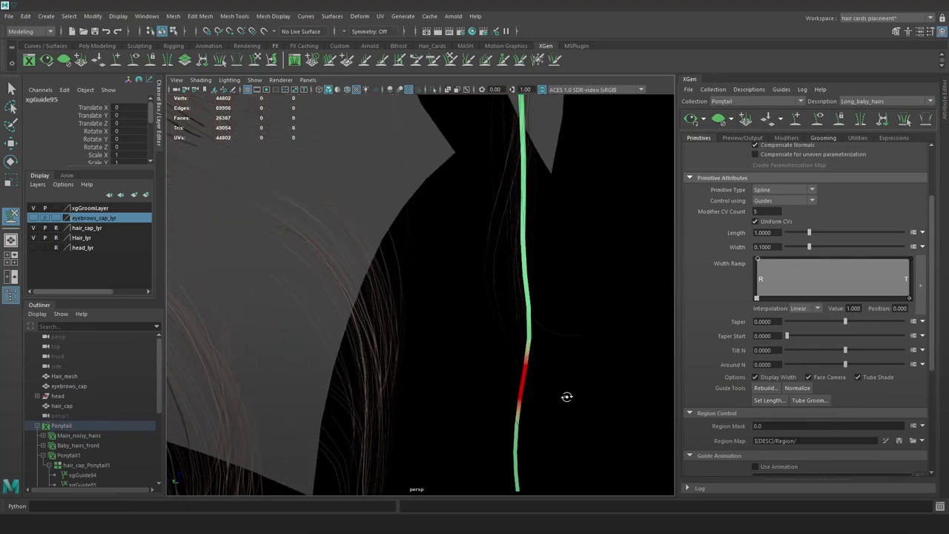
{"action": "left_click_drag", "start_coordinate": [565, 396], "coordinate": [563, 391], "text": "alt"}
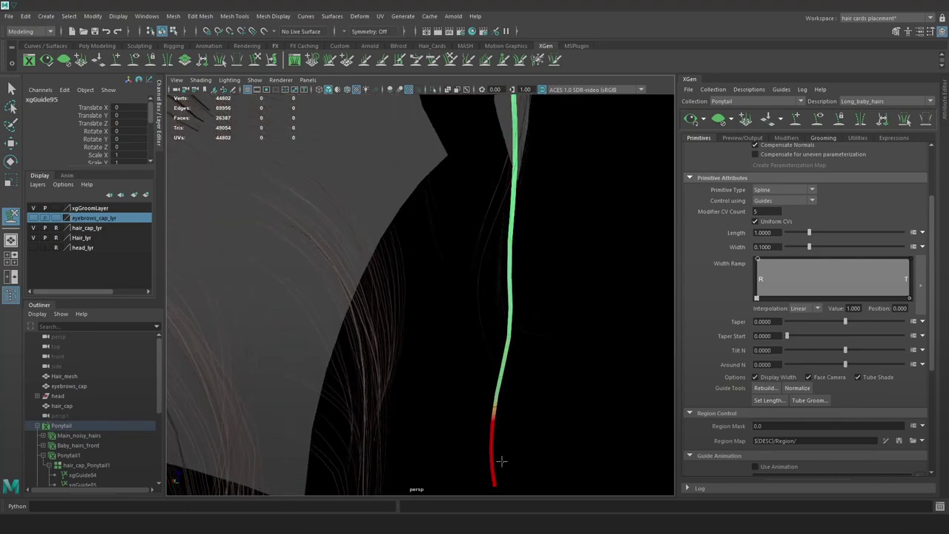
{"action": "left_click_drag", "start_coordinate": [502, 466], "coordinate": [532, 470]}
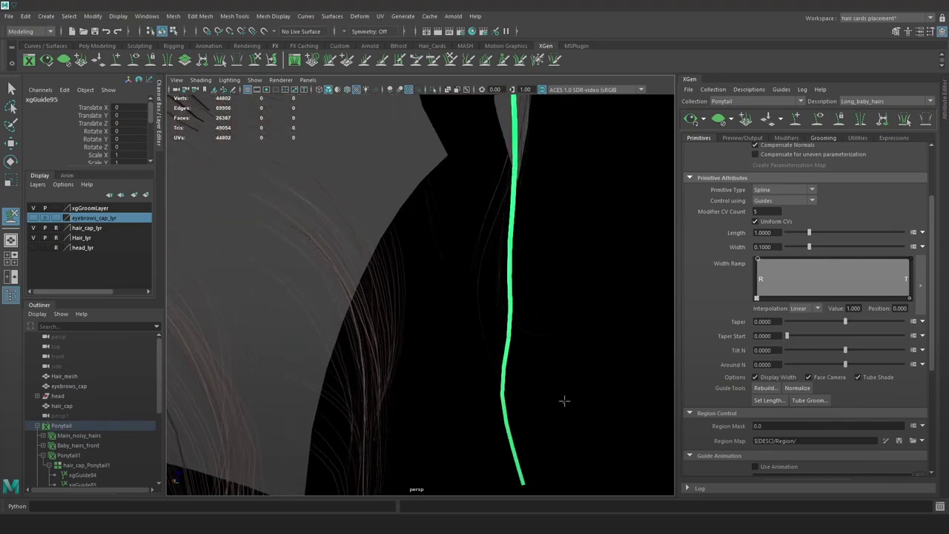
Deselect the guide and switch the viewport background to light grey
{"action": "key", "text": "w"}
{"action": "left_click", "coordinate": [584, 411]}
{"action": "key", "text": "alt+b"}
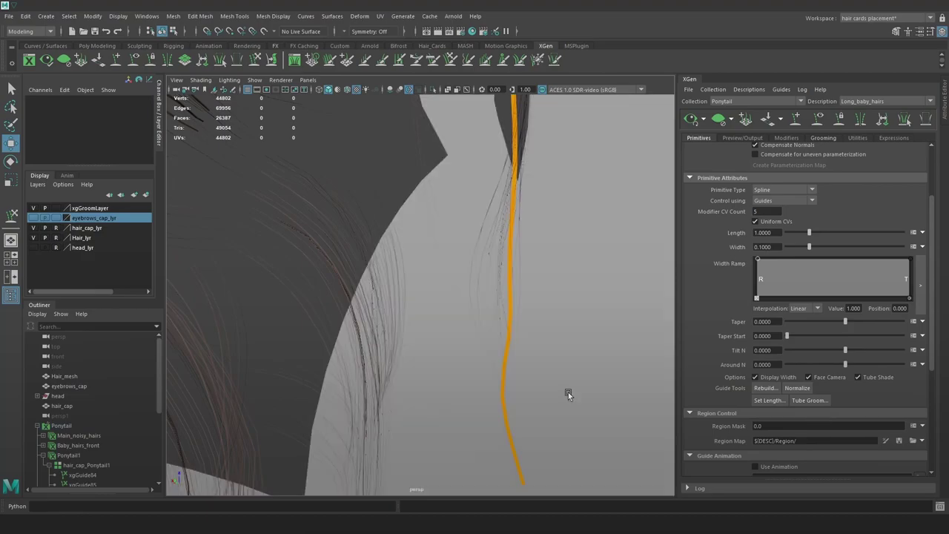
Sculpt the lower half of the guide in front of the ear into a soft curve with its tip turned back toward the neck
{"action": "left_click", "coordinate": [254, 59]}
{"action": "mouse_move", "coordinate": [492, 307]}
{"action": "left_mouse_down"}
{"action": "mouse_move", "coordinate": [498, 296]}
{"action": "mouse_move", "coordinate": [466, 296]}
{"action": "mouse_move", "coordinate": [470, 272]}
{"action": "mouse_move", "coordinate": [462, 272]}
{"action": "left_mouse_up"}
{"action": "mouse_move", "coordinate": [545, 309]}
{"action": "left_mouse_down", "text": "alt"}
{"action": "mouse_move", "coordinate": [467, 305]}
{"action": "mouse_move", "coordinate": [566, 377]}
{"action": "left_mouse_up", "text": "alt"}
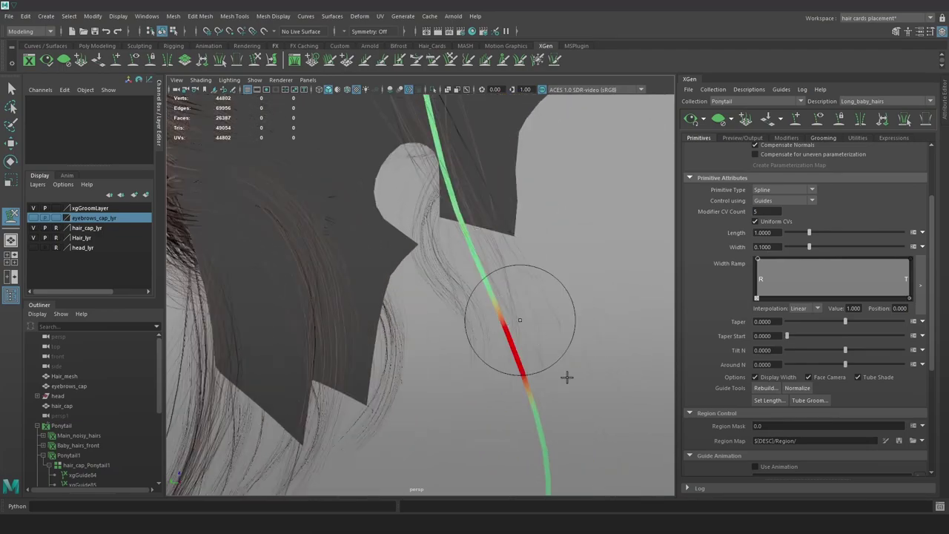
{"action": "middle_click_drag", "start_coordinate": [558, 431], "coordinate": [558, 379], "text": "alt"}
{"action": "left_click_drag", "start_coordinate": [527, 453], "coordinate": [457, 477]}
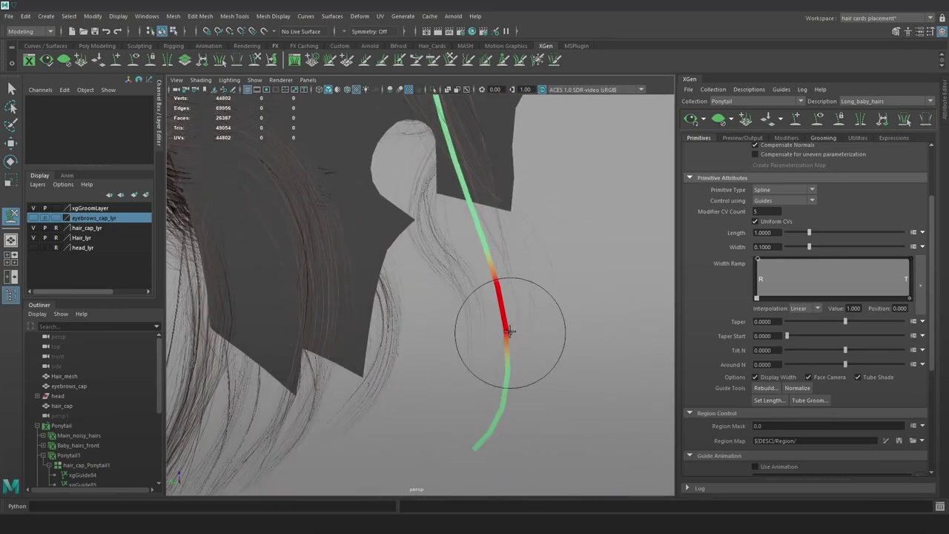
{"action": "left_click_drag", "start_coordinate": [529, 315], "coordinate": [547, 313]}
{"action": "left_click_drag", "start_coordinate": [494, 269], "coordinate": [513, 269]}
{"action": "scroll", "coordinate": [522, 182], "scroll_direction": "down", "scroll_amount": 5}
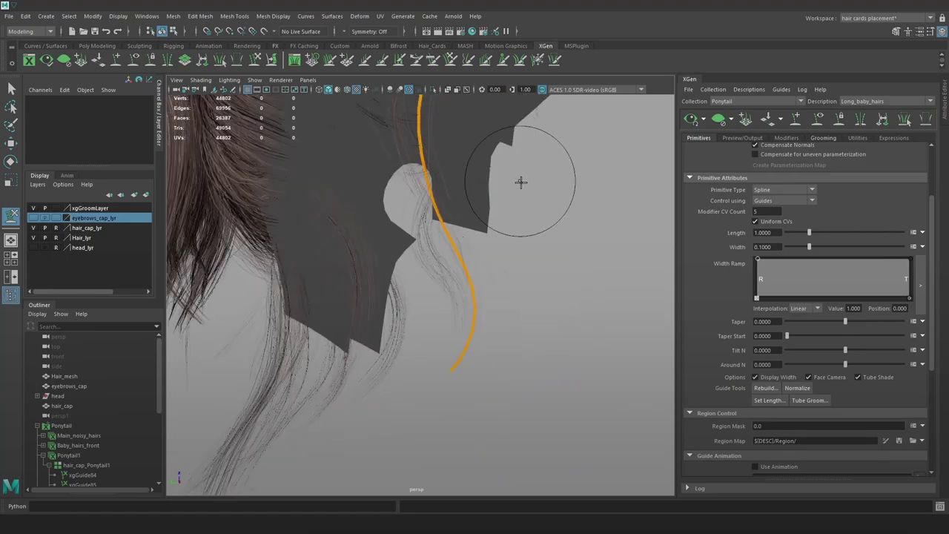
Sculpt the upper and middle parts of the ear guide from the side and front views, and deselect it
{"action": "mouse_move", "coordinate": [552, 319]}
{"action": "left_mouse_down", "text": "alt"}
{"action": "mouse_move", "coordinate": [439, 216]}
{"action": "mouse_move", "coordinate": [477, 173]}
{"action": "left_mouse_up", "text": "alt"}
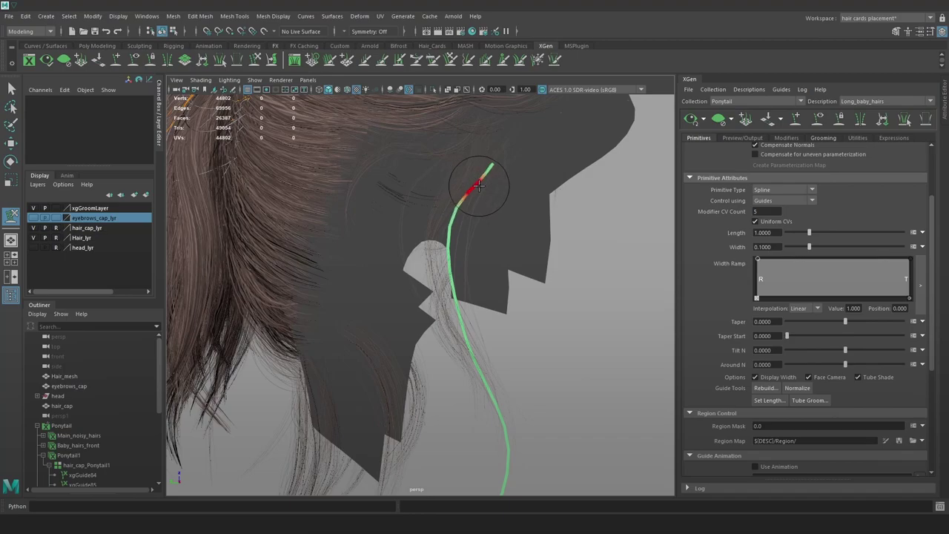
{"action": "mouse_move", "coordinate": [512, 167]}
{"action": "left_mouse_down", "text": "alt"}
{"action": "mouse_move", "coordinate": [497, 166]}
{"action": "mouse_move", "coordinate": [483, 220]}
{"action": "mouse_move", "coordinate": [385, 239]}
{"action": "left_mouse_up", "text": "alt"}
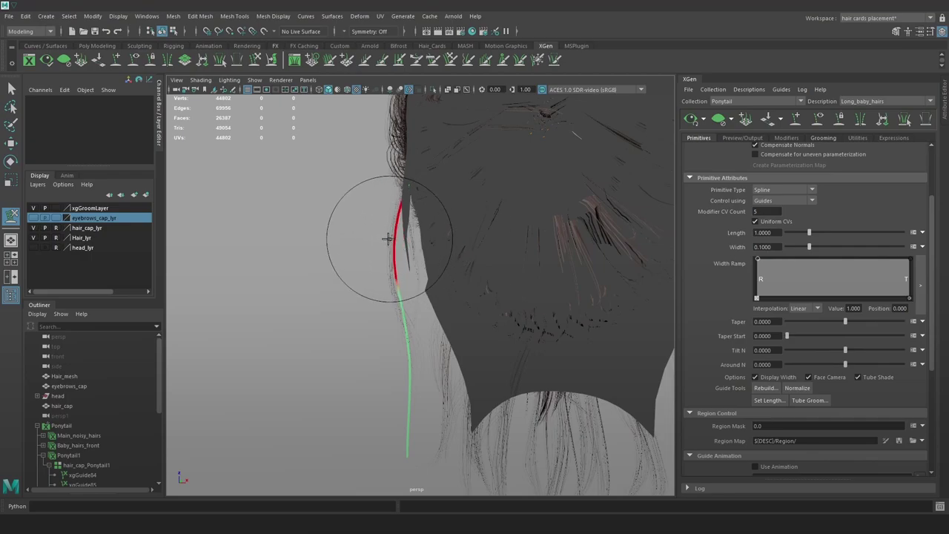
{"action": "mouse_move", "coordinate": [407, 373]}
{"action": "left_mouse_down"}
{"action": "mouse_move", "coordinate": [403, 408]}
{"action": "mouse_move", "coordinate": [407, 387]}
{"action": "mouse_move", "coordinate": [553, 379]}
{"action": "left_mouse_up"}
{"action": "key", "text": "w"}
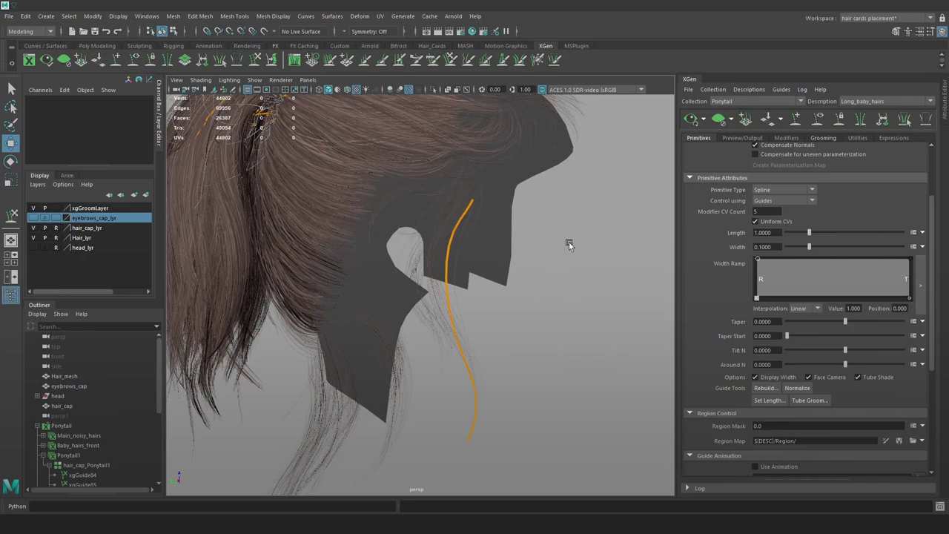
Add a new guide on the hair cap behind the ear and scale it to about 8.34
{"action": "left_click", "coordinate": [462, 222]}
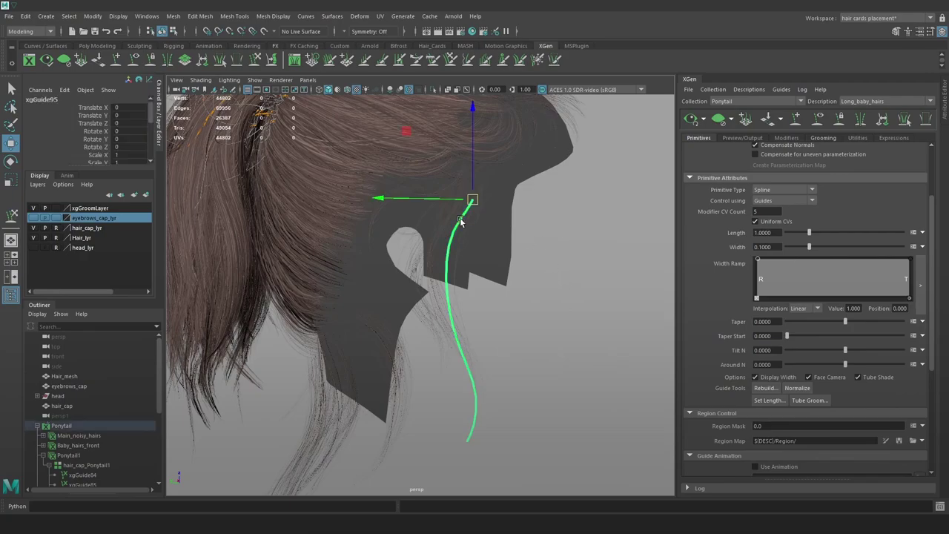
{"action": "left_click", "coordinate": [860, 120]}
{"action": "left_click_drag", "start_coordinate": [549, 288], "coordinate": [573, 312], "text": "alt"}
{"action": "middle_click_drag", "start_coordinate": [467, 312], "coordinate": [549, 235], "text": "alt"}
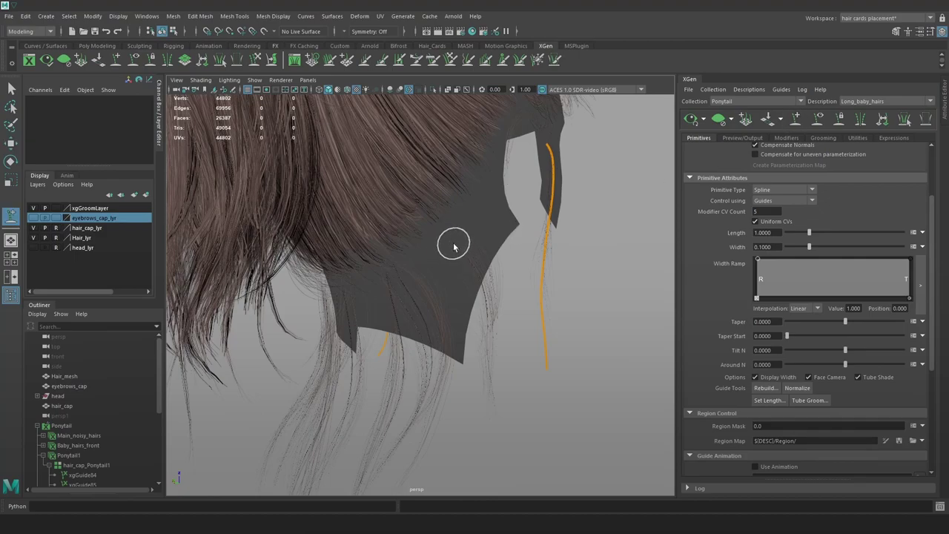
{"action": "key", "text": "r"}
{"action": "left_click_drag", "start_coordinate": [454, 244], "coordinate": [634, 237]}
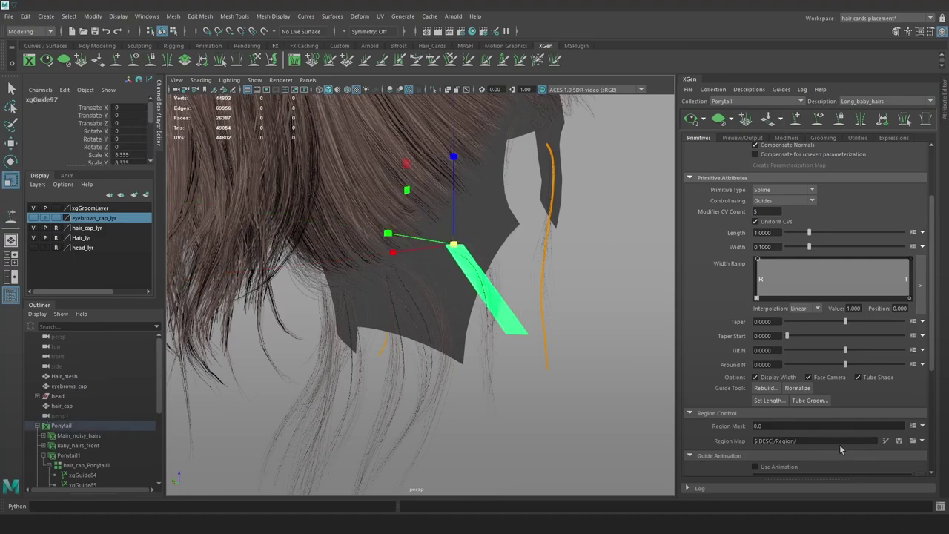
Rebuild the new guide's CVs and sculpt it into a downward curve that follows the edge of the cap behind the ear
{"action": "left_click", "coordinate": [766, 389]}
{"action": "type", "text": "1"}
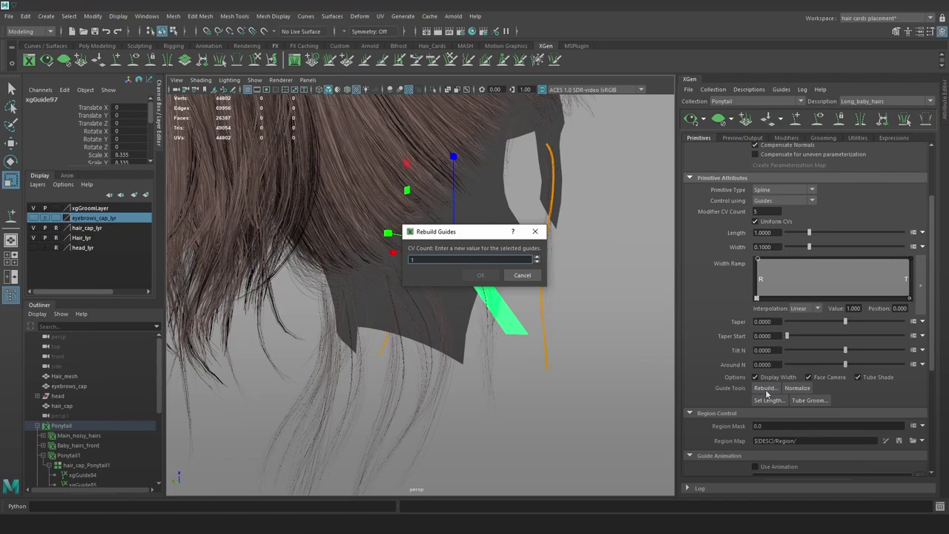
{"action": "key", "text": "Return"}
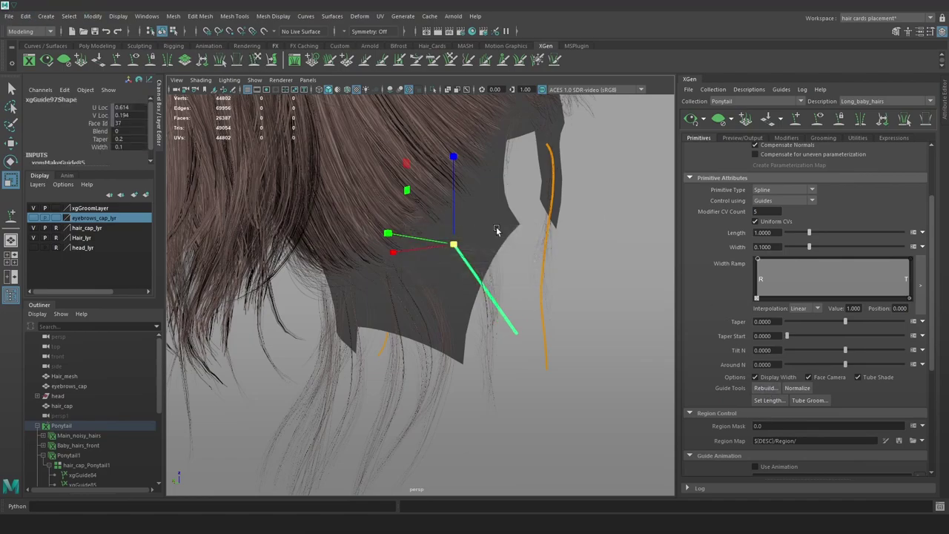
{"action": "key", "text": "y"}
{"action": "left_click_drag", "start_coordinate": [549, 290], "coordinate": [397, 312], "text": "alt"}
{"action": "mouse_move", "coordinate": [386, 319]}
{"action": "left_mouse_down"}
{"action": "mouse_move", "coordinate": [392, 343]}
{"action": "mouse_move", "coordinate": [445, 338]}
{"action": "left_mouse_up"}
{"action": "mouse_move", "coordinate": [426, 337]}
{"action": "left_mouse_down"}
{"action": "mouse_move", "coordinate": [449, 399]}
{"action": "mouse_move", "coordinate": [404, 432]}
{"action": "left_mouse_up"}
{"action": "mouse_move", "coordinate": [421, 346]}
{"action": "left_mouse_down", "text": "alt"}
{"action": "mouse_move", "coordinate": [494, 312]}
{"action": "mouse_move", "coordinate": [521, 416]}
{"action": "mouse_move", "coordinate": [426, 375]}
{"action": "mouse_move", "coordinate": [466, 272]}
{"action": "mouse_move", "coordinate": [433, 324]}
{"action": "mouse_move", "coordinate": [529, 328]}
{"action": "mouse_move", "coordinate": [507, 413]}
{"action": "left_mouse_up", "text": "alt"}
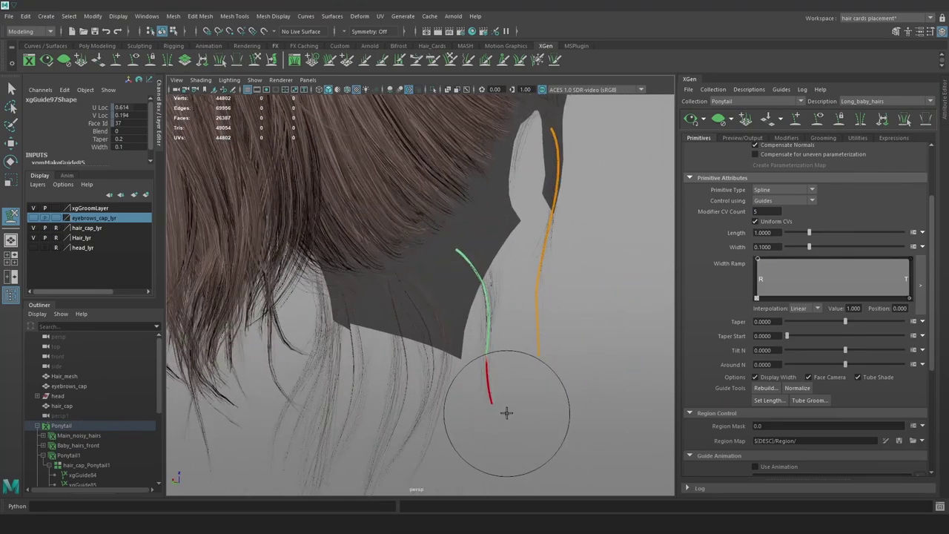
Lengthen the guide behind the ear slightly and refine its lower curve from the front and side views
{"action": "key", "text": "r"}
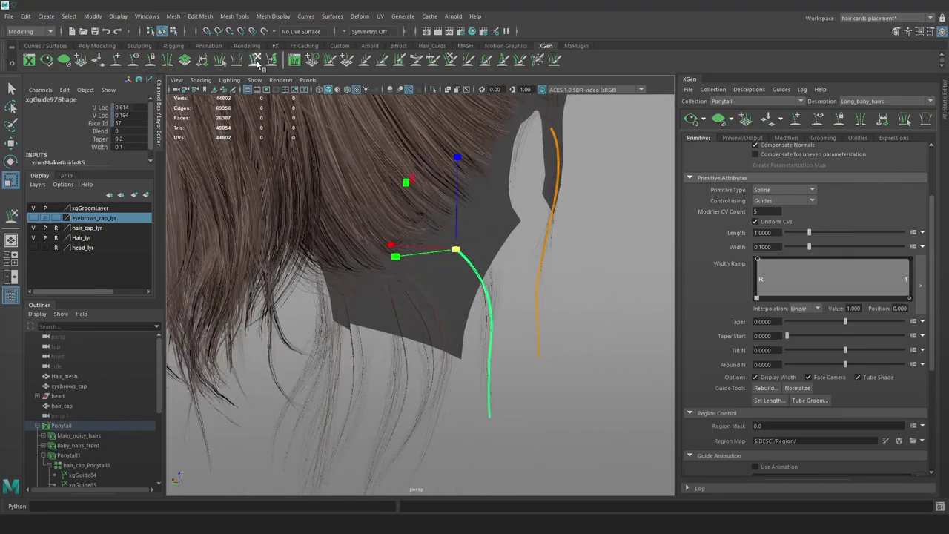
{"action": "left_click", "coordinate": [258, 64]}
{"action": "mouse_move", "coordinate": [404, 326]}
{"action": "left_mouse_down", "text": "alt"}
{"action": "mouse_move", "coordinate": [484, 342]}
{"action": "mouse_move", "coordinate": [438, 373]}
{"action": "mouse_move", "coordinate": [299, 363]}
{"action": "left_mouse_up", "text": "alt"}
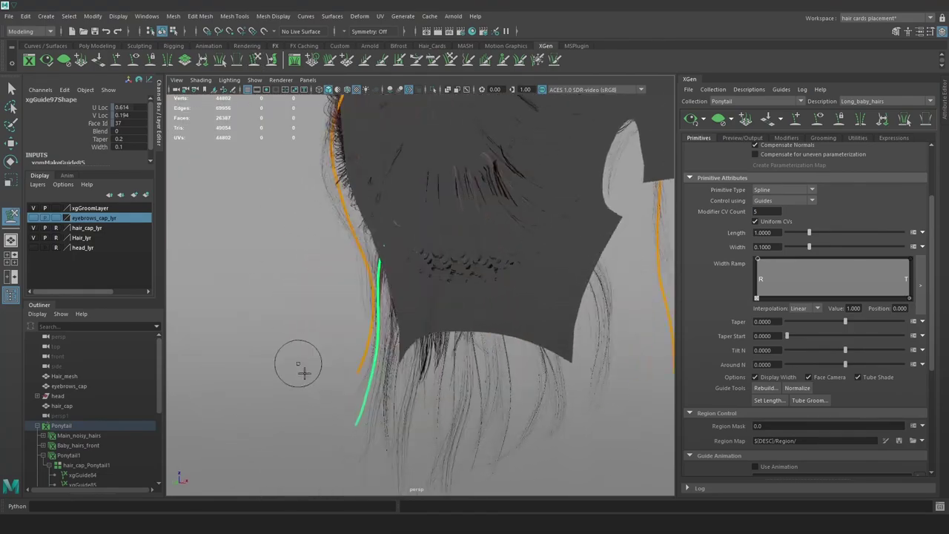
{"action": "left_click_drag", "start_coordinate": [818, 298], "coordinate": [901, 297], "text": "alt"}
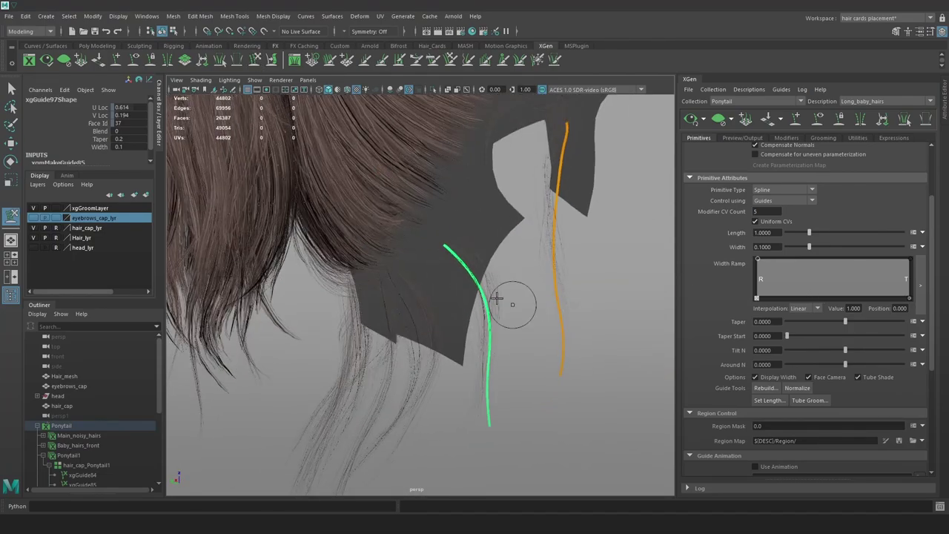
Add another guide on the hair cap farther back, near the corner of the nape
{"action": "key", "text": "w"}
{"action": "left_click", "coordinate": [573, 228]}
{"action": "left_click_drag", "start_coordinate": [575, 230], "coordinate": [496, 225], "text": "alt"}
{"action": "left_click", "coordinate": [496, 226]}
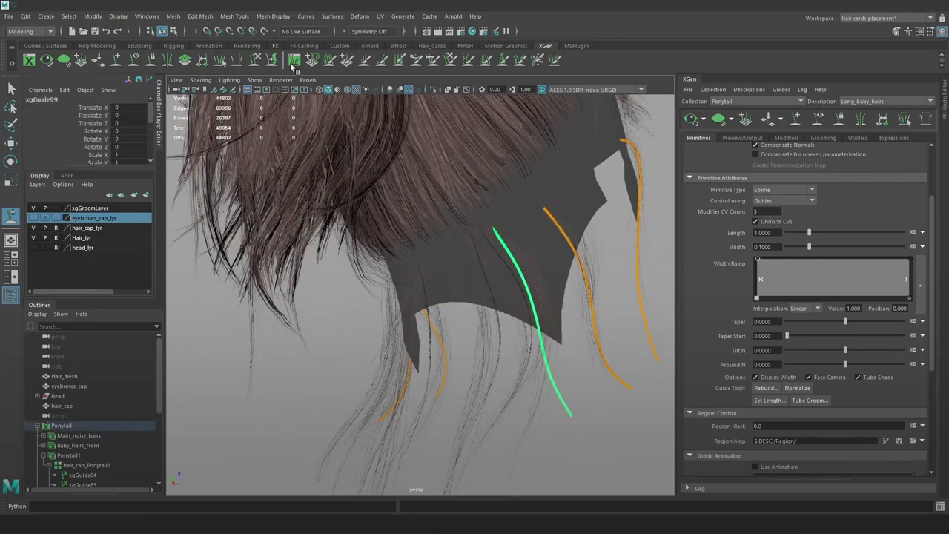
Sculpt the lower half of the nape-corner guide backward into a smooth bend, checking it from several angles
{"action": "left_click_drag", "start_coordinate": [548, 379], "coordinate": [559, 405], "text": "alt"}
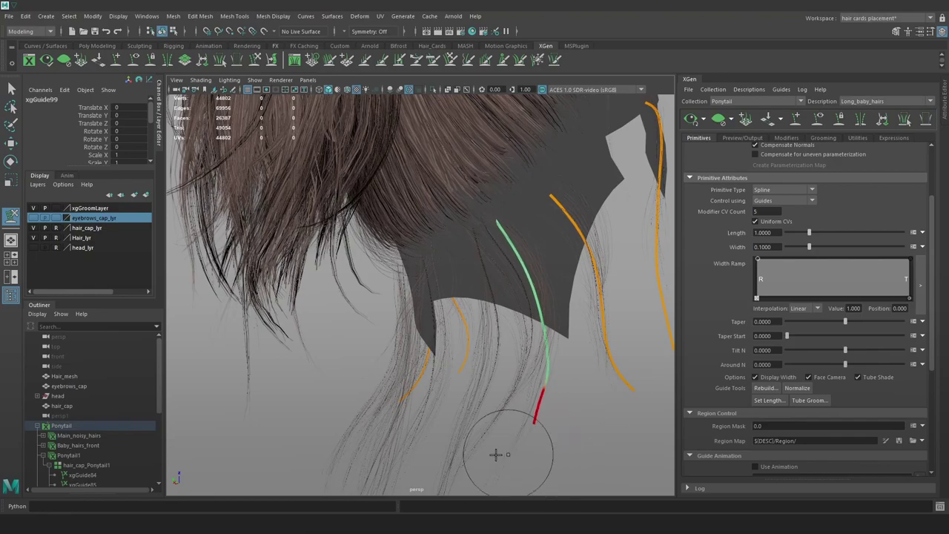
{"action": "mouse_move", "coordinate": [524, 335]}
{"action": "left_mouse_down", "text": "alt"}
{"action": "mouse_move", "coordinate": [536, 286]}
{"action": "mouse_move", "coordinate": [502, 295]}
{"action": "mouse_move", "coordinate": [486, 375]}
{"action": "left_mouse_up", "text": "alt"}
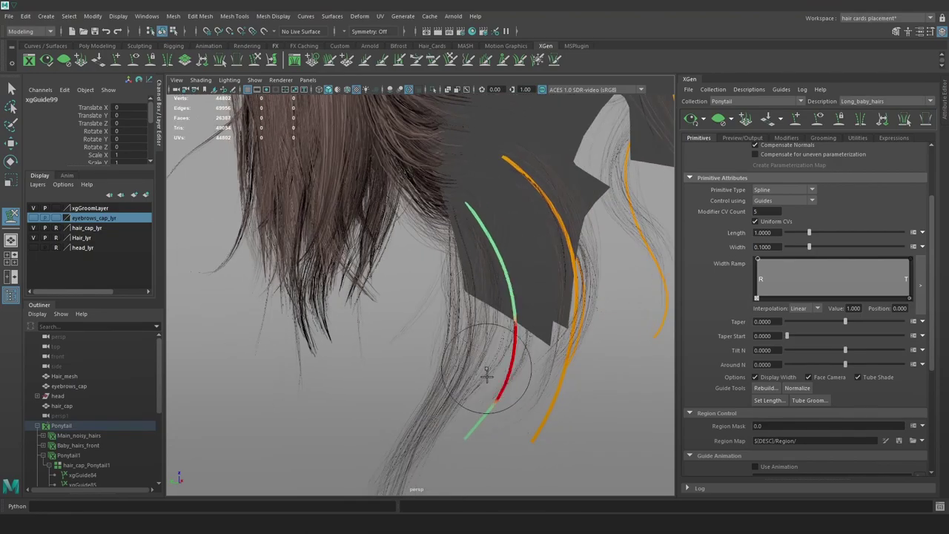
{"action": "mouse_move", "coordinate": [568, 388]}
{"action": "left_mouse_down", "text": "alt"}
{"action": "mouse_move", "coordinate": [482, 388]}
{"action": "mouse_move", "coordinate": [460, 364]}
{"action": "mouse_move", "coordinate": [401, 386]}
{"action": "mouse_move", "coordinate": [435, 349]}
{"action": "mouse_move", "coordinate": [513, 354]}
{"action": "left_mouse_up", "text": "alt"}
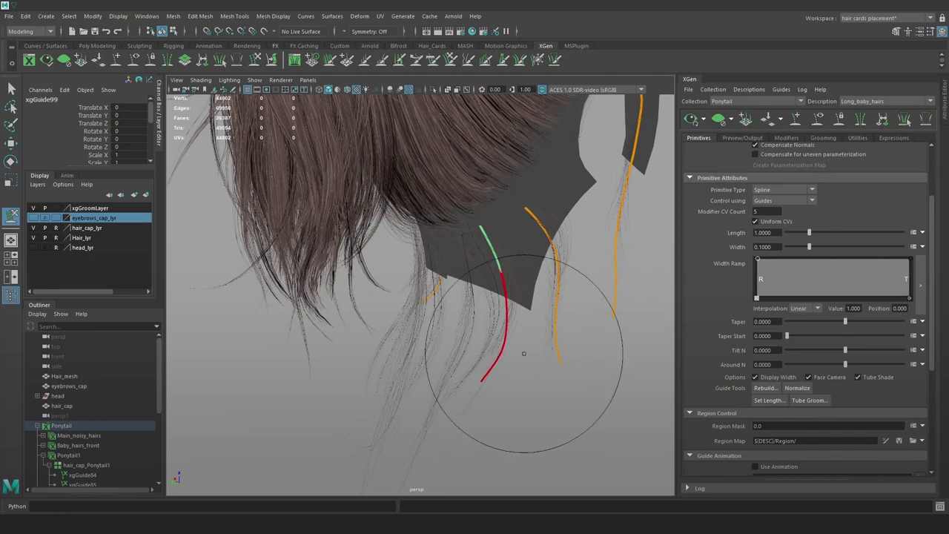
{"action": "left_click_drag", "start_coordinate": [561, 313], "coordinate": [536, 327], "text": "alt"}
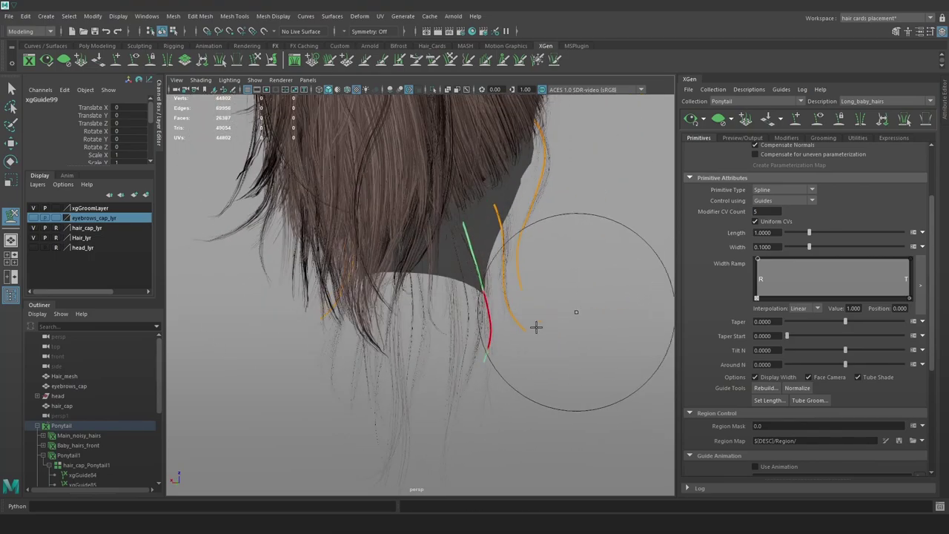
Scale the nape-corner guide to about 1.42 and sculpt its lower half and tip into a long, gentle sweep
{"action": "key", "text": "w"}
{"action": "left_click", "coordinate": [489, 291]}
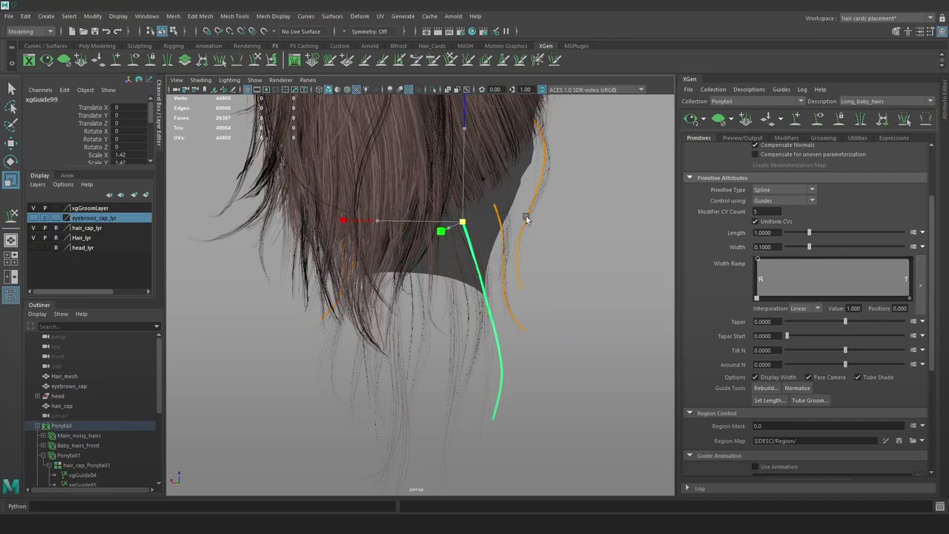
{"action": "left_click", "coordinate": [255, 62]}
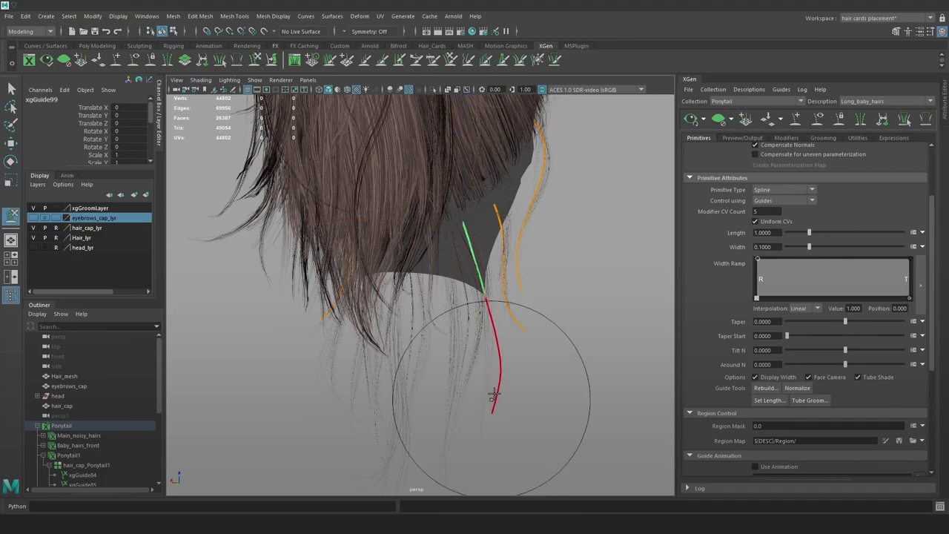
{"action": "left_click_drag", "start_coordinate": [497, 389], "coordinate": [484, 394]}
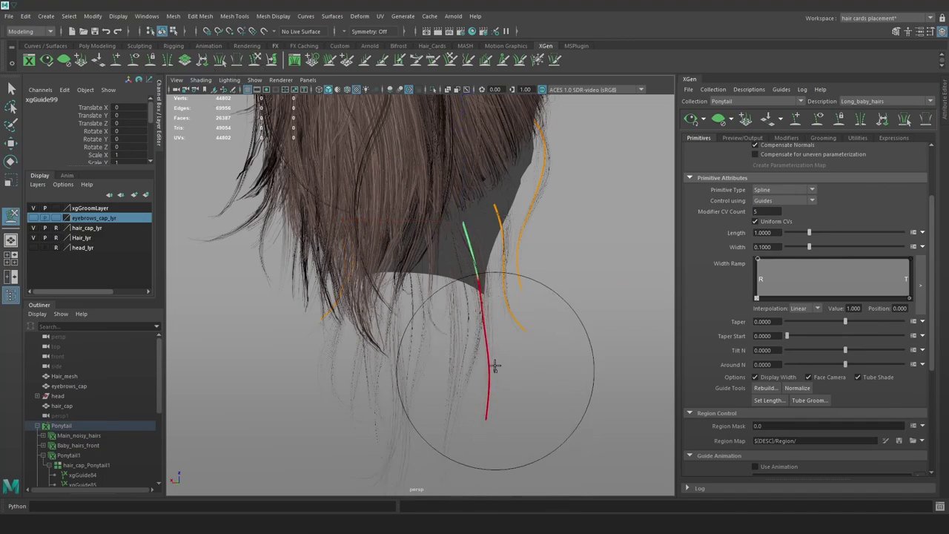
{"action": "mouse_move", "coordinate": [480, 290]}
{"action": "left_mouse_down"}
{"action": "mouse_move", "coordinate": [489, 287]}
{"action": "mouse_move", "coordinate": [514, 354]}
{"action": "mouse_move", "coordinate": [477, 356]}
{"action": "mouse_move", "coordinate": [464, 428]}
{"action": "mouse_move", "coordinate": [336, 434]}
{"action": "left_mouse_up"}
{"action": "left_click_drag", "start_coordinate": [374, 378], "coordinate": [375, 389]}
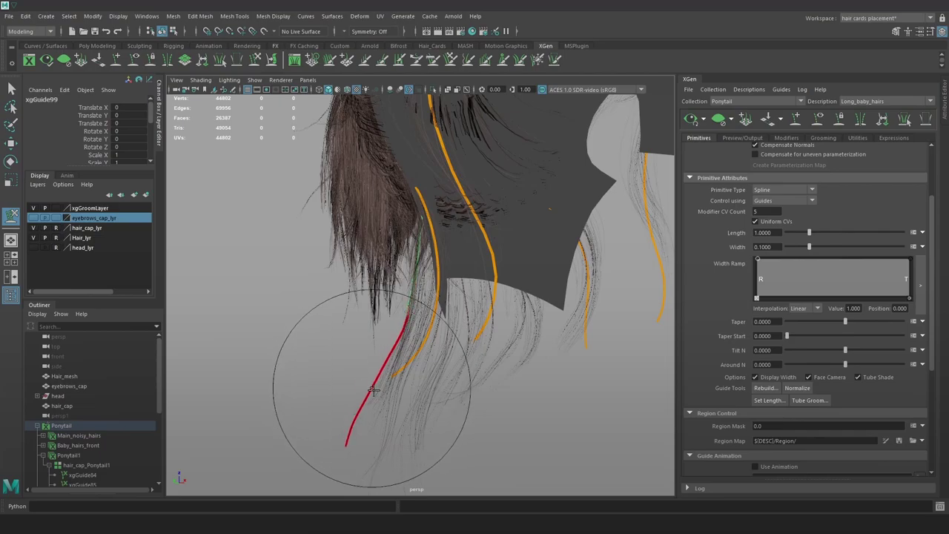
{"action": "mouse_move", "coordinate": [329, 441]}
{"action": "left_mouse_down"}
{"action": "mouse_move", "coordinate": [371, 455]}
{"action": "mouse_move", "coordinate": [345, 450]}
{"action": "left_mouse_up"}
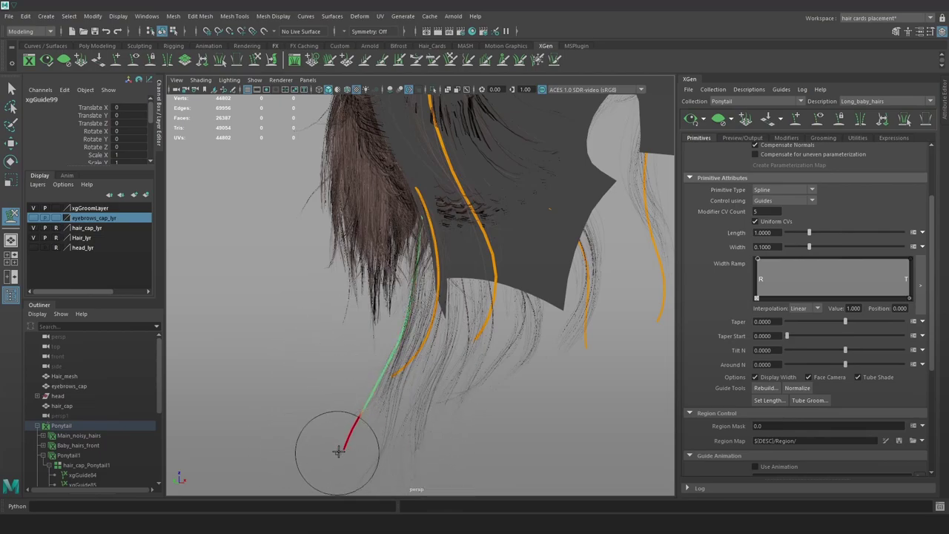
Refine the nape-corner guide's lower half and tip from the side and front views so it follows the loose hair strands
{"action": "left_click_drag", "start_coordinate": [358, 413], "coordinate": [499, 397], "text": "alt"}
{"action": "left_click_drag", "start_coordinate": [506, 323], "coordinate": [499, 263], "text": "alt"}
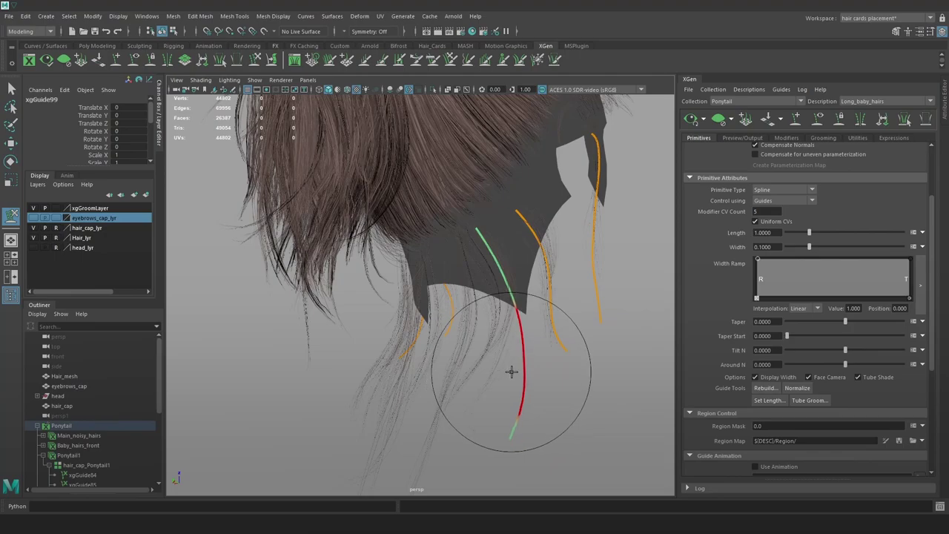
{"action": "mouse_move", "coordinate": [511, 371]}
{"action": "left_mouse_down"}
{"action": "mouse_move", "coordinate": [544, 382]}
{"action": "mouse_move", "coordinate": [519, 383]}
{"action": "mouse_move", "coordinate": [475, 430]}
{"action": "left_mouse_up"}
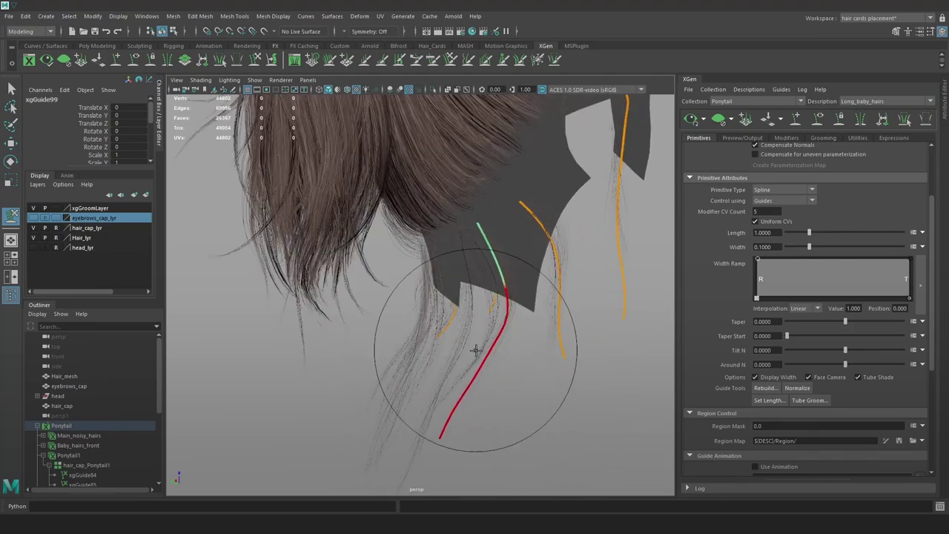
{"action": "left_click_drag", "start_coordinate": [477, 349], "coordinate": [213, 376], "text": "alt"}
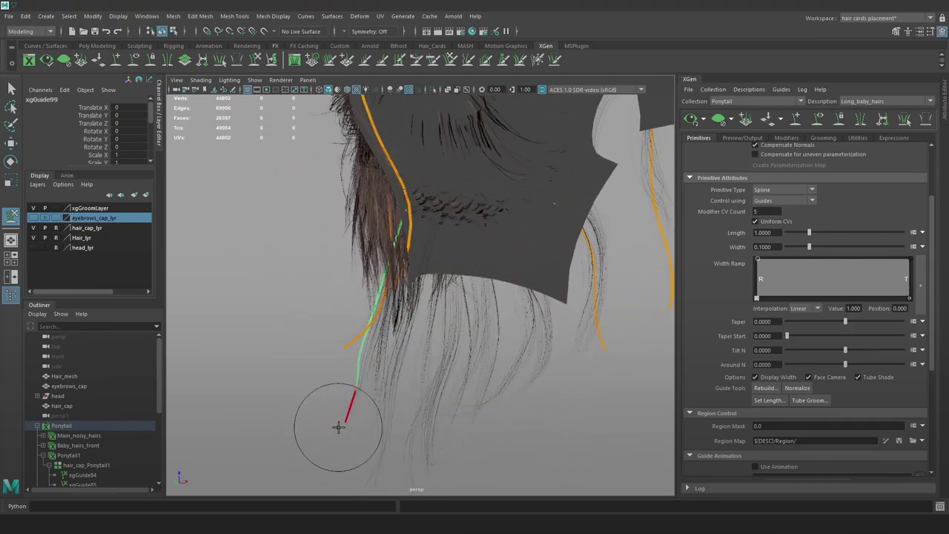
{"action": "left_click_drag", "start_coordinate": [363, 366], "coordinate": [561, 364], "text": "alt"}
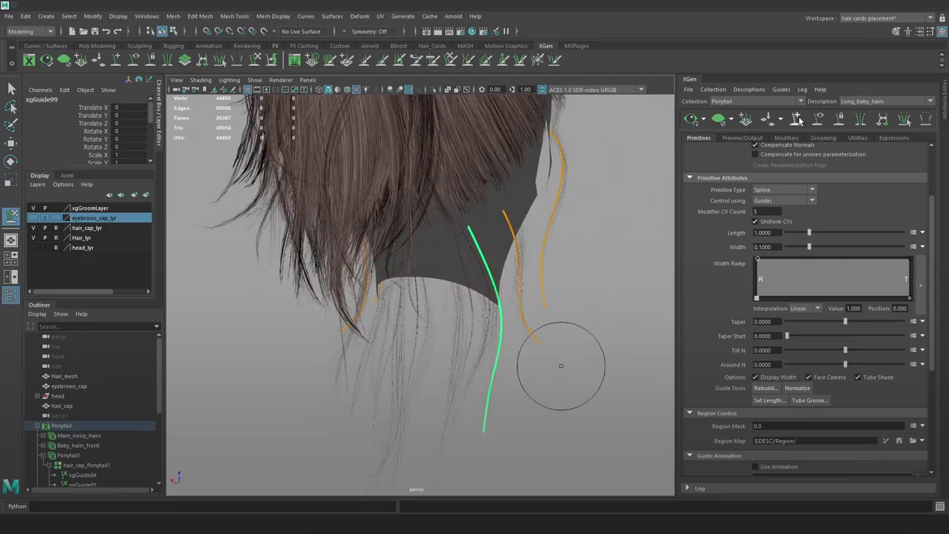
Add a guide farther inward on the nape and sculpt its lower part and tip toward the back of the neck
{"action": "left_click_drag", "start_coordinate": [479, 406], "coordinate": [622, 404]}
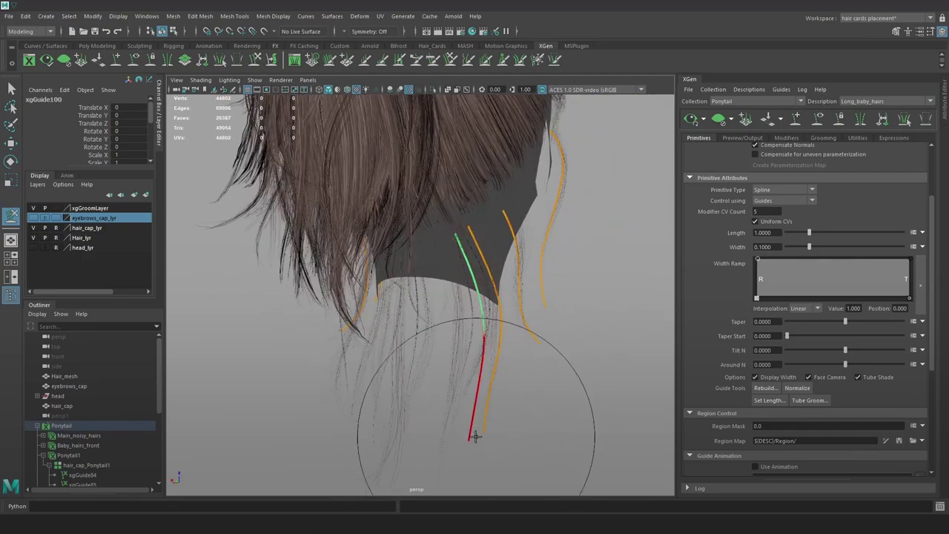
{"action": "left_click_drag", "start_coordinate": [470, 299], "coordinate": [463, 344], "text": "alt"}
{"action": "mouse_move", "coordinate": [449, 453]}
{"action": "left_mouse_down"}
{"action": "mouse_move", "coordinate": [320, 445]}
{"action": "mouse_move", "coordinate": [429, 416]}
{"action": "left_mouse_up"}
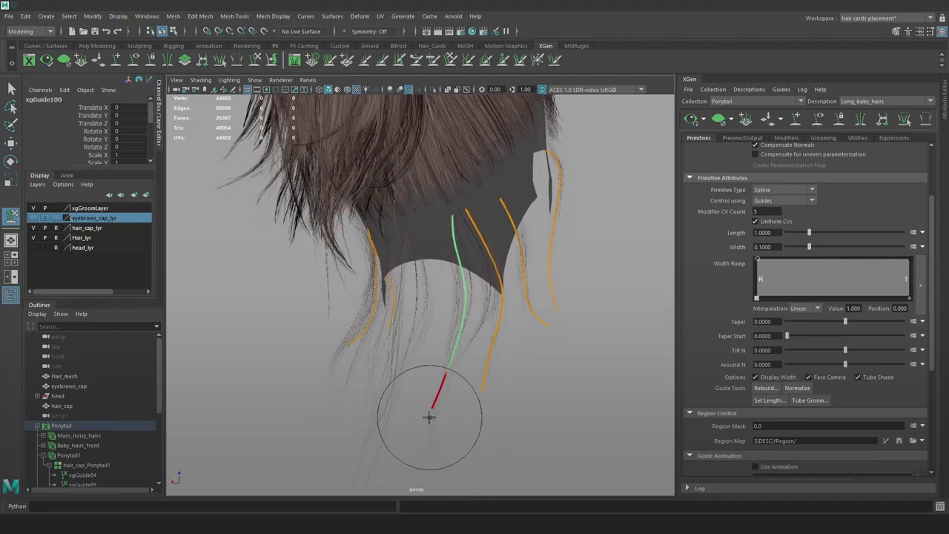
{"action": "left_click", "coordinate": [255, 63]}
{"action": "mouse_move", "coordinate": [453, 300]}
{"action": "left_mouse_down", "text": "alt"}
{"action": "mouse_move", "coordinate": [466, 324]}
{"action": "mouse_move", "coordinate": [430, 356]}
{"action": "mouse_move", "coordinate": [501, 356]}
{"action": "left_mouse_up", "text": "alt"}
{"action": "left_click_drag", "start_coordinate": [437, 330], "coordinate": [378, 330], "text": "alt"}
Add a guide between the two existing nape guides and scale it to about 0.8
{"action": "key", "text": "r"}
{"action": "key", "text": "w"}
{"action": "left_click_drag", "start_coordinate": [450, 264], "coordinate": [432, 248], "text": "alt"}
{"action": "left_click", "coordinate": [256, 64]}
{"action": "mouse_move", "coordinate": [390, 347]}
{"action": "left_mouse_down", "text": "alt"}
{"action": "mouse_move", "coordinate": [458, 354]}
{"action": "mouse_move", "coordinate": [606, 333]}
{"action": "mouse_move", "coordinate": [552, 374]}
{"action": "mouse_move", "coordinate": [568, 265]}
{"action": "mouse_move", "coordinate": [561, 190]}
{"action": "mouse_move", "coordinate": [435, 121]}
{"action": "left_mouse_up", "text": "alt"}
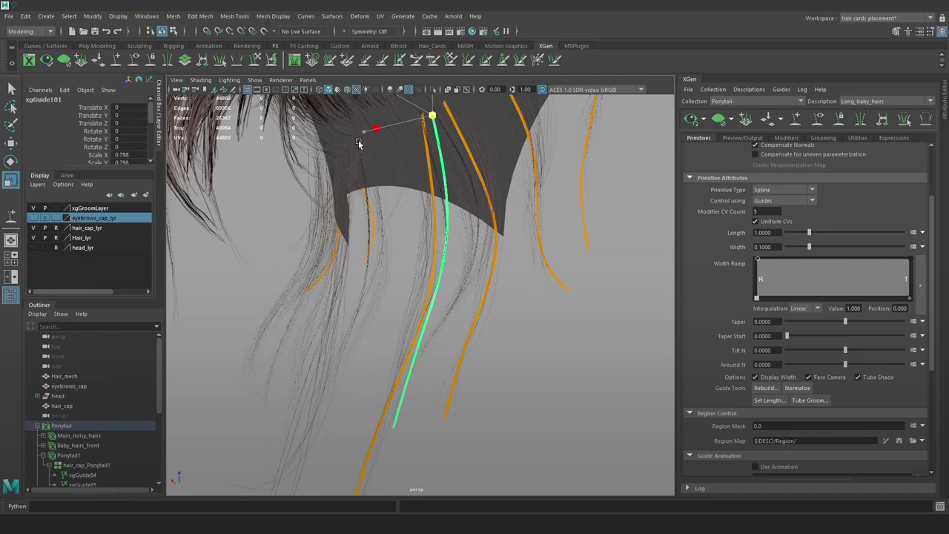
Sculpt the in-between nape guide into an S-curve that bends outward at mid-length and returns inward toward the tip
{"action": "key", "text": "y"}
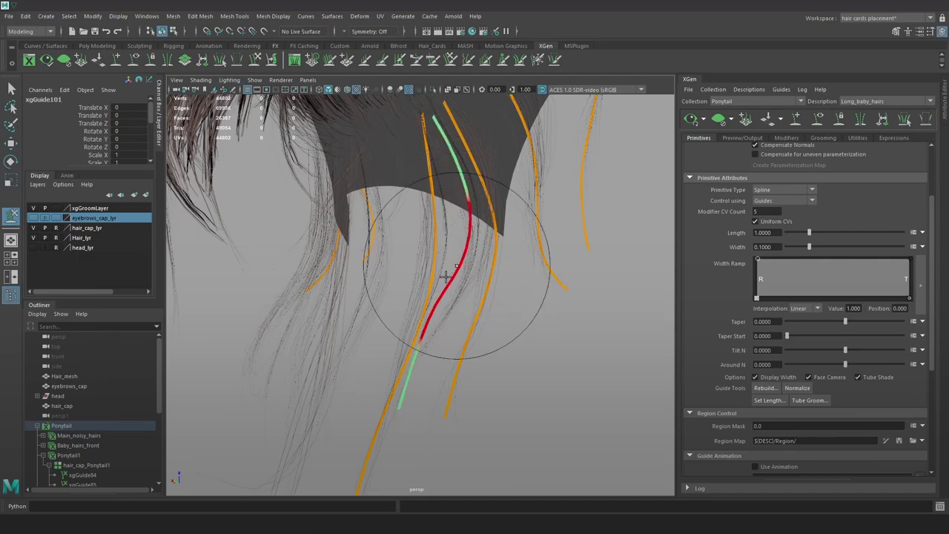
{"action": "mouse_move", "coordinate": [441, 329]}
{"action": "left_mouse_down", "text": "alt"}
{"action": "mouse_move", "coordinate": [477, 333]}
{"action": "mouse_move", "coordinate": [425, 373]}
{"action": "mouse_move", "coordinate": [421, 400]}
{"action": "left_mouse_up", "text": "alt"}
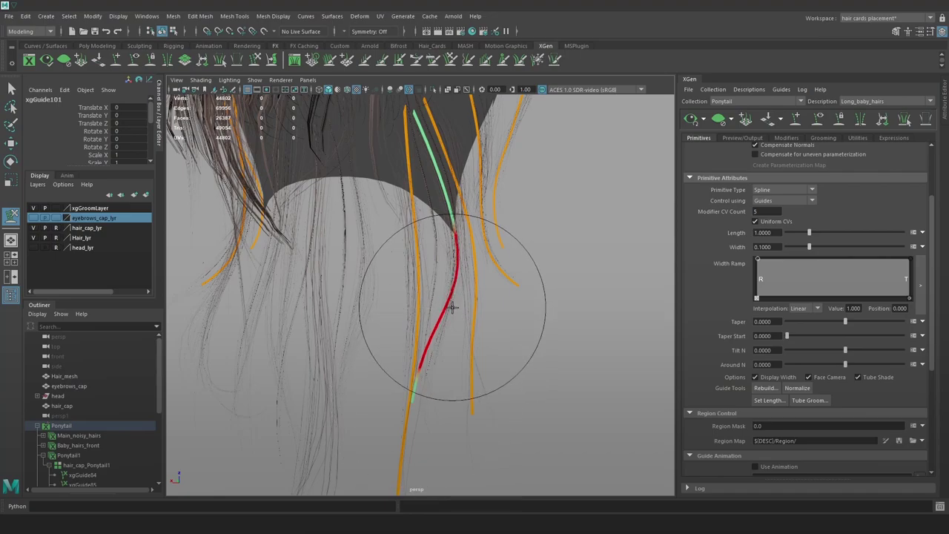
{"action": "mouse_move", "coordinate": [490, 283]}
{"action": "left_mouse_down", "text": "alt"}
{"action": "mouse_move", "coordinate": [401, 274]}
{"action": "mouse_move", "coordinate": [482, 280]}
{"action": "mouse_move", "coordinate": [523, 234]}
{"action": "mouse_move", "coordinate": [452, 214]}
{"action": "mouse_move", "coordinate": [440, 234]}
{"action": "left_mouse_up", "text": "alt"}
Add a new guide at the centre of the nape on the hair cap
{"action": "key", "text": "w"}
{"action": "left_click", "coordinate": [795, 119]}
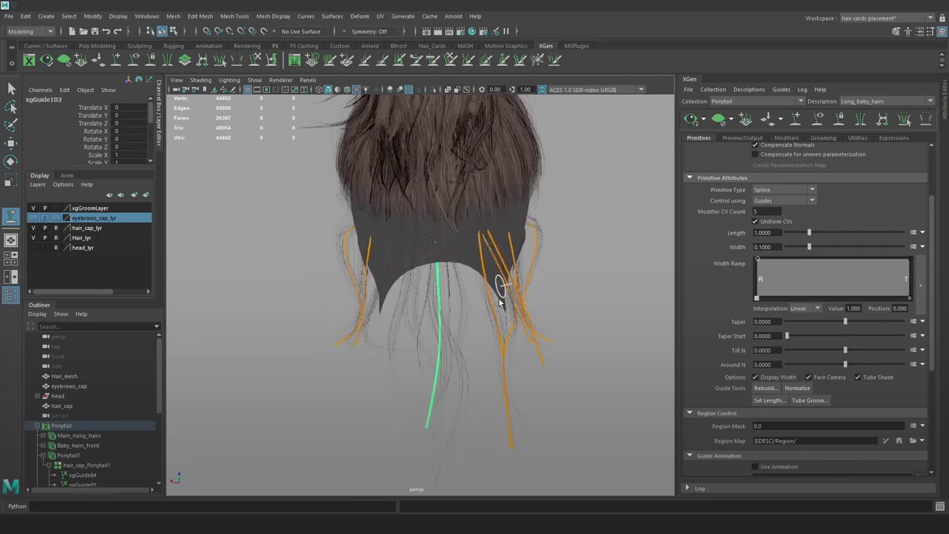
Scale the centre nape guide up to about 1.4
{"action": "key", "text": "e"}
{"action": "left_click_drag", "start_coordinate": [484, 361], "coordinate": [490, 354], "text": "alt"}
{"action": "right_click_drag", "start_coordinate": [491, 355], "coordinate": [437, 312], "text": "alt"}
{"action": "key", "text": "r"}
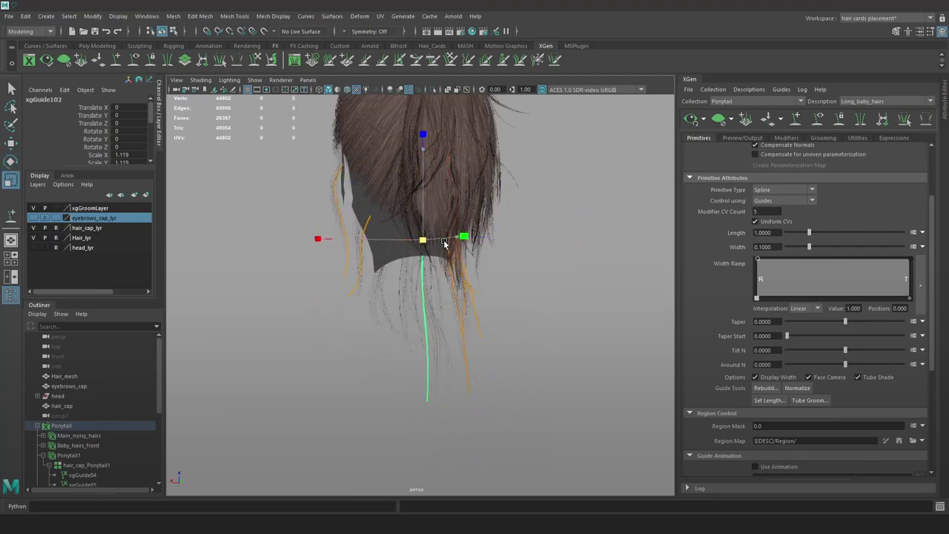
{"action": "left_click_drag", "start_coordinate": [461, 234], "coordinate": [436, 255], "text": "alt"}
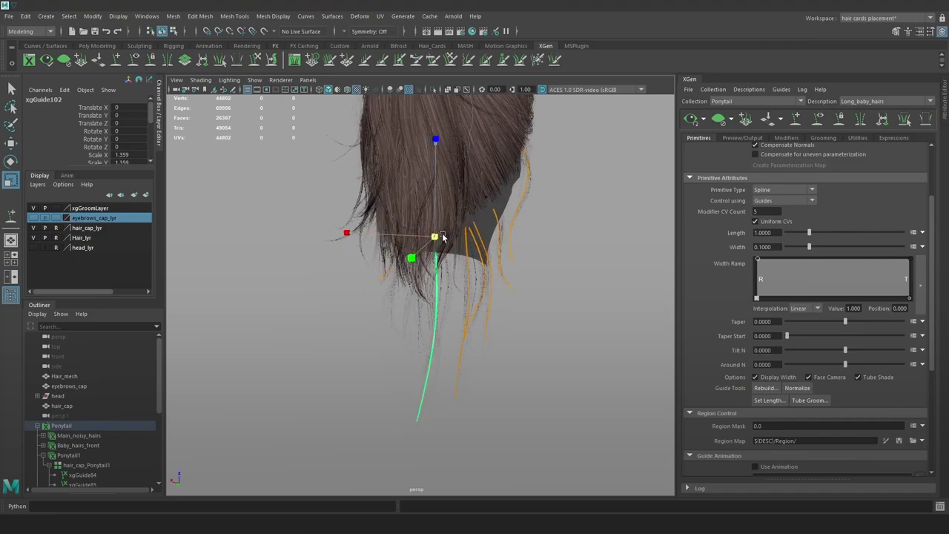
Sculpt the centre nape guide into a gentle S-curve that follows the neighbouring guides away from the neck
{"action": "left_click", "coordinate": [257, 61]}
{"action": "right_click_drag", "start_coordinate": [488, 311], "coordinate": [502, 322], "text": "alt"}
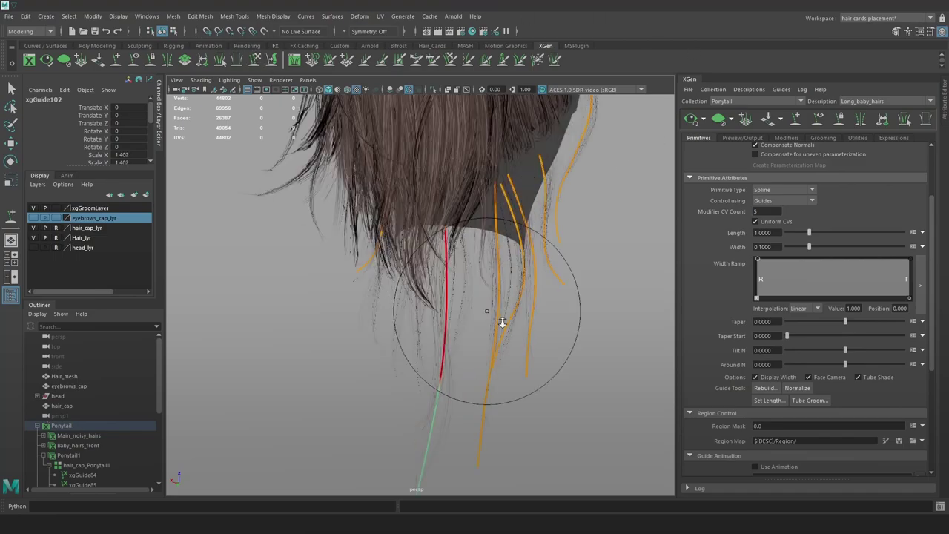
{"action": "left_click_drag", "start_coordinate": [511, 293], "coordinate": [556, 288], "text": "alt"}
{"action": "left_click_drag", "start_coordinate": [380, 324], "coordinate": [417, 334]}
{"action": "left_click_drag", "start_coordinate": [391, 294], "coordinate": [400, 296]}
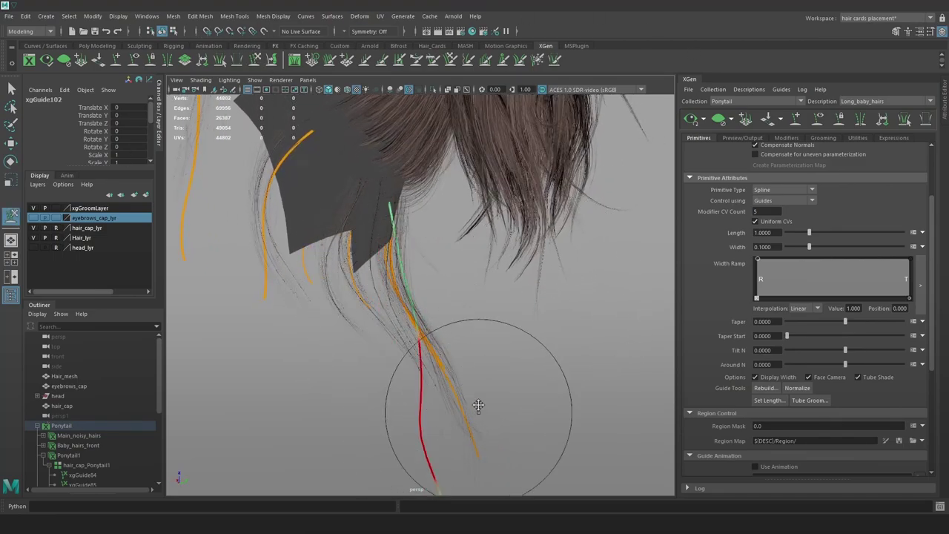
{"action": "middle_click_drag", "start_coordinate": [479, 407], "coordinate": [486, 348], "text": "alt"}
{"action": "left_click_drag", "start_coordinate": [445, 371], "coordinate": [478, 342]}
{"action": "middle_click_drag", "start_coordinate": [476, 430], "coordinate": [472, 390], "text": "alt"}
{"action": "mouse_move", "coordinate": [483, 425]}
{"action": "left_mouse_down", "text": "alt"}
{"action": "mouse_move", "coordinate": [432, 237]}
{"action": "mouse_move", "coordinate": [460, 205]}
{"action": "left_mouse_up", "text": "alt"}
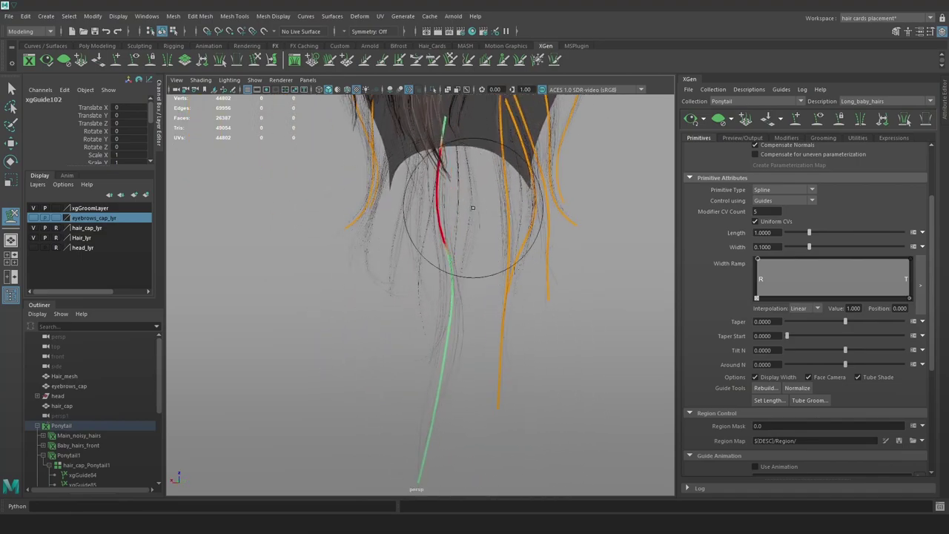
{"action": "mouse_move", "coordinate": [434, 386]}
{"action": "left_mouse_down", "text": "alt"}
{"action": "mouse_move", "coordinate": [508, 296]}
{"action": "mouse_move", "coordinate": [524, 306]}
{"action": "left_mouse_up", "text": "alt"}
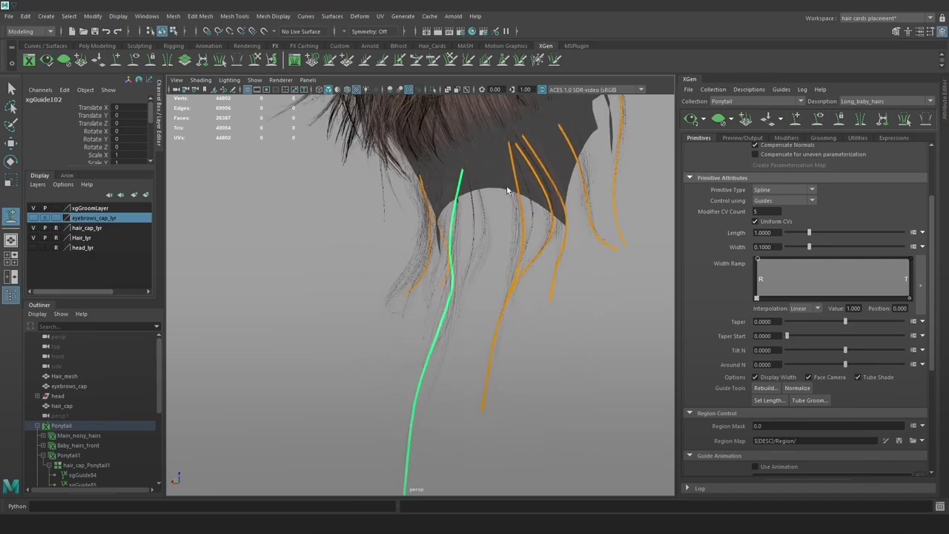
Add a guide right beside the centre nape guide and scale it to about 0.98
{"action": "left_click", "coordinate": [797, 120]}
{"action": "mouse_move", "coordinate": [458, 256]}
{"action": "left_mouse_down", "text": "alt"}
{"action": "mouse_move", "coordinate": [489, 259]}
{"action": "mouse_move", "coordinate": [525, 294]}
{"action": "left_mouse_up", "text": "alt"}
{"action": "left_click", "coordinate": [468, 190]}
{"action": "key", "text": "r"}
{"action": "left_click_drag", "start_coordinate": [462, 176], "coordinate": [460, 181]}
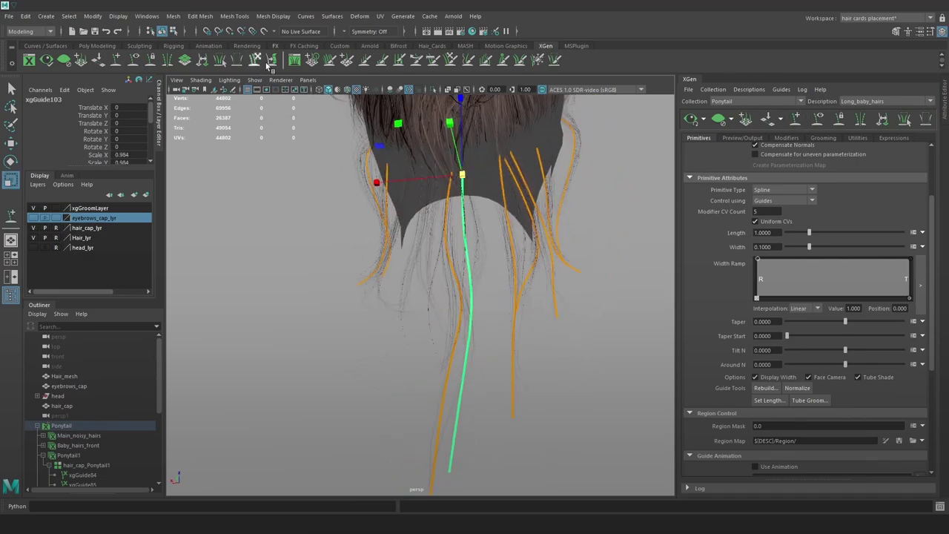
Sculpt the new centre guide to bow outward near the top and converge with its neighbour at the tip
{"action": "left_click", "coordinate": [255, 60]}
{"action": "left_click_drag", "start_coordinate": [471, 226], "coordinate": [492, 230]}
{"action": "left_click_drag", "start_coordinate": [453, 477], "coordinate": [436, 472]}
{"action": "mouse_move", "coordinate": [523, 354]}
{"action": "left_mouse_down", "text": "alt"}
{"action": "mouse_move", "coordinate": [502, 338]}
{"action": "mouse_move", "coordinate": [504, 326]}
{"action": "left_mouse_up", "text": "alt"}
{"action": "left_click_drag", "start_coordinate": [462, 373], "coordinate": [452, 415]}
{"action": "left_click_drag", "start_coordinate": [504, 327], "coordinate": [543, 375], "text": "alt"}
{"action": "key", "text": "w"}
Add a guide on the still empty half of the nape and scale it down
{"action": "left_click", "coordinate": [797, 119]}
{"action": "left_click_drag", "start_coordinate": [491, 216], "coordinate": [473, 223], "text": "alt"}
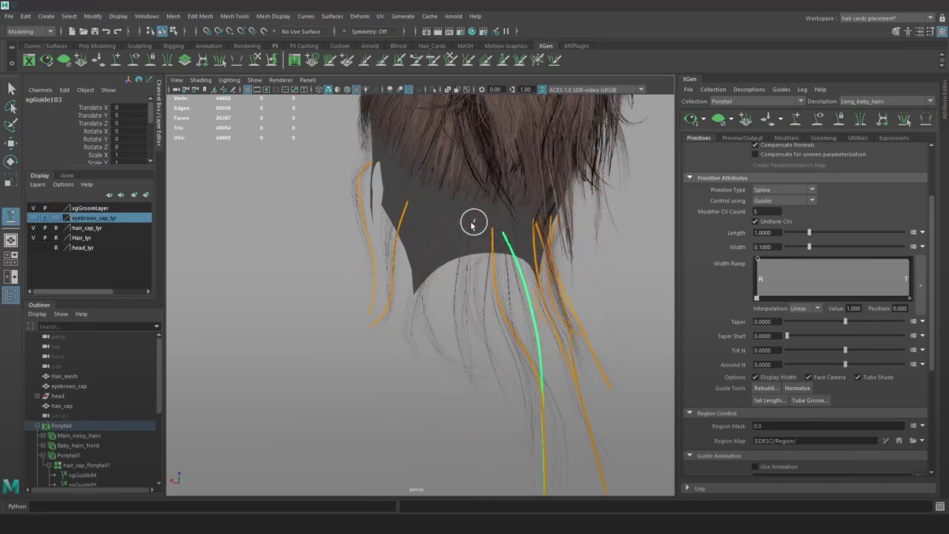
{"action": "left_click", "coordinate": [466, 213]}
{"action": "key", "text": "e"}
{"action": "left_click_drag", "start_coordinate": [489, 303], "coordinate": [521, 279], "text": "alt"}
{"action": "key", "text": "r"}
{"action": "left_click_drag", "start_coordinate": [483, 189], "coordinate": [454, 178]}
Sculpt the new nape guide to bow outward at mid-length, with its lower part swept back from the neck
{"action": "left_click", "coordinate": [255, 60]}
{"action": "left_click_drag", "start_coordinate": [482, 304], "coordinate": [451, 312]}
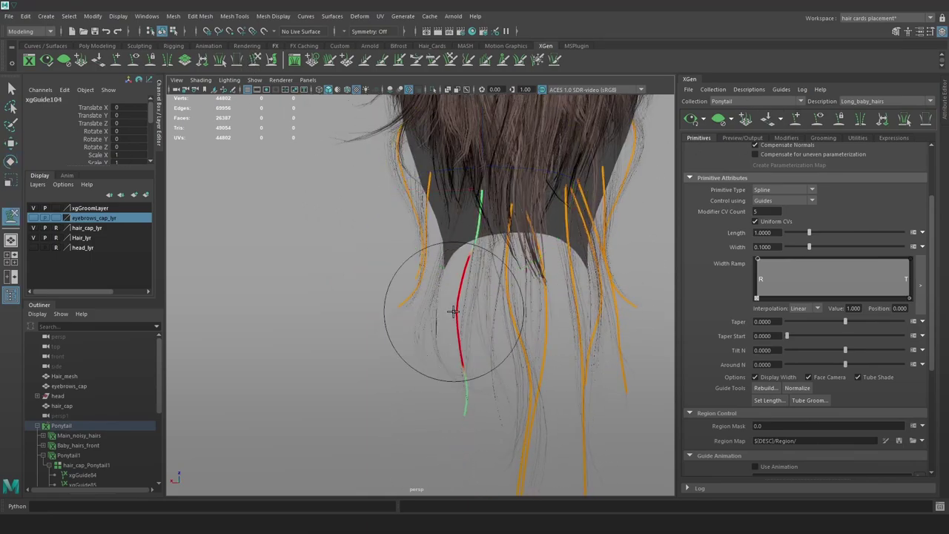
{"action": "left_click_drag", "start_coordinate": [443, 437], "coordinate": [464, 377]}
{"action": "left_click_drag", "start_coordinate": [454, 292], "coordinate": [523, 276]}
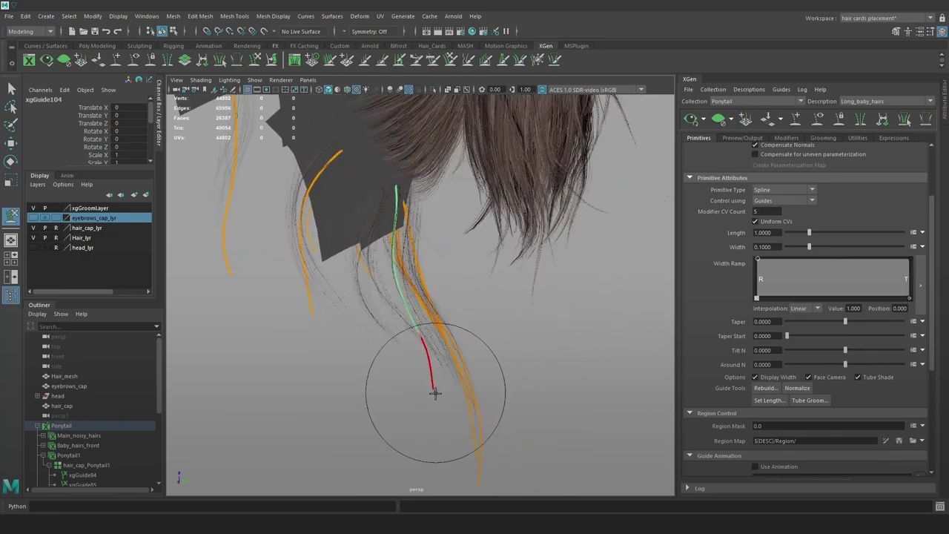
{"action": "left_click_drag", "start_coordinate": [434, 394], "coordinate": [468, 385]}
{"action": "left_click_drag", "start_coordinate": [440, 338], "coordinate": [427, 354]}
{"action": "left_click_drag", "start_coordinate": [521, 338], "coordinate": [529, 324], "text": "alt"}
{"action": "left_click_drag", "start_coordinate": [451, 287], "coordinate": [363, 292], "text": "alt"}
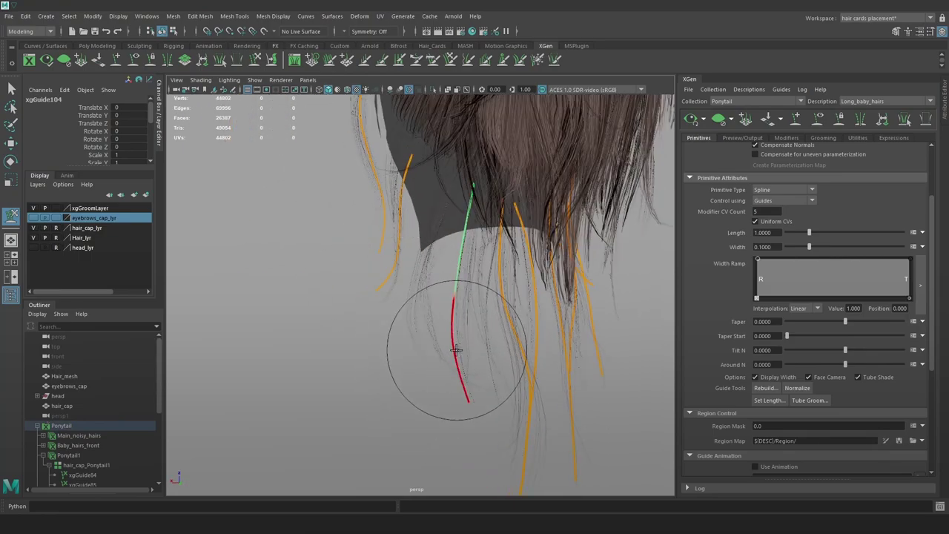
{"action": "key", "text": "b"}
{"action": "left_click_drag", "start_coordinate": [461, 349], "coordinate": [486, 349]}
{"action": "mouse_move", "coordinate": [449, 345]}
{"action": "left_mouse_down"}
{"action": "mouse_move", "coordinate": [457, 343]}
{"action": "mouse_move", "coordinate": [441, 339]}
{"action": "left_mouse_up"}
Add a guide between the last nape guide and the centre guides and scale it down
{"action": "left_click", "coordinate": [797, 119]}
{"action": "left_click", "coordinate": [499, 206]}
{"action": "key", "text": "r"}
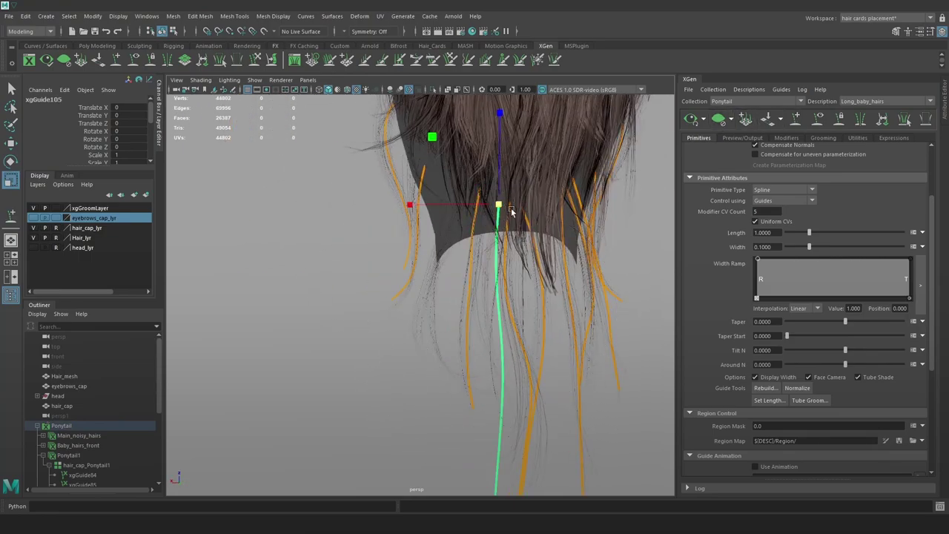
{"action": "left_click_drag", "start_coordinate": [498, 205], "coordinate": [407, 217]}
Sculpt the in-between guide to bow outward and sweep its lower part back along the neighbouring guides
{"action": "left_click", "coordinate": [255, 60]}
{"action": "left_click_drag", "start_coordinate": [498, 313], "coordinate": [475, 316]}
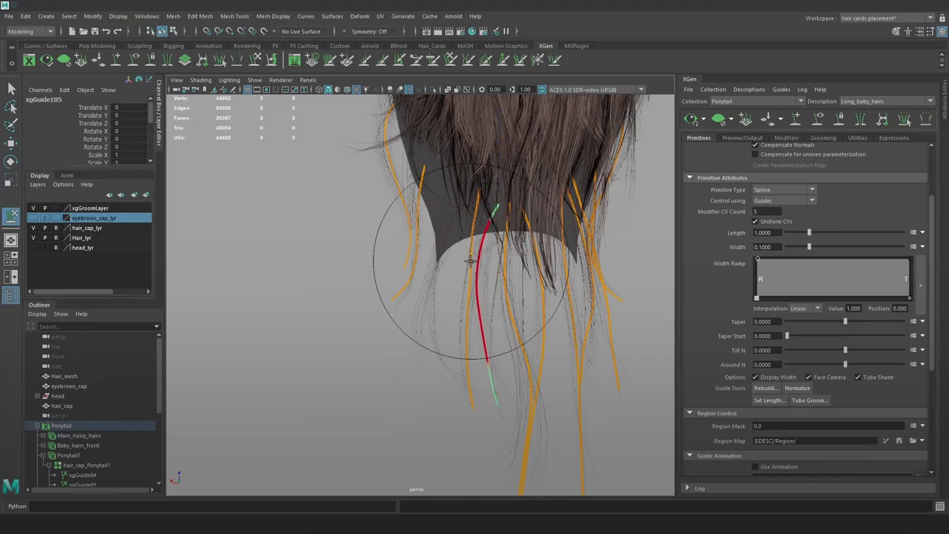
{"action": "left_click_drag", "start_coordinate": [470, 278], "coordinate": [537, 391], "text": "alt"}
{"action": "left_click_drag", "start_coordinate": [509, 424], "coordinate": [523, 417]}
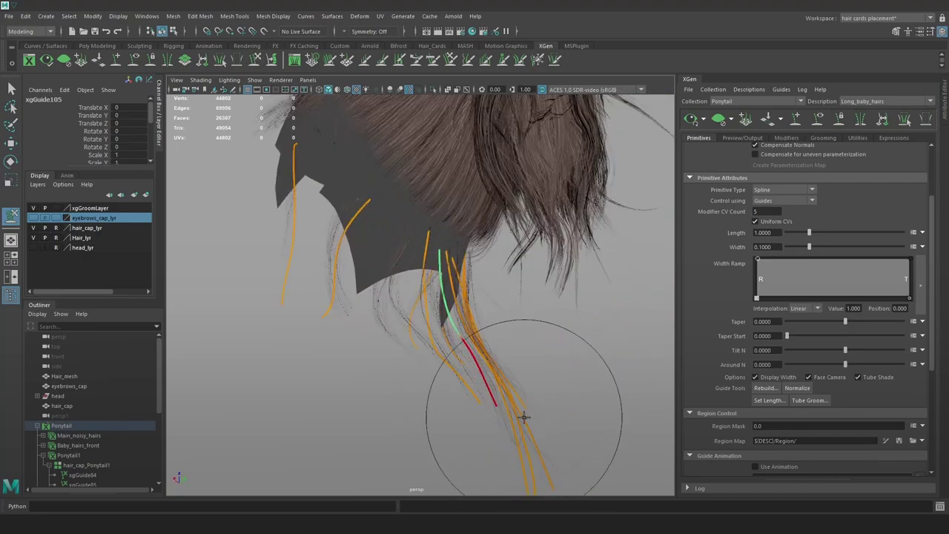
{"action": "left_click_drag", "start_coordinate": [470, 333], "coordinate": [464, 343]}
{"action": "mouse_move", "coordinate": [525, 332]}
{"action": "left_mouse_down", "text": "alt"}
{"action": "mouse_move", "coordinate": [451, 339]}
{"action": "mouse_move", "coordinate": [504, 352]}
{"action": "mouse_move", "coordinate": [561, 335]}
{"action": "mouse_move", "coordinate": [541, 283]}
{"action": "mouse_move", "coordinate": [540, 237]}
{"action": "left_mouse_up", "text": "alt"}
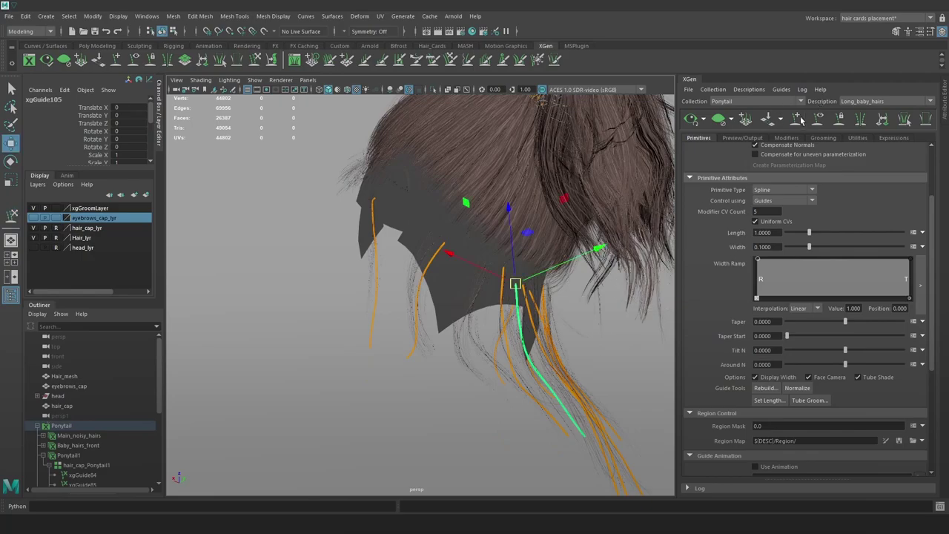
Add a guide near the outer corner of the nape and curve it around toward the back of the neck
{"action": "left_click", "coordinate": [480, 264]}
{"action": "mouse_move", "coordinate": [562, 379]}
{"action": "left_mouse_down", "text": "alt"}
{"action": "mouse_move", "coordinate": [511, 298]}
{"action": "mouse_move", "coordinate": [480, 280]}
{"action": "mouse_move", "coordinate": [496, 368]}
{"action": "mouse_move", "coordinate": [606, 361]}
{"action": "mouse_move", "coordinate": [385, 377]}
{"action": "mouse_move", "coordinate": [410, 387]}
{"action": "mouse_move", "coordinate": [363, 337]}
{"action": "mouse_move", "coordinate": [397, 329]}
{"action": "mouse_move", "coordinate": [354, 305]}
{"action": "mouse_move", "coordinate": [383, 304]}
{"action": "mouse_move", "coordinate": [339, 303]}
{"action": "mouse_move", "coordinate": [388, 309]}
{"action": "mouse_move", "coordinate": [381, 274]}
{"action": "left_mouse_up", "text": "alt"}
{"action": "key", "text": "b"}
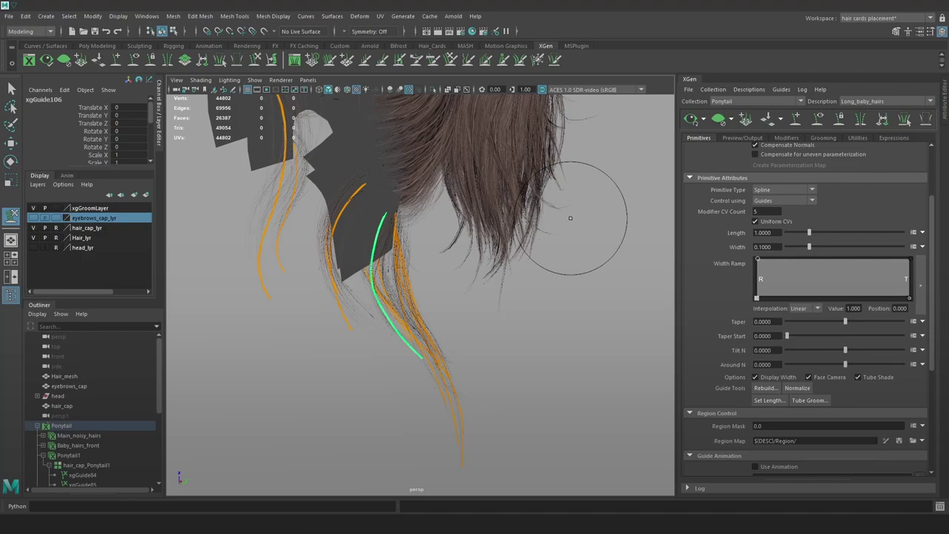
{"action": "left_click_drag", "start_coordinate": [440, 286], "coordinate": [339, 287], "text": "alt"}
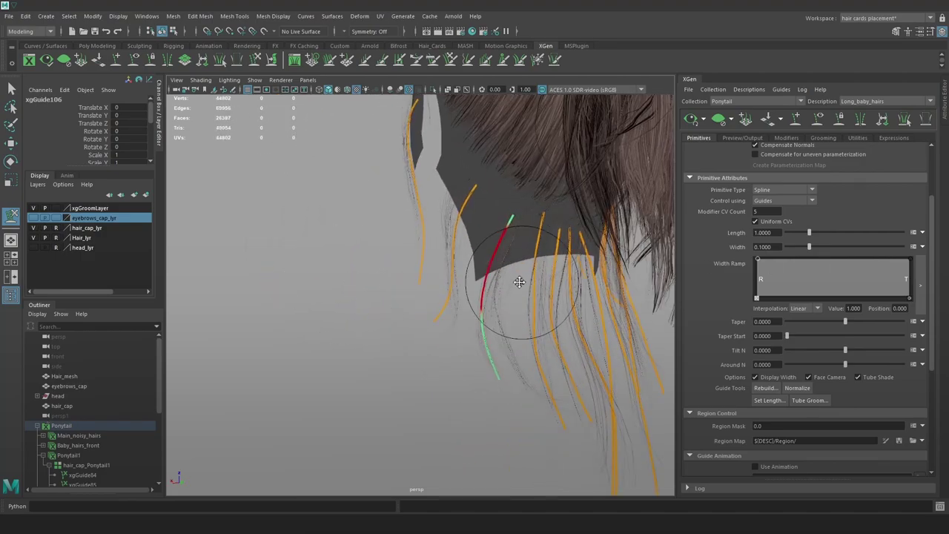
{"action": "left_click_drag", "start_coordinate": [519, 280], "coordinate": [552, 266], "text": "alt"}
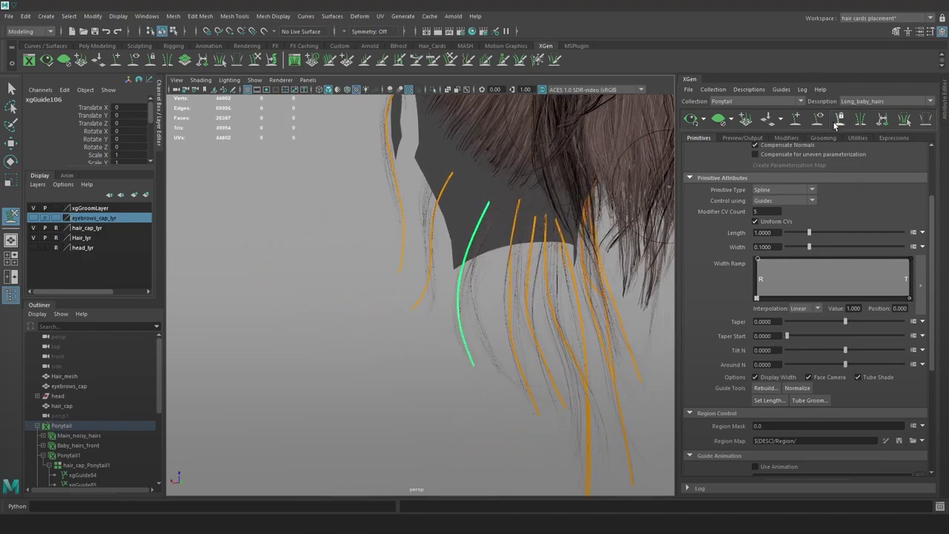
Add another guide just inward of the outer nape corner guide and scale it slightly
{"action": "left_click", "coordinate": [497, 212]}
{"action": "double_click", "coordinate": [270, 59]}
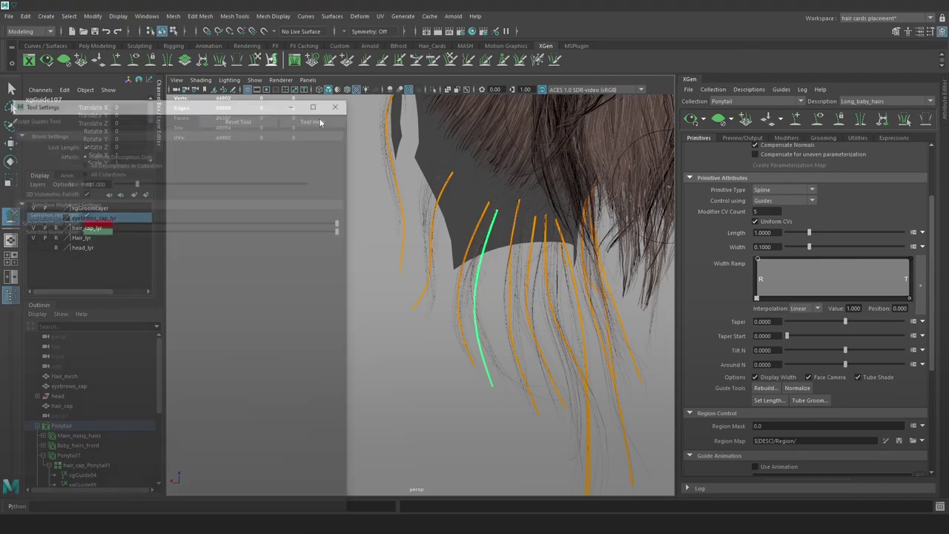
{"action": "left_click", "coordinate": [339, 99]}
{"action": "mouse_move", "coordinate": [522, 365]}
{"action": "left_mouse_down", "text": "alt"}
{"action": "mouse_move", "coordinate": [477, 388]}
{"action": "mouse_move", "coordinate": [512, 390]}
{"action": "left_mouse_up", "text": "alt"}
{"action": "key", "text": "r"}
{"action": "left_click_drag", "start_coordinate": [468, 223], "coordinate": [486, 225]}
Sculpt the lower part and tip of the newest guide toward the back of the neck
{"action": "left_click", "coordinate": [261, 59]}
{"action": "mouse_move", "coordinate": [492, 290]}
{"action": "left_mouse_down", "text": "alt"}
{"action": "mouse_move", "coordinate": [394, 282]}
{"action": "mouse_move", "coordinate": [467, 290]}
{"action": "mouse_move", "coordinate": [466, 334]}
{"action": "mouse_move", "coordinate": [415, 381]}
{"action": "mouse_move", "coordinate": [435, 338]}
{"action": "mouse_move", "coordinate": [420, 419]}
{"action": "mouse_move", "coordinate": [392, 415]}
{"action": "mouse_move", "coordinate": [394, 385]}
{"action": "mouse_move", "coordinate": [419, 354]}
{"action": "mouse_move", "coordinate": [539, 363]}
{"action": "left_mouse_up", "text": "alt"}
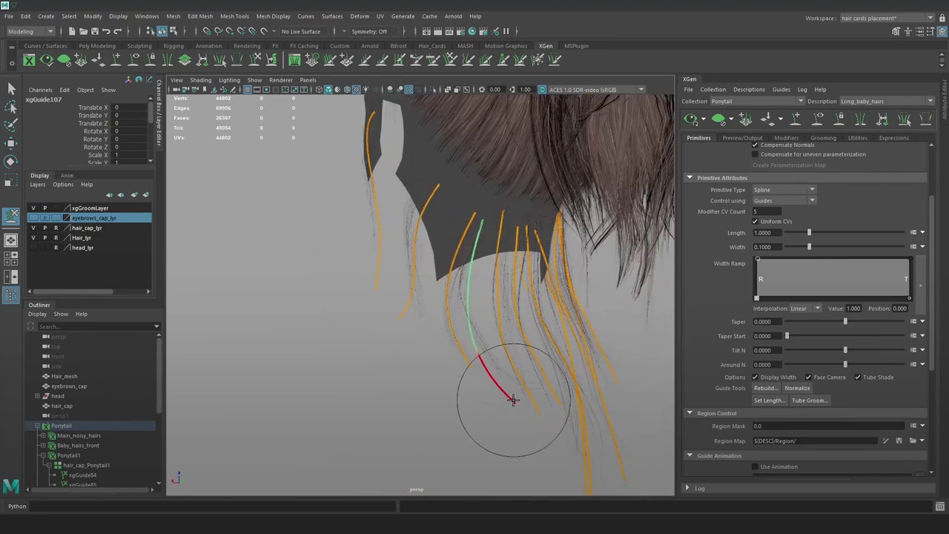
{"action": "left_click_drag", "start_coordinate": [513, 398], "coordinate": [541, 394]}
{"action": "left_click_drag", "start_coordinate": [478, 267], "coordinate": [435, 242], "text": "alt"}
Select the existing guide behind the ear and sculpt its tip toward the back of the neck
{"action": "key", "text": "w"}
{"action": "left_click", "coordinate": [428, 243]}
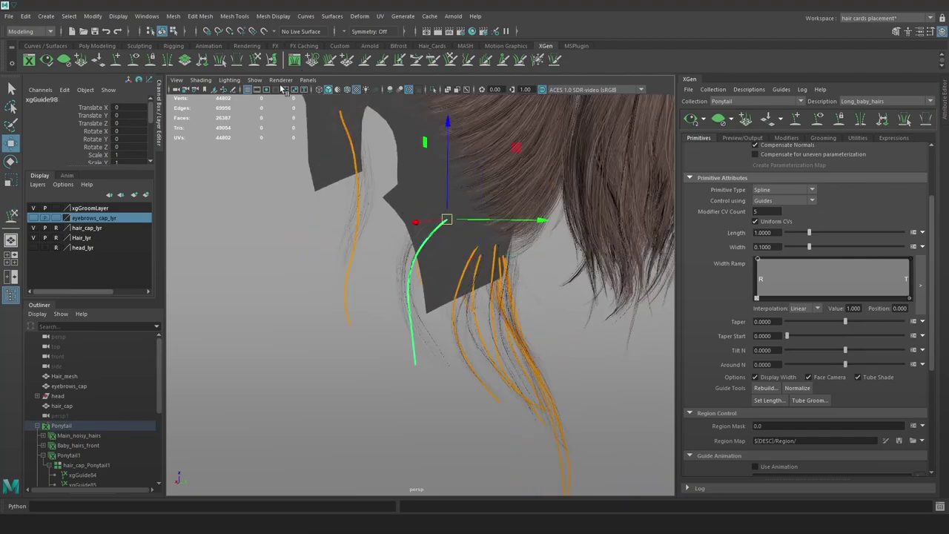
{"action": "left_click", "coordinate": [255, 61]}
{"action": "left_click_drag", "start_coordinate": [423, 377], "coordinate": [458, 378]}
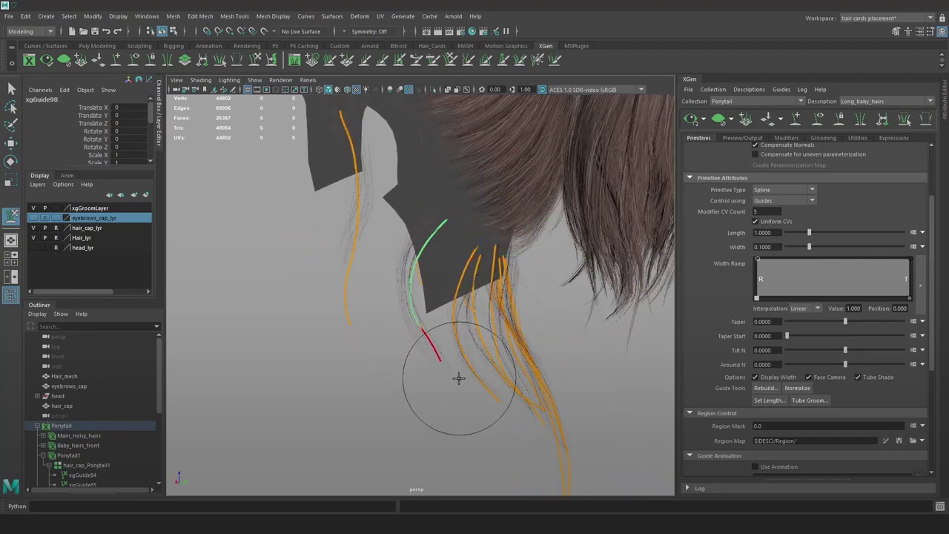
{"action": "left_click_drag", "start_coordinate": [428, 298], "coordinate": [408, 280], "text": "alt"}
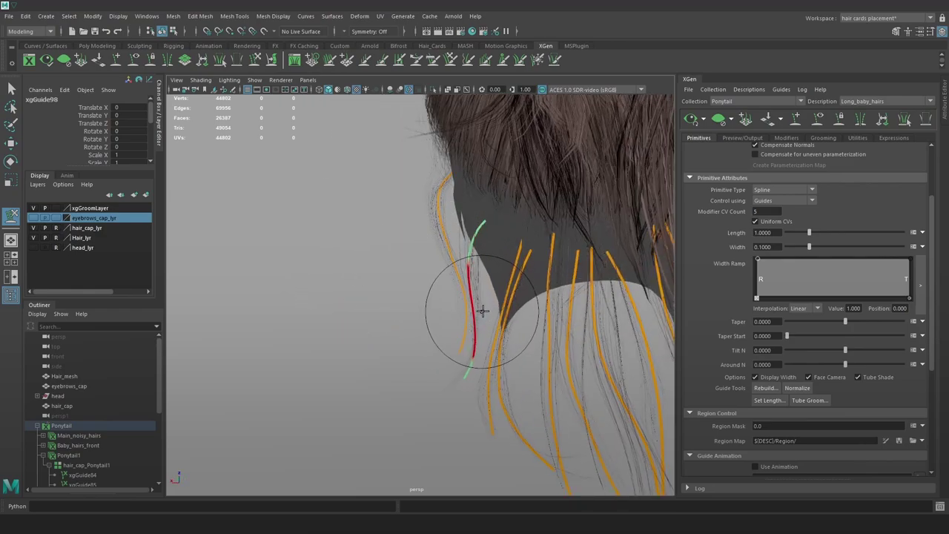
{"action": "left_click_drag", "start_coordinate": [482, 311], "coordinate": [431, 391], "text": "alt"}
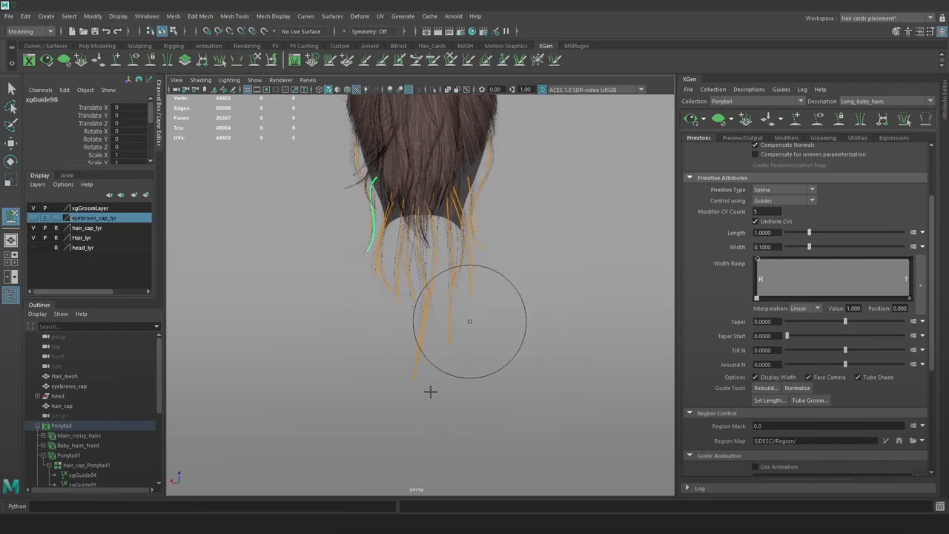
Select the two long centre nape guides and sculpt their tips together
{"action": "key", "text": "w"}
{"action": "left_click_drag", "start_coordinate": [388, 356], "coordinate": [387, 353]}
{"action": "right_click_drag", "start_coordinate": [393, 357], "coordinate": [439, 354], "text": "alt"}
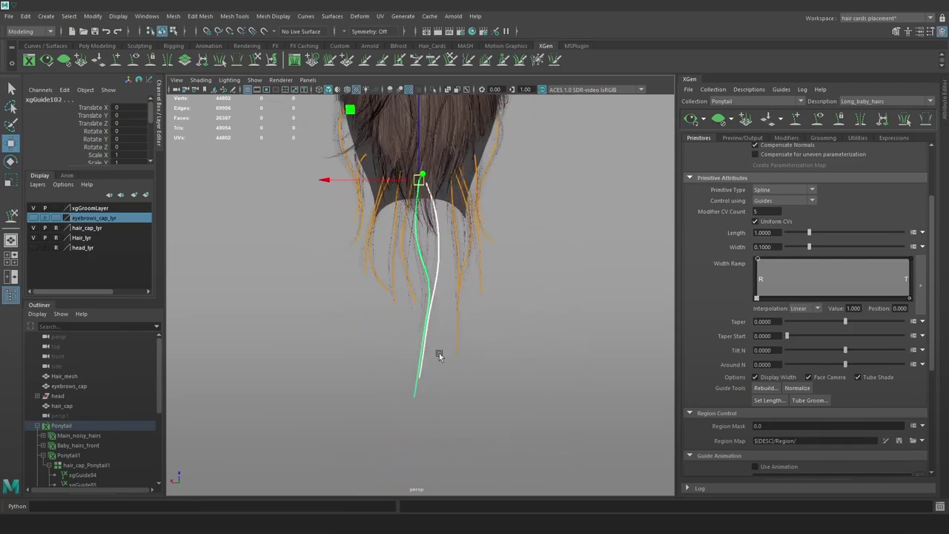
{"action": "left_click", "coordinate": [254, 59]}
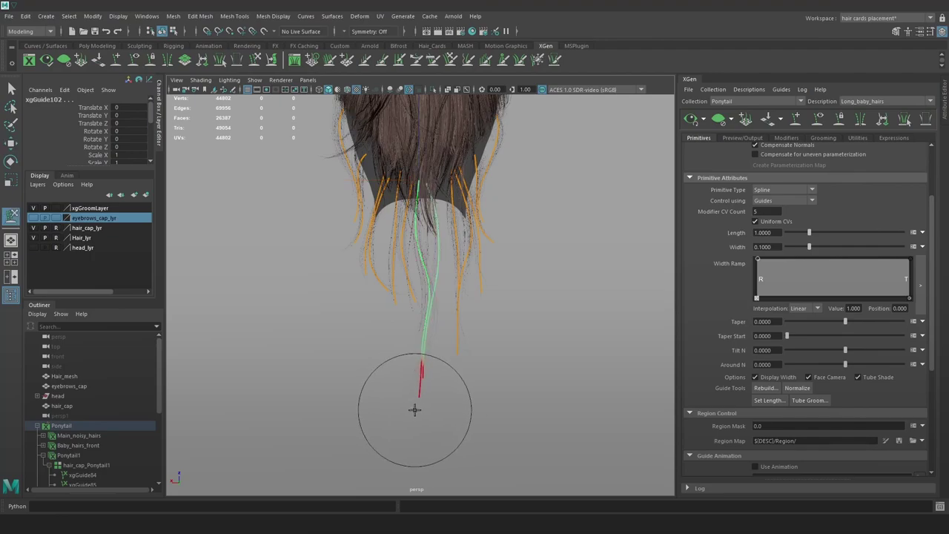
{"action": "left_click_drag", "start_coordinate": [421, 377], "coordinate": [417, 377]}
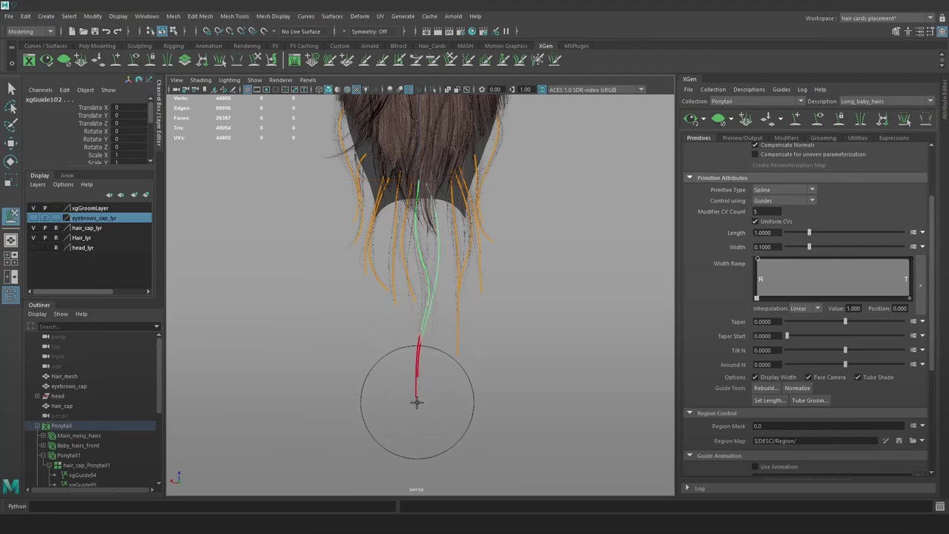
Deselect the guides and set the Long_baby_hairs density to 0.735 with the hair preview generated
{"action": "key", "text": "w"}
{"action": "left_click", "coordinate": [520, 316]}
{"action": "right_click_drag", "start_coordinate": [521, 316], "coordinate": [566, 210], "text": "alt"}
{"action": "left_click_drag", "start_coordinate": [566, 210], "coordinate": [540, 290], "text": "alt"}
{"action": "right_click_drag", "start_coordinate": [539, 290], "coordinate": [582, 282], "text": "alt"}
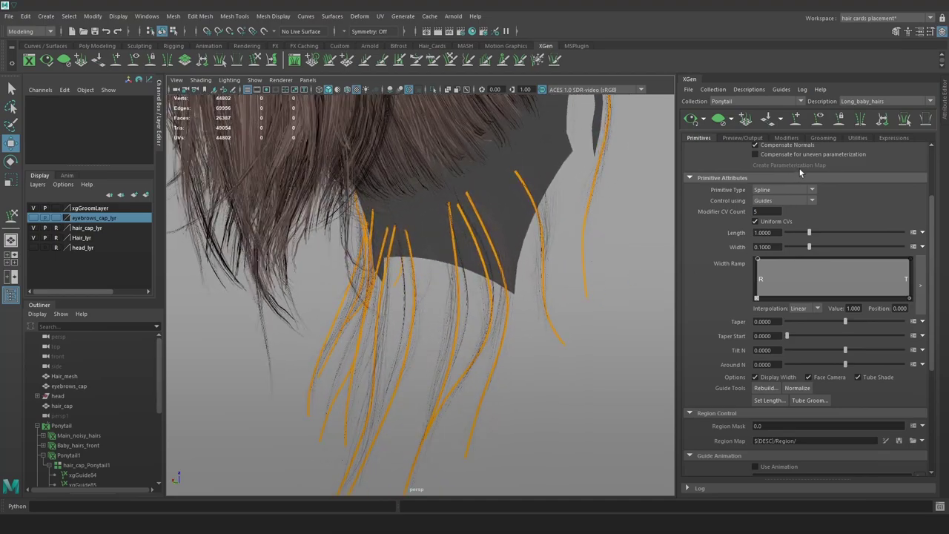
{"action": "scroll", "coordinate": [800, 172], "scroll_direction": "up", "scroll_amount": 3}
{"action": "left_click_drag", "start_coordinate": [788, 198], "coordinate": [786, 198]}
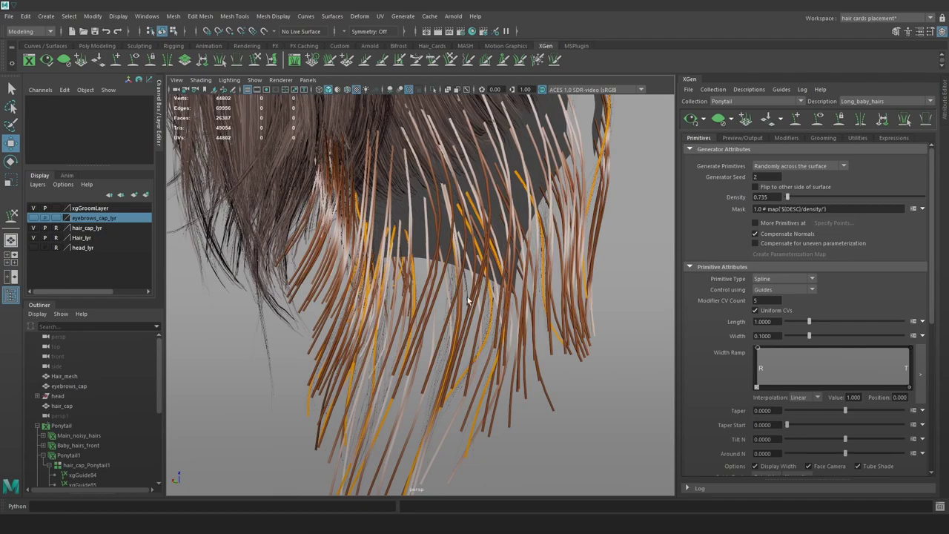
Collapse the Ponytail1 description, select the Long_baby_hairs description and assign it an existing hair material
{"action": "scroll", "coordinate": [72, 428], "scroll_direction": "down", "scroll_amount": 3}
{"action": "left_click", "coordinate": [89, 388]}
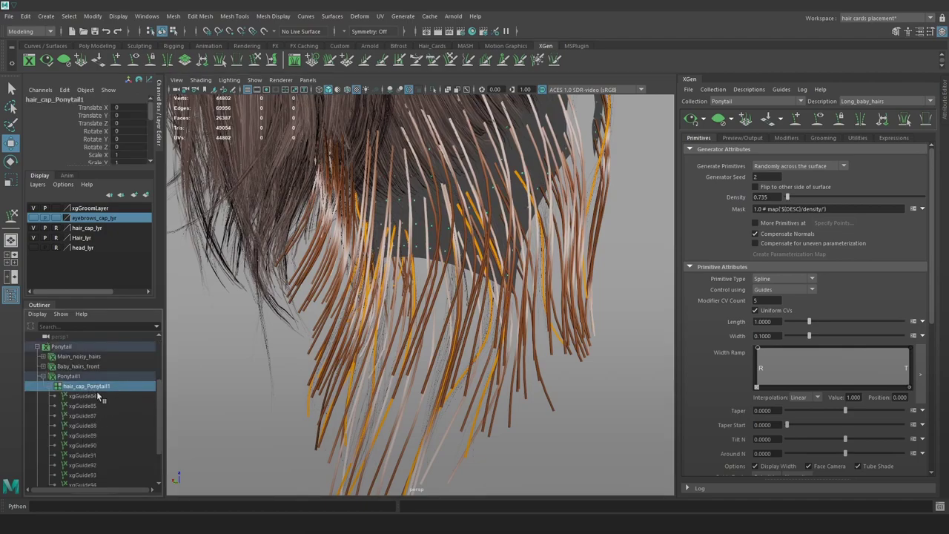
{"action": "left_click", "coordinate": [43, 377]}
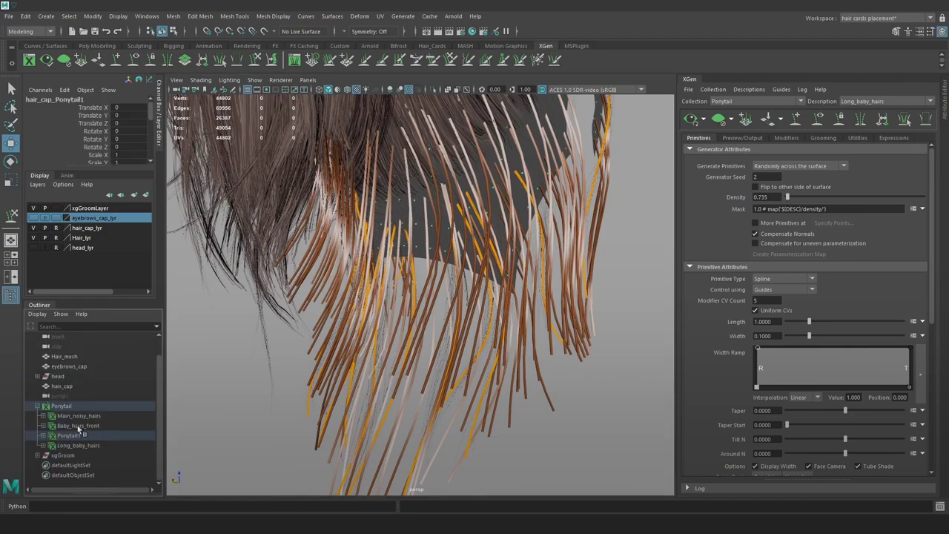
{"action": "left_click", "coordinate": [78, 445]}
{"action": "key", "text": "space"}
{"action": "left_click", "coordinate": [519, 326]}
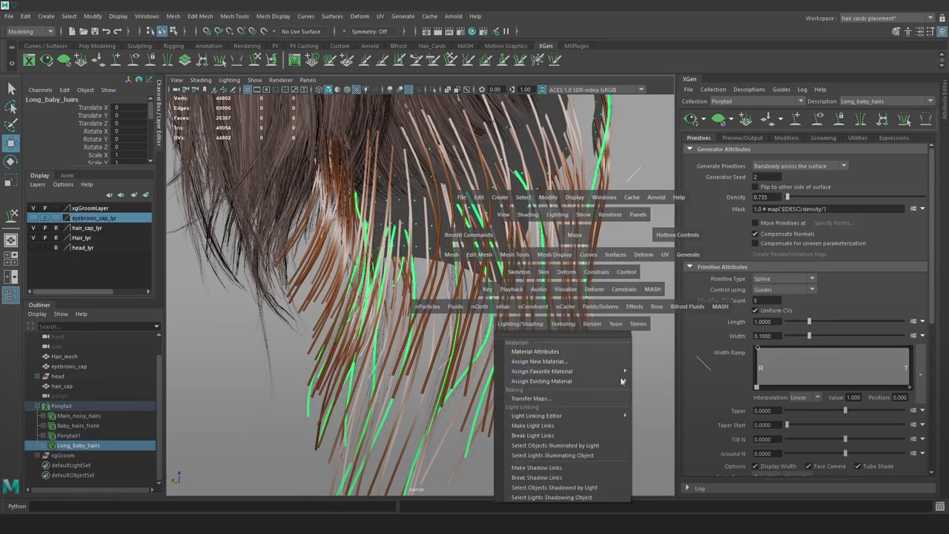
{"action": "mouse_move", "coordinate": [621, 383]}
{"action": "left_click", "coordinate": [654, 381]}
Set the Long_baby_hairs width to 0.045 and the taper to 0.225
{"action": "left_click_drag", "start_coordinate": [574, 322], "coordinate": [554, 334], "text": "alt"}
{"action": "left_click_drag", "start_coordinate": [809, 337], "coordinate": [794, 335]}
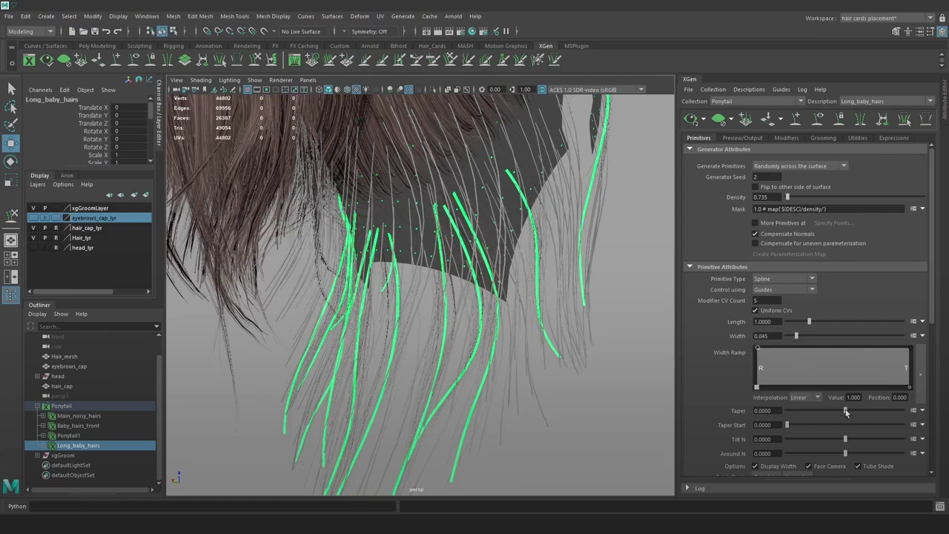
{"action": "left_click_drag", "start_coordinate": [848, 410], "coordinate": [872, 414]}
Darken the base color of the aiStandardHair1 material in Hypershade and close the editor
{"action": "left_click", "coordinate": [470, 33]}
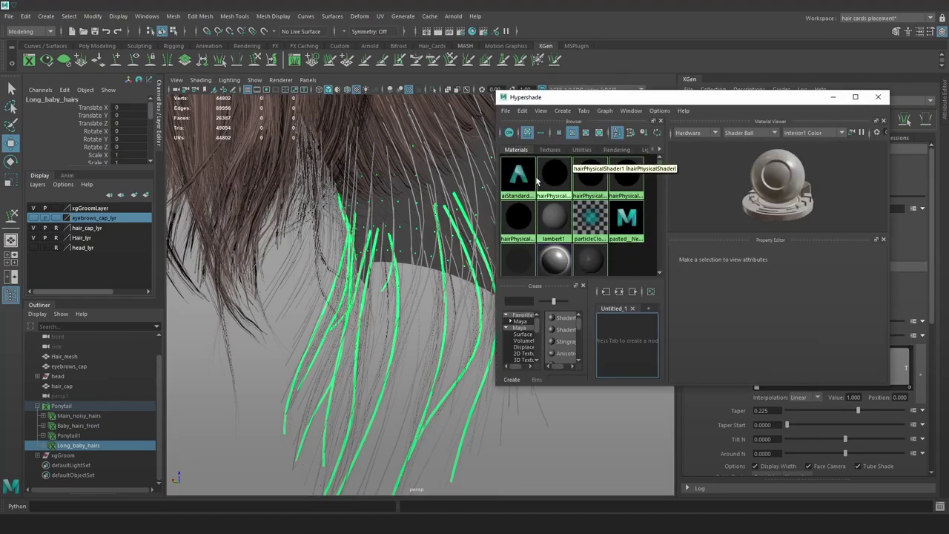
{"action": "left_click", "coordinate": [519, 175]}
{"action": "left_click_drag", "start_coordinate": [857, 354], "coordinate": [783, 351]}
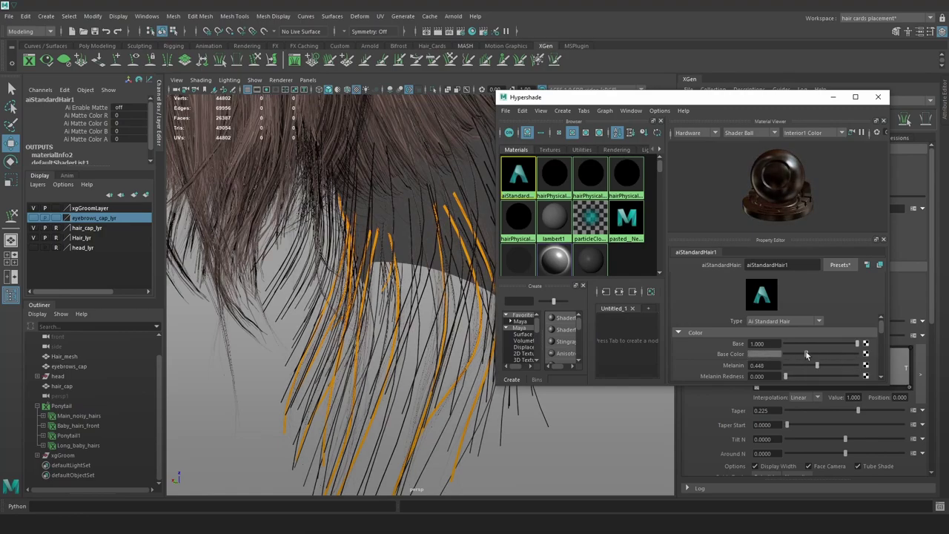
{"action": "left_click", "coordinate": [877, 95]}
Create a black-start mask paint map named long_baby_hair_mask_01 for the Long_baby_hairs description
{"action": "left_click_drag", "start_coordinate": [578, 282], "coordinate": [480, 255], "text": "alt"}
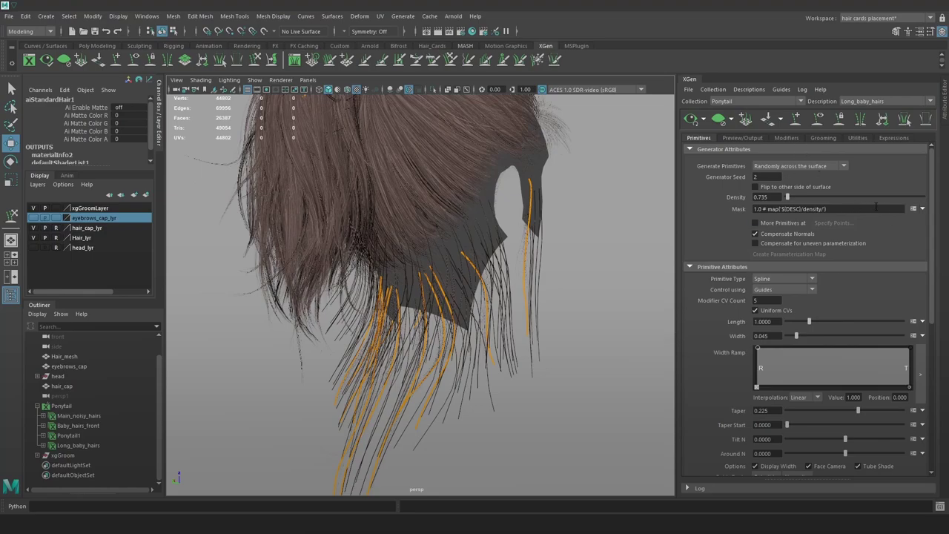
{"action": "left_click", "coordinate": [920, 212]}
{"action": "left_click", "coordinate": [895, 225]}
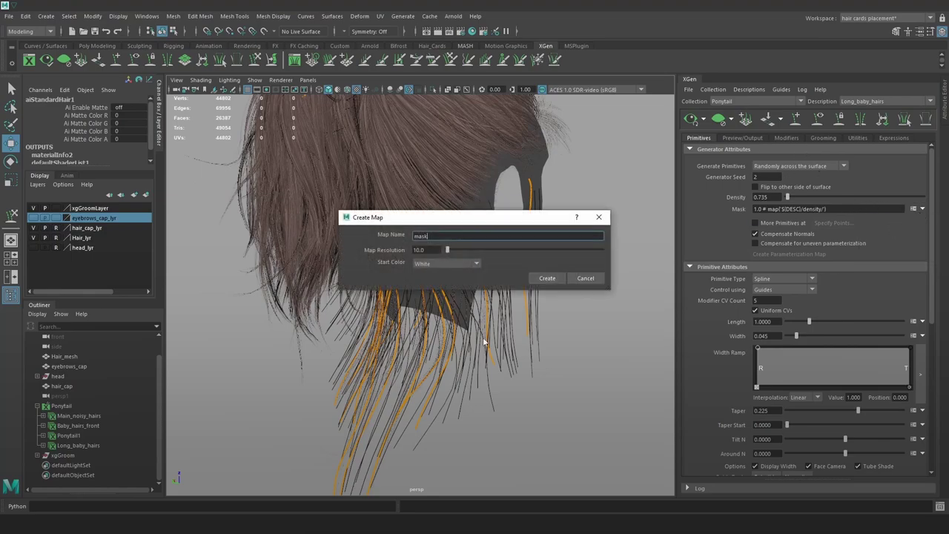
{"action": "left_click", "coordinate": [443, 263]}
{"action": "left_click", "coordinate": [437, 292]}
{"action": "double_click", "coordinate": [441, 236]}
{"action": "left_click", "coordinate": [547, 278]}
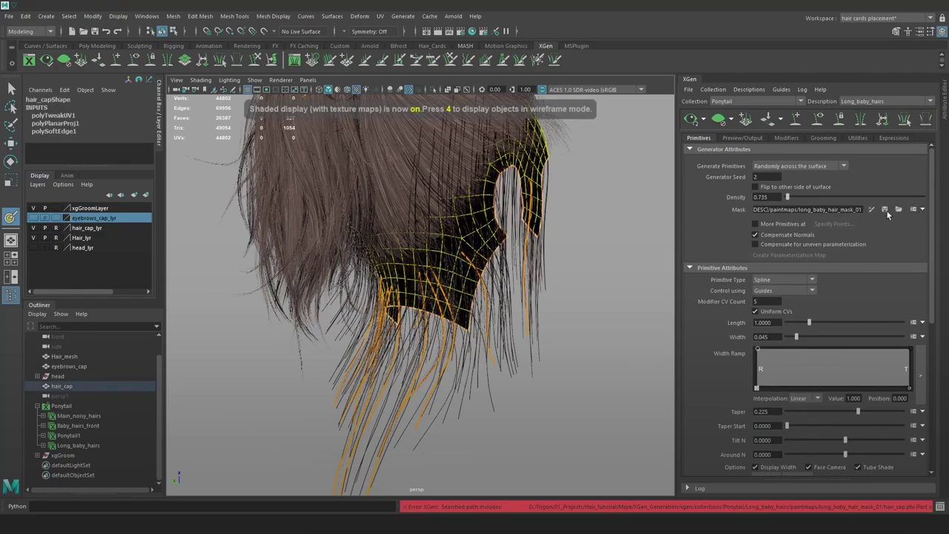
Save the new mask map and activate the 3D Paint Tool on it with its tool settings open
{"action": "left_click", "coordinate": [886, 211]}
{"action": "scroll", "coordinate": [533, 256], "scroll_direction": "up", "scroll_amount": 5}
{"action": "middle_click_drag", "start_coordinate": [494, 232], "coordinate": [474, 245], "text": "alt"}
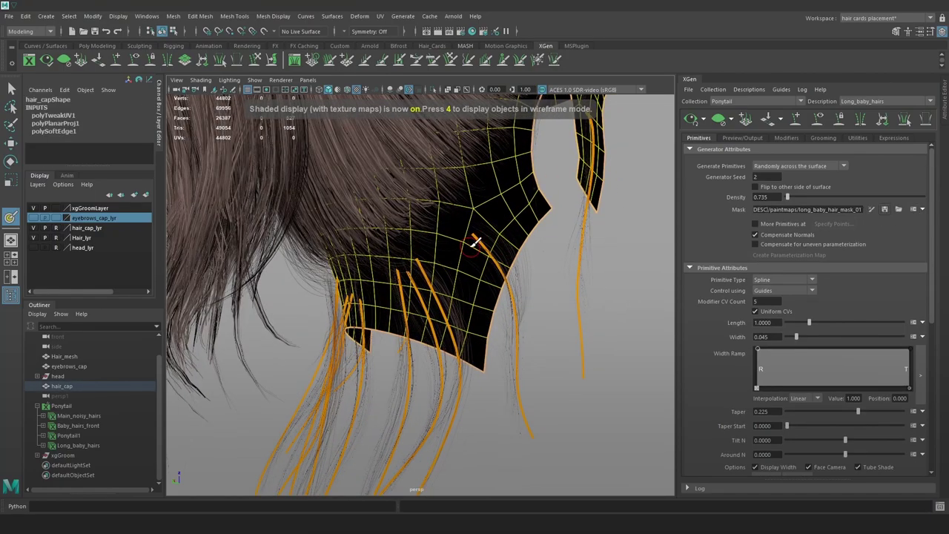
{"action": "key", "text": "b"}
{"action": "mouse_move", "coordinate": [470, 245]}
{"action": "left_mouse_down"}
{"action": "mouse_move", "coordinate": [480, 247]}
{"action": "mouse_move", "coordinate": [465, 234]}
{"action": "left_mouse_up"}
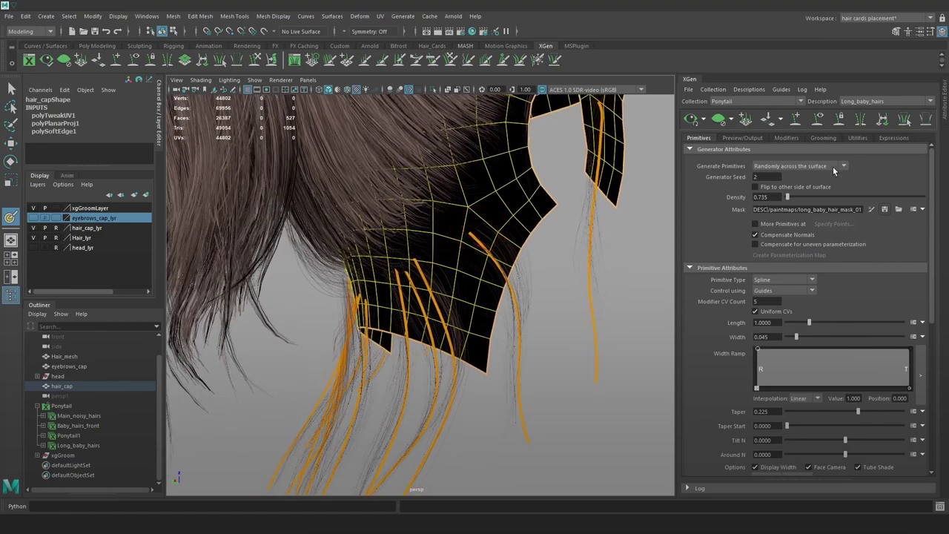
{"action": "left_click", "coordinate": [872, 210]}
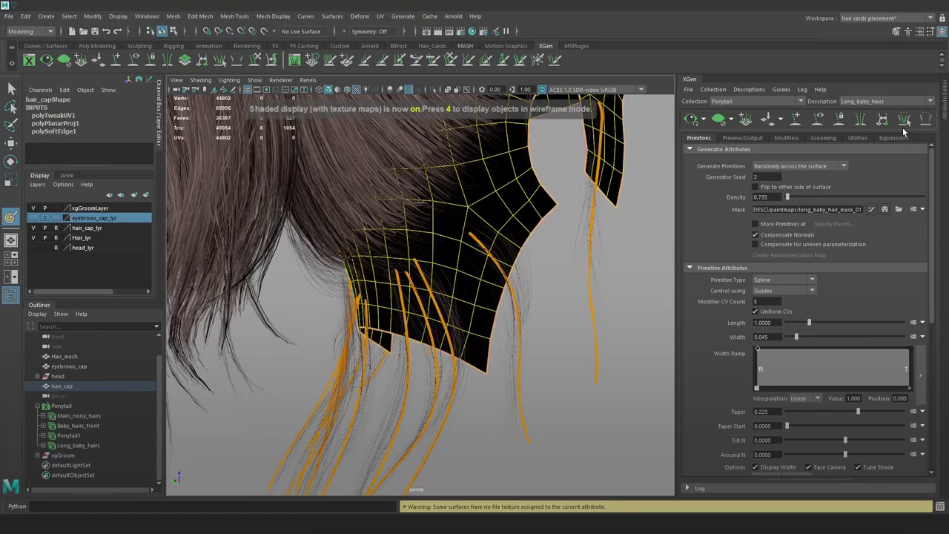
{"action": "left_click", "coordinate": [931, 32]}
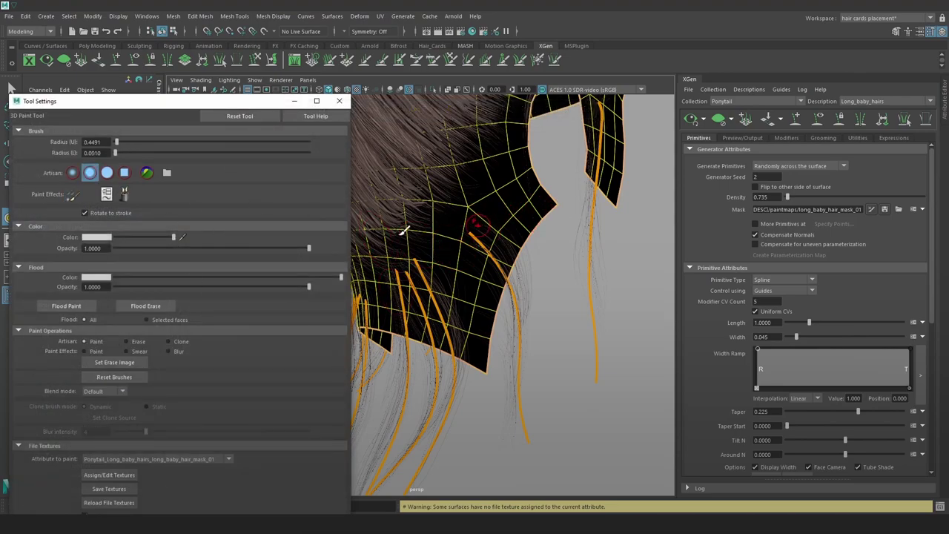
Paint a white mask spot at the root of the guide behind the ear using the solid brush profile at radius 1.1034
{"action": "left_click_drag", "start_coordinate": [468, 238], "coordinate": [477, 237]}
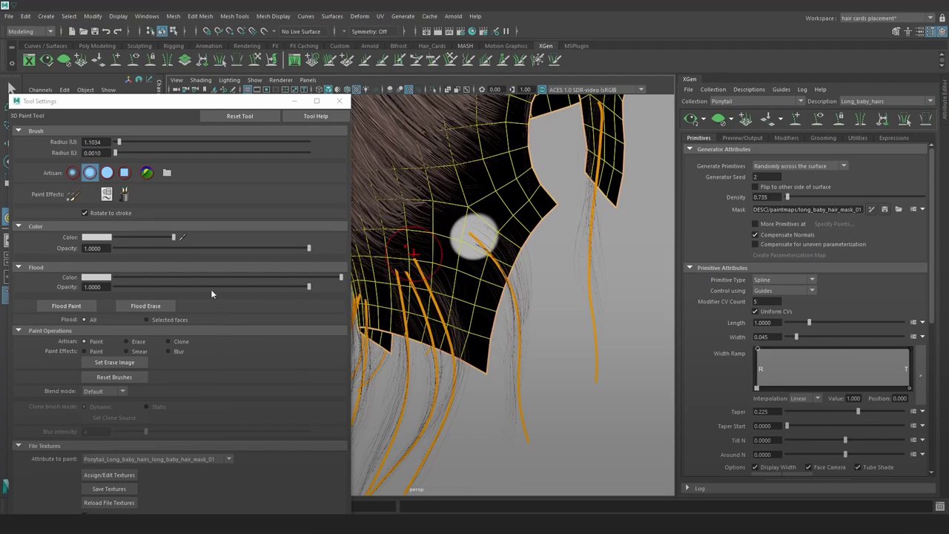
{"action": "left_click", "coordinate": [106, 173]}
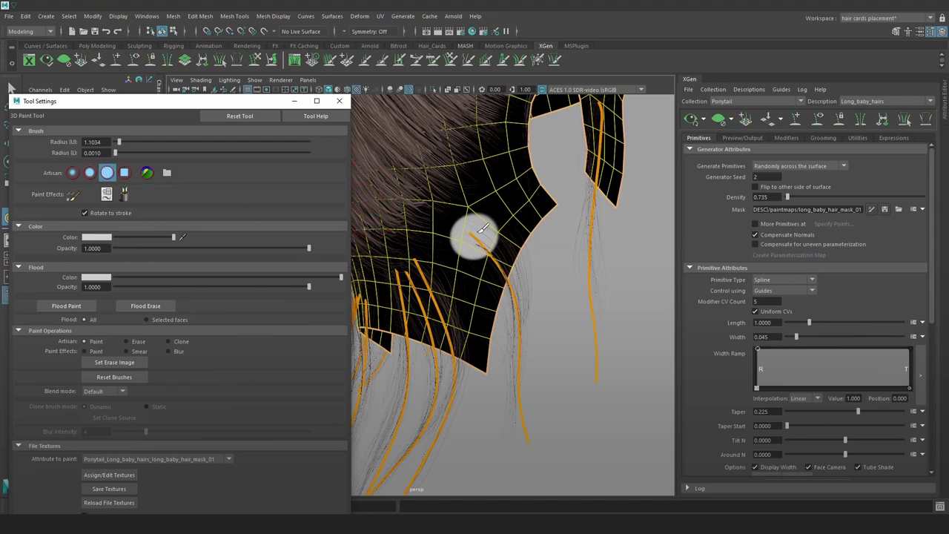
{"action": "left_click", "coordinate": [476, 236]}
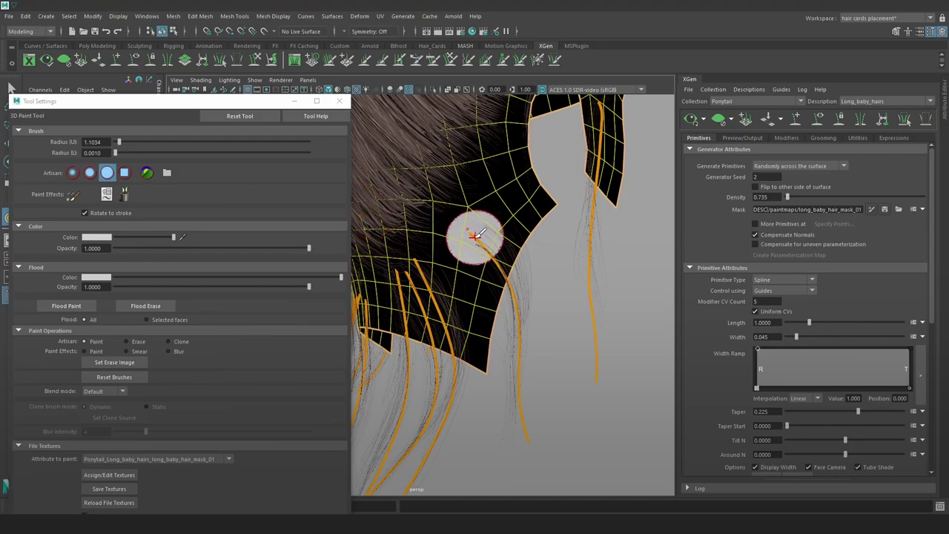
Paint white mask spots at the guide roots in front of both ears, along the nape and behind the other ear
{"action": "mouse_move", "coordinate": [612, 228]}
{"action": "left_mouse_down", "text": "alt"}
{"action": "mouse_move", "coordinate": [564, 209]}
{"action": "mouse_move", "coordinate": [569, 228]}
{"action": "mouse_move", "coordinate": [545, 214]}
{"action": "left_mouse_up", "text": "alt"}
{"action": "middle_click_drag", "start_coordinate": [602, 197], "coordinate": [564, 241], "text": "alt"}
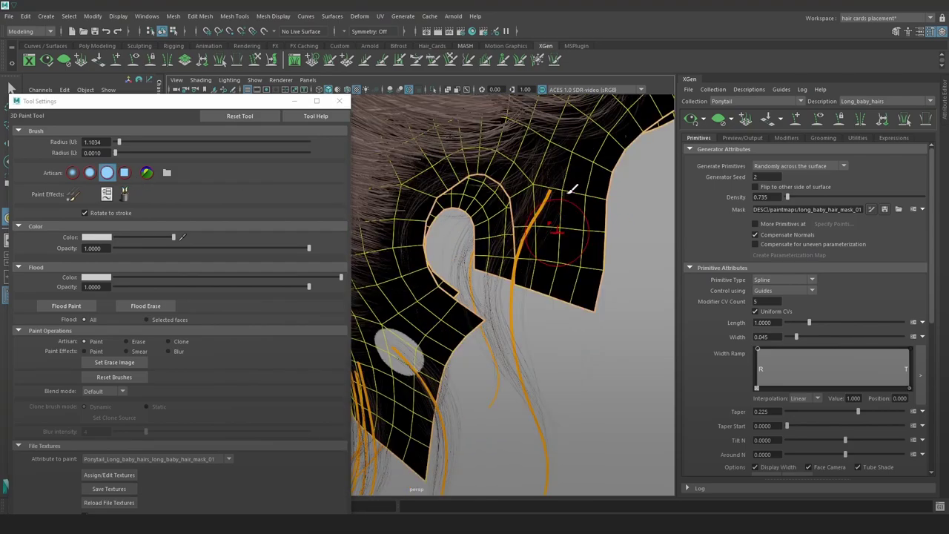
{"action": "mouse_move", "coordinate": [572, 190]}
{"action": "left_mouse_down", "text": "alt"}
{"action": "mouse_move", "coordinate": [554, 189]}
{"action": "mouse_move", "coordinate": [555, 269]}
{"action": "mouse_move", "coordinate": [445, 326]}
{"action": "left_mouse_up", "text": "alt"}
{"action": "left_click", "coordinate": [558, 183]}
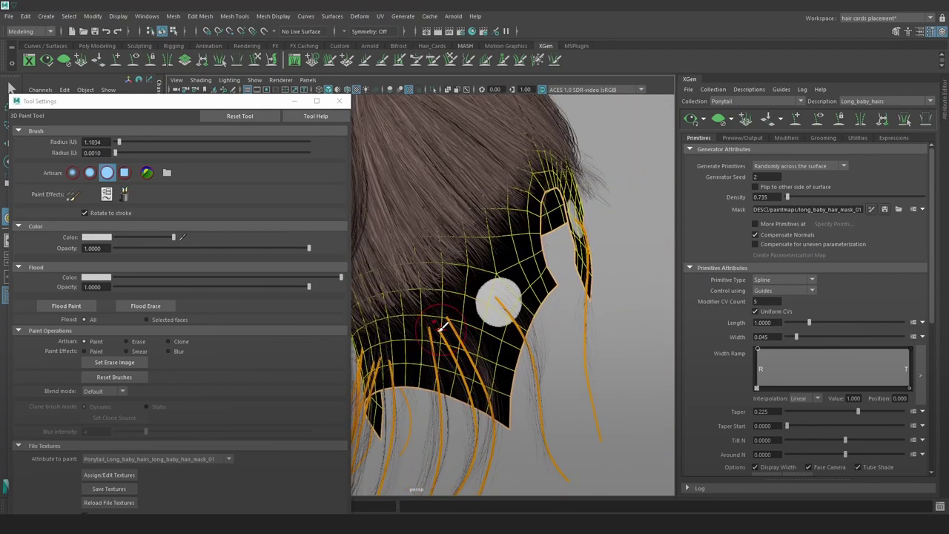
{"action": "left_click", "coordinate": [444, 326]}
{"action": "mouse_move", "coordinate": [493, 250]}
{"action": "left_mouse_down", "text": "alt"}
{"action": "mouse_move", "coordinate": [449, 317]}
{"action": "mouse_move", "coordinate": [530, 307]}
{"action": "mouse_move", "coordinate": [481, 286]}
{"action": "mouse_move", "coordinate": [512, 275]}
{"action": "left_mouse_up", "text": "alt"}
{"action": "left_click", "coordinate": [444, 315]}
{"action": "left_click", "coordinate": [480, 294]}
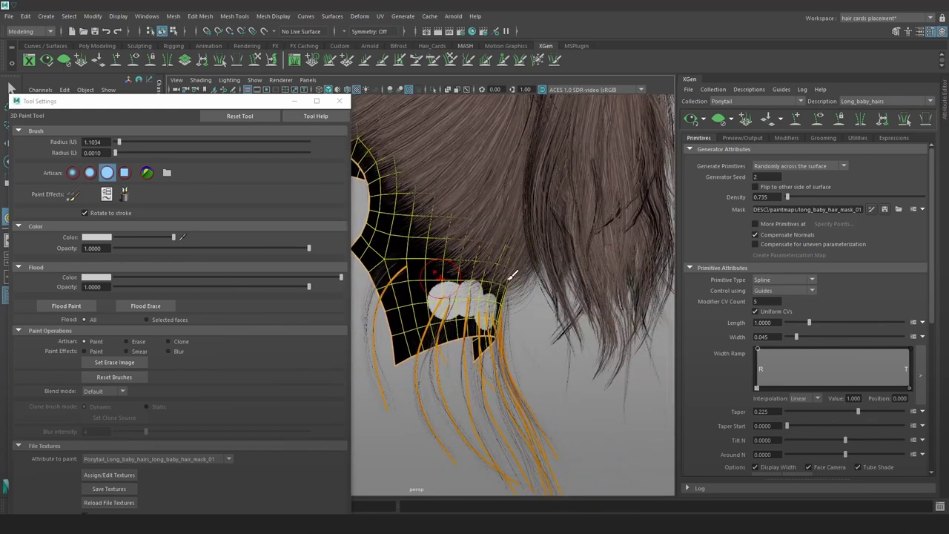
{"action": "left_click_drag", "start_coordinate": [432, 270], "coordinate": [496, 286], "text": "alt"}
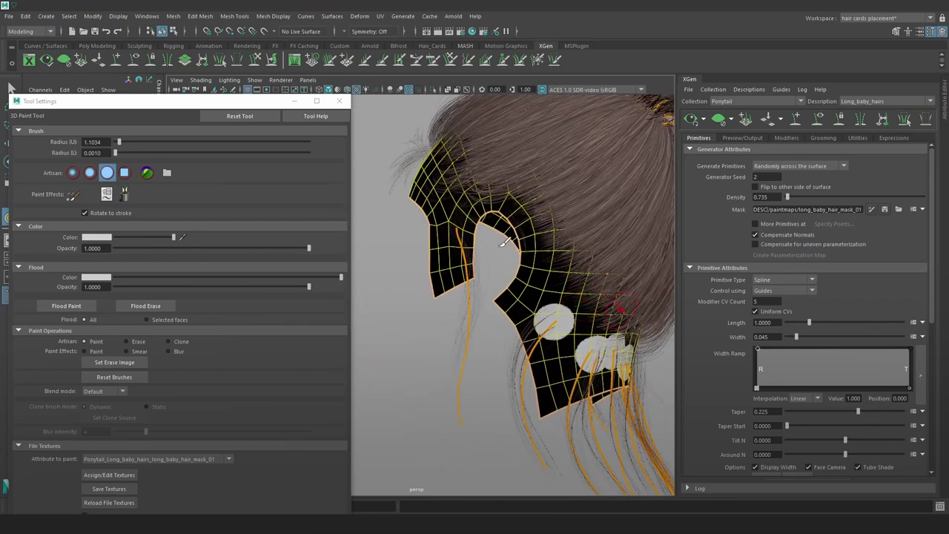
{"action": "left_click_drag", "start_coordinate": [449, 209], "coordinate": [455, 220], "text": "alt"}
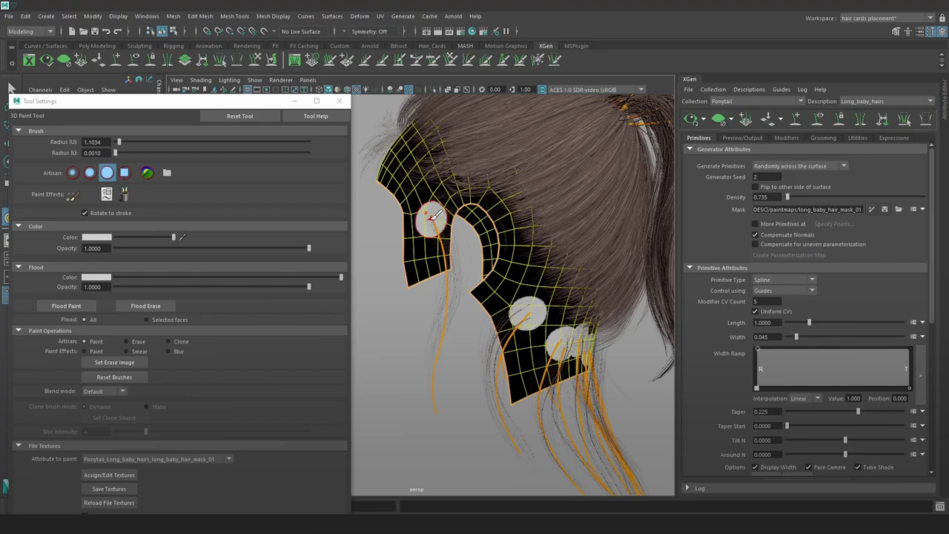
Blur the painted mask spots with a blur intensity of 6 and save the mask, leaving the paint tool
{"action": "left_click_drag", "start_coordinate": [544, 341], "coordinate": [495, 339], "text": "alt"}
{"action": "scroll", "coordinate": [512, 267], "scroll_direction": "down", "scroll_amount": 5}
{"action": "middle_click_drag", "start_coordinate": [515, 252], "coordinate": [455, 252], "text": "alt"}
{"action": "left_click_drag", "start_coordinate": [534, 280], "coordinate": [499, 314], "text": "alt"}
{"action": "scroll", "coordinate": [498, 315], "scroll_direction": "up", "scroll_amount": 5}
{"action": "left_click", "coordinate": [171, 352]}
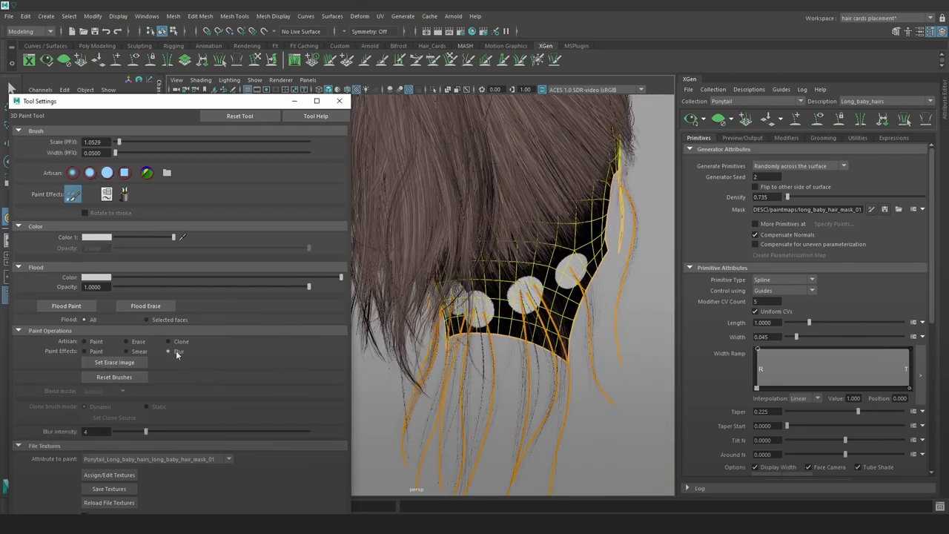
{"action": "left_click_drag", "start_coordinate": [579, 305], "coordinate": [276, 343], "text": "alt"}
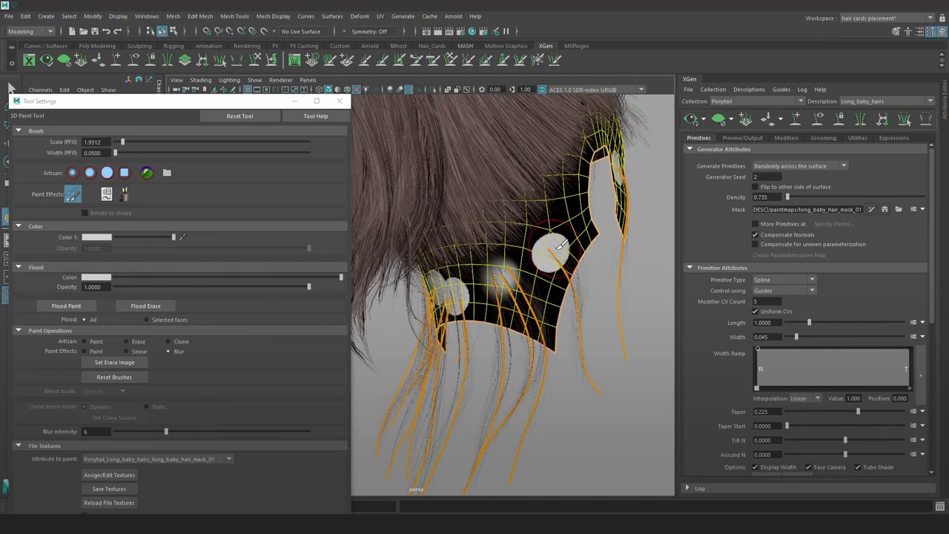
{"action": "left_click_drag", "start_coordinate": [486, 273], "coordinate": [364, 245], "text": "alt"}
{"action": "mouse_move", "coordinate": [497, 208]}
{"action": "left_mouse_down", "text": "alt"}
{"action": "mouse_move", "coordinate": [445, 211]}
{"action": "mouse_move", "coordinate": [444, 201]}
{"action": "left_mouse_up", "text": "alt"}
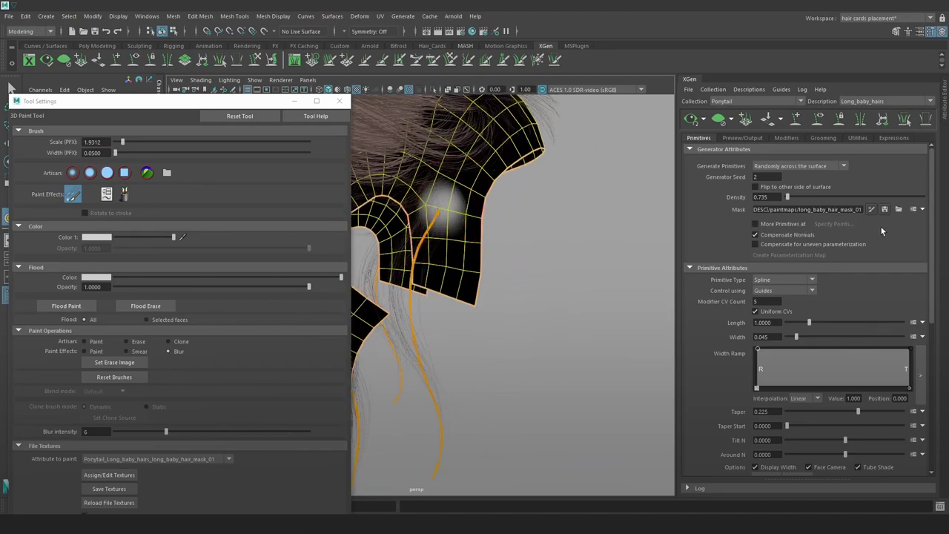
{"action": "key", "text": "w"}
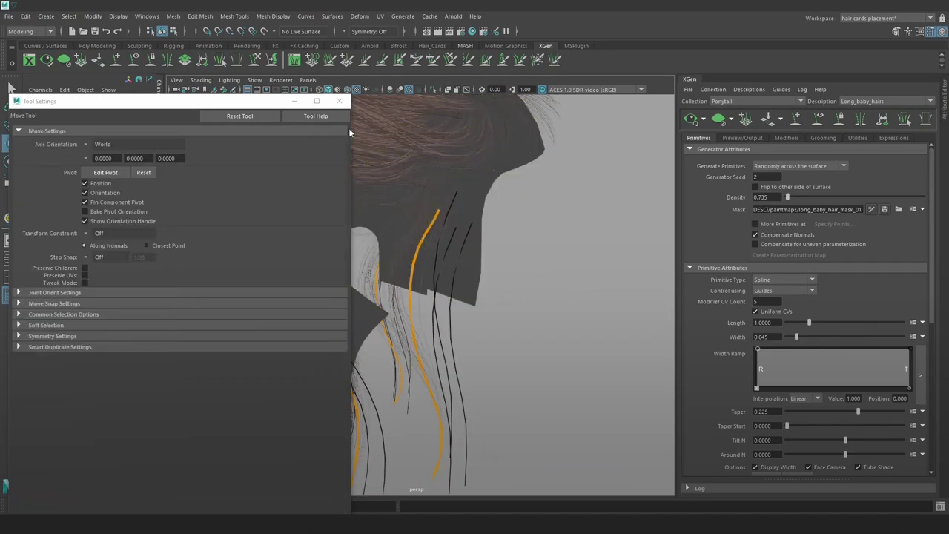
{"action": "left_click", "coordinate": [339, 101]}
Add a guide at the side of the nape, beside the existing guides, and rotate it about 9 degrees in X and 4 in Y
{"action": "left_click_drag", "start_coordinate": [522, 248], "coordinate": [519, 295], "text": "alt"}
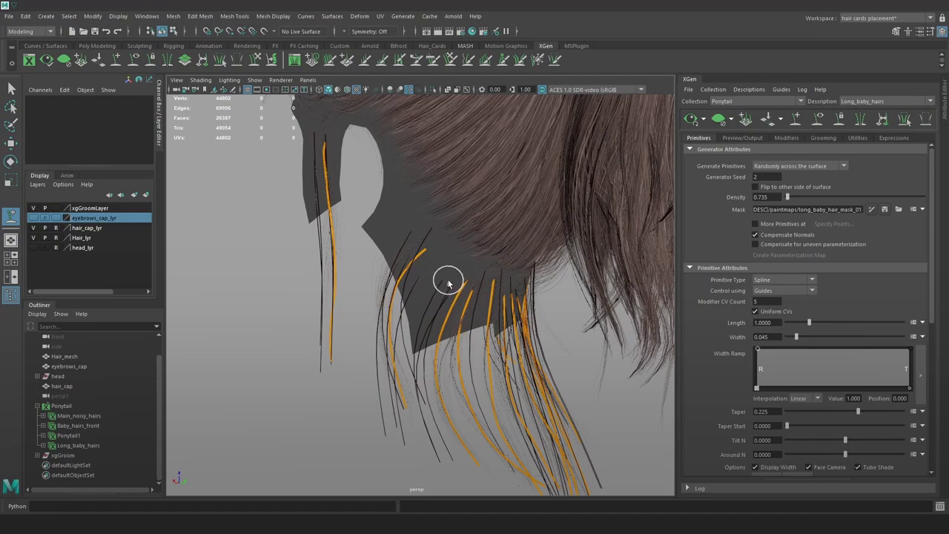
{"action": "left_click_drag", "start_coordinate": [460, 296], "coordinate": [491, 398], "text": "alt"}
{"action": "left_click", "coordinate": [445, 311]}
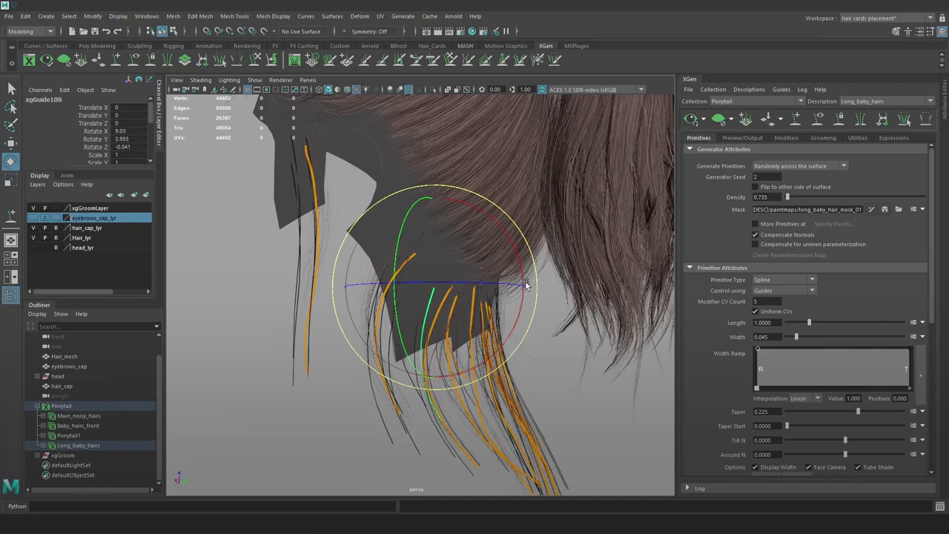
{"action": "left_click_drag", "start_coordinate": [490, 304], "coordinate": [603, 338], "text": "alt"}
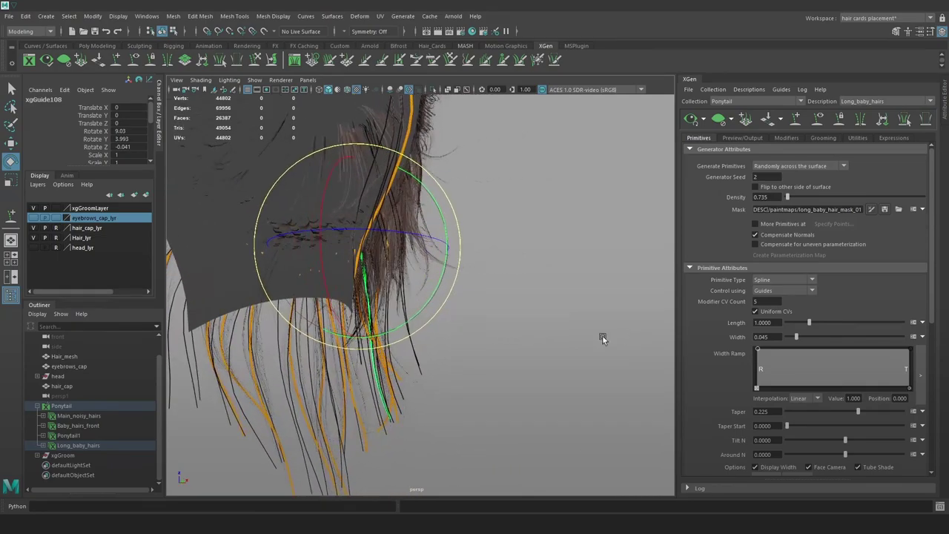
{"action": "left_click", "coordinate": [401, 417]}
Add a guide just above the existing guide behind the ear and rotate it about -2.25 degrees in X and 5.4 in Y
{"action": "left_click_drag", "start_coordinate": [408, 413], "coordinate": [647, 161], "text": "alt"}
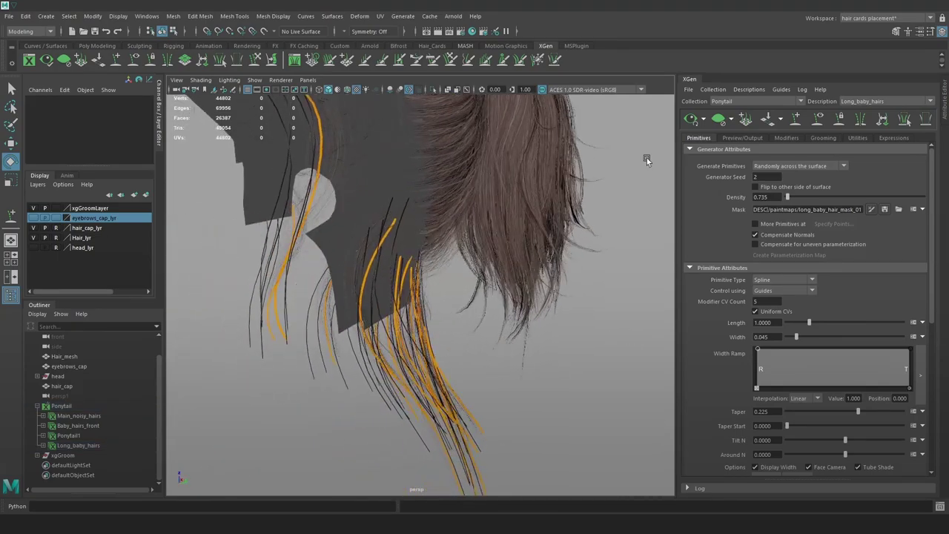
{"action": "left_click", "coordinate": [396, 206]}
{"action": "left_click_drag", "start_coordinate": [396, 205], "coordinate": [452, 286], "text": "alt"}
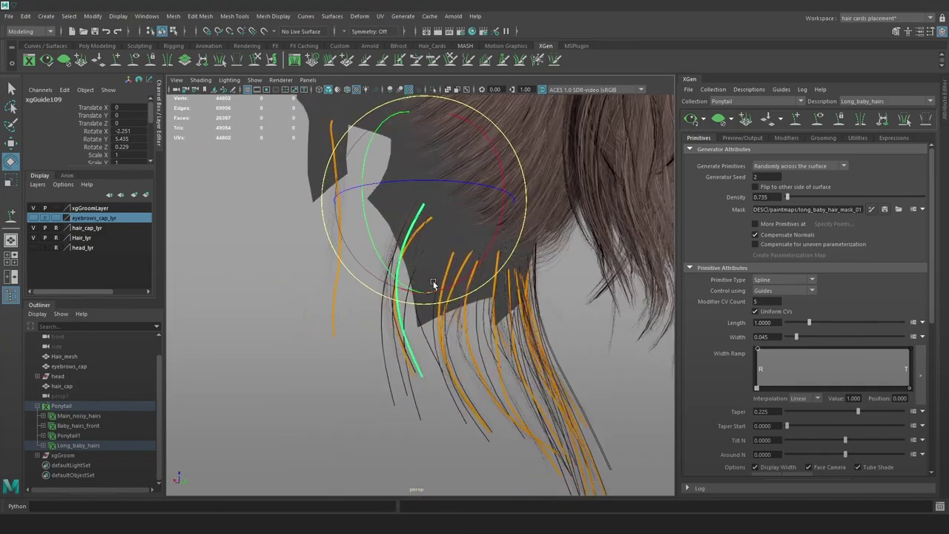